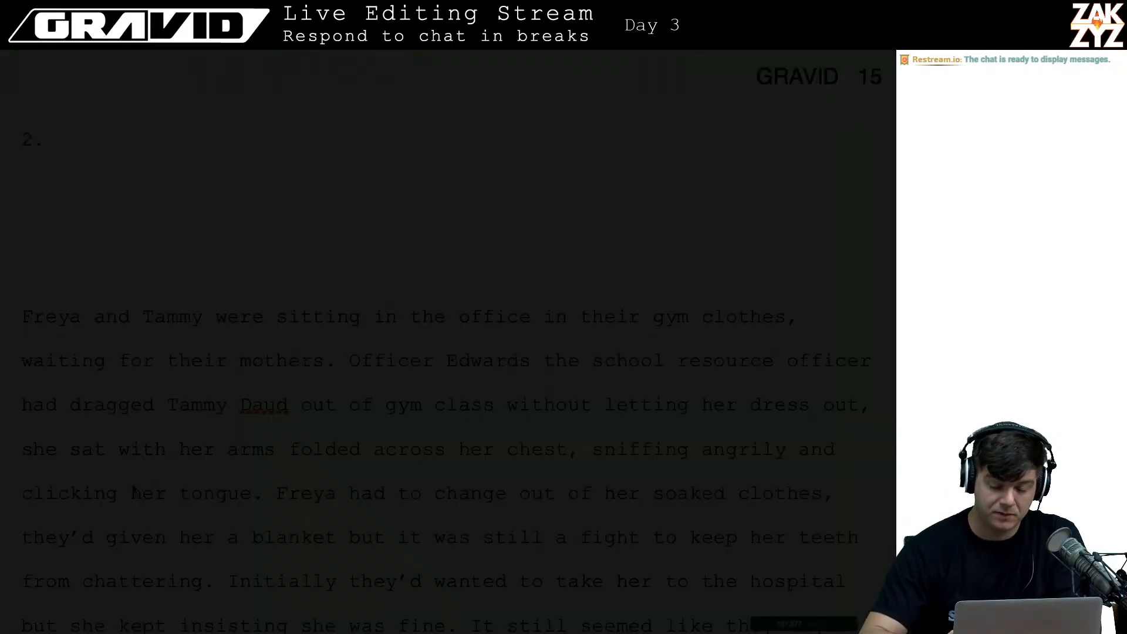
- Review the fight scene closing the previous chapter and the opening paragraph of chapter 2 in the manuscript
left_click(134, 488)
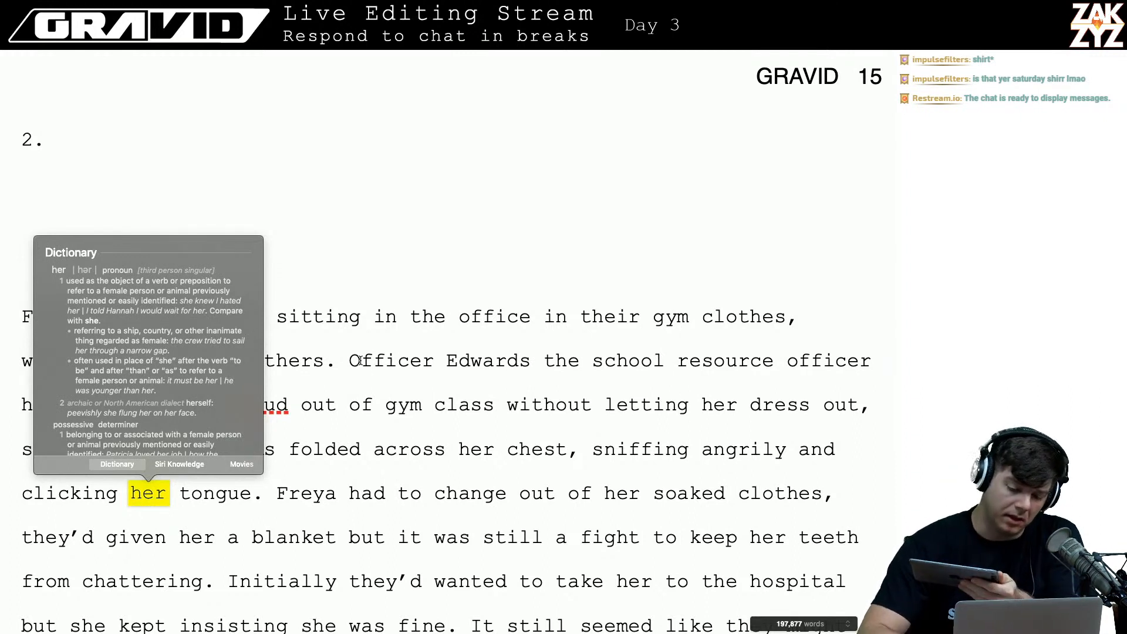
left_click(429, 304)
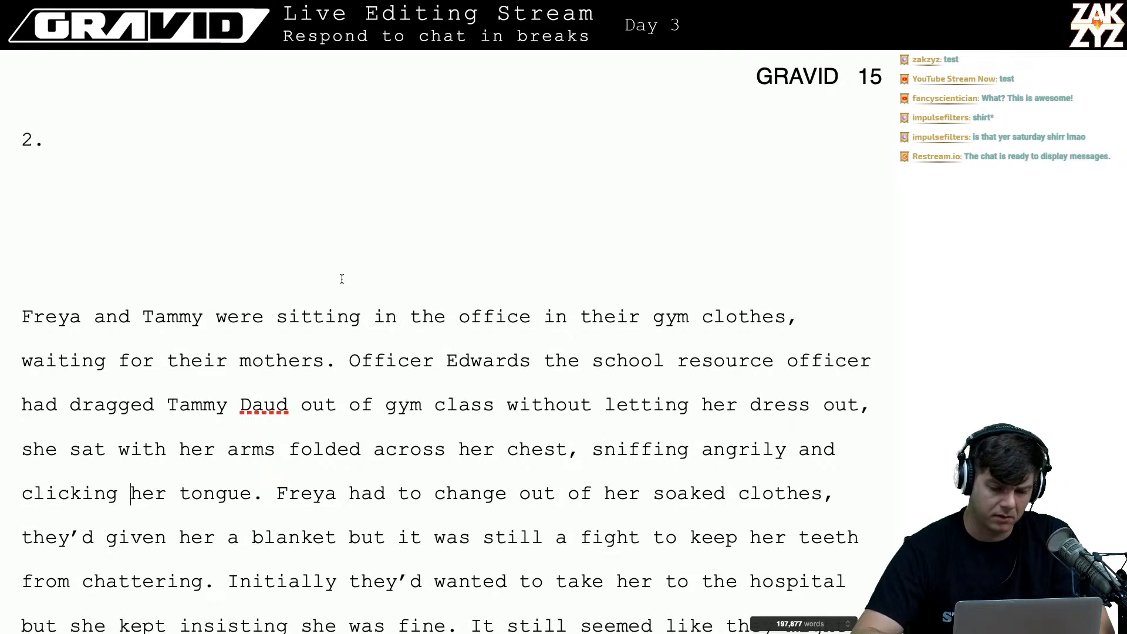
scroll(286, 224, "up", 5)
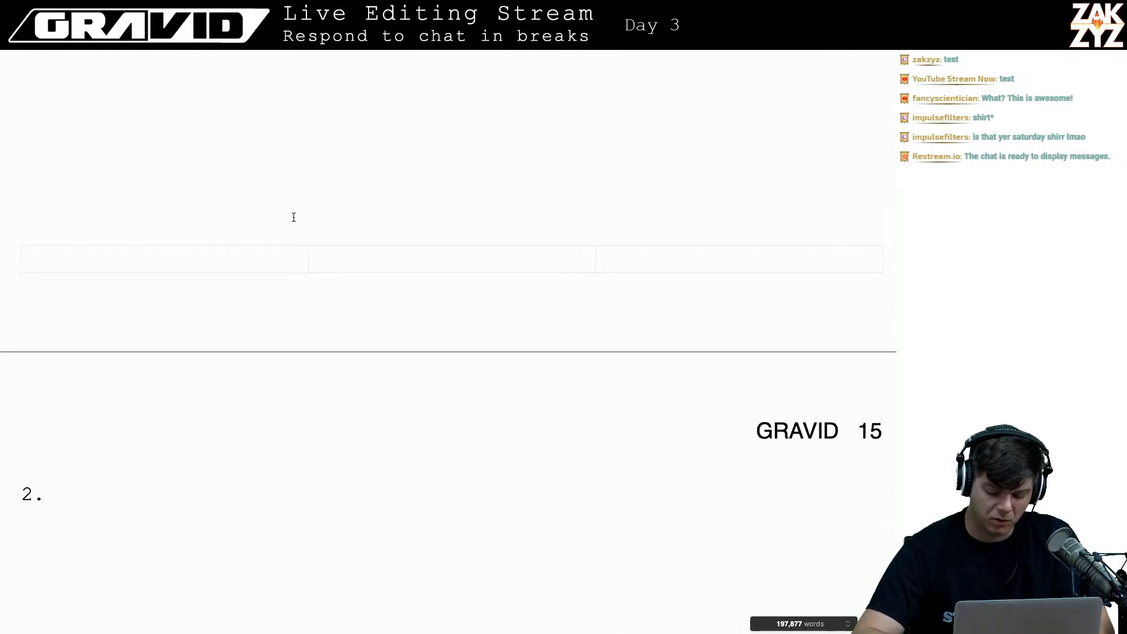
scroll(294, 218, "up", 10)
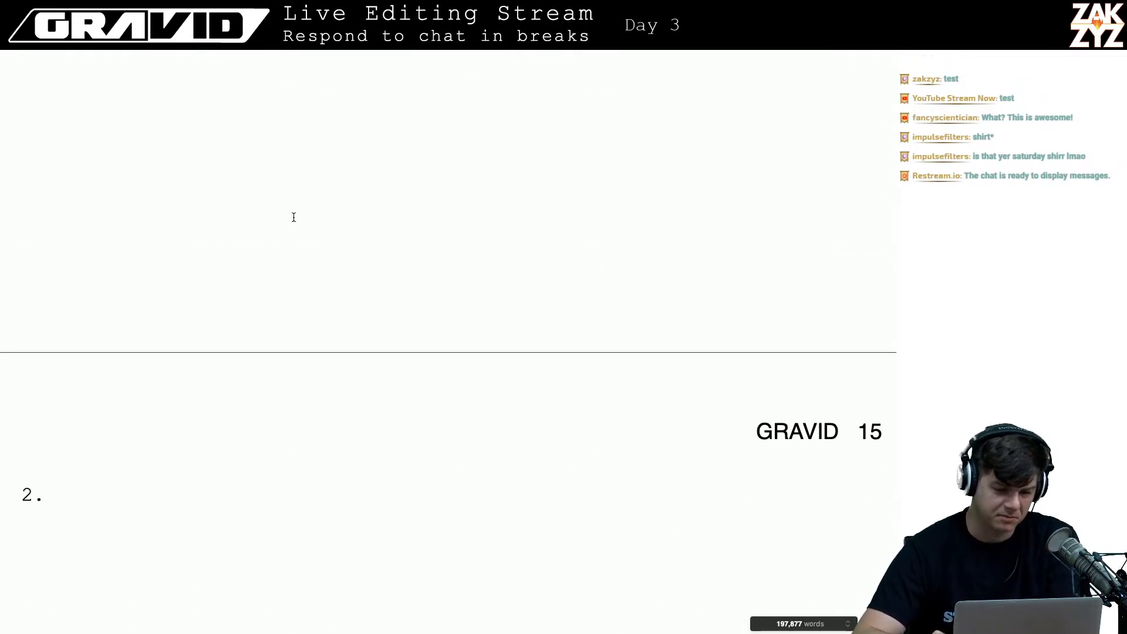
scroll(293, 217, "up", 15)
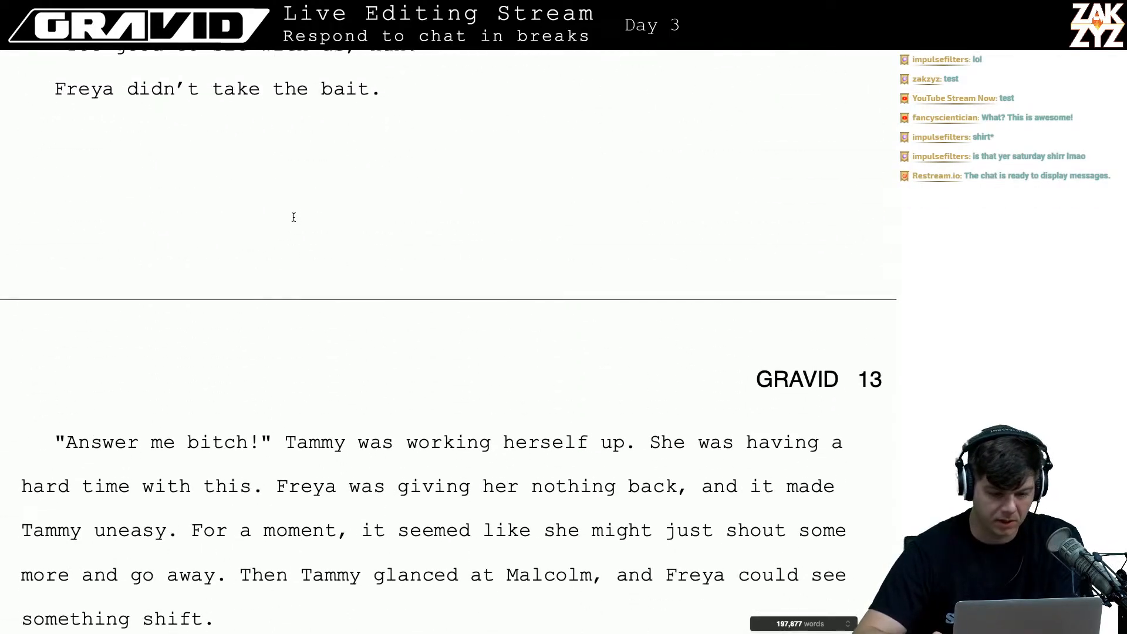
scroll(294, 217, "down", 15)
scroll(294, 217, "down", 3)
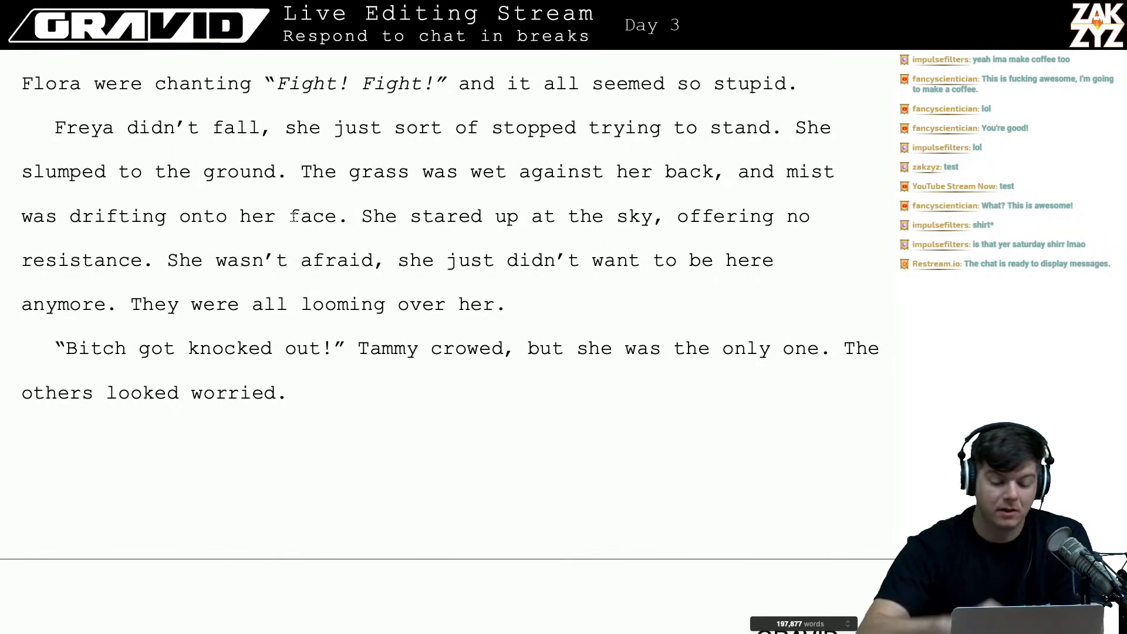
scroll(293, 217, "down", 20)
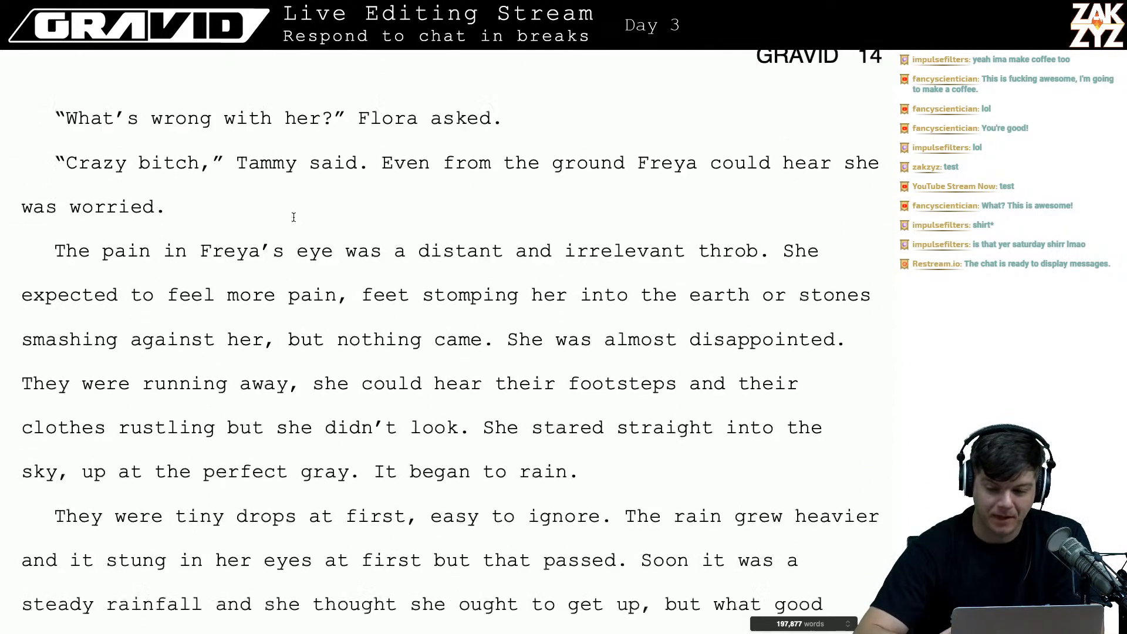
scroll(294, 217, "down", 10)
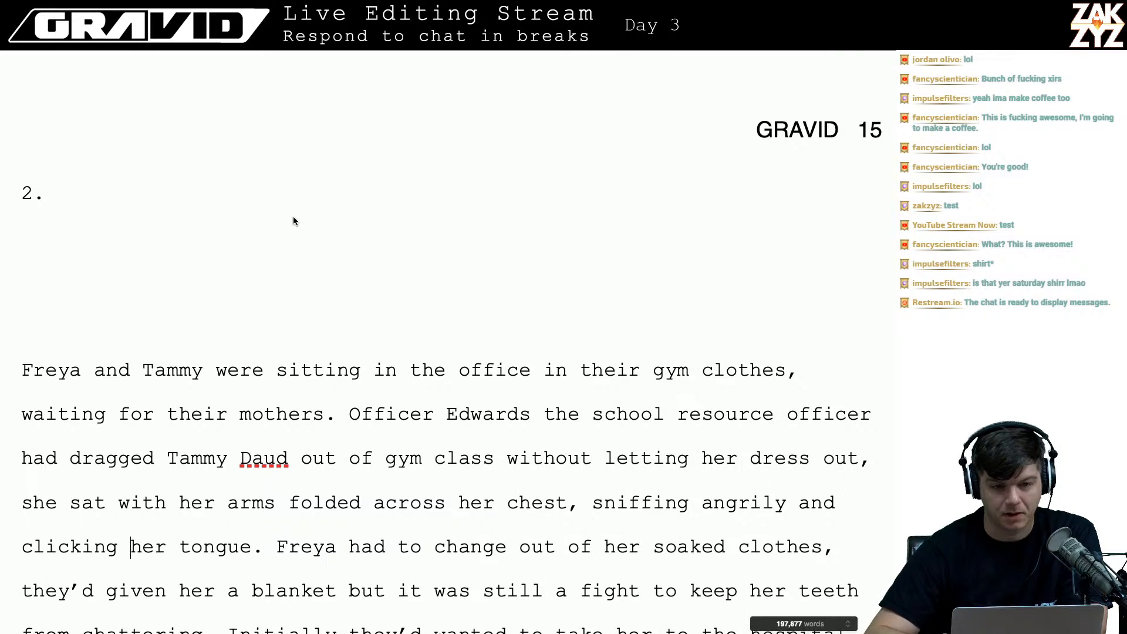
scroll(294, 221, "down", 1)
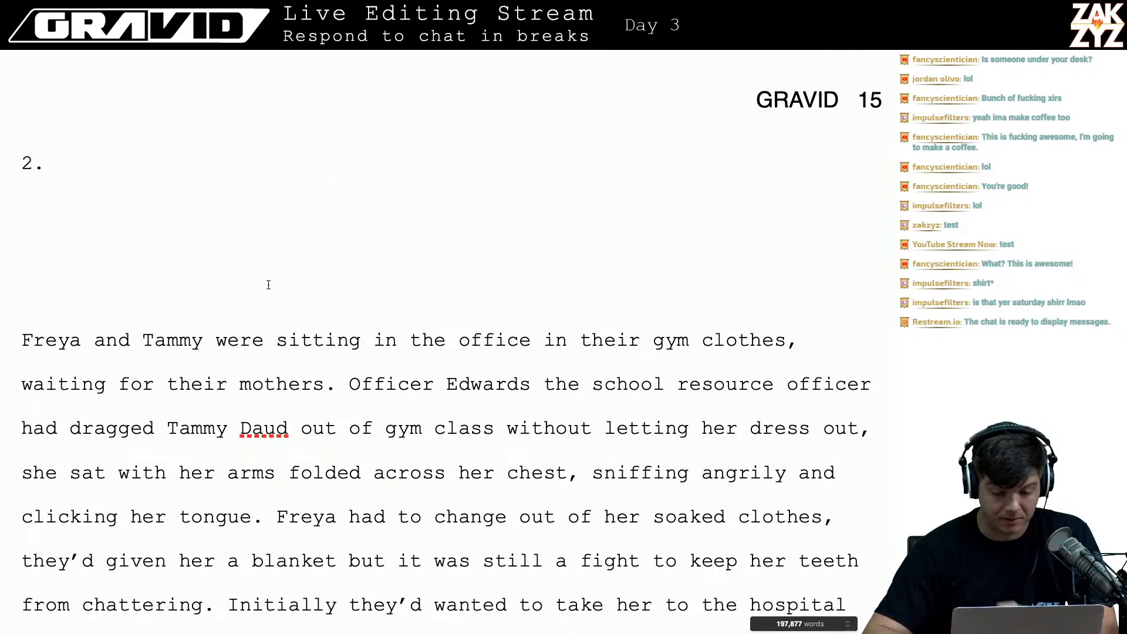
scroll(267, 284, "down", 1)
scroll(268, 285, "down", 2)
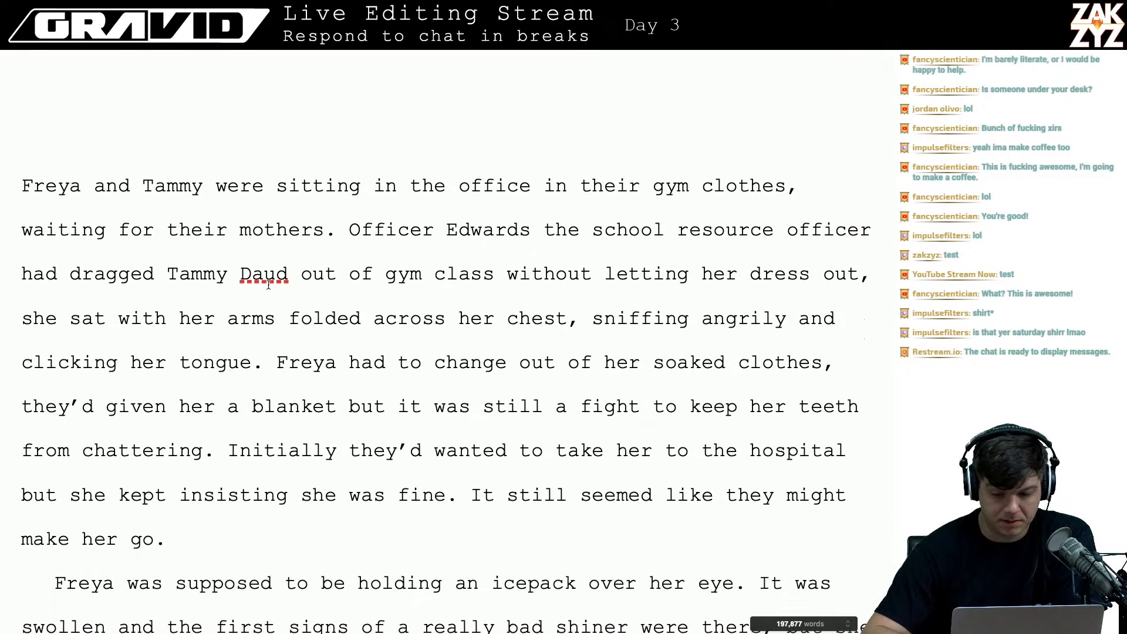
scroll(168, 287, "up", 3)
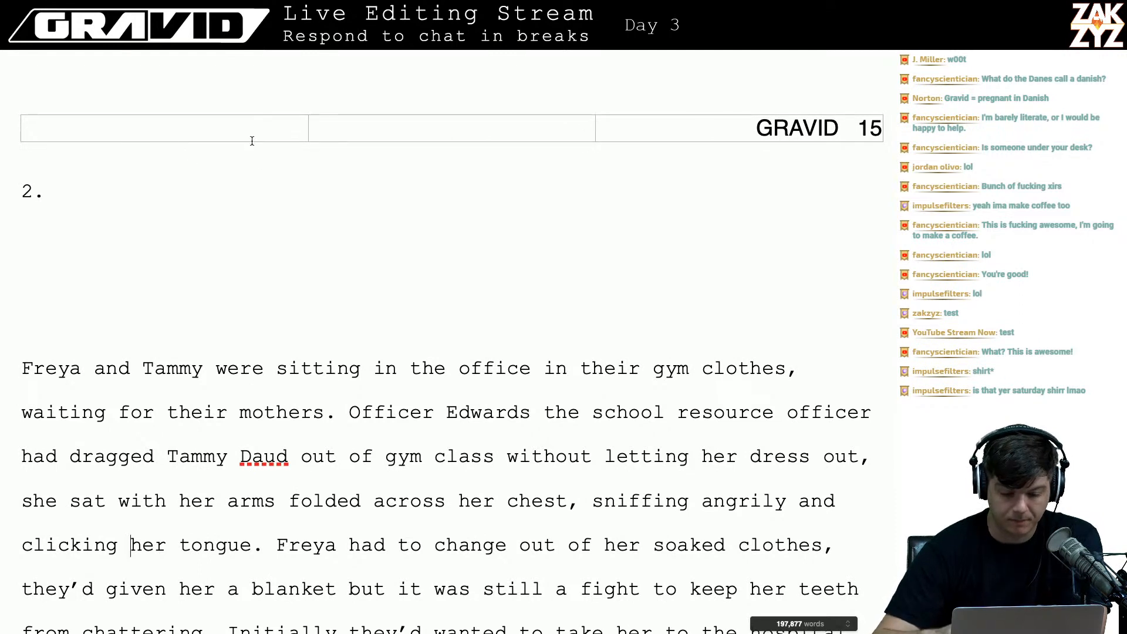
scroll(228, 322, "down", 1)
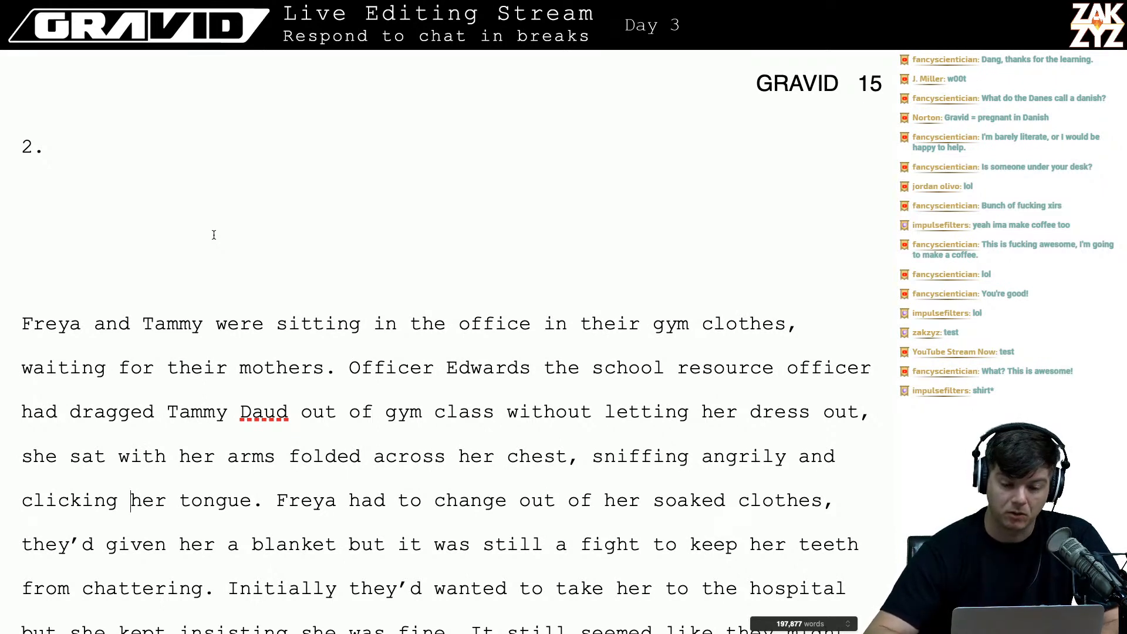
scroll(262, 173, "down", 2)
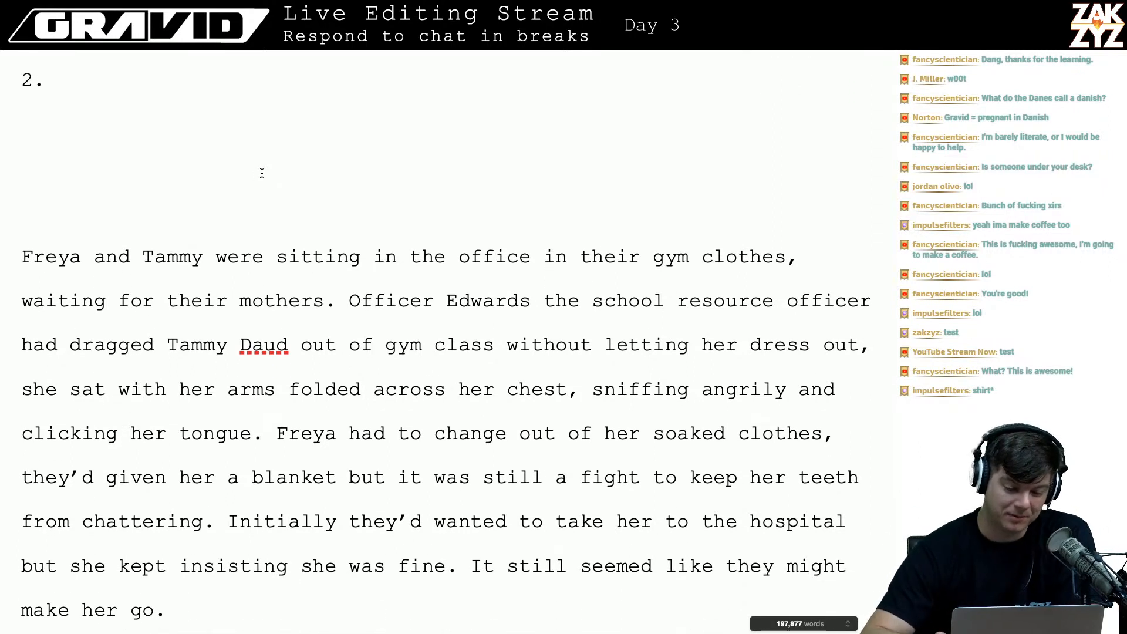
scroll(262, 174, "down", 1)
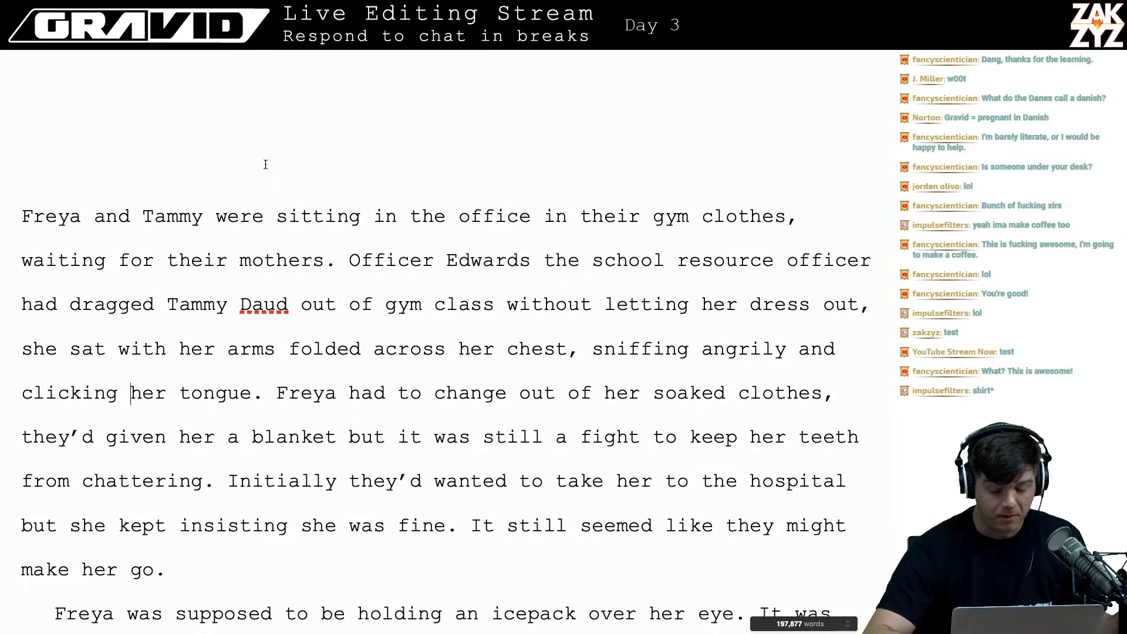
- Replace "school resource officer" with "SRO" in the sentence about Officer Edwards in chapter 2's first paragraph
scroll(255, 196, "up", 1)
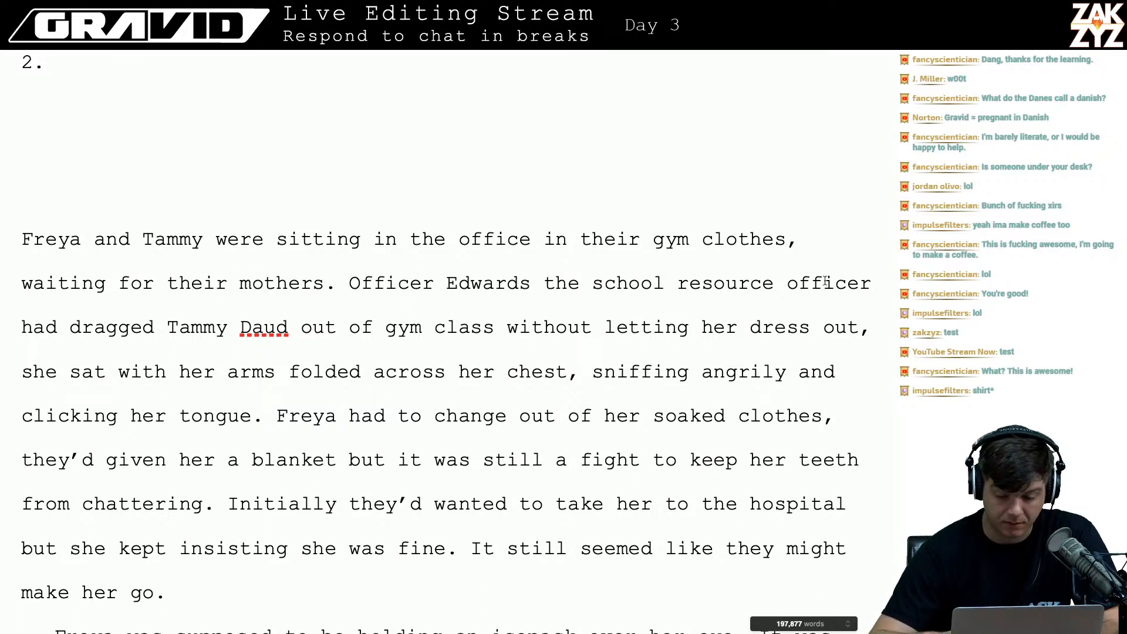
left_click_drag(873, 284, 589, 292)
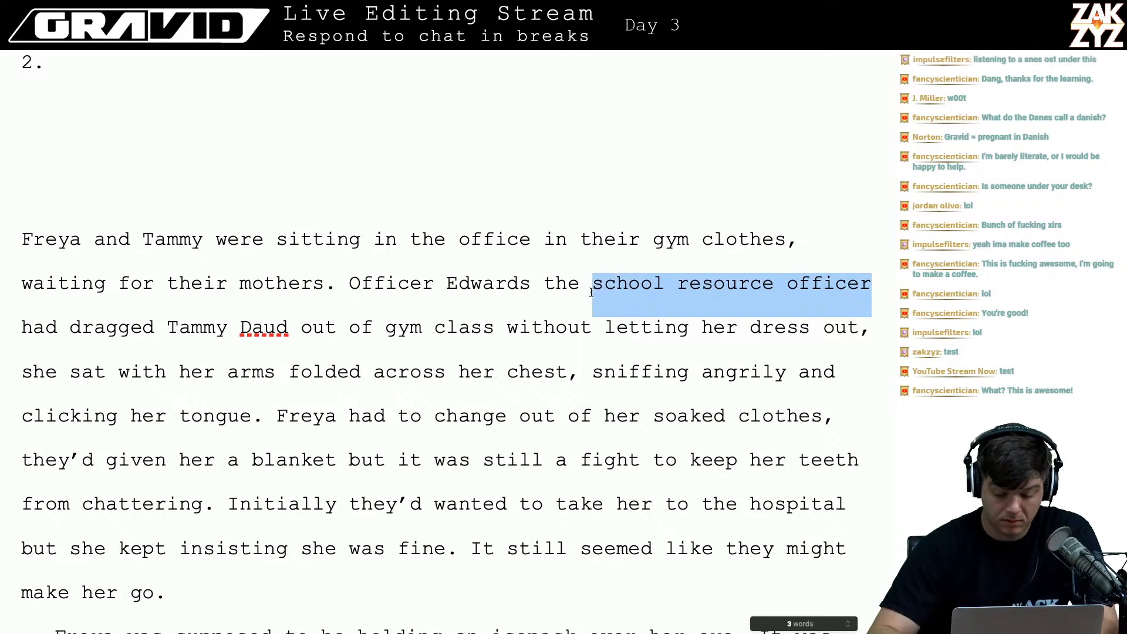
type("SRO had")
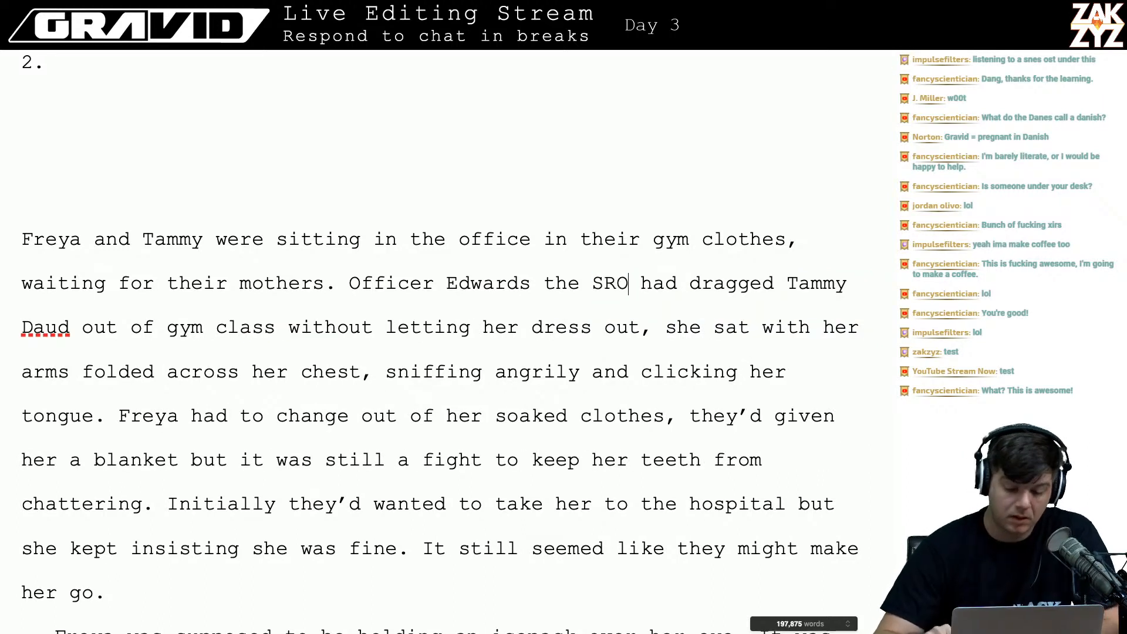
key("Right")
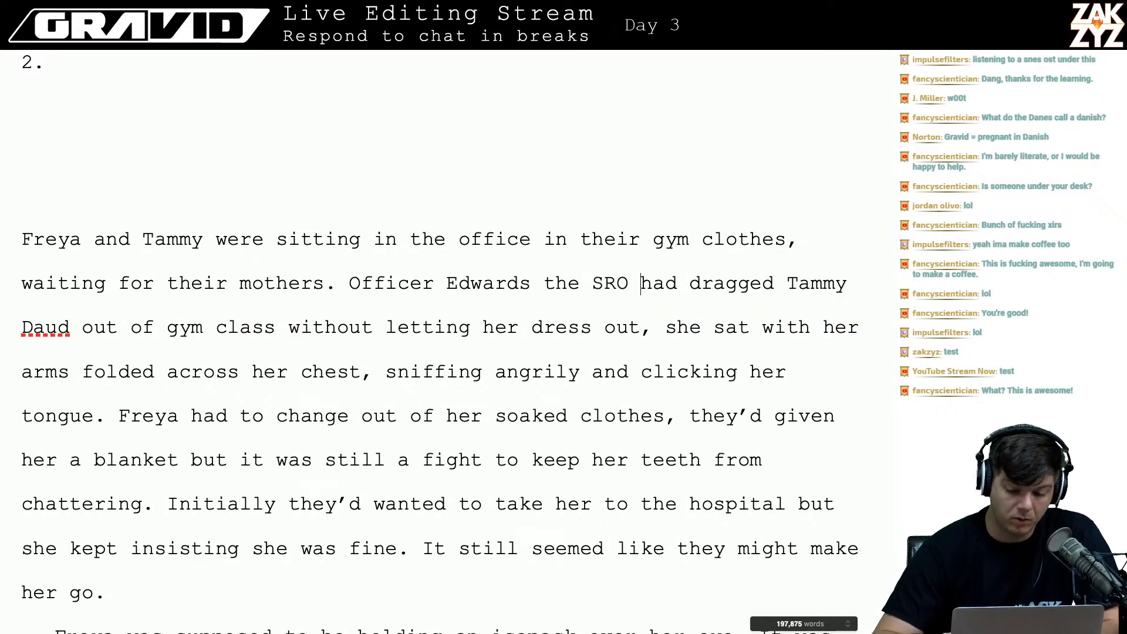
key("Left")
key("Left")
key("Right")
key("Right")
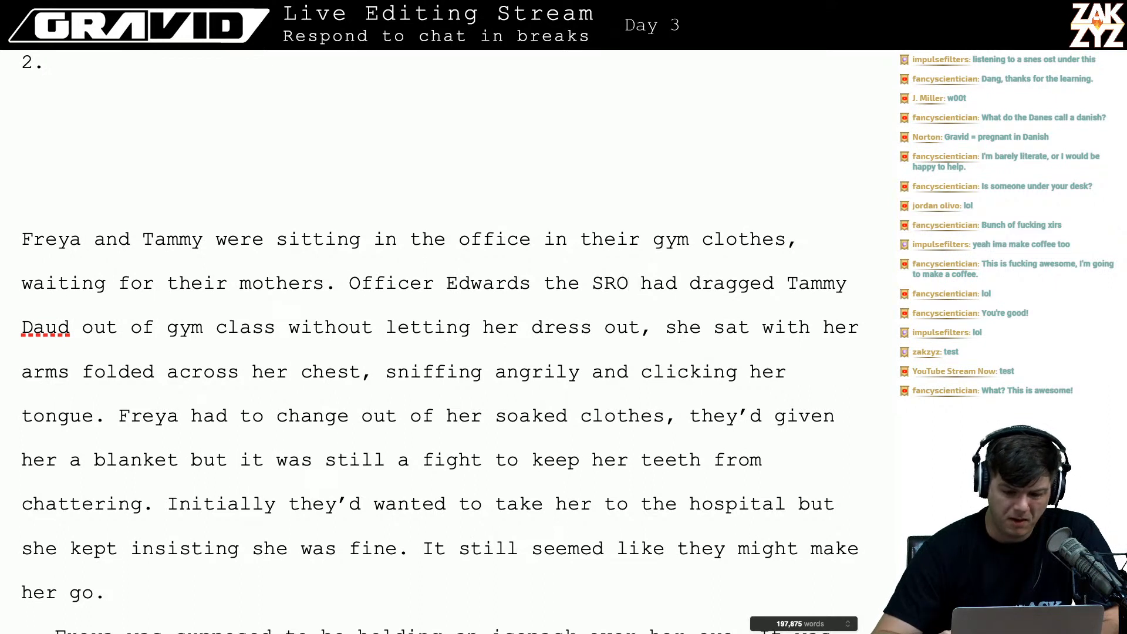
key("Left")
key("Left")
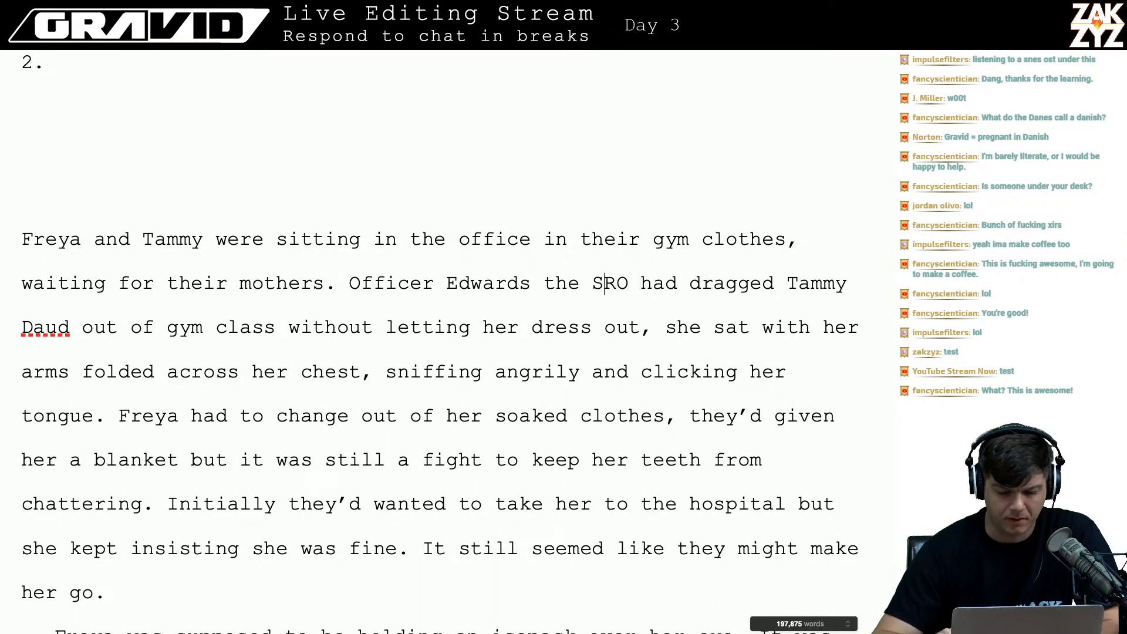
key("Right")
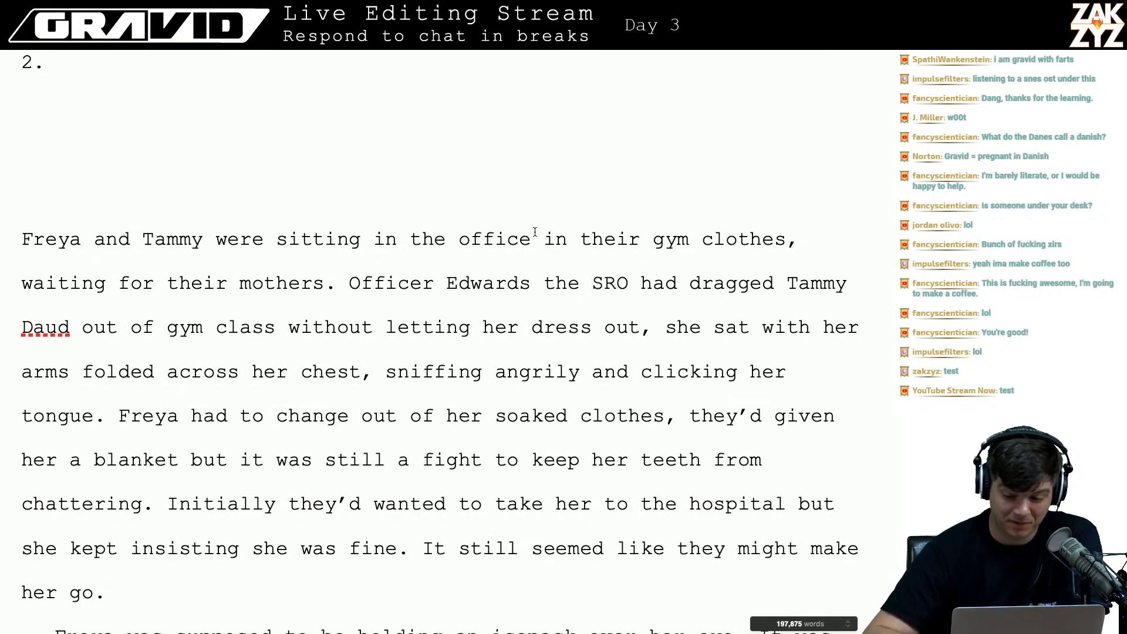
- Split the run-on sentence after "dress out" by replacing the comma with a period and capitalizing "She"
scroll(637, 307, "down", 3)
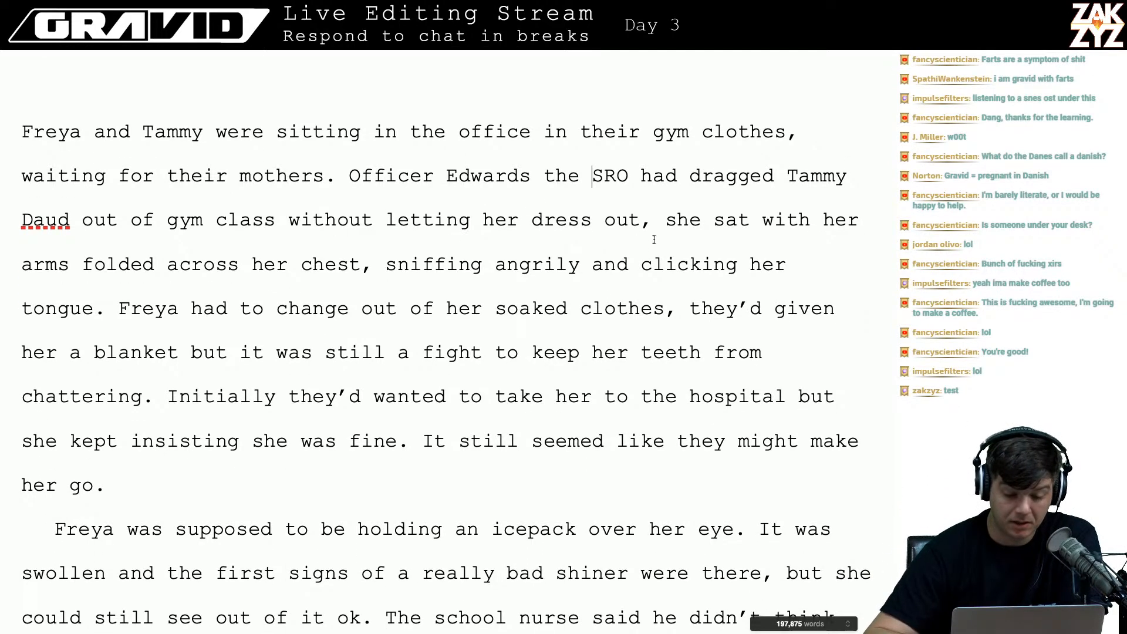
left_click(641, 234)
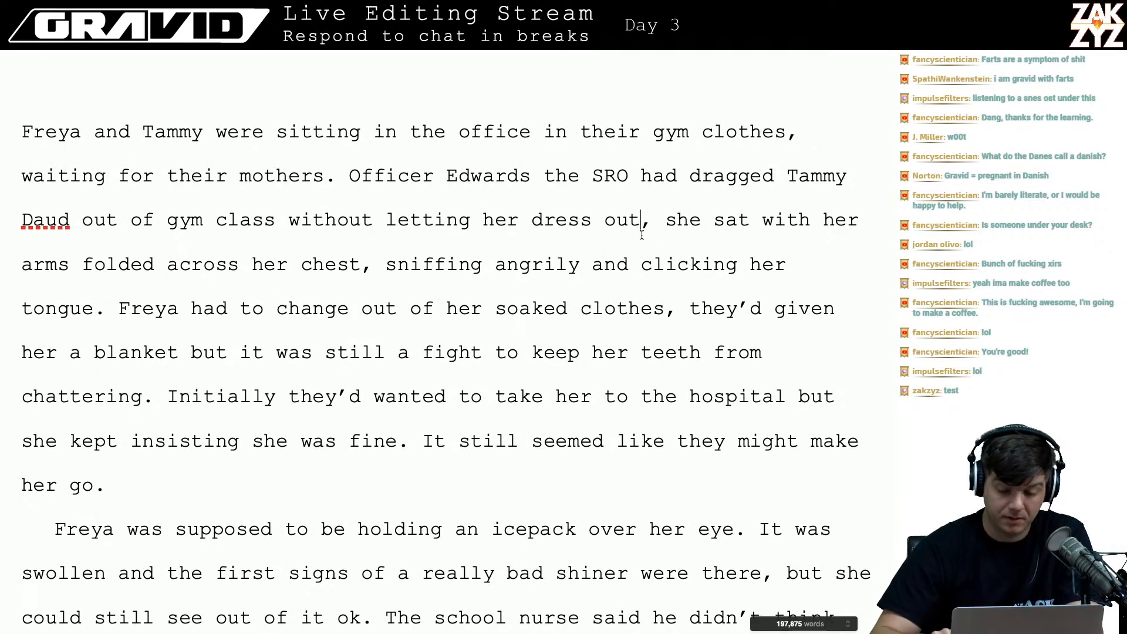
key("Right")
key("BackSpace")
type(".")
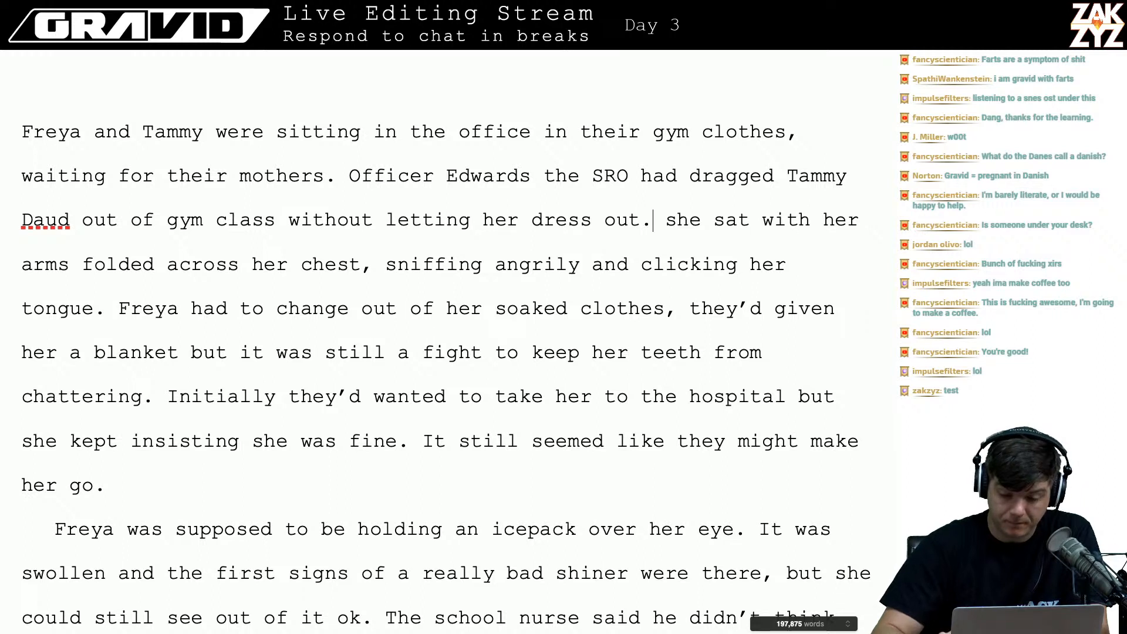
key("Right")
key("Right")
key("BackSpace")
type("S")
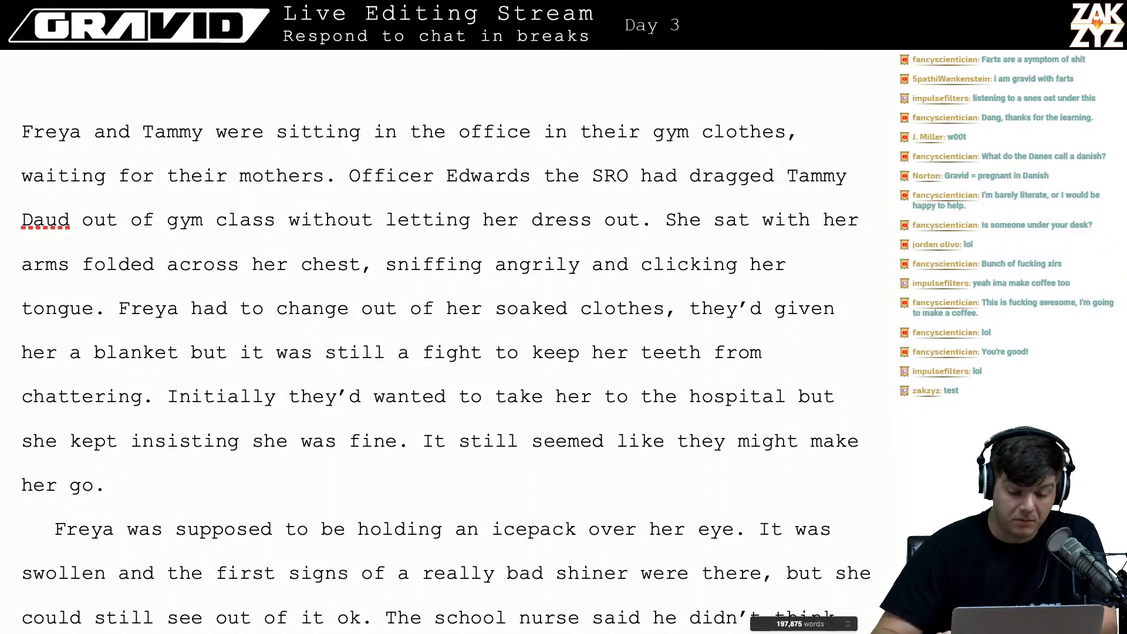
- Place the insertion point right before "had" in the sentence about Freya changing out of her soaked clothes
key("Down")
key("Left")
key("Left")
key("Left")
key("Left")
key("Left")
key("Left")
key("Left")
key("Left")
key("Left")
key("Left")
key("Left")
key("Left")
key("Left")
key("Left")
key("Left")
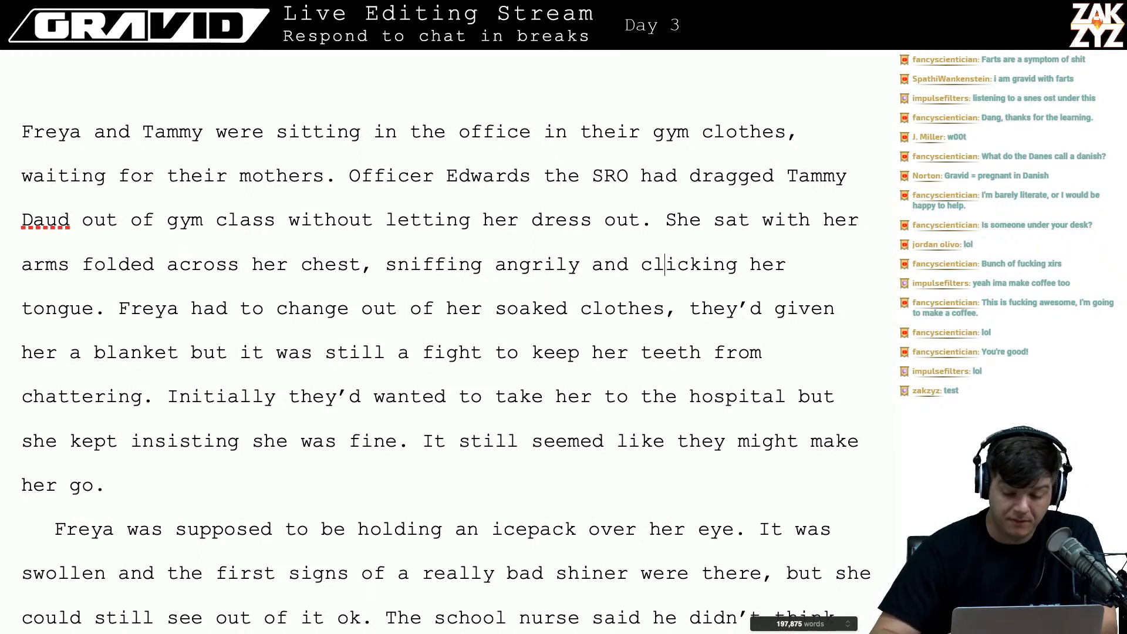
key("Left")
key("Left")
key("Left")
key("Left")
key("Left")
key("Left")
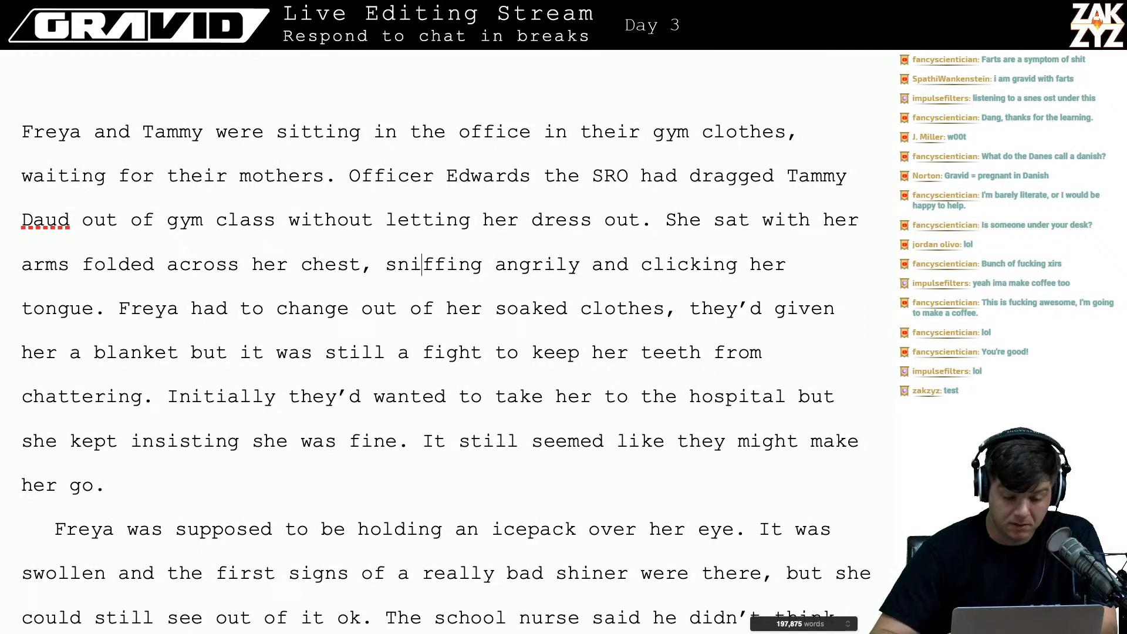
key("Down")
key("Left")
key("Left")
key("Left")
key("Left")
key("Left")
key("Left")
key("Left")
key("Left")
key("Left")
key("Left")
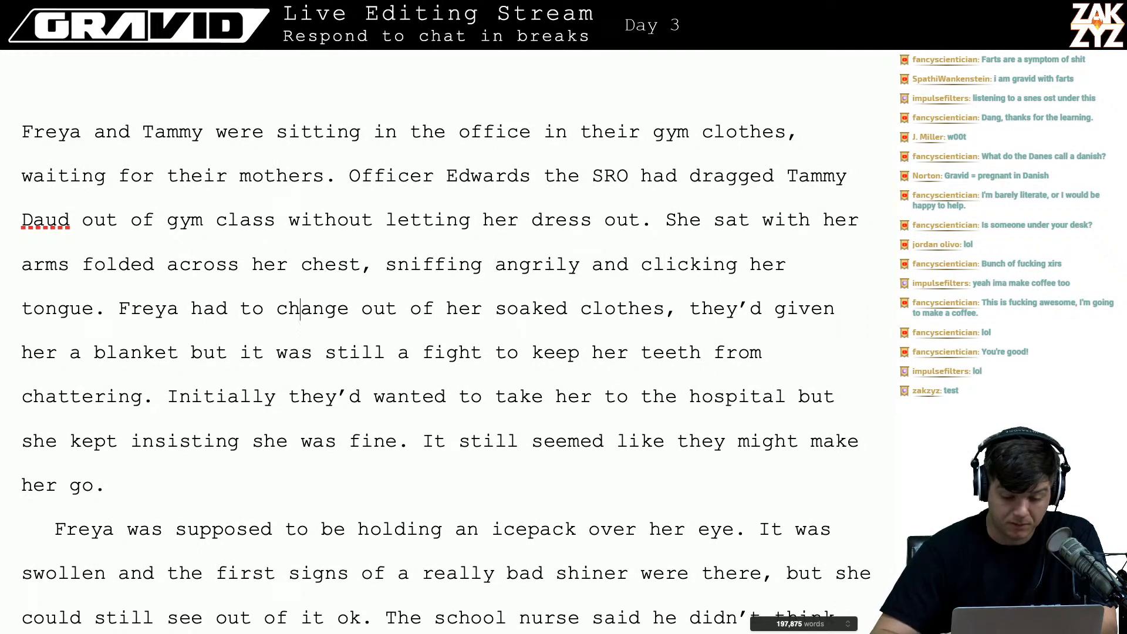
key("Right")
key("Right")
key("Right")
key("Right")
key("Right")
key("Left")
key("Left")
key("Left")
key("Left")
key("Left")
key("Left")
key("Left")
key("Left")
key("Left")
key("Left")
key("Left")
key("Left")
key("Left")
key("Left")
key("Left")
key("Left")
key("Left")
key("Left")
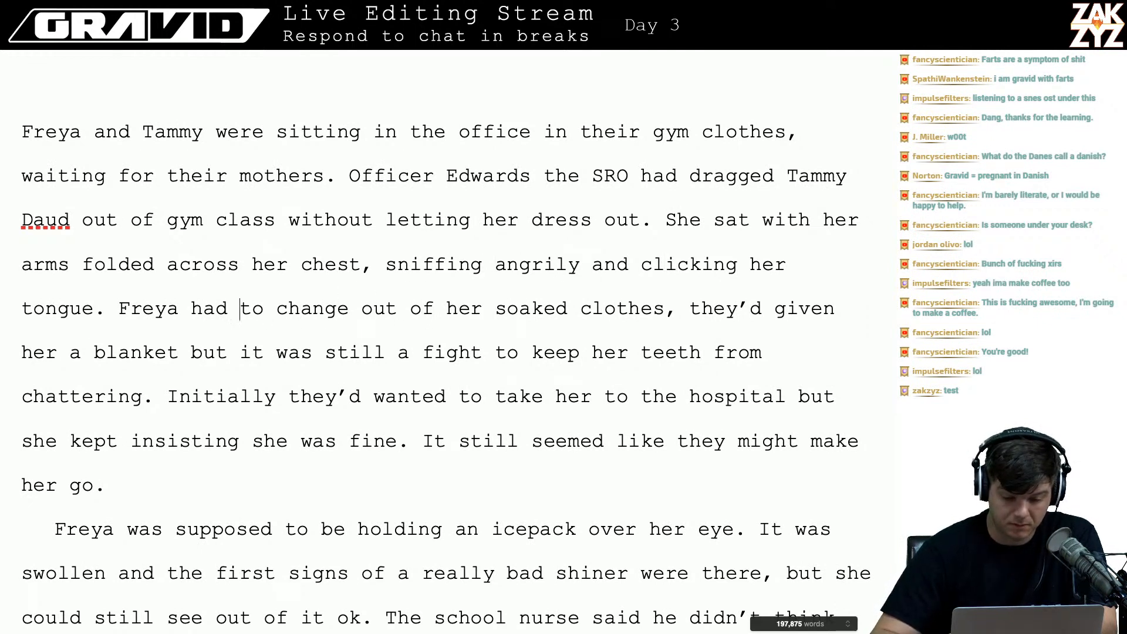
key("Right")
key("Right")
key("Left")
key("Left")
key("Left")
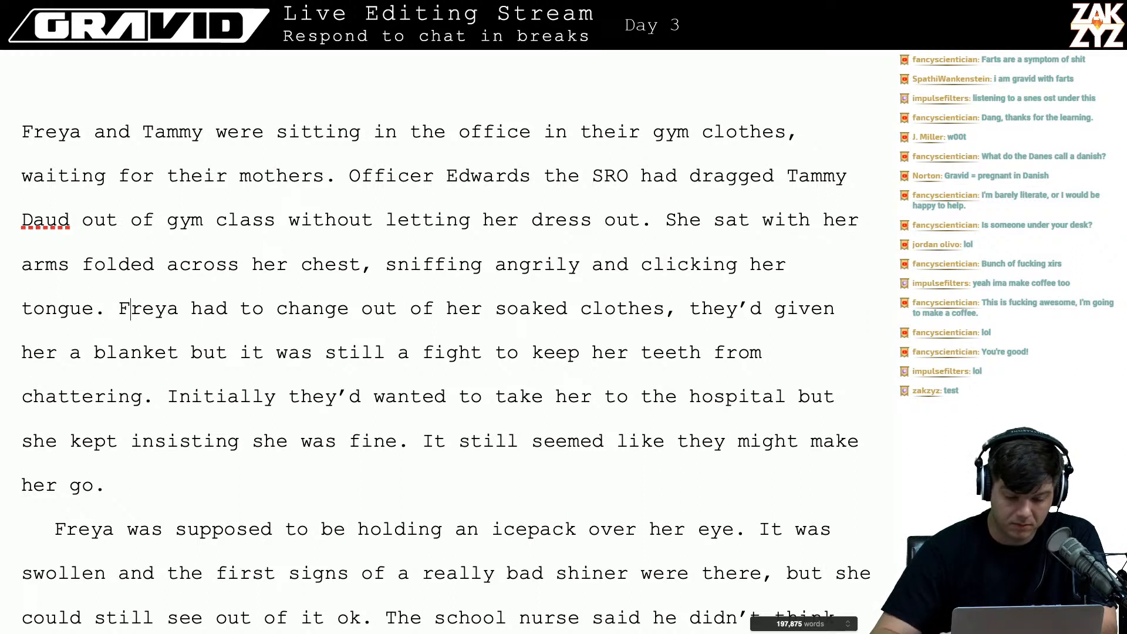
key("Left")
key("Right")
key("Right")
key("Right")
key("Right")
key("Right")
key("Right")
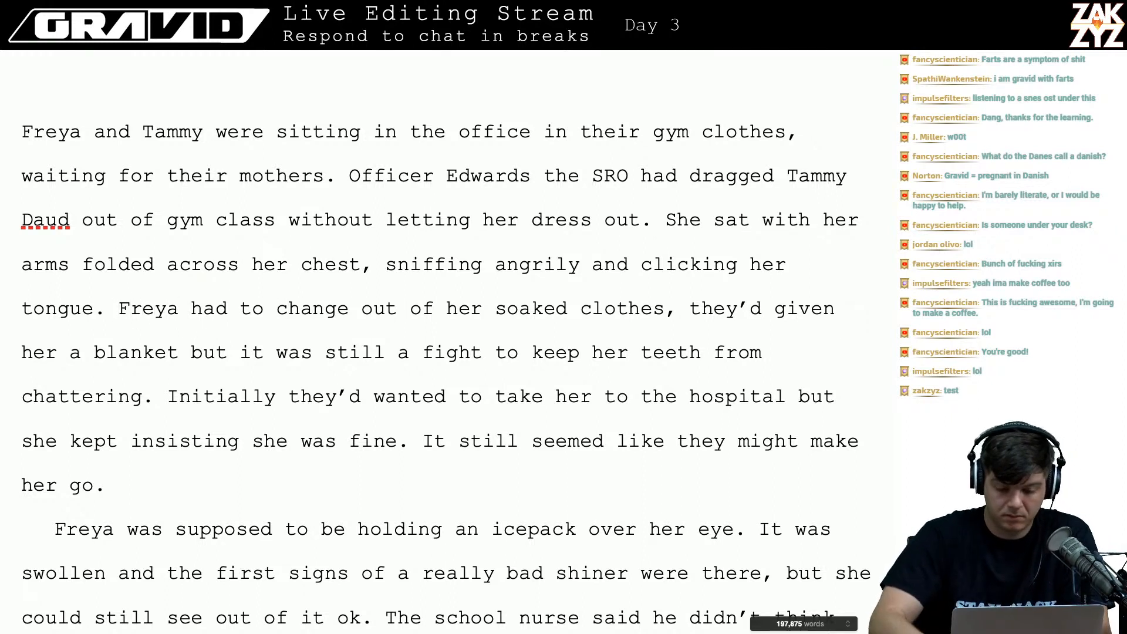
type("was in")
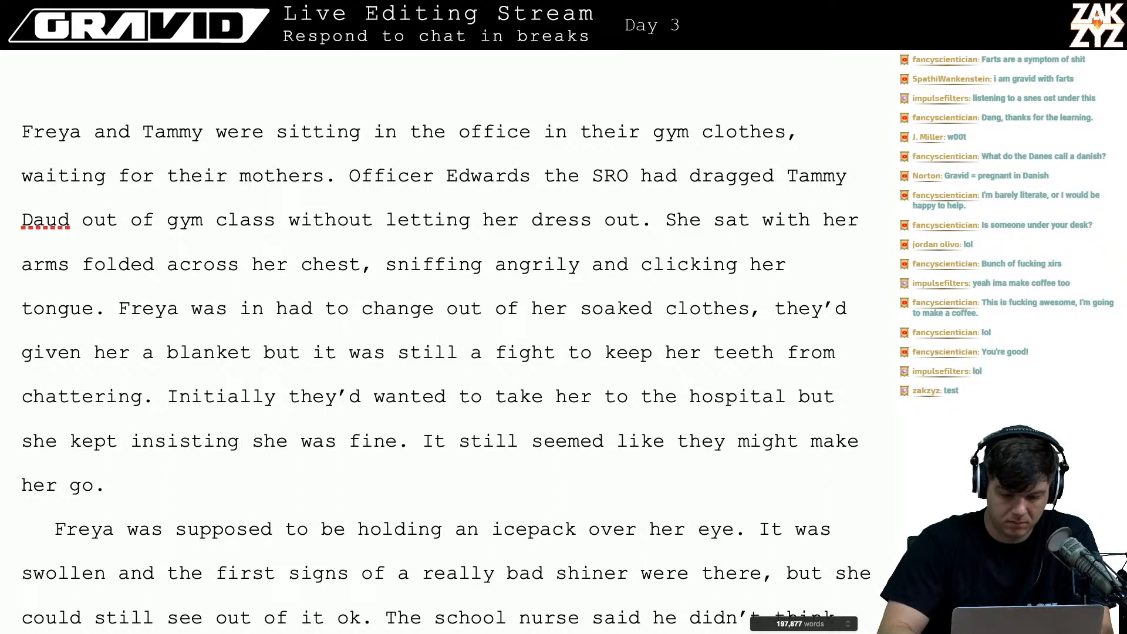
key("BackSpace")
key("BackSpace")
key("BackSpace")
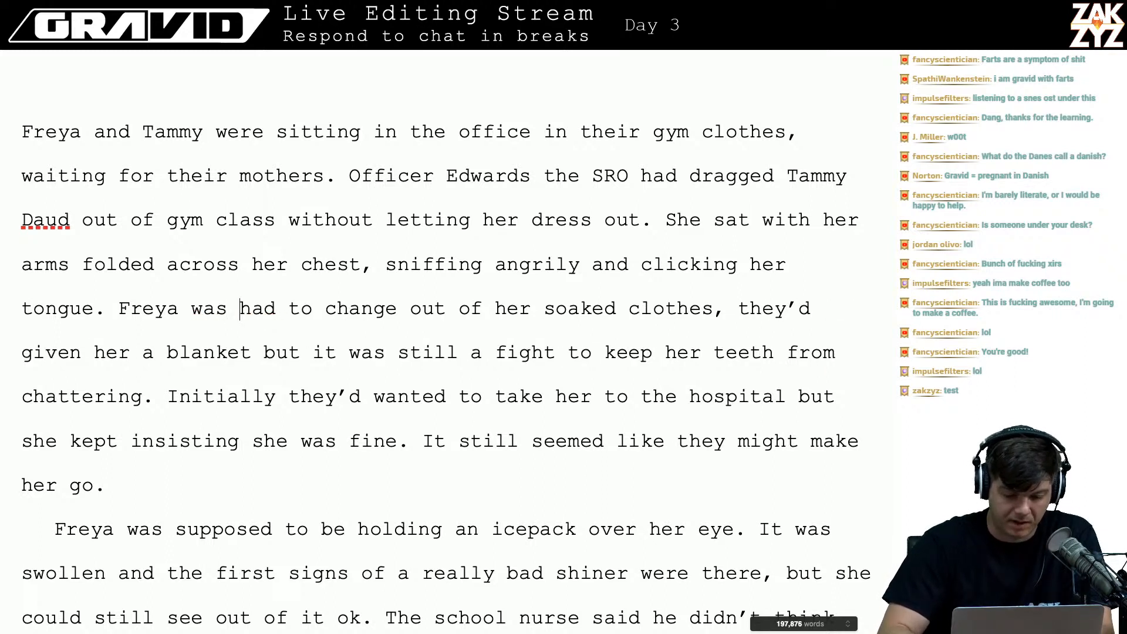
key("BackSpace")
key("BackSpace")
key("BackSpace")
key("BackSpace")
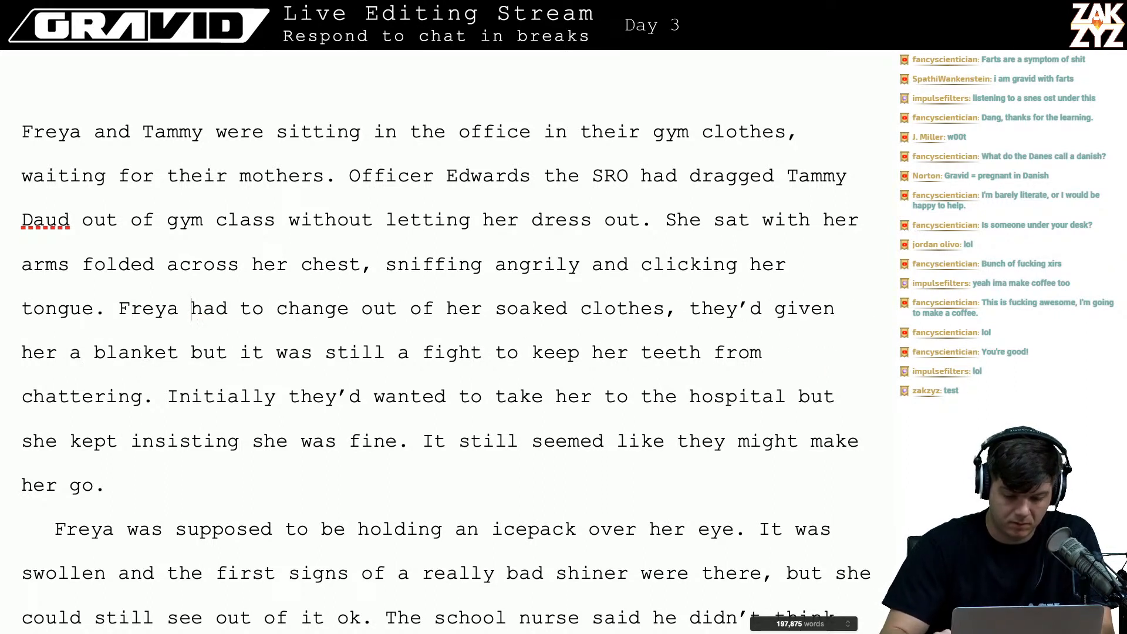
key("shift+Right")
key("shift+Right")
key("shift+Right")
key("shift+Right")
key("shift+Right")
key("shift+Right")
key("shift+Right")
key("shift+Right")
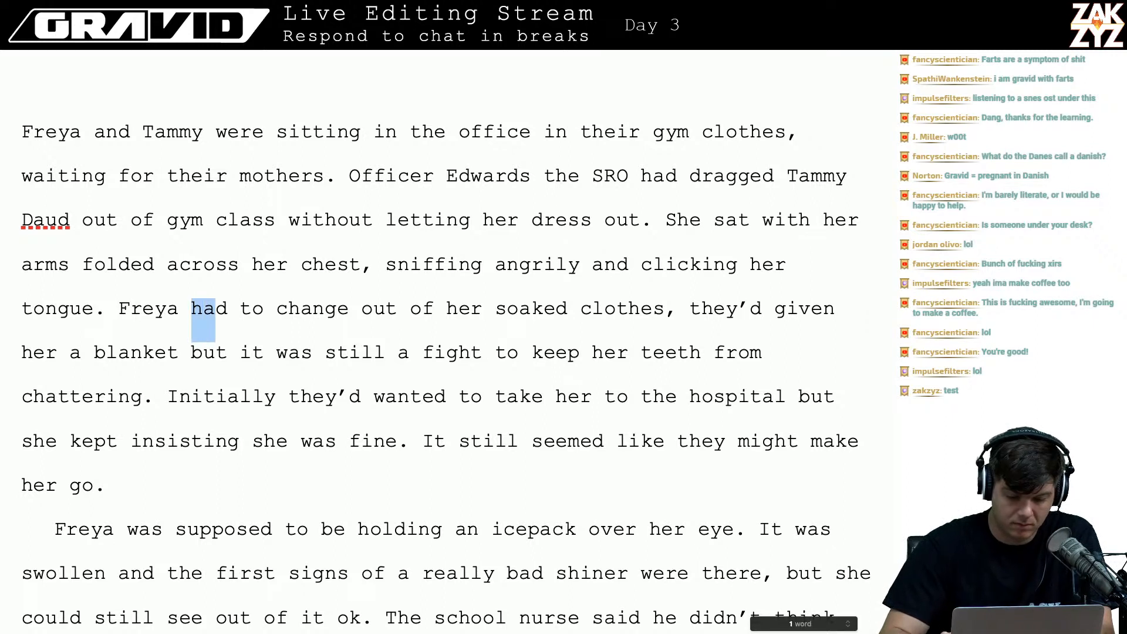
key("shift+Right")
key("shift+Right")
key("shift+Right")
key("shift+Right")
key("shift+Right")
key("shift+Right")
key("shift+Right")
key("shift+Right")
key("shift+Left")
key("shift+Left")
key("shift+Left")
key("shift+Left")
key("shift+Left")
key("shift+Left")
key("shift+Left")
key("shift+Left")
key("shift+Left")
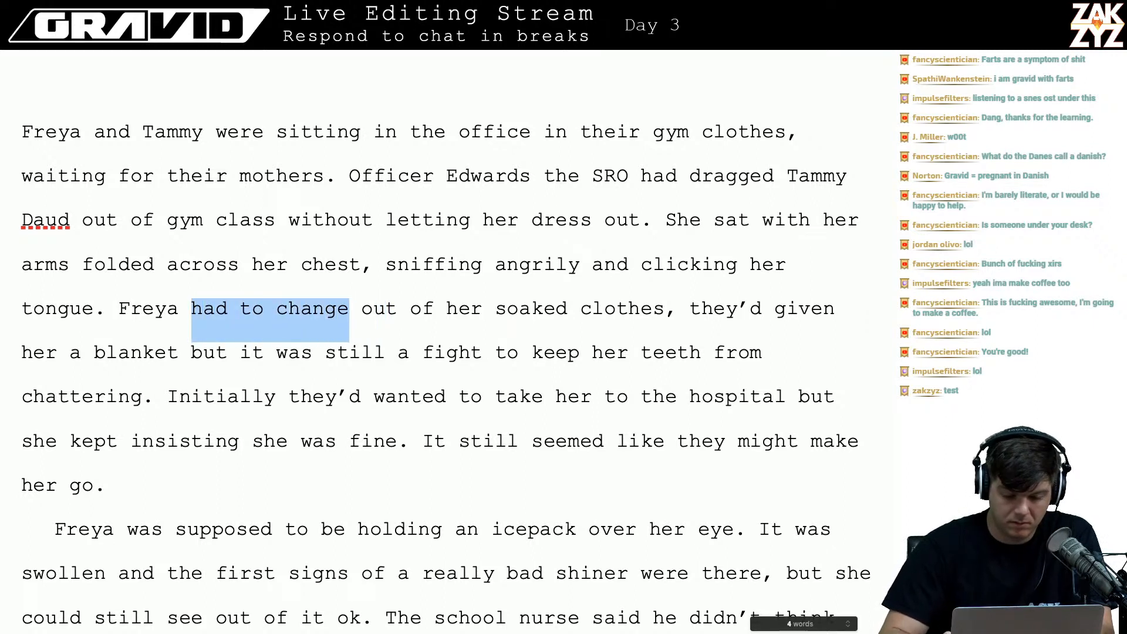
key("Right")
- Insert "'s regular clothes were soaked." directly after "Freya" in the sentence following "clicking her tongue"
key("Left")
key("Left")
key("Left")
key("Left")
key("Left")
key("Left")
key("Left")
key("Left")
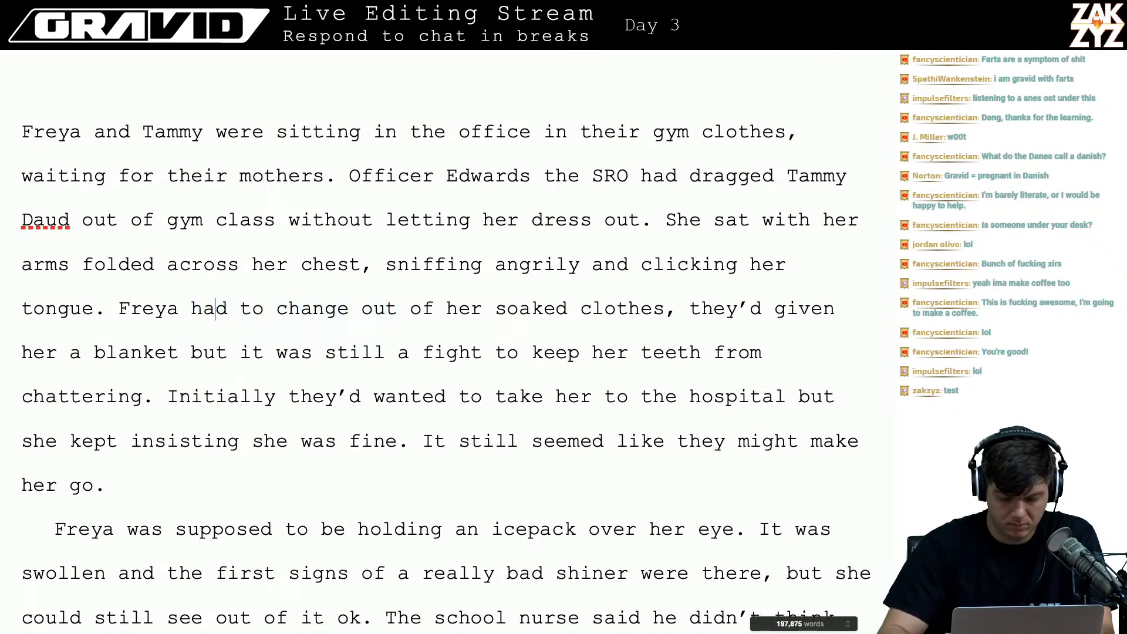
type("'s reg")
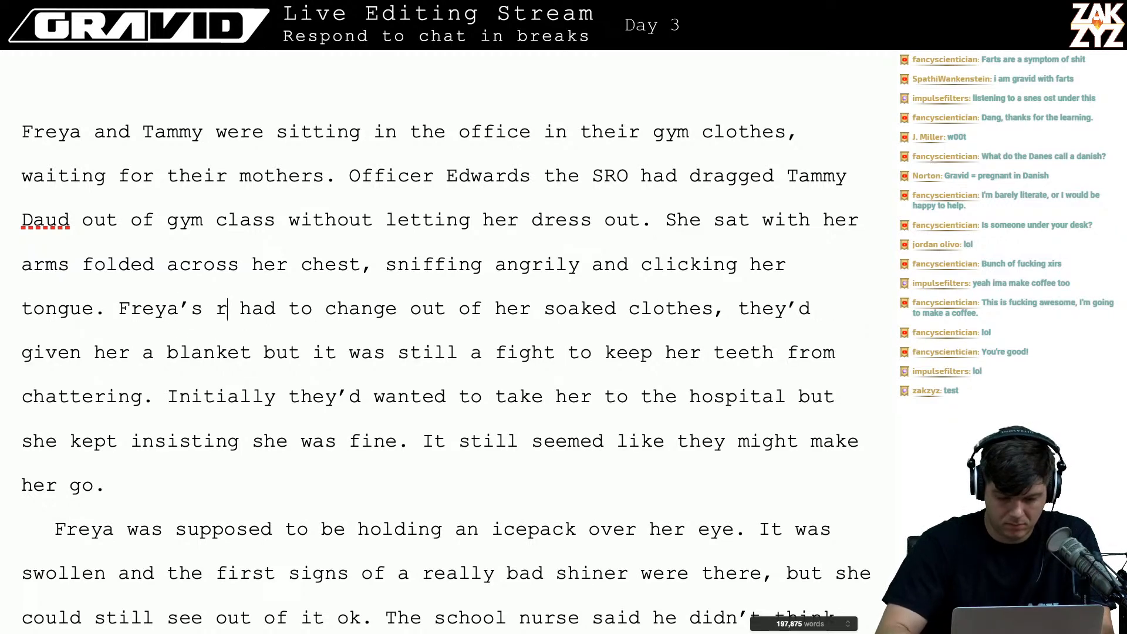
type("ular l")
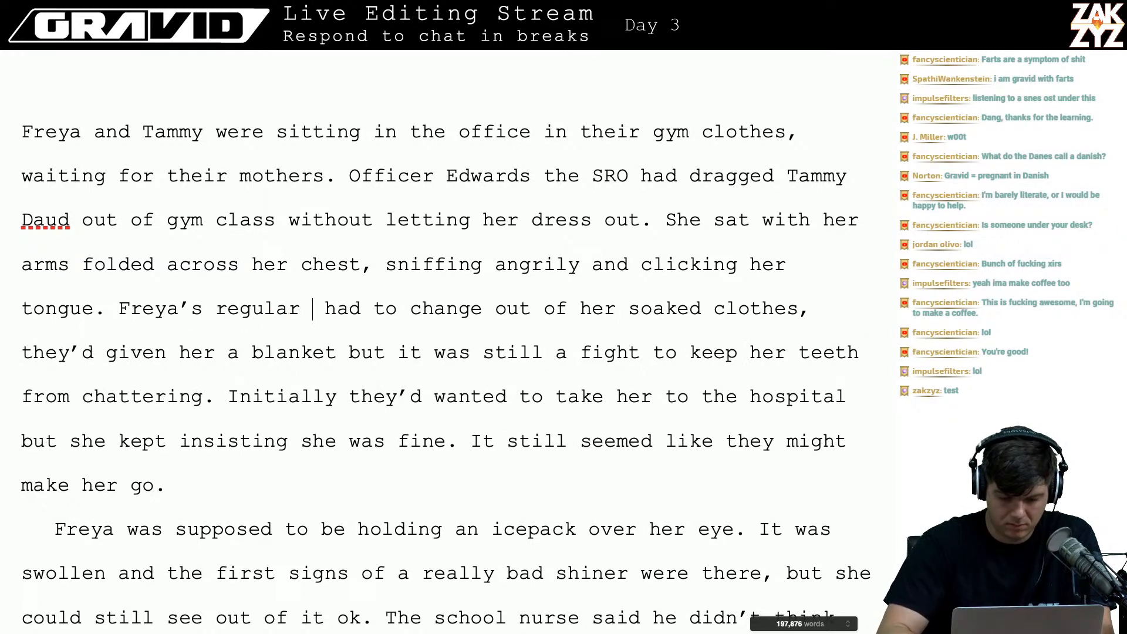
key("BackSpace")
type("clothes were soa")
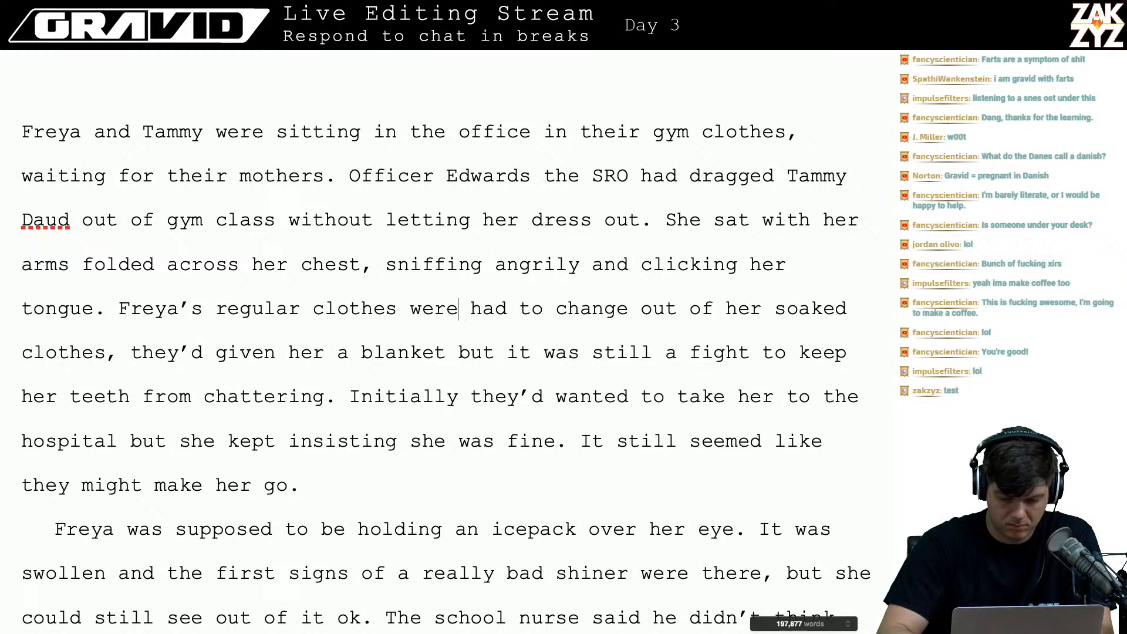
type("ked.")
- Delete the leftover "had to change out of her soaked clothes," and capitalize "They'd" to start the sentence about the blanket
key("shift+Down")
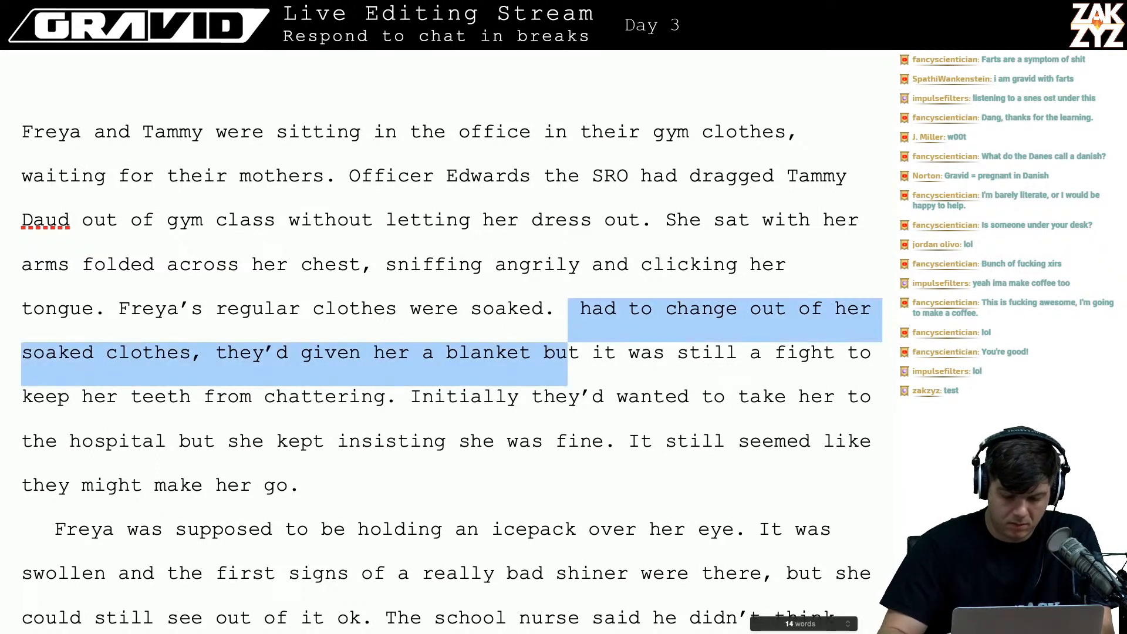
key("shift+Left")
key("shift+Left")
key("shift+Left")
key("shift+Left")
key("shift+Left")
key("shift+Left")
key("shift+Left")
key("shift+Left")
key("shift+Left")
key("shift+Left")
key("shift+Left")
key("shift+Left")
key("shift+Left")
key("shift+Left")
key("shift+Left")
key("shift+Left")
key("shift+Left")
key("shift+Left")
key("shift+Left")
key("shift+Left")
key("shift+Left")
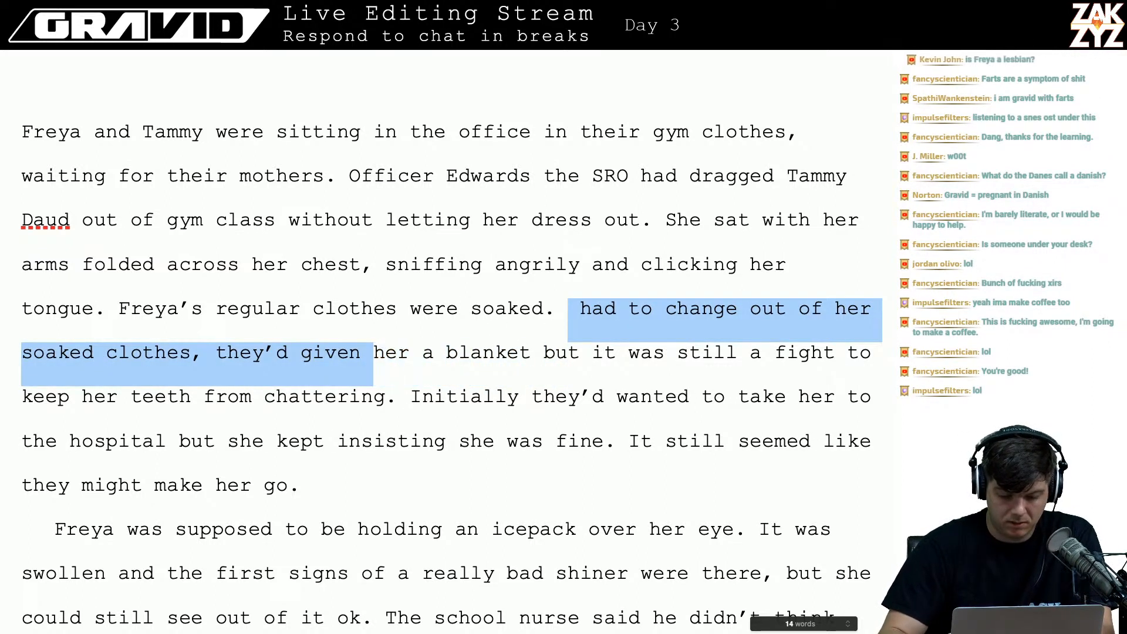
key("shift+Left")
key("shift+Left")
key("shift+Left")
key("shift+Left")
key("shift+Left")
key("shift+Left")
key("BackSpace")
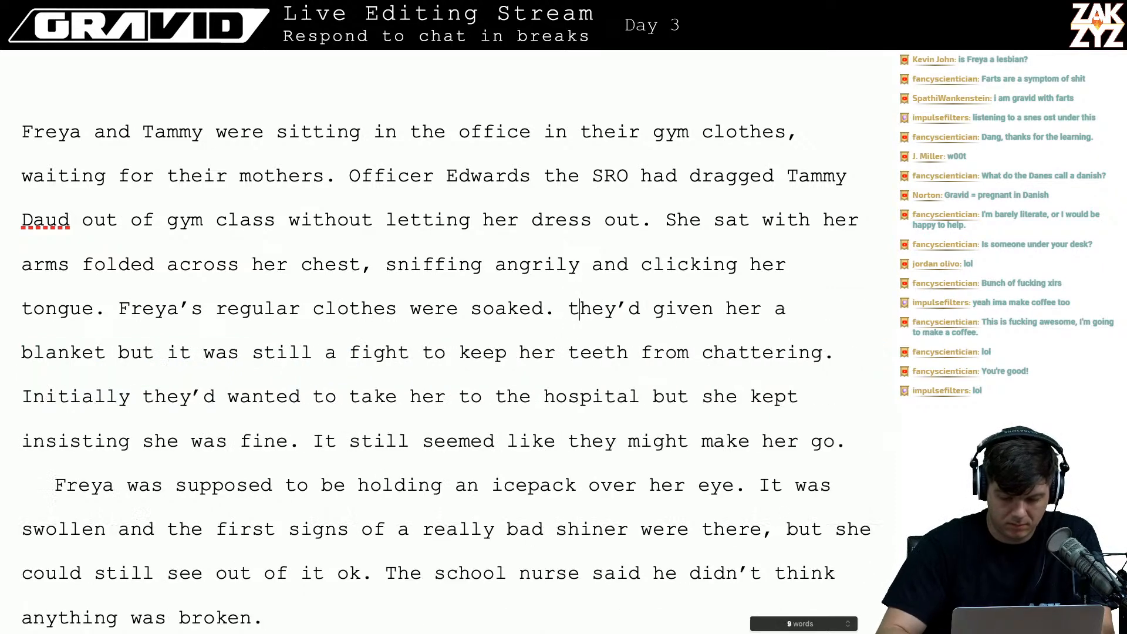
type("T")
- Replace "regular clothes were soaked" after "Freya's" with "clothes and shoes were soaked,"
key("Down")
key("Down")
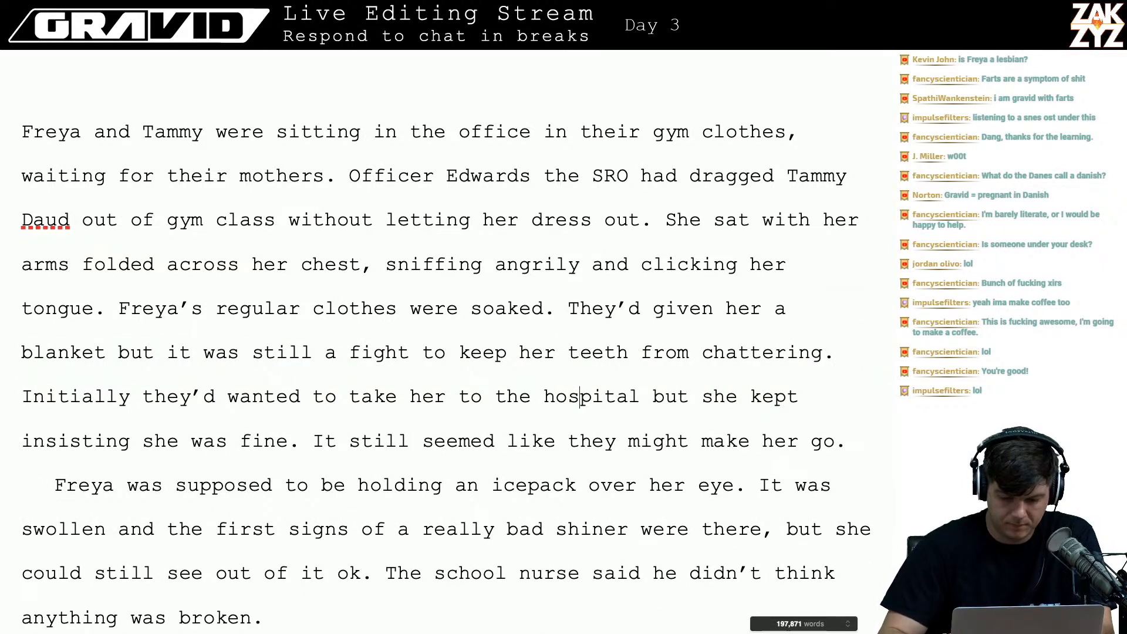
key("Up")
key("Left")
key("Up")
key("Left")
key("BackSpace")
key("BackSpace")
key("BackSpace")
key("BackSpace")
key("BackSpace")
key("BackSpace")
key("BackSpace")
key("BackSpace")
key("BackSpace")
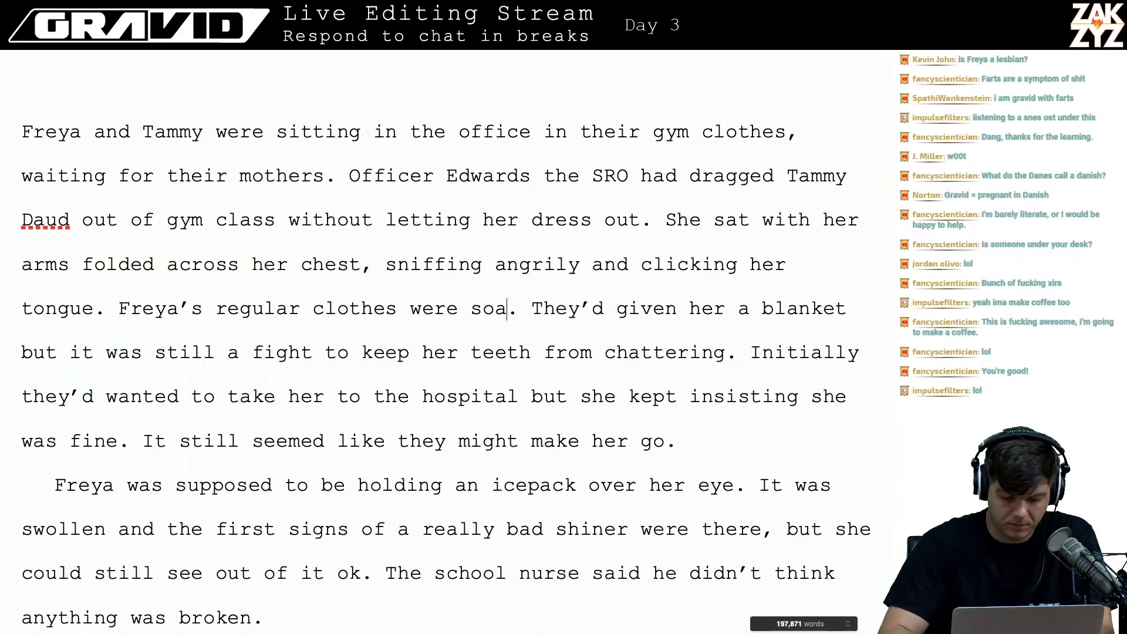
key("BackSpace")
key("BackSpace")
key("BackSpace")
key("BackSpace")
key("BackSpace")
key("BackSpace")
key("BackSpace")
key("BackSpace")
key("BackSpace")
key("BackSpace")
key("BackSpace")
key("BackSpace")
key("BackSpace")
key("BackSpace")
key("BackSpace")
key("BackSpace")
key("BackSpace")
key("BackSpace")
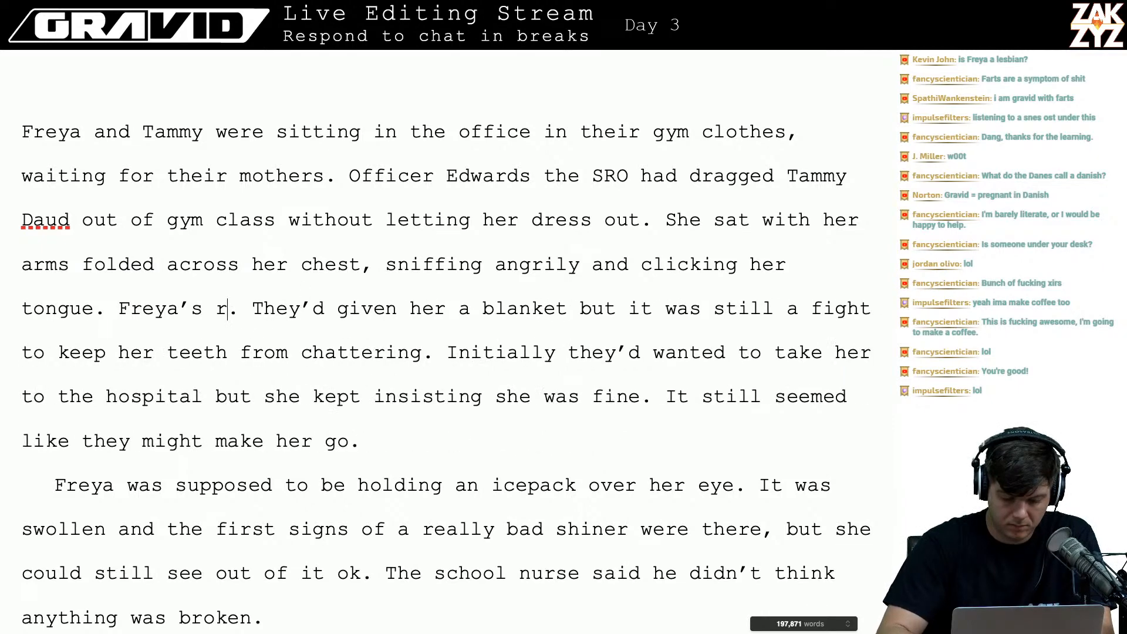
type("clothes and shoes")
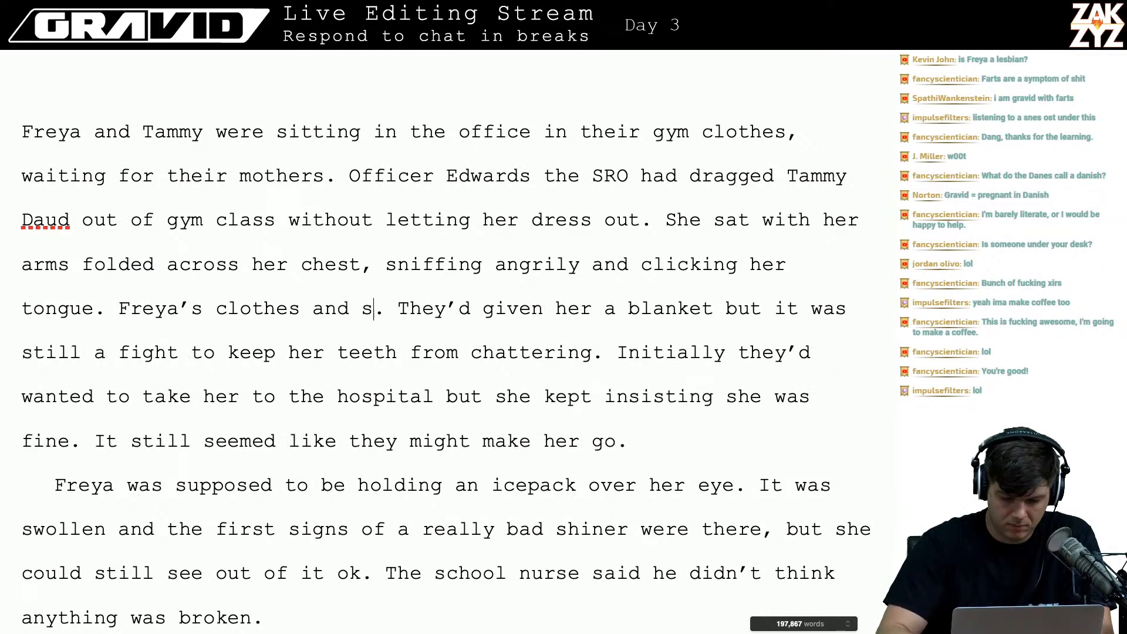
type(" were c")
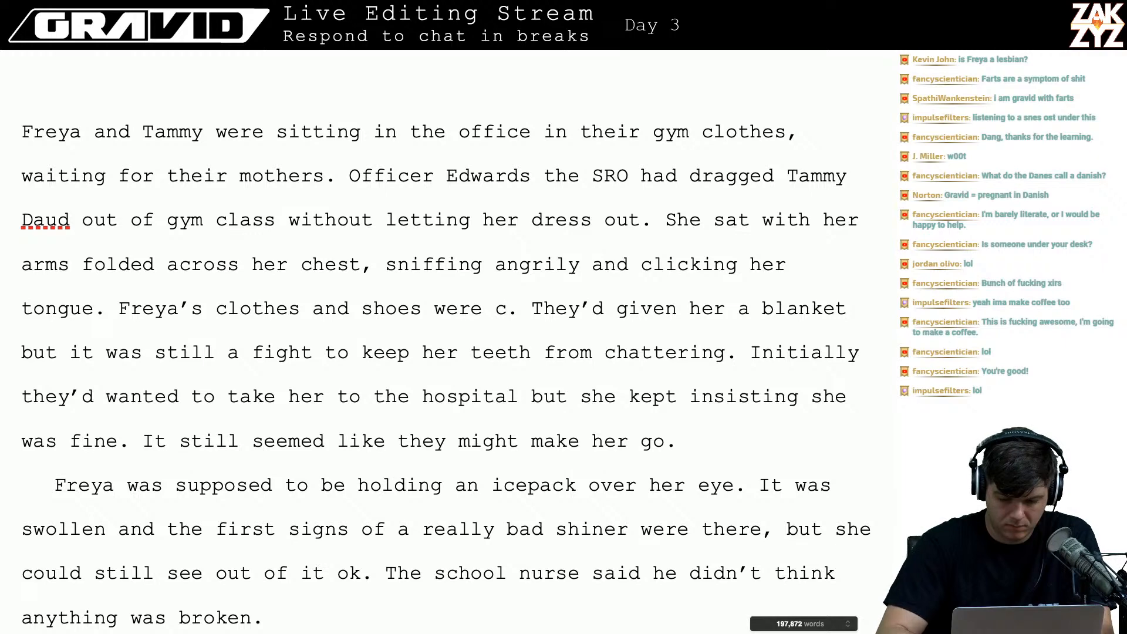
key("BackSpace")
type("soaked, ")
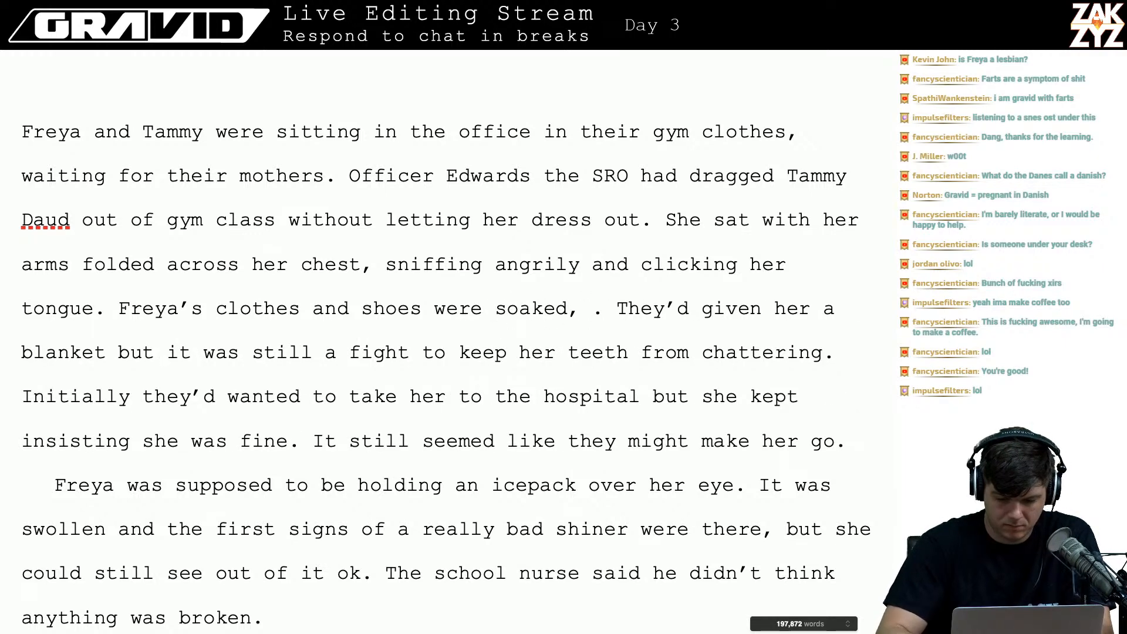
- Continue the sentence after "soaked," with "she was wearing her gym uniform and a set of shower shoes"
type("she was wearing ")
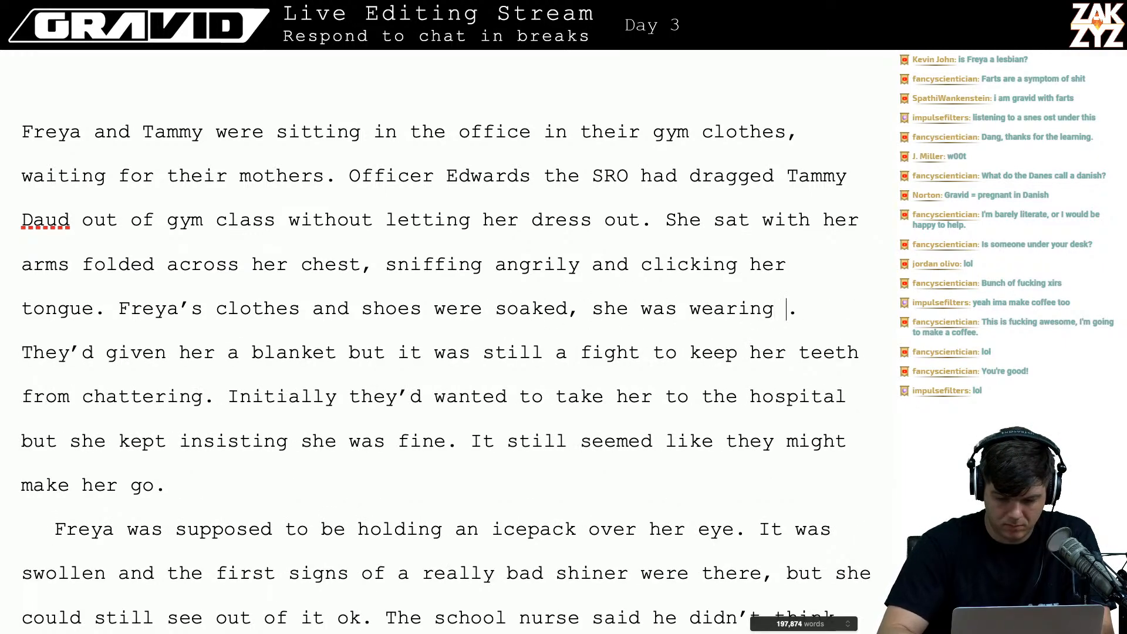
type("her gym unifo")
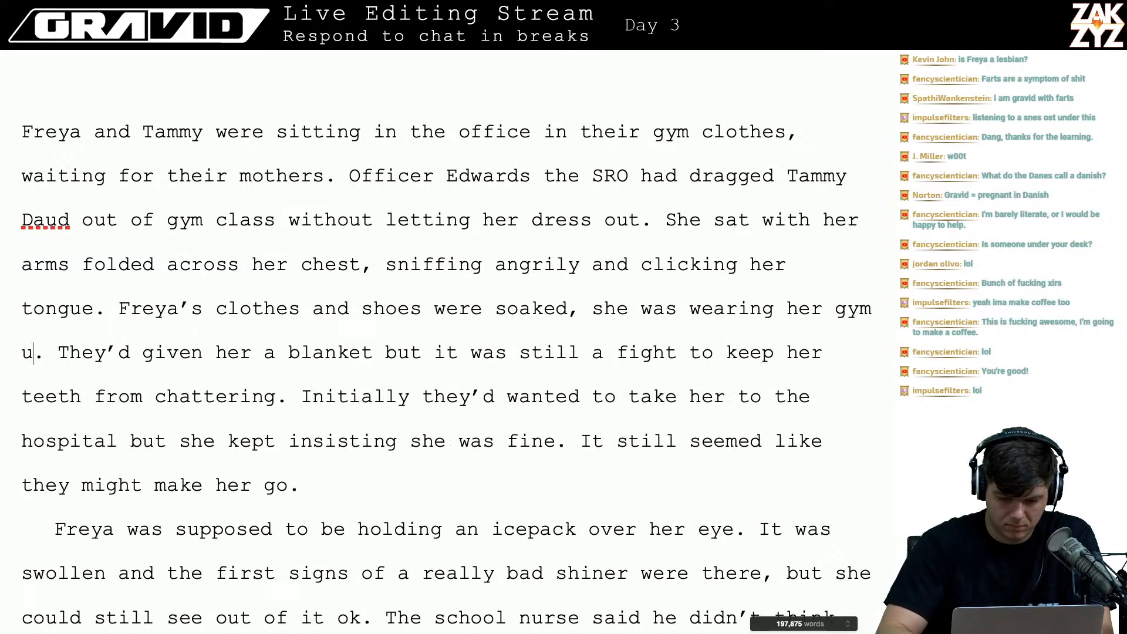
type("rm and a set of ")
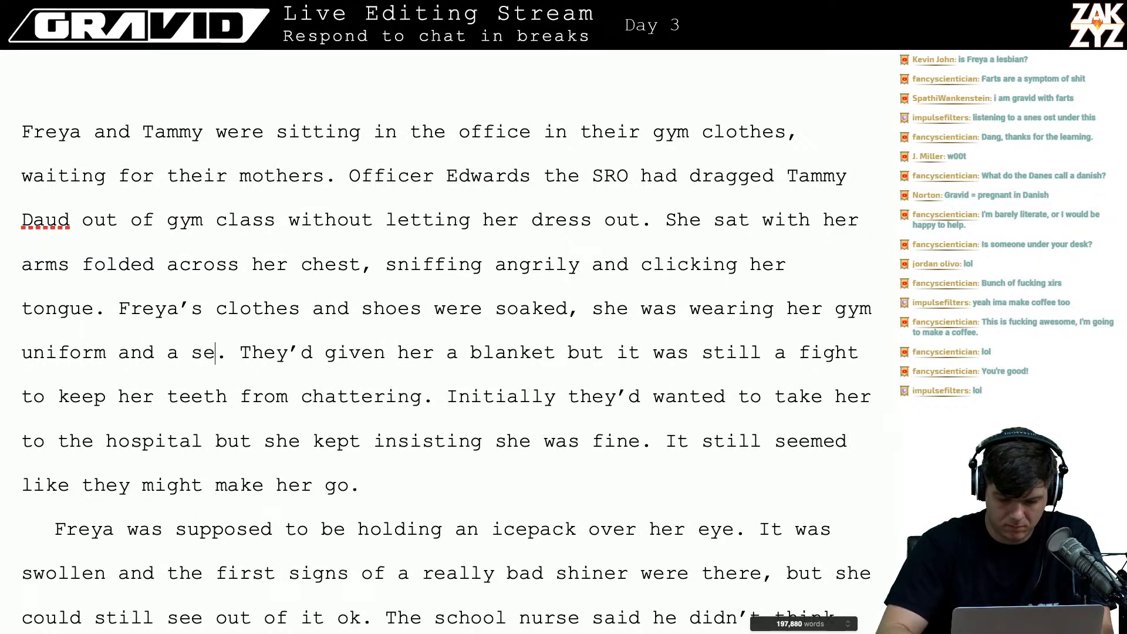
type("shower shoes")
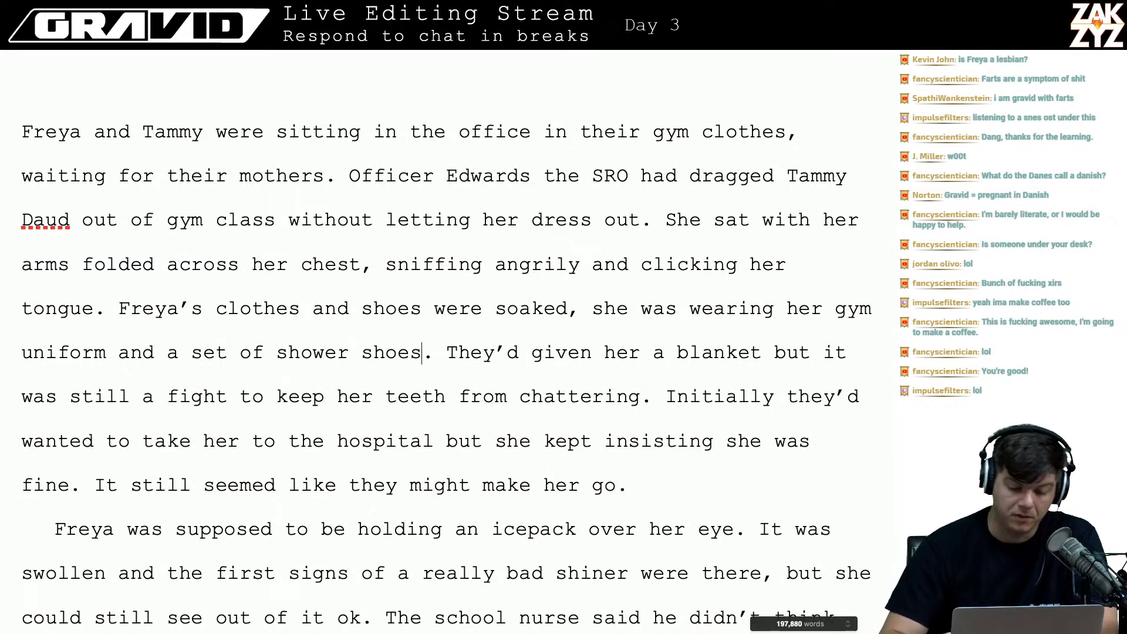
- Reread the reworded sentence about Freya's soaked clothes together with the opening lines of the paragraph
key("Up")
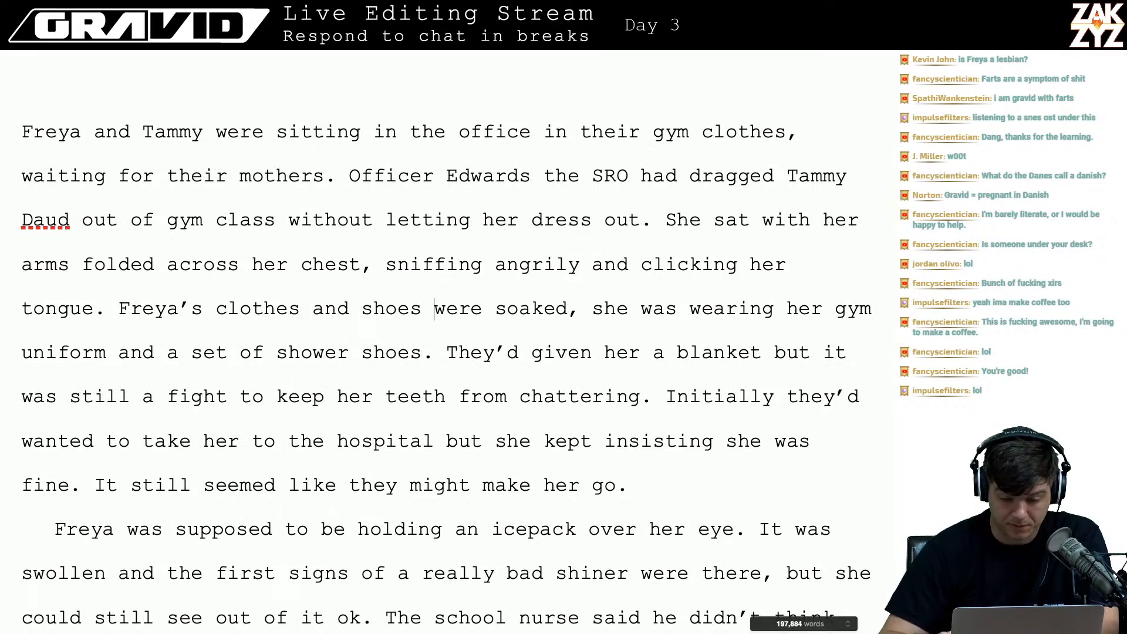
key("Right")
key("Right")
key("Right")
key("Right")
key("Right")
key("Right")
key("Right")
key("Right")
key("Right")
key("Right")
key("Right")
key("Right")
key("Right")
key("Left")
key("Left")
key("Left")
key("Left")
key("Left")
key("Left")
key("Left")
key("Left")
key("Left")
key("Left")
key("Left")
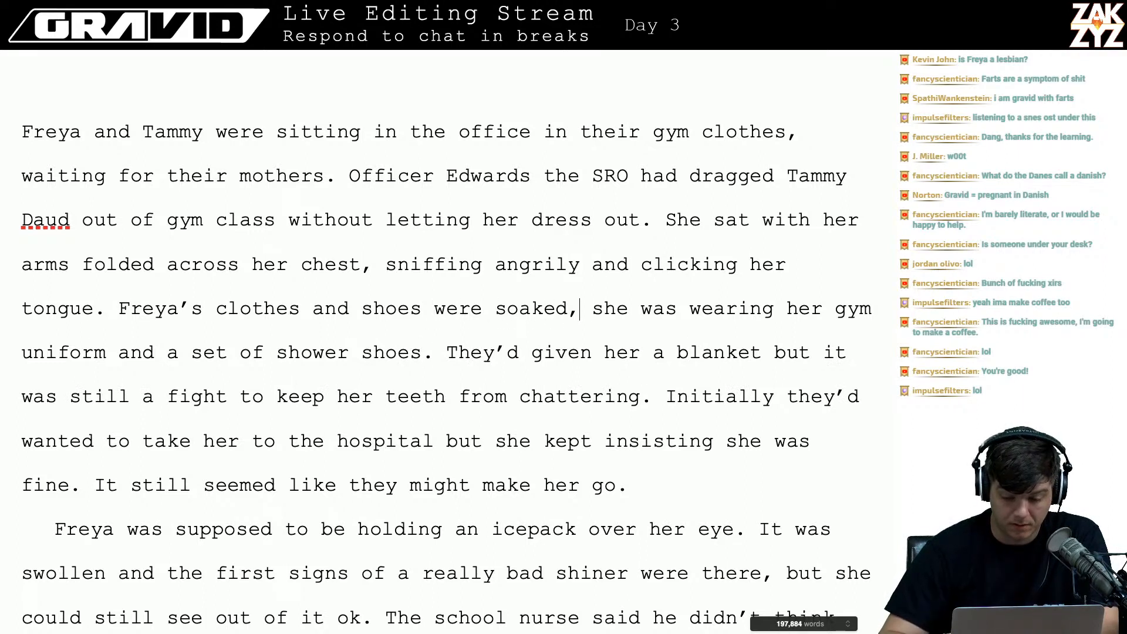
key("Left")
key("Left")
key("Left")
key("Left")
key("Left")
key("Left")
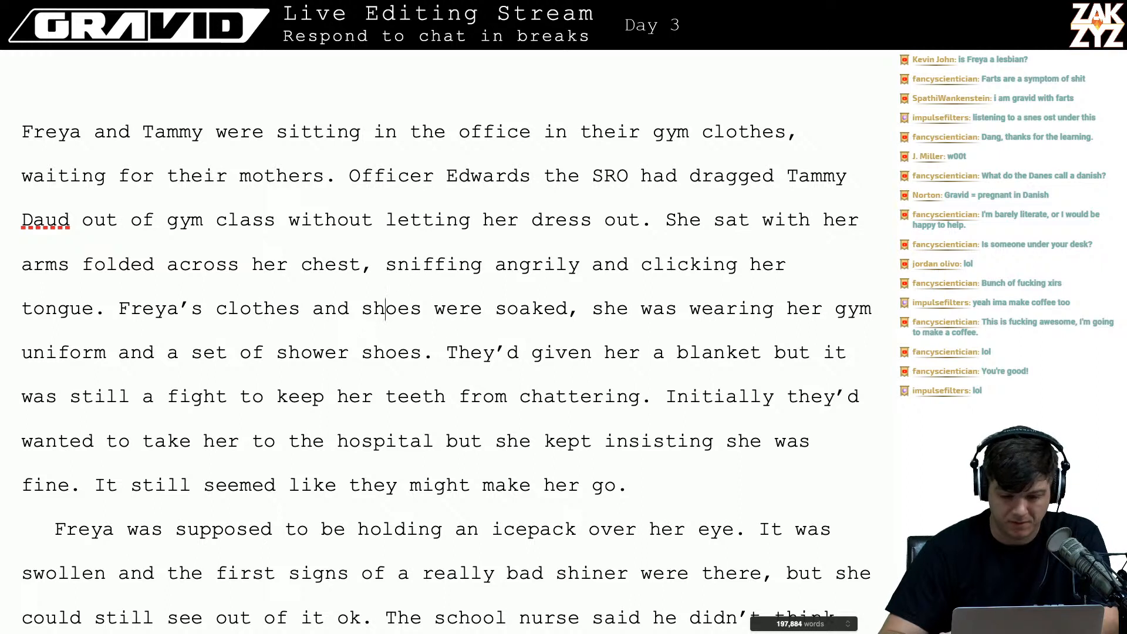
key("Right")
key("Up")
key("Up")
key("Up")
key("Up")
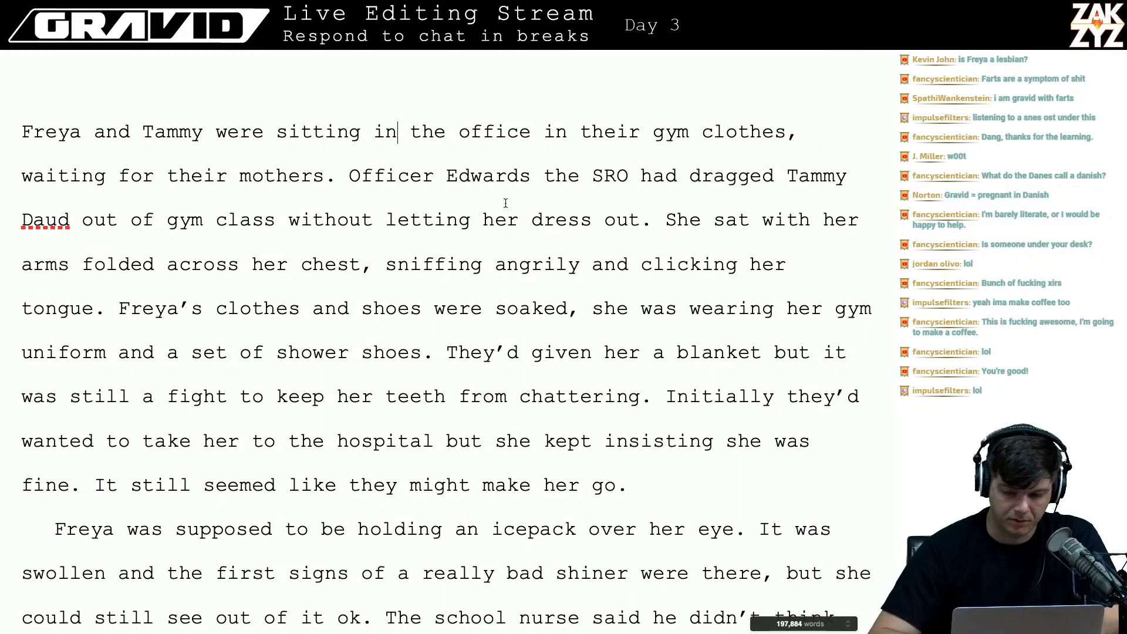
scroll(503, 196, "down", 1)
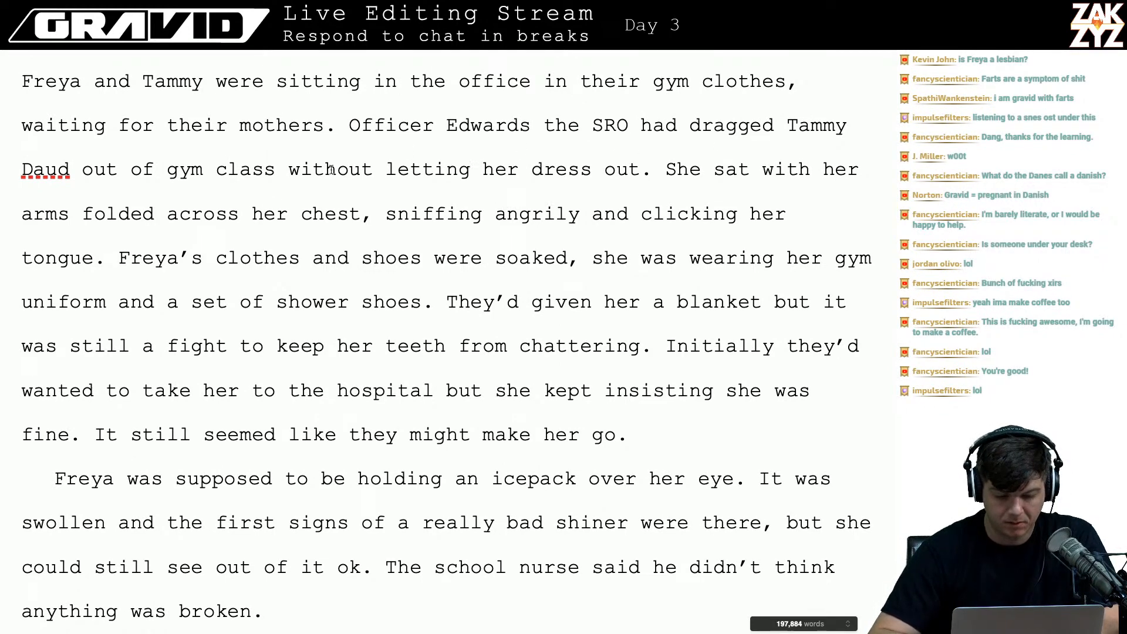
- Insert the sentence "Freya had on her gym uniform and a set of shower shoes, her regular clothes were soaked." before "Freya's clothes and shoes"
left_click(120, 258)
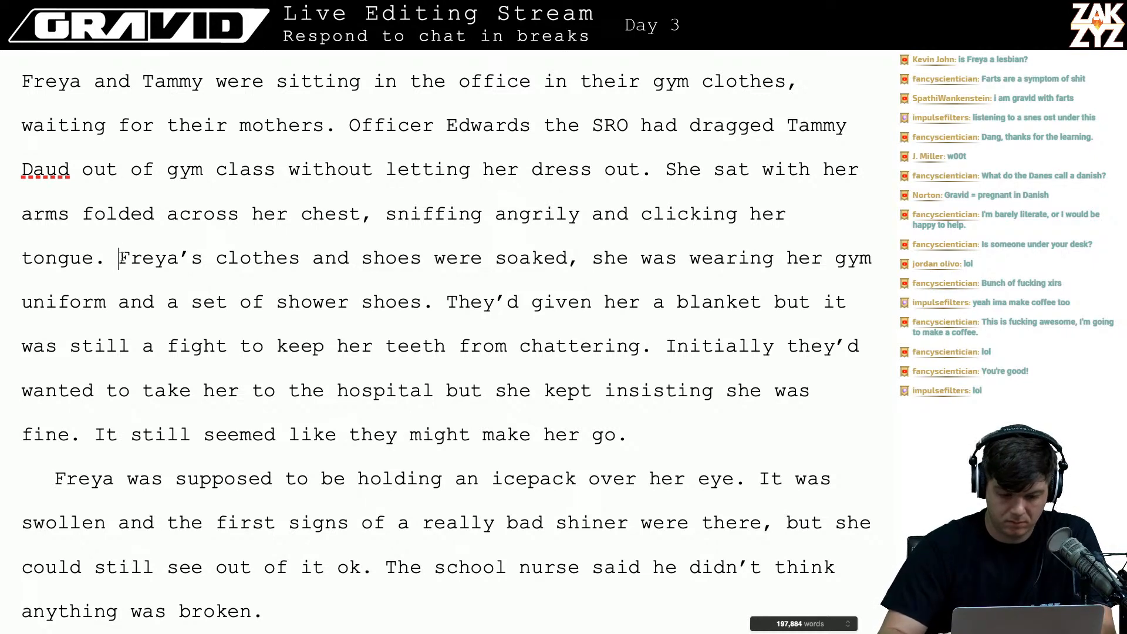
left_click_drag(121, 258, 203, 302)
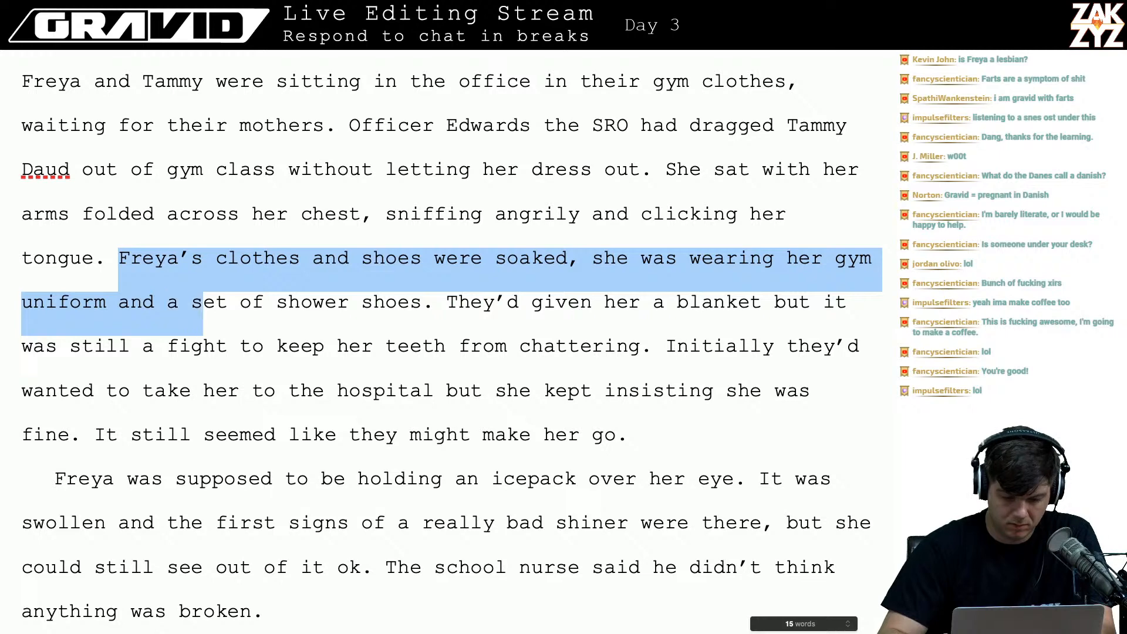
key("Up")
key("Down")
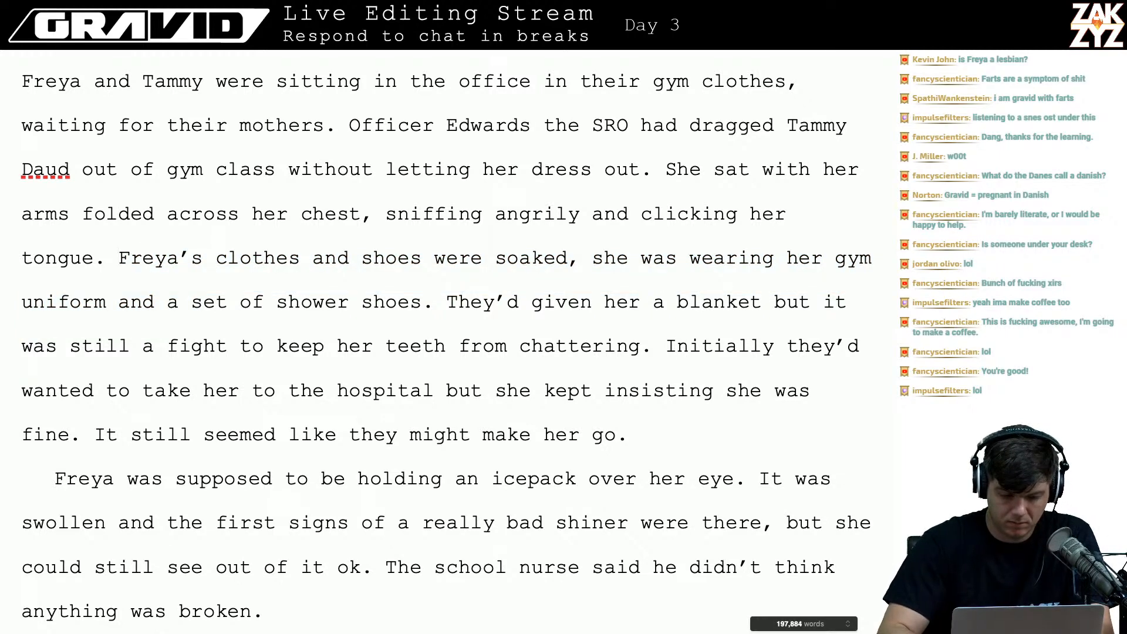
type("Freya had o")
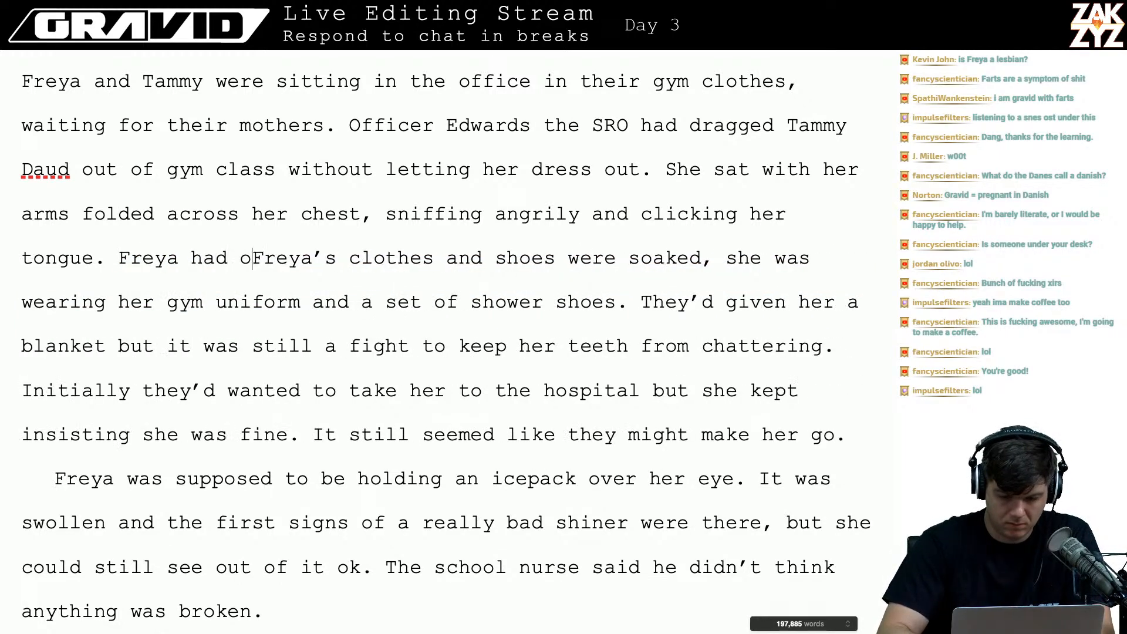
type("ne her")
key("BackSpace")
key("BackSpace")
key("BackSpace")
key("BackSpace")
key("BackSpace")
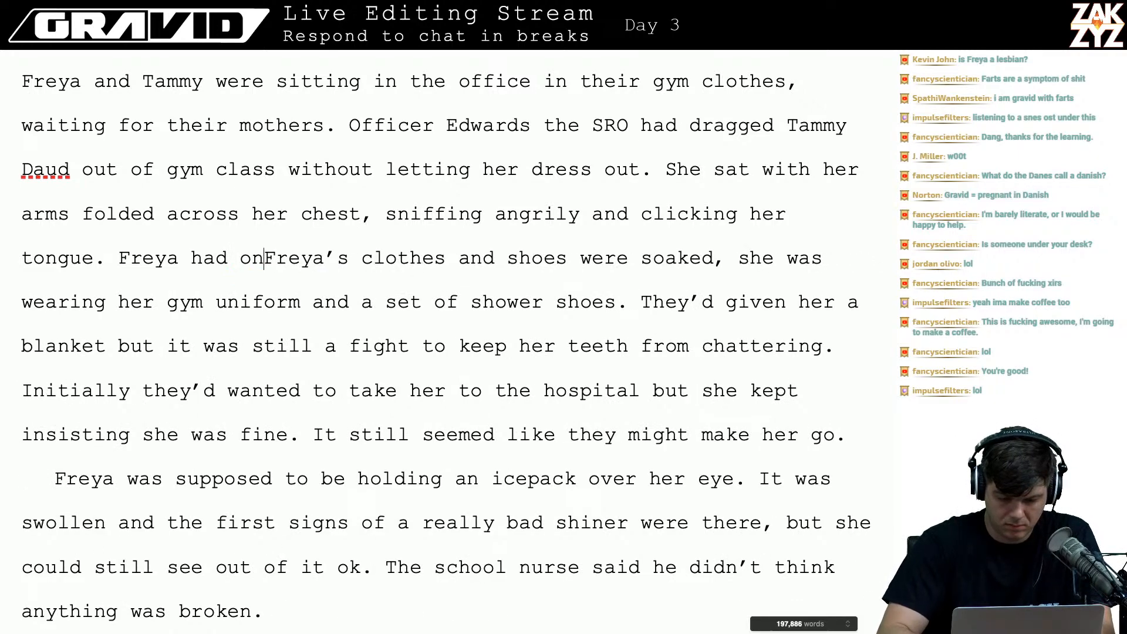
type("her gym unif")
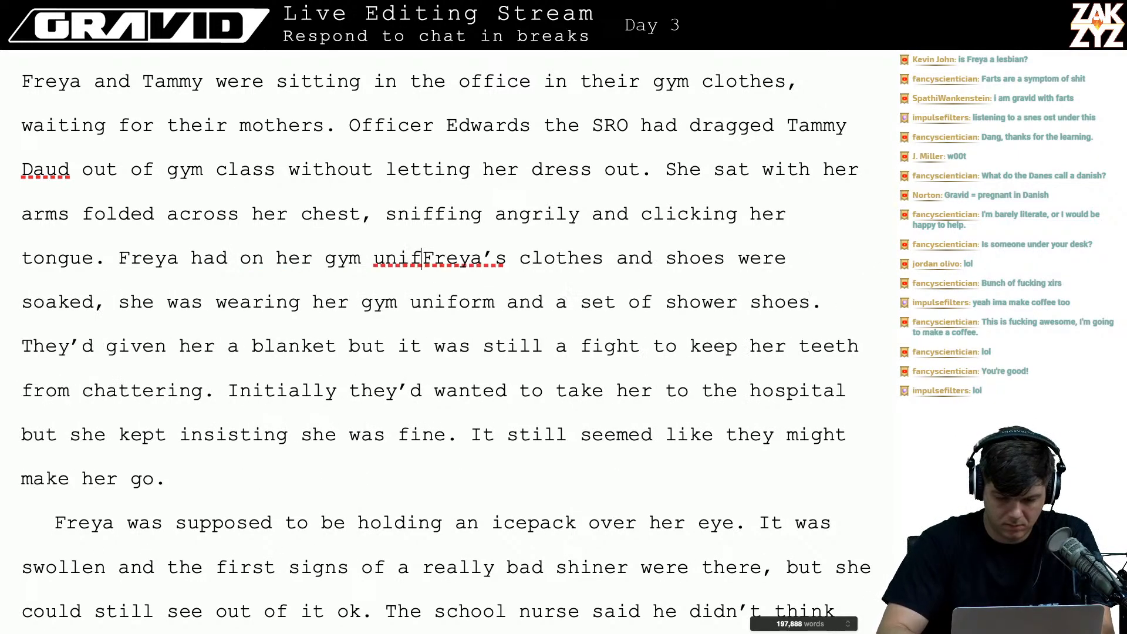
type("orm and a set of")
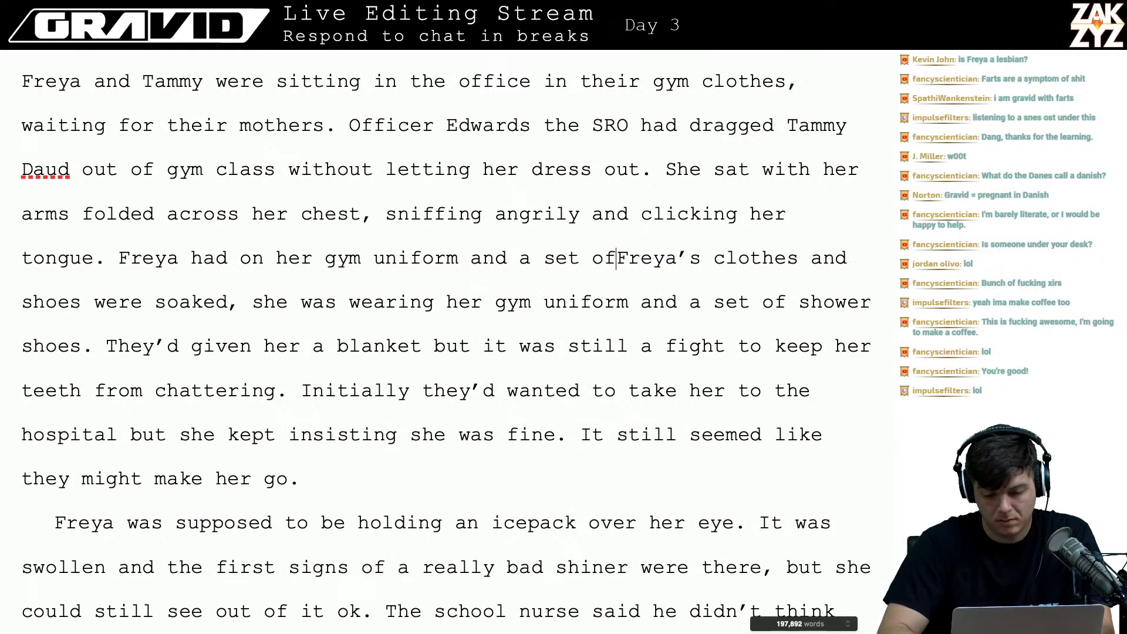
type(" shower shoe")
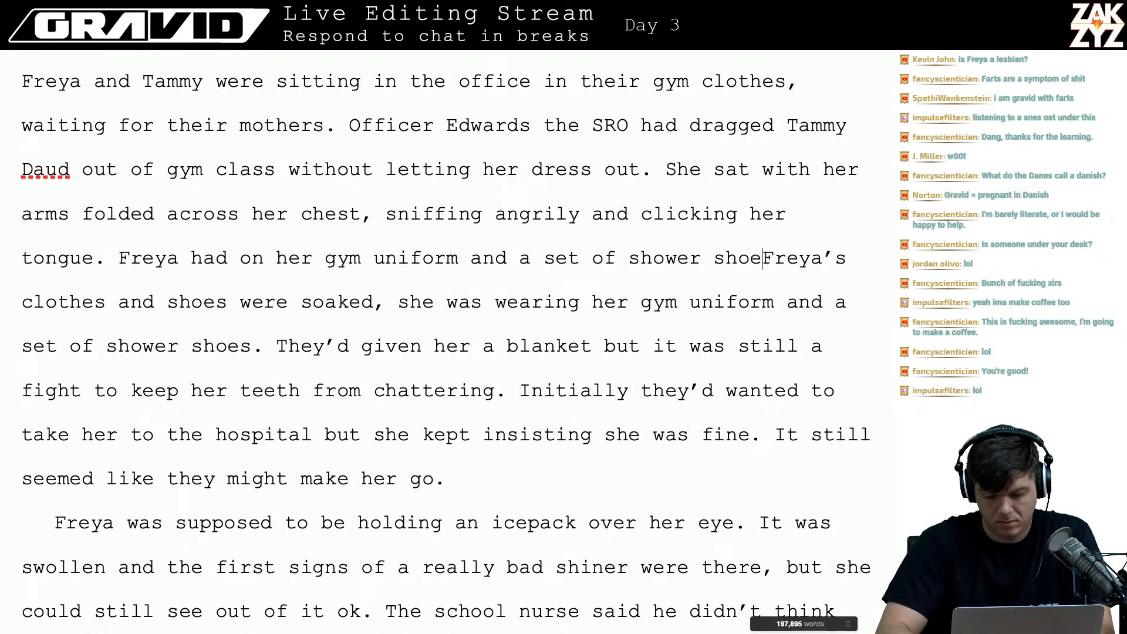
type("s, her regu")
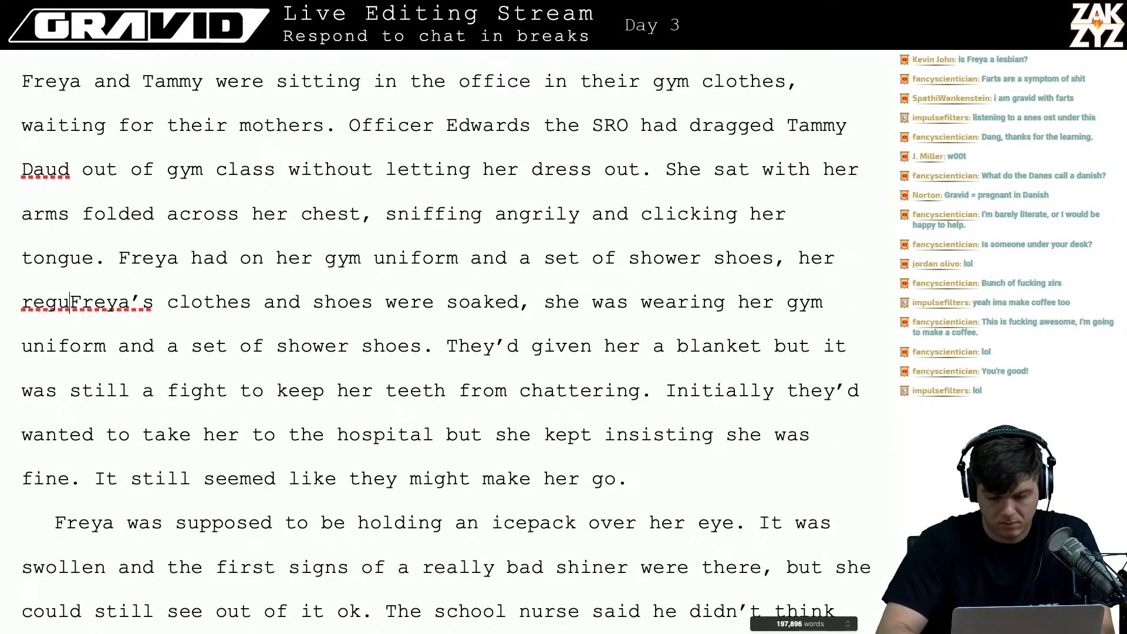
type("lar clothes were")
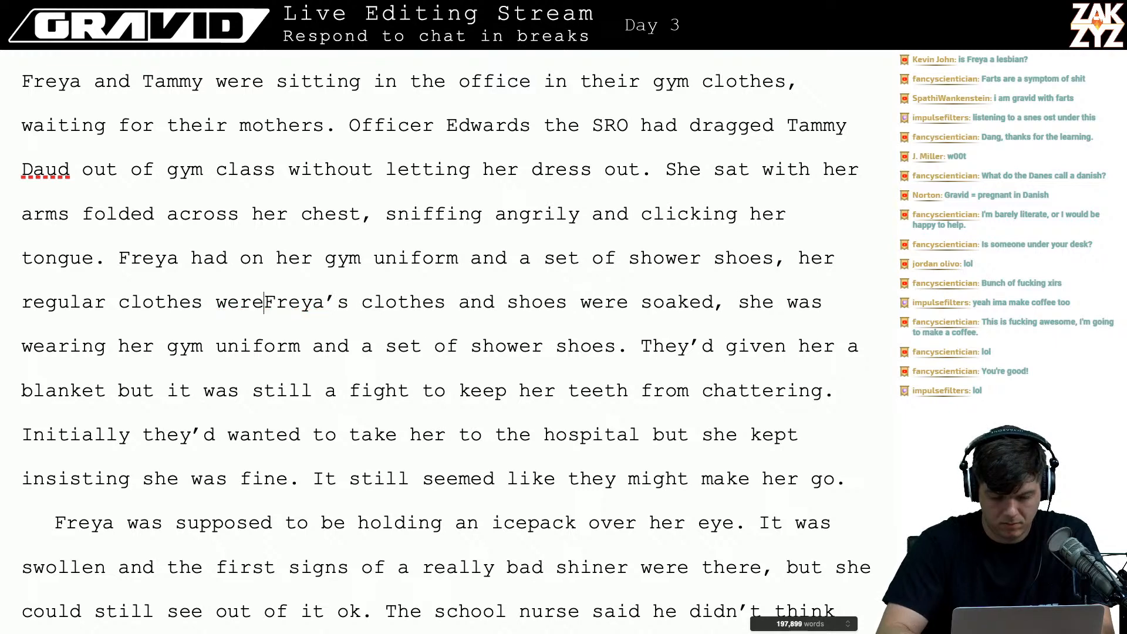
type(" soaked.")
- Delete the old sentence "Freya's clothes and shoes were soaked, she was wearing her gym uniform and a set of shower shoes."
key("shift+Down")
key("shift+Right")
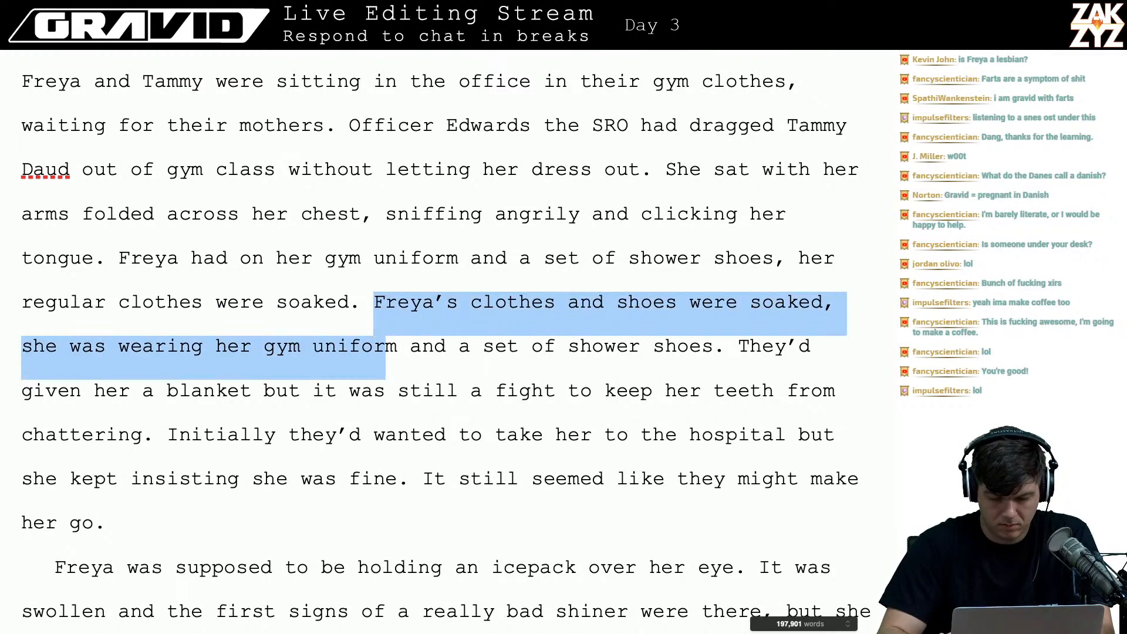
key("shift+Right")
key("shift+Right")
key("shift+Right")
key("shift+Right")
key("shift+Right")
key("shift+Right")
key("shift+Right")
key("shift+Right")
key("shift+Right")
key("shift+Right")
key("shift+Right")
key("shift+Right")
key("shift+Right")
key("shift+Right")
key("shift+Right")
key("shift+Right")
key("shift+Right")
key("shift+Right")
key("shift+Right")
key("shift+Right")
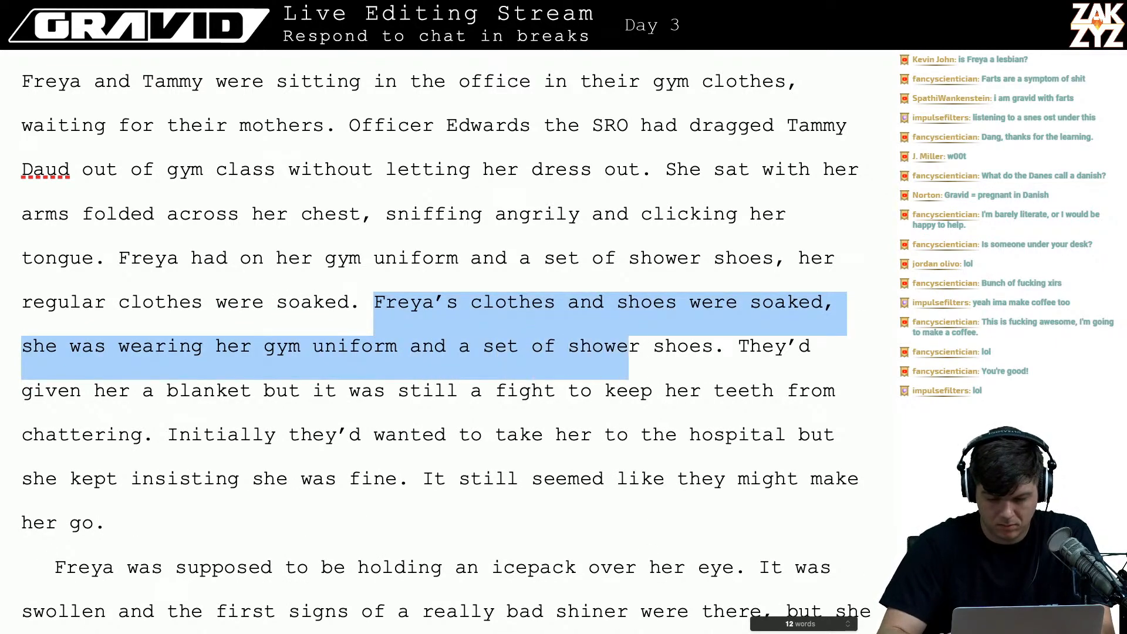
key("shift+Right")
key("shift+Right")
key("shift+Right")
key("shift+Right")
key("shift+Right")
key("shift+Right")
key("shift+Right")
key("shift+Right")
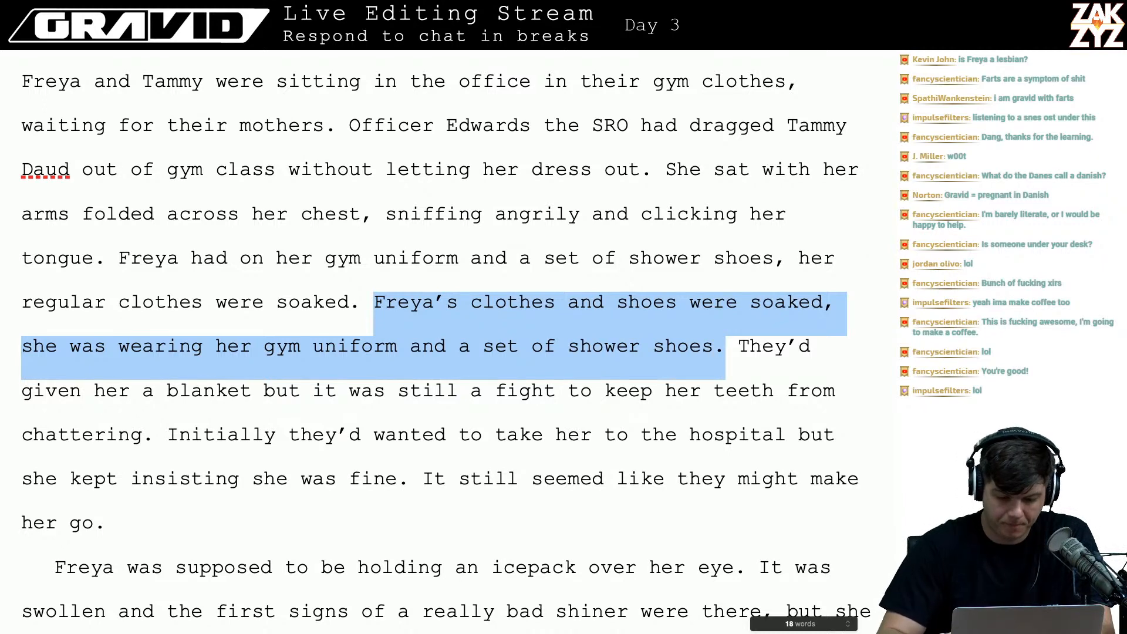
key("BackSpace")
- Reread the opening paragraph from the new sentence about Freya's gym uniform through the hospital lines to its end
key("Up")
key("Left")
key("Left")
key("Left")
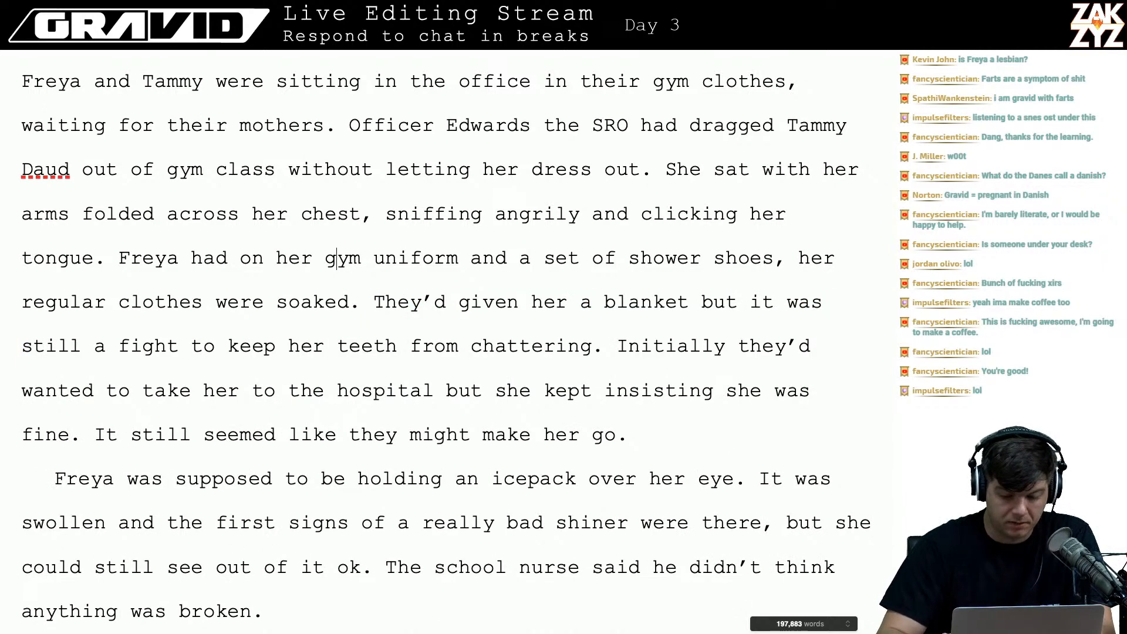
key("Right")
key("Right")
key("Right")
key("Right")
key("Right")
key("Right")
key("Right")
key("Right")
key("Right")
key("Right")
key("Right")
key("Right")
key("Right")
key("Right")
key("Right")
key("Right")
key("Right")
key("Right")
key("Right")
key("Right")
key("Right")
key("Right")
key("Right")
key("Right")
key("Right")
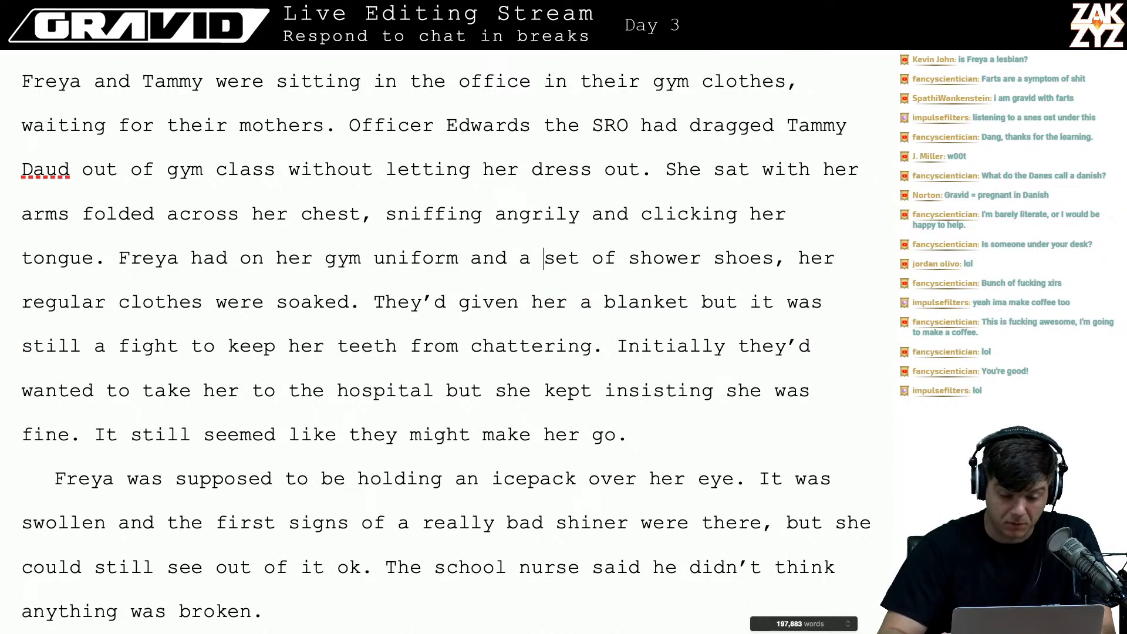
key("Down")
key("Left")
key("Left")
key("Left")
key("Left")
key("Left")
key("Left")
key("Left")
key("Left")
key("Left")
key("Left")
key("Left")
key("Left")
key("Left")
key("Left")
key("Left")
key("Left")
key("Left")
key("Left")
key("Left")
key("Left")
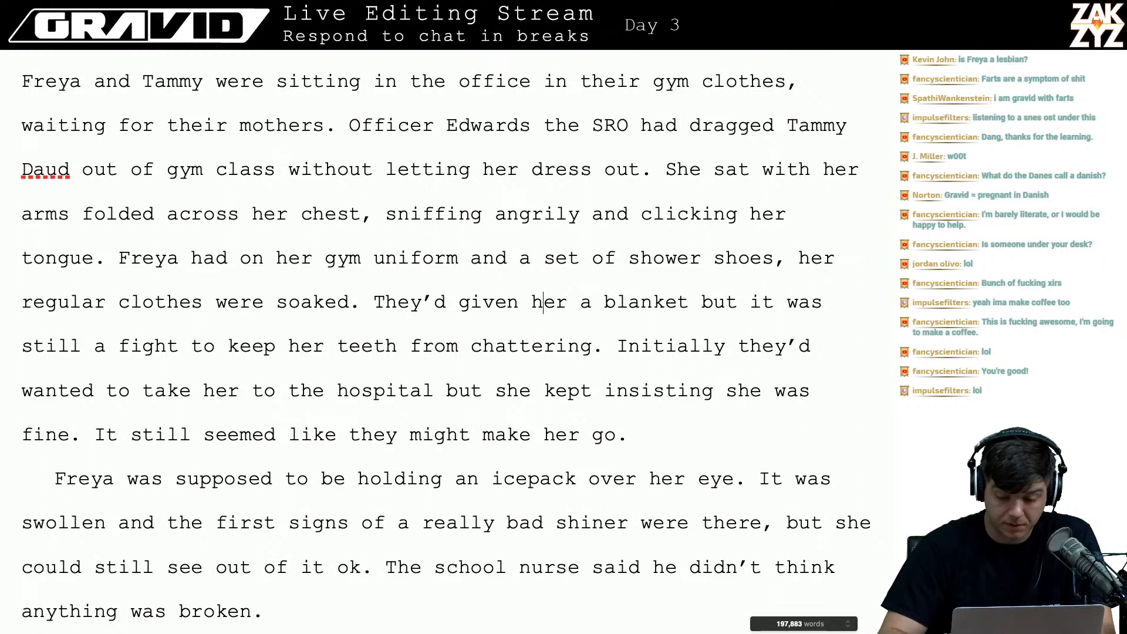
key("Left")
key("Left")
key("Left")
key("Left")
key("Left")
key("Left")
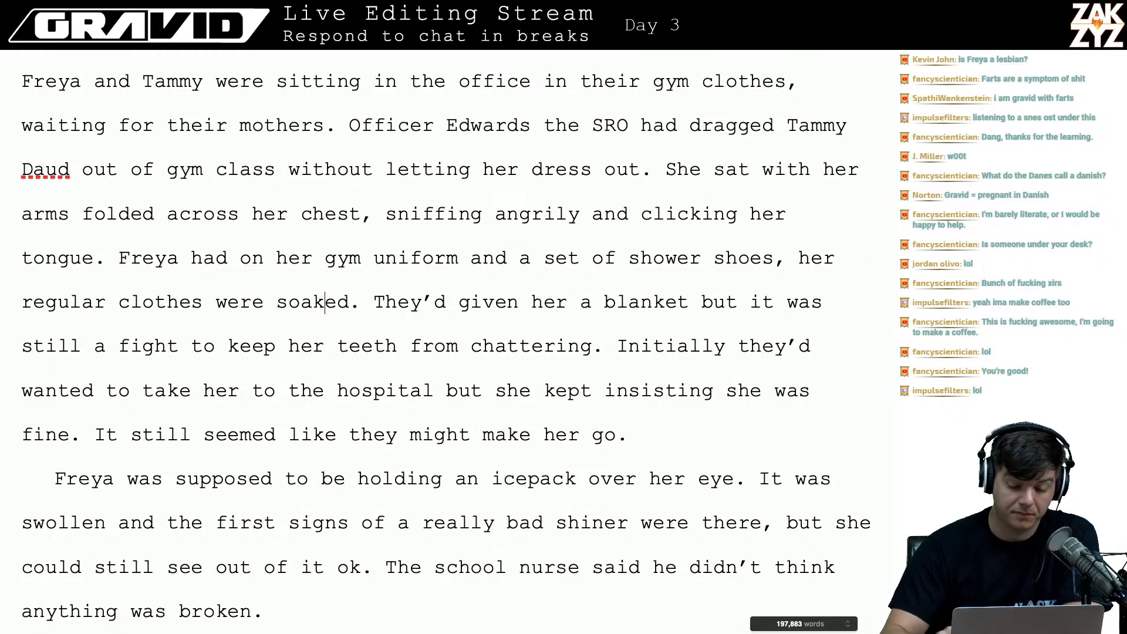
key("Down")
key("Down")
key("Right")
key("Right")
key("Right")
key("Right")
key("Right")
key("Right")
key("Right")
key("Right")
key("Right")
key("Right")
key("Right")
key("Right")
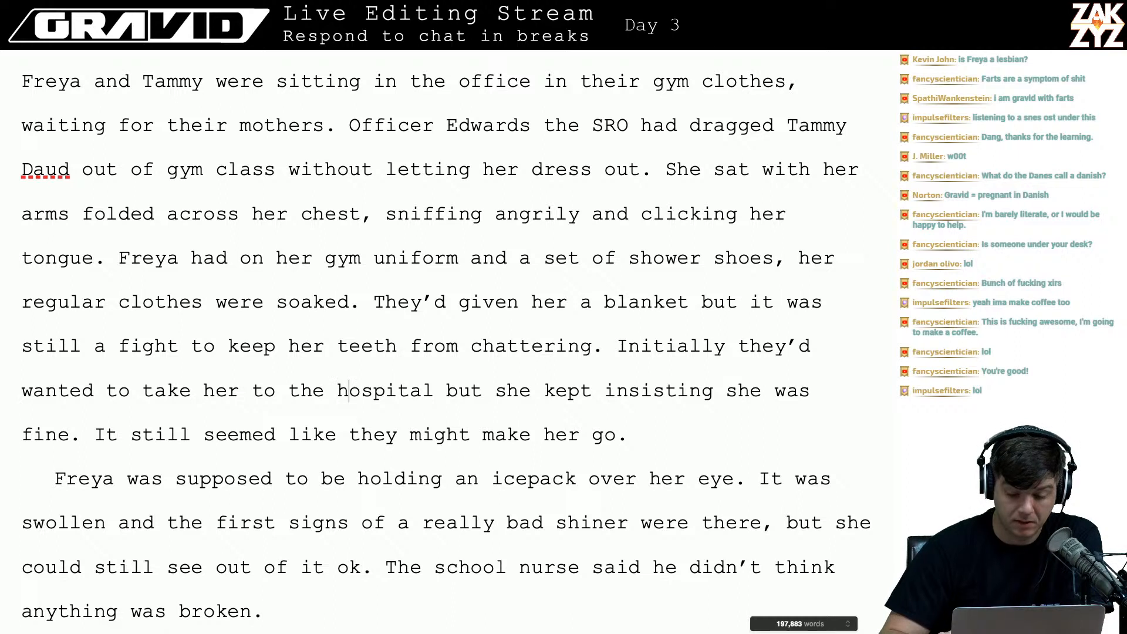
key("Right")
key("Right")
key("Right")
key("Right")
key("Right")
key("Right")
key("Right")
key("Right")
key("Down")
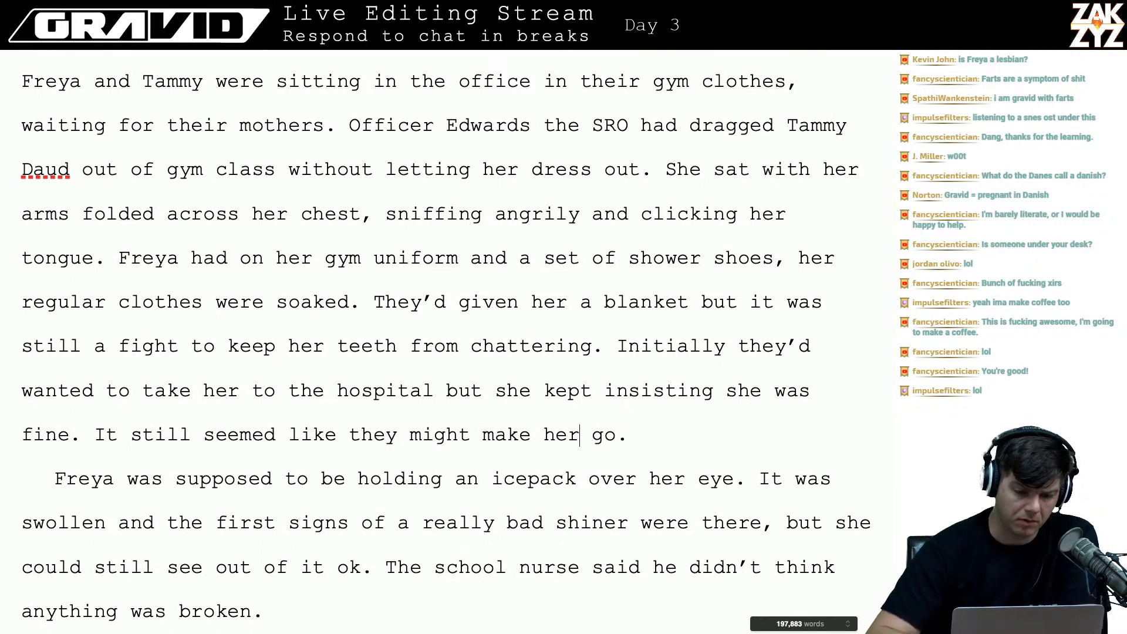
scroll(122, 257, "up", 1)
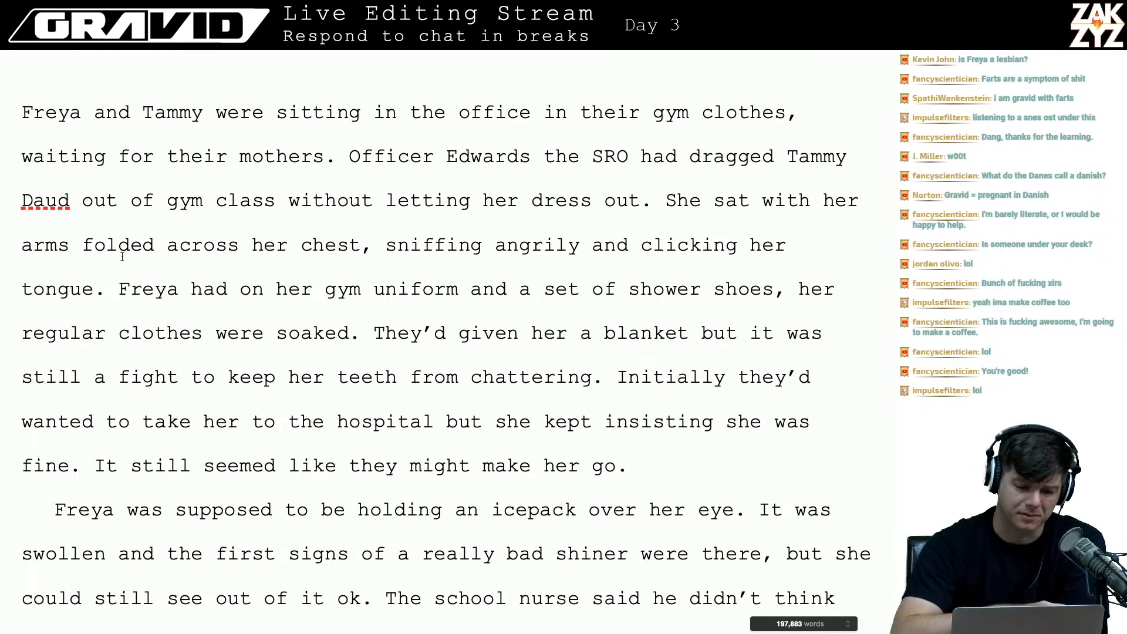
- Break the line after "It was swollen" in the icepack paragraph, leaving room to reword the sentence before "and the first signs"
scroll(122, 257, "down", 3)
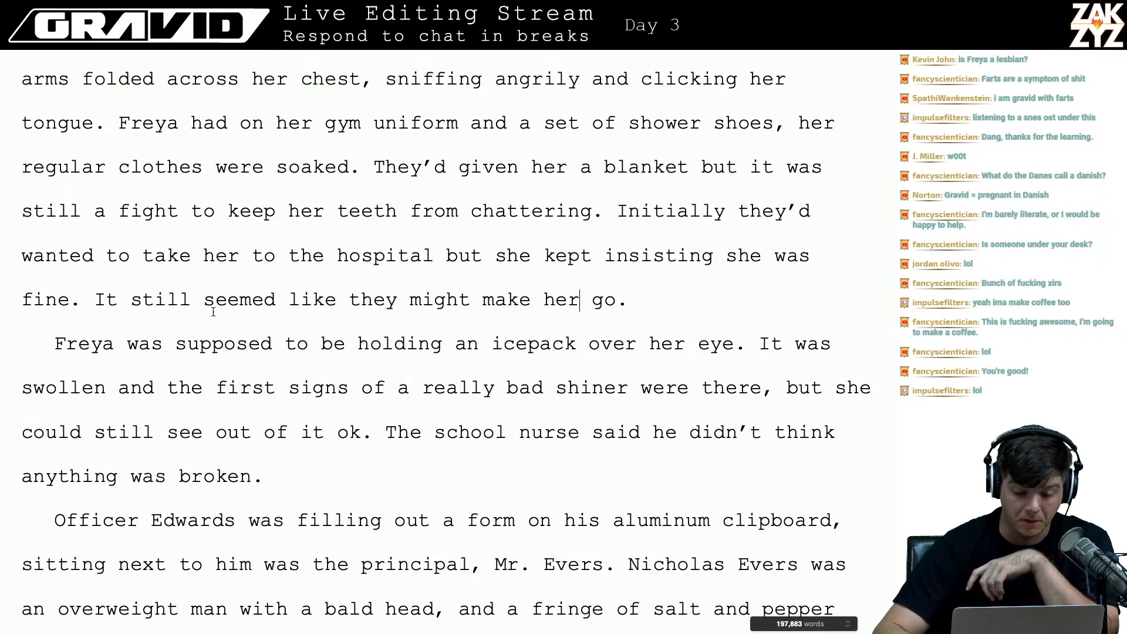
scroll(412, 206, "down", 3)
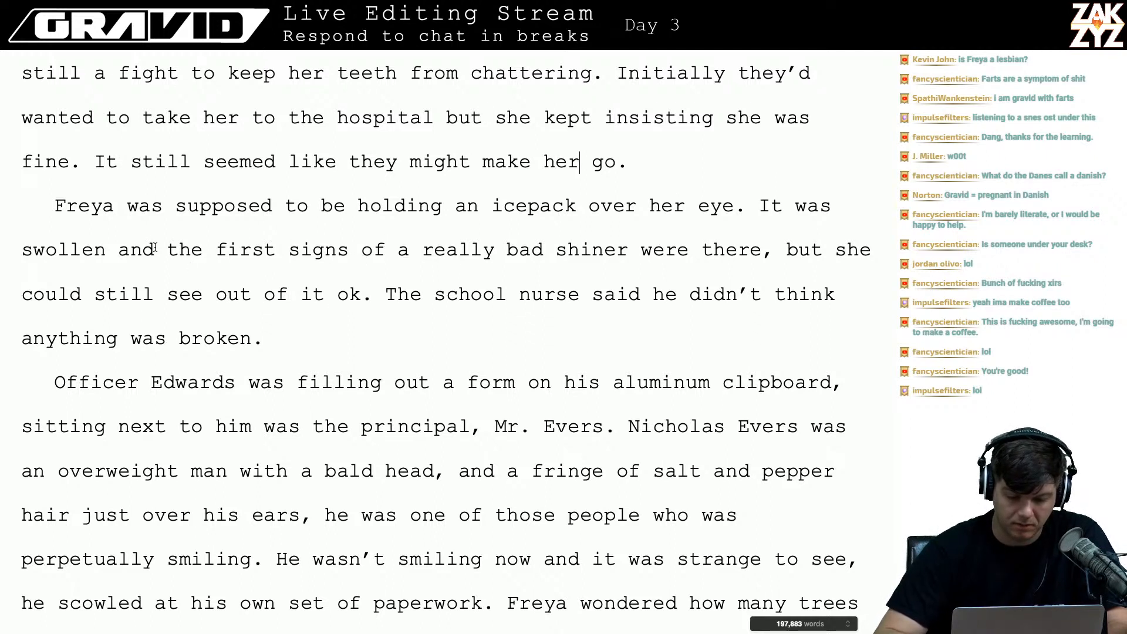
left_click(123, 256)
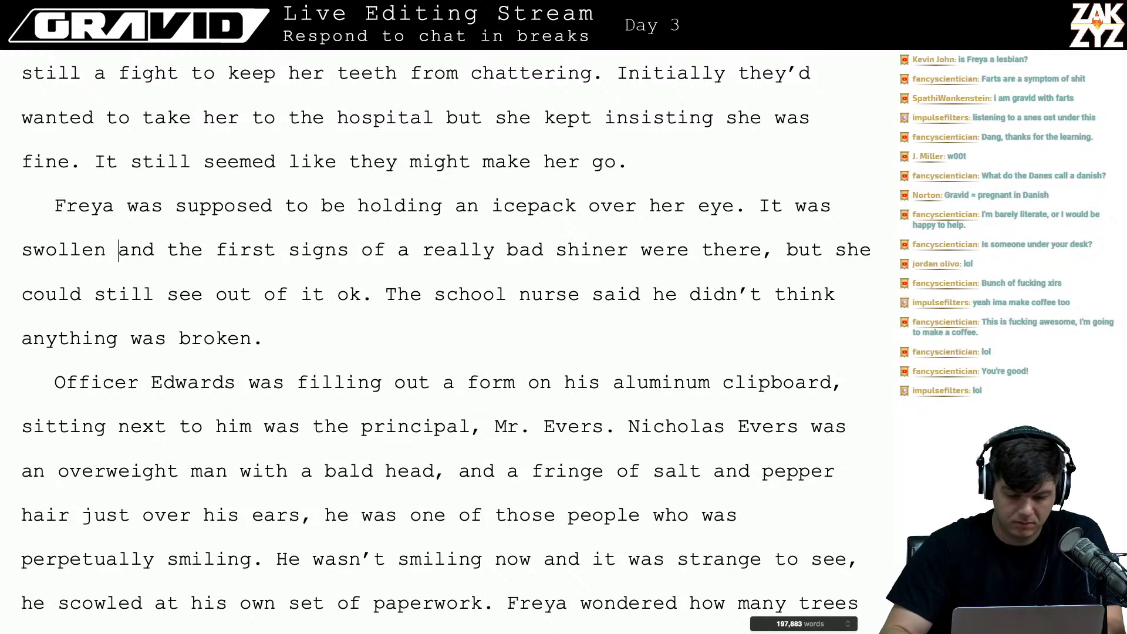
key("Right")
key("Right")
key("Left")
key("Right")
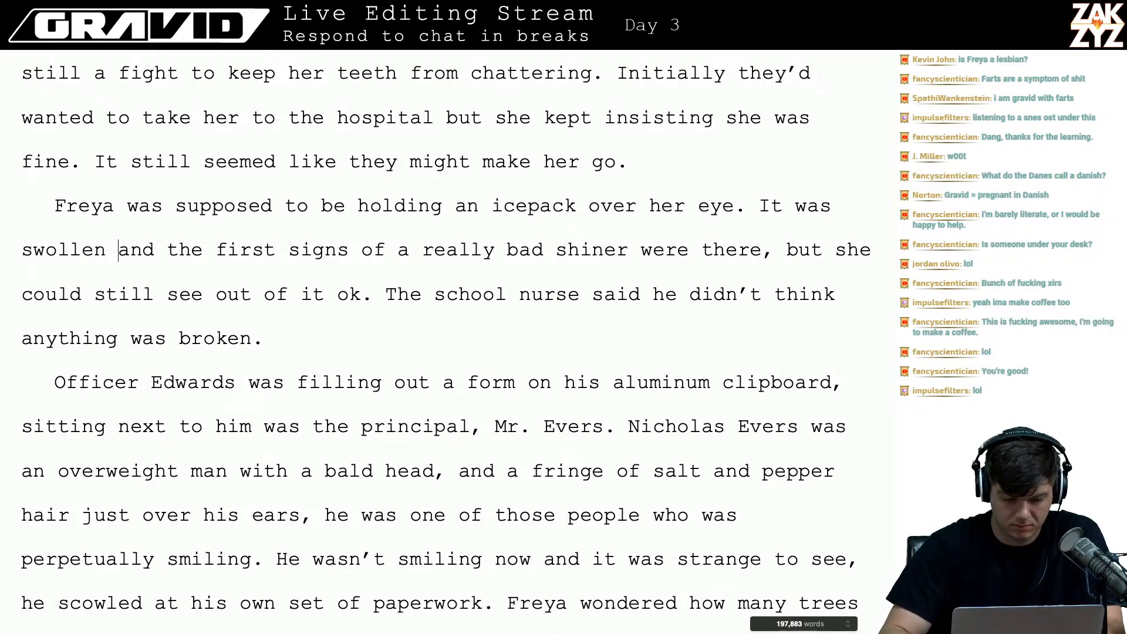
key("Return")
key("Left")
type("wou")
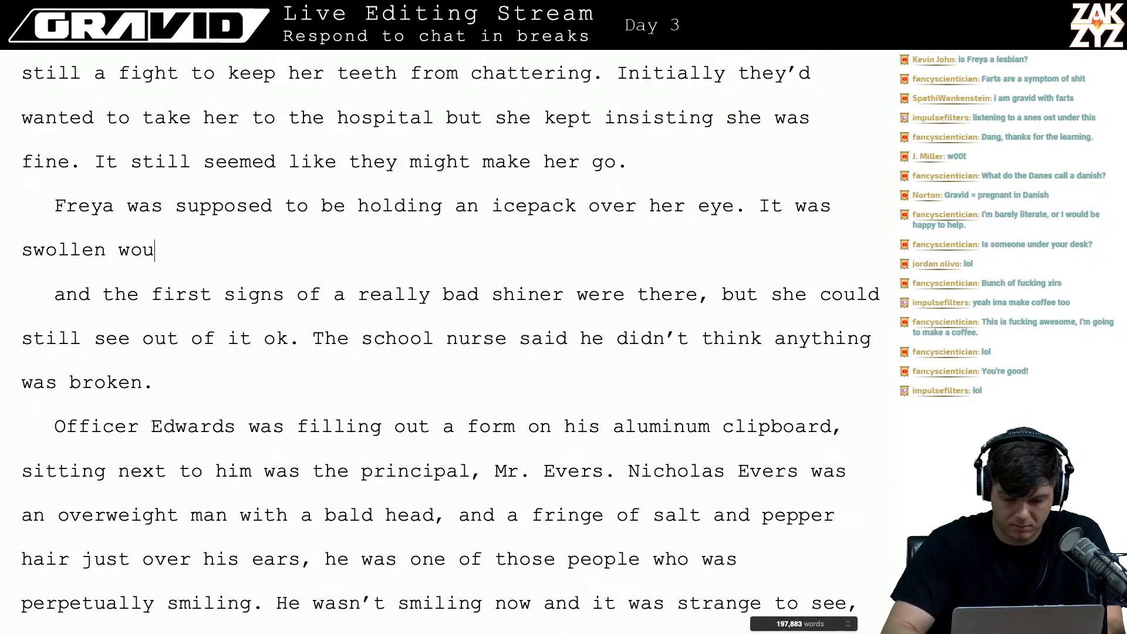
type("ld no doubt be")
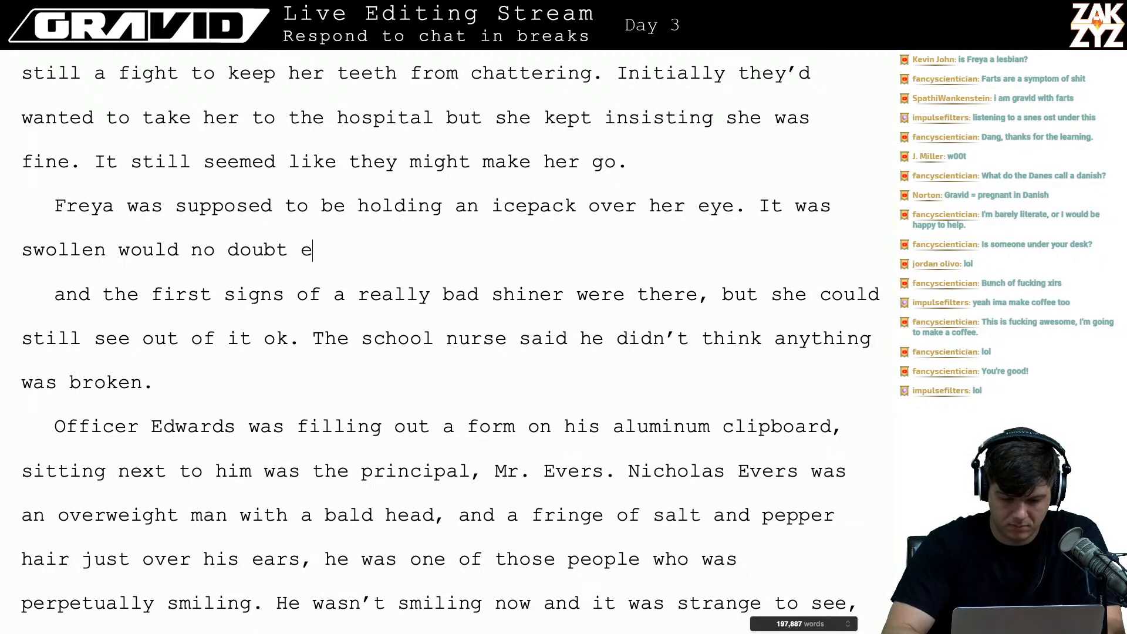
key("BackSpace")
key("BackSpace")
key("BackSpace")
key("BackSpace")
key("BackSpace")
key("BackSpace")
key("BackSpace")
key("BackSpace")
key("BackSpace")
key("BackSpace")
key("BackSpace")
key("BackSpace")
key("BackSpace")
key("BackSpace")
key("BackSpace")
key("BackSpace")
key("BackSpace")
key("BackSpace")
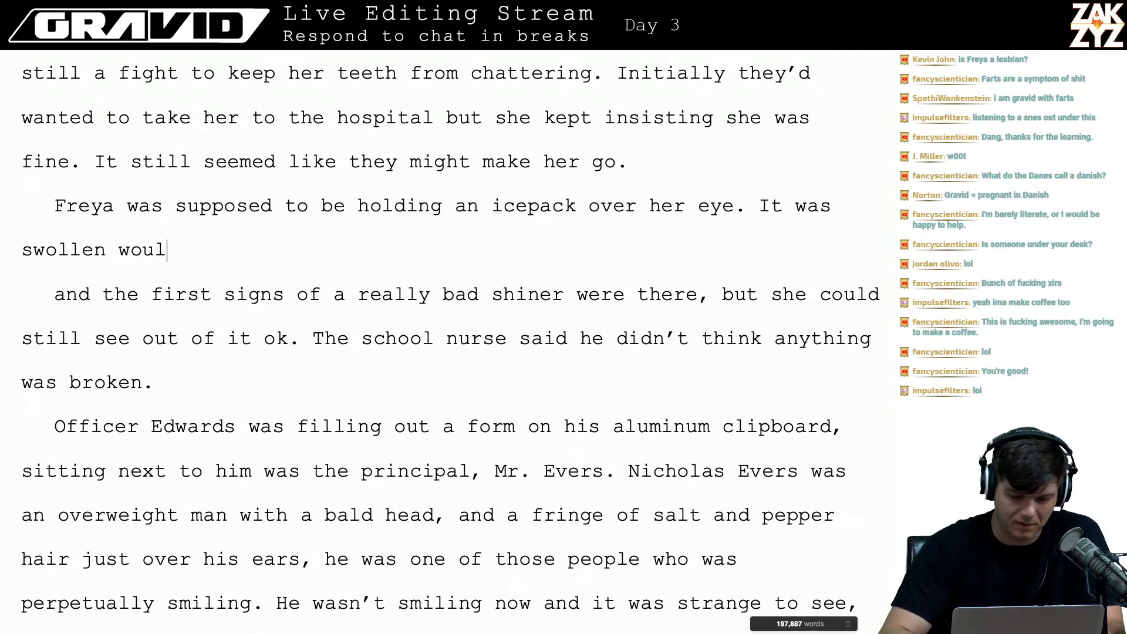
key("BackSpace")
key("BackSpace")
key("BackSpace")
key("BackSpace")
- Replace "It was swollen" with "She was going to have a real shiner, but she could still see out of it ok."
key("BackSpace")
key("BackSpace")
key("BackSpace")
key("BackSpace")
key("BackSpace")
key("BackSpace")
key("BackSpace")
key("BackSpace")
key("BackSpace")
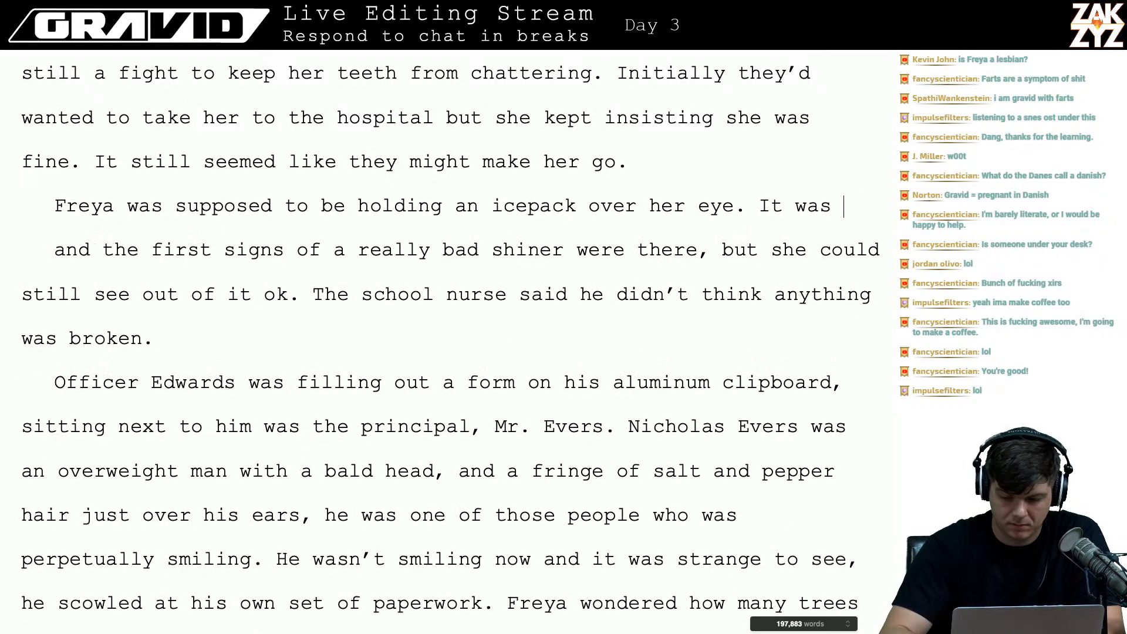
key("BackSpace")
type("She was ")
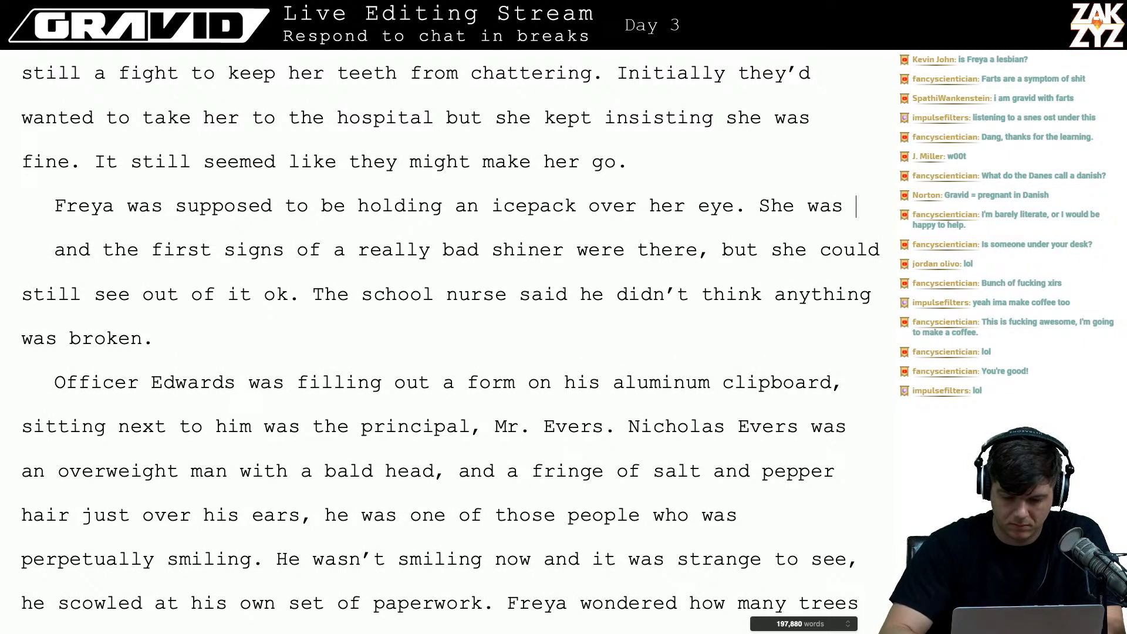
type("going to have ")
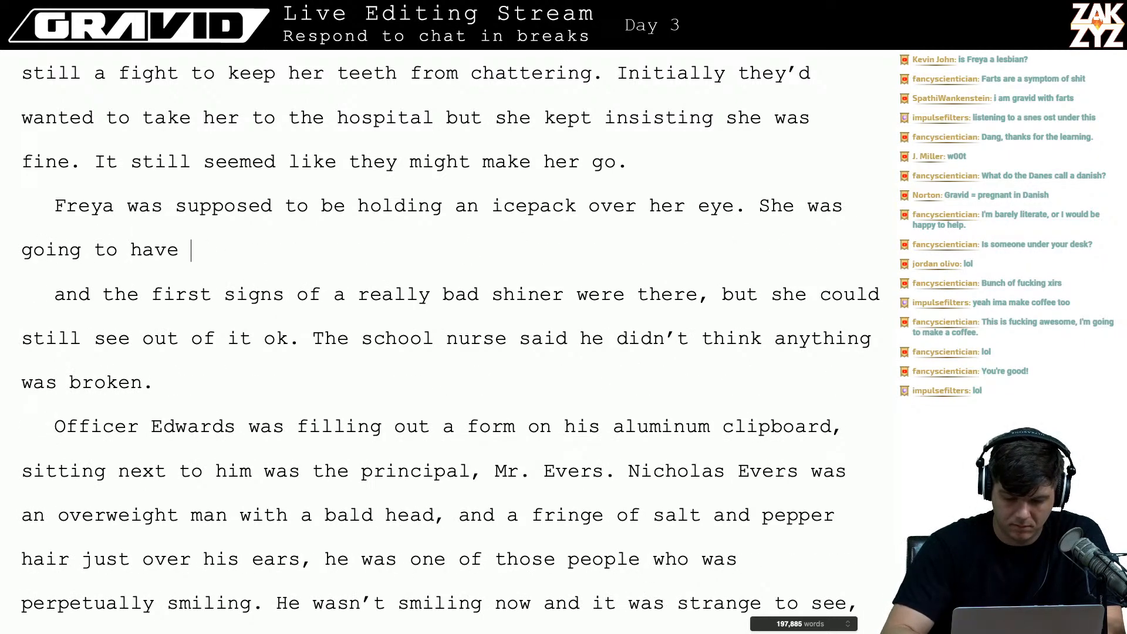
type("a hell")
key("BackSpace")
key("BackSpace")
key("BackSpace")
key("BackSpace")
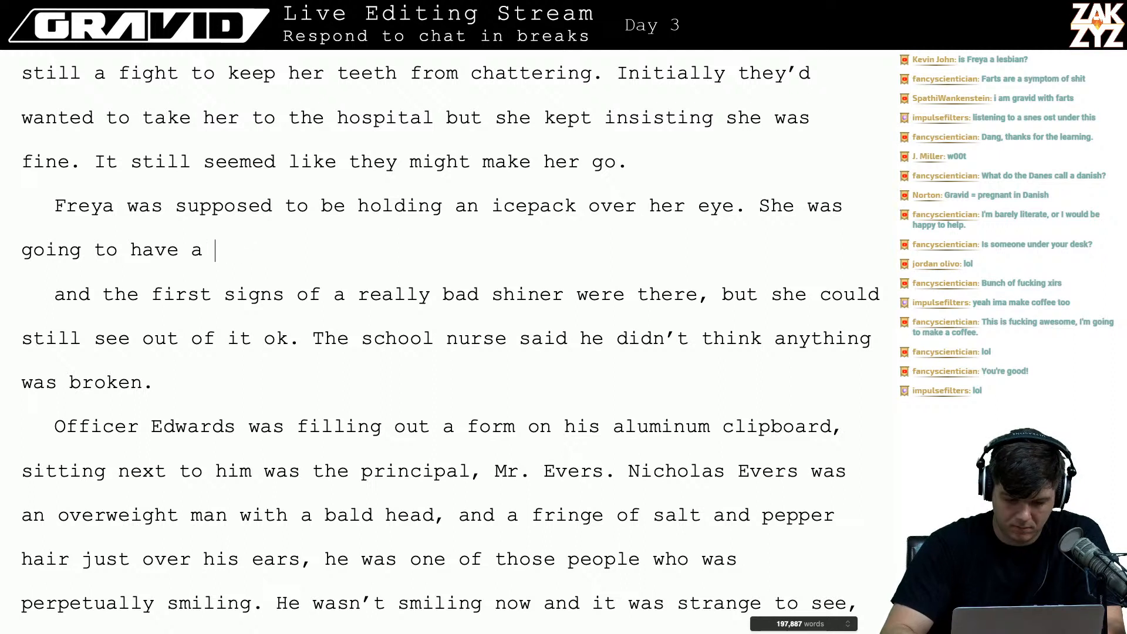
type("real shine")
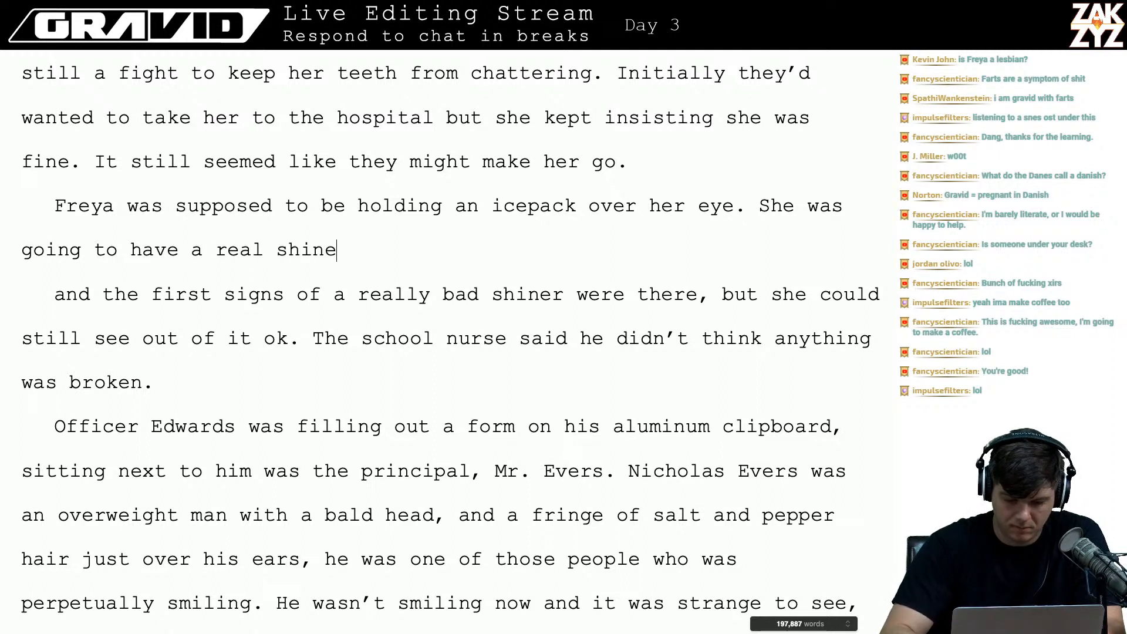
type("r, but she st")
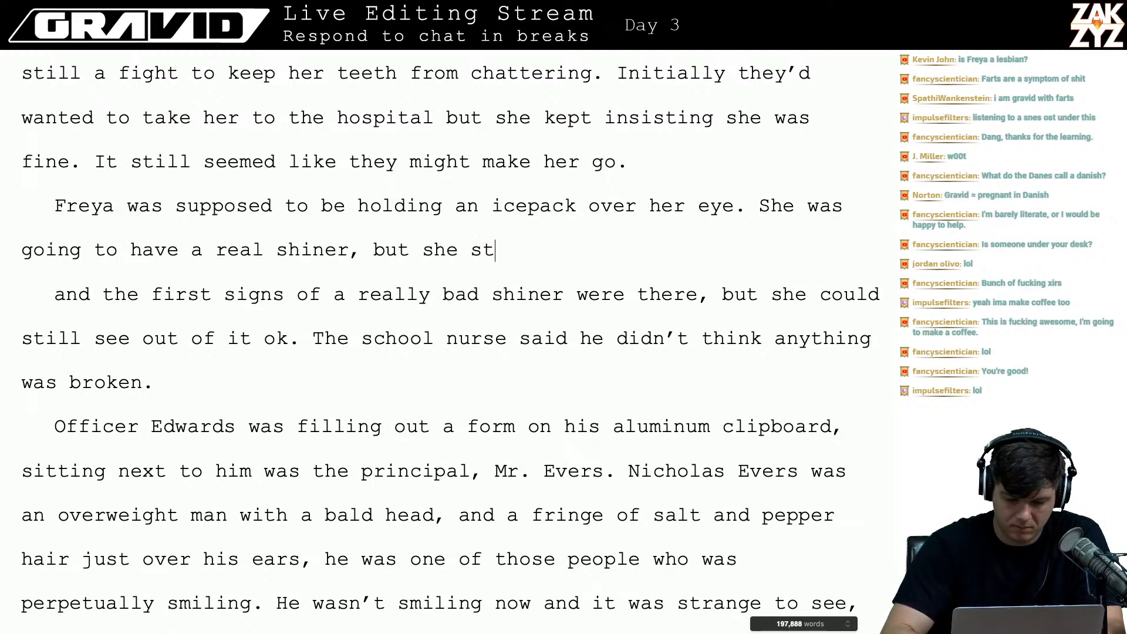
key("BackSpace")
key("BackSpace")
type("could still see")
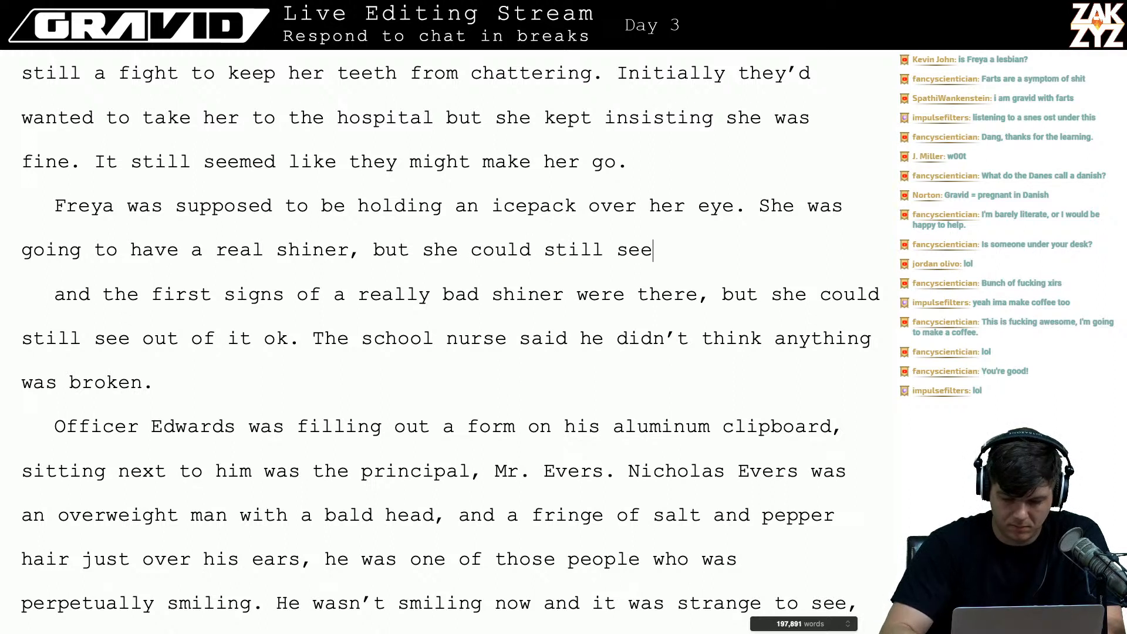
type(" out of it ok.")
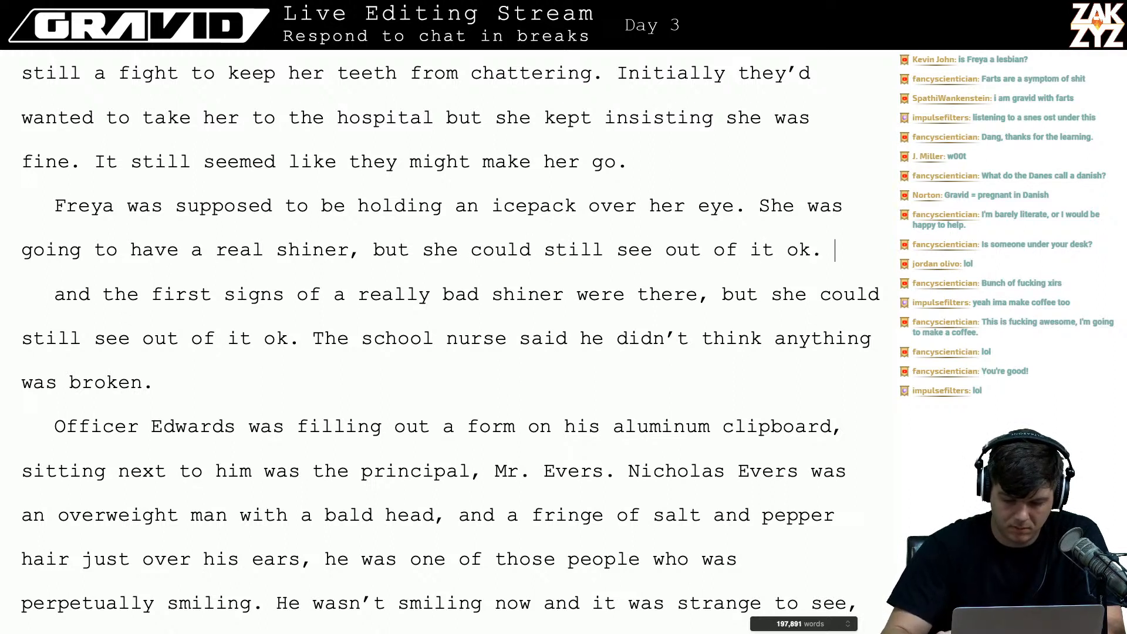
- Delete the old text from "and the first signs" through "out of it ok.", rejoining the paragraph at "The school nurse"
key("shift+Down")
key("shift+Right")
key("shift+Right")
key("shift+Right")
key("shift+Right")
key("shift+Right")
key("shift+Right")
key("shift+Right")
key("shift+Right")
key("shift+Right")
key("shift+Right")
key("shift+Right")
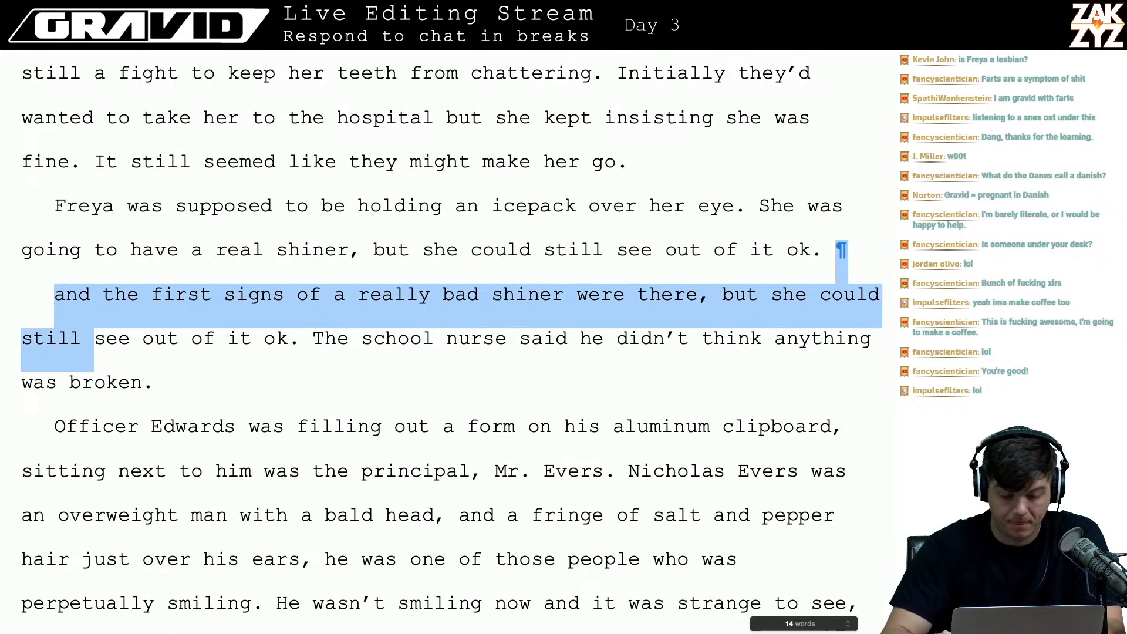
key("shift+Right")
key("shift+Right")
key("shift+Right")
key("shift+Right")
key("shift+Right")
key("shift+Right")
key("shift+Right")
key("shift+Right")
key("shift+Right")
key("shift+Right")
key("shift+Right")
key("shift+Right")
key("shift+Right")
key("shift+Right")
key("shift+Right")
key("shift+Right")
key("shift+Right")
key("shift+Right")
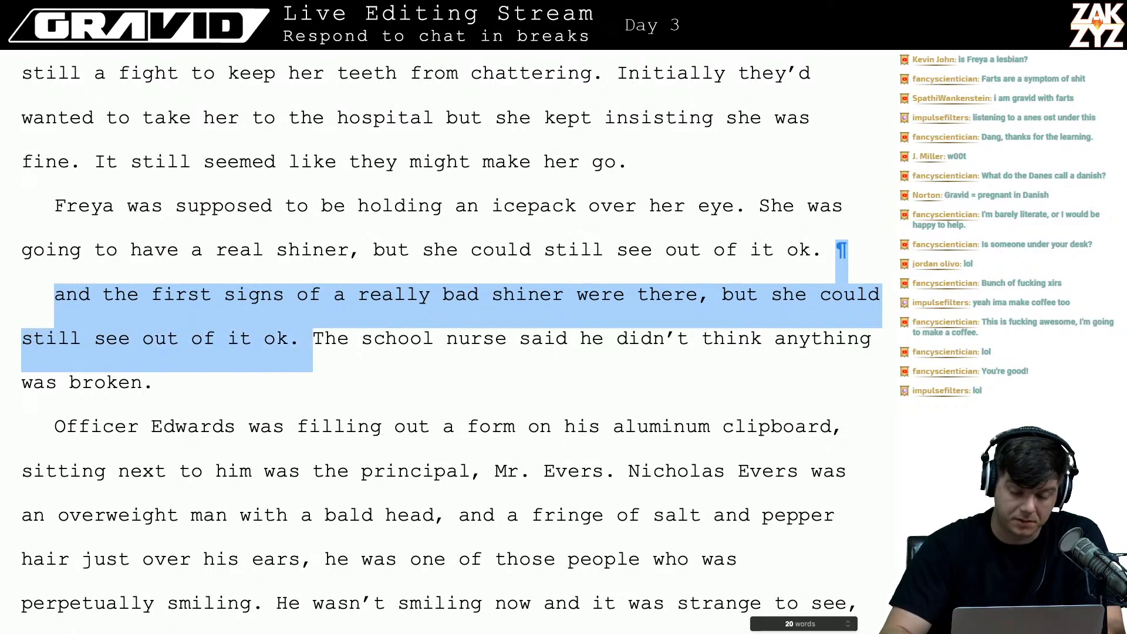
key("BackSpace")
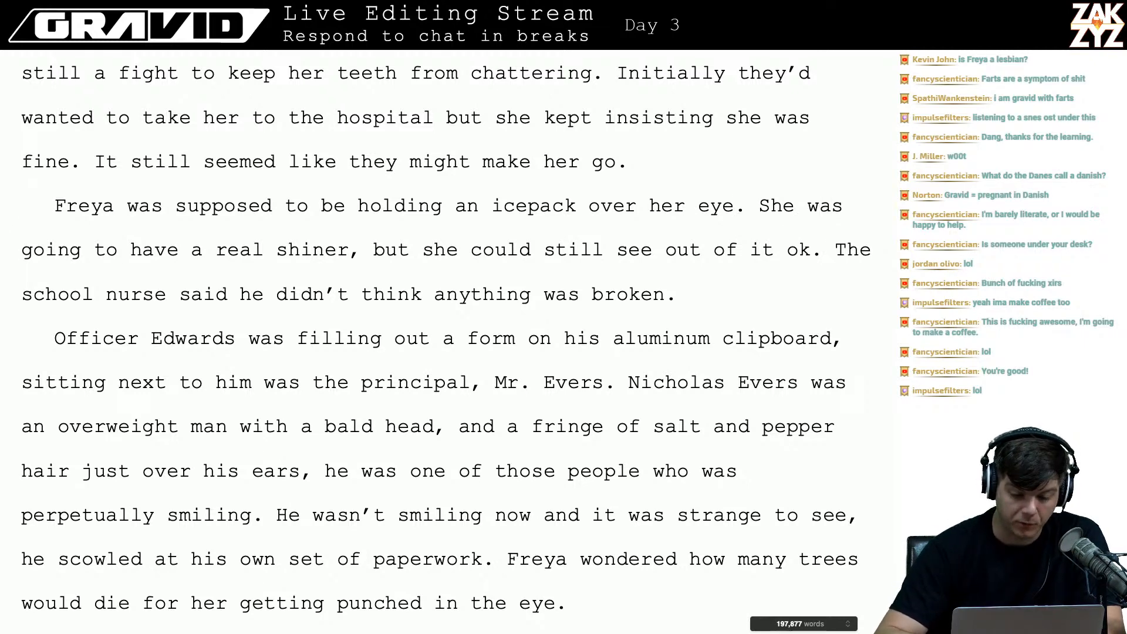
- Replace the comma after "aluminum clipboard" with "and Mr. Evers the principal sat next to him at the desk."
scroll(272, 231, "down", 1)
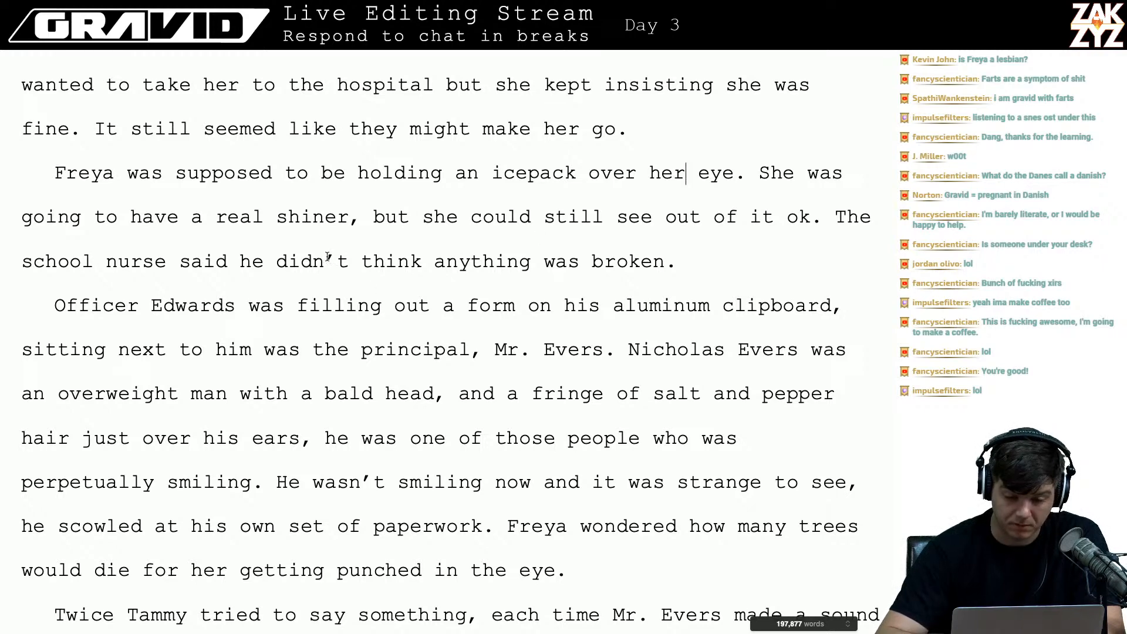
scroll(327, 256, "down", 3)
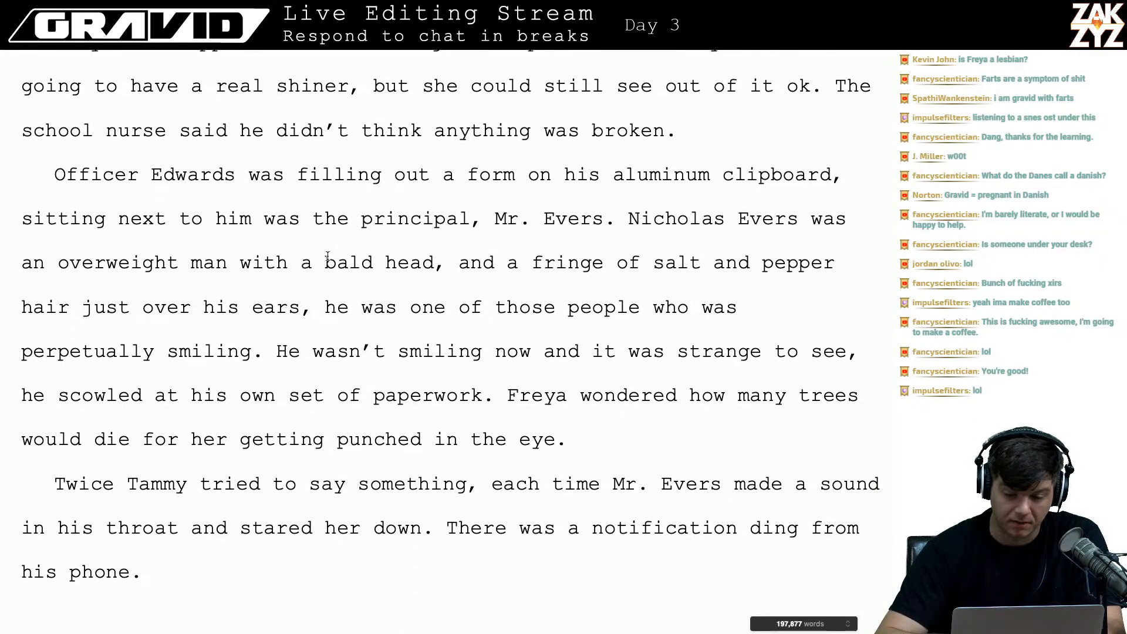
scroll(327, 256, "up", 1)
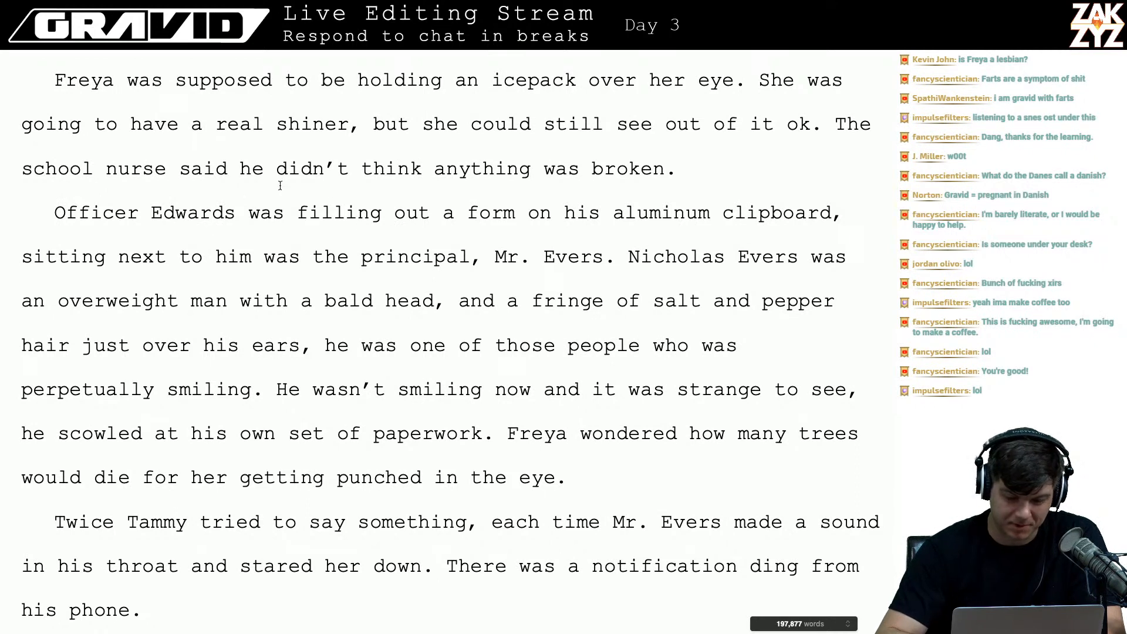
left_click(235, 213)
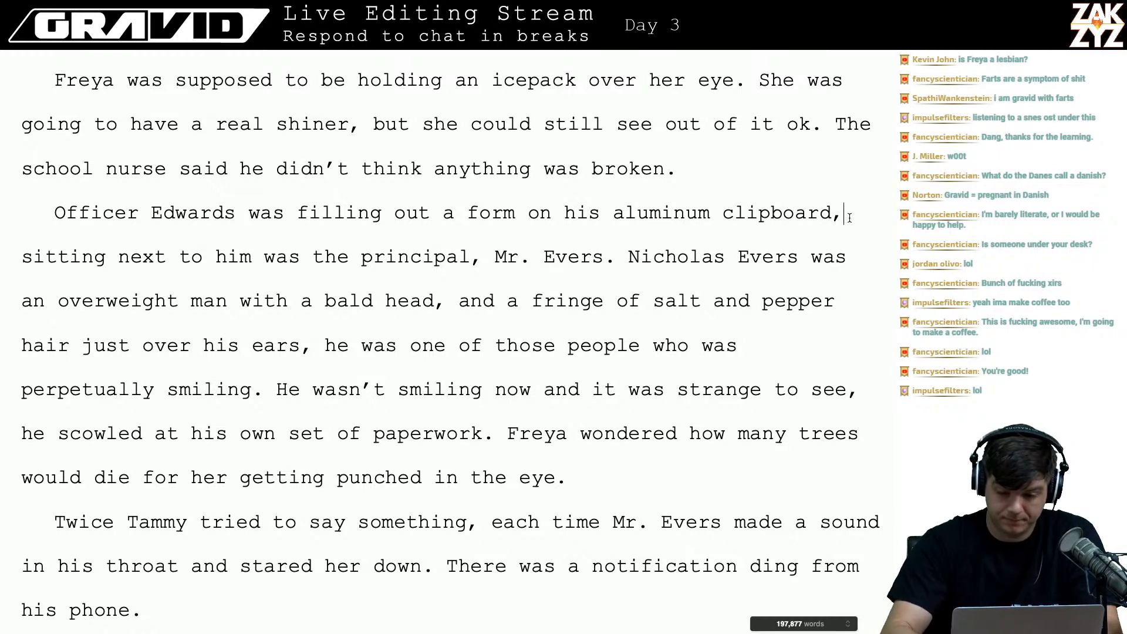
key("BackSpace")
type("and Mr. ")
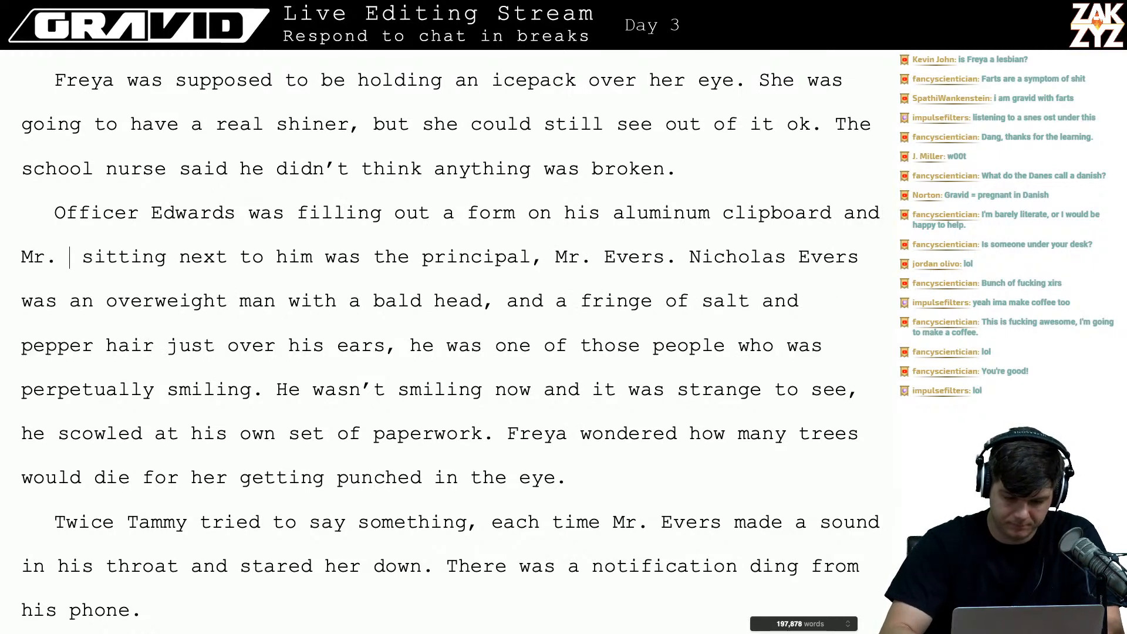
type("Evers the pricn")
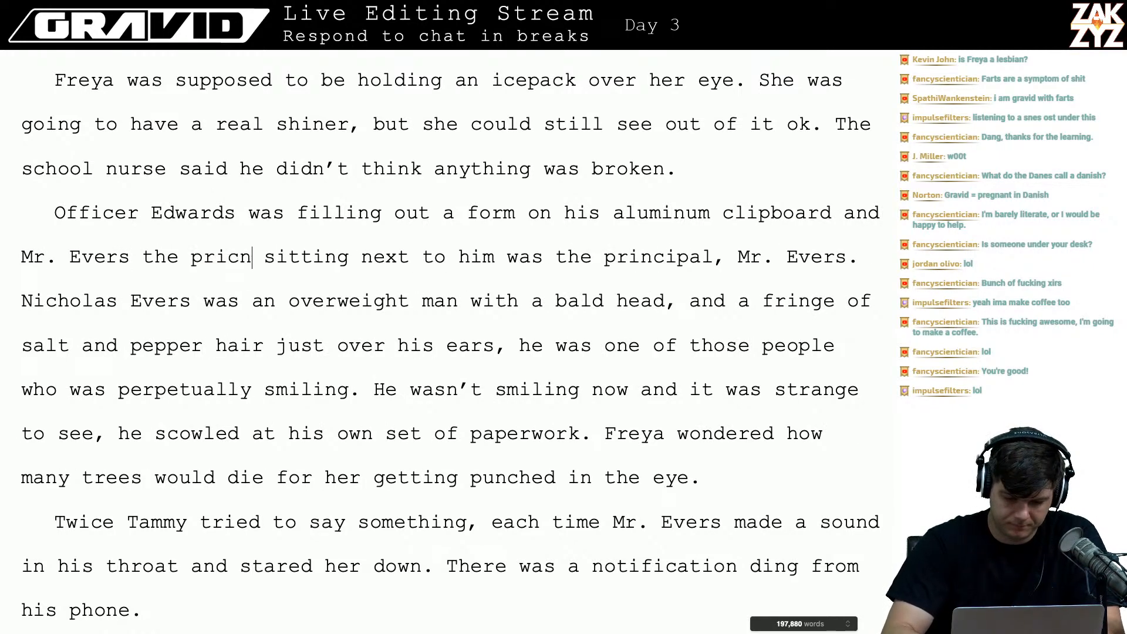
key("BackSpace")
key("BackSpace")
type("ncipal")
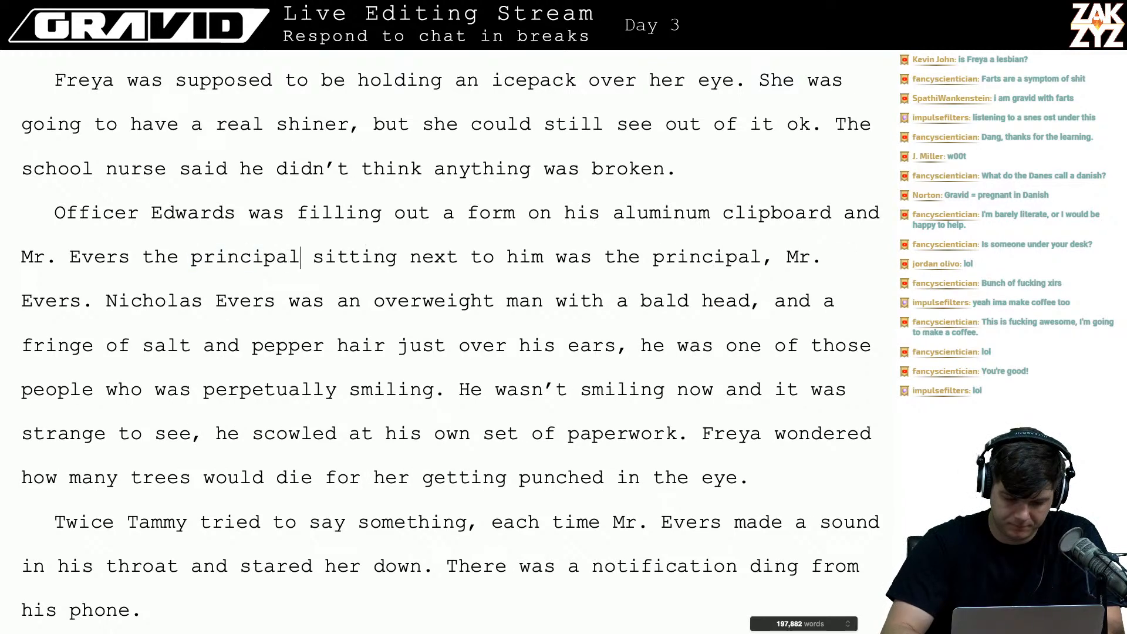
type(" sat next to he")
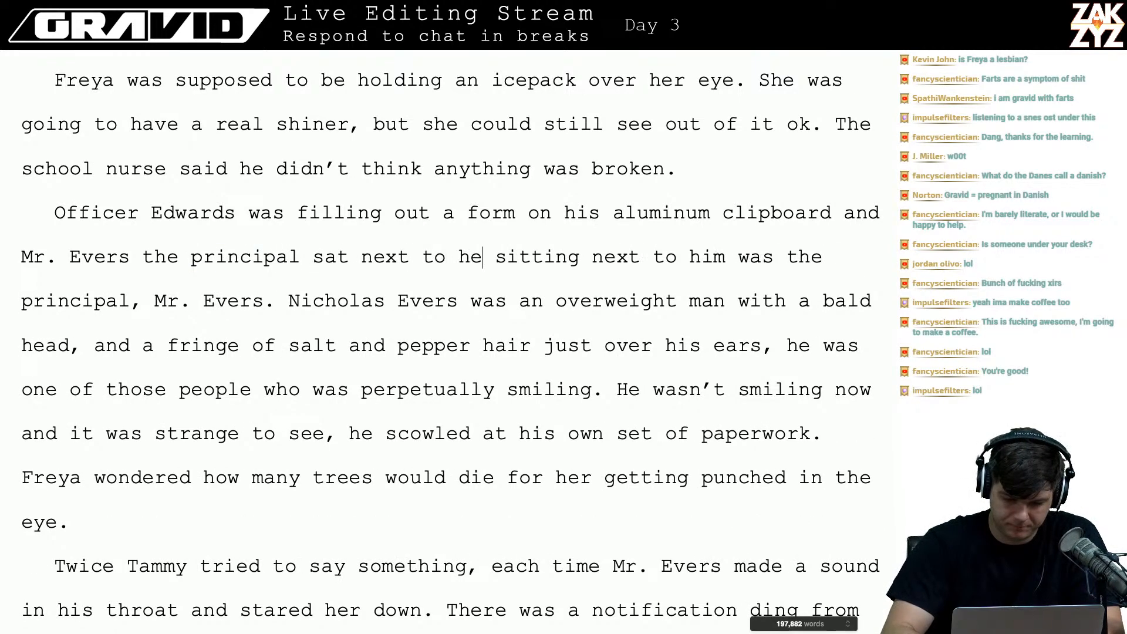
key("BackSpace")
type("im at the desk")
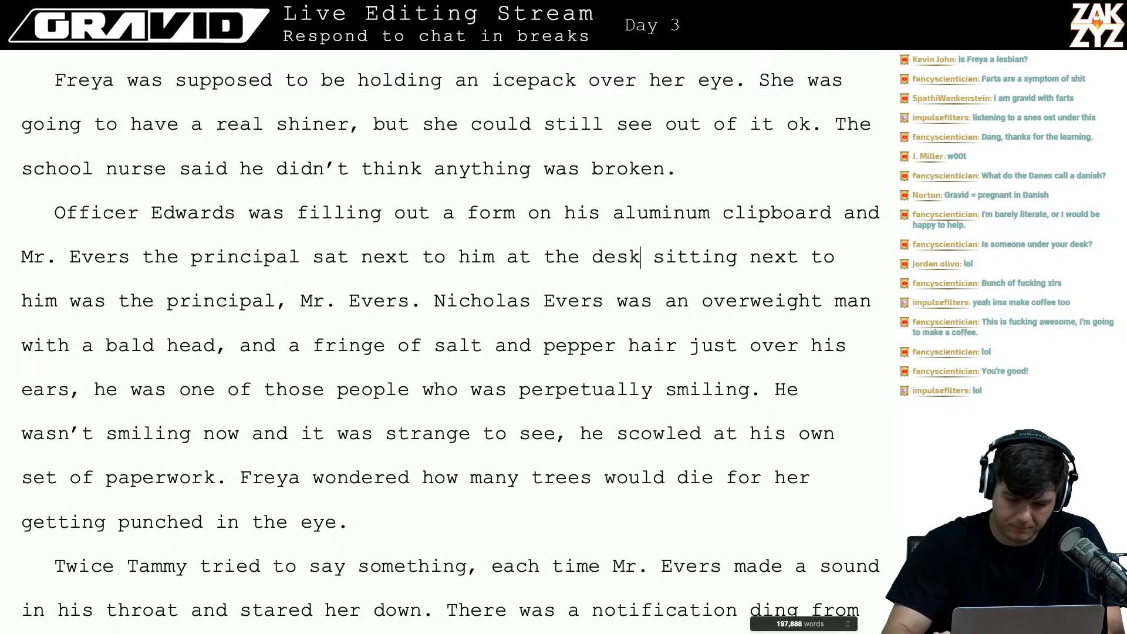
type(".")
- Delete the old phrase "sitting next to him was the principal," after the new sentence about the desk
key("shift+Right")
key("shift+Right")
key("shift+Right")
key("shift+Right")
key("shift+Right")
key("shift+Right")
key("shift+Right")
key("shift+Right")
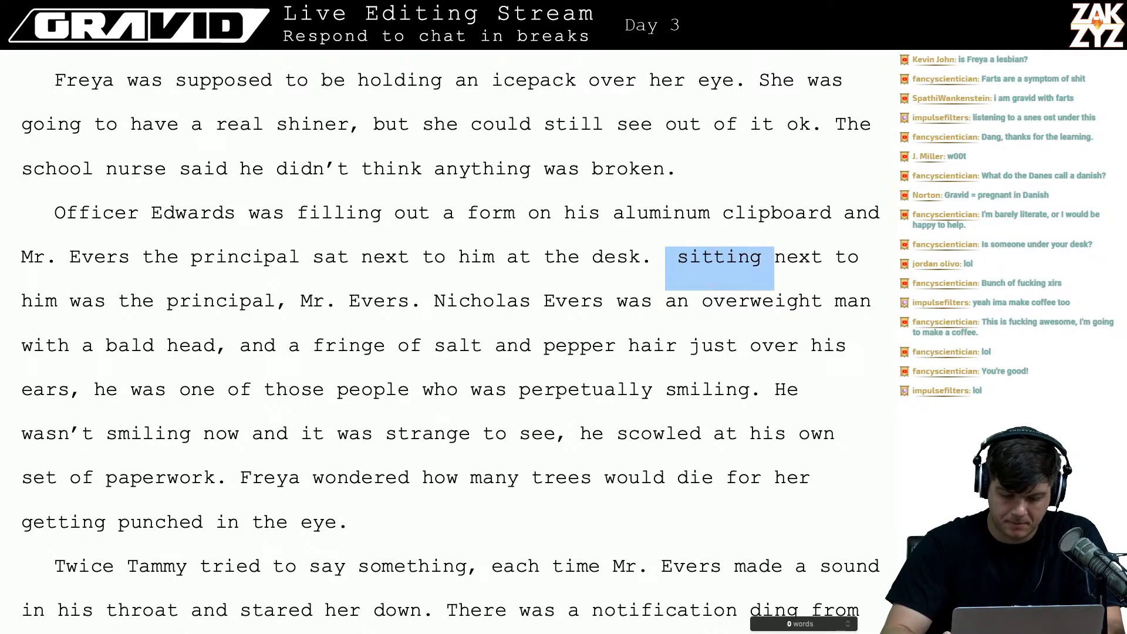
key("shift+Right")
key("shift+Right")
key("shift+Right")
key("shift+Right")
key("shift+Right")
key("shift+Right")
key("shift+Right")
key("shift+Right")
key("shift+Right")
key("shift+Right")
key("shift+Right")
key("shift+Right")
key("shift+Right")
key("shift+Right")
key("shift+Right")
key("shift+Right")
key("shift+Right")
key("shift+Right")
key("shift+Right")
key("shift+Right")
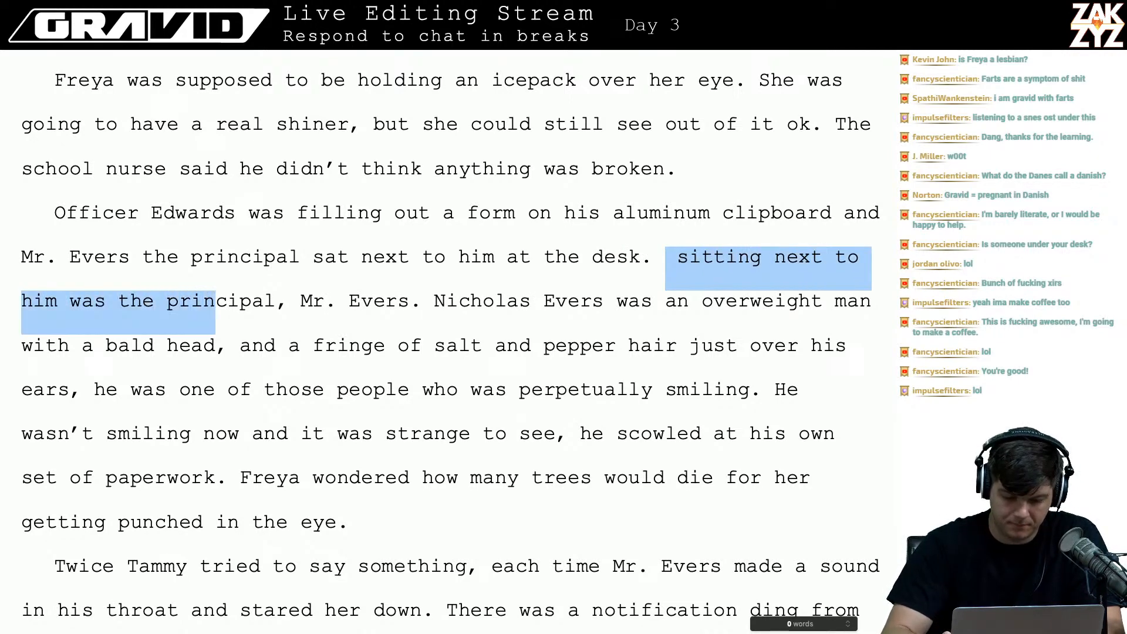
key("shift+Right")
key("shift+Right")
key("shift+Right")
key("shift+Right")
key("shift+Right")
key("shift+Right")
key("shift+Right")
key("BackSpace")
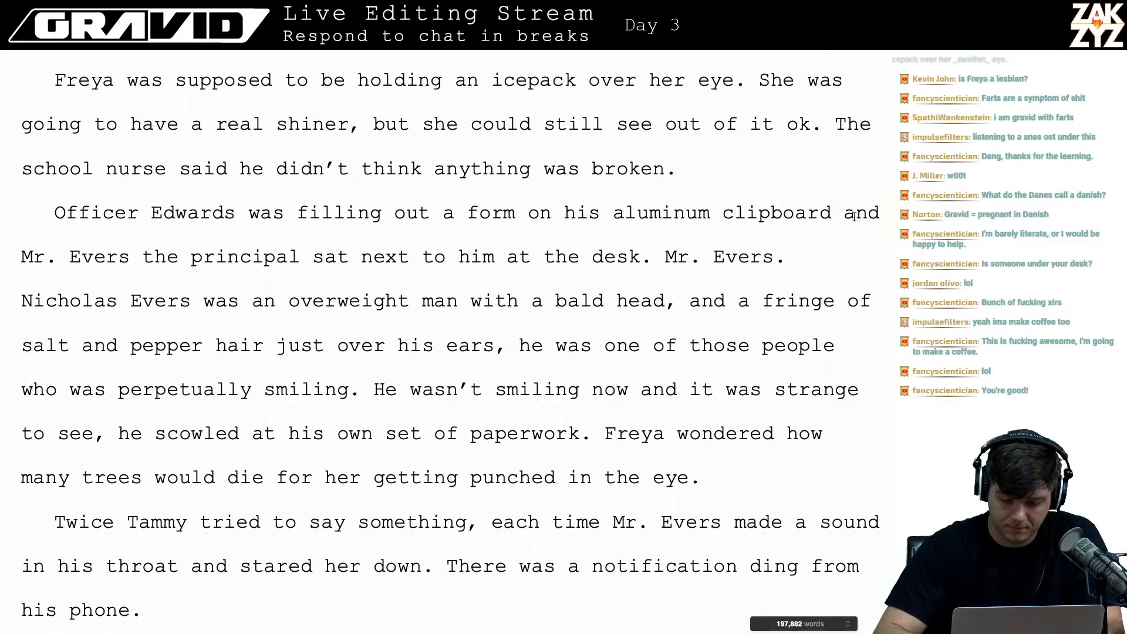
- Change "the desk" to "his desk" and delete the leftover "Mr. Evers." before "Nicholas Evers was"
left_click(550, 258)
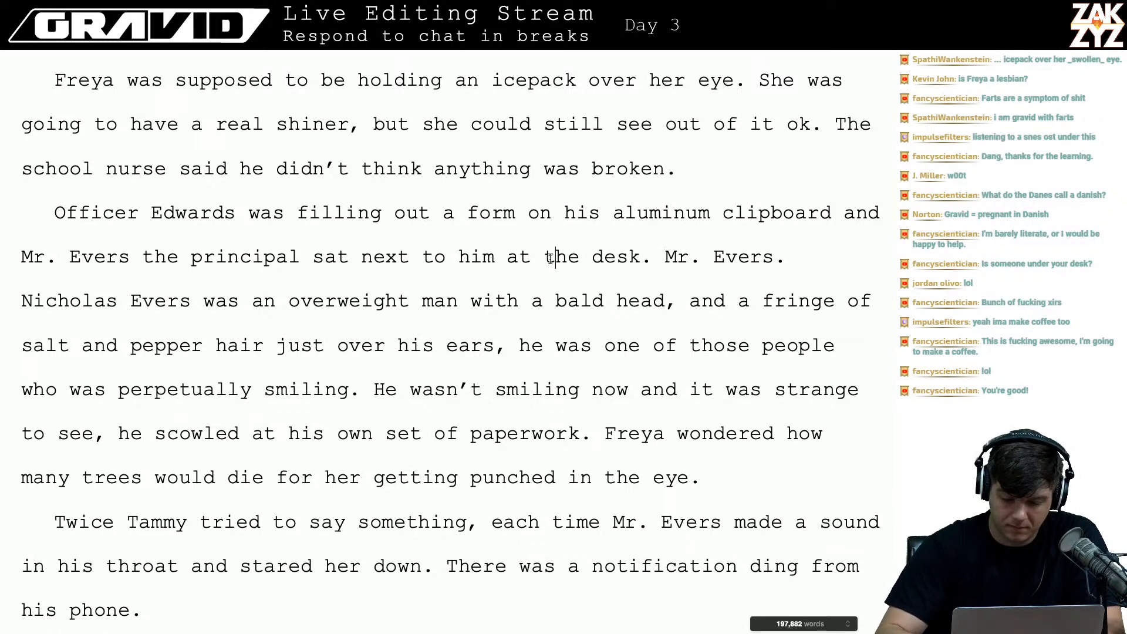
key("Delete")
key("Delete")
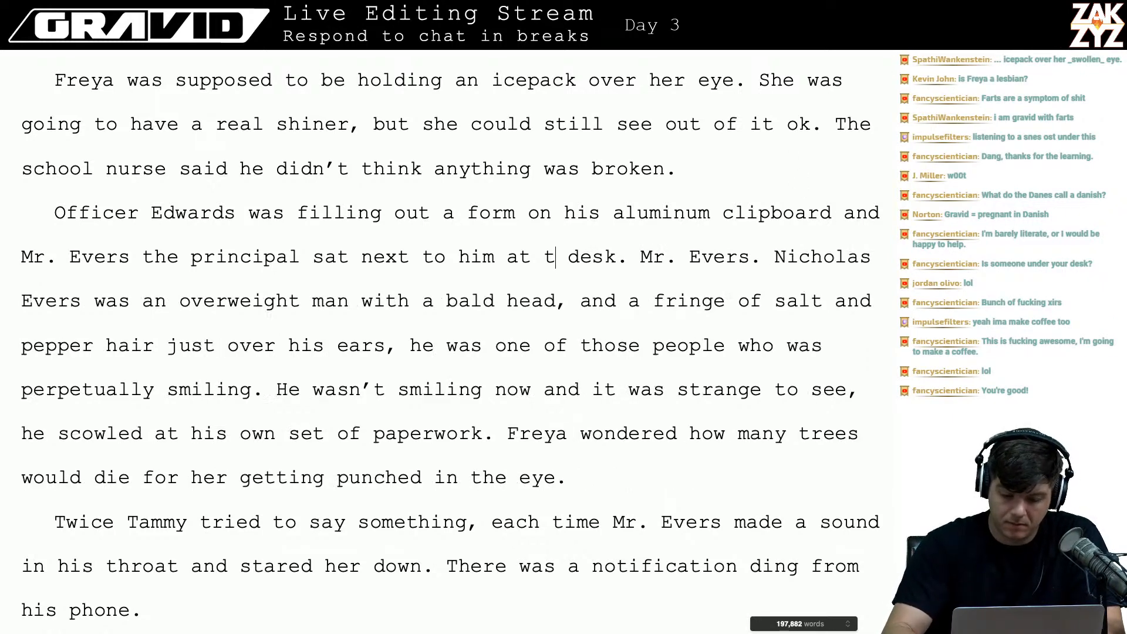
key("BackSpace")
type("his")
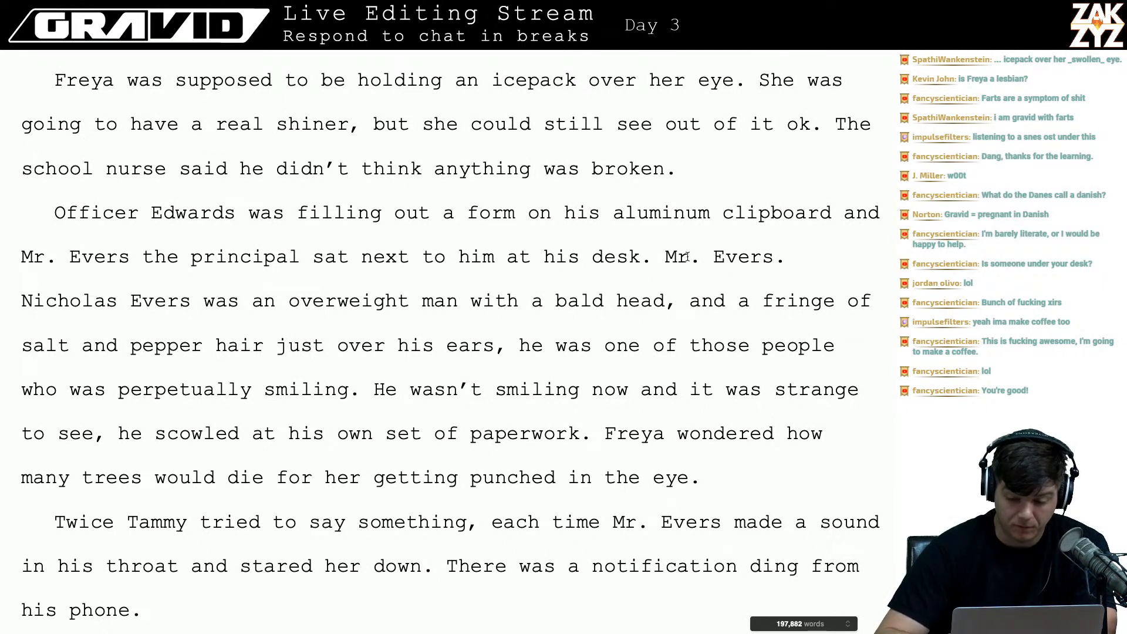
left_click_drag(665, 256, 786, 264)
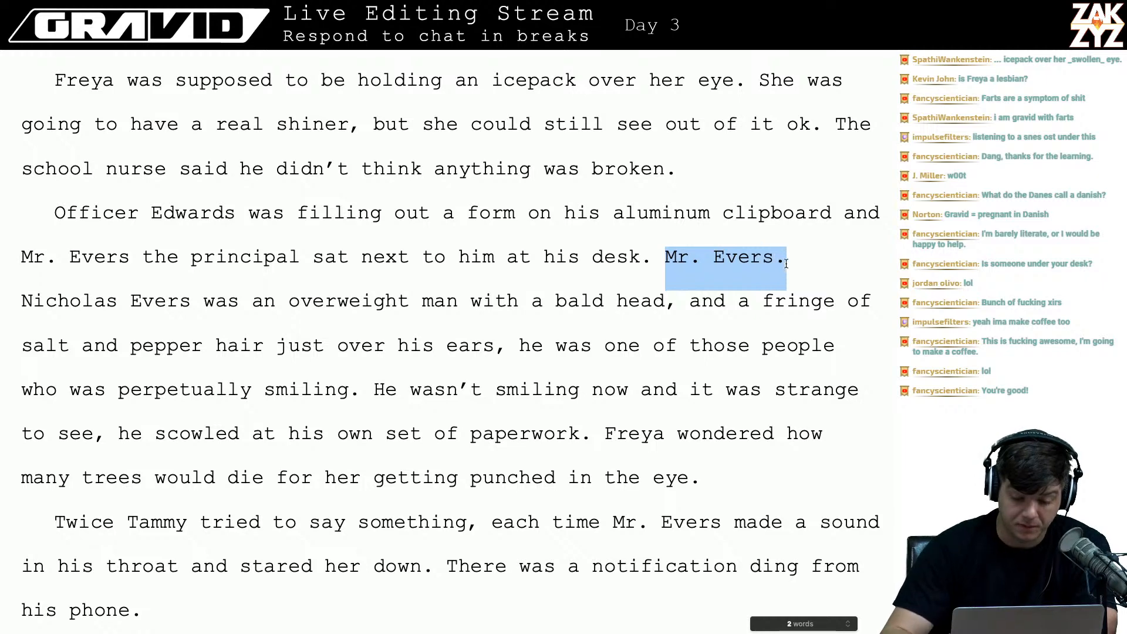
key("BackSpace")
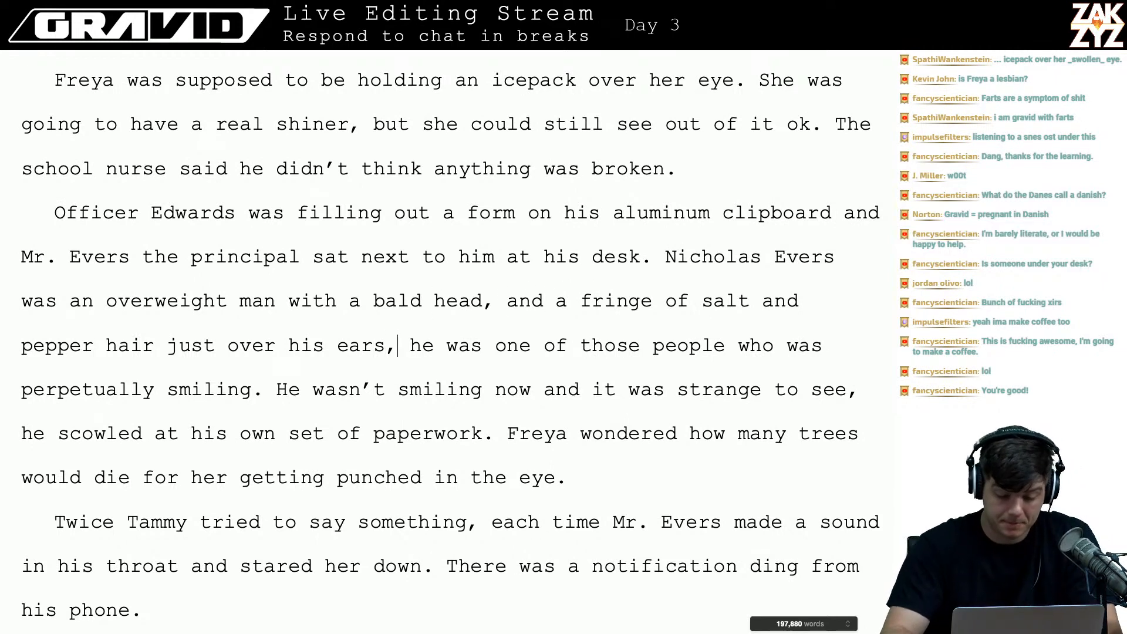
- Split the principal's description after "over his ears" with a period, starting the new sentence with a capitalized "He"
key("BackSpace")
type(".")
key("Right")
key("Right")
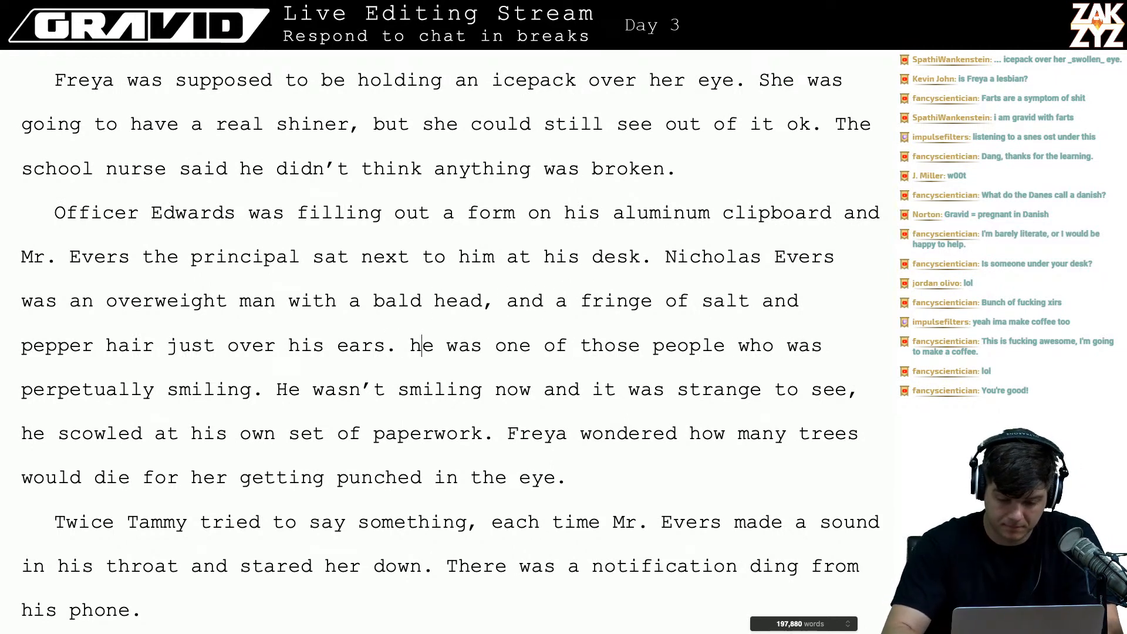
key("BackSpace")
type("H")
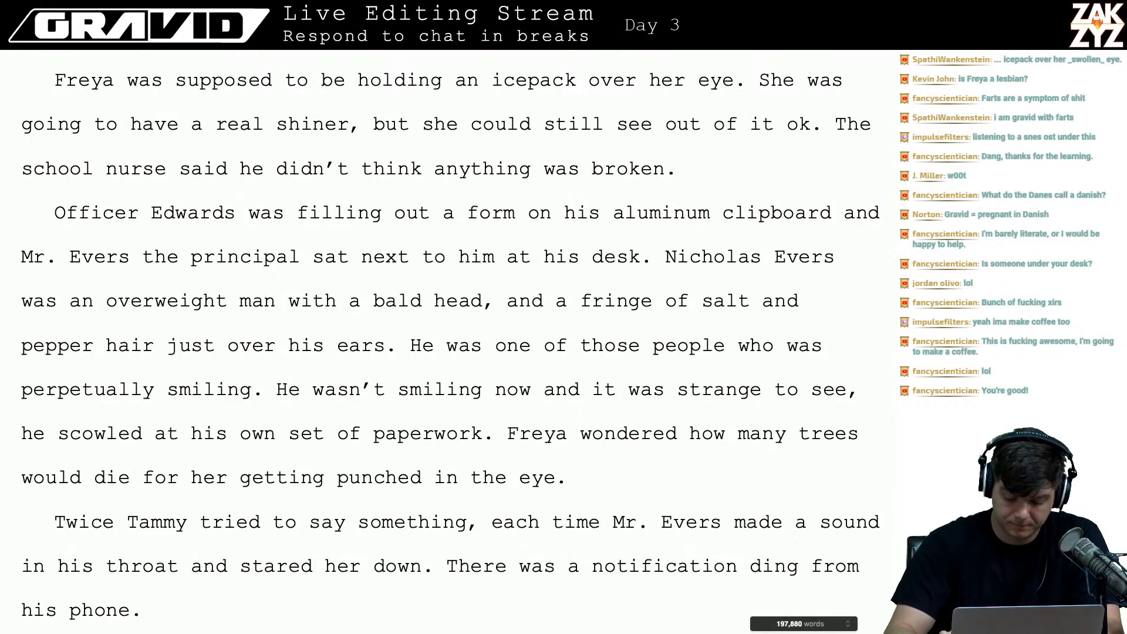
- Replace the period after "perpetually smiling" with ", but he wasn't smiling now."
key("BackSpace")
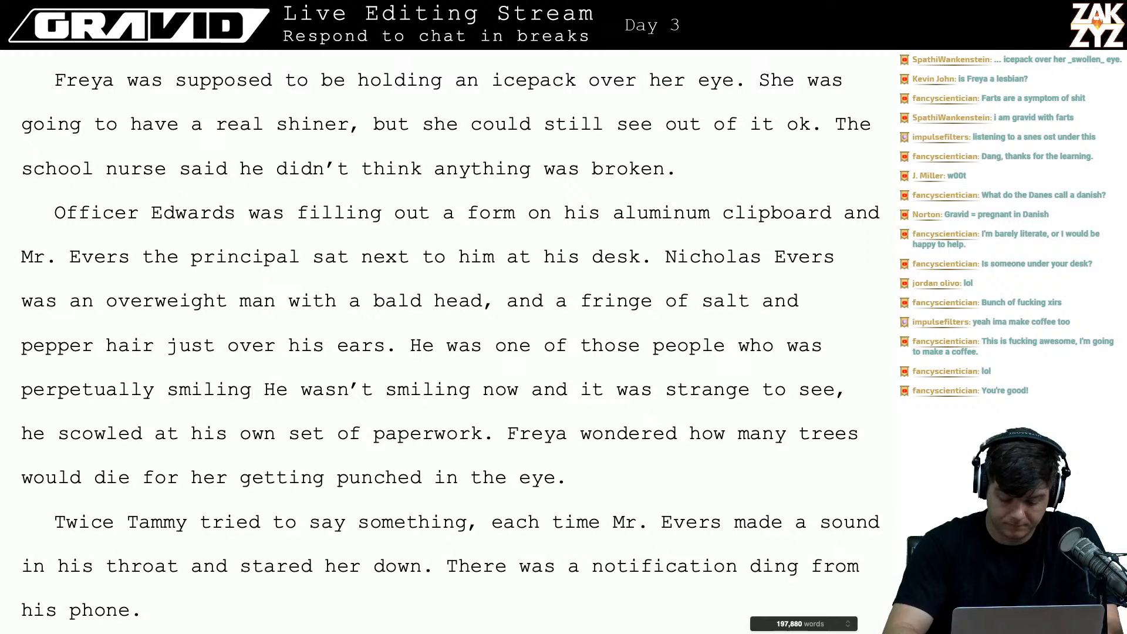
type(", but he wasn't s")
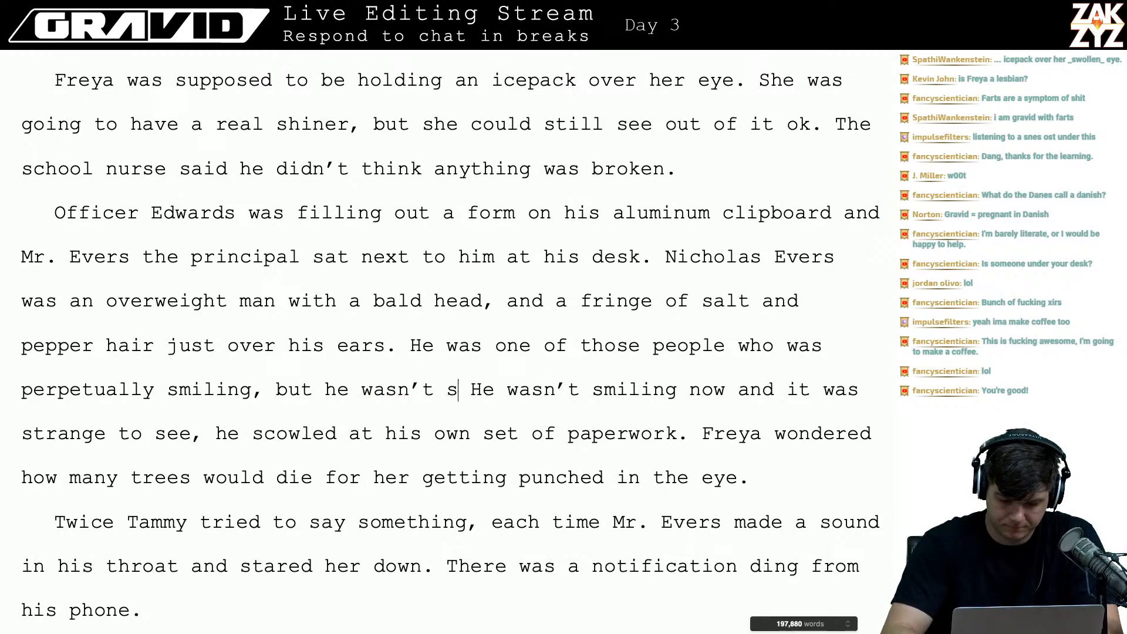
type("miling now.")
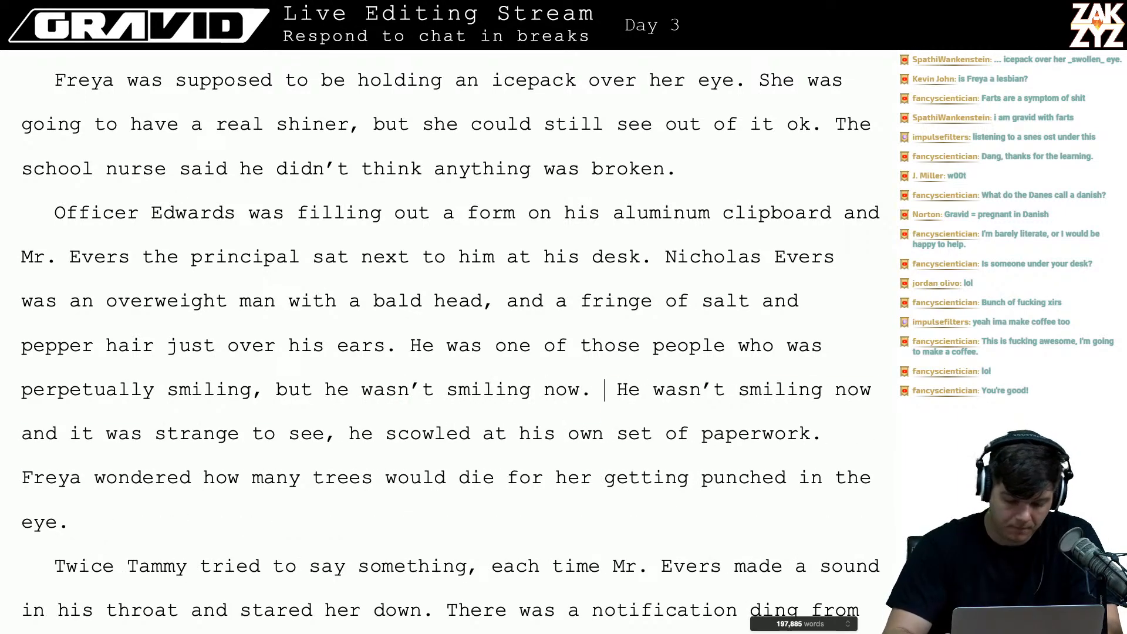
- Delete the old wording "He wasn't smiling now and it was strange to see," and capitalize "He" before "scowled at his own set of paperwork"
key("shift+Down")
key("shift+Left")
key("shift+Left")
key("shift+Left")
key("shift+Left")
key("shift+Left")
key("shift+Left")
key("shift+Left")
key("shift+Left")
key("shift+Left")
key("shift+Left")
key("shift+Left")
key("shift+Left")
key("shift+Left")
key("shift+Left")
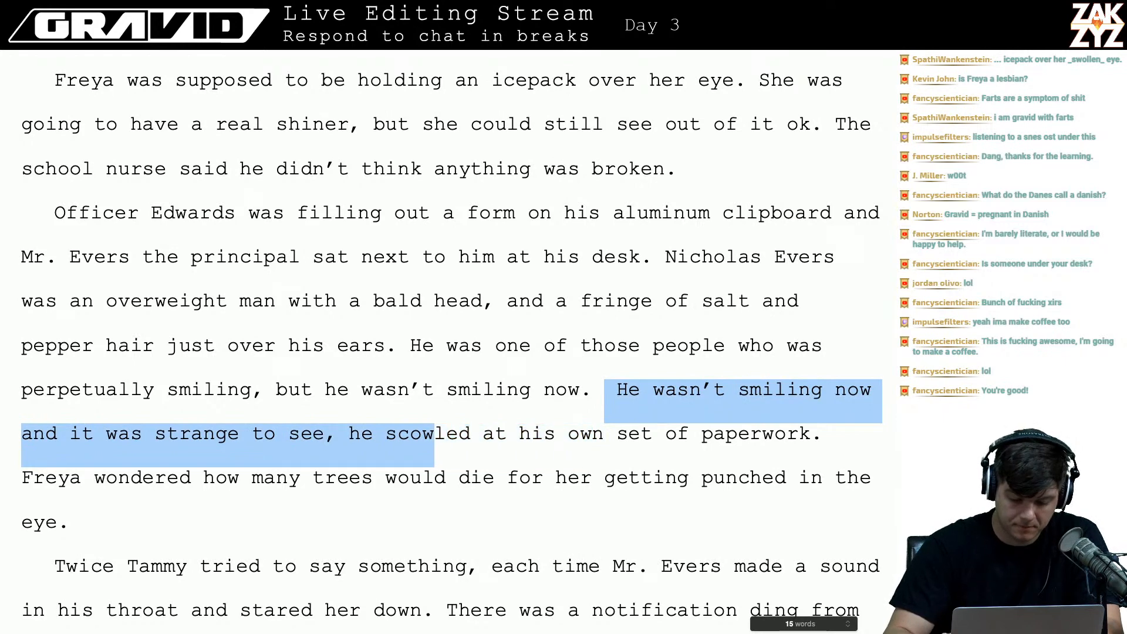
key("shift+Left")
key("shift+Left")
key("shift+Left")
key("shift+Left")
key("shift+Left")
key("shift+Left")
type("H")
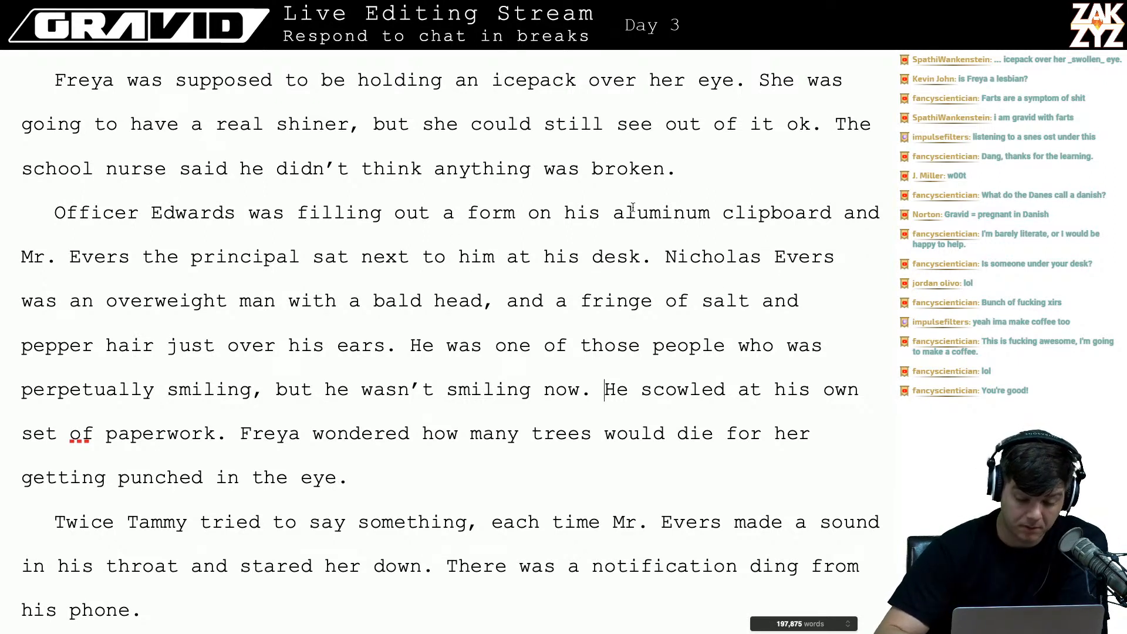
- Delete the sentence "Freya wondered how many trees would die for her getting punched in the eye."
scroll(643, 481, "down", 3)
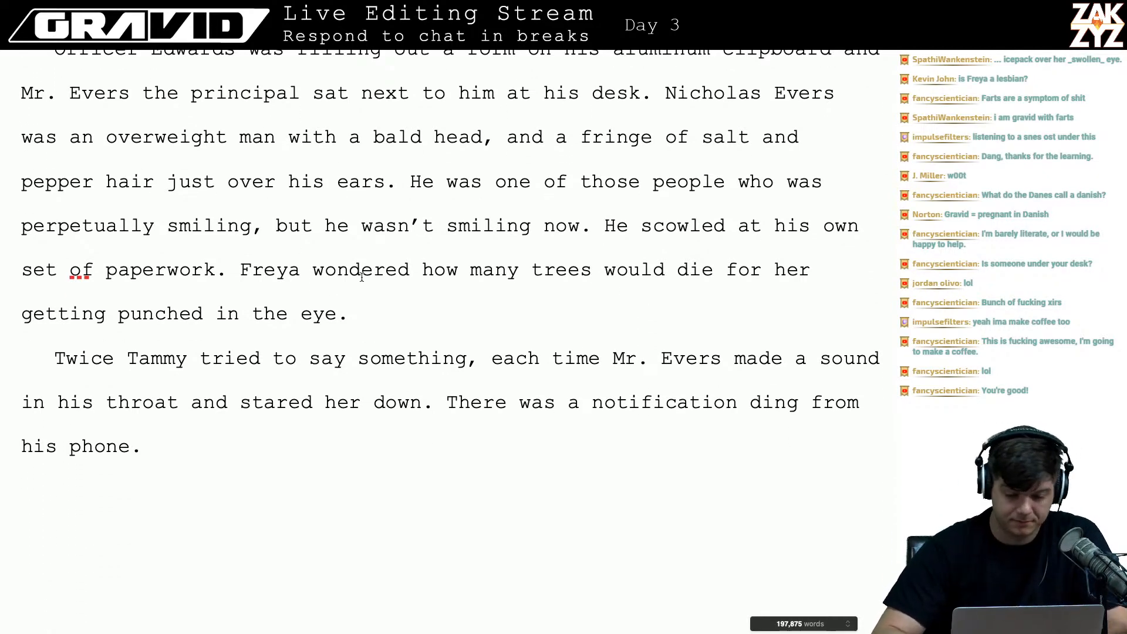
key("shift+alt+Down")
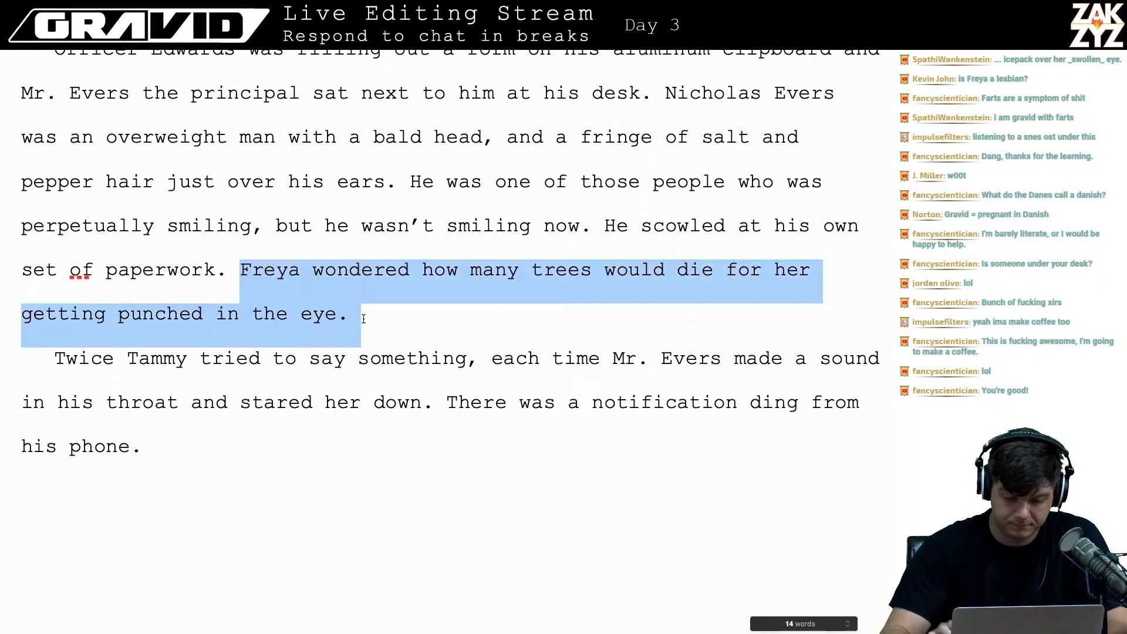
key("BackSpace")
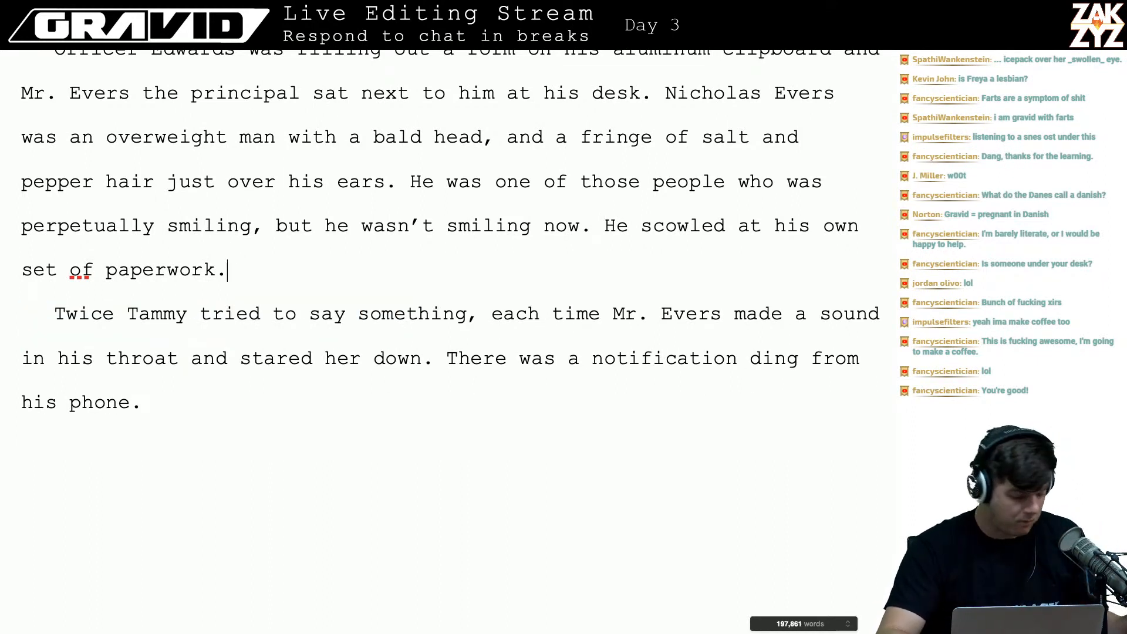
type("Man")
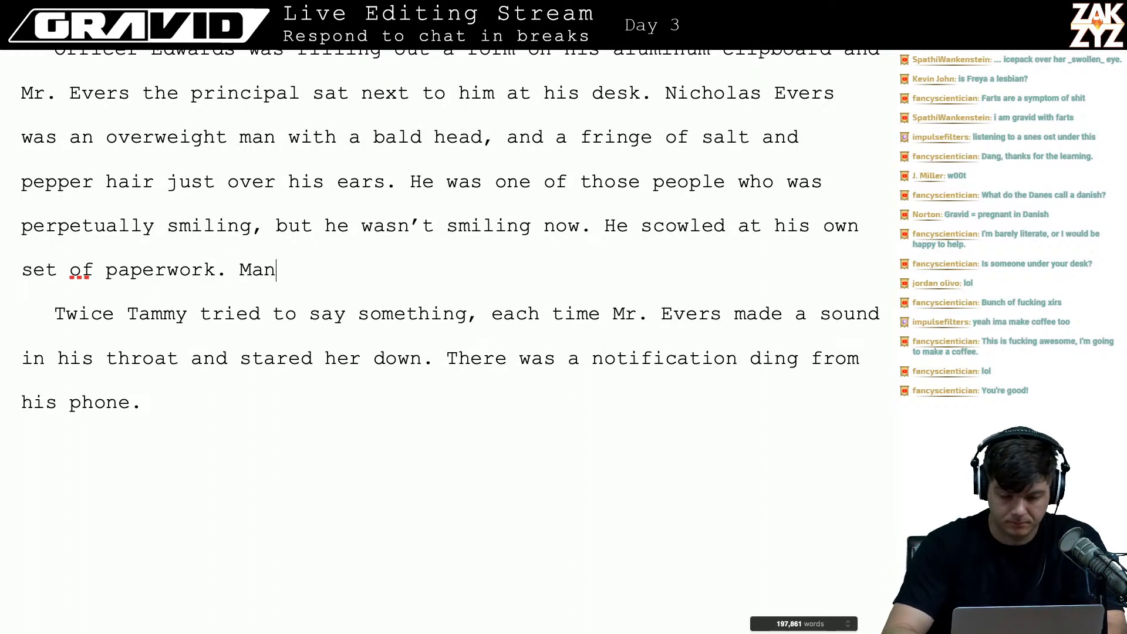
type("y trees would di")
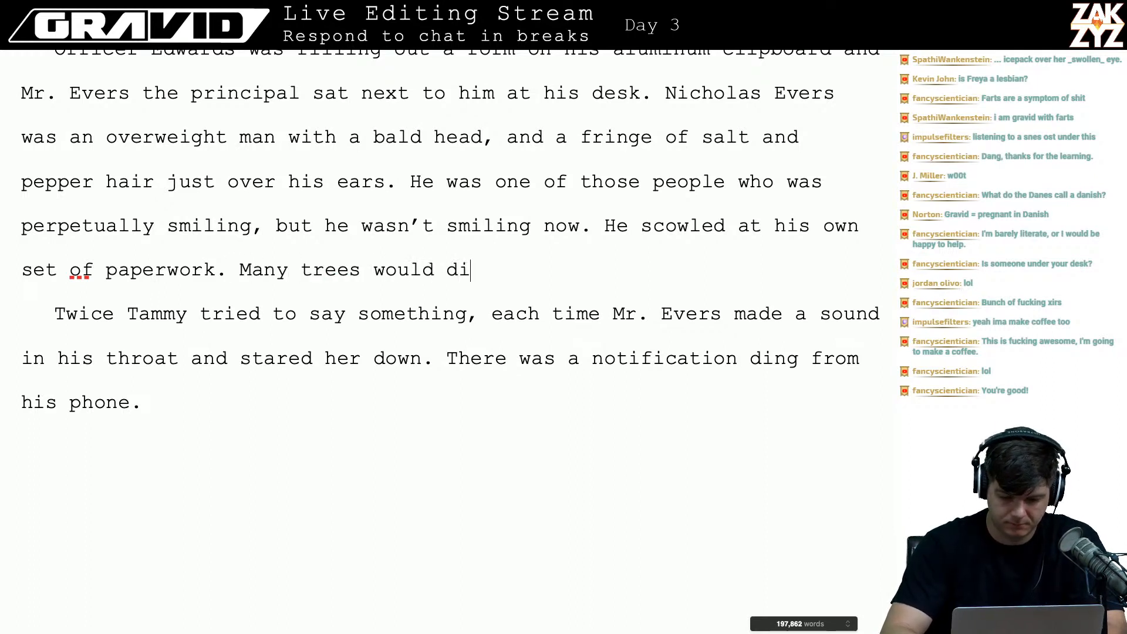
type("e over th")
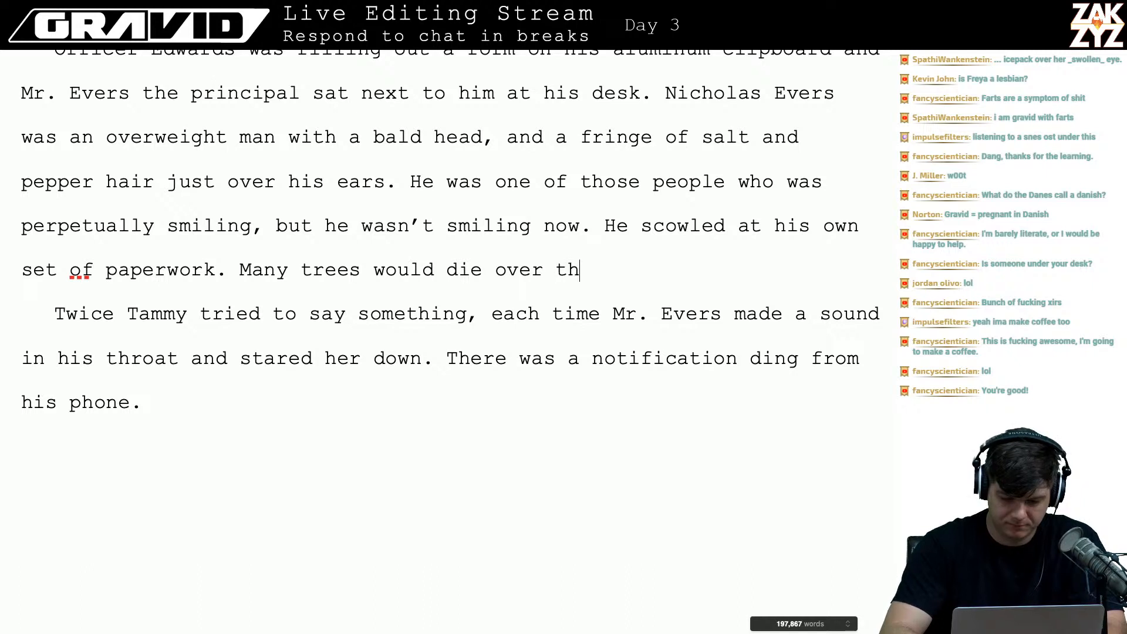
key("BackSpace")
key("BackSpace")
key("BackSpace")
key("BackSpace")
key("BackSpace")
key("BackSpace")
key("BackSpace")
key("BackSpace")
key("BackSpace")
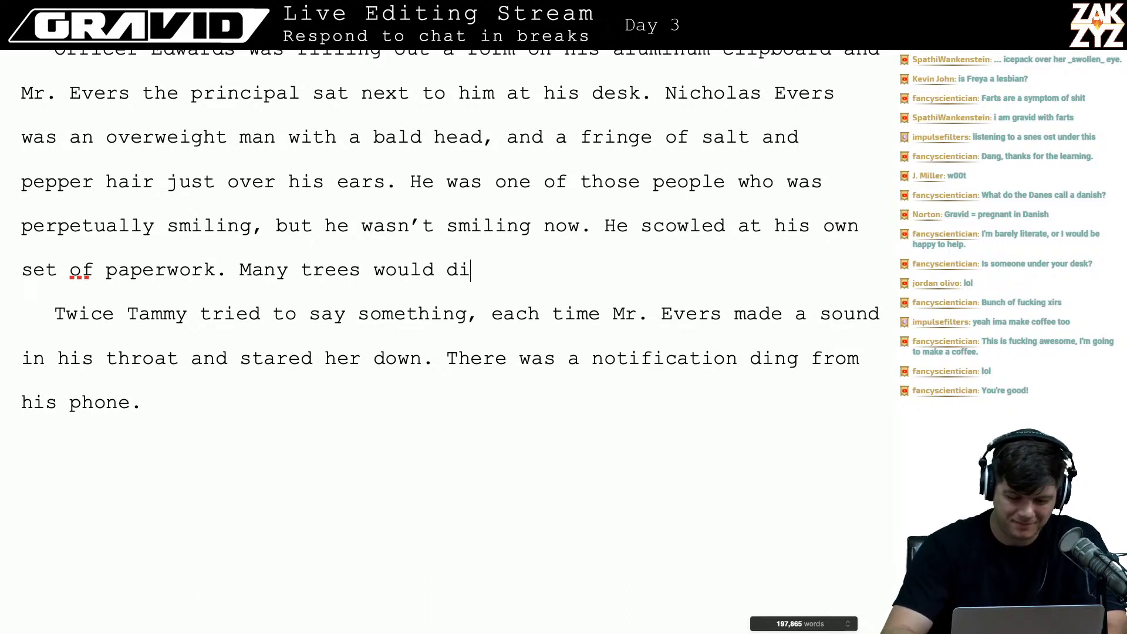
key("BackSpace")
key("BackSpace")
key("BackSpace")
key("BackSpace")
key("BackSpace")
key("BackSpace")
key("BackSpace")
key("BackSpace")
key("BackSpace")
key("BackSpace")
key("BackSpace")
key("BackSpace")
key("BackSpace")
key("BackSpace")
key("BackSpace")
key("BackSpace")
key("BackSpace")
key("BackSpace")
key("BackSpace")
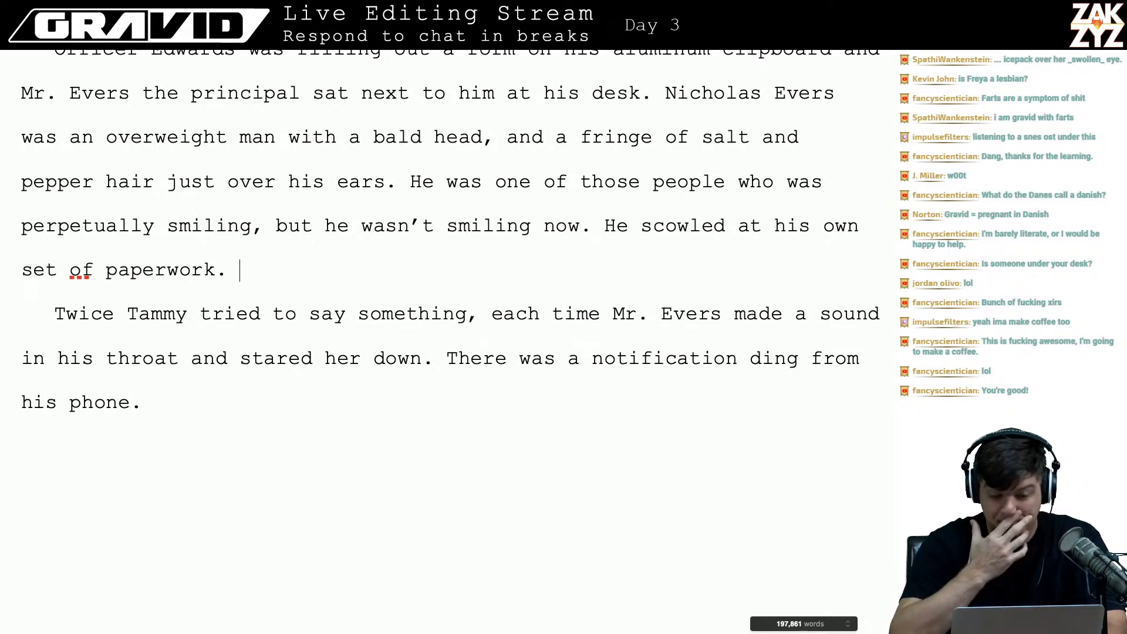
type("T")
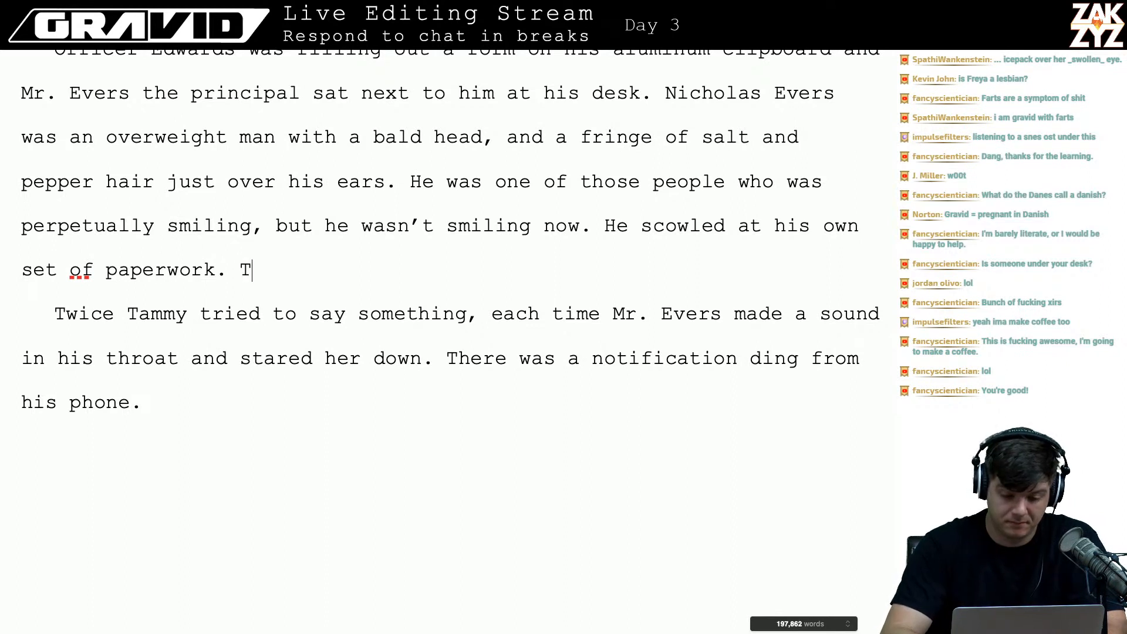
key("BackSpace")
type("A t")
key("BackSpace")
key("BackSpace")
key("BackSpace")
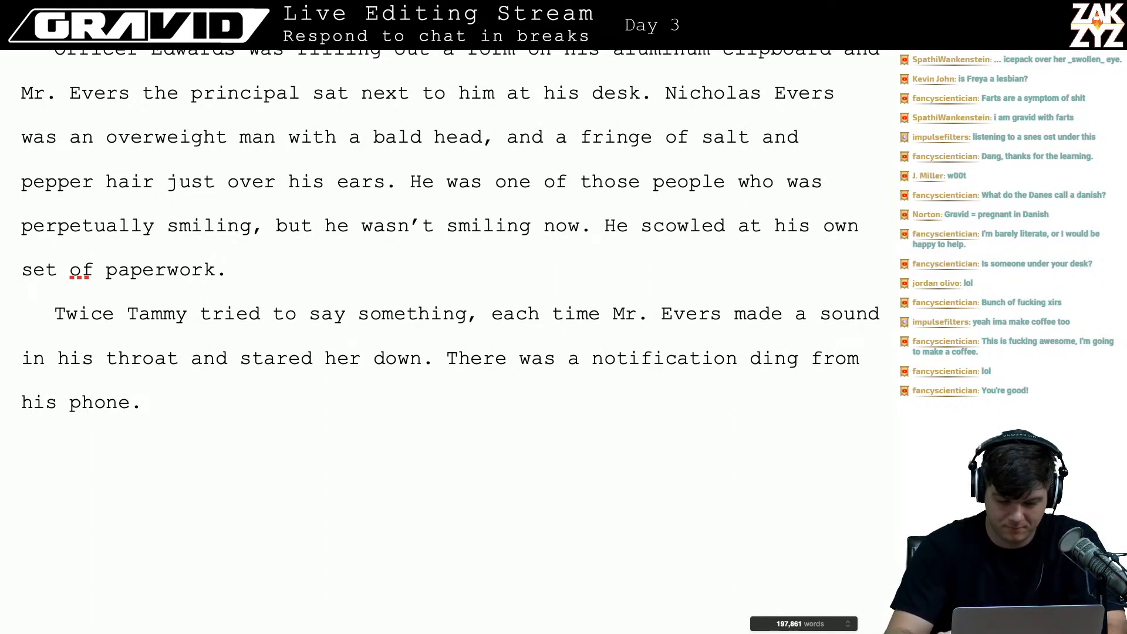
- Add the sentence "It seemed ridiculous there was so much for getting decked in the eye." after "his own set of paperwork."
type("It se")
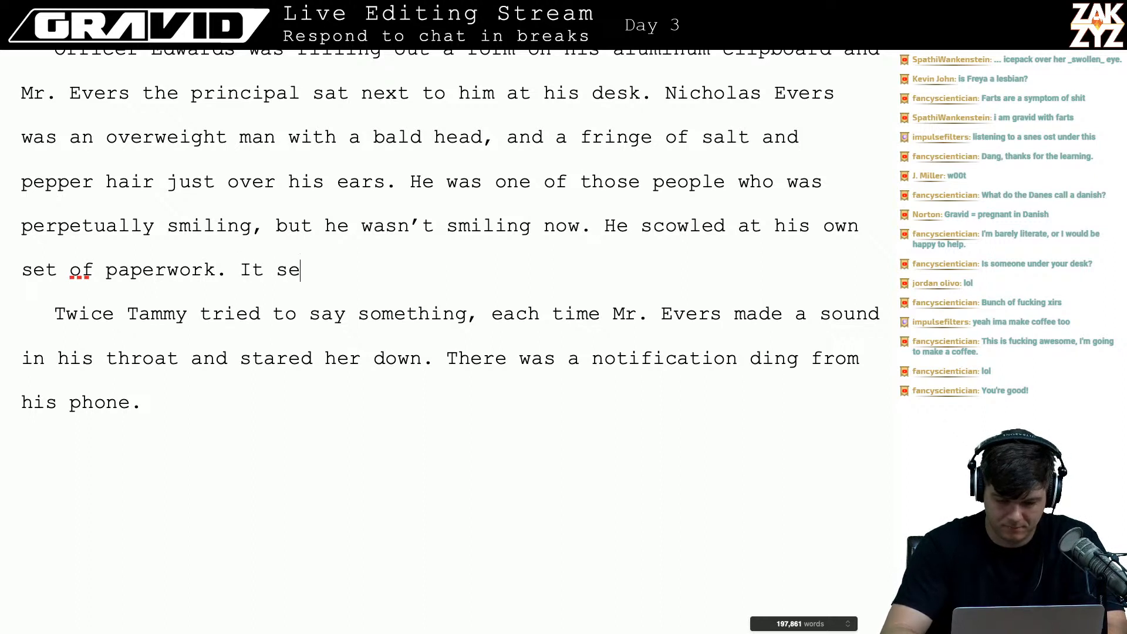
type("emed riid")
key("BackSpace")
key("BackSpace")
type("diculous there")
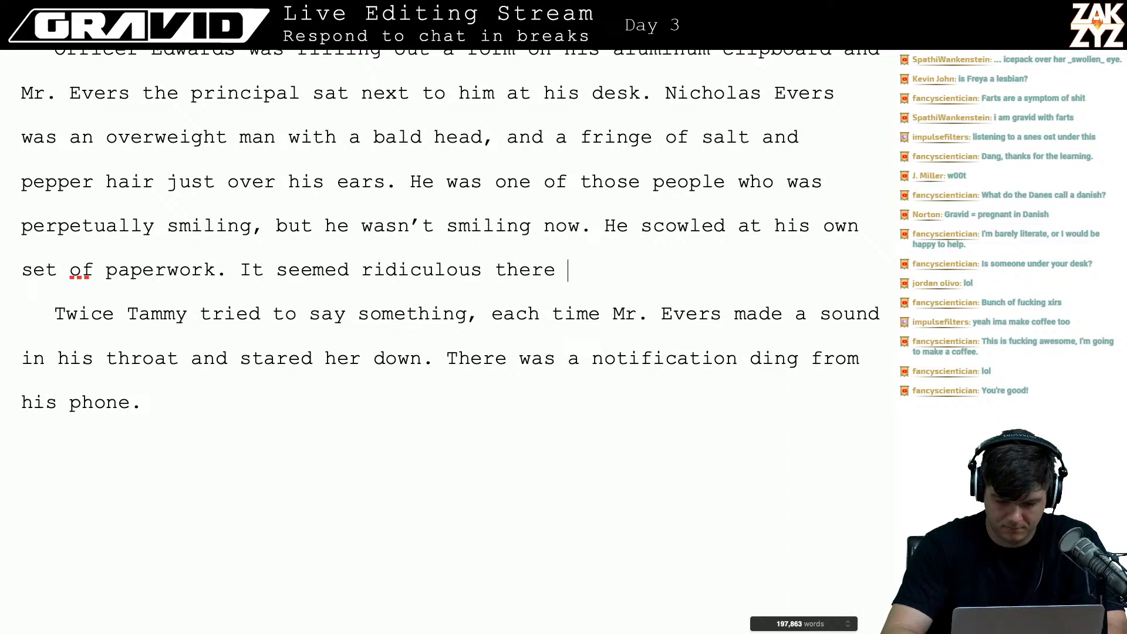
type(" was so much for")
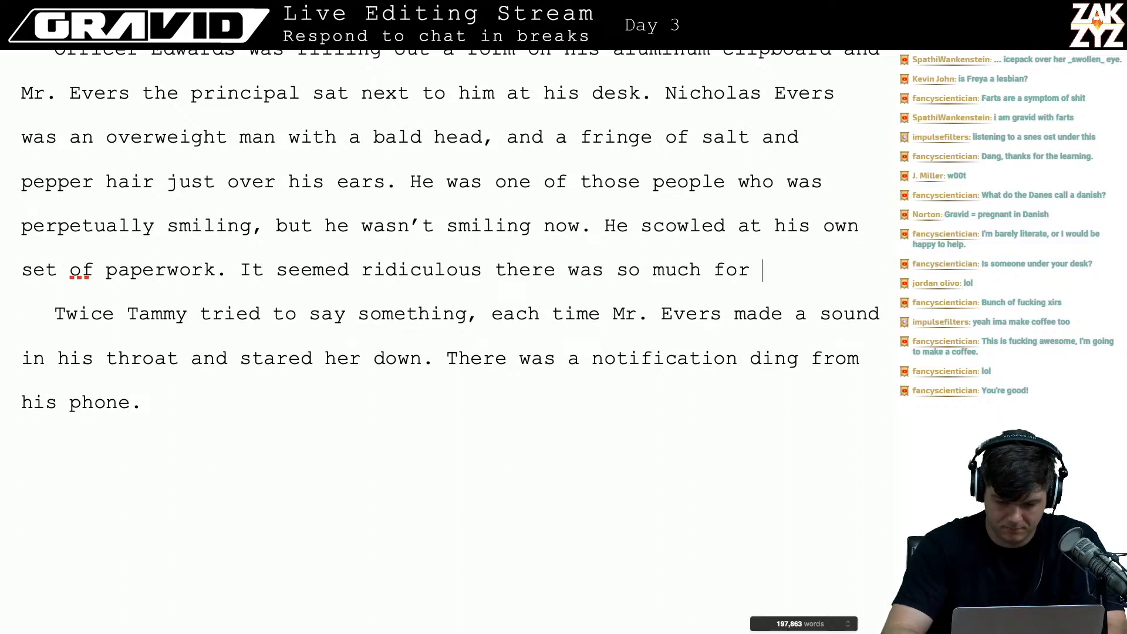
type(" getting d")
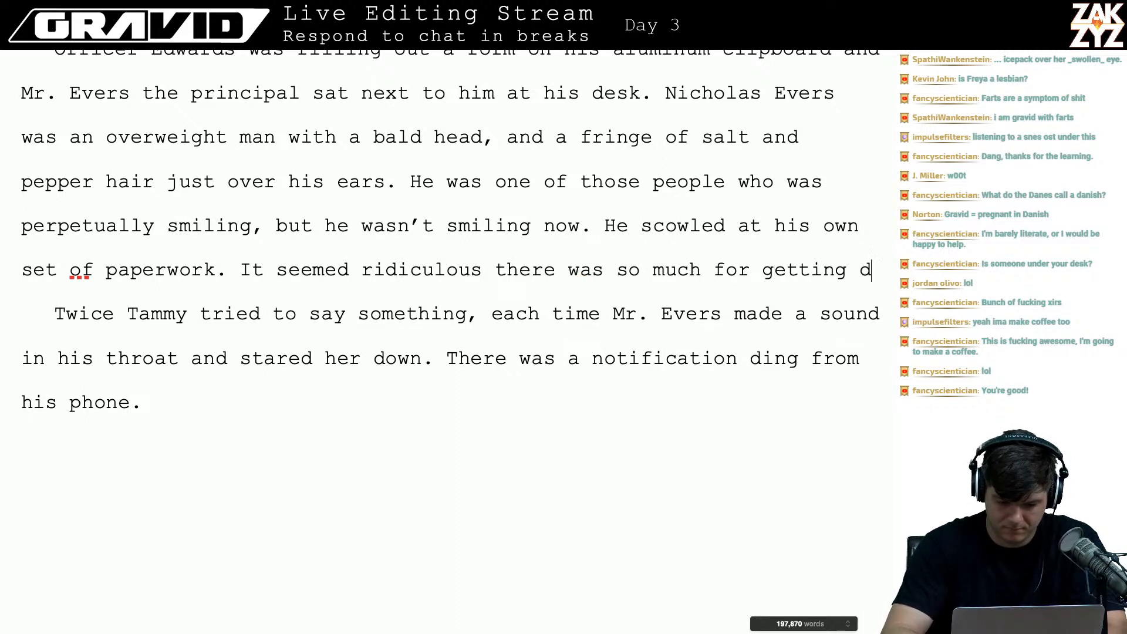
type("ecked in the eye.")
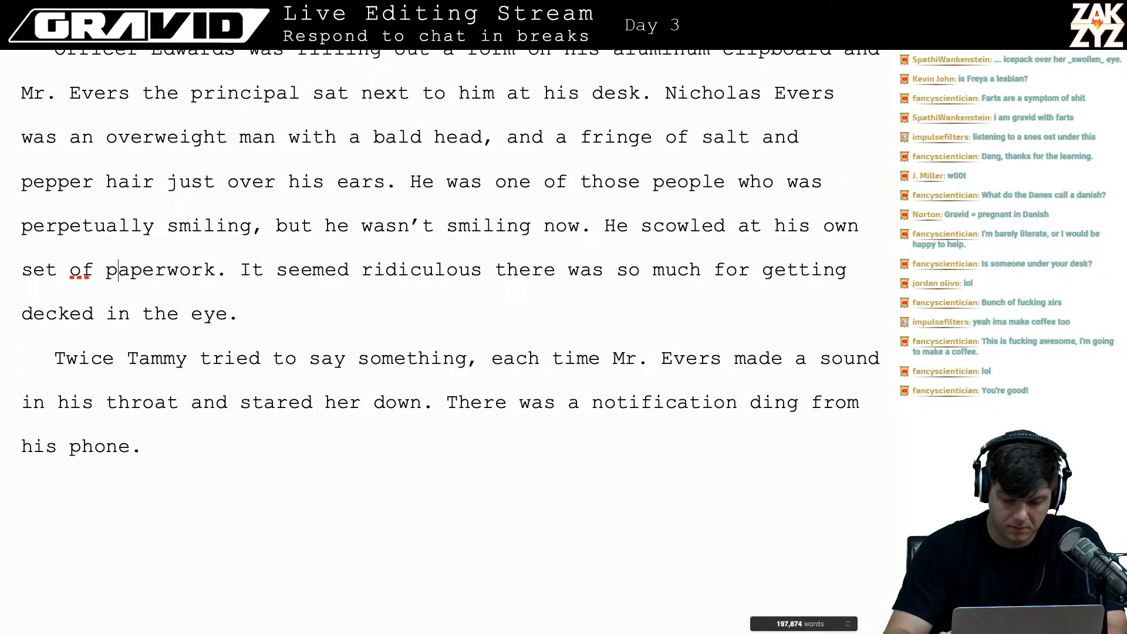
- Replace the sentence about getting decked in the eye with "It took a ream of paper to get socked in the eye, apparently."
key("Return")
key("Return")
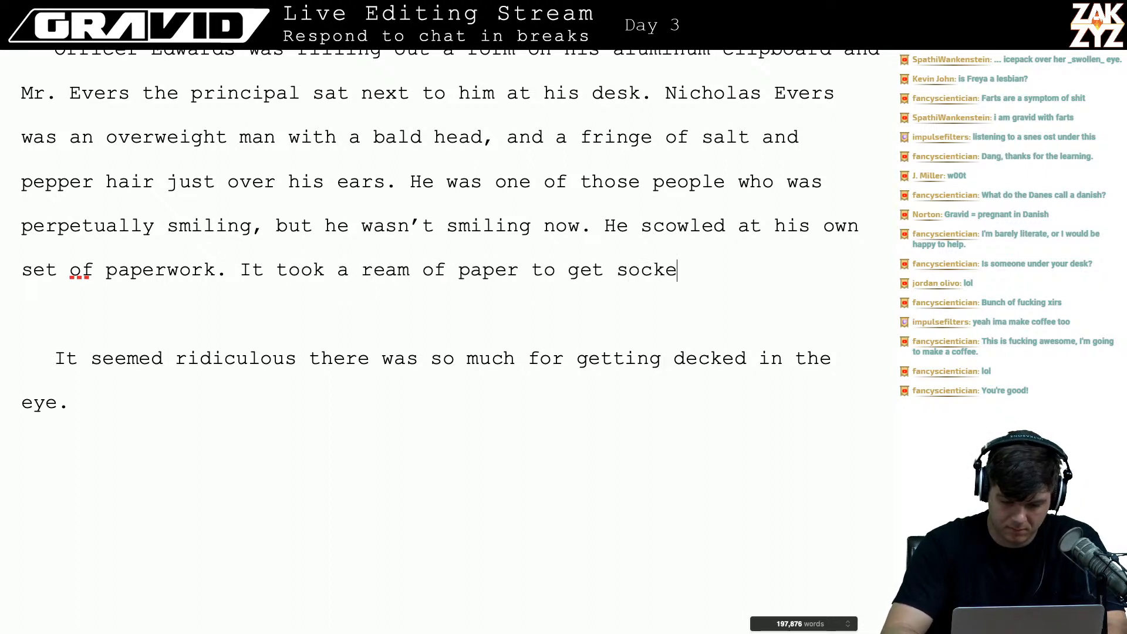
type("appa")
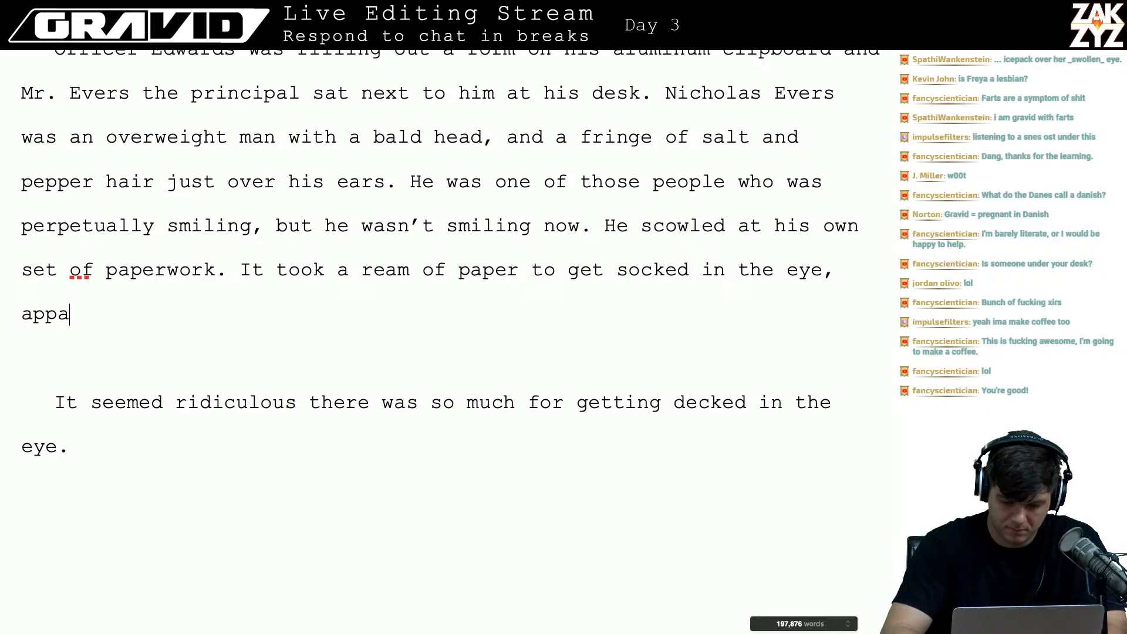
key("shift+Down")
key("shift+Down")
key("shift+Down")
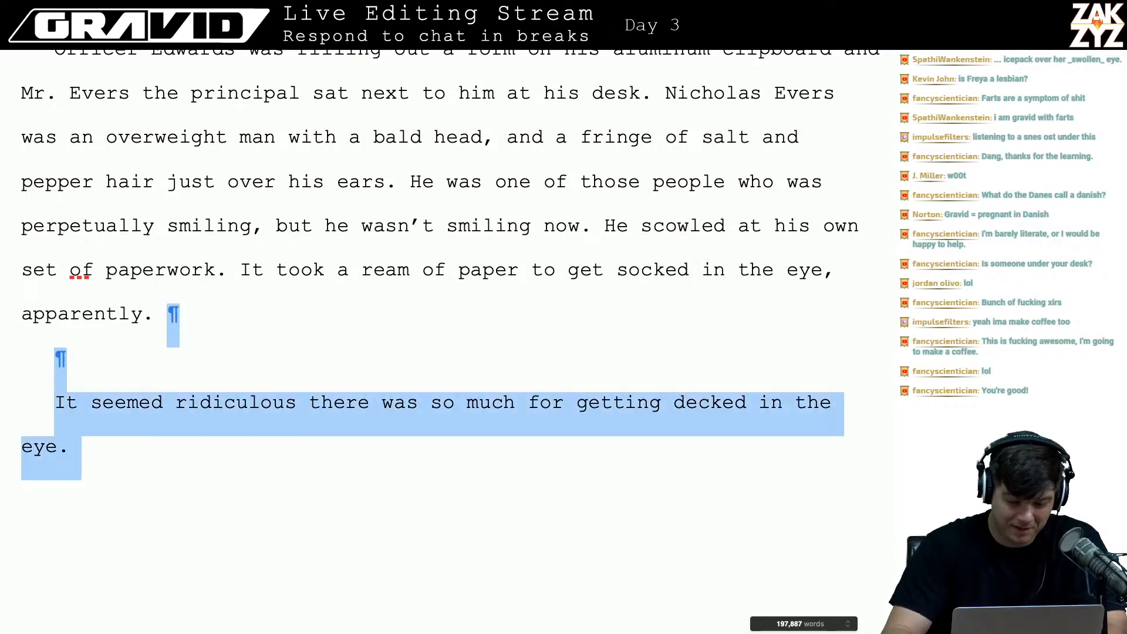
key("BackSpace")
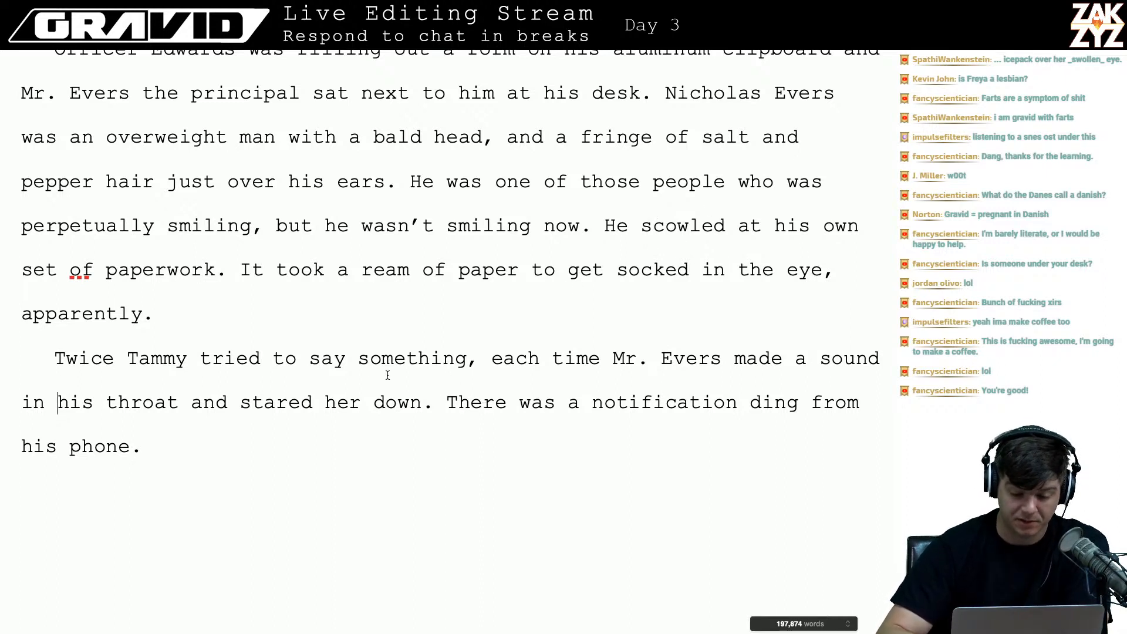
scroll(144, 420, "down", 5)
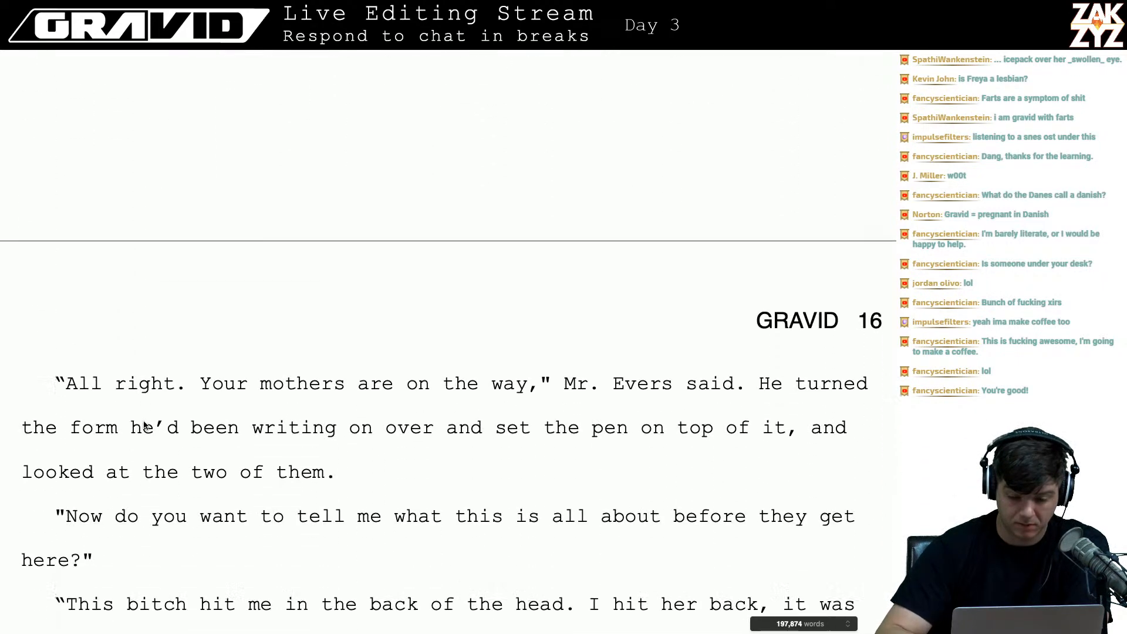
scroll(144, 421, "up", 3)
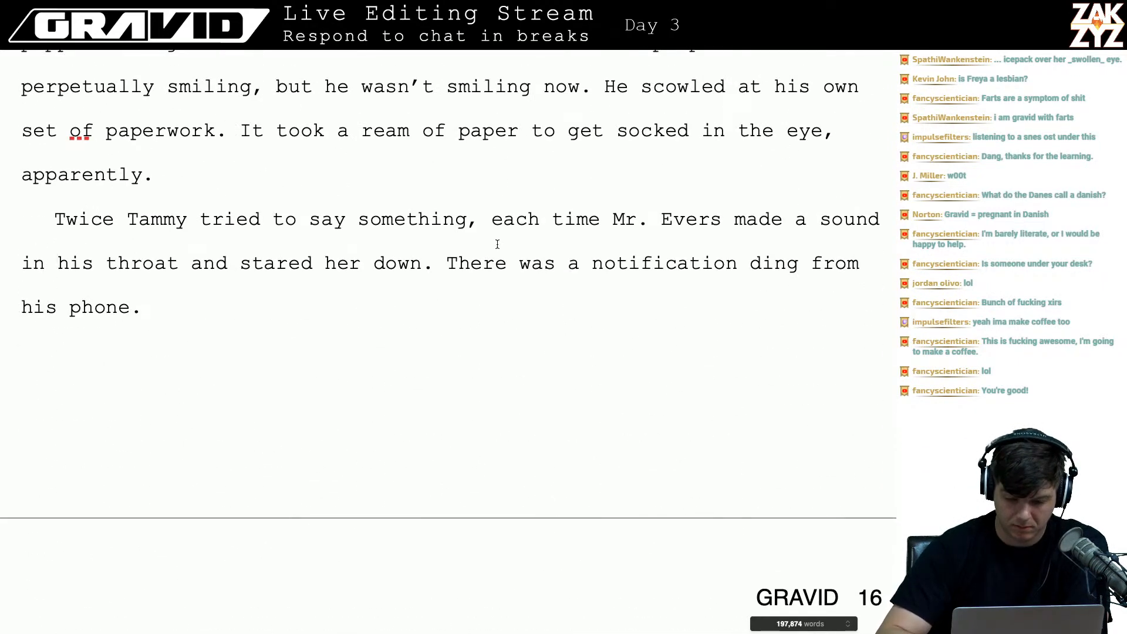
type("Someone mes")
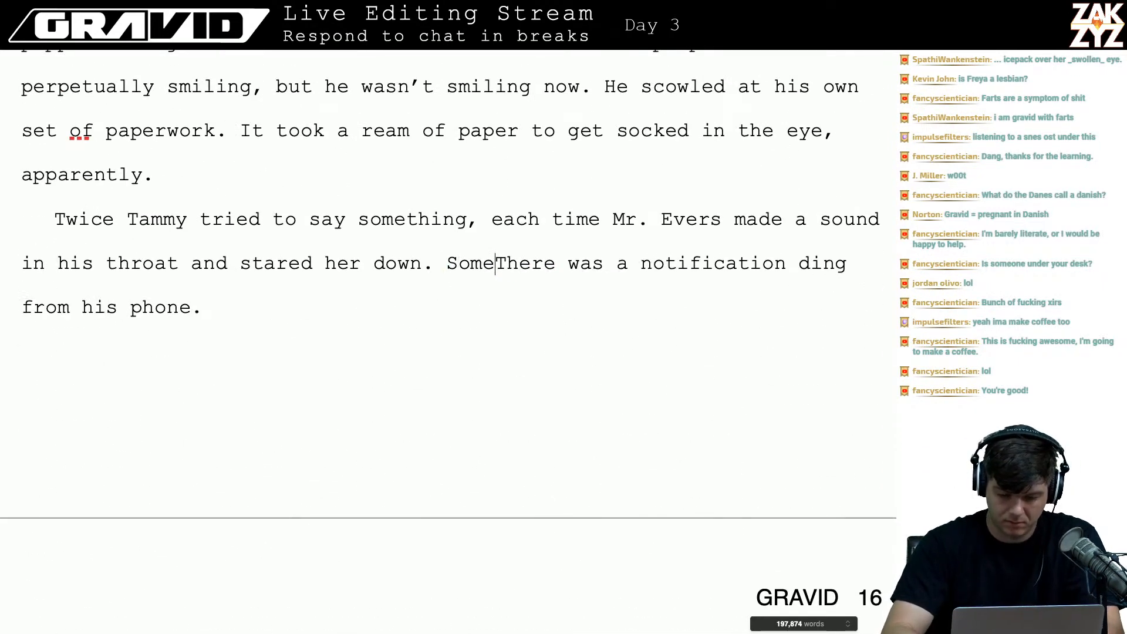
type("saged him")
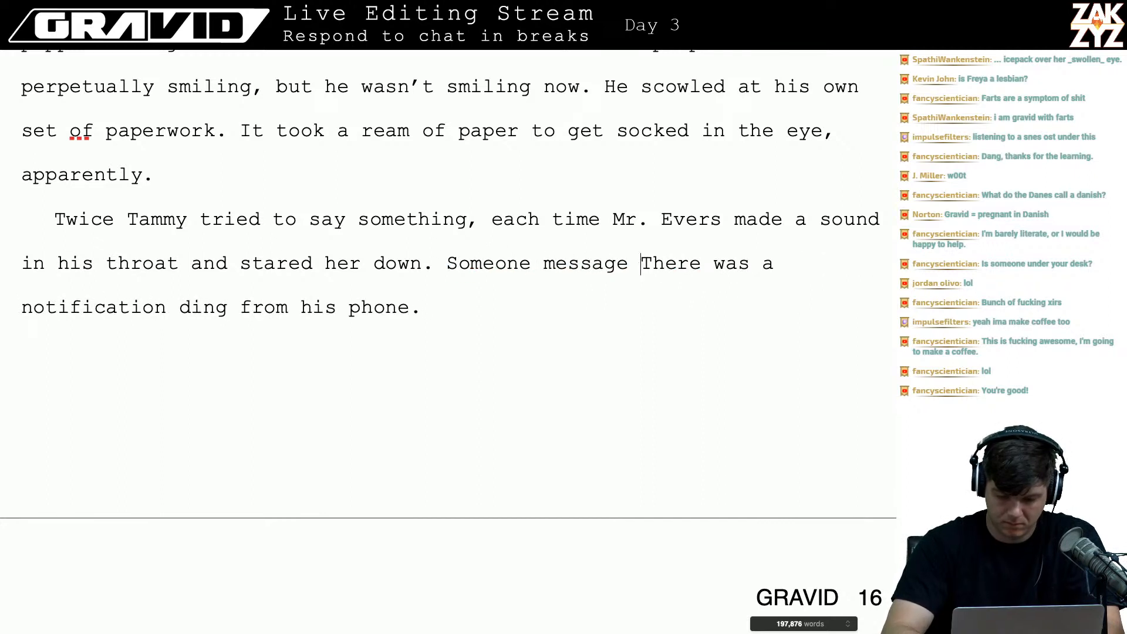
key("BackSpace")
key("BackSpace")
key("BackSpace")
key("BackSpace")
key("BackSpace")
key("BackSpace")
key("BackSpace")
key("BackSpace")
key("BackSpace")
key("BackSpace")
key("BackSpace")
key("BackSpace")
key("BackSpace")
key("BackSpace")
key("BackSpace")
key("BackSpace")
key("BackSpace")
key("BackSpace")
key("BackSpace")
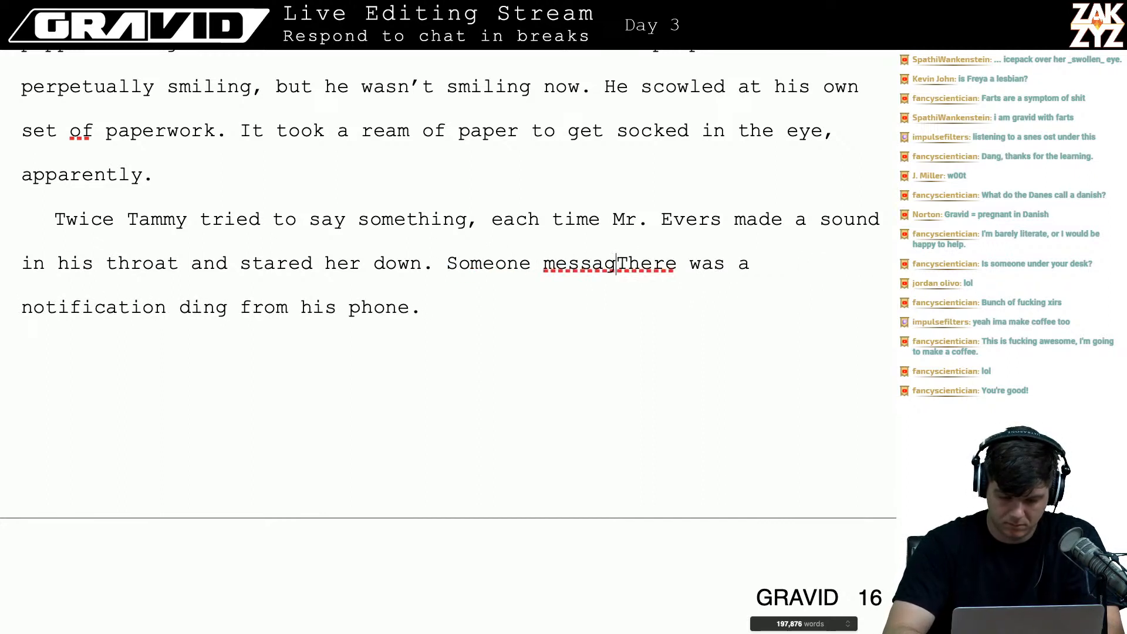
key("BackSpace")
key("BackSpace")
key("BackSpace")
- Insert "His phone dinged as someone messaged him." after "stared her down." in the paragraph about Tammy
type("His ph")
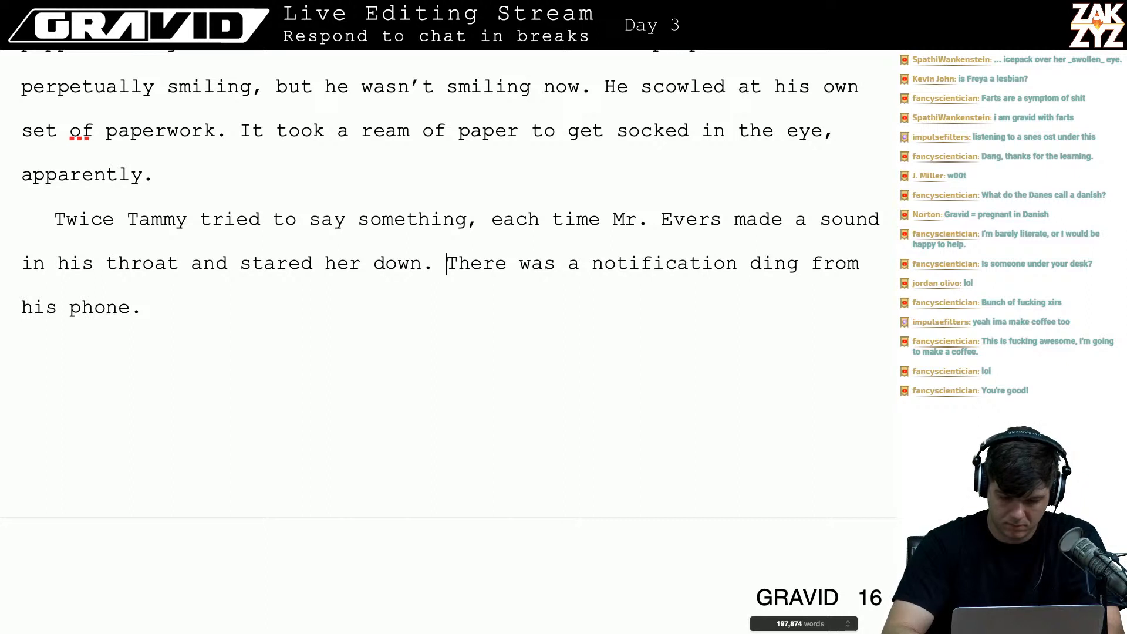
type("one dinged as")
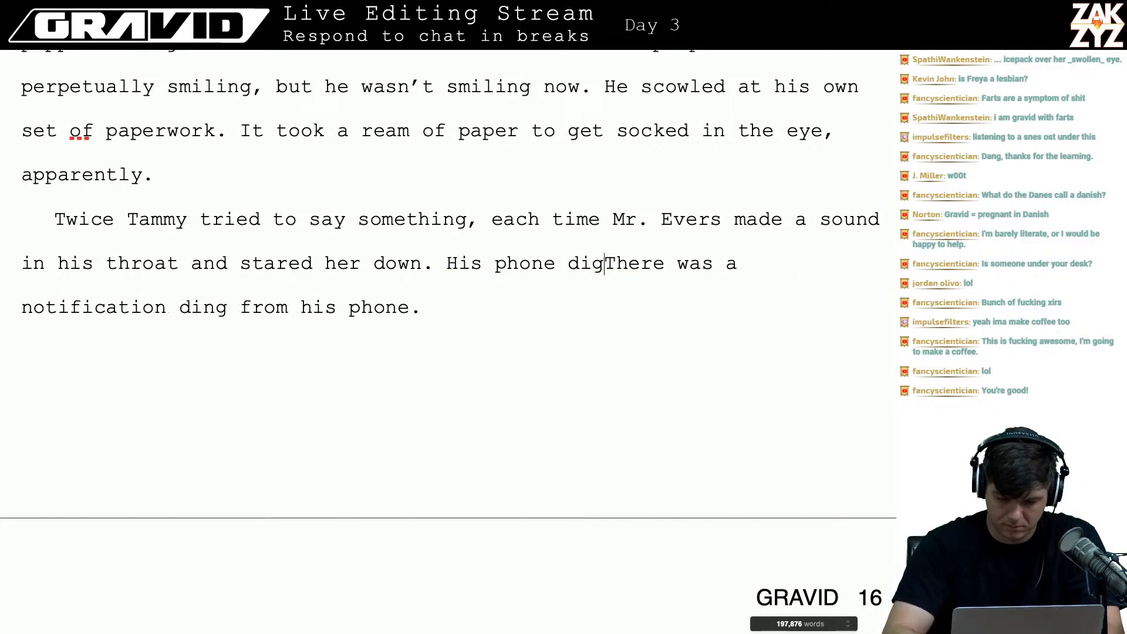
type(" someone message")
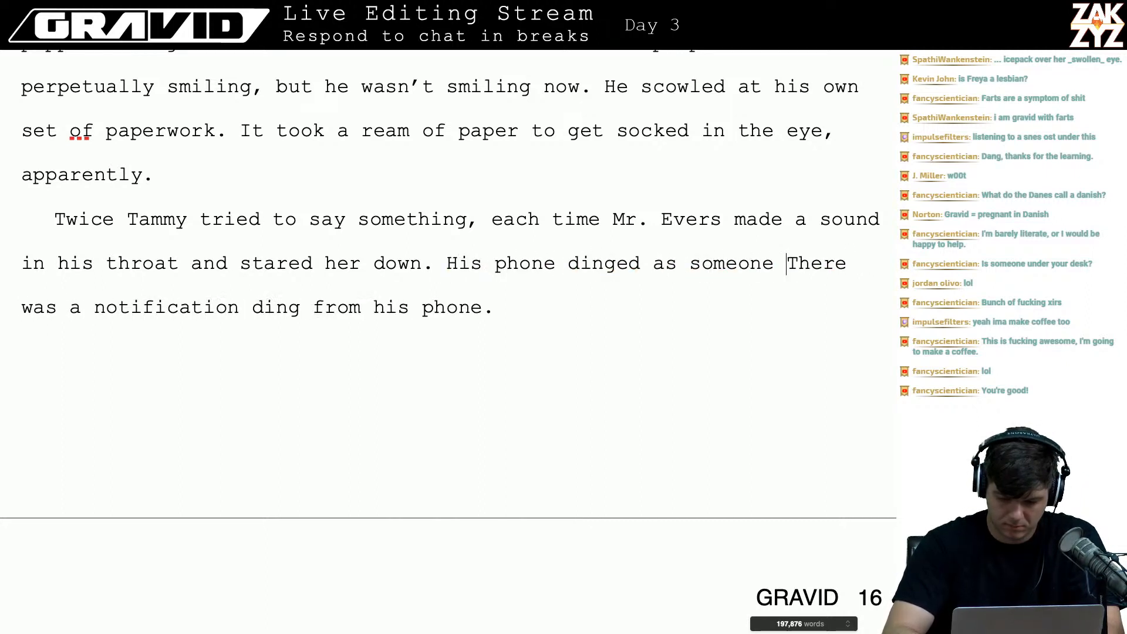
type("d him.")
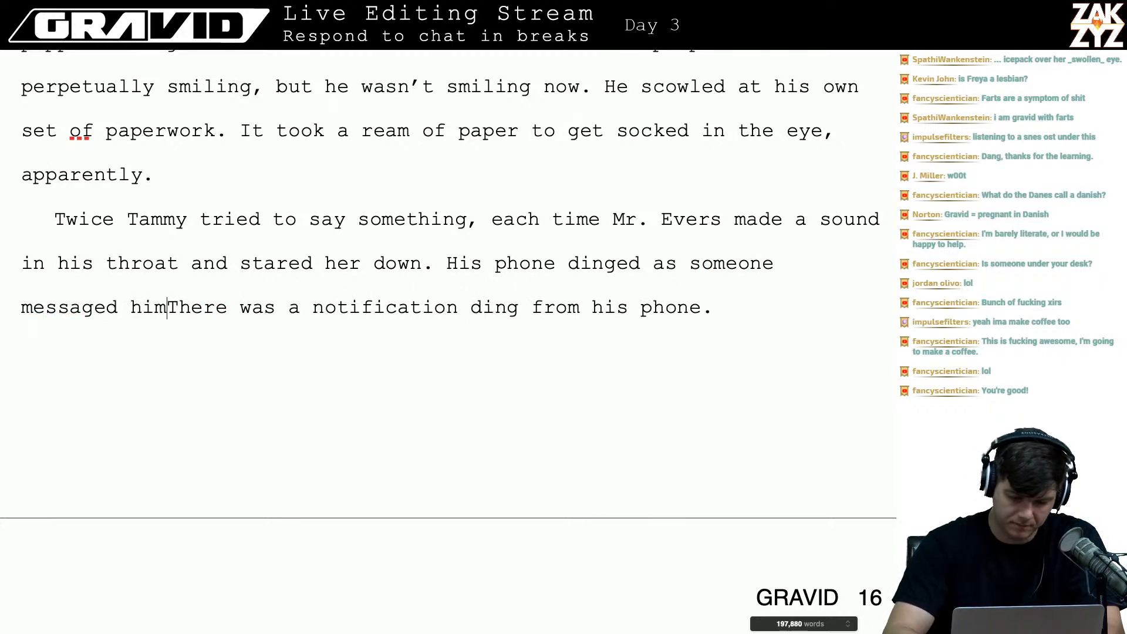
- Delete the old sentence "There was a notification ding from his phone." and restore the paragraph break before "All right."
key("shift+Down")
key("shift+Left")
key("shift+Left")
key("shift+Left")
key("shift+Left")
key("shift+Left")
key("shift+Left")
key("shift+Left")
key("shift+Left")
key("shift+Left")
key("shift+Left")
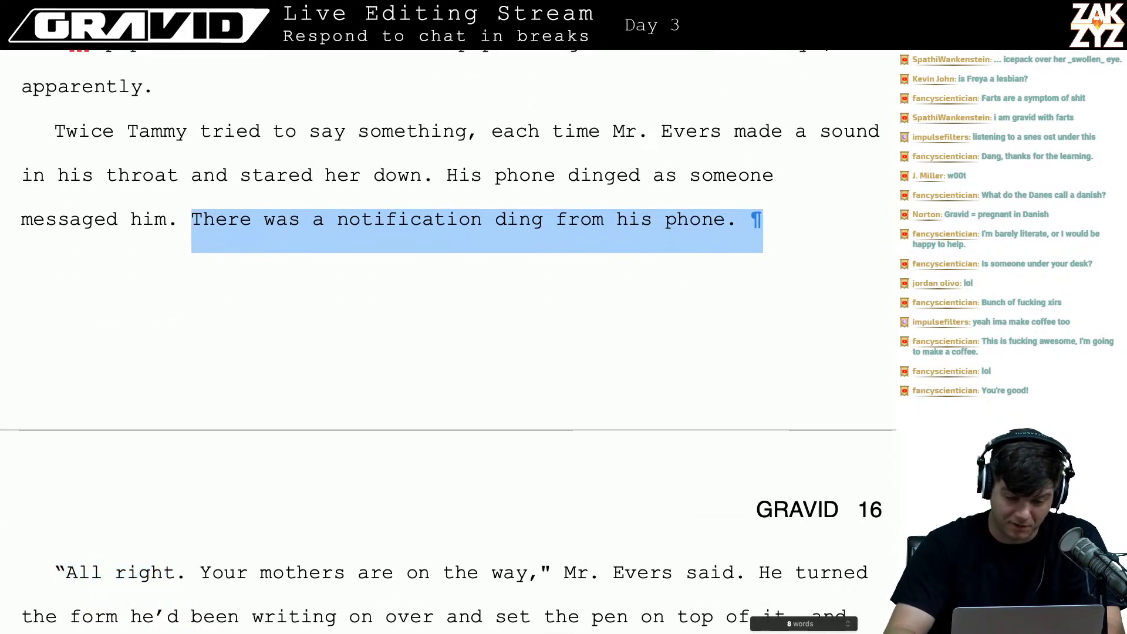
key("BackSpace")
key("Return")
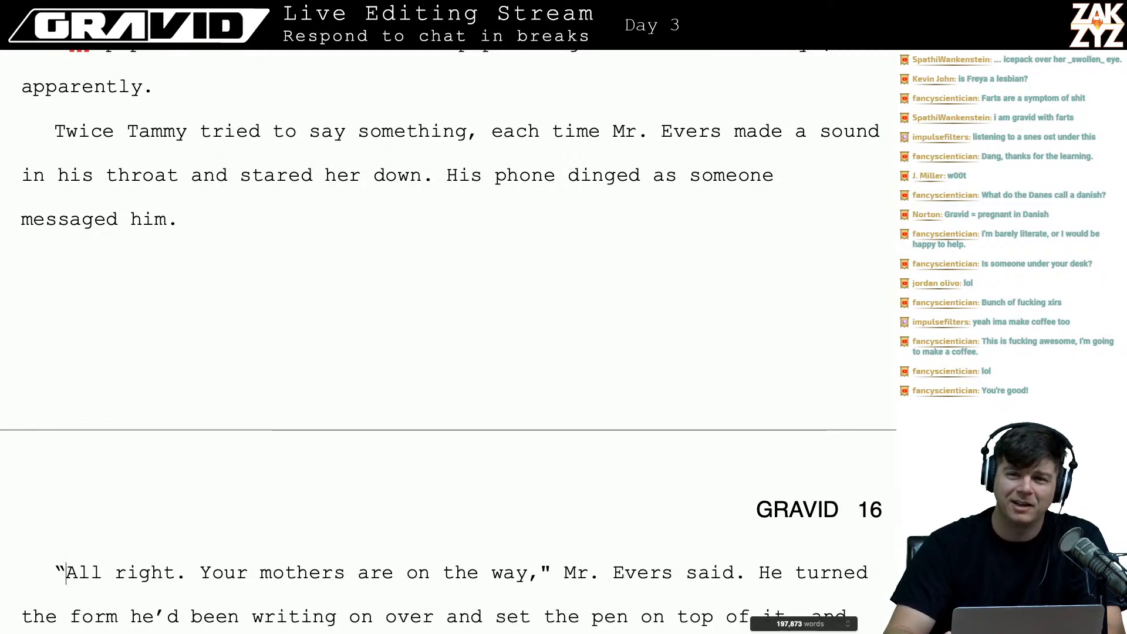
- Insert "swollen" before "eye" in the sentence about Freya holding an icepack
key("Right")
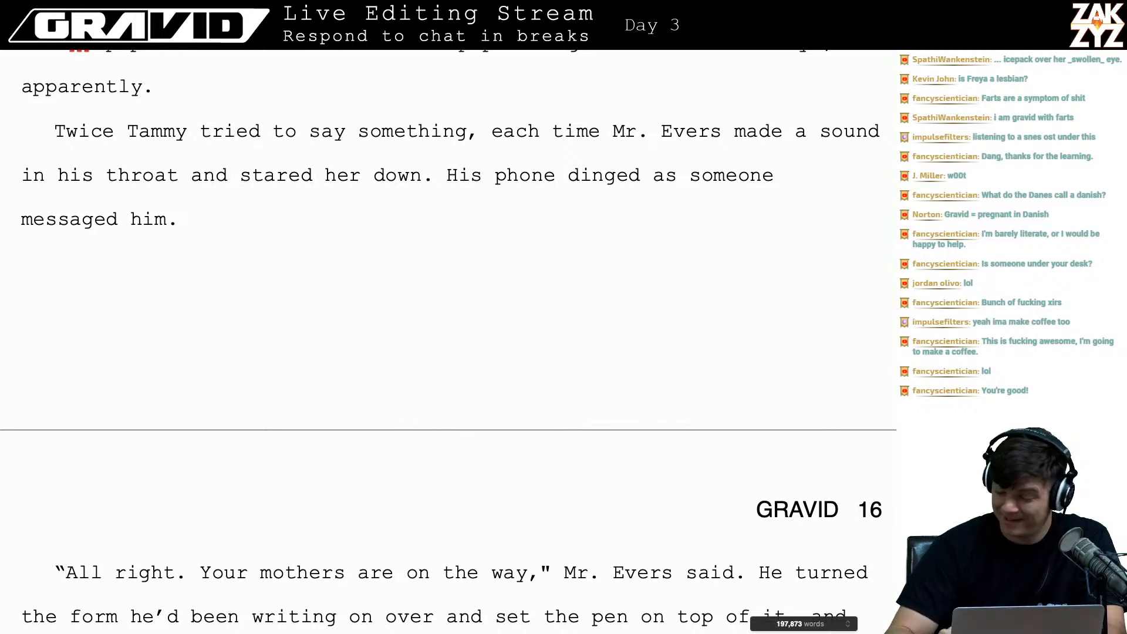
scroll(448, 340, "up", 1)
scroll(448, 340, "up", 15)
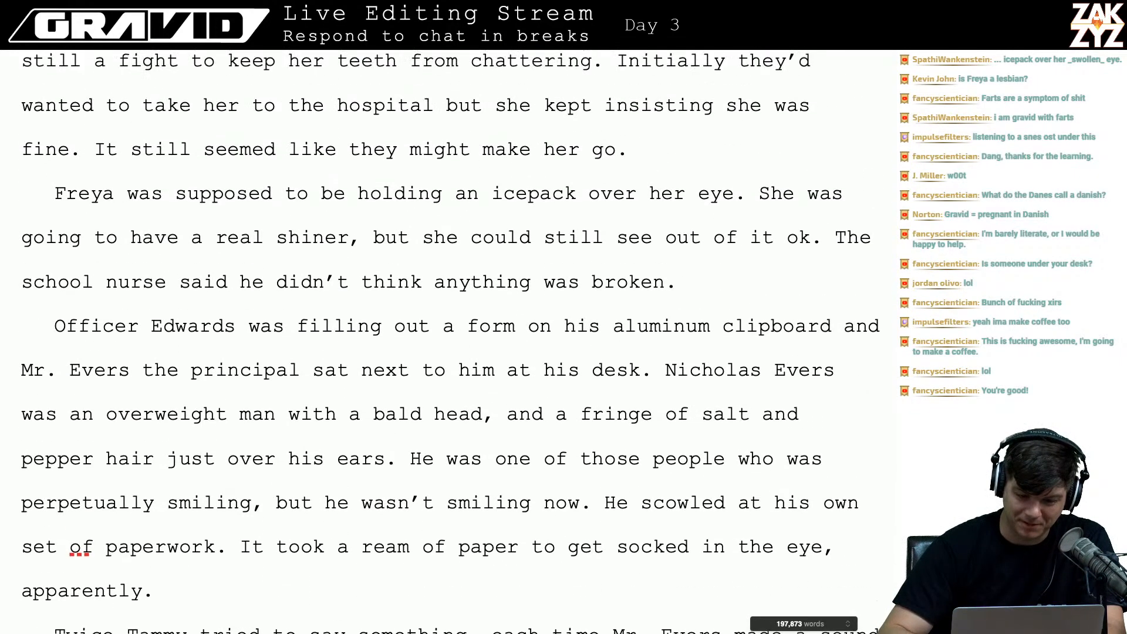
scroll(542, 162, "up", 5)
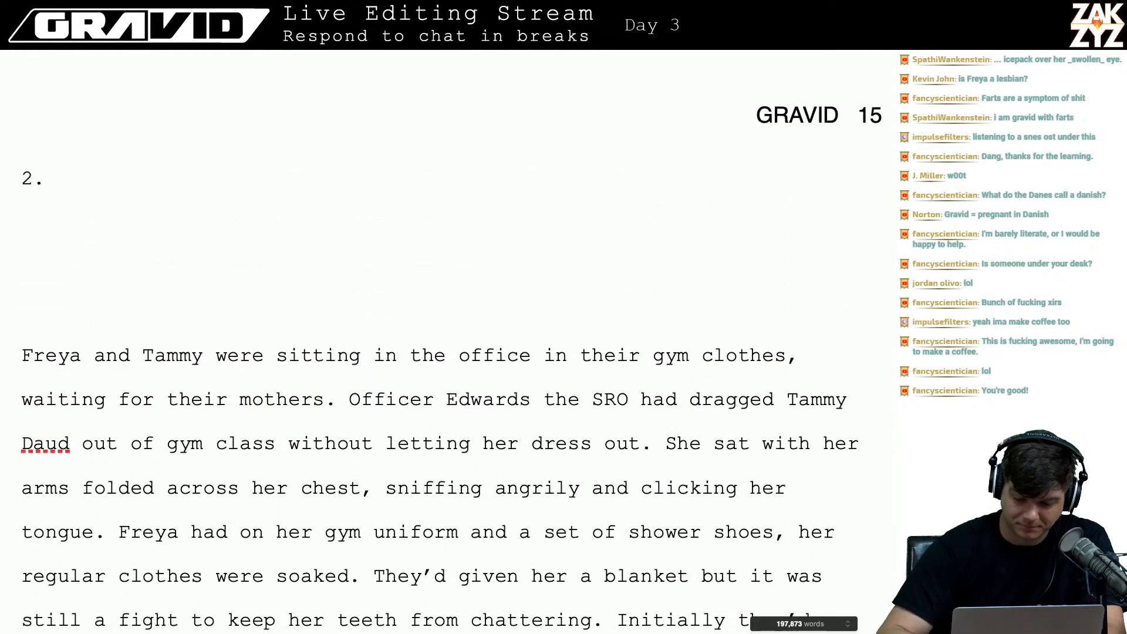
scroll(318, 424, "down", 5)
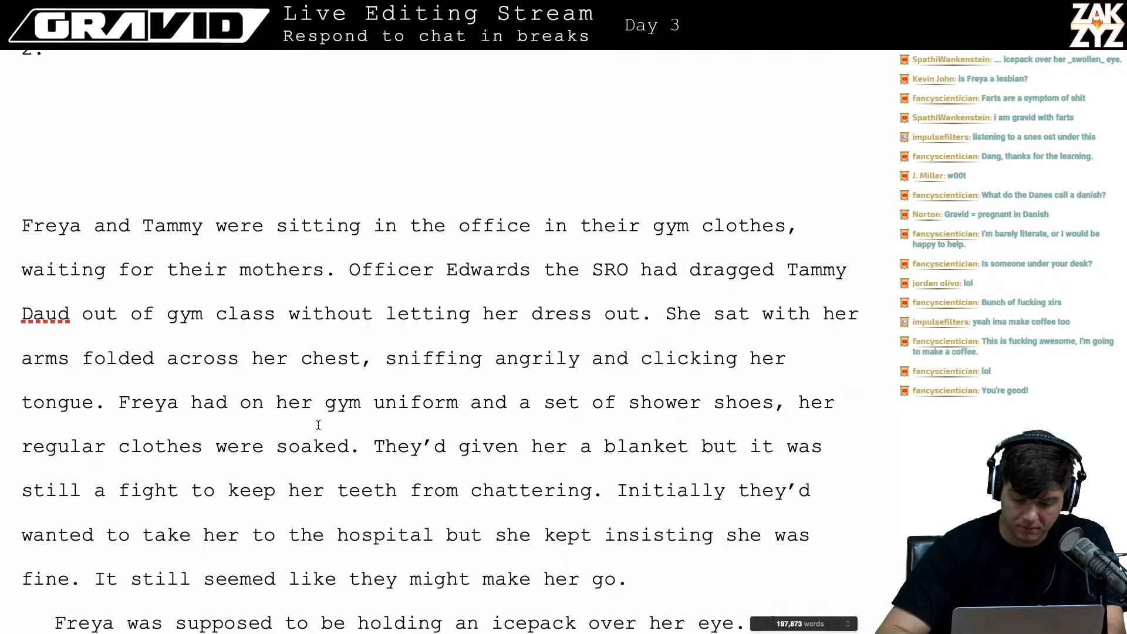
scroll(318, 424, "down", 1)
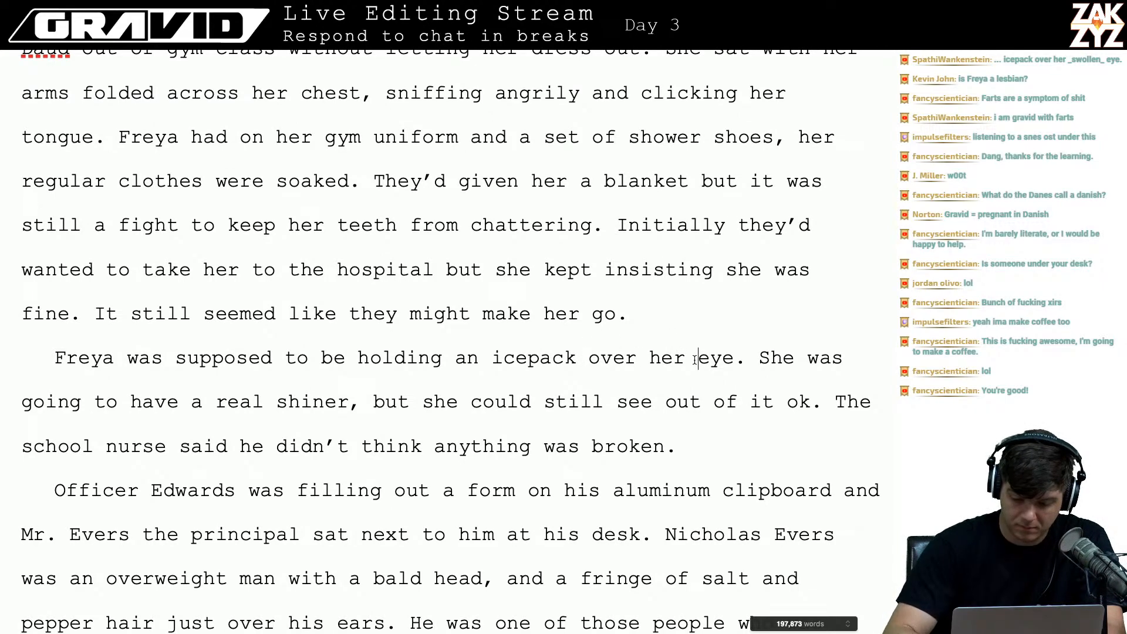
type("swollen")
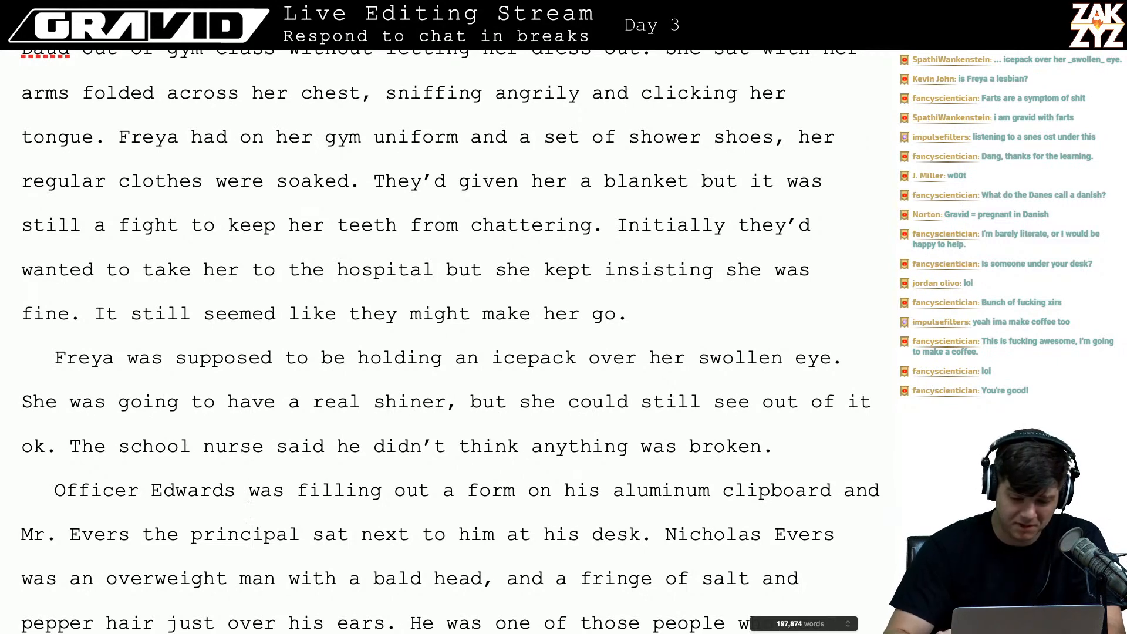
- Reread the passage from the Officer Edwards paragraph through Tammy's self defense line, returning to the paragraph about the phone dinging
key("Down")
key("Down")
key("Down")
key("Down")
key("Down")
key("Down")
key("Down")
key("Down")
key("Down")
key("Down")
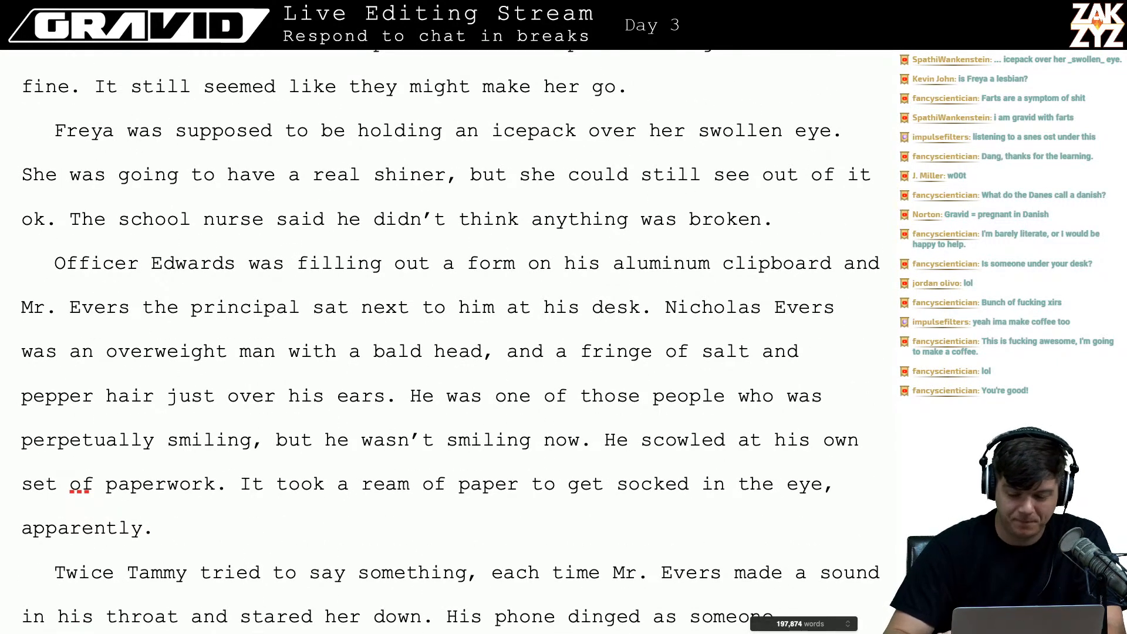
key("Down")
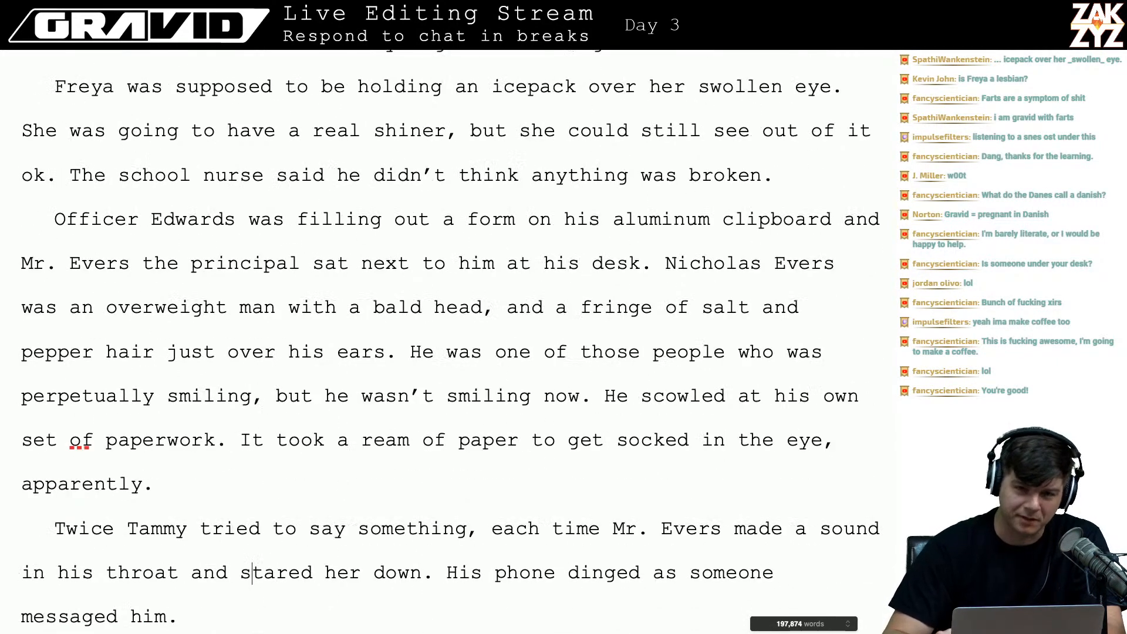
key("Down")
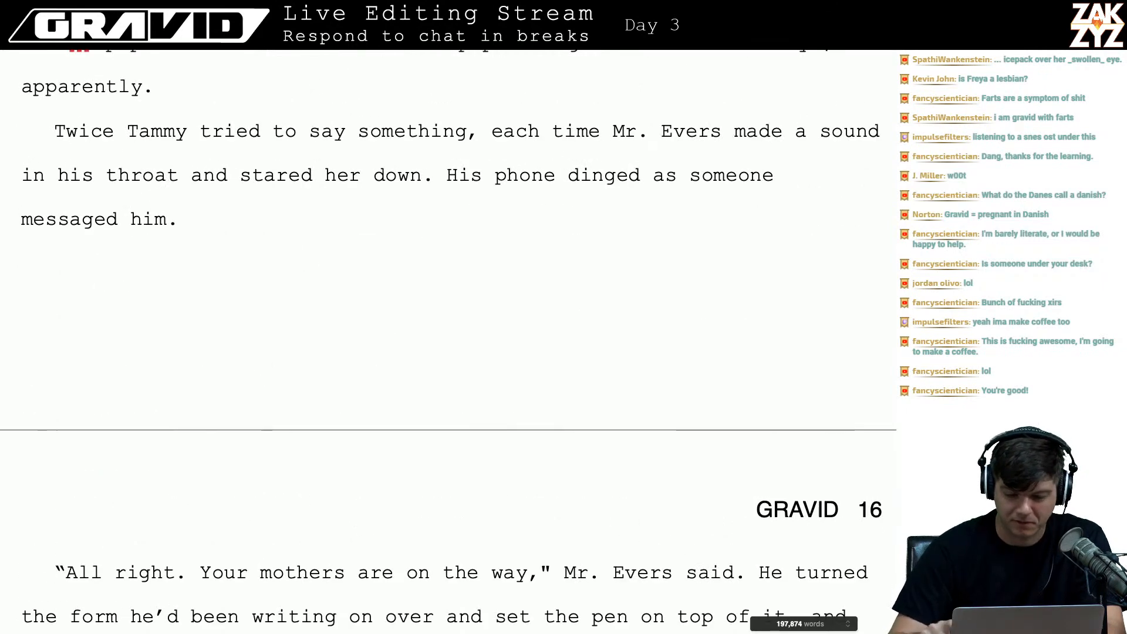
key("Down")
key("Down")
key("Down")
key("Down")
key("Down")
key("Down")
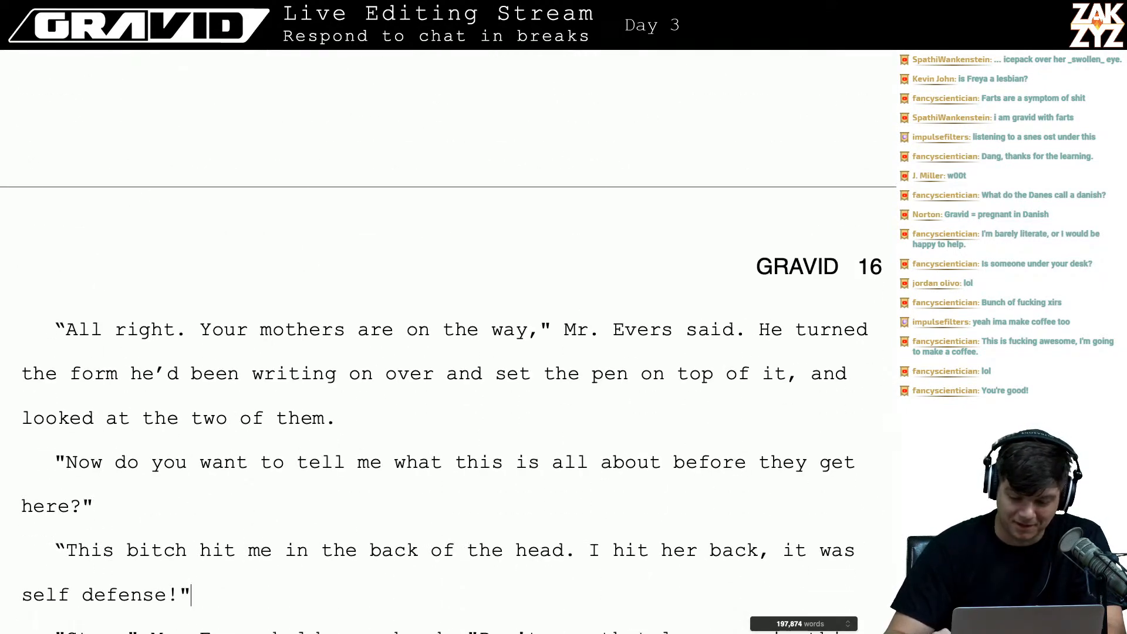
key("Up")
key("Up")
key("Up")
key("Up")
key("Up")
key("Up")
key("Up")
key("Up")
key("Up")
key("Up")
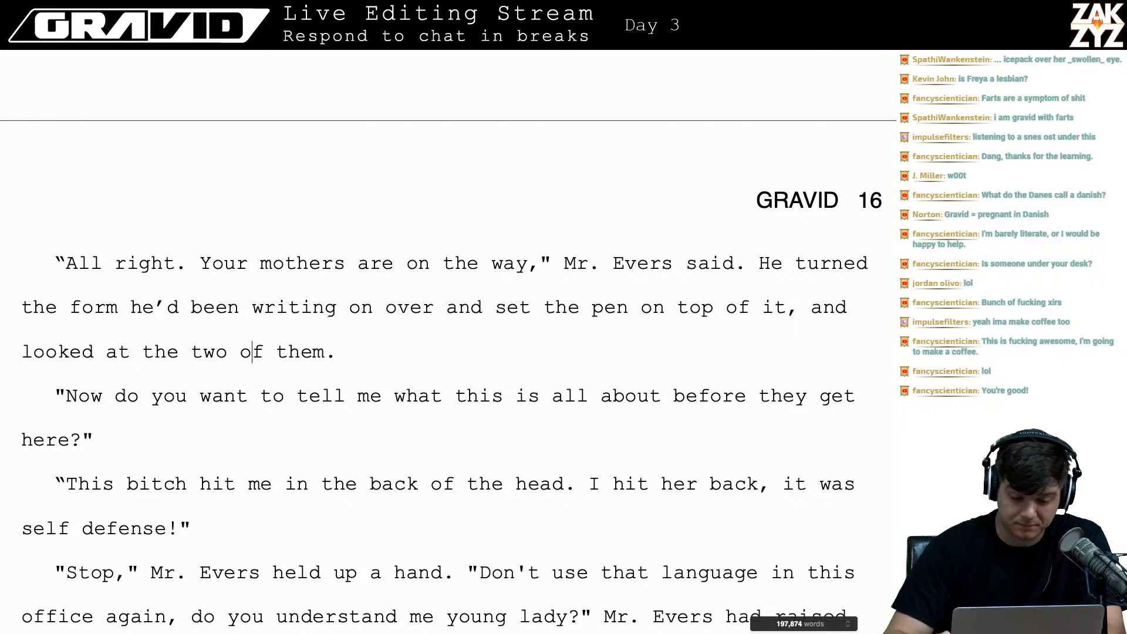
left_click(249, 173)
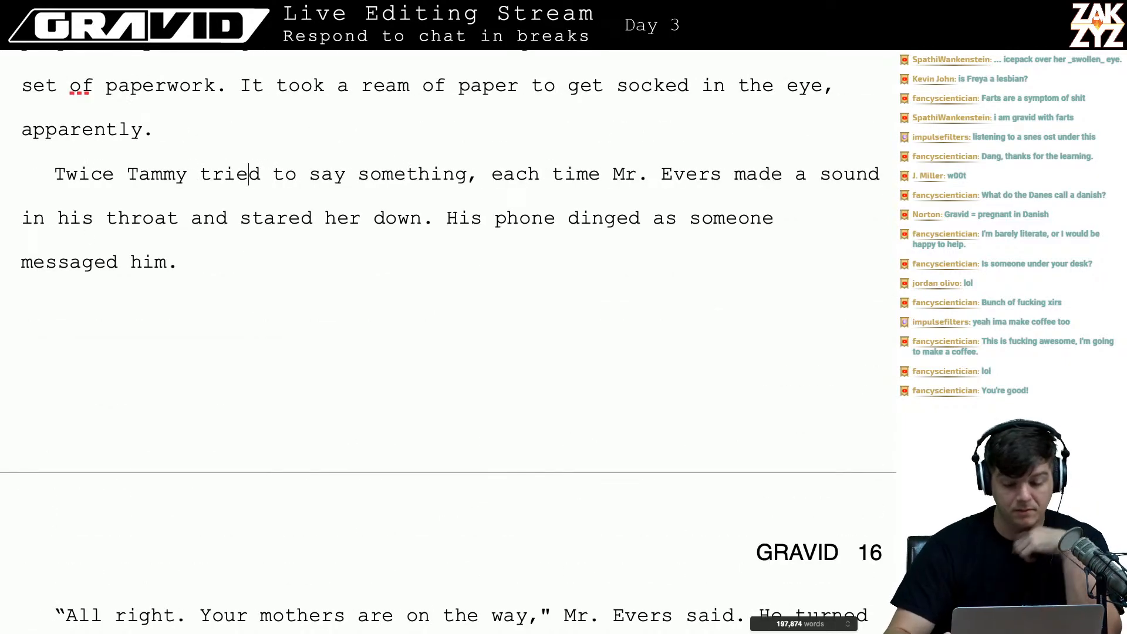
key("Down")
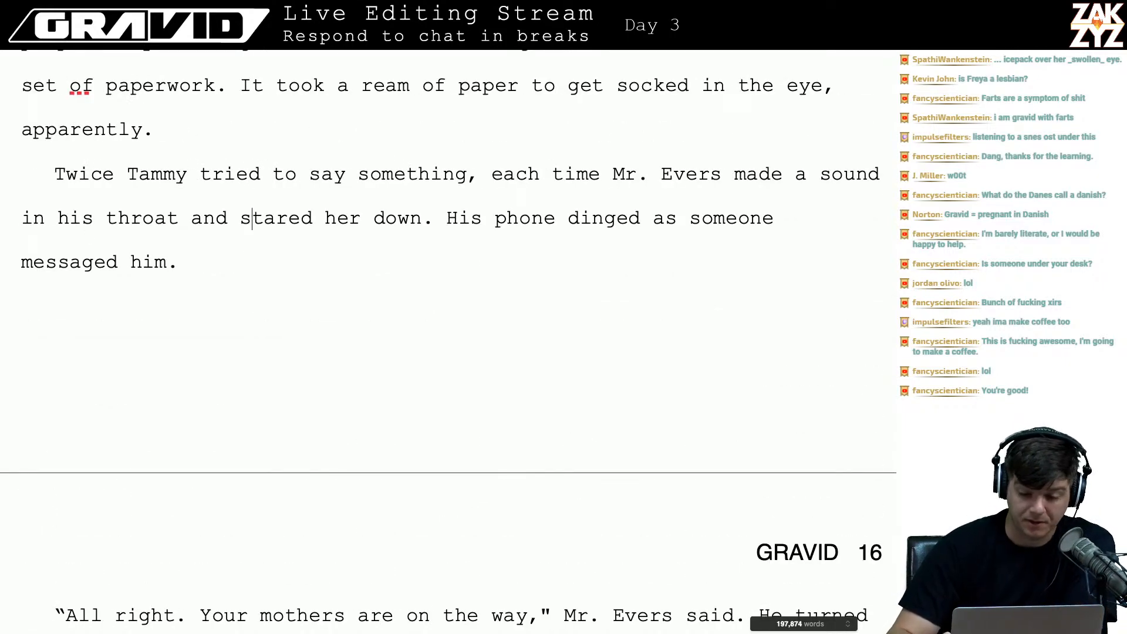
key("Down")
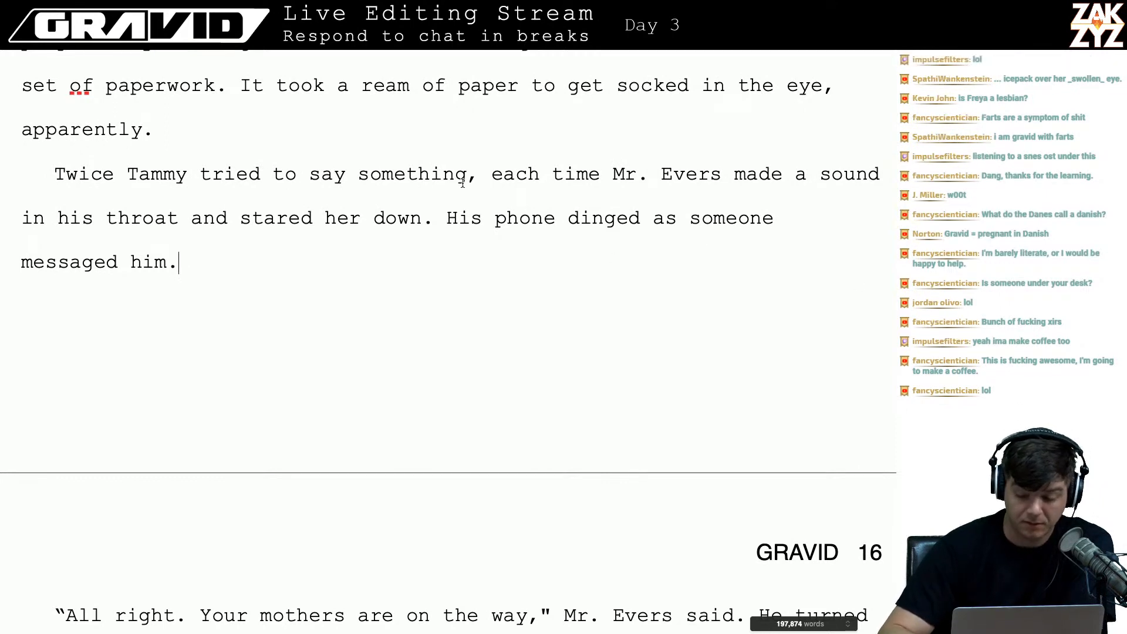
- Insert "flipped the form faced down on his desk" after "He" in the "All right. Your mothers are on the way" paragraph
scroll(407, 249, "down", 5)
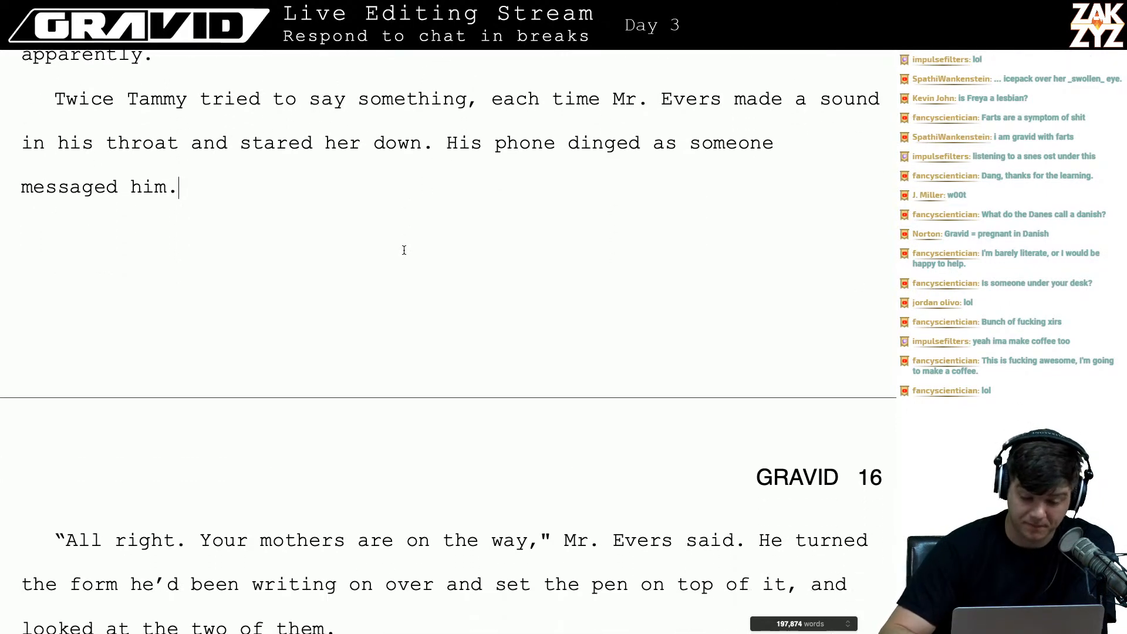
scroll(404, 250, "down", 4)
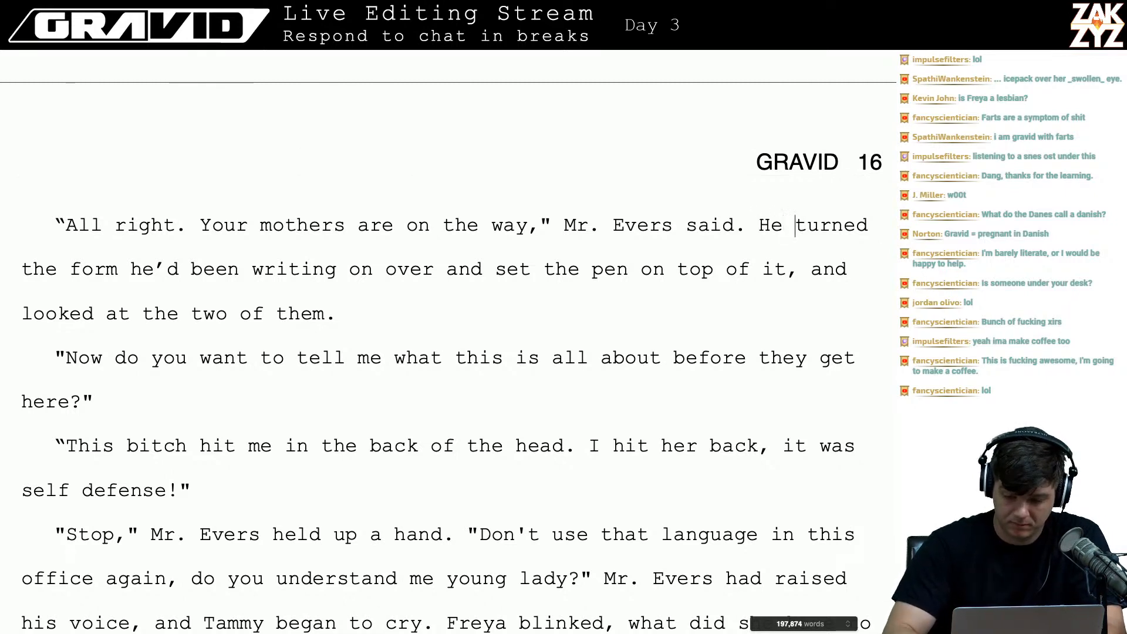
type("flipped ")
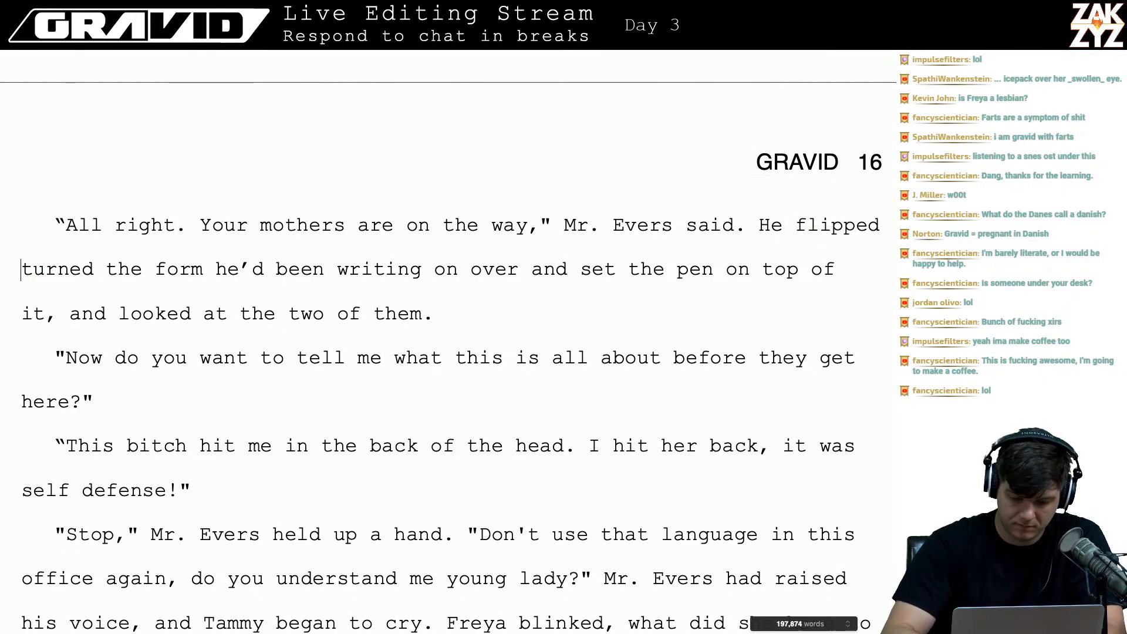
type("the form faced w")
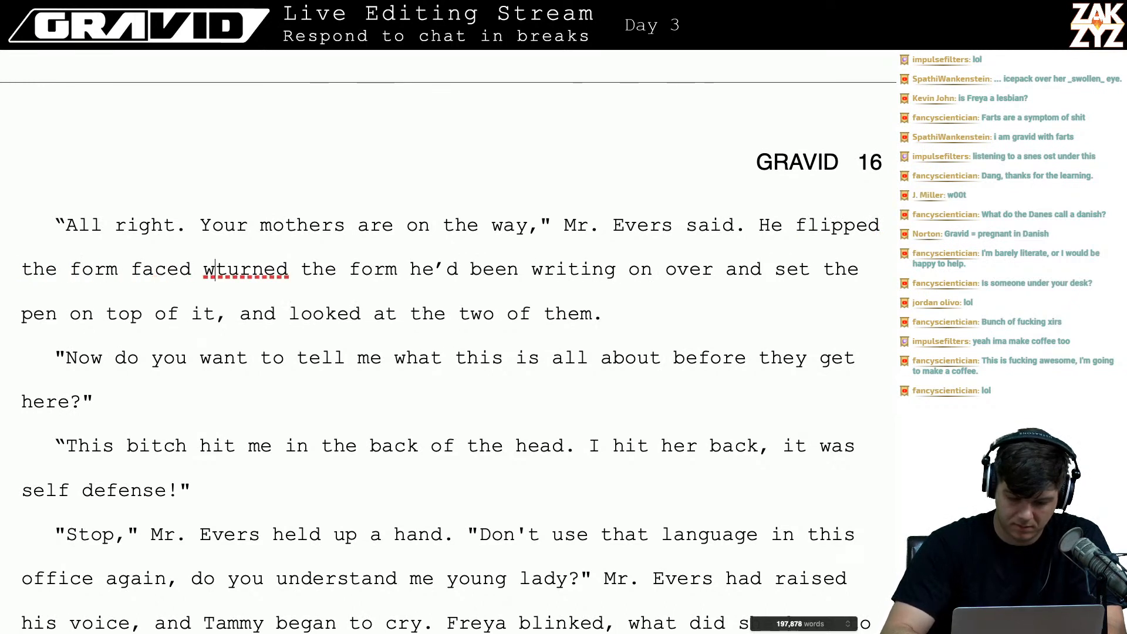
type("ond")
key("BackSpace")
key("BackSpace")
key("BackSpace")
key("BackSpace")
key("BackSpace")
type("down on hi")
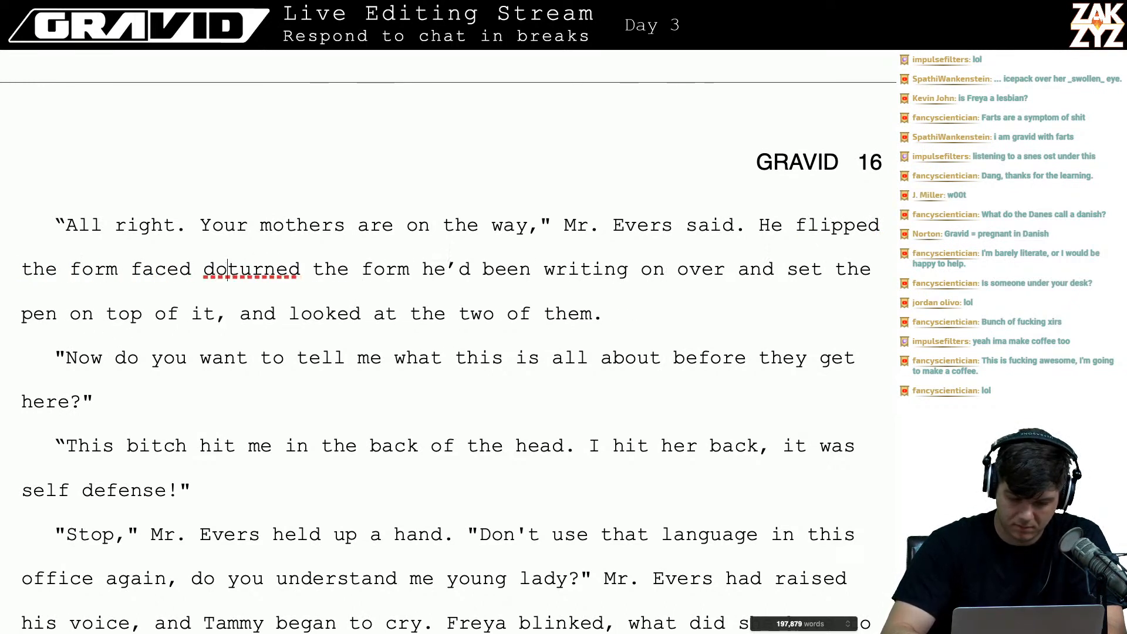
type("s desk")
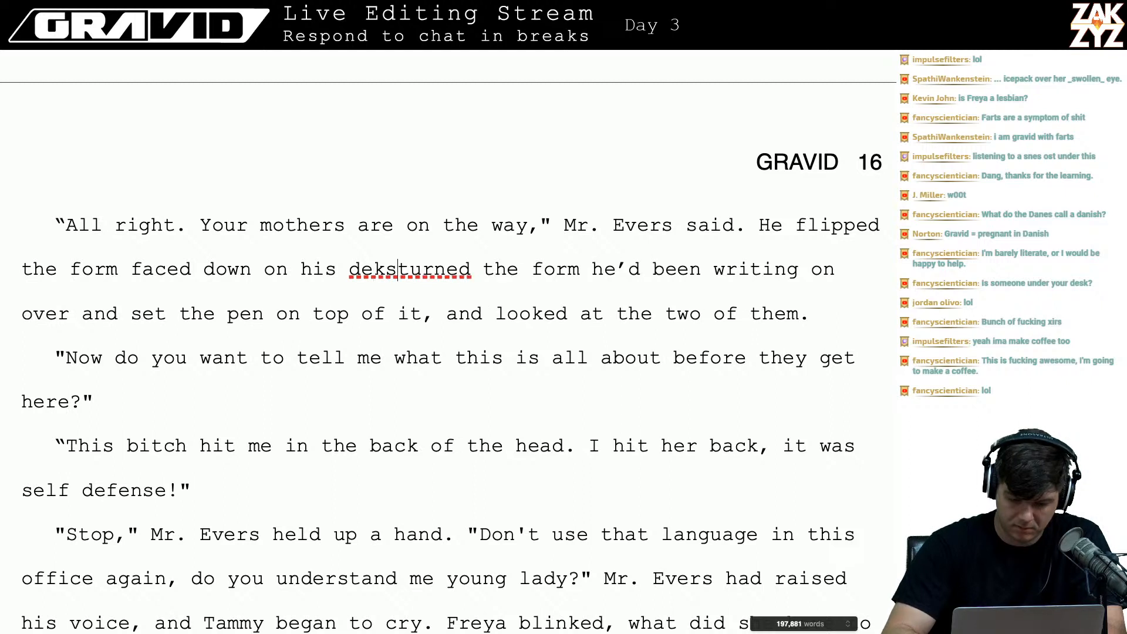
- Replace "faced down on his desk" with "face down and set his pen on top of it," in the sentence about flipping the form
key("BackSpace")
key("BackSpace")
key("BackSpace")
key("BackSpace")
key("BackSpace")
key("BackSpace")
key("BackSpace")
key("BackSpace")
key("BackSpace")
key("BackSpace")
key("BackSpace")
key("BackSpace")
key("BackSpace")
key("BackSpace")
key("BackSpace")
key("BackSpace")
key("BackSpace")
key("BackSpace")
key("BackSpace")
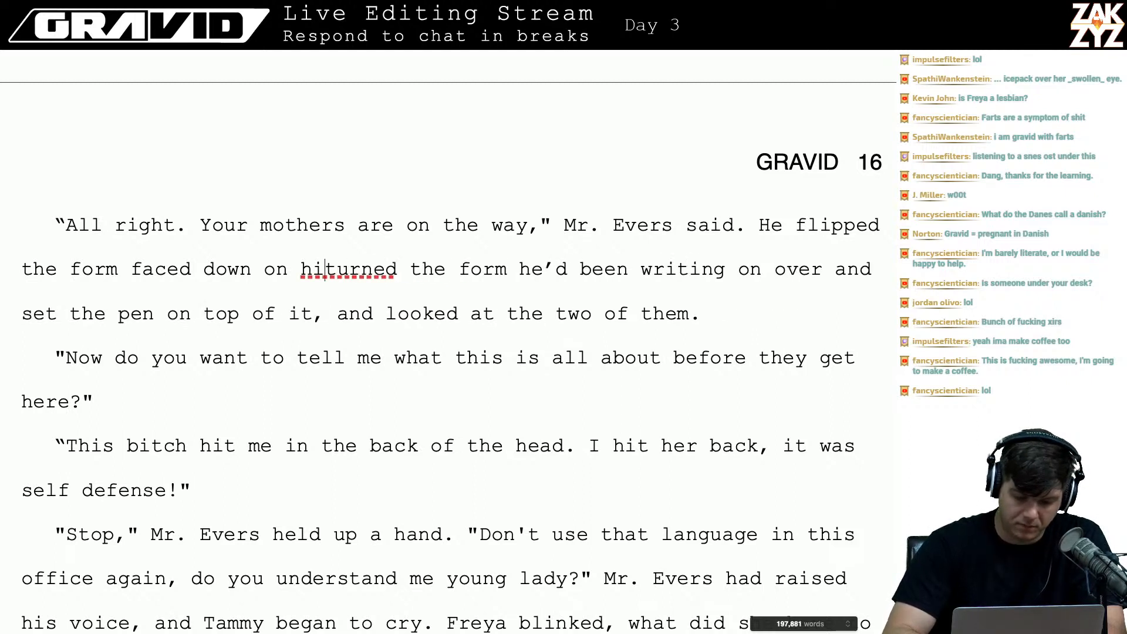
type("da")
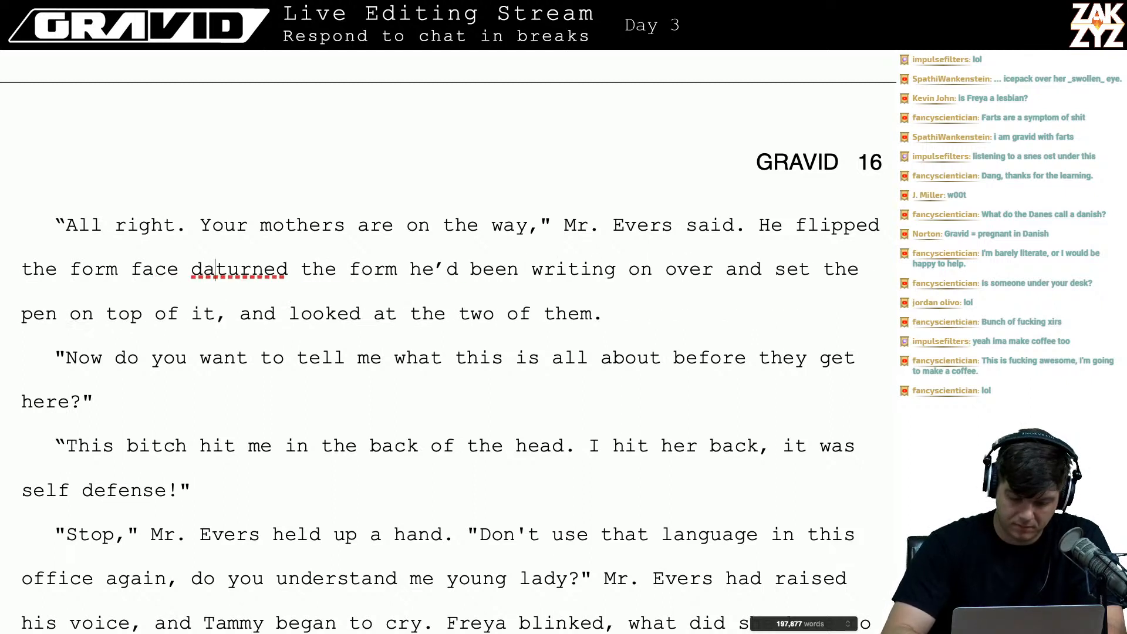
key("BackSpace")
type("own and set his pen")
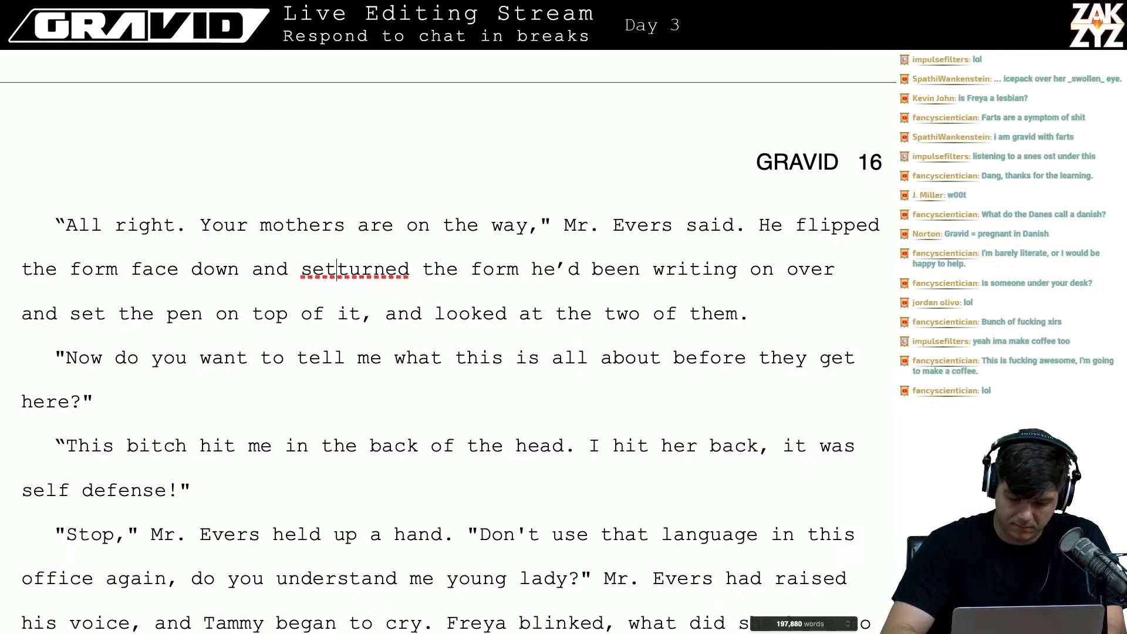
type(" on top of it, ")
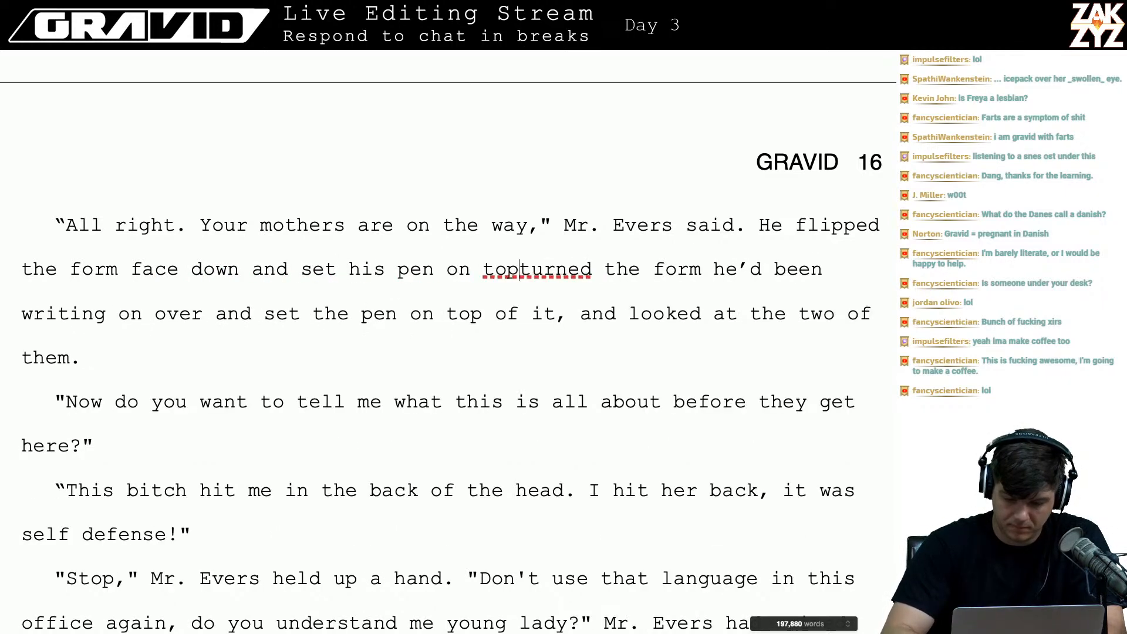
- Finish the new sentence about Mr. Evers with "then looked from Tammy to Freya."
type("thenturned the fo")
key("BackSpace")
key("BackSpace")
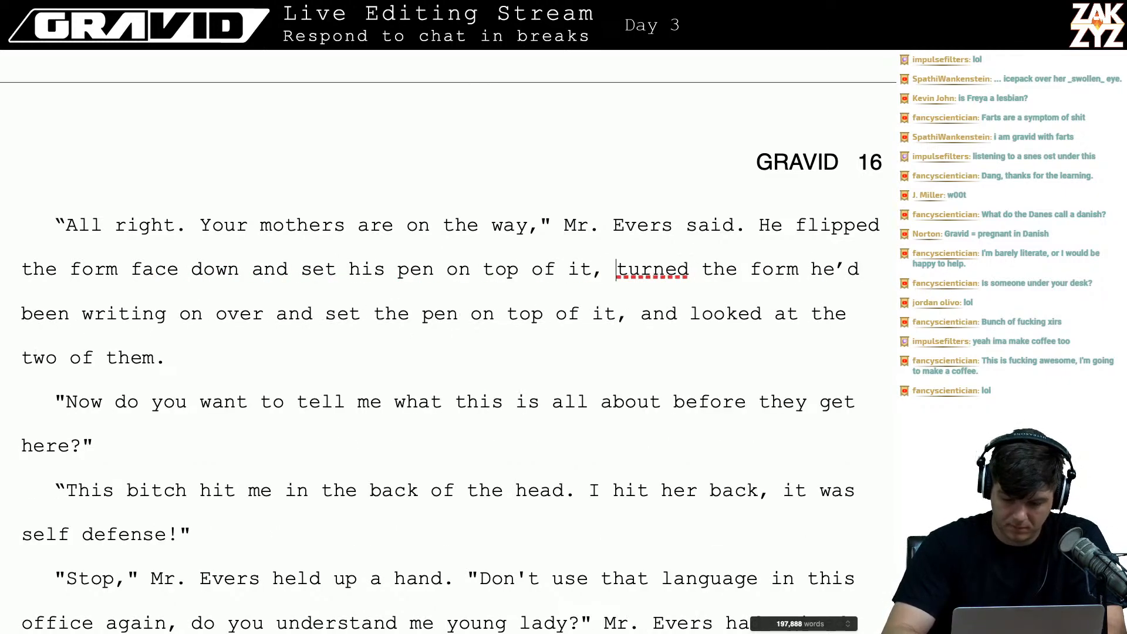
type("then looked from ")
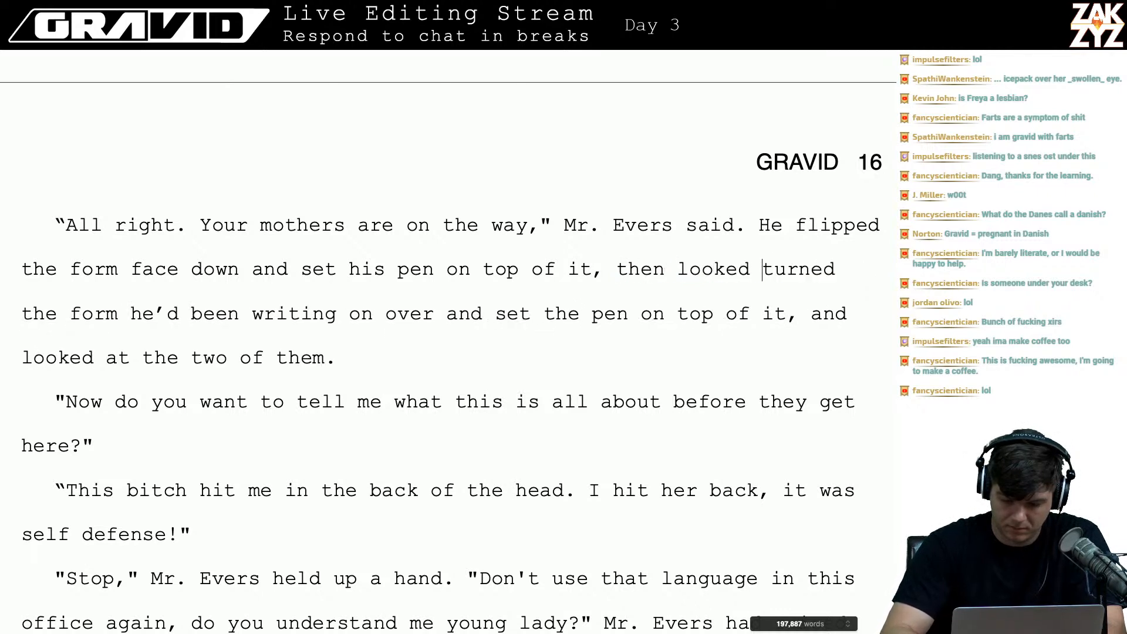
type("Tammy to F")
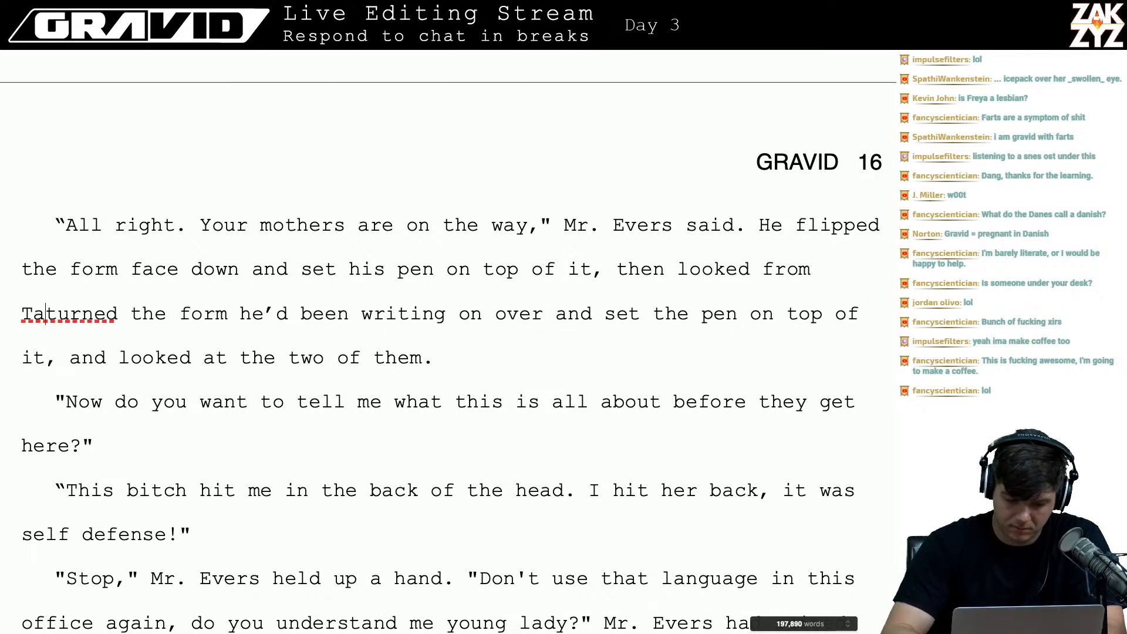
type("reya.")
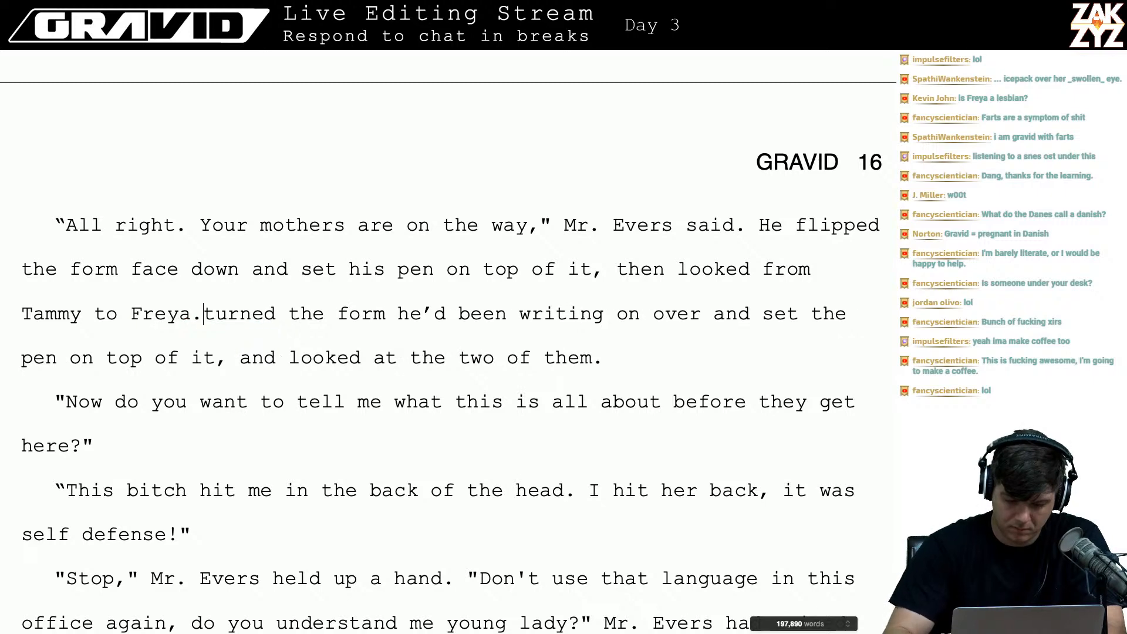
- Delete the old wording from "turned the form he'd been writing on" to "the two of them." and keep a paragraph break before "Now do you want"
key("shift+Down")
key("shift+Down")
key("shift+Left")
key("shift+Left")
key("shift+Left")
key("shift+Left")
key("shift+Left")
key("shift+Left")
key("shift+Left")
key("shift+Left")
key("shift+Left")
key("shift+Left")
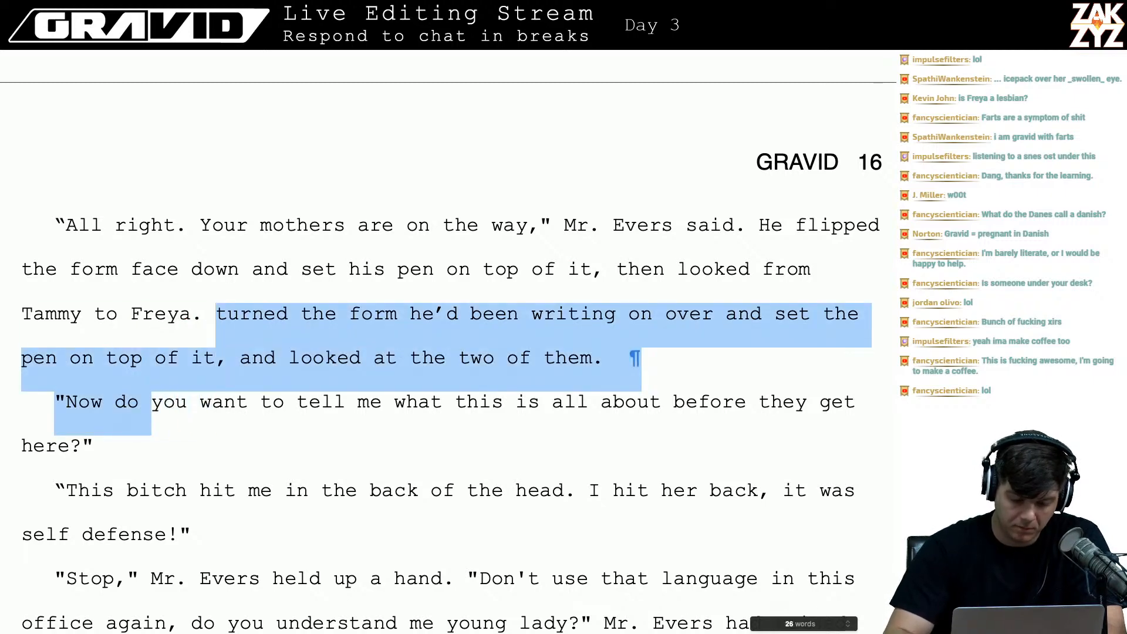
key("BackSpace")
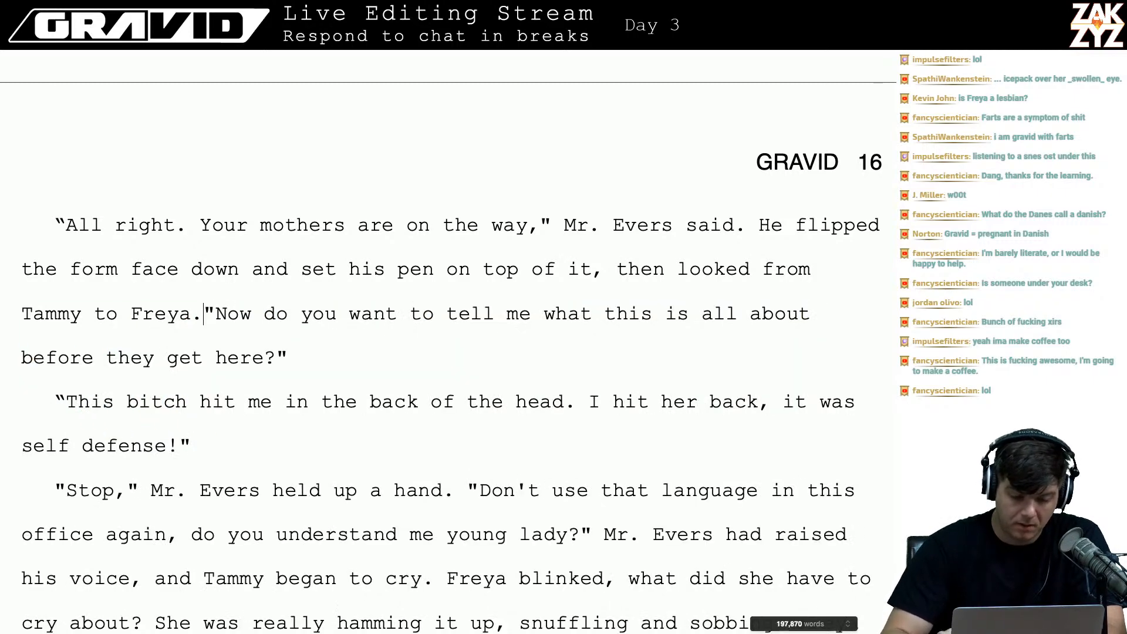
key("Return")
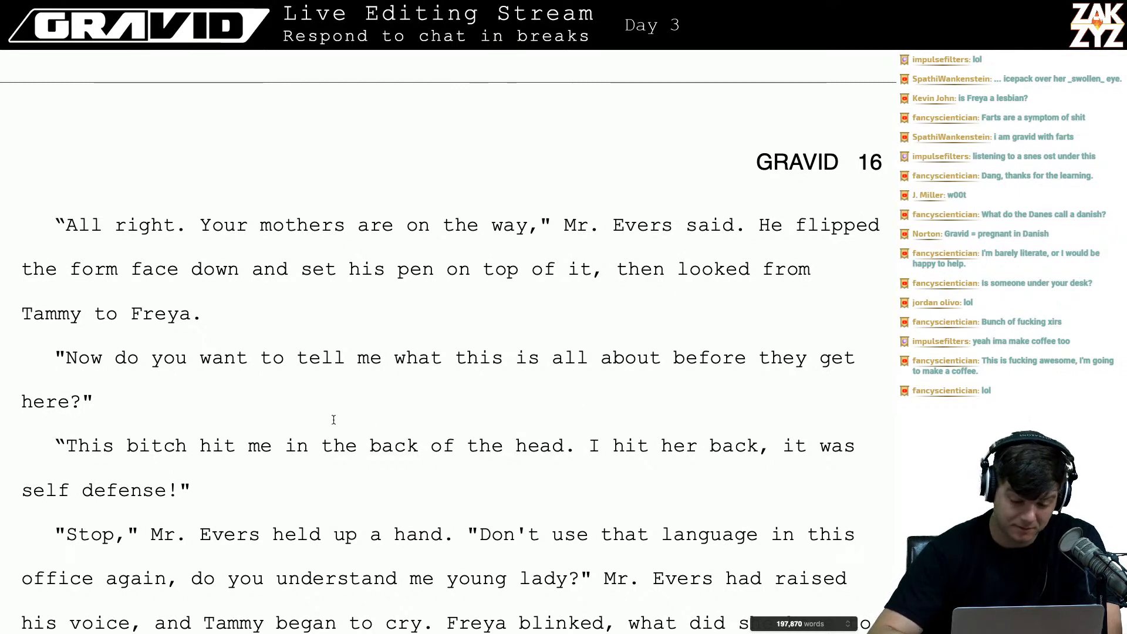
- Add the dialogue tag "Tammy lied." after "it was self defense!" in Tammy's line
left_click(204, 497)
type("Tammy spa")
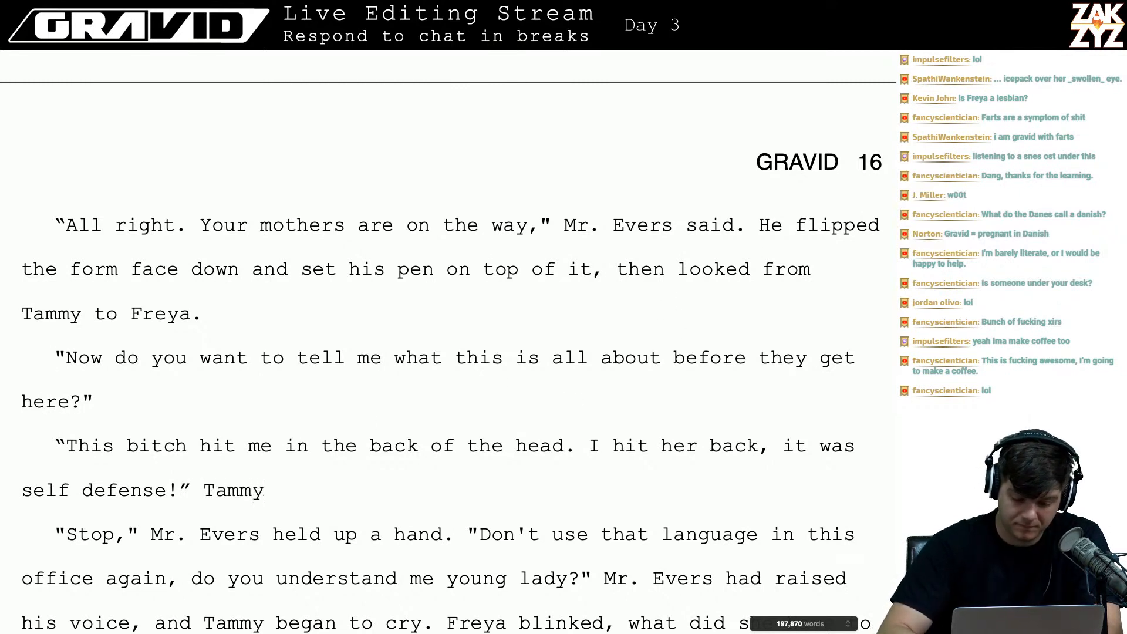
key("BackSpace")
key("BackSpace")
key("BackSpace")
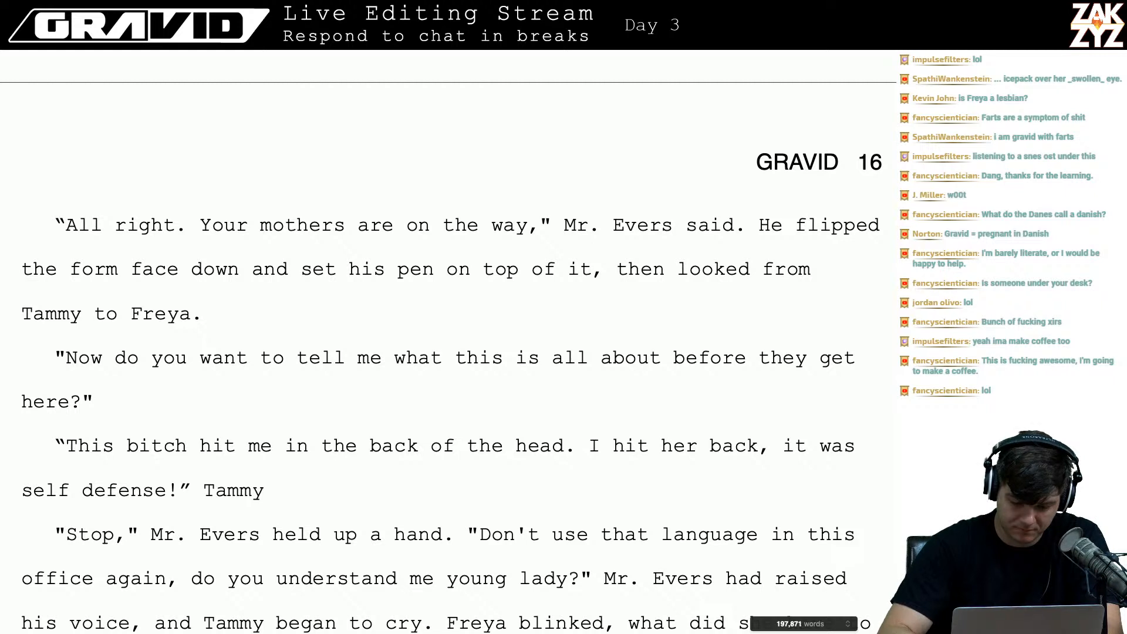
type("sho")
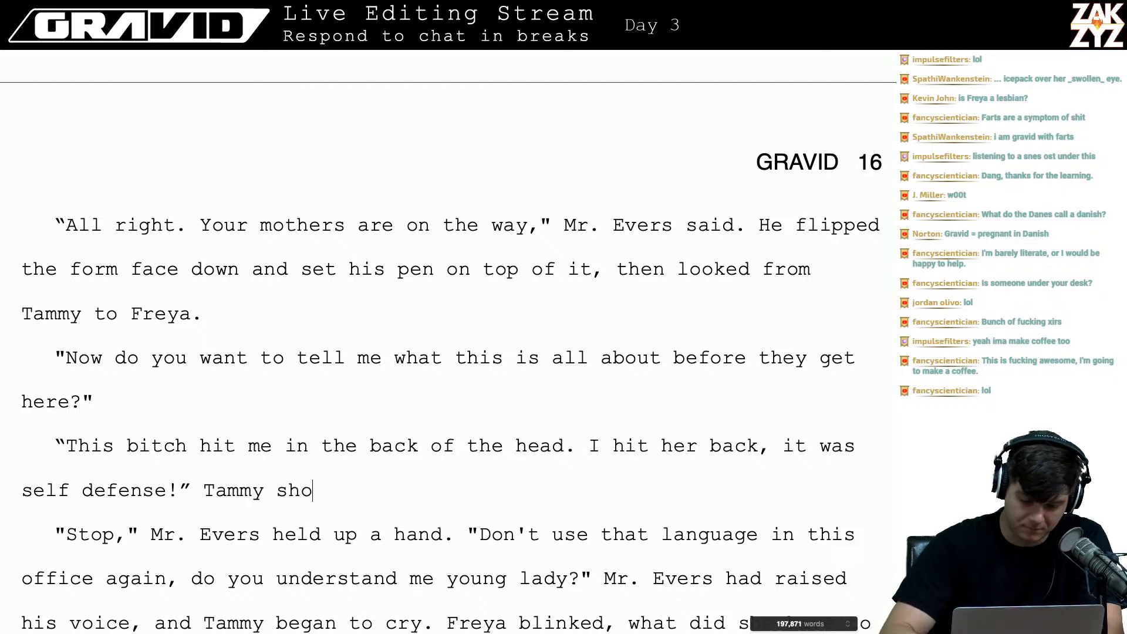
key("BackSpace")
key("BackSpace")
key("BackSpace")
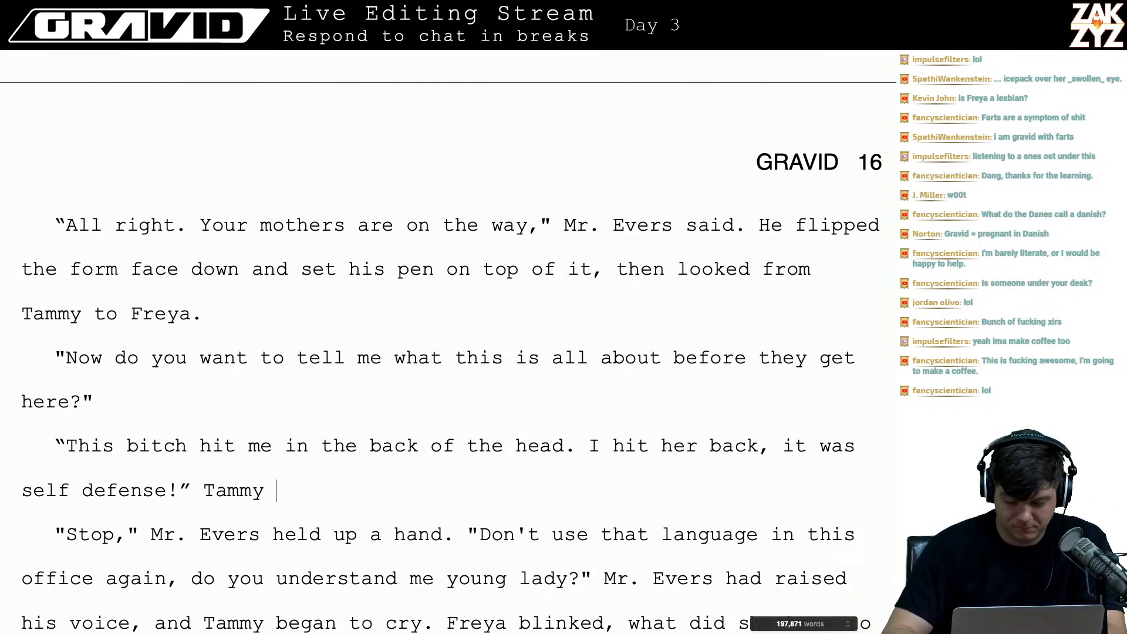
type("lied.")
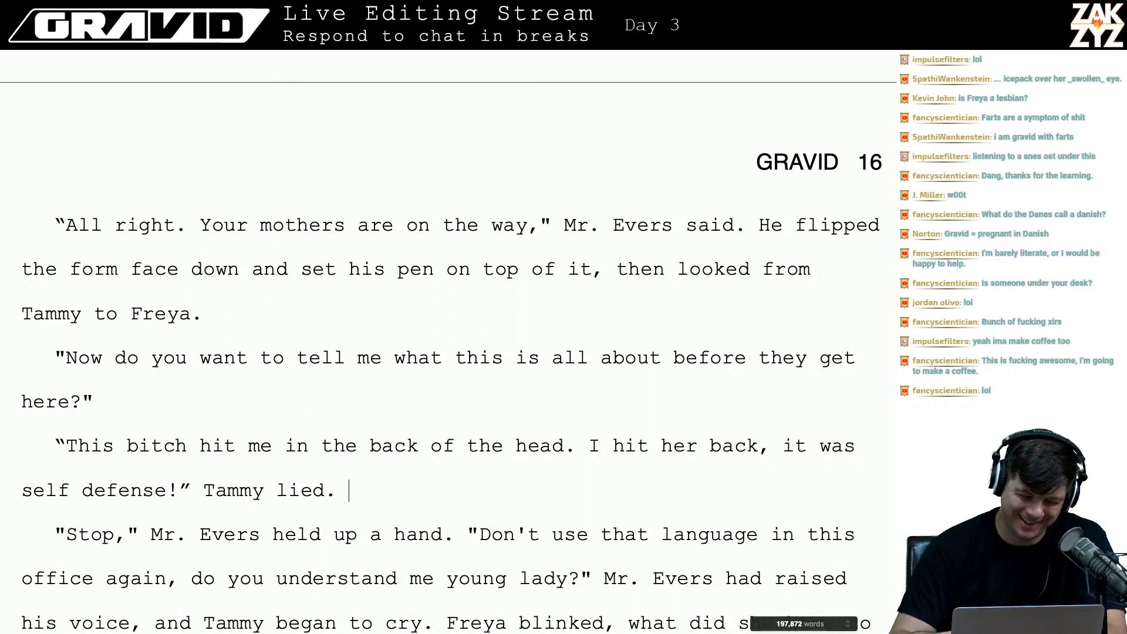
- Replace "lied" with "injected" in Tammy's dialogue tag
key("Down")
key("Up")
key("Left")
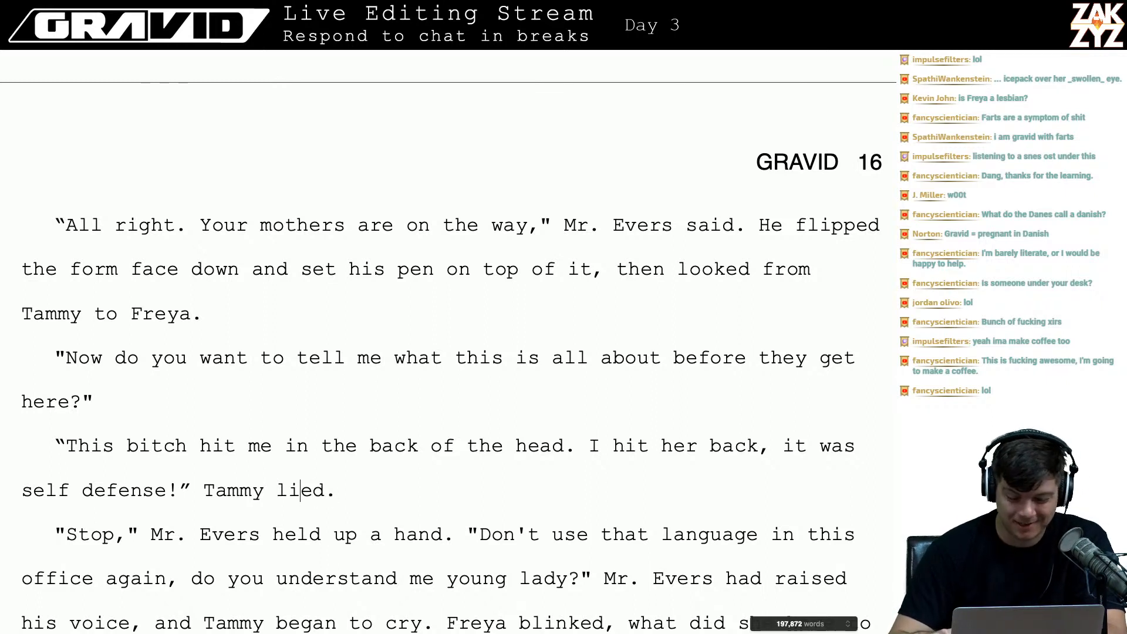
key("Left")
key("Left")
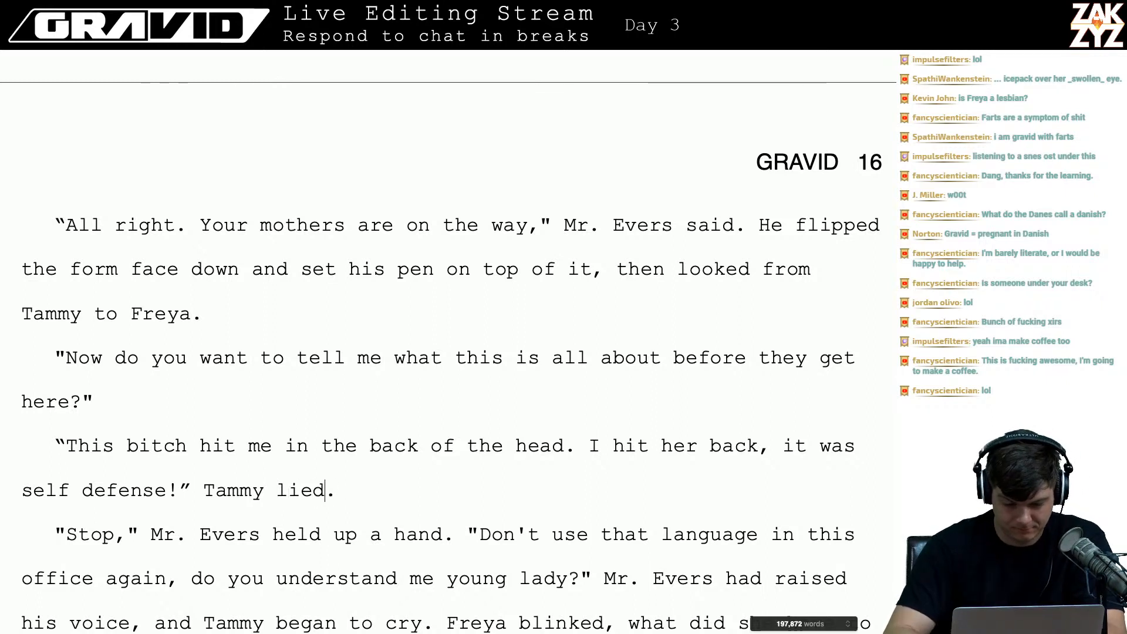
key("BackSpace")
key("BackSpace")
key("BackSpace")
key("BackSpace")
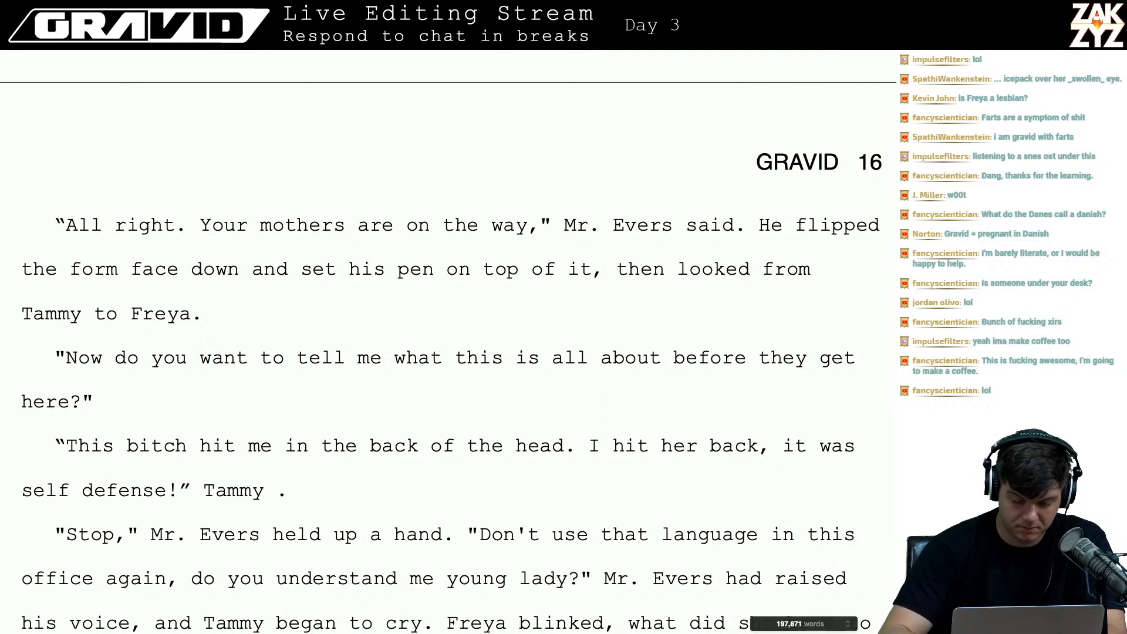
type("injet")
key("BackSpace")
type("cted")
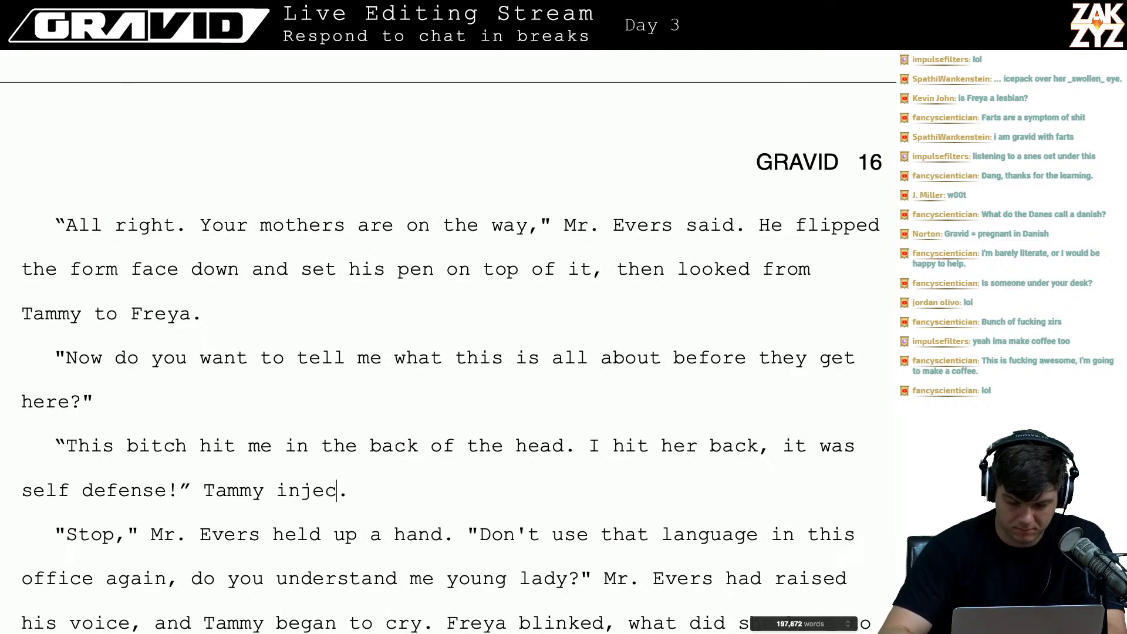
type(",")
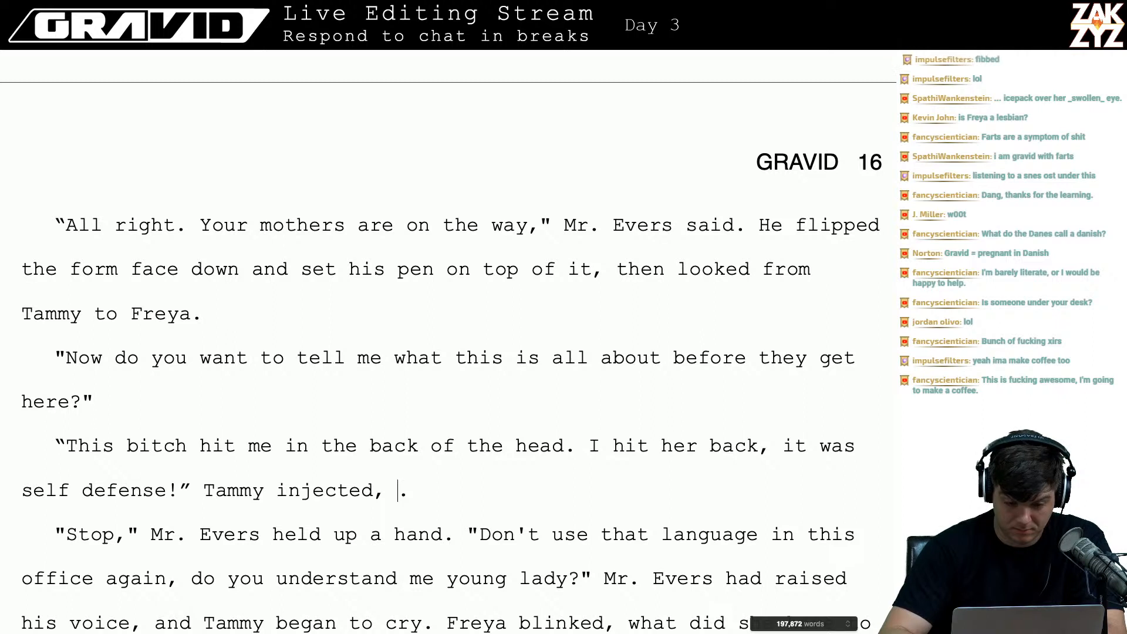
key("BackSpace")
key("BackSpace")
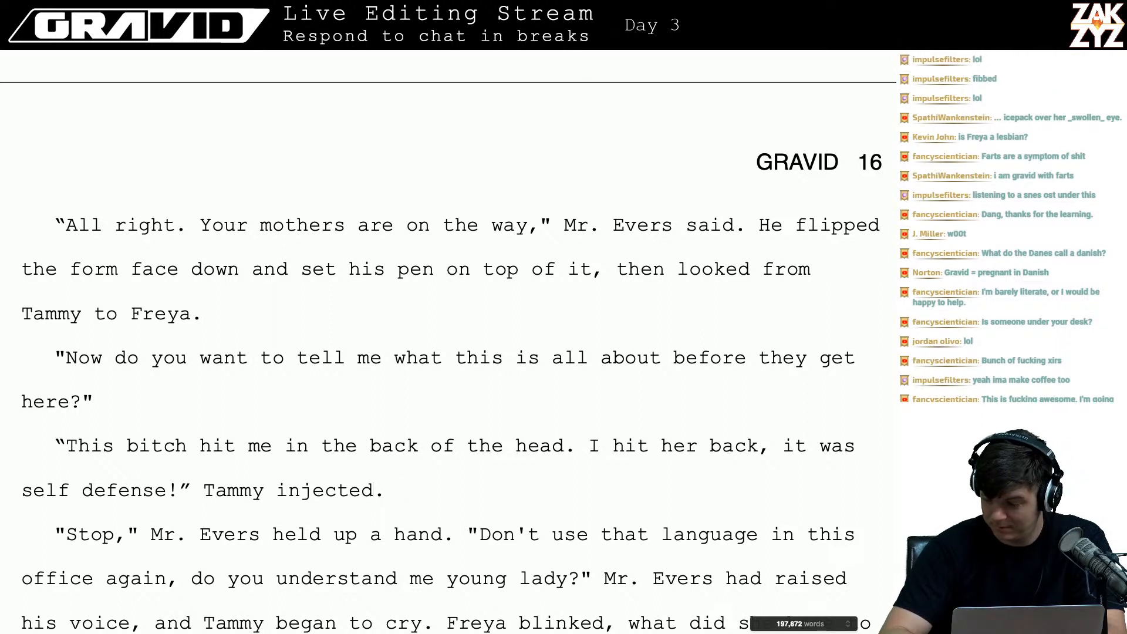
- Change the verb in Tammy's dialogue tag from "injected" back to "lied."
key("BackSpace")
key("BackSpace")
key("BackSpace")
key("BackSpace")
key("BackSpace")
key("BackSpace")
key("BackSpace")
key("BackSpace")
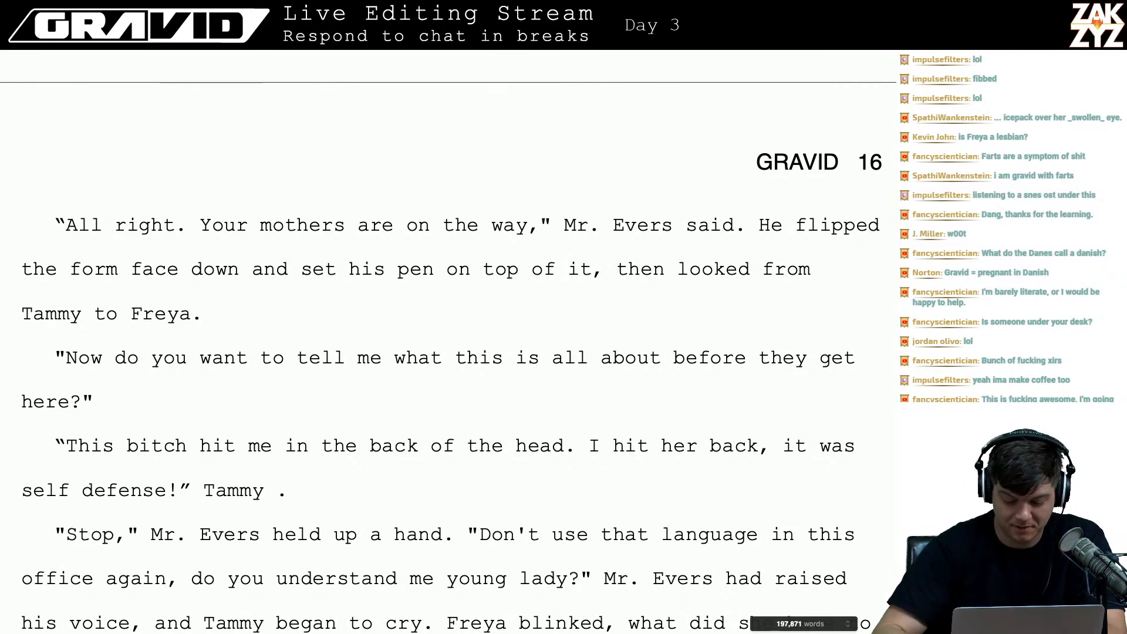
type("lied.")
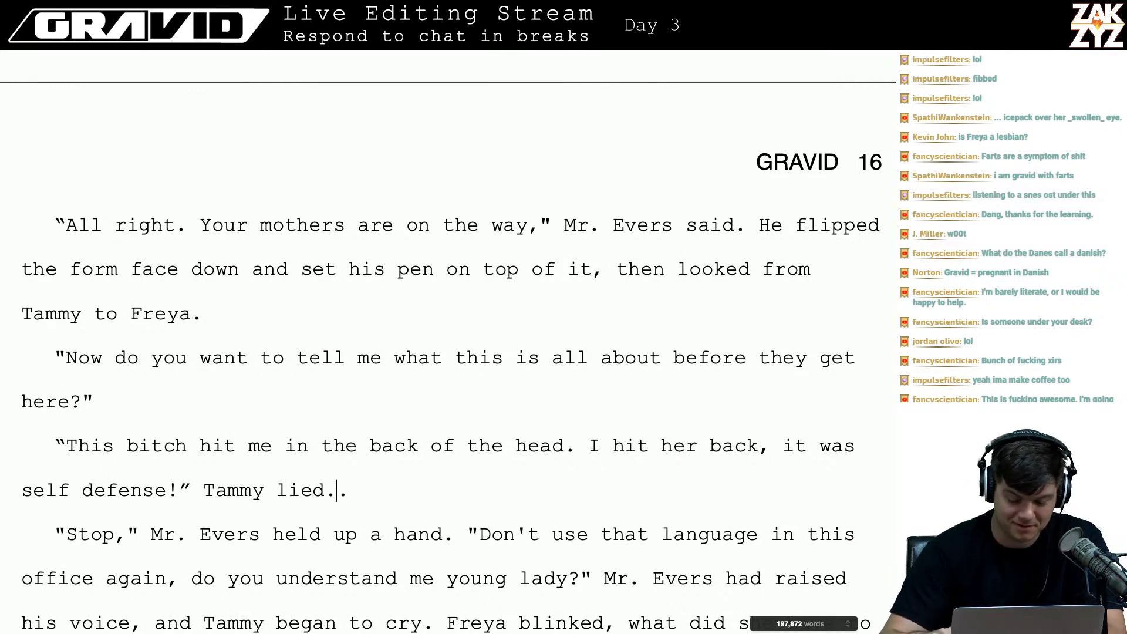
- Read through the paragraph where Mr. Evers tells Tammy to stop and she begins to cry
key("Down")
key("Down")
key("Down")
key("Down")
key("Down")
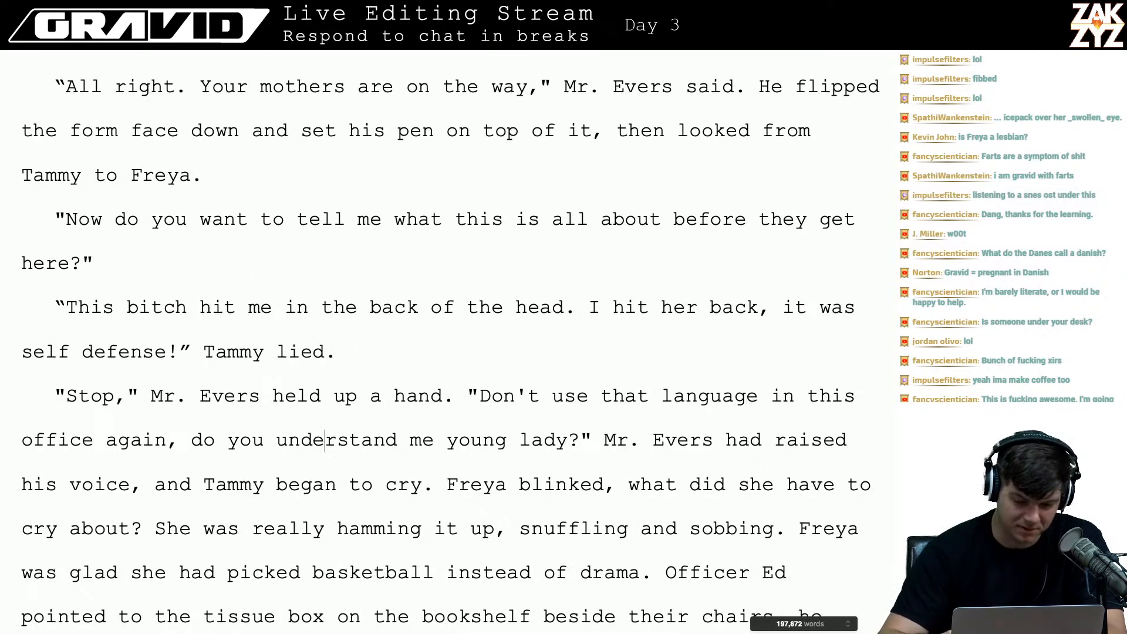
key("Up")
key("Up")
key("Down")
key("Down")
key("Down")
key("Down")
key("Down")
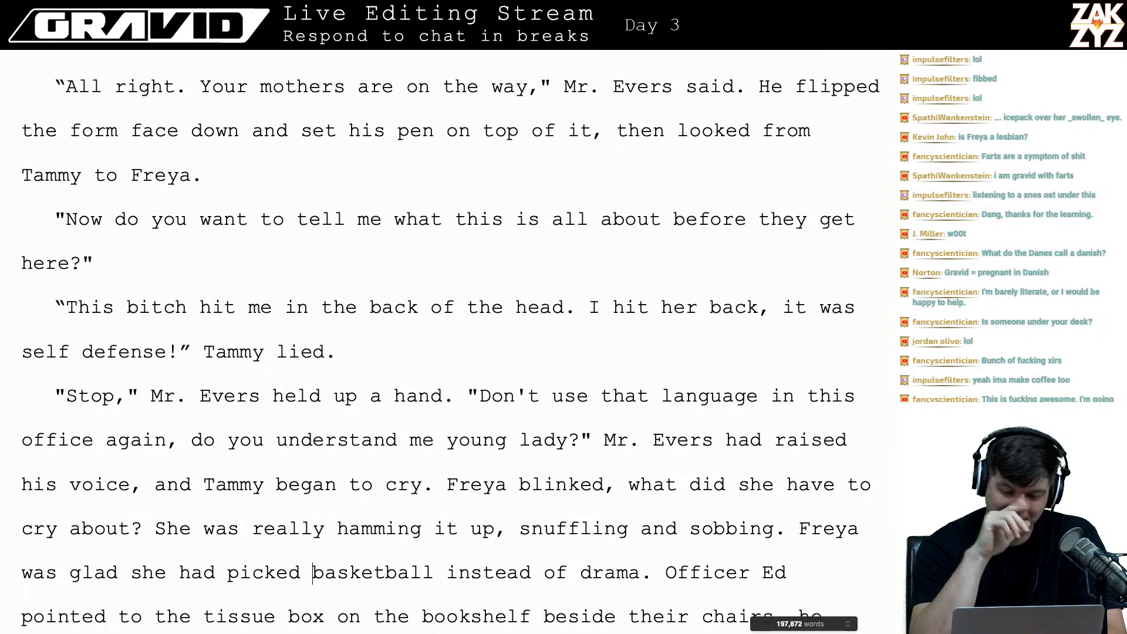
key("Left")
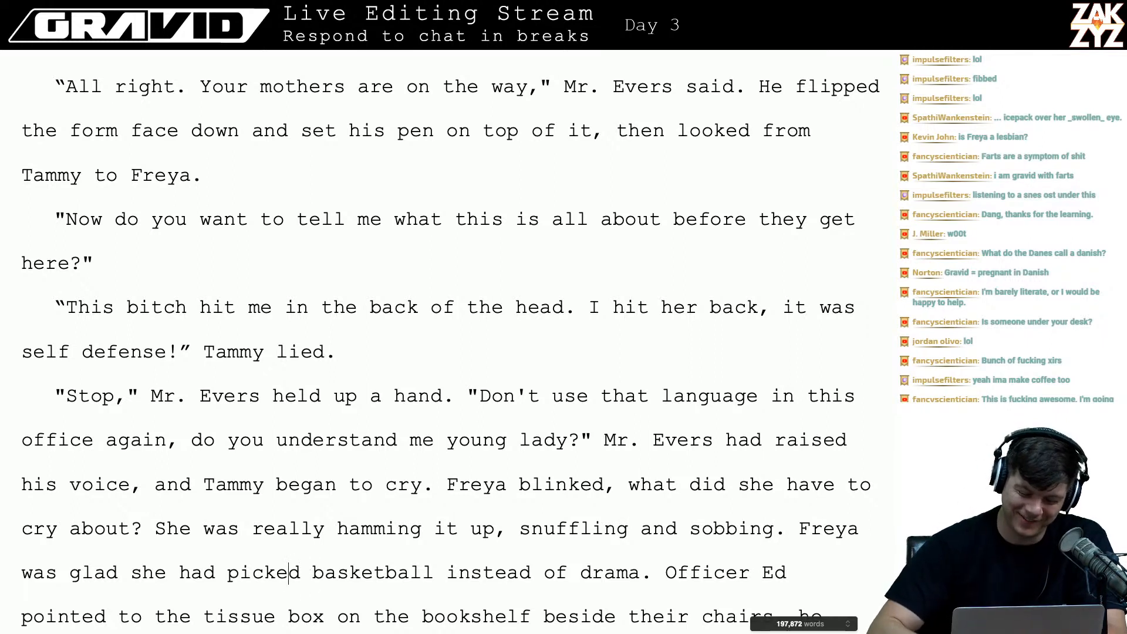
scroll(218, 493, "down", 2)
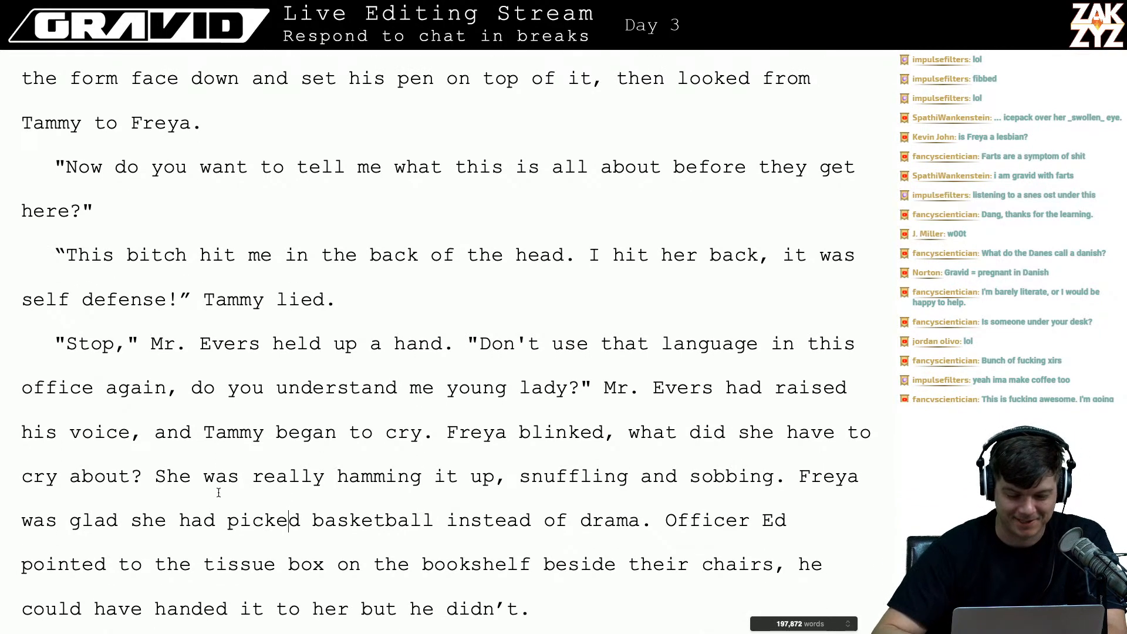
scroll(262, 352, "down", 3)
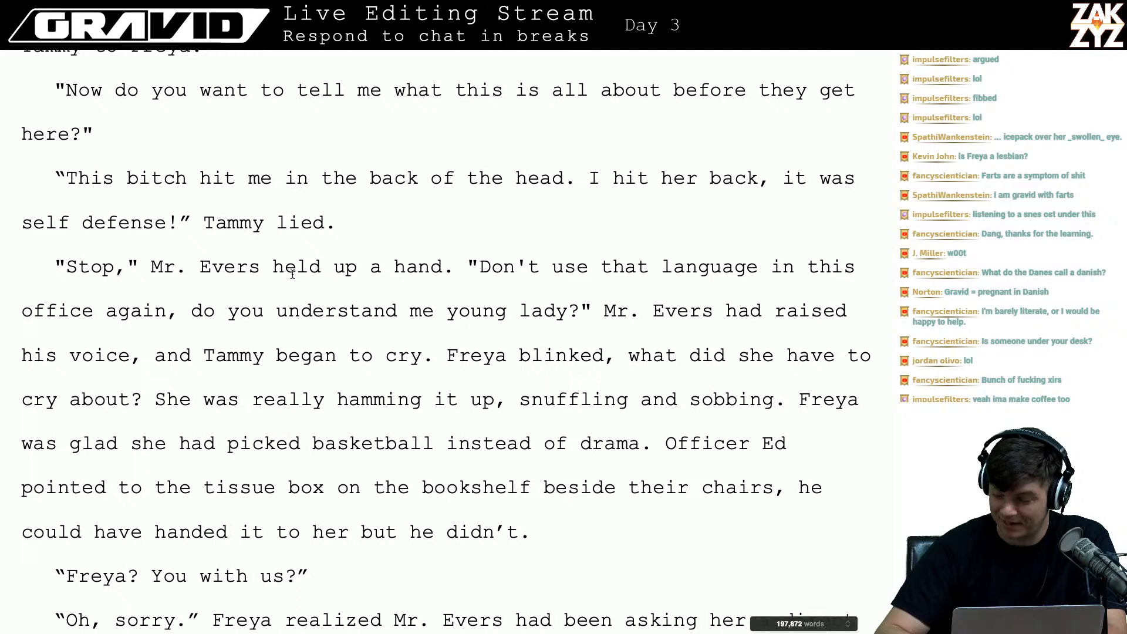
- Replace "lied" with "argued" in the dialogue tag after "self defense!"
left_click(289, 223)
key("BackSpace")
key("BackSpace")
key("BackSpace")
key("BackSpace")
type("argud")
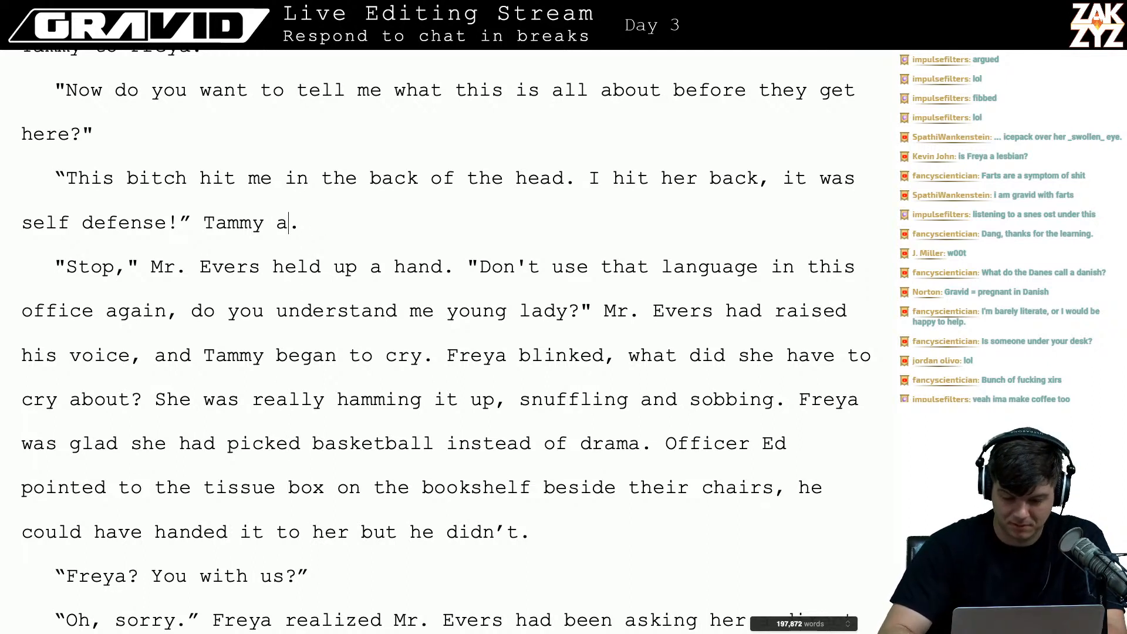
key("BackSpace")
type("ed")
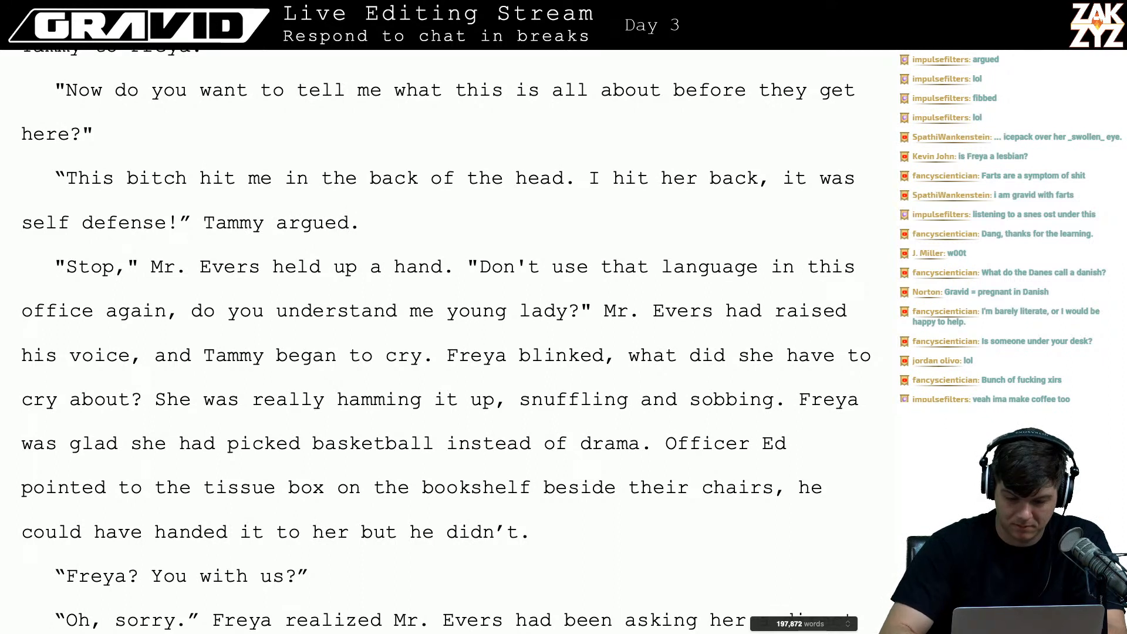
- Extend the dialogue tag after "Tammy argued" with ", strain in her voice"
type(",")
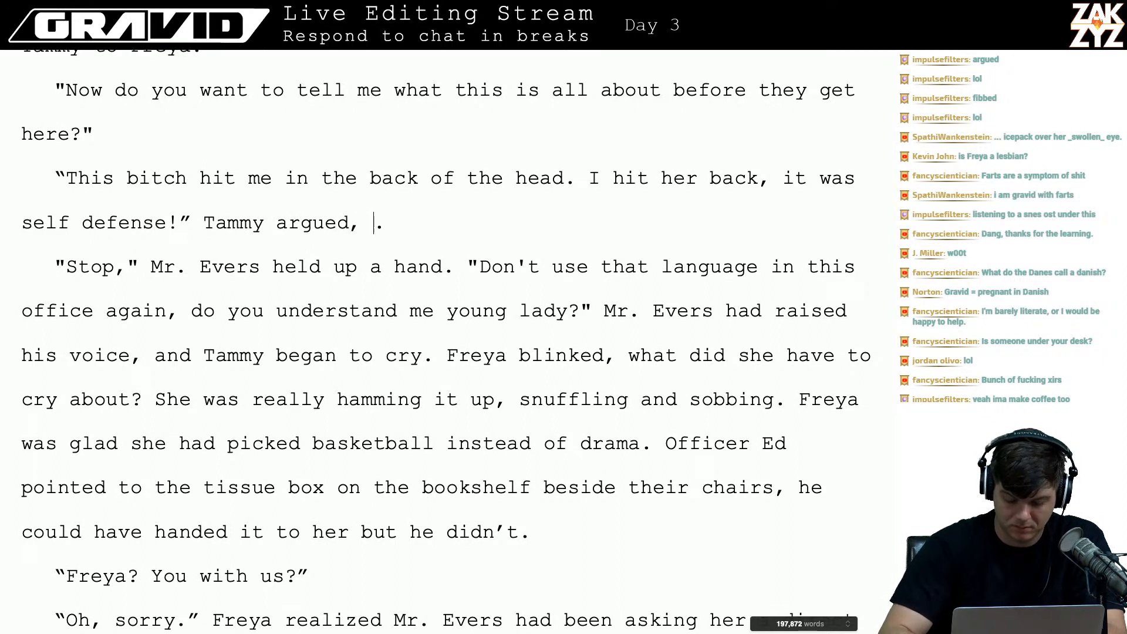
type(" strain in her")
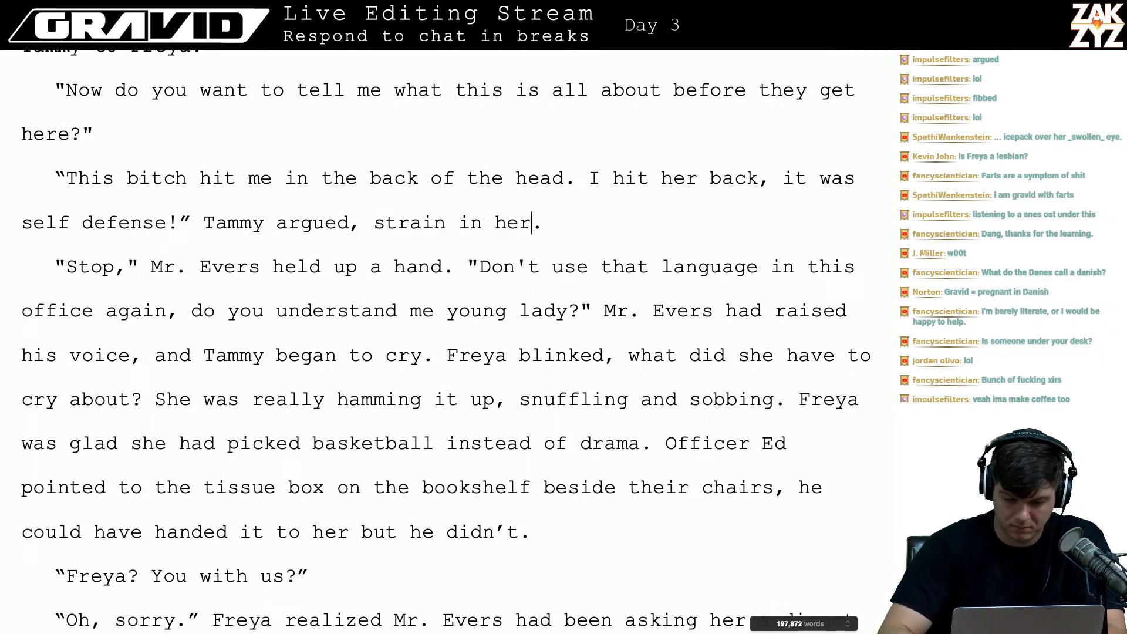
type(" voice")
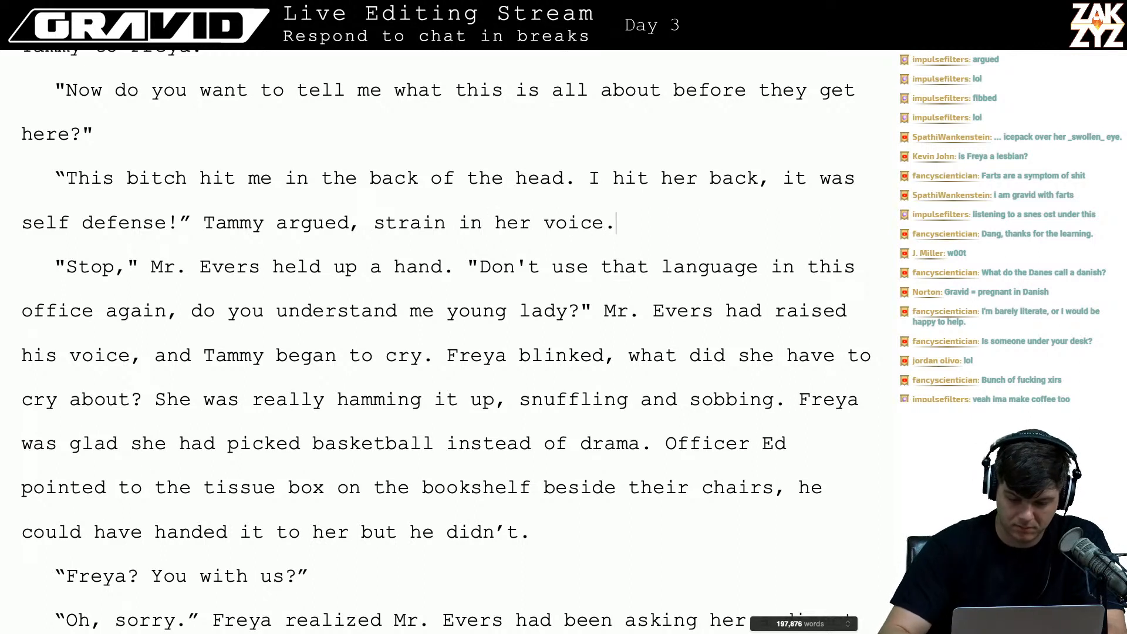
- Add the sentence "She was a bad liar." after "strain in her voice."
type(" She wa")
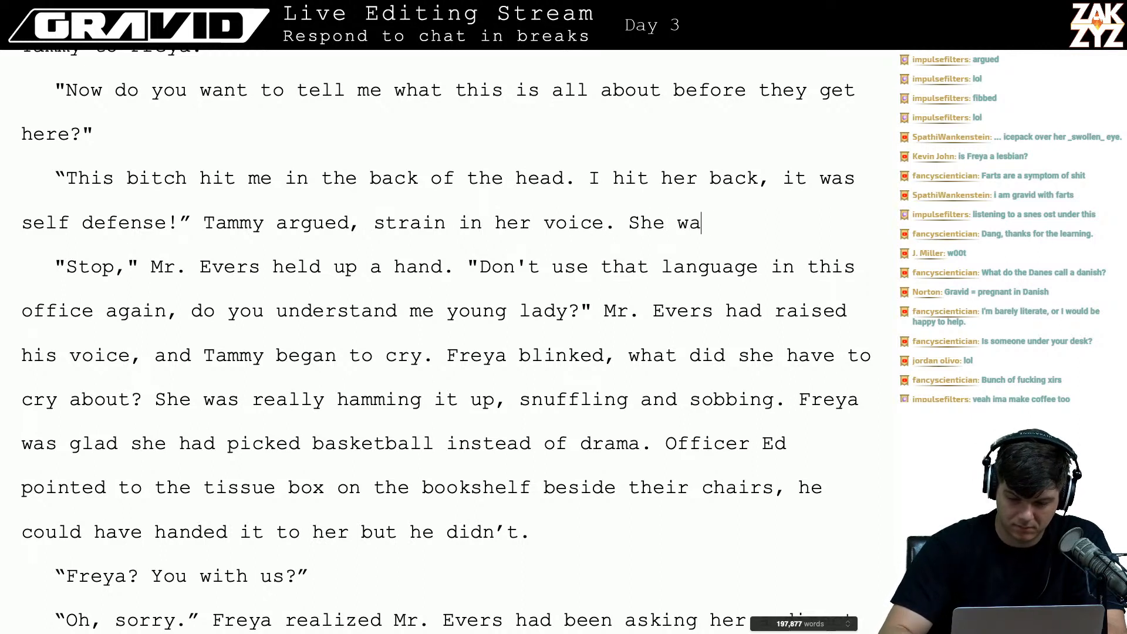
type("s a bad lier,")
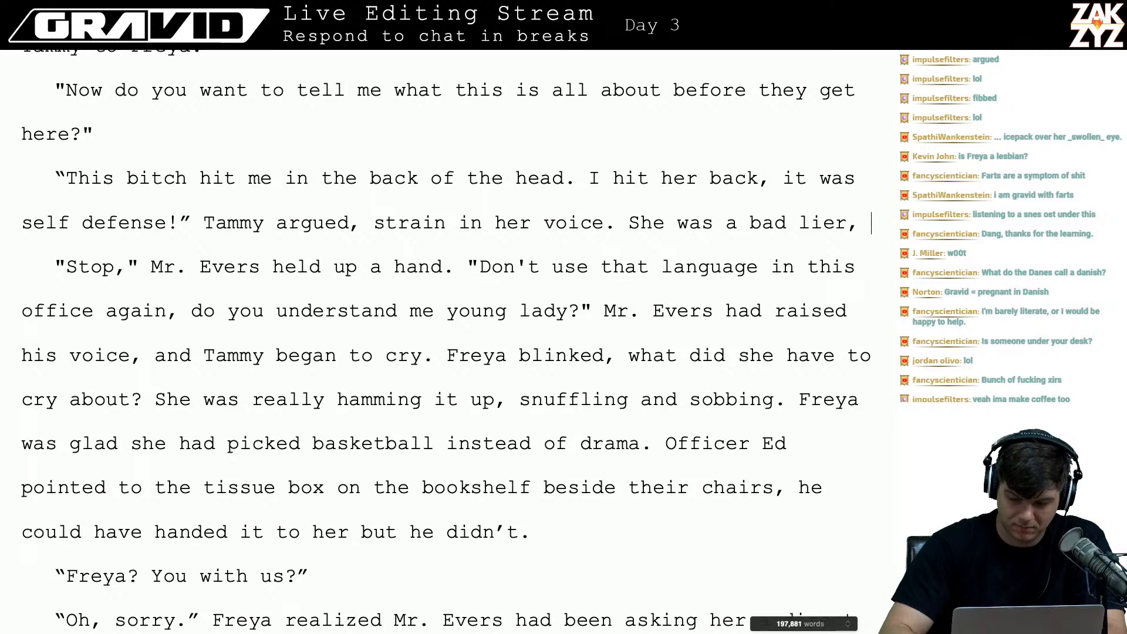
key("BackSpace")
key("BackSpace")
key("BackSpace")
key("BackSpace")
type("ar, she ")
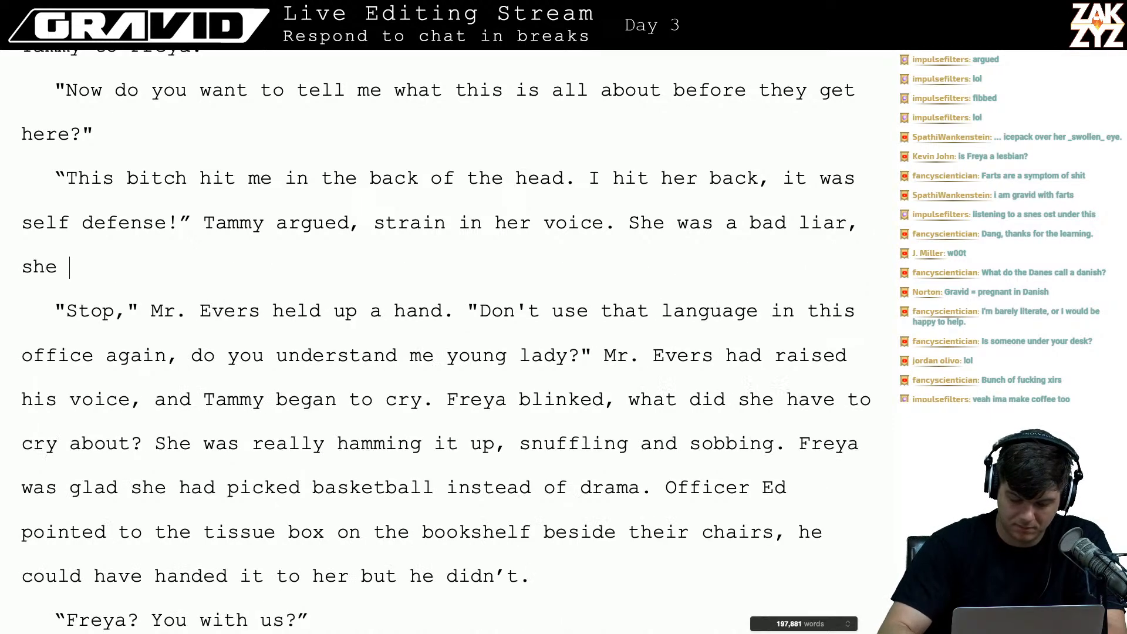
type("didn't even belie")
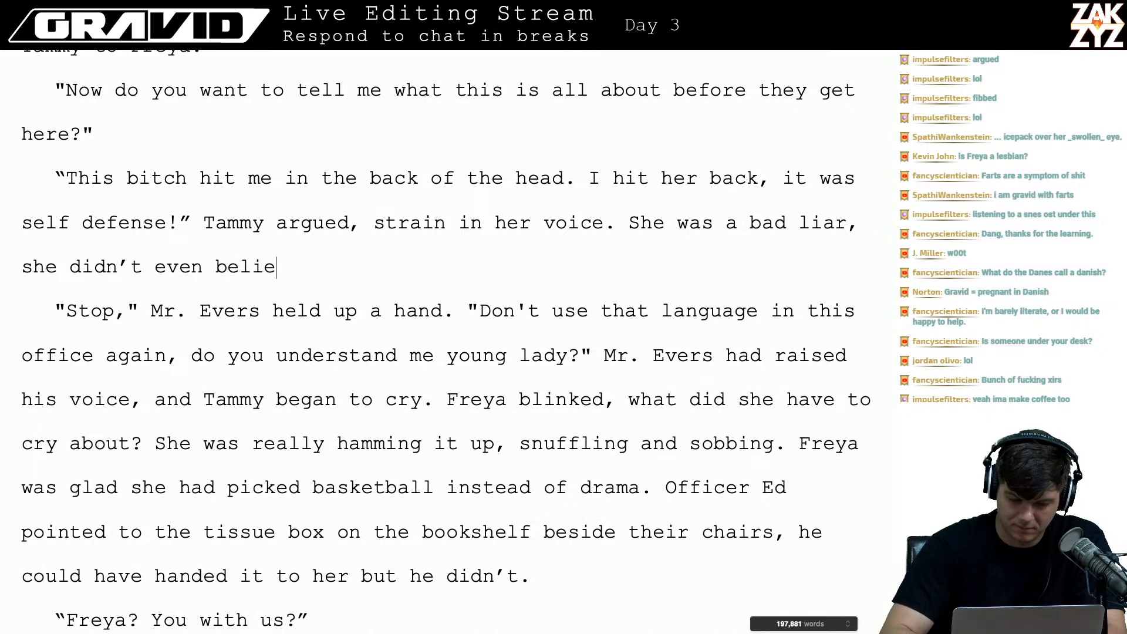
key("BackSpace")
key("BackSpace")
key("BackSpace")
key("BackSpace")
key("BackSpace")
key("BackSpace")
key("BackSpace")
key("BackSpace")
key("BackSpace")
key("BackSpace")
key("BackSpace")
key("BackSpace")
key("BackSpace")
key("BackSpace")
key("BackSpace")
key("BackSpace")
key("BackSpace")
key("BackSpace")
key("BackSpace")
key("BackSpace")
key("BackSpace")
key("BackSpace")
key("BackSpace")
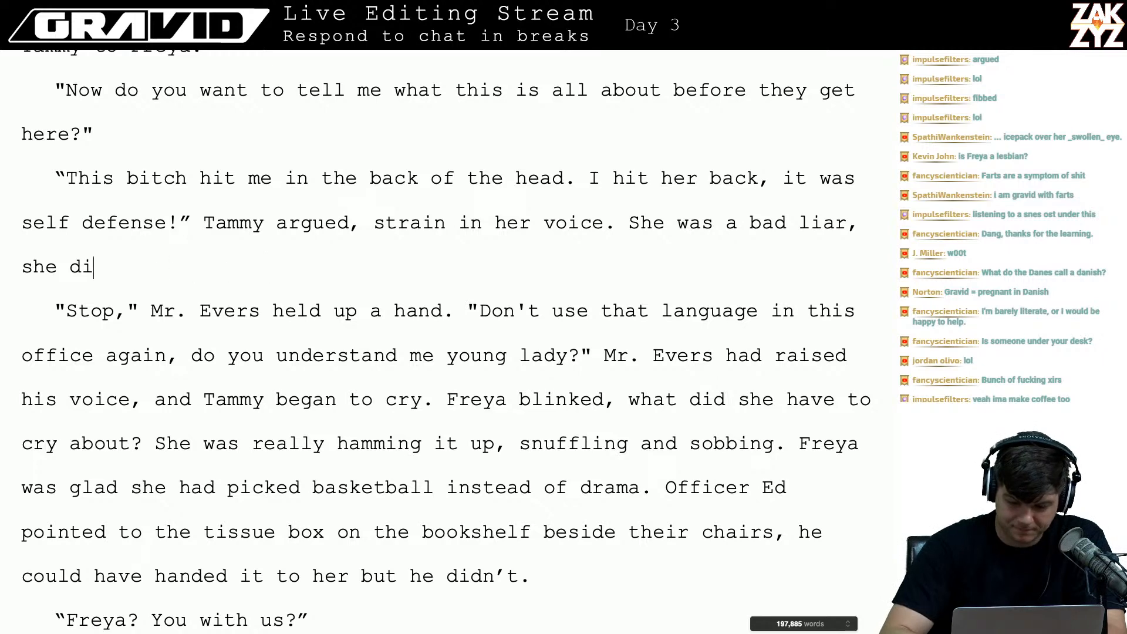
type(".")
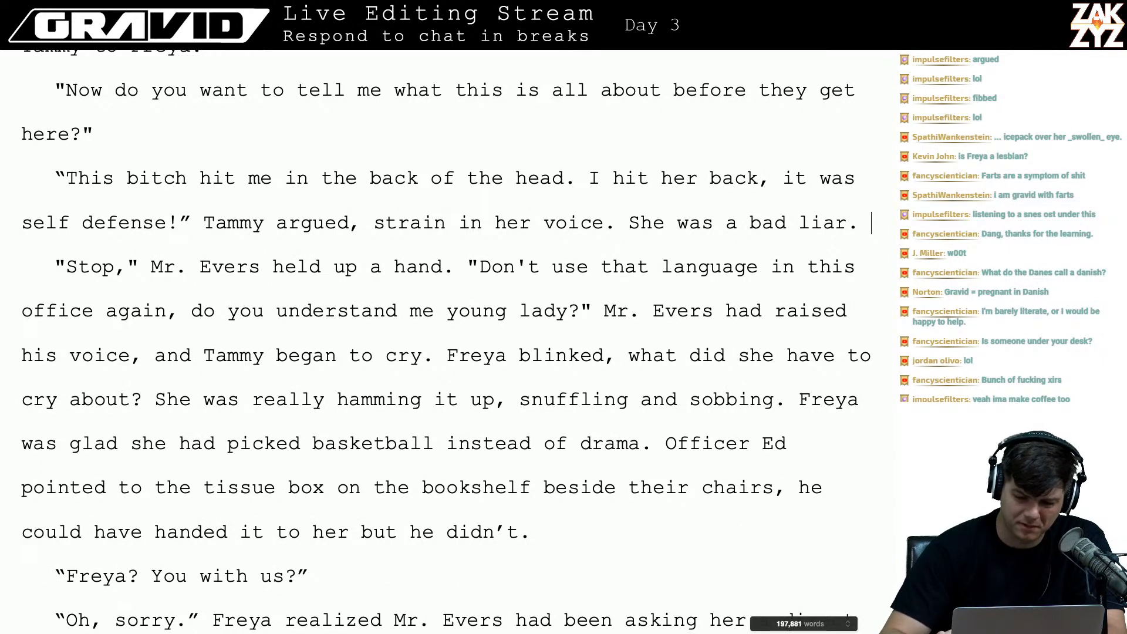
- End the sentence after "Tammy argued" with a period and follow it with "Freya rolled her eyes, Tammy was a bad liar."
key("Down")
key("Down")
key("Up")
key("Up")
key("Down")
key("Down")
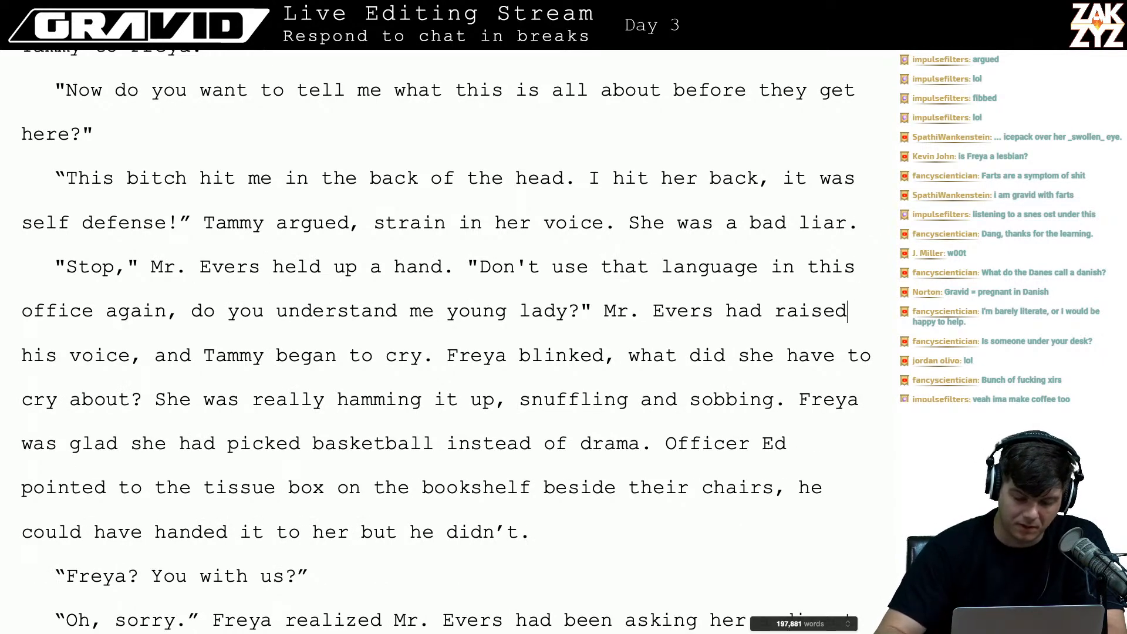
key("Left")
left_click(359, 226)
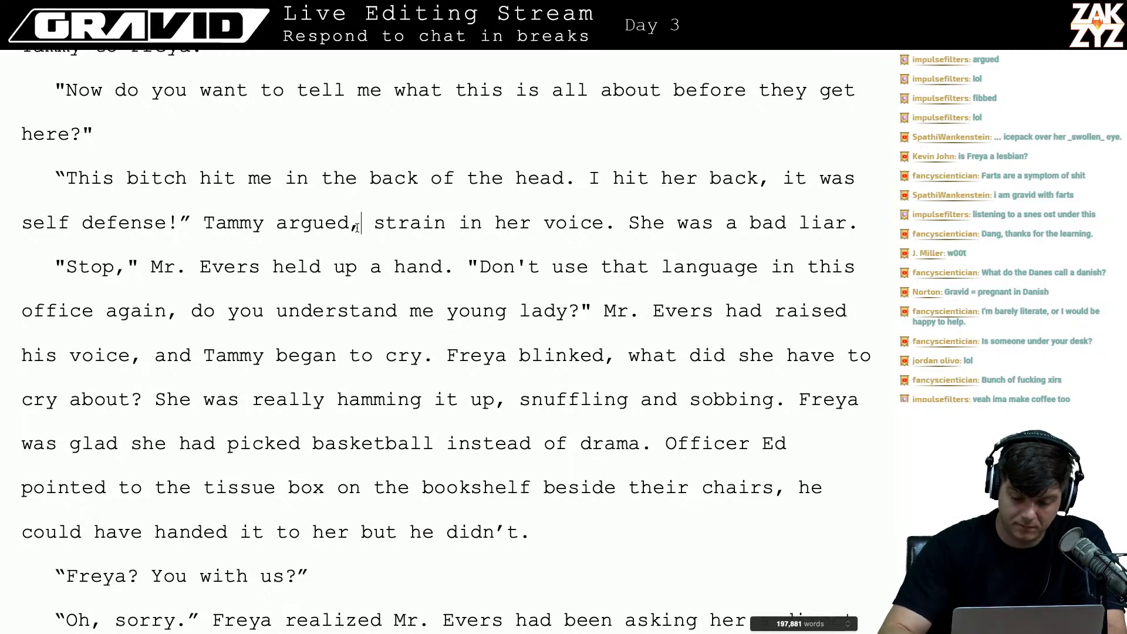
key("BackSpace")
type(". Freya ")
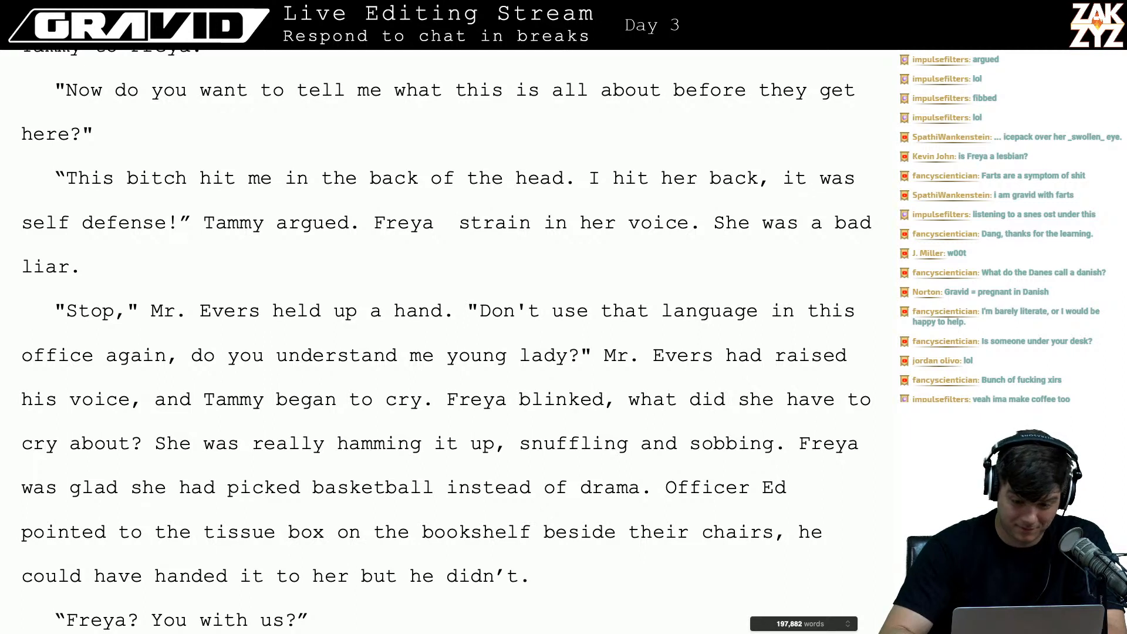
type("rolled her eye")
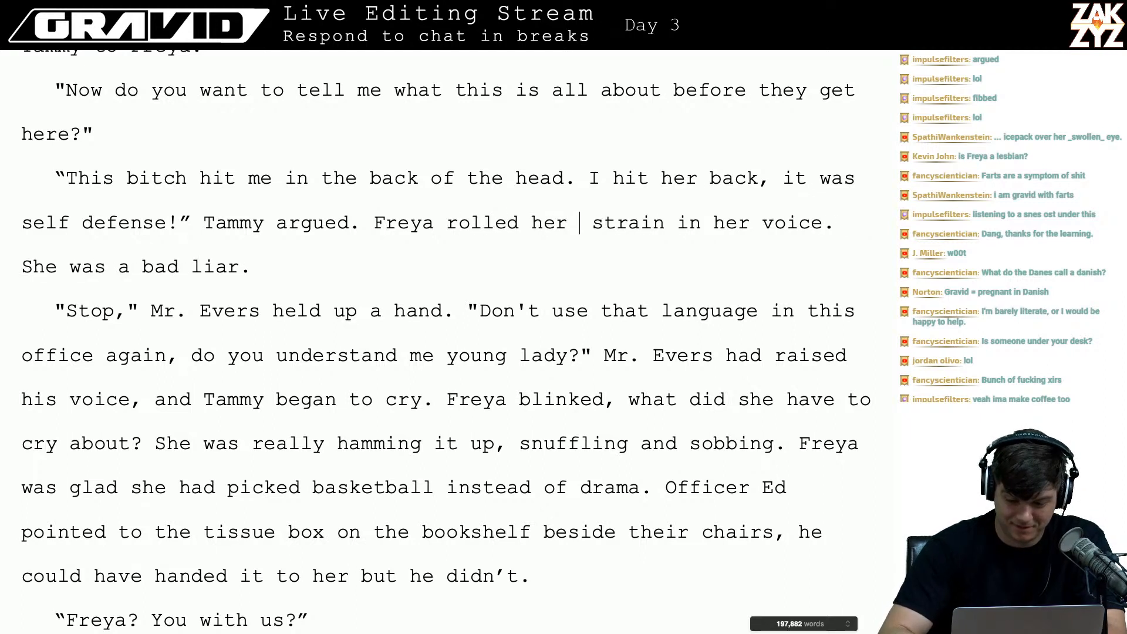
type("s,")
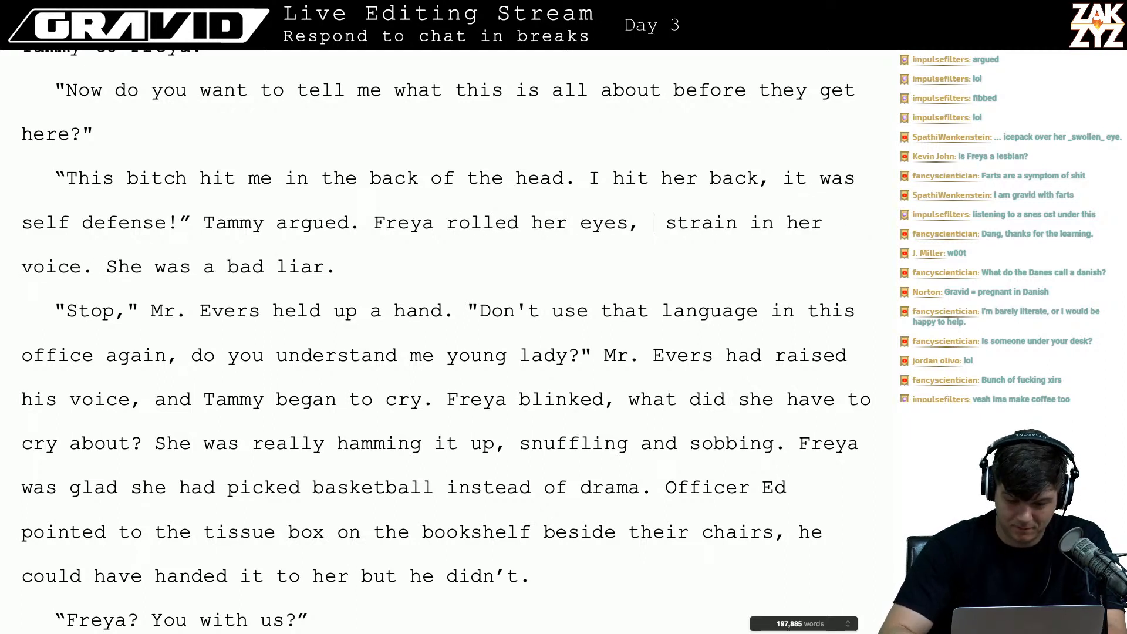
key("BackSpace")
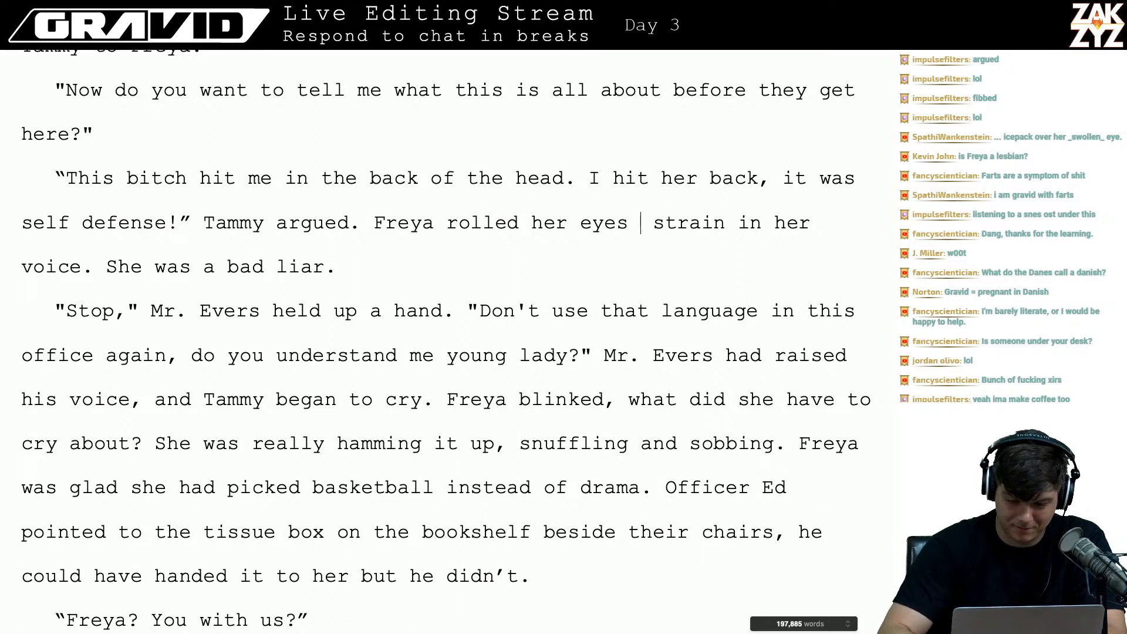
key("BackSpace")
key("BackSpace")
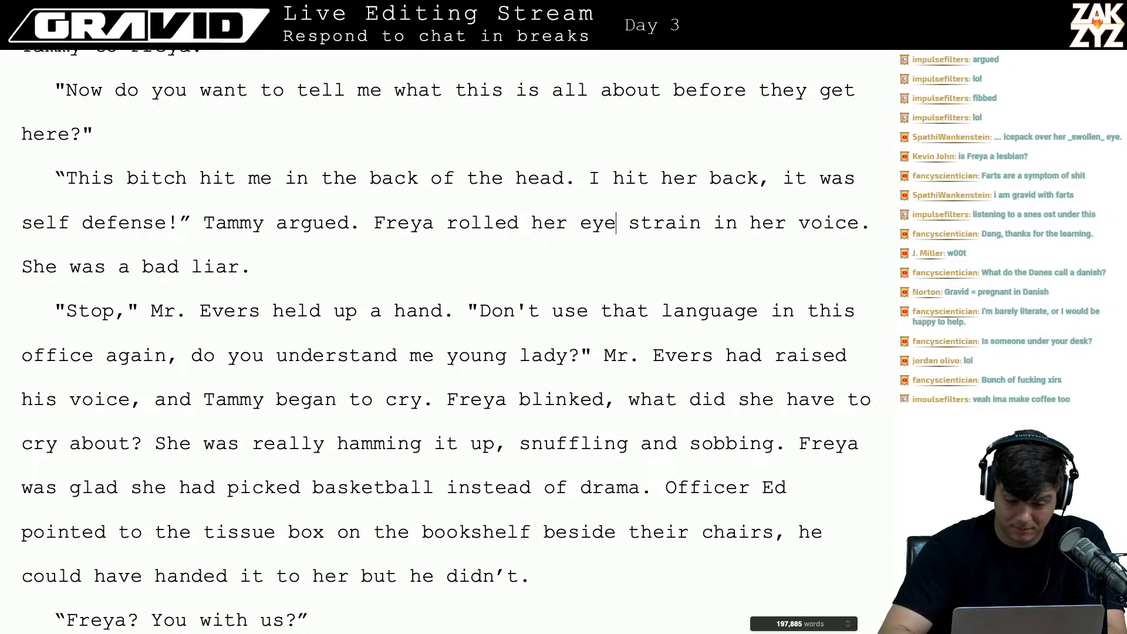
type(",")
key("BackSpace")
key("BackSpace")
type("s,")
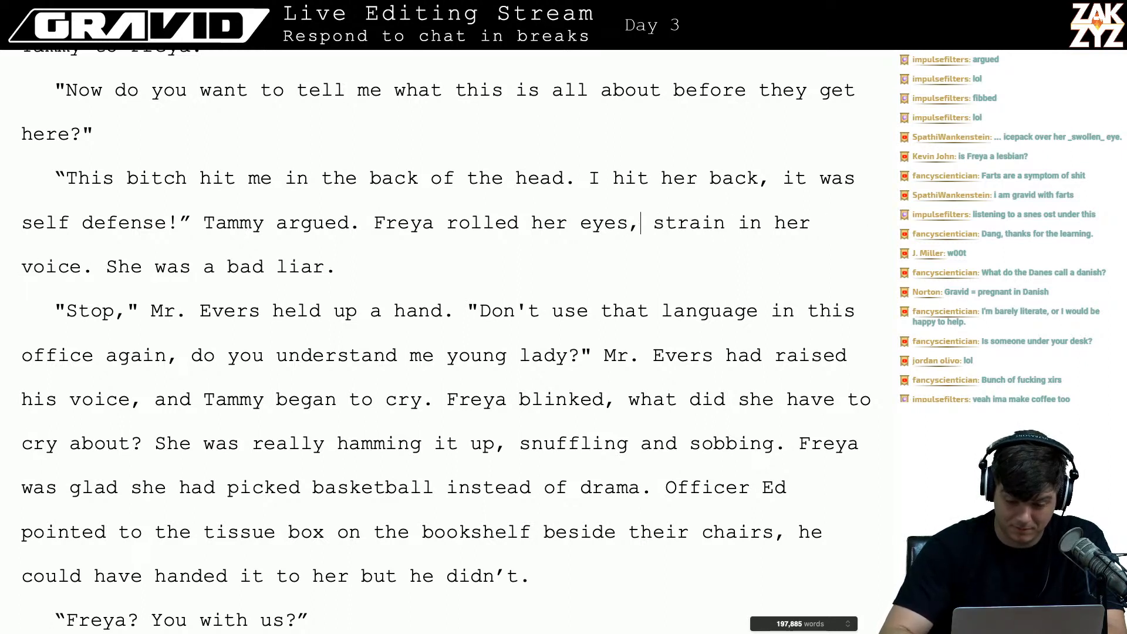
key("BackSpace")
key("BackSpace")
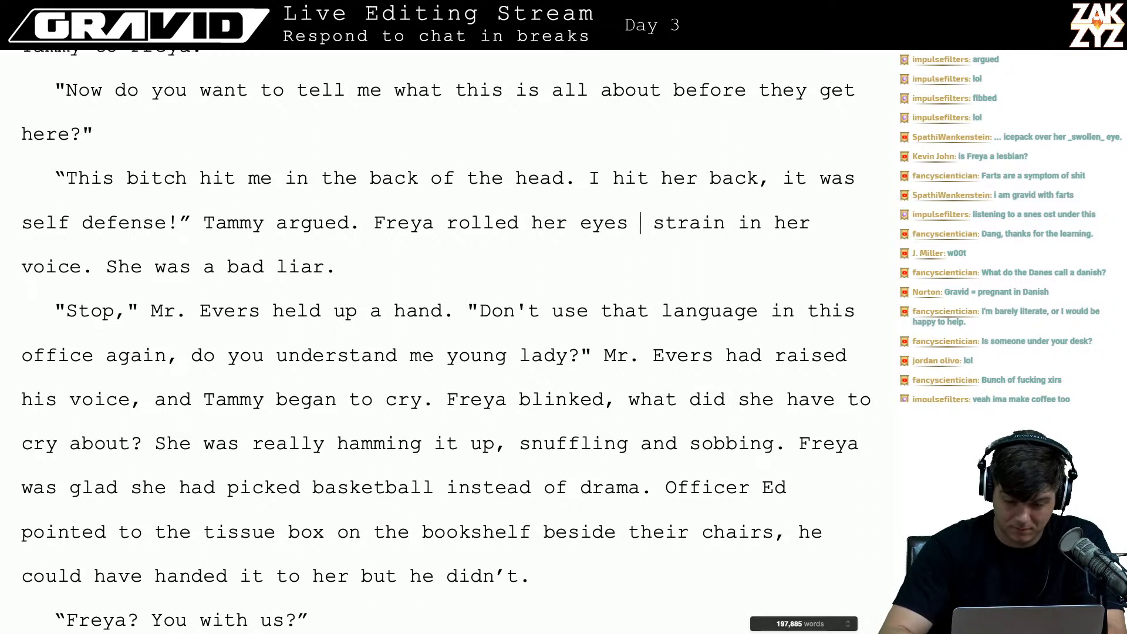
key("BackSpace")
type(", ")
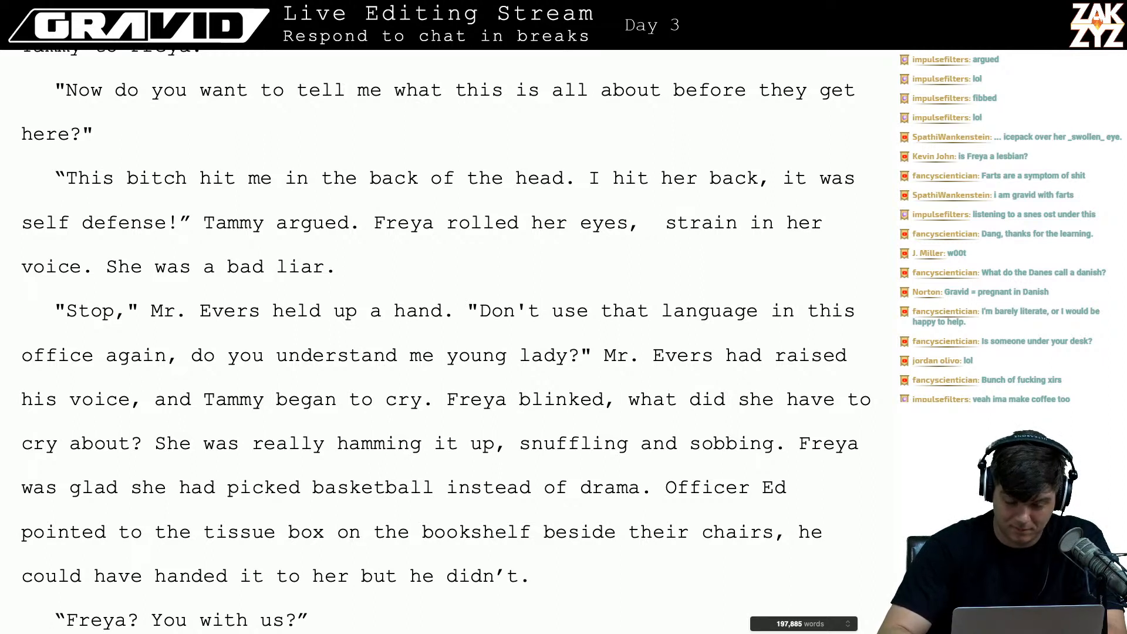
type("Tammy was a")
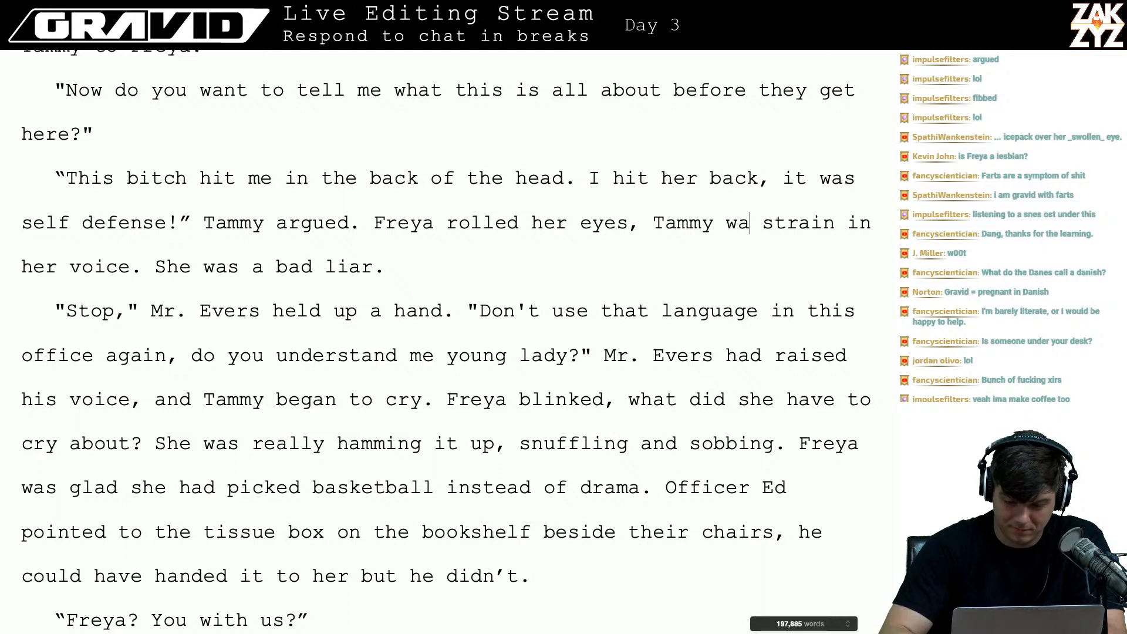
type(" bad liar.")
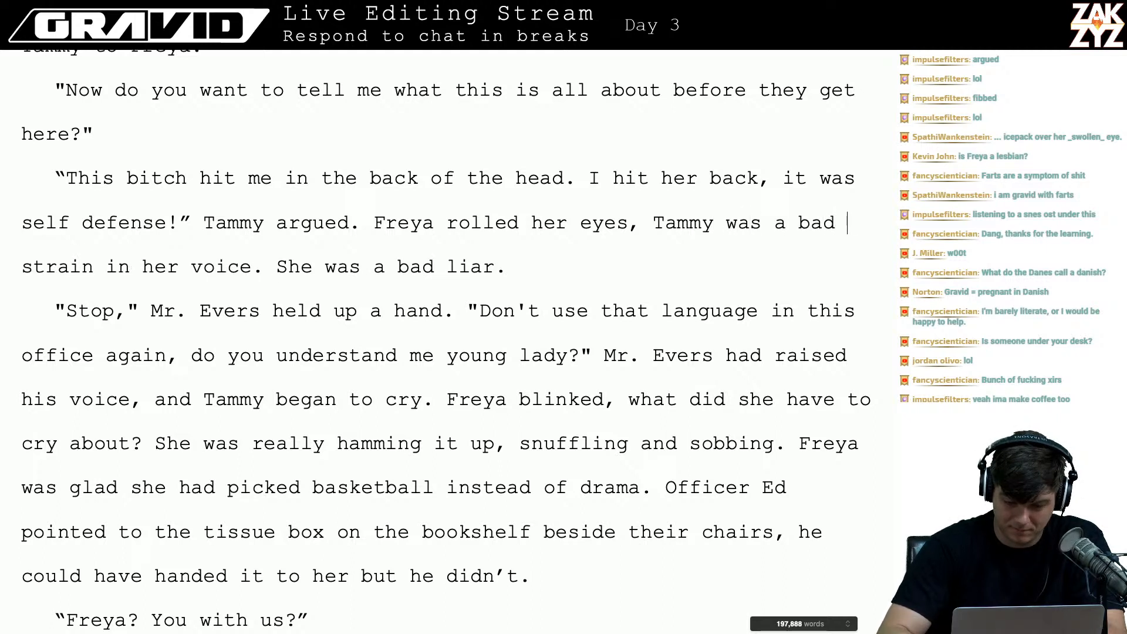
- Delete the leftover text "strain in her voice. She was a bad liar." from the end of Tammy's dialogue paragraph
key("shift+Down")
key("shift+Left")
key("shift+Left")
key("shift+Left")
key("shift+Left")
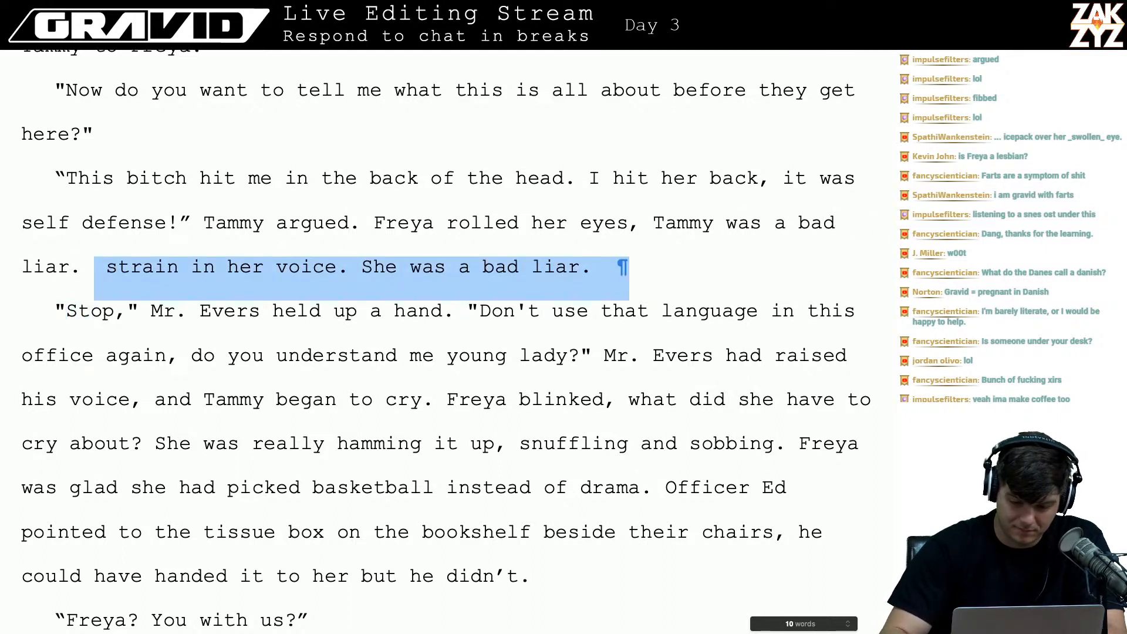
key("BackSpace")
key("Left")
key("Left")
key("Left")
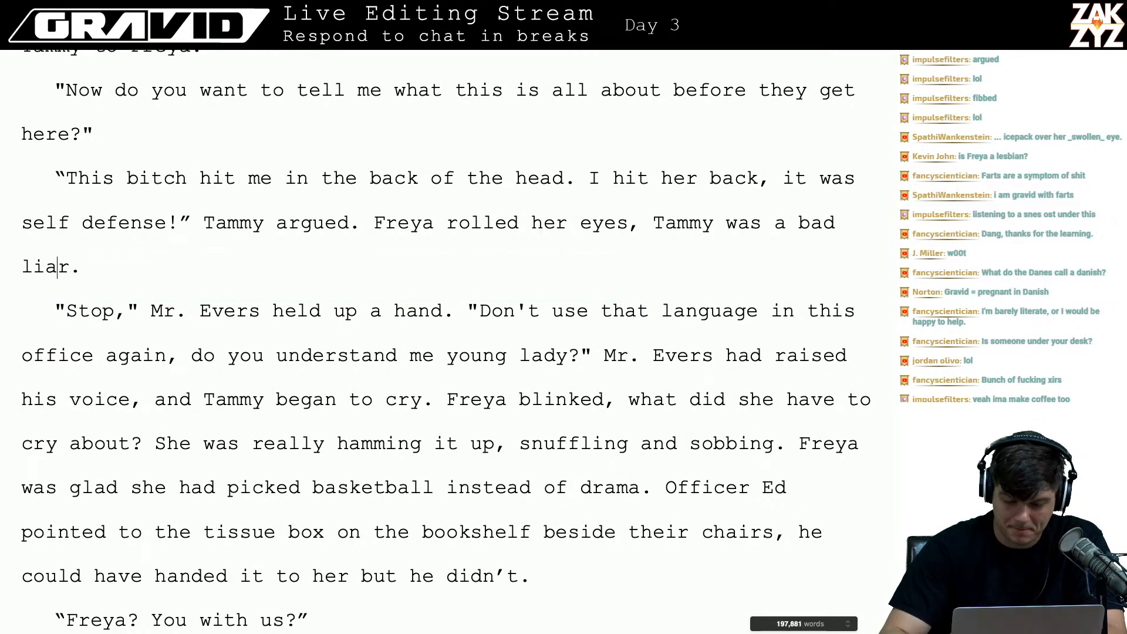
- Reword Freya's reaction to "Freya rolled her eyes at the obvious lie." and split it into its own paragraph
left_click(823, 223)
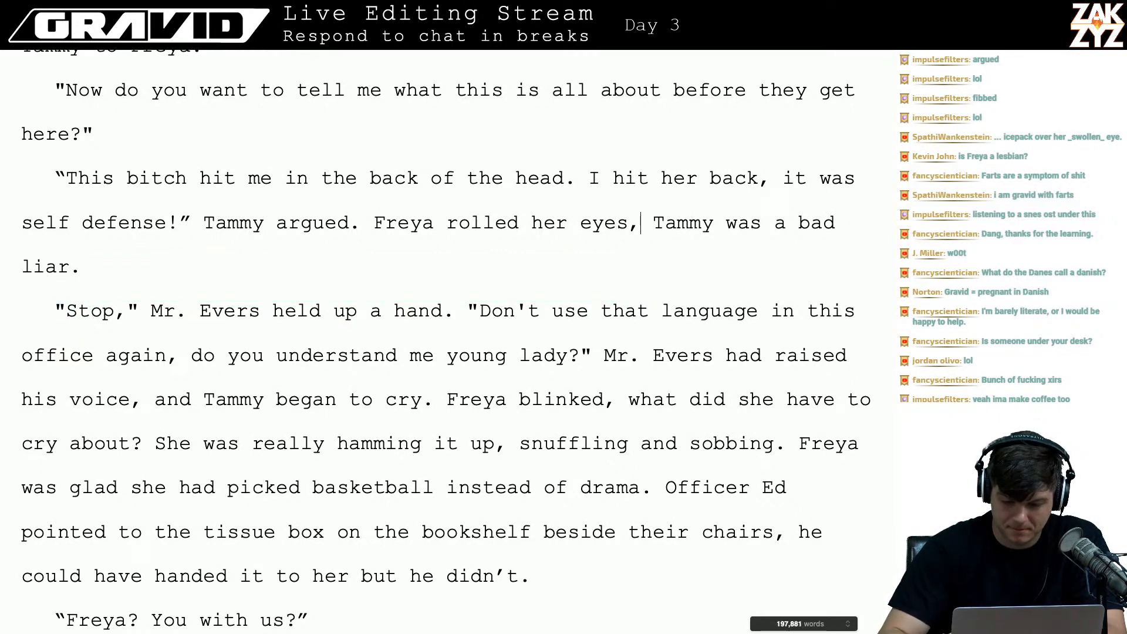
key("Left")
key("Left")
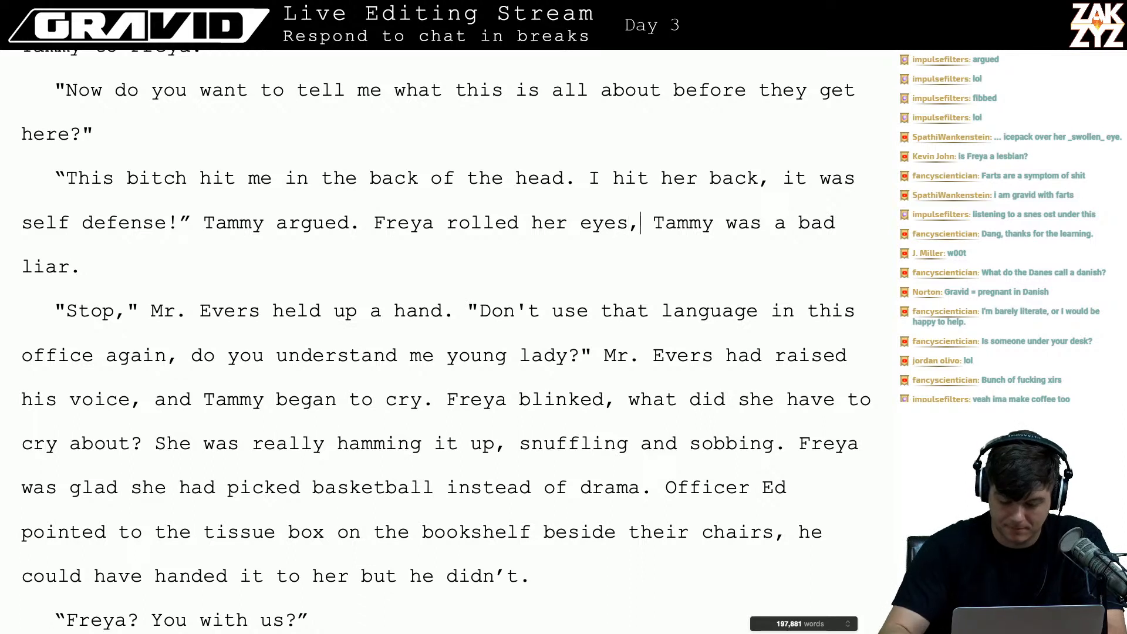
type("at the ob")
type("vious lie.")
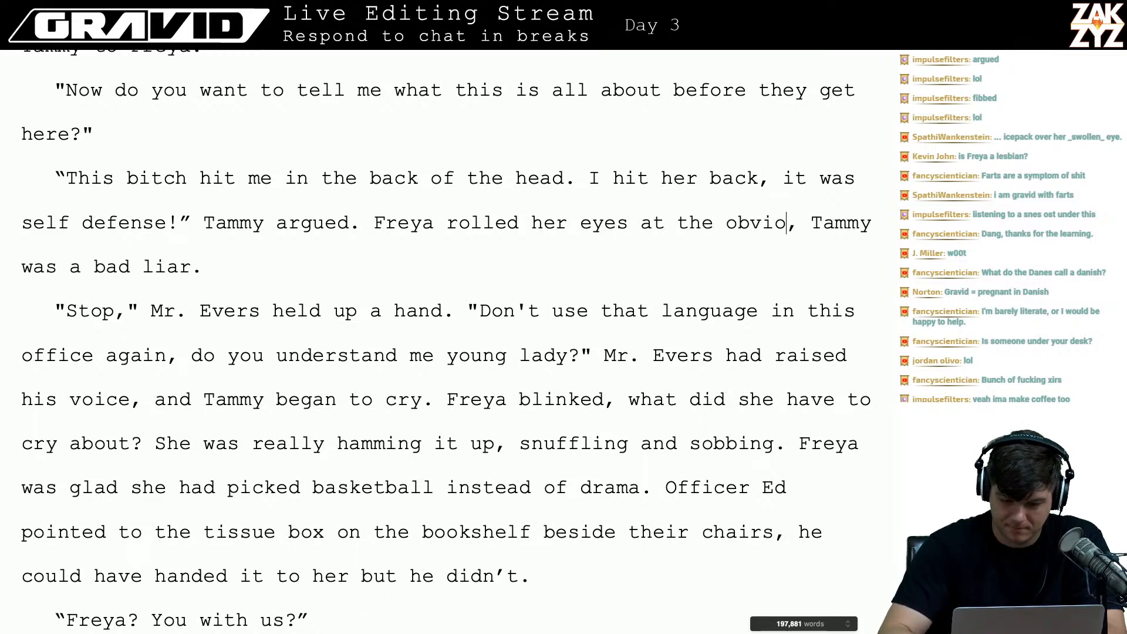
key("shift+Down")
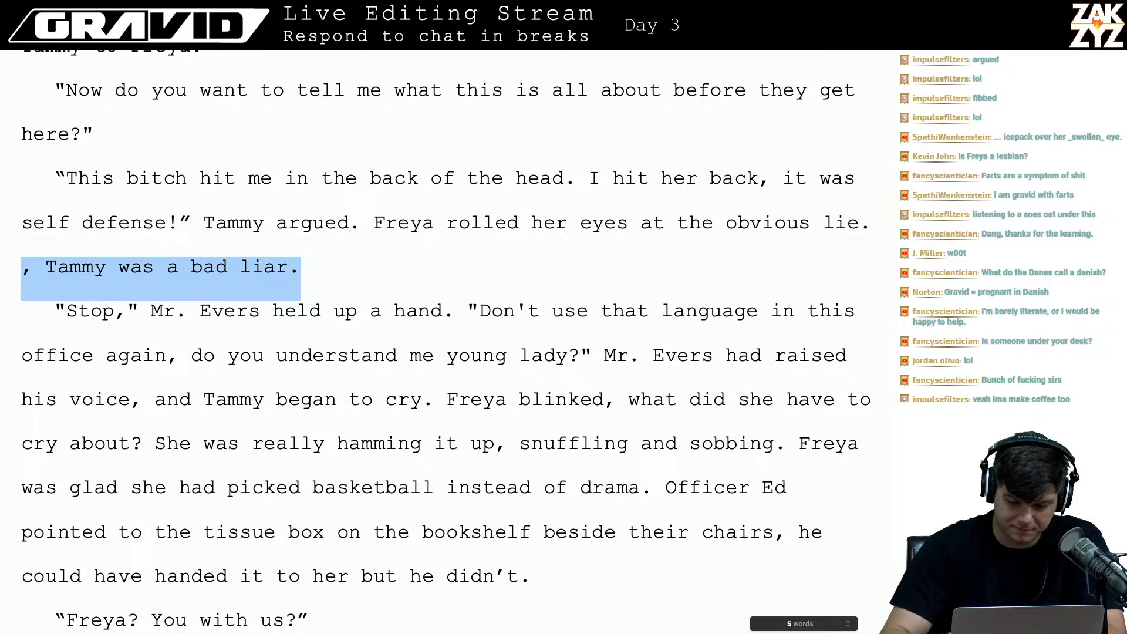
key("Delete")
key("Up")
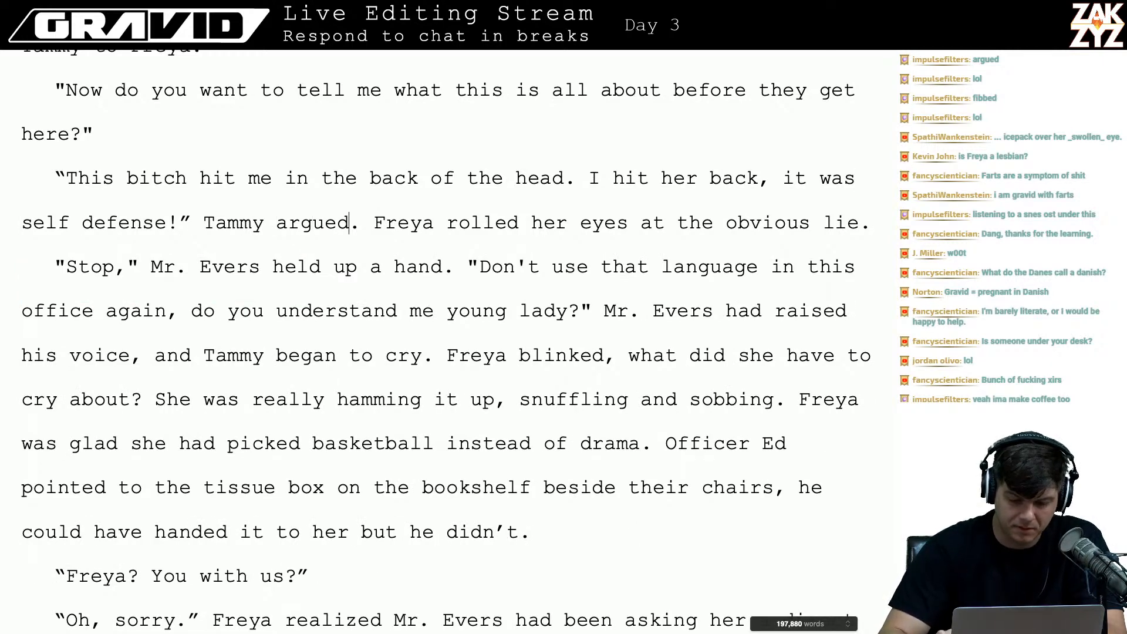
key("Return")
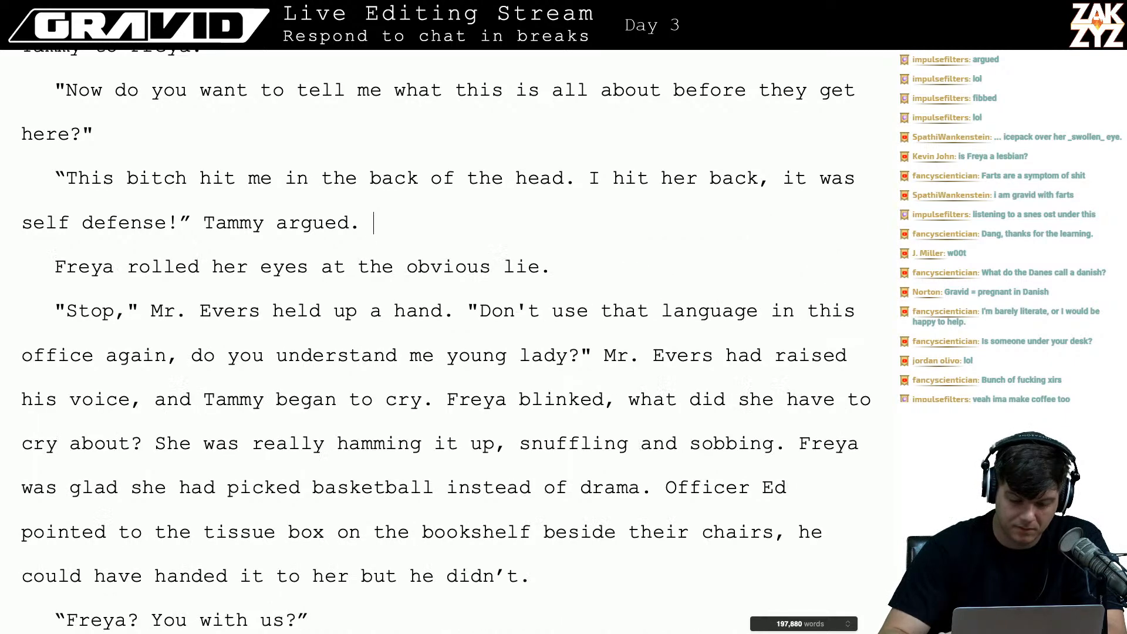
- Replace "argued" with "lied" in Tammy's dialogue tag after "self defense!"
key("Left")
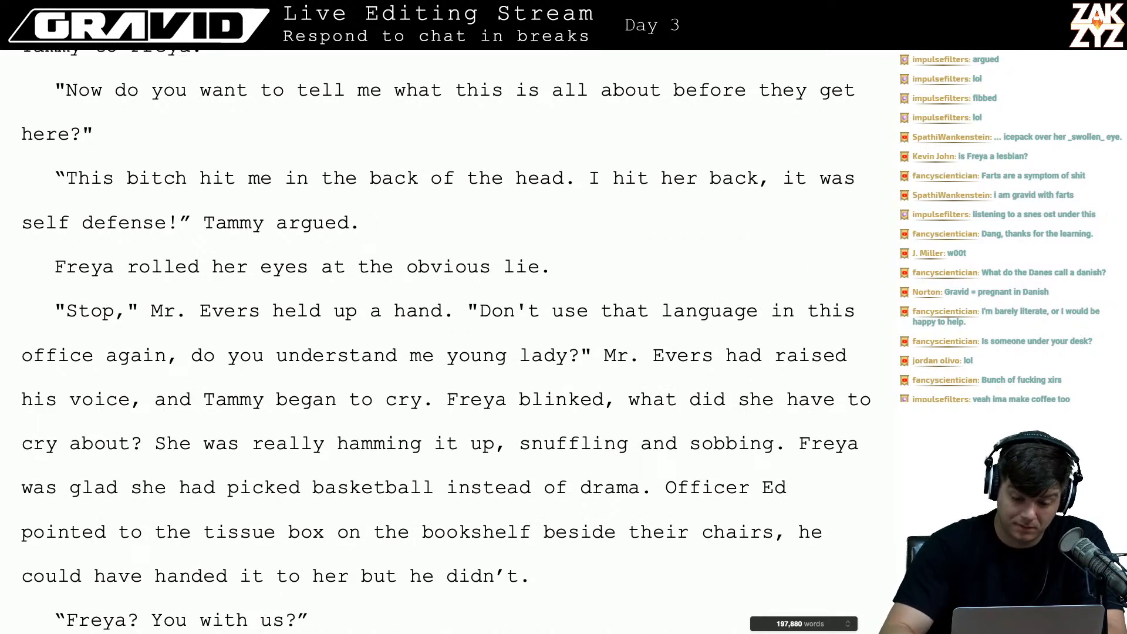
key("BackSpace")
key("BackSpace")
key("BackSpace")
key("BackSpace")
key("BackSpace")
key("BackSpace")
key("BackSpace")
key("BackSpace")
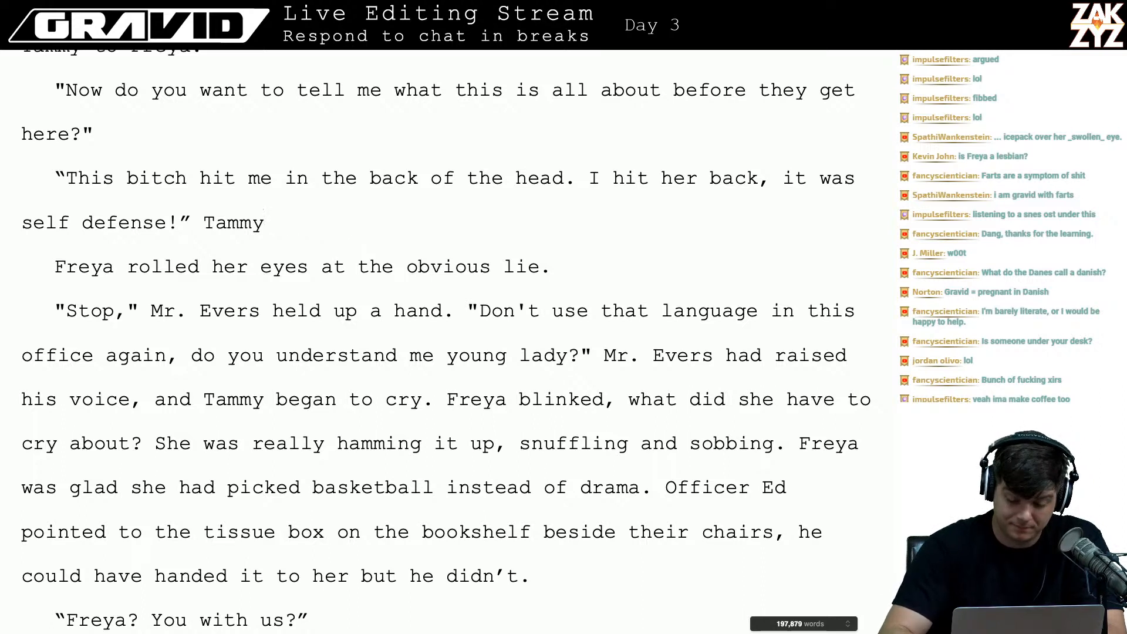
type("lied.")
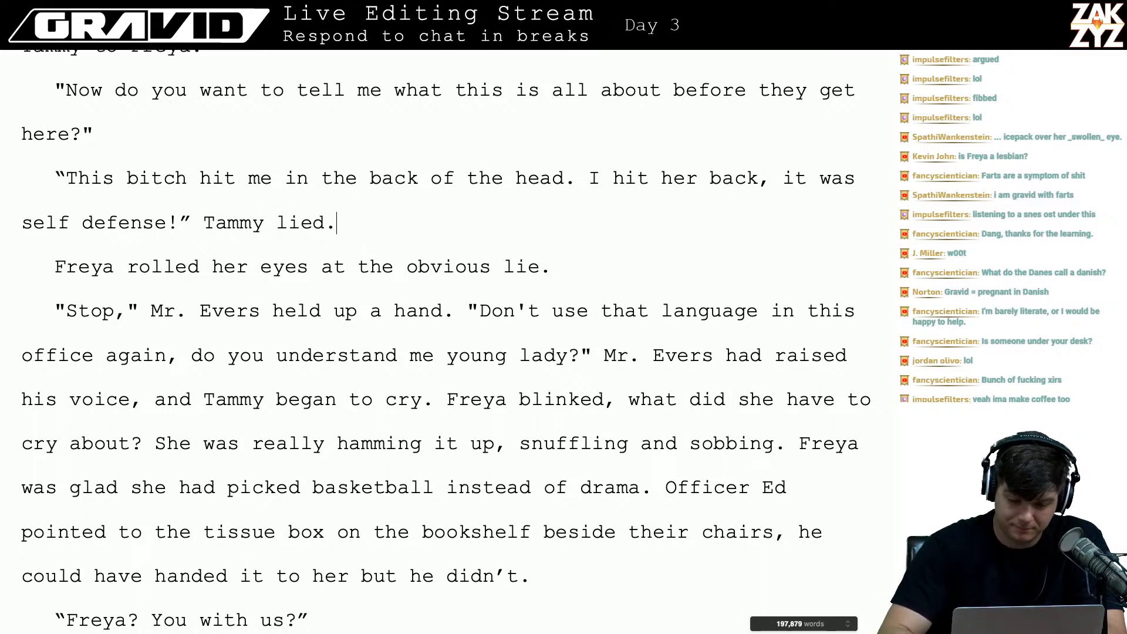
- Add the sentence "Freya rolled her eyes, it was so obvious." after "Tammy lied."
type(" Freya rolled")
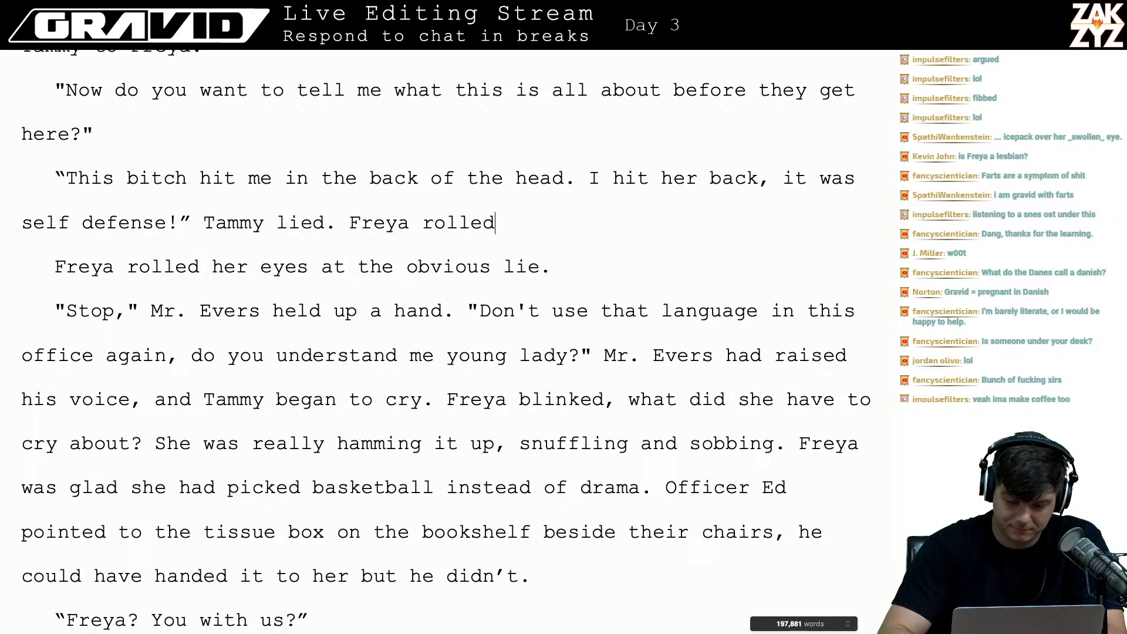
type(" her eyes, ")
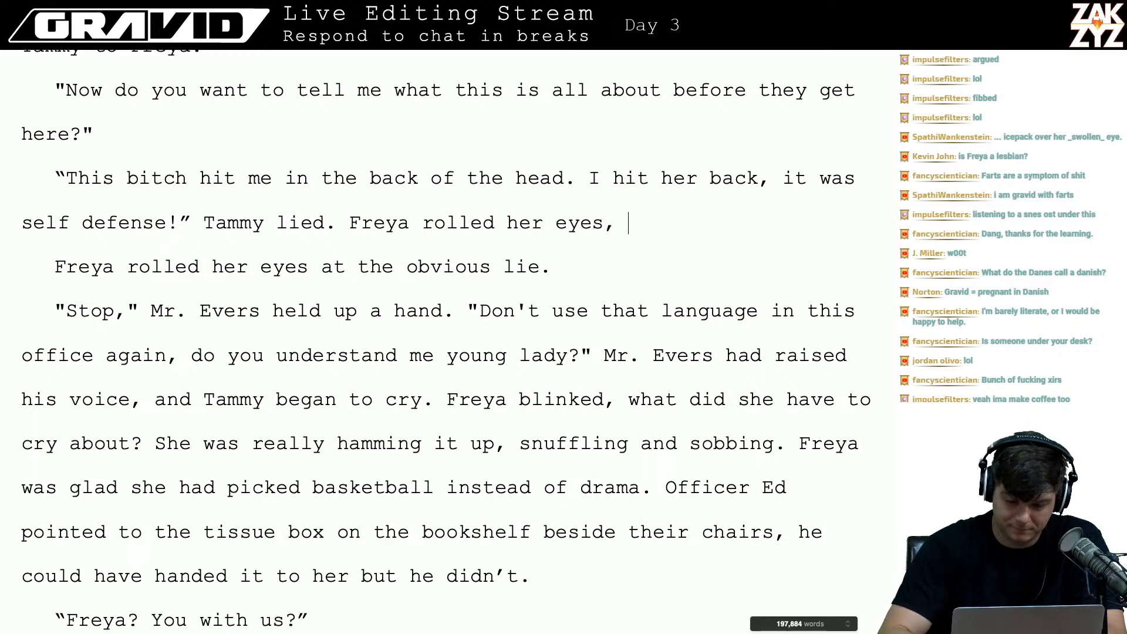
type("it was")
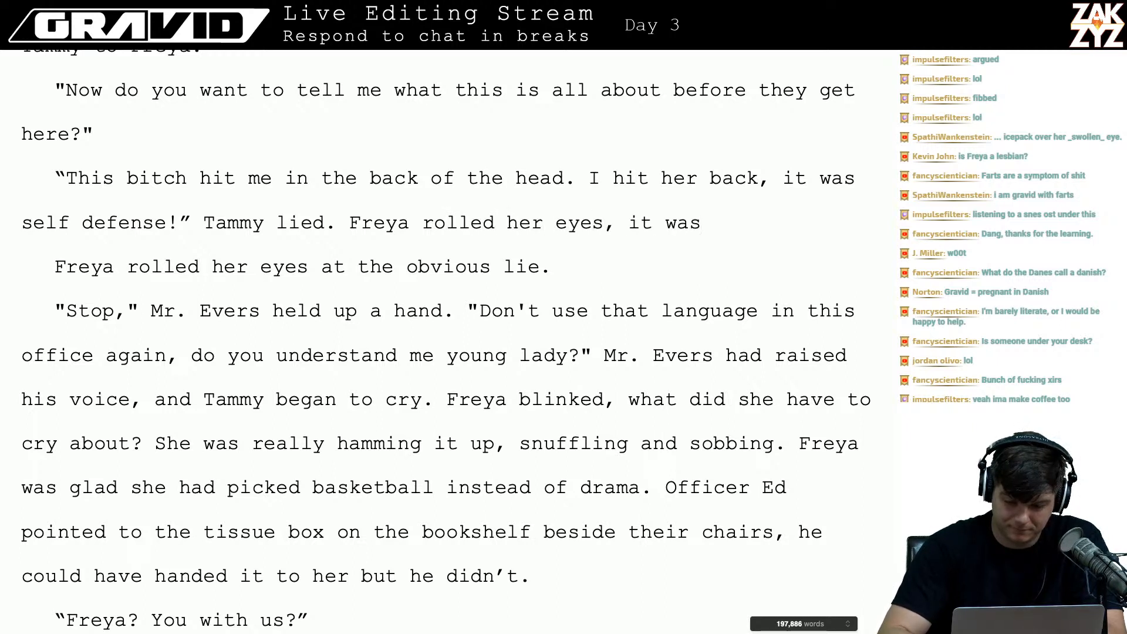
type(" so obv")
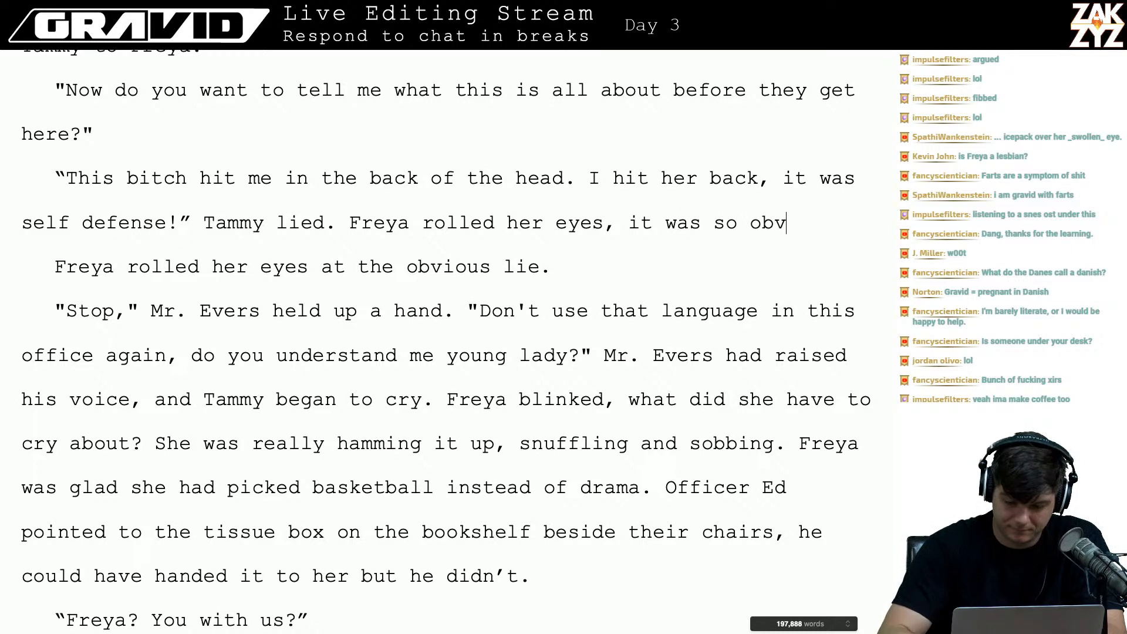
type("ious.")
- Delete the separate paragraph "Freya rolled her eyes at the obvious lie."
key("shift+Down")
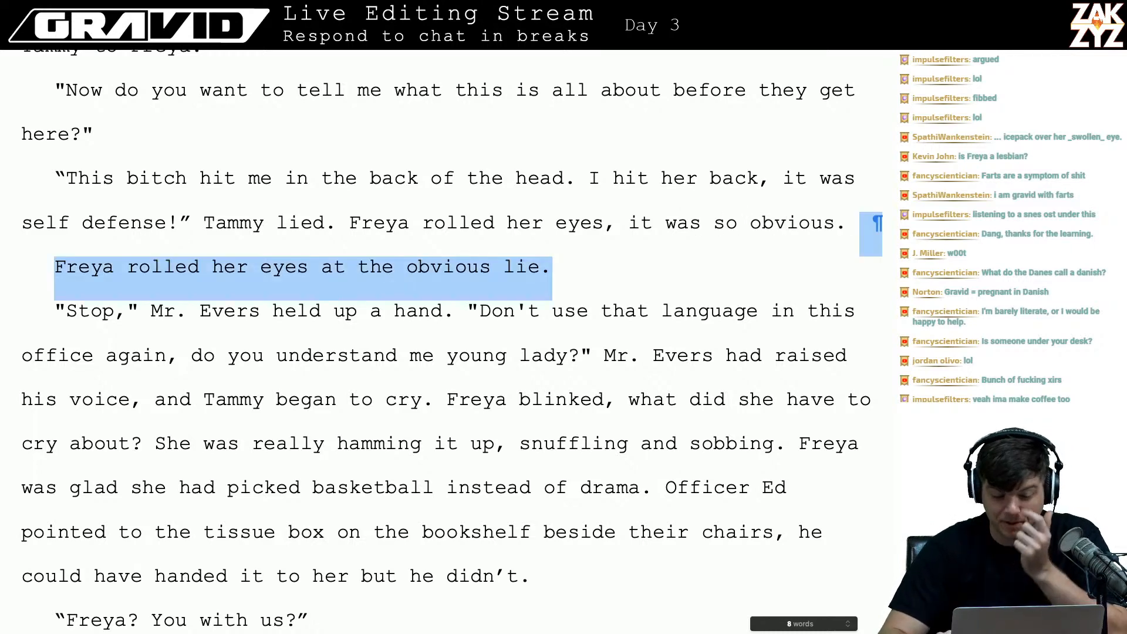
key("BackSpace")
key("Right")
key("Down")
key("Up")
key("Up")
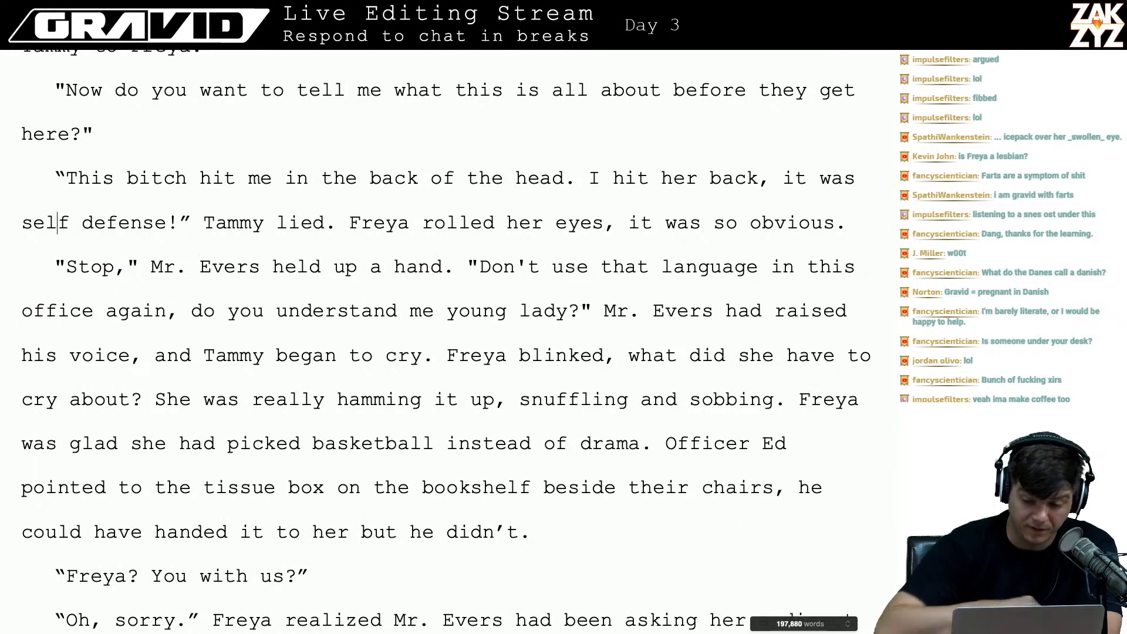
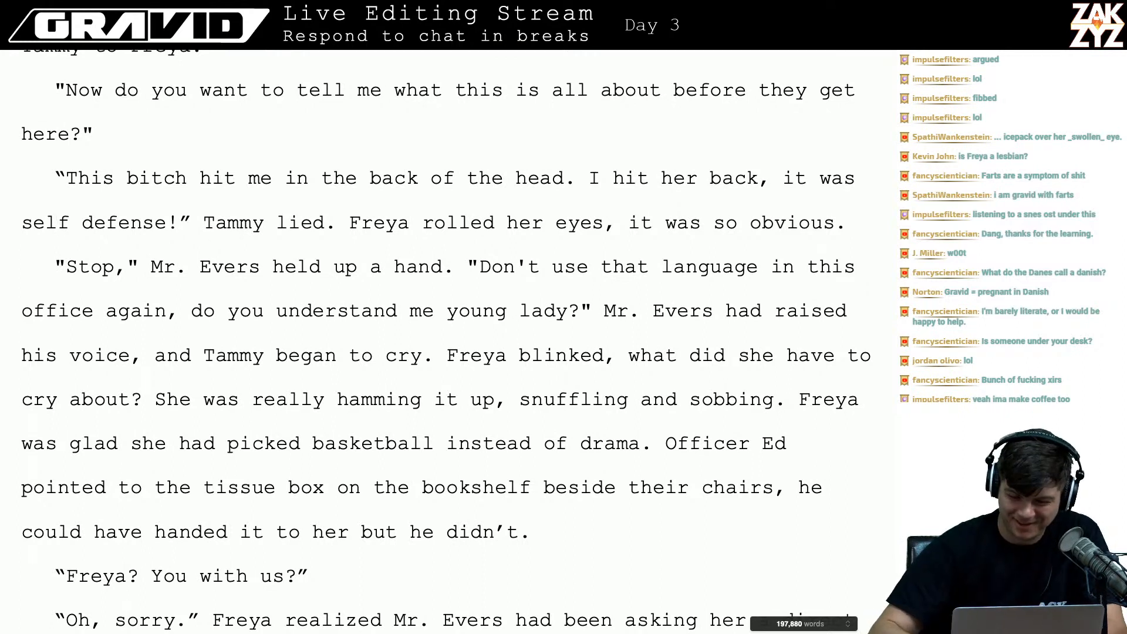
- Change "it was self defense" to "that's self defense" in Tammy's line
left_click(808, 178)
key("BackSpace")
key("BackSpace")
key("BackSpace")
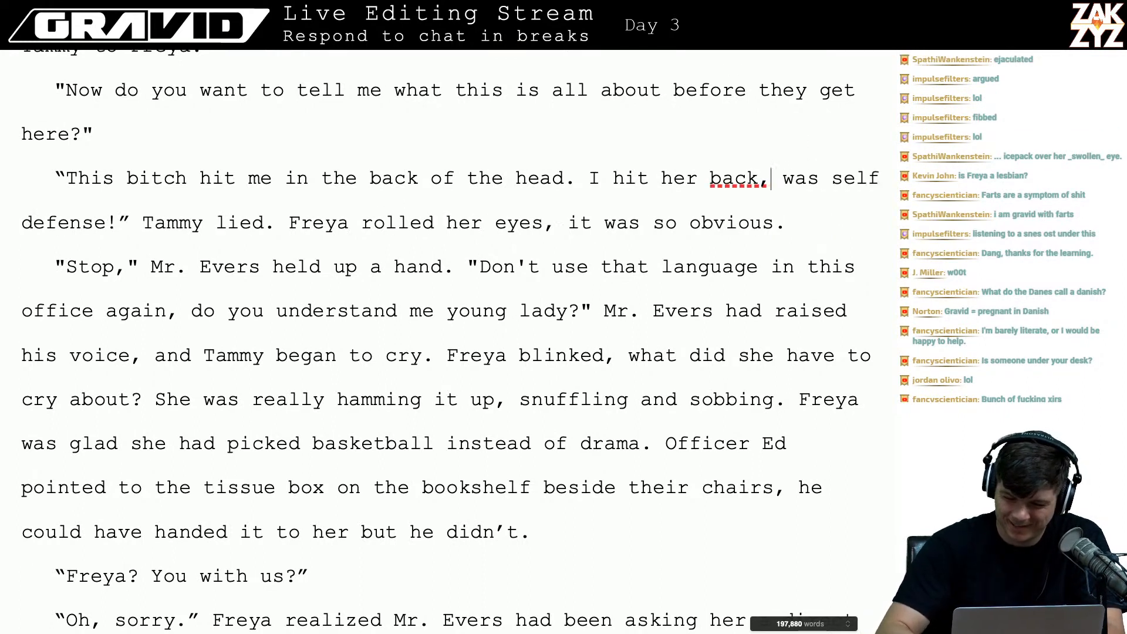
type("that's")
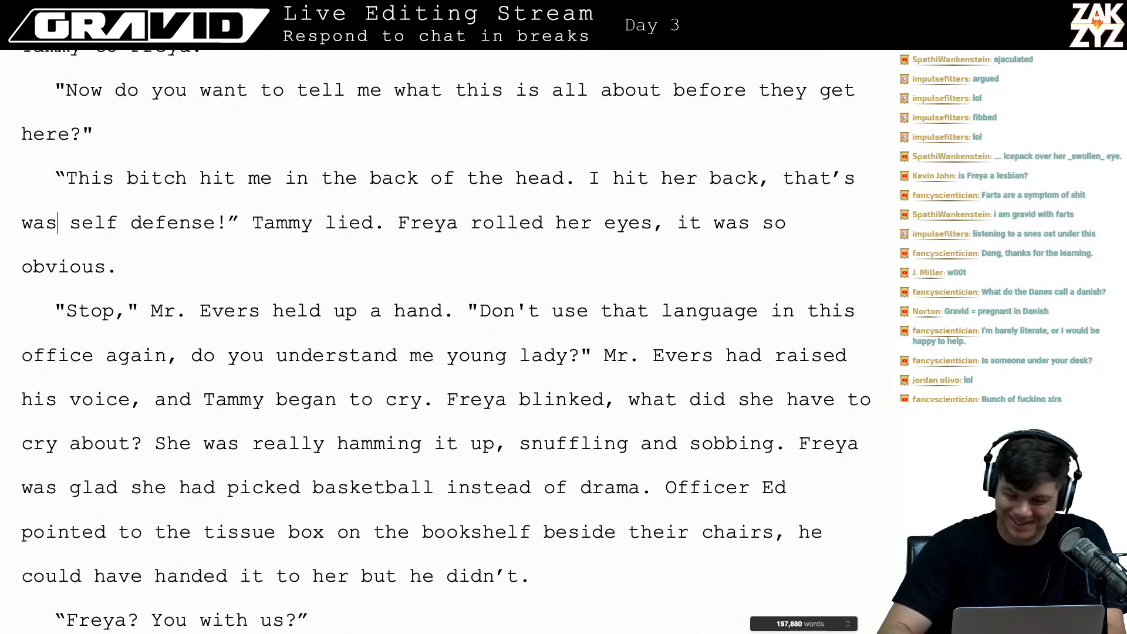
key("BackSpace")
key("BackSpace")
key("BackSpace")
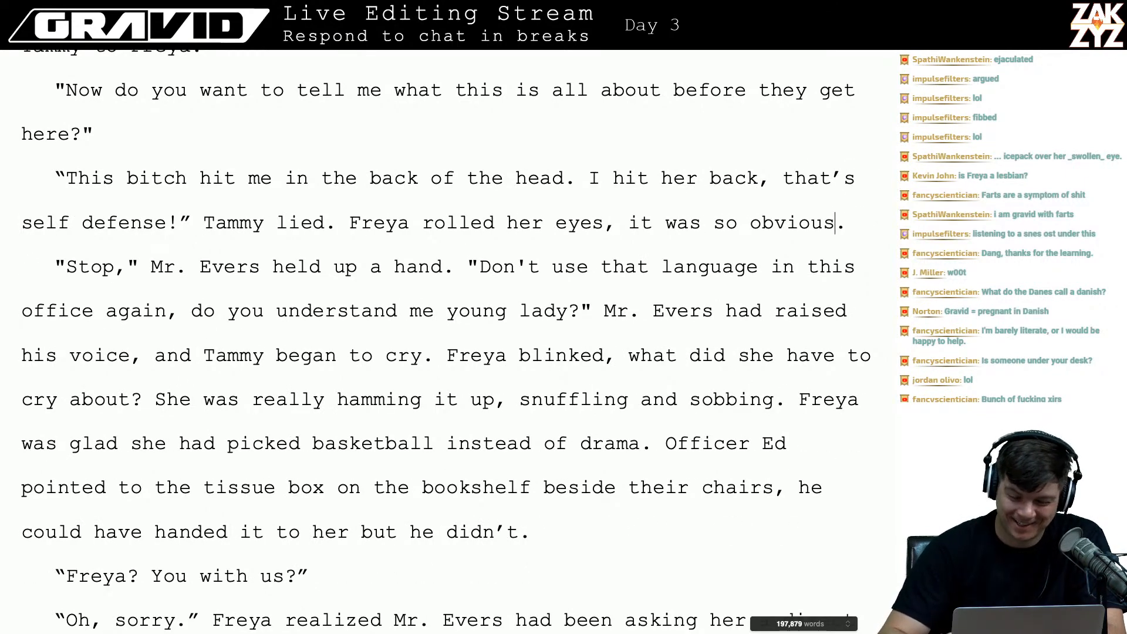
- Split the paragraph before "lied" and complete Tammy's dialogue tag after "self defense!" with "spat out."
key("Left")
key("Down")
key("Left")
key("Left")
key("Left")
key("Left")
key("Left")
key("Left")
key("Left")
key("Left")
key("Left")
key("Left")
key("Left")
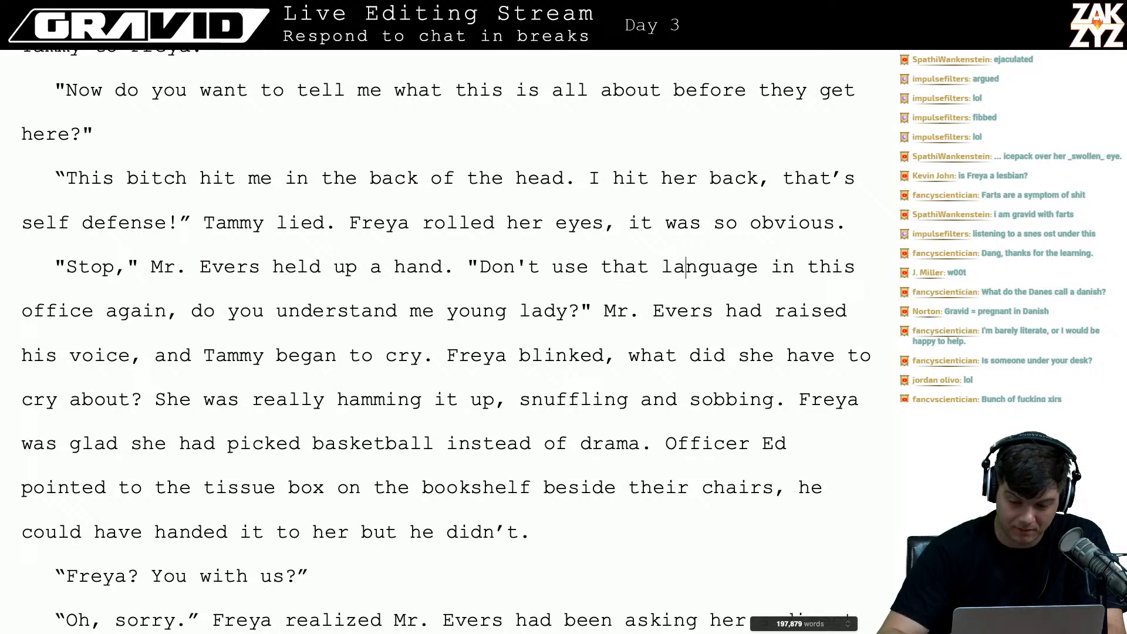
key("Left")
key("Left")
key("Left")
key("Left")
key("Left")
key("Left")
key("Left")
key("Left")
key("Left")
key("Left")
key("Left")
key("Left")
key("Left")
key("Left")
key("Left")
key("Left")
key("Left")
key("Left")
key("Left")
key("Left")
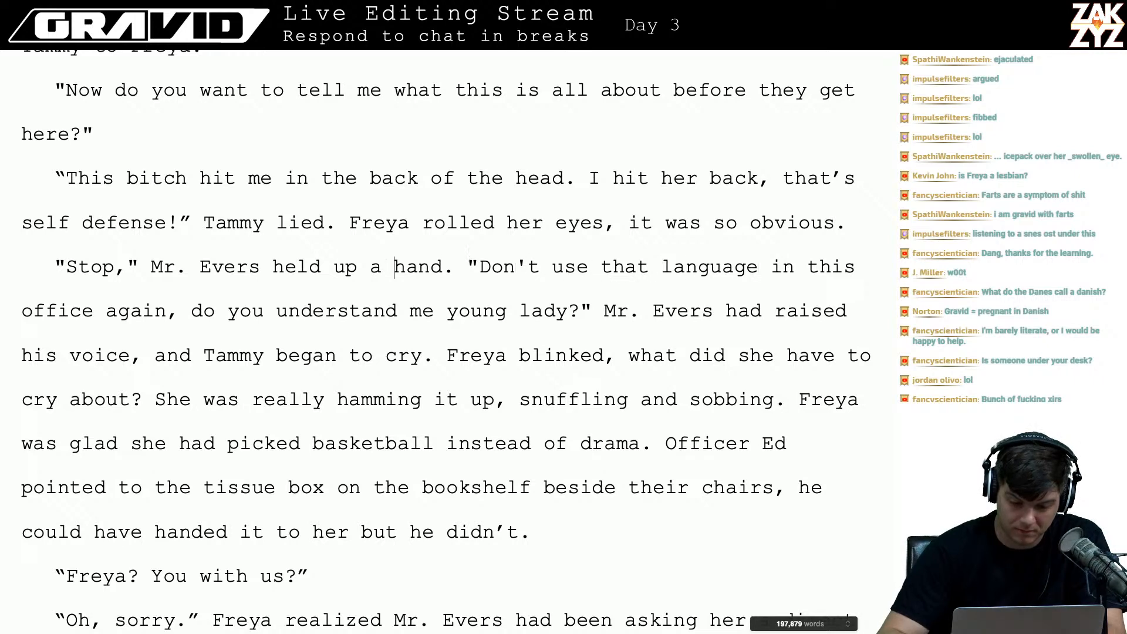
key("Left")
key("Left")
key("Left")
key("Left")
key("Left")
key("Left")
key("Left")
key("Left")
key("Left")
key("Up")
key("Left")
key("Return")
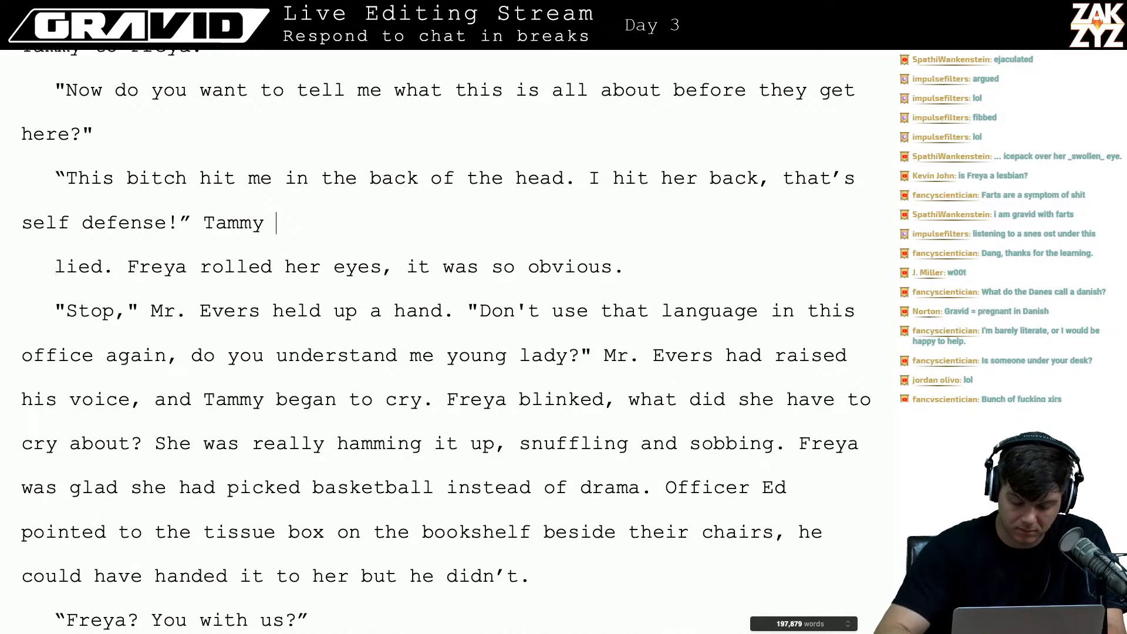
key("Left")
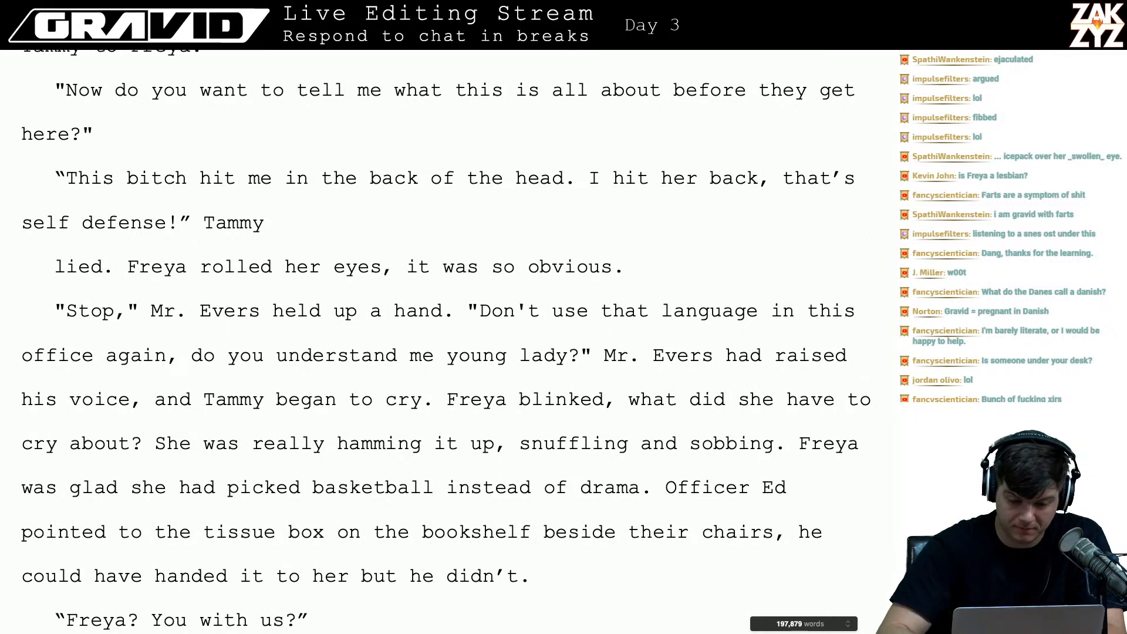
type("spat out.")
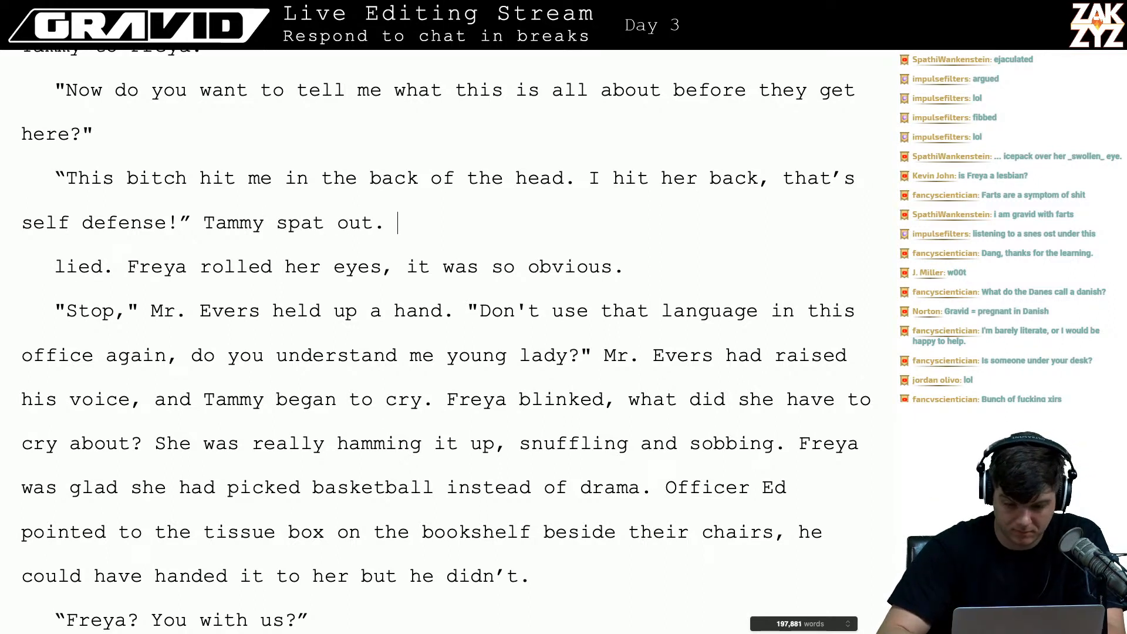
- Add "Freya rolled her eyes at the obvious lie. She was so bad at it." after "Tammy spat out."
type(" Freya rolled ")
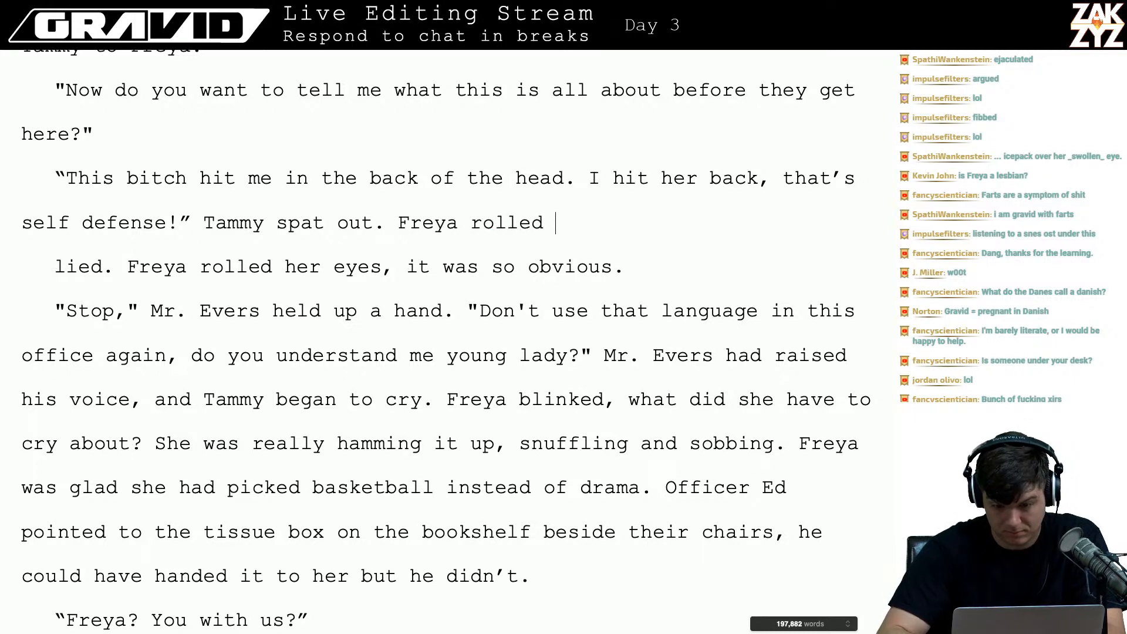
type("her eyes,")
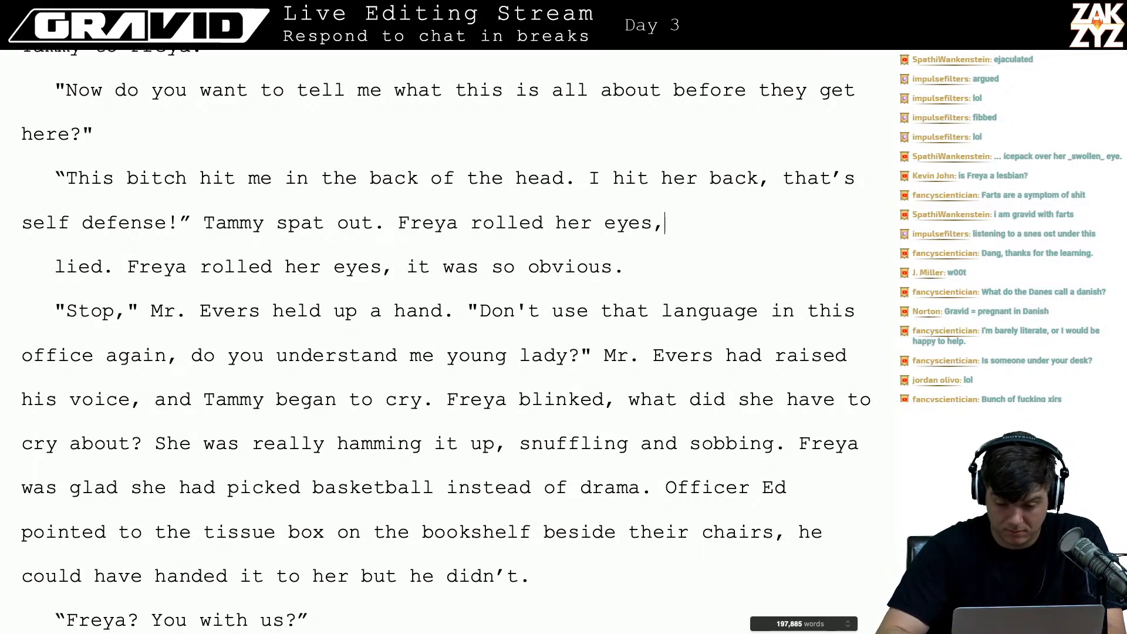
key("BackSpace")
type(" at the ob")
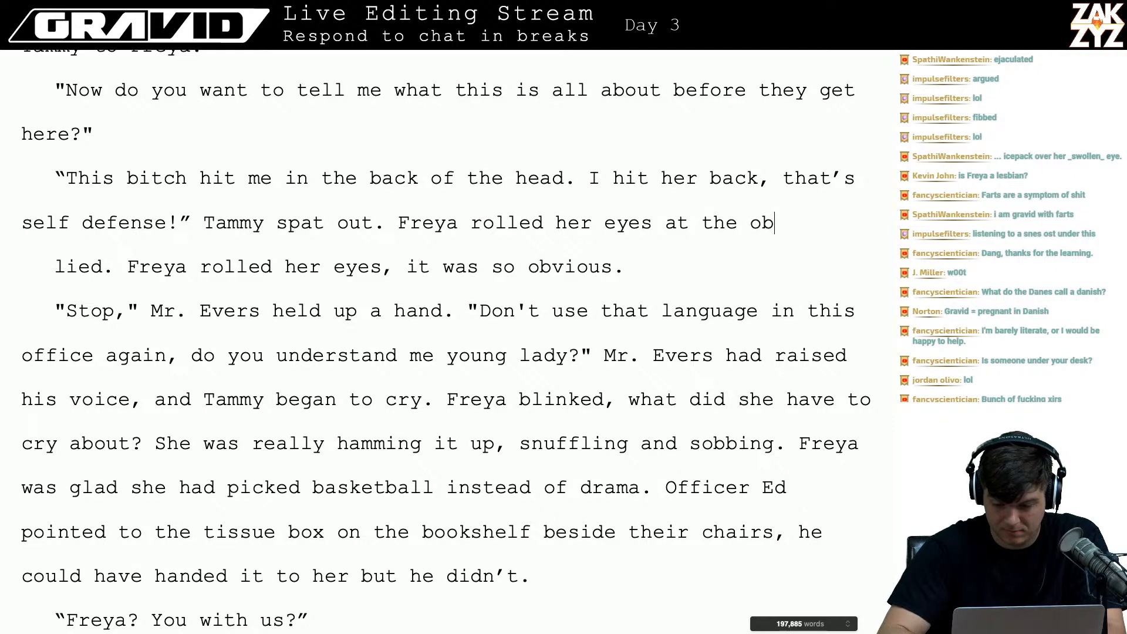
type("vious lie.")
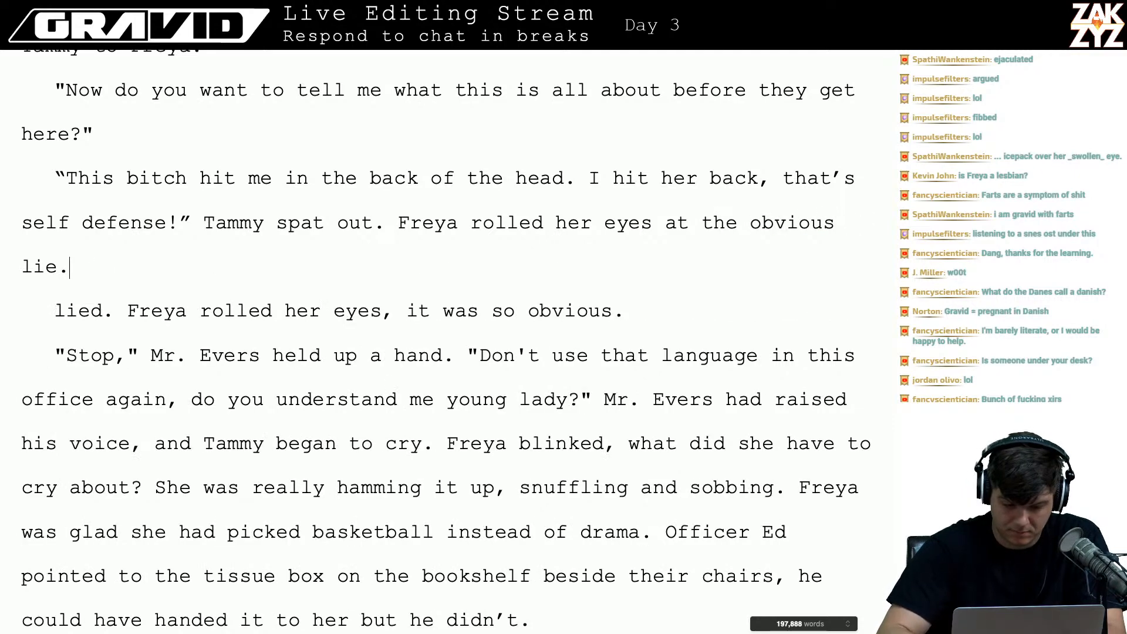
type(" She was so bad at it.")
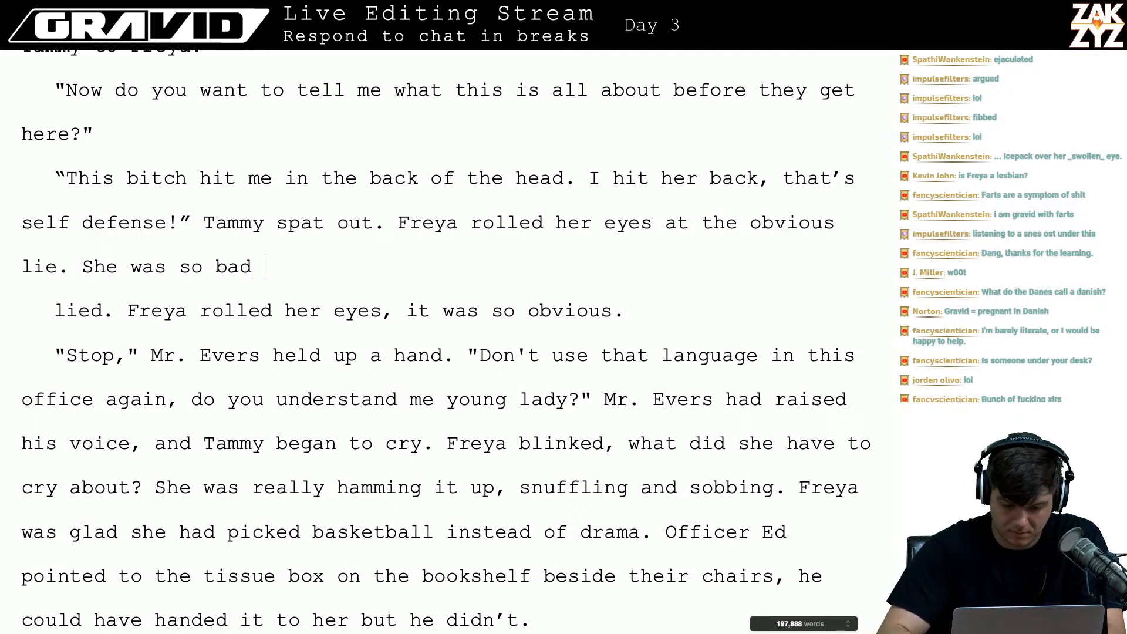
- Delete the leftover paragraph "lied. Freya rolled her eyes, it was so obvious."
key("shift+Down")
key("shift+Down")
key("shift+Left")
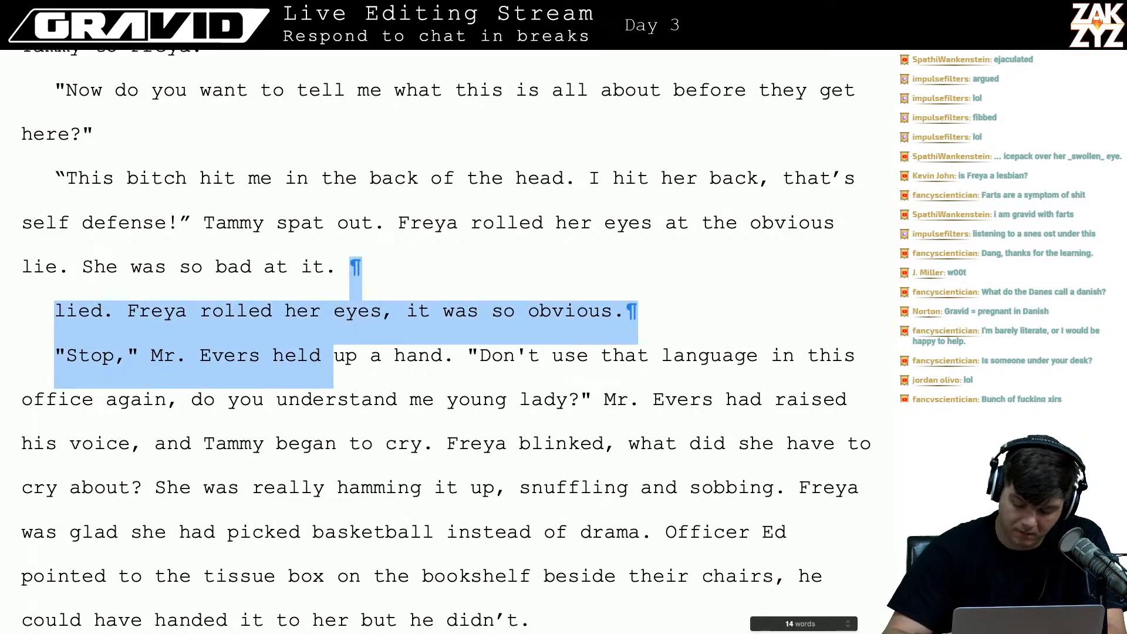
key("shift+Up")
key("shift+Left")
key("shift+Right")
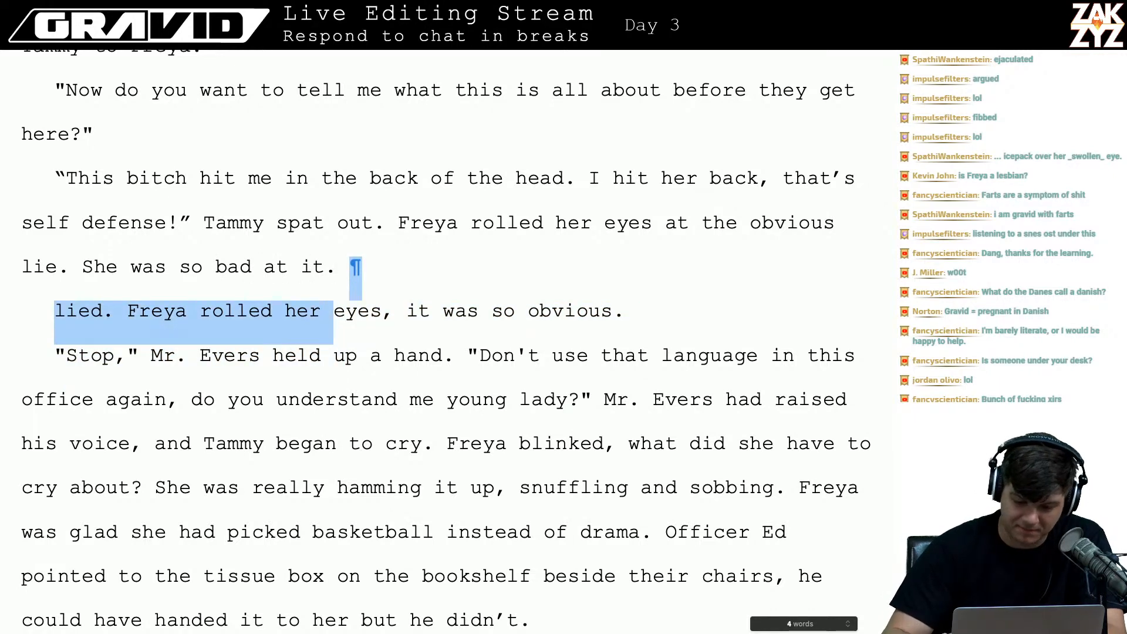
key("shift+Right")
key("shift+Right")
key("shift+Right")
key("shift+Right")
key("shift+Right")
key("shift+Right")
key("shift+Right")
key("shift+Right")
key("shift+Right")
key("shift+Right")
key("shift+Right")
key("shift+Right")
key("shift+Right")
key("shift+Right")
key("shift+Right")
key("shift+Right")
key("shift+Right")
key("shift+Right")
key("shift+Right")
key("shift+Right")
key("shift+Right")
key("shift+Right")
key("shift+Right")
key("shift+Right")
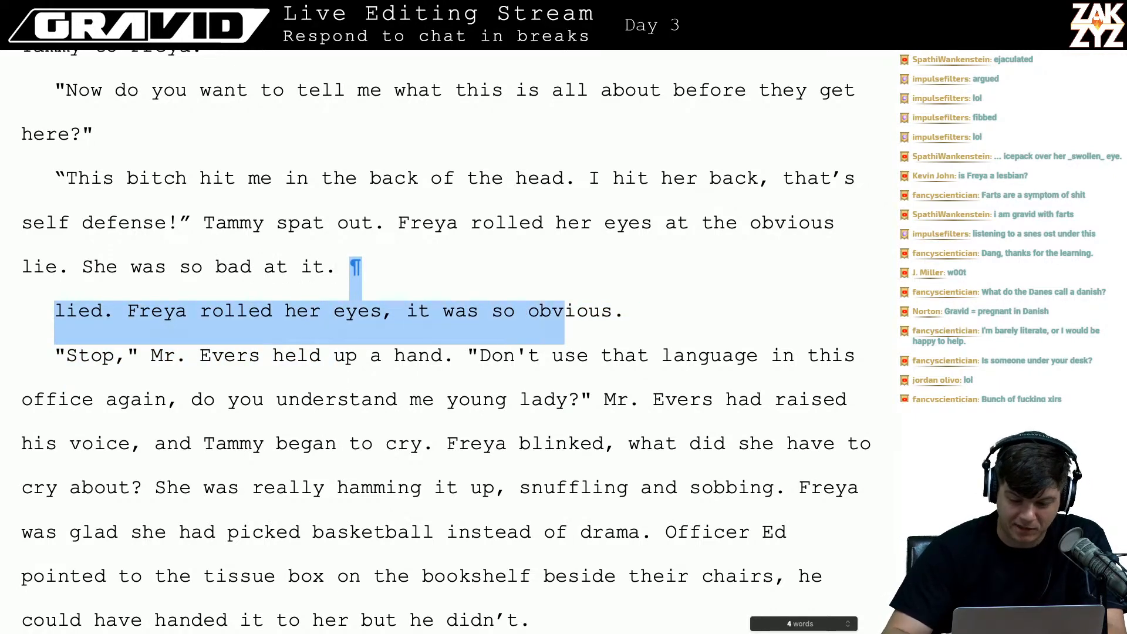
key("BackSpace")
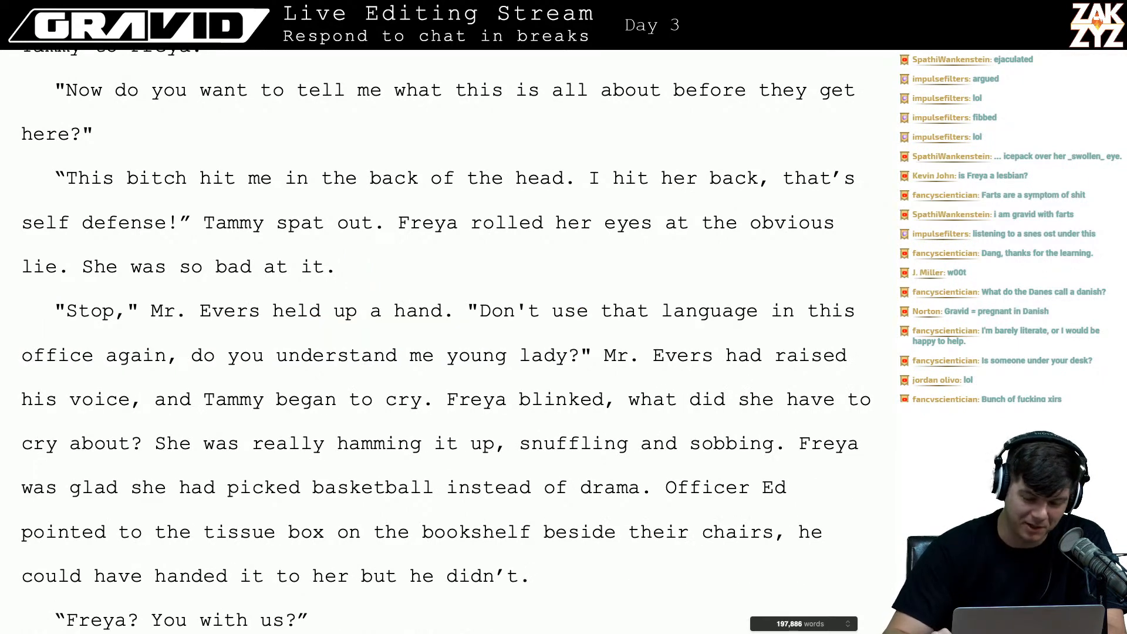
- Start a new paragraph at "Freya blinked, what did she have to cry about?"
key("Down")
key("Down")
key("Down")
key("Down")
key("Down")
key("Down")
key("Down")
key("Down")
key("Down")
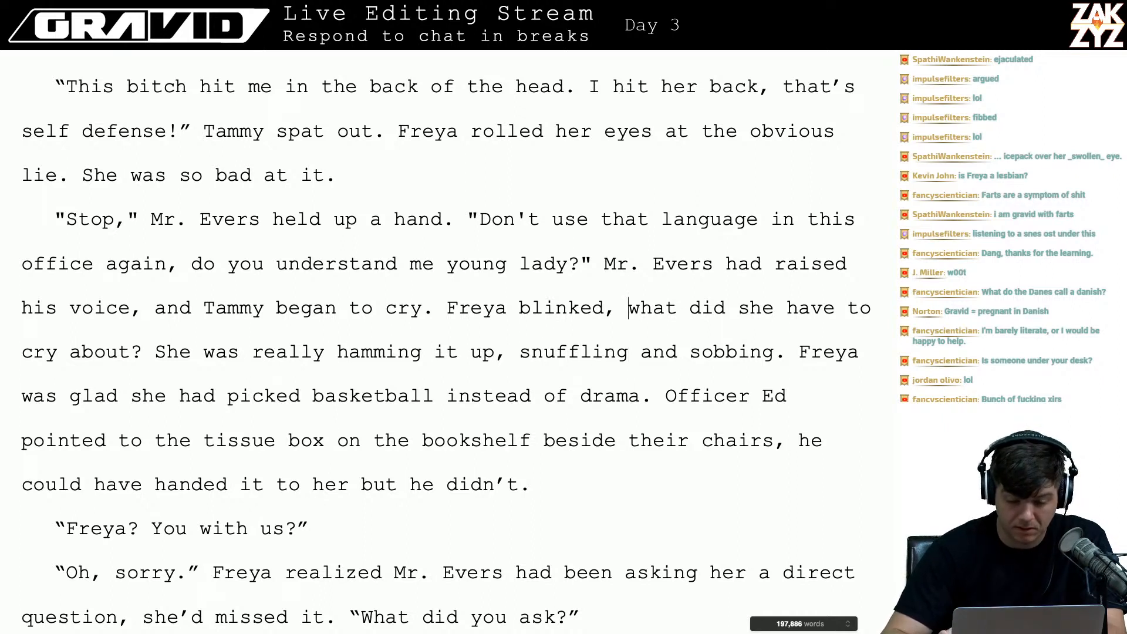
key("Left")
key("Up")
key("Left")
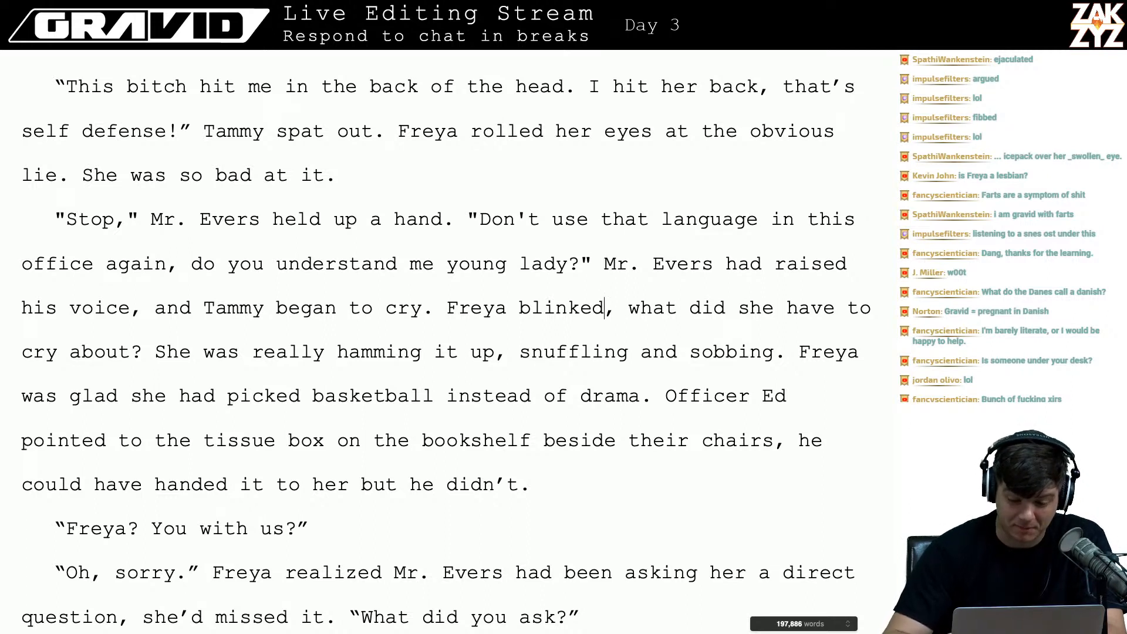
key("Left")
key("Left")
key("Left")
key("Left")
key("Left")
key("Left")
key("Left")
key("Left")
key("Left")
key("Left")
key("Left")
key("Left")
key("Left")
key("Left")
key("Left")
key("Left")
key("Right")
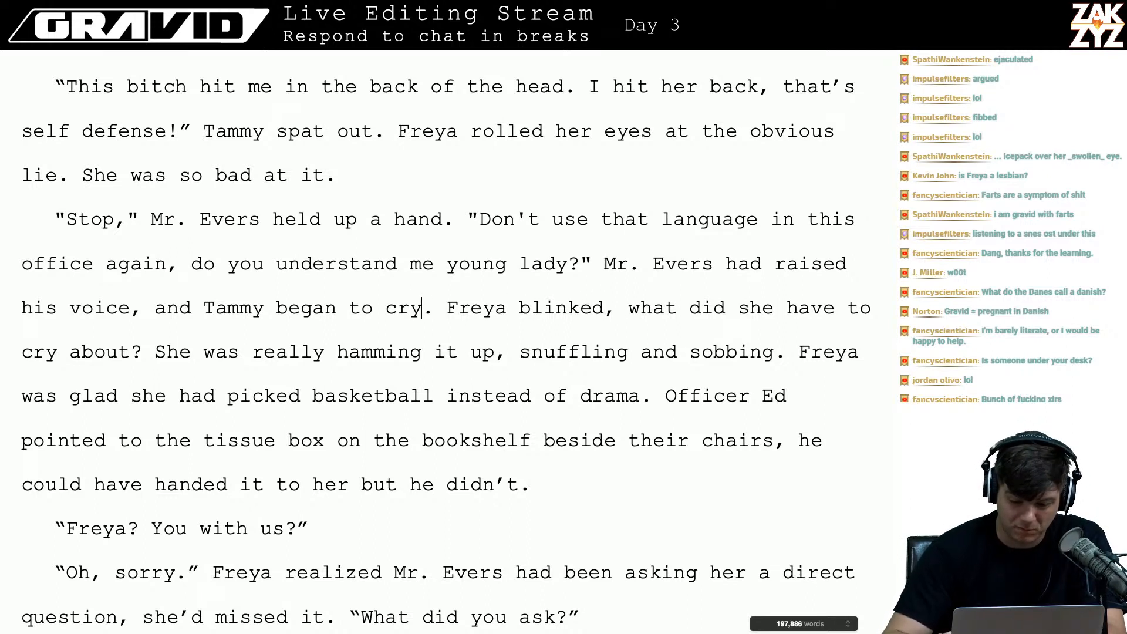
key("Right")
key("Right")
key("Return")
key("Down")
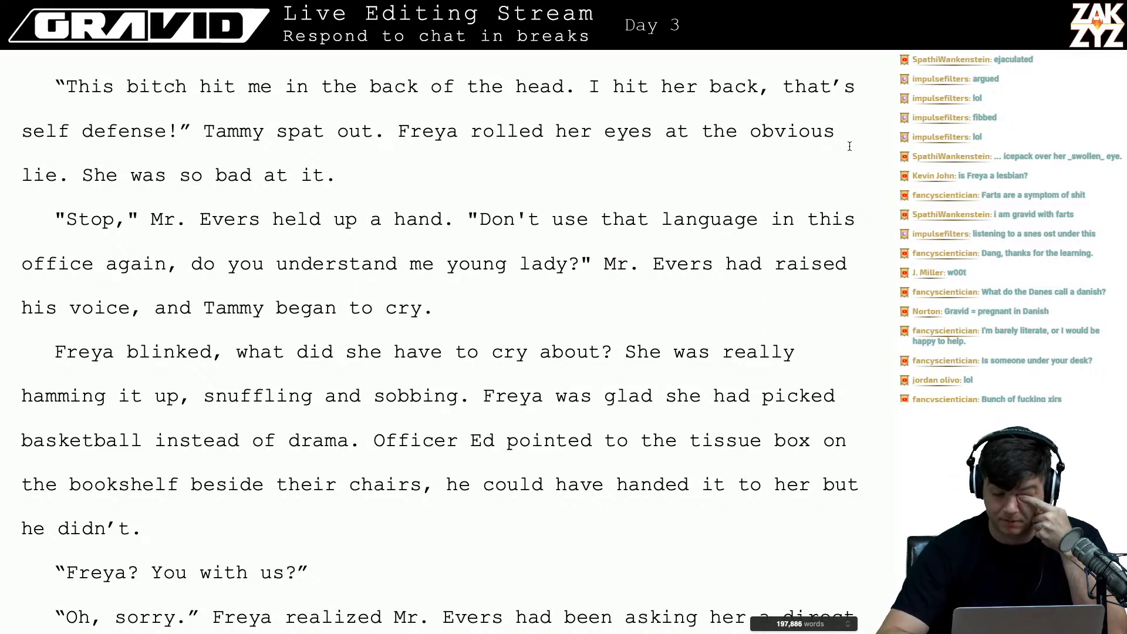
- Start a new paragraph after "young lady?" with the sentence "When Mr. Evers raised his voice, Tammy began to cry."
scroll(849, 146, "down", 1)
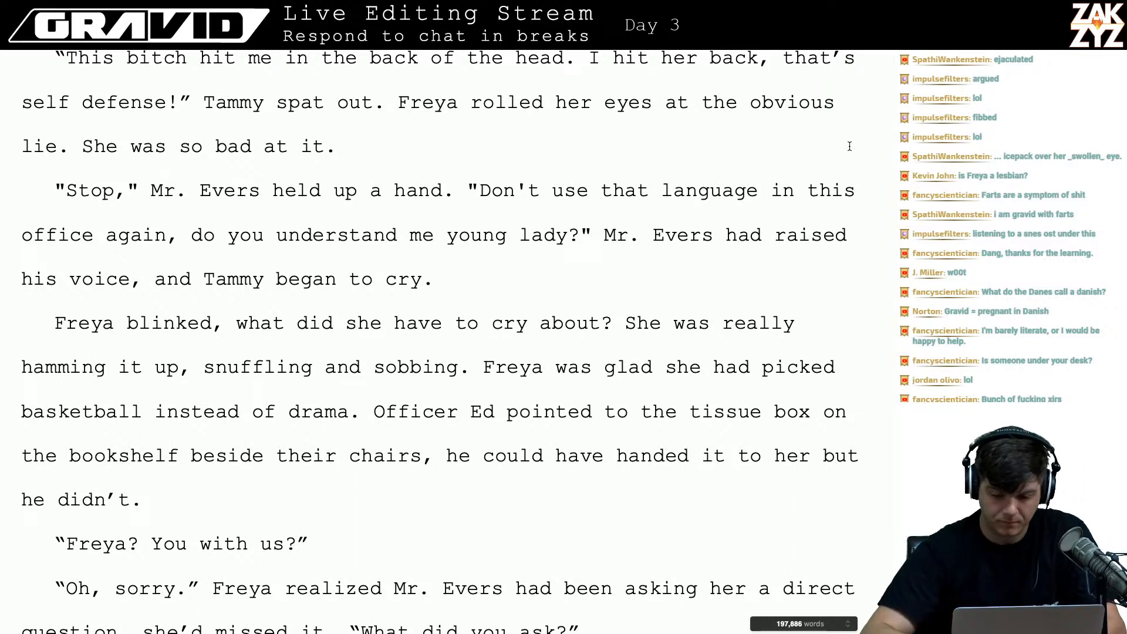
left_click(621, 234)
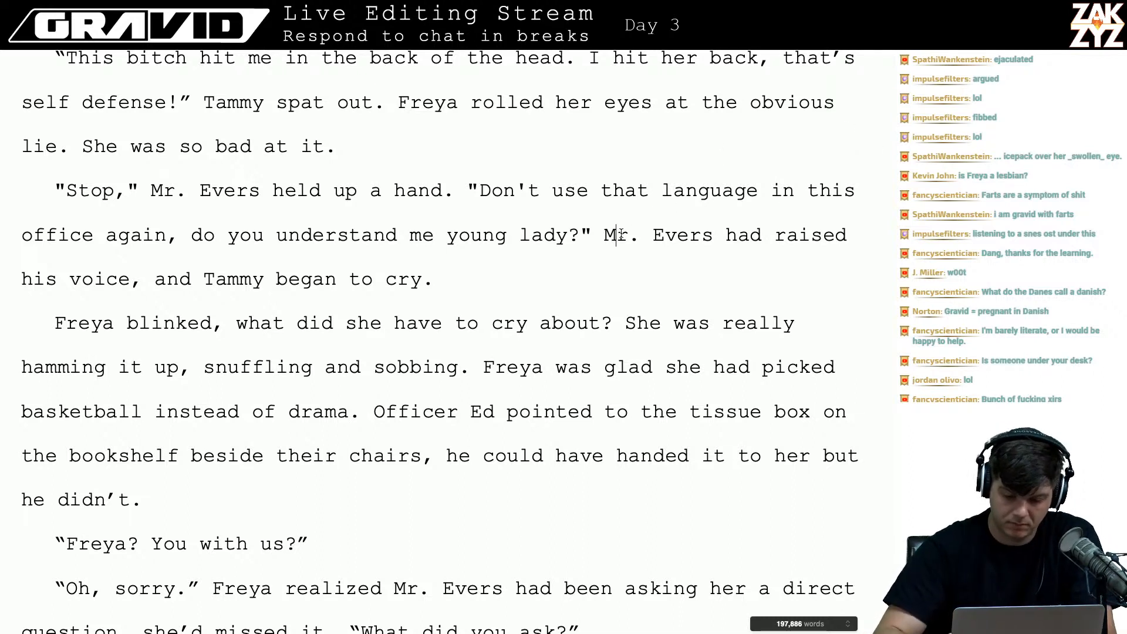
key("Left")
key("Return")
type("When ")
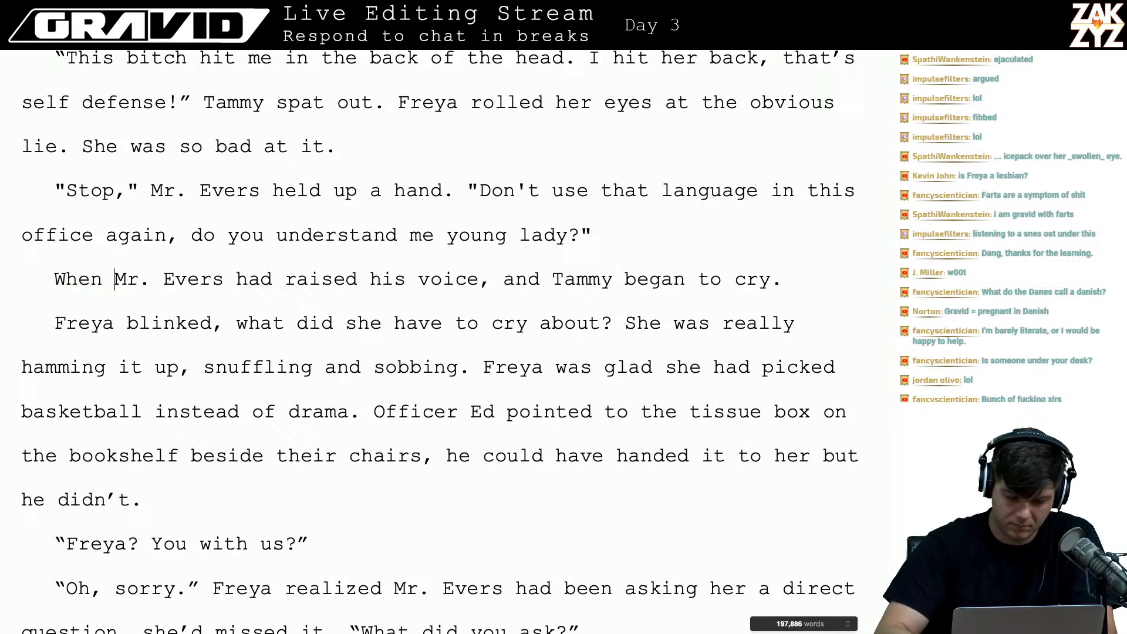
type("Mr. Evers ra")
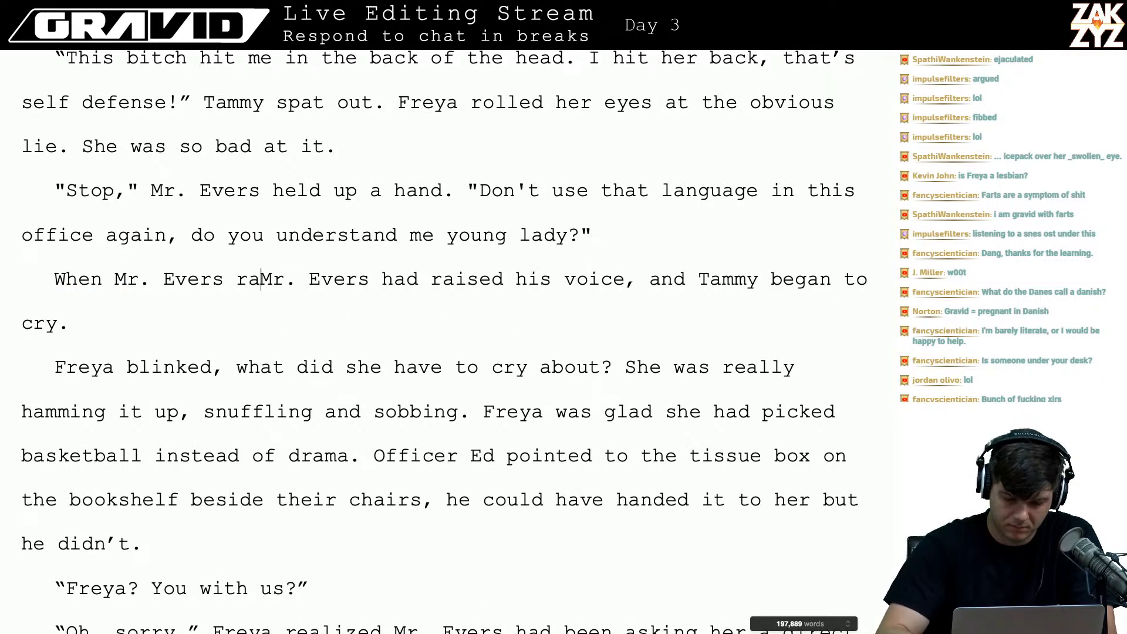
type("ised his voice, ")
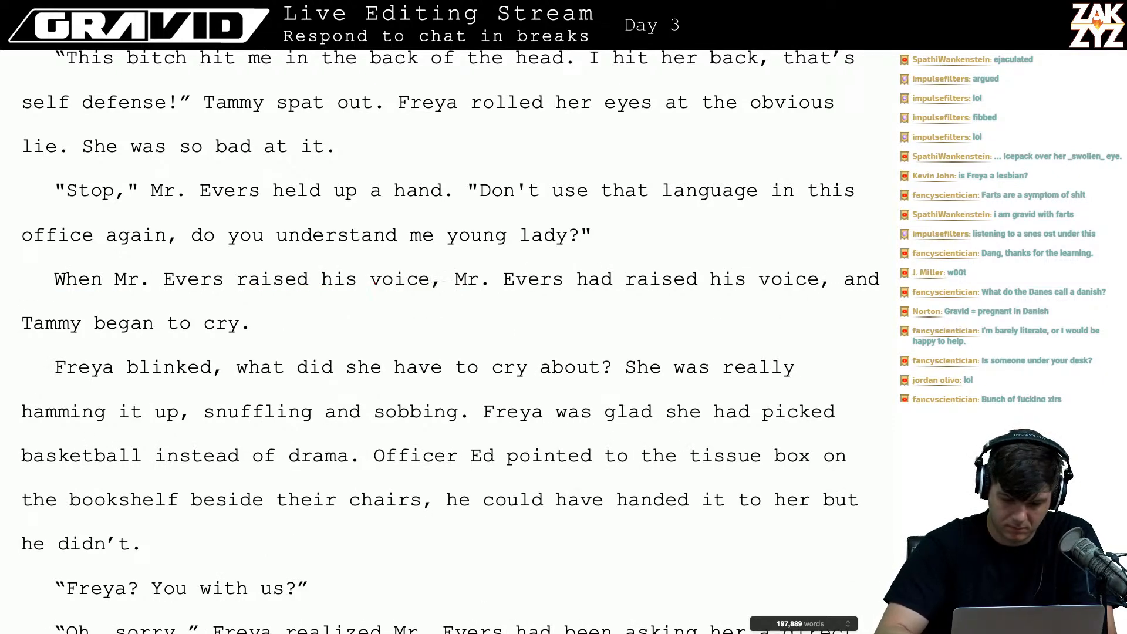
type("Tammy began to ")
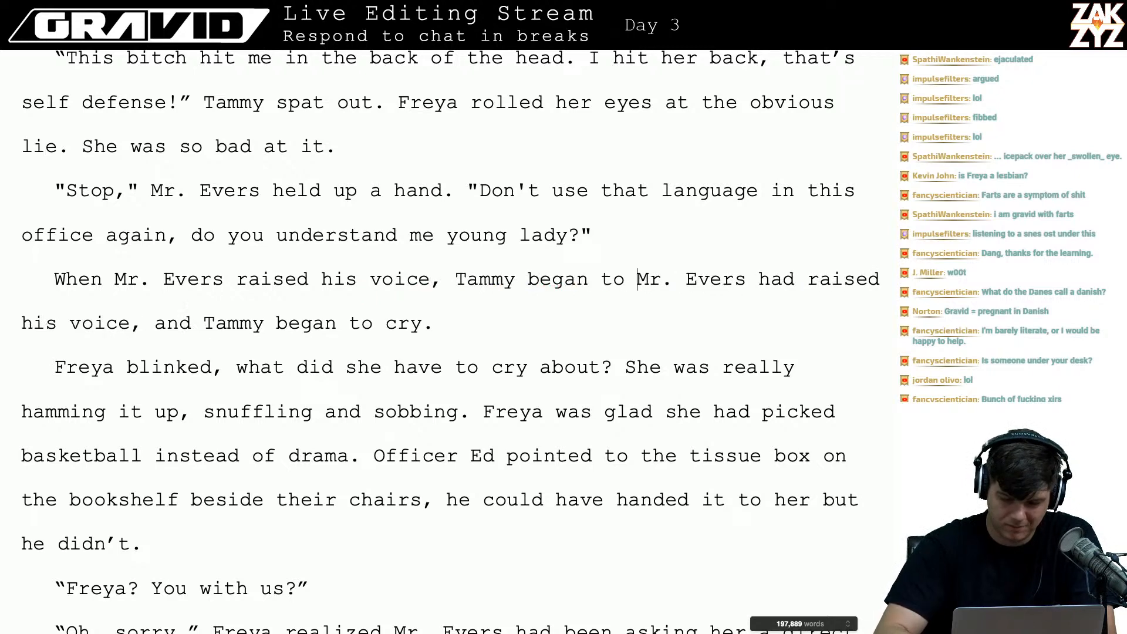
type("cry.")
- Delete the old sentence "Mr. Evers had raised his voice, and Tammy began to cry." following the rewritten one
key("shift+Down")
key("BackSpace")
key("BackSpace")
key("Up")
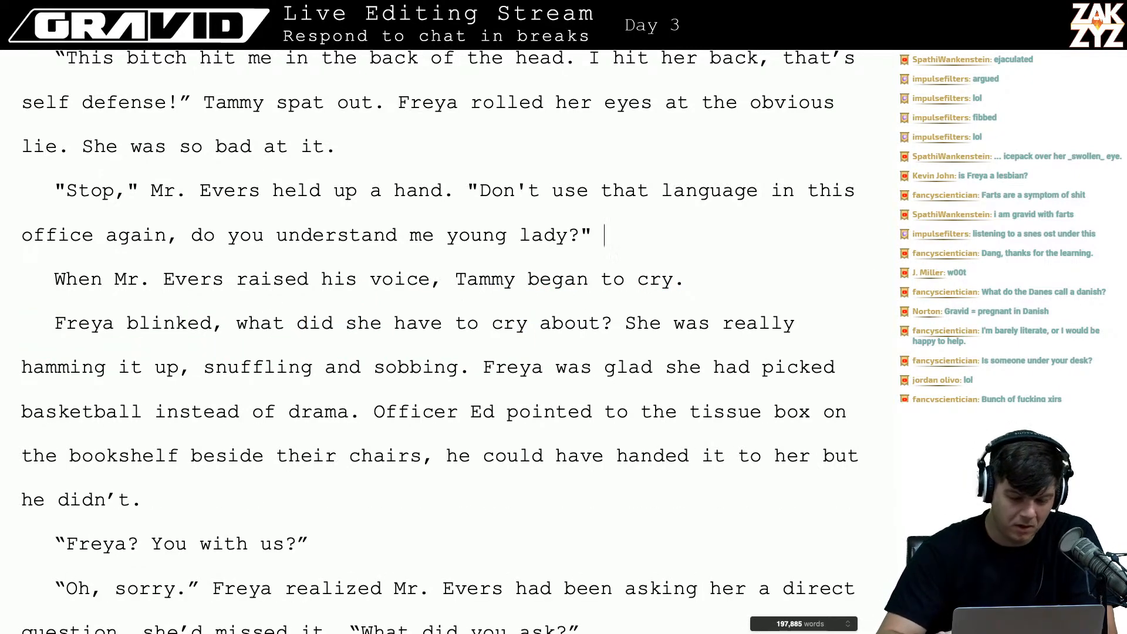
- Replace "she" with "Tammy" in Freya's question so it reads "what did Tammy have to cry about?"
key("Up")
key("Up")
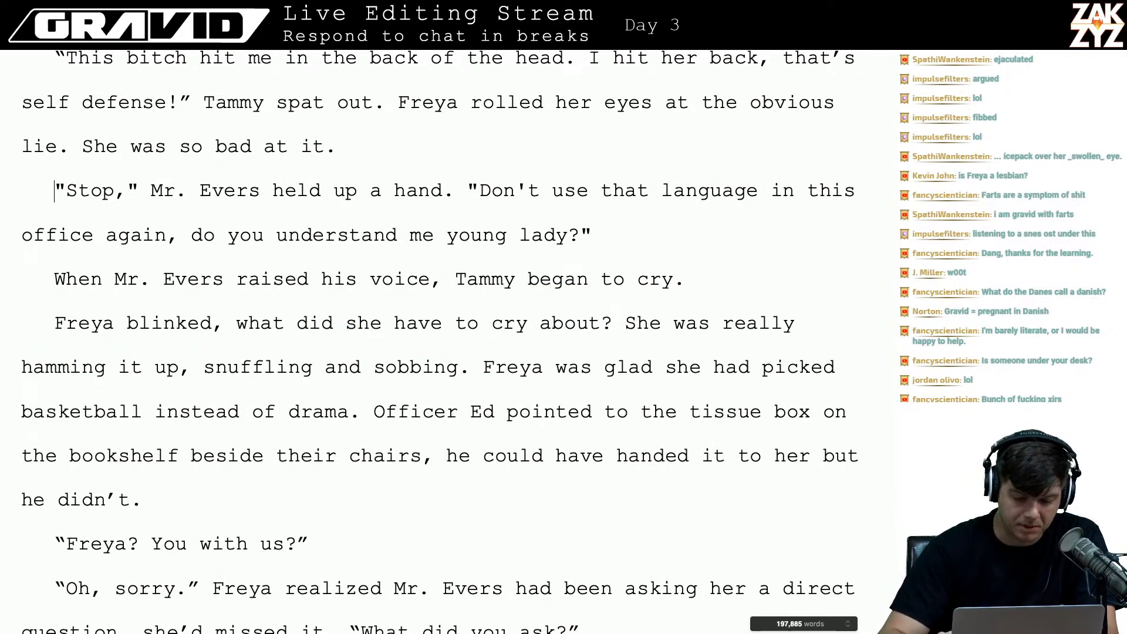
key("Down")
key("Down")
key("Down")
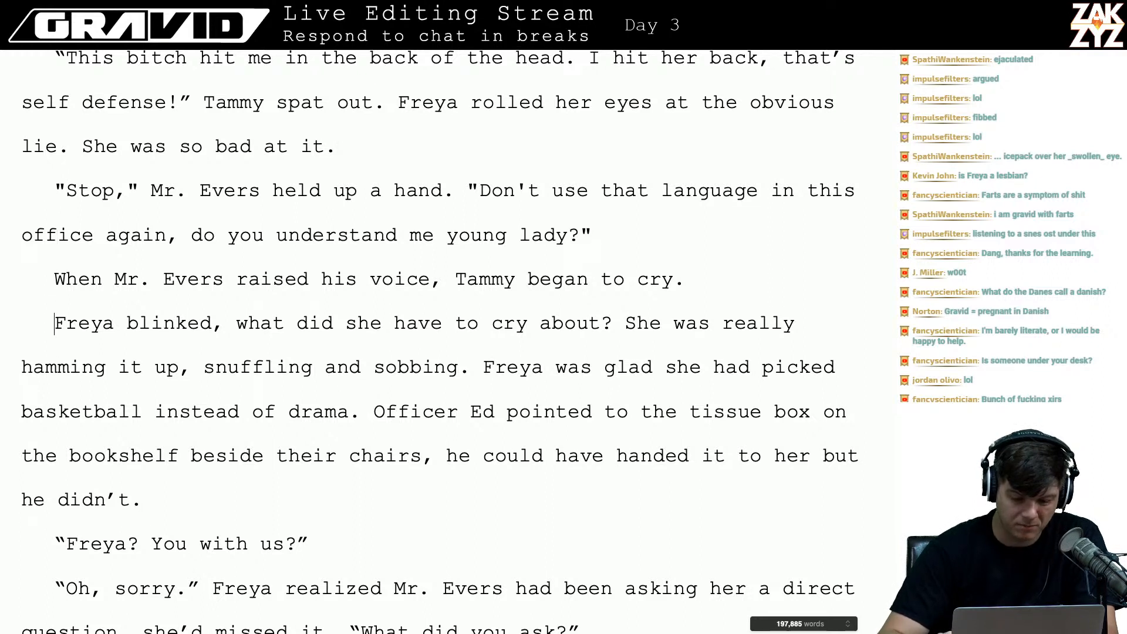
key("Right")
key("Right")
key("Right")
key("Right")
key("Right")
key("Right")
key("Right")
key("Right")
key("Right")
key("Right")
key("Right")
key("Right")
key("Right")
key("Right")
key("Right")
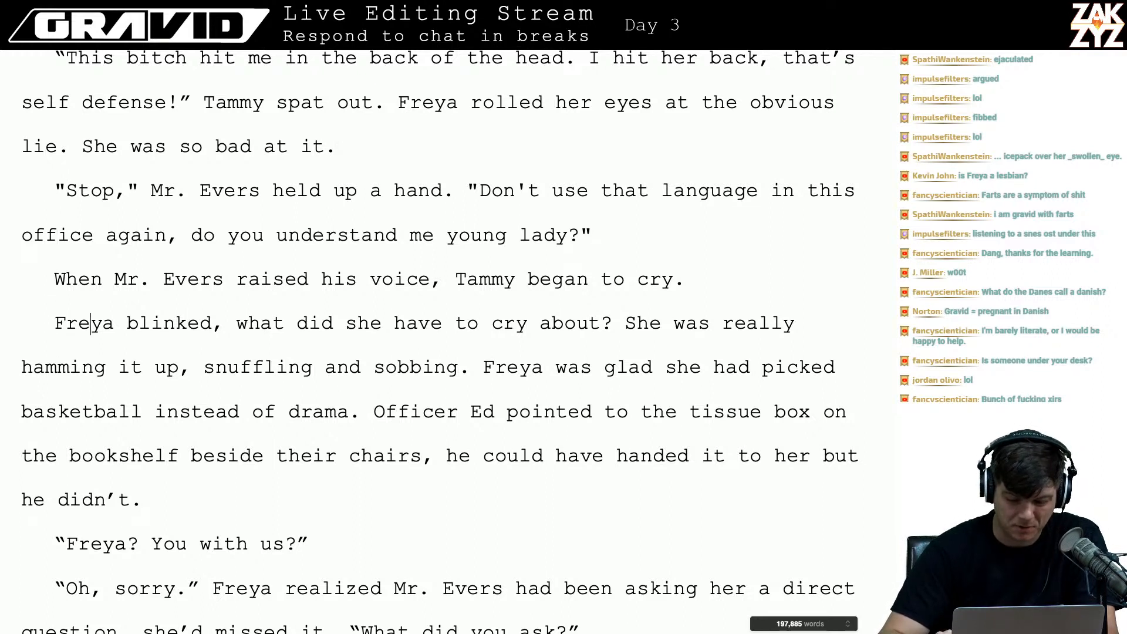
key("Right")
key("Right")
key("Right")
key("Right")
key("Right")
key("Right")
key("Right")
key("Right")
key("Right")
key("Right")
key("Right")
key("Right")
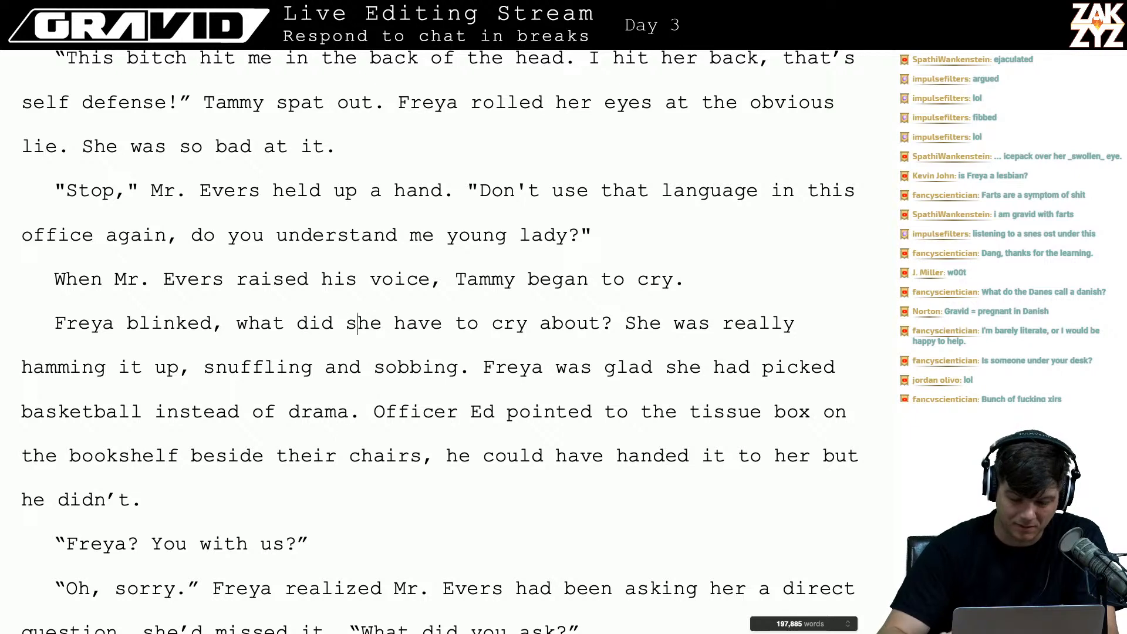
key("BackSpace")
key("BackSpace")
key("BackSpace")
type("Tammy")
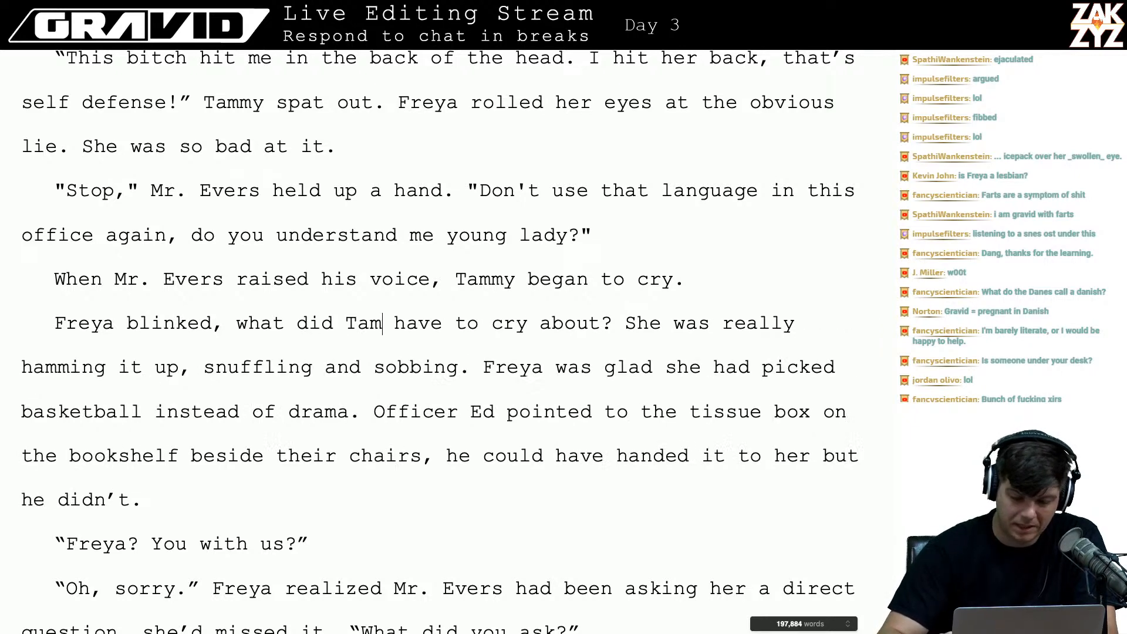
- Split the paragraph before "Freya was glad" and add "No wonder she had joined basketball instead of the drama team." after "snuffling and sobbing."
key("Down")
key("Left")
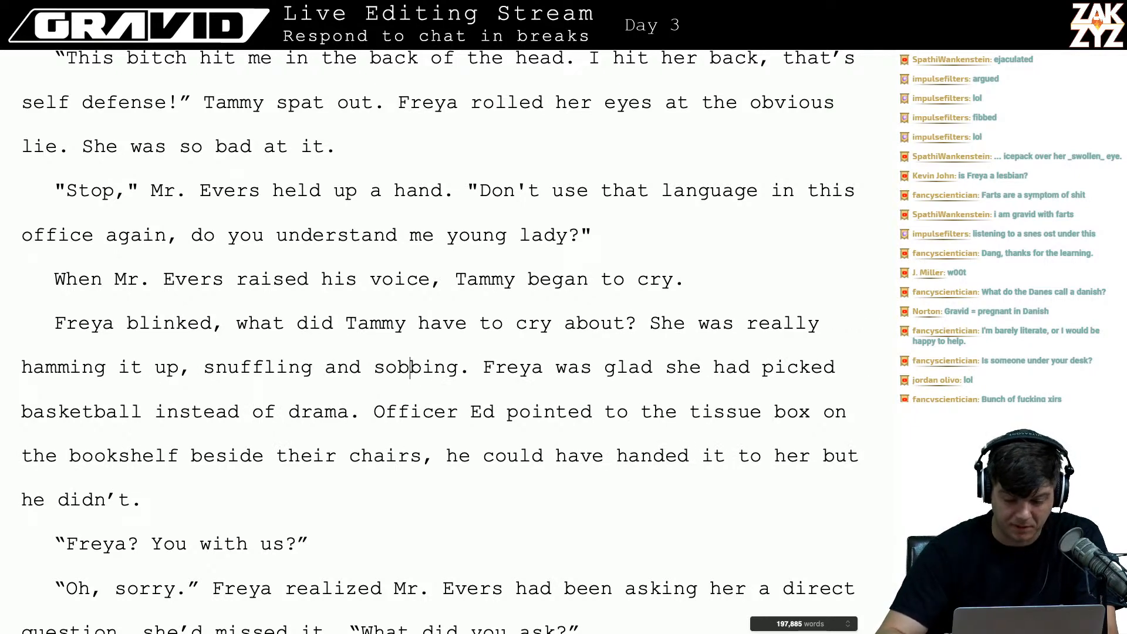
key("Left")
key("Left")
key("Left")
key("Left")
key("Left")
key("Left")
key("Left")
key("Left")
key("Left")
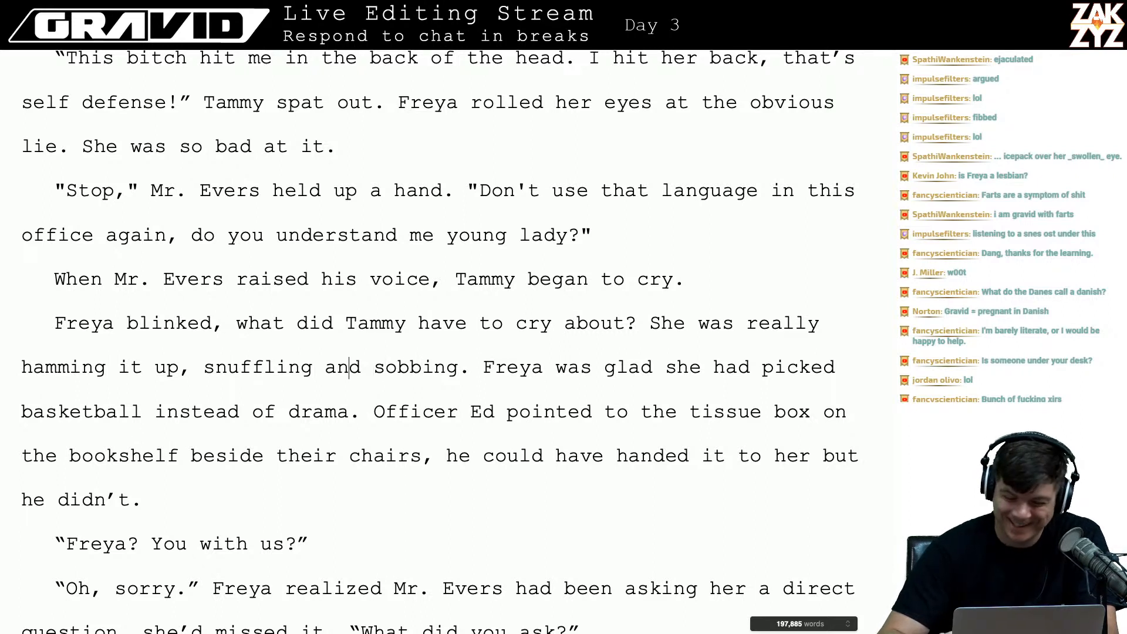
key("Right")
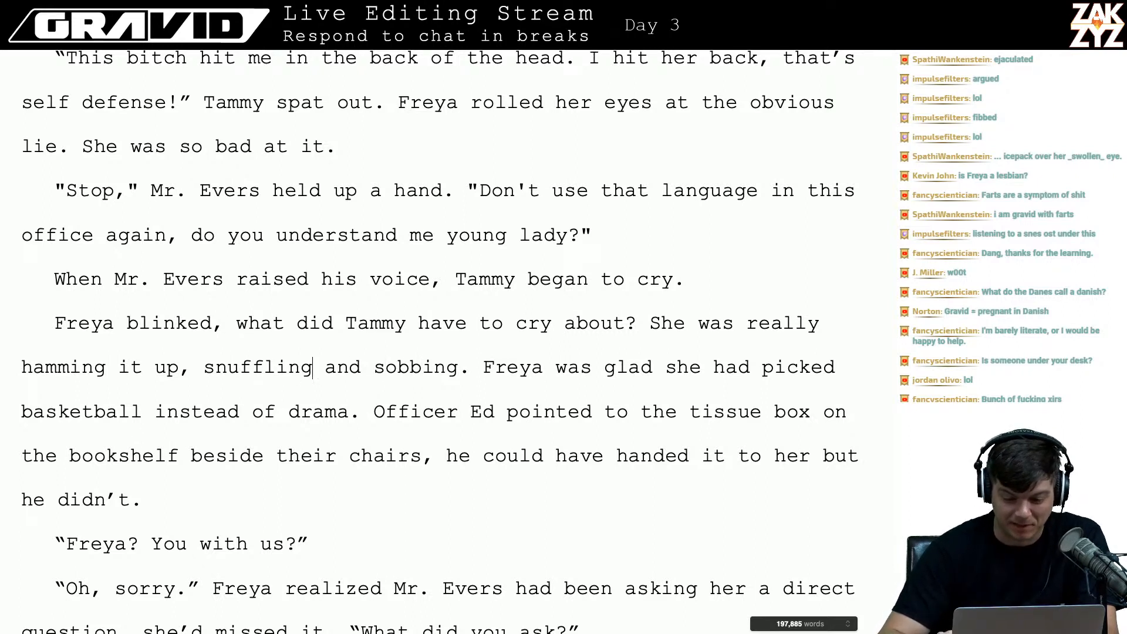
key("Right")
key("Right")
key("Right")
key("Right")
key("Right")
key("Right")
key("Right")
key("Right")
key("Right")
key("Right")
key("Right")
key("Right")
key("Right")
key("Right")
key("Right")
key("Right")
key("Right")
key("Right")
key("Right")
key("Right")
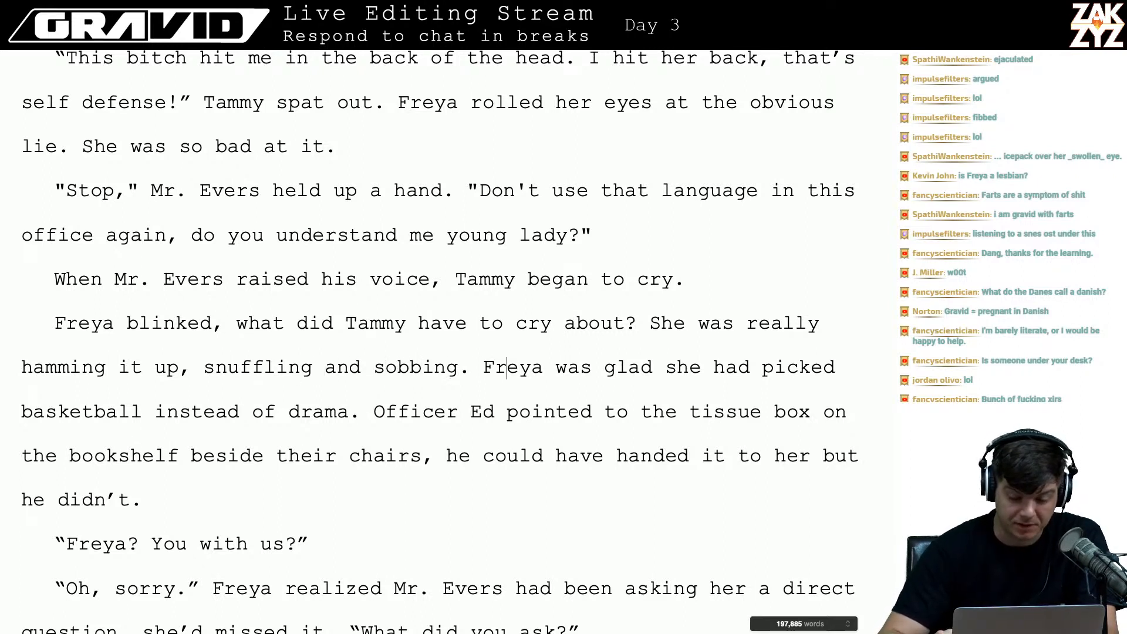
key("Right")
key("Right")
key("Right")
key("Right")
key("Right")
key("Right")
key("Right")
key("Right")
key("Right")
key("Right")
key("Right")
key("Right")
key("Right")
key("Left")
key("Left")
key("Left")
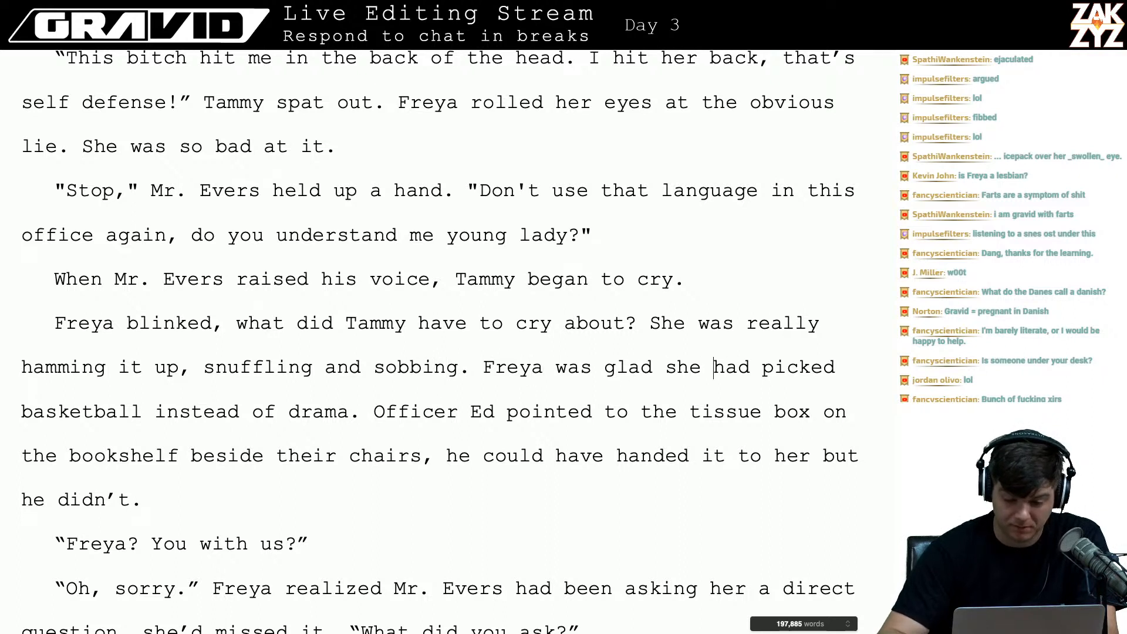
key("Left")
key("Left")
key("Left")
key("Left")
key("Left")
key("Left")
key("Left")
key("Left")
key("Left")
key("Left")
key("Left")
key("Left")
key("Left")
key("Left")
key("Left")
key("Left")
key("Left")
key("Left")
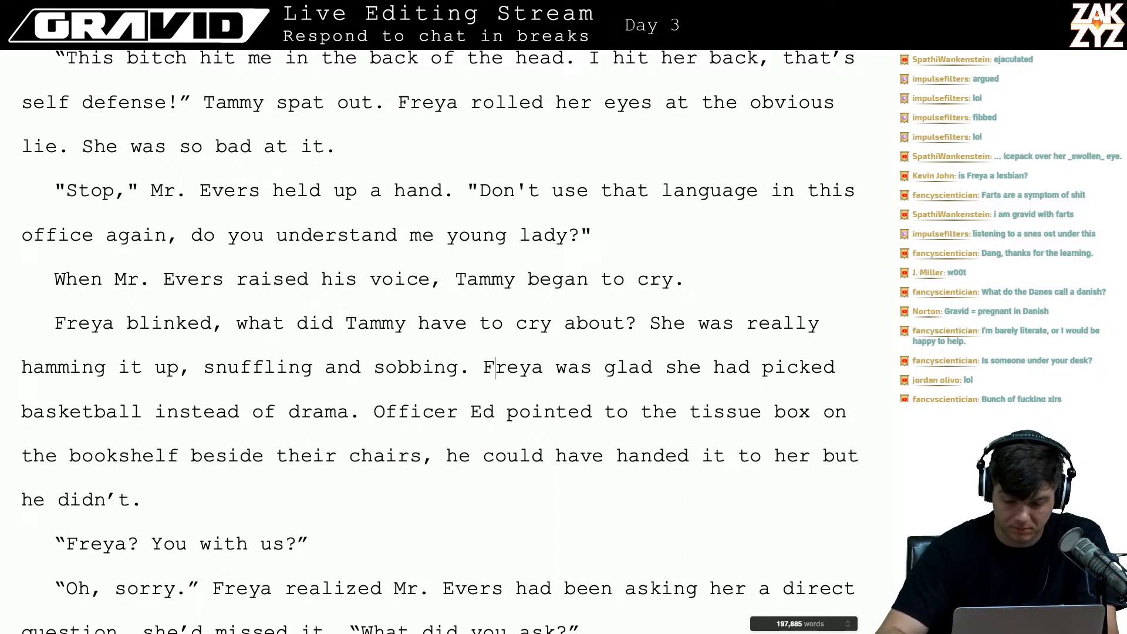
key("Return")
key("Left")
type("No")
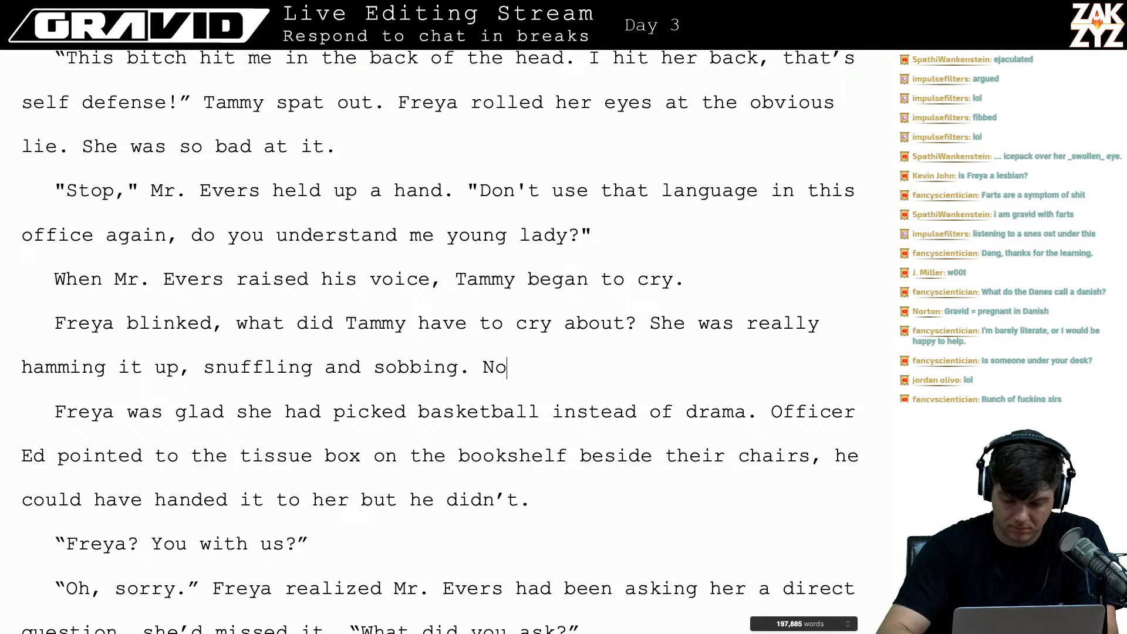
type(" wonder she had a")
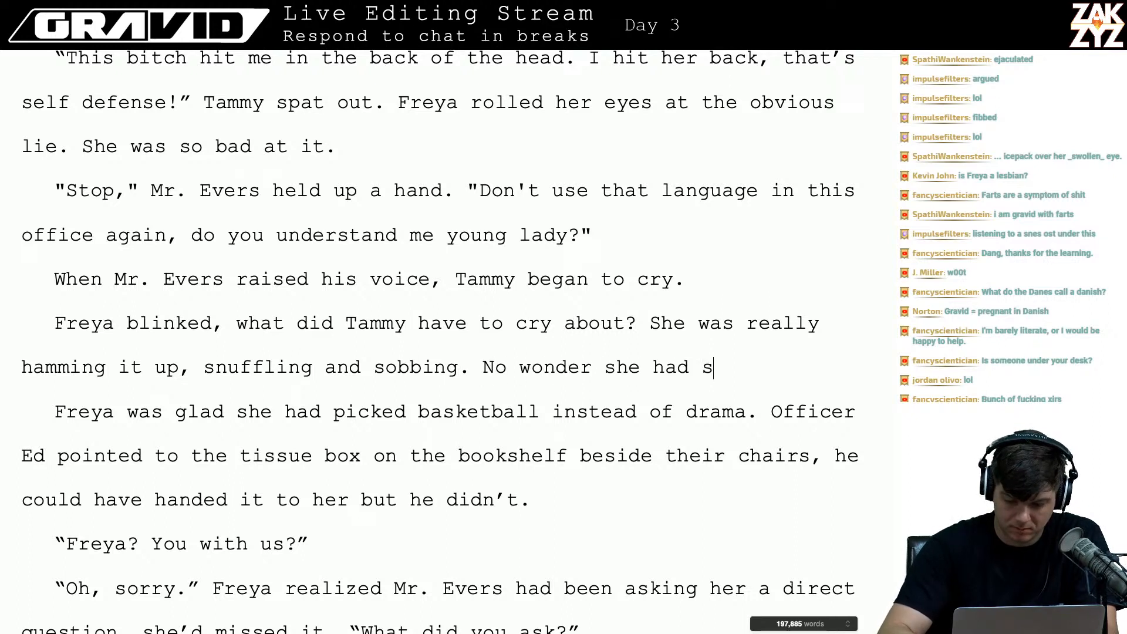
key("BackSpace")
type("joined ")
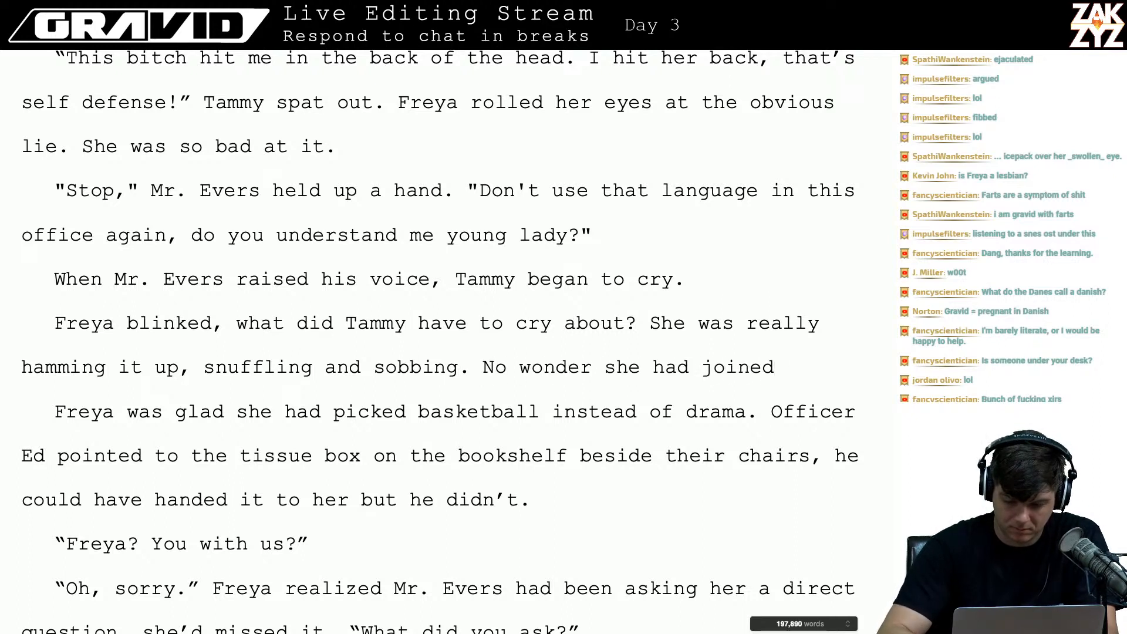
type("basketball")
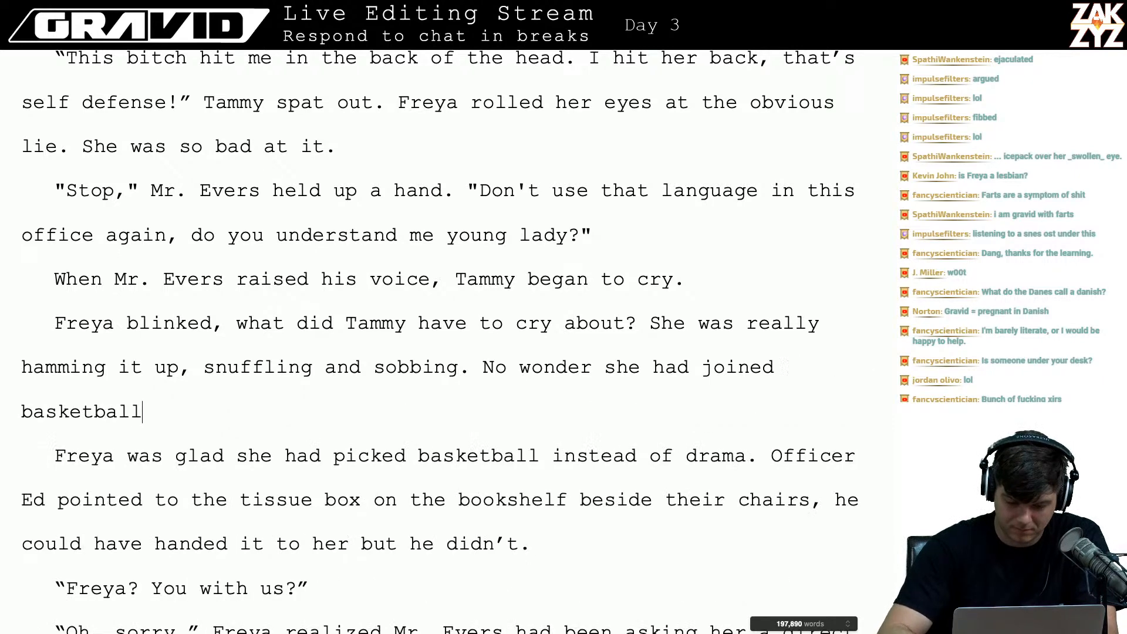
type(" instead of the dram")
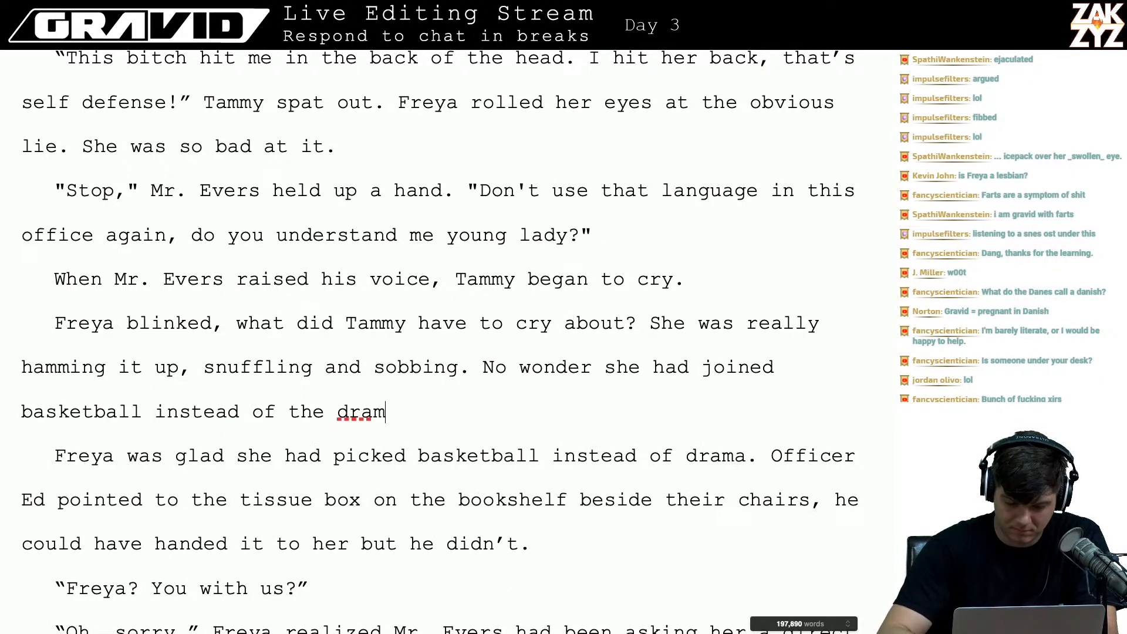
type("a team.")
key("shift+Down")
key("Up")
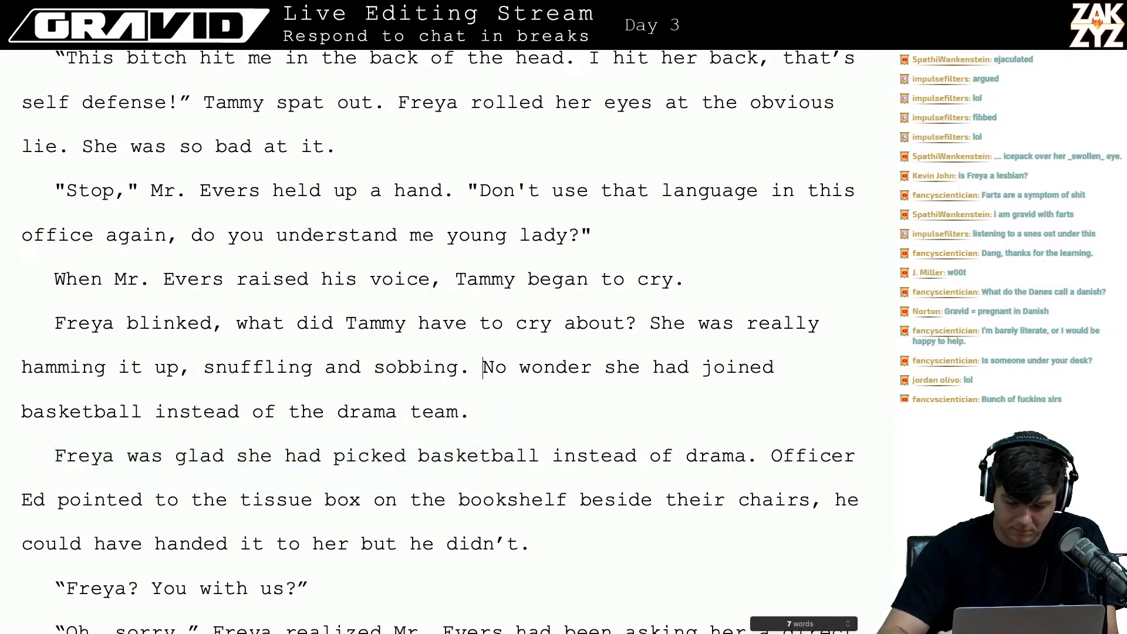
- Follow "snuffling and sobbing." with "It was a good thing she’d tried out for basketball instead of drama.", separated from "No wonder" by a paragraph break
key("Return")
key("Left")
type("It ")
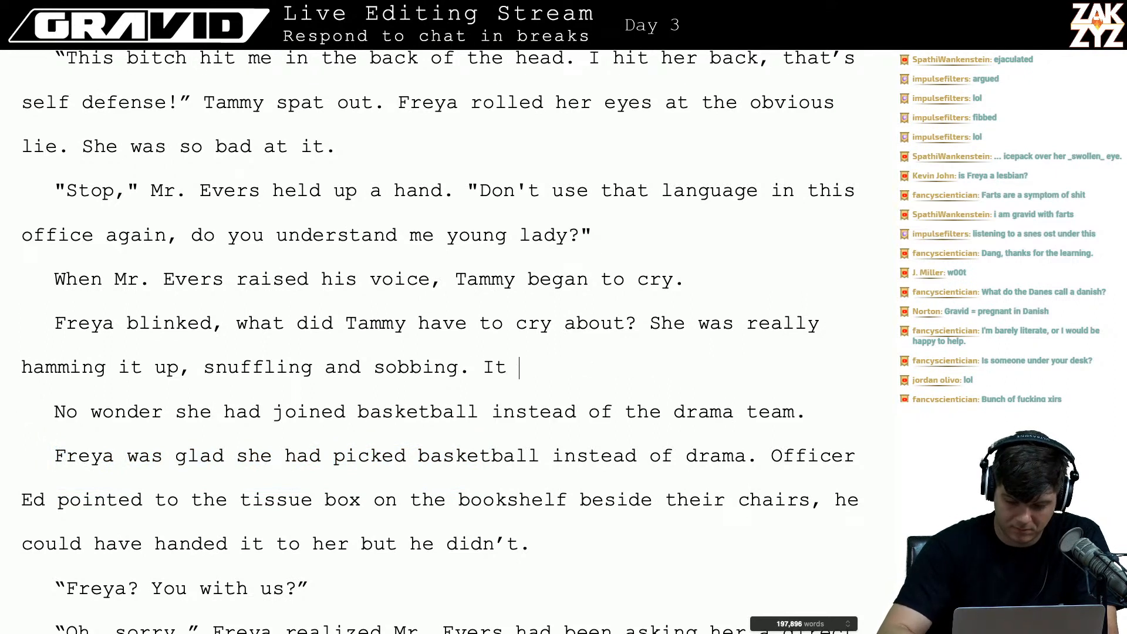
type("was a good thing she")
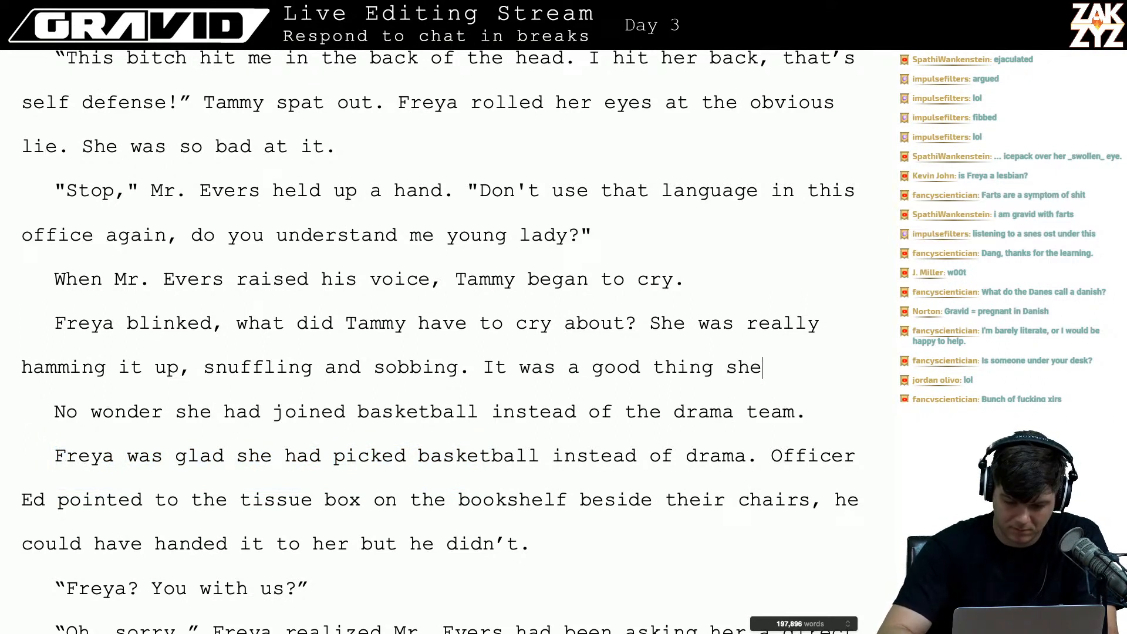
type("’d gone")
key("BackSpace")
key("BackSpace")
key("BackSpace")
key("BackSpace")
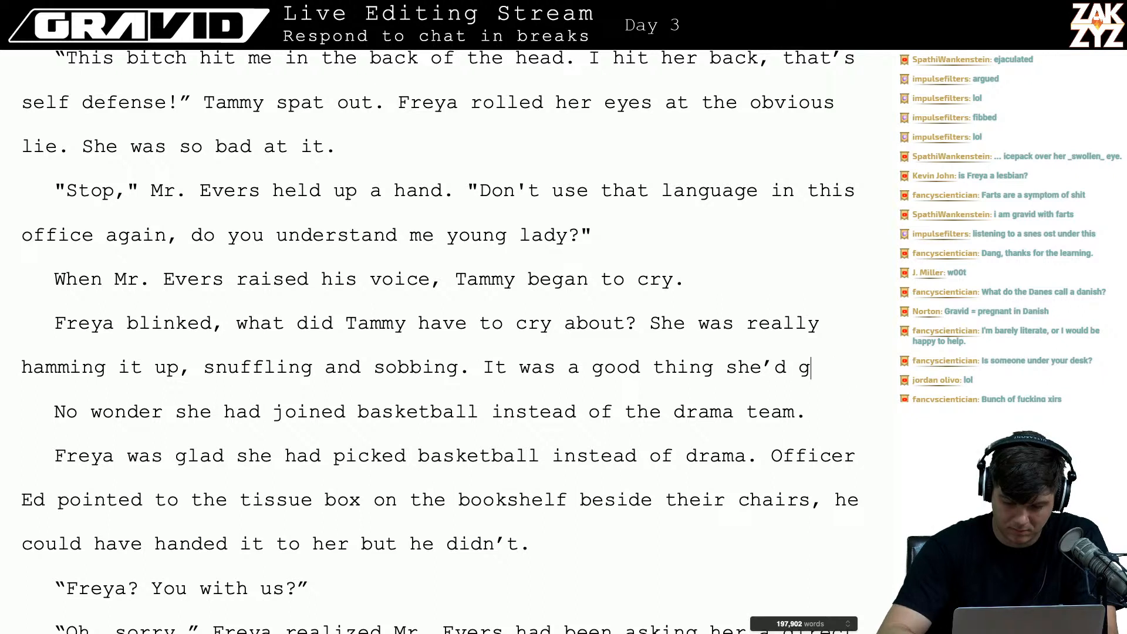
key("BackSpace")
type("tried out for ba")
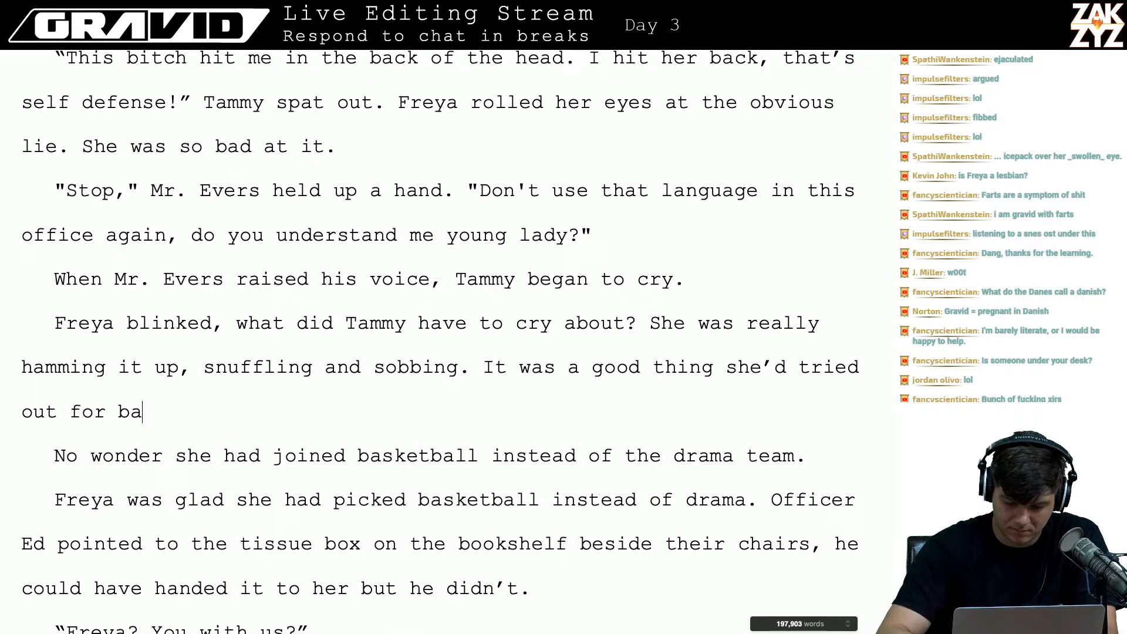
type("sketball instea")
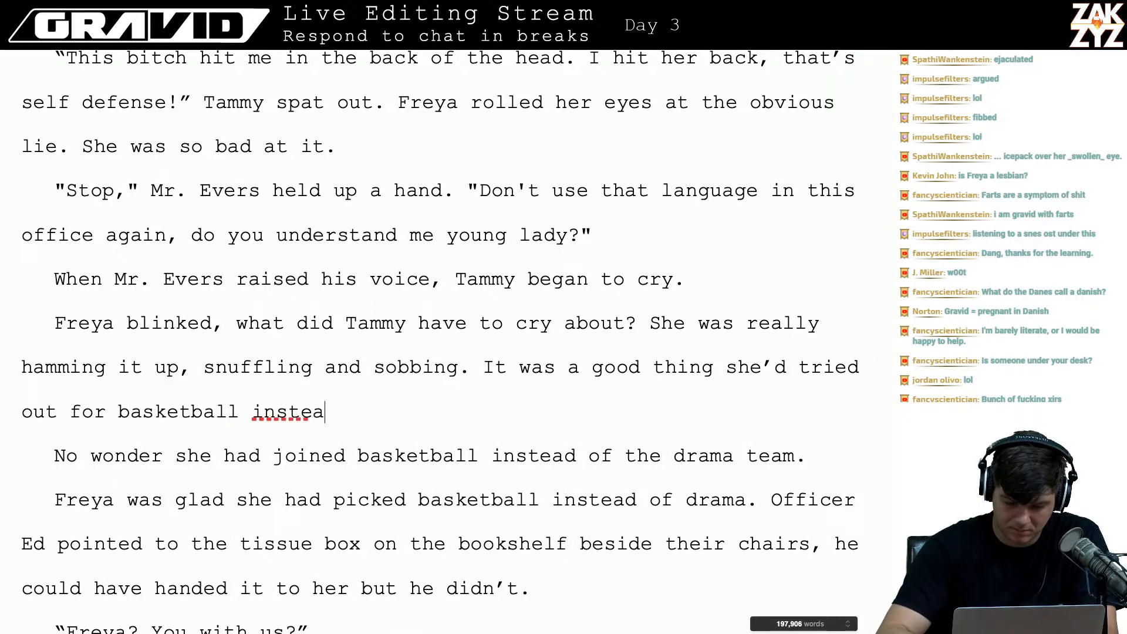
type("d of drama.")
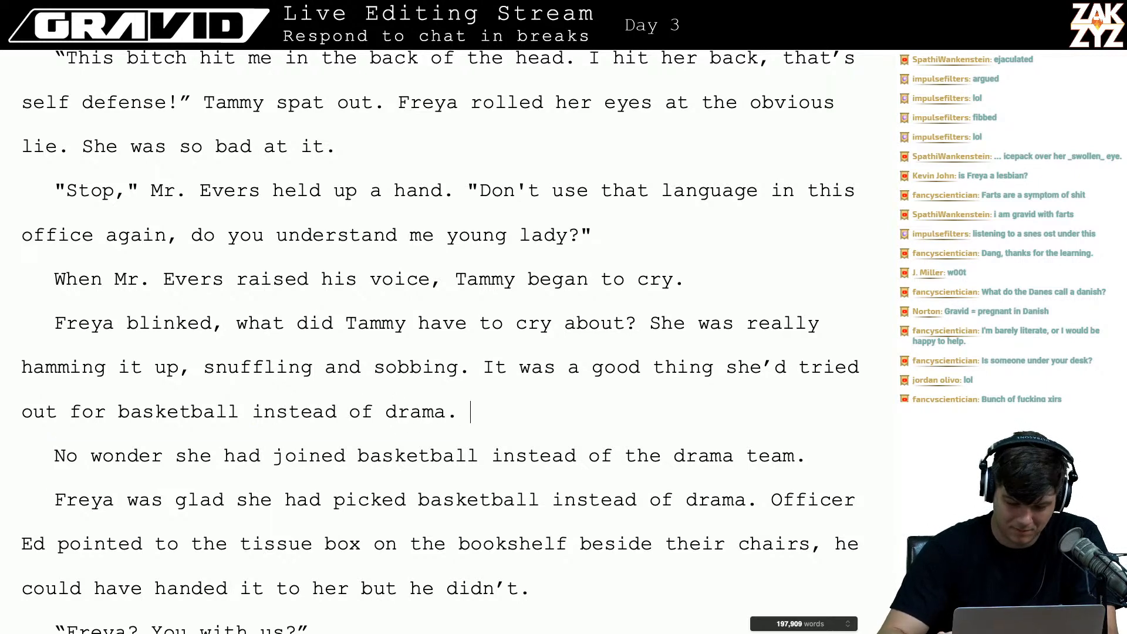
- Delete the "No wonder she had joined" and "Freya was glad" sentences with their paragraph breaks, joining "Officer Ed pointed" to the preceding text
key("shift+Down")
key("shift+Right")
key("shift+Right")
key("shift+Right")
key("shift+Right")
key("shift+Right")
key("shift+Right")
key("shift+Right")
key("shift+Right")
key("shift+Down")
key("shift+Right")
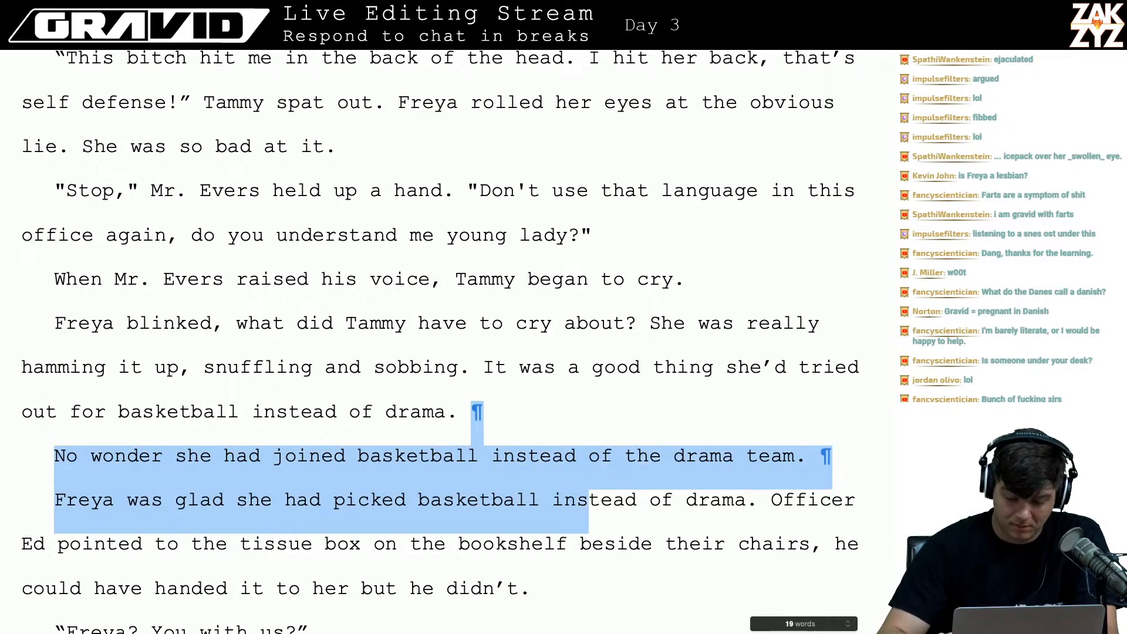
key("shift+Right")
key("shift+Right")
key("shift+Right")
key("shift+Right")
key("shift+Right")
key("shift+Right")
key("shift+Right")
key("shift+Right")
key("shift+Right")
key("shift+Right")
key("shift+Right")
key("shift+Right")
key("shift+Right")
key("shift+Right")
key("shift+Right")
key("BackSpace")
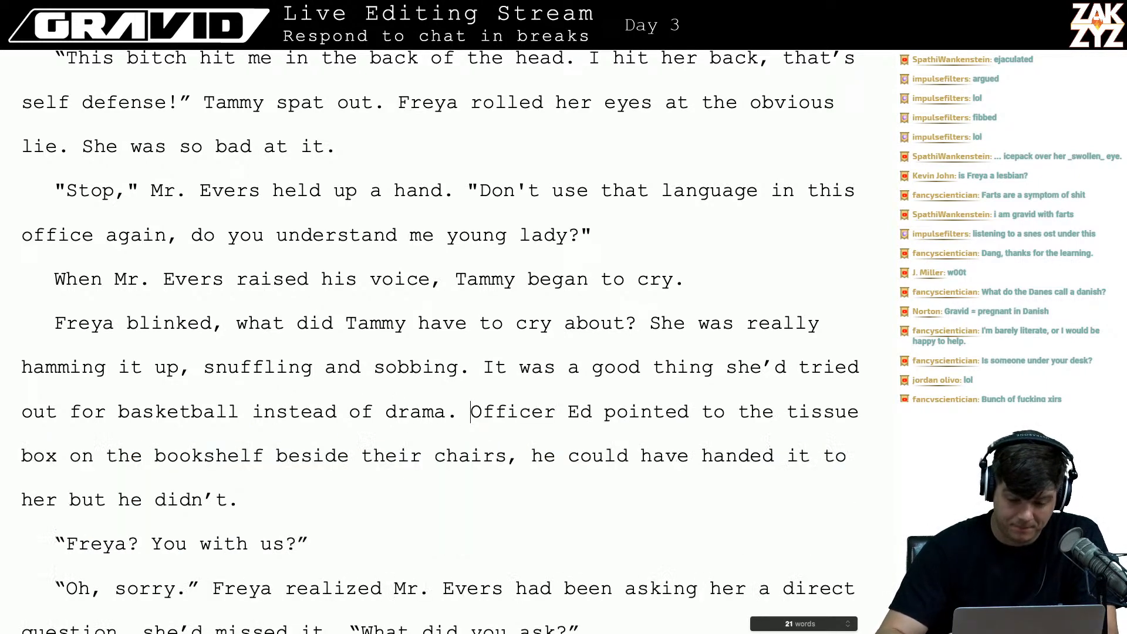
key("Right")
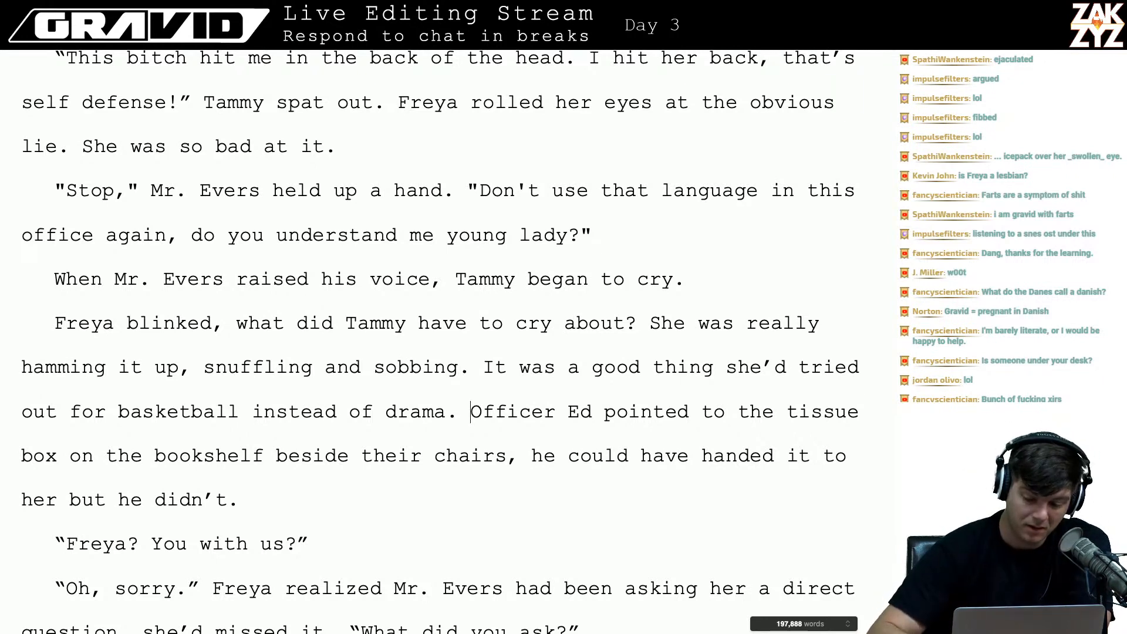
- Change Mr. Evers's question to Freya from "You with us?" to "Are you with us?"
scroll(497, 395, "down", 1)
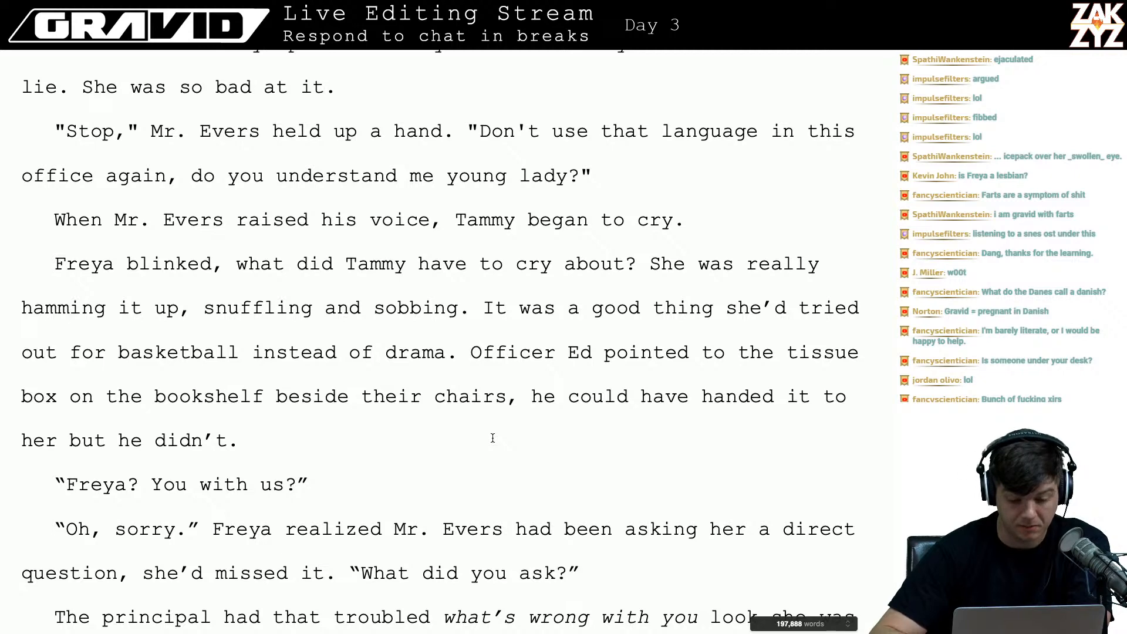
scroll(492, 438, "down", 1)
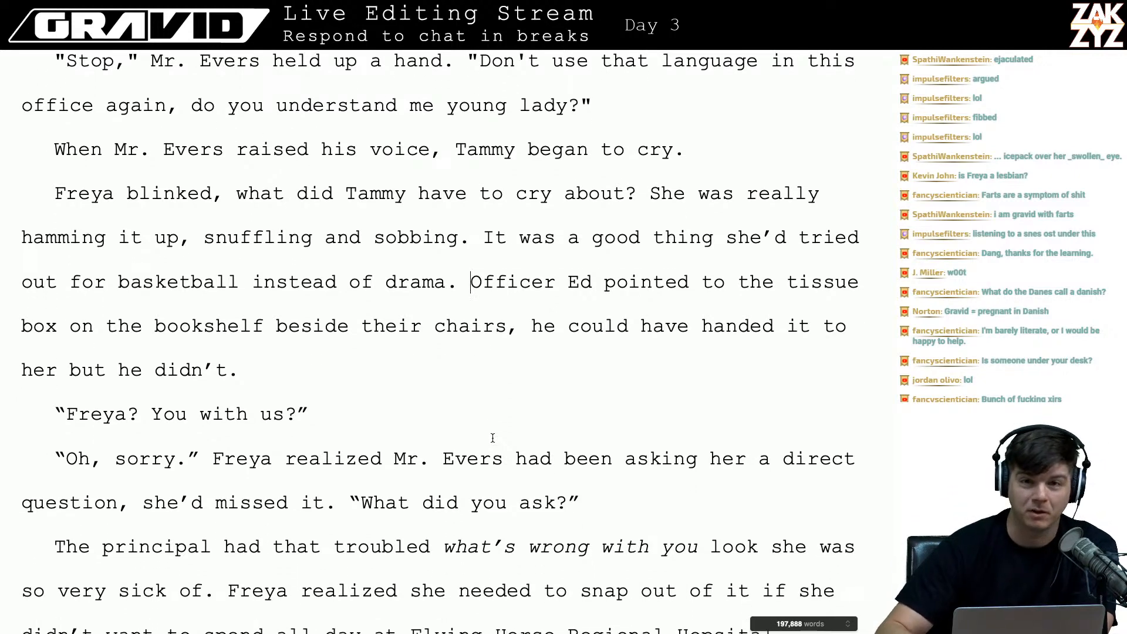
scroll(493, 438, "down", 4)
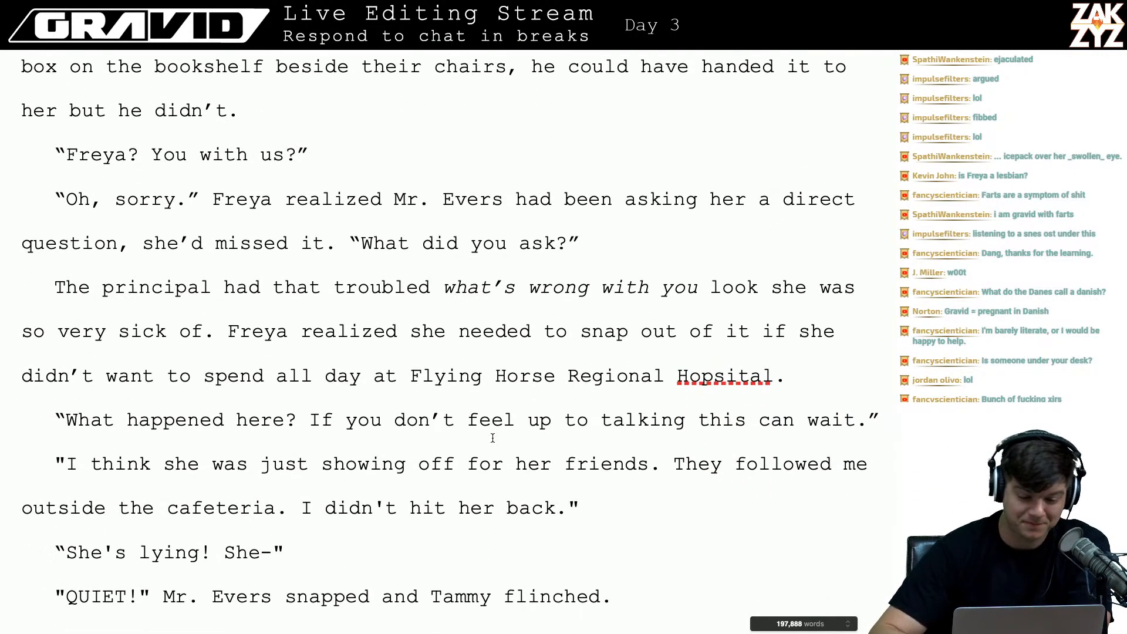
scroll(493, 438, "up", 1)
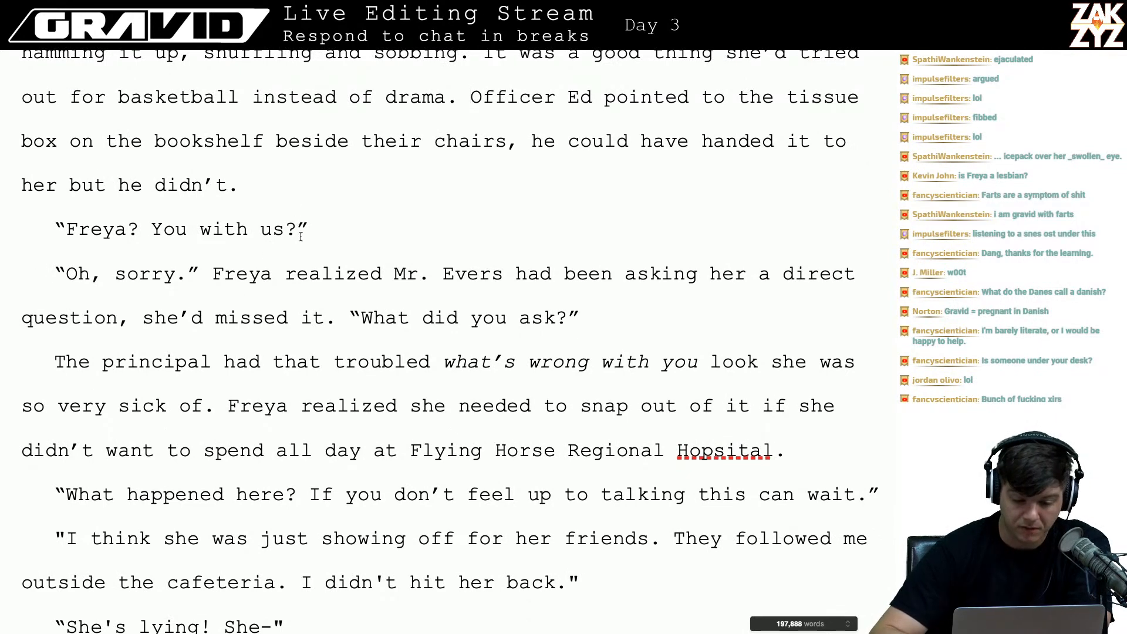
left_click(163, 229)
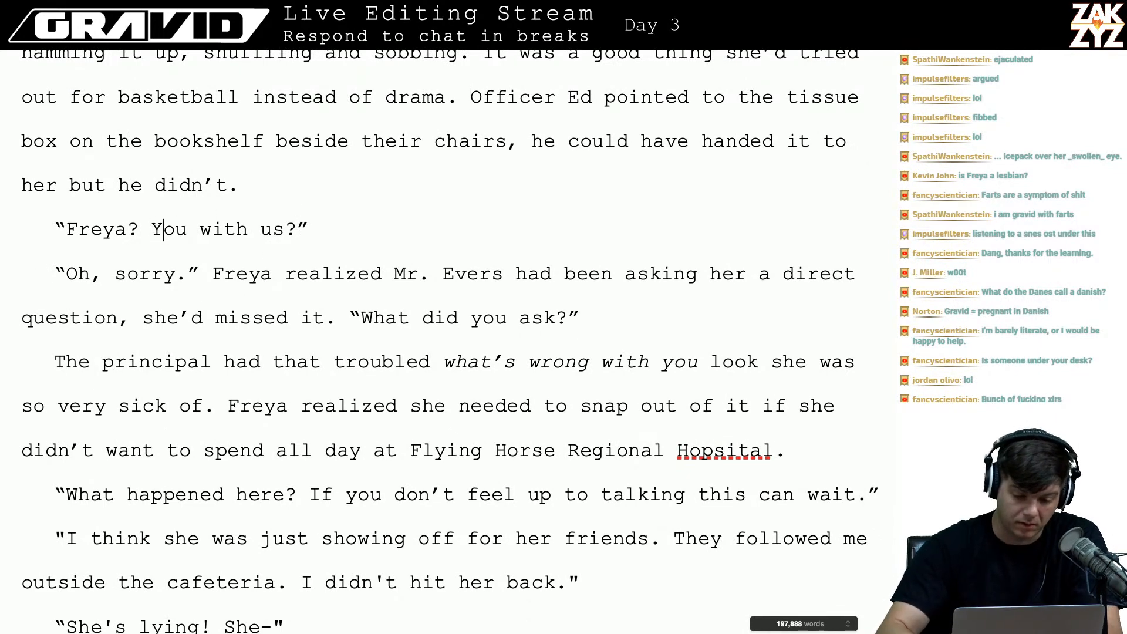
type("Are")
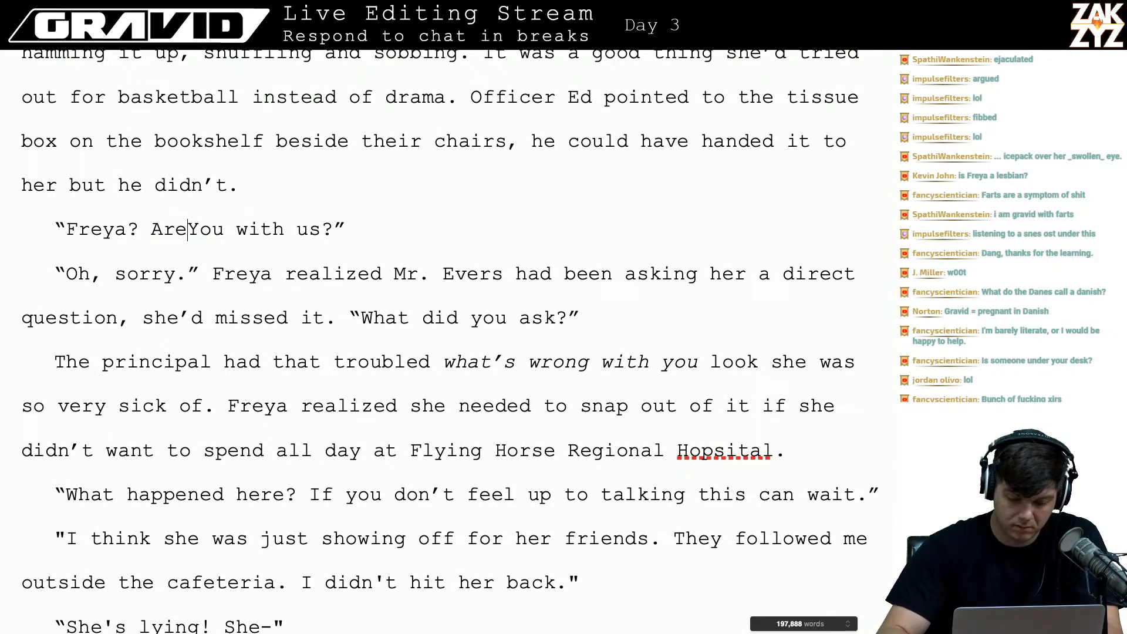
key("BackSpace")
type("y")
- Read through Freya's "Oh, sorry." reply and the paragraph about the principal's troubled look
key("Down")
key("Down")
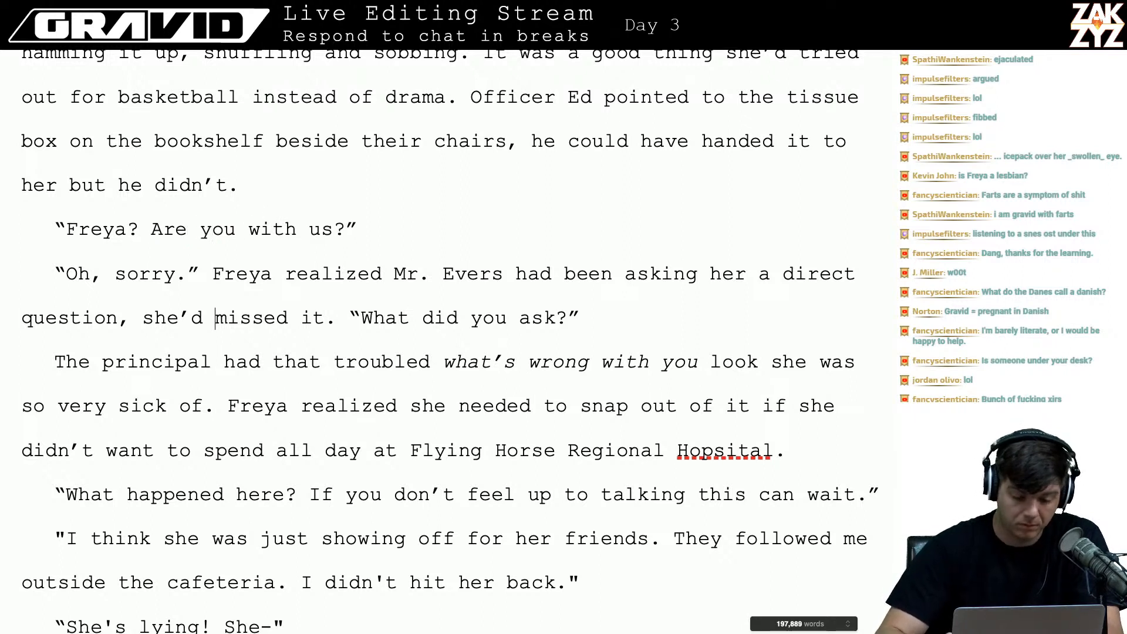
key("Down")
key("Up")
key("Up")
key("Right")
key("Right")
key("Left")
key("Left")
key("Left")
key("Left")
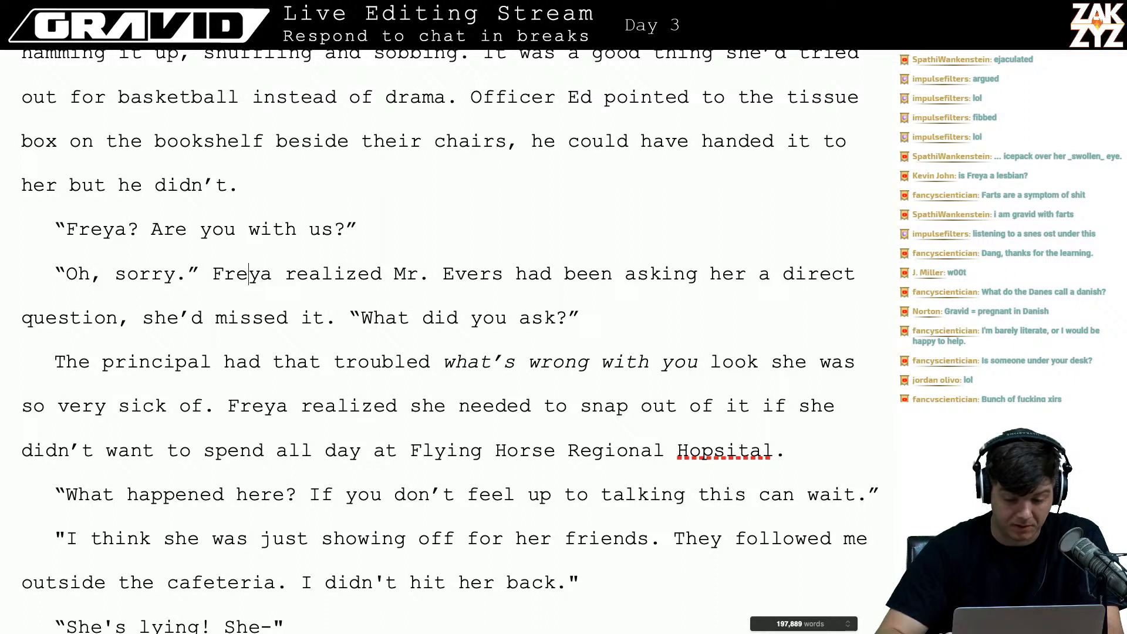
key("Down")
key("Left")
key("Left")
key("Left")
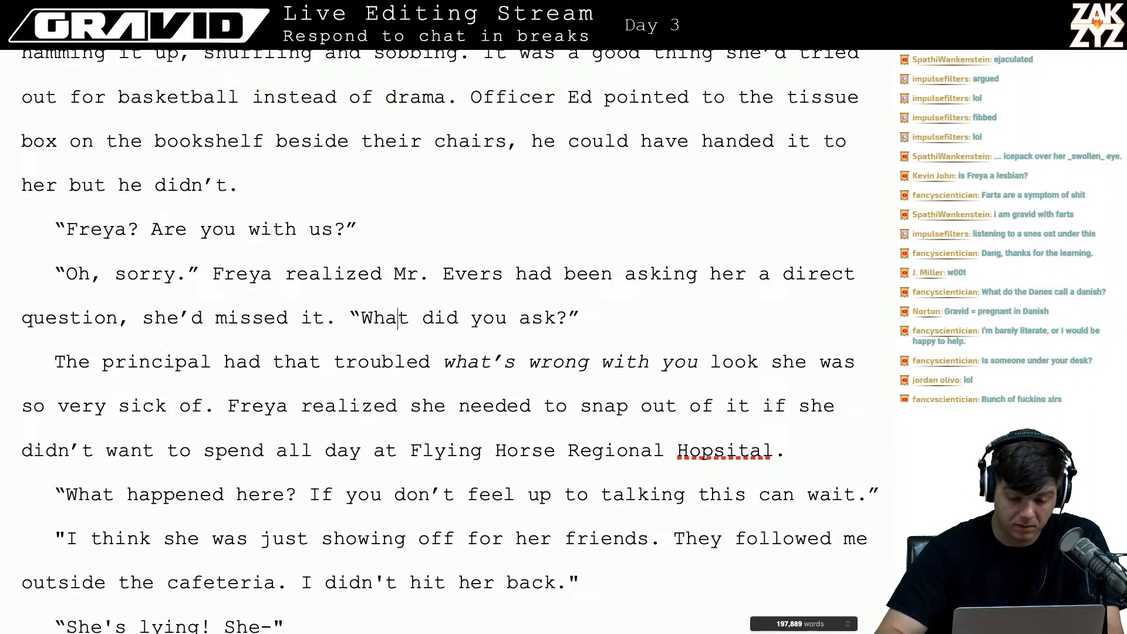
key("Right")
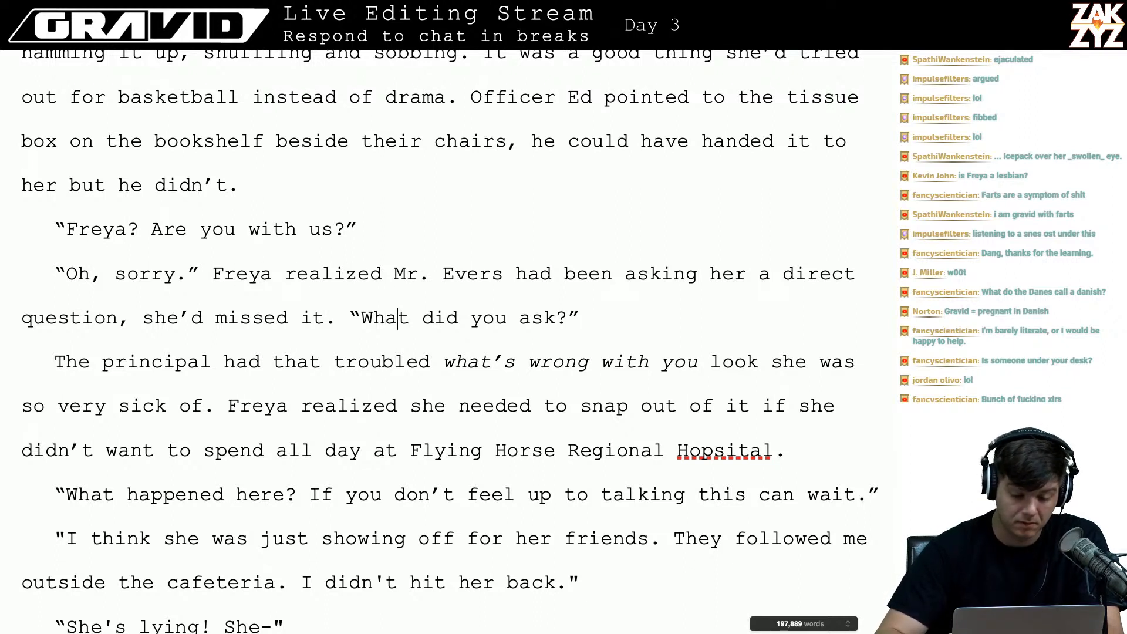
key("Down")
key("Left")
key("Left")
key("Left")
key("Left")
key("Left")
key("Left")
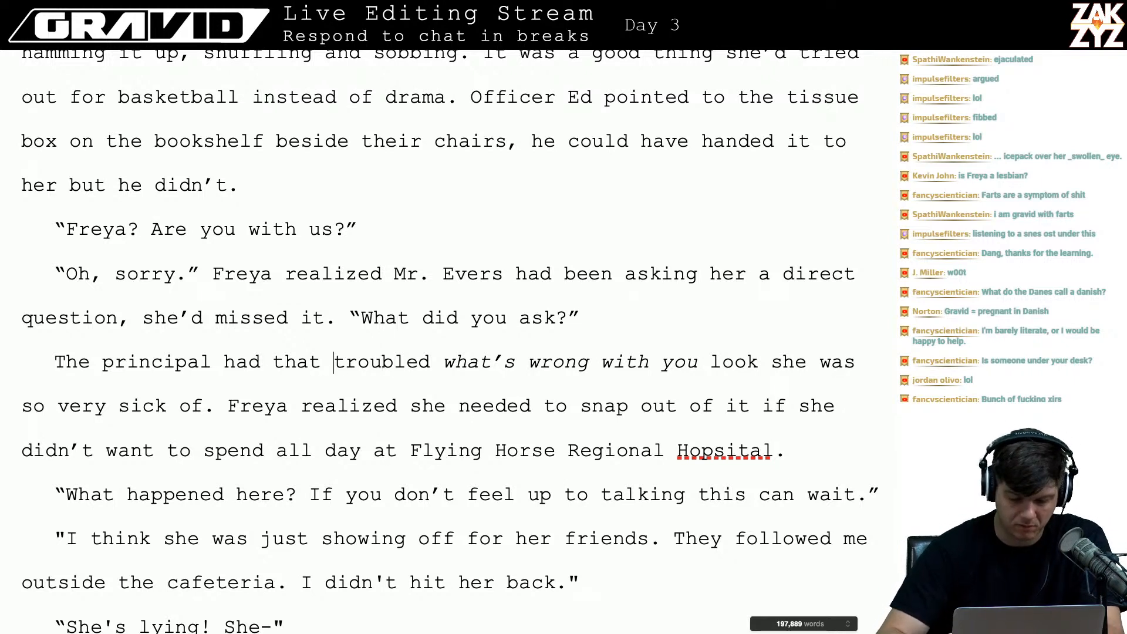
key("Right")
key("Right")
key("Down")
key("Down")
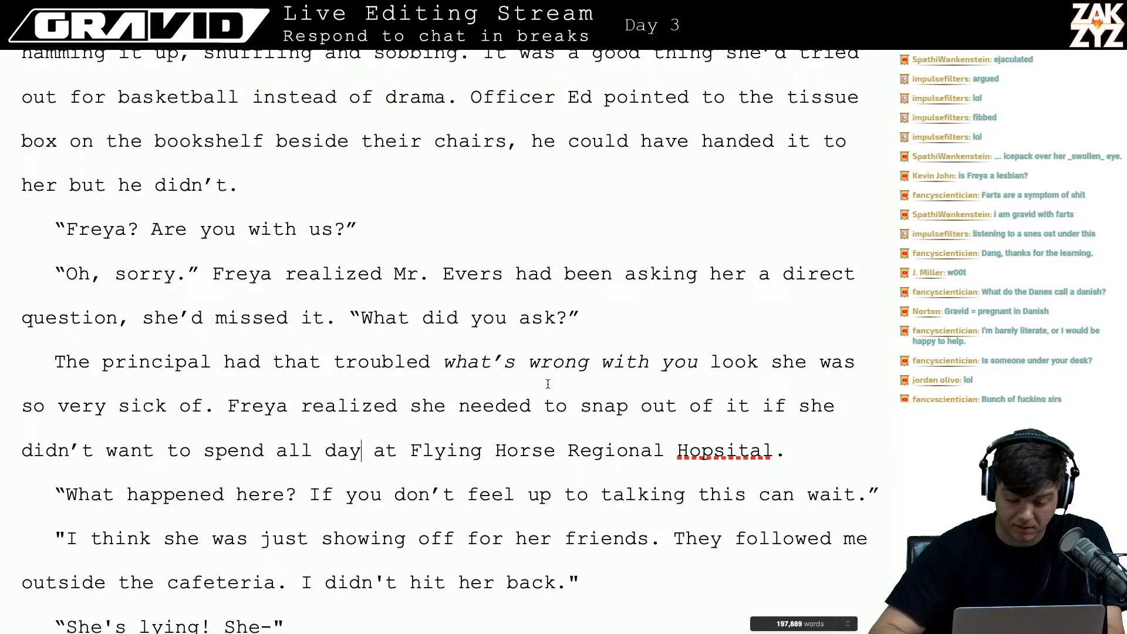
- Correct the misspelled "Hopsital" to "Hospital" in "Flying Horse Regional Hospital"
left_click(714, 451)
key("BackSpace")
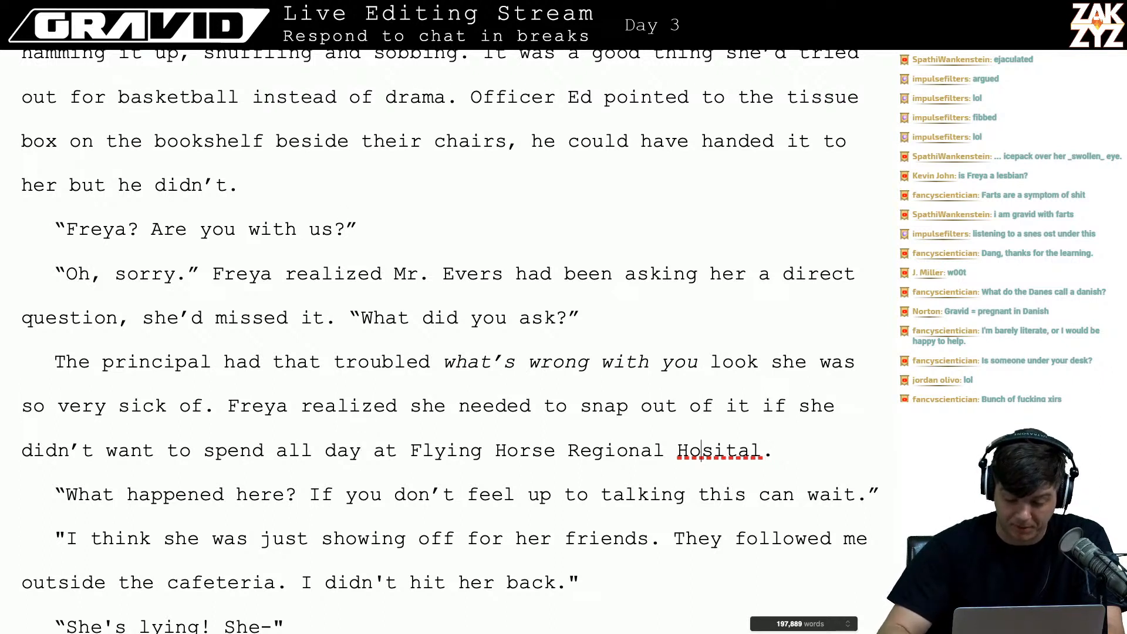
type("p")
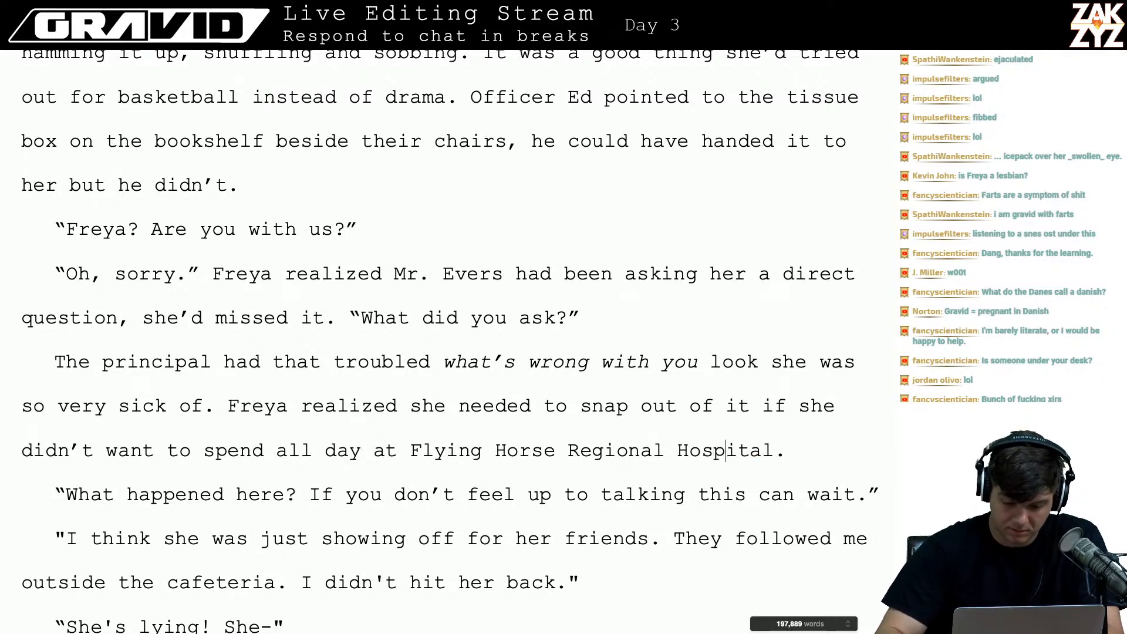
- Reread the hospital sentence and the dialogue that follows, down to Mr. Evers snapping "QUIET!"
key("Left")
key("Left")
key("Left")
key("Left")
key("Left")
key("Left")
key("Left")
key("Left")
key("Left")
key("Left")
key("Left")
key("Left")
key("Left")
key("Left")
key("Left")
key("Left")
key("Left")
key("Left")
key("Left")
key("Left")
key("Left")
key("Left")
key("Left")
key("Left")
key("Left")
key("Left")
key("Left")
key("Left")
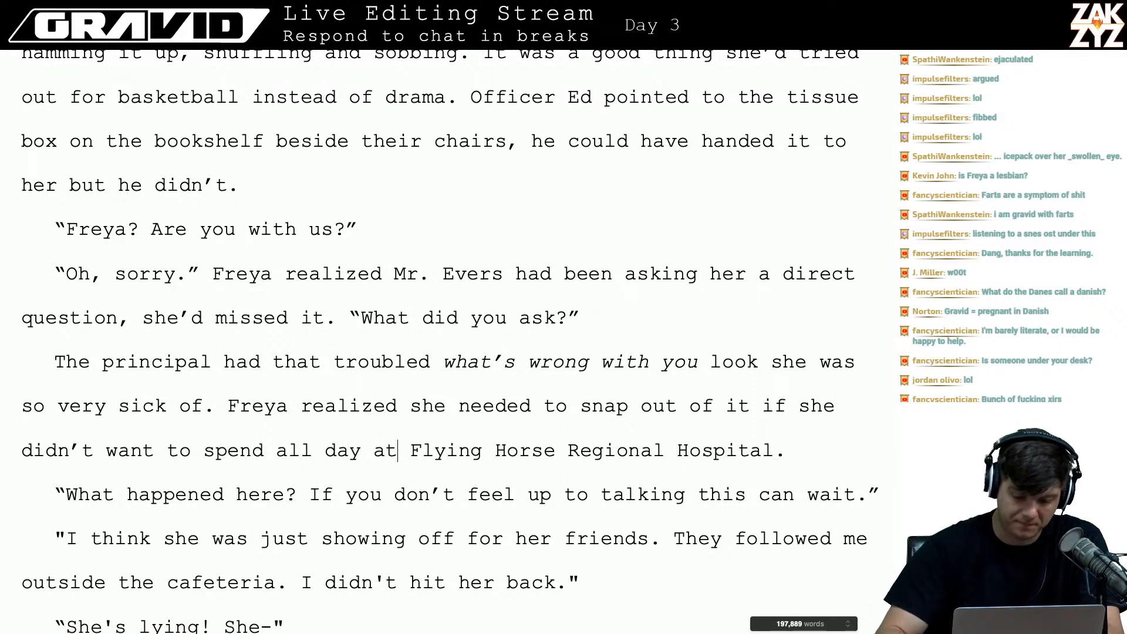
key("Down")
key("Down")
key("Down")
key("Down")
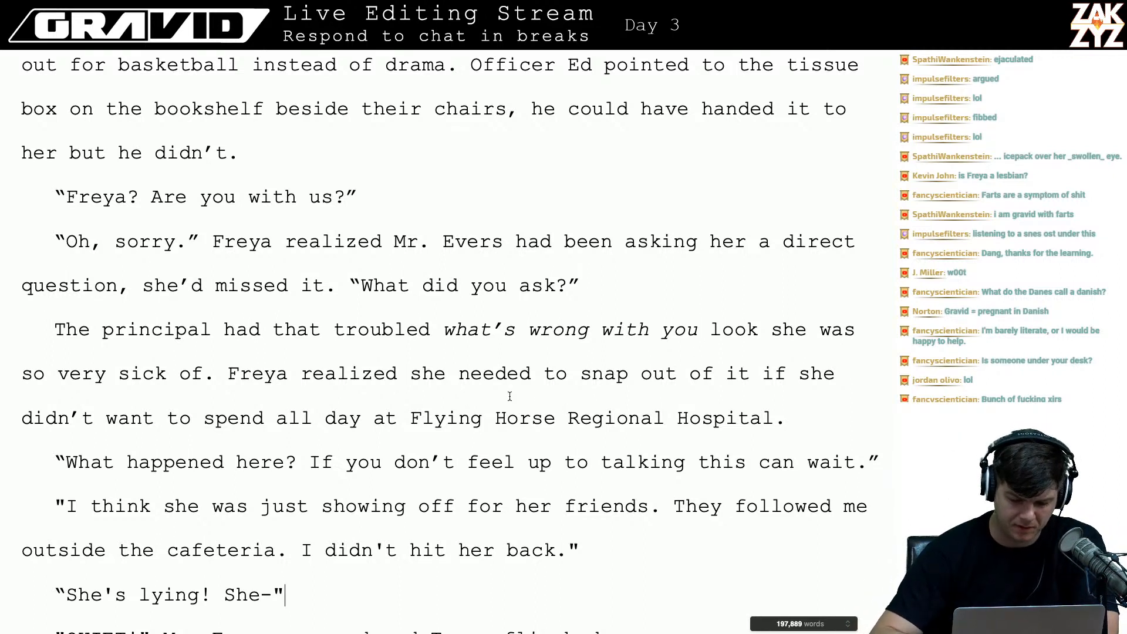
scroll(587, 428, "down", 3)
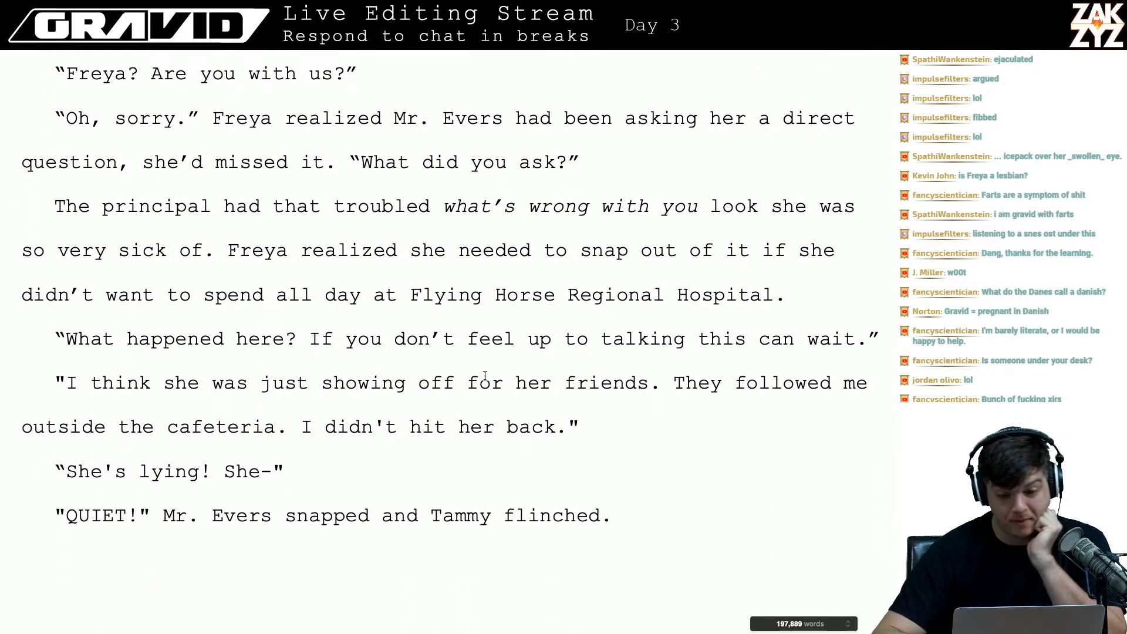
scroll(421, 320, "down", 1)
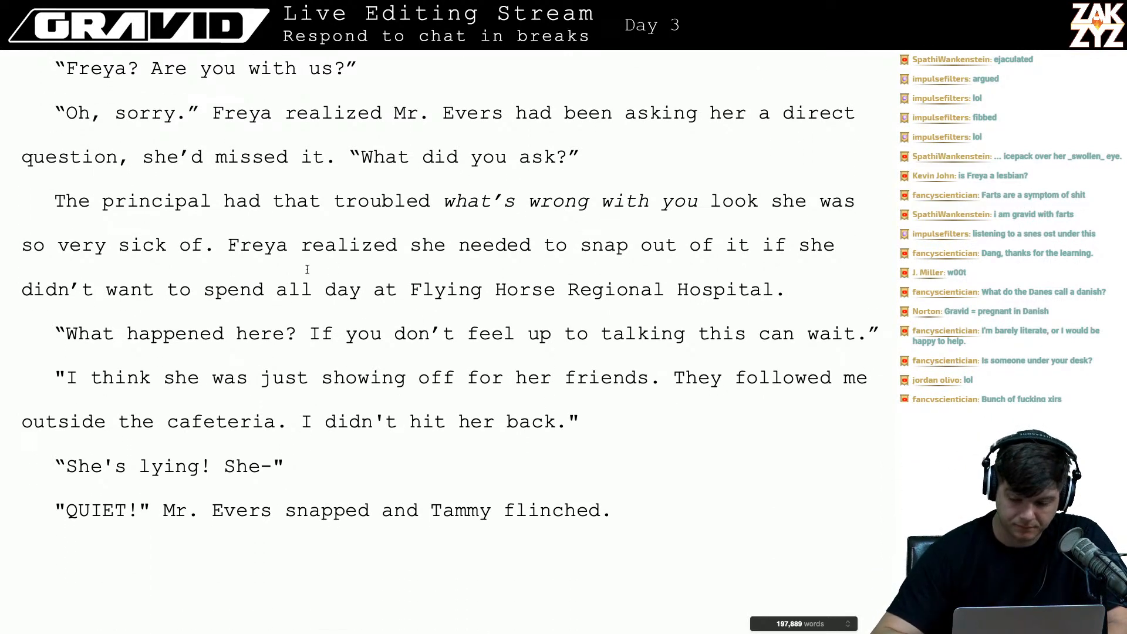
left_click(750, 296)
left_click(806, 300)
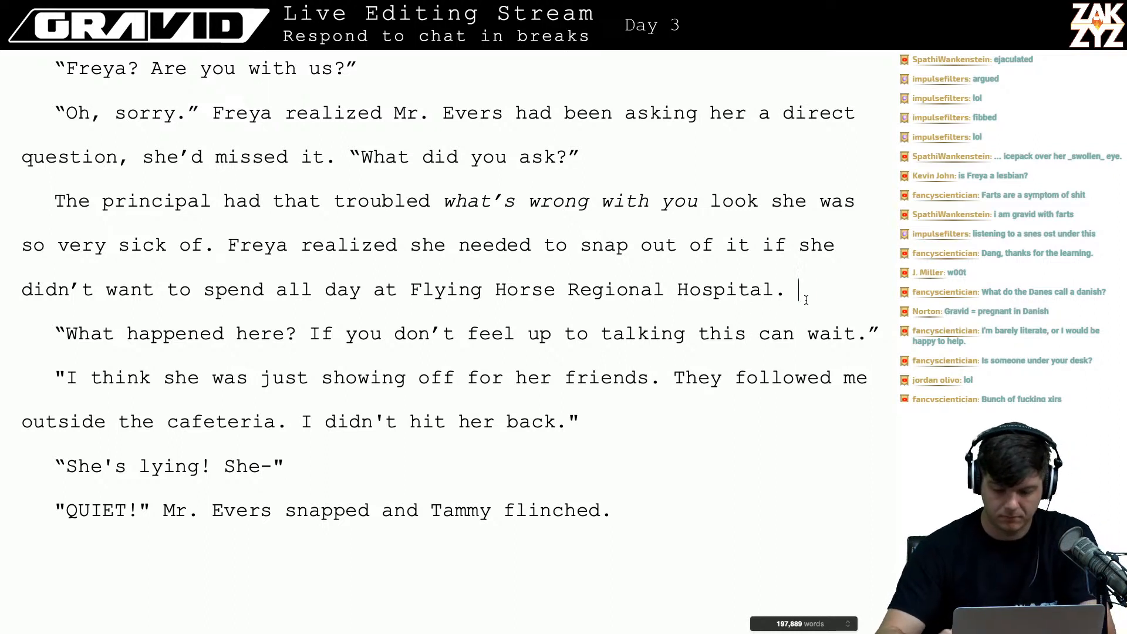
type("Offic")
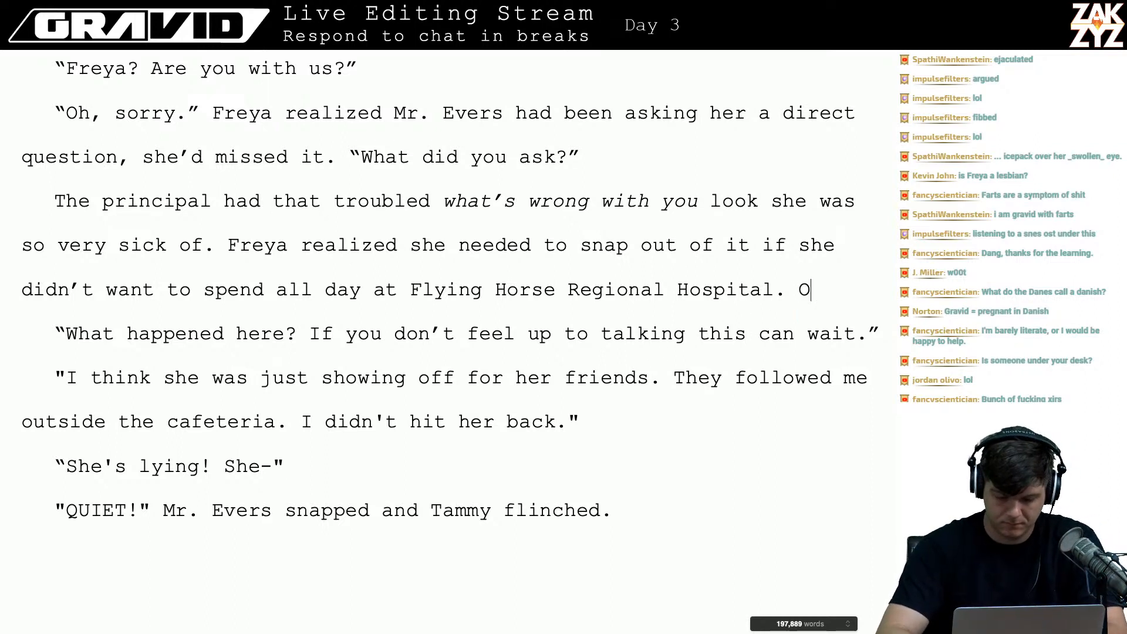
key("BackSpace")
key("BackSpace")
key("BackSpace")
key("BackSpace")
key("BackSpace")
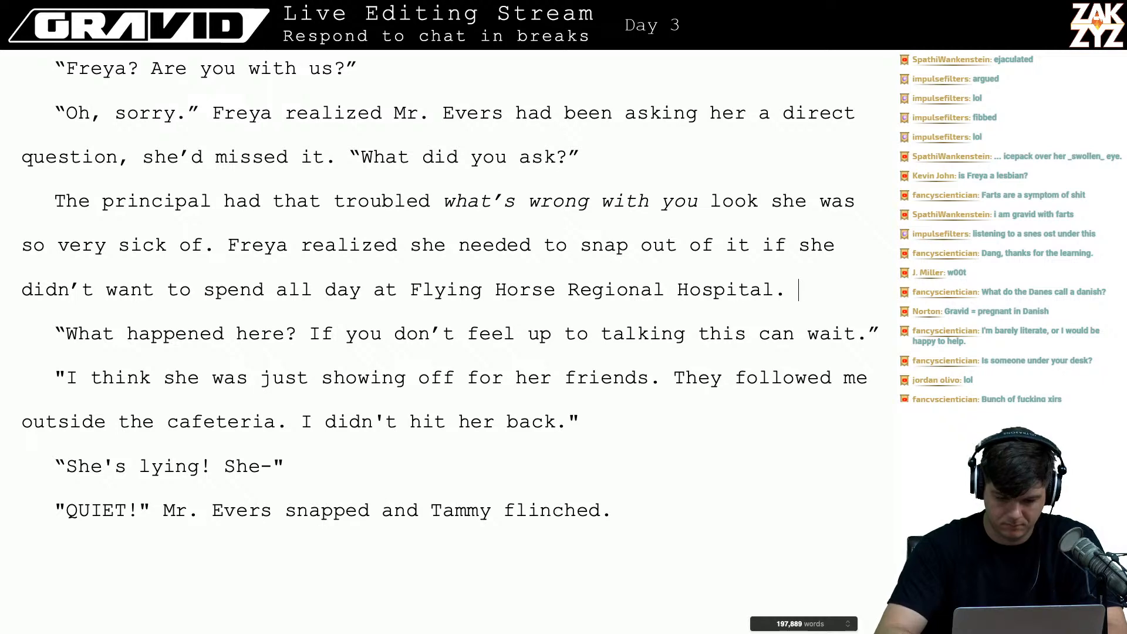
type("Mr. Ever")
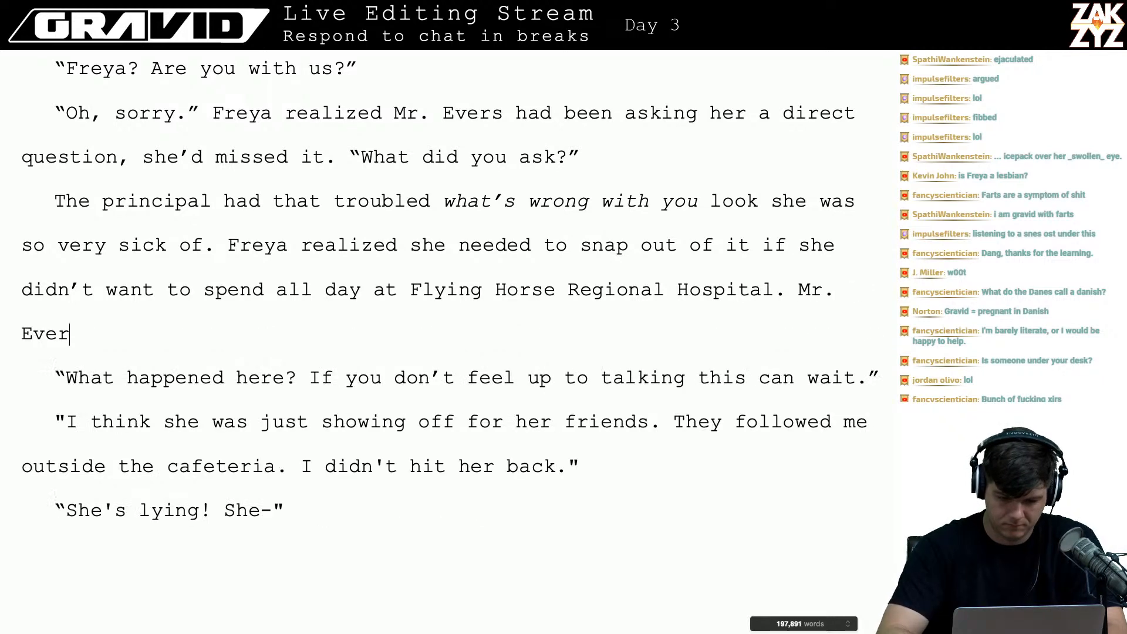
type("s")
key("BackSpace")
key("BackSpace")
key("BackSpace")
key("BackSpace")
key("BackSpace")
key("BackSpace")
key("BackSpace")
key("BackSpace")
key("BackSpace")
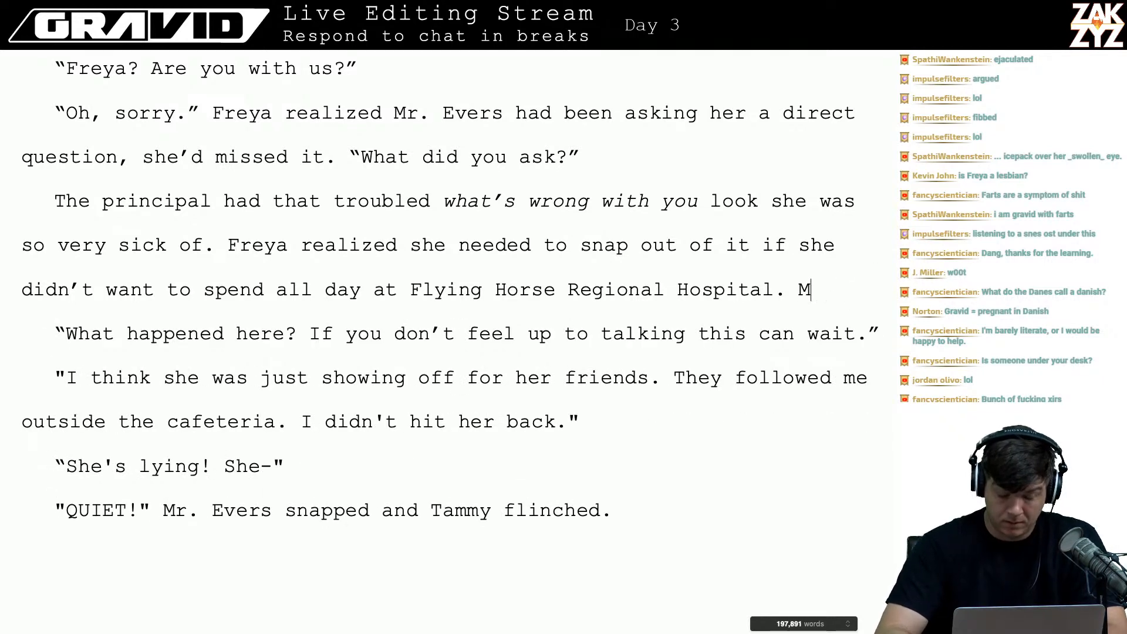
key("BackSpace")
- Add the sentence "She took a deep breath." after "Flying Horse Regional Hospital."
type("She to")
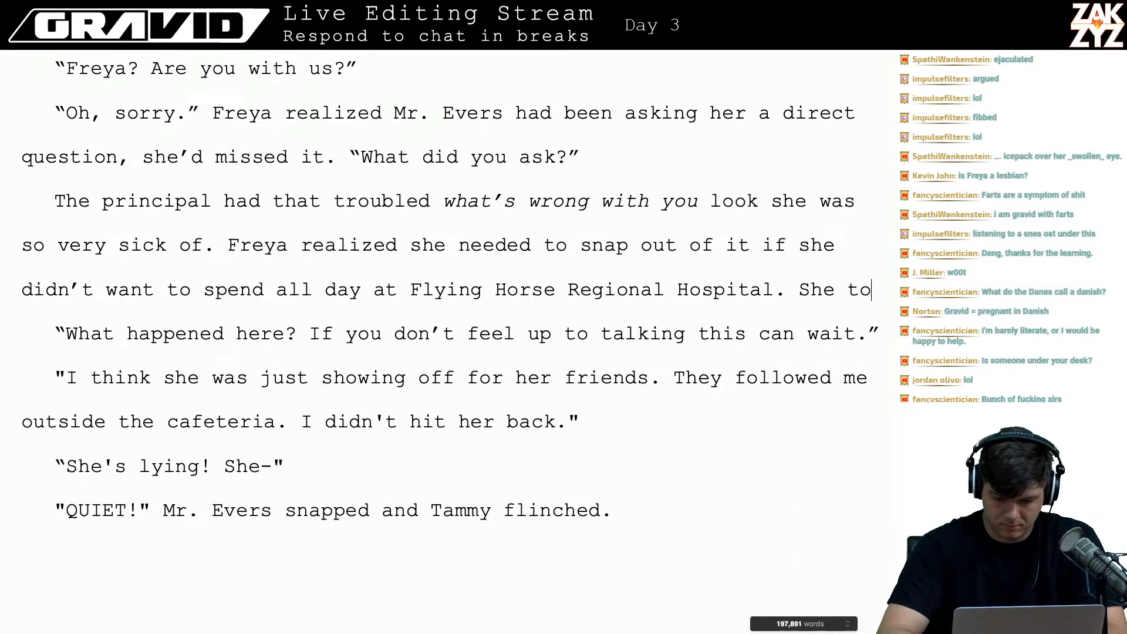
type("ok a ")
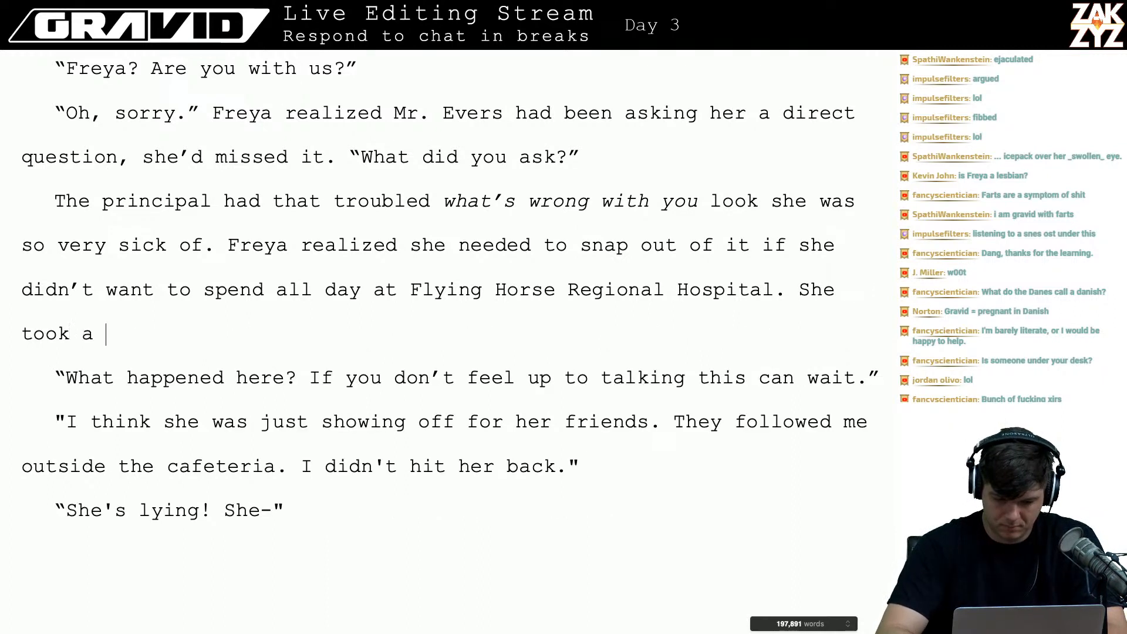
type("deep breath, tr")
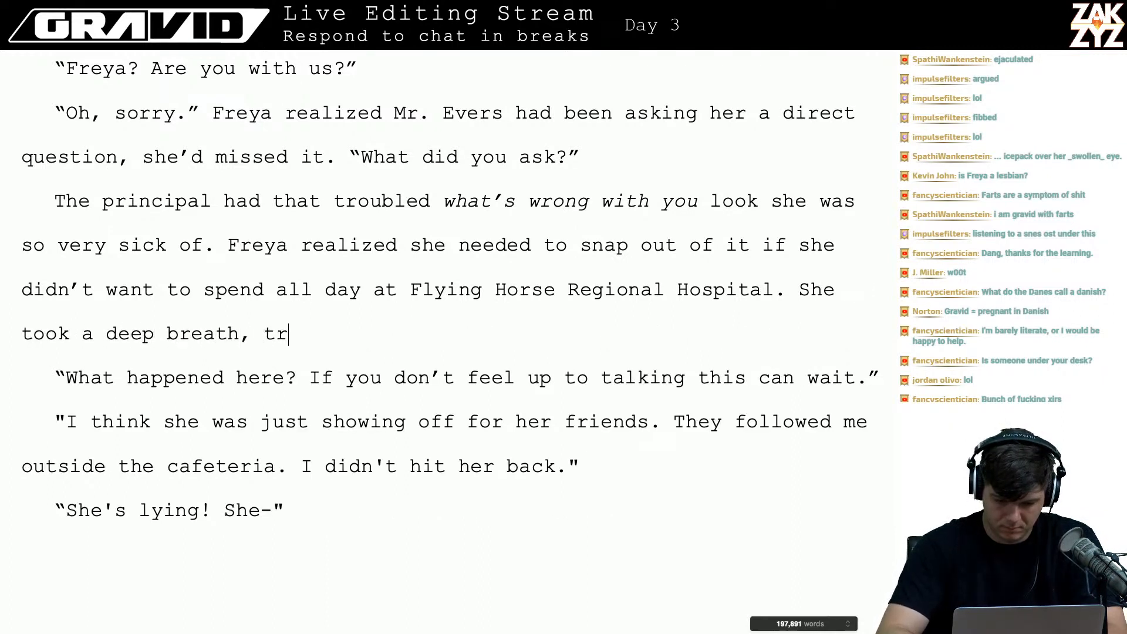
type("ying to ge")
key("BackSpace")
key("BackSpace")
key("BackSpace")
key("BackSpace")
key("BackSpace")
key("BackSpace")
key("BackSpace")
key("BackSpace")
key("BackSpace")
key("BackSpace")
key("BackSpace")
key("BackSpace")
key("BackSpace")
key("BackSpace")
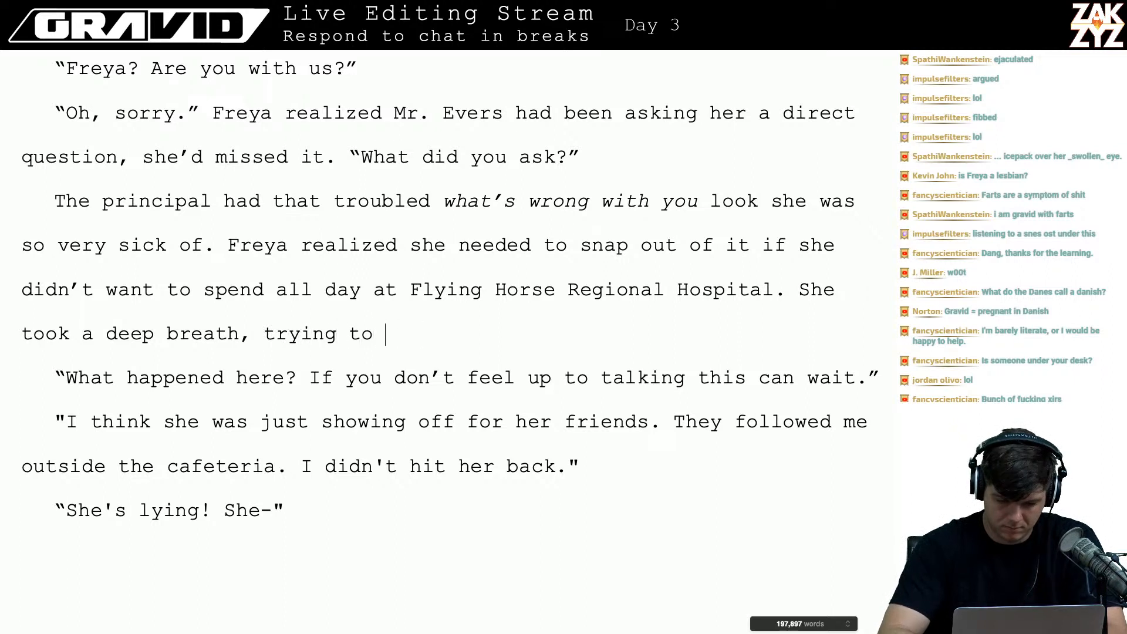
type("to get it tog")
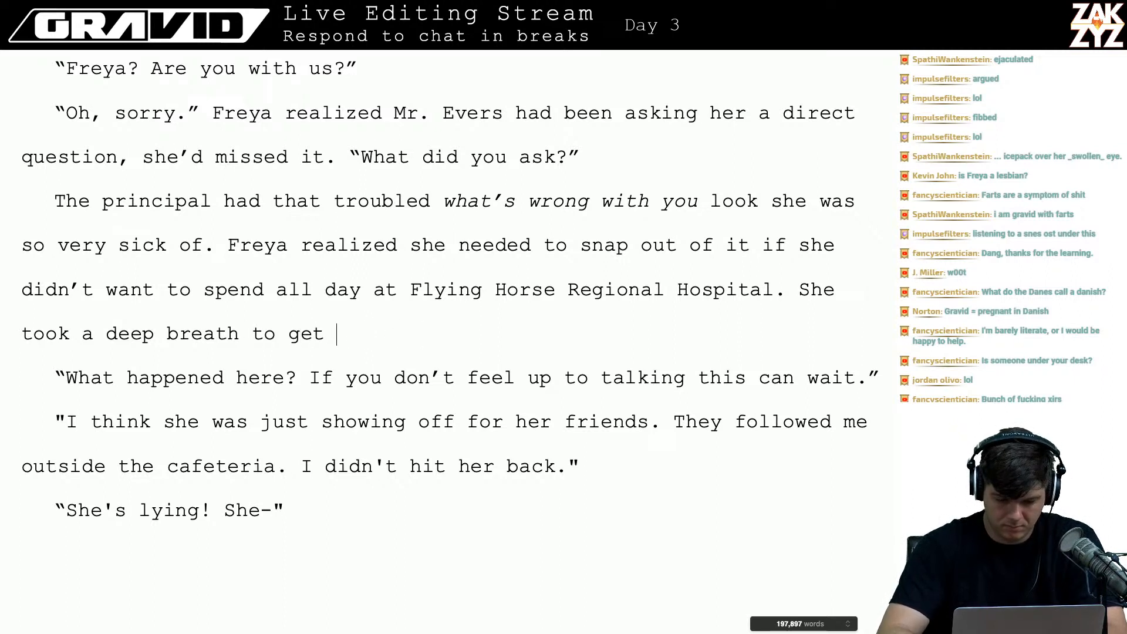
key("BackSpace")
key("BackSpace")
key("BackSpace")
key("BackSpace")
key("BackSpace")
key("BackSpace")
key("BackSpace")
key("BackSpace")
key("BackSpace")
key("BackSpace")
key("BackSpace")
key("BackSpace")
key("BackSpace")
key("BackSpace")
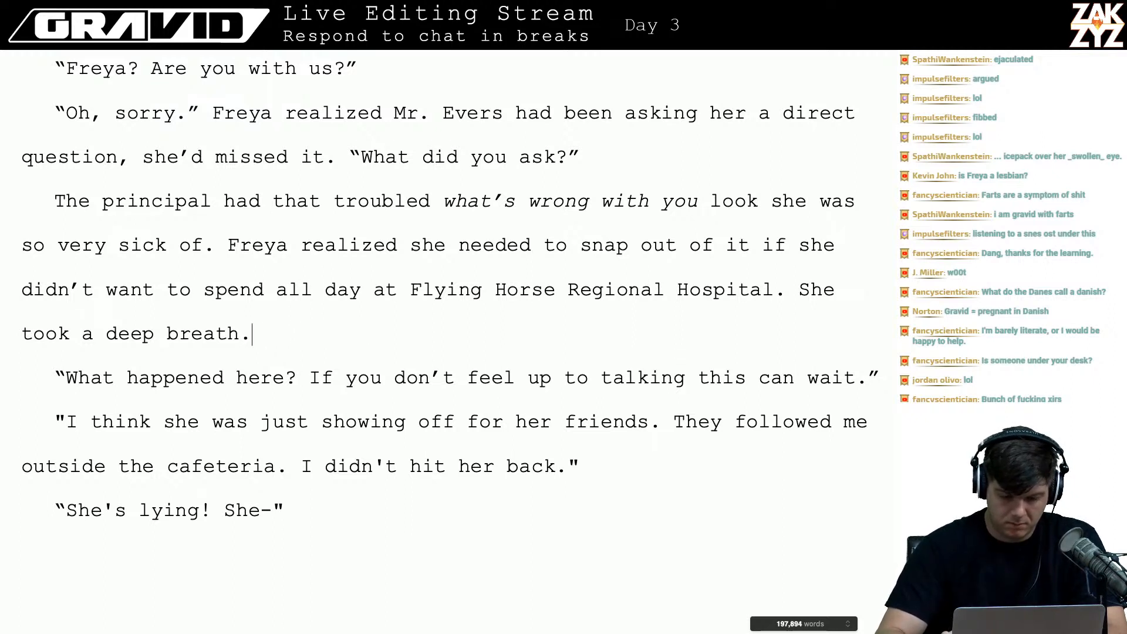
- Move "She took a deep breath." into its own paragraph
key("Down")
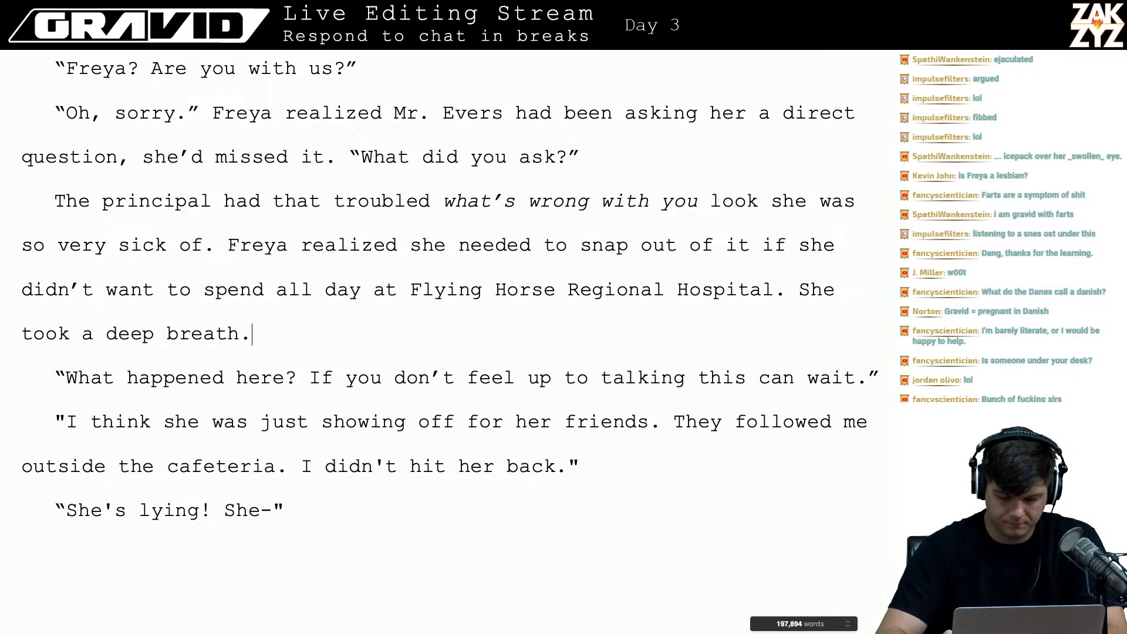
key("Left")
key("Left")
key("Left")
key("Left")
key("Left")
key("Left")
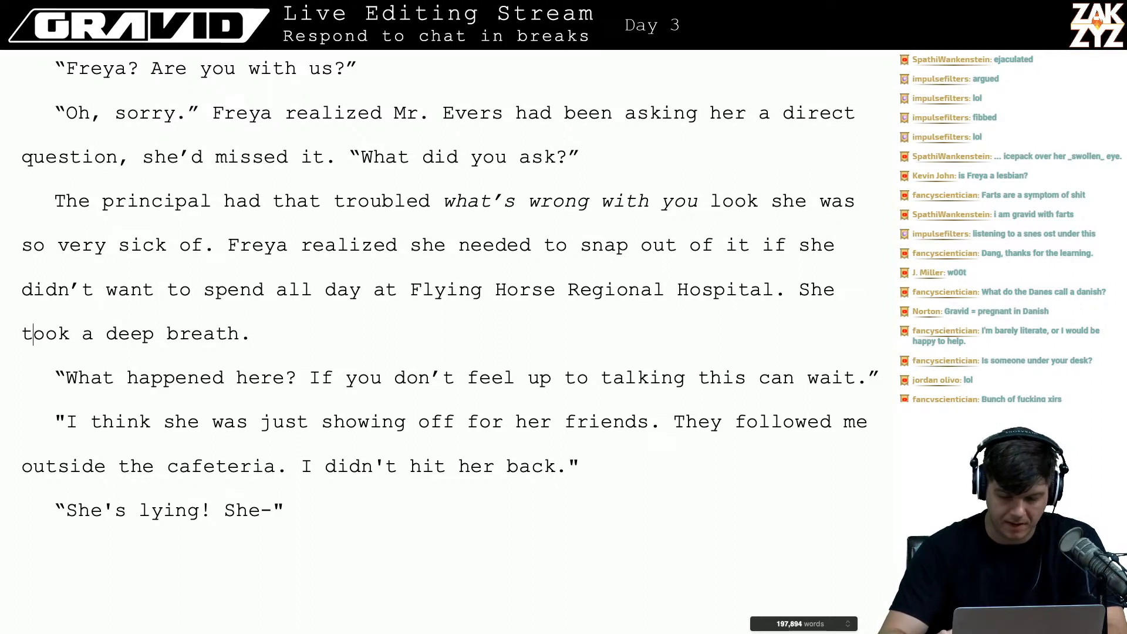
key("Left")
key("Left")
key("Left")
key("Left")
key("Left")
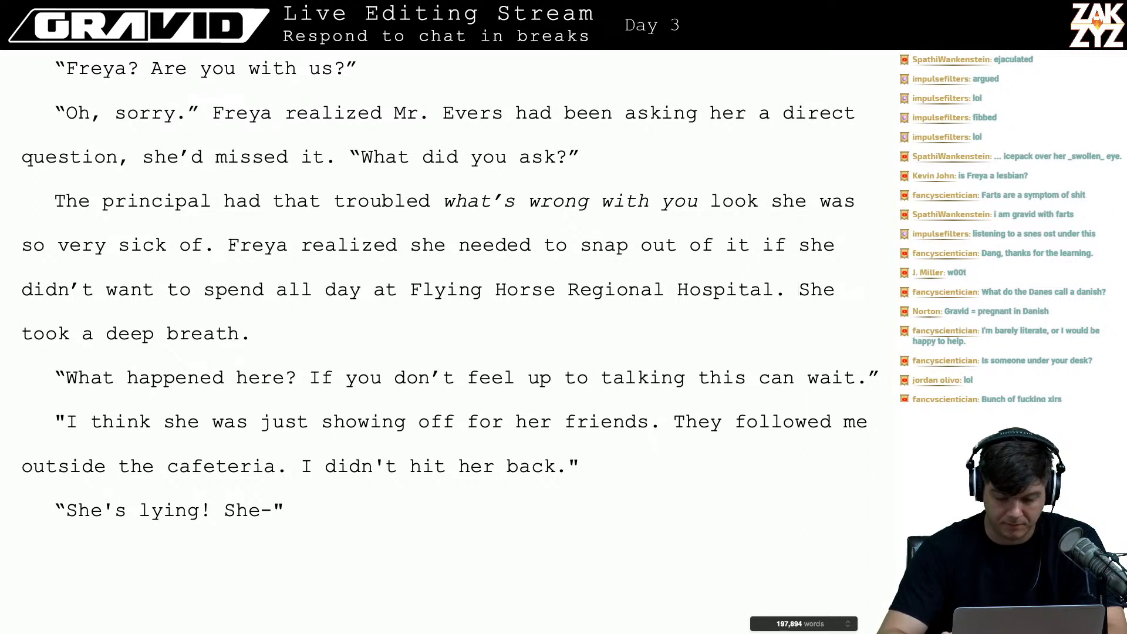
key("Return")
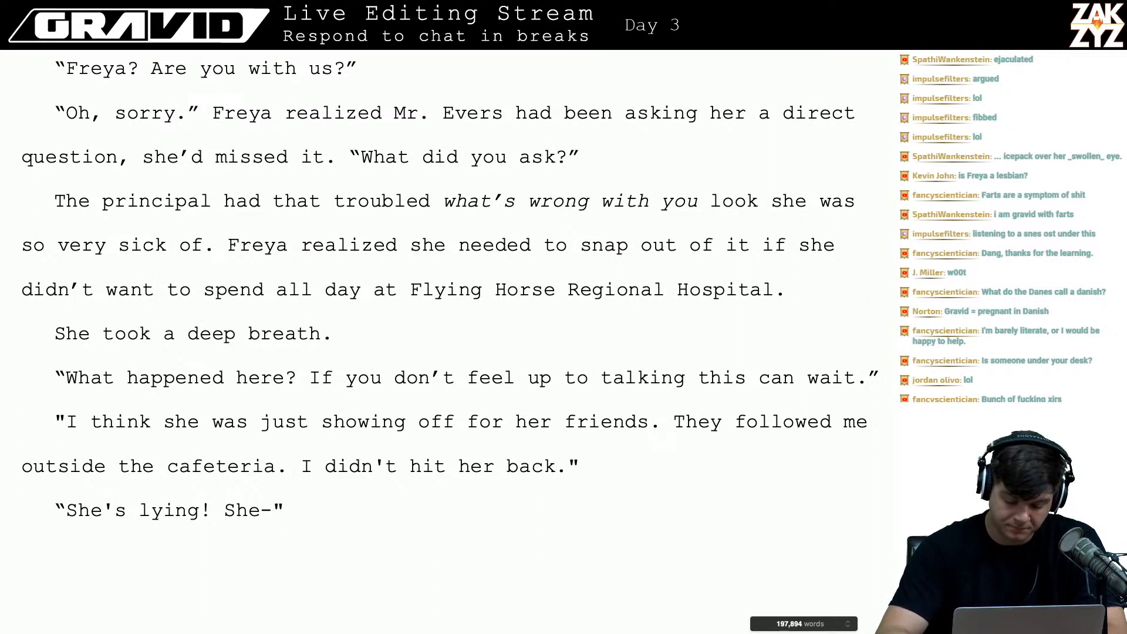
- Continue the paragraph after "Flying Horse Regional Hospital." with "She gripped the hem of her shorts in "
key("Left")
type("She gripped ")
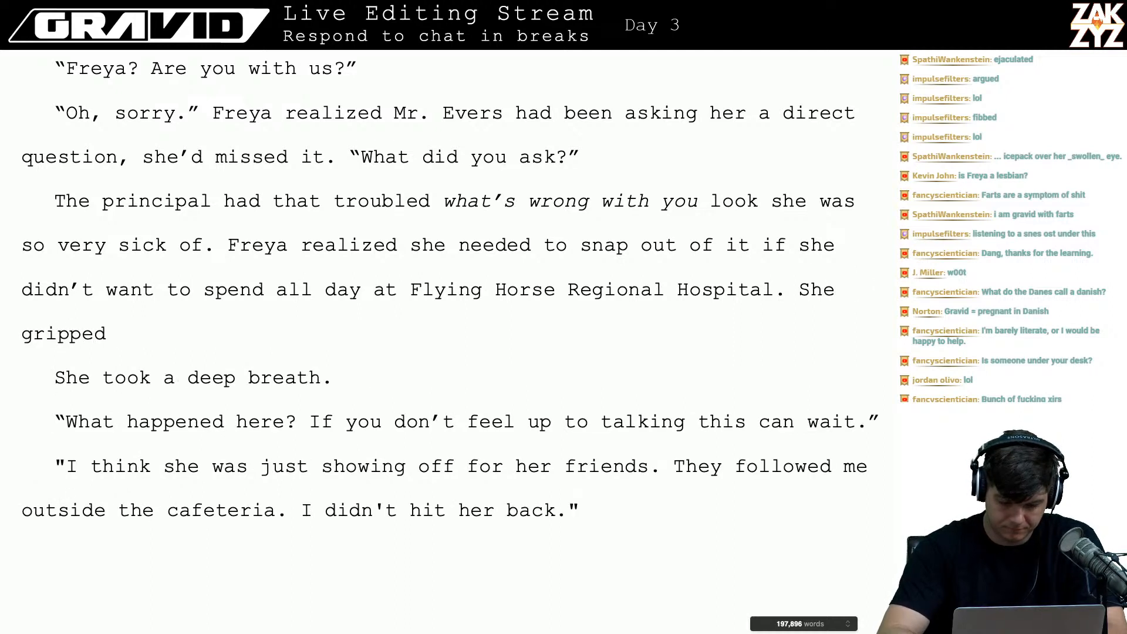
type("the hem o")
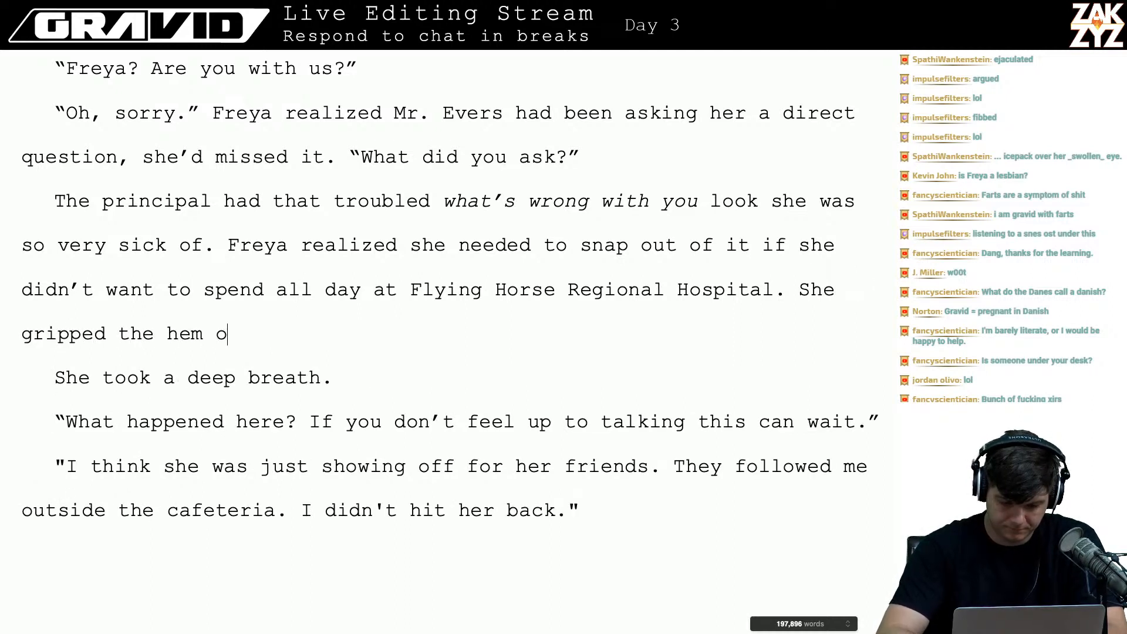
type("f her shorts in ")
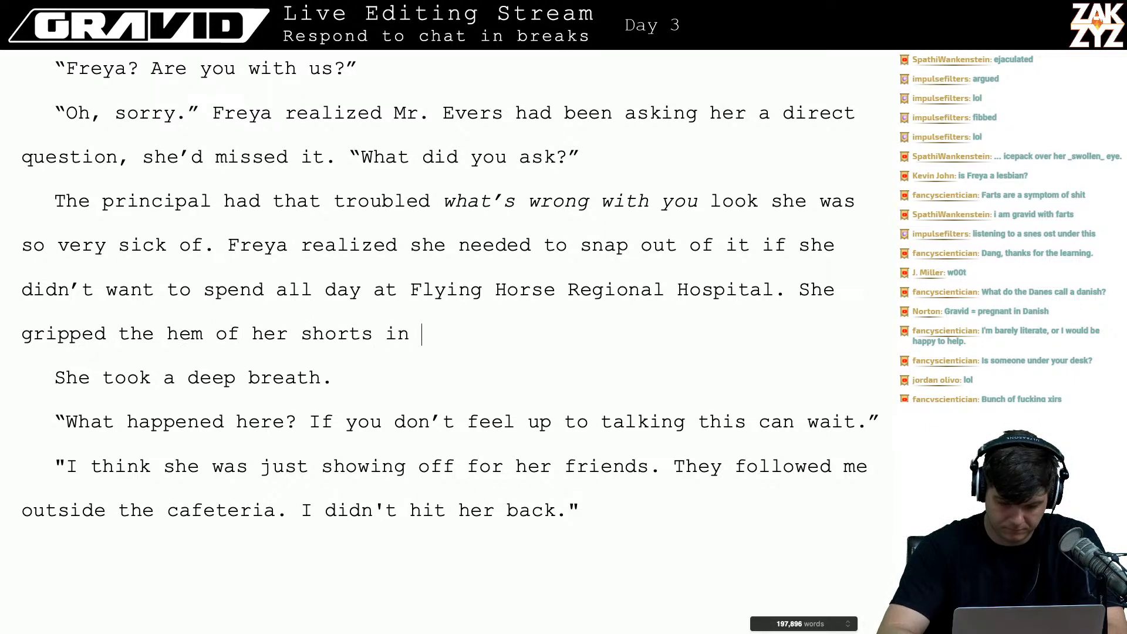
- Finish the shorts sentence with "a fist." and add a new paragraph reading "Get it together." below it
type("a fist,")
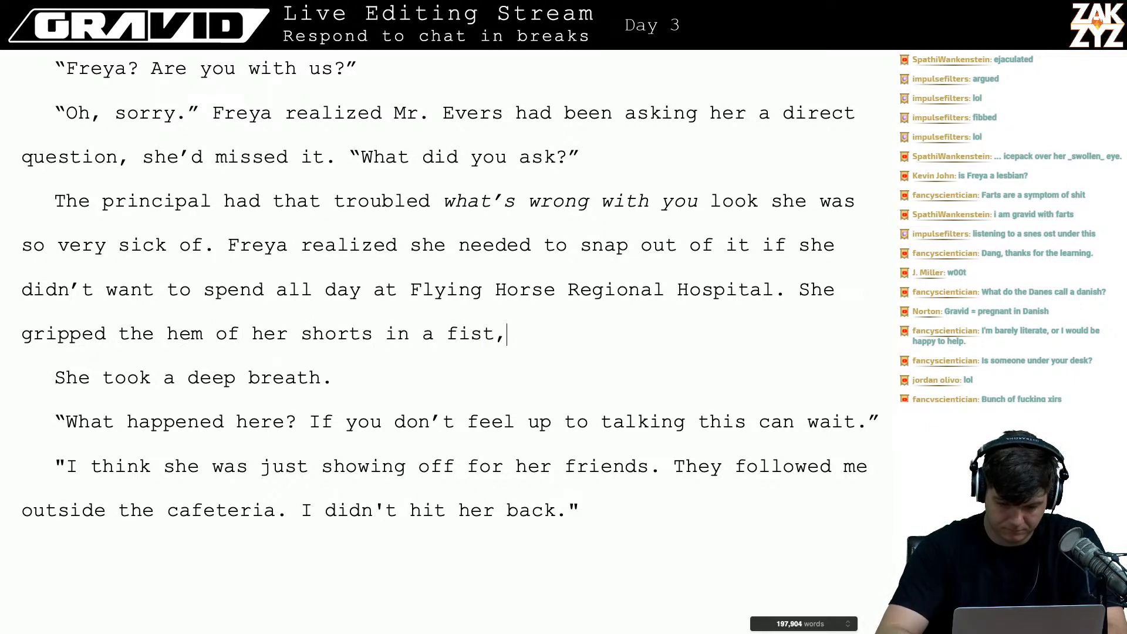
key("BackSpace")
type(".")
key("Return")
type("Get it together")
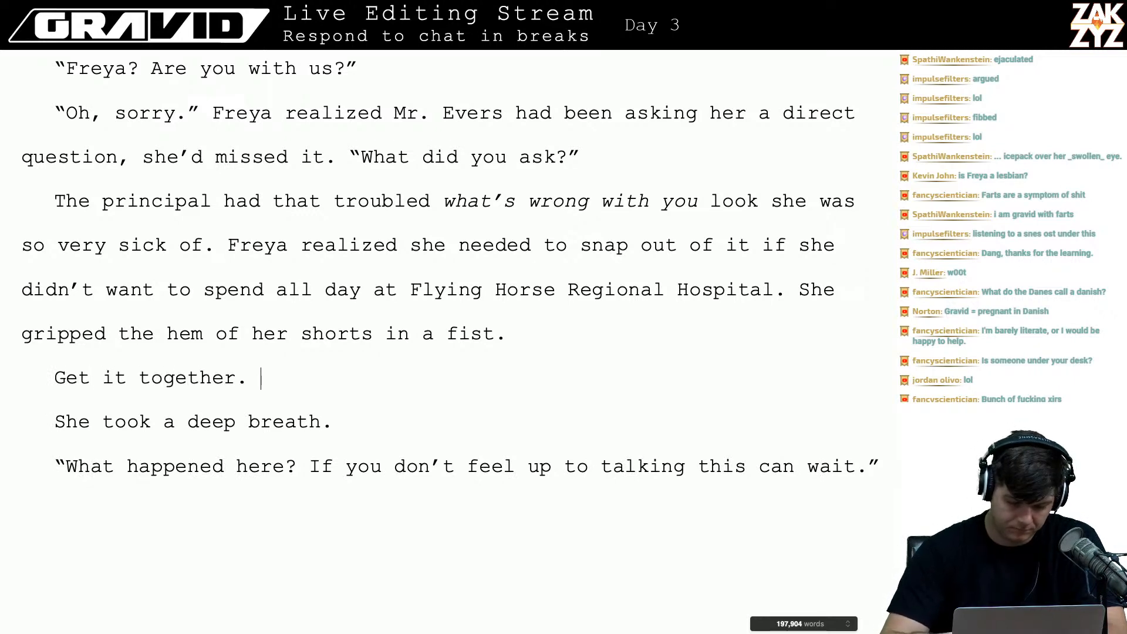
type(".")
key("BackSpace")
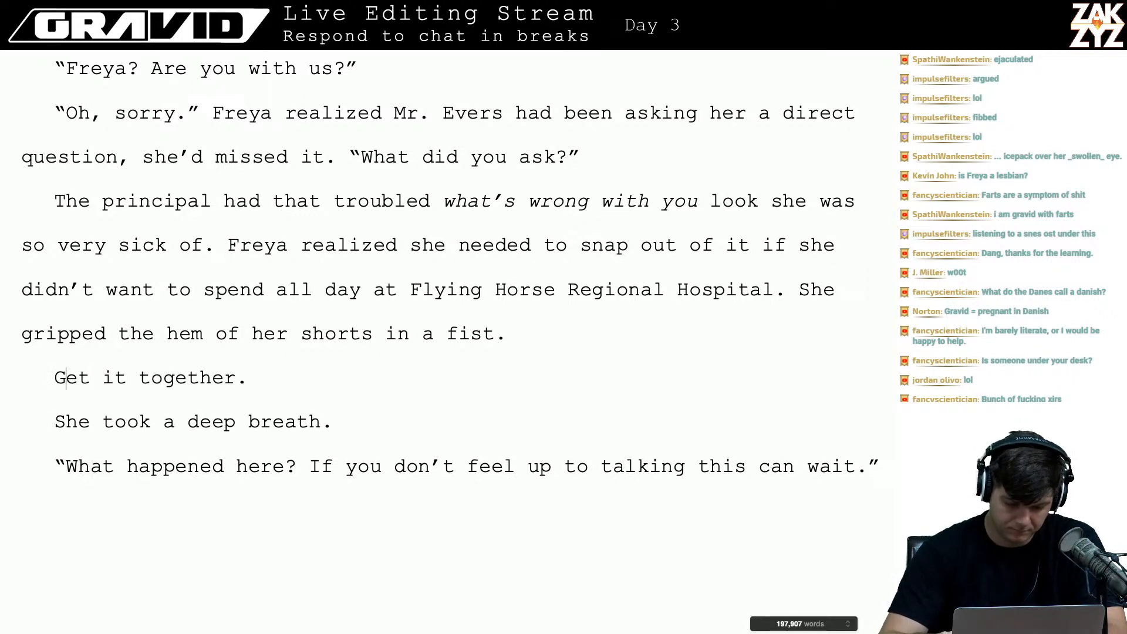
- Italicize the paragraph "Get it together."
key("shift+Right")
key("shift+Right")
key("shift+Right")
key("shift+Right")
key("shift+Right")
key("shift+Right")
key("shift+Right")
key("shift+Right")
key("shift+Right")
key("shift+Right")
key("shift+Right")
key("shift+Right")
key("shift+Right")
key("shift+Right")
key("shift+Right")
key("shift+Right")
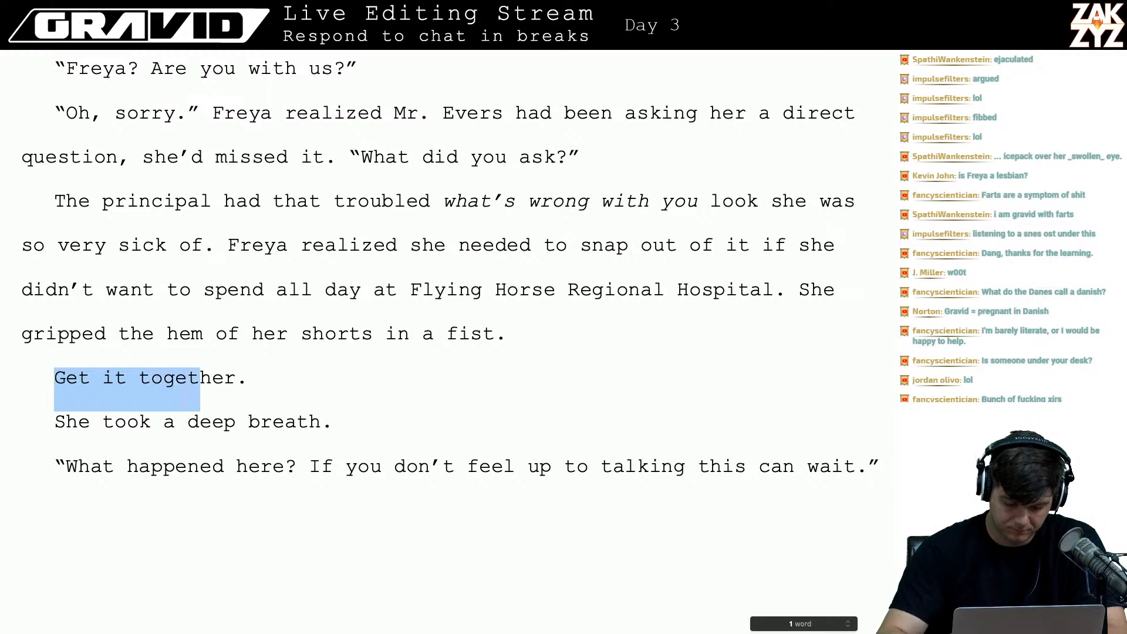
key("super+i")
key("Up")
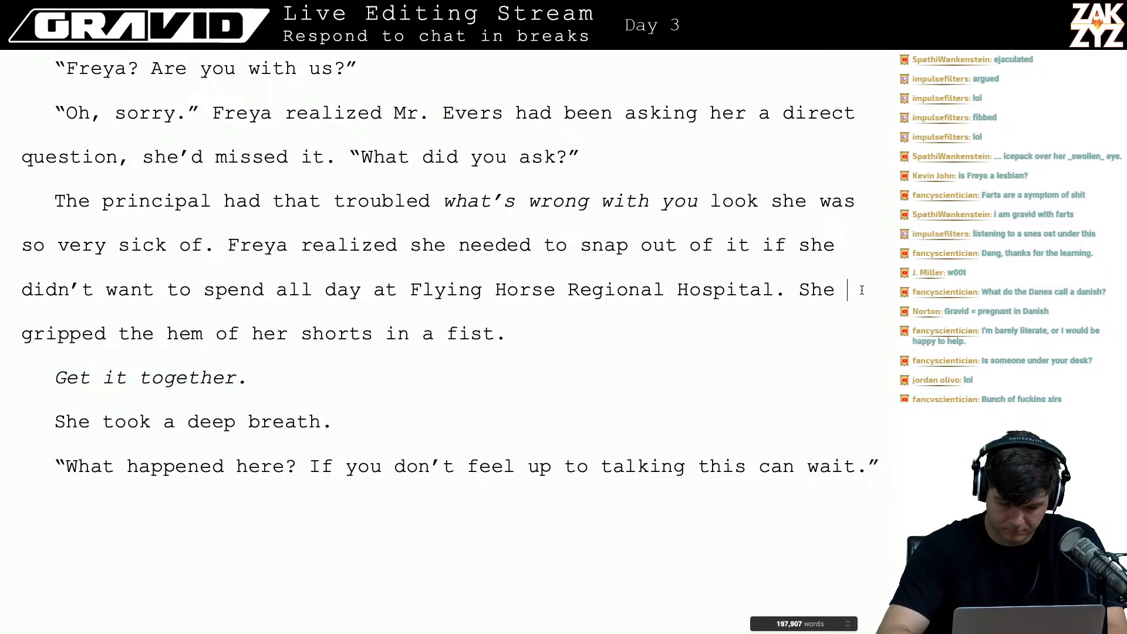
- Before "gripped the hem", insert "she clutched the hem of her shorts in her fist and clenched her teeth."
type("she clutched the ")
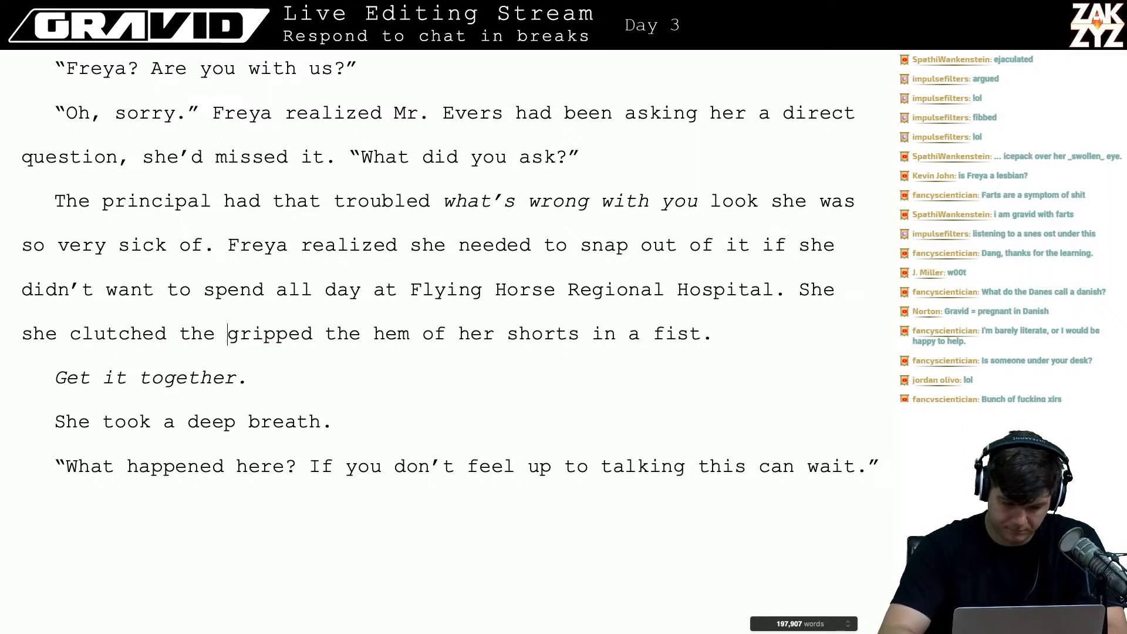
type("hem of h")
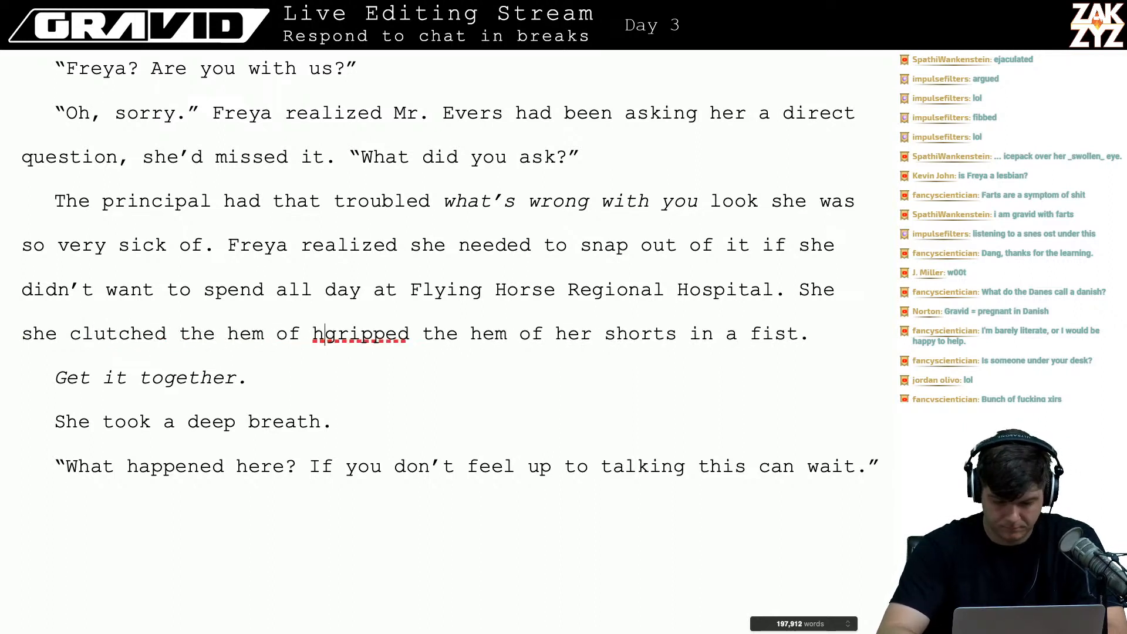
type("er shorts in her f")
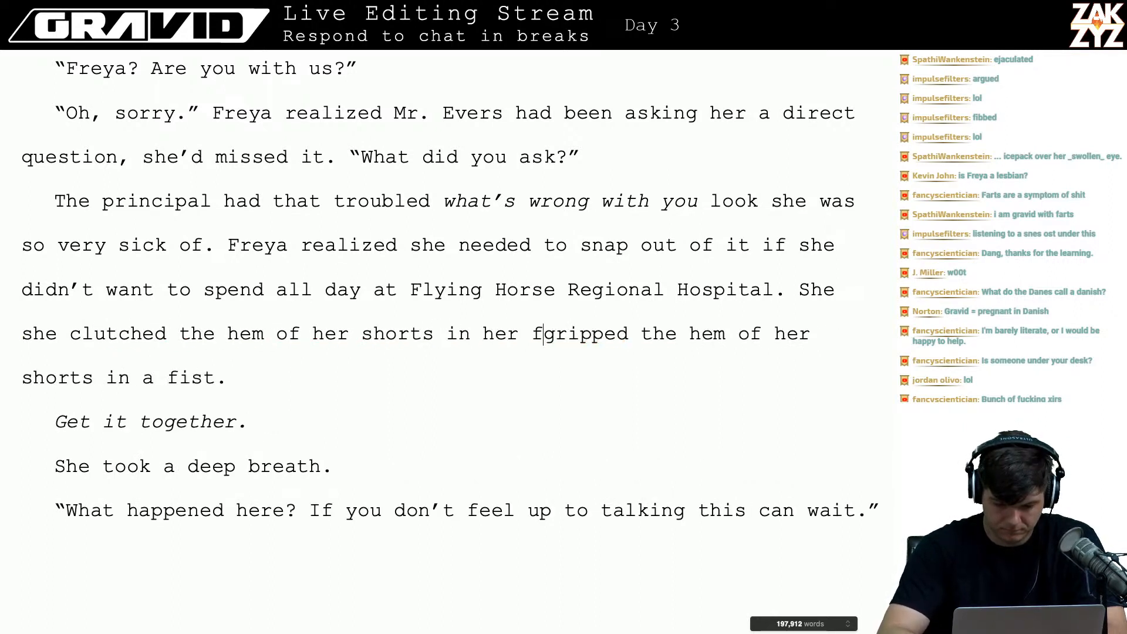
type("it and")
key("BackSpace")
key("BackSpace")
key("BackSpace")
key("BackSpace")
key("BackSpace")
key("BackSpace")
type("st")
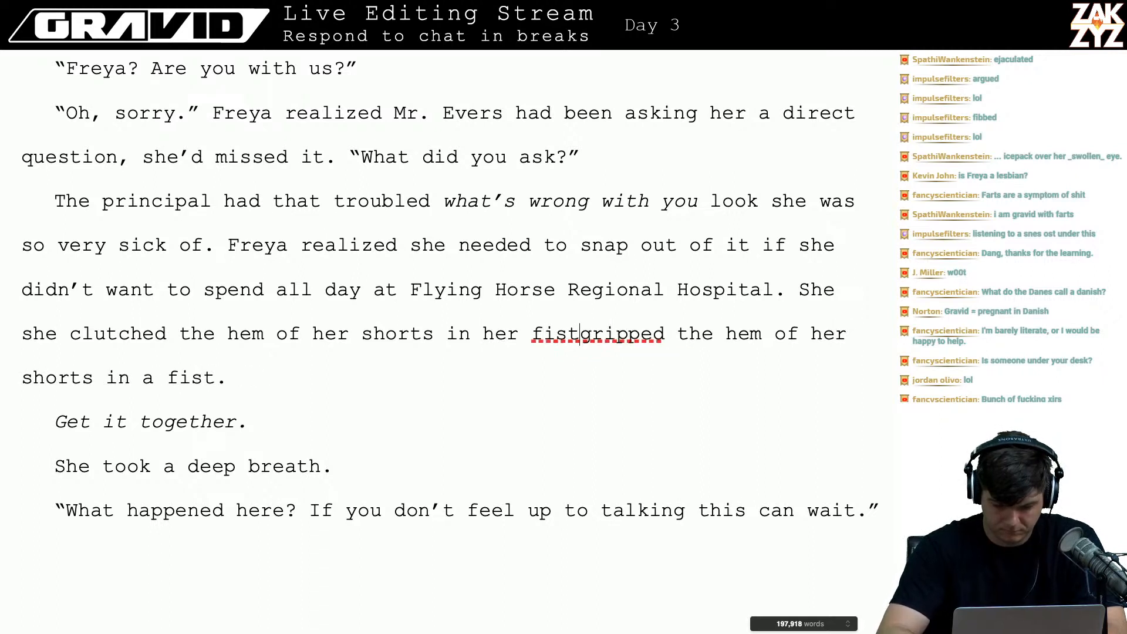
type(" and ")
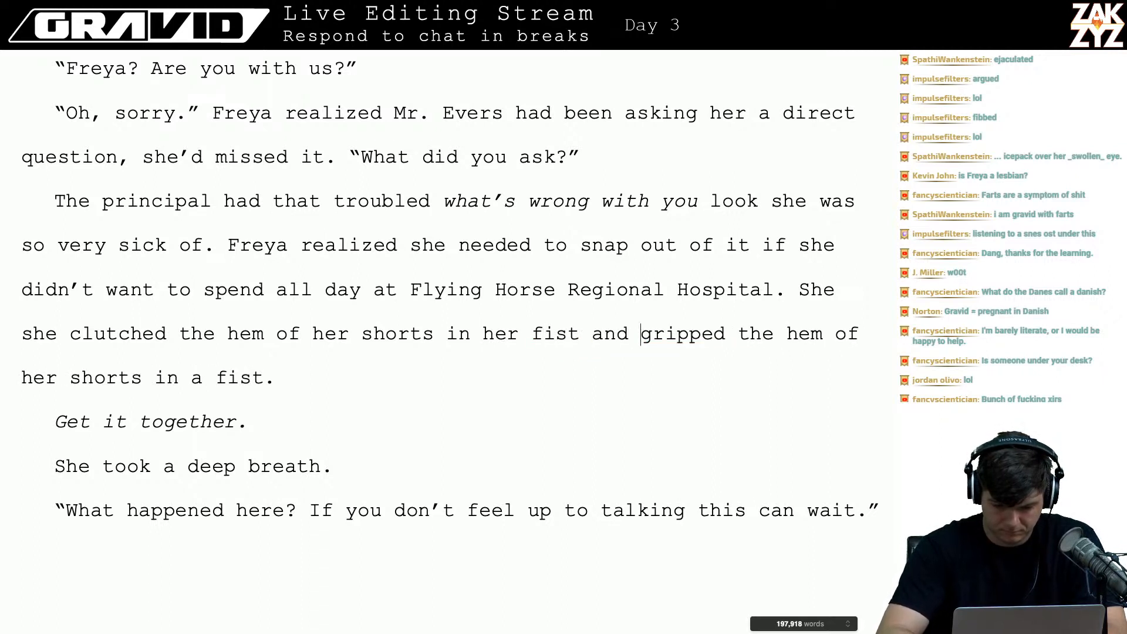
type("clenched her")
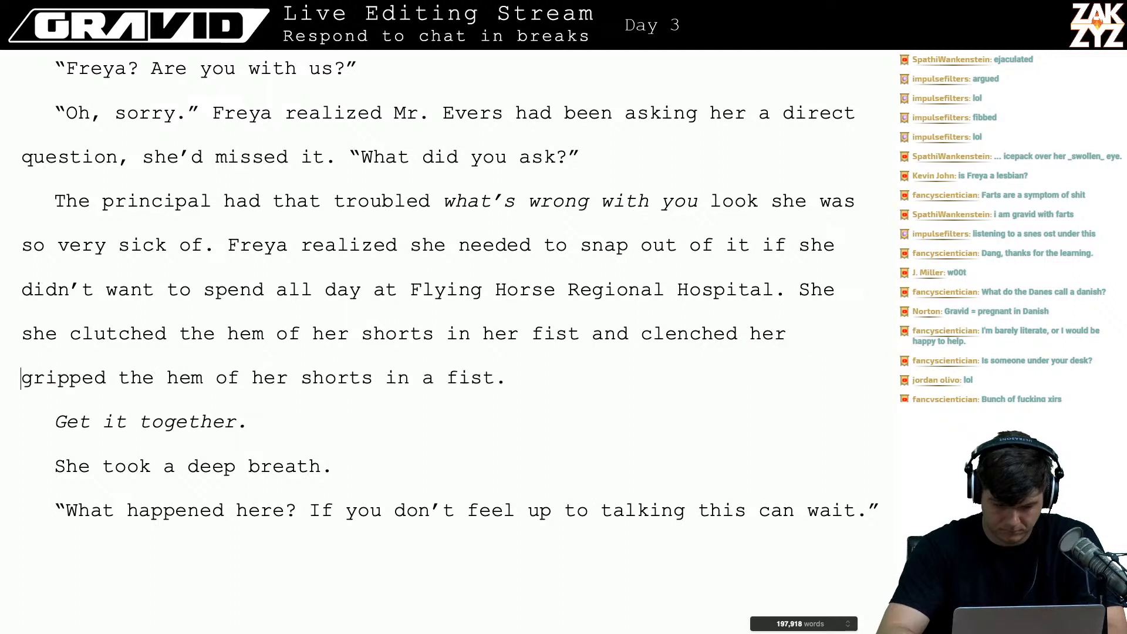
type(" teeth.")
- Delete the leftover "gripped the hem of her shorts in a fist." and the paragraph "She took a deep breath."
key("shift+Down")
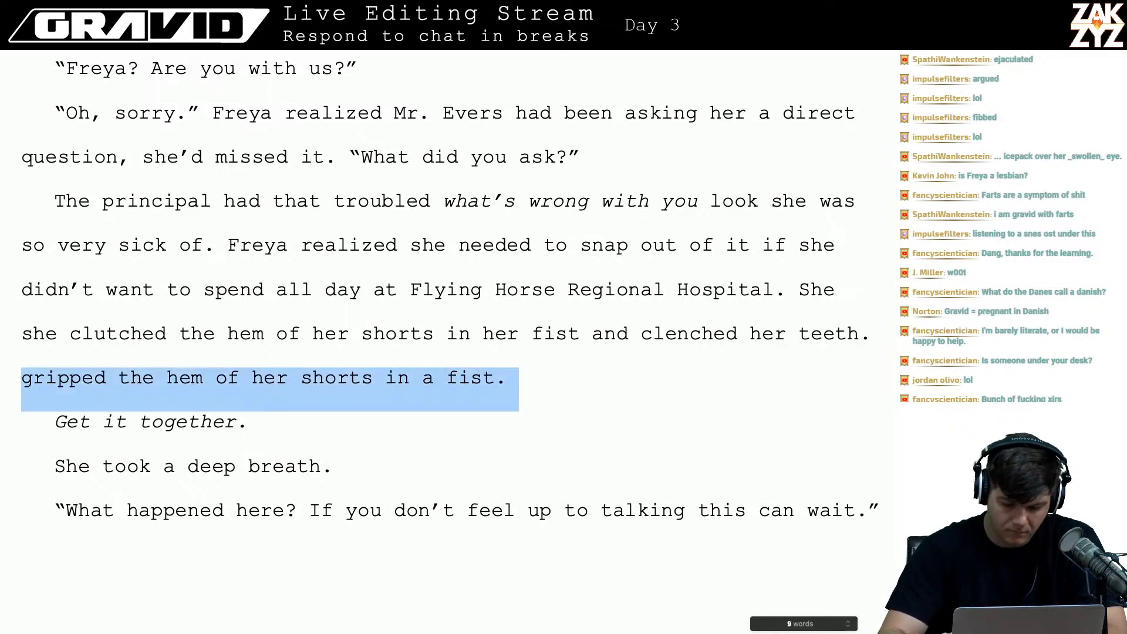
key("BackSpace")
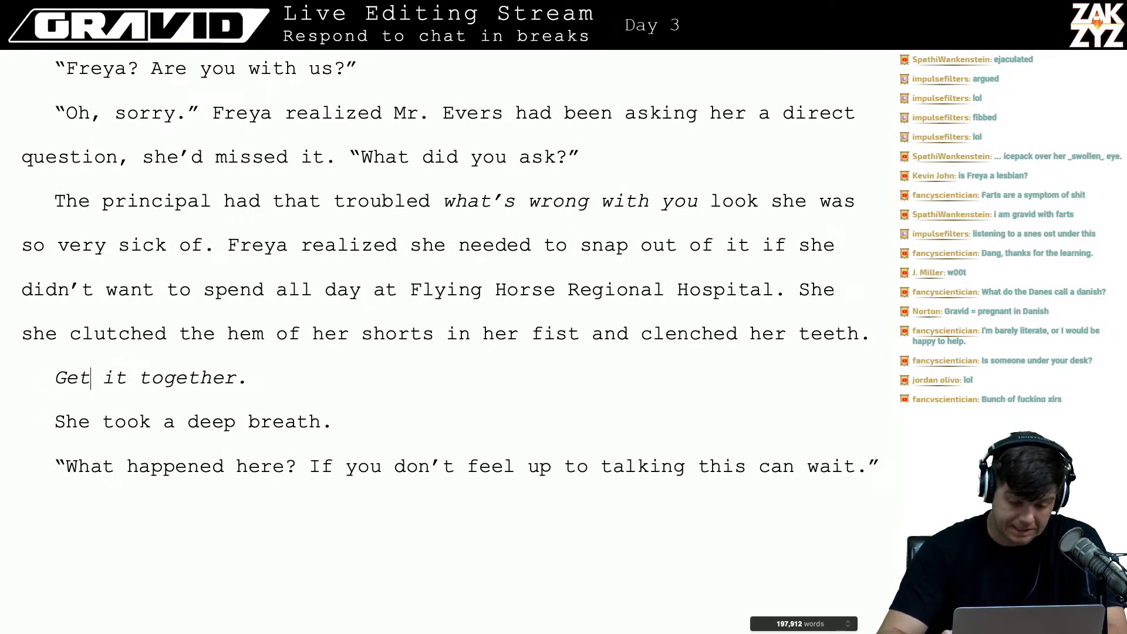
key("shift+Down")
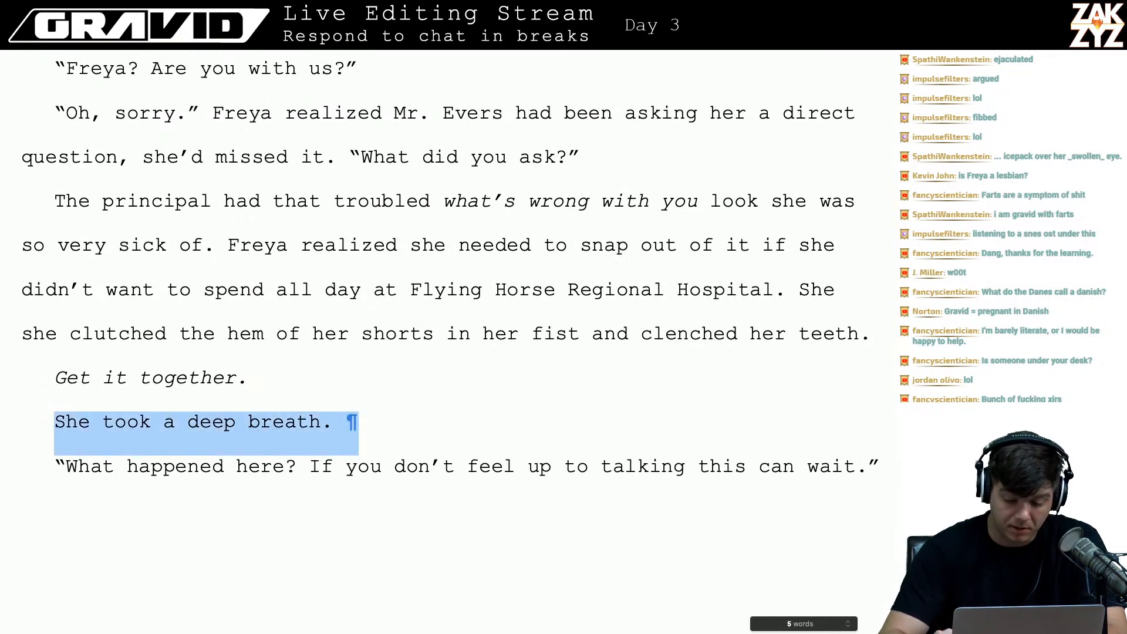
key("BackSpace")
- End the "What happened here?" quote with a comma after "wait" and add the dialogue tag "Officer Ed pressed."
key("Right")
key("Down")
key("Right")
key("Right")
key("Right")
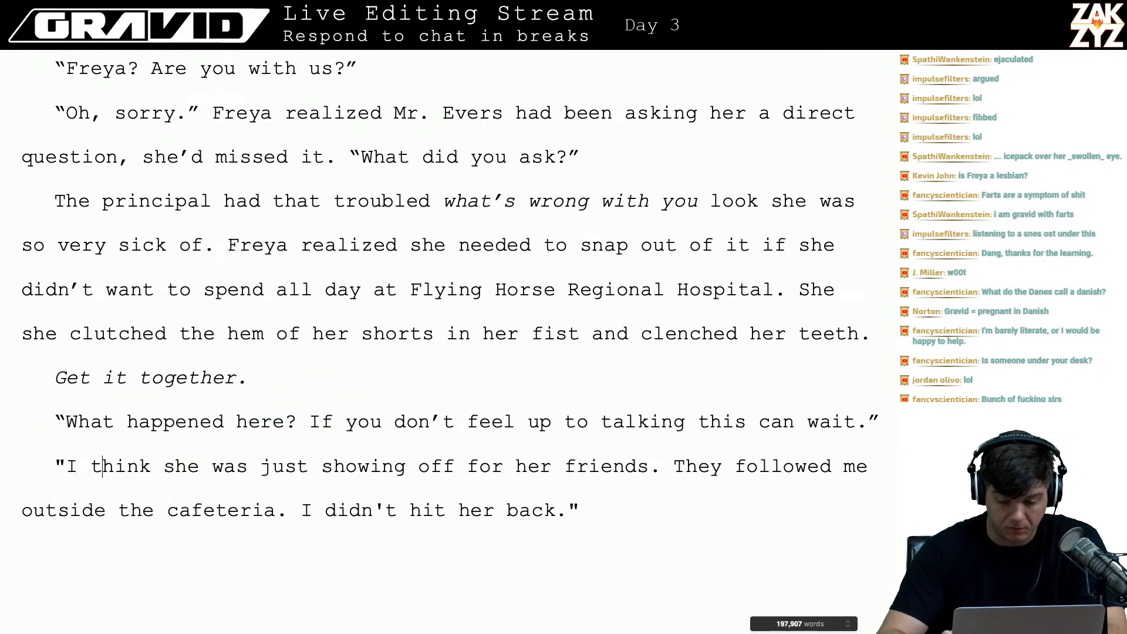
key("Left")
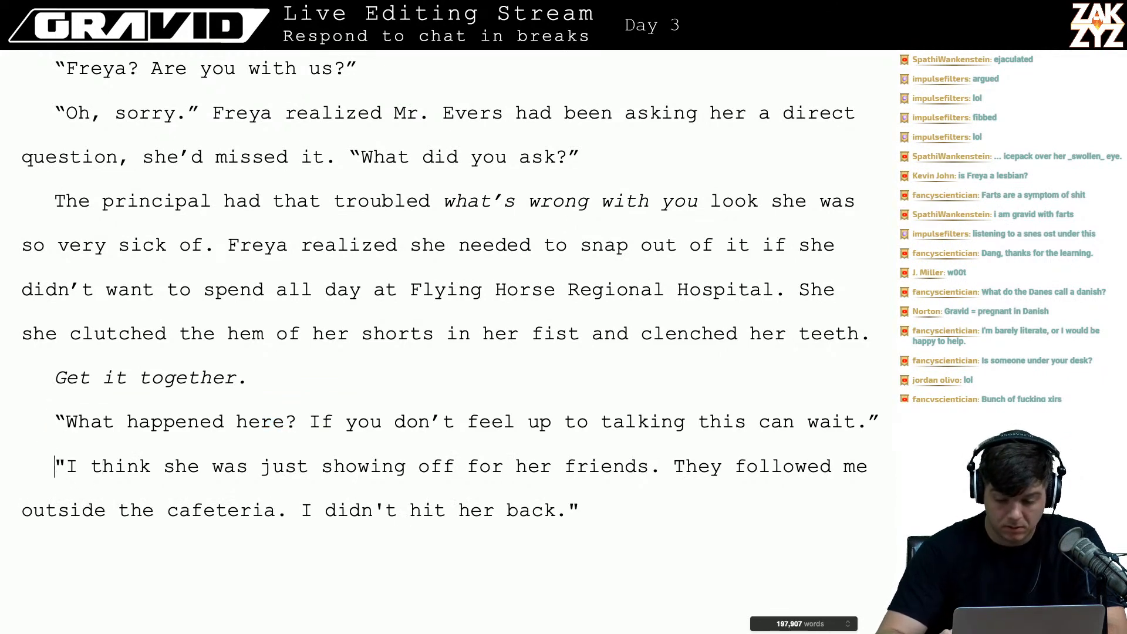
key("Left")
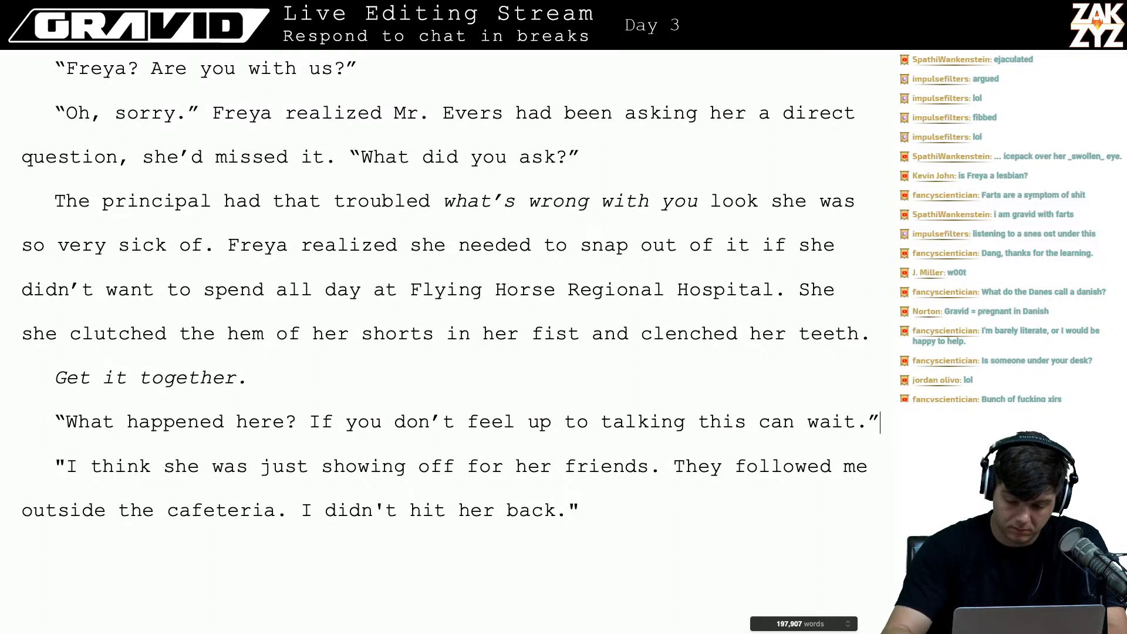
key("BackSpace")
type(",”")
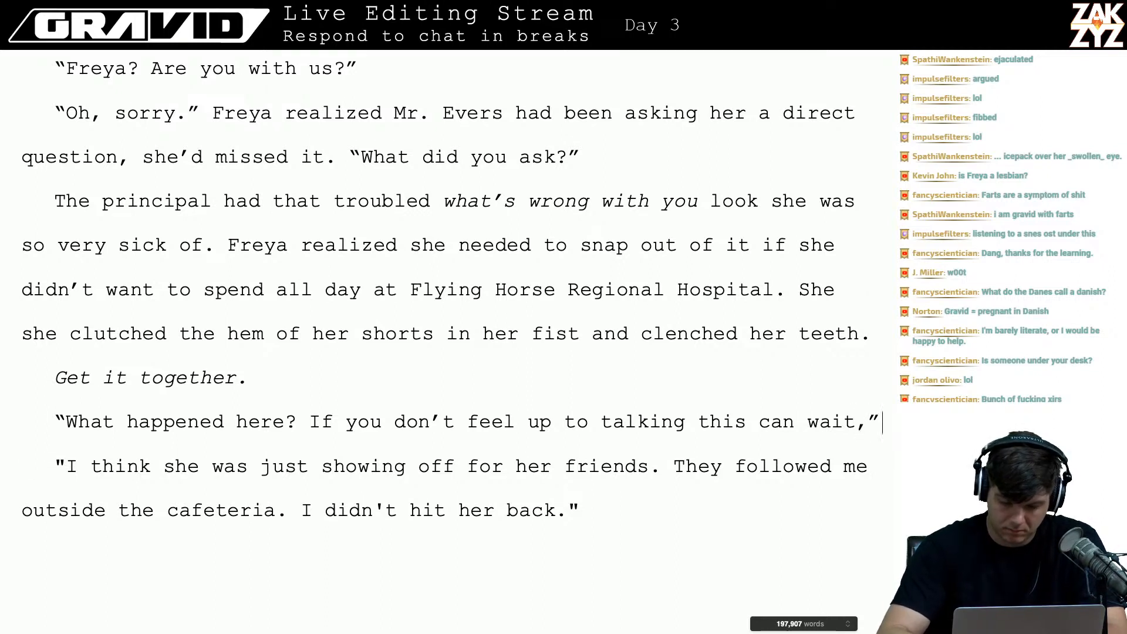
type(" Officer E")
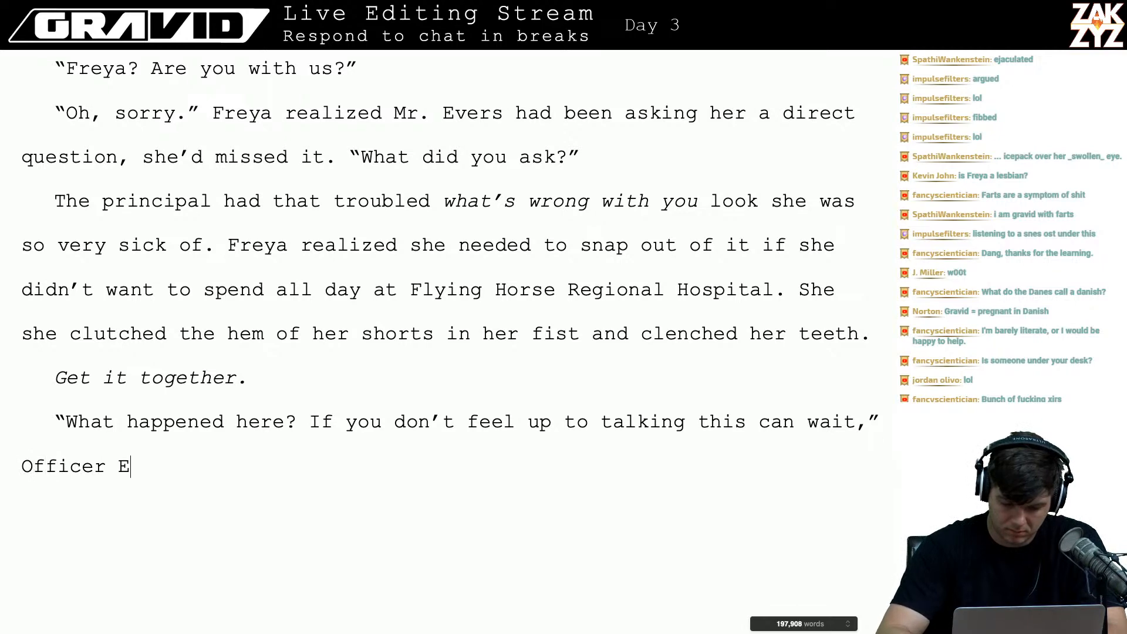
type("d pressed.")
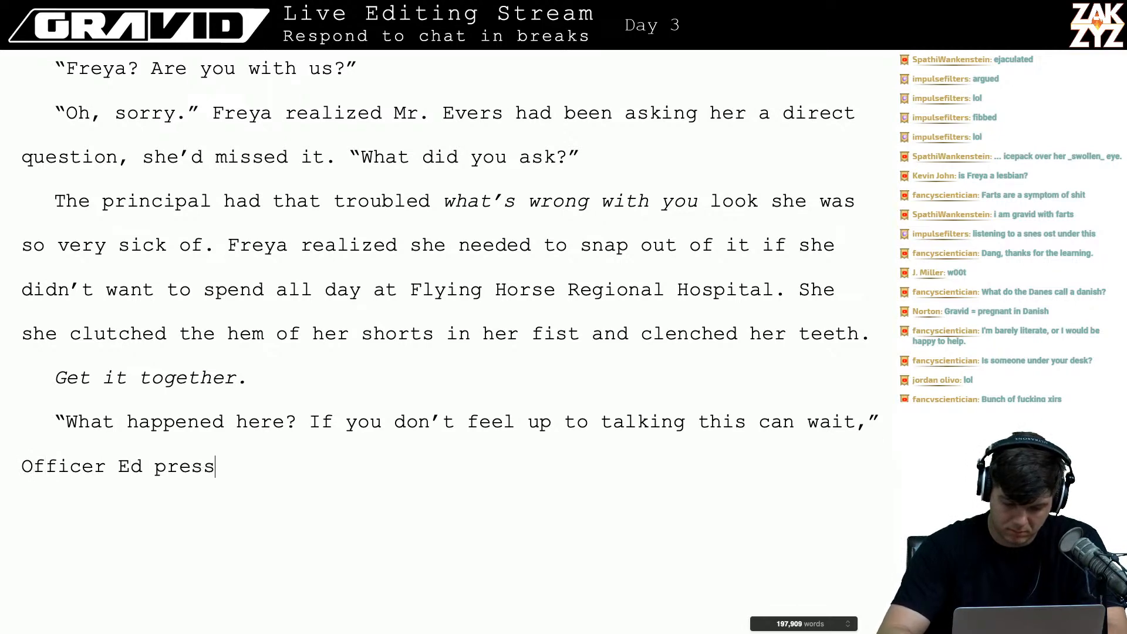
- Reread the dialogue that follows the Officer Ed line at the start of page 17
scroll(57, 572, "down", 5)
key("Down")
key("Down")
key("Up")
key("Up")
key("Up")
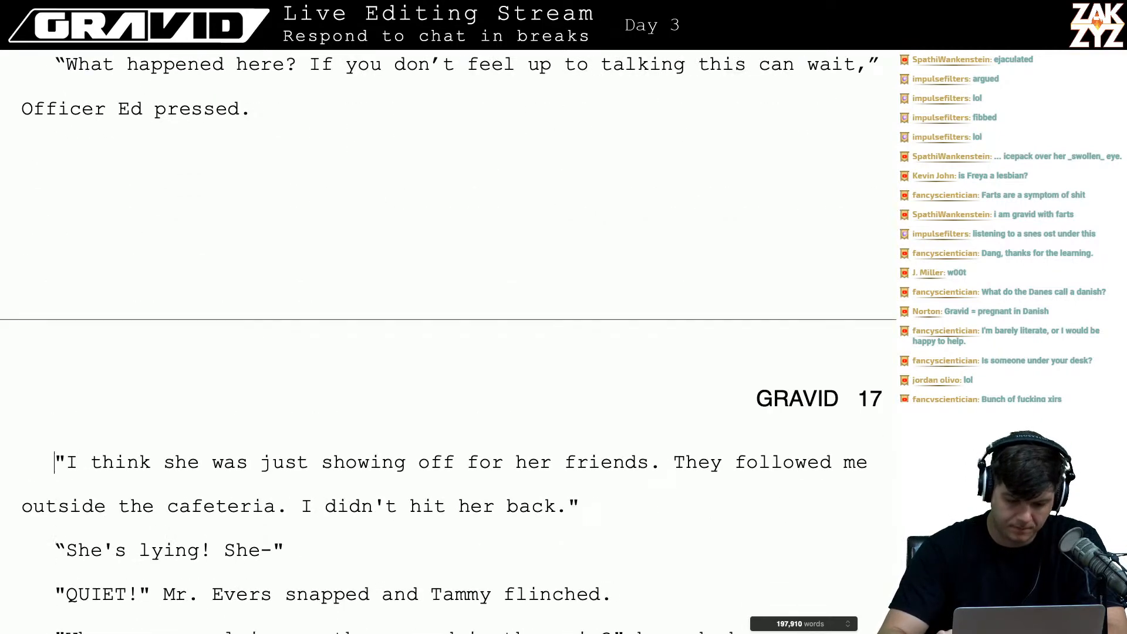
key("Right")
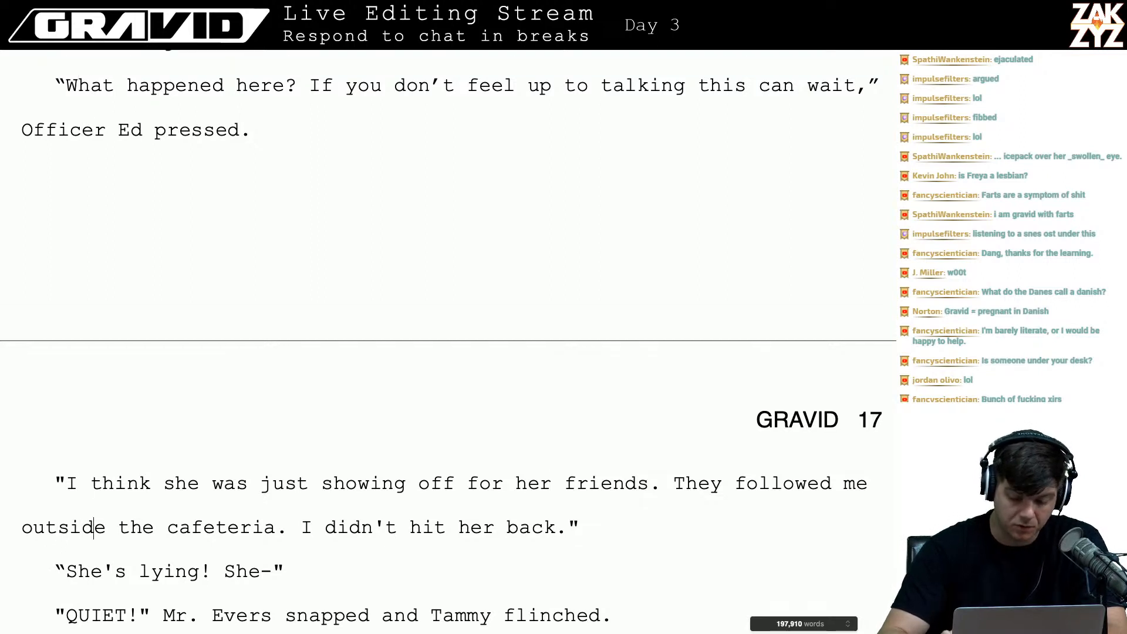
key("Down")
key("Down")
key("Up")
key("Up")
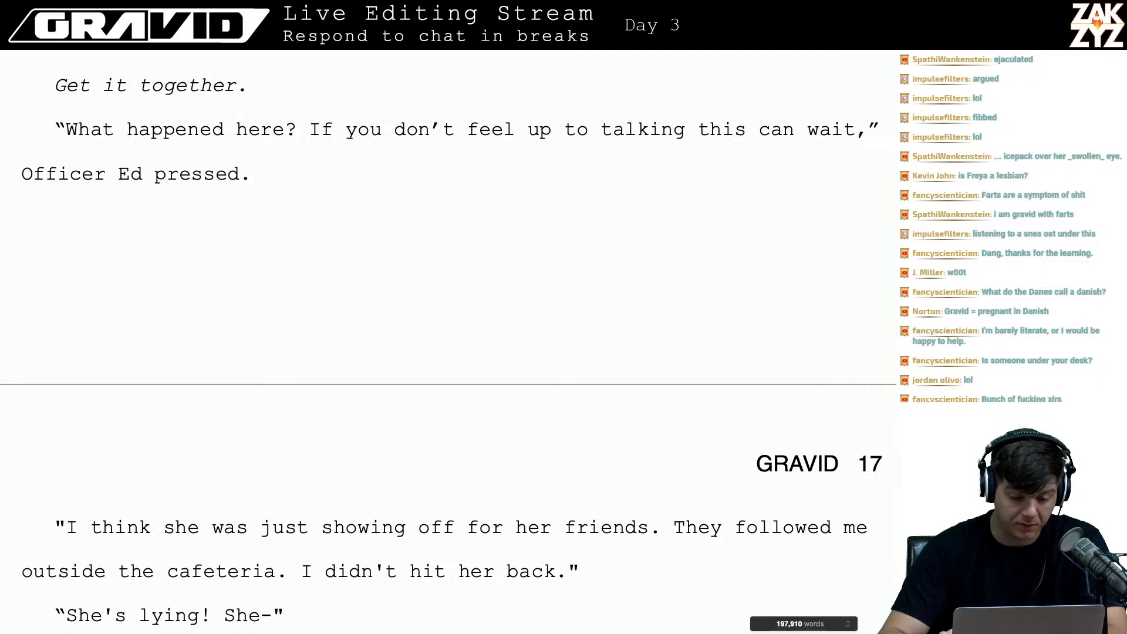
- Extend the tag after "Officer Ed pressed" with ", while offering her an out"
key("Left")
key("Up")
key("Left")
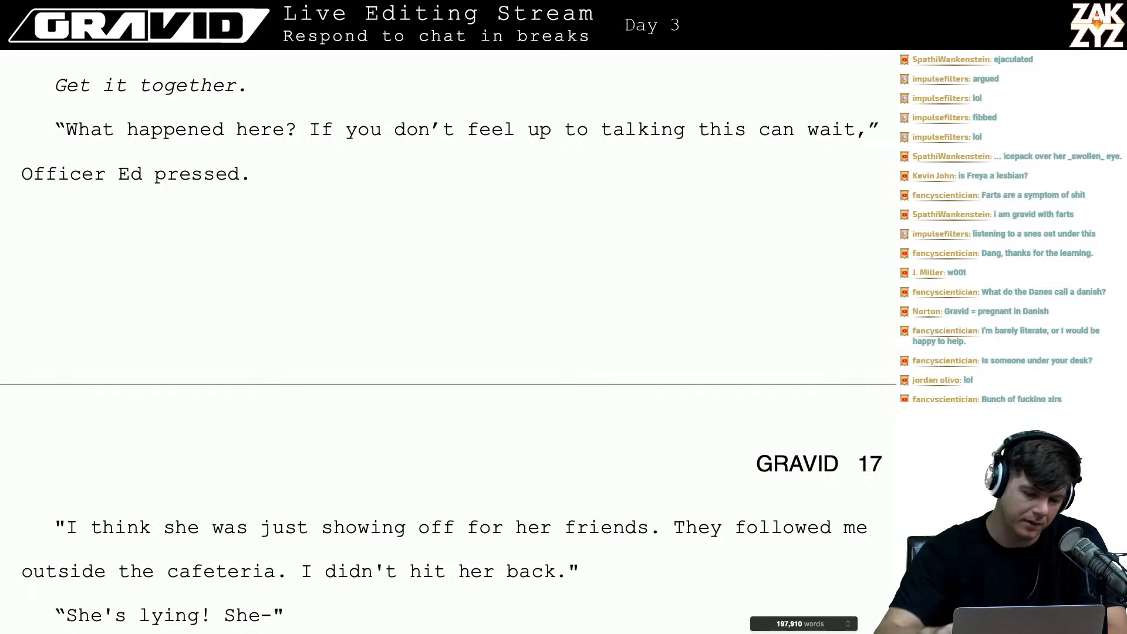
key("Left")
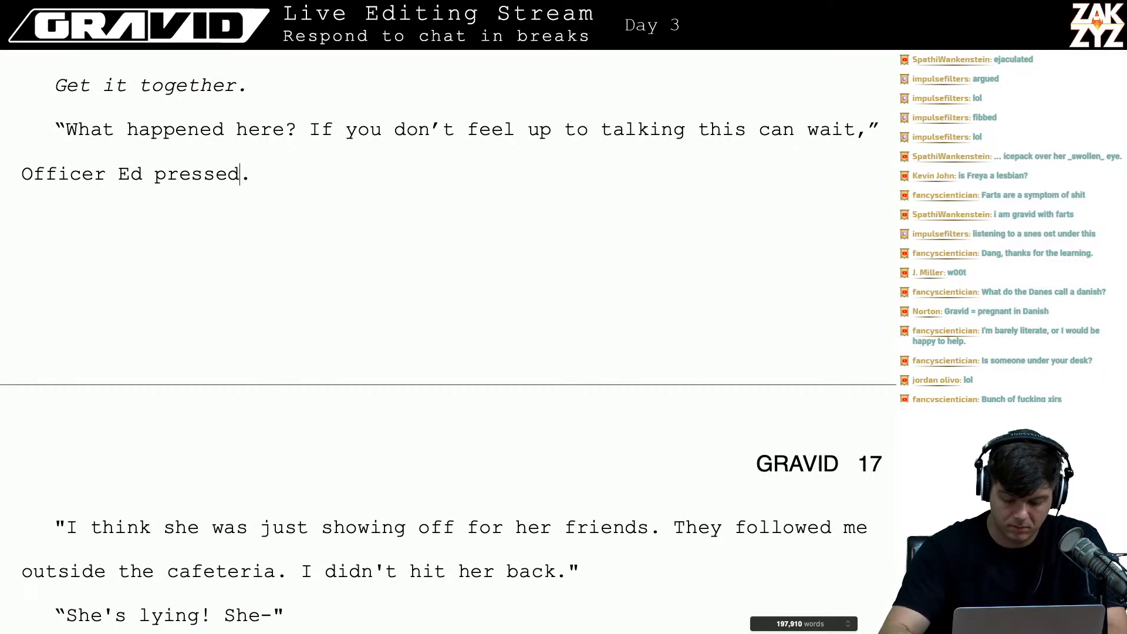
type(", ")
type("while offering her ")
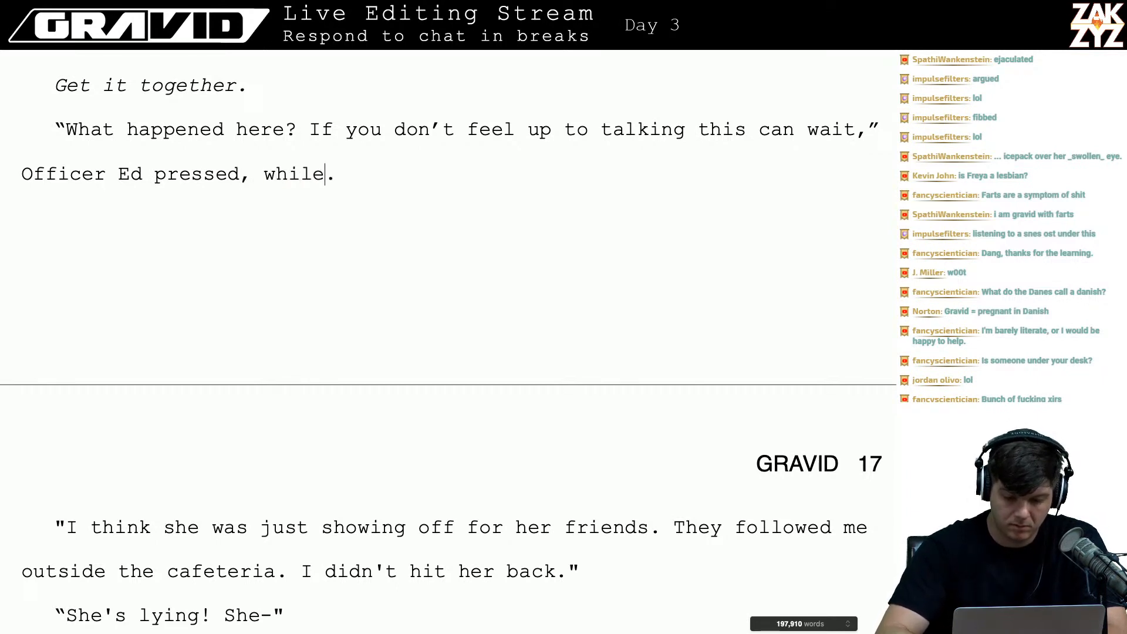
type("an out")
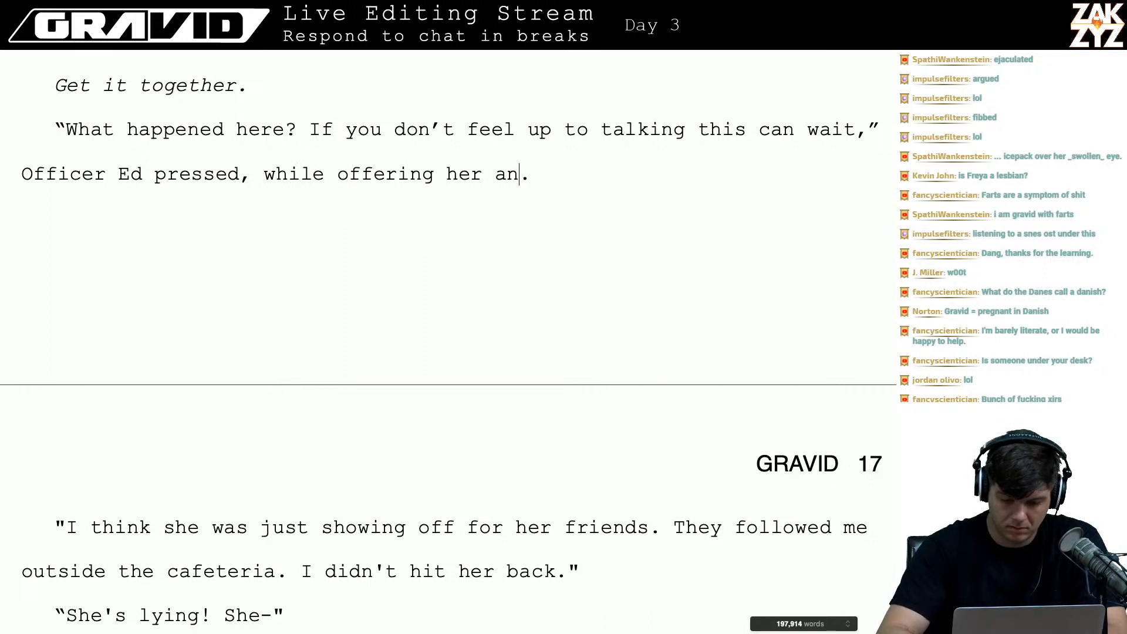
- Add the sentence "She nodded in appreciation." after "offering her an out."
key("Right")
type("She n")
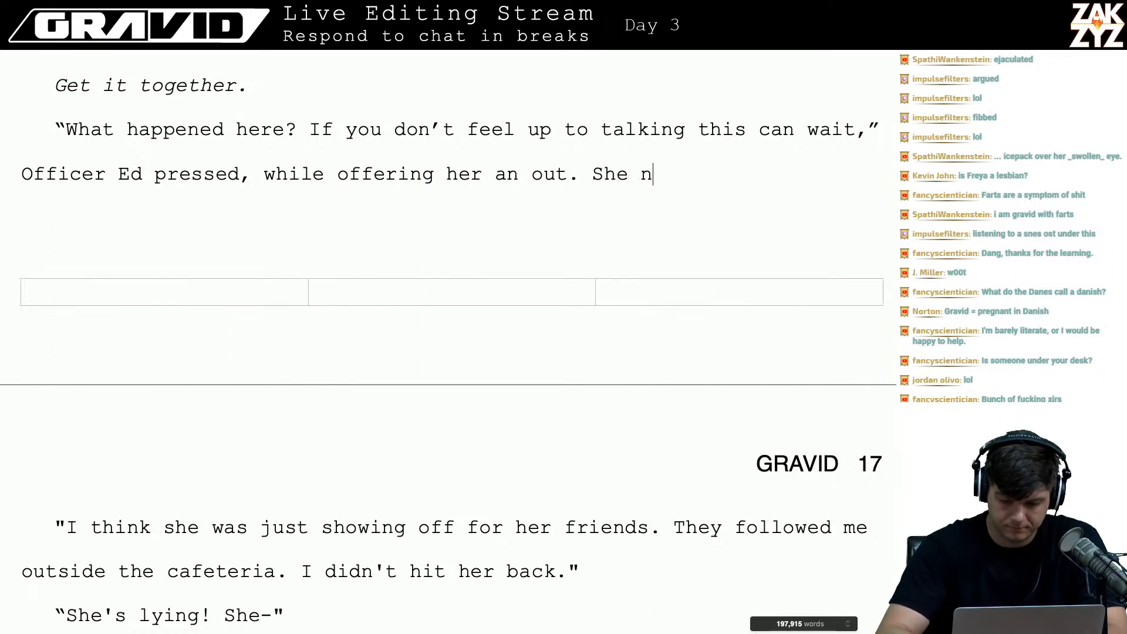
type("odded in appreciation.")
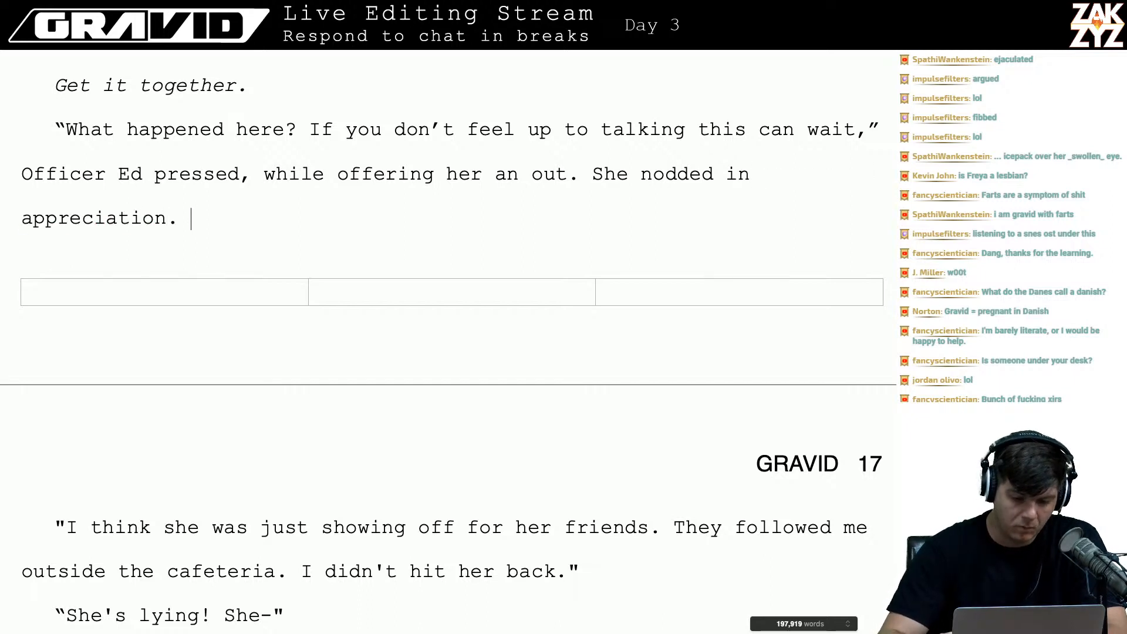
- Read through the dialogue on page 17 down to the paragraph where Tammy keeps repeating herself
key("Left")
key("Left")
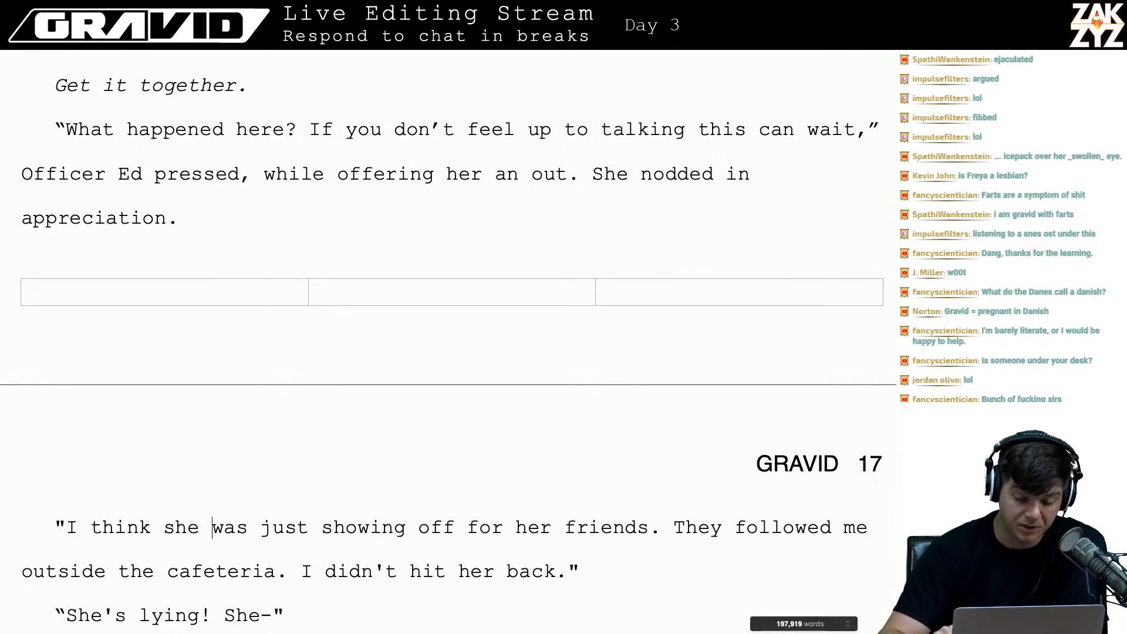
key("Down")
key("Down")
key("Down")
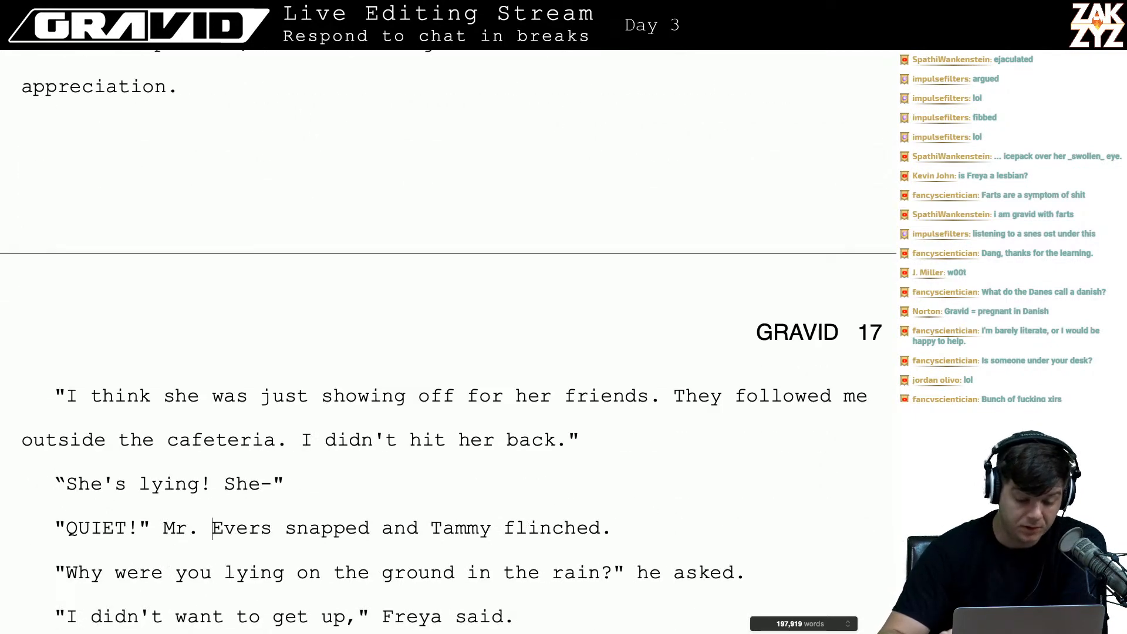
key("Up")
key("Up")
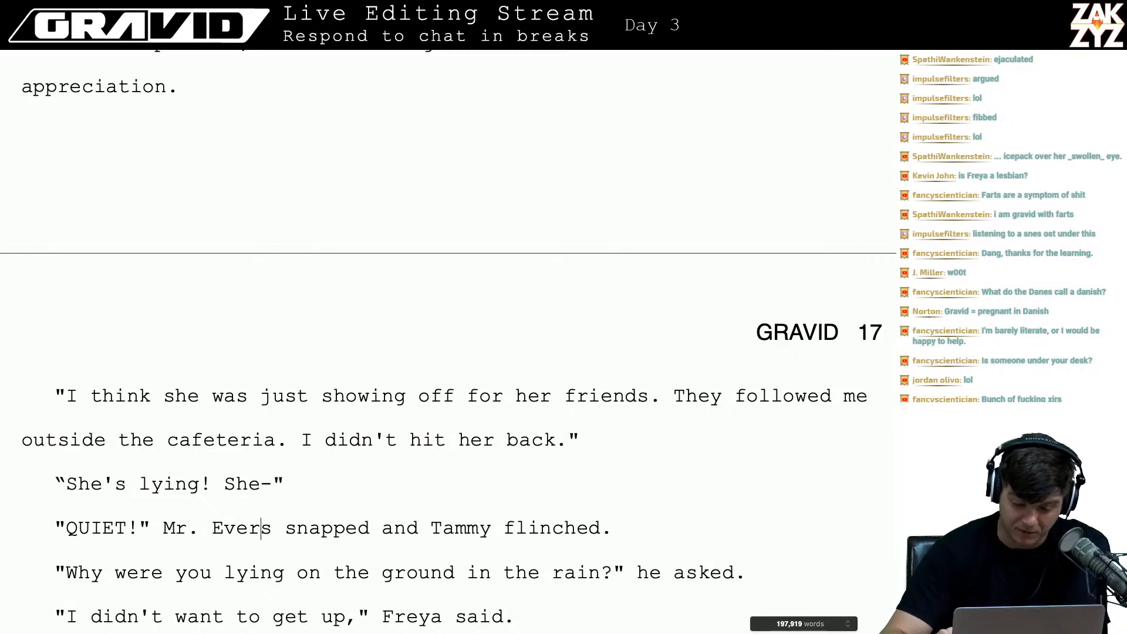
key("Down")
key("Down")
key("Down")
key("Down")
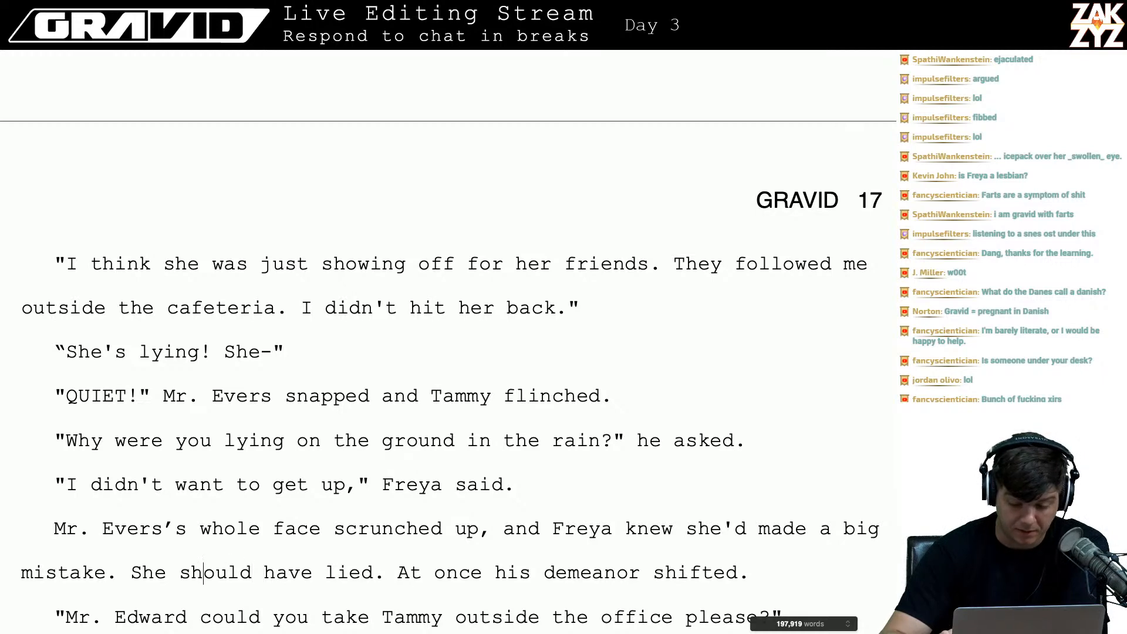
key("Down")
key("Down")
key("Down")
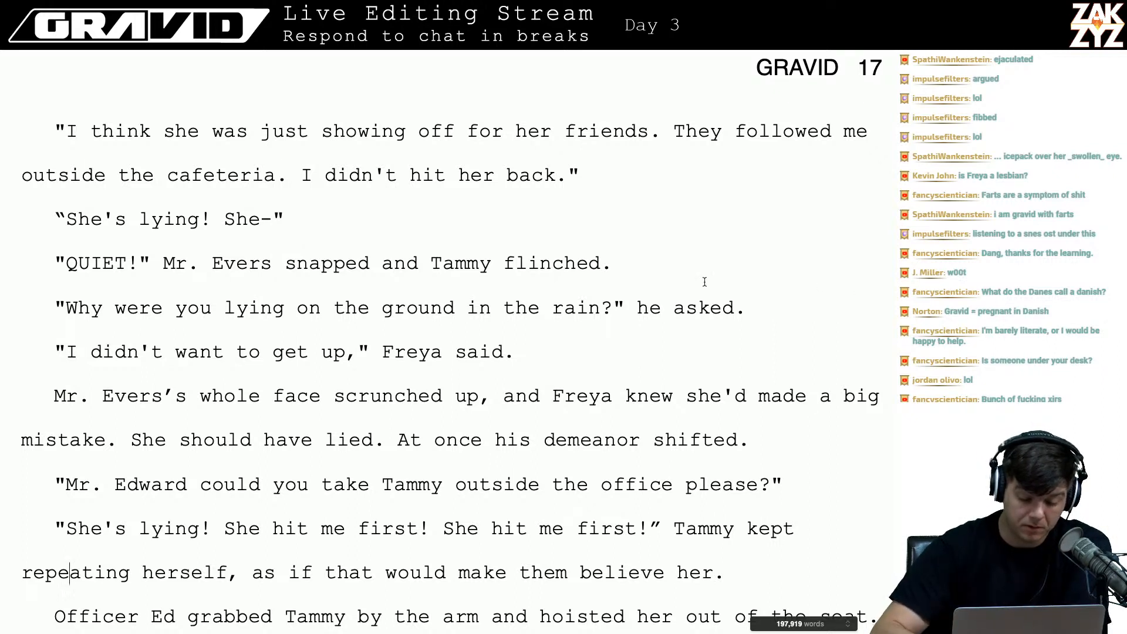
- Correct "Mr. Edward" to "Mr. Edwards" in the line asking him to take Tammy outside the office
left_click(197, 486)
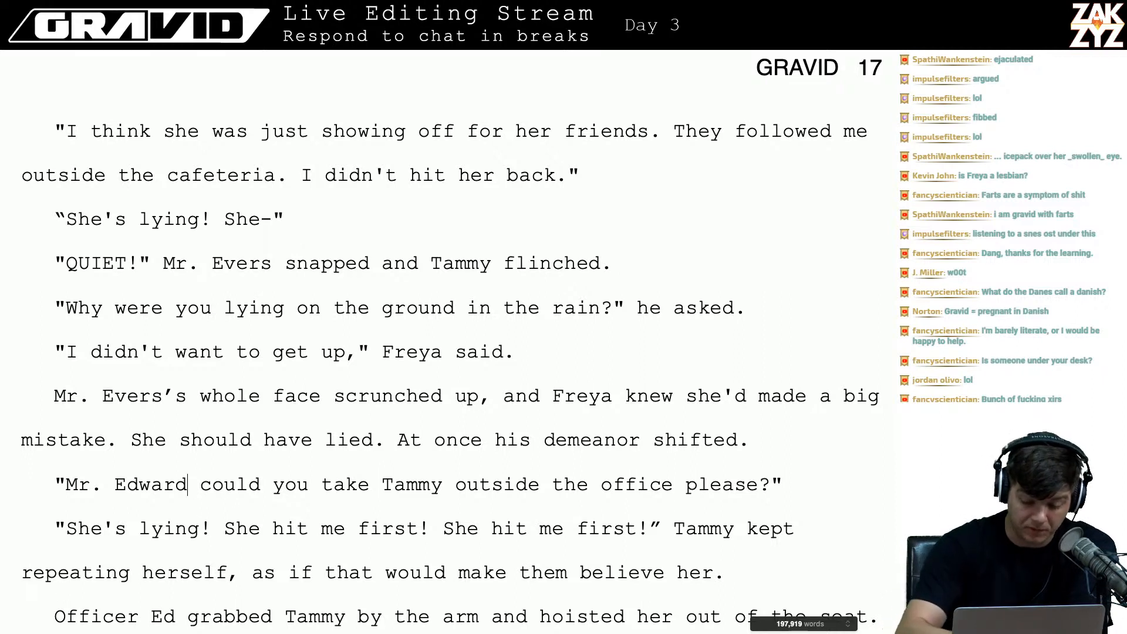
type("s")
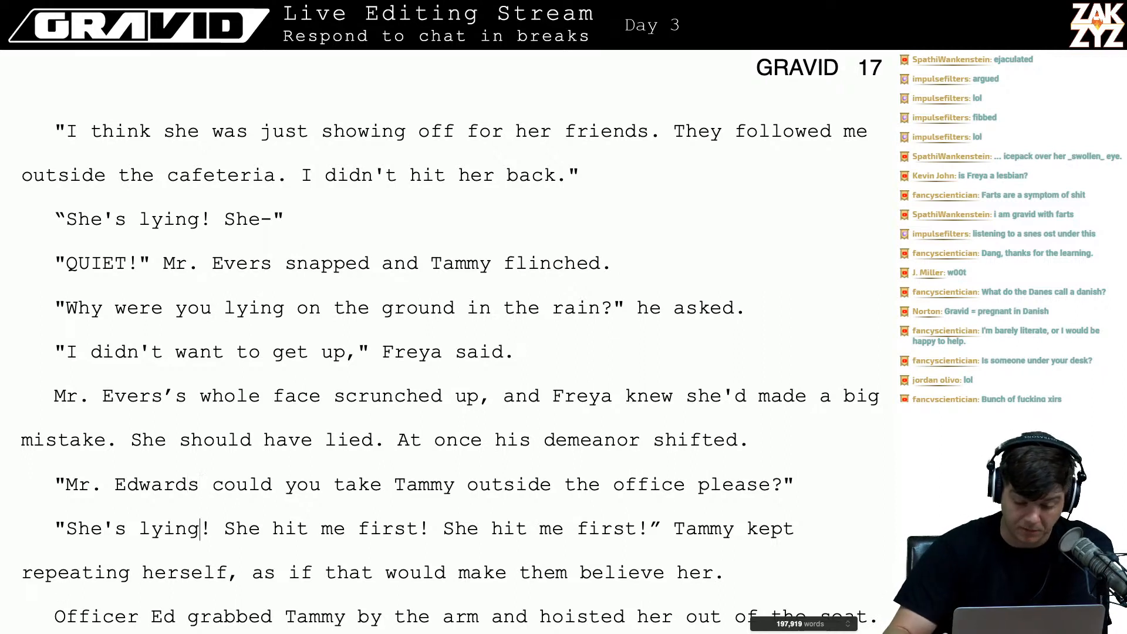
- Read on through the paragraph where Officer Ed hoists Tammy out of the seat and the lines after it
key("Down")
key("Down")
key("Down")
key("Down")
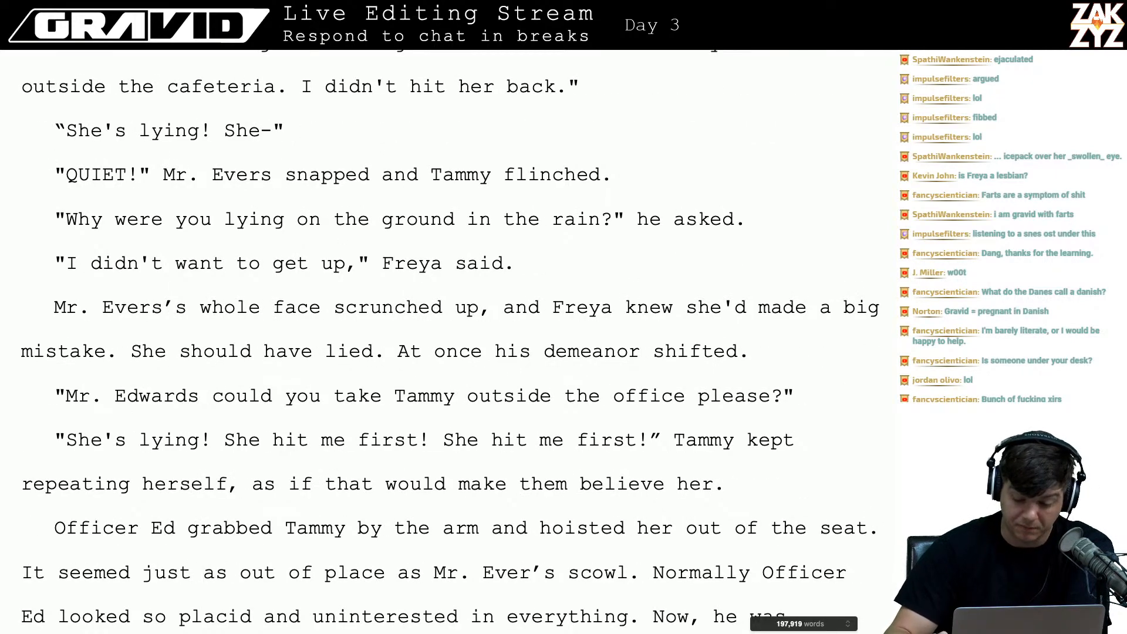
key("Down")
key("Down")
key("Down")
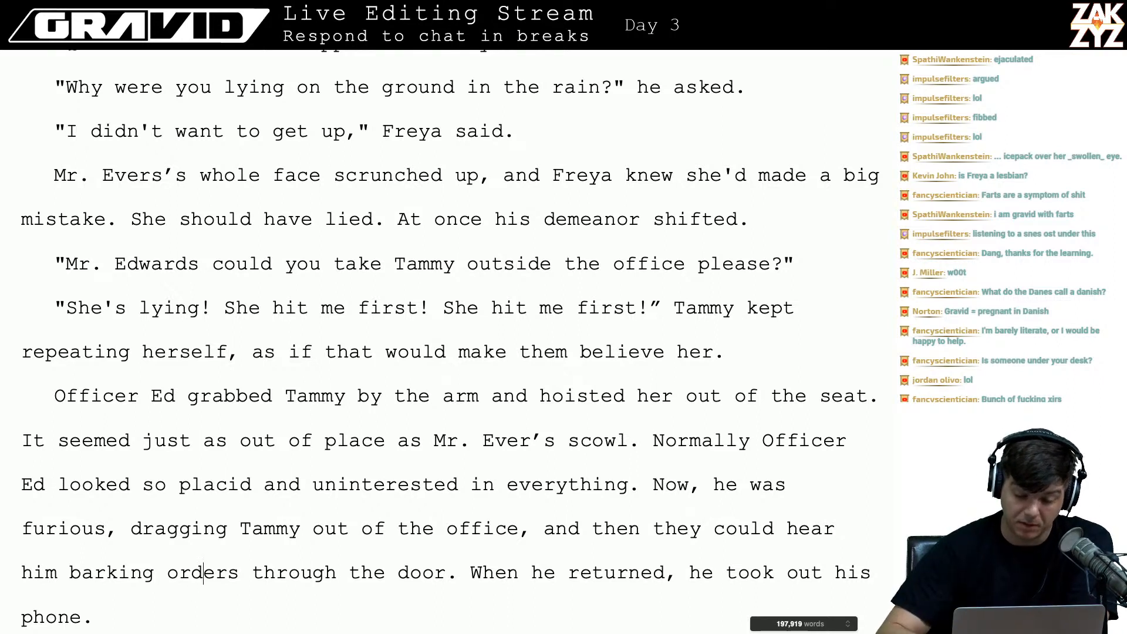
scroll(114, 532, "down", 3)
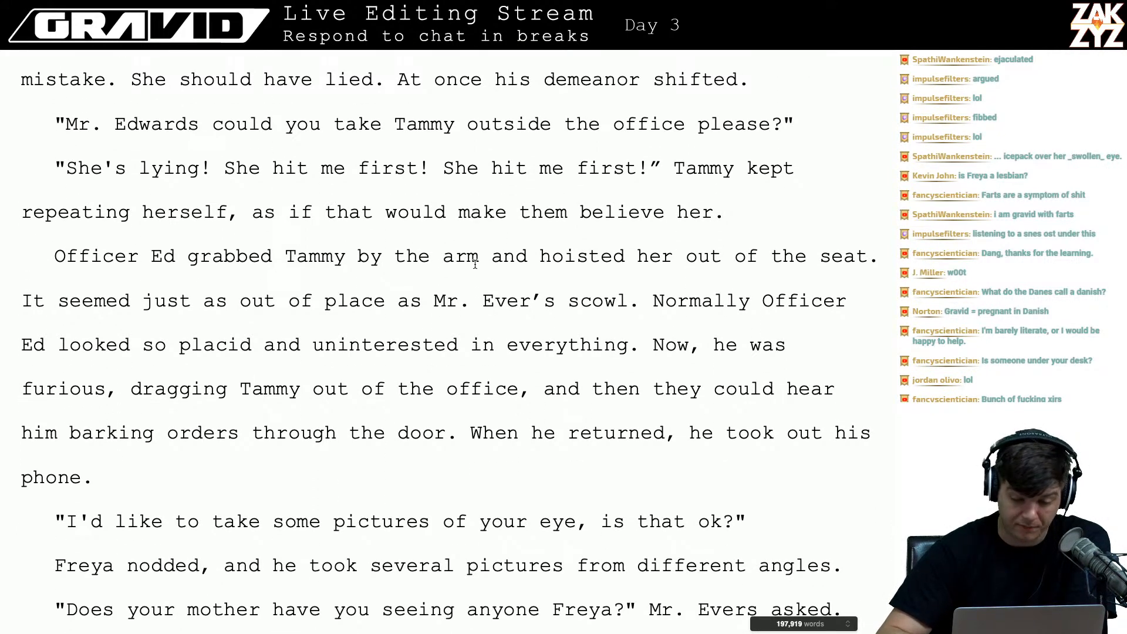
scroll(538, 264, "down", 1)
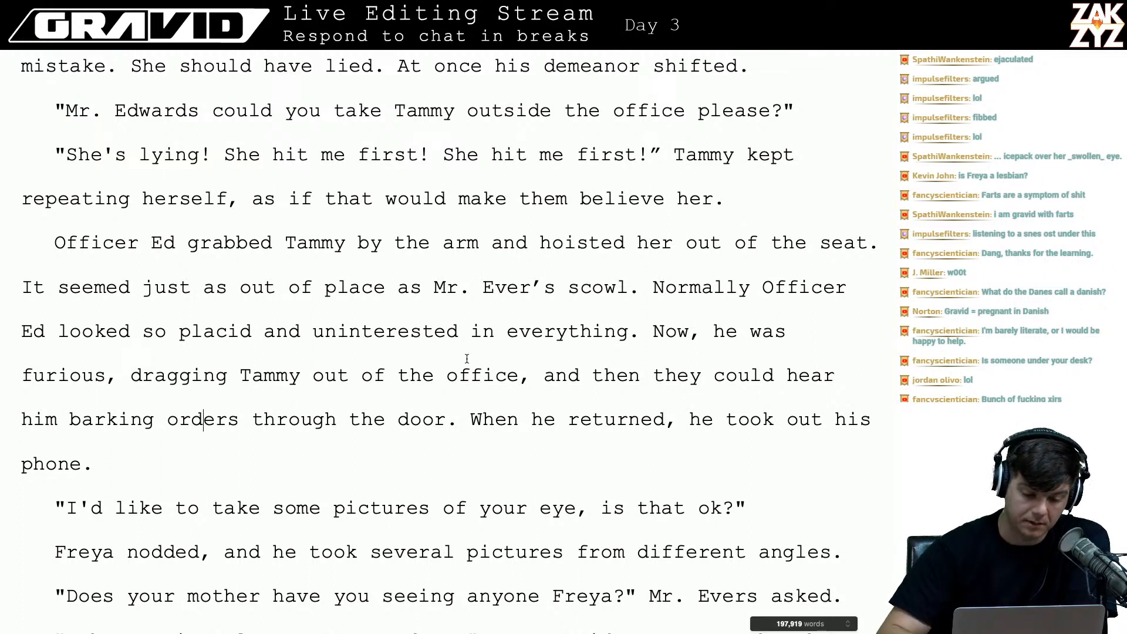
left_click(45, 250)
scroll(372, 295, "down", 3)
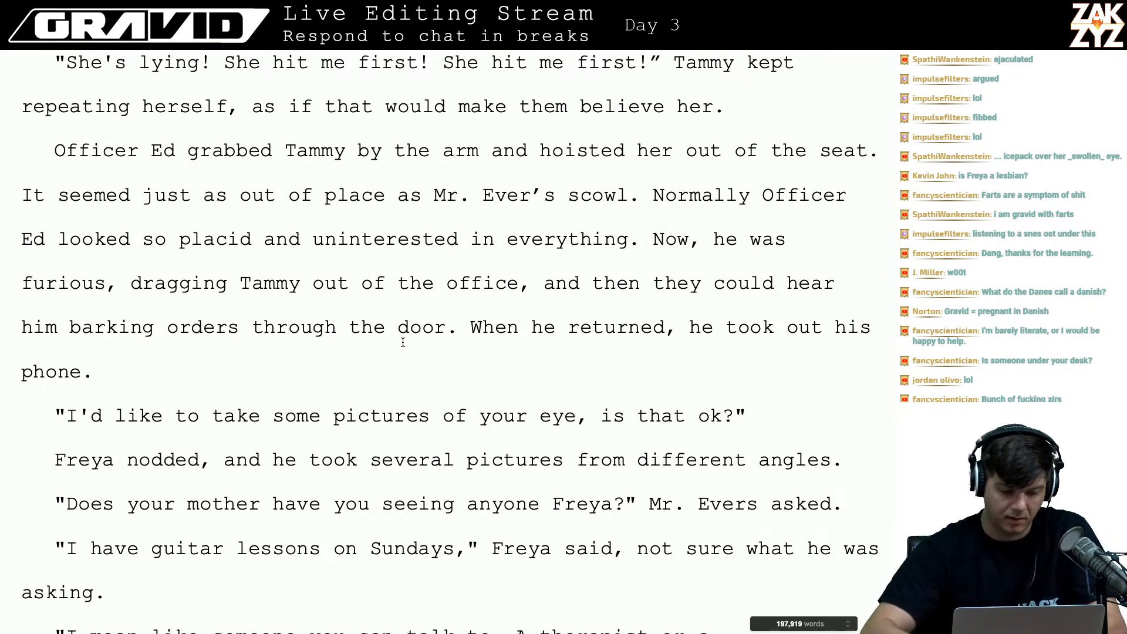
- Reword the start of the sentence about Mr. Ever's scowl from "It seemed just as out of place as" to "The movement seemed as out of place as"
left_click(48, 216)
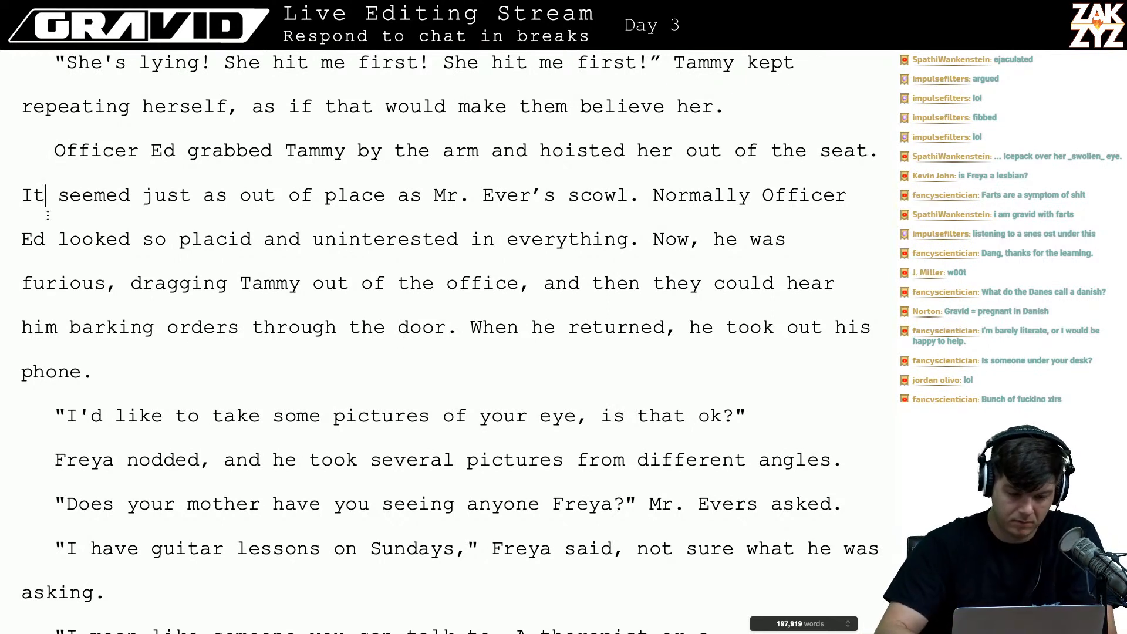
key("BackSpace")
key("BackSpace")
type("The movement s")
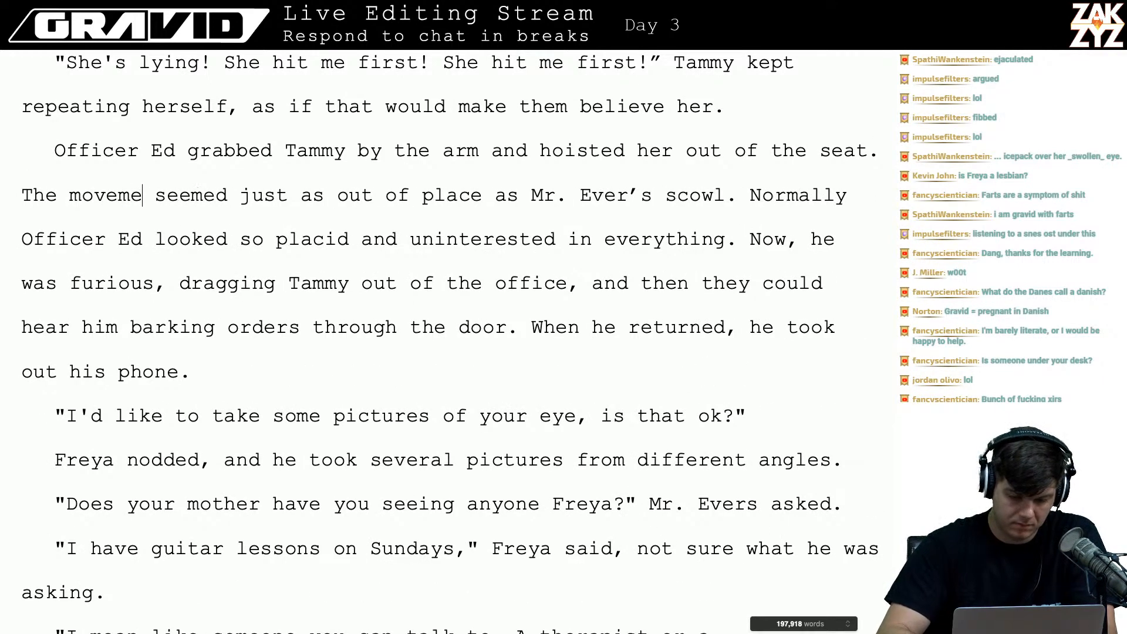
type("eemed as out o")
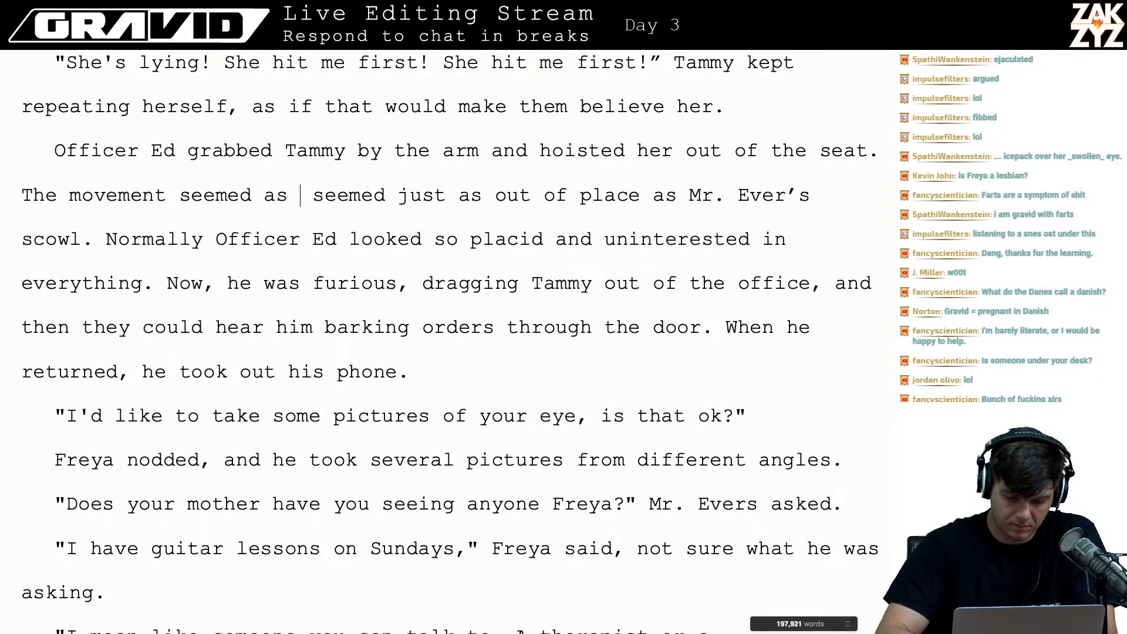
type("f place as")
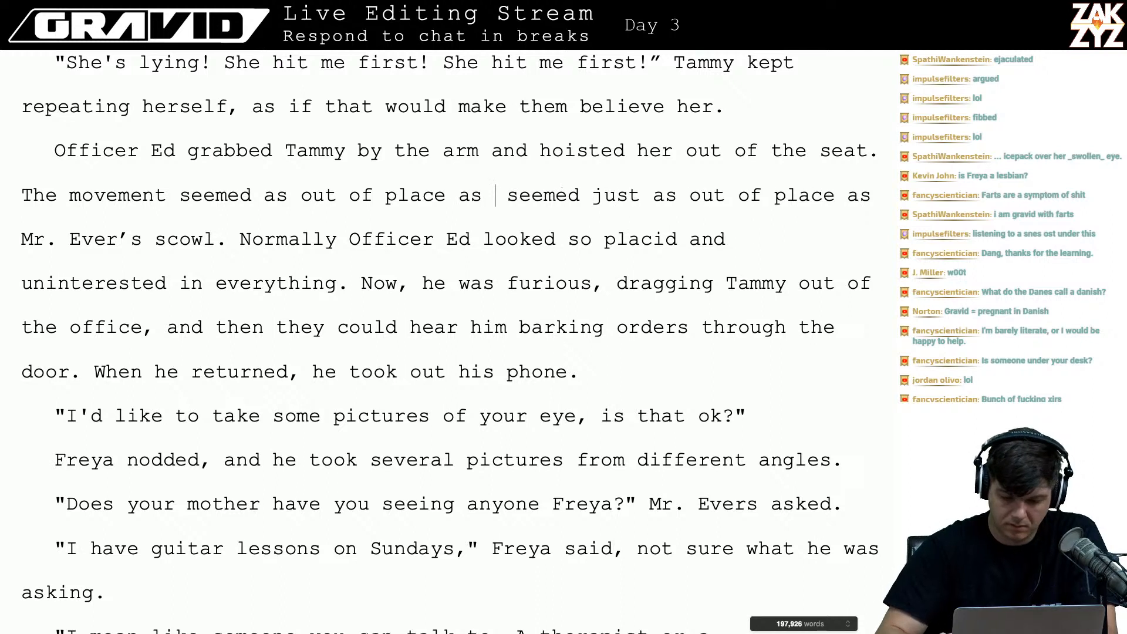
key("shift+Right")
key("shift+Right")
key("shift+Right")
key("shift+Right")
key("shift+Right")
key("shift+Right")
key("shift+Right")
key("shift+Right")
key("shift+Right")
key("shift+Right")
key("shift+Right")
key("shift+Right")
key("shift+Right")
key("shift+Right")
key("shift+Right")
key("shift+Right")
key("shift+Right")
key("shift+Right")
key("shift+Right")
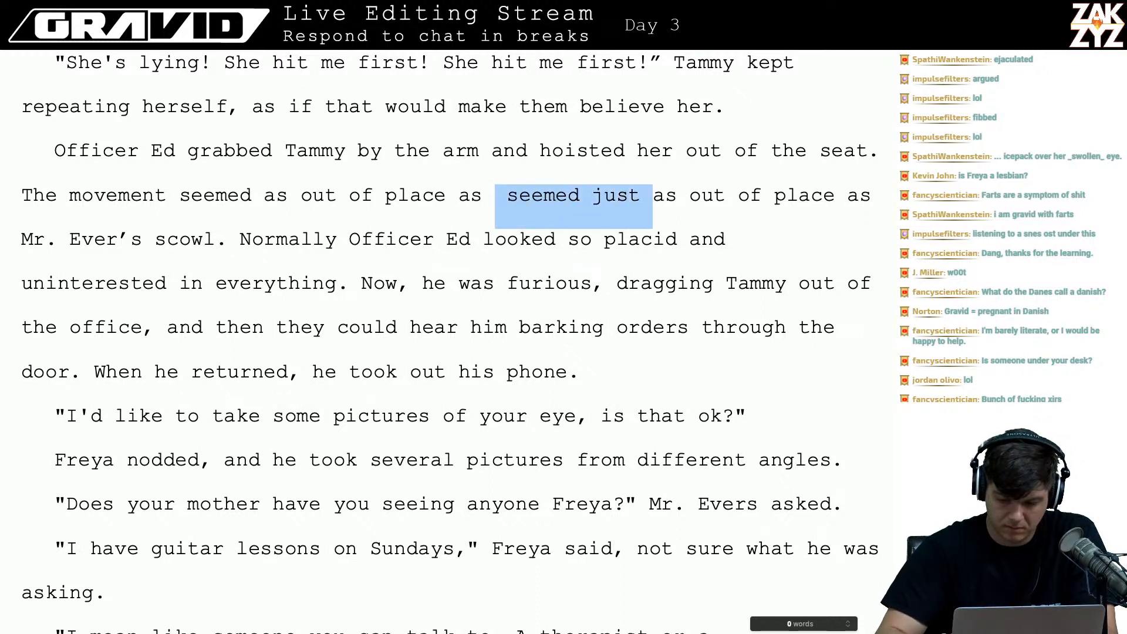
key("shift+Right")
key("shift+Right")
key("shift+Right")
key("shift+Right")
key("shift+Right")
key("shift+Right")
key("shift+Right")
key("shift+Right")
key("shift+Right")
key("shift+Right")
key("shift+Right")
key("shift+Right")
key("shift+Right")
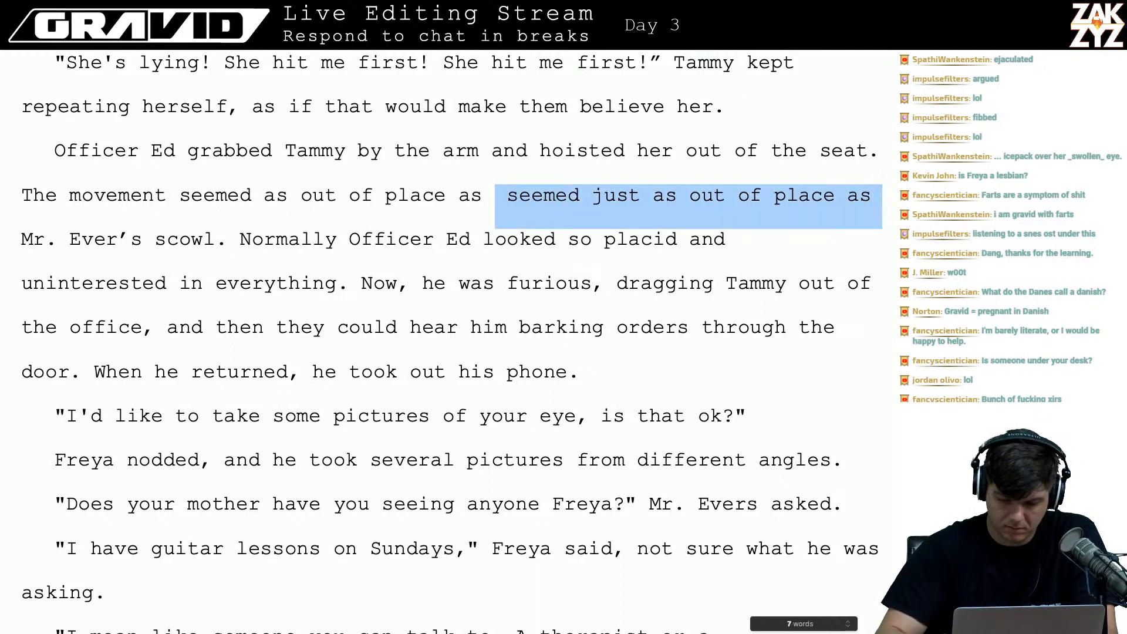
key("BackSpace")
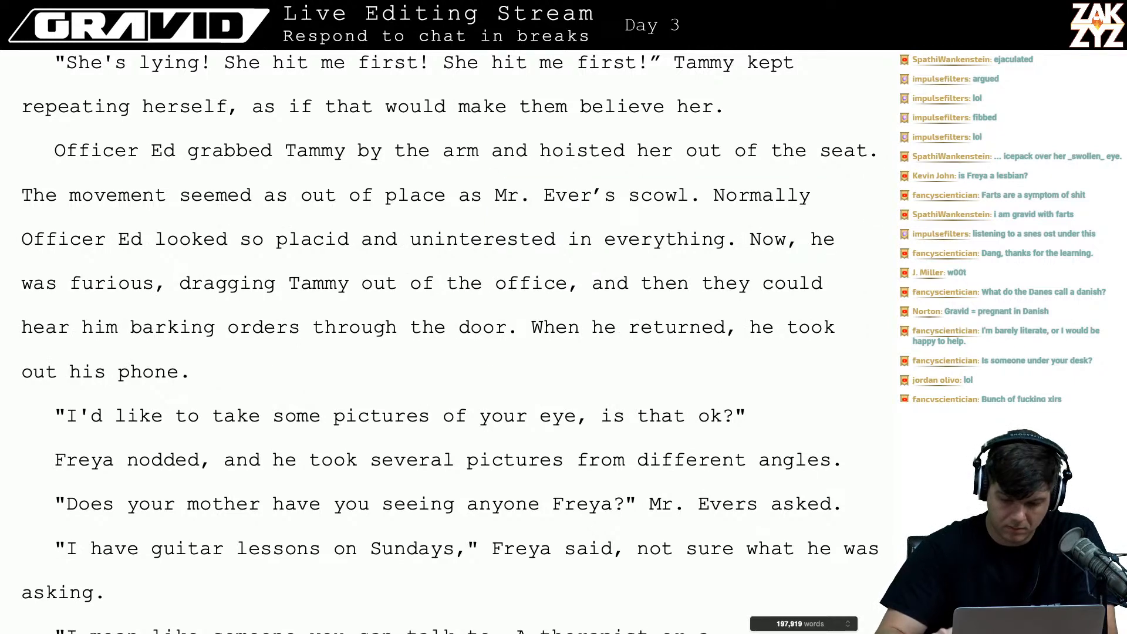
- Insert the sentence "Officer Ed was normally so placid and uninterested in everything." after the one ending in "scowl."
key("Right")
key("Right")
key("Right")
key("Right")
key("Right")
key("Right")
key("Right")
key("Right")
key("Right")
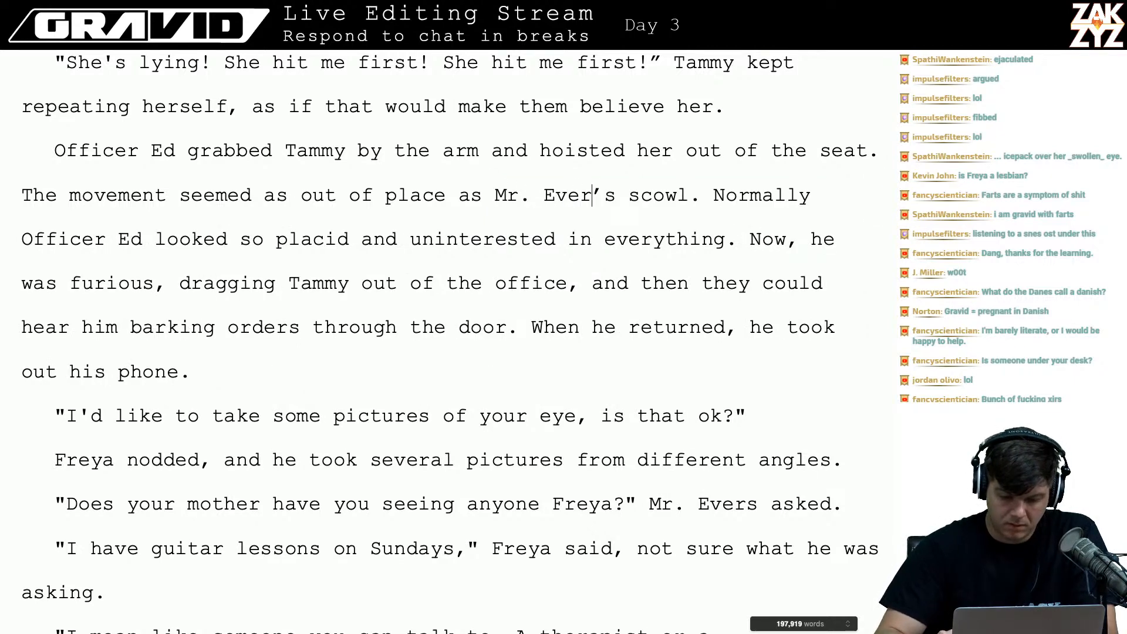
key("Right")
key("Right")
key("Right")
key("Right")
key("Right")
key("Right")
key("Right")
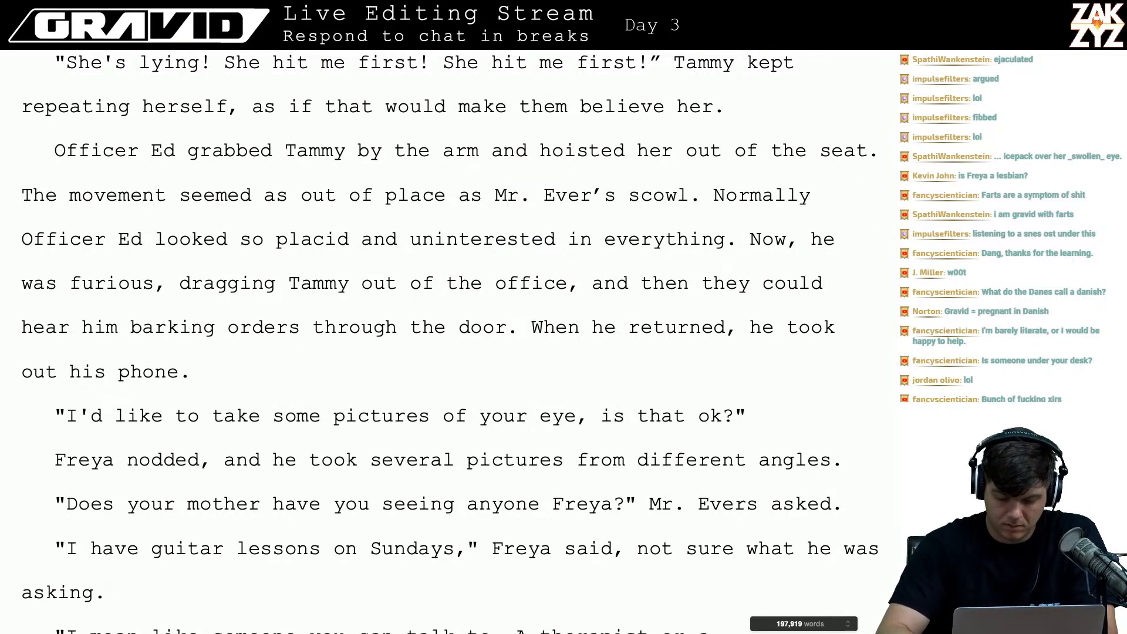
type("Officer ed")
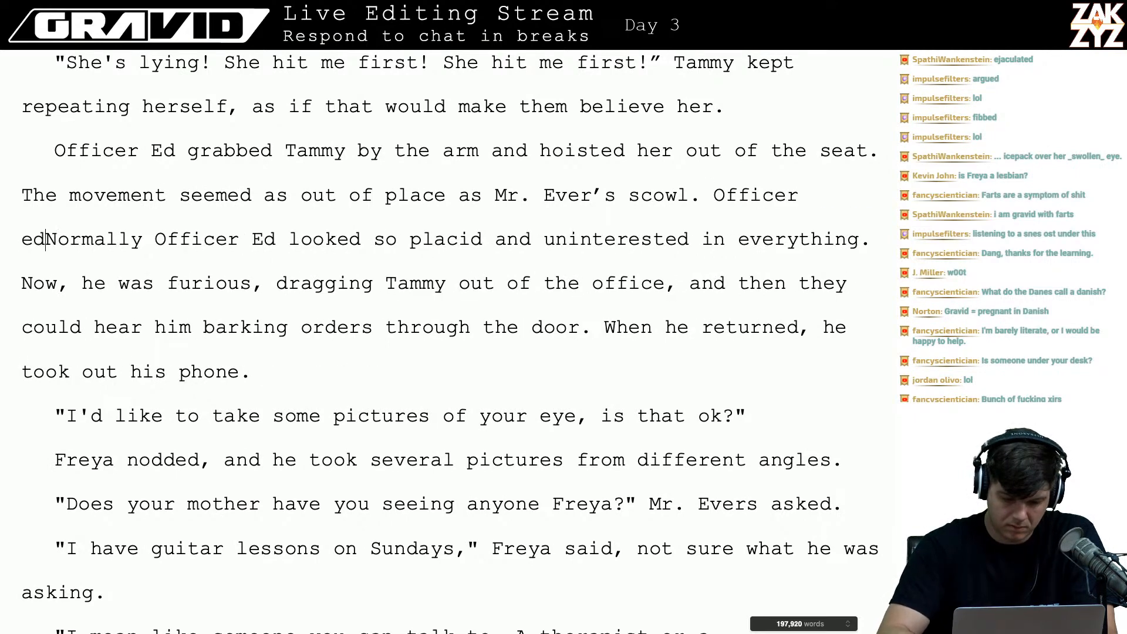
key("BackSpace")
key("BackSpace")
type("Ed was normal")
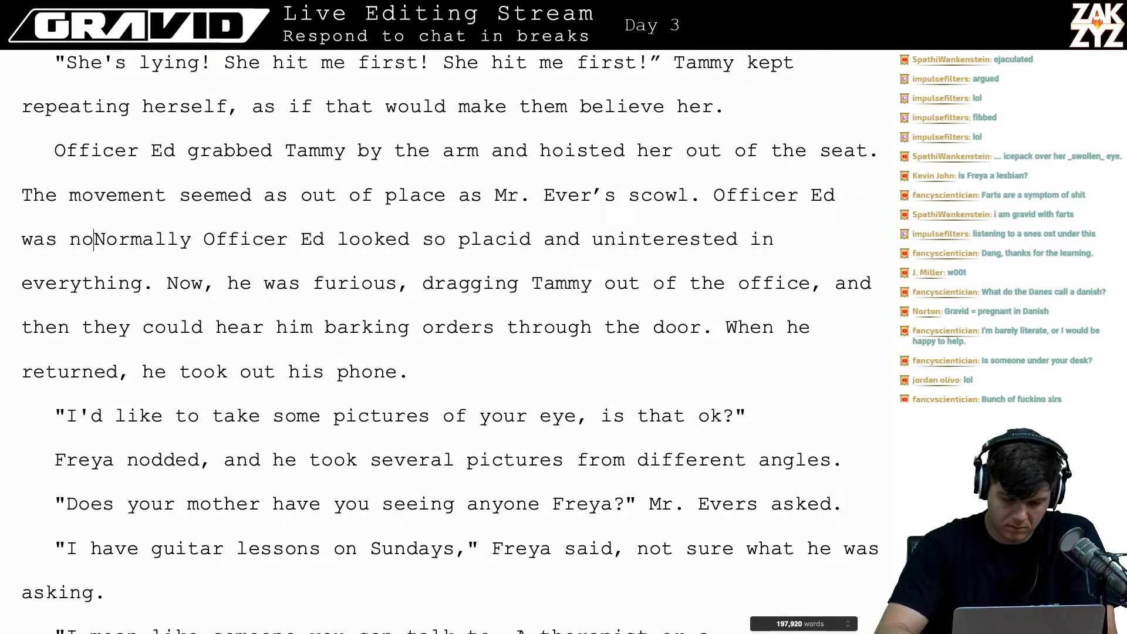
type("ly so placid and u")
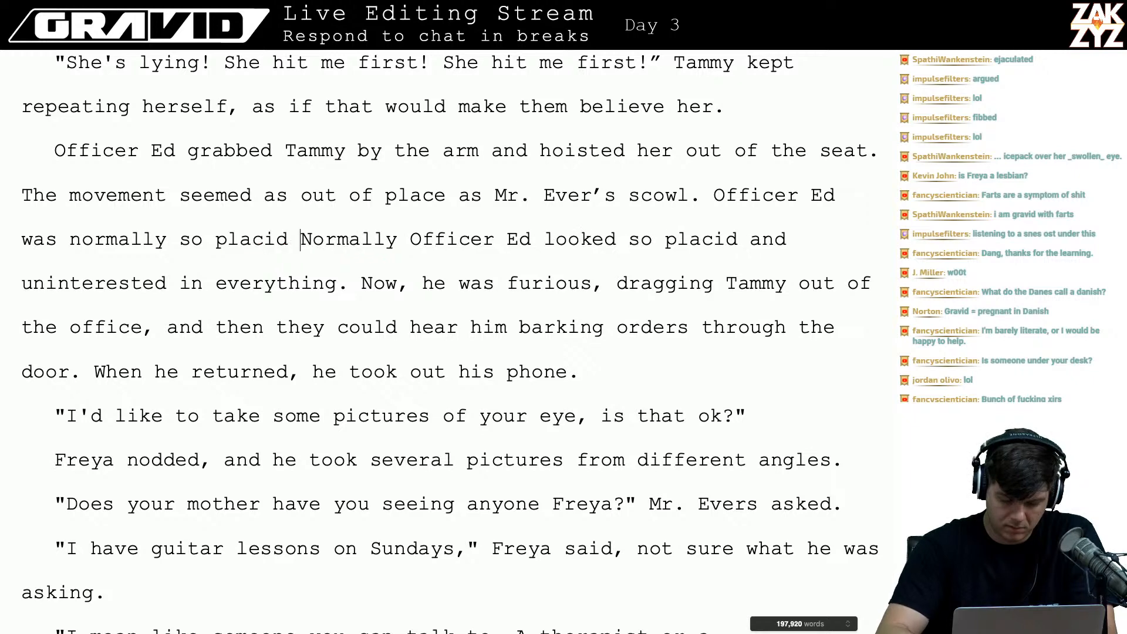
type("ninterested in ")
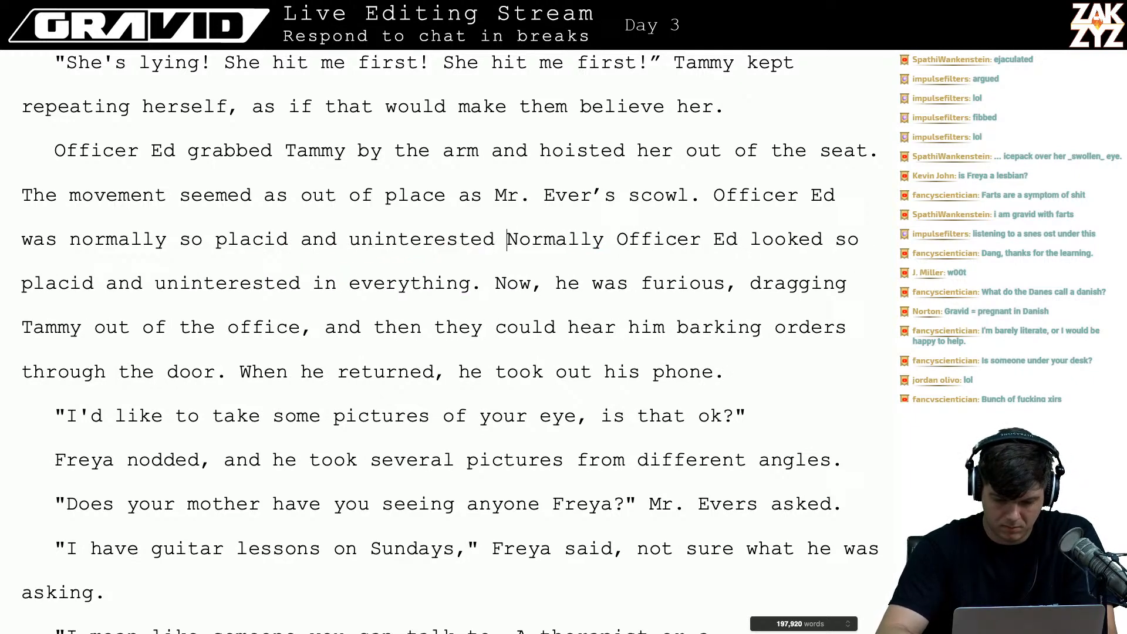
type("everything.")
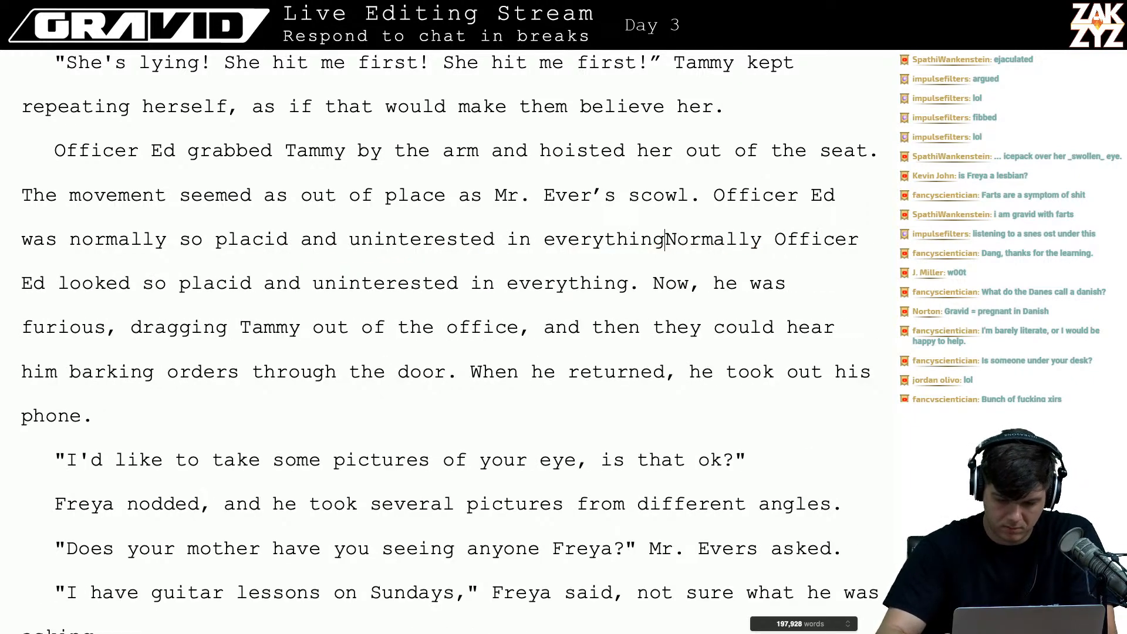
- Delete the old sentence "Normally Officer Ed looked so placid and uninterested in everything."
key("shift+Down")
key("shift+Right")
key("shift+Right")
key("shift+Right")
key("shift+Right")
key("shift+Right")
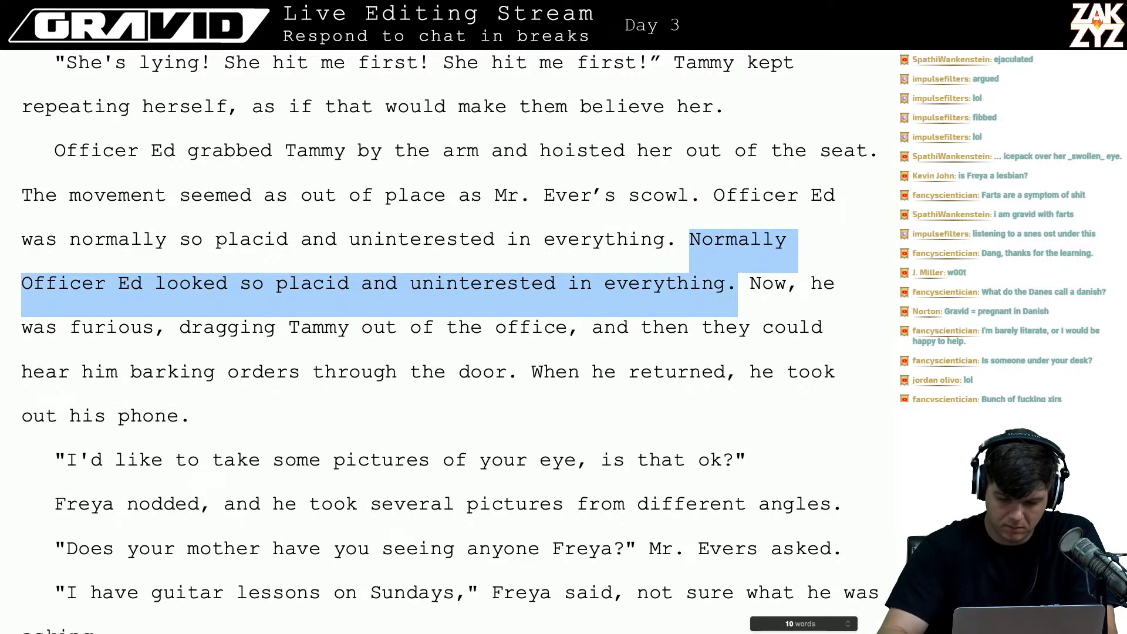
key("BackSpace")
- Extend the new Officer Ed sentence after "everything" with "that didn't involve football"
key("Left")
key("Left")
key("Left")
key("Right")
type("that did")
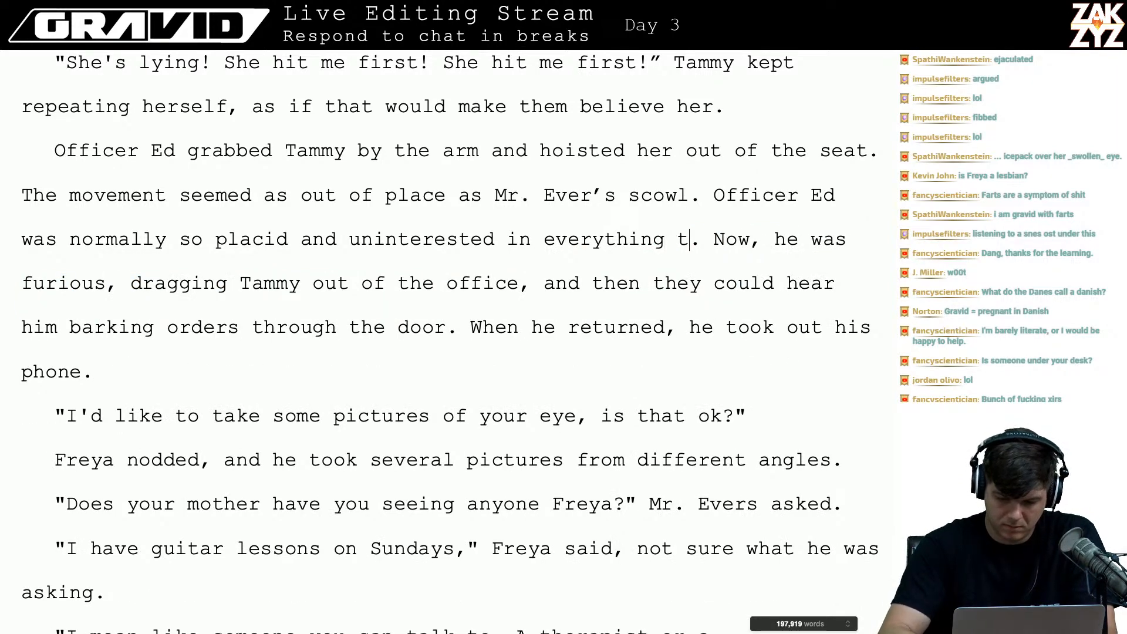
type("n't involve foo")
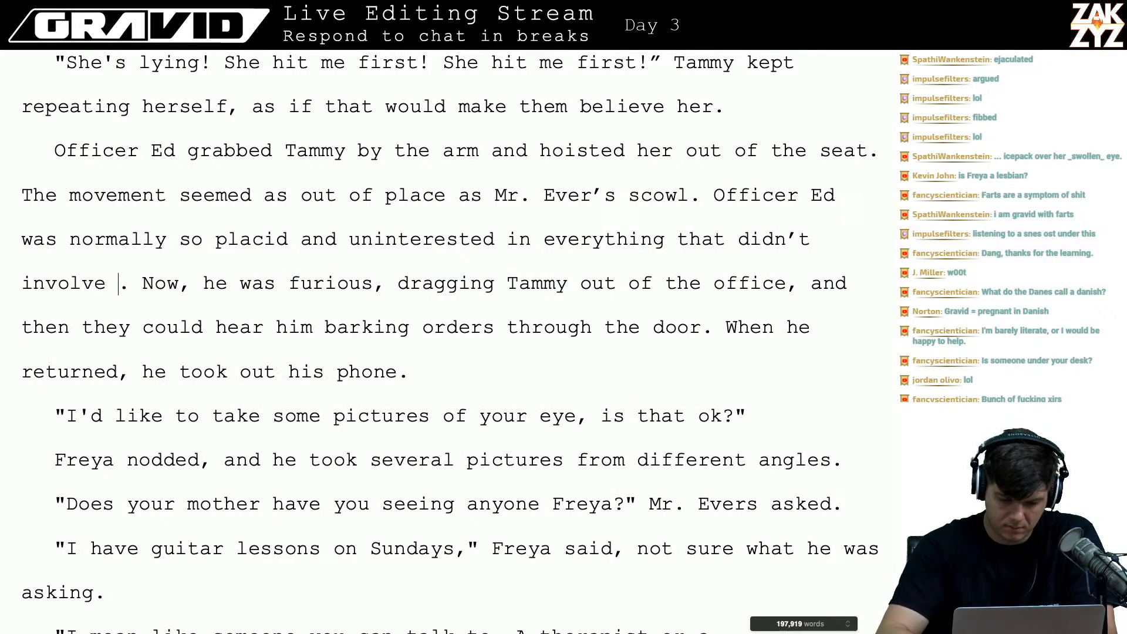
type("tball")
- Reread the revised Officer Ed paragraph, from the sentence about the movement to his dragging Tammy out of the office
key("Down")
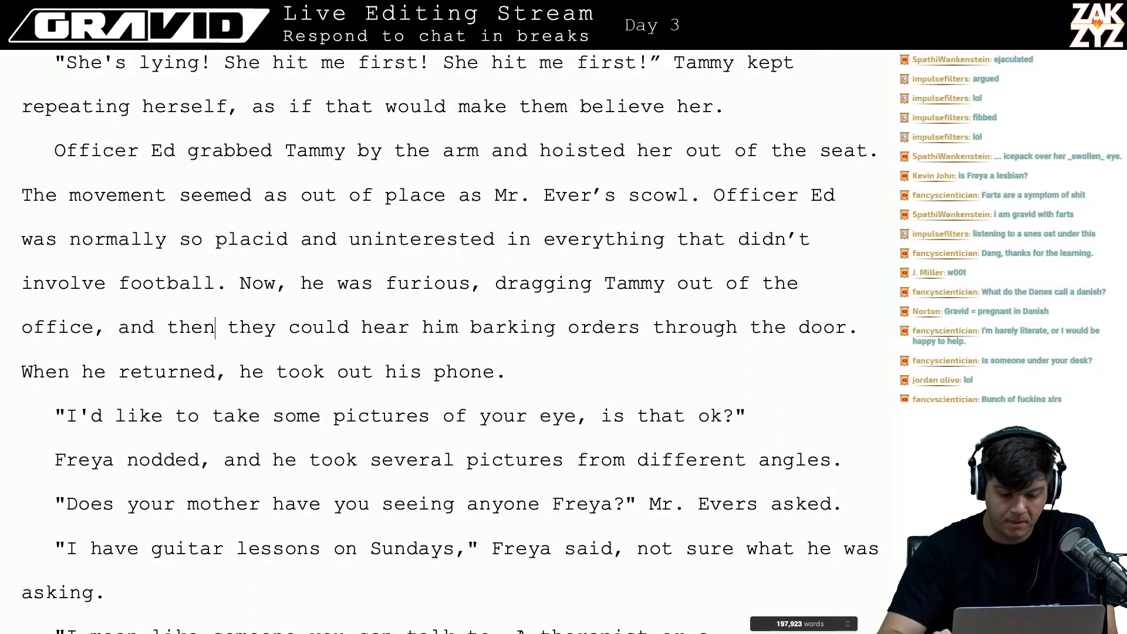
key("Right")
key("Right")
key("Down")
key("Down")
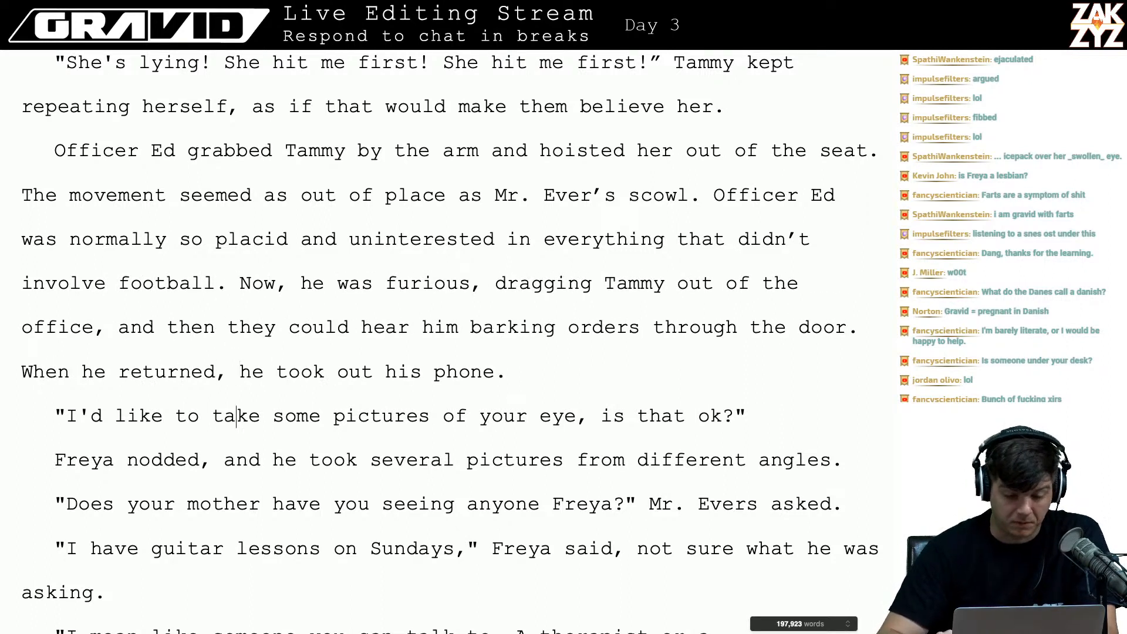
key("Up")
key("Up")
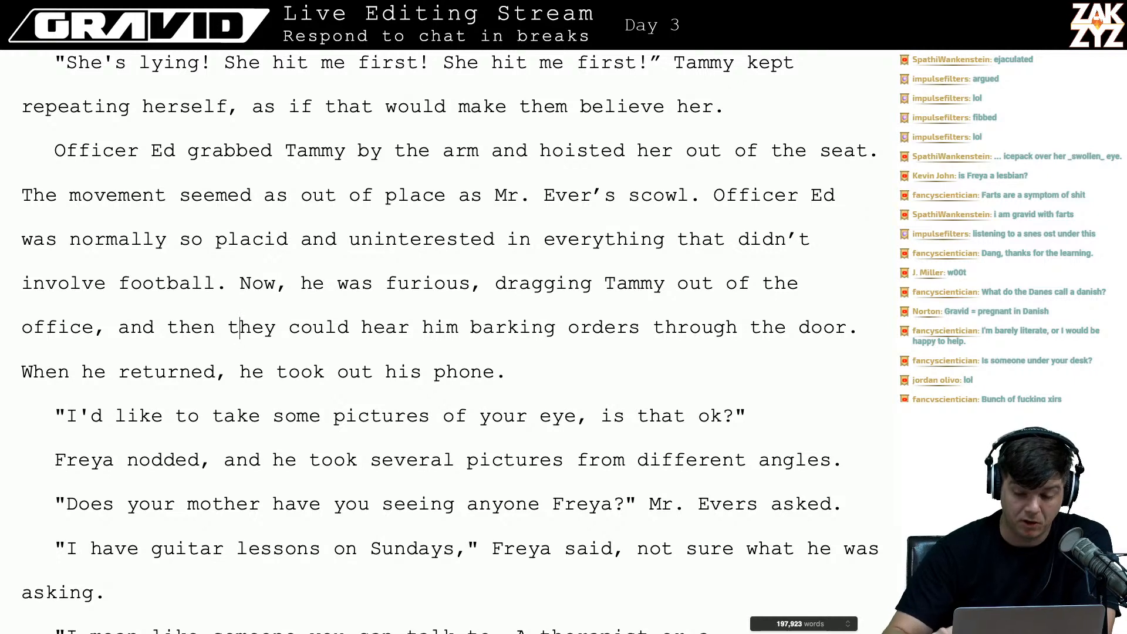
key("Up")
key("Up")
key("Right")
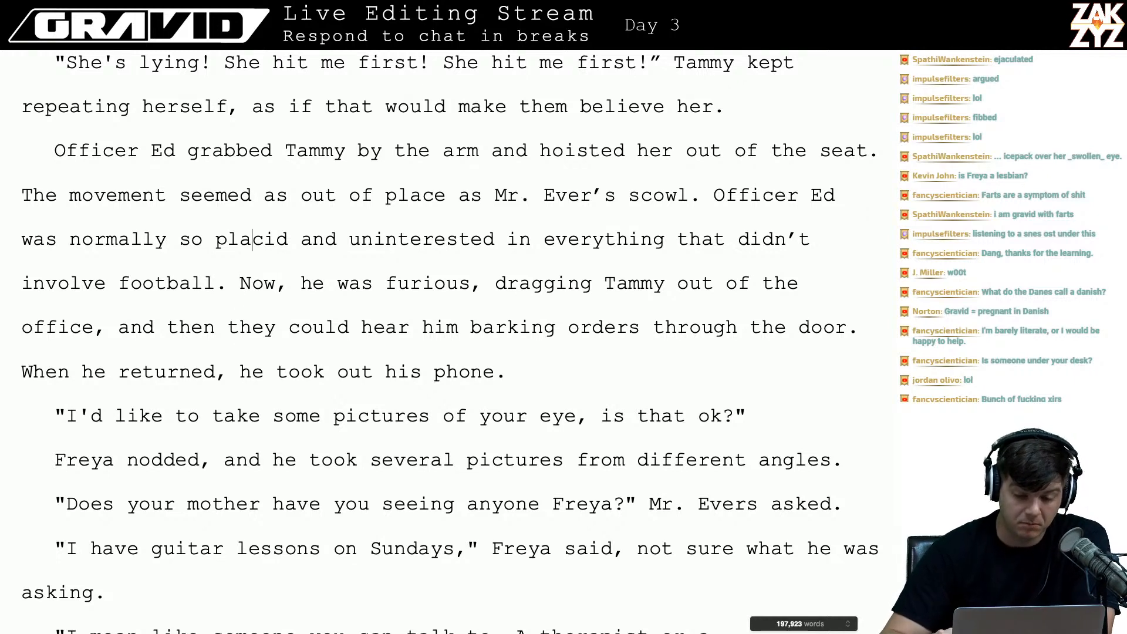
key("Right")
key("Up")
key("Right")
key("Right")
key("Right")
key("Right")
key("Right")
key("Right")
key("Right")
key("Right")
key("Right")
key("Right")
key("Right")
key("Right")
key("Right")
key("Right")
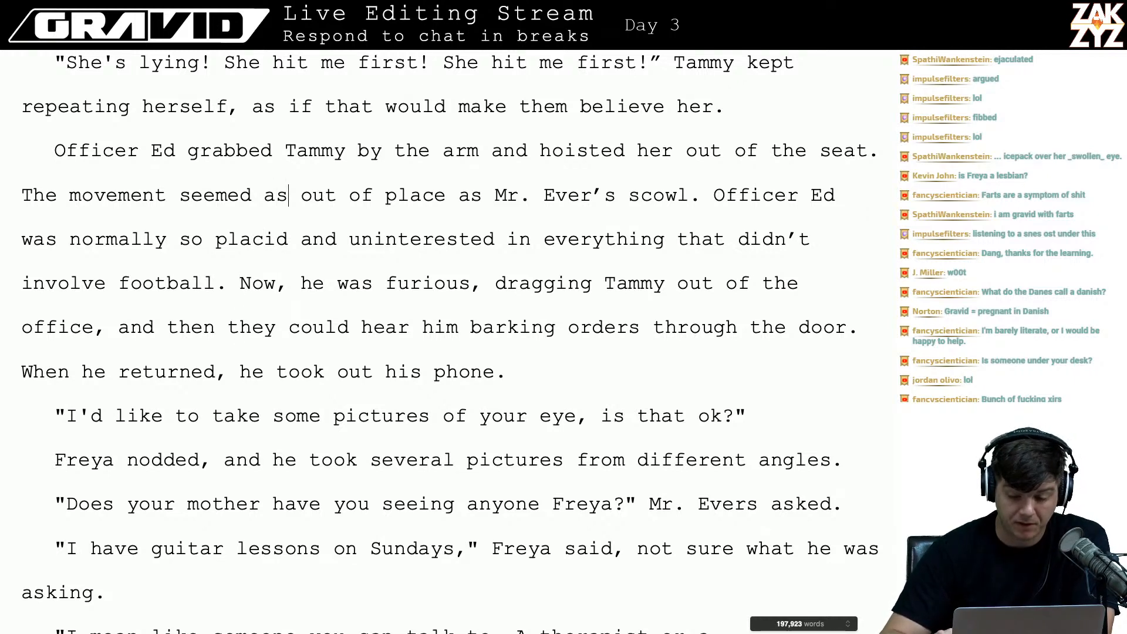
key("Right")
key("Right")
key("Right")
key("Right")
key("Right")
key("Right")
key("Right")
key("Right")
key("Right")
key("Right")
key("Right")
key("Right")
key("Right")
key("Right")
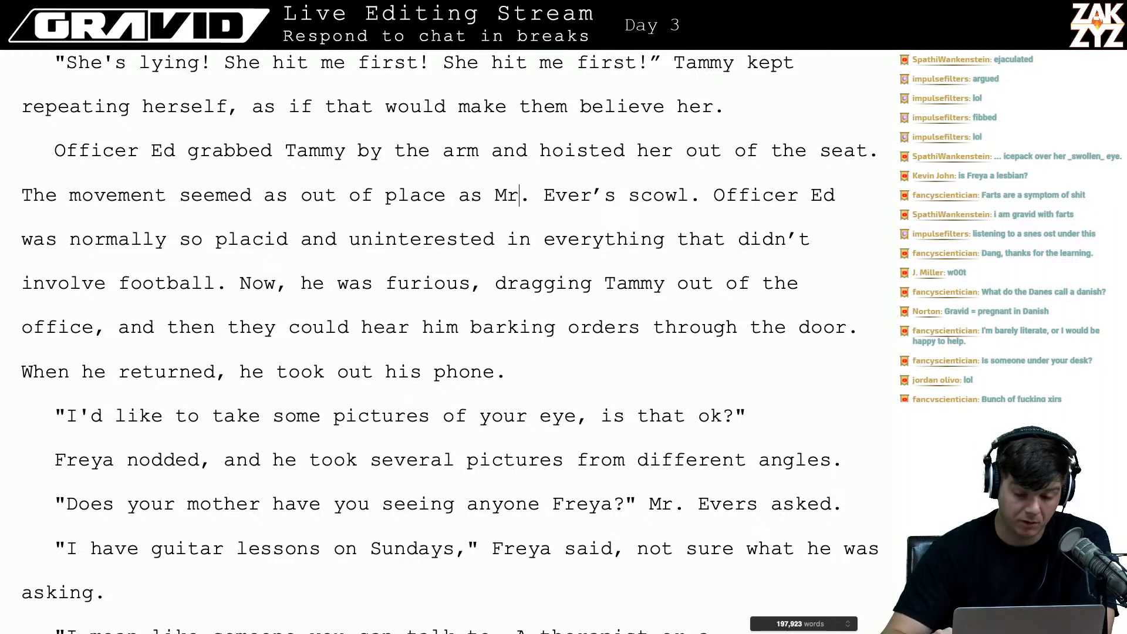
key("Down")
key("Left")
key("Left")
key("Left")
key("Left")
key("Left")
key("Left")
key("Left")
key("Left")
key("Left")
key("Left")
key("Left")
key("Left")
key("Left")
key("Left")
key("Left")
key("Left")
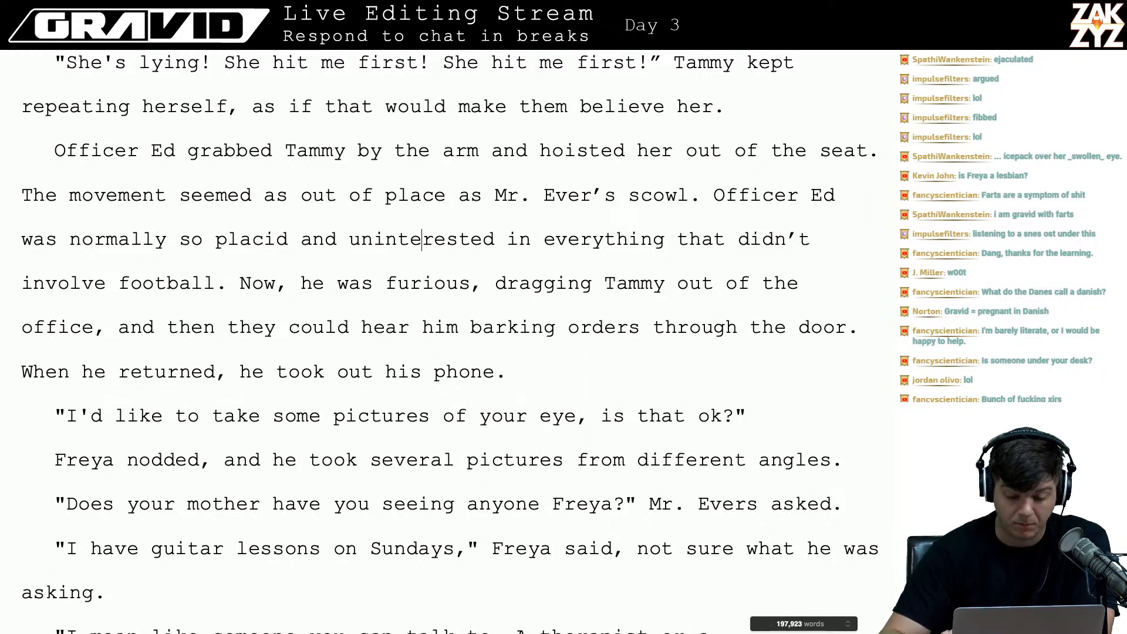
key("Down")
key("Left")
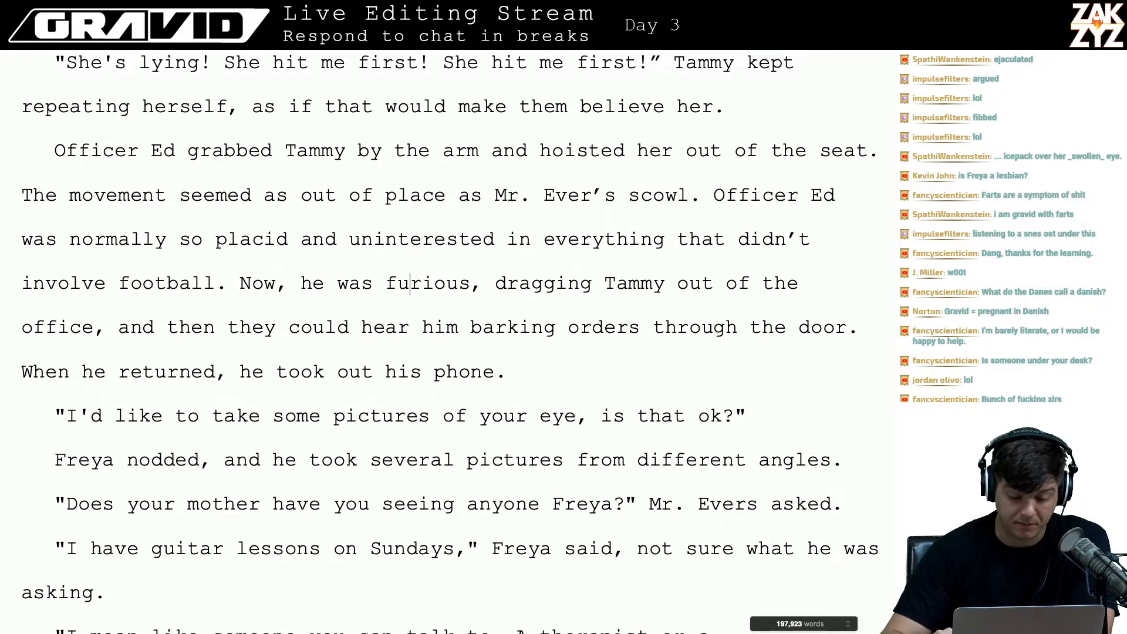
- End the furious sentence at "office" and add the new sentence "Through the door they could hear him barking orders at her."
key("Left")
key("Left")
key("Left")
key("Left")
key("Left")
key("Left")
key("Left")
key("Left")
key("Left")
key("Left")
key("Left")
key("Left")
key("Left")
key("Left")
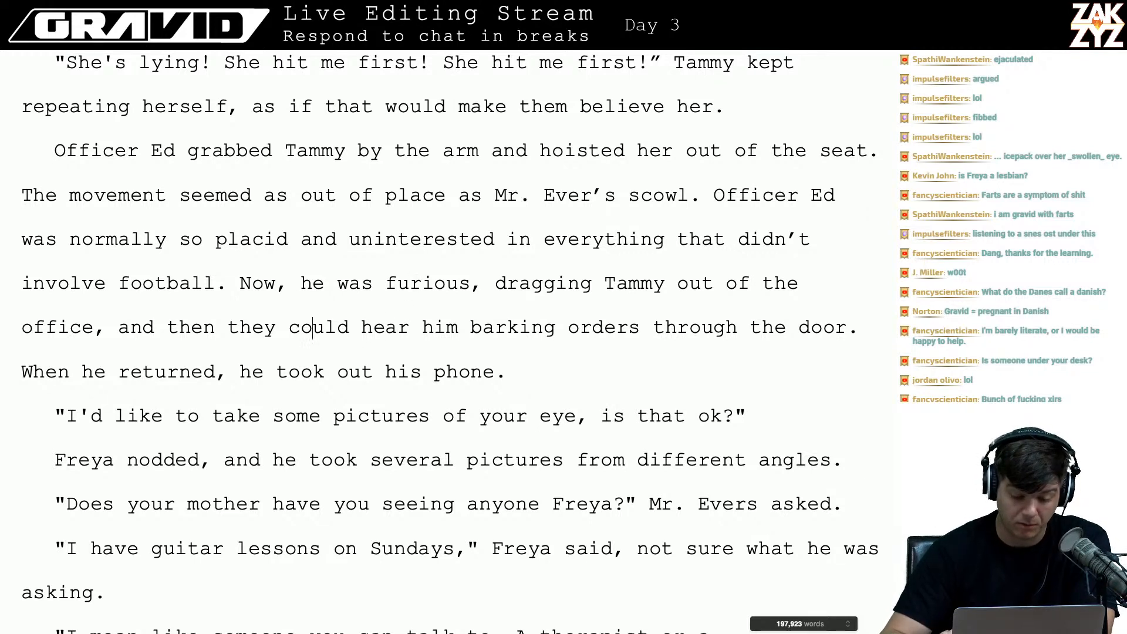
key("Left")
key("Left")
key("Left")
key("Left")
key("Left")
key("Left")
key("Left")
key("Left")
key("Left")
key("Left")
key("Left")
key("Right")
key("Left")
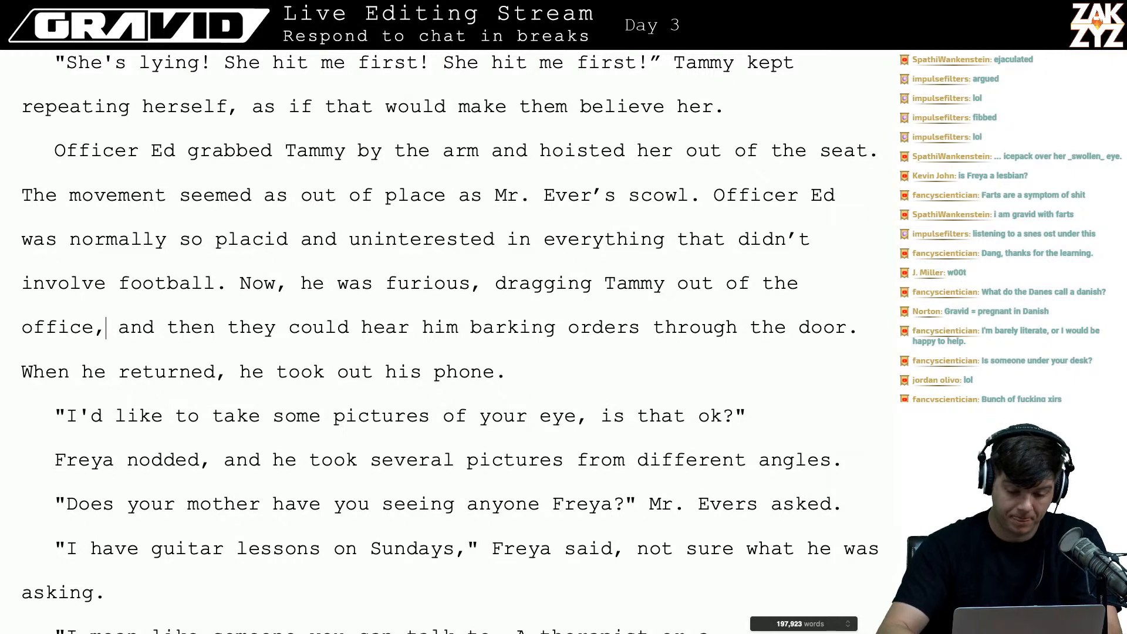
key("BackSpace")
type(". Through the ")
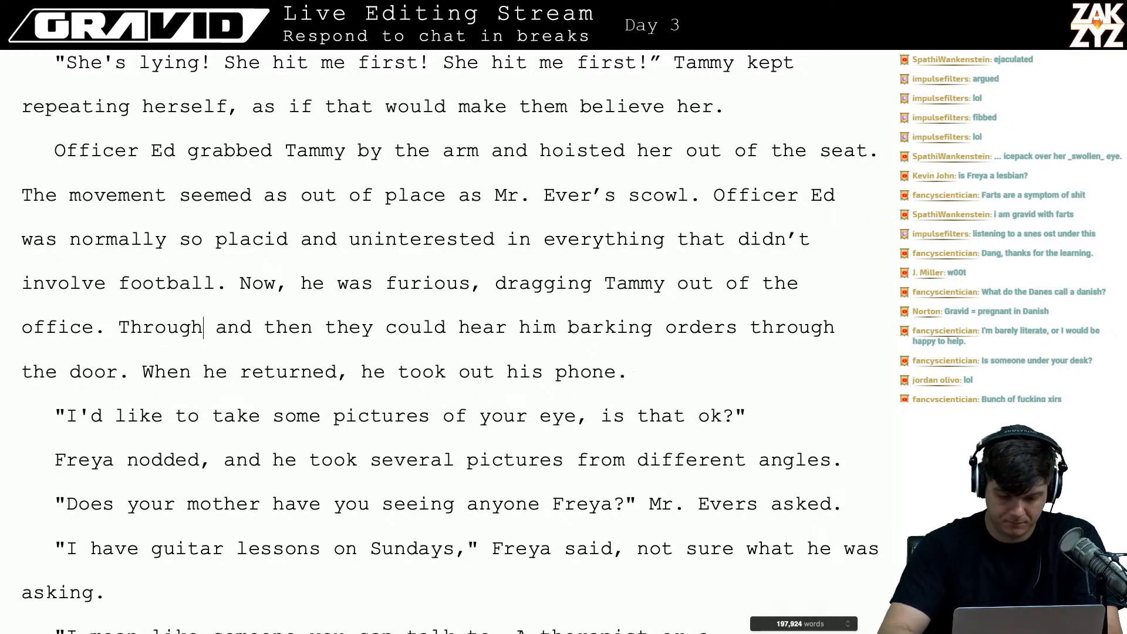
type("door they could ")
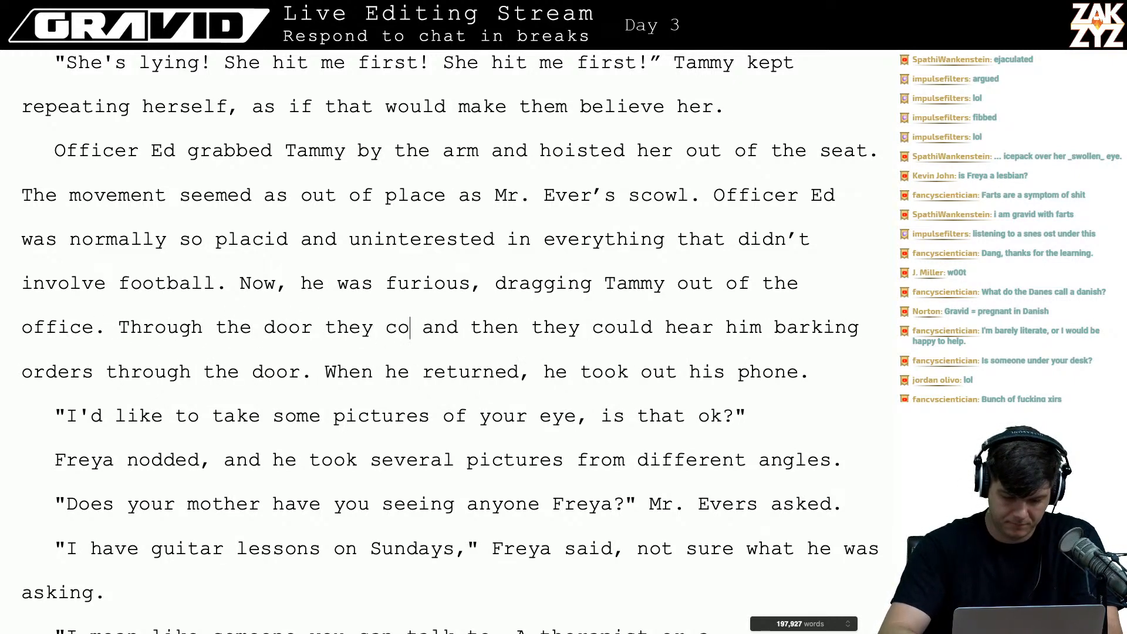
type("hear him barking o")
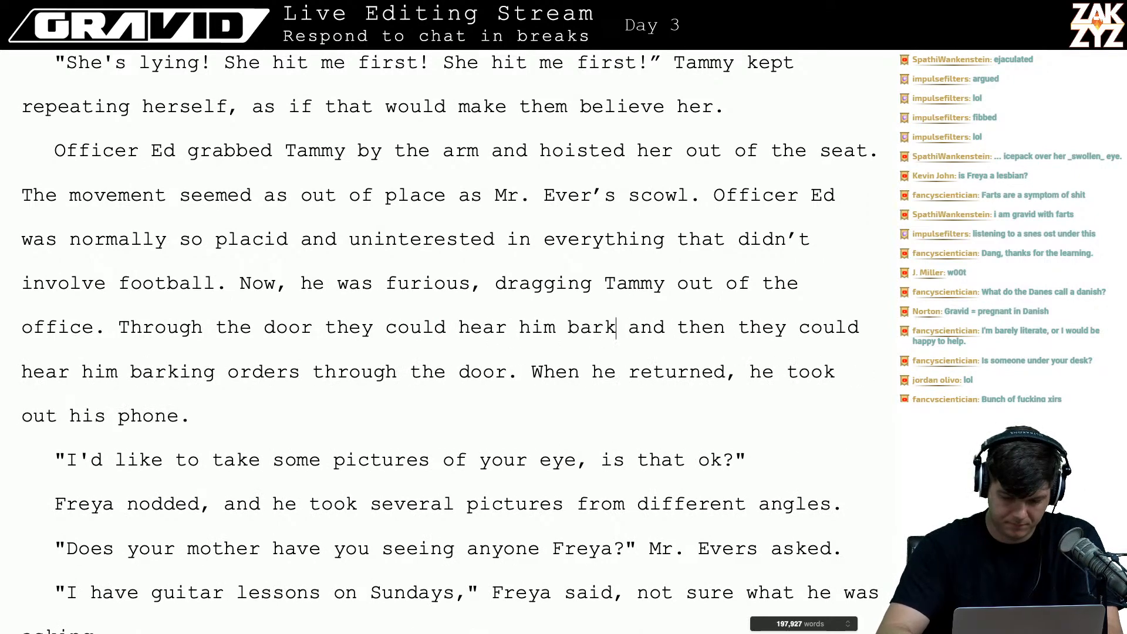
type("rders at her.")
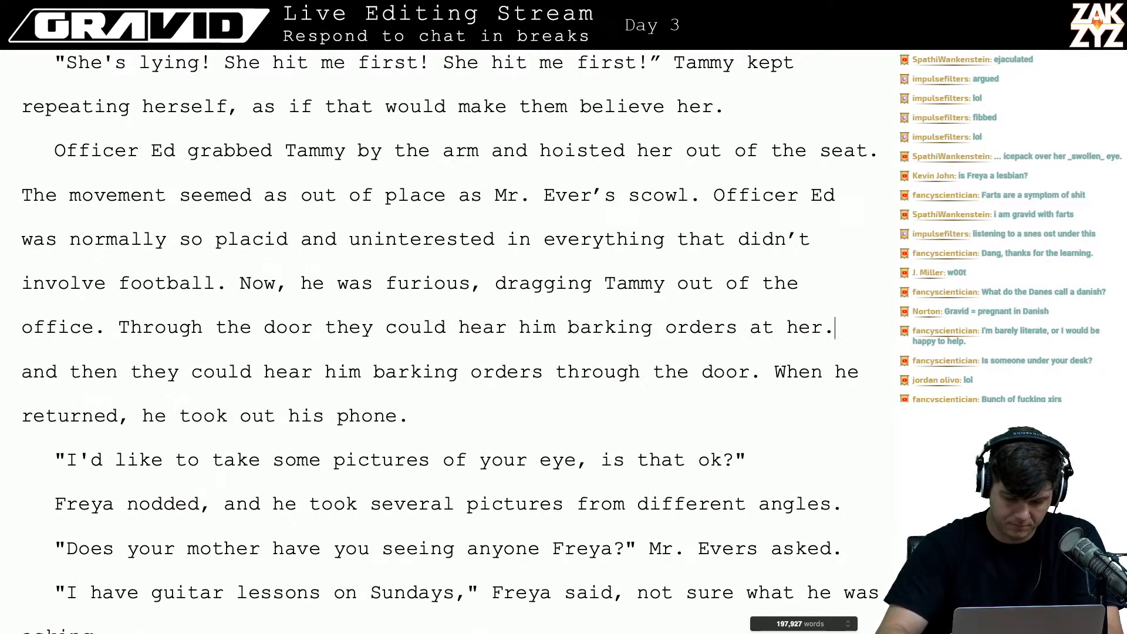
- Delete the leftover clause "and then they could hear him barking orders through the door."
key("Right")
key("shift+Down")
key("shift+Left")
key("shift+Left")
key("shift+Left")
key("shift+Left")
key("shift+Left")
key("shift+Left")
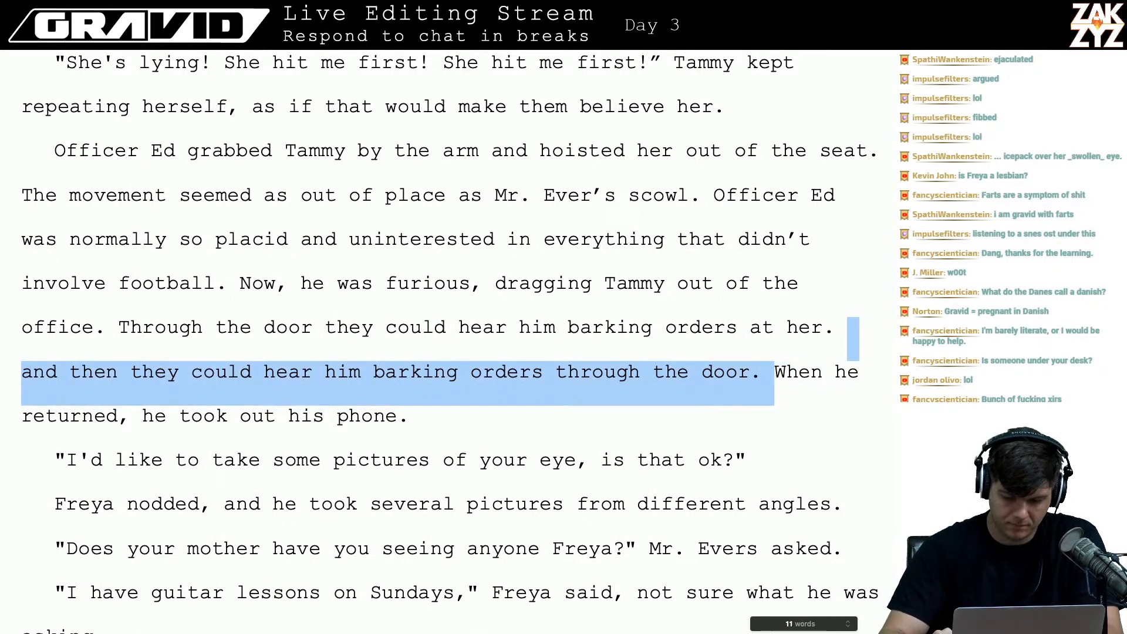
key("BackSpace")
- Reread the end of the Officer Ed paragraph, from "involve football" through the new sentence about barking orders
key("Up")
key("Up")
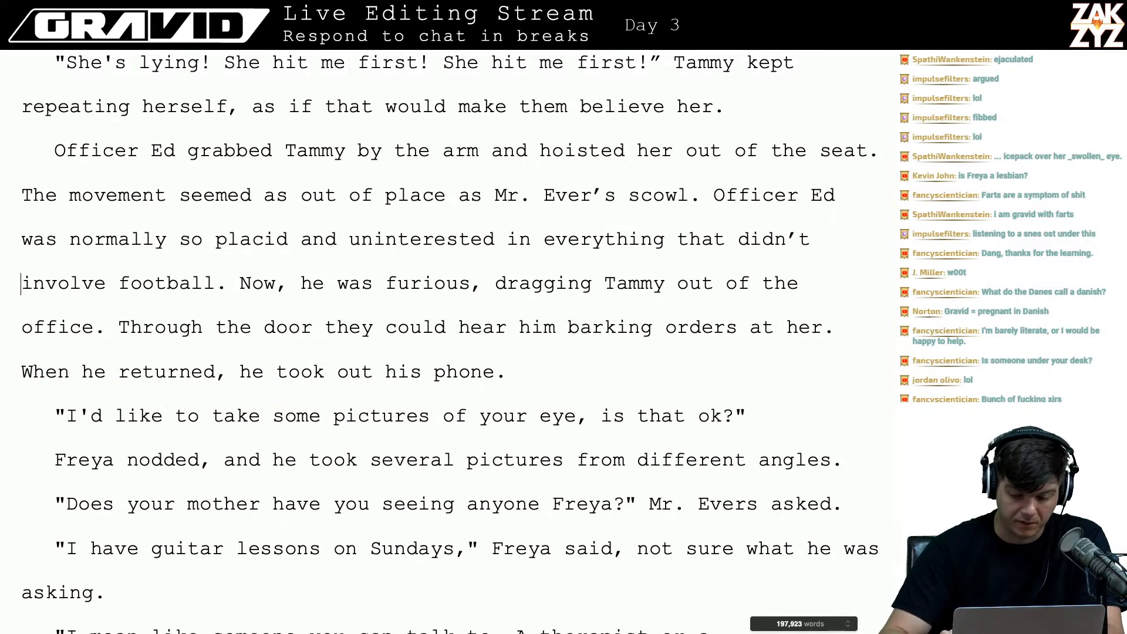
key("Right")
key("Right")
key("Right")
key("Right")
key("Right")
key("Right")
key("Right")
key("Right")
key("Down")
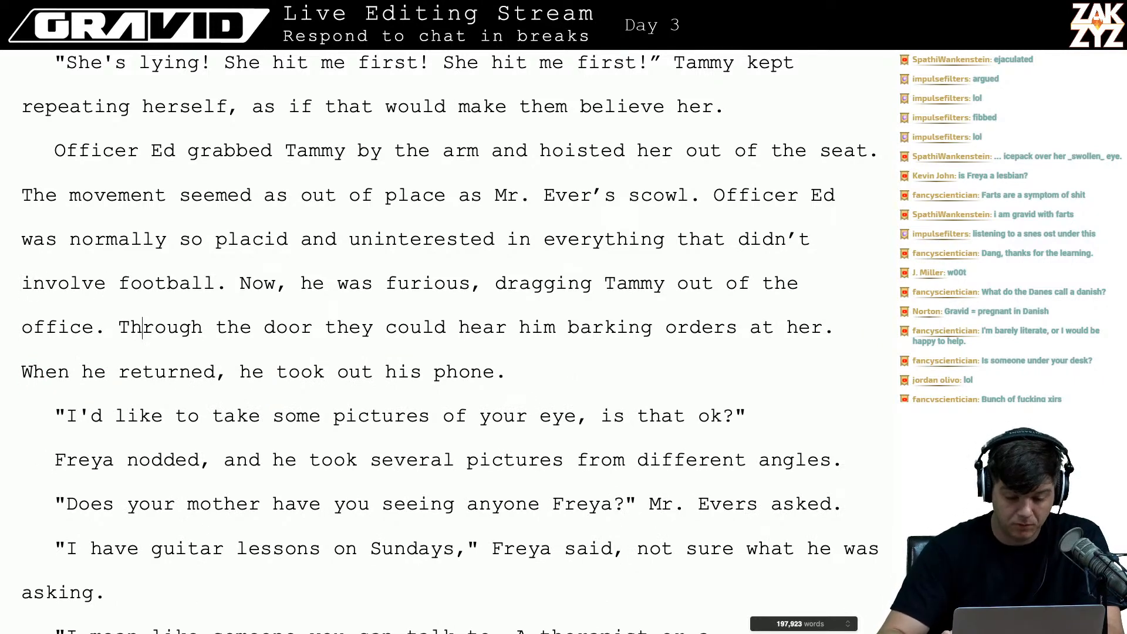
key("Left")
key("Left")
key("Right")
key("Right")
key("Right")
key("Right")
key("Right")
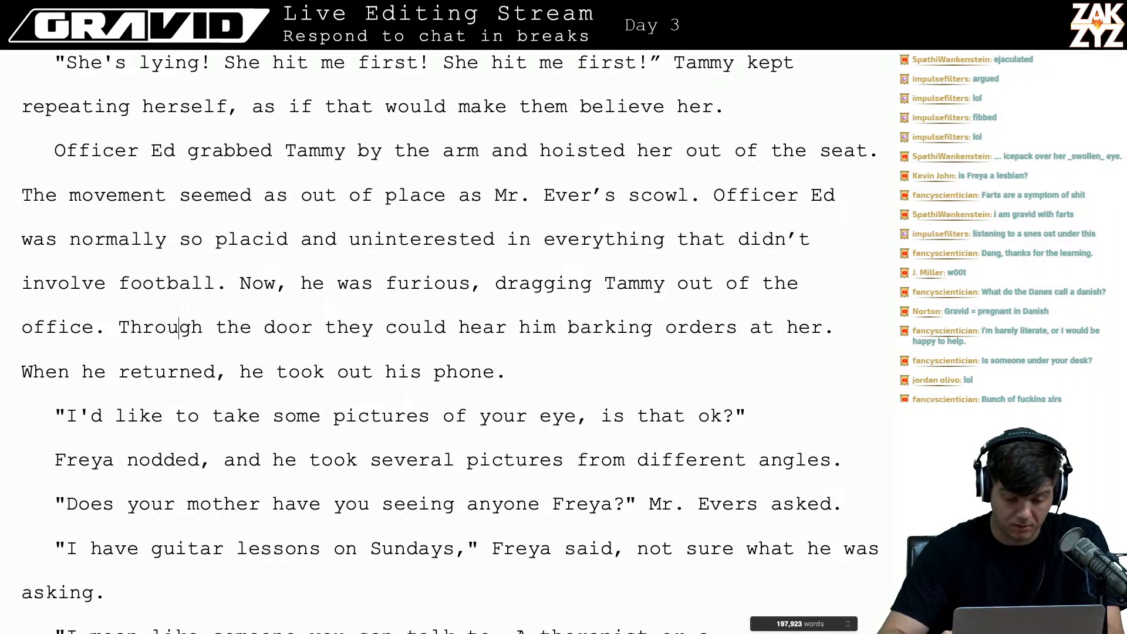
- Read the passage from Officer Ed taking out his phone through Mr. Evers asking Freya about seeing a therapist
key("Down")
key("Left")
key("Left")
key("Left")
key("Left")
key("Left")
key("Left")
key("Left")
key("Left")
key("Left")
key("ctrl+Down")
key("ctrl+Down")
key("ctrl+Down")
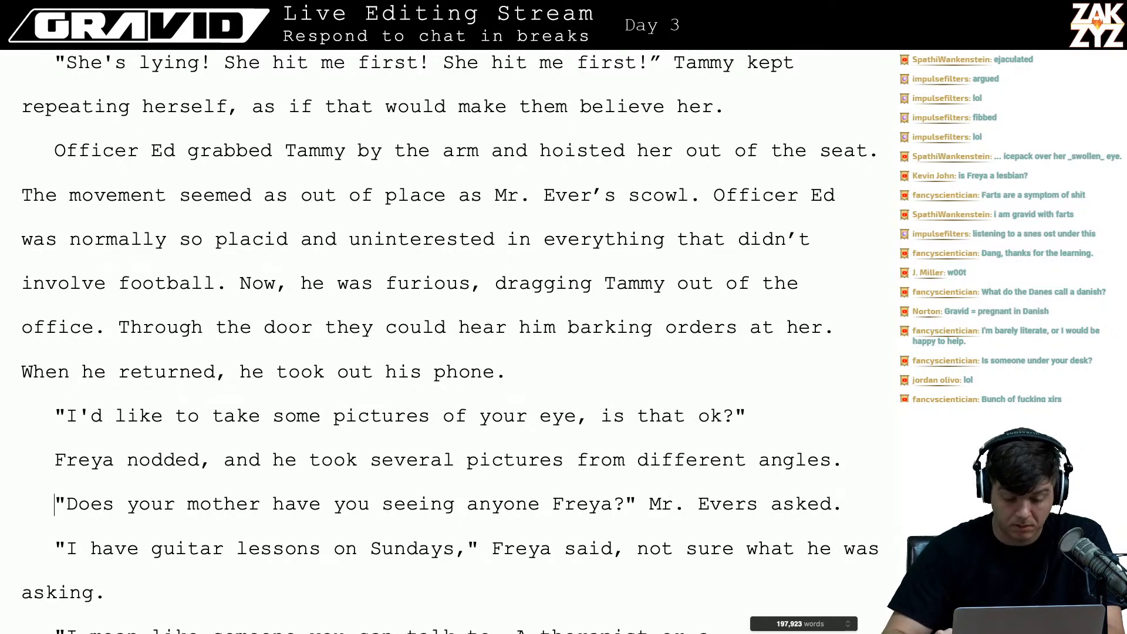
key("Right")
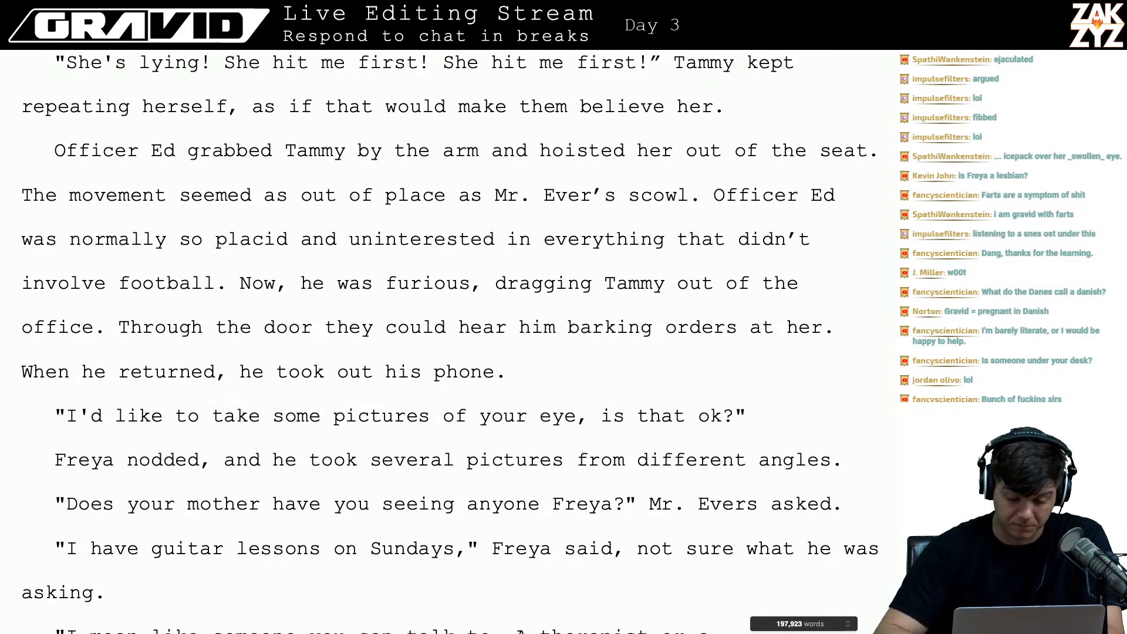
scroll(446, 341, "down", 2)
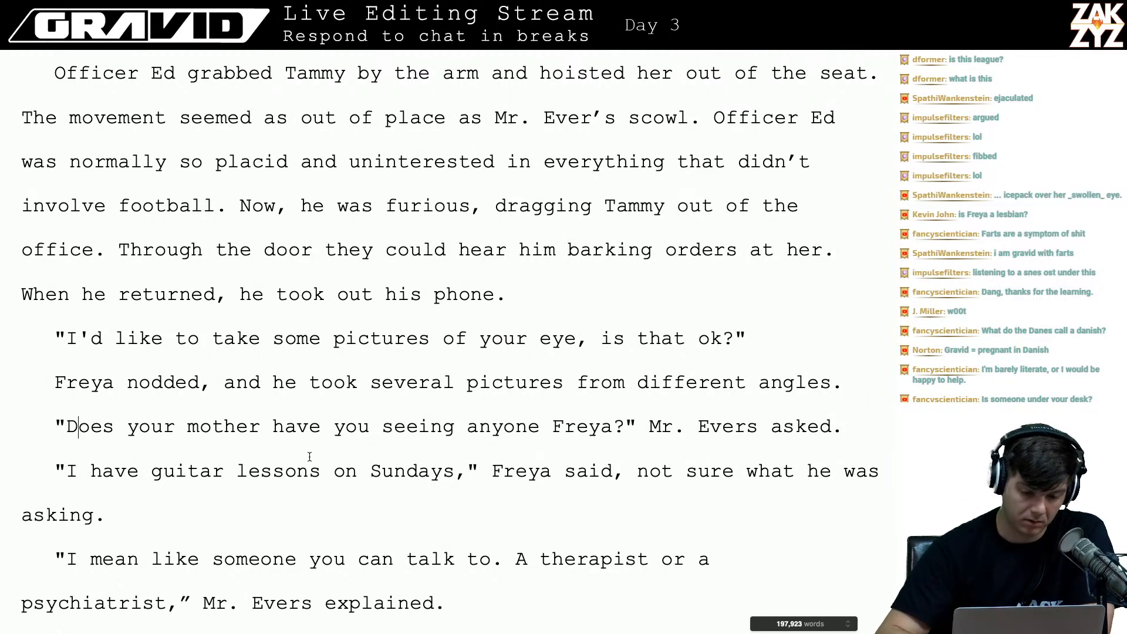
scroll(309, 456, "up", 3)
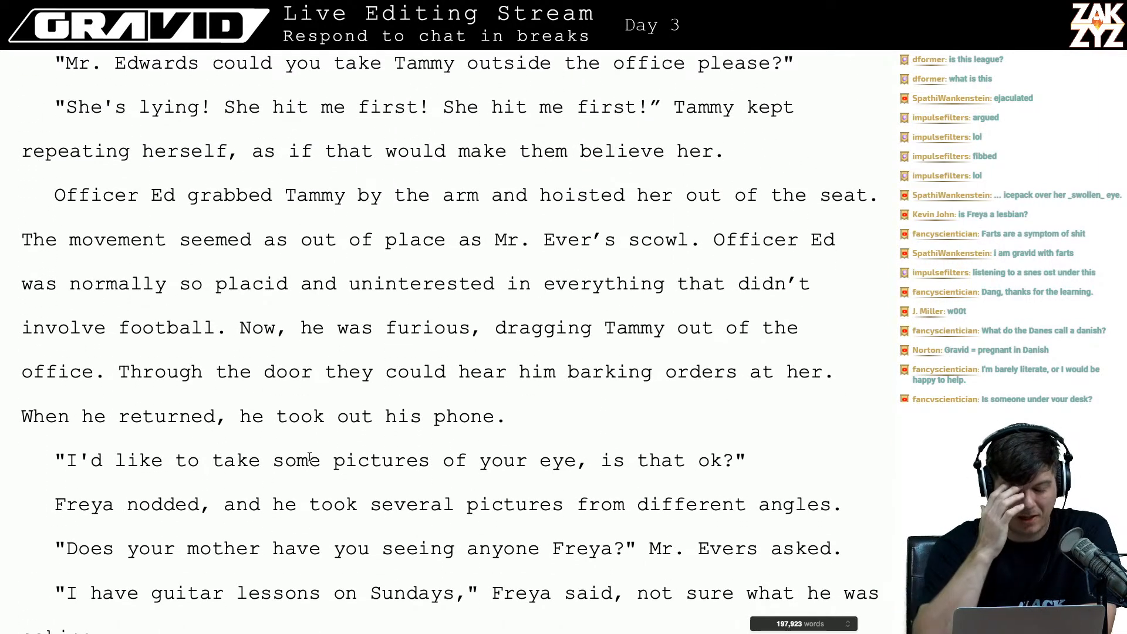
scroll(309, 456, "down", 5)
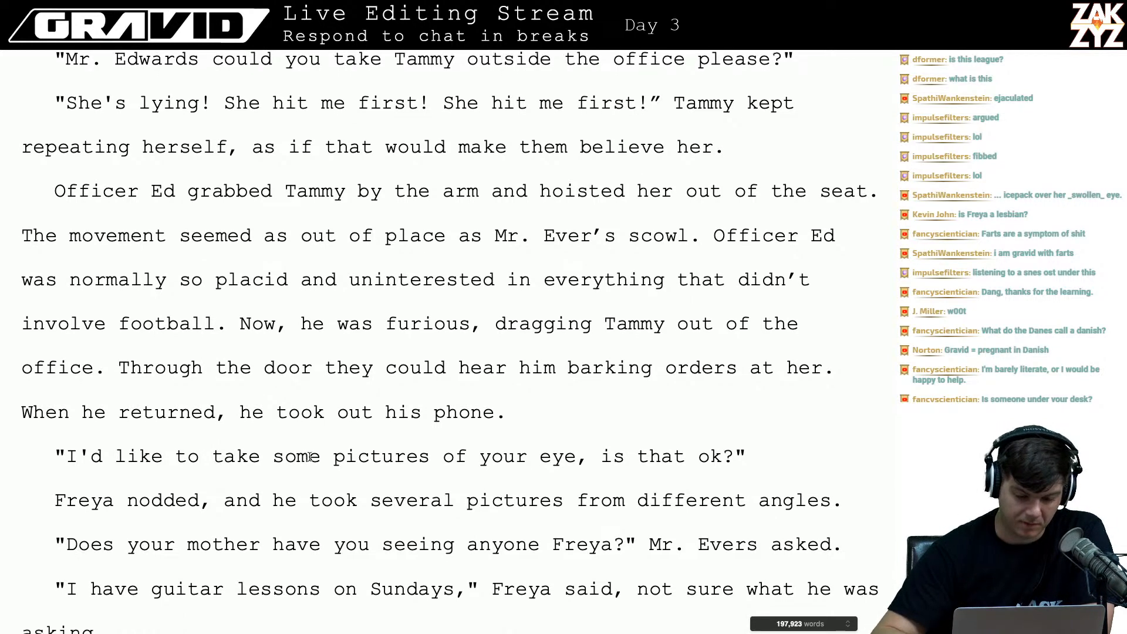
scroll(309, 456, "up", 2)
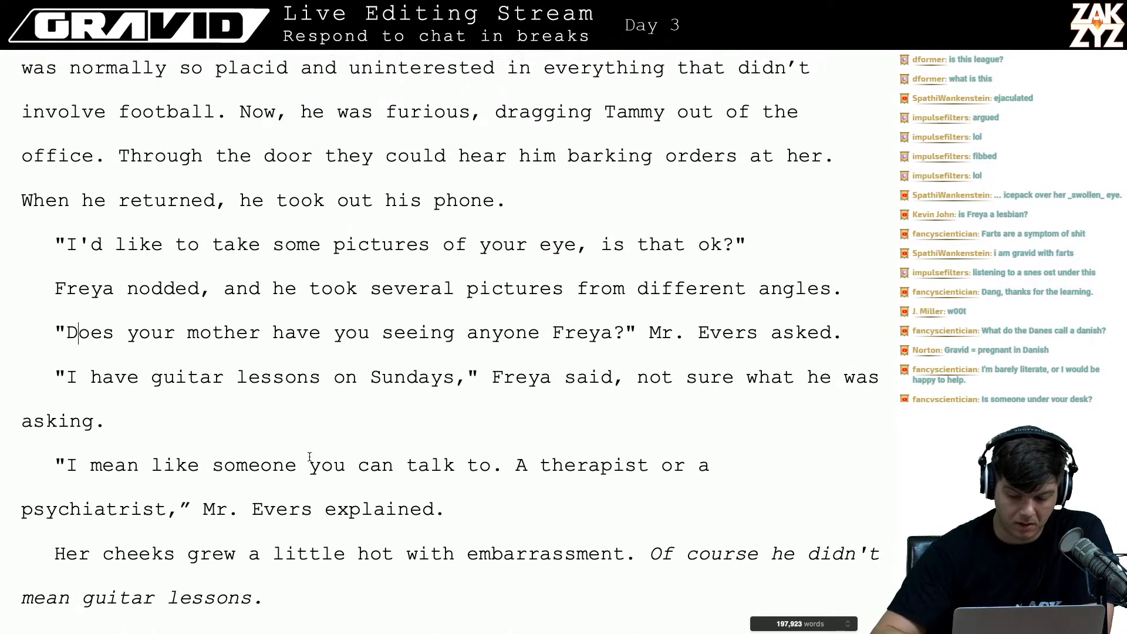
scroll(309, 457, "up", 1)
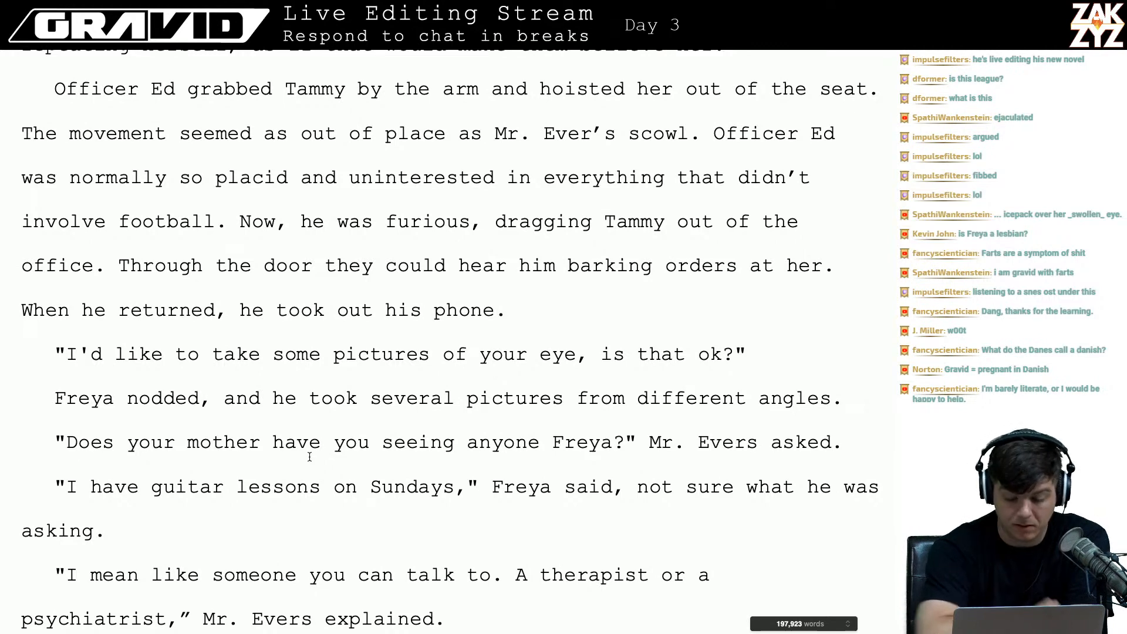
- Delete "a little" from the sentence about Freya's cheeks so it reads "Her cheeks grew hot with embarrassment."
scroll(310, 457, "down", 5)
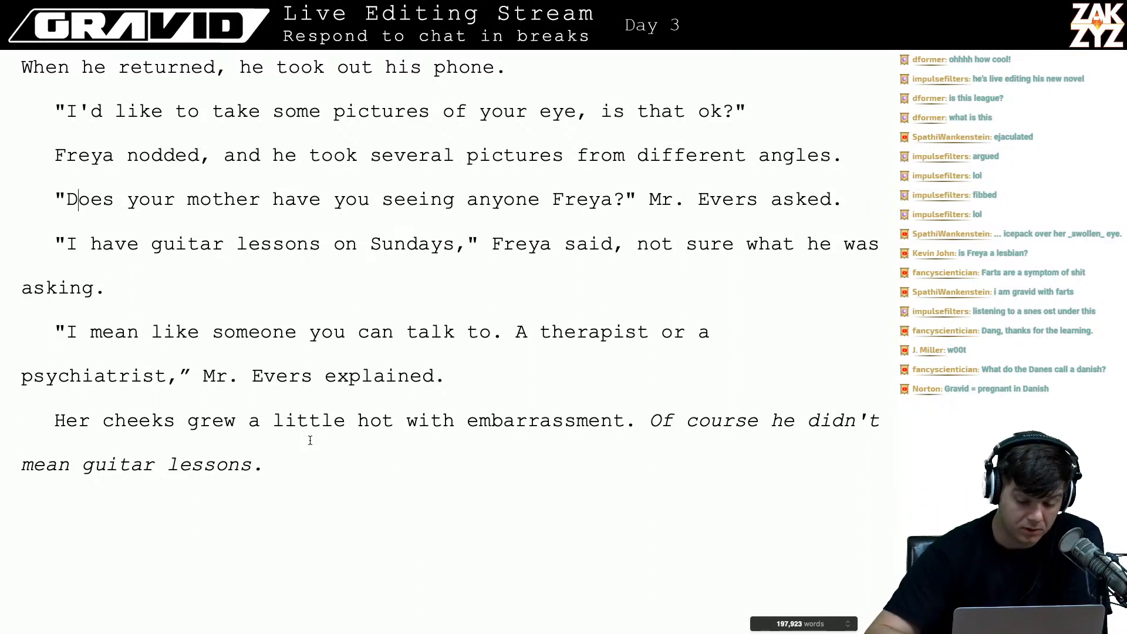
scroll(310, 441, "down", 3)
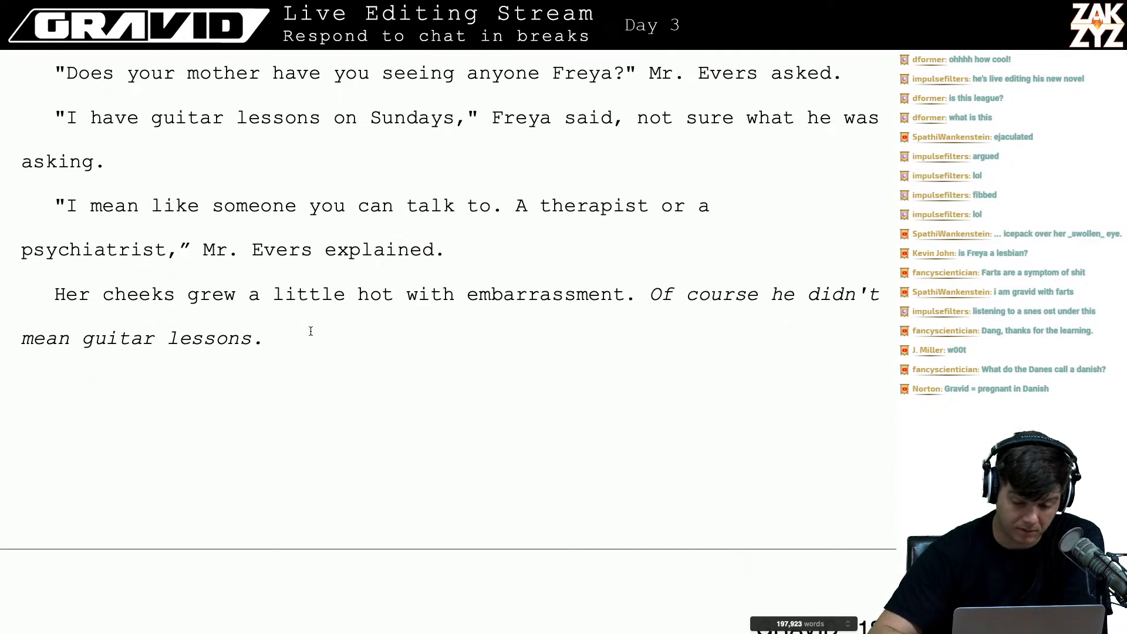
left_click(326, 314)
key("Right")
key("Right")
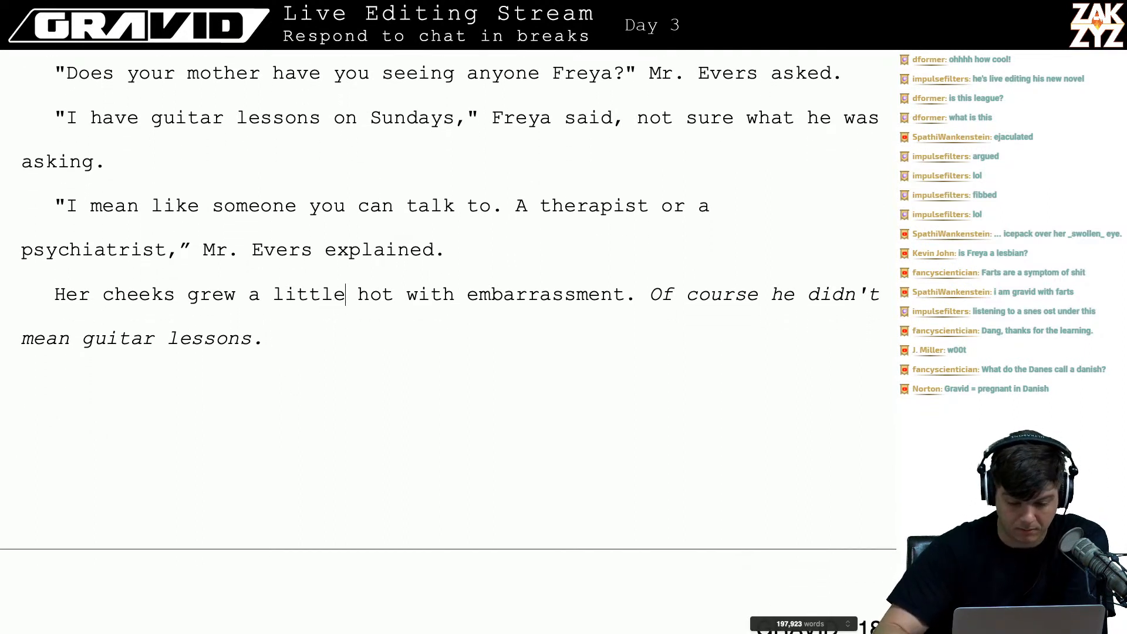
key("BackSpace")
key("BackSpace")
key("BackSpace")
key("BackSpace")
key("BackSpace")
key("BackSpace")
key("BackSpace")
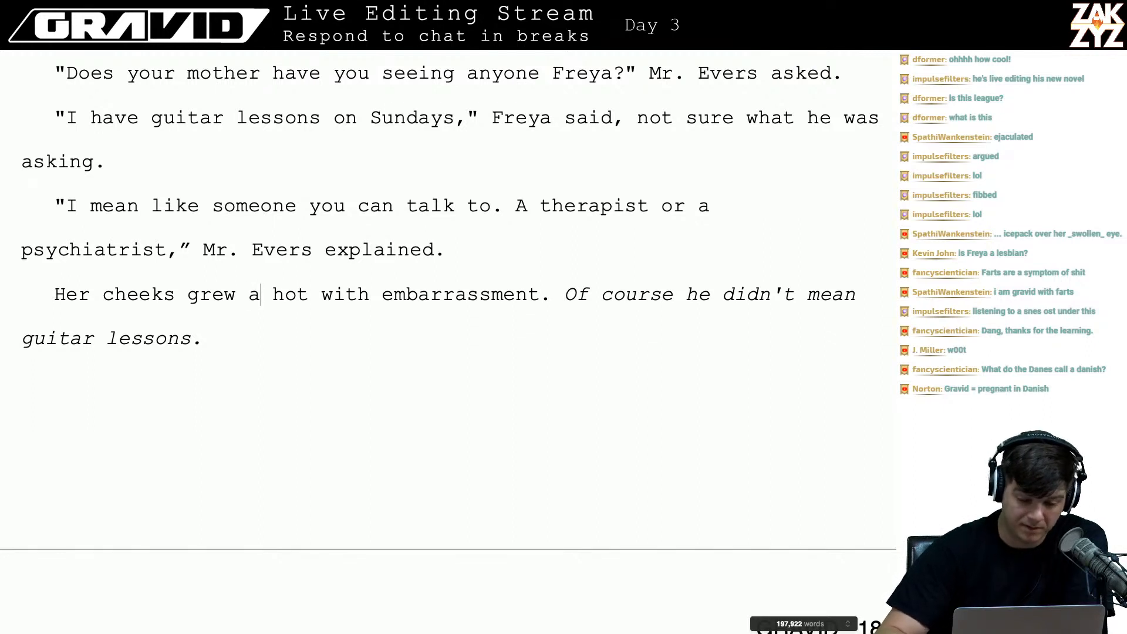
key("BackSpace")
key("BackSpace")
- Read the page 18 dialogue, from Freya's answer about trouble sleeping through Mr. Evers's story about his mother and the priest
key("Down")
key("Down")
key("Down")
key("Down")
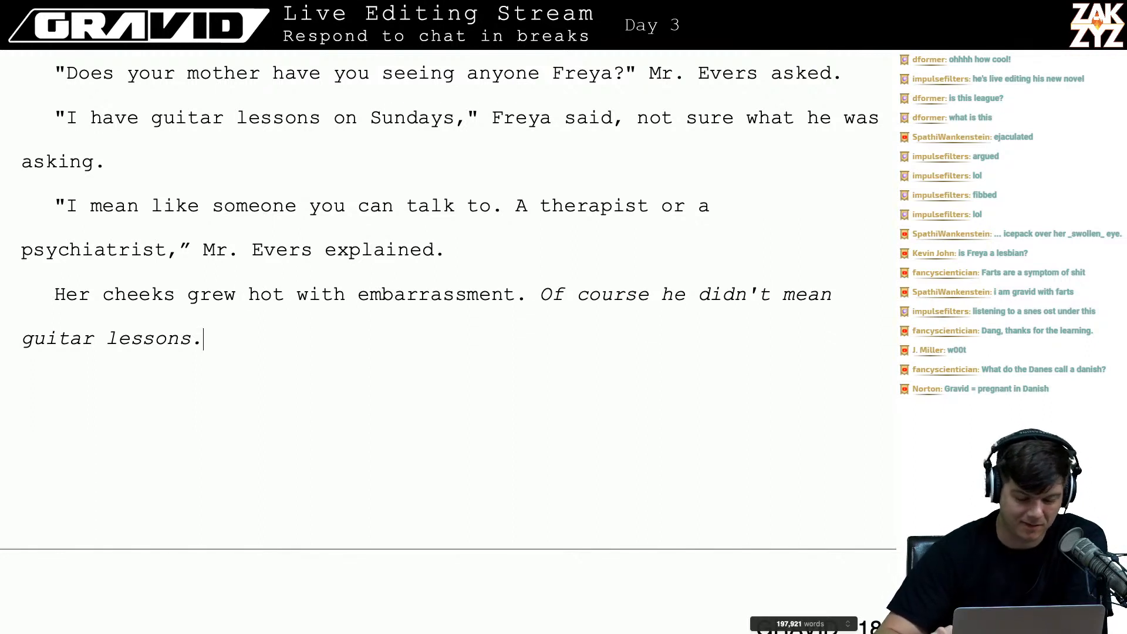
key("Down")
key("Down")
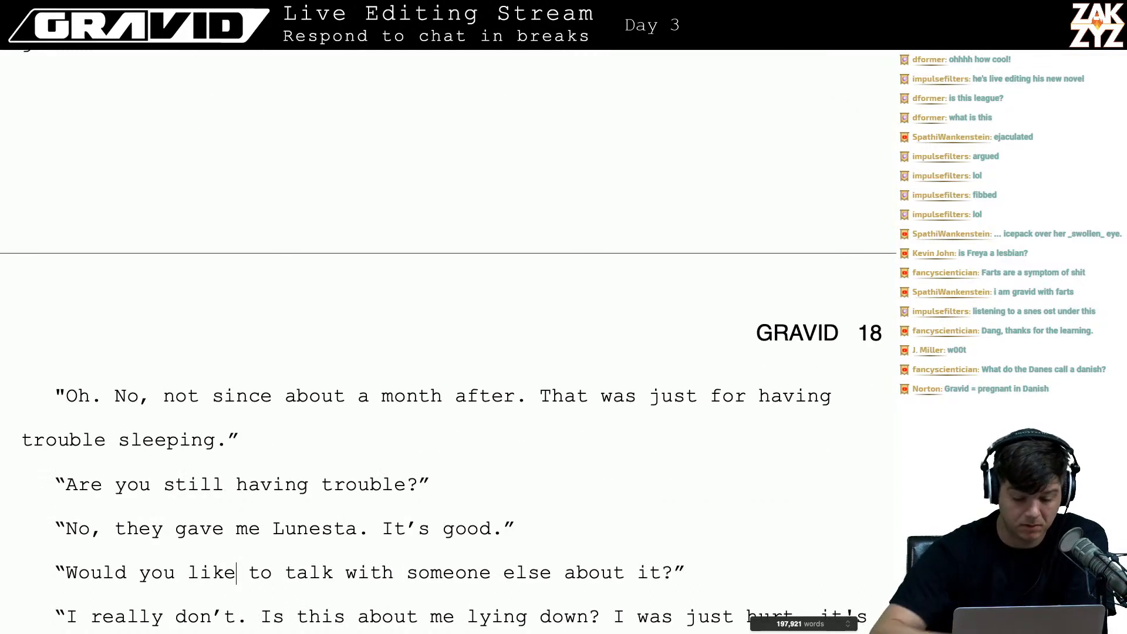
scroll(448, 341, "down", 2)
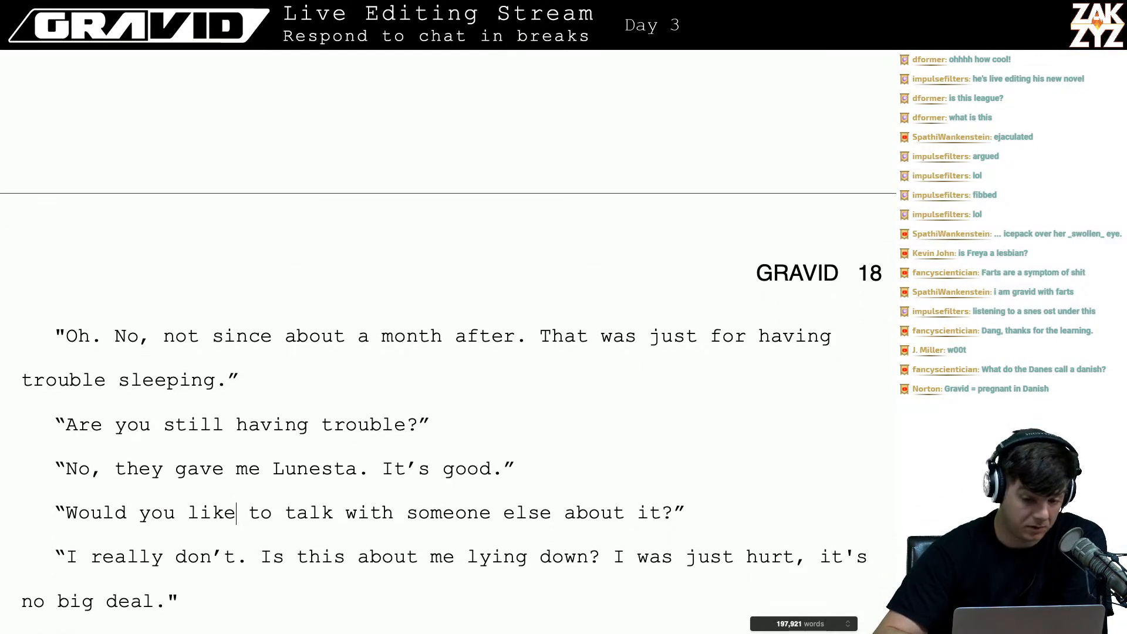
scroll(448, 342, "down", 1)
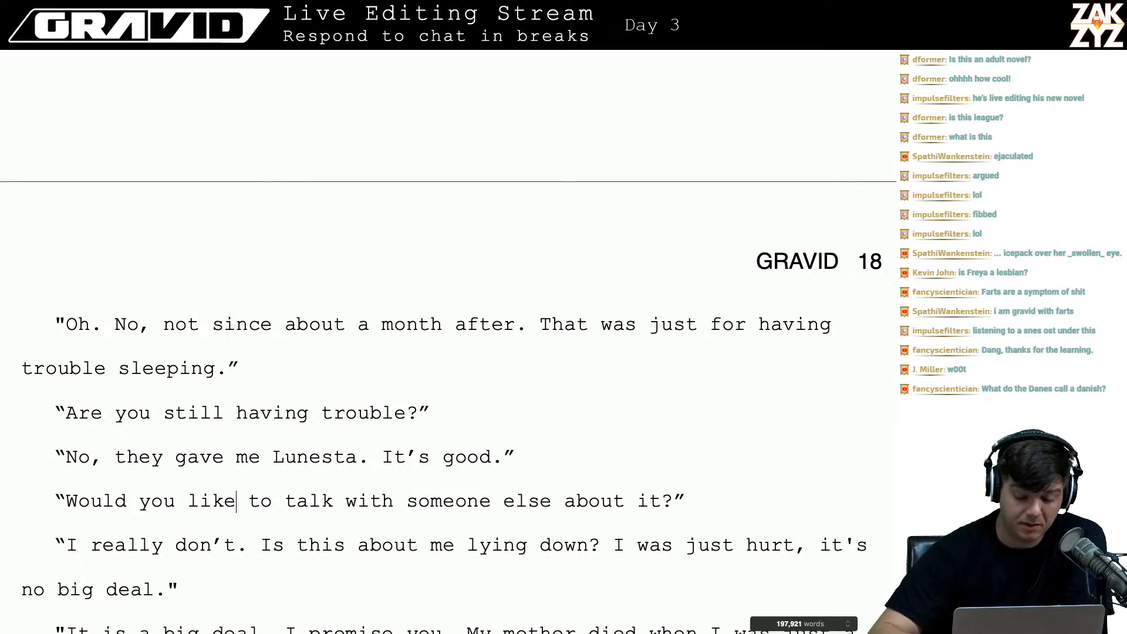
scroll(326, 313, "down", 4)
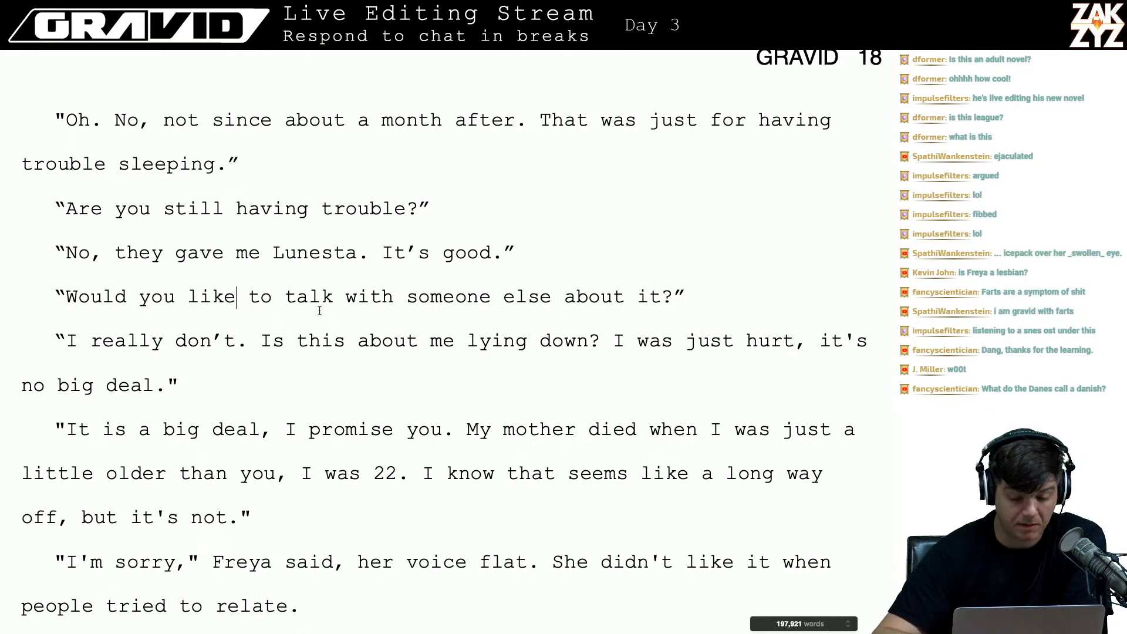
scroll(323, 311, "down", 3)
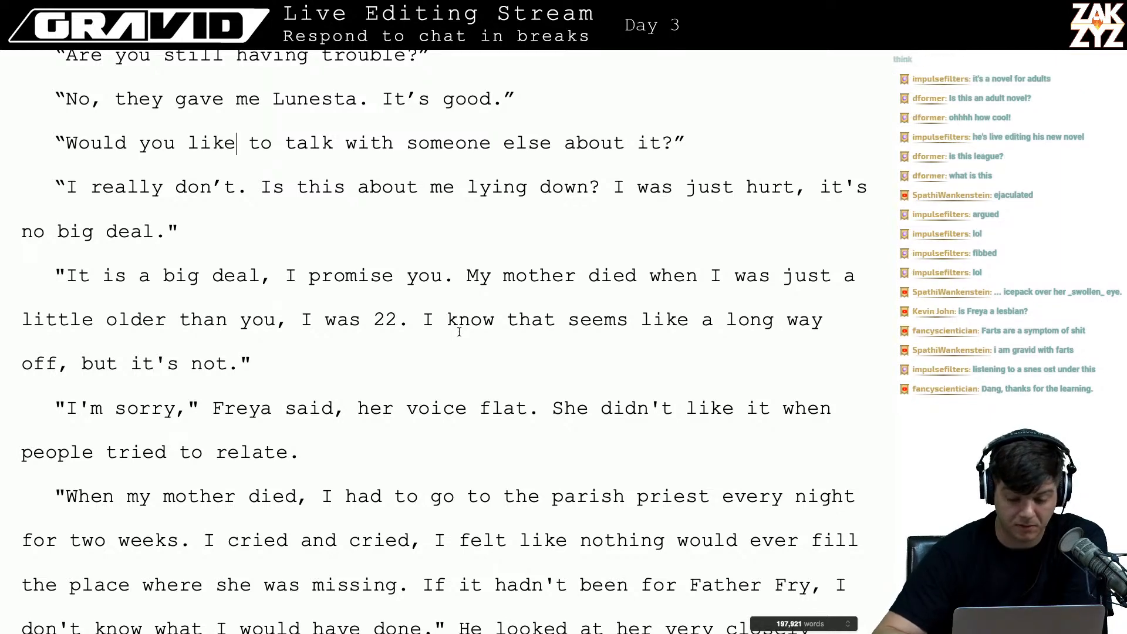
scroll(371, 426, "down", 3)
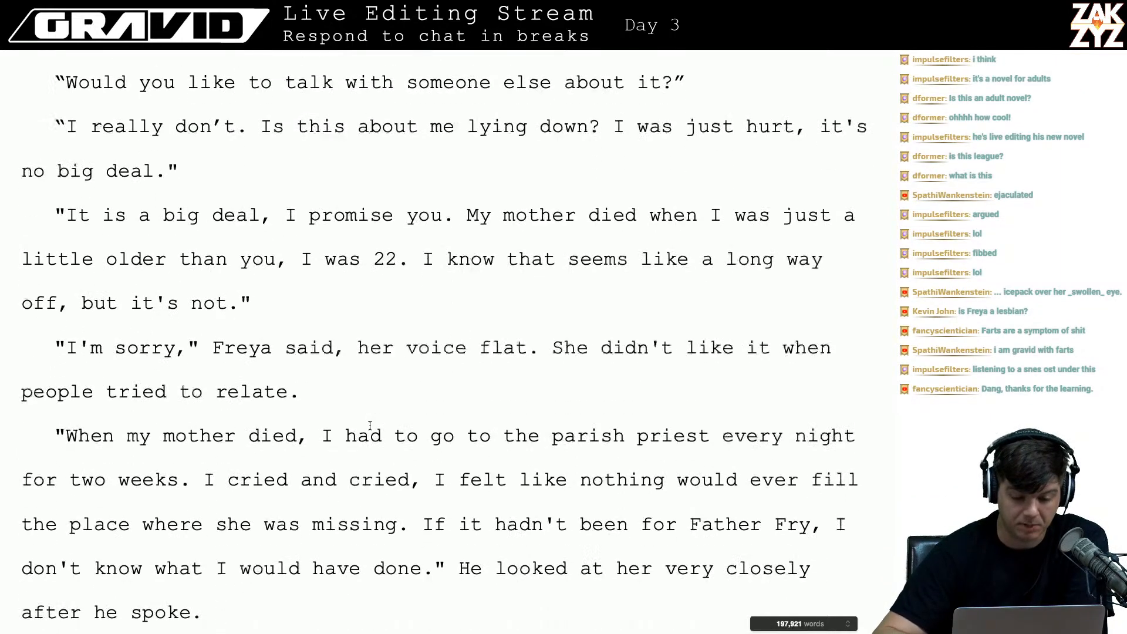
scroll(370, 425, "down", 1)
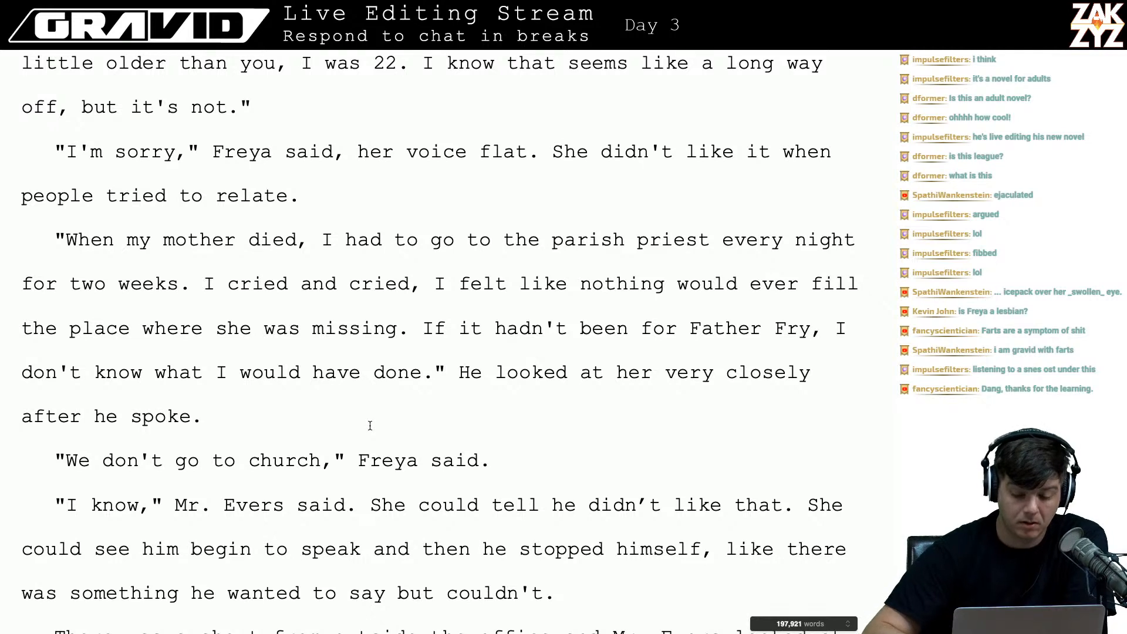
- Replace the comma after "I cried and cried" with a period in Mr. Evers's speech about his mother
left_click(420, 286)
key("BackSpace")
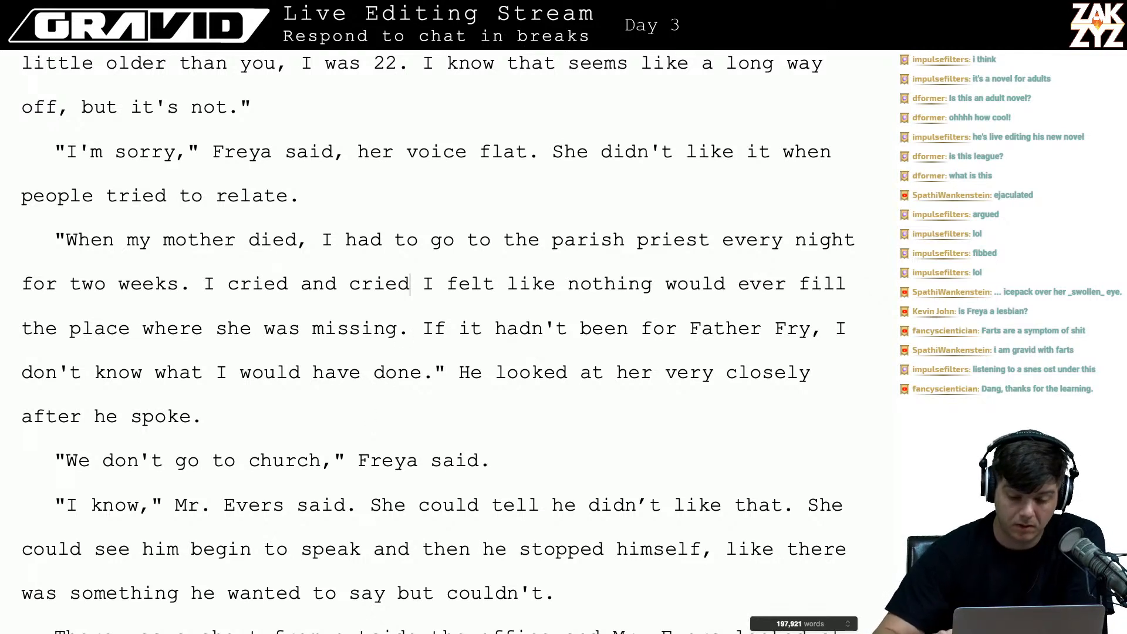
type(".")
- Reread the end of Mr. Evers's speech, checking the wording "I don't know what I would have done" and the narration after it
key("Down")
key("Down")
key("Down")
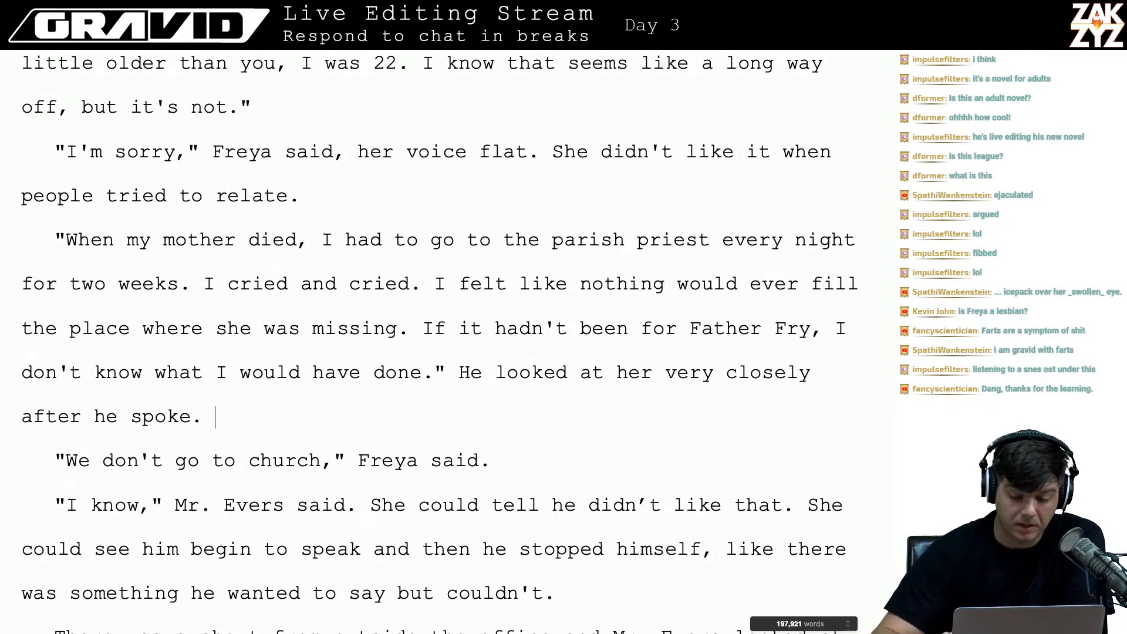
key("Up")
key("Left")
key("Left")
key("Left")
key("Left")
key("Left")
key("Left")
key("Left")
key("Left")
key("Left")
key("Left")
key("Left")
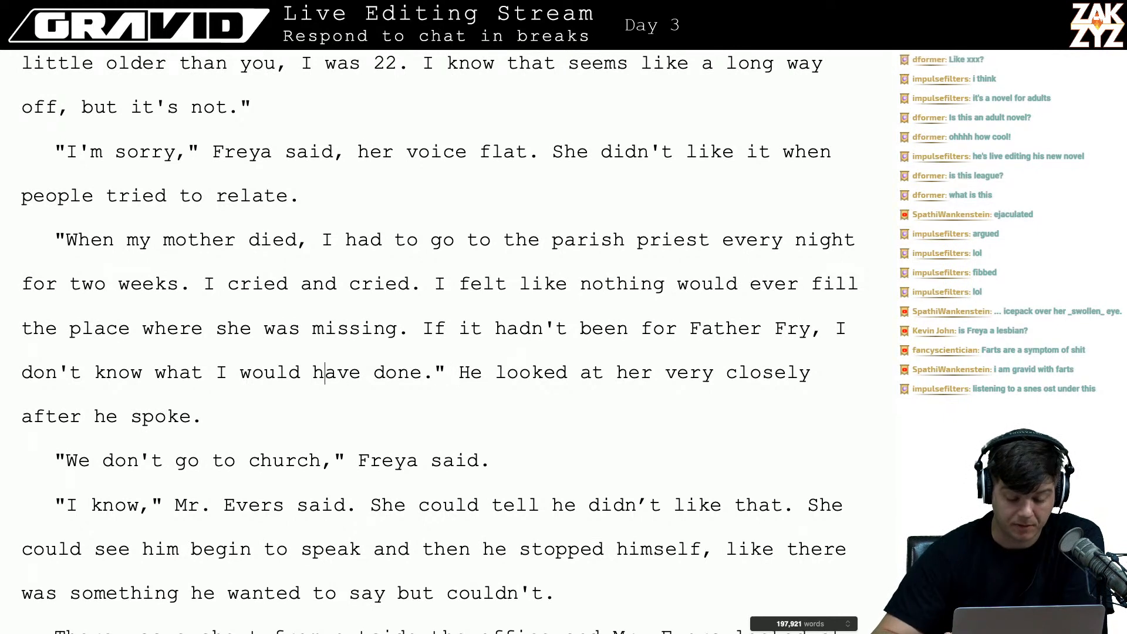
key("Left")
key("Left")
key("Left")
key("Left")
key("Left")
key("Left")
key("Left")
key("Left")
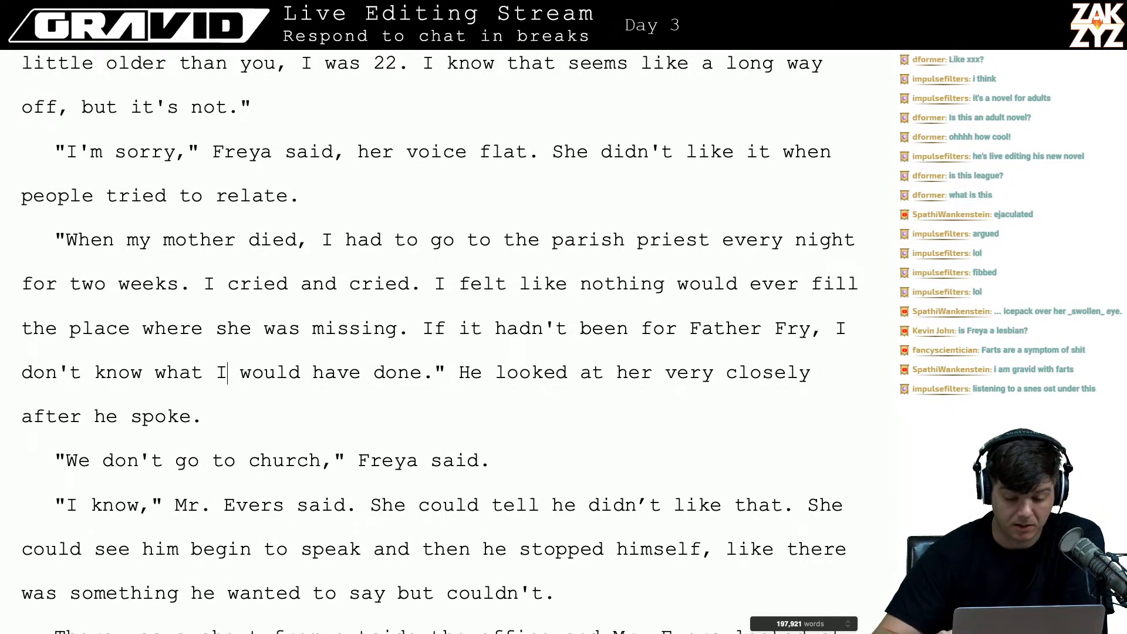
key("Right")
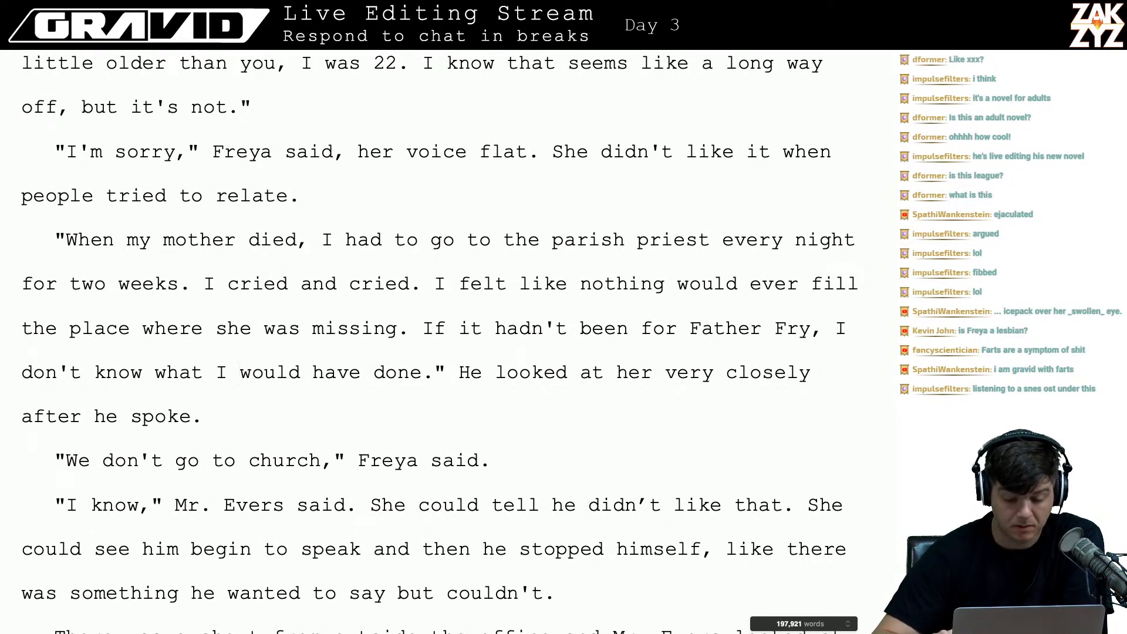
key("Right")
key("Right")
key("Right")
key("Right")
key("Right")
key("Right")
key("Right")
key("Right")
key("Right")
key("Right")
key("Right")
key("Right")
key("Right")
key("Right")
key("Right")
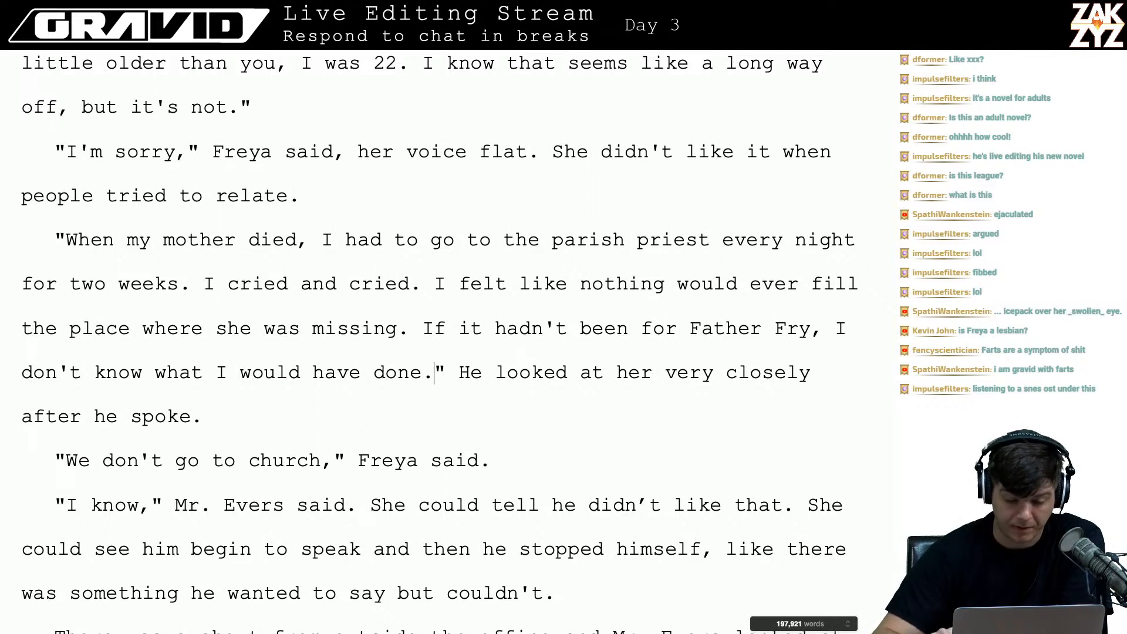
- Replace "He" with "Mr. Evers" in the narration after his speech, so it reads "Mr. Evers looked at her very closely."
key("Right")
key("Right")
key("Right")
key("Right")
key("BackSpace")
key("BackSpace")
type("M")
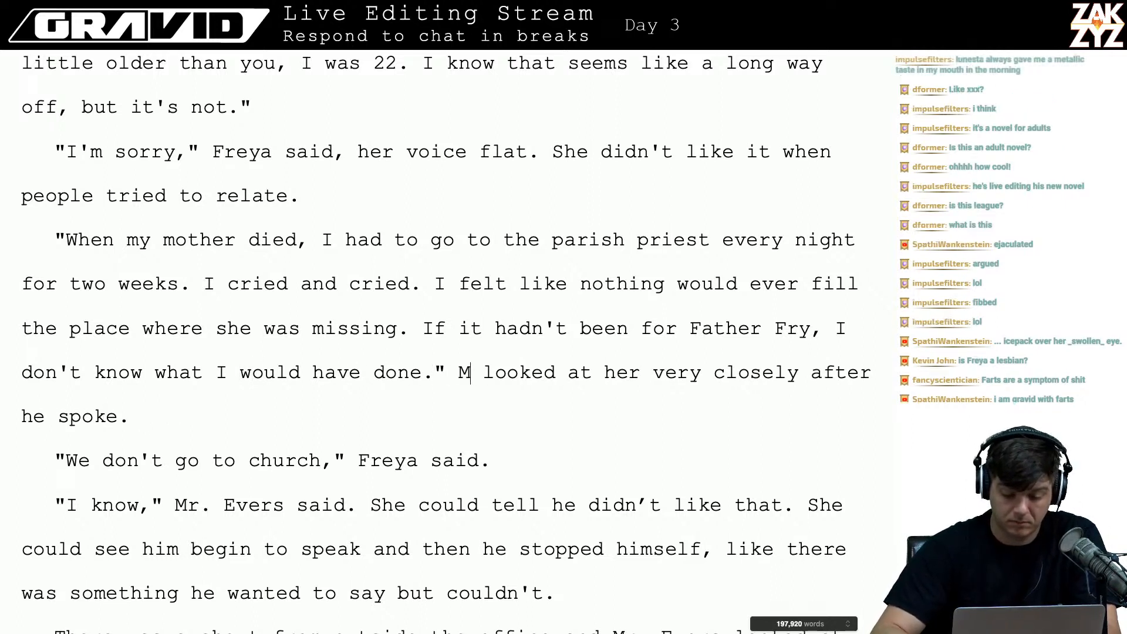
type("r. Evers")
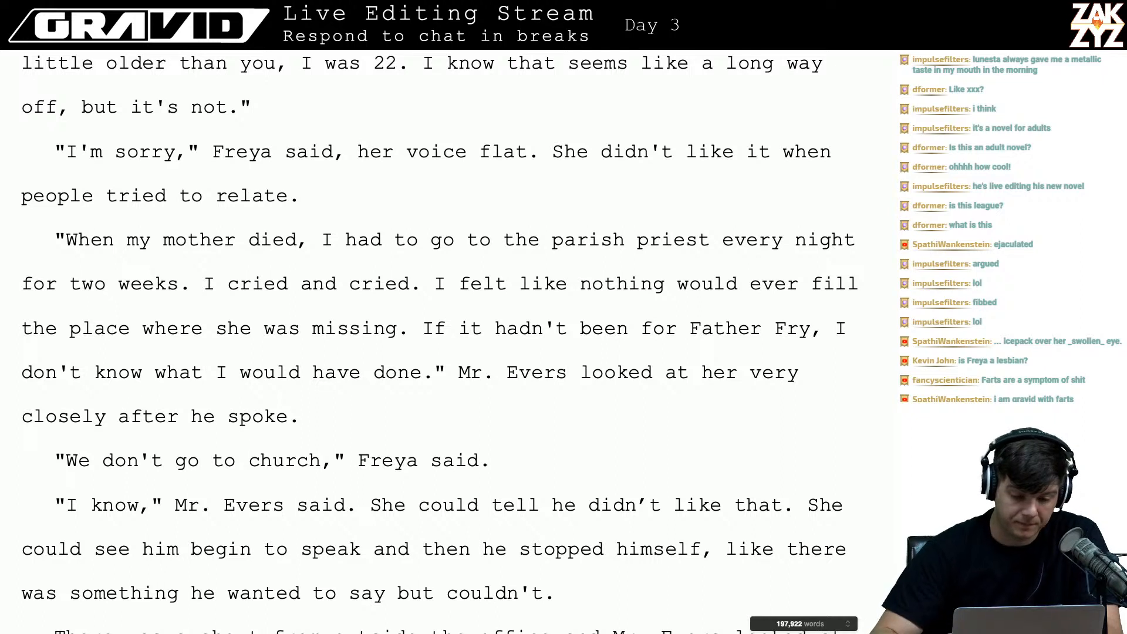
- Reread the sentence in Mr. Evers's speech that begins "I felt like nothing would ever fill," checking its wording
key("Up")
key("Up")
key("Up")
key("Left")
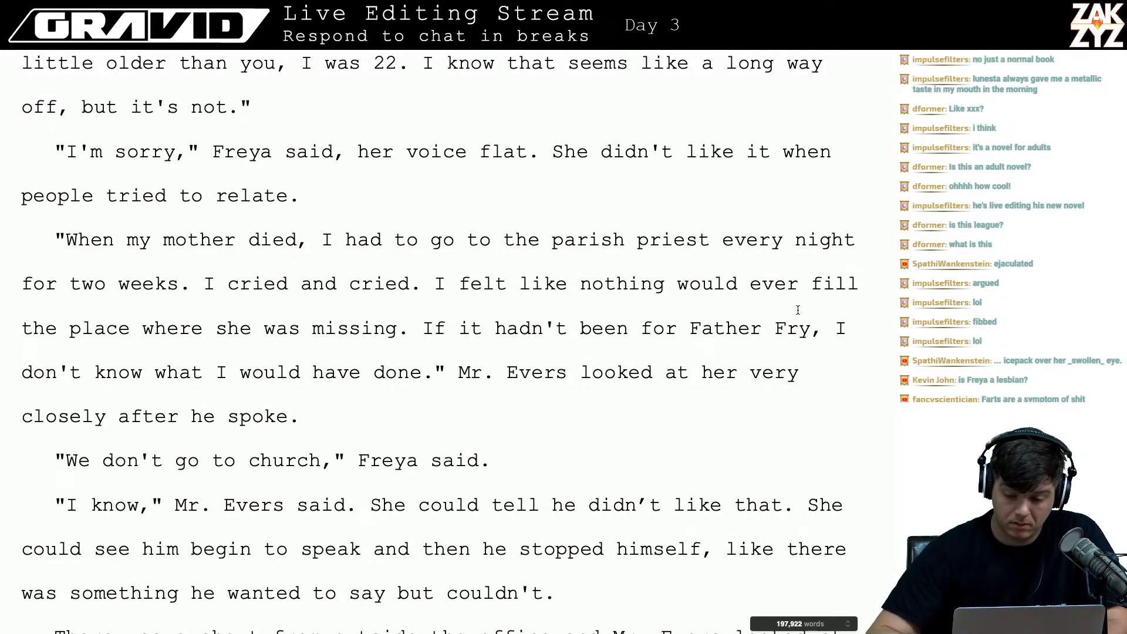
left_click(851, 307)
key("Right")
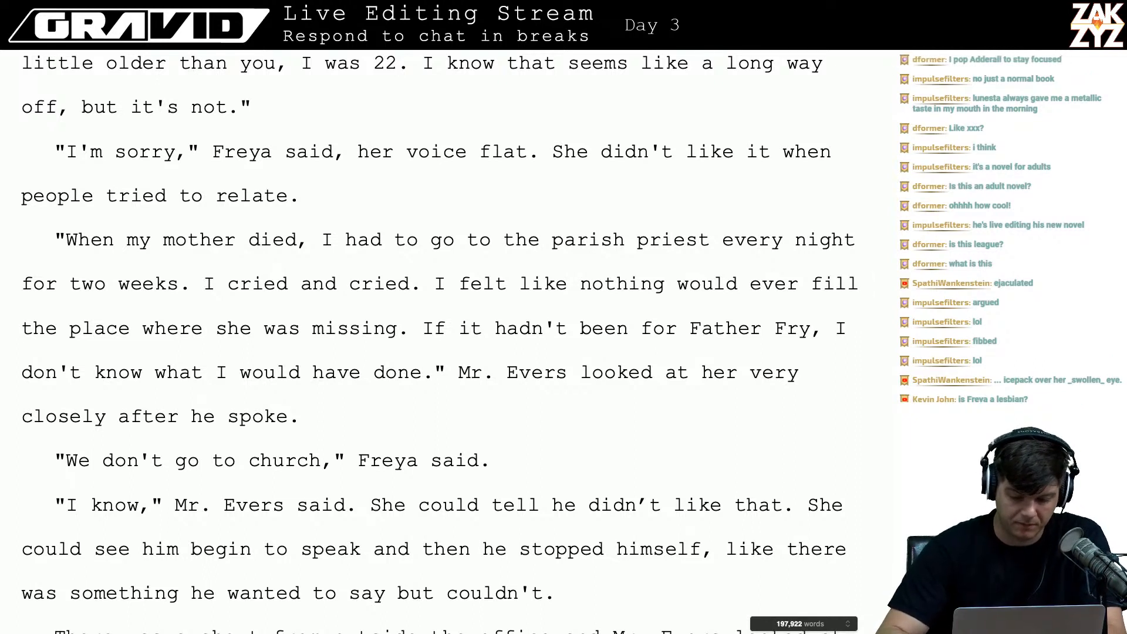
key("BackSpace")
key("Left")
key("Left")
key("Left")
key("Left")
key("Left")
key("Left")
key("Left")
key("Left")
key("Left")
key("Left")
key("Left")
key("Left")
key("Left")
key("Left")
key("Left")
key("Left")
key("Left")
key("Left")
key("Left")
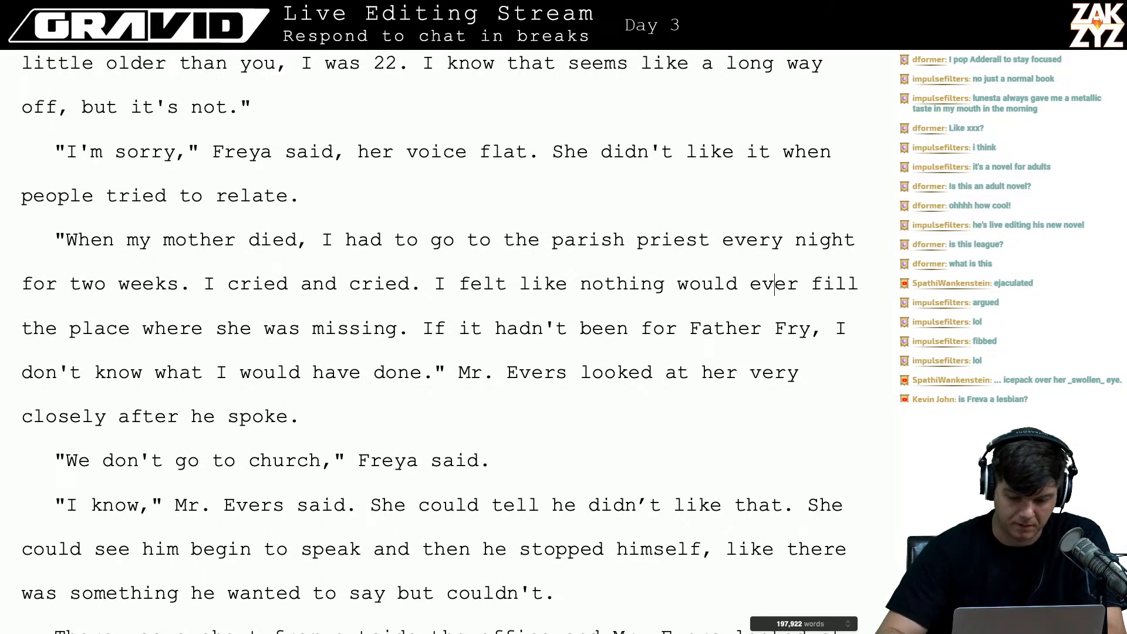
key("Left")
key("Left")
key("Left")
key("Left")
key("Left")
key("Left")
key("Left")
key("Left")
key("Left")
key("Left")
key("Left")
key("Left")
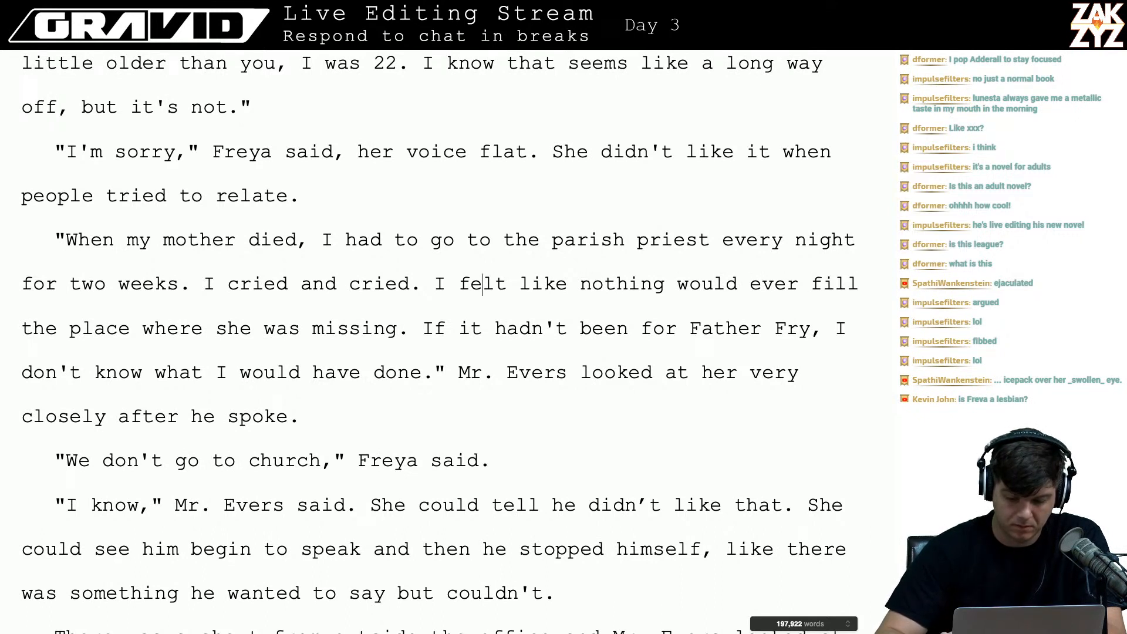
- Insert "that emptiness." after "I felt like nothing would ever fill" in Mr. Evers's speech about his mother
key("Right")
key("Right")
key("Right")
key("Right")
key("Right")
key("Right")
key("Right")
key("Right")
key("Right")
key("Right")
key("Right")
key("Right")
key("Right")
key("Right")
key("Right")
key("Right")
key("Right")
key("Right")
key("Right")
key("Right")
key("Right")
key("Right")
key("Right")
key("Right")
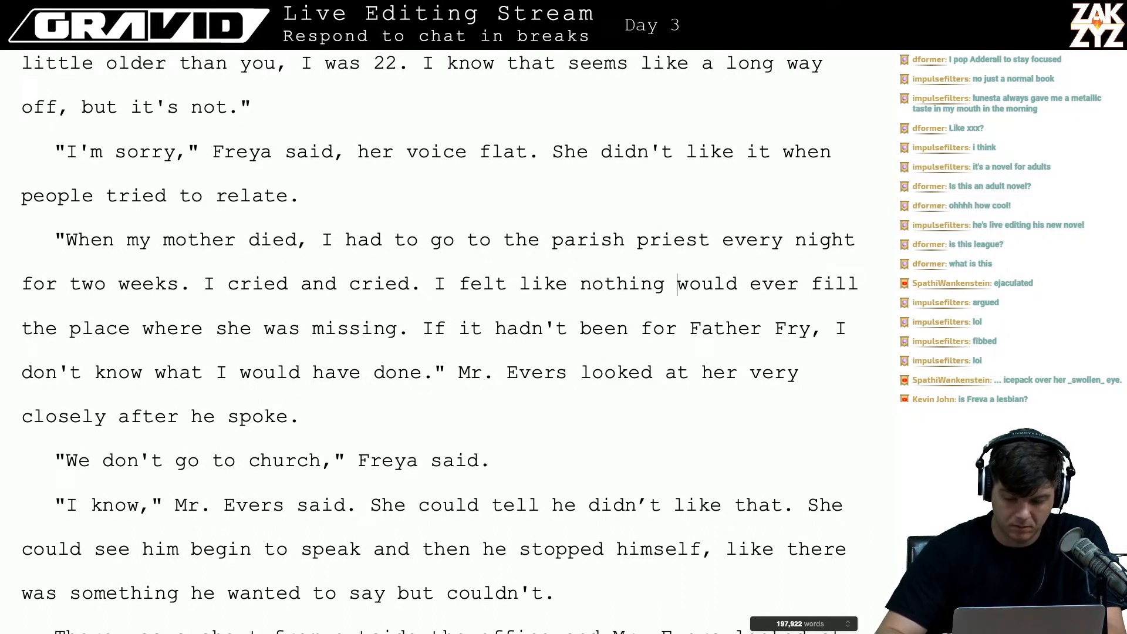
key("Right")
key("Right")
key("Right")
key("Right")
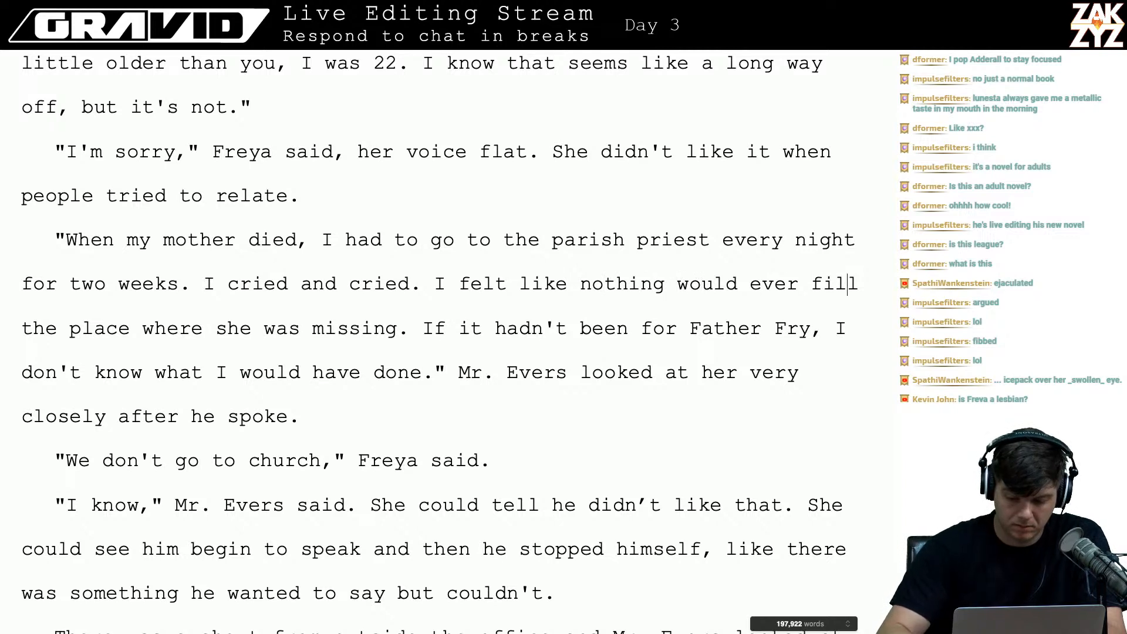
type("that ho  ")
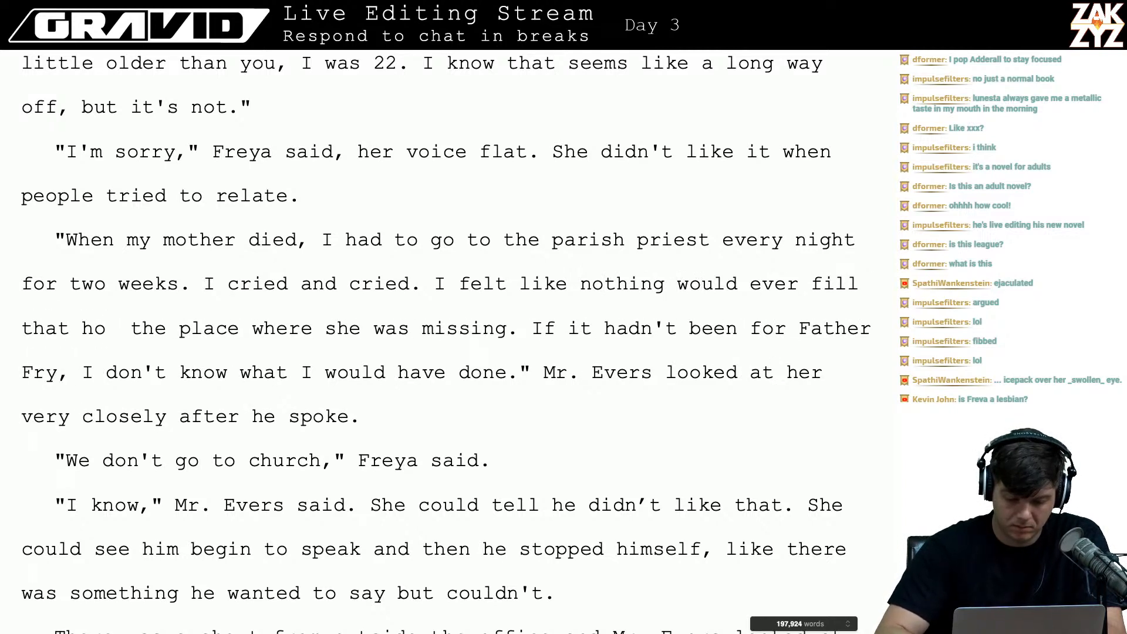
type("le,")
key("BackSpace")
key("BackSpace")
key("BackSpace")
key("BackSpace")
key("BackSpace")
type("emptines")
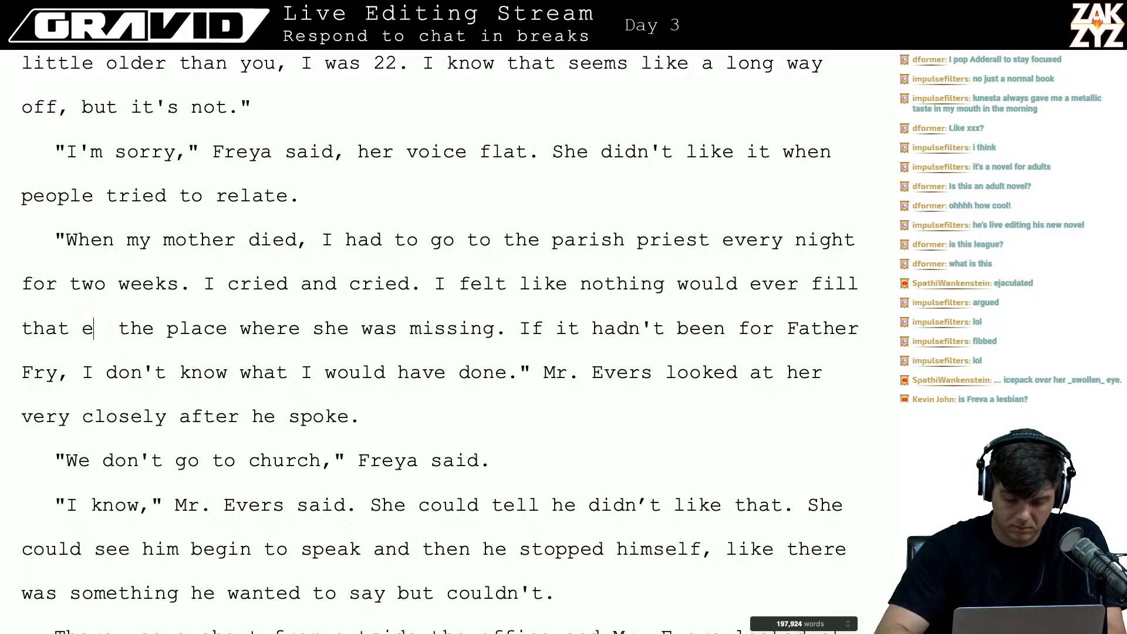
type("s.")
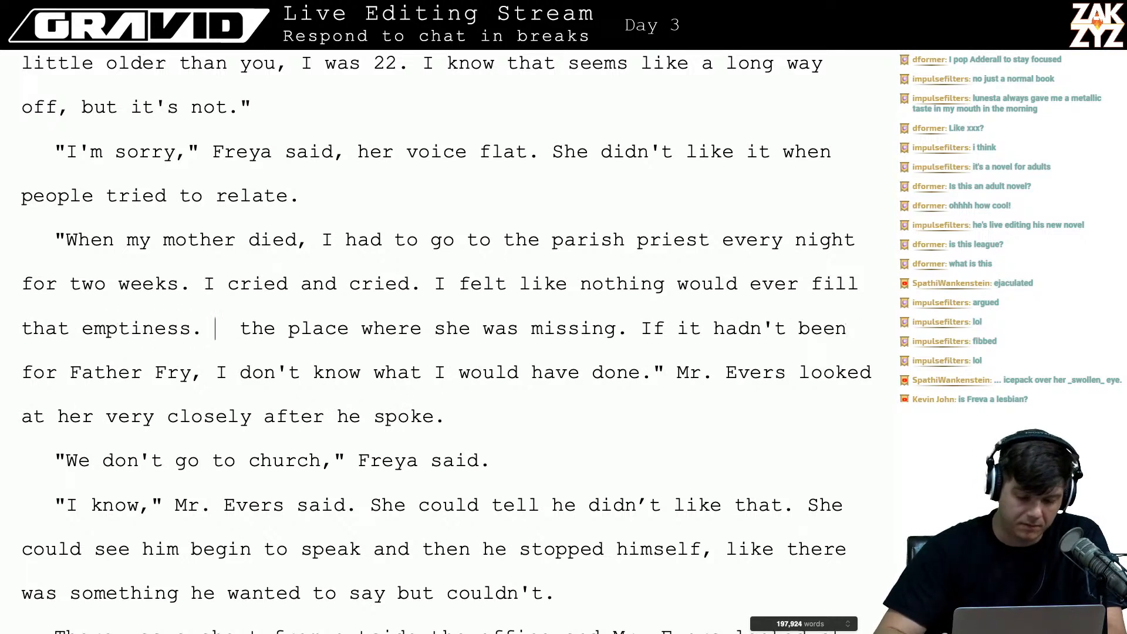
- Delete the leftover phrase "the place where she was missing." and the extra spaces before "If it hadn't been for Father Fry."
key("shift+Right")
key("shift+Right")
key("shift+Right")
key("shift+Right")
key("shift+Right")
key("shift+Right")
key("shift+Right")
key("shift+Right")
key("shift+Right")
key("shift+Right")
key("shift+Right")
key("shift+Right")
key("shift+Right")
key("shift+Right")
key("shift+Right")
key("shift+Right")
key("shift+Right")
key("shift+Right")
key("shift+Right")
key("shift+Right")
key("shift+Right")
key("shift+Right")
key("shift+Right")
key("shift+Right")
key("shift+Right")
key("shift+Right")
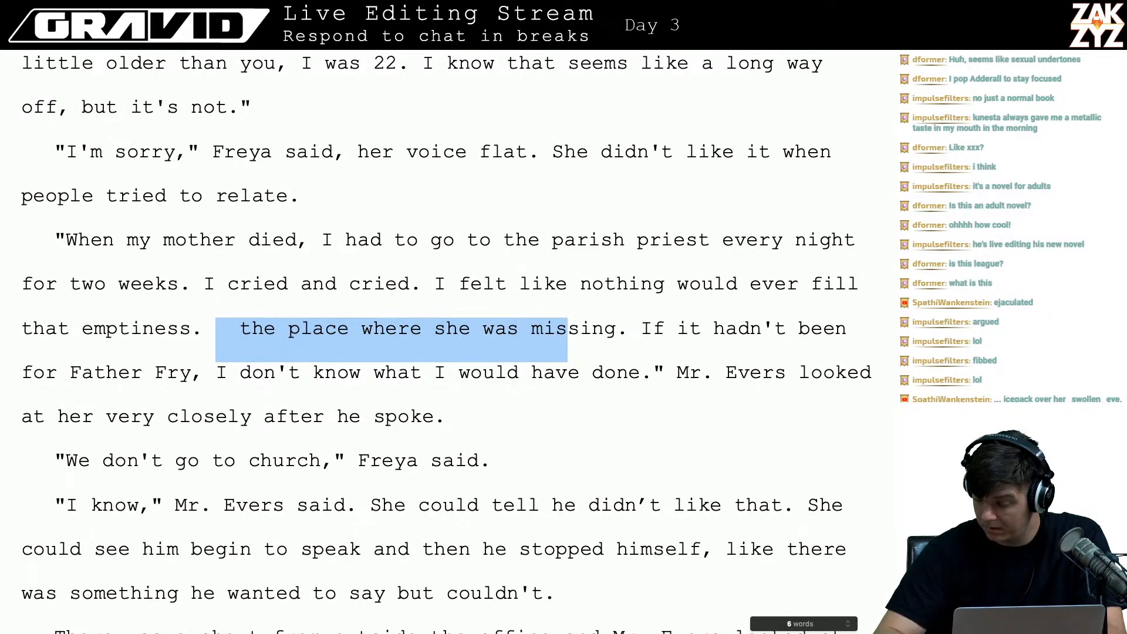
key("shift+Right")
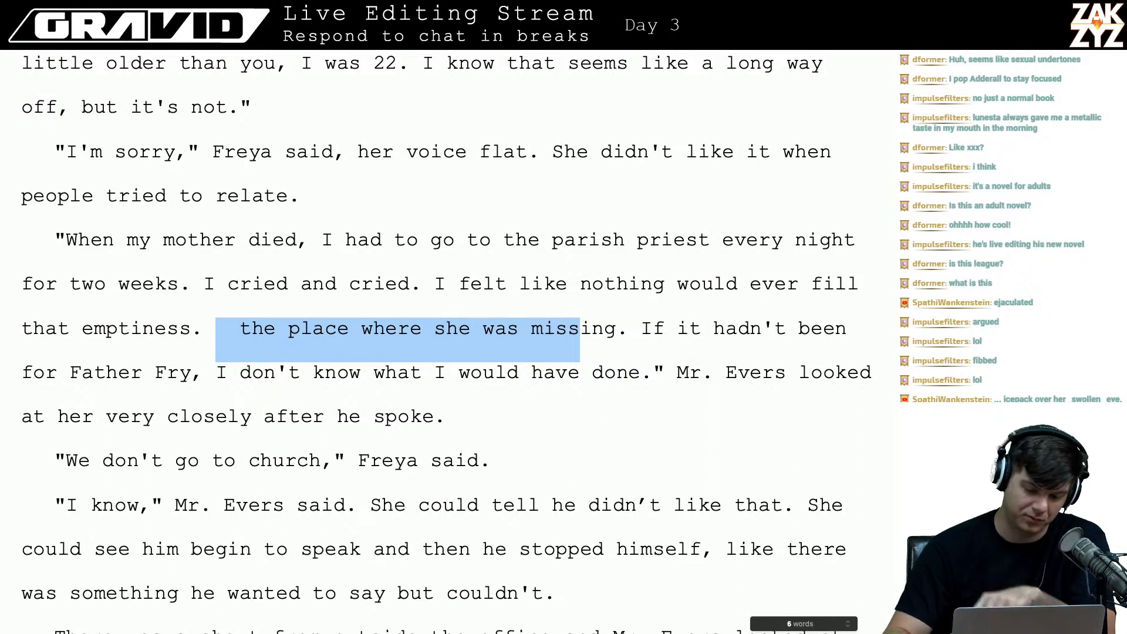
key("shift+Right")
key("shift+Right")
key("shift+Right")
key("shift+Right")
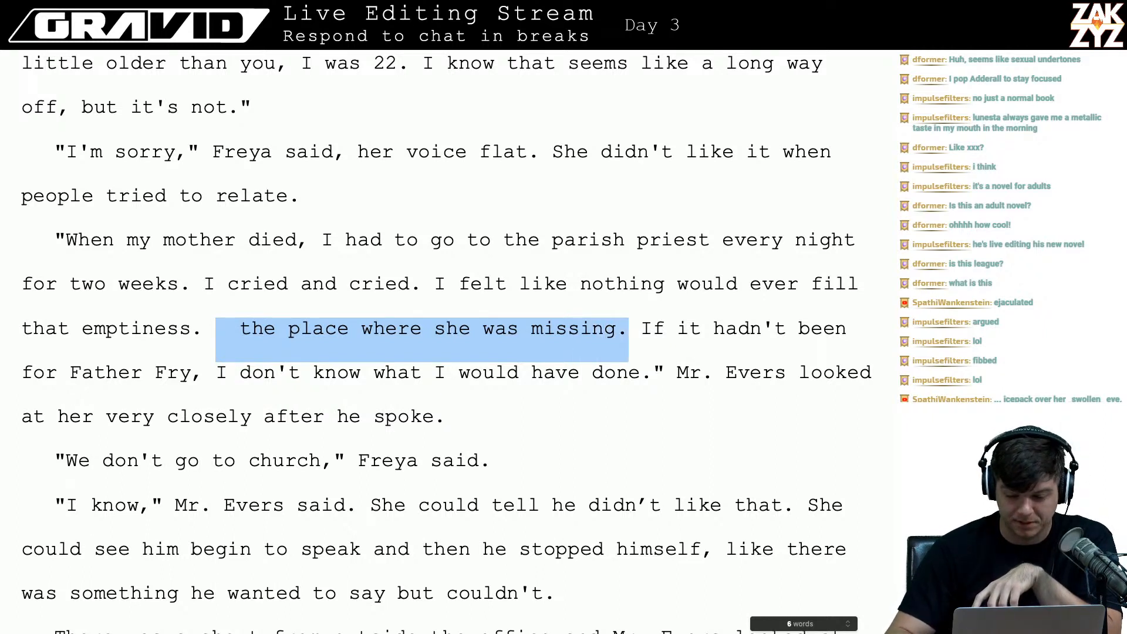
key("shift+Right")
key("BackSpace")
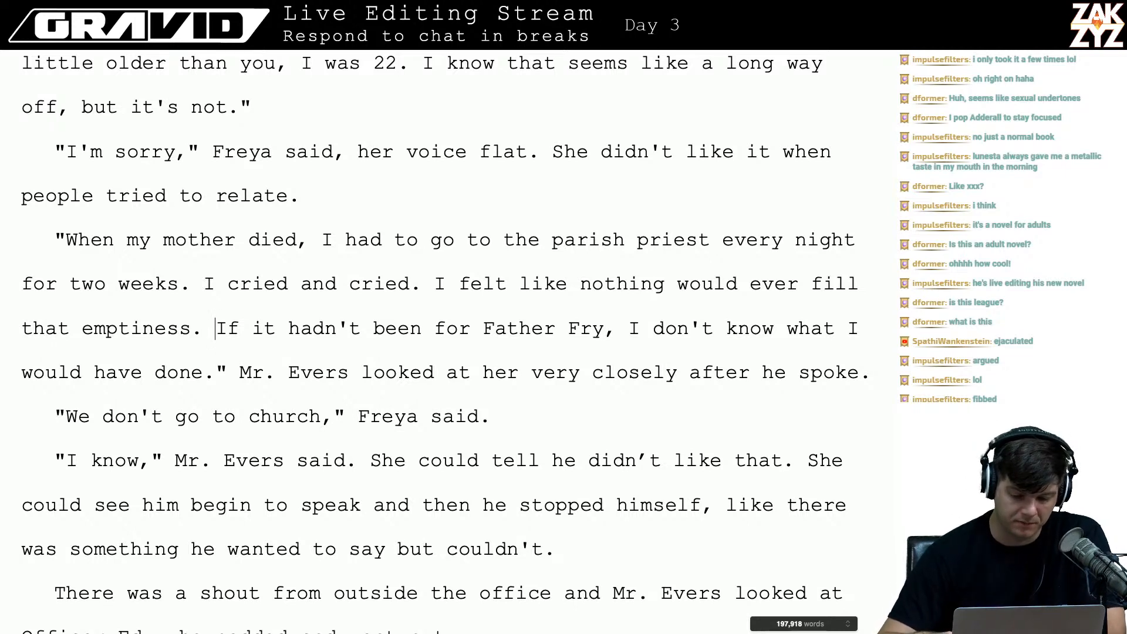
key("Left")
key("Left")
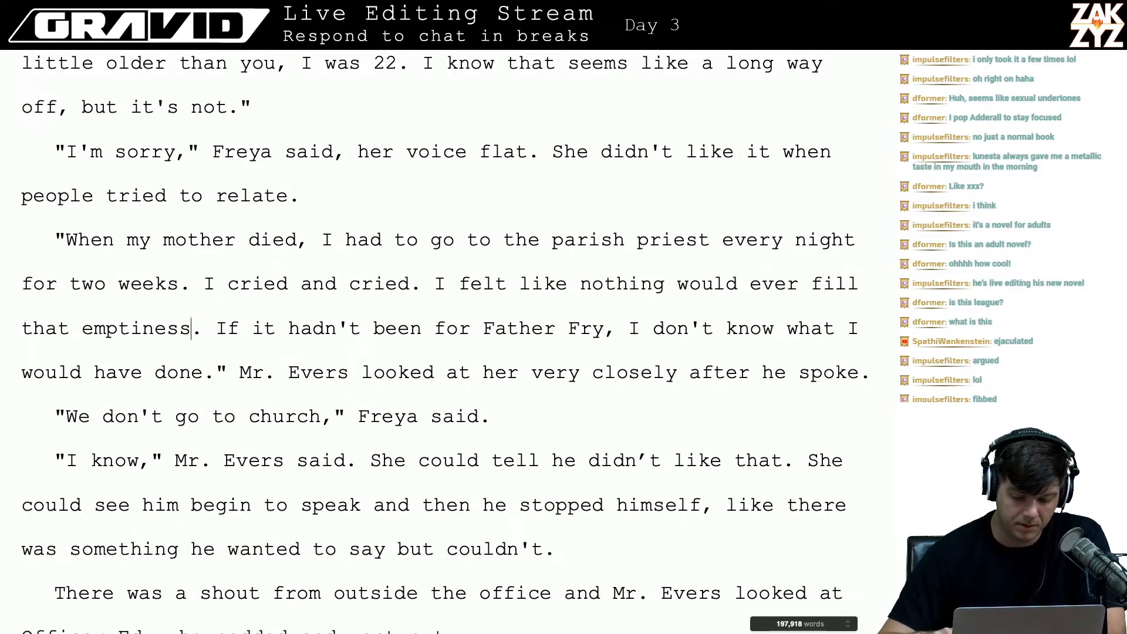
key("Right")
key("Right")
key("Left")
key("Right")
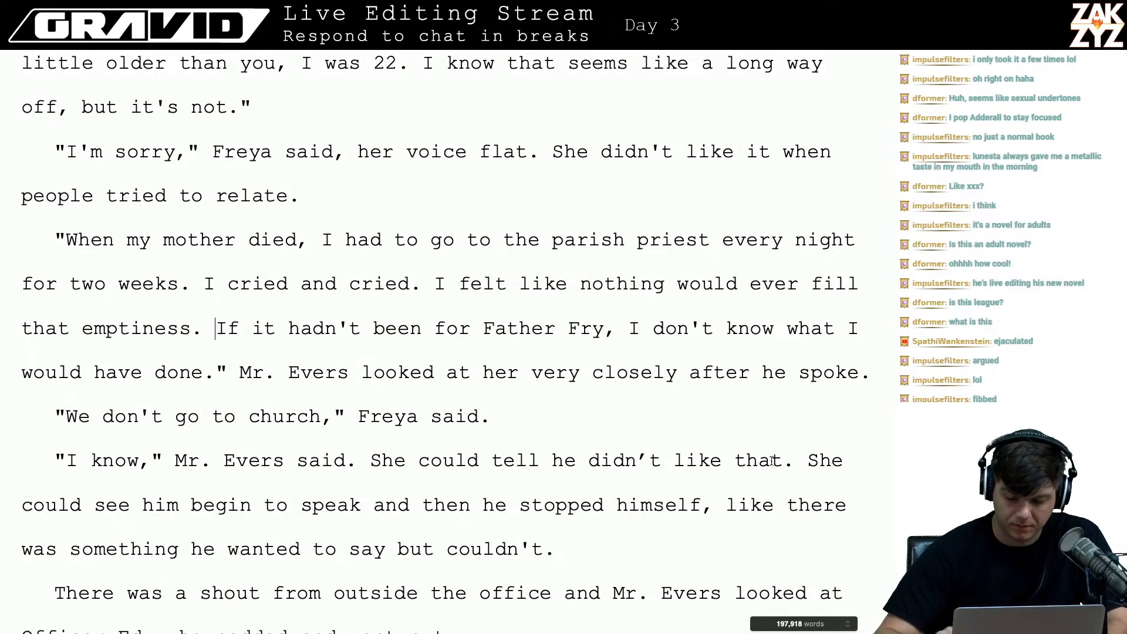
- Change "She could see him begin to speak" to "He began to speak" in the paragraph after "I know."
left_click_drag(808, 461, 179, 516)
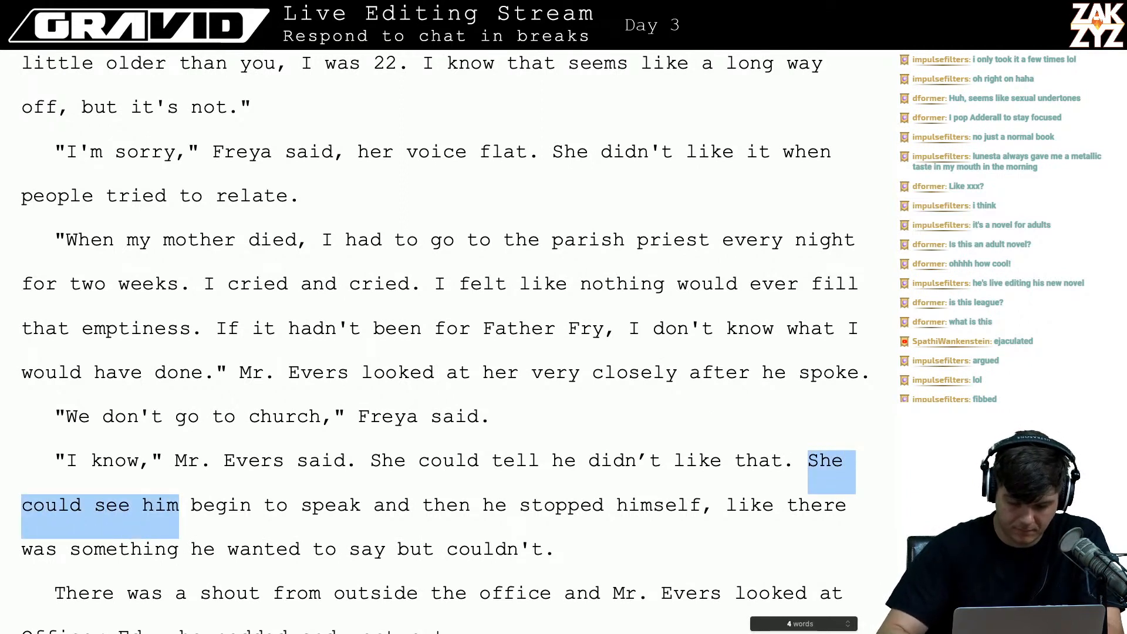
type("He")
key("Right")
key("Right")
key("Right")
key("Right")
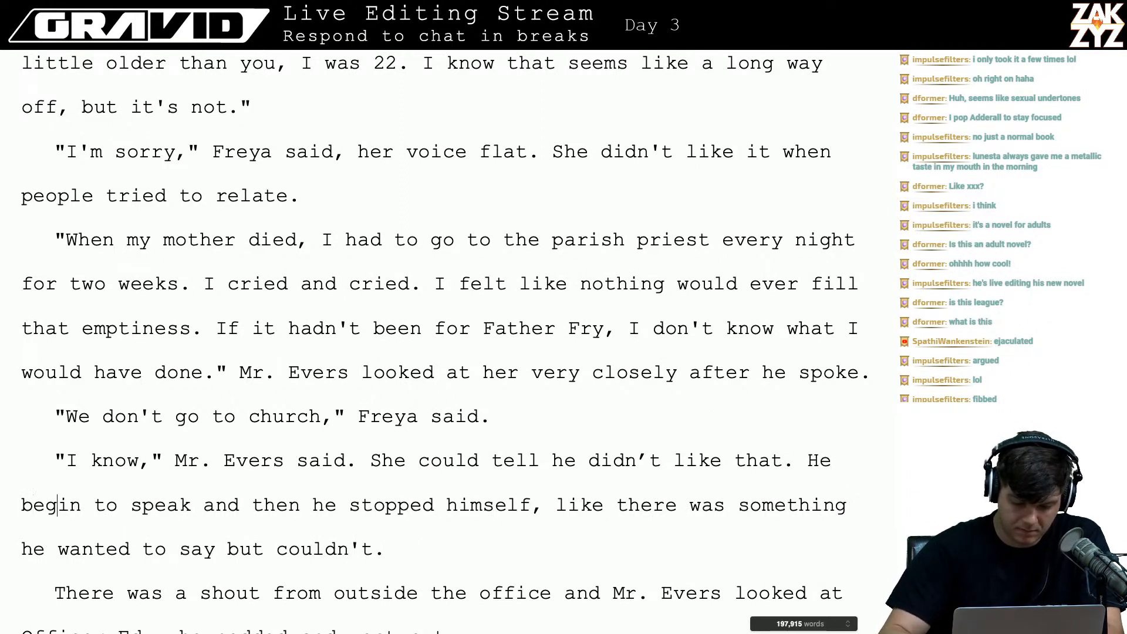
key("Right")
key("Right")
key("Down")
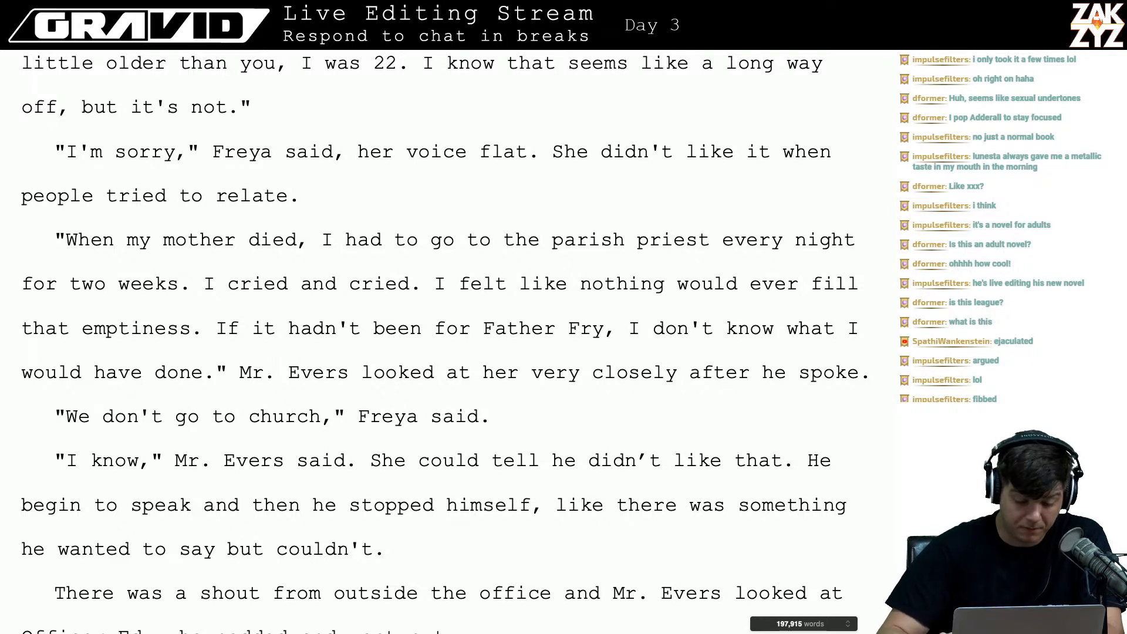
key("Left")
key("BackSpace")
type("a")
- Read on from the shout outside the office through Freya's question about getting in trouble
key("Down")
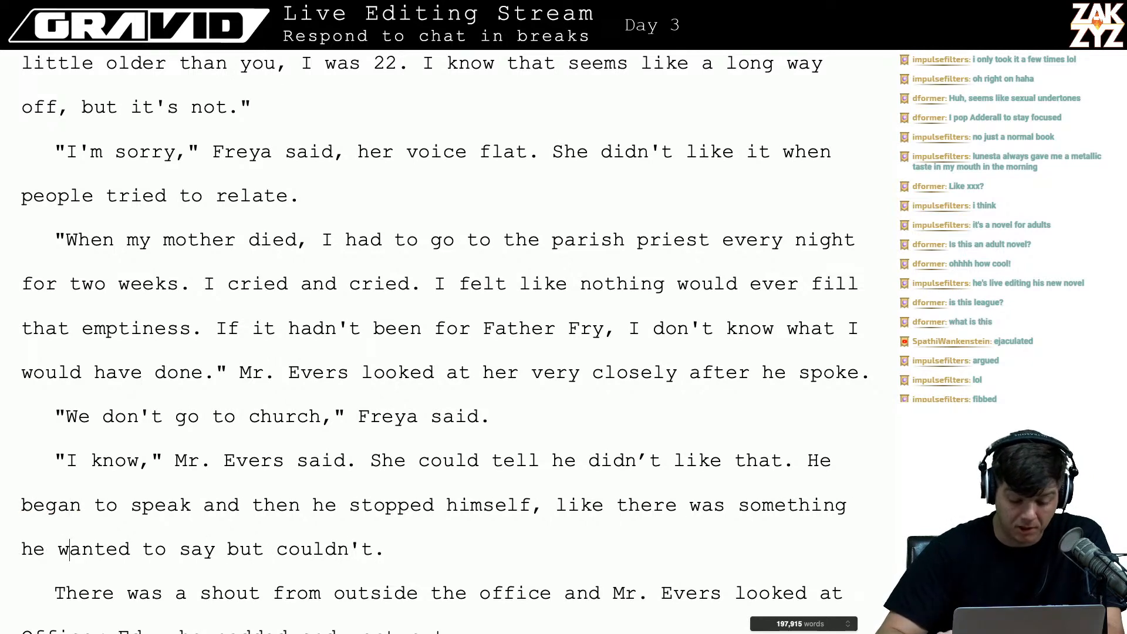
key("Down")
key("Down")
key("Down")
scroll(447, 340, "down", 10)
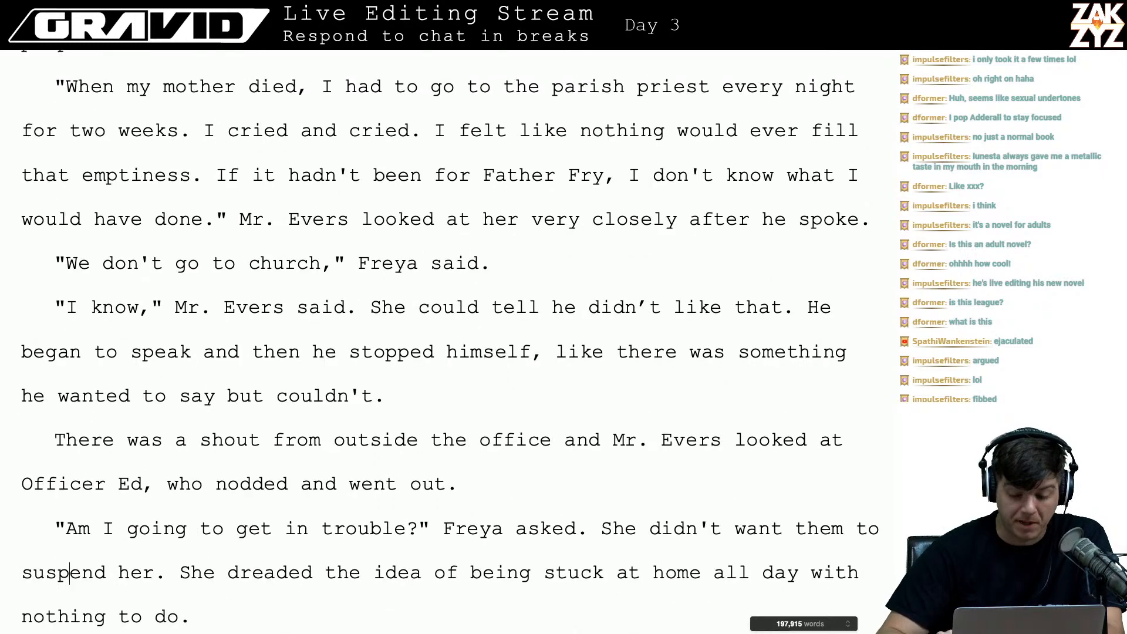
key("Up")
key("Up")
key("Up")
key("Up")
key("Up")
key("Up")
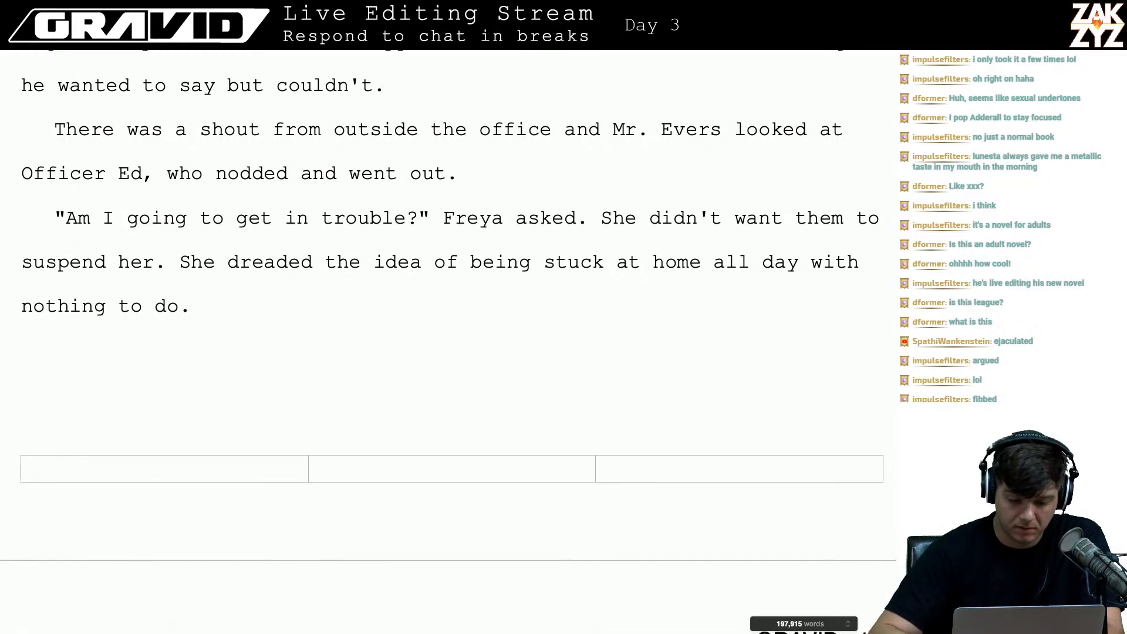
left_click(440, 176)
key("BackSpace")
key("BackSpace")
key("BackSpace")
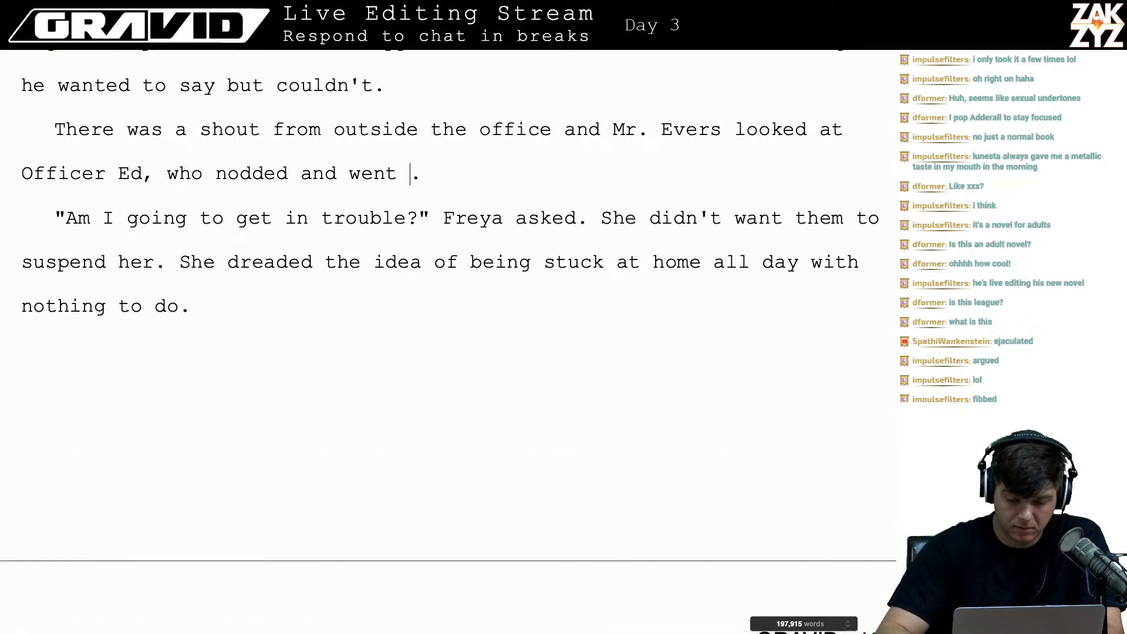
type("to s")
type("ee what w")
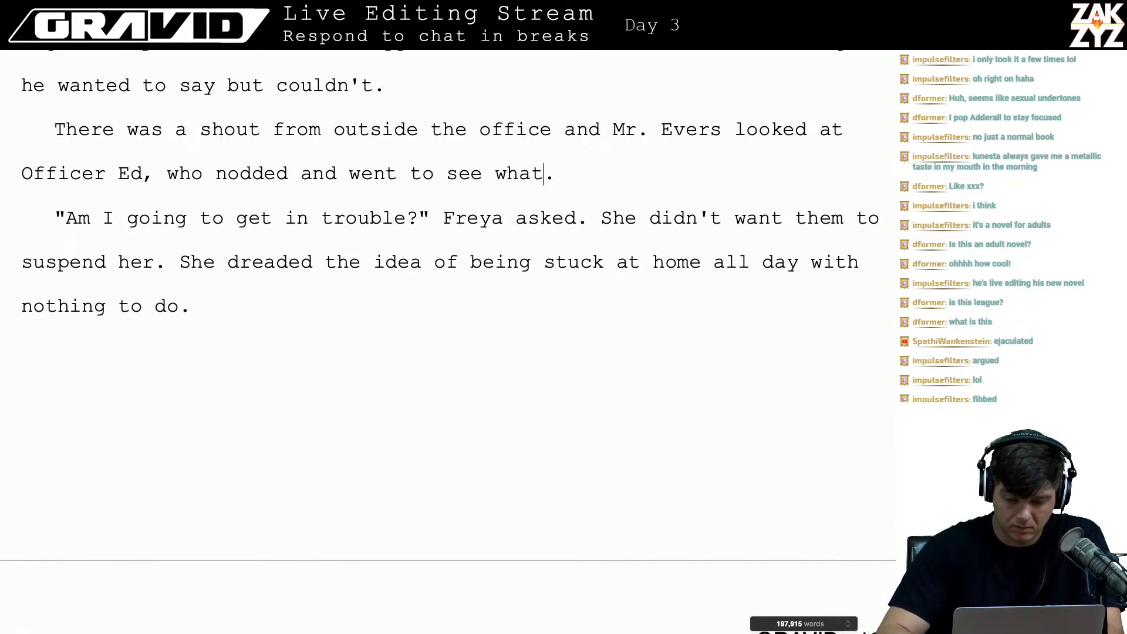
key("BackSpace")
key("BackSpace")
key("BackSpace")
key("BackSpace")
key("BackSpace")
key("BackSpace")
key("BackSpace")
key("BackSpace")
key("BackSpace")
key("BackSpace")
type("check")
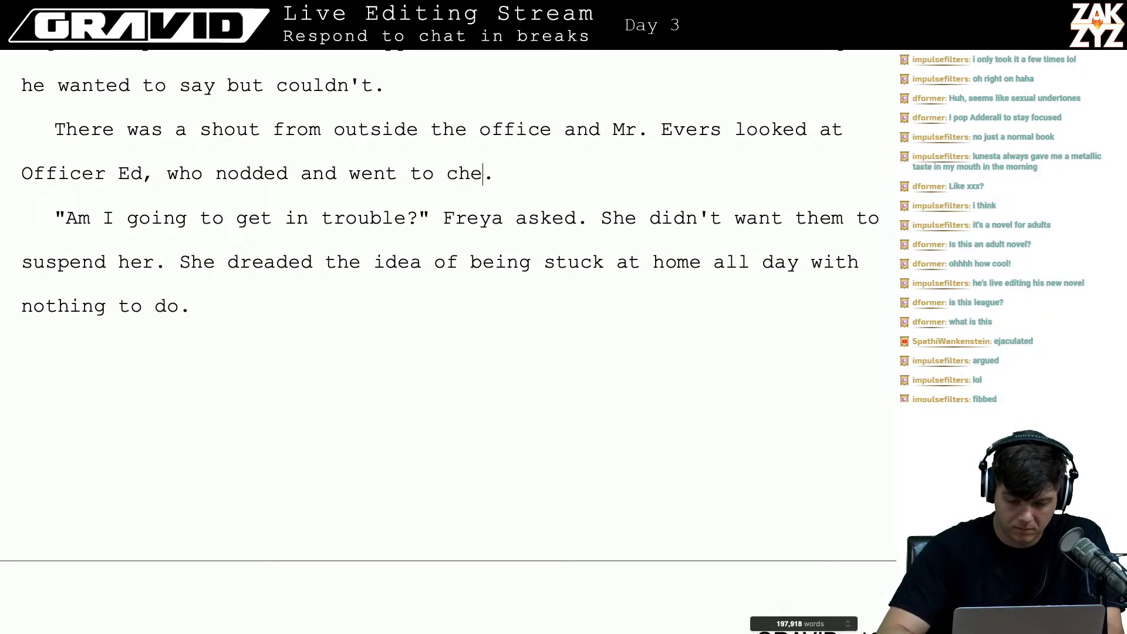
key("BackSpace")
key("BackSpace")
key("BackSpace")
key("BackSpace")
key("BackSpace")
key("BackSpace")
key("BackSpace")
key("BackSpace")
key("BackSpace")
key("BackSpace")
key("BackSpace")
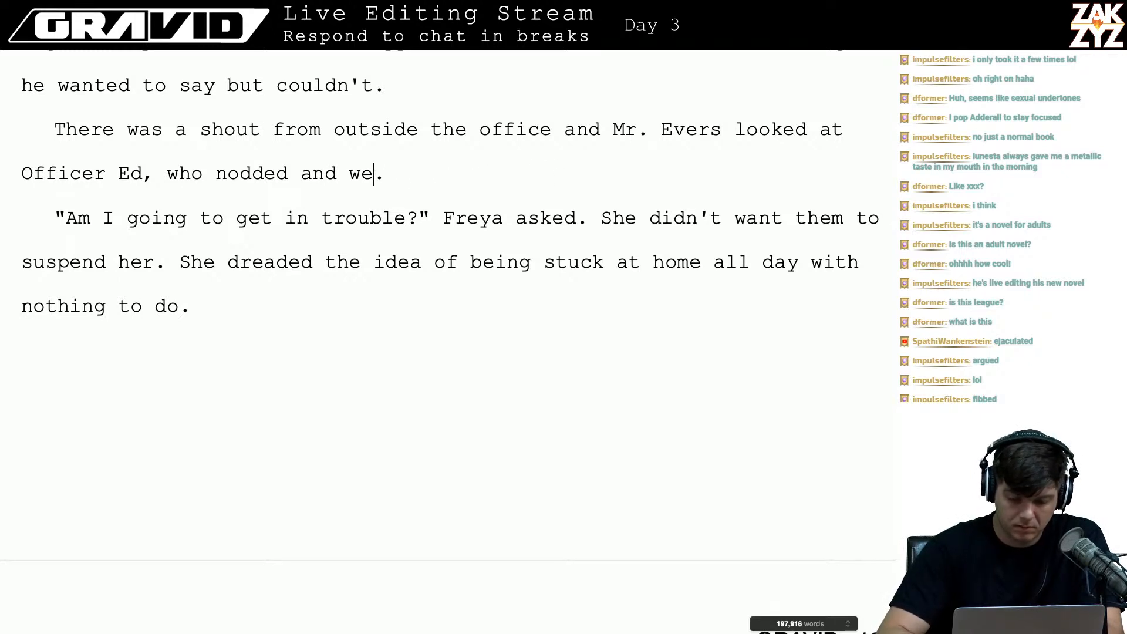
type("nt outside.")
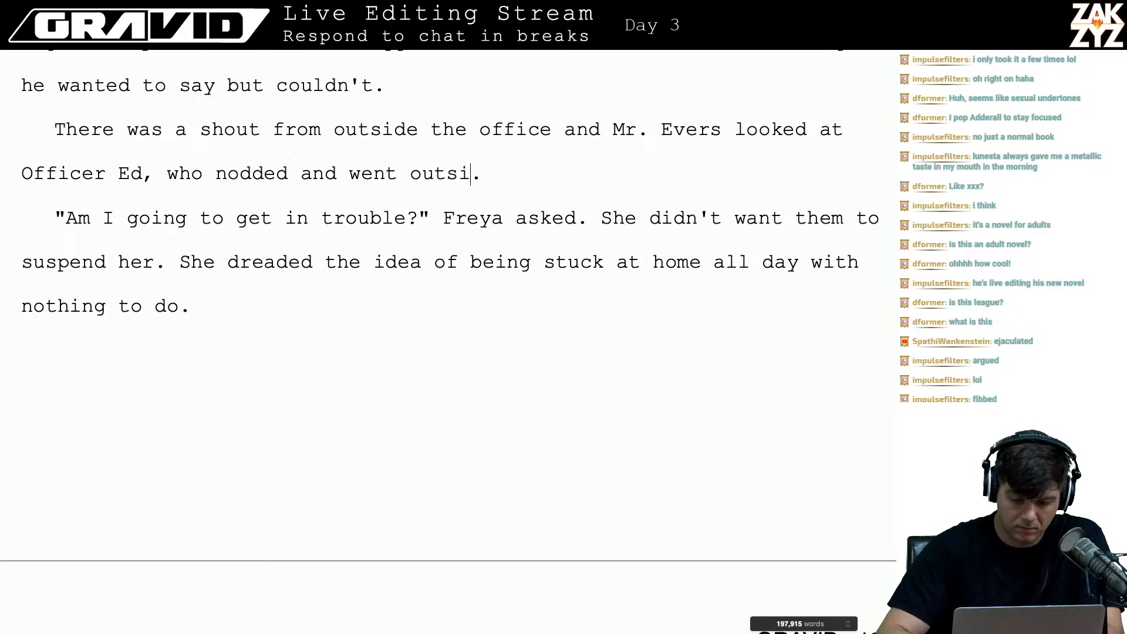
key("BackSpace")
key("BackSpace")
key("BackSpace")
key("BackSpace")
key("BackSpace")
key("BackSpace")
key("BackSpace")
key("BackSpace")
key("BackSpace")
key("BackSpace")
key("BackSpace")
key("BackSpace")
key("BackSpace")
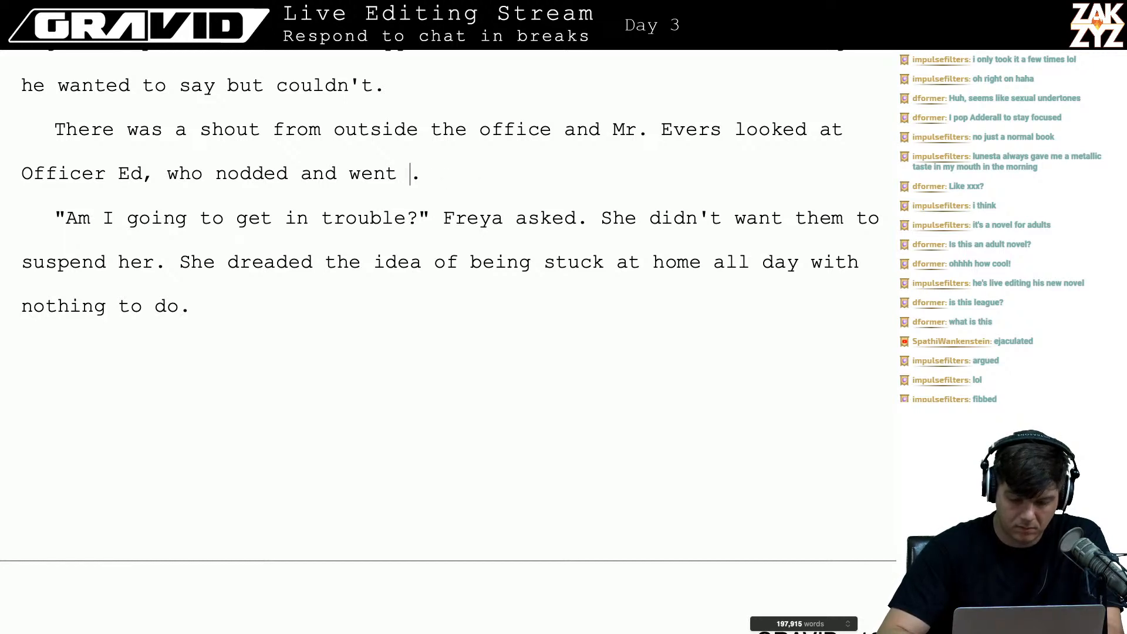
- Reword the end of the sentence about Officer Ed nodding to "went to see what the problem was."
key("BackSpace")
key("BackSpace")
key("BackSpace")
key("BackSpace")
type("and w")
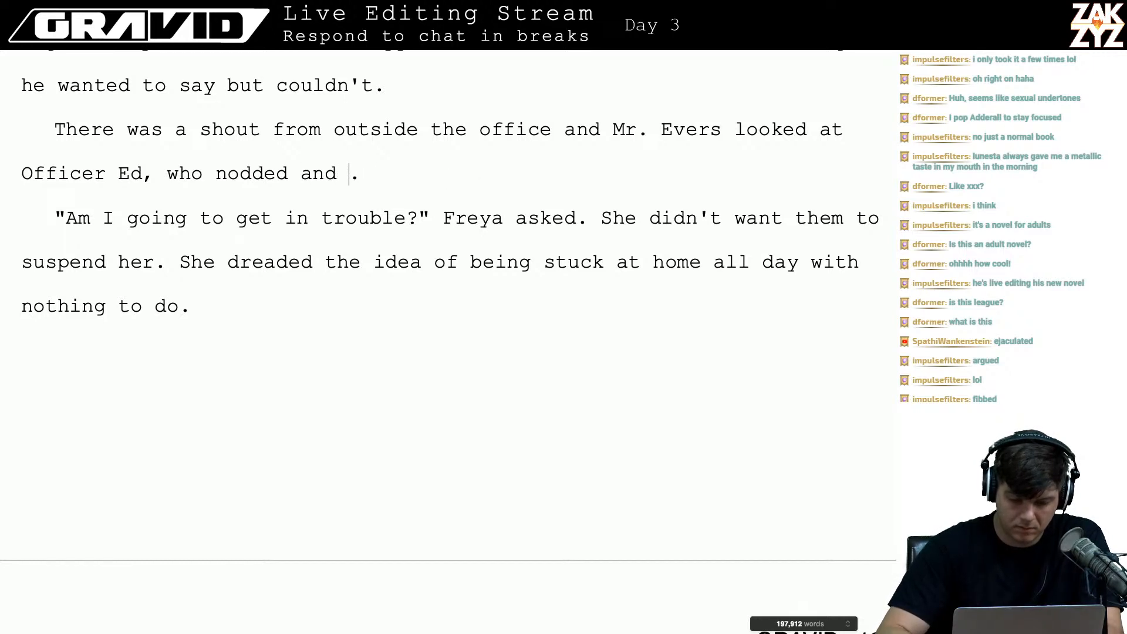
key("BackSpace")
type("went to see w")
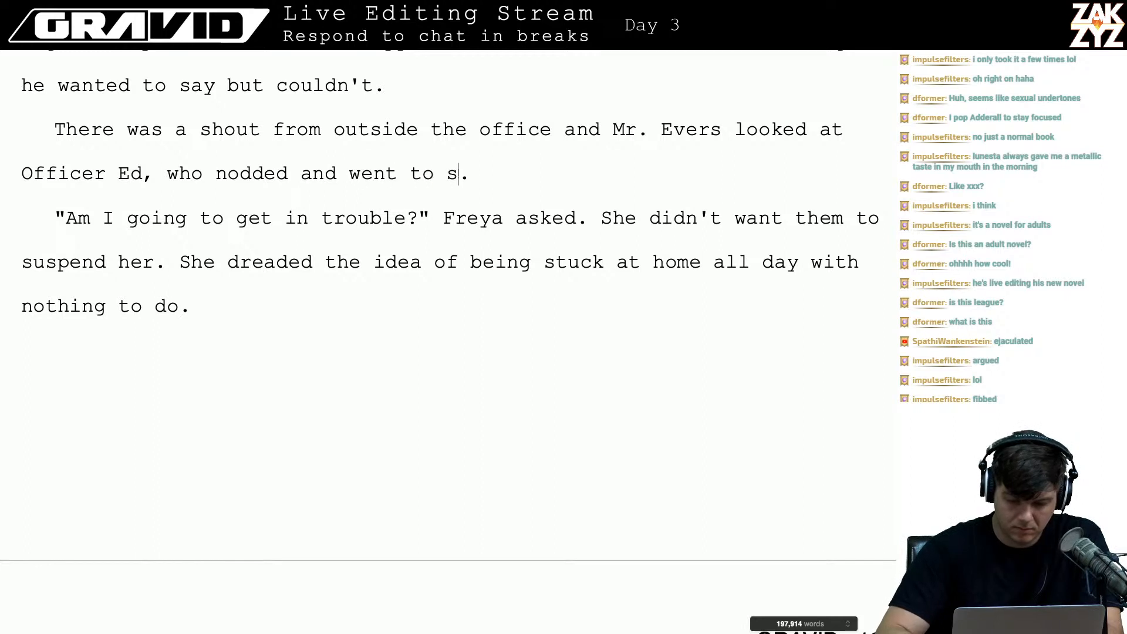
type("hat the problem was.")
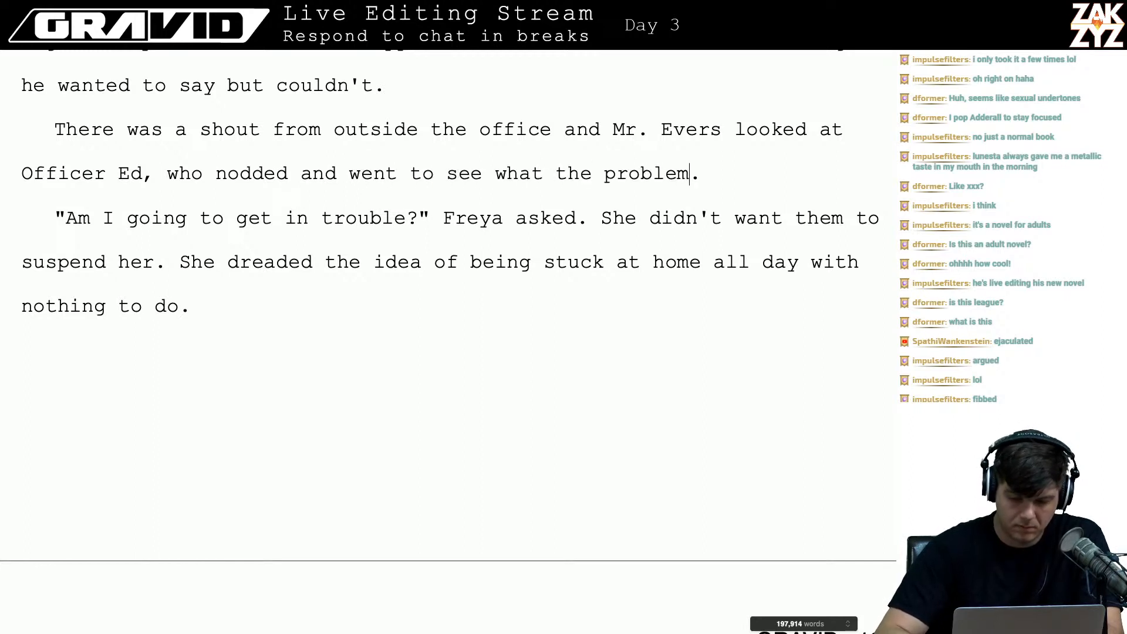
key("BackSpace")
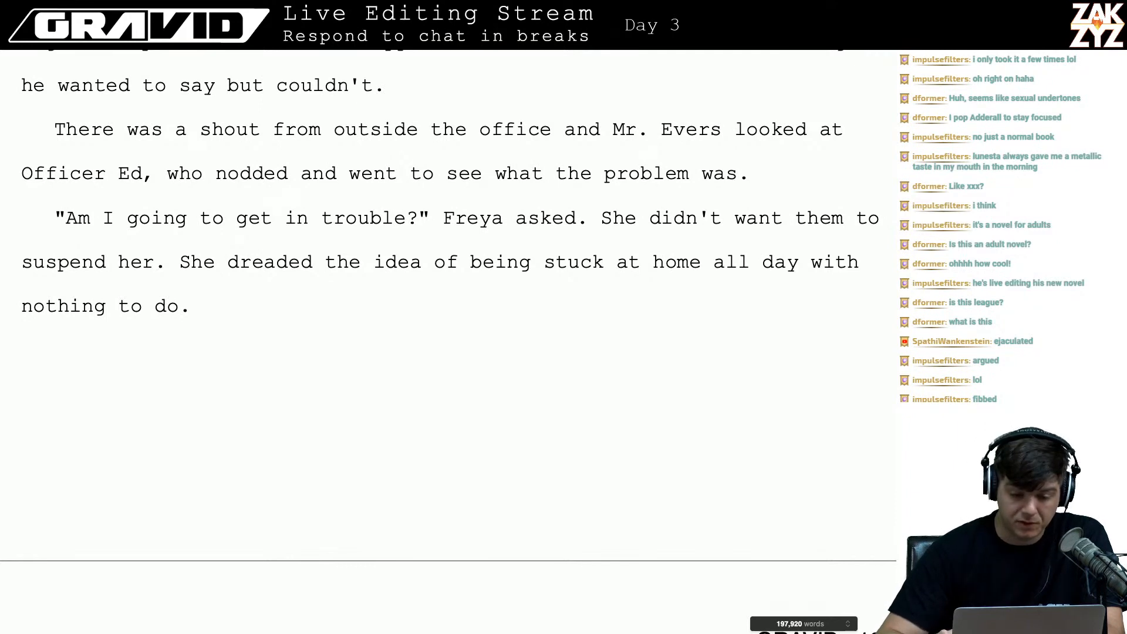
- End the shout sentence after "outside the office" and insert "Mr. Evers nodded to Officer Ed, who went out to investigate."
key("Down")
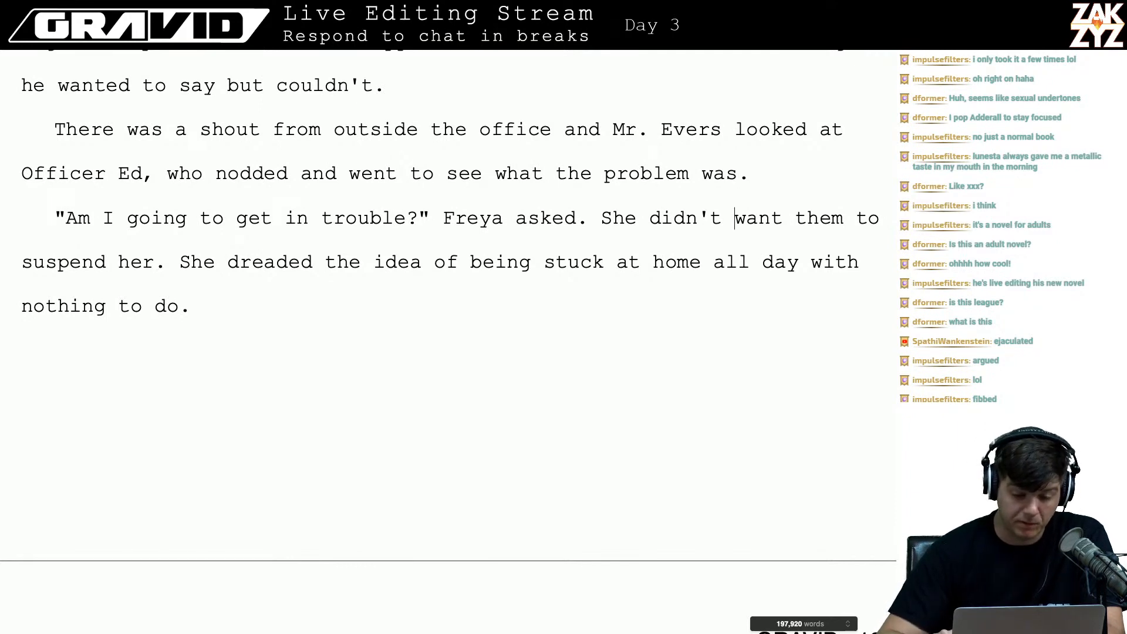
key("Up")
key("Down")
key("Right")
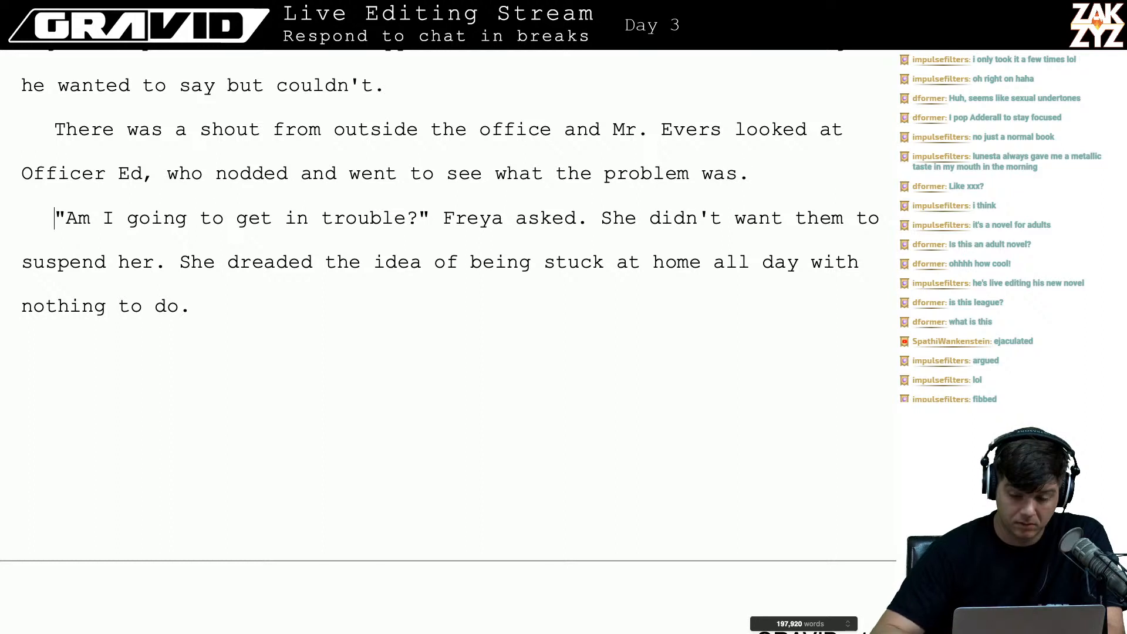
key("Left")
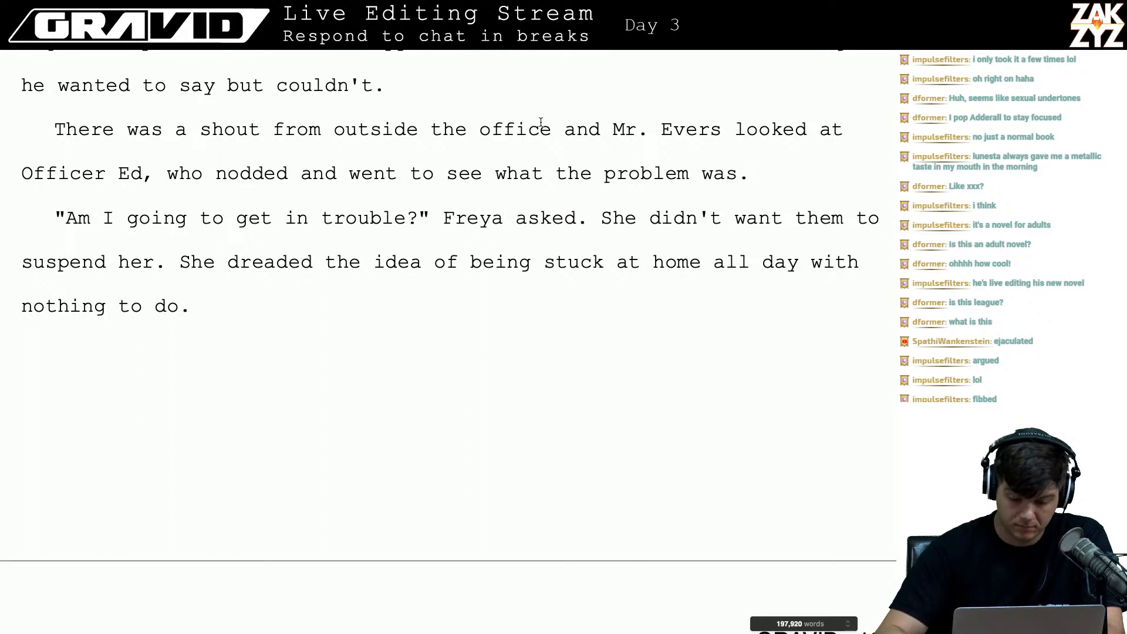
type(". Mr. ")
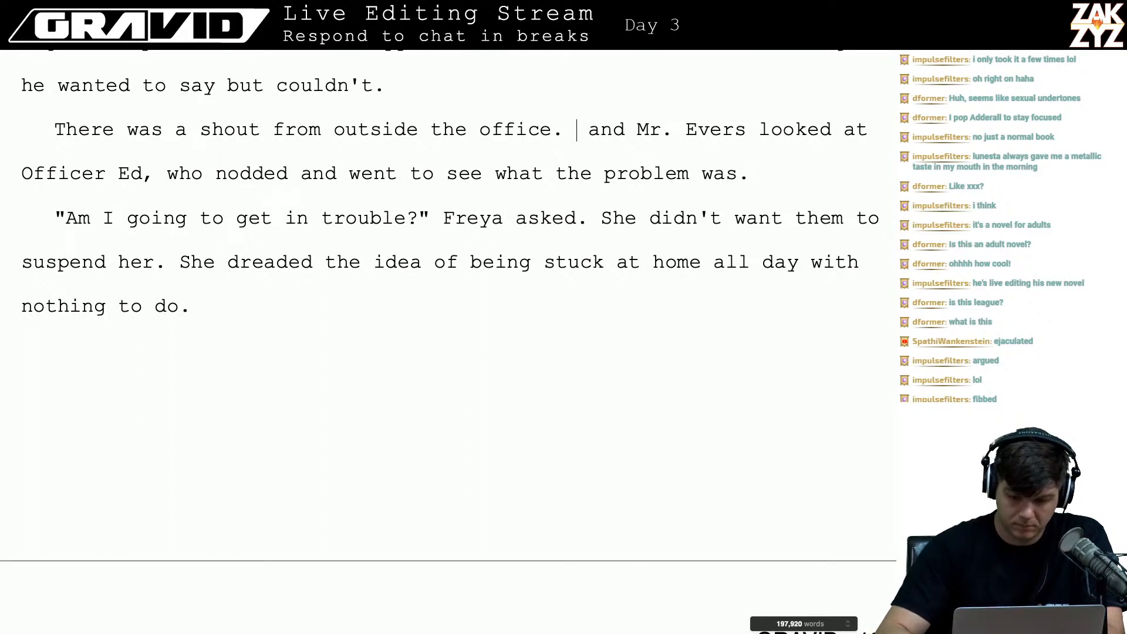
type("Evers nodded to ")
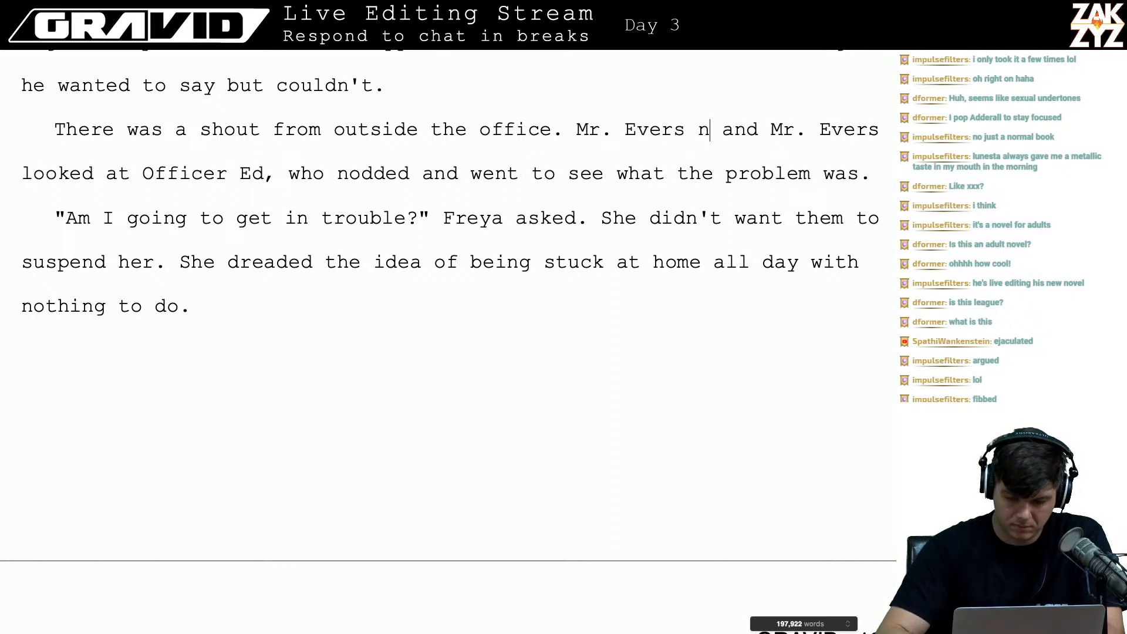
type("officer and Mr. Evers looked")
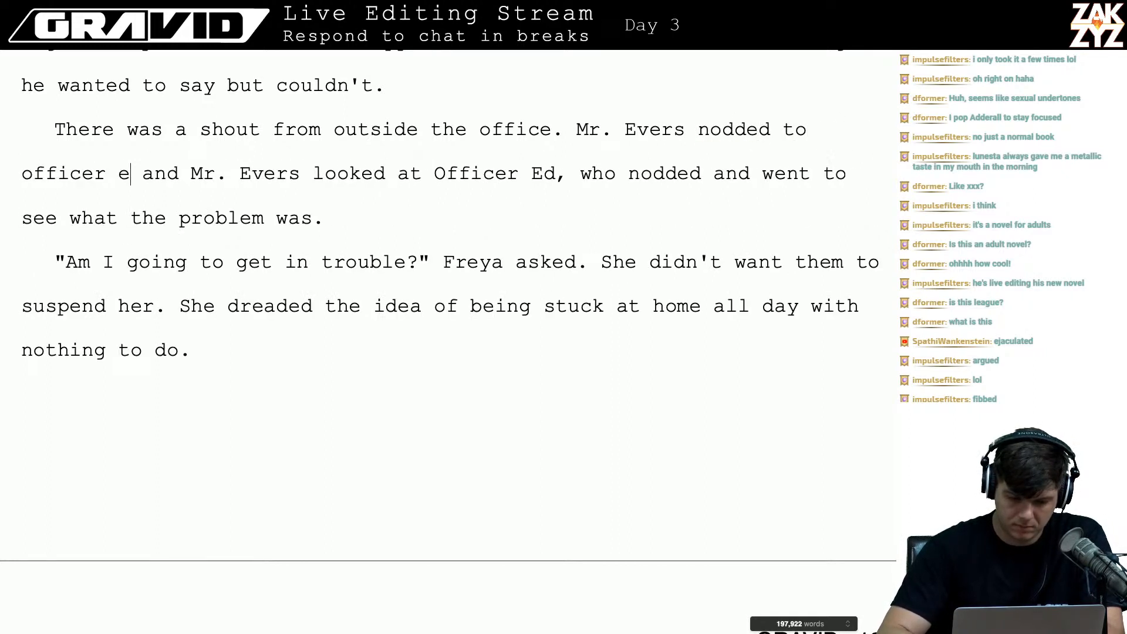
key("BackSpace")
key("BackSpace")
key("BackSpace")
key("BackSpace")
key("BackSpace")
key("BackSpace")
key("BackSpace")
key("BackSpace")
key("BackSpace")
key("BackSpace")
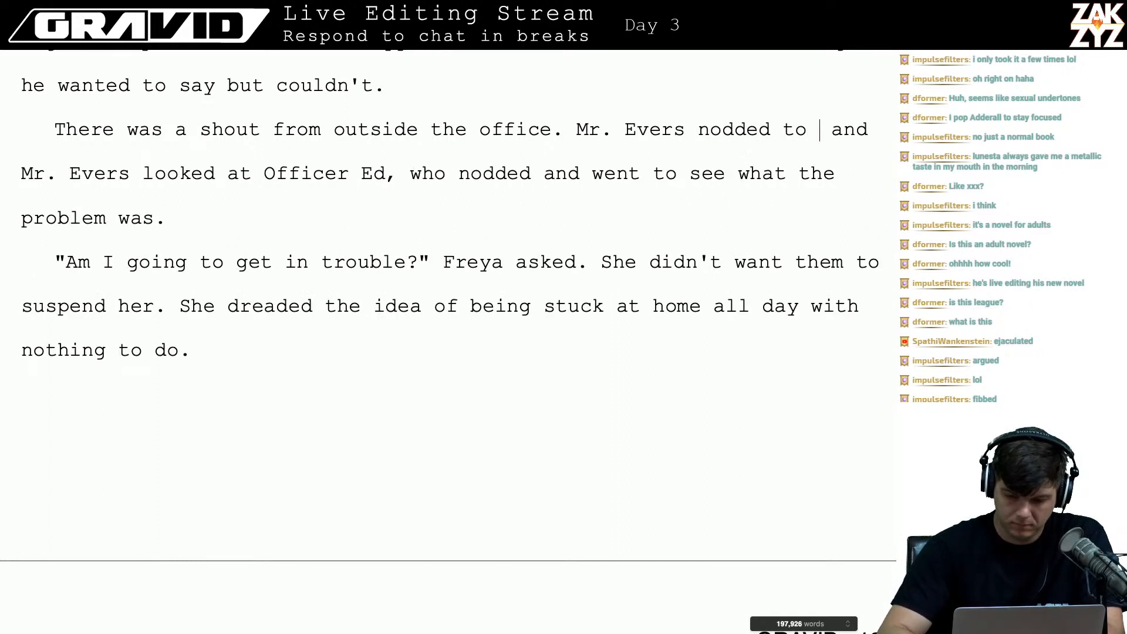
type("Officer e")
key("BackSpace")
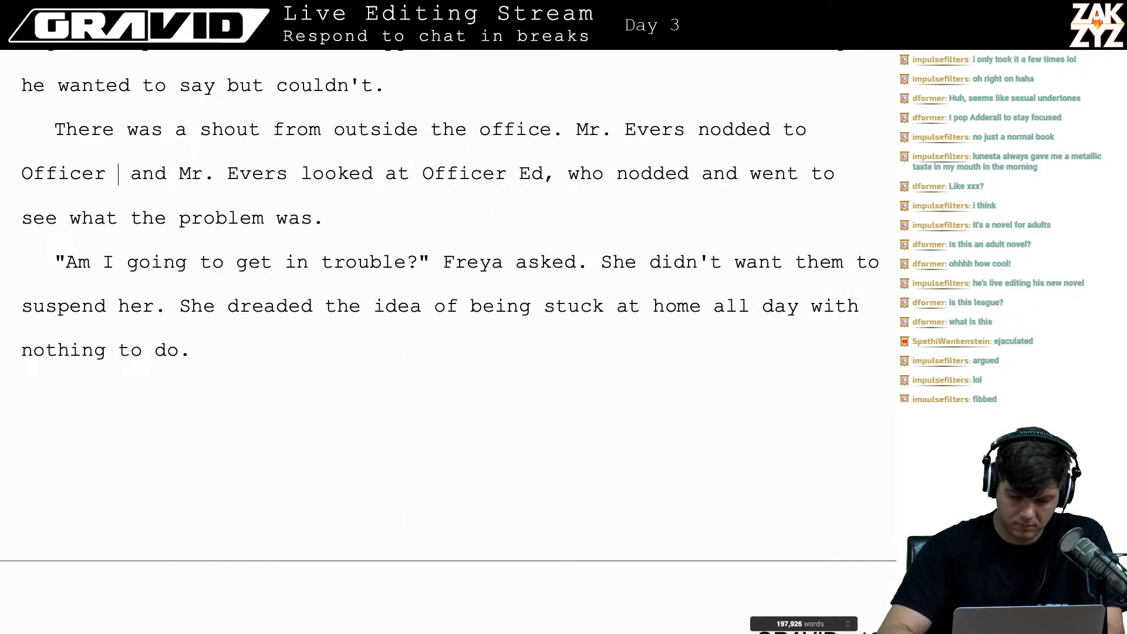
type("Ed, who")
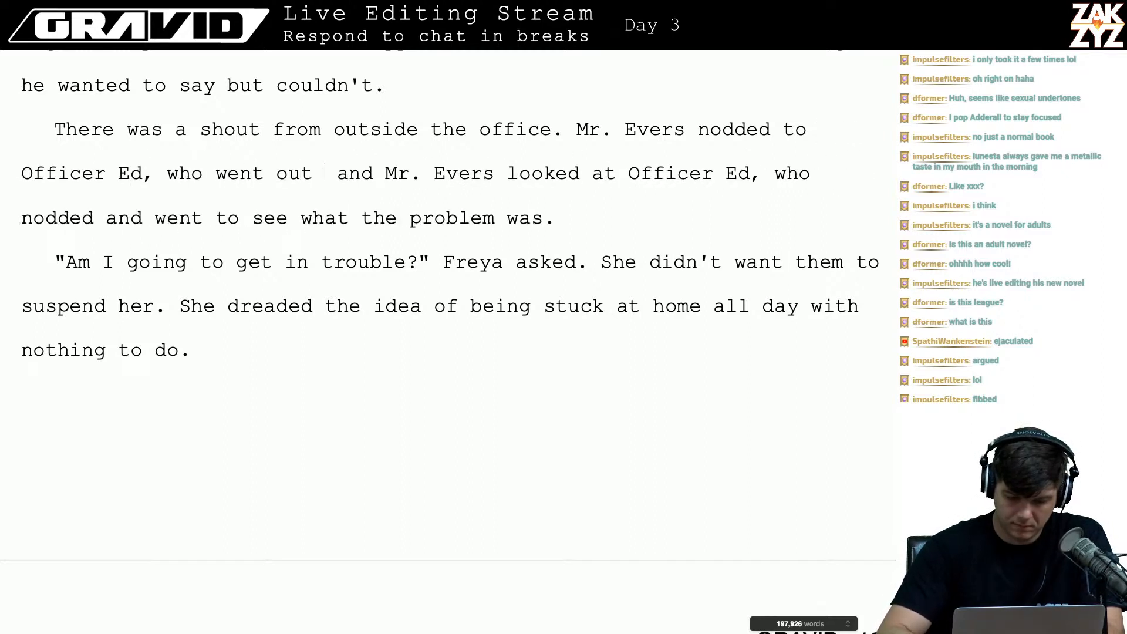
type(" went out to investigate.")
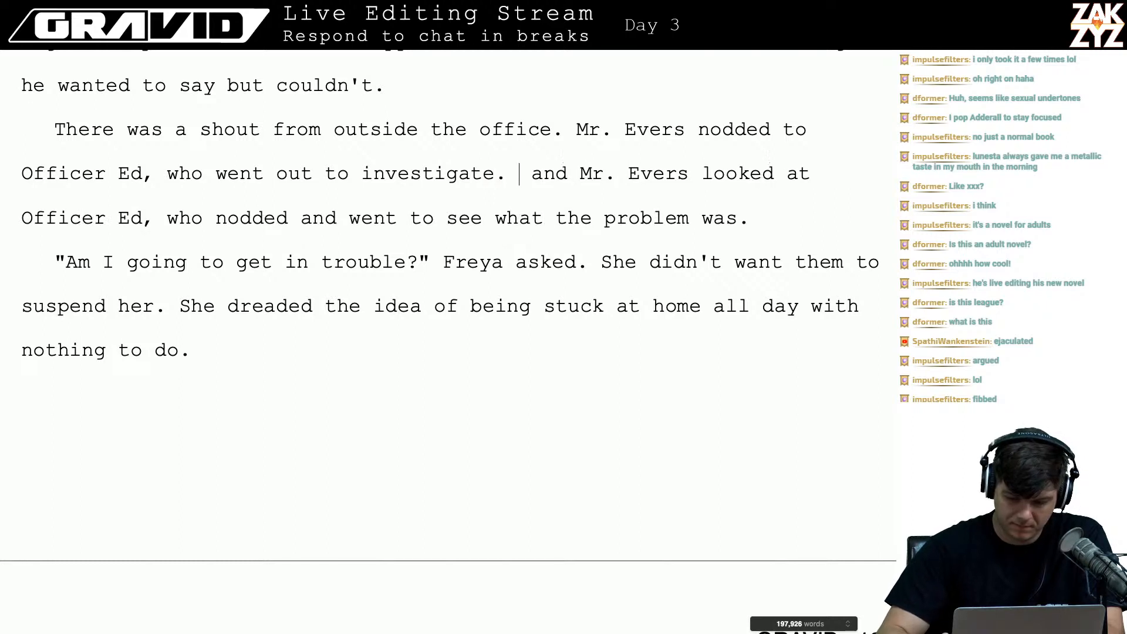
- Delete the leftover text "and Mr. Evers looked at Officer Ed, who nodded and went to see what the problem was."
key("shift+Down")
key("shift+Right")
key("shift+Right")
key("shift+Right")
key("shift+Right")
key("shift+Right")
key("shift+Right")
key("shift+Right")
key("shift+Right")
key("shift+Right")
key("shift+Right")
key("shift+Right")
key("shift+Right")
key("shift+Right")
key("shift+Right")
key("shift+Right")
key("shift+Right")
key("shift+Right")
key("shift+Right")
key("shift+Right")
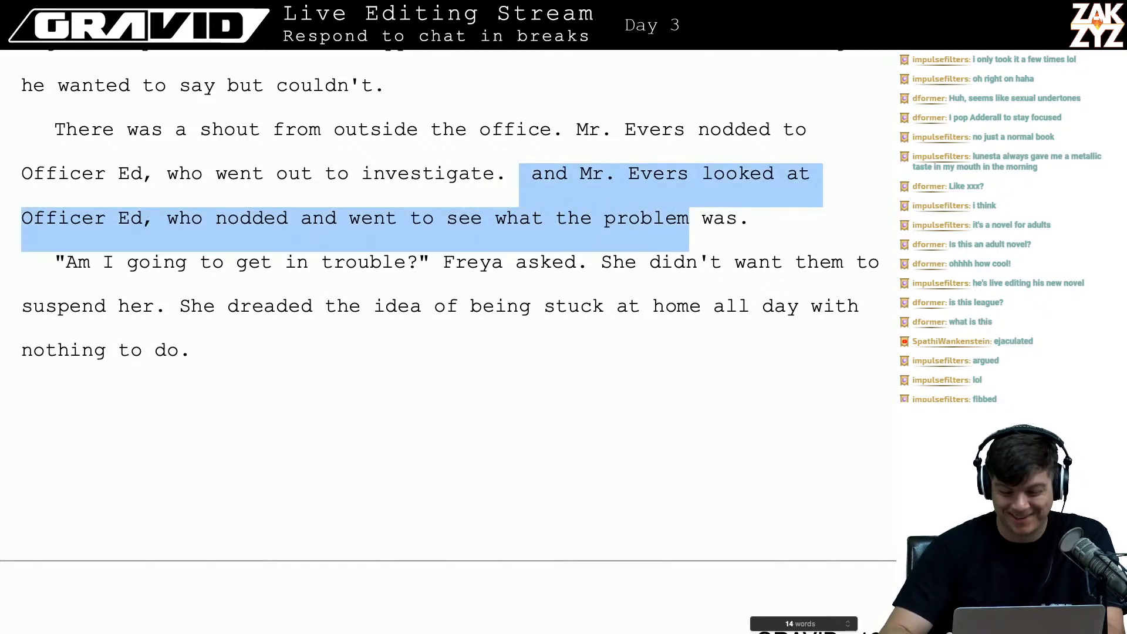
key("BackSpace")
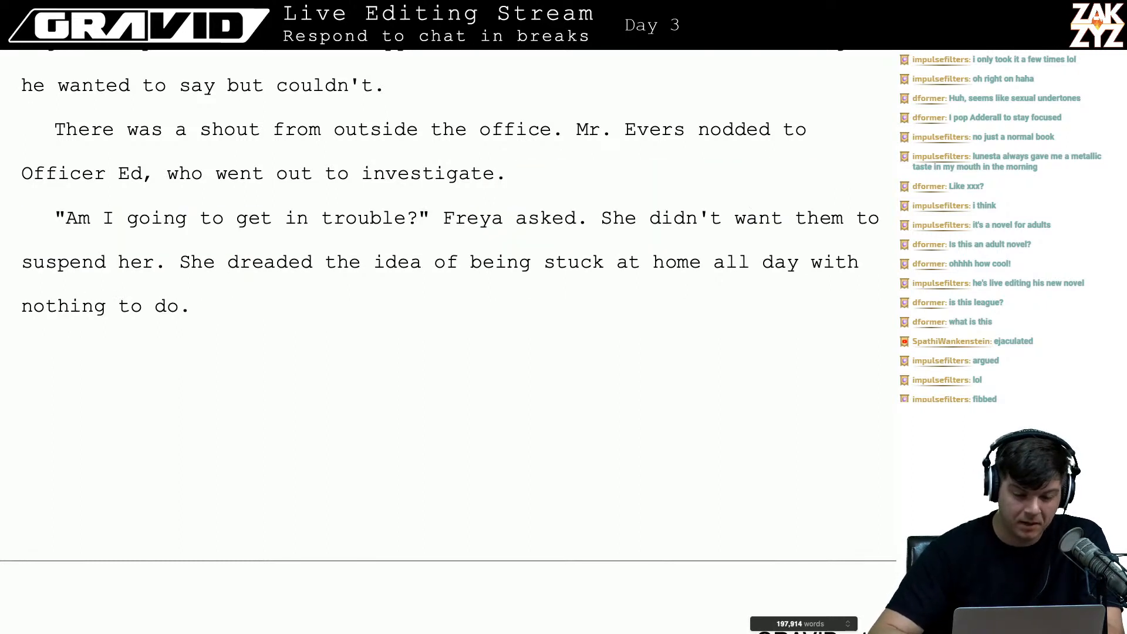
- Add the sentence "They could hear talking outside." after "who went out to investigate."
scroll(394, 143, "down", 1)
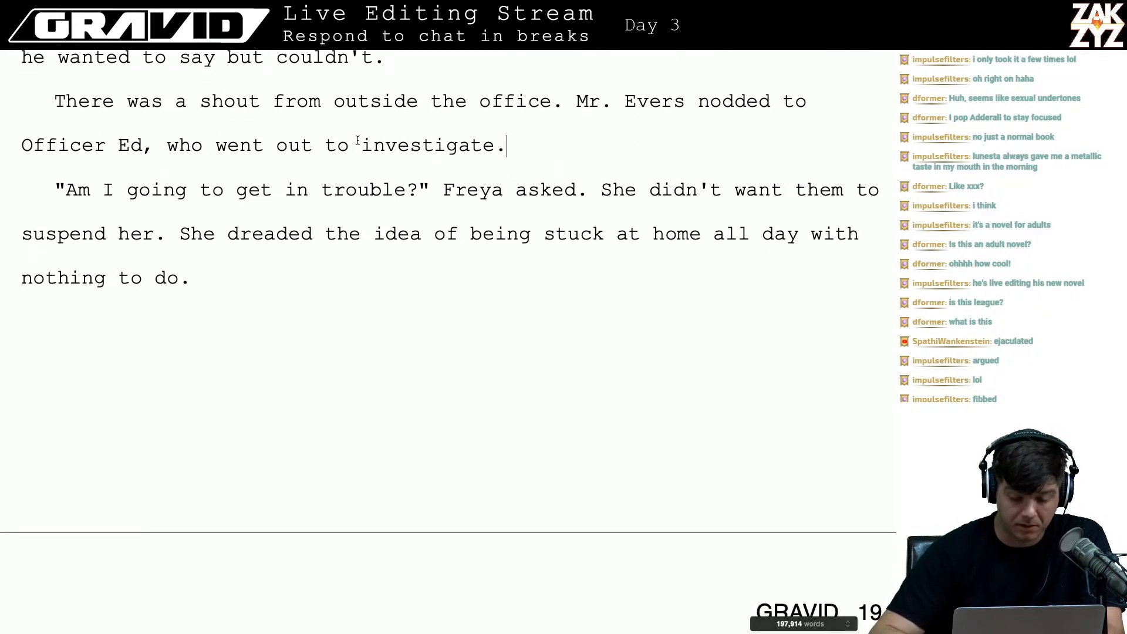
scroll(395, 167, "down", 3)
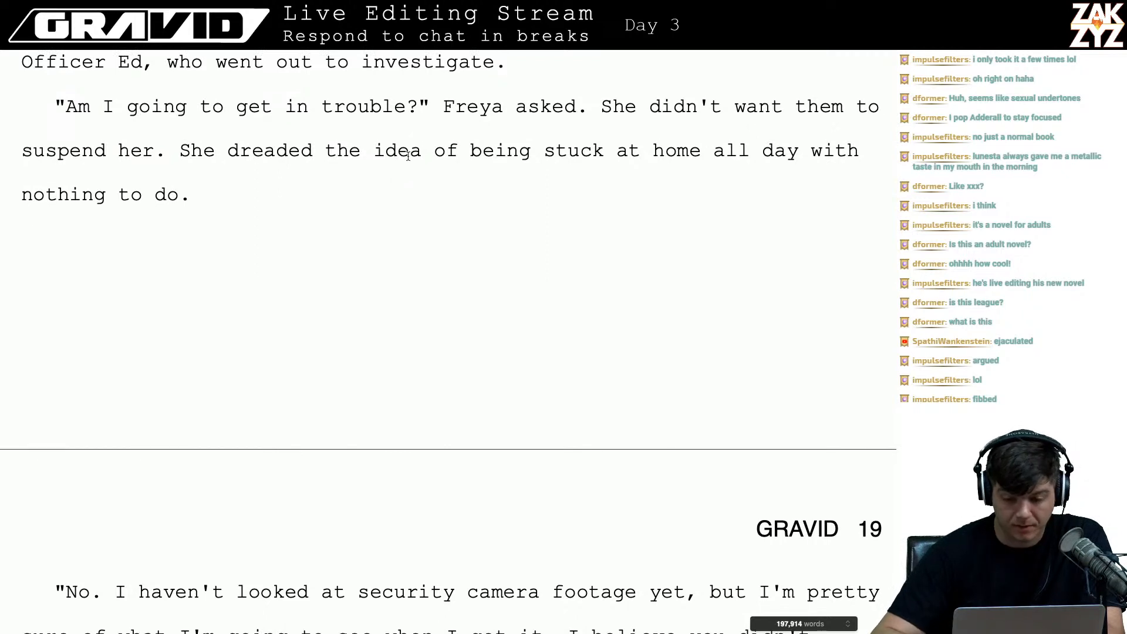
type("Th")
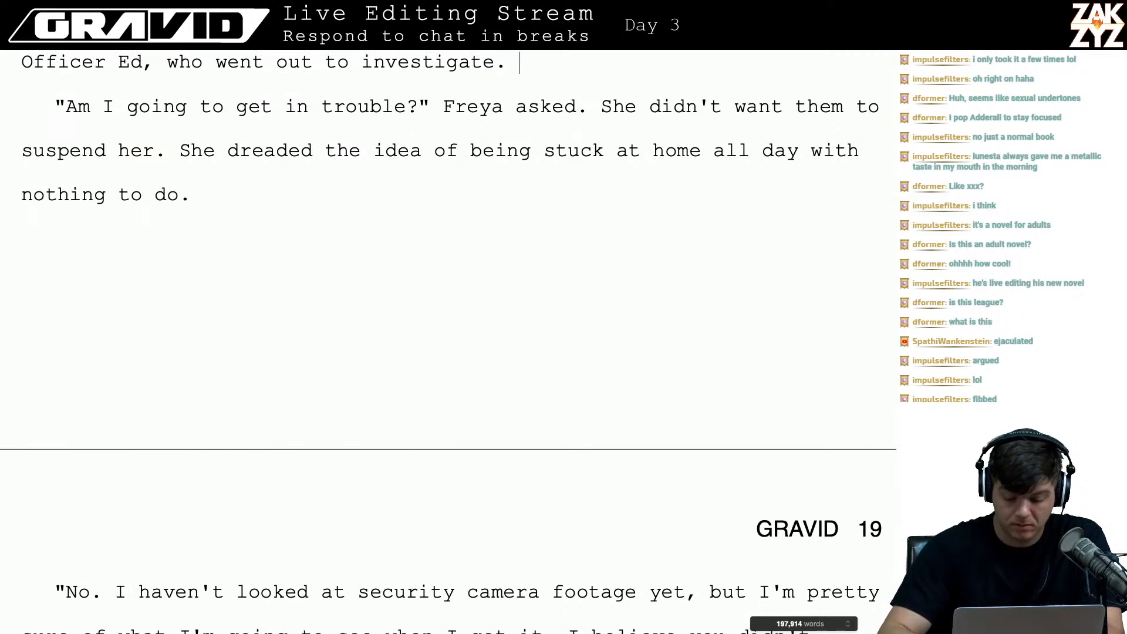
type("ey could ")
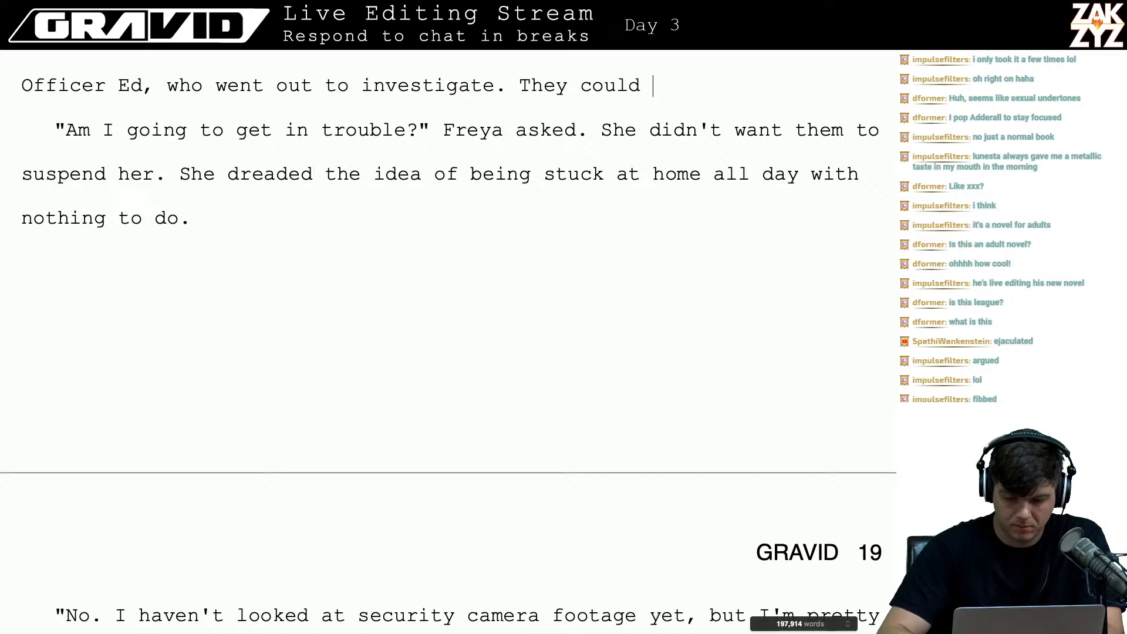
type("hear talking outside.")
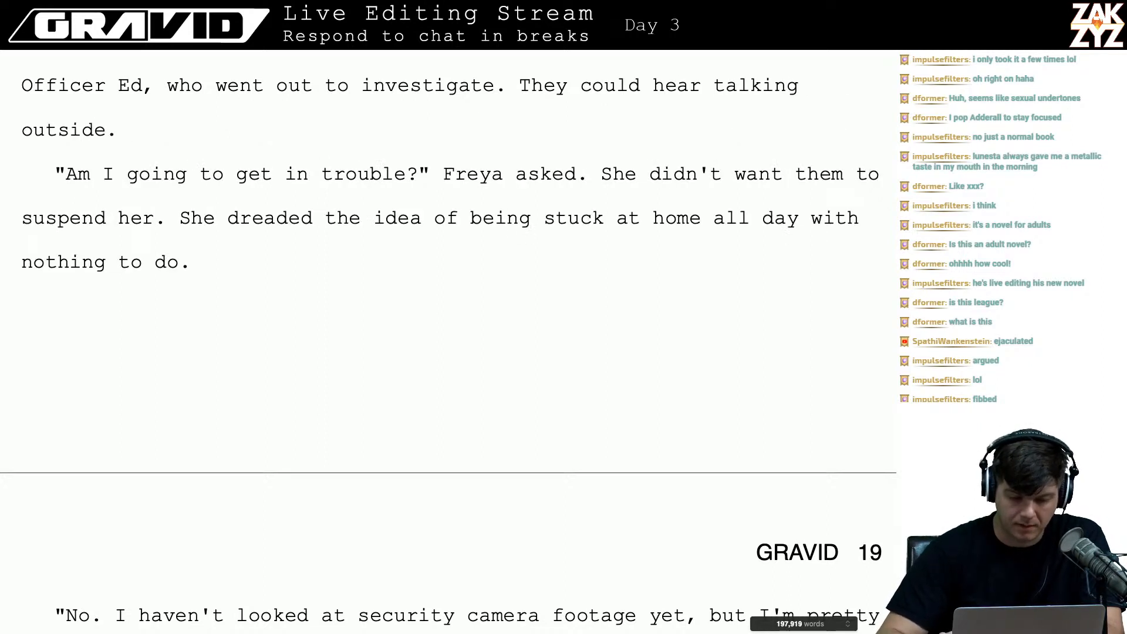
key("BackSpace")
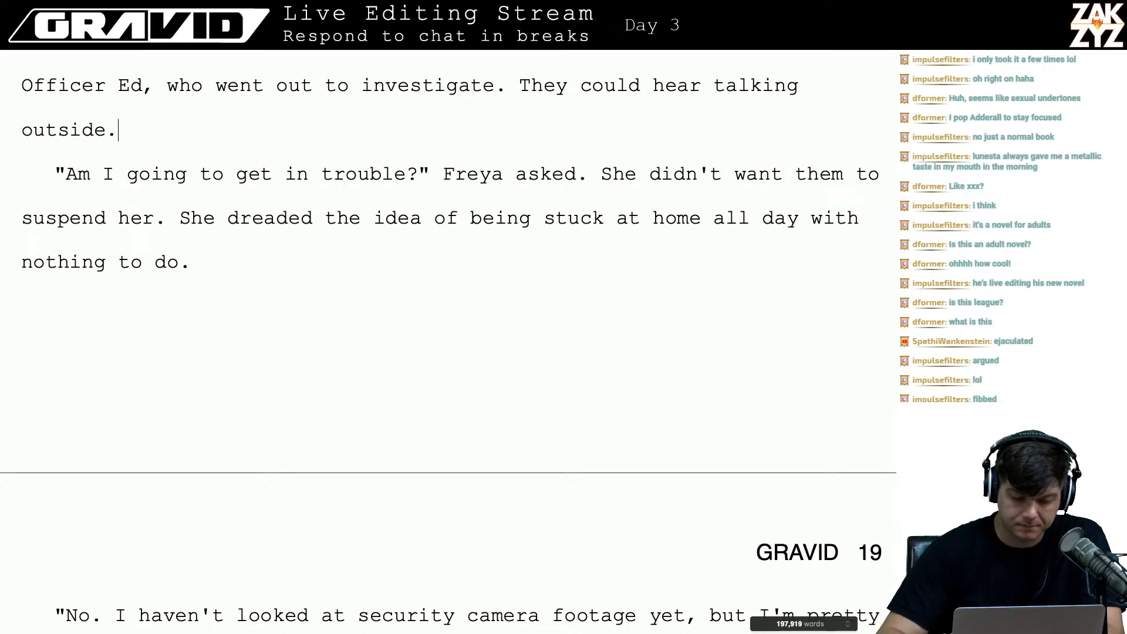
key("BackSpace")
- Read on from Freya's question about getting in trouble to Mr. Evers's reply on page 19
key("Down")
key("Right")
key("Right")
key("Right")
key("Right")
key("Right")
key("Right")
key("Right")
key("Right")
key("Right")
key("Right")
key("Right")
key("Right")
key("Right")
key("Right")
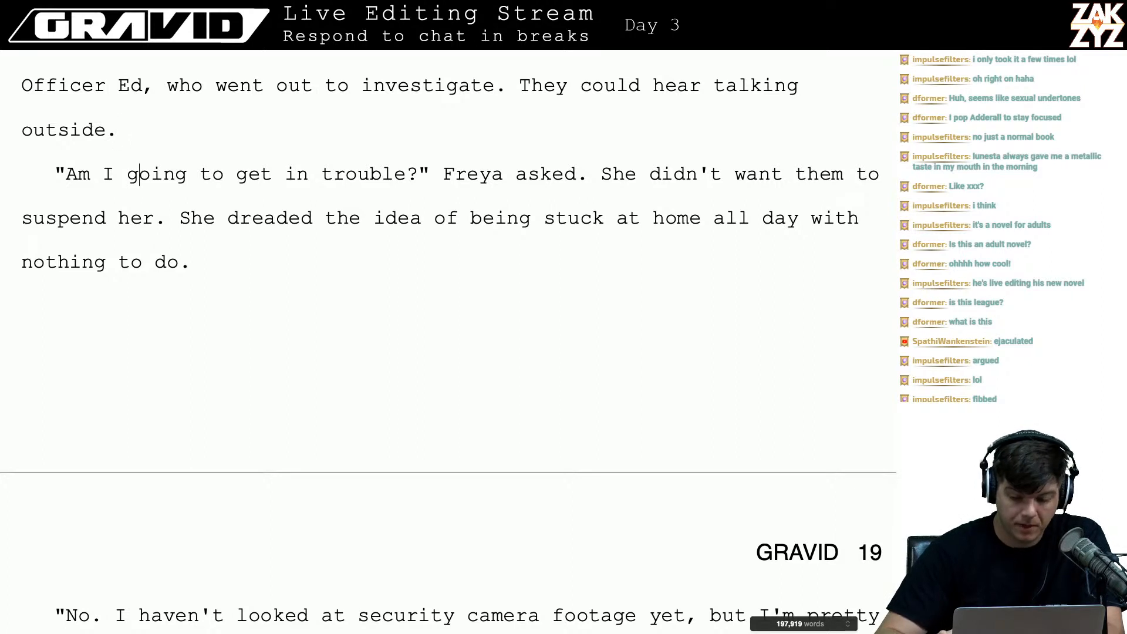
key("Right")
key("Right")
key("Right")
key("Right")
key("Right")
key("Right")
key("Right")
key("Right")
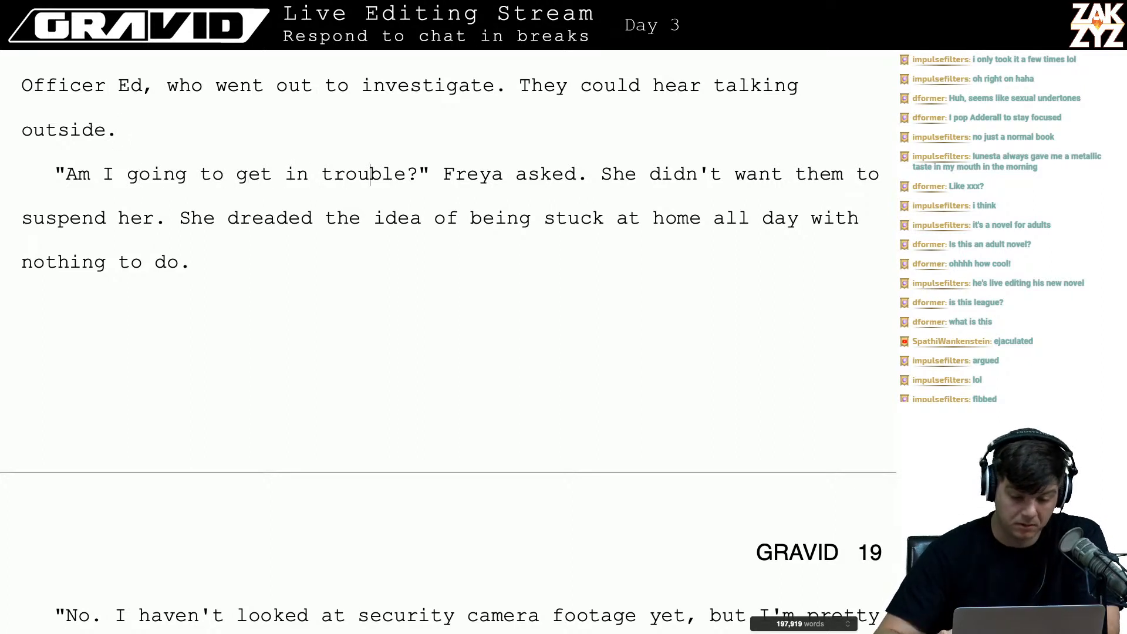
key("Down")
key("Left")
key("Down")
key("Down")
key("Down")
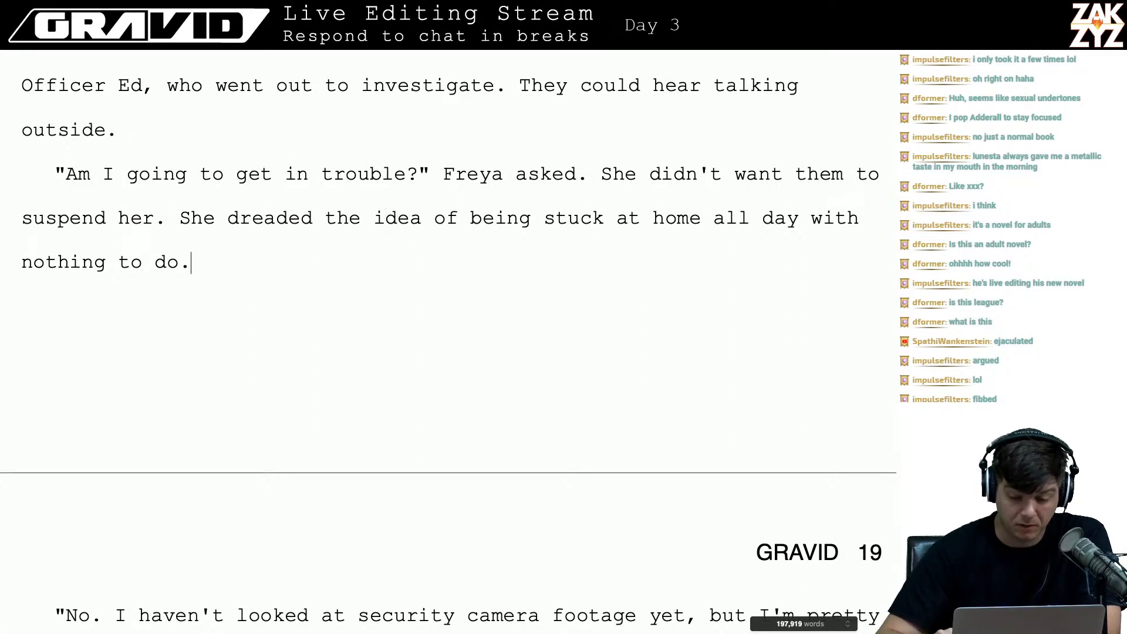
key("Down")
key("Down")
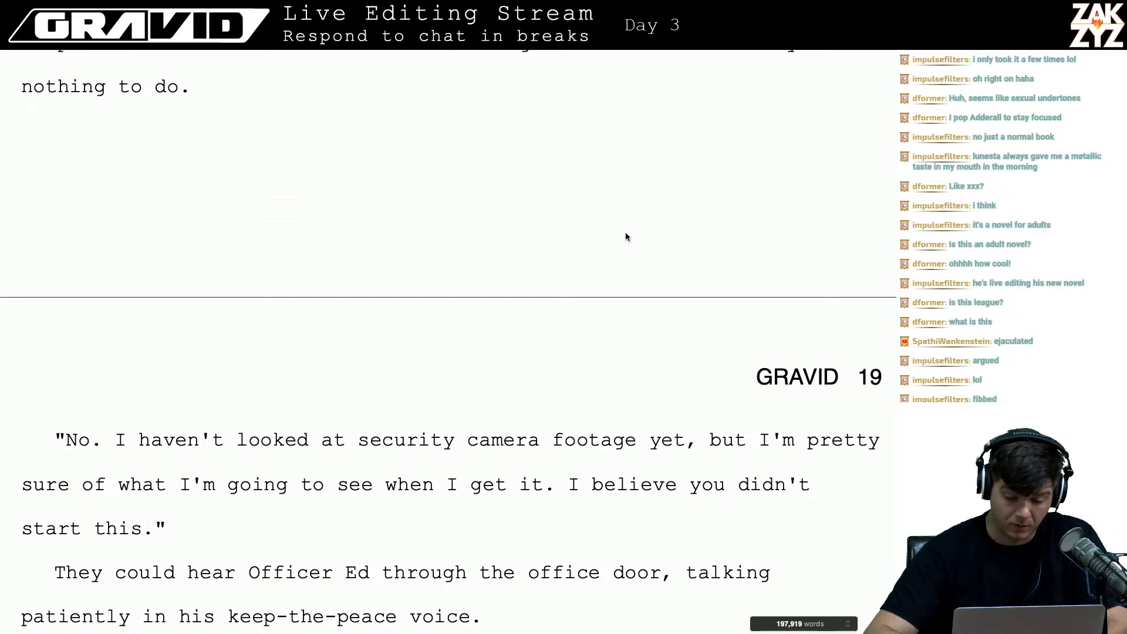
- Delete "when I get it" after "sure of what I'm going to see" in Mr. Evers's reply about the security footage
left_click(544, 482)
key("shift+Left")
key("shift+Left")
key("shift+Left")
key("shift+Left")
key("shift+Left")
key("shift+Left")
key("shift+Left")
key("shift+Left")
key("shift+Left")
key("shift+Left")
key("shift+Left")
key("shift+Left")
key("shift+Left")
key("shift+Left")
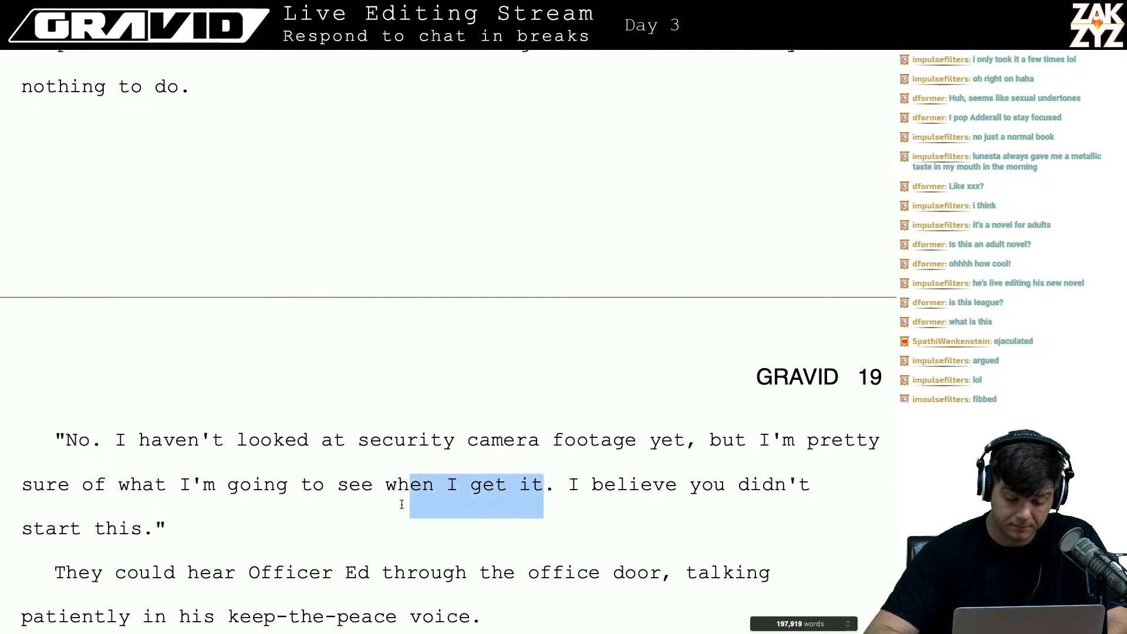
key("BackSpace")
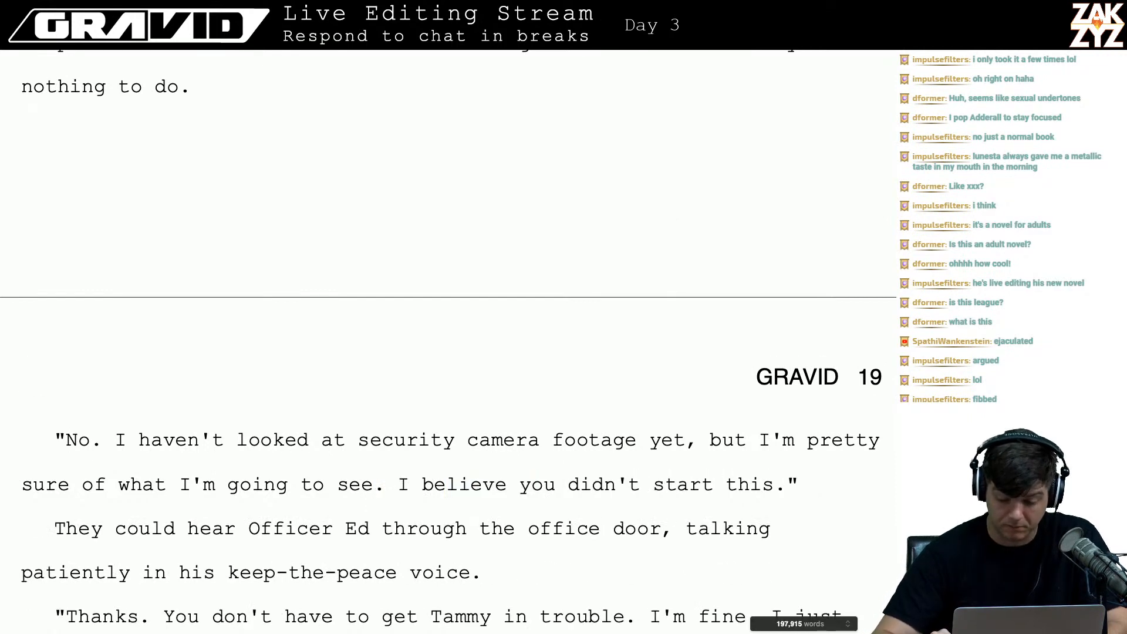
key("Right")
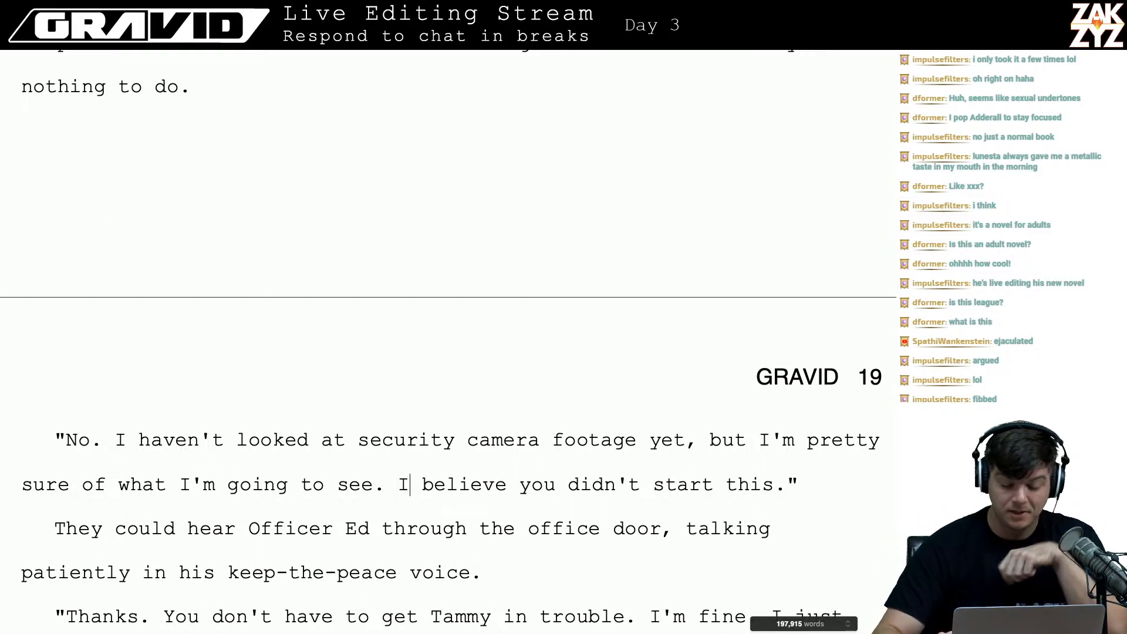
- Delete "Thanks." from the start of Freya's line "You don't have to get Tammy in trouble."
key("Down")
key("Down")
key("Down")
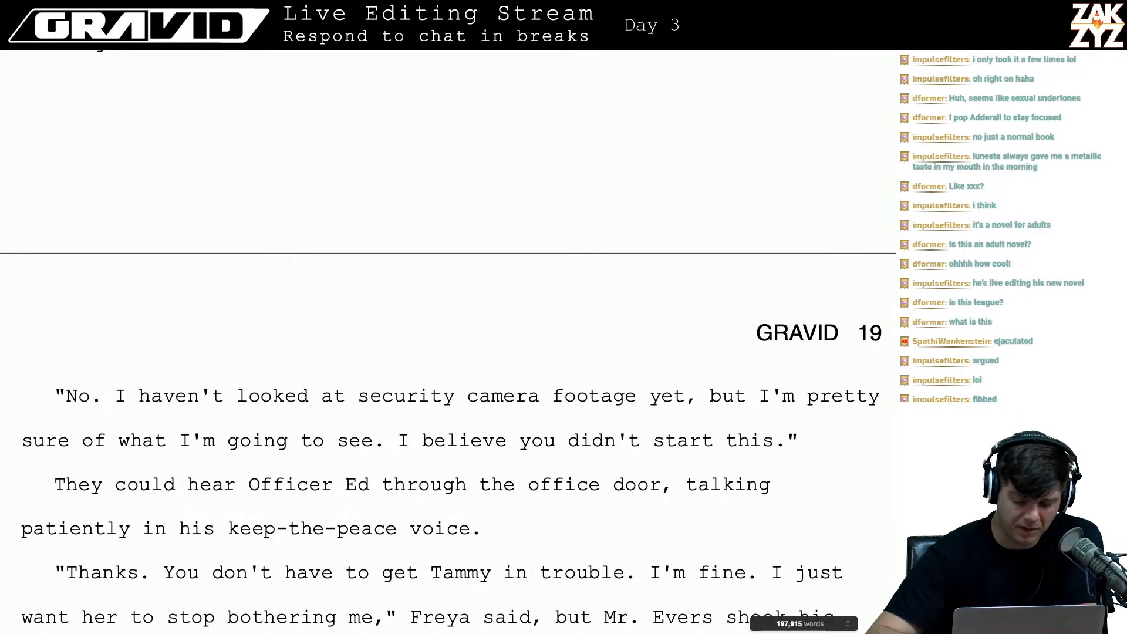
scroll(269, 467, "down", 3)
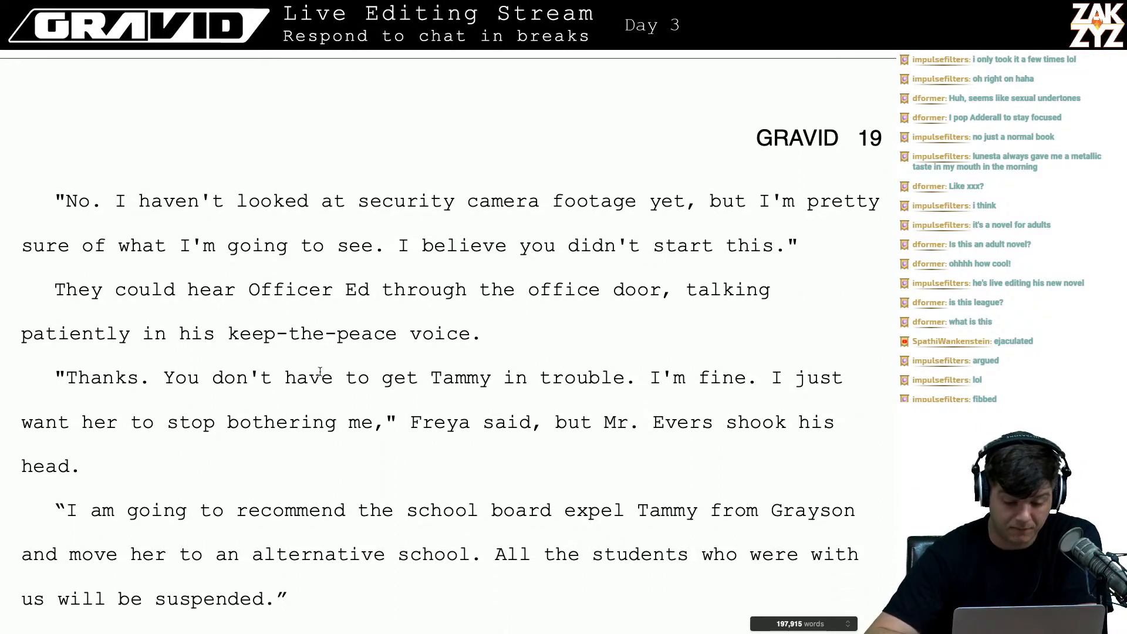
scroll(340, 373, "down", 2)
scroll(340, 372, "down", 1)
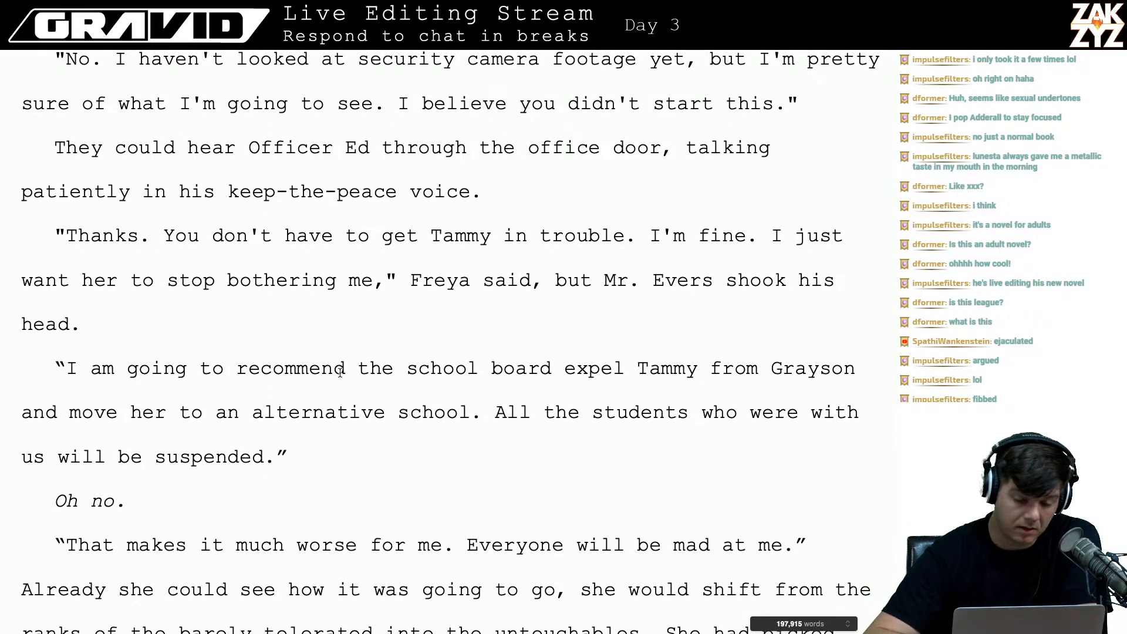
left_click(148, 234)
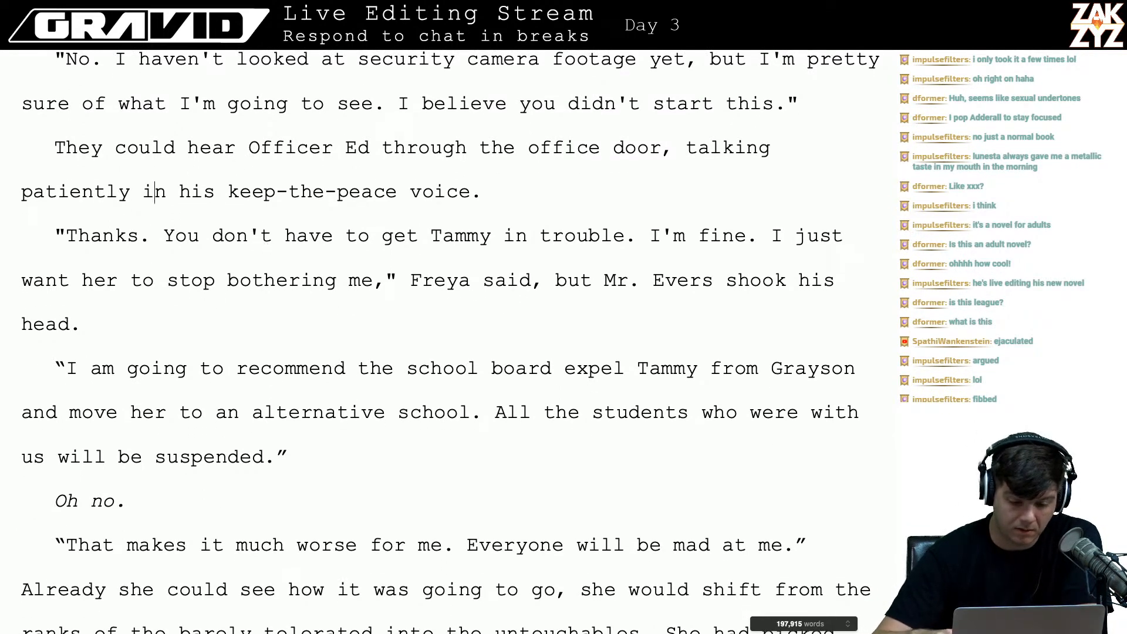
key("Right")
key("BackSpace")
key("BackSpace")
key("BackSpace")
key("BackSpace")
key("BackSpace")
key("BackSpace")
key("BackSpace")
key("BackSpace")
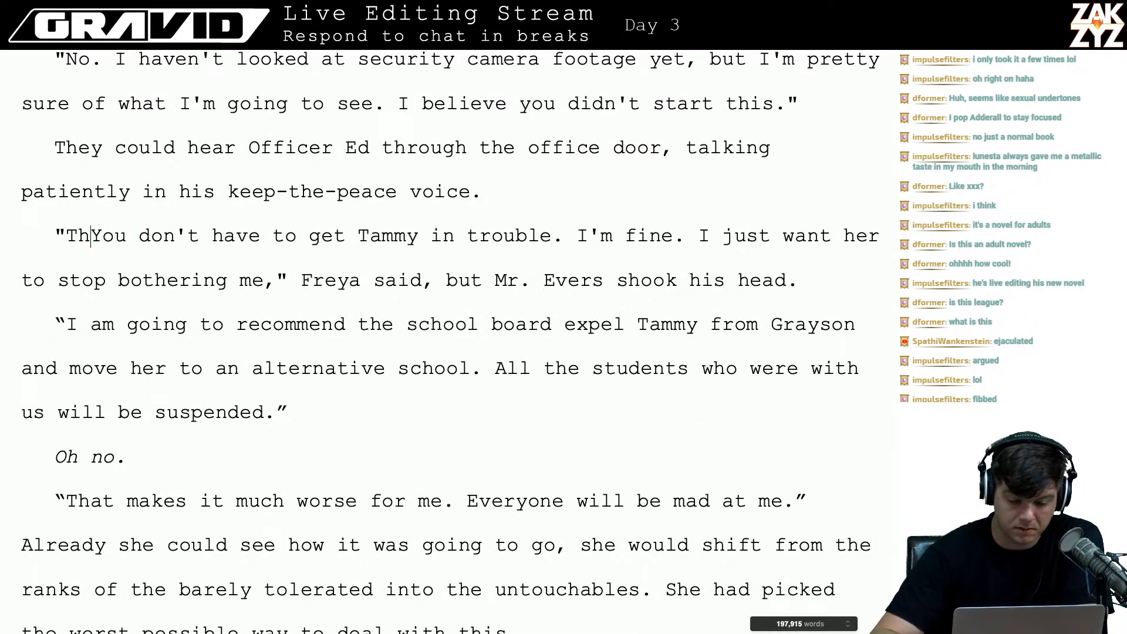
- Read on from Officer Ed's talking outside the door through the suspension news to Freya's worry about the untouchables
scroll(450, 342, "up", 3)
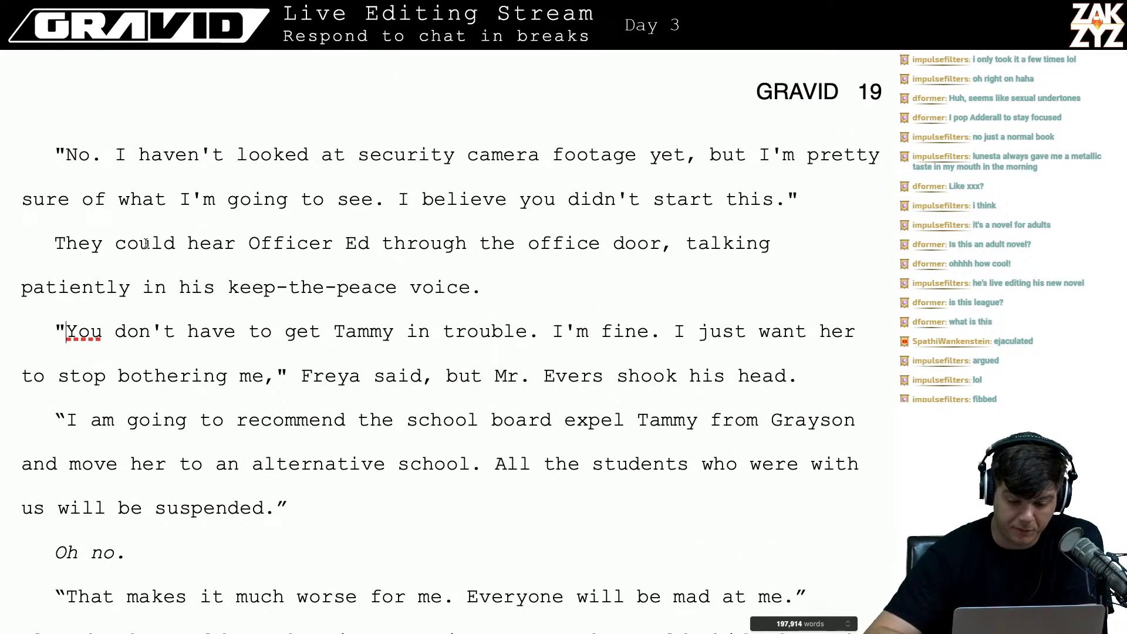
left_click(384, 246)
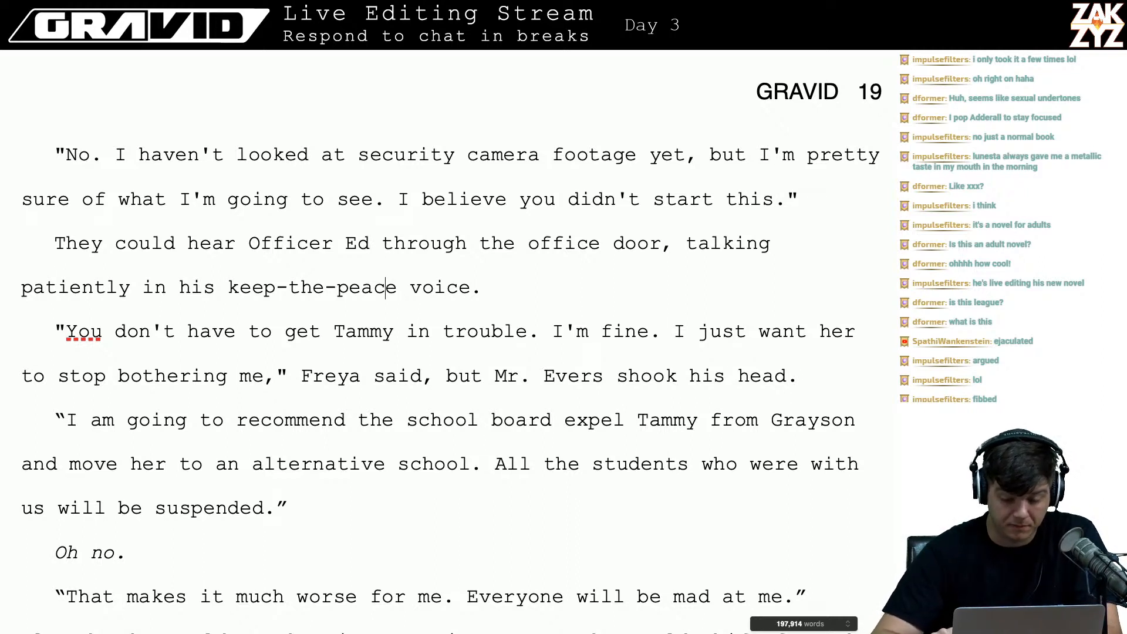
key("Right")
key("Right")
key("Right")
key("Right")
key("Right")
key("Right")
key("Right")
key("Right")
key("Right")
key("Right")
key("Right")
key("Right")
key("Right")
key("Right")
key("Down")
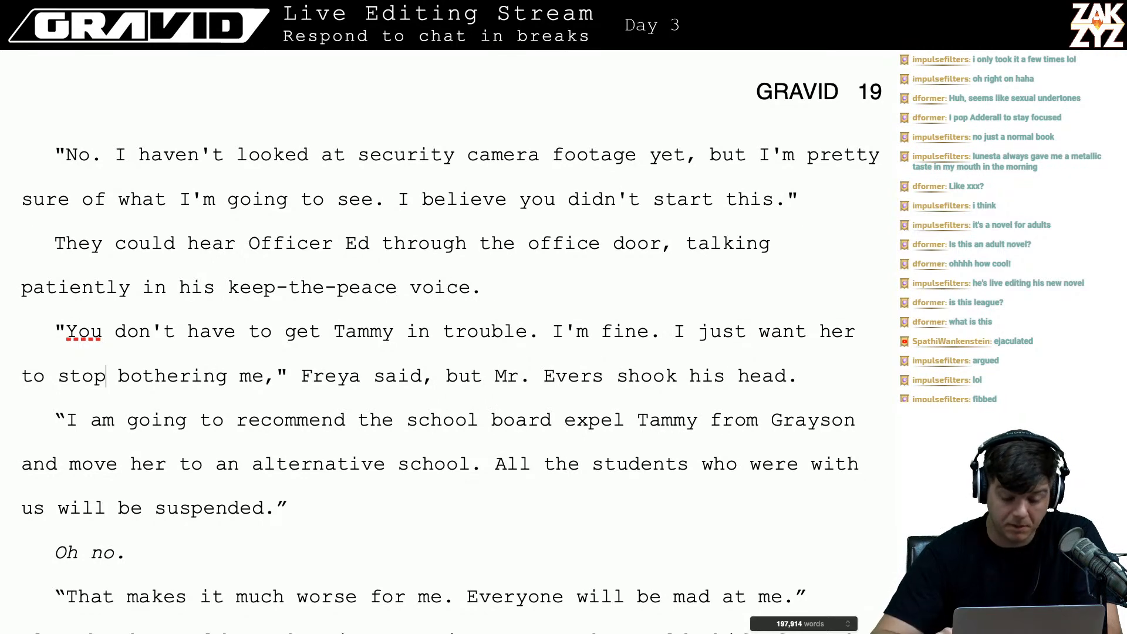
key("Down")
key("Down")
key("Down")
key("Down")
key("Down")
key("Down")
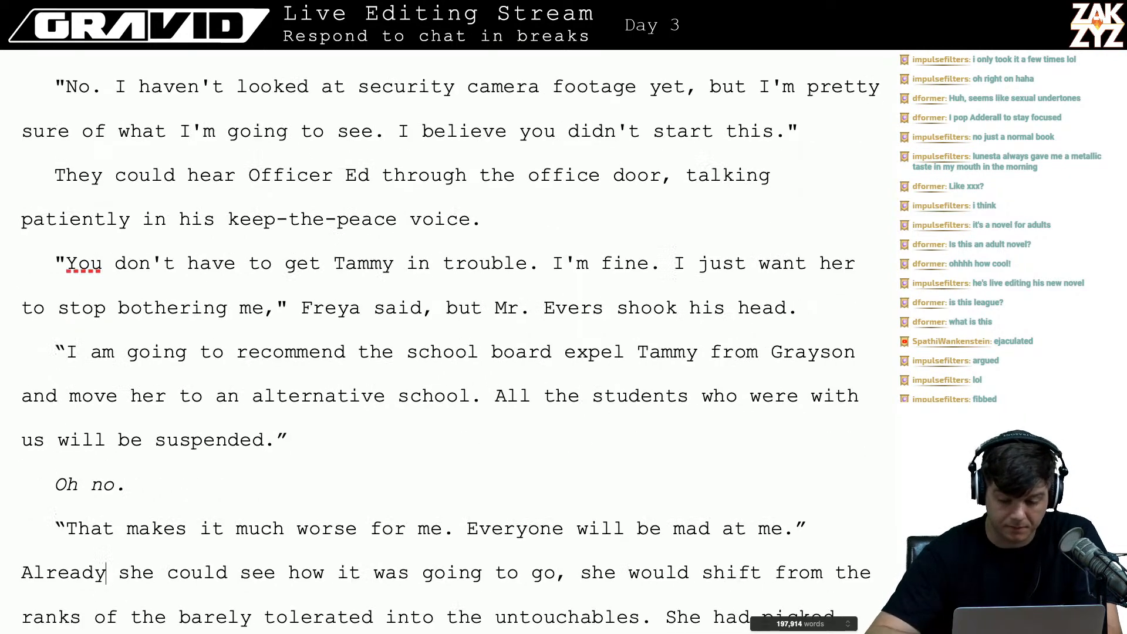
scroll(256, 193, "down", 1)
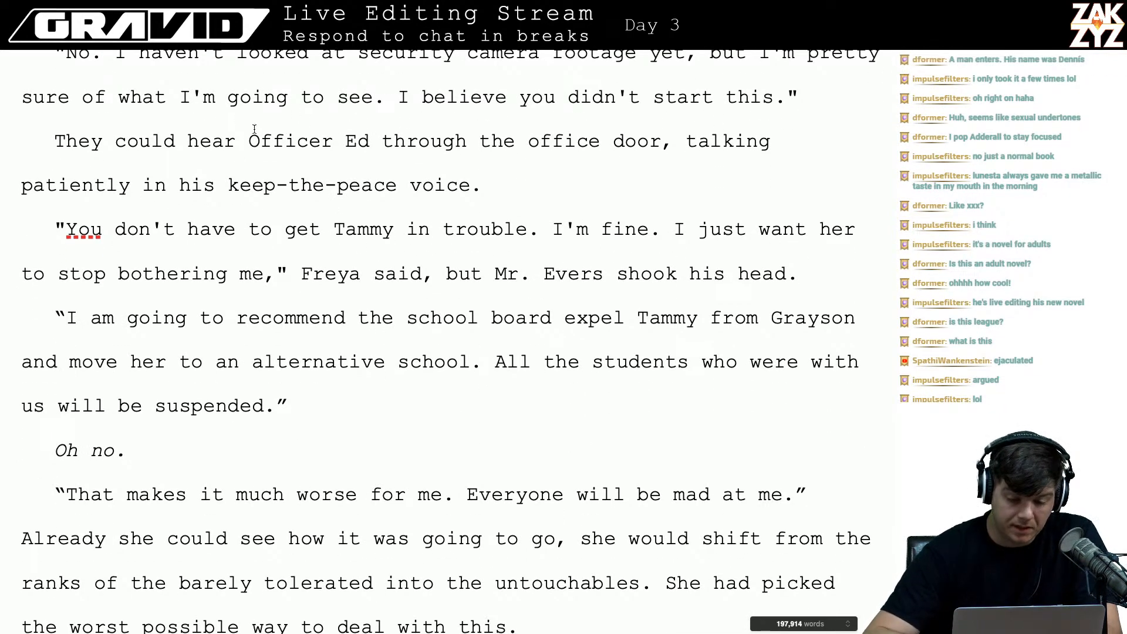
scroll(311, 253, "down", 1)
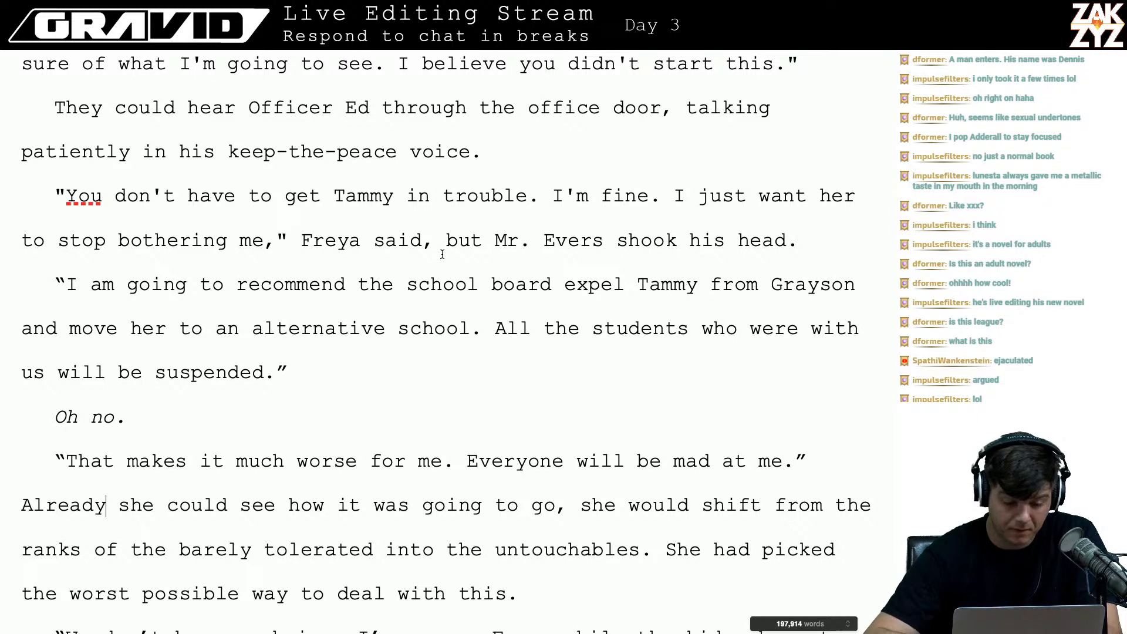
scroll(259, 246, "down", 1)
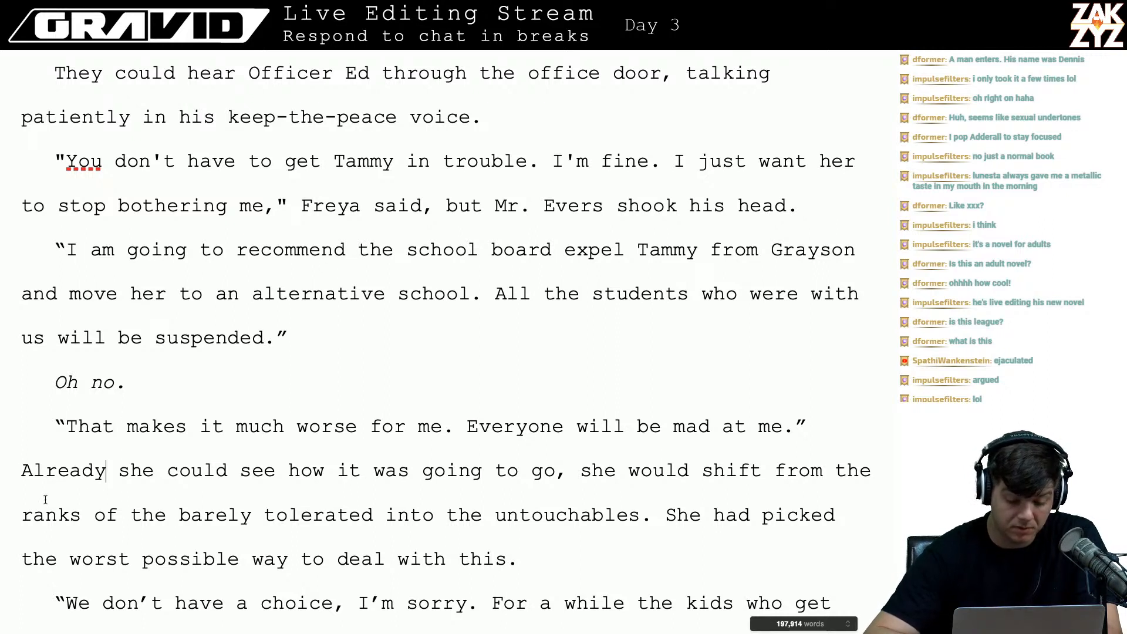
- Replace "she" with "Freya" in "Already she could see how it was going to go."
left_click(167, 515)
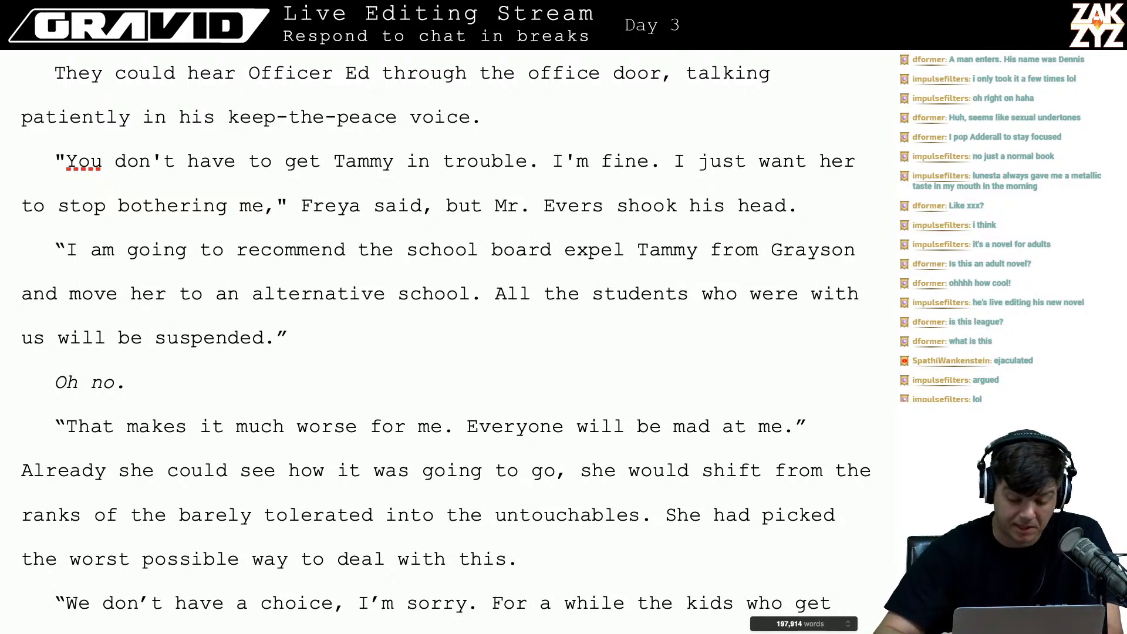
key("Left")
key("BackSpace")
key("BackSpace")
key("BackSpace")
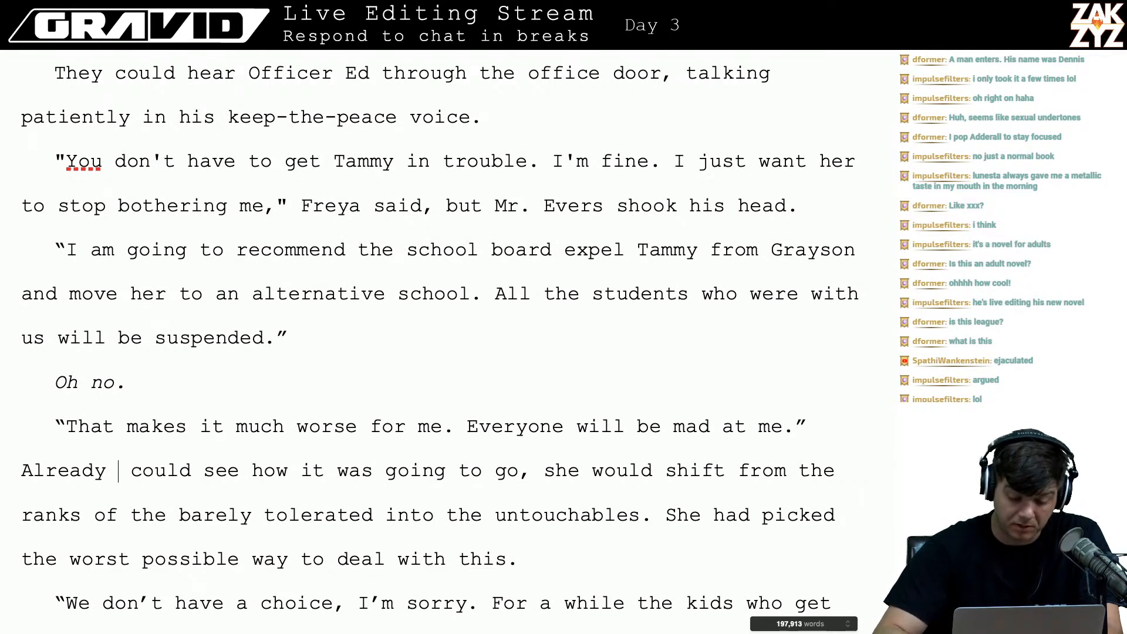
type("Fr")
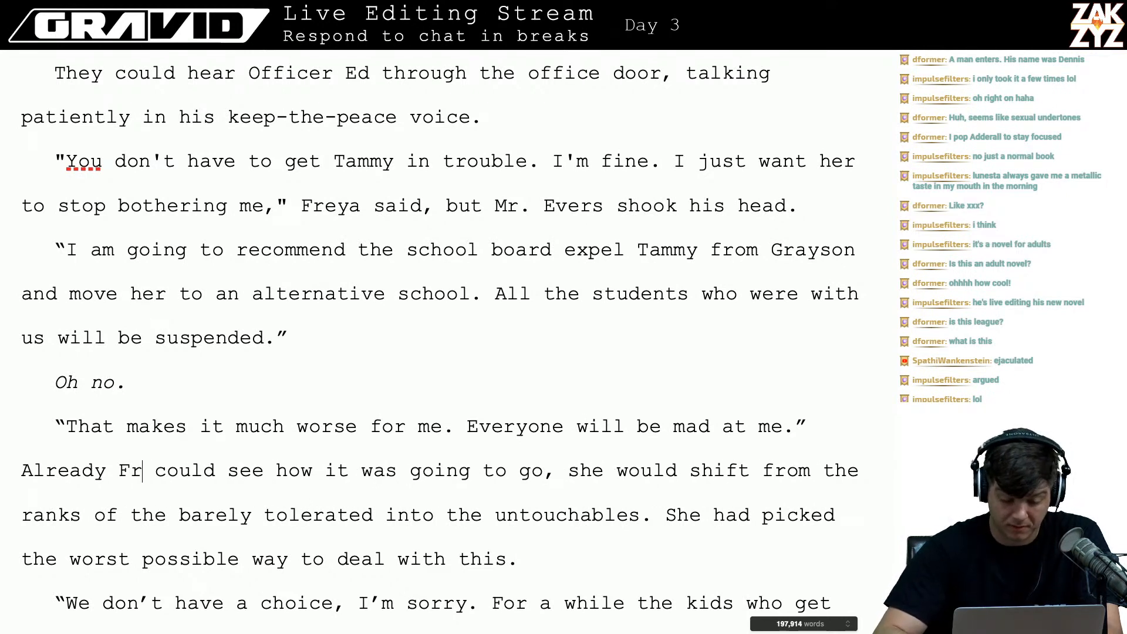
type("eya")
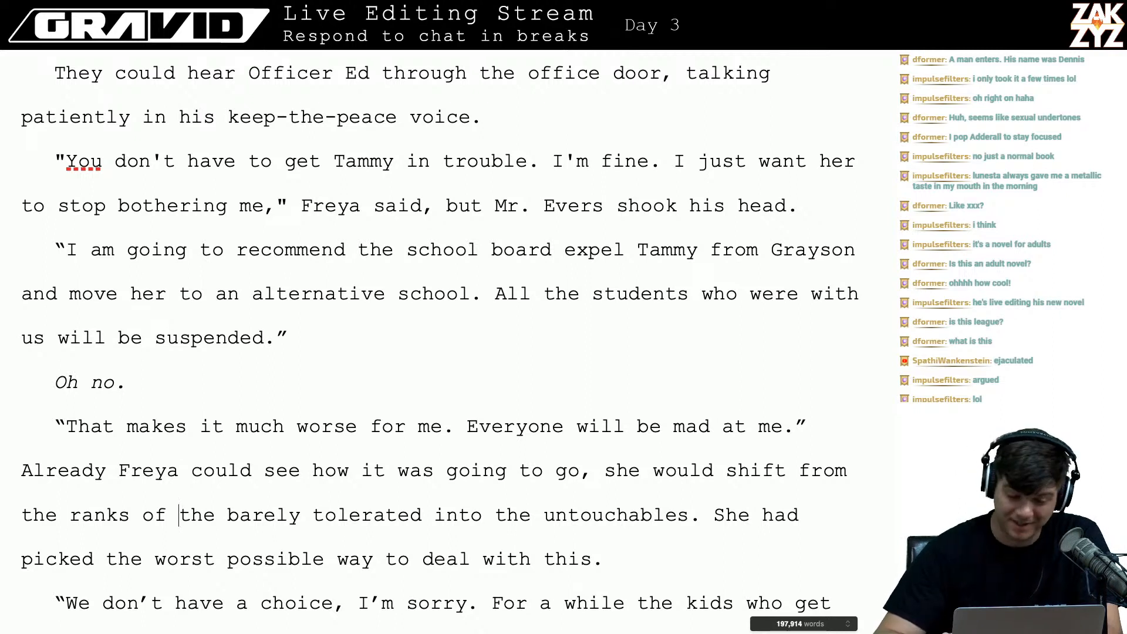
- Reread the passage from "Oh no." through Freya's objection and her thoughts about how things will go
key("Left")
key("Left")
key("Left")
key("Right")
key("Right")
key("Down")
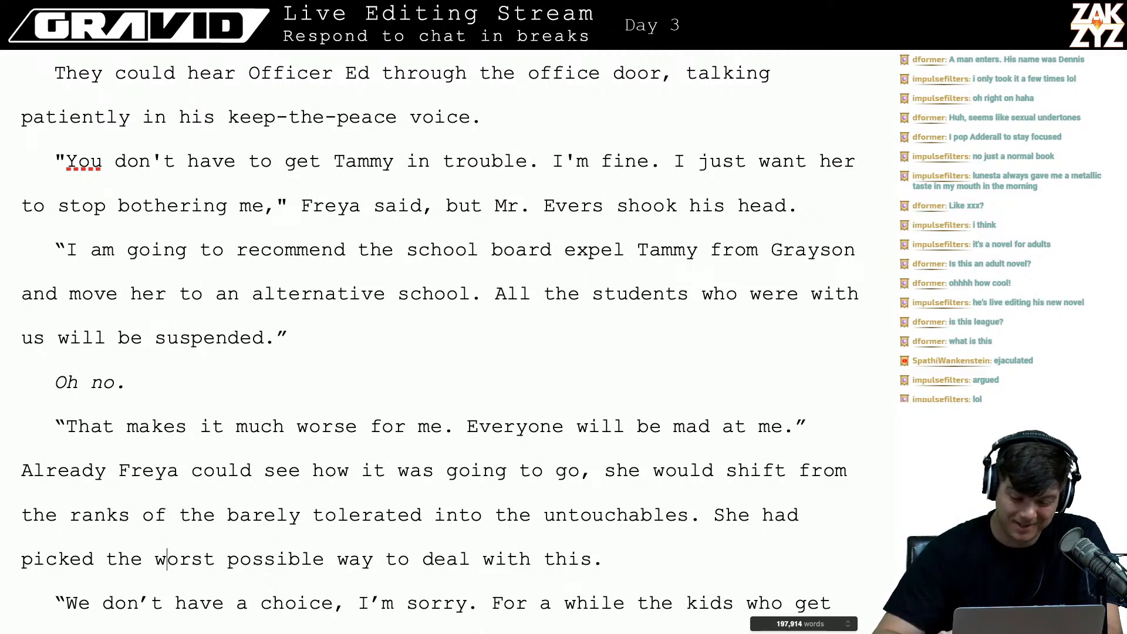
key("Up")
key("Up")
key("Right")
key("Up")
key("Down")
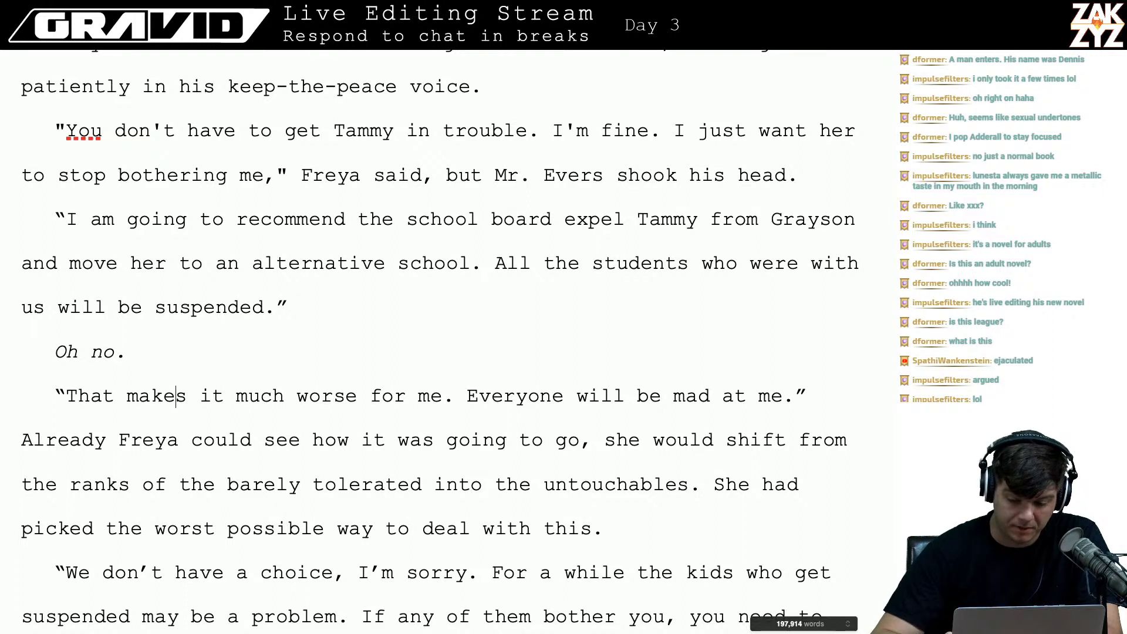
key("Left")
key("Left")
key("Left")
key("Left")
key("Left")
key("Left")
key("Left")
key("Left")
key("Up")
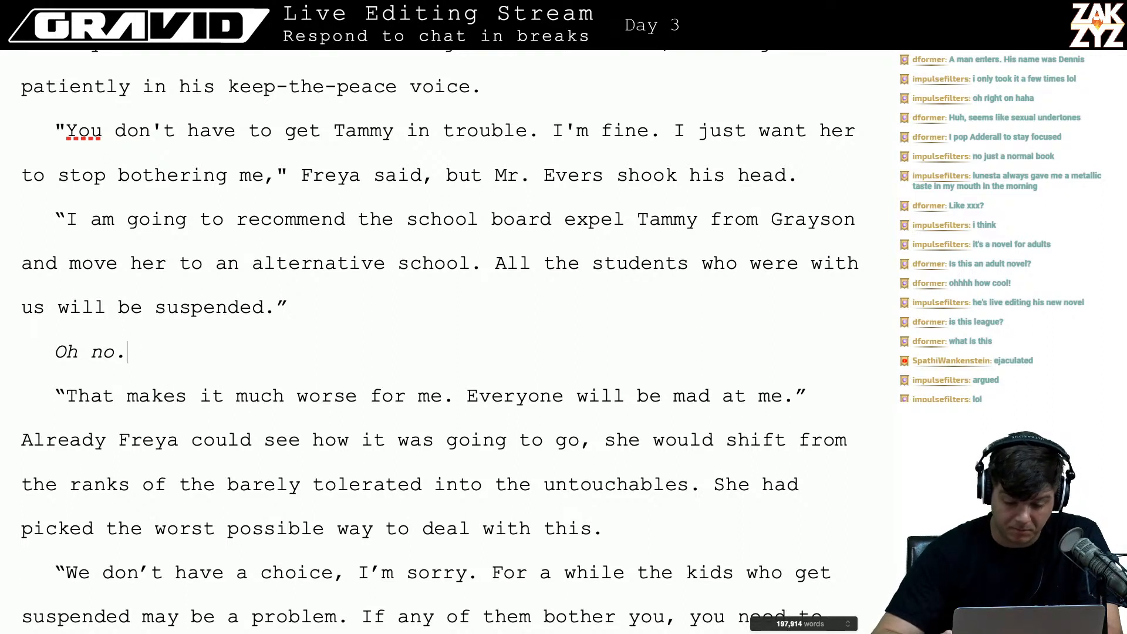
key("Left")
key("Left")
key("Down")
key("Down")
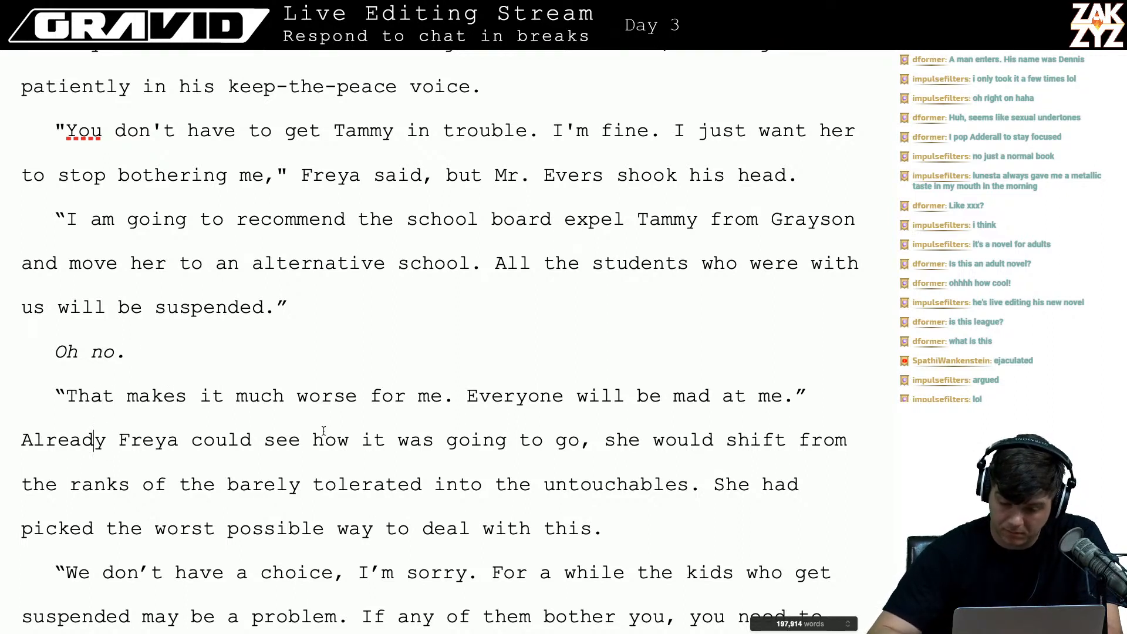
- End Freya's "Everyone will be mad at me" with a comma and add the dialogue tag "Freya protested." after it
left_click(790, 396)
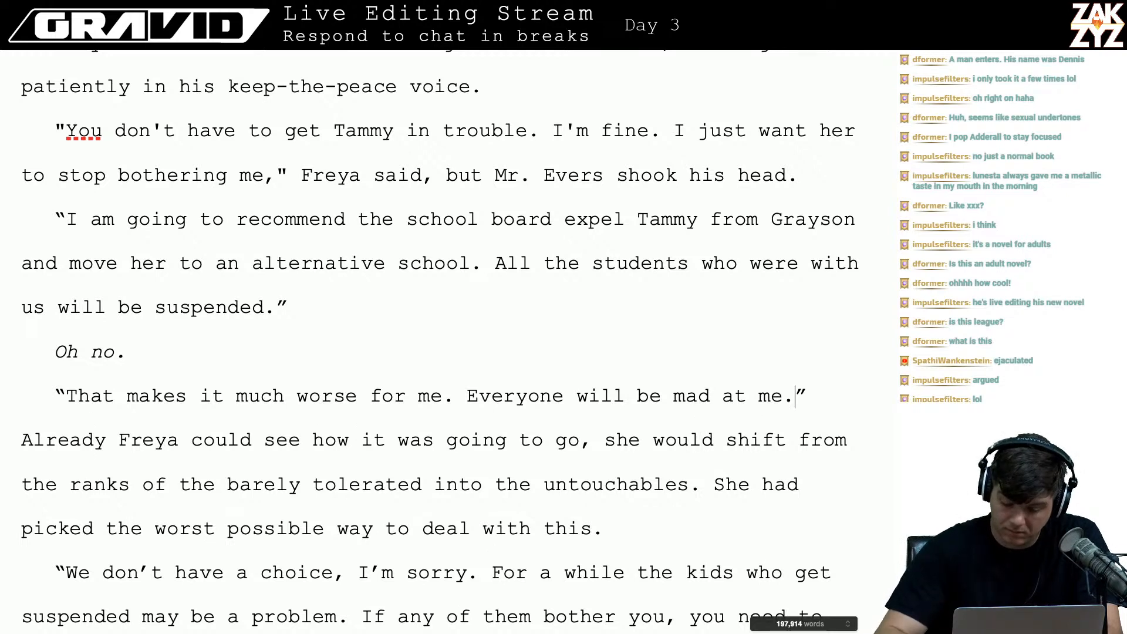
key("BackSpace")
type(",")
key("Right")
type("Freya pr")
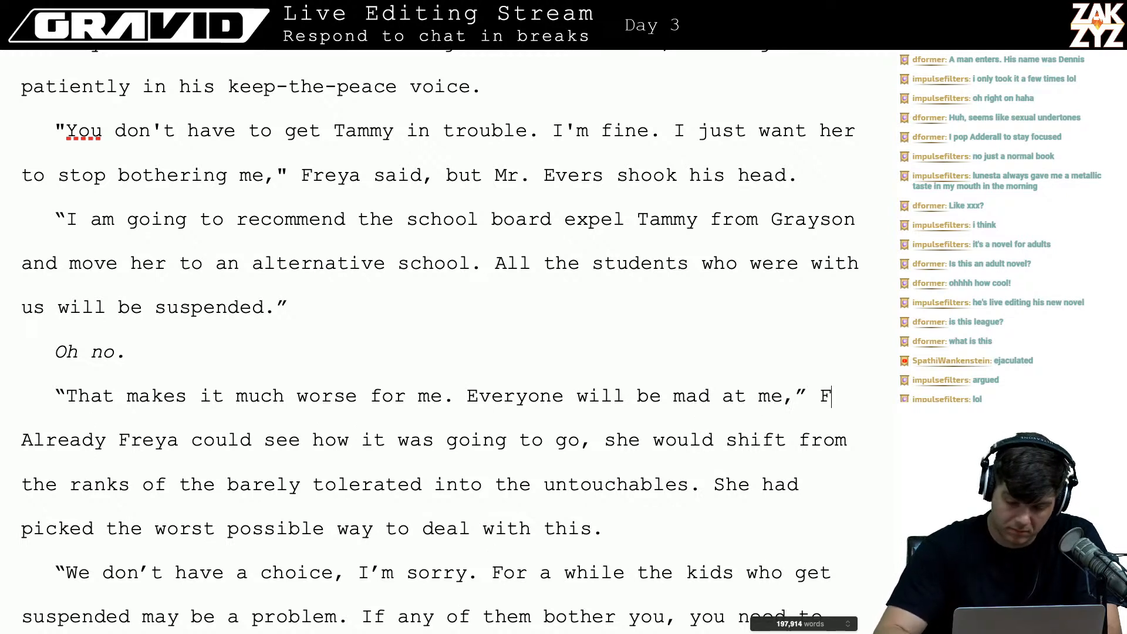
type("otested.")
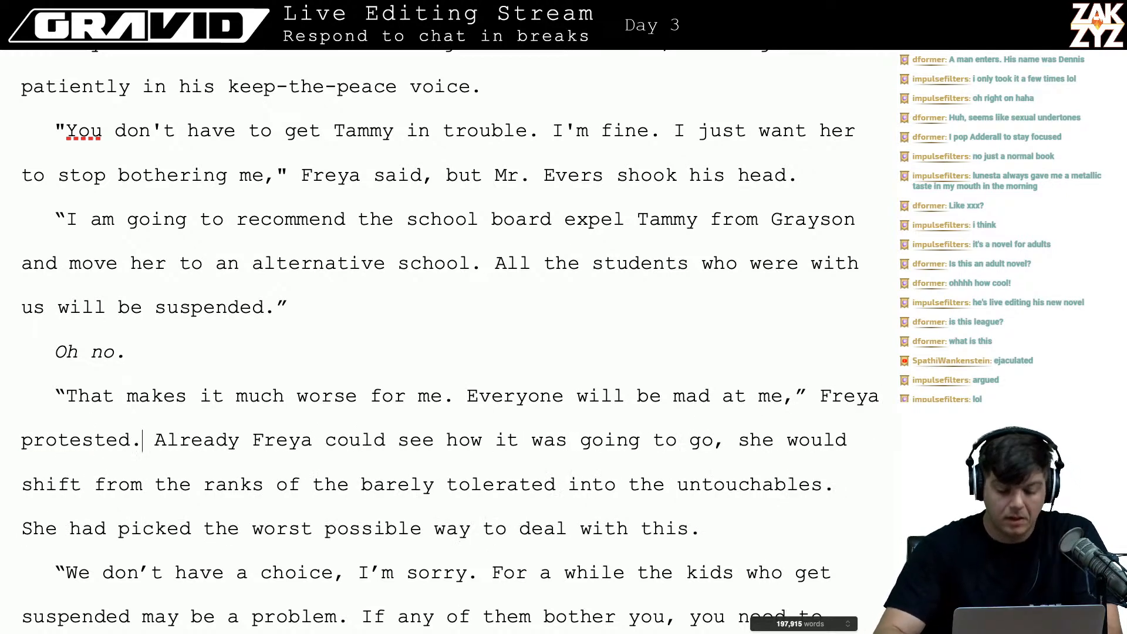
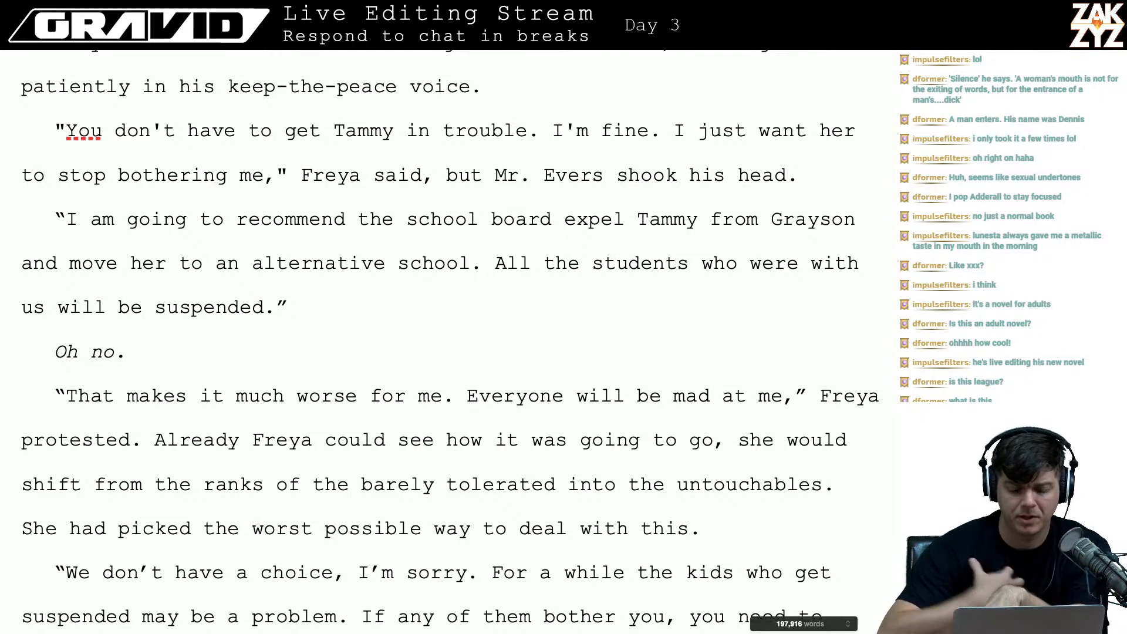
- Insert "I'm sorry Freya." at the start of Mr. Evers's reply, before "We don't have a choice"
scroll(450, 340, "down", 2)
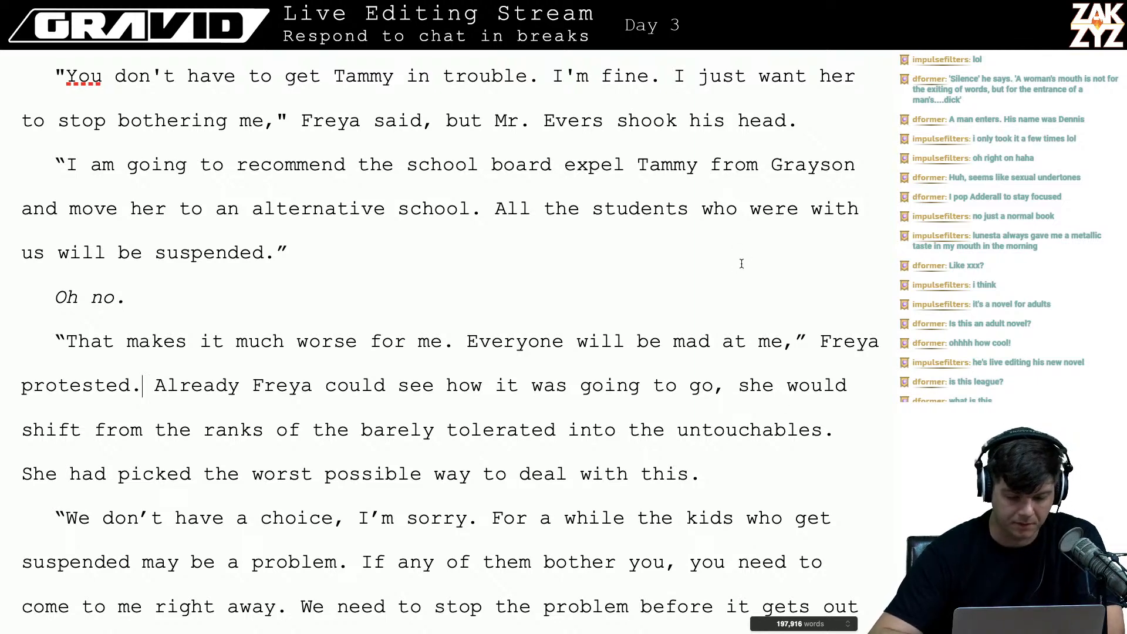
scroll(472, 377, "down", 6)
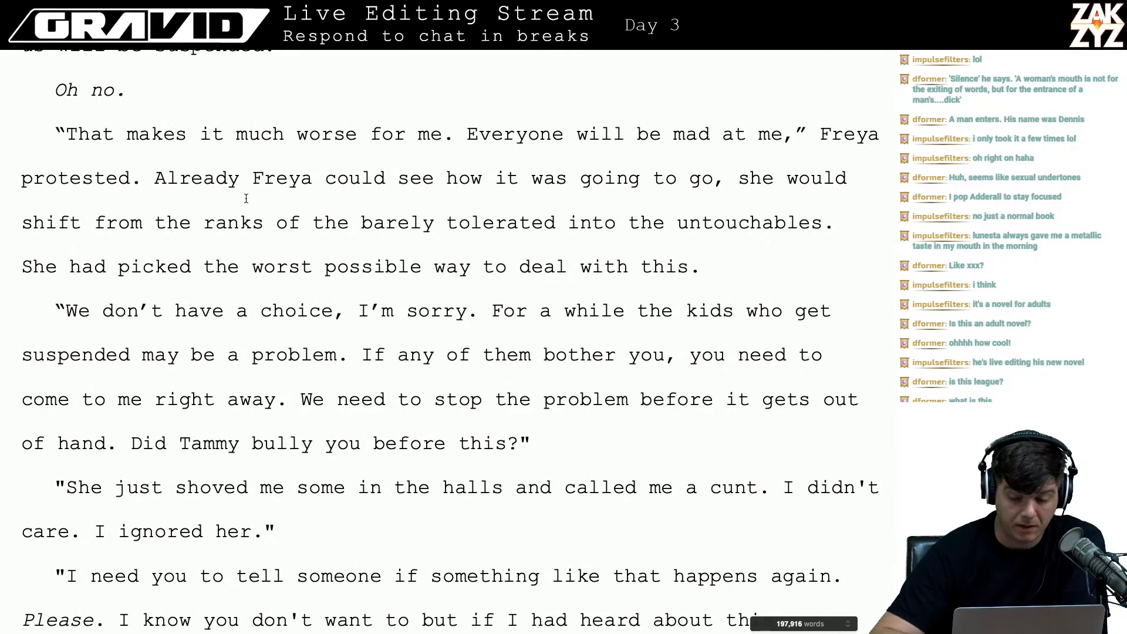
scroll(245, 197, "down", 1)
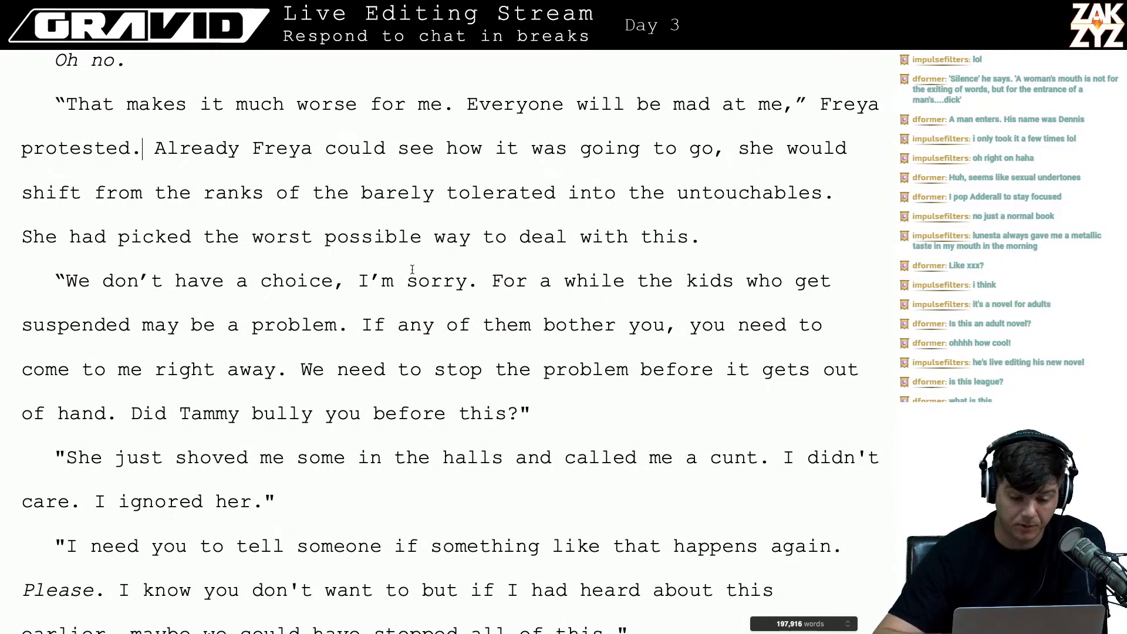
scroll(205, 243, "down", 3)
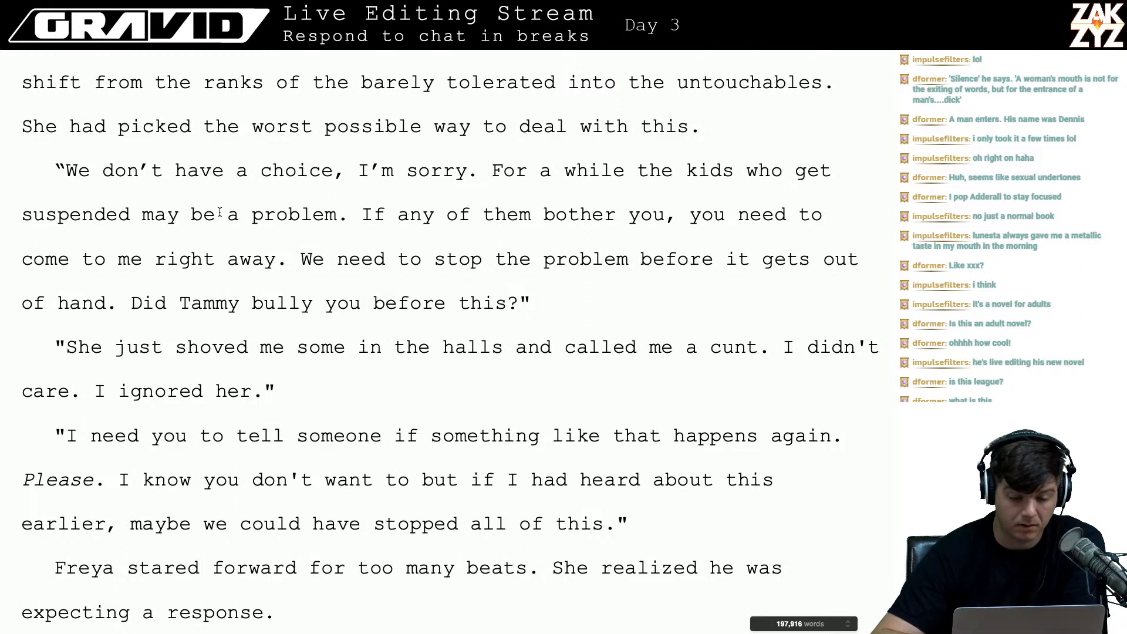
left_click(77, 170)
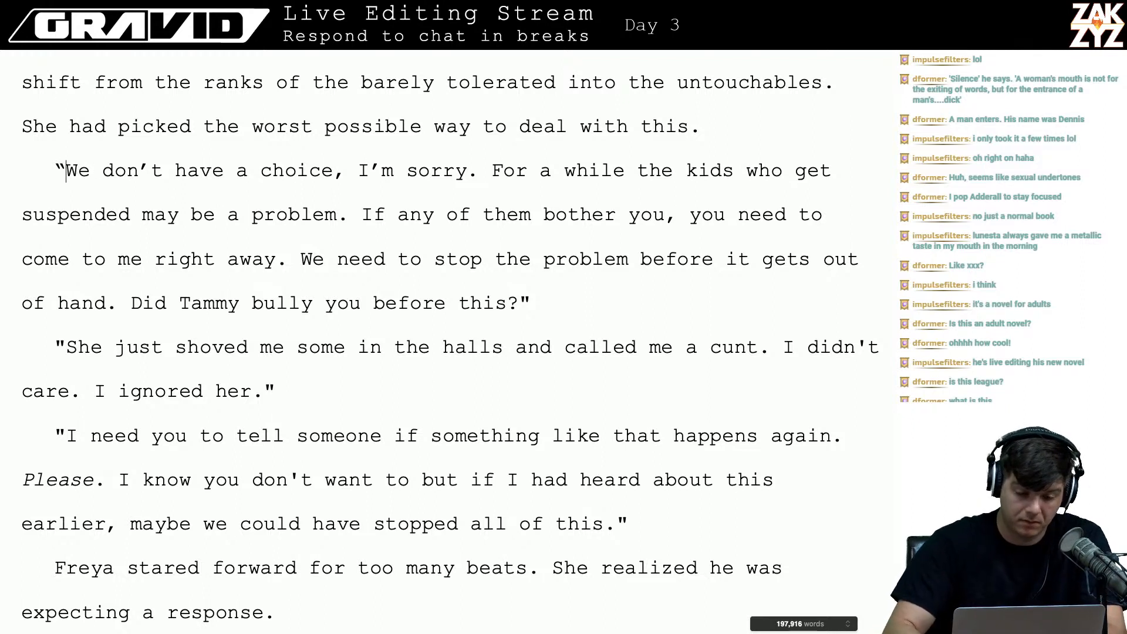
type("I'm sorry Fre")
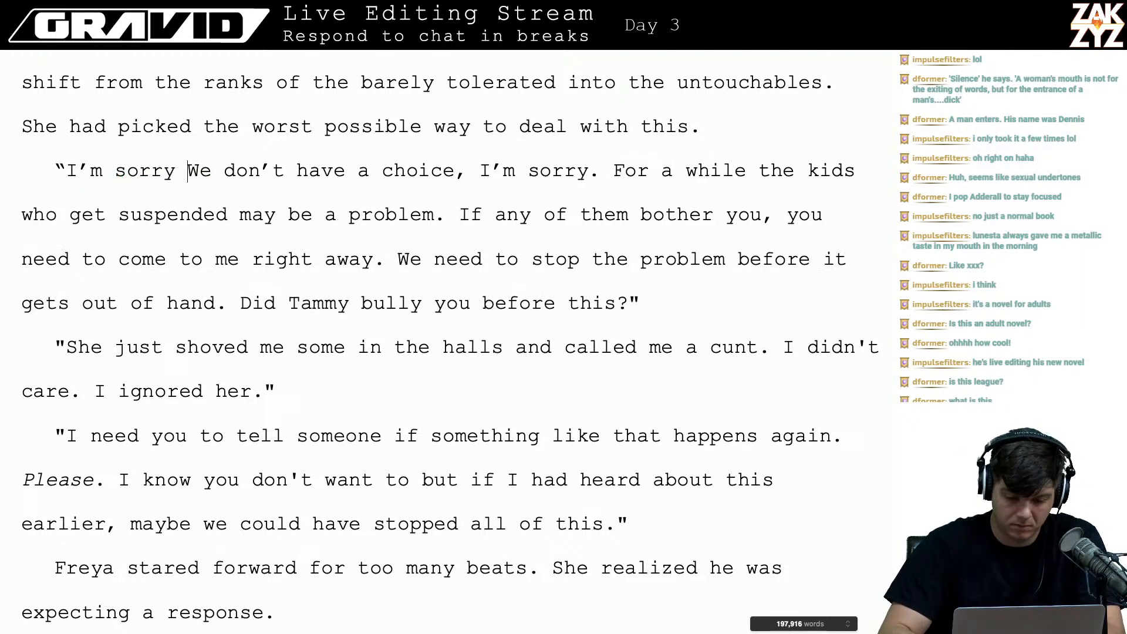
type("ya.")
- Delete ", I'm sorry" after "We don't have a choice" in Mr. Evers's reply
key("Right")
key("Right")
key("Right")
key("Right")
key("Right")
key("Right")
key("Right")
key("Right")
key("Right")
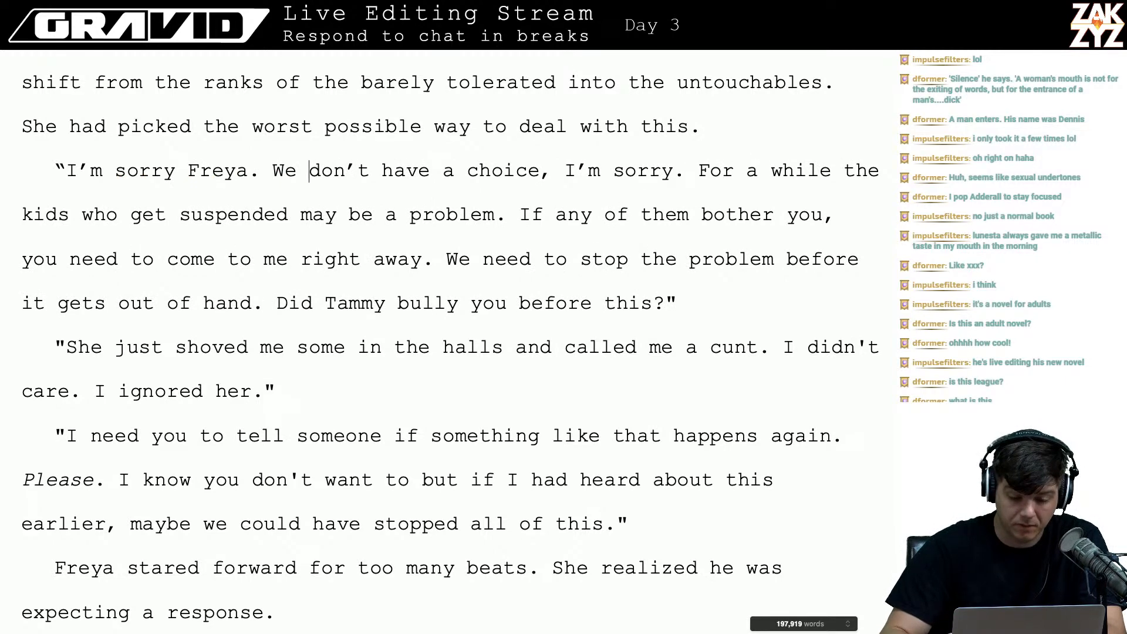
key("Right")
key("Right")
key("Right")
key("Right")
key("Right")
key("Right")
key("Right")
key("Right")
key("Right")
key("Right")
key("Right")
key("Right")
key("Right")
key("Right")
key("Right")
key("Right")
key("Right")
key("Right")
key("Right")
key("Right")
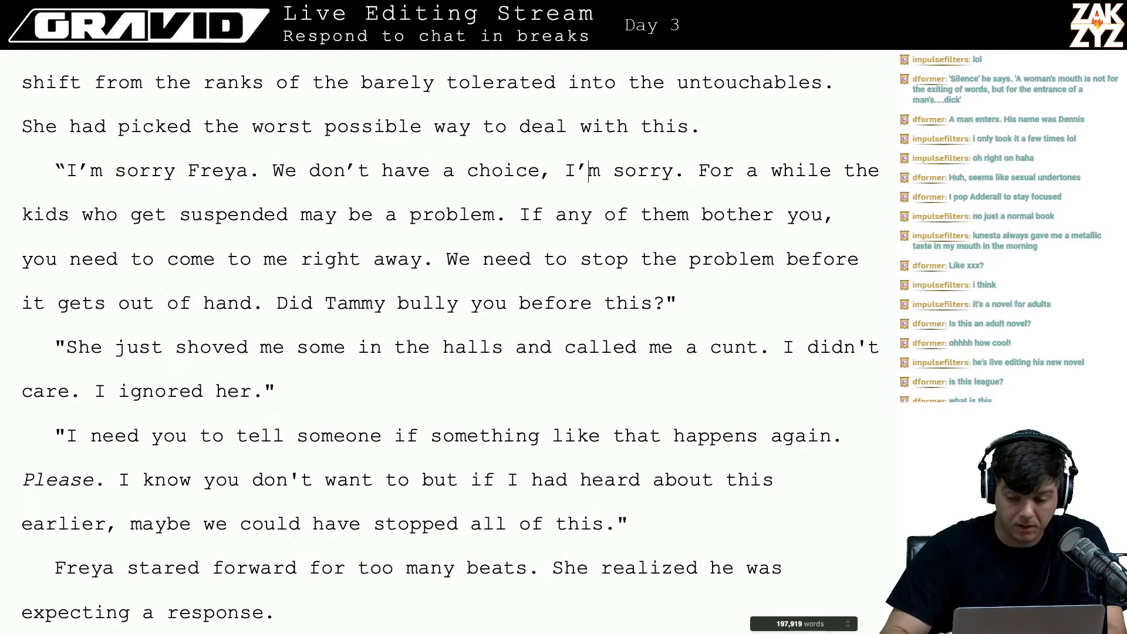
key("Right")
key("Right")
key("BackSpace")
key("BackSpace")
key("BackSpace")
key("BackSpace")
key("BackSpace")
key("BackSpace")
key("BackSpace")
key("BackSpace")
key("BackSpace")
key("BackSpace")
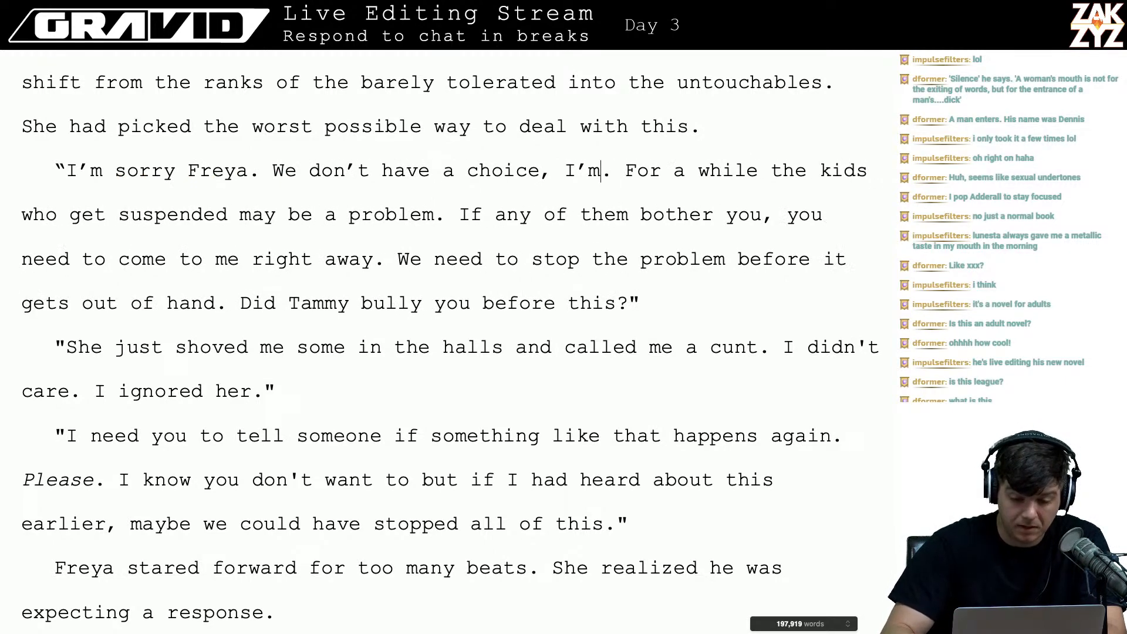
key("BackSpace")
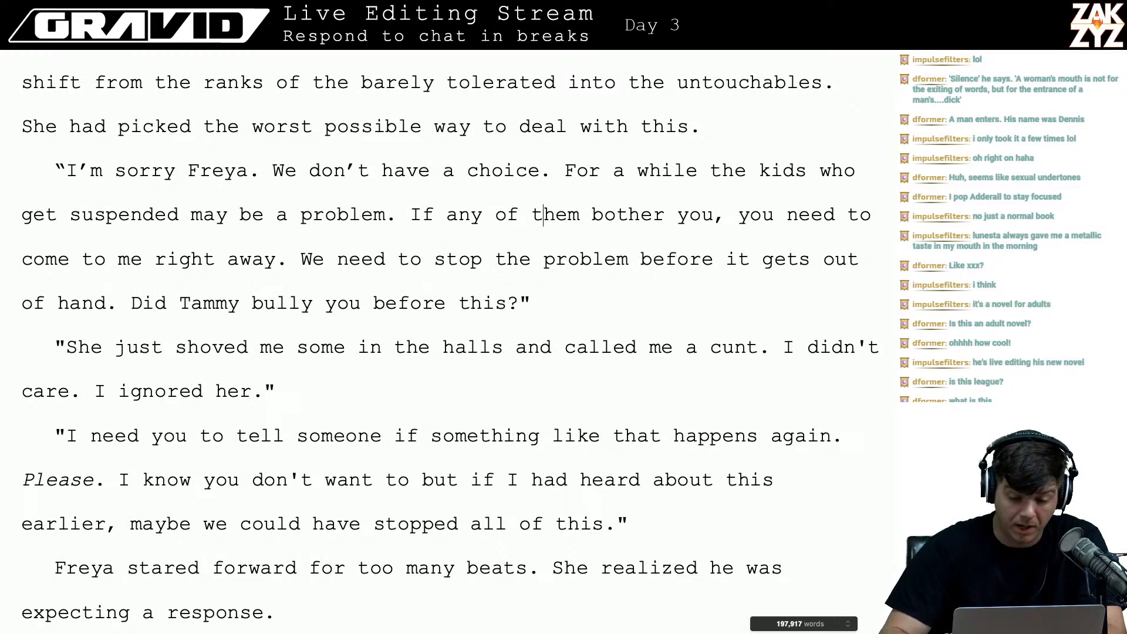
- Delete "I know you don't want to but if" after "Please." in Mr. Evers's request that Freya report bullying
key("Down")
key("Left")
key("Left")
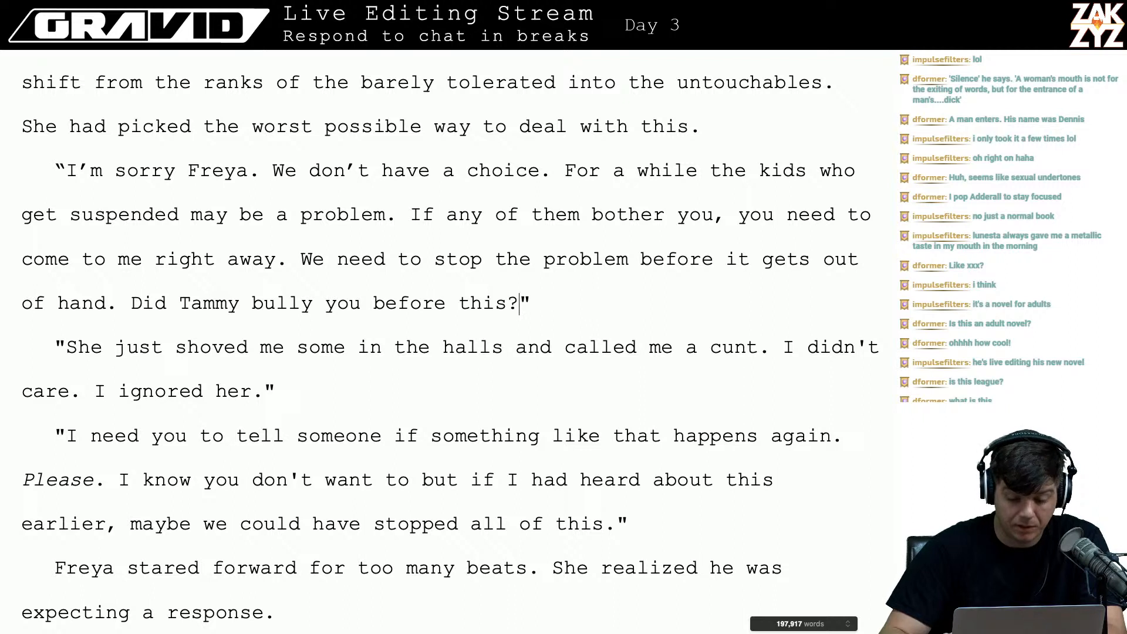
key("Left")
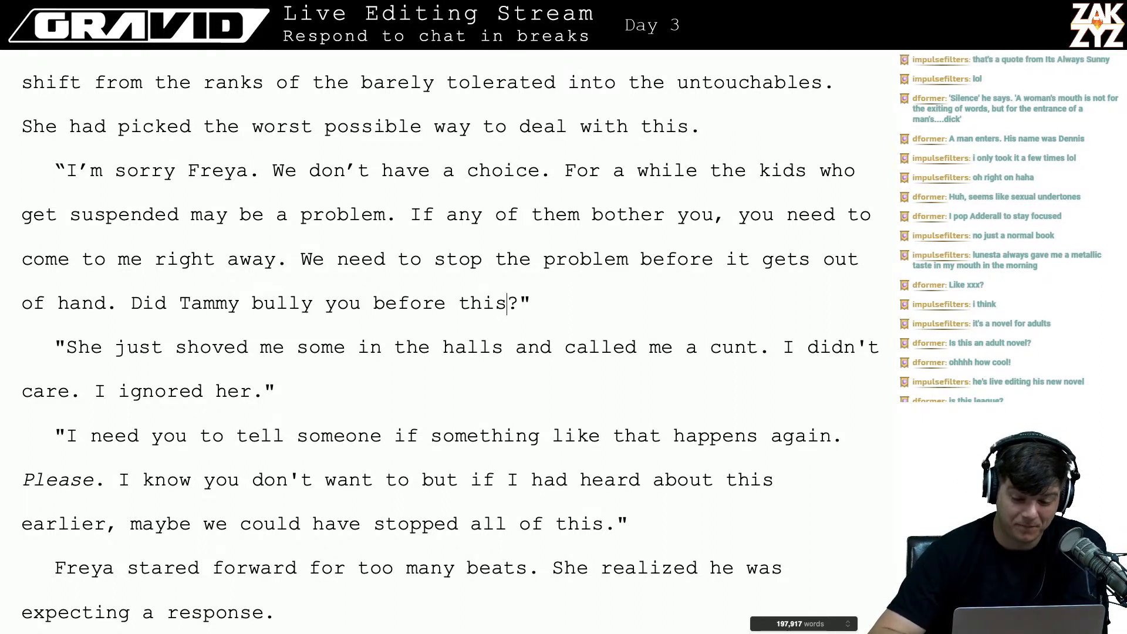
scroll(258, 264, "down", 1)
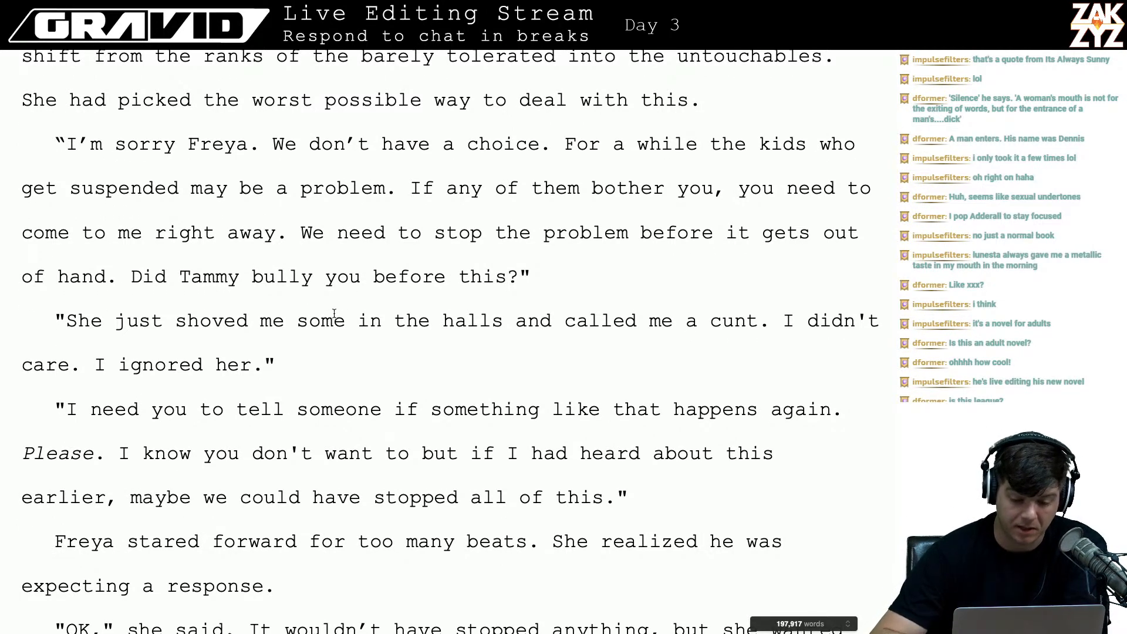
scroll(345, 325, "down", 5)
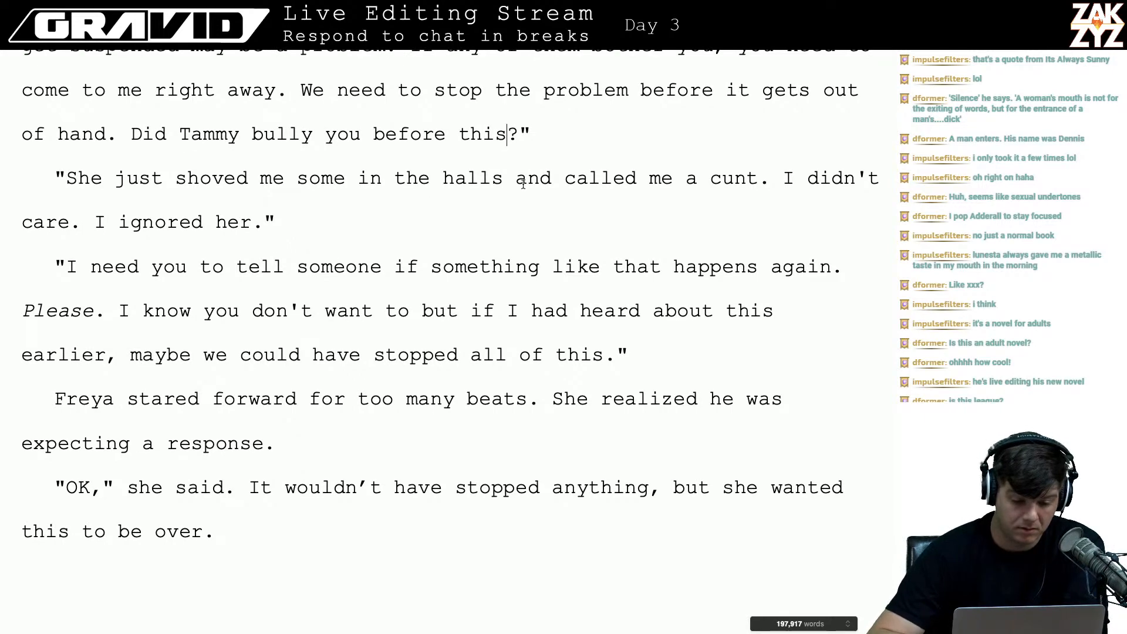
scroll(307, 202, "down", 1)
scroll(307, 202, "down", 2)
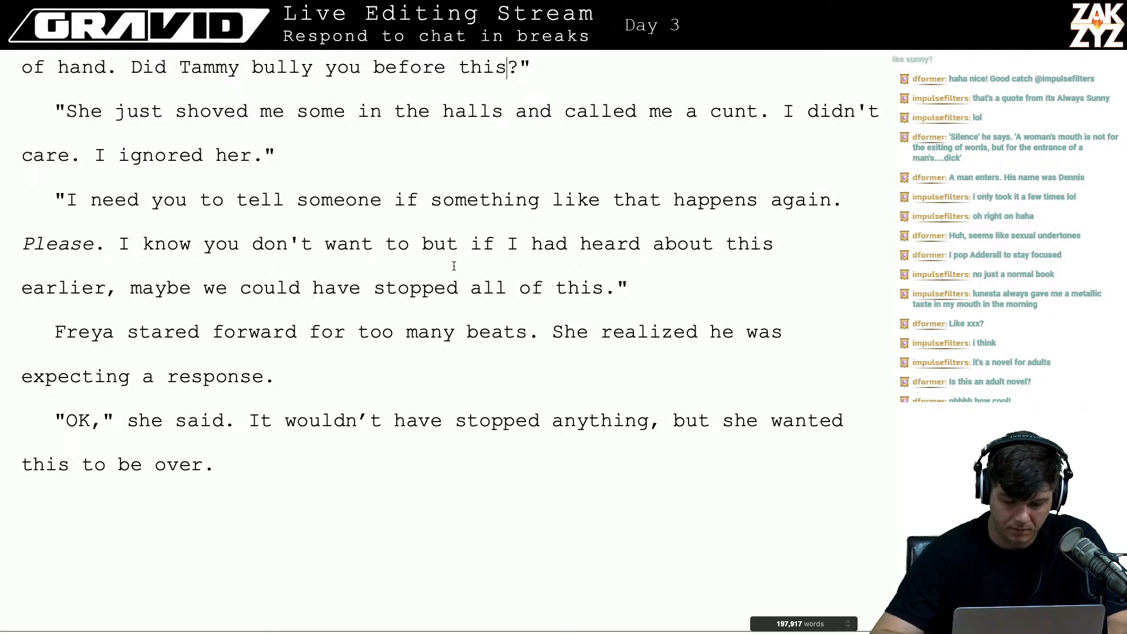
left_click_drag(495, 243, 119, 253)
key("BackSpace")
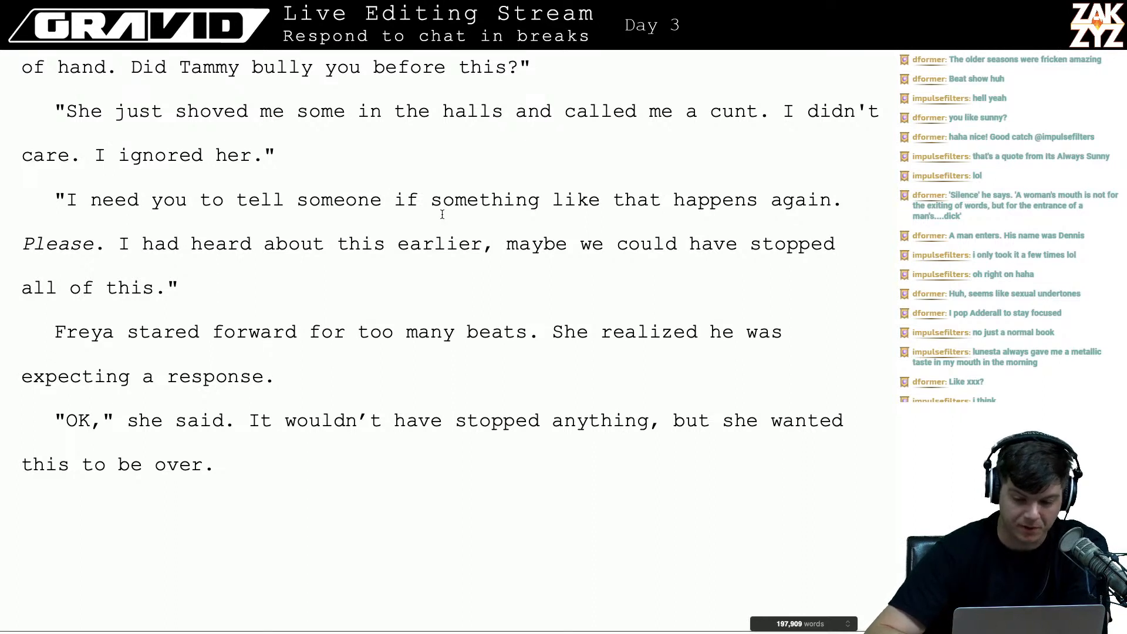
- Replace "someone" with "me right away" in Mr. Evers's line "I need you to tell someone if something like that happens again."
scroll(442, 215, "down", 1)
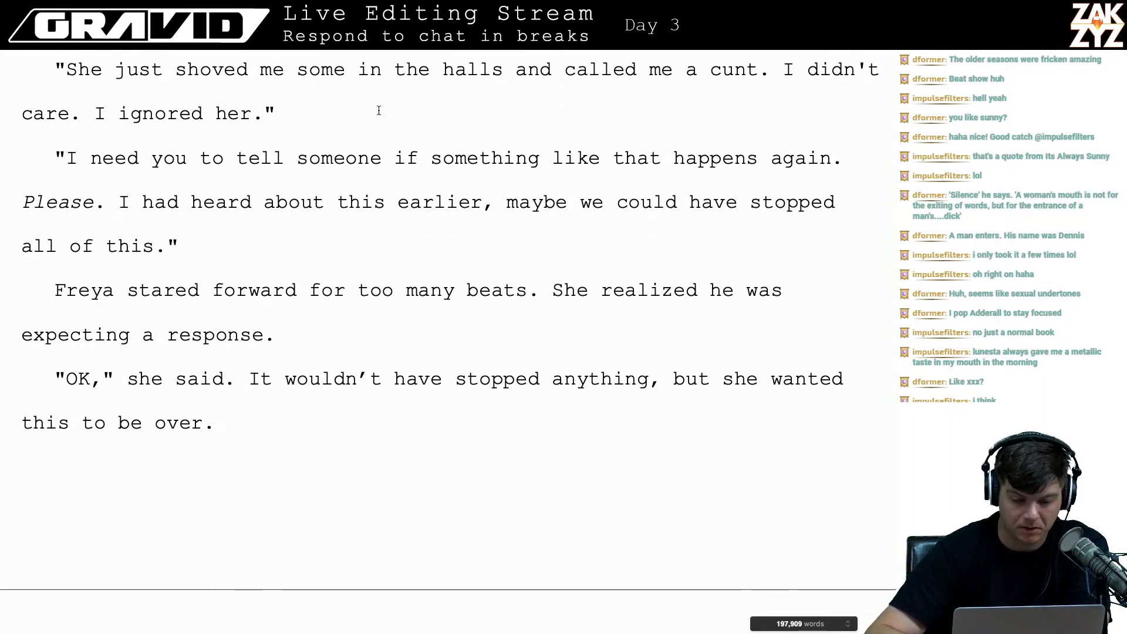
scroll(273, 210, "down", 1)
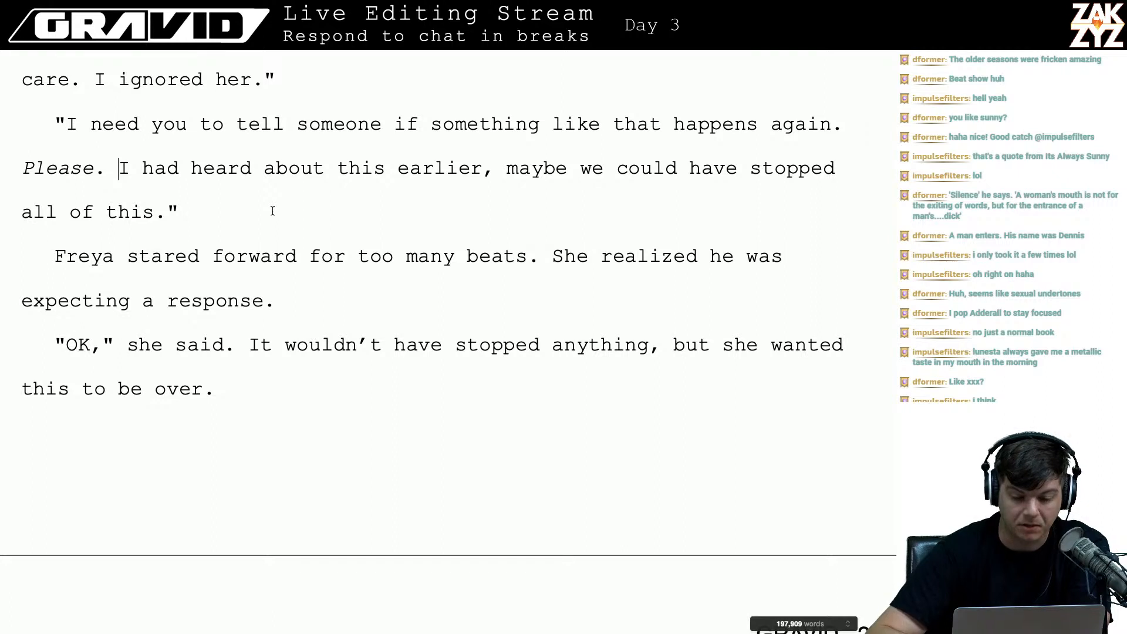
left_click(283, 124)
key("Right")
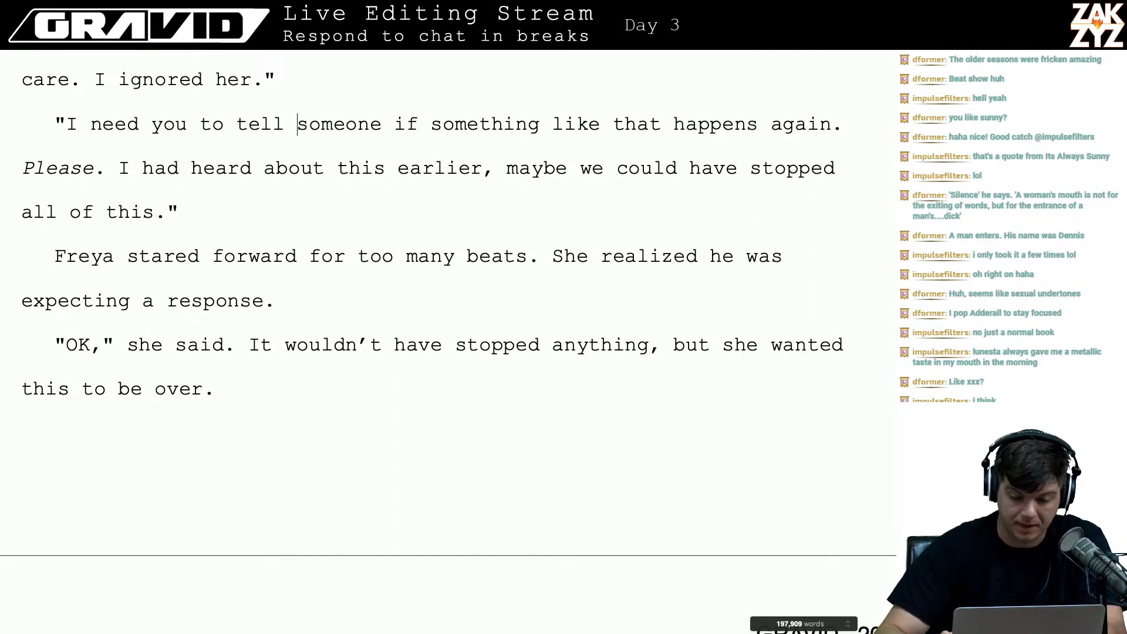
key("Right")
key("Right")
key("Right")
key("Right")
key("Right")
key("Right")
key("Right")
key("BackSpace")
key("BackSpace")
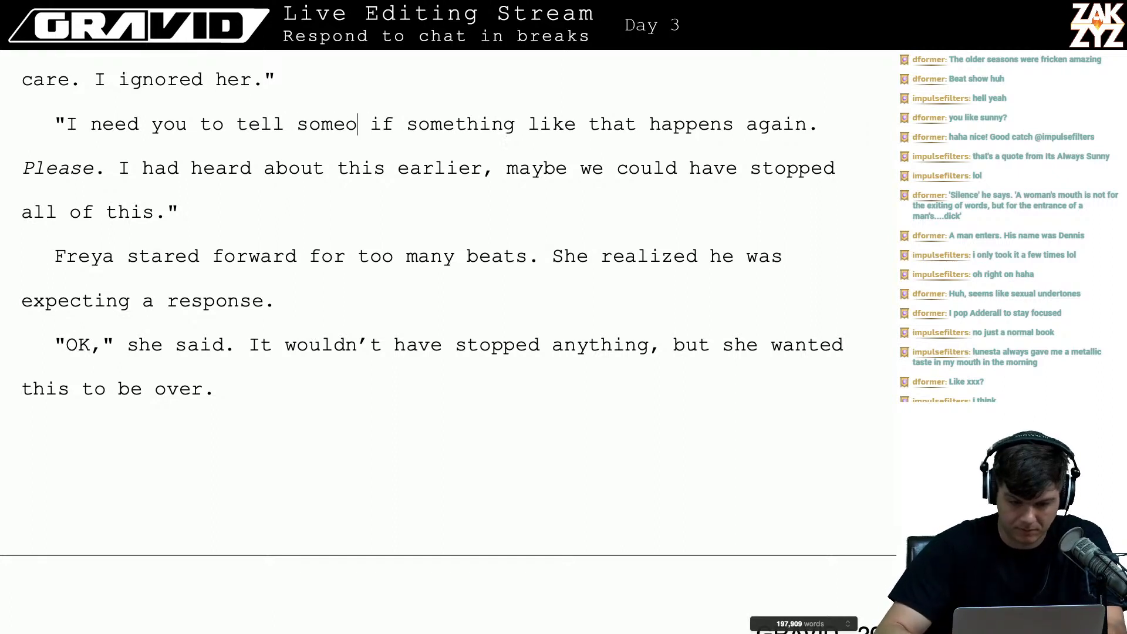
key("BackSpace")
key("BackSpace")
key("BackSpace")
key("BackSpace")
key("BackSpace")
type("me ri")
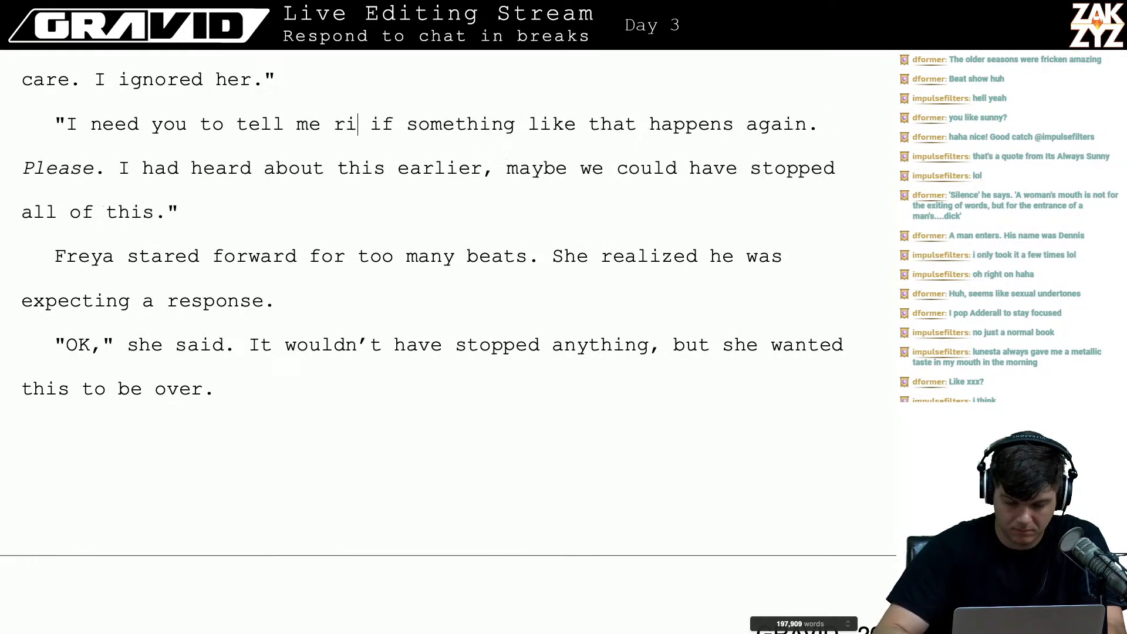
type("ght away")
- Write "If I had heard about this earlier, we might not be in this position." after "Please." in Mr. Evers's reply
key("Left")
key("Down")
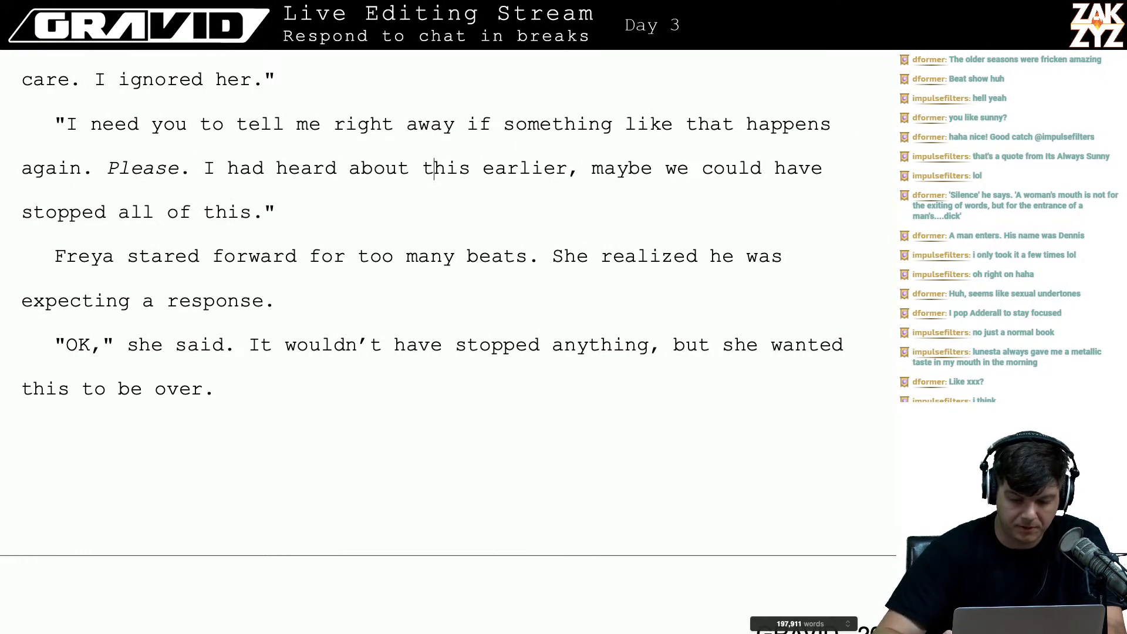
key("Left")
key("Left")
key("Left")
key("Left")
key("Left")
key("Left")
key("Left")
key("Left")
key("Left")
key("Left")
key("Left")
key("Left")
key("Left")
key("Left")
key("Left")
key("Left")
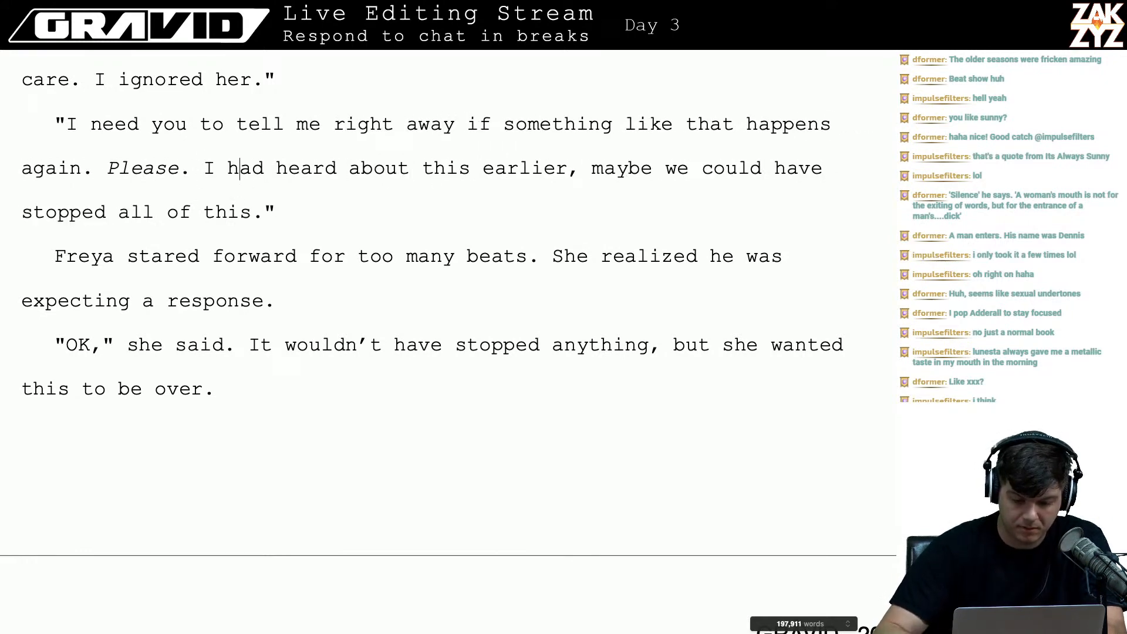
key("Left")
key("Left")
type("f I ")
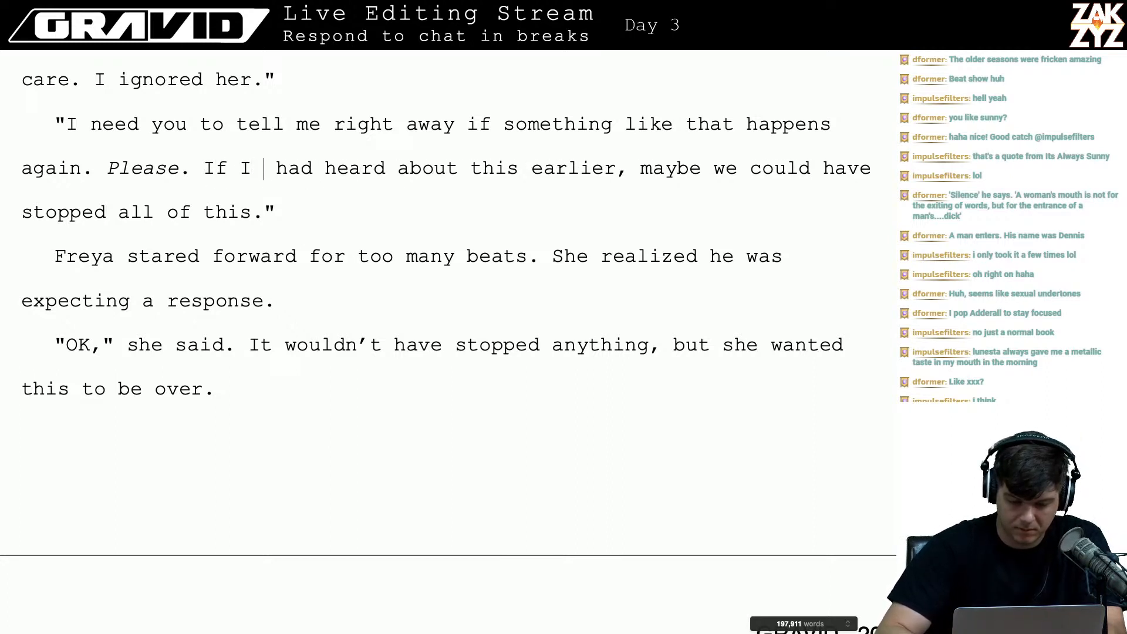
type("had heard about ")
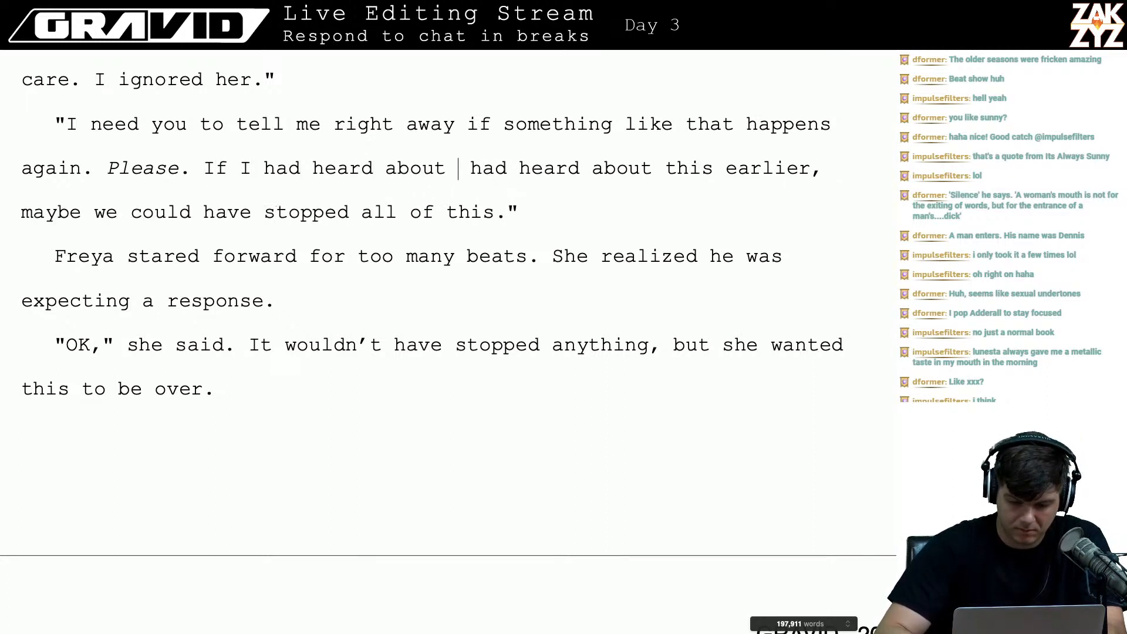
type("this earlier, ")
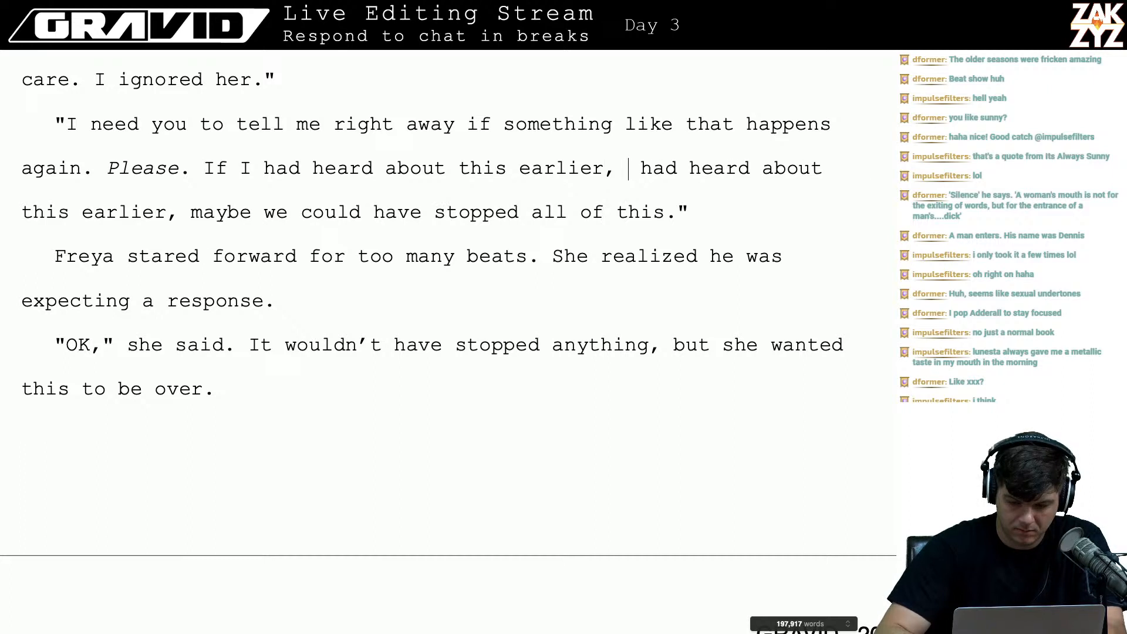
type("we might not b ")
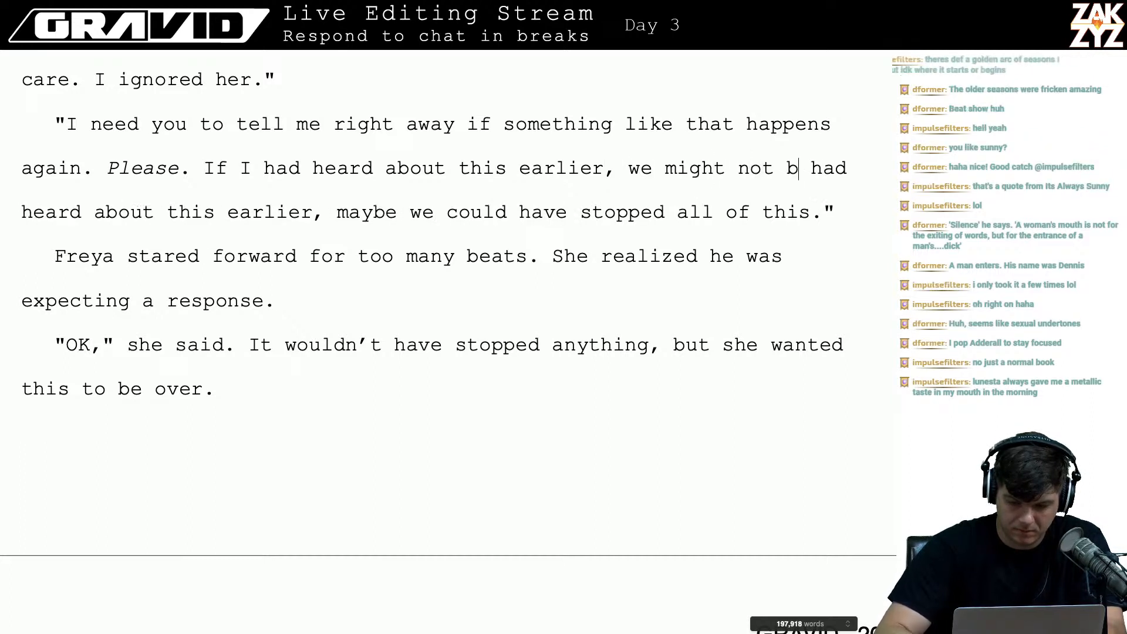
type("e in this p")
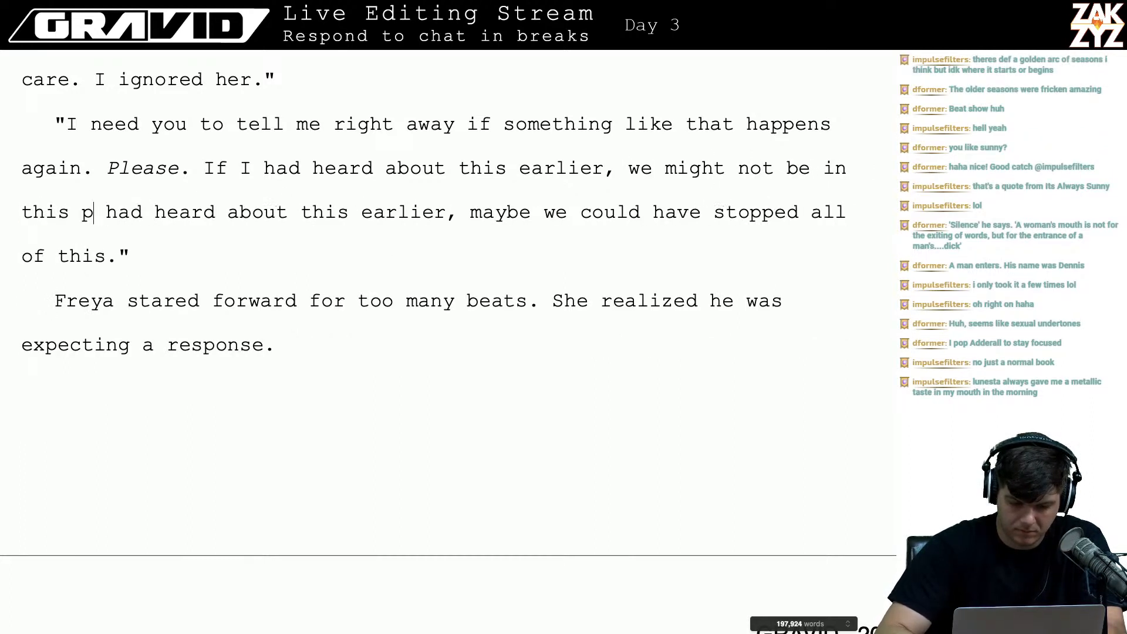
type("osition.")
- Delete the leftover "had heard about this earlier, maybe we could have stopped all of this." before the closing quotation mark
key("shift+Right")
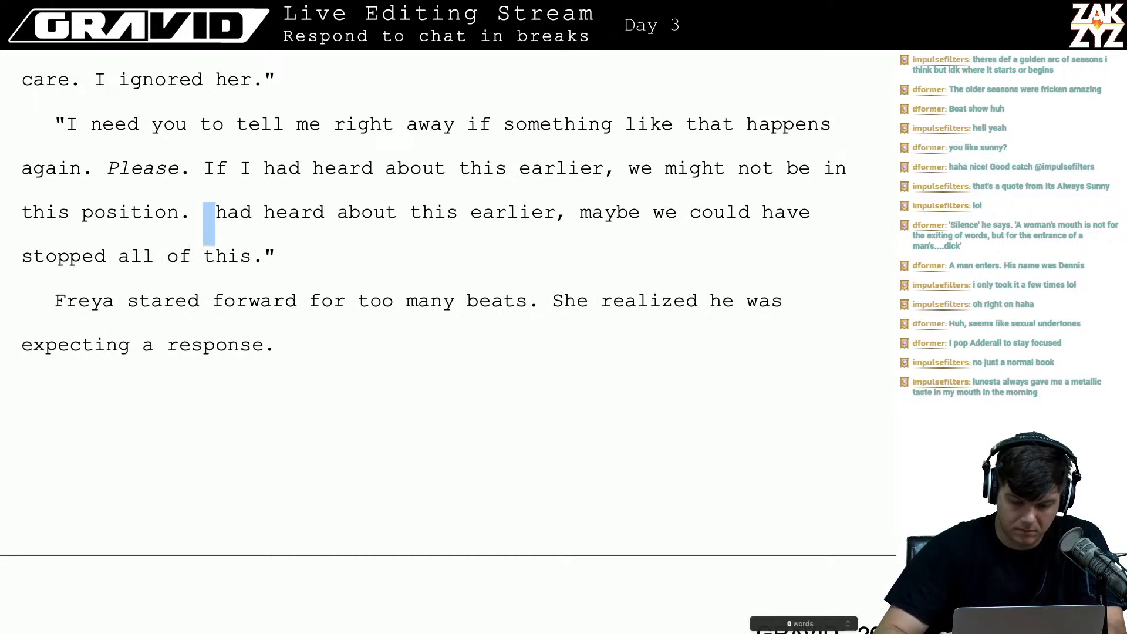
key("shift+Down")
key("shift+Right")
key("shift+Right")
key("shift+Right")
key("shift+Right")
key("shift+Right")
key("BackSpace")
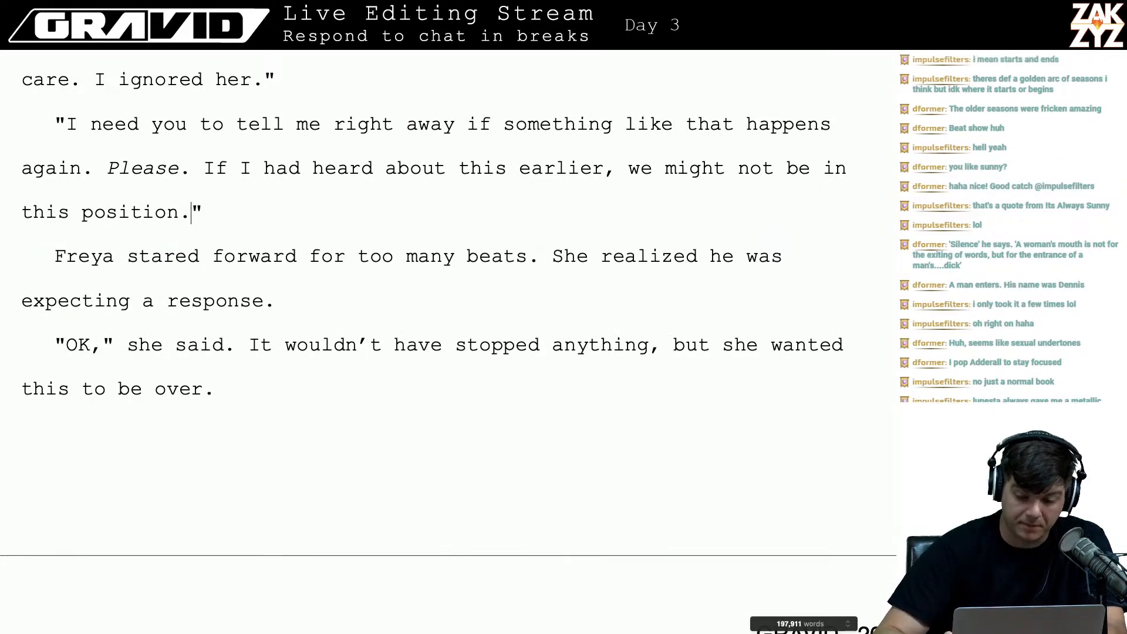
- Reread Mr. Evers's revised reply and Freya's response, continuing through the paragraph about Lassa's voice outside the office
key("Right")
key("Right")
key("Right")
key("Right")
key("Right")
key("Right")
key("Right")
key("Right")
key("Right")
key("Right")
key("Right")
key("Right")
key("Right")
key("Right")
key("Right")
key("Right")
key("Right")
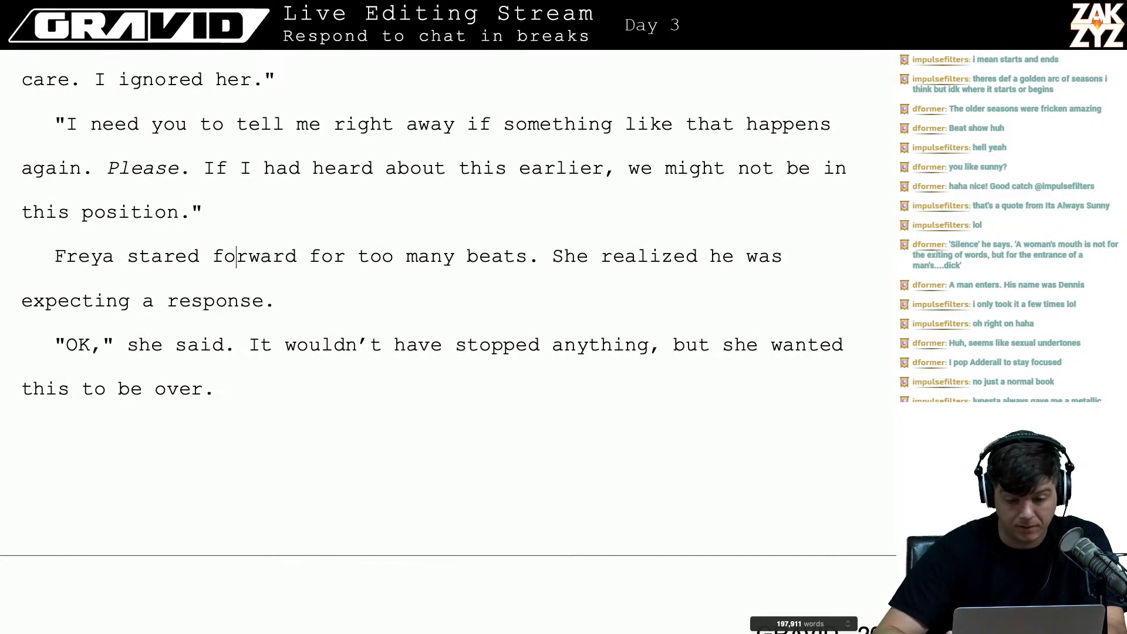
key("Up")
key("Up")
key("Up")
key("Down")
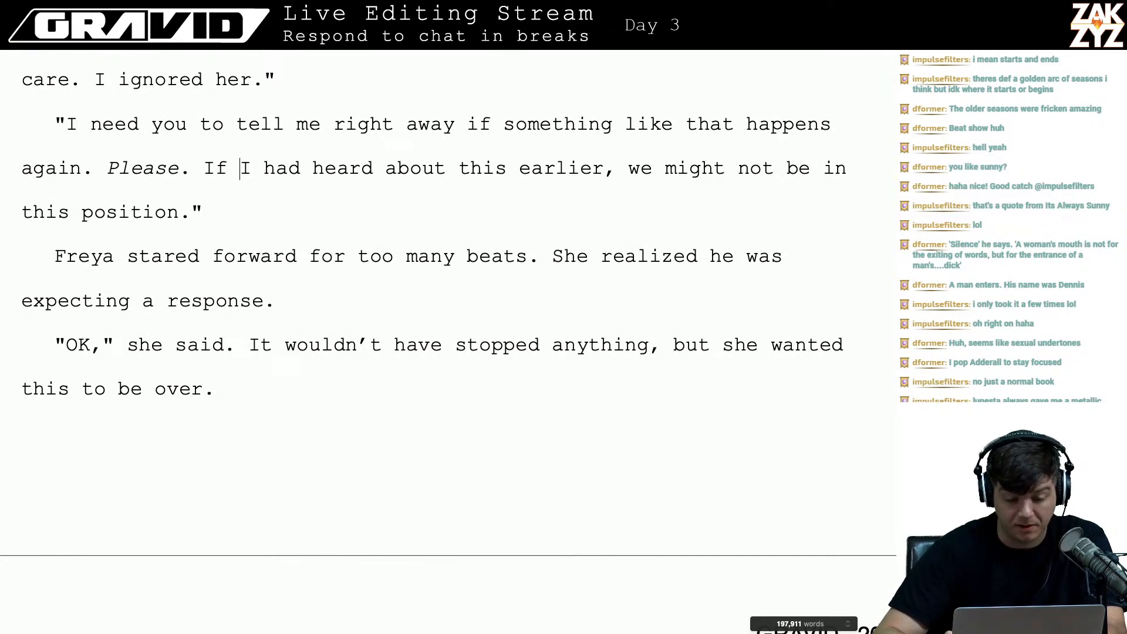
key("Down")
key("Left")
key("Down")
key("Down")
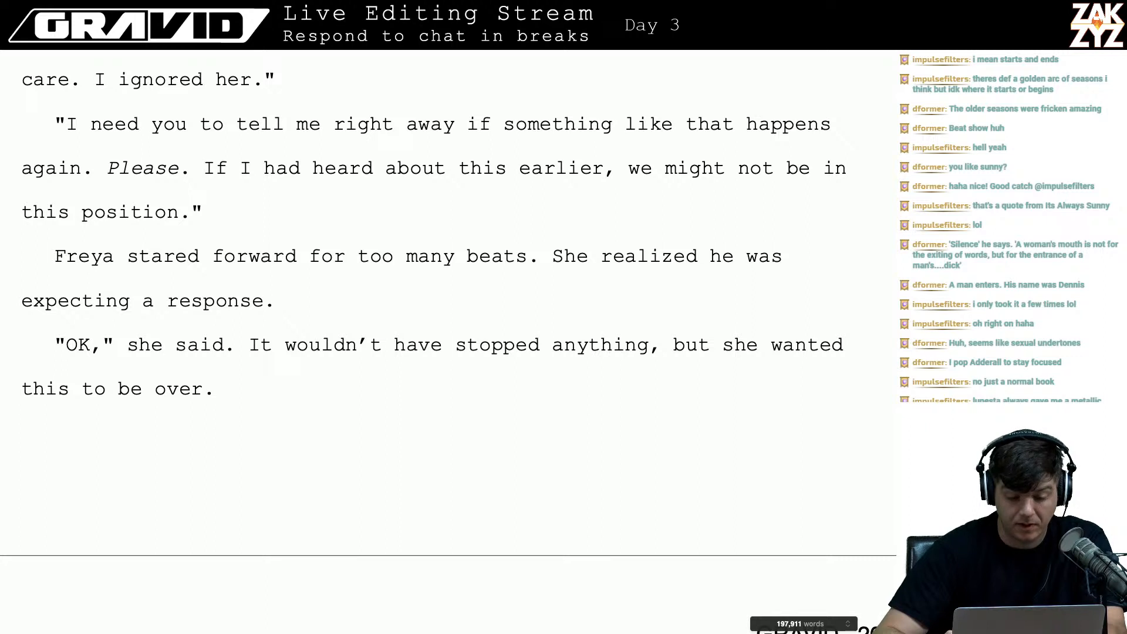
key("Right")
key("Right")
key("Right")
key("Right")
key("Right")
key("Right")
key("Right")
key("Right")
key("Right")
key("Right")
key("Right")
key("Right")
key("Right")
key("Right")
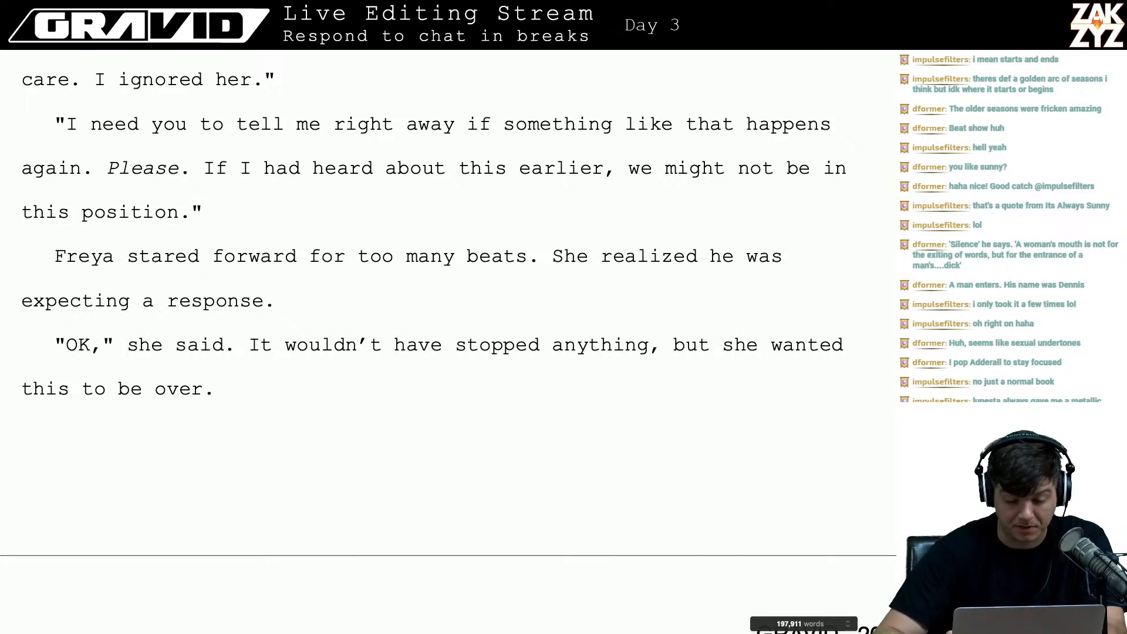
key("Down")
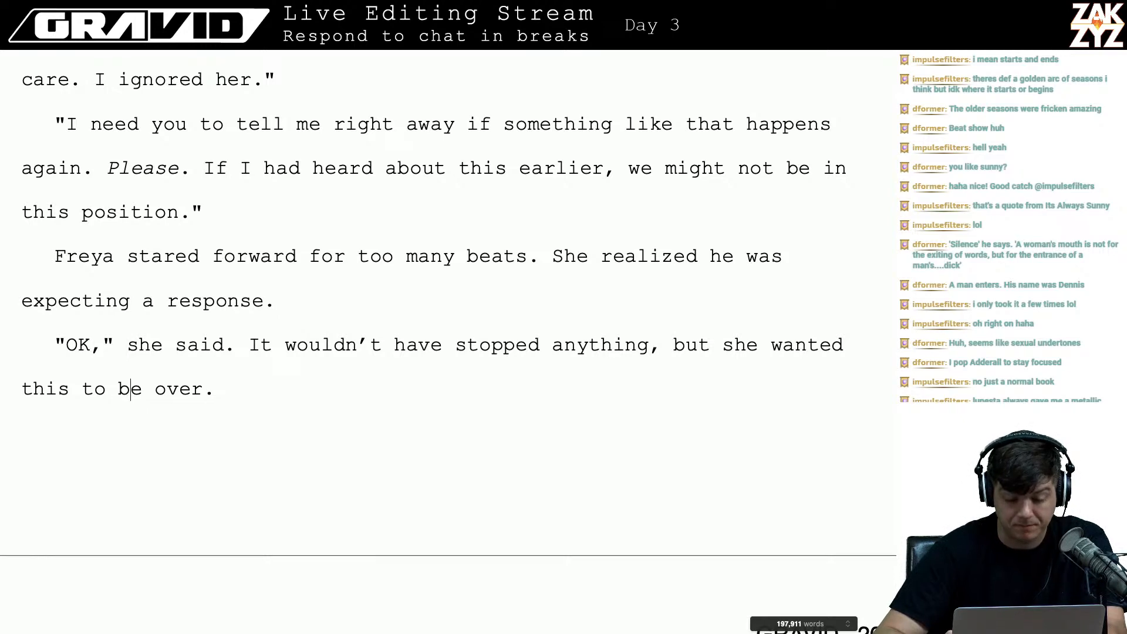
key("Down")
key("Down")
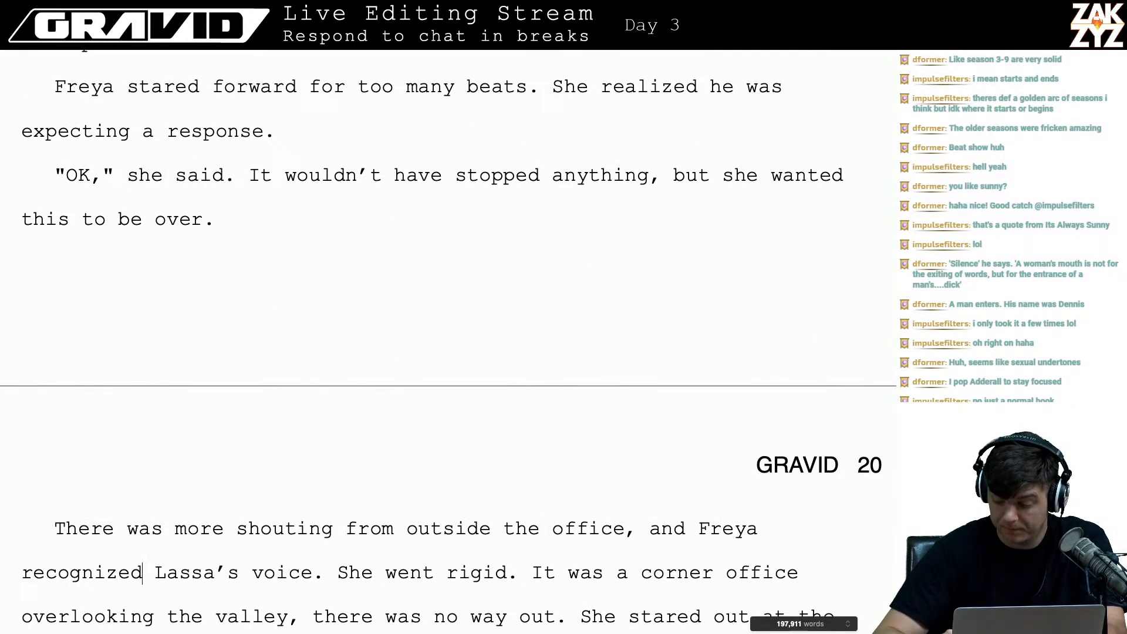
key("Down")
key("Down")
key("Down")
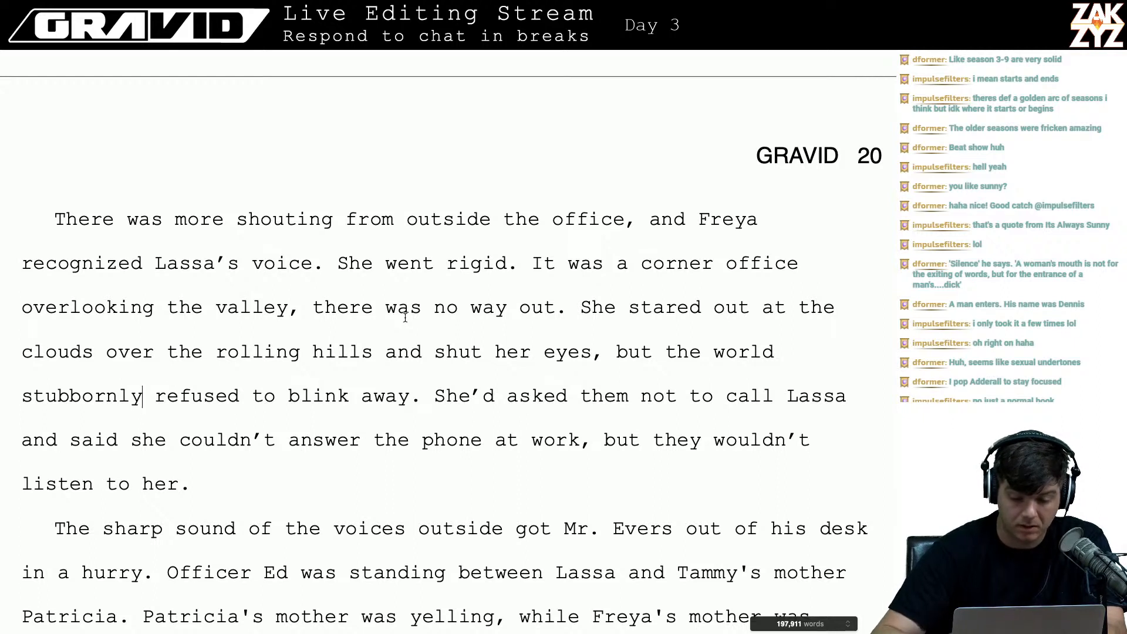
- Replace "It" after "She went rigid." with "The principal's office was in a corner of the building,"
left_click(556, 266)
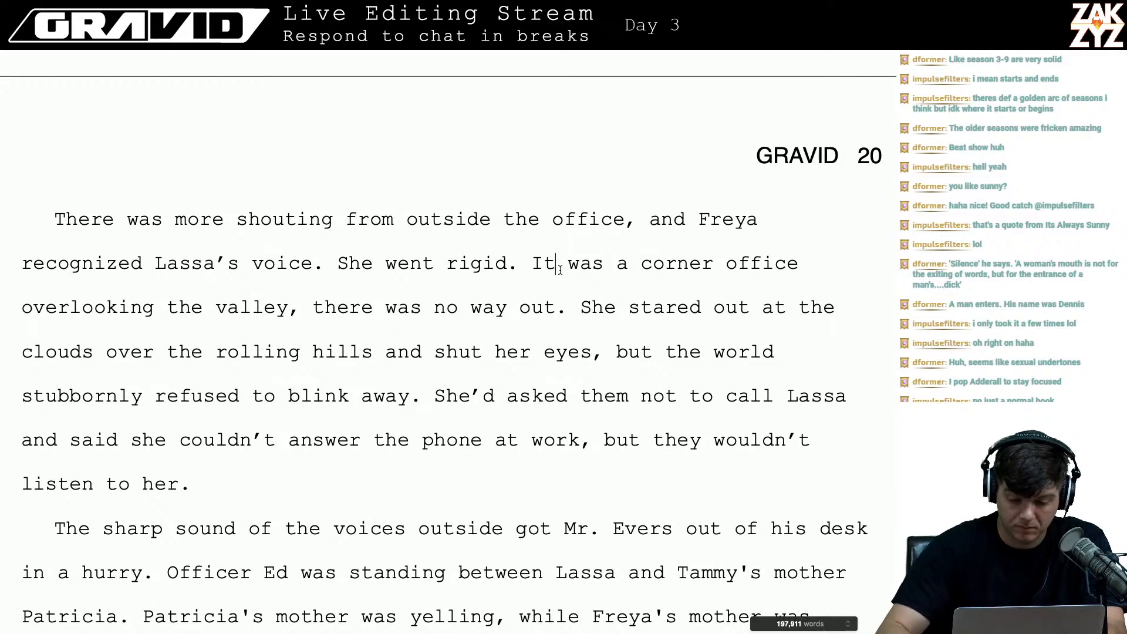
key("BackSpace")
key("BackSpace")
type("The princi")
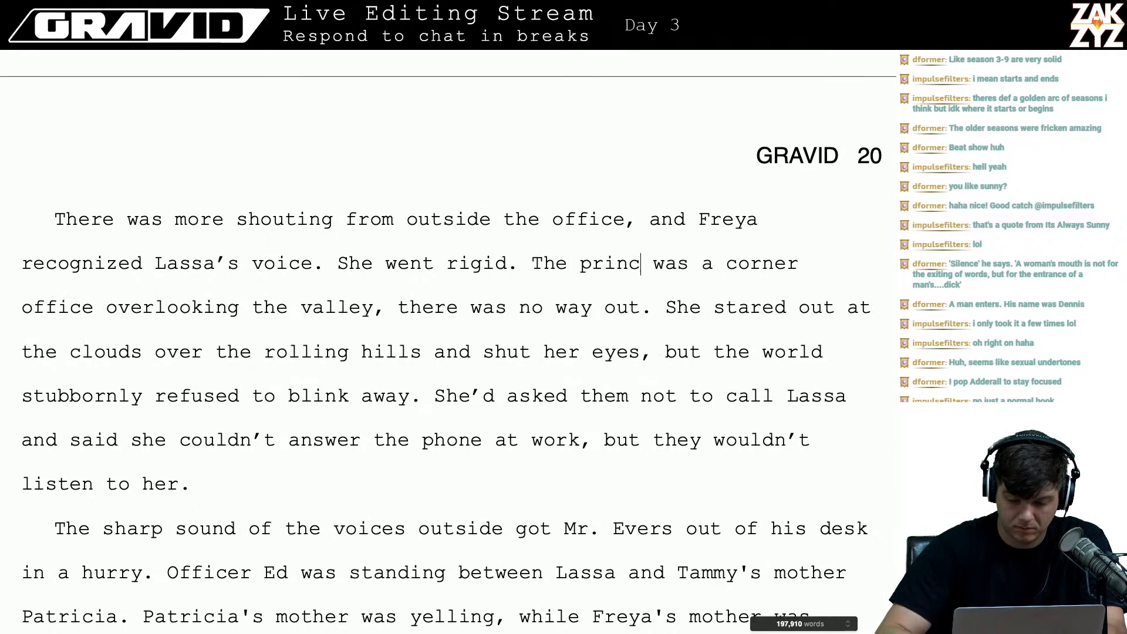
type("pal's office ")
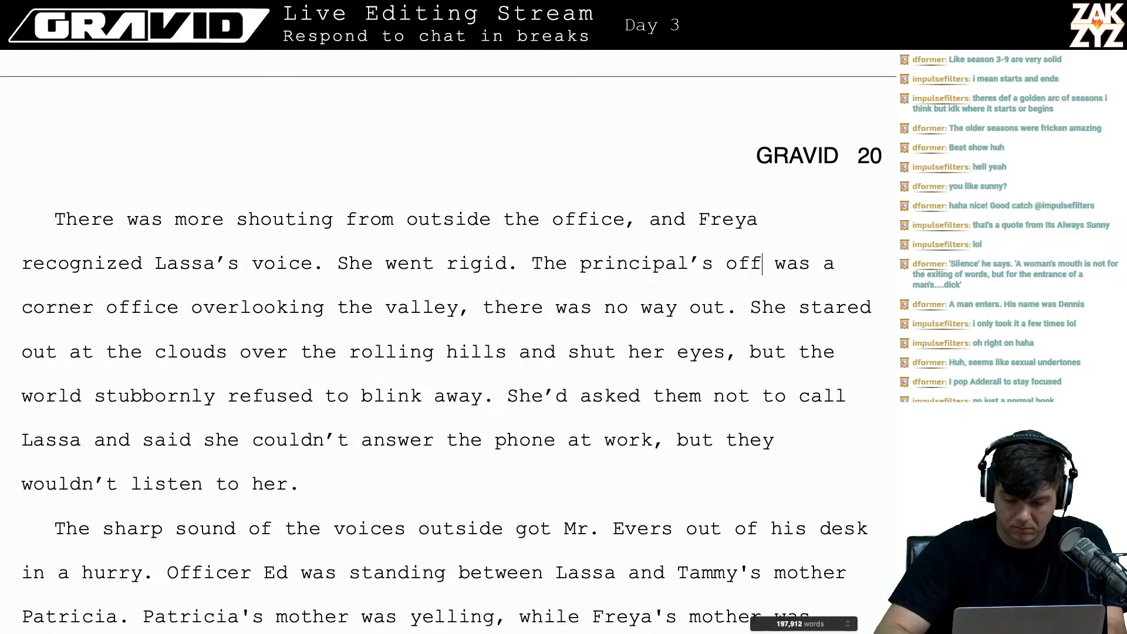
type("was ")
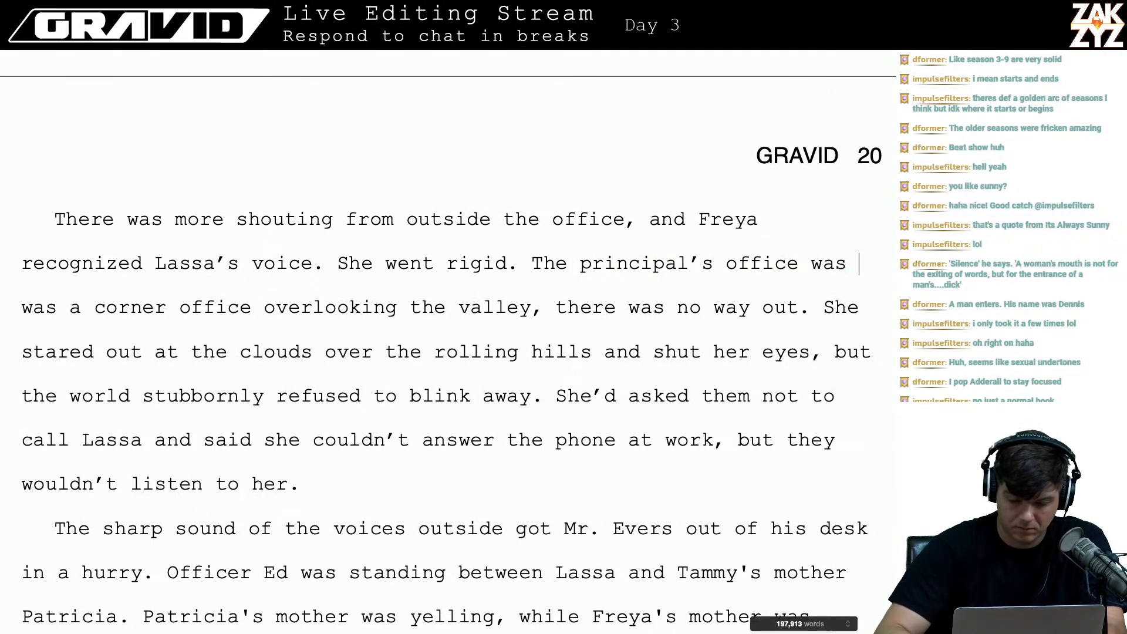
type("in a corner of the bui")
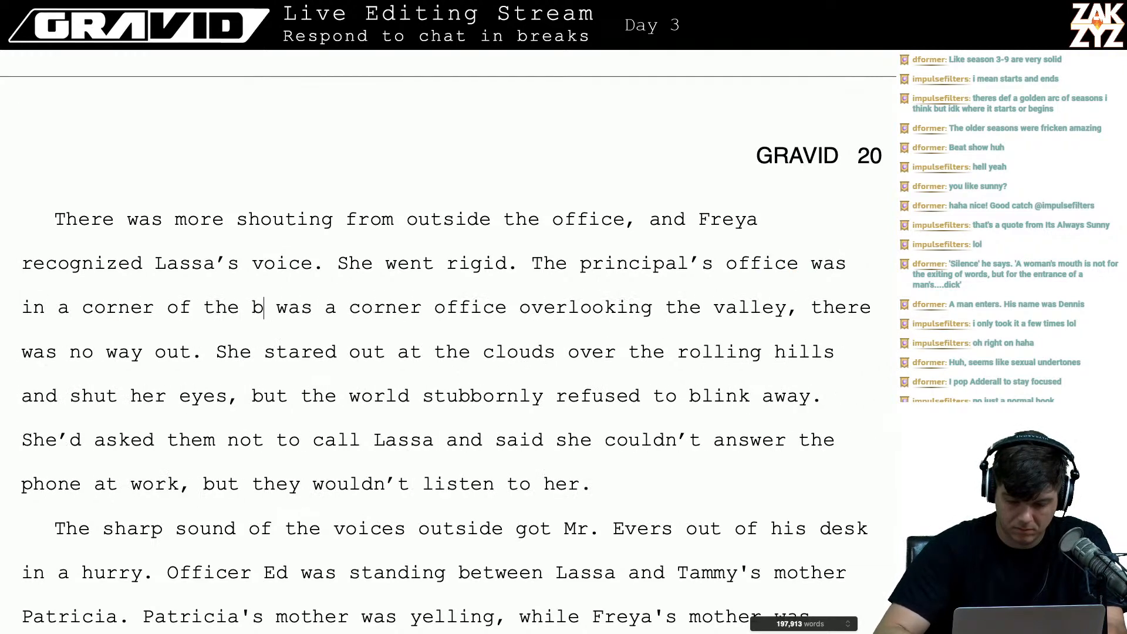
type("lding")
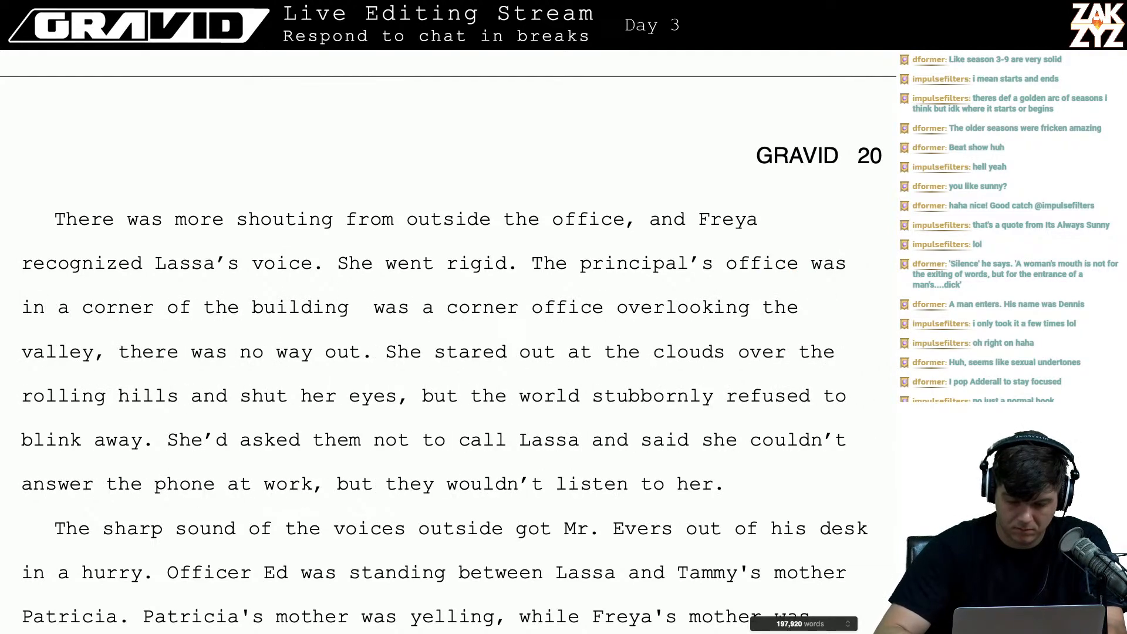
key("BackSpace")
type(",")
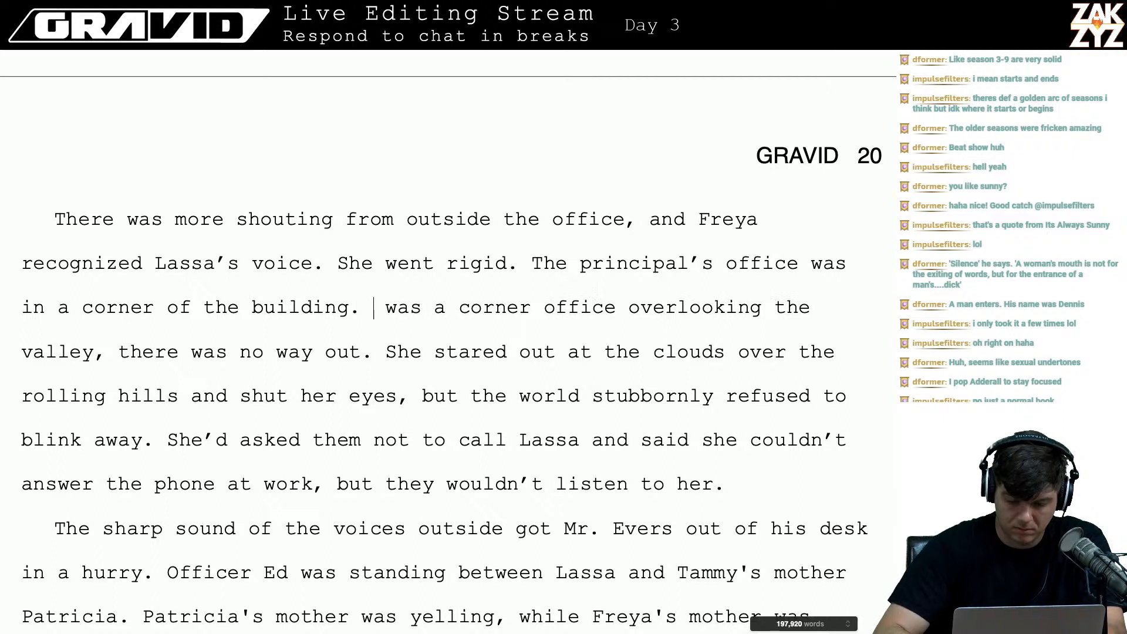
- Delete the leftover "was a corner office overlooking the valley," after "in a corner of the building,"
key("shift+Down")
key("shift+Left")
key("shift+Left")
key("shift+Left")
key("shift+Left")
key("shift+Left")
key("shift+Left")
key("shift+Left")
key("shift+Left")
key("shift+Left")
key("shift+Left")
key("shift+Left")
key("shift+Left")
key("shift+Left")
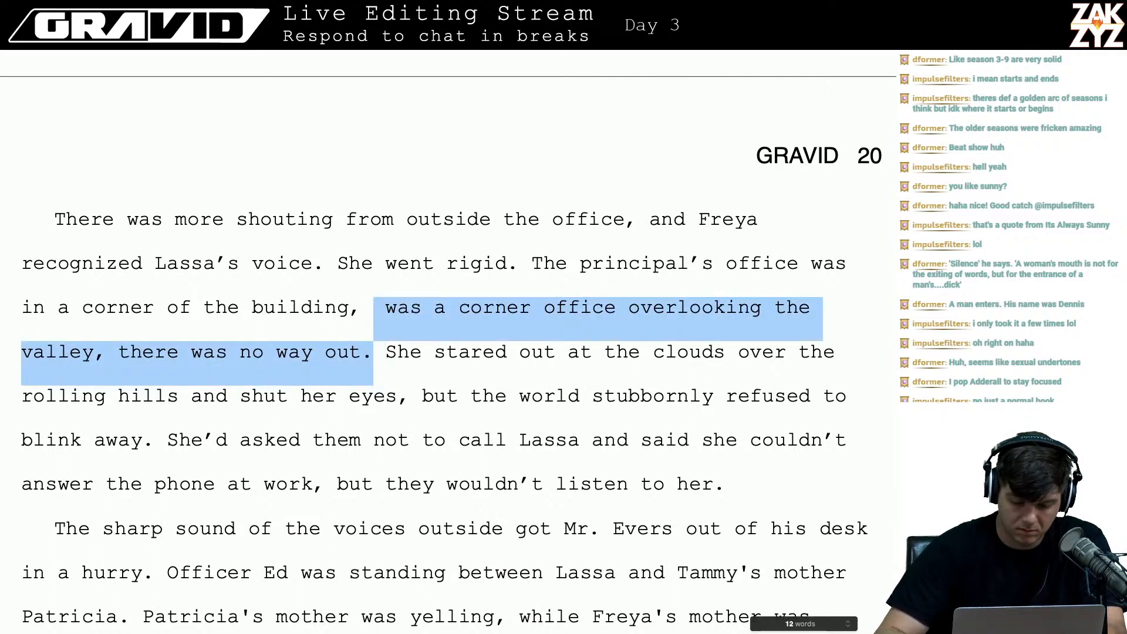
key("shift+Left")
key("shift+Left")
key("shift+Left")
key("shift+Left")
key("shift+Left")
key("shift+Left")
key("shift+Left")
key("shift+Left")
key("shift+Left")
key("shift+Left")
key("shift+Left")
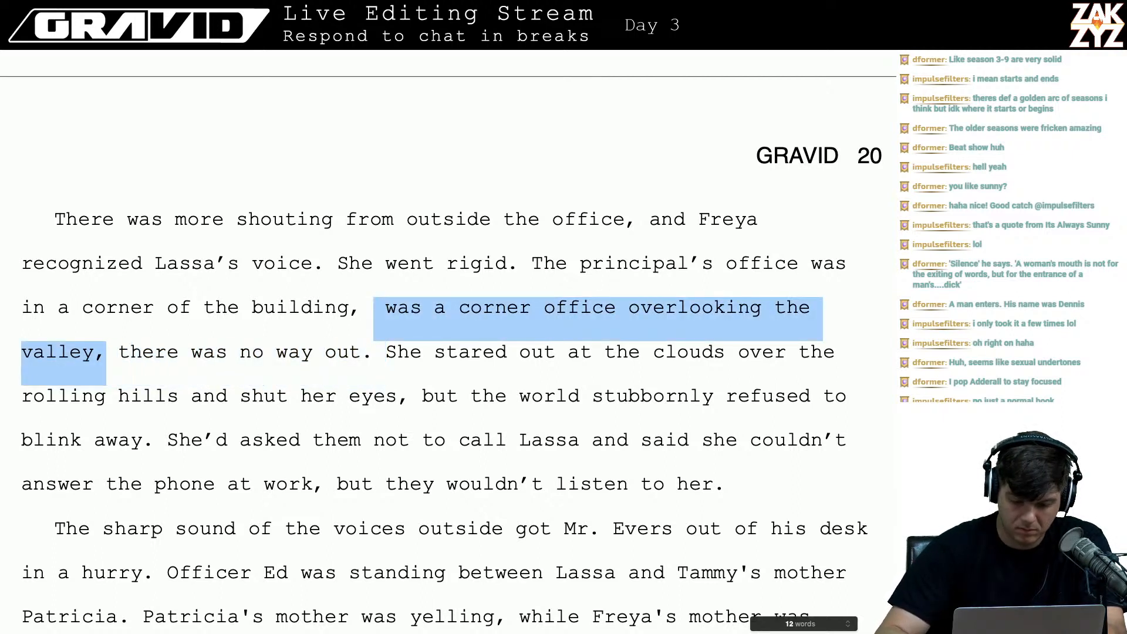
key("BackSpace")
key("BackSpace")
key("Right")
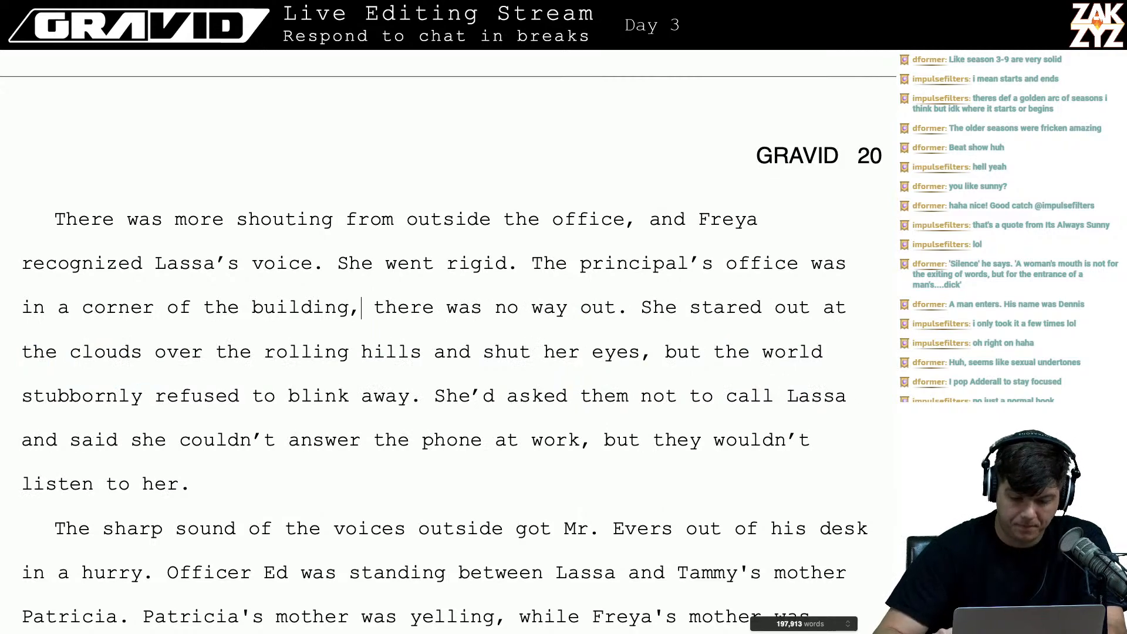
- Reread the revised paragraph from "She went rigid." through the clouds over the rolling hills
key("Right")
key("Up")
key("Right")
key("Right")
key("Down")
key("Down")
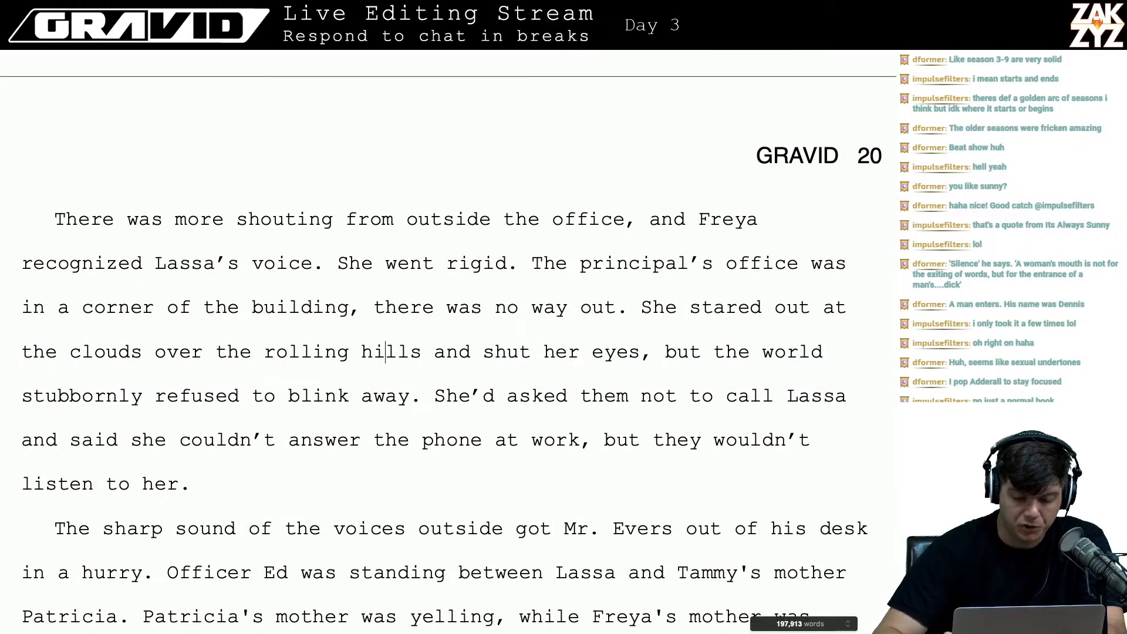
key("Left")
key("Left")
key("Left")
key("Up")
key("Up")
key("Right")
key("Right")
key("Right")
key("Right")
key("Right")
key("Right")
key("Right")
key("Right")
key("Right")
key("Right")
key("Right")
key("Right")
key("Right")
key("Right")
key("Right")
key("Right")
key("Right")
key("Right")
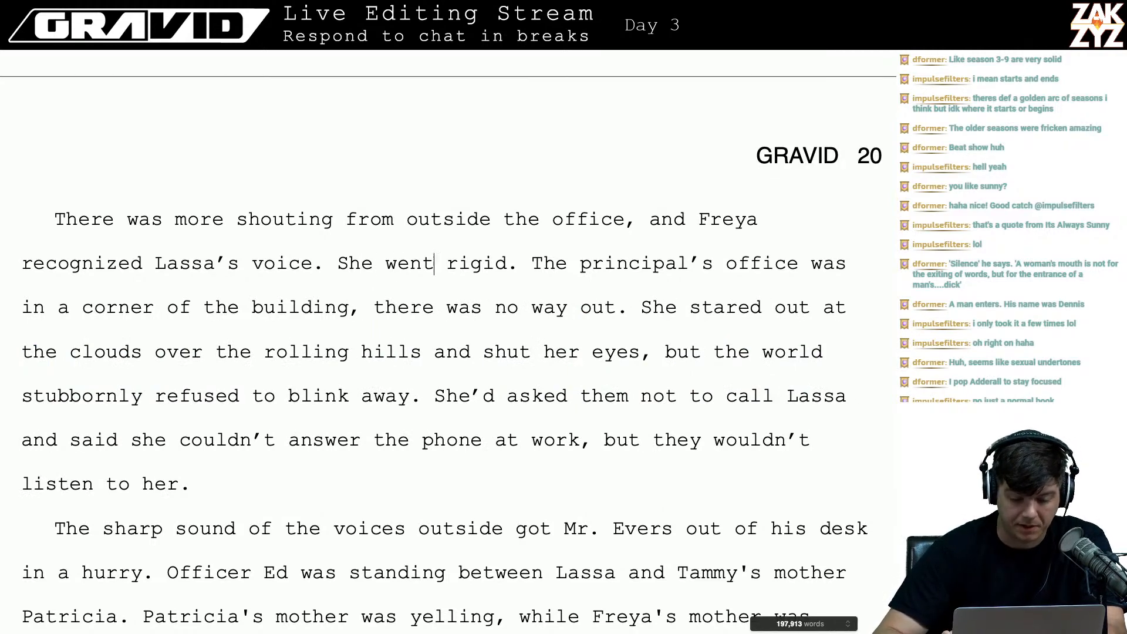
key("Right")
key("Right")
key("Right")
key("Down")
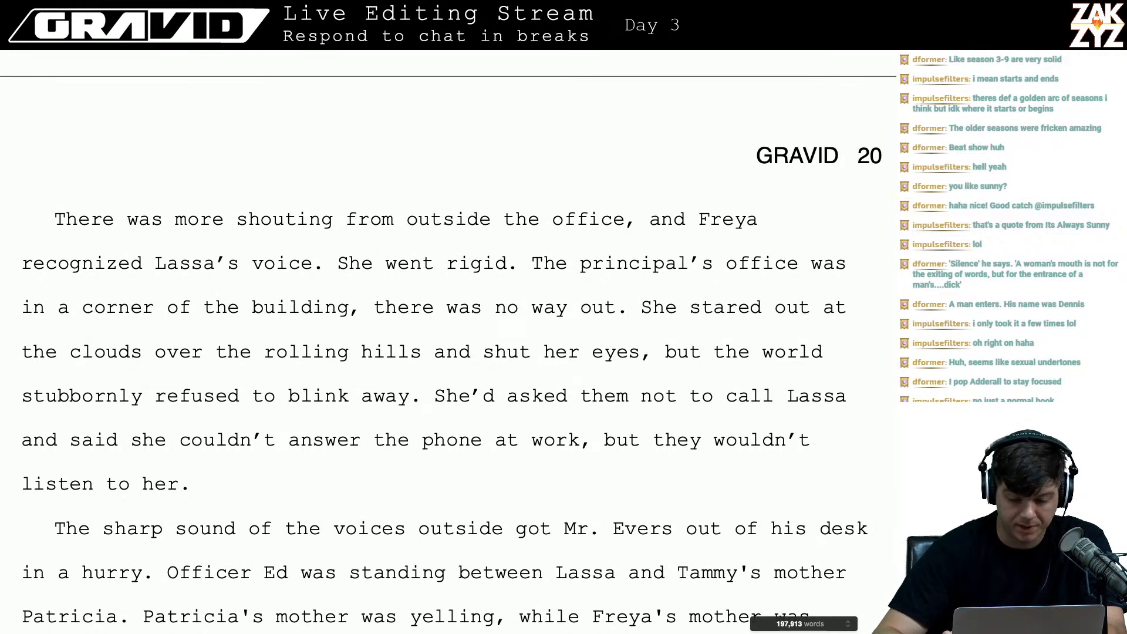
key("Left")
key("Left")
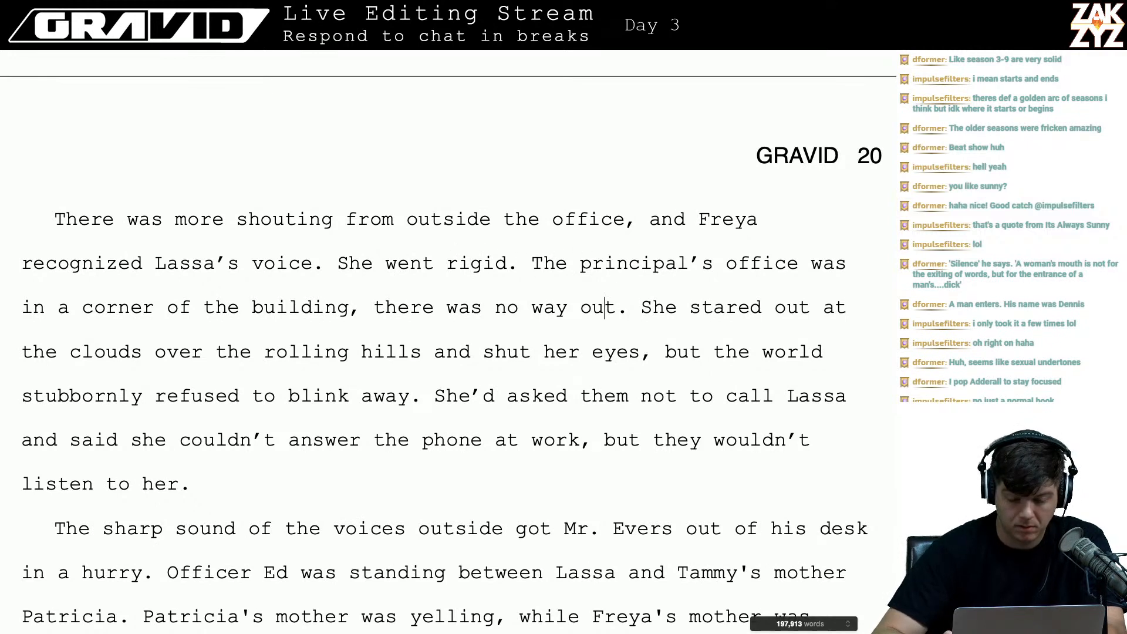
- Delete "She" from the start of the sentence "She went rigid."
key("Left")
key("Left")
key("Left")
key("Left")
key("Left")
key("Left")
key("Left")
key("Left")
key("Left")
key("Left")
key("Left")
key("Left")
key("Left")
key("Left")
key("Left")
key("Left")
key("Left")
key("Left")
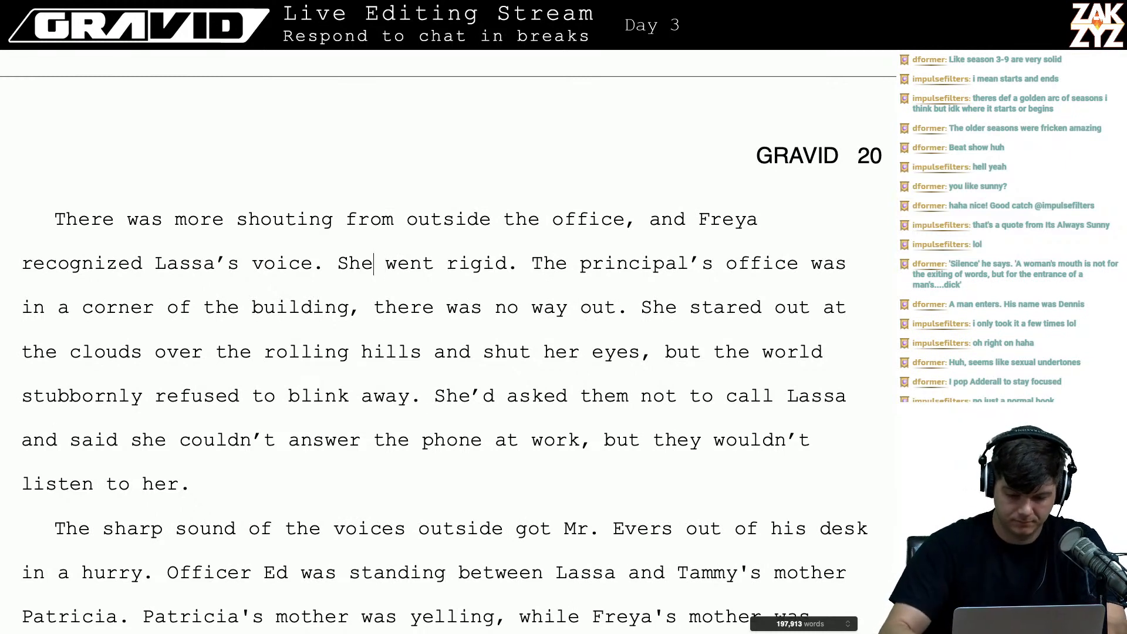
key("BackSpace")
key("BackSpace")
key("BackSpace")
key("BackSpace")
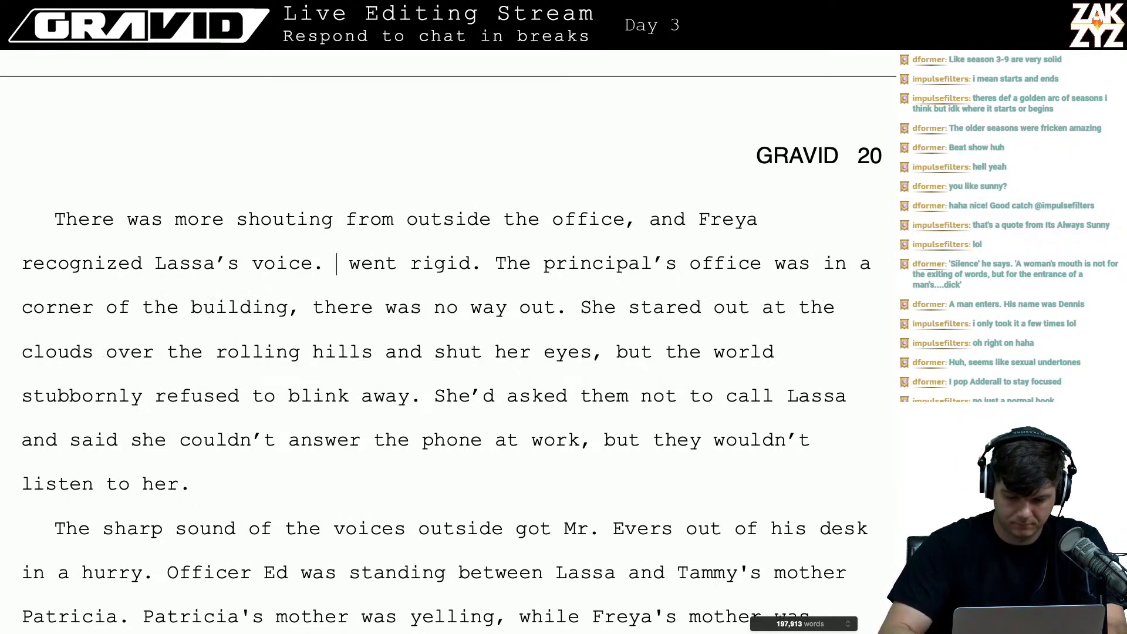
- Try opening the "went rigid" sentence with "At once her whole"
type("At once ")
type("her whole")
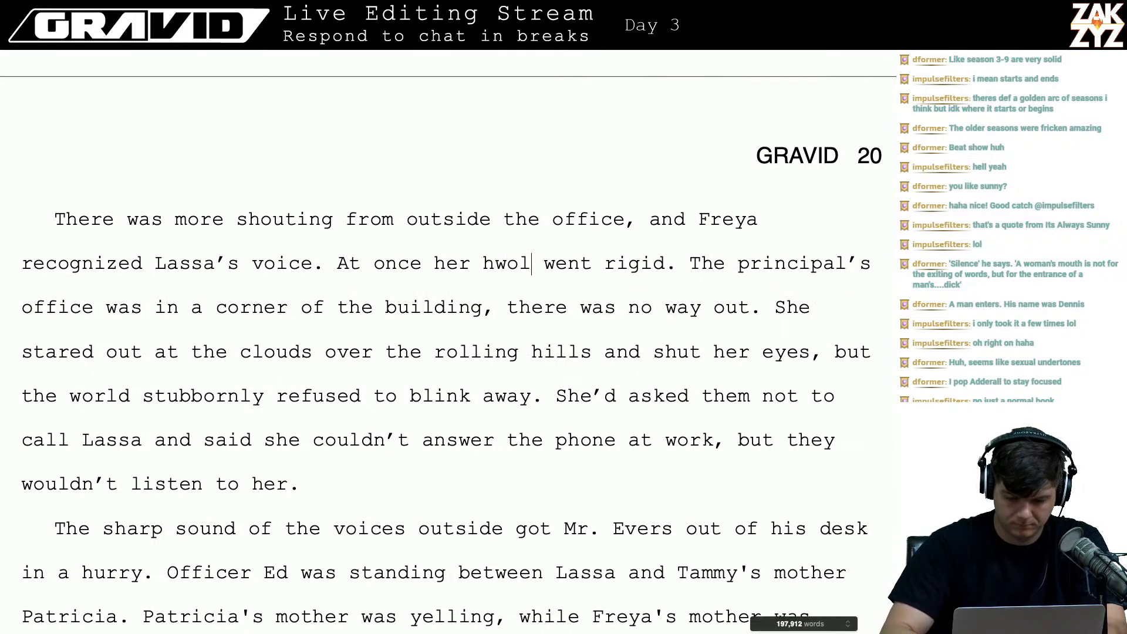
key("BackSpace")
key("BackSpace")
key("BackSpace")
key("alt+BackSpace")
key("alt+BackSpace")
key("alt+BackSpace")
key("alt+BackSpace")
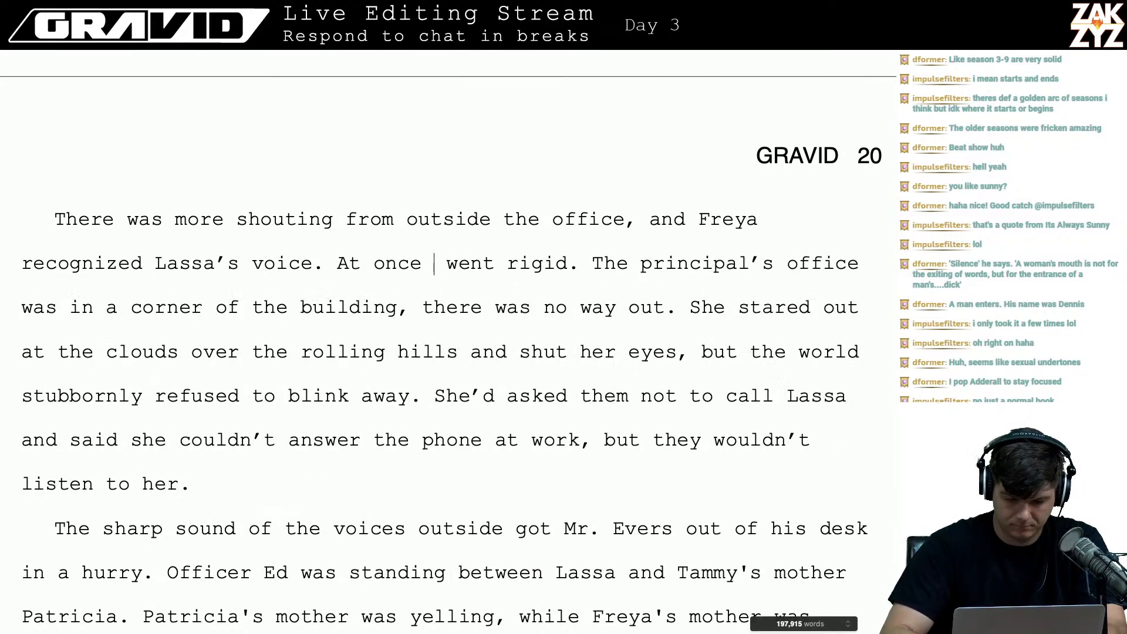
- Write "Everything tensed." after "recognized Lassa's voice." and delete the leftover "went rigid."
type("Everything tense")
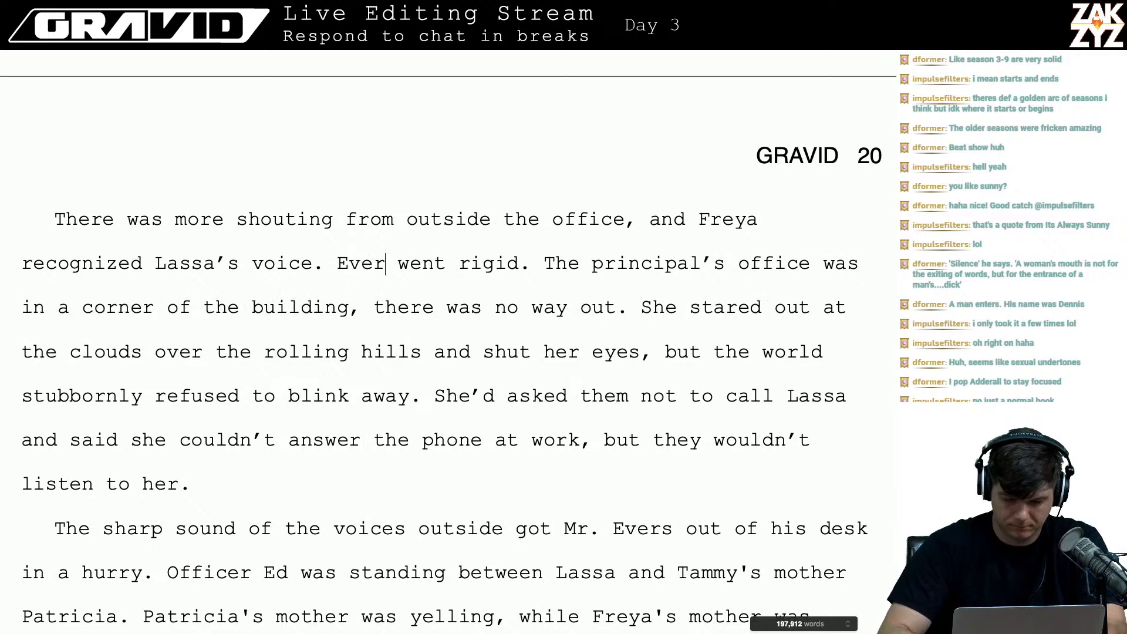
type("d.")
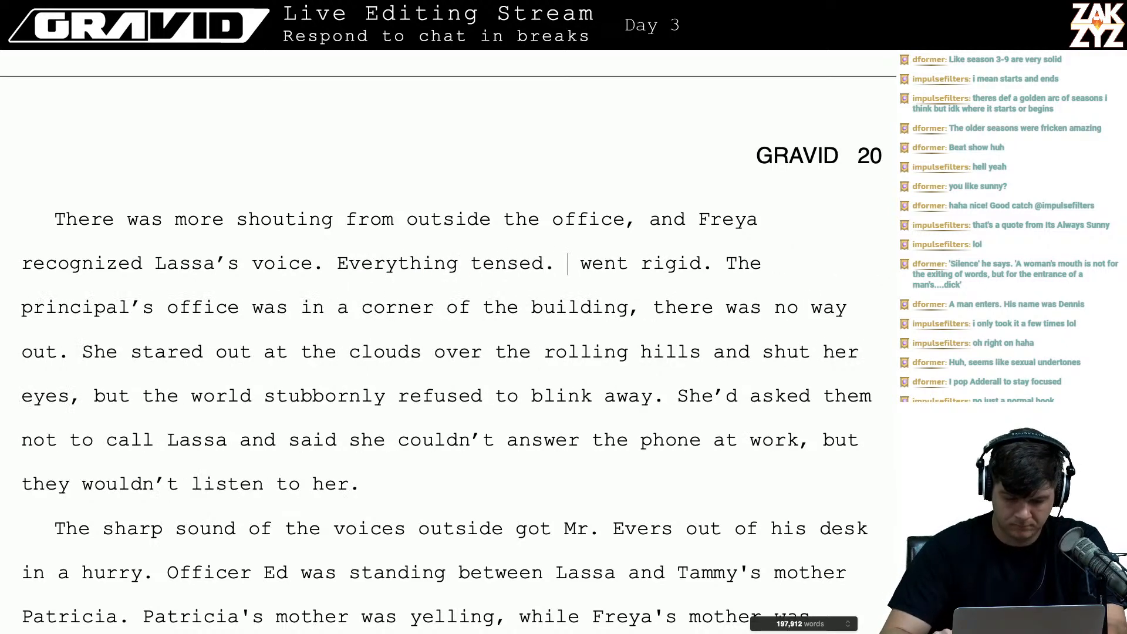
key("shift+Right")
key("shift+Right")
key("shift+Right")
key("shift+Right")
key("shift+Right")
key("shift+Right")
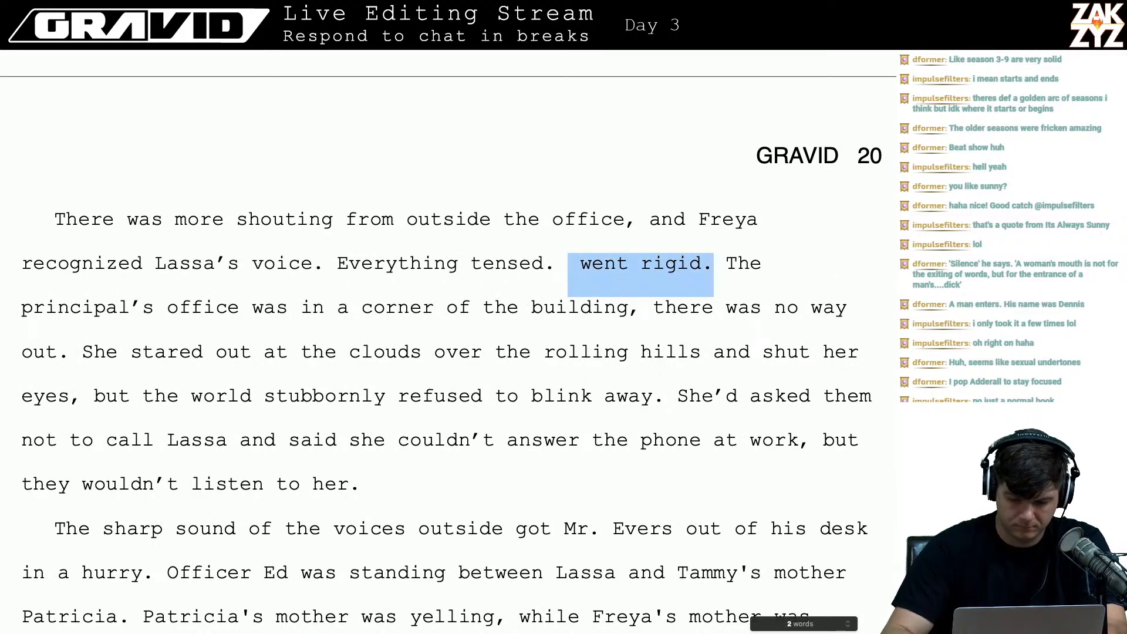
key("BackSpace")
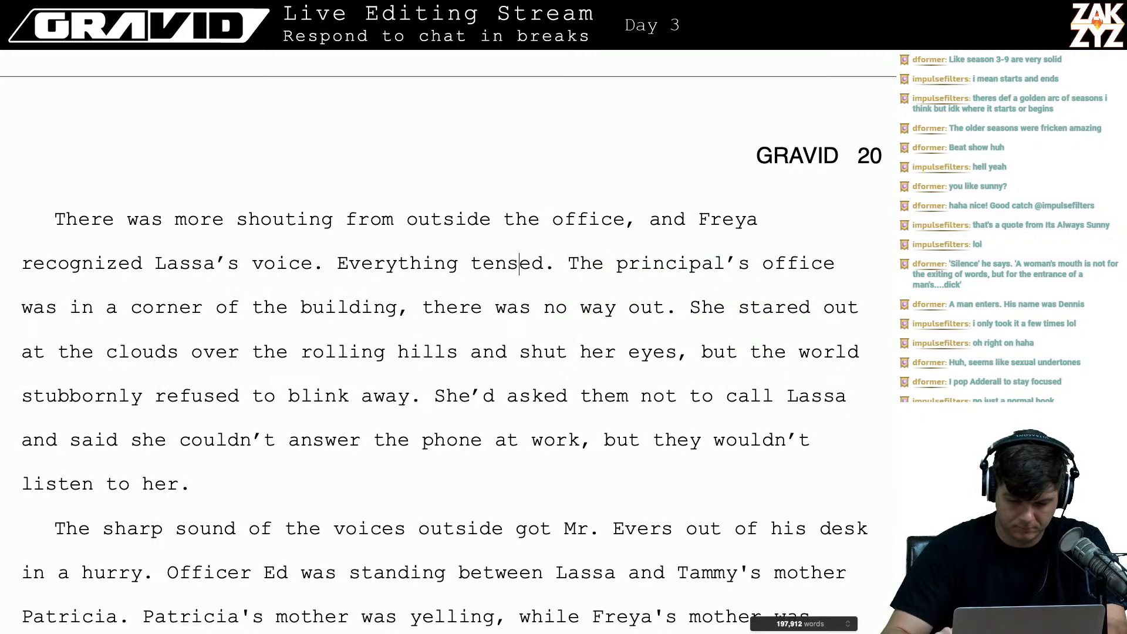
- Try rewording "Everything" before "tensed." as "Every muscle in her body" with a locking-up phrase
key("BackSpace")
key("BackSpace")
key("BackSpace")
key("BackSpace")
key("BackSpace")
type("musc")
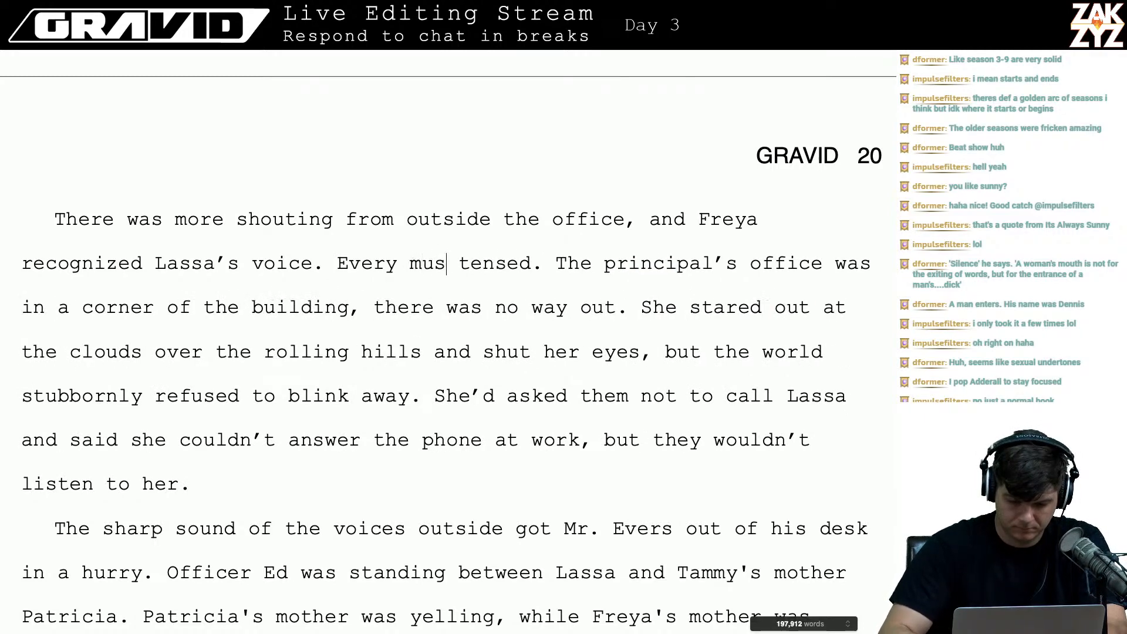
type("le in her bo")
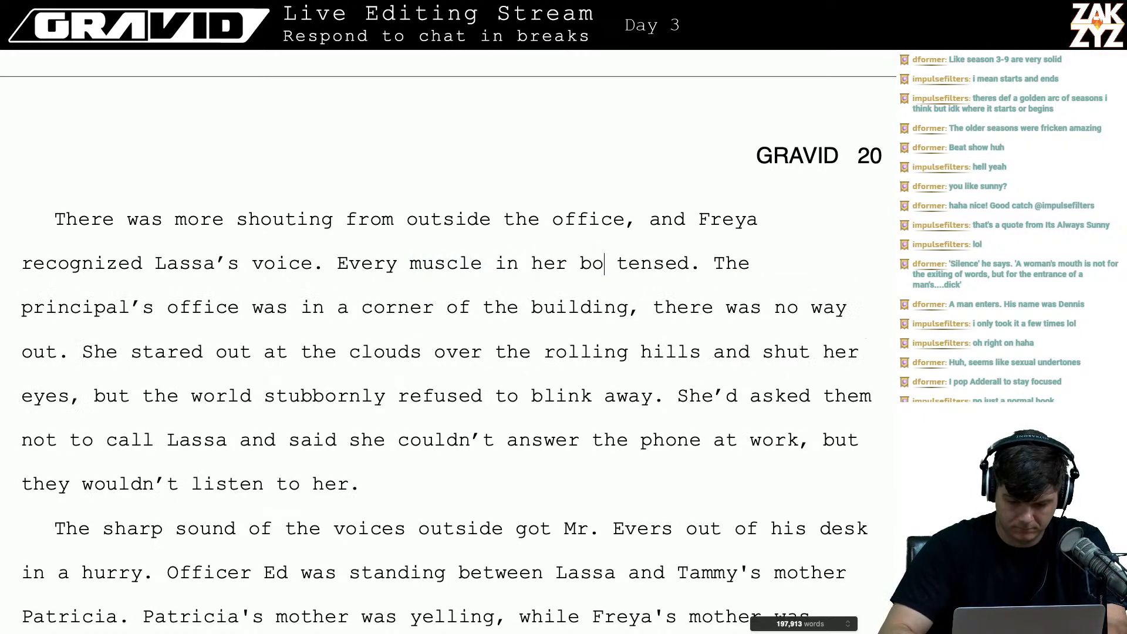
type("dy locke du")
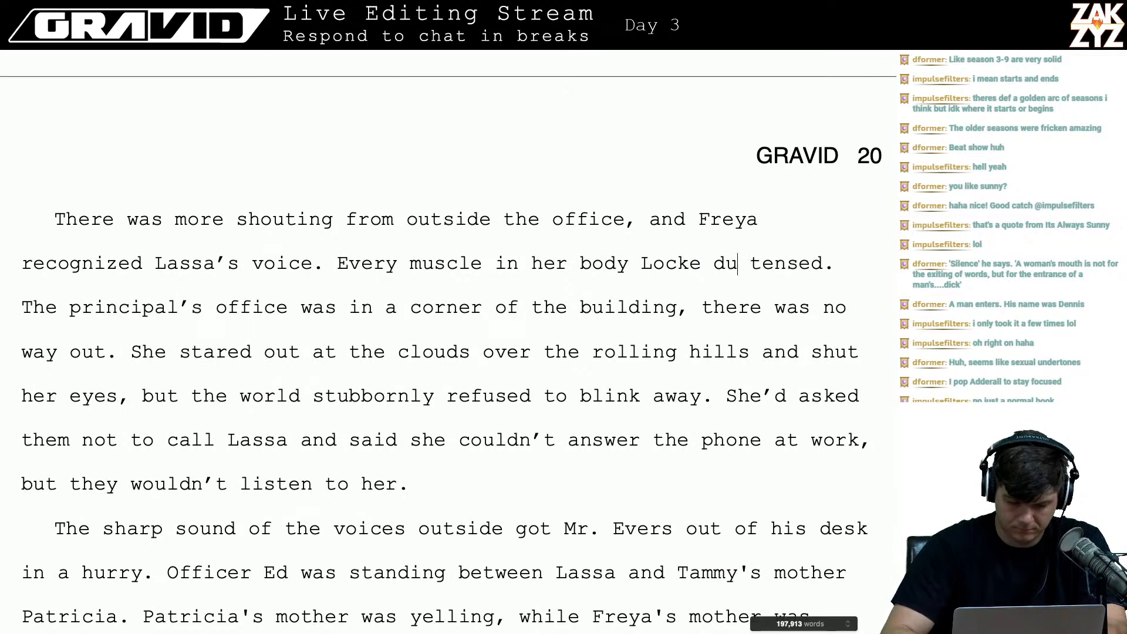
key("BackSpace")
key("BackSpace")
key("BackSpace")
key("BackSpace")
key("BackSpace")
key("BackSpace")
key("BackSpace")
key("BackSpace")
key("BackSpace")
key("BackSpace")
key("BackSpace")
key("BackSpace")
key("BackSpace")
key("BackSpace")
key("BackSpace")
key("BackSpace")
key("BackSpace")
key("BackSpace")
key("BackSpace")
key("BackSpace")
key("BackSpace")
key("BackSpace")
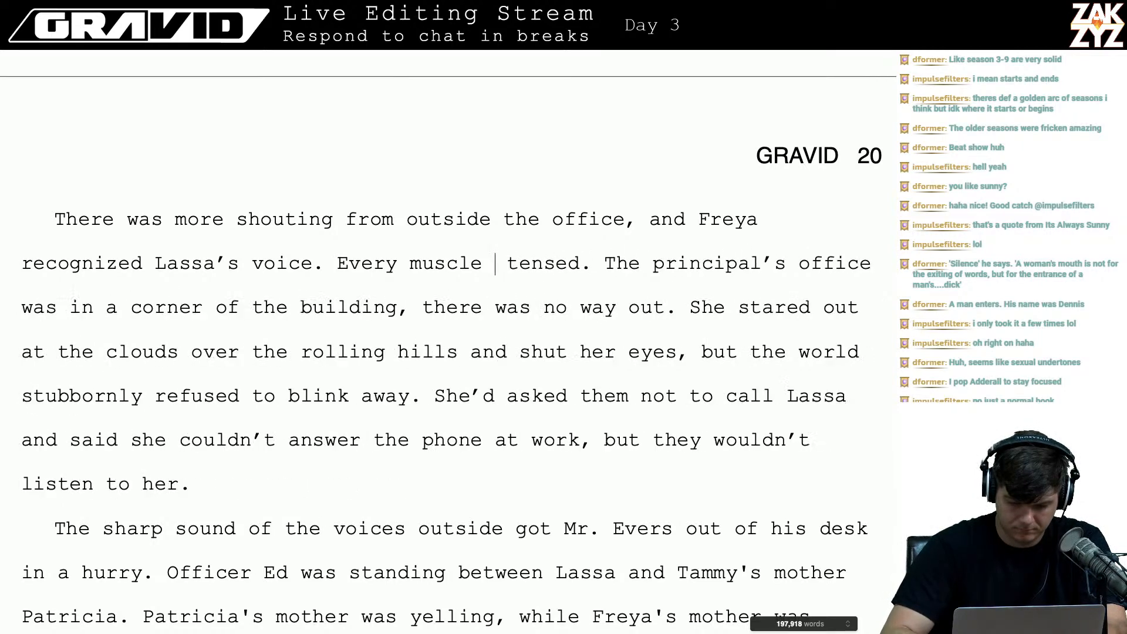
key("BackSpace")
- Try starting the sentence before "tensed." with "All of her" and a mention of muscles
type("All of her ")
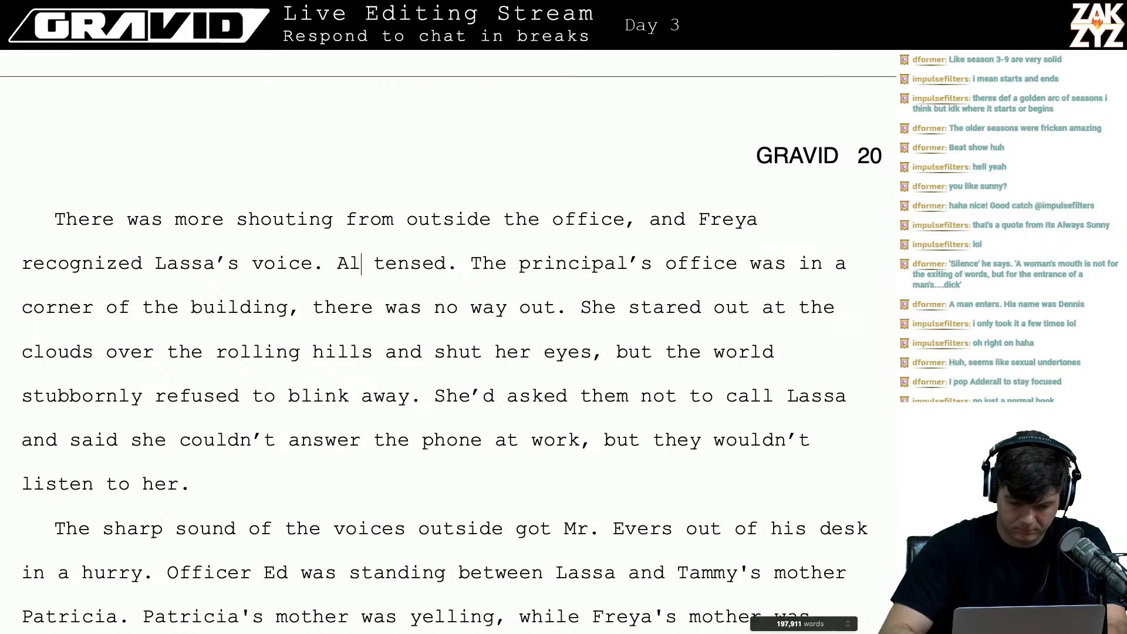
type("mous")
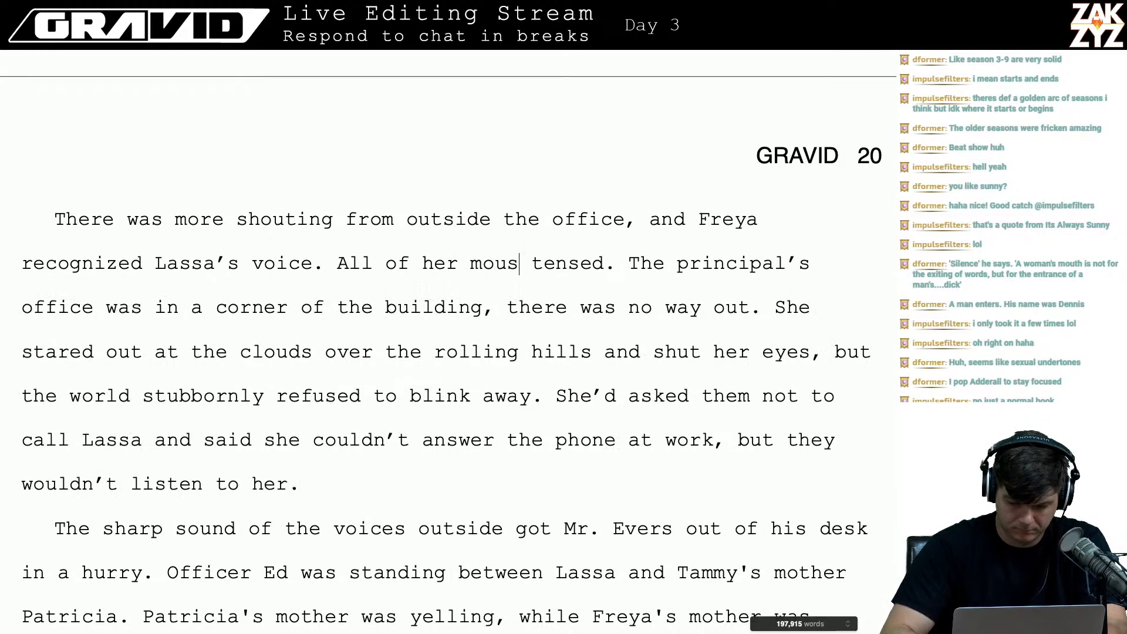
key("BackSpace")
key("BackSpace")
type("usc")
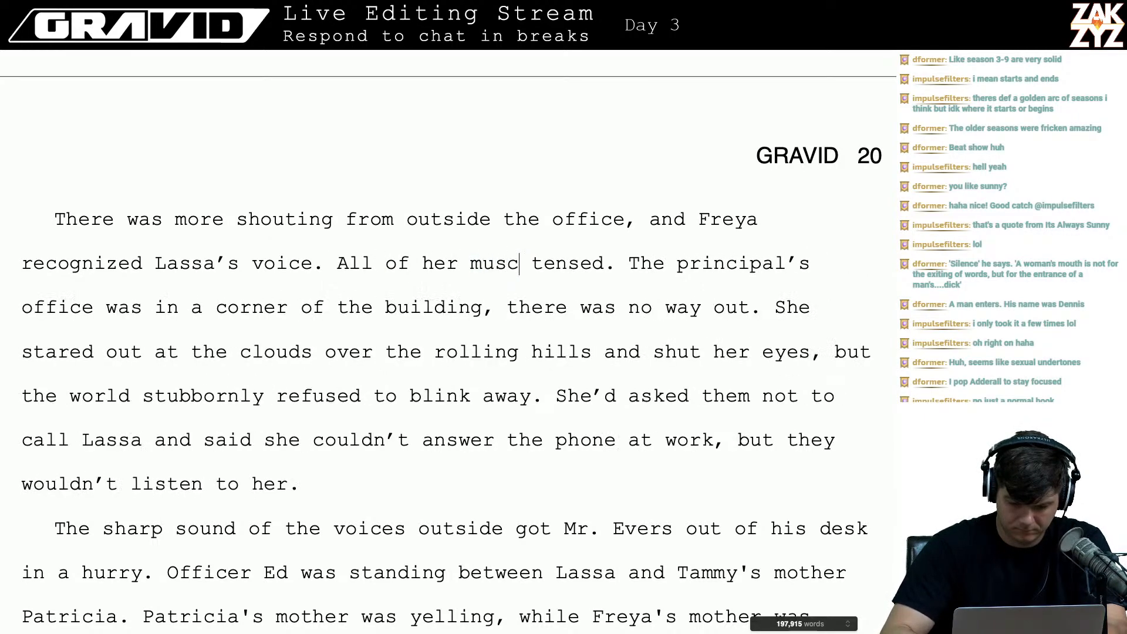
- Replace the unfinished "All of her musc" after "recognized Lassa's voice." with the sentence "Her body locked up."
key("BackSpace")
key("BackSpace")
key("BackSpace")
key("BackSpace")
key("BackSpace")
key("BackSpace")
key("BackSpace")
key("BackSpace")
key("BackSpace")
key("BackSpace")
key("BackSpace")
key("BackSpace")
key("BackSpace")
key("BackSpace")
key("BackSpace")
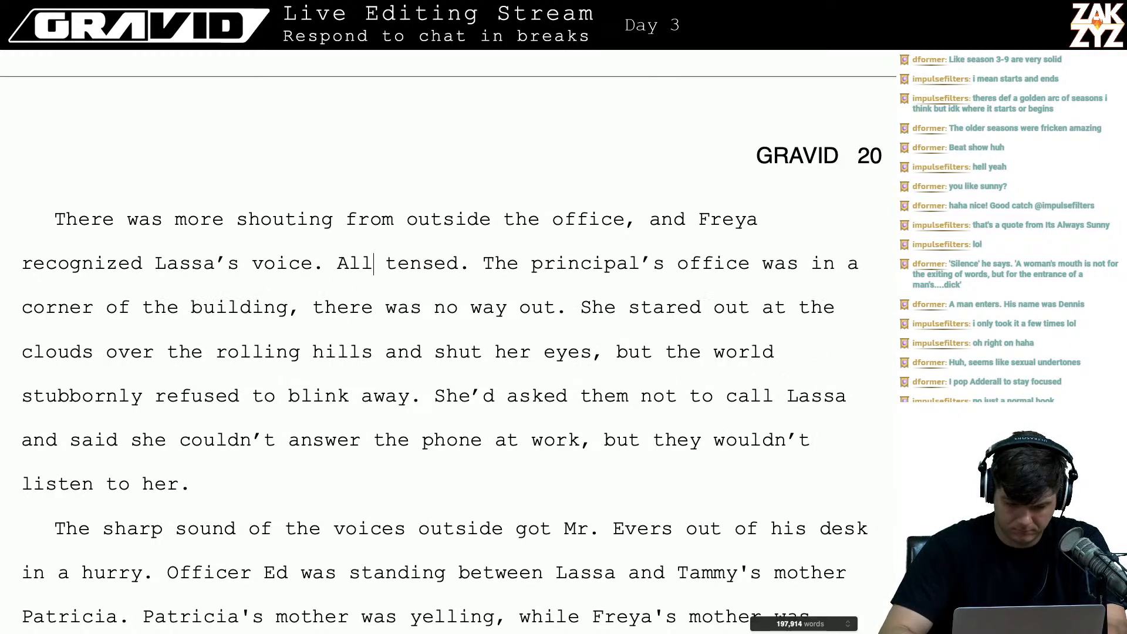
type("Her body locked u")
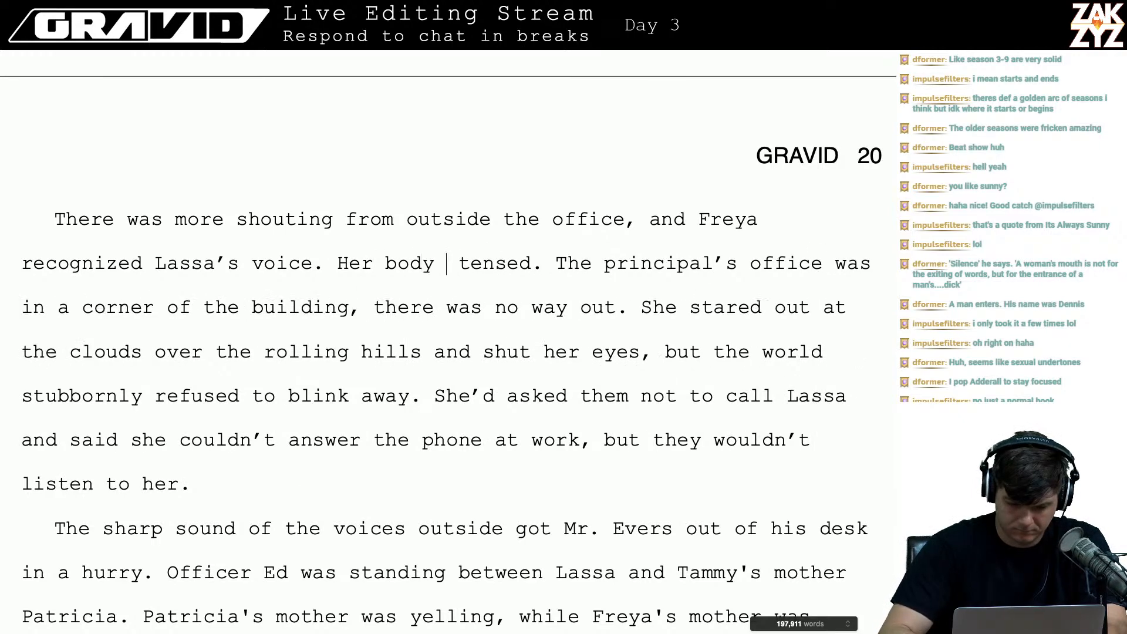
type("p.")
- Delete the leftover word "tensed." and its extra space before "The principal's office"
key("shift+Right")
key("shift+Right")
key("shift+Right")
key("shift+Right")
key("shift+Right")
key("shift+Right")
key("shift+Right")
key("shift+Right")
key("shift+Right")
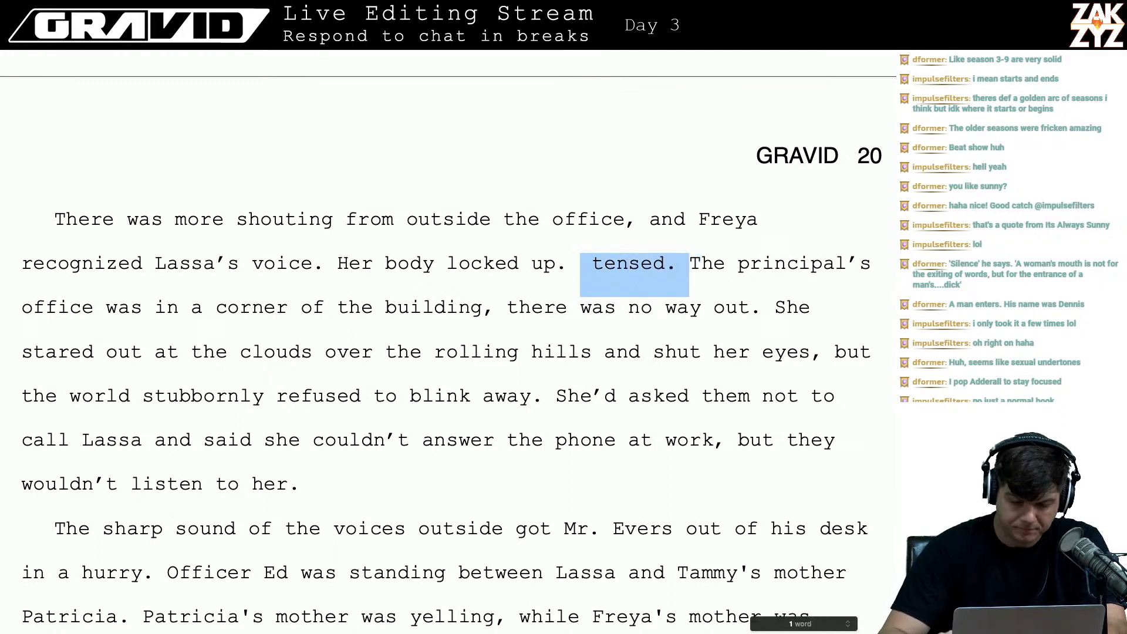
key("BackSpace")
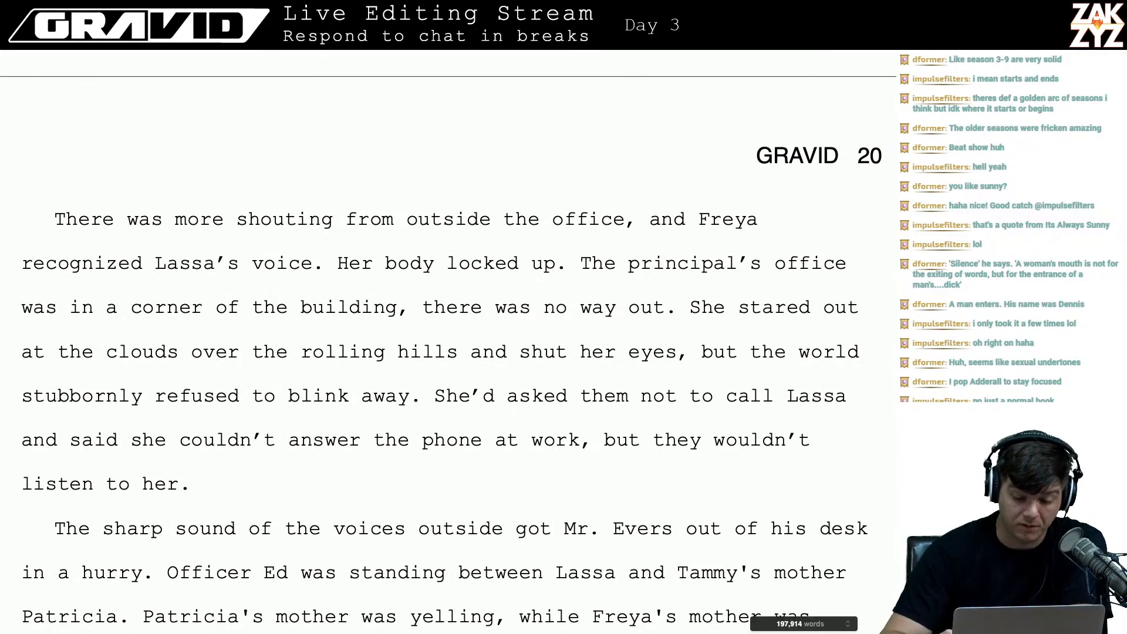
- Reread the rest of the paragraph, from the office's corner location to Freya asking them not to call Lassa
key("Down")
key("Down")
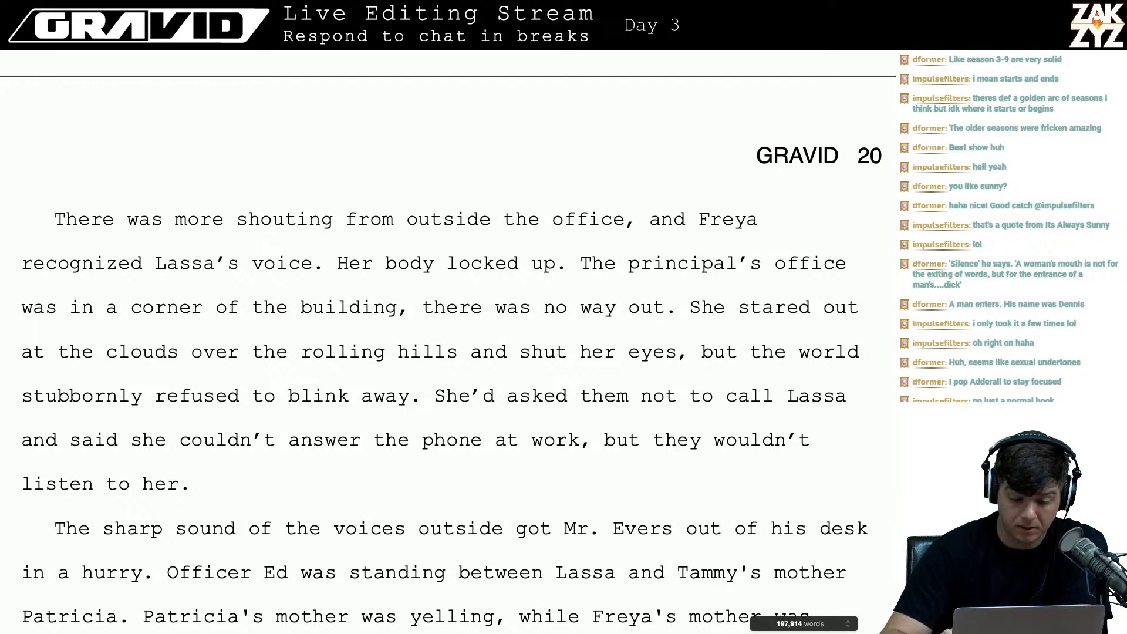
key("Up")
key("Right")
key("Right")
key("Right")
key("Right")
key("Right")
key("Right")
key("Right")
key("Right")
key("Right")
key("Right")
key("Right")
key("Right")
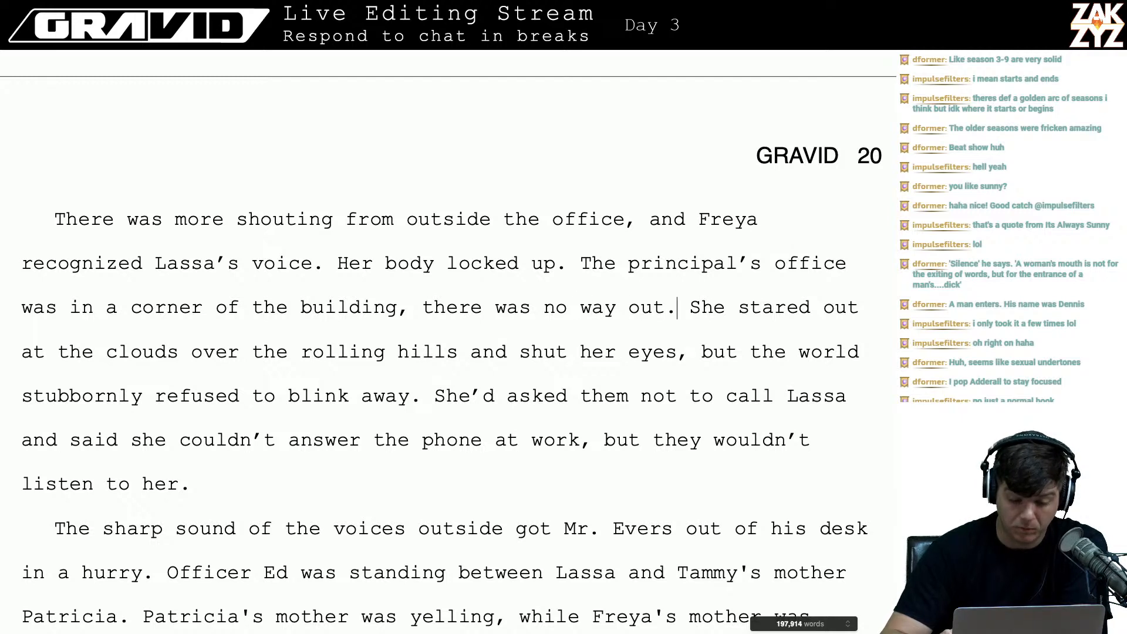
key("Left")
key("Down")
key("Down")
key("Down")
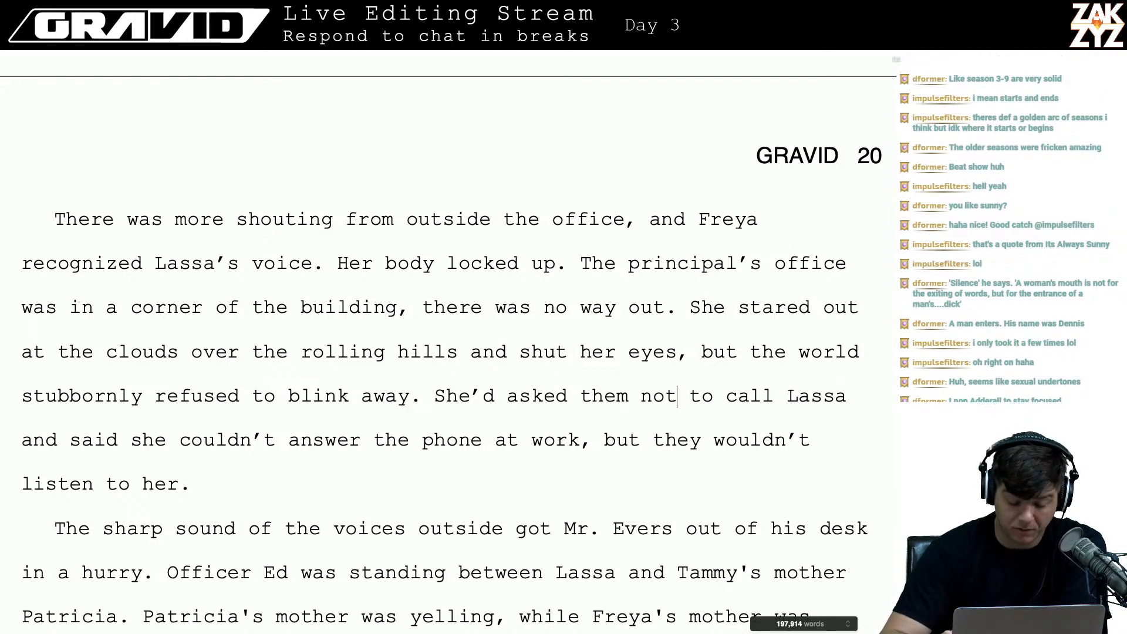
key("Up")
key("Left")
key("Left")
key("Left")
key("Left")
key("Left")
key("Left")
key("Left")
key("Left")
key("Left")
key("Left")
key("Left")
key("Left")
key("Left")
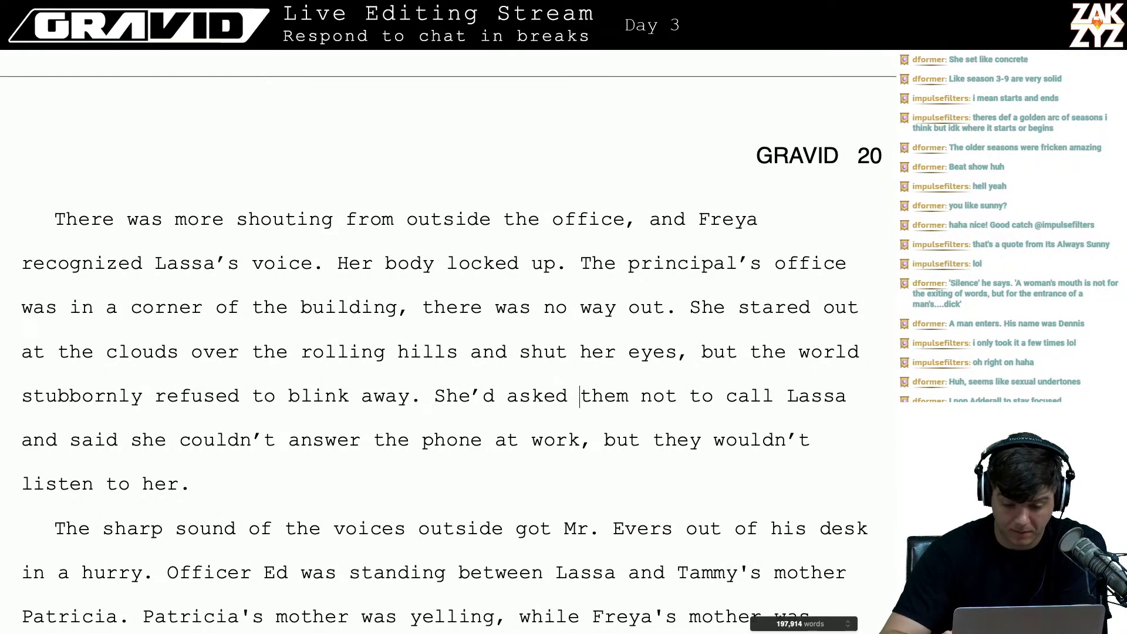
key("Left")
key("Left")
key("Left")
key("Left")
key("Left")
key("Left")
key("Left")
key("Left")
key("Left")
key("Left")
key("Left")
key("Left")
key("Left")
key("Left")
key("Left")
key("Left")
key("Left")
key("Left")
key("Left")
key("Left")
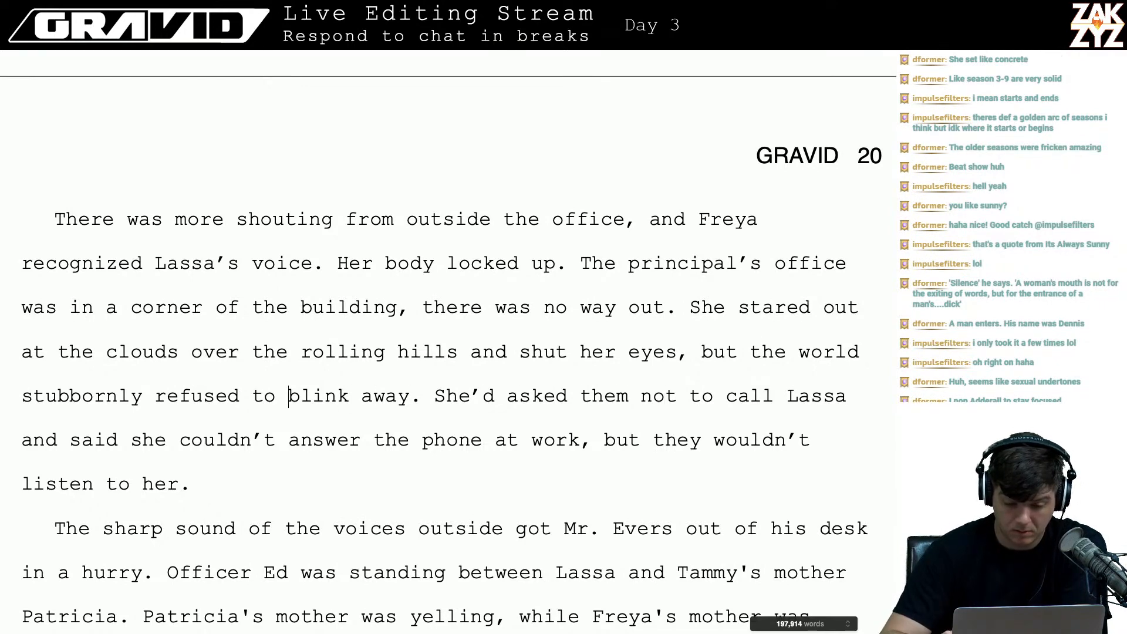
key("Up")
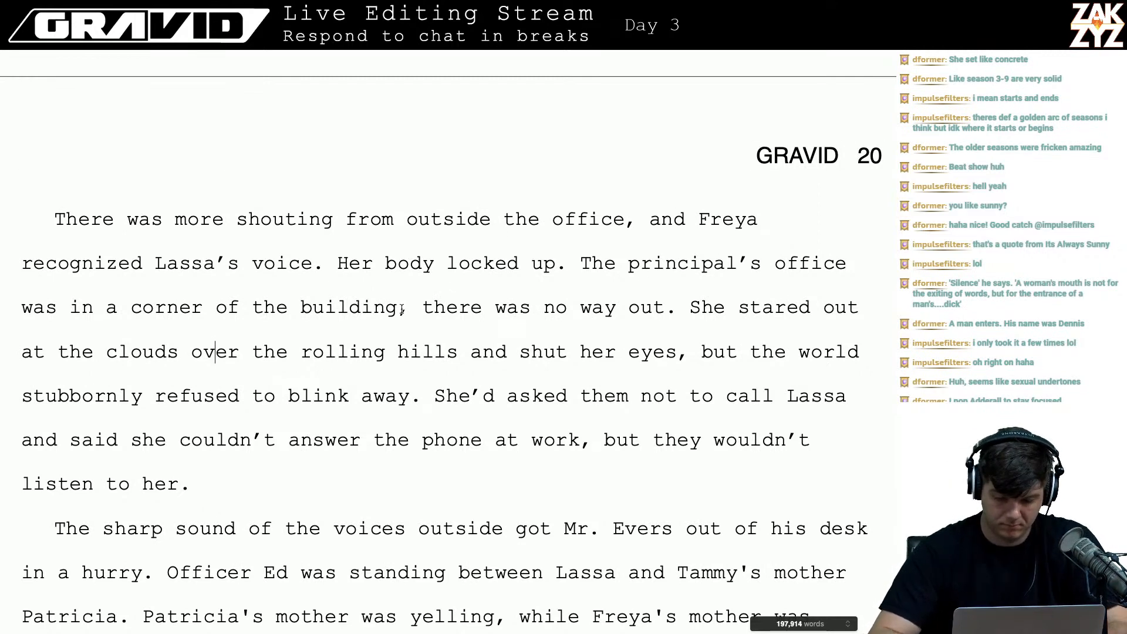
- Add "with big windows that overlooked the valley." after "corner of the building," and capitalize "There" to start a new sentence
left_click(869, 260)
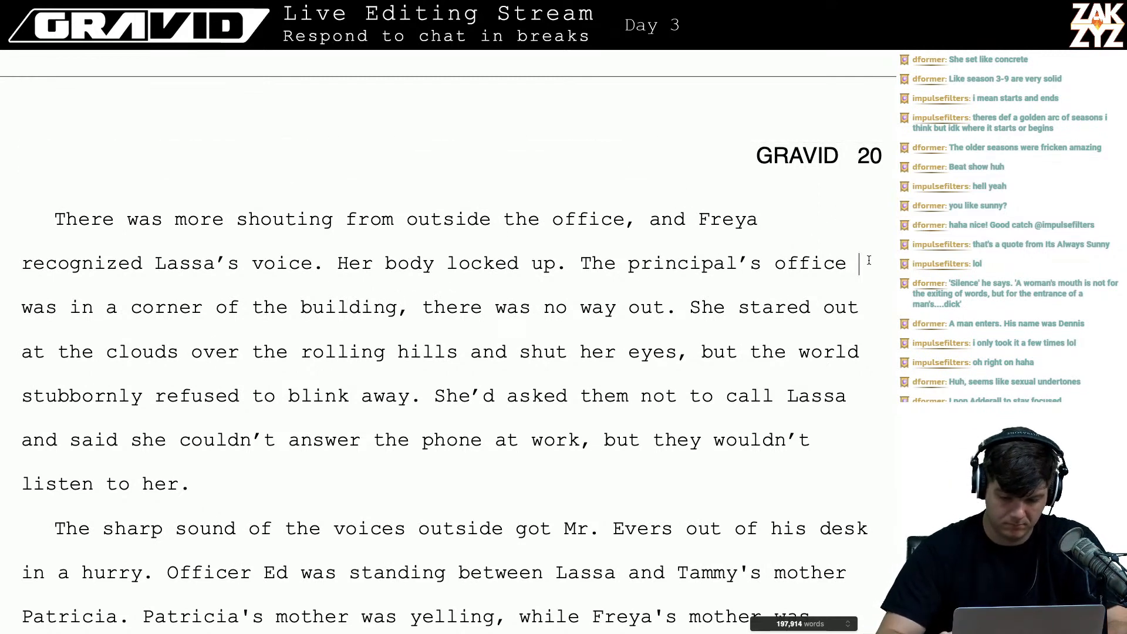
key("Right")
key("Right")
key("Right")
key("Right")
key("Right")
key("Right")
key("Right")
key("Right")
key("Right")
key("Right")
key("Right")
key("Right")
key("Right")
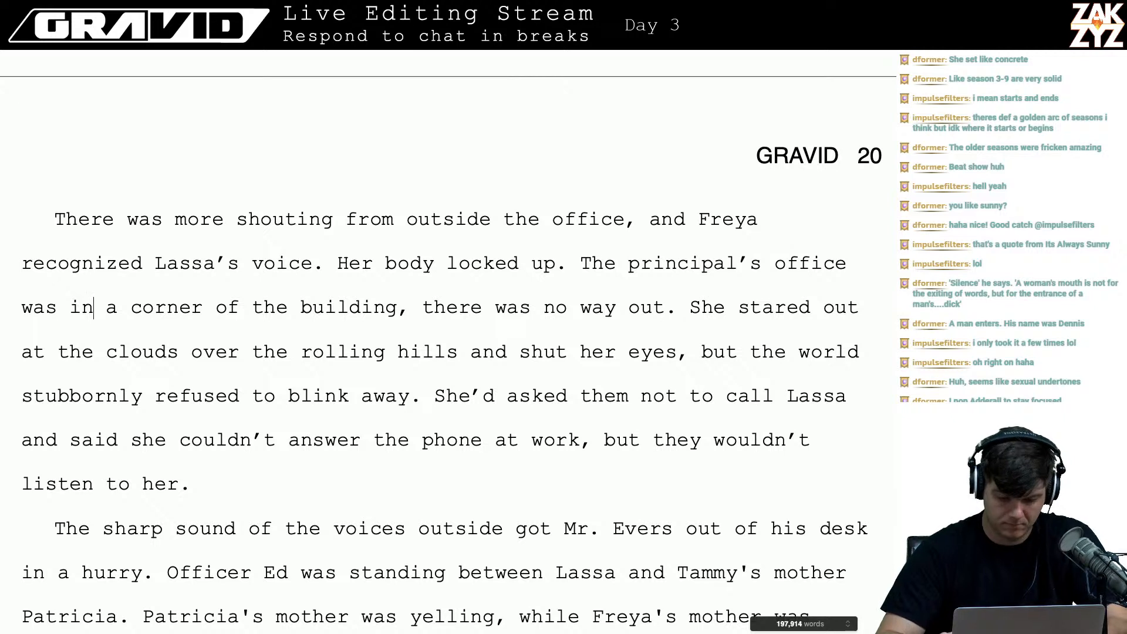
key("Right")
key("Right")
key("Right")
key("Right")
key("Right")
key("Right")
key("Right")
key("Right")
key("Right")
key("Right")
key("Right")
key("Right")
key("Right")
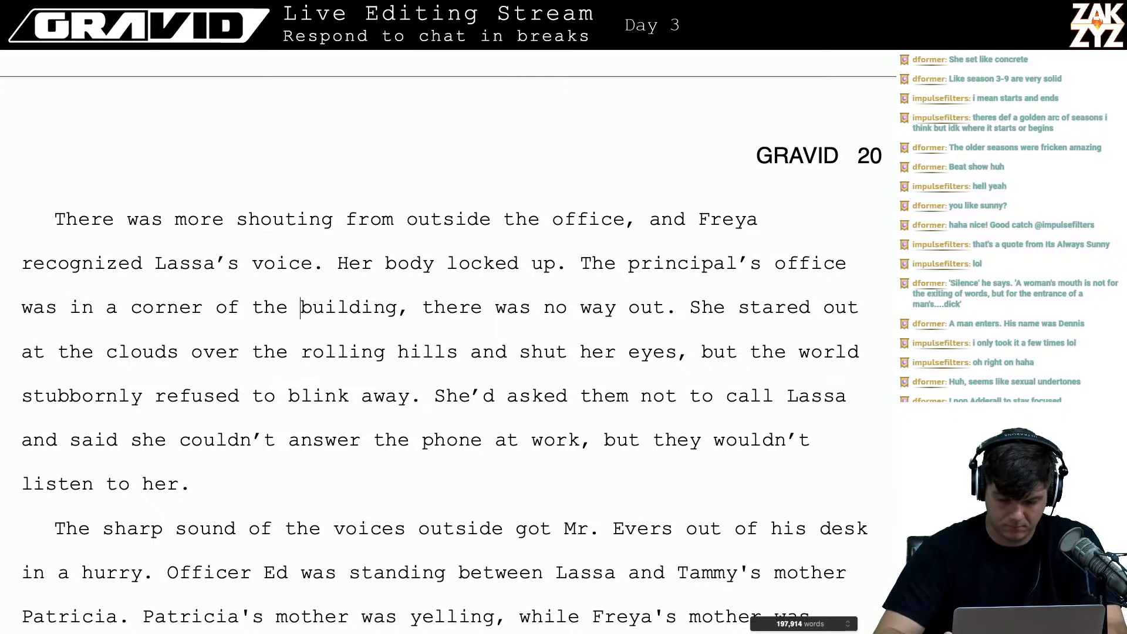
key("Right")
key("Right")
key("Right")
key("Right")
key("Right")
key("Right")
key("Right")
key("Right")
type("with bi")
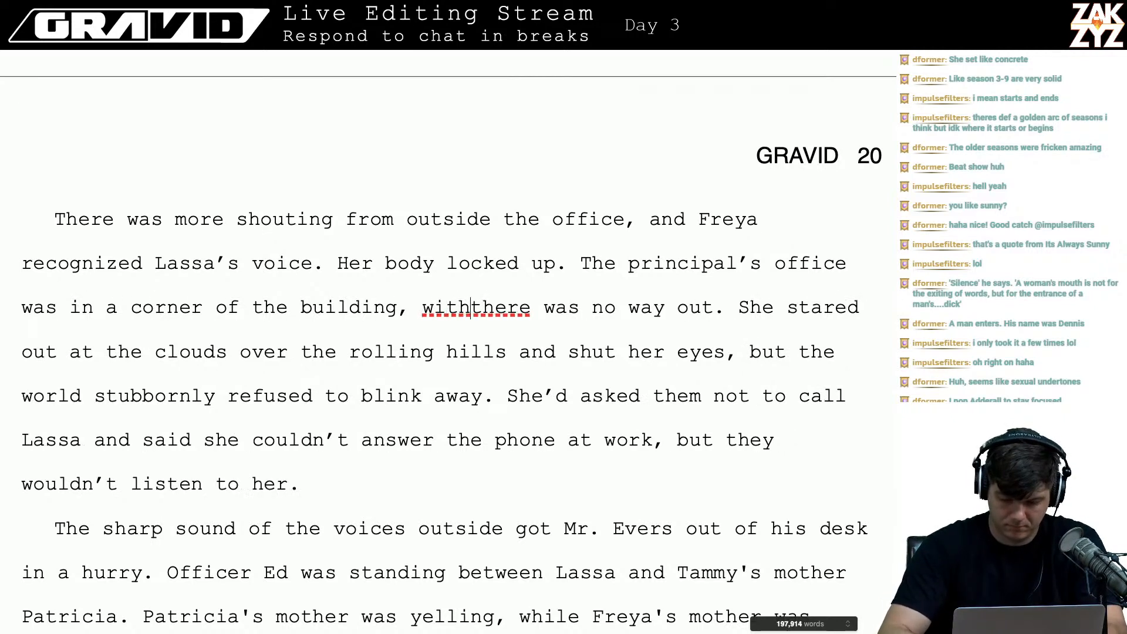
type("g windows tha")
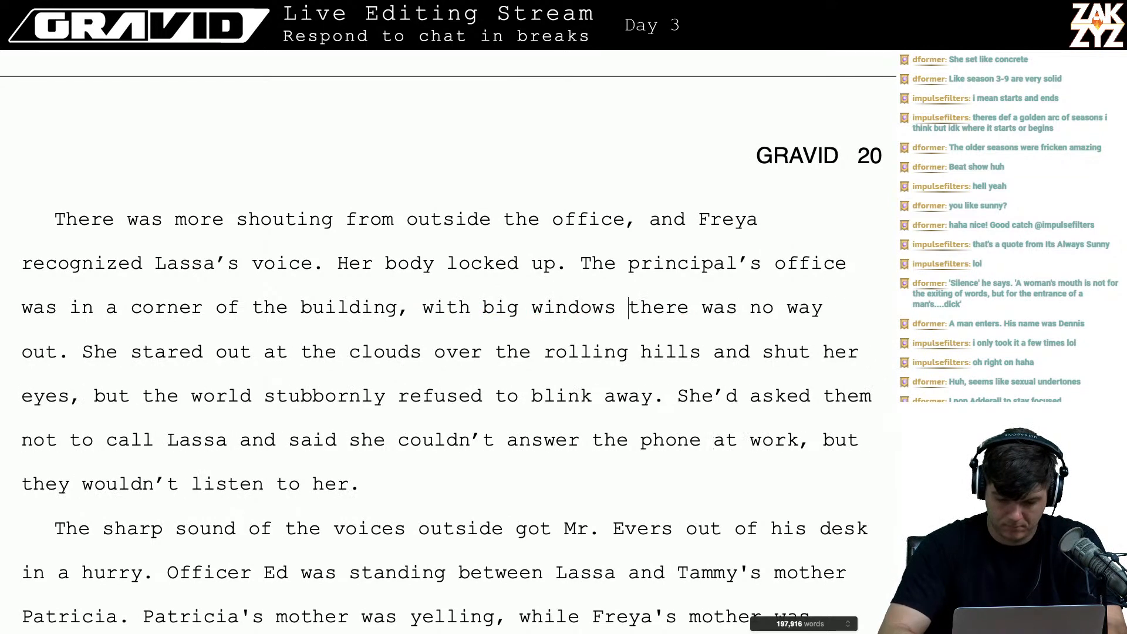
type("t overlooked the")
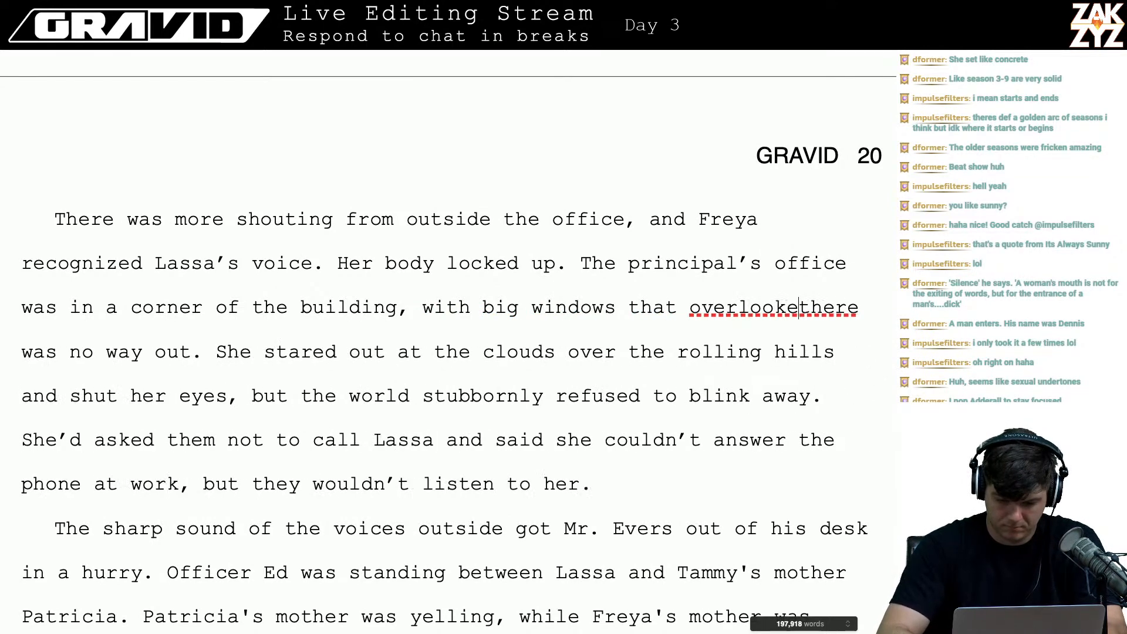
type(" valley. there was no way out. She stared out at the clouds over the")
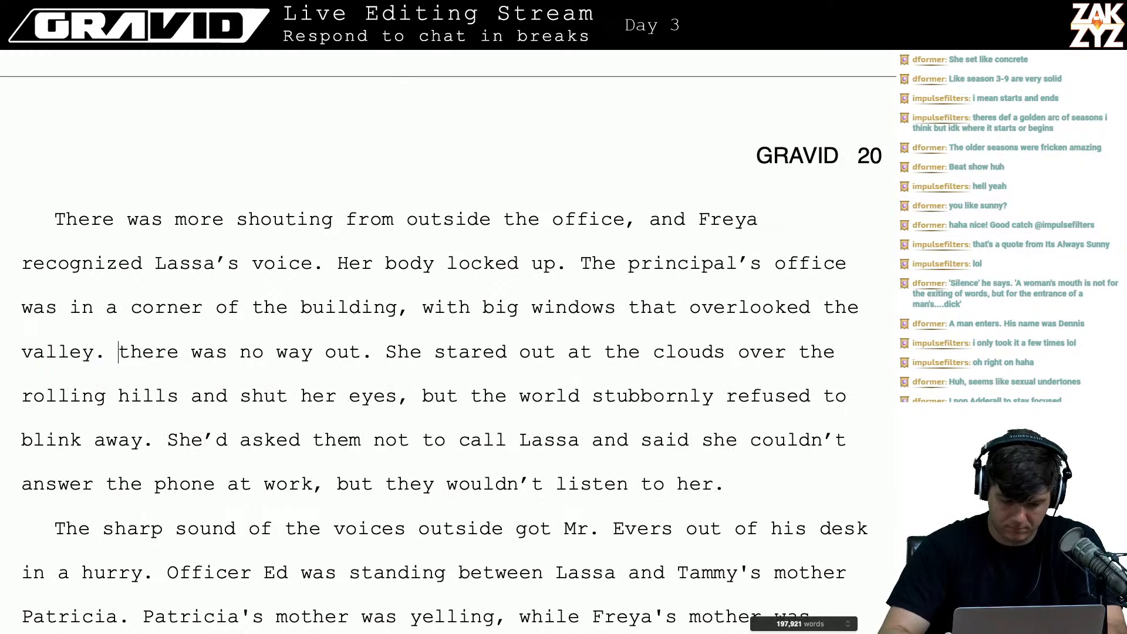
key("shift+Right")
type("T")
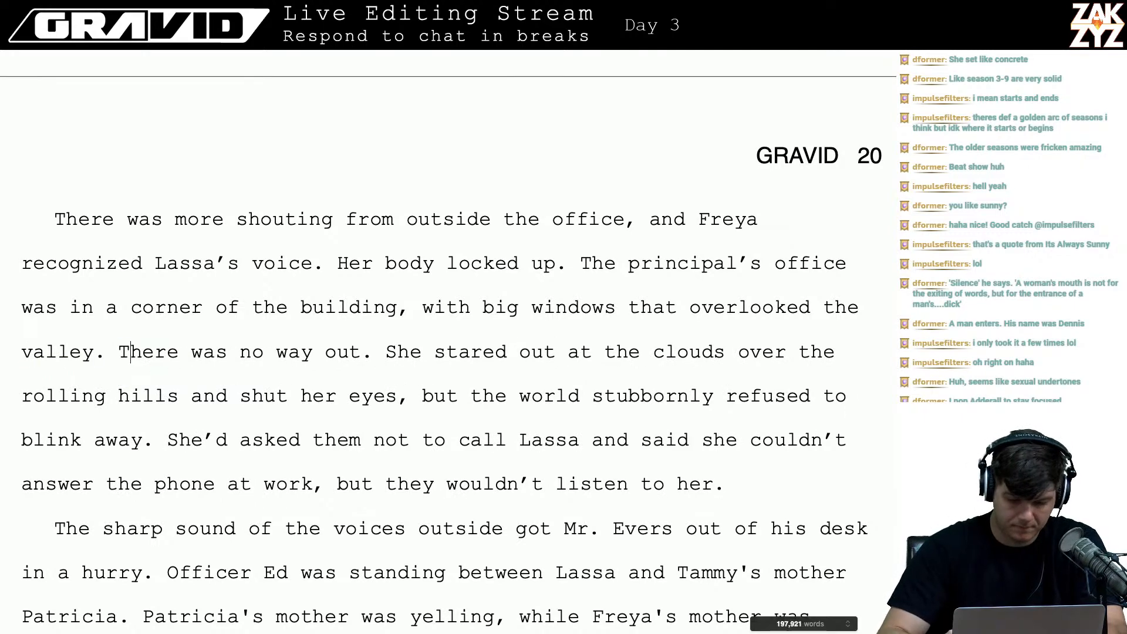
- Reread the description of the corner office and its windows through the "There was no way out" sentence
key("Left")
key("Left")
key("Up")
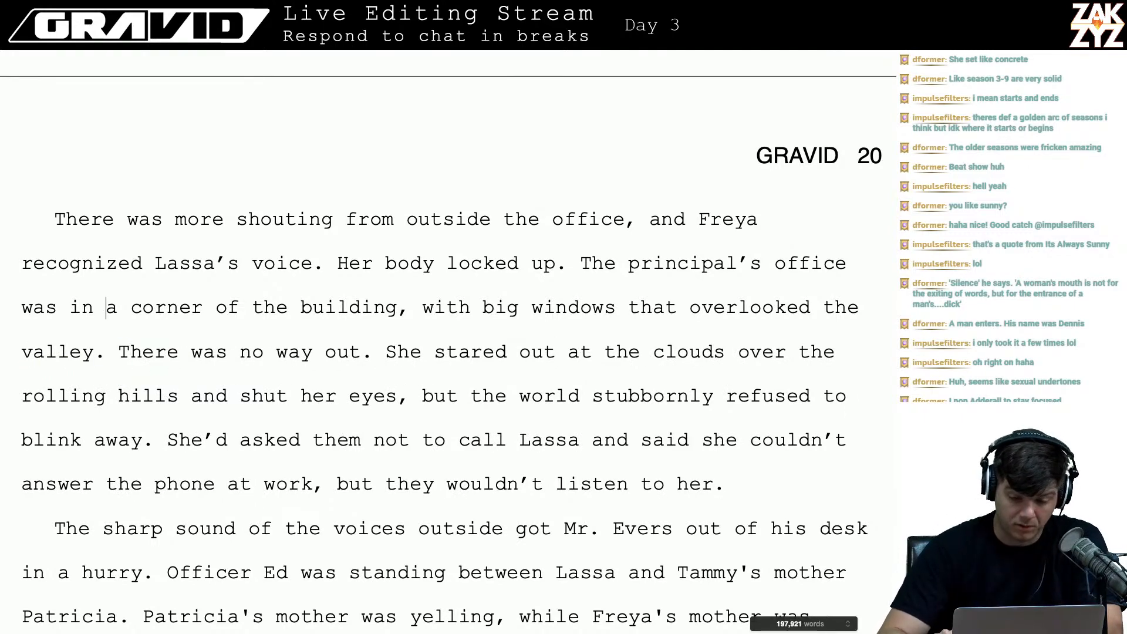
key("Right")
key("Right")
key("Right")
key("Right")
key("Right")
key("Right")
key("Right")
key("Right")
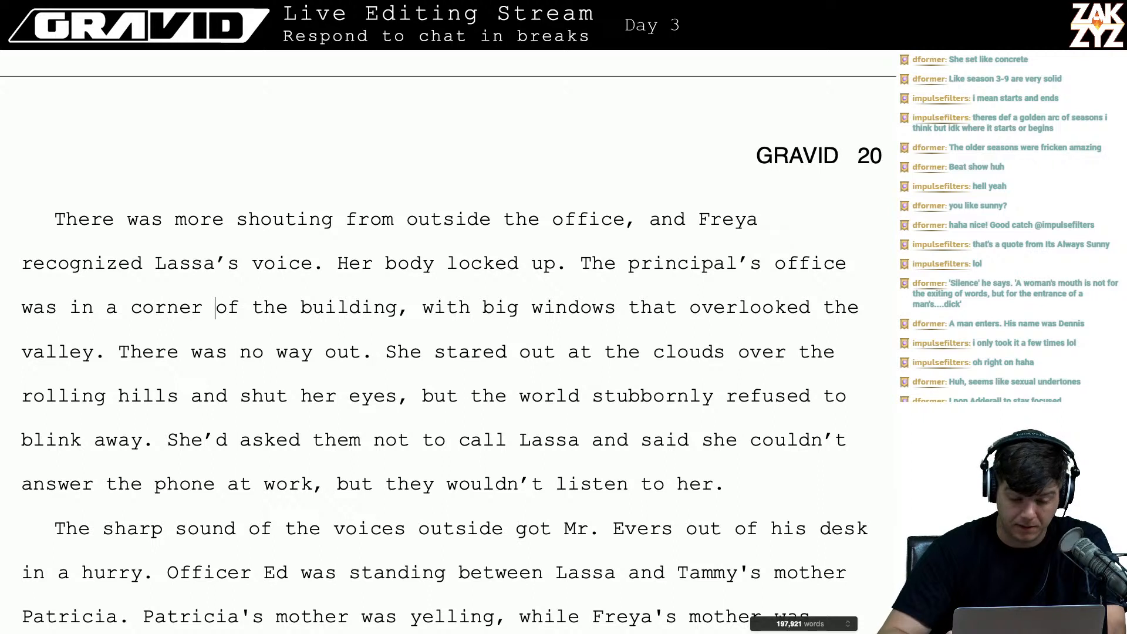
key("Down")
key("Left")
key("Left")
key("Left")
key("Left")
key("Left")
key("Left")
key("Left")
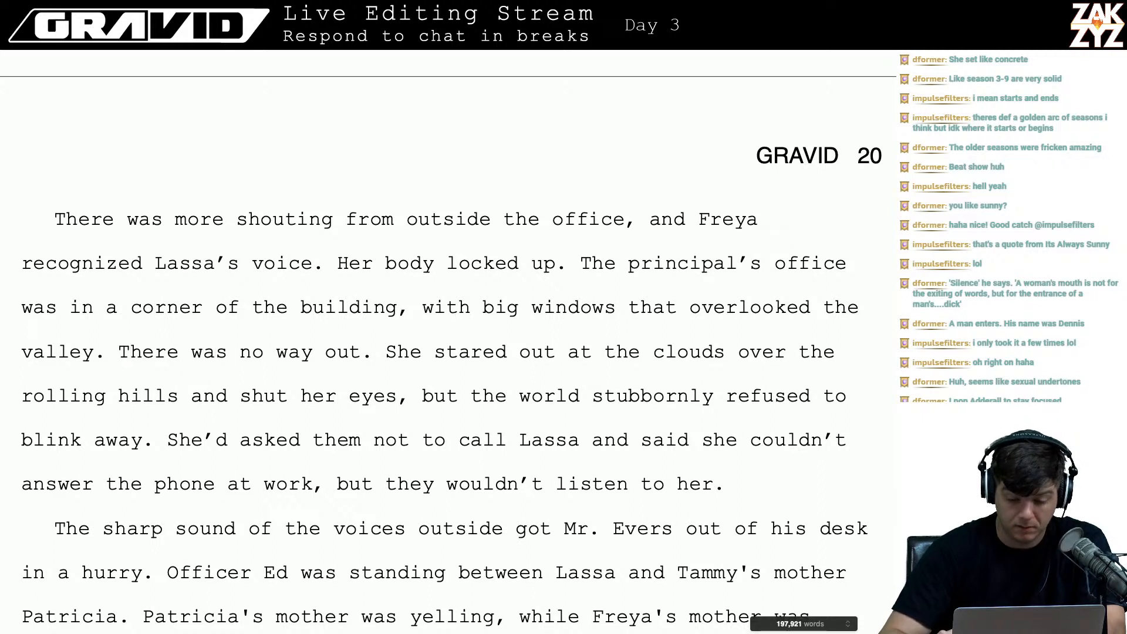
key("Right")
key("Right")
key("Right")
key("Right")
key("Right")
key("Right")
key("Right")
key("Right")
key("Right")
key("Right")
key("Right")
key("Right")
key("Right")
key("Right")
key("Right")
key("Right")
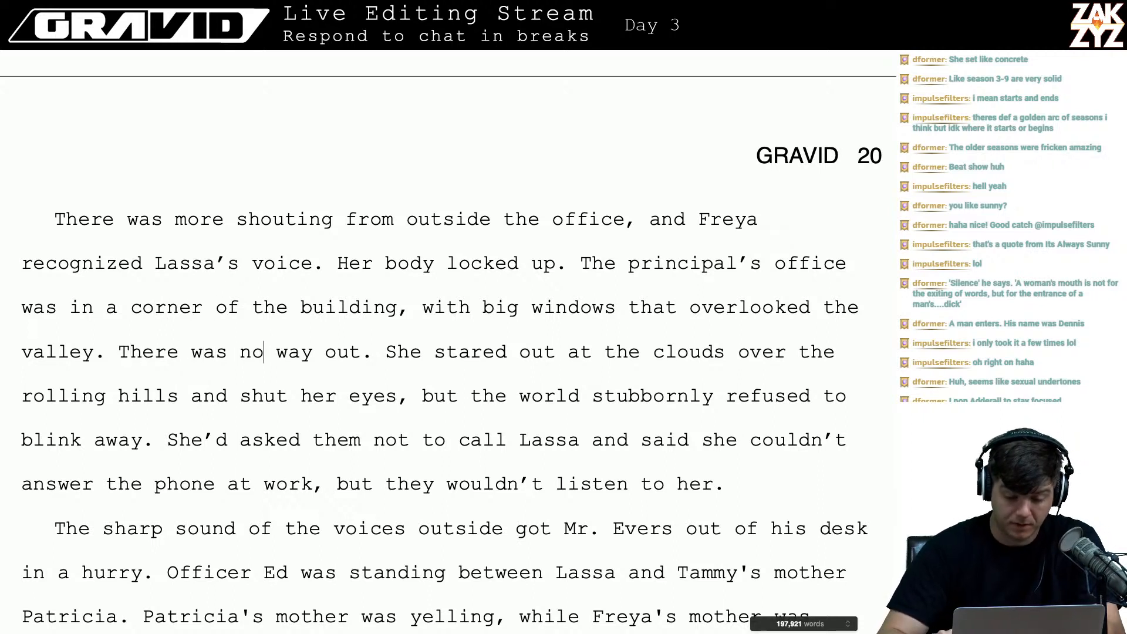
- Replace "She" with "Freya" at the start of the sentence "stared out at the clouds"
key("Right")
key("Right")
key("Right")
key("Right")
key("Right")
key("Right")
key("Right")
key("Right")
key("BackSpace")
key("BackSpace")
key("BackSpace")
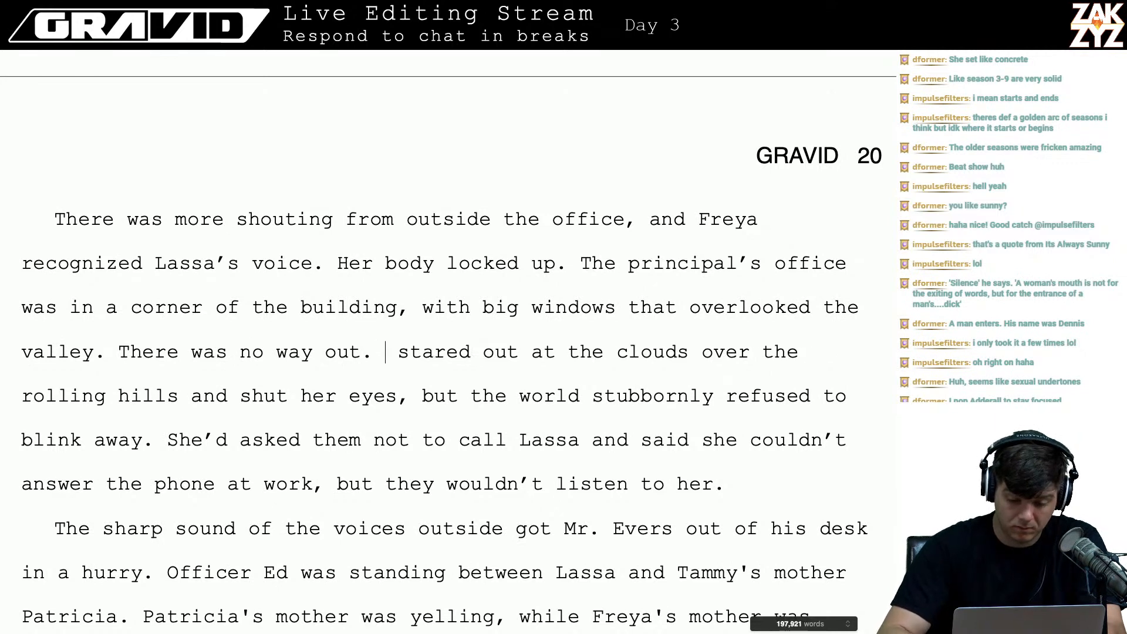
type("Freya")
key("Right")
key("Right")
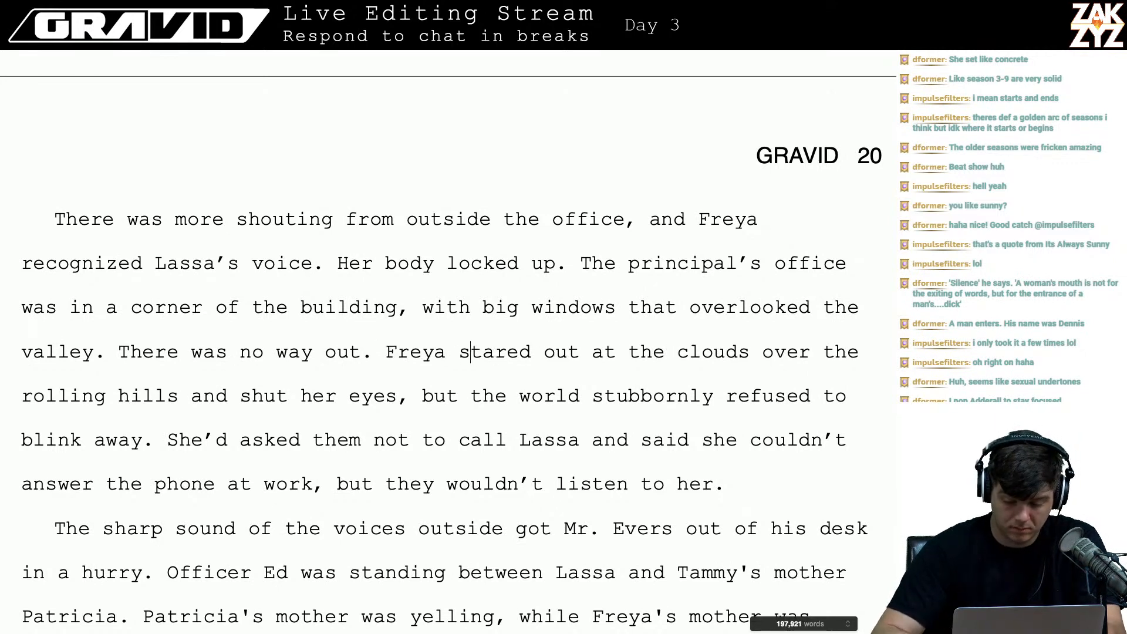
- Insert "and the fog" after "clouds" in the sentence about Freya staring out
left_click(762, 354)
type("and the th")
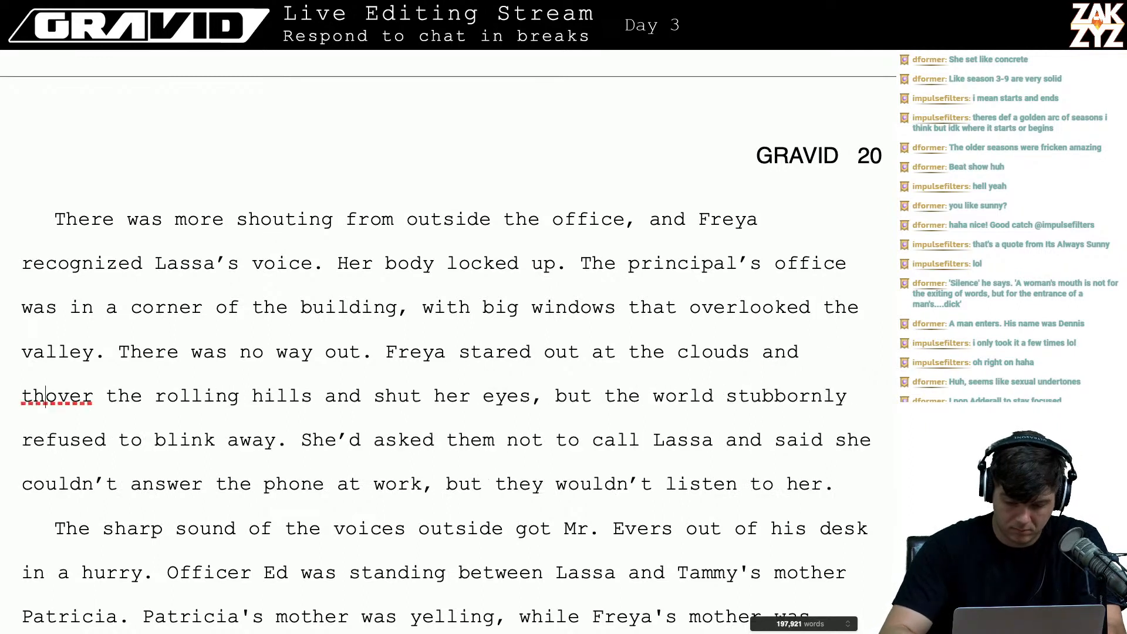
key("BackSpace")
key("BackSpace")
type("m")
key("BackSpace")
type("fog")
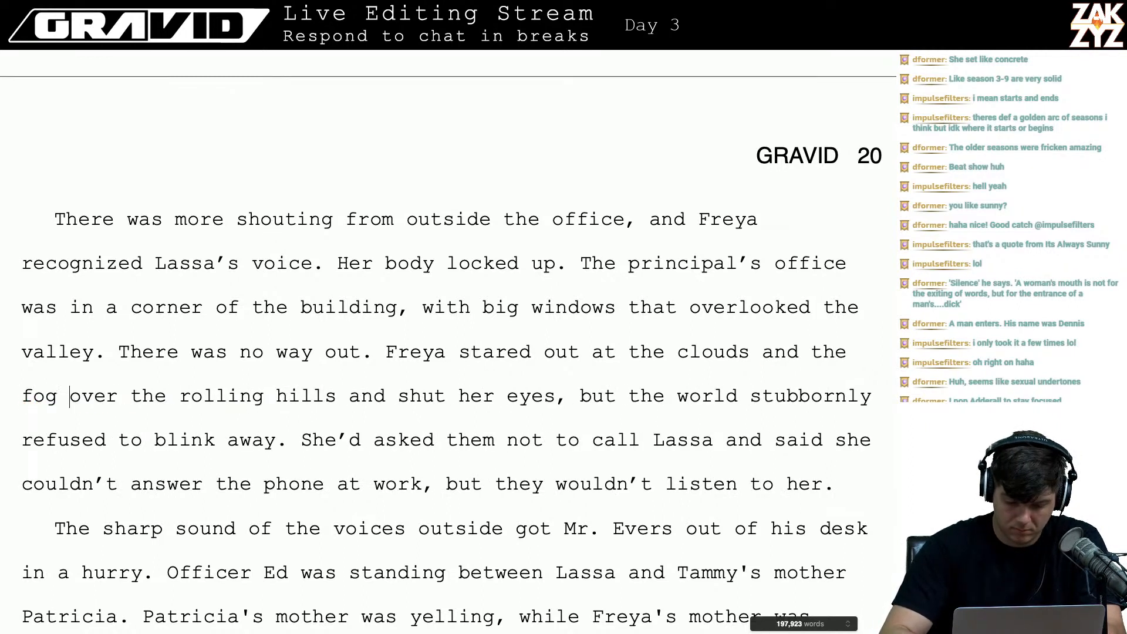
- Replace "over the rolling hills" with "drifting over the hills" after "the fog"
left_click_drag(70, 405, 179, 411)
type("drifting ")
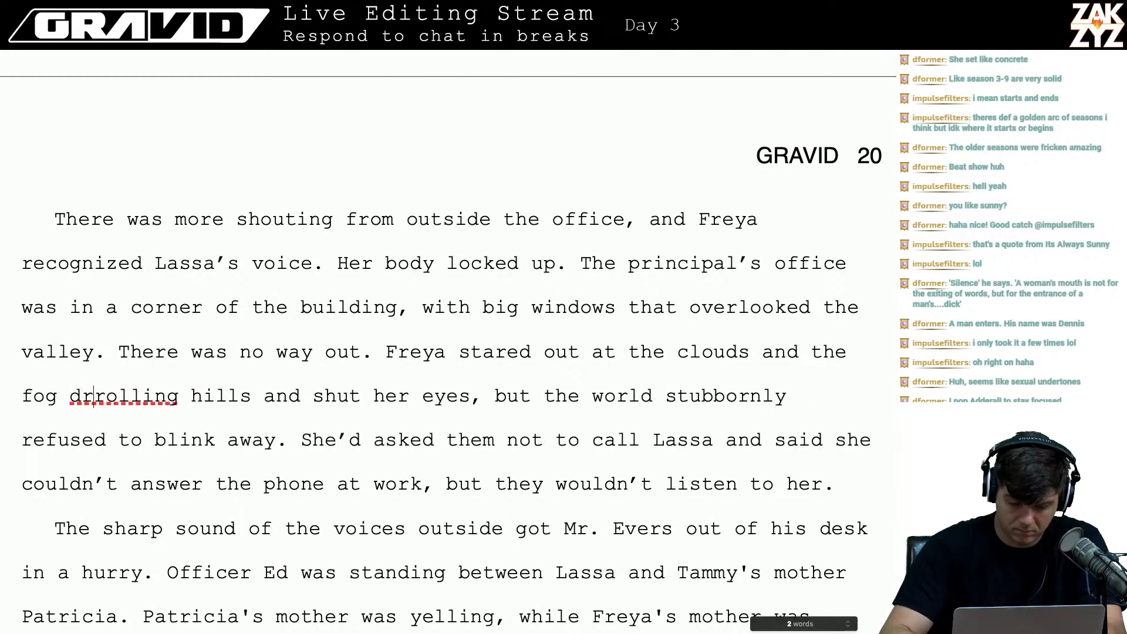
type("over the hills")
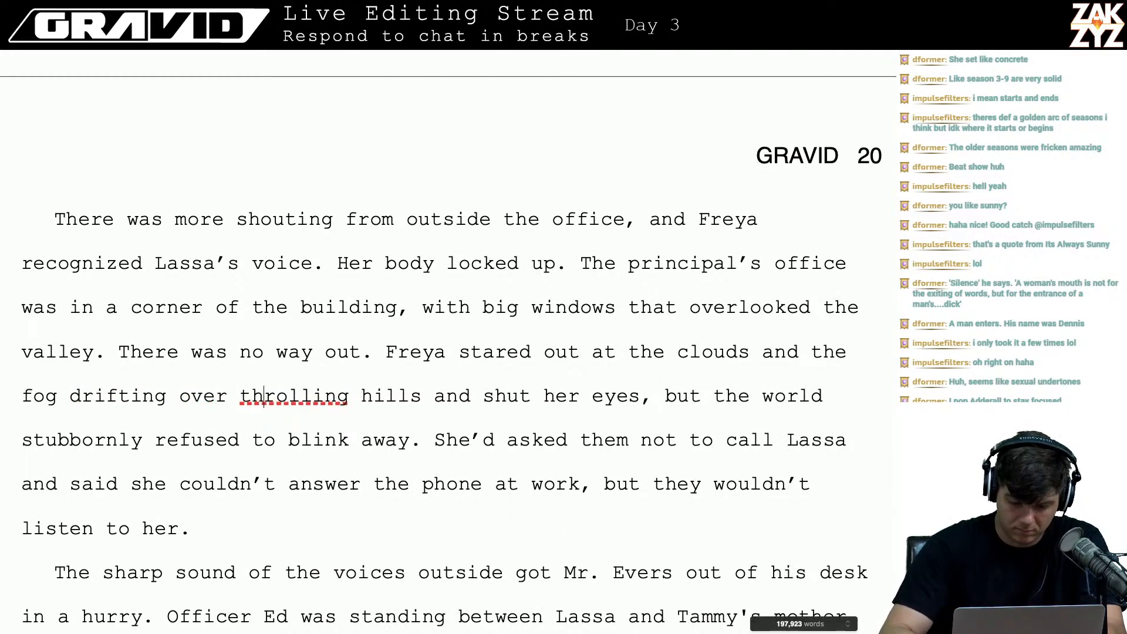
key("shift+Right")
key("shift+Right")
key("shift+Right")
key("shift+Right")
key("shift+Right")
key("shift+Right")
key("shift+Right")
key("shift+Right")
key("shift+Right")
key("shift+Right")
key("shift+Right")
key("shift+Right")
key("shift+Right")
key("shift+Right")
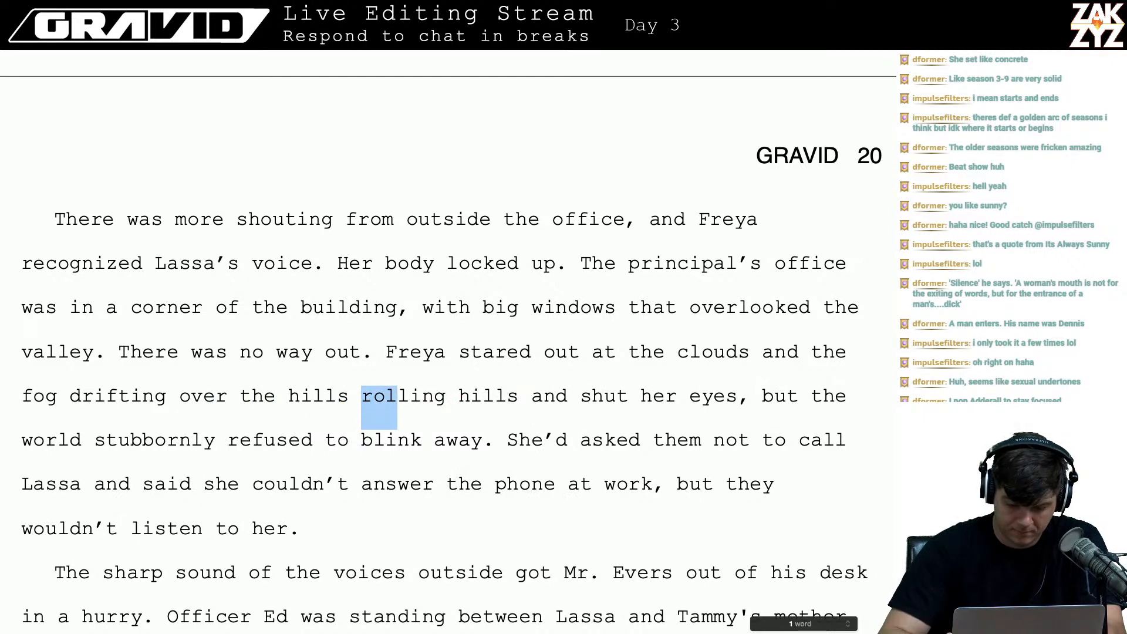
key("BackSpace")
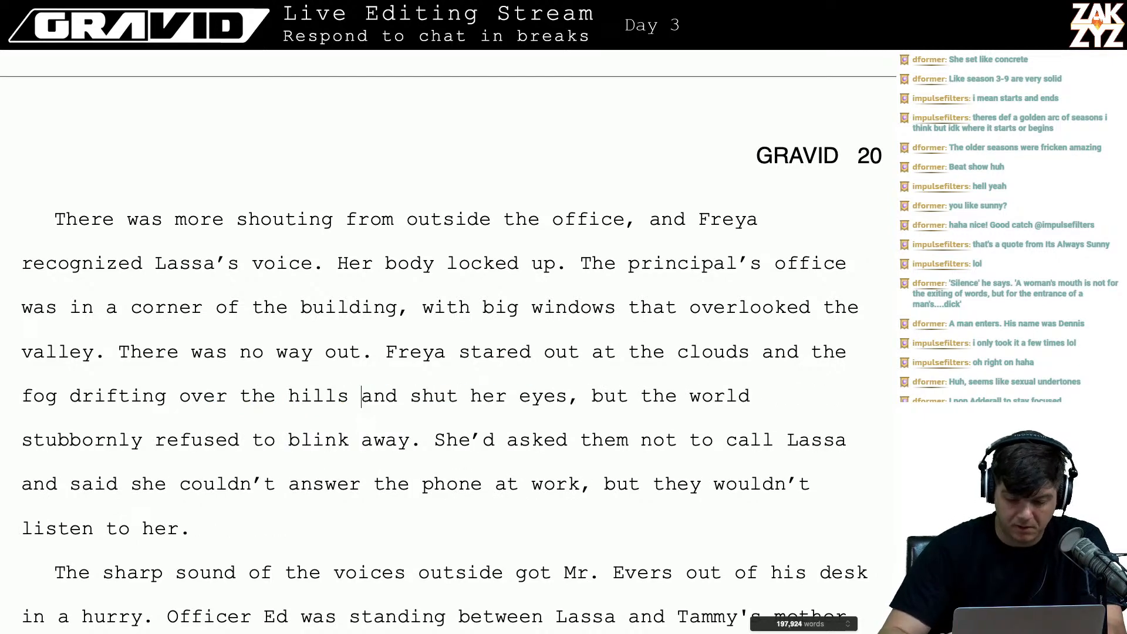
- Reread the revised window description and the rest of the paragraph through "listen to her."
key("Right")
key("Left")
key("Left")
key("Left")
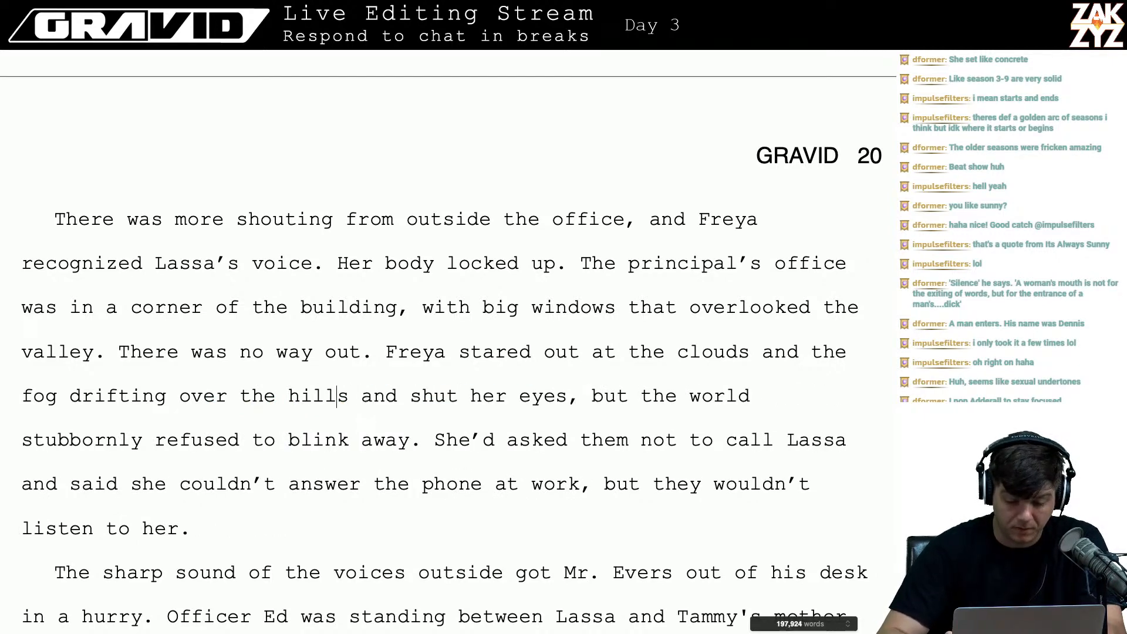
key("Left")
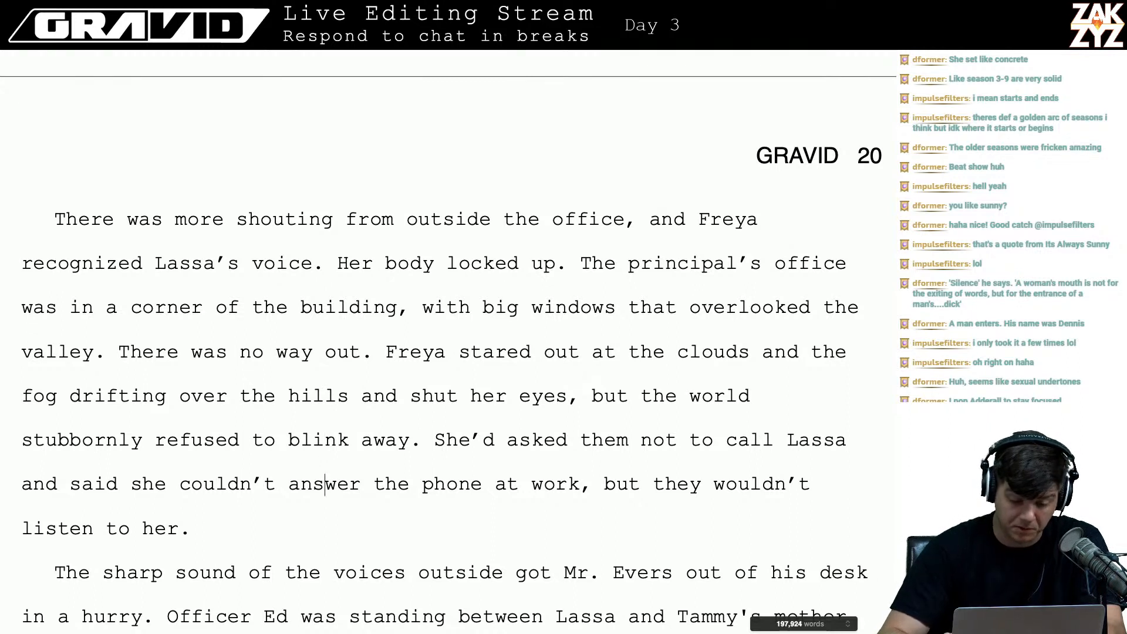
key("Down")
key("Down")
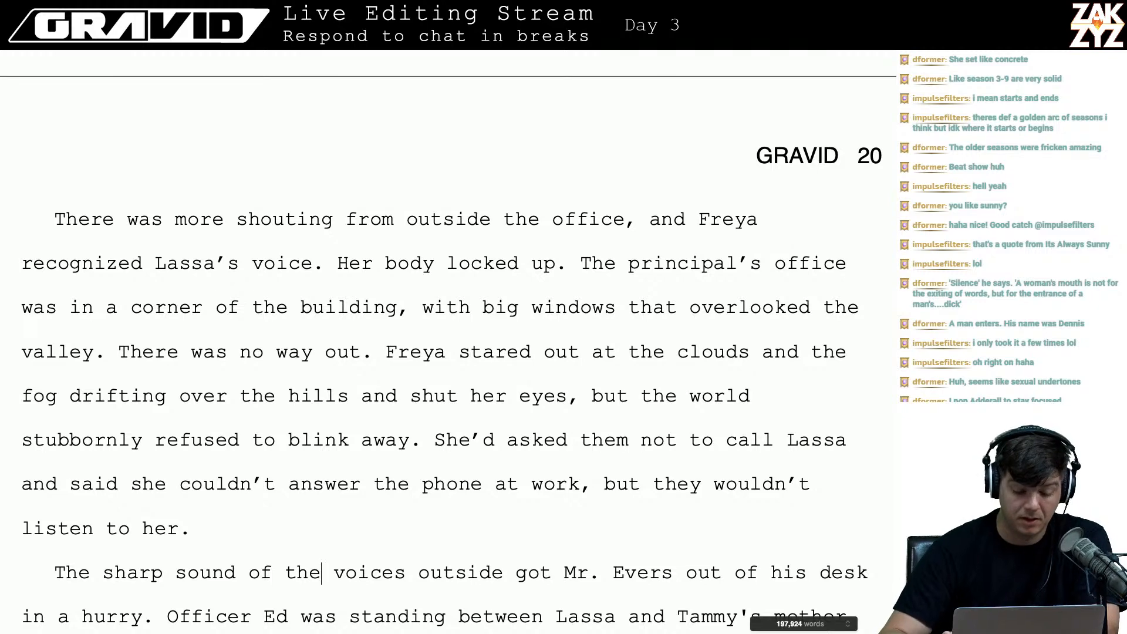
scroll(446, 352, "down", 2)
key("Up")
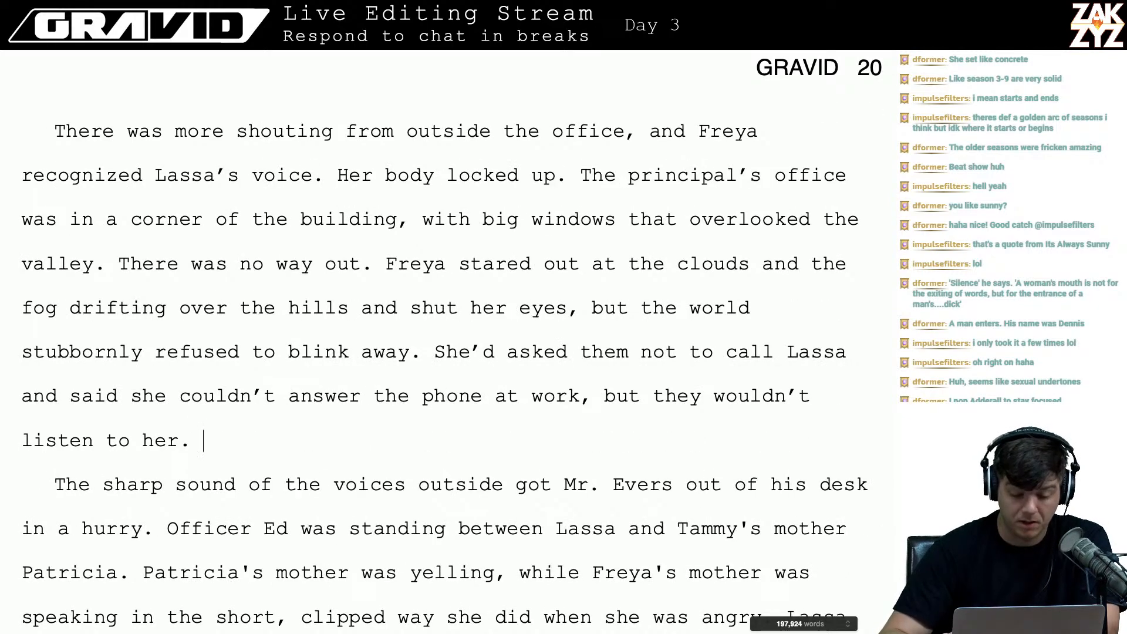
- Read the paragraph about the voices outside and Officer Ed, and the following dialogue between Lassa and Freya
key("Right")
key("Right")
key("Right")
key("Right")
key("Right")
key("Down")
key("Down")
key("Down")
key("Down")
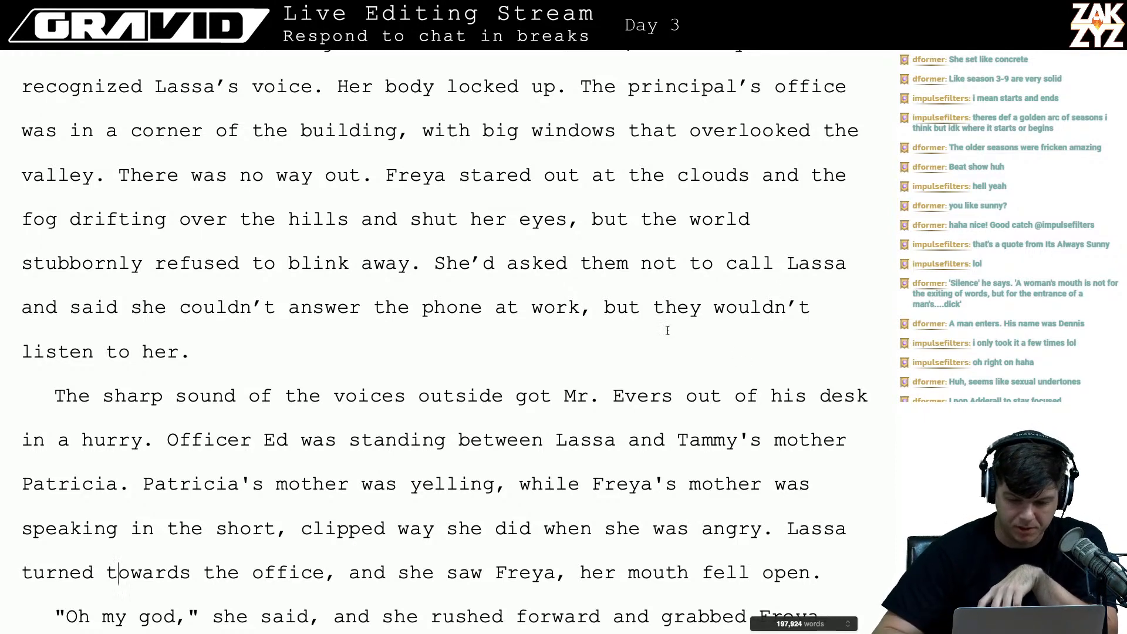
scroll(598, 353, "down", 2)
scroll(597, 353, "down", 1)
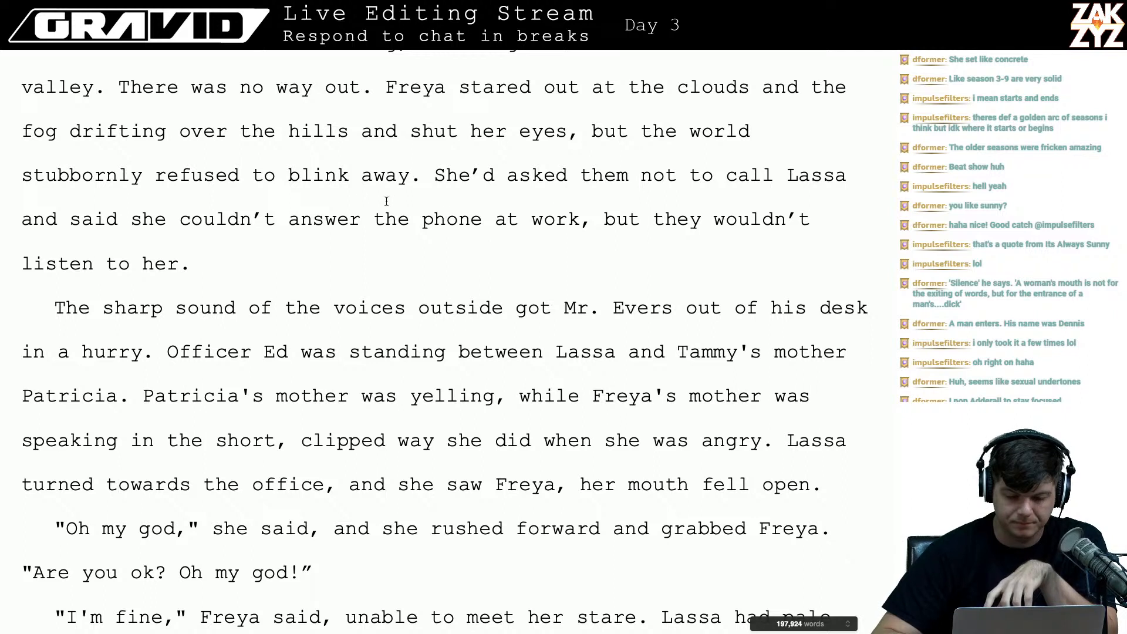
left_click(315, 244)
left_click(275, 273)
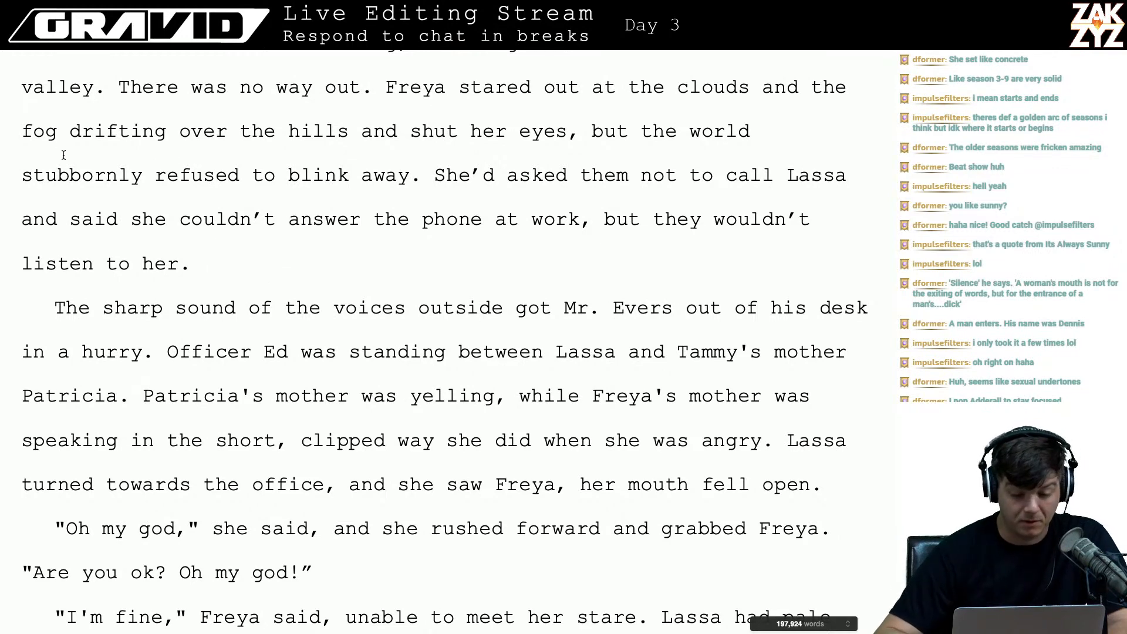
scroll(63, 155, "down", 1)
scroll(63, 155, "down", 3)
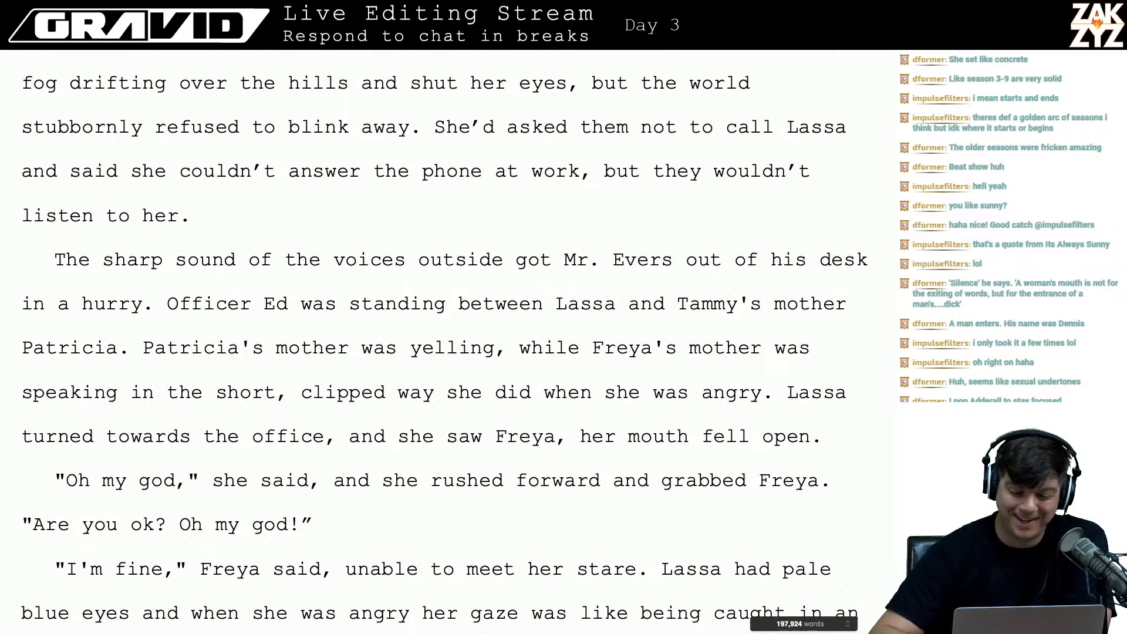
scroll(435, 210, "down", 4)
scroll(435, 209, "up", 2)
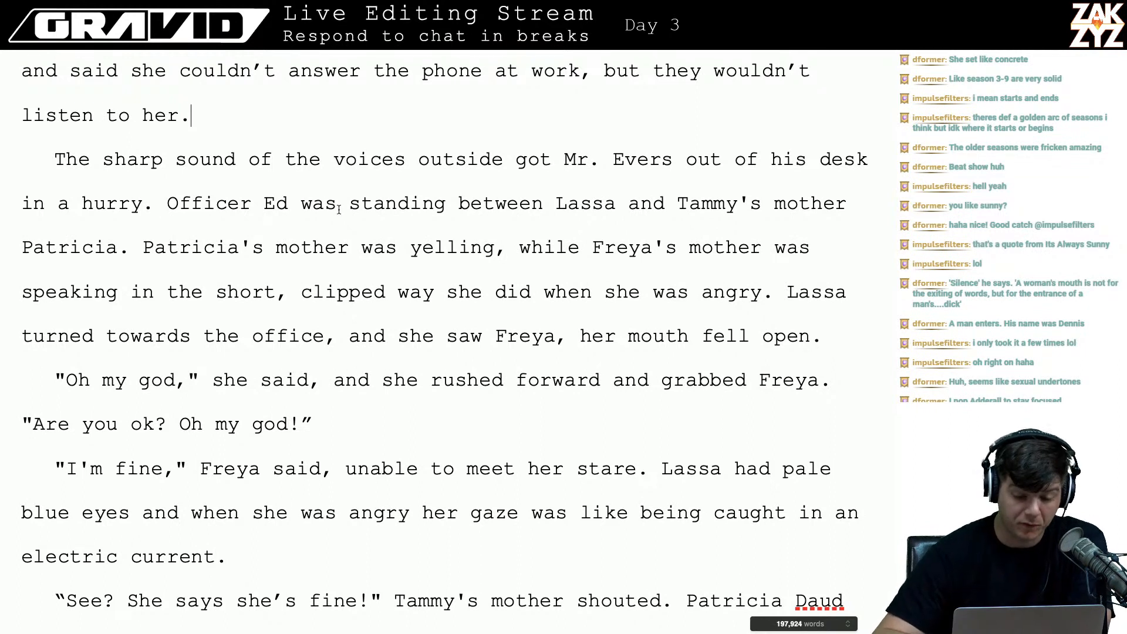
scroll(339, 210, "down", 1)
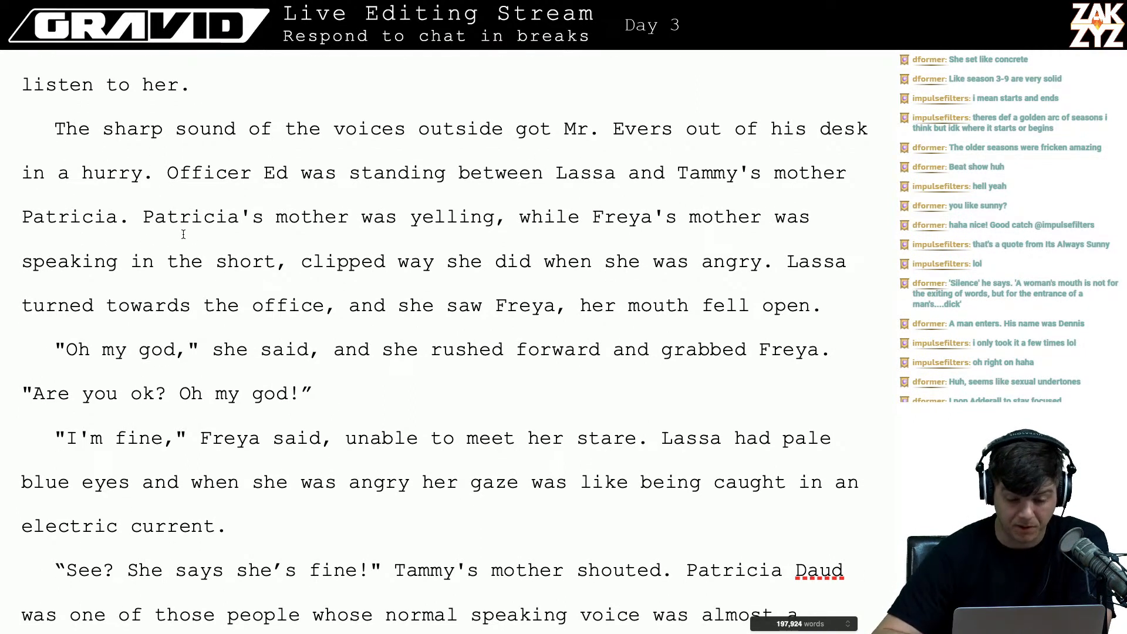
scroll(235, 246, "down", 1)
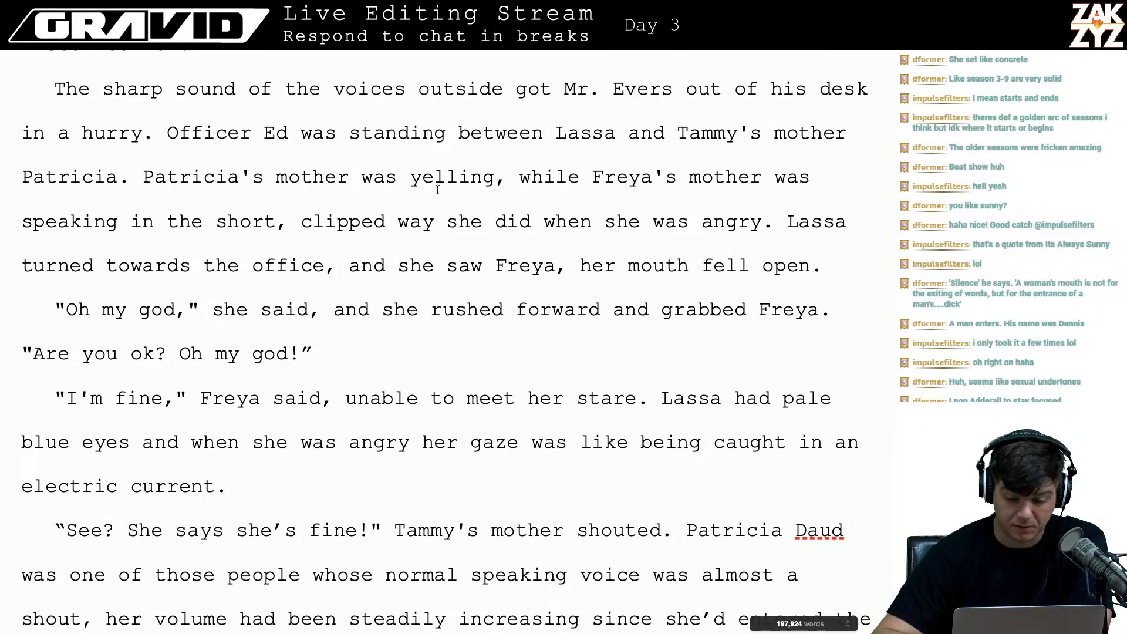
- Break the paragraph before "Lassa turned towards the office" and begin the sentence "Lassa had a short," after "when she was angry."
left_click(781, 226)
key("Return")
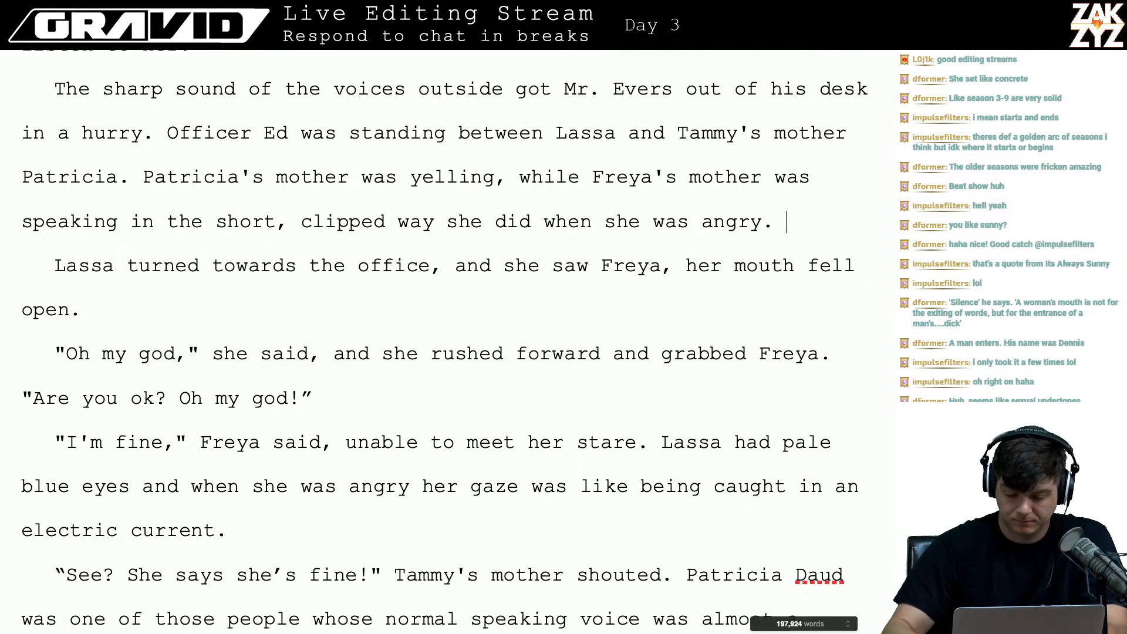
type("Lassa ha d")
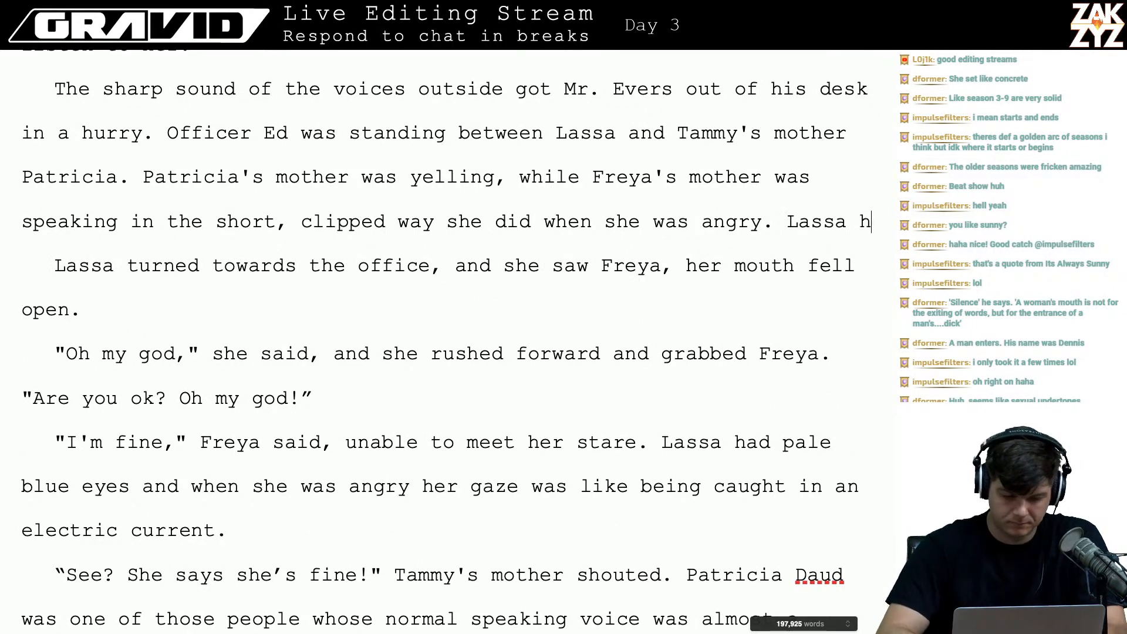
key("BackSpace")
key("BackSpace")
type("d a short,")
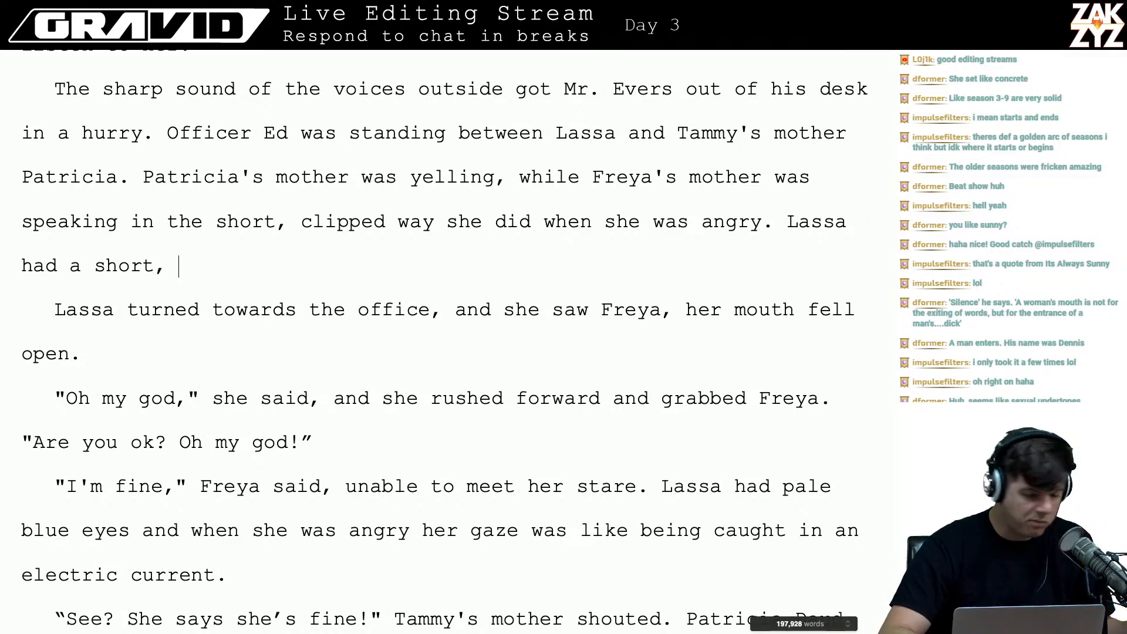
- Replace "short," with "Karen haircut, buzzed on one side with a swoop of black hair on the left."
key("BackSpace")
key("BackSpace")
key("BackSpace")
key("BackSpace")
key("BackSpace")
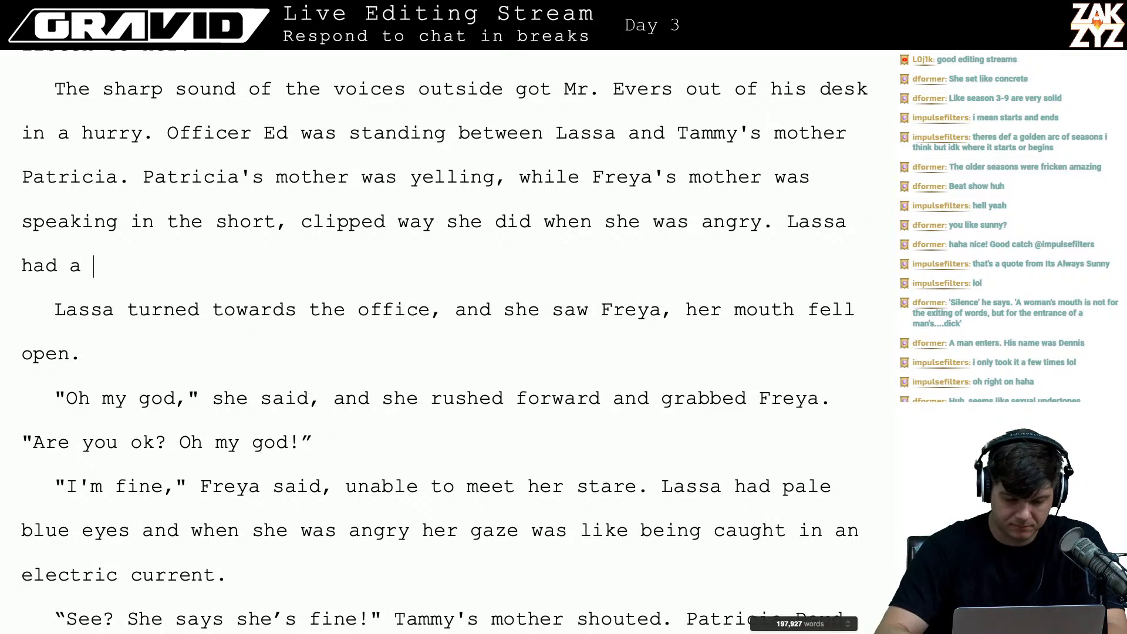
type("Karen haircut ")
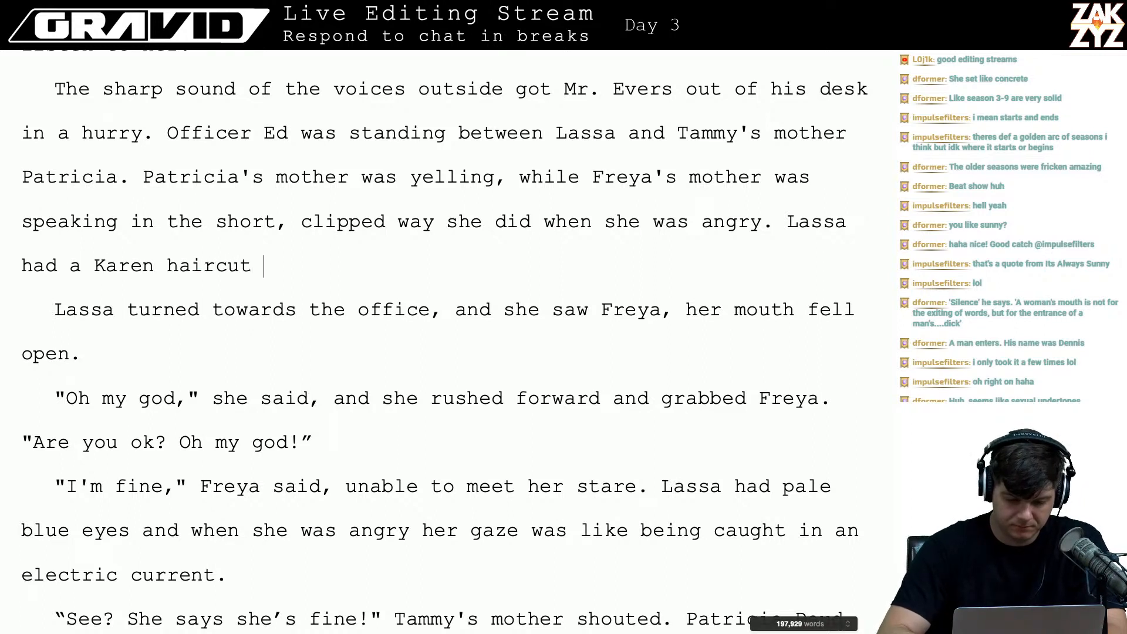
type(", buzzed ")
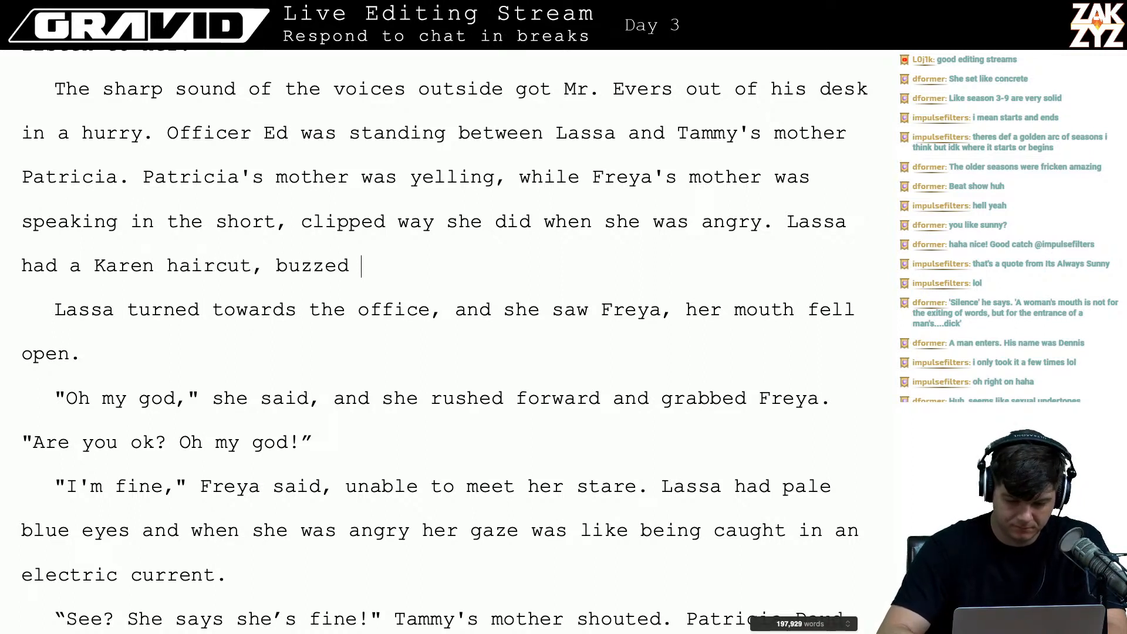
type("on one side wi")
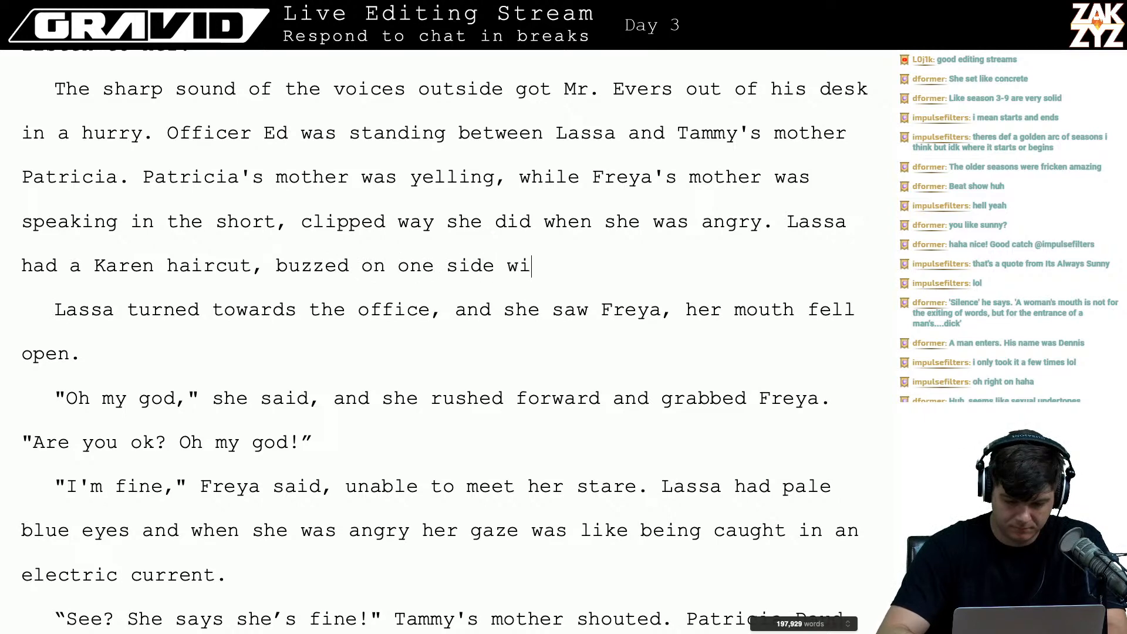
type("th a swoop of")
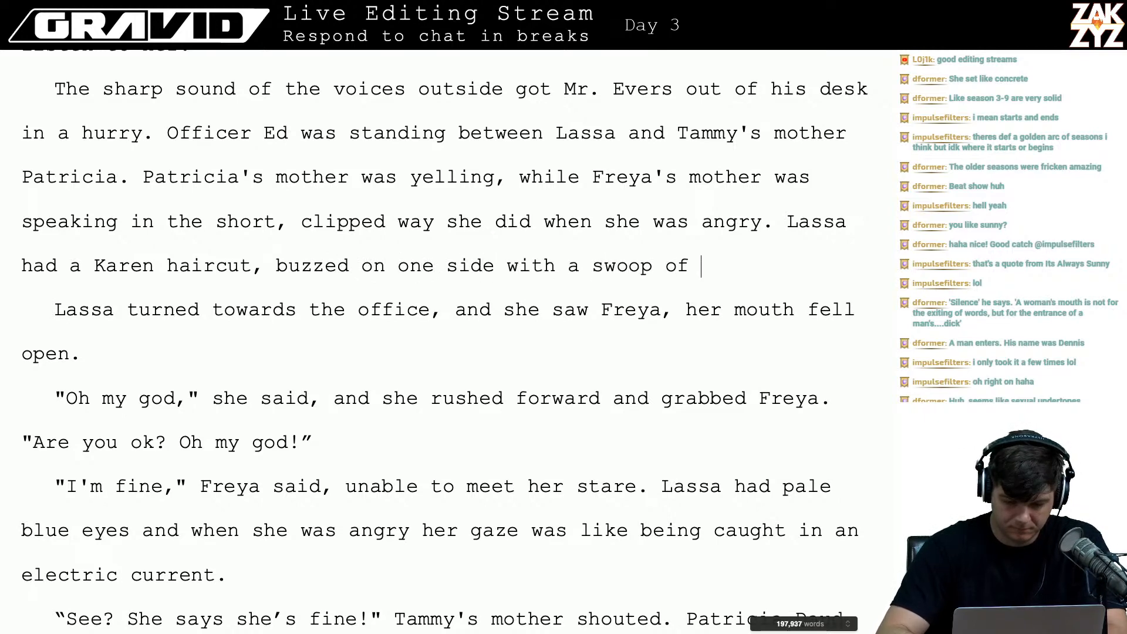
type(" black hair on t")
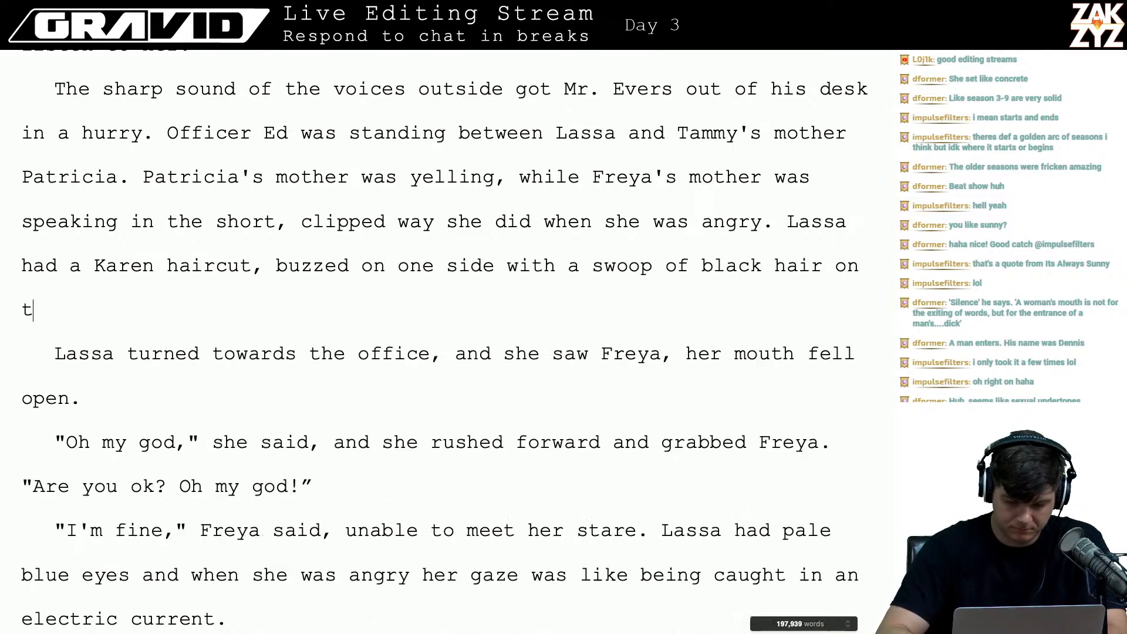
type("he left.")
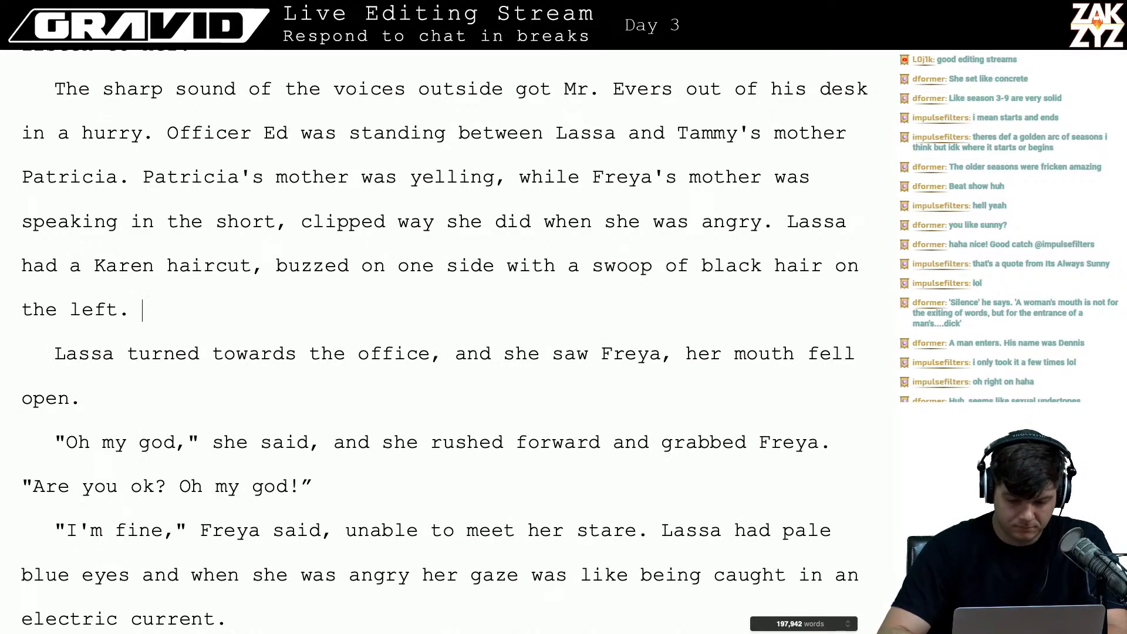
- End the haircut sentence with a period after "on the left" and begin a new sentence with "She"
key("BackSpace")
key("BackSpace")
type(",")
key("BackSpace")
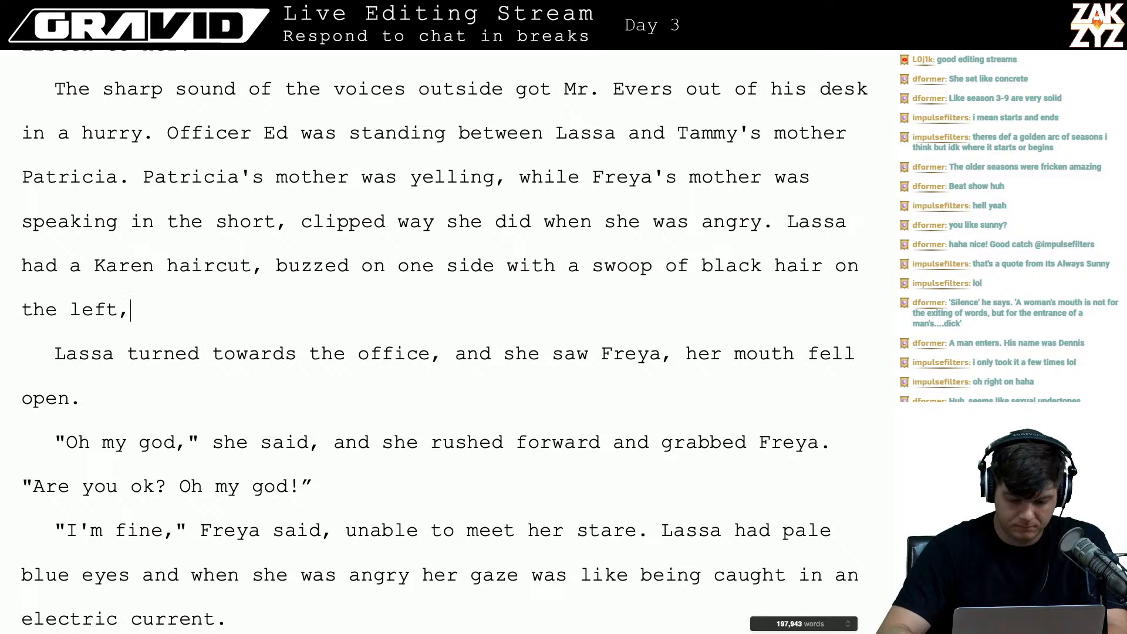
key("BackSpace")
type(". She was")
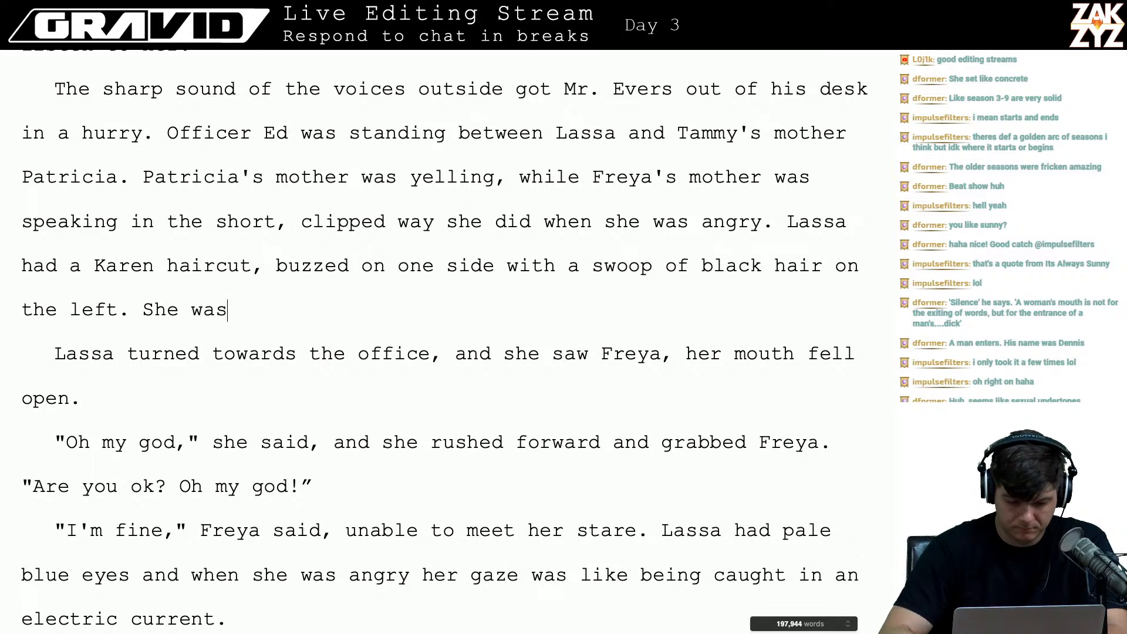
key("BackSpace")
key("BackSpace")
key("BackSpace")
key("BackSpace")
key("BackSpace")
key("BackSpace")
type("She ")
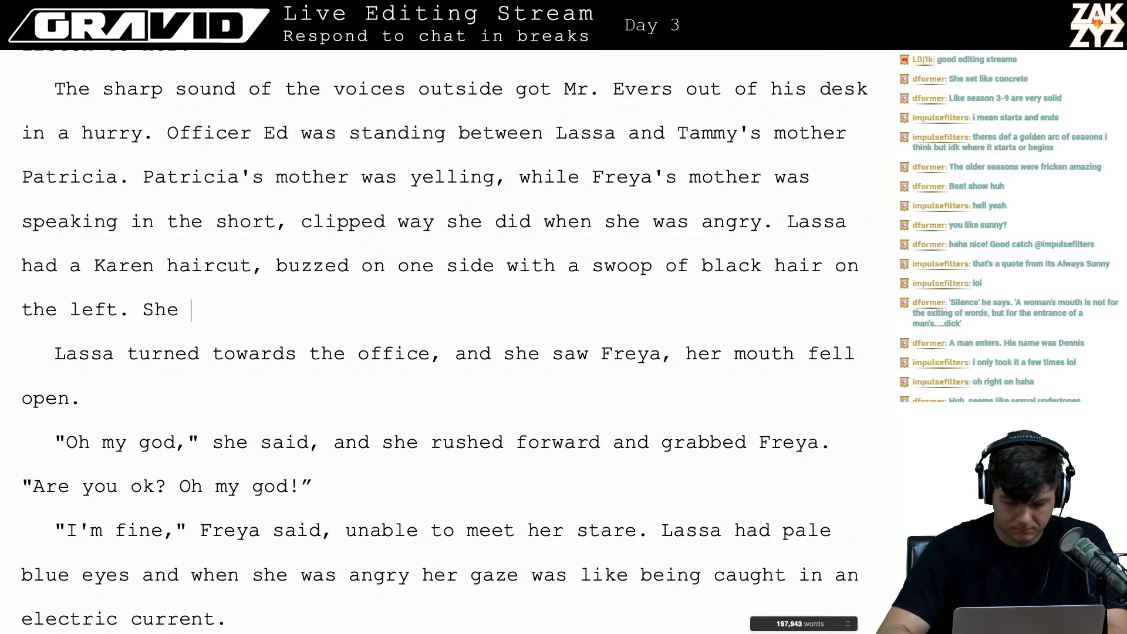
type("was lean and ")
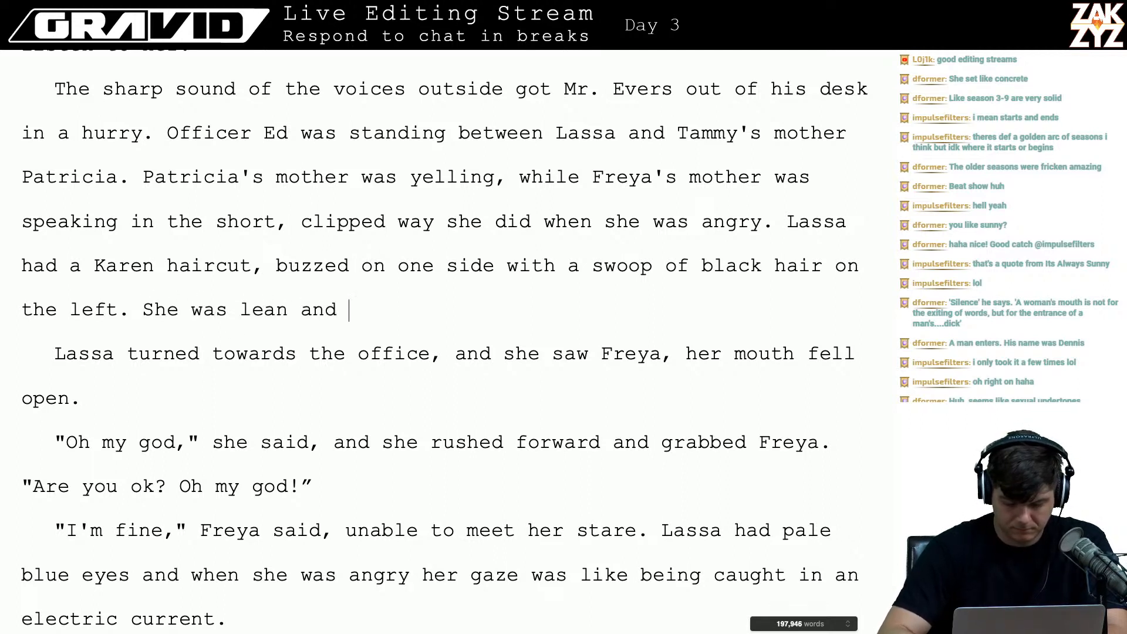
type("intne")
key("BackSpace")
key("BackSpace")
key("BackSpace")
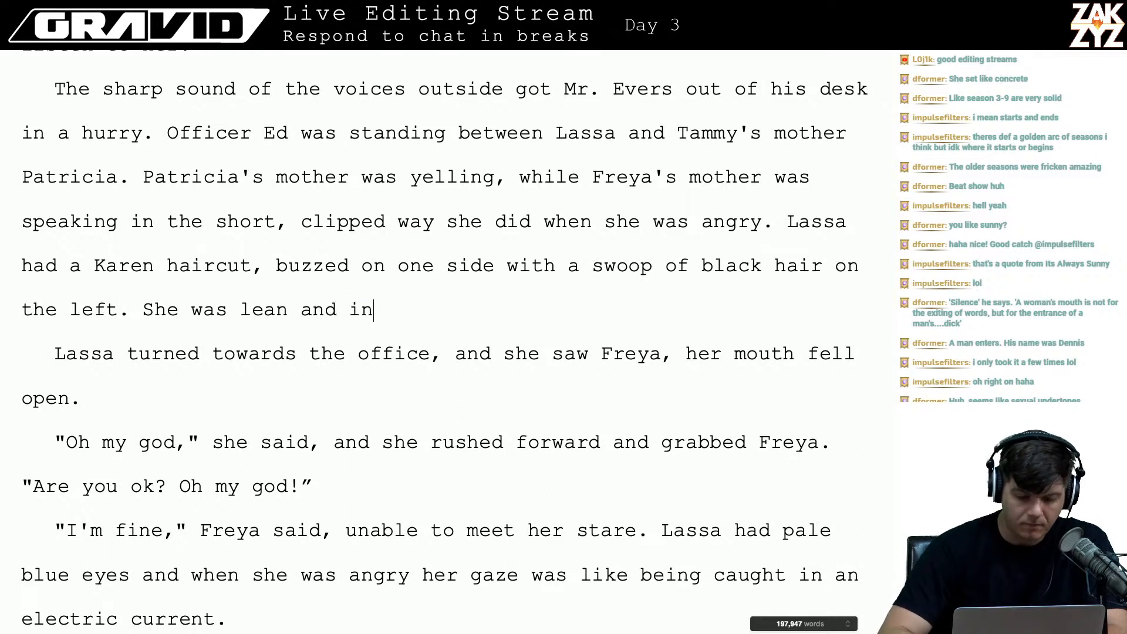
key("BackSpace")
key("BackSpace")
key("BackSpace")
key("BackSpace")
key("BackSpace")
key("BackSpace")
key("BackSpace")
key("BackSpace")
key("BackSpace")
key("BackSpace")
key("BackSpace")
key("BackSpace")
key("BackSpace")
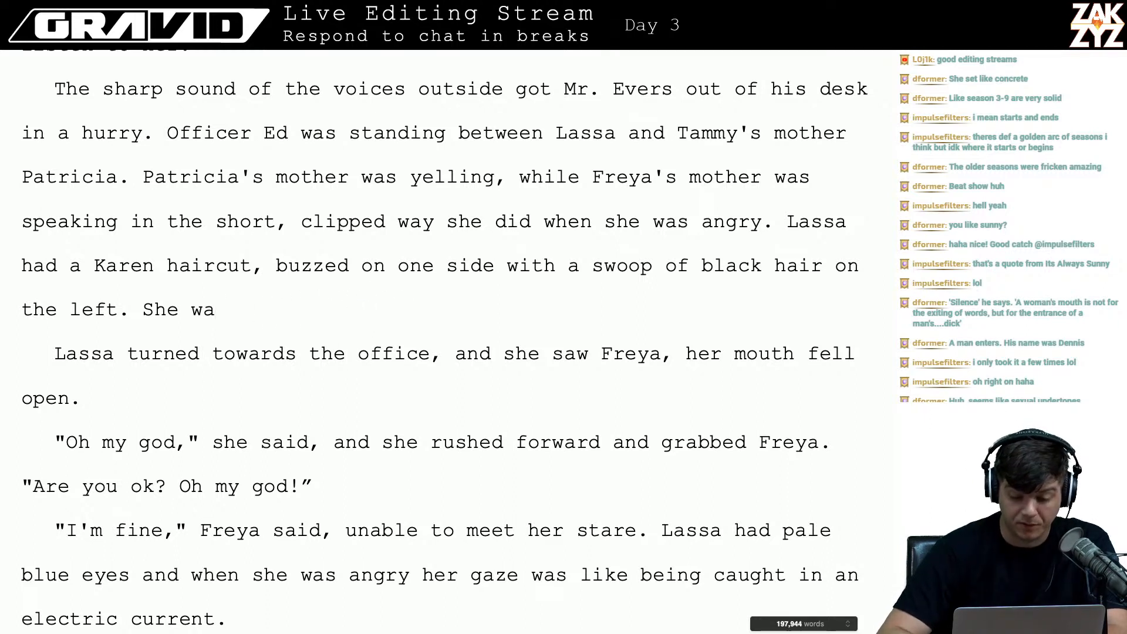
key("BackSpace")
key("BackSpace")
- Replace "She" after "on the left." with "Her eyes were" as the start of the next sentence
key("BackSpace")
key("BackSpace")
key("BackSpace")
key("BackSpace")
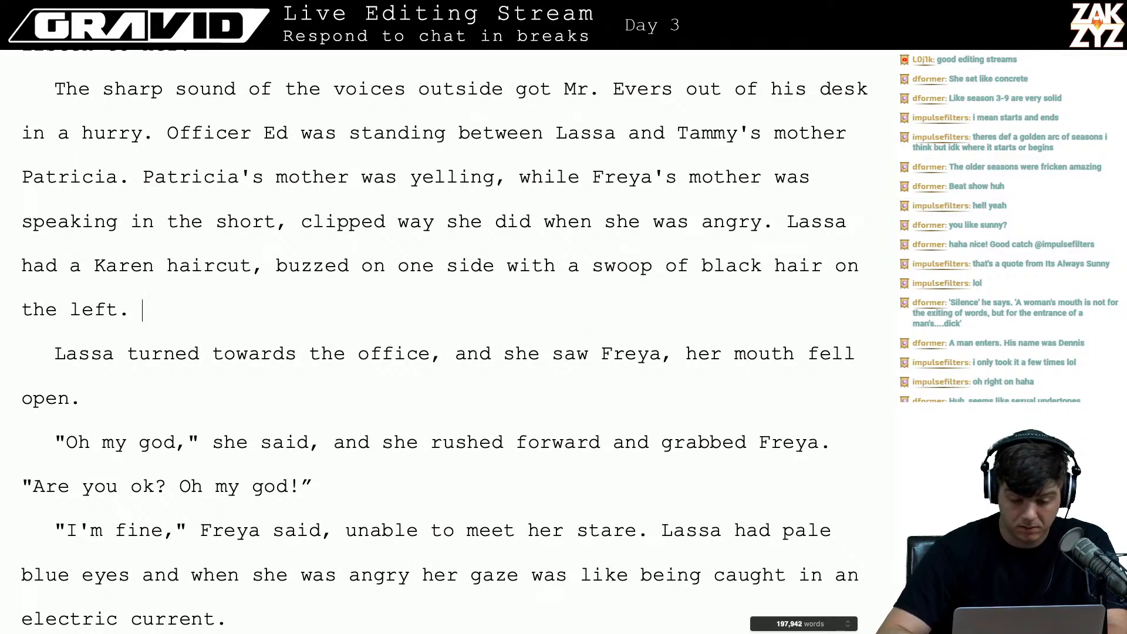
type("Her eyes")
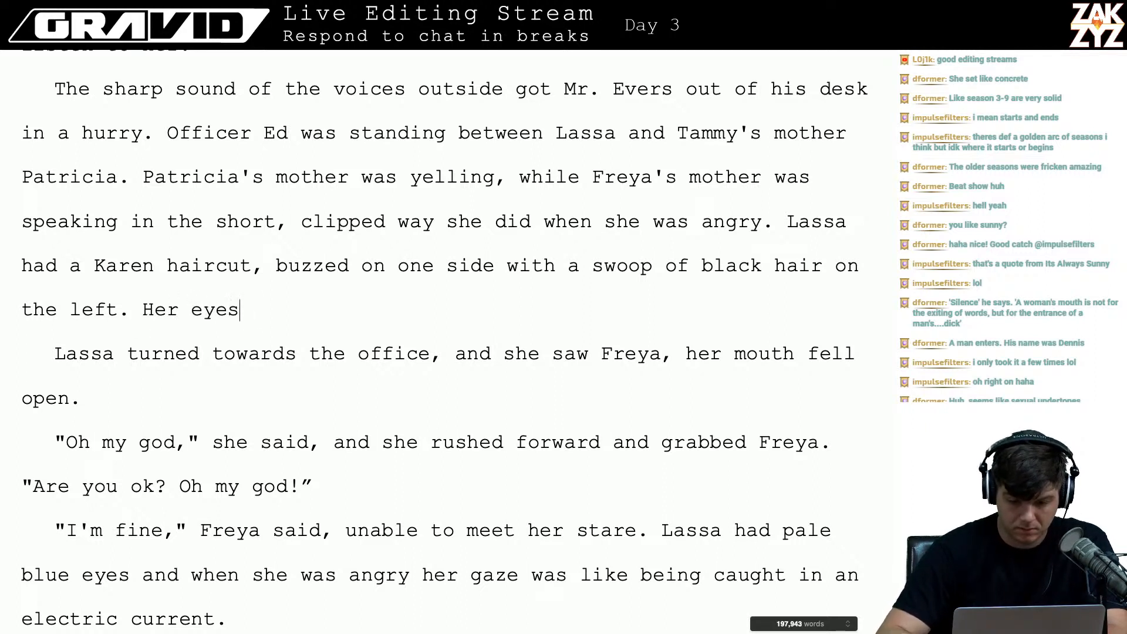
type(" were buring")
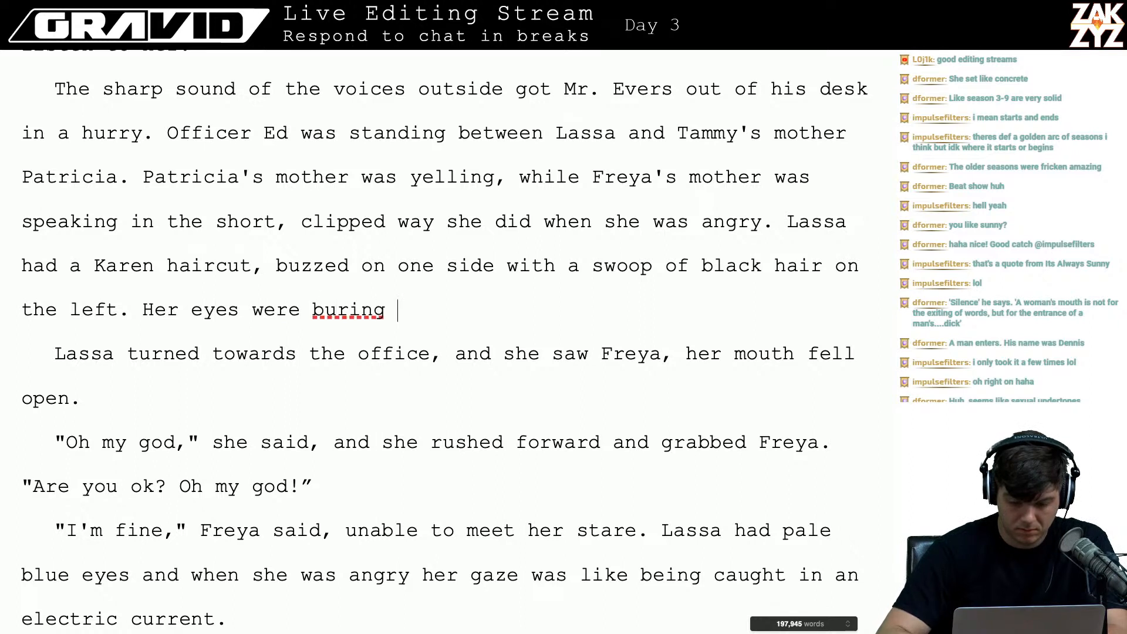
key("BackSpace")
key("BackSpace")
key("BackSpace")
key("BackSpace")
key("BackSpace")
key("BackSpace")
key("BackSpace")
key("BackSpace")
type("a")
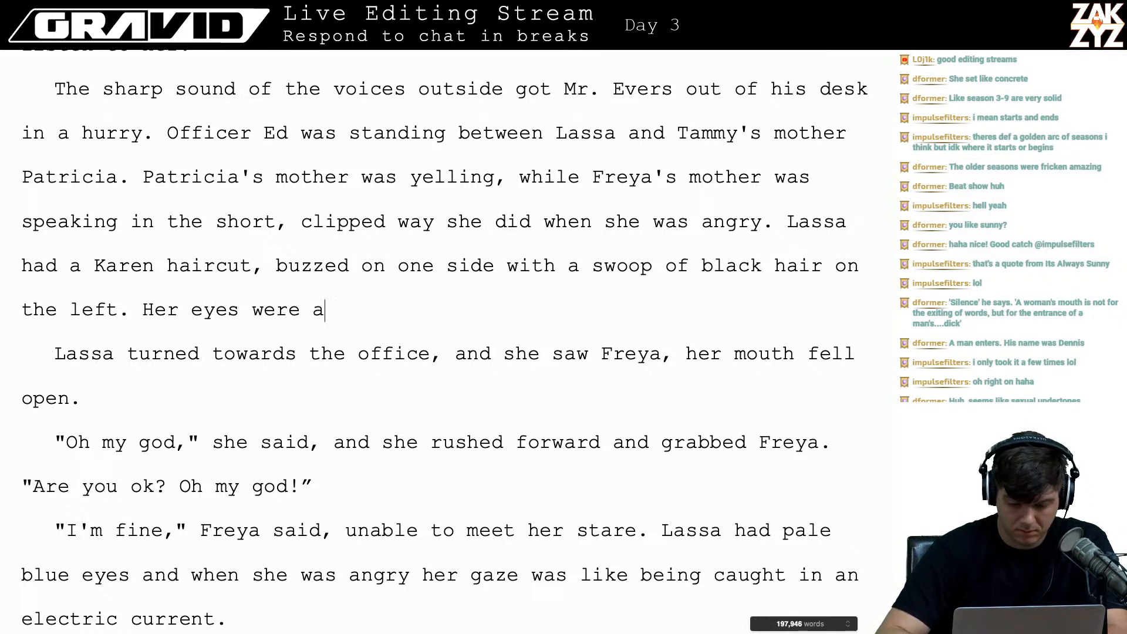
type(" very light blue")
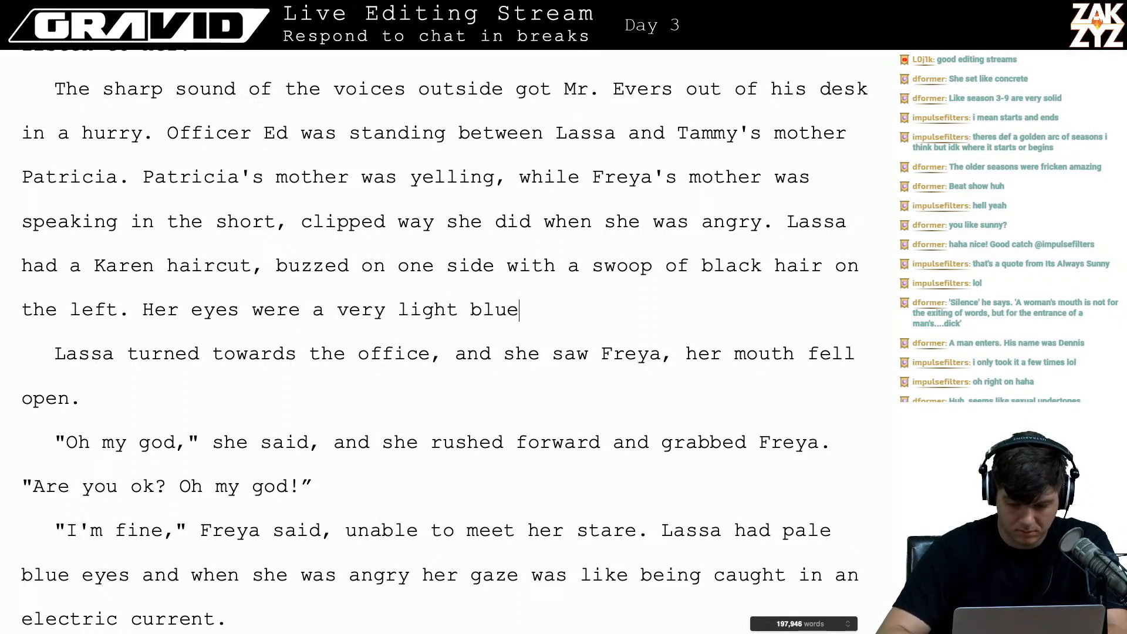
type(", they burne")
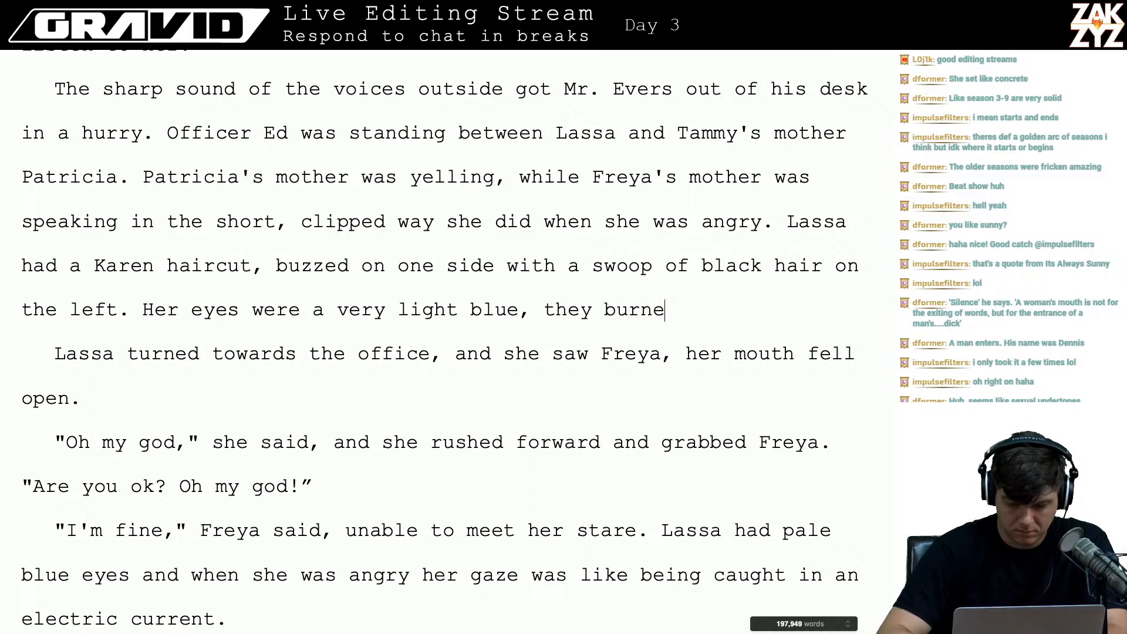
type("d with")
key("BackSpace")
key("BackSpace")
key("BackSpace")
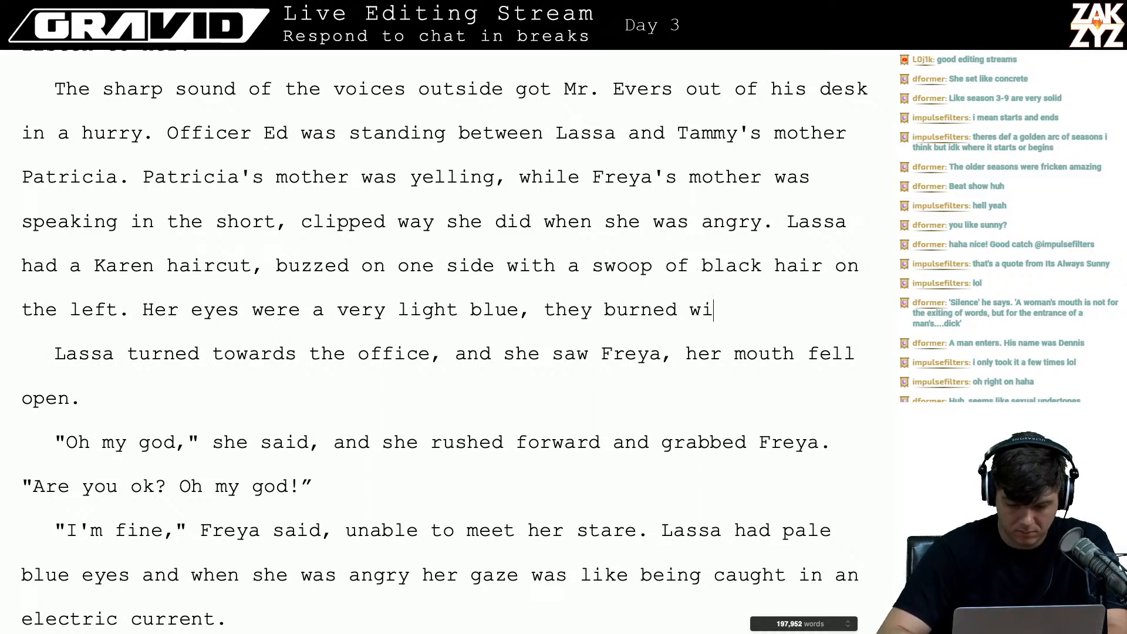
key("BackSpace")
key("BackSpace")
key("BackSpace")
key("BackSpace")
key("BackSpace")
key("BackSpace")
key("BackSpace")
key("BackSpace")
key("BackSpace")
key("BackSpace")
key("BackSpace")
key("BackSpace")
key("BackSpace")
key("BackSpace")
key("BackSpace")
key("BackSpace")
key("BackSpace")
key("BackSpace")
key("BackSpace")
key("BackSpace")
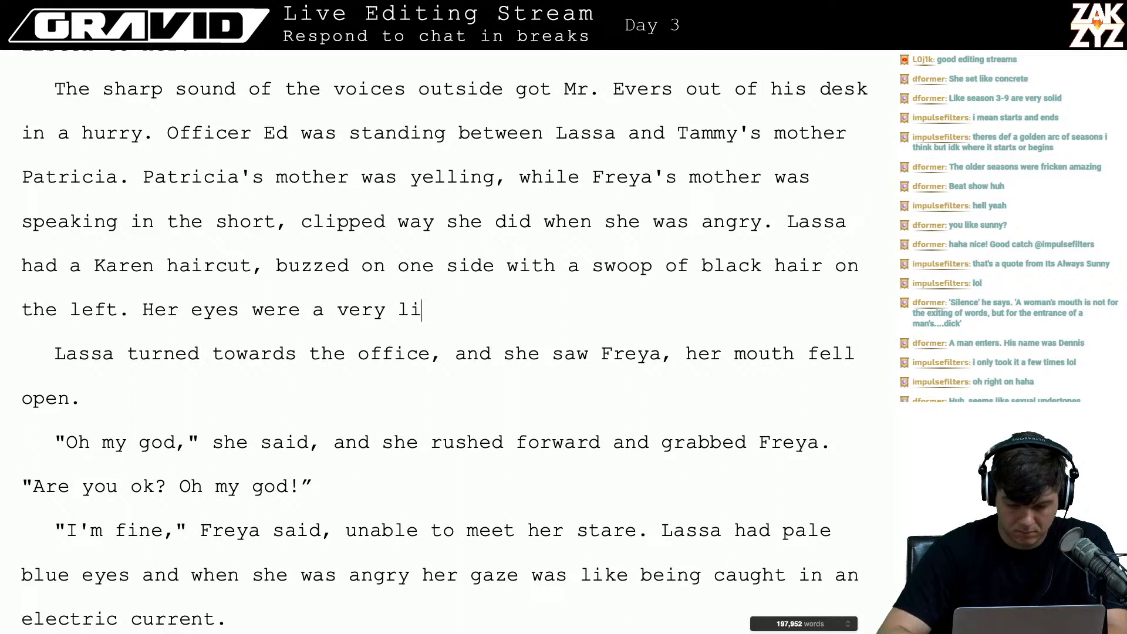
key("BackSpace")
key("BackSpace")
key("BackSpace")
key("BackSpace")
key("BackSpace")
key("BackSpace")
key("BackSpace")
key("BackSpace")
key("BackSpace")
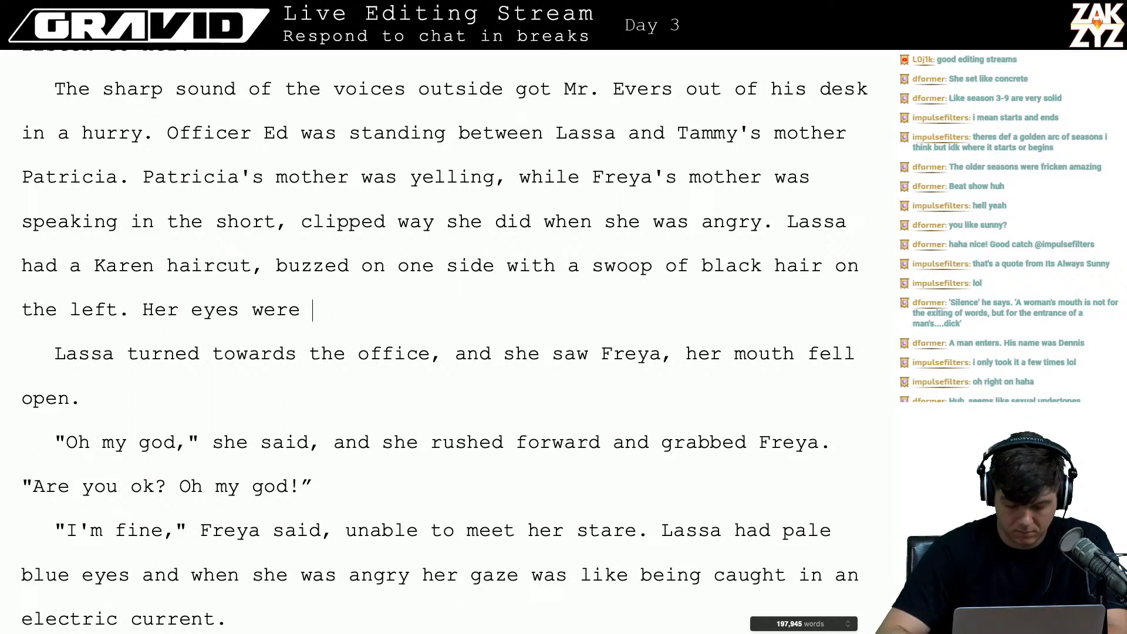
type("a l")
key("BackSpace")
key("BackSpace")
key("BackSpace")
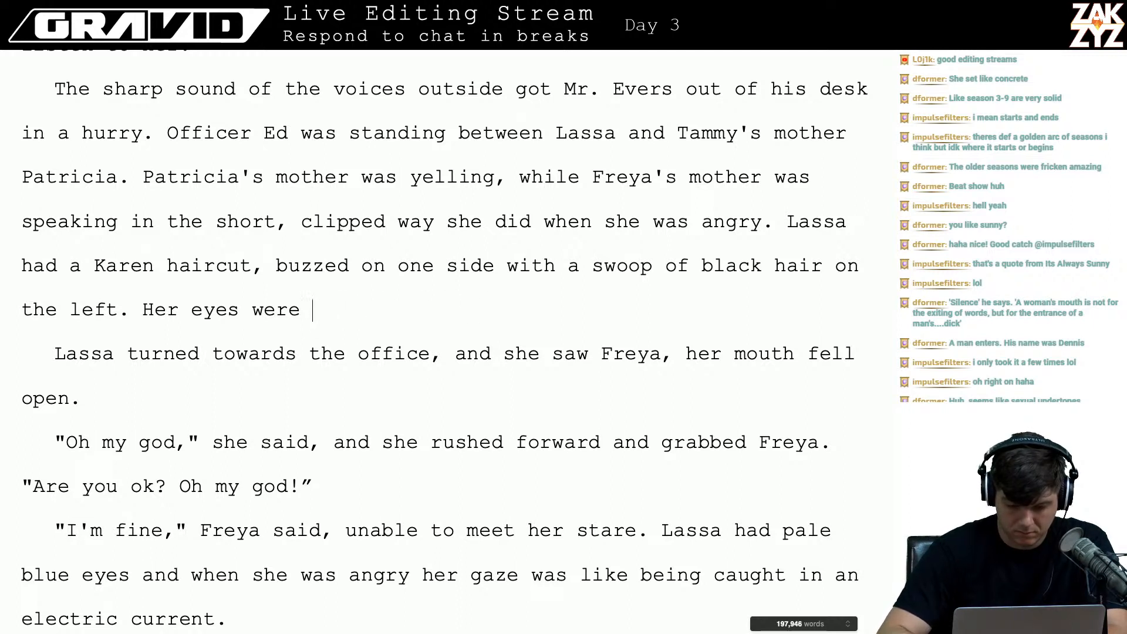
type("the light blu")
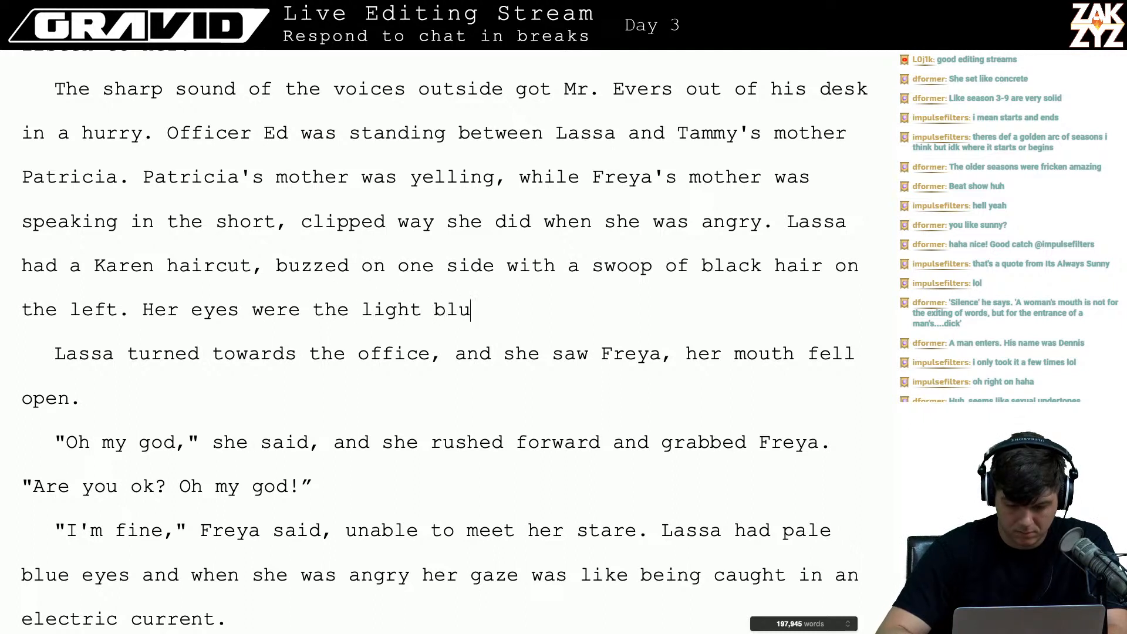
type("e of")
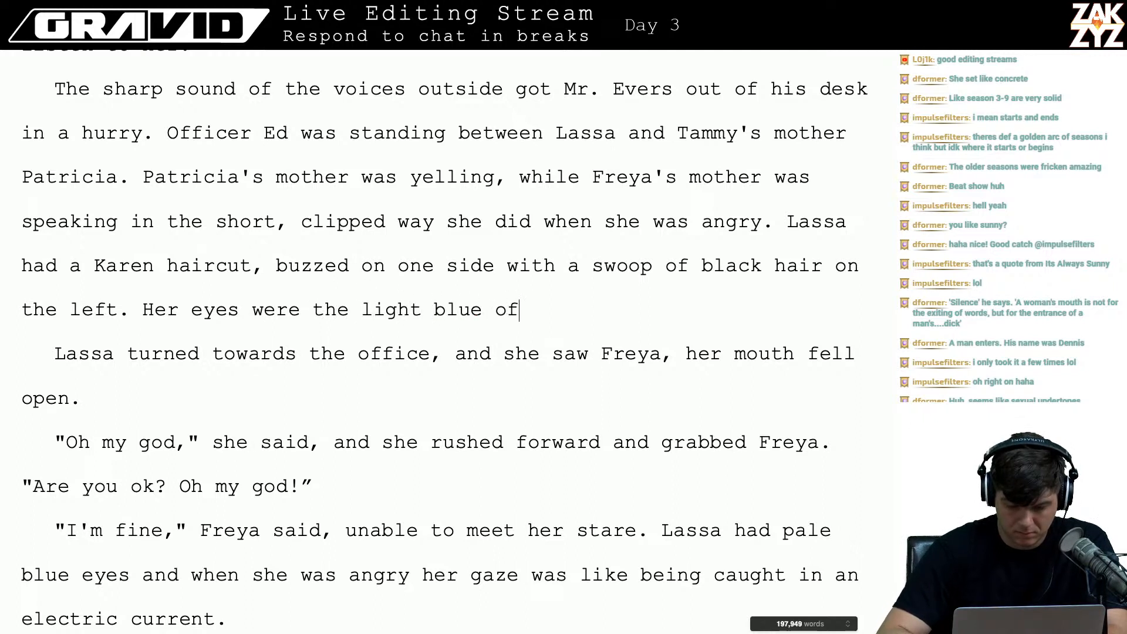
key("BackSpace")
key("BackSpace")
key("BackSpace")
key("BackSpace")
key("BackSpace")
key("BackSpace")
key("BackSpace")
key("BackSpace")
key("BackSpace")
key("BackSpace")
key("BackSpace")
key("BackSpace")
key("BackSpace")
key("BackSpace")
key("BackSpace")
key("BackSpace")
key("BackSpace")
- Complete the sentence after "Her eyes were" with "pilot-light blue, burning with anger."
type("p")
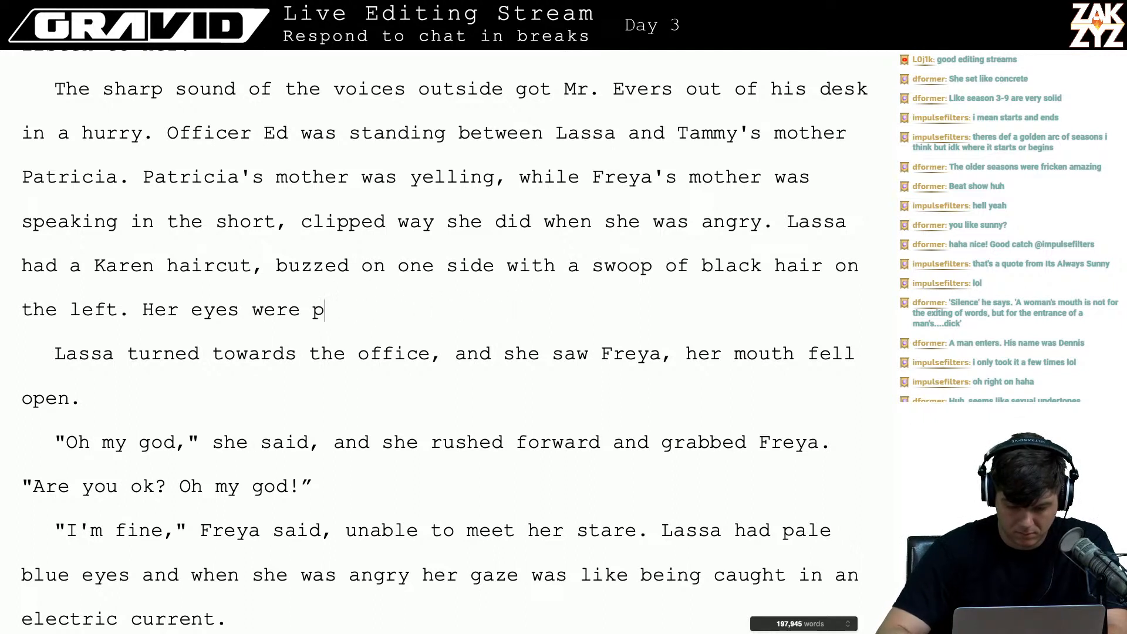
type("ilot-light ")
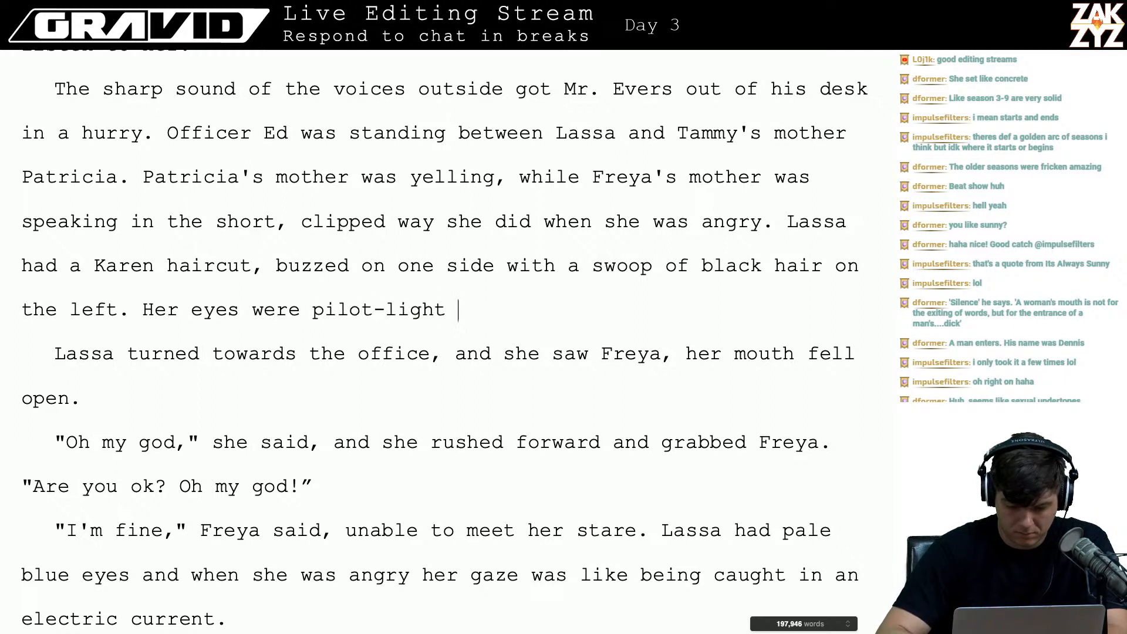
type("blue, ")
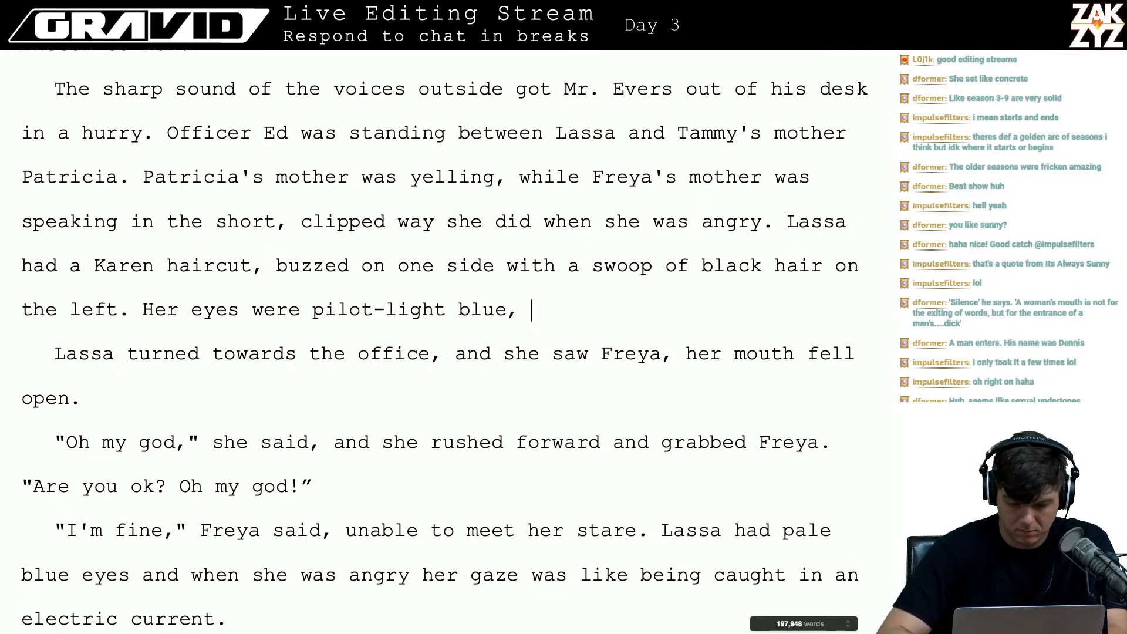
type("burning with")
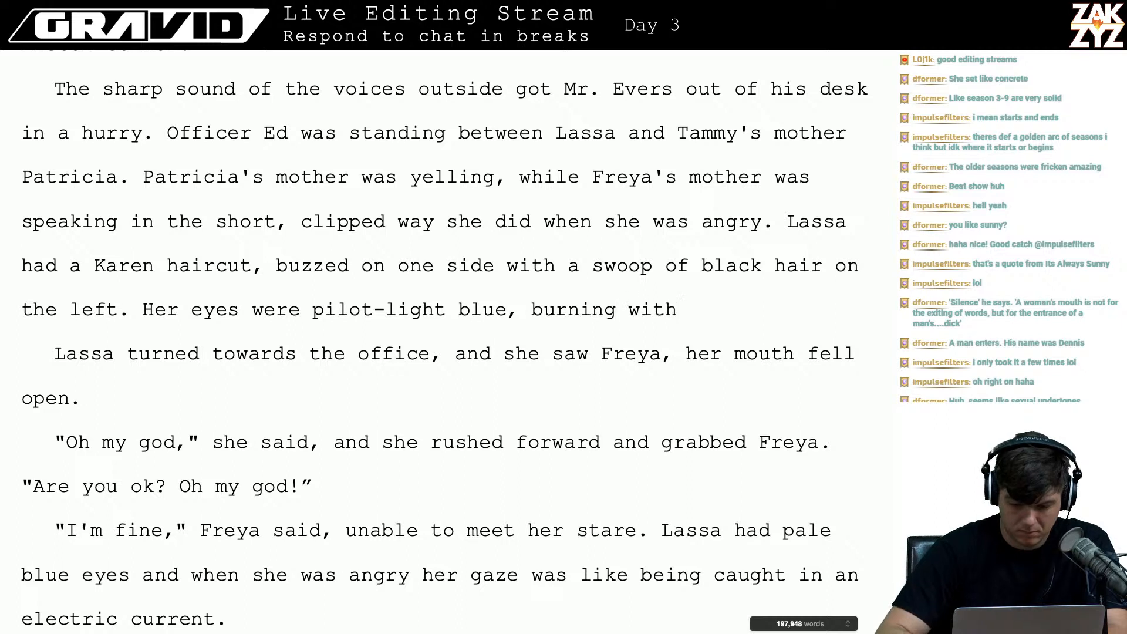
type(" anger.")
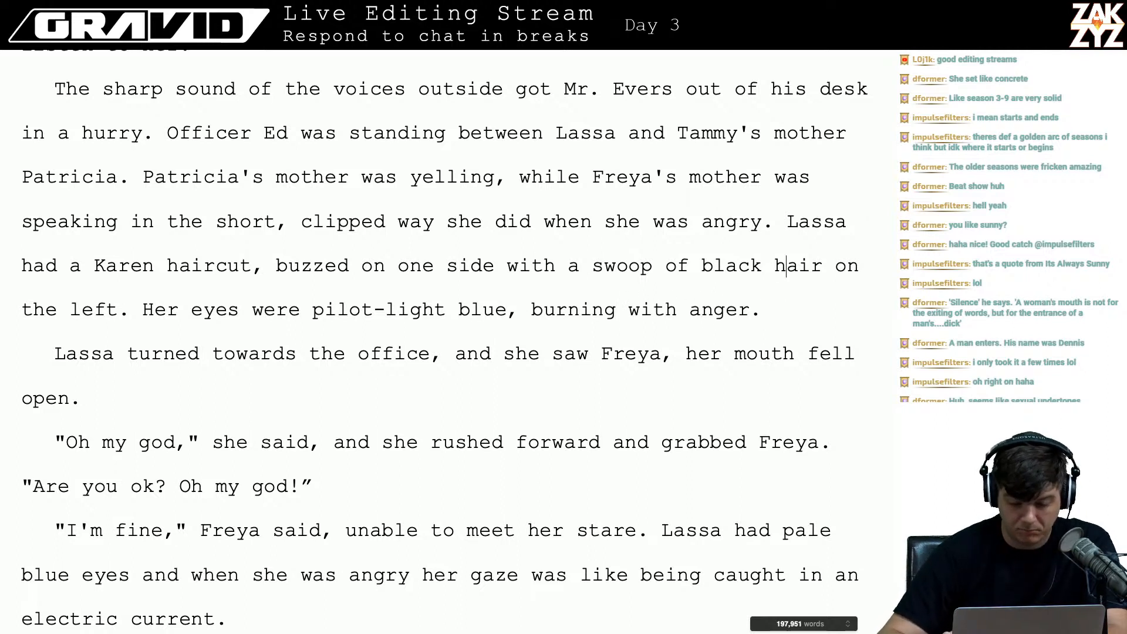
key("Right")
key("Right")
key("Down")
key("Left")
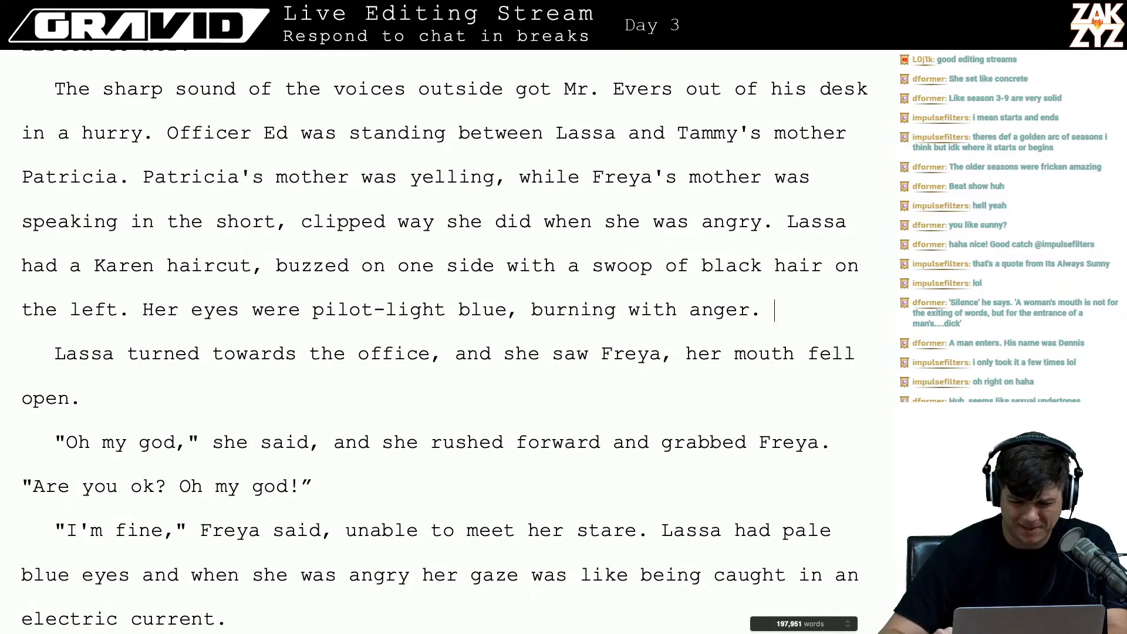
key("Down")
key("Left")
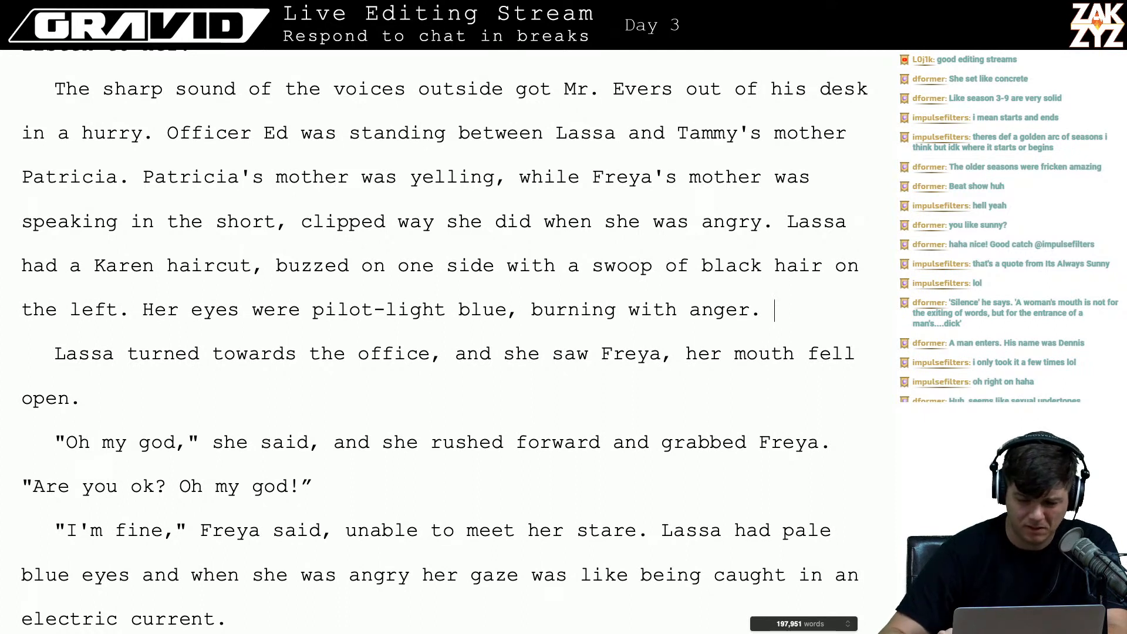
key("Up")
key("Up")
key("Up")
key("Down")
key("Down")
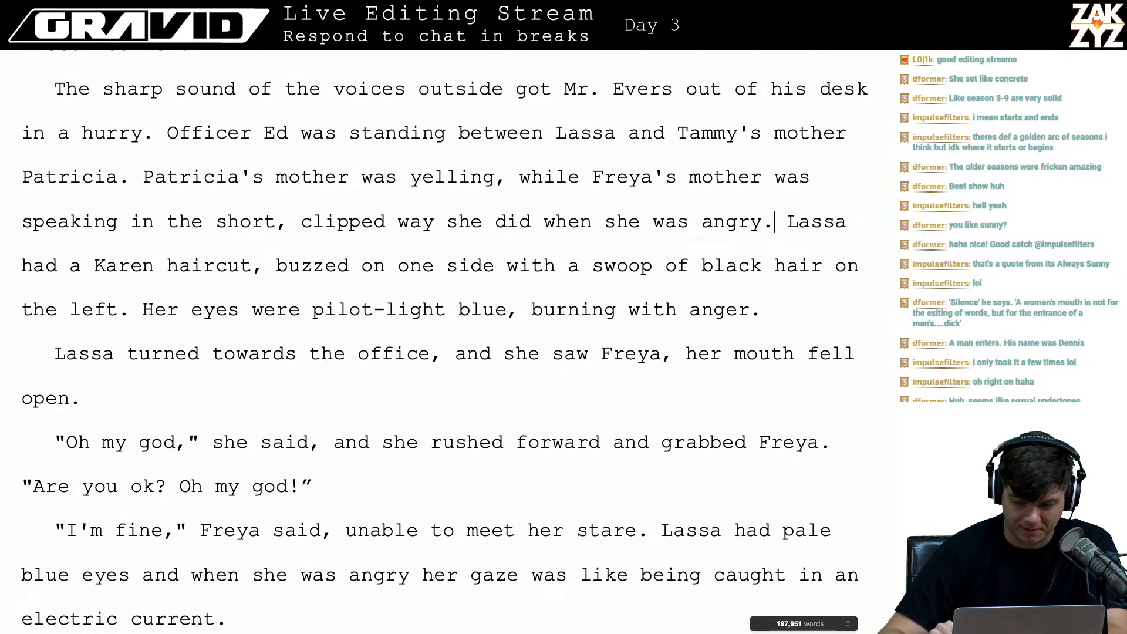
key("Down")
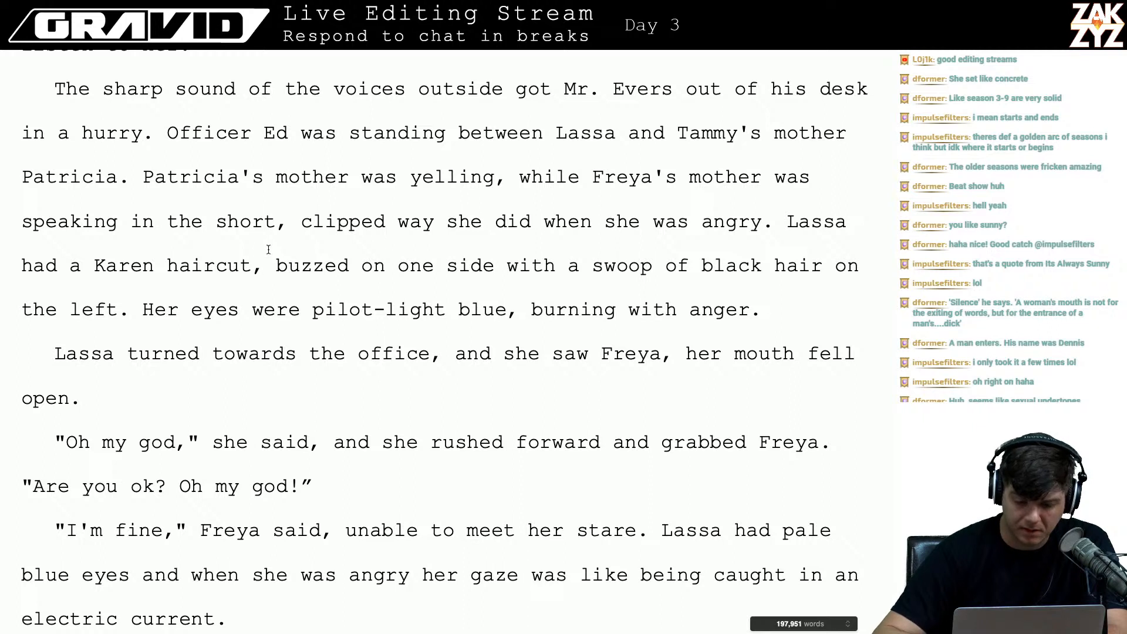
- Insert "was" after "Lassa" and before "had a Karen haircut" in her description
scroll(616, 260, "down", 1)
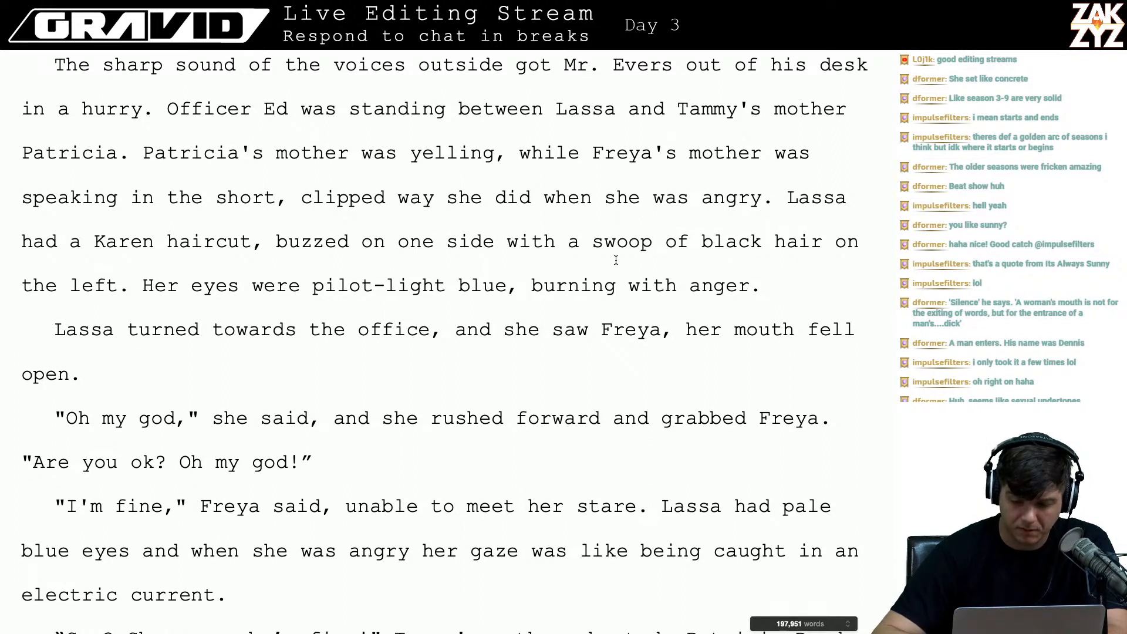
type("was ")
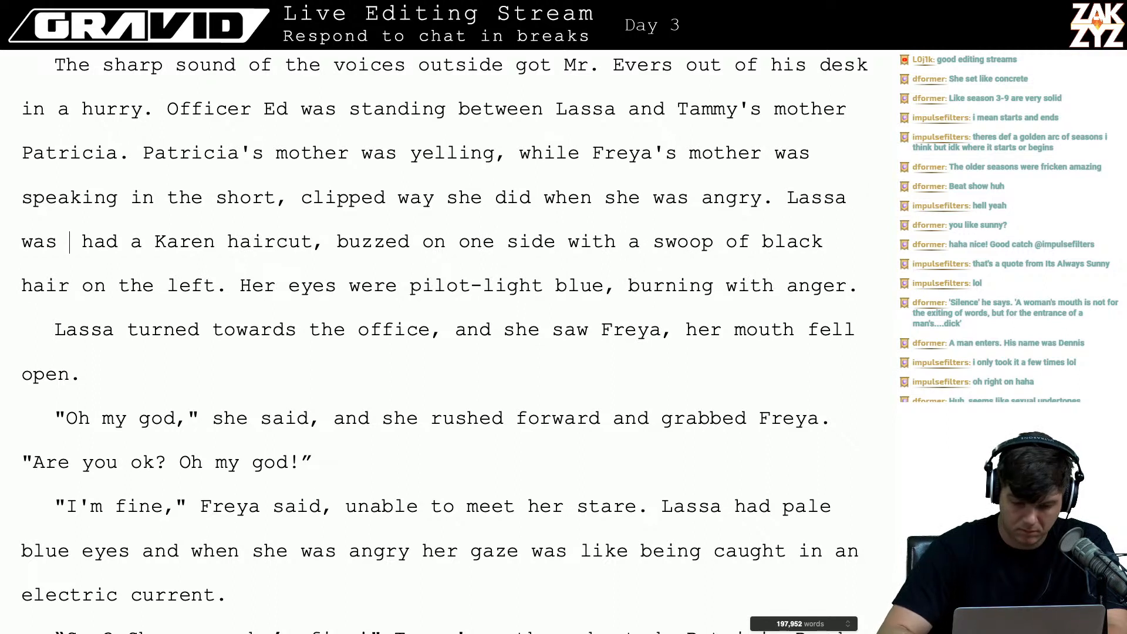
- Before the "Lassa was" sentence in the first paragraph, insert "The two women couldn't have been more different."
type("a")
key("BackSpace")
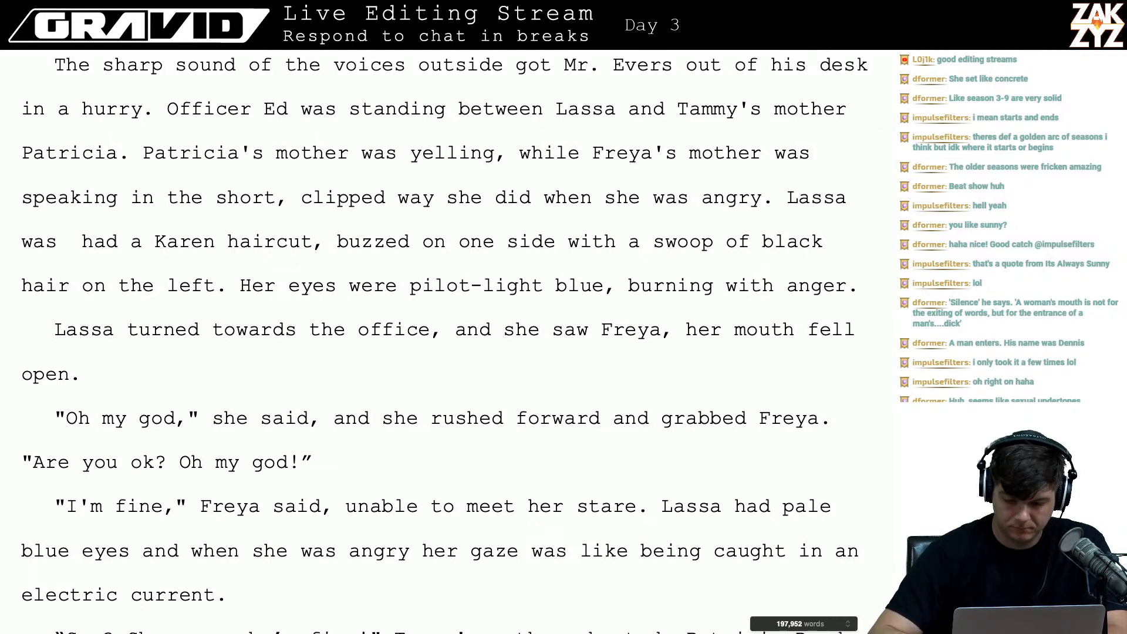
left_click(773, 210)
type("The two ")
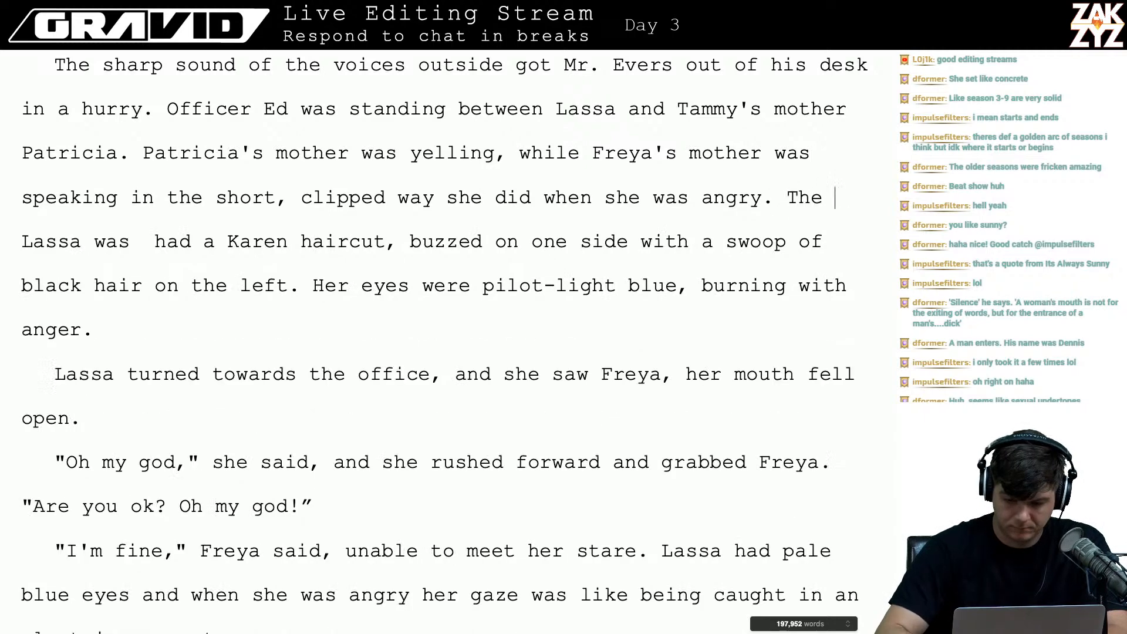
type("women couldn't ")
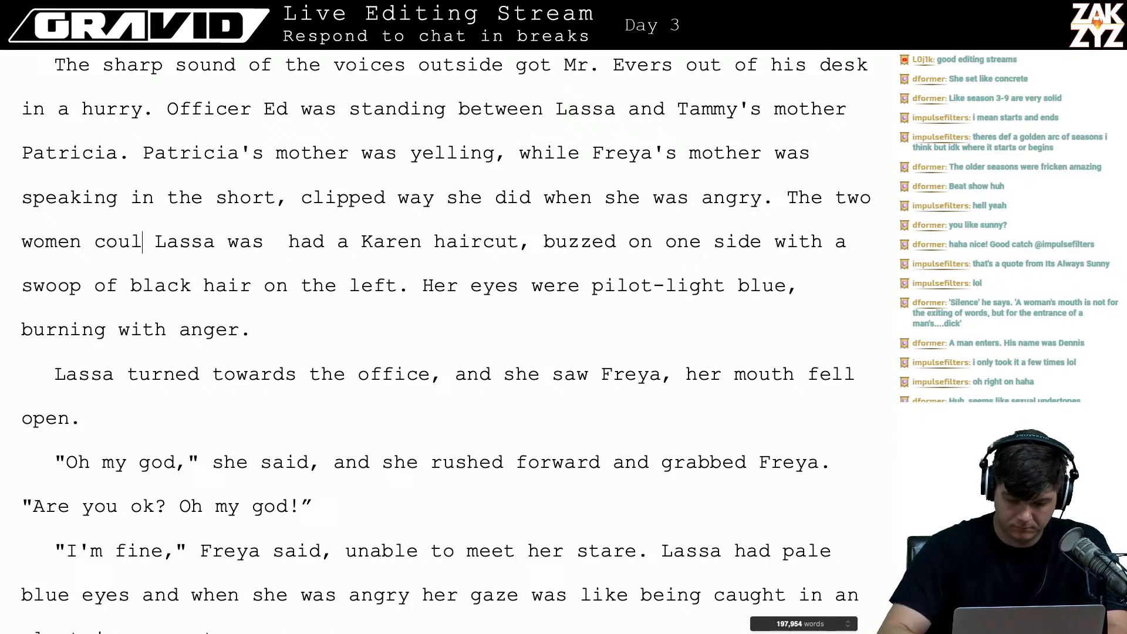
type("have been more dif")
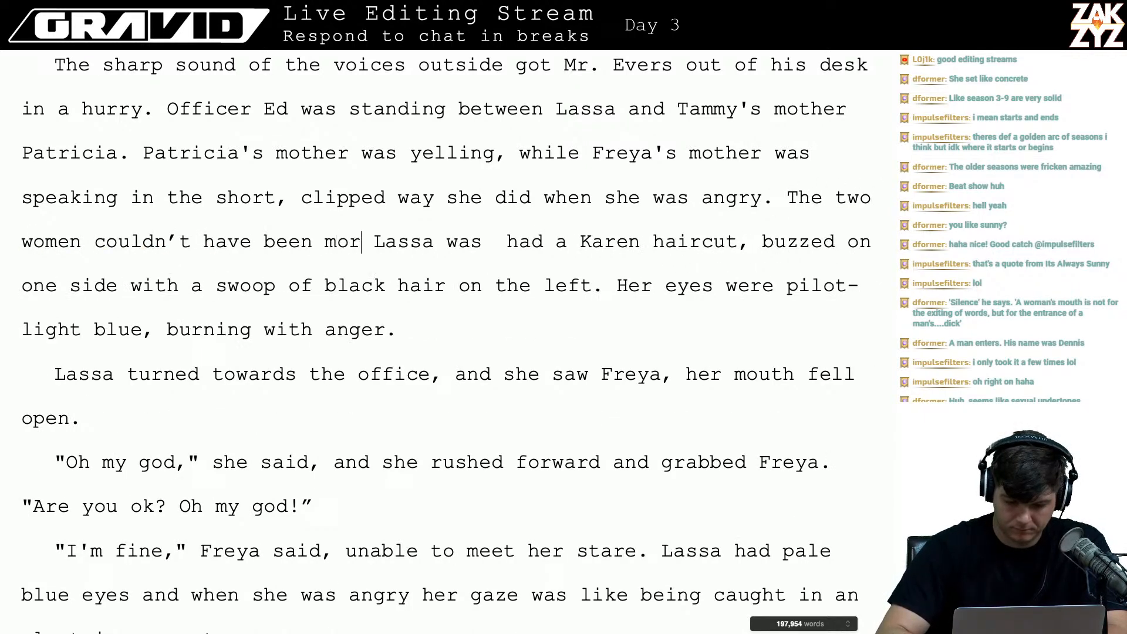
type("fernet.")
key("BackSpace")
key("BackSpace")
key("BackSpace")
key("BackSpace")
type("e")
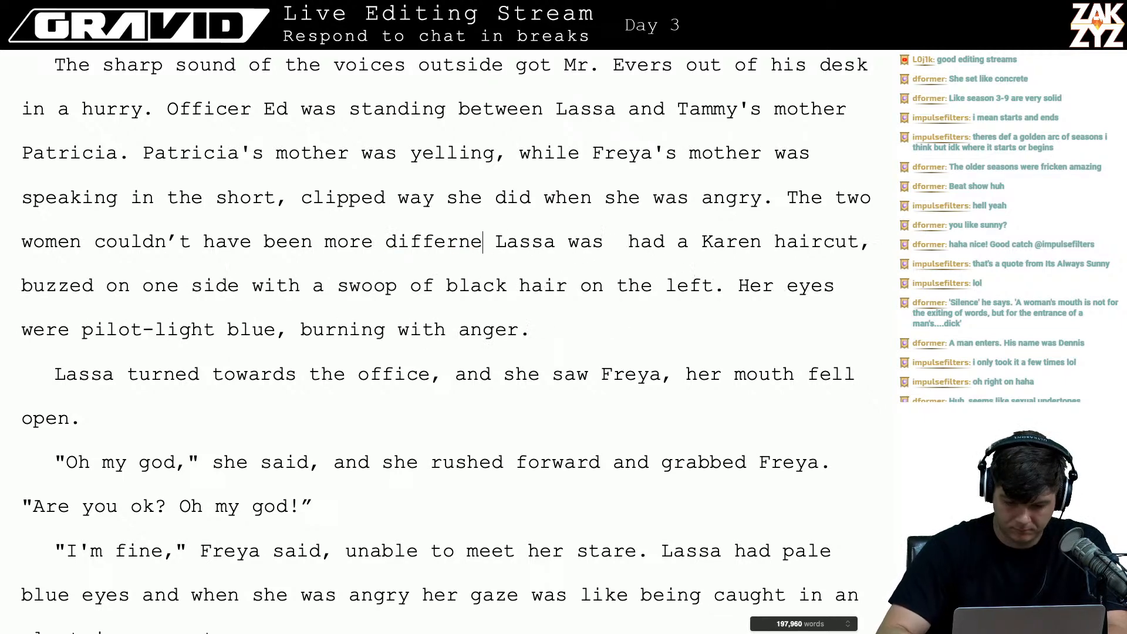
type("n")
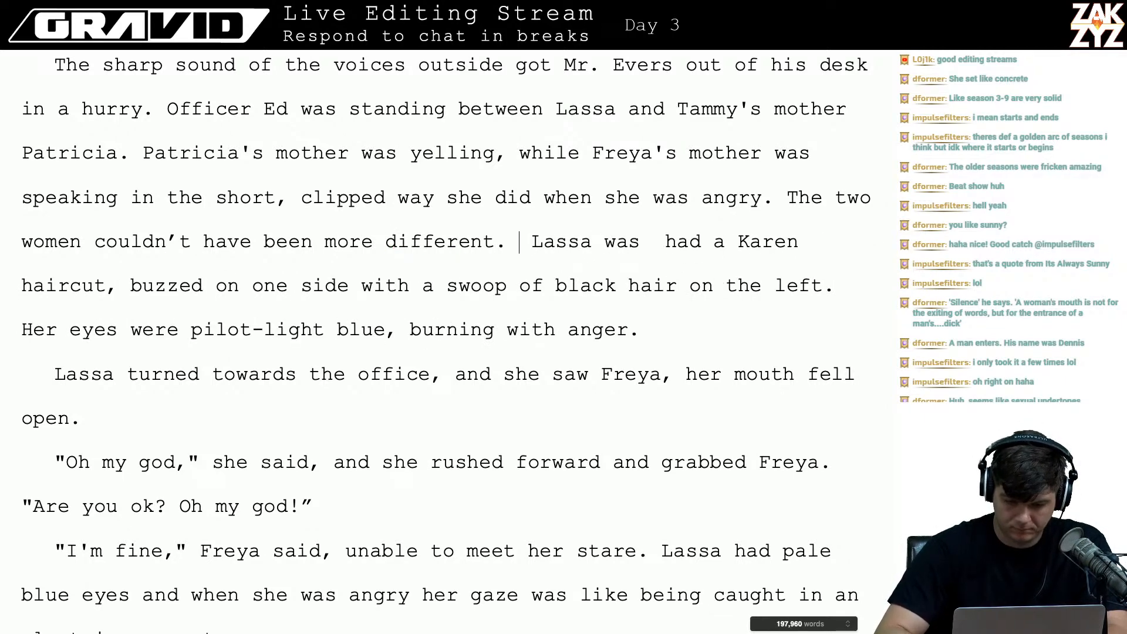
- Close the new sentence about the two women and follow it with "Patricia was massive."
type("t. PAtricia")
key("BackSpace")
key("BackSpace")
key("BackSpace")
key("BackSpace")
key("BackSpace")
key("BackSpace")
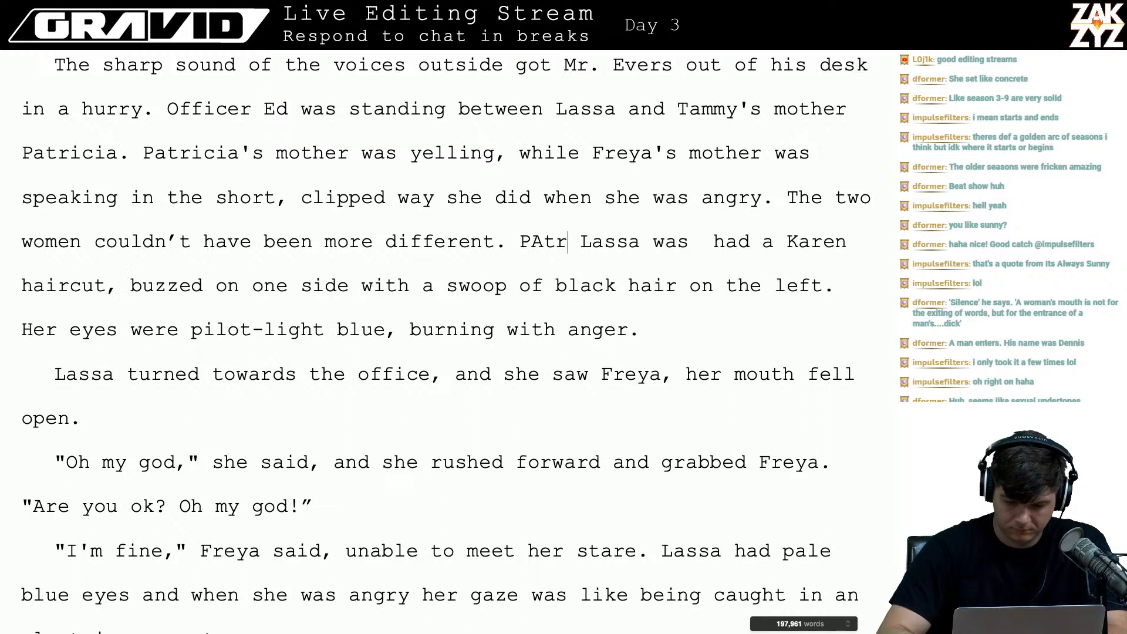
type("a")
key("BackSpace")
key("BackSpace")
type("a")
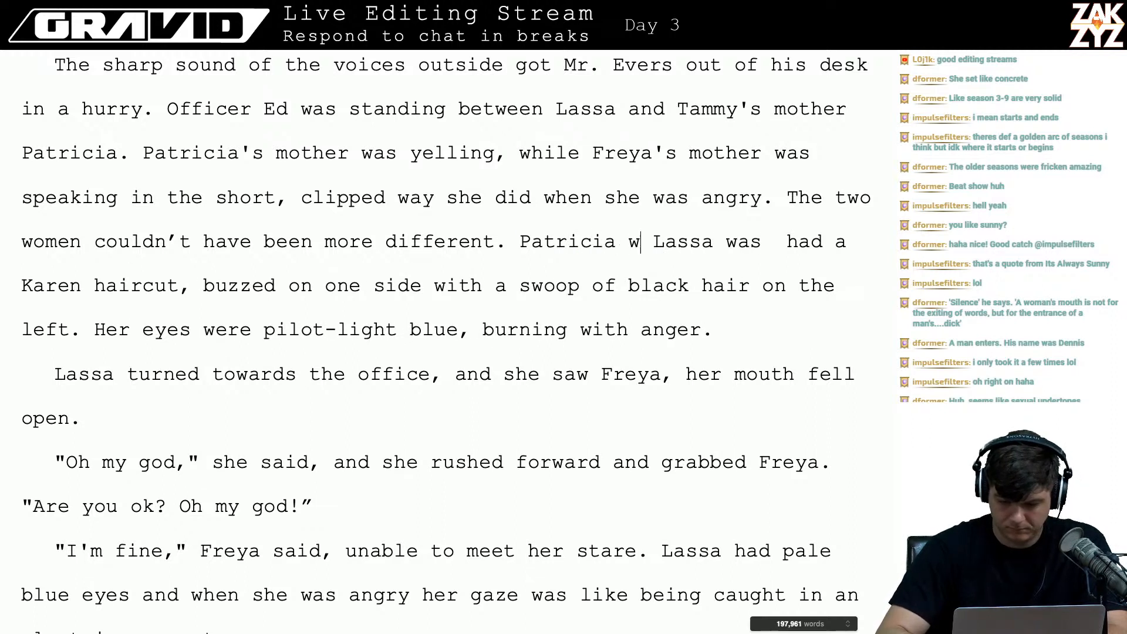
type("tricia was massive. ")
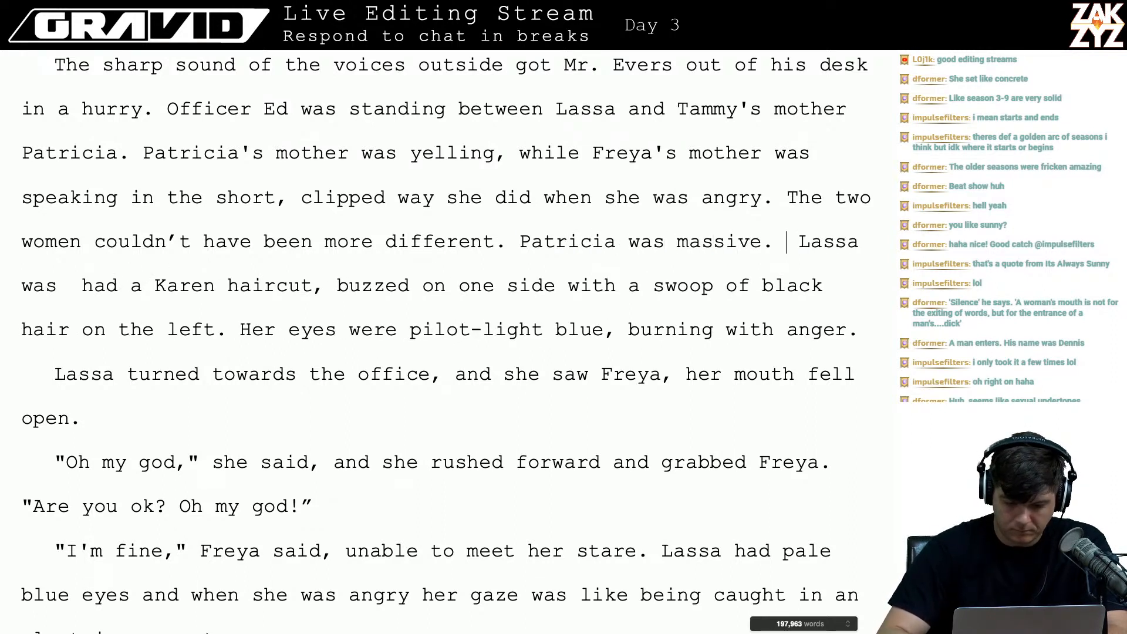
- Replace the period after "Patricia was massive" with a comma and continue the sentence with "Lassa was wiry and"
type("Lass")
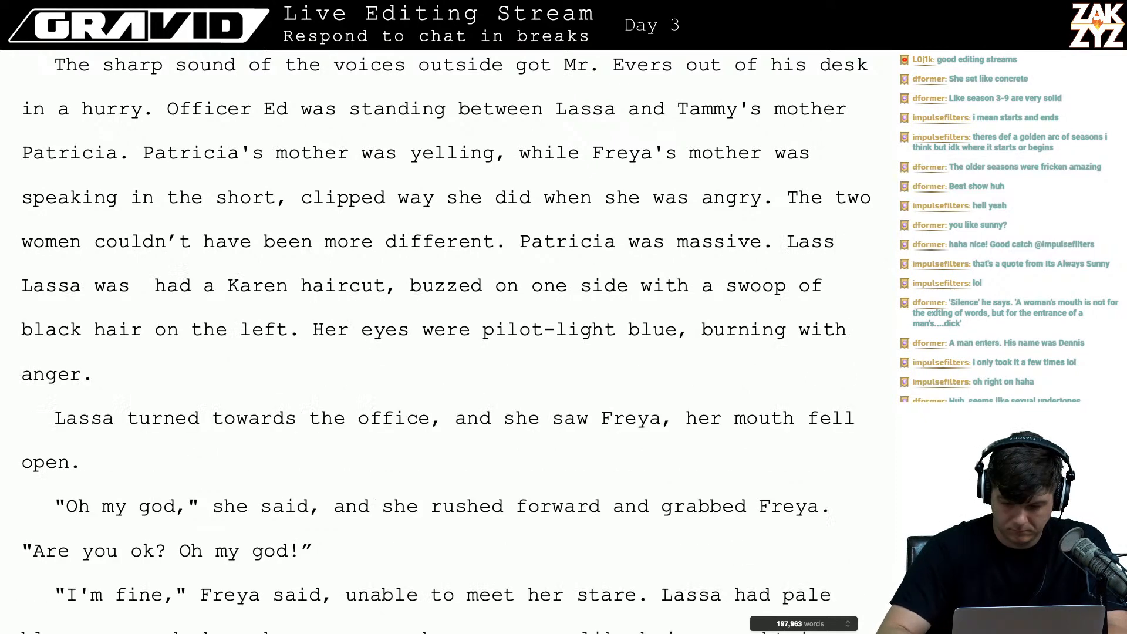
key("BackSpace")
key("BackSpace")
key("BackSpace")
key("BackSpace")
key("BackSpace")
key("BackSpace")
type(", lassa")
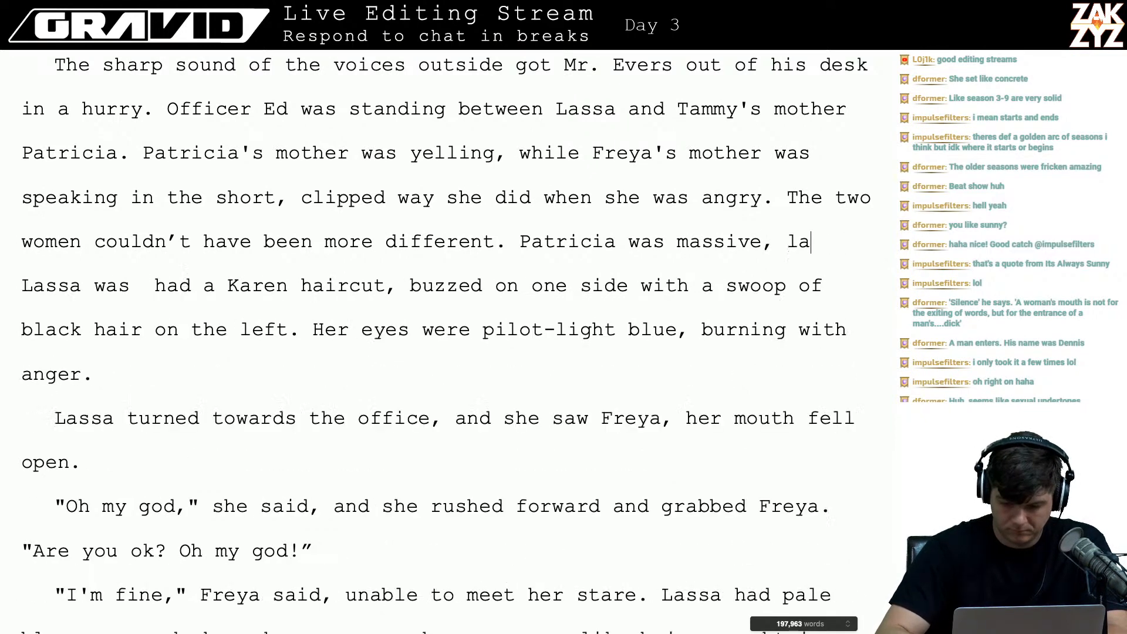
key("BackSpace")
key("BackSpace")
key("BackSpace")
key("BackSpace")
key("BackSpace")
type("Las")
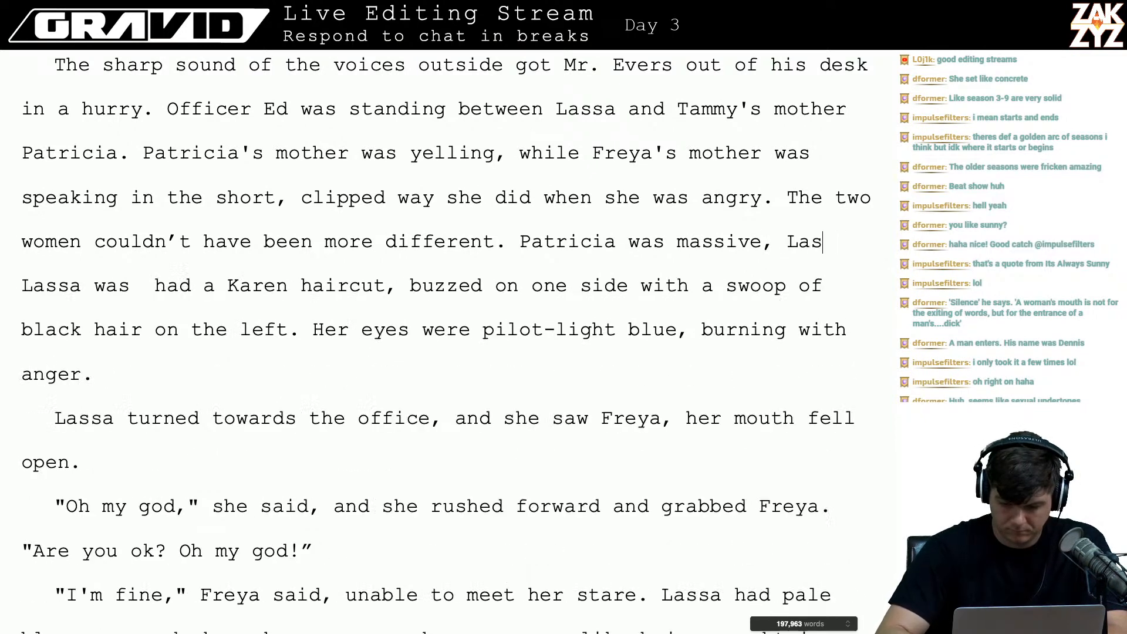
type("sa w")
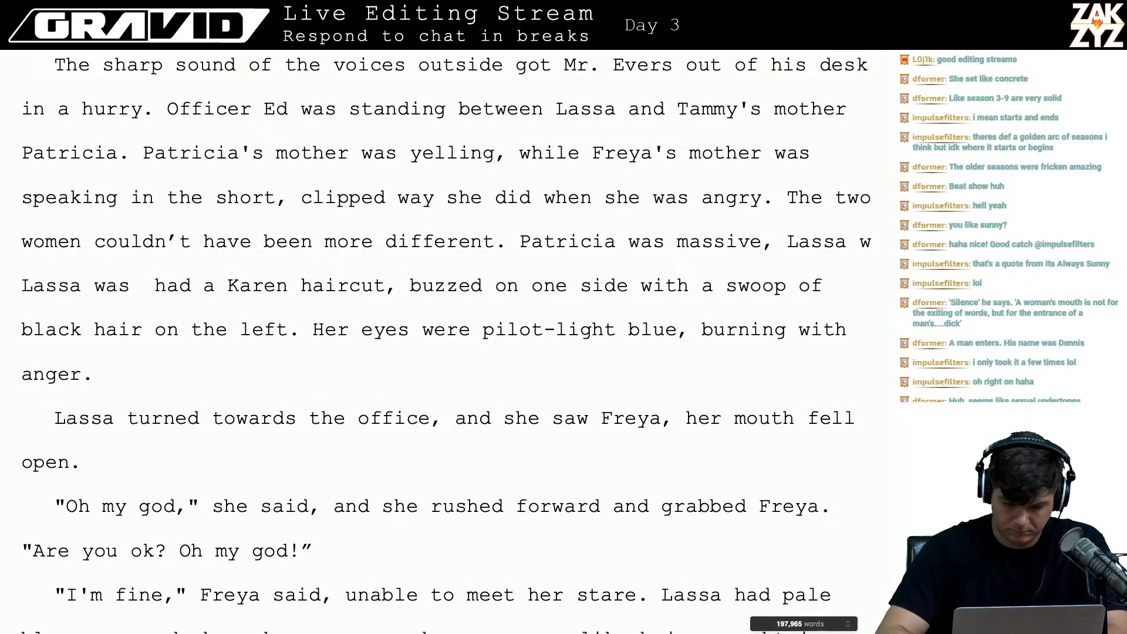
type("as thin")
key("BackSpace")
key("BackSpace")
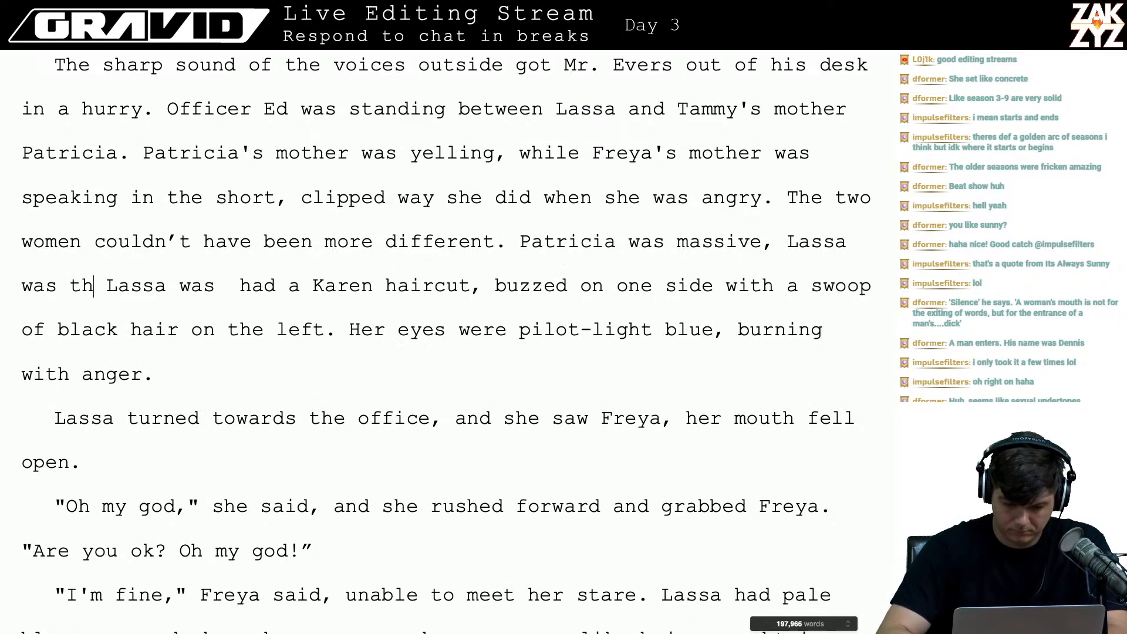
key("BackSpace")
key("BackSpace")
type("wiry.")
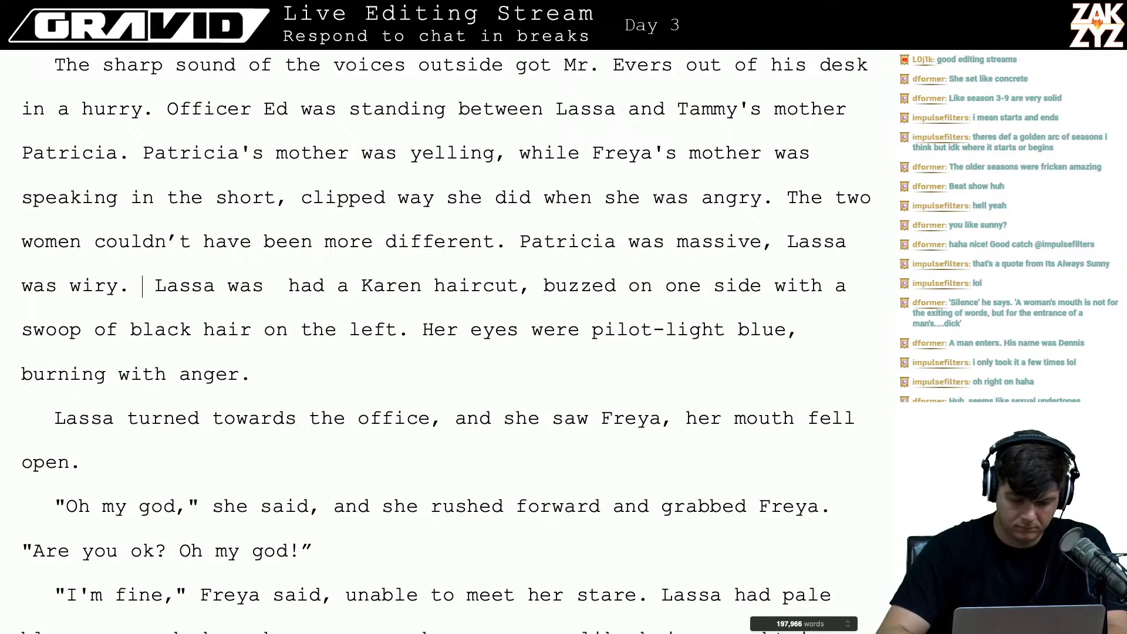
key("BackSpace")
key("BackSpace")
type("and")
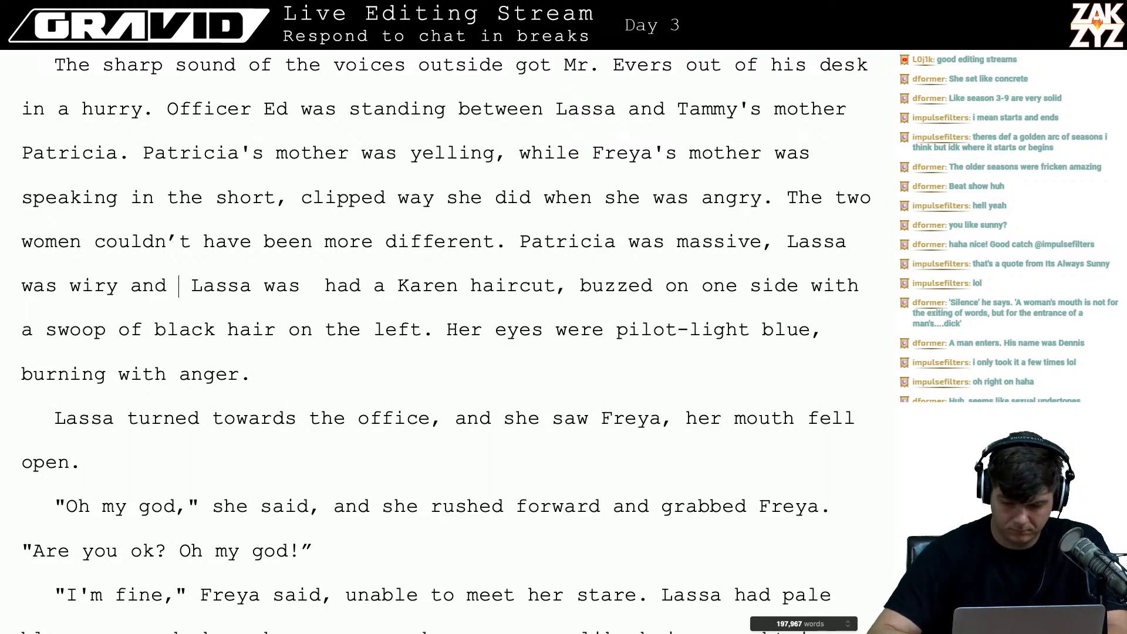
- Insert "and slow" after "massive" in the description of Patricia
left_click(762, 242)
type("and ")
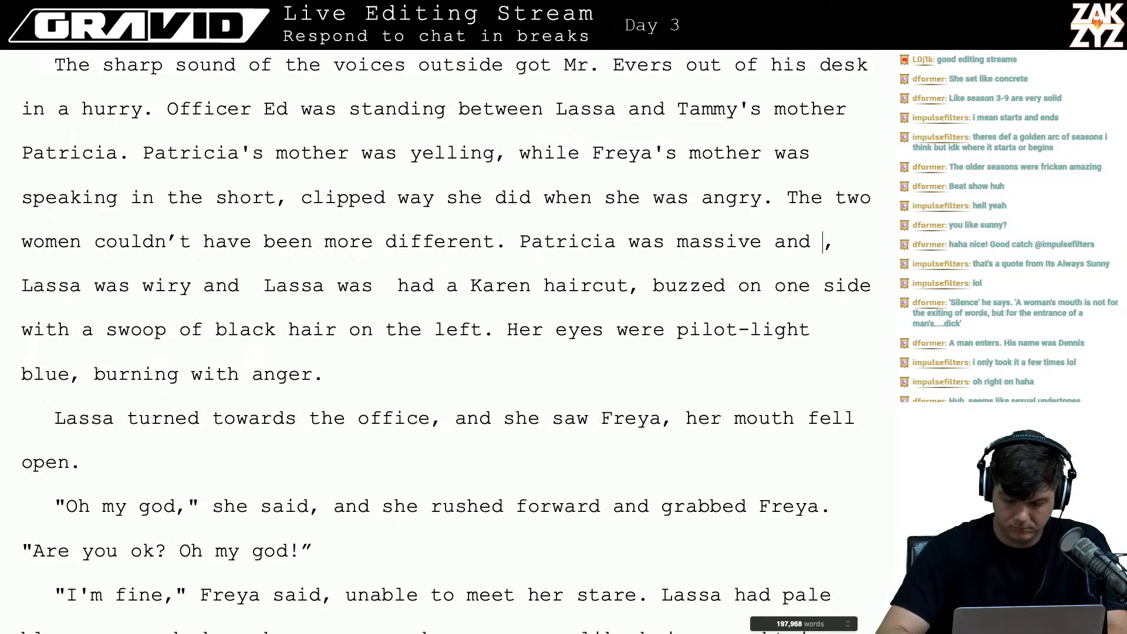
type("slow, Lassa was wiry and  Lassa was  had a Karen haircut, buzzed on")
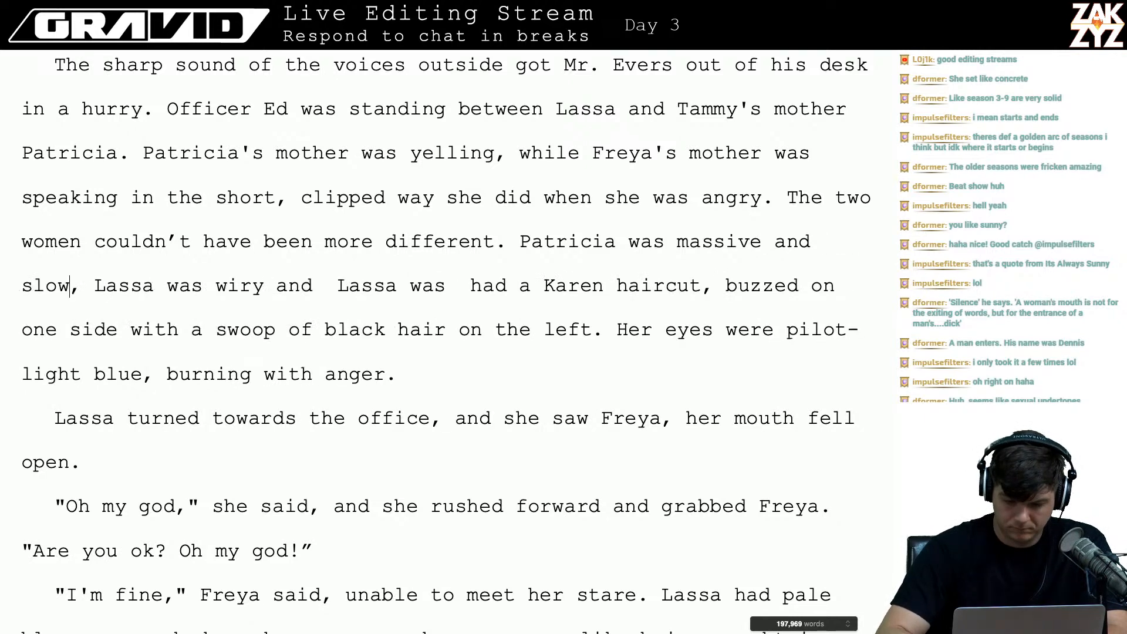
- Complete the description of Lassa with "alive with tension." after "wiry and"
key("Right")
key("Right")
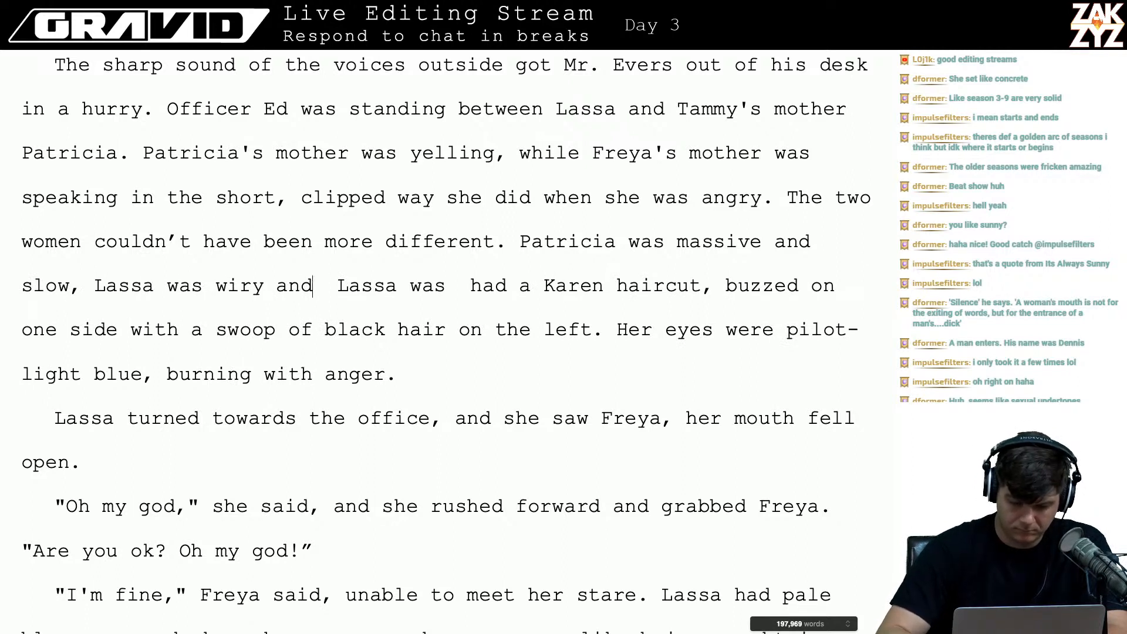
type("alive with te")
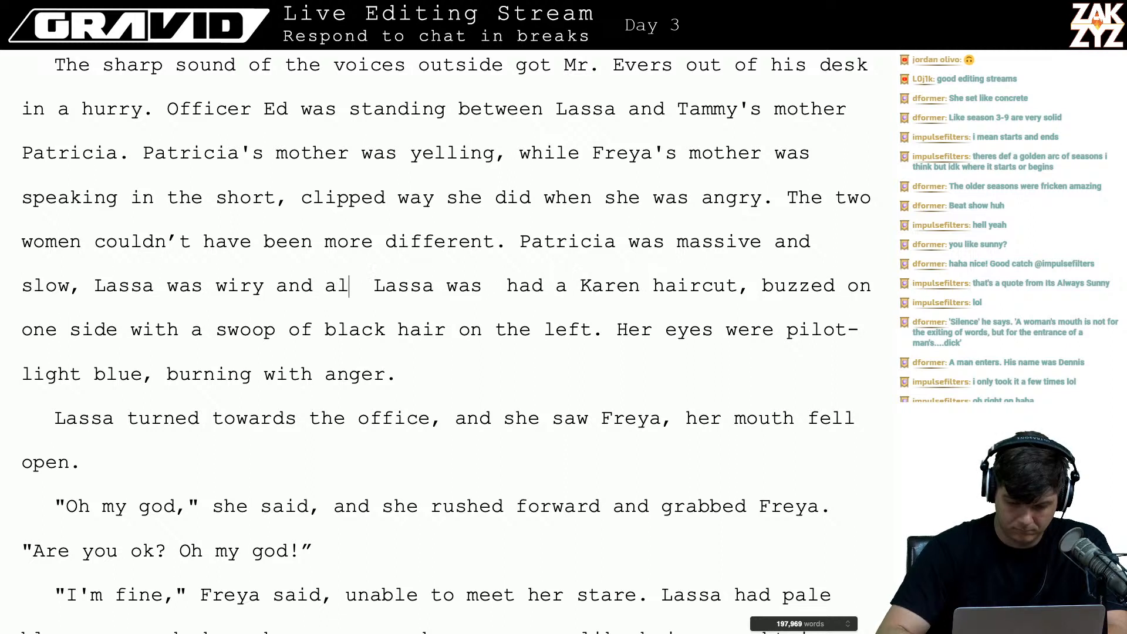
type("nsion.")
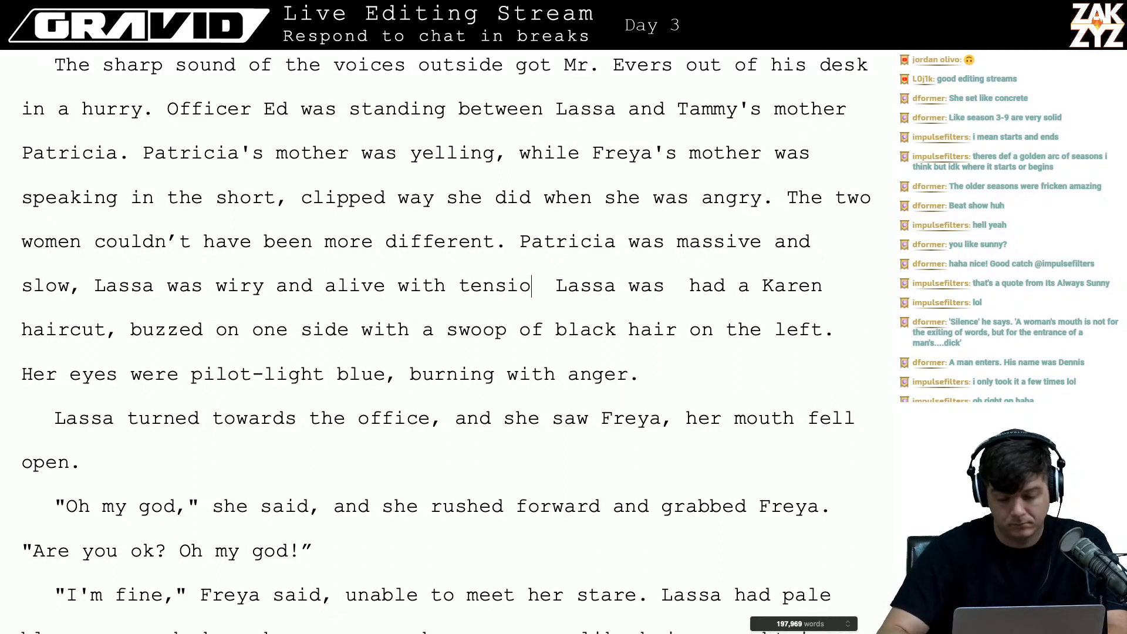
- Break the leftover "Lassa was had a Karen haircut" text into its own paragraph after "tension."
key("shift+Right")
key("shift+Right")
key("shift+Right")
key("shift+Right")
key("shift+Right")
key("shift+Right")
key("shift+Right")
key("shift+Right")
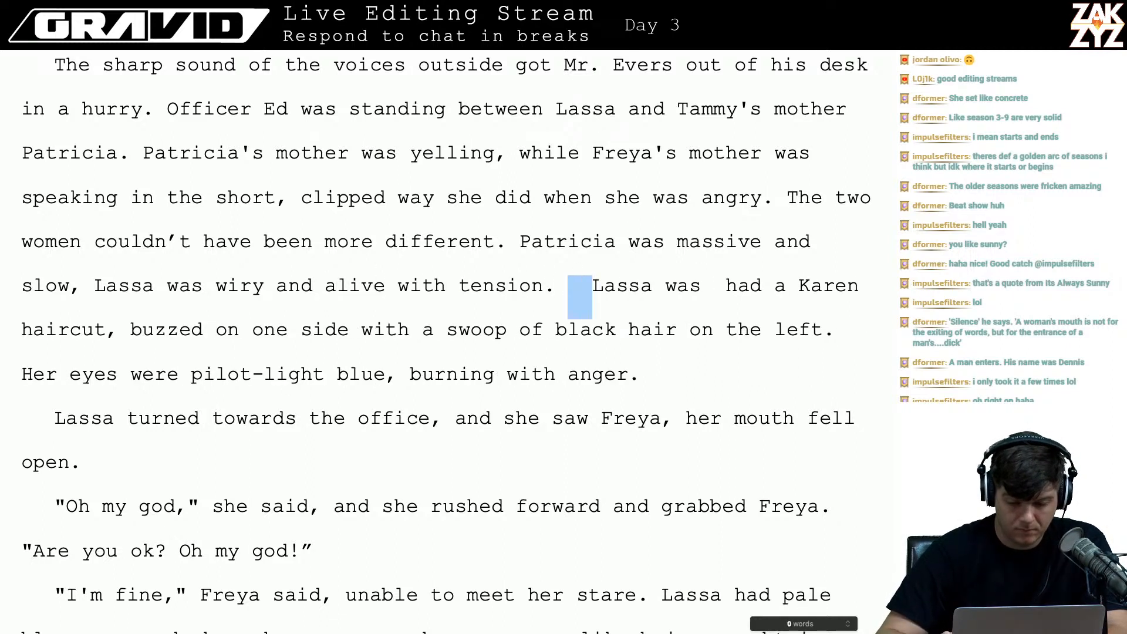
key("shift+Left")
key("shift+Left")
key("shift+Left")
key("shift+Left")
key("shift+Left")
key("shift+Left")
key("shift+Left")
key("shift+Left")
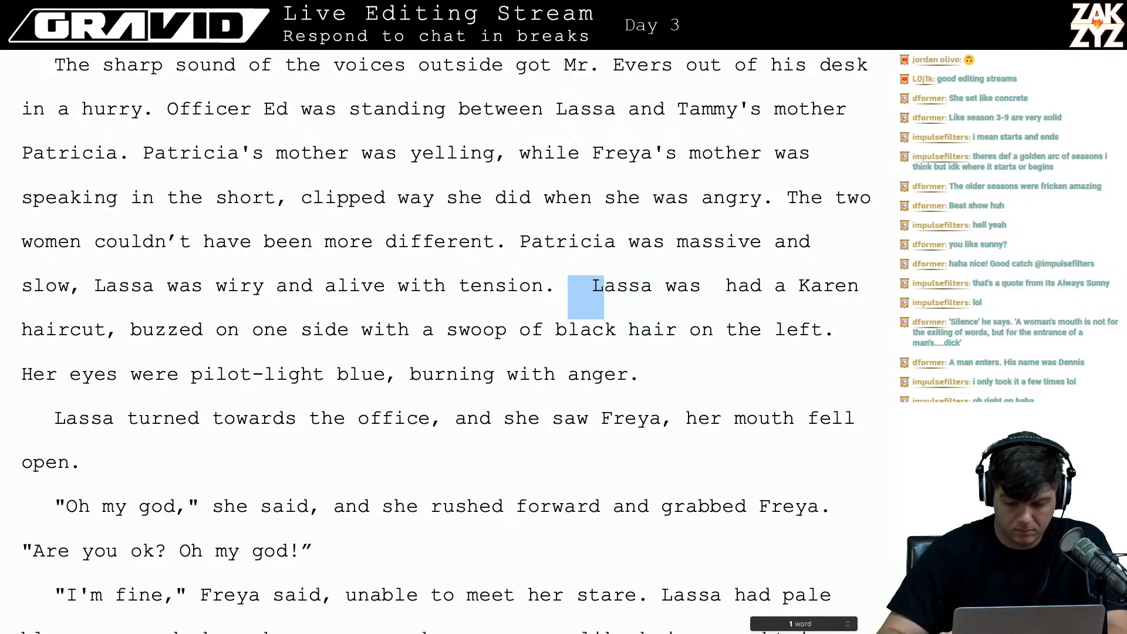
key("Return")
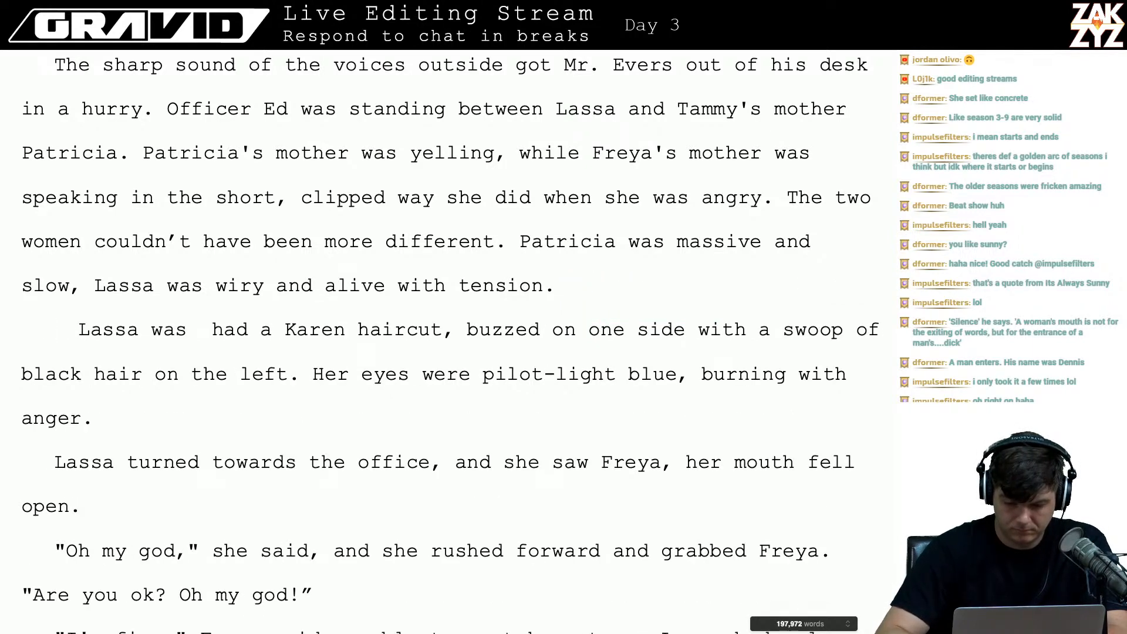
type("Patricia h")
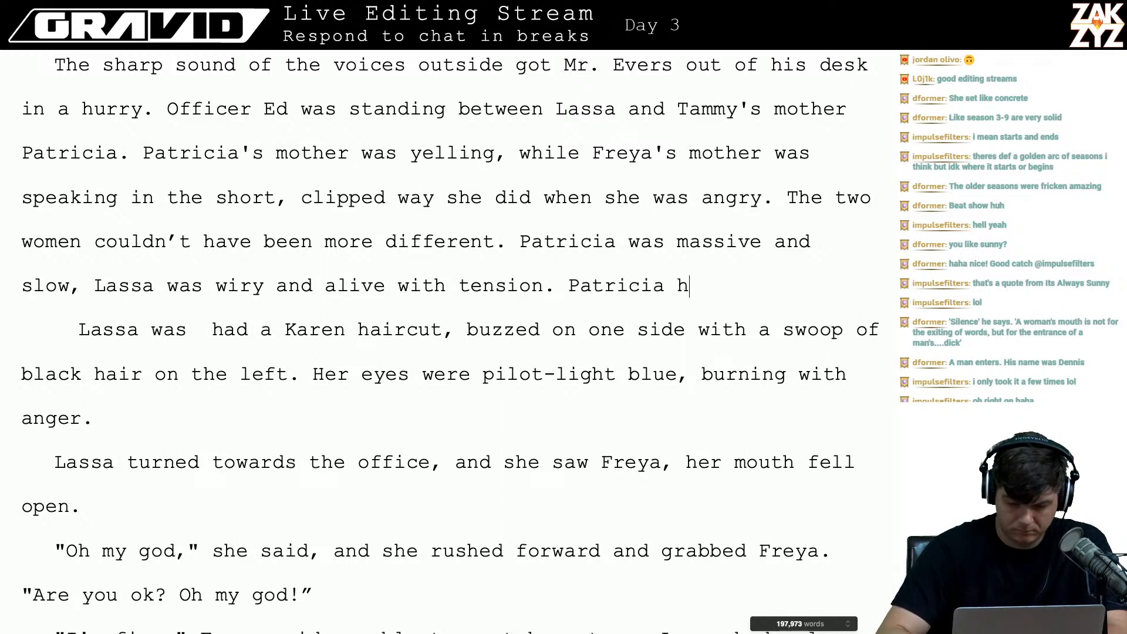
type("ad braids,")
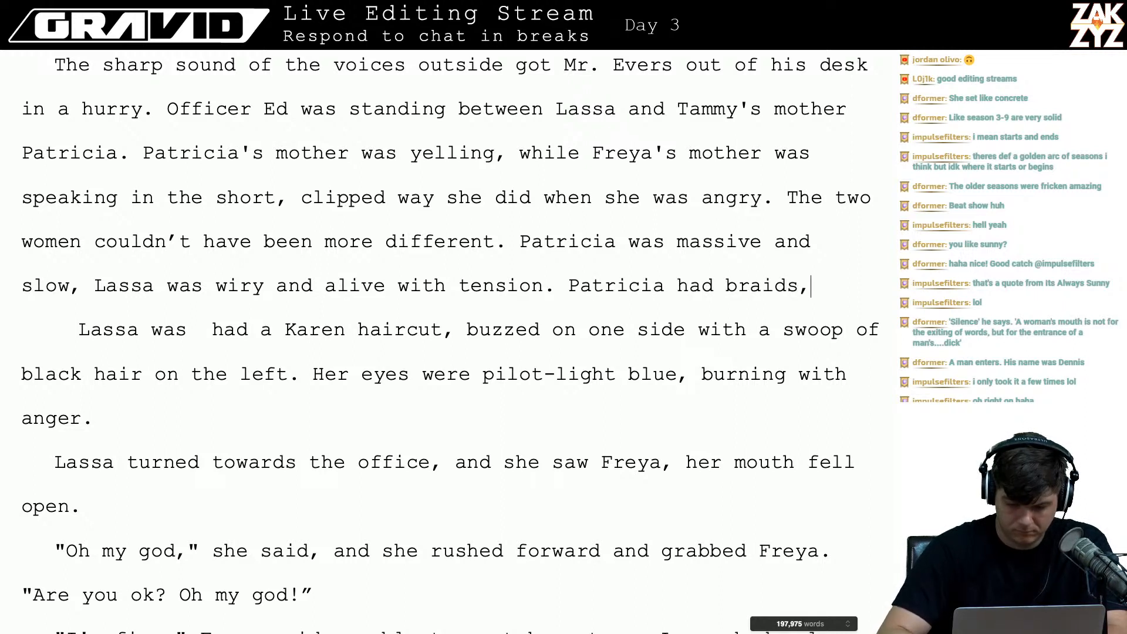
key("BackSpace")
key("BackSpace")
key("BackSpace")
key("BackSpace")
key("BackSpace")
key("BackSpace")
key("BackSpace")
key("BackSpace")
key("BackSpace")
key("BackSpace")
key("BackSpace")
key("BackSpace")
key("BackSpace")
key("BackSpace")
key("BackSpace")
key("BackSpace")
key("BackSpace")
key("BackSpace")
key("BackSpace")
key("BackSpace")
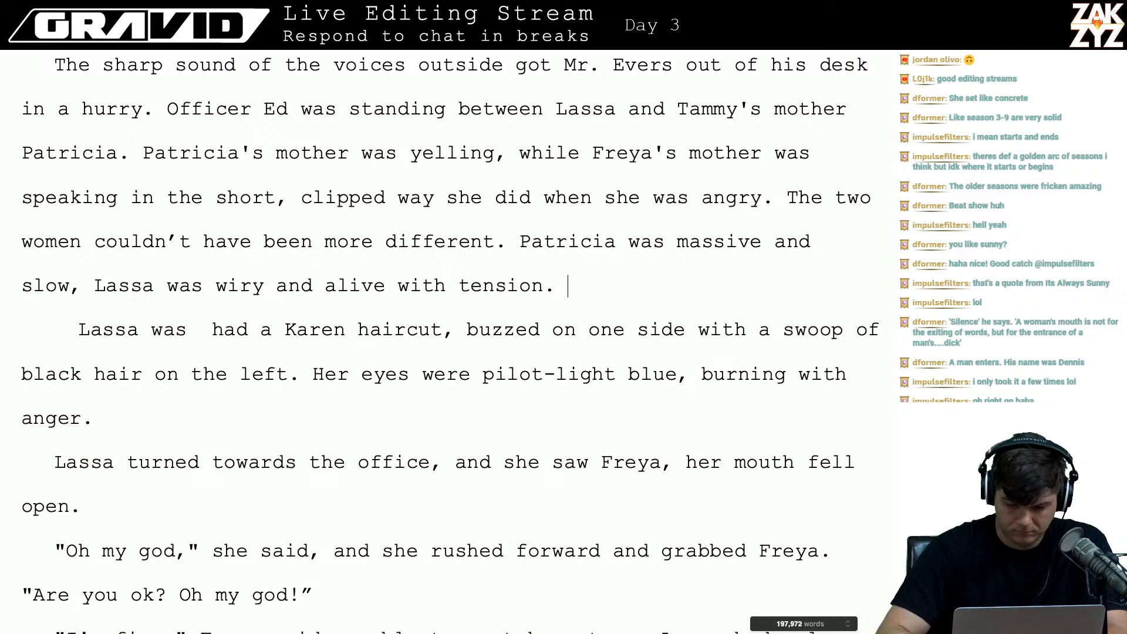
- After "tension." add "Freya's mother had a Karen haircut, buzzed on the left with a swoop of black hair to the right."
type("Freya's mother ")
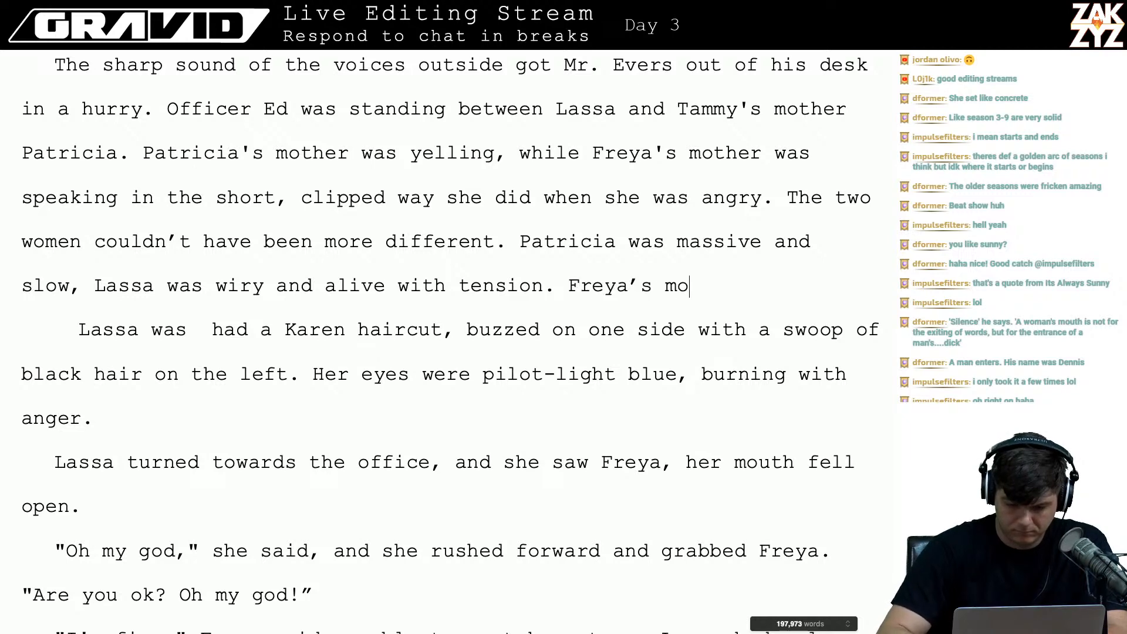
type("had a Kar")
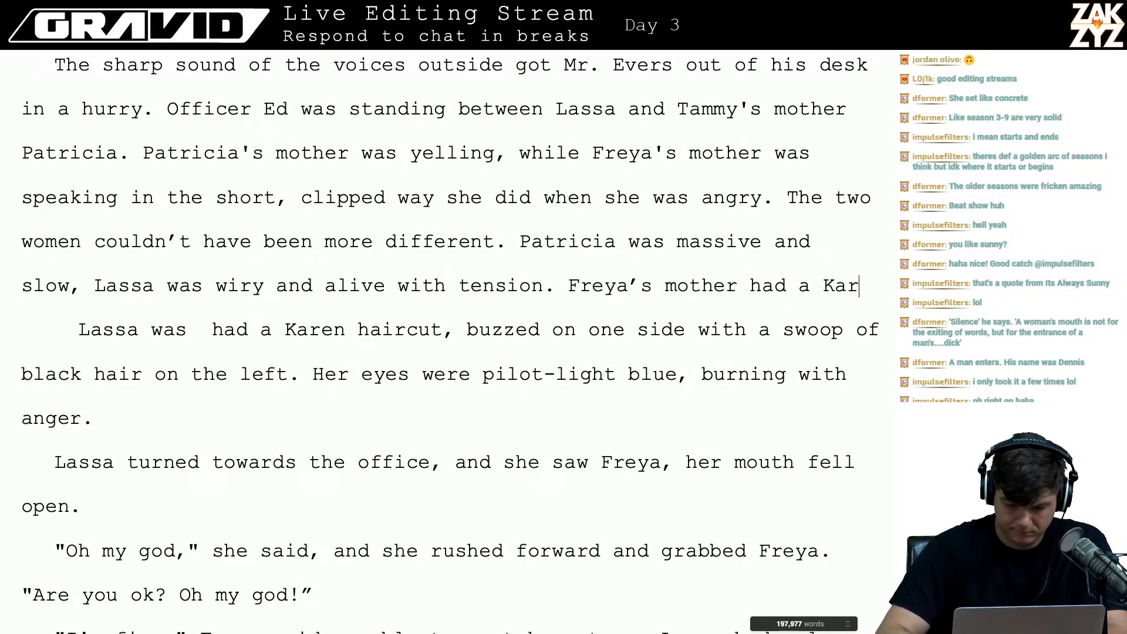
type("en haircut, buzzed on the")
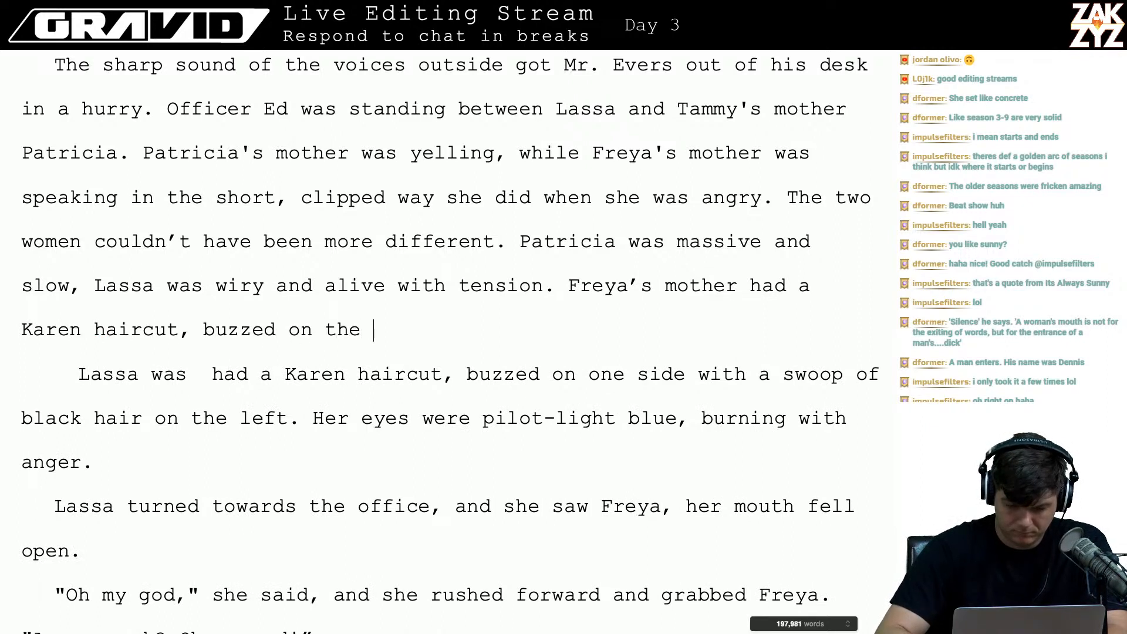
type(" left with a s")
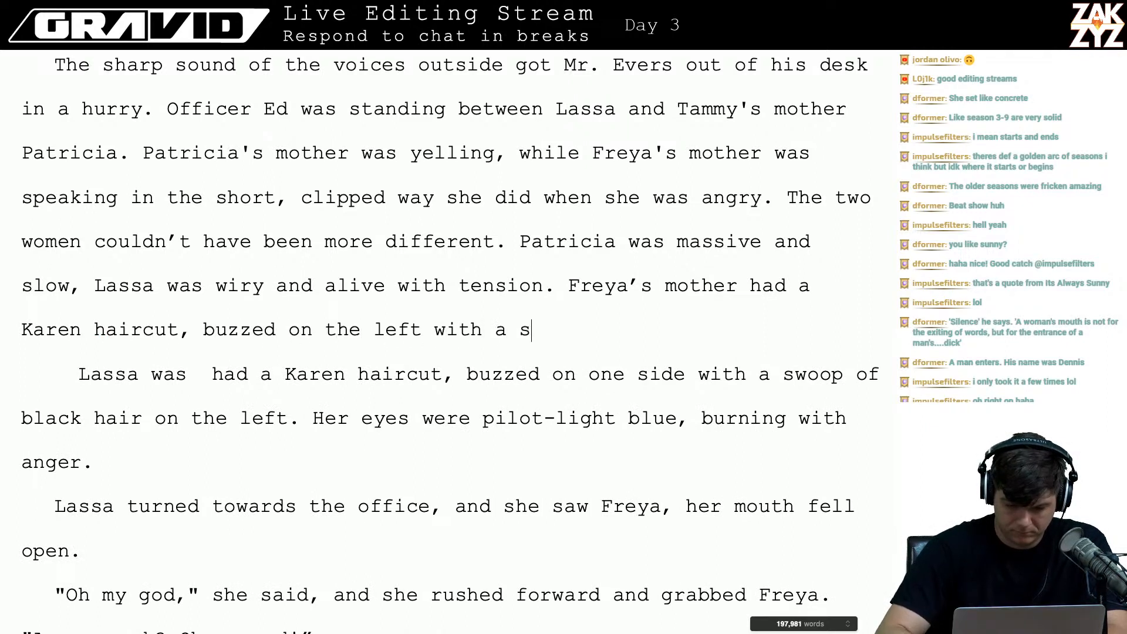
type("woop of black ha")
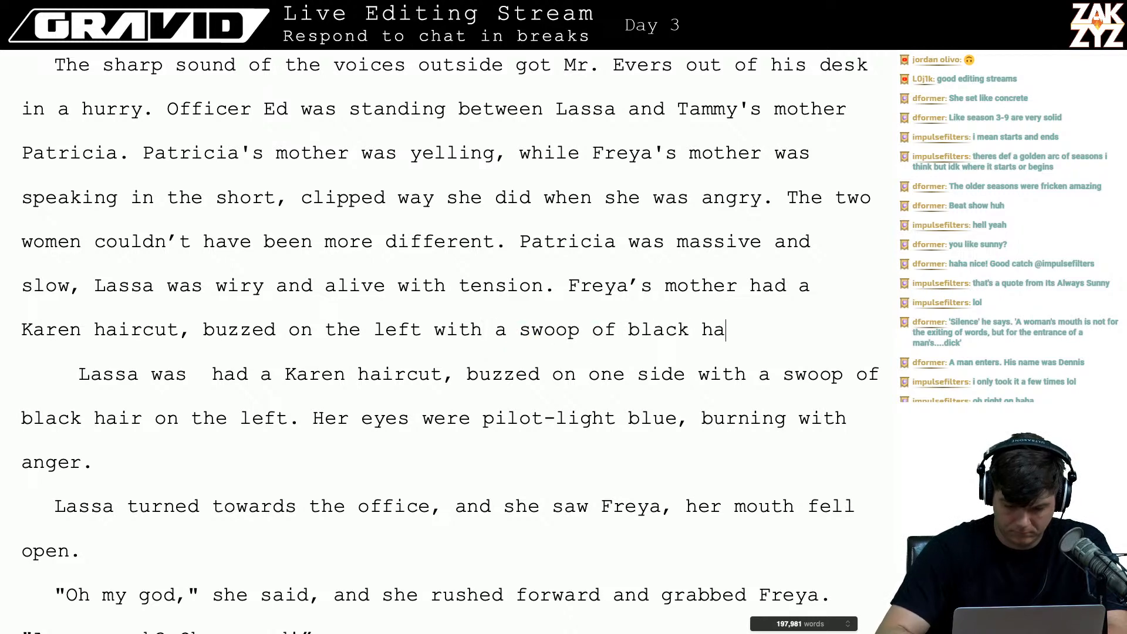
type("ir to the right")
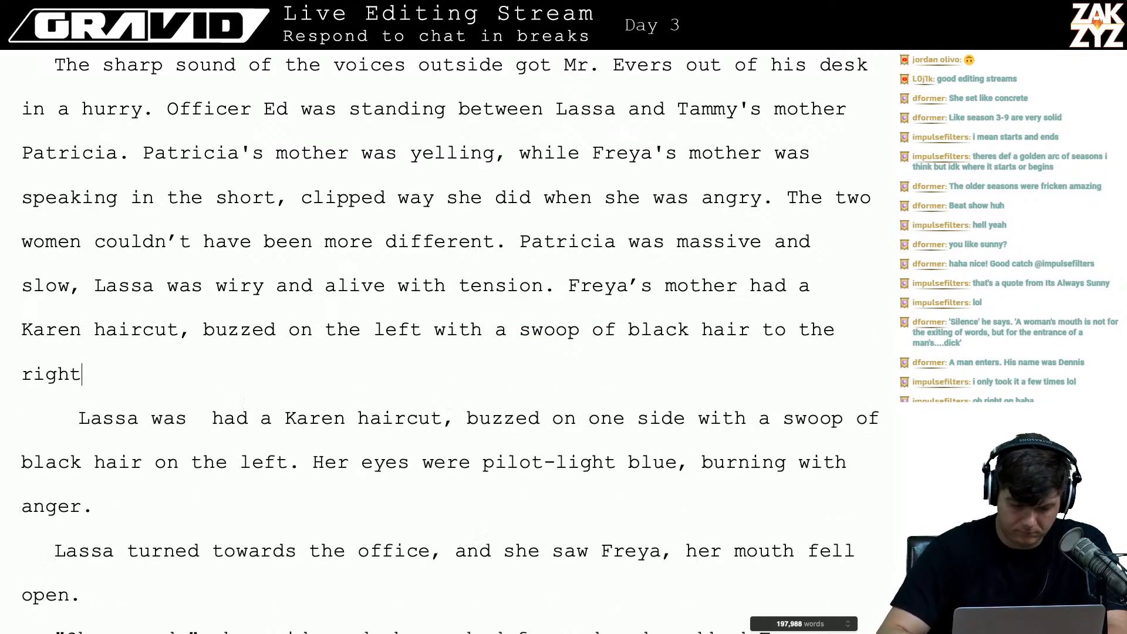
type(".")
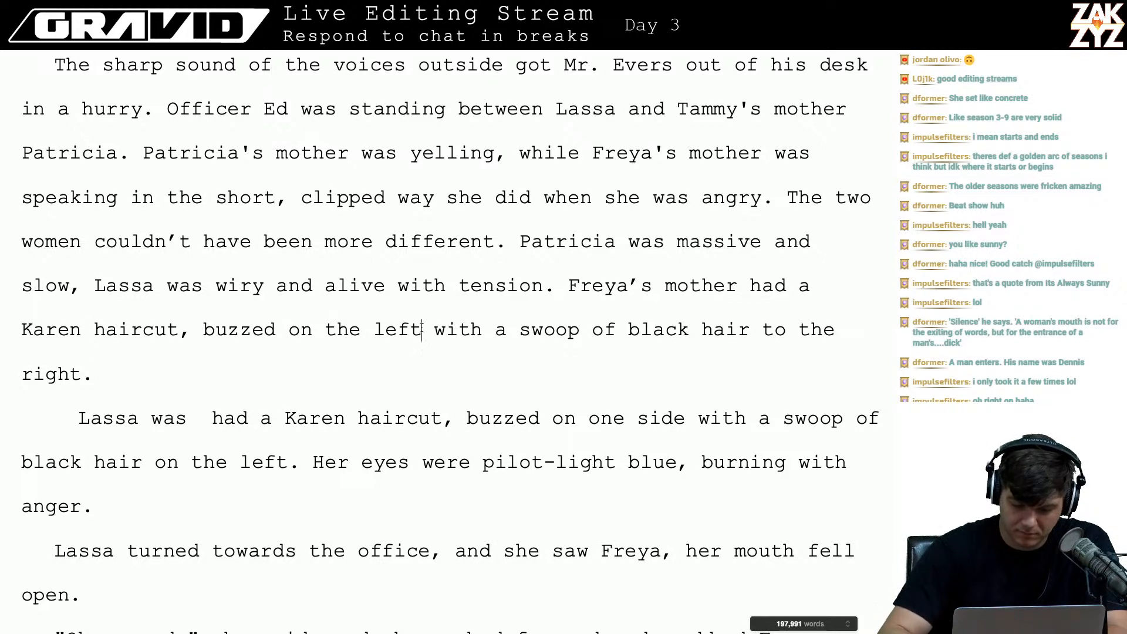
- Replace "left" with "right" in "buzzed on the left" in the new haircut sentence
key("BackSpace")
key("BackSpace")
key("BackSpace")
key("BackSpace")
type("right")
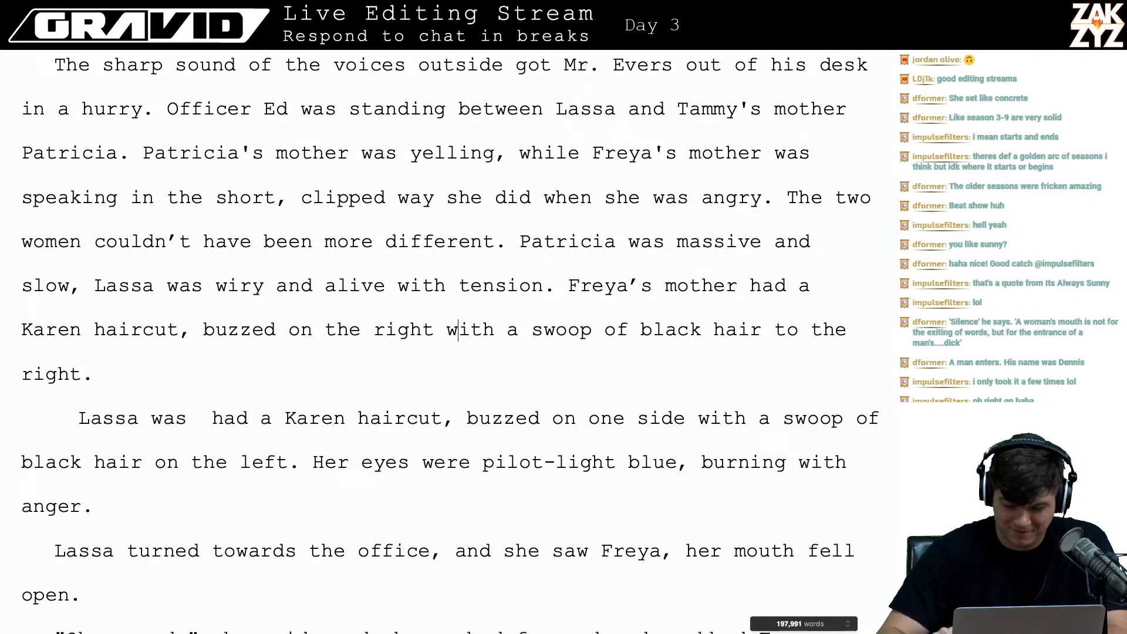
- Replace "right" with "left" at the end of the new haircut sentence, after "black hair to the"
key("Left")
key("BackSpace")
key("BackSpace")
key("BackSpace")
key("BackSpace")
key("BackSpace")
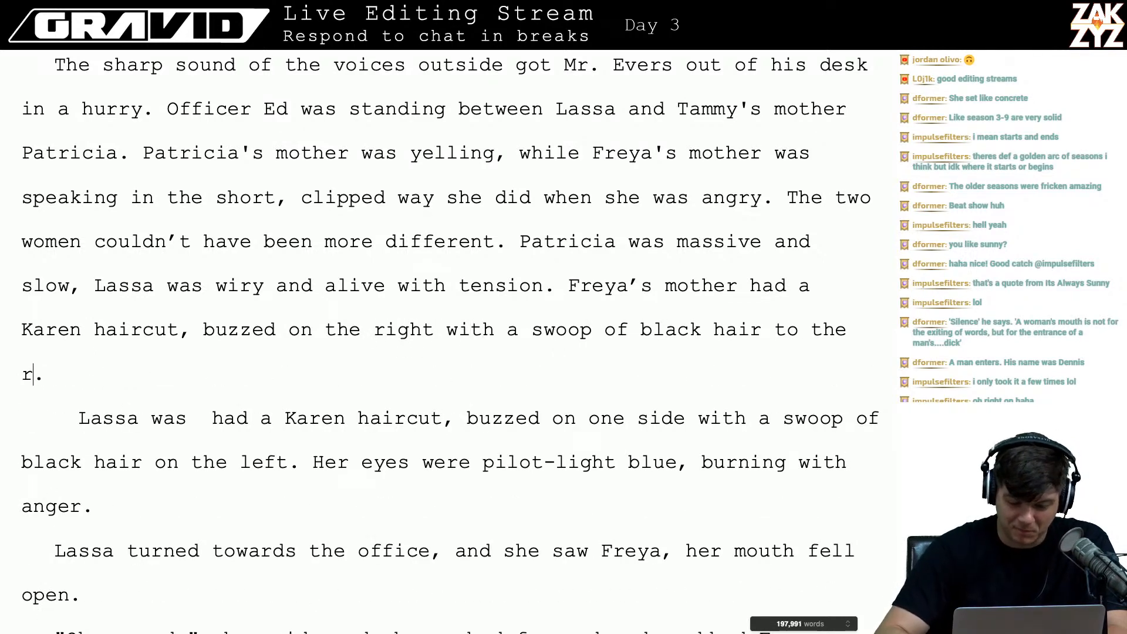
type("let")
key("BackSpace")
type("ft")
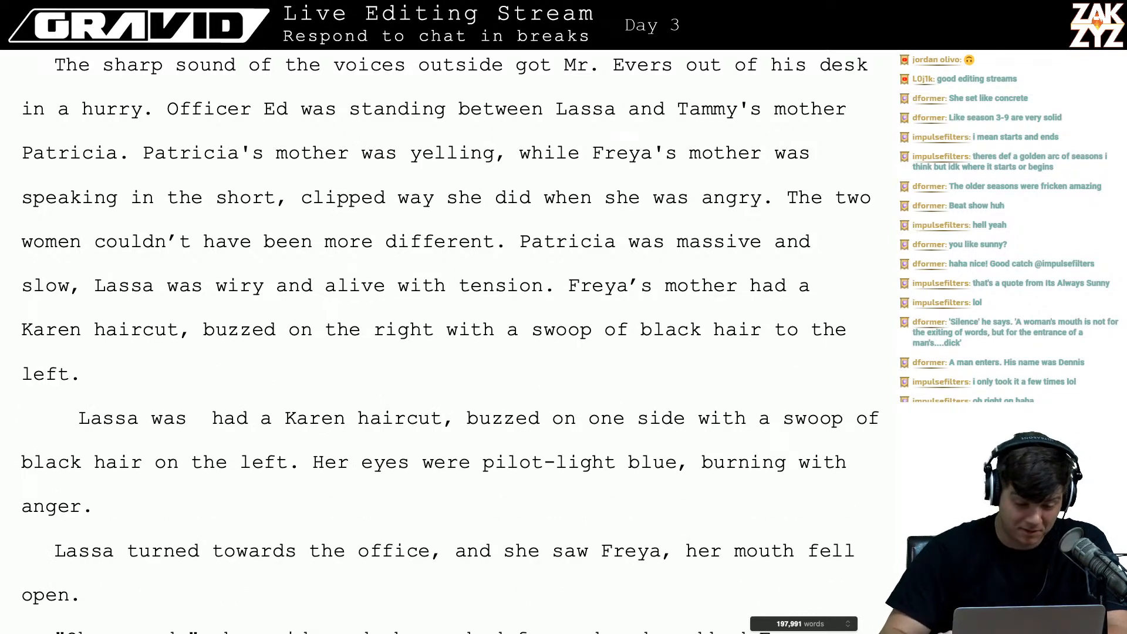
- Delete the leftover text from "Lassa was had a Karen haircut" through "on the left.", joining "Her eyes were pilot-light blue" to the paragraph above
key("Right")
key("Down")
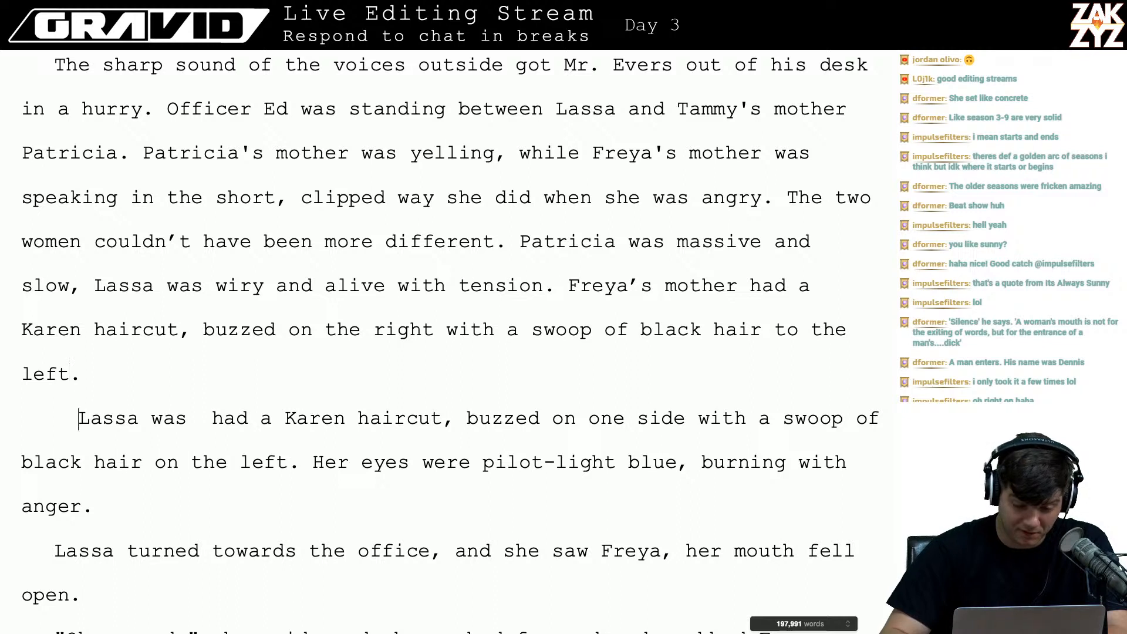
key("Left")
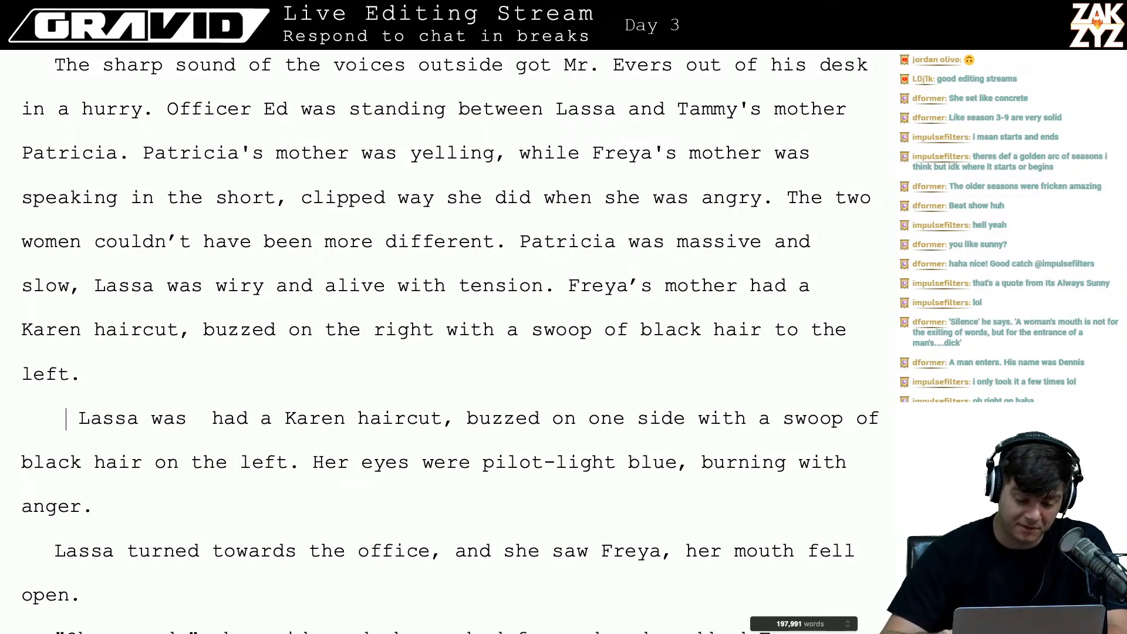
key("Left")
key("Left")
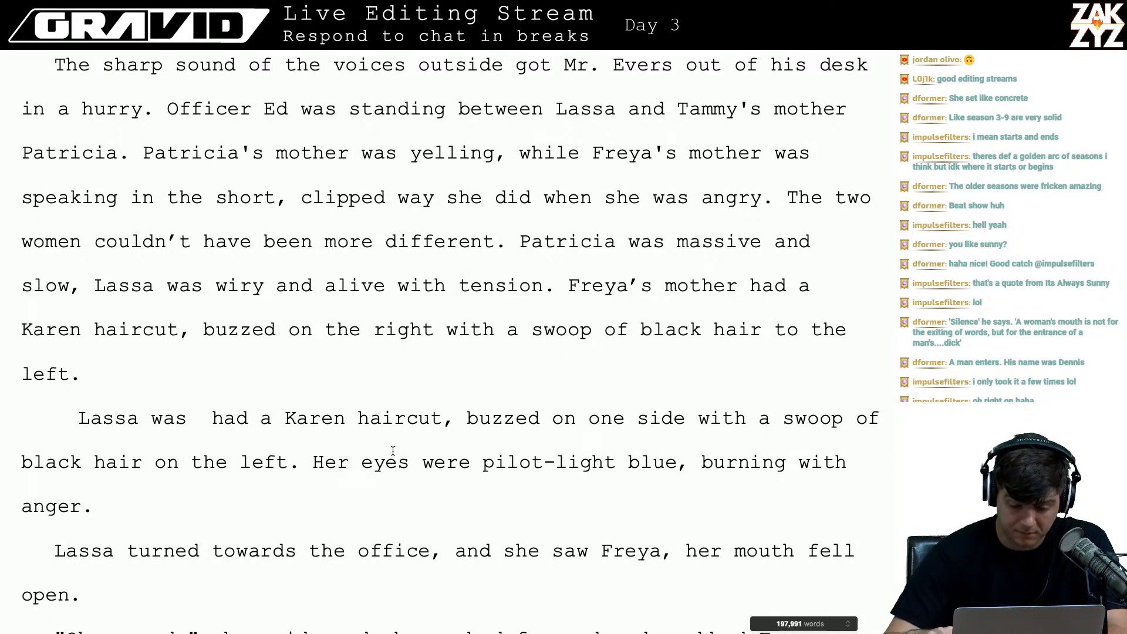
key("shift+Down")
key("shift+Down")
key("alt+shift+Right")
key("alt+shift+Right")
key("alt+shift+Right")
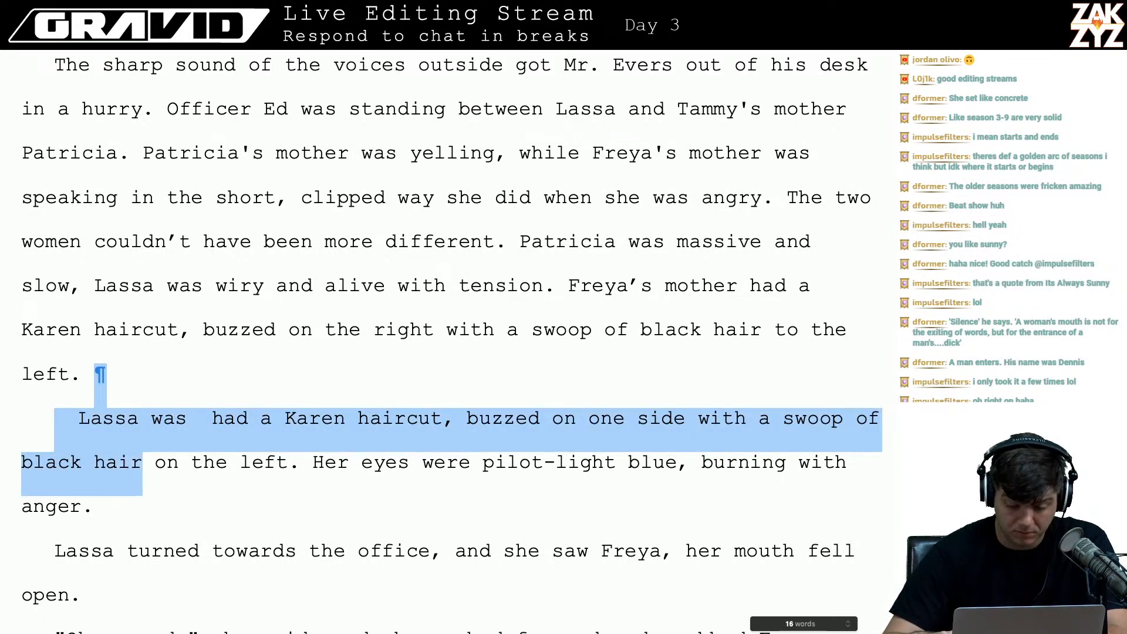
key("shift+Right")
key("shift+Right")
key("shift+Right")
key("shift+Right")
key("shift+Right")
key("shift+Right")
key("BackSpace")
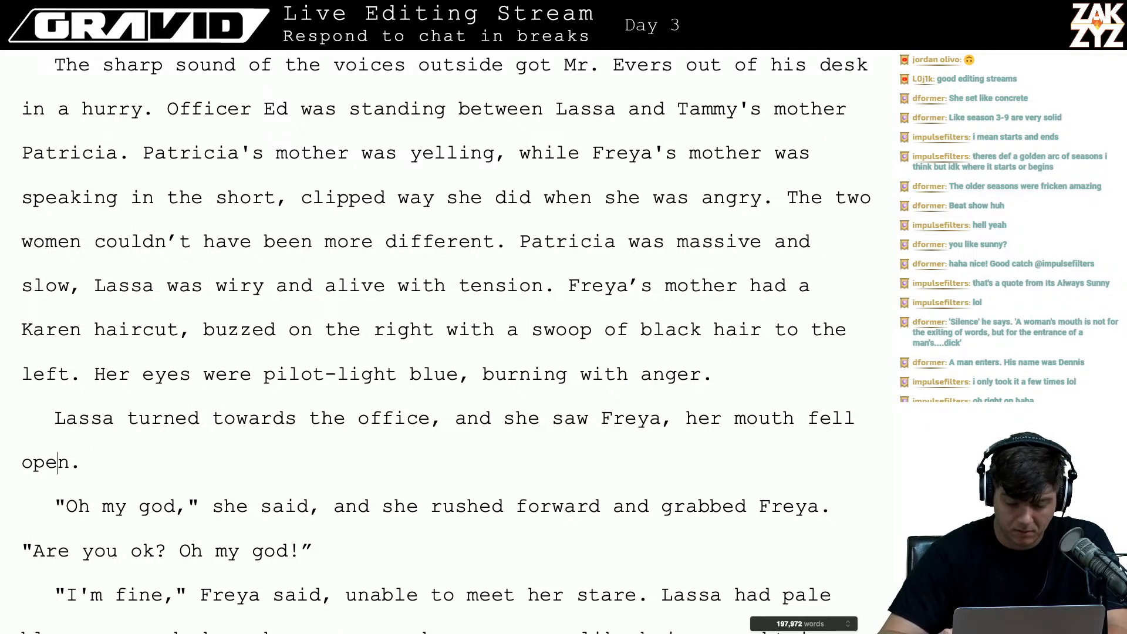
- After "burning with anger." add the sentence "When she saw Freya, her mouth fell open."
type("When")
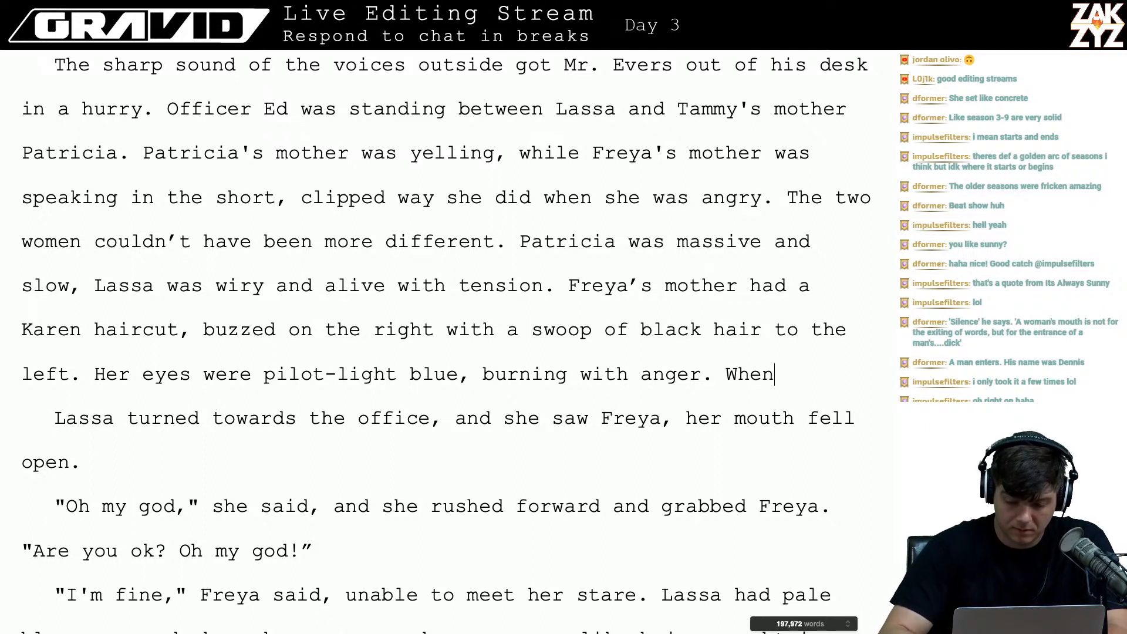
type("n")
key("BackSpace")
key("BackSpace")
type("n sh")
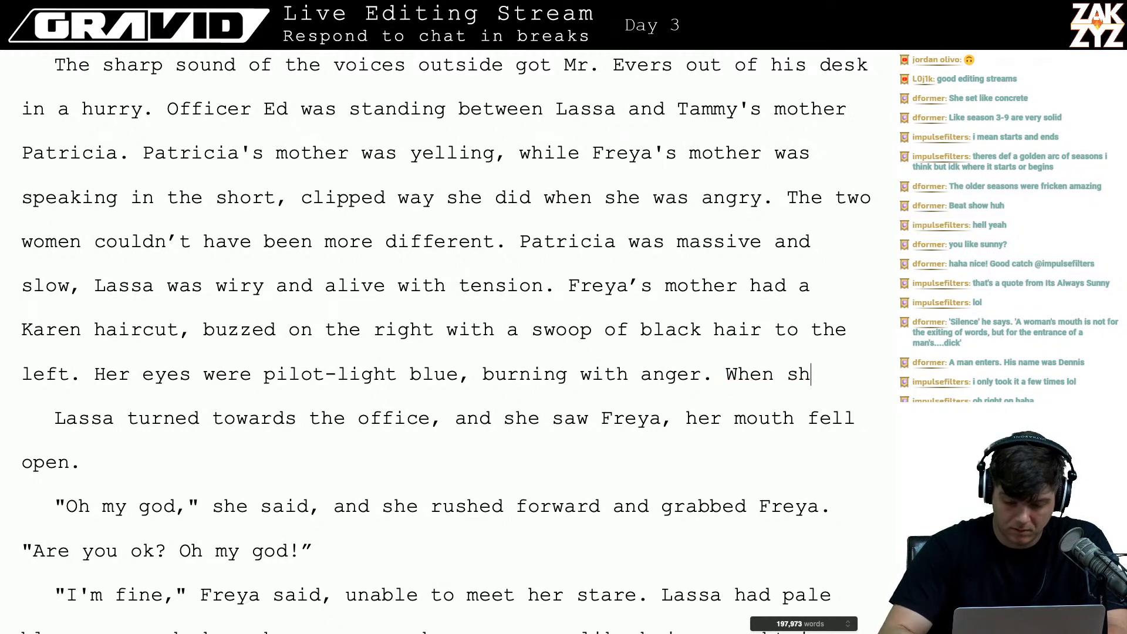
type("e saw Frey")
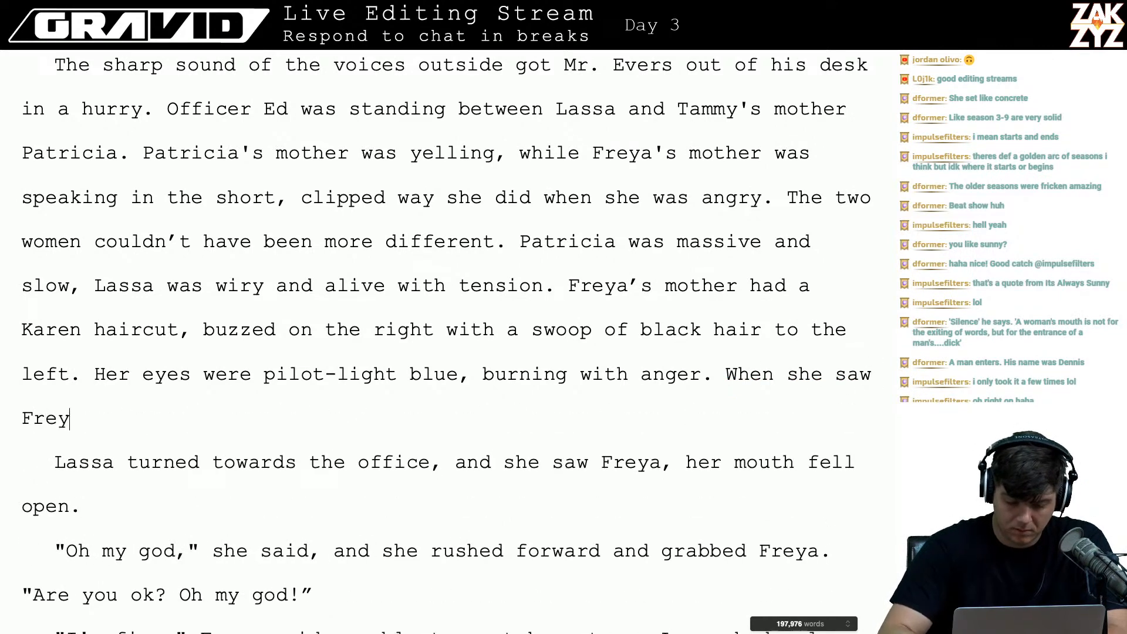
type("a, her mouth fell open.")
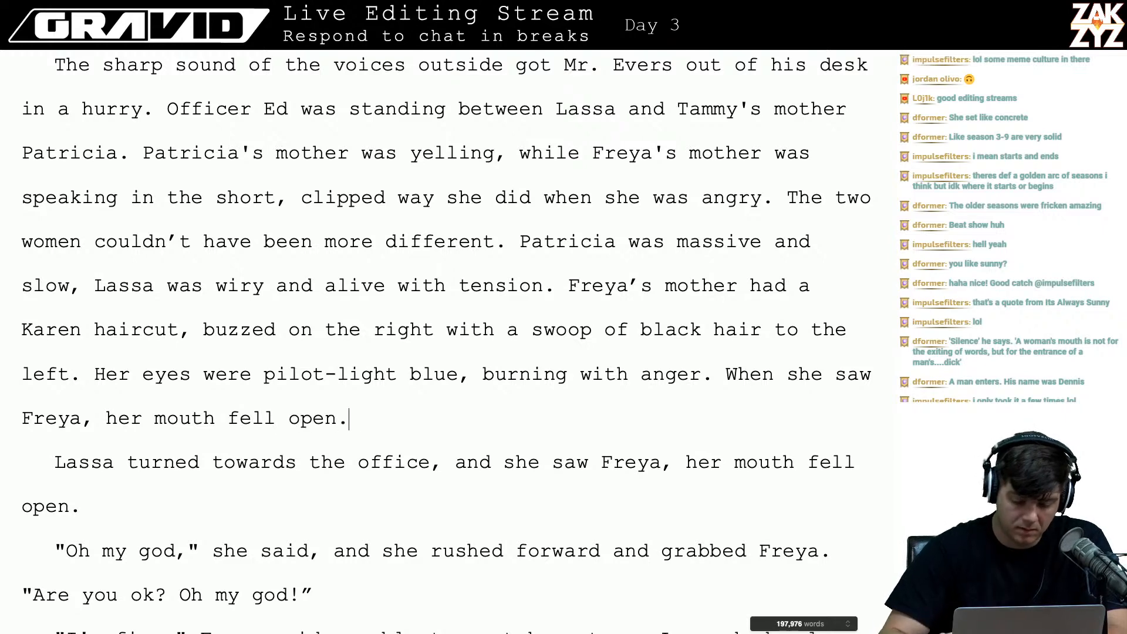
- Delete the redundant paragraph "Lassa turned towards the office, and she saw Freya, her mouth fell open."
key("shift+Down")
key("shift+Down")
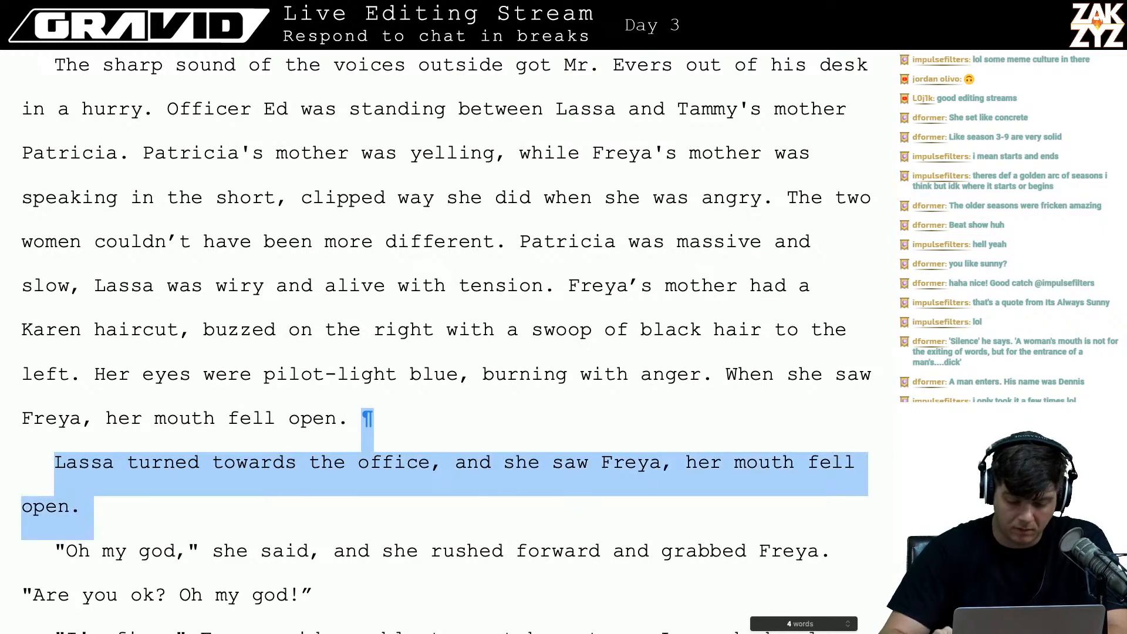
key("BackSpace")
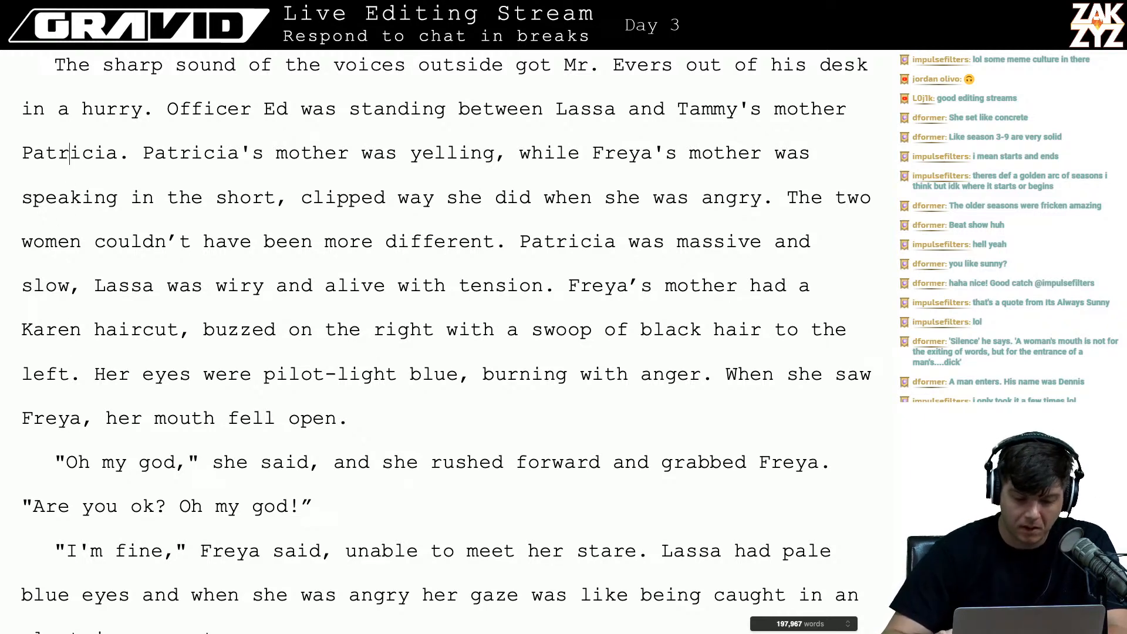
- At the end of the preceding paragraph, after "listen to her.", start a sentence with "Mr. Evers noticed her discomfort,"
key("Up")
key("Up")
key("Up")
key("Up")
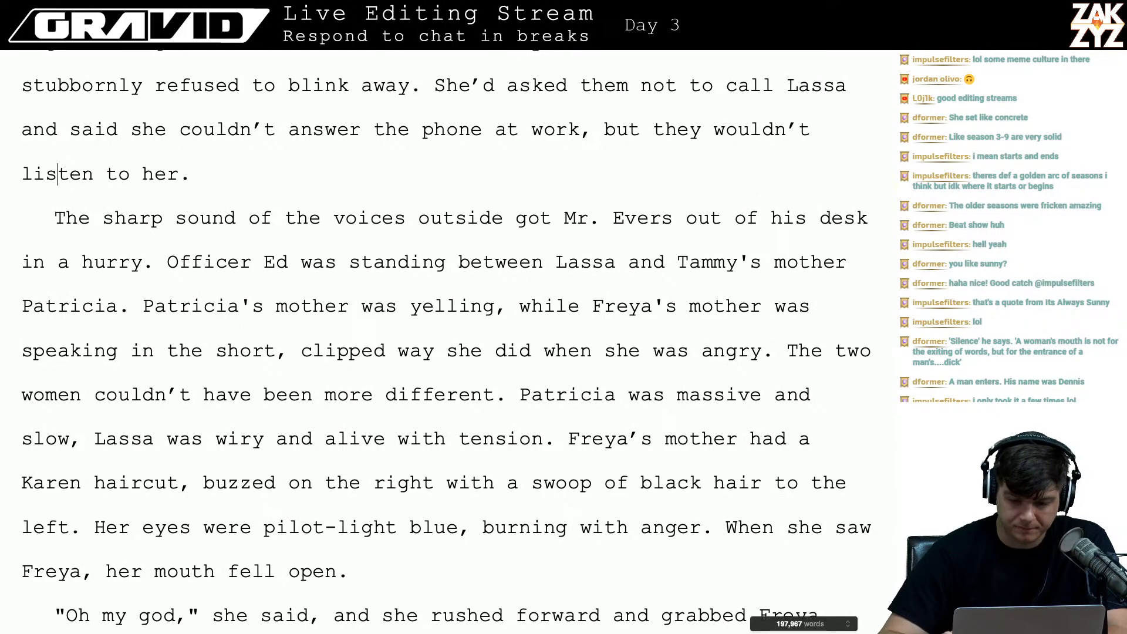
key("Up")
key("Up")
key("Up")
key("Up")
key("Up")
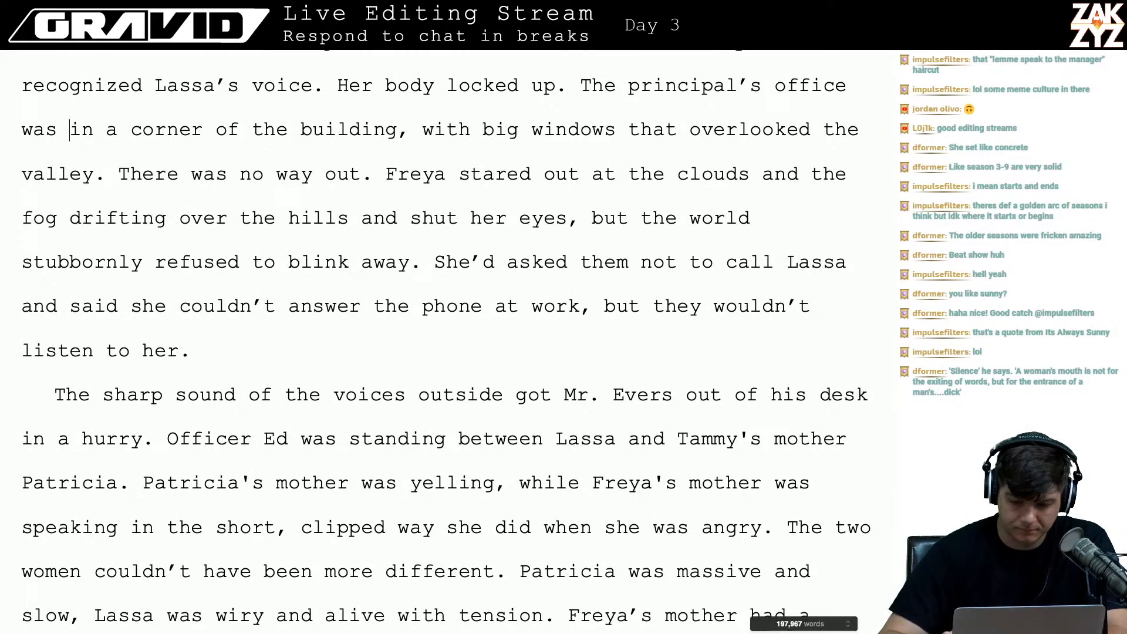
key("Up")
key("Up")
key("Down")
key("Down")
key("Down")
key("Down")
key("Down")
key("Down")
key("Down")
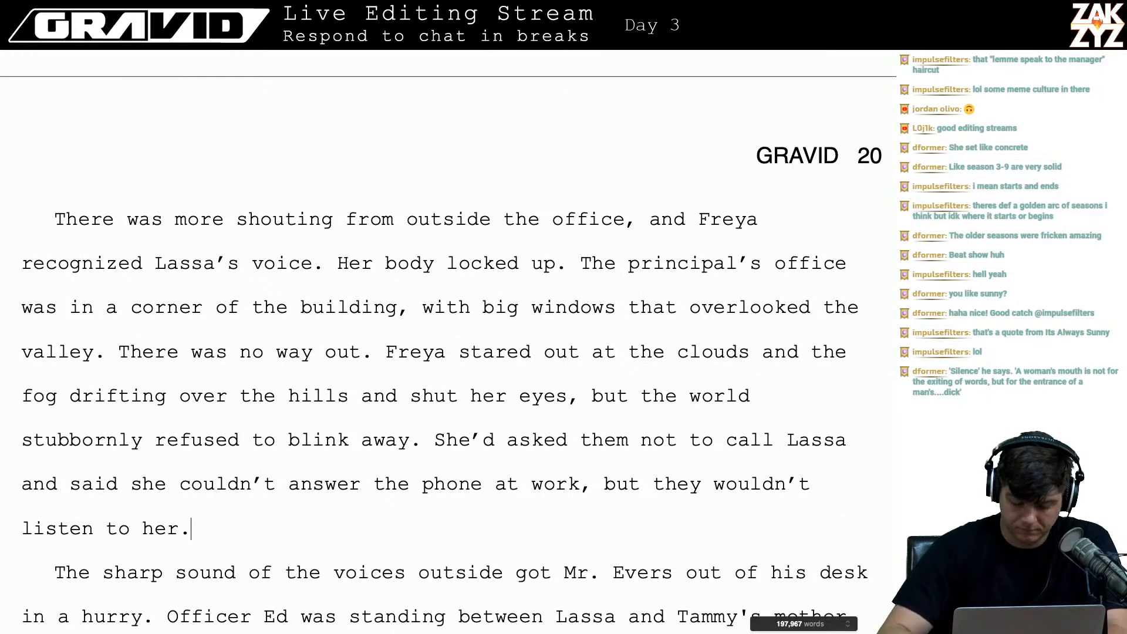
type("Mr. Ever")
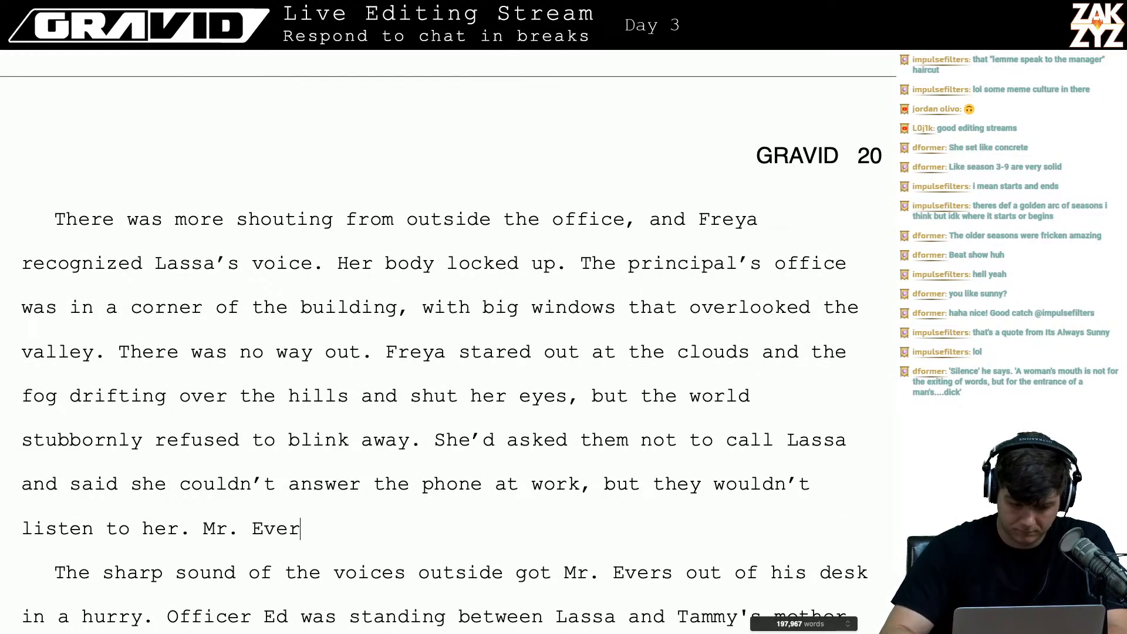
type("s not")
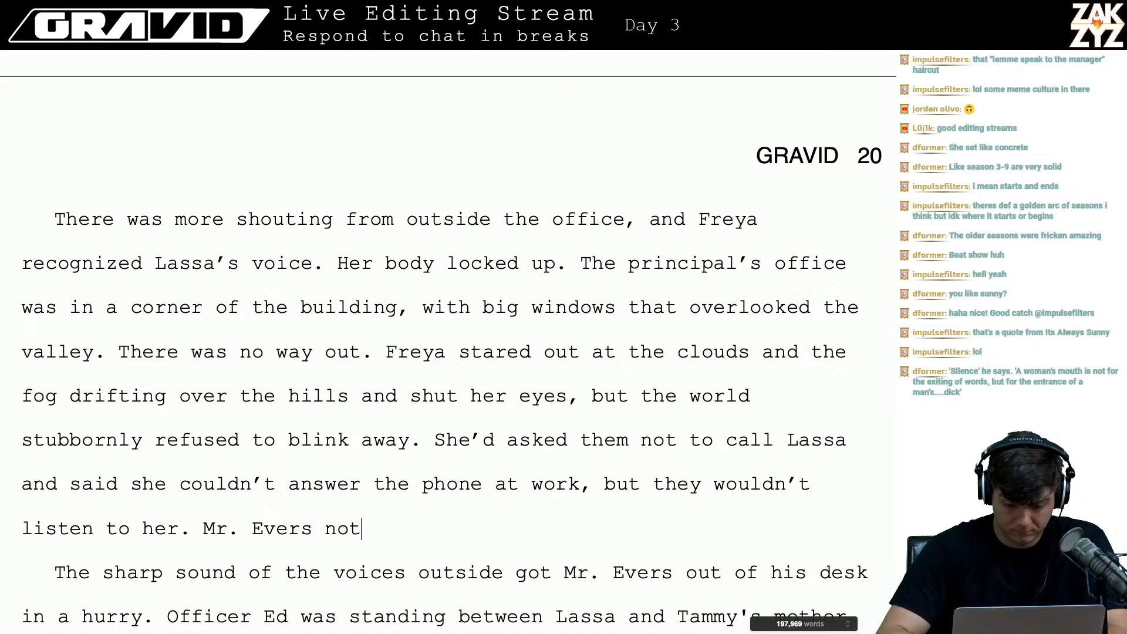
type("iced she w")
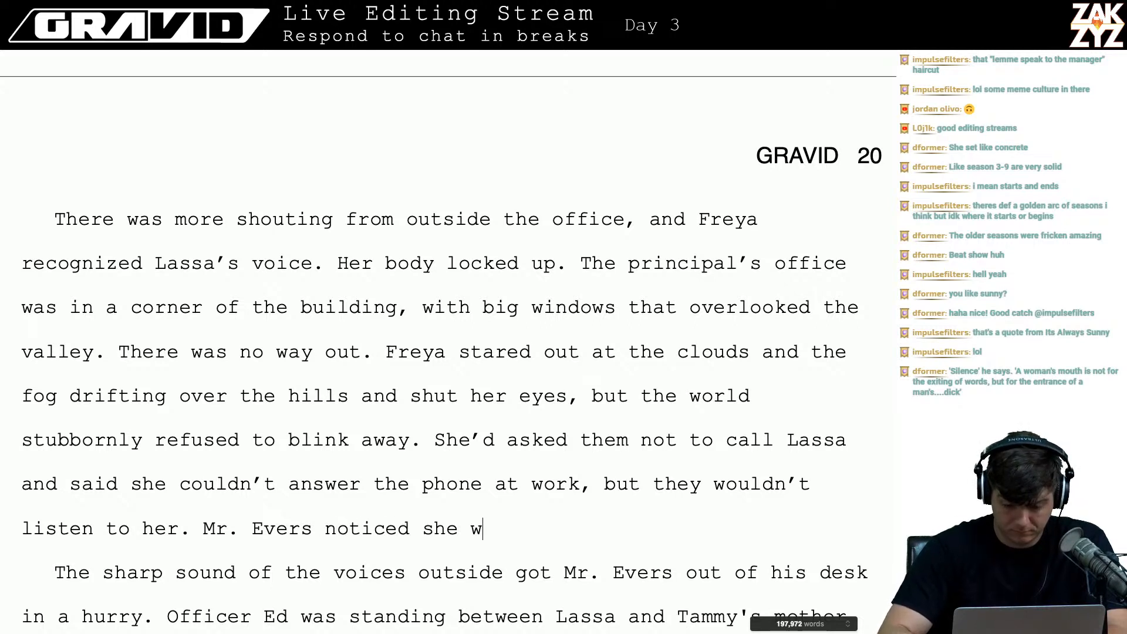
key("BackSpace")
key("BackSpace")
key("BackSpace")
key("BackSpace")
key("BackSpace")
key("BackSpace")
type("her ed")
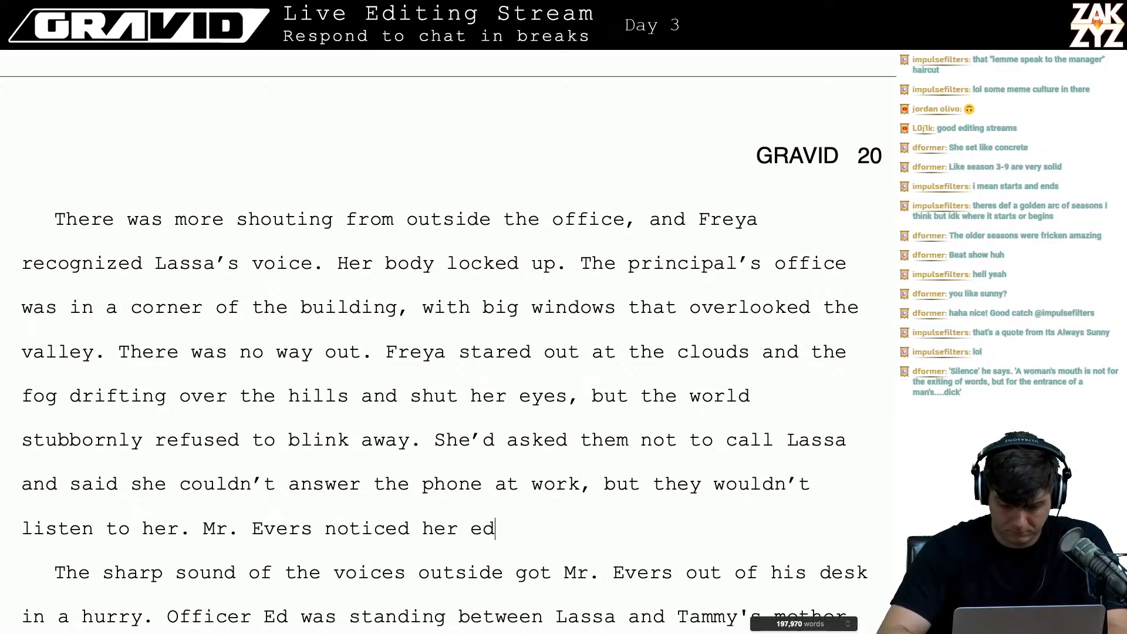
key("BackSpace")
key("BackSpace")
type("discomfort, and")
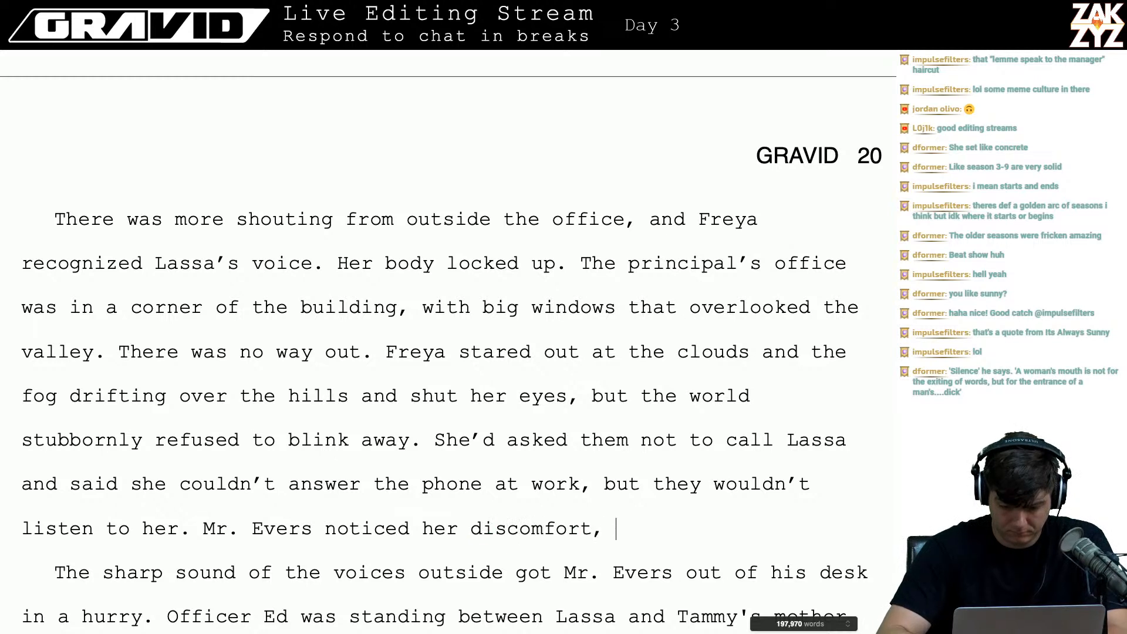
key("BackSpace")
key("BackSpace")
key("BackSpace")
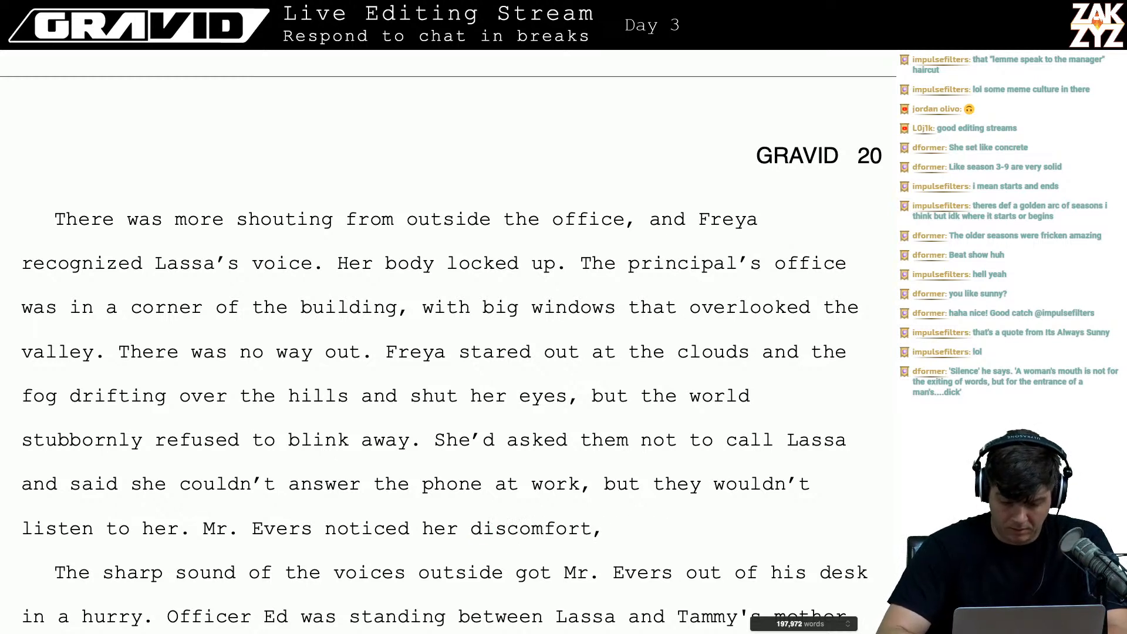
- Complete the Mr. Evers sentence with "then the voices outside the office rose."
type("then the so")
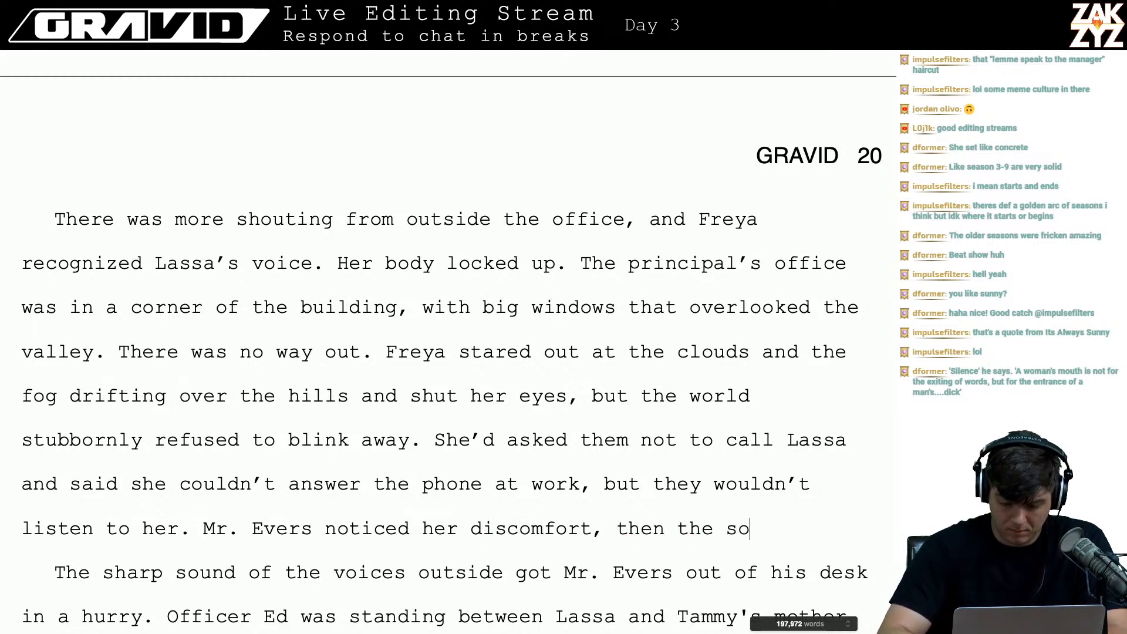
key("BackSpace")
key("BackSpace")
type("voices o")
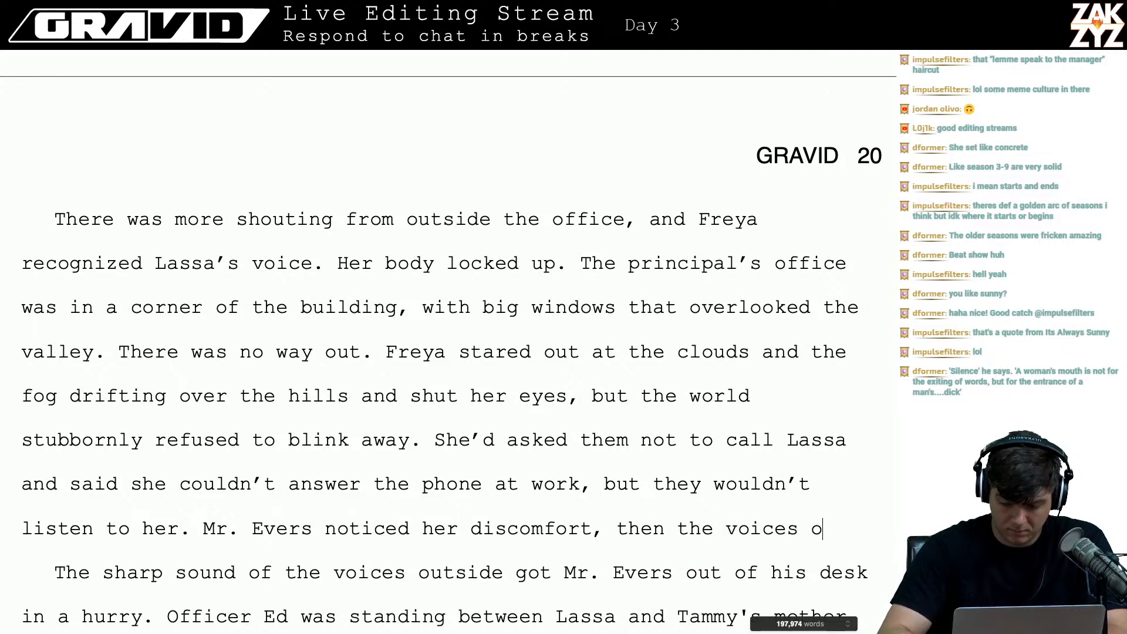
type("utside the ")
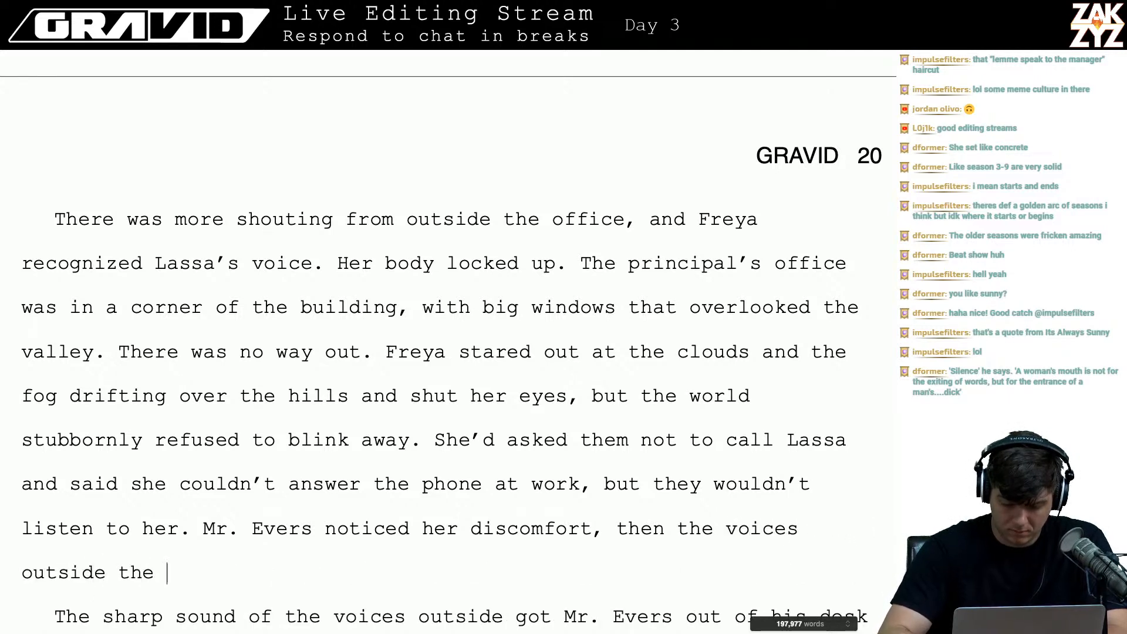
type("office ros")
key("BackSpace")
key("BackSpace")
key("BackSpace")
key("BackSpace")
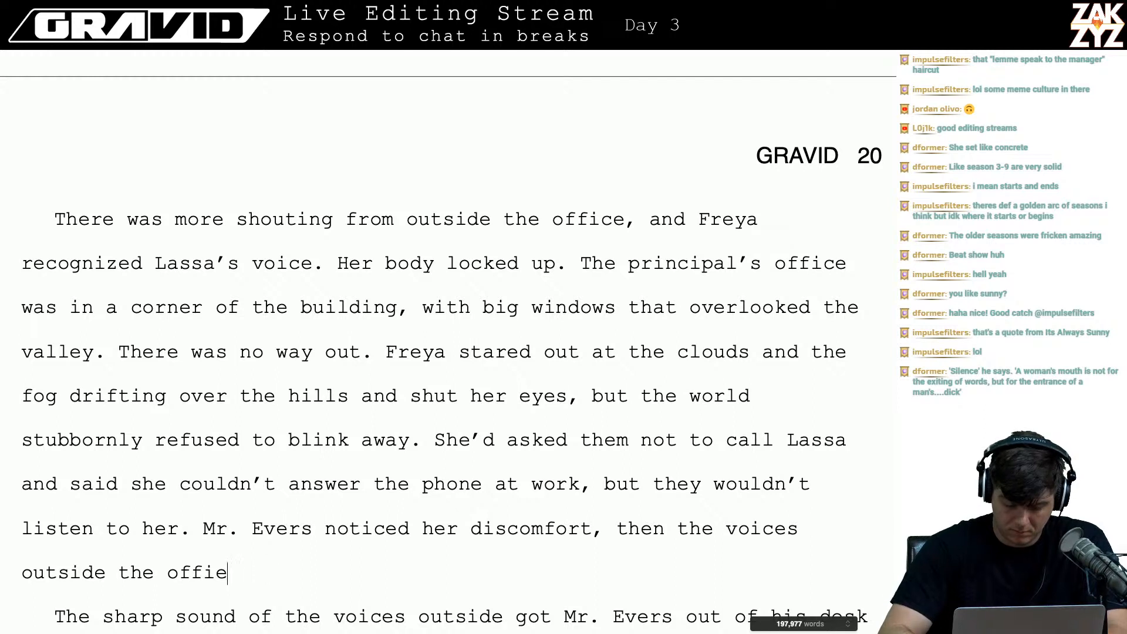
type("rose.")
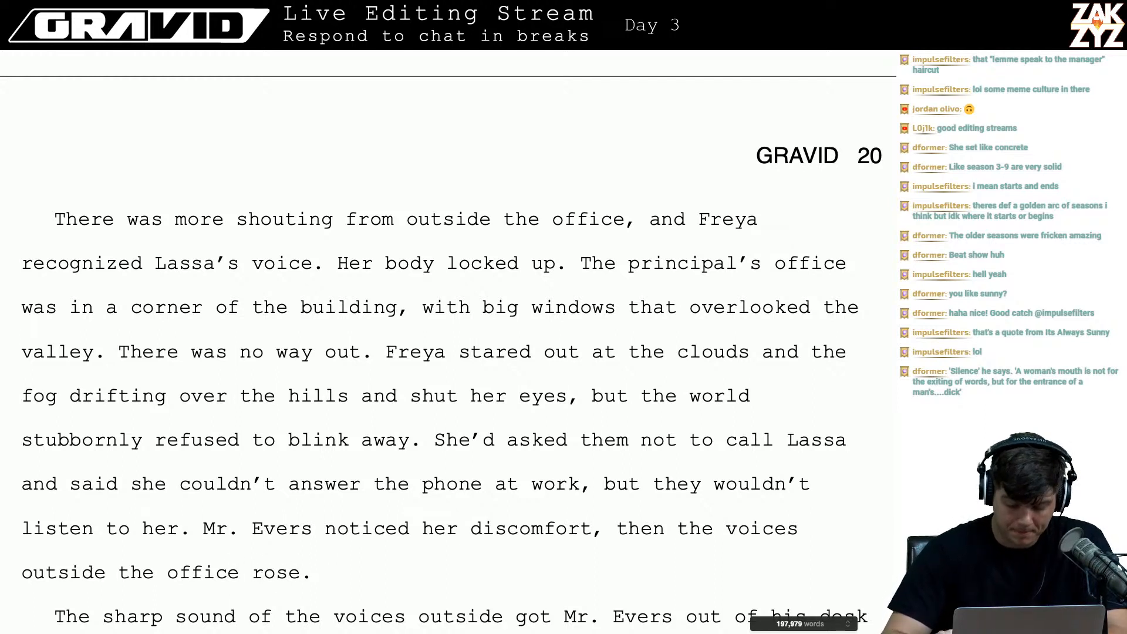
- Move "Mr. Evers noticed her discomfort" into its own paragraph, leaving an empty paragraph after "listen to her."
key("Left")
key("Left")
key("Left")
key("Left")
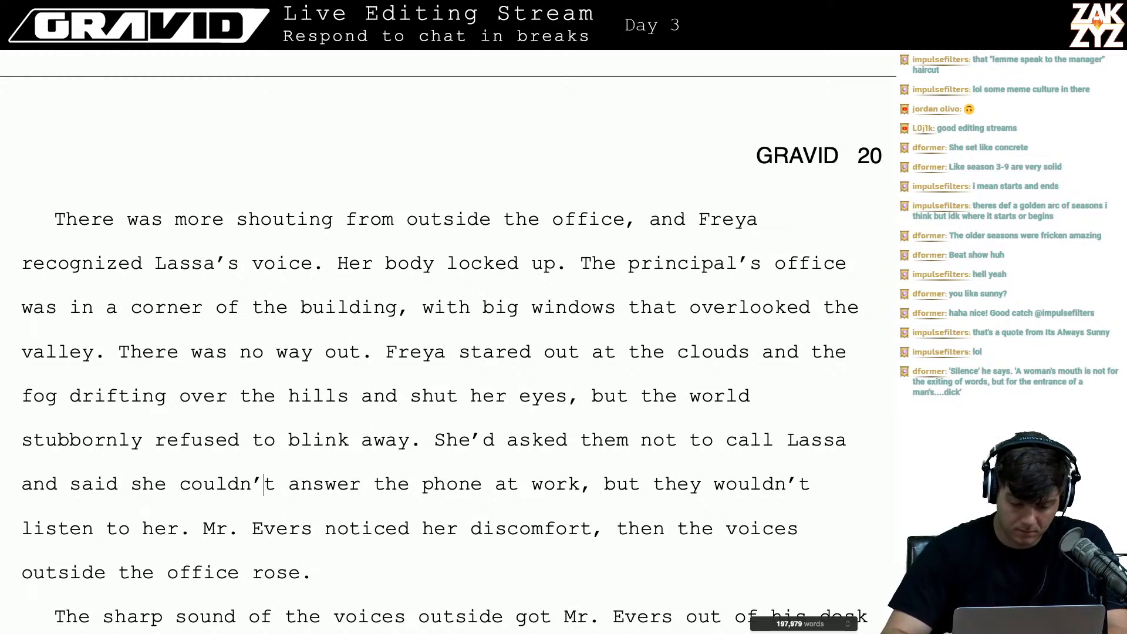
key("Left")
key("Left")
key("Left")
key("Right")
key("Return")
key("Return")
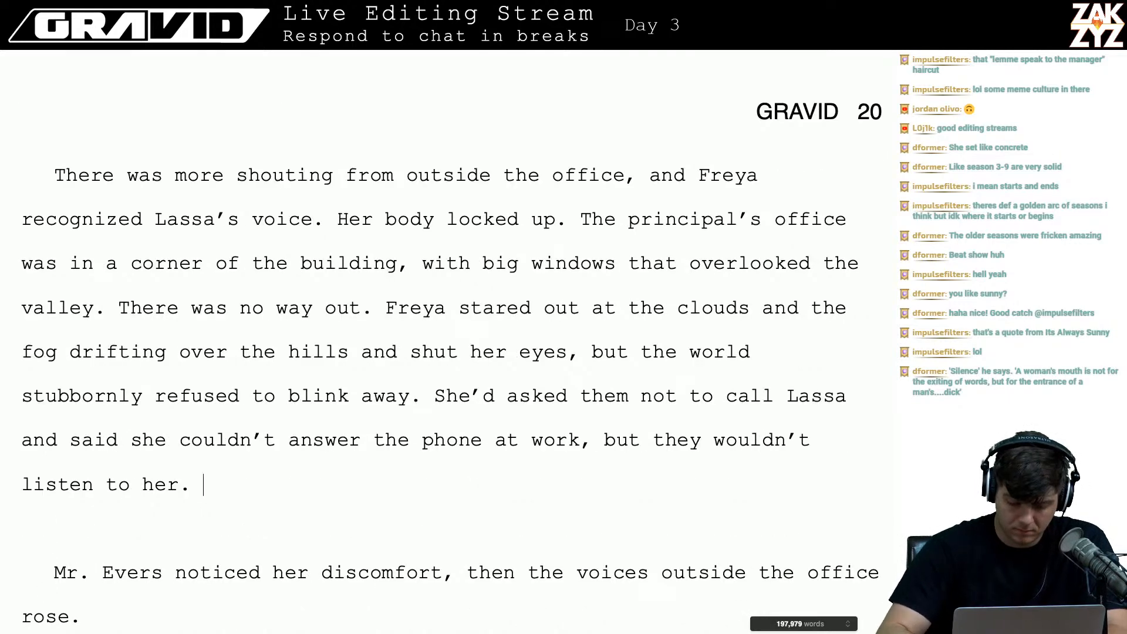
- After "listen to her.", begin a new sentence with "Mr. Evers was watching her"
type("Mr. Evers could")
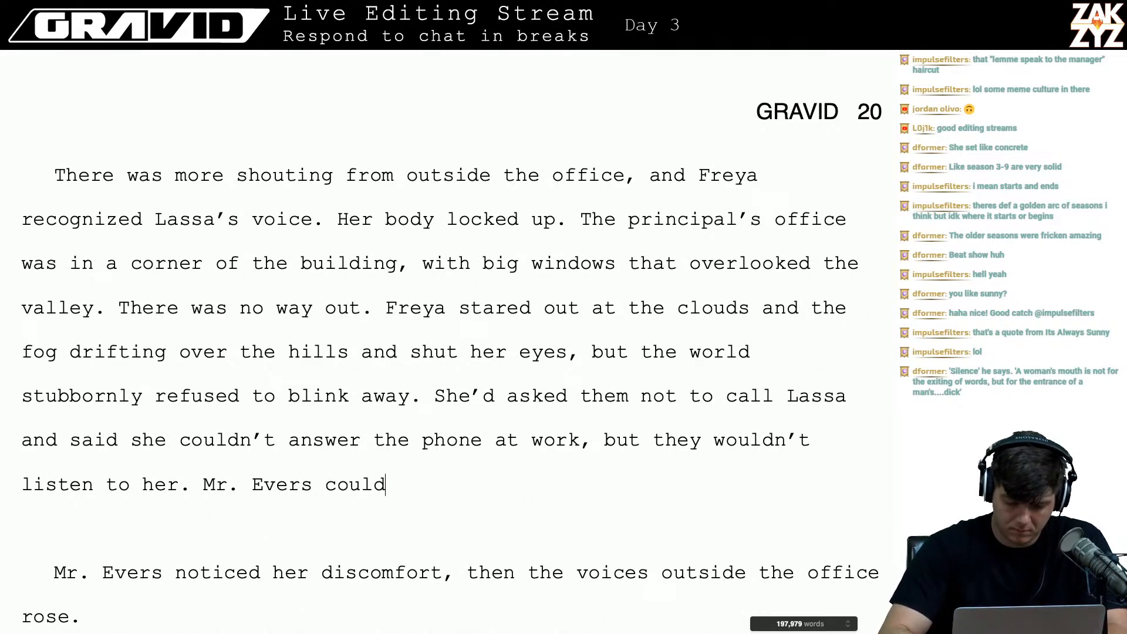
type(" see she was")
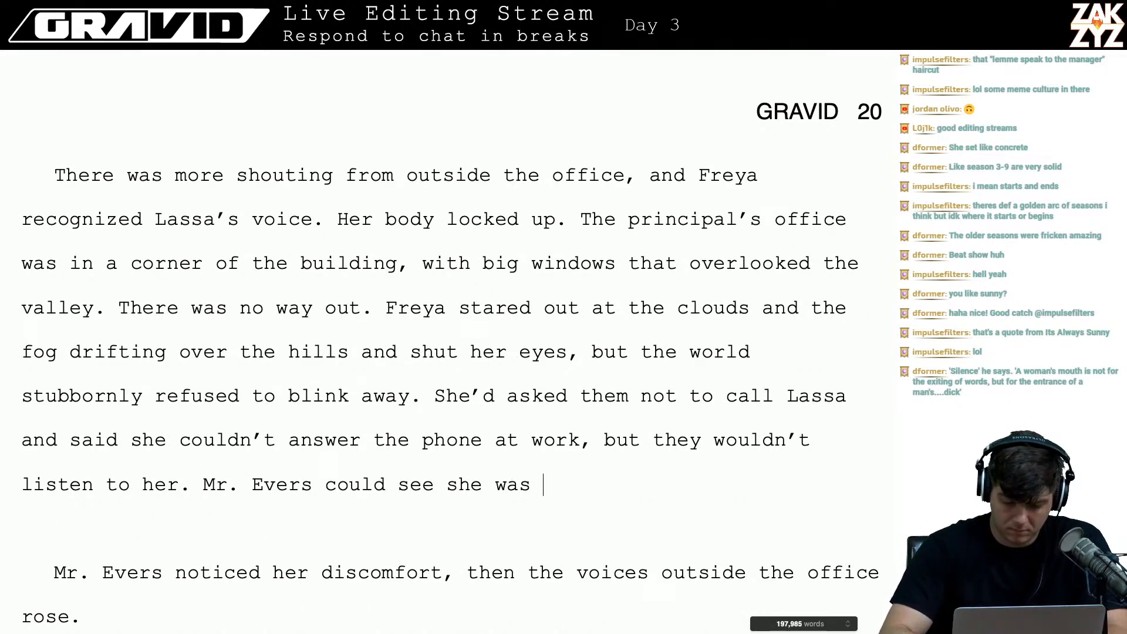
key("BackSpace")
key("BackSpace")
key("BackSpace")
key("BackSpace")
key("BackSpace")
key("BackSpace")
key("BackSpace")
key("BackSpace")
key("BackSpace")
key("BackSpace")
key("BackSpace")
key("BackSpace")
key("BackSpace")
key("BackSpace")
key("BackSpace")
key("BackSpace")
key("BackSpace")
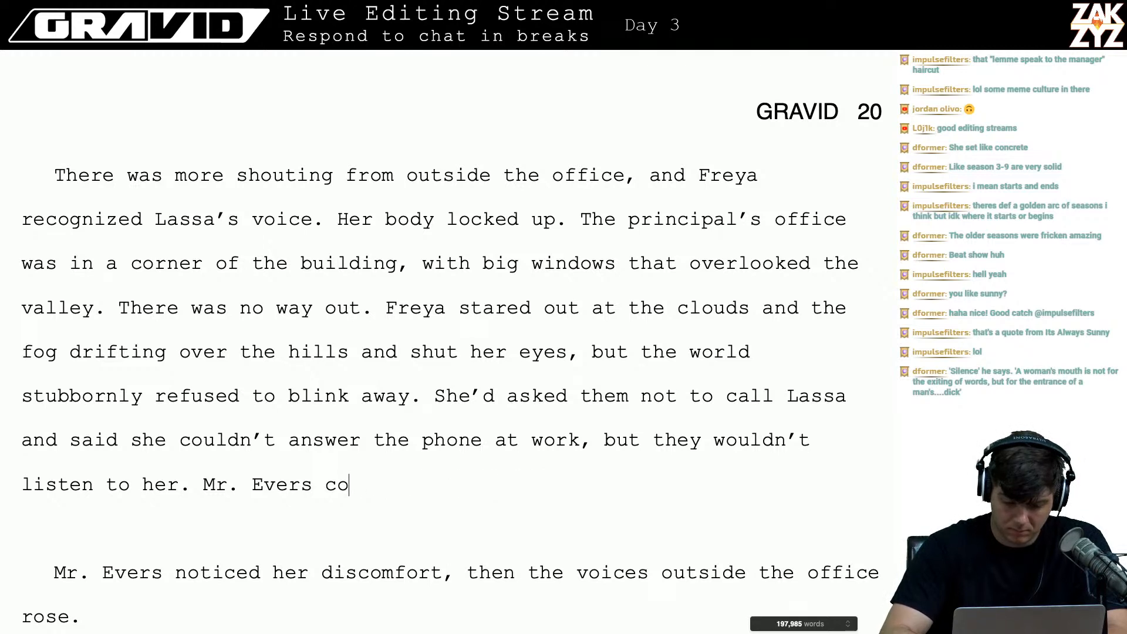
type("was wa")
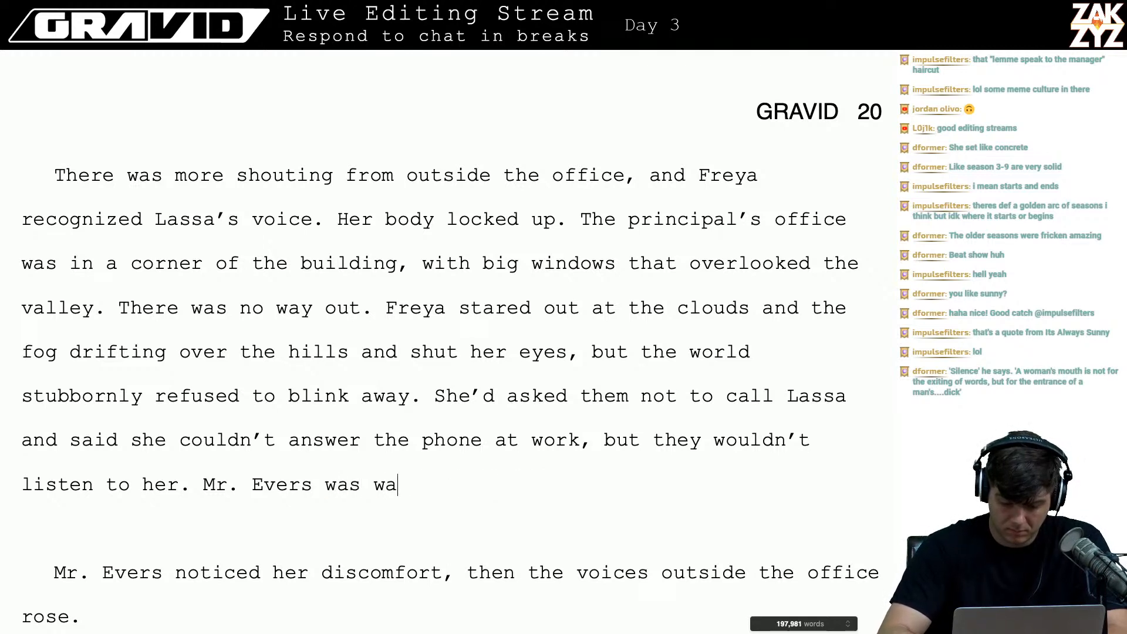
type("tching her, he ha")
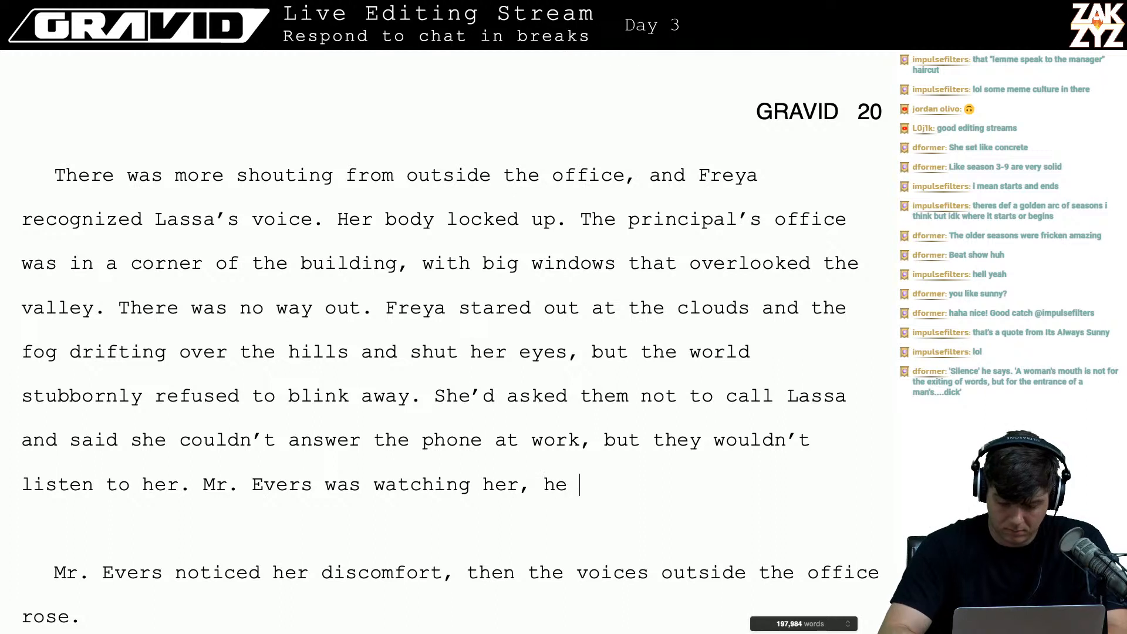
key("BackSpace")
type("hadn")
type("'t missed")
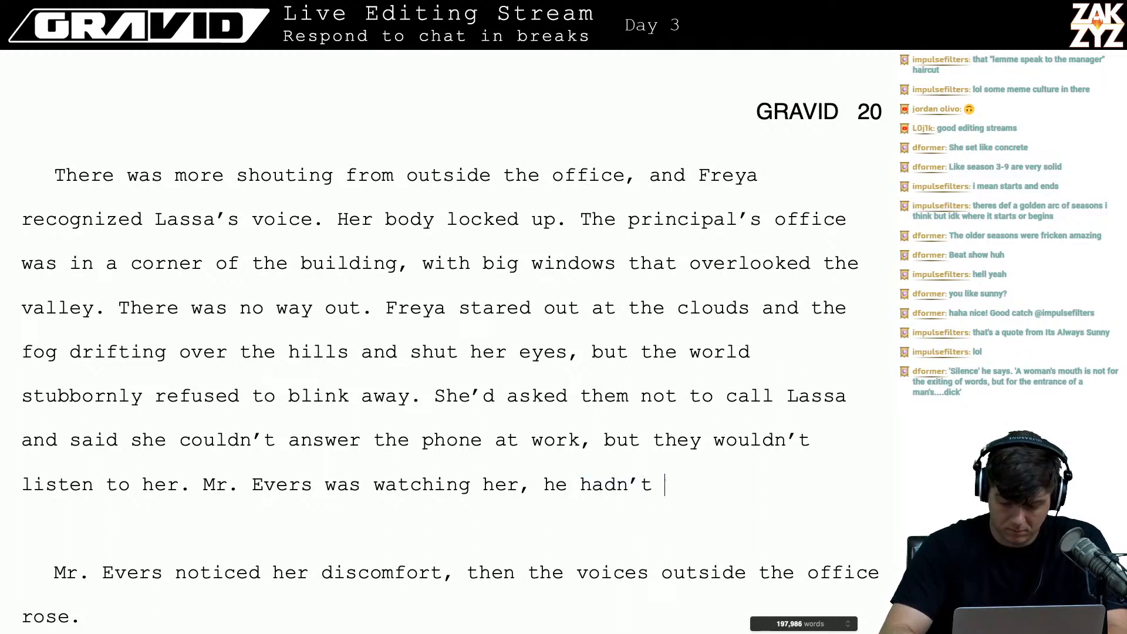
key("BackSpace")
key("BackSpace")
key("BackSpace")
key("BackSpace")
key("BackSpace")
key("BackSpace")
key("BackSpace")
key("BackSpace")
key("BackSpace")
key("BackSpace")
key("BackSpace")
key("BackSpace")
key("BackSpace")
key("BackSpace")
key("BackSpace")
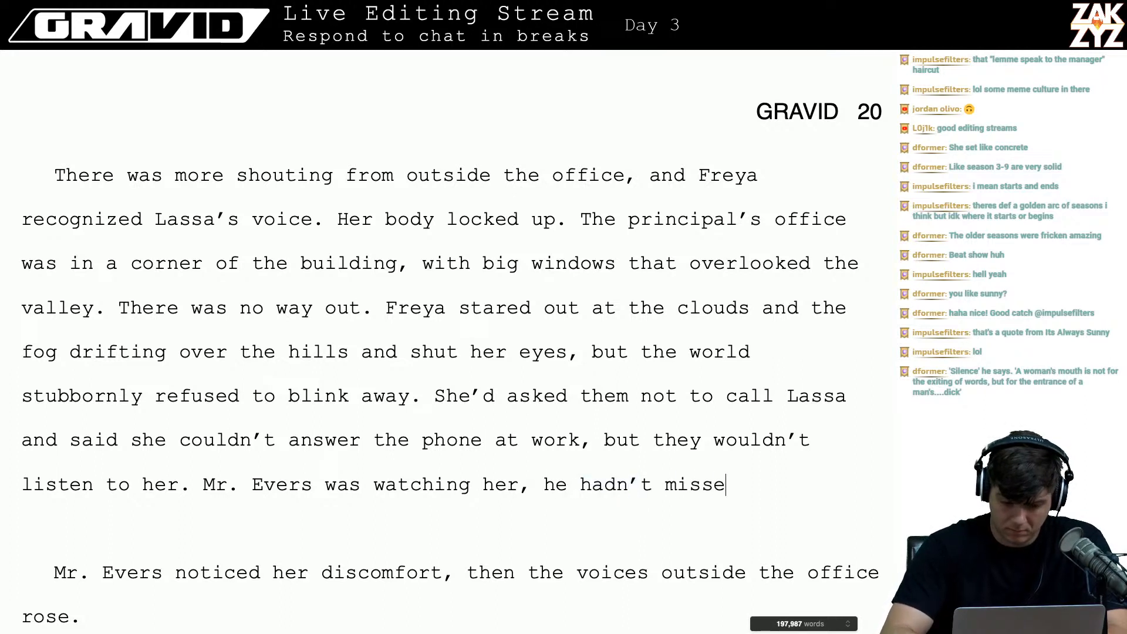
key("BackSpace")
key("BackSpace")
key("BackSpace")
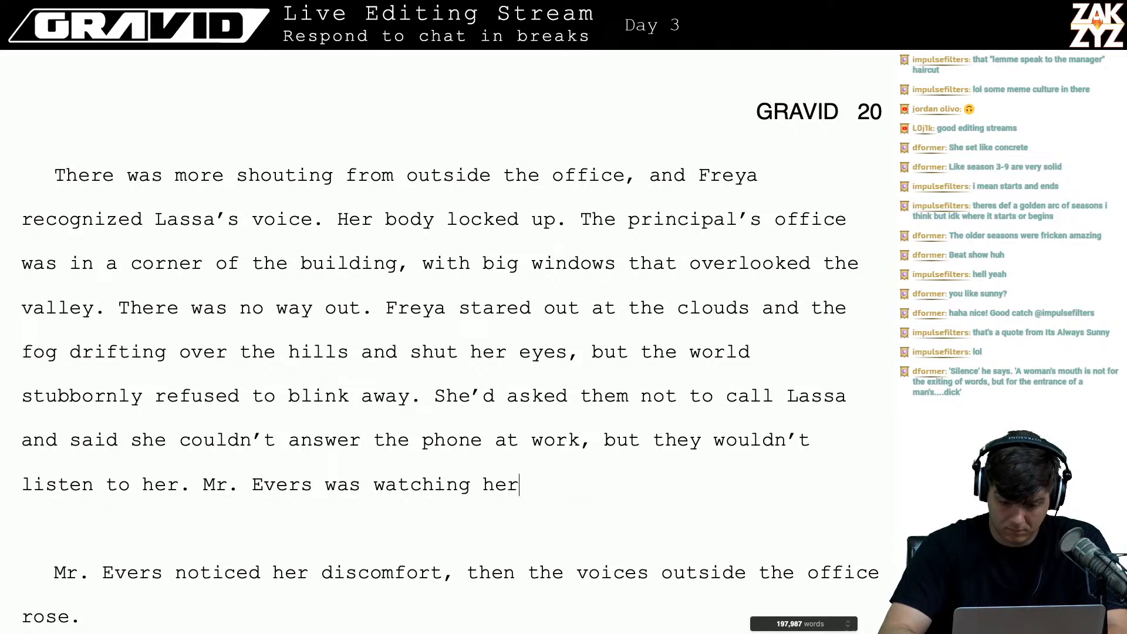
- Continue the sentence after "watching her" with "response, looking unhappy."
type("response, his")
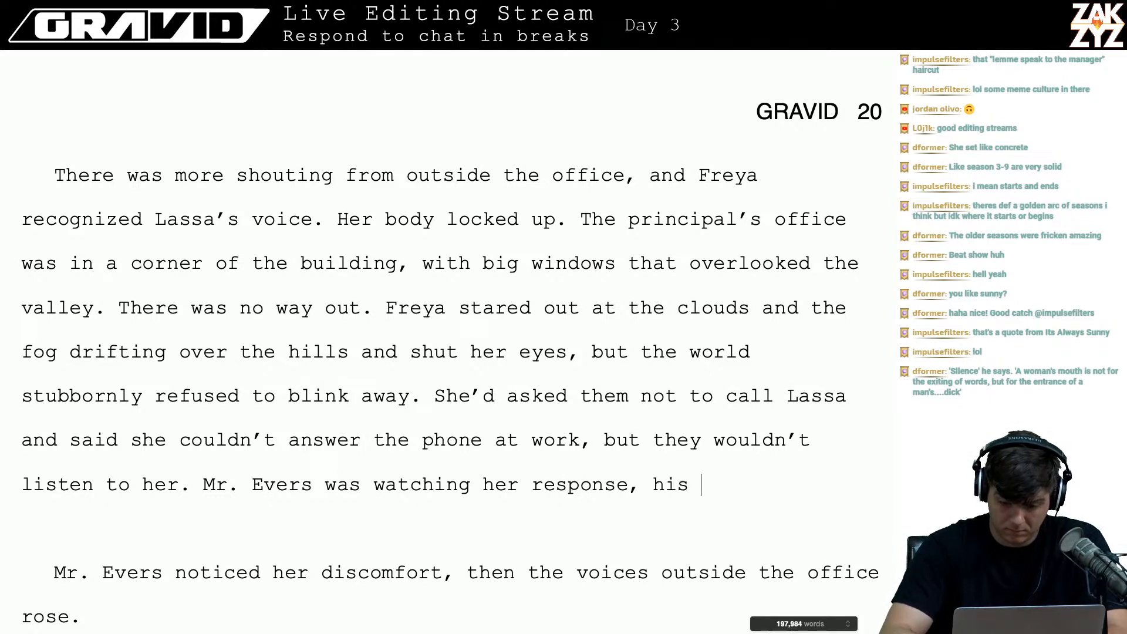
key("BackSpace")
key("BackSpace")
key("BackSpace")
type("looking un")
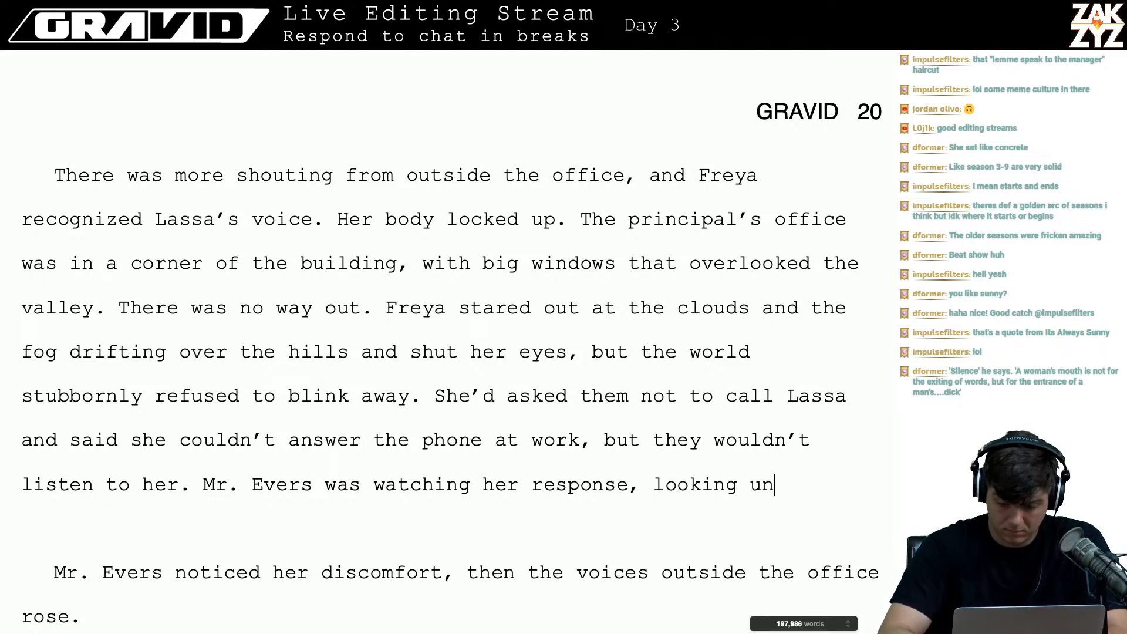
type("happy. The vo")
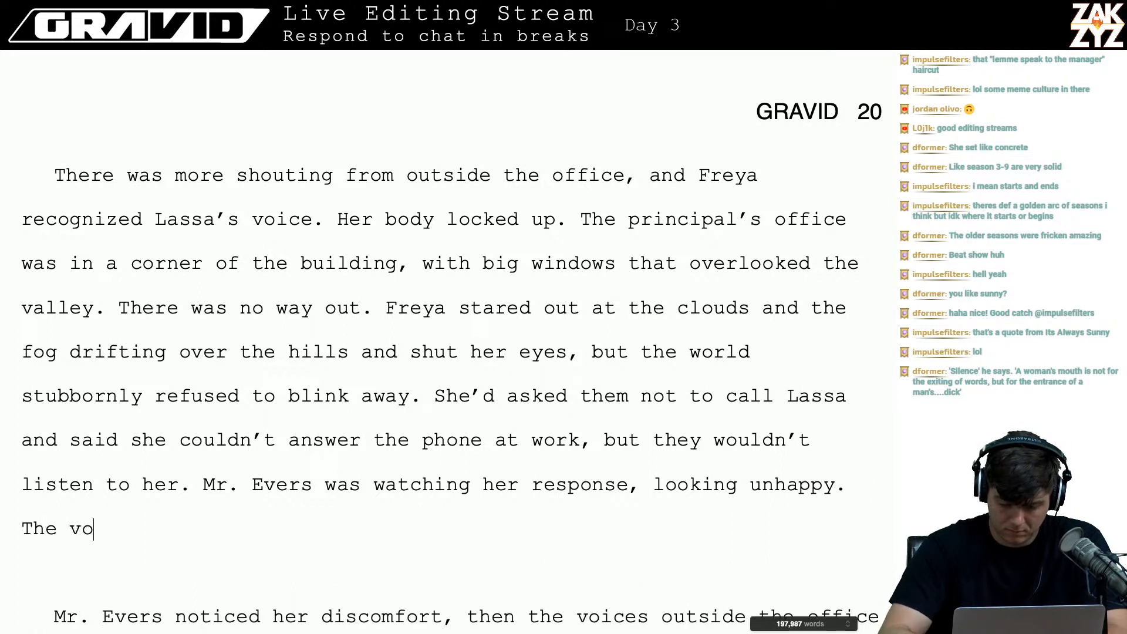
- Add a sentence saying "The voices outside the office rose sharply, and he got out of his seat in a hurry"
type("ices outside the ")
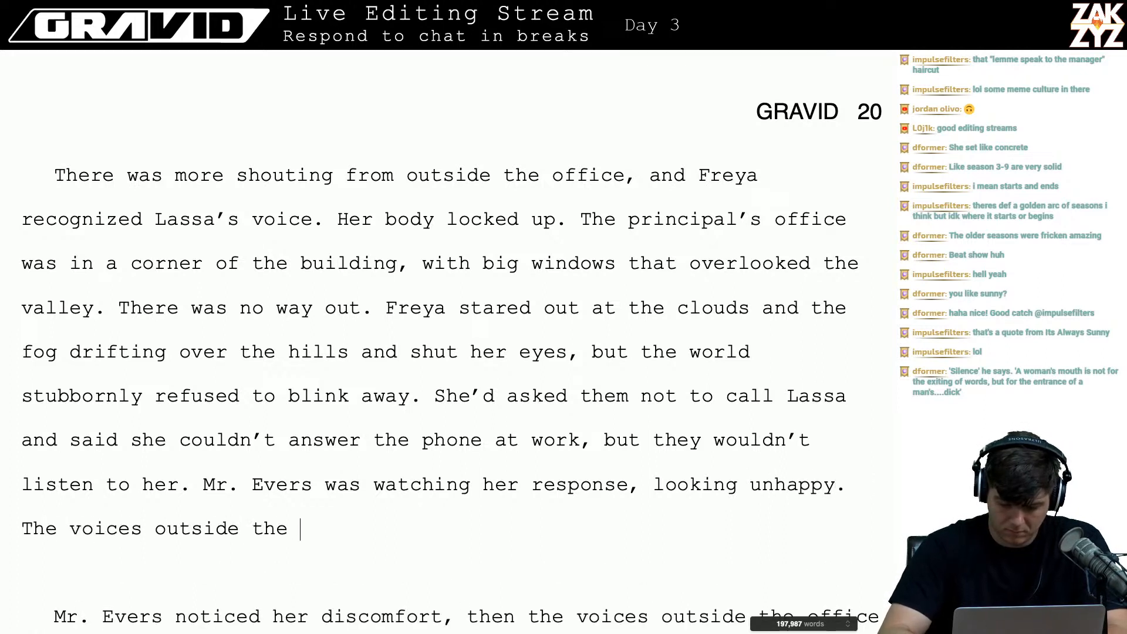
type("office rose sharp")
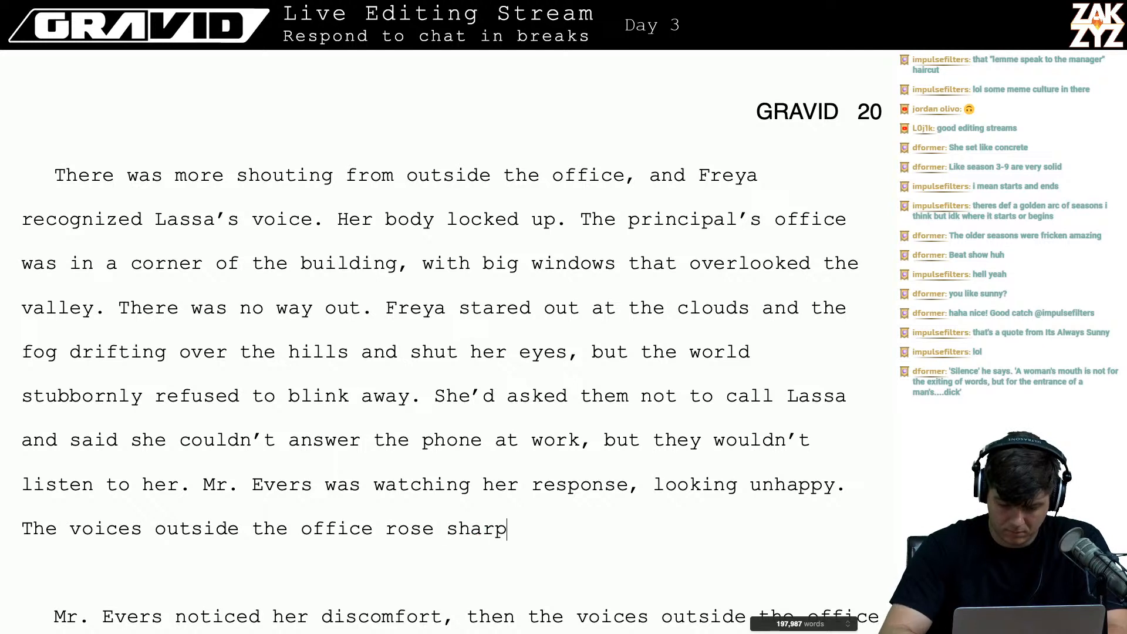
type("ly, and he go")
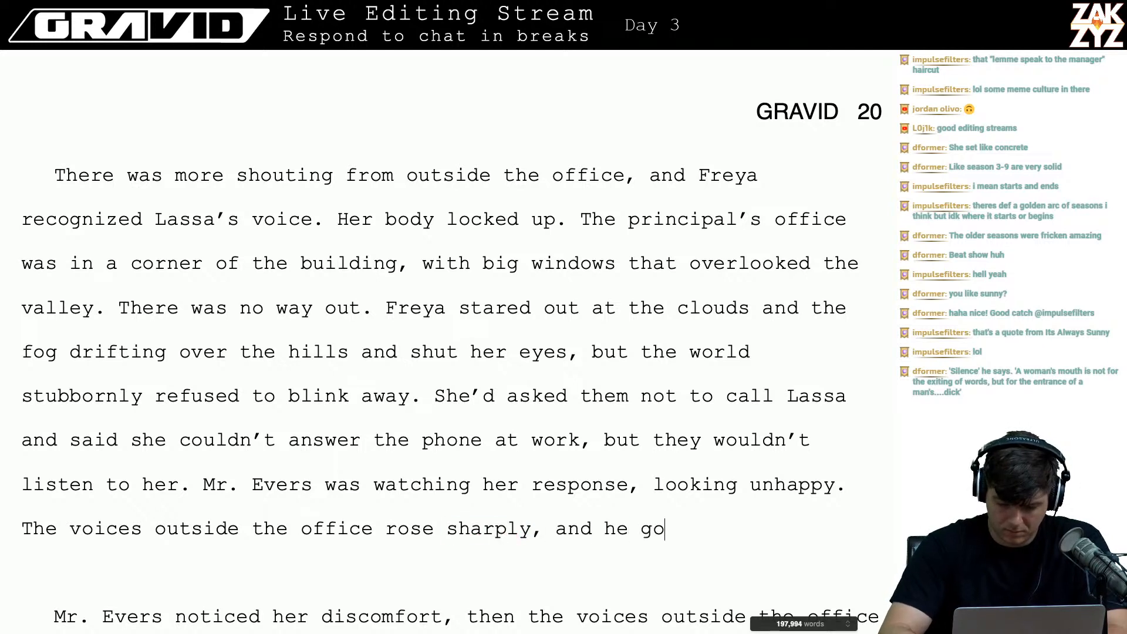
type("t out of his se")
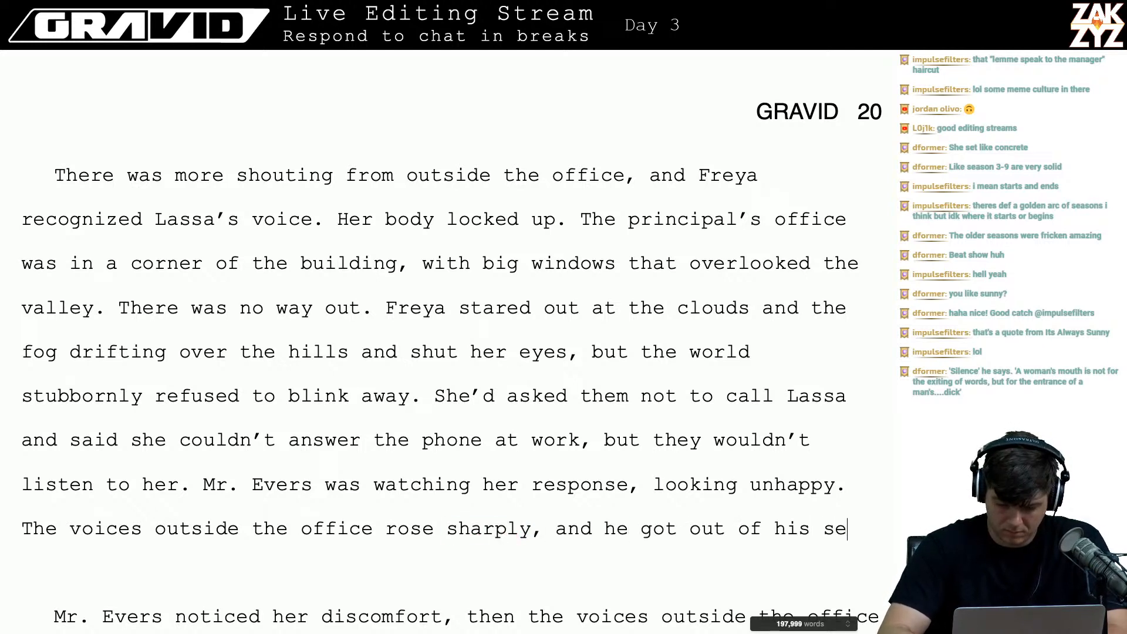
type("at in a hurr")
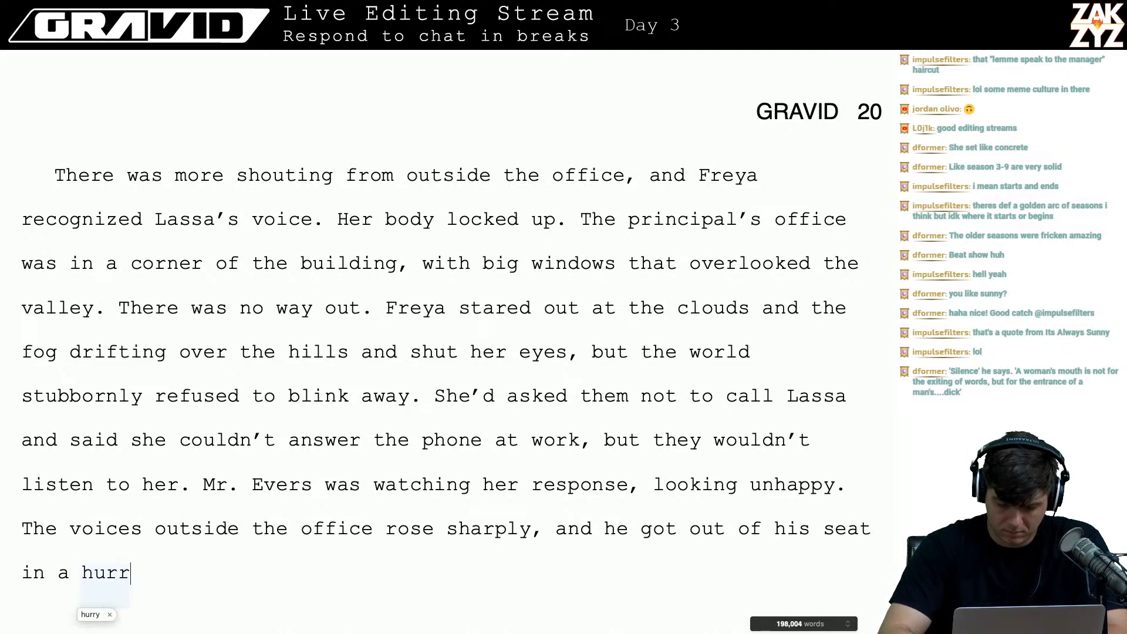
type("y and shot out t")
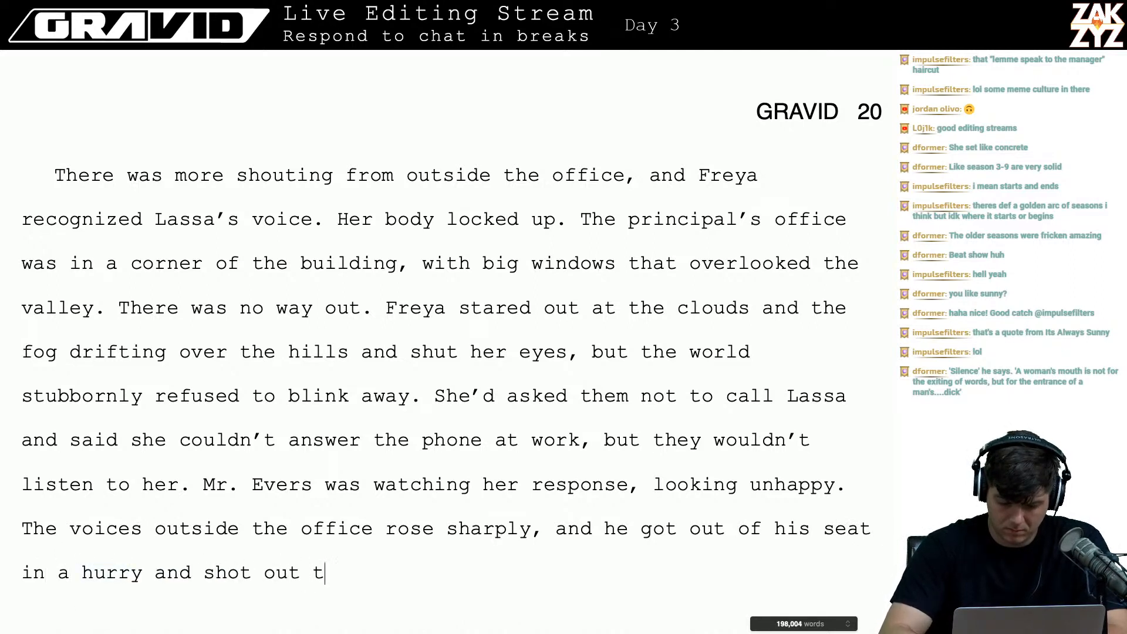
- Rewrite the sentence's ending after "got out of his seat" as "and out the door in a hurry."
key("BackSpace")
key("BackSpace")
key("BackSpace")
key("BackSpace")
key("BackSpace")
key("BackSpace")
key("BackSpace")
key("BackSpace")
key("BackSpace")
key("BackSpace")
key("BackSpace")
key("BackSpace")
key("BackSpace")
key("BackSpace")
key("BackSpace")
key("BackSpace")
key("BackSpace")
key("BackSpace")
key("BackSpace")
key("BackSpace")
key("BackSpace")
key("BackSpace")
key("BackSpace")
key("BackSpace")
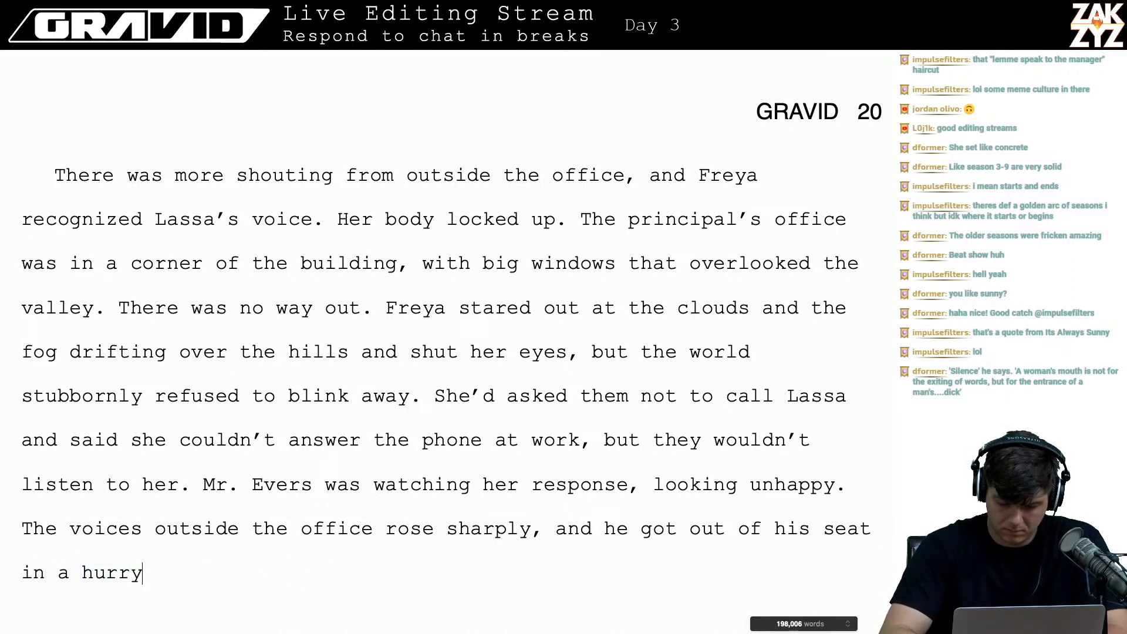
type("and out")
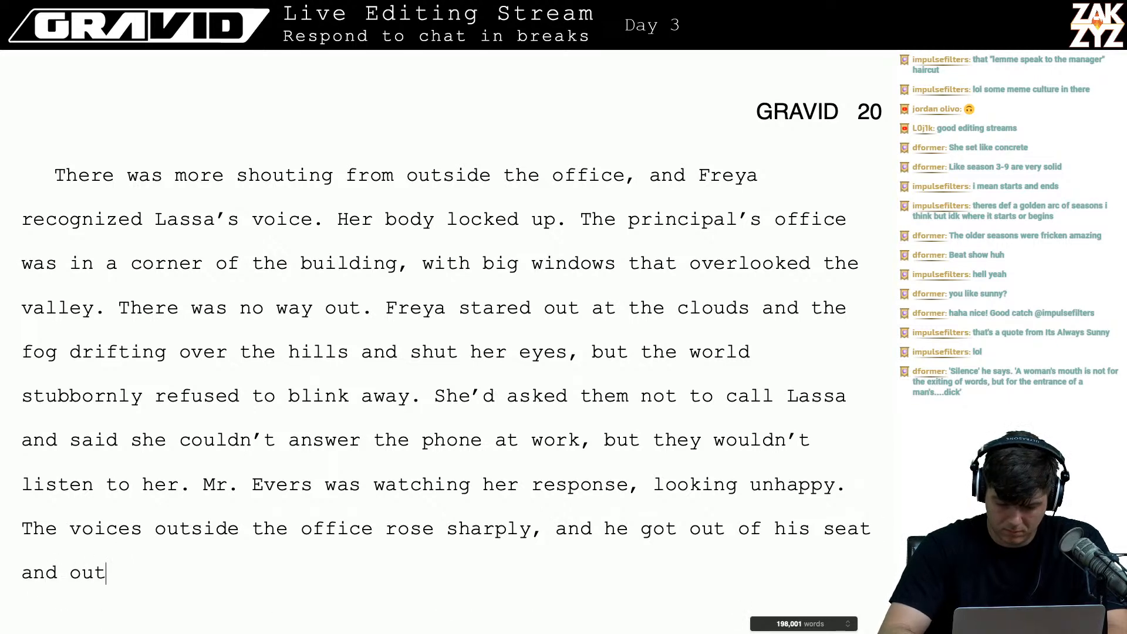
type(" the door in a hurry.")
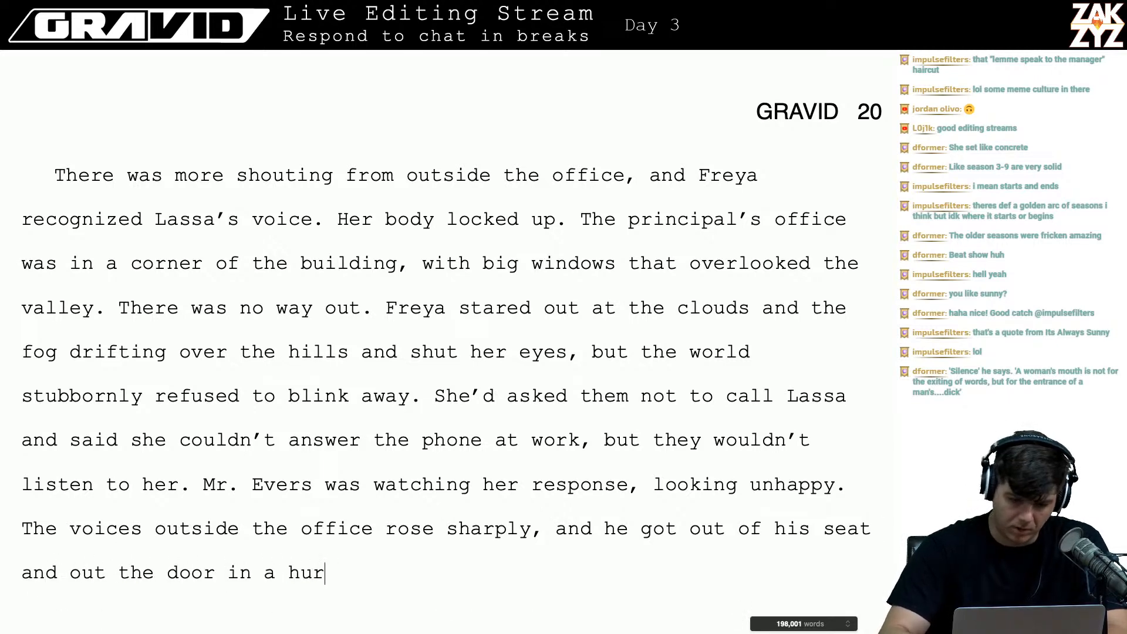
- Replace "shouting" with "talking" in the page 20 sentence "There was more shouting from outside the office"
key("Down")
key("Down")
key("Down")
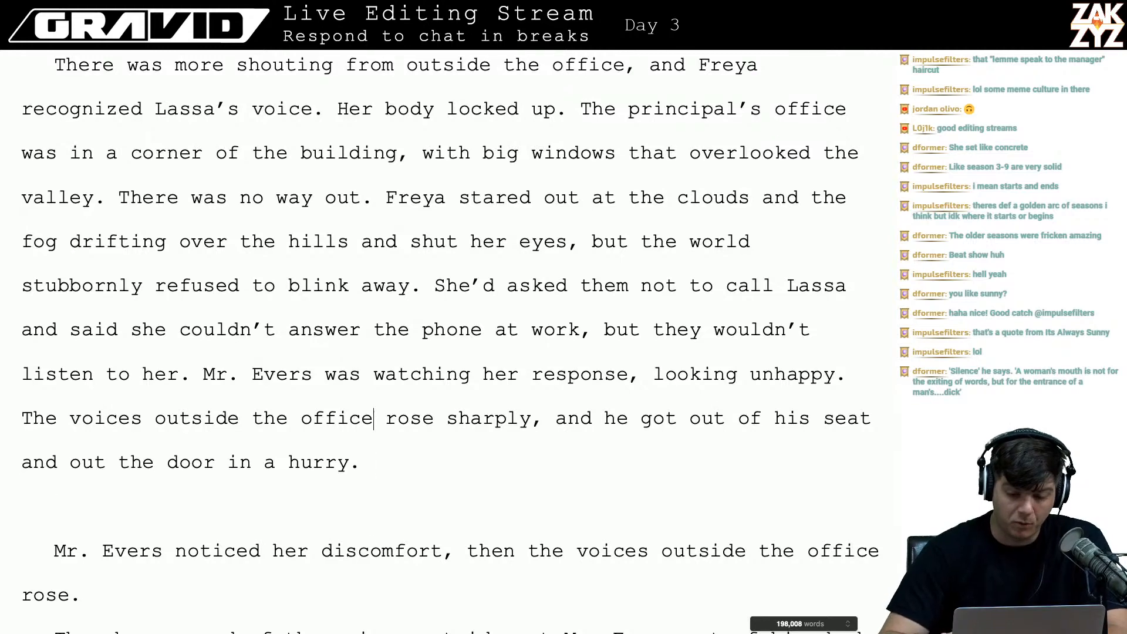
key("Up")
key("Up")
key("Up")
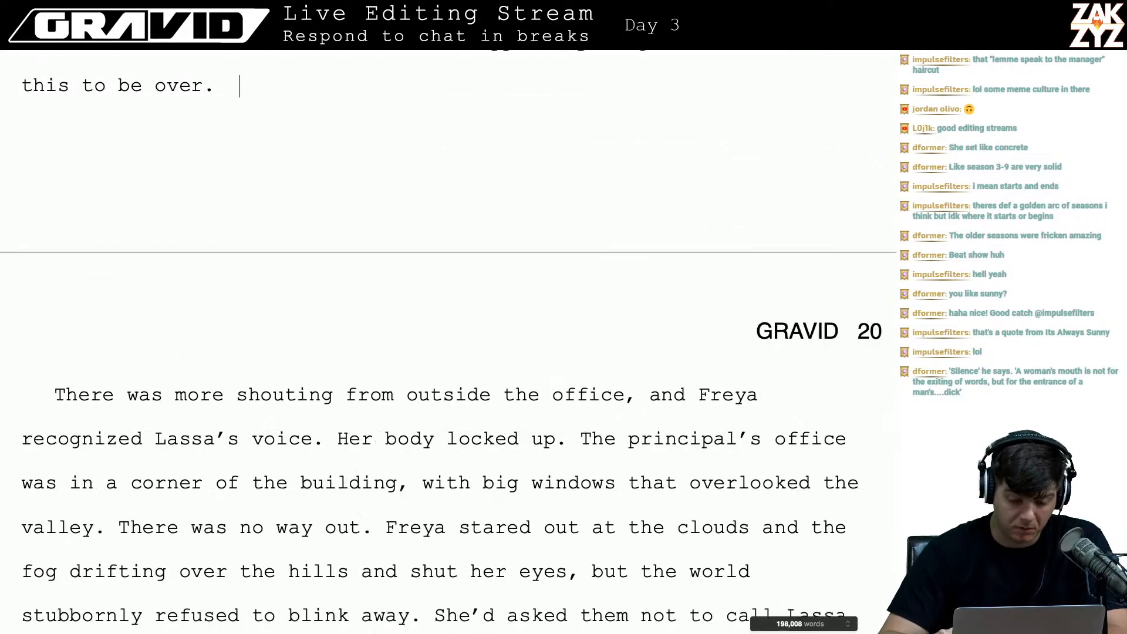
key("Up")
key("Down")
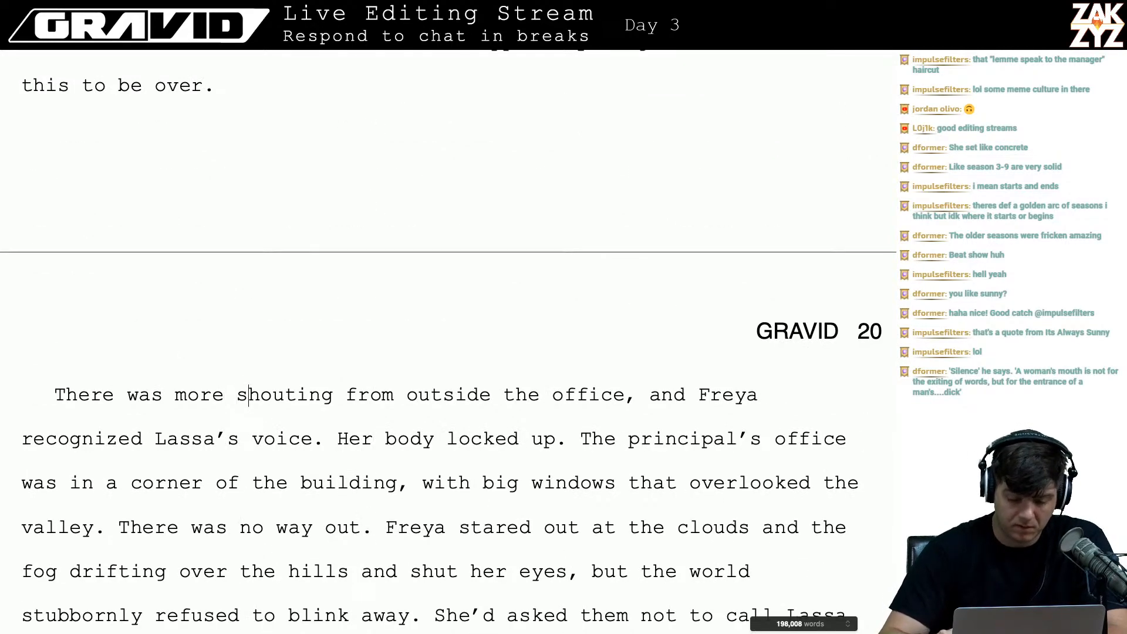
key("BackSpace")
key("BackSpace")
key("BackSpace")
key("BackSpace")
key("BackSpace")
key("BackSpace")
key("BackSpace")
key("BackSpace")
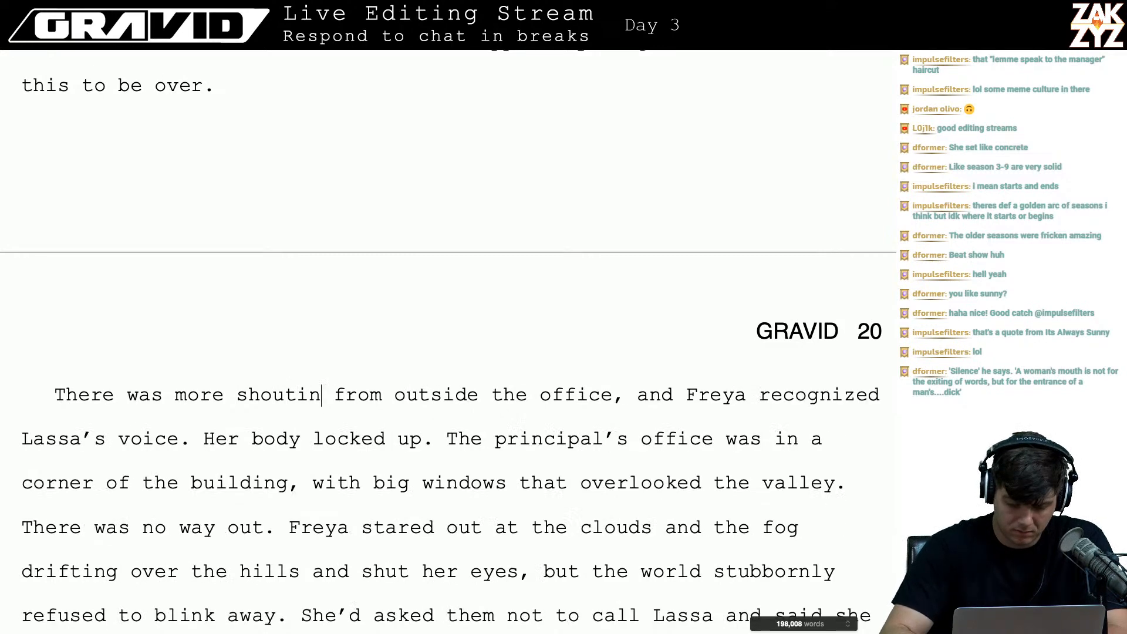
type("talking")
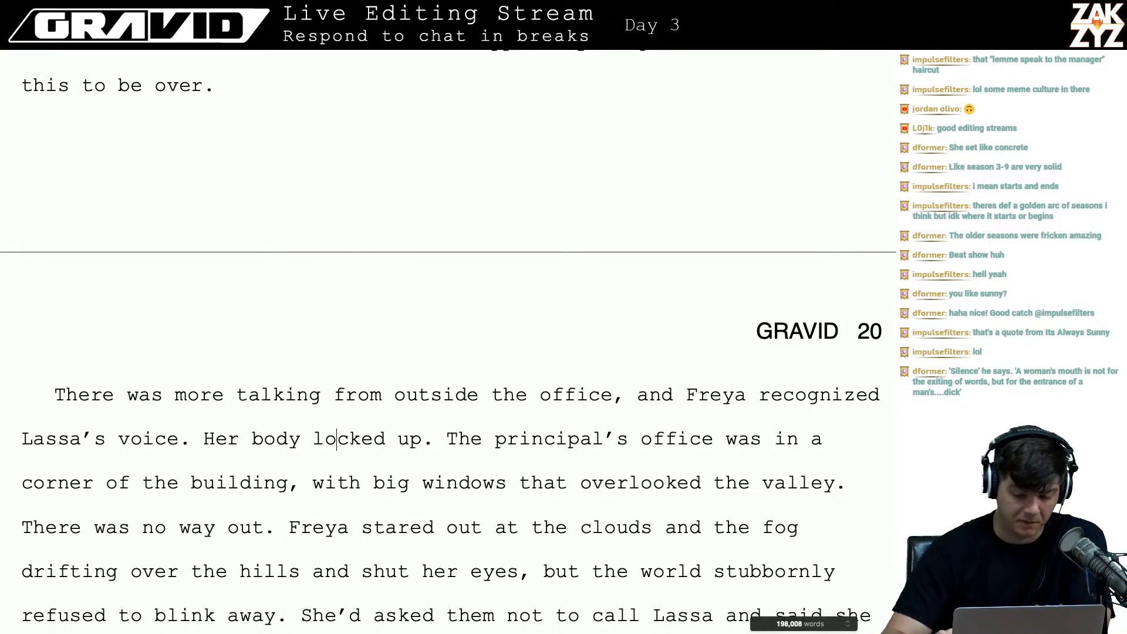
- Reread the conversation between Freya and Mr. Evers leading up to the paragraph about talking outside the office
key("Down")
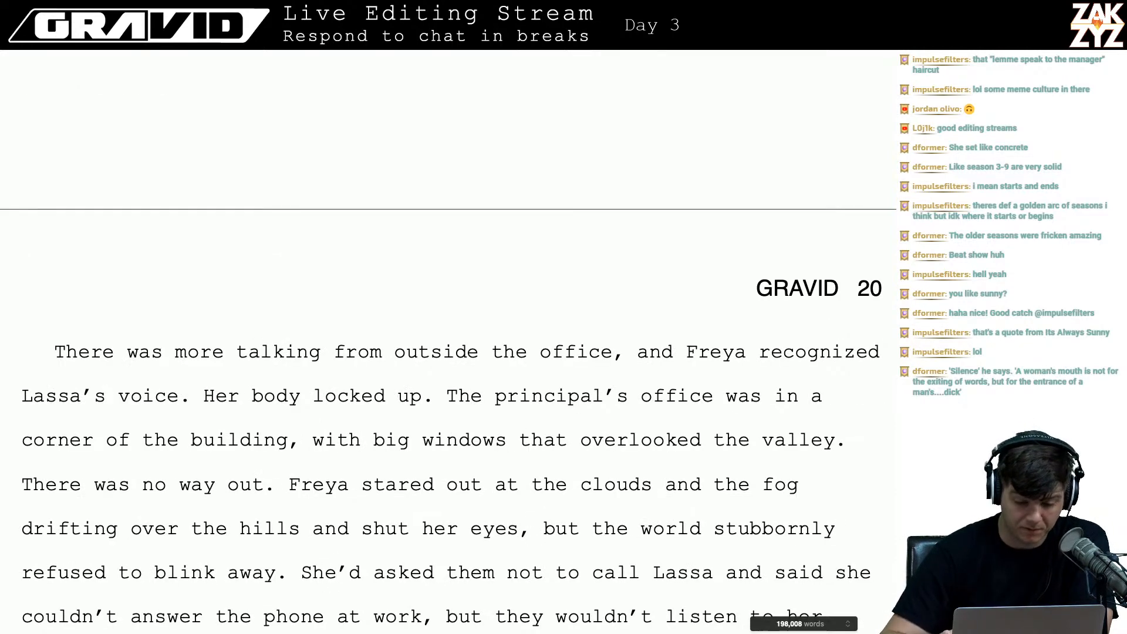
key("Up")
key("Up")
key("Up")
key("Up")
key("Up")
key("Up")
key("Up")
key("Up")
key("Up")
key("Up")
key("Up")
key("Up")
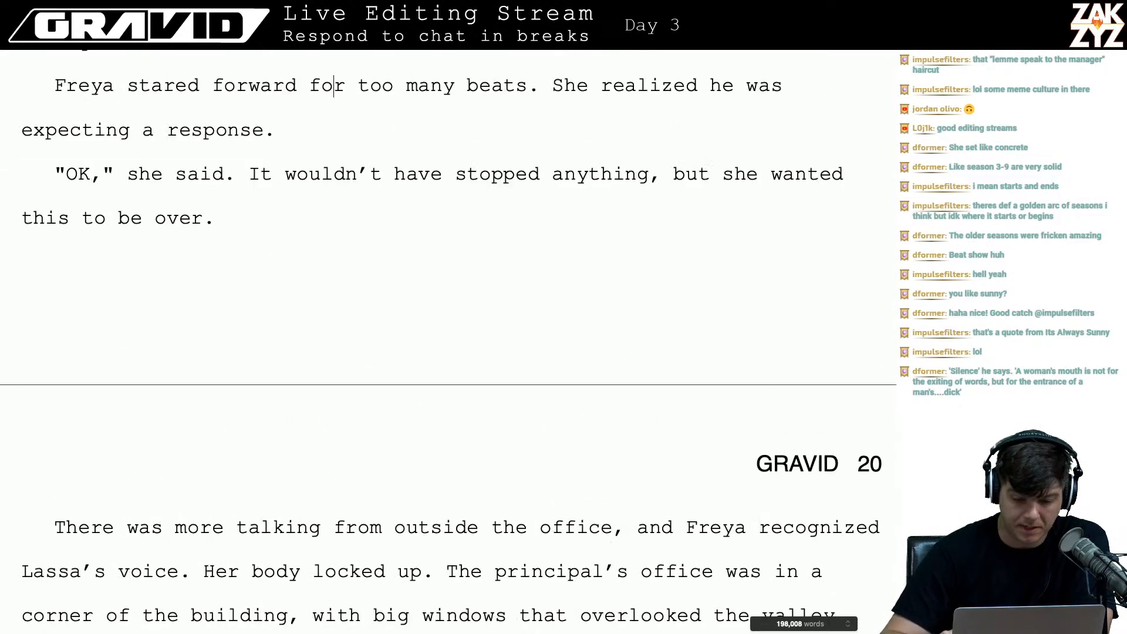
key("Up")
key("Up")
key("Up")
key("Up")
key("Up")
key("Up")
key("Up")
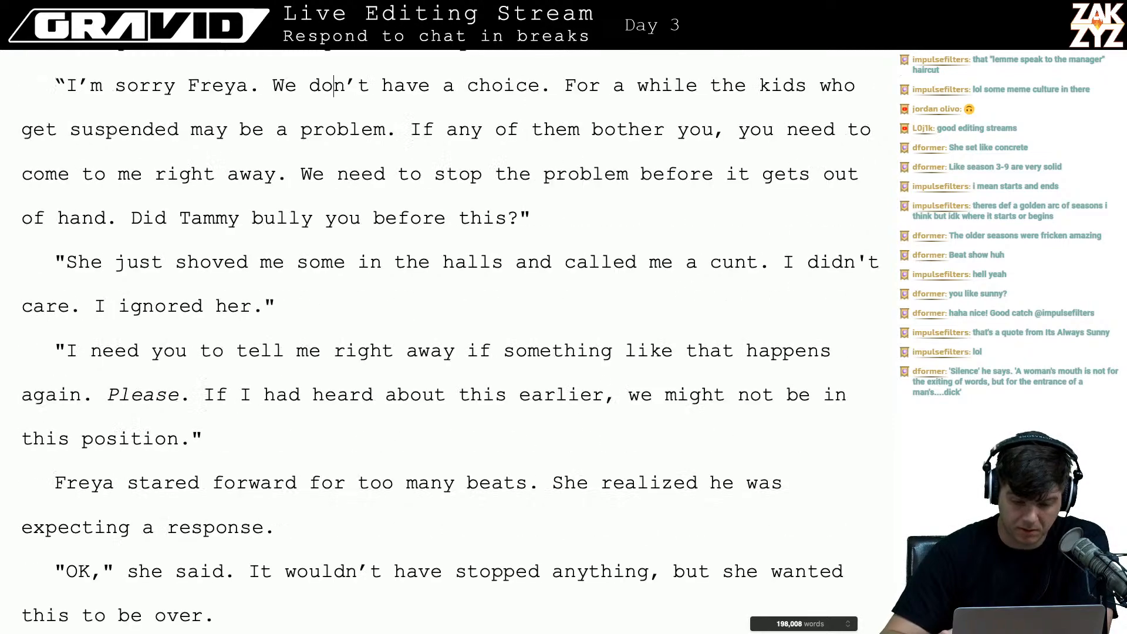
key("Up")
key("Down")
key("Down")
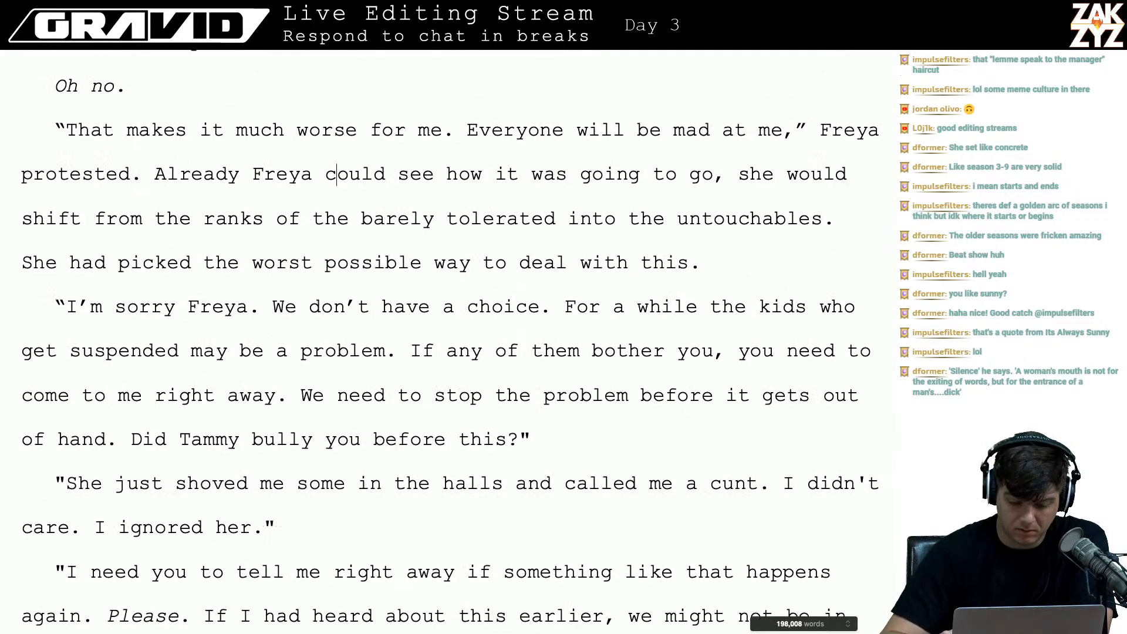
key("Down")
key("Down")
key("Down")
key("Down")
key("Down")
key("Down")
key("Down")
key("Down")
key("Down")
key("Down")
key("Down")
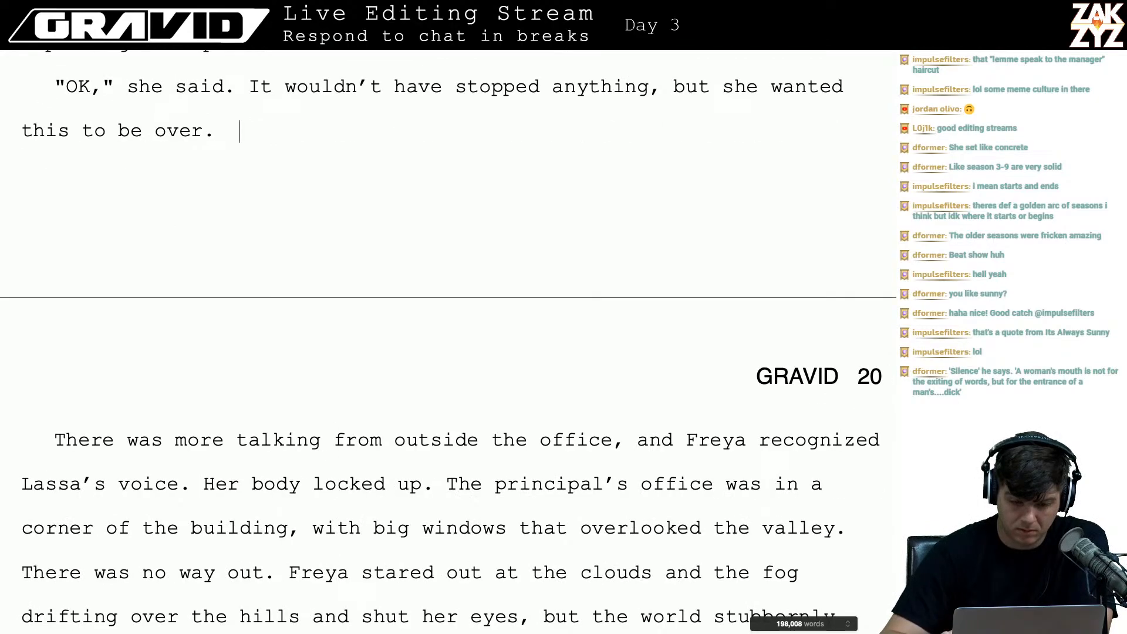
key("Up")
key("Up")
key("Up")
key("Up")
key("Up")
key("Up")
key("Up")
key("Up")
key("Up")
key("Up")
key("Up")
key("Up")
scroll(333, 88, "up", 10)
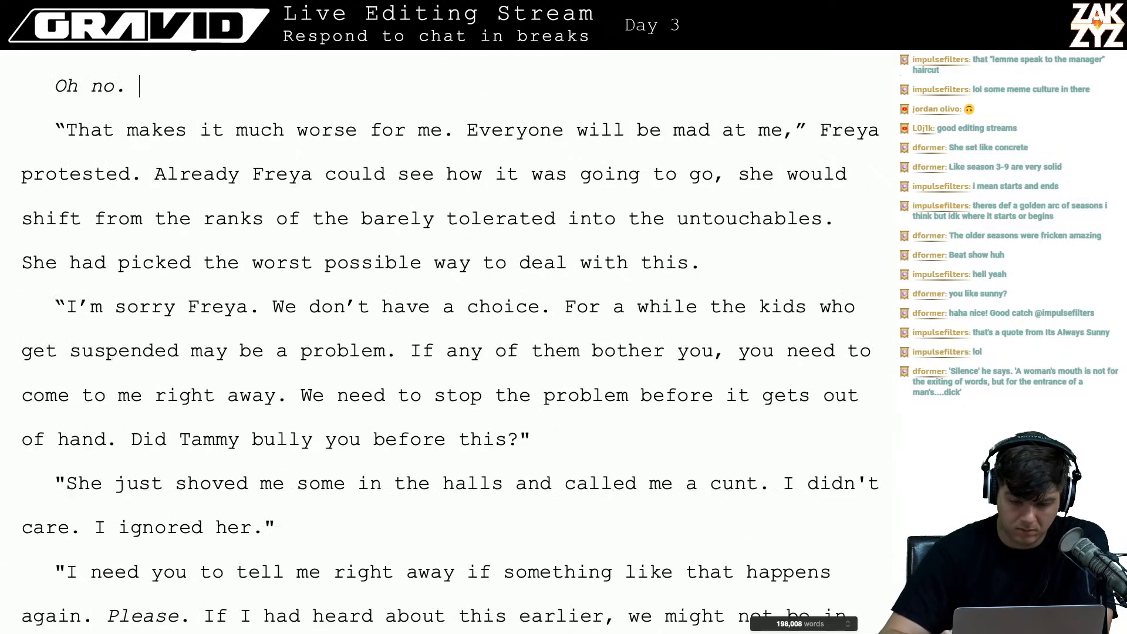
- In the earlier sentence "There was a shout from outside the office", replace "shout" with "cry"
scroll(334, 86, "up", 12)
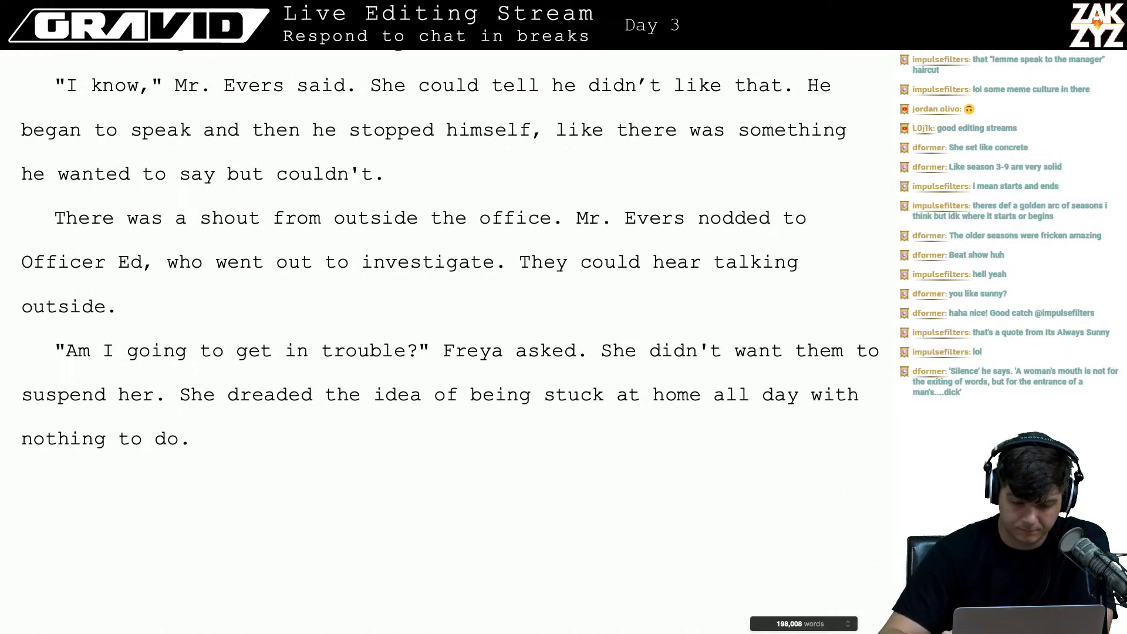
key("BackSpace")
key("BackSpace")
key("BackSpace")
key("BackSpace")
key("BackSpace")
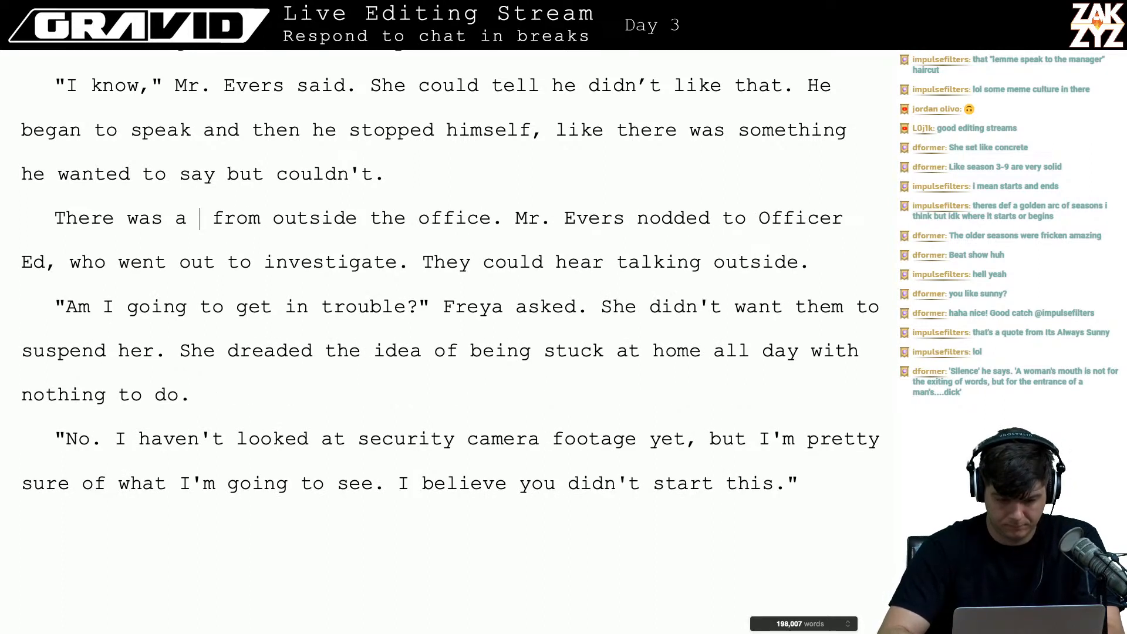
key("BackSpace")
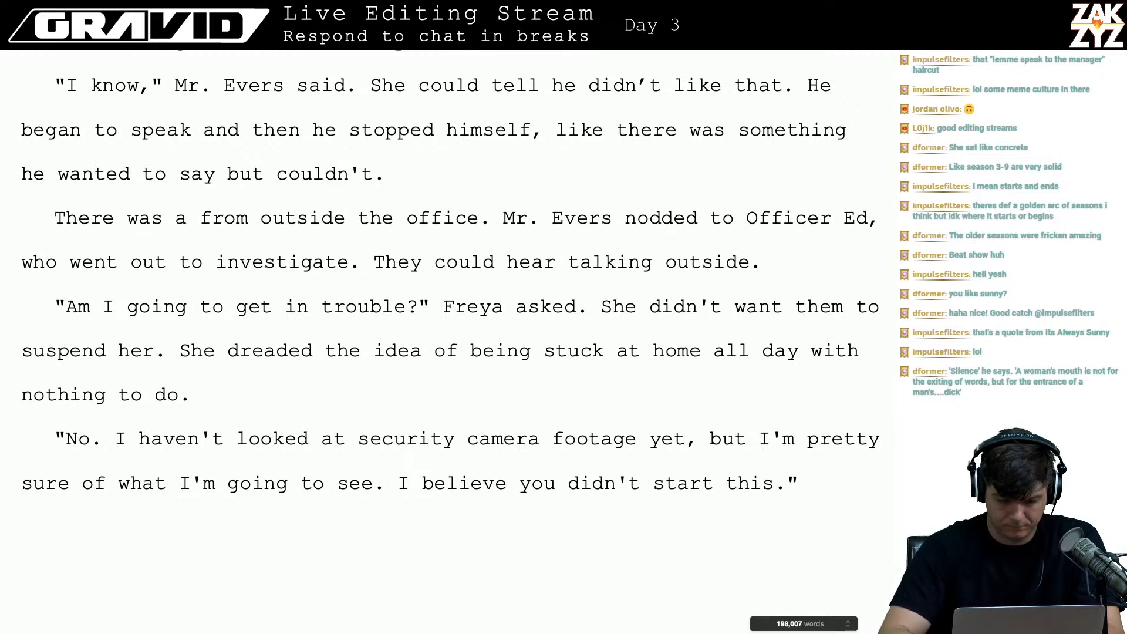
type("cry")
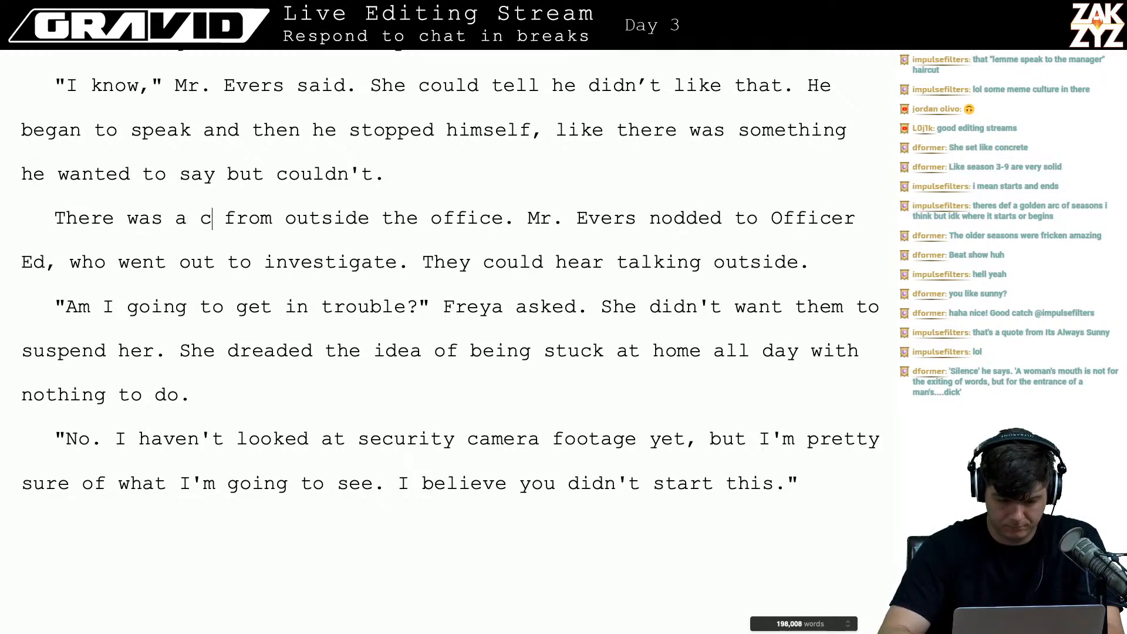
- Change the sentence about the noise beyond the office to begin "There was a shout outside the office", dropping the word "from"
key("BackSpace")
key("BackSpace")
key("BackSpace")
key("BackSpace")
type("shout")
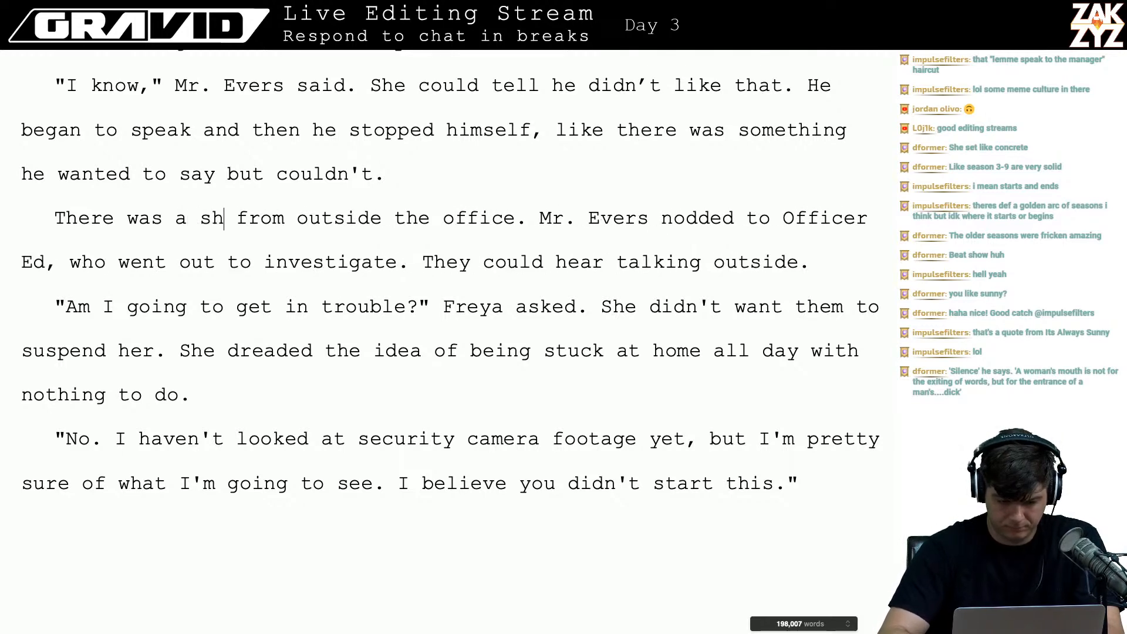
key("Right")
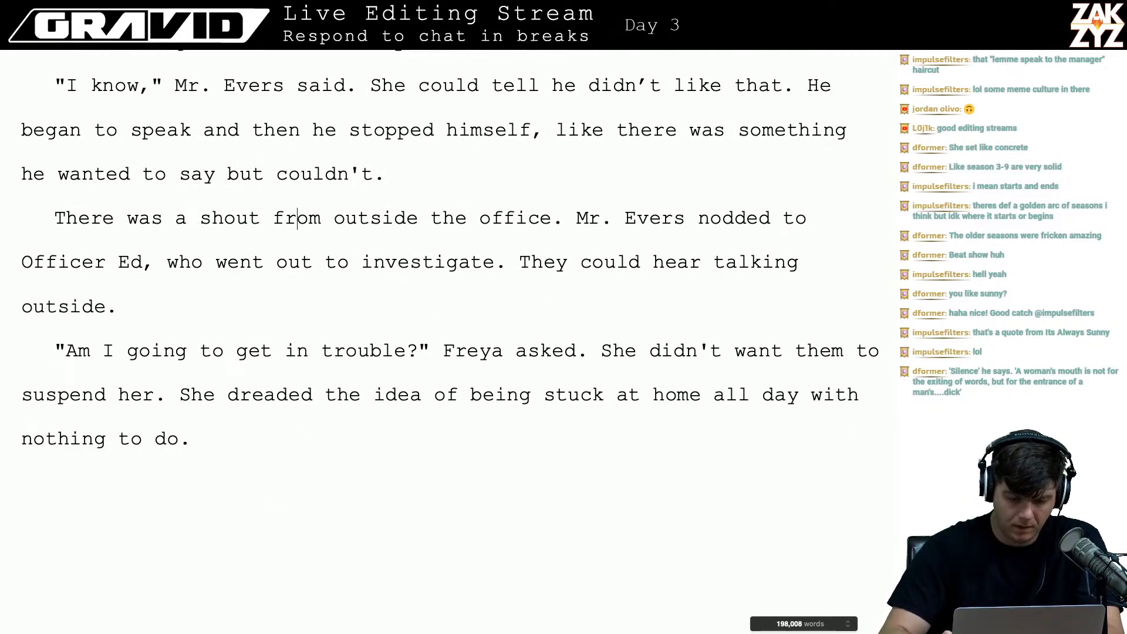
key("Delete")
key("Delete")
key("Delete")
key("Delete")
key("BackSpace")
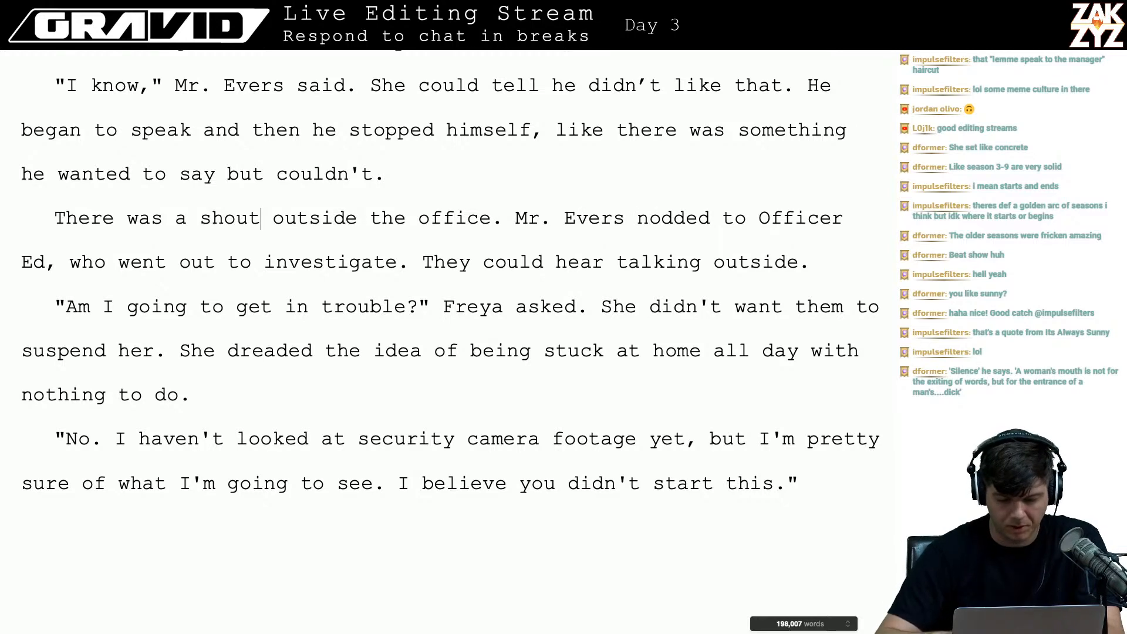
- Reread the office conversation from the security camera footage line through Mr. Evers's hurried exit on page 20
scroll(441, 341, "down", 10)
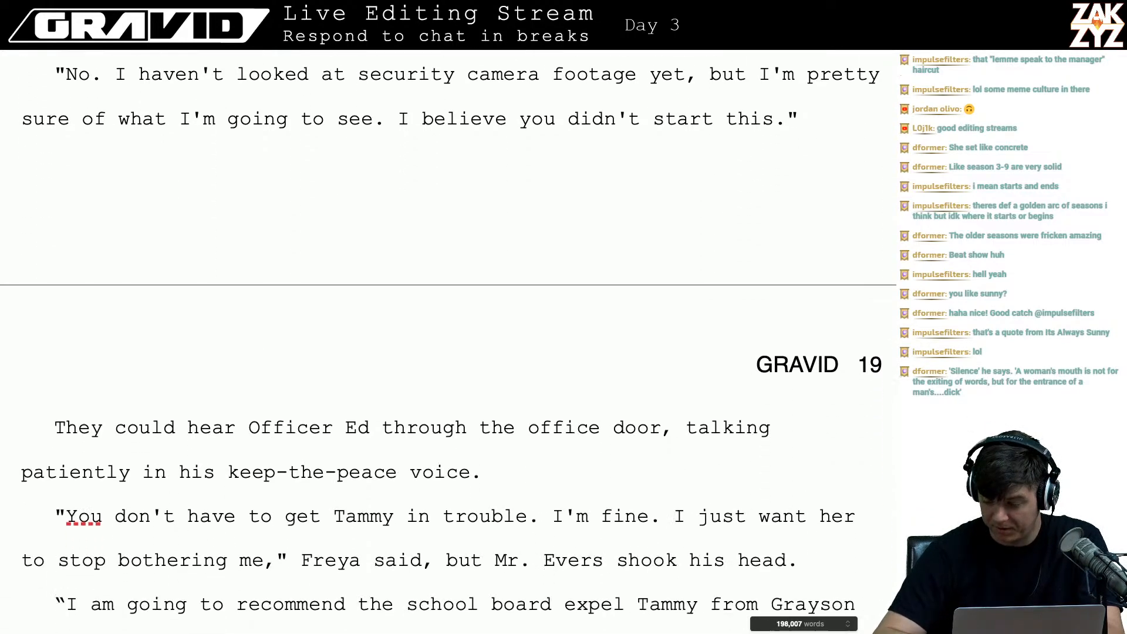
scroll(440, 340, "down", 7)
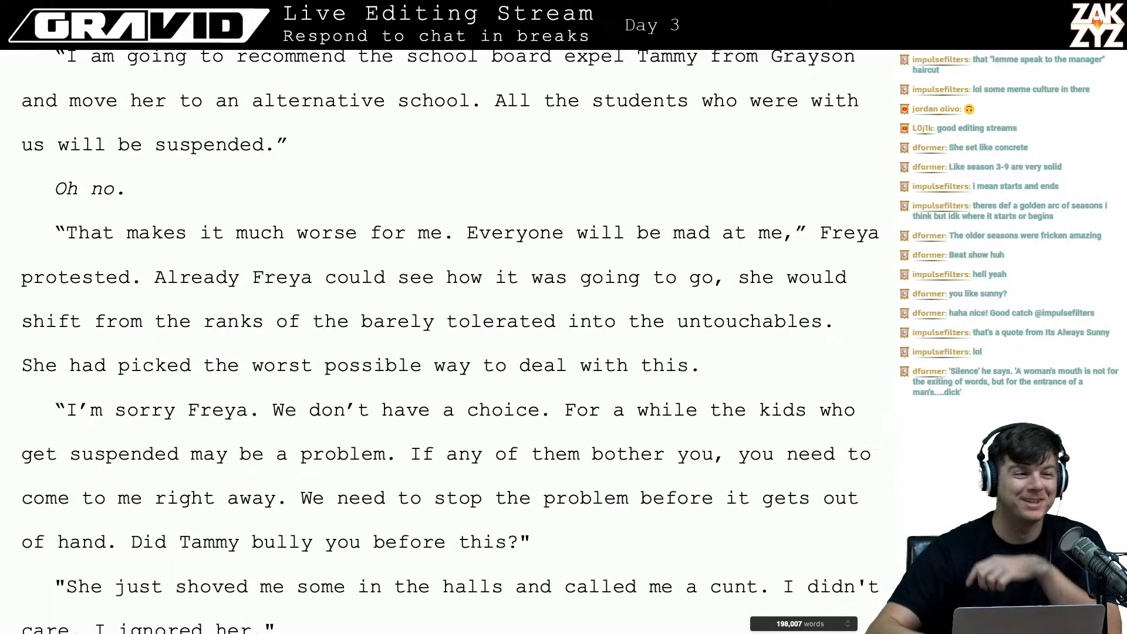
scroll(440, 340, "down", 6)
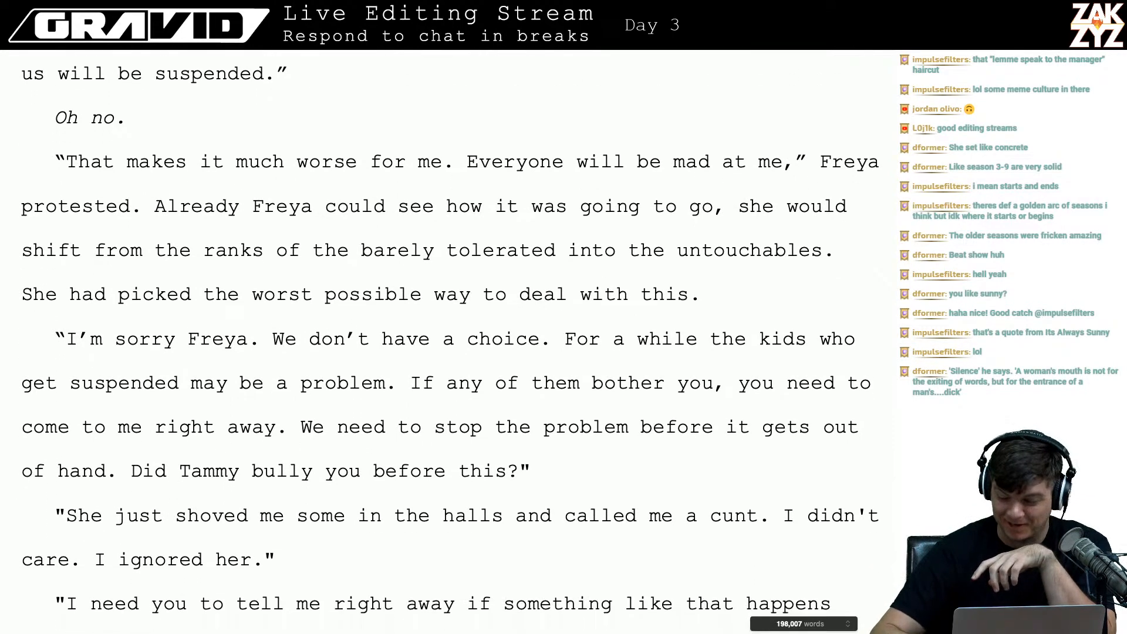
scroll(440, 341, "down", 10)
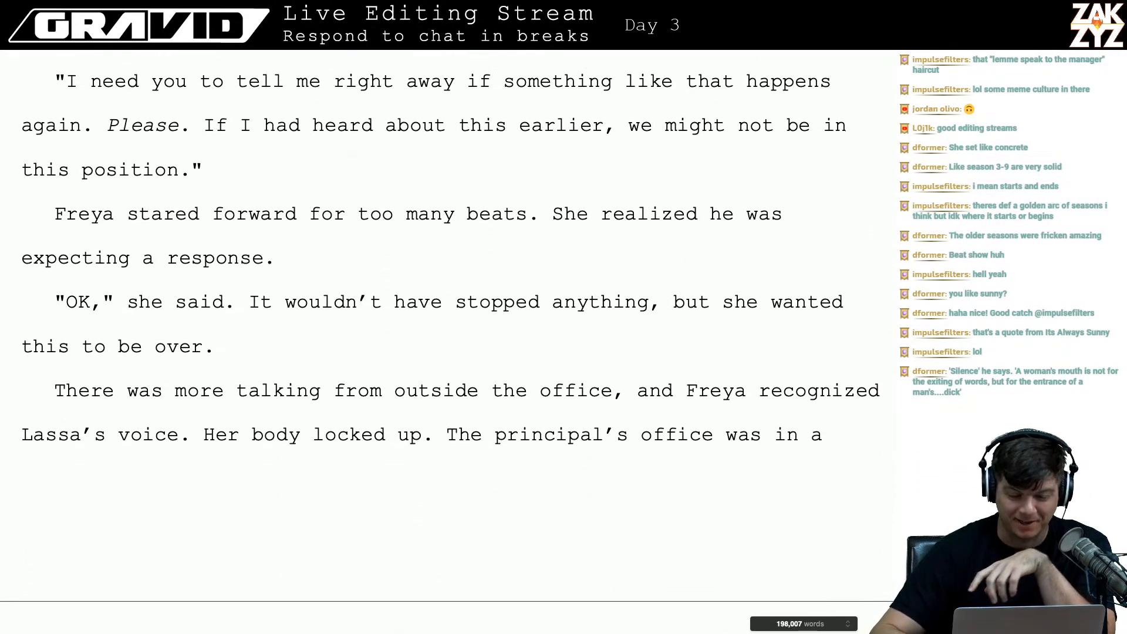
scroll(440, 340, "down", 11)
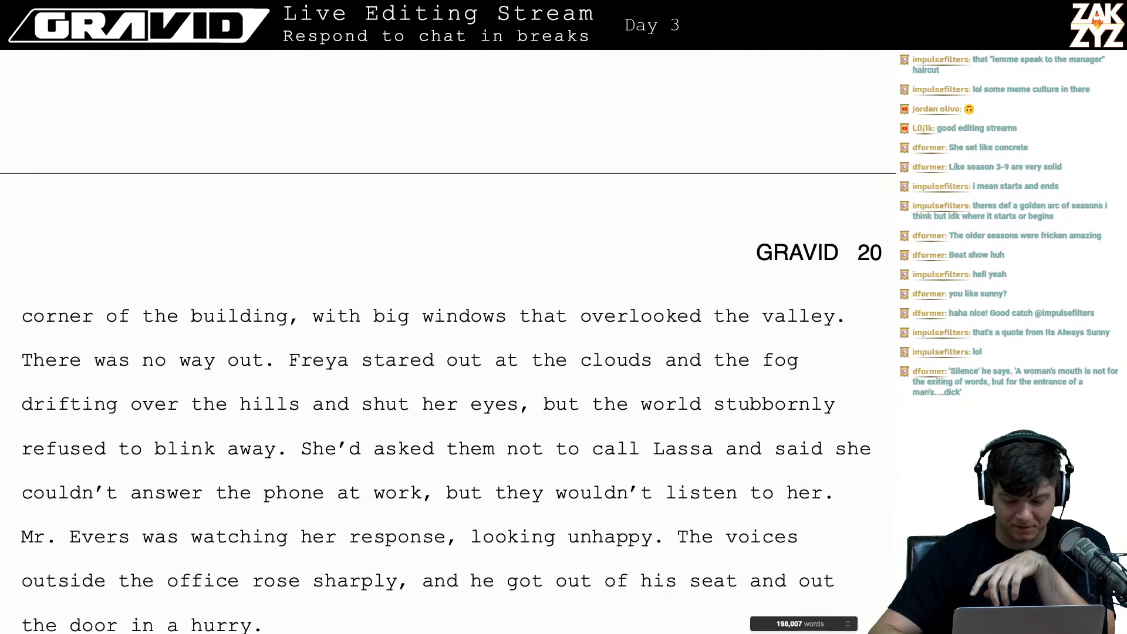
scroll(440, 341, "up", 2)
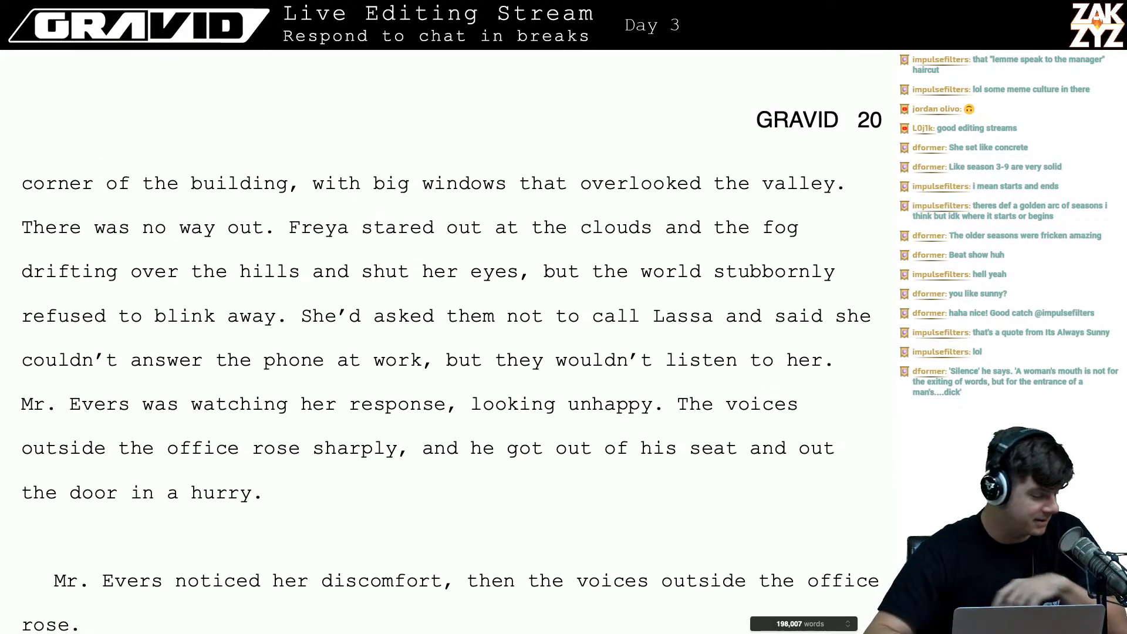
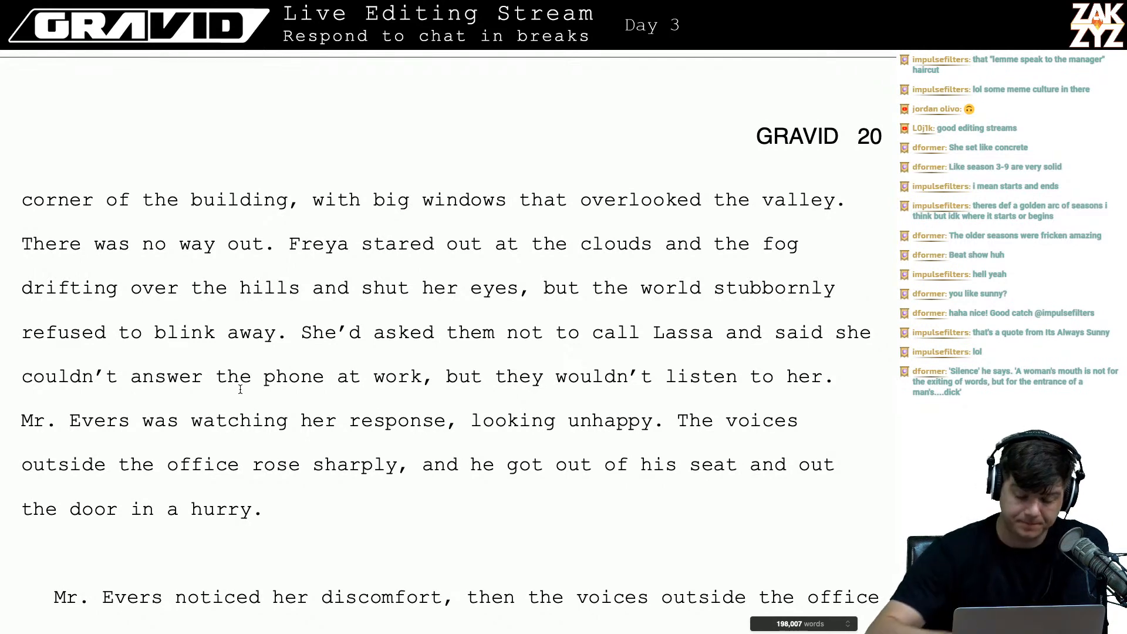
scroll(135, 334, "down", 3)
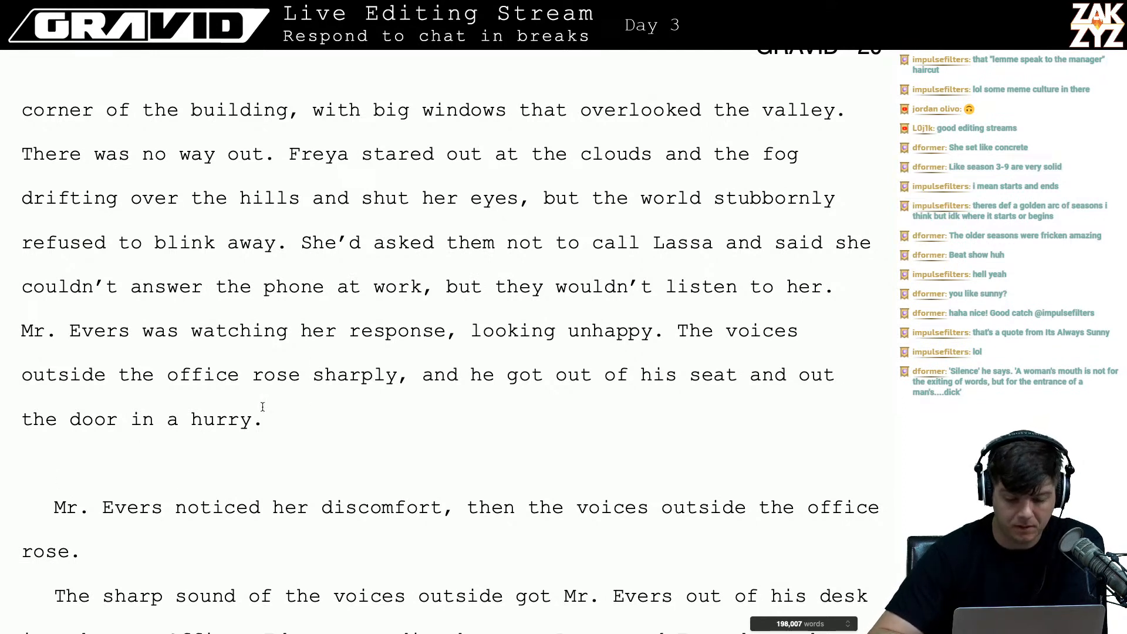
key("Down")
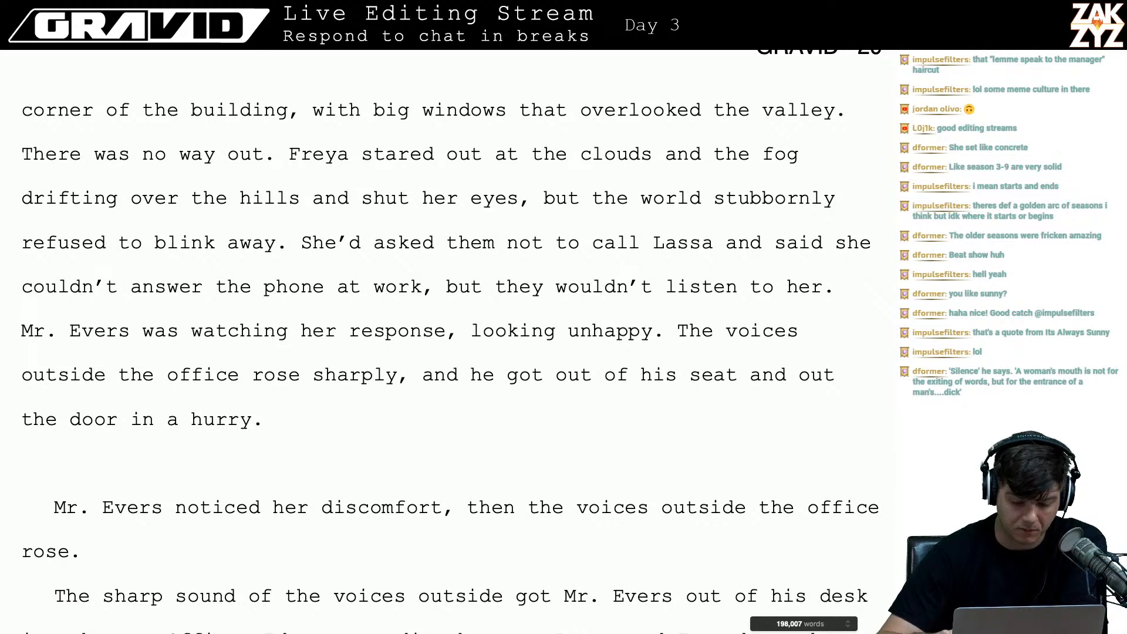
scroll(449, 341, "up", 12)
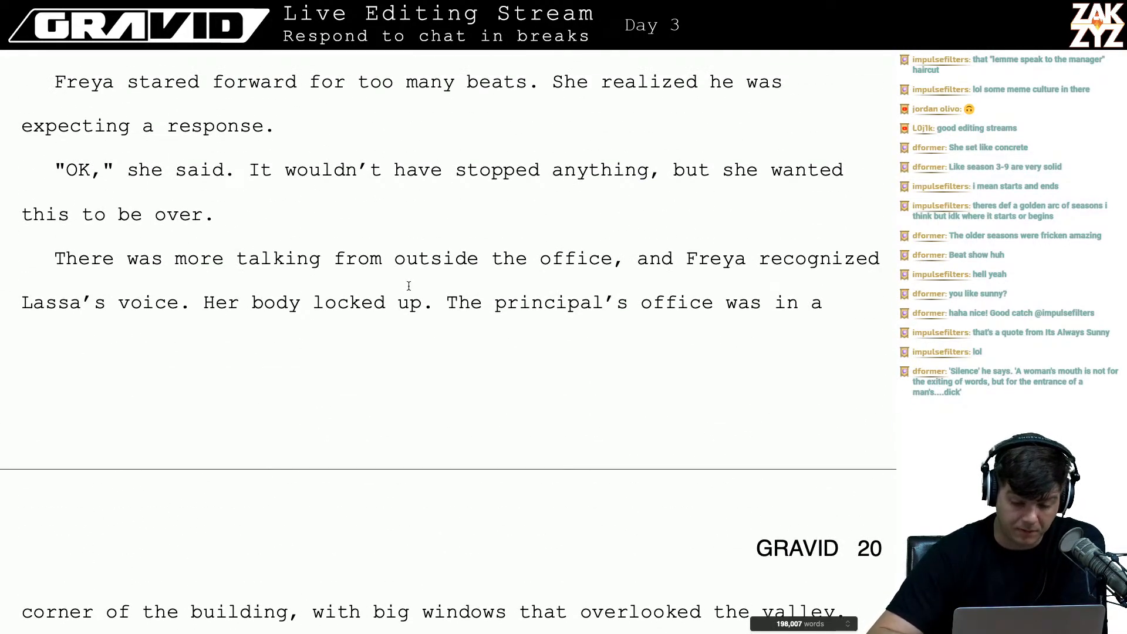
- Insert "tightly" after "shut her eyes" in the page 20 sentence about the clouds and fog
left_click(191, 303)
scroll(190, 302, "down", 3)
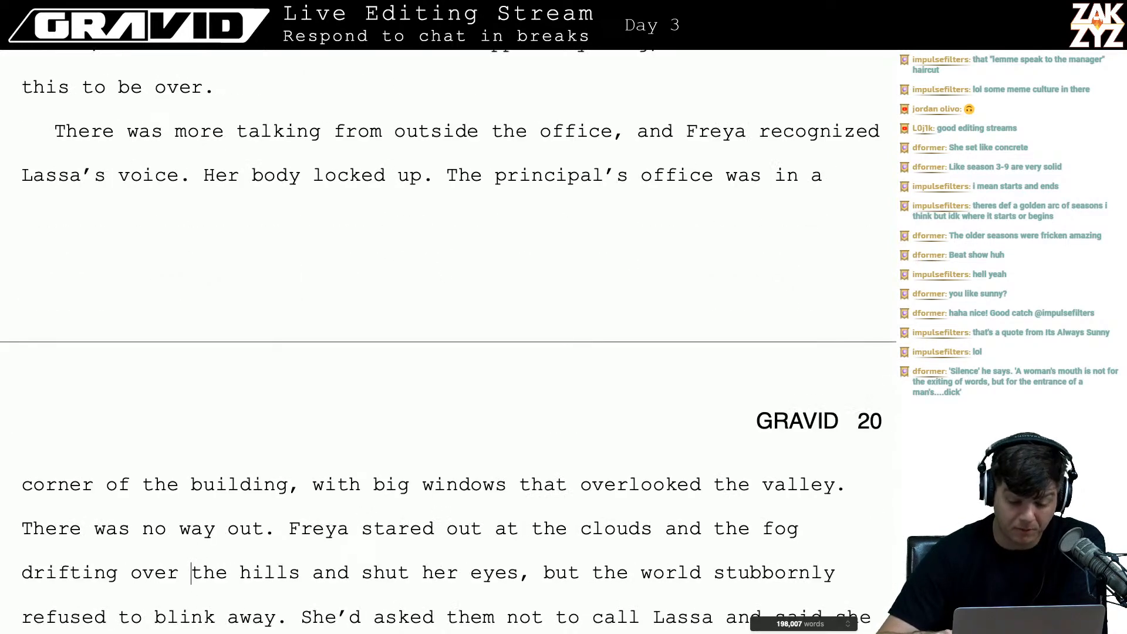
key("Up")
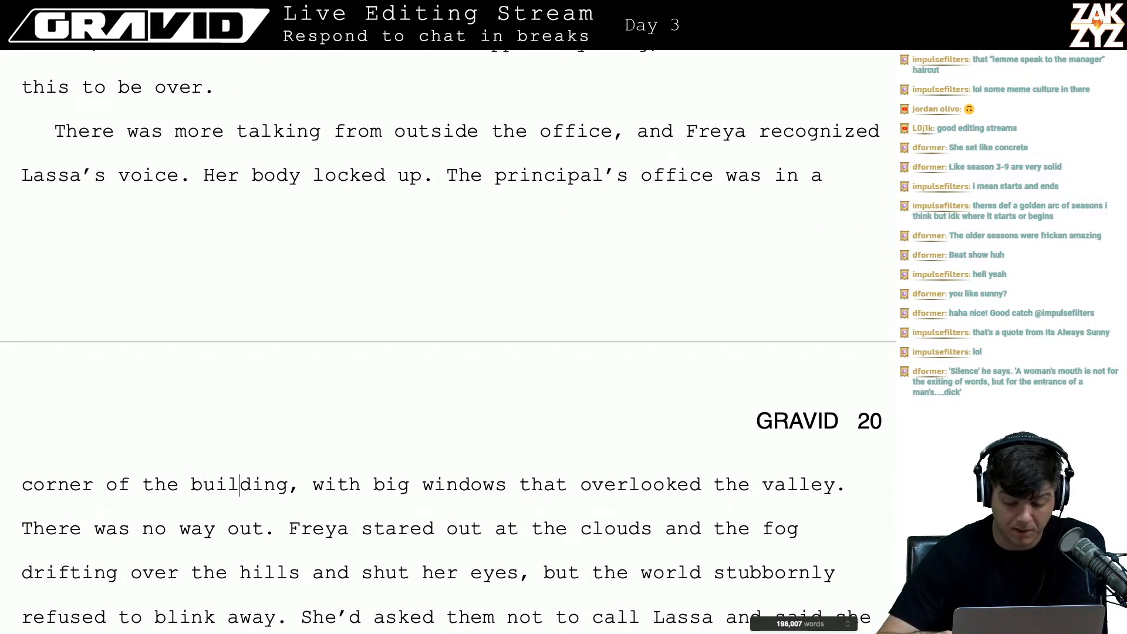
key("Right")
key("Right")
key("Right")
key("Right")
key("Right")
key("Right")
key("Right")
key("Right")
key("Right")
key("Right")
key("Right")
key("Down")
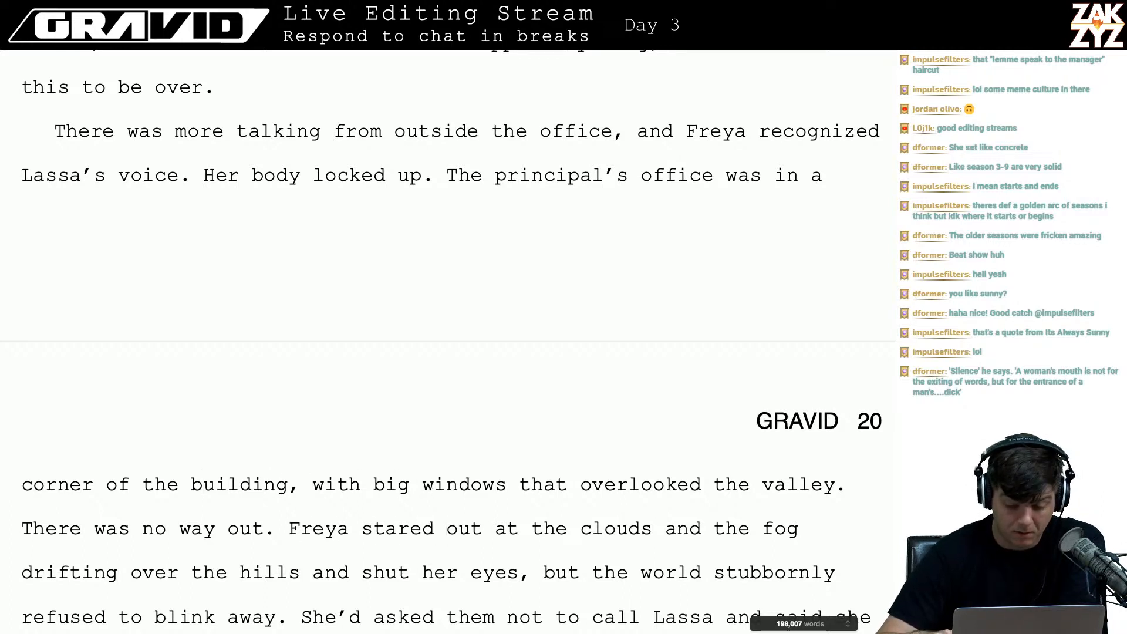
key("Down")
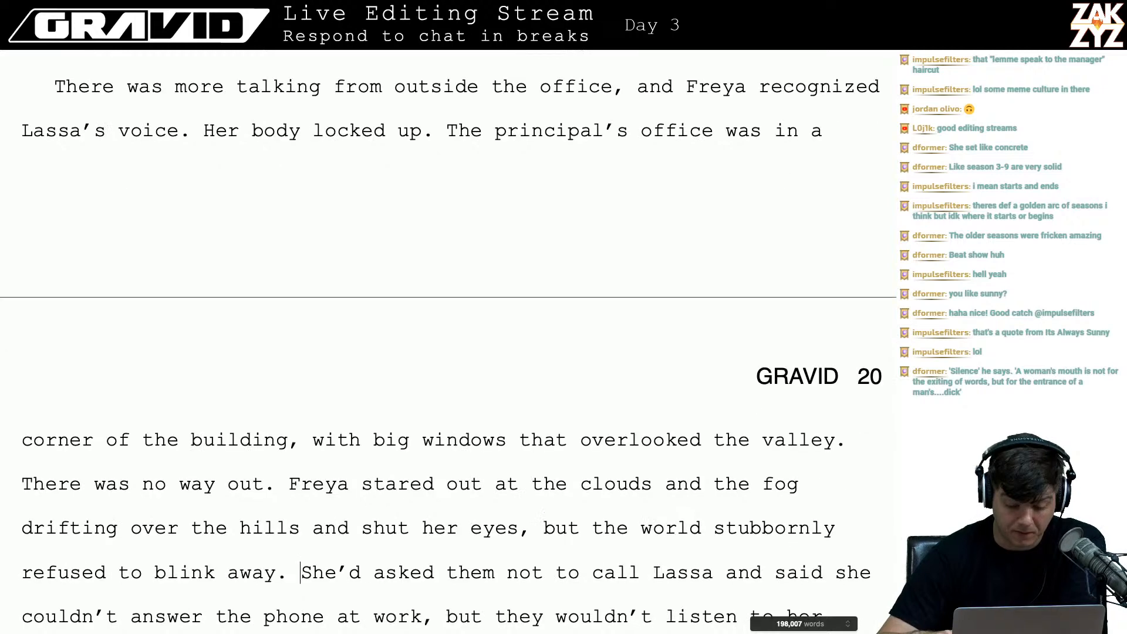
key("Down")
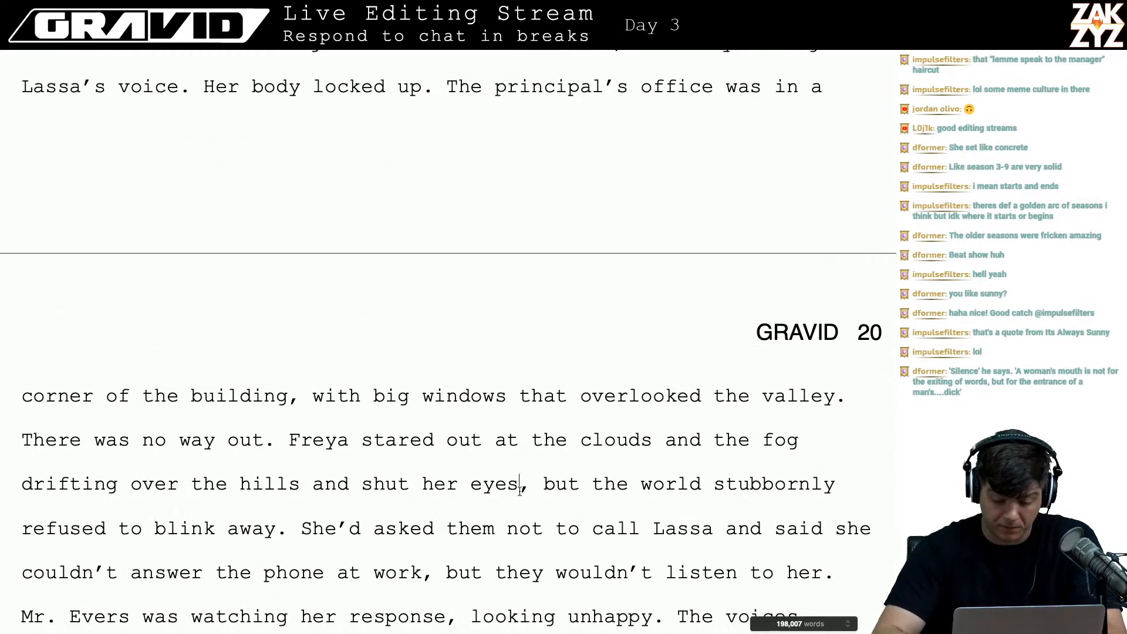
type("tightly")
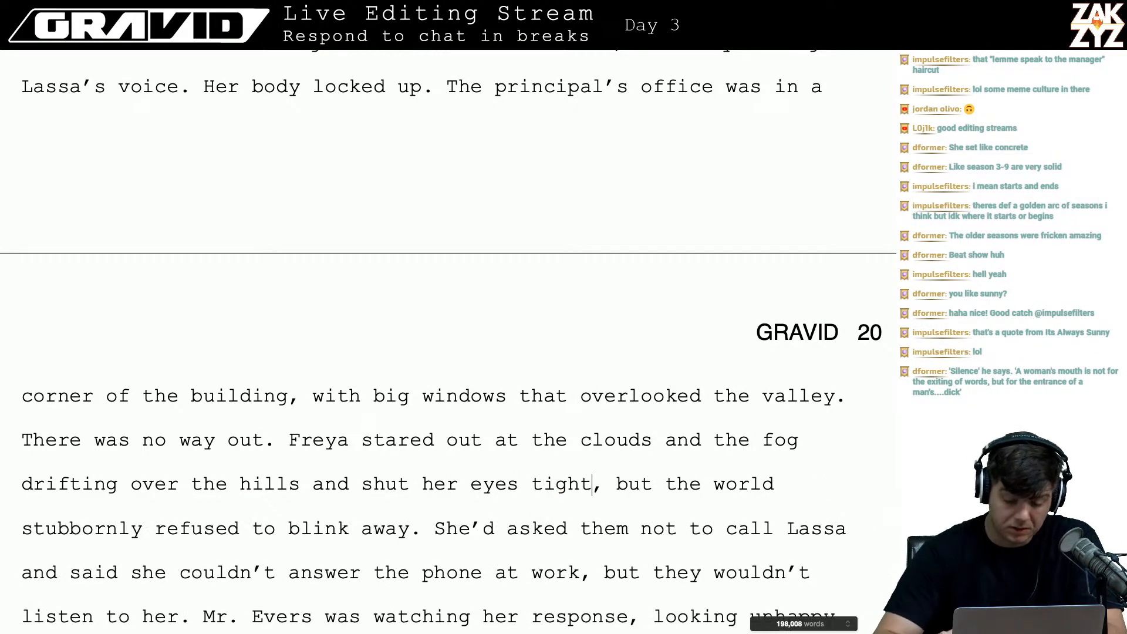
- Cut "and said she couldn't answer the phone at work" from the sentence about calling Lassa, keeping a comma before "but they wouldn't listen"
key("Down")
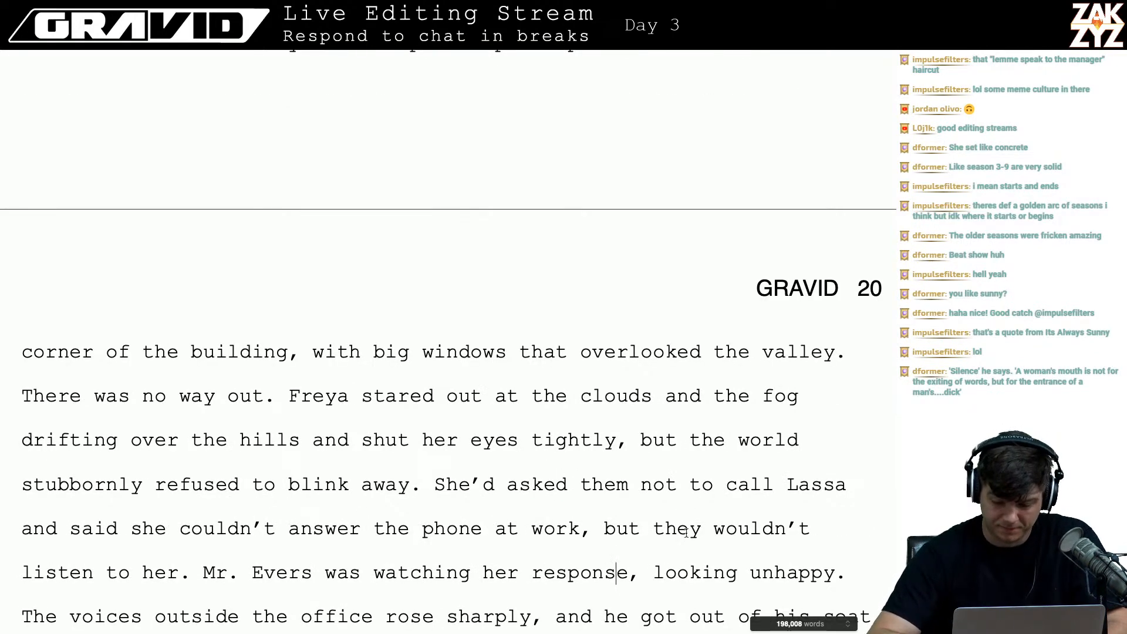
left_click(846, 496)
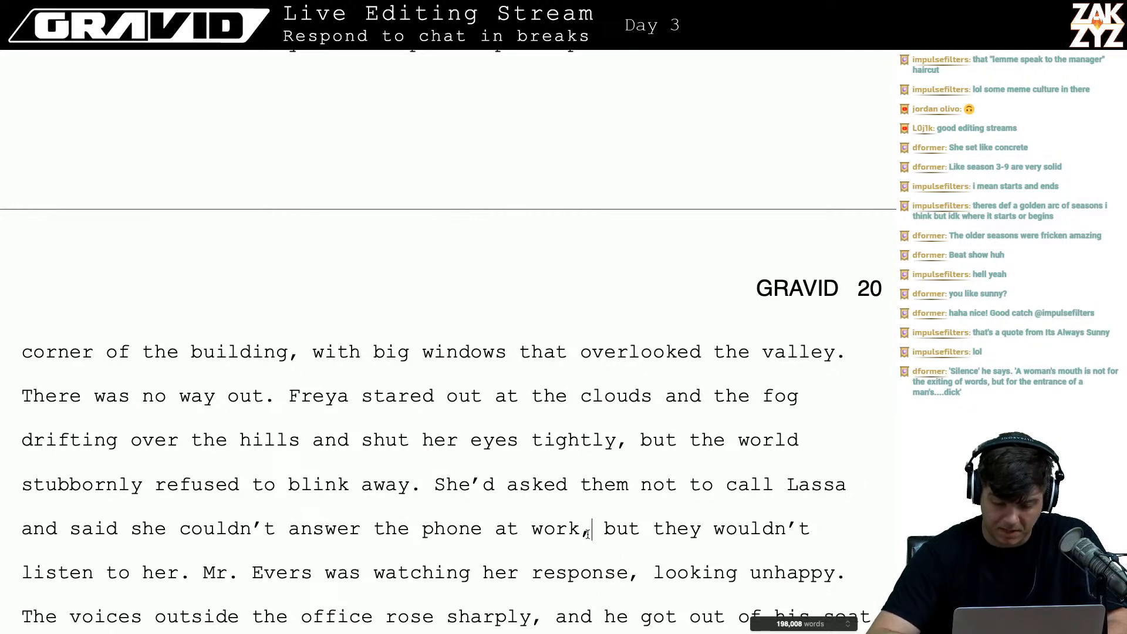
left_click_drag(588, 534, 851, 486)
key("BackSpace")
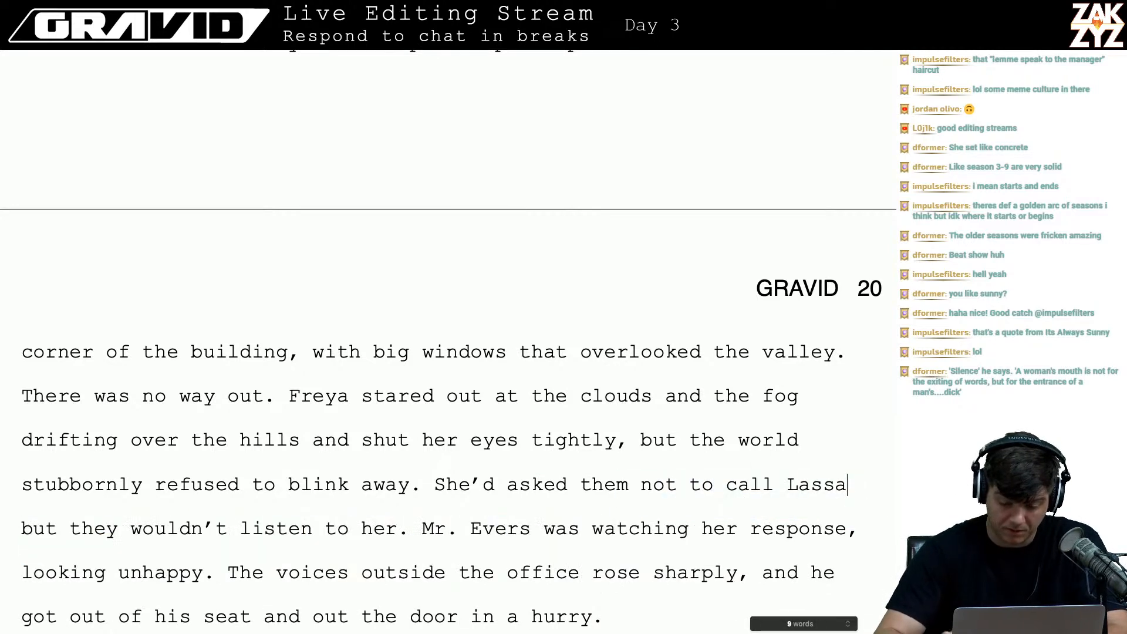
type(",")
- Replace "looking unhappy" after "Mr. Evers was watching her response," with "he looked troubled."
key("Down")
key("Left")
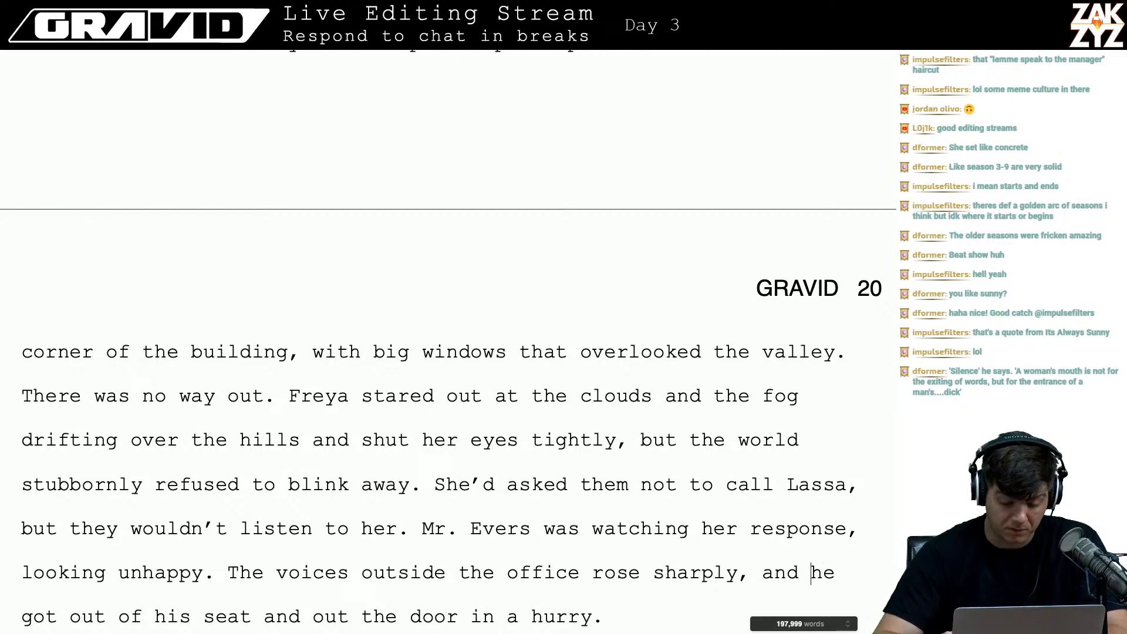
key("Down")
key("Down")
key("Down")
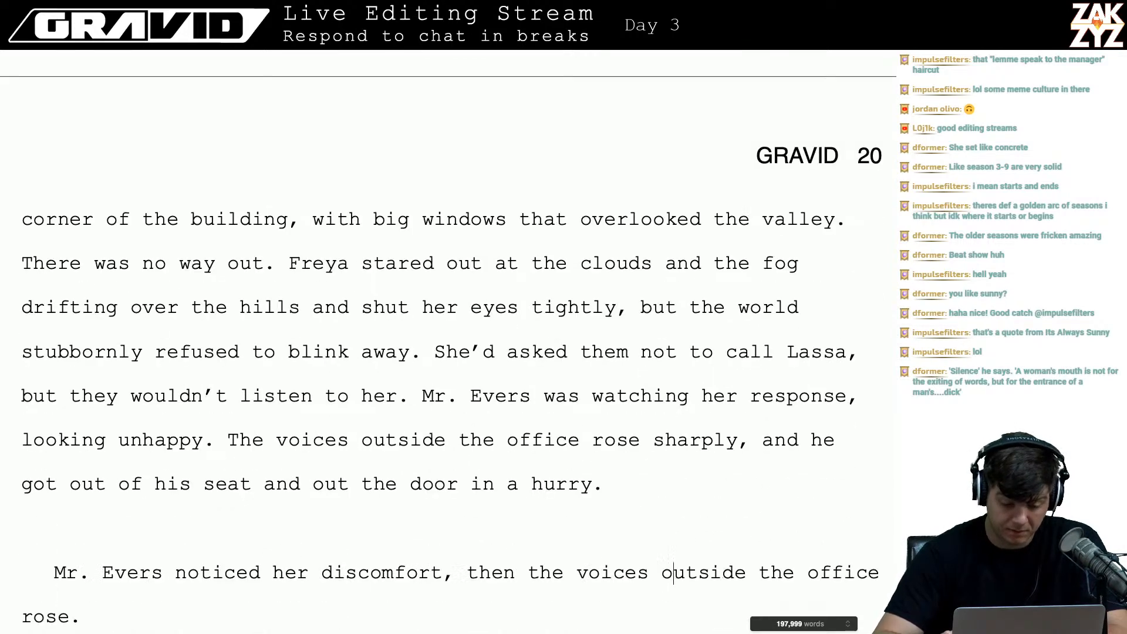
key("Right")
key("Right")
key("Right")
key("Right")
key("Right")
key("Right")
key("Right")
key("Right")
key("Right")
key("Right")
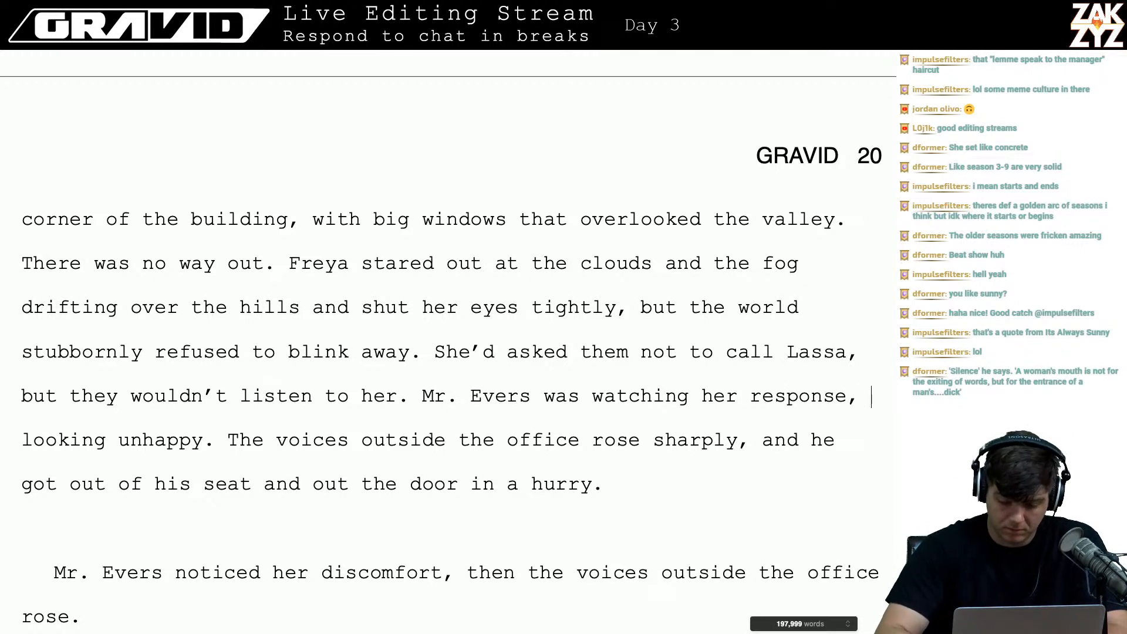
type("he looked trou ")
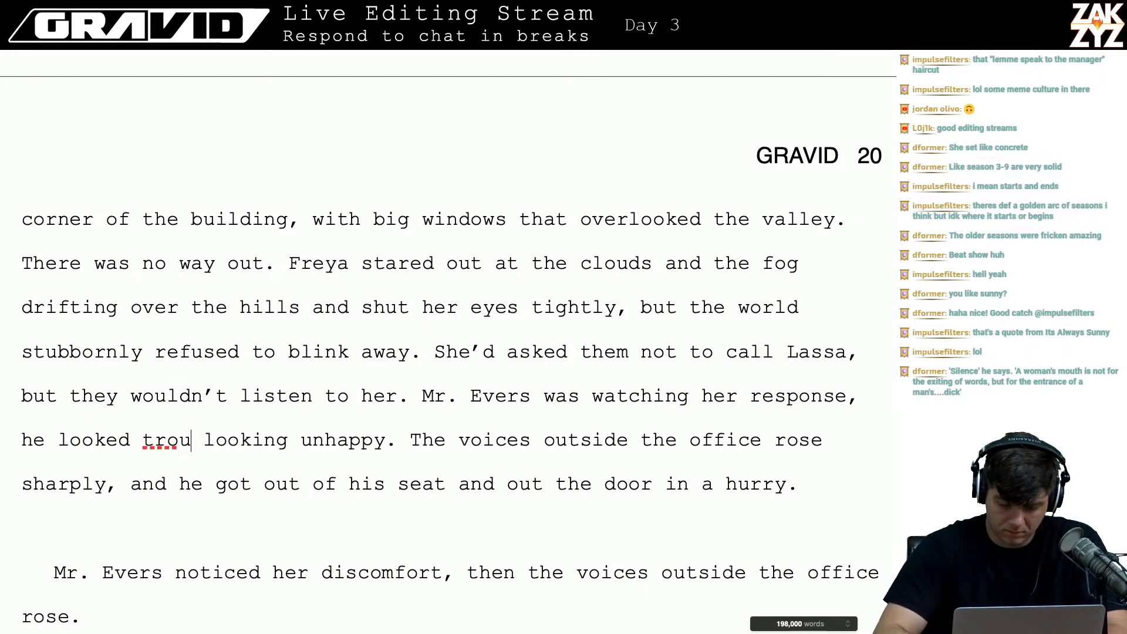
type("bled.")
key("shift+Right")
key("shift+Right")
key("shift+Right")
key("shift+Right")
key("shift+Right")
key("shift+Right")
key("shift+Right")
key("shift+Right")
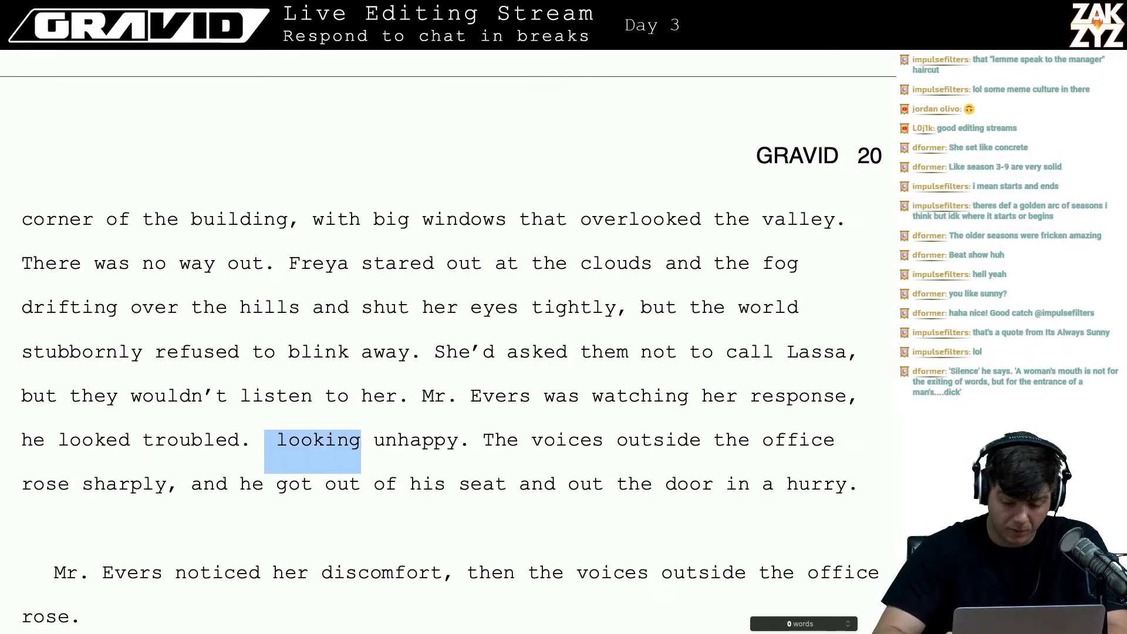
key("shift+Right")
key("shift+Right")
key("shift+Right")
key("shift+Right")
key("shift+Right")
key("shift+Right")
key("shift+Right")
key("shift+Right")
key("shift+Right")
key("shift+Right")
key("BackSpace")
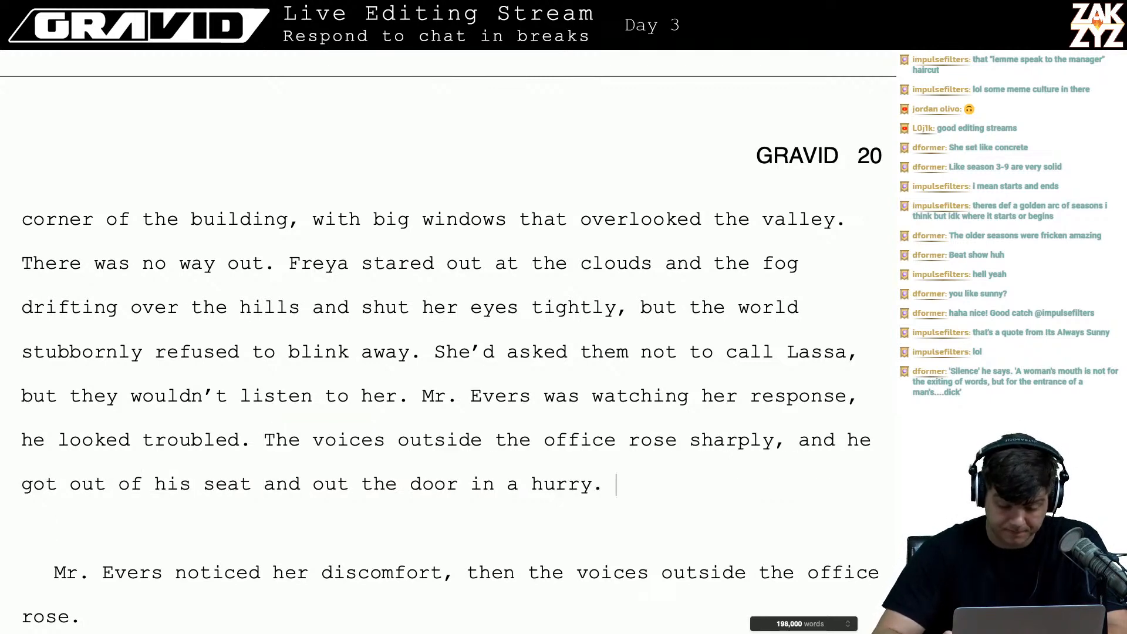
- Delete the blank line, the "Mr. Evers noticed her discomfort" paragraph and the "sharp sound of the voices" sentence before "Officer Ed was standing"
key("Down")
key("Down")
key("Down")
key("Down")
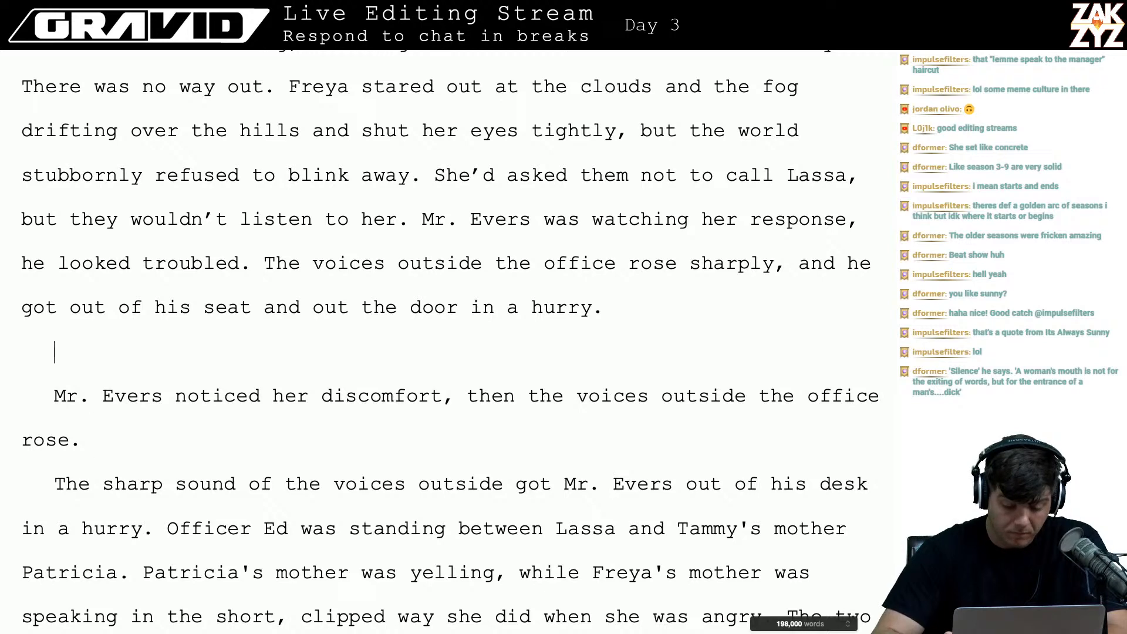
key("Right")
key("Down")
key("Down")
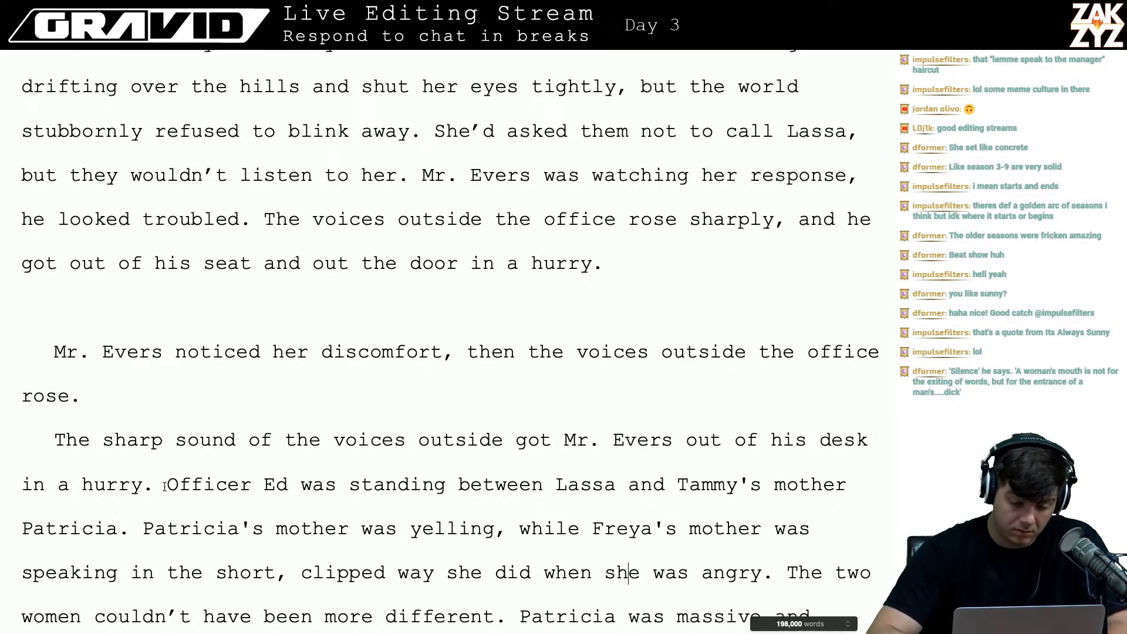
left_click_drag(165, 486, 31, 356)
key("BackSpace")
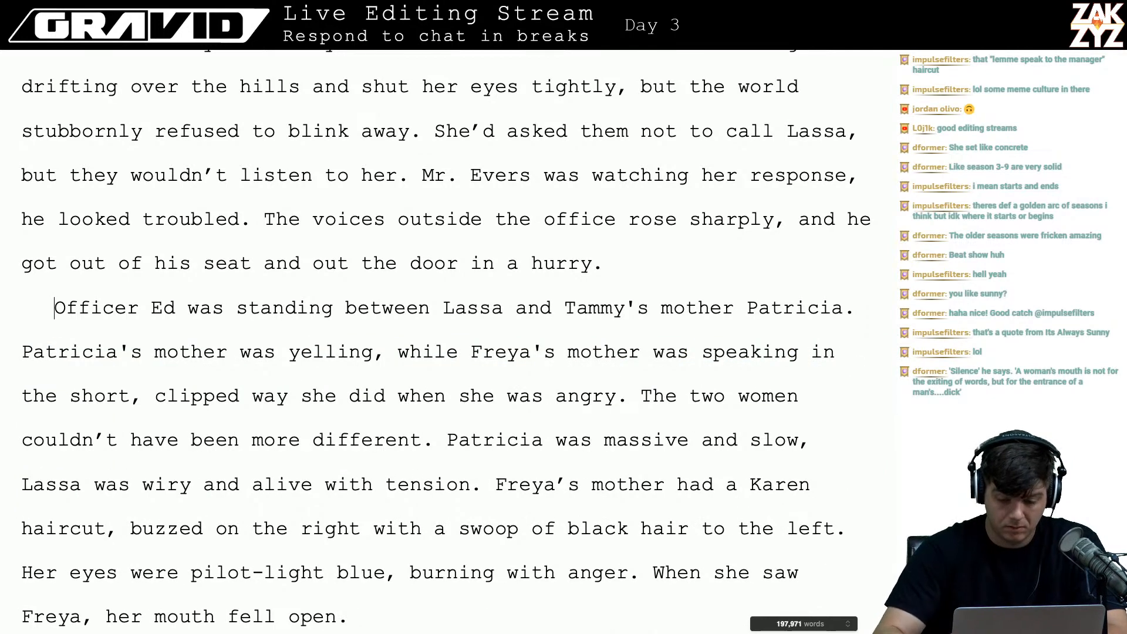
- Add the sentence "After a few moments, Freya followed him." after "out the door in a hurry."
type("Freya")
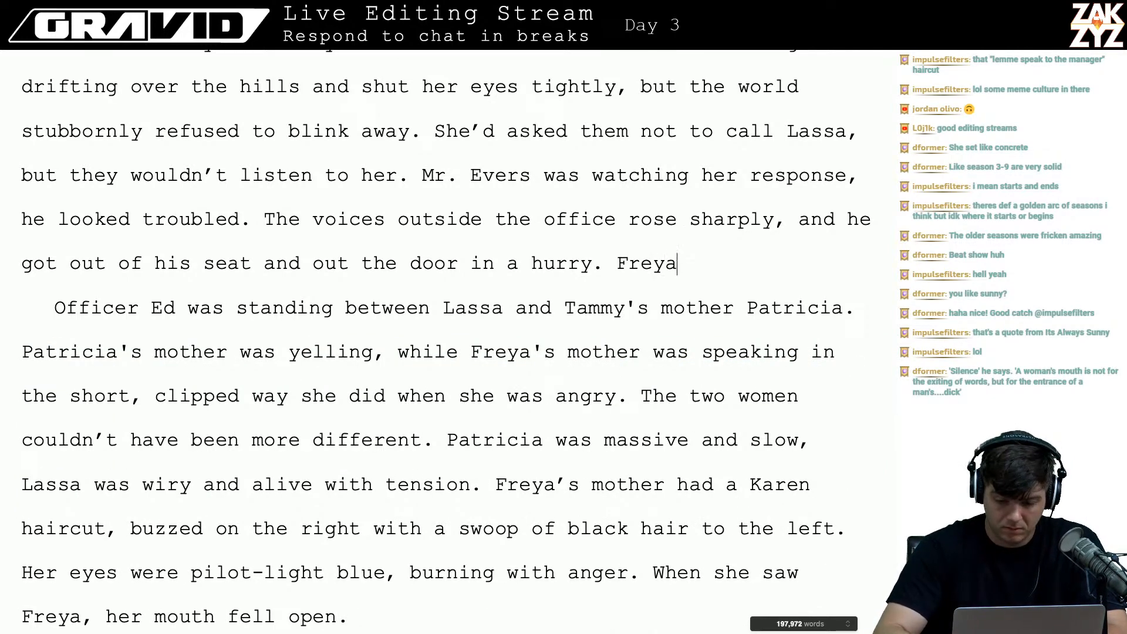
type(" followed him. ")
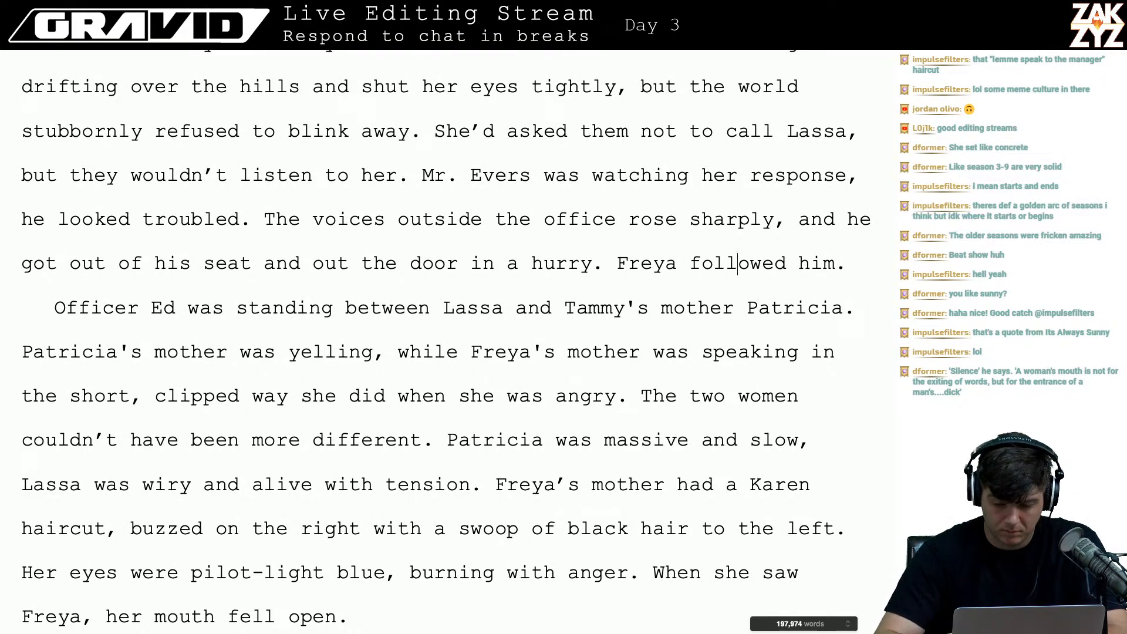
type(" After a few ")
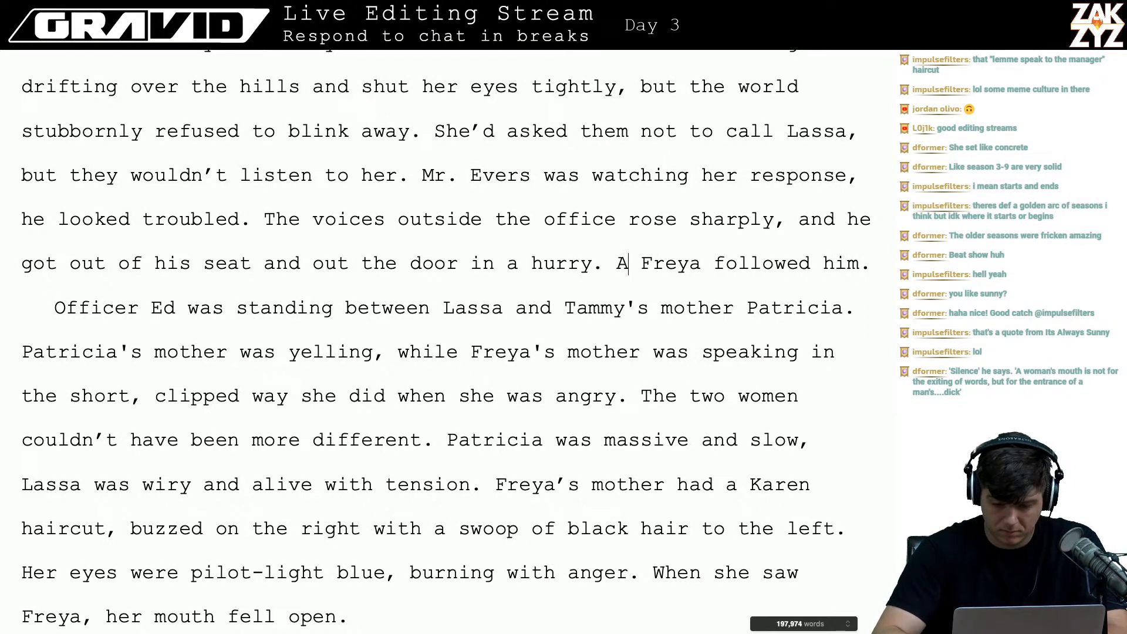
type("moments,")
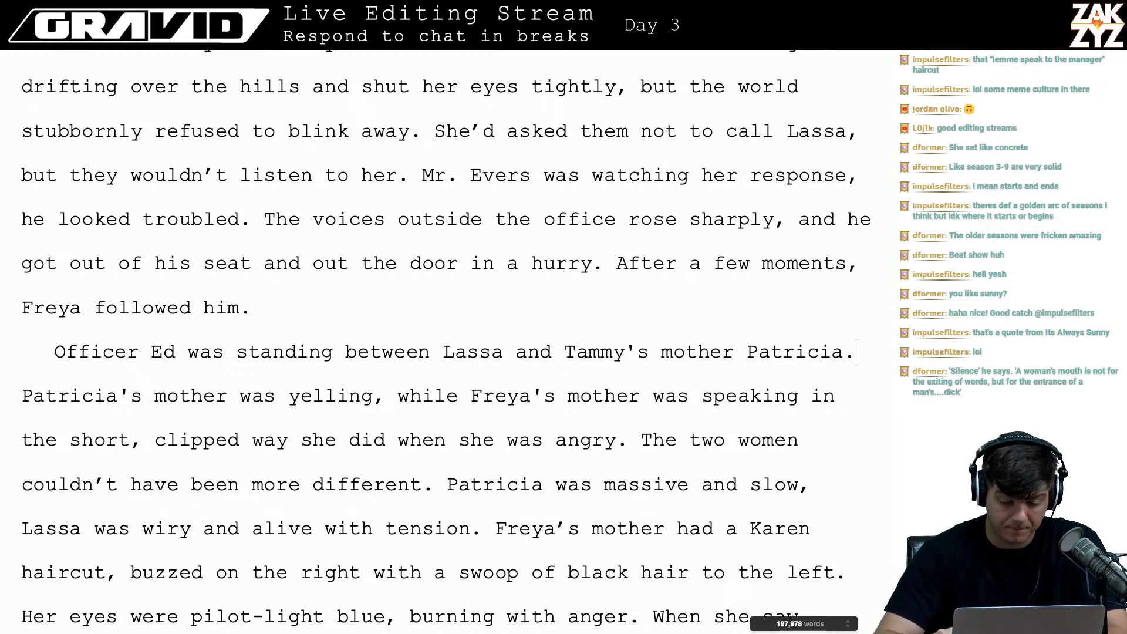
- Change "Patricia's mother was yelling" to "Patricia was almost yelling" in the paragraph about Officer Ed standing between the mothers
key("Down")
key("Down")
key("Down")
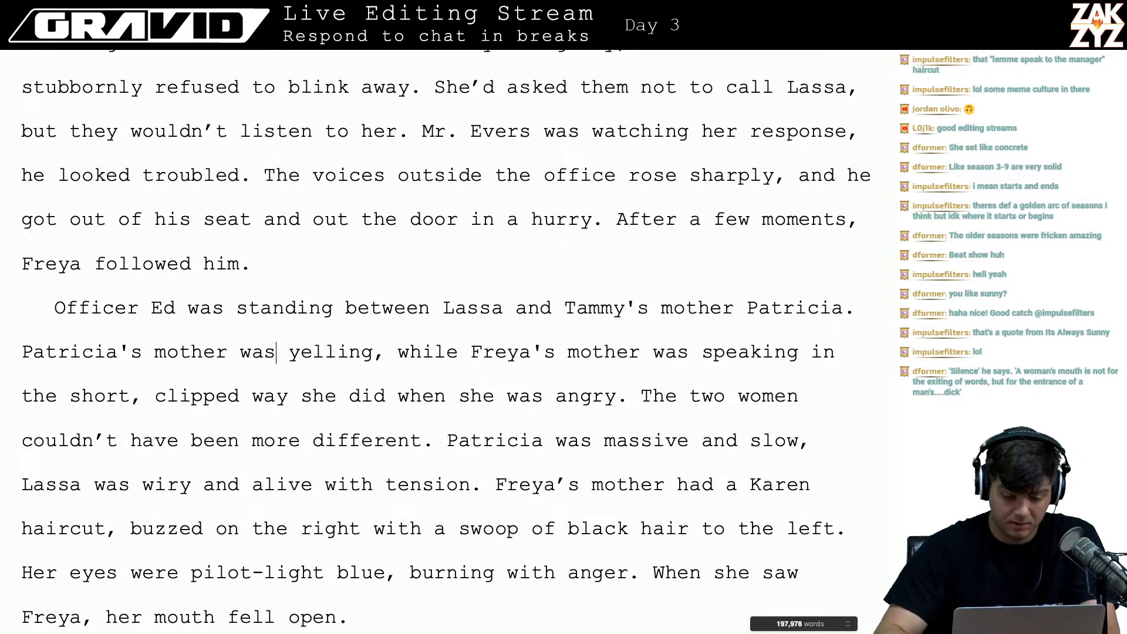
key("BackSpace")
key("BackSpace")
key("BackSpace")
key("BackSpace")
key("BackSpace")
key("BackSpace")
key("BackSpace")
key("BackSpace")
key("BackSpace")
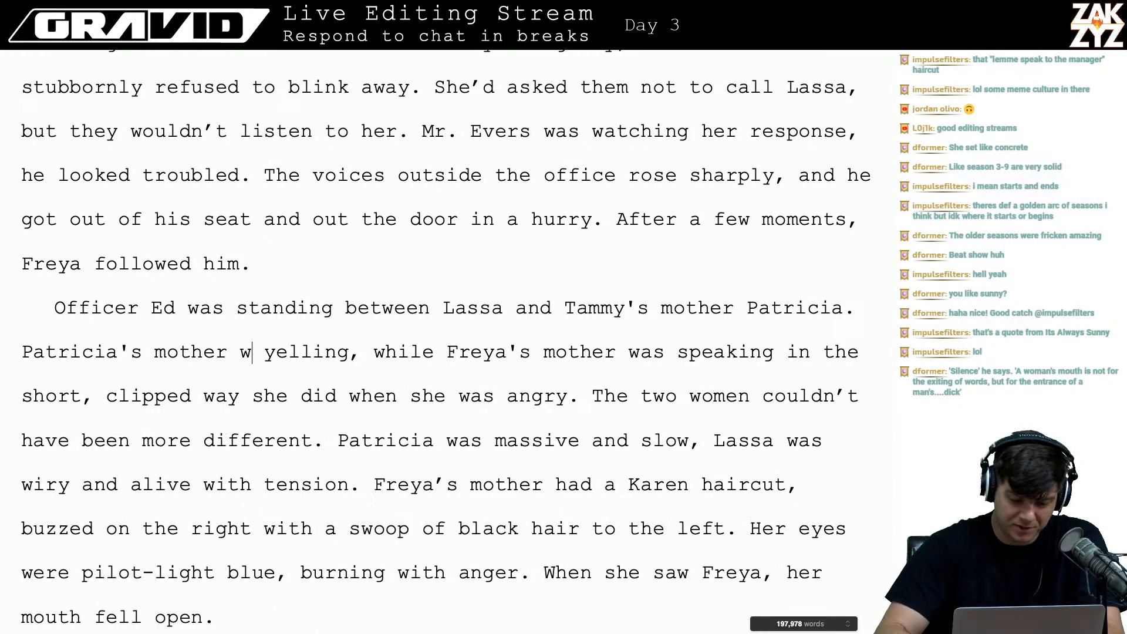
key("BackSpace")
key("BackSpace")
key("BackSpace")
key("BackSpace")
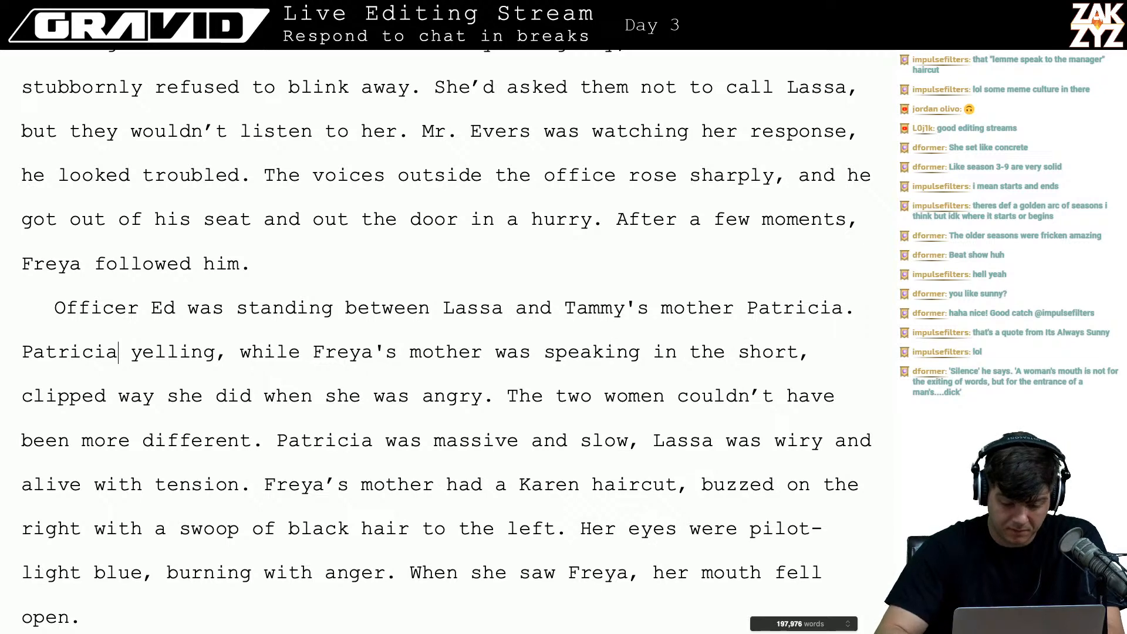
type("was ")
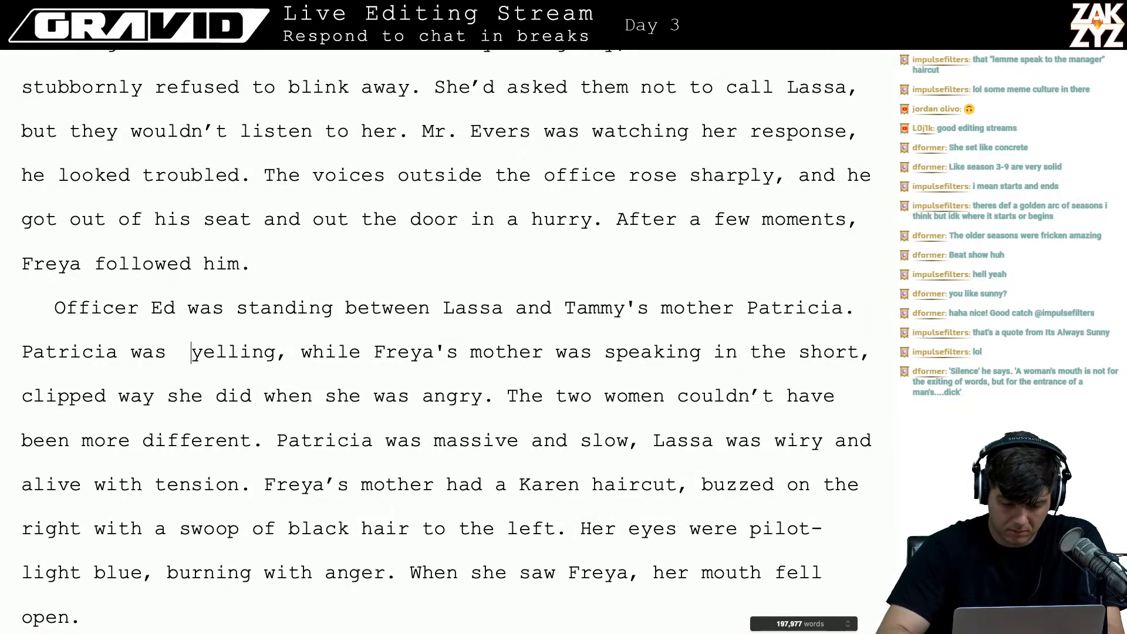
type("a")
key("BackSpace")
key("BackSpace")
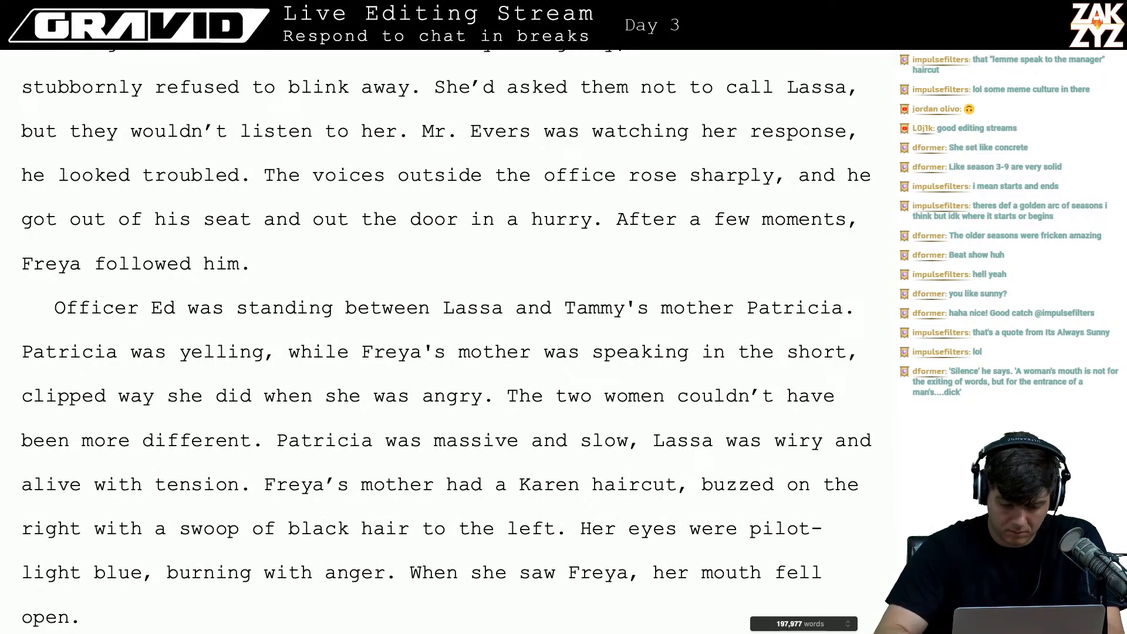
type("almost")
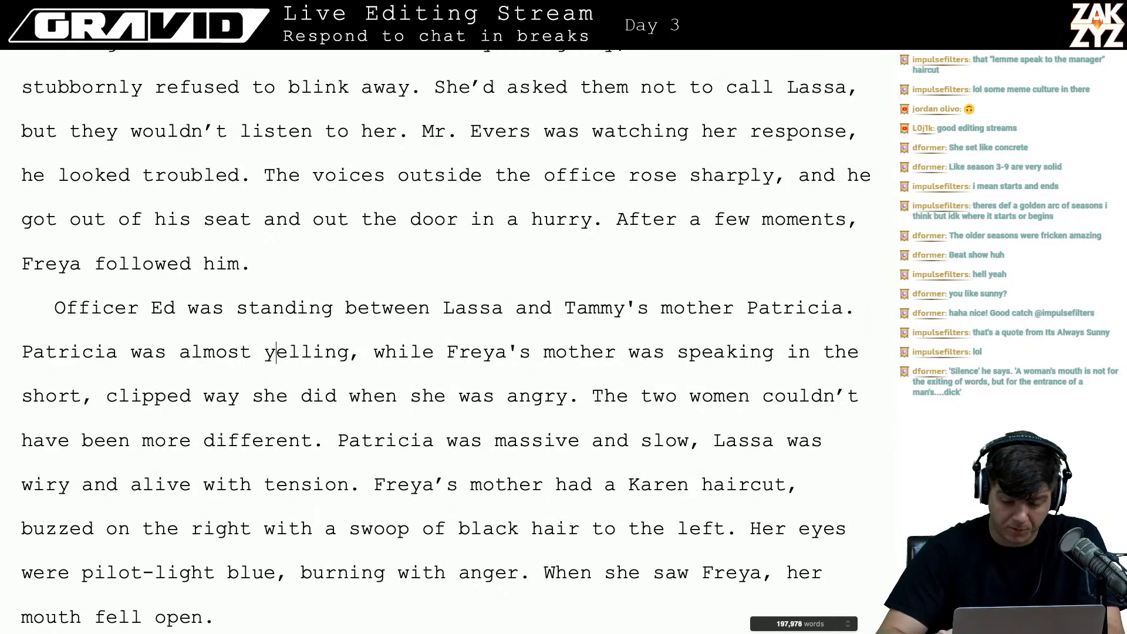
- Delete "while Freya's mother was speaking in the short" after "Patricia was almost yelling,"
key("Right")
key("Right")
key("Right")
key("Right")
key("Right")
key("Right")
key("Right")
key("Right")
key("Right")
key("Right")
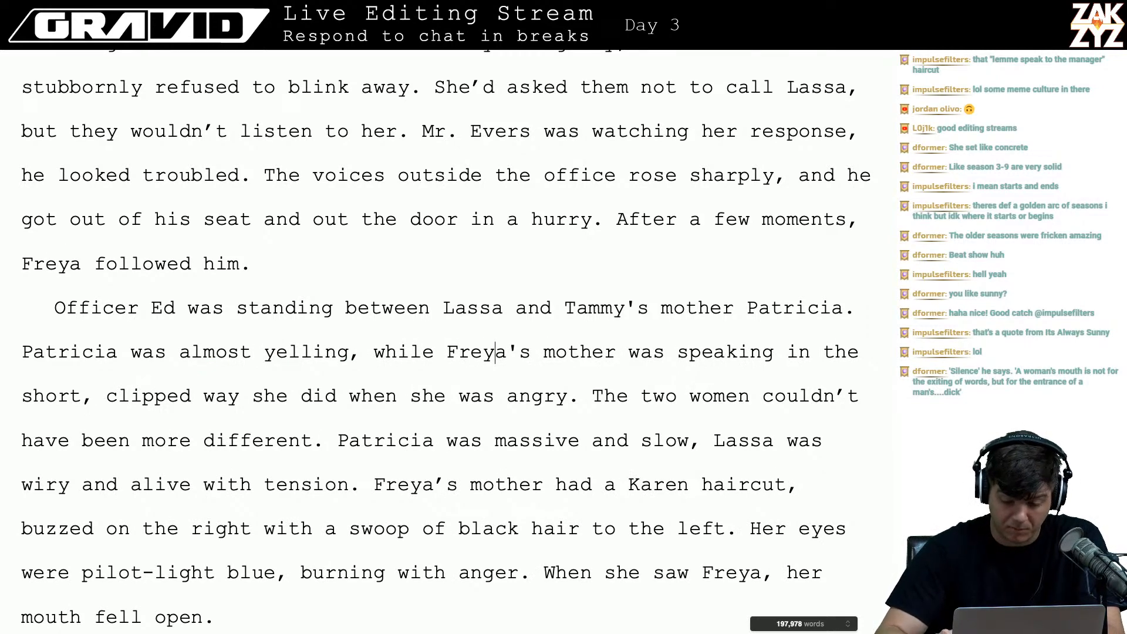
key("Right")
key("Right")
key("Right")
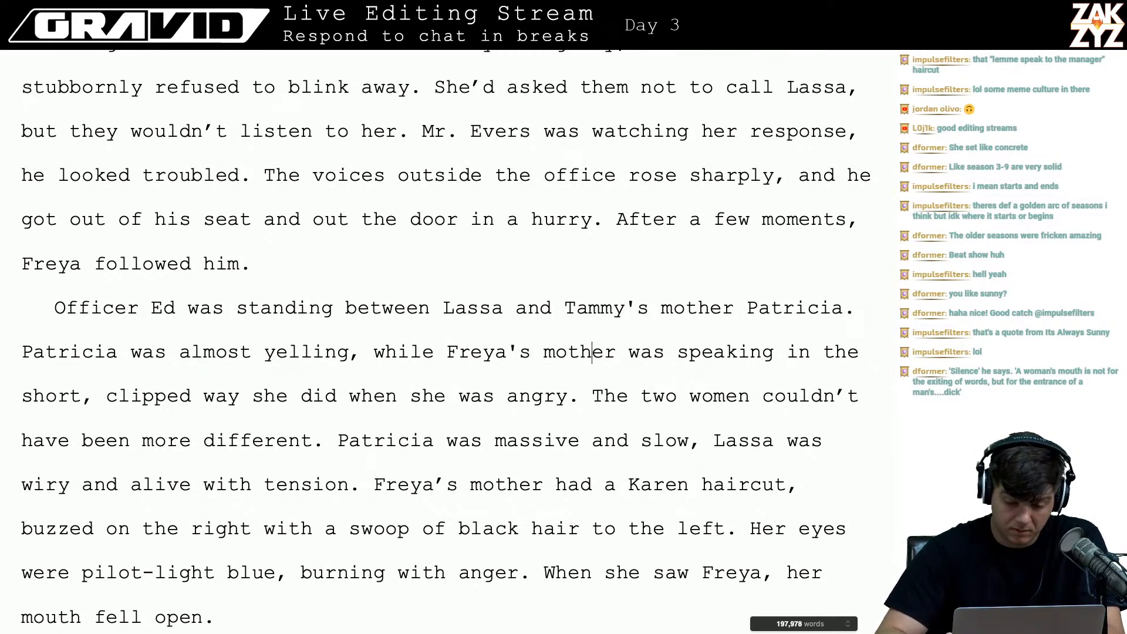
key("Left")
key("Left")
key("Left")
key("Left")
key("Left")
key("Left")
key("Left")
key("Left")
key("Left")
key("Left")
key("Left")
key("Left")
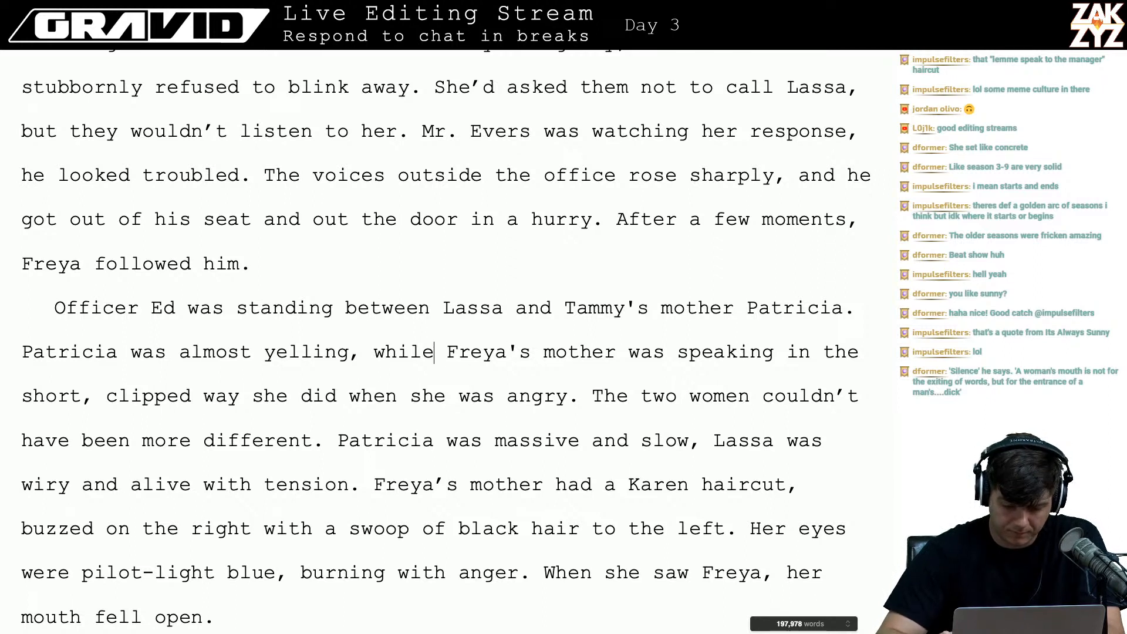
key("Right")
key("shift+Down")
key("shift+Left")
key("shift+Left")
key("shift+Left")
key("shift+Left")
key("shift+Left")
key("shift+Left")
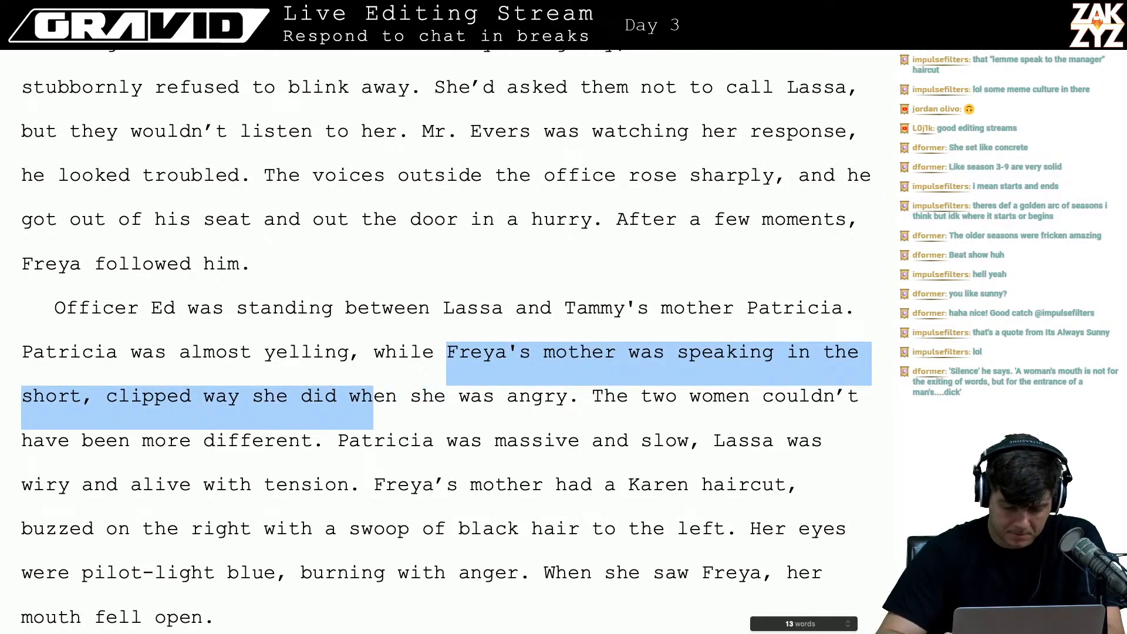
key("shift+Left")
key("shift+Left")
key("shift+Left")
key("shift+Left")
key("shift+Left")
key("shift+Left")
key("shift+Left")
key("shift+Left")
key("shift+Left")
key("shift+Left")
key("shift+Left")
key("shift+Left")
key("shift+Left")
key("shift+Left")
key("shift+Left")
key("shift+Left")
key("shift+Left")
key("shift+Left")
key("shift+Left")
key("shift+Left")
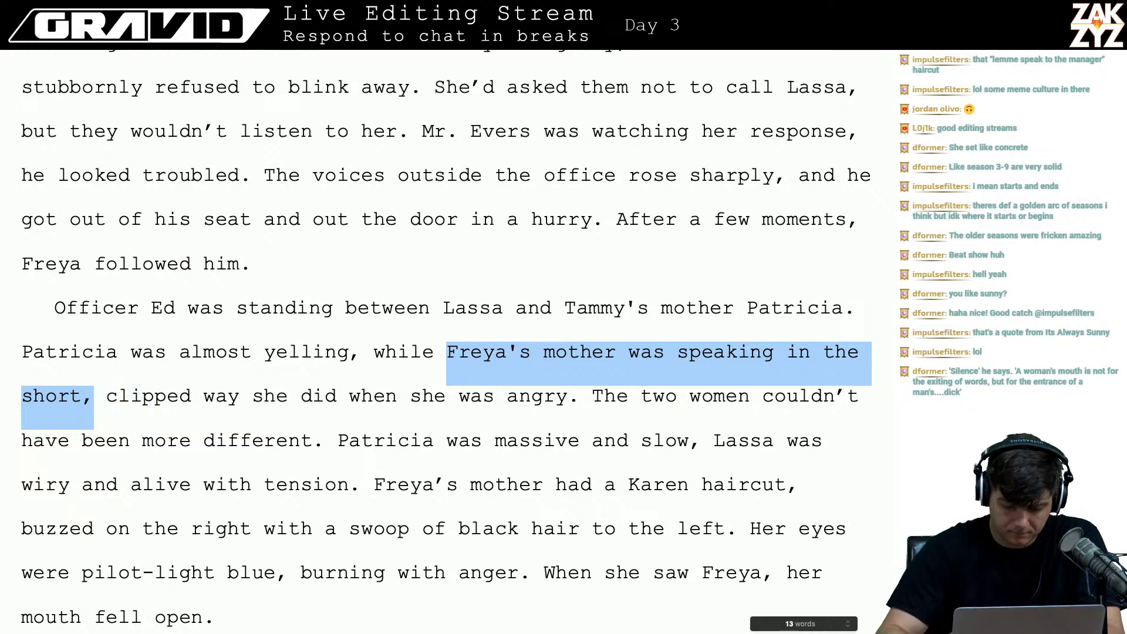
key("shift+Left")
key("BackSpace")
key("BackSpace")
key("BackSpace")
key("BackSpace")
key("BackSpace")
key("BackSpace")
key("BackSpace")
key("BackSpace")
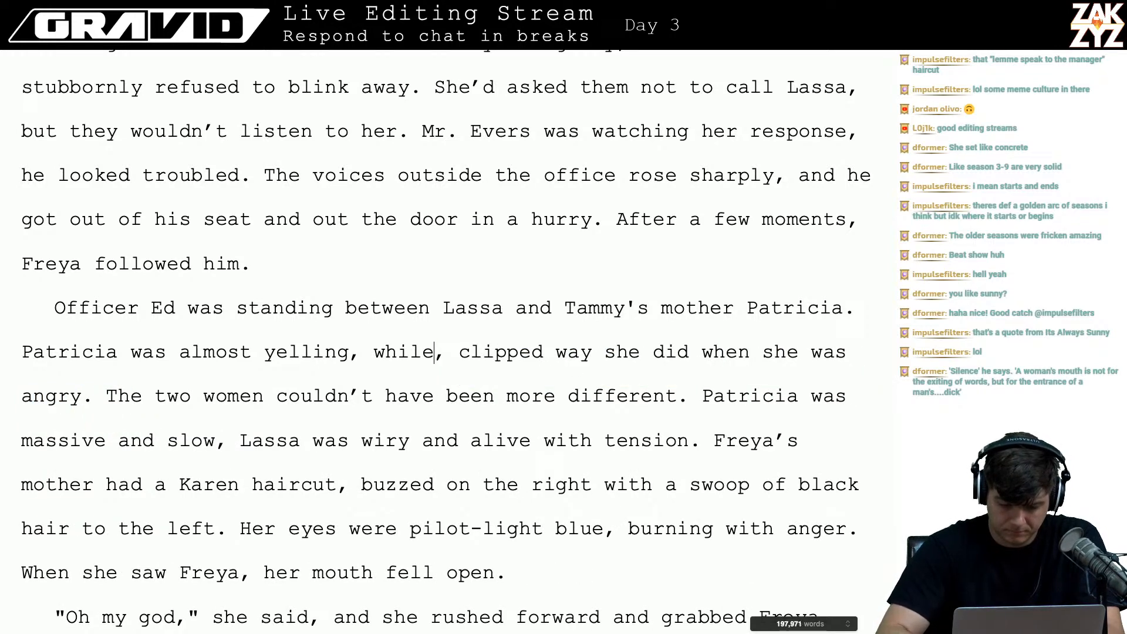
- Write "Lassa's voice was low and clipped," after "Patricia was almost yelling,"
type("L")
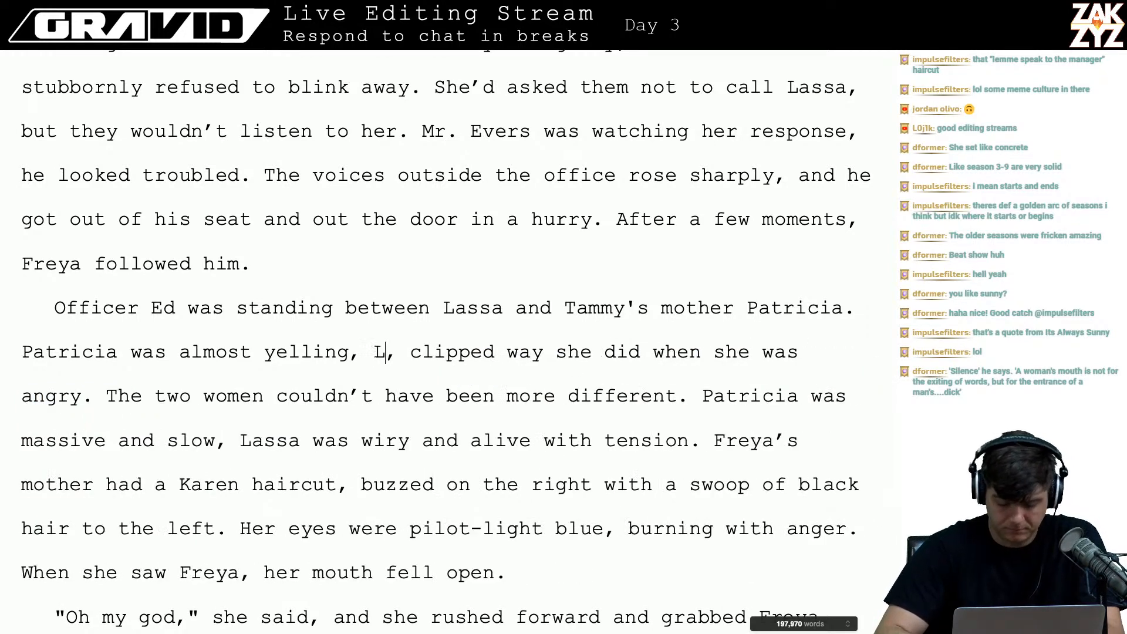
type("assa's ")
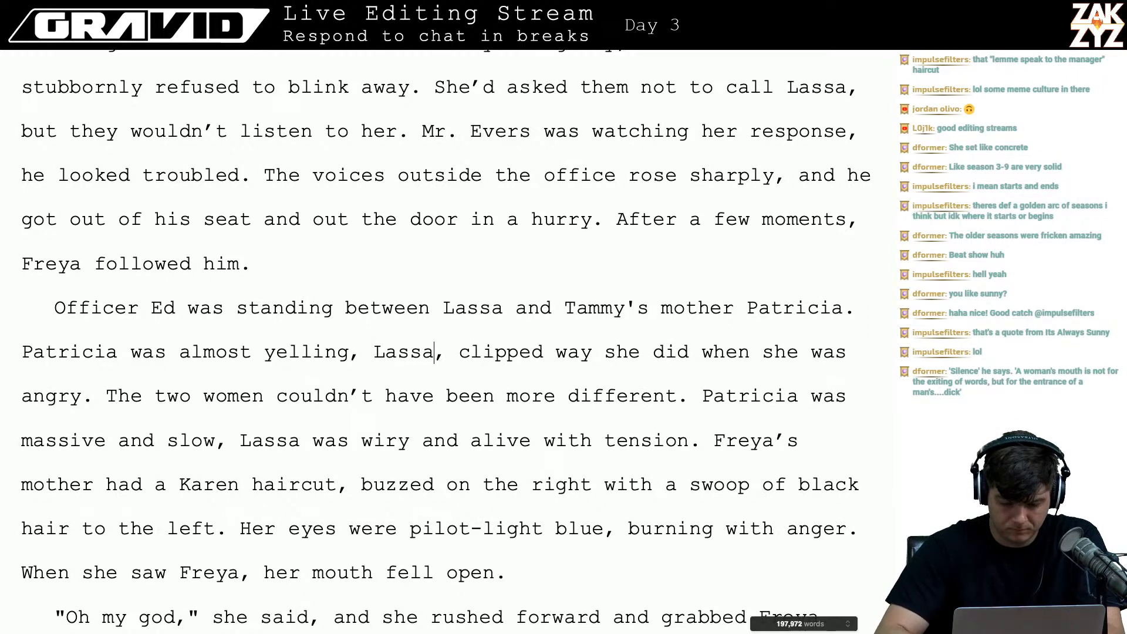
type("voice was low,")
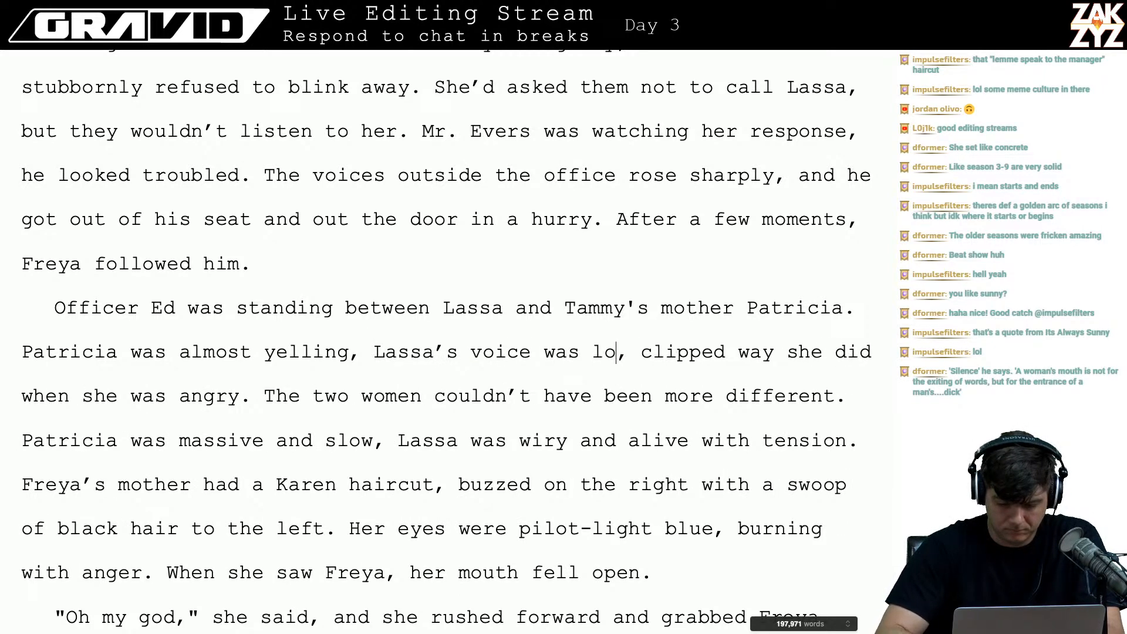
key("BackSpace")
key("BackSpace")
type("and clipped, ")
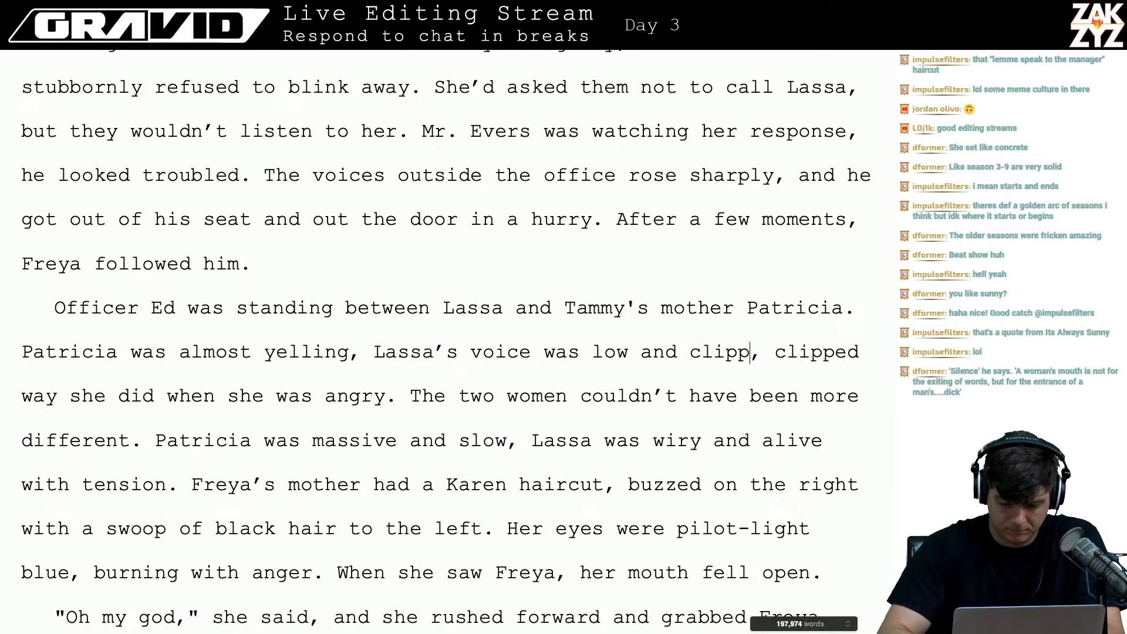
type("her af")
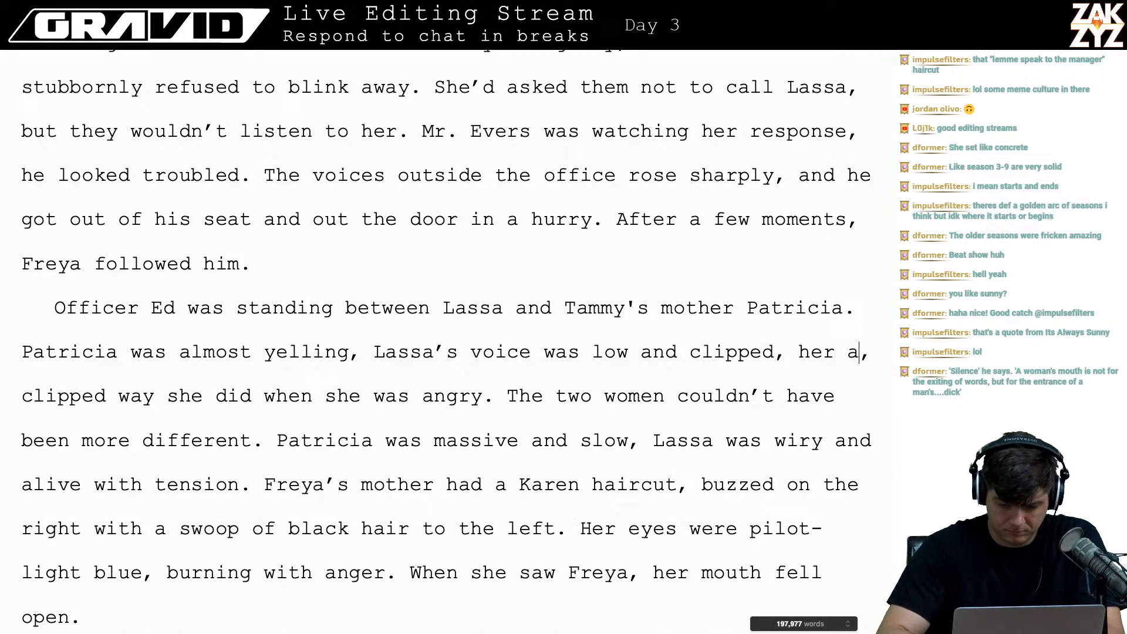
key("BackSpace")
key("BackSpace")
type("accent")
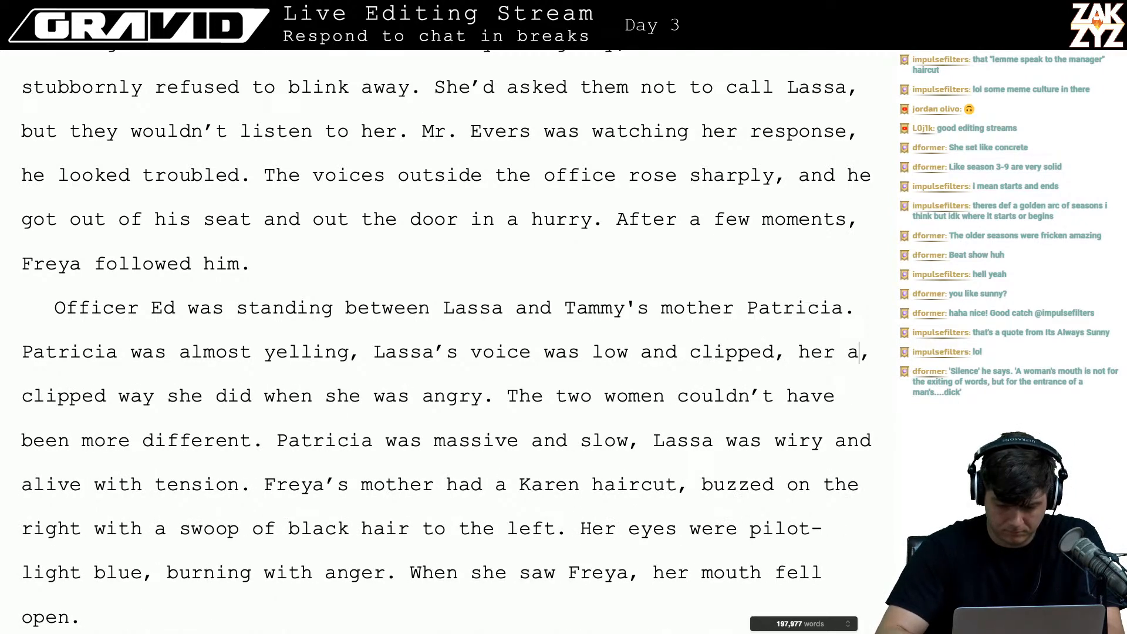
type(" was thick b")
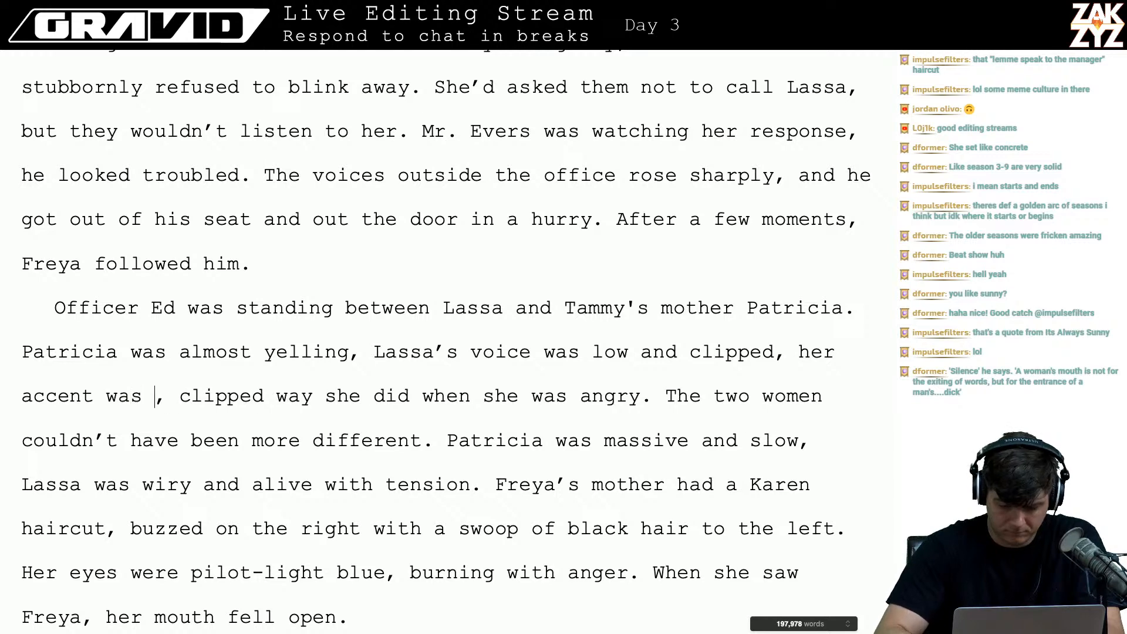
type("ecause")
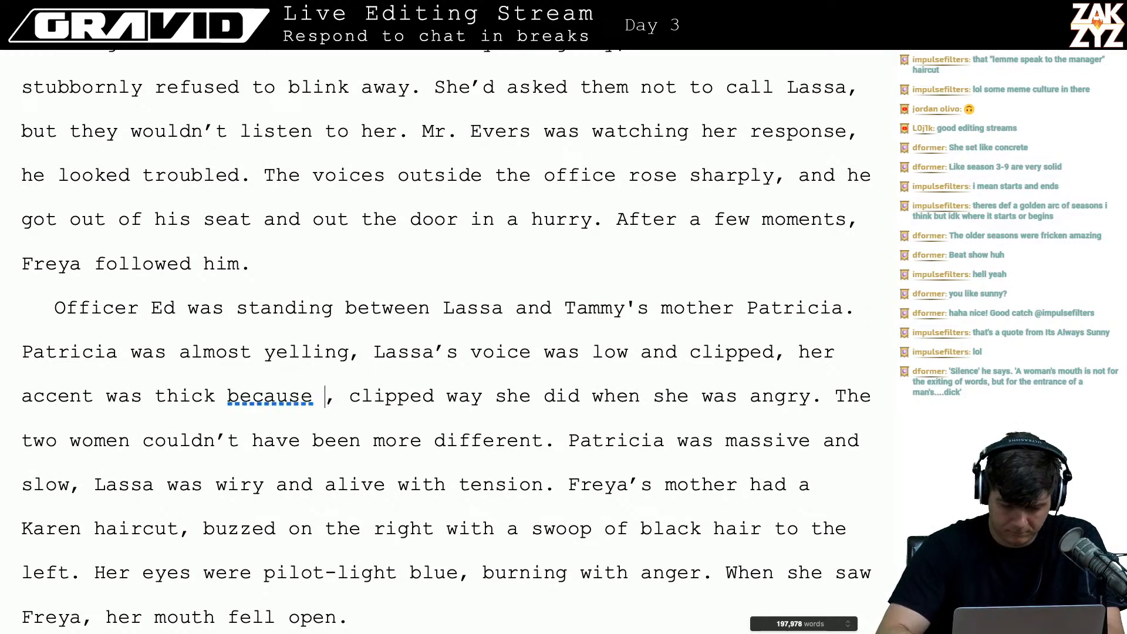
key("BackSpace")
key("BackSpace")
key("BackSpace")
key("BackSpace")
key("BackSpace")
key("BackSpace")
key("BackSpace")
key("BackSpace")
key("BackSpace")
key("BackSpace")
key("BackSpace")
key("BackSpace")
key("BackSpace")
key("BackSpace")
key("BackSpace")
key("BackSpace")
key("BackSpace")
key("BackSpace")
key("BackSpace")
key("BackSpace")
key("BackSpace")
key("BackSpace")
key("BackSpace")
key("BackSpace")
key("BackSpace")
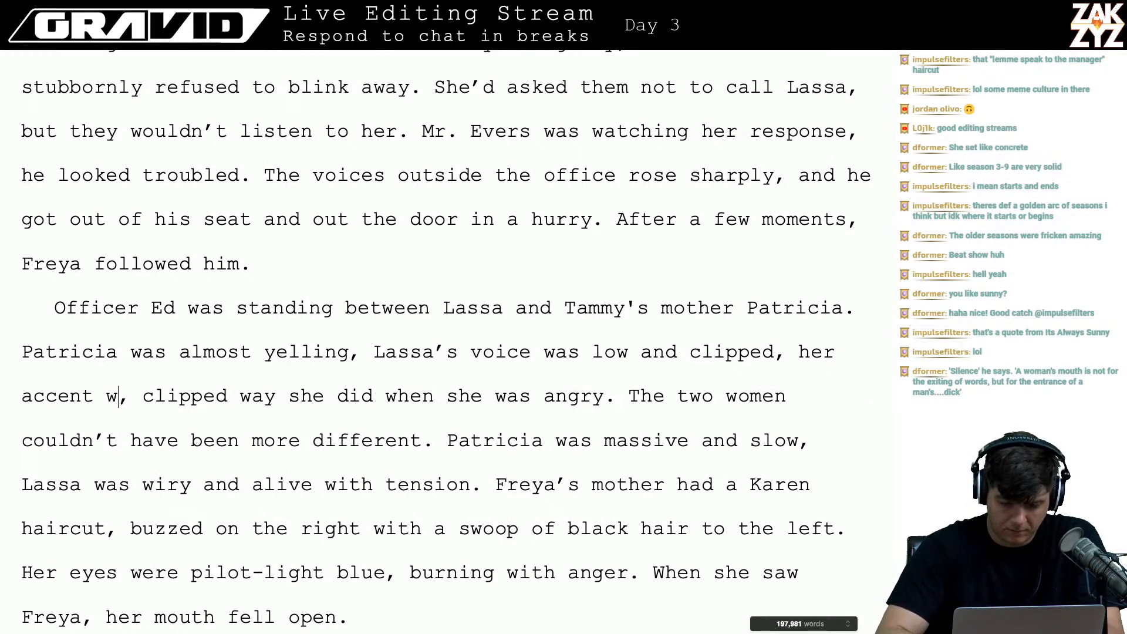
key("BackSpace")
key("BackSpace")
key("BackSpace")
key("BackSpace")
key("BackSpace")
key("BackSpace")
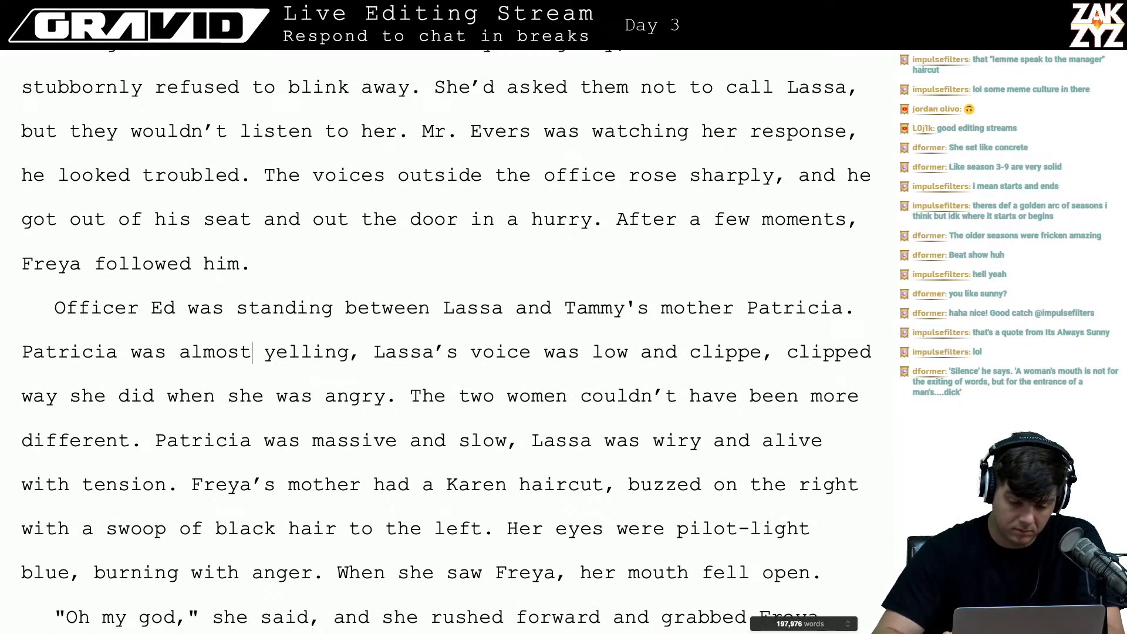
- Split off the old wording after "Patricia was" with two paragraph breaks and continue the sentence with "just a notch below yelling"
left_click(178, 353)
key("Return")
key("Return")
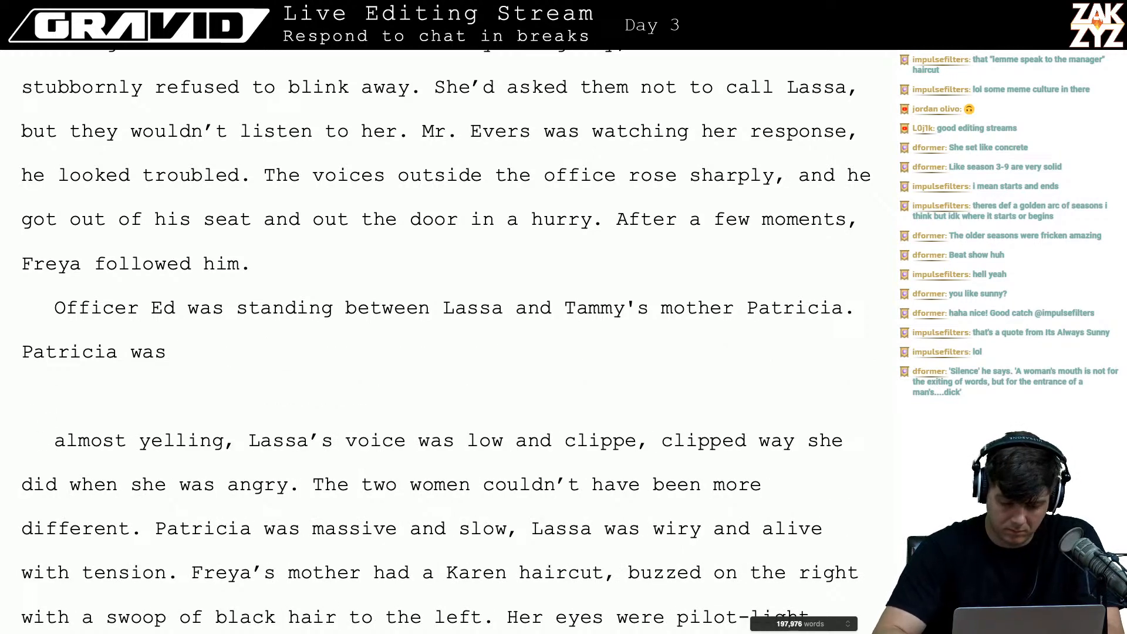
type("just a notch")
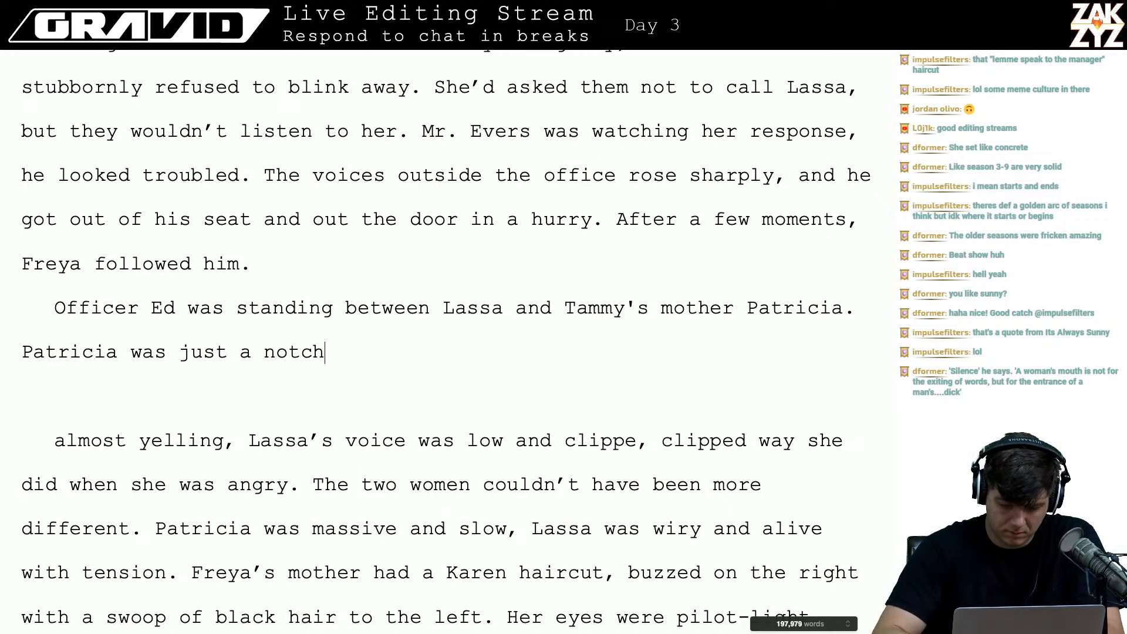
type(" below a full y")
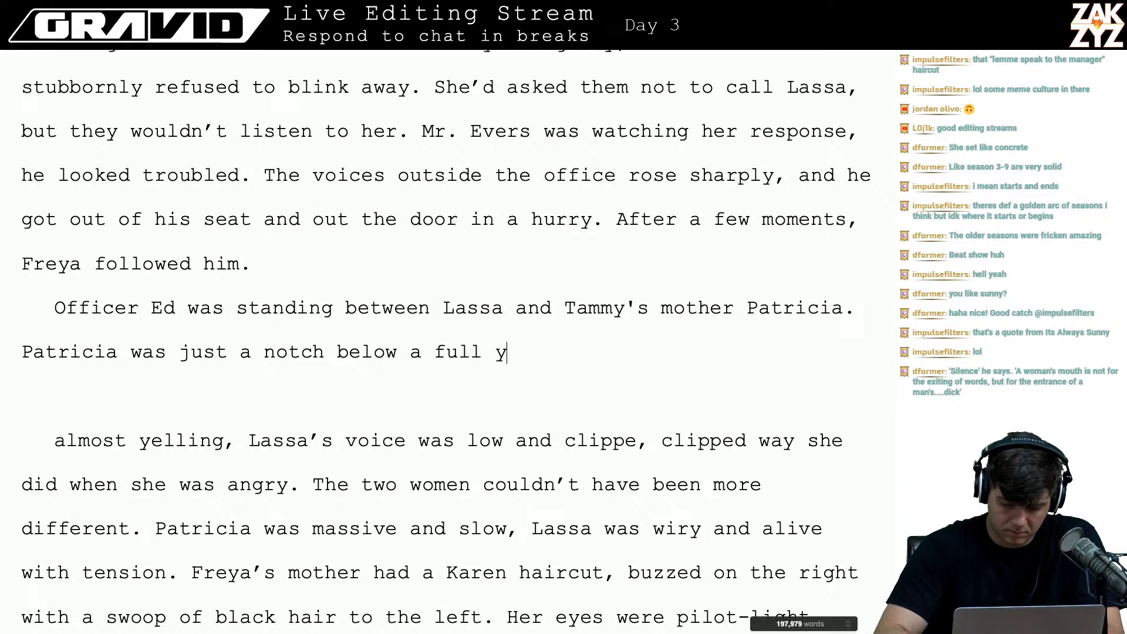
key("BackSpace")
key("BackSpace")
key("BackSpace")
key("BackSpace")
key("BackSpace")
key("BackSpace")
key("BackSpace")
key("BackSpace")
type("yelling")
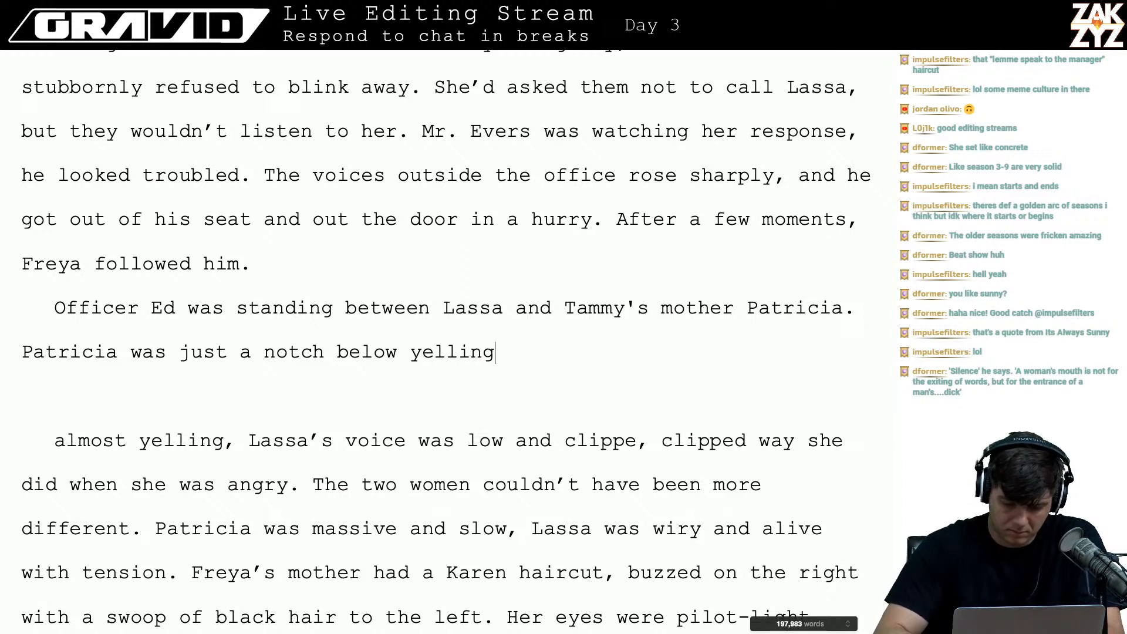
- End the Patricia sentence and add "Lassa's voice was low and clipped, her accent got thicker when she was mad."
type(". Lassa's voic")
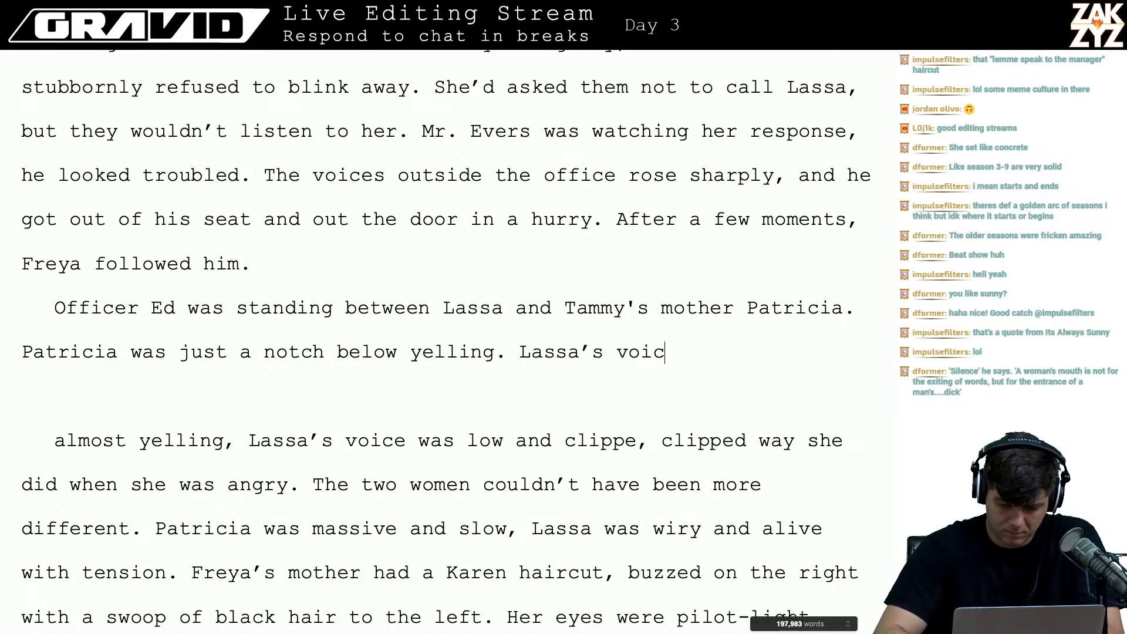
type("e was low and clip")
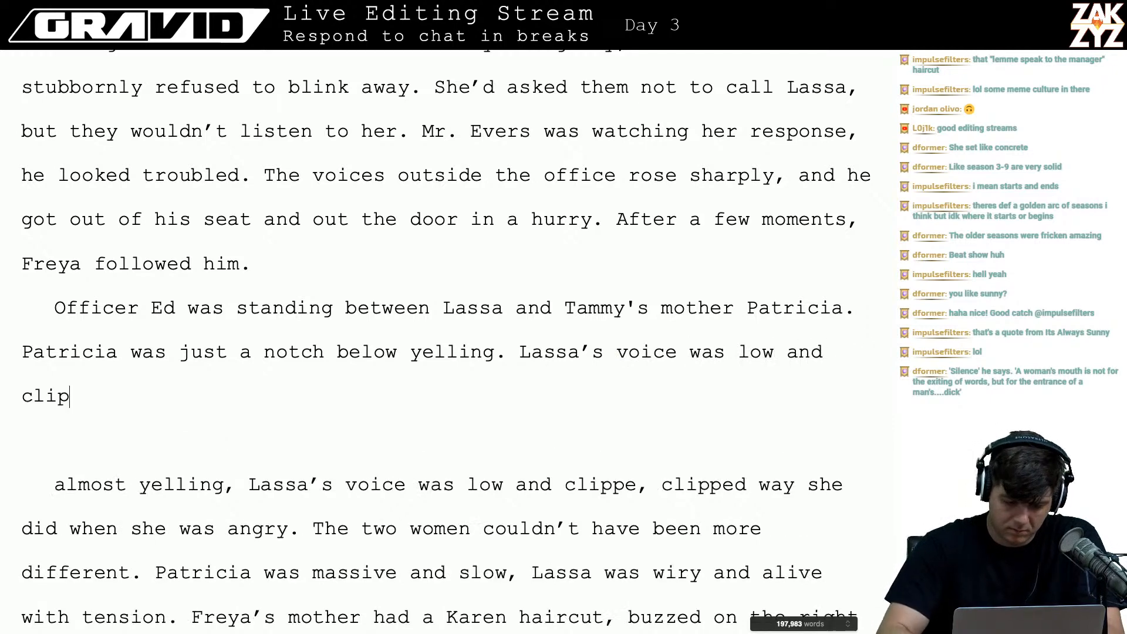
type("ped, ")
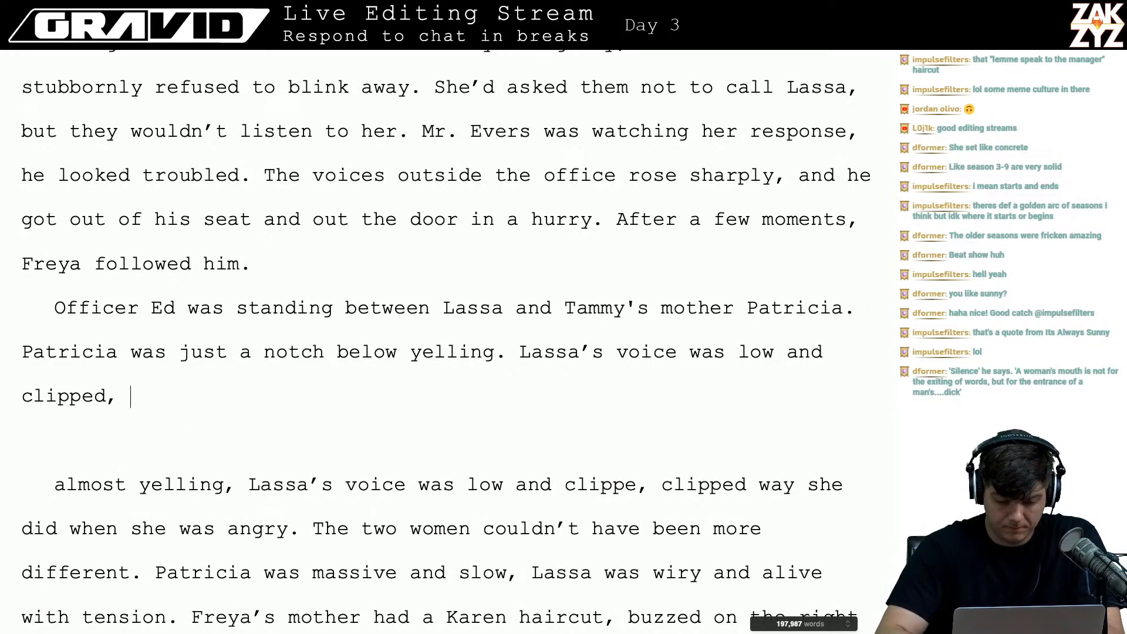
type("her accent go")
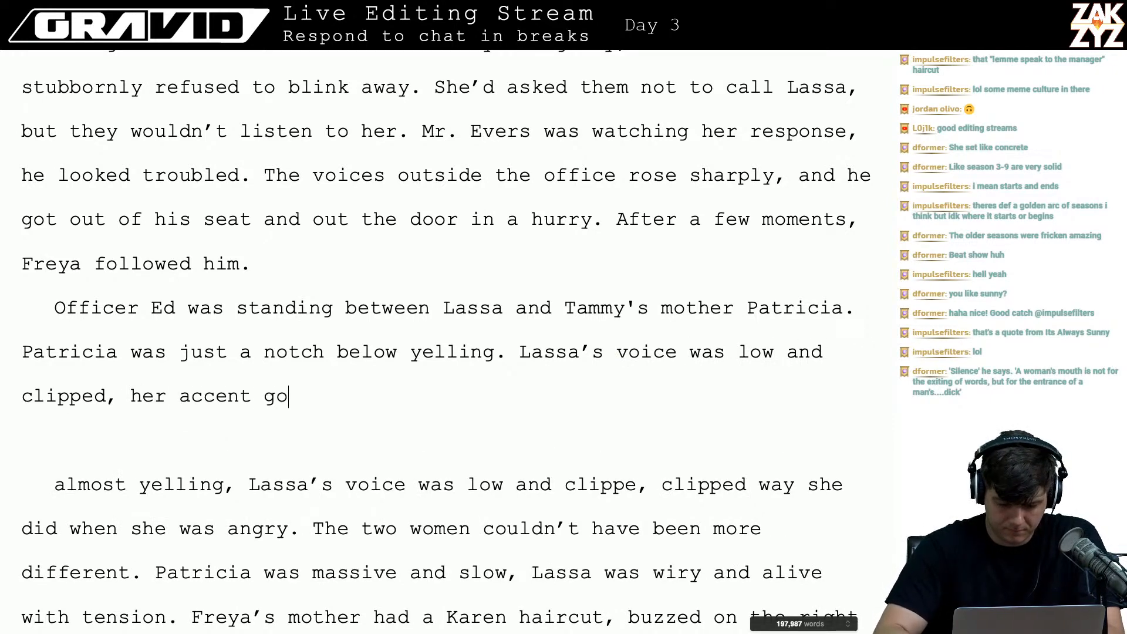
type("t thicker when she w")
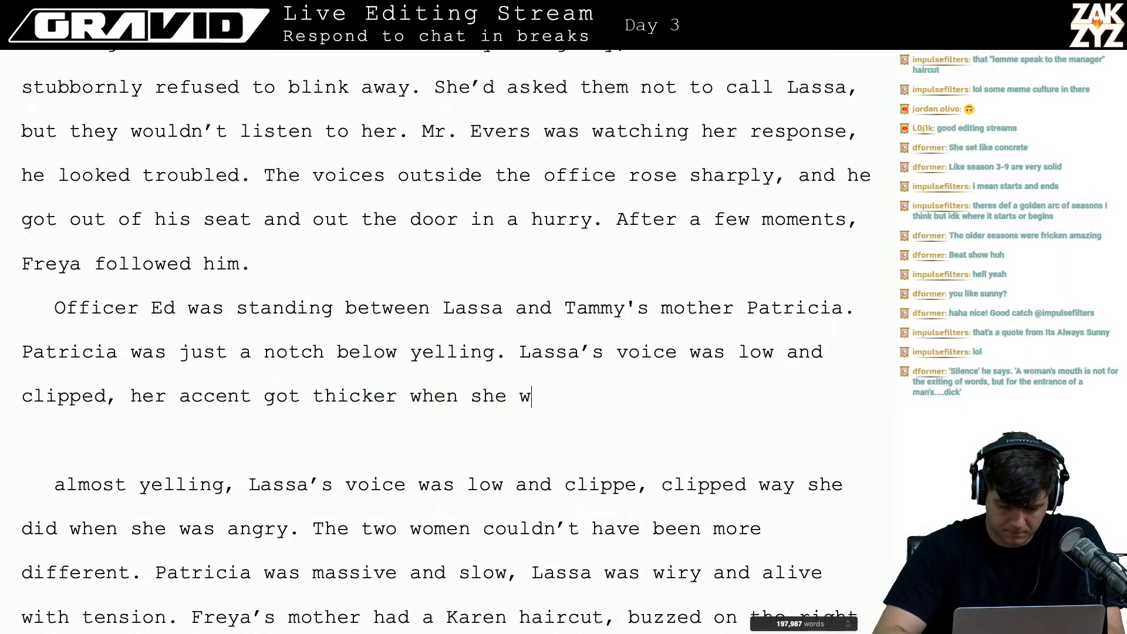
type("as mad.")
- Delete the paragraph breaks and leftover wording from "almost yelling," through "when she was angry." before "The two women"
key("shift+Down")
key("shift+Down")
key("shift+Down")
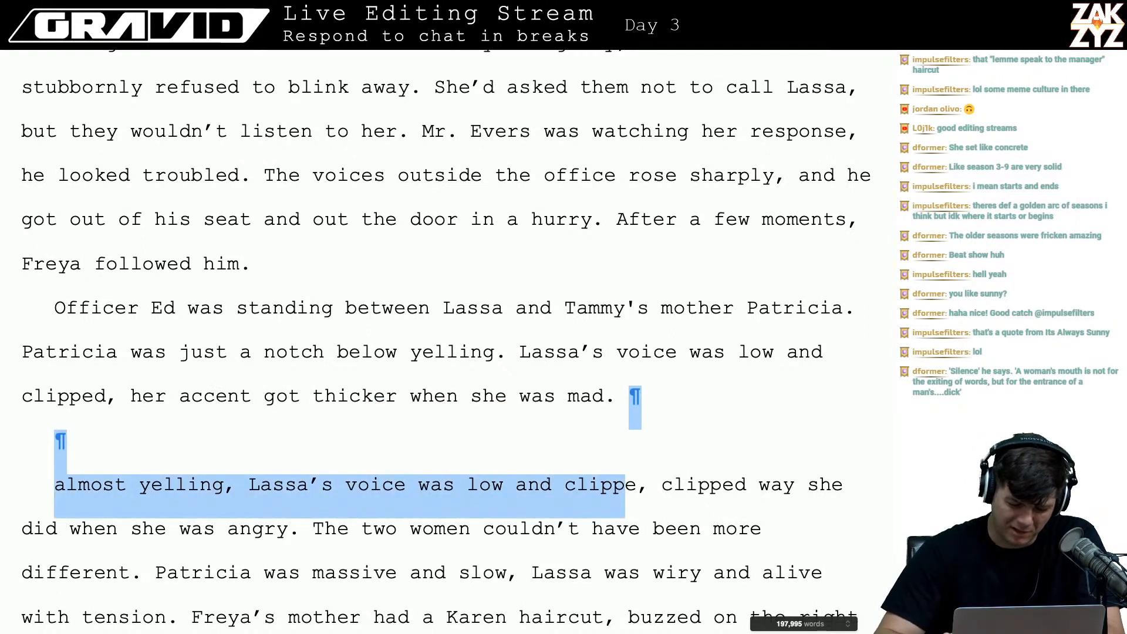
key("shift+Left")
key("shift+Left")
key("shift+Left")
key("shift+Left")
key("shift+Left")
key("shift+Left")
key("shift+Left")
key("shift+Left")
key("shift+Left")
key("shift+Left")
key("shift+Left")
key("shift+Left")
key("shift+Left")
key("shift+Left")
key("shift+Left")
key("shift+Left")
key("shift+Left")
key("shift+Left")
key("shift+Left")
key("shift+Left")
key("shift+Left")
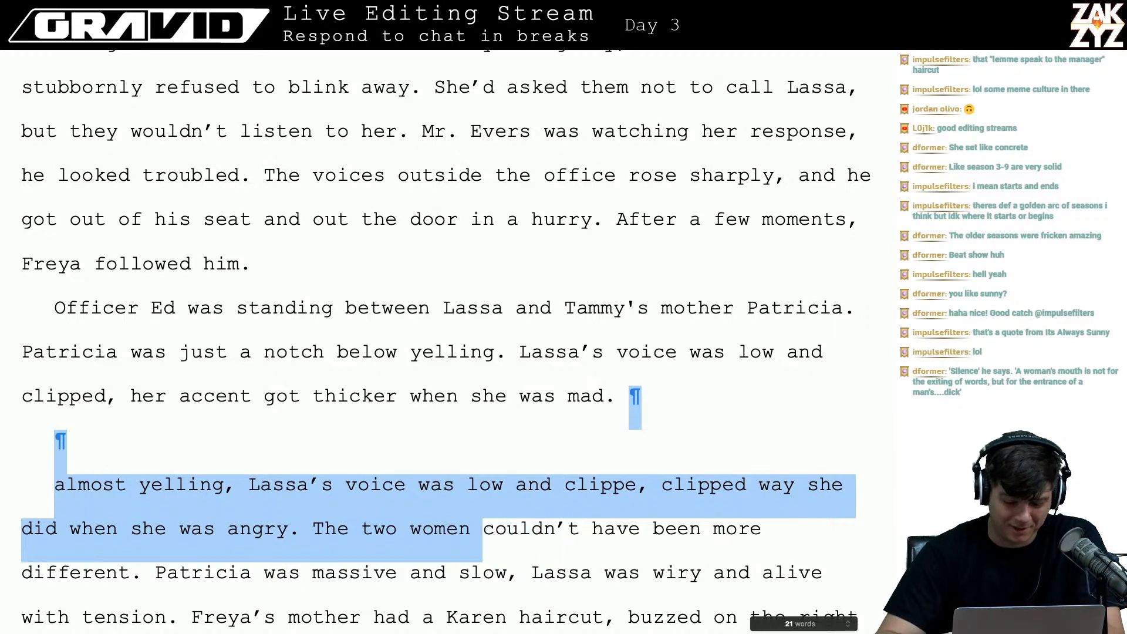
key("BackSpace")
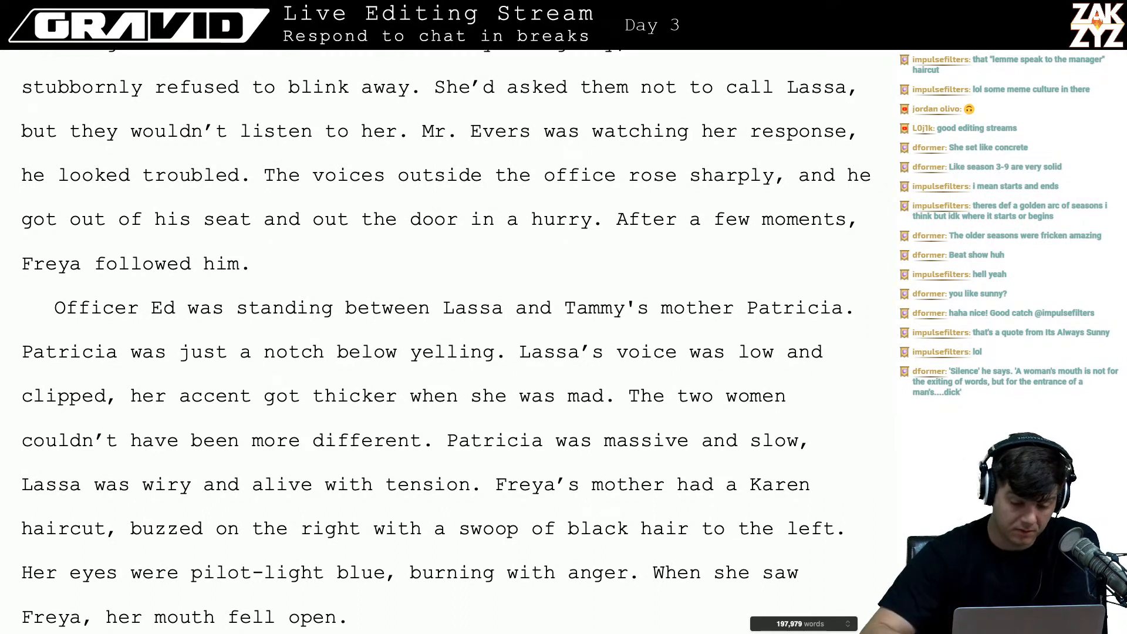
- Insert "almost yelling in her face." after "Patricia was"
left_click(130, 356)
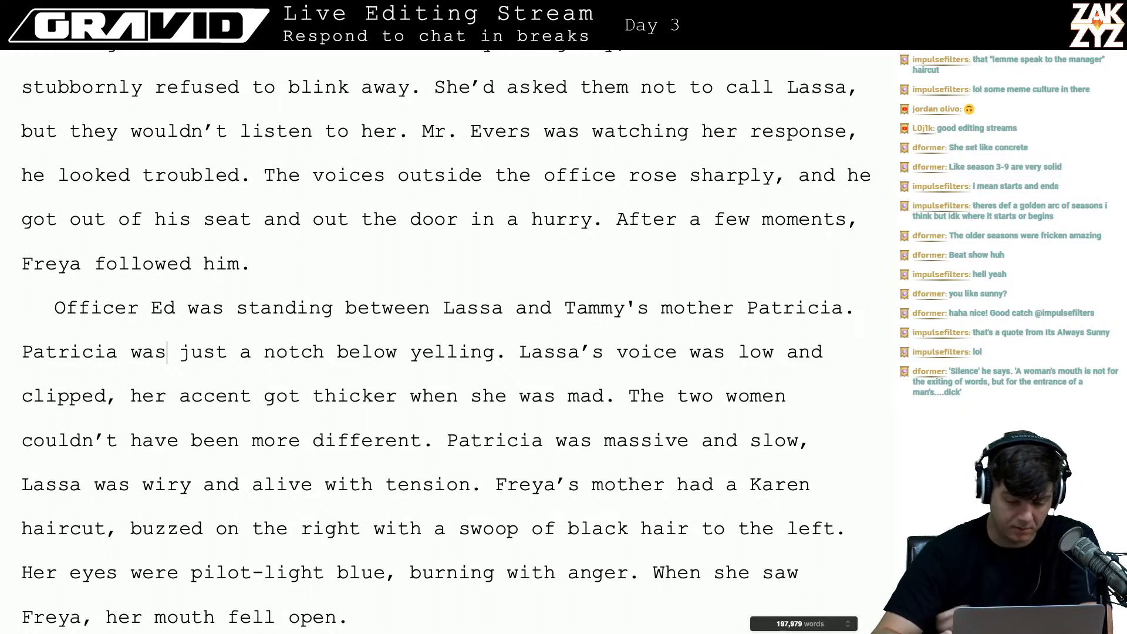
type("neal")
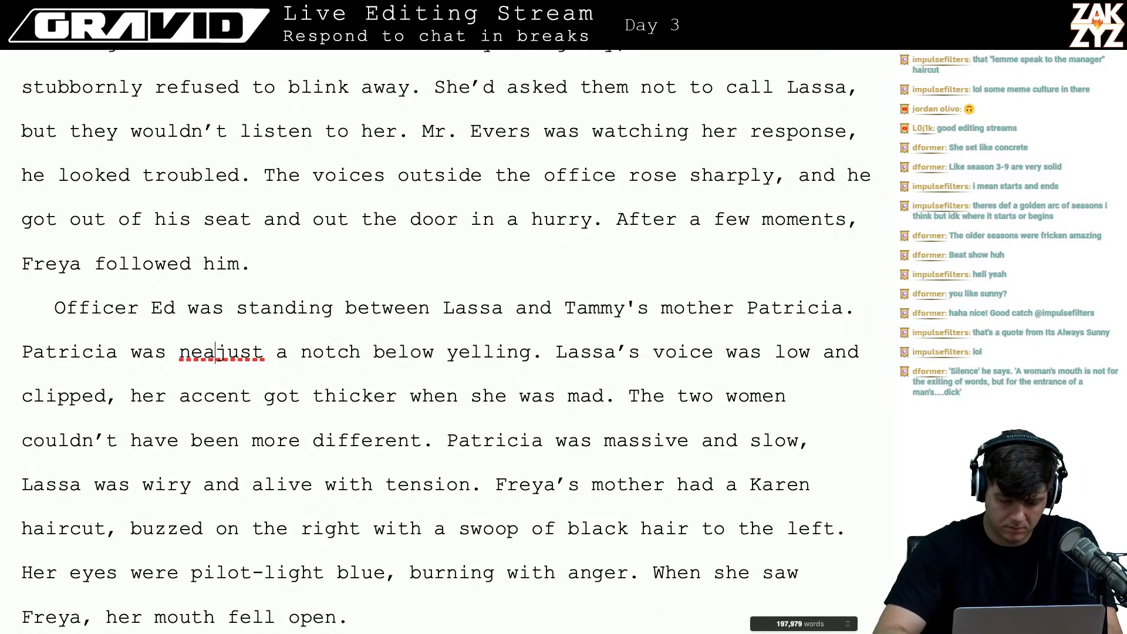
key("BackSpace")
key("BackSpace")
key("BackSpace")
key("BackSpace")
type("almost ")
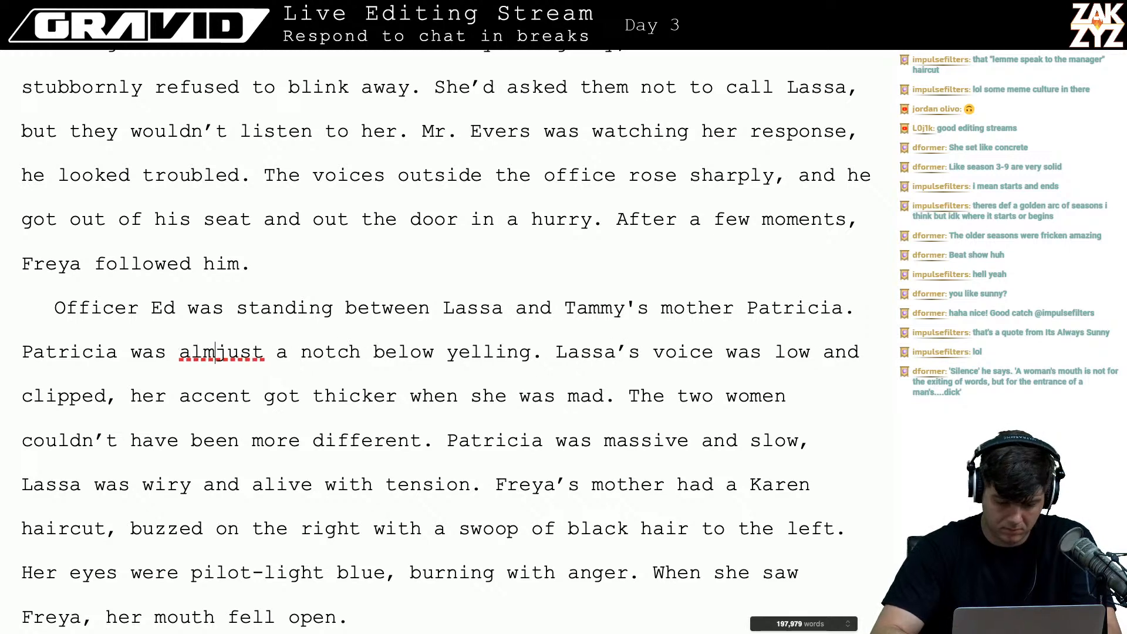
type("yelling in her fa")
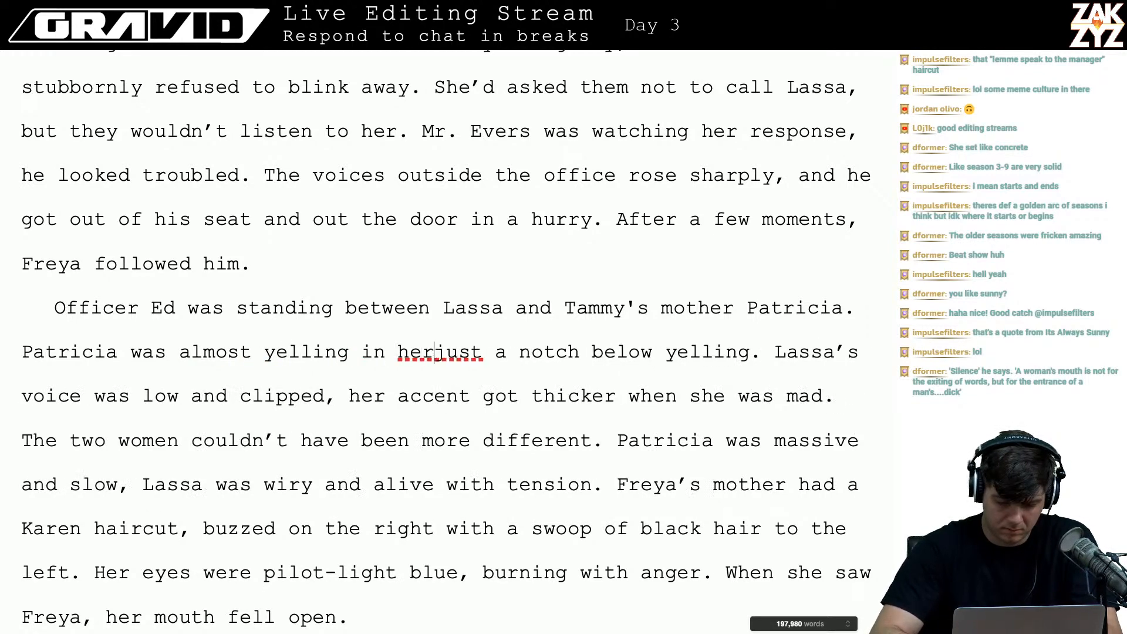
type("ce.")
- Delete the old phrase "just a notch below yelling." before "Lassa's voice was low"
key("shift+Right")
key("shift+Right")
key("shift+Right")
key("shift+Right")
key("shift+Right")
key("shift+Right")
key("shift+Right")
key("shift+Right")
key("shift+Right")
key("shift+Right")
key("shift+Right")
key("shift+Right")
key("shift+Right")
key("shift+Right")
key("shift+Right")
key("shift+Right")
key("shift+Right")
key("shift+Right")
key("shift+Right")
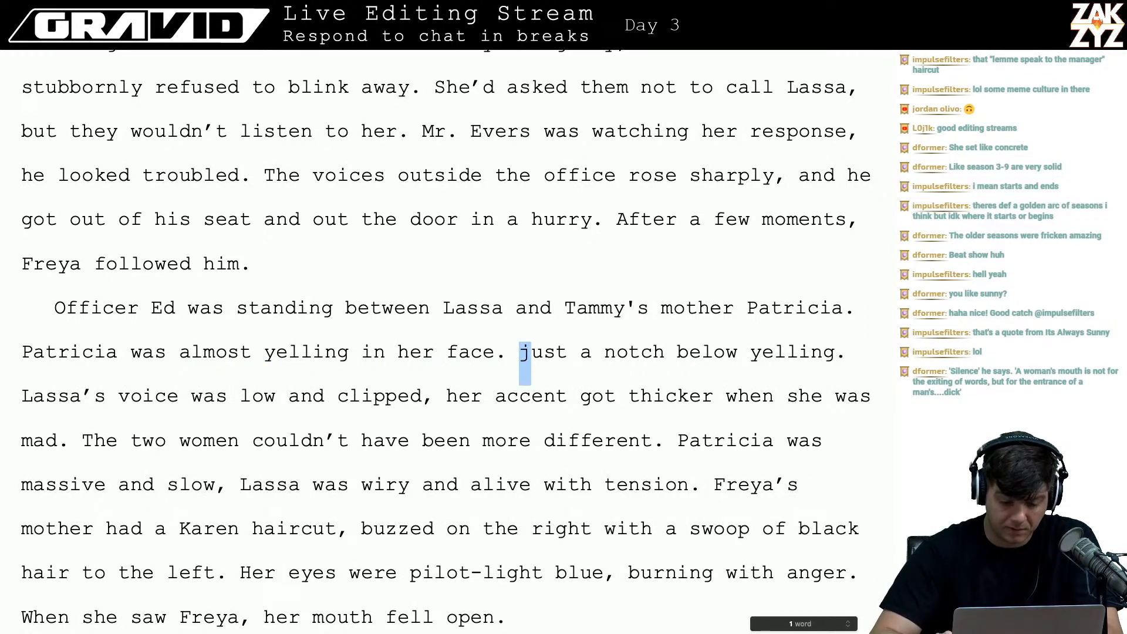
key("shift+Right")
key("shift+Right")
key("shift+Right")
key("shift+Right")
key("shift+Right")
key("shift+Right")
key("shift+Right")
key("shift+Right")
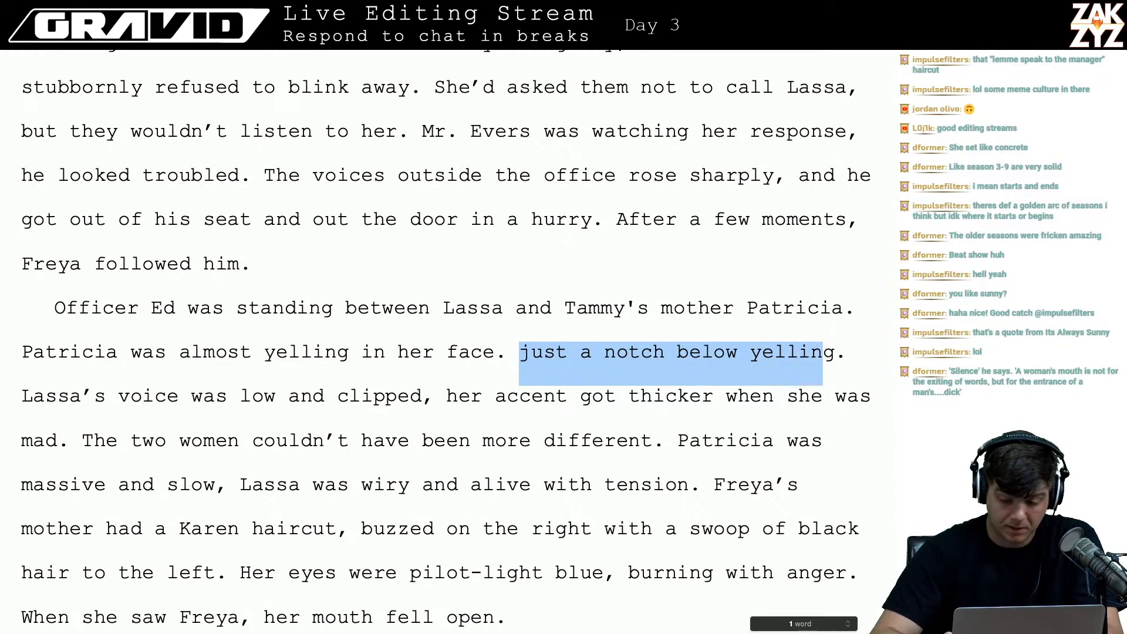
key("BackSpace")
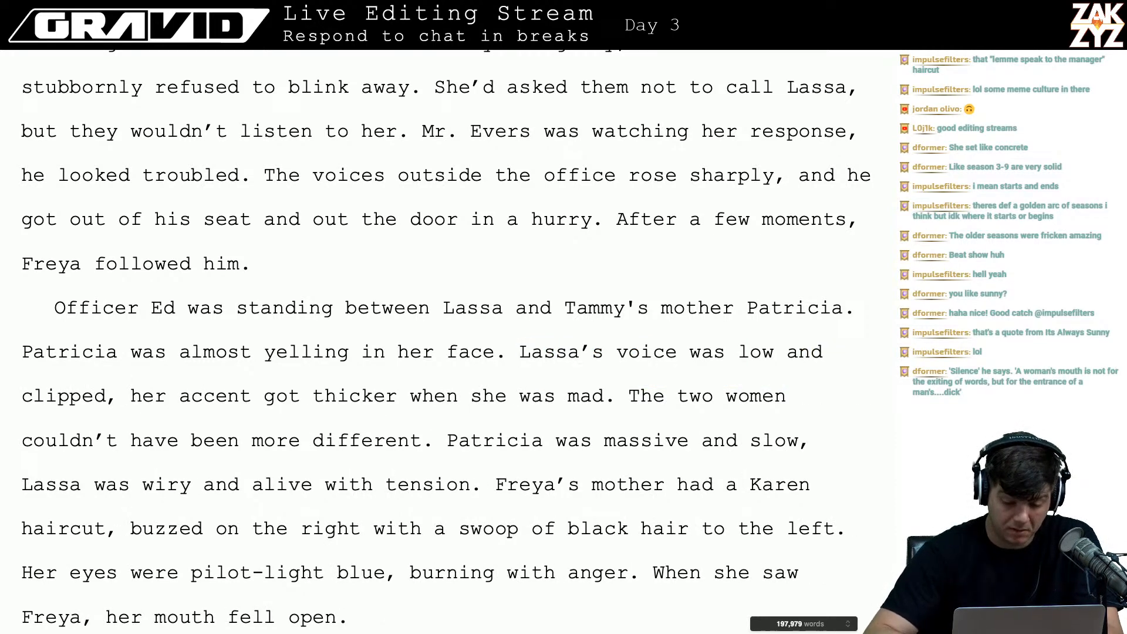
- Change the description of Patricia from "massive and slow" to "massive and slow moving"
scroll(486, 435, "down", 4)
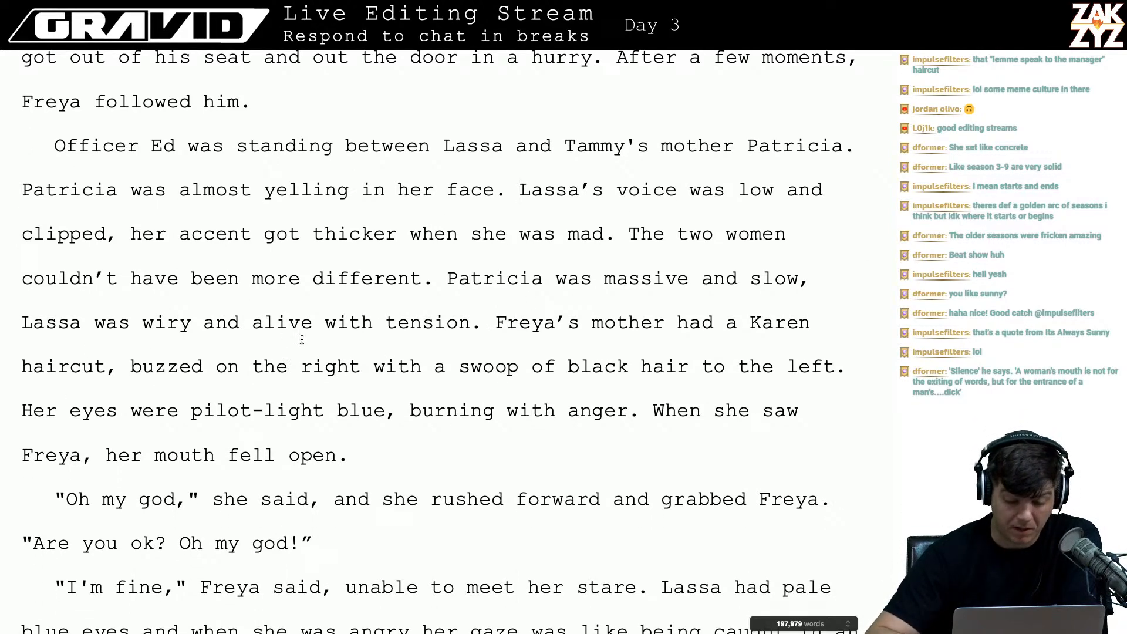
scroll(461, 365, "down", 1)
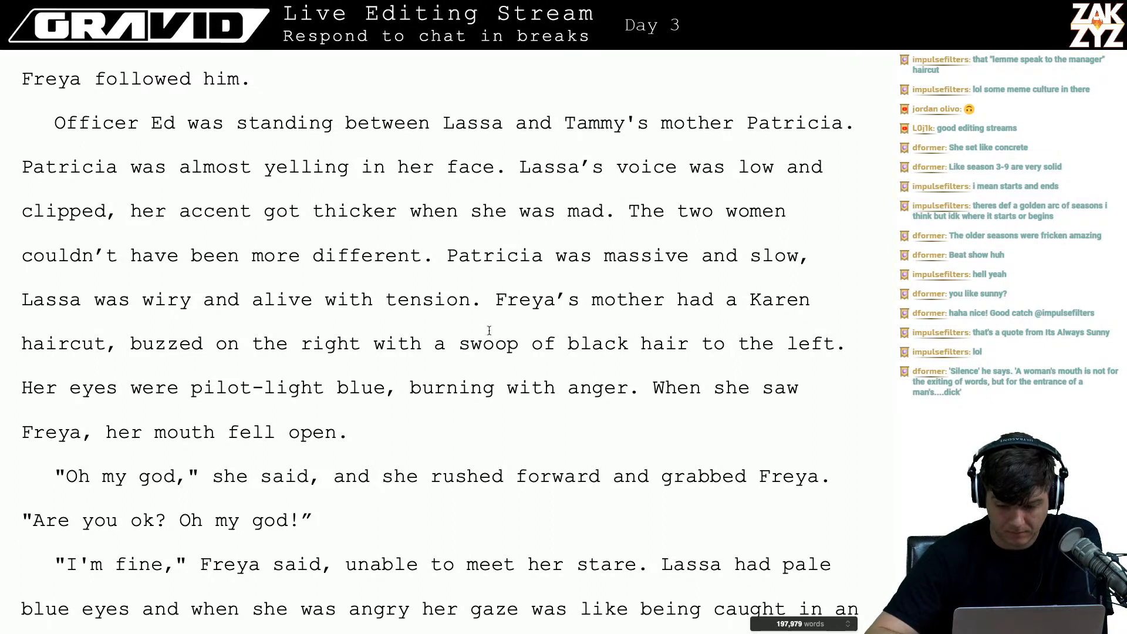
left_click(750, 257)
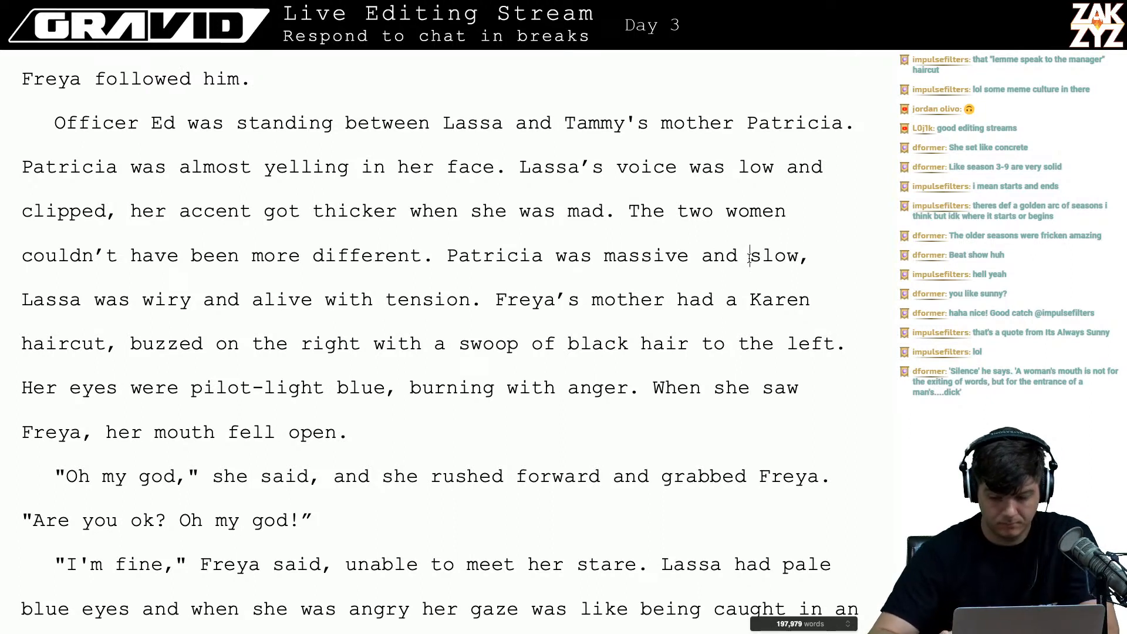
key("Right")
key("Right")
key("Right")
key("Right")
type("in")
key("BackSpace")
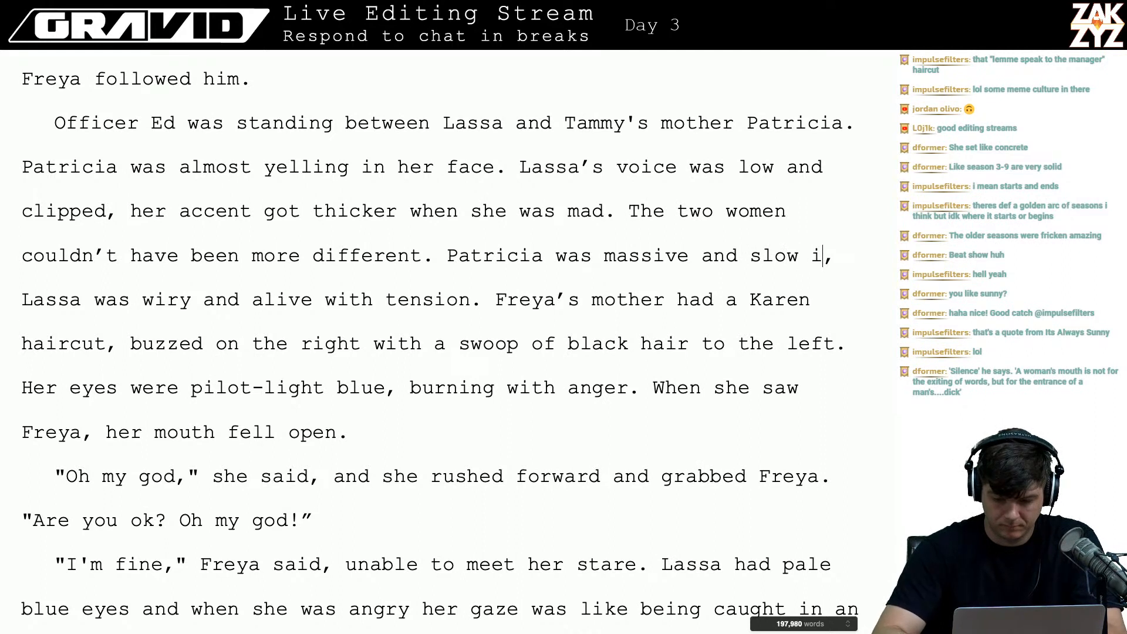
key("BackSpace")
type("moving, Lassa was wiry and alive with tension. Freya’s mother had a")
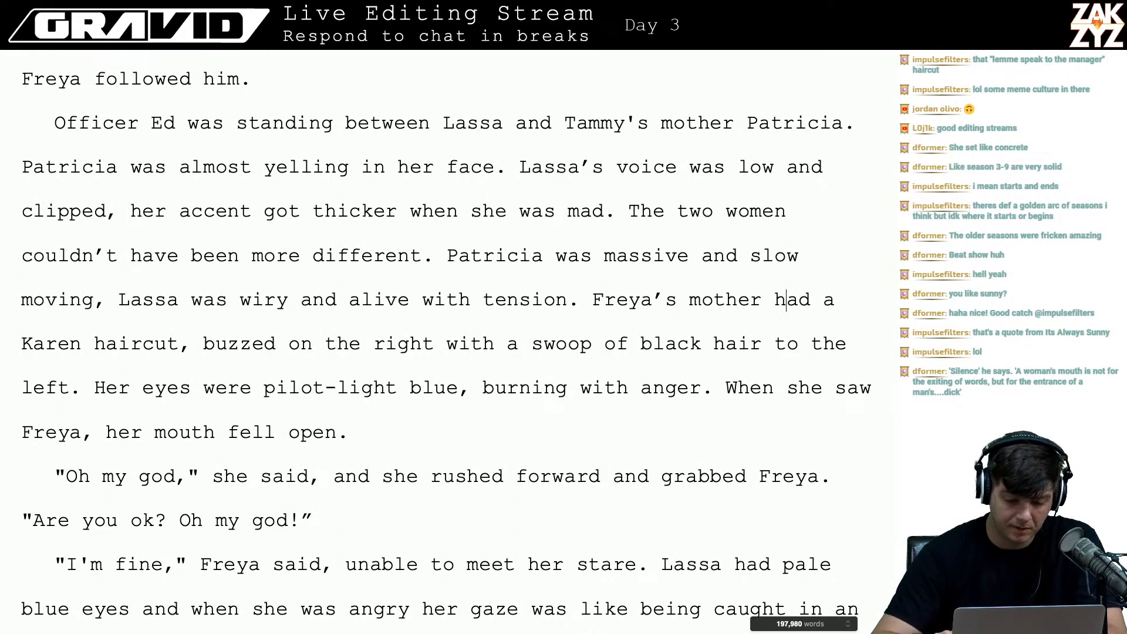
- Review the description of Freya's mother's haircut and eyes through the end of the paragraph
key("Right")
key("Right")
key("Right")
key("Right")
key("Right")
key("Right")
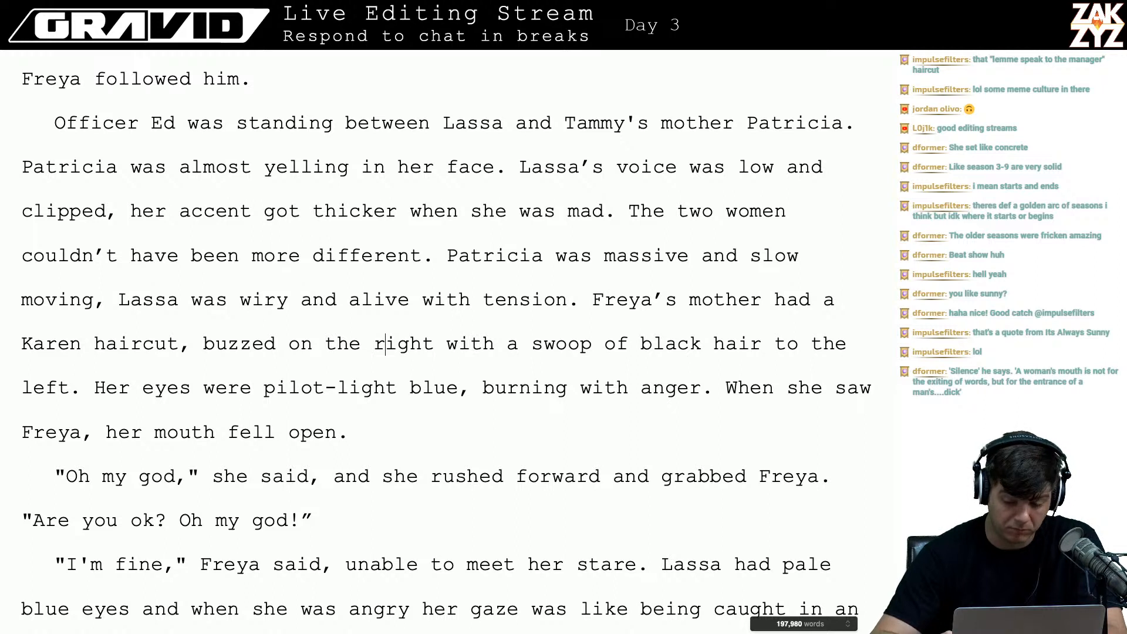
key("Down")
key("Left")
key("Left")
key("Left")
key("Left")
key("Left")
key("Left")
key("Left")
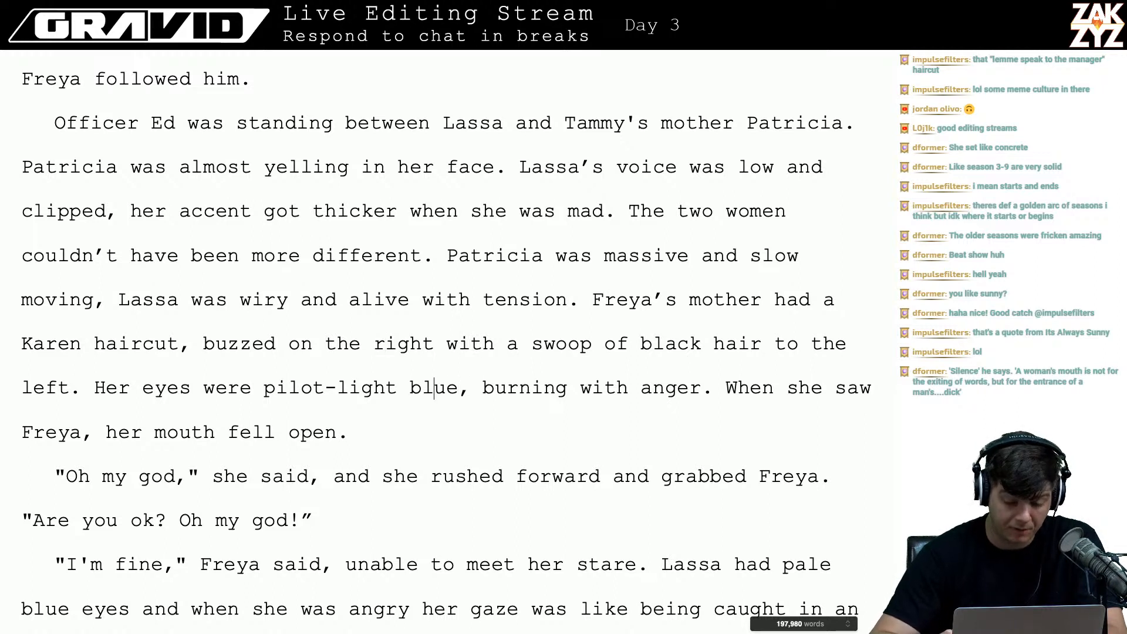
key("Down")
key("Up")
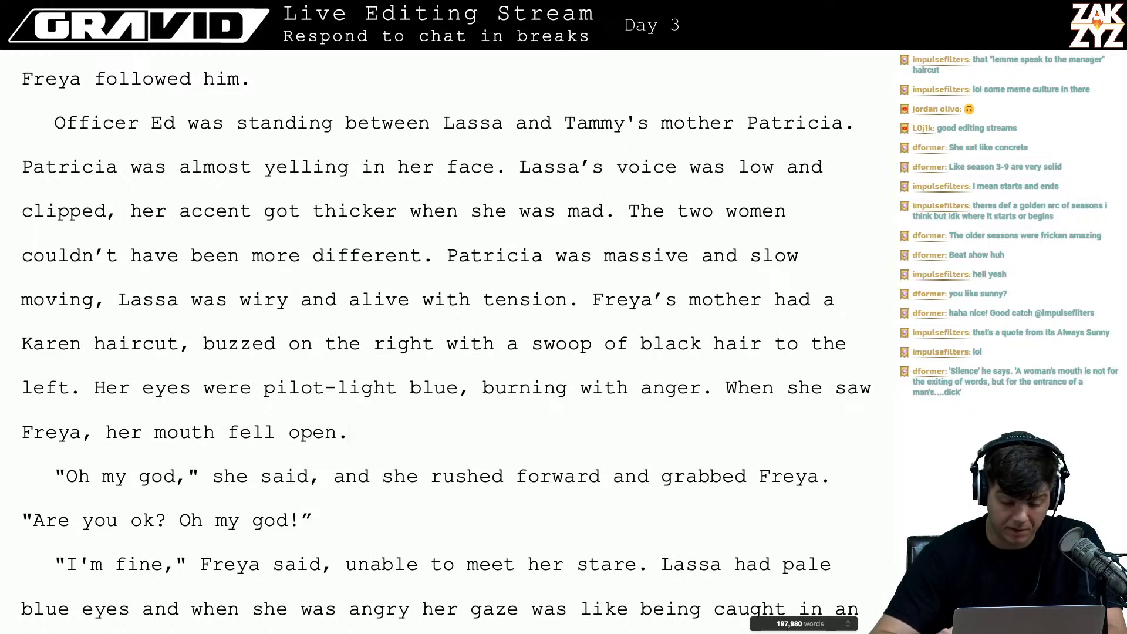
key("Down")
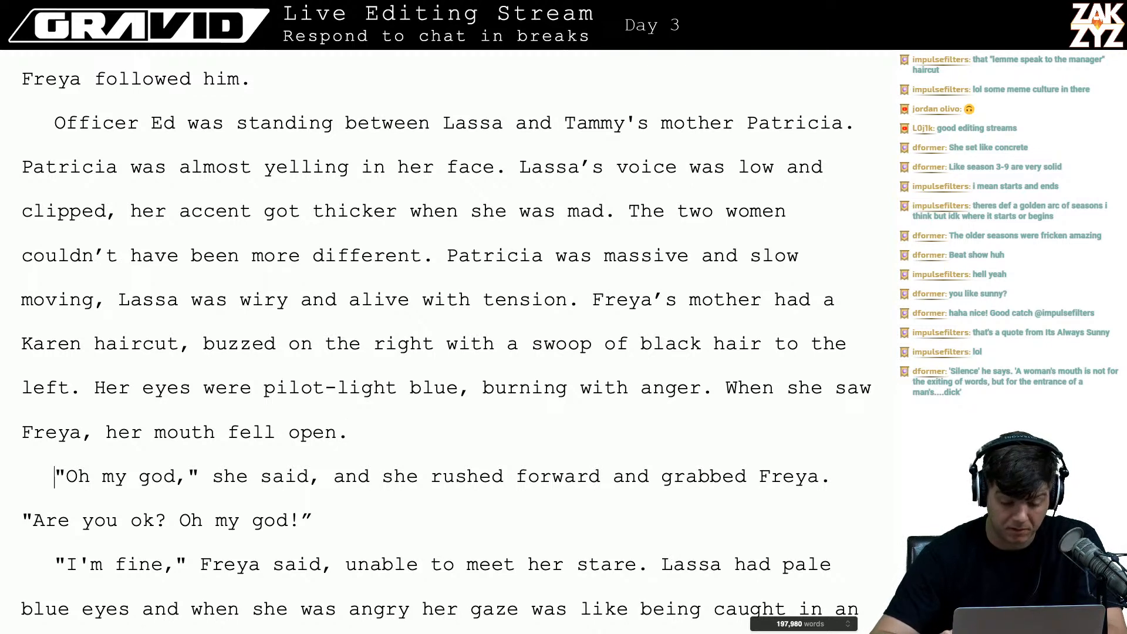
key("Left")
key("Left")
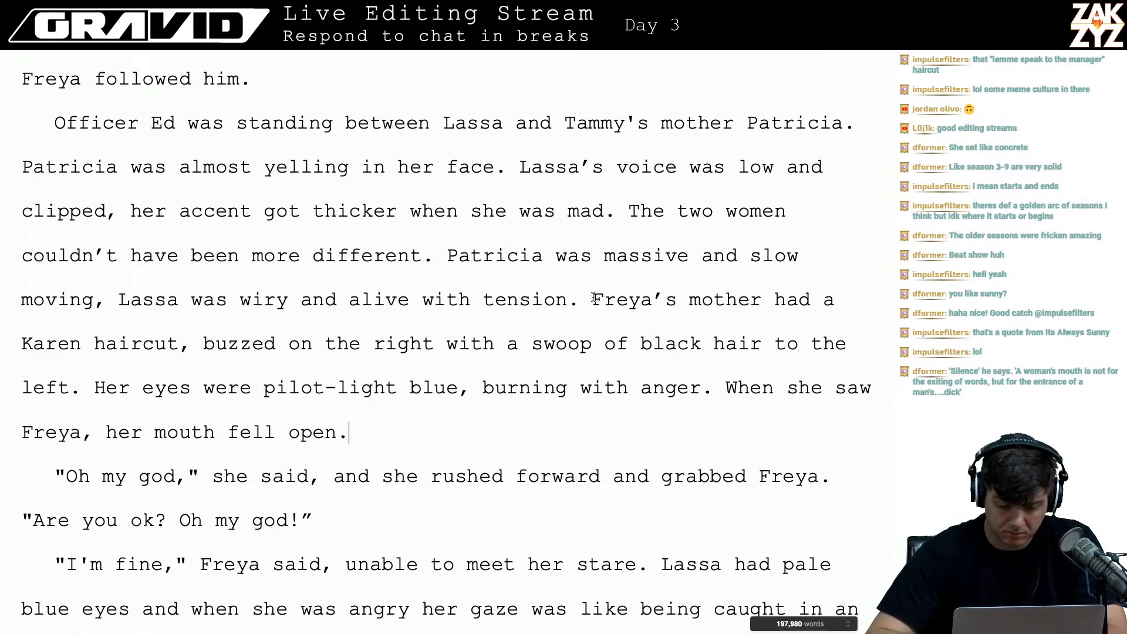
- Begin a new sentence with "Lassa was" after "The two women couldn't have been more different."
left_click(436, 257)
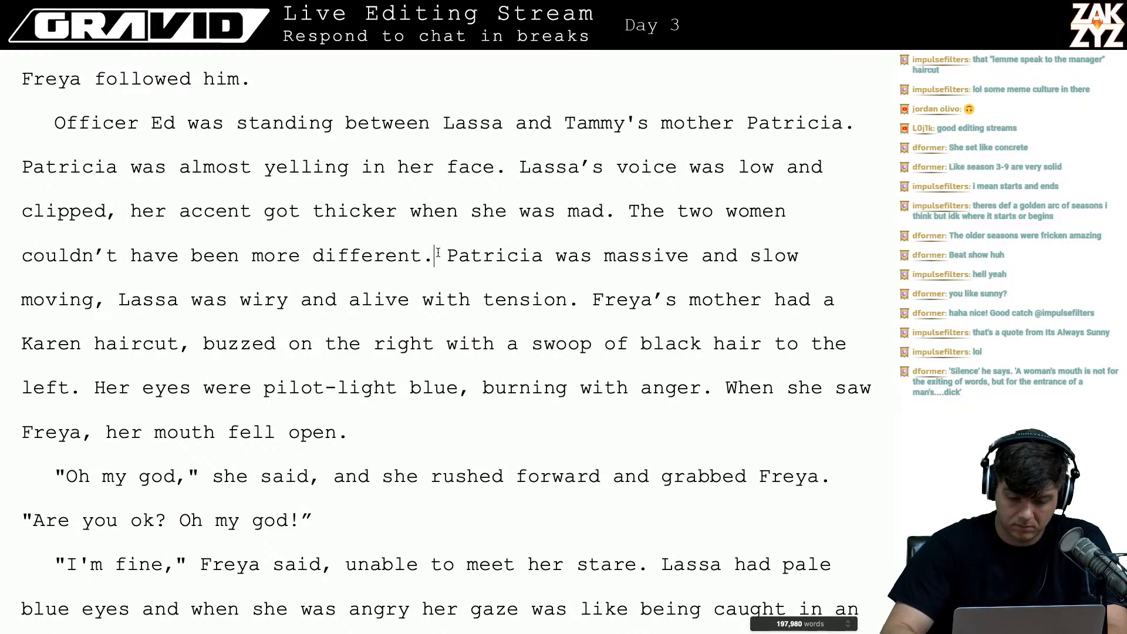
type("LAss")
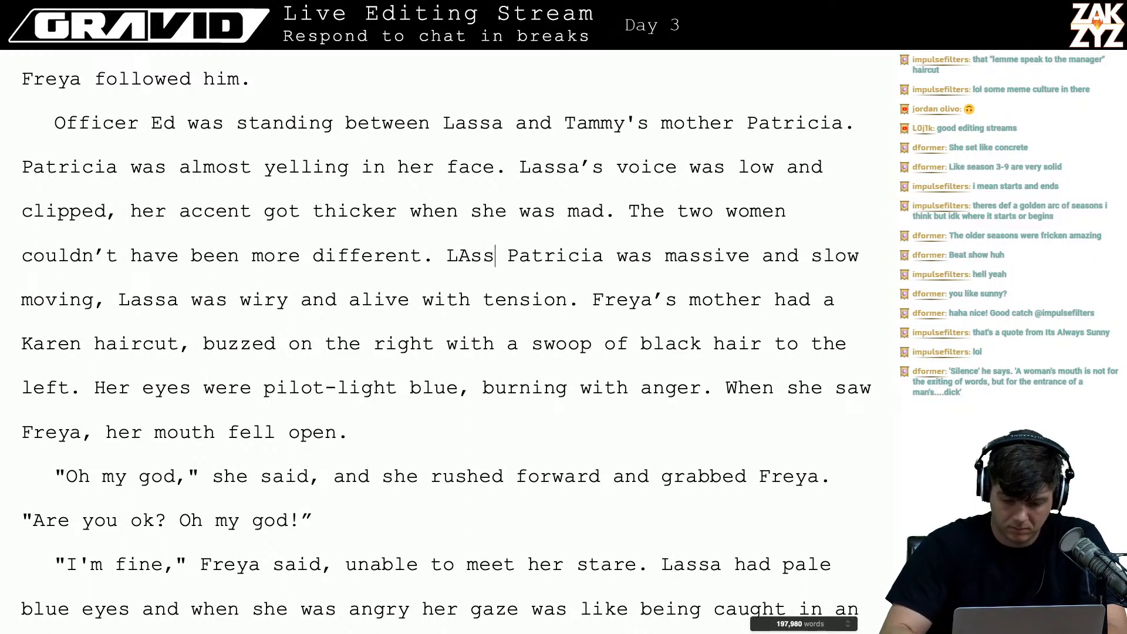
key("BackSpace")
key("BackSpace")
key("BackSpace")
type("assa w")
type("as in a sui")
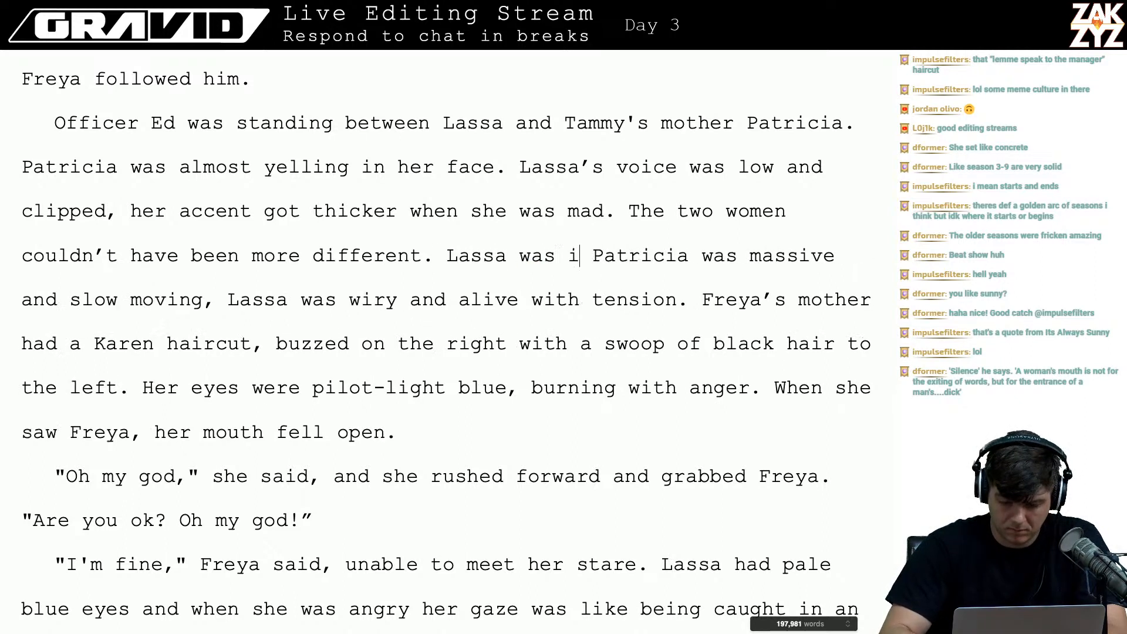
key("BackSpace")
key("BackSpace")
key("BackSpace")
key("BackSpace")
key("BackSpace")
key("BackSpace")
key("BackSpace")
key("BackSpace")
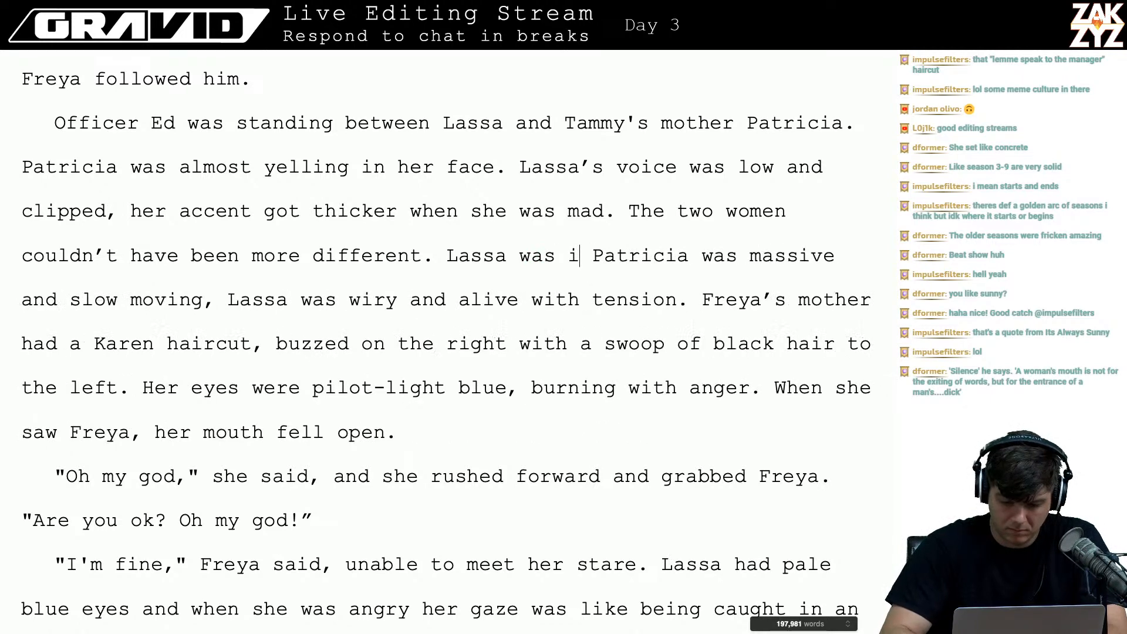
type("wearing ")
type("a busine")
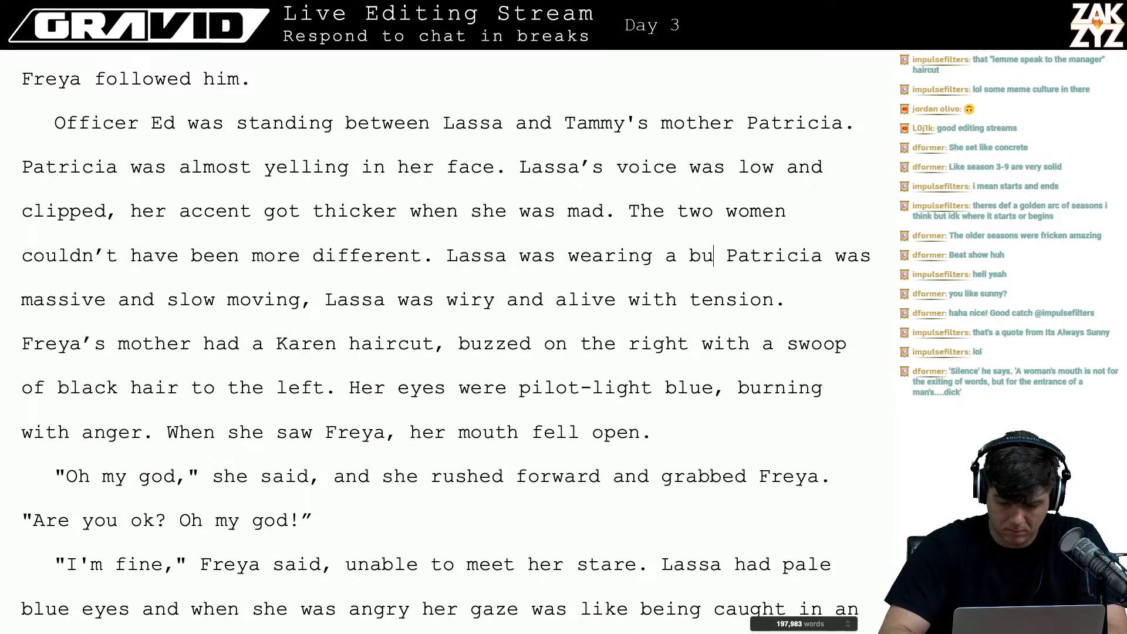
key("BackSpace")
key("BackSpace")
key("BackSpace")
key("BackSpace")
key("BackSpace")
type("sma")
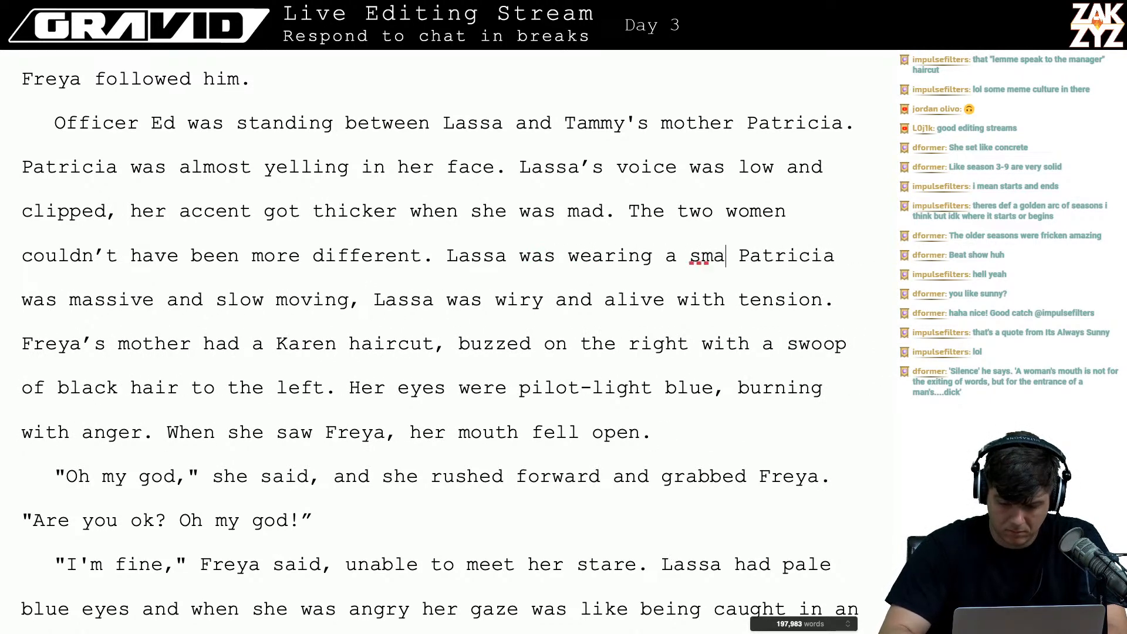
key("BackSpace")
key("BackSpace")
key("BackSpace")
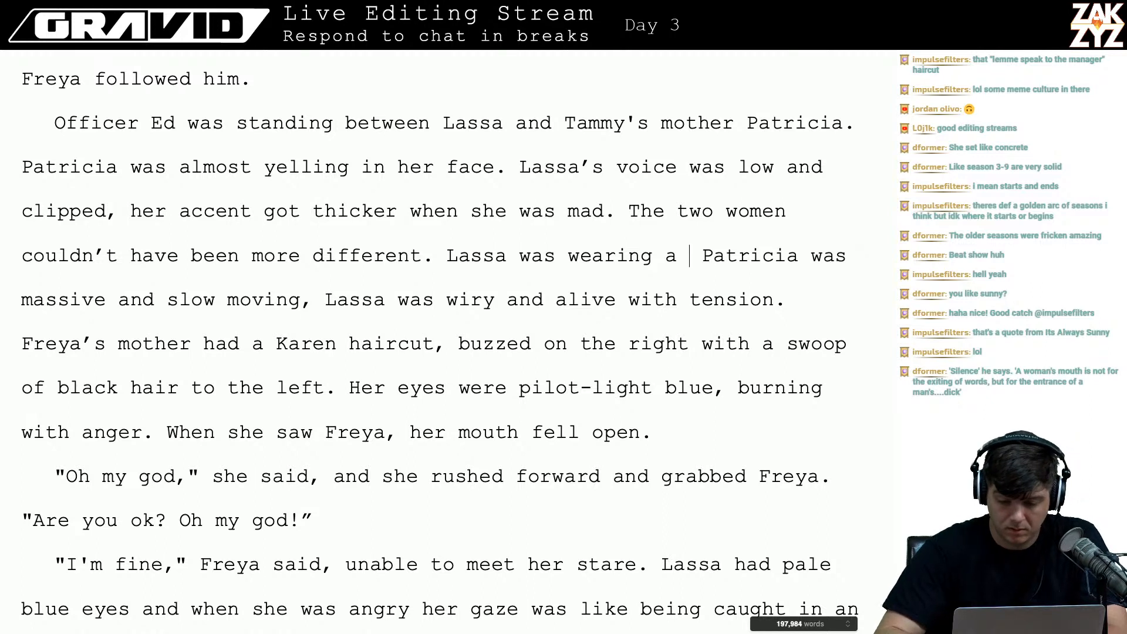
key("BackSpace")
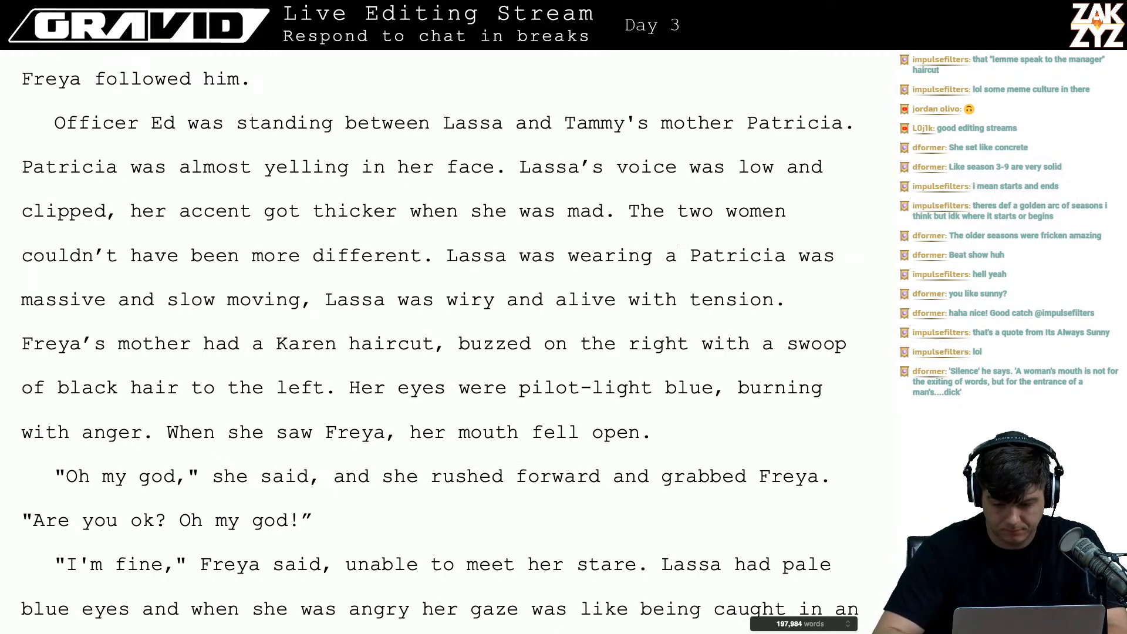
key("BackSpace")
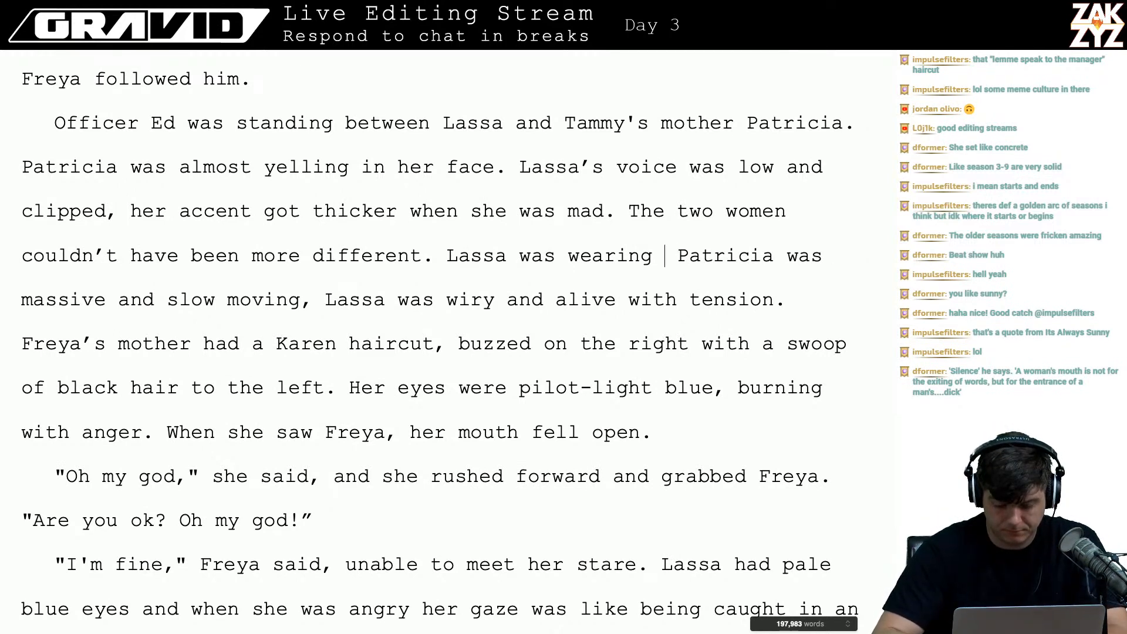
type("Maladrina")
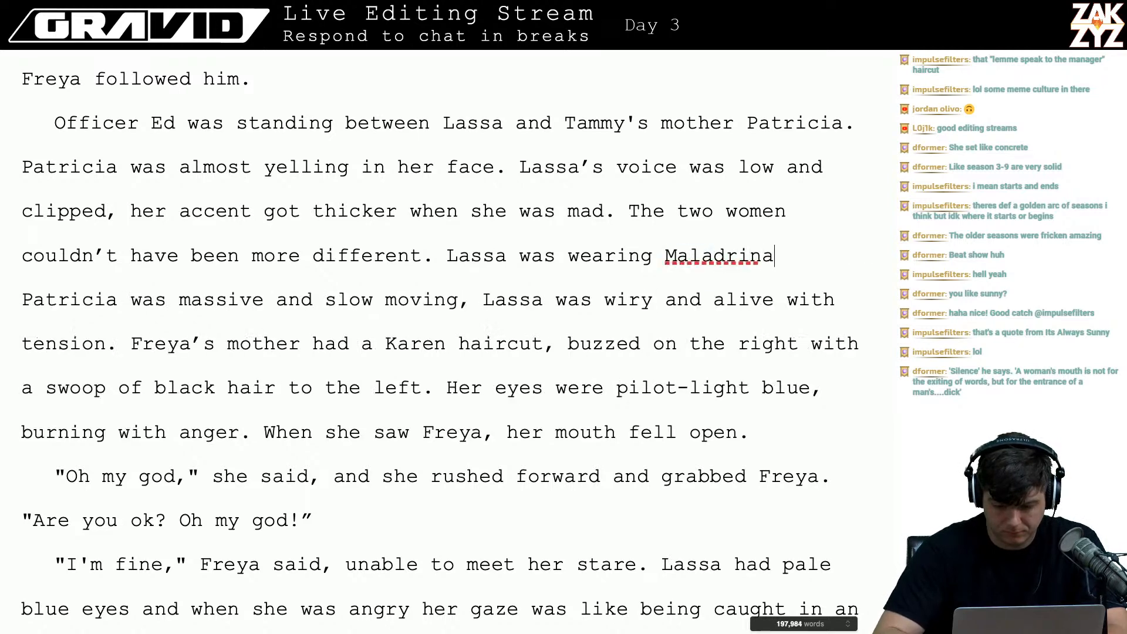
key("BackSpace")
type("o, ")
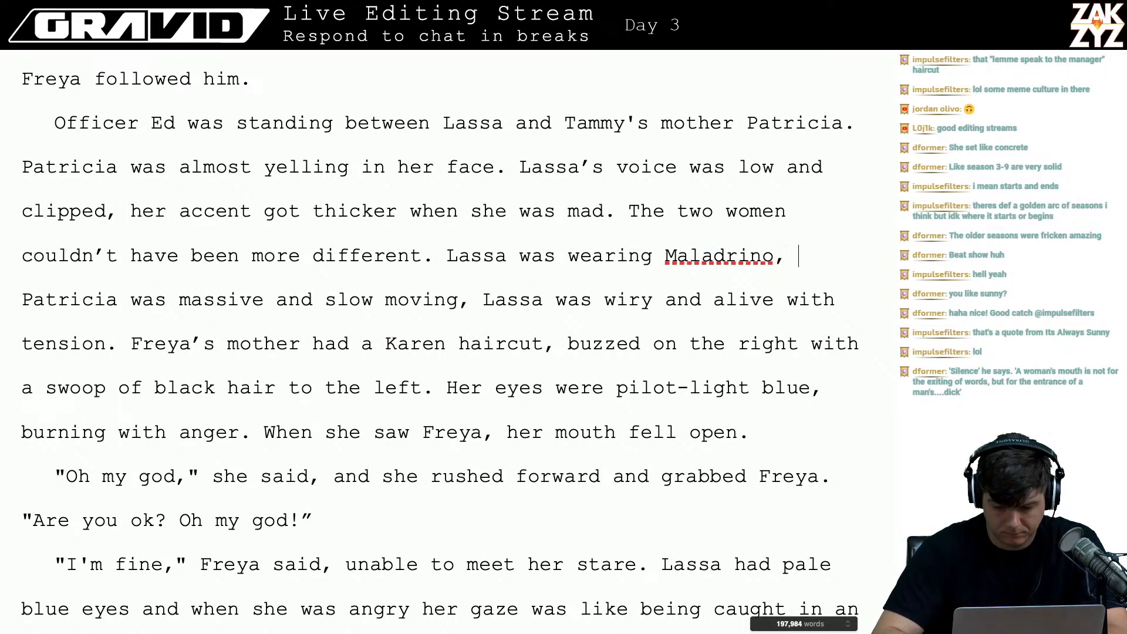
type("Patricia  Patricia was massive and slow moving, Lassa was wiry and")
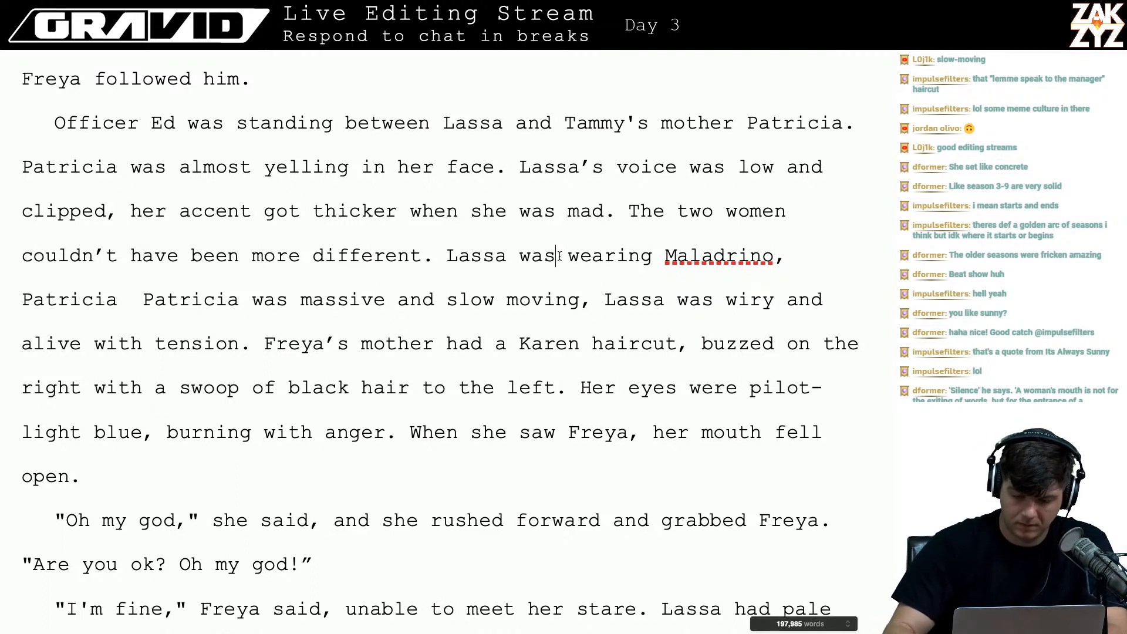
- Change the description of Lassa's clothing to begin "Lassa wore a navy Maladrino pantsuit,"
key("Left")
key("Left")
type("ore a ")
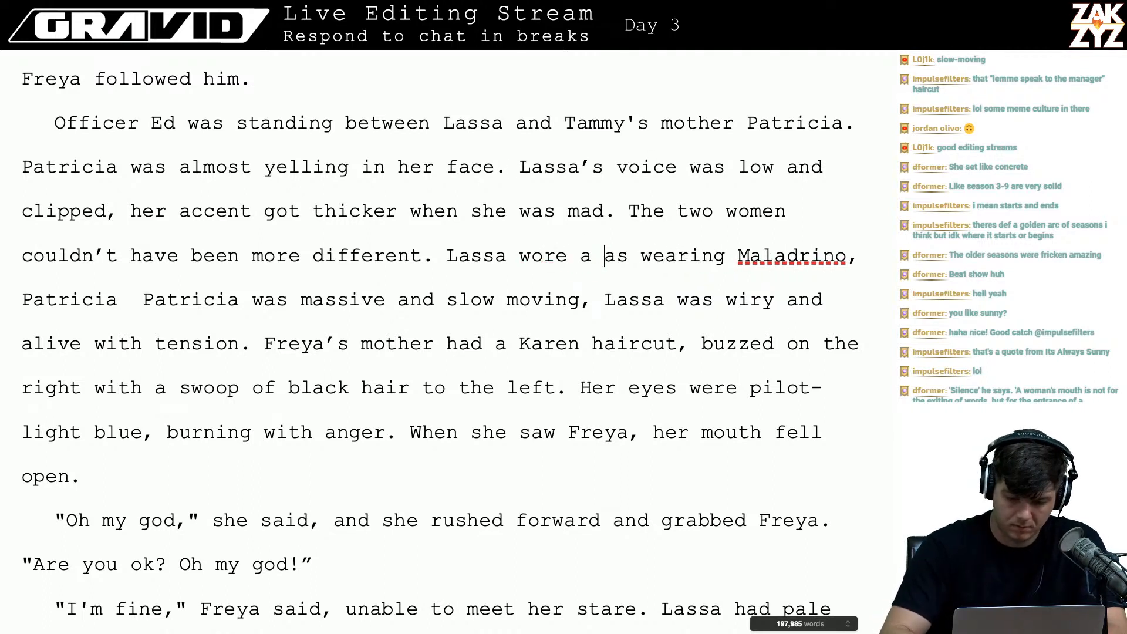
type("navy Maladri")
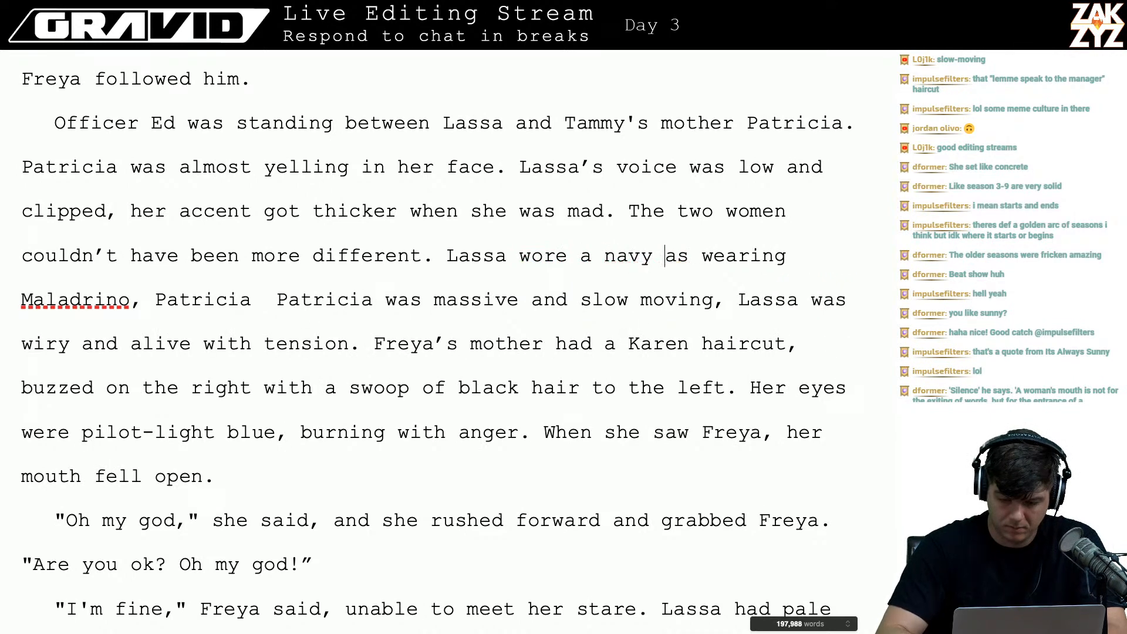
type("no pantsuidt")
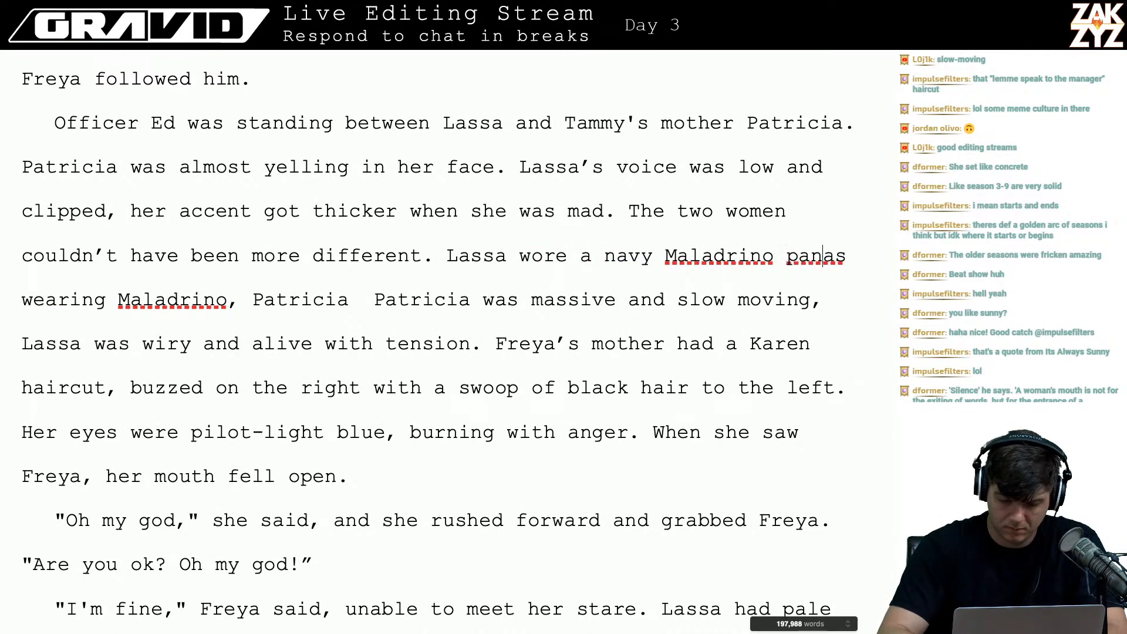
key("BackSpace")
key("BackSpace")
type("t,")
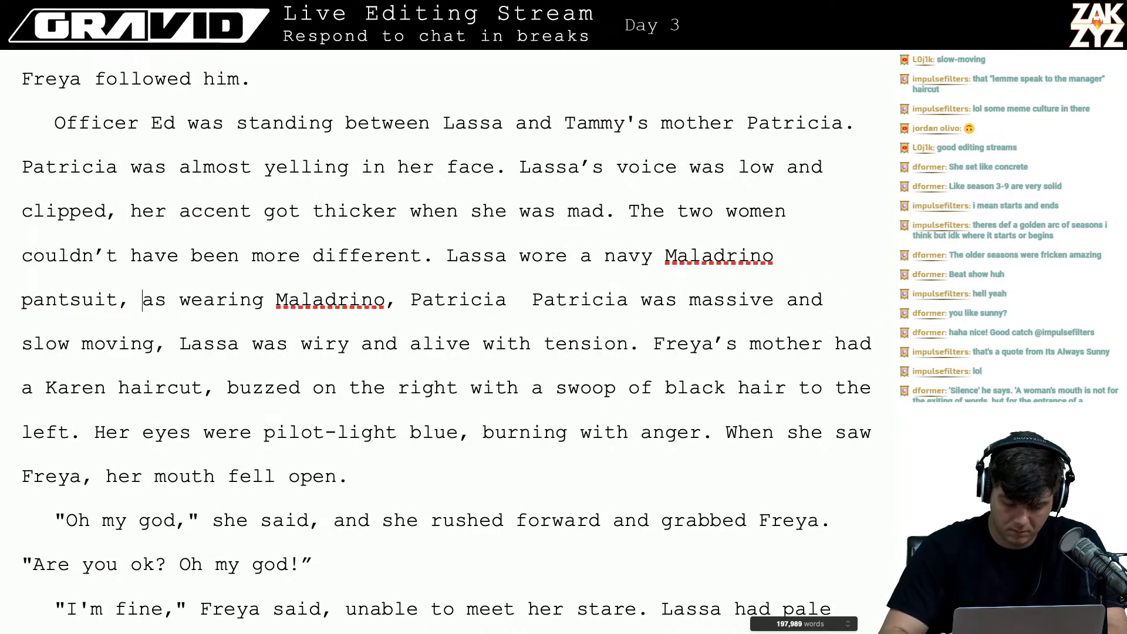
- Delete the leftover words "as wearing Maladrino," between "pantsuit," and "Patricia"
key("shift+Right")
key("shift+Right")
key("shift+Right")
key("shift+Right")
key("shift+Right")
key("shift+Right")
key("shift+Right")
key("shift+Right")
key("shift+Right")
key("shift+Right")
key("shift+Right")
key("shift+Right")
key("shift+Right")
key("shift+Right")
key("shift+Right")
key("shift+Right")
key("shift+Right")
key("shift+Right")
key("shift+Right")
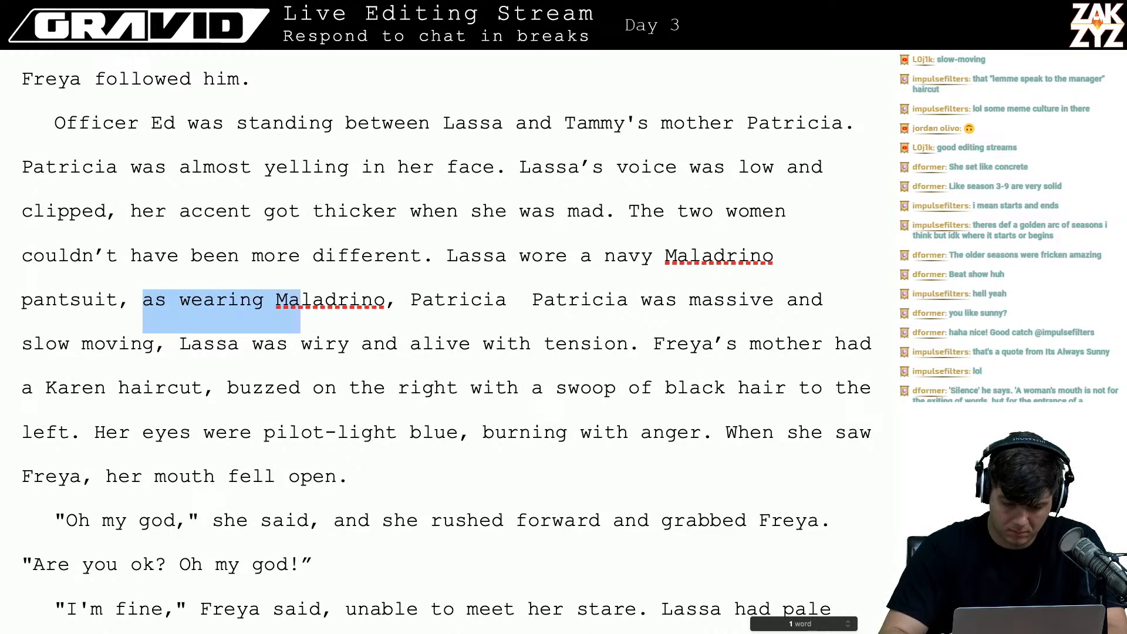
key("shift+Right")
key("shift+Right")
key("shift+Right")
key("BackSpace")
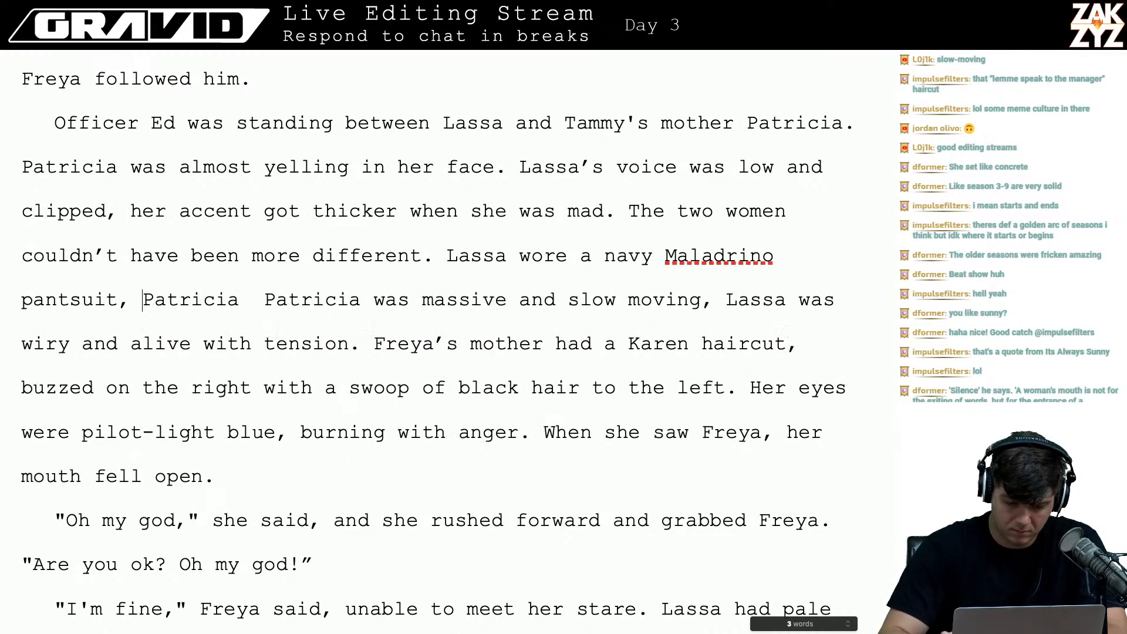
key("Right")
key("Right")
key("Right")
key("Right")
key("Right")
type("had a")
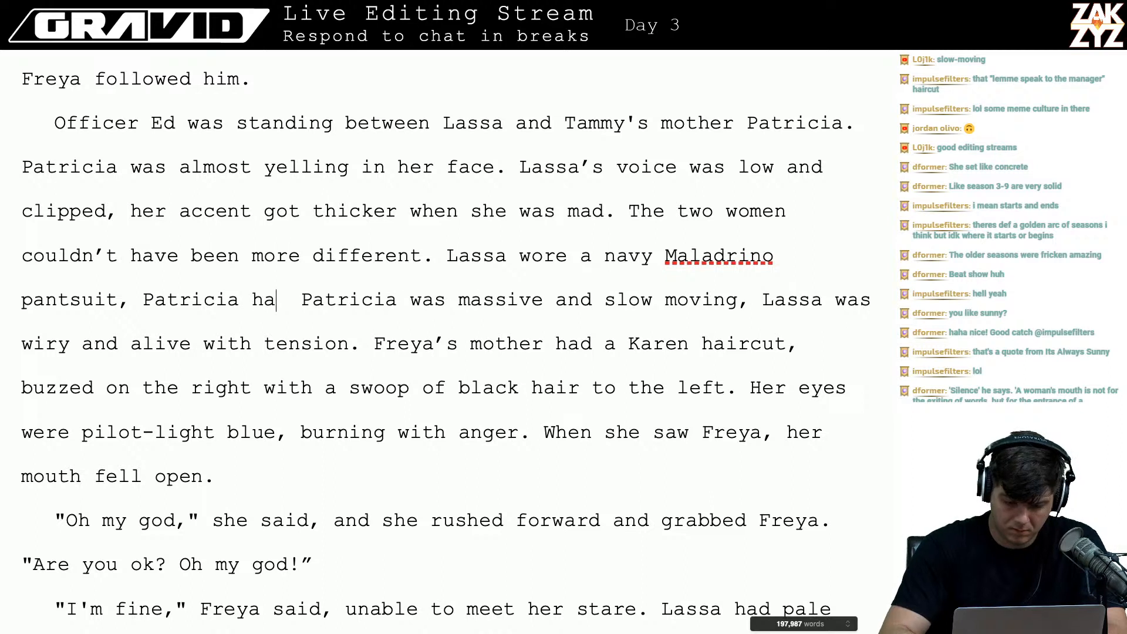
key("BackSpace")
key("BackSpace")
type("on a T")
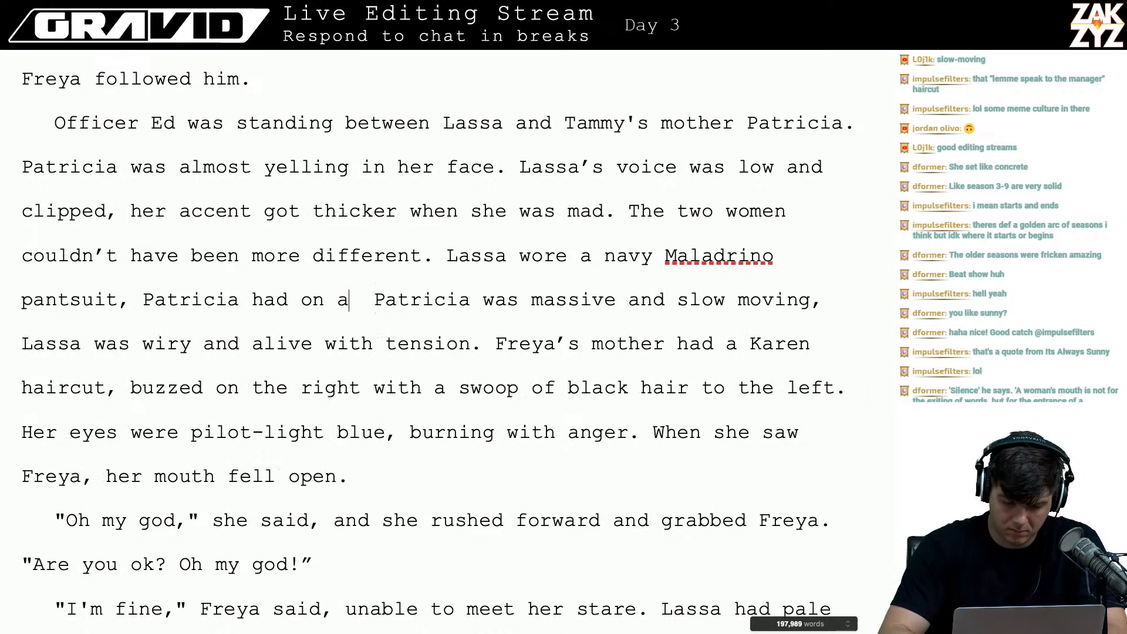
type("-")
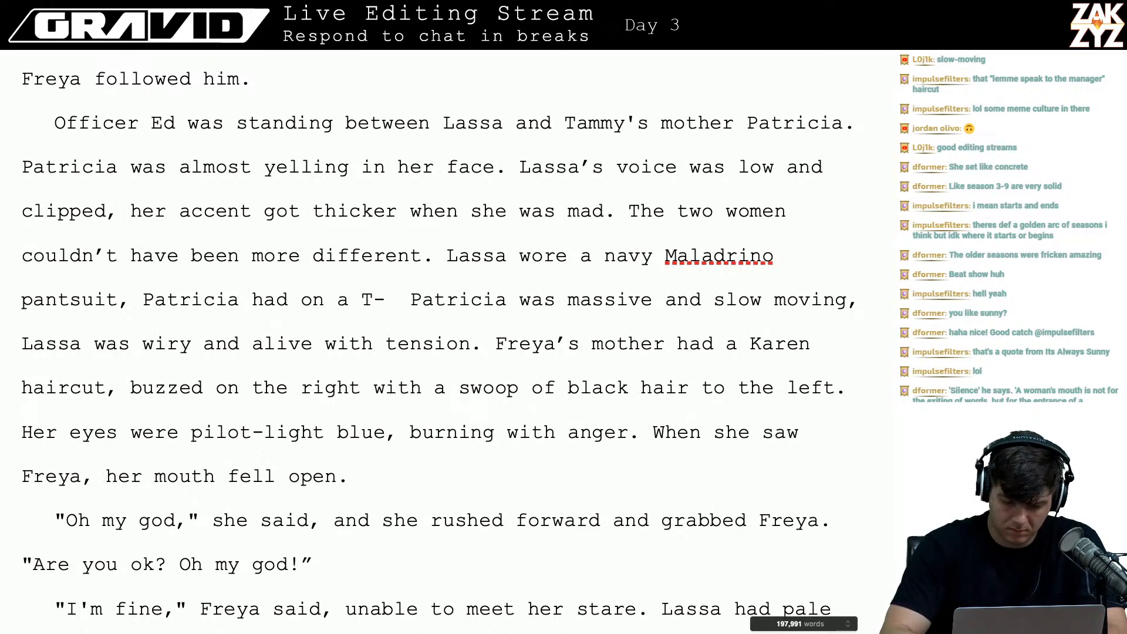
key("BackSpace")
key("BackSpace")
key("BackSpace")
key("BackSpace")
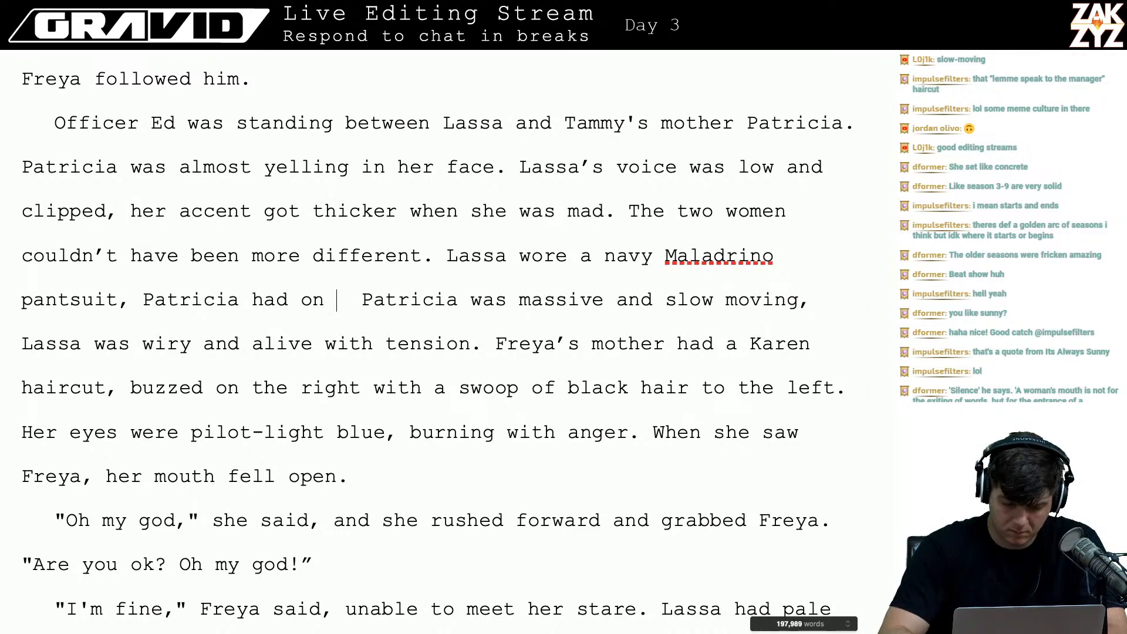
key("BackSpace")
key("BackSpace")
key("BackSpace")
key("BackSpace")
key("BackSpace")
key("BackSpace")
key("BackSpace")
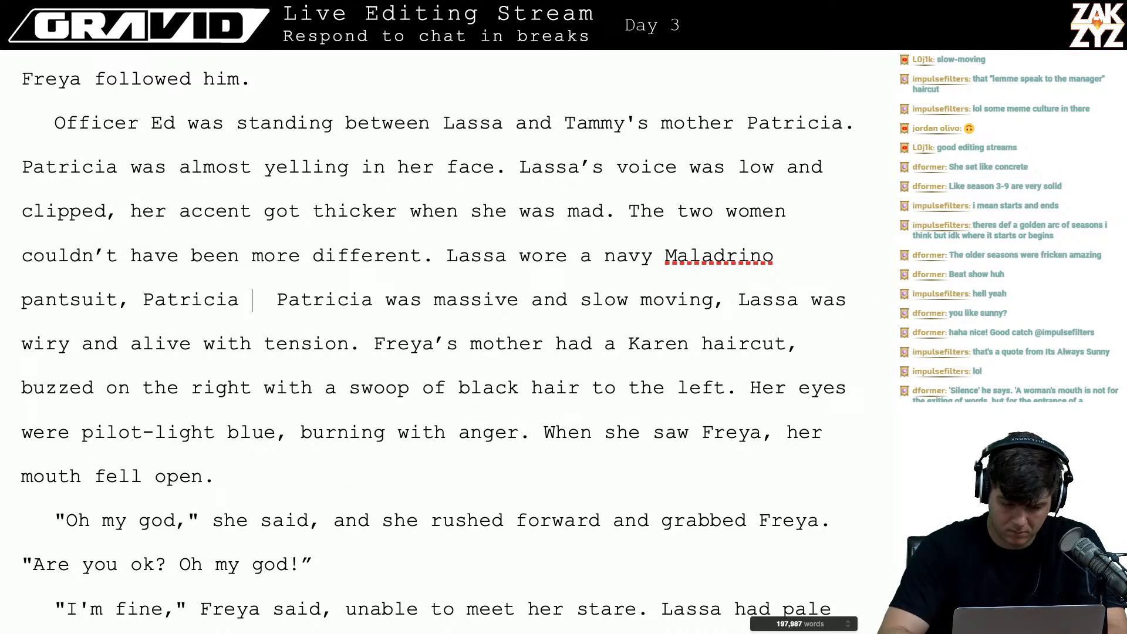
- Continue the clothing sentence after "Patricia" with "wore a hoodie and a"
type("wore a hood")
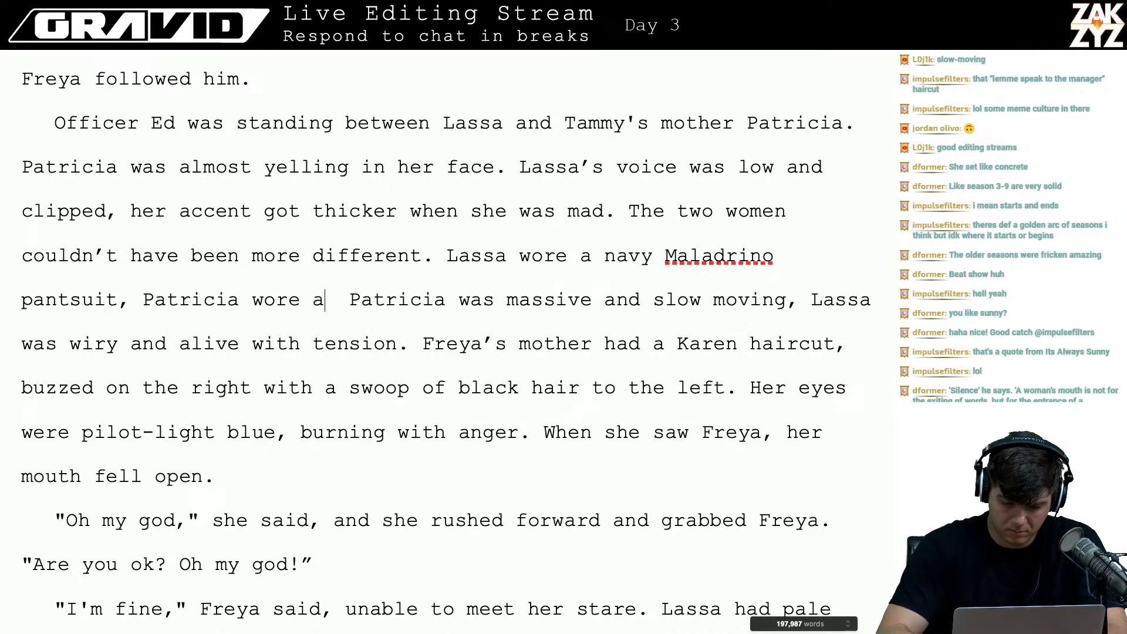
type("ie and ")
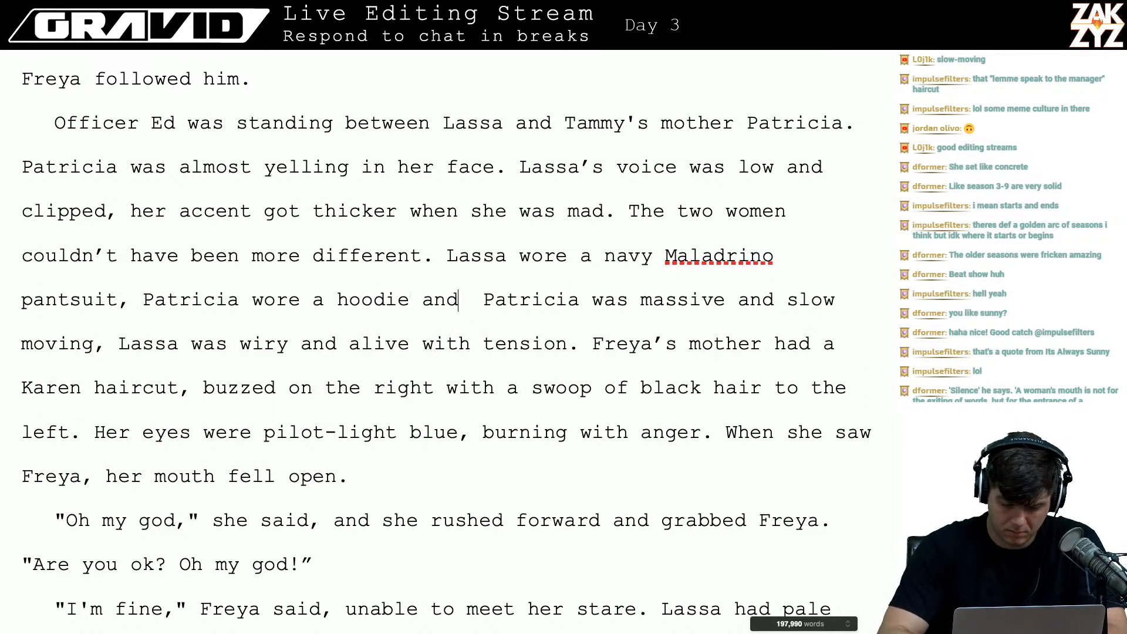
type("a")
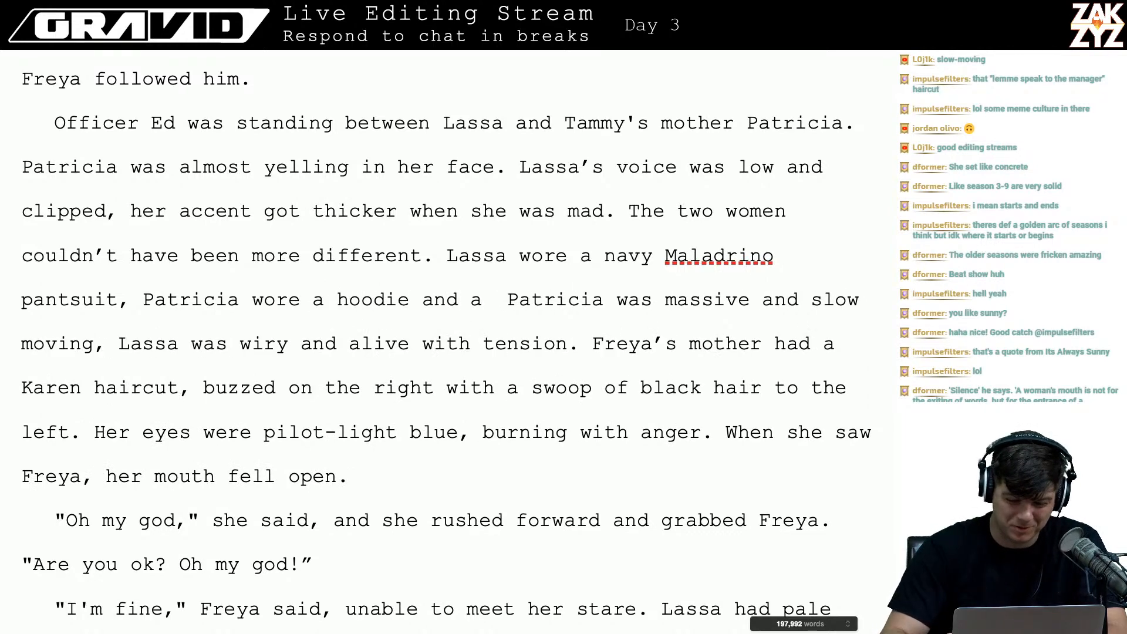
- Split "hoodie and a" and the text from "Patricia was massive" onto separate lines, and continue "Patricia wore a" with "shapeless dress that"
key("Return")
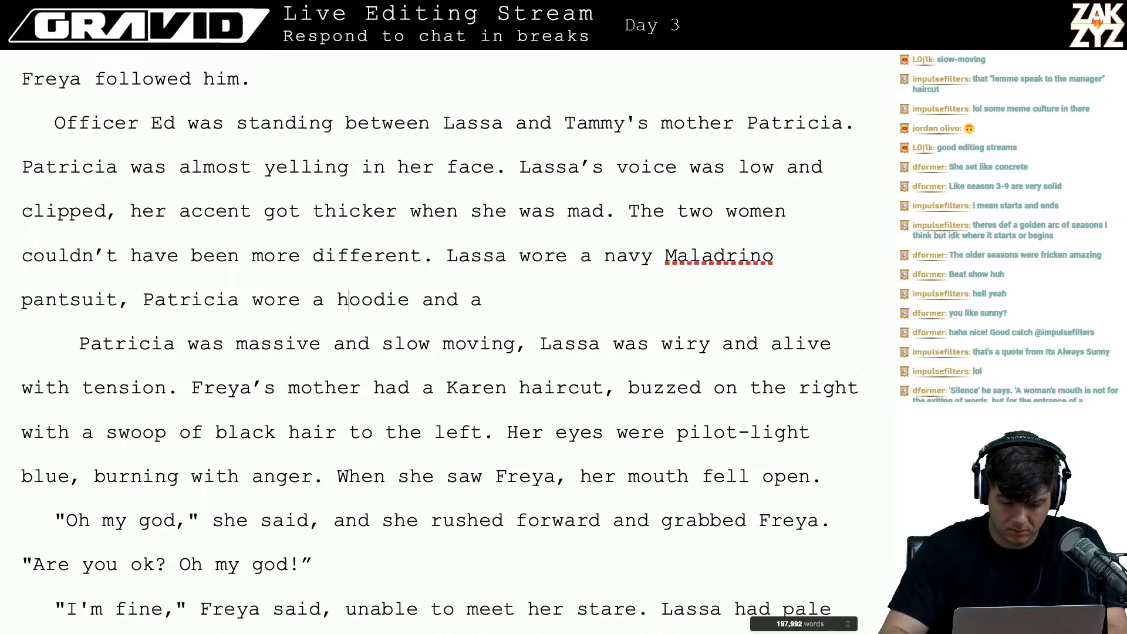
key("Return")
type("shape")
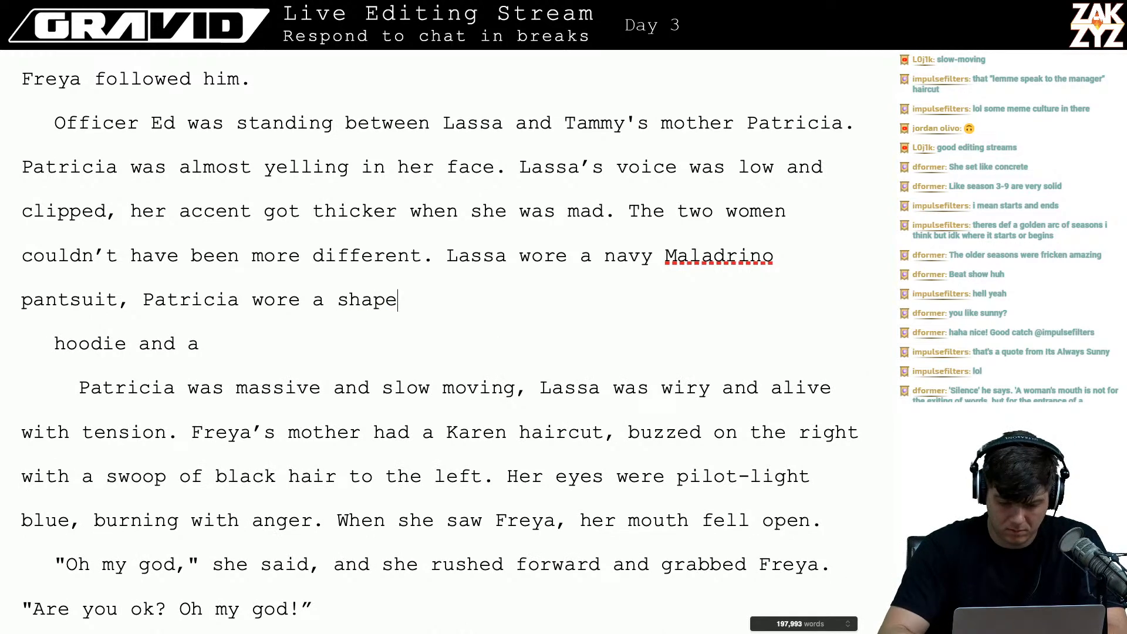
type("less dress that ")
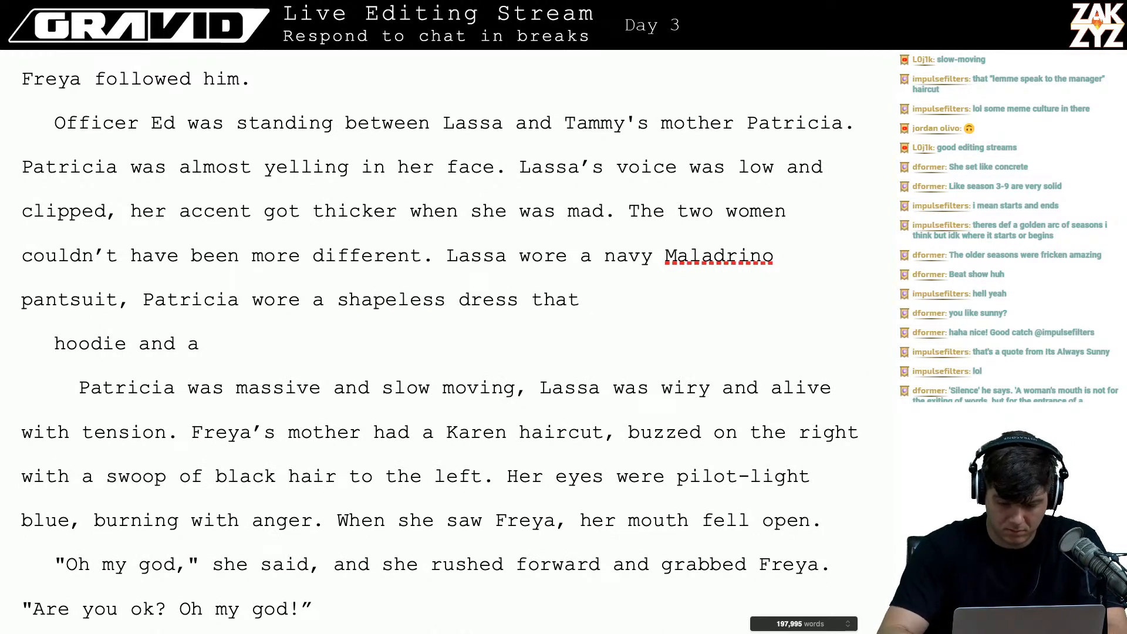
type("could have")
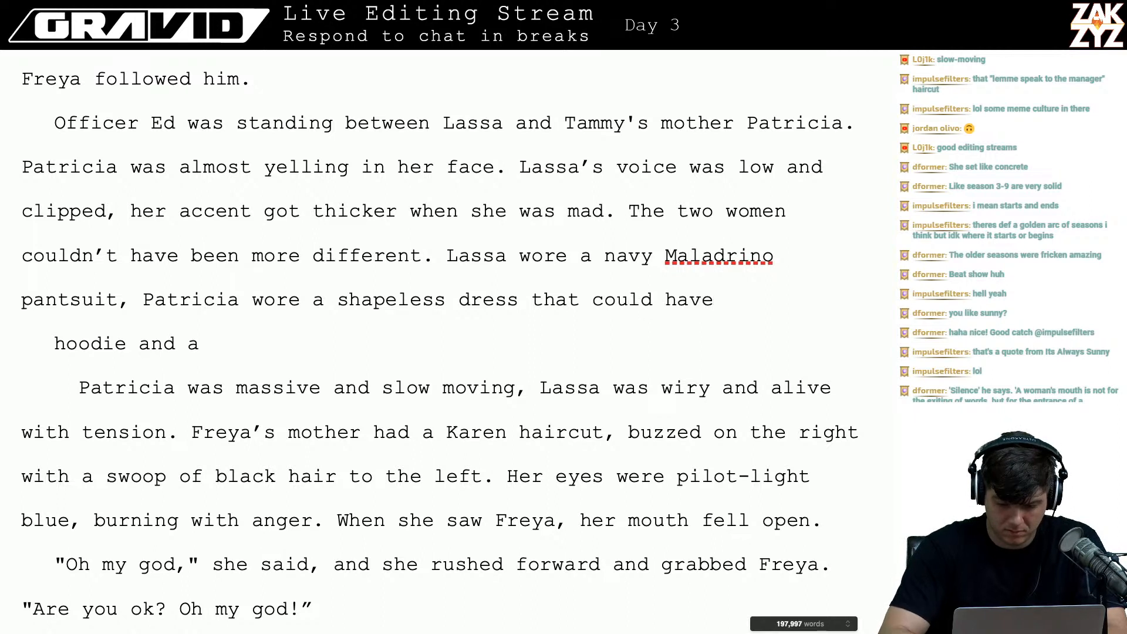
key("BackSpace")
key("BackSpace")
key("BackSpace")
key("BackSpace")
key("BackSpace")
key("BackSpace")
key("BackSpace")
key("BackSpace")
key("BackSpace")
key("BackSpace")
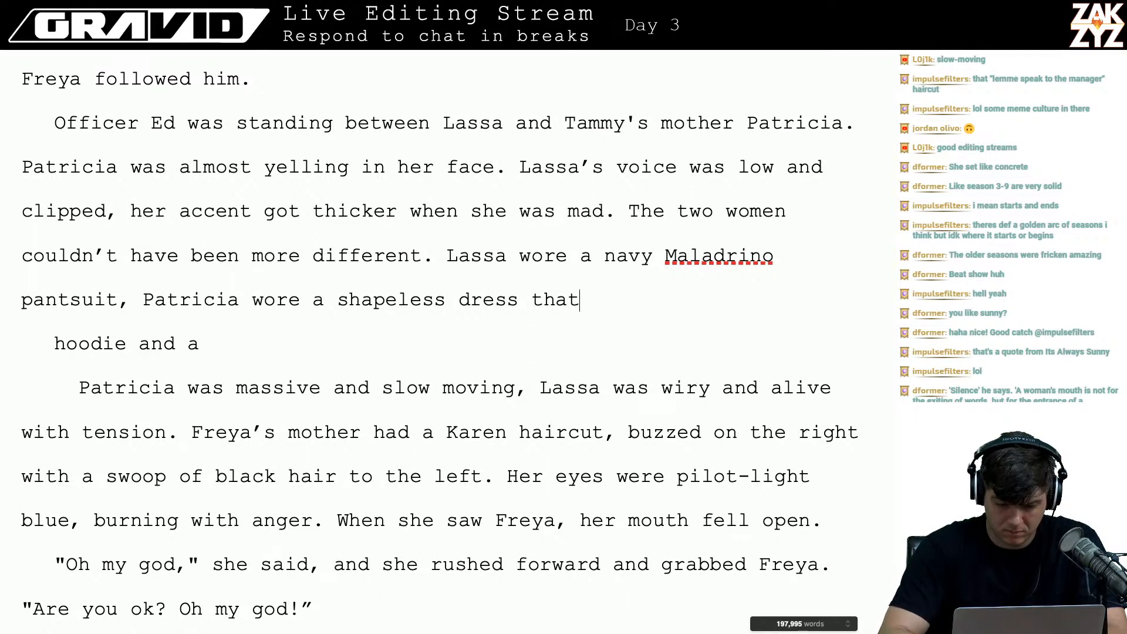
key("BackSpace")
key("BackSpace")
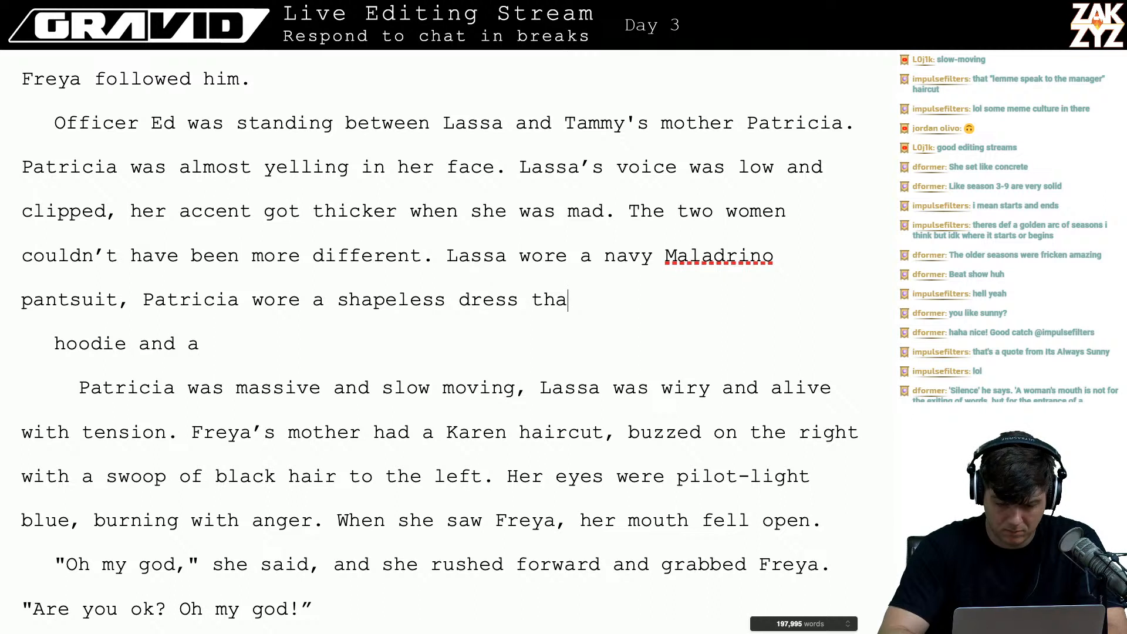
type("t ")
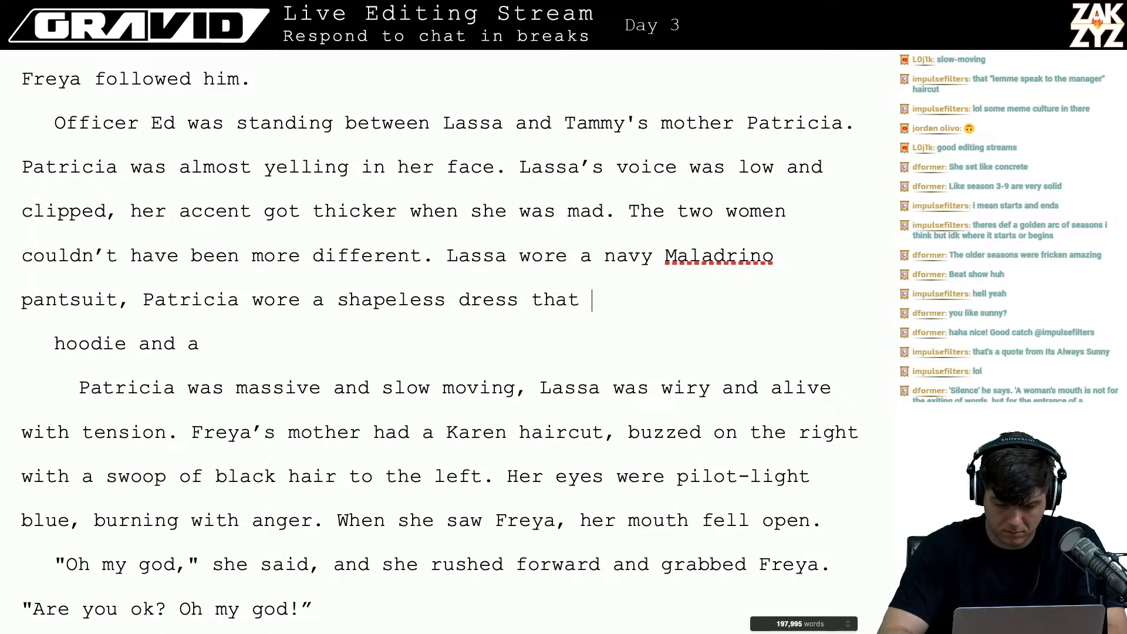
type("was a")
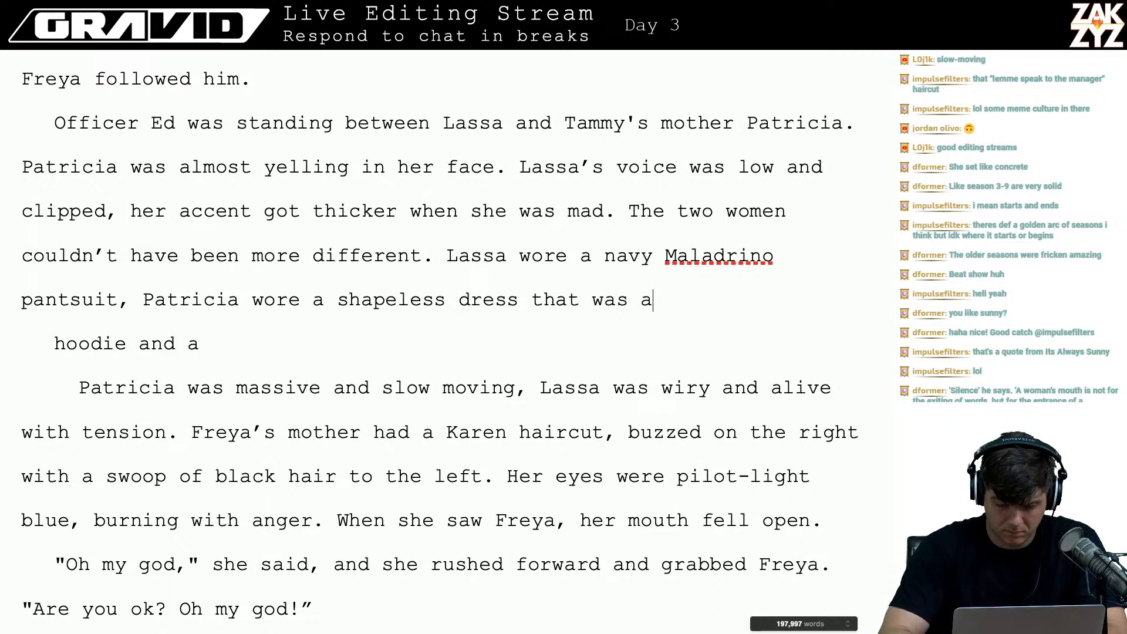
key("BackSpace")
key("BackSpace")
key("BackSpace")
key("BackSpace")
key("BackSpace")
key("BackSpace")
key("BackSpace")
key("BackSpace")
key("BackSpace")
key("BackSpace")
key("BackSpace")
type("s ")
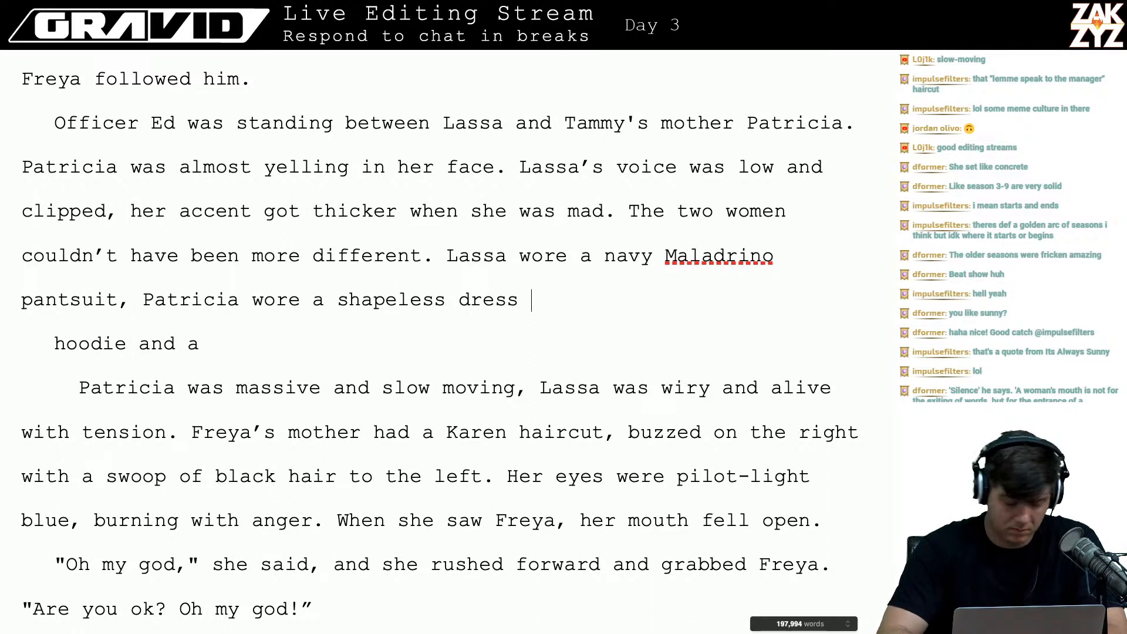
type("that")
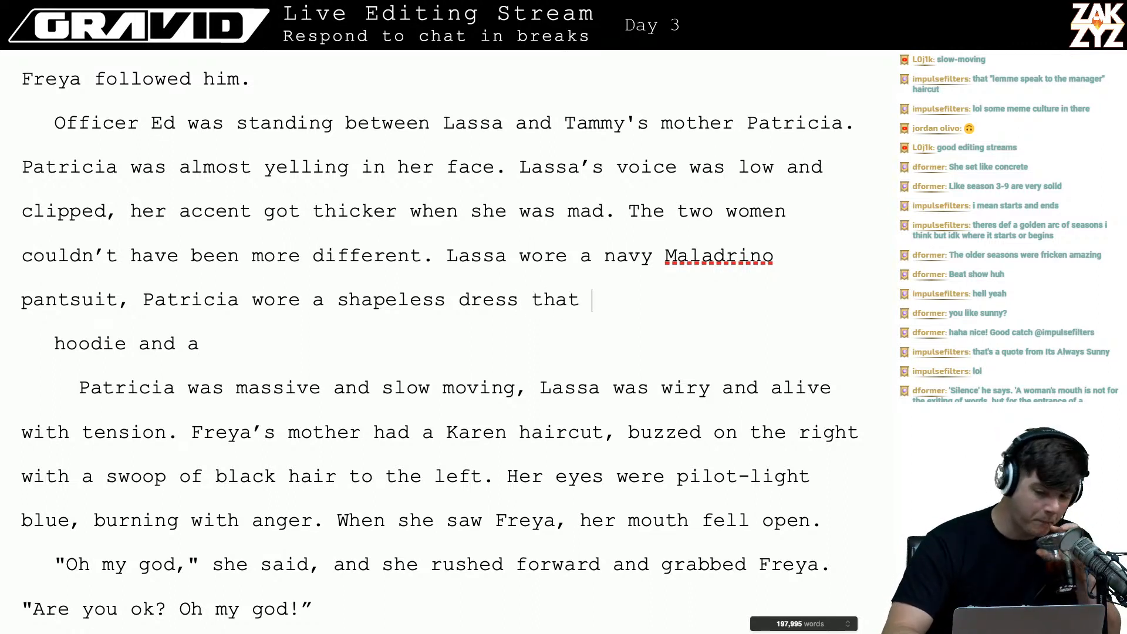
key("BackSpace")
key("BackSpace")
key("BackSpace")
key("BackSpace")
key("BackSpace")
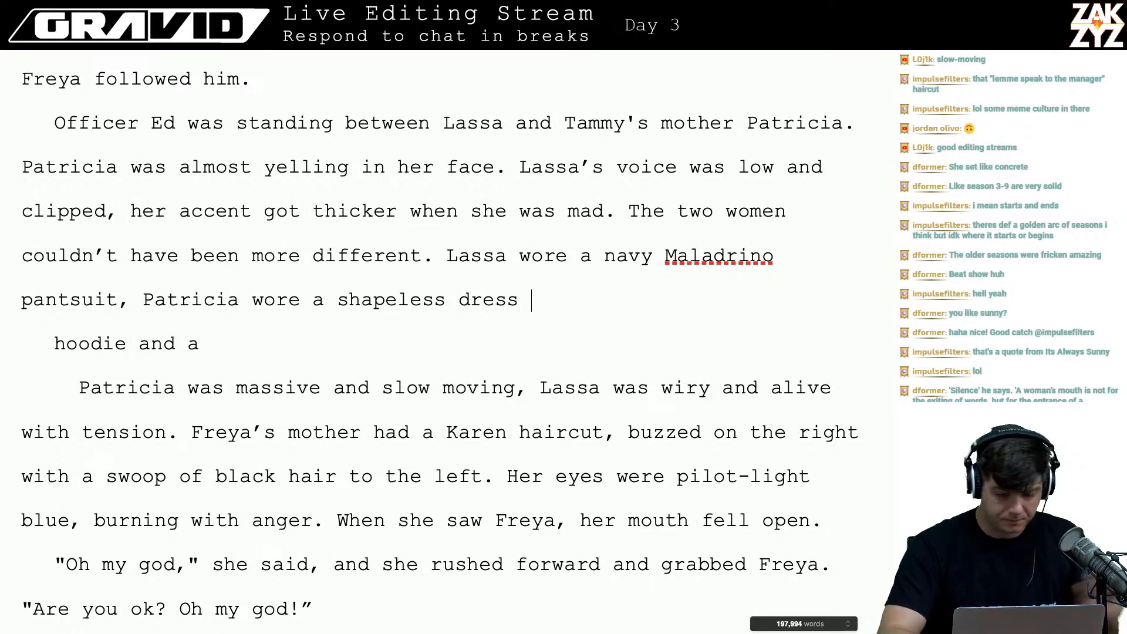
type("with an")
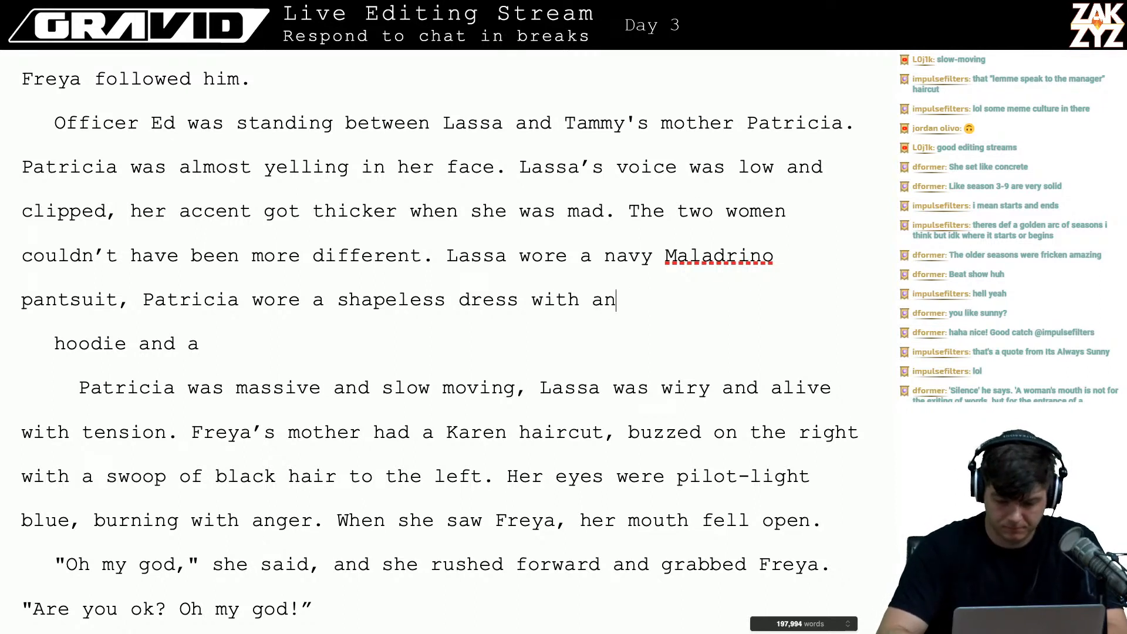
type(" ugly print")
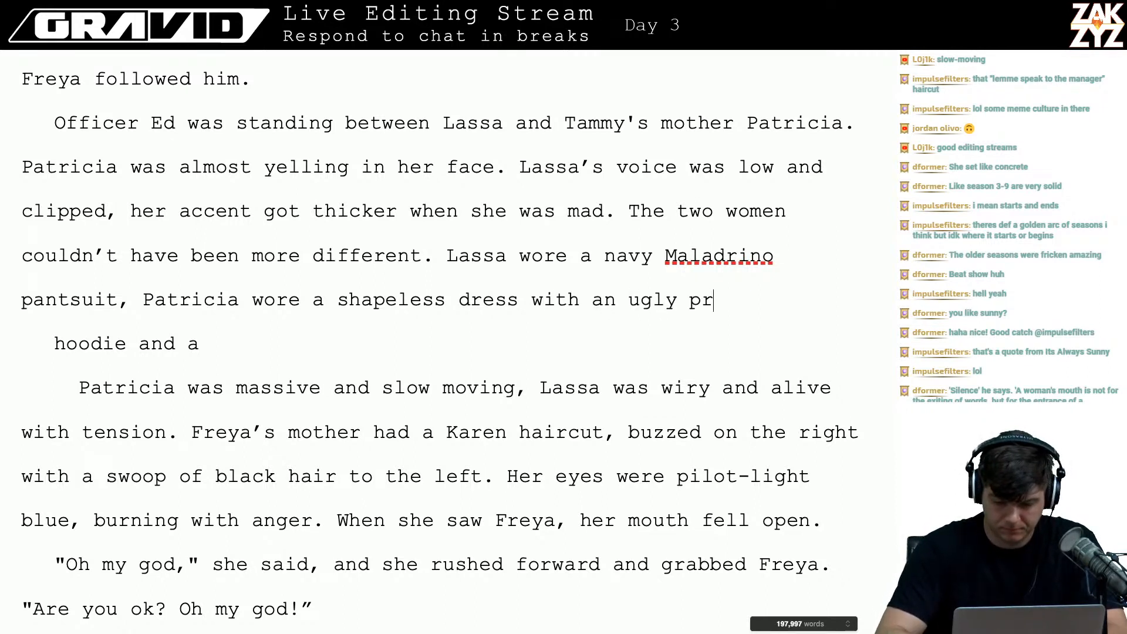
key("BackSpace")
key("BackSpace")
key("BackSpace")
key("BackSpace")
key("BackSpace")
key("BackSpace")
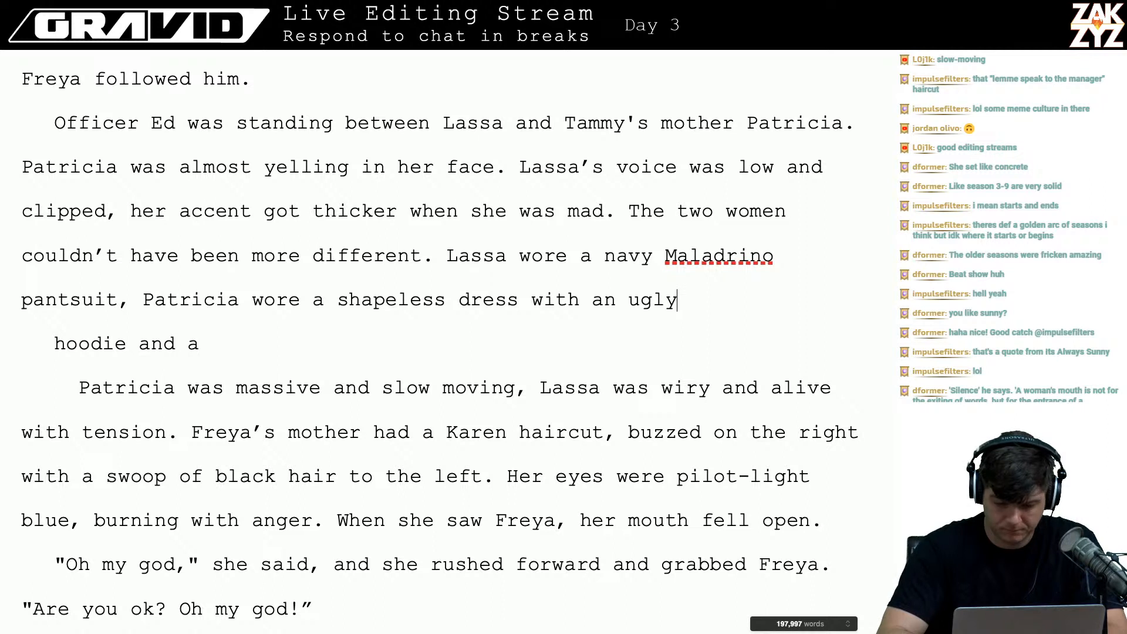
key("BackSpace")
key("BackSpace")
key("BackSpace")
key("BackSpace")
key("BackSpace")
key("BackSpace")
key("BackSpace")
key("BackSpace")
key("BackSpace")
key("BackSpace")
key("BackSpace")
key("BackSpace")
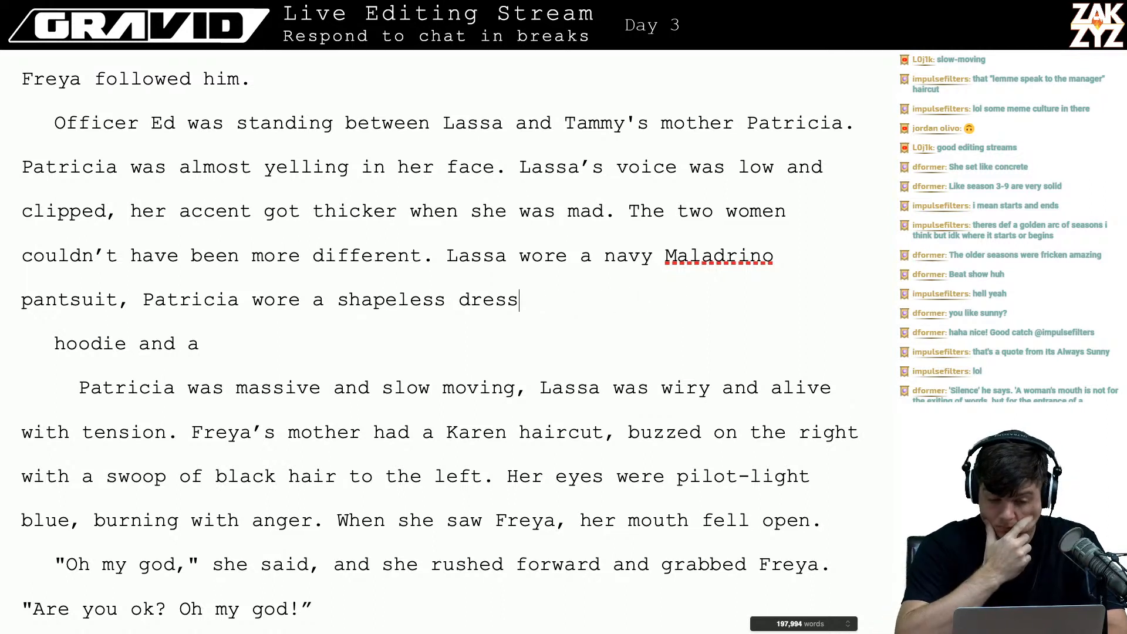
key("BackSpace")
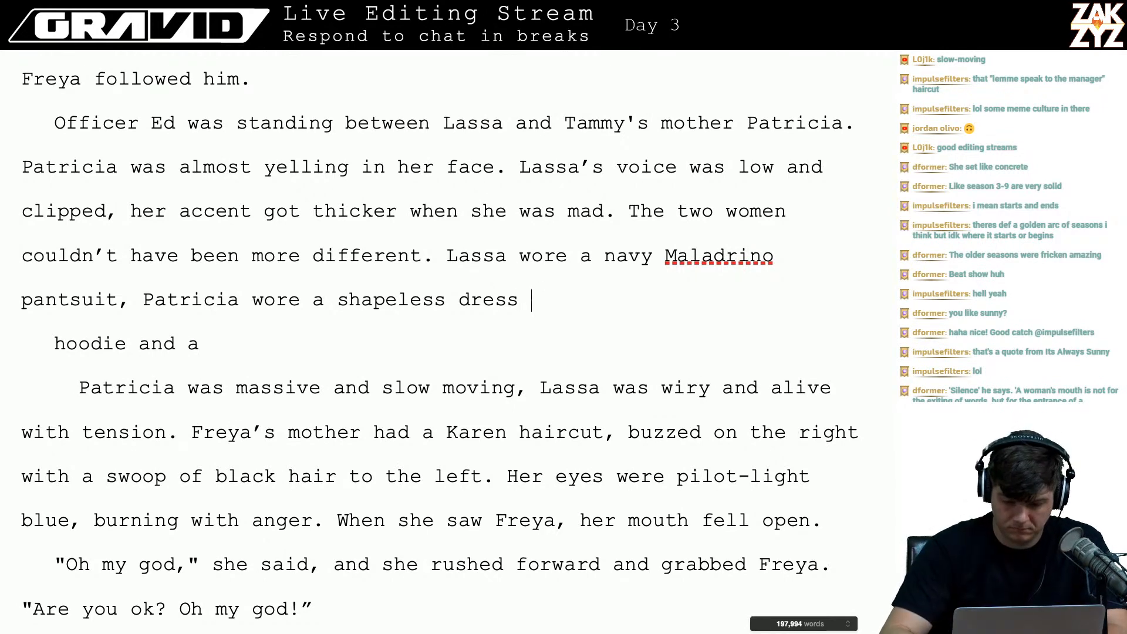
- Finish the dress description with "looked like it had been pulled out of a pile of laundry." and delete the leftover "hoodie and a" line
type("that was")
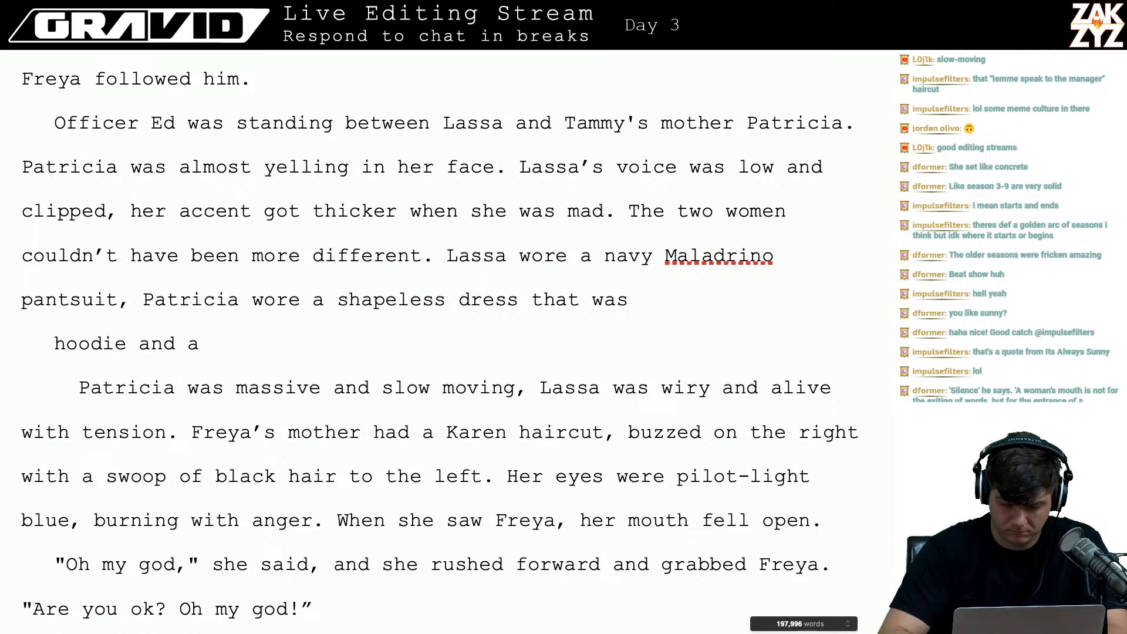
key("BackSpace")
key("BackSpace")
key("BackSpace")
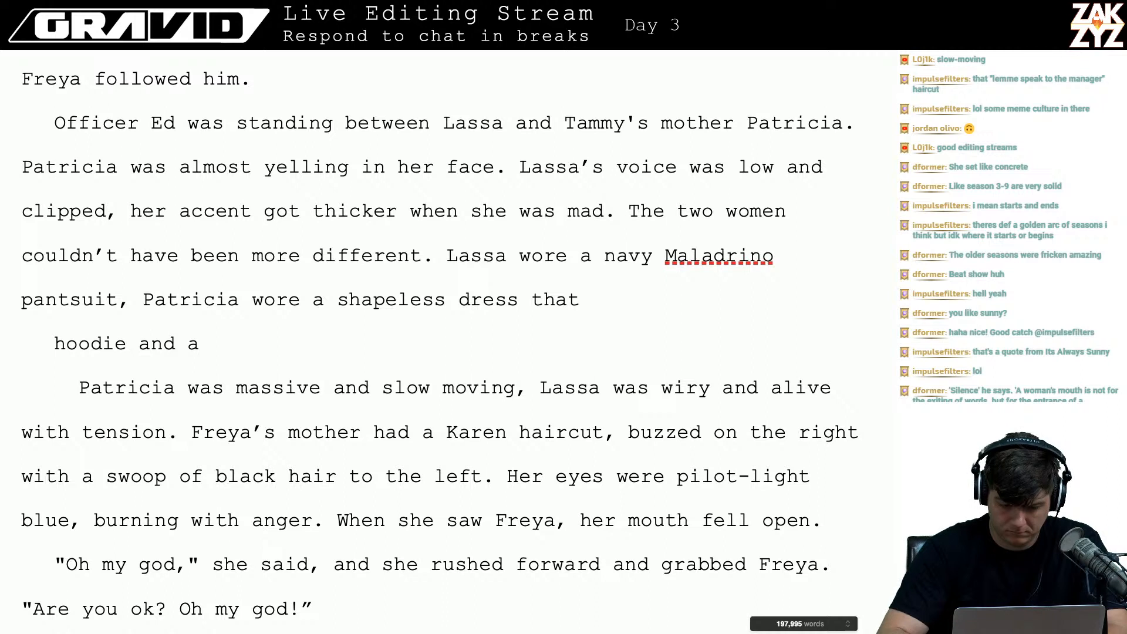
type("lo")
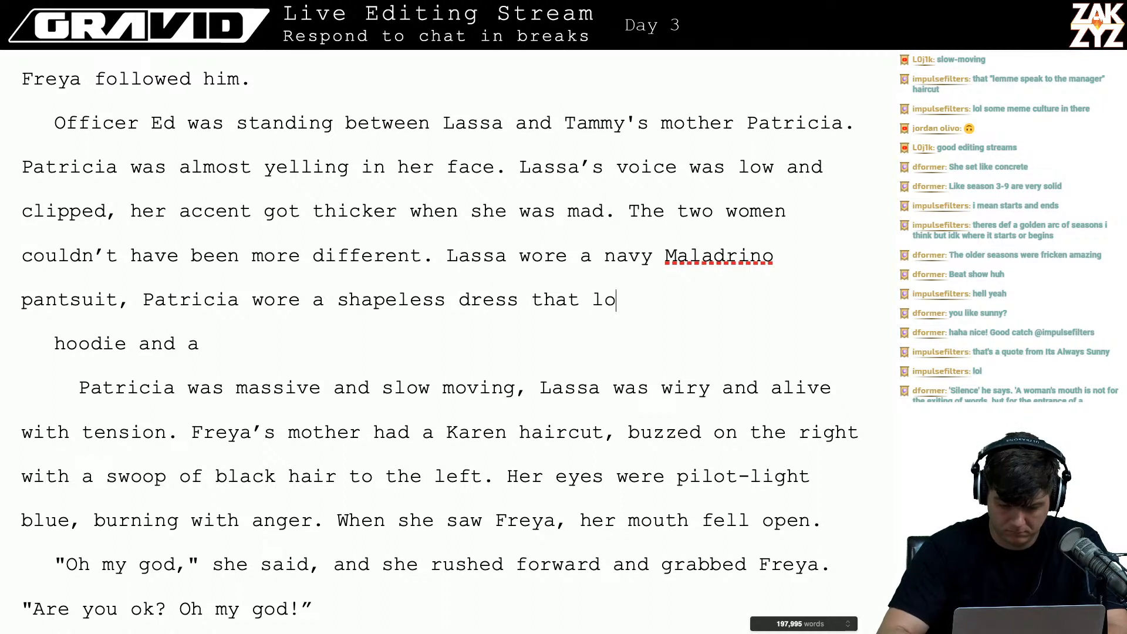
type("oked like ")
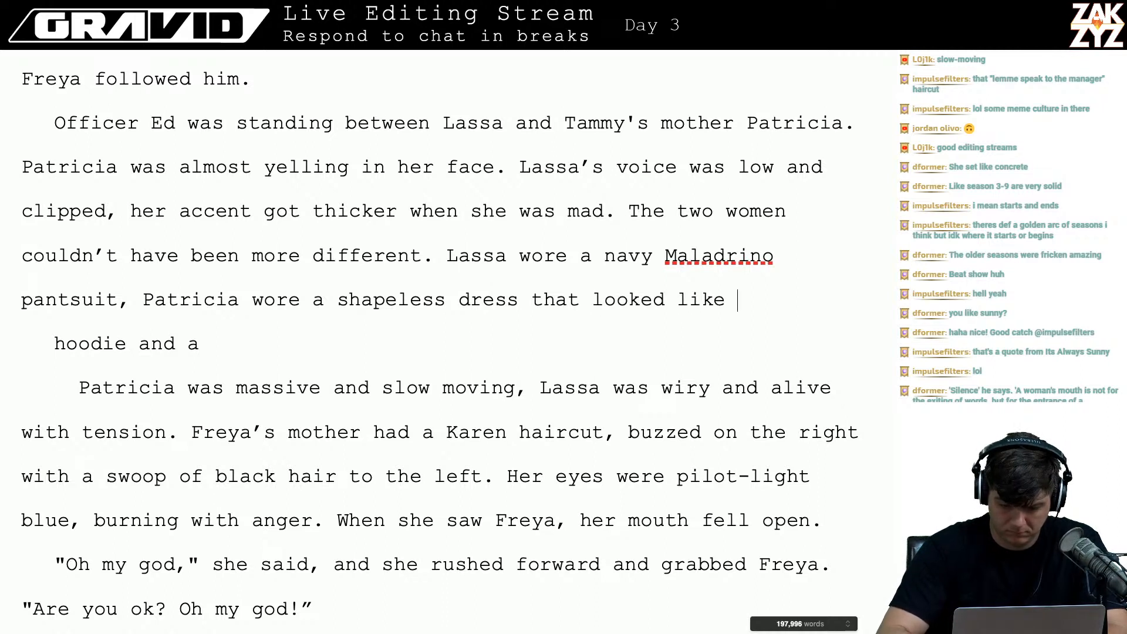
type("it had been pulled o")
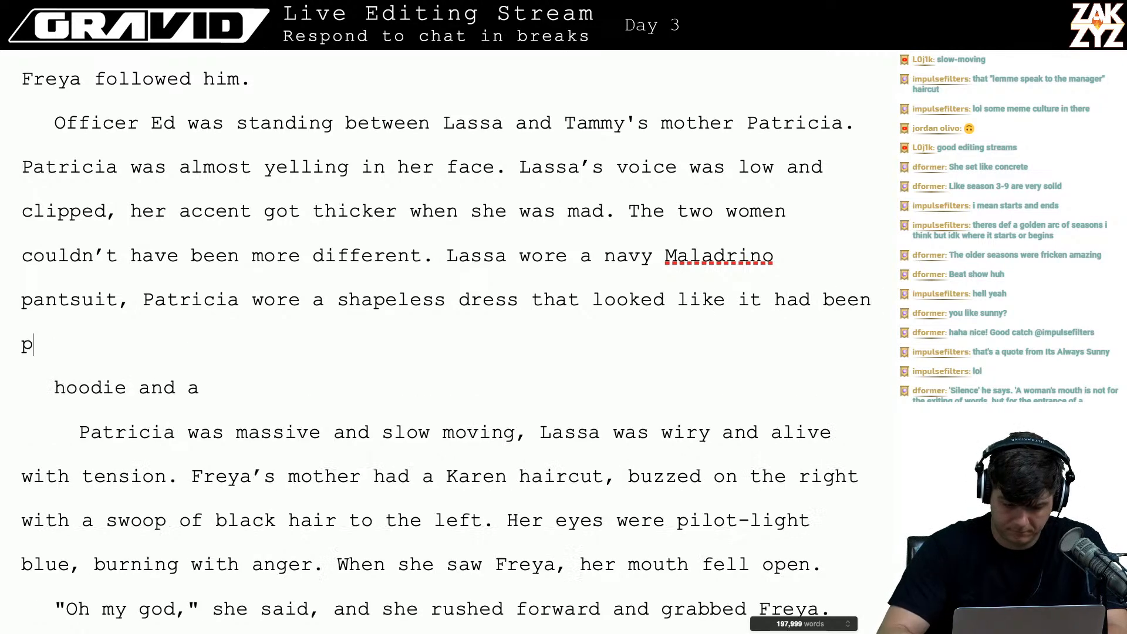
type("a pile of laund")
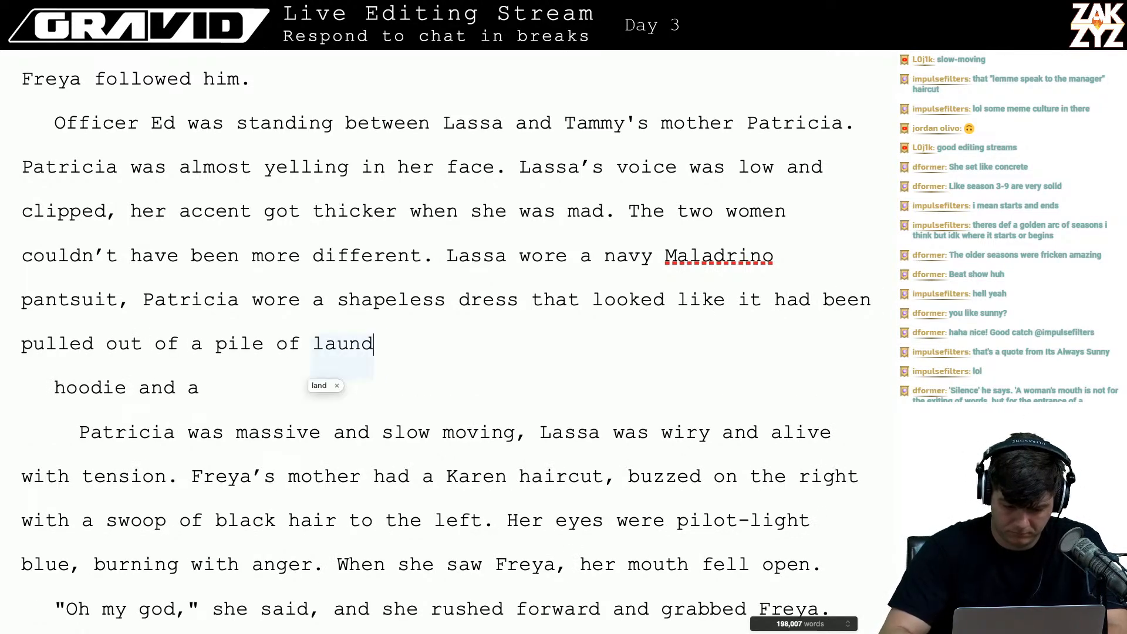
type("ry.")
key("shift+Down")
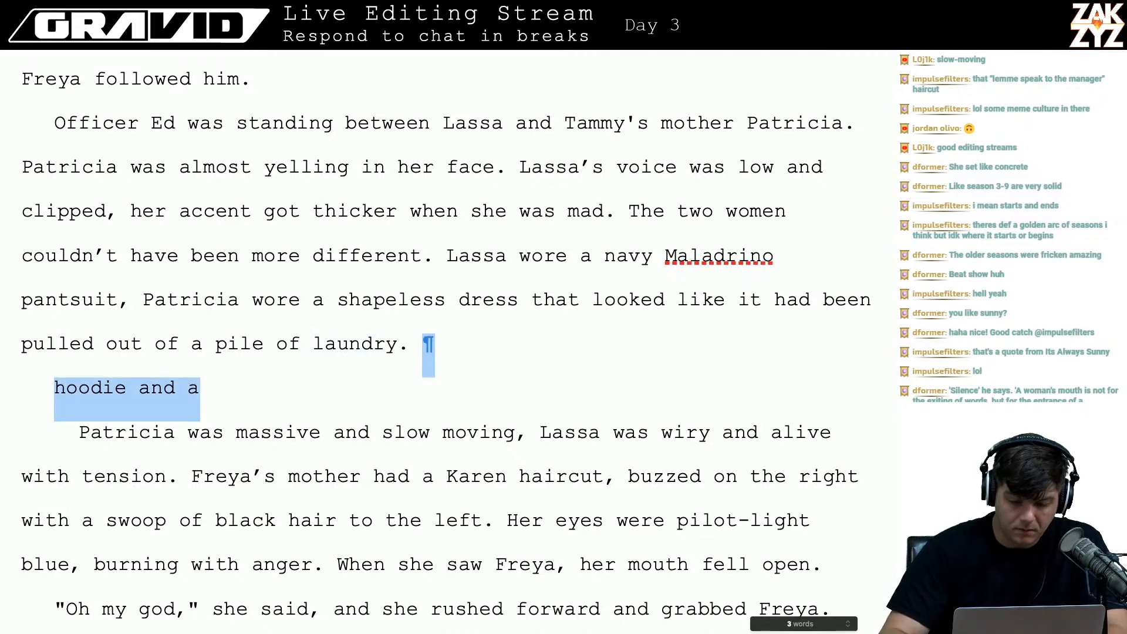
key("BackSpace")
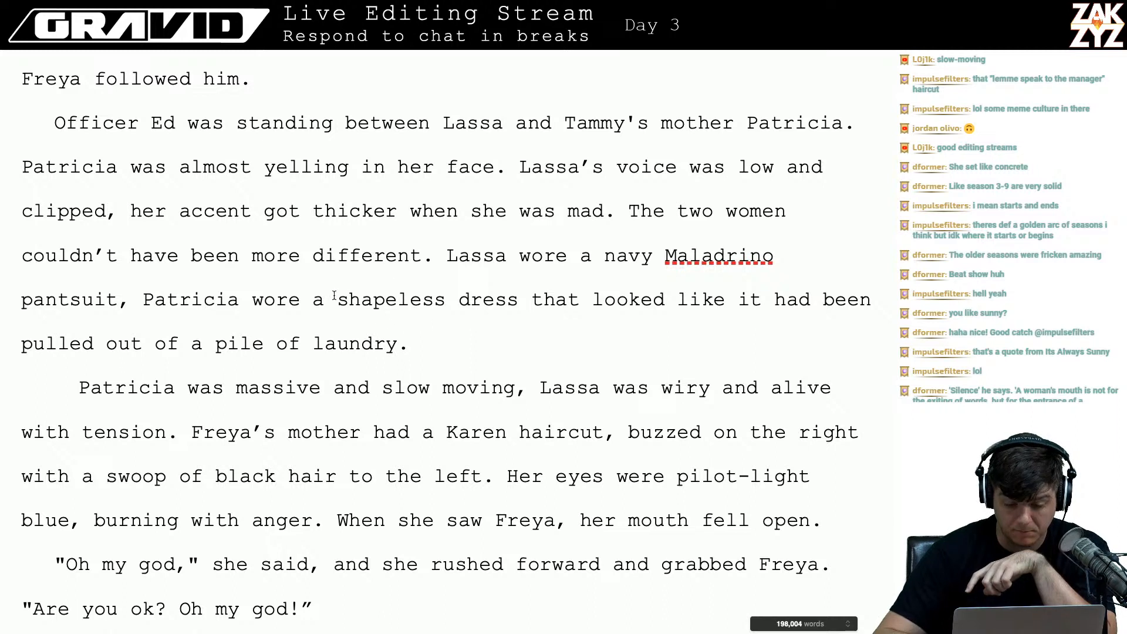
- Delete "wore" after "Patricia" in the sentence contrasting the two women's clothing
left_click(300, 300)
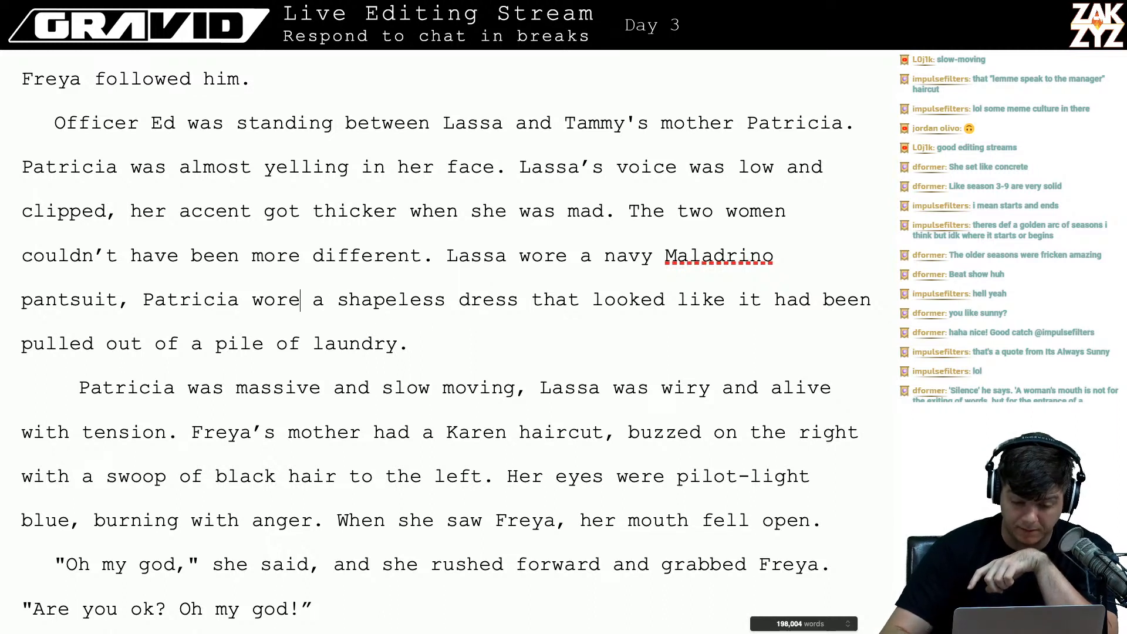
key("BackSpace")
key("BackSpace")
key("BackSpace")
key("BackSpace")
key("BackSpace")
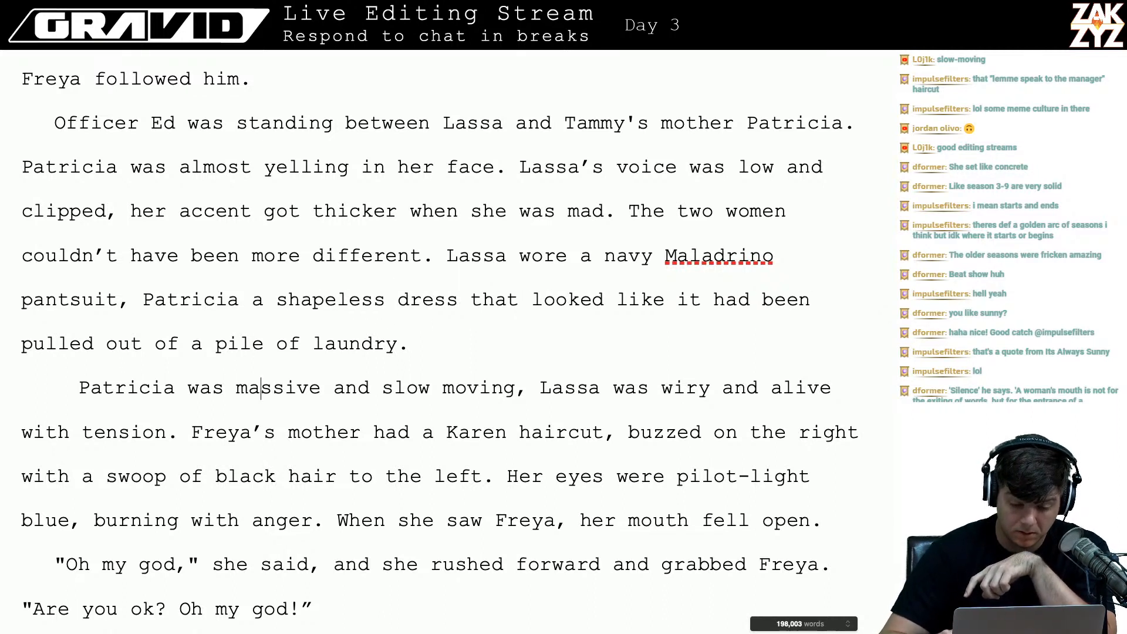
- Insert an empty line between the laundry sentence and the paragraph starting "Patricia was massive"
left_click(249, 388)
key("Left")
key("Left")
key("Left")
key("Left")
key("Left")
key("Left")
key("Left")
key("Left")
key("Left")
key("Left")
key("Left")
key("Left")
key("Left")
key("Left")
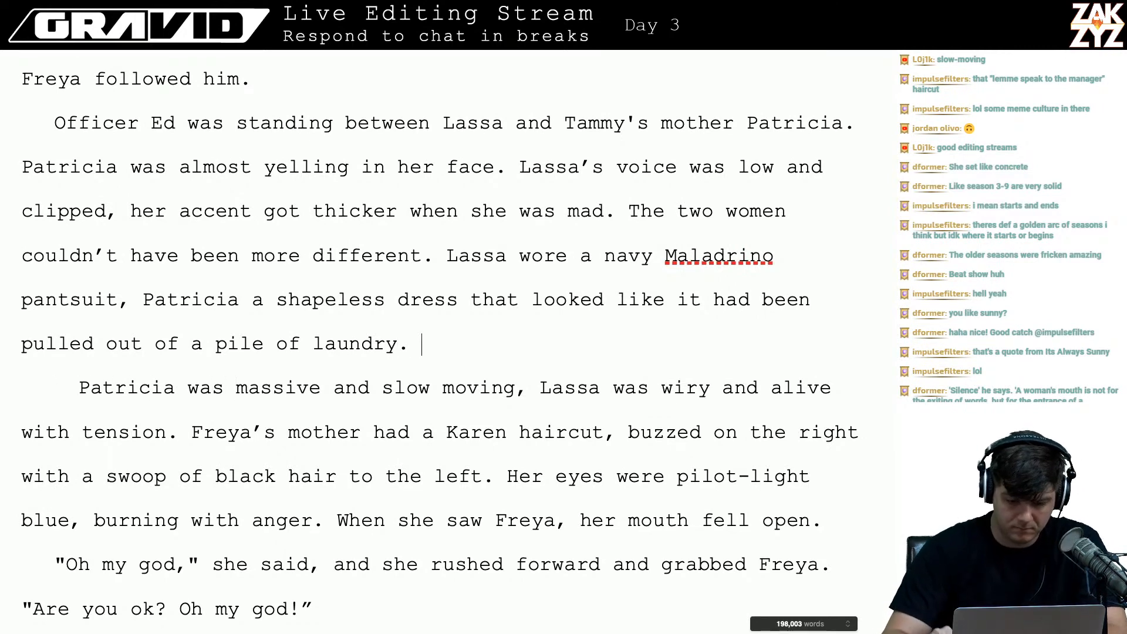
key("Return")
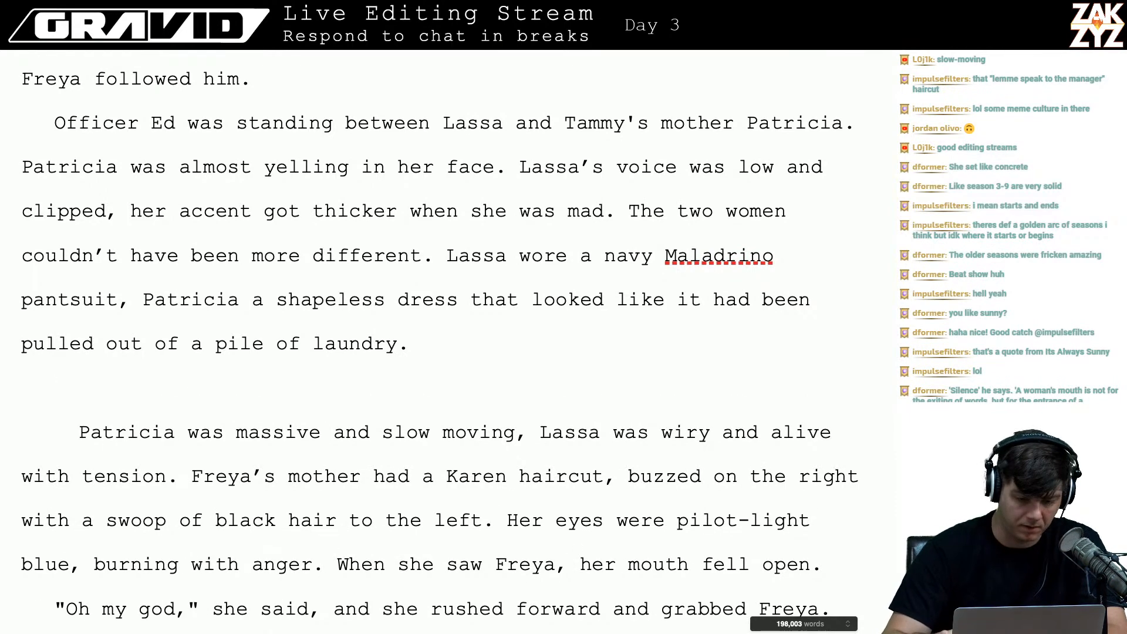
- Add a comma after "Patricia" before "a shapeless dress" in the clothing sentence
key("Right")
key("Down")
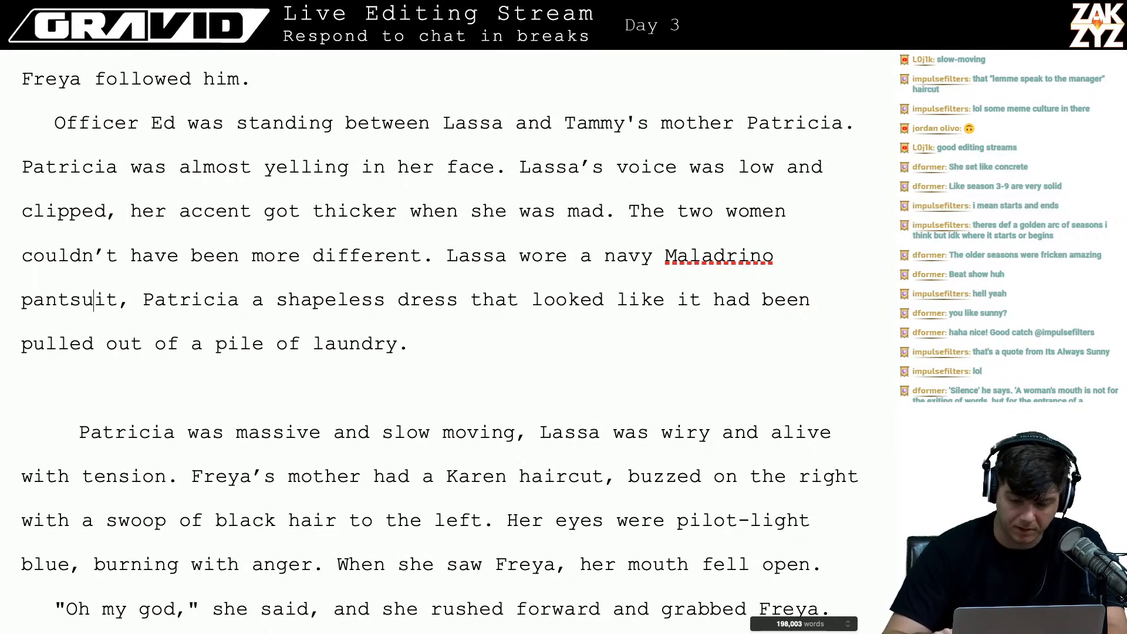
key("ctrl+Right")
key("ctrl+Right")
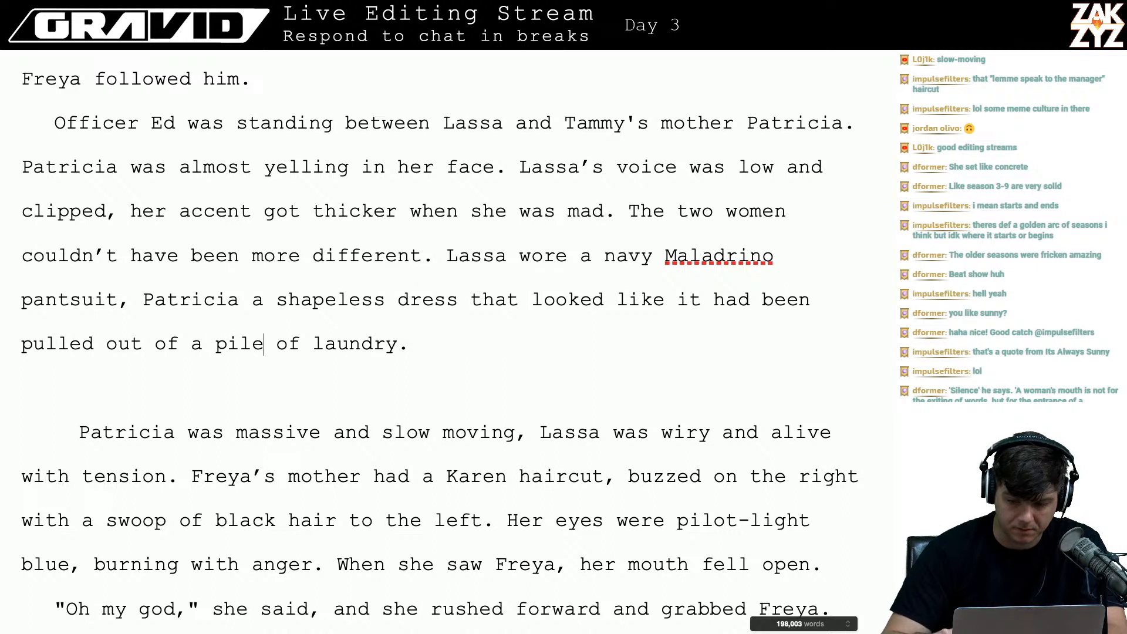
key("Right")
key("Right")
key("Right")
key("Right")
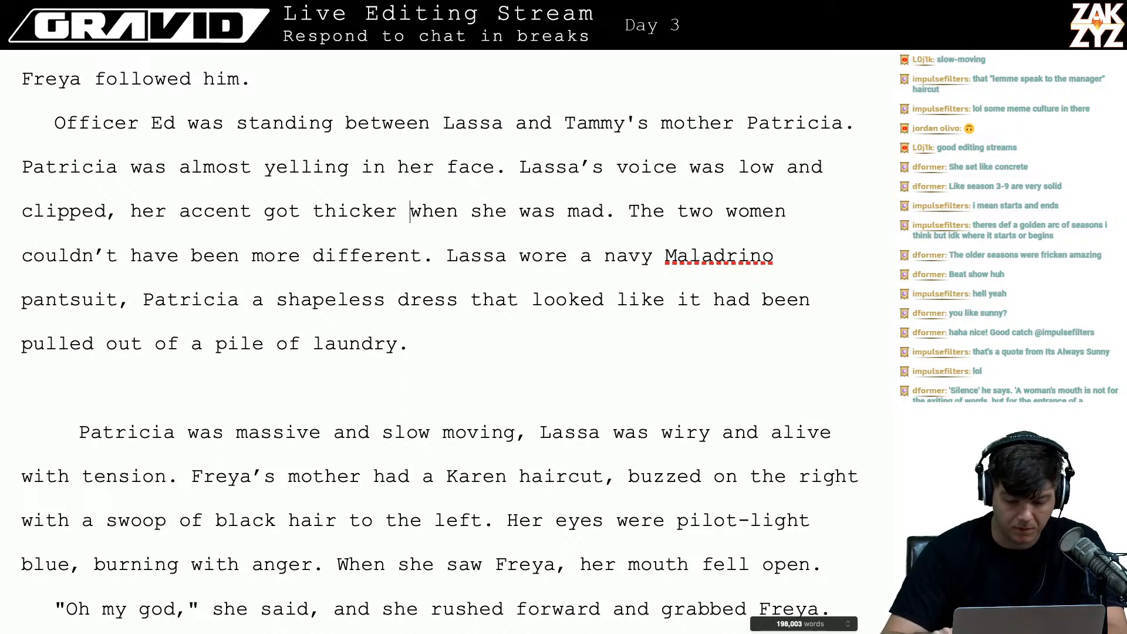
key("Right")
key("Right")
key("Right")
key("Right")
key("Right")
key("Right")
key("Right")
key("Right")
key("Right")
key("Right")
key("Right")
key("Right")
key("Right")
key("Right")
key("Right")
key("Right")
key("Right")
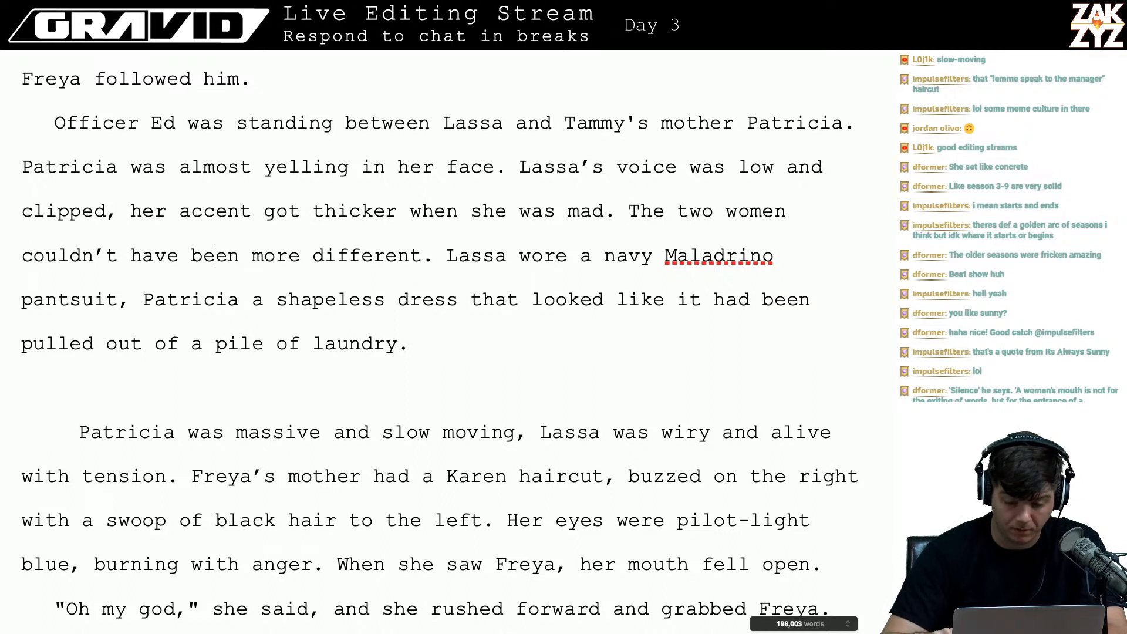
key("Right")
key("Right")
key("Right")
key("Right")
key("Right")
key("Right")
key("Right")
key("Right")
key("Right")
key("Right")
key("Right")
key("Right")
key("Right")
key("Right")
key("Right")
key("Right")
key("Right")
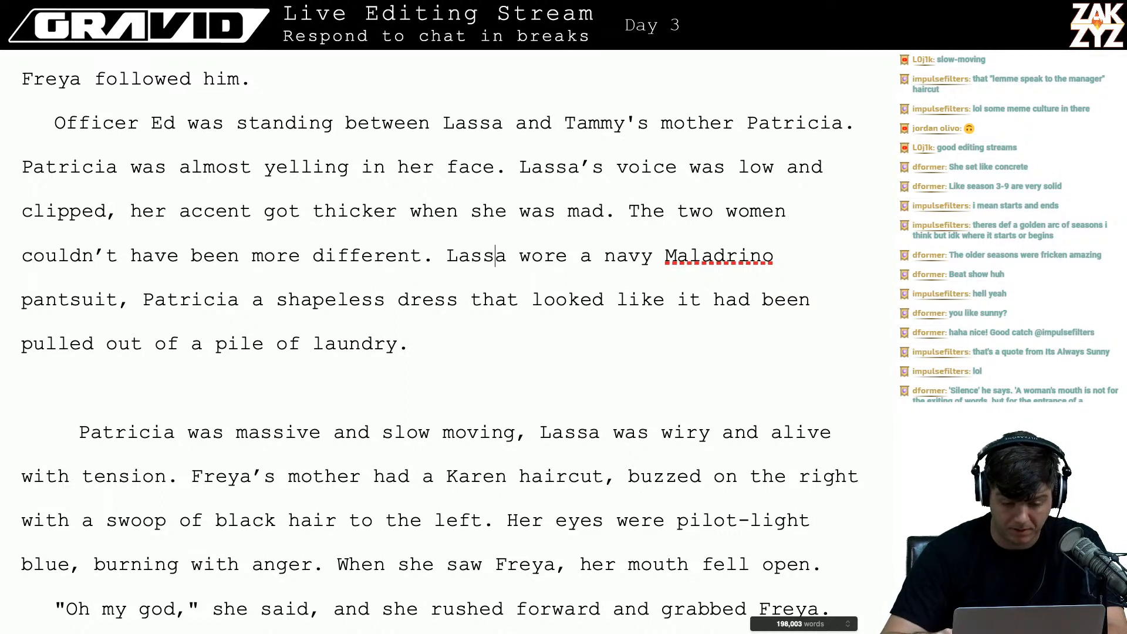
key("Down")
key("Right")
key("Right")
key("Right")
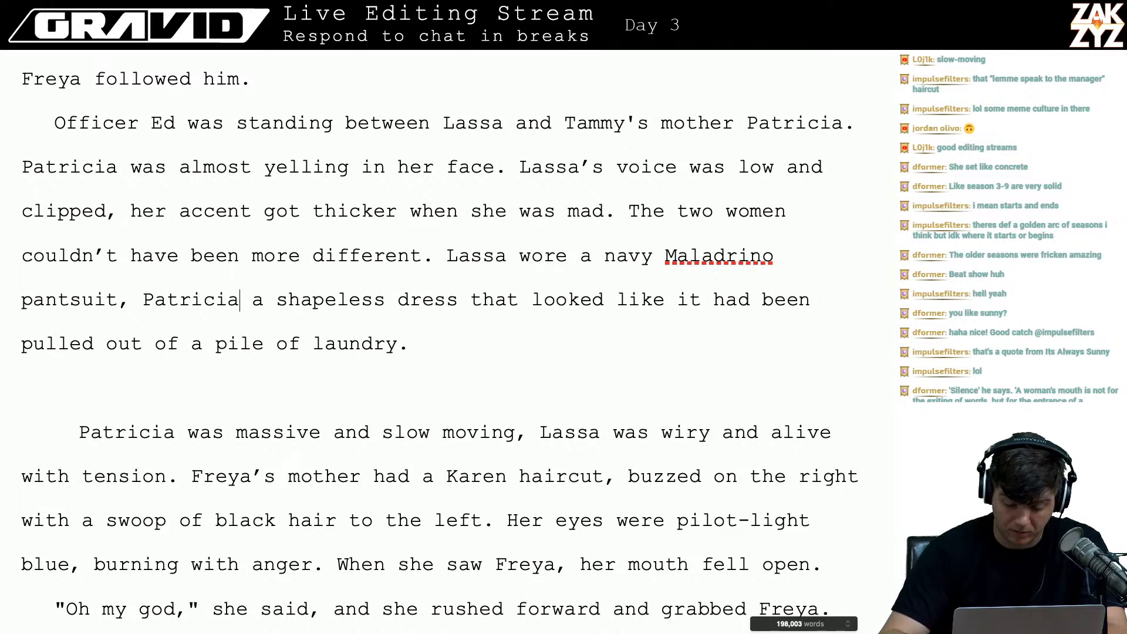
type(",")
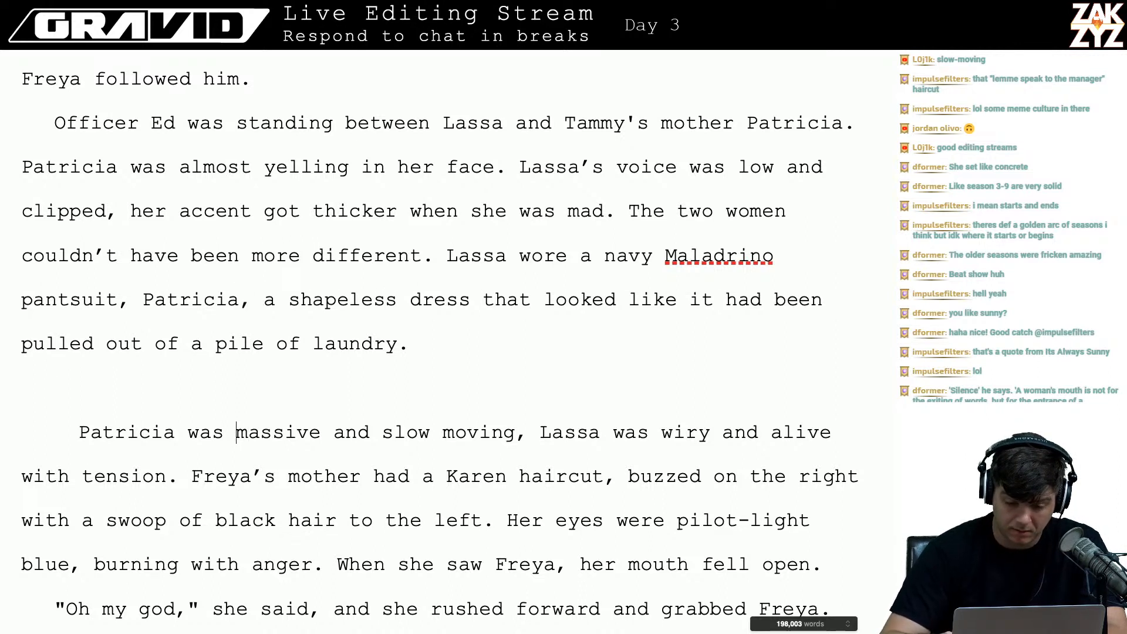
- After "pile of laundry.", start a new sentence reading "Patricia moved and spoke slowly, Lassa"
type("I")
key("BackSpace")
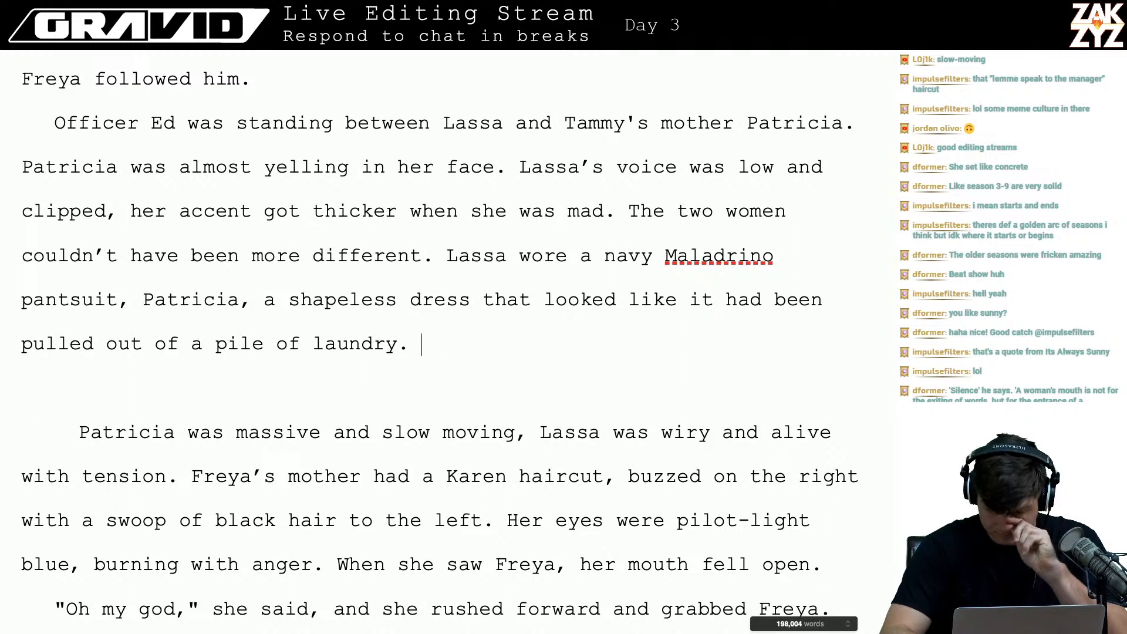
type("PAt")
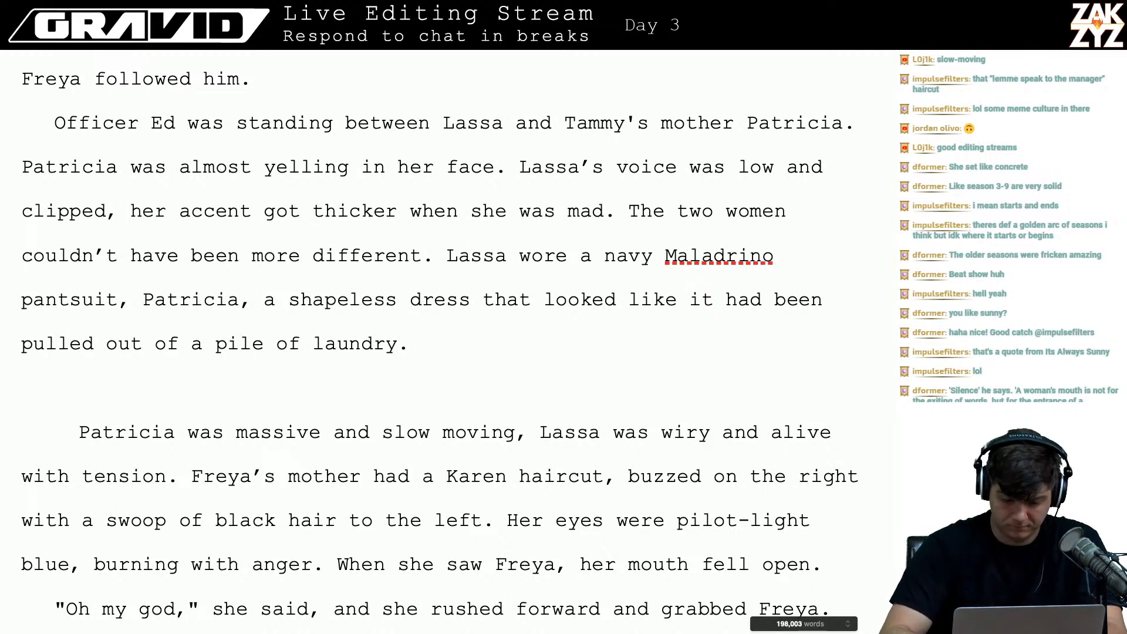
key("BackSpace")
key("BackSpace")
type("atricia ")
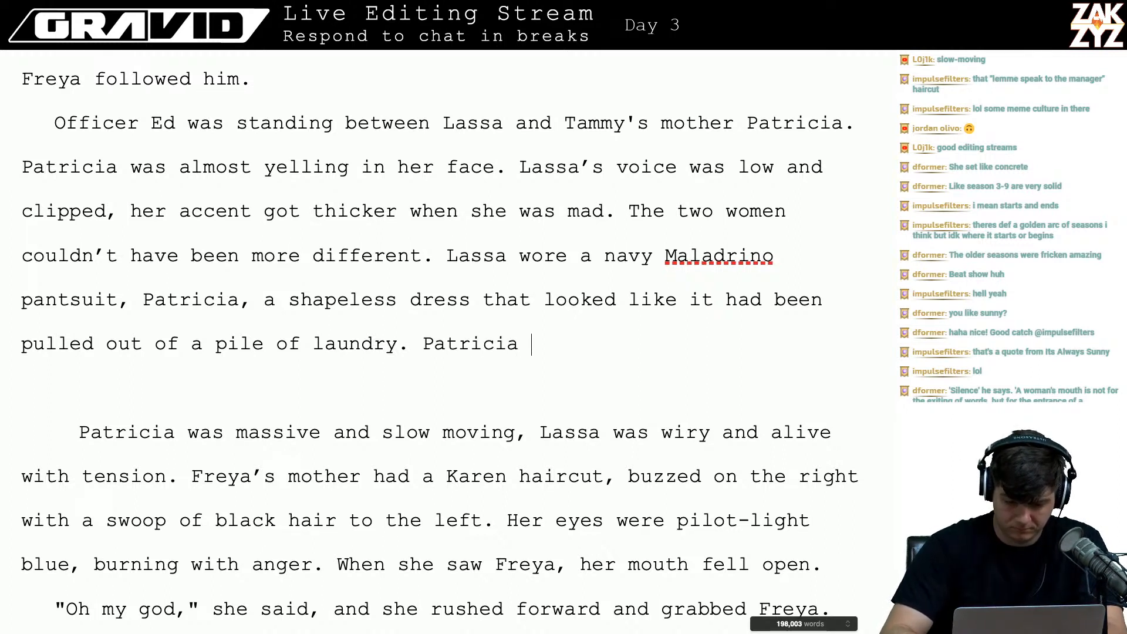
type("moved slow")
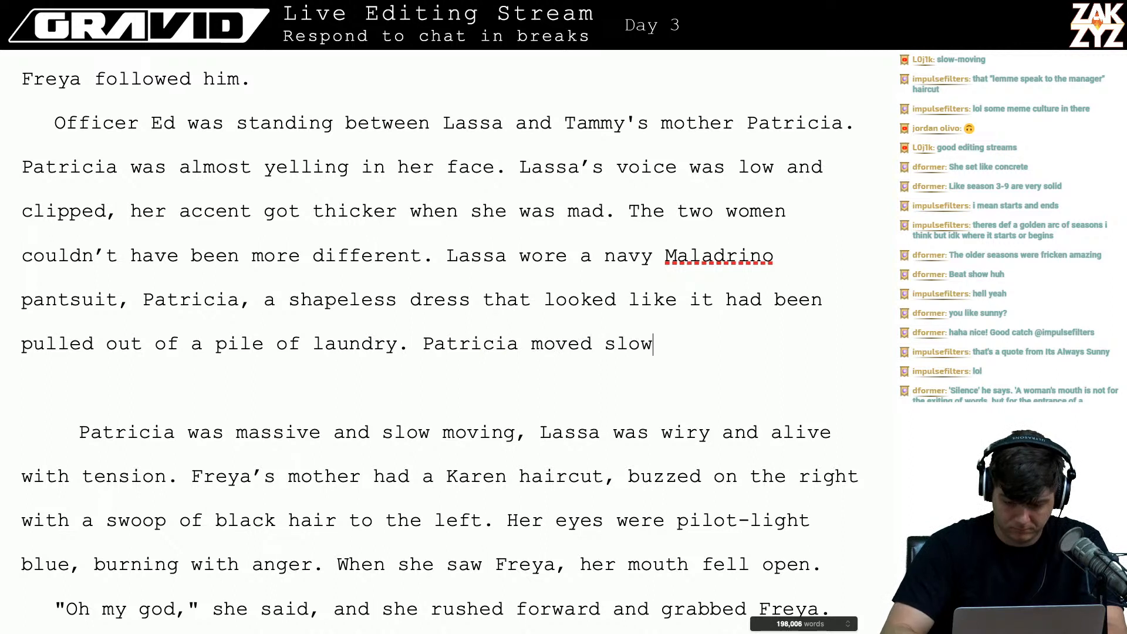
key("BackSpace")
key("BackSpace")
key("BackSpace")
key("BackSpace")
type("and spoke s")
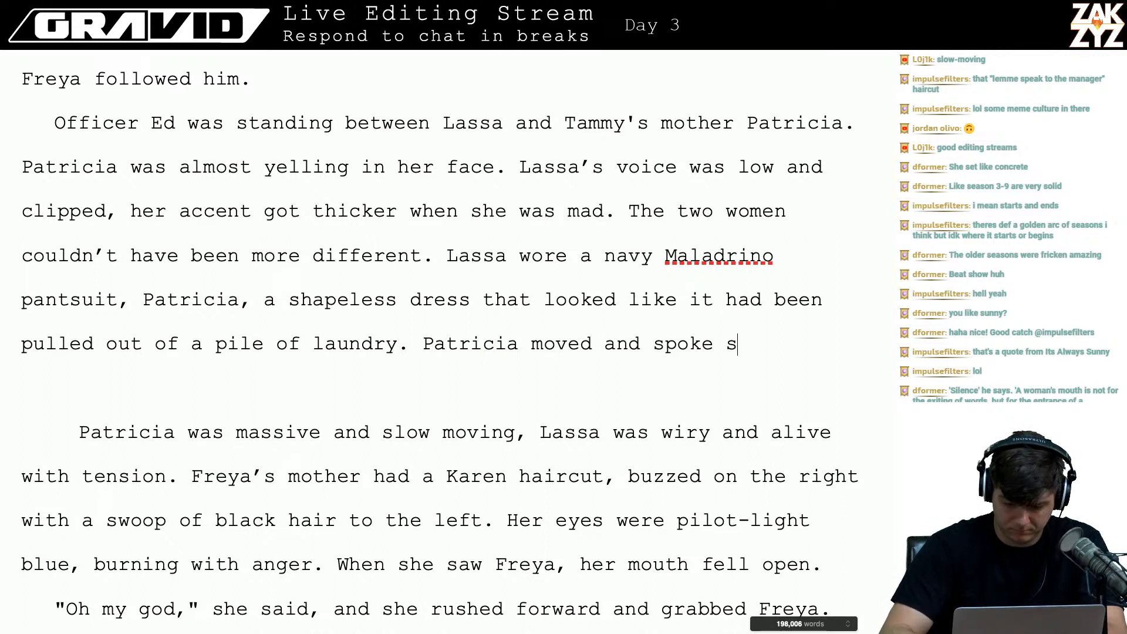
type("lowly, Lassa")
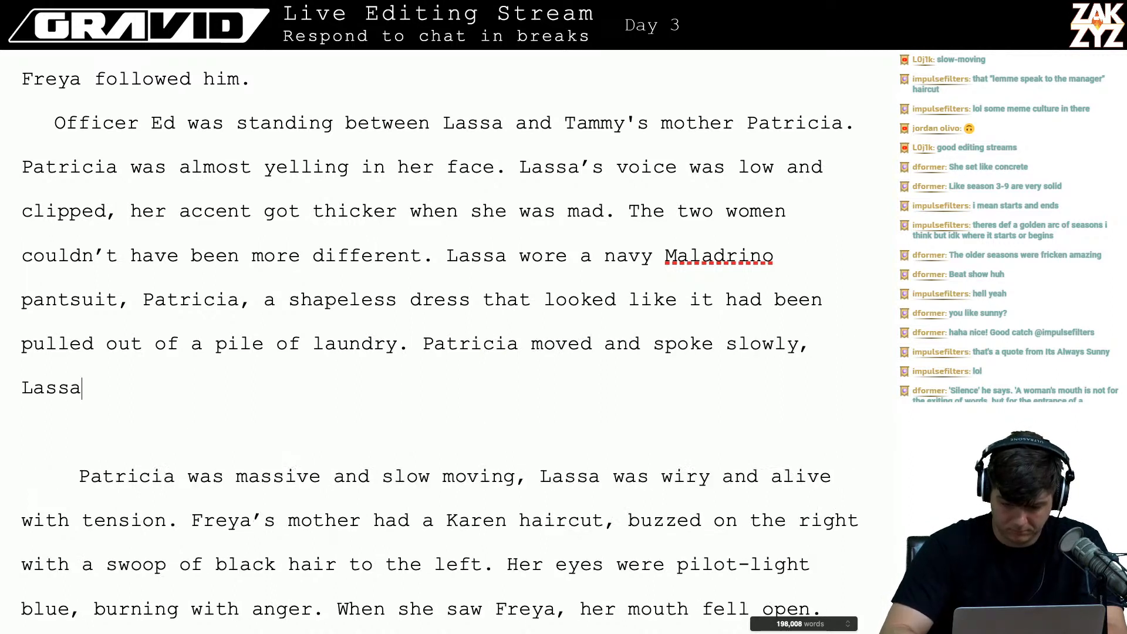
- Complete the new sentence after "slowly," with "Lassa was alive with tension."
key("BackSpace")
key("BackSpace")
key("BackSpace")
key("BackSpace")
key("BackSpace")
type("Lassa w")
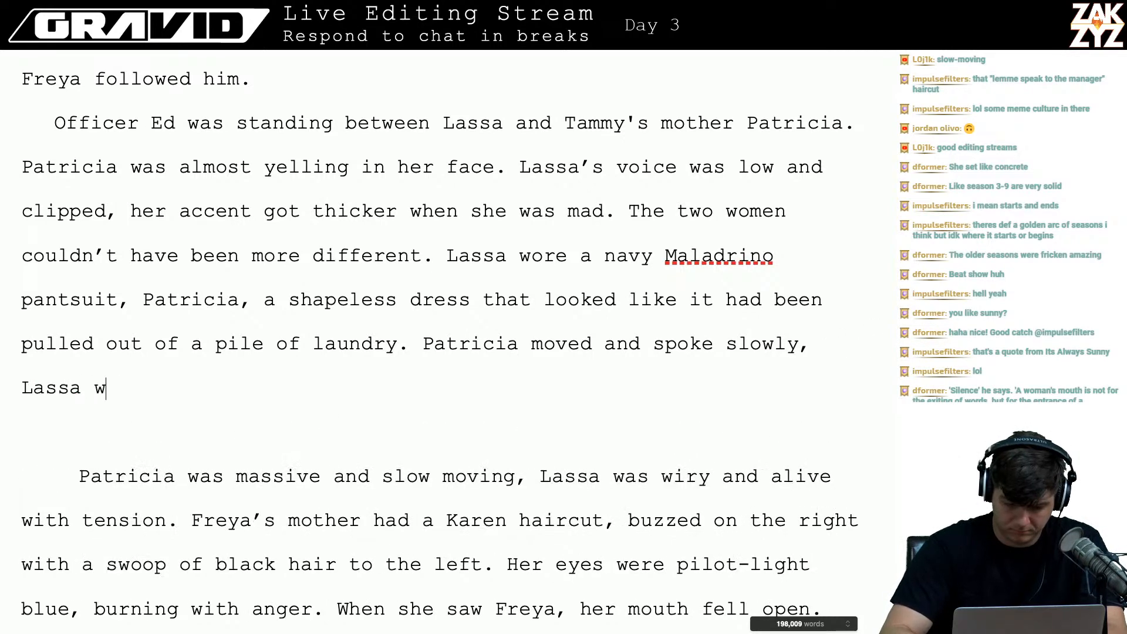
type("as wiry")
key("BackSpace")
key("BackSpace")
key("BackSpace")
key("BackSpace")
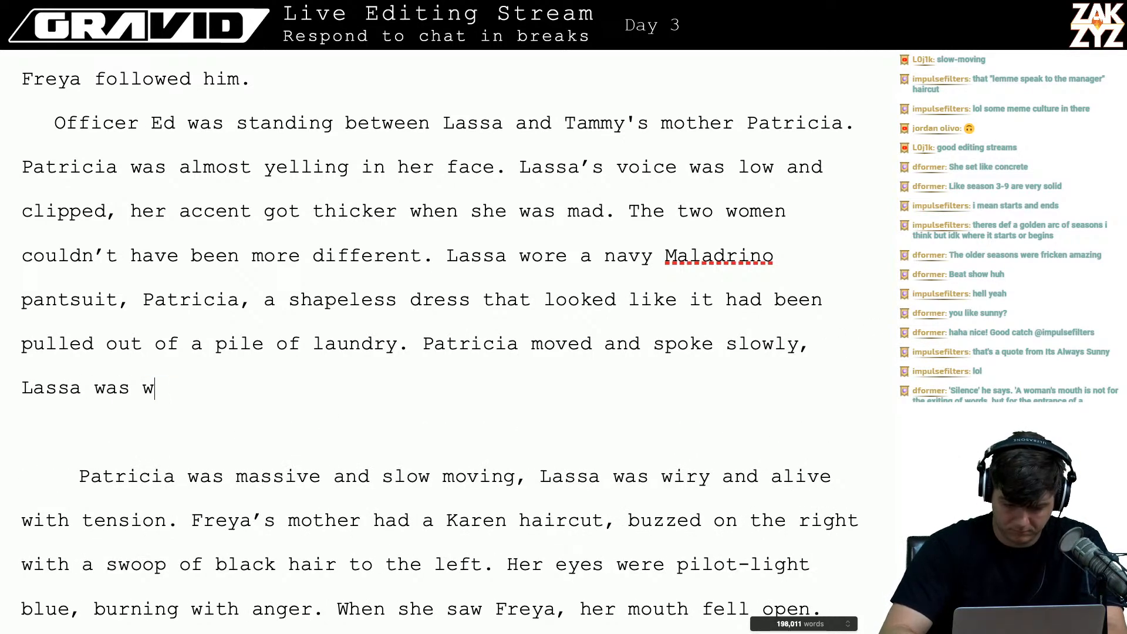
type("alive with tensi")
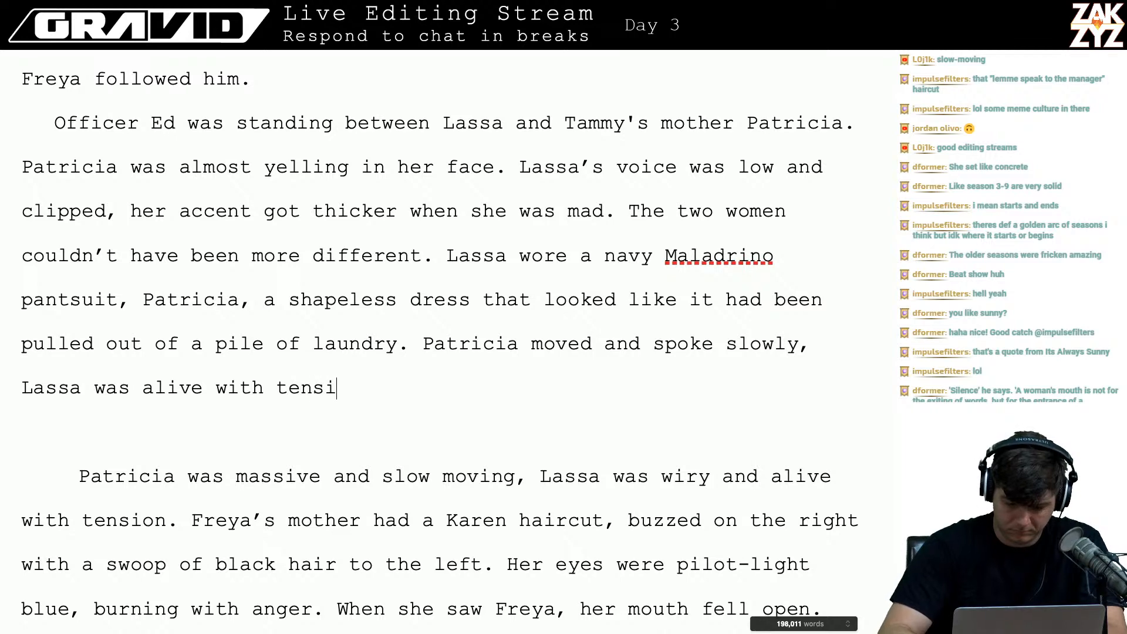
type("on.")
- Delete the empty line and the old sentence "Patricia was massive and slow moving, Lassa was wiry and alive with tension.", joining "Freya's mother" to the paragraph above
key("shift+Down")
key("shift+Down")
key("shift+Down")
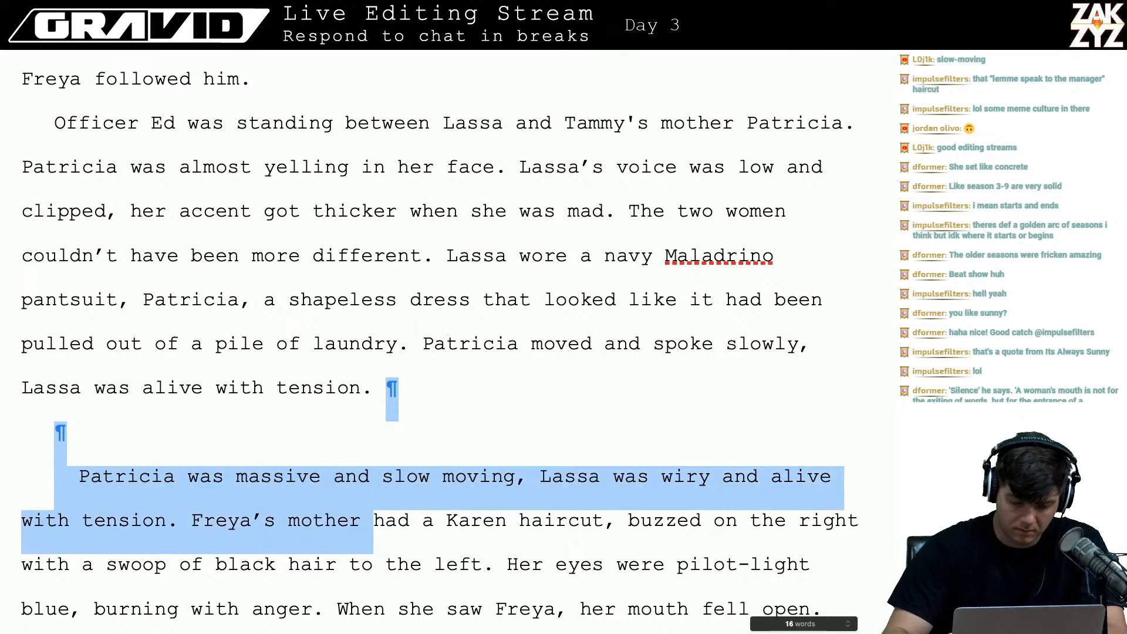
key("shift+Left")
key("shift+Left")
key("shift+Left")
key("shift+Left")
key("shift+Left")
key("shift+Left")
key("shift+Left")
key("shift+Left")
key("shift+Left")
key("shift+Left")
key("shift+Left")
key("shift+Left")
key("shift+Left")
key("shift+Left")
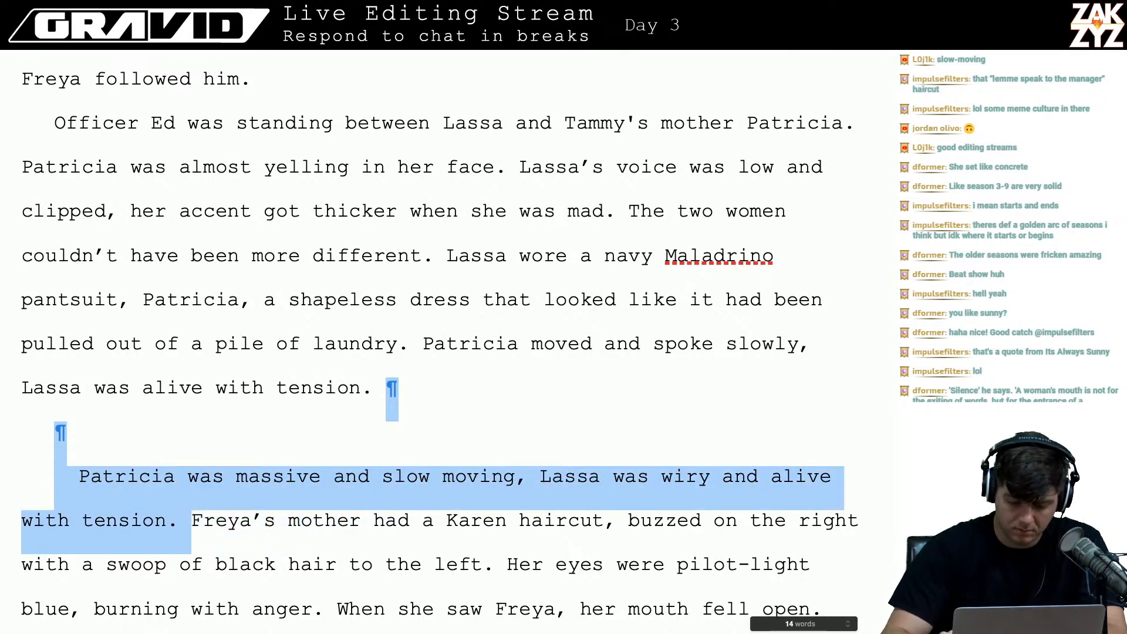
key("BackSpace")
- In the sentence contrasting Patricia and Lassa, replace "alive" with "all tension," after "Lassa was"
key("Right")
key("Up")
key("Down")
key("Left")
key("Left")
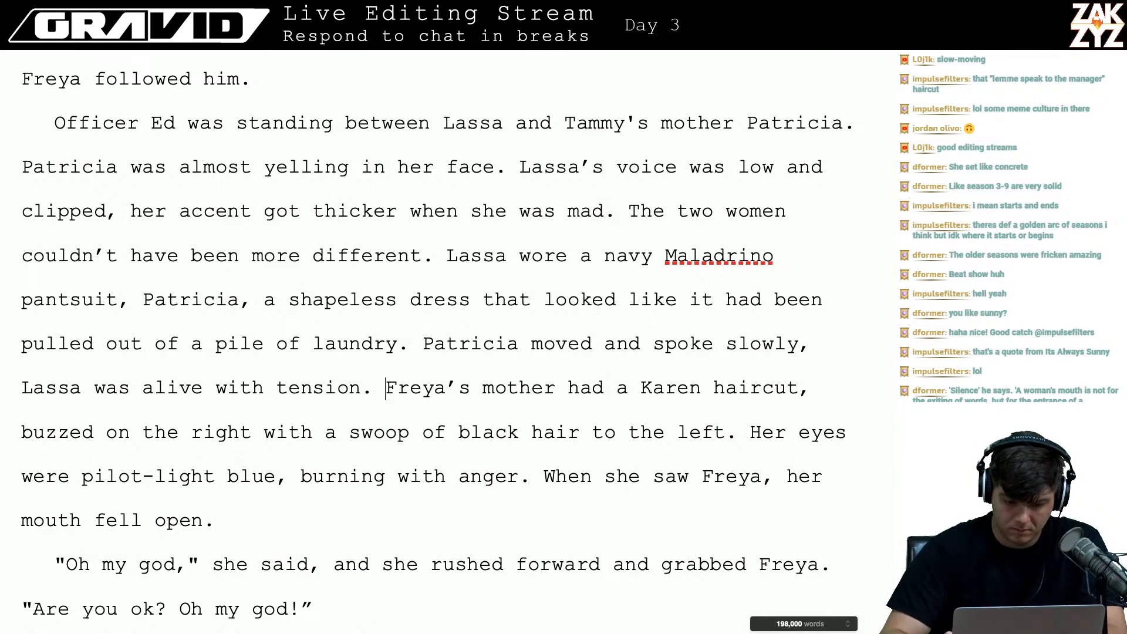
key("Left")
key("Left")
key("Left")
key("Left")
key("Left")
key("Left")
key("Left")
key("Left")
key("Left")
key("Left")
key("Left")
key("Left")
key("Left")
key("Left")
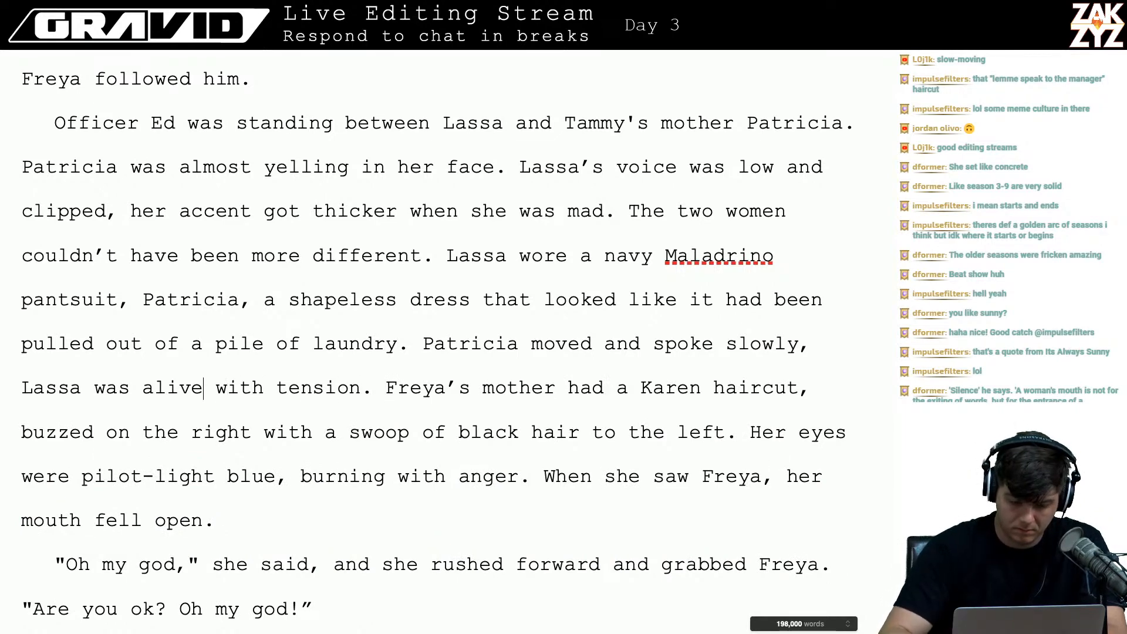
key("BackSpace")
key("BackSpace")
key("BackSpace")
key("BackSpace")
key("BackSpace")
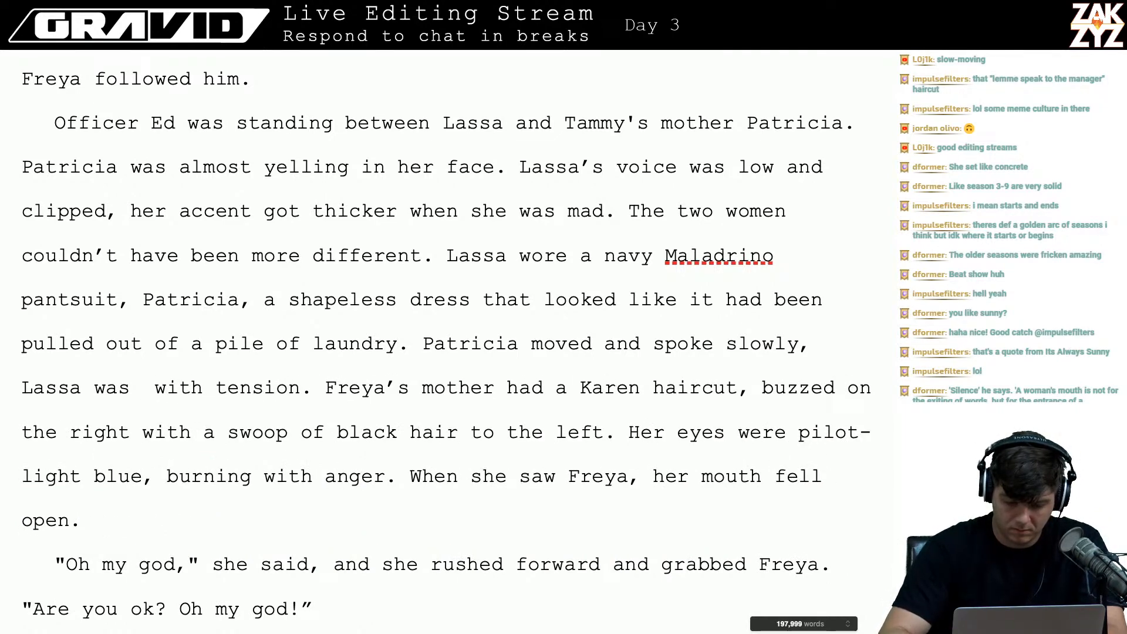
type("all ten")
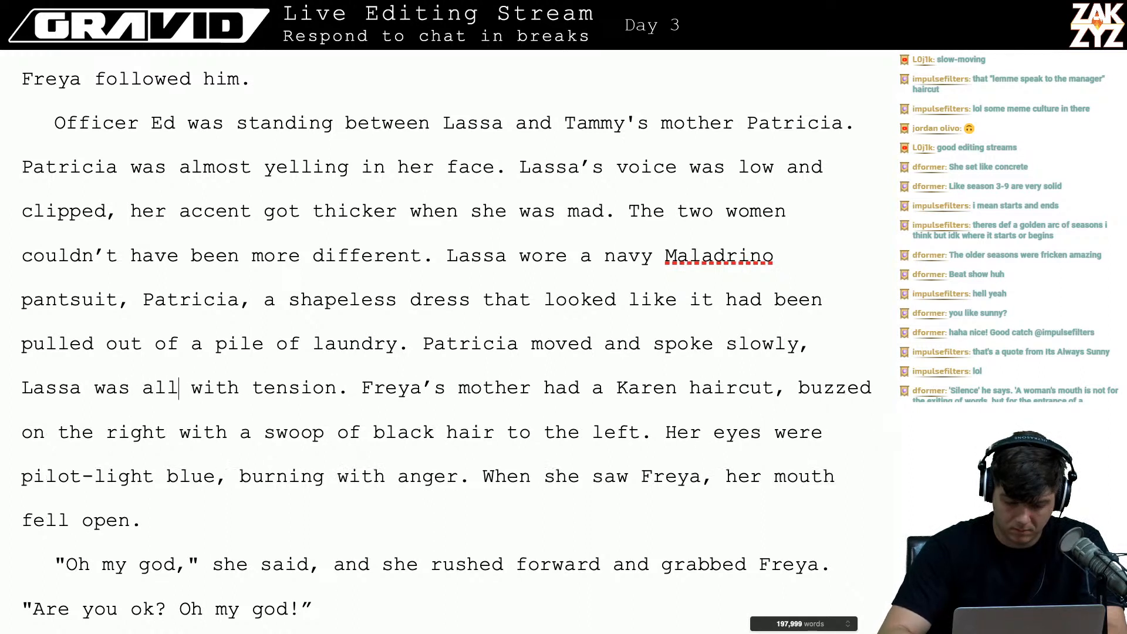
type("sion,")
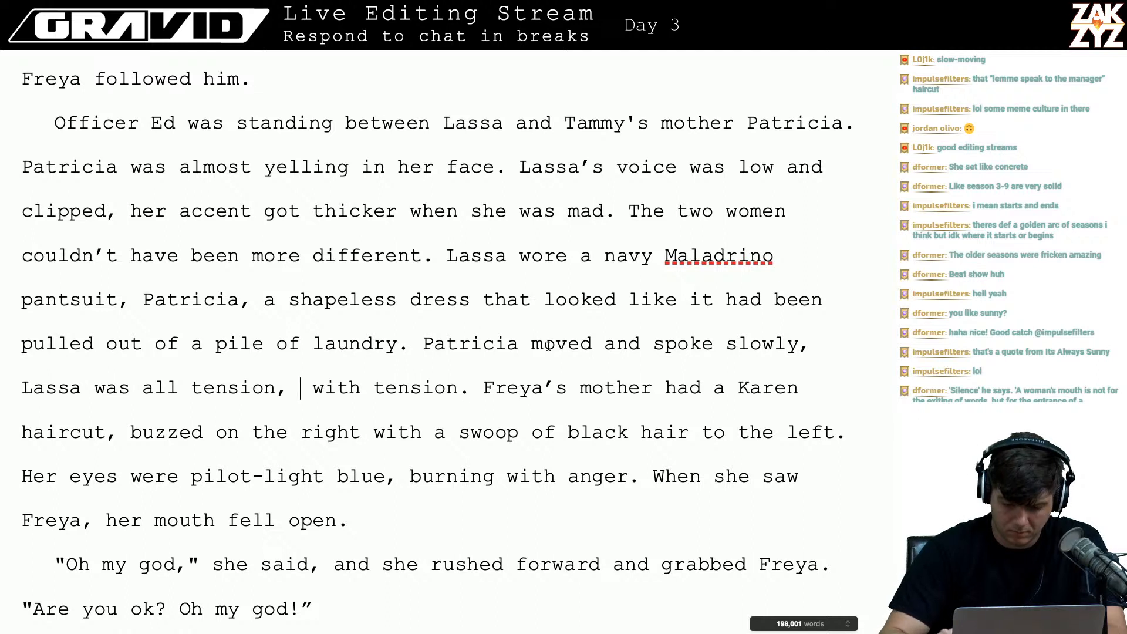
- Insert "was massive and slow moving, Lassa was wiry and" between "Patricia" and "moved and spoke slowly"
left_click(544, 344)
key("Left")
type("was massive")
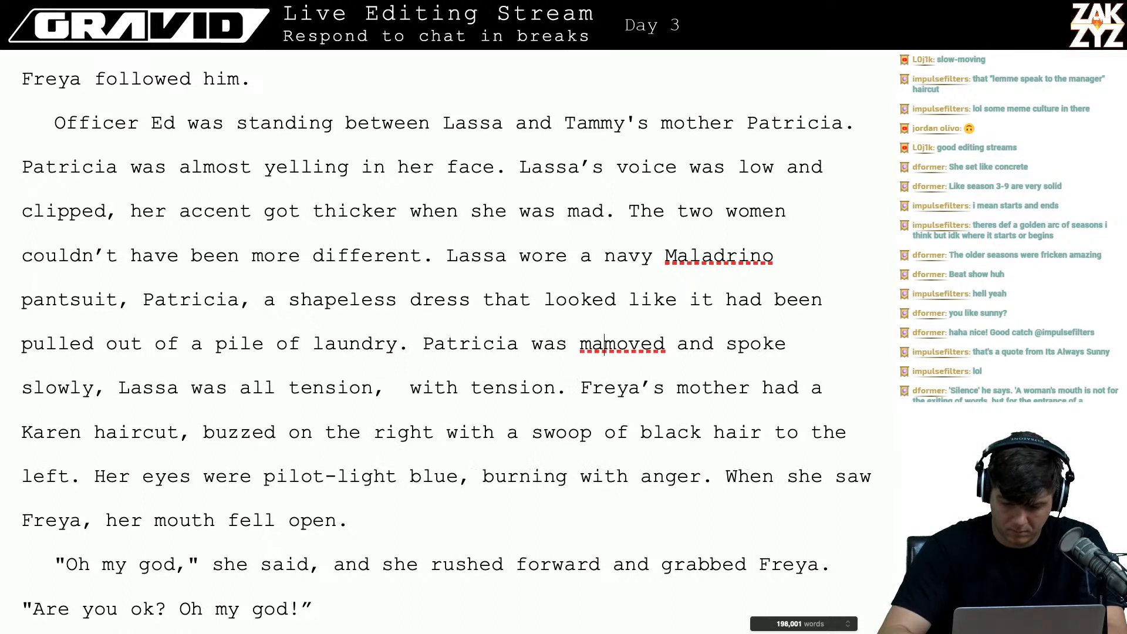
type(" and")
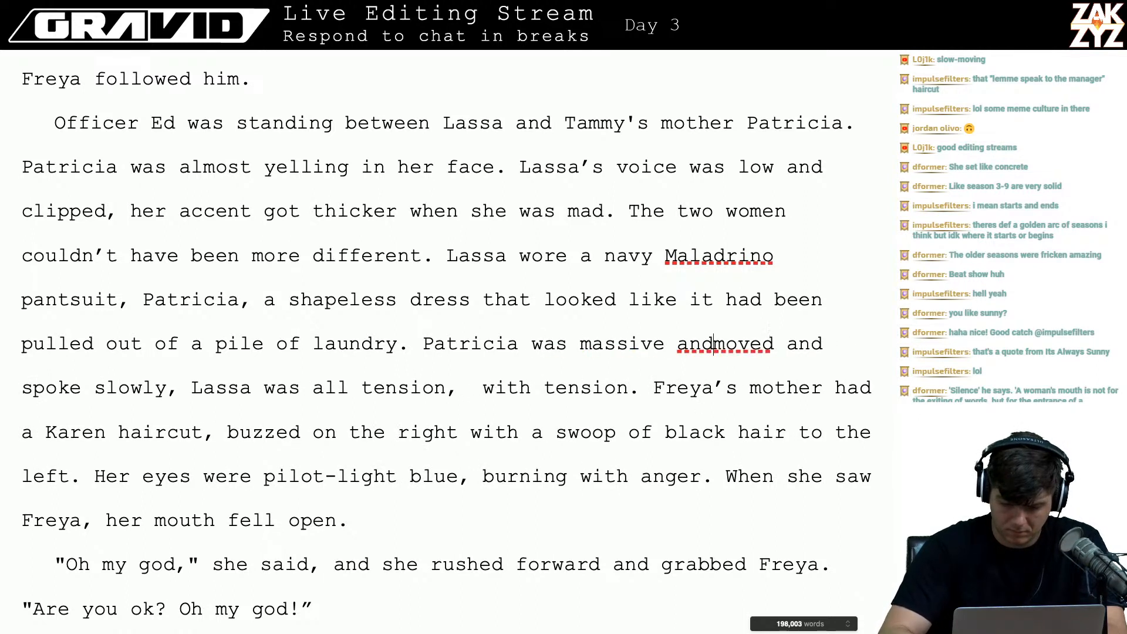
type(" slow moving, ")
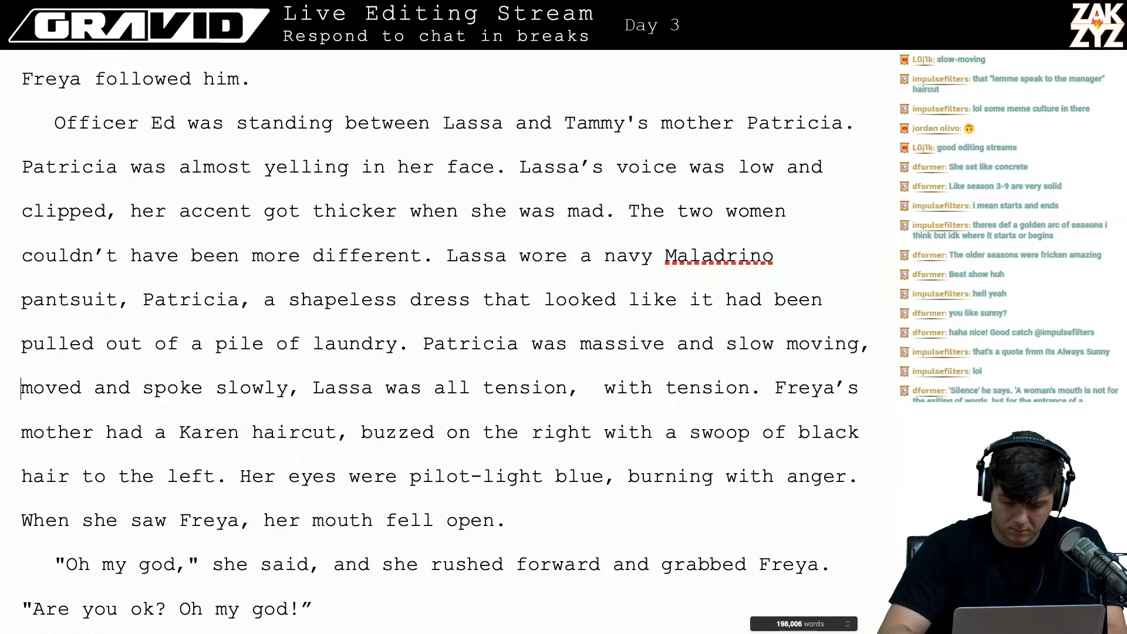
type("Lassa was ")
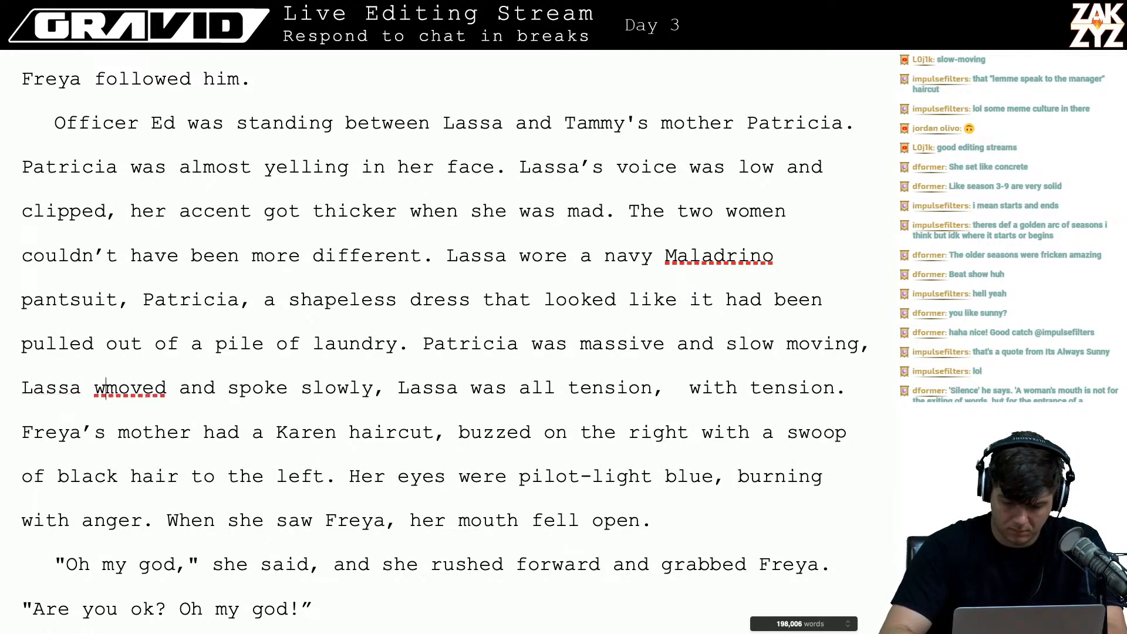
type("wiry a")
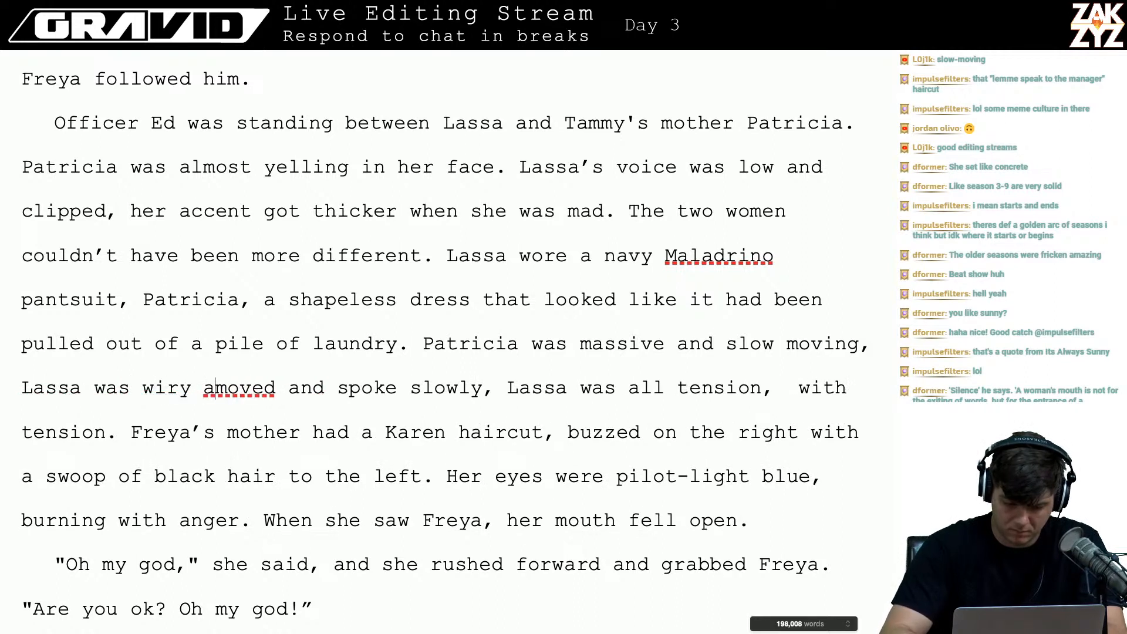
type("nd ")
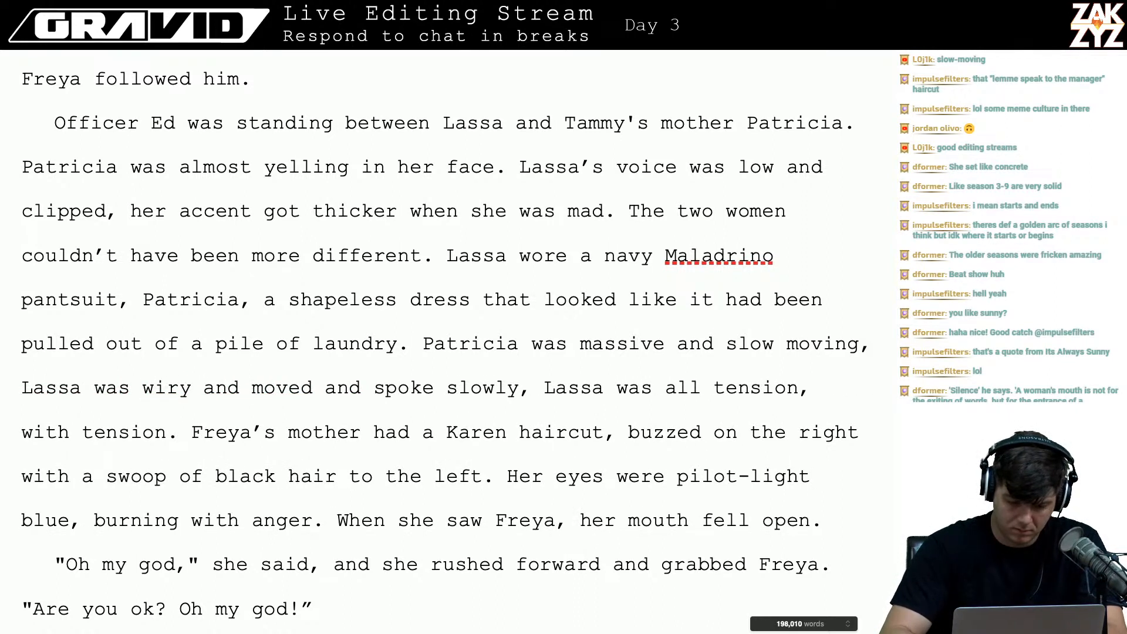
type("h")
key("BackSpace")
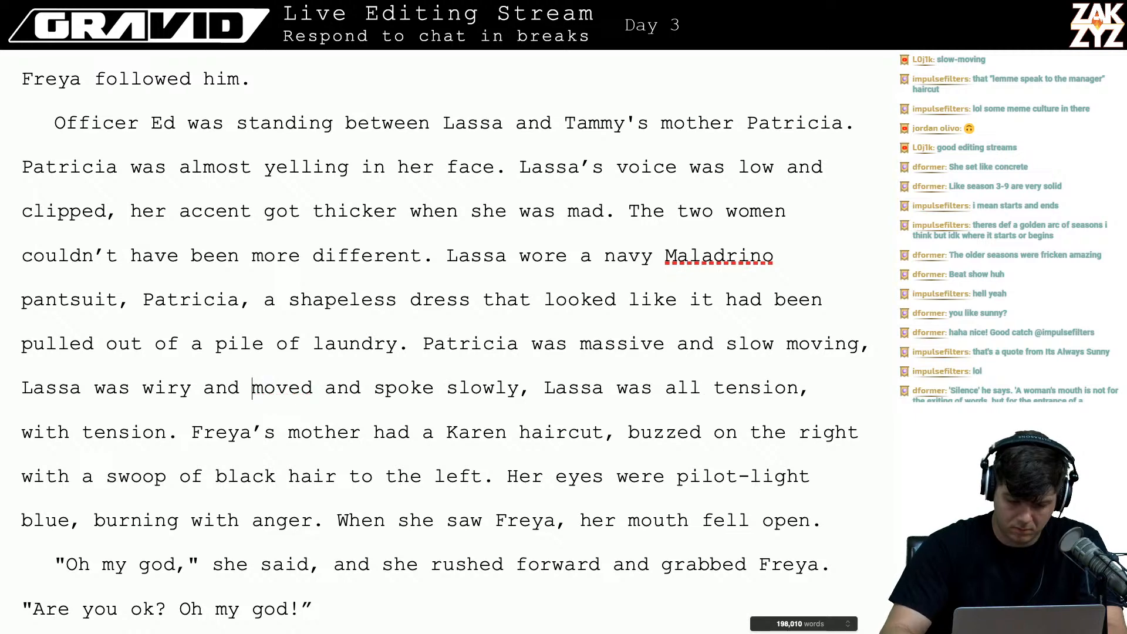
- Split "Patricia was massive" and "moved and spoke slowly" into separate paragraphs with empty lines below "pile of laundry."
key("Return")
key("Return")
key("Left")
key("Left")
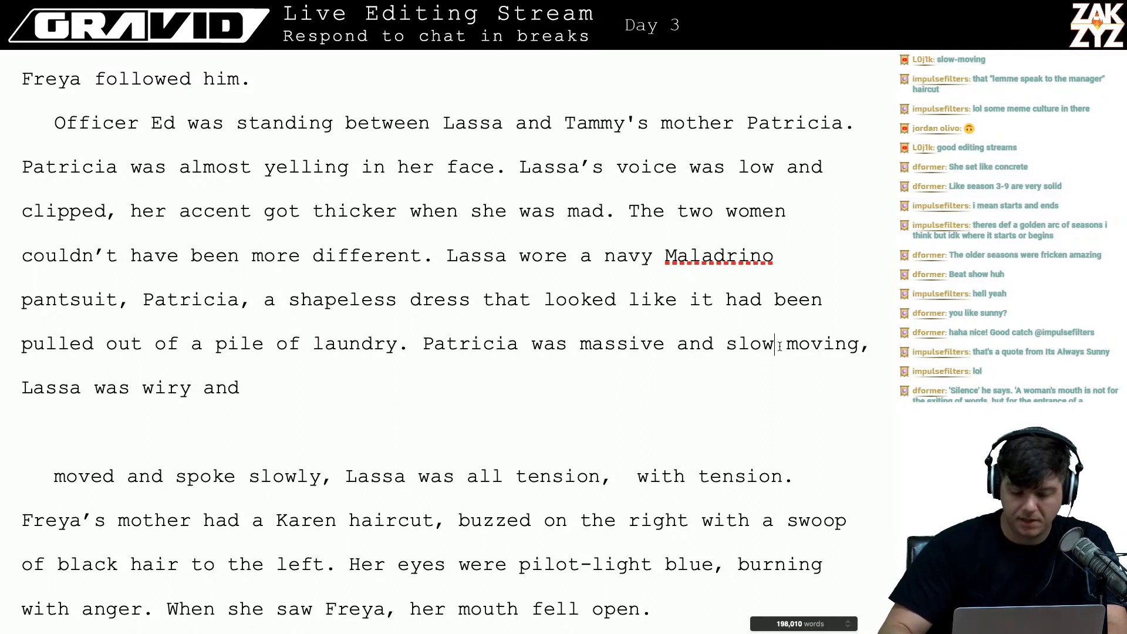
key("Left")
key("Left")
key("Left")
key("Left")
key("Left")
key("Left")
key("Left")
key("Left")
key("Left")
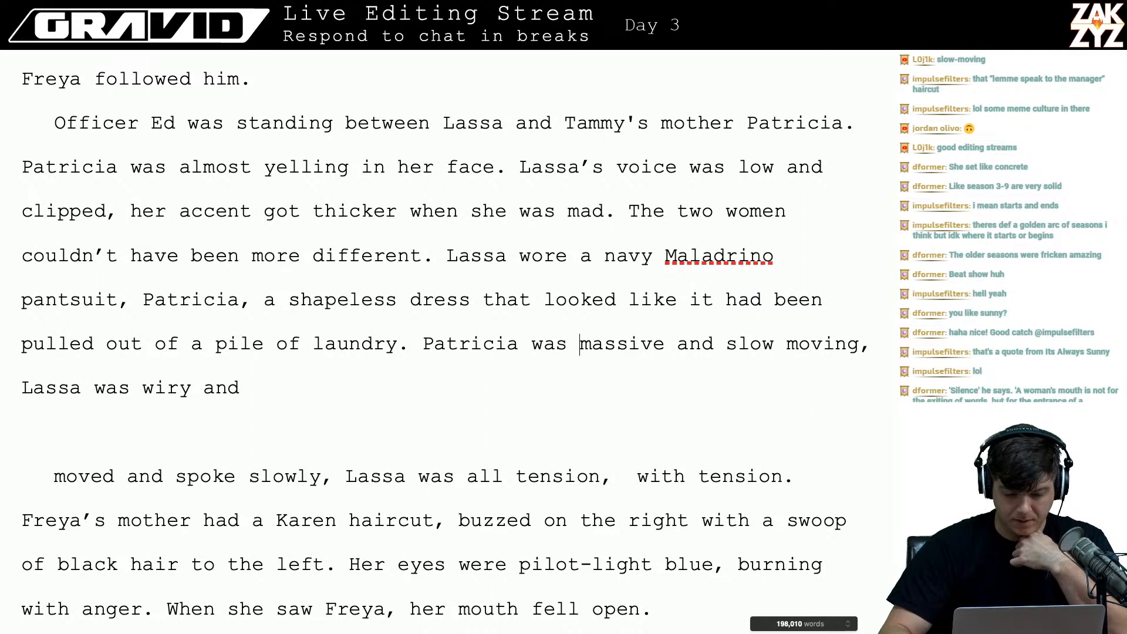
key("Right")
key("Right")
key("Right")
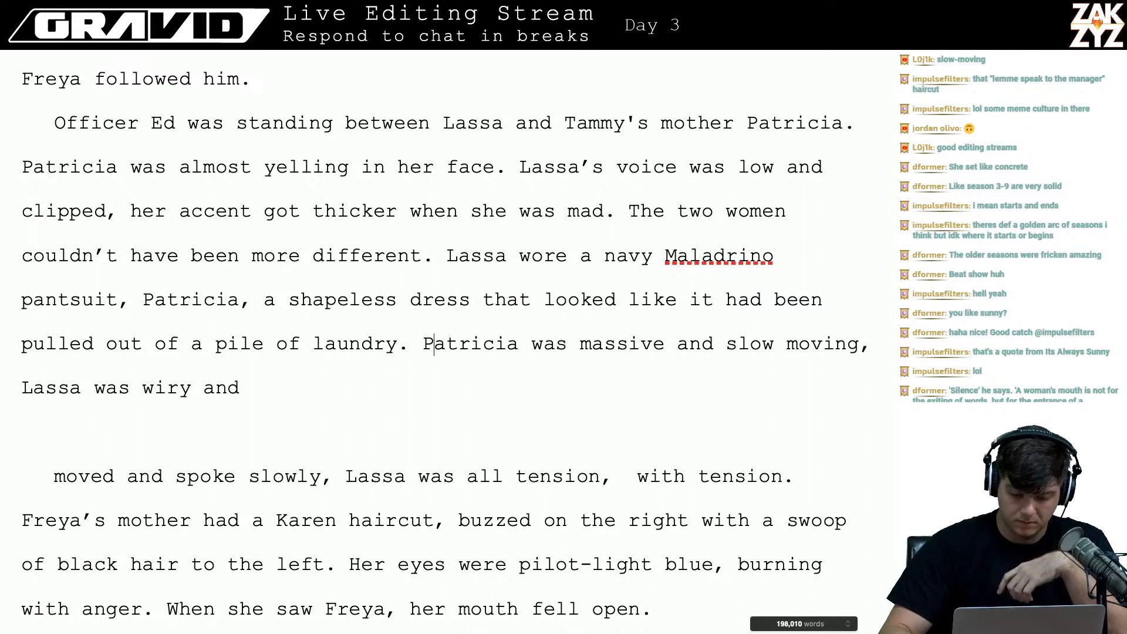
key("Return")
key("Return")
key("Up")
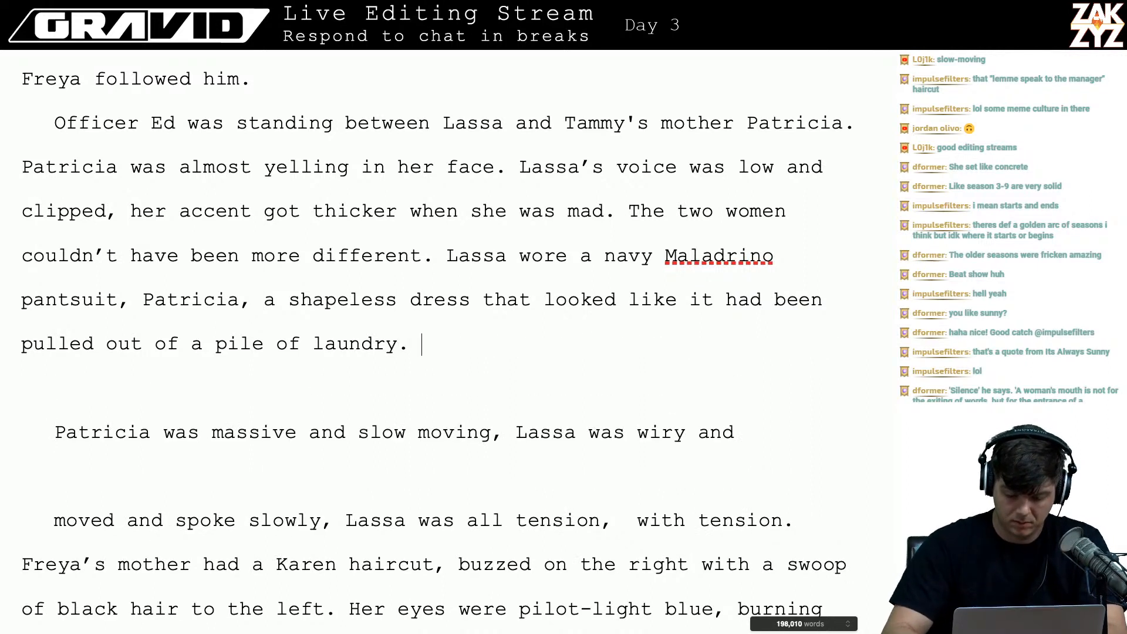
type("Her")
key("BackSpace")
key("BackSpace")
key("BackSpace")
key("BackSpace")
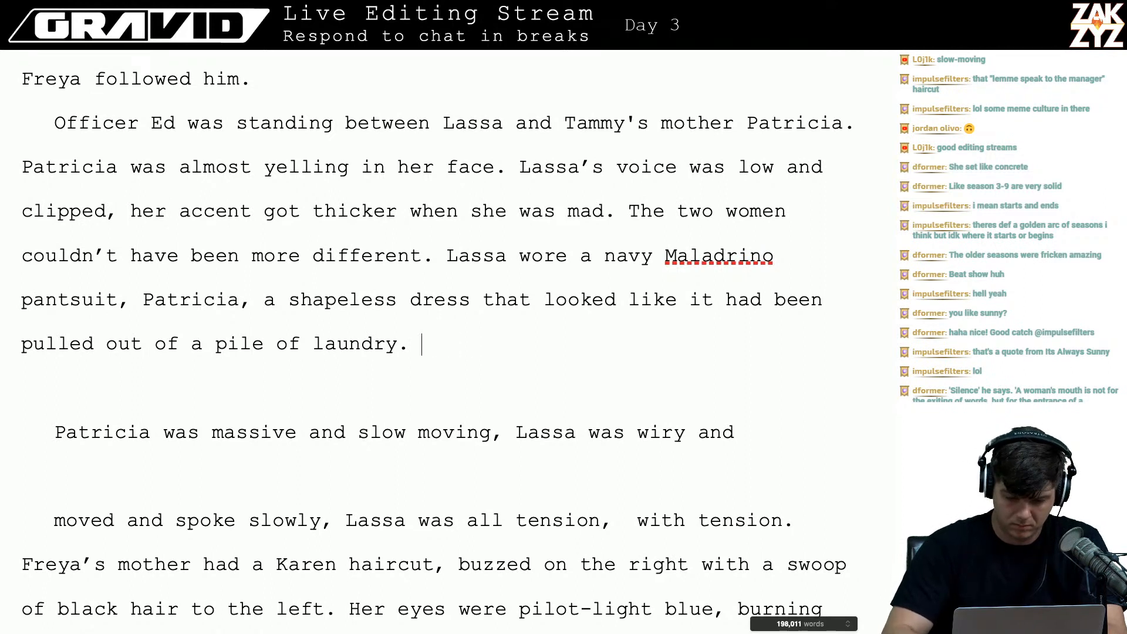
type("Her mas")
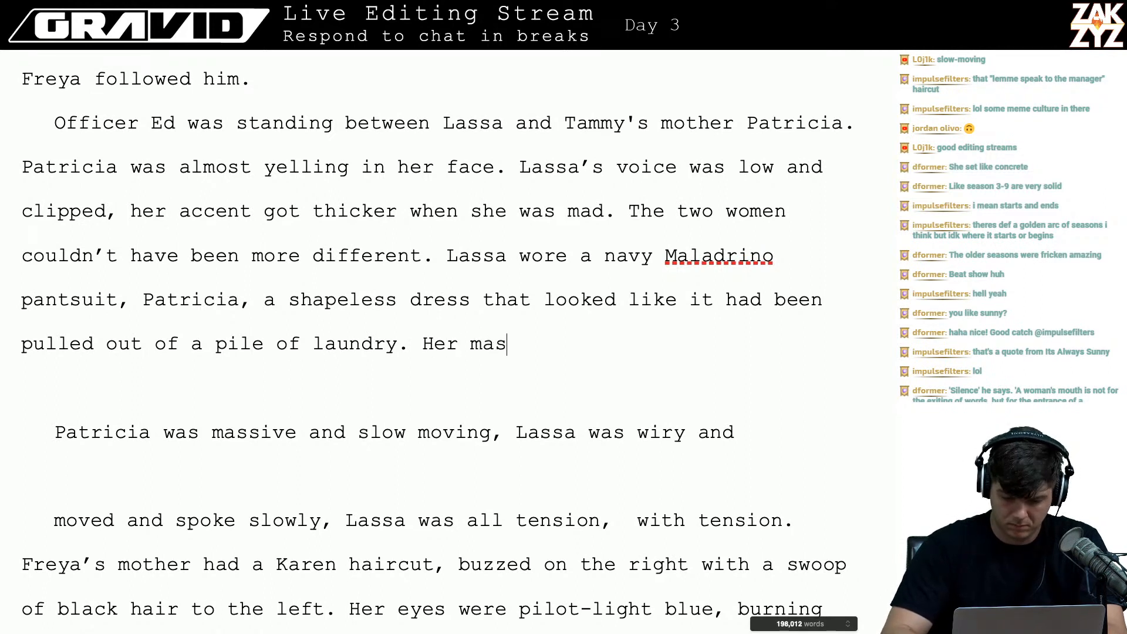
type("sive fr")
key("BackSpace")
key("BackSpace")
key("BackSpace")
key("BackSpace")
key("BackSpace")
key("BackSpace")
key("BackSpace")
key("BackSpace")
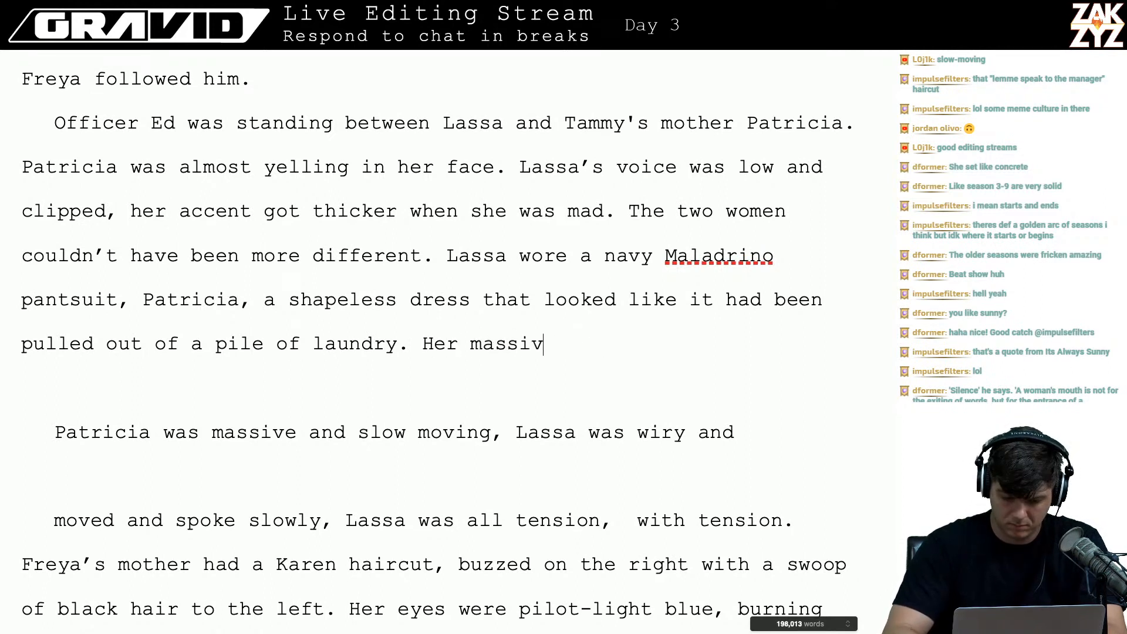
key("BackSpace")
key("BackSpace")
key("BackSpace")
key("BackSpace")
key("BackSpace")
key("BackSpace")
- Try a new sentence after "pile of laundry." beginning "She was slow of speech and movement,"
type("She w")
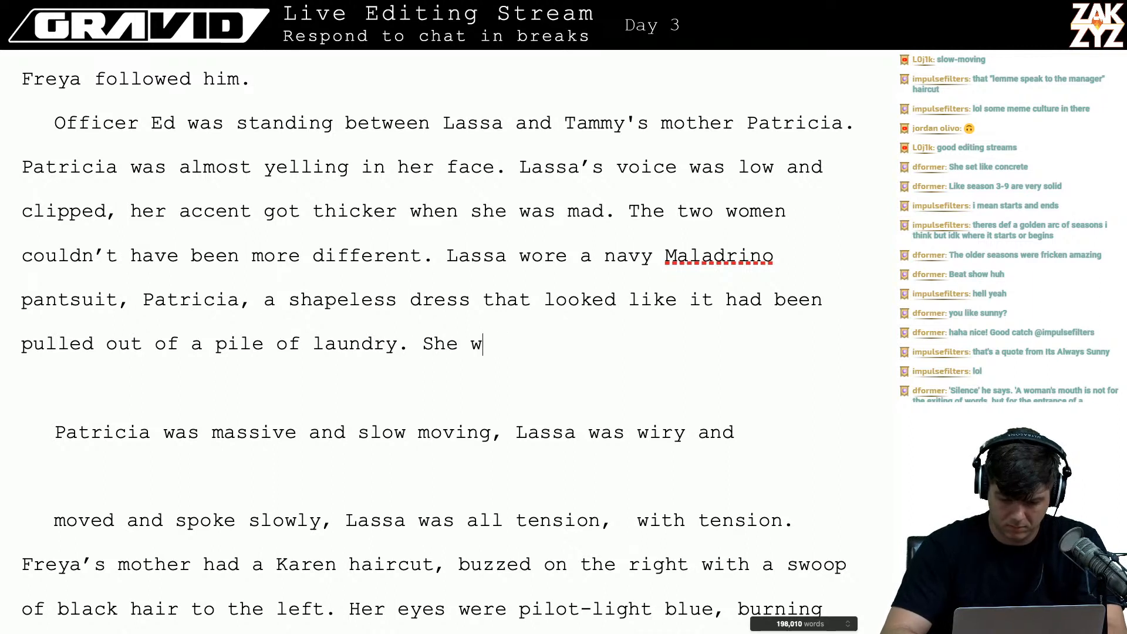
type("as slow of s")
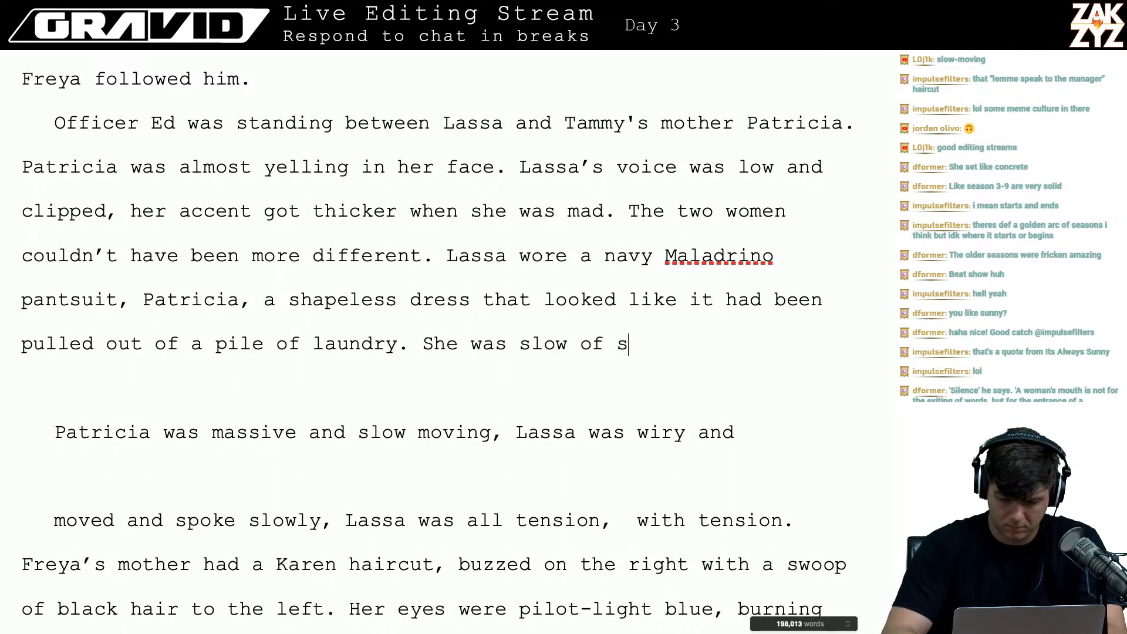
type("peech and movement,")
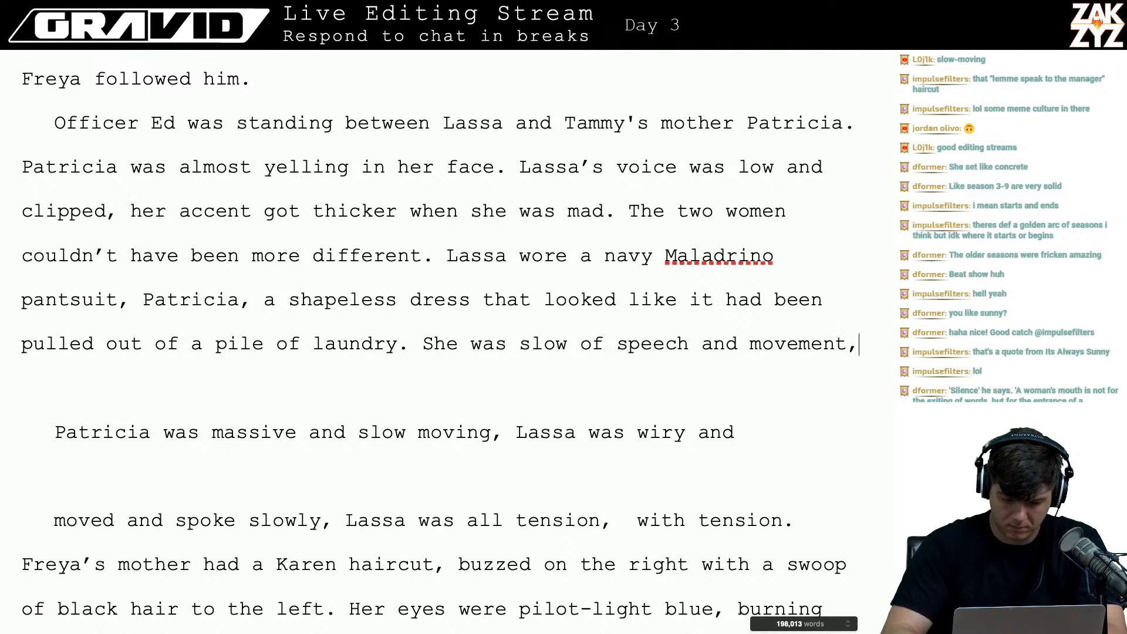
type(" lassaw")
key("BackSpace")
key("BackSpace")
key("BackSpace")
key("BackSpace")
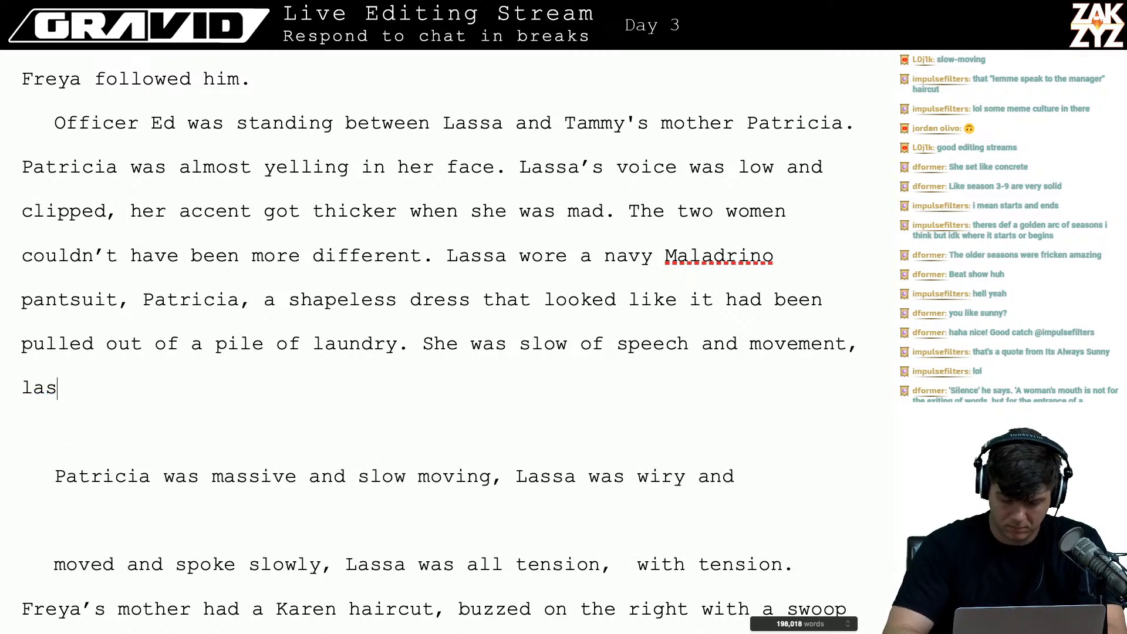
- Delete the unfinished sentence "She was slow of speech and movement," back to "pile of laundry."
key("BackSpace")
key("BackSpace")
key("BackSpace")
key("BackSpace")
key("BackSpace")
key("BackSpace")
key("BackSpace")
key("BackSpace")
key("BackSpace")
key("BackSpace")
key("BackSpace")
key("BackSpace")
key("BackSpace")
key("BackSpace")
key("BackSpace")
key("BackSpace")
key("BackSpace")
key("BackSpace")
key("BackSpace")
key("BackSpace")
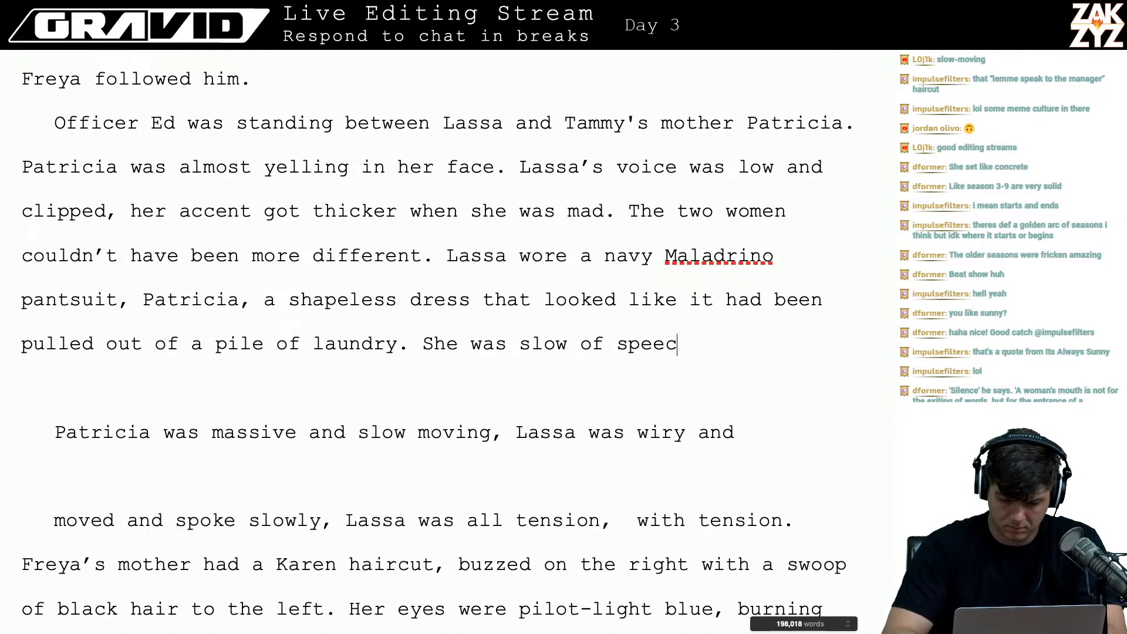
key("BackSpace")
key("BackSpace")
key("BackSpace")
key("BackSpace")
key("BackSpace")
key("BackSpace")
key("BackSpace")
key("BackSpace")
key("BackSpace")
key("BackSpace")
key("BackSpace")
key("BackSpace")
key("BackSpace")
key("BackSpace")
key("BackSpace")
key("BackSpace")
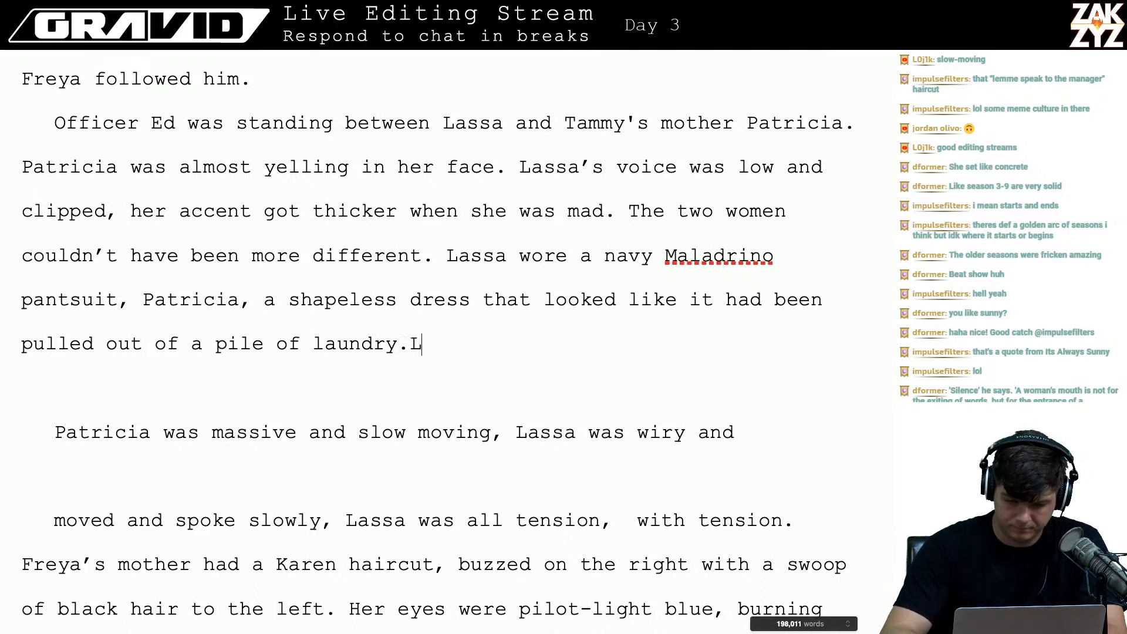
type("Patricia")
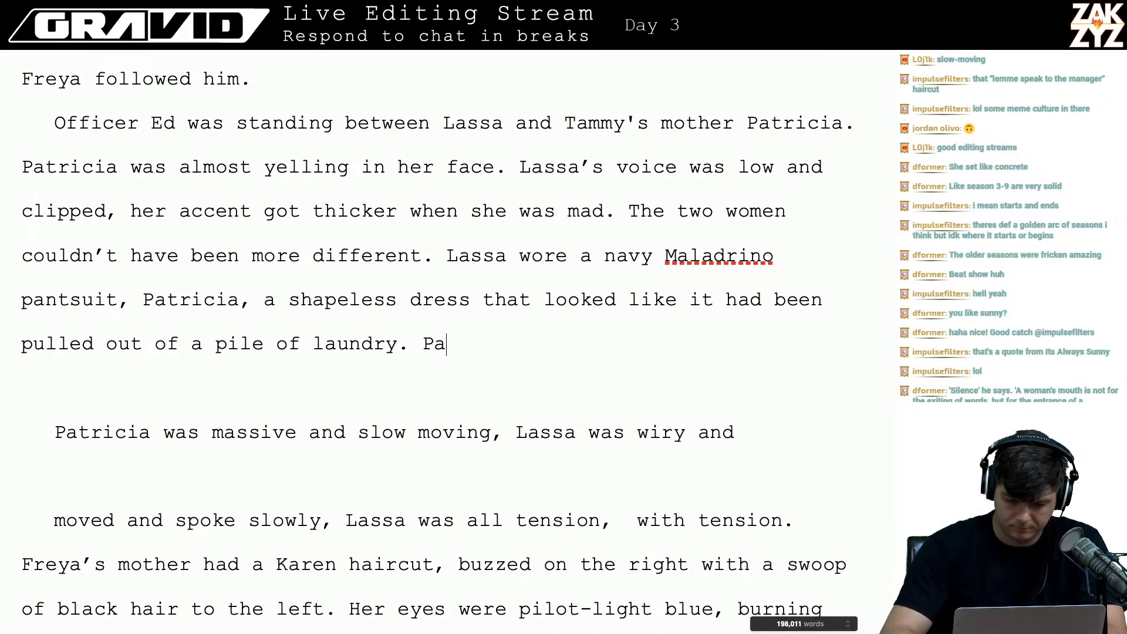
key("BackSpace")
key("BackSpace")
key("BackSpace")
key("BackSpace")
key("BackSpace")
key("BackSpace")
key("BackSpace")
key("BackSpace")
key("BackSpace")
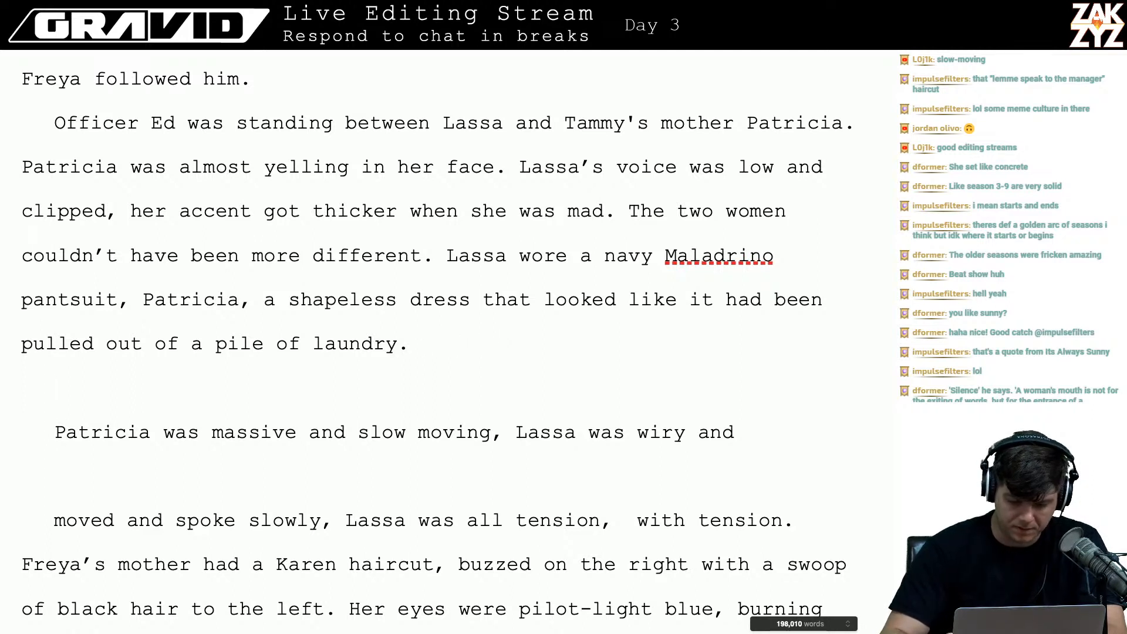
- Delete the leftover Patricia and Lassa fragments with their empty lines, joining "Freya's mother had a Karen haircut" to "pile of laundry."
key("shift+Down")
key("shift+Down")
key("shift+Down")
key("shift+Down")
key("shift+Left")
key("shift+Left")
key("shift+Left")
key("shift+Left")
key("shift+Left")
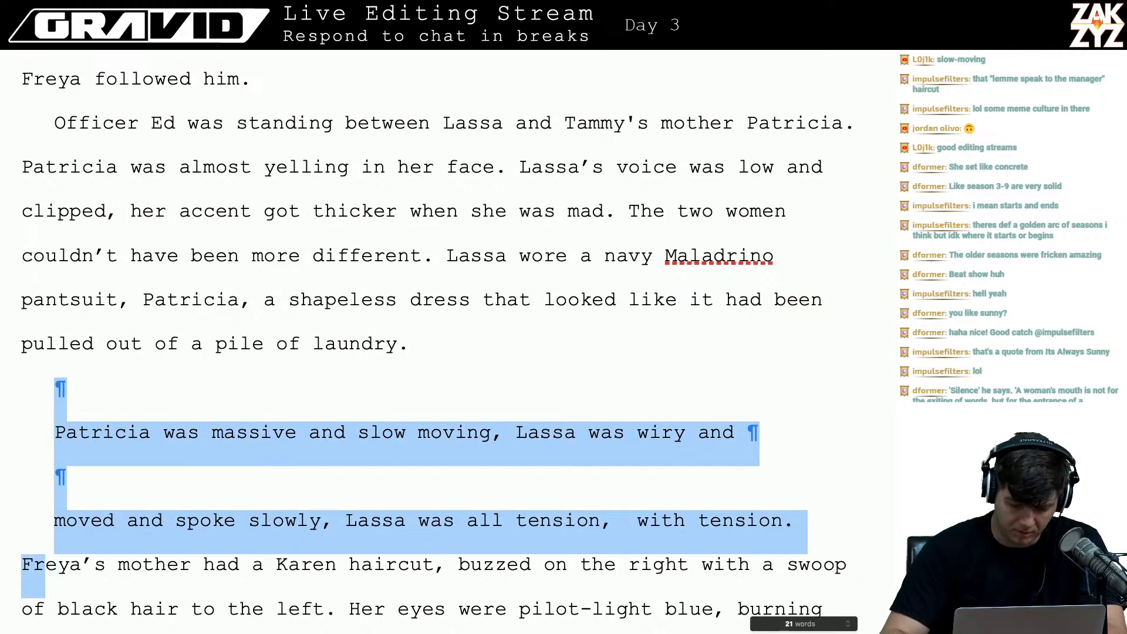
key("BackSpace")
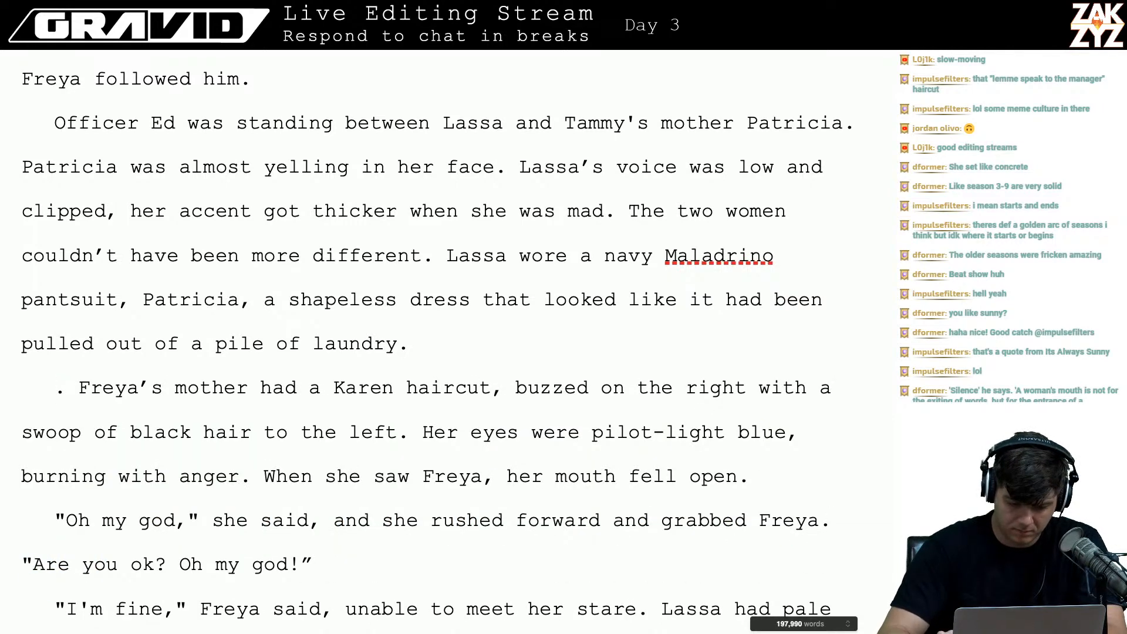
key("BackSpace")
key("BackSpace")
key("BackSpace")
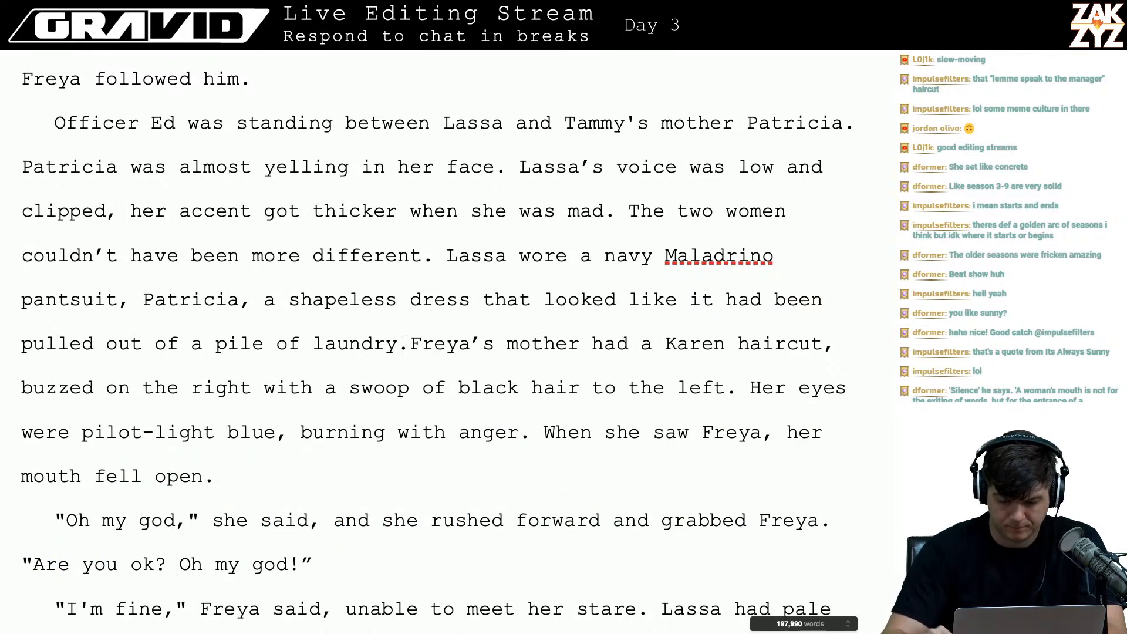
- Reread the description of Lassa and Patricia together with the following dialogue and the lines about Lassa's eyes and gaze
key("Down")
key("Down")
key("Down")
key("Down")
key("Down")
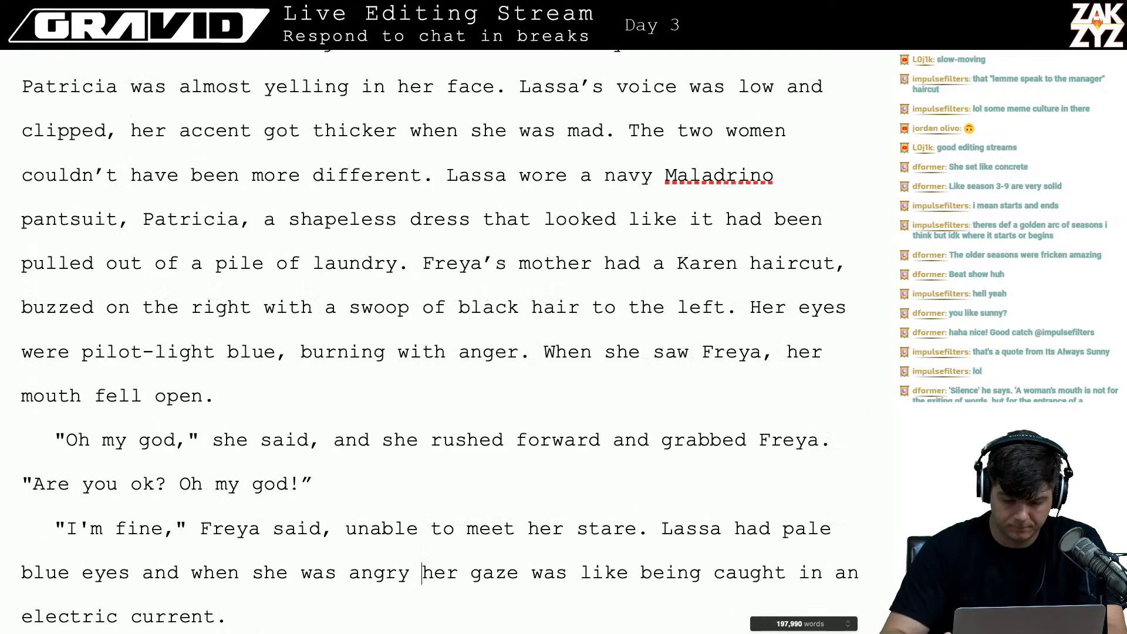
key("Up")
key("Up")
key("Up")
key("Up")
key("Up")
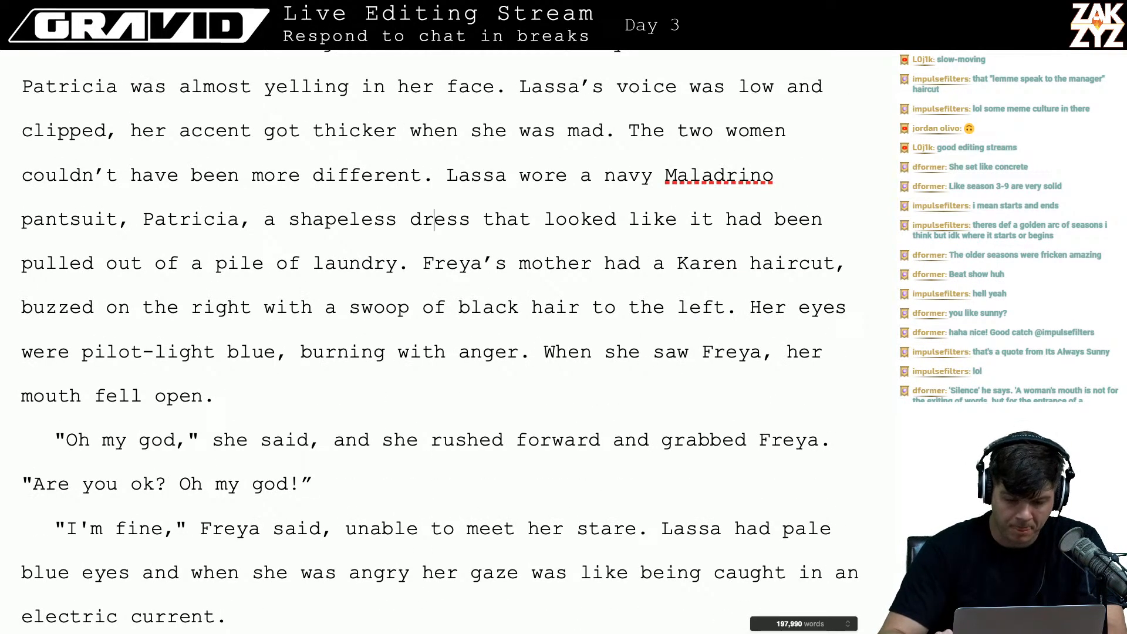
key("Down")
key("Down")
key("Down")
key("Down")
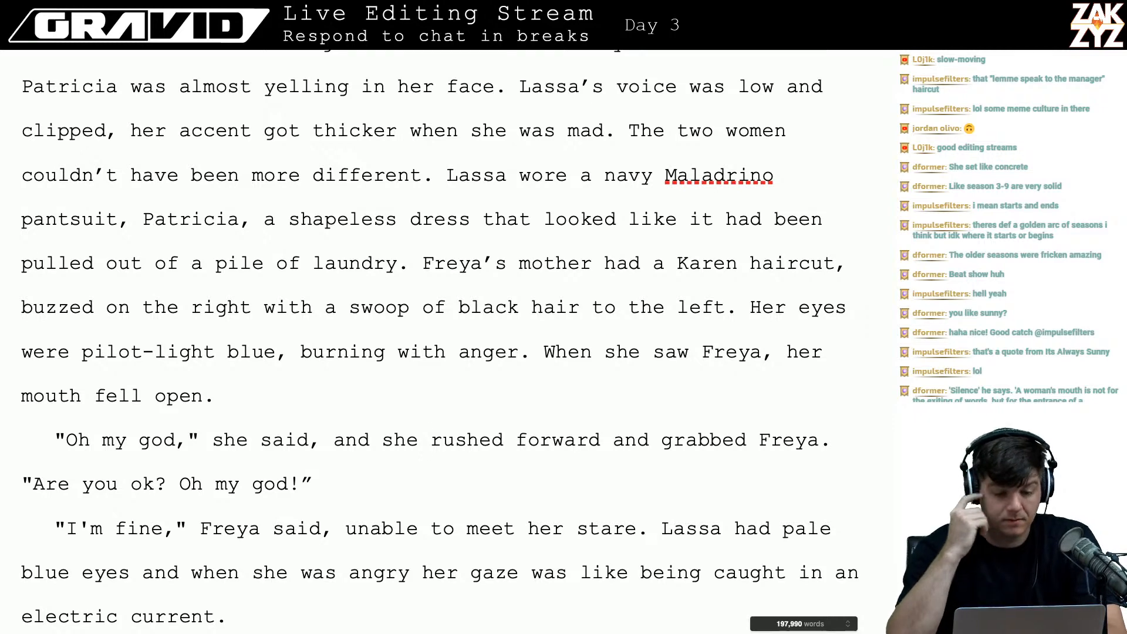
scroll(440, 340, "up", 2)
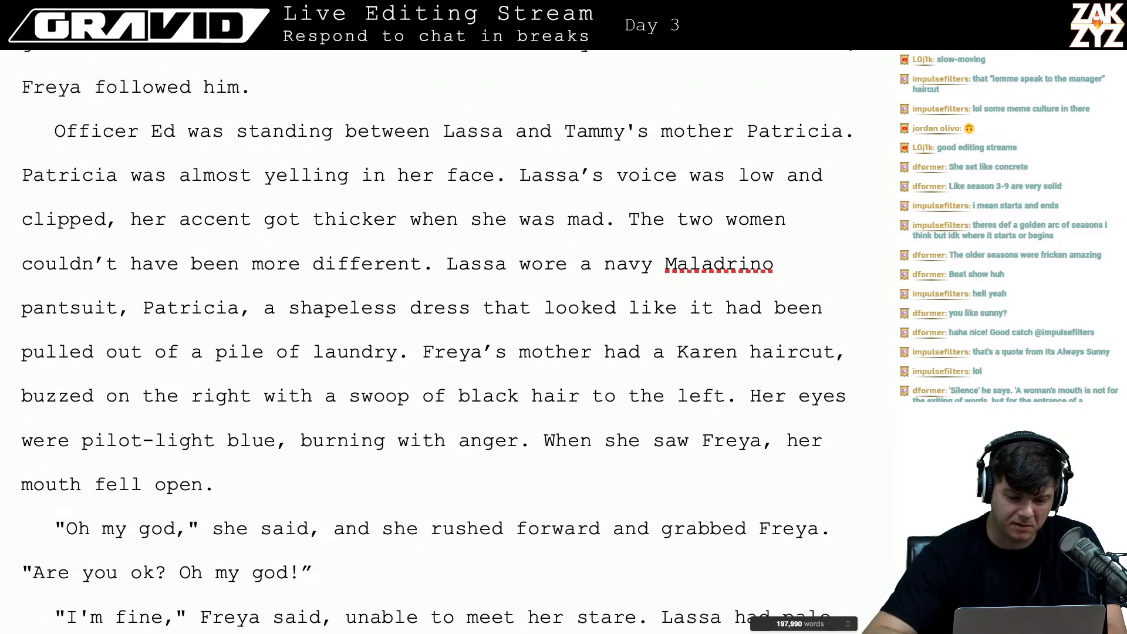
scroll(441, 341, "down", 3)
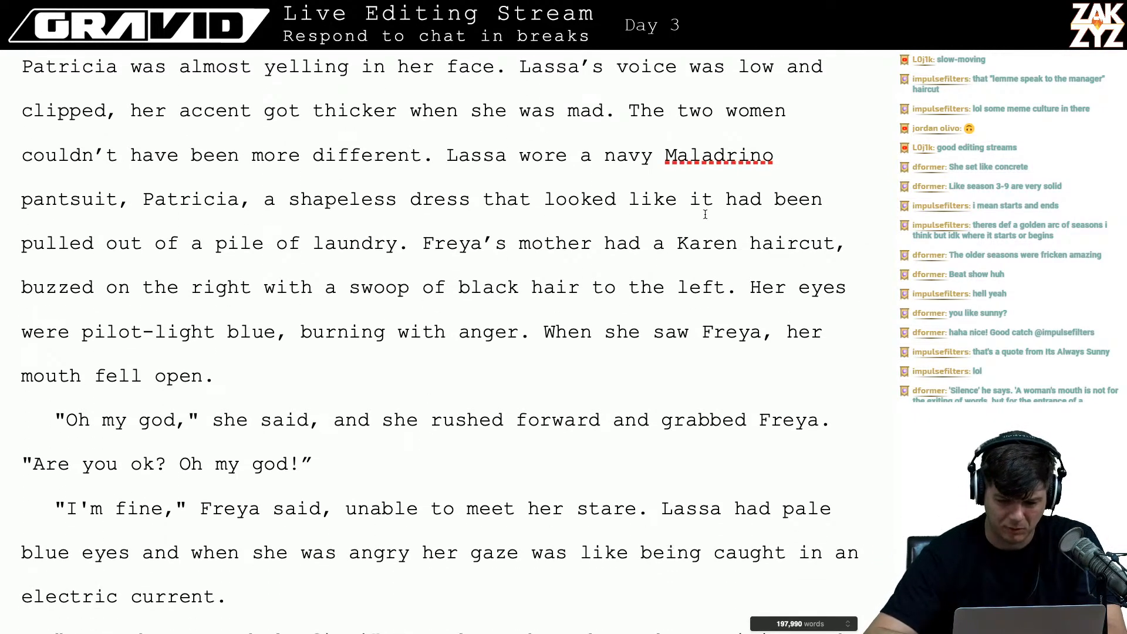
- Reread the confrontation from Officer Ed standing between Lassa and Patricia down to the sentence about Lassa's pale blue eyes
scroll(475, 197, "down", 1)
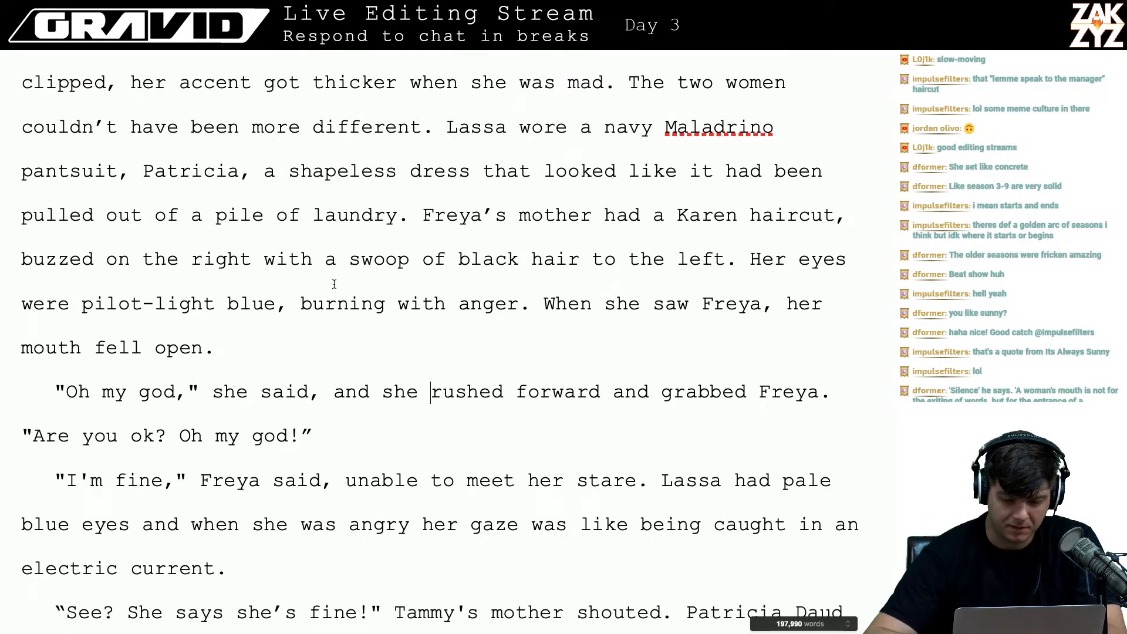
scroll(357, 311, "up", 5)
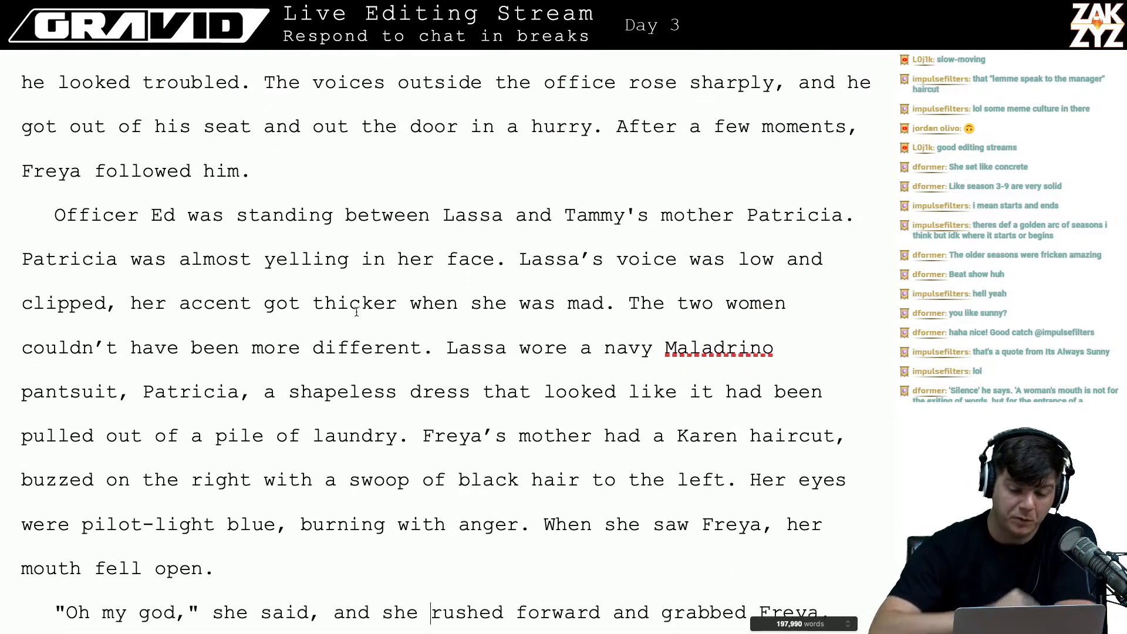
scroll(357, 312, "down", 3)
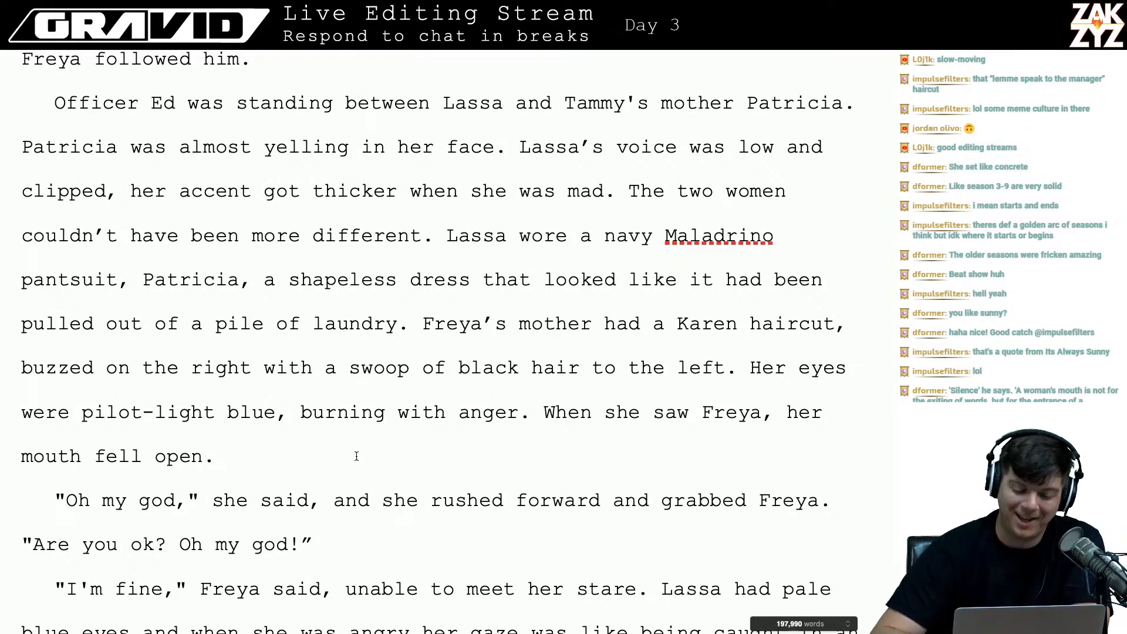
scroll(357, 456, "down", 4)
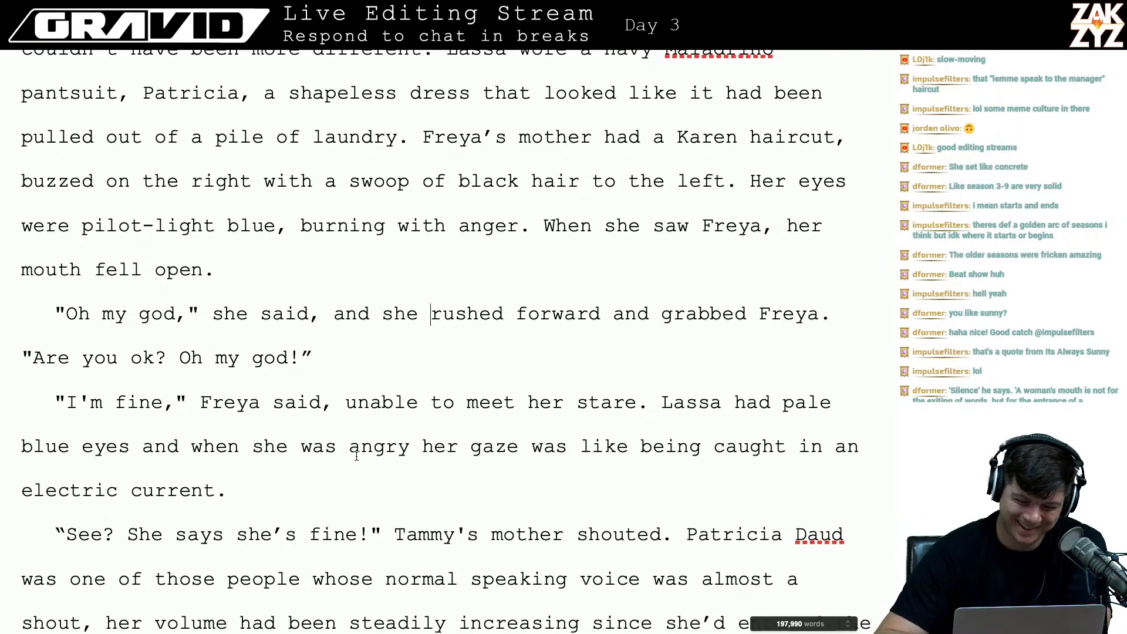
left_click(356, 340)
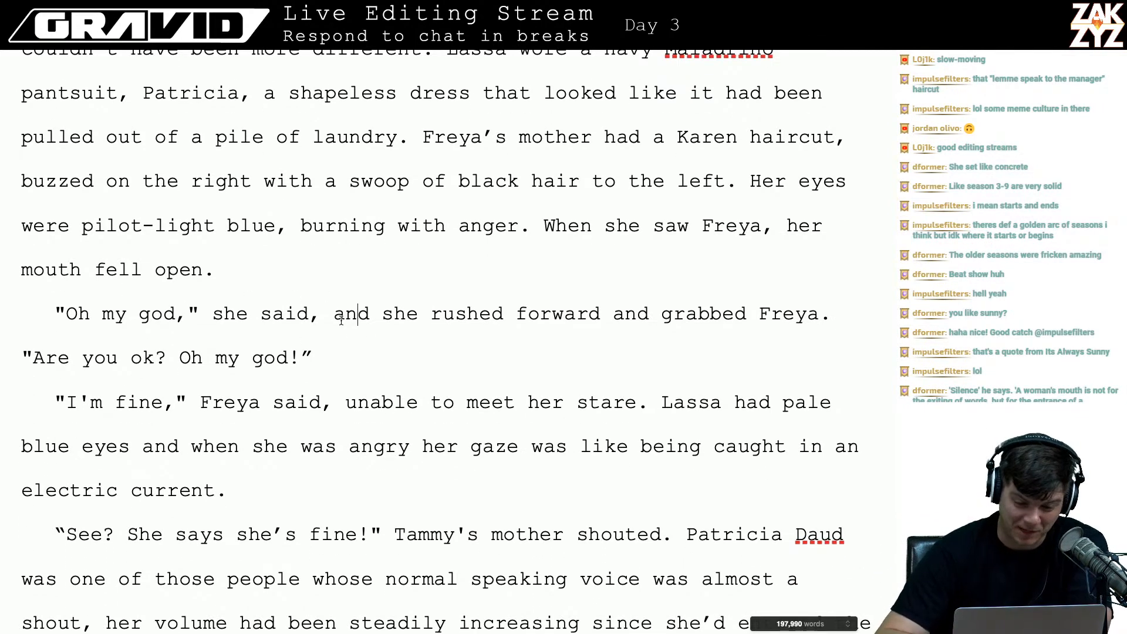
scroll(262, 327, "down", 1)
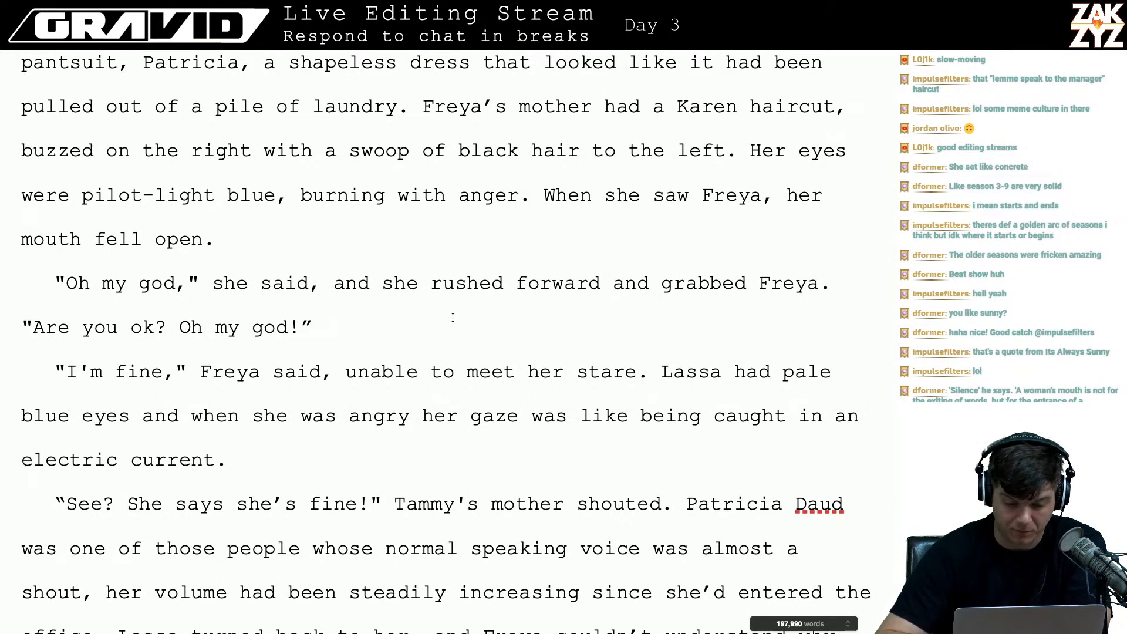
scroll(379, 316, "down", 1)
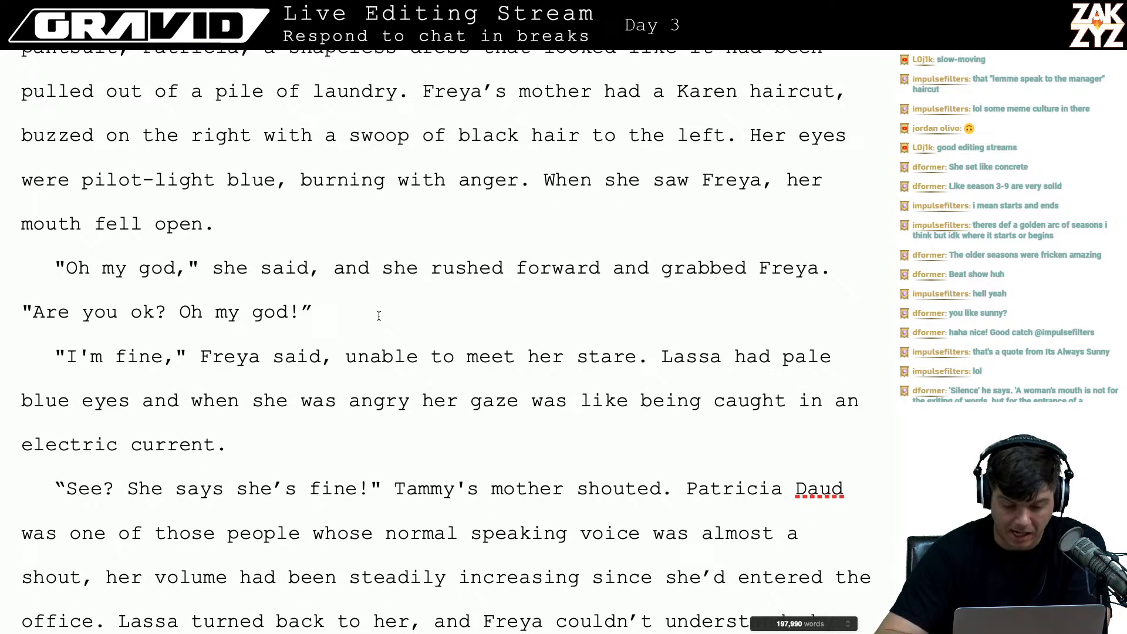
scroll(379, 315, "down", 1)
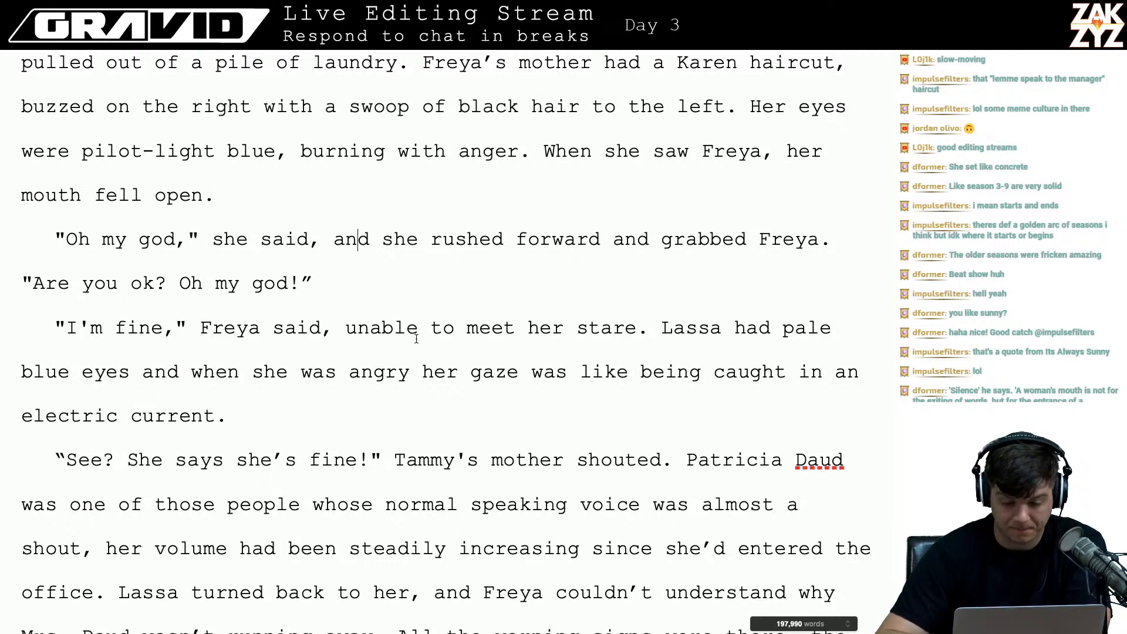
scroll(416, 338, "down", 1)
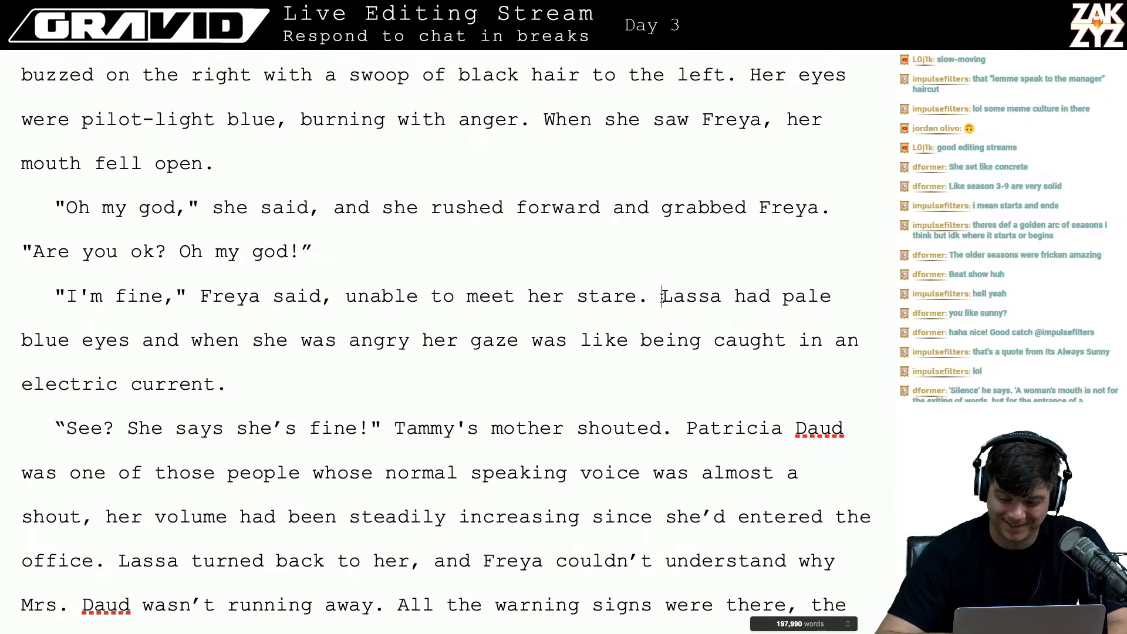
- Replace "Lassa had pale blue eyes and when she was angry her" with "Lassa's" directly before "gaze was like being caught"
left_click_drag(661, 296, 437, 342)
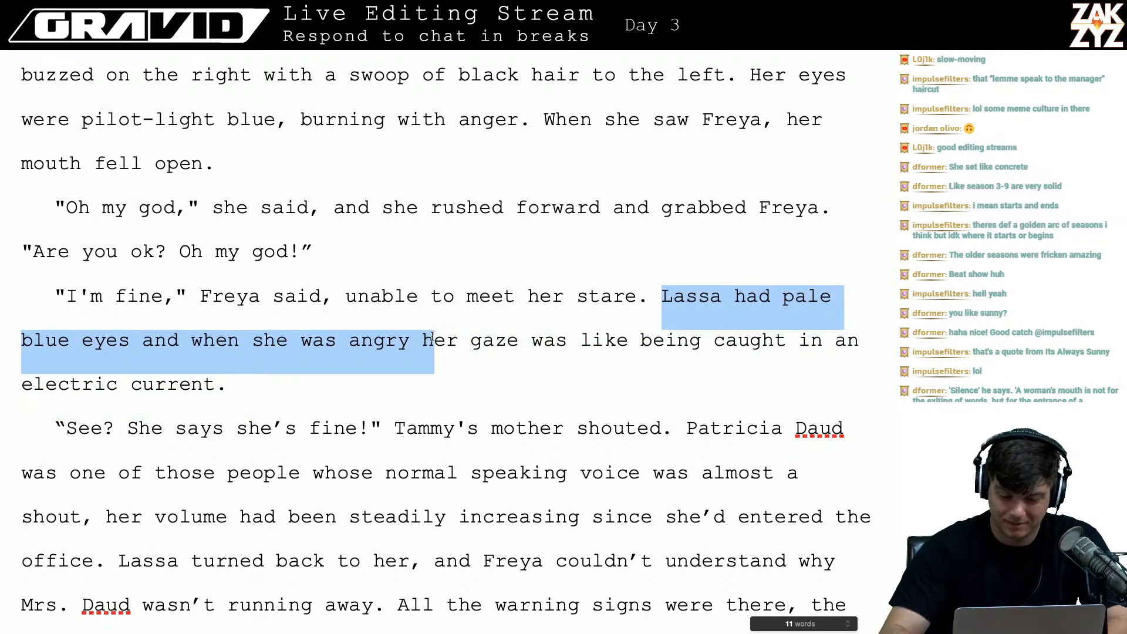
key("BackSpace")
type("Lassa's")
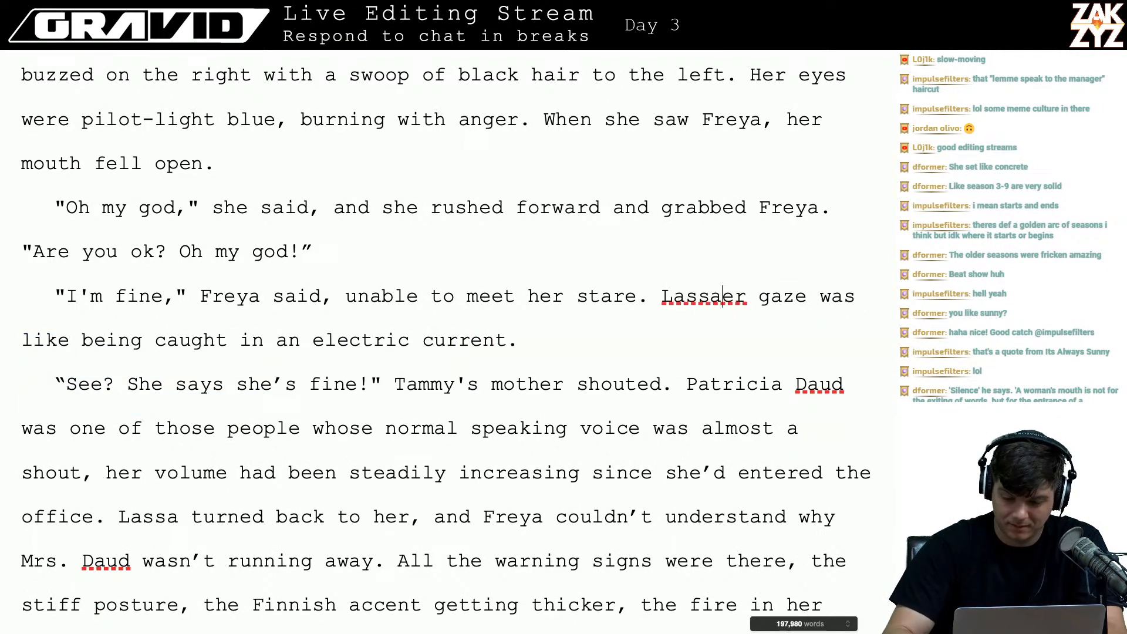
key("shift+Right")
key("shift+Right")
key("shift+Right")
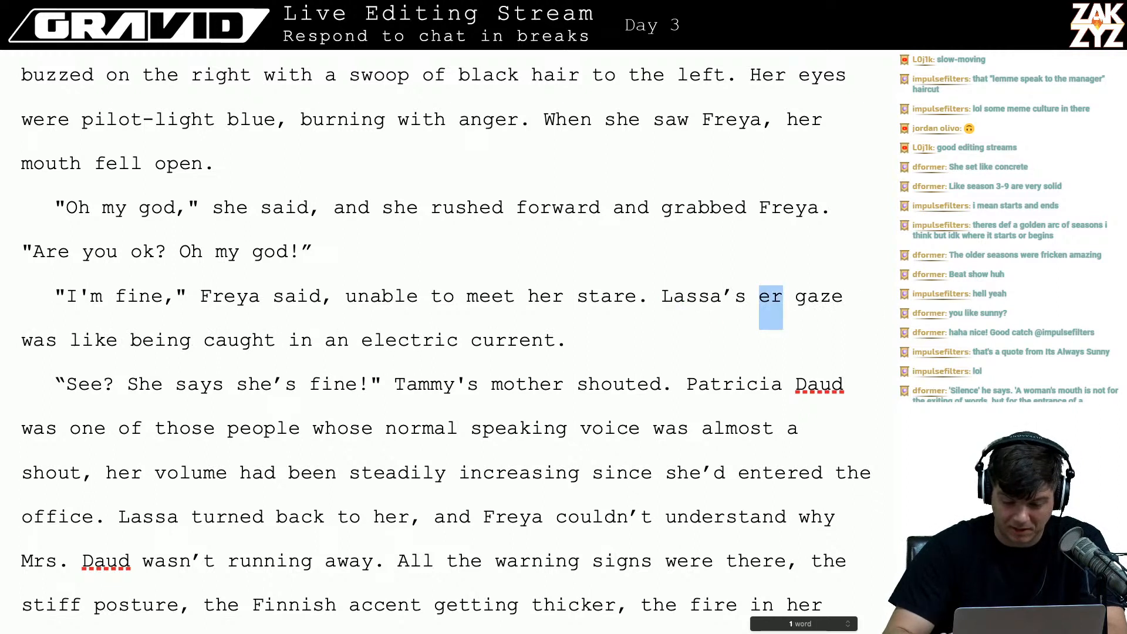
key("BackSpace")
- Review the lines from Lassa's pilot-light blue eyes through Freya's "I'm fine" reply to Patricia's shouting
key("Down")
key("Down")
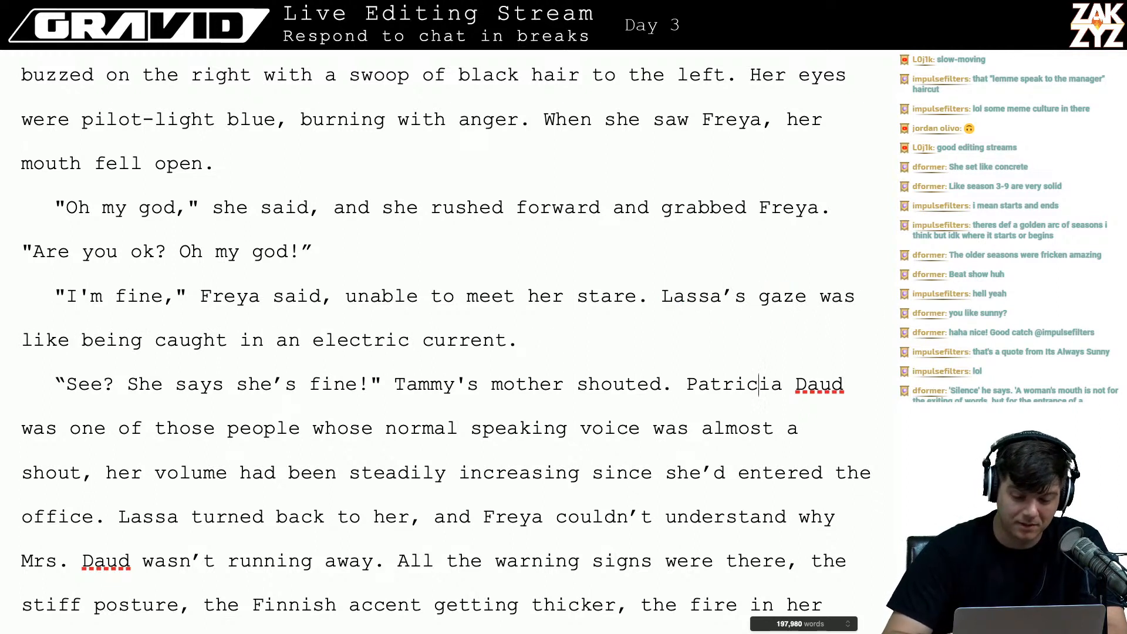
key("Left")
key("Left")
key("ctrl+Left")
key("Up")
key("Up")
key("Up")
key("Up")
key("Up")
key("Up")
key("Up")
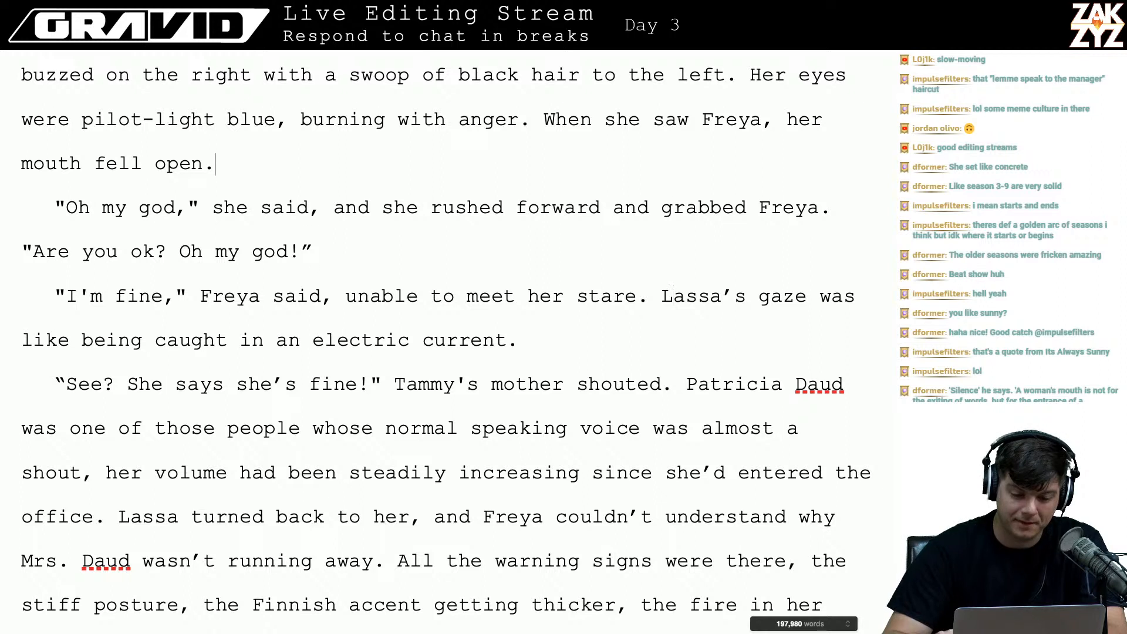
key("Right")
key("Down")
key("Down")
key("Down")
key("Down")
key("Down")
key("Down")
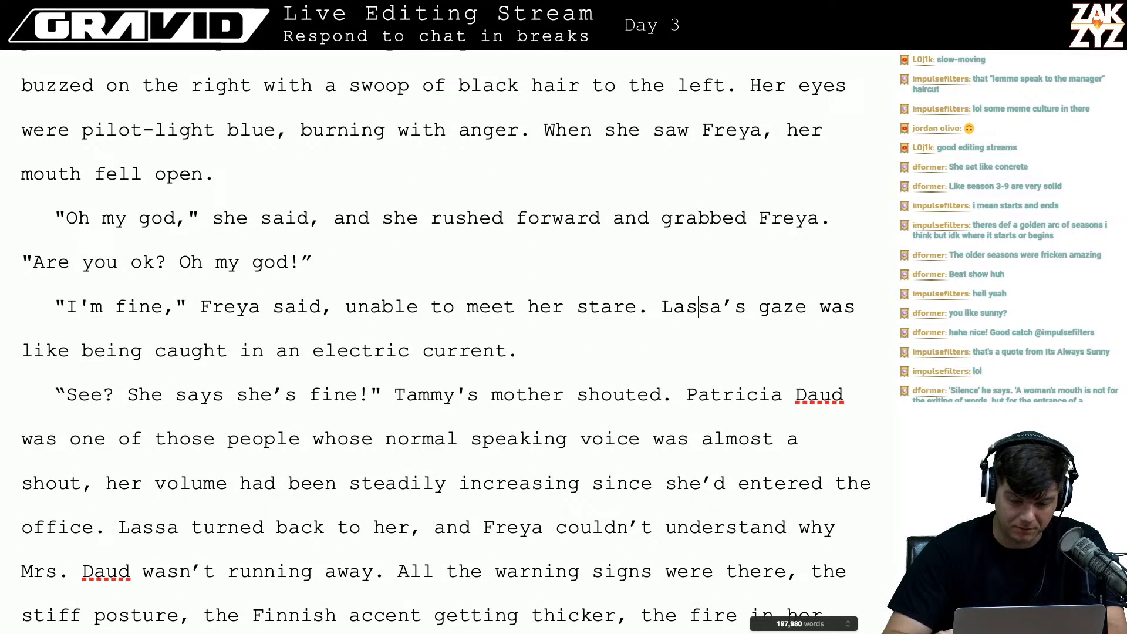
key("Up")
key("Up")
key("Up")
key("Up")
key("Up")
key("Up")
key("Down")
key("Down")
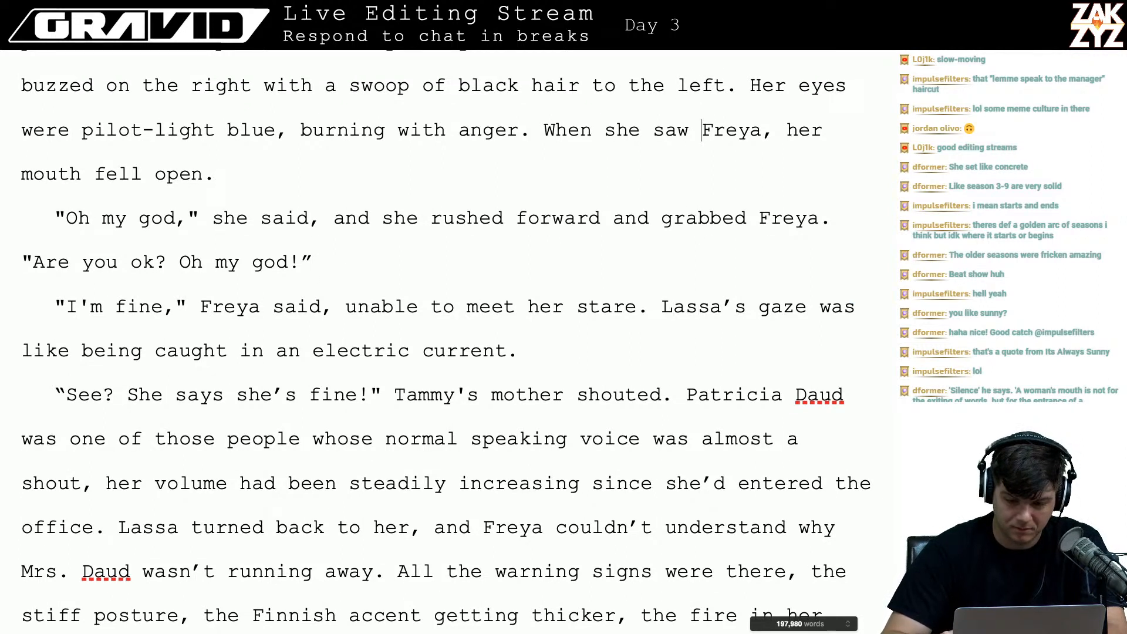
key("Left")
key("Up")
key("Up")
key("Left")
key("Down")
key("Down")
key("Right")
key("Right")
key("Right")
key("Right")
key("Right")
key("Right")
key("Right")
key("Right")
key("Right")
key("Right")
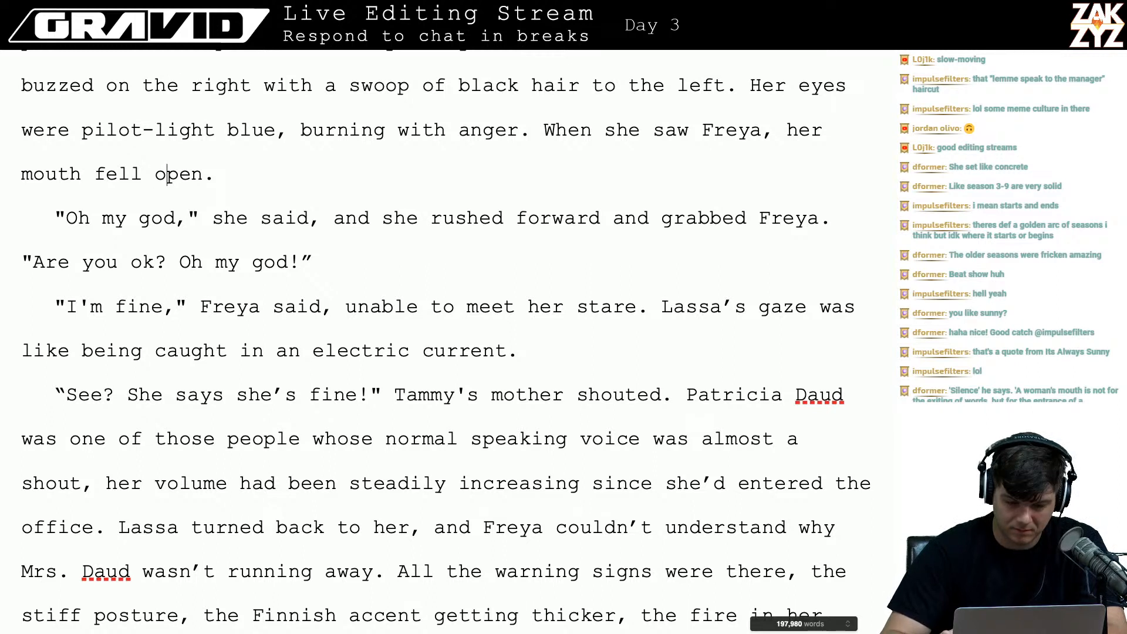
key("Right")
key("Right")
key("Right")
key("Right")
key("Right")
key("Right")
key("Right")
key("Right")
key("Down")
key("Left")
key("Up")
key("Up")
key("Right")
key("Right")
key("Right")
key("Right")
key("Right")
key("Right")
key("Right")
key("Right")
key("Right")
key("Right")
key("Right")
key("Right")
key("Right")
key("Right")
key("Right")
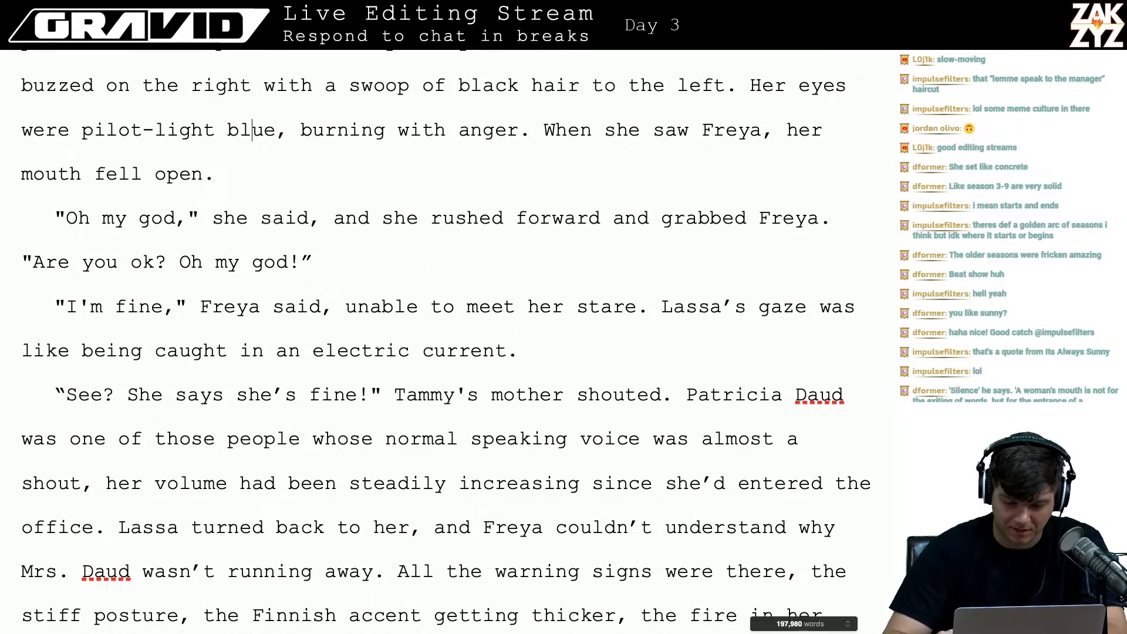
key("Right")
key("Right")
key("Right")
key("Right")
key("Right")
key("Right")
key("Right")
key("Right")
key("Right")
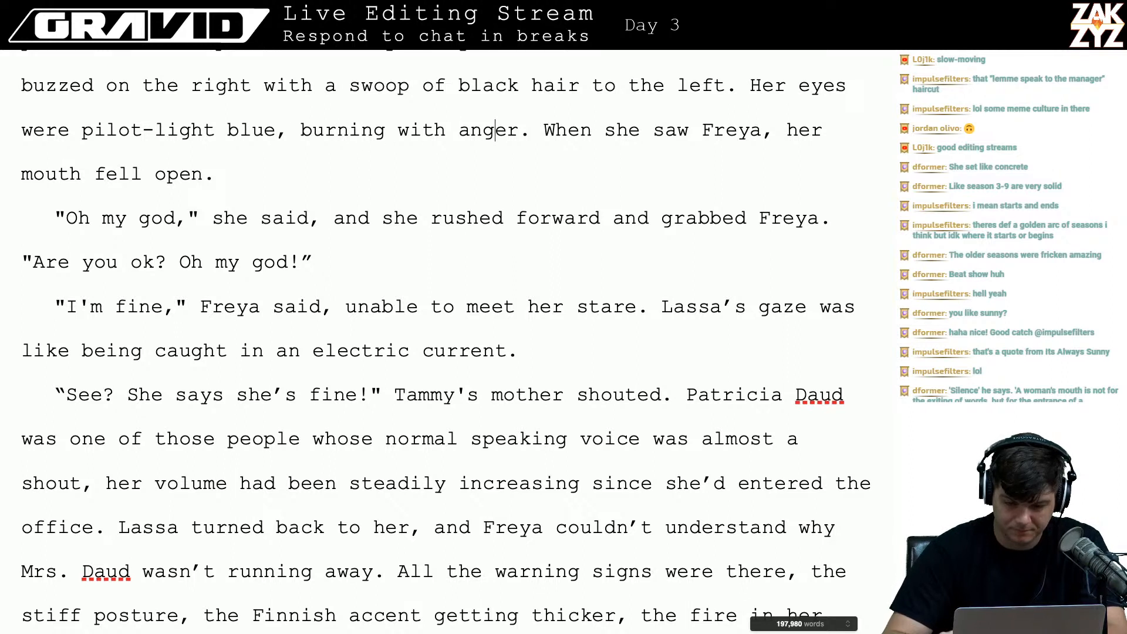
key("Down")
key("Down")
key("Down")
key("Down")
key("Down")
key("Down")
key("Down")
key("Down")
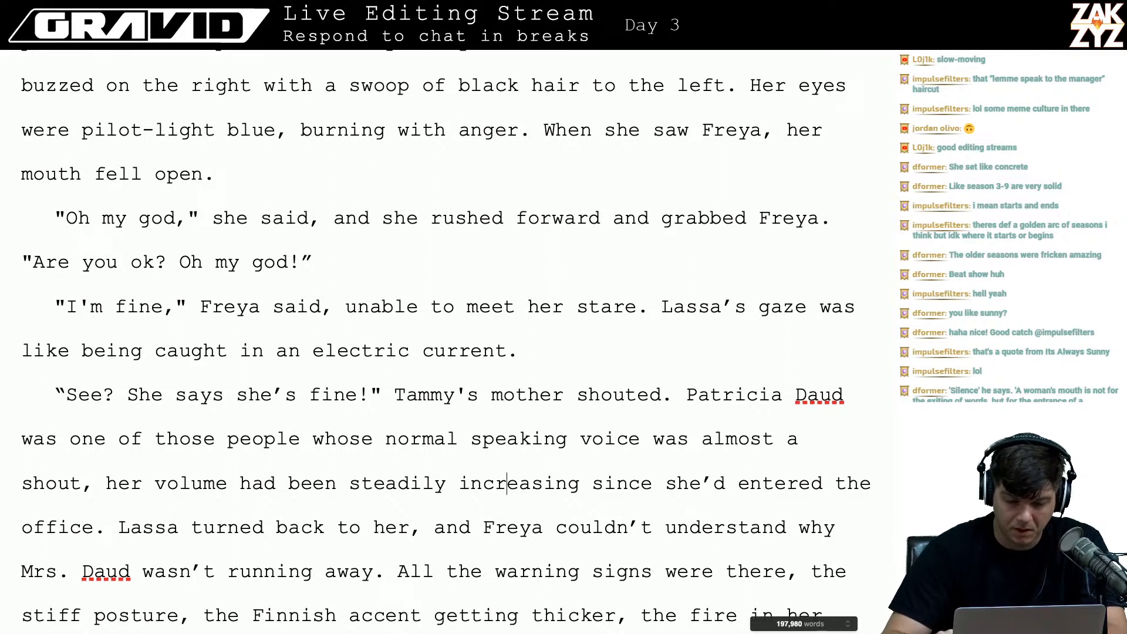
key("Up")
key("Up")
key("Up")
key("Up")
key("Down")
key("Right")
key("Right")
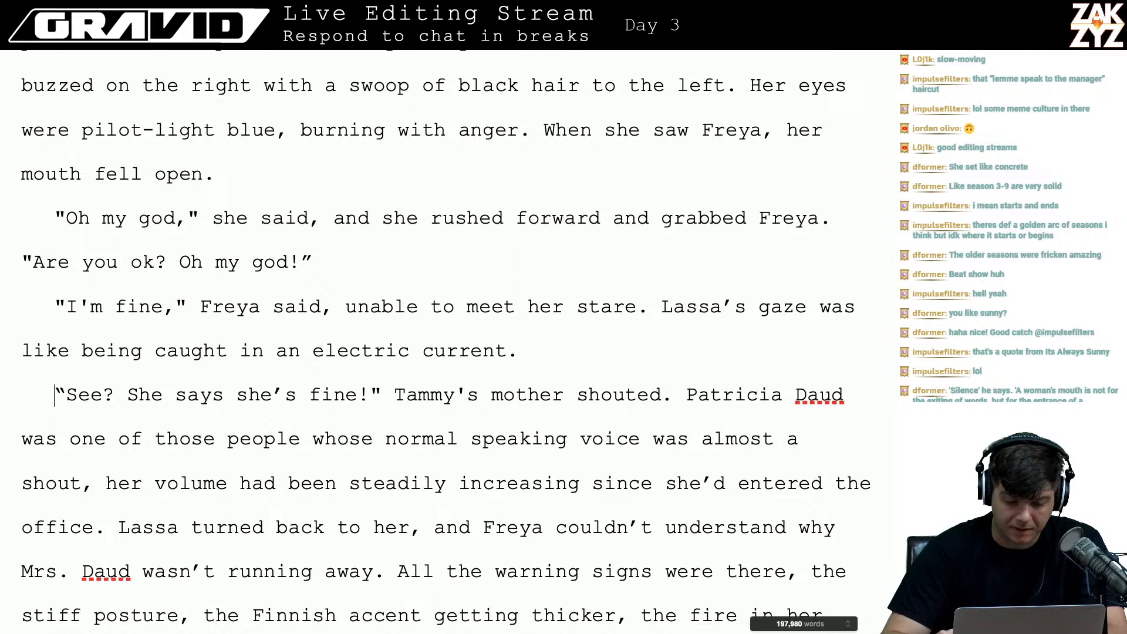
key("Up")
key("Right")
key("Down")
key("Down")
key("Left")
key("Left")
key("Up")
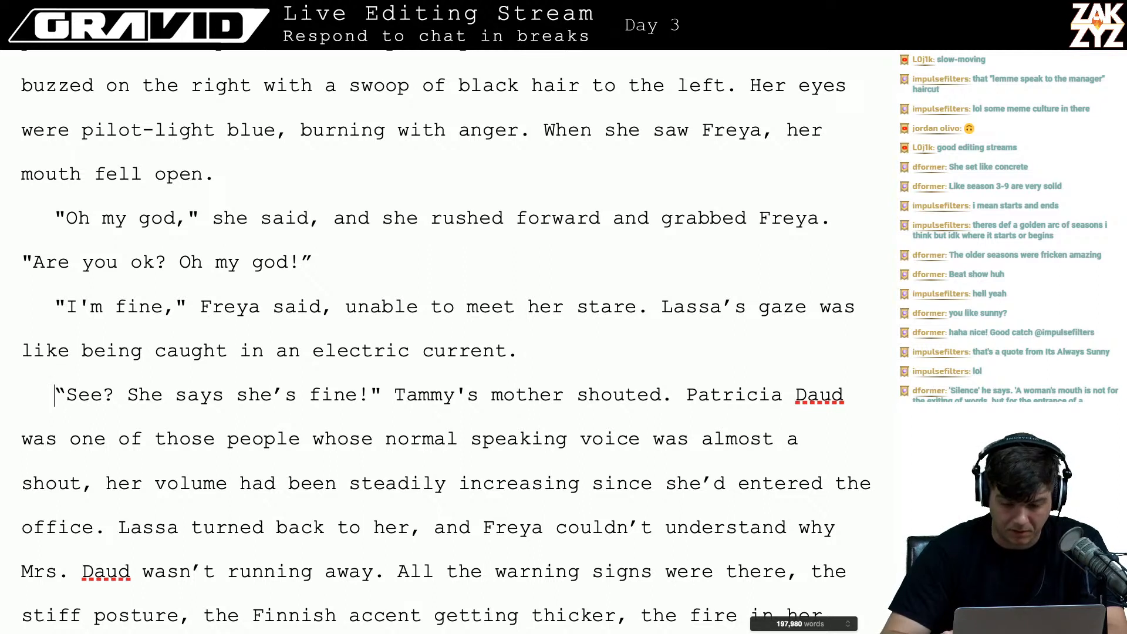
- Try opening the sentence about Lassa's gaze, right after "unable to meet her stare.", with "When"
key("Left")
key("Left")
key("Up")
key("Right")
key("Right")
key("Right")
key("Right")
key("Right")
key("Right")
key("Right")
key("Right")
key("Right")
key("Right")
key("Right")
key("Right")
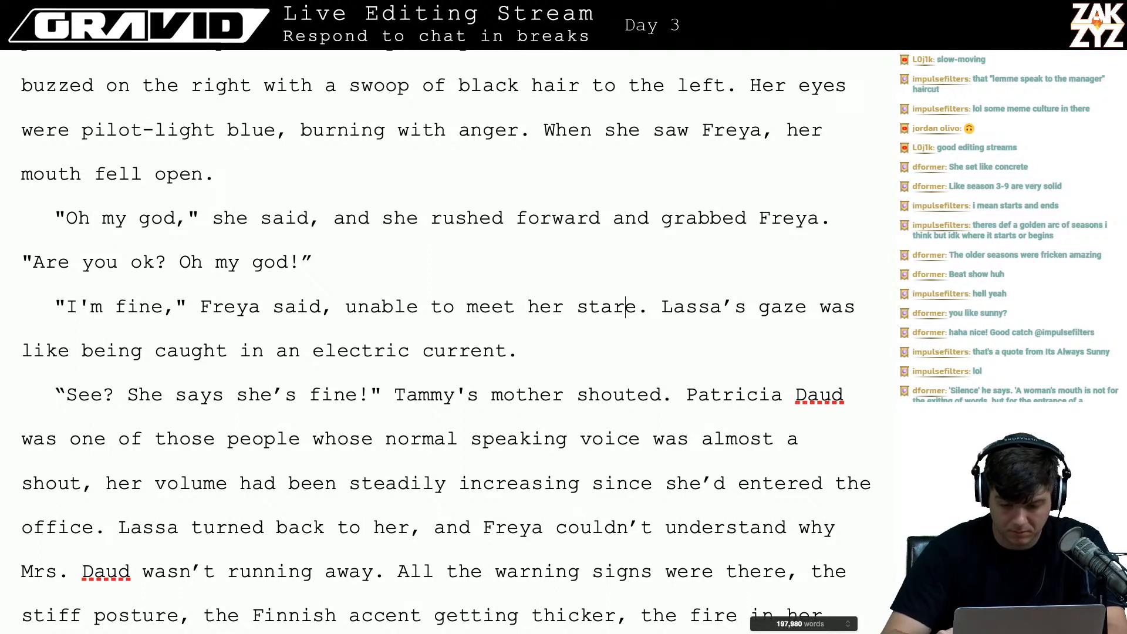
key("Left")
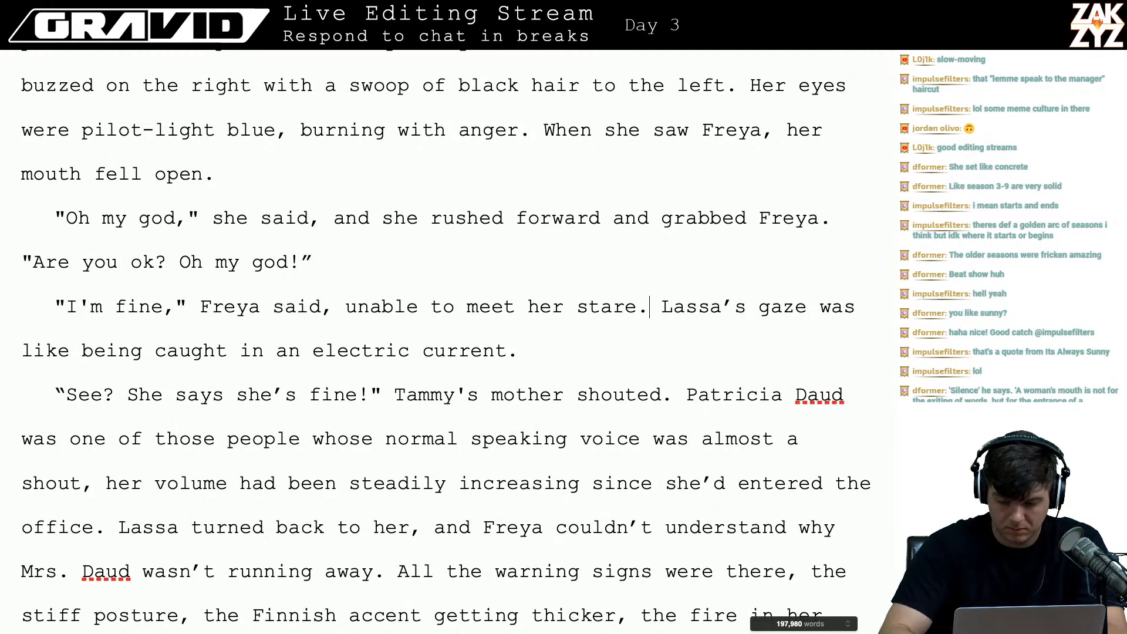
type("Whe")
key("BackSpace")
key("BackSpace")
key("BackSpace")
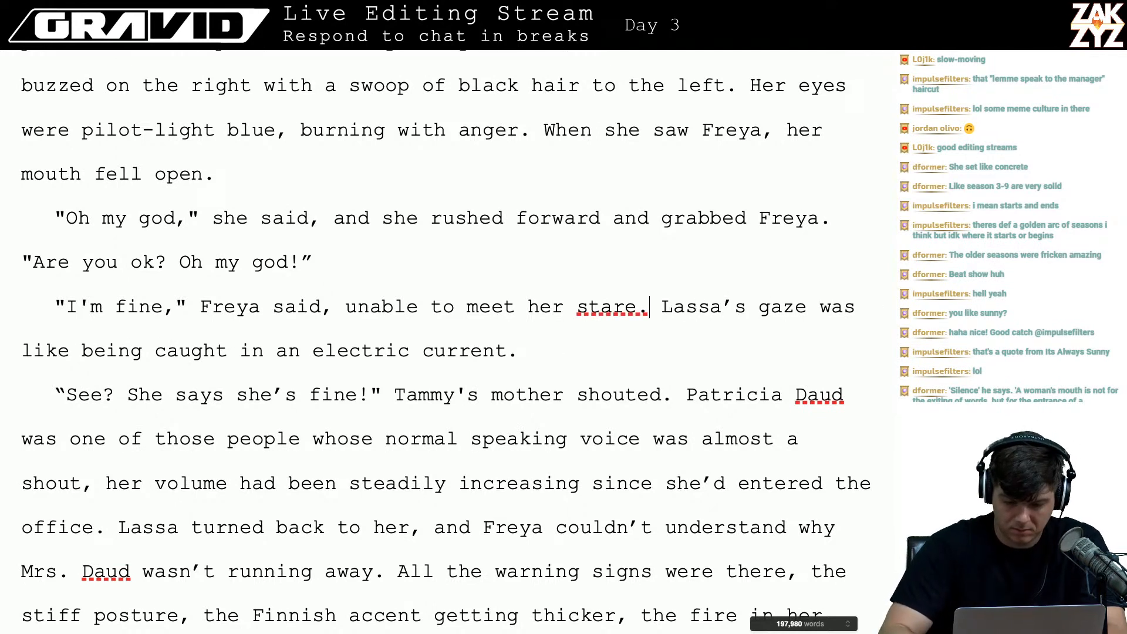
type("When")
key("BackSpace")
key("BackSpace")
key("BackSpace")
key("BackSpace")
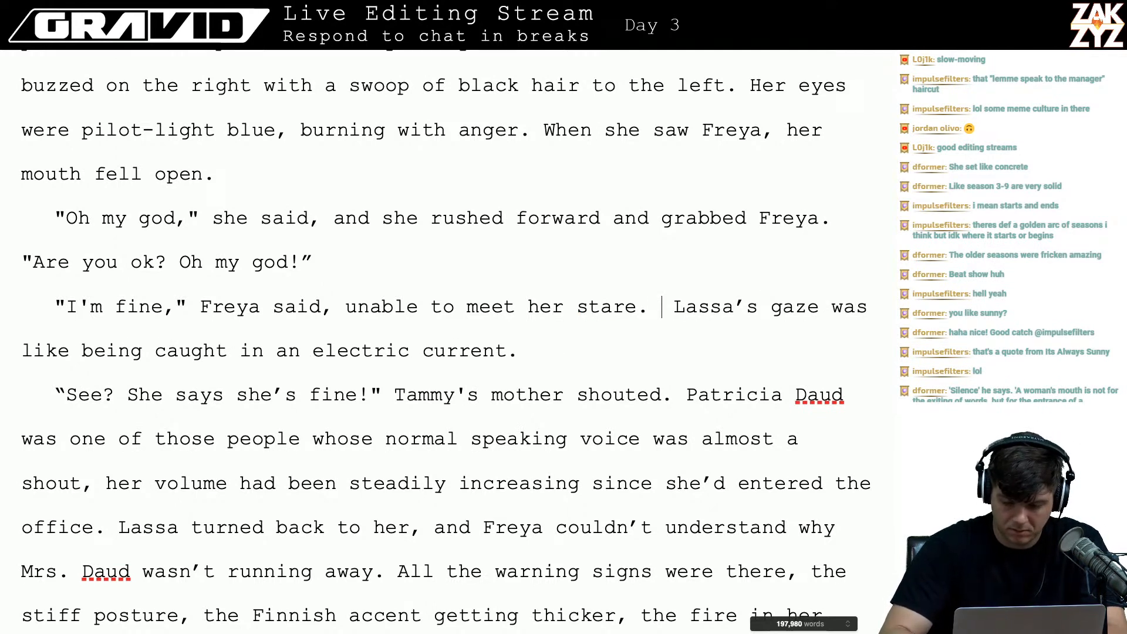
- Try opening the sentence about Lassa's gaze with "At times like this", right after "unable to meet her stare."
type("At times like this")
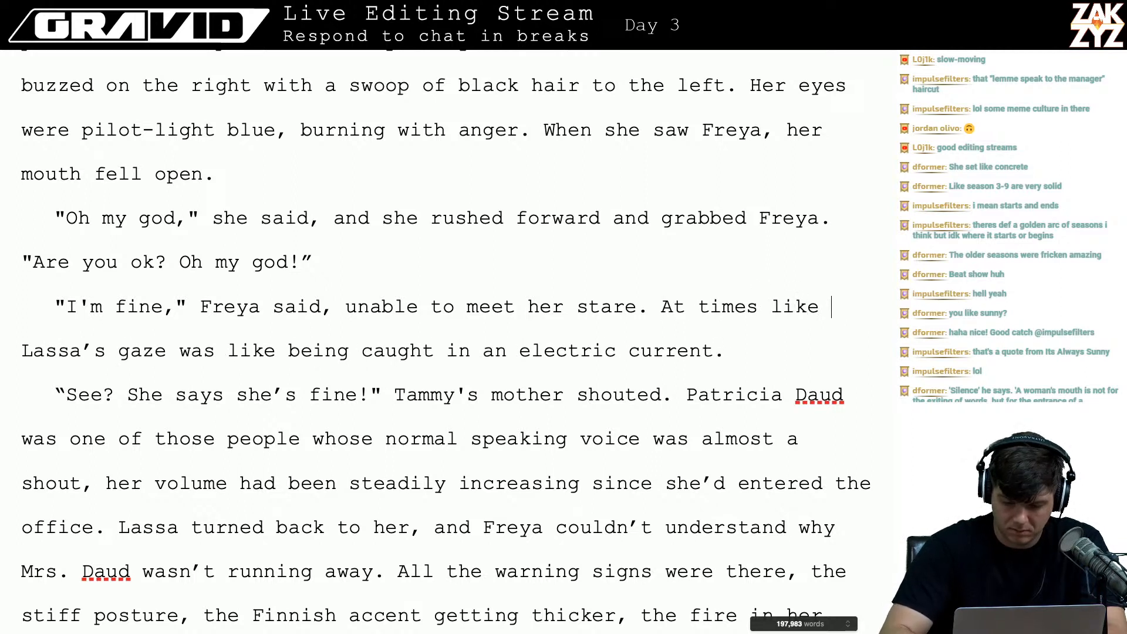
key("BackSpace")
key("BackSpace")
key("BackSpace")
key("BackSpace")
key("BackSpace")
key("BackSpace")
key("BackSpace")
key("BackSpace")
key("BackSpace")
key("BackSpace")
key("BackSpace")
key("BackSpace")
key("BackSpace")
key("BackSpace")
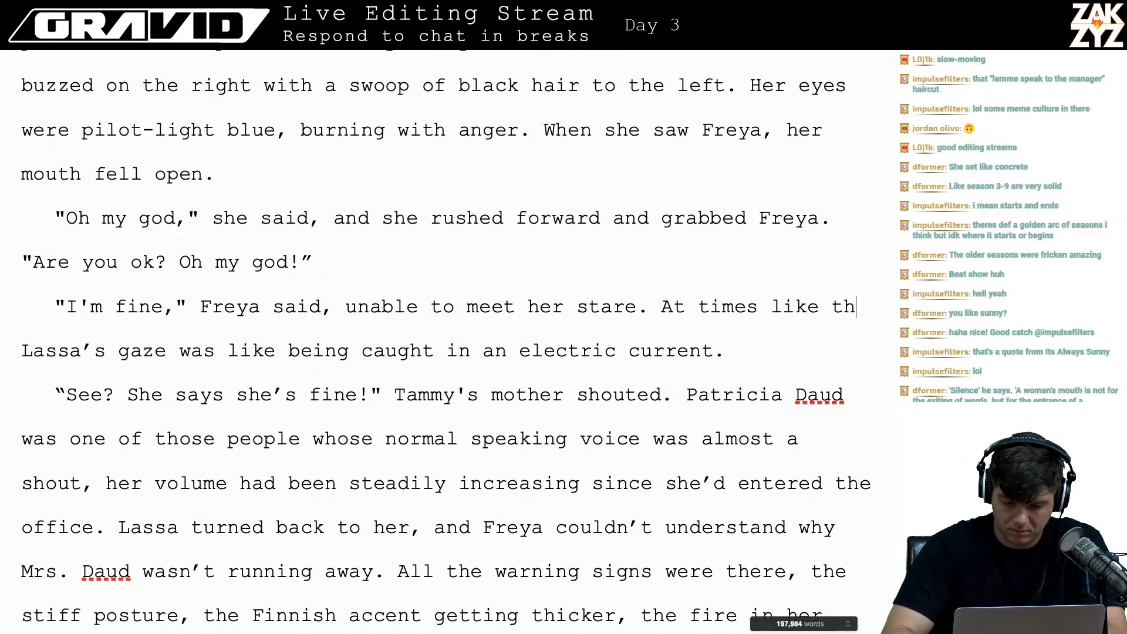
key("BackSpace")
key("BackSpace")
key("BackSpace")
key("BackSpace")
- Try "During" as the opening of the sentence comparing Lassa's gaze to an electric current
type("During")
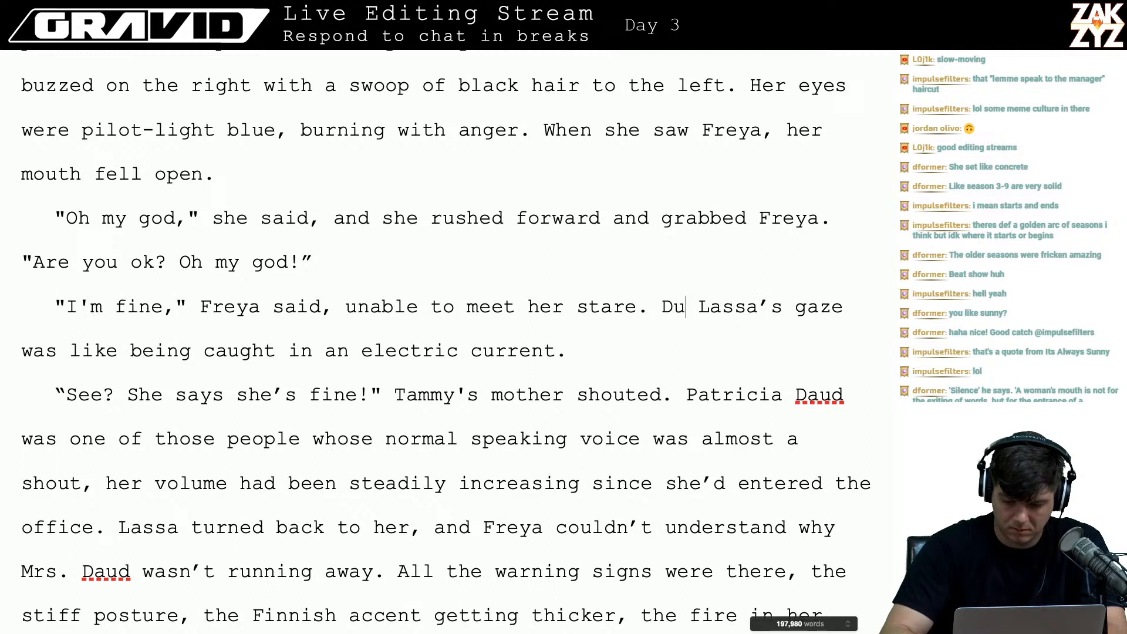
key("BackSpace")
key("BackSpace")
key("BackSpace")
key("BackSpace")
key("BackSpace")
key("BackSpace")
key("BackSpace")
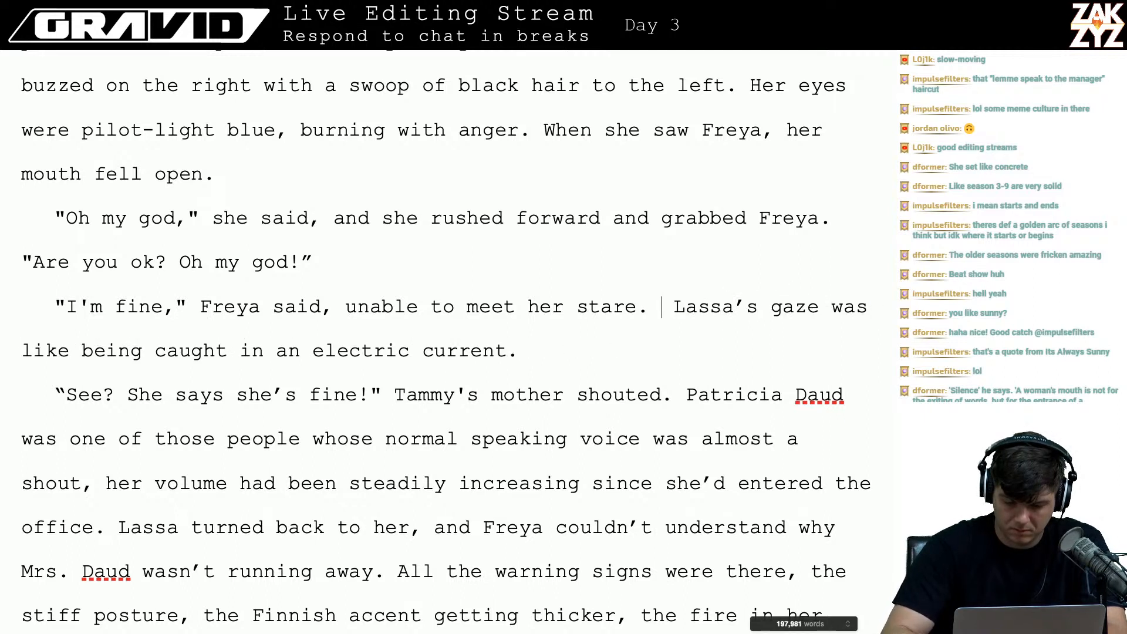
key("BackSpace")
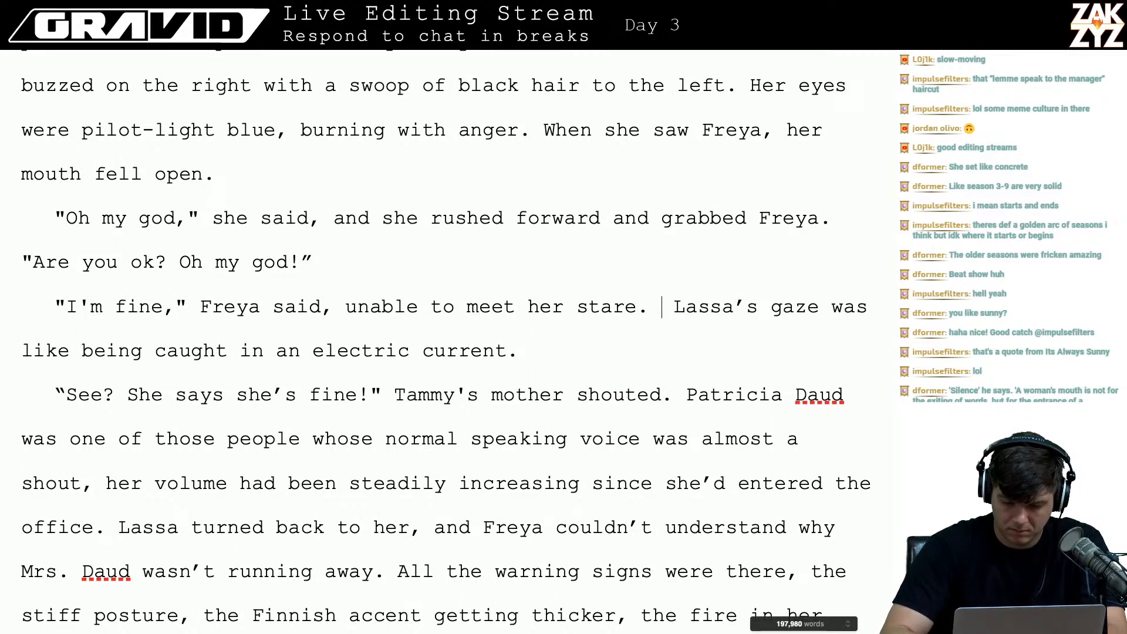
- Insert "When she was upset" directly before "Lassa's gaze was like being caught in an electric current."
type("When she was")
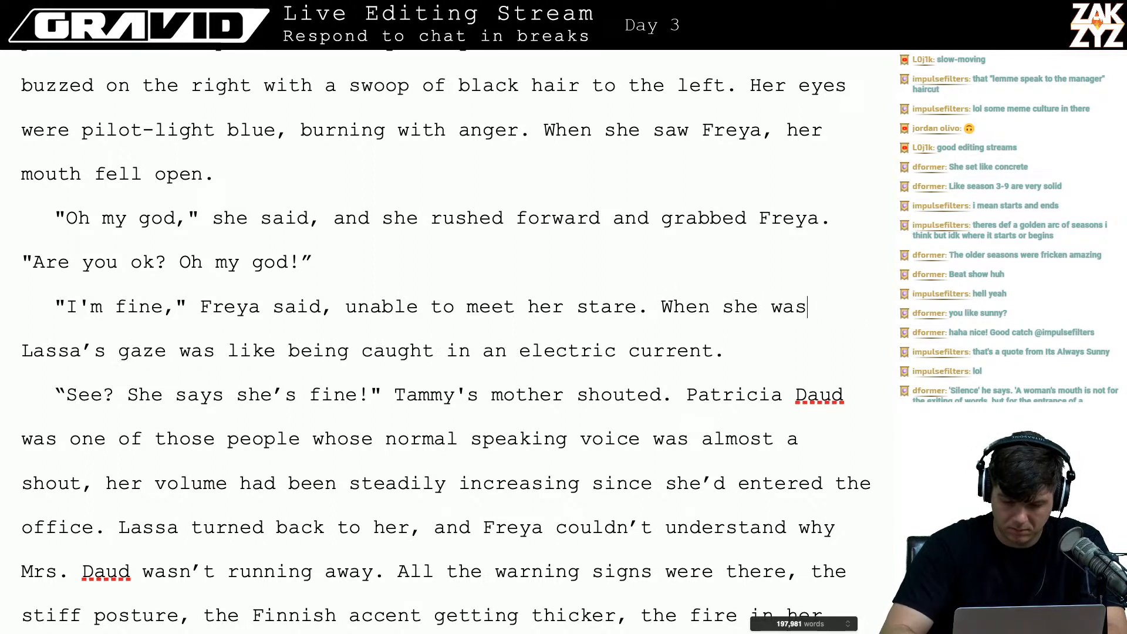
type(" upset")
key("Right")
key("Right")
key("Right")
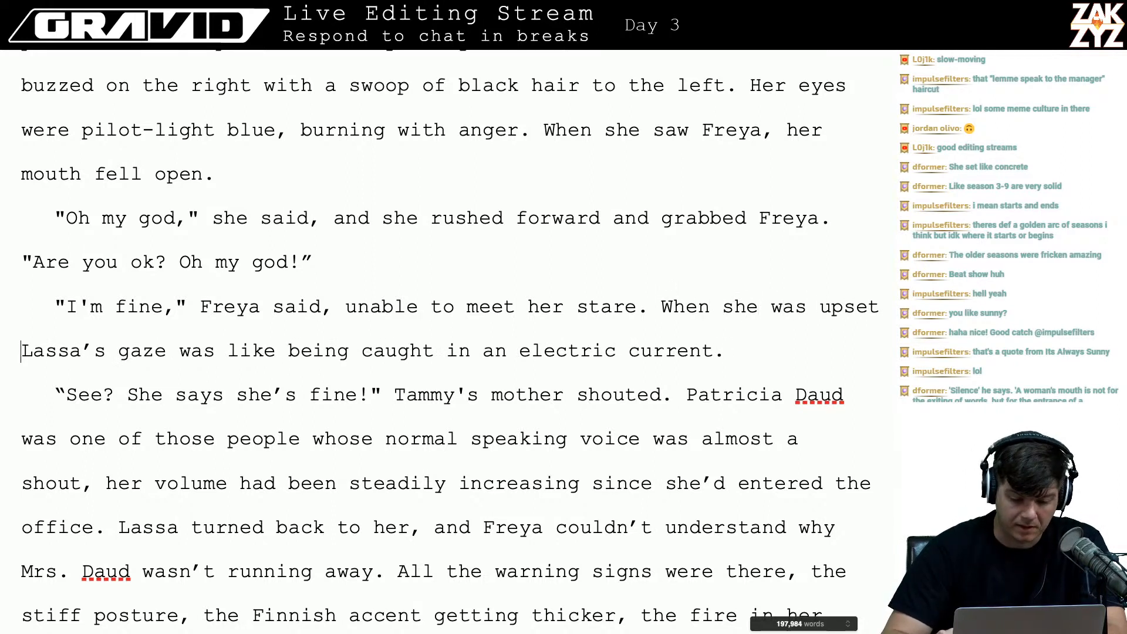
- Reread from the sentence about Lassa's gaze through Patricia's shouting to the warning signs in Lassa's posture and accent
key("Down")
key("Left")
key("Up")
key("Right")
key("Down")
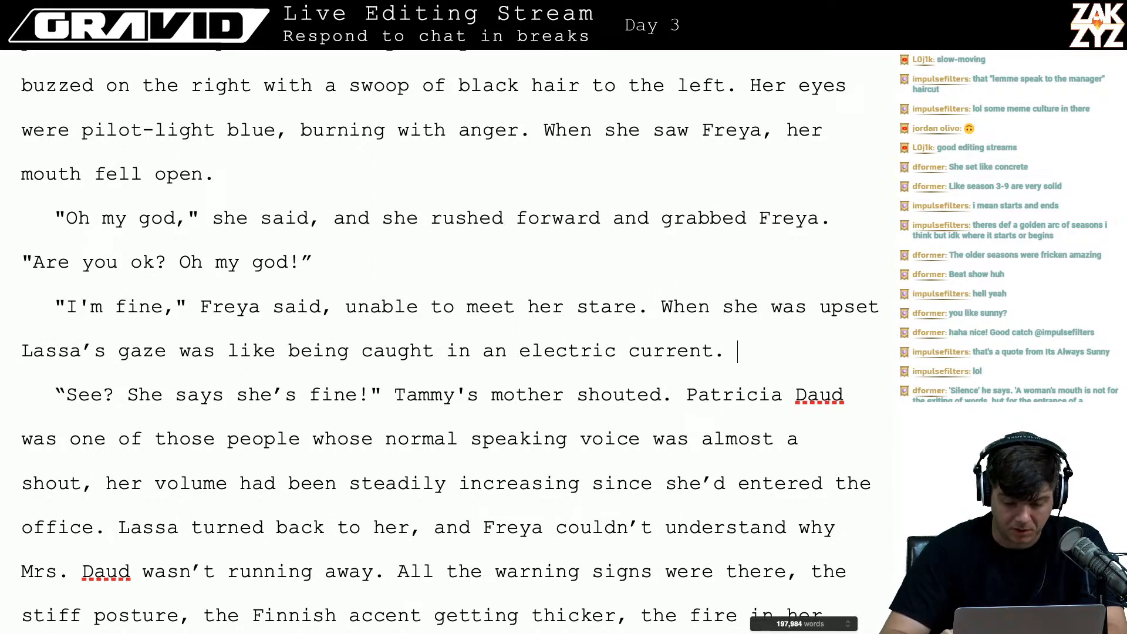
key("Down")
key("Left")
key("Down")
key("Down")
key("Right")
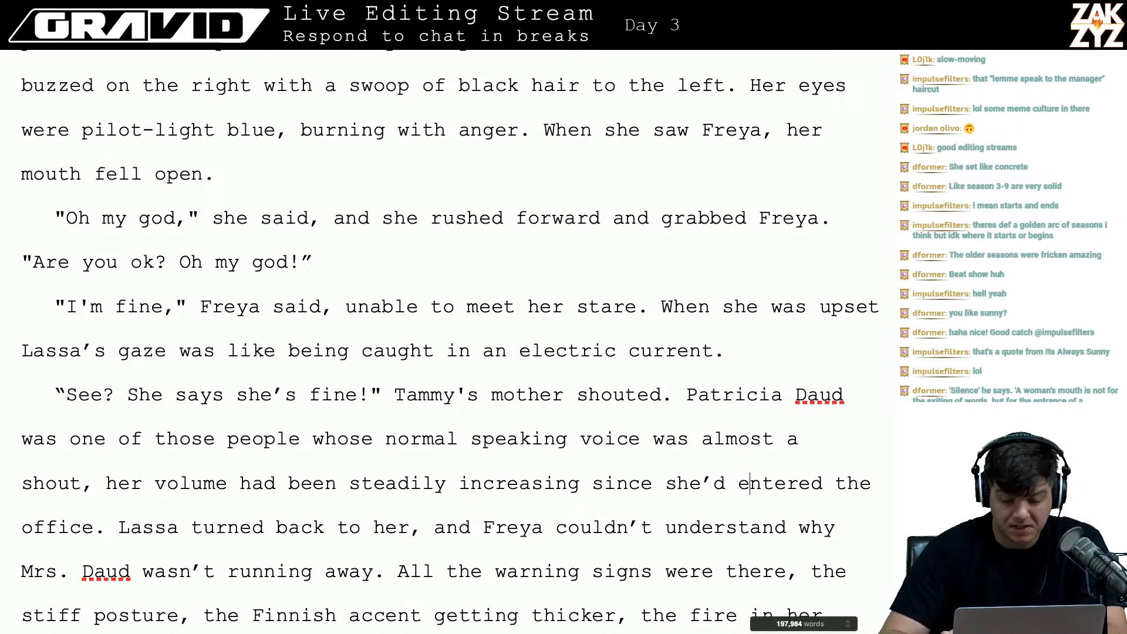
key("Down")
key("Left")
key("Down")
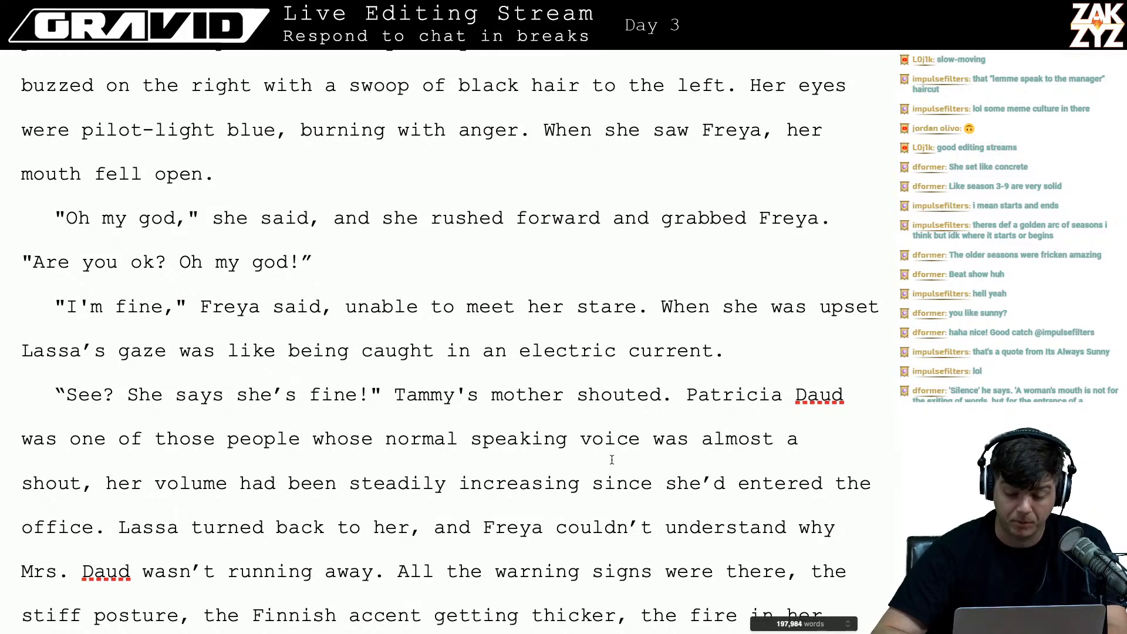
scroll(612, 460, "down", 1)
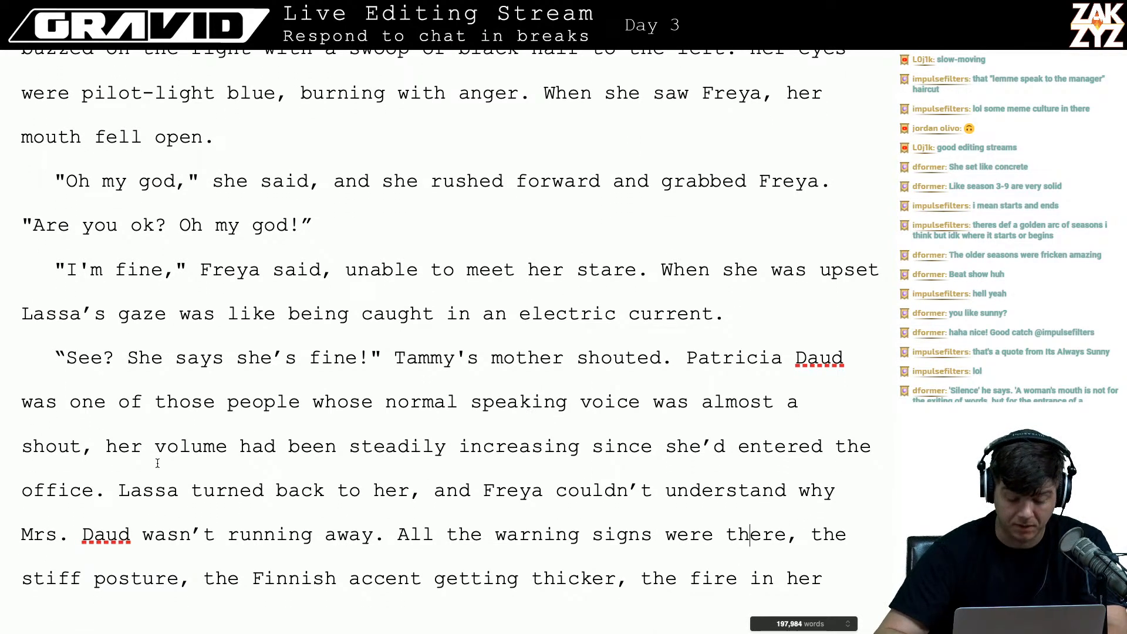
scroll(321, 491, "down", 1)
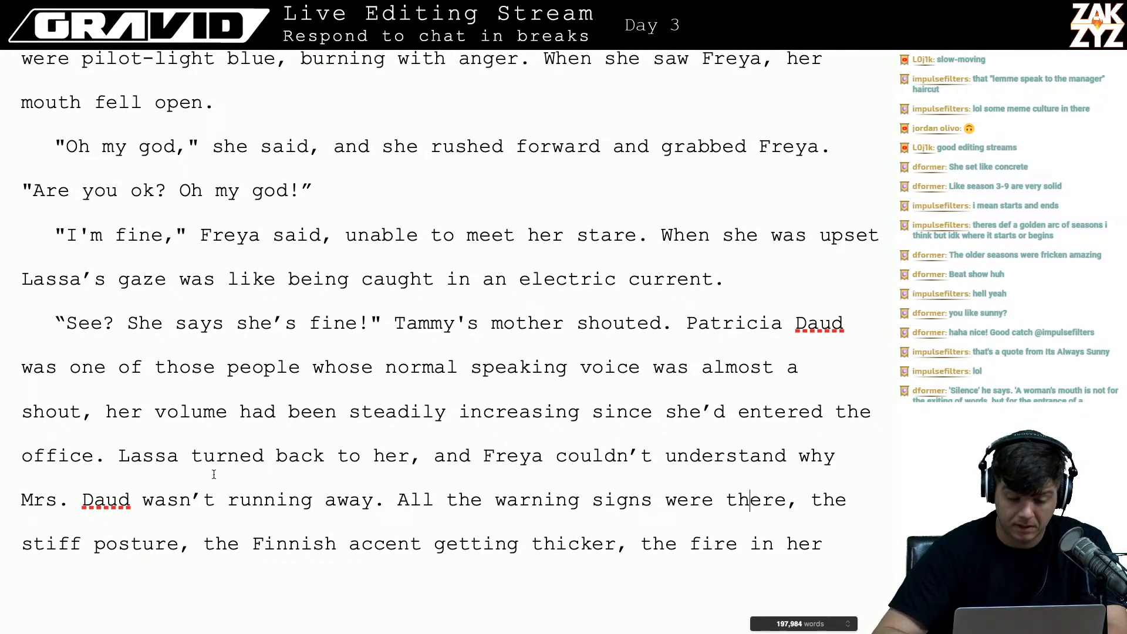
- Read through the confrontation between Lassa and Patricia, from the description of the two women to the opening of page 21
scroll(213, 464, "down", 1)
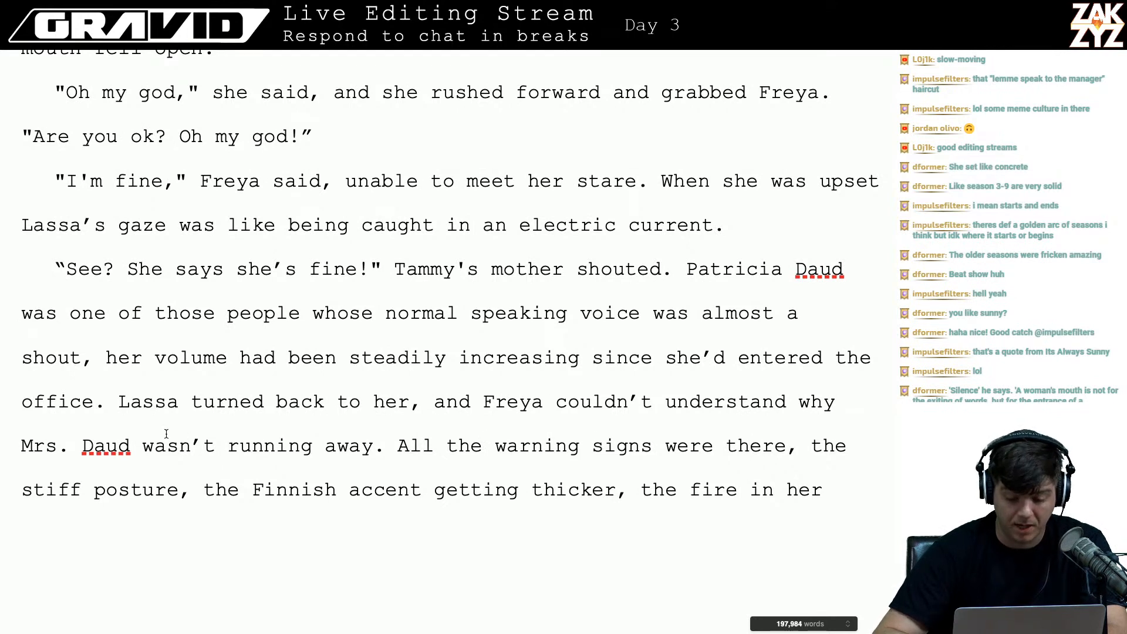
scroll(321, 466, "down", 1)
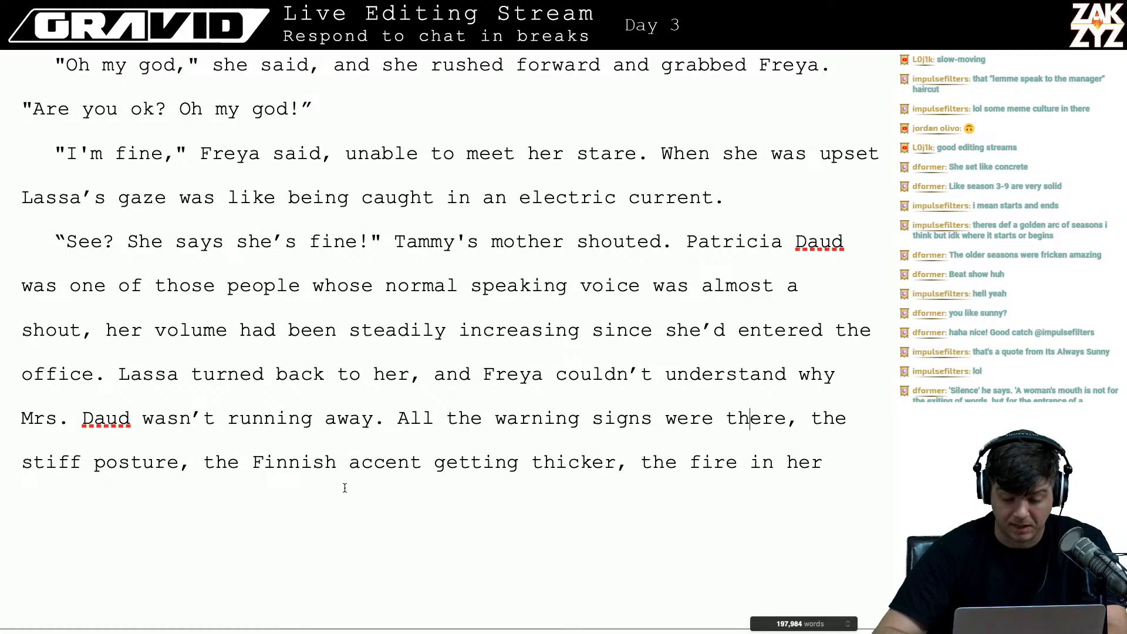
scroll(344, 488, "down", 13)
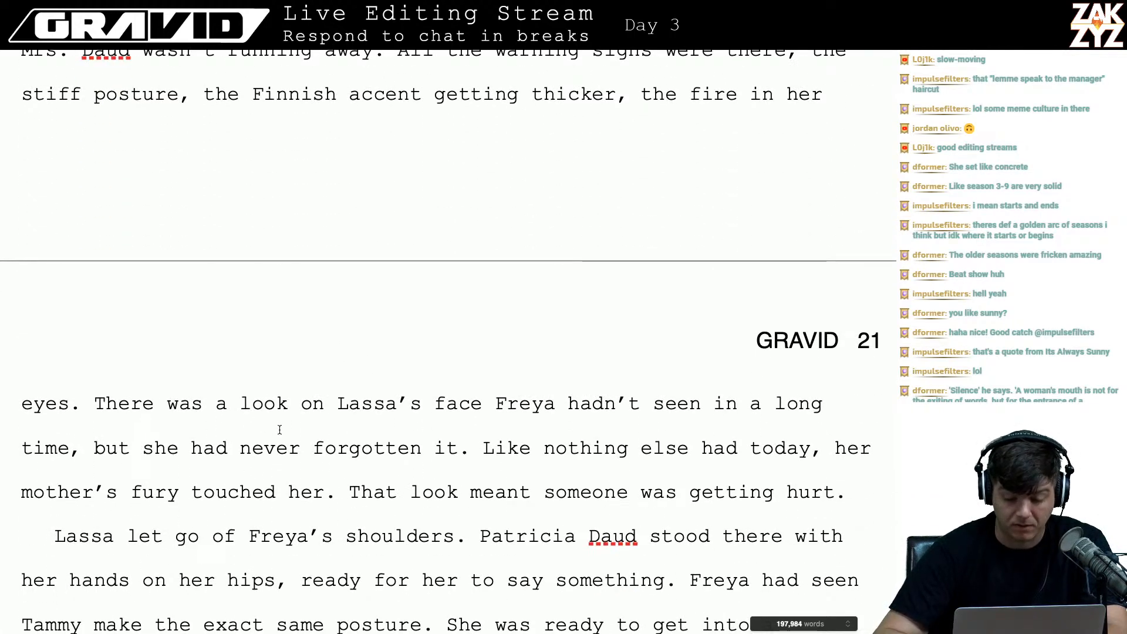
scroll(280, 430, "down", 4)
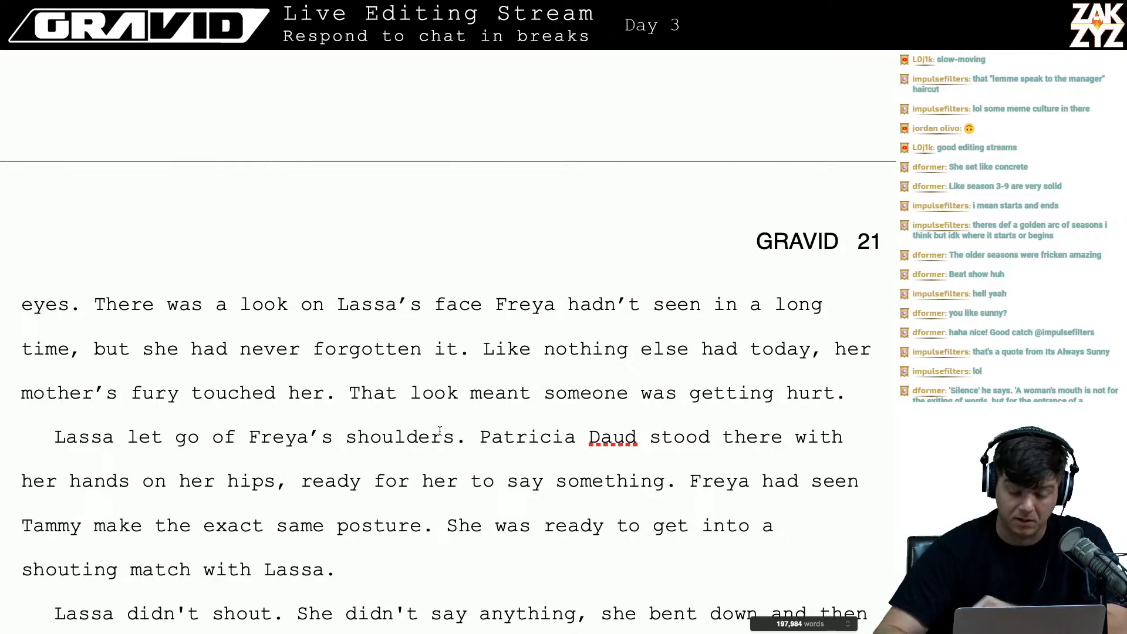
scroll(440, 431, "up", 10)
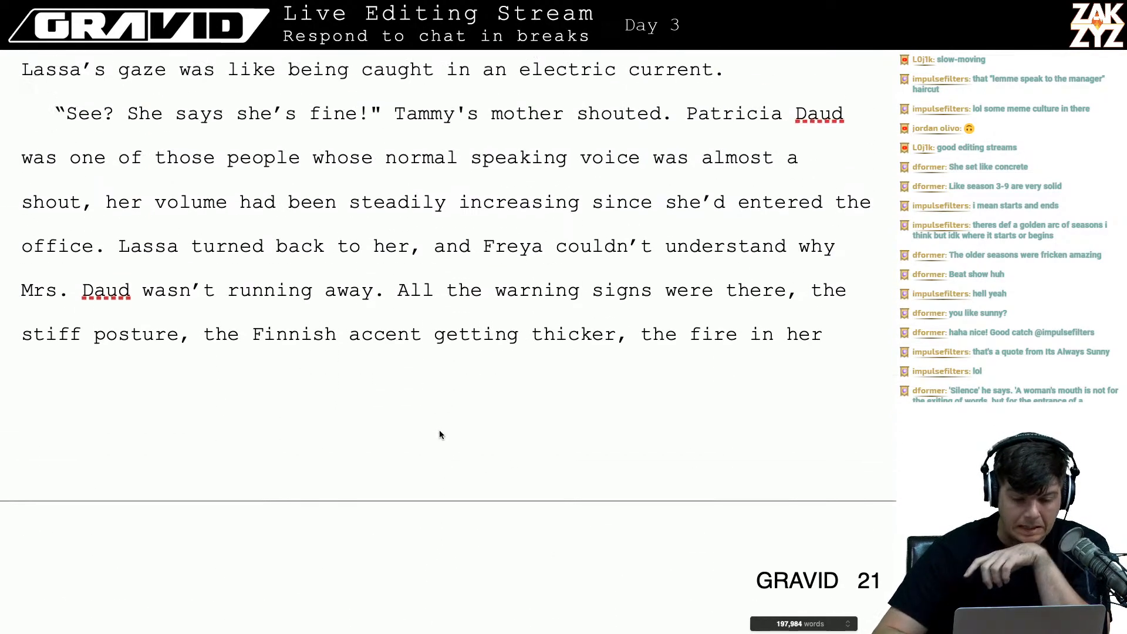
scroll(440, 434, "up", 5)
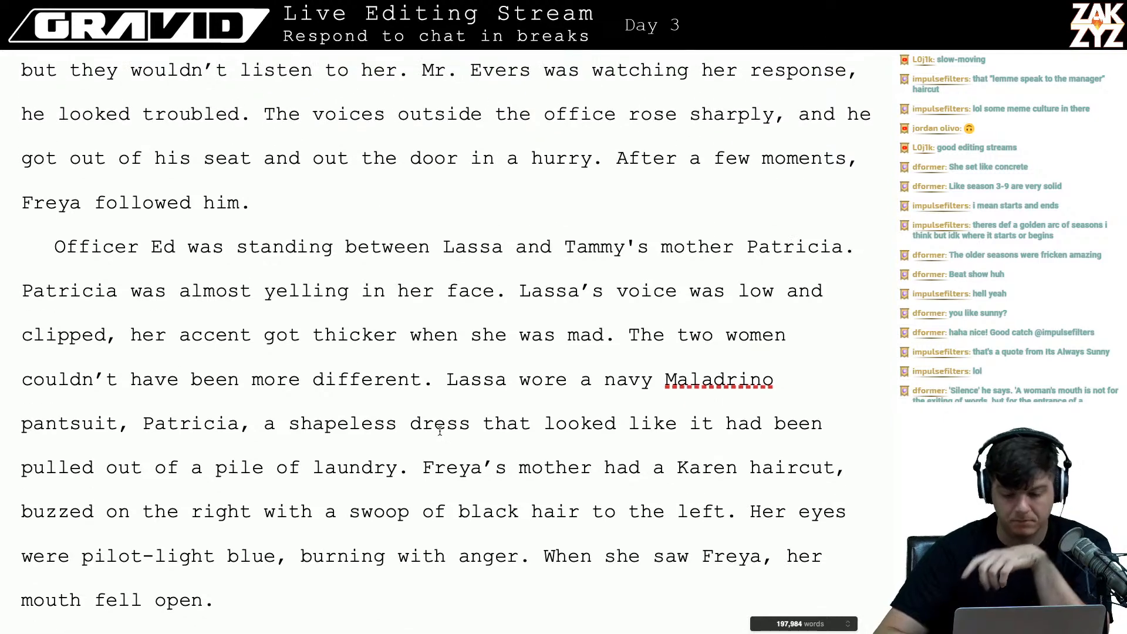
scroll(440, 431, "down", 3)
scroll(440, 431, "up", 1)
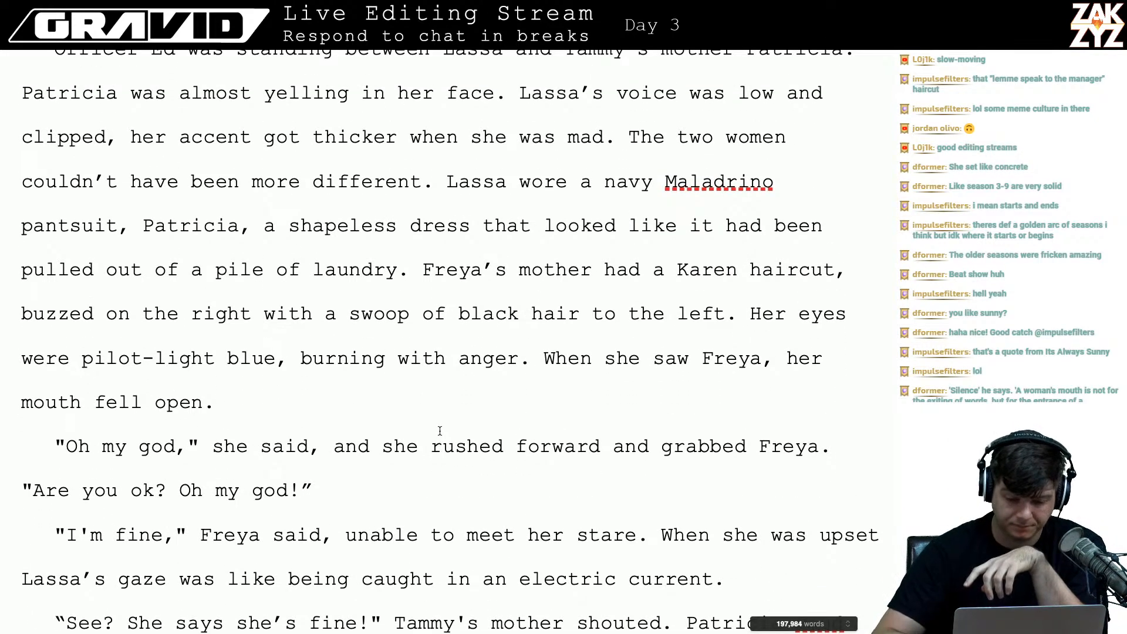
scroll(440, 431, "down", 3)
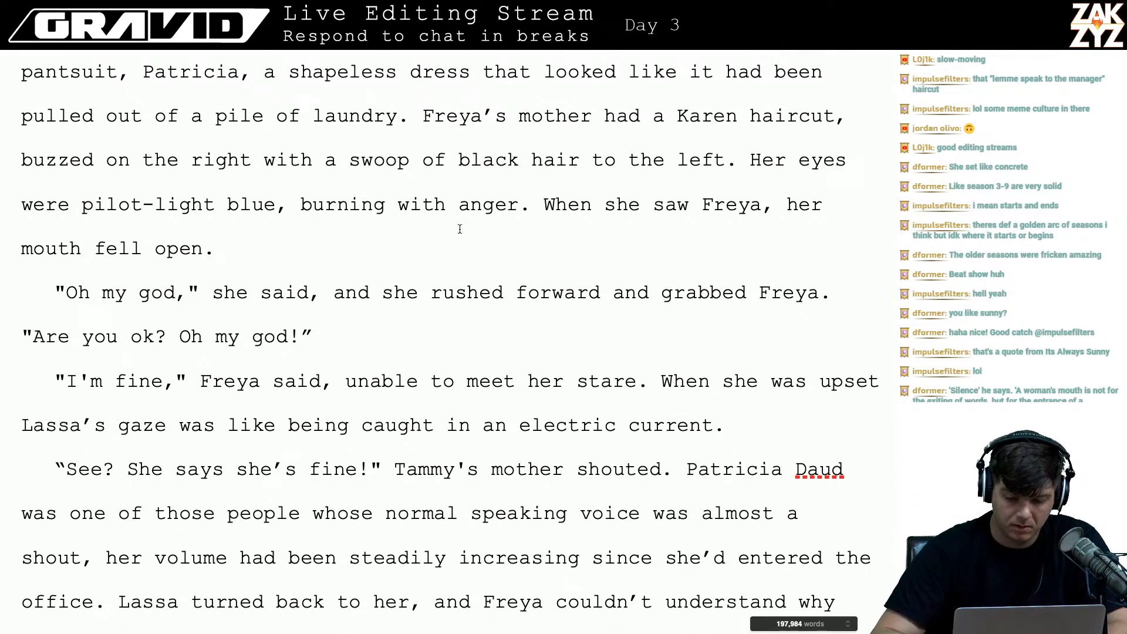
- Delete ", burning with anger" from the sentence describing Lassa's pilot-light blue eyes
mouse_move(521, 205)
left_mouse_down()
mouse_move(276, 199)
mouse_move(301, 215)
mouse_move(519, 228)
left_mouse_up()
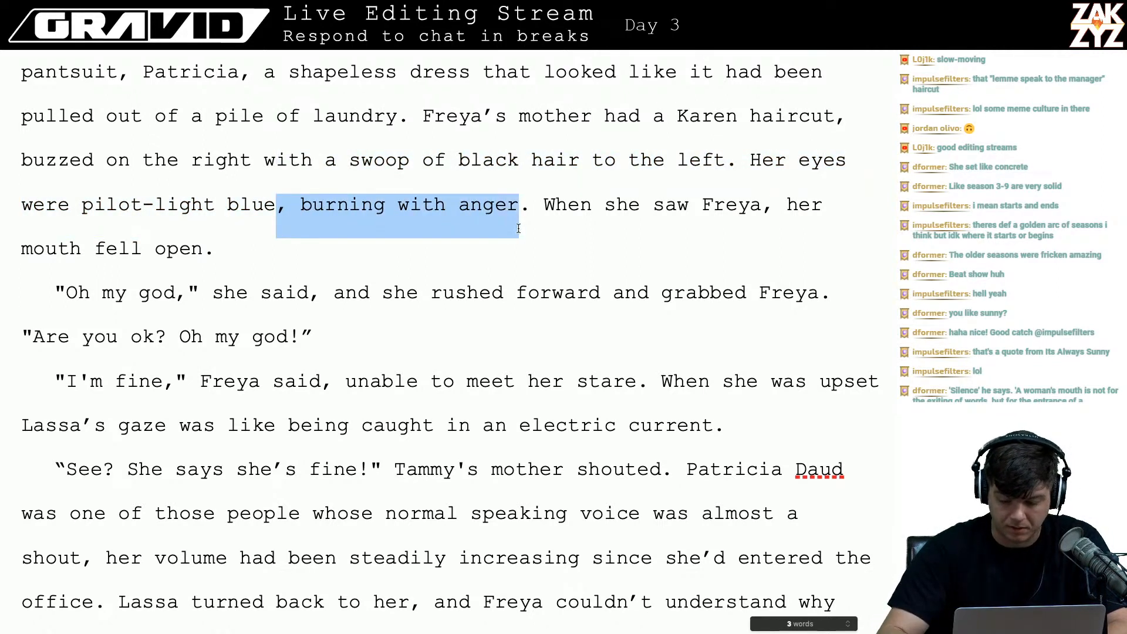
key("BackSpace")
key("Right")
- Reread the dialogue from "Oh my god" through the description of Lassa's warning signs to check the flow
key("Down")
key("Down")
key("Down")
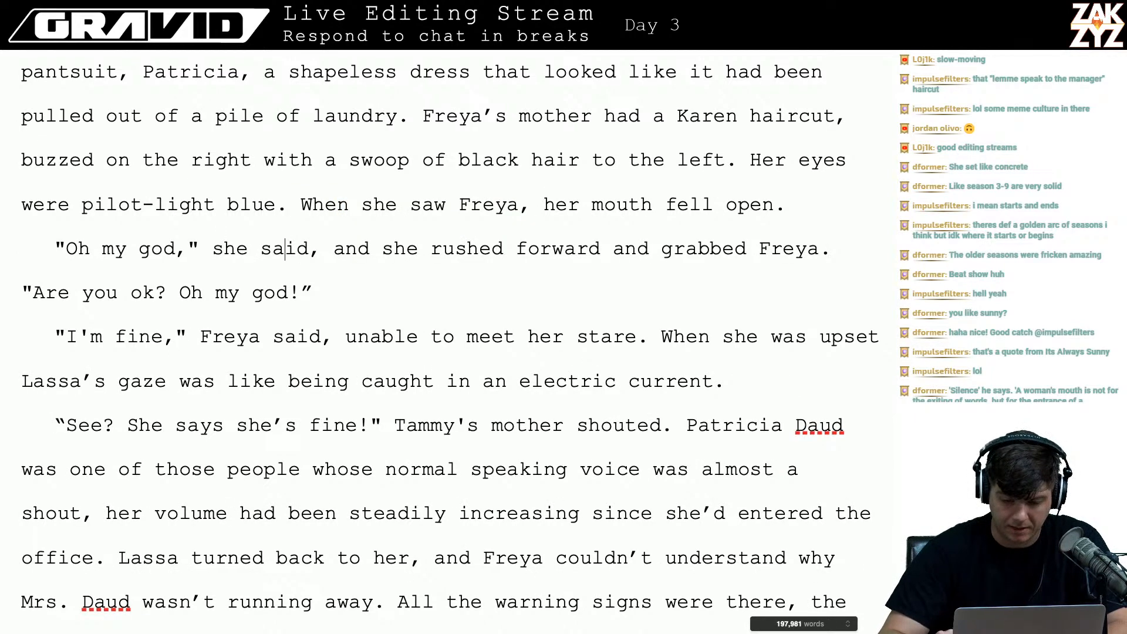
key("Down")
key("Down")
key("Down")
key("Down")
key("Down")
key("Down")
key("Down")
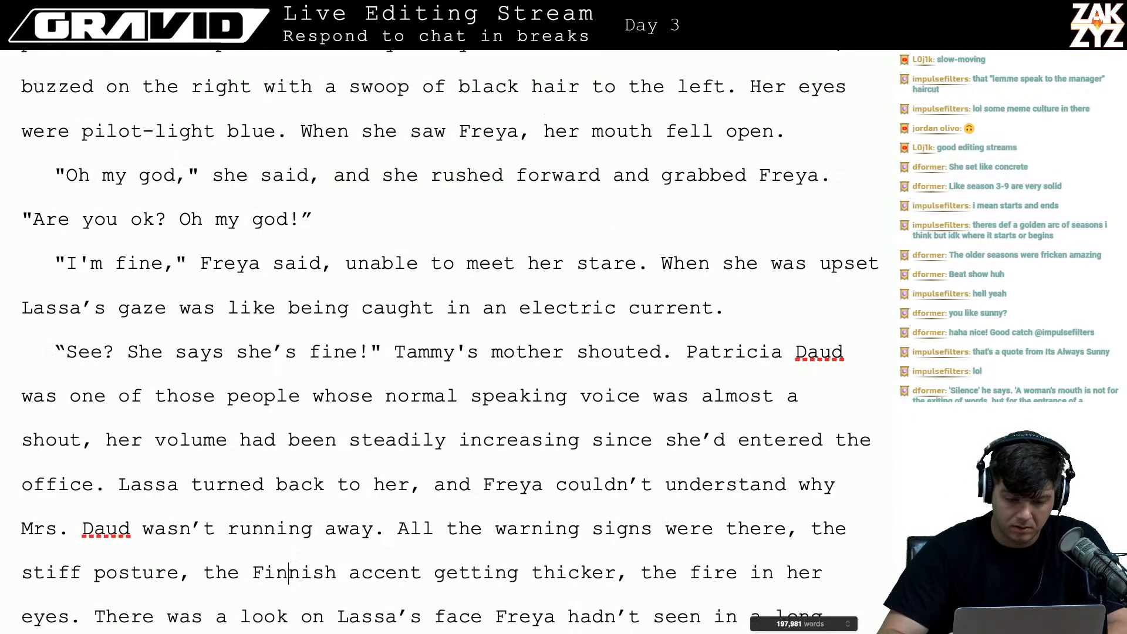
key("Down")
key("Down")
key("Up")
key("Up")
key("Up")
key("Up")
key("Up")
key("Up")
key("Up")
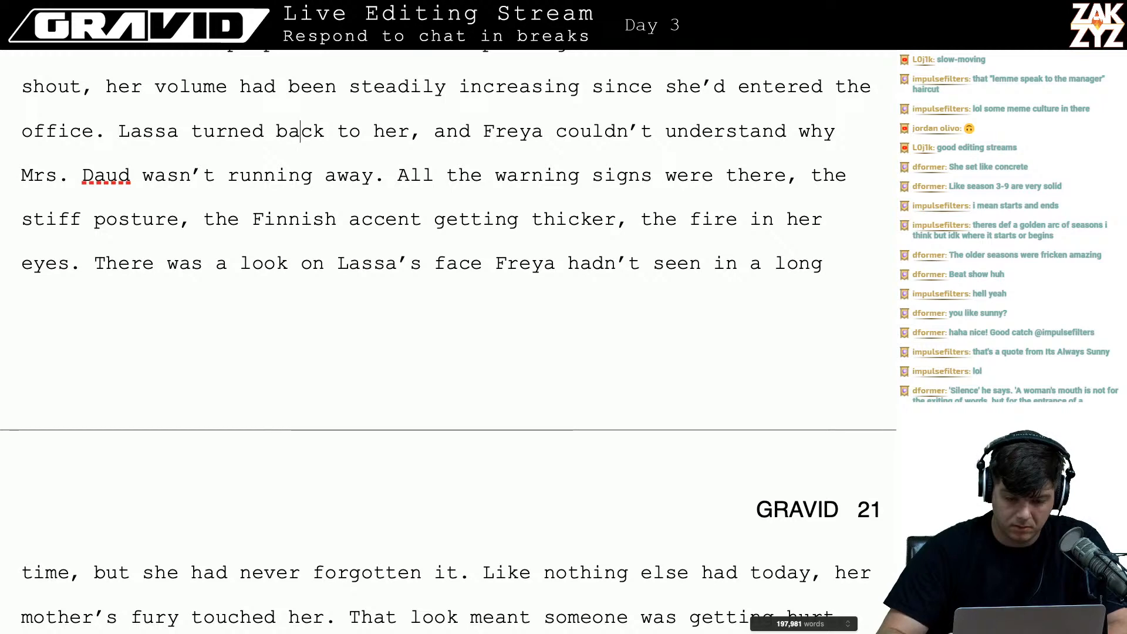
key("Up")
key("Up")
key("Up")
key("Up")
key("Up")
key("Down")
key("Down")
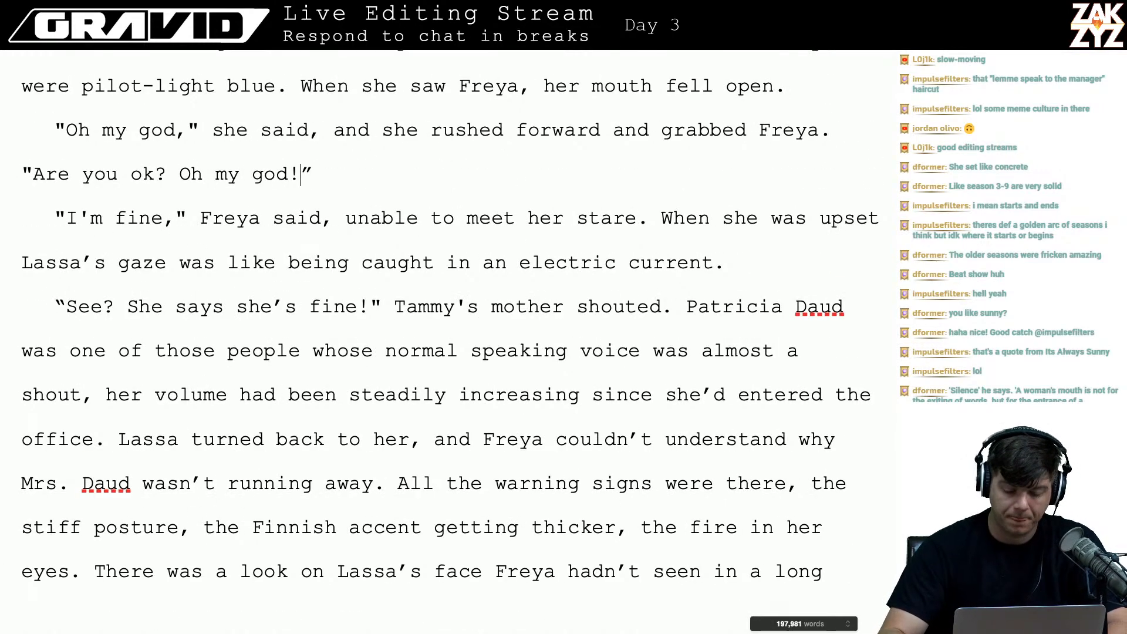
key("Left")
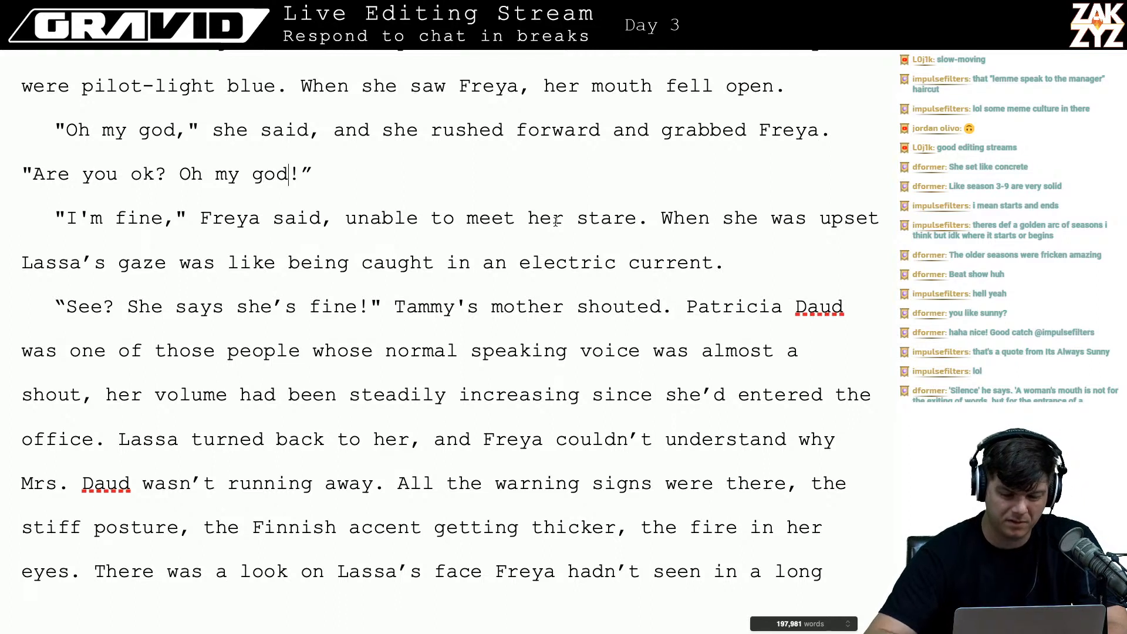
key("Left")
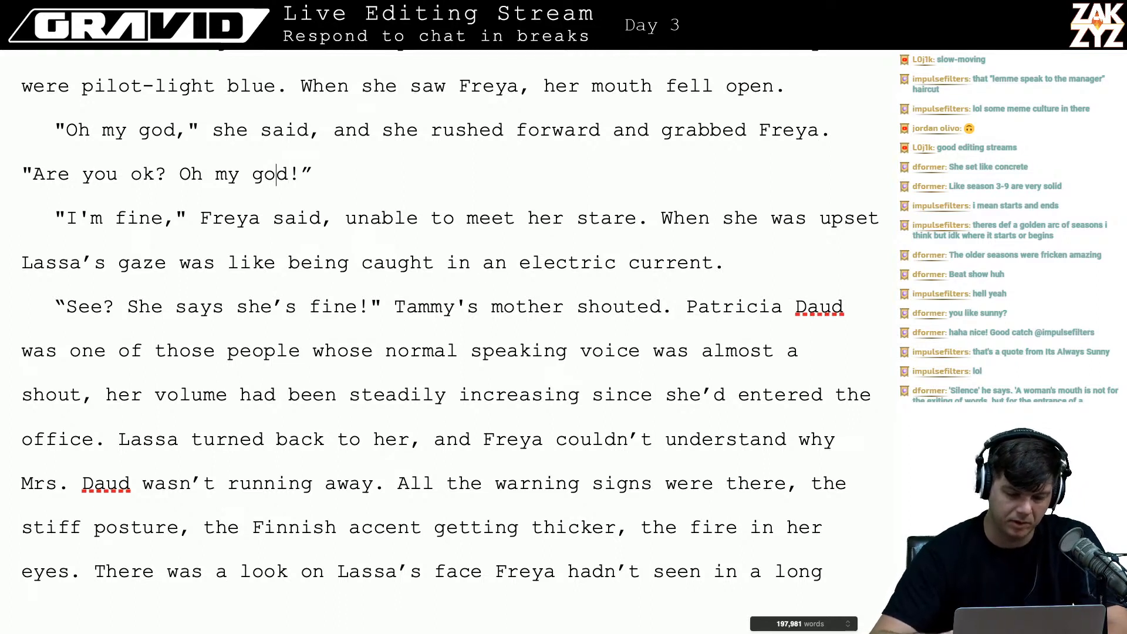
key("Left")
key("Left")
key("Left")
key("Left")
key("Left")
key("Left")
key("Left")
key("Left")
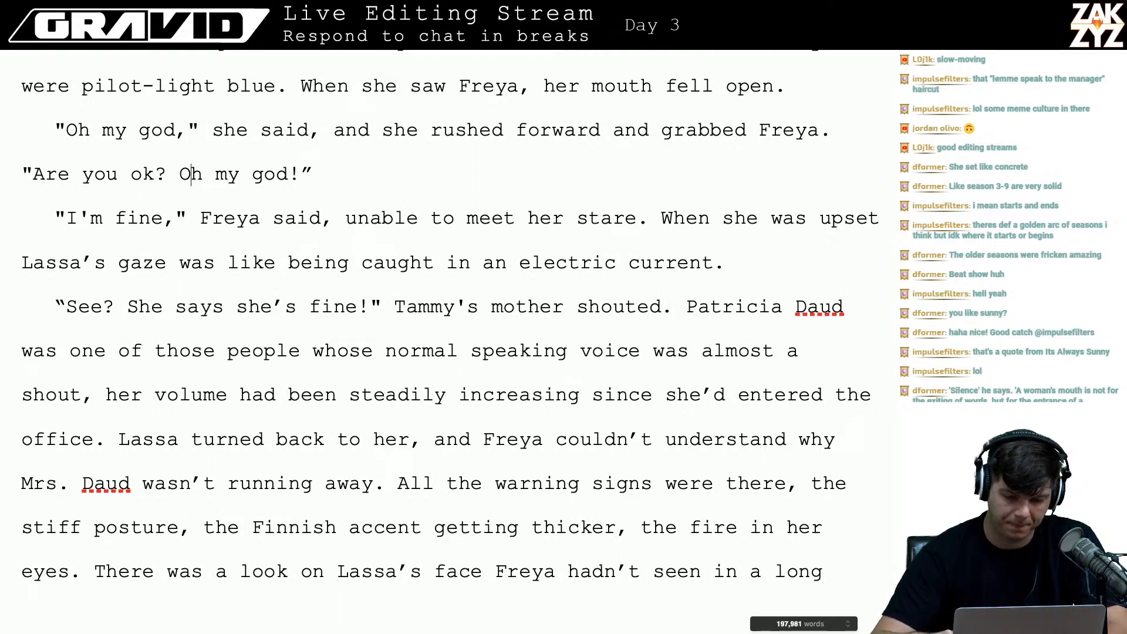
key("shift+Right")
key("shift+Right")
key("shift+Right")
key("shift+Right")
key("shift+Right")
key("shift+Right")
key("shift+Right")
key("shift+Right")
key("shift+Right")
key("shift+Right")
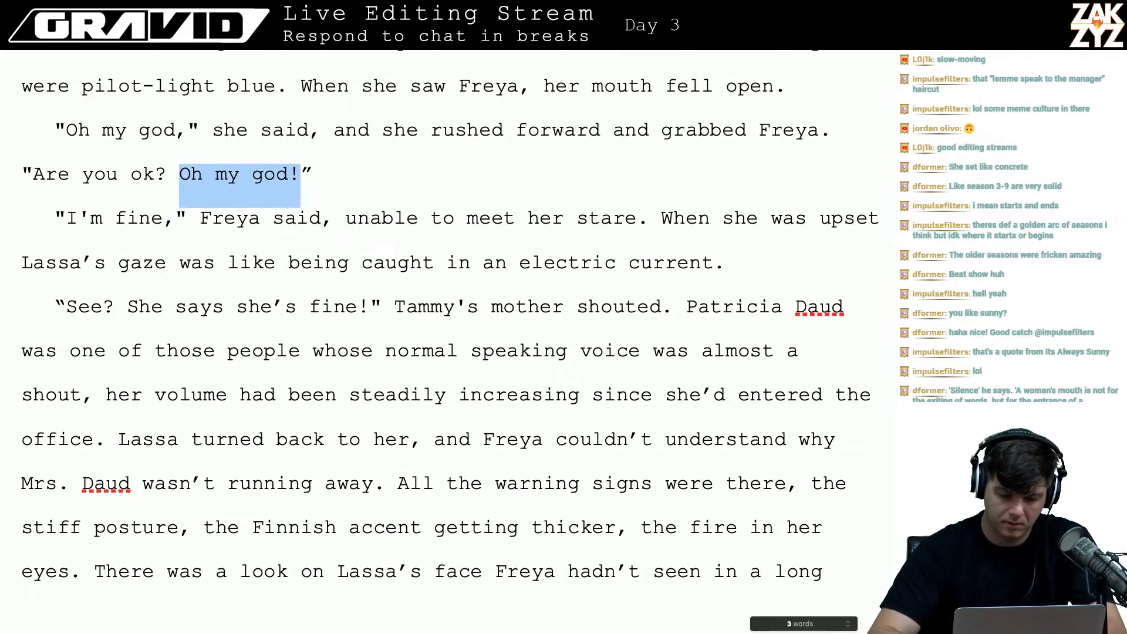
key("shift+super+k")
type("R")
key("BackSpace")
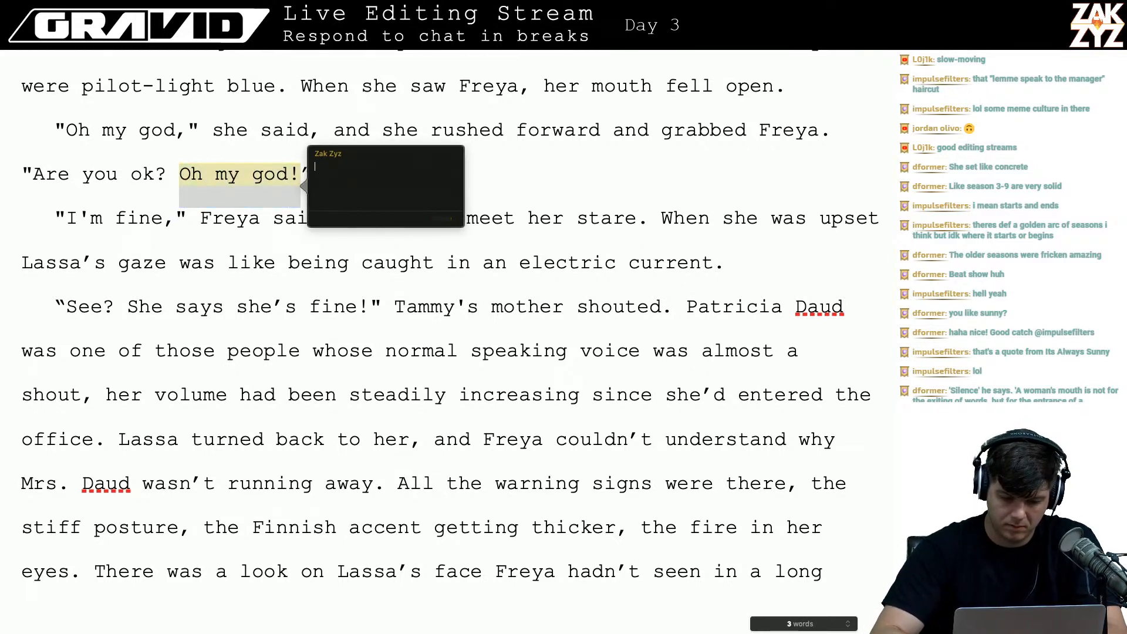
type("Consided")
key("BackSpace")
key("BackSpace")
key("BackSpace")
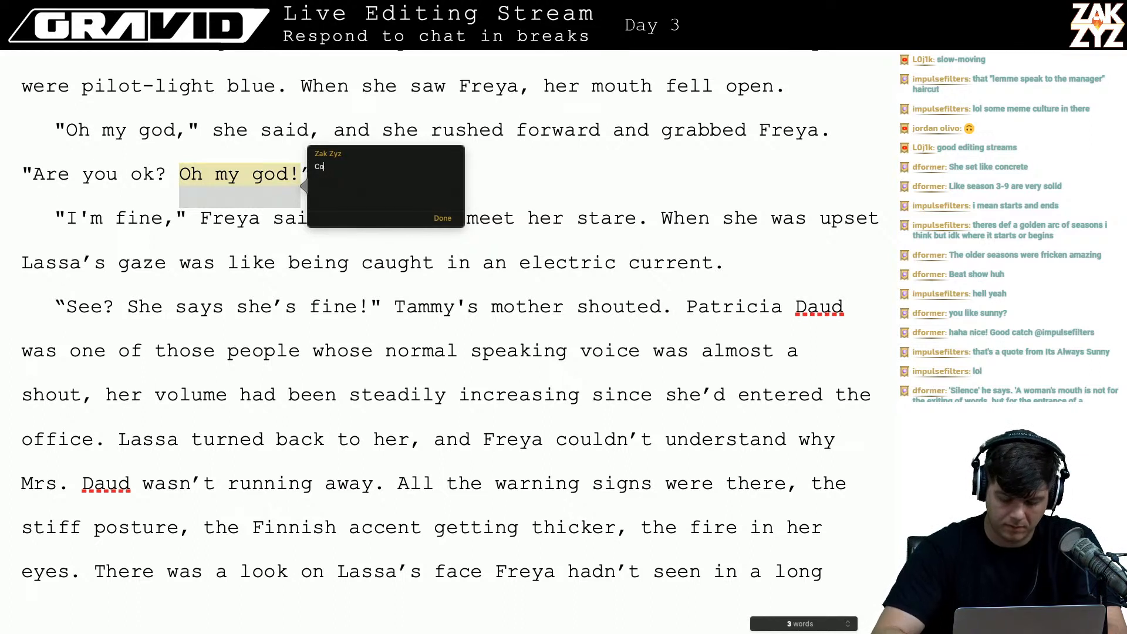
key("BackSpace")
key("BackSpace")
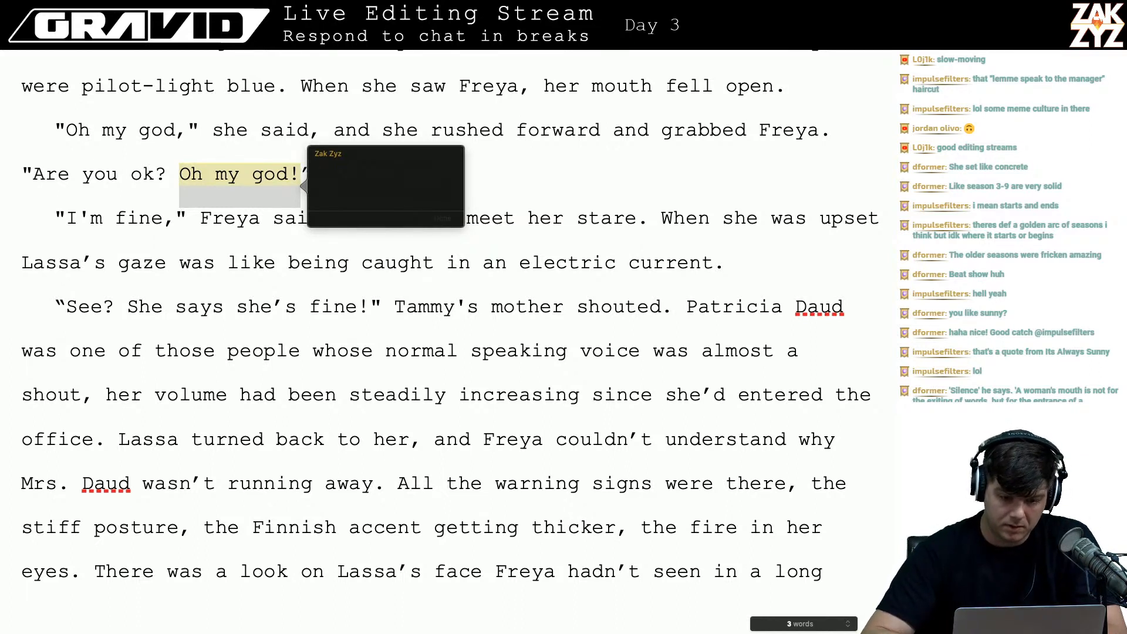
key("Escape")
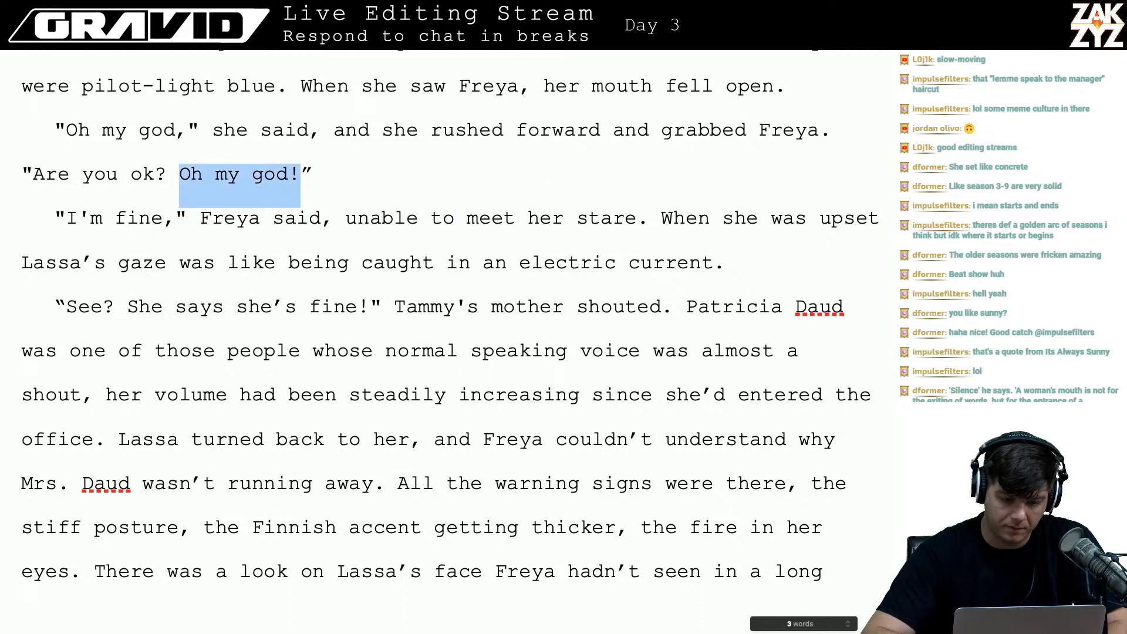
right_click(298, 182)
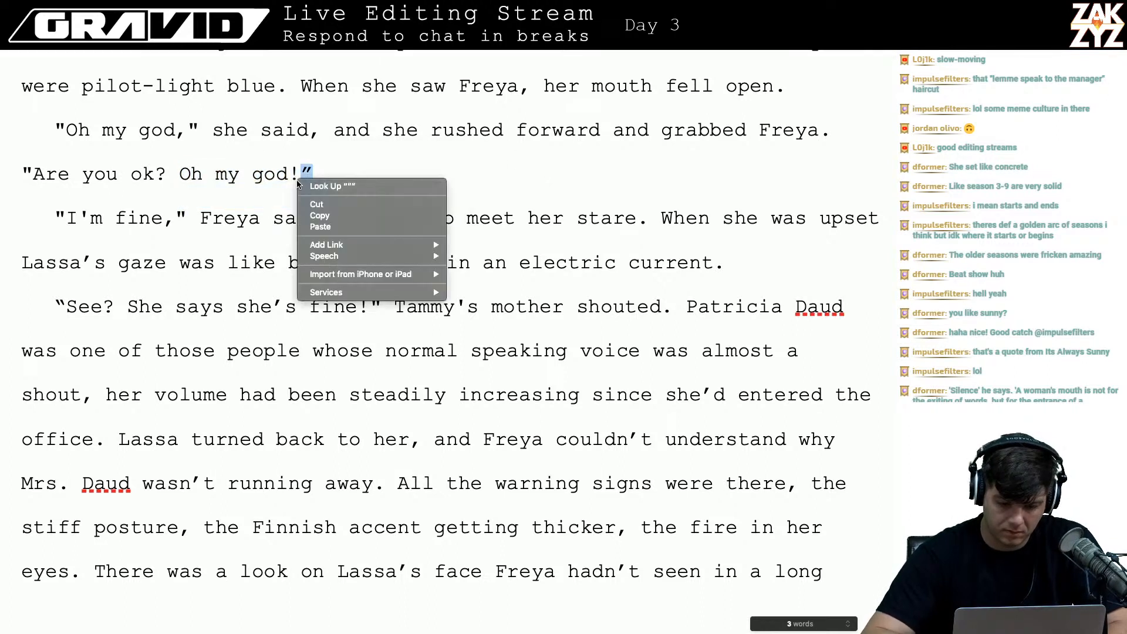
triple_click(400, 174)
left_click(401, 175)
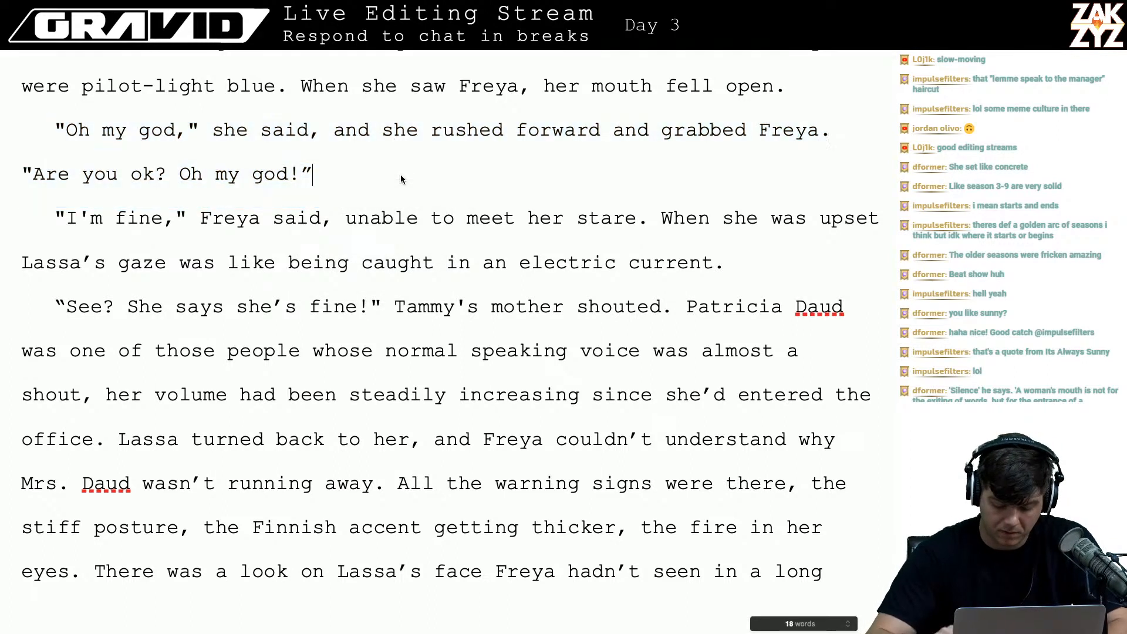
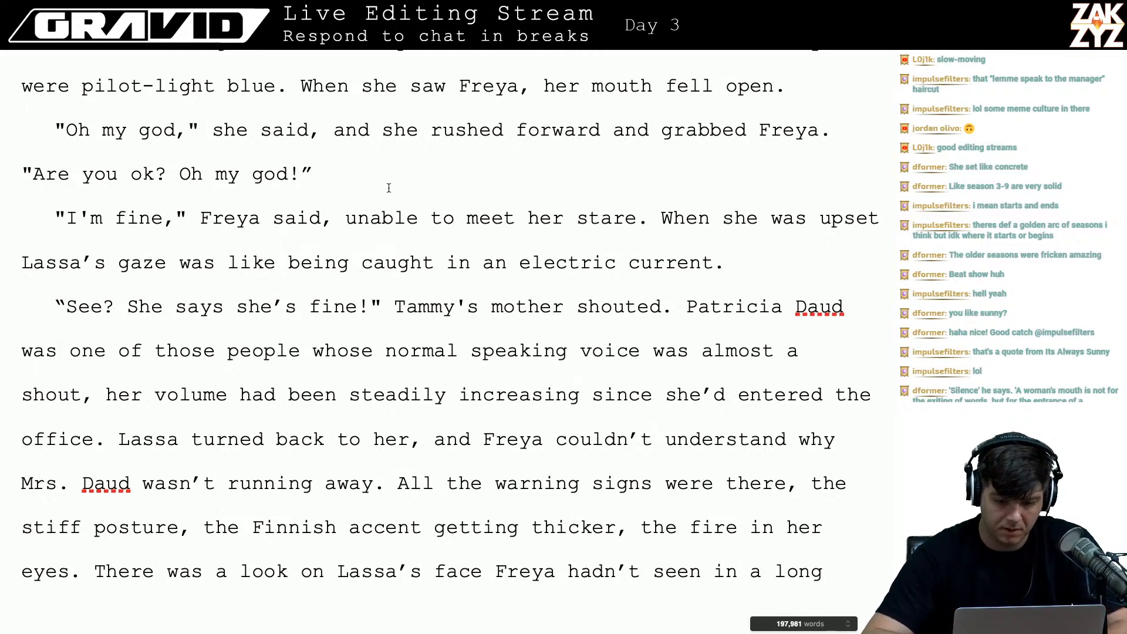
- Attach the comment "EDIT 2 - CONSIDER SWAPPING THIS TO FINNISH" to "Oh my god!" after "Are you ok?" in Lassa's dialogue
left_click_drag(181, 166, 308, 171)
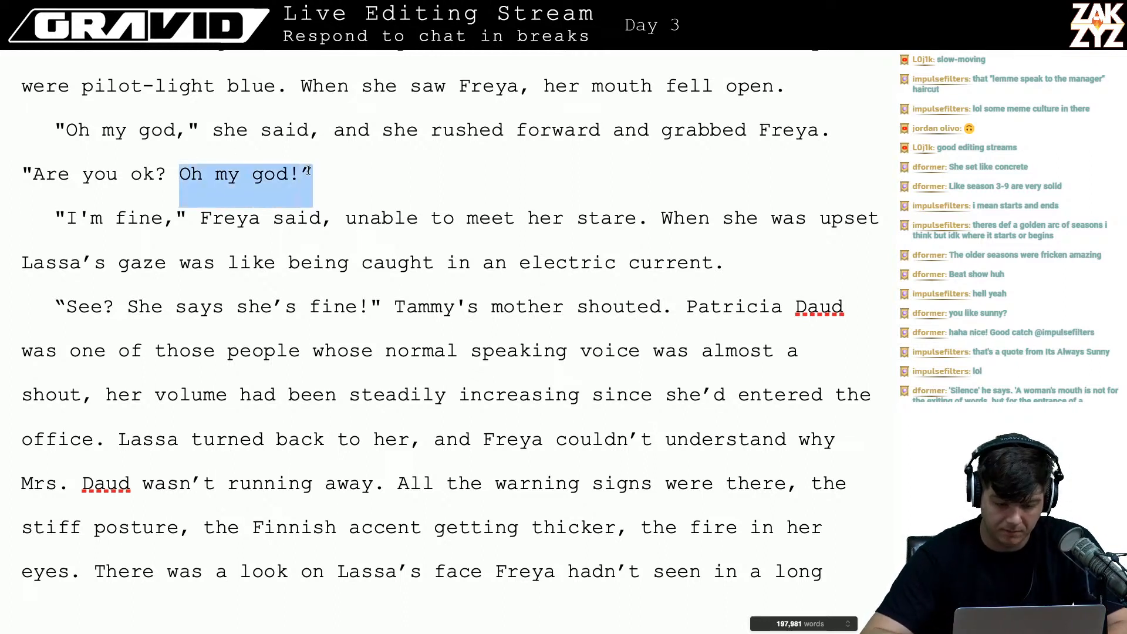
key("super+shift+8")
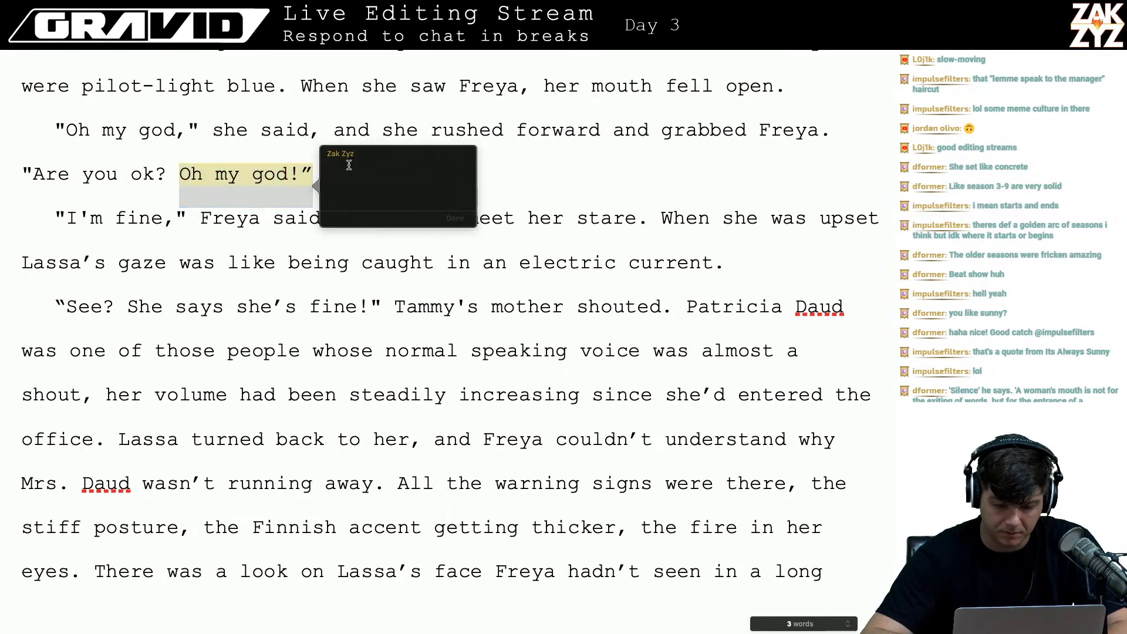
type("EDIT 2")
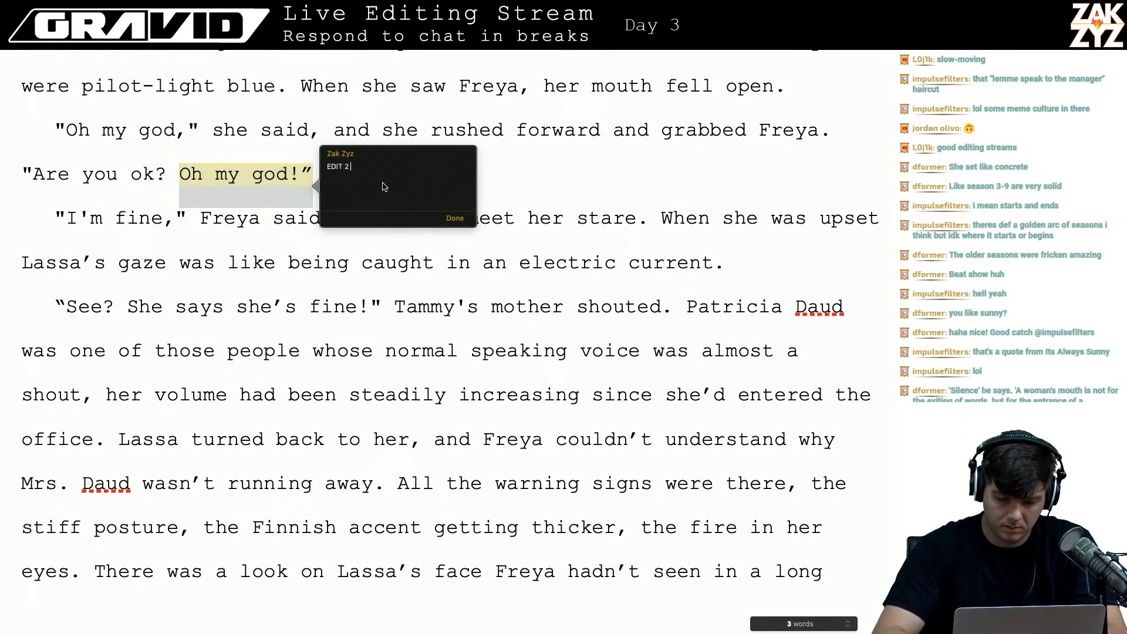
type(" - CONSI")
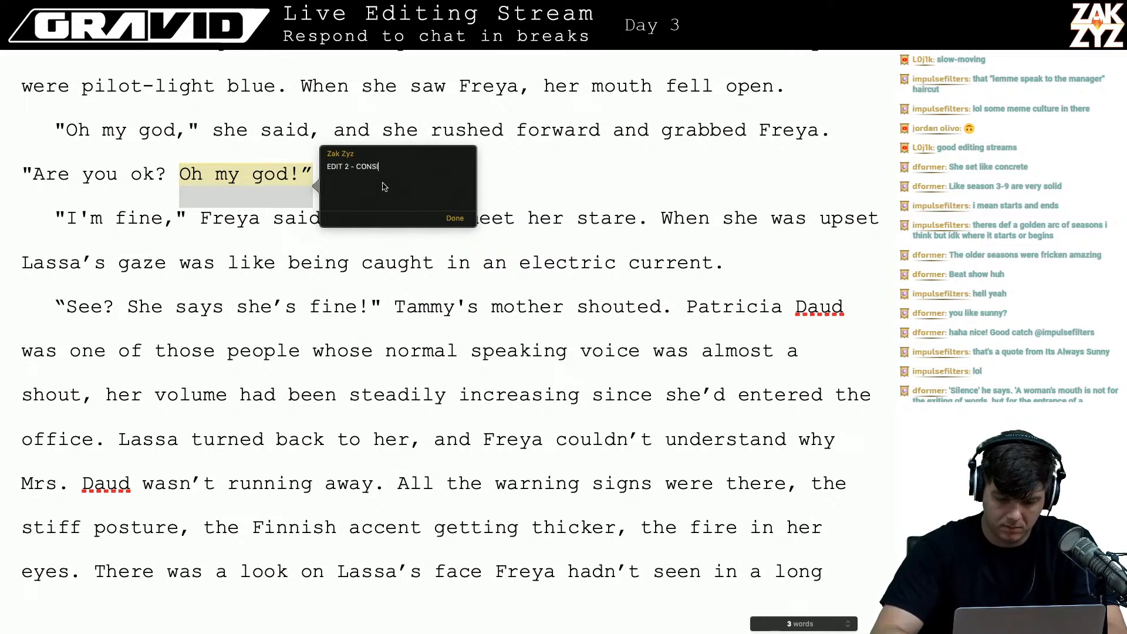
type("DER SWAPPING TH")
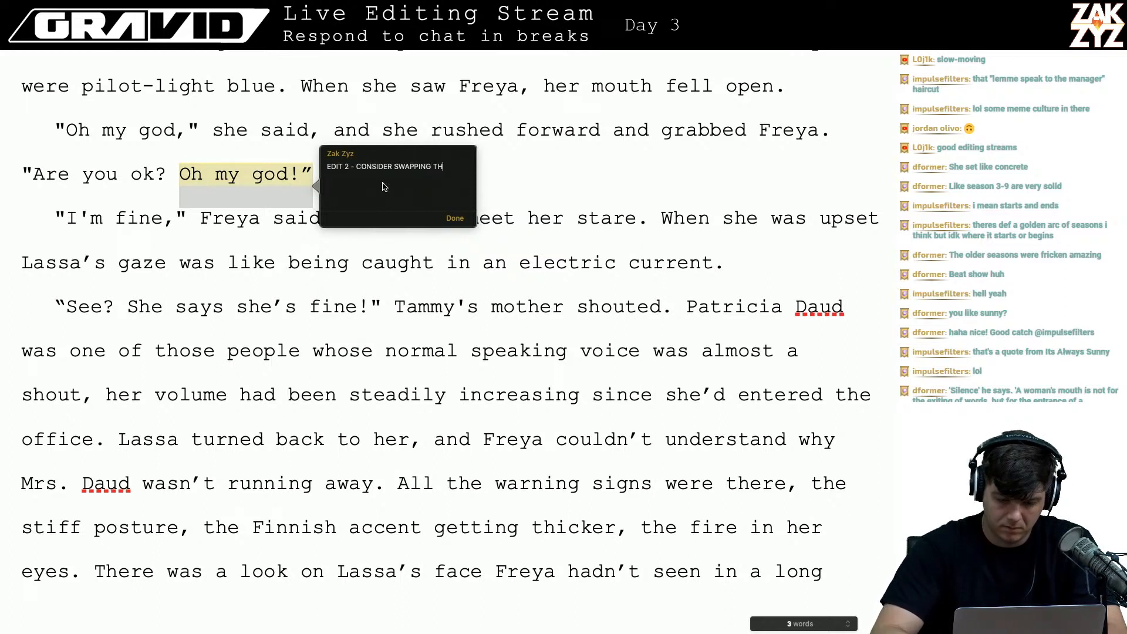
type("IS TO FINNISH")
key("Return")
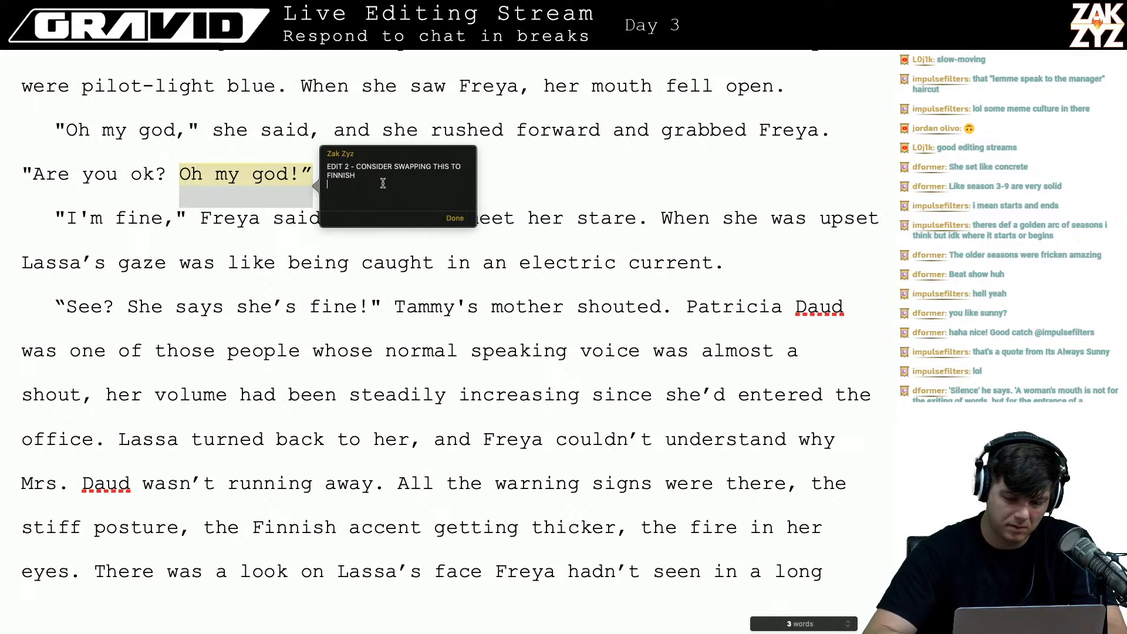
left_click(455, 218)
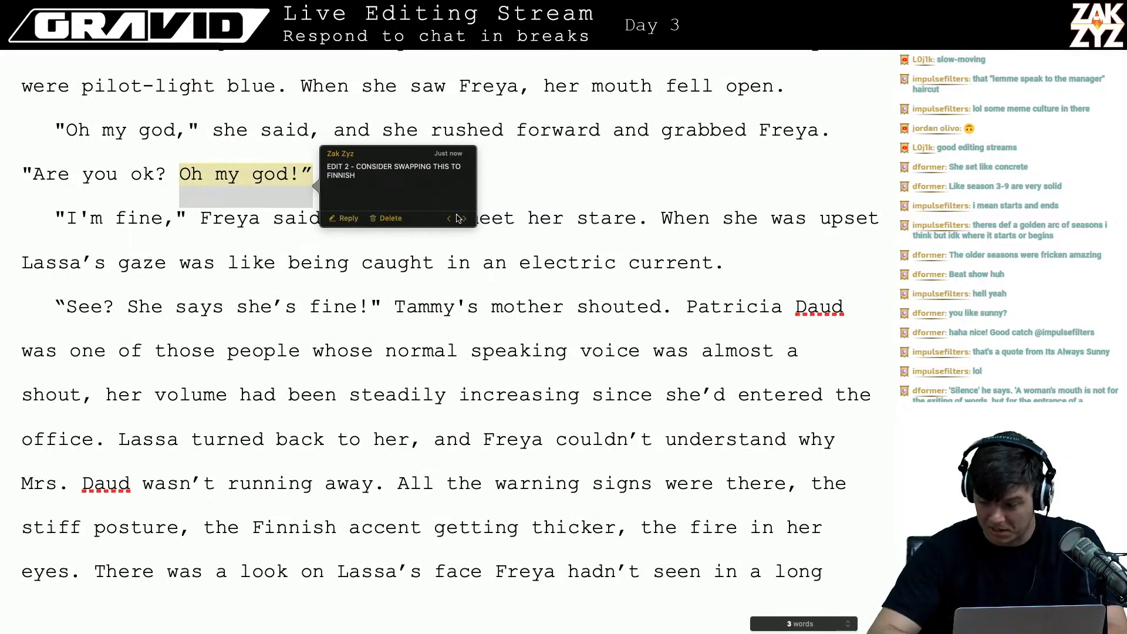
left_click(519, 172)
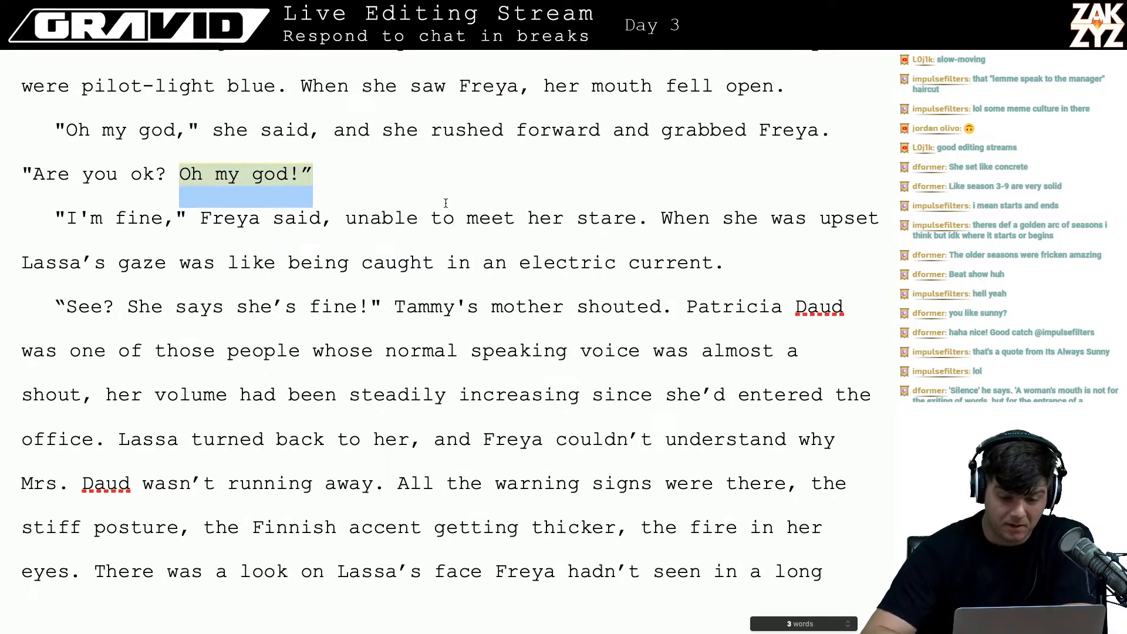
scroll(224, 243, "down", 1)
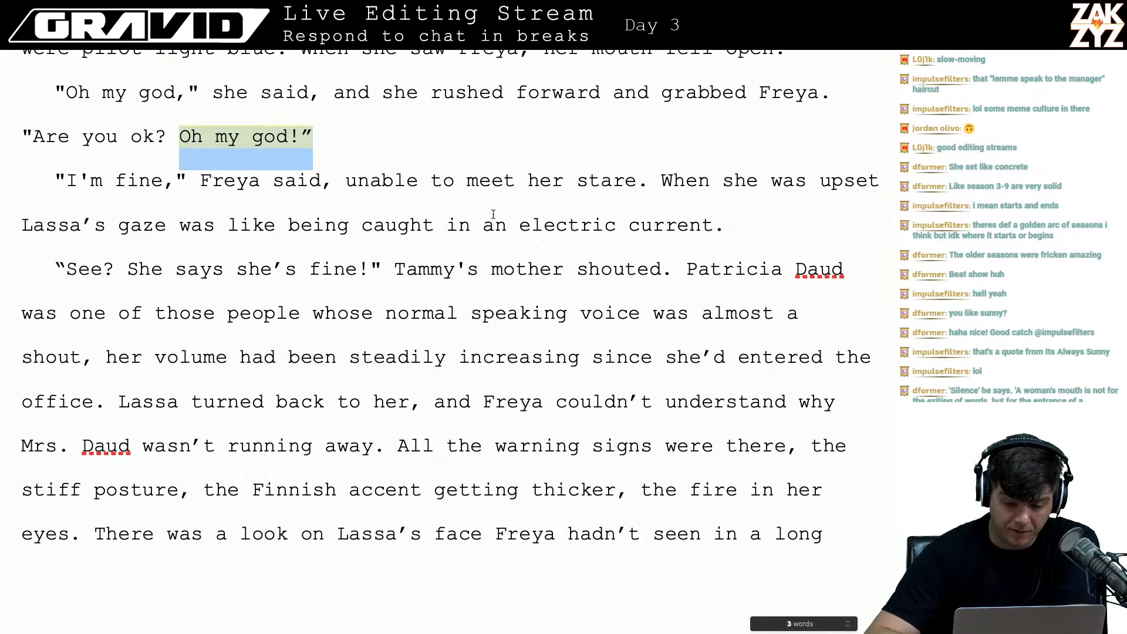
left_click(552, 198)
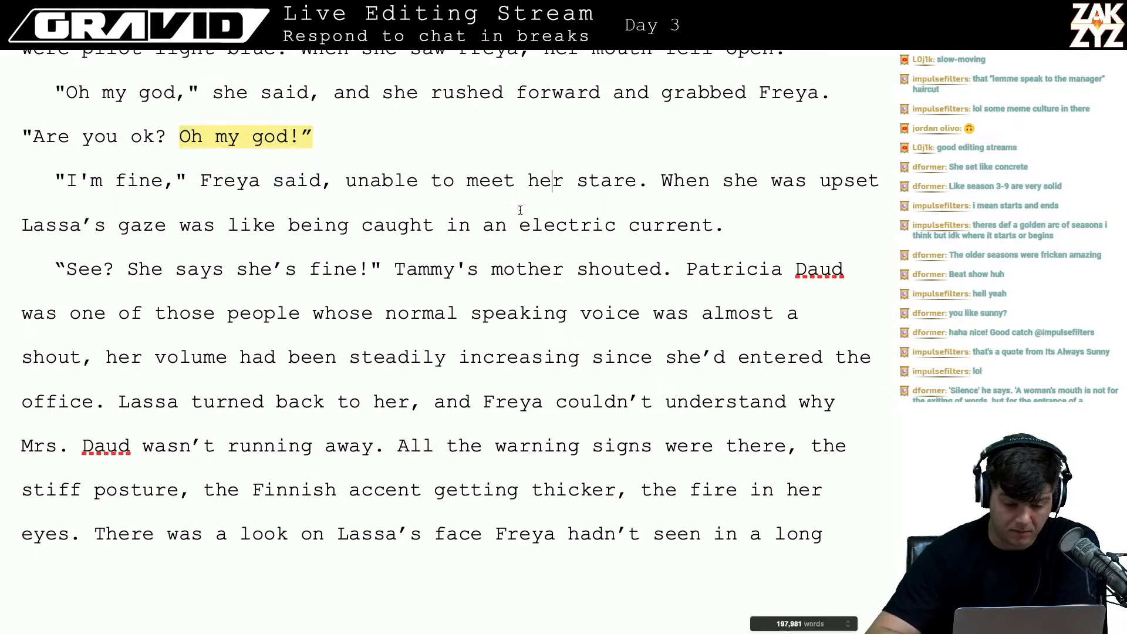
scroll(222, 239, "down", 3)
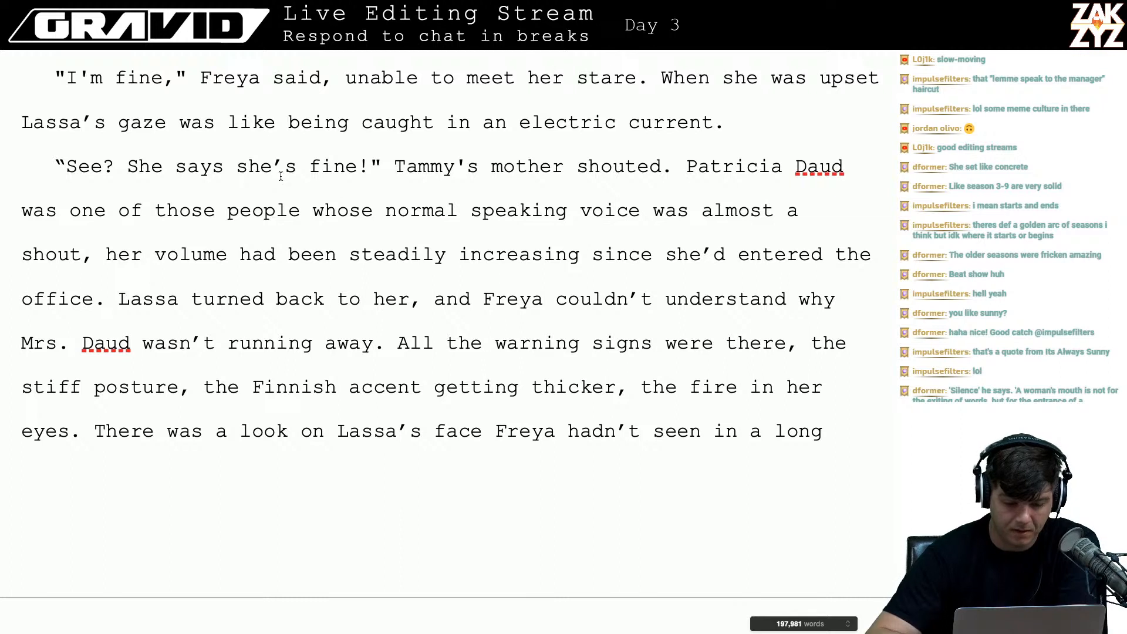
- Replace "turned" with "wheeled back towards her" in the sentence where Lassa turns to face Patricia again
scroll(329, 203, "down", 1)
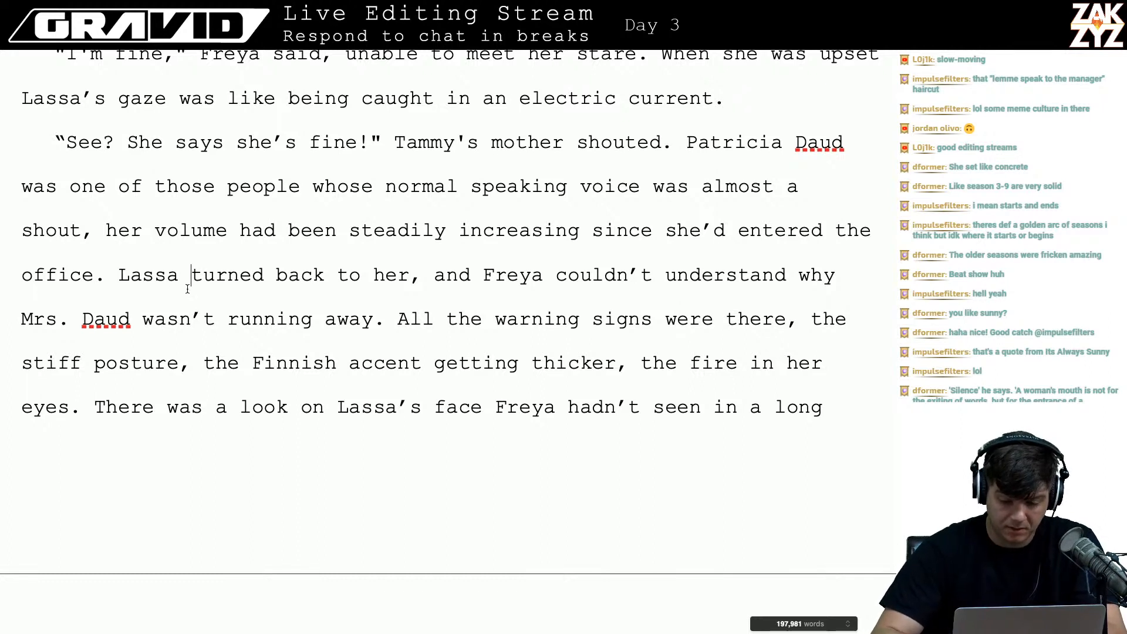
key("shift+Right")
key("shift+Right")
key("shift+Right")
key("shift+Right")
key("shift+Right")
key("shift+Right")
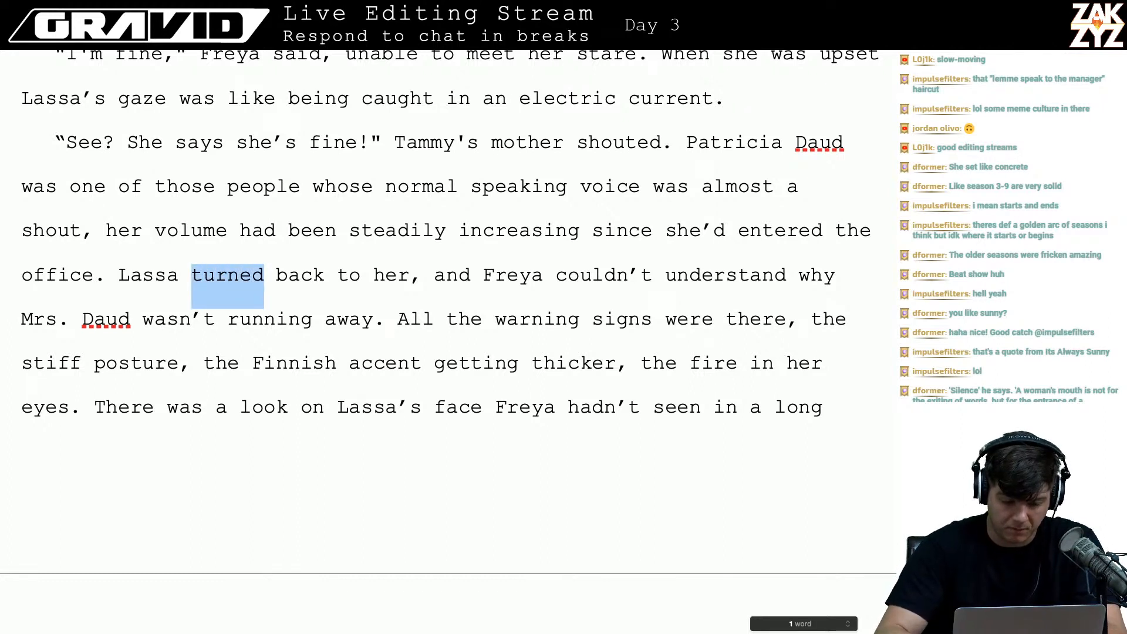
type("wh")
key("BackSpace")
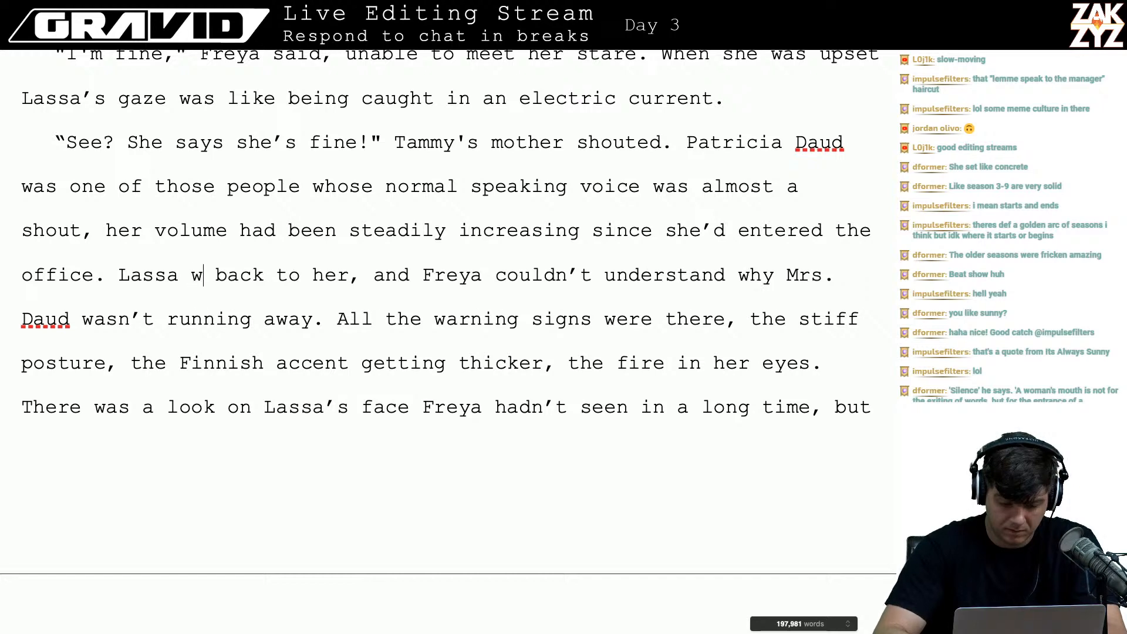
type("heeled back ")
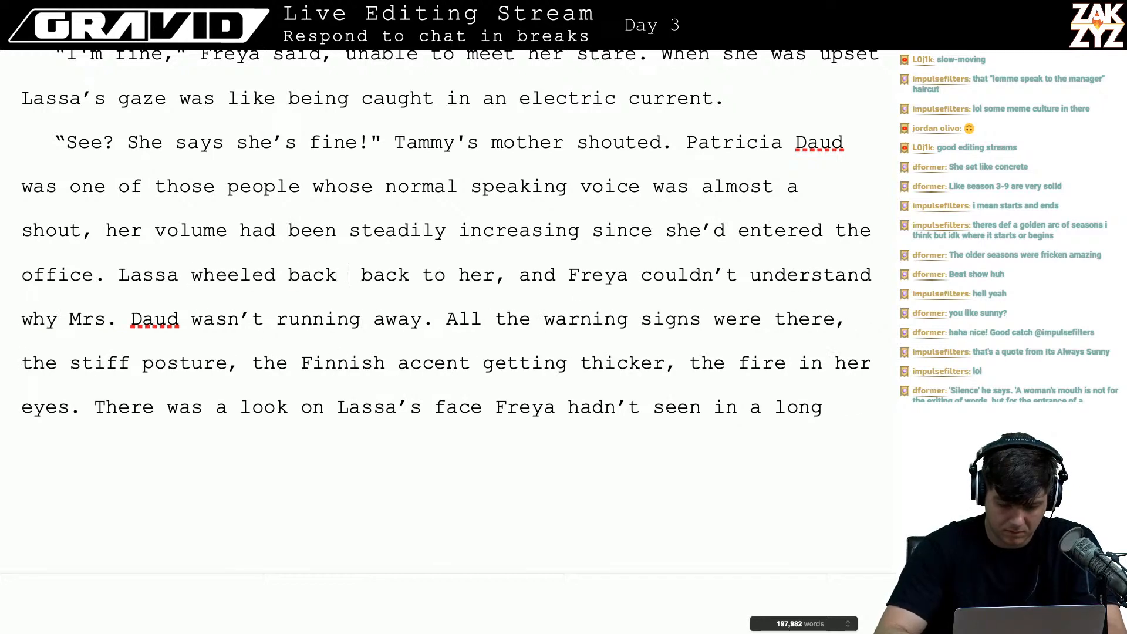
type("on")
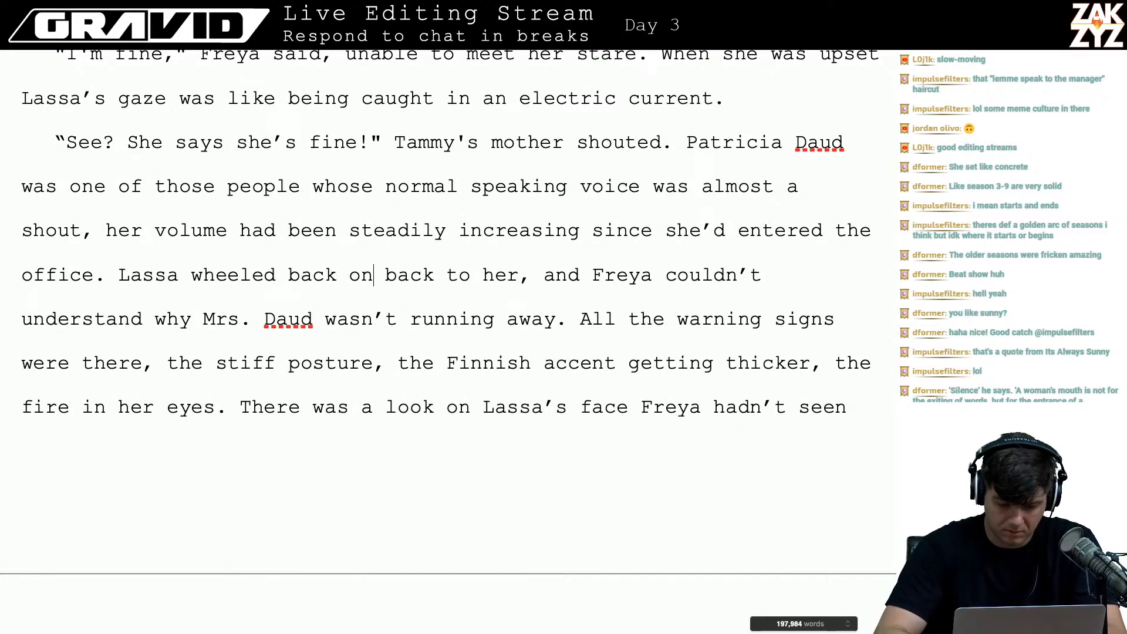
key("BackSpace")
key("BackSpace")
type("towa")
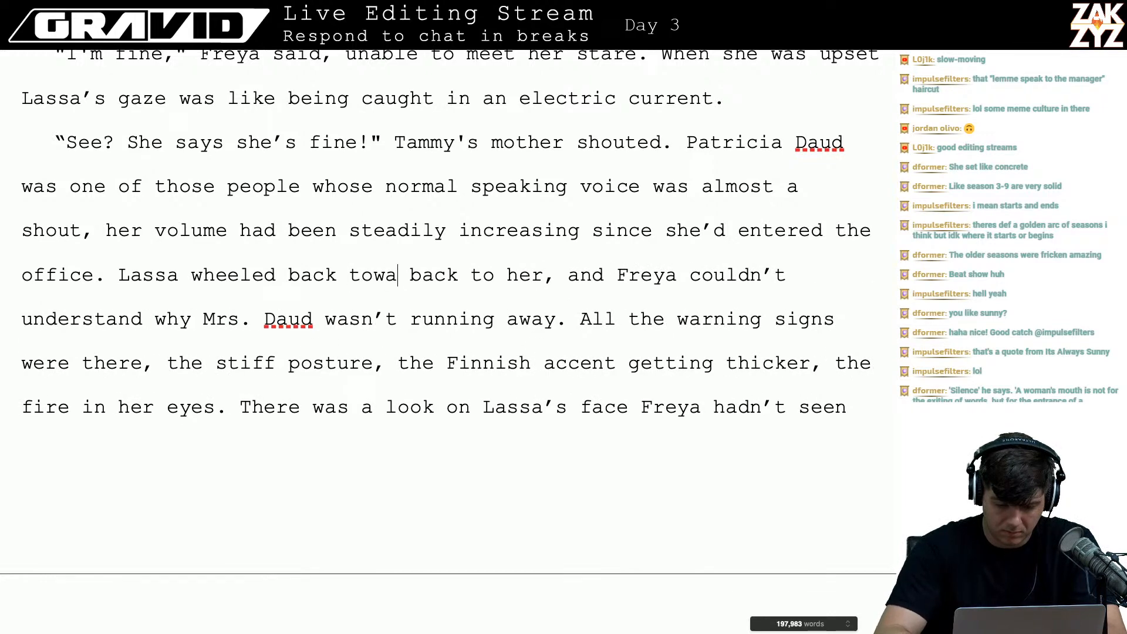
type("rds her")
- Delete the leftover " back to her" following "Lassa wheeled back towards her", keeping the comma before "and Freya"
key("shift+Right")
key("shift+Right")
key("shift+Right")
key("shift+Right")
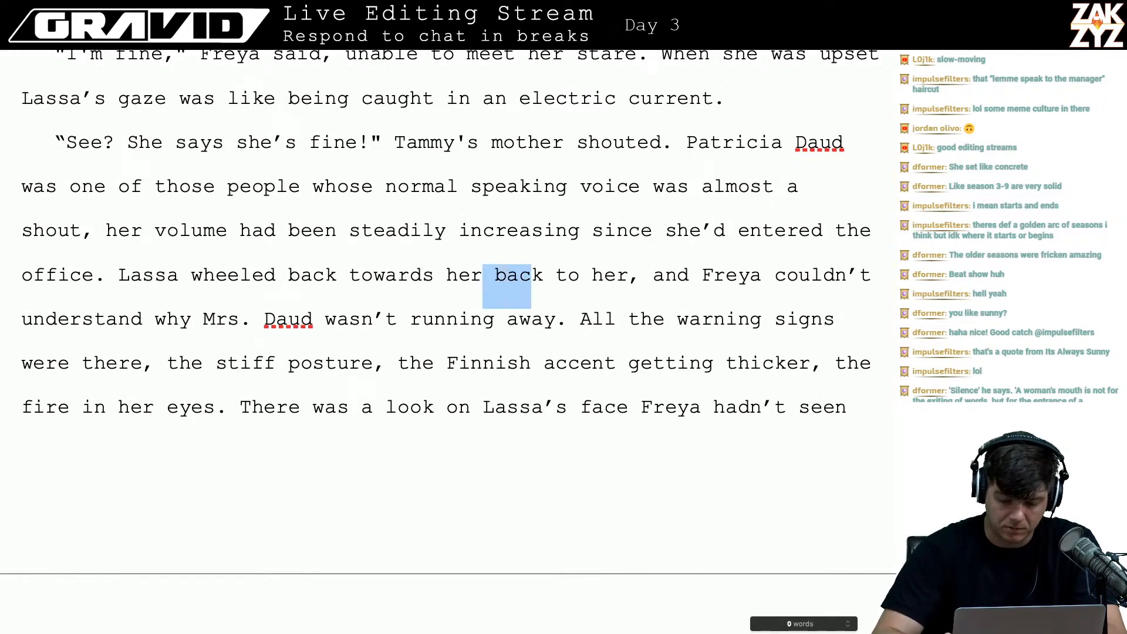
key("shift+Right")
key("shift+Right")
key("shift+Right")
key("shift+Right")
key("shift+Right")
key("shift+Right")
key("shift+Right")
key("shift+Right")
key("BackSpace")
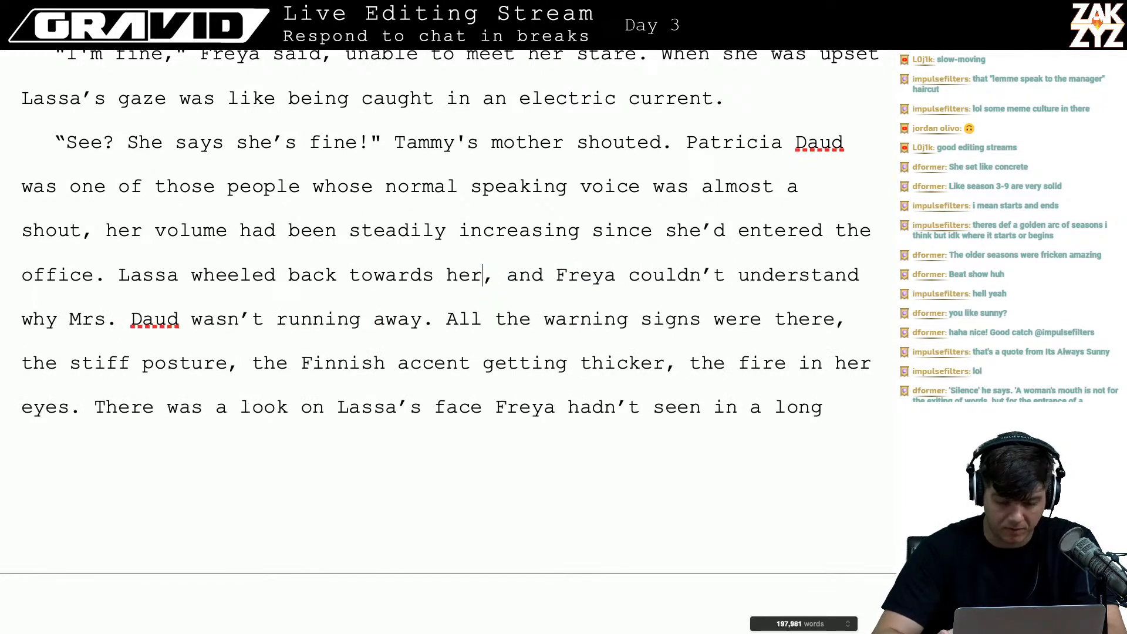
- Reread the passage from Lassa's warning signs through her mother's fury to Patricia's stance and the tackle on page 21
key("Down")
key("Down")
key("Down")
key("Down")
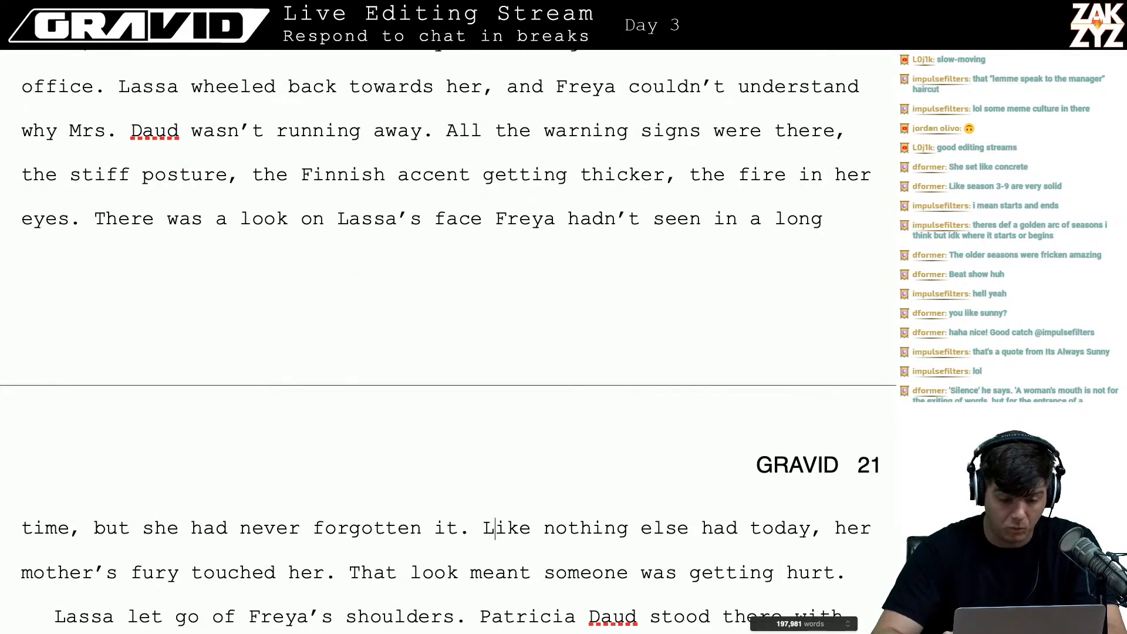
key("Up")
key("Up")
key("Up")
key("Up")
key("Down")
key("Left")
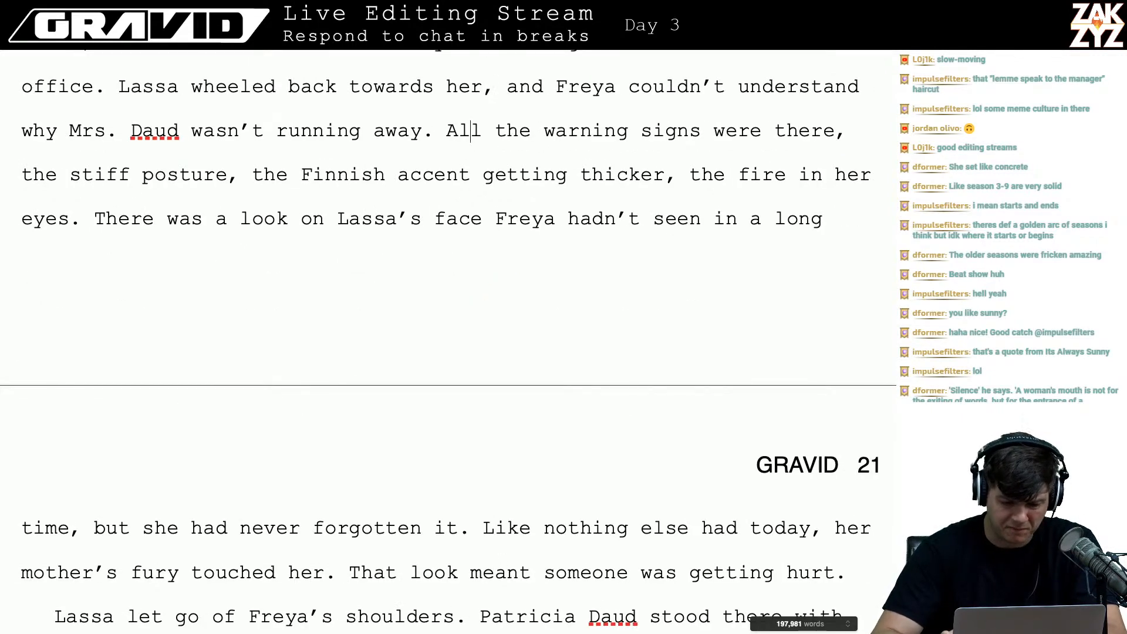
key("Left")
key("Down")
key("Left")
key("Right")
key("Right")
key("Right")
key("Right")
key("Right")
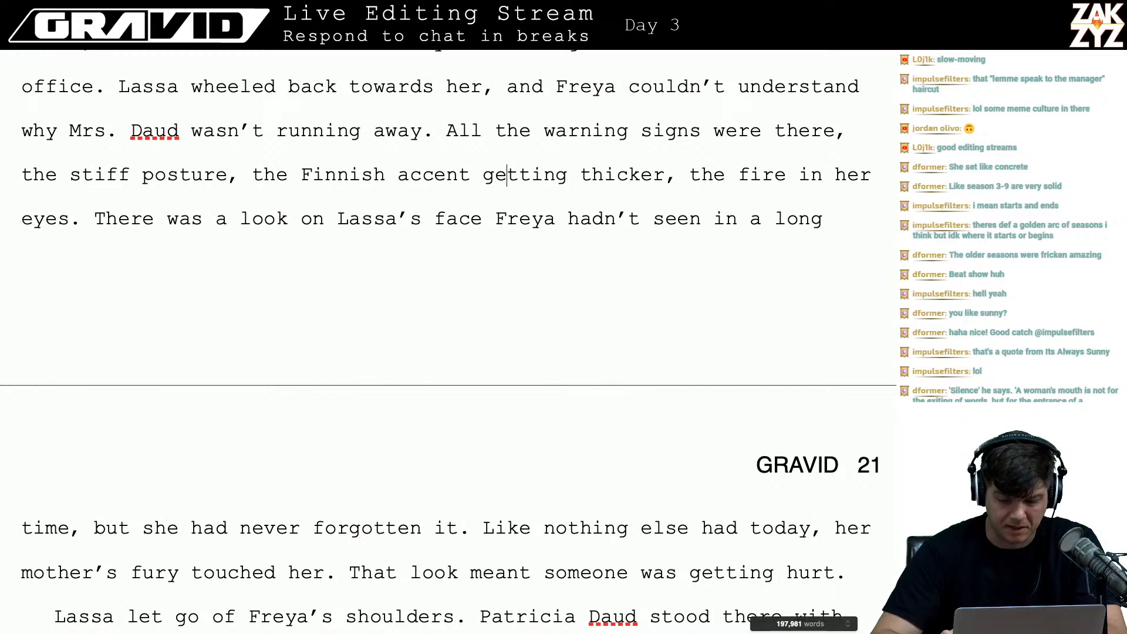
key("Right")
key("Right")
key("Right")
key("Right")
key("Right")
key("Right")
key("Right")
key("Right")
key("Right")
key("Right")
key("Right")
key("Right")
key("Right")
key("Right")
key("Right")
key("Right")
key("Right")
key("Right")
key("Right")
key("Right")
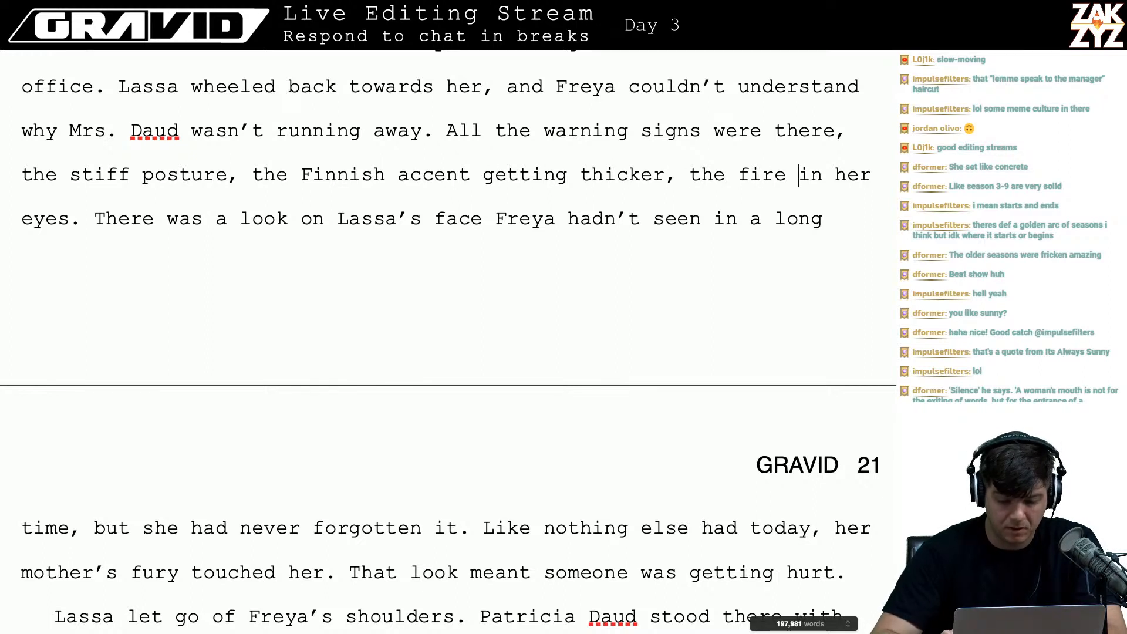
key("Right")
key("Right")
key("Right")
key("Right")
key("Right")
key("Right")
key("Right")
key("Right")
key("Right")
key("Right")
key("Right")
key("Right")
key("Right")
key("Right")
key("Right")
key("Right")
key("Right")
key("Right")
key("Right")
key("Right")
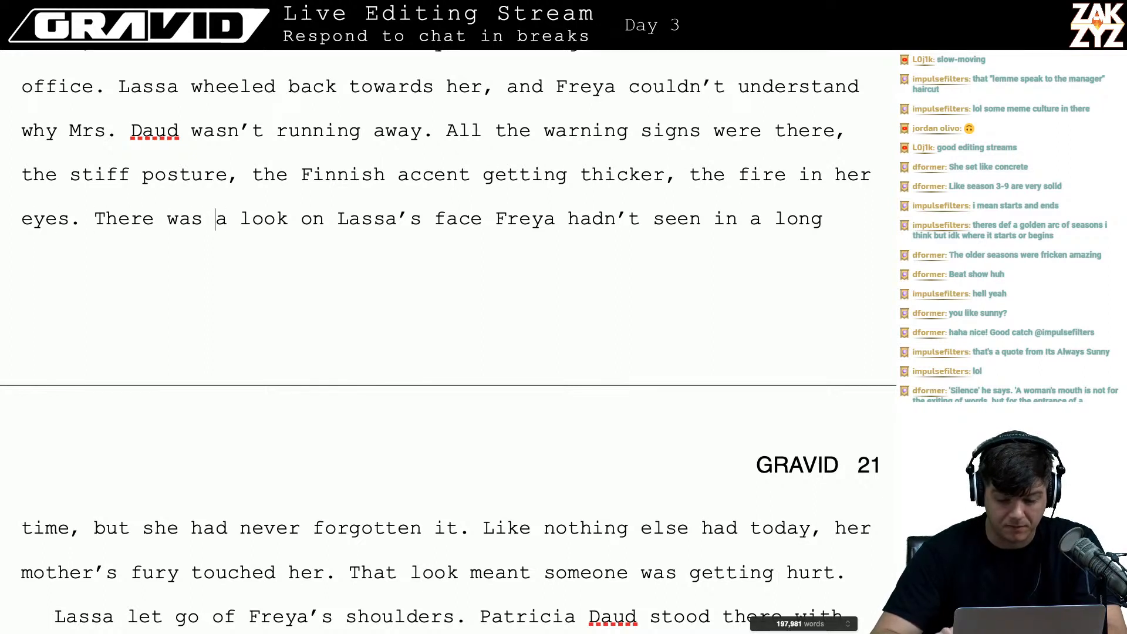
key("Right")
key("Right")
key("Down")
key("Down")
key("Down")
key("Up")
key("Up")
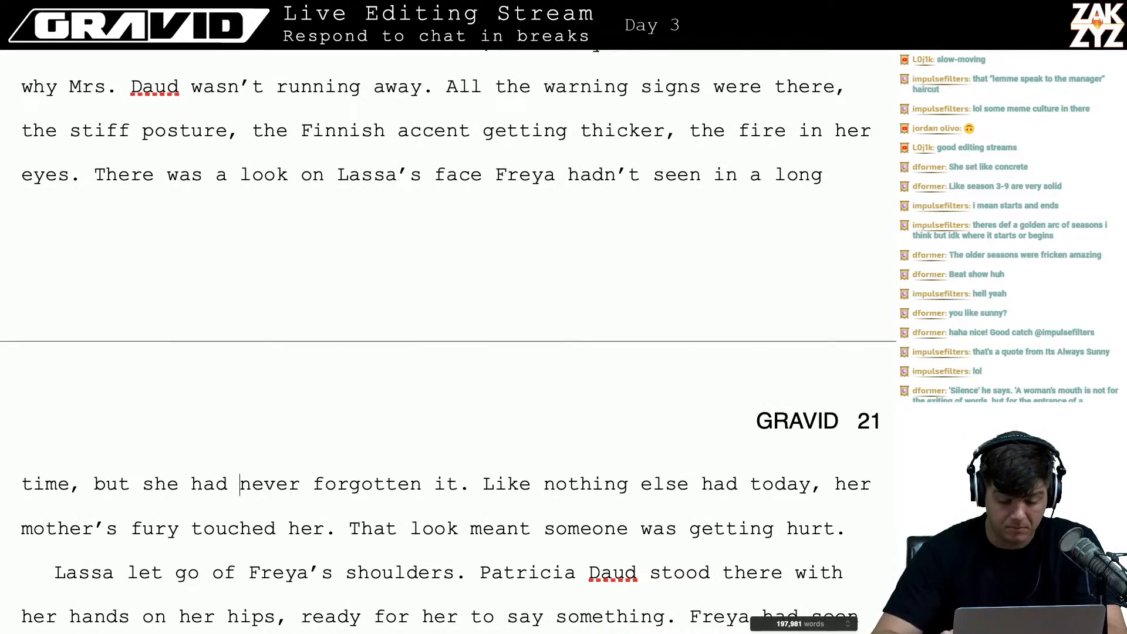
key("Left")
key("Left")
key("Left")
key("Left")
key("Left")
key("Left")
key("Left")
key("Left")
key("Left")
key("Left")
key("Left")
key("Left")
key("Left")
key("Left")
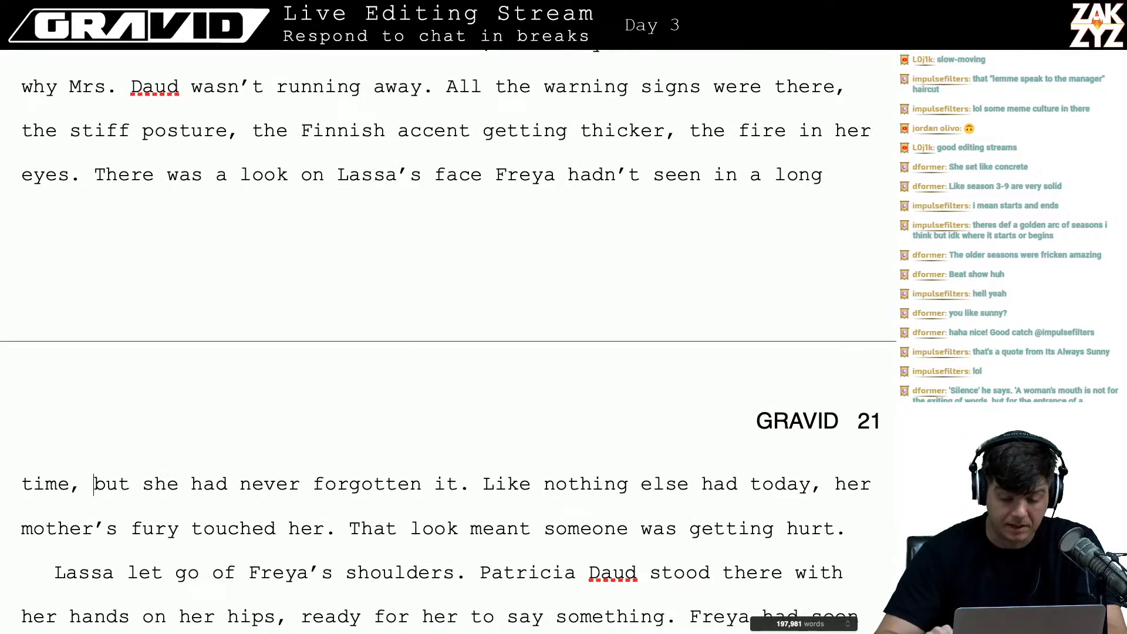
key("Right")
key("Down")
key("Down")
key("Down")
key("Down")
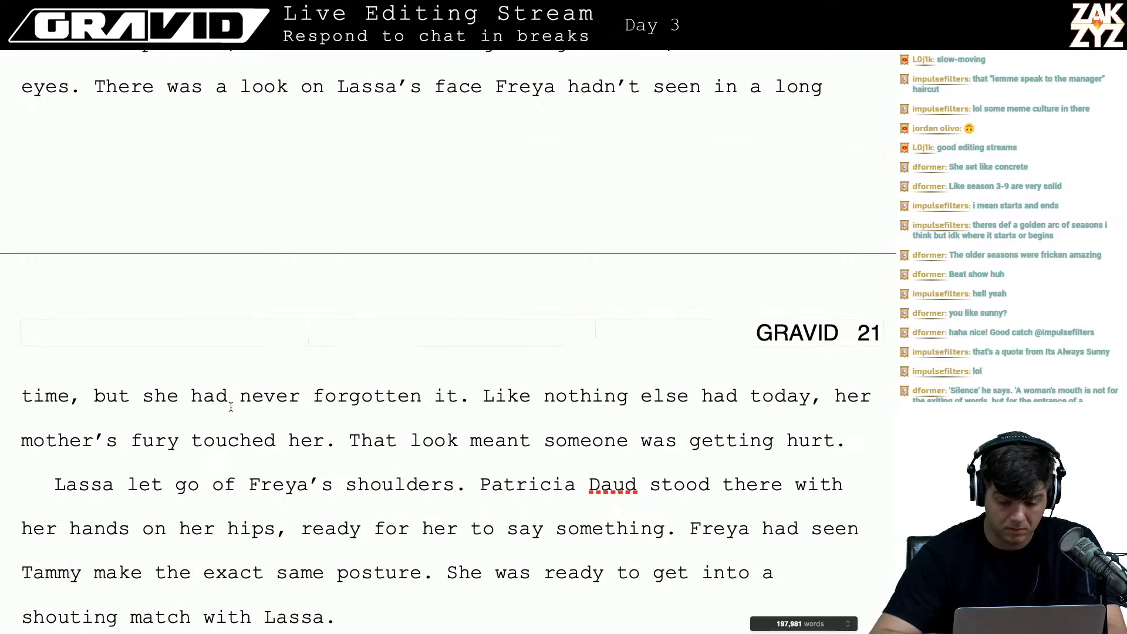
scroll(400, 438, "down", 3)
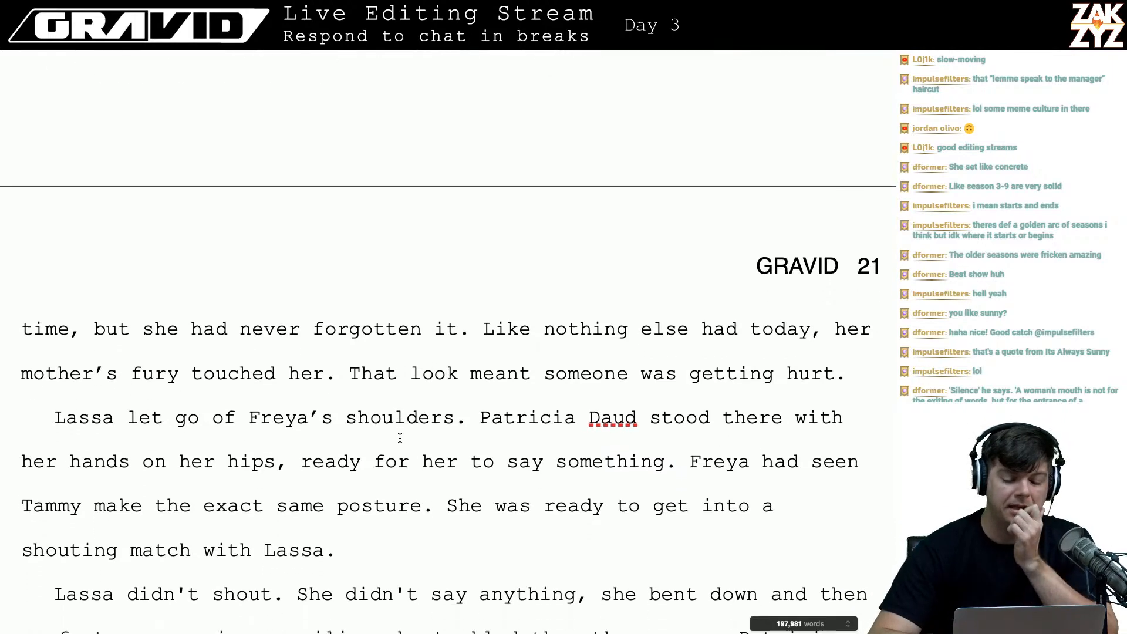
scroll(400, 438, "down", 1)
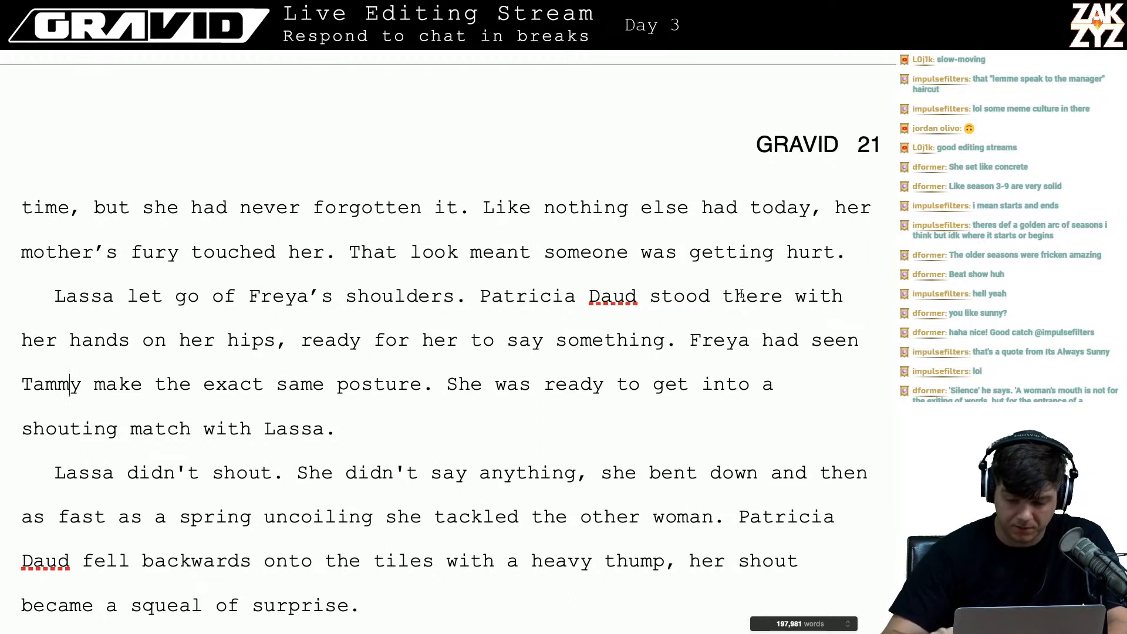
- Delete "there" from "stood there with her hands on her hips" in the description of Patricia's stance
left_click(762, 282)
key("Right")
key("Down")
key("Right")
key("Right")
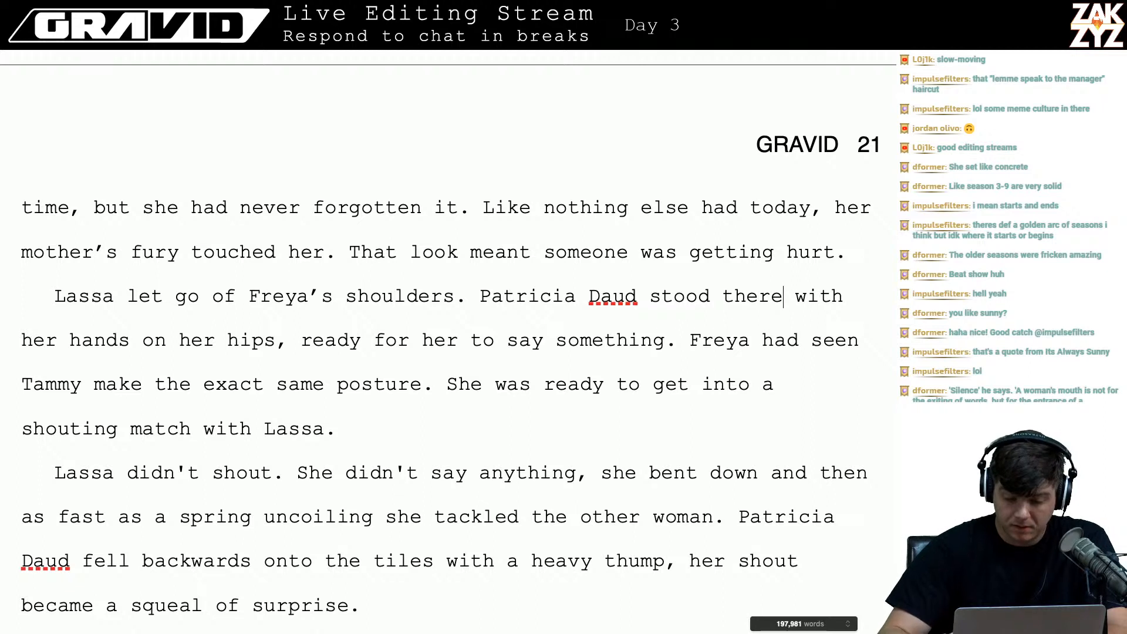
key("BackSpace")
key("BackSpace")
key("BackSpace")
key("BackSpace")
key("BackSpace")
key("BackSpace")
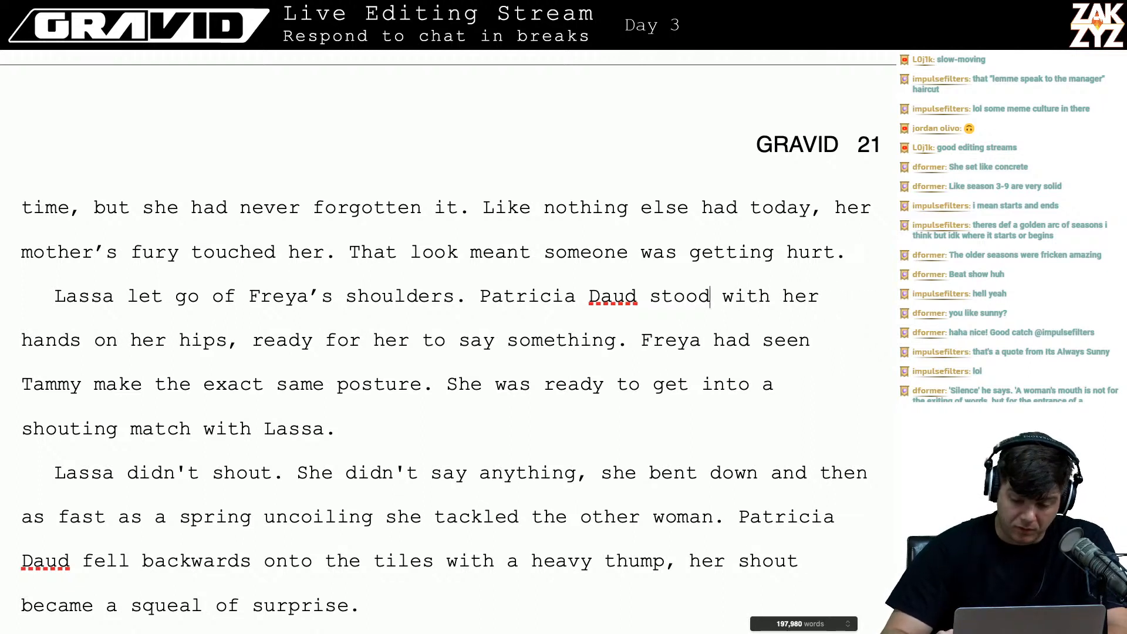
- Reread the sentence describing Patricia's stance with her hands on her hips on page 21
key("Right")
key("Right")
key("Right")
key("Right")
key("Right")
key("Right")
key("Right")
key("Right")
key("Right")
key("Right")
key("Right")
key("Right")
key("Right")
key("Right")
key("Right")
key("Right")
key("Right")
key("Right")
key("Right")
key("Right")
key("Right")
key("Right")
key("Right")
key("Right")
key("Right")
key("Right")
key("Right")
key("Right")
key("Right")
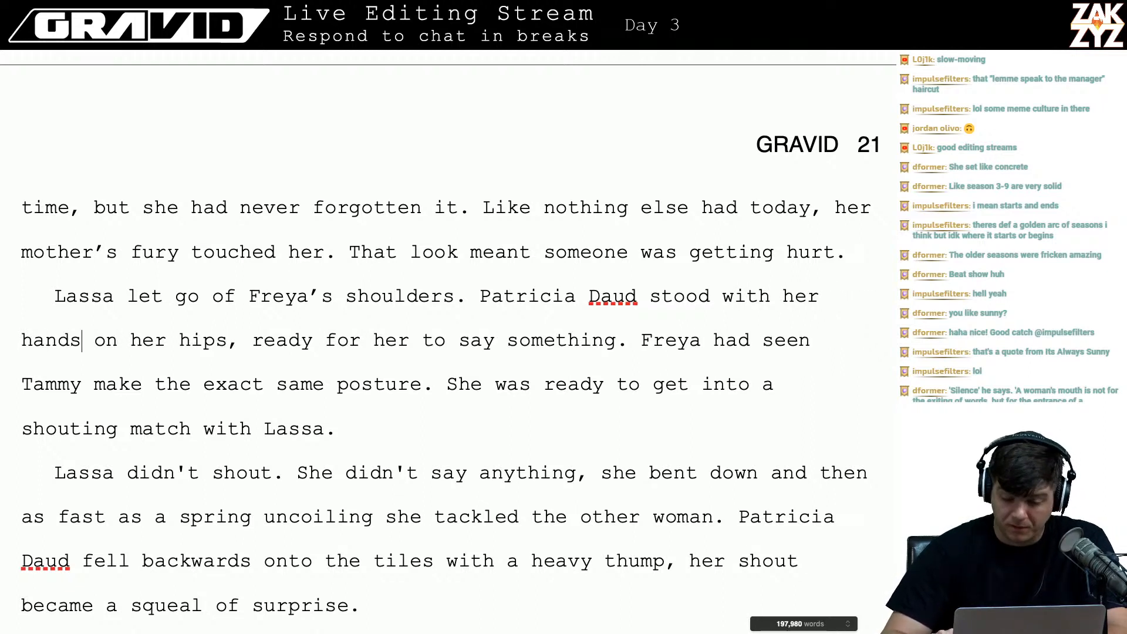
key("Right")
key("Right")
key("Right")
key("Right")
key("Right")
key("Right")
key("Right")
key("Right")
key("Right")
key("Right")
key("Right")
key("Right")
key("Right")
key("Right")
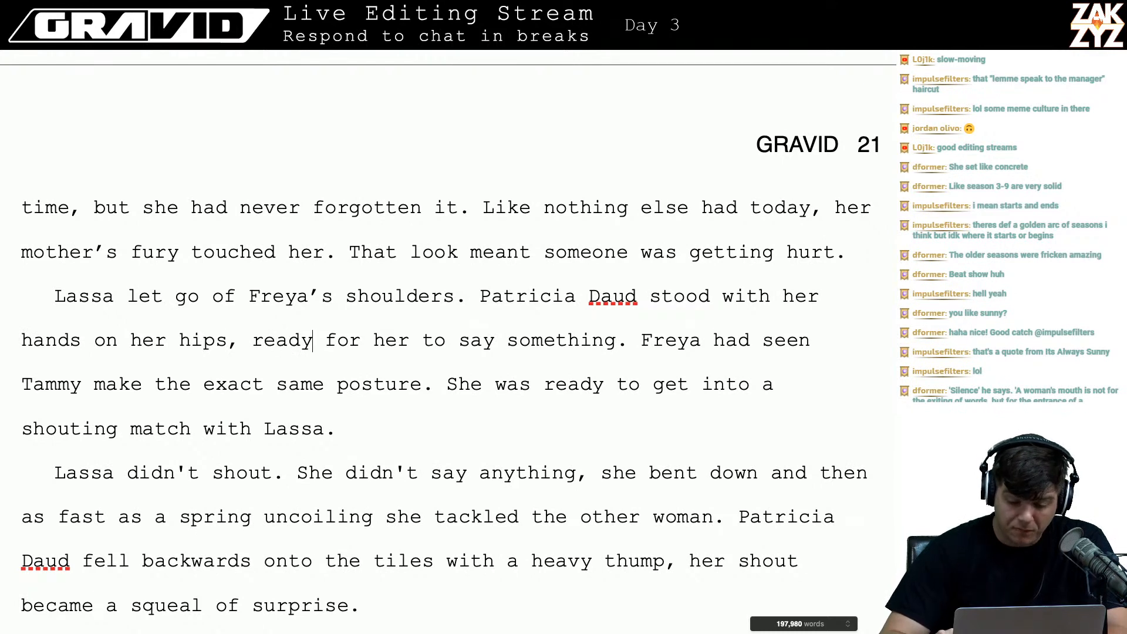
- Insert "But" before "Lassa didn't shout" at the start of the paragraph after Patricia's stance
key("Down")
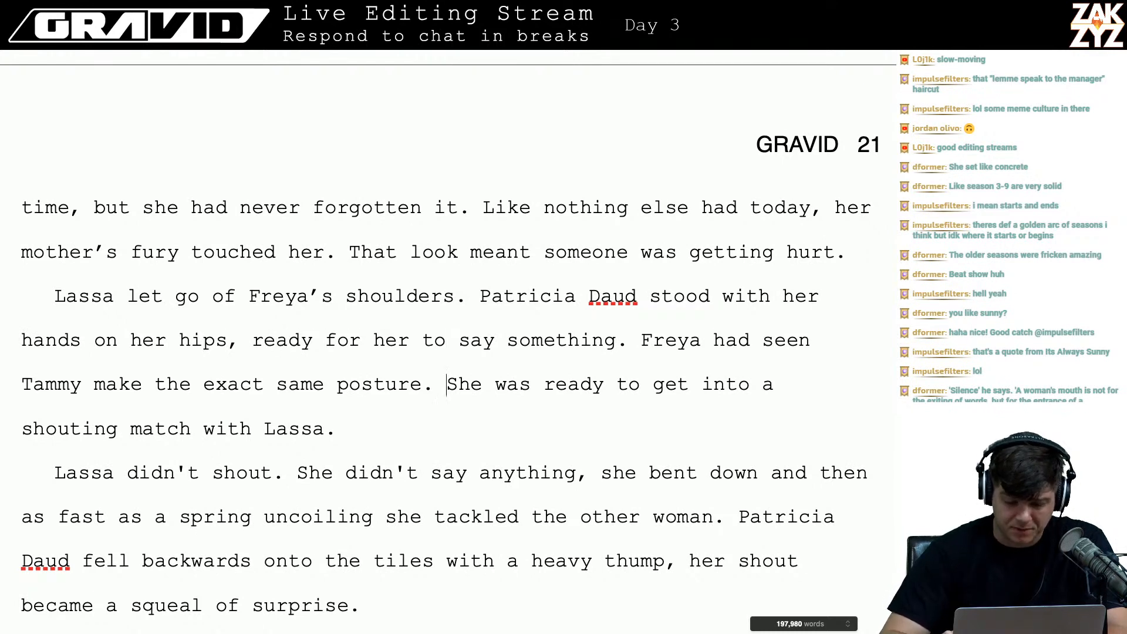
key("Left")
key("Left")
key("Right")
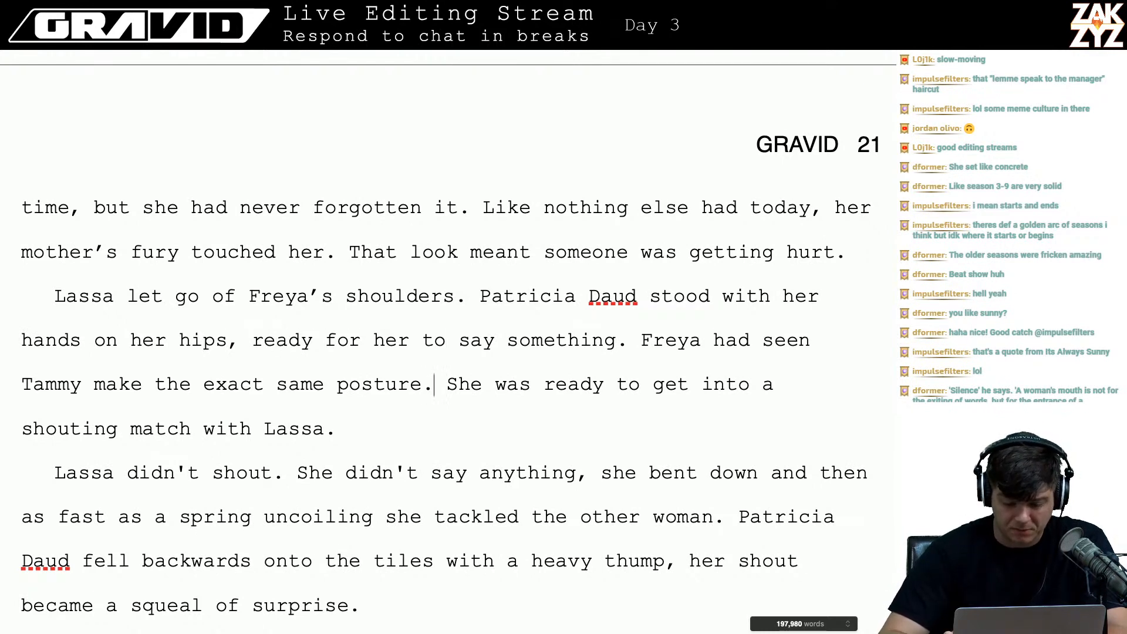
key("Right")
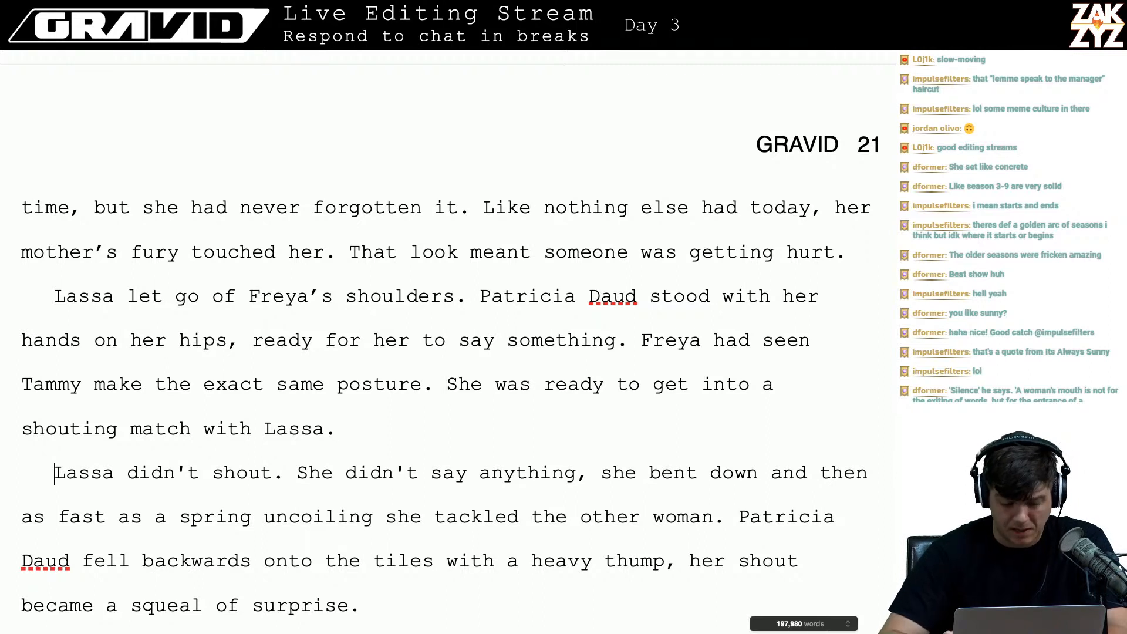
key("Right")
type("But")
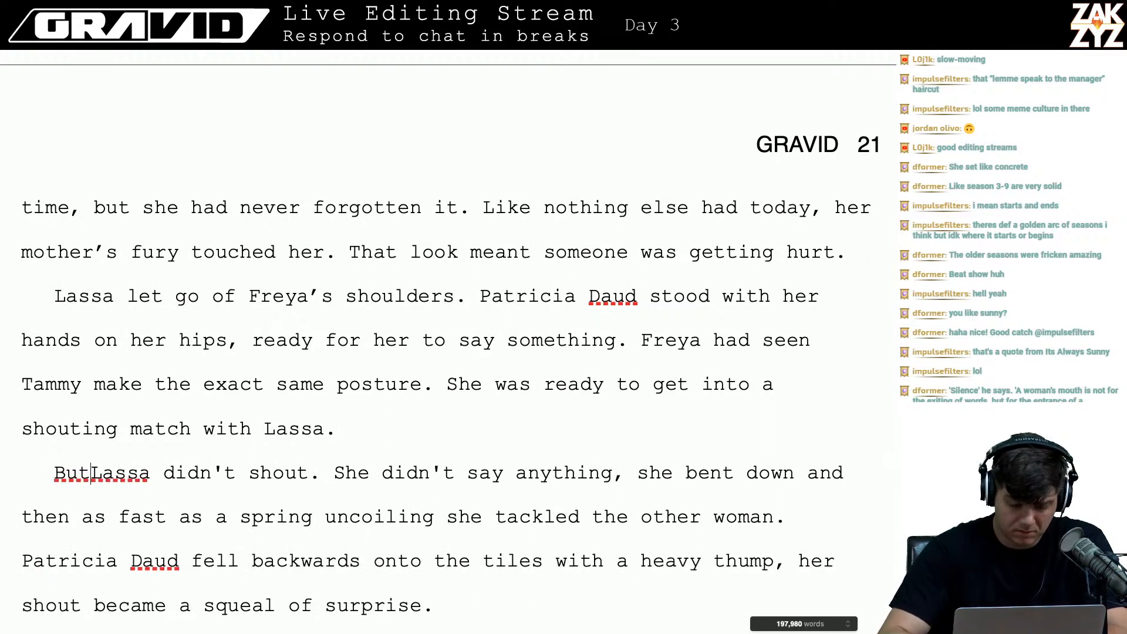
- Reread the passage from Lassa asking whether Freya is ok through the warning signs to Patricia's stance
key("Up")
key("Up")
key("Up")
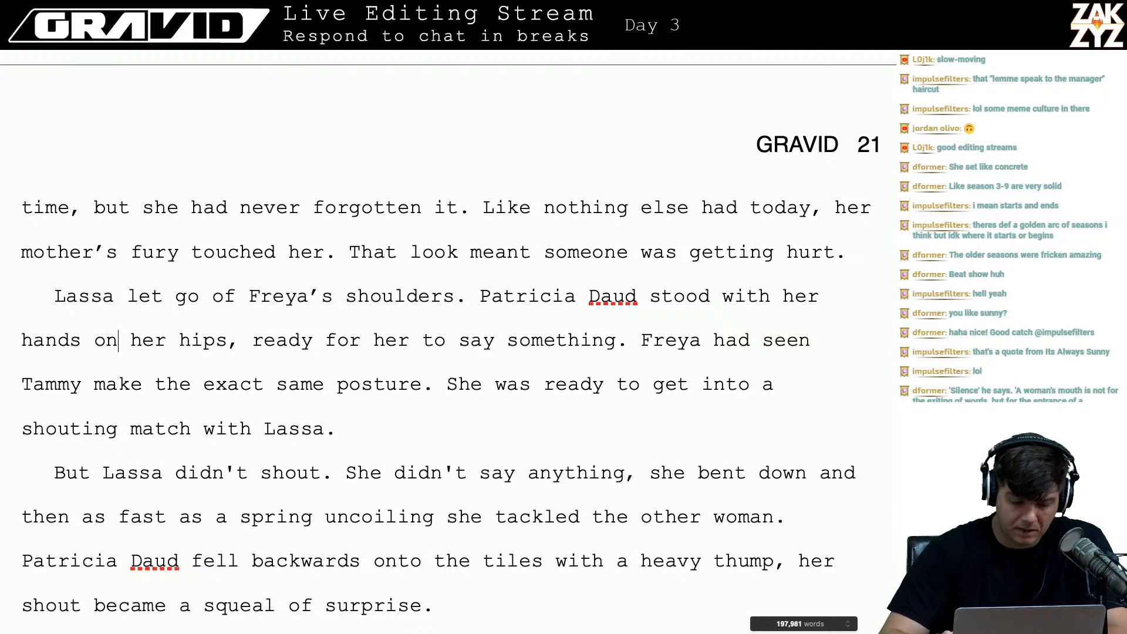
key("Right")
key("Right")
key("Right")
key("Right")
key("Right")
key("Right")
key("Right")
key("Right")
key("Right")
key("Right")
key("Right")
key("Right")
key("Right")
key("Right")
key("Right")
key("Right")
key("Right")
key("Right")
key("Right")
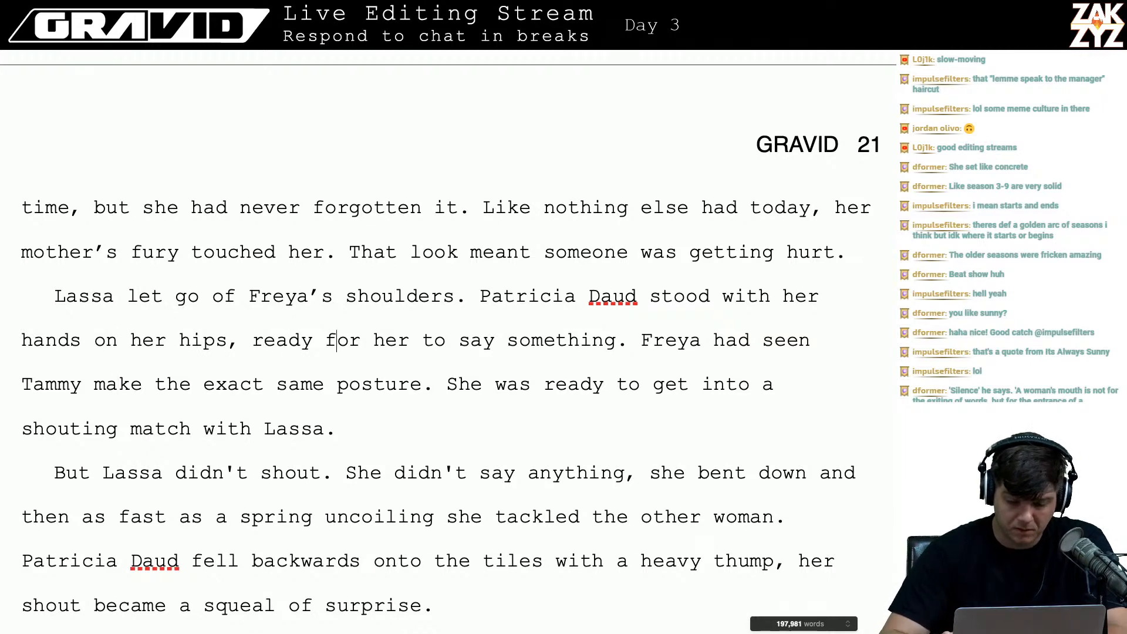
key("Up")
key("Right")
key("Right")
key("Right")
key("Right")
key("Right")
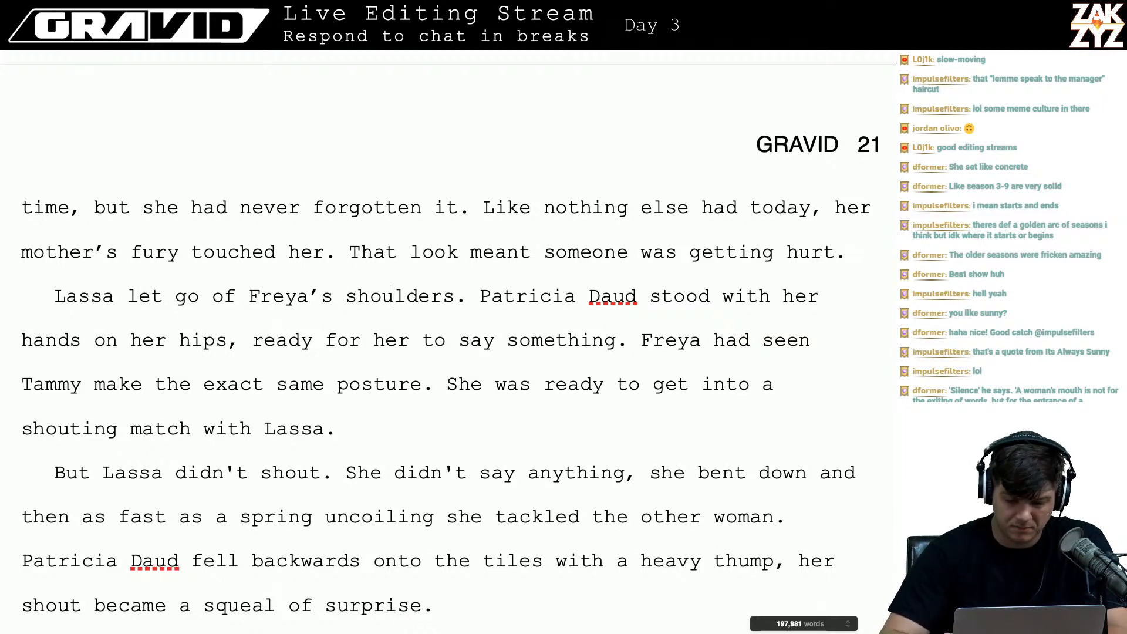
key("Left")
key("Up")
key("Up")
key("Up")
key("Up")
key("Up")
key("Up")
key("Up")
key("Up")
key("Up")
key("Up")
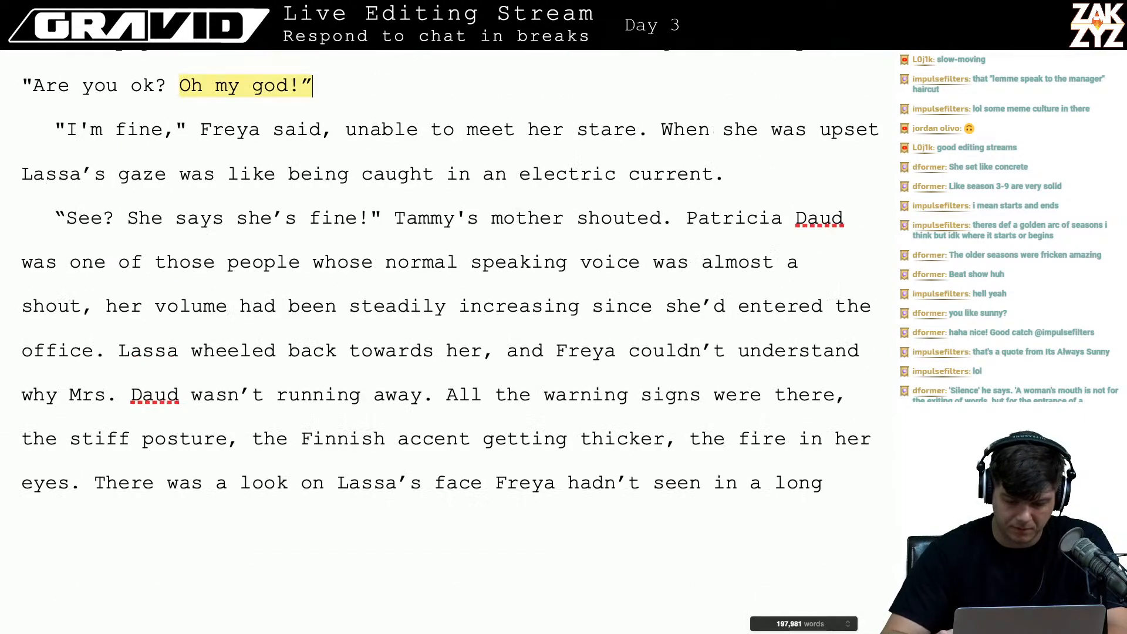
key("Down")
key("Down")
key("Down")
key("Down")
key("Down")
key("Down")
key("Down")
key("Down")
key("Down")
key("Down")
key("Down")
key("Down")
key("Down")
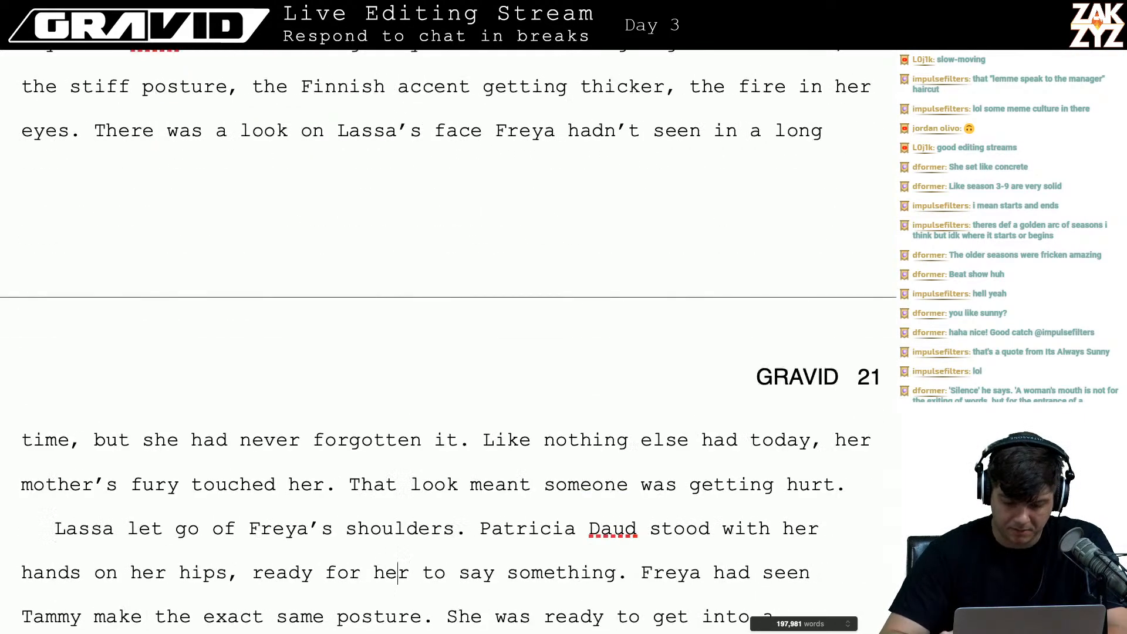
key("Up")
key("Up")
key("Up")
key("Up")
- Delete the sentence "Lassa let go of Freya's shoulders." and keep the description of Patricia's stance as its own paragraph
key("Down")
key("Down")
key("Right")
key("Right")
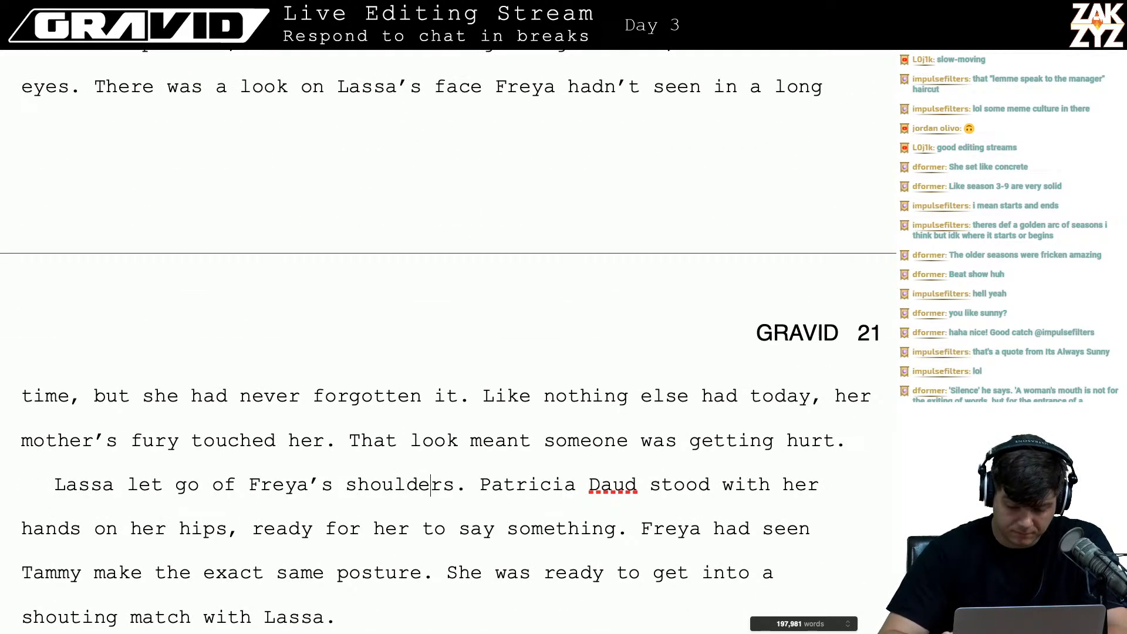
key("Right")
key("Right")
key("Right")
key("shift+Left")
key("shift+Left")
key("shift+Left")
key("shift+Left")
key("shift+Left")
key("shift+Left")
key("shift+Left")
key("shift+Left")
key("shift+Left")
key("shift+Left")
key("shift+Left")
key("shift+Left")
key("shift+Left")
key("shift+Left")
key("shift+Left")
key("shift+Left")
key("shift+Left")
key("shift+Left")
key("shift+Left")
key("shift+Left")
key("shift+Left")
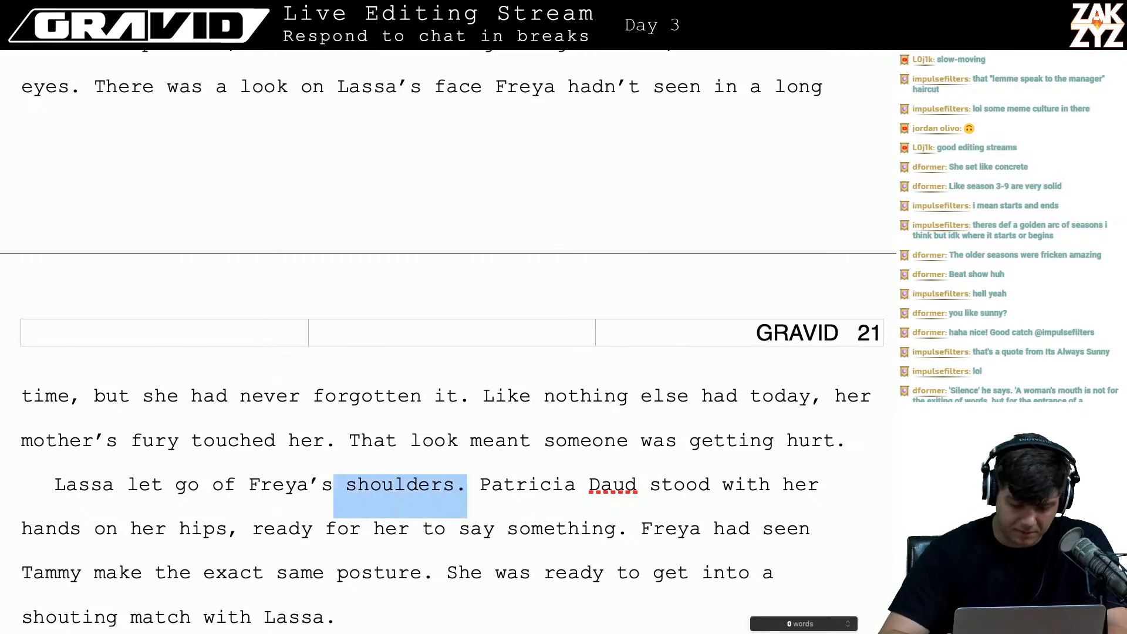
key("shift+Left")
key("shift+Left")
key("shift+Left")
key("shift+Left")
key("shift+Left")
key("shift+Left")
key("shift+Left")
key("shift+Left")
key("shift+Left")
key("shift+Left")
key("shift+Left")
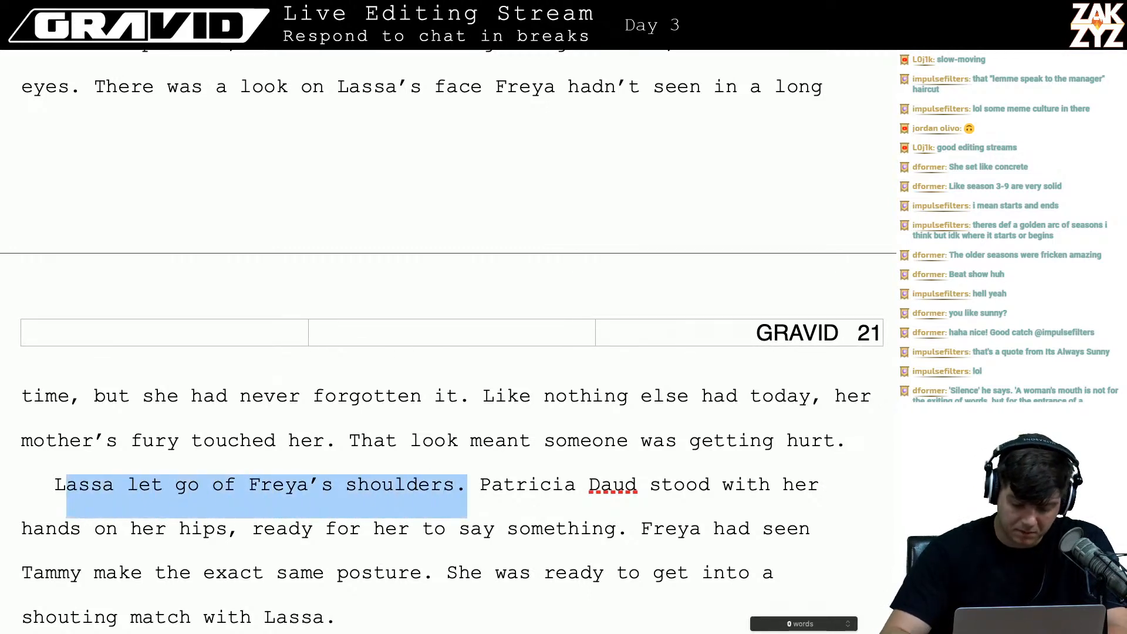
key("BackSpace")
key("Delete")
key("BackSpace")
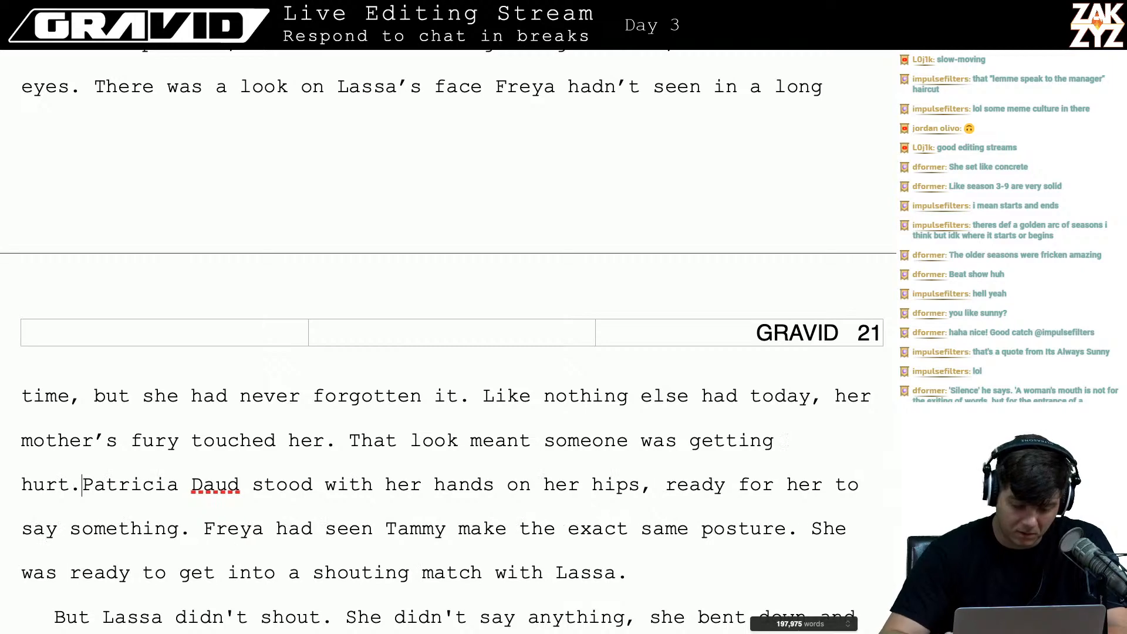
key("Return")
- Read on from Patricia's stance through Lassa's tackle to Patricia's fall onto the floor
key("Down")
key("Down")
key("Down")
key("Down")
key("Down")
key("Down")
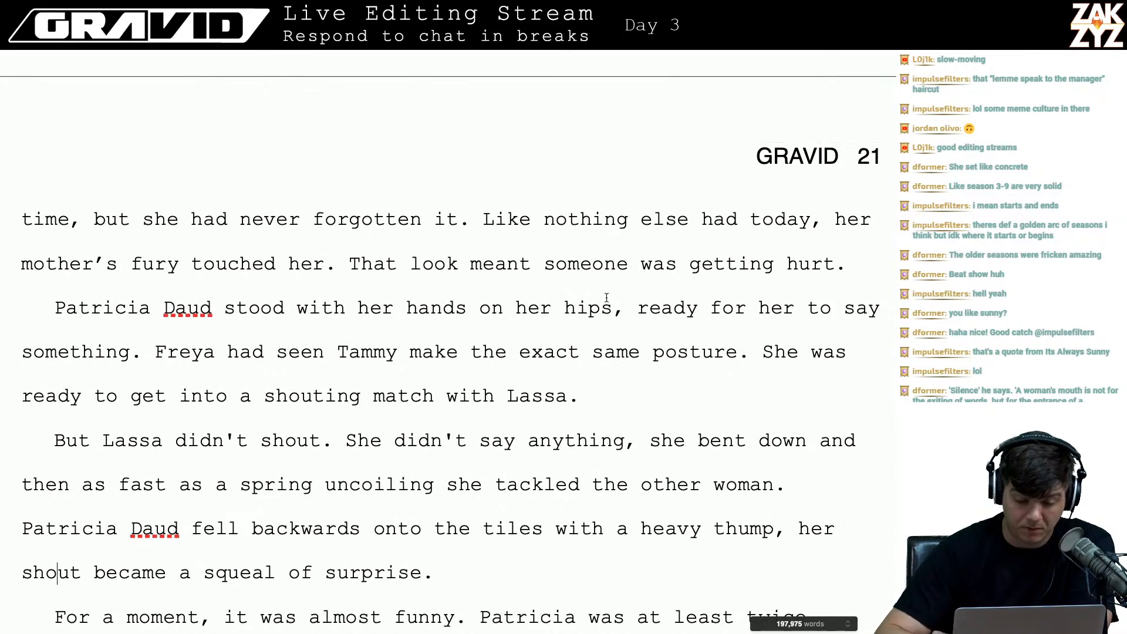
scroll(203, 351, "down", 1)
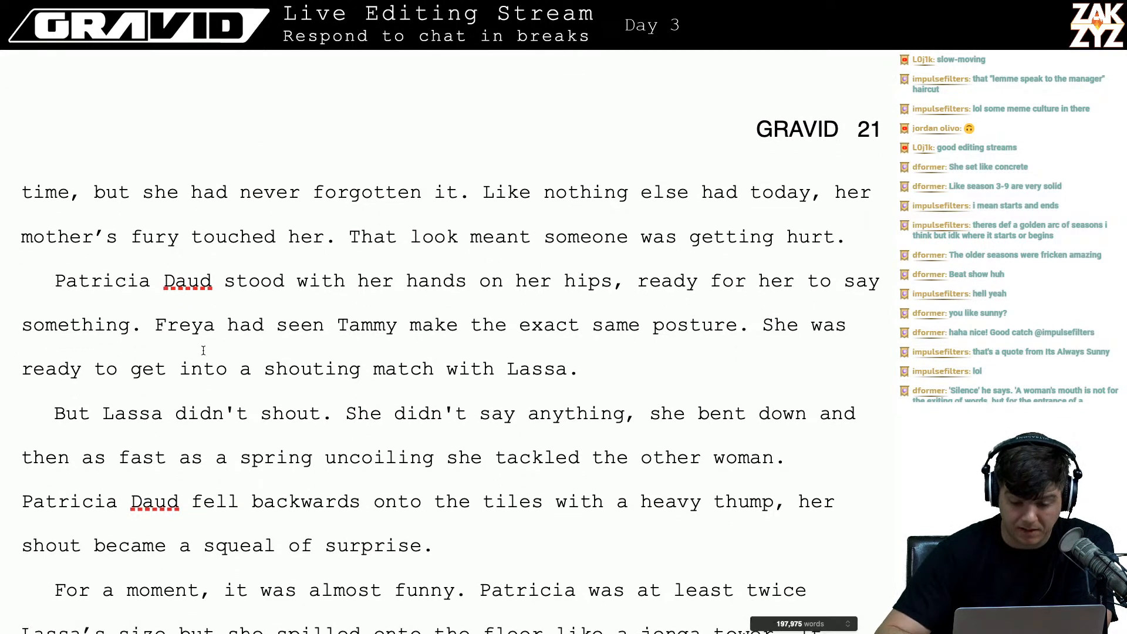
scroll(486, 325, "down", 1)
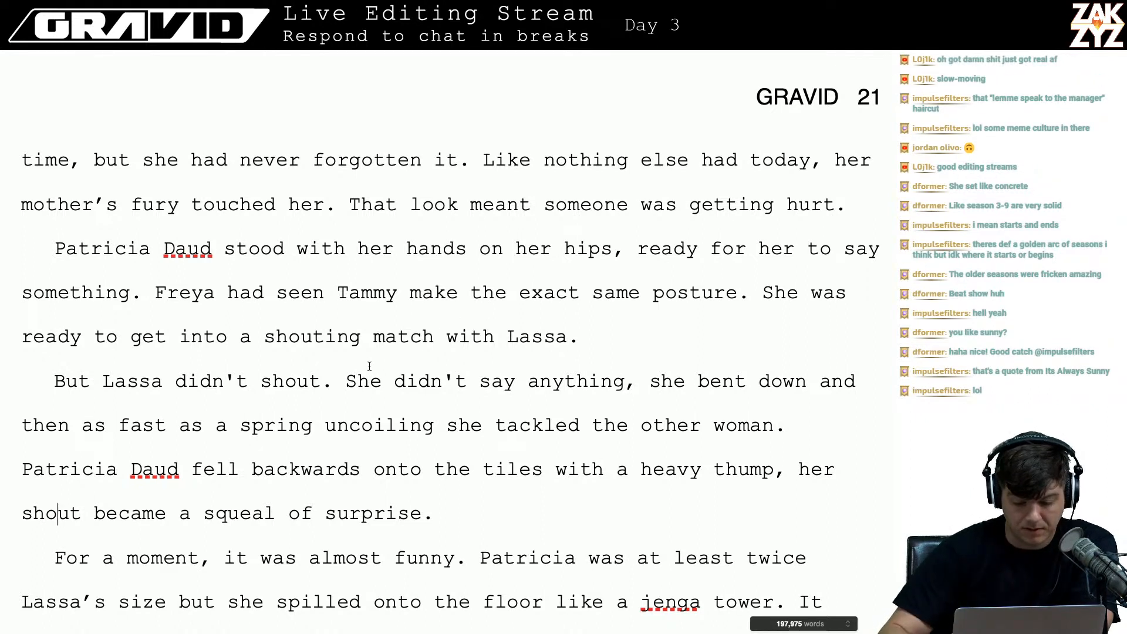
- Delete "the other woman." after "she tackled" in the paragraph beginning "But Lassa didn't shout"
left_click(350, 345)
key("Down")
key("Left")
key("Left")
key("Left")
key("Left")
key("Left")
key("Left")
key("Left")
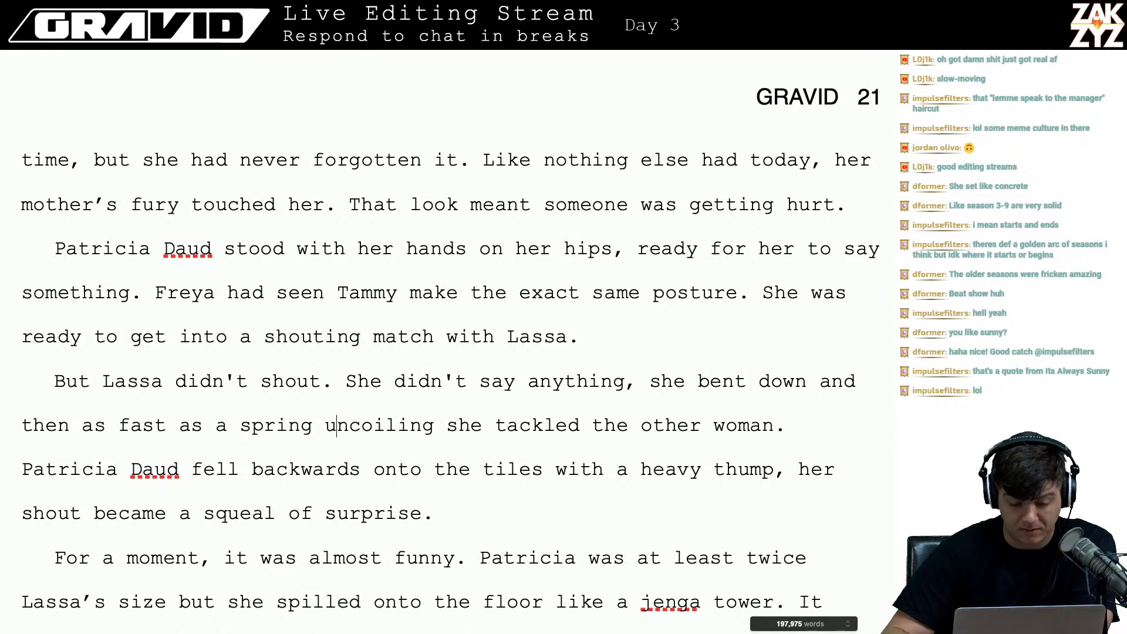
key("Right")
key("Right")
key("Right")
key("Right")
key("Right")
key("Right")
key("Right")
key("Right")
key("Right")
key("Right")
key("Right")
key("Right")
key("Right")
key("Right")
key("Right")
key("Right")
key("Right")
key("Right")
key("Right")
key("Right")
key("Right")
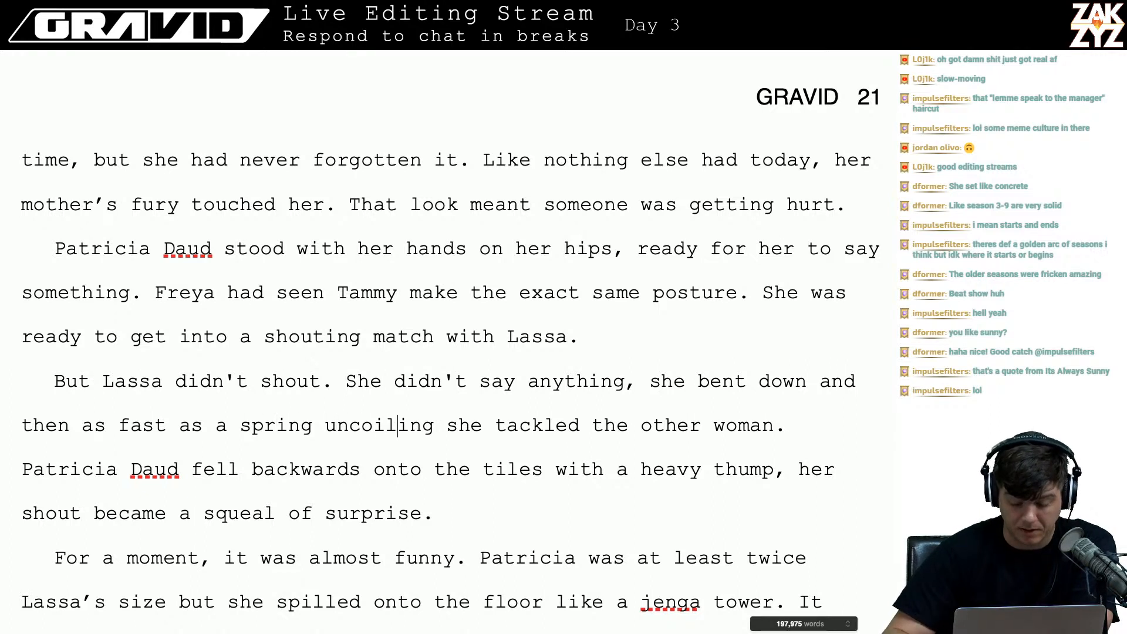
key("Right")
key("Right")
key("Right")
key("Right")
key("Right")
key("Right")
key("Right")
key("Right")
key("Right")
key("Right")
key("Right")
key("Right")
key("Right")
key("Right")
key("Right")
key("Right")
key("Right")
key("Right")
key("Right")
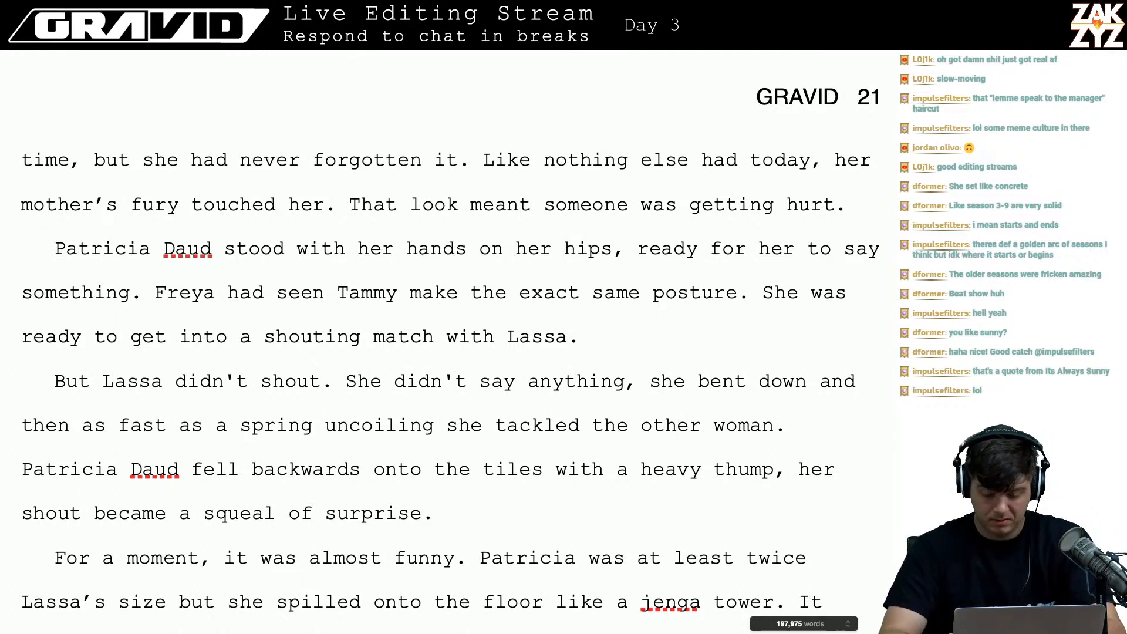
key("Right")
key("BackSpace")
key("BackSpace")
key("BackSpace")
key("BackSpace")
key("BackSpace")
key("BackSpace")
key("BackSpace")
key("BackSpace")
key("BackSpace")
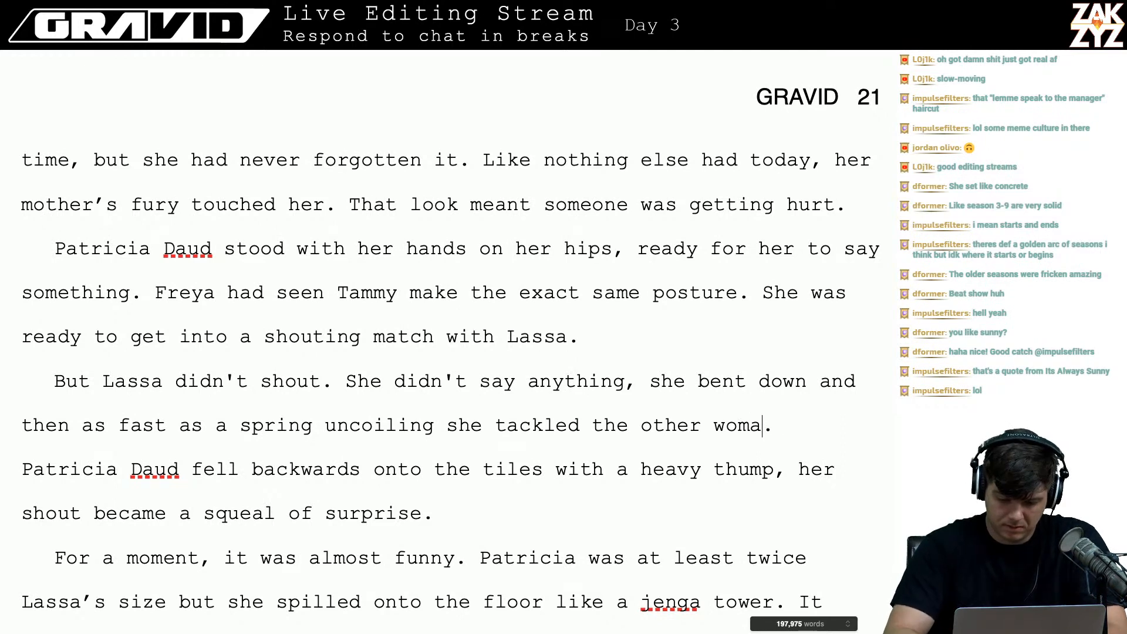
key("BackSpace")
key("BackSpace")
key("BackSpace")
key("BackSpace")
key("BackSpace")
key("BackSpace")
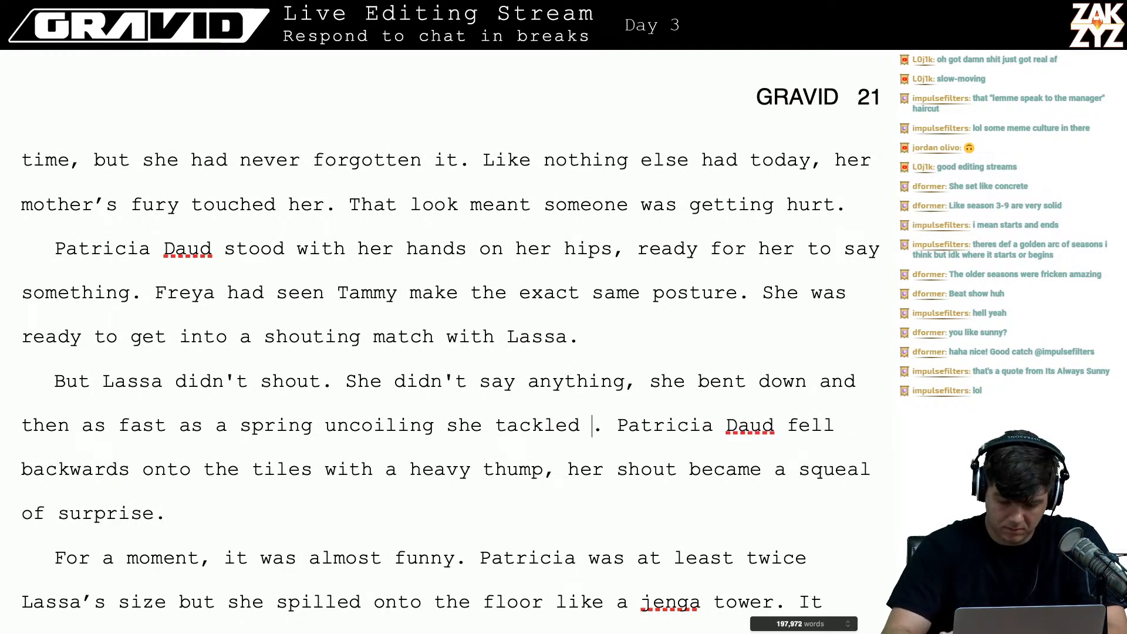
key("BackSpace")
key("BackSpace")
key("BackSpace")
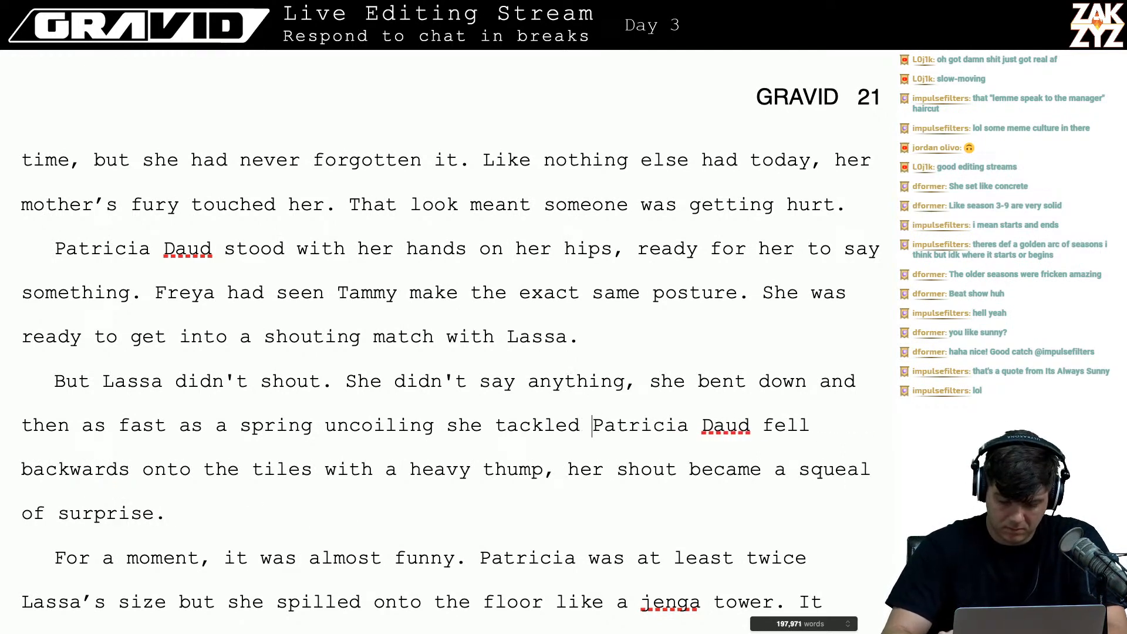
- End the tackle sentence with a period after "Patricia" so it reads "she tackled Patricia."
key("Right")
key("Right")
key("Right")
key("Right")
key("Right")
key("Right")
key("Right")
key("Right")
type(".")
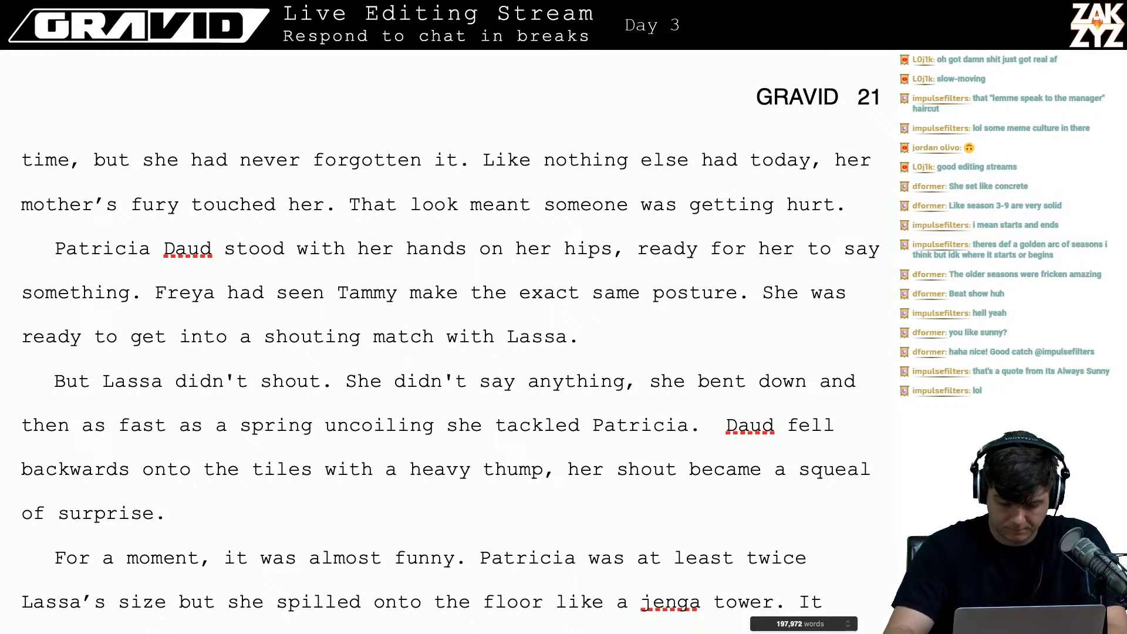
- Replace "tackled Patricia." with "leapt at her in a flying tackle." and start the following sentence with "Patricia" before her surname
key("BackSpace")
key("BackSpace")
key("BackSpace")
key("BackSpace")
key("BackSpace")
key("BackSpace")
key("BackSpace")
key("BackSpace")
key("BackSpace")
key("BackSpace")
key("BackSpace")
key("BackSpace")
key("BackSpace")
key("BackSpace")
key("BackSpace")
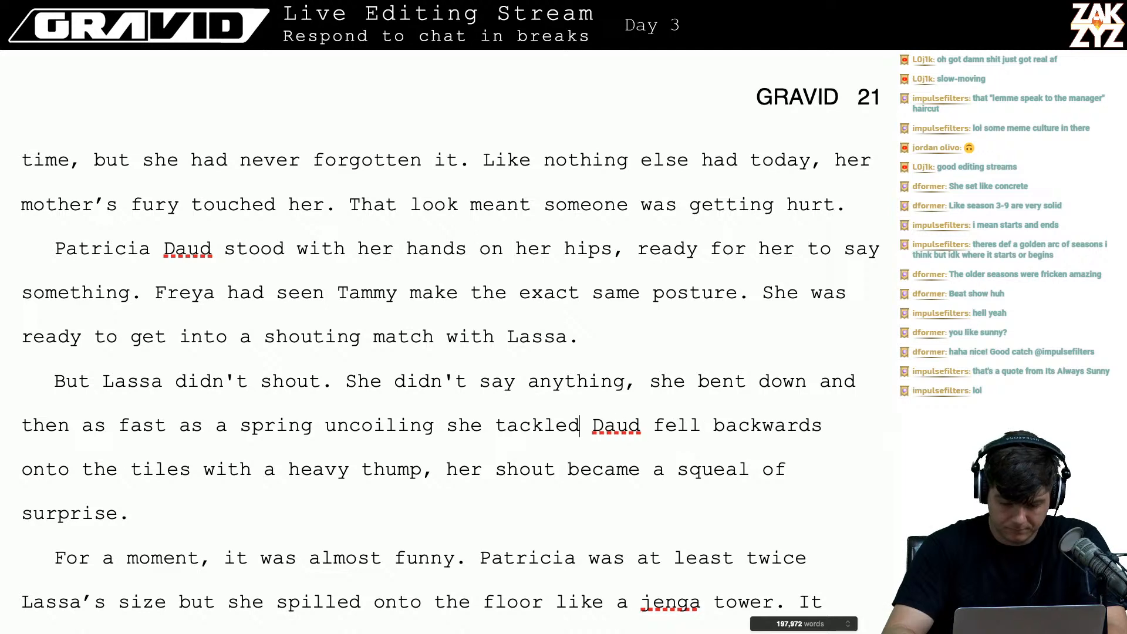
key("BackSpace")
key("BackSpace")
key("BackSpace")
type("leapt at her i")
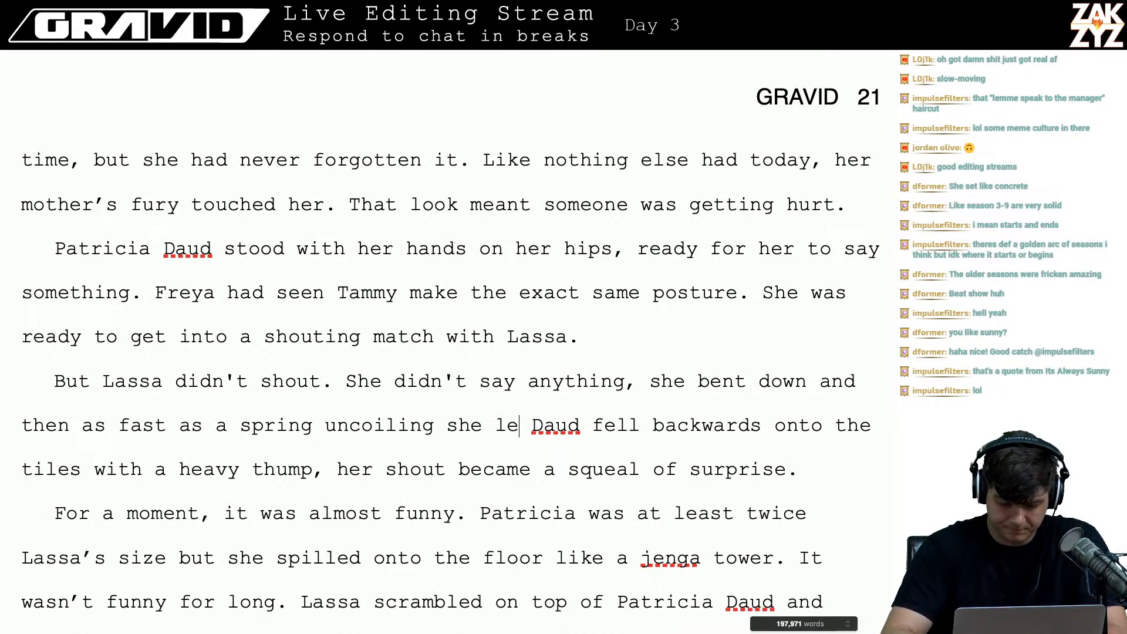
type("n a flying tackle")
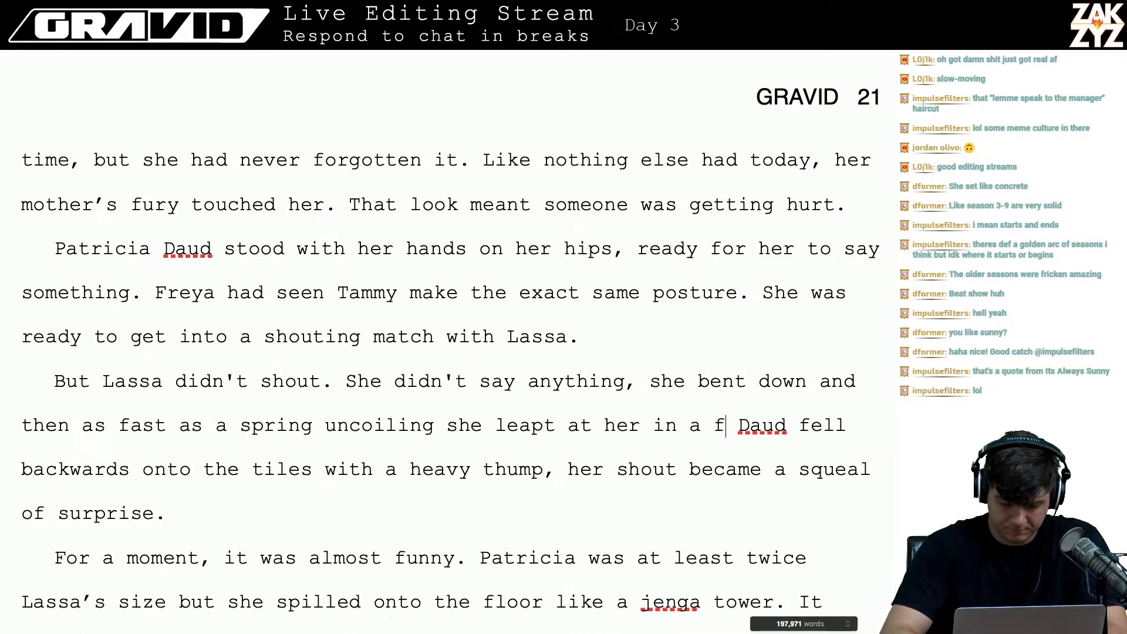
type(".")
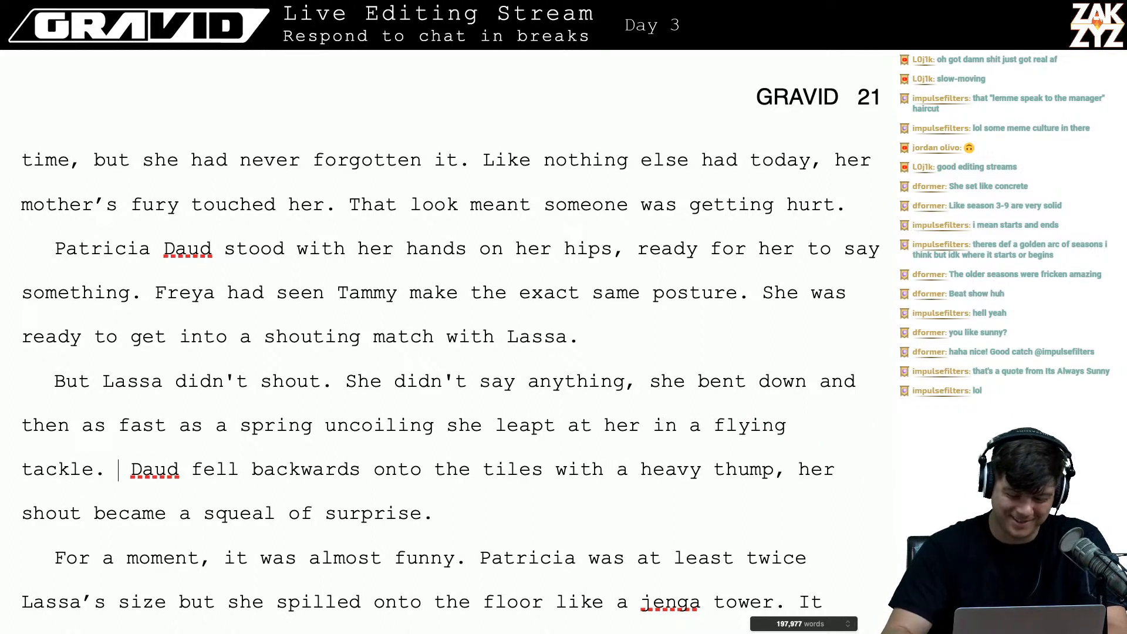
type(" Patricia")
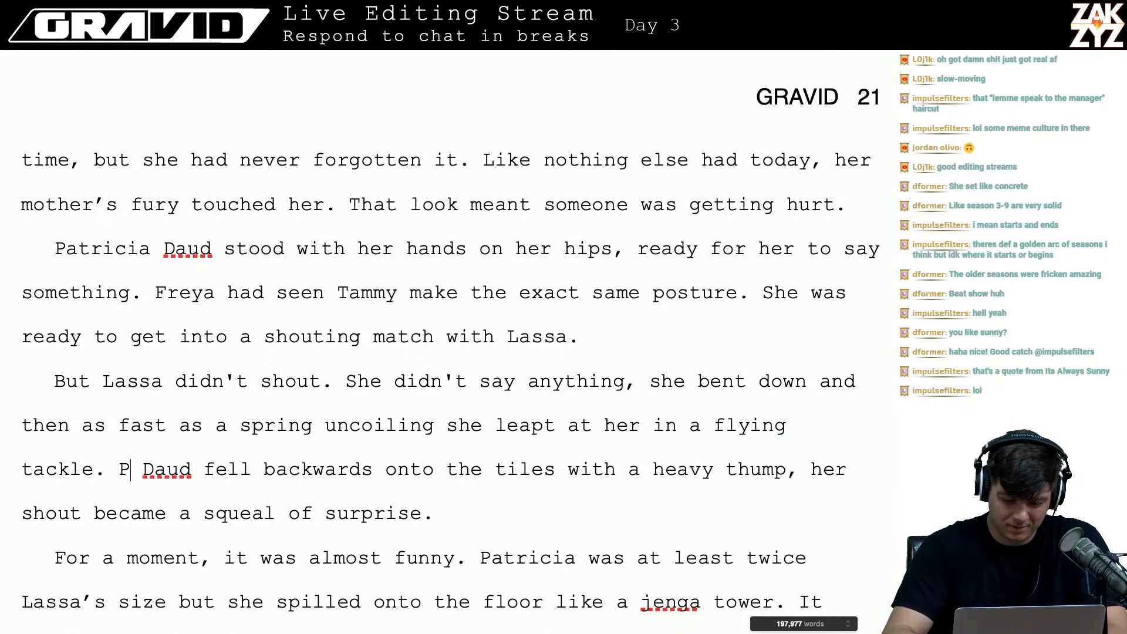
- Reread the reworded sentence about Lassa leaping like a spring uncoiling and the description of Patricia's fall
key("Up")
key("Left")
key("Left")
key("Left")
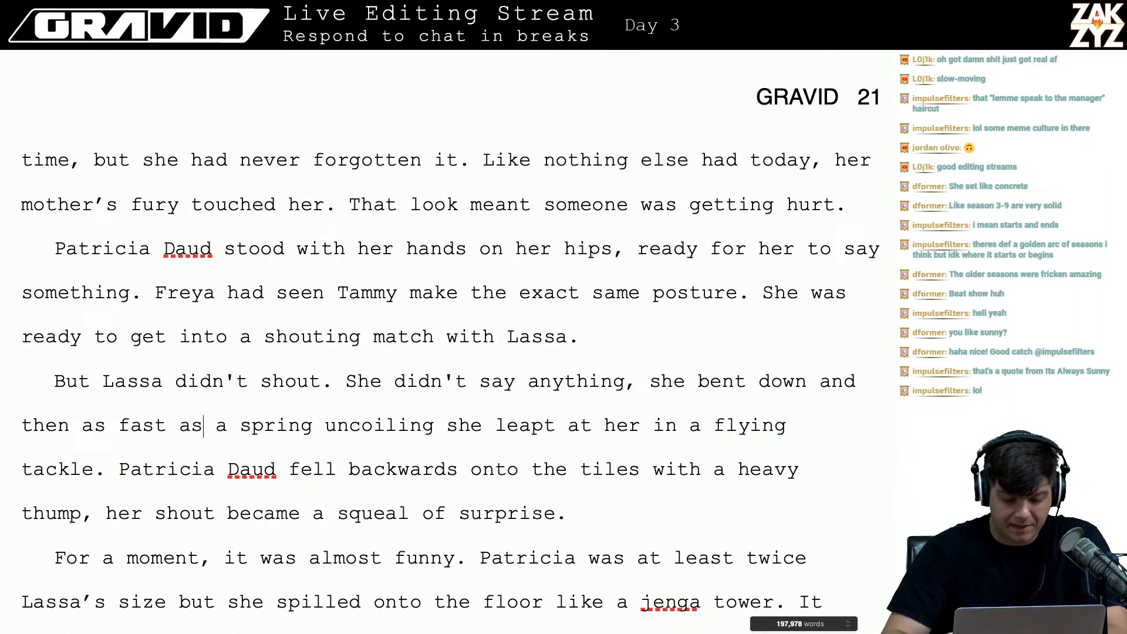
key("Right")
key("Right")
key("Right")
key("Right")
key("Right")
key("Right")
key("Right")
key("Right")
key("Right")
key("Right")
key("Right")
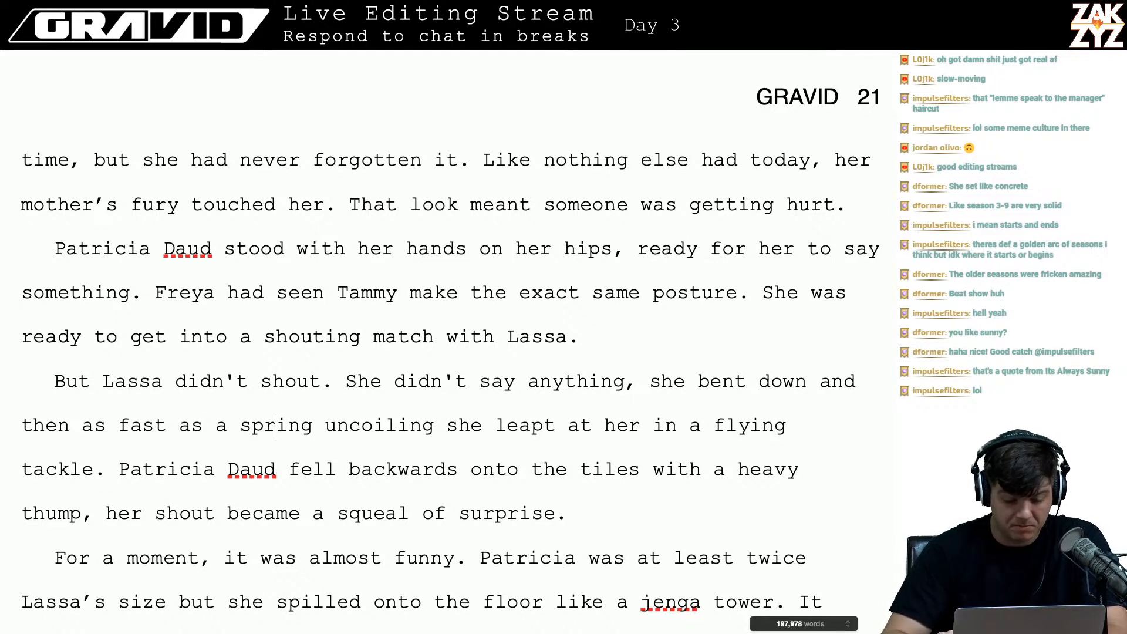
key("Down")
key("Down")
key("Left")
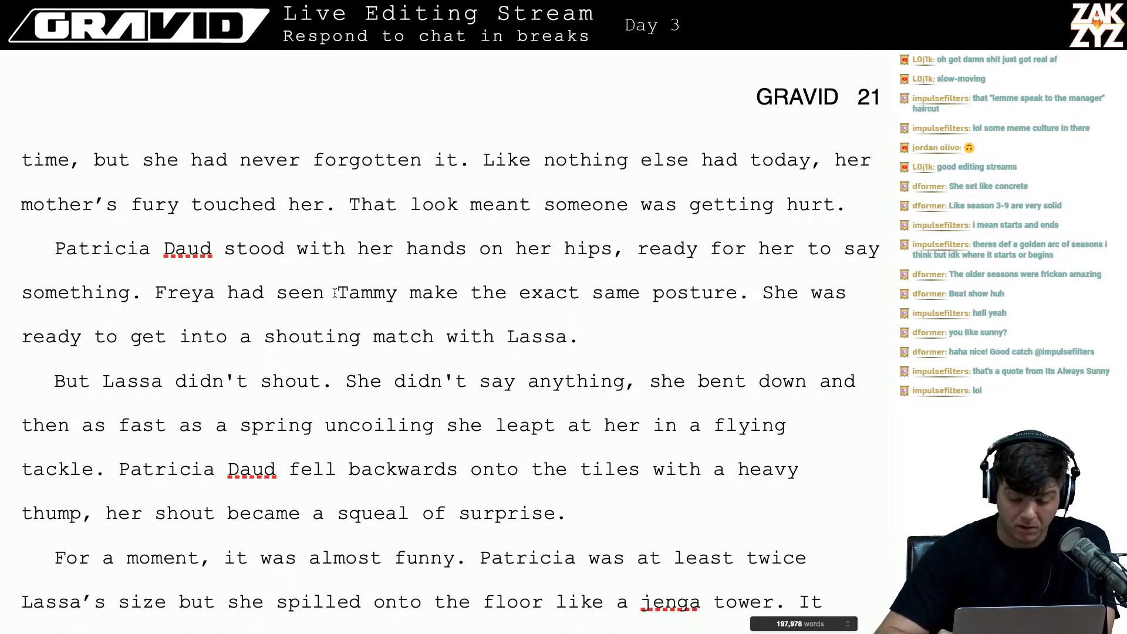
- Delete "of surprise" so the sentence about Patricia's fall ends with "her shout became a squeal."
scroll(475, 461, "down", 1)
scroll(475, 461, "down", 1)
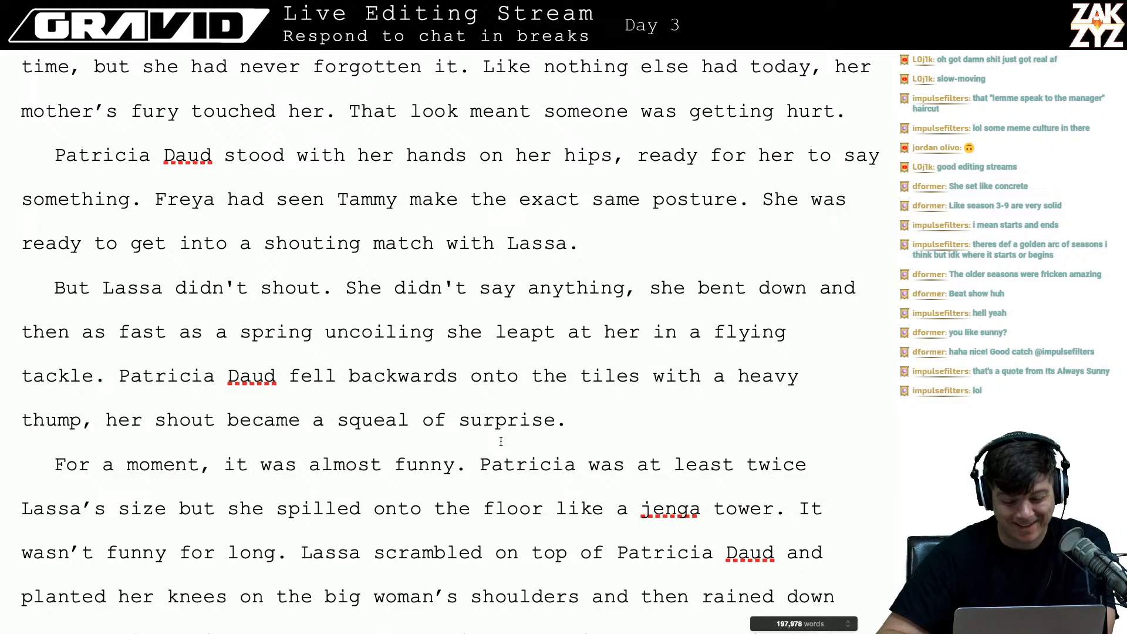
left_click(560, 413)
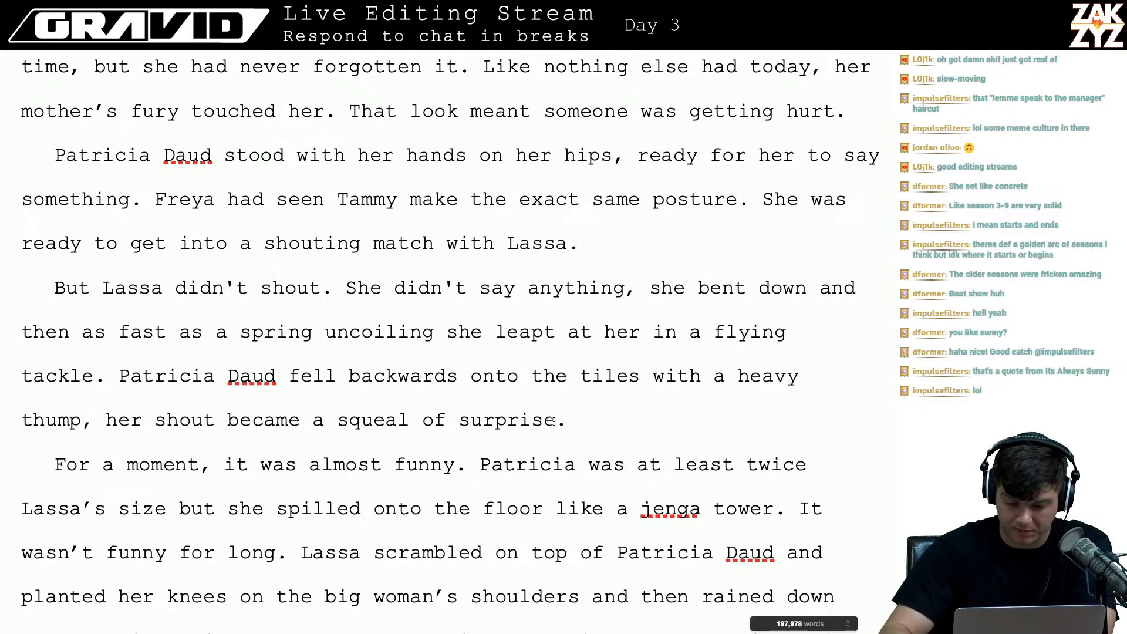
key("BackSpace")
key("BackSpace")
key("BackSpace")
key("BackSpace")
key("BackSpace")
key("BackSpace")
key("BackSpace")
key("BackSpace")
key("BackSpace")
key("BackSpace")
key("BackSpace")
key("BackSpace")
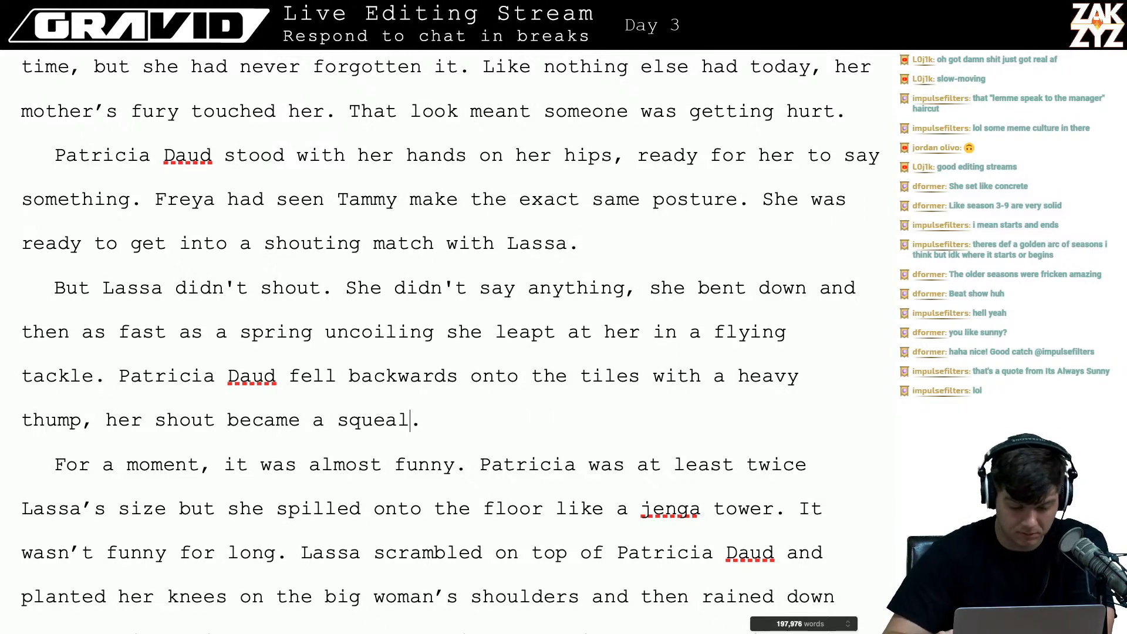
scroll(409, 510, "down", 4)
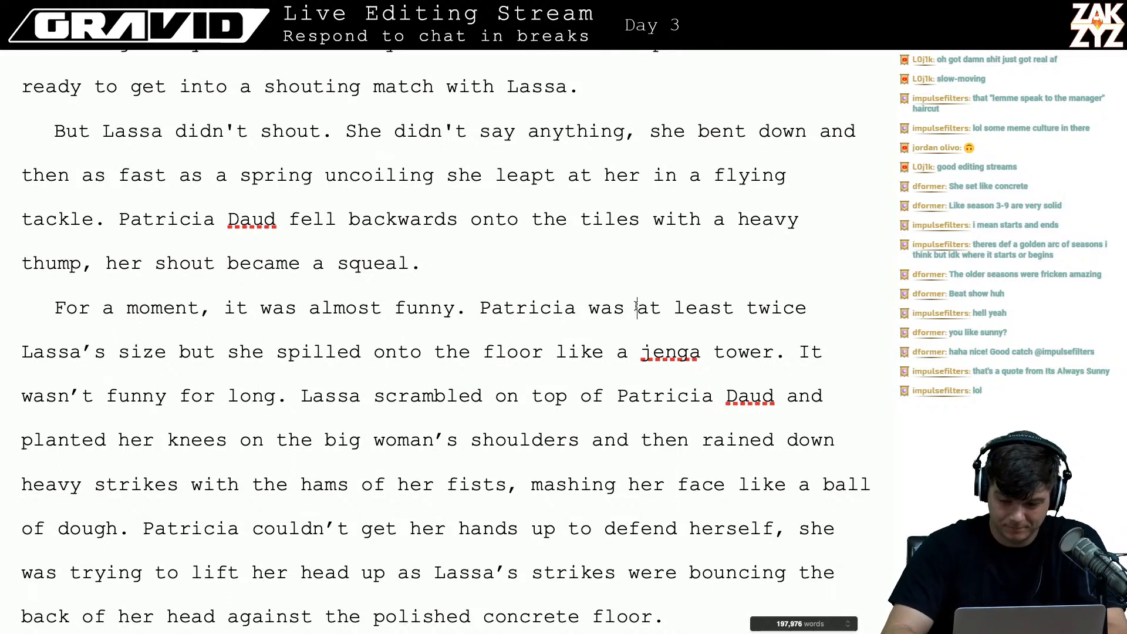
type("so bit")
key("BackSpace")
key("BackSpace")
key("BackSpace")
key("BackSpace")
key("BackSpace")
key("BackSpace")
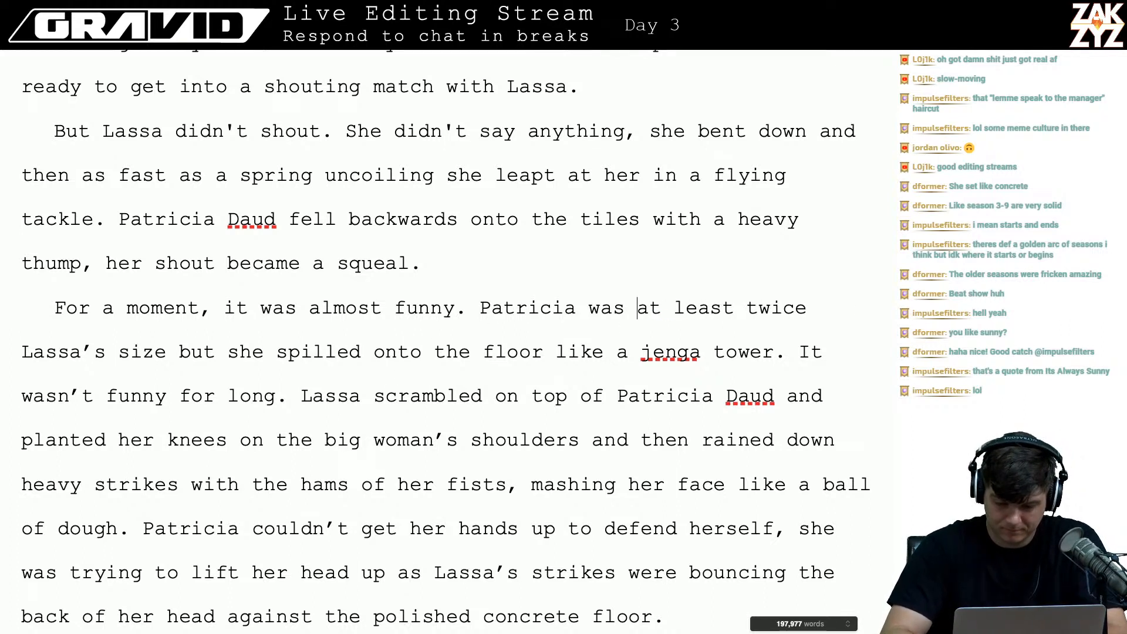
- Delete "at least" so the sentence after "it was almost funny" begins "Patricia was twice Lassa's size"
key("shift+Right")
key("shift+Right")
key("shift+Right")
key("shift+Right")
key("shift+Right")
key("shift+Right")
key("shift+Right")
key("shift+Right")
key("shift+Right")
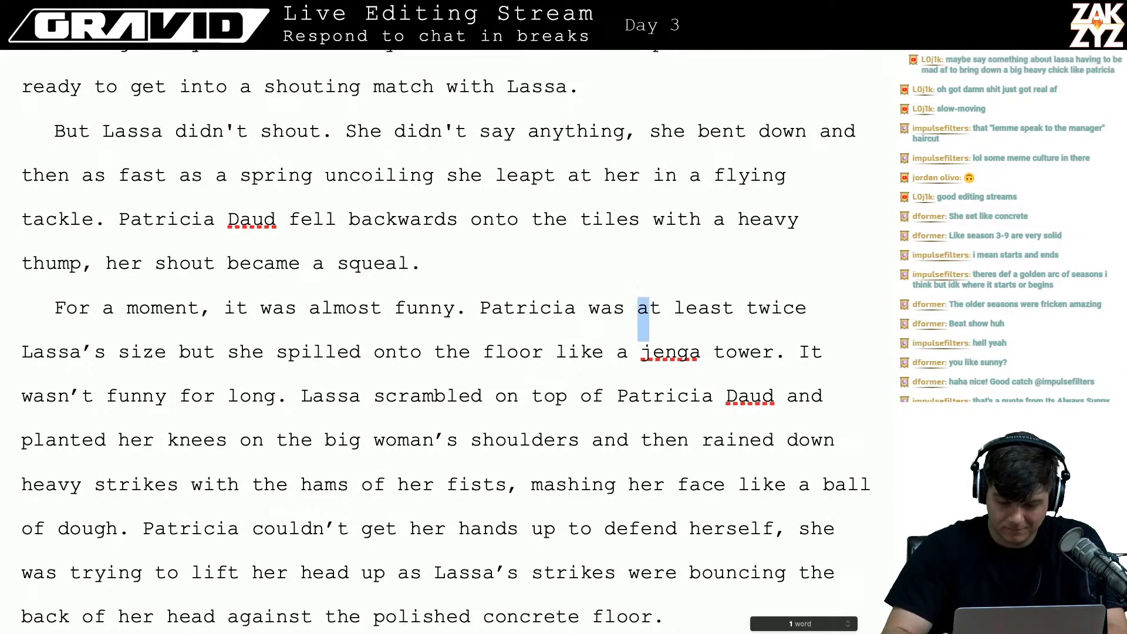
key("BackSpace")
key("Right")
key("Right")
key("Right")
key("Right")
key("Right")
key("Right")
key("Right")
key("Right")
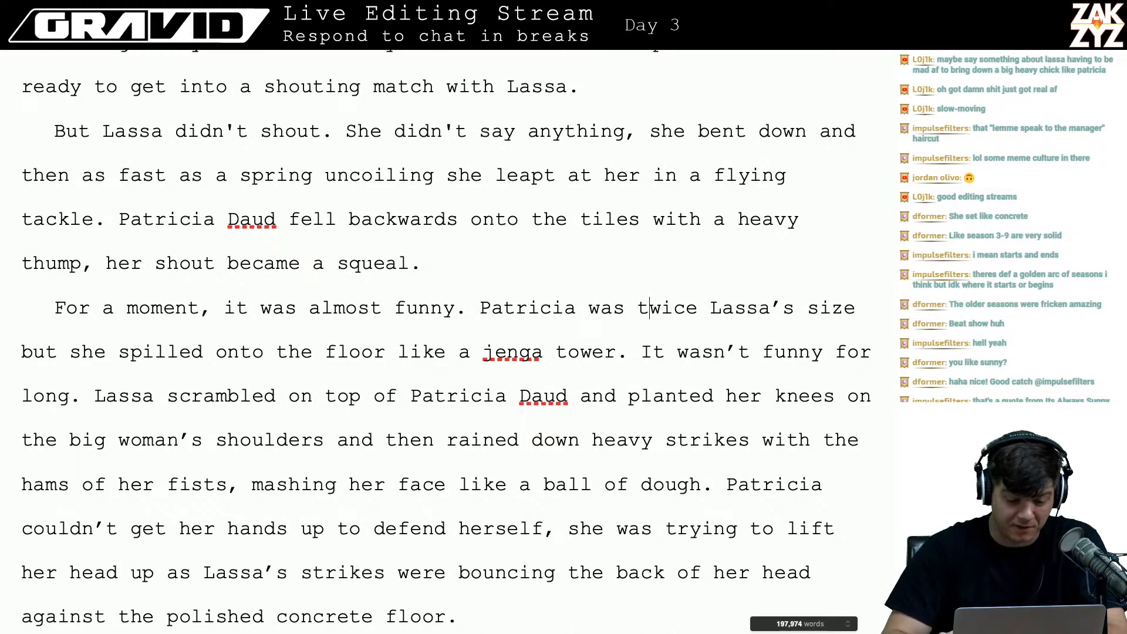
- Add "and shrieked with anger" after "jenga tower" in the sentence about Patricia spilling onto the floor
key("Right")
key("Right")
key("Right")
key("Right")
key("Right")
key("Right")
key("Right")
key("Right")
key("Right")
key("Right")
key("Right")
key("Right")
key("Right")
key("Right")
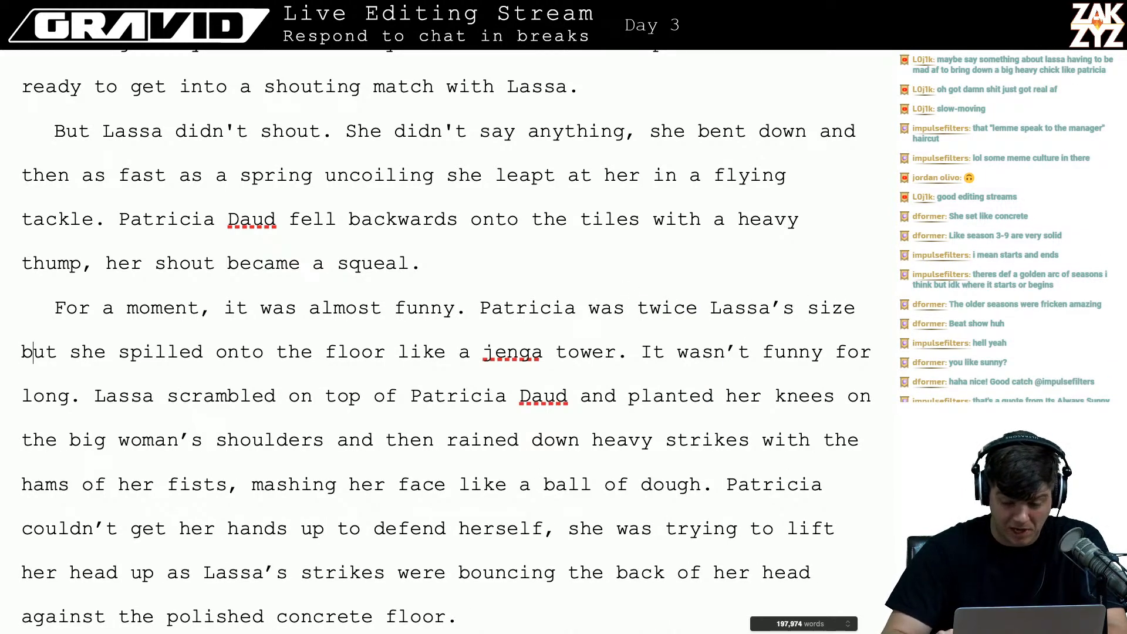
key("Down")
key("Left")
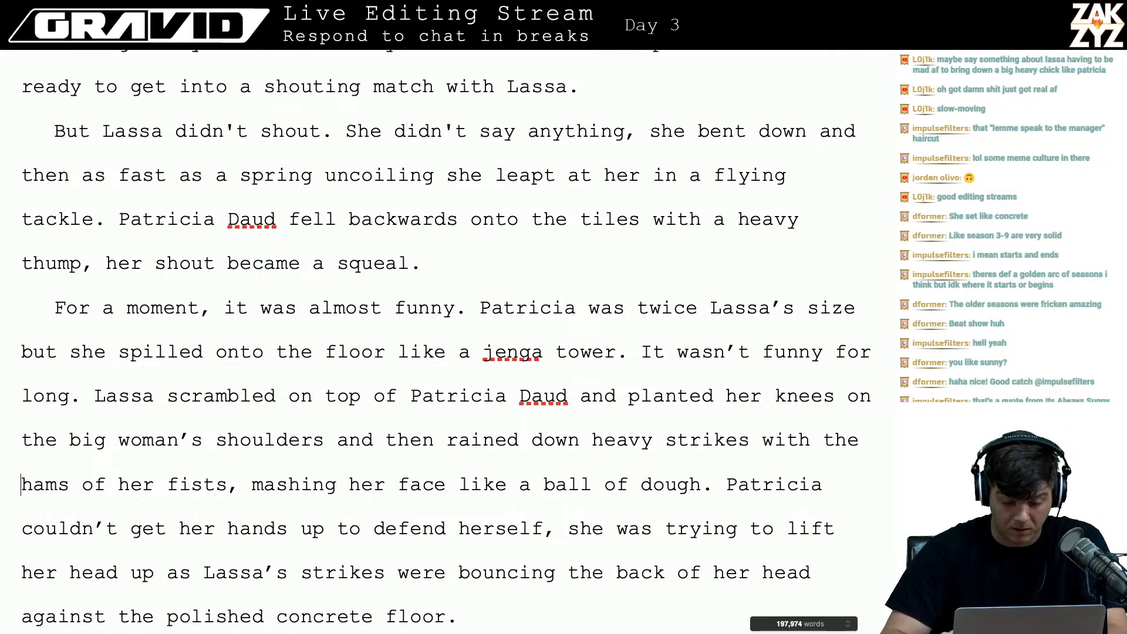
key("Left")
key("Left")
key("Left")
key("Left")
key("Left")
key("Left")
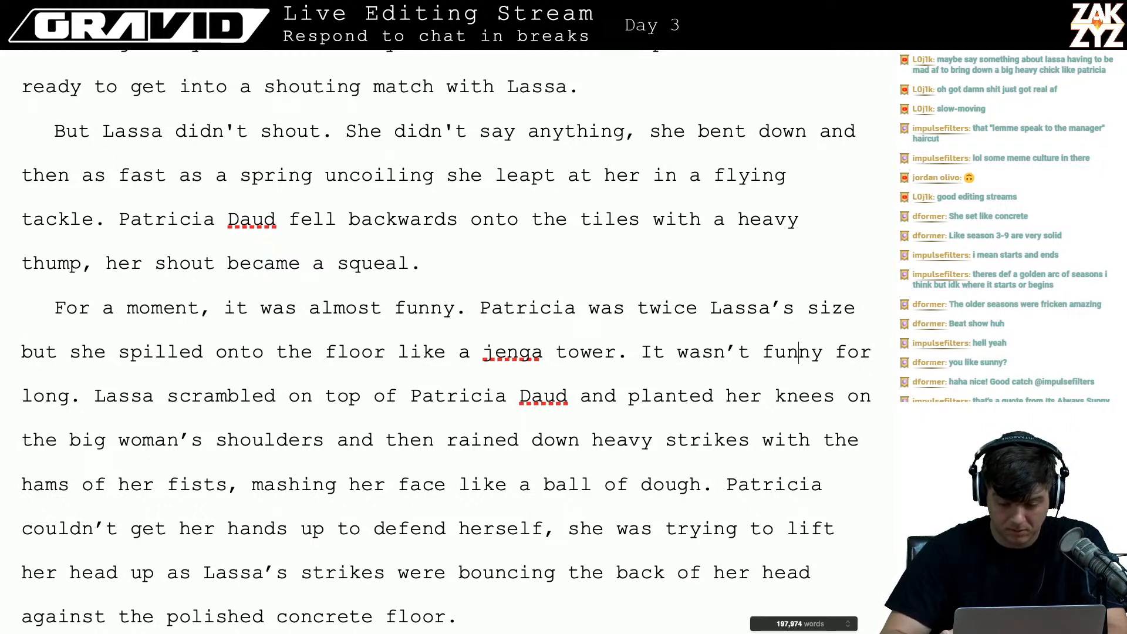
key("Left")
key("Left")
key("Left")
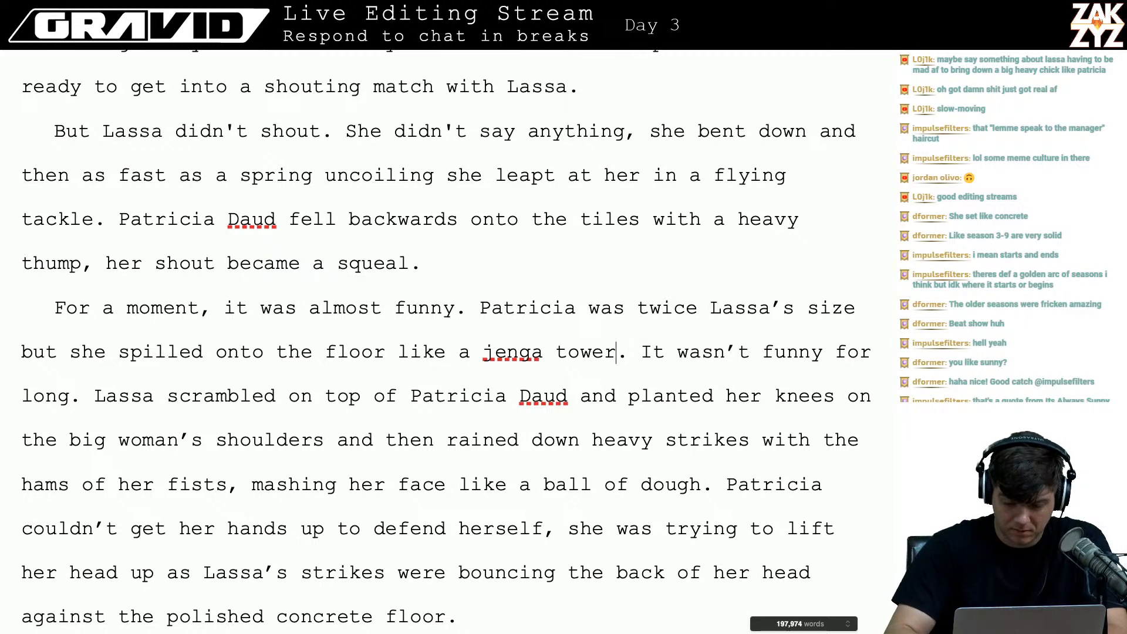
type("ah")
key("BackSpace")
type("nd shrie")
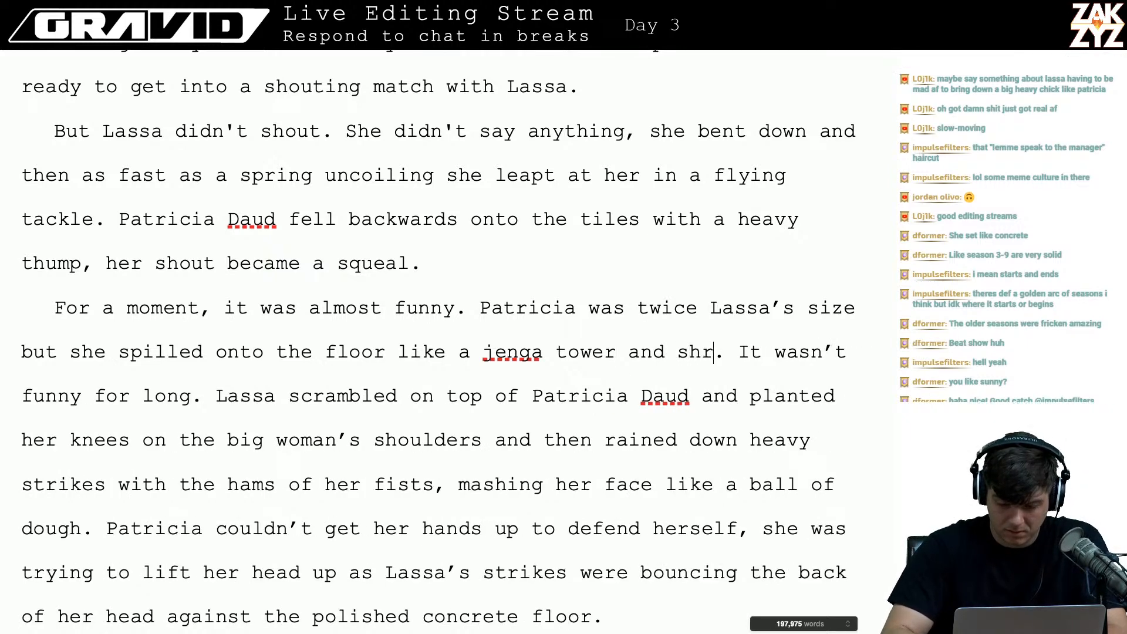
type("ked ")
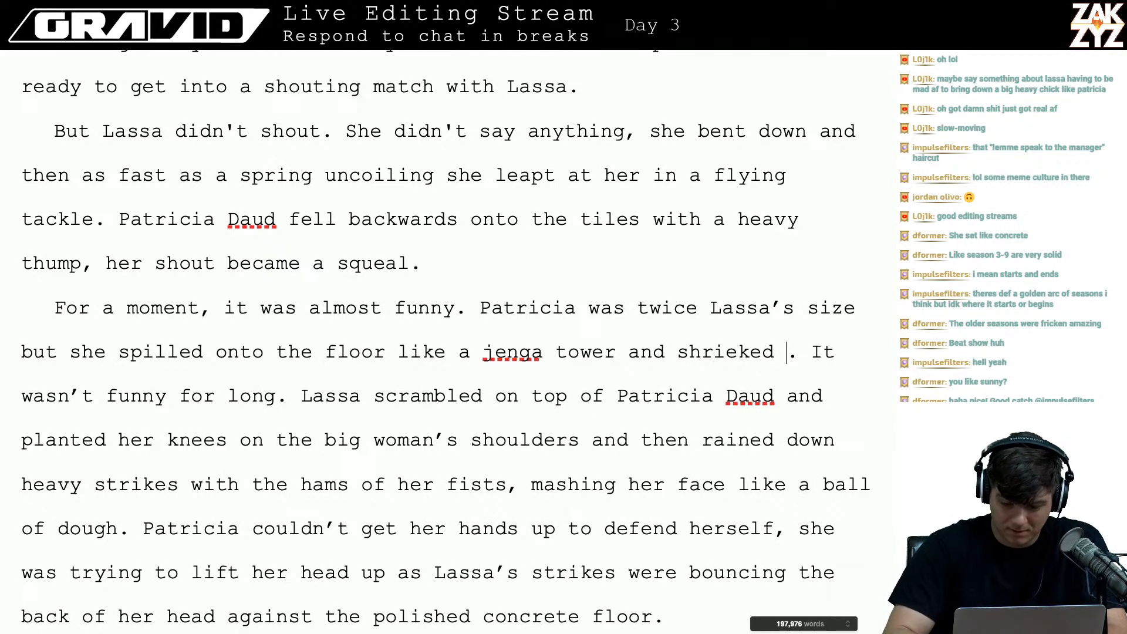
type("like")
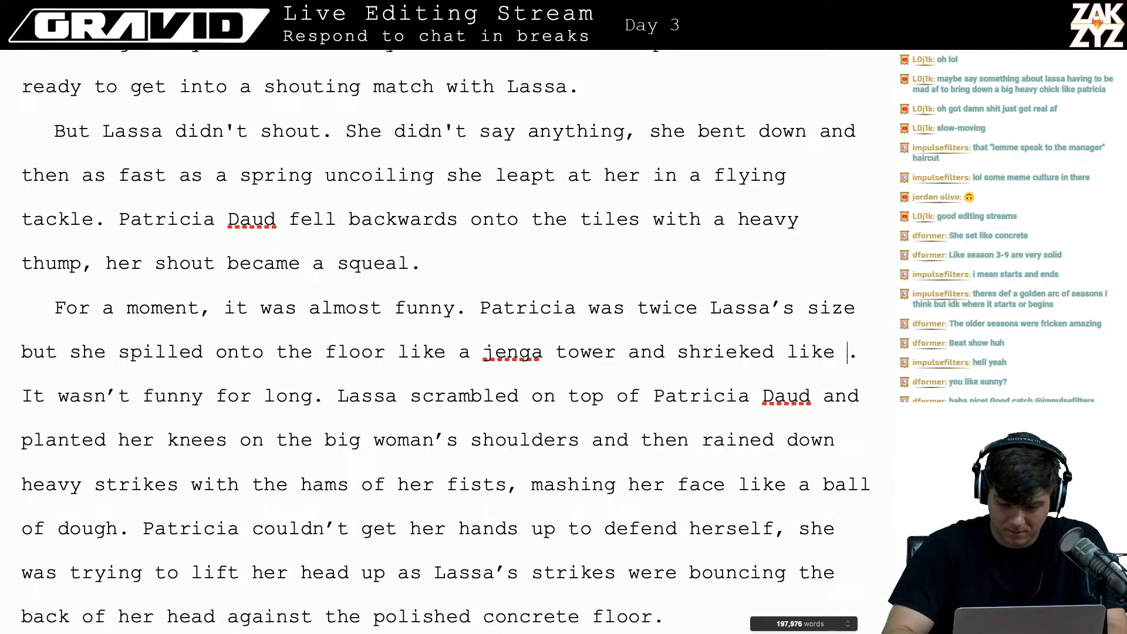
key("BackSpace")
key("BackSpace")
key("BackSpace")
key("BackSpace")
key("BackSpace")
key("BackSpace")
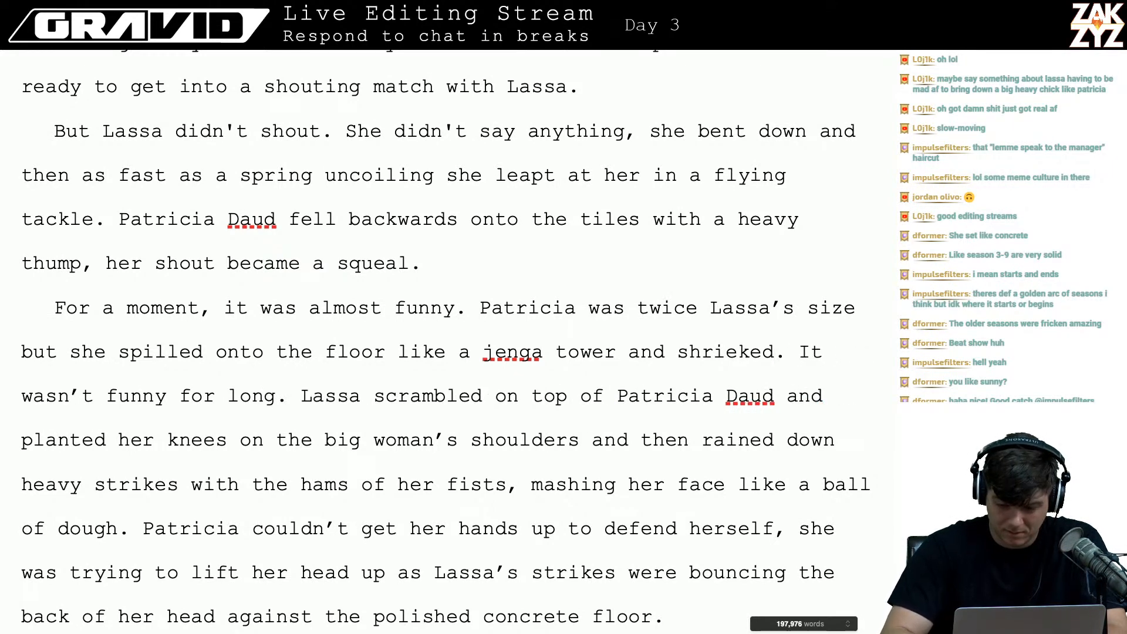
type("with ")
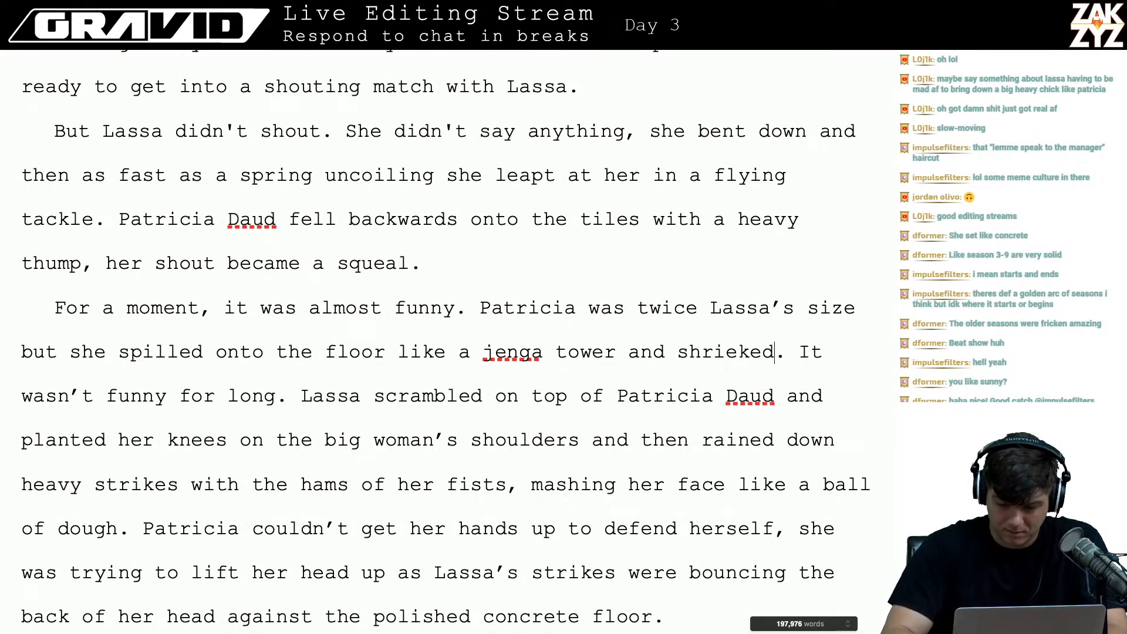
type("anger. It wasn’t funny for long. Lassa scrambled on top of Patricia")
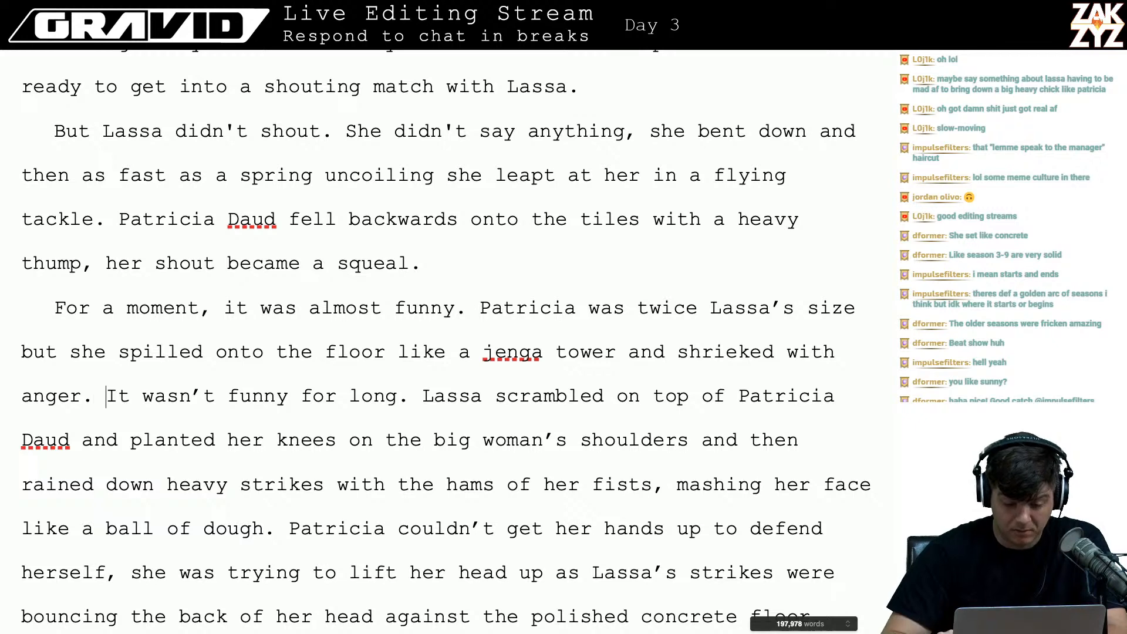
- Start a new paragraph at "Lassa scrambled on top of Patricia", after "It wasn’t funny for long."
key("Right")
key("Right")
key("Right")
key("Right")
key("Right")
key("Right")
key("Right")
key("Right")
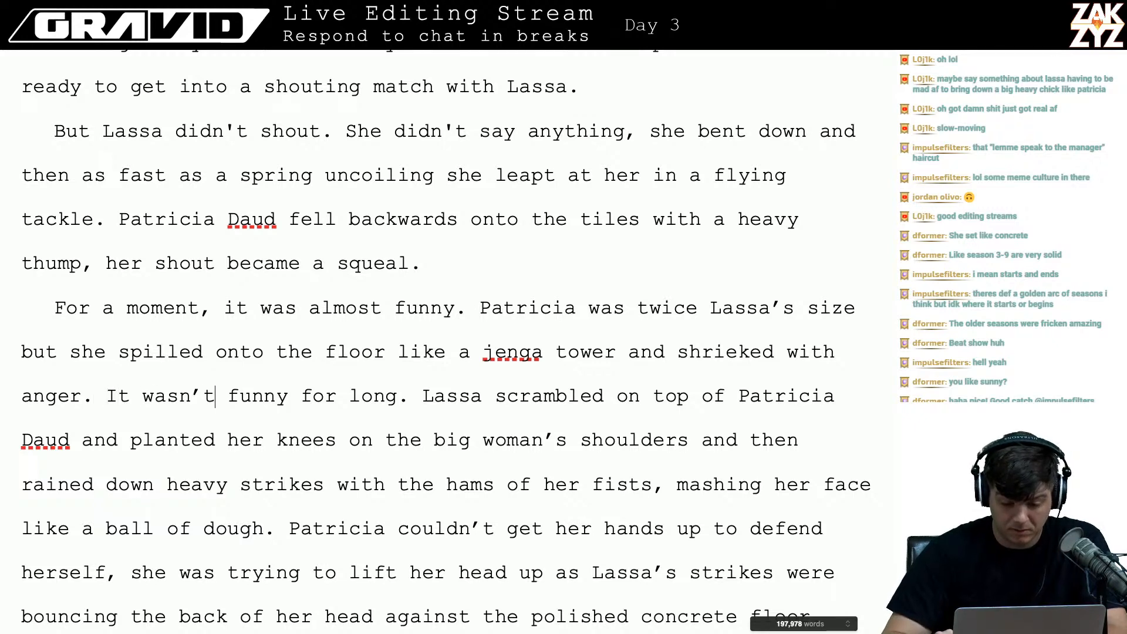
key("Right")
key("Right")
key("Right")
key("Right")
key("Right")
key("Right")
key("Right")
key("Right")
key("Right")
key("Right")
key("Right")
key("Return")
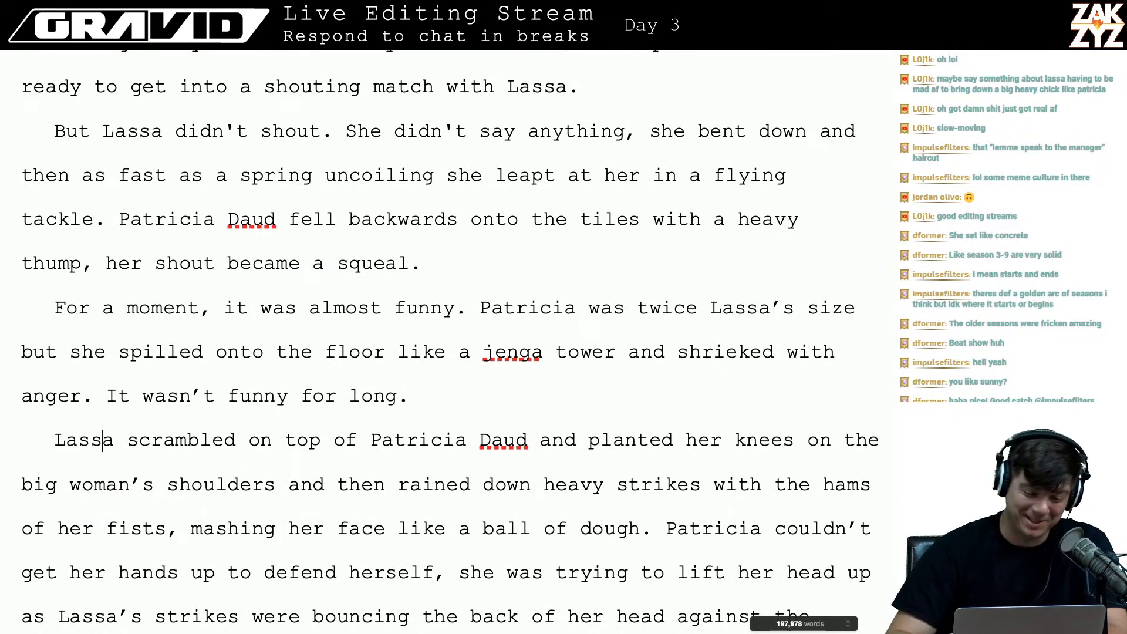
- Replace "It wasn’t funny for long." with "The levity was brief." at the end of the paragraph
key("Left")
key("Left")
key("Left")
key("Left")
key("Left")
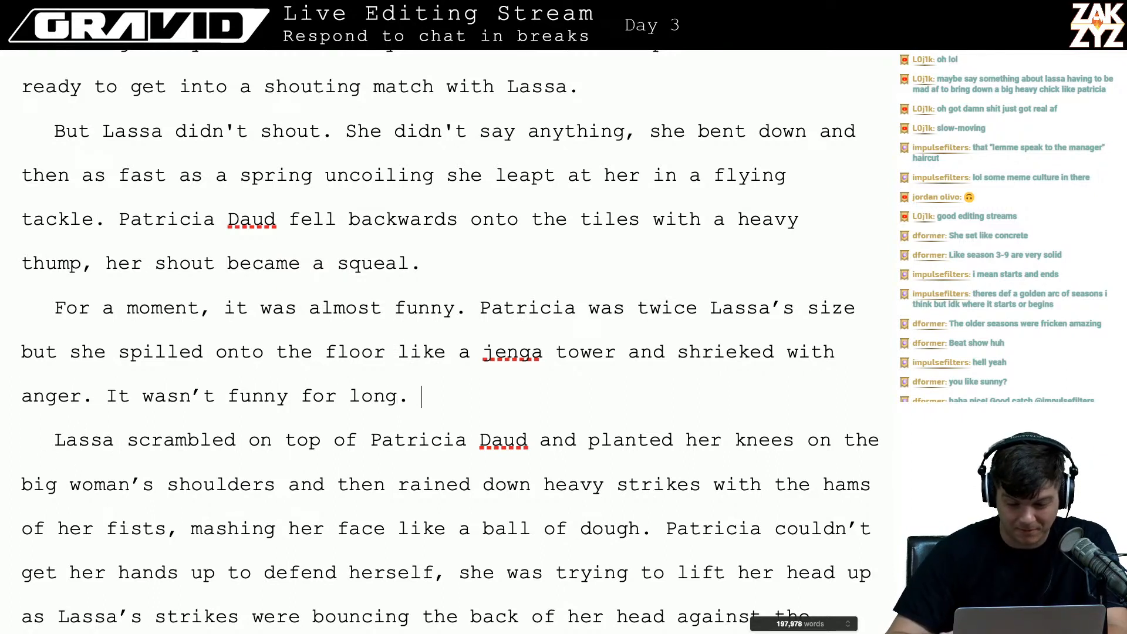
key("Right")
key("Right")
key("Down")
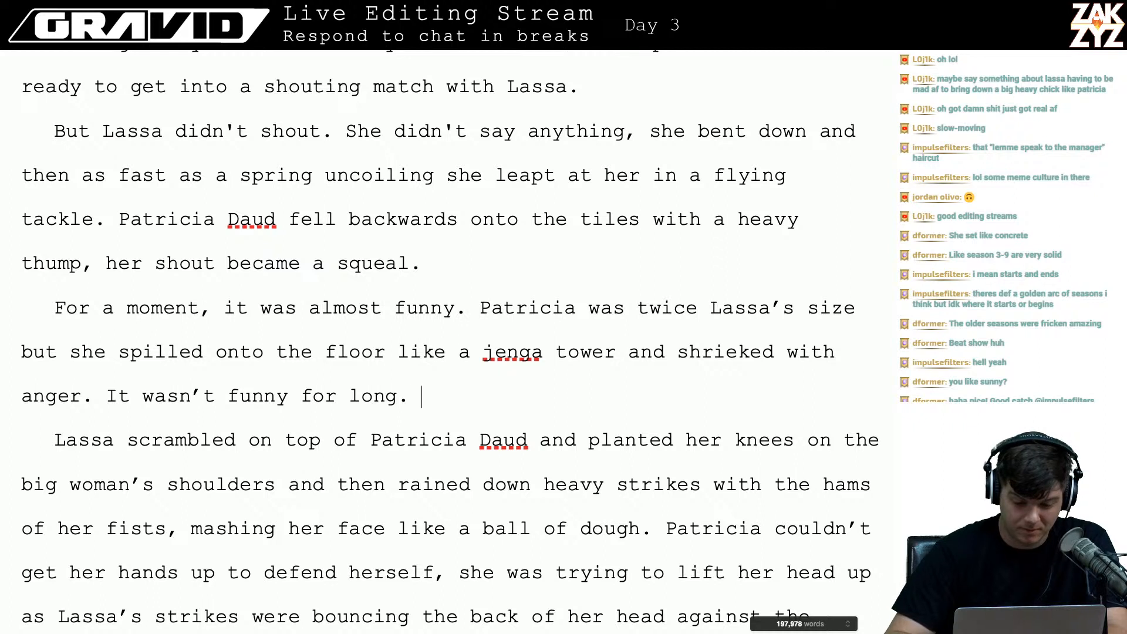
key("Left")
key("Left")
key("Left")
key("Left")
key("Left")
key("Left")
key("Left")
key("Left")
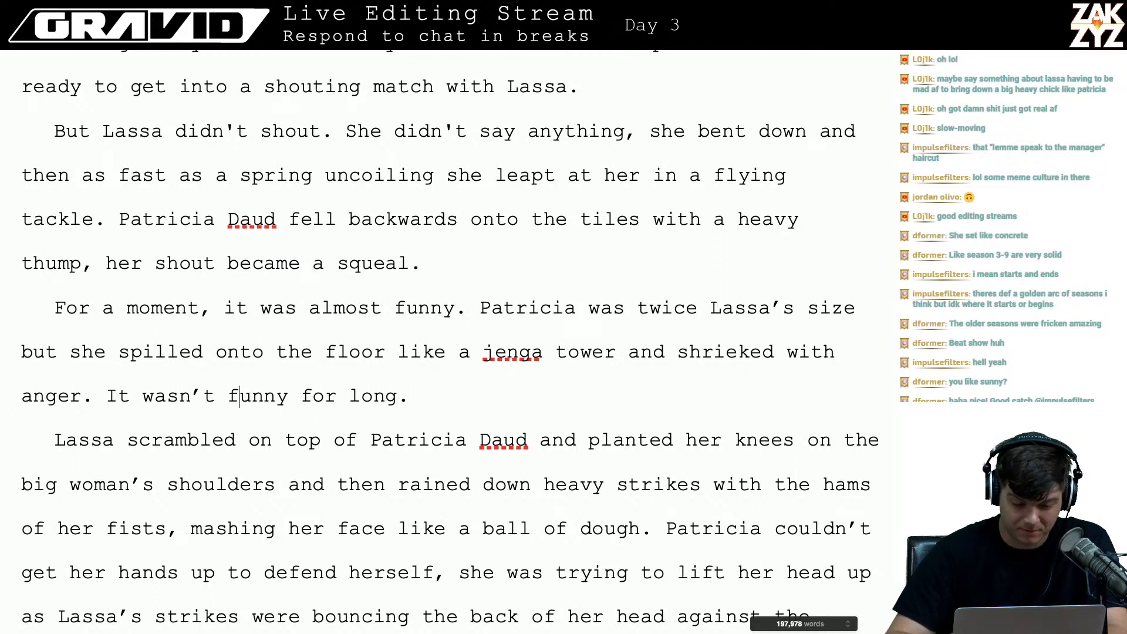
key("Left")
key("Left")
key("Left")
key("Left")
key("Left")
key("Left")
key("shift+Right")
key("shift+Right")
key("shift+Right")
key("shift+Right")
key("shift+Right")
key("shift+Right")
key("shift+Right")
key("shift+Right")
key("shift+Right")
key("shift+Right")
key("shift+Right")
key("shift+Right")
key("shift+Right")
key("shift+Right")
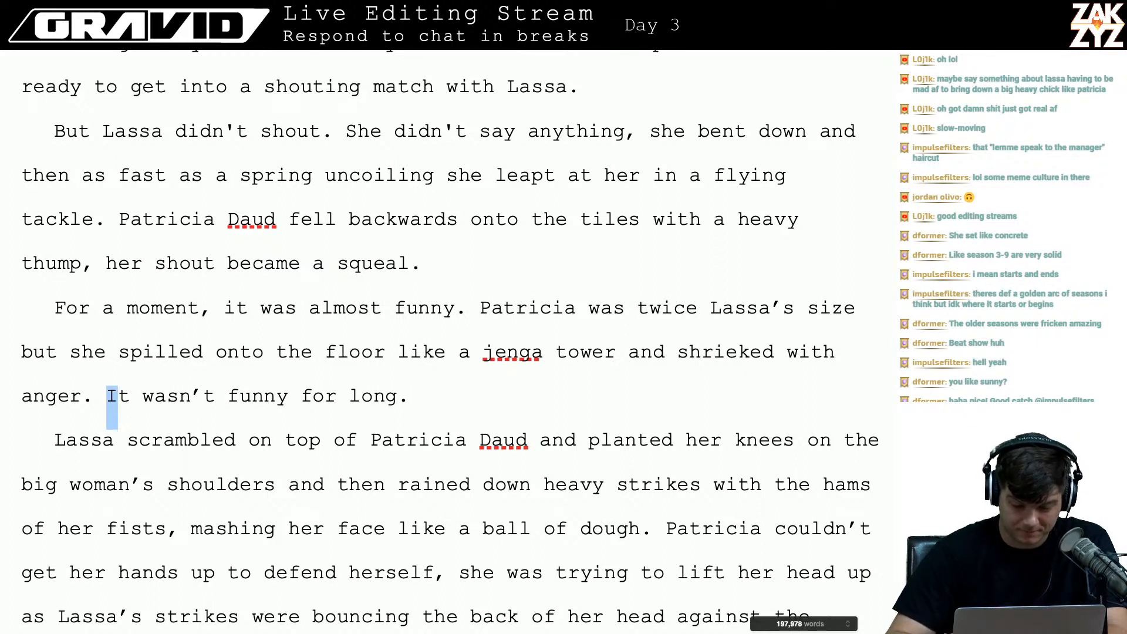
key("shift+Right")
key("shift+Right")
key("shift+Right")
key("shift+Right")
key("shift+Right")
key("shift+Right")
key("shift+Right")
key("shift+Right")
key("shift+Right")
key("shift+Right")
key("shift+Right")
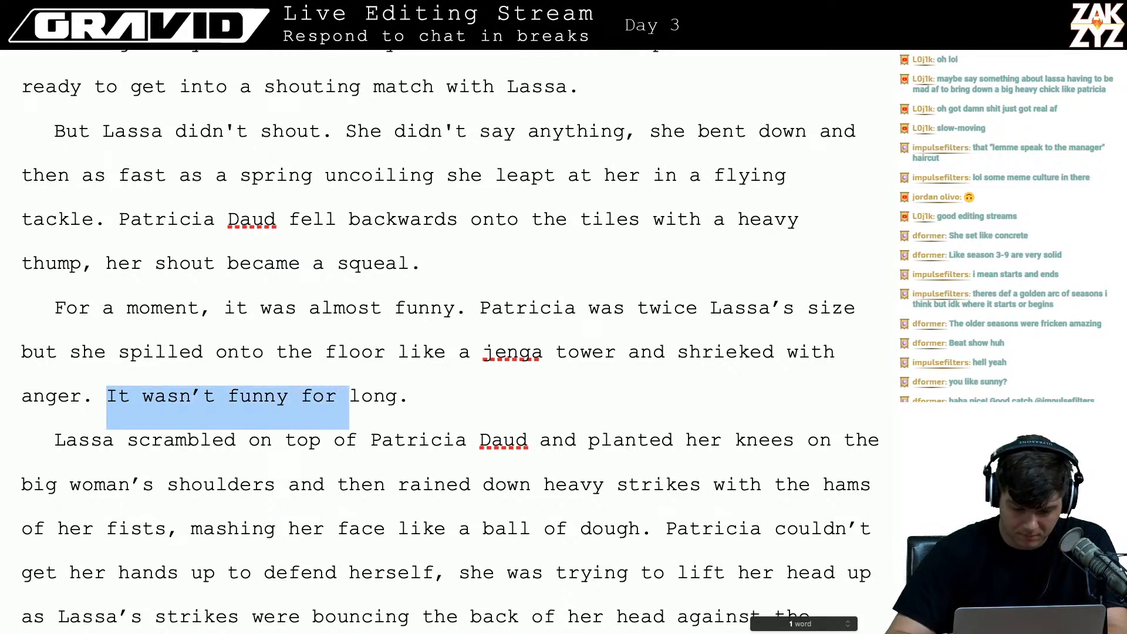
key("BackSpace")
type("The")
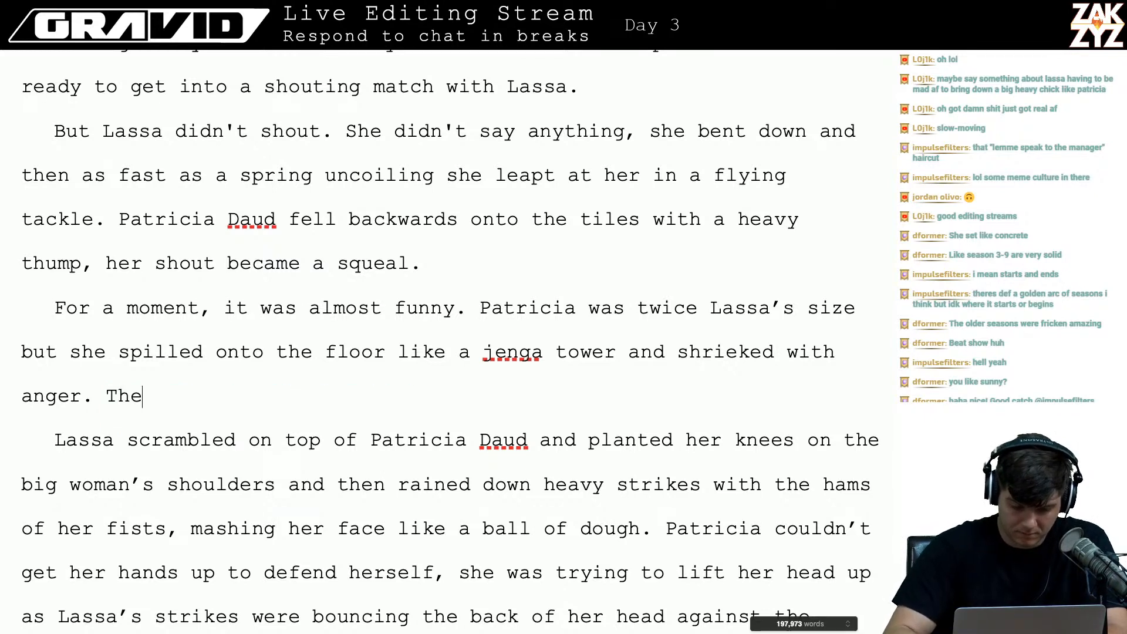
type(" levity was brief.")
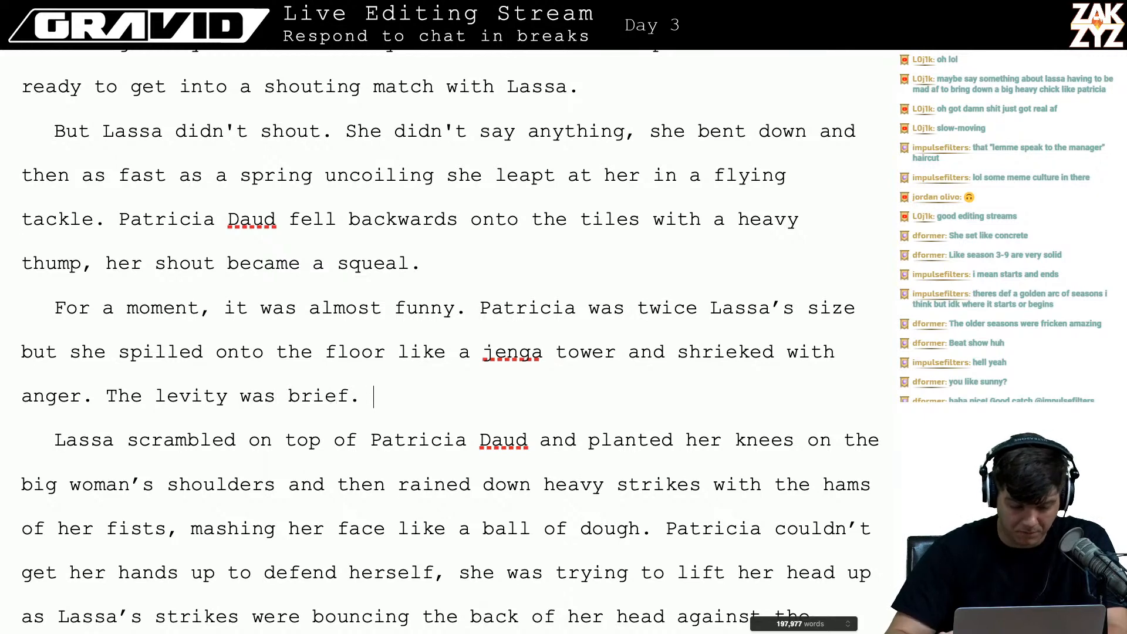
- Try ending the sentence with a period after "the big woman’s shoulders"
key("Right")
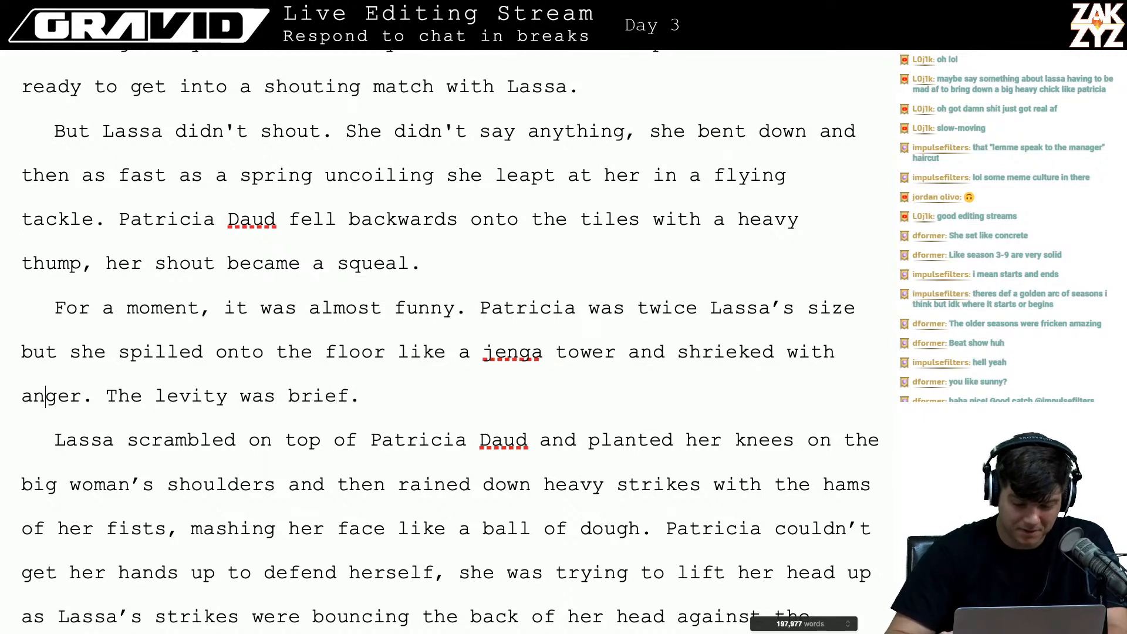
key("Right")
key("Down")
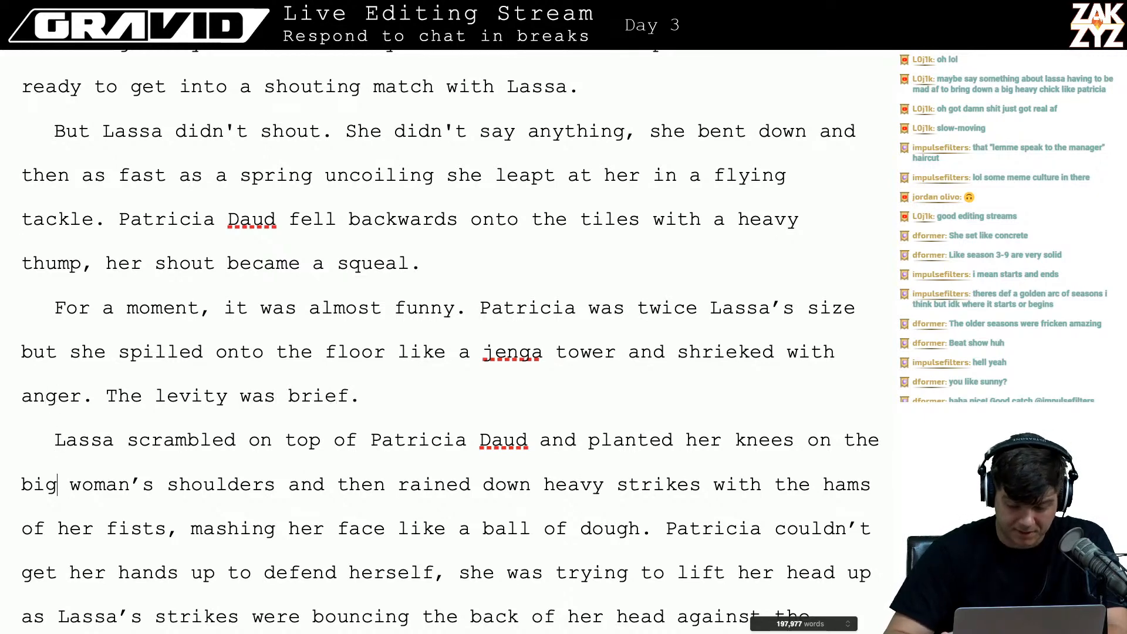
key("Down")
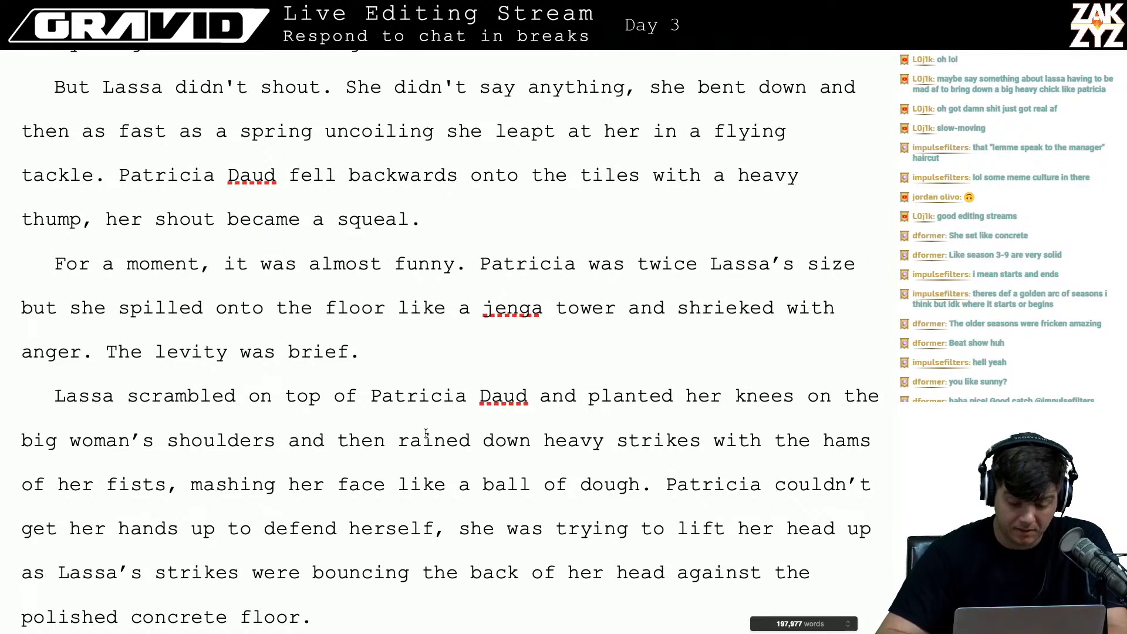
left_click(280, 445)
type(".")
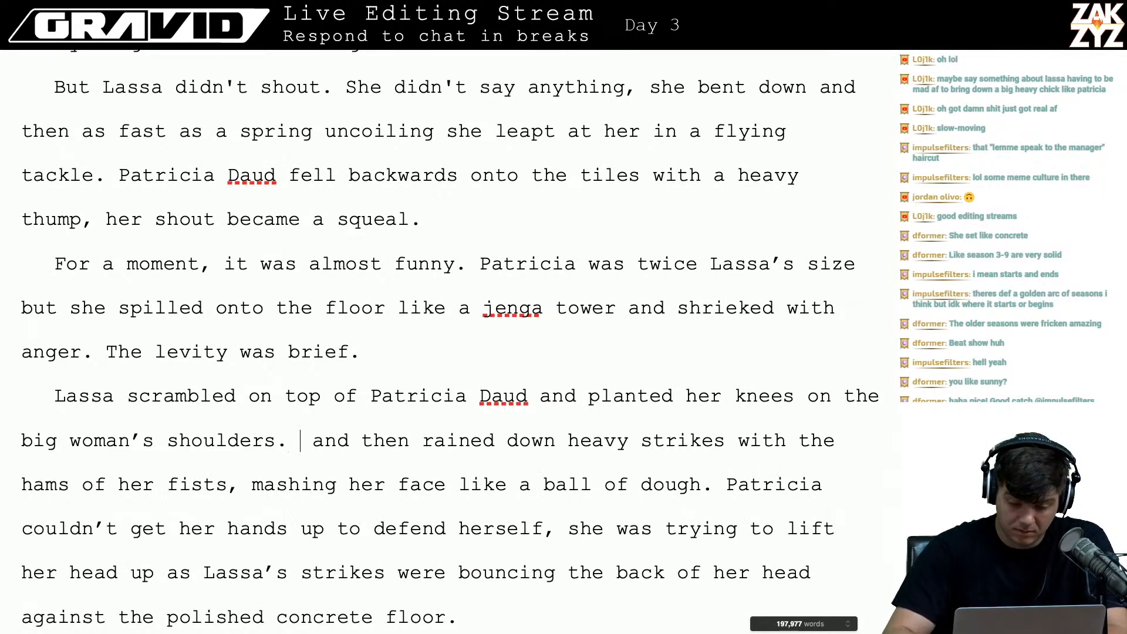
key("BackSpace")
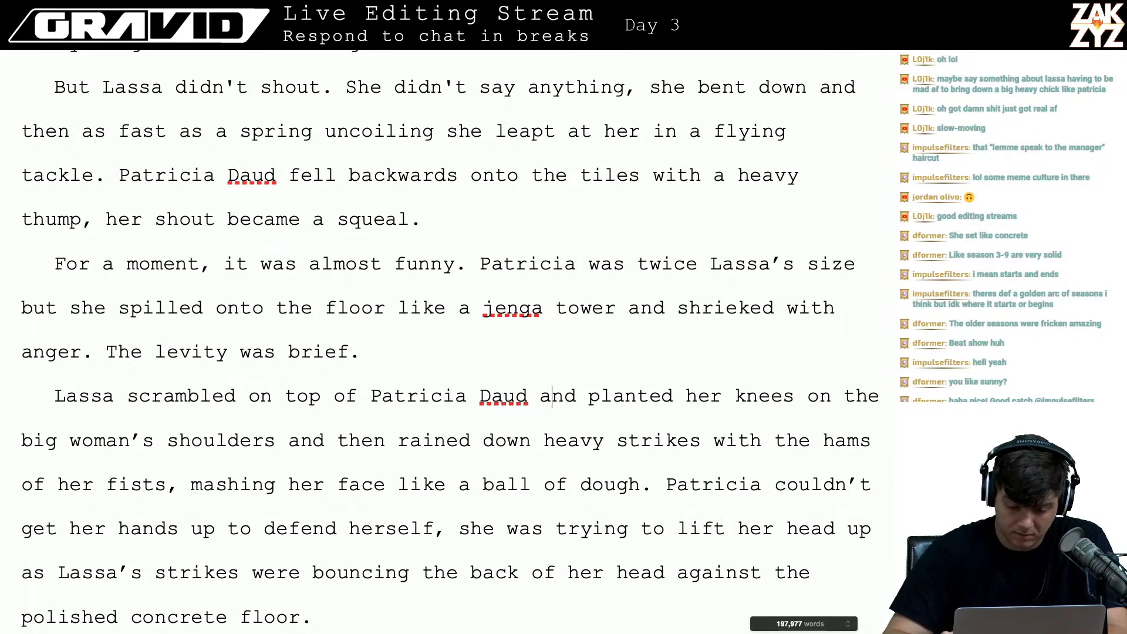
- Break the paragraph before "and planted her knees", setting the old text apart below a blank line
key("Left")
key("Left")
key("Left")
key("Left")
key("Return")
key("Return")
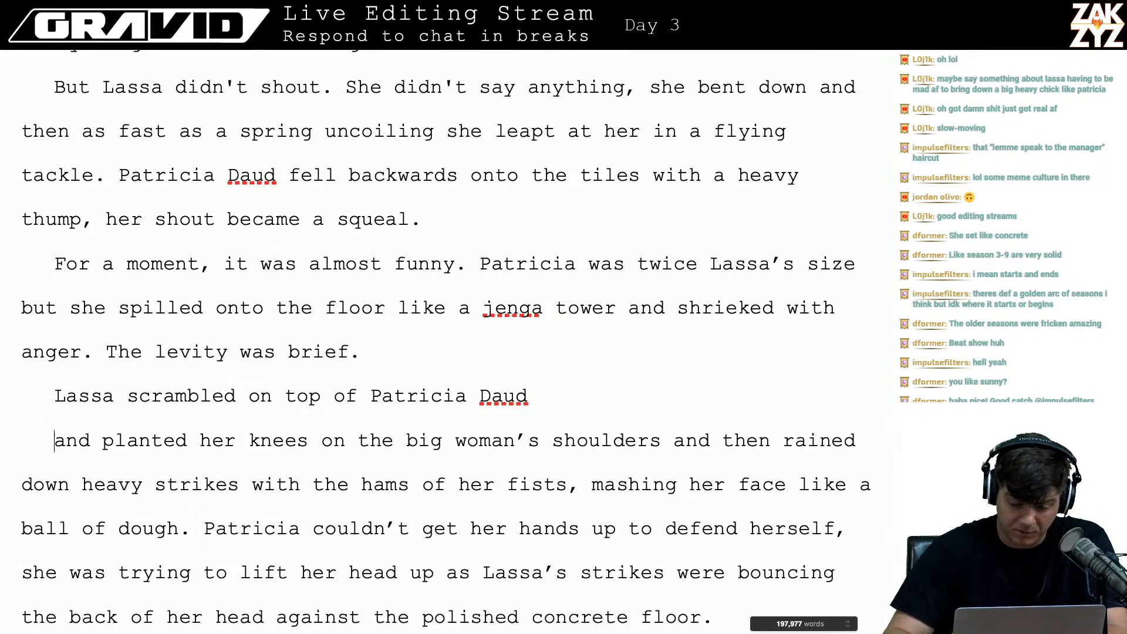
- Complete the sentence about Lassa scrambling on top of Patricia with "and pinned her arms with her knees on the big woman’s shoulders."
key("Left")
key("Left")
type("and pinned ")
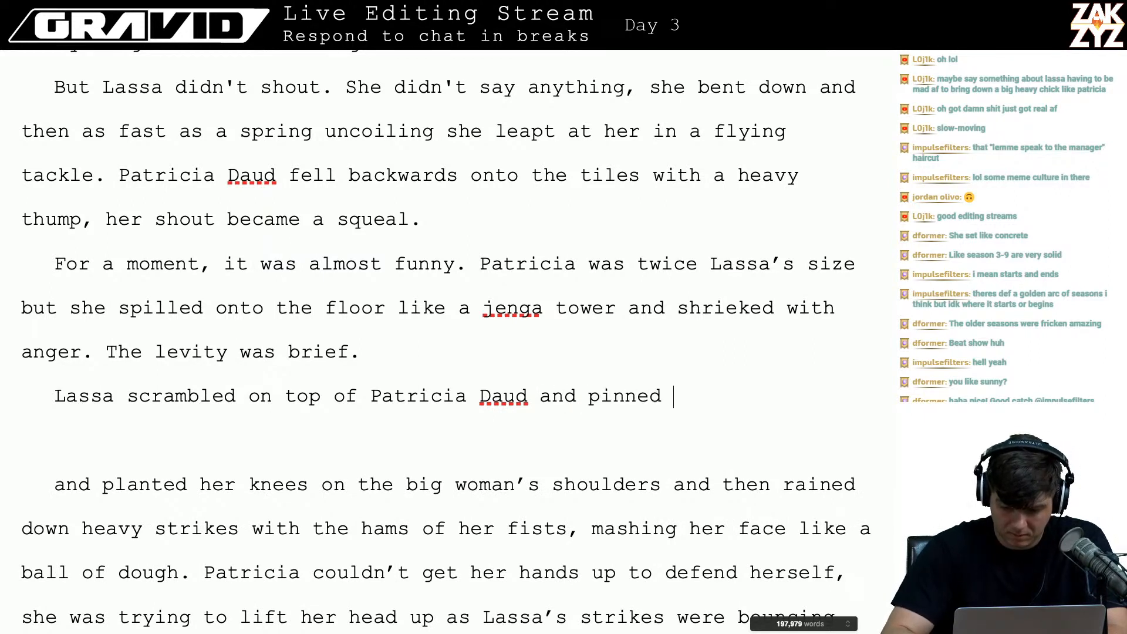
type("her arms with ")
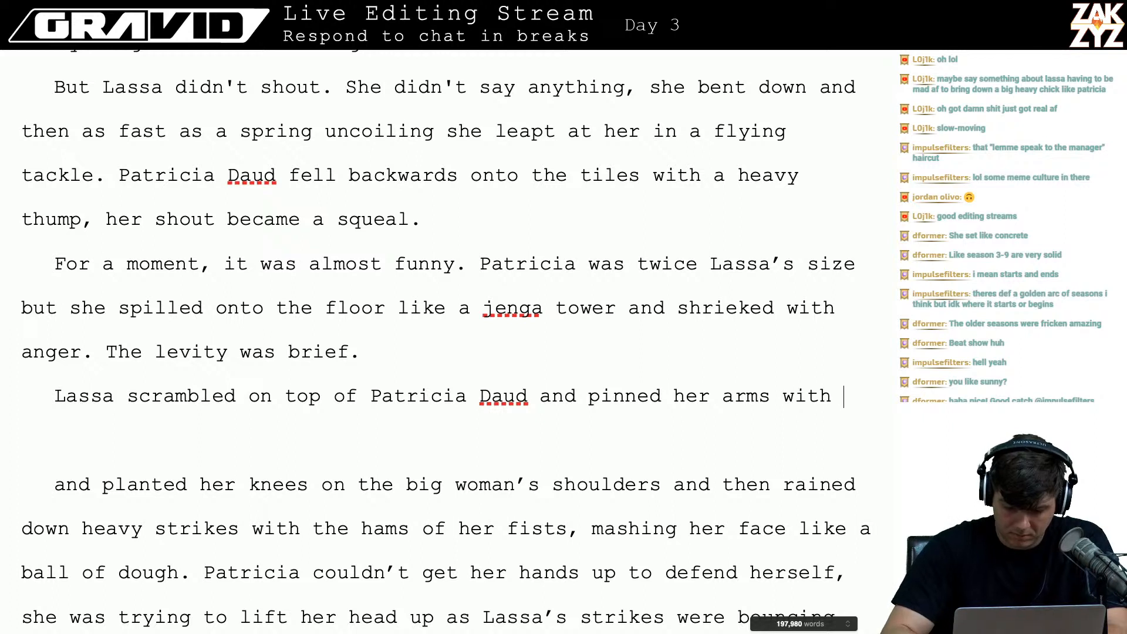
type("her knees on t")
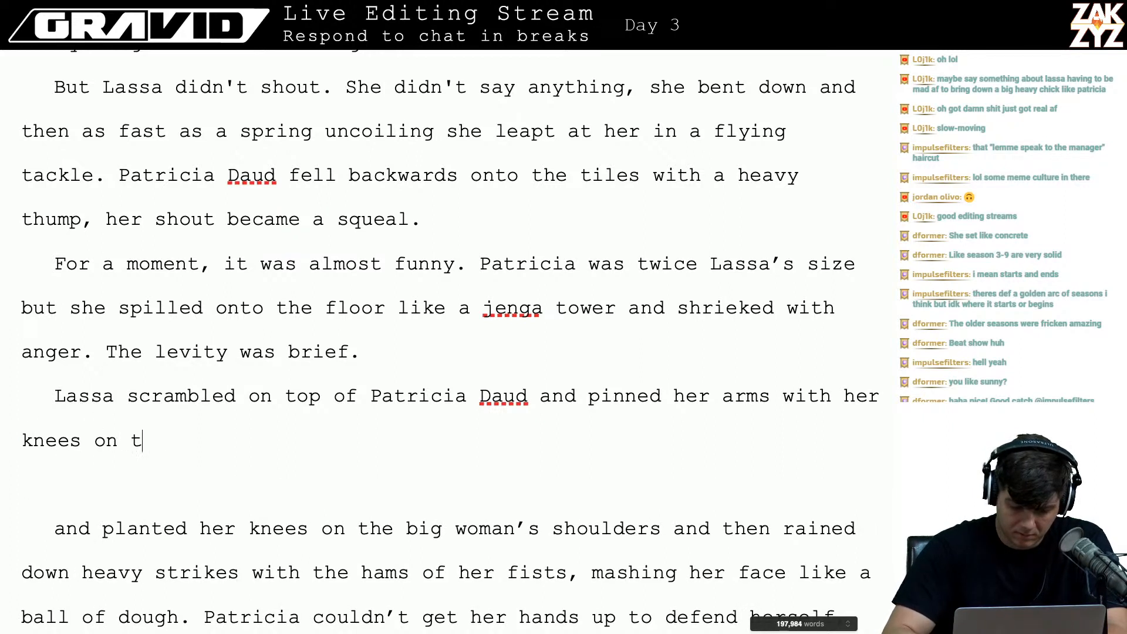
type("he big woman’s sh")
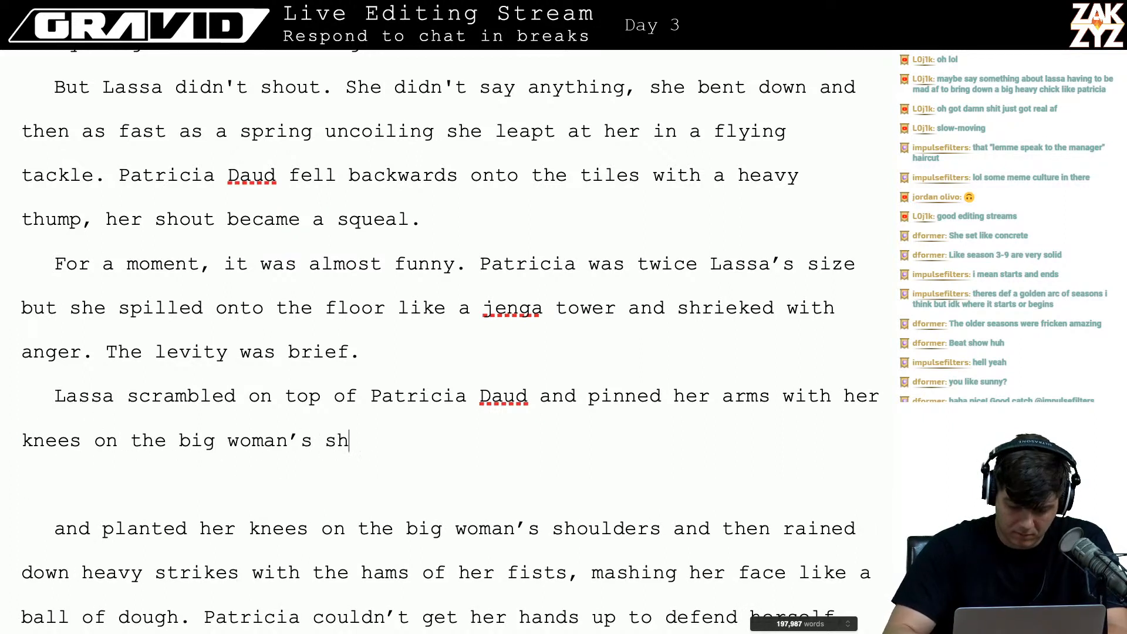
type("oulders.")
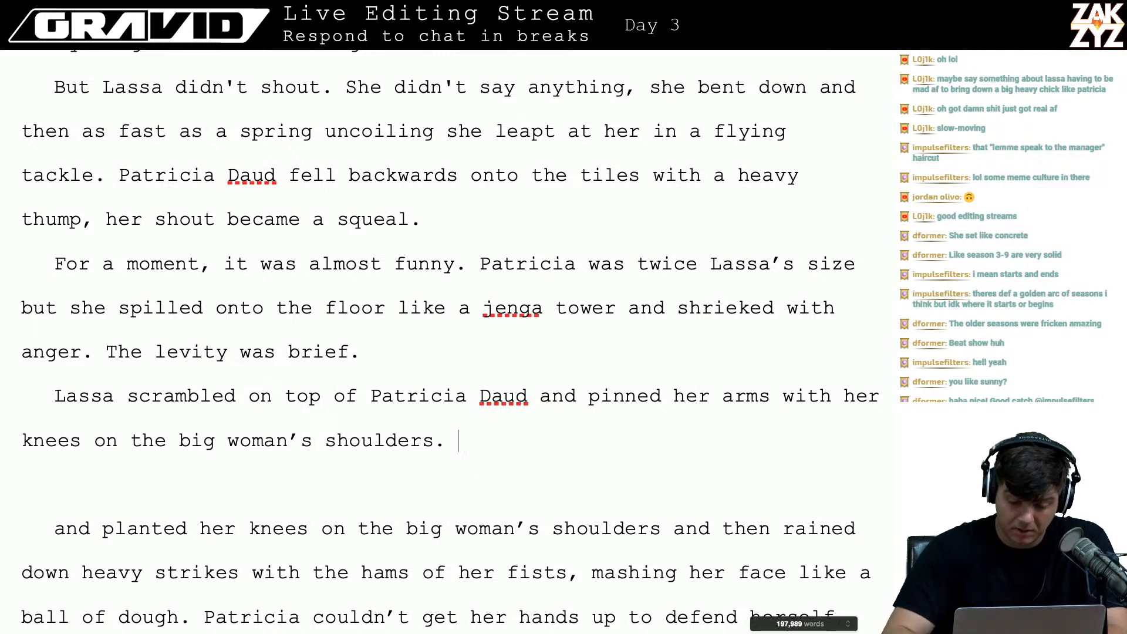
- Start the next sentence after "the big woman’s shoulders." with "She rained down strikes with the hams of her fists,"
type("She rain")
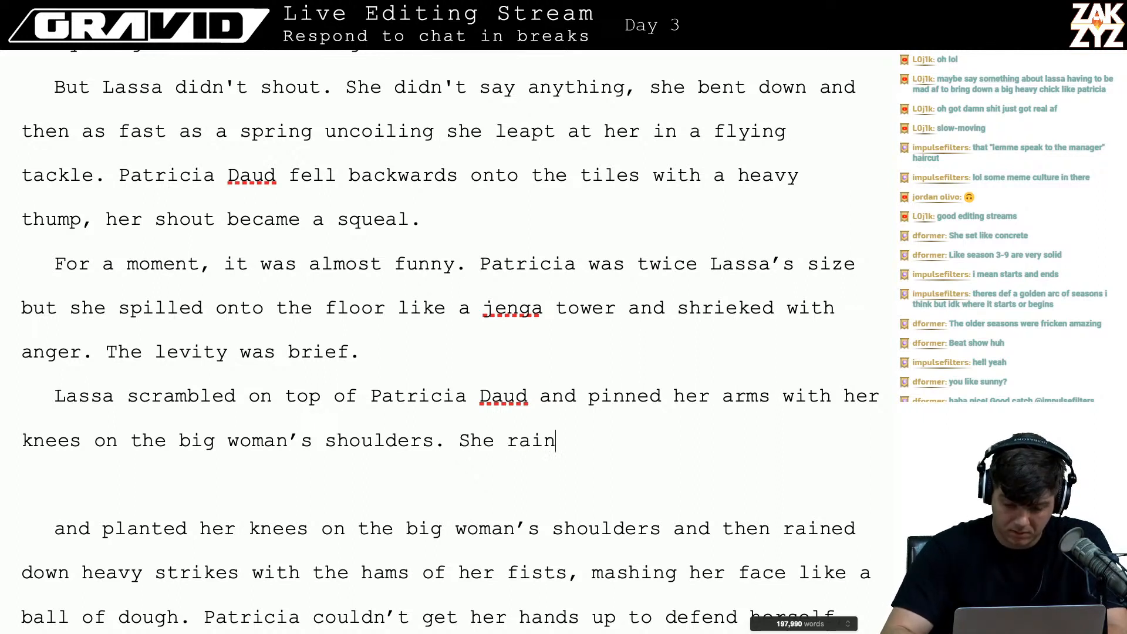
key("BackSpace")
key("BackSpace")
key("BackSpace")
key("BackSpace")
key("BackSpace")
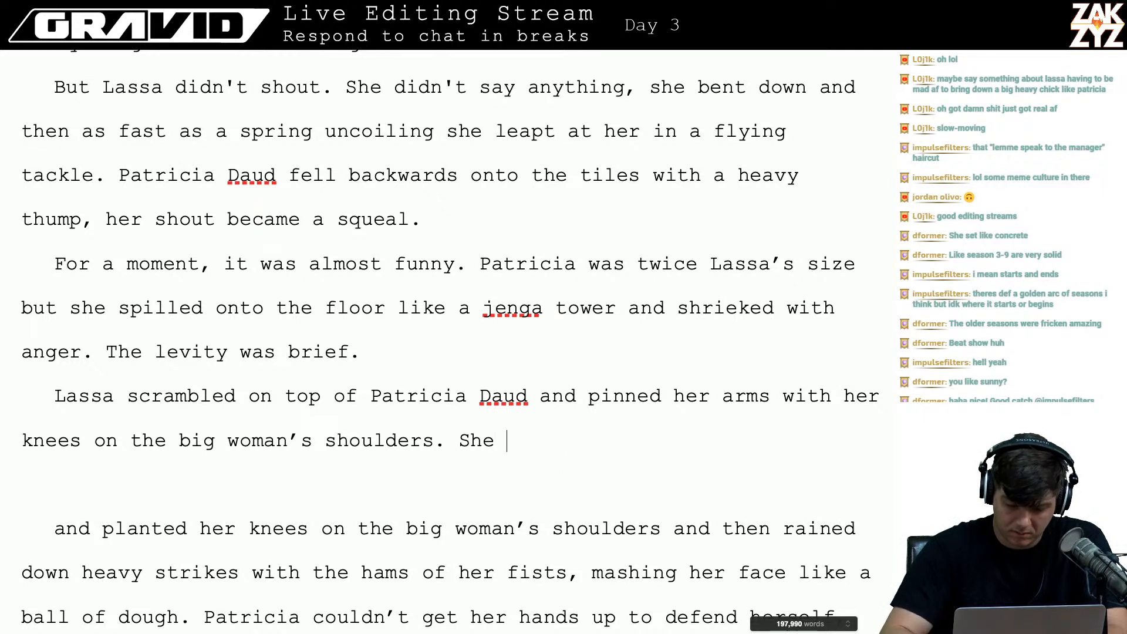
type("rained down")
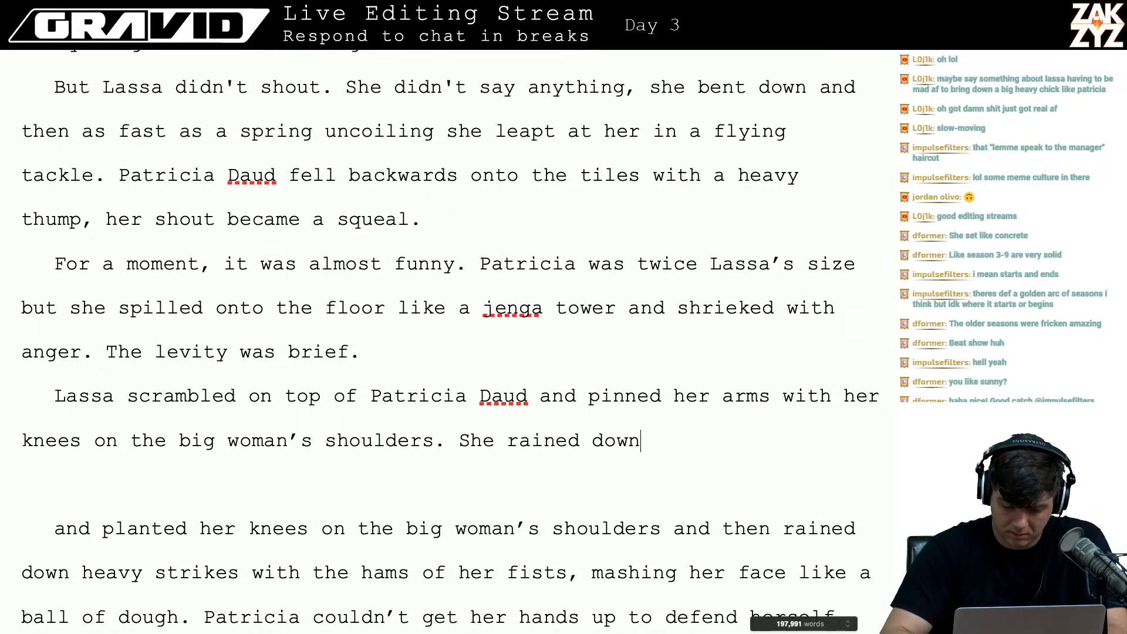
type(" stri")
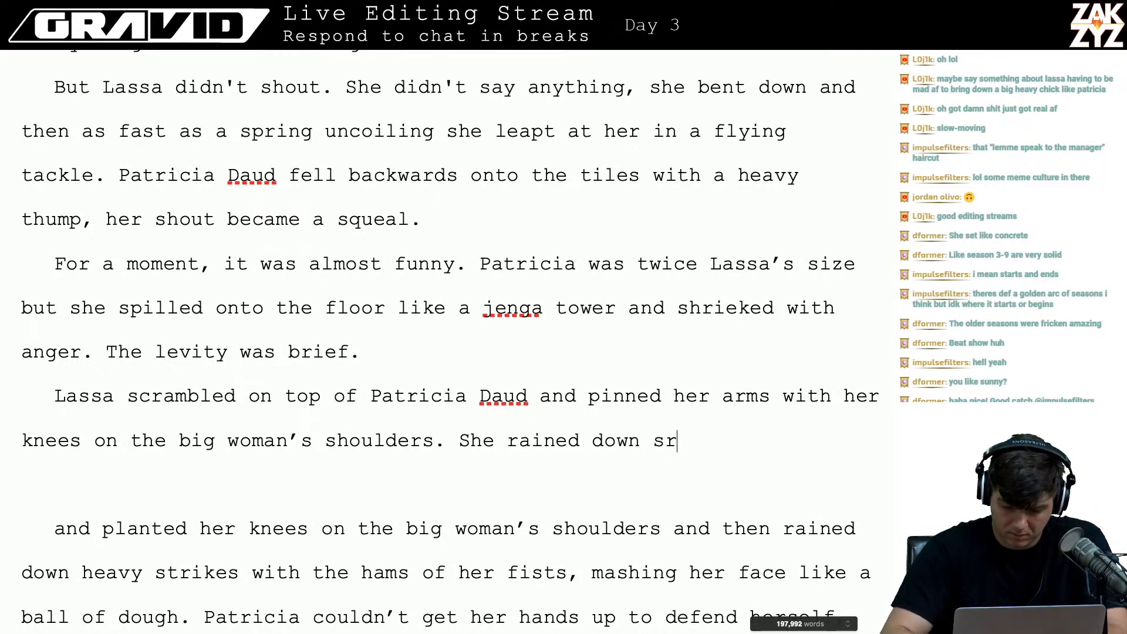
key("BackSpace")
key("BackSpace")
type("trikes with")
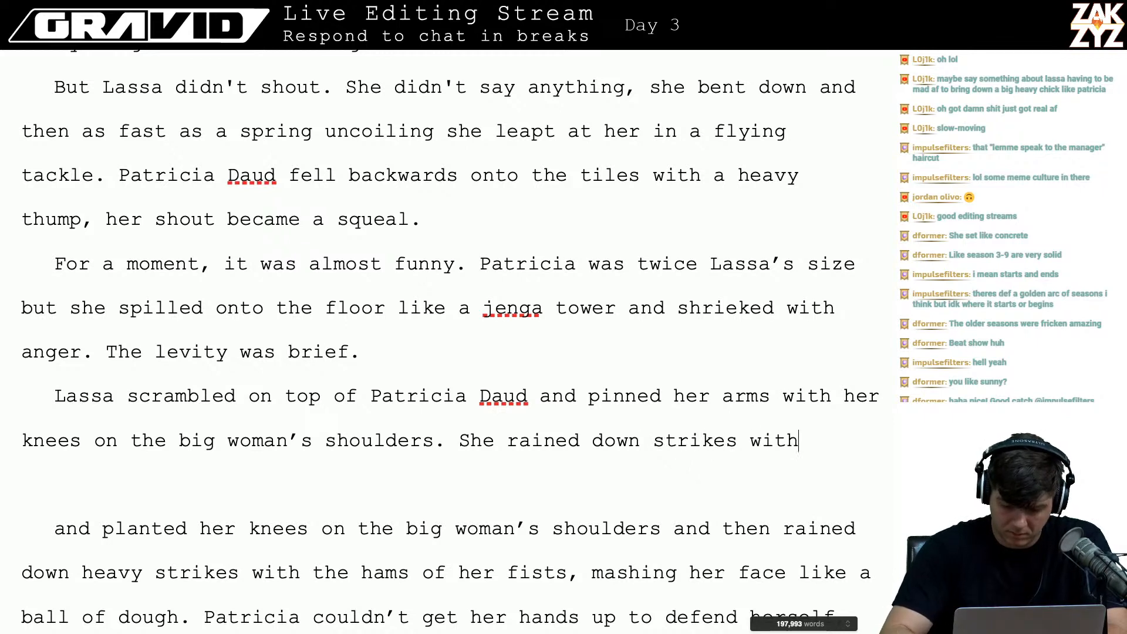
type(" the hams of her fists,")
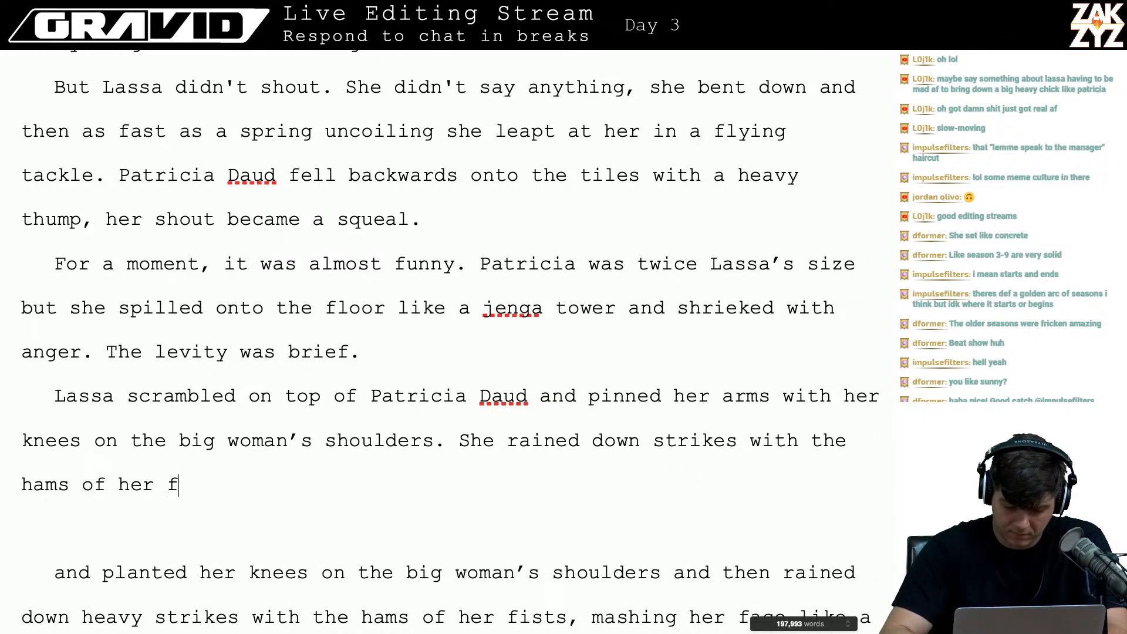
- Delete the old text from "and planted her knees" through "the hams of her fists," and join the rest, "mashing her face", to the new sentence
key("shift+Down")
key("shift+Down")
key("shift+Down")
key("shift+Down")
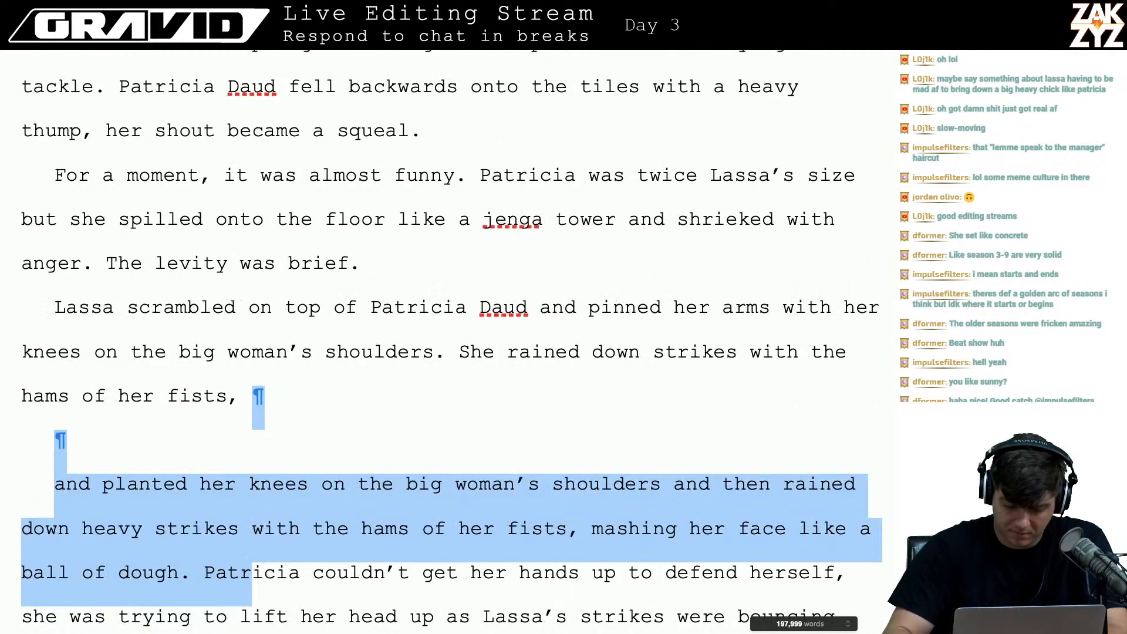
key("shift+Up")
key("shift+Right")
key("shift+Right")
key("shift+Right")
key("shift+Right")
key("shift+Right")
key("shift+Right")
key("shift+Right")
key("shift+Right")
key("shift+Right")
key("shift+Right")
key("shift+Right")
key("shift+Right")
key("shift+Right")
key("shift+Right")
key("shift+Right")
key("shift+Right")
key("shift+Right")
key("shift+Right")
key("shift+Right")
key("shift+Right")
key("shift+Right")
key("shift+Right")
key("shift+Right")
key("shift+Right")
key("shift+Right")
key("shift+Right")
key("shift+Right")
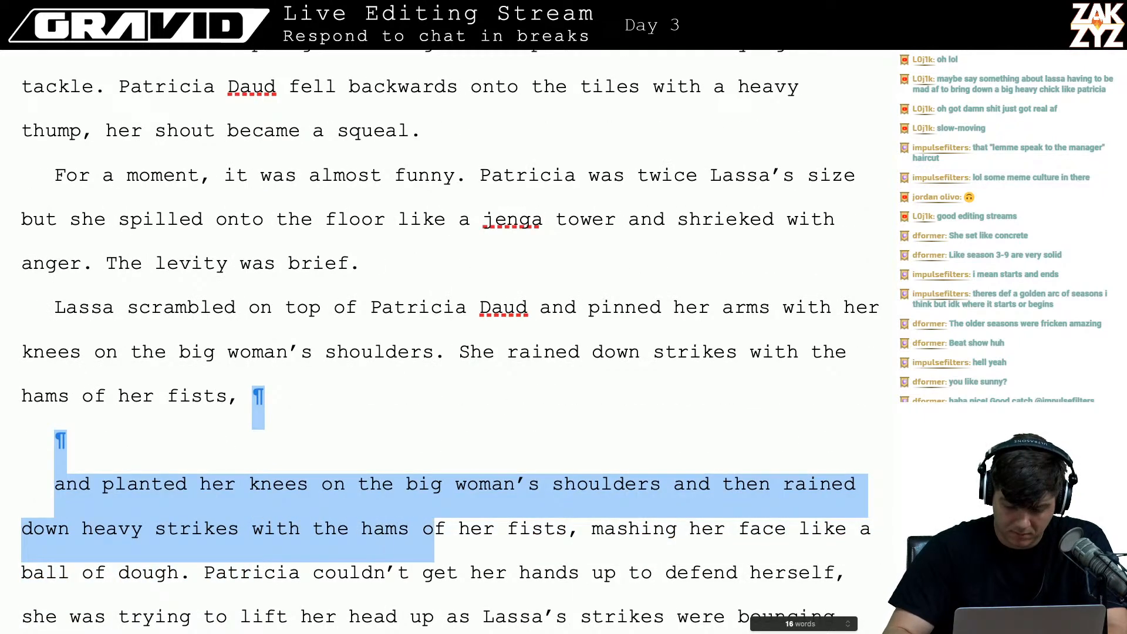
key("BackSpace")
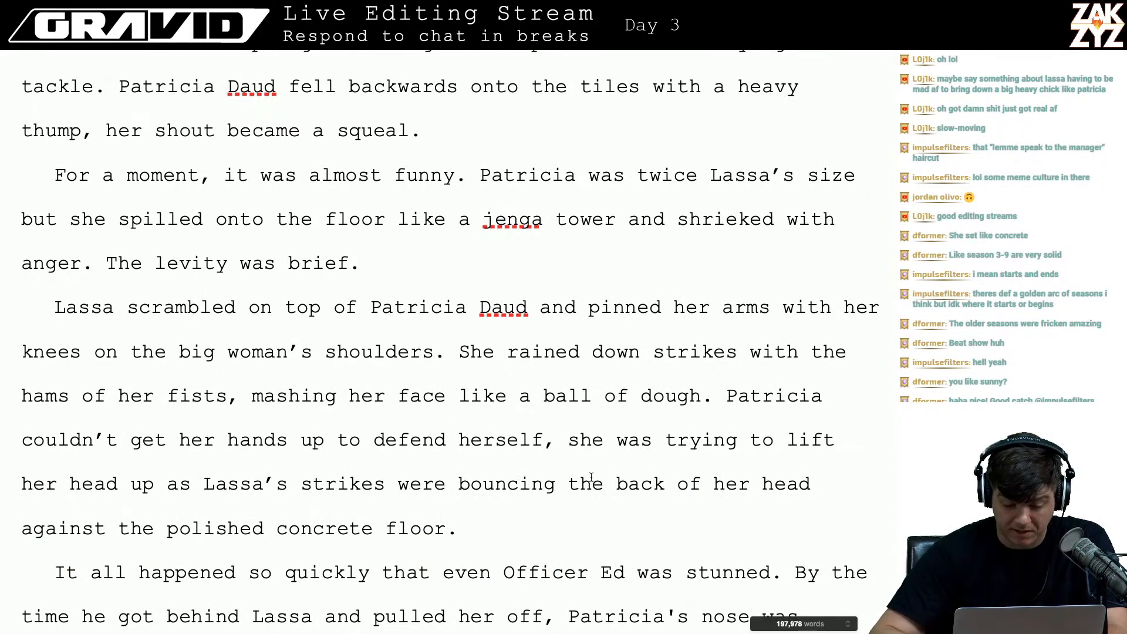
- Break the paragraph before "Patricia couldn’t get her hands up" and begin a new sentence after "dough." with "Unable to defend herself,"
left_click(722, 398)
key("Return")
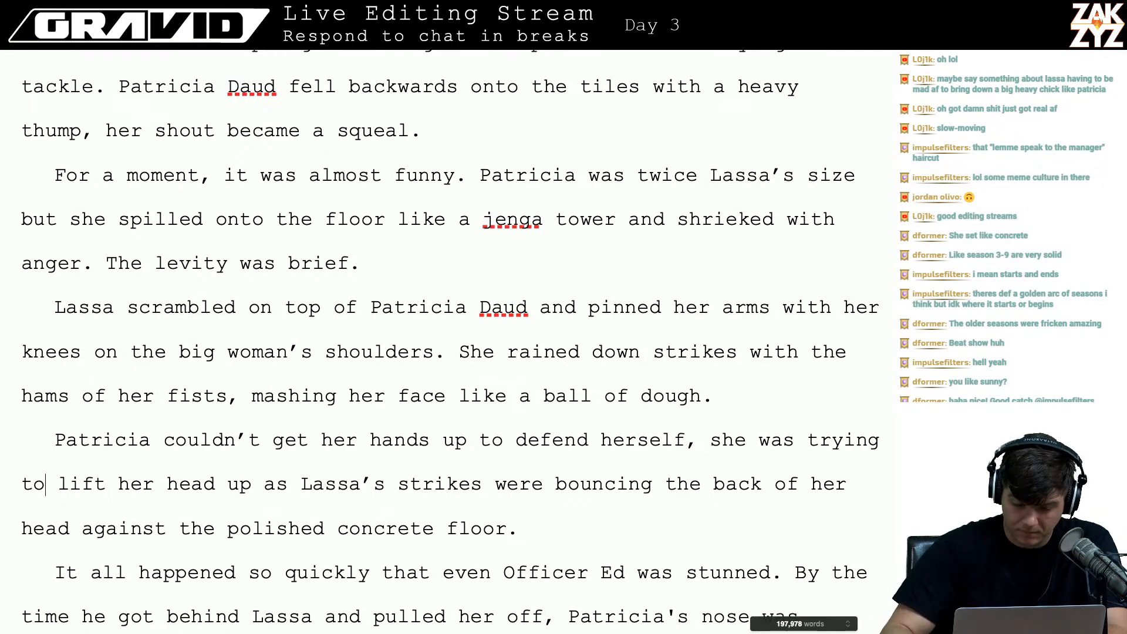
type("With")
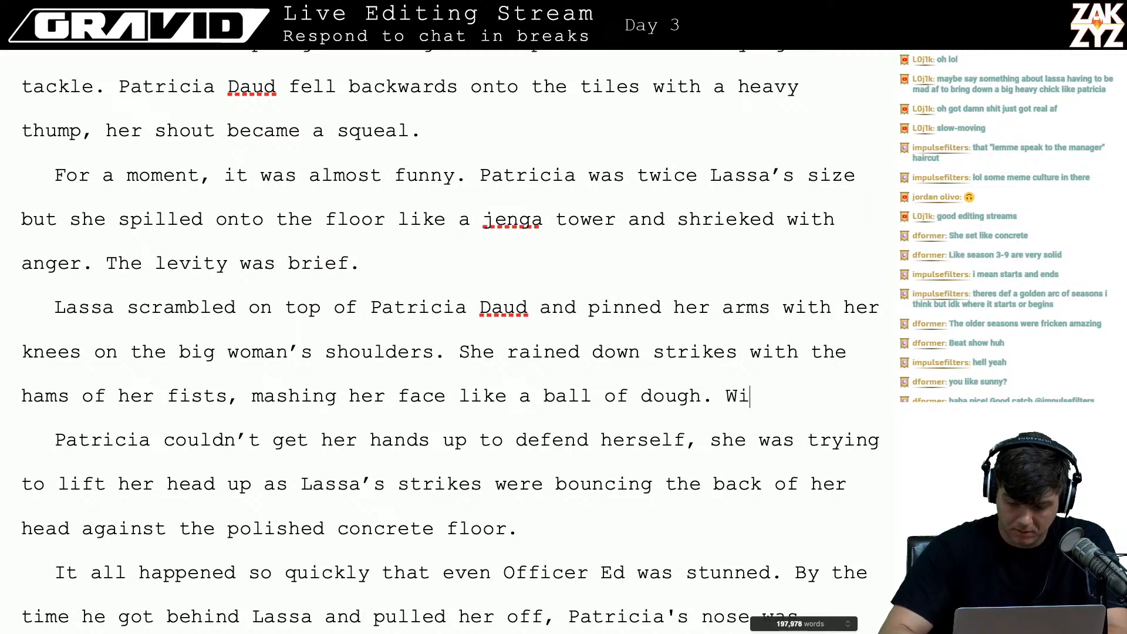
key("BackSpace")
key("BackSpace")
key("BackSpace")
key("BackSpace")
key("BackSpace")
type("U")
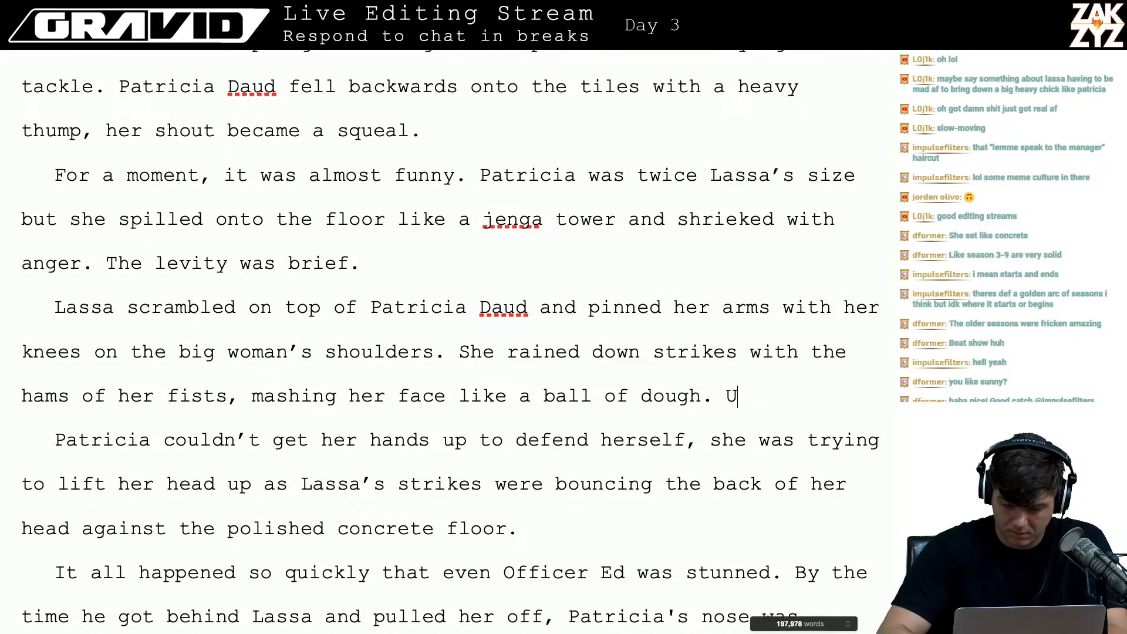
type("nable to defend herself, ")
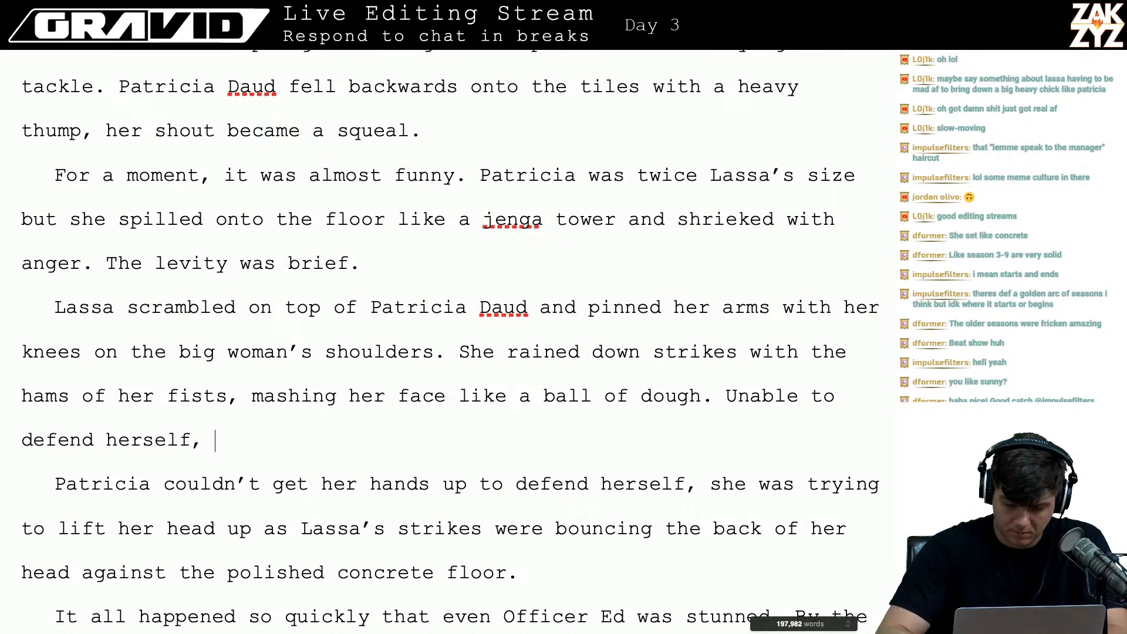
- Continue the sentence after "Unable to defend herself," with "Patricia was trying to lift her head and Lassa’s"
type("Latricia ke")
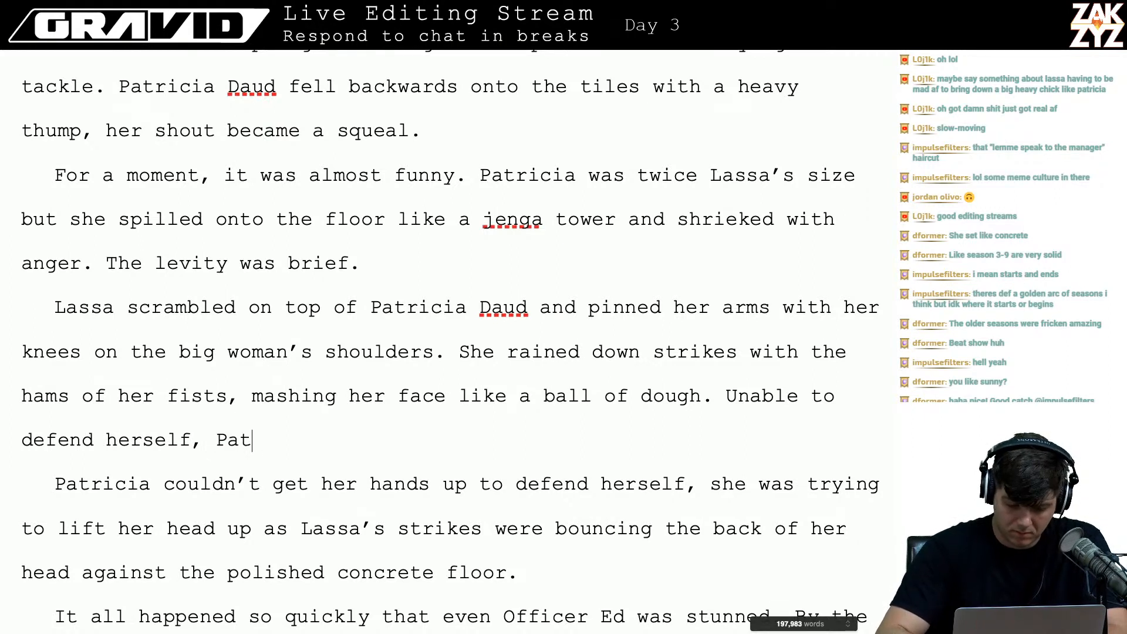
key("BackSpace")
key("BackSpace")
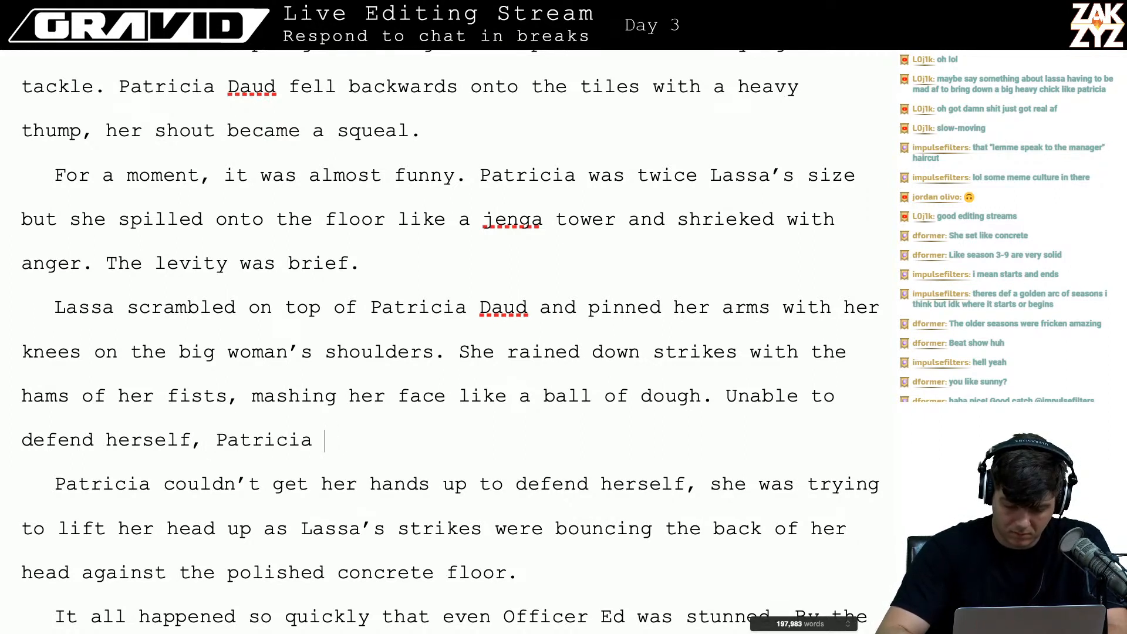
type("was trying to li")
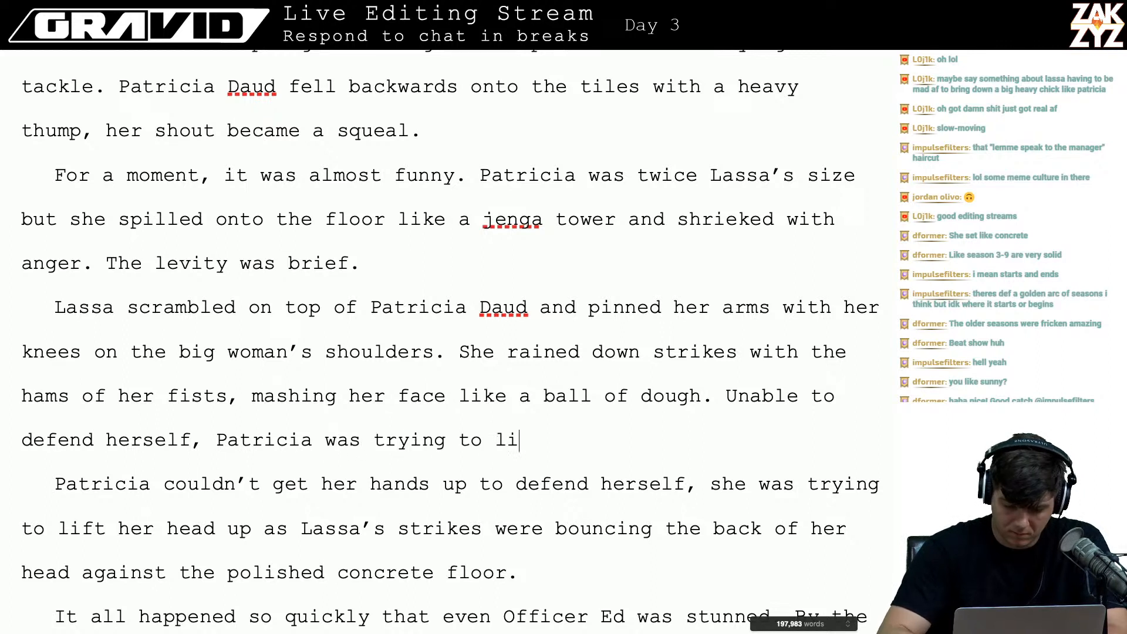
type("ft her head and LAsss")
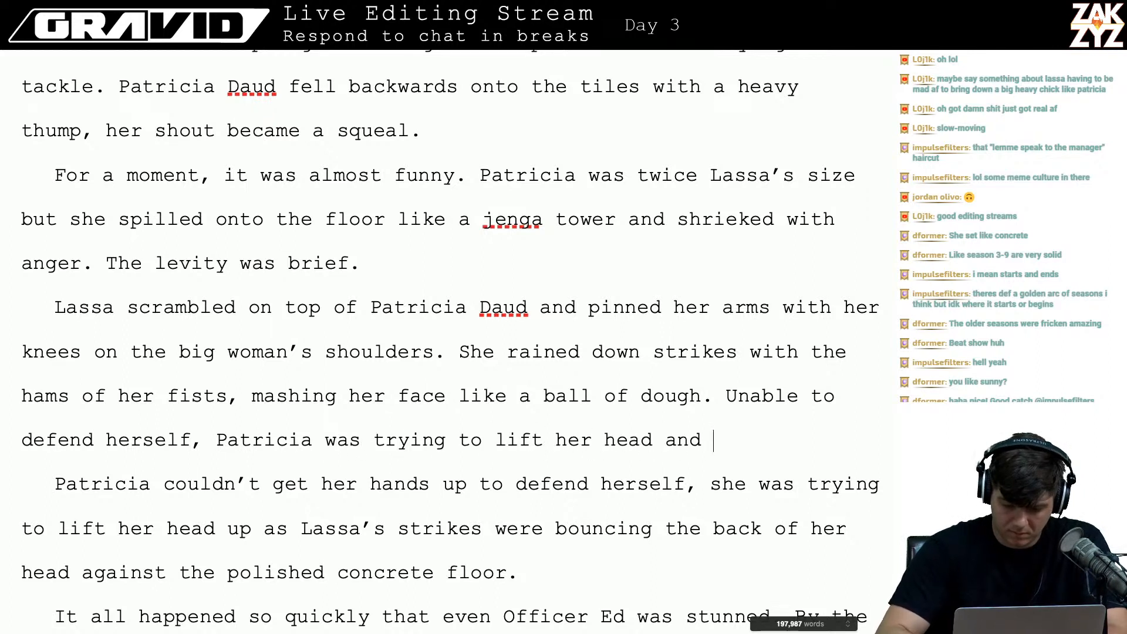
key("BackSpace")
key("BackSpace")
key("BackSpace")
key("BackSpace")
type("ass")
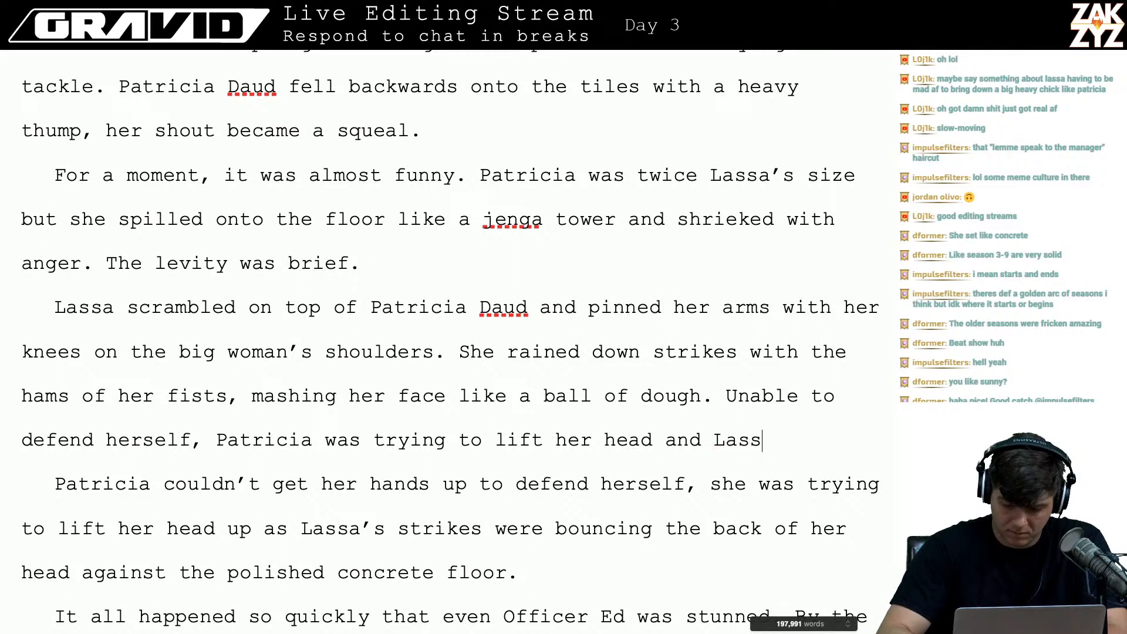
type("a's strik")
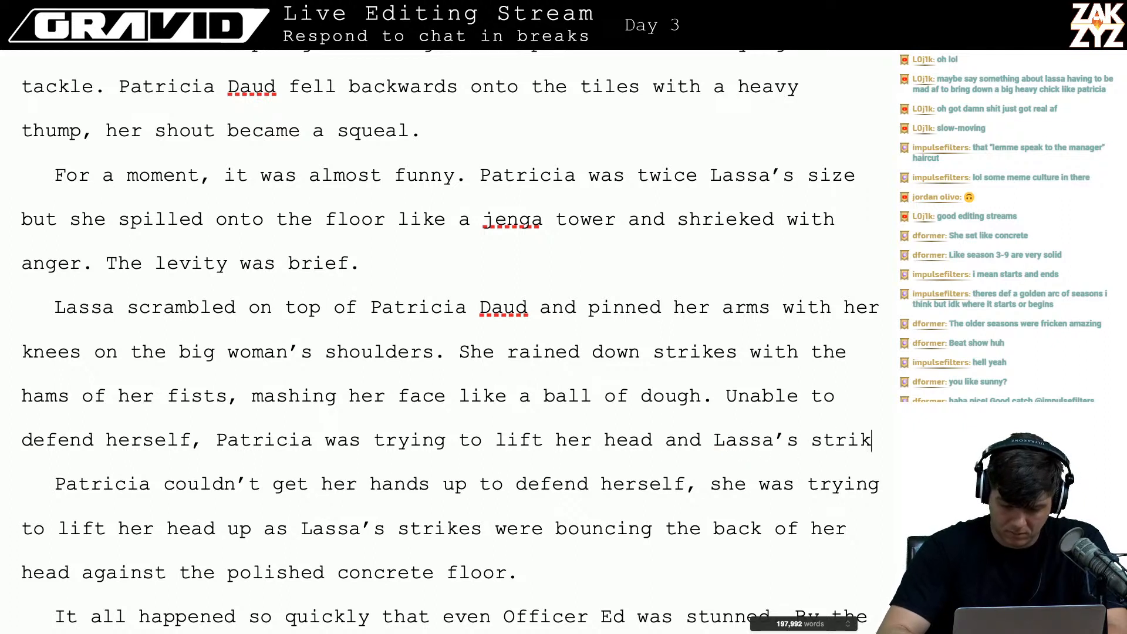
- Complete the sentence with "strikes were bouncing the back of her head against the polished concrete floor."
type("es weer")
key("BackSpace")
key("BackSpace")
type("r")
key("BackSpace")
type("e")
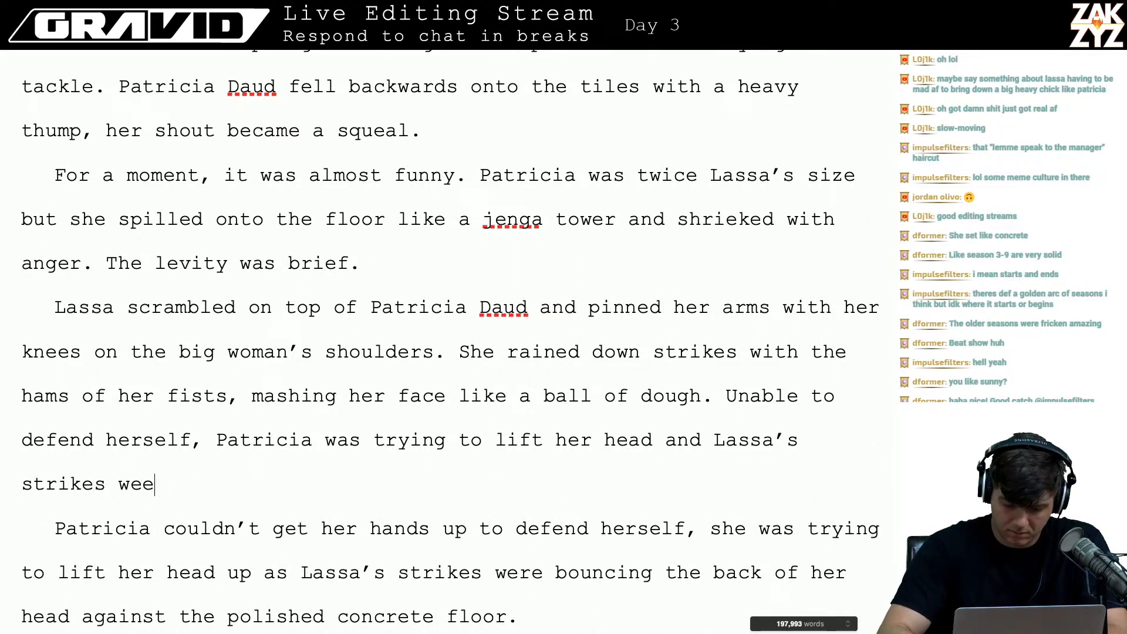
key("BackSpace")
type("re bouncing th")
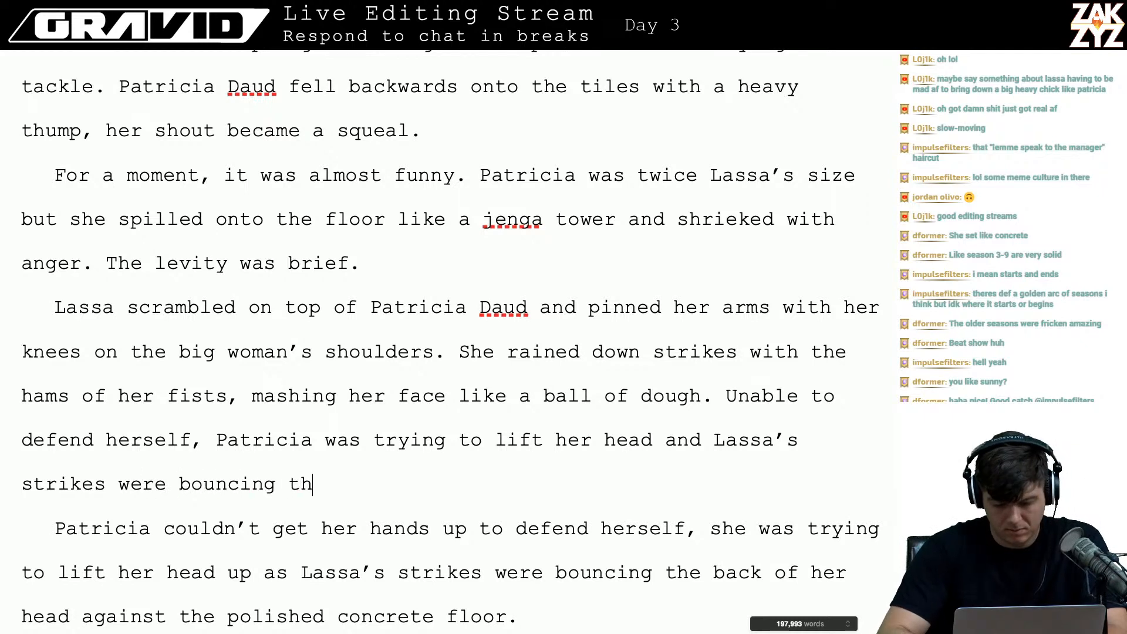
type("e back of her ")
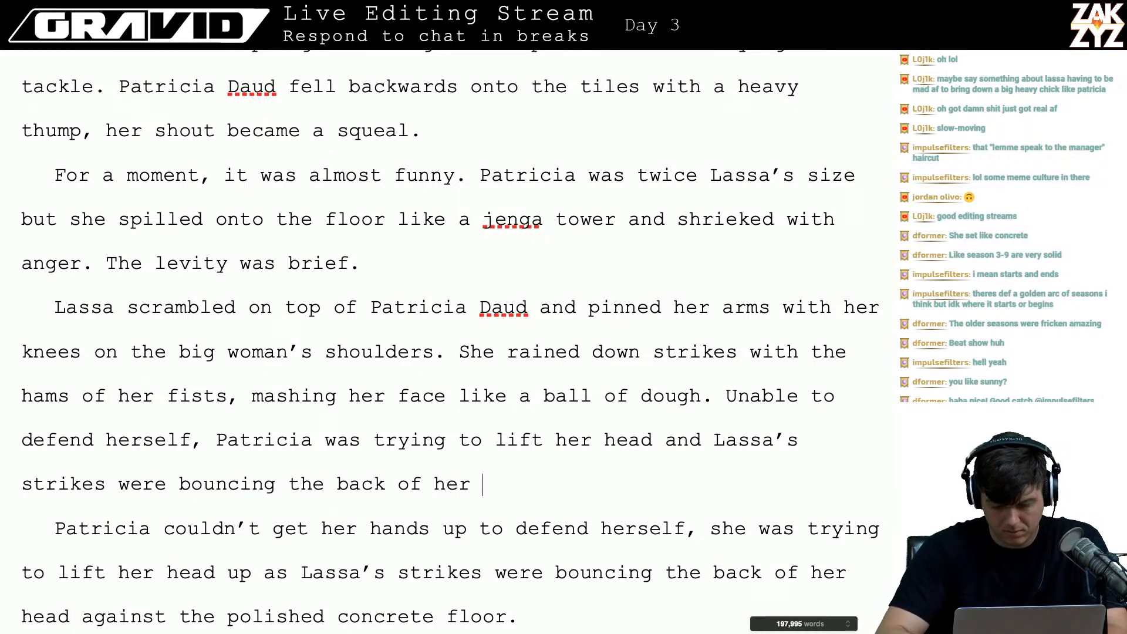
type("head against the con")
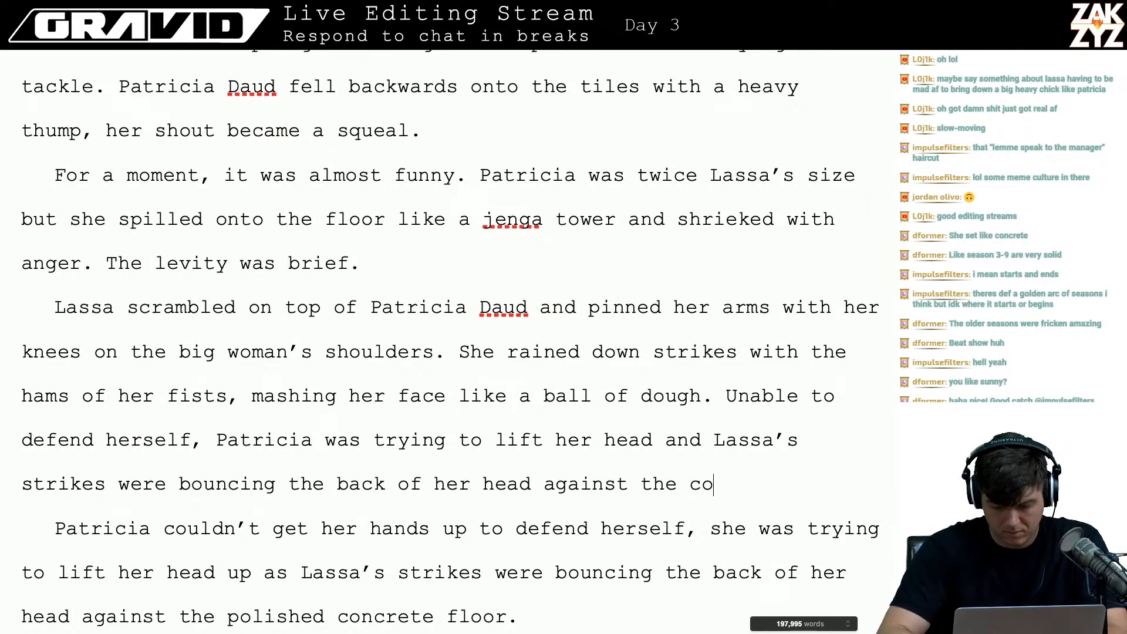
key("BackSpace")
key("BackSpace")
key("BackSpace")
type("polishe")
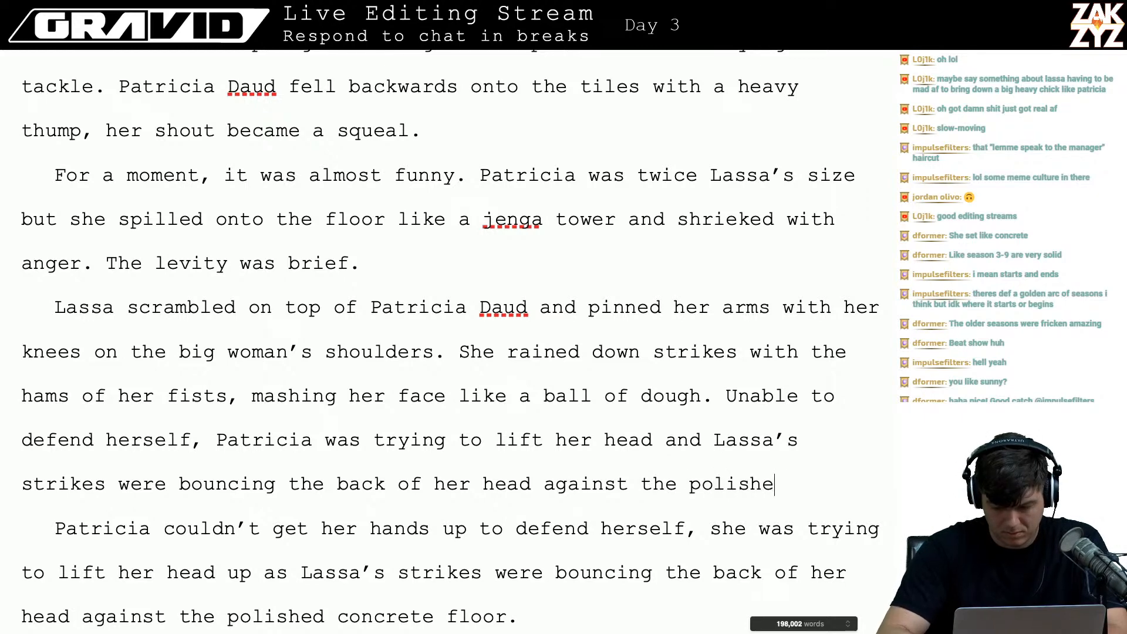
type("d concrete floor.")
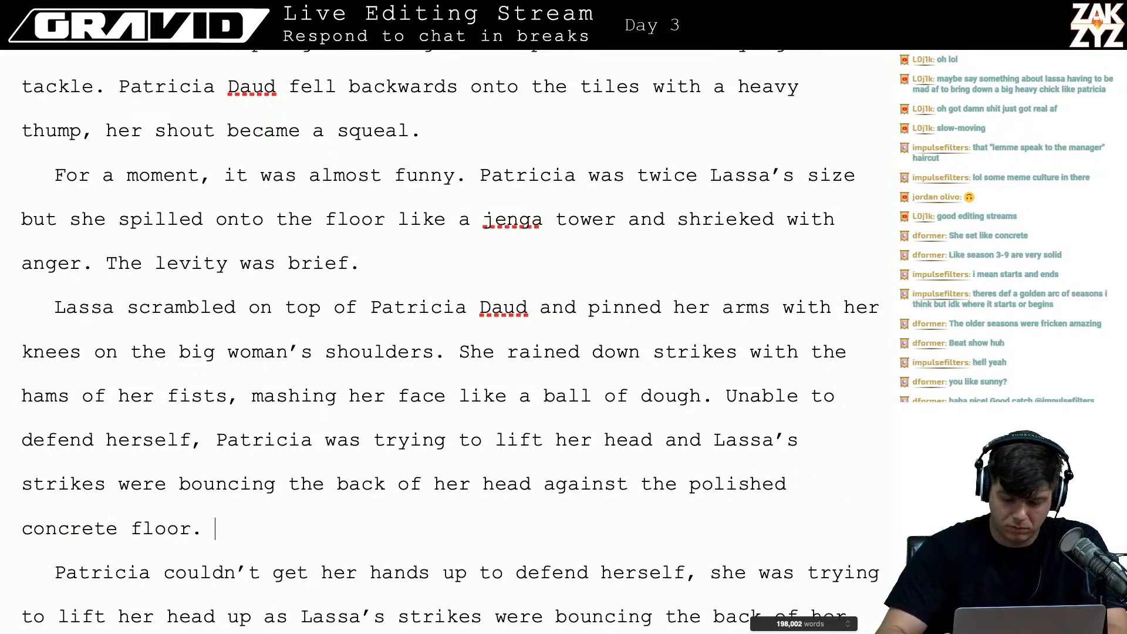
- Delete the old paragraph beginning "Patricia couldn’t get her hands up" and the extra space before it
key("shift+Down")
key("shift+Down")
key("shift+Down")
key("shift+Down")
key("shift+Up")
key("shift+Right")
key("shift+Right")
key("shift+Right")
key("shift+Right")
key("shift+Right")
key("shift+Right")
key("shift+Right")
key("shift+Right")
key("shift+Right")
key("shift+Right")
key("shift+Right")
key("shift+Right")
key("shift+Right")
key("shift+Right")
key("shift+Right")
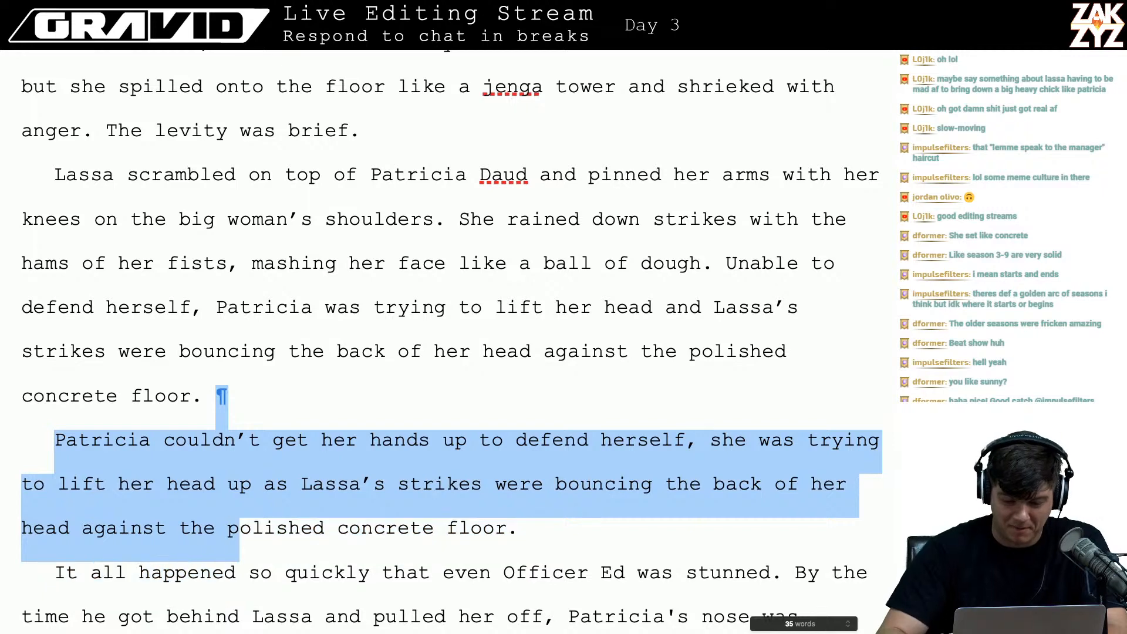
key("shift+Right")
key("shift+Right")
key("shift+Right")
key("shift+Right")
key("shift+Right")
key("shift+Right")
key("shift+Right")
key("shift+Right")
key("shift+Right")
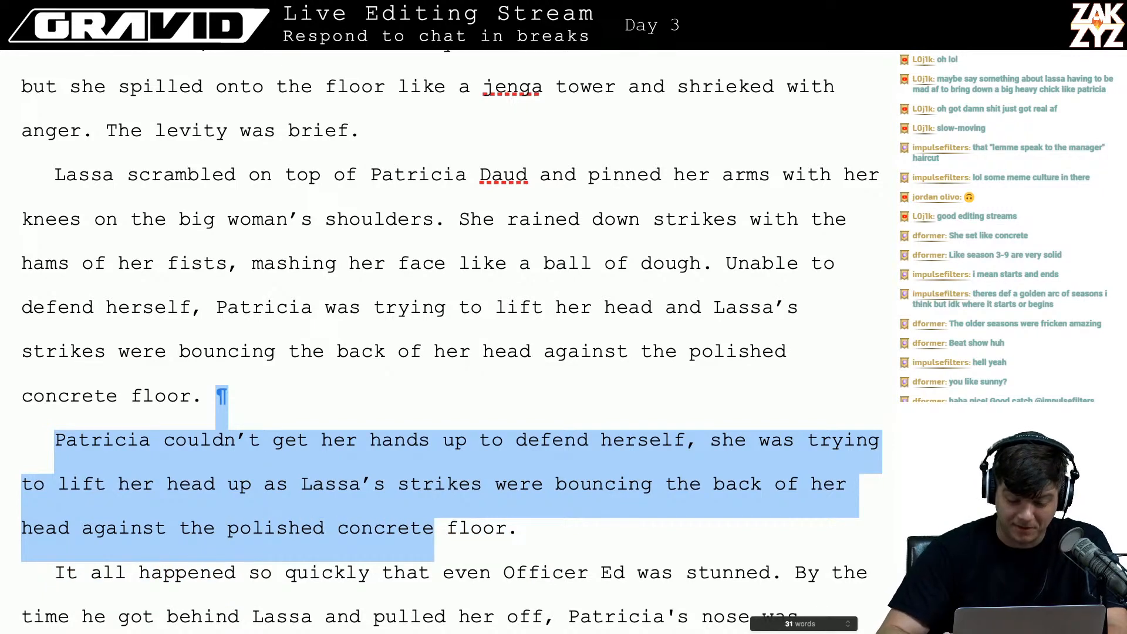
key("BackSpace")
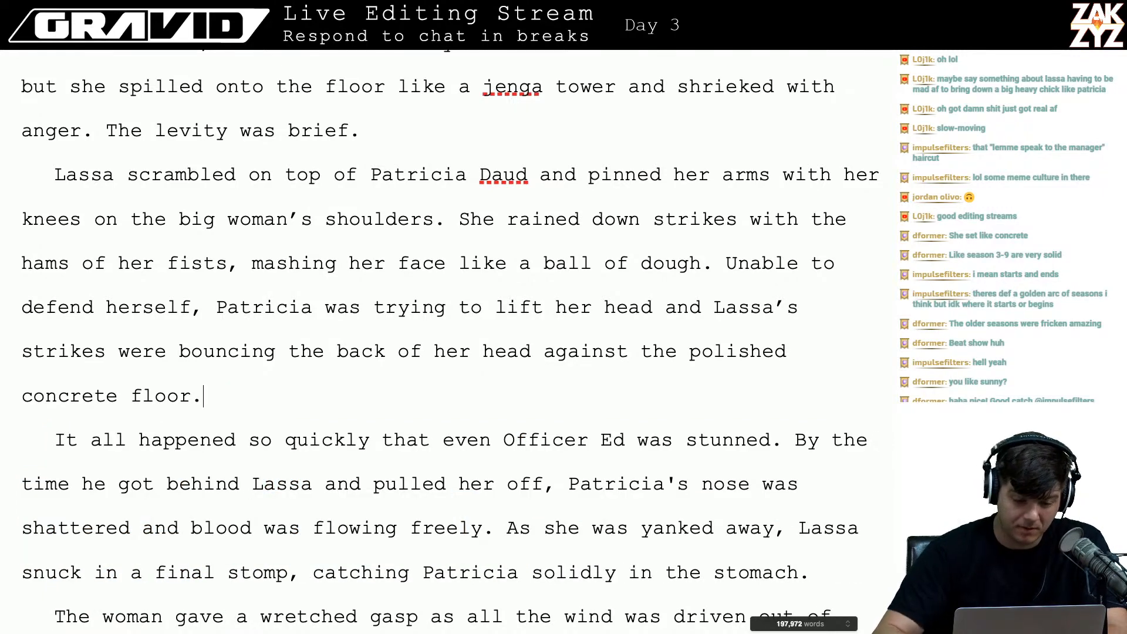
- Insert "Without hesitation" before "She rained down strikes" and delete the capital S of "She"
key("Right")
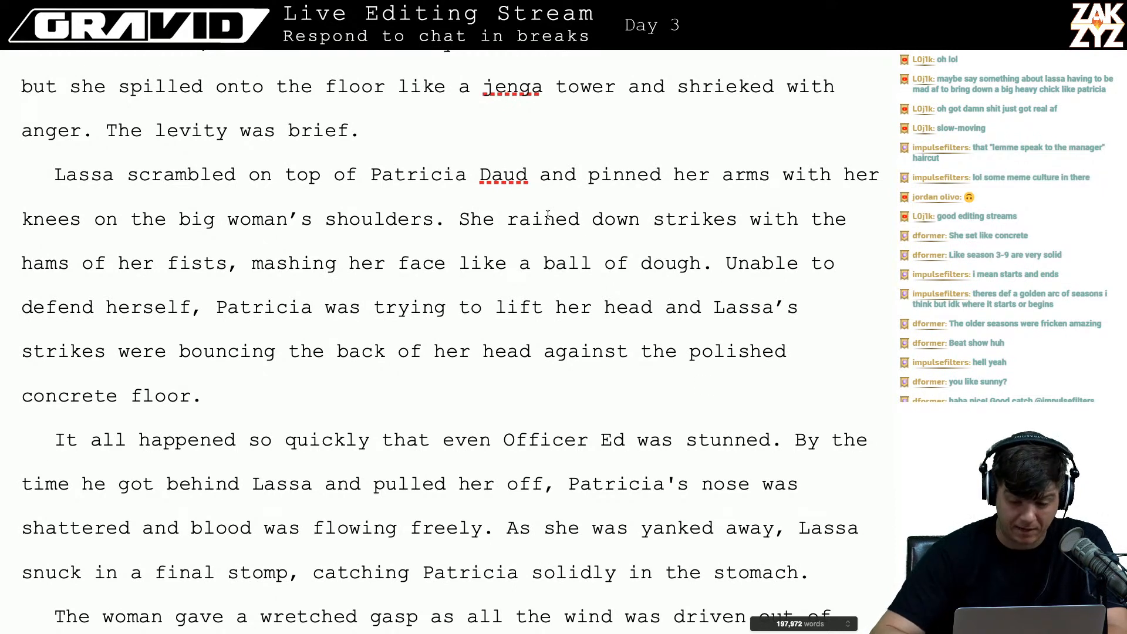
scroll(626, 202, "down", 1)
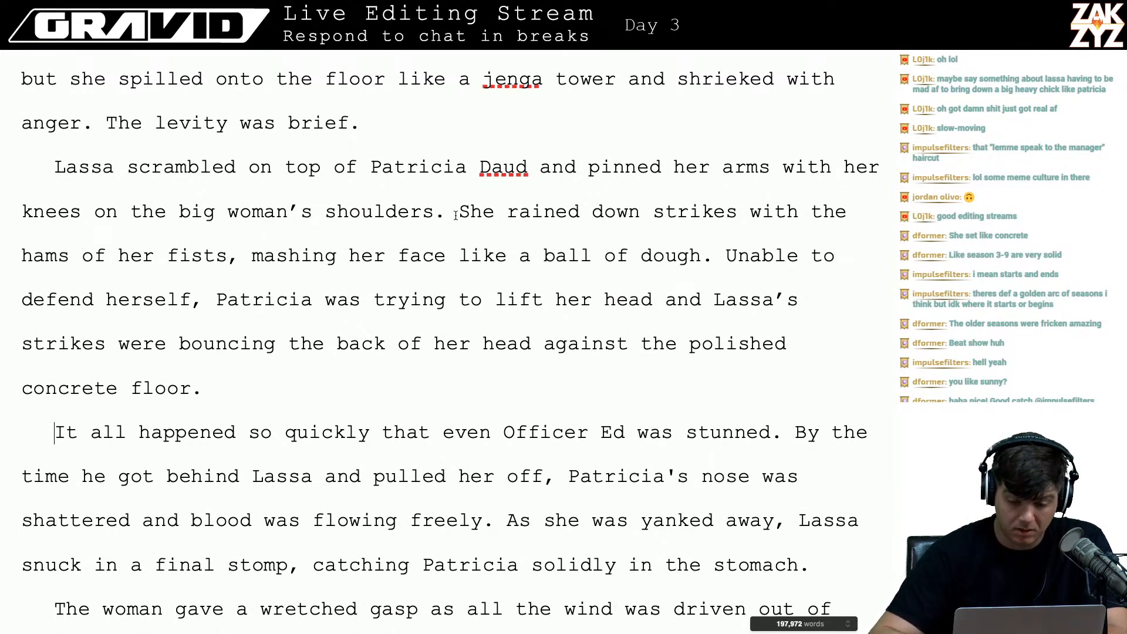
key("Left")
key("Right")
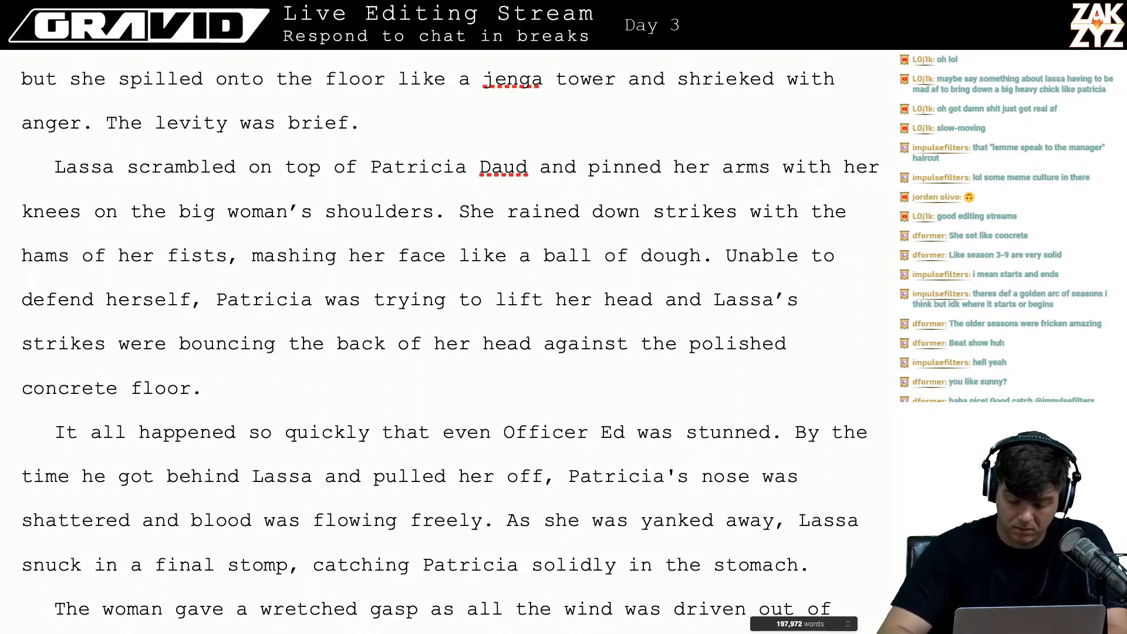
type("Without hesit")
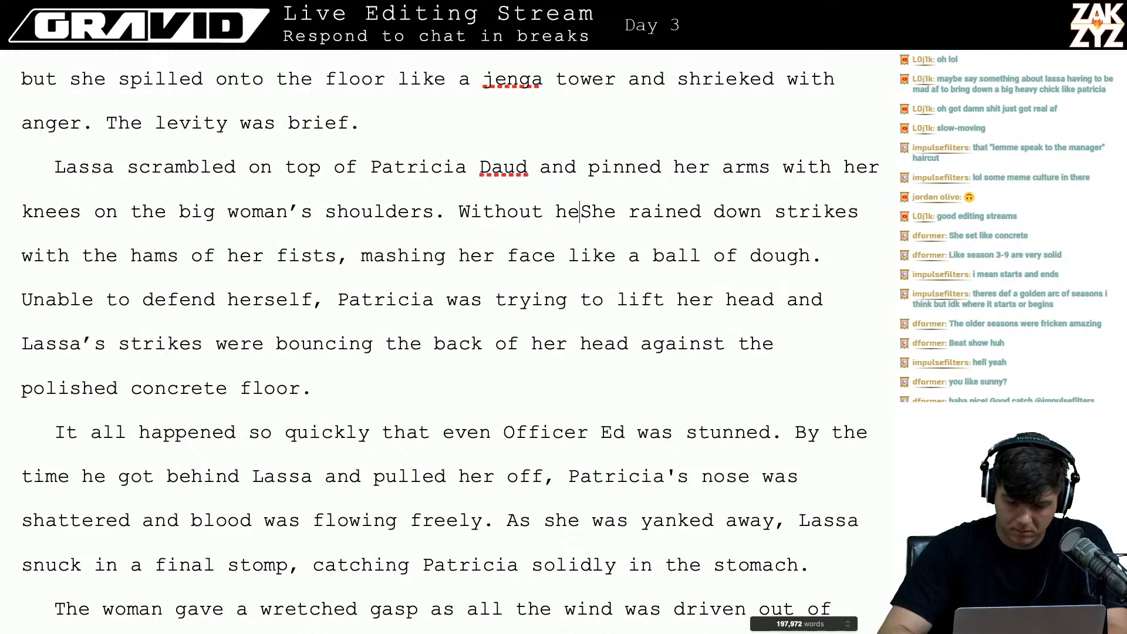
type("ation")
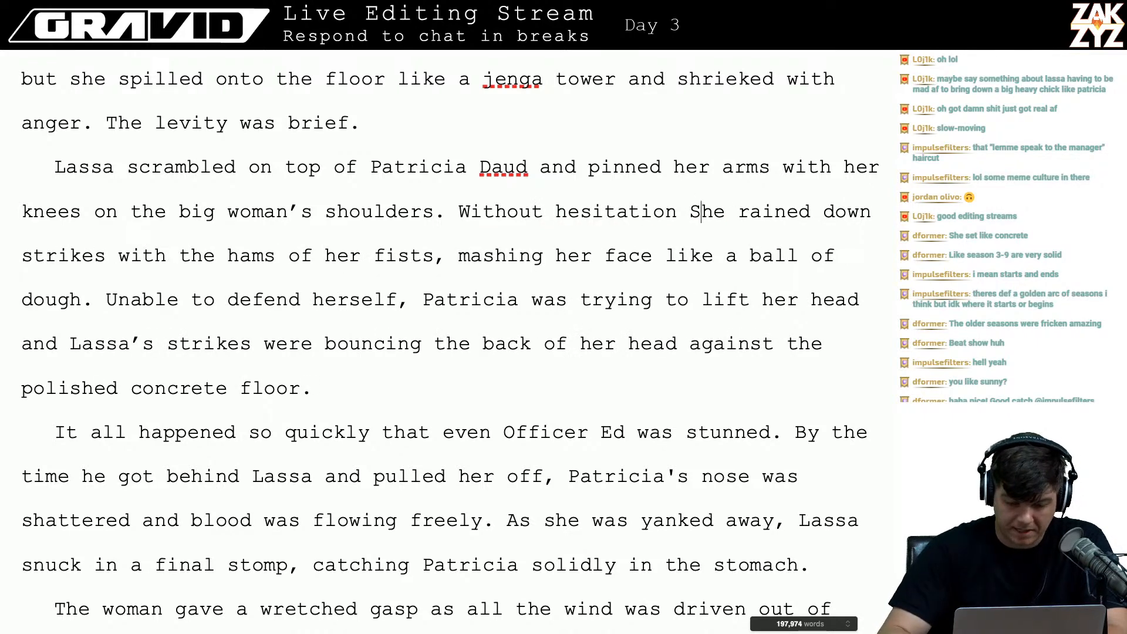
key("BackSpace")
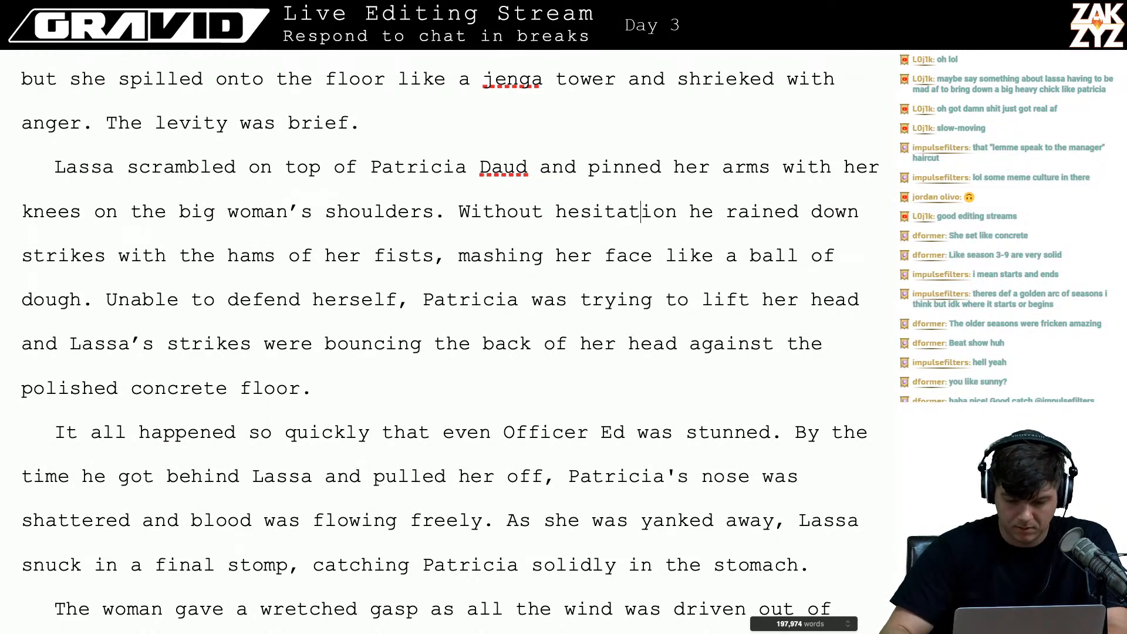
- Break the paragraph before "Without hesitation", setting the text apart below a blank line
key("Return")
key("Return")
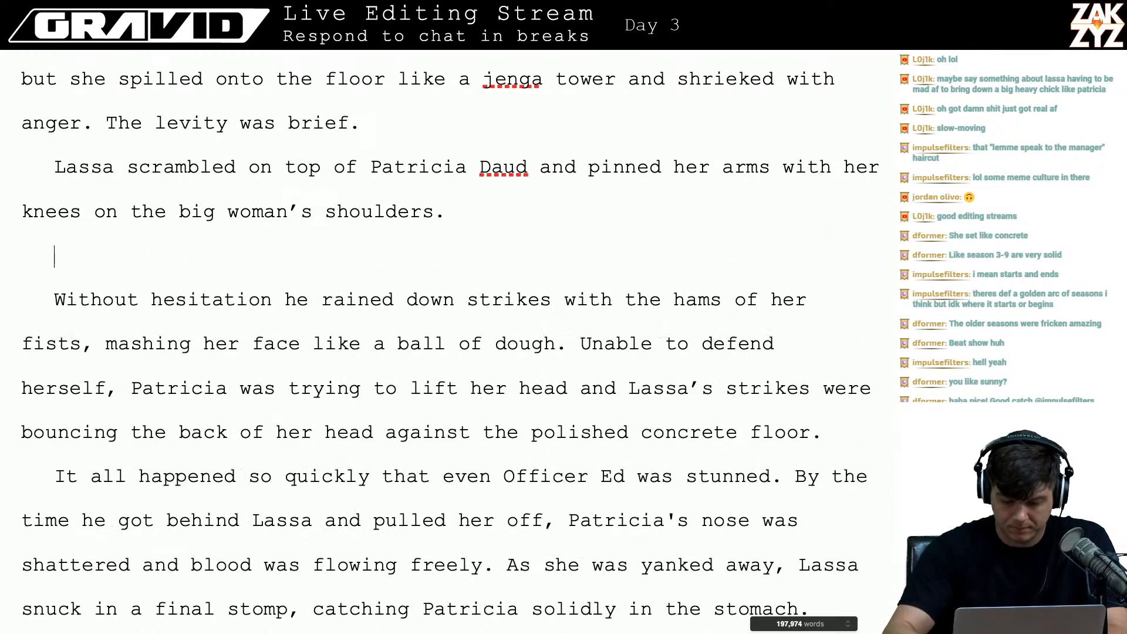
- After "shoulders." add "Immediately she was raining down strikes with the hams of her fists, mashing"
type("I")
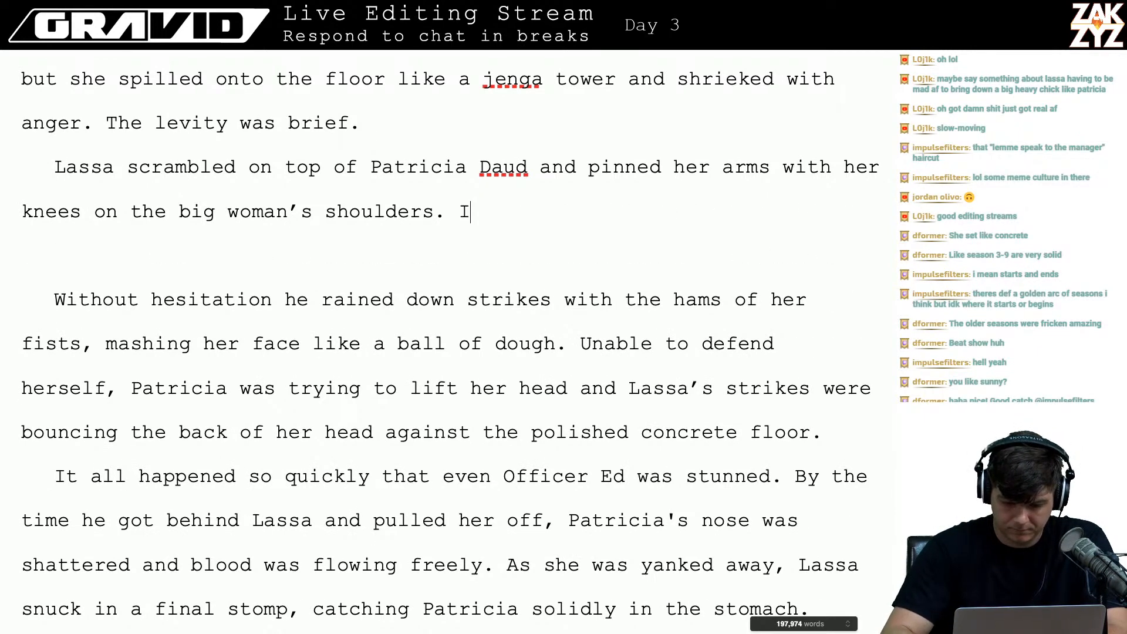
type("mmediately she ")
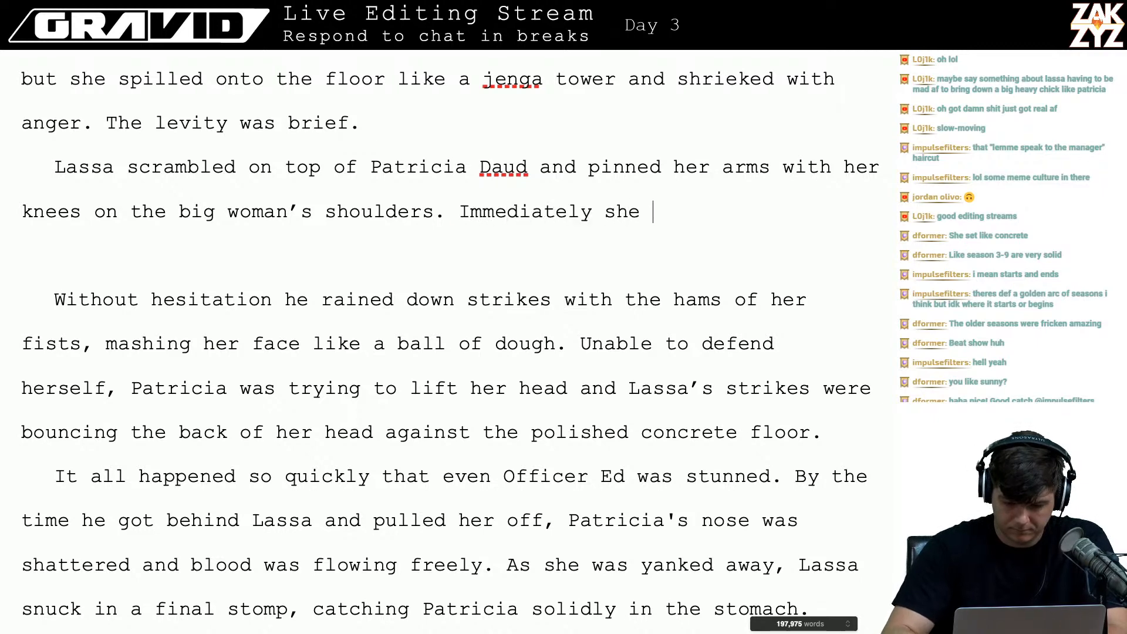
type("was raining down ")
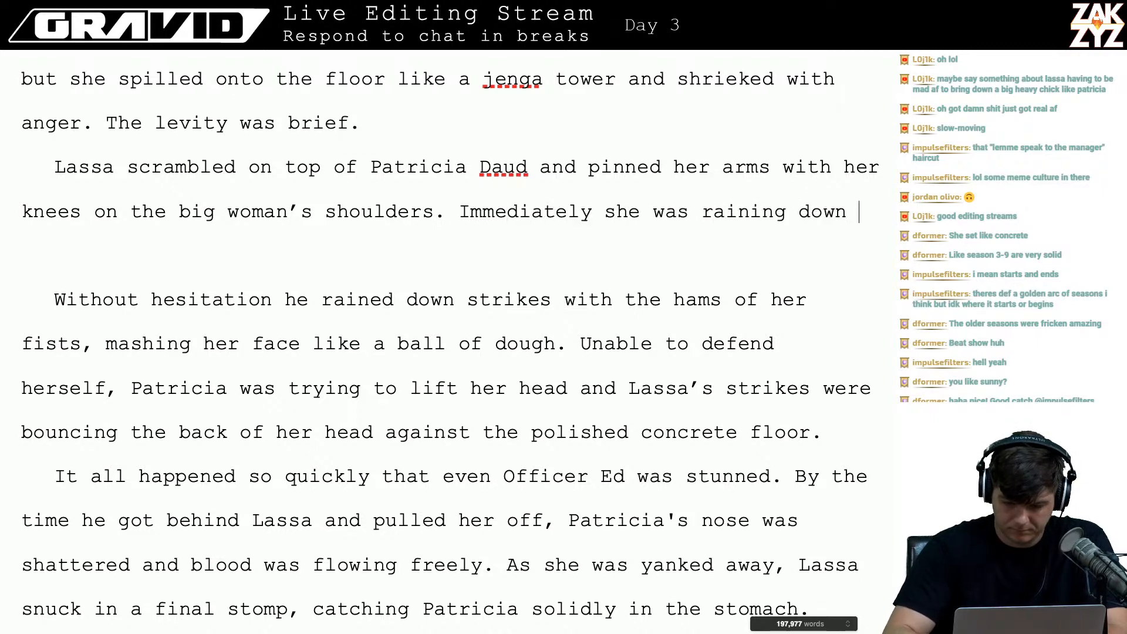
type("strike")
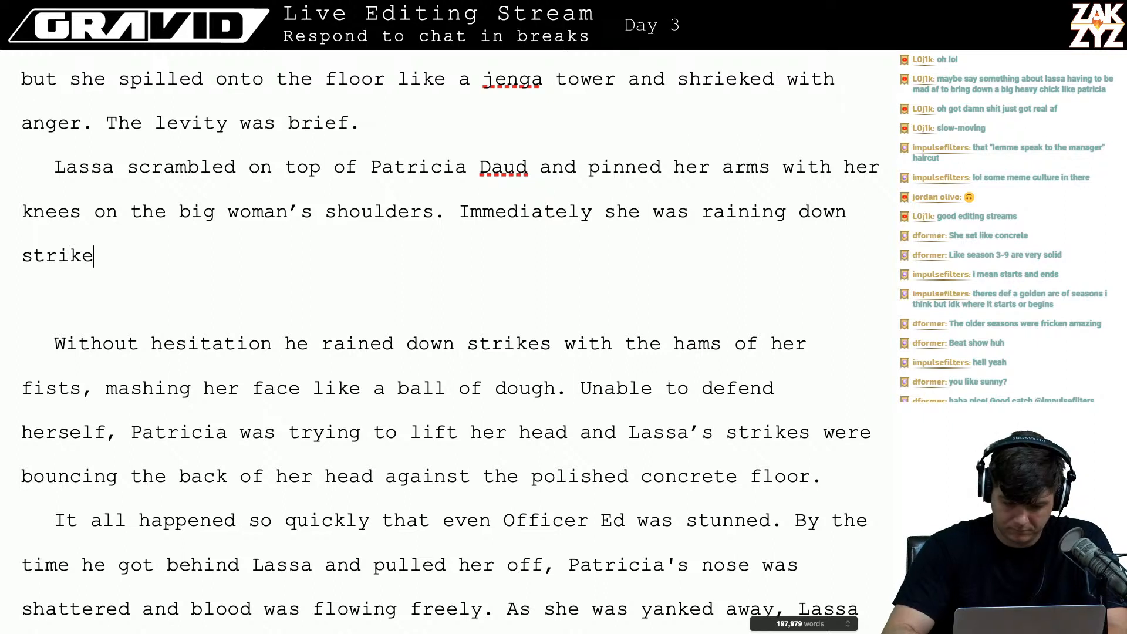
type("s with the hams of")
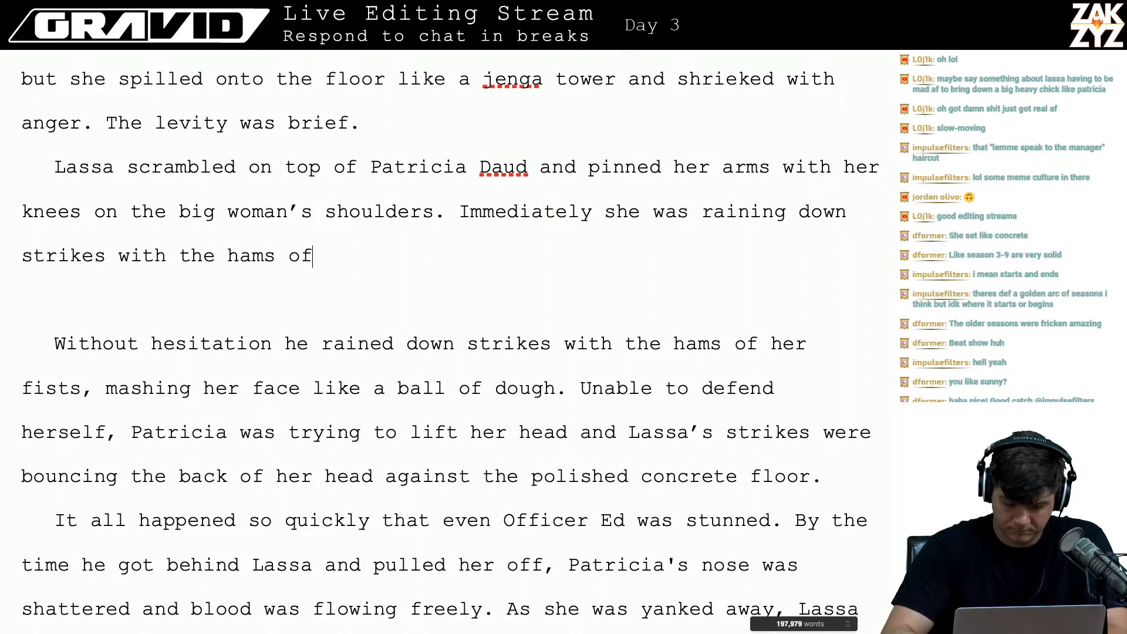
type(" her fists, mashing the")
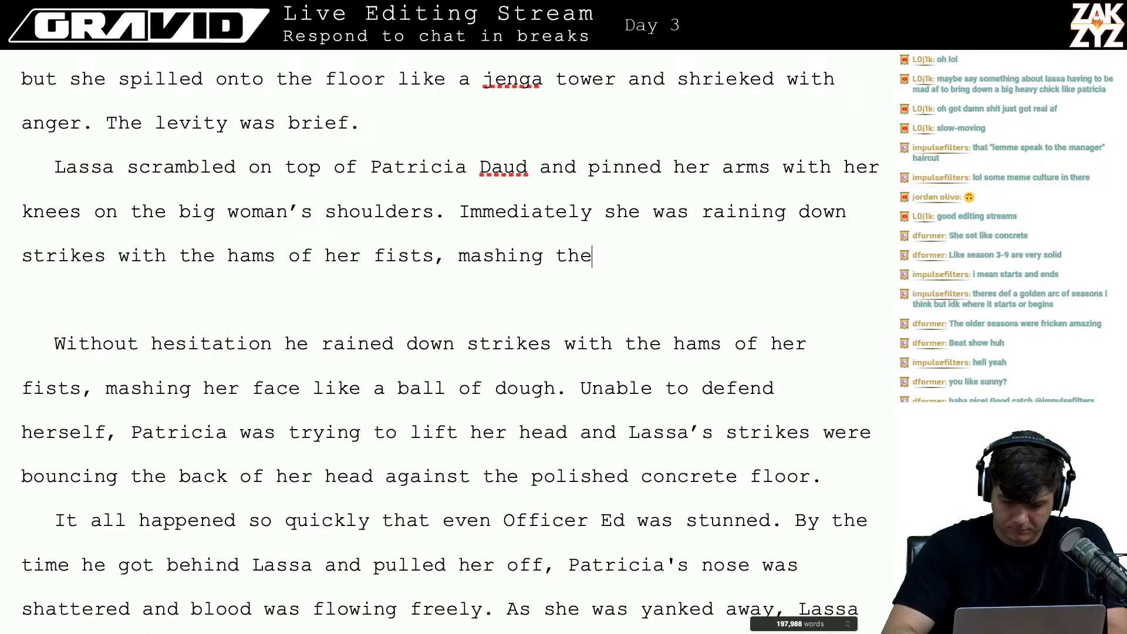
key("BackSpace")
key("BackSpace")
key("BackSpace")
- Complete the new sentence with "Patricia’s face like a ball of dough."
type("pat")
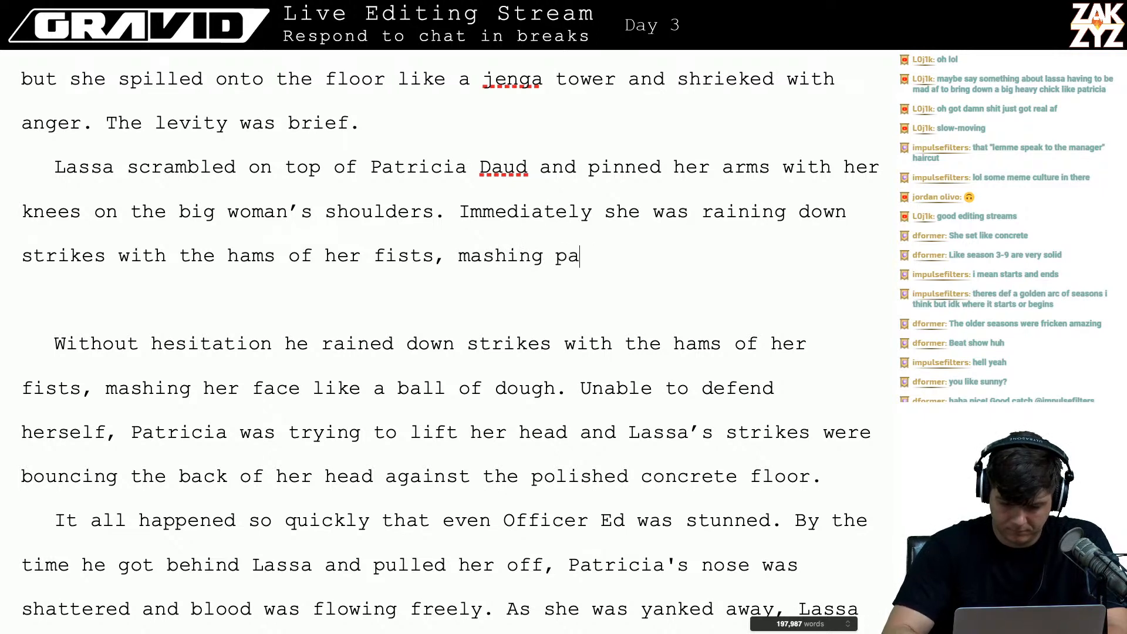
key("BackSpace")
key("BackSpace")
key("BackSpace")
type("Patr")
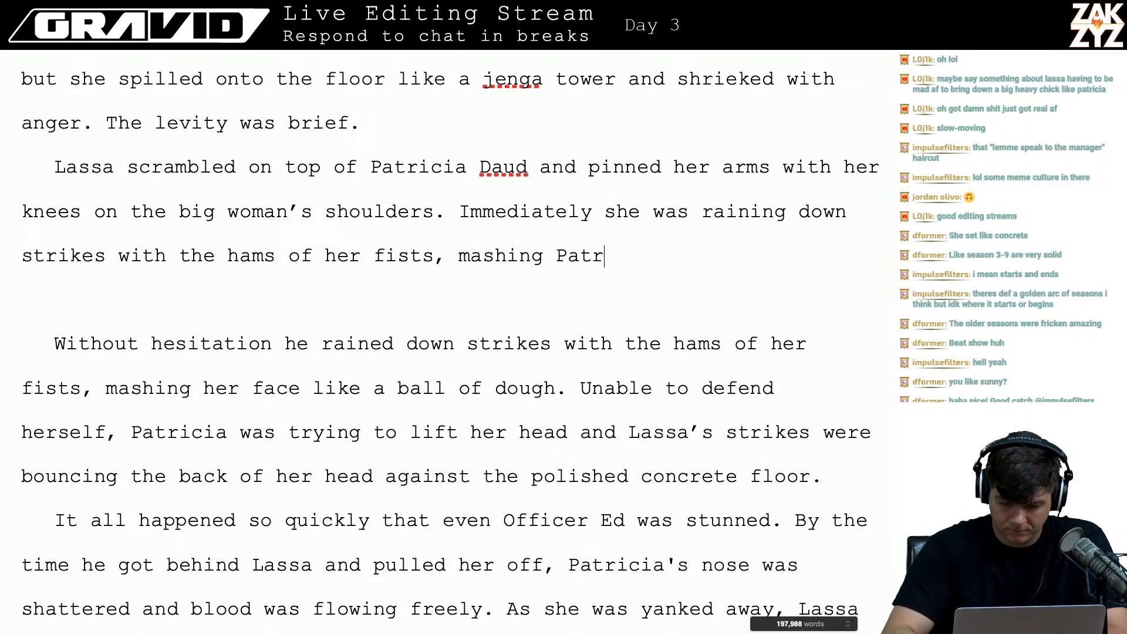
type("icia's face like a bb")
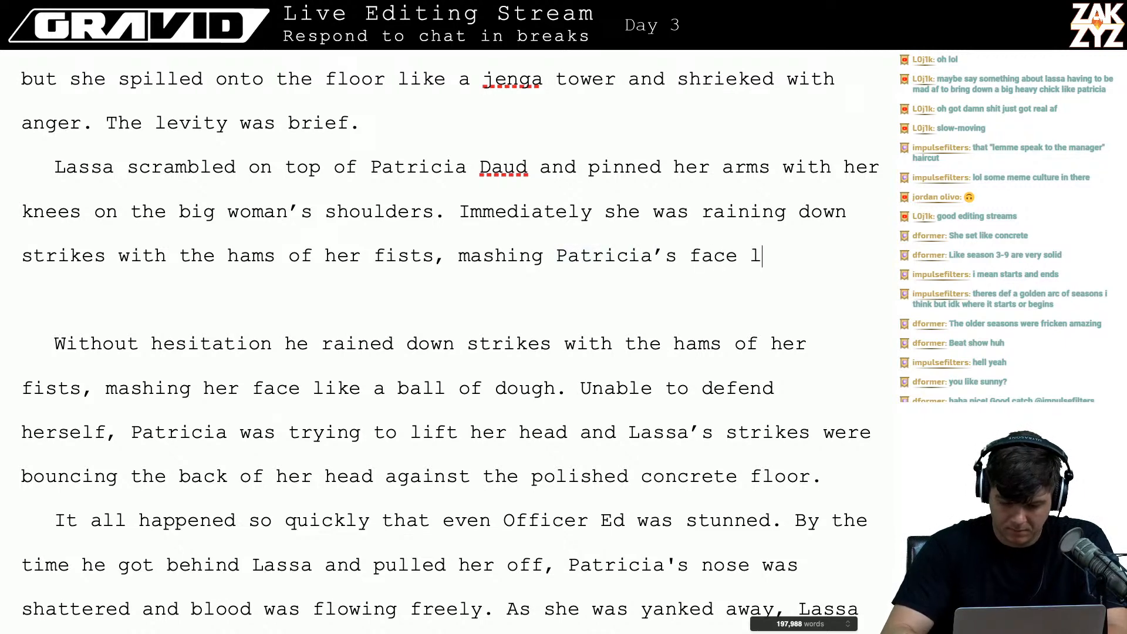
key("BackSpace")
key("BackSpace")
type("a")
key("BackSpace")
type("b")
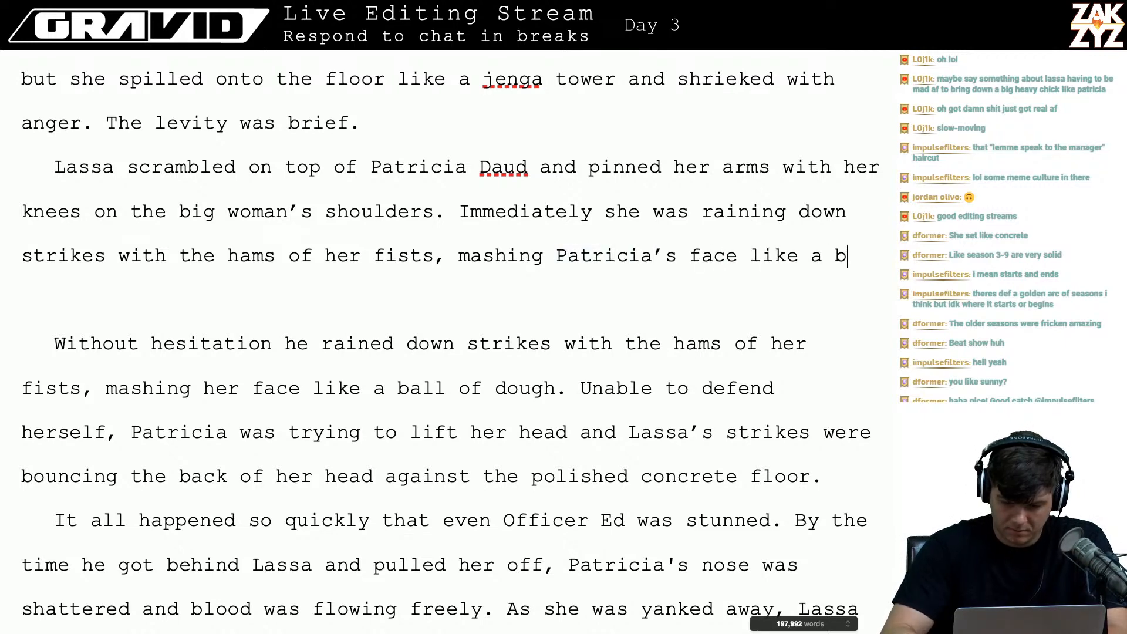
type("all of dough")
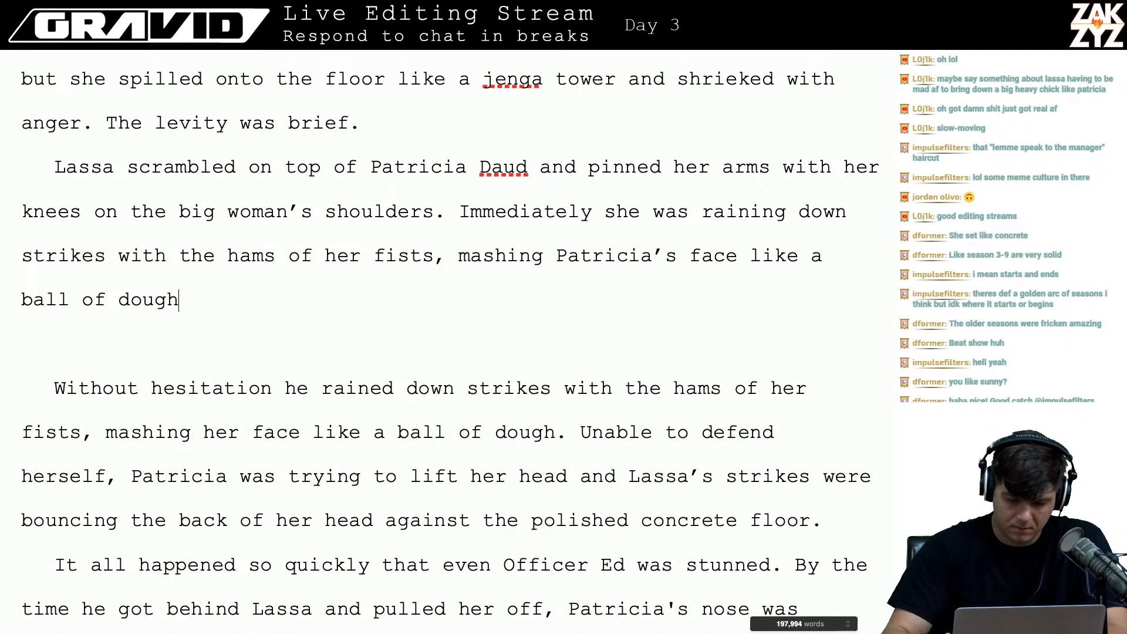
type(".")
- Delete the blank line and the old sentence from "Without hesitation" to "ball of dough.", joining "Unable to defend herself" to the paragraph above
key("shift+Down")
key("shift+Down")
key("shift+Down")
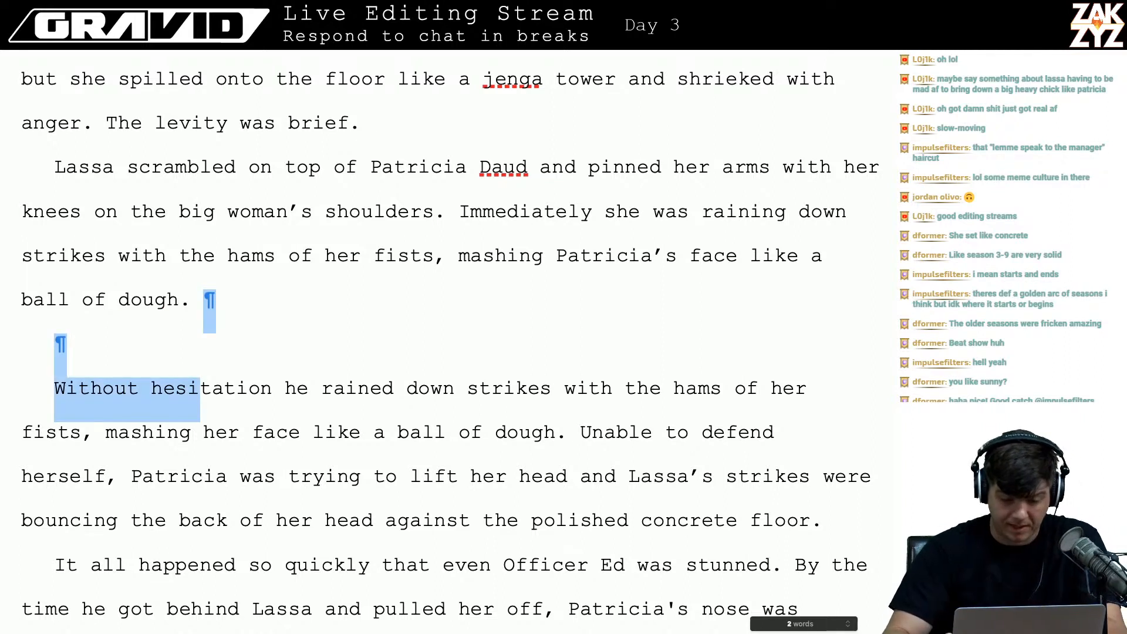
key("shift+Left")
key("shift+Right")
key("shift+Right")
key("shift+Right")
key("shift+Right")
key("shift+Right")
key("shift+Right")
key("shift+Right")
key("shift+Right")
key("shift+Right")
key("shift+Right")
key("shift+Right")
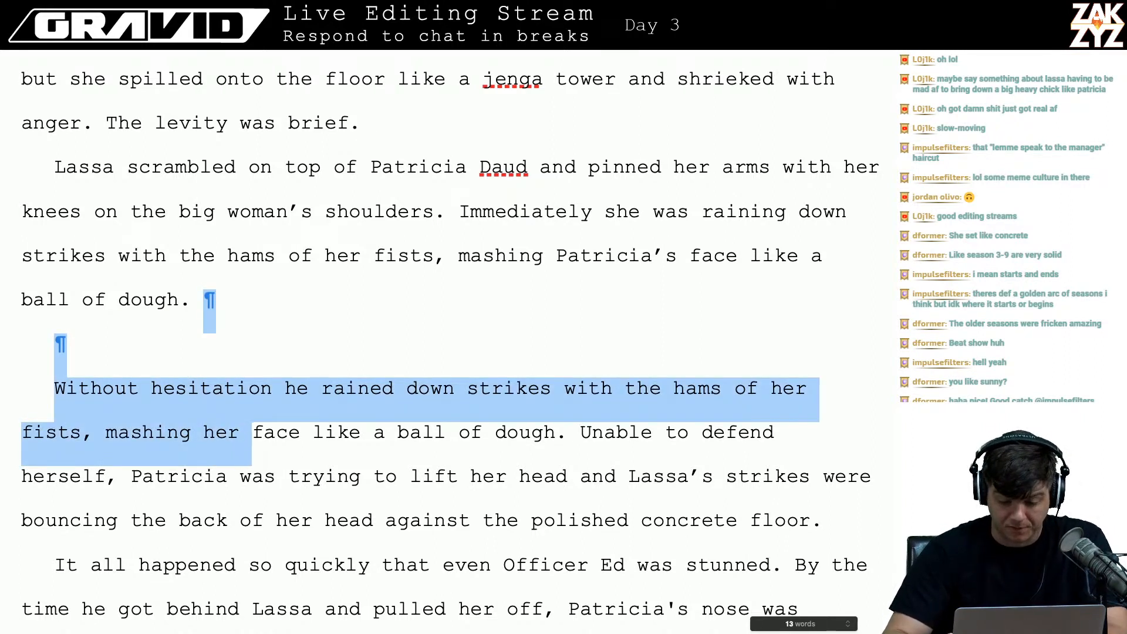
key("shift+Right")
key("shift+Right")
key("shift+Right")
key("shift+Right")
key("shift+Right")
key("shift+Right")
key("shift+Right")
key("shift+Right")
key("shift+Right")
key("shift+Right")
key("shift+Right")
key("shift+Right")
key("shift+Right")
key("shift+Right")
key("shift+Right")
key("shift+Right")
key("shift+Right")
key("shift+Right")
key("shift+Right")
key("shift+Right")
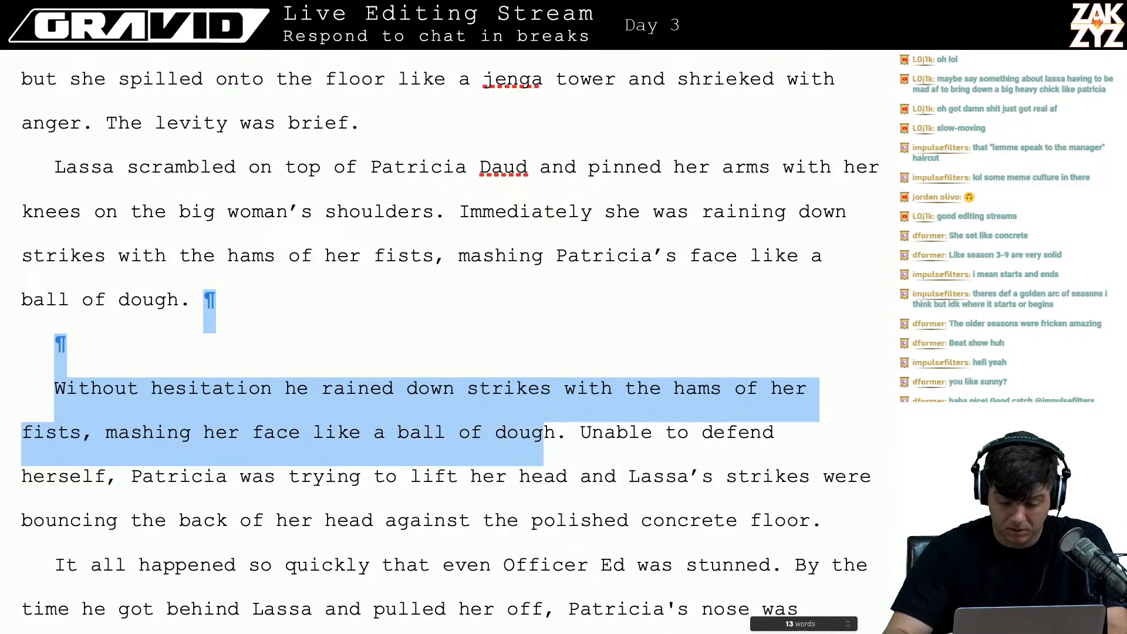
key("BackSpace")
- Reread the merged paragraph from "Unable to defend herself" to its end
key("Right")
key("Right")
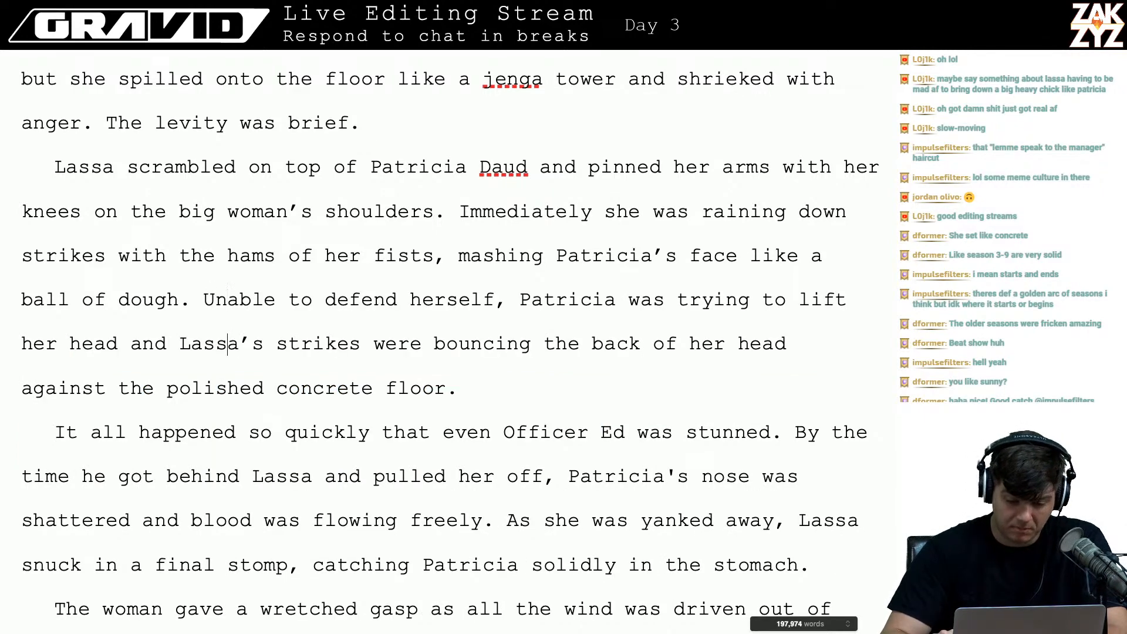
key("Right")
key("Right")
key("Right")
key("Right")
key("Right")
key("Right")
key("Right")
key("Right")
key("Right")
key("Right")
key("Right")
key("Right")
key("Right")
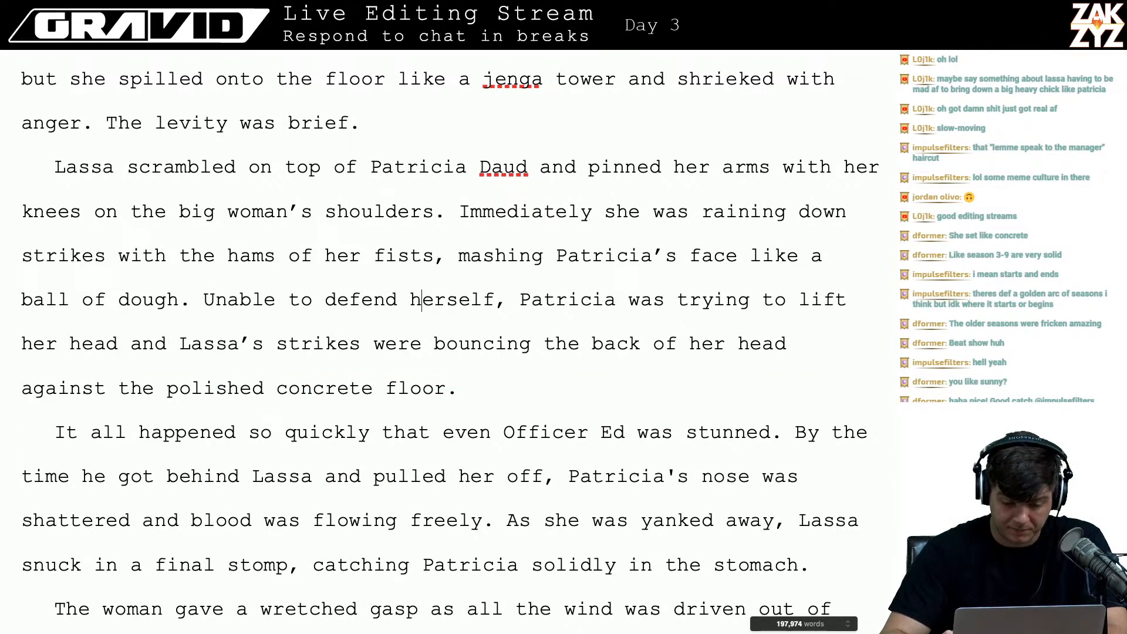
key("Down")
key("Left")
key("Left")
key("Left")
key("Left")
key("Left")
key("Left")
key("Left")
key("Left")
key("Left")
key("Left")
key("Left")
key("Left")
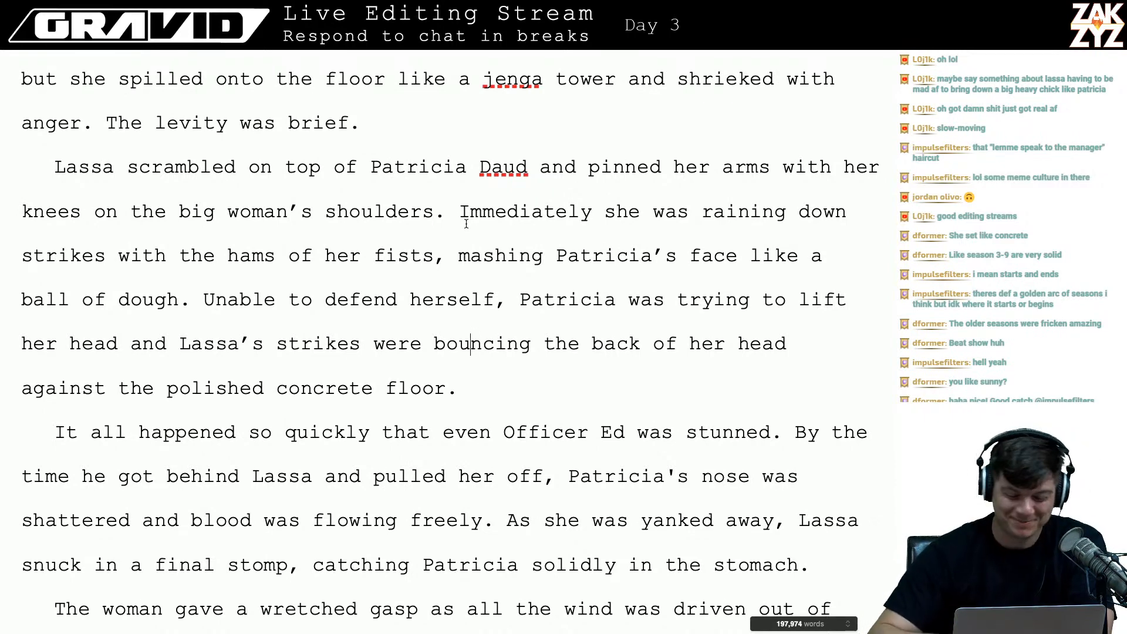
- Delete the word "even" before "Officer Ed was stunned", keeping "that" spelled and spaced correctly
scroll(516, 284, "down", 1)
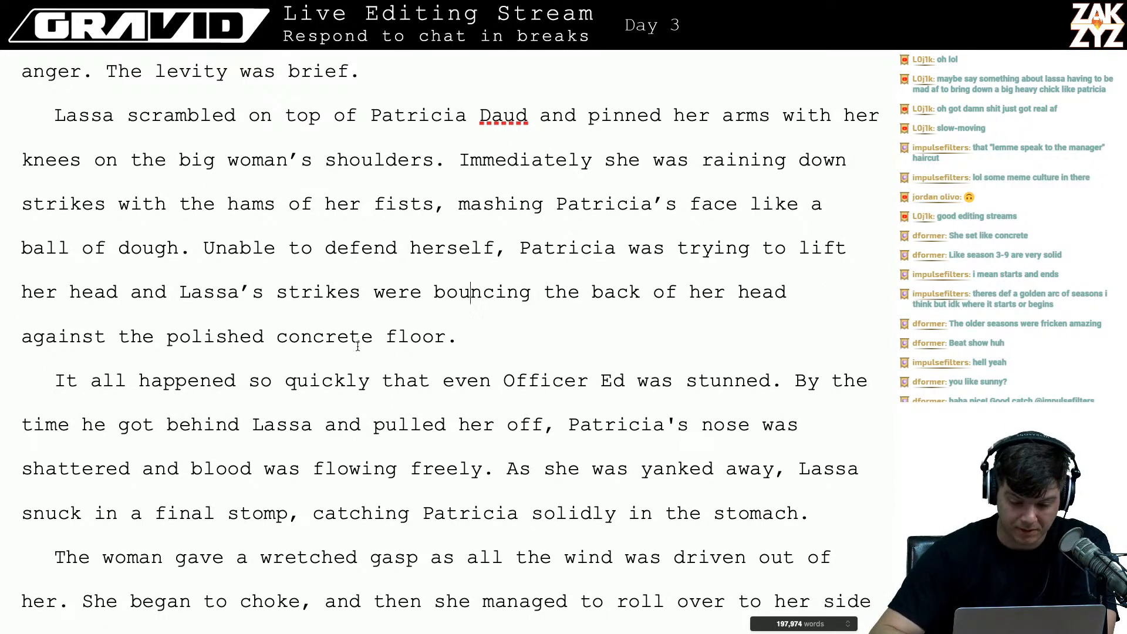
scroll(512, 371, "down", 2)
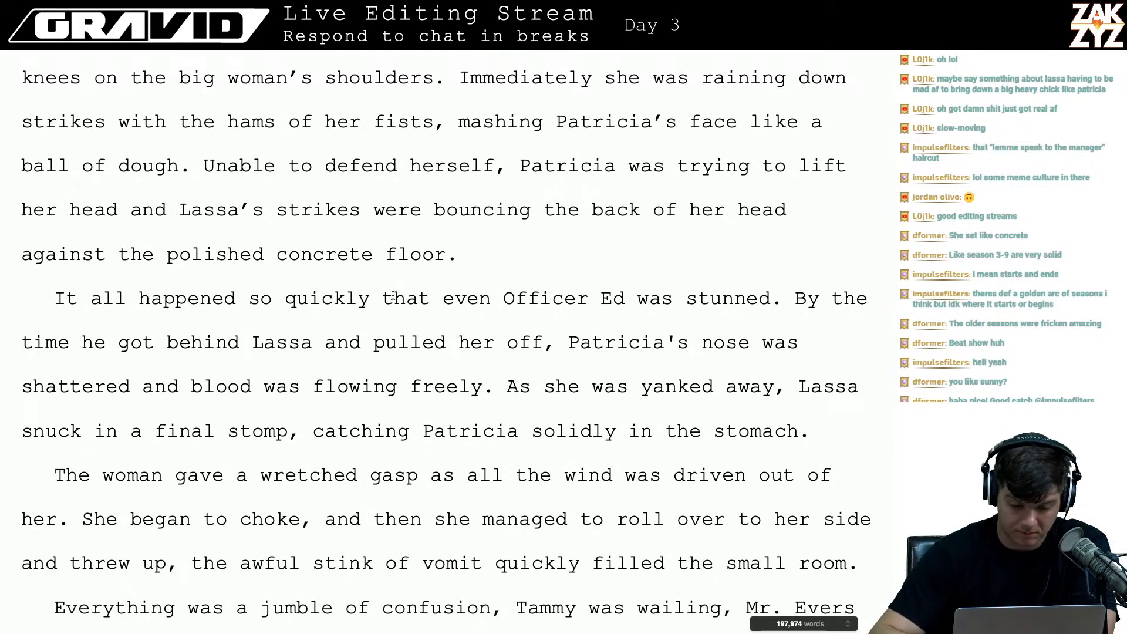
left_click(478, 312)
key("BackSpace")
key("BackSpace")
key("BackSpace")
key("BackSpace")
key("BackSpace")
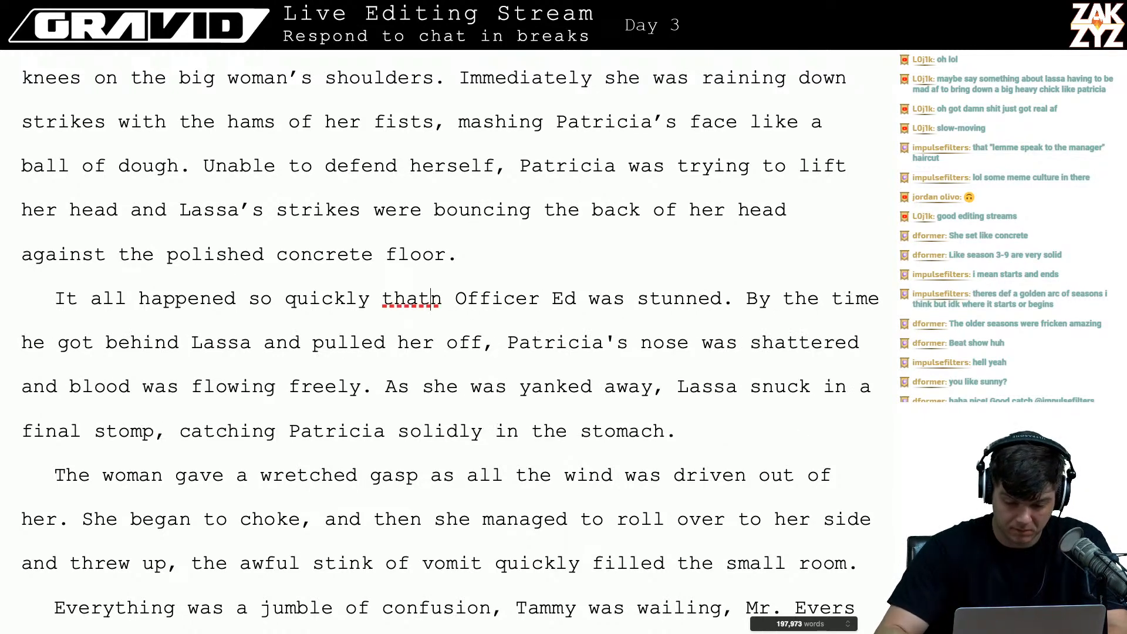
key("Right")
key("BackSpace")
type("t")
key("Right")
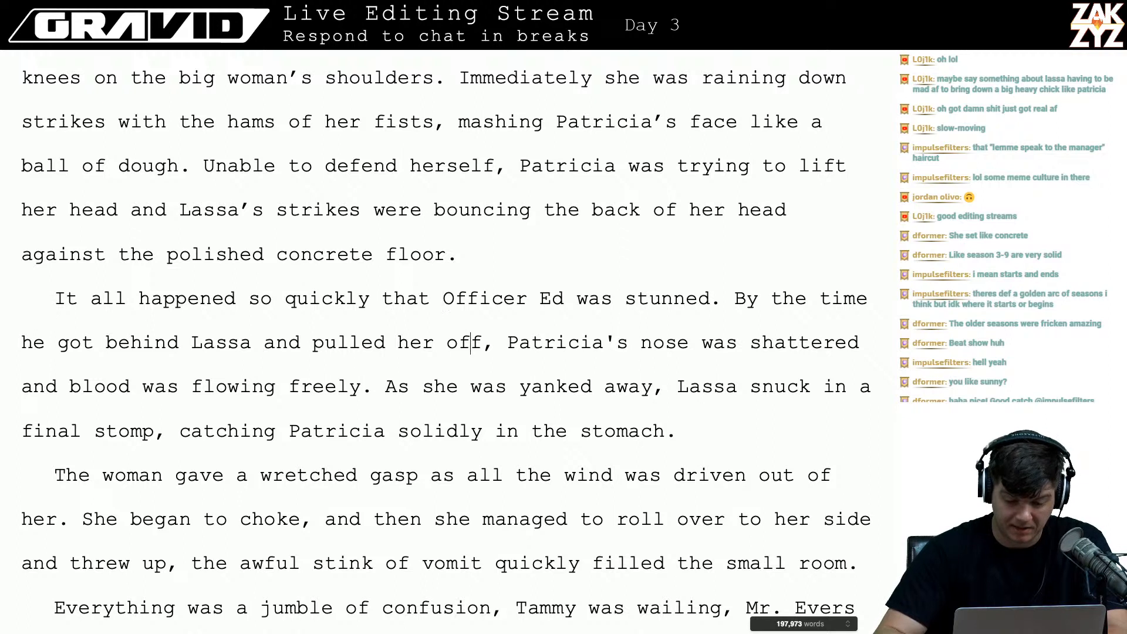
- Read on from Lassa being pulled off through the paragraph about the woman's wretched gasp
key("Right")
key("Right")
key("Right")
key("Right")
key("Right")
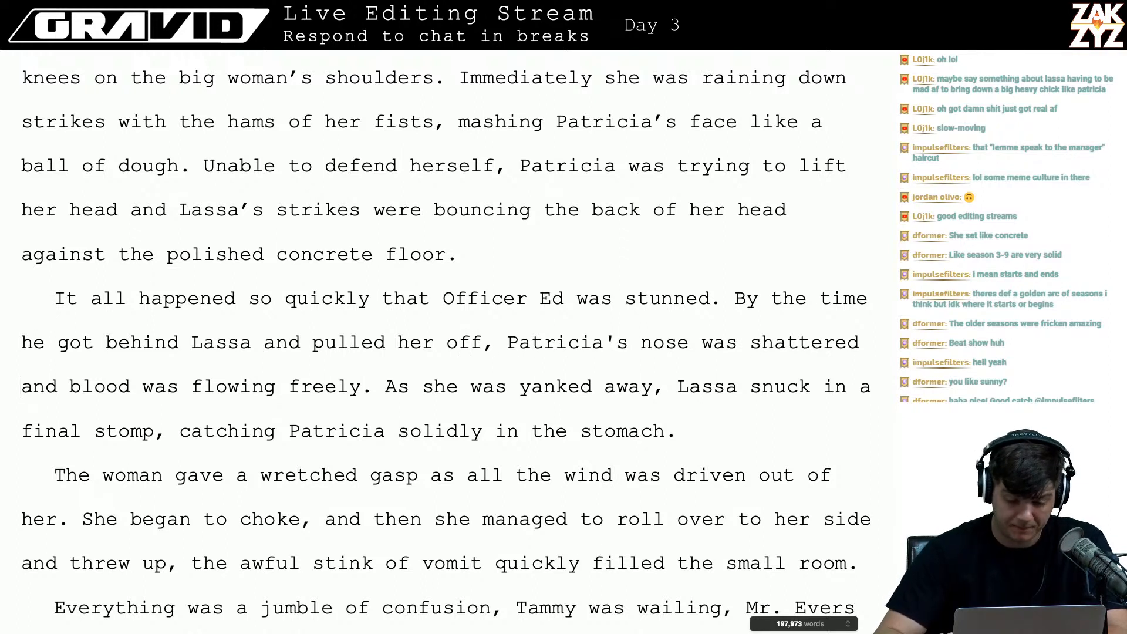
key("Right")
key("Right")
key("Right")
key("Right")
key("Right")
key("Right")
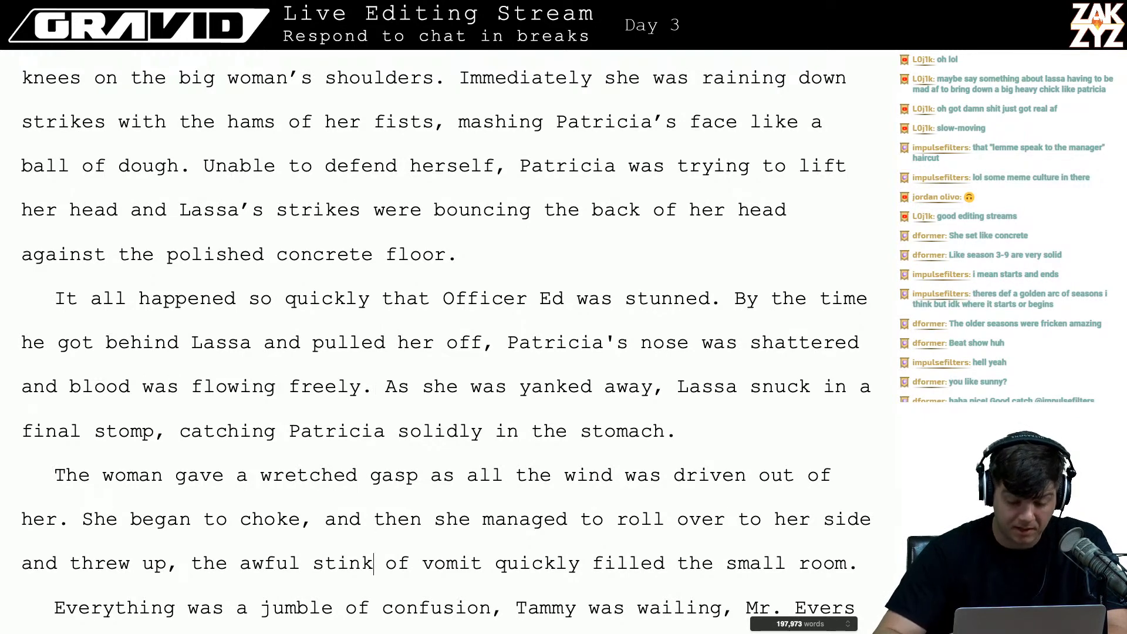
key("Down")
key("Right")
key("Right")
key("Right")
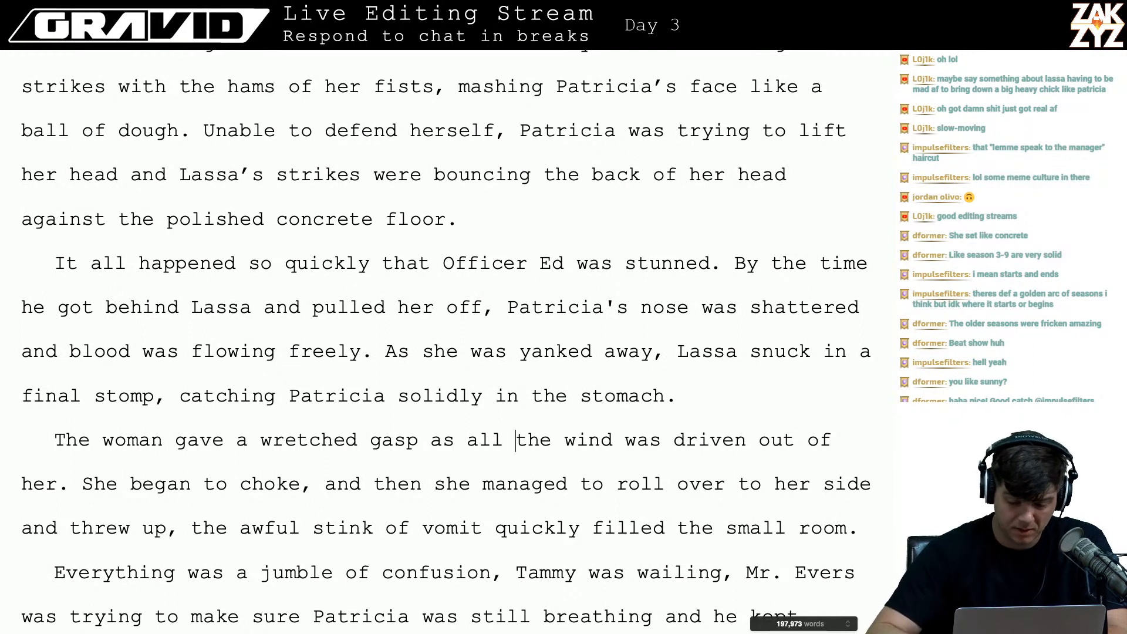
- Replace "The woman" with "Patricia" at the start of the paragraph "gave a wretched gasp"
left_click(78, 442)
key("Right")
key("Right")
key("Right")
key("BackSpace")
key("BackSpace")
key("BackSpace")
key("BackSpace")
key("BackSpace")
key("BackSpace")
key("BackSpace")
key("BackSpace")
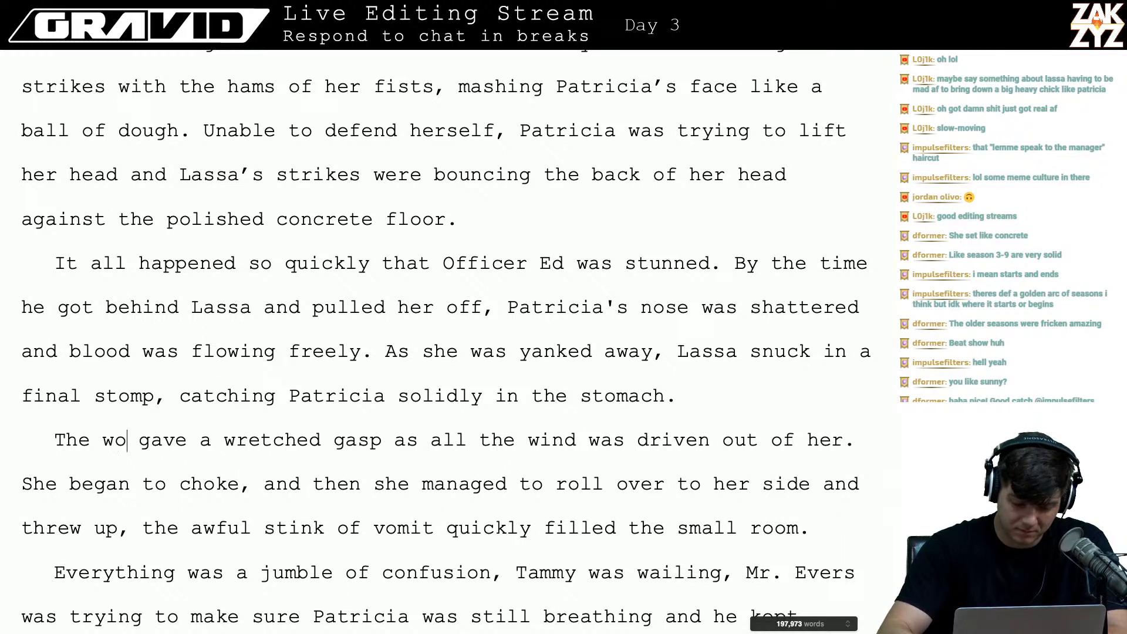
key("BackSpace")
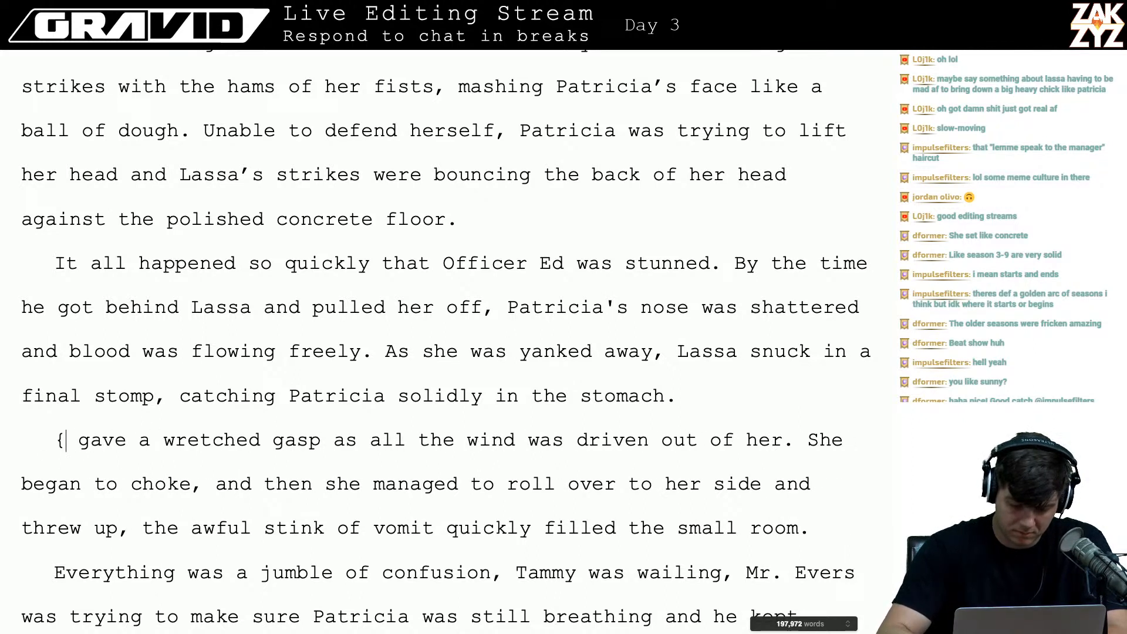
type("PAtr")
key("BackSpace")
key("BackSpace")
key("BackSpace")
type("atricia")
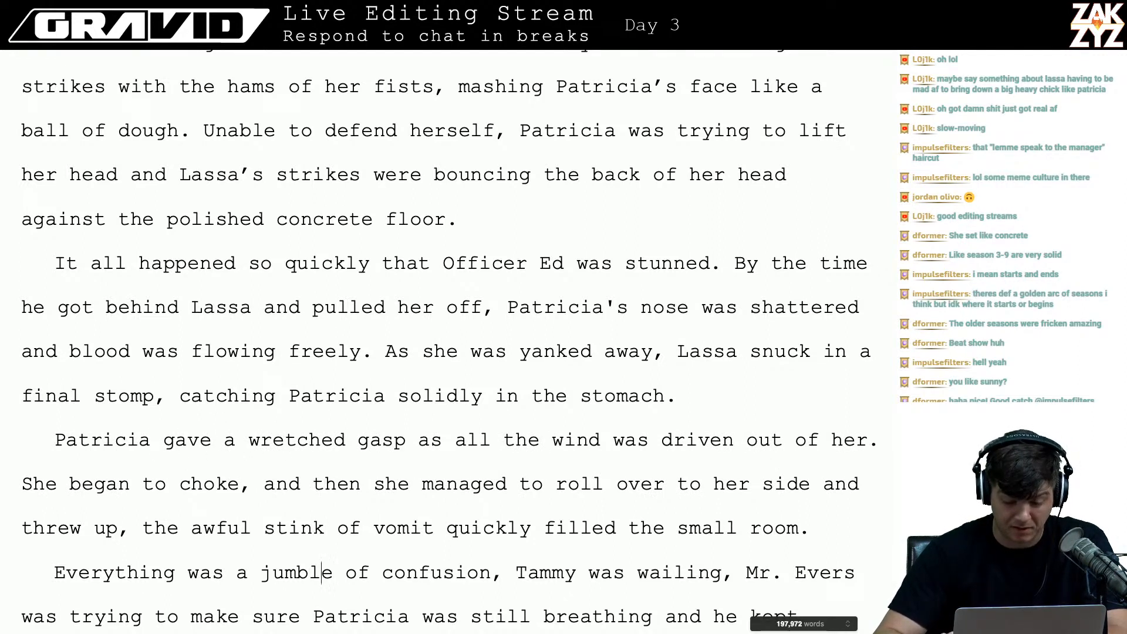
- End the sentence after "her side" with a period and replace "and threw up, the" with "The", separated by a space
key("Down")
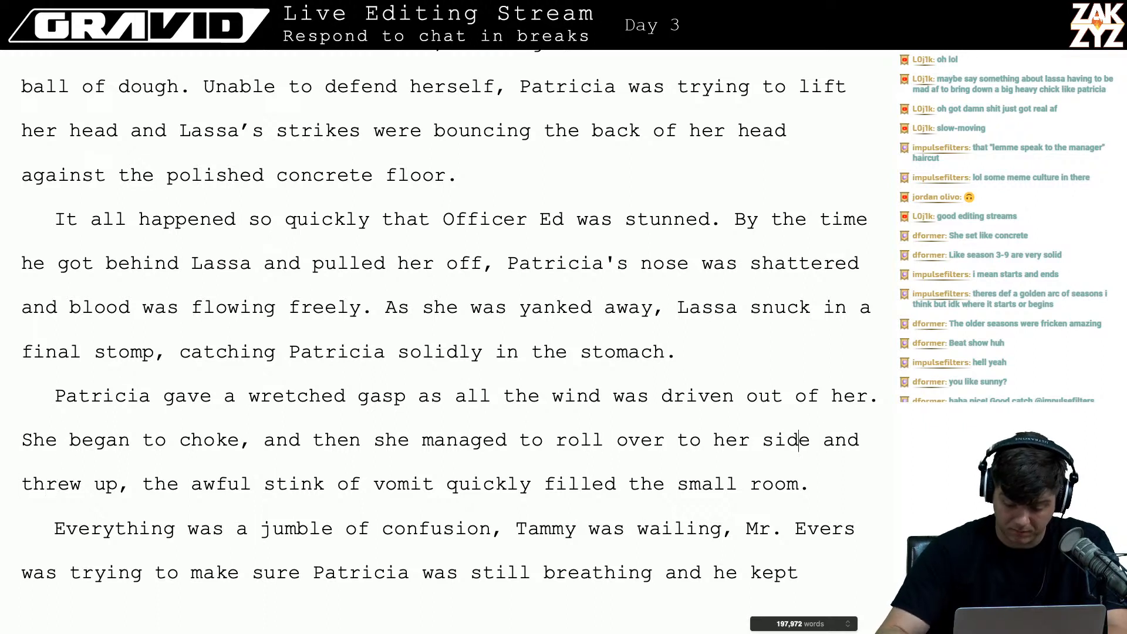
type(".")
key("shift+Right")
key("shift+Right")
key("shift+Right")
key("shift+Right")
key("shift+Right")
key("shift+Right")
key("shift+Right")
key("shift+Right")
key("shift+Right")
key("shift+Right")
key("shift+Right")
key("shift+Right")
key("shift+Right")
key("shift+Right")
key("shift+Right")
key("shift+Right")
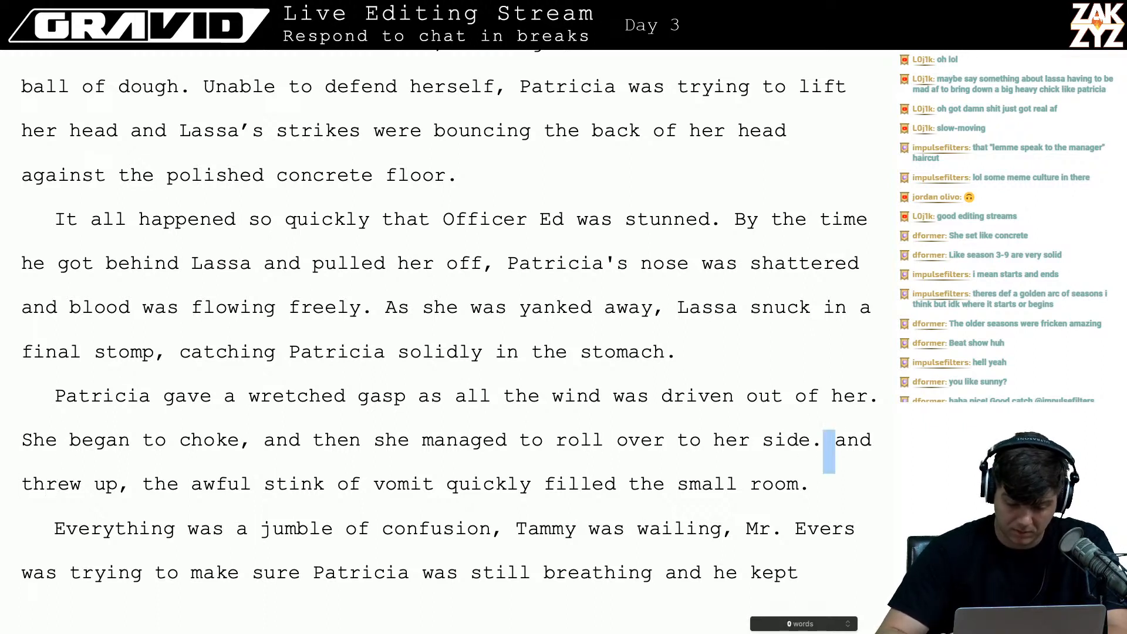
type("The")
key("Down")
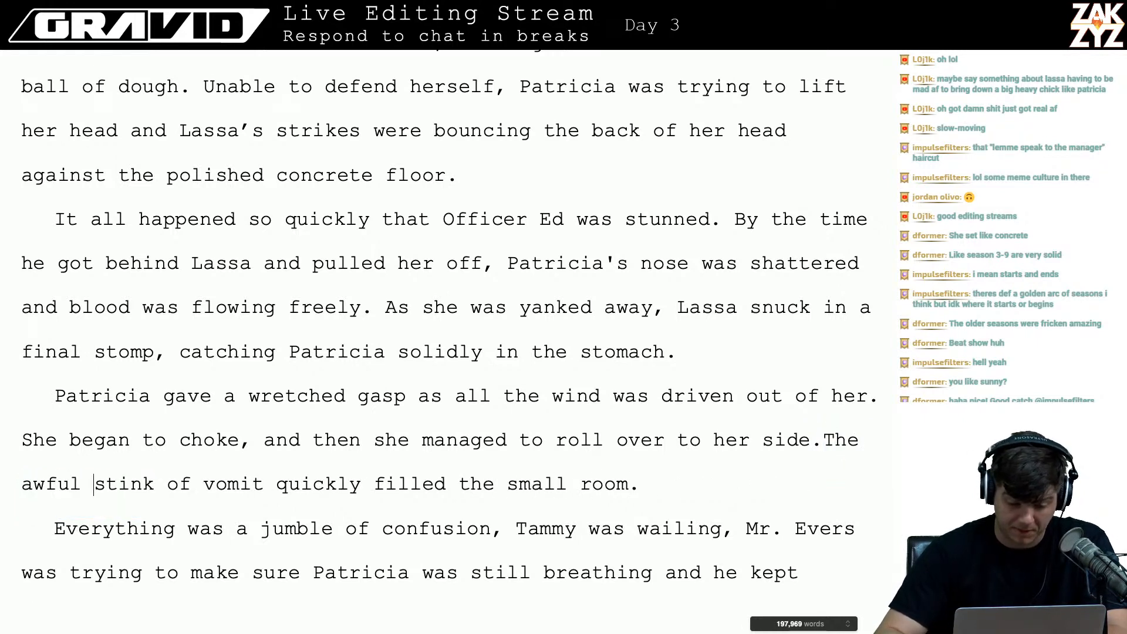
key("Left")
key("Up")
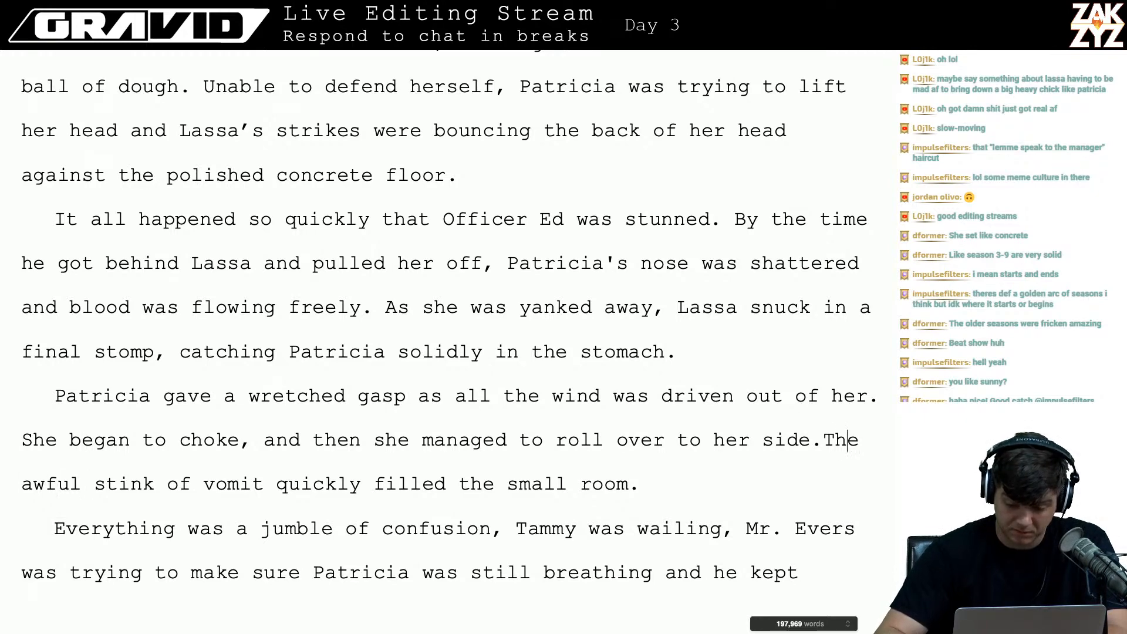
- Read the passage continuing from "Everything was a jumble of confusion" onto page 22
key("Down")
key("Down")
key("Down")
key("Down")
key("Down")
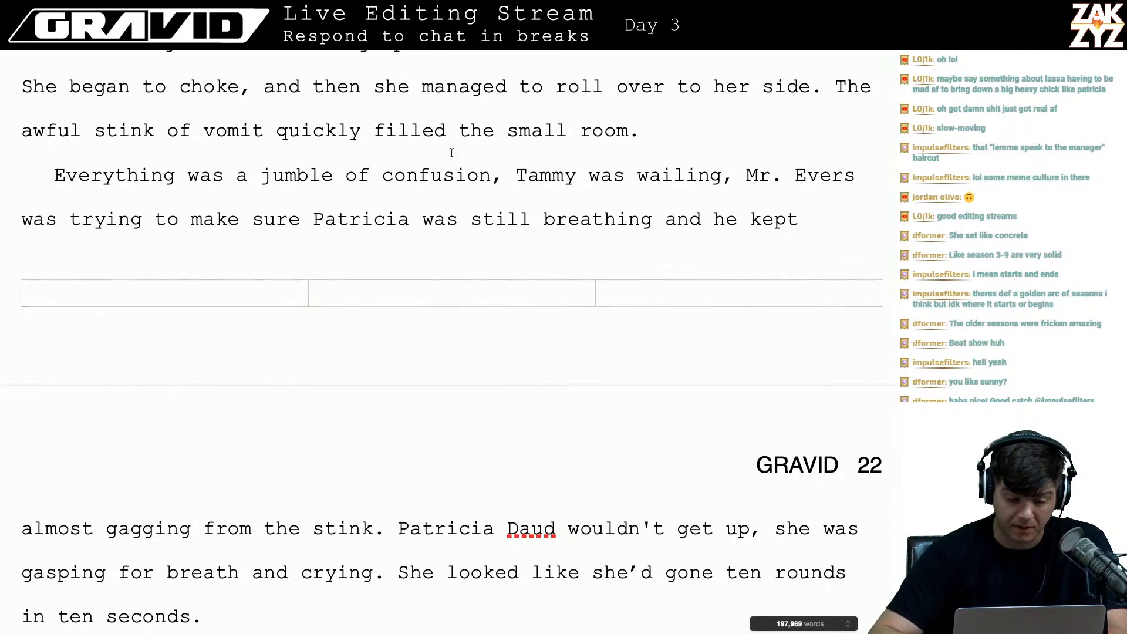
scroll(520, 322, "down", 3)
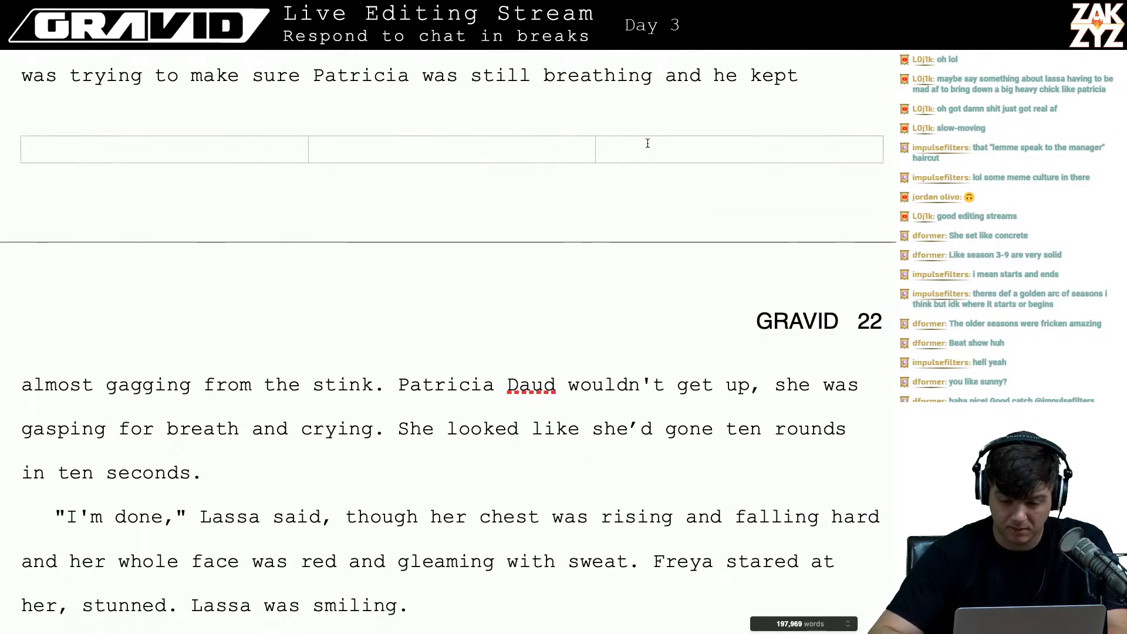
- Insert "fighting to keep from gagging." after "make sure Patricia was still breathing and"
left_click(663, 95)
key("Left")
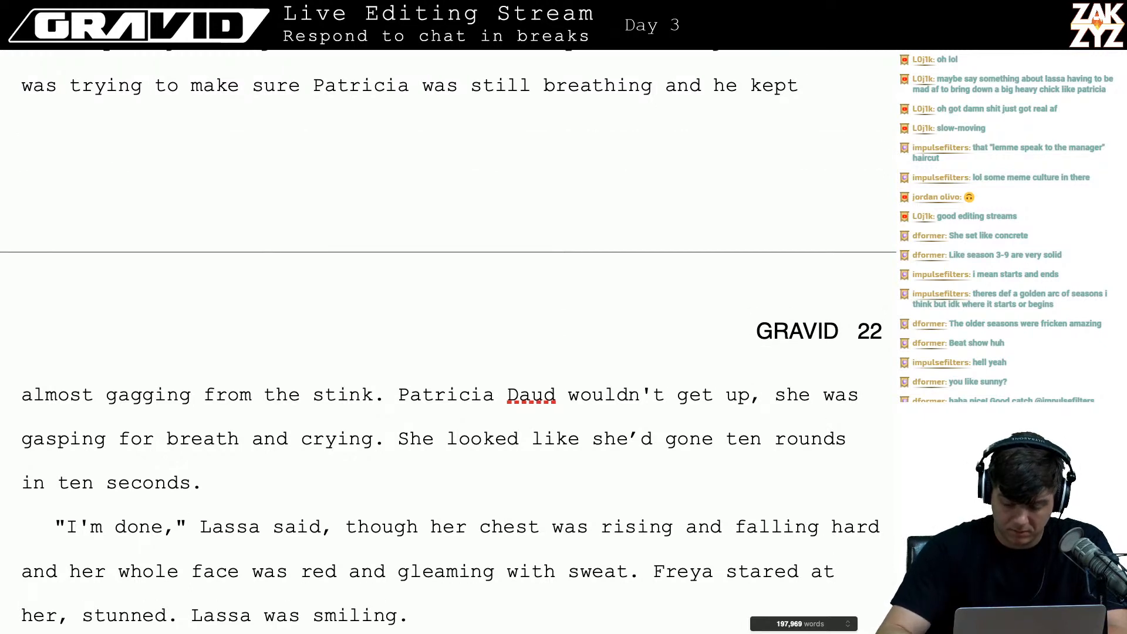
type("and ")
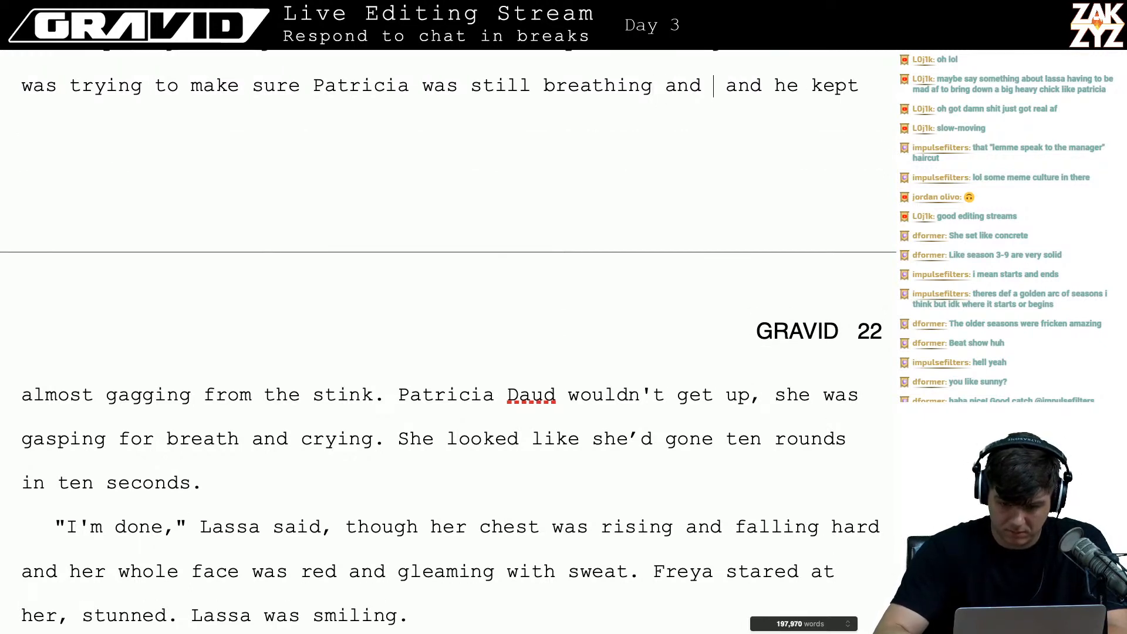
type("fighting to keep f")
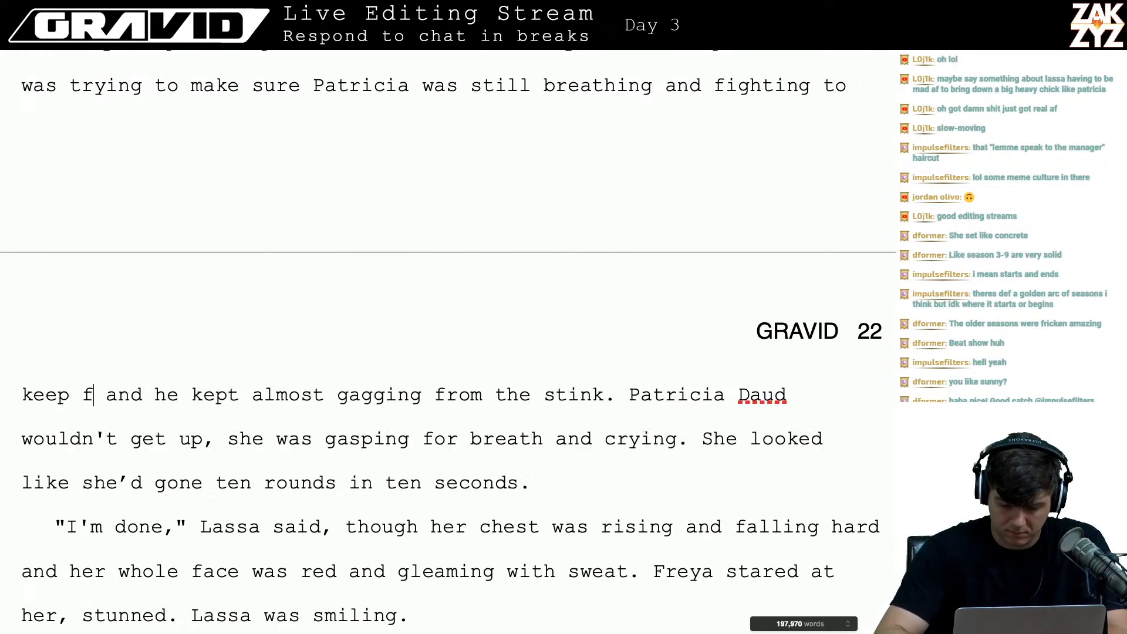
type("rom gagging.")
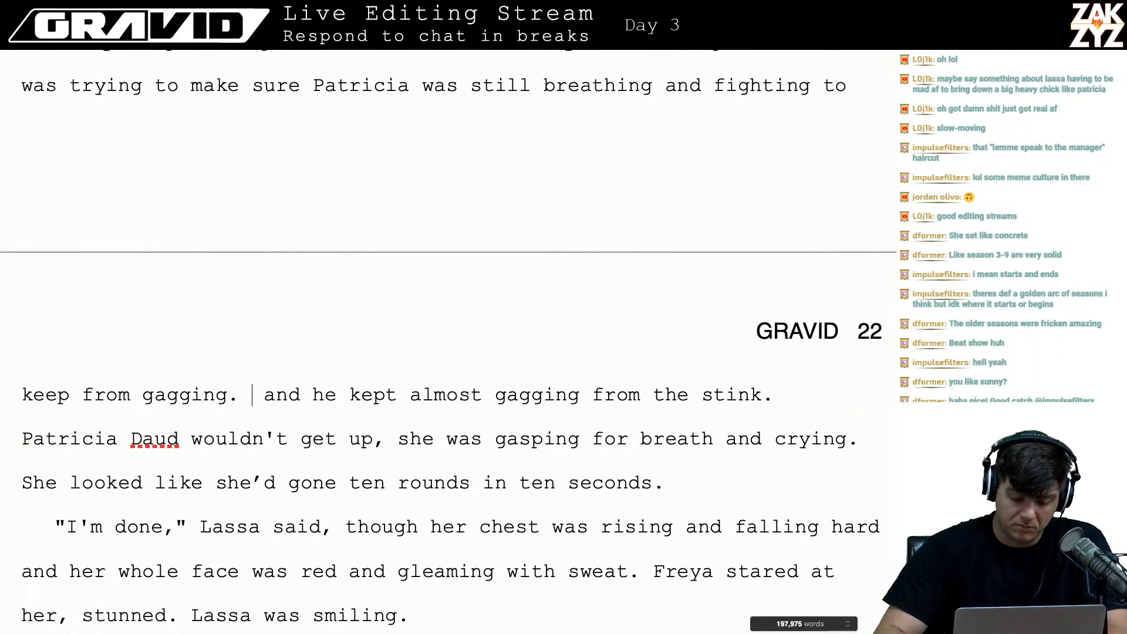
- Delete the leftover clause "and he kept almost gagging from the stink." before the sentence about Patricia not getting up
key("shift+Right")
key("shift+Down")
key("shift+Left")
key("shift+Left")
key("shift+Left")
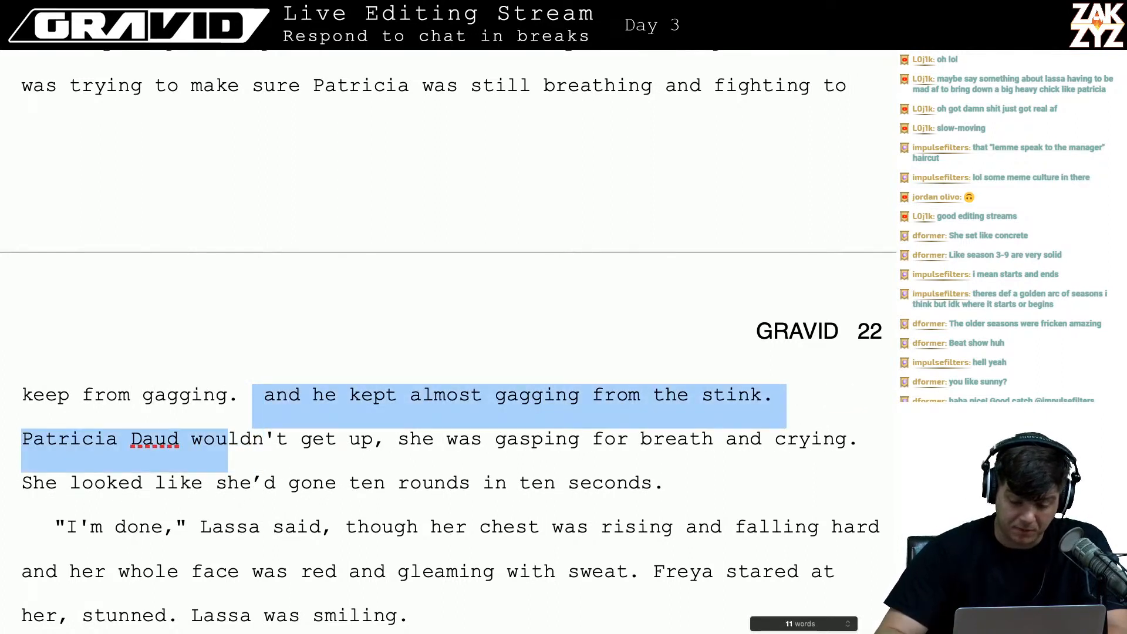
key("shift+Left")
key("shift+Left")
key("shift+Left")
key("shift+Left")
key("shift+Left")
key("shift+Left")
key("shift+Left")
key("shift+Left")
key("shift+Left")
key("shift+Left")
key("shift+Left")
key("shift+Left")
key("shift+Left")
key("shift+Left")
key("shift+Left")
key("shift+Left")
key("shift+Left")
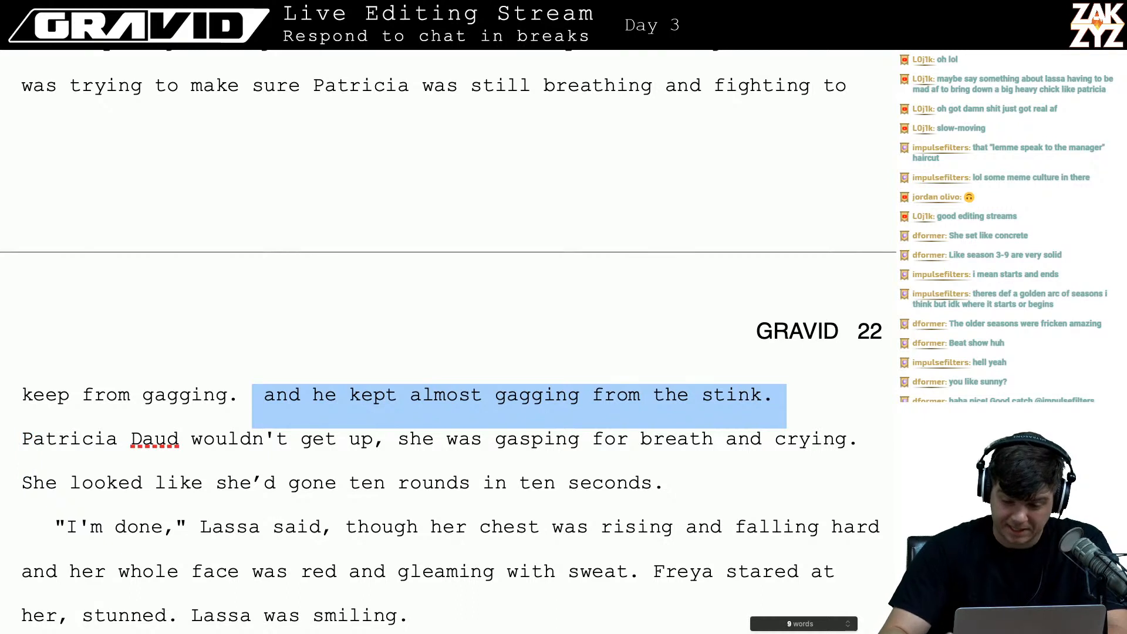
key("BackSpace")
- Delete the surname "Daud" after "Patricia" in the sentence "wouldn't get up"
key("Right")
key("Right")
key("Right")
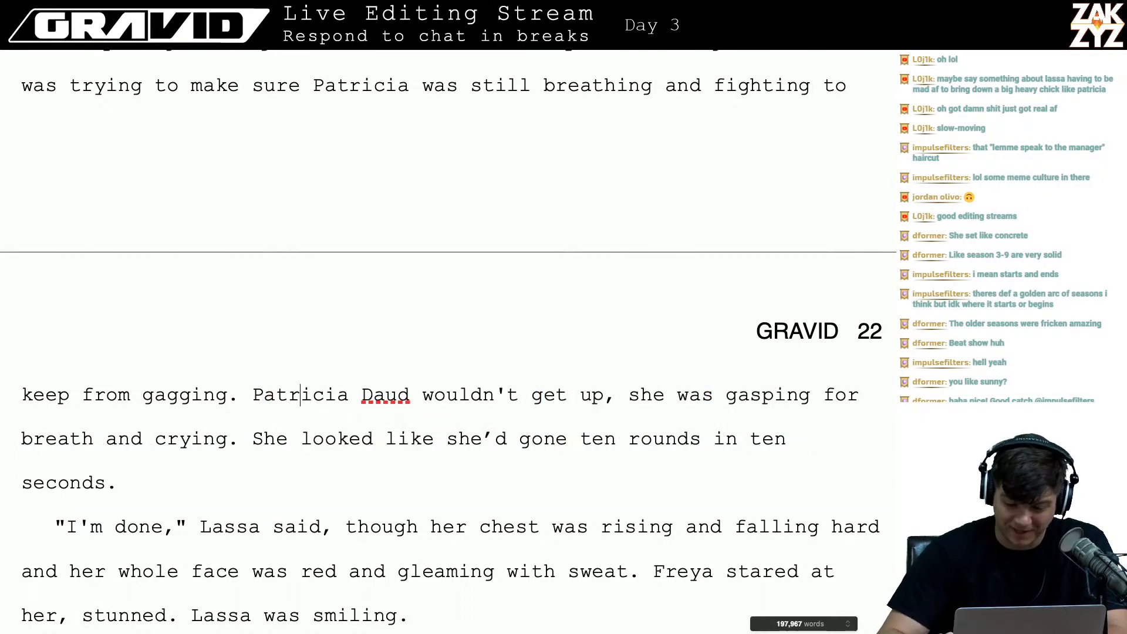
key("Right")
key("Right")
key("Right")
key("Right")
key("Right")
key("Right")
key("Right")
key("Right")
key("Right")
key("Right")
key("Right")
key("Right")
key("Left")
key("Left")
key("Left")
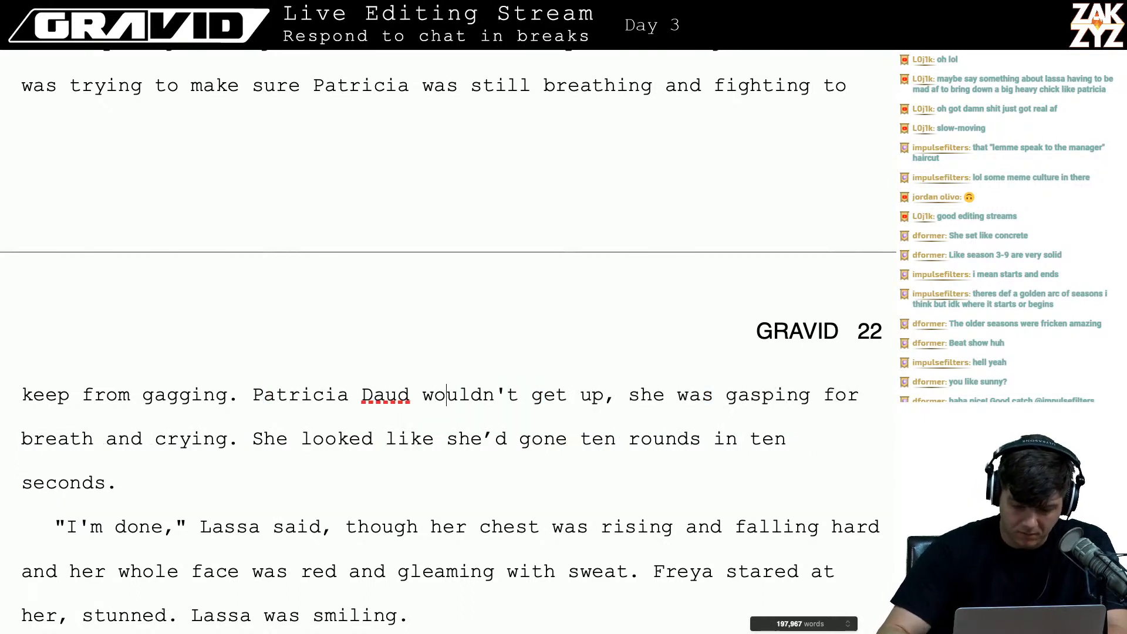
key("BackSpace")
key("BackSpace")
key("BackSpace")
key("BackSpace")
key("BackSpace")
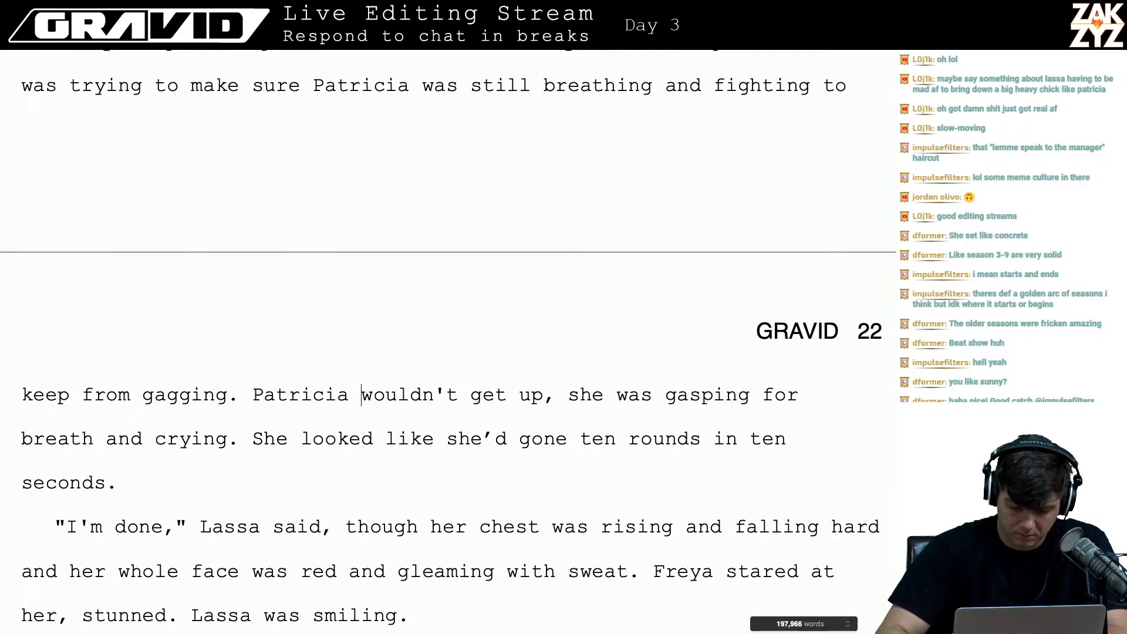
- Change "wouldn't" to "couldn't" in "Patricia wouldn't get up"
key("shift+Right")
key("shift+Right")
key("shift+Right")
key("shift+Right")
key("shift+Right")
key("shift+Right")
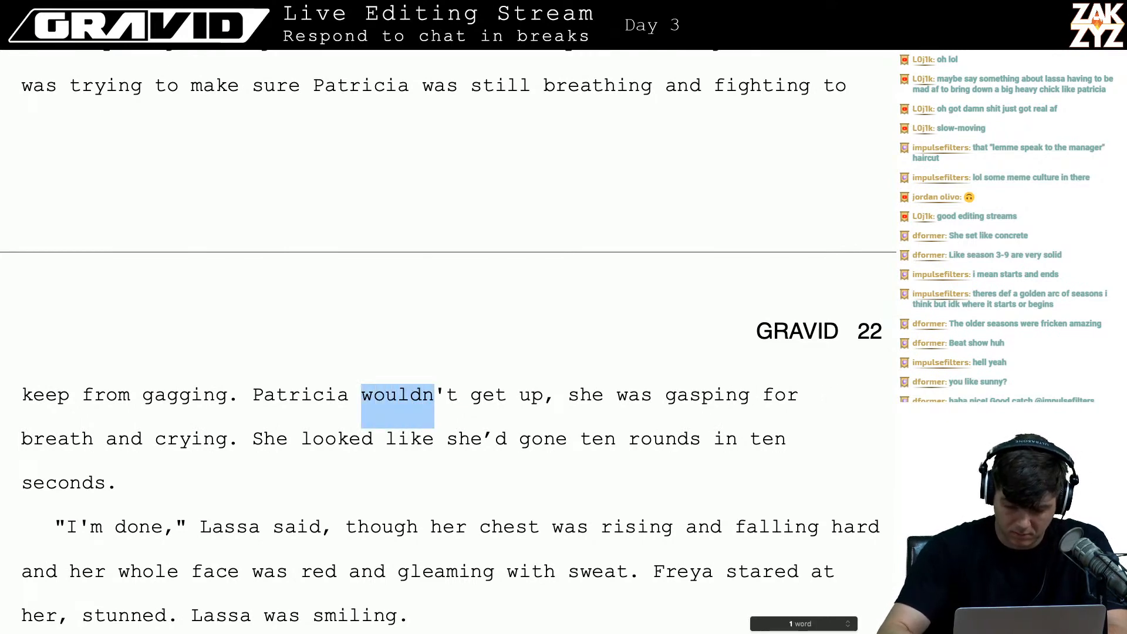
type("couldn")
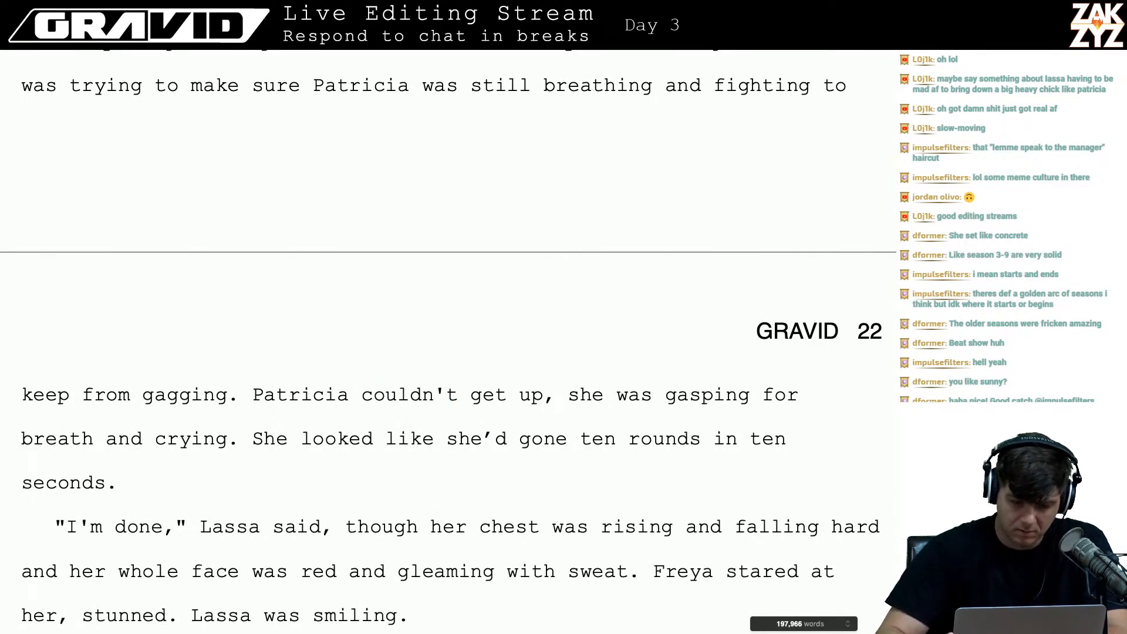
- Insert "Officer Ed was wrestling Lassa back. Mr. Evers fought to keep from gagging." after "Tammy was wailing,"
key("Up")
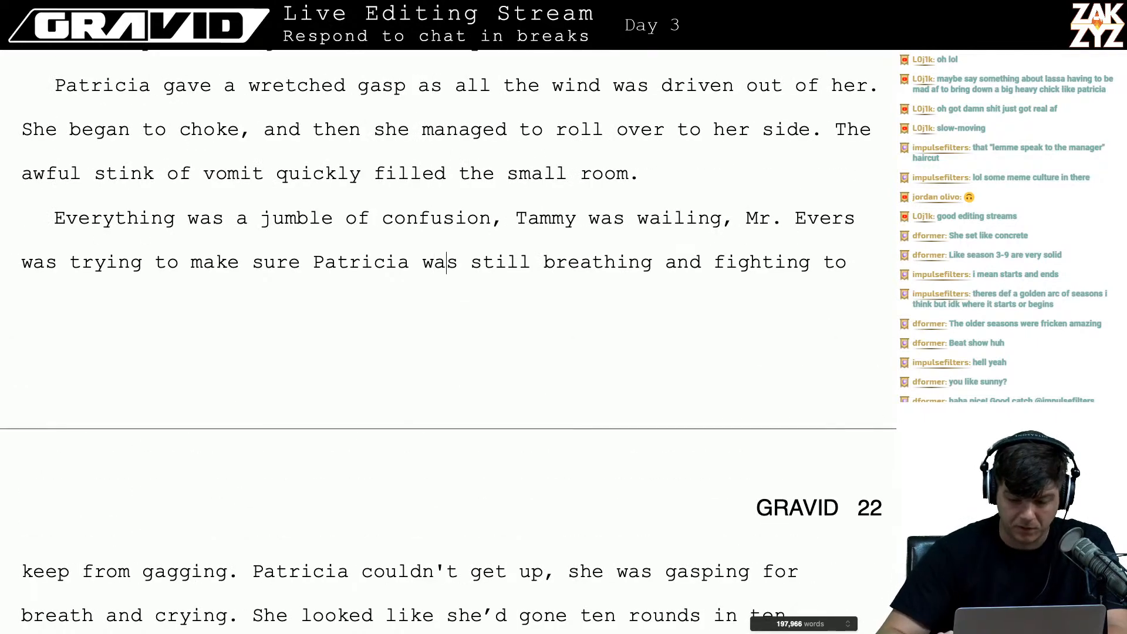
key("Down")
key("Down")
key("Down")
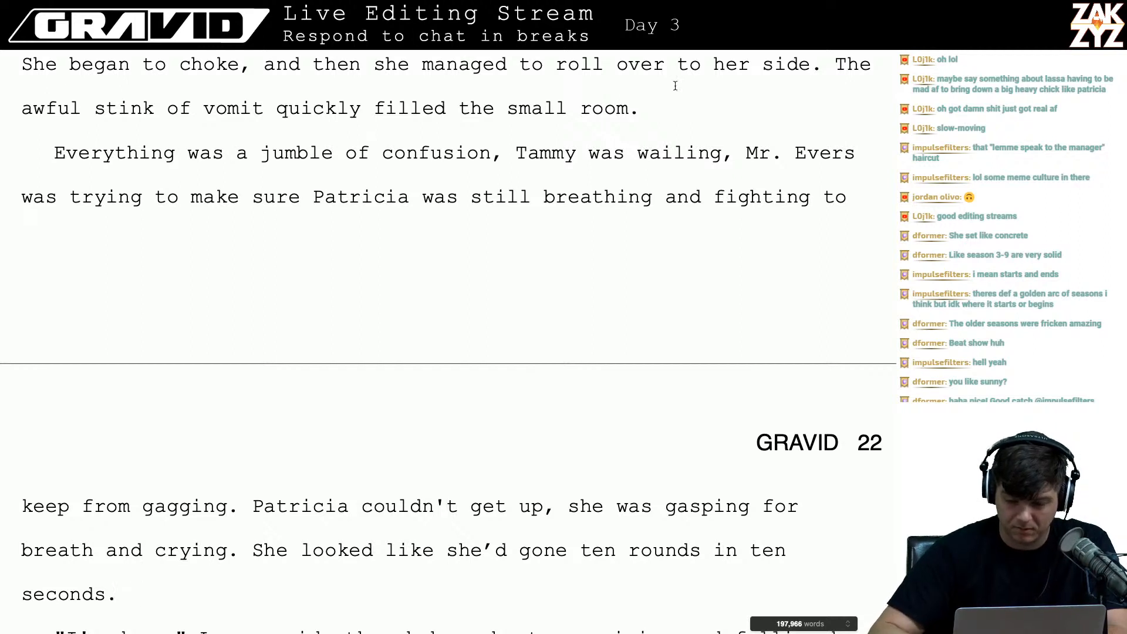
left_click(734, 154)
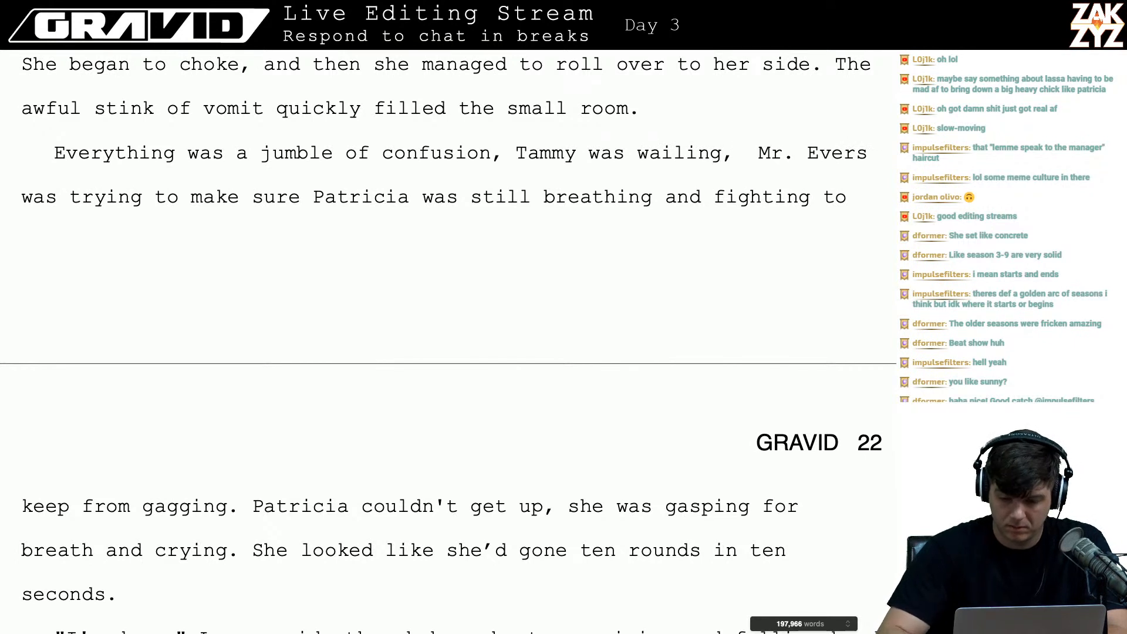
key("BackSpace")
type(",")
key("BackSpace")
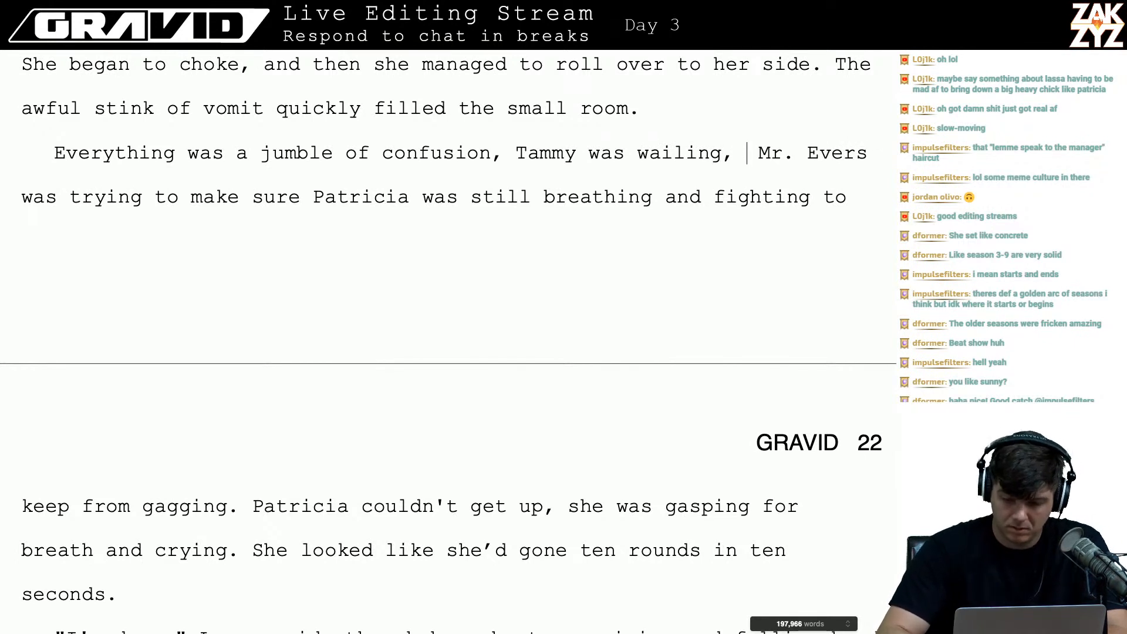
type("Office")
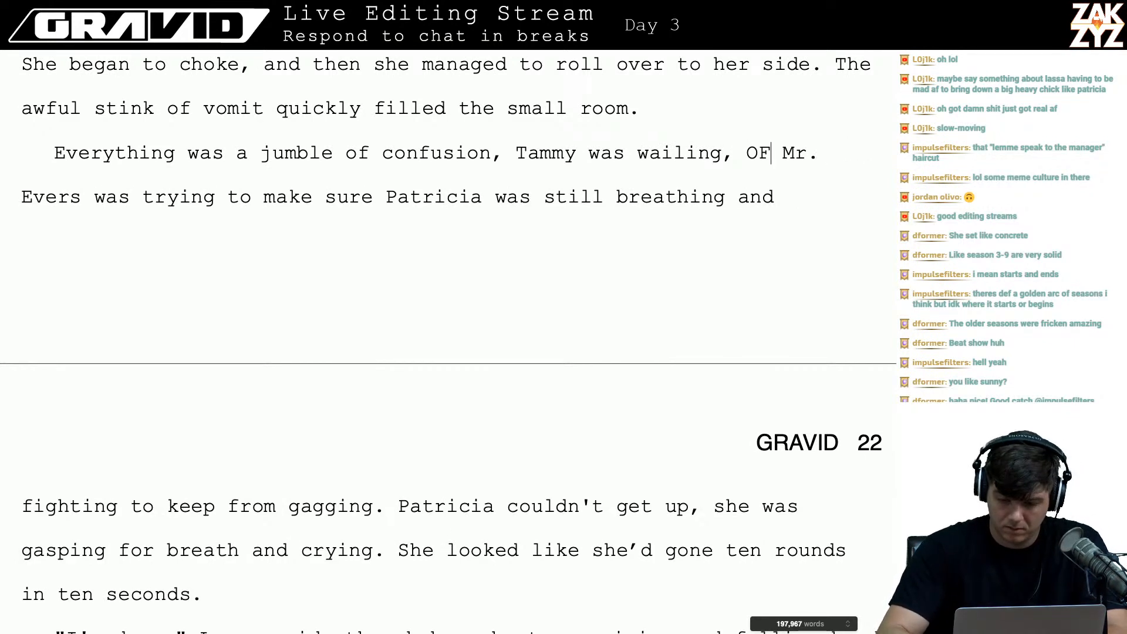
type("r Ed wa")
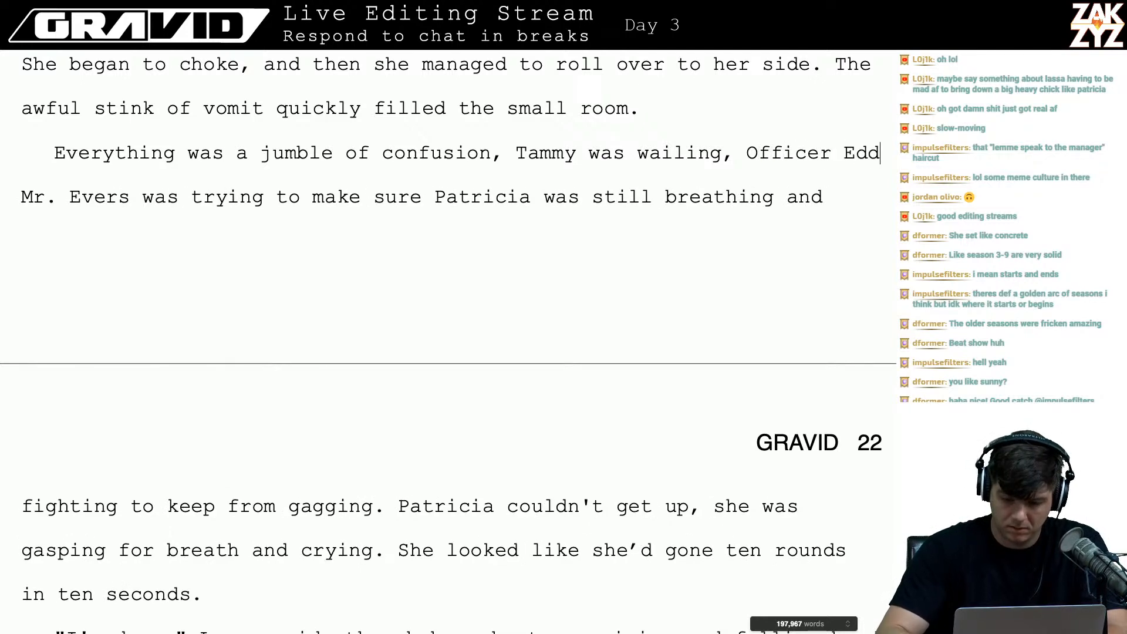
type("s wr")
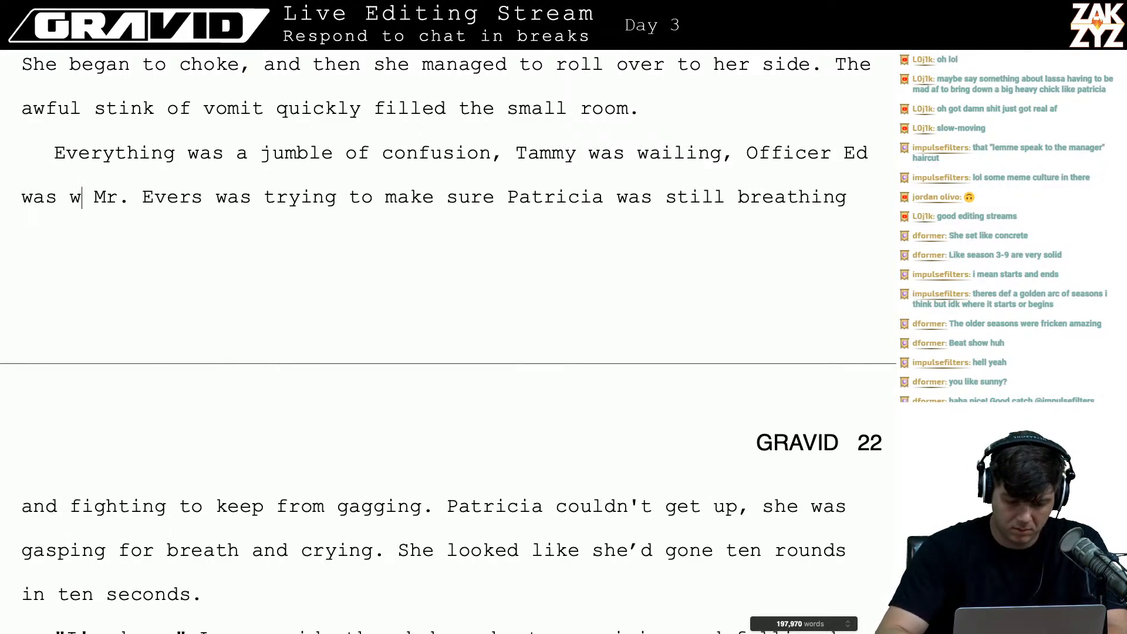
type("estling Lassa b")
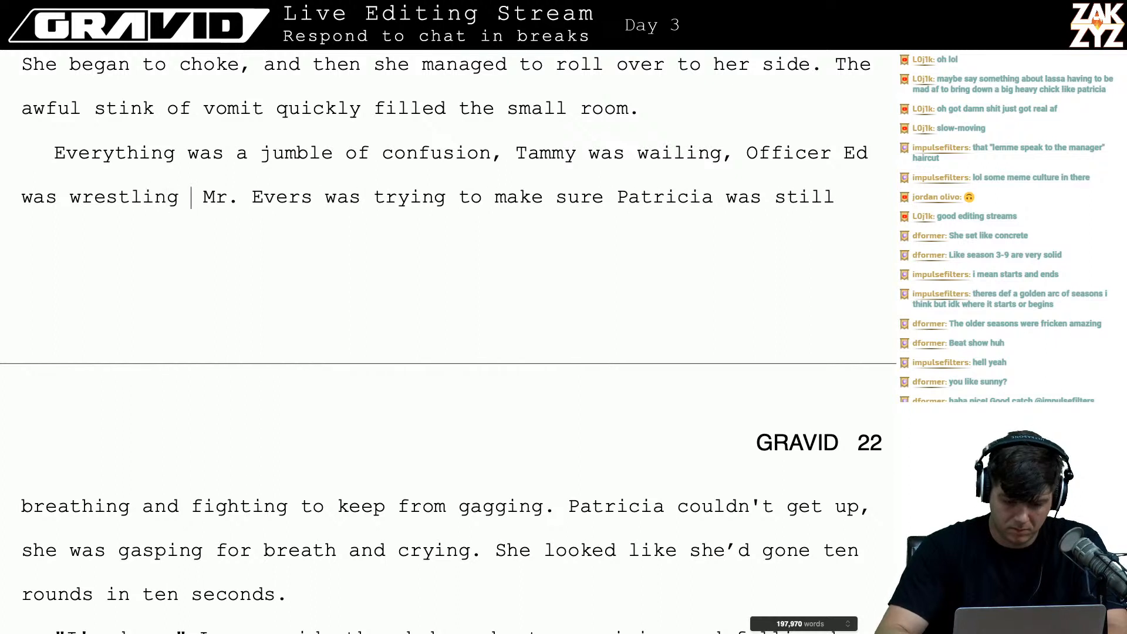
type("ack. Mr. Ever")
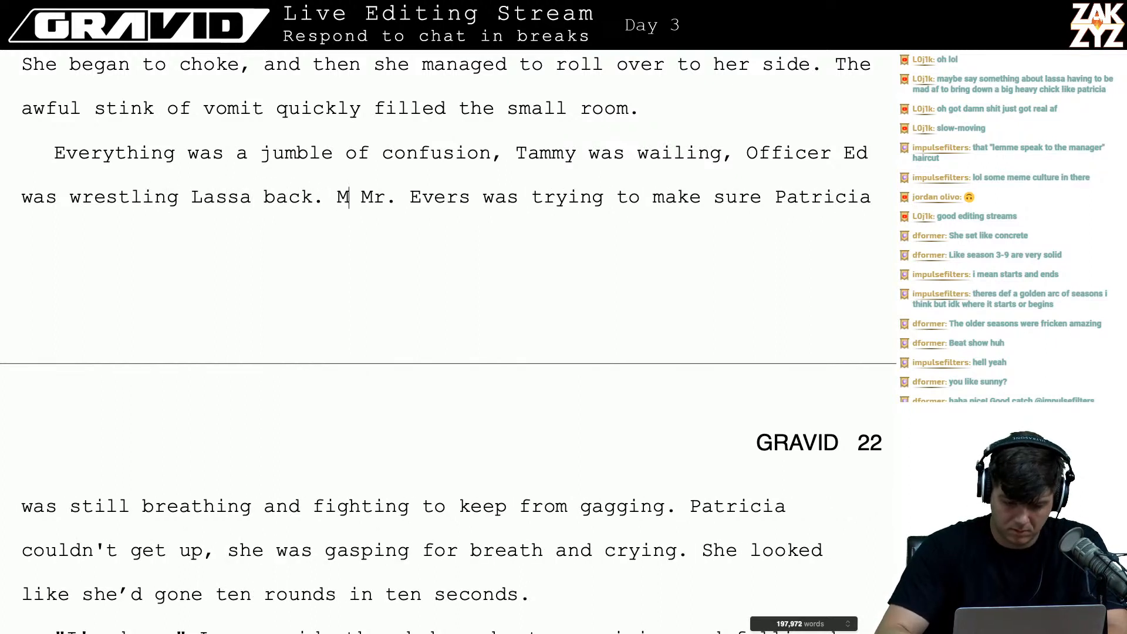
type("s ")
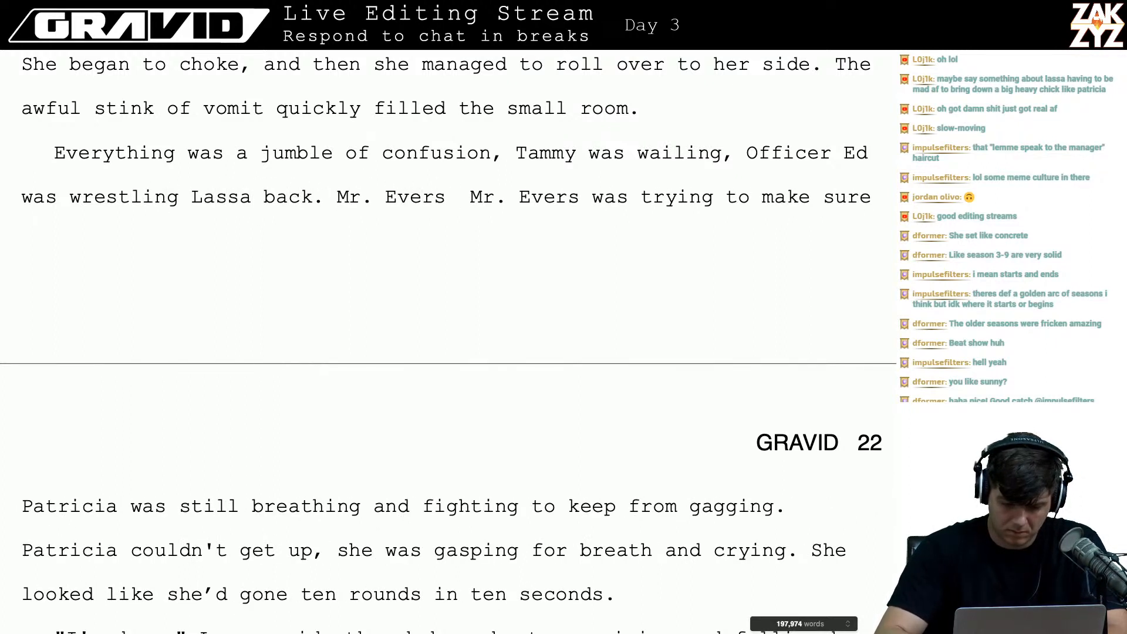
type("fought to keep")
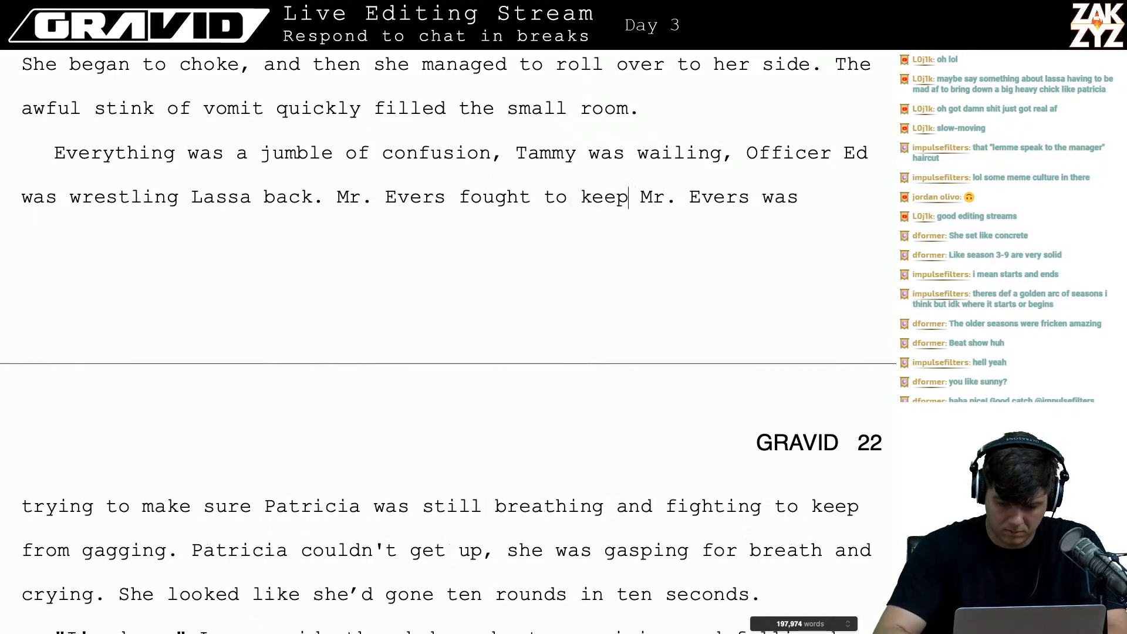
type(" from gagging.")
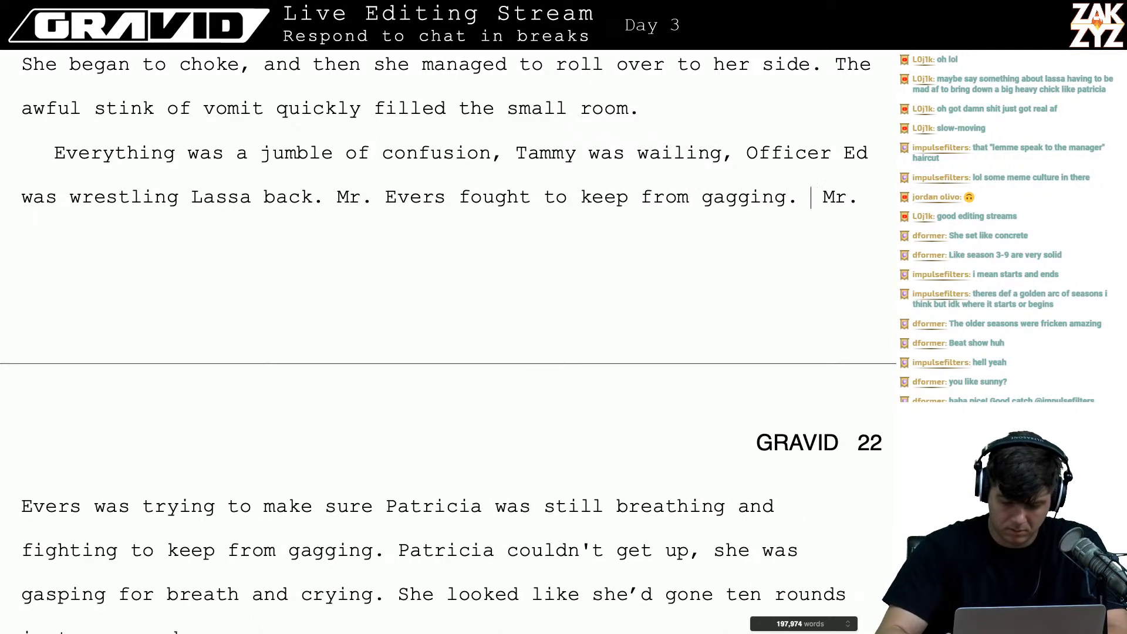
- Delete the redundant sentence "Mr. Evers was trying to make sure Patricia was still breathing and fighting to keep from gagging." and tidy the preceding word "gagging"
key("shift+Down")
key("shift+Right")
key("shift+Right")
key("shift+Right")
key("shift+Right")
key("shift+Right")
key("shift+Right")
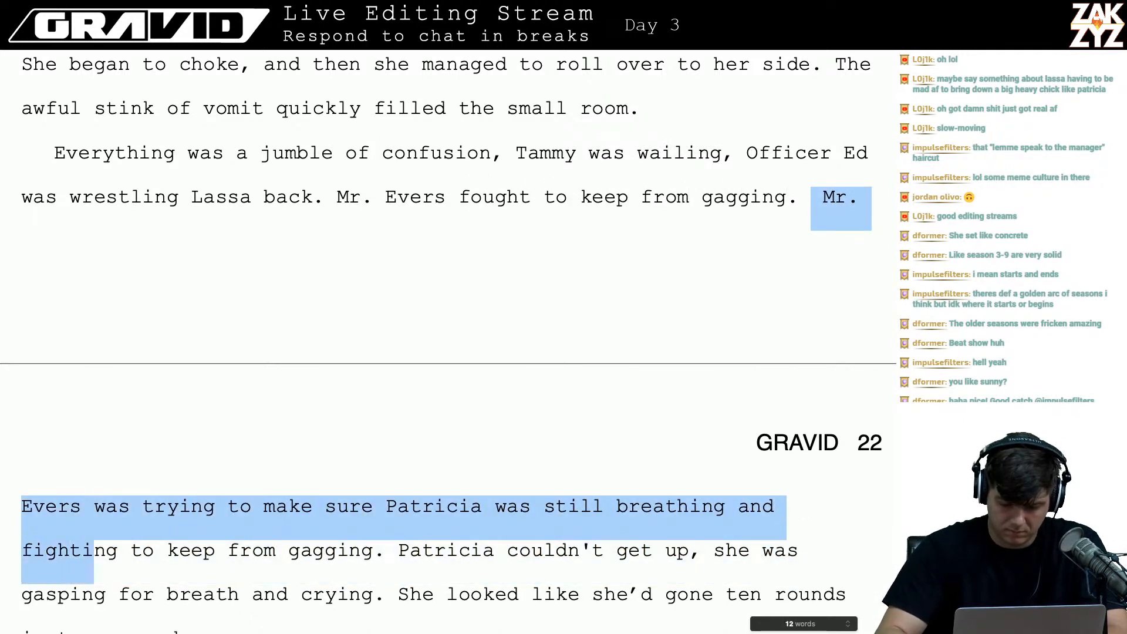
key("shift+Right")
key("shift+Right")
key("shift+Right")
key("shift+Right")
key("shift+Right")
key("shift+Right")
key("shift+Right")
key("shift+Right")
key("shift+Right")
key("shift+Right")
key("shift+Right")
key("shift+Right")
key("shift+Right")
key("shift+Right")
key("shift+Right")
key("shift+Right")
key("shift+Right")
key("shift+Right")
key("shift+Right")
key("shift+Right")
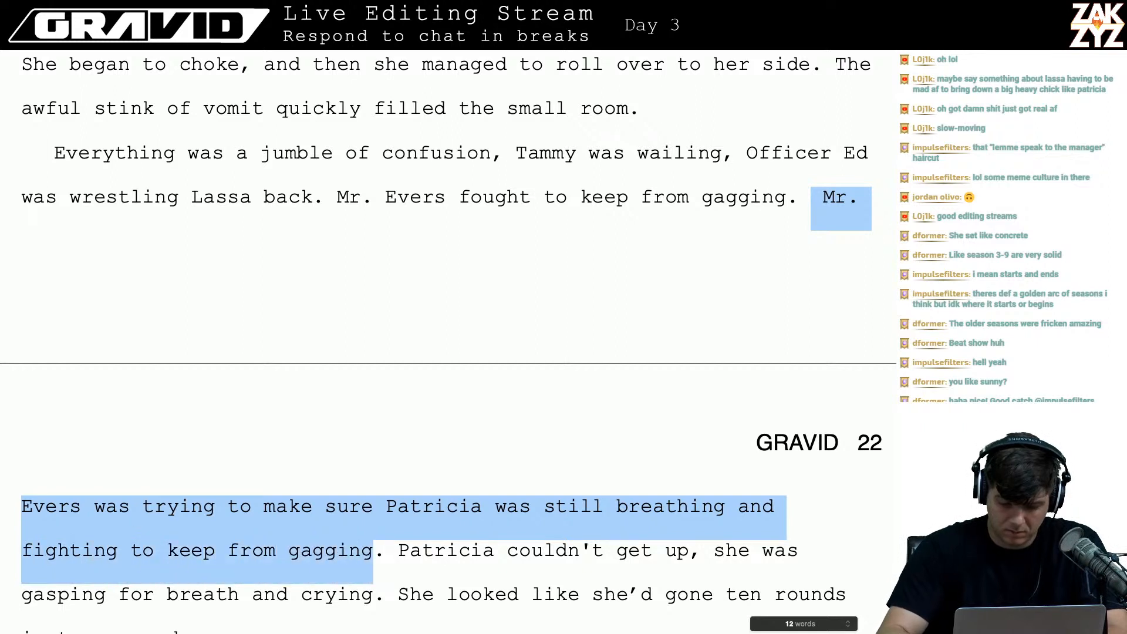
key("shift+Right")
key("BackSpace")
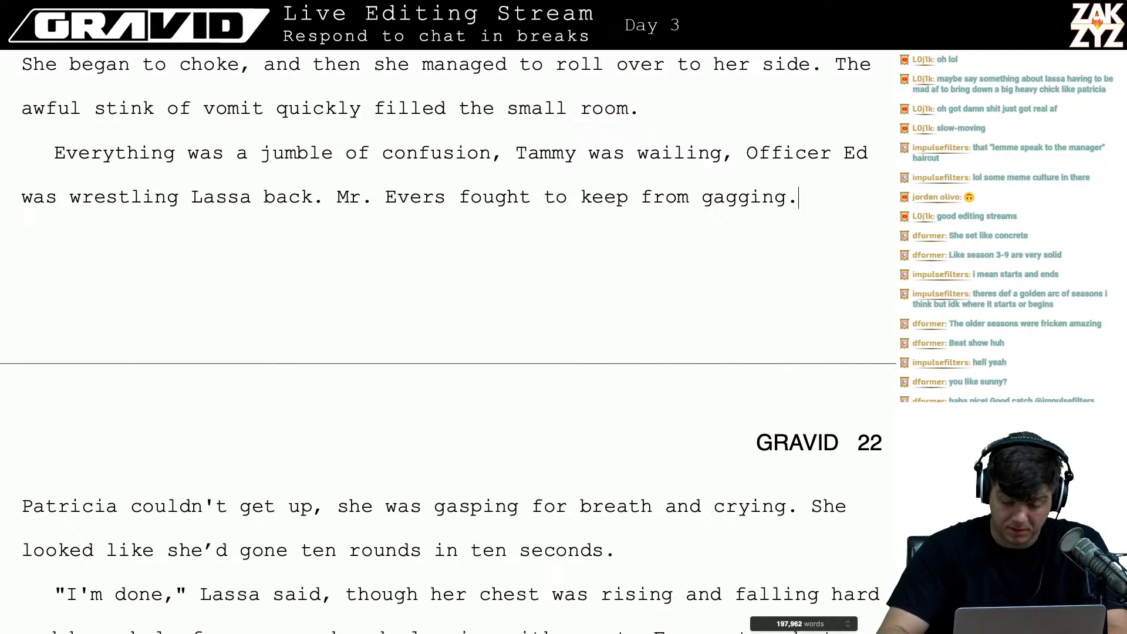
key("BackSpace")
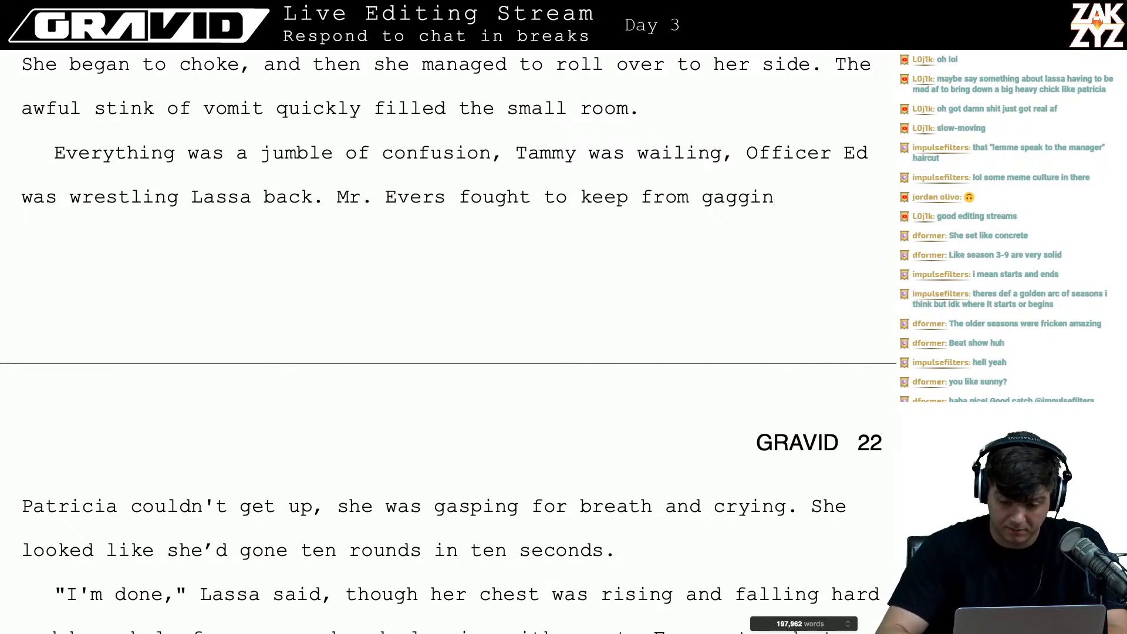
type("g")
- Replace "stared at her, stunned" with "couldn't look away" after "Freya" in Lassa's "I'm done" paragraph on page 22
key("Down")
key("Down")
key("Down")
key("Down")
key("Down")
key("Down")
key("Down")
key("Down")
key("Down")
key("Down")
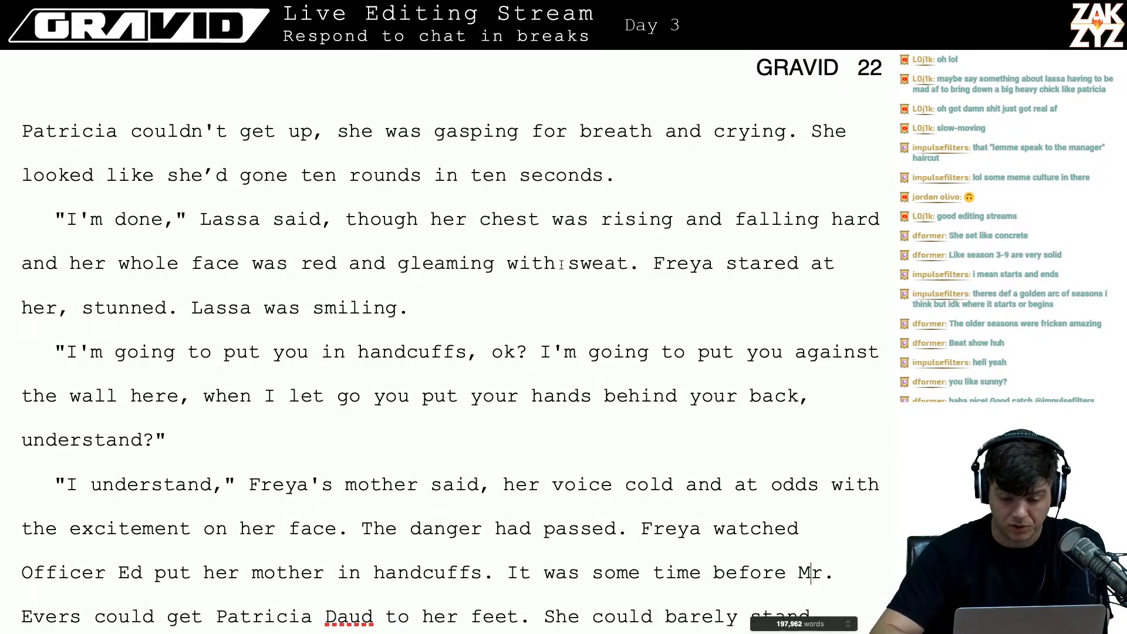
scroll(561, 261, "down", 1)
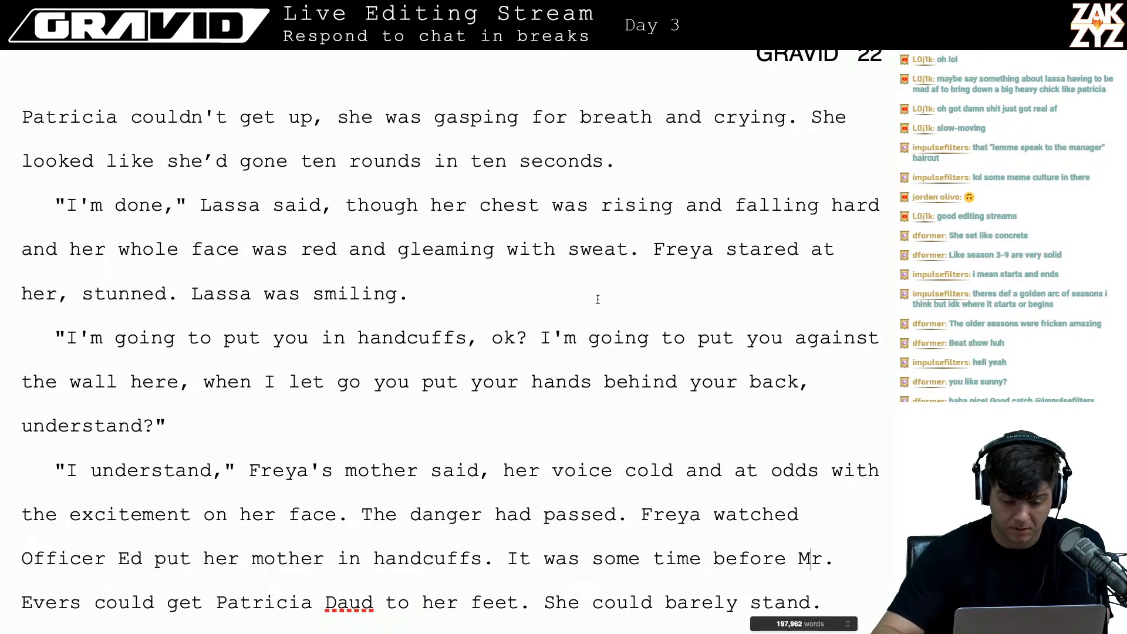
scroll(597, 300, "down", 2)
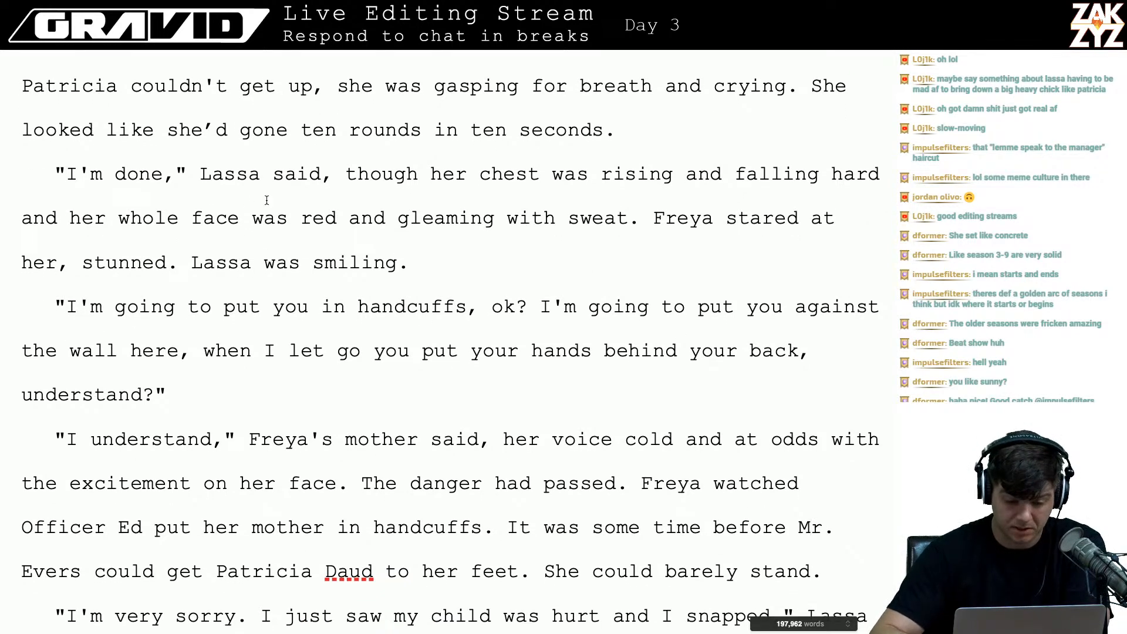
left_click(166, 263)
key("BackSpace")
key("BackSpace")
key("BackSpace")
key("BackSpace")
key("BackSpace")
key("BackSpace")
key("BackSpace")
key("BackSpace")
key("BackSpace")
key("BackSpace")
key("BackSpace")
key("BackSpace")
key("BackSpace")
key("BackSpace")
key("BackSpace")
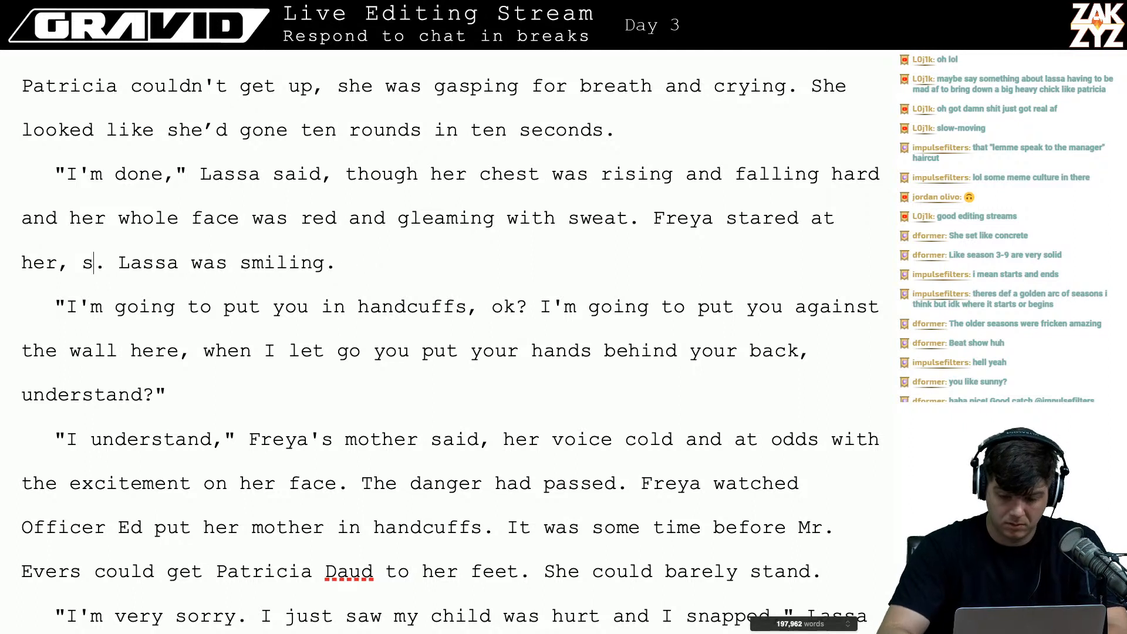
key("BackSpace")
key("BackSpace")
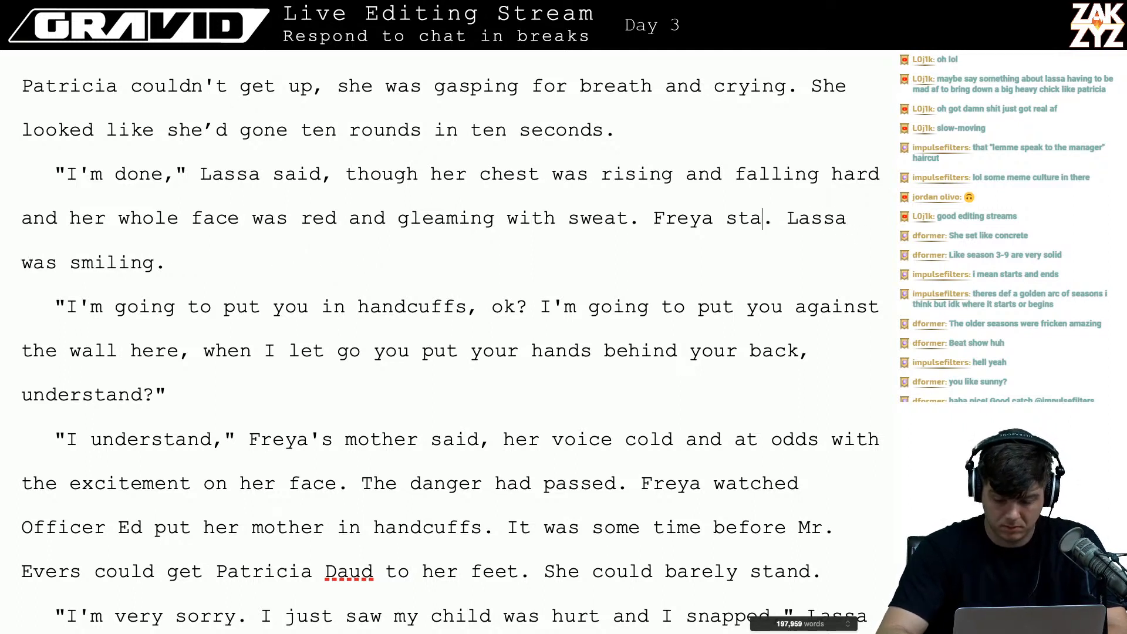
key("BackSpace")
key("BackSpace")
key("BackSpace")
type("couldn't l")
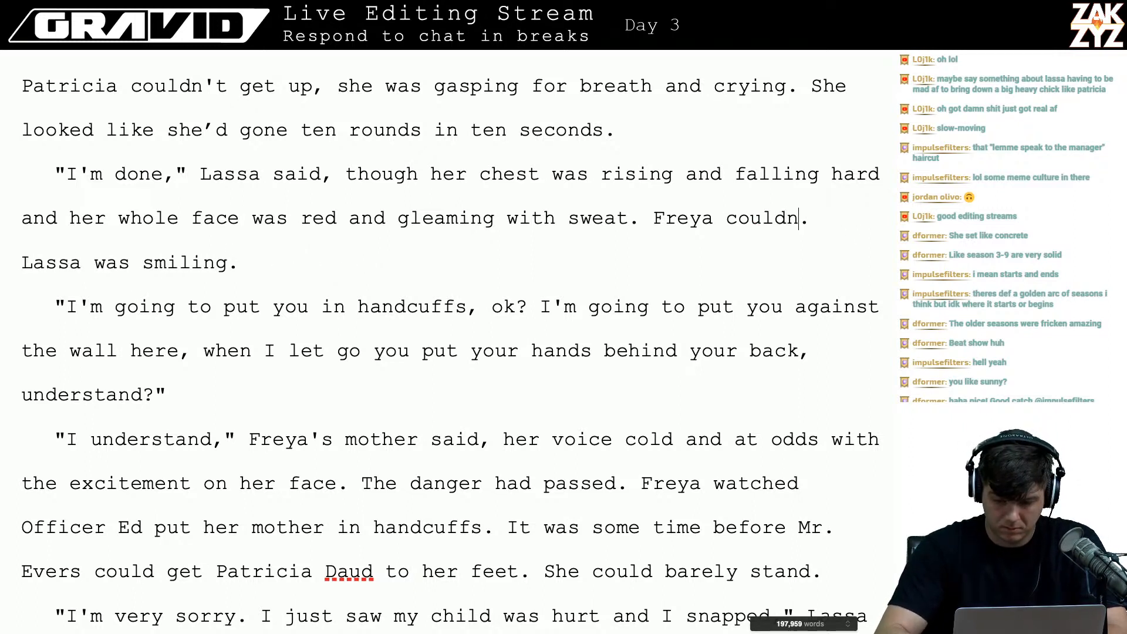
type("ook away")
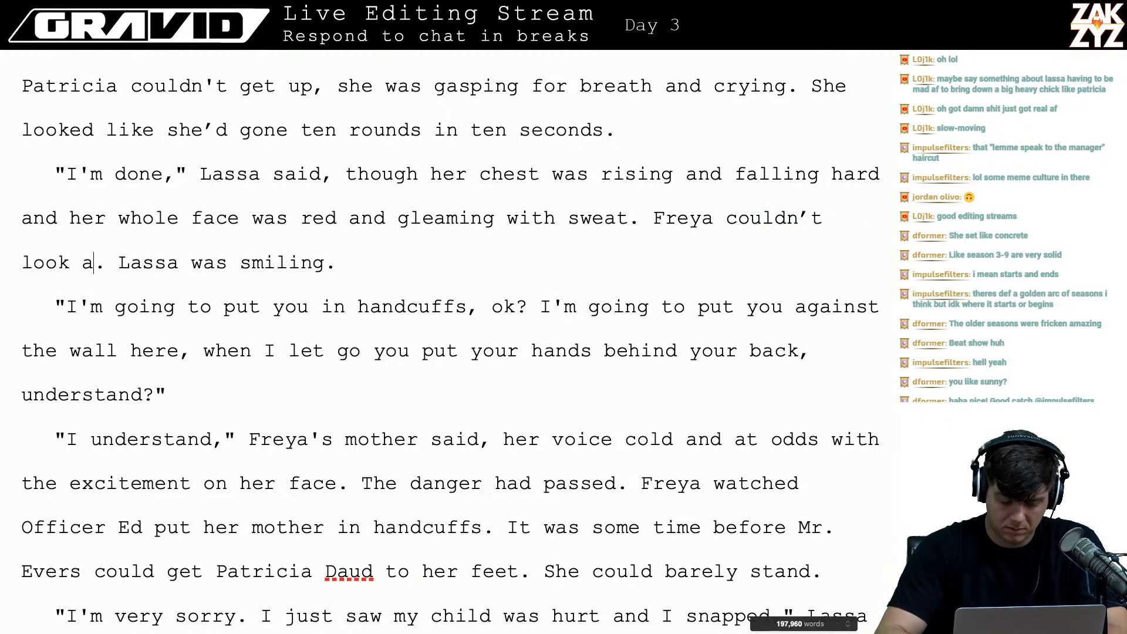
key("Right")
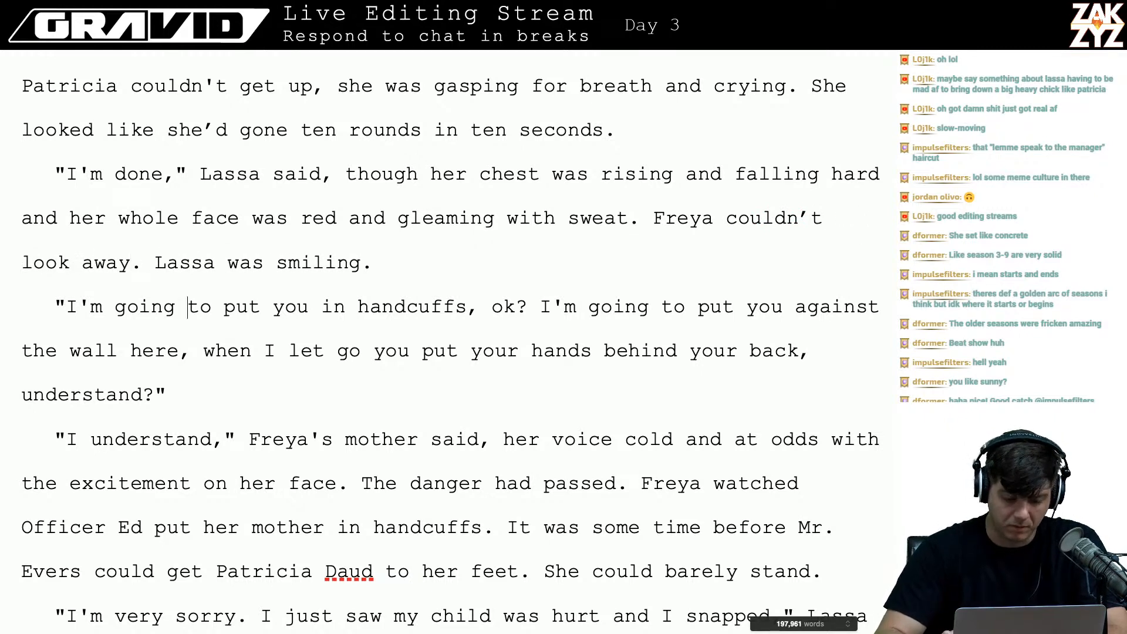
- Replace "Freya couldn't look away. Lassa was smiling." with "She was smiling." at the end of Lassa's "I'm done" paragraph
key("Left")
key("Left")
key("Left")
key("Left")
key("Left")
key("Left")
key("Left")
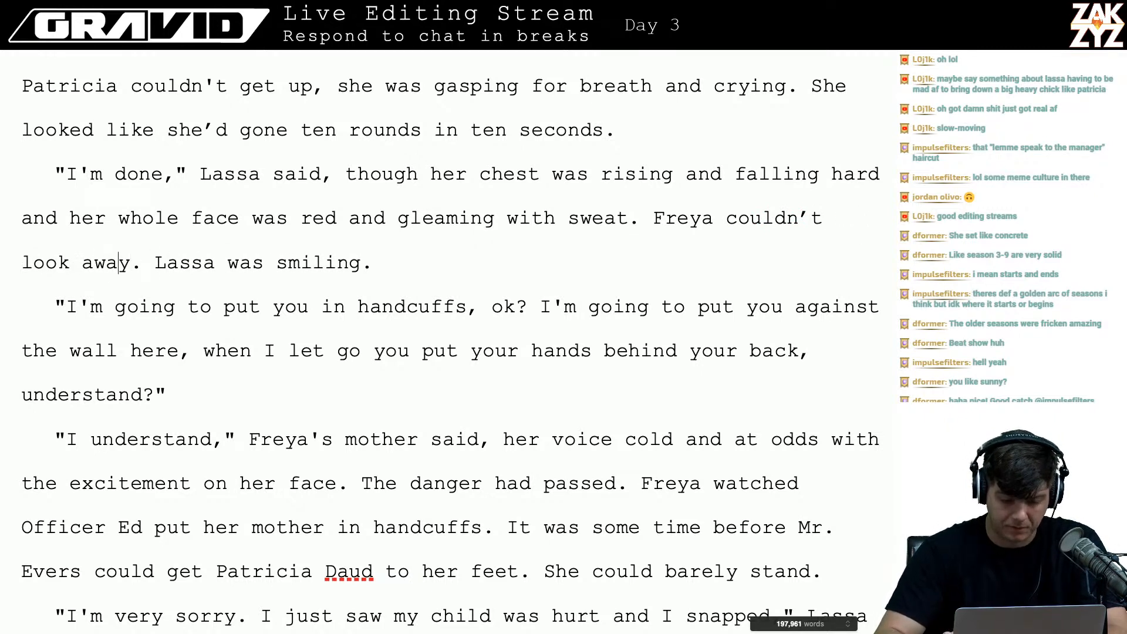
key("Down")
key("Down")
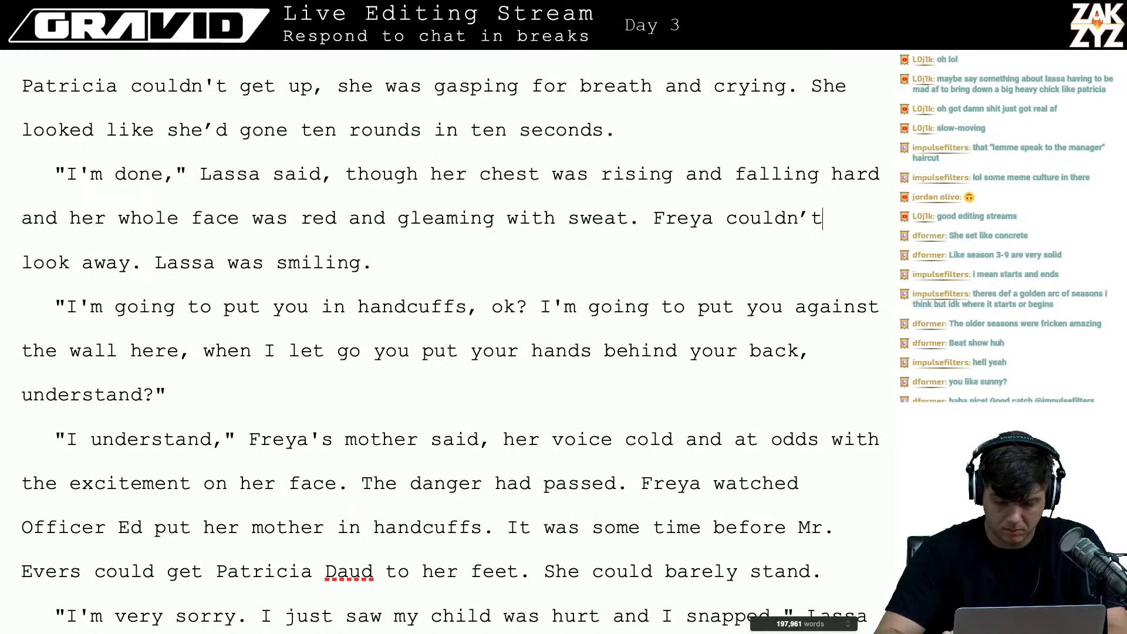
key("Return")
key("Left")
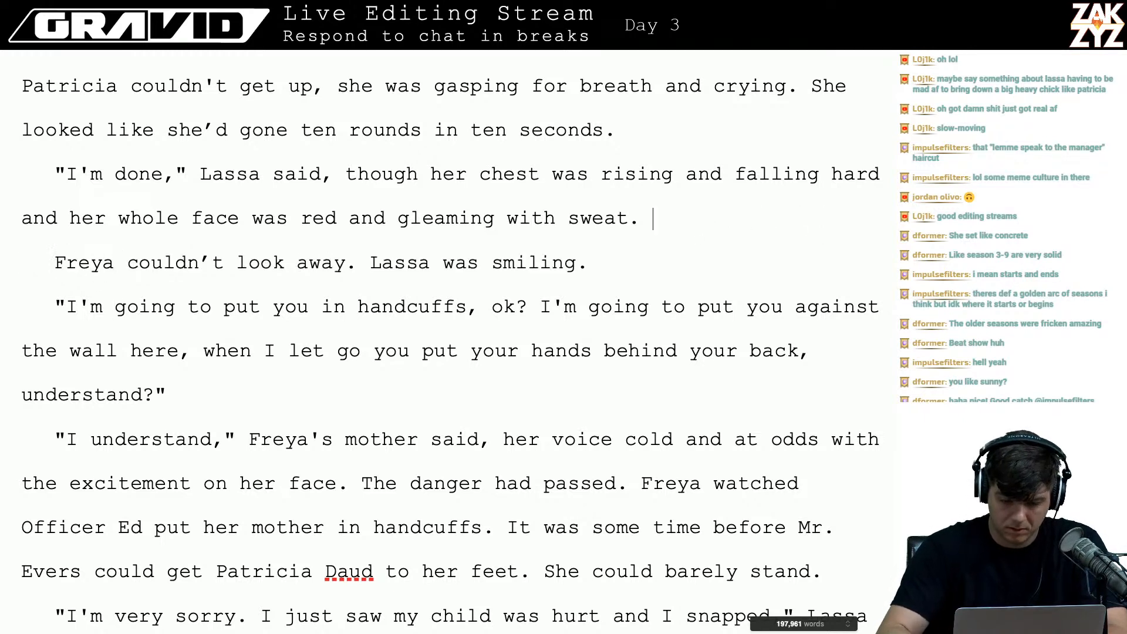
type("She was smiling.")
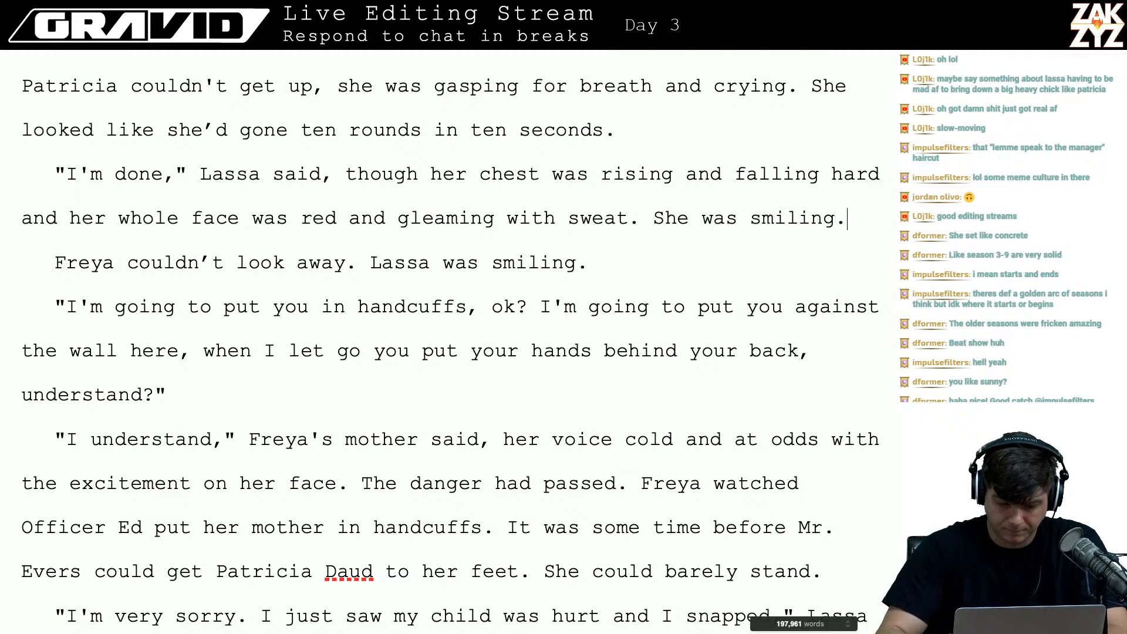
key("shift+Down")
key("Delete")
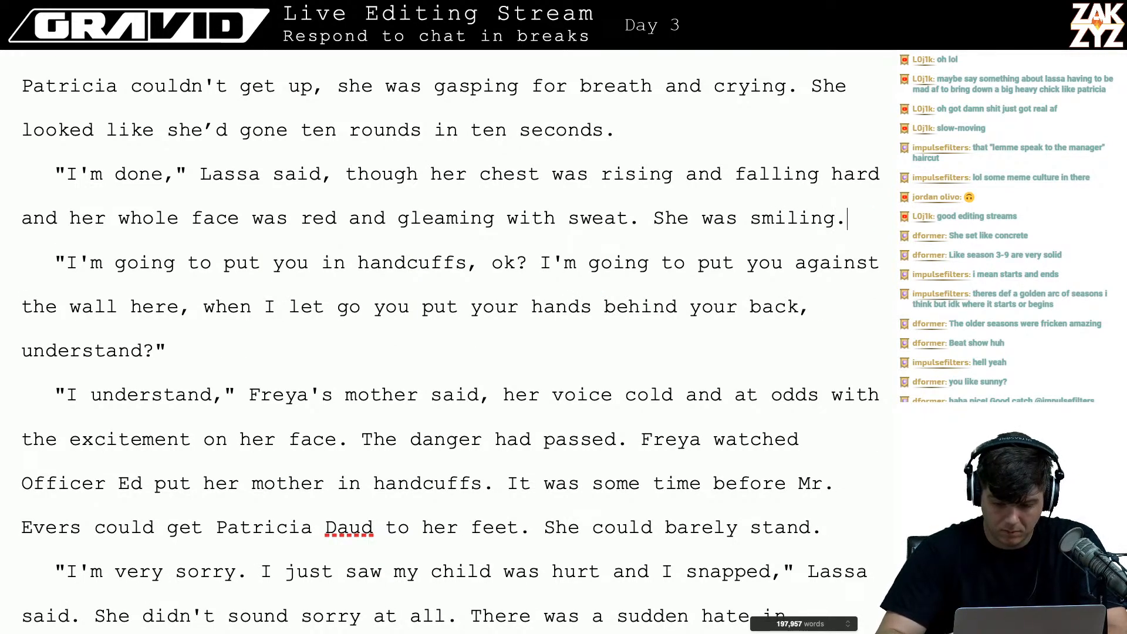
- Break the "I'm done" paragraph after "gleaming with sweat." so that "She was smiling." stands on its own line
key("Left")
key("Left")
key("Left")
key("Left")
key("Left")
key("Left")
key("Left")
key("Left")
key("Left")
key("Left")
key("Left")
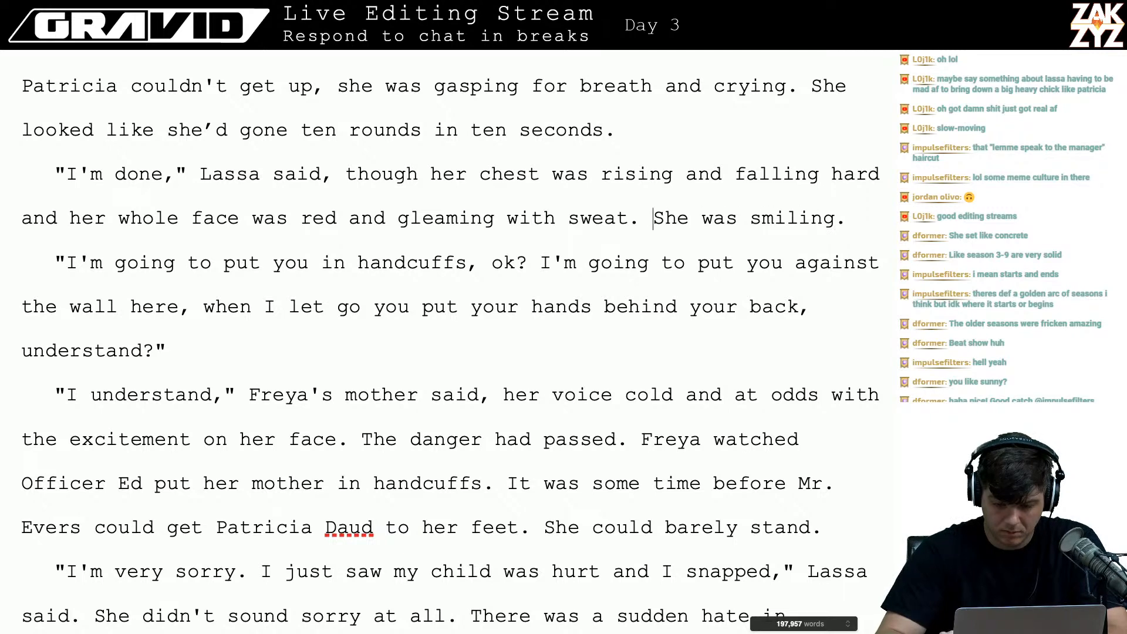
key("Return")
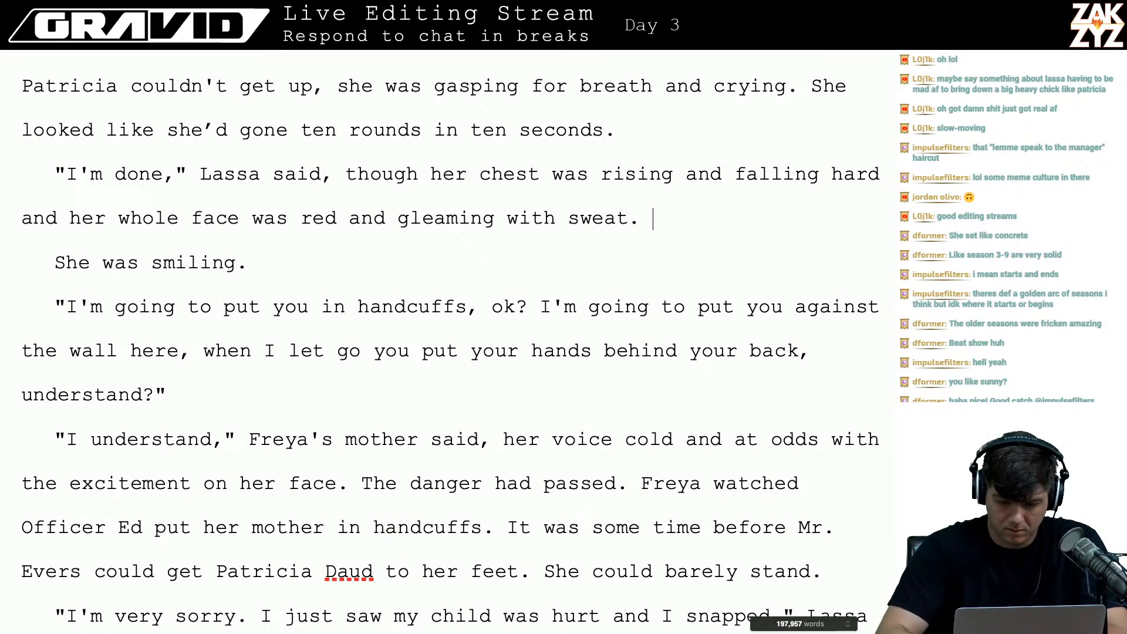
type("She")
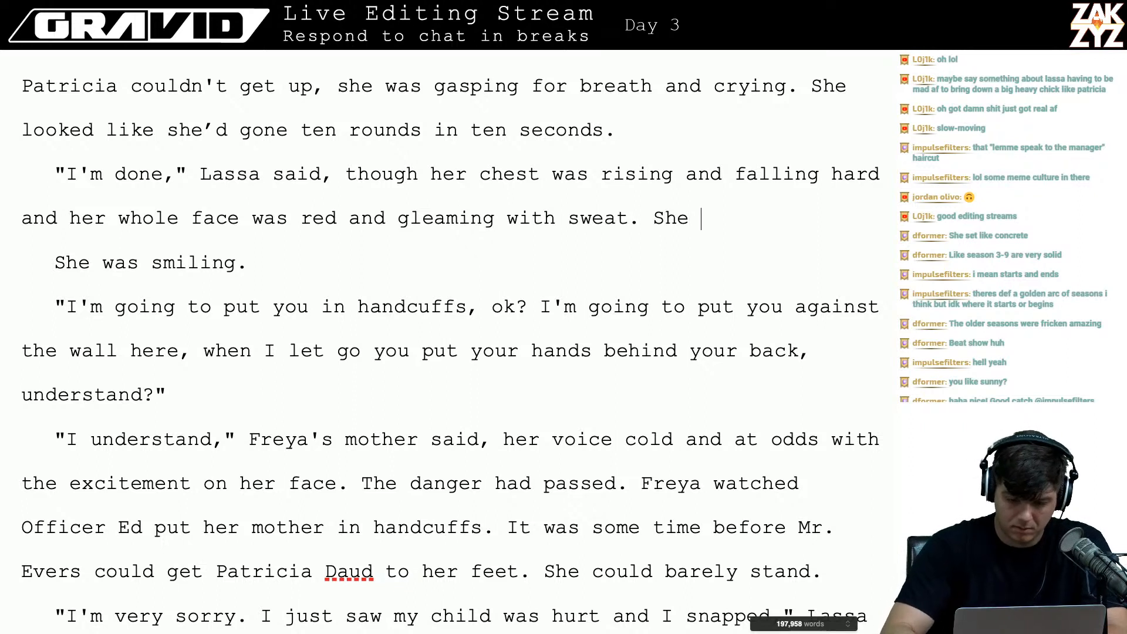
key("BackSpace")
key("BackSpace")
key("BackSpace")
key("BackSpace")
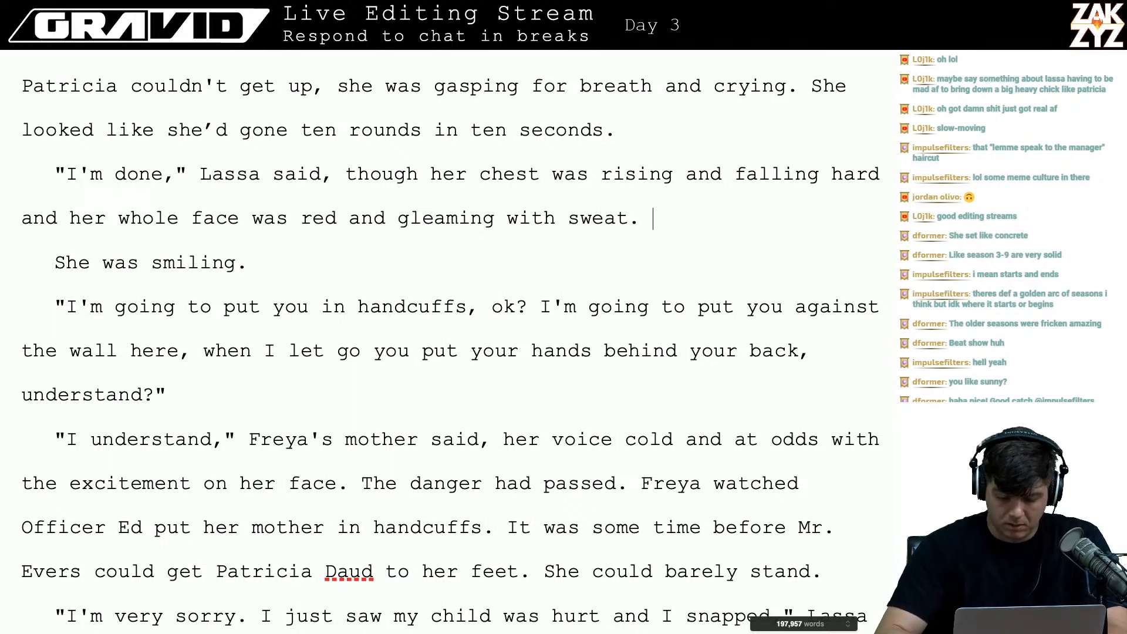
- Add "Freya could see the hint of a smile." after "gleaming with sweat." and delete the separate line "She was smiling."
type("Fr")
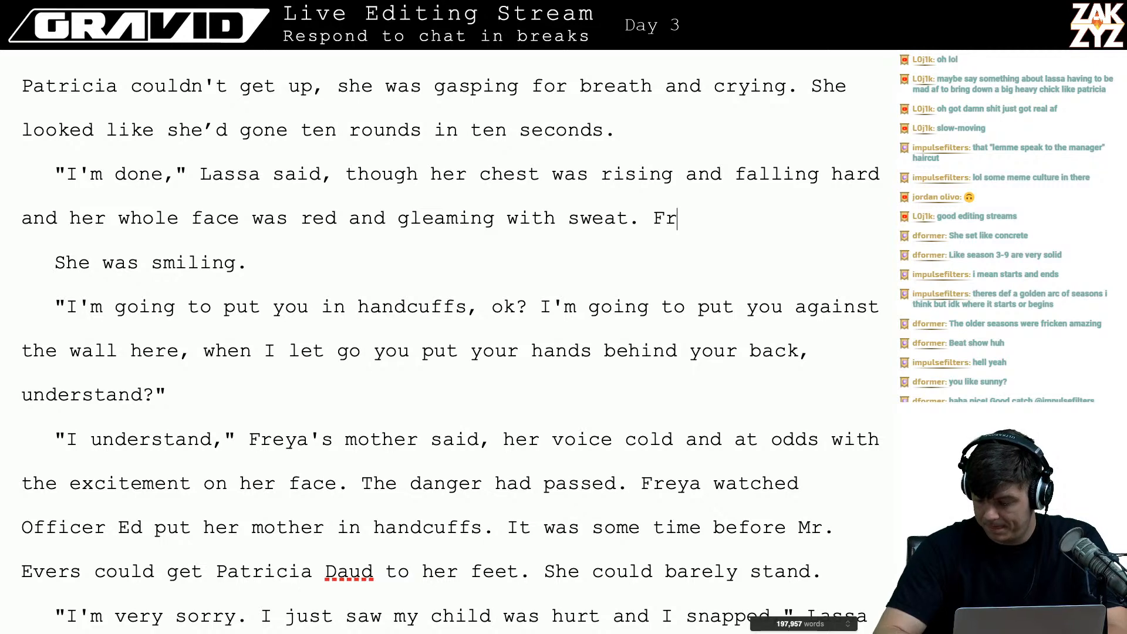
type("eya could see th")
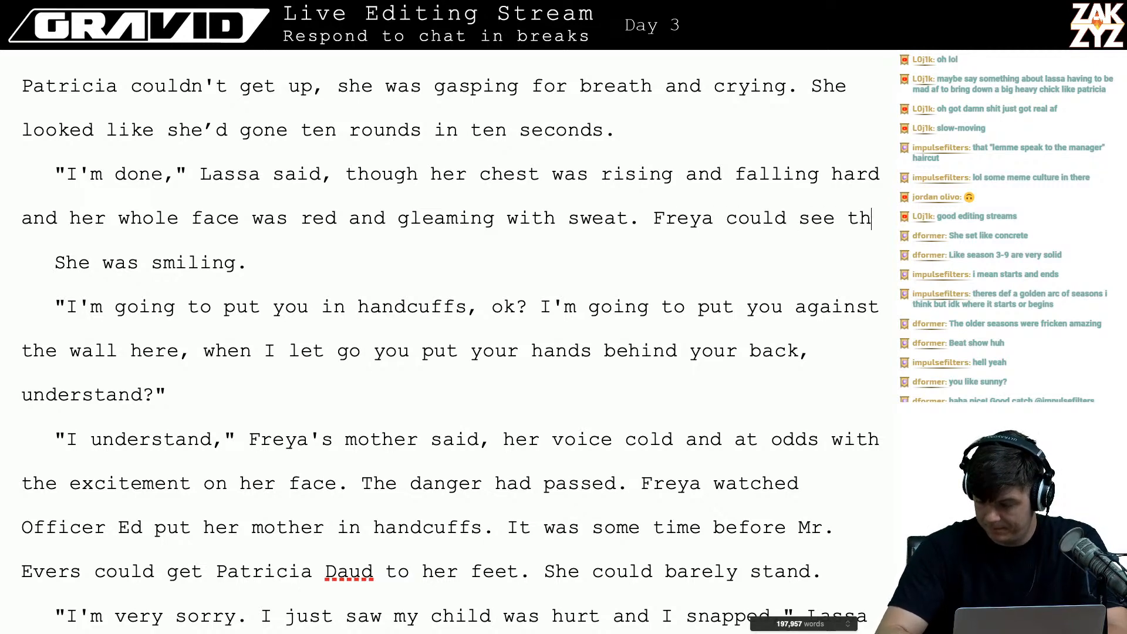
type("e hint of a smile.")
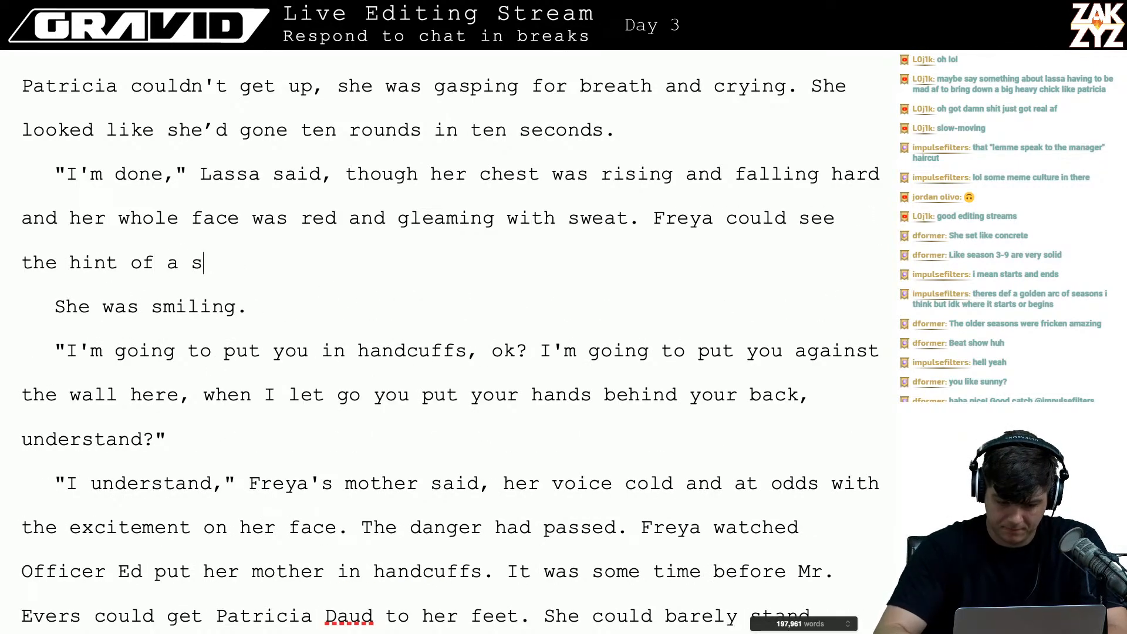
key("shift+Down")
key("BackSpace")
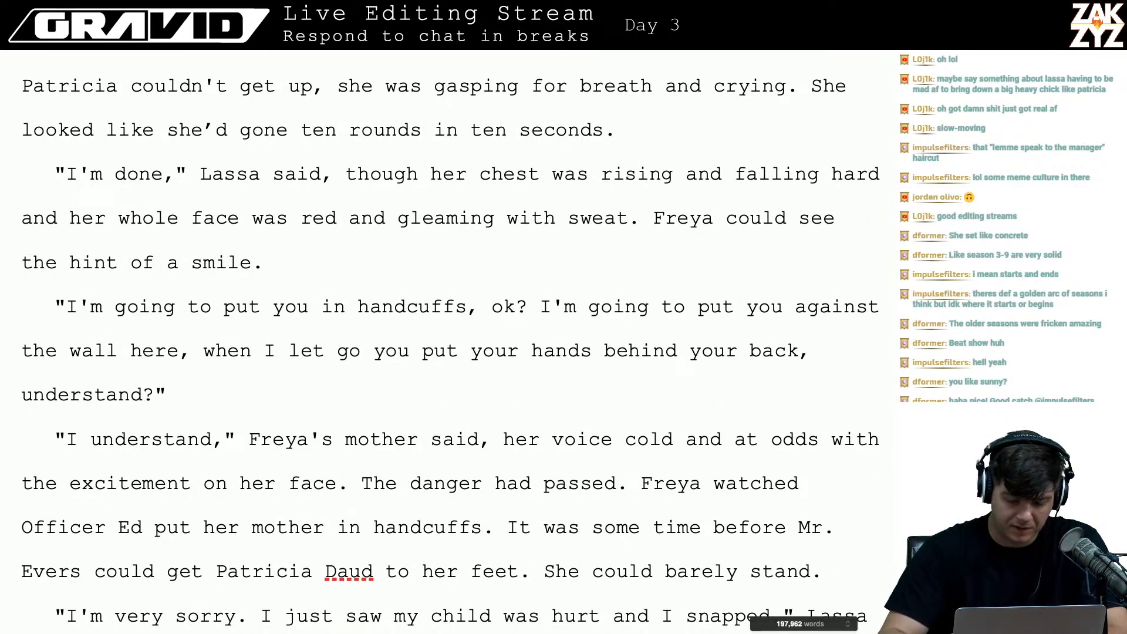
- Extend the new sentence with "beneath the exertion" after "the hint of a smile"
key("Left")
key("Up")
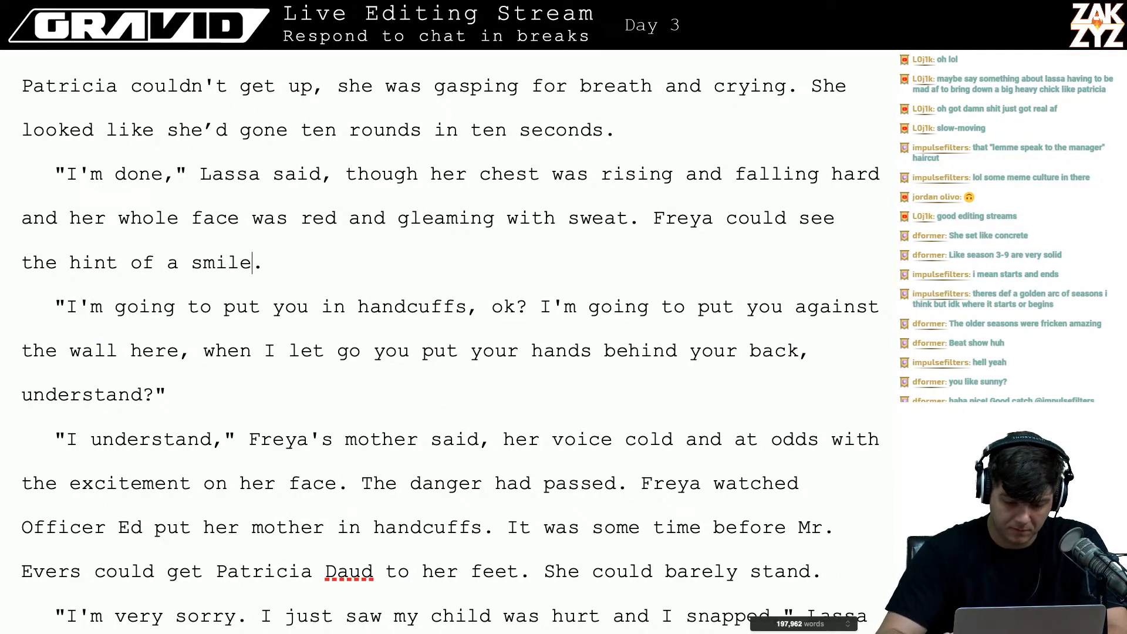
type("beneath the e")
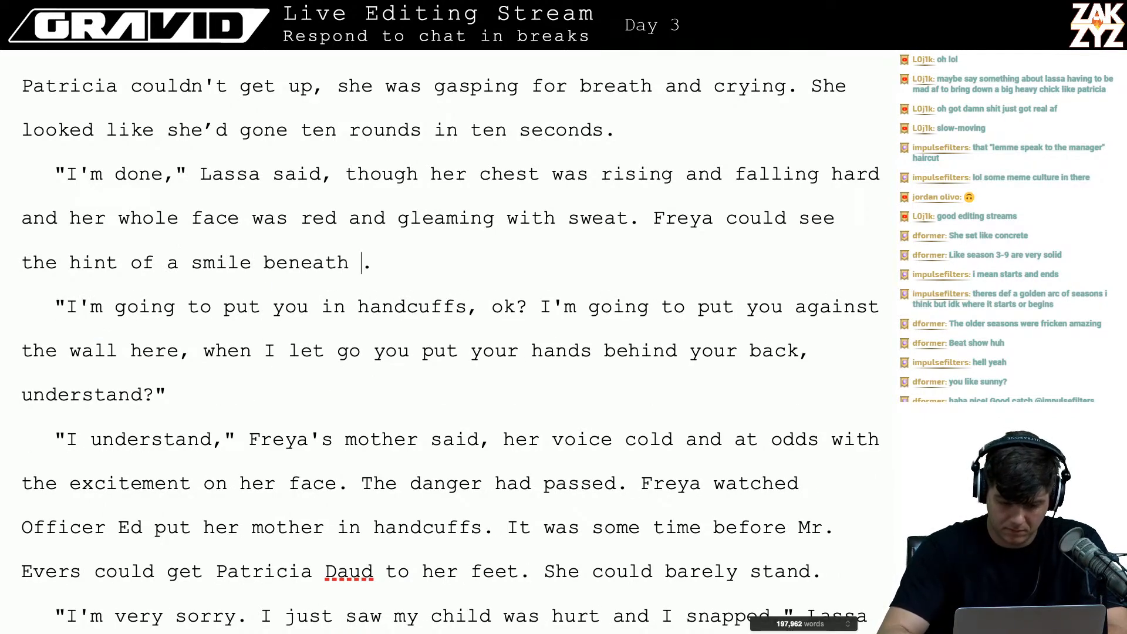
type("xertion")
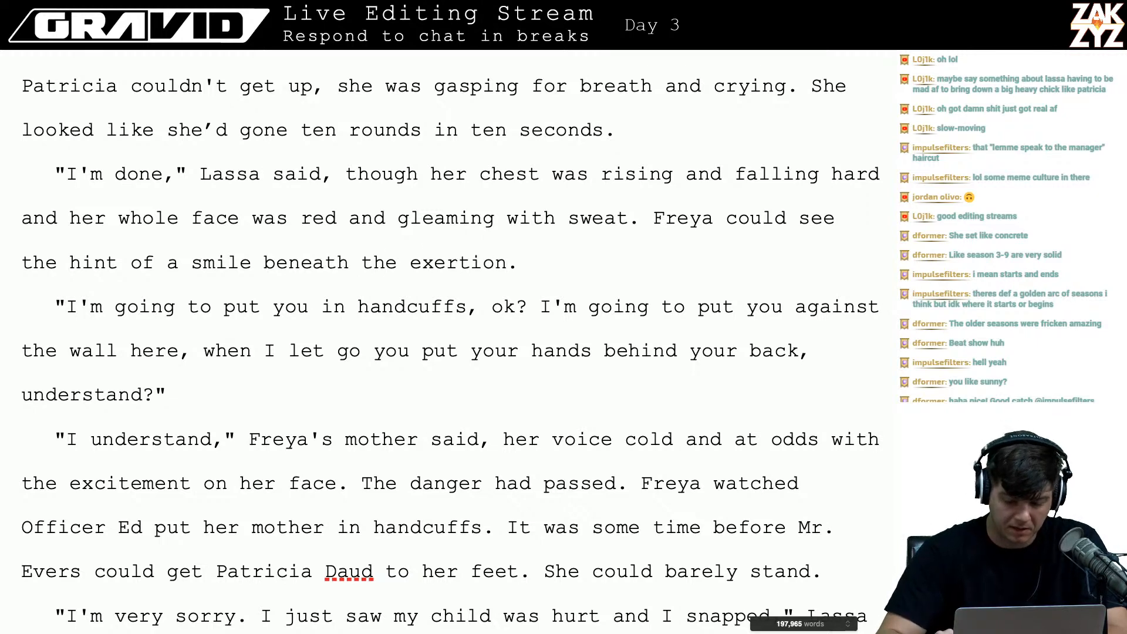
- Reread the handcuffing passage down to Mr. Evers getting Patricia to her feet
key("Down")
key("Down")
key("Down")
key("Down")
key("Down")
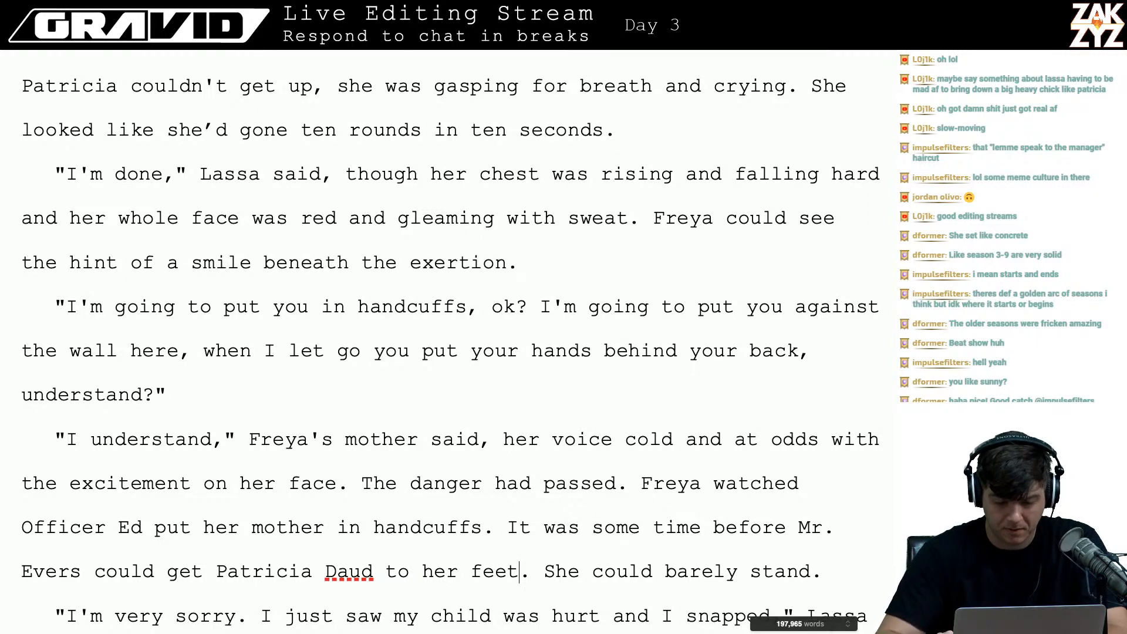
key("Up")
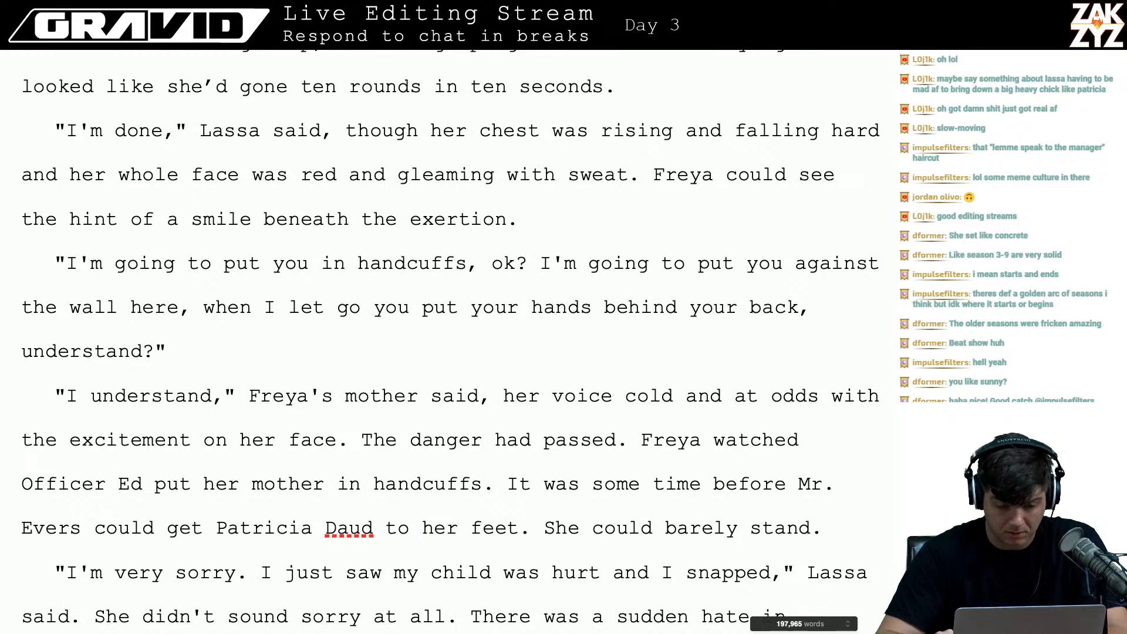
key("Right")
key("Right")
key("Right")
key("Right")
key("Right")
key("Right")
key("Up")
key("Up")
key("Up")
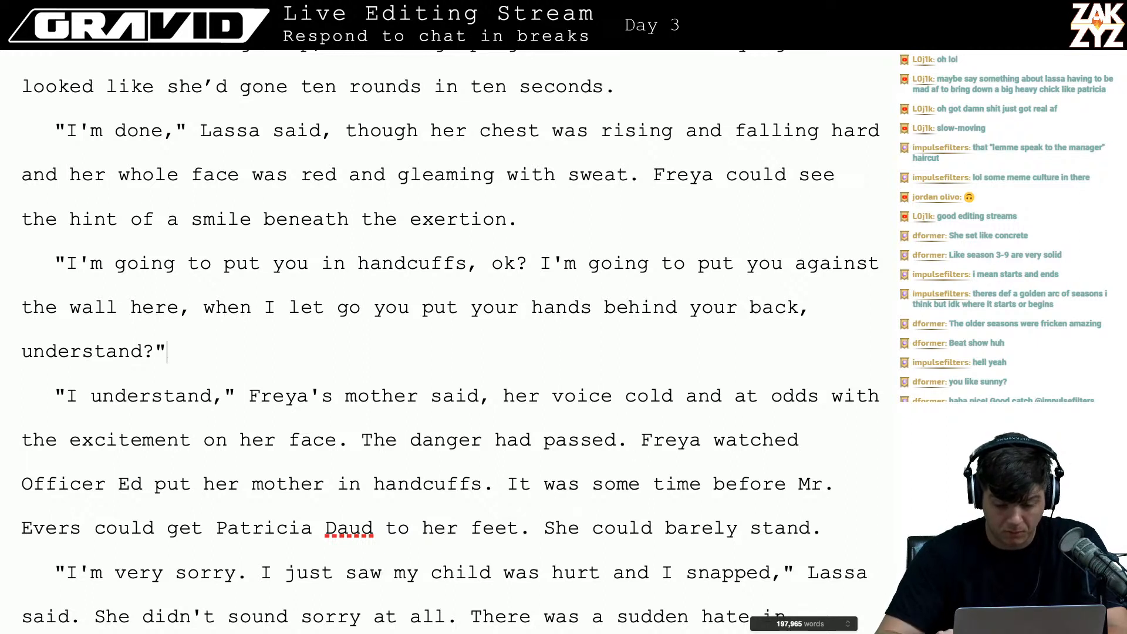
- Insert "and" before "when I let go" in the officer's handcuffs dialogue
key("Left")
key("Left")
key("Left")
key("Left")
key("Left")
key("Left")
key("Left")
key("Left")
key("Left")
key("Left")
key("Left")
key("Left")
key("Left")
key("Left")
key("Left")
key("Left")
key("Left")
key("Left")
key("Left")
key("Left")
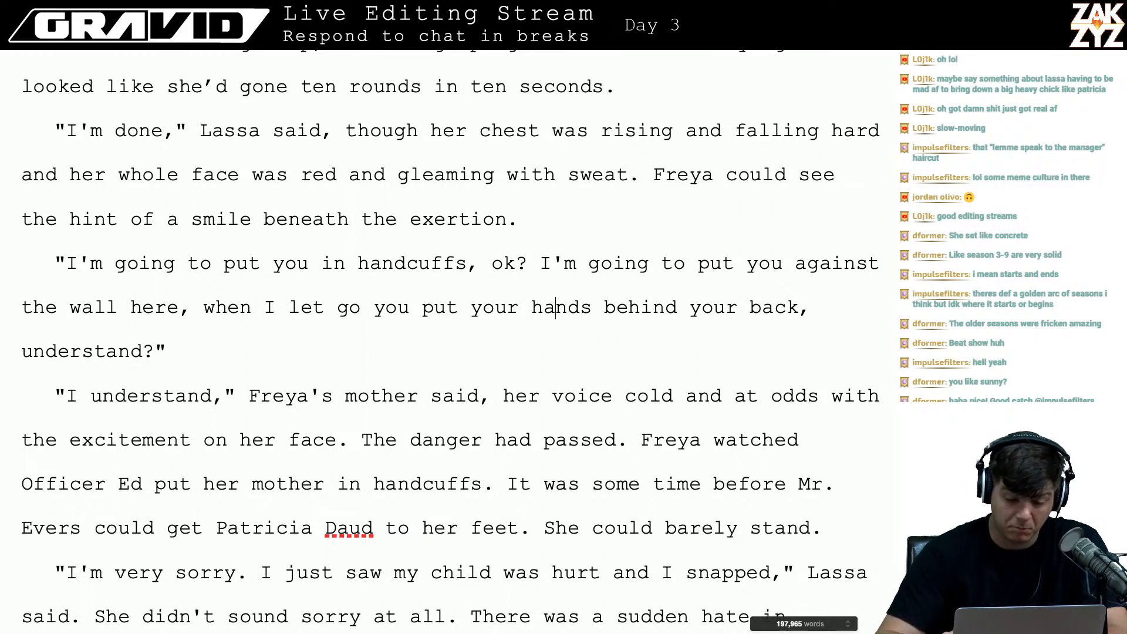
key("Left")
key("Left")
key("Left")
key("Left")
key("Left")
key("Left")
key("Left")
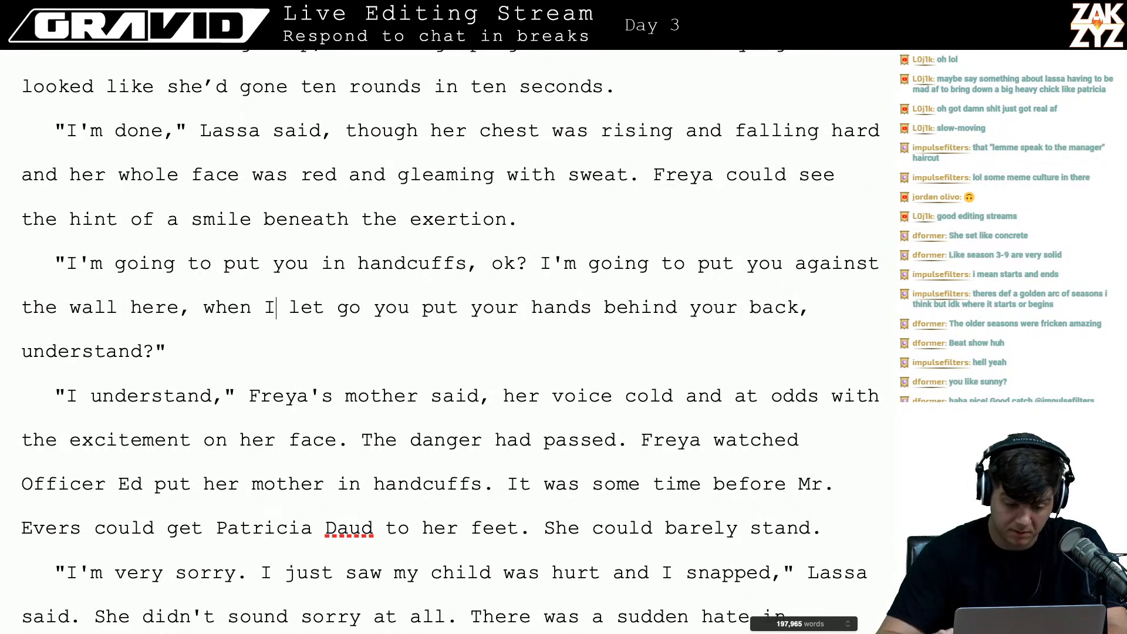
key("Right")
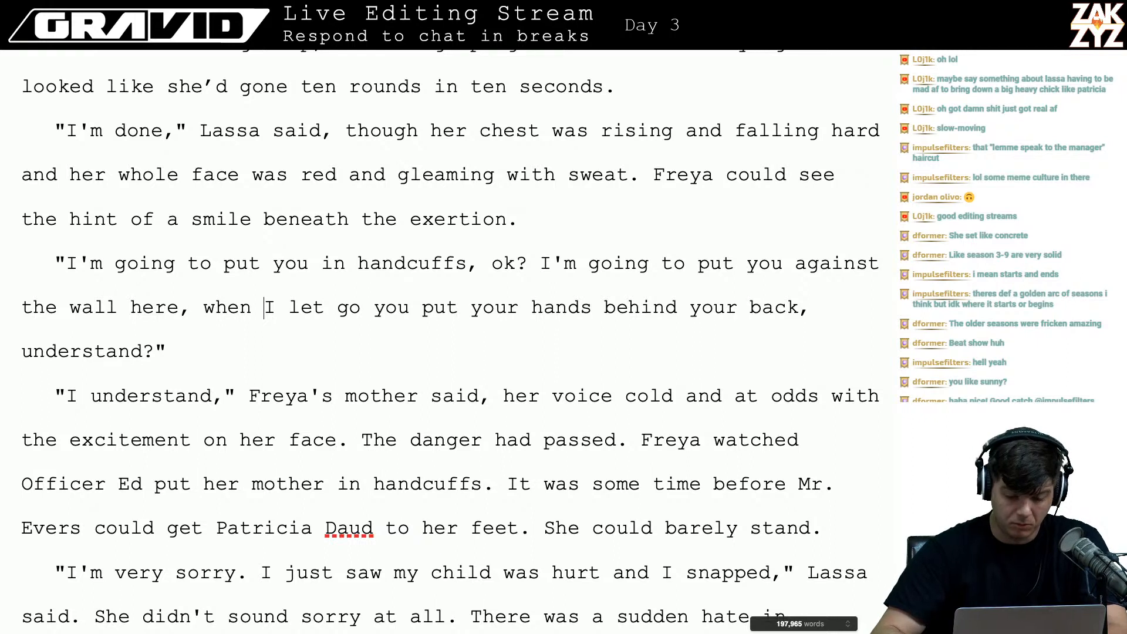
key("Left")
key("Left")
key("Left")
key("Left")
key("Left")
key("Left")
key("Right")
key("Right")
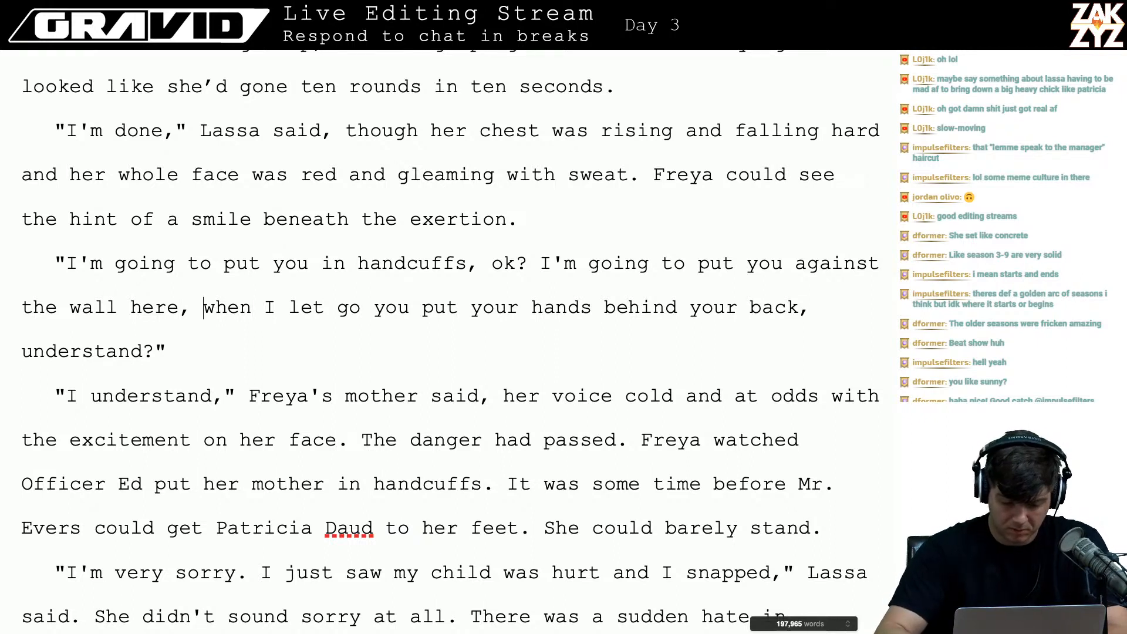
type("and wh")
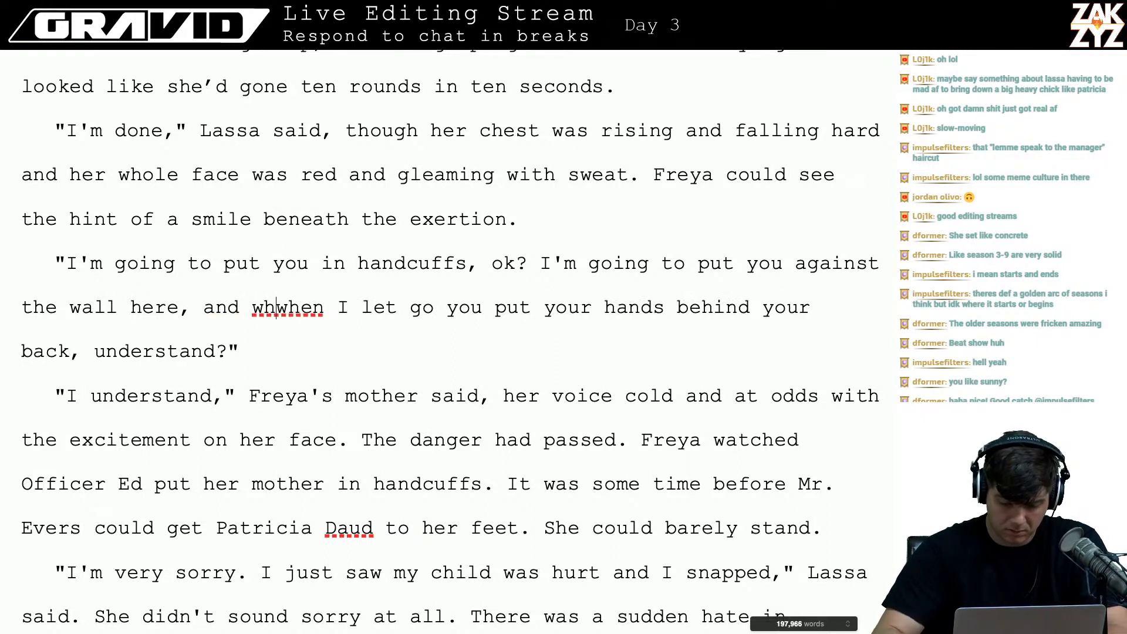
key("shift+Right")
key("shift+Right")
key("shift+Right")
key("shift+Right")
key("shift+Right")
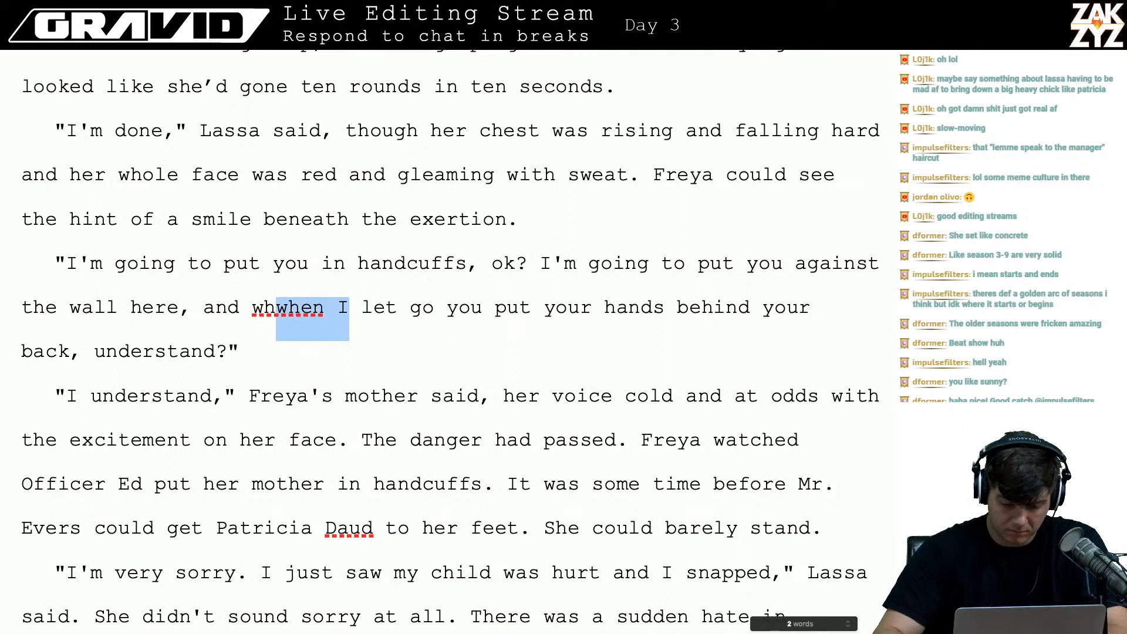
key("shift+Left")
key("shift+Left")
key("shift+Left")
key("shift+Left")
key("shift+Left")
key("shift+Right")
key("BackSpace")
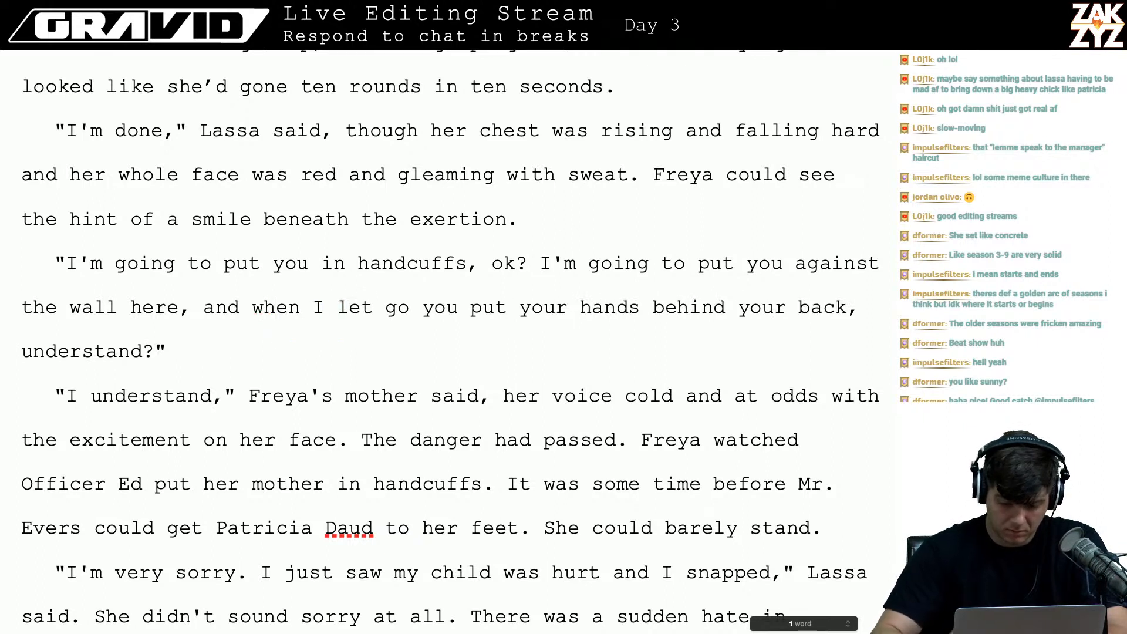
key("Right")
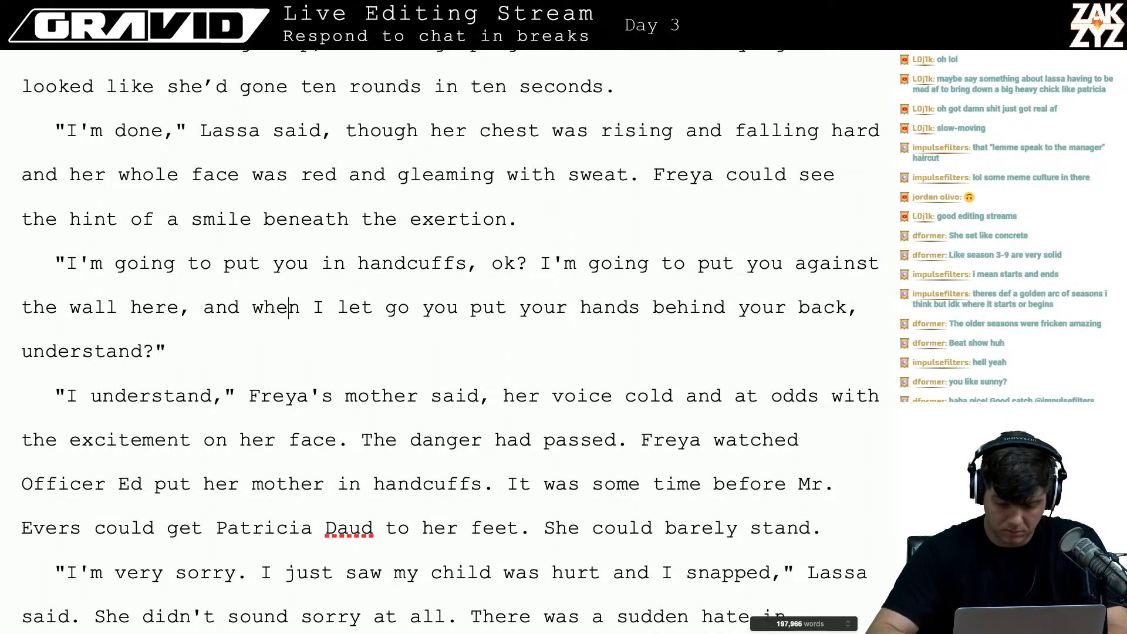
- End the officer's sentence with a period after "behind your back" and insert "Do you" before "understand?"
left_click(867, 317)
key("BackSpace")
type(". Do y")
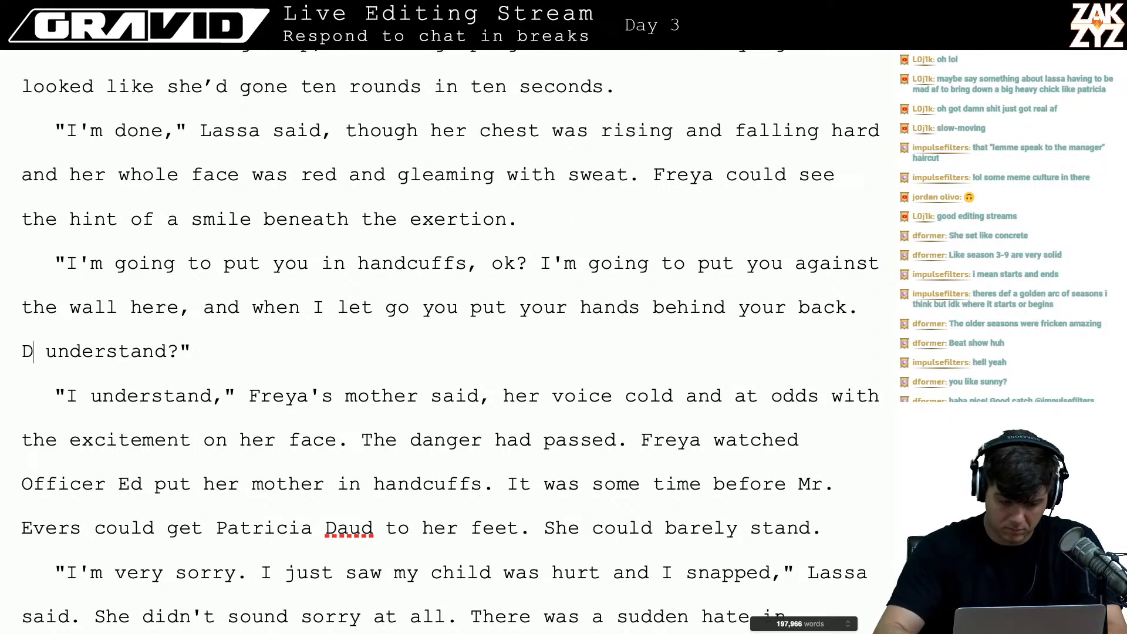
type("ou")
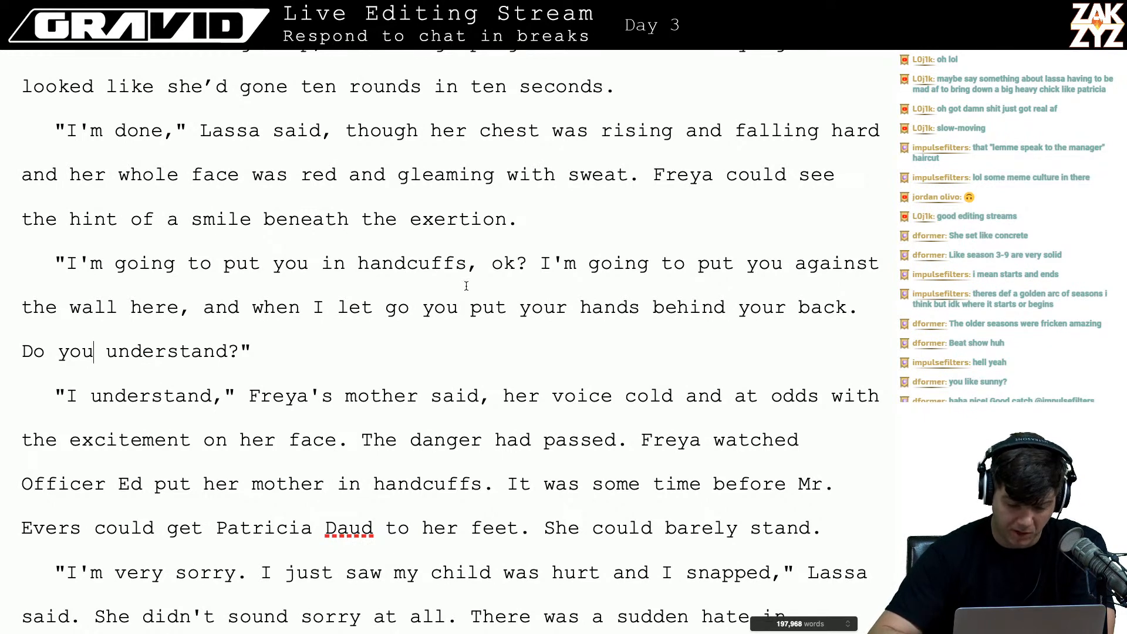
- Replace "Freya's mother said," with "Lassa" after the line "I understand,"
scroll(115, 362, "down", 3)
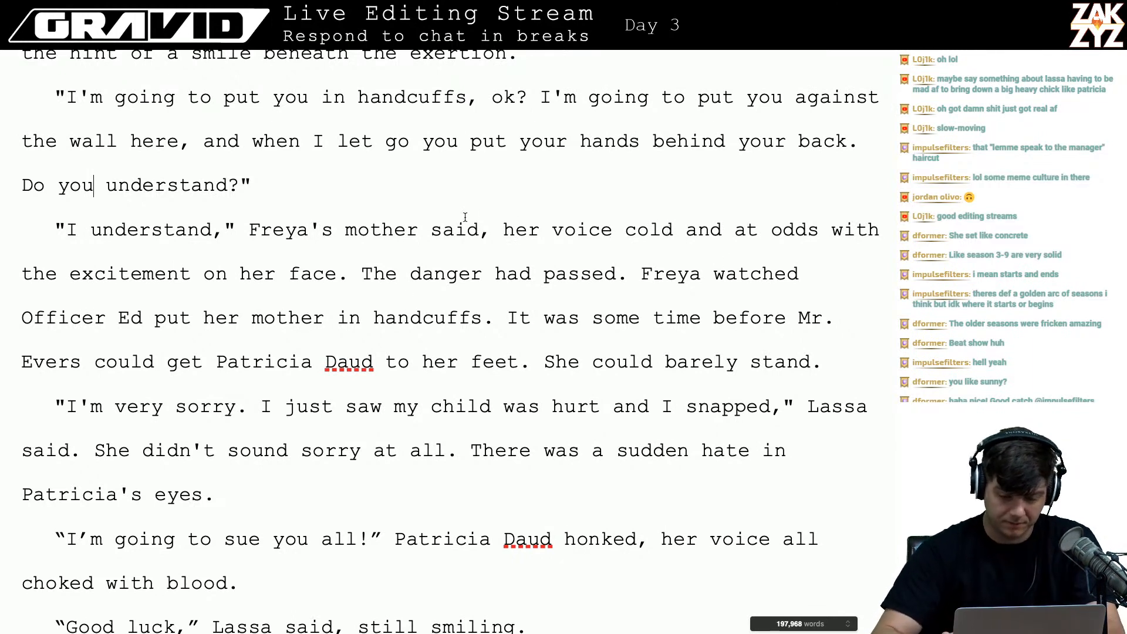
left_click(492, 230)
key("BackSpace")
key("BackSpace")
key("BackSpace")
key("BackSpace")
key("BackSpace")
key("BackSpace")
key("BackSpace")
key("BackSpace")
key("BackSpace")
key("BackSpace")
key("BackSpace")
key("BackSpace")
key("BackSpace")
key("BackSpace")
key("BackSpace")
key("BackSpace")
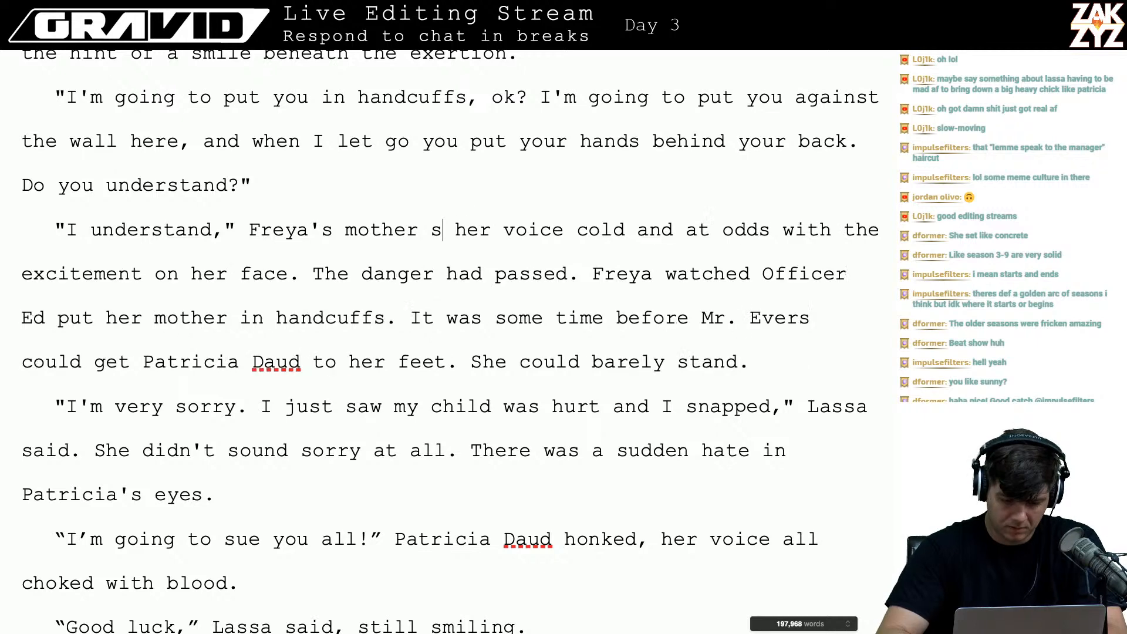
key("BackSpace")
key("BackSpace")
key("BackSpace")
key("BackSpace")
type("Lassa")
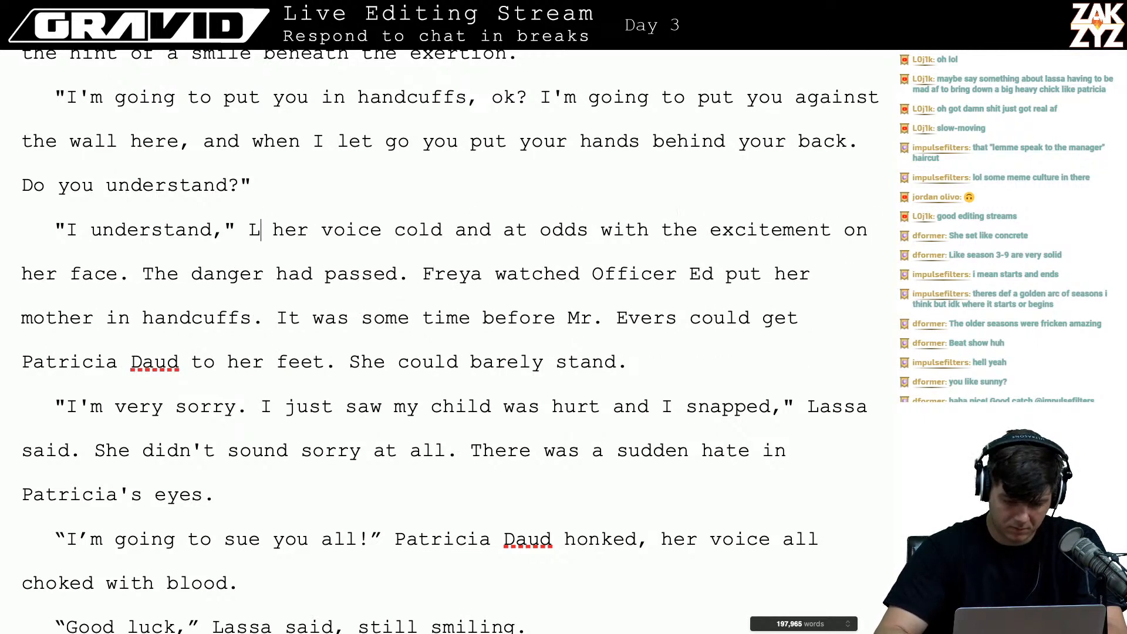
- Complete the tag after "I understand," as "Lassa said." and begin a new sentence, "Her voice was cold, at"
type(" said. Her v")
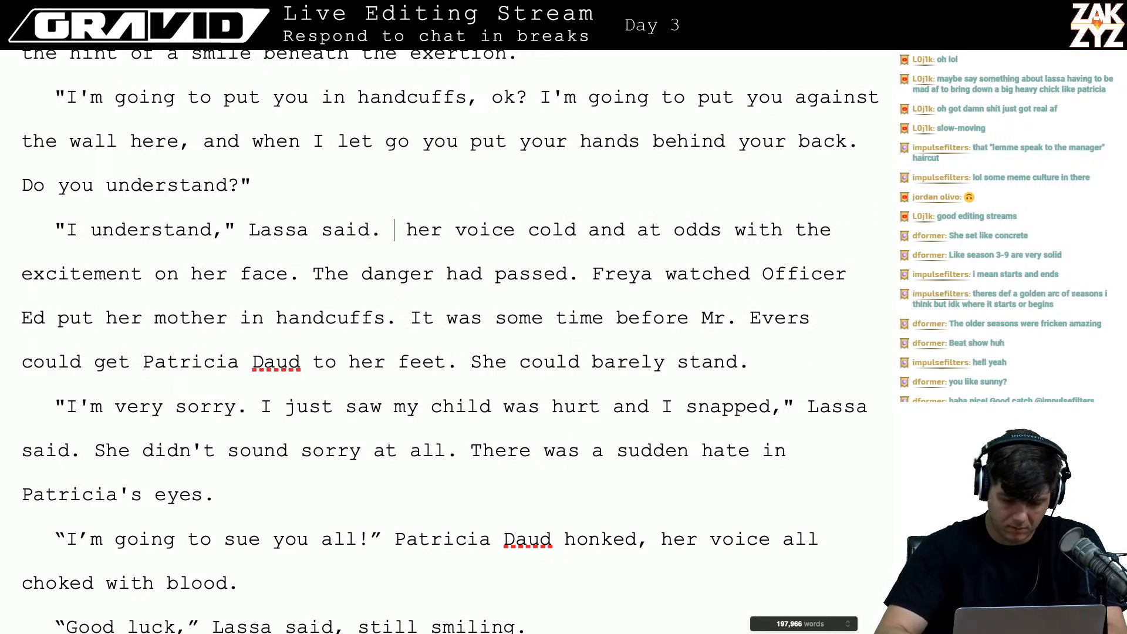
type("oice was cold")
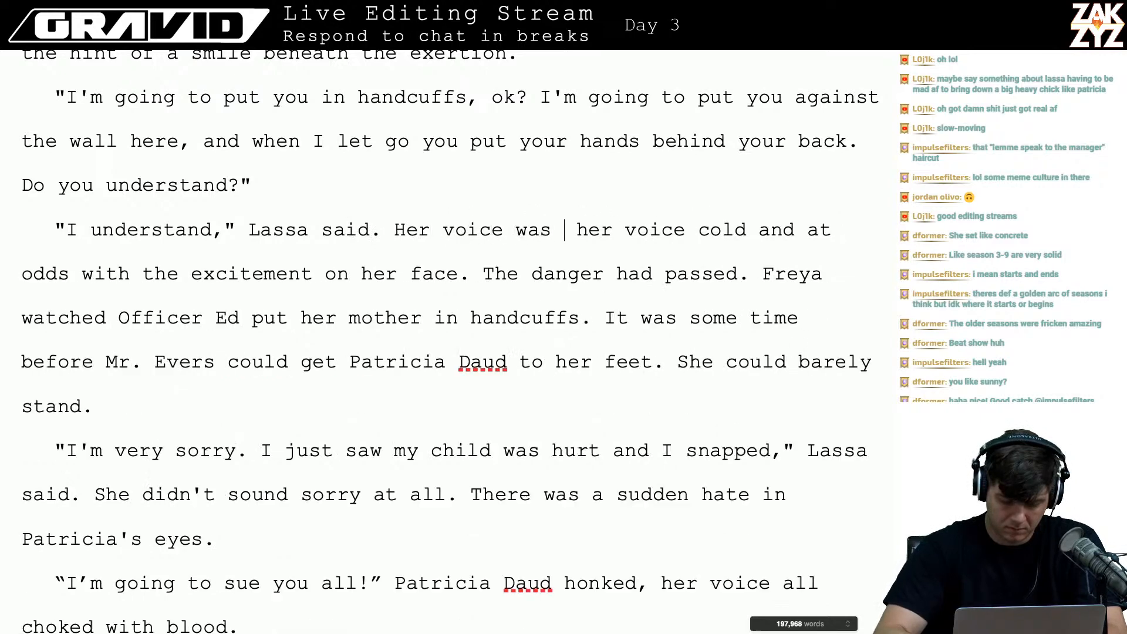
type(", at")
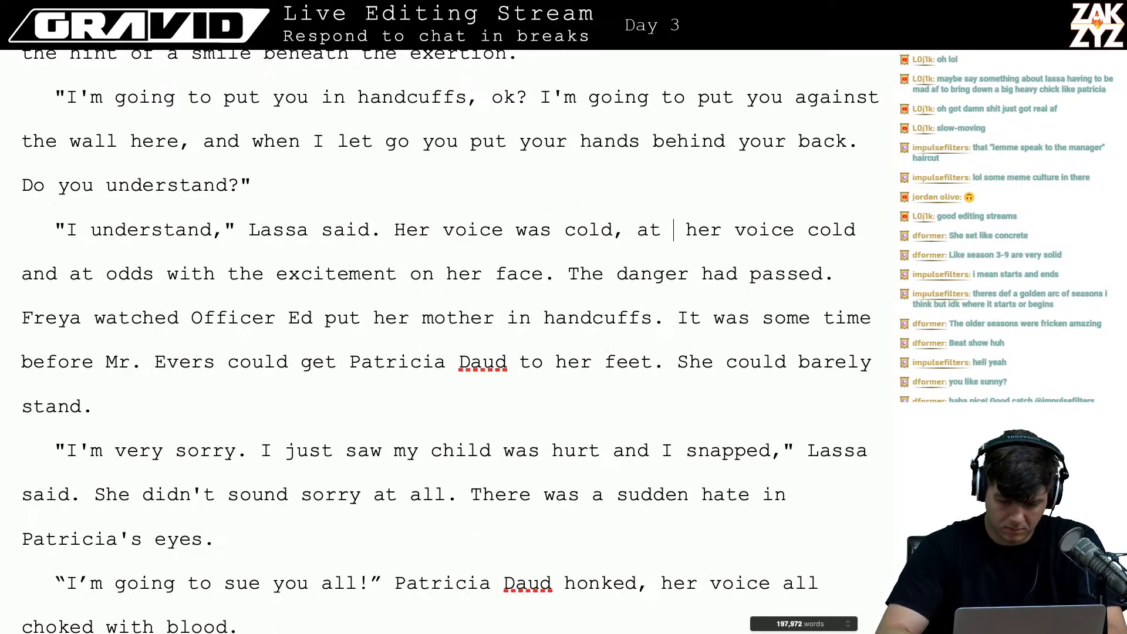
- Replace "cold, at" in the new sentence with "dispassionate, at odds with the excitement on her face."
key("BackSpace")
key("BackSpace")
key("BackSpace")
key("BackSpace")
key("BackSpace")
key("BackSpace")
key("BackSpace")
key("BackSpace")
type("dispassionat")
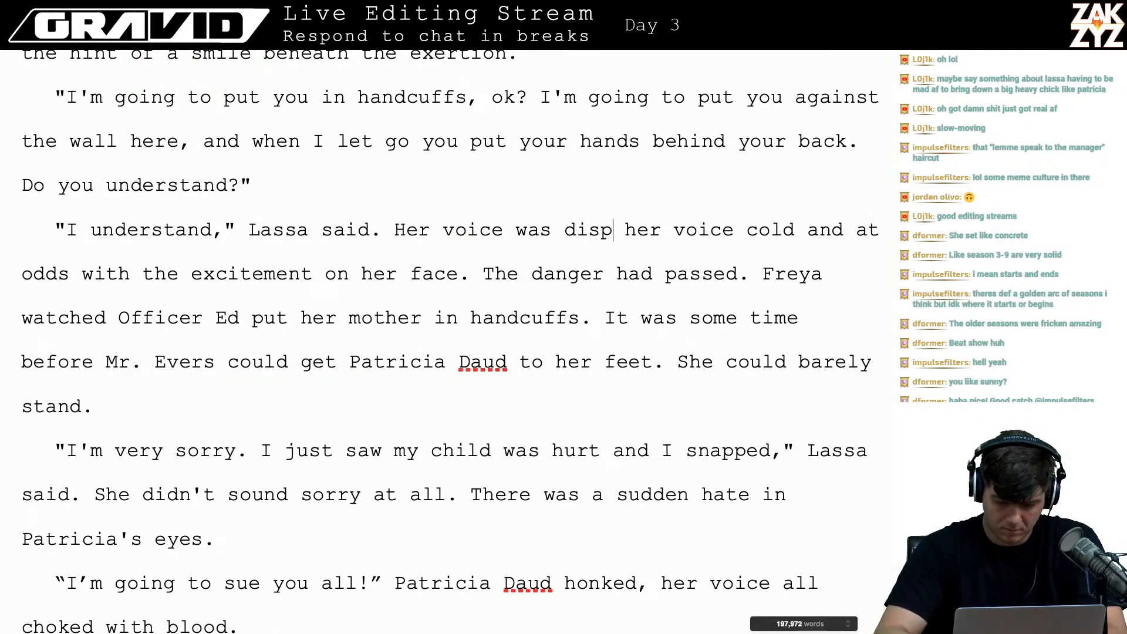
type("e, at oddd")
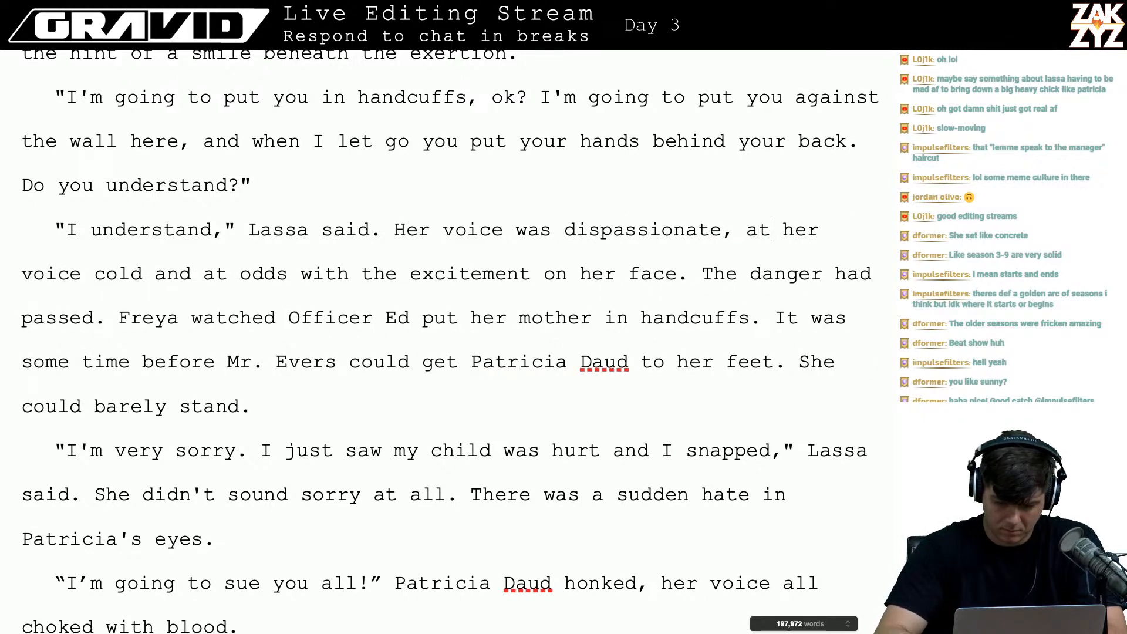
key("BackSpace")
type("s with the ")
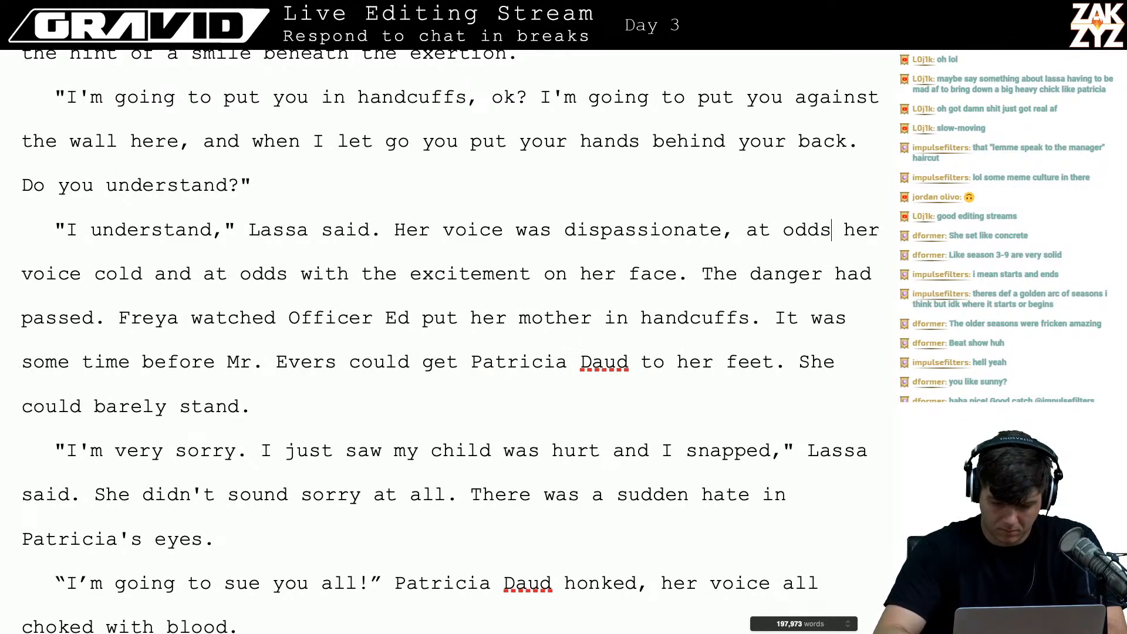
type("excitement on her")
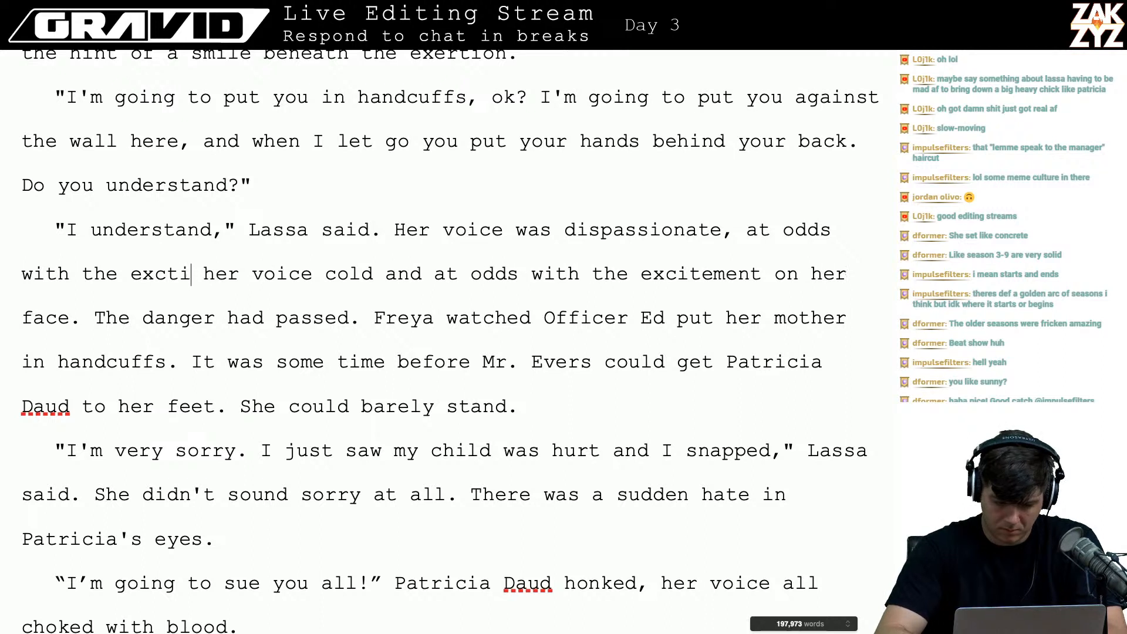
type(" face.")
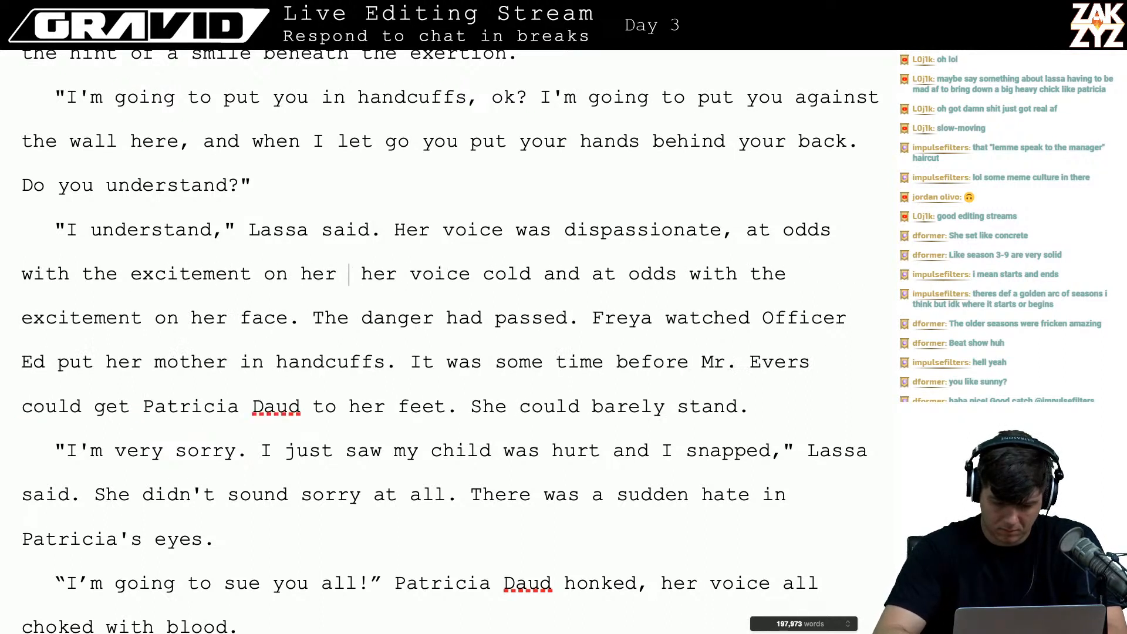
- Delete the leftover fragment "her voice cold and at odds with the excitement on her face." before "The danger had passed."
key("shift+Down")
key("shift+Left")
key("shift+Left")
key("shift+Left")
key("shift+Left")
key("shift+Left")
key("shift+Left")
key("shift+Left")
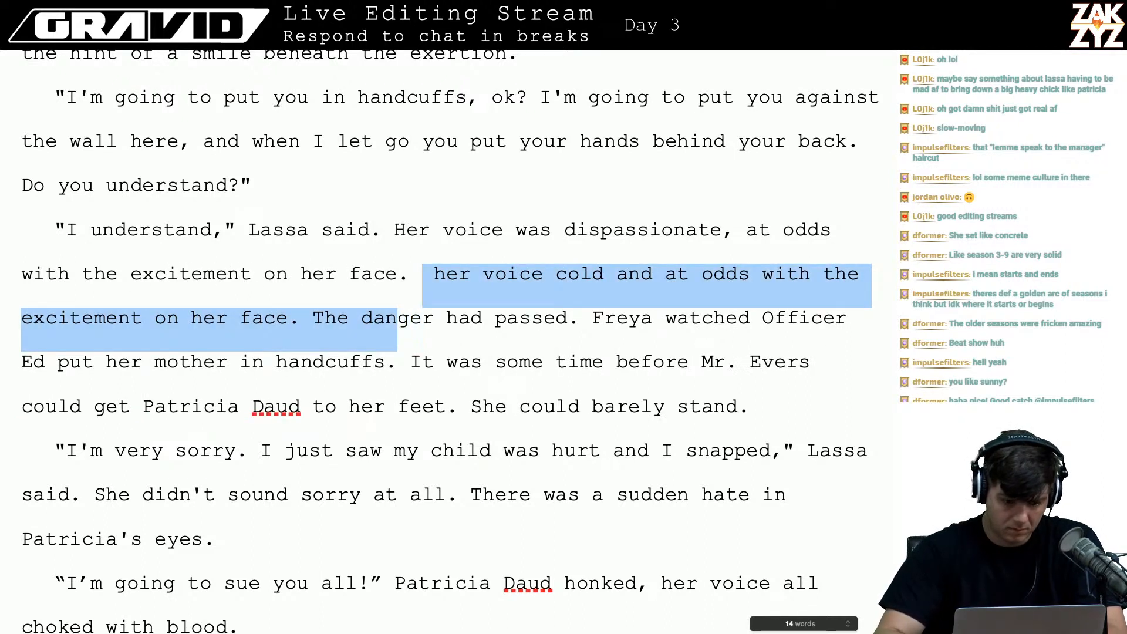
key("shift+Left")
key("shift+Left")
key("BackSpace")
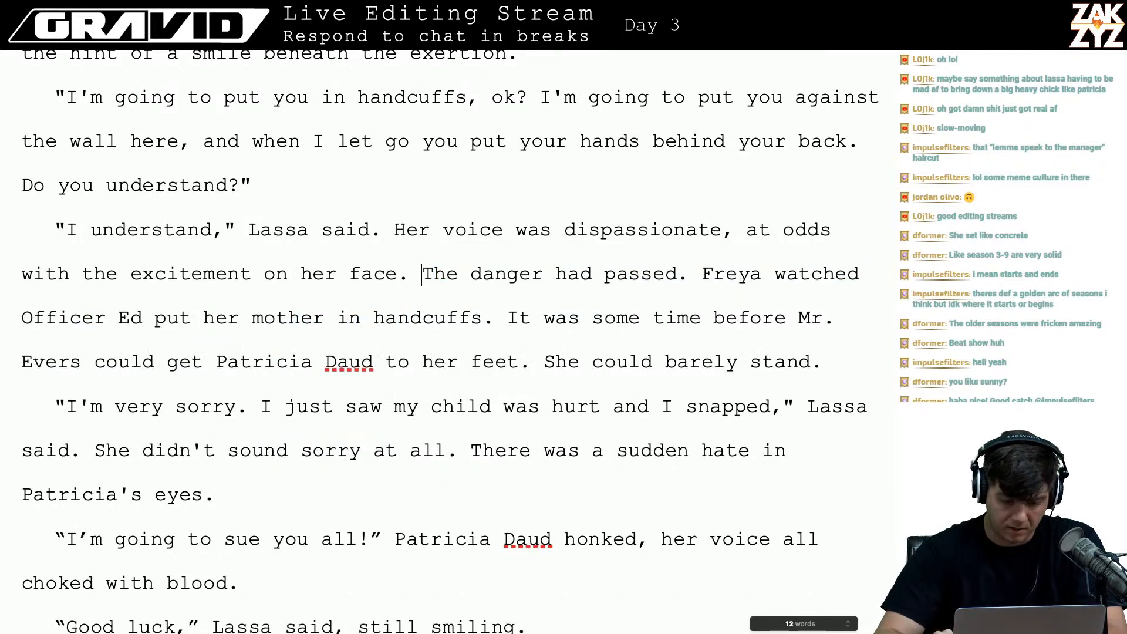
- Reread the text from Lassa's "I understand" reply down to Officer Ed's "HEY! HEY!" shout
left_click(443, 229)
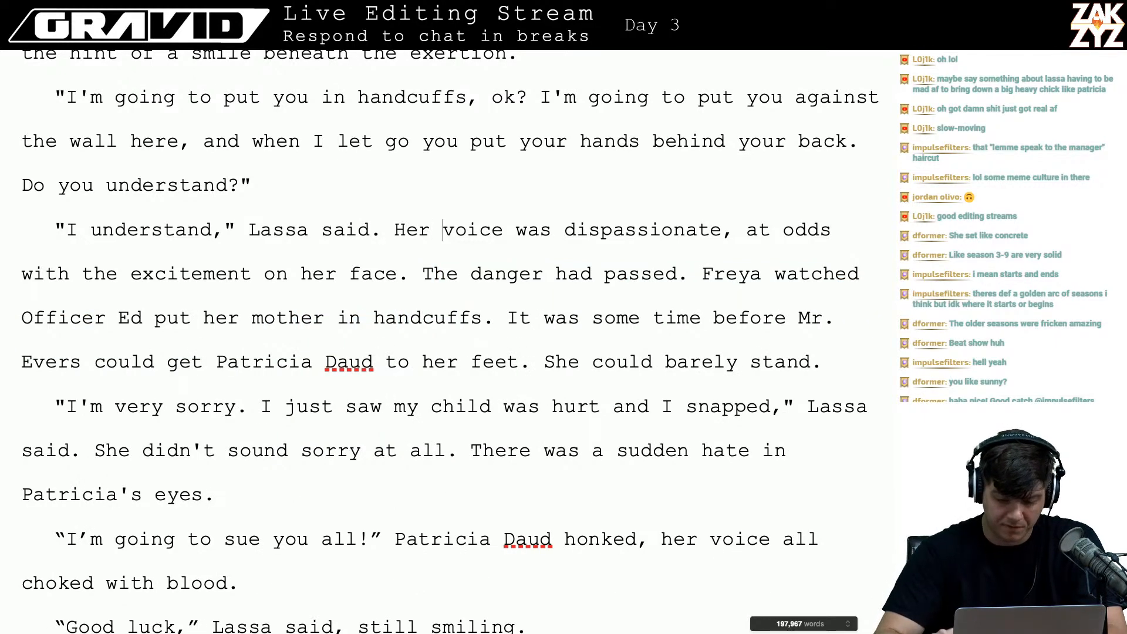
left_click(483, 273)
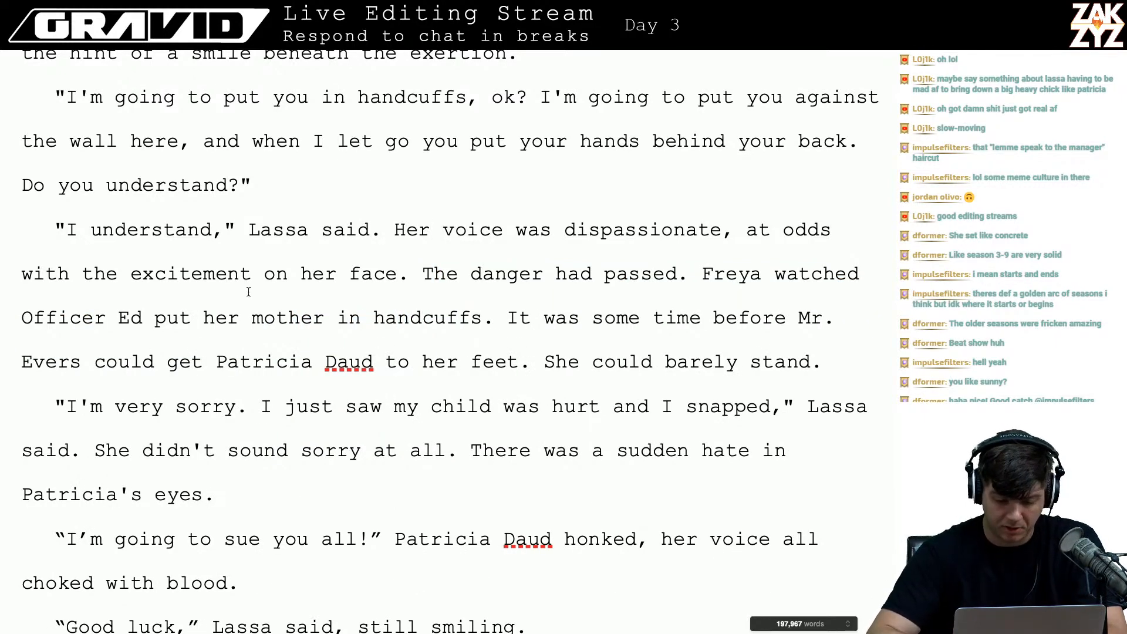
scroll(499, 338, "down", 1)
scroll(500, 338, "down", 3)
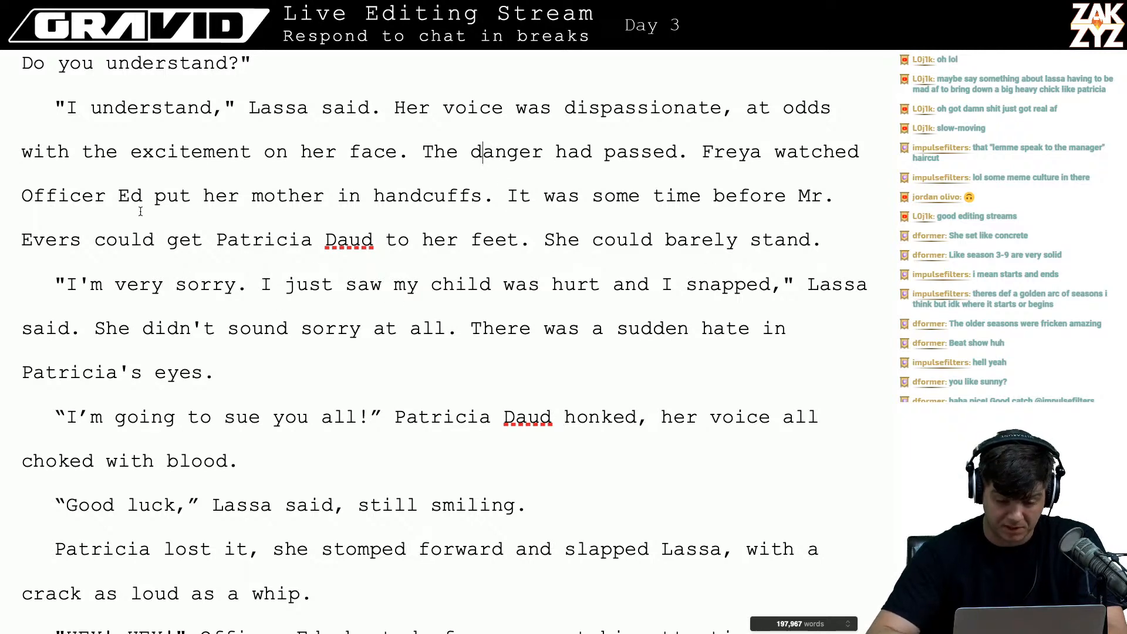
scroll(332, 232, "down", 1)
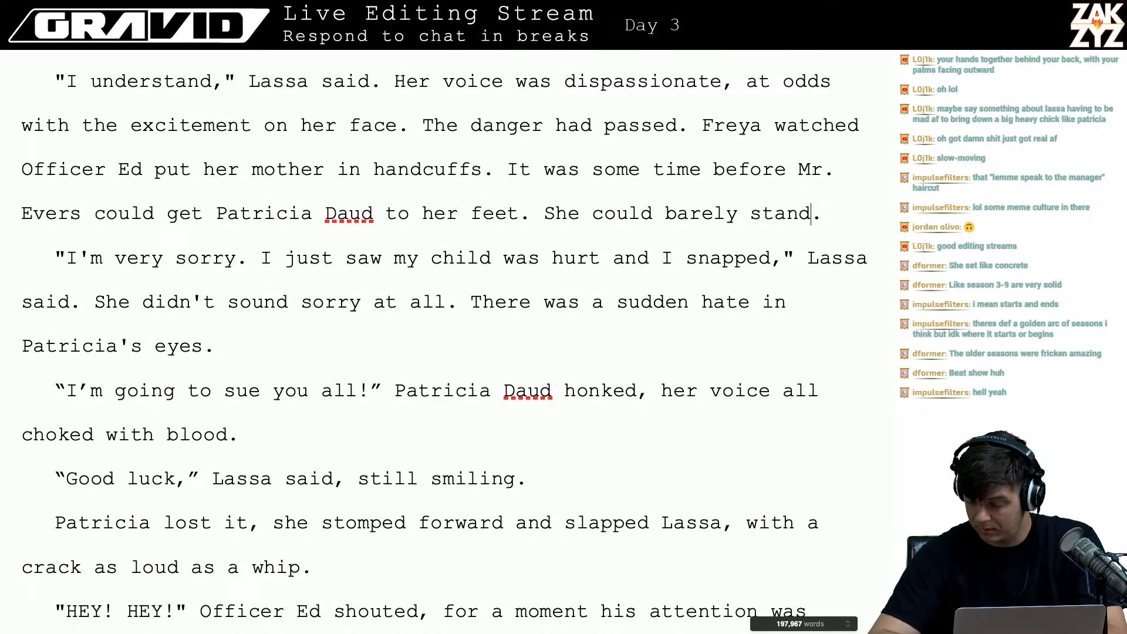
scroll(445, 340, "down", 3)
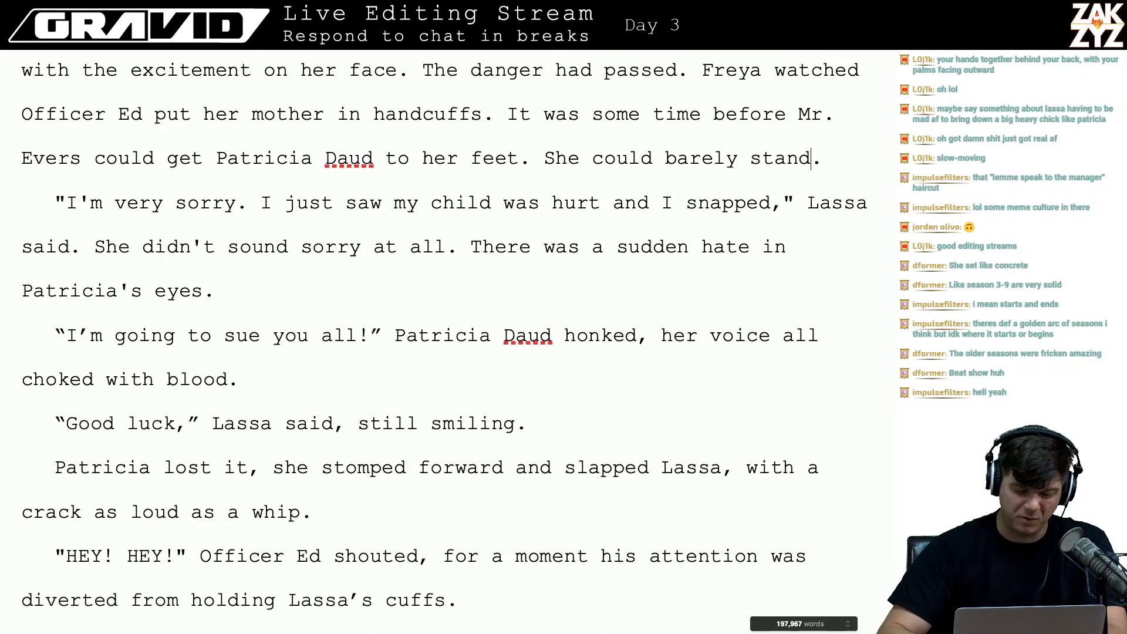
- Insert "with your palms facing outward" after "behind your back" in the officer's handcuffs dialogue
scroll(445, 340, "up", 6)
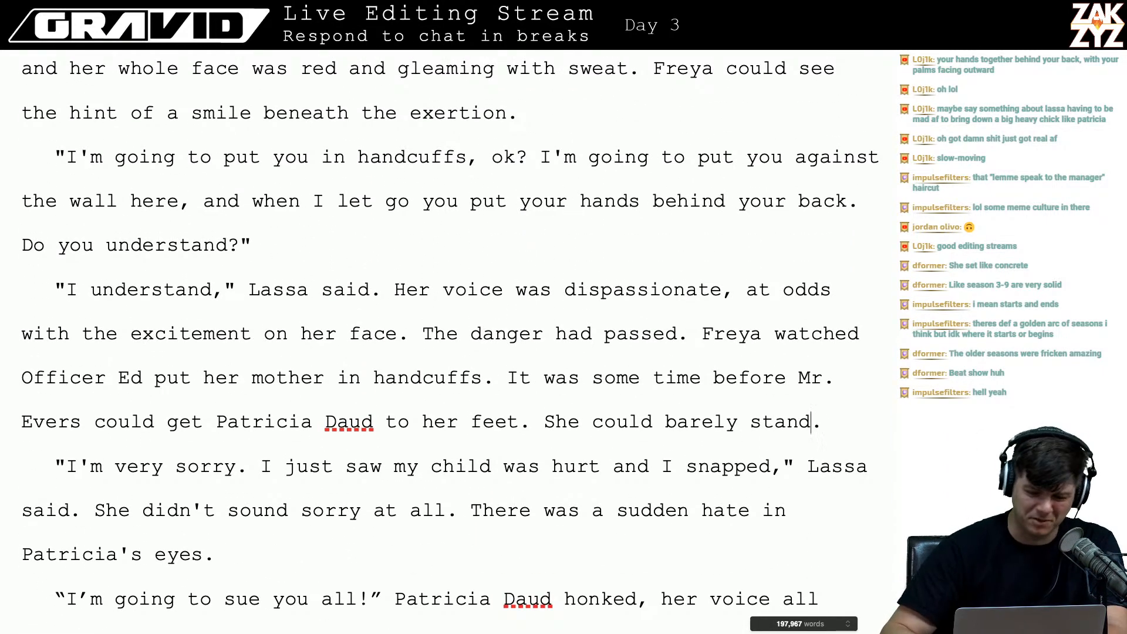
scroll(449, 342, "up", 1)
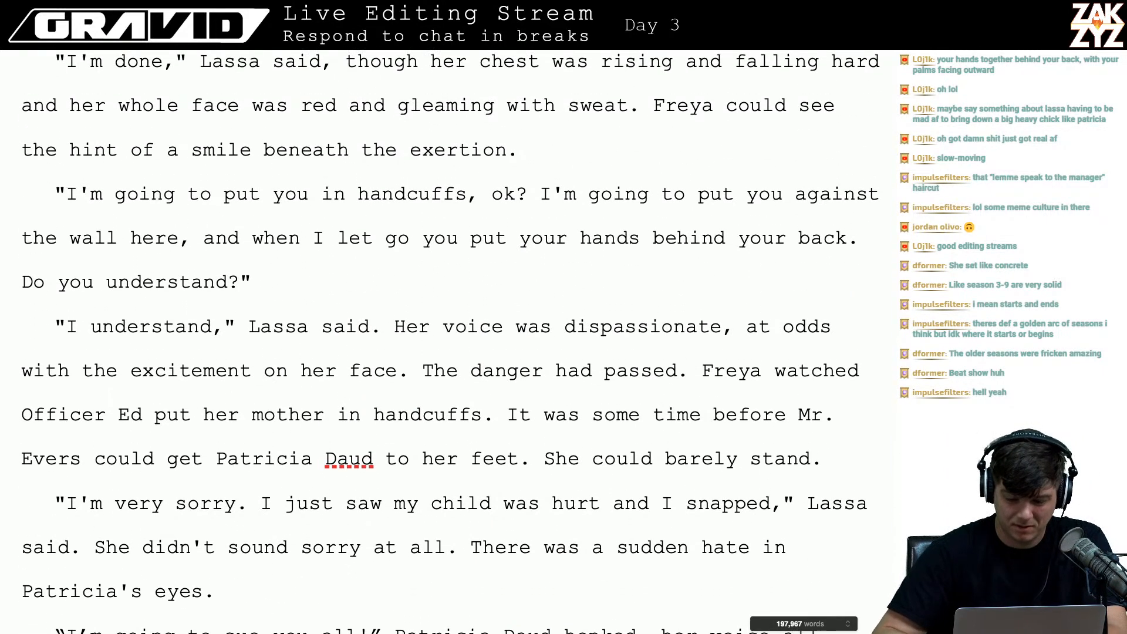
left_click(860, 227)
key("Left")
type("with your pal")
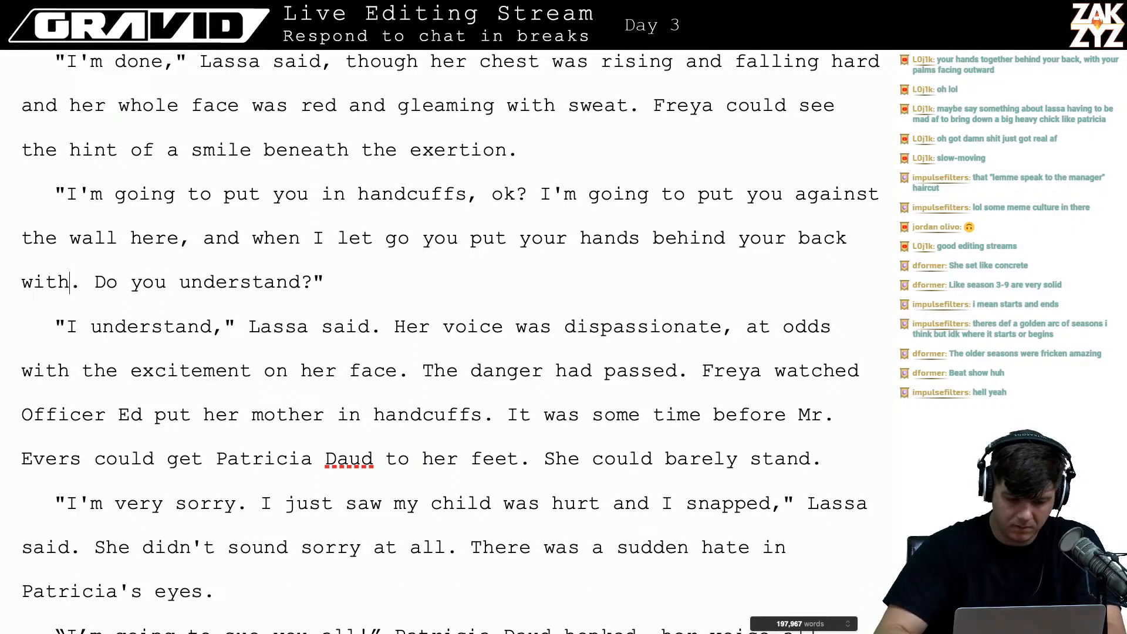
type("ms facing outw")
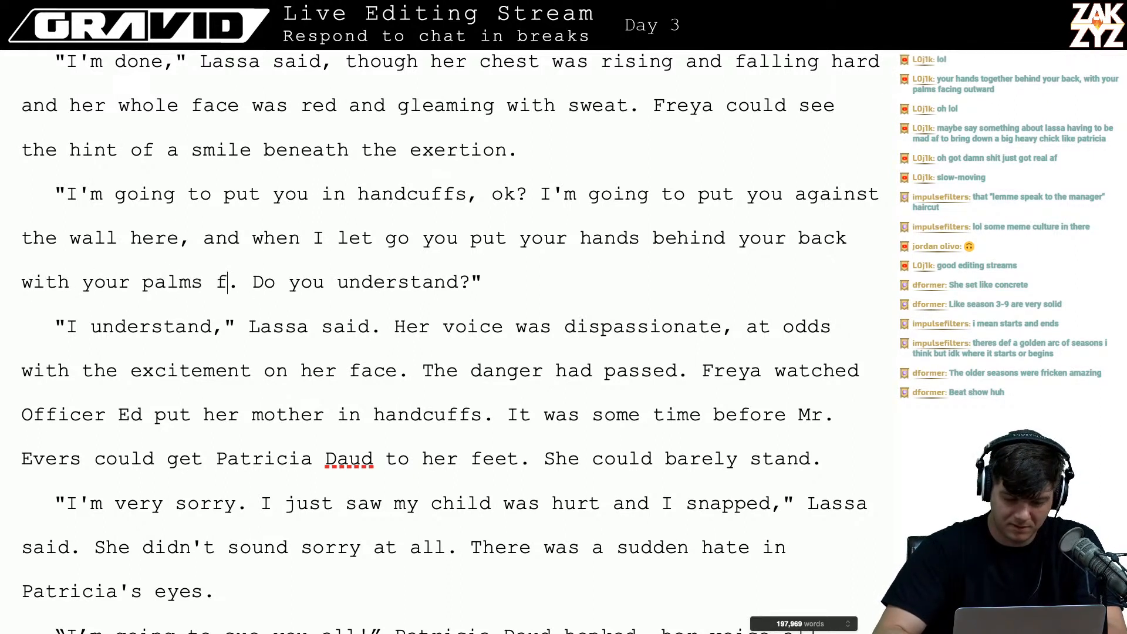
type("ard")
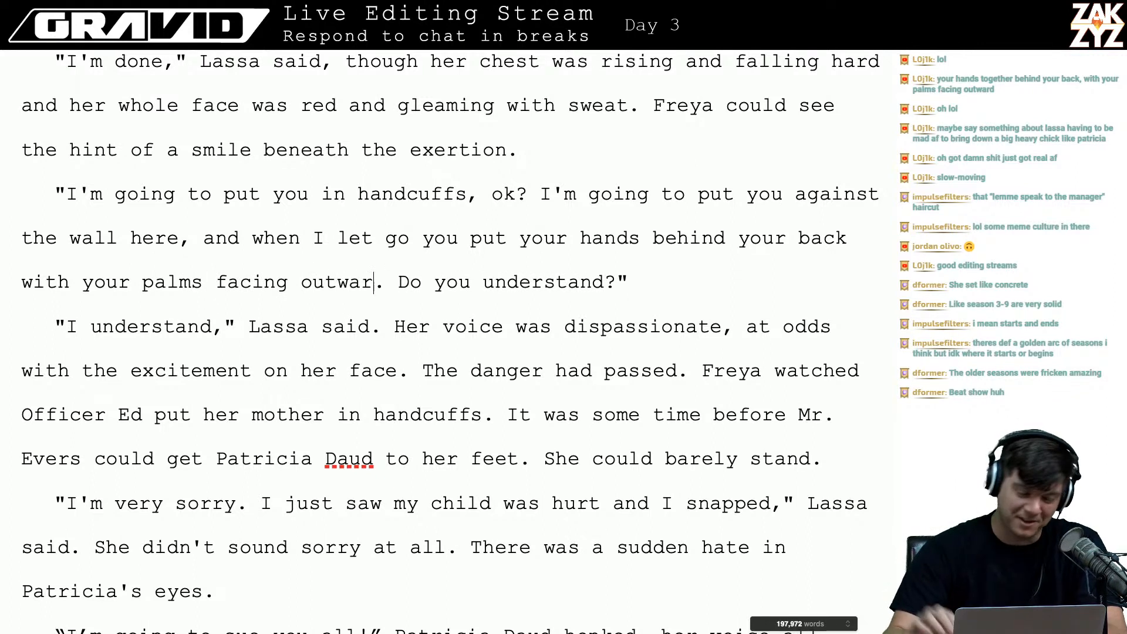
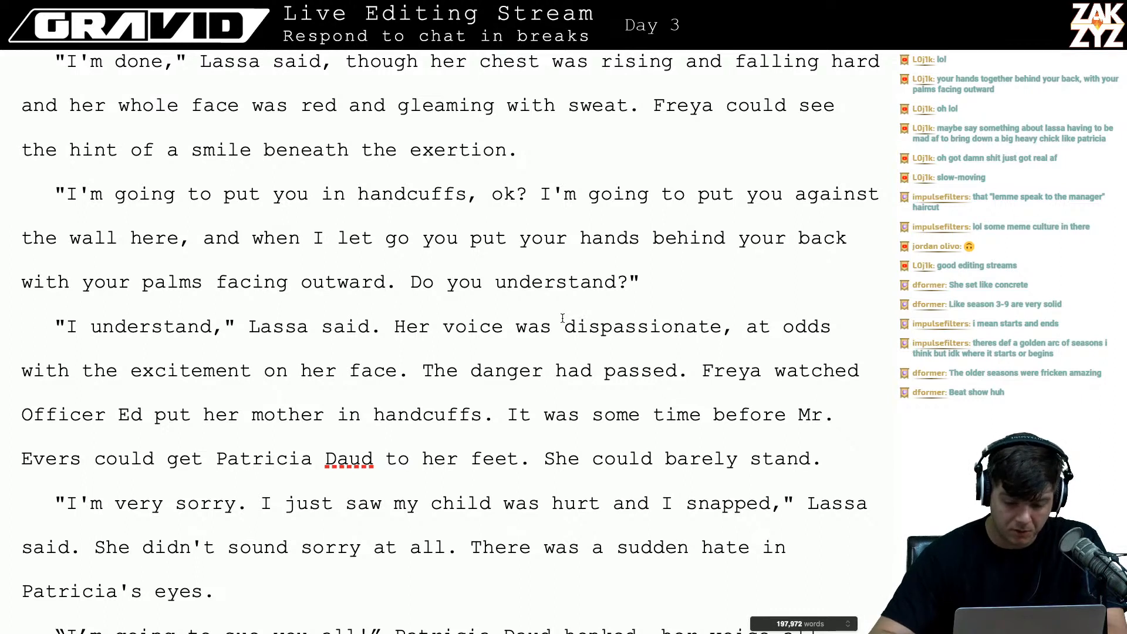
- Extend the officer's question to "Do you understand me?"
key("Down")
key("Down")
key("Up")
key("Down")
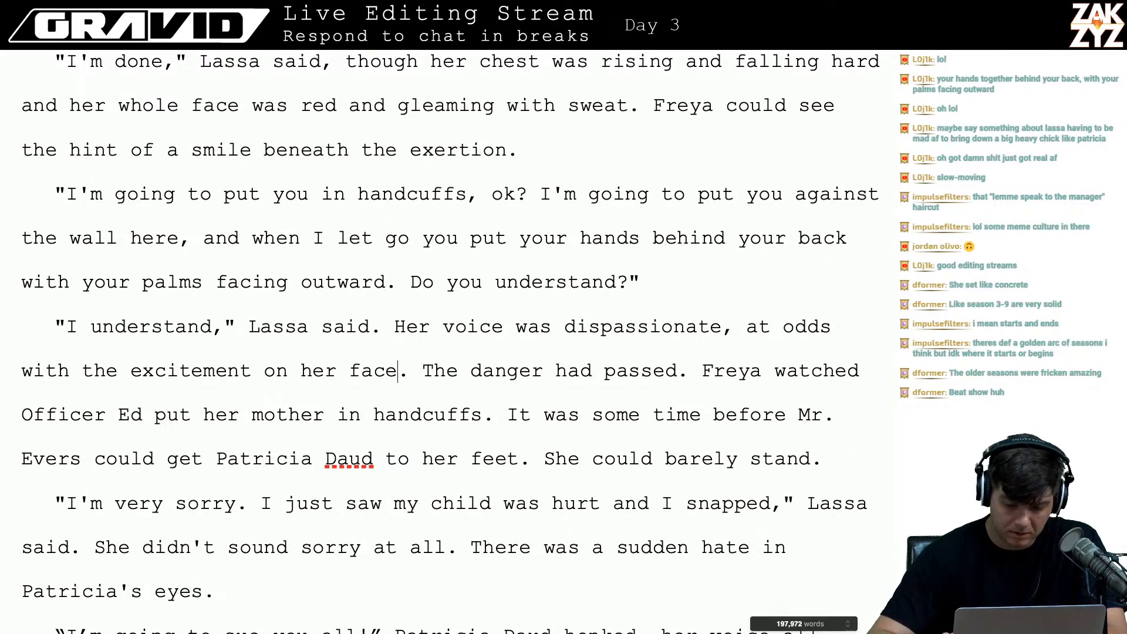
key("Up")
key("Up")
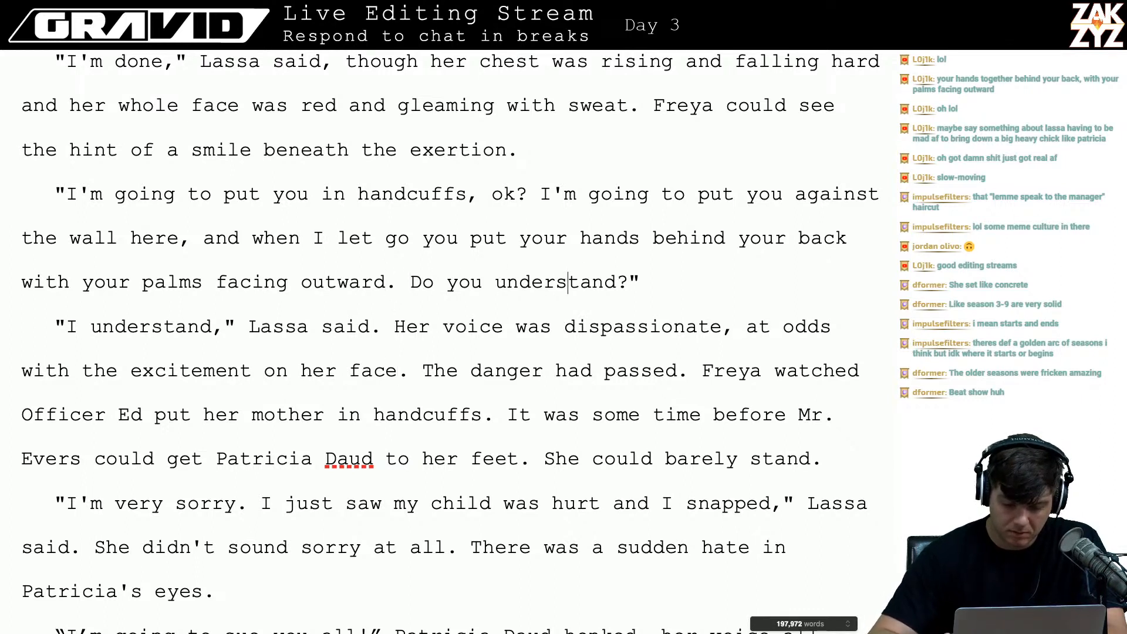
type("me")
key("Left")
key("Left")
key("Left")
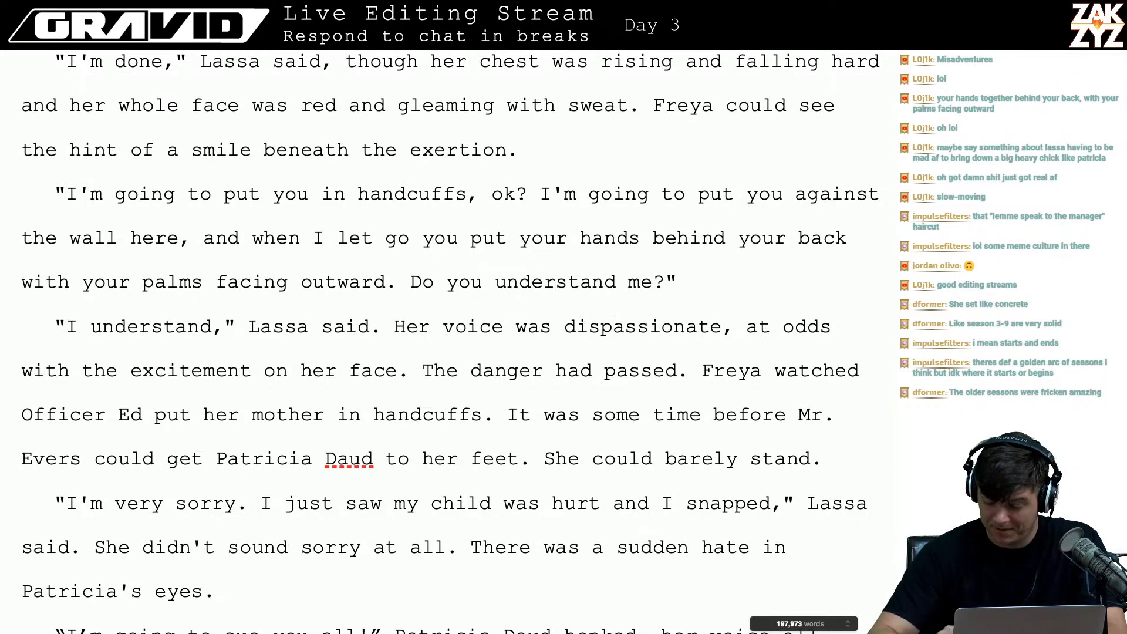
- Read ahead to Lassa headbutting Patricia, and reread the handcuffing paragraphs from the officer's instructions
key("Down")
key("Down")
key("Down")
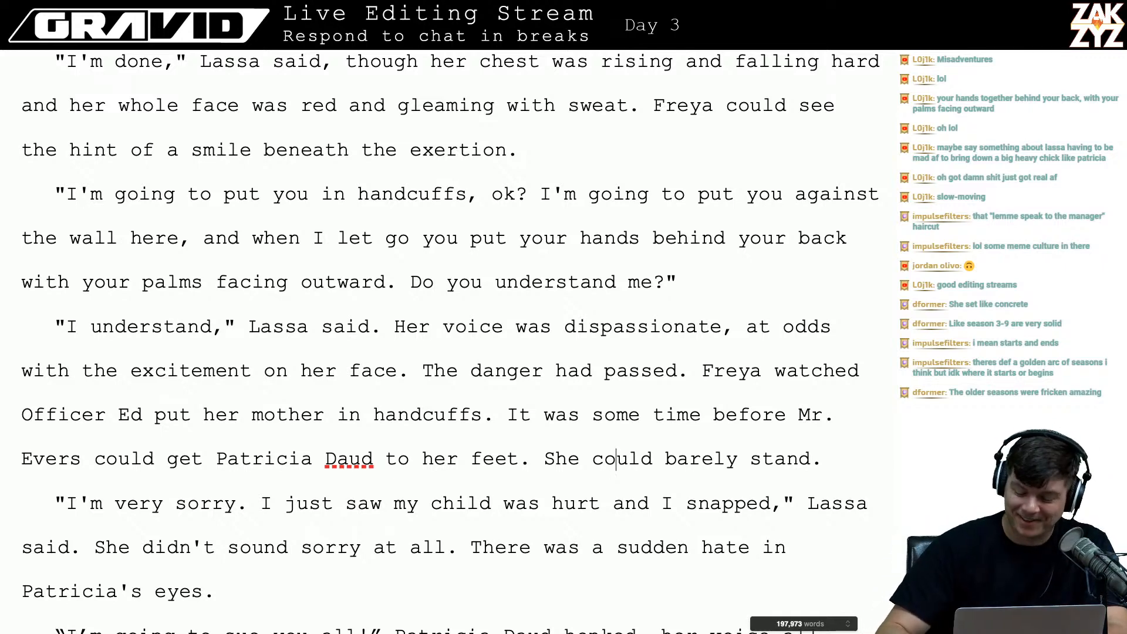
key("Down")
key("Down")
key("Down")
key("Down")
key("Down")
key("Down")
key("Down")
key("Down")
key("Down")
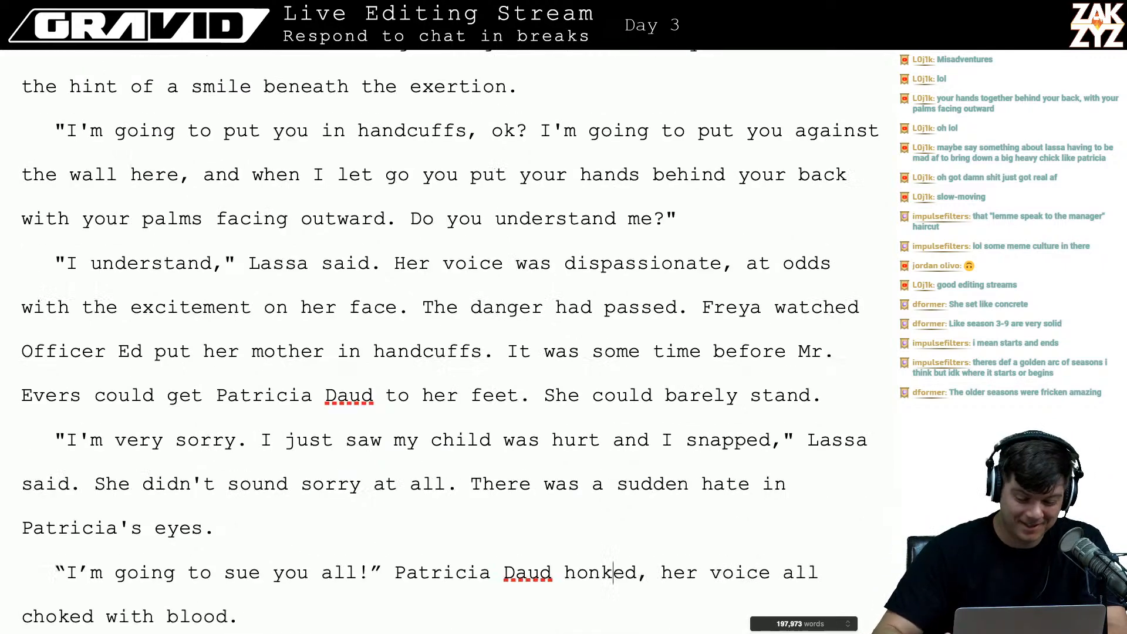
key("Down")
key("Down")
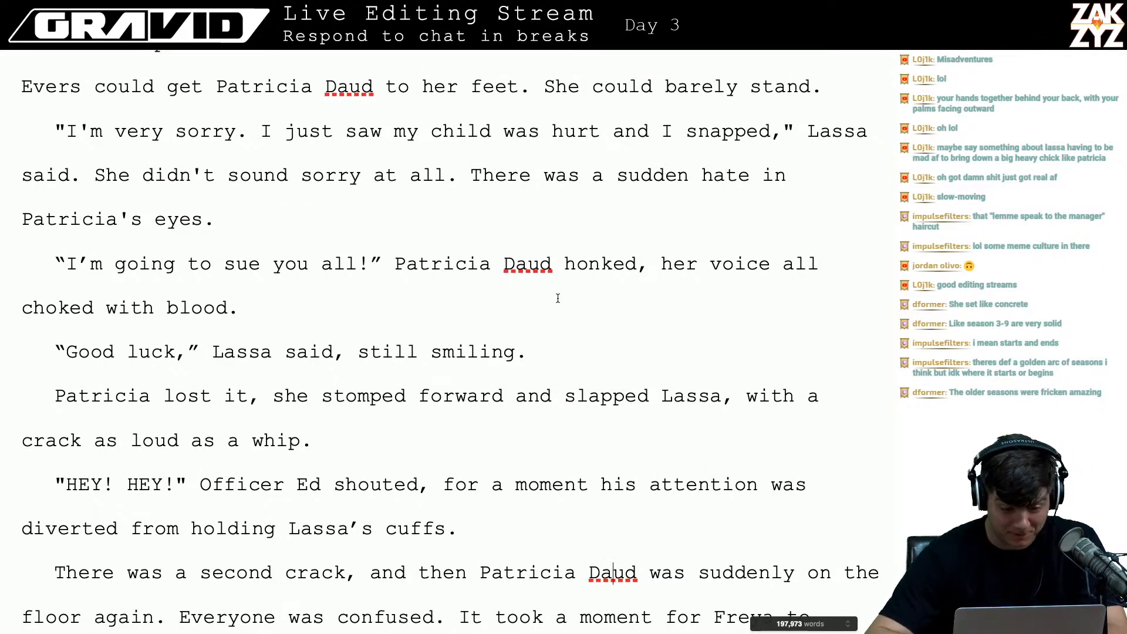
scroll(322, 372, "down", 1)
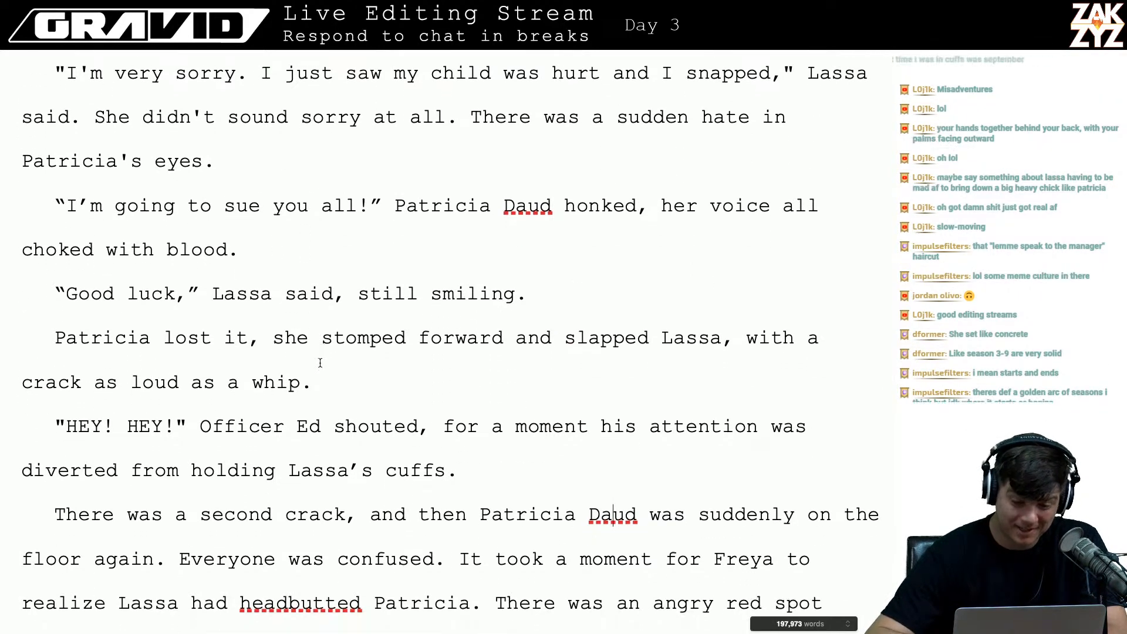
scroll(285, 229, "up", 2)
scroll(286, 228, "up", 5)
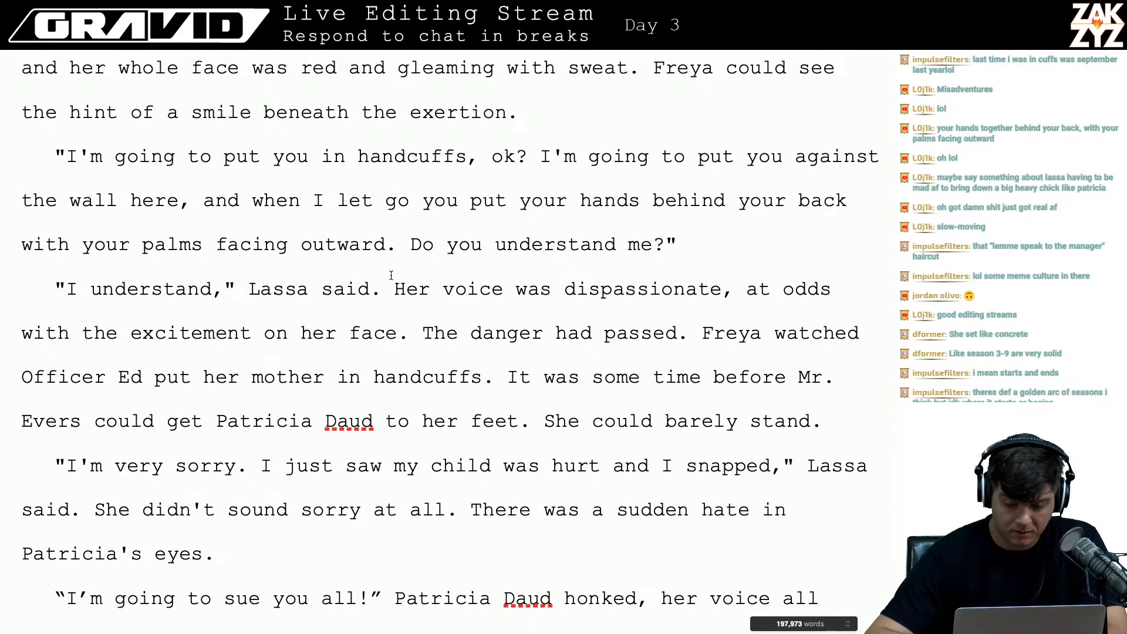
scroll(456, 321, "down", 1)
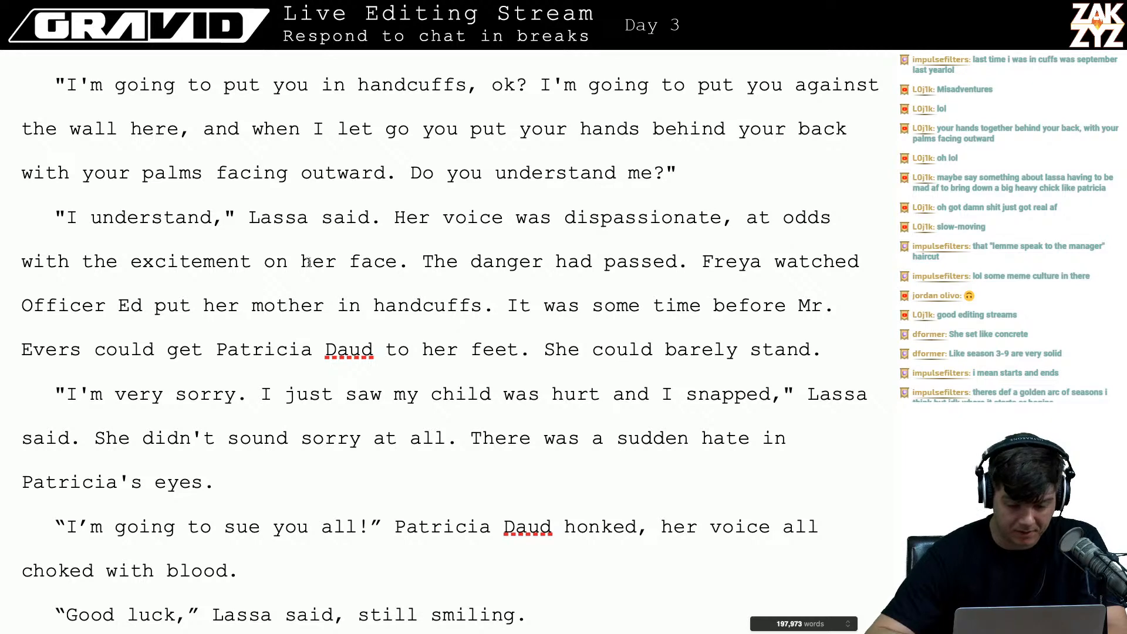
scroll(437, 273, "down", 1)
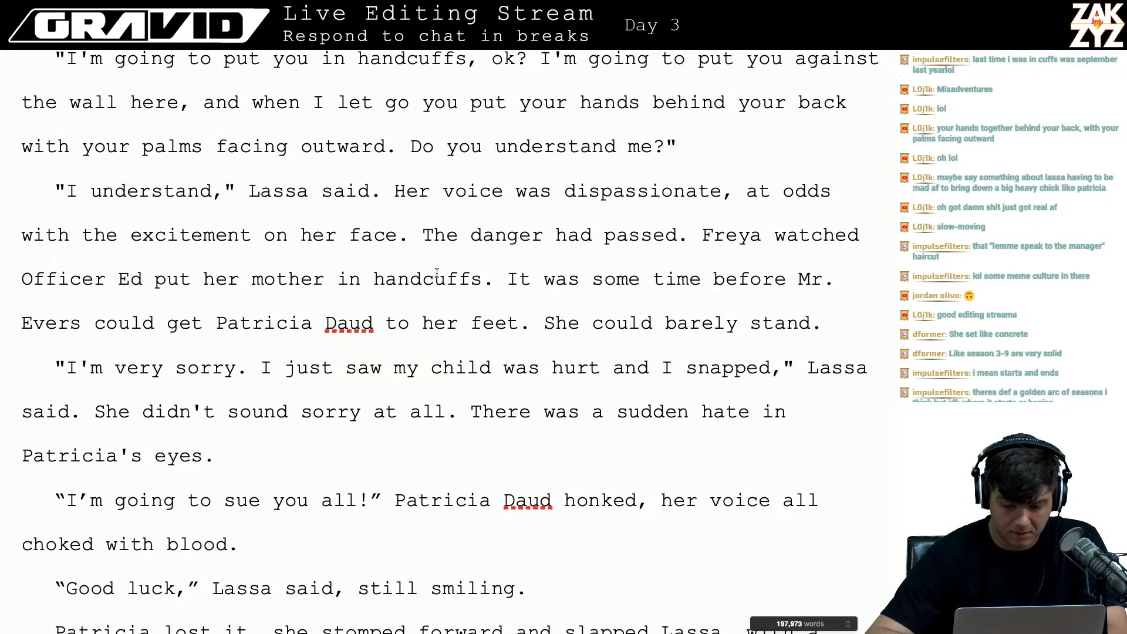
scroll(436, 273, "down", 1)
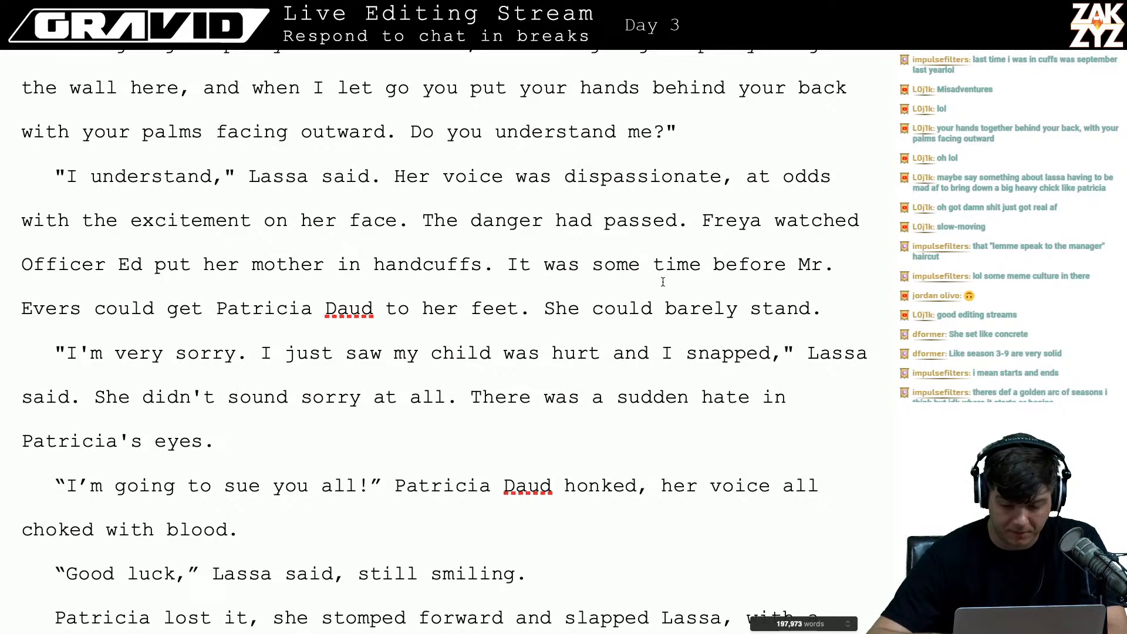
- Start a new paragraph at "Freya watched Officer Ed" and change "to her feet" to "on her feet" in it
left_click(705, 222)
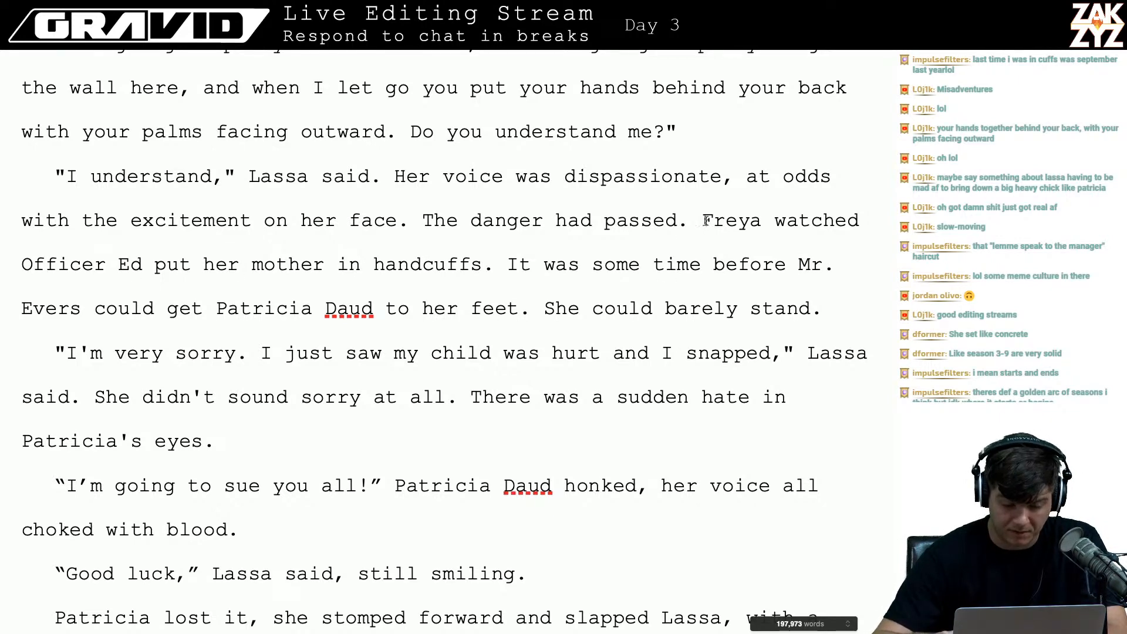
key("Return")
left_click(93, 309)
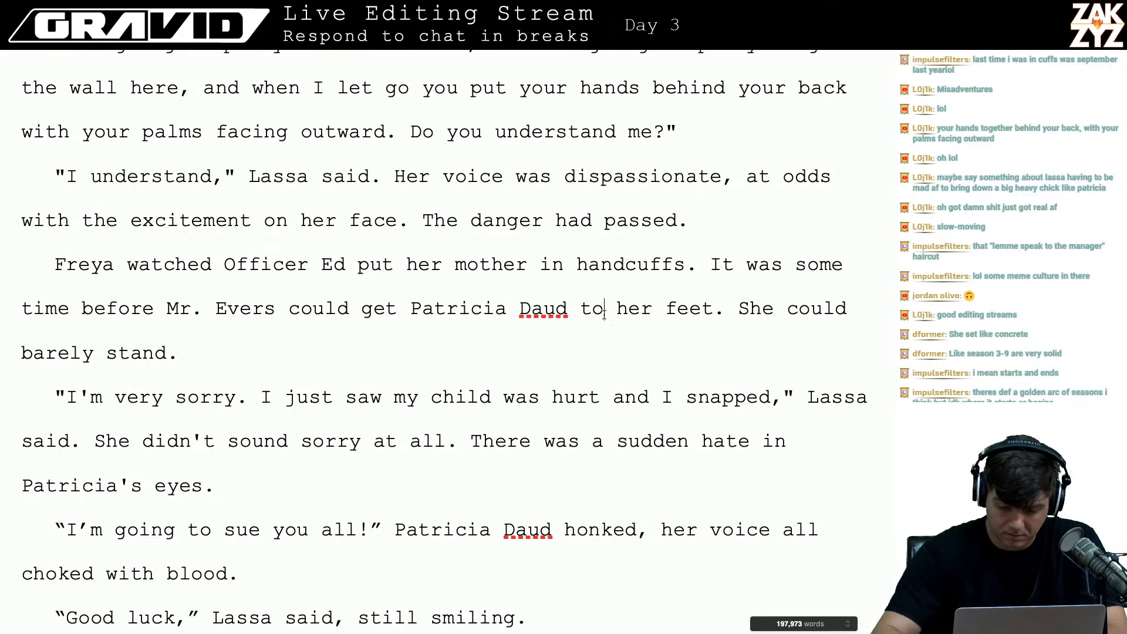
key("BackSpace")
key("BackSpace")
type("on")
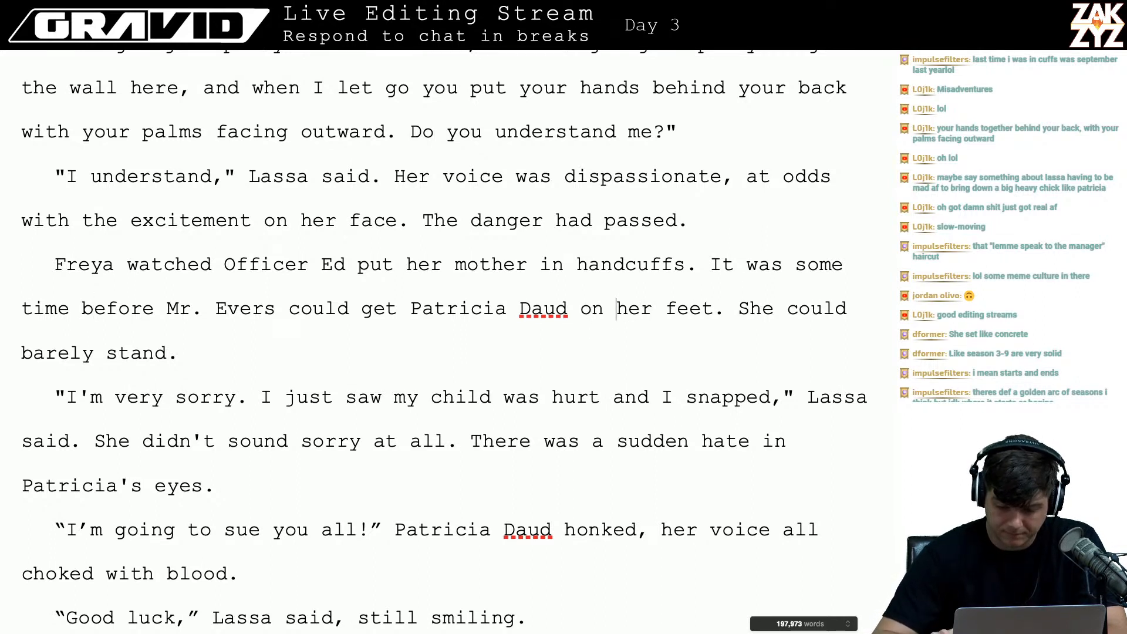
- Delete the sentence "She could barely stand." from the end of the handcuffing paragraph
key("Right")
key("Right")
key("Right")
key("Right")
key("Right")
key("Right")
key("Right")
key("Right")
key("Right")
key("Right")
key("shift+Down")
key("BackSpace")
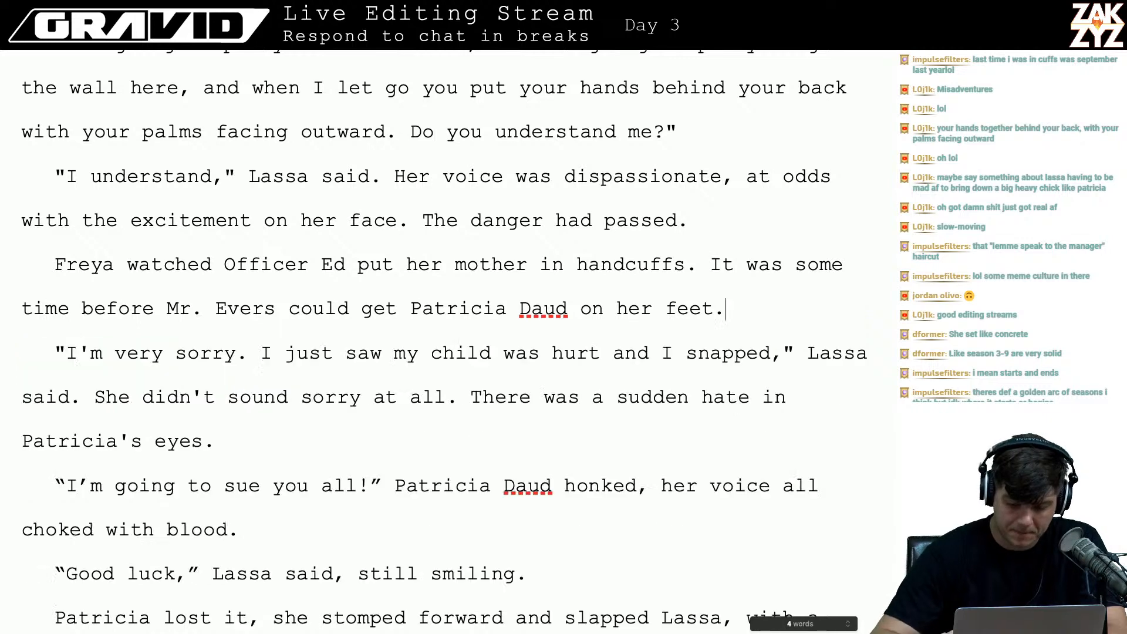
type("Fre")
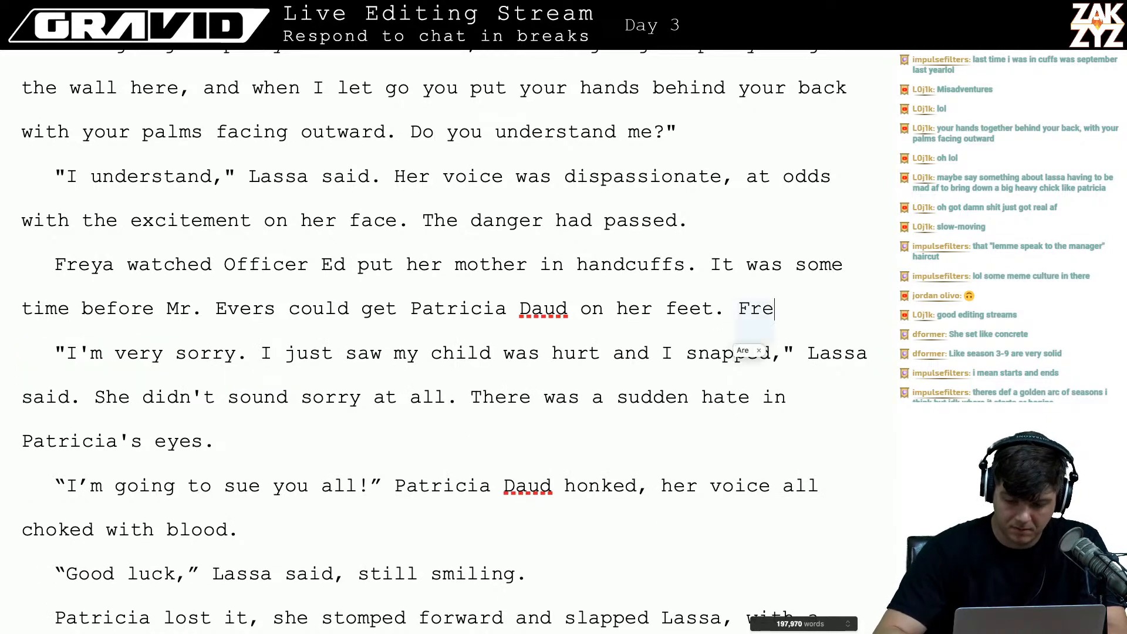
type("ya suspecte")
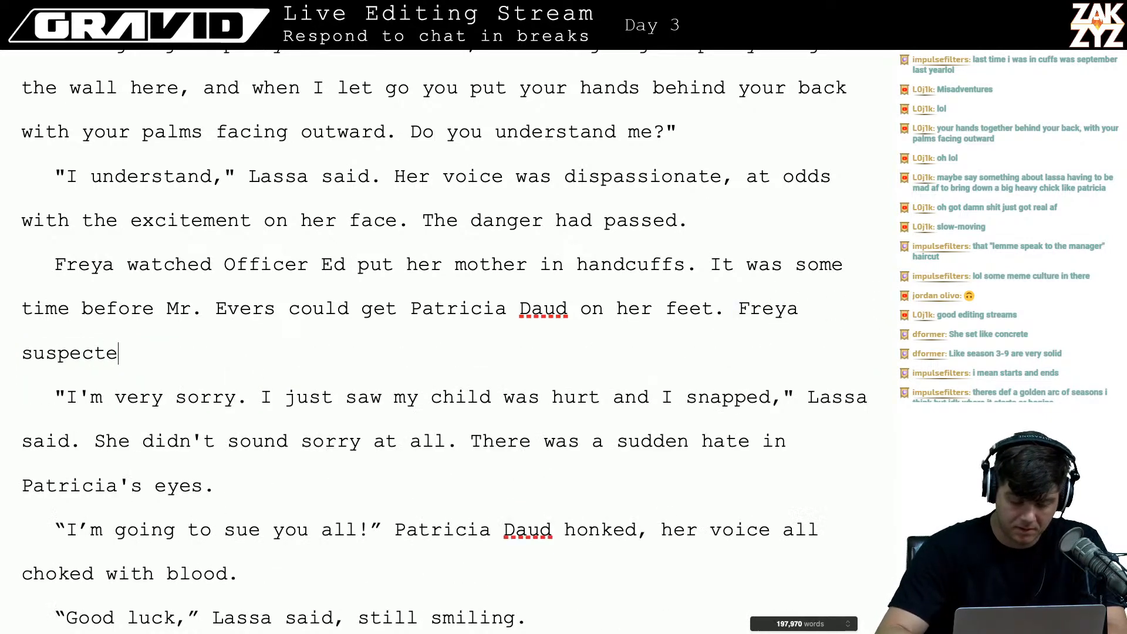
type("d she was")
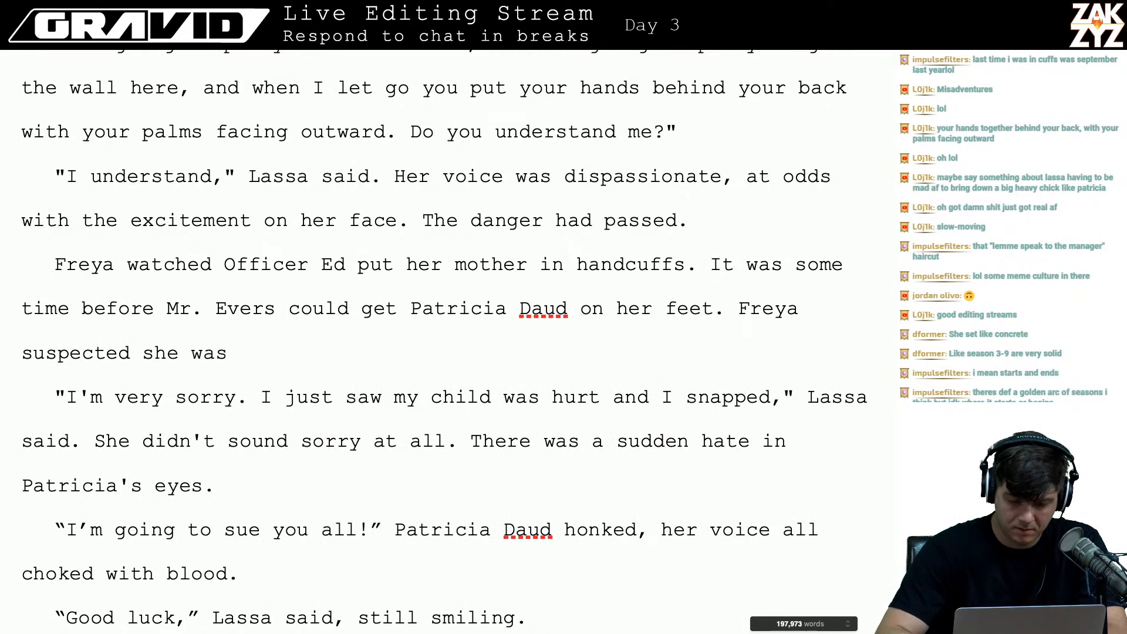
key("BackSpace")
key("BackSpace")
key("BackSpace")
key("BackSpace")
key("BackSpace")
key("BackSpace")
key("BackSpace")
key("BackSpace")
key("BackSpace")
key("BackSpace")
key("BackSpace")
key("BackSpace")
key("BackSpace")
key("BackSpace")
key("BackSpace")
key("BackSpace")
key("BackSpace")
key("BackSpace")
key("BackSpace")
key("BackSpace")
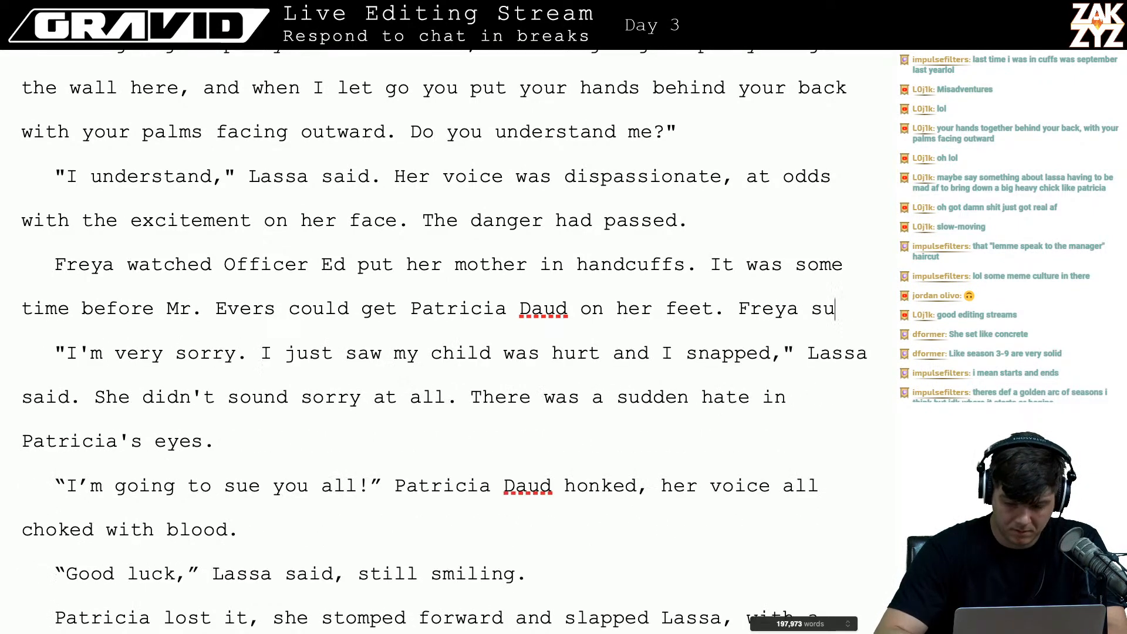
key("BackSpace")
key("BackSpace")
key("BackSpace")
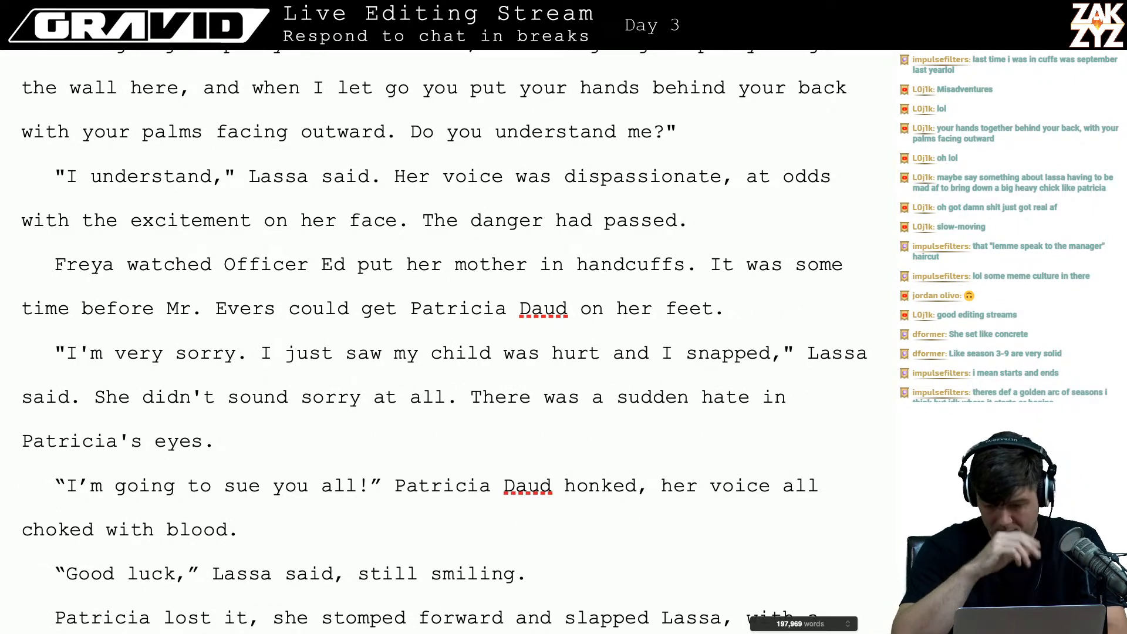
key("BackSpace")
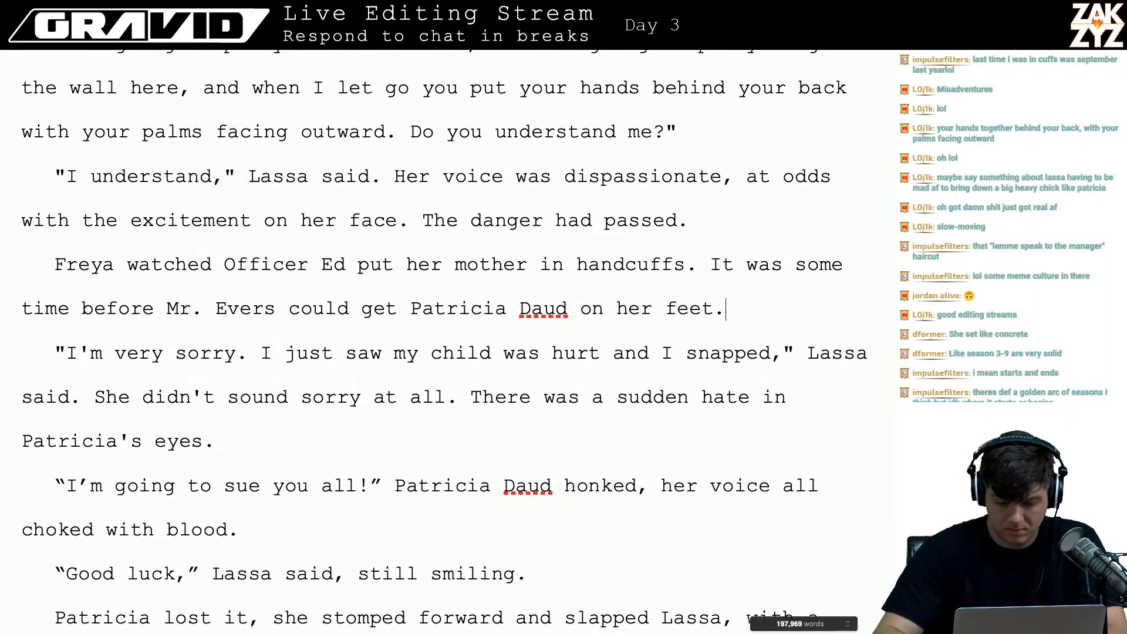
key("BackSpace")
- Reread the handcuffing paragraph and the start of Lassa's apology for wording that needs tightening
key("Left")
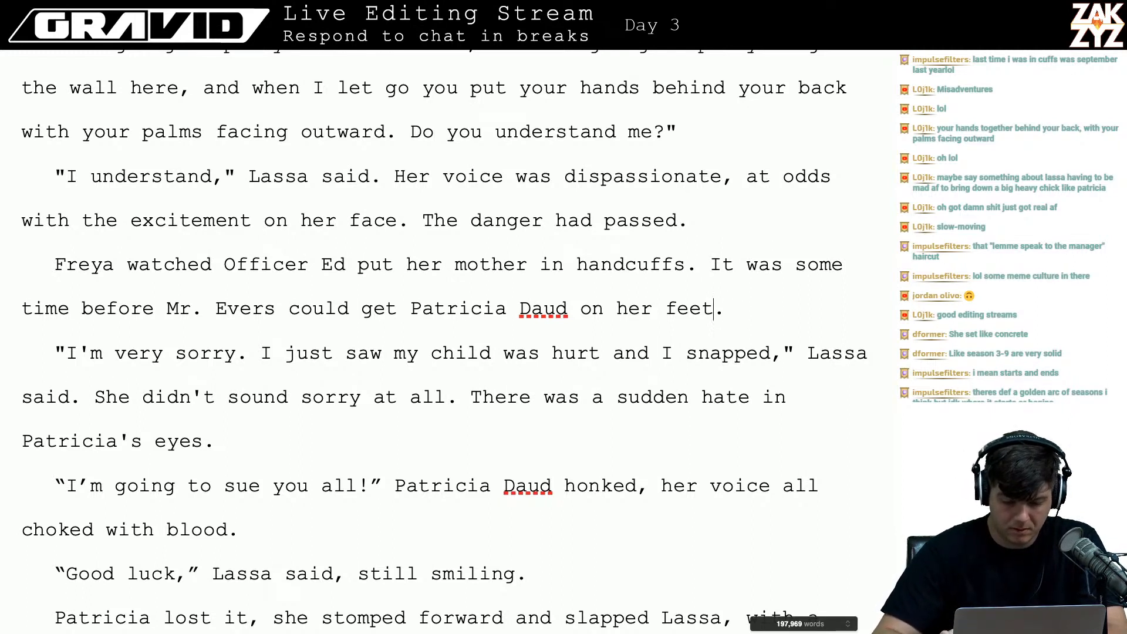
key("Up")
key("Right")
key("Right")
key("Right")
key("Right")
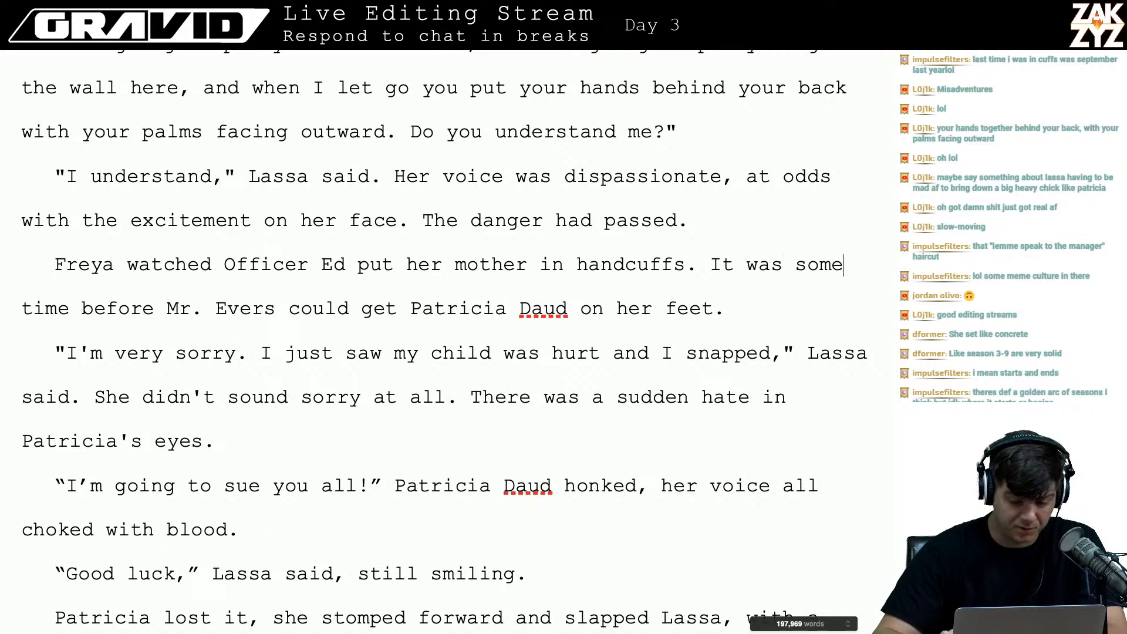
key("Down")
key("Down")
key("Down")
key("Left")
key("Left")
key("Left")
key("Right")
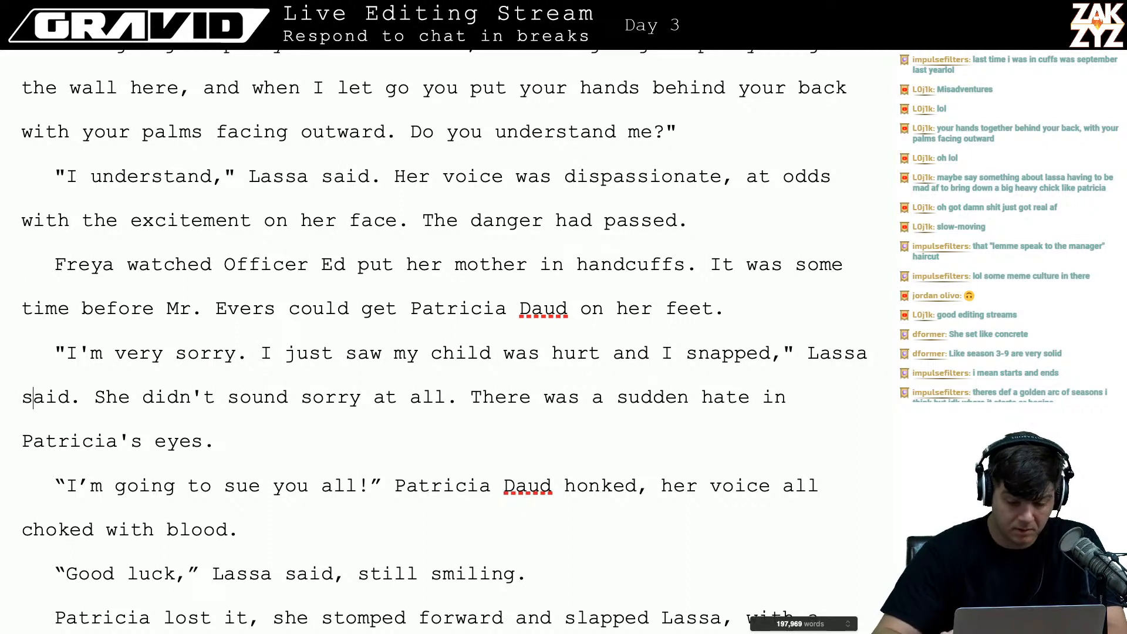
key("Up")
key("Up")
key("Right")
key("Right")
key("Right")
key("Right")
key("Right")
key("Right")
key("Right")
key("Right")
key("Right")
key("Right")
key("Right")
key("Right")
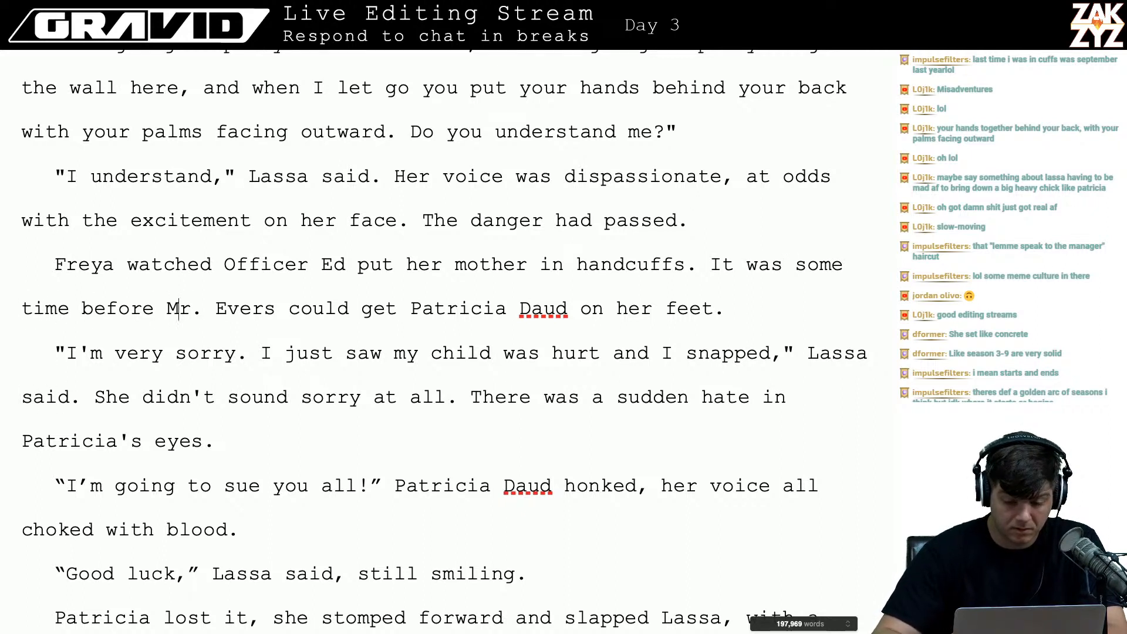
key("Right")
key("Right")
key("Right")
key("Right")
- Extend the first sentence after "handcuffs" with "as Mr. Evers tried to get Patricia Daud back on her feet."
key("Left")
key("Left")
key("Left")
key("Left")
key("Left")
key("Left")
key("Left")
key("Left")
key("Left")
key("Left")
key("Left")
key("Left")
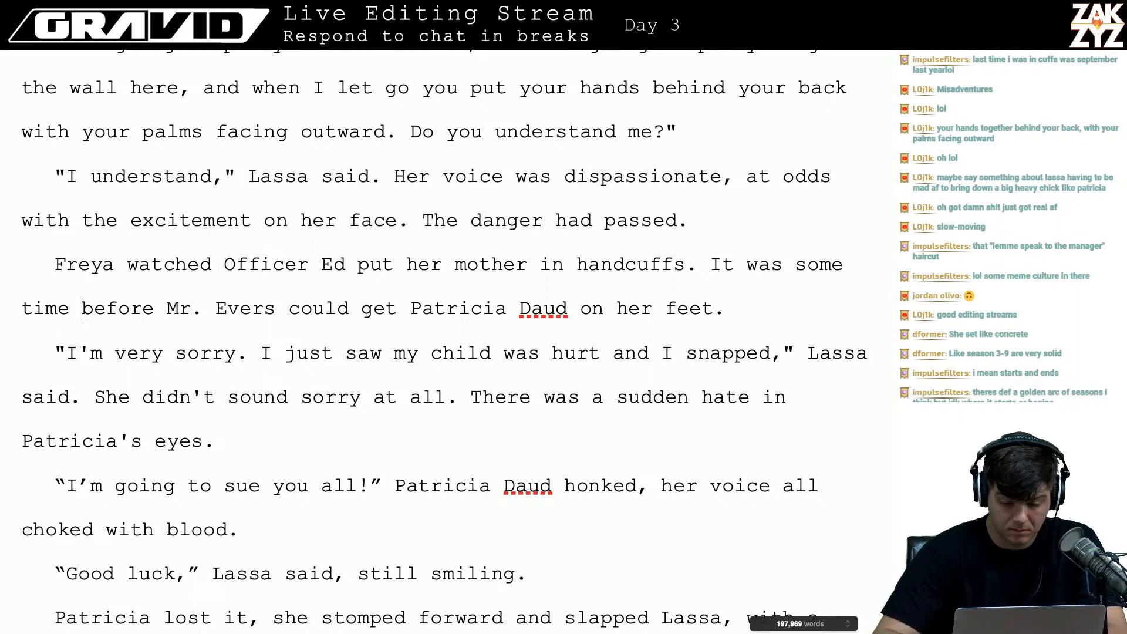
key("Left")
key("Left")
key("Left")
key("Left")
key("Left")
key("Left")
key("Left")
key("Left")
key("Left")
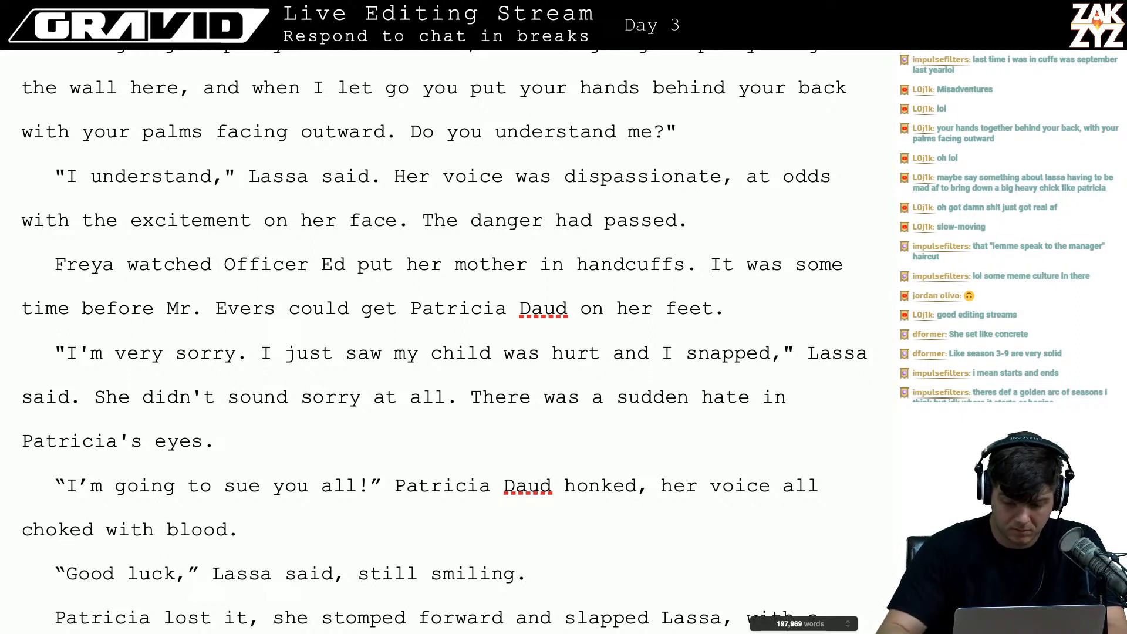
type("as ")
type("Mr. Evers")
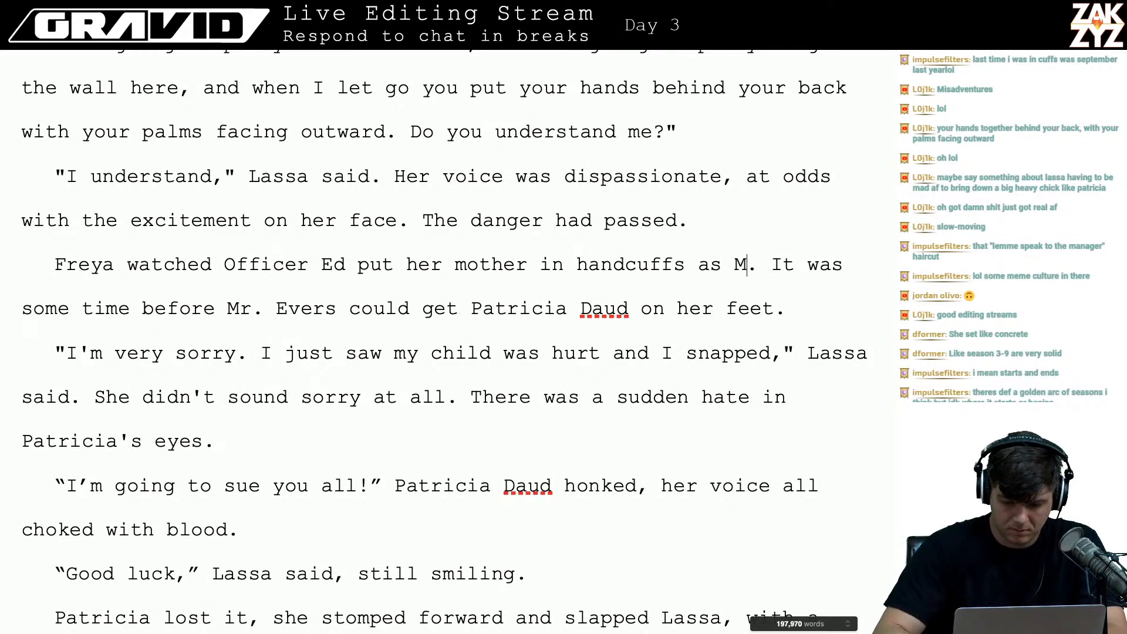
type(" tried to get pat")
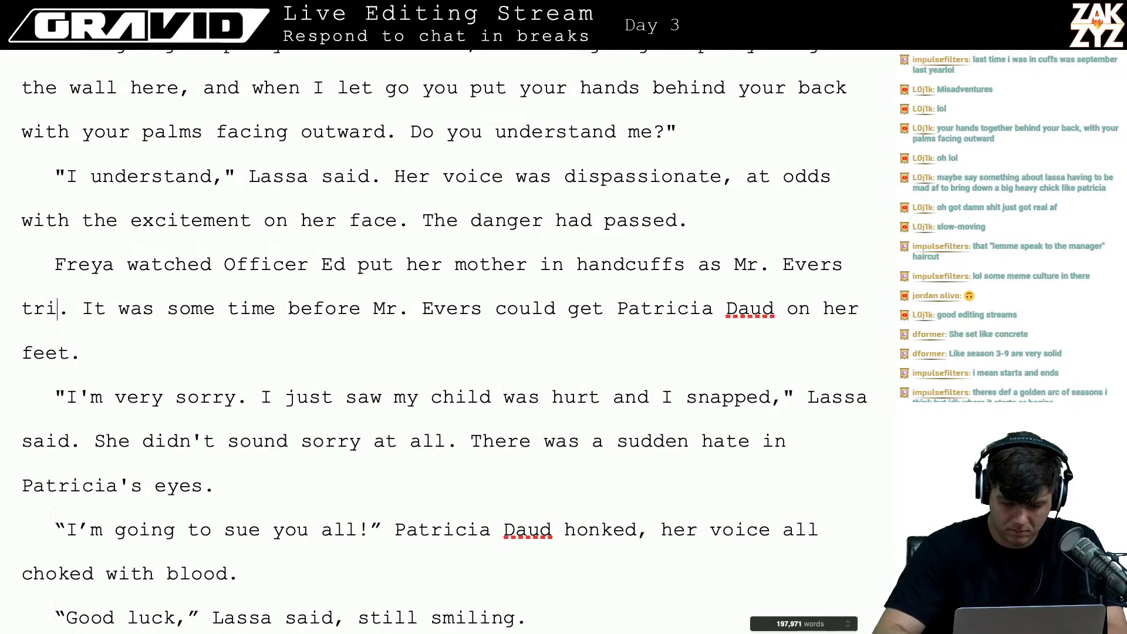
type("ricia")
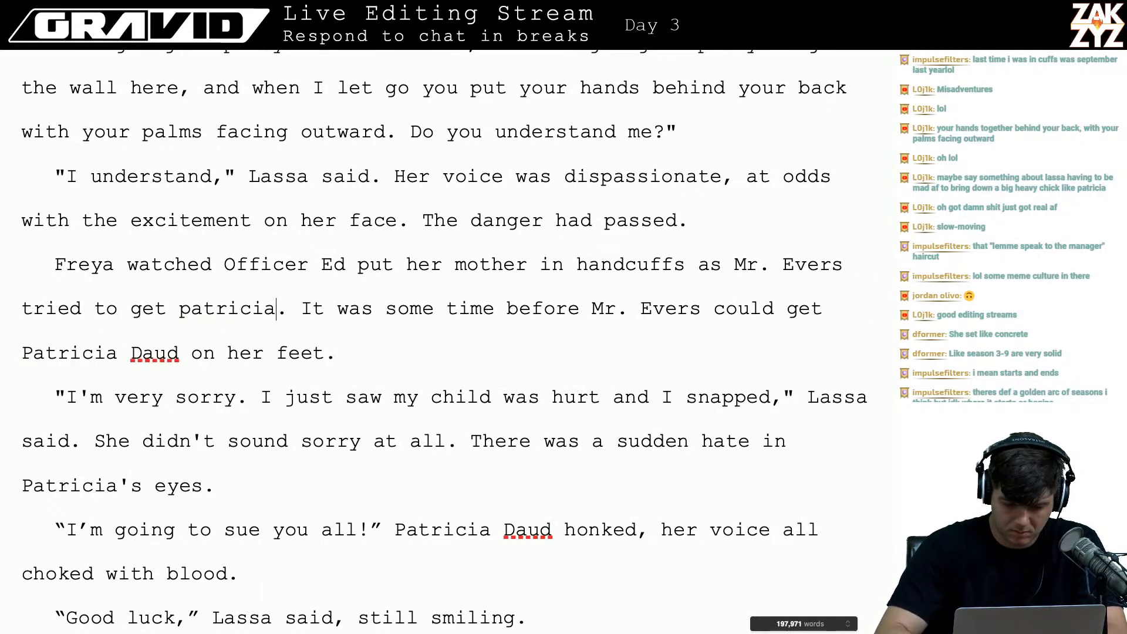
key("BackSpace")
key("BackSpace")
key("BackSpace")
key("BackSpace")
key("BackSpace")
key("BackSpace")
key("BackSpace")
key("BackSpace")
type("Patricia Daud bac")
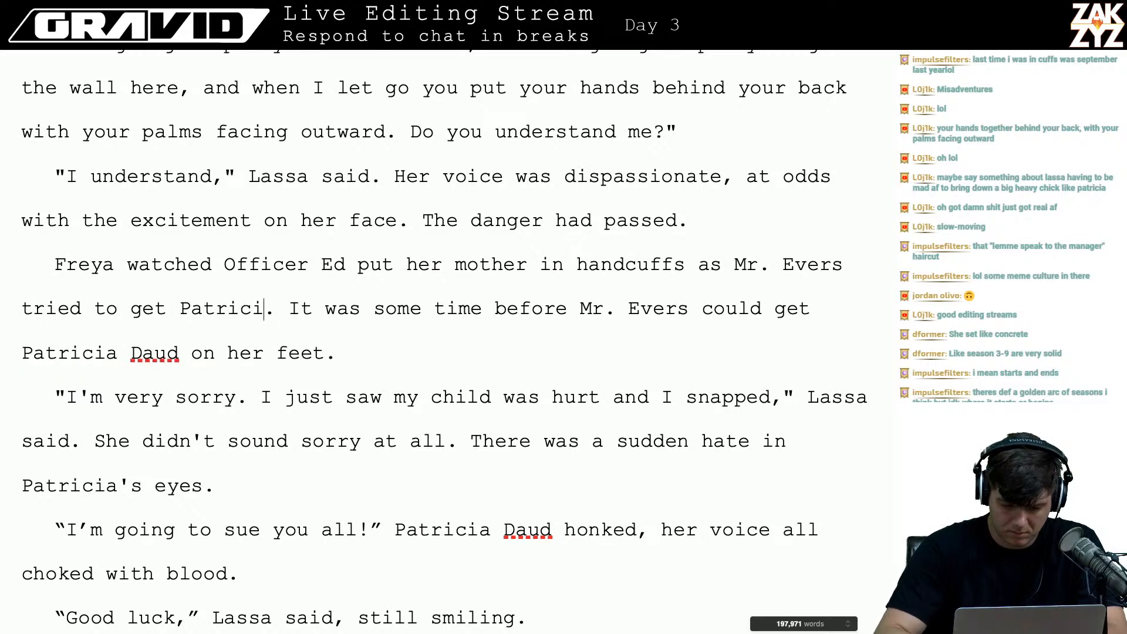
type("k on her feet.")
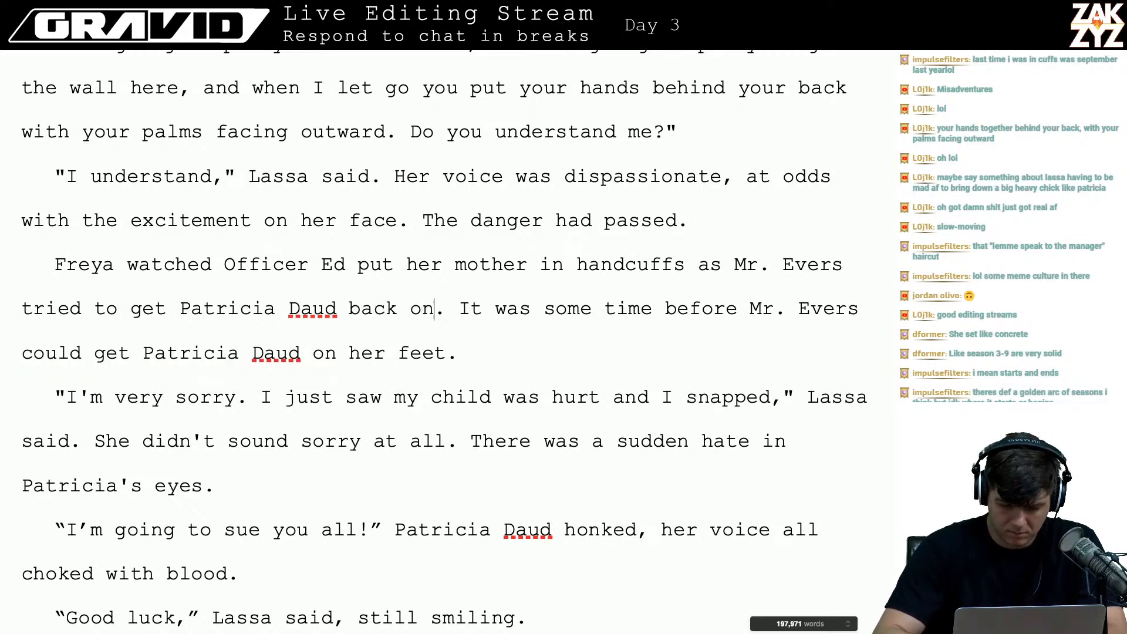
- Delete the stray period and the redundant sentence beginning "It was some time before Mr. Evers" from the handcuffing paragraph
key("shift+Down")
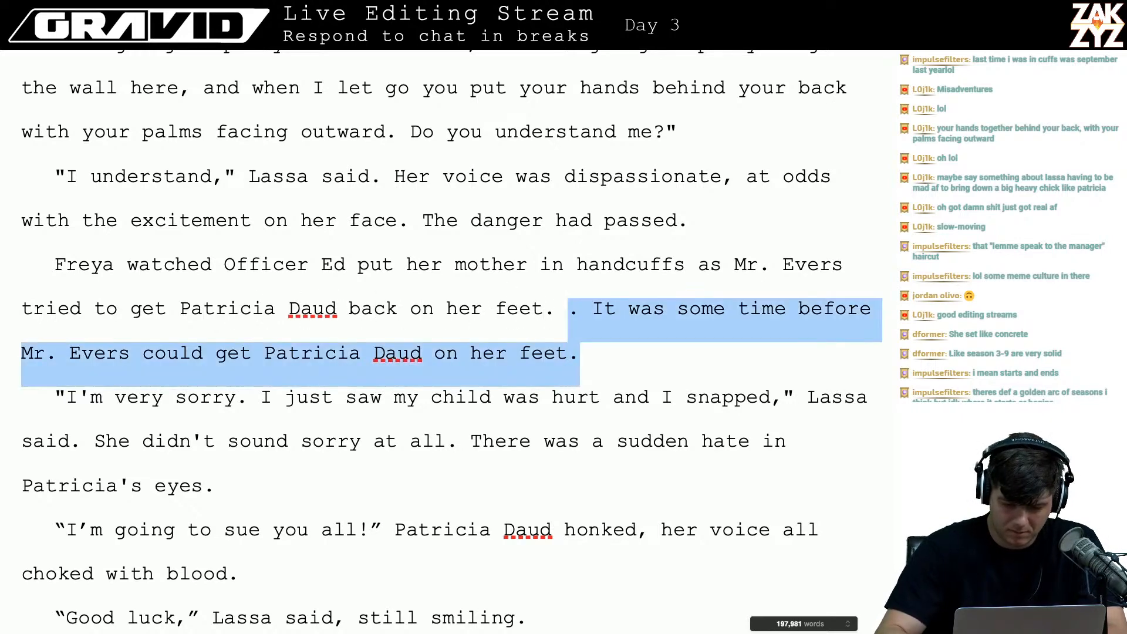
key("BackSpace")
key("BackSpace")
- Reread Lassa's apology paragraph through the line about the sudden hate in Patricia's eyes
key("Down")
key("Down")
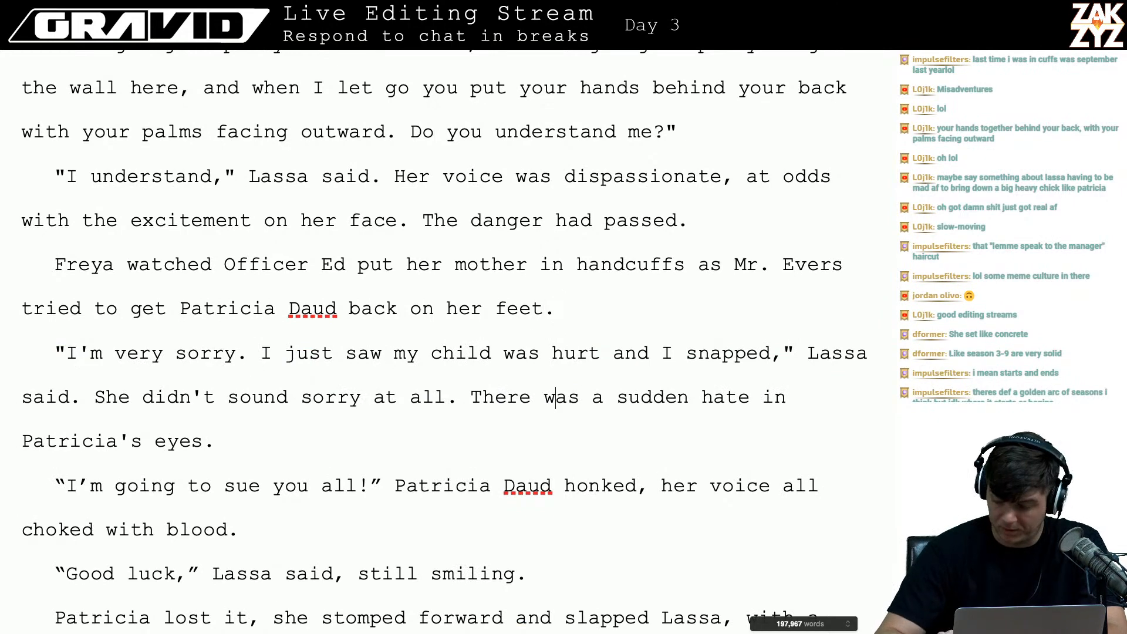
key("Down")
key("Up")
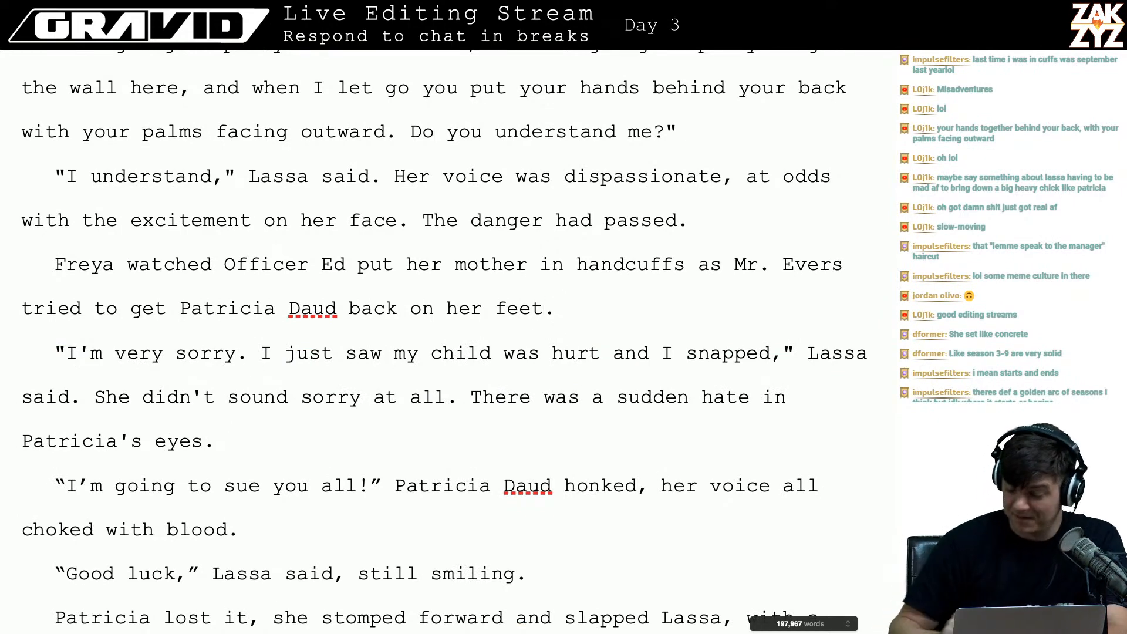
key("Down")
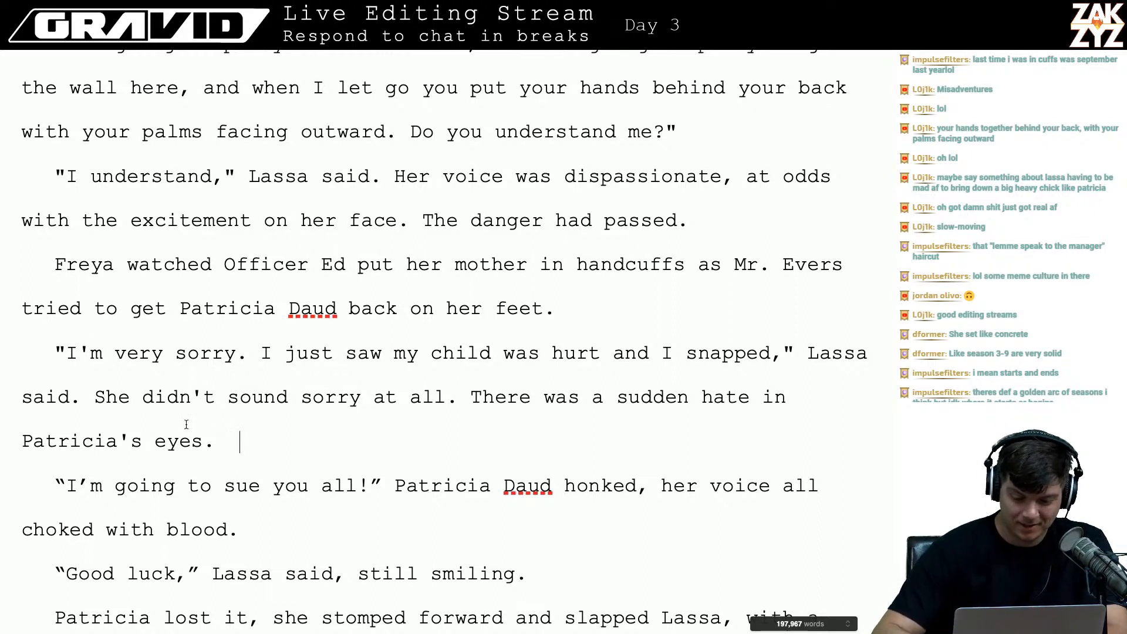
left_click(409, 423)
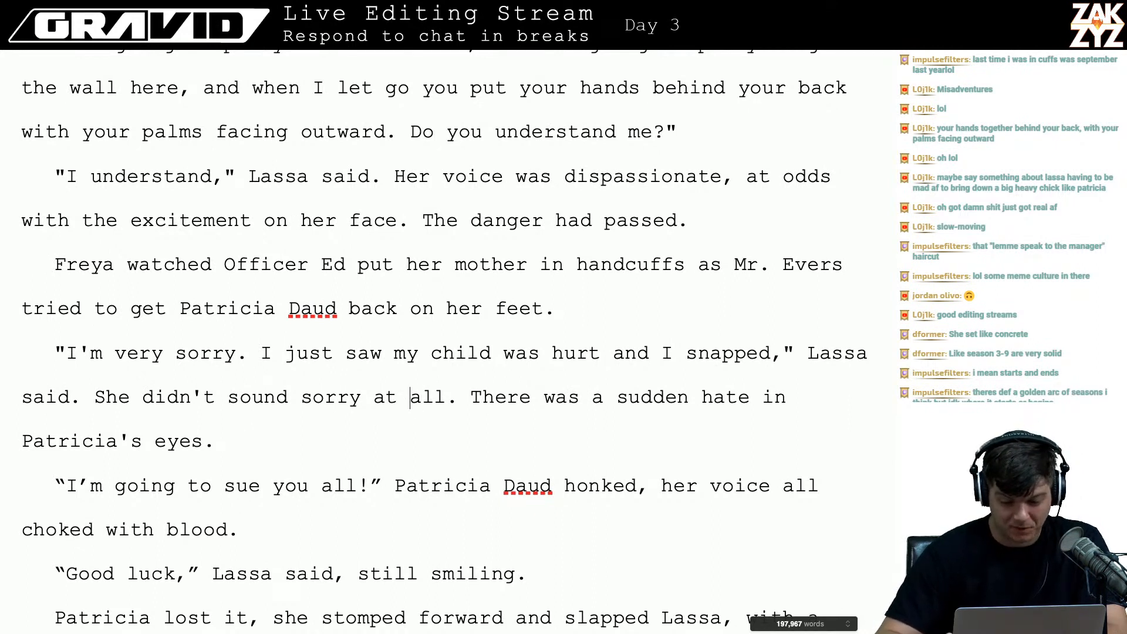
key("Right")
key("Right")
key("Right")
key("Right")
key("Right")
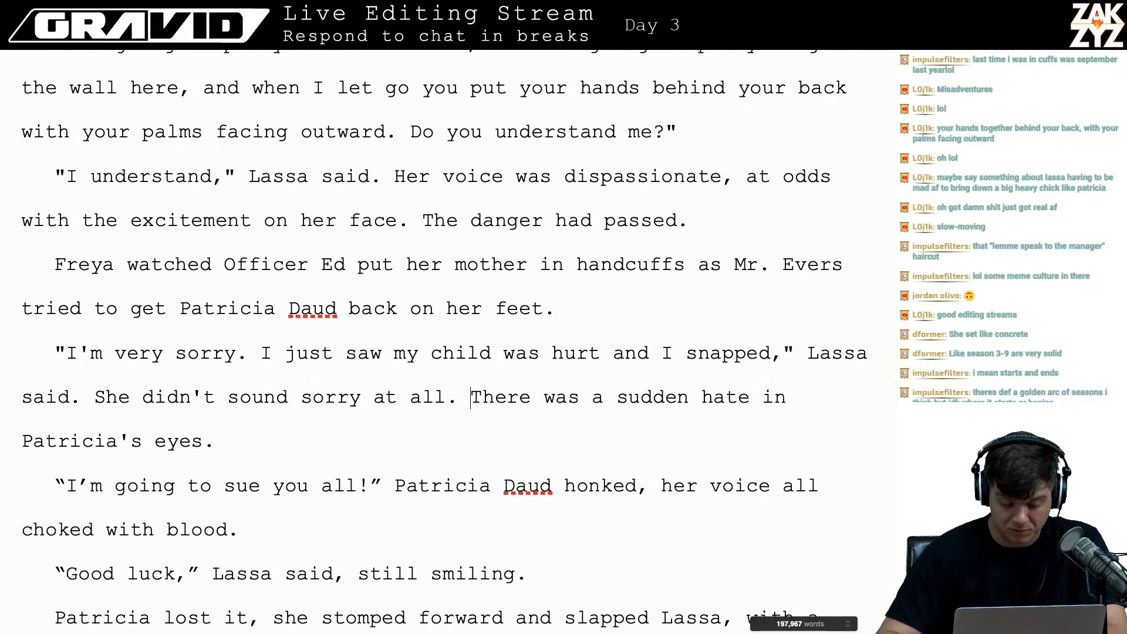
key("Left")
key("Left")
key("Down")
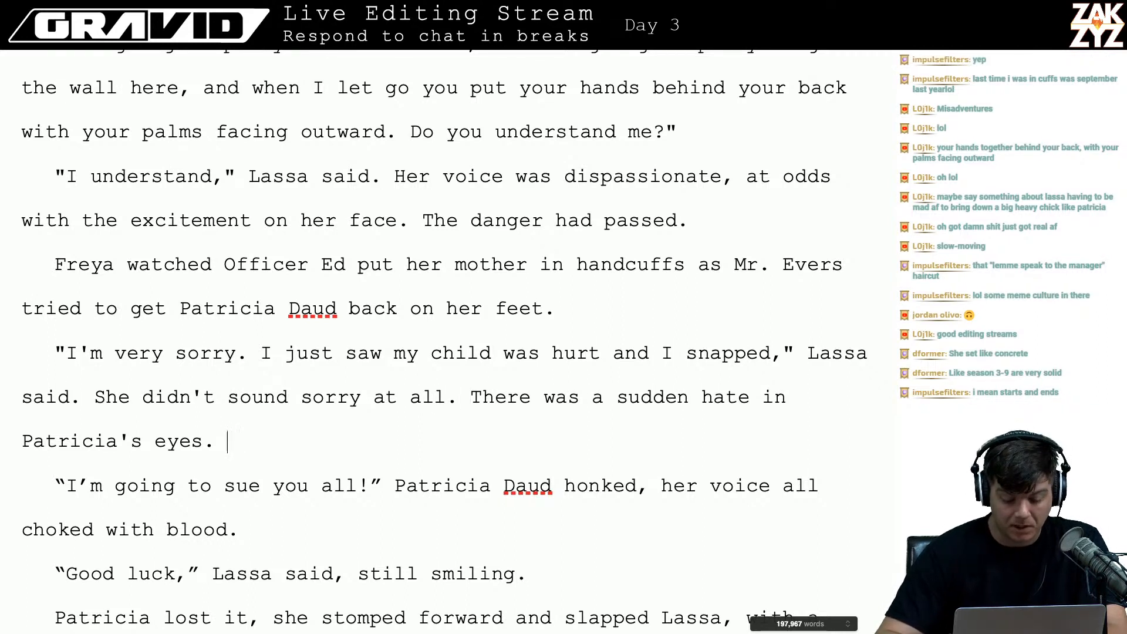
key("Right")
key("Down")
key("Up")
- Insert "to sue." after "I'm" in Patricia's threat to sue everyone
key("Right")
key("Right")
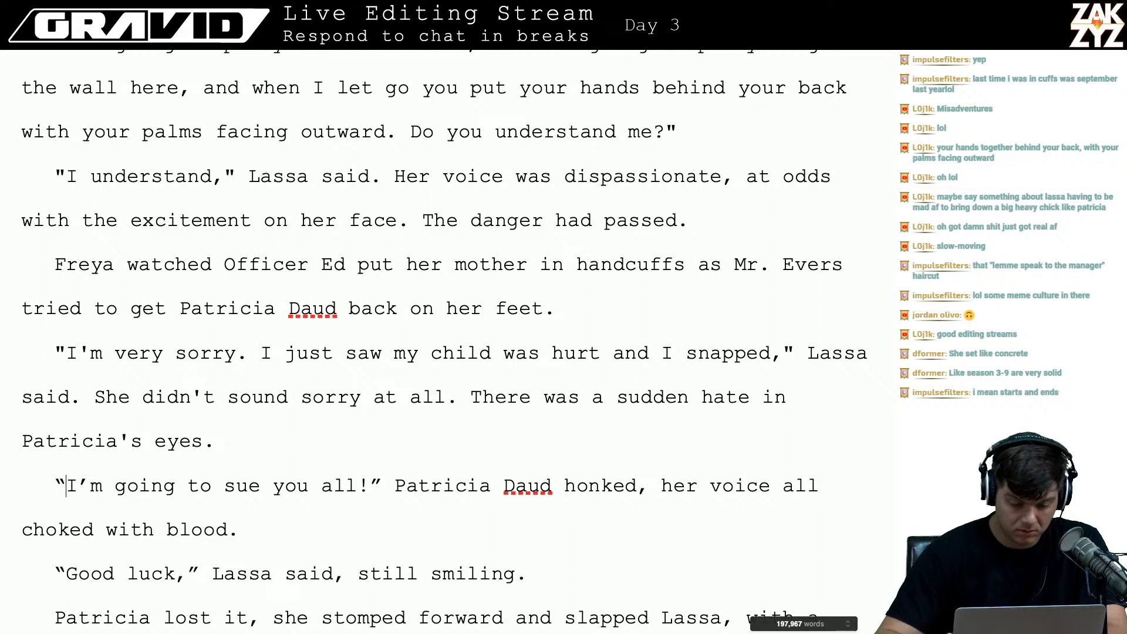
key("Right")
key("Right")
key("Right")
type("s")
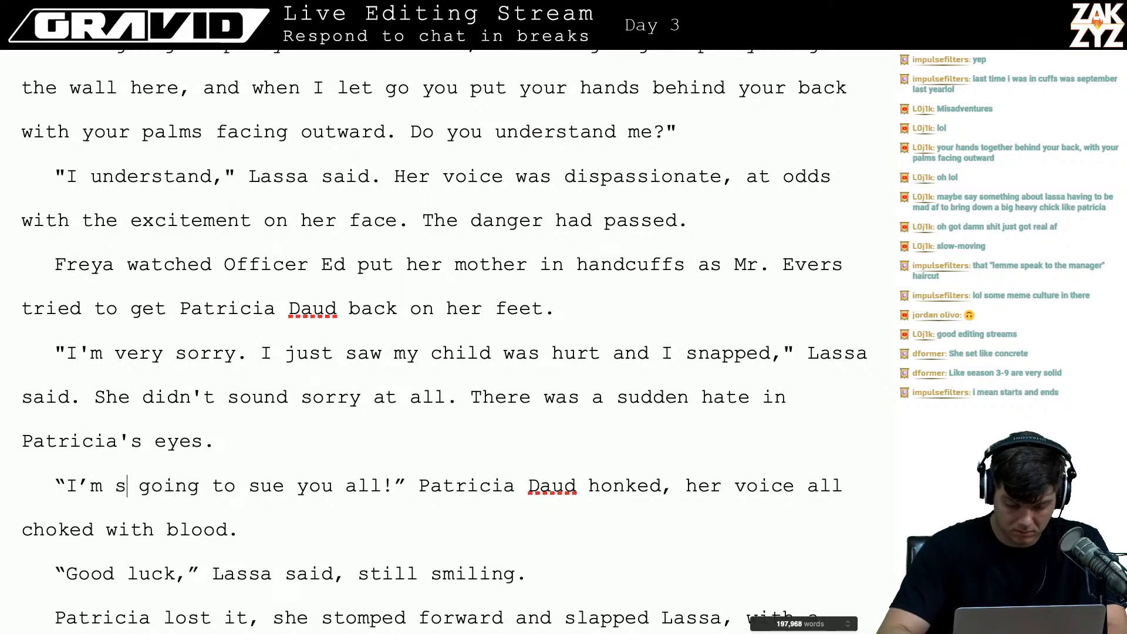
key("BackSpace")
type("to sue")
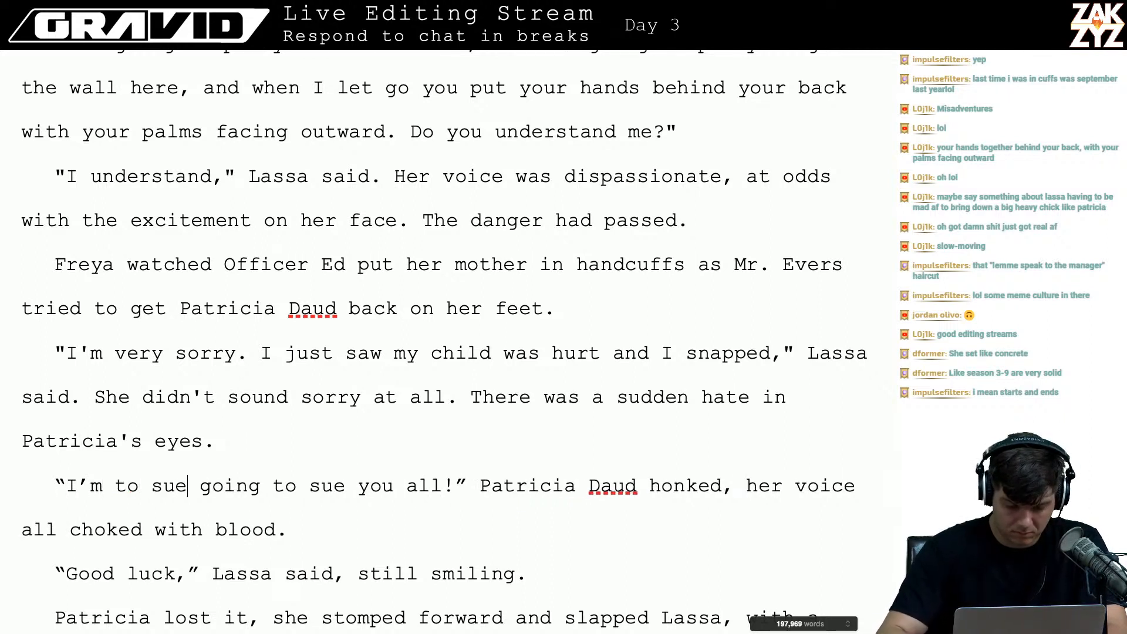
type(".")
- Replace the "to" right after "I'm" with "gonna" in Patricia's threat
key("Left")
key("Left")
key("Left")
key("Left")
key("Left")
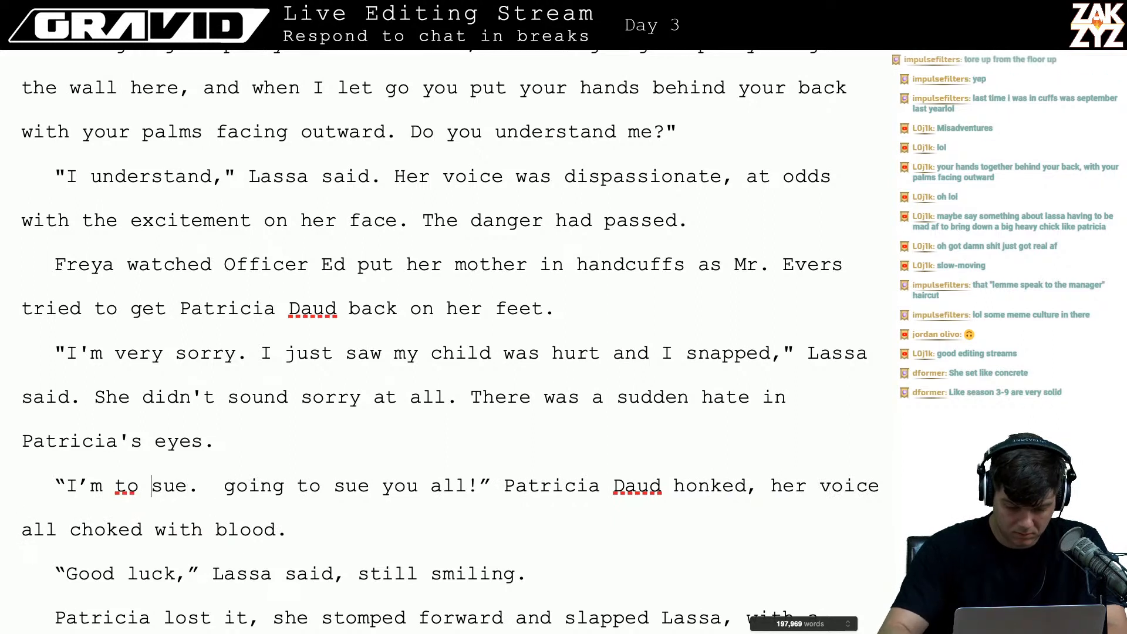
key("BackSpace")
key("BackSpace")
type("gonna")
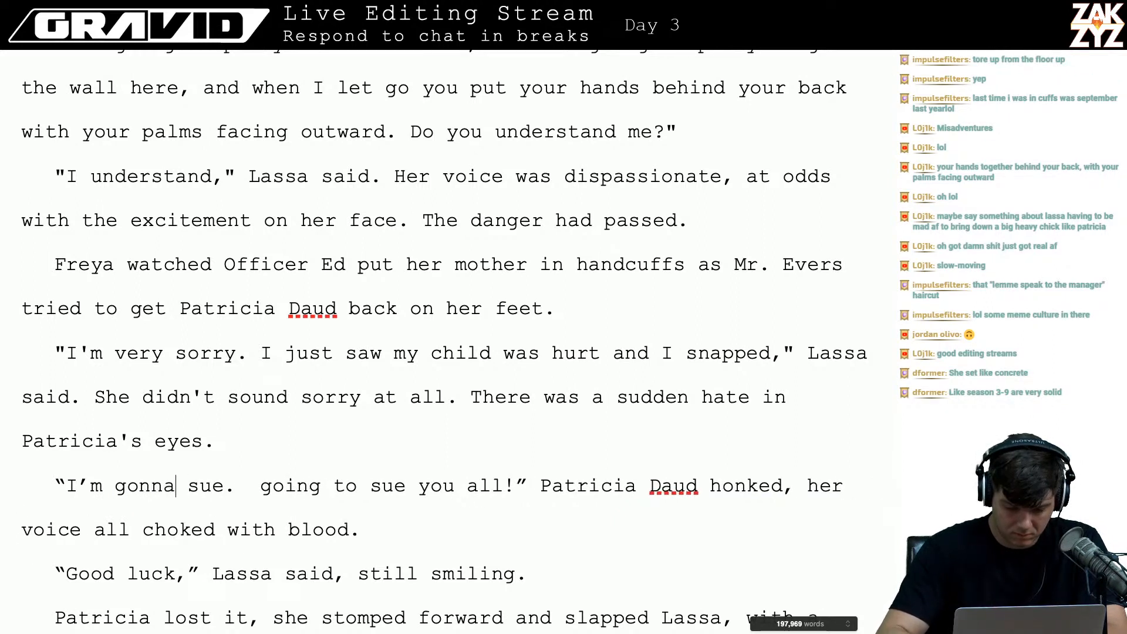
- Insert "sue you" after "gonna" in Patricia's threat
type(" yo su")
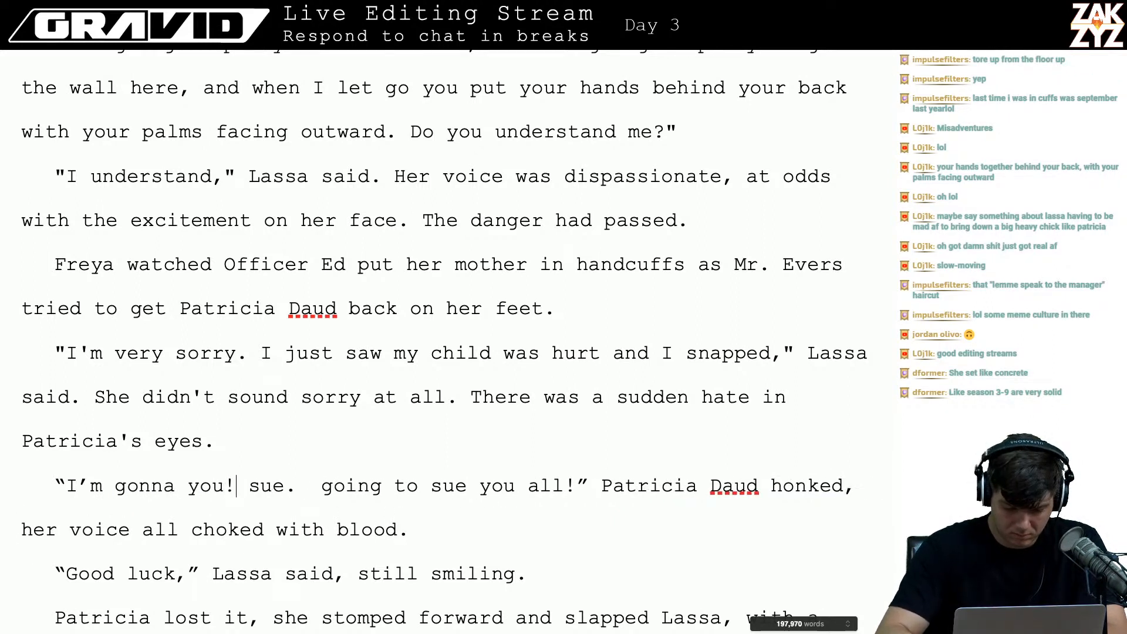
key("BackSpace")
key("BackSpace")
key("BackSpace")
type("sue you")
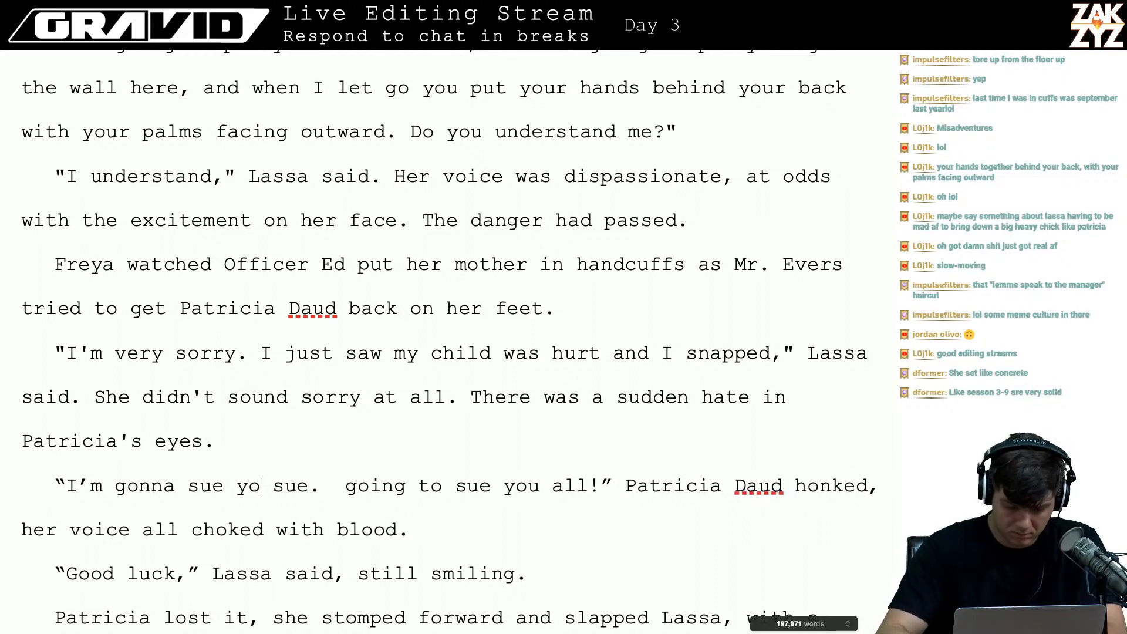
key("Up")
key("Up")
type("1")
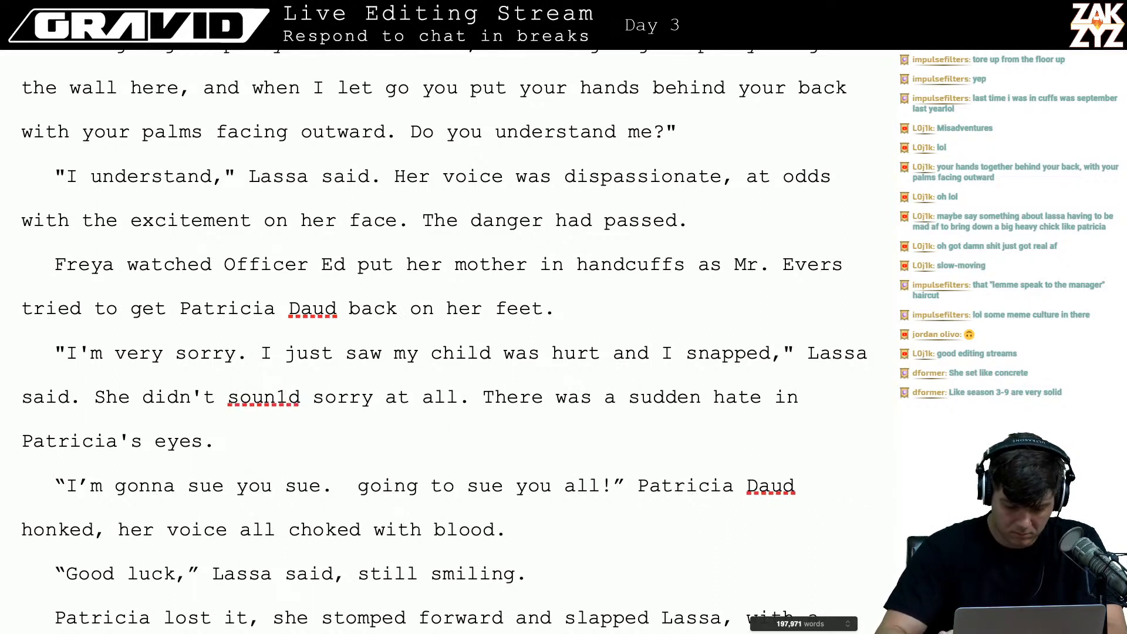
key("BackSpace")
key("Right")
key("Down")
key("Down")
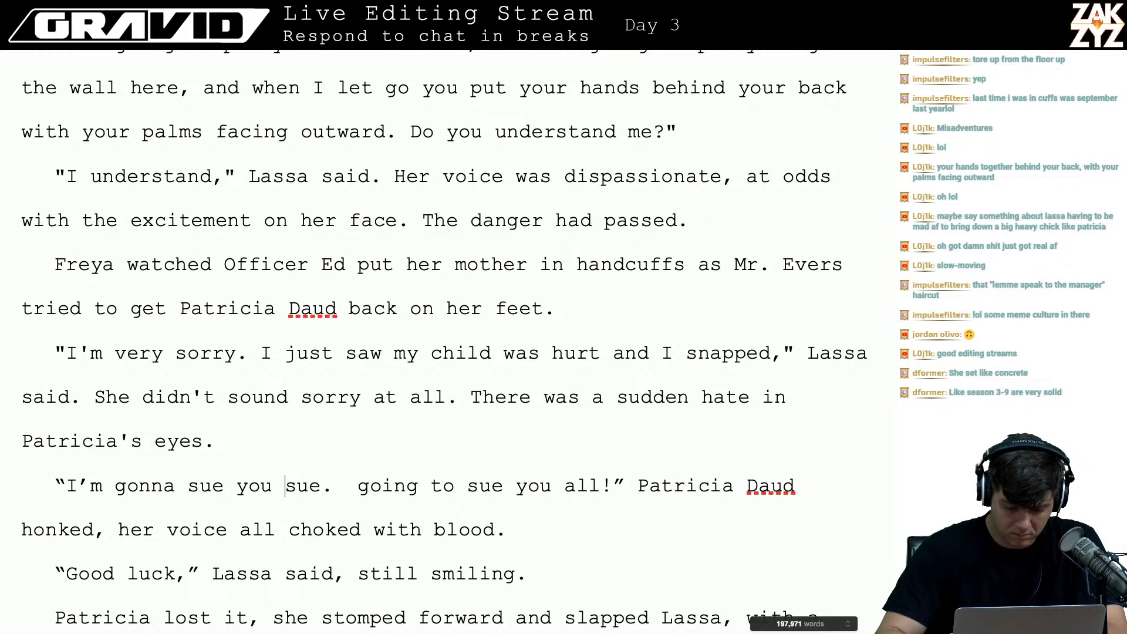
- Shorten the threat before "honked" to "I’m gonna sue you!" by adding the exclamation mark and removing the leftover words inside the quotation
key("Left")
type("!")
key("shift+Right")
key("shift+Right")
key("shift+Right")
key("shift+Right")
key("shift+Right")
key("shift+Right")
key("shift+Right")
key("shift+Right")
key("shift+Right")
key("shift+Right")
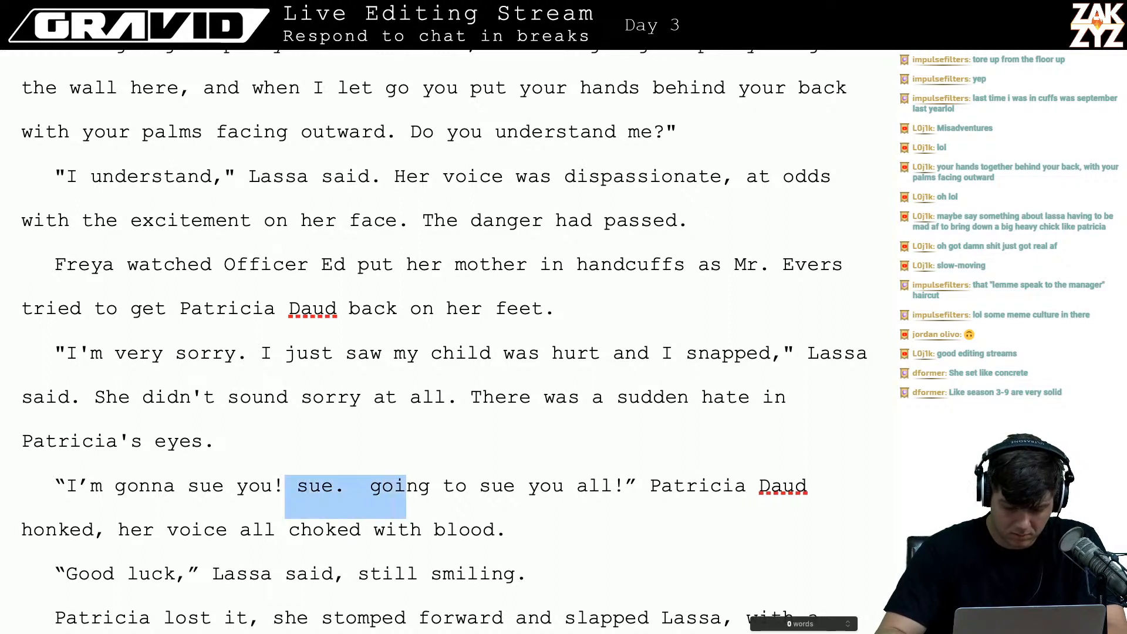
key("shift+Right")
key("shift+Right")
key("shift+Right")
key("shift+Right")
key("shift+Right")
key("shift+Right")
key("shift+Right")
key("shift+Right")
key("shift+Right")
key("shift+Right")
key("shift+Right")
key("shift+Right")
key("shift+Right")
key("shift+Right")
key("shift+Right")
key("shift+Right")
key("shift+Right")
key("shift+Right")
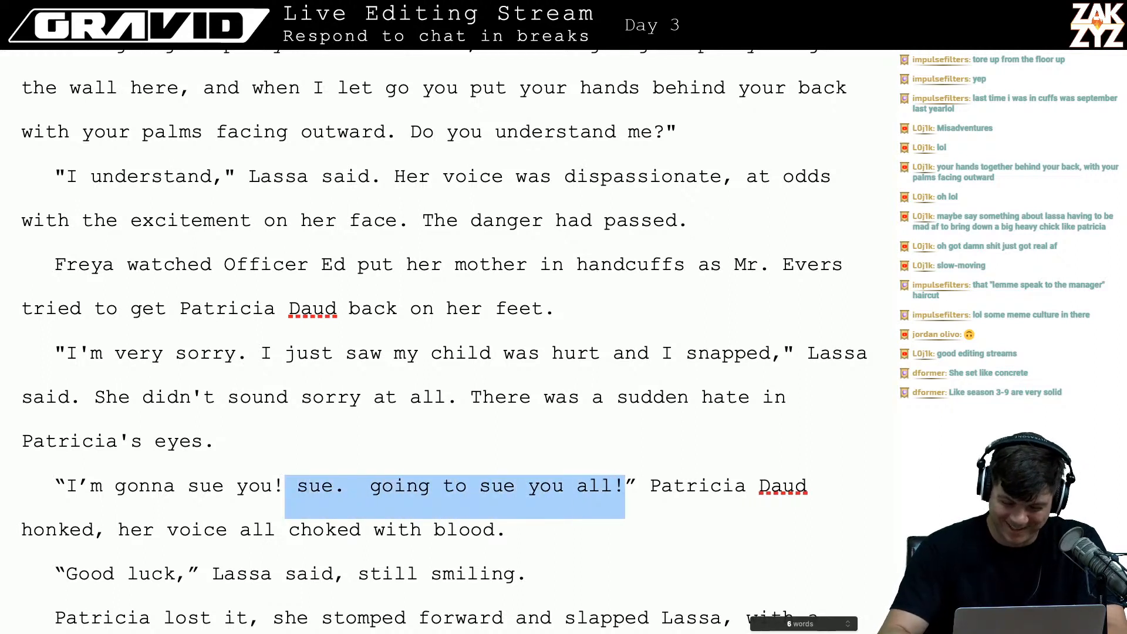
key("BackSpace")
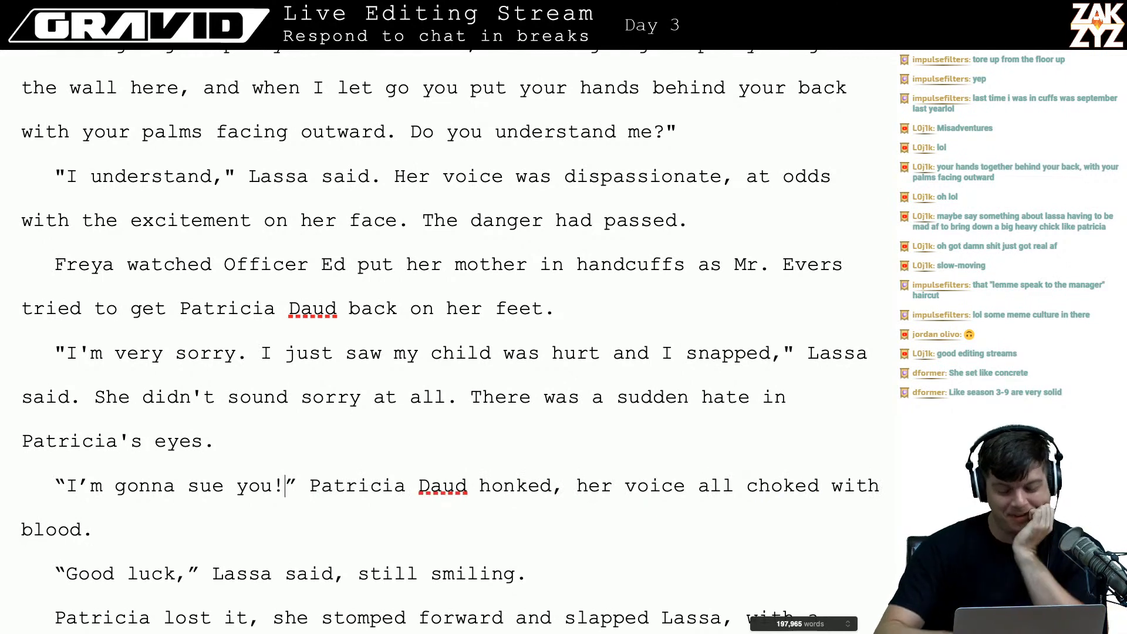
- Delete the whole "I’m gonna sue you!" quotation so the paragraph begins directly with the speaker's name before "honked"
key("Right")
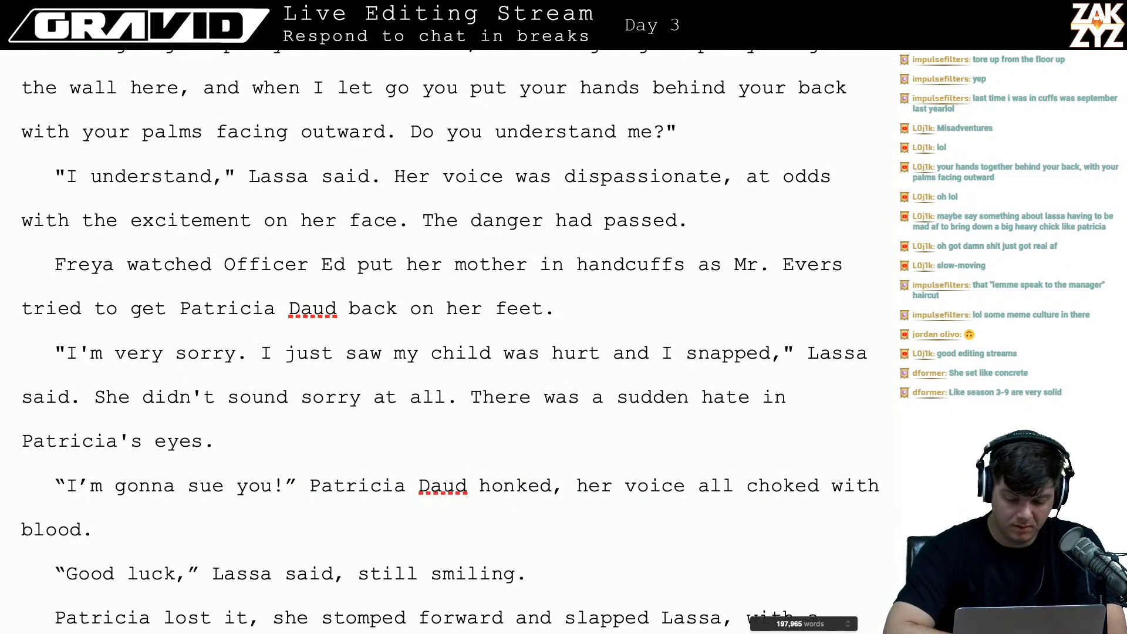
key("Right")
key("Right")
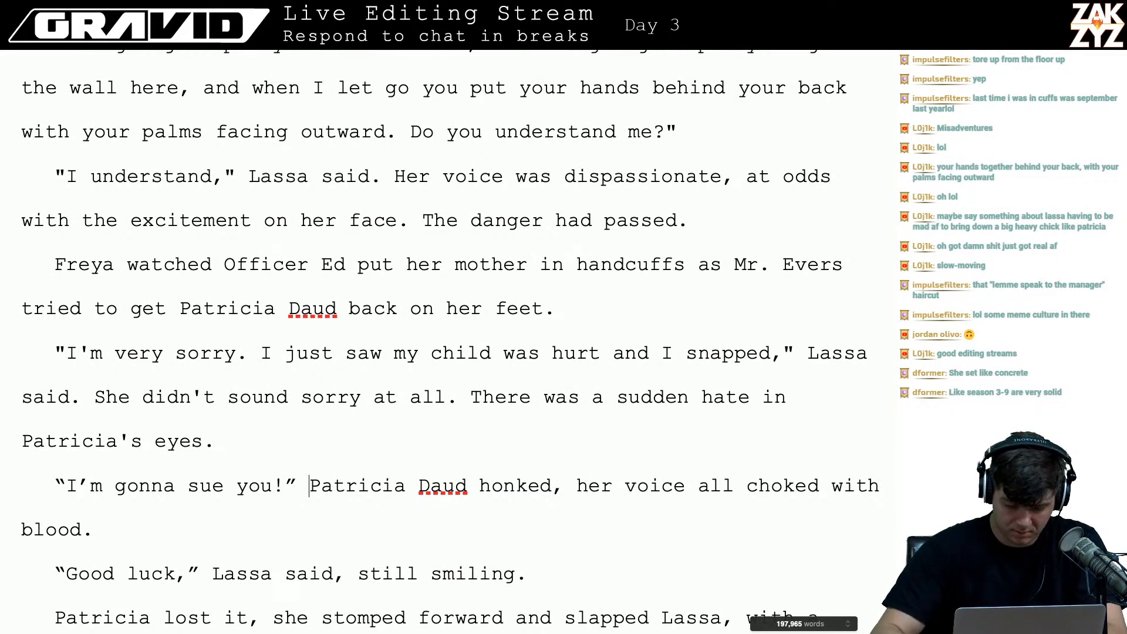
key("Left")
key("Left")
key("BackSpace")
key("BackSpace")
key("BackSpace")
key("BackSpace")
key("BackSpace")
key("BackSpace")
key("BackSpace")
key("BackSpace")
key("BackSpace")
key("BackSpace")
key("BackSpace")
key("BackSpace")
key("BackSpace")
key("BackSpace")
key("BackSpace")
key("BackSpace")
key("BackSpace")
key("BackSpace")
key("BackSpace")
key("BackSpace")
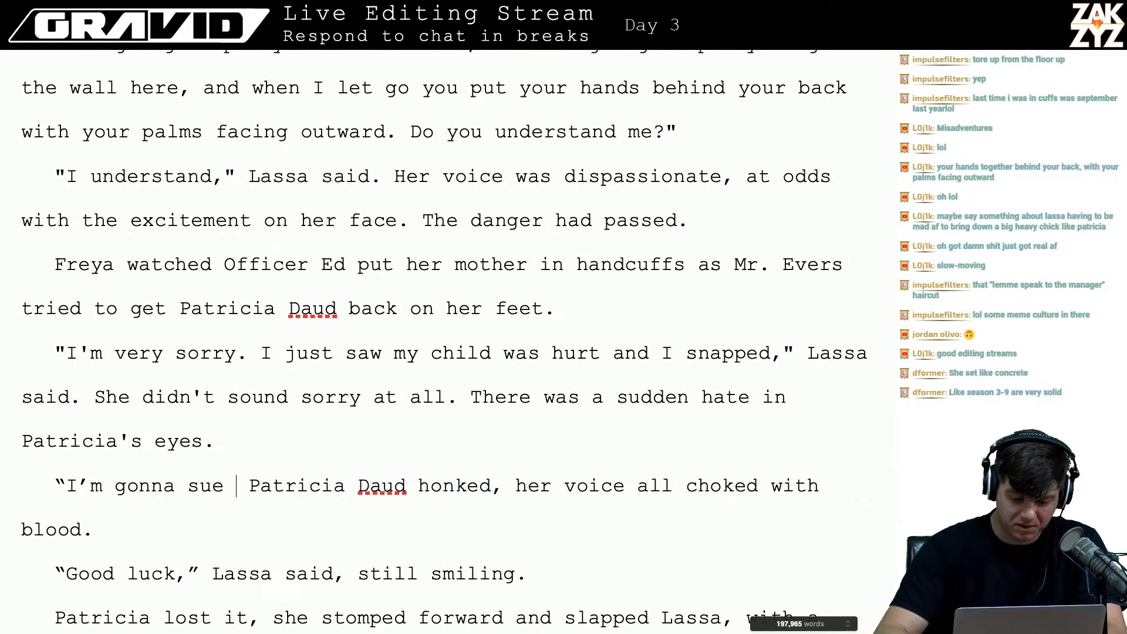
key("BackSpace")
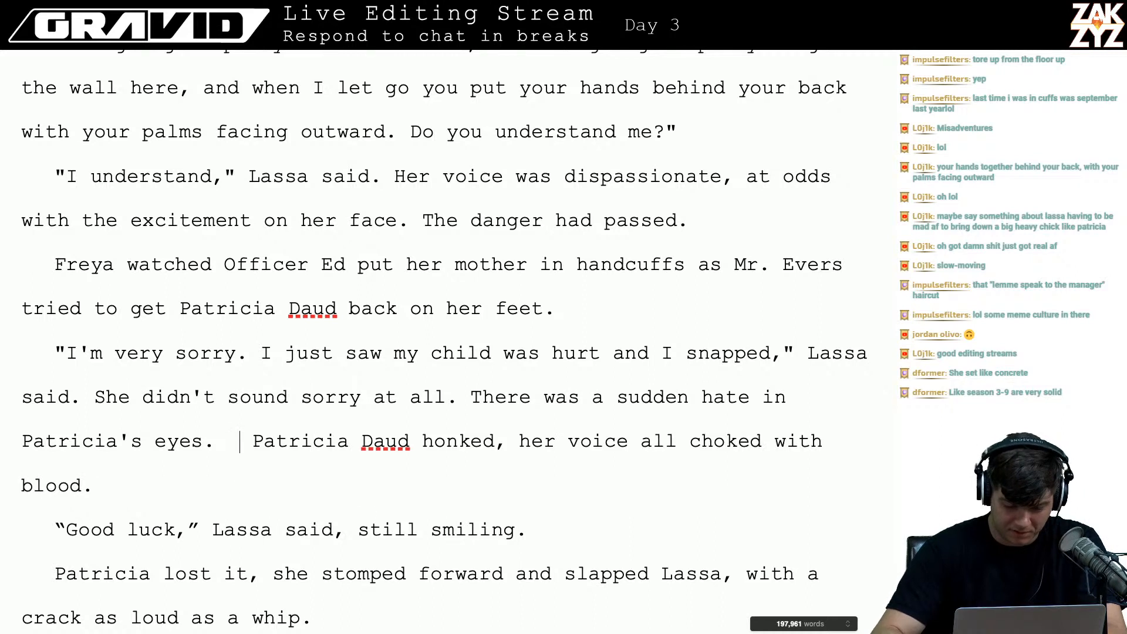
key("Return")
key("Right")
key("Right")
key("Left")
key("BackSpace")
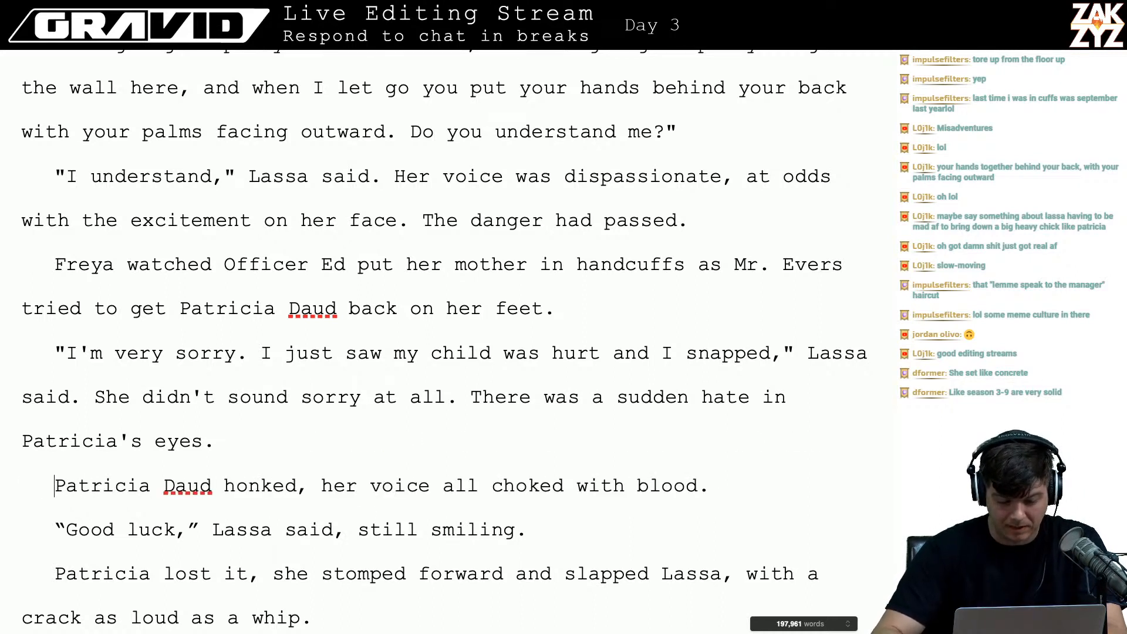
- Insert "something about a lawsuit" after "honked", before the comma, in the sentence about the voice choked with blood
key("Right")
key("Right")
key("Right")
key("Right")
key("Right")
key("Right")
key("Right")
key("Right")
key("Right")
key("Right")
key("Right")
key("Right")
key("Right")
key("Right")
key("Right")
key("Right")
key("Right")
key("Right")
key("Right")
key("Right")
key("Right")
key("Right")
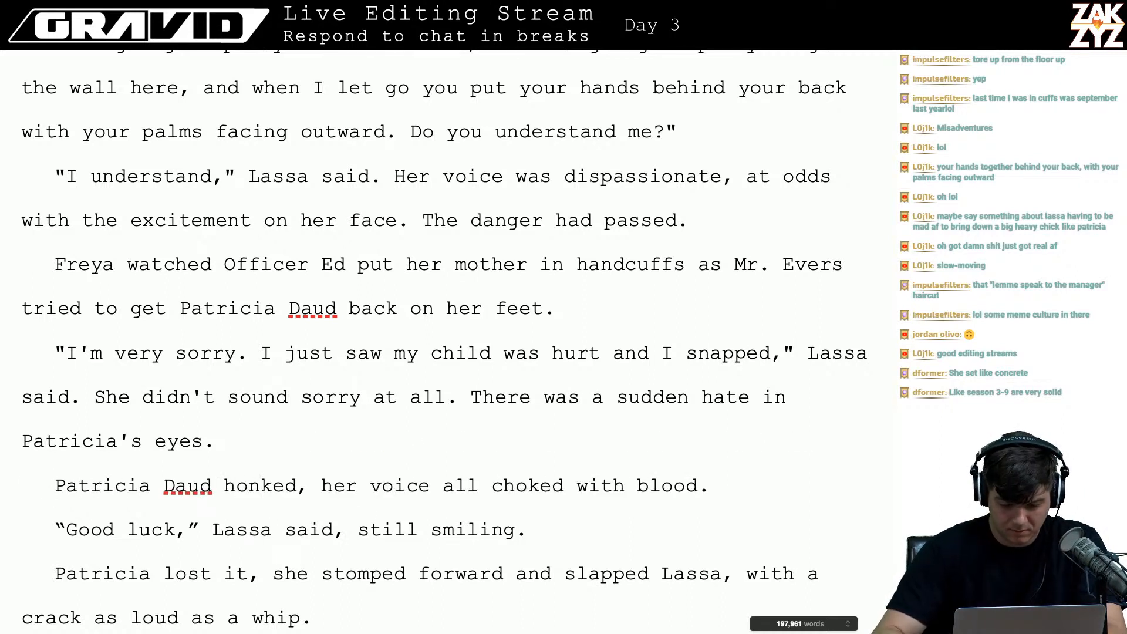
key("Left")
key("Left")
type("something about ")
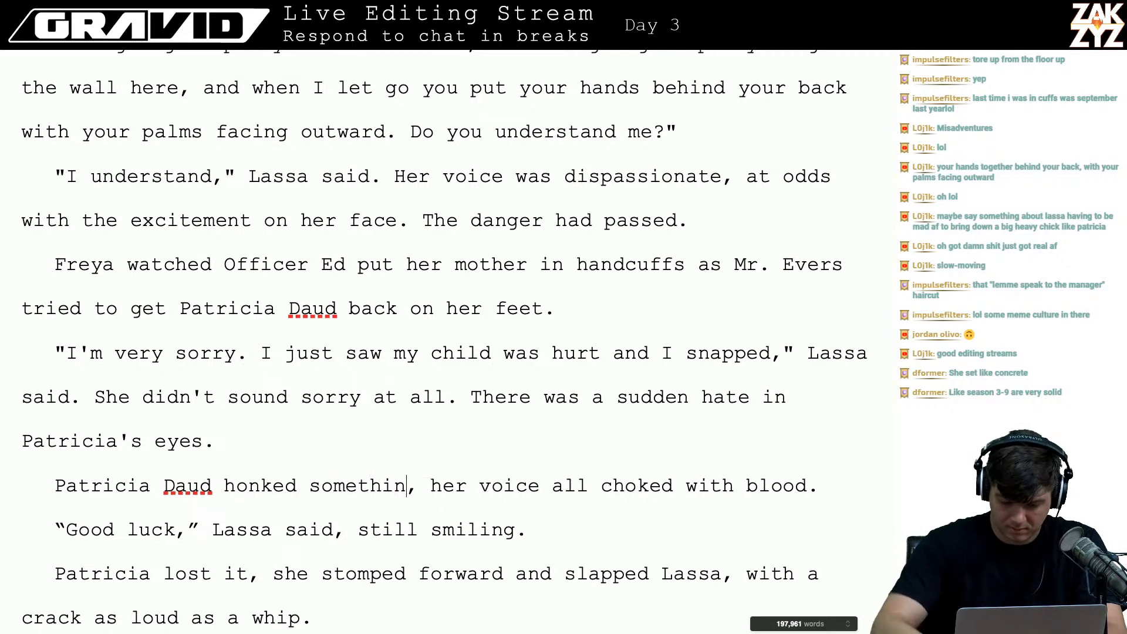
type("a lawsuit")
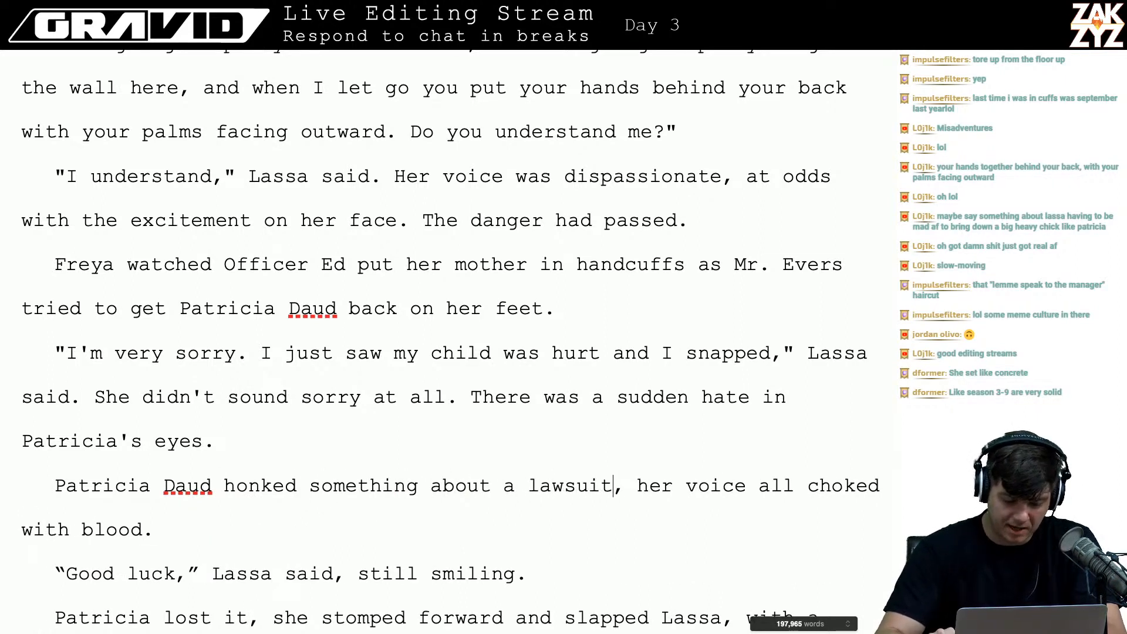
- Reread the passage around the lawsuit sentence, the "Good luck" reply and the slap that follows it
key("Up")
key("Up")
key("Right")
key("Down")
key("Down")
key("Down")
key("Down")
key("Down")
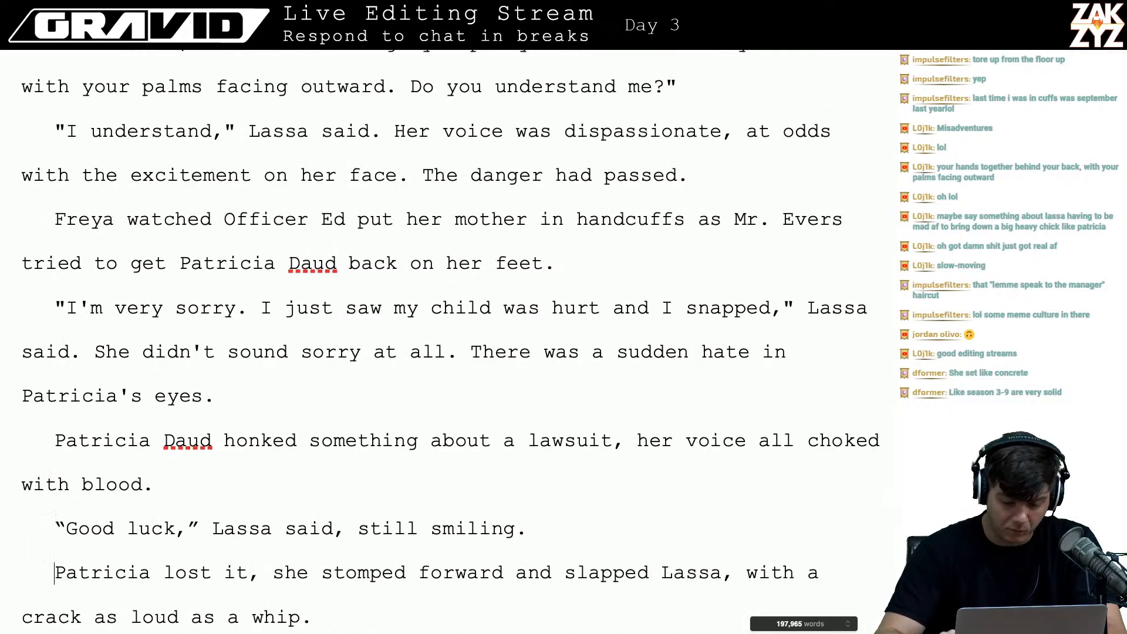
key("Left")
key("Right")
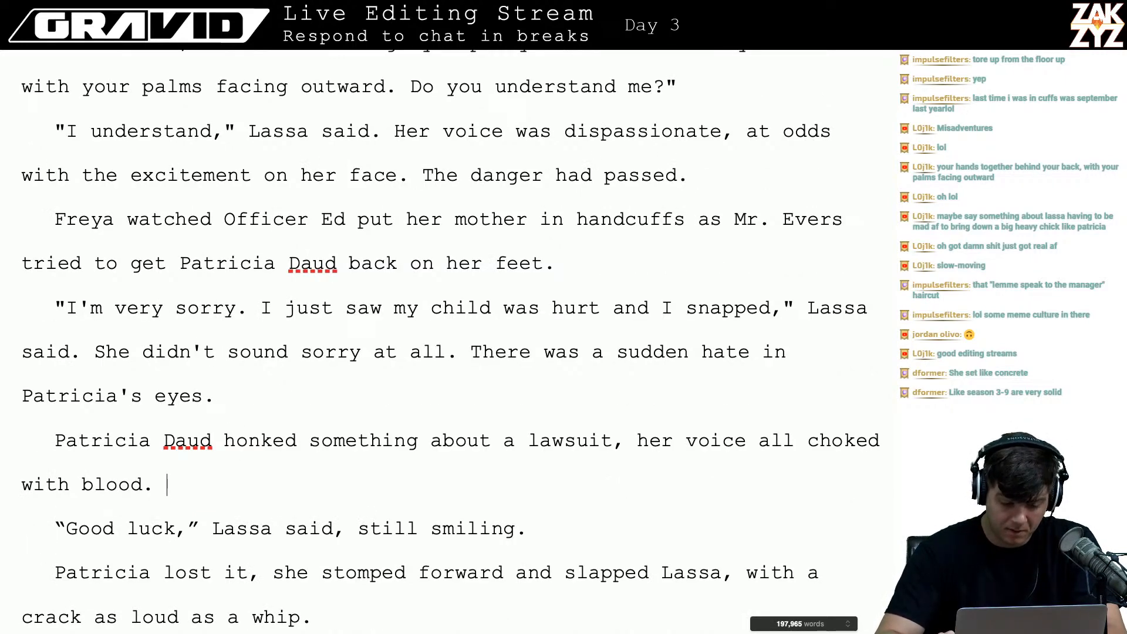
key("Down")
key("Down")
key("Up")
key("Home")
key("Down")
key("Down")
key("Left")
key("Up")
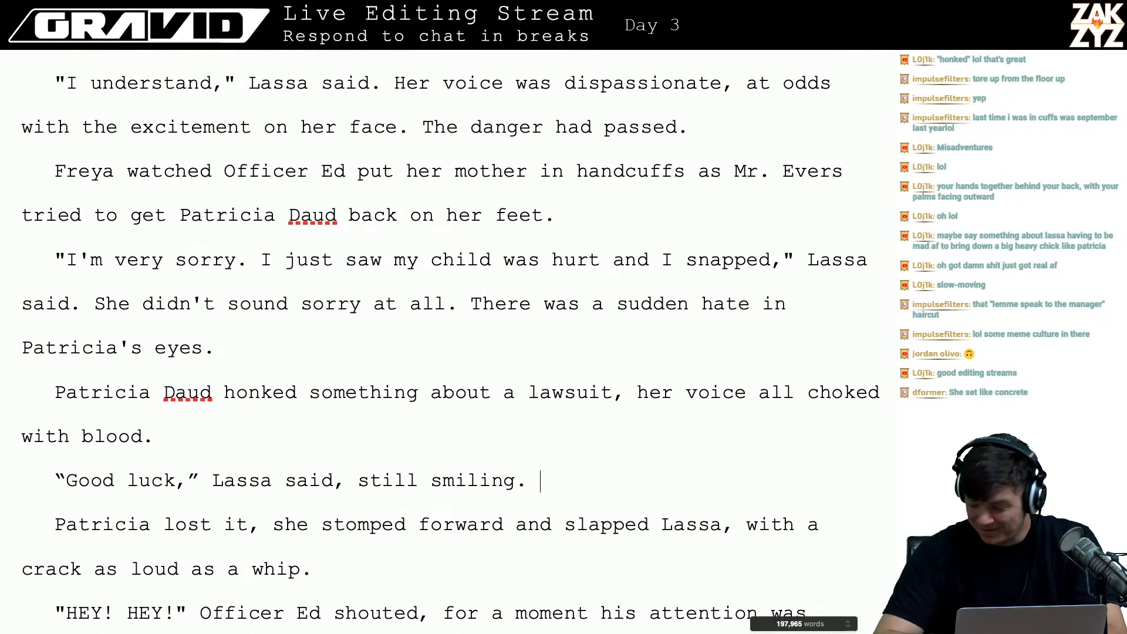
scroll(451, 340, "down", 1)
key("Left")
key("Home")
key("Right")
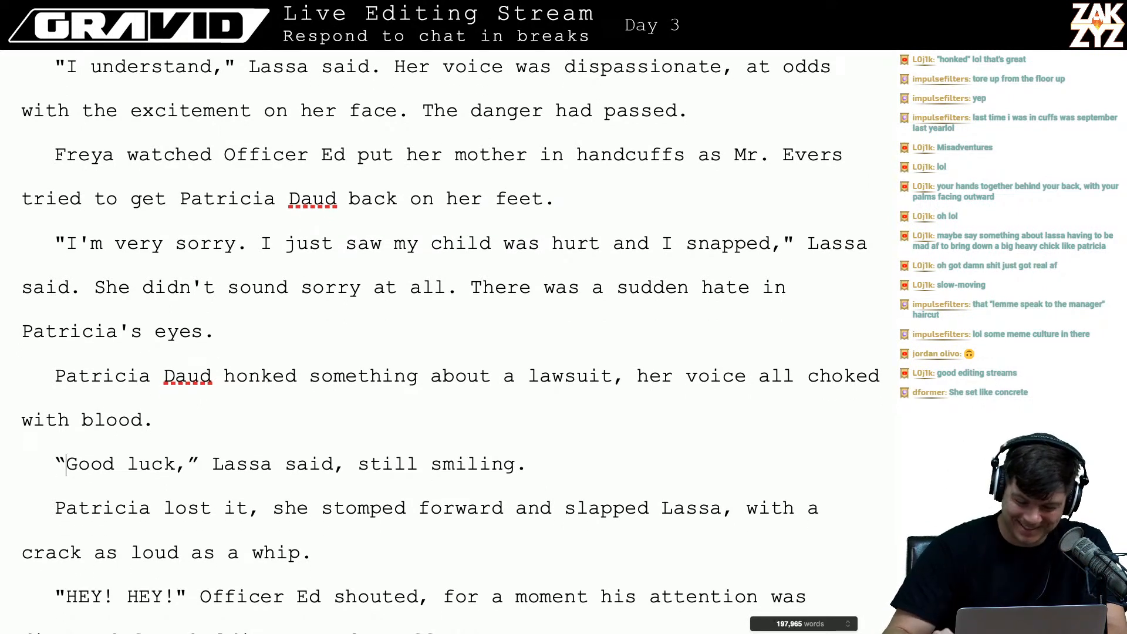
key("Down")
key("Up")
key("Up")
key("Left")
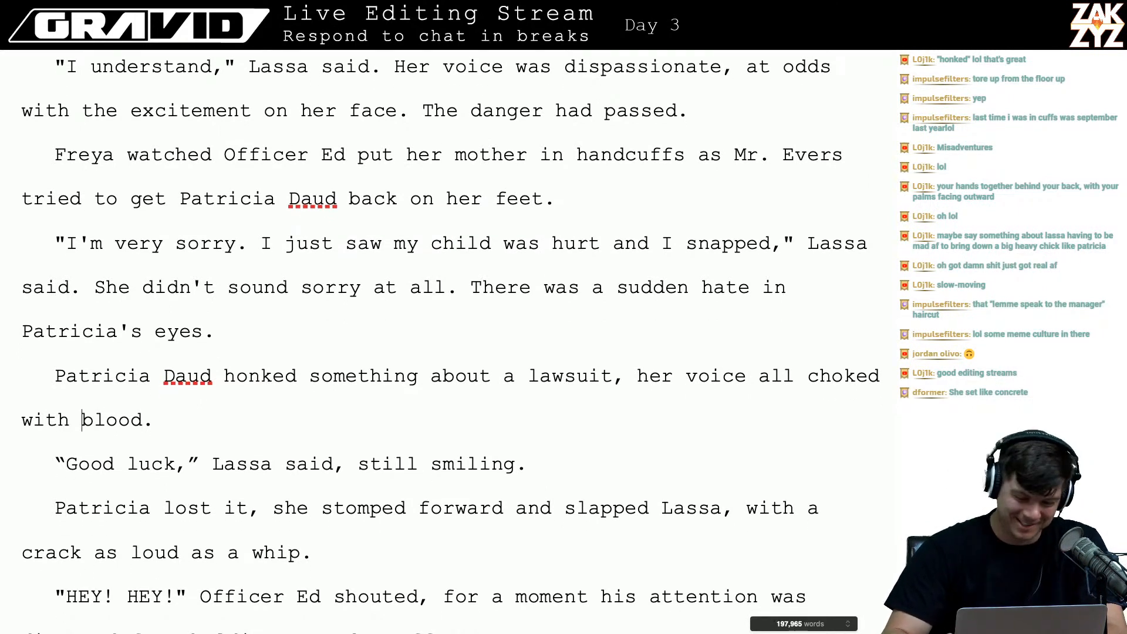
key("Down")
key("Up")
key("Up")
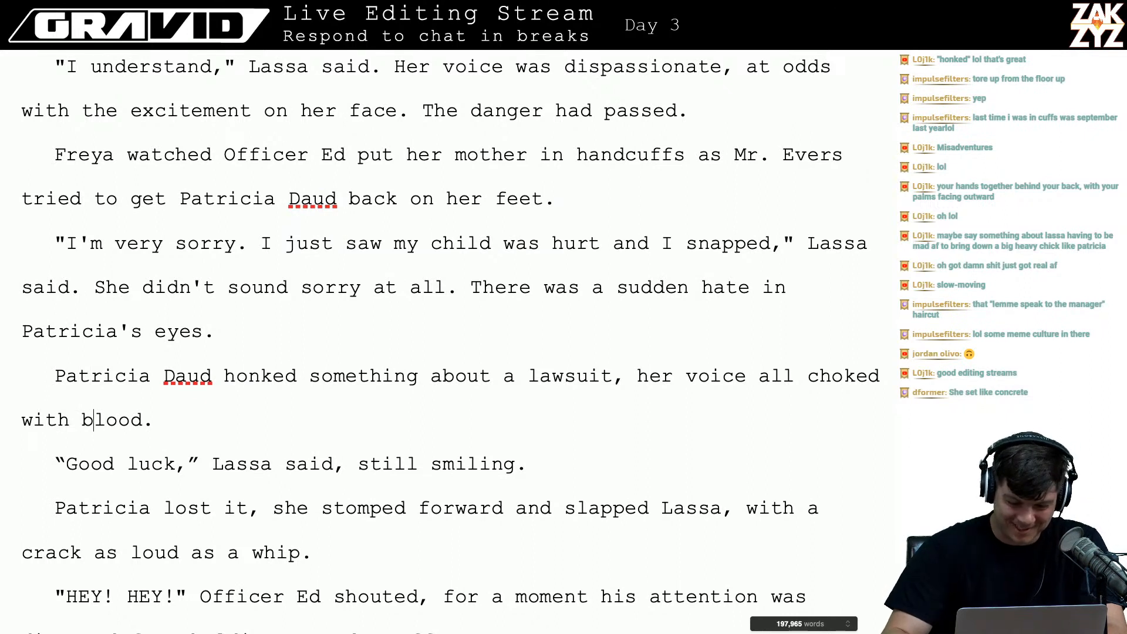
key("Down")
key("Left")
key("Left")
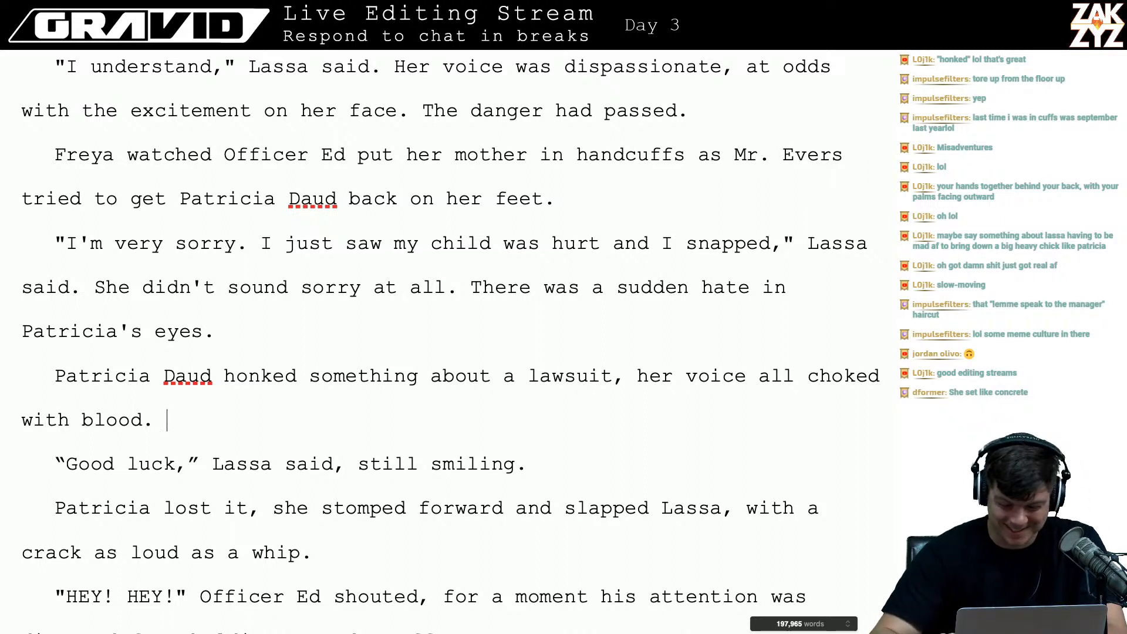
key("Right")
key("Right")
key("Left")
key("Up")
key("Down")
key("Left")
key("Left")
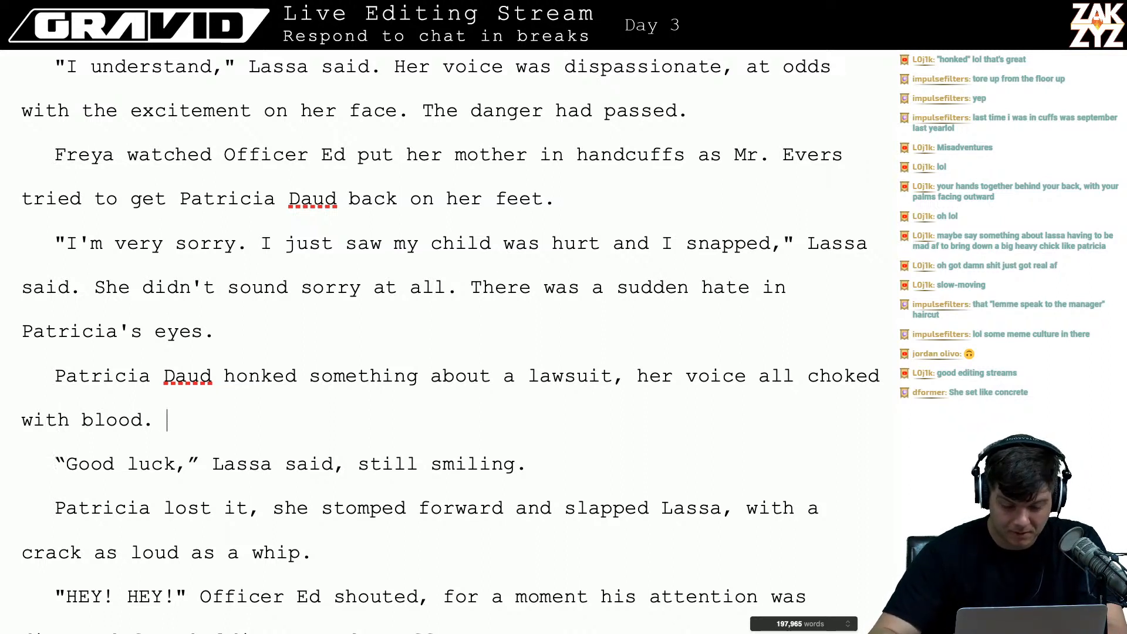
- Read word by word from the "Good luck" reply through the sentence about the slap as loud as a whip
key("Right")
key("Right")
key("Right")
key("Right")
key("Right")
key("Right")
key("Right")
key("Right")
key("Right")
key("Right")
key("Right")
key("Right")
key("Right")
key("Right")
key("Right")
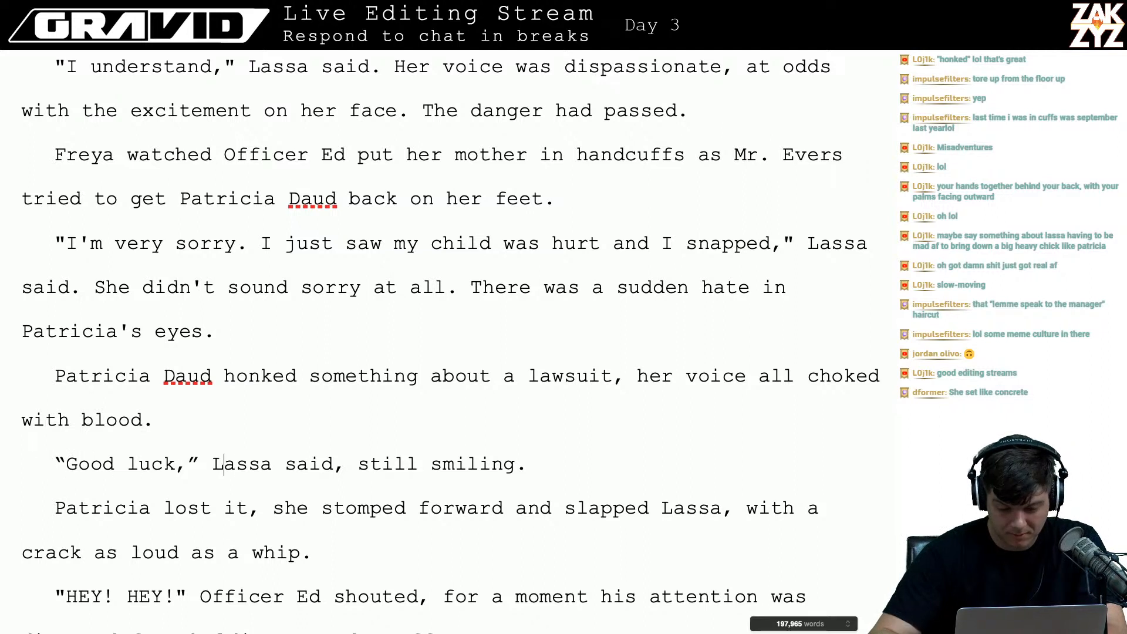
key("Right")
key("Right")
key("Right")
key("Right")
key("Right")
key("Right")
key("Right")
key("Right")
key("Right")
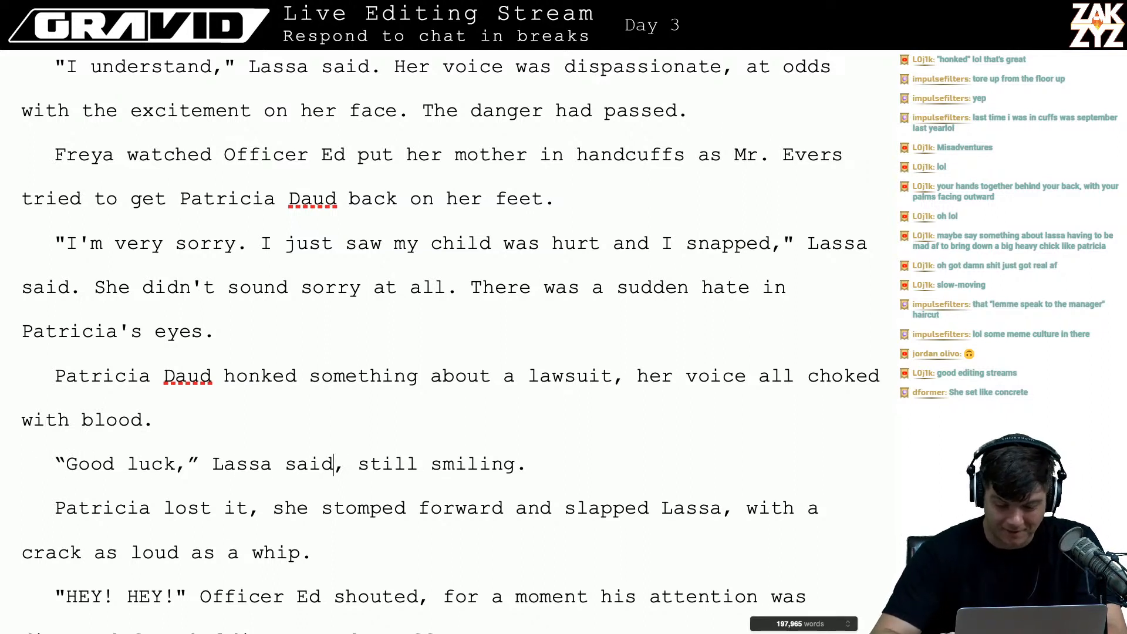
key("Right")
key("Right")
key("Right")
key("Right")
key("Right")
key("Right")
key("Right")
key("Right")
key("Right")
key("Right")
key("Right")
key("Right")
key("Right")
key("Right")
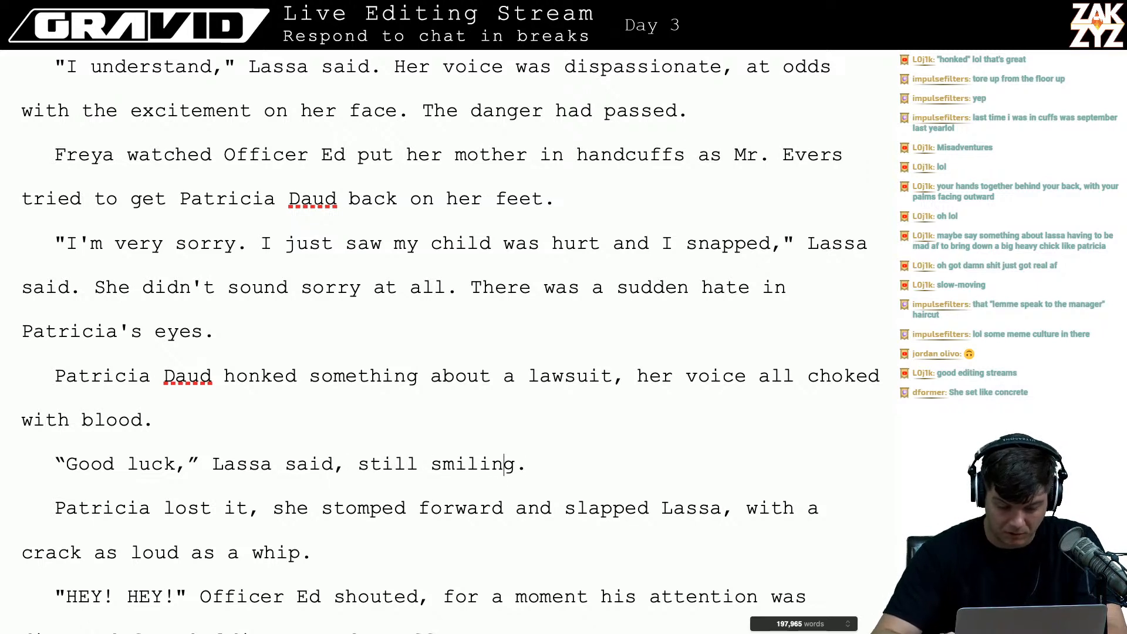
key("Right")
key("Right")
key("Right")
key("Right")
key("Right")
key("Right")
key("Right")
key("Right")
key("Right")
key("Right")
key("Right")
key("Right")
key("Right")
key("Right")
key("Right")
key("Right")
key("Right")
key("Right")
key("Right")
key("Right")
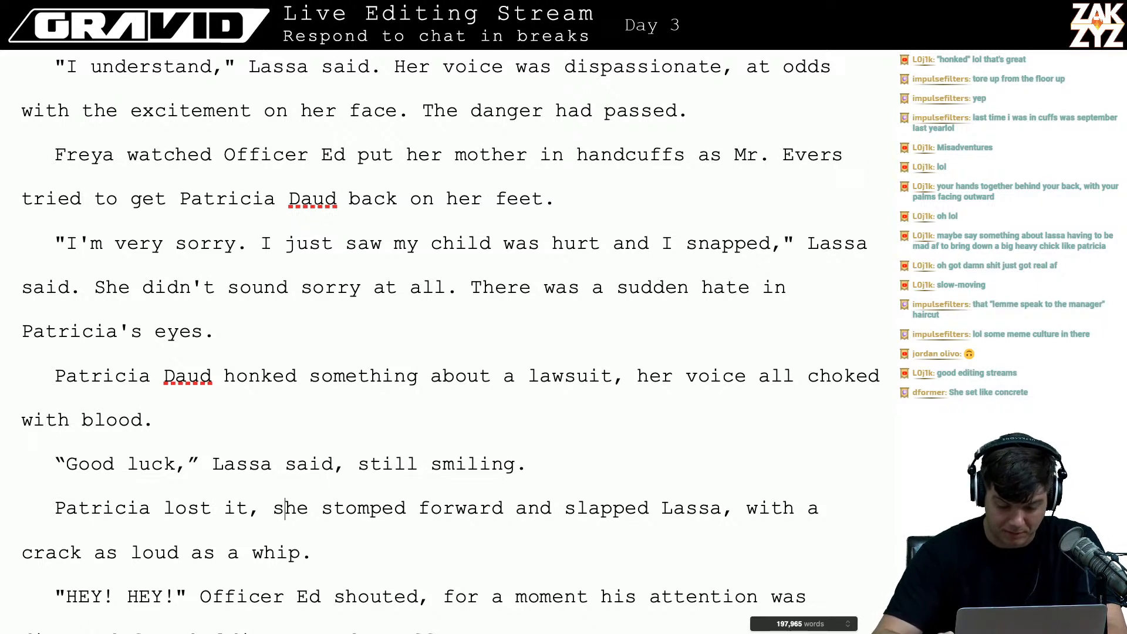
key("Right")
key("Right")
key("Right")
key("Right")
key("Right")
key("Right")
key("Right")
key("Right")
key("Right")
key("Right")
key("Right")
key("Right")
key("Right")
key("Right")
key("Right")
key("Right")
key("Right")
key("Right")
key("Right")
key("Right")
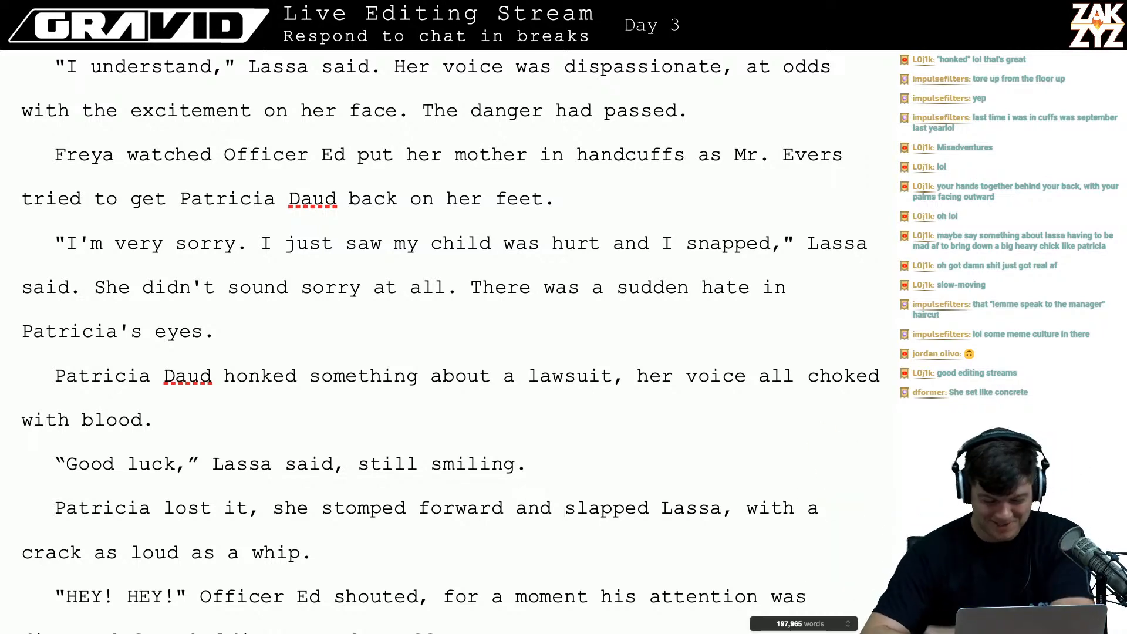
- Read on from the officer's "HEY! HEY!" shout through the headbutt paragraph and over the page break
scroll(339, 363, "down", 3)
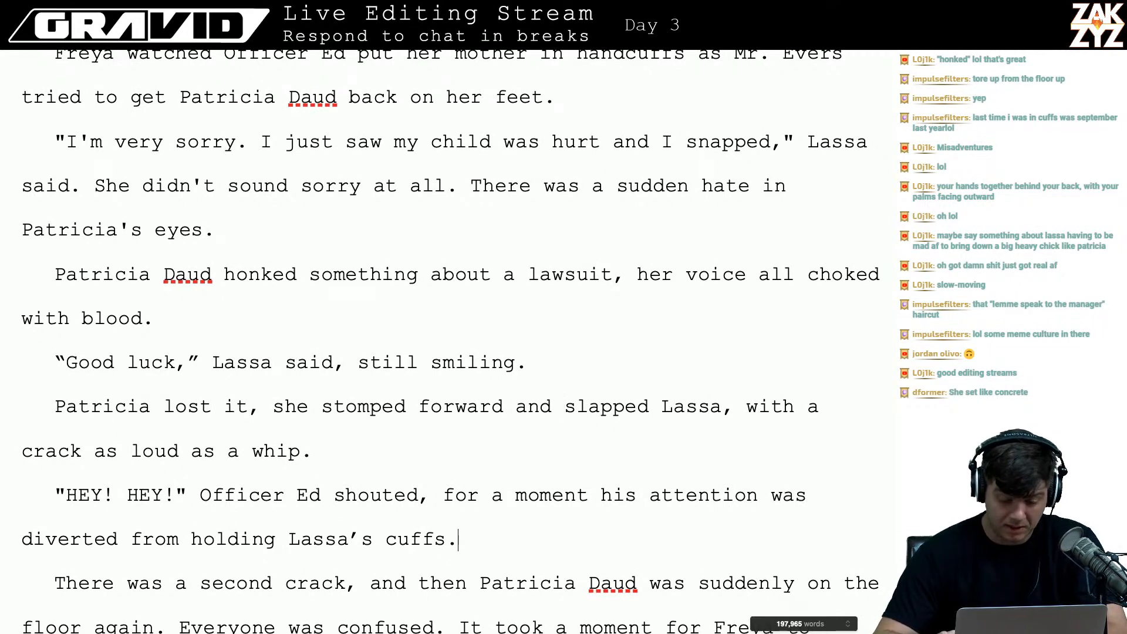
key("Down")
key("Down")
key("Down")
key("Down")
key("Up")
key("Up")
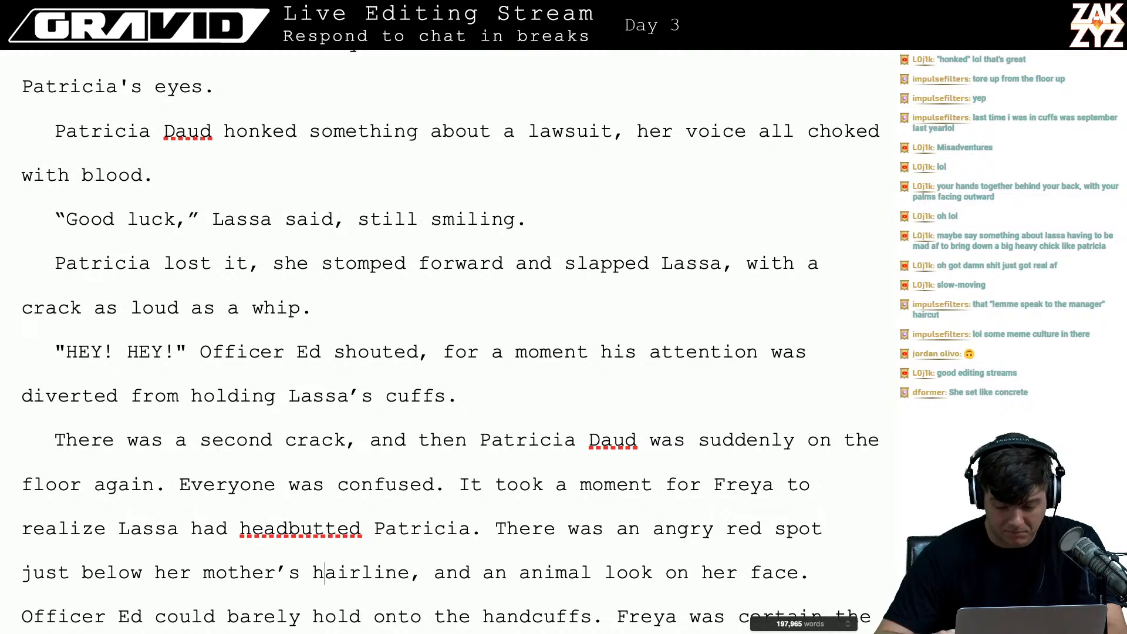
key("Down")
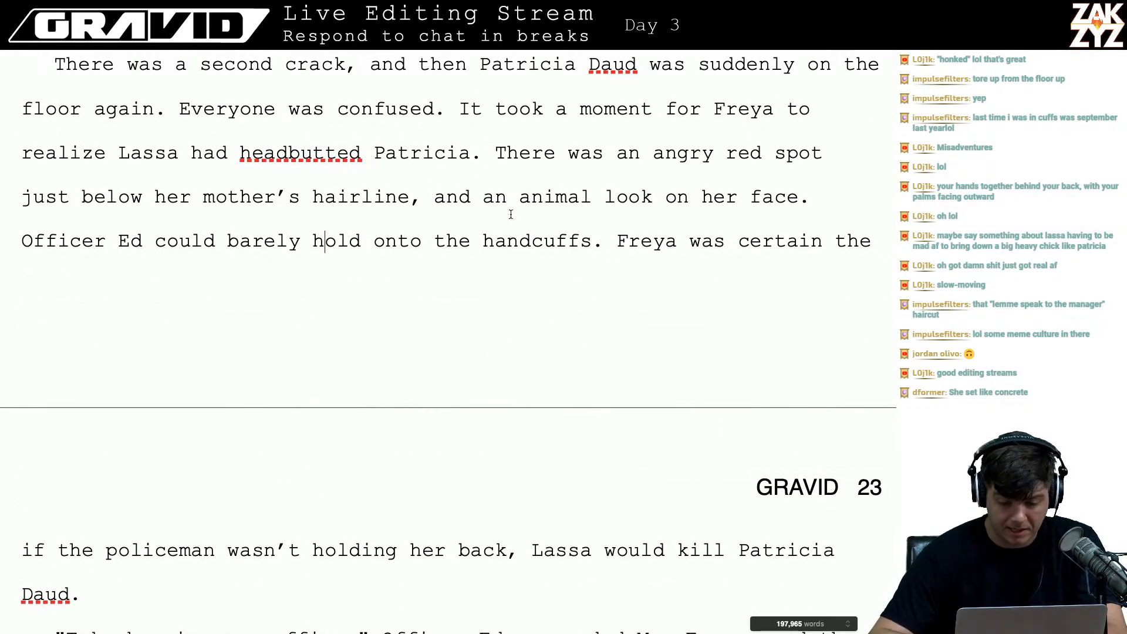
scroll(635, 218, "down", 1)
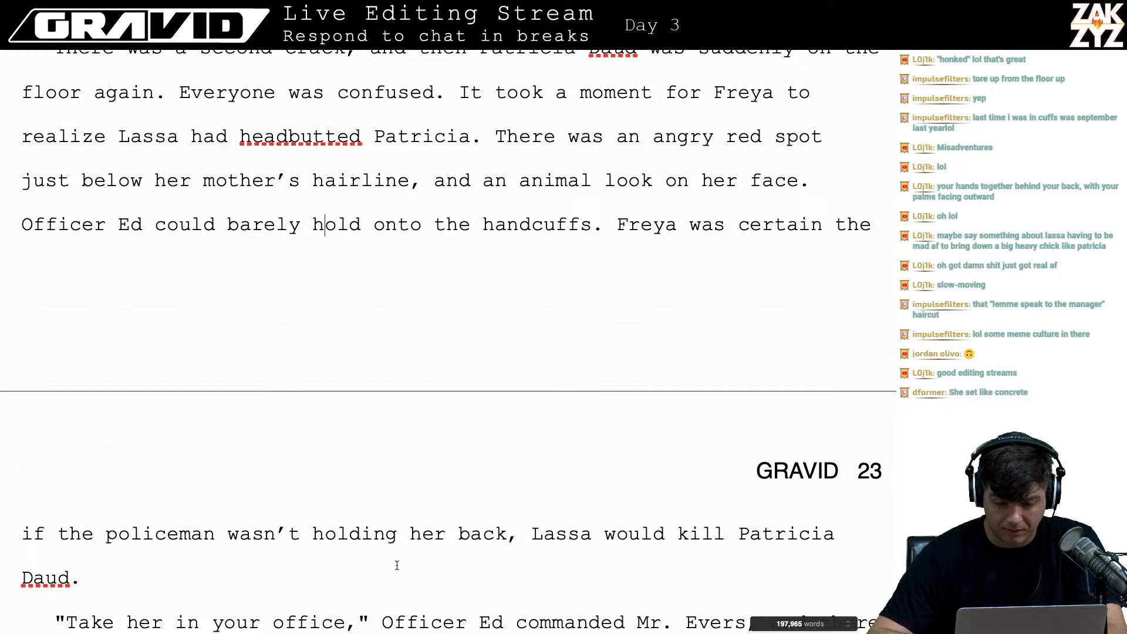
- Delete "holding" and its extra space after "diverted from" in the sentence about the officer's attention
scroll(498, 477, "up", 4)
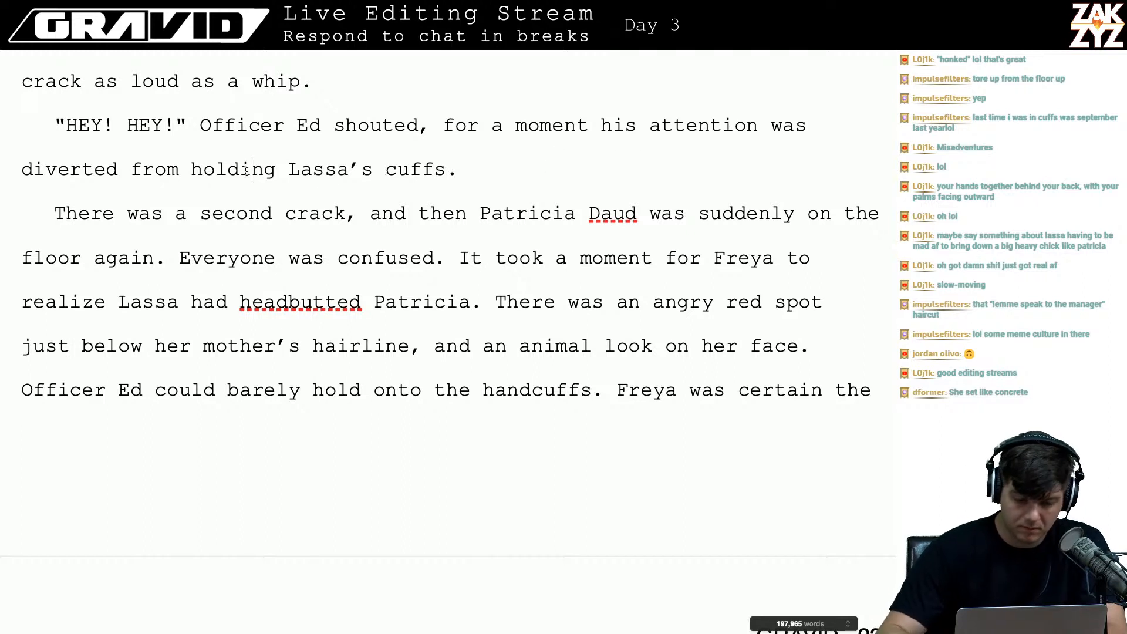
key("Right")
key("Right")
key("BackSpace")
key("BackSpace")
key("BackSpace")
key("BackSpace")
key("BackSpace")
key("BackSpace")
key("BackSpace")
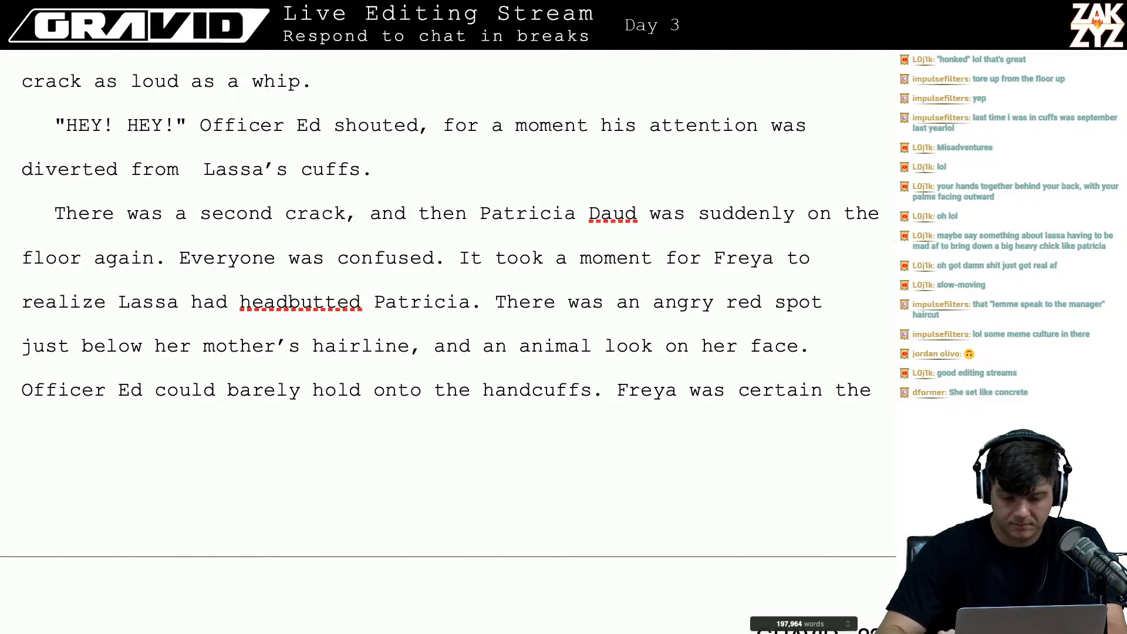
key("BackSpace")
- Remove the possessive ’s and "cuffs" so the "diverted from" sentence ends on the mother's name alone
key("Right")
key("Right")
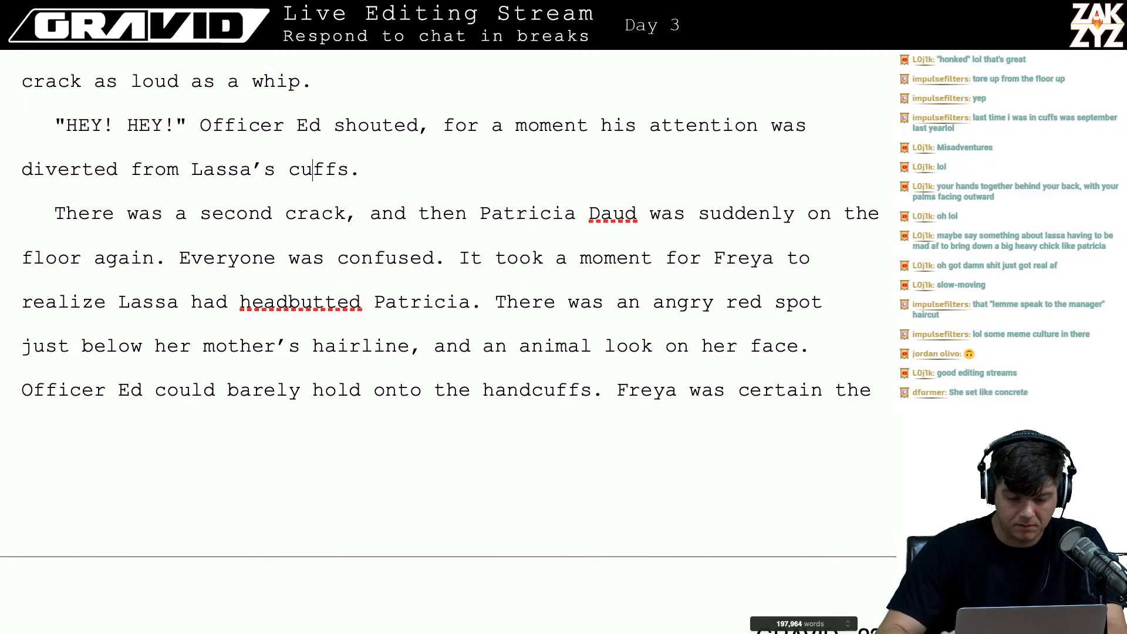
key("Right")
key("BackSpace")
key("BackSpace")
key("BackSpace")
key("BackSpace")
key("BackSpace")
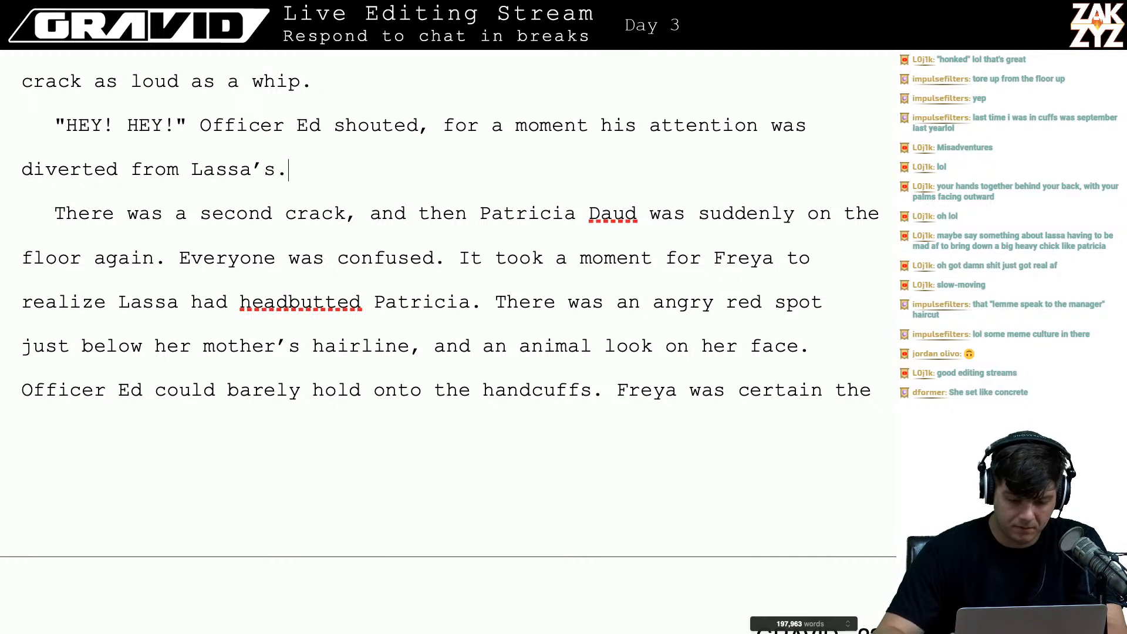
key("BackSpace")
key("BackSpace")
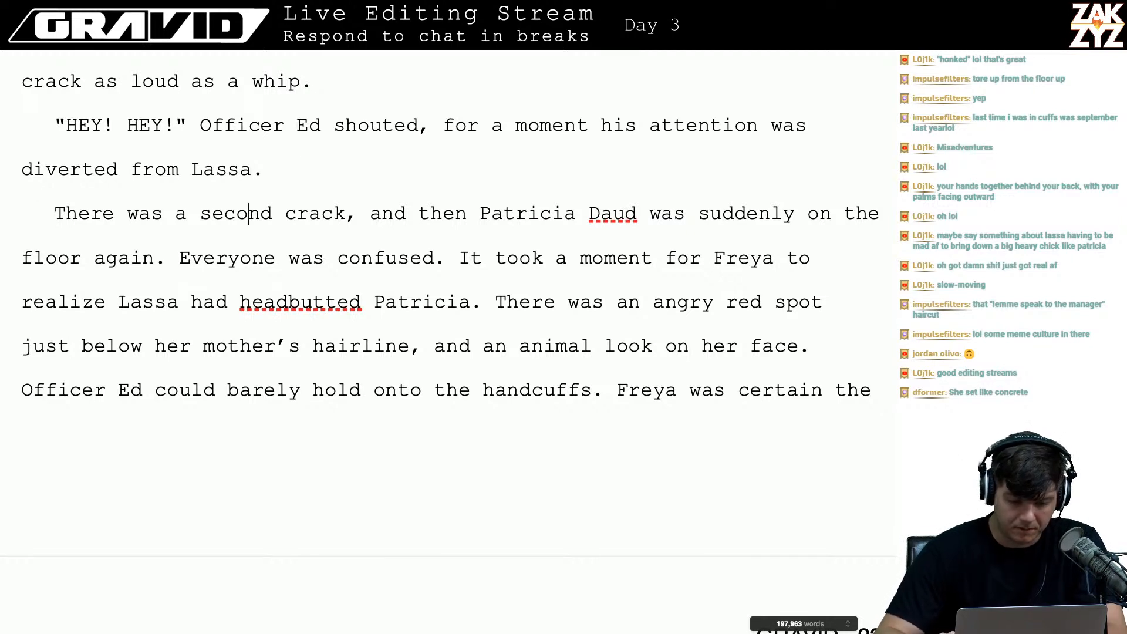
- Reread the shortened shout sentence and the following "second crack" sentence up to "floor again."
key("Up")
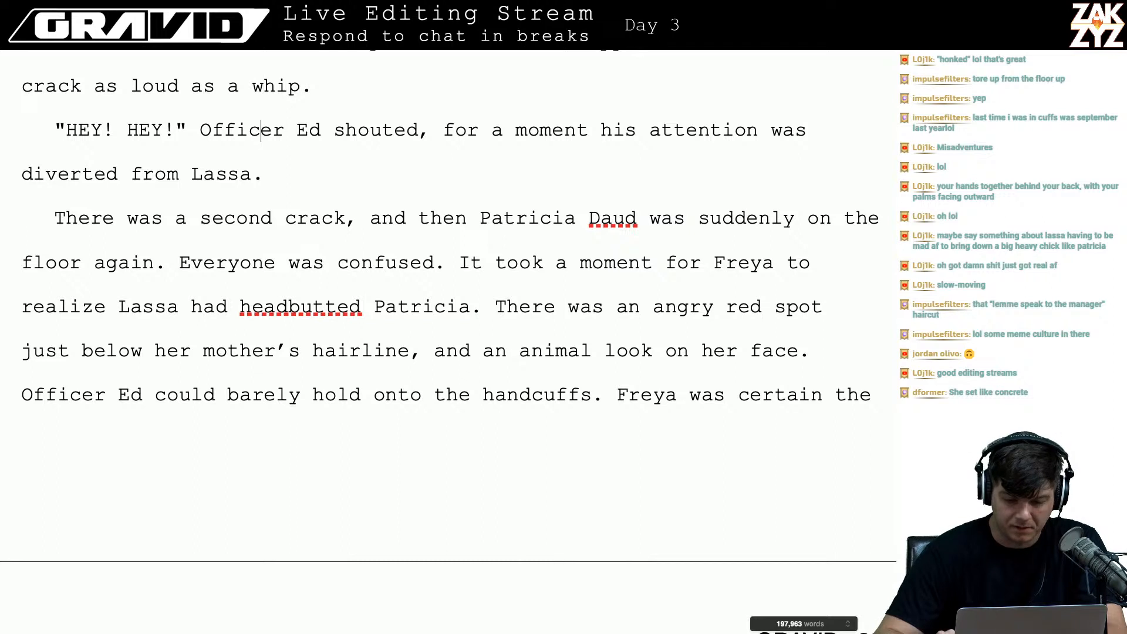
key("Right")
key("Right")
key("Right")
key("Right")
key("Right")
key("Right")
key("Right")
key("Right")
key("Down")
key("Down")
key("Down")
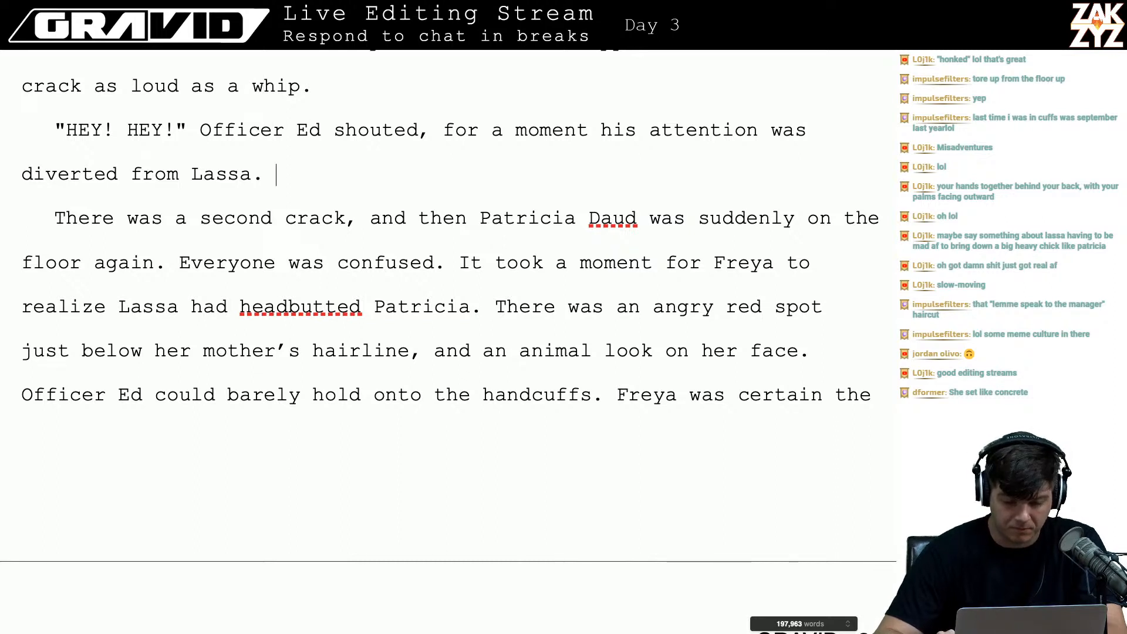
key("Right")
key("Right")
key("Right")
key("Right")
key("Right")
key("Right")
key("Right")
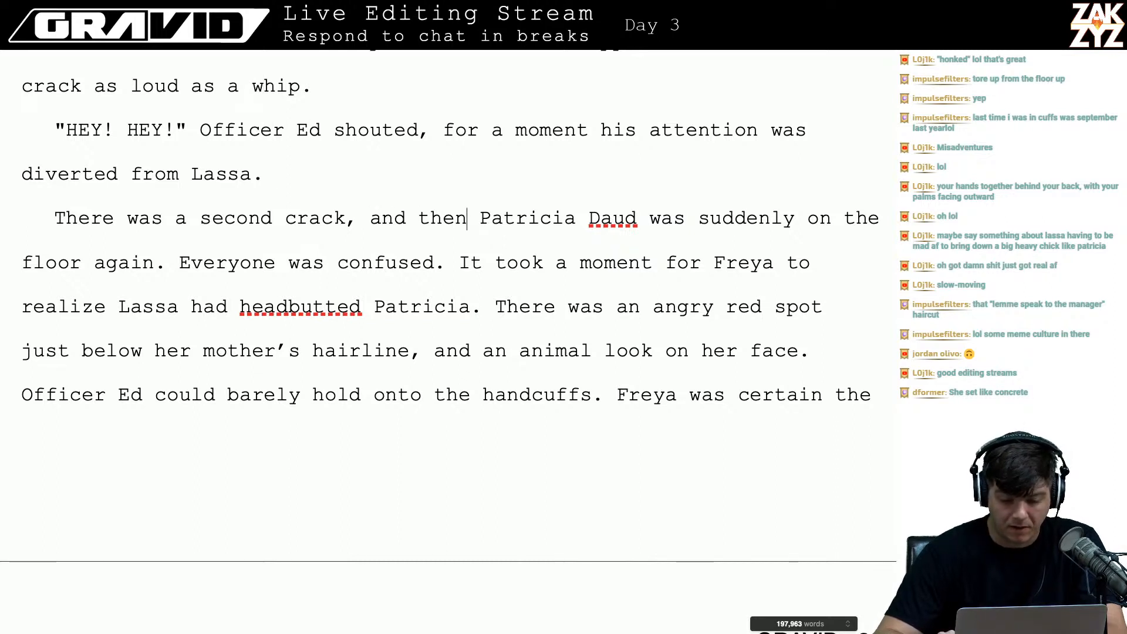
key("Right")
key("Right")
key("Right")
key("Right")
key("Right")
key("Right")
key("Right")
key("Right")
key("Right")
key("Right")
key("Right")
key("Right")
key("Right")
key("Right")
key("Right")
key("Right")
key("Right")
key("Right")
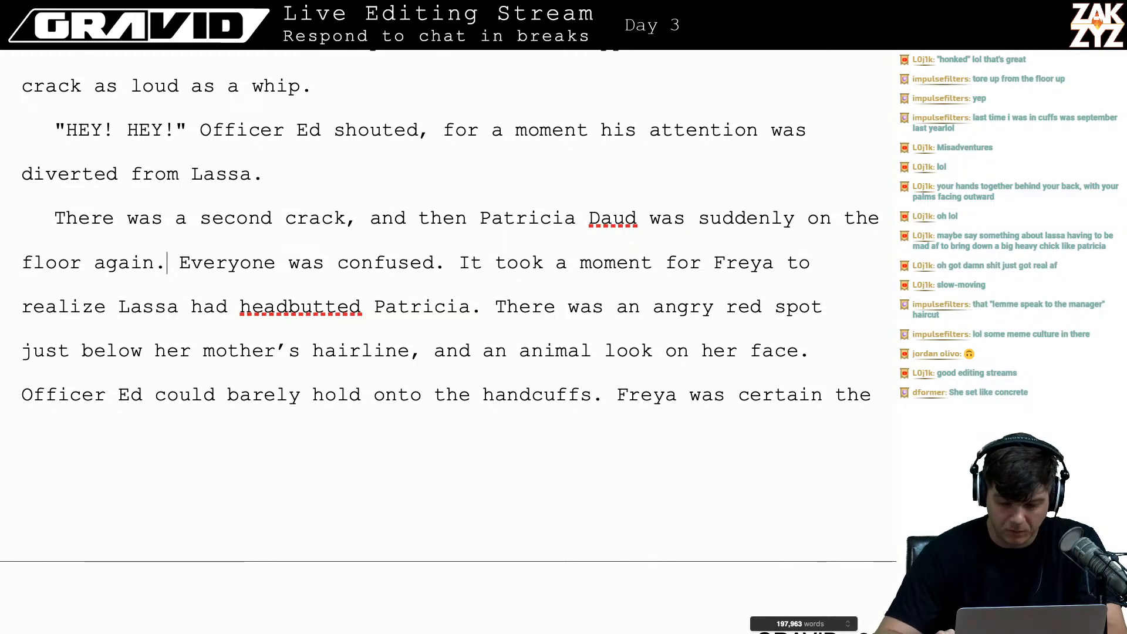
- Read on through the headbutt paragraph from "Everyone was confused" to "an animal look on her face."
key("Right")
key("Right")
key("Right")
key("Right")
key("Right")
key("Right")
key("Right")
key("Right")
key("Right")
key("Right")
key("Right")
key("Right")
key("Right")
key("Right")
key("Right")
key("Right")
key("Right")
key("Right")
key("Right")
key("Right")
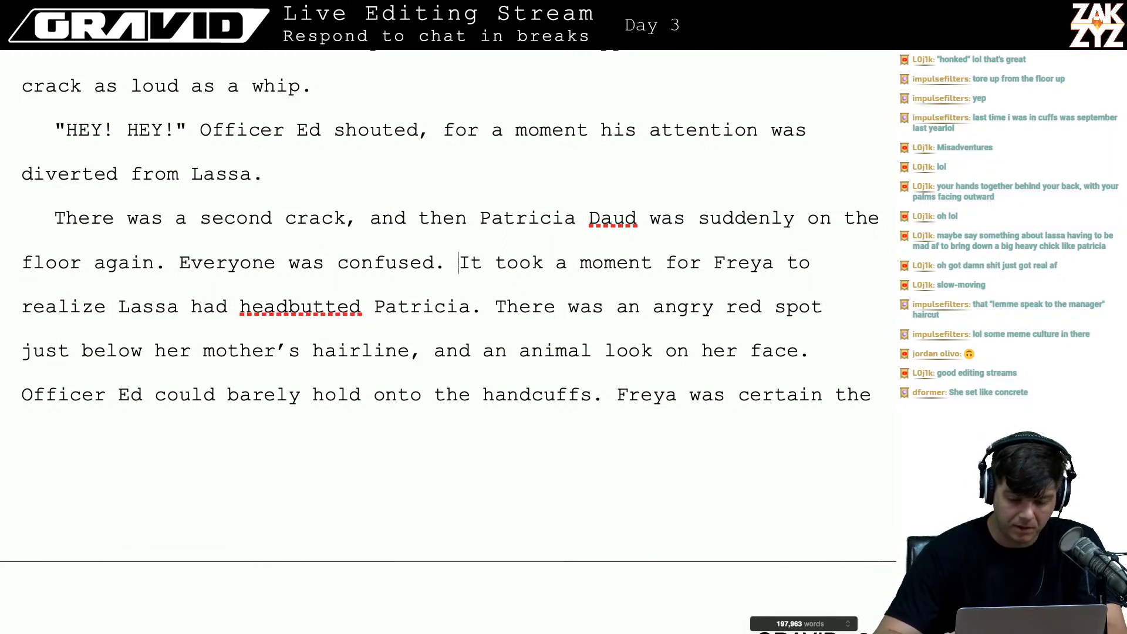
key("Left")
key("Left")
key("Left")
key("Left")
key("Left")
key("Down")
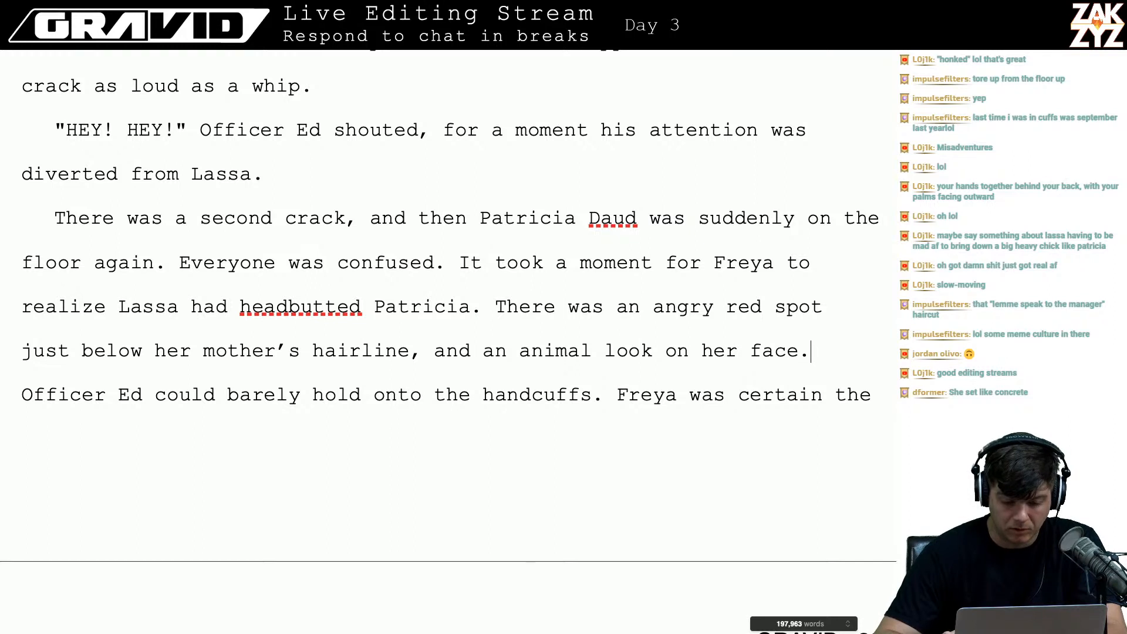
- Break the handcuffs sentence before "could barely hold" and complete the officer's new sentence with "grabbed her and struggled to hold on."
key("Left")
key("Left")
key("Left")
key("Left")
key("Left")
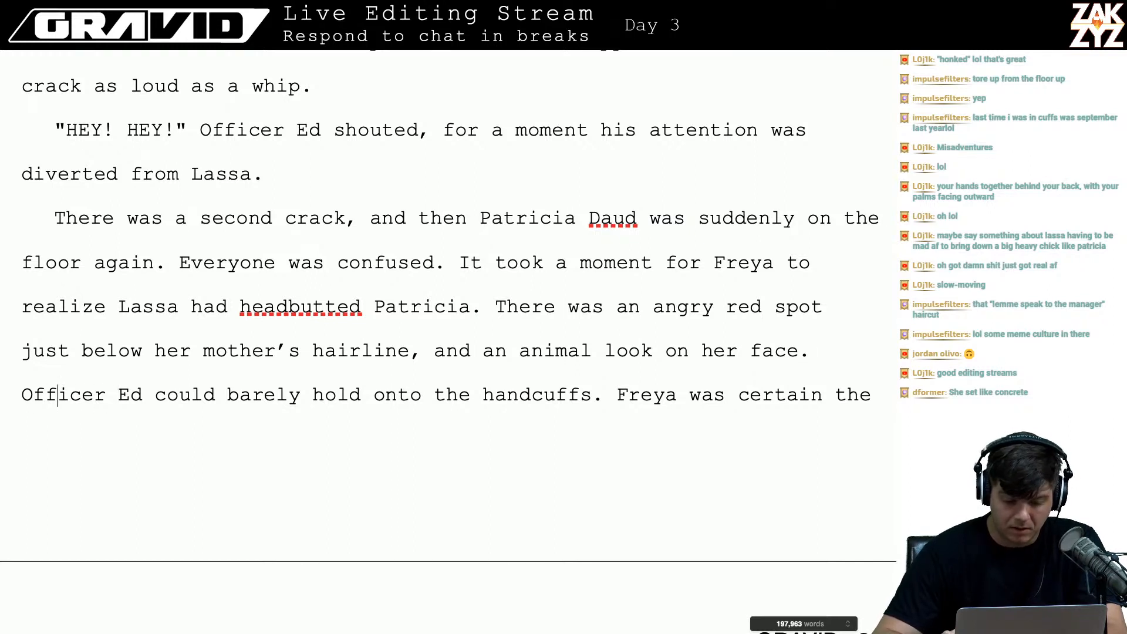
key("Left")
key("Left")
key("Left")
key("Left")
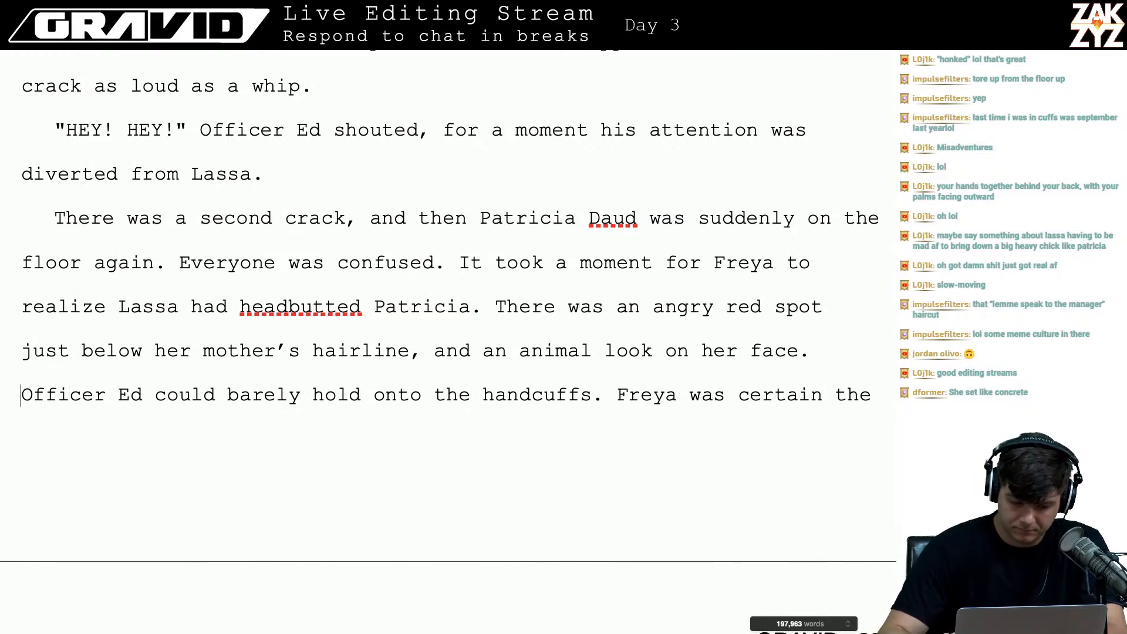
key("Right")
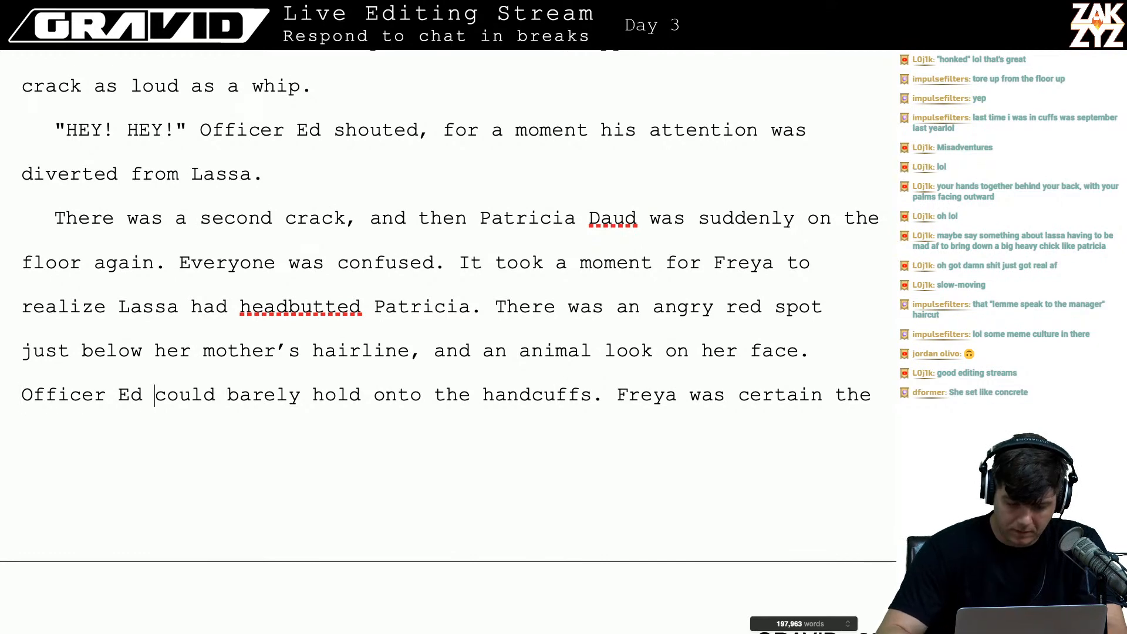
key("Return")
type("grab")
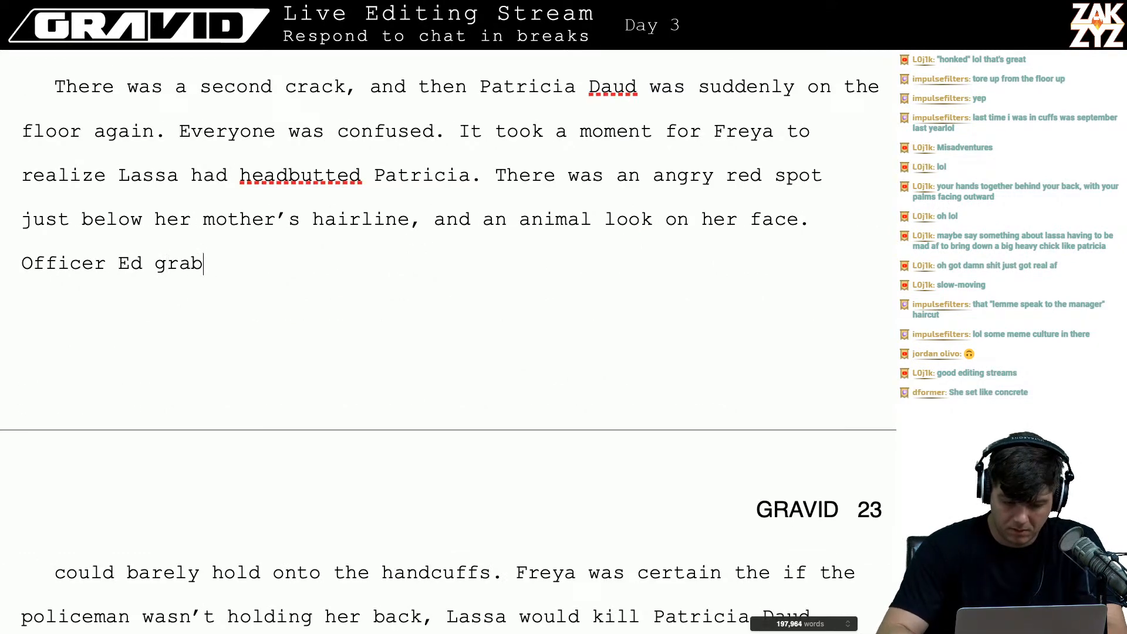
type("bed her and strug")
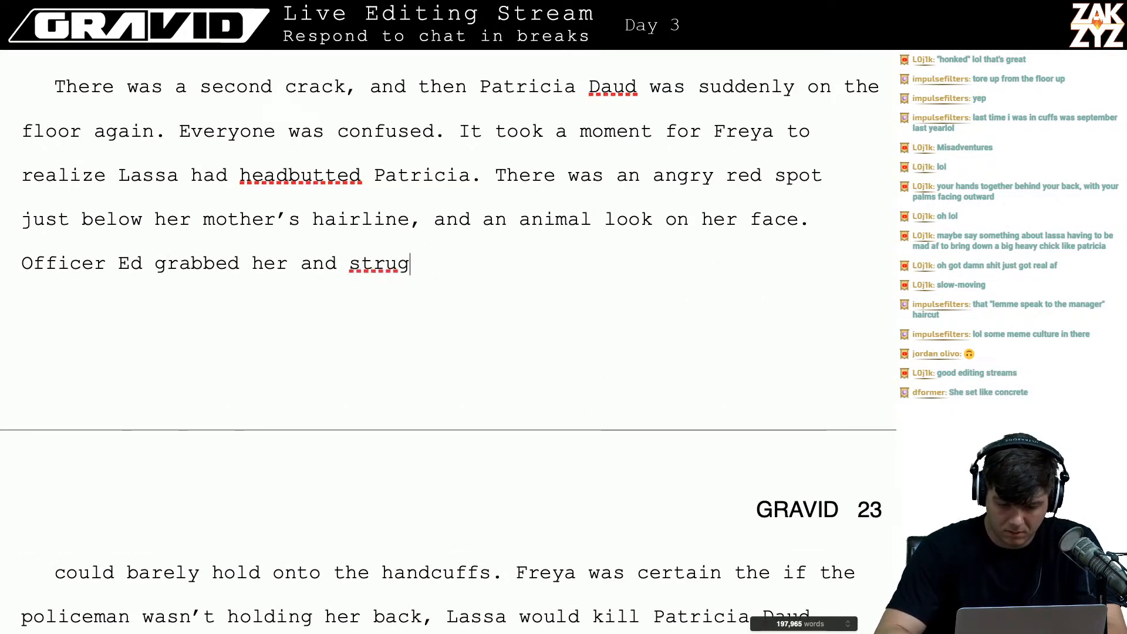
type("gled to h")
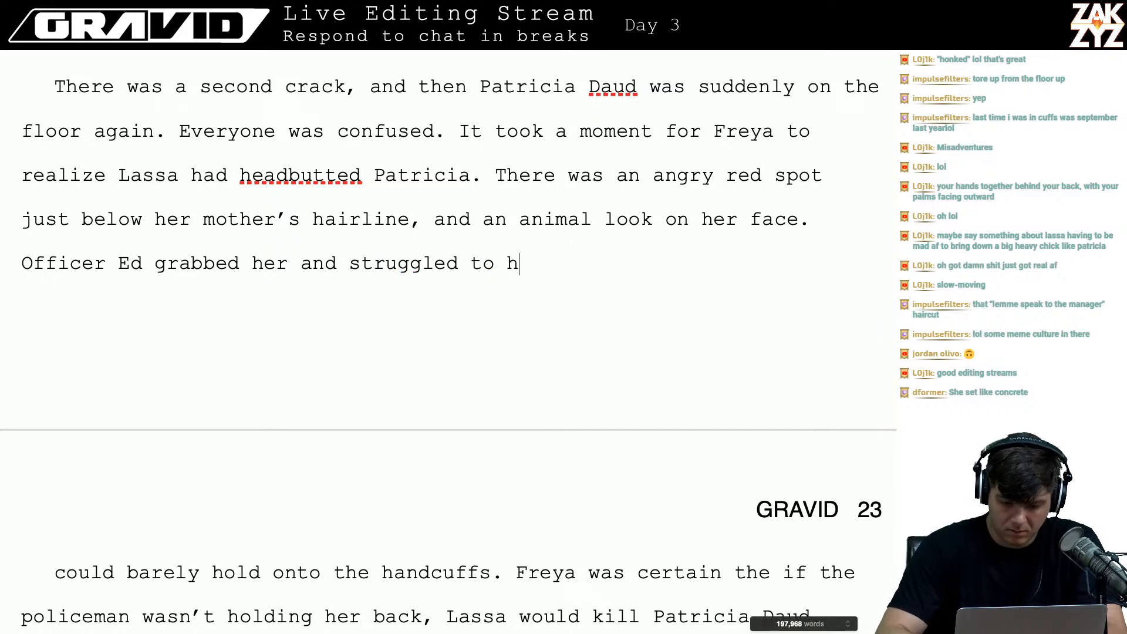
type("old on.")
- Delete the paragraph break and the leftover "could barely hold onto the handcuffs." so the "was certain" sentence follows "hold on."
key("shift+Down")
key("shift+Left")
key("shift+Left")
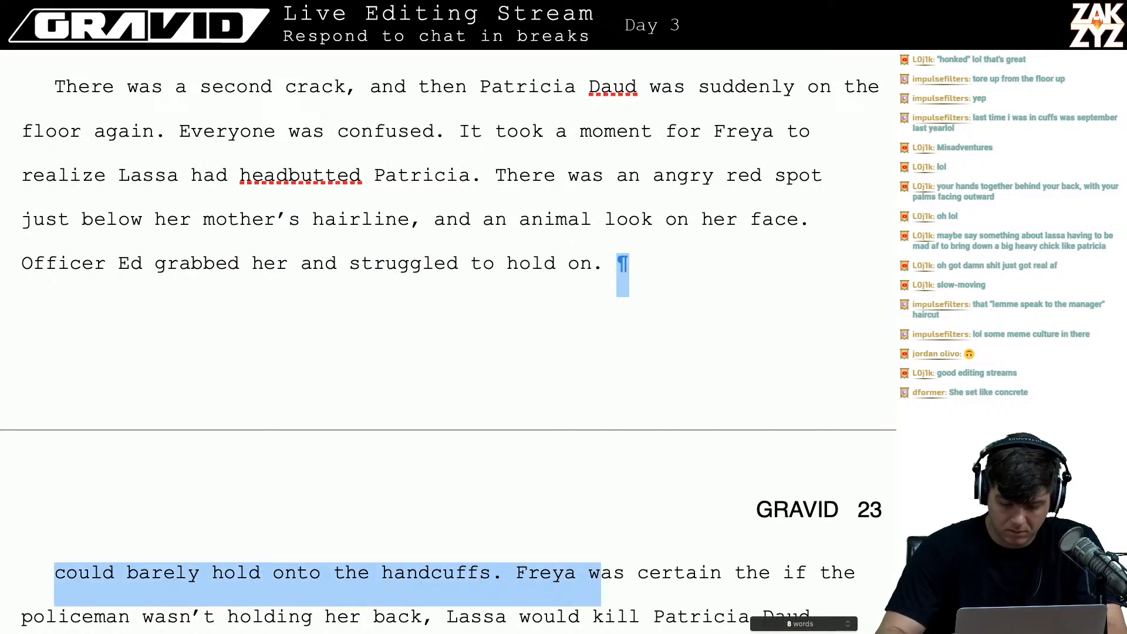
key("shift+Left")
key("shift+Left")
key("shift+Left")
key("shift+Left")
key("shift+Left")
key("shift+Left")
key("BackSpace")
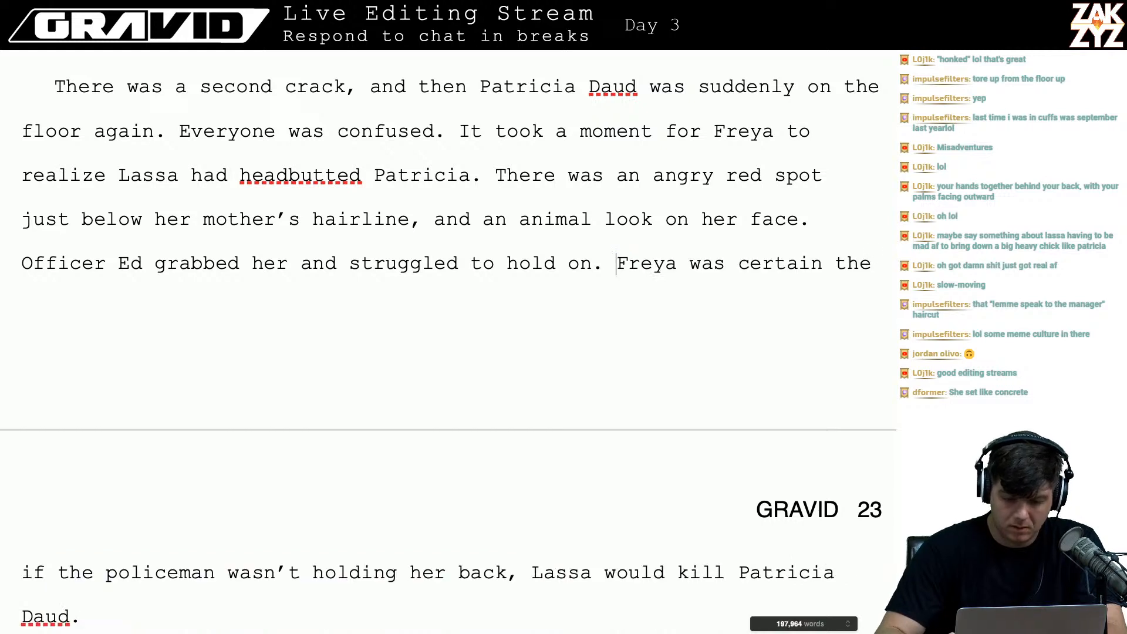
- Reread the reworked "grabbed her" sentence and read across the page break into the sentence about the policeman
key("Down")
key("Up")
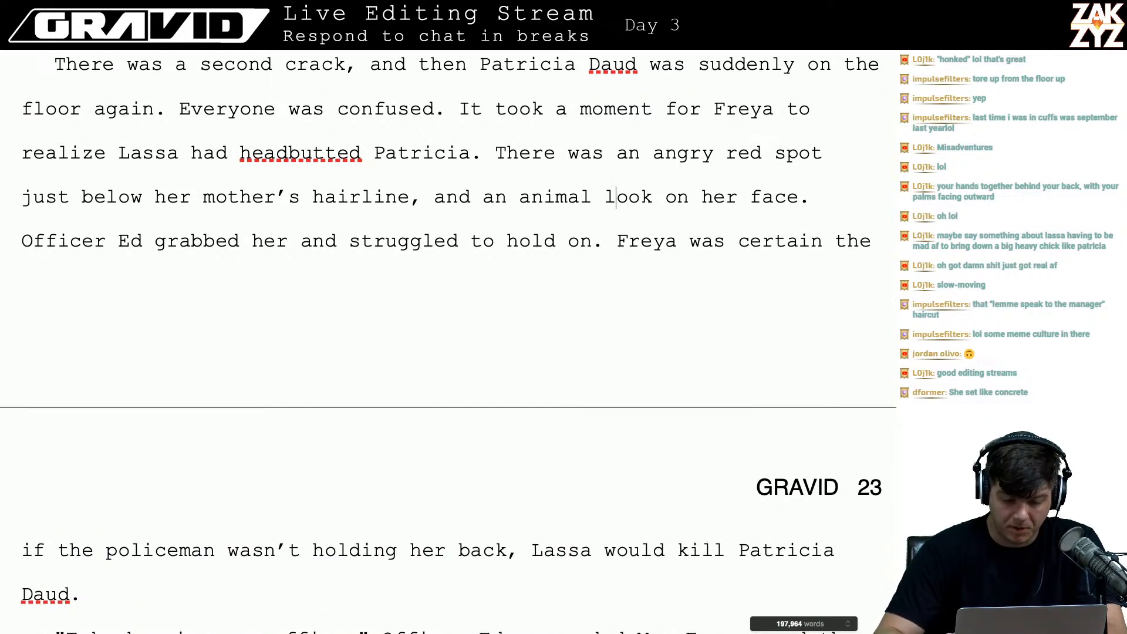
key("Right")
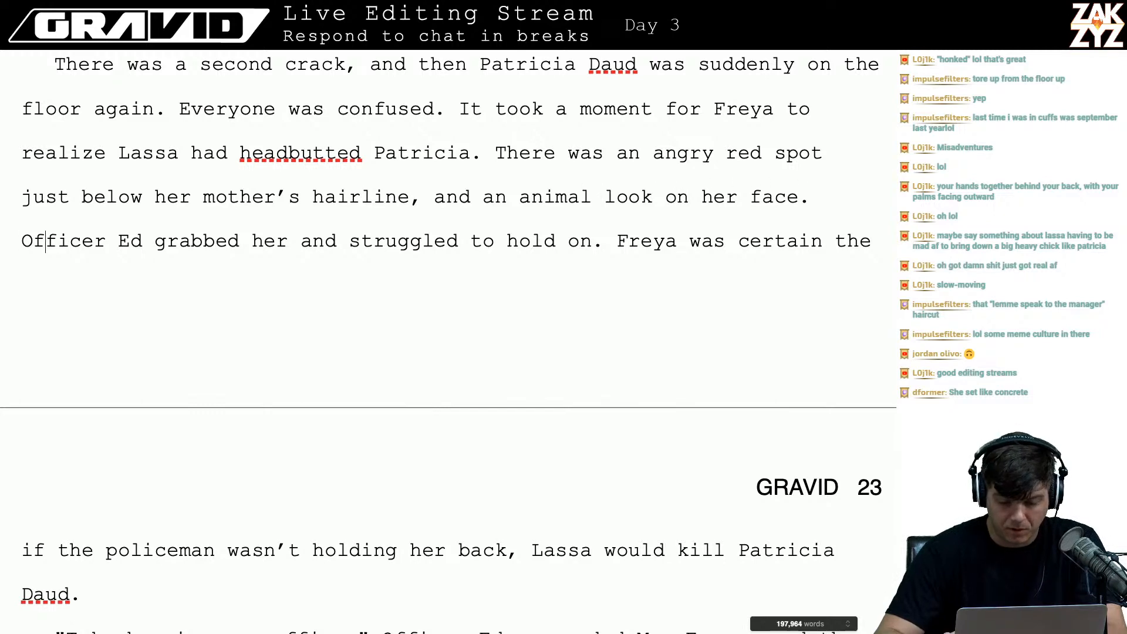
key("Down")
key("Down")
key("Down")
key("Up")
key("Up")
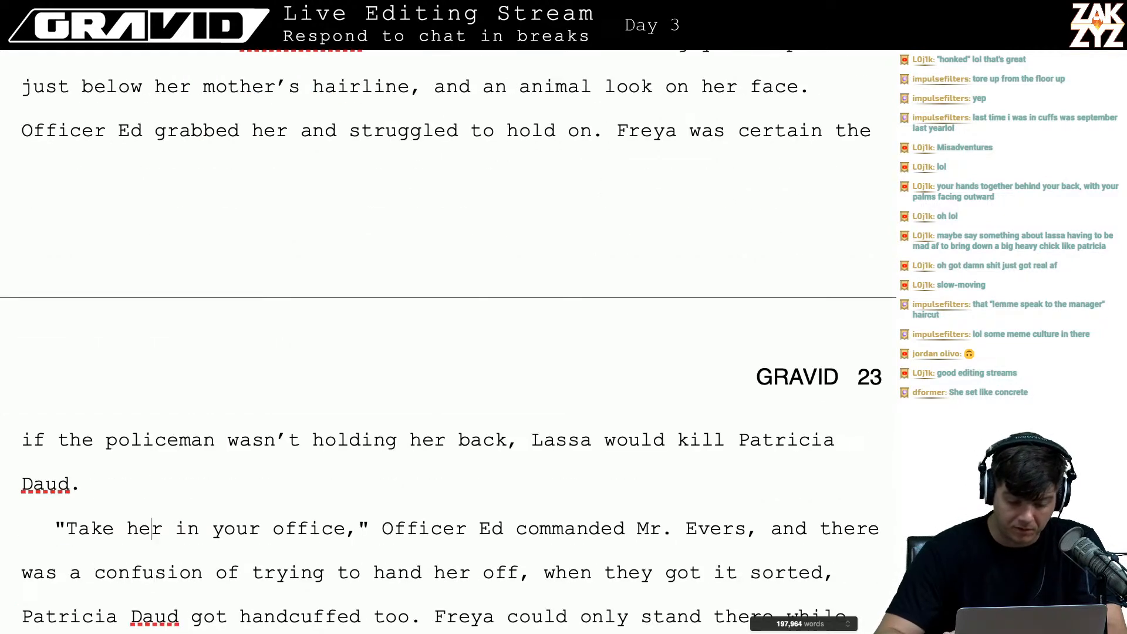
key("Left")
key("Right")
key("Right")
key("Right")
key("Right")
key("Right")
key("Right")
key("Right")
key("Right")
key("Right")
key("Right")
key("Right")
key("Right")
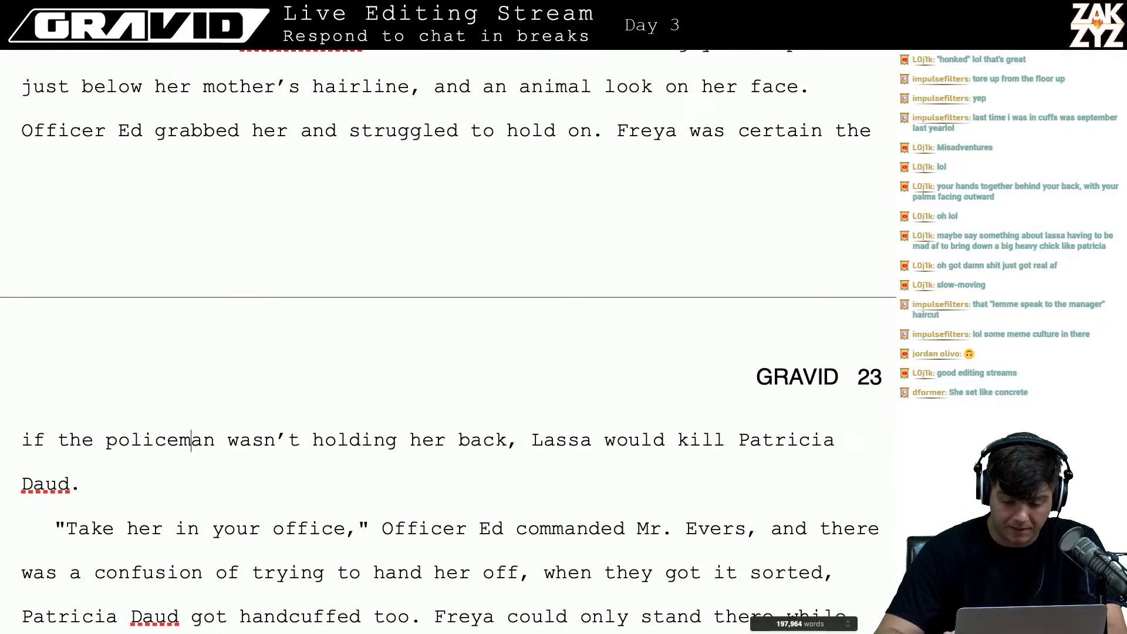
- Replace "holding her back" with "there" in the clause beginning "if the policeman wasn’t"
key("Right")
key("Right")
key("Right")
key("Right")
key("Right")
key("Right")
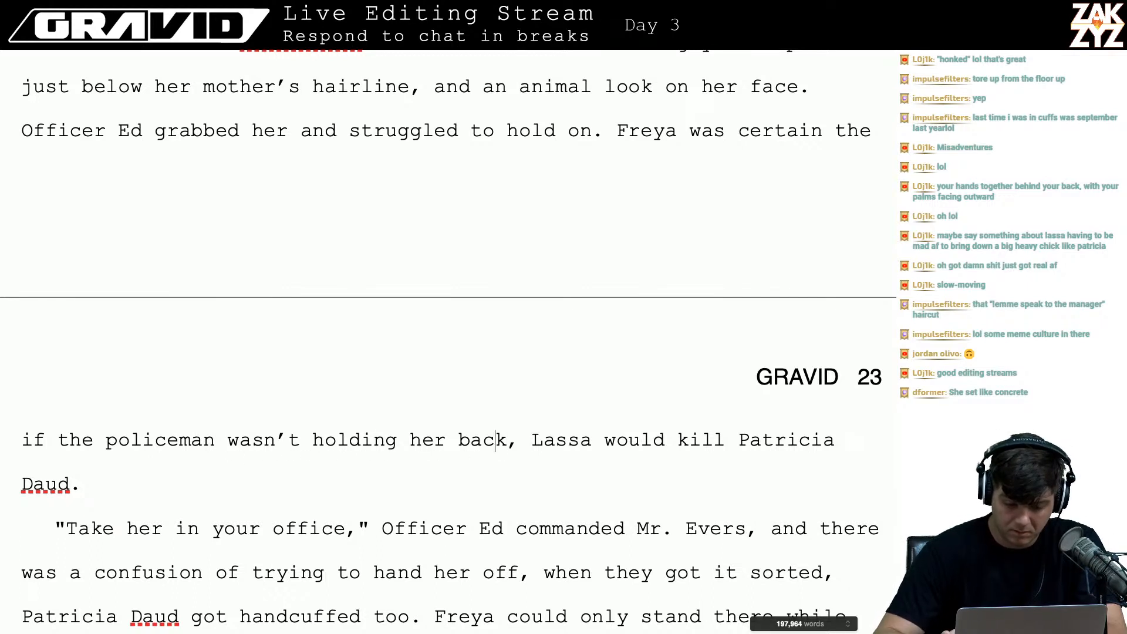
key("BackSpace")
key("BackSpace")
key("BackSpace")
key("BackSpace")
key("BackSpace")
key("BackSpace")
key("BackSpace")
key("BackSpace")
key("BackSpace")
key("BackSpace")
key("BackSpace")
key("BackSpace")
key("BackSpace")
key("BackSpace")
key("BackSpace")
key("BackSpace")
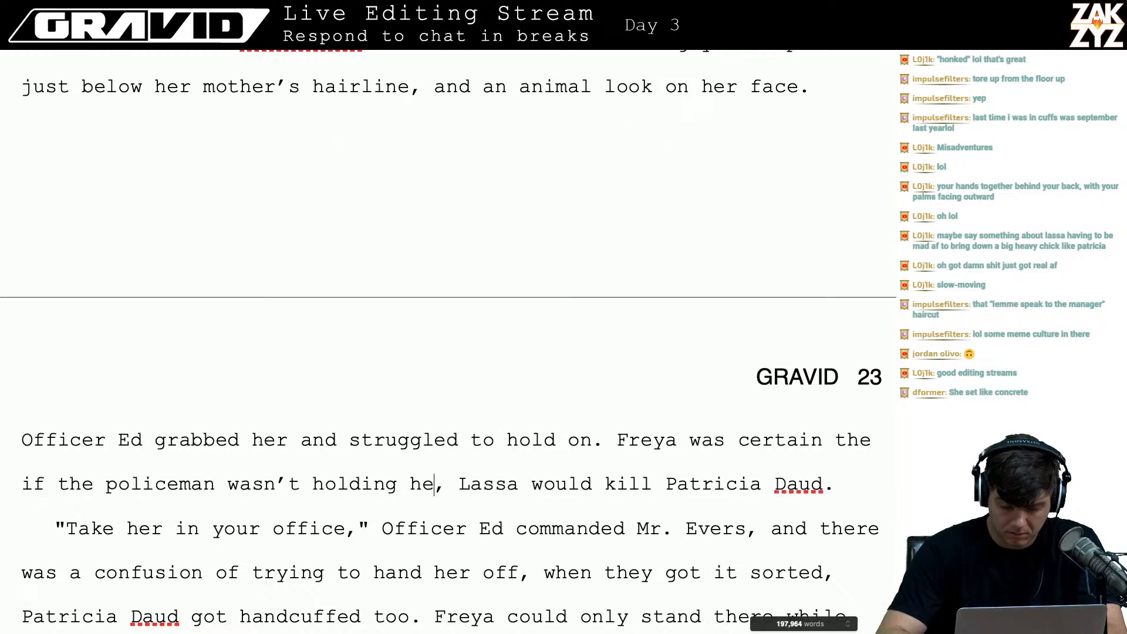
type("there")
key("Right")
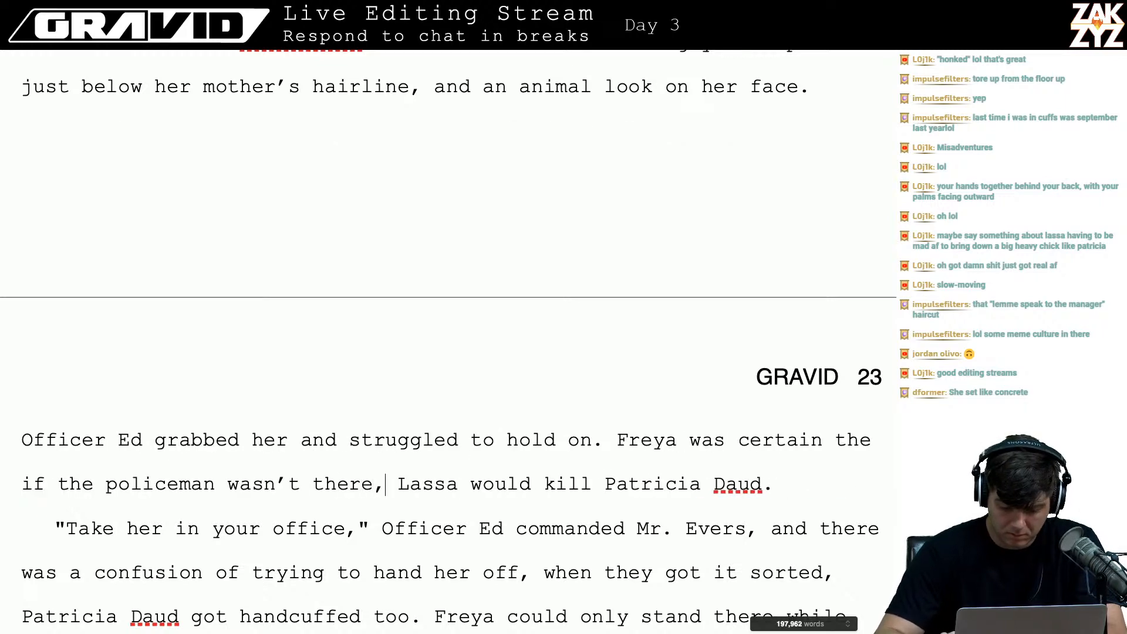
- Read the paragraph that begins "Take her in your office" through to "she was too heavy."
key("Down")
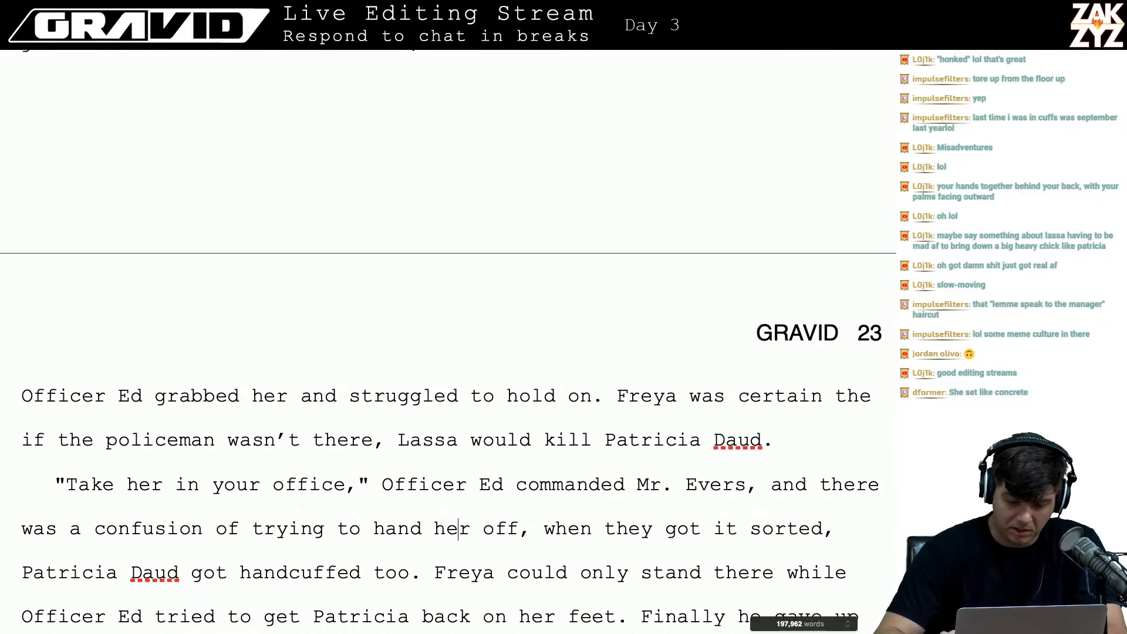
key("Down")
key("Down")
key("Down")
key("Down")
key("Down")
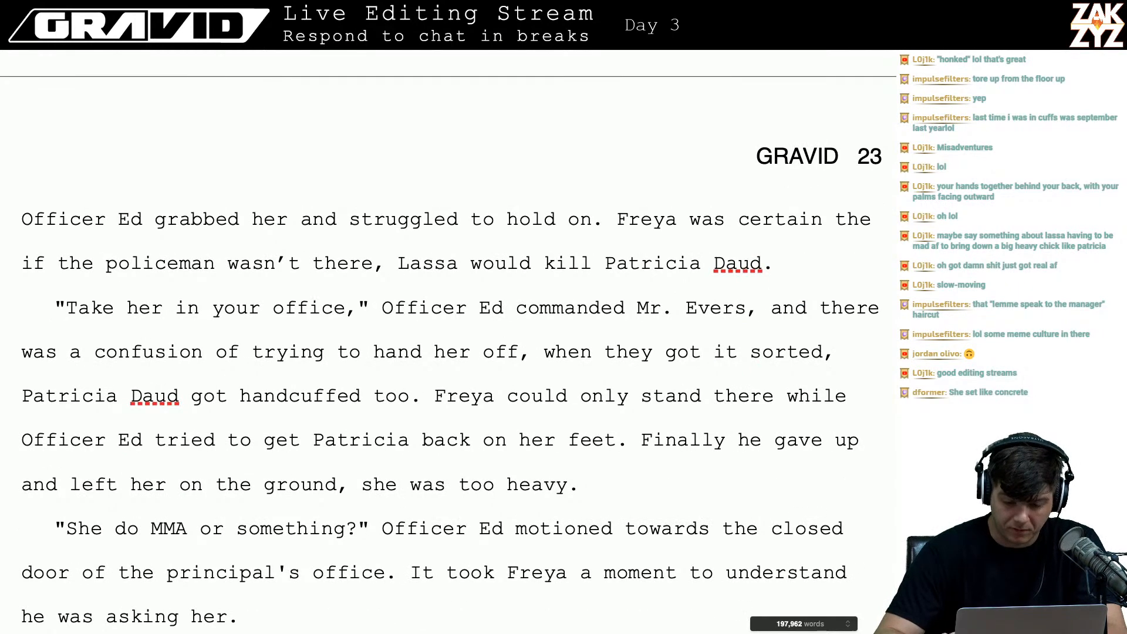
key("Up")
key("Right")
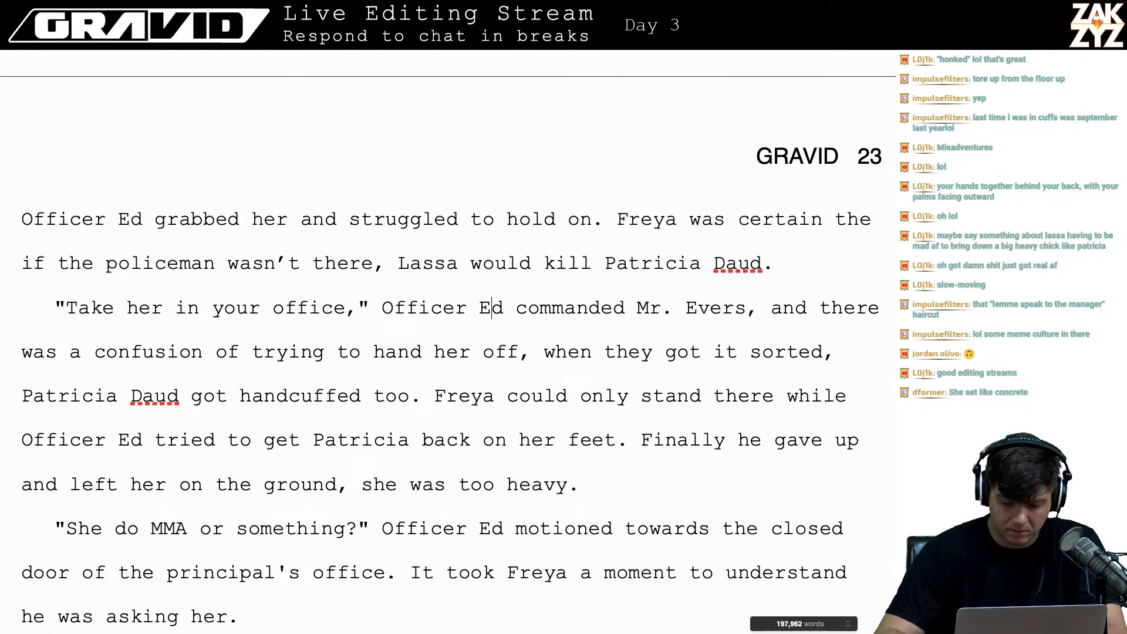
- Insert the new dialogue “Get her in the office, at the start of the officer's "Take her in your office" line
key("Left")
key("Left")
key("Left")
key("Left")
key("Left")
key("Left")
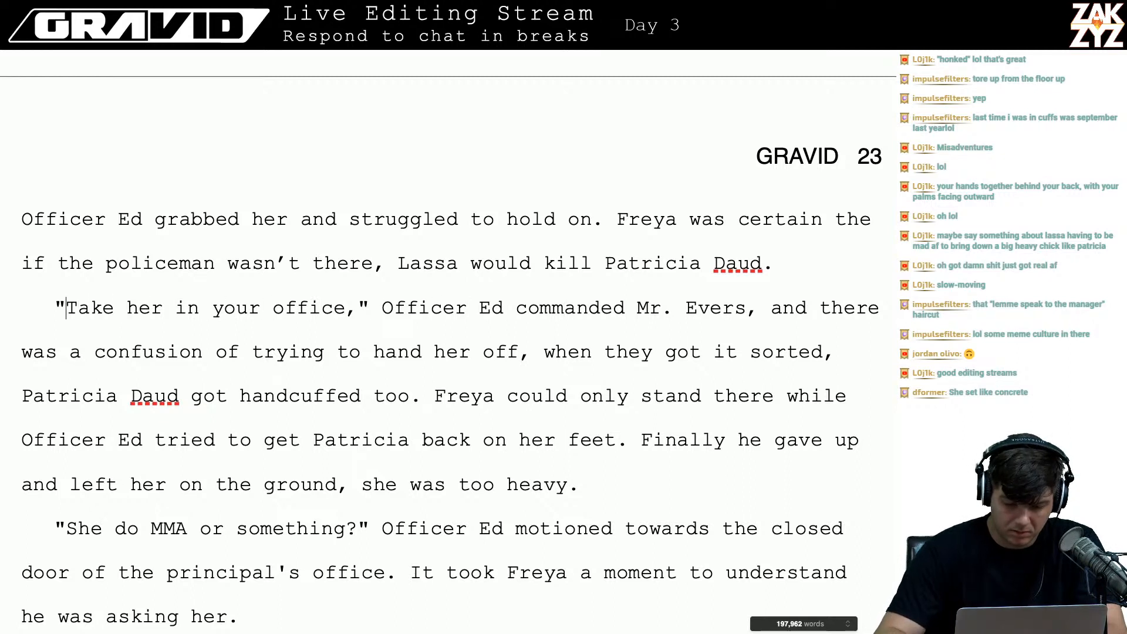
type("Get her in th")
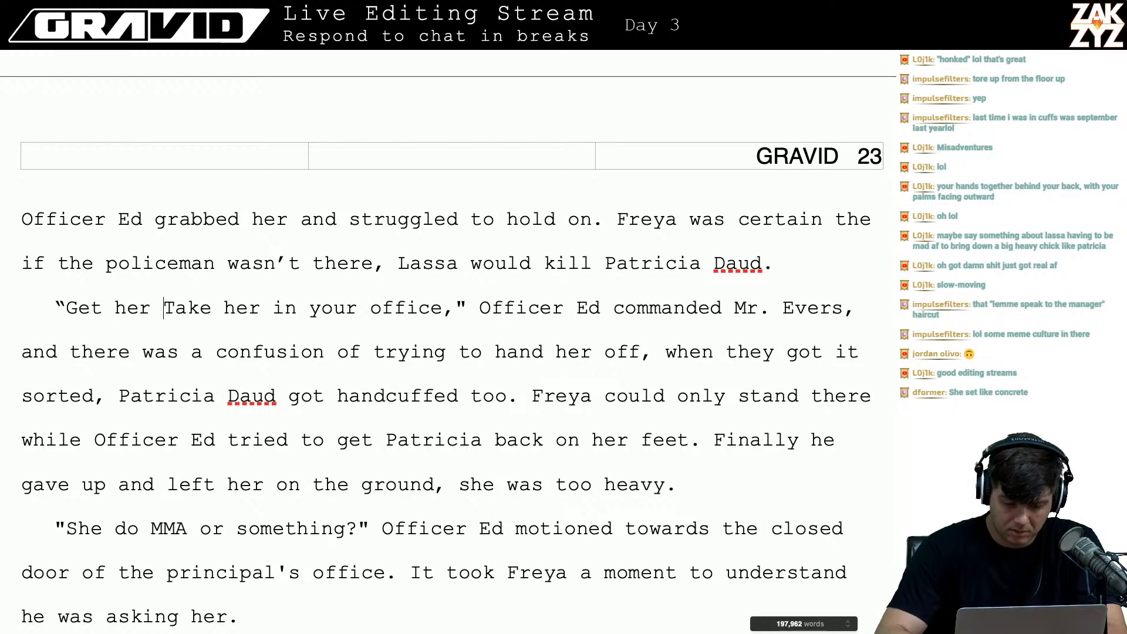
type("e office,")
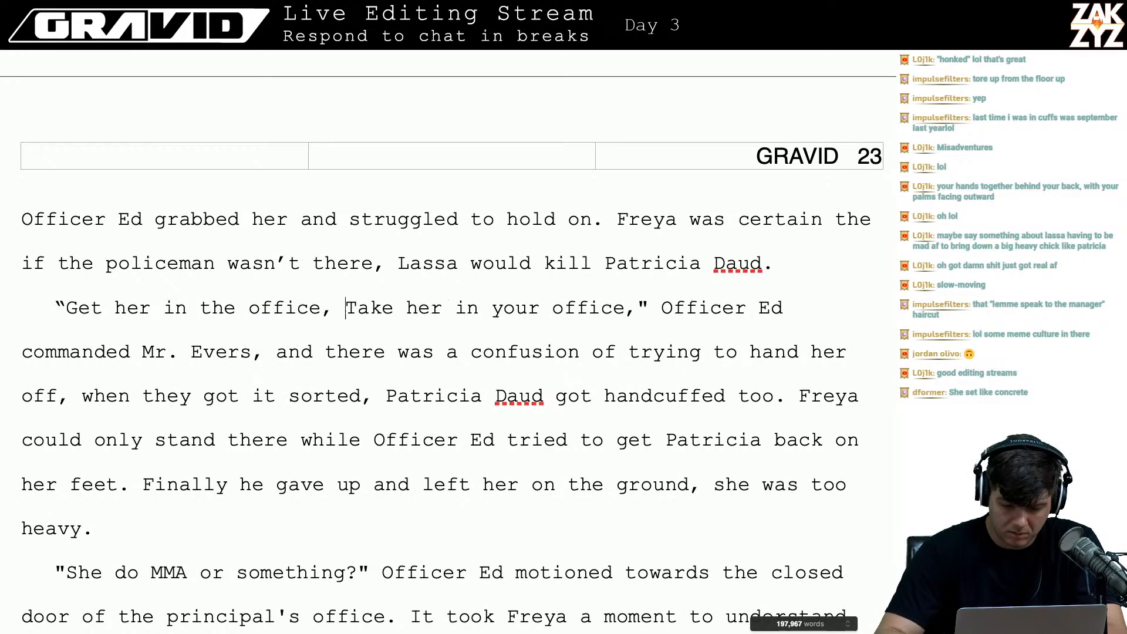
- Delete the old dialogue "Take her in your office," leaving only "Get her in the office," inside the quotation
key("shift+Right")
key("shift+Right")
key("shift+Right")
key("shift+Right")
key("shift+Right")
key("shift+Right")
key("shift+Right")
key("shift+Right")
key("shift+Right")
key("shift+Right")
key("shift+Right")
key("shift+Right")
key("shift+Right")
key("shift+Right")
key("shift+Right")
key("shift+Right")
key("shift+Right")
key("shift+Right")
key("shift+Right")
key("shift+Right")
key("shift+Right")
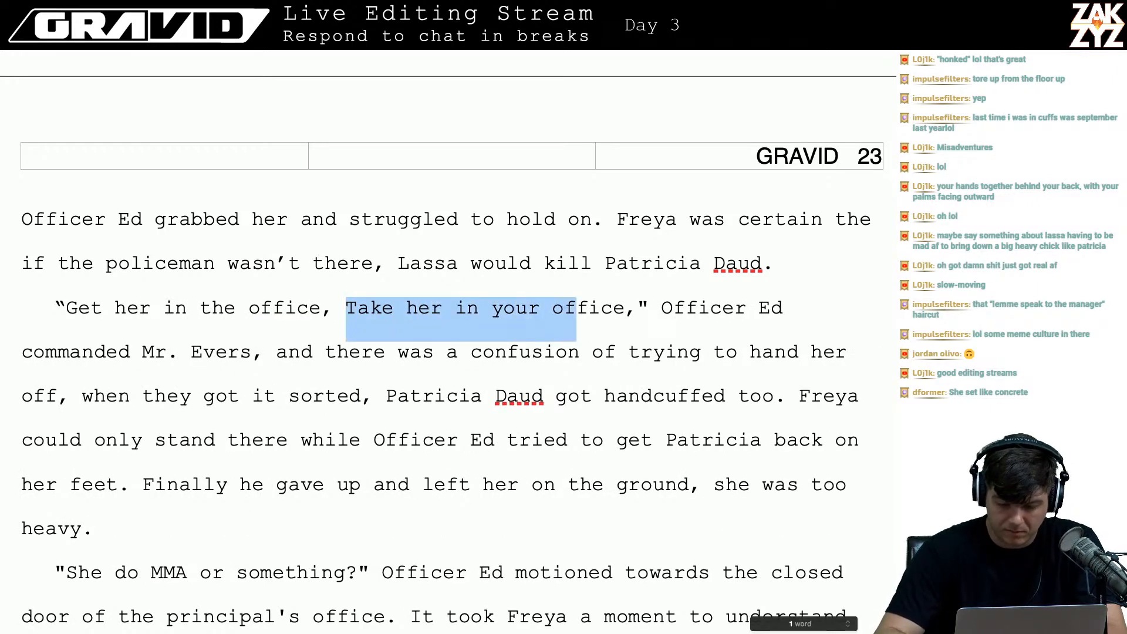
key("BackSpace")
key("BackSpace")
- Insert a dialogue tag after "Get her in the office," that names the principal followed by "commanded."
key("Right")
key("Right")
key("Right")
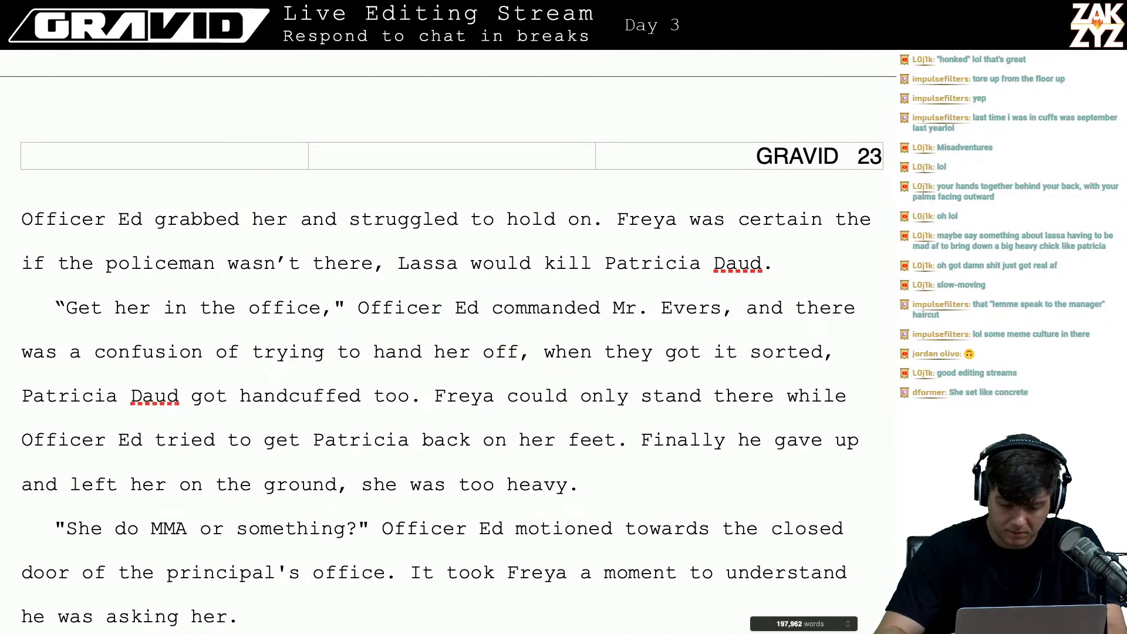
type("Mr. Evers ")
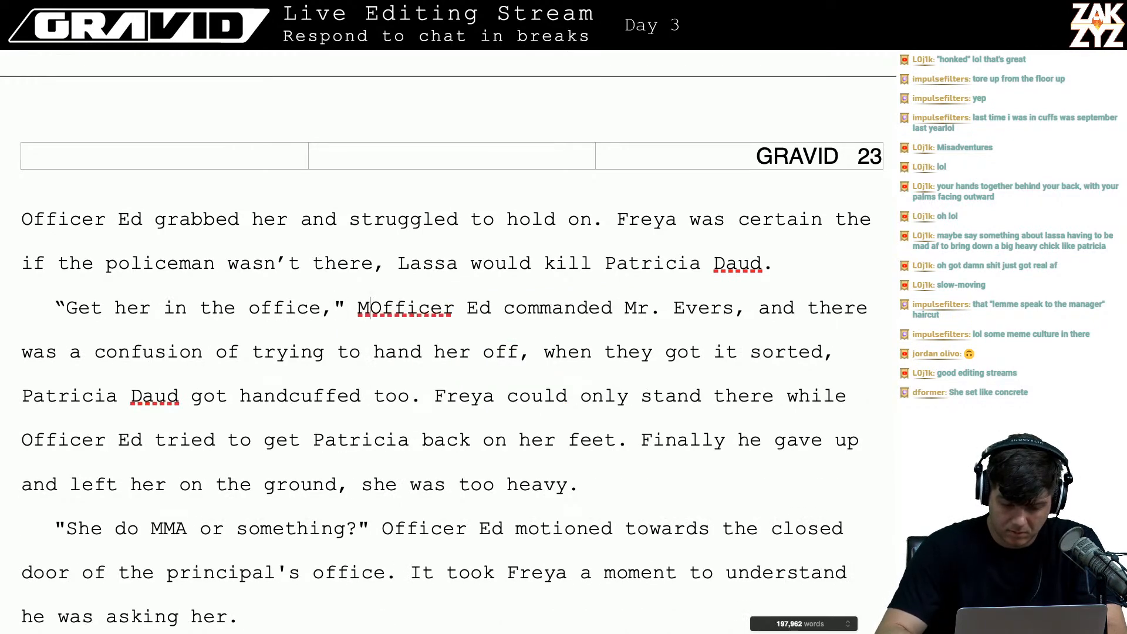
type("commanded.")
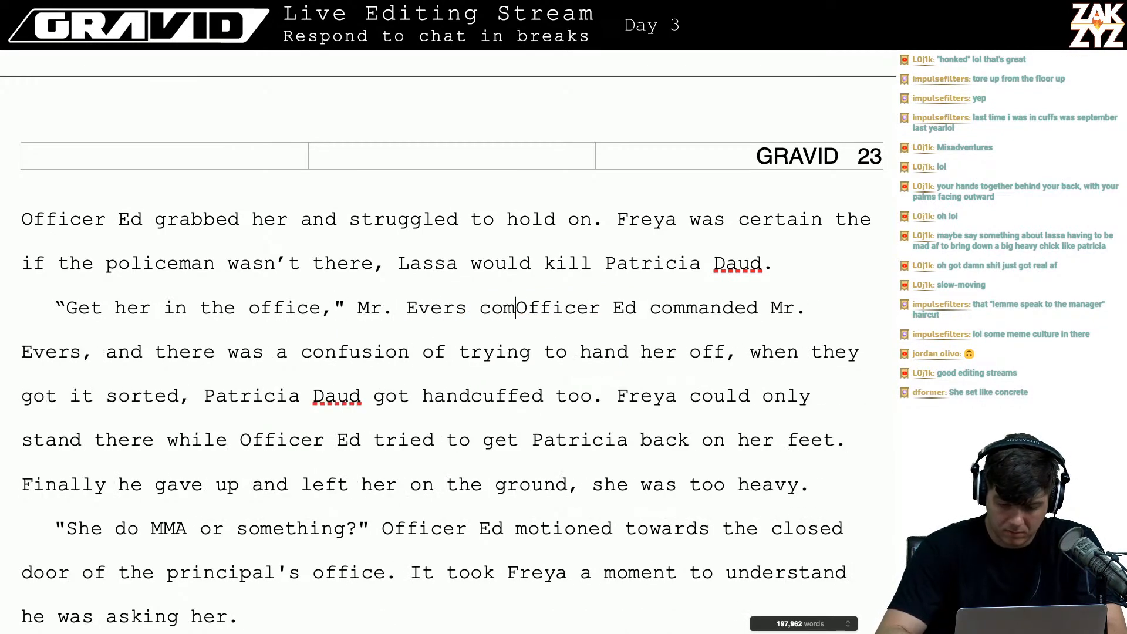
- Delete the officer's old "commanded" tag together with "and there was a confusion of trying to hand her off,"
key("shift+Down")
key("shift+Right")
key("shift+Right")
key("shift+Right")
key("shift+Right")
key("shift+Right")
key("shift+Right")
key("shift+Right")
key("shift+Right")
key("shift+Right")
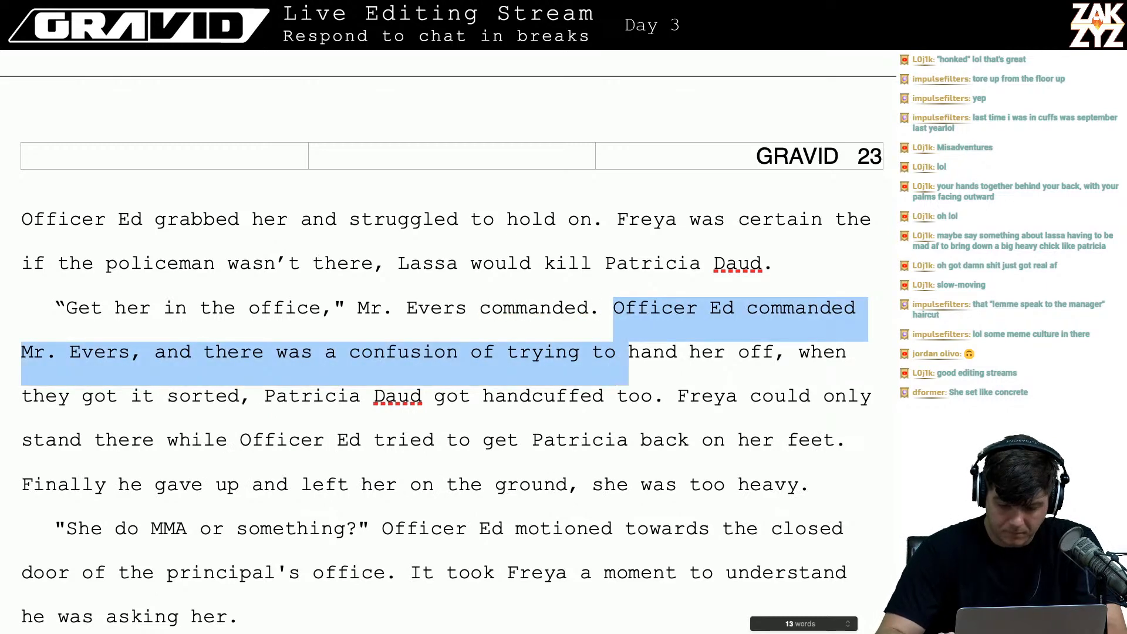
key("shift+Right")
key("shift+Right")
key("shift+Right")
key("shift+Right")
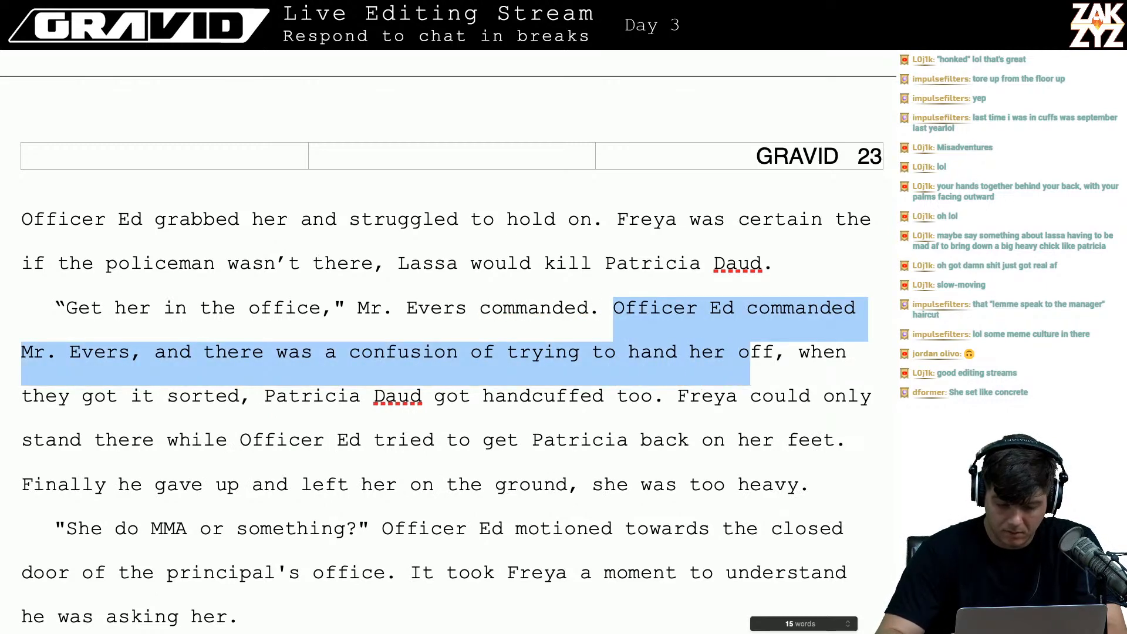
key("shift+Right")
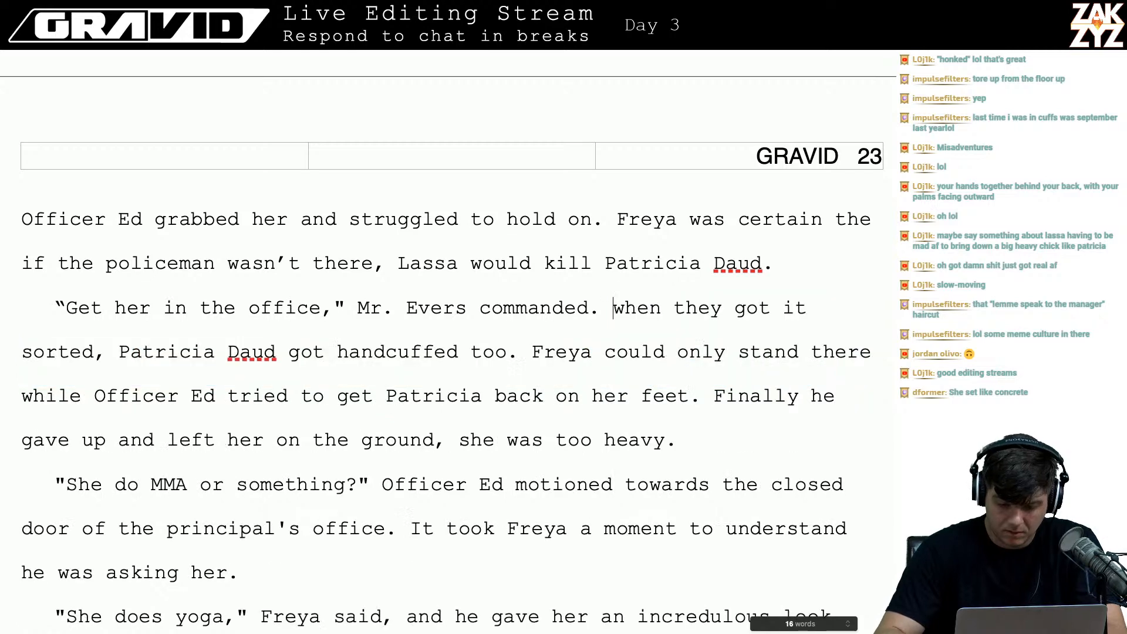
- Split the narration starting "when they got it sorted" into its own paragraph below the principal's command
key("Return")
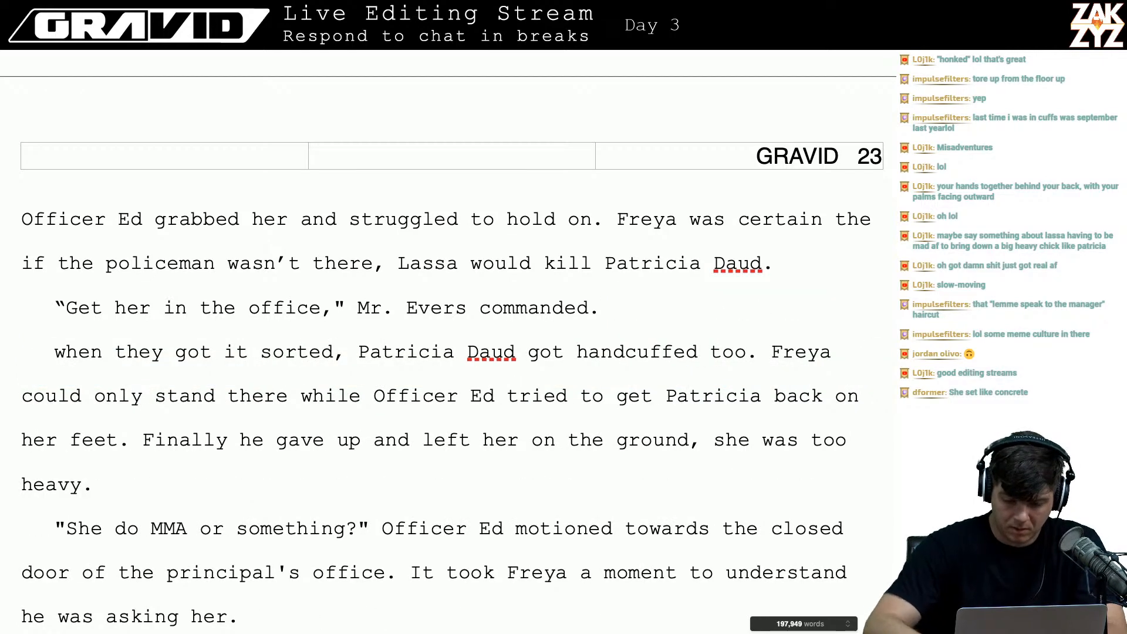
type("Ag")
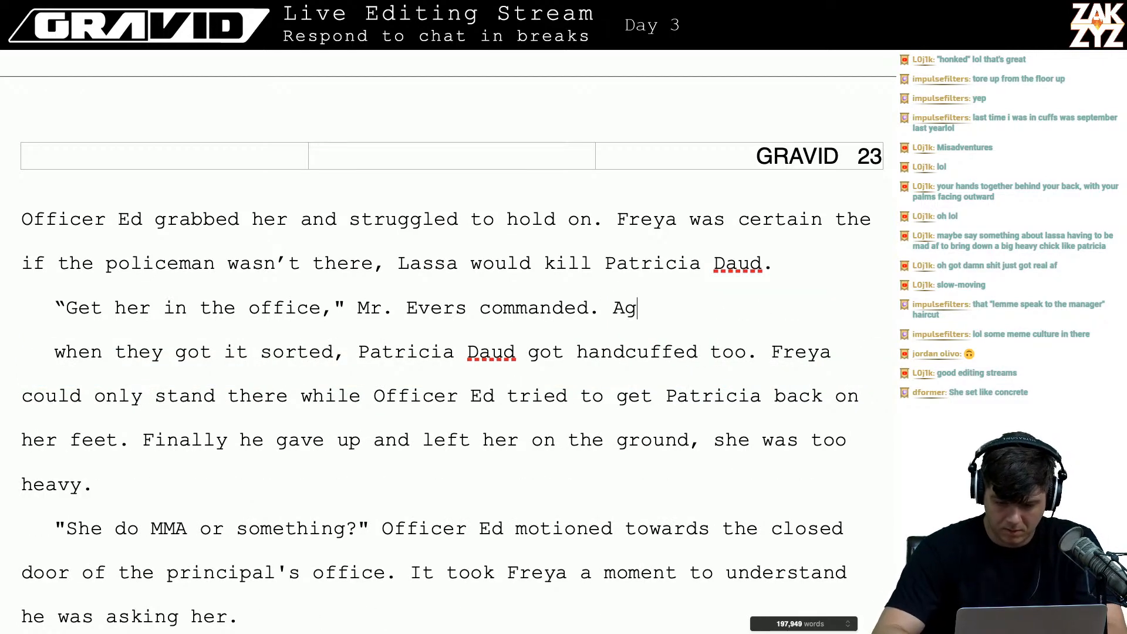
type("ain Lassa s")
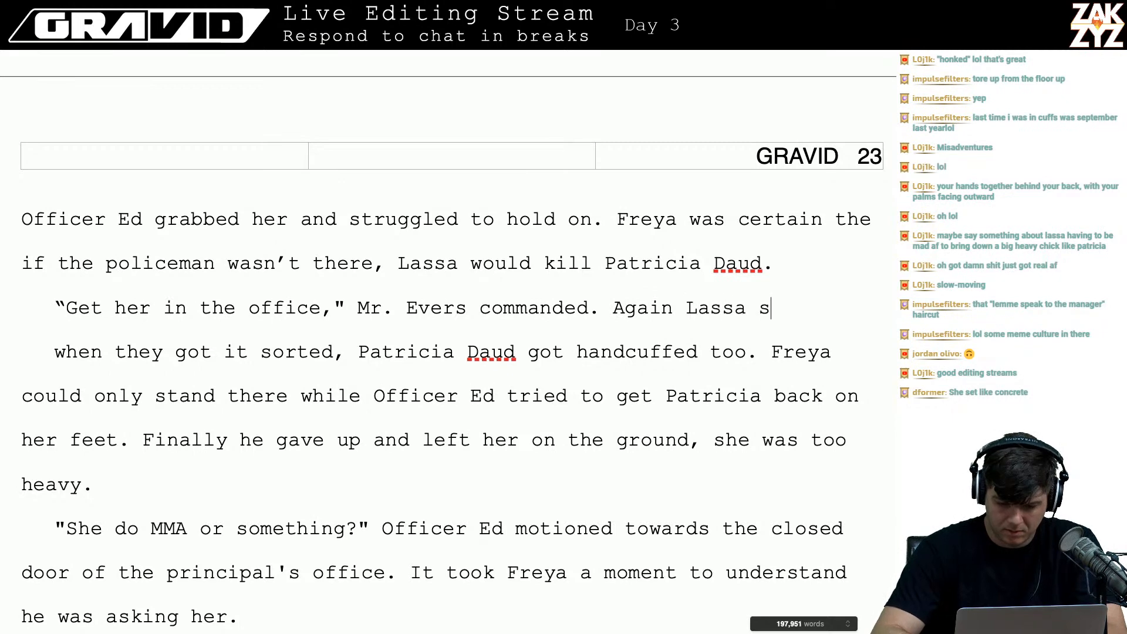
type("topped res")
key("BackSpace")
key("BackSpace")
key("BackSpace")
key("BackSpace")
key("BackSpace")
key("BackSpace")
key("BackSpace")
key("BackSpace")
key("BackSpace")
key("BackSpace")
key("BackSpace")
key("BackSpace")
key("BackSpace")
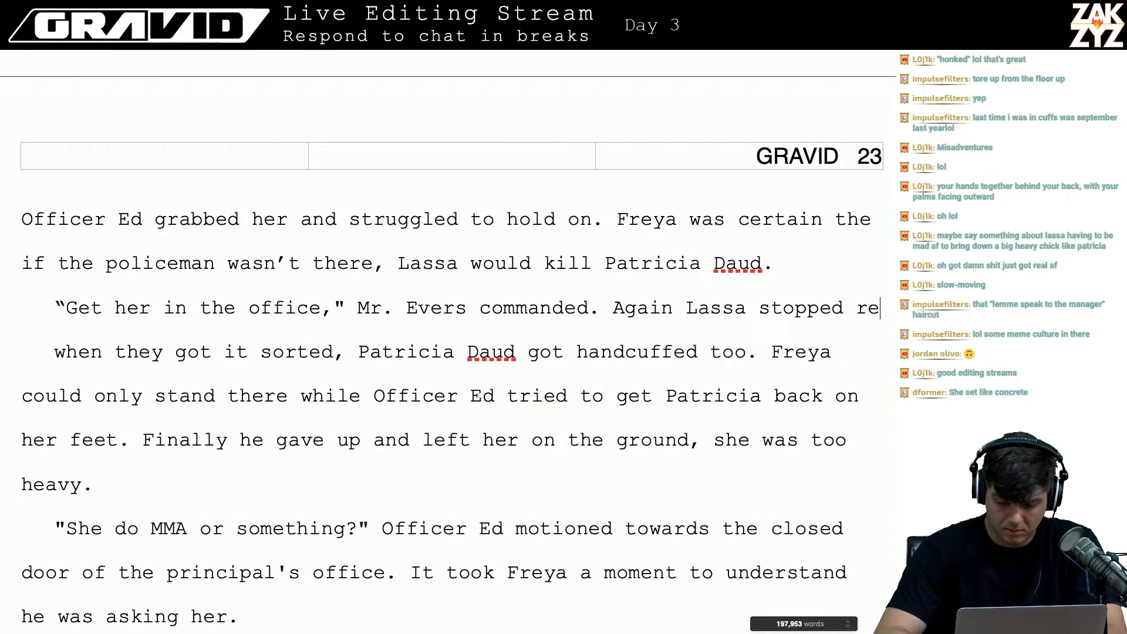
key("BackSpace")
key("BackSpace")
key("BackSpace")
type("as")
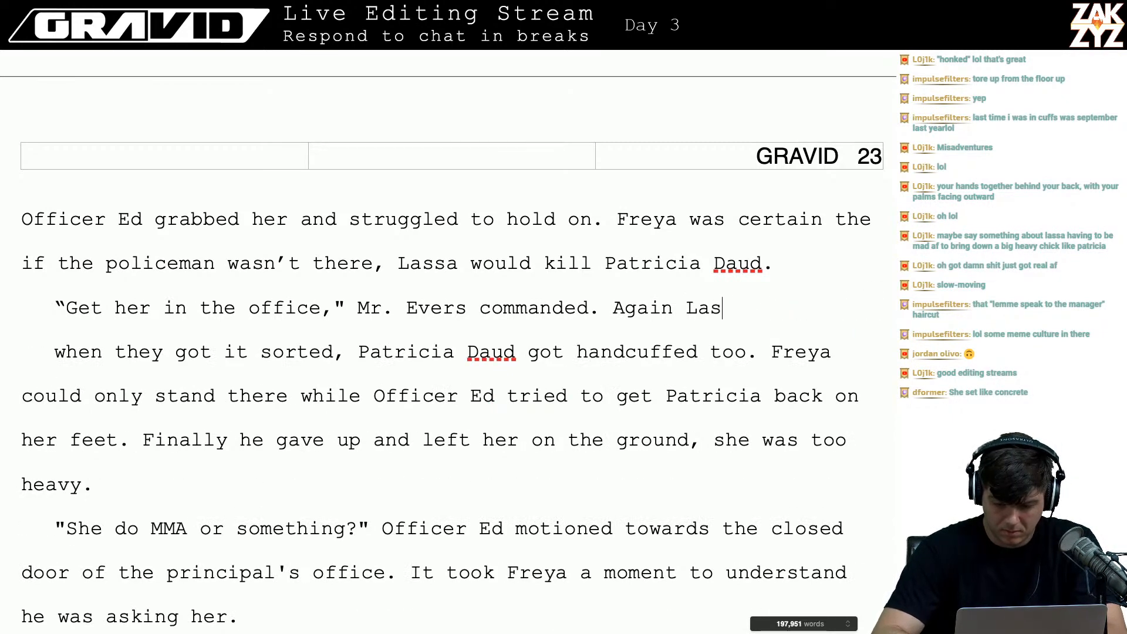
type("sa cl")
key("BackSpace")
key("BackSpace")
type("flic")
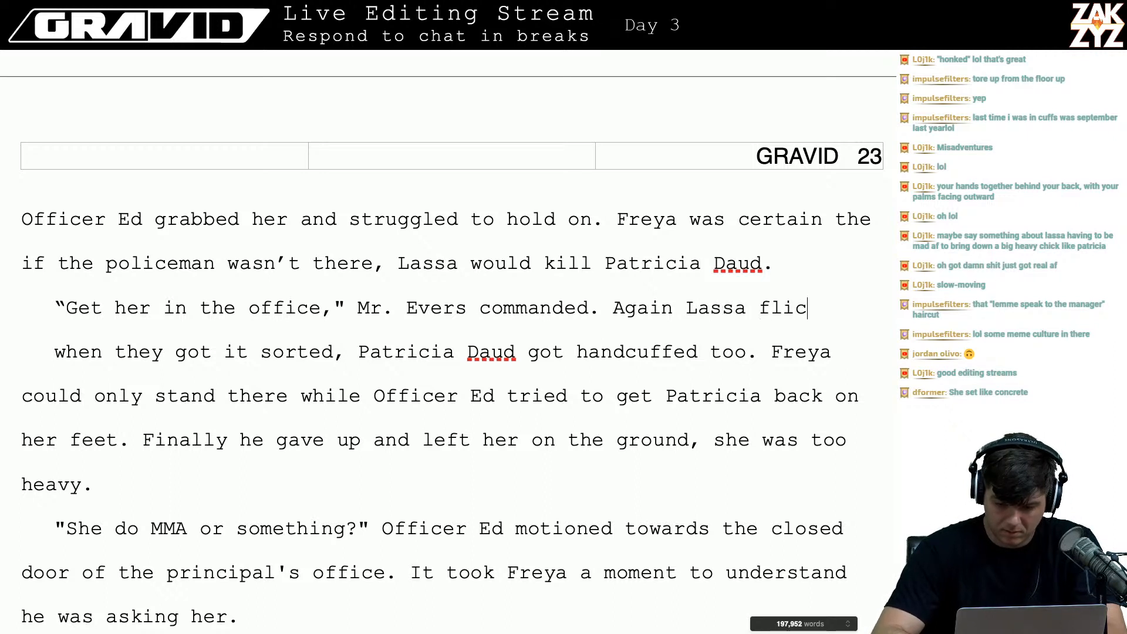
key("BackSpace")
type("pp")
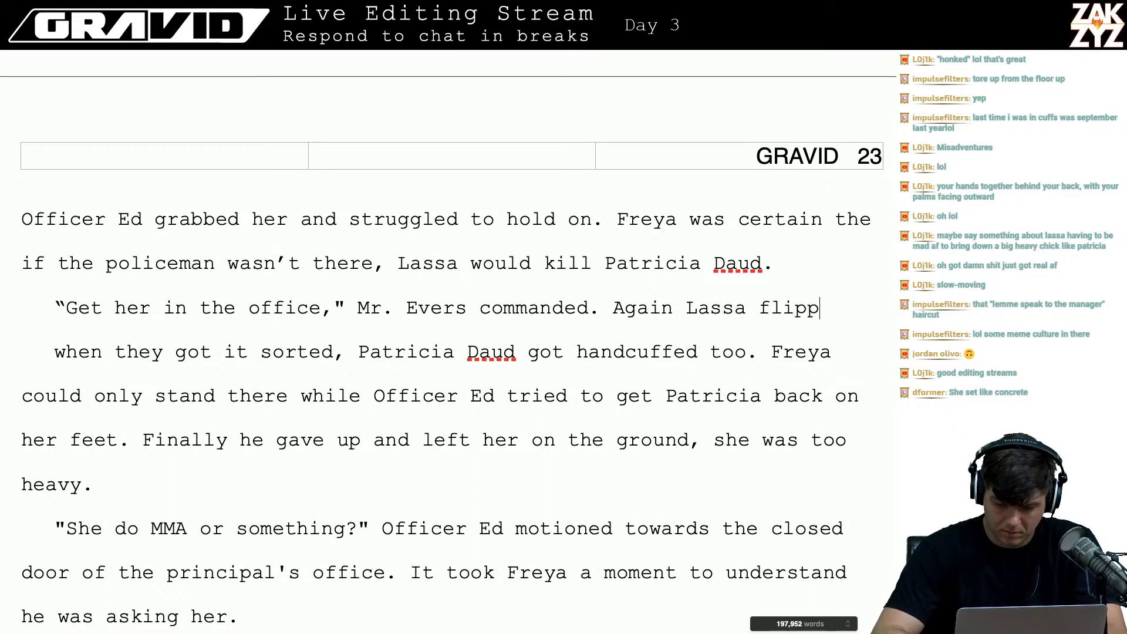
type("ed back to c")
key("BackSpace")
key("BackSpace")
key("BackSpace")
key("BackSpace")
key("BackSpace")
key("BackSpace")
key("BackSpace")
key("BackSpace")
key("BackSpace")
key("BackSpace")
key("BackSpace")
key("BackSpace")
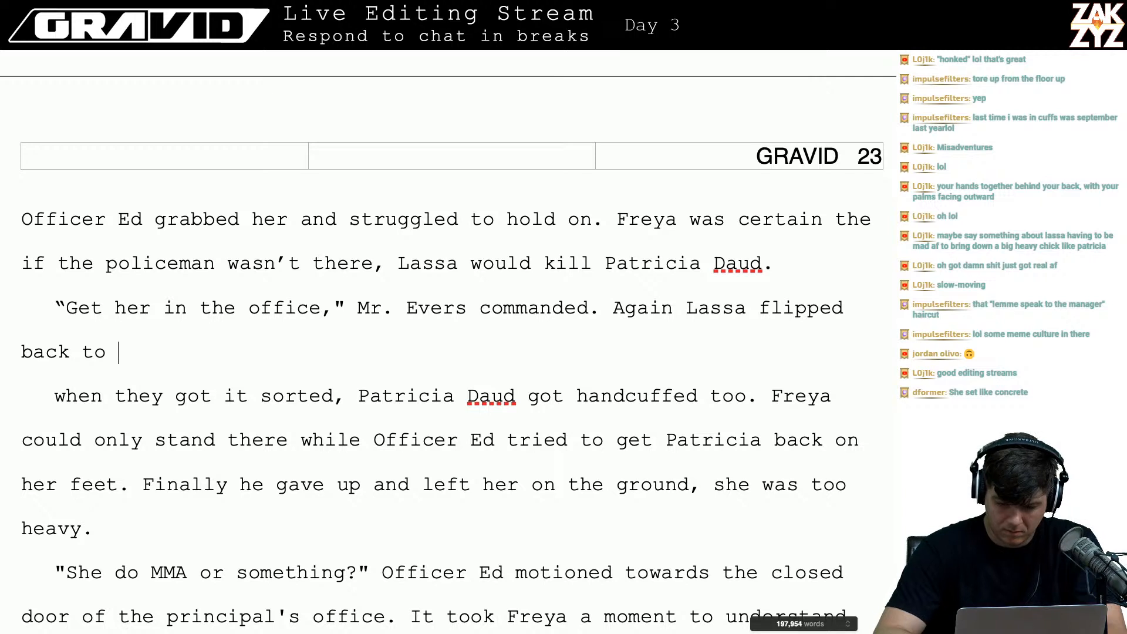
key("BackSpace")
key("BackSpace")
key("BackSpace")
key("BackSpace")
key("BackSpace")
key("BackSpace")
key("BackSpace")
key("BackSpace")
key("BackSpace")
key("BackSpace")
key("BackSpace")
key("BackSpace")
key("BackSpace")
key("BackSpace")
key("BackSpace")
key("BackSpace")
key("BackSpace")
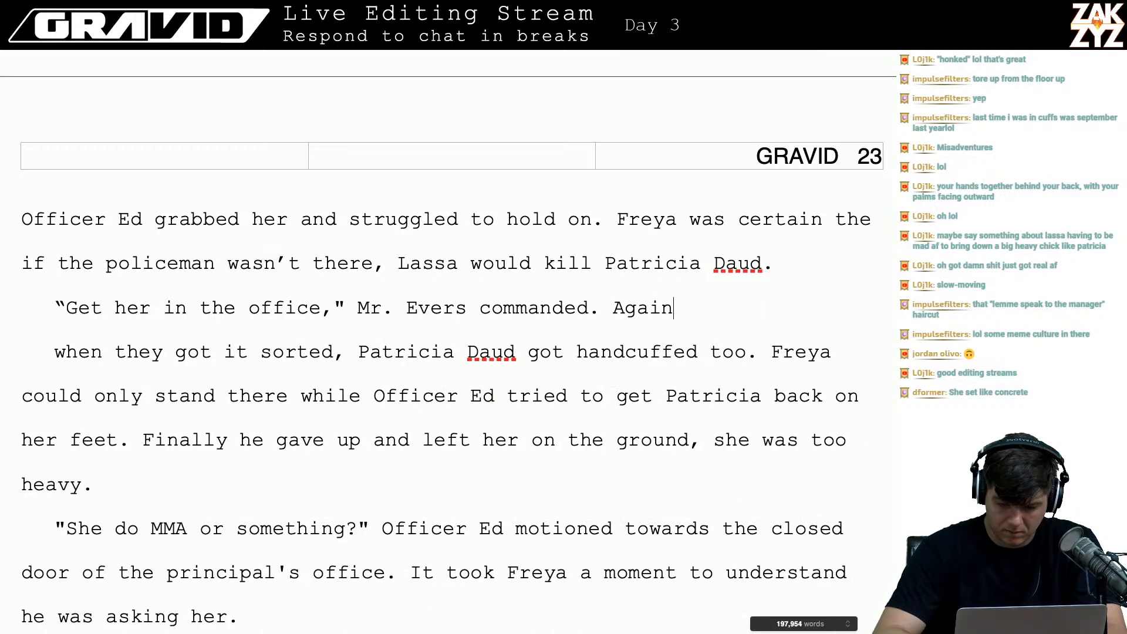
- Add the sentence "Like flicking a switch, Lassa was compliant again." after the principal's "commanded" dialogue tag
type("Like f")
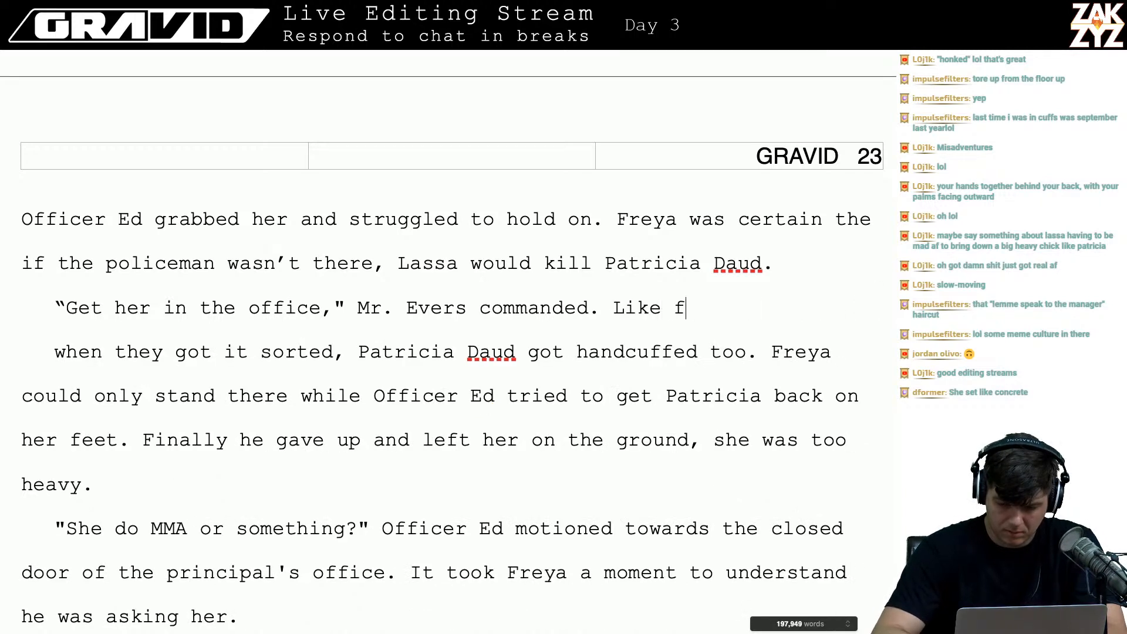
type("licking a swit")
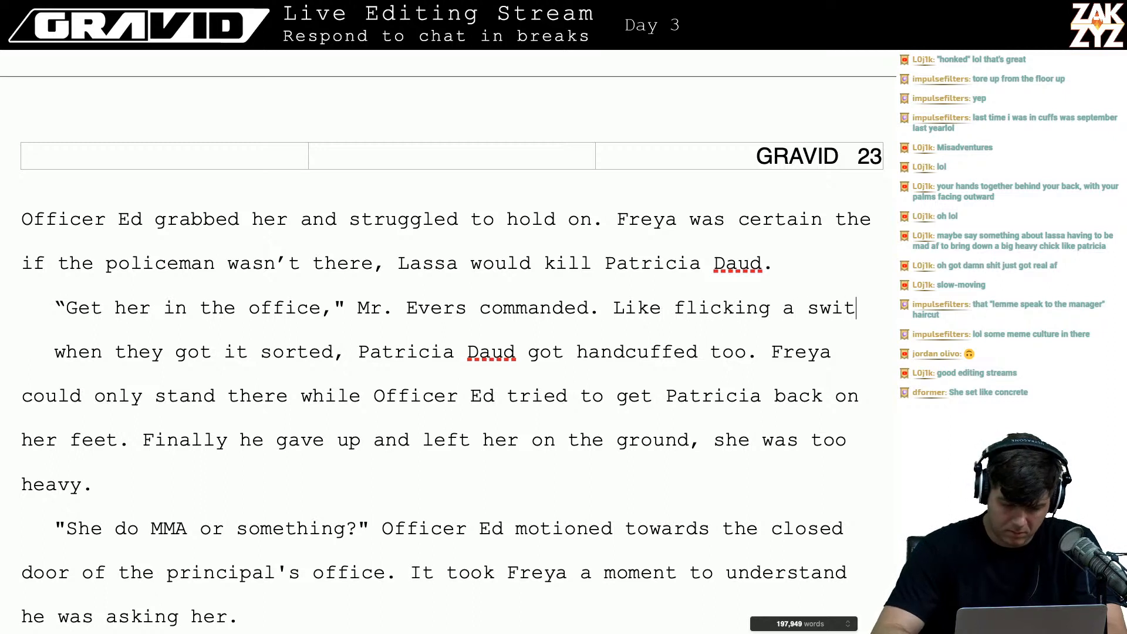
type("ch, lassa")
key("BackSpace")
key("BackSpace")
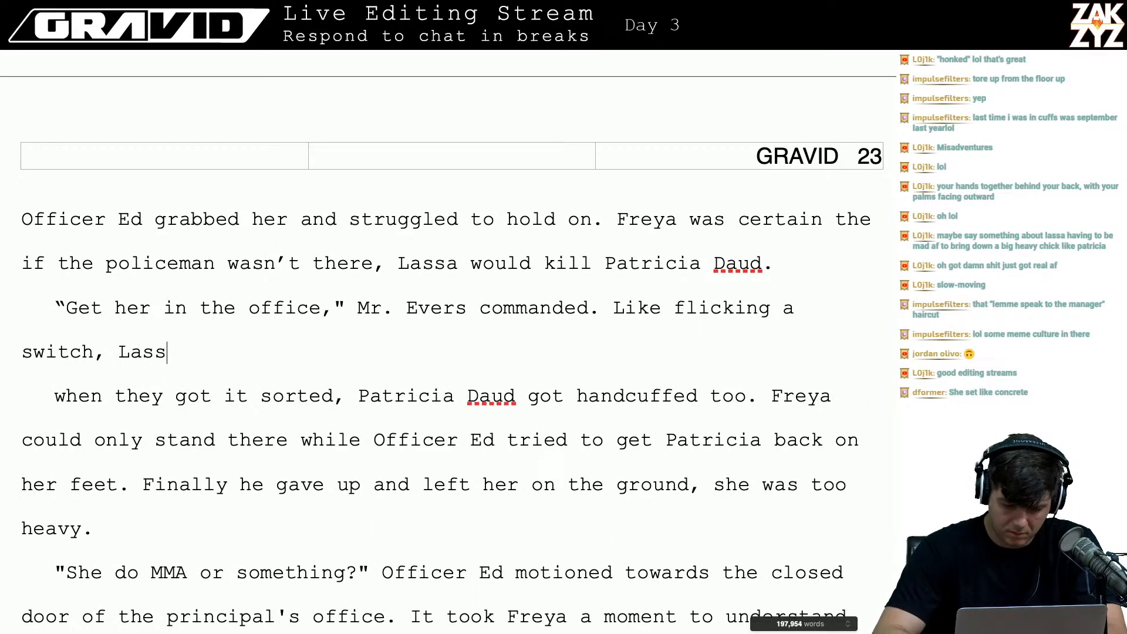
type("a was compliant again. ")
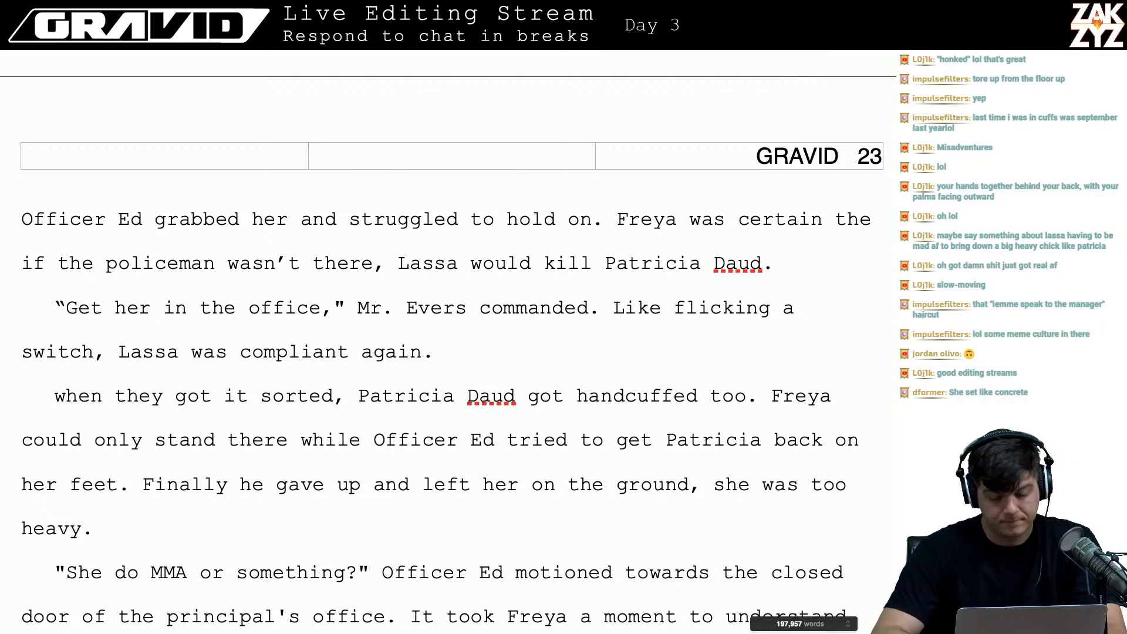
type("They l")
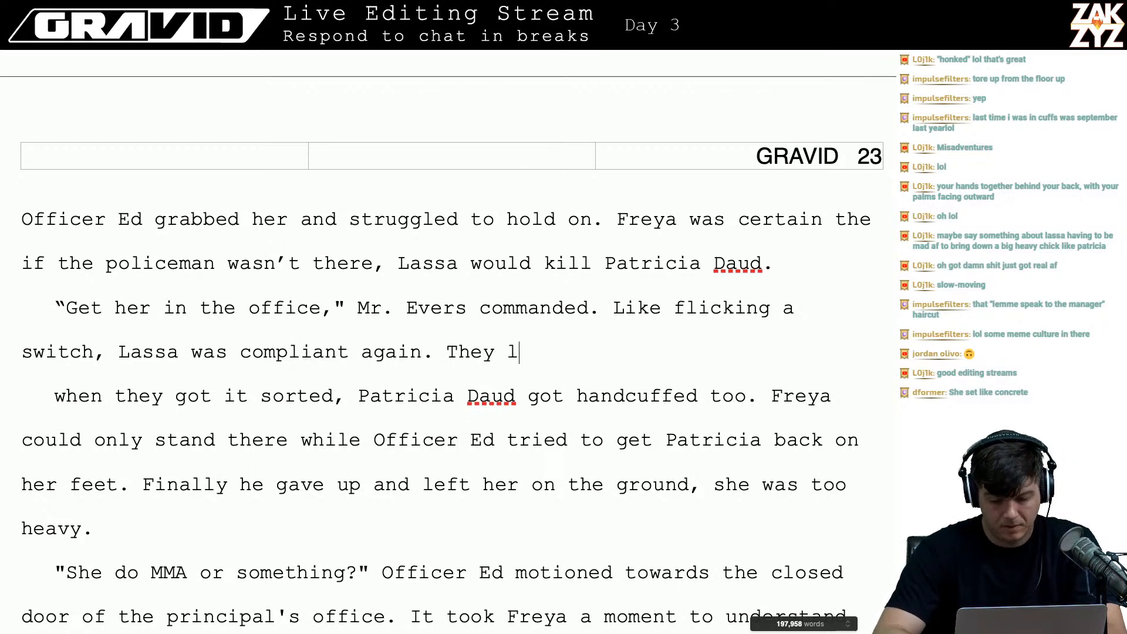
key("BackSpace")
type("put her in the")
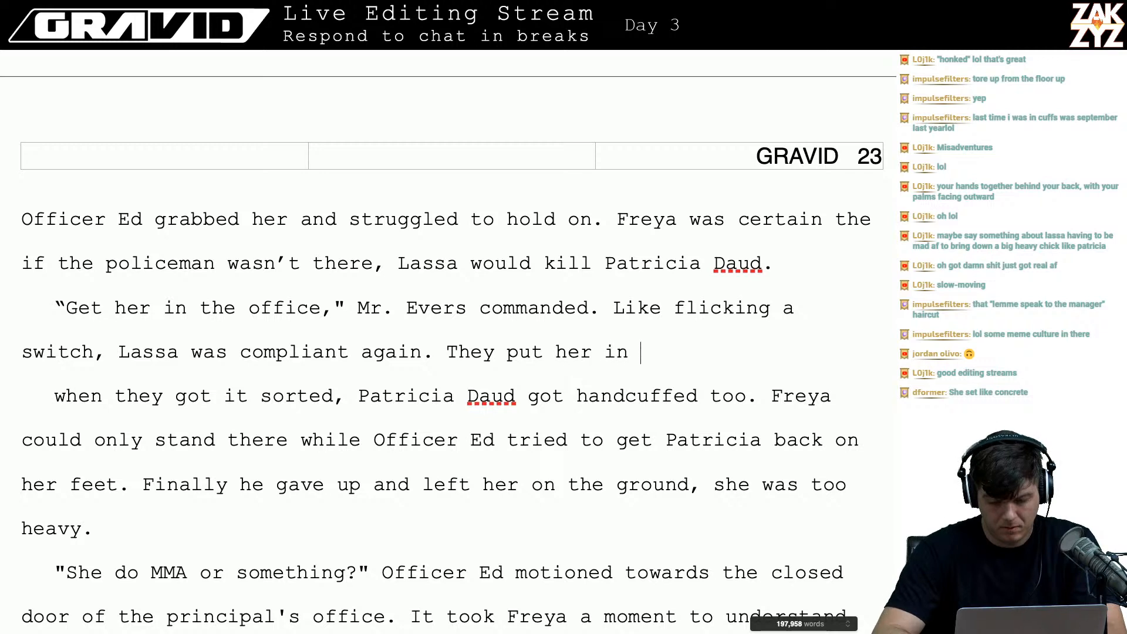
key("BackSpace")
key("BackSpace")
key("BackSpace")
key("BackSpace")
key("BackSpace")
key("BackSpace")
key("BackSpace")
key("BackSpace")
key("BackSpace")
key("BackSpace")
key("BackSpace")
key("BackSpace")
key("BackSpace")
key("BackSpace")
key("BackSpace")
key("BackSpace")
key("BackSpace")
key("BackSpace")
key("BackSpace")
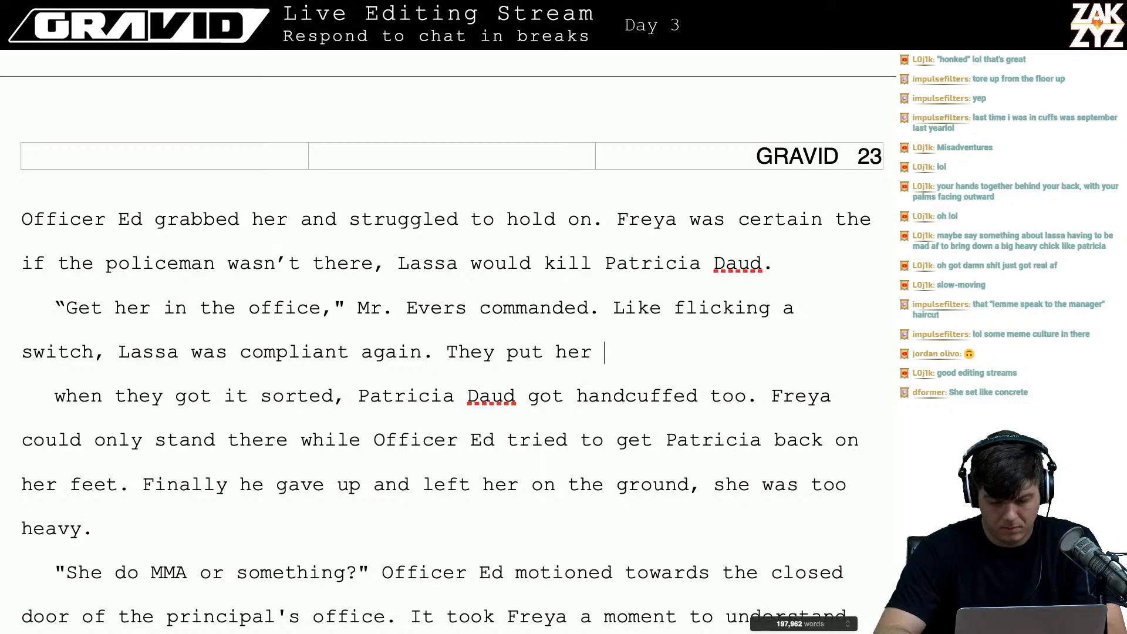
type("The")
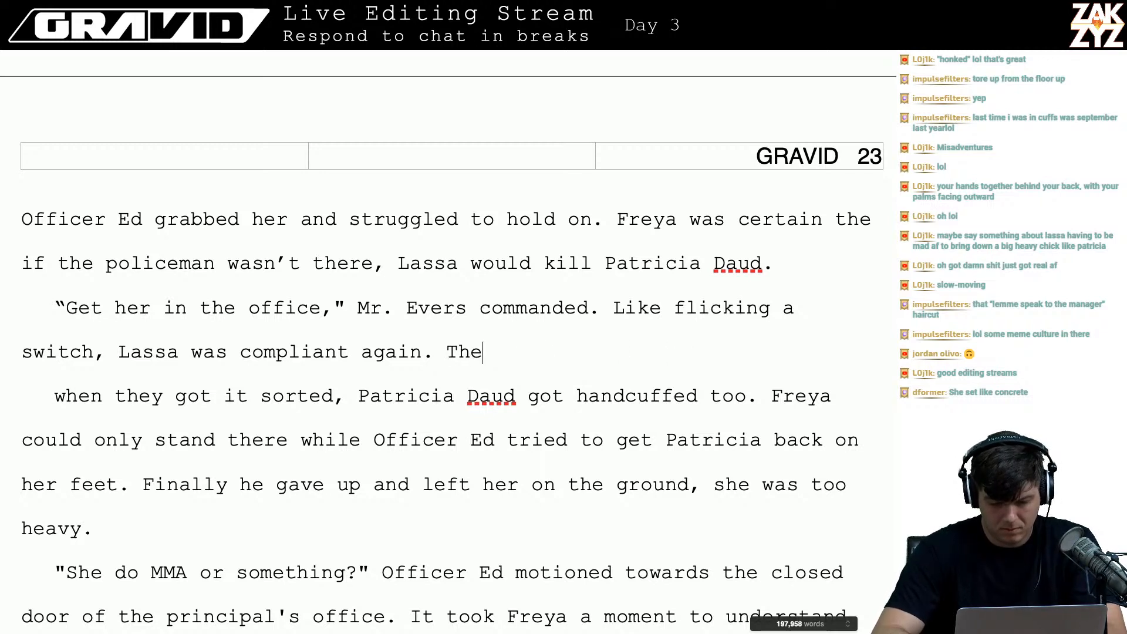
key("BackSpace")
key("BackSpace")
key("BackSpace")
key("BackSpace")
type("she")
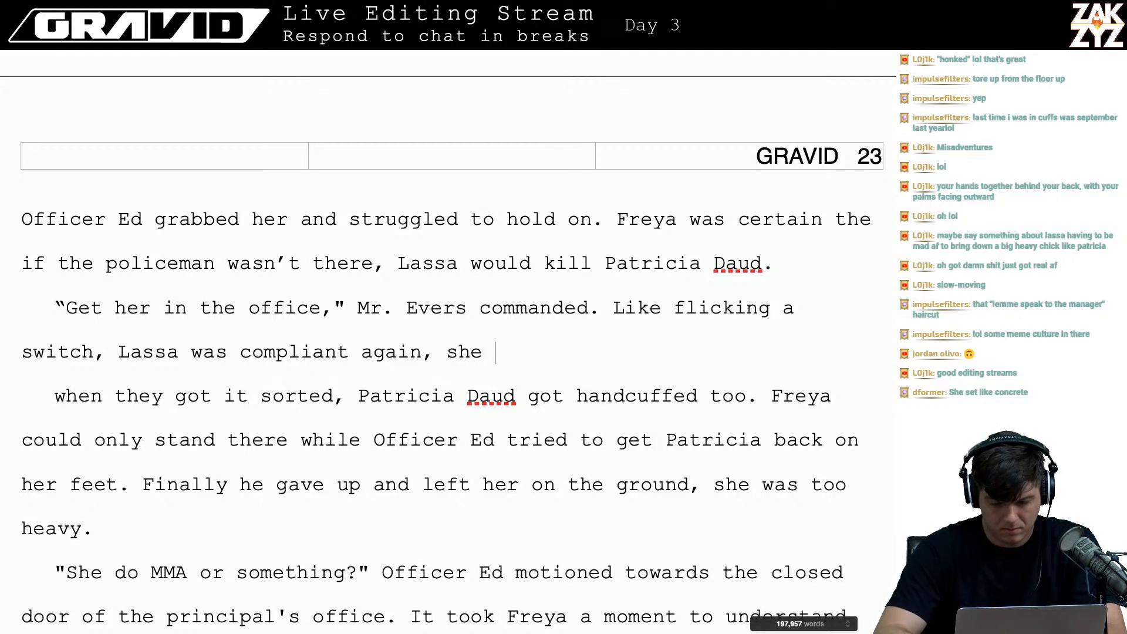
key("BackSpace")
key("BackSpace")
key("BackSpace")
key("BackSpace")
key("BackSpace")
key("BackSpace")
type(". When")
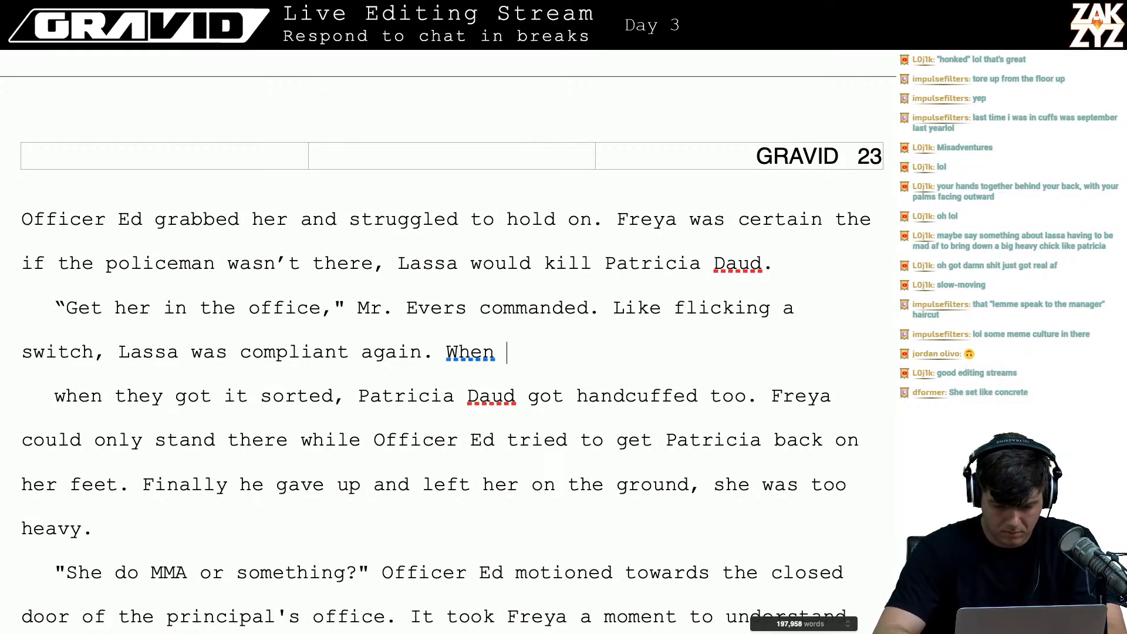
key("BackSpace")
key("BackSpace")
key("BackSpace")
key("BackSpace")
key("BackSpace")
type("After the")
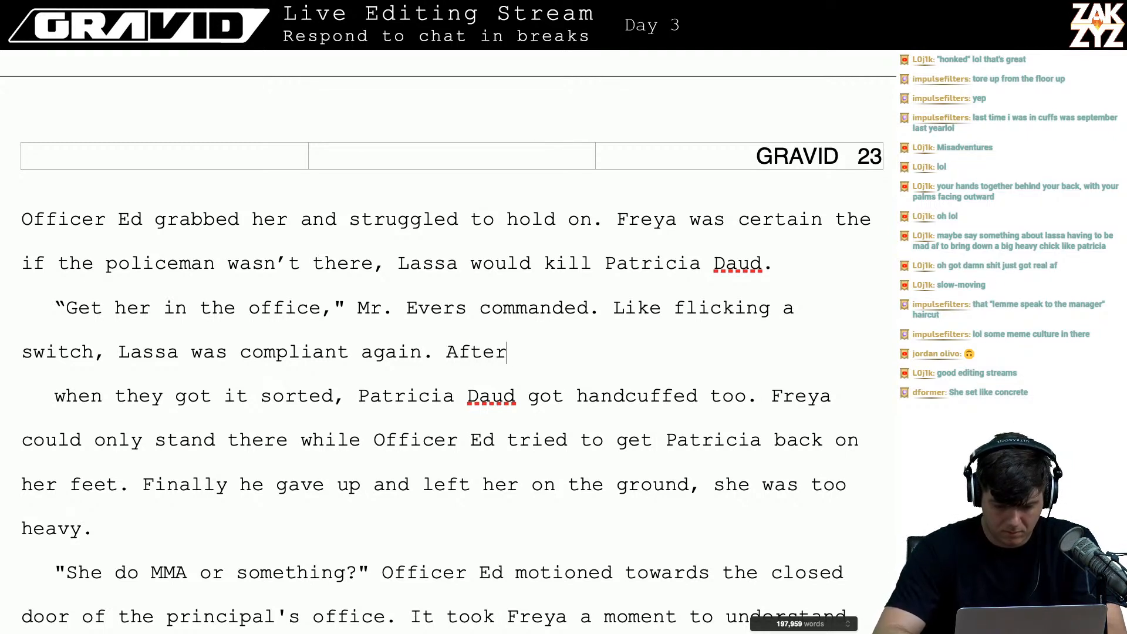
key("BackSpace")
key("BackSpace")
key("BackSpace")
key("BackSpace")
key("BackSpace")
key("BackSpace")
key("BackSpace")
key("BackSpace")
key("BackSpace")
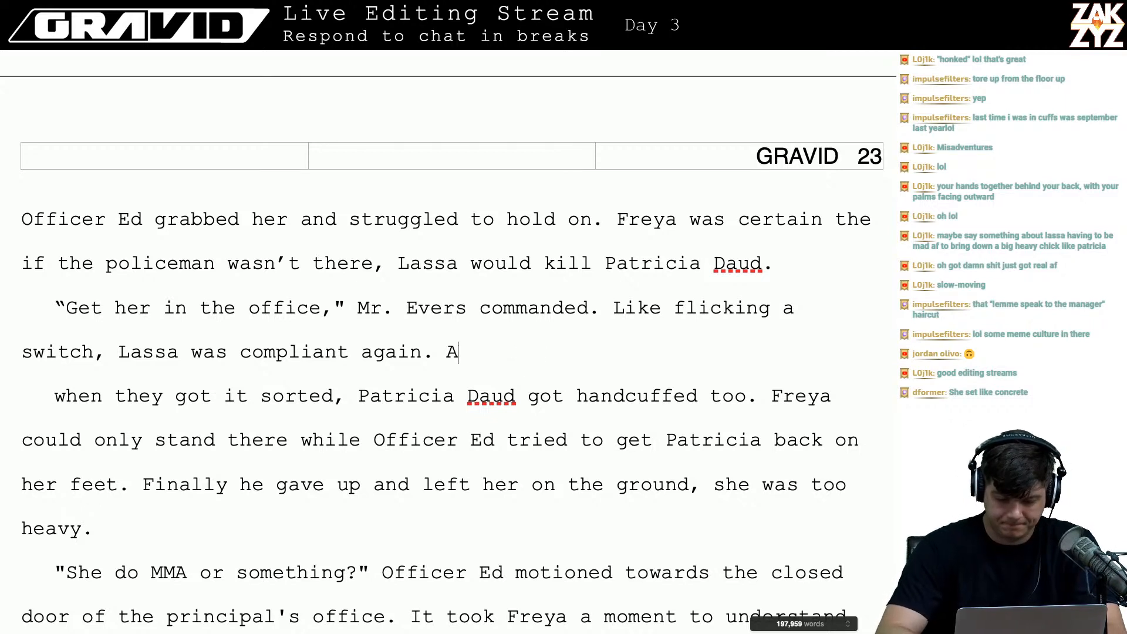
type("M")
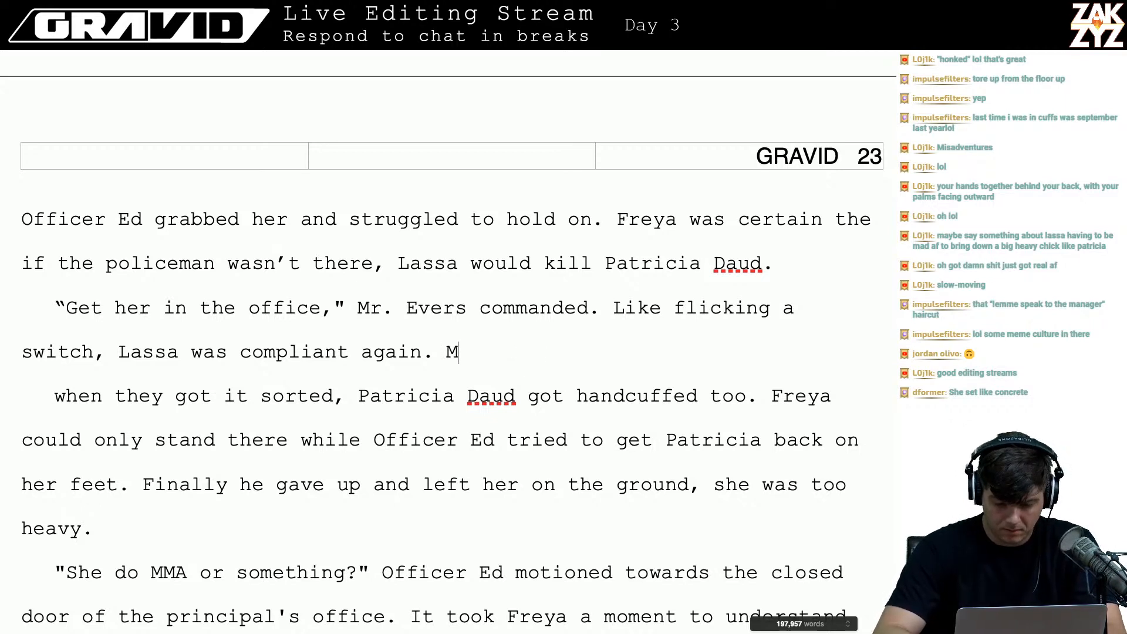
key("BackSpace")
type("Afterward")
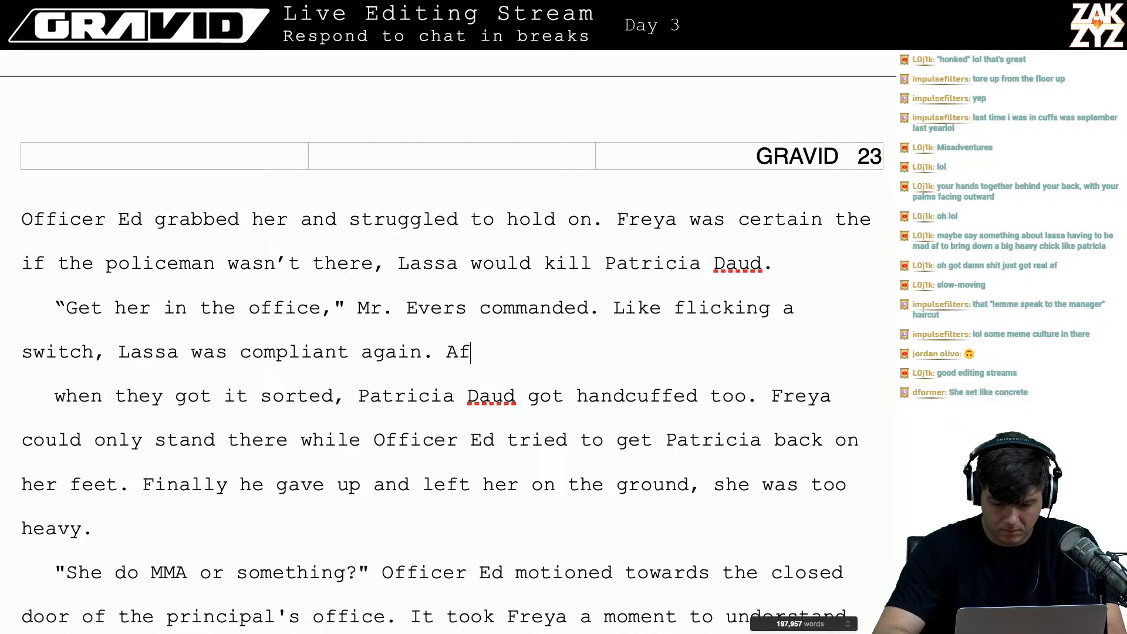
key("BackSpace")
key("BackSpace")
key("BackSpace")
key("BackSpace")
key("BackSpace")
key("BackSpace")
key("BackSpace")
key("BackSpace")
key("BackSpace")
key("BackSpace")
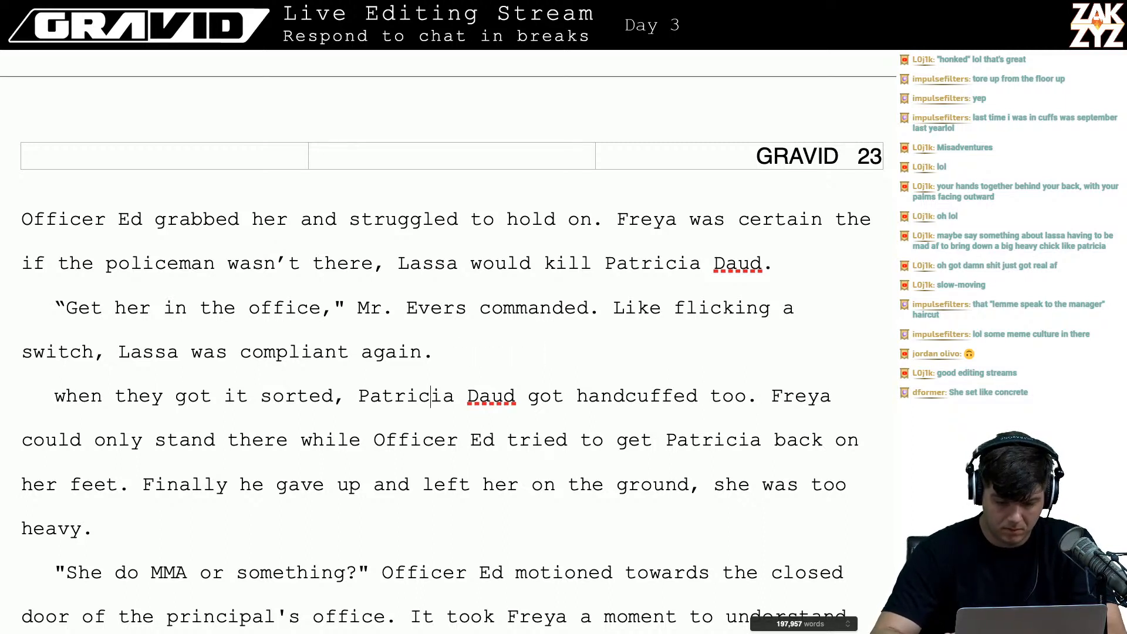
- Try to open a new paragraph starting "When Lassa" above the principal's "Get her in the office" command
key("Left")
key("Left")
key("Left")
key("Left")
key("Left")
key("Left")
key("Left")
key("Left")
key("Left")
key("Left")
key("Left")
key("Left")
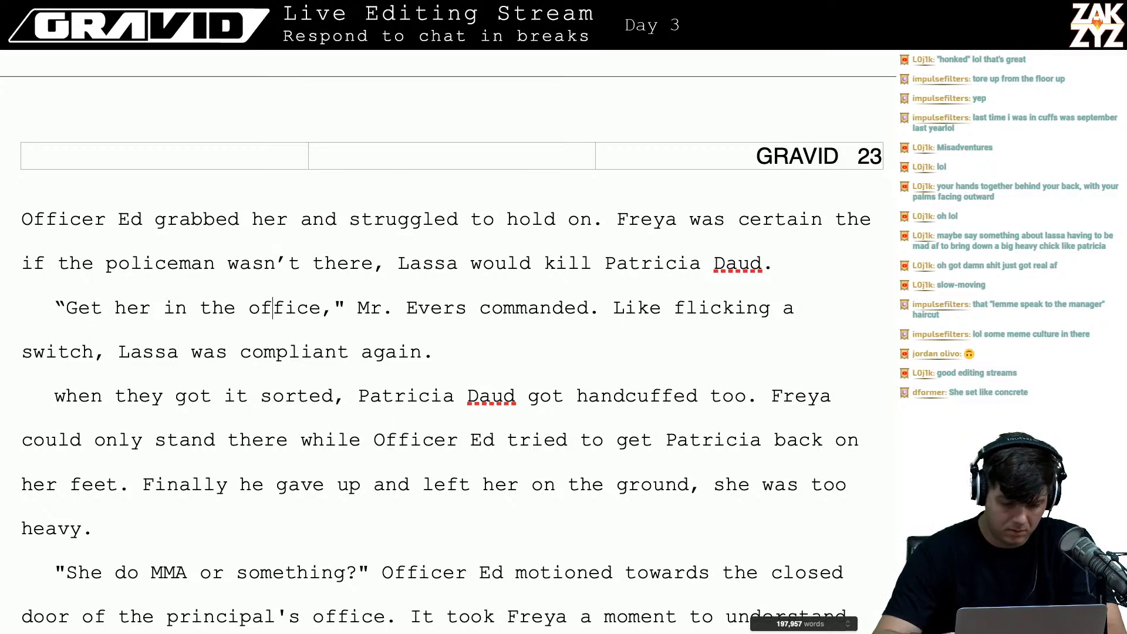
key("Left")
key("Left")
key("Left")
key("Left")
key("Left")
key("Left")
key("Left")
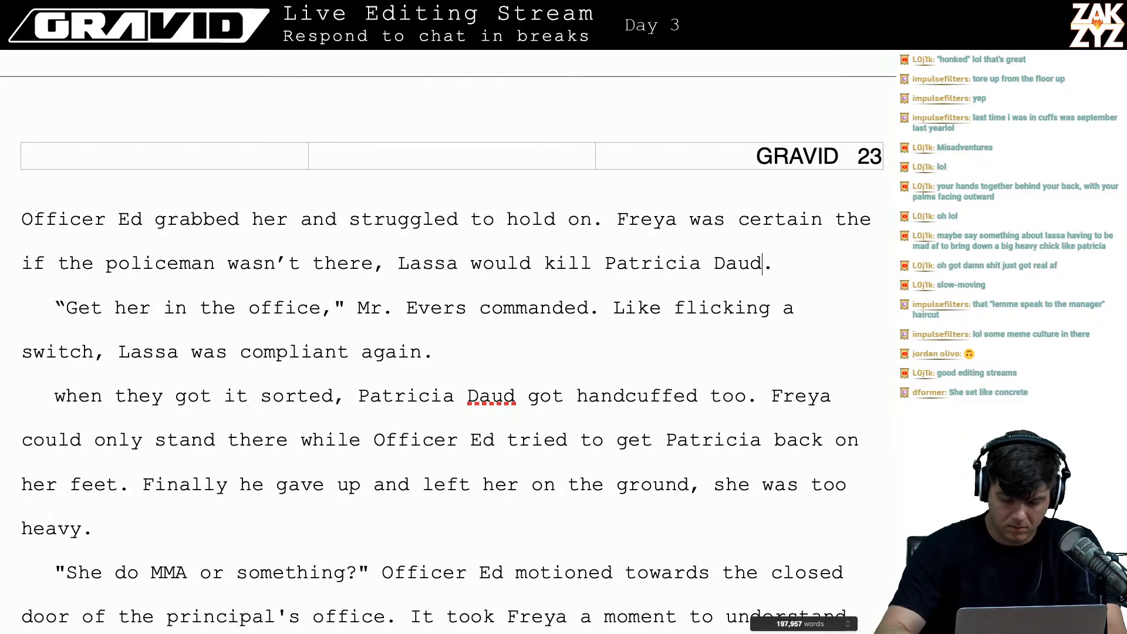
key("Return")
type("Weh")
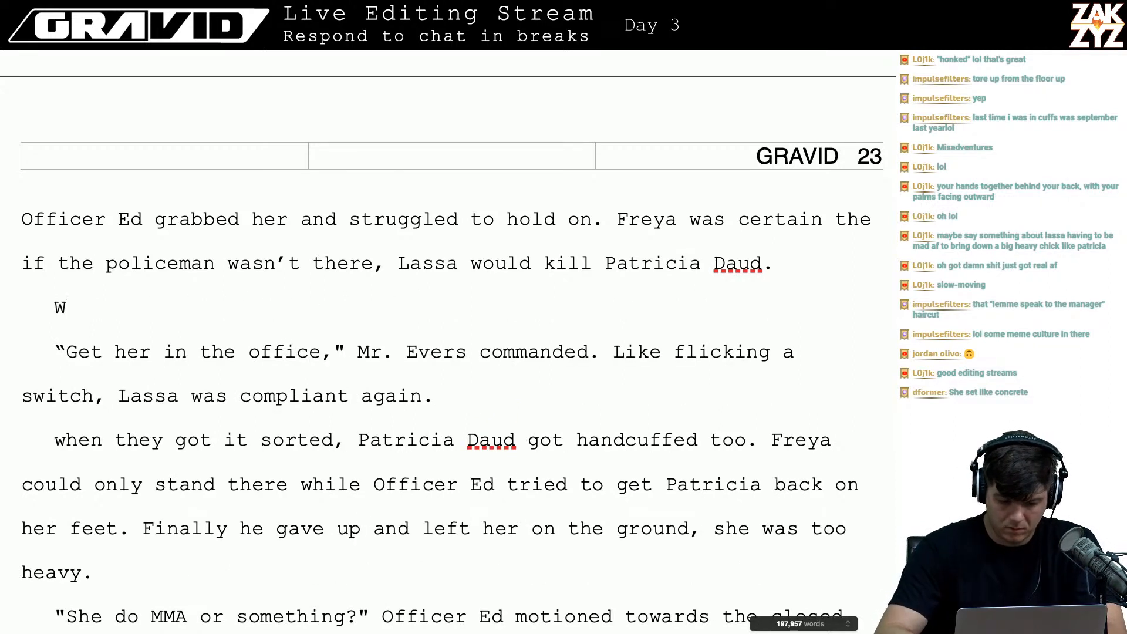
key("BackSpace")
key("BackSpace")
type("hen Lass")
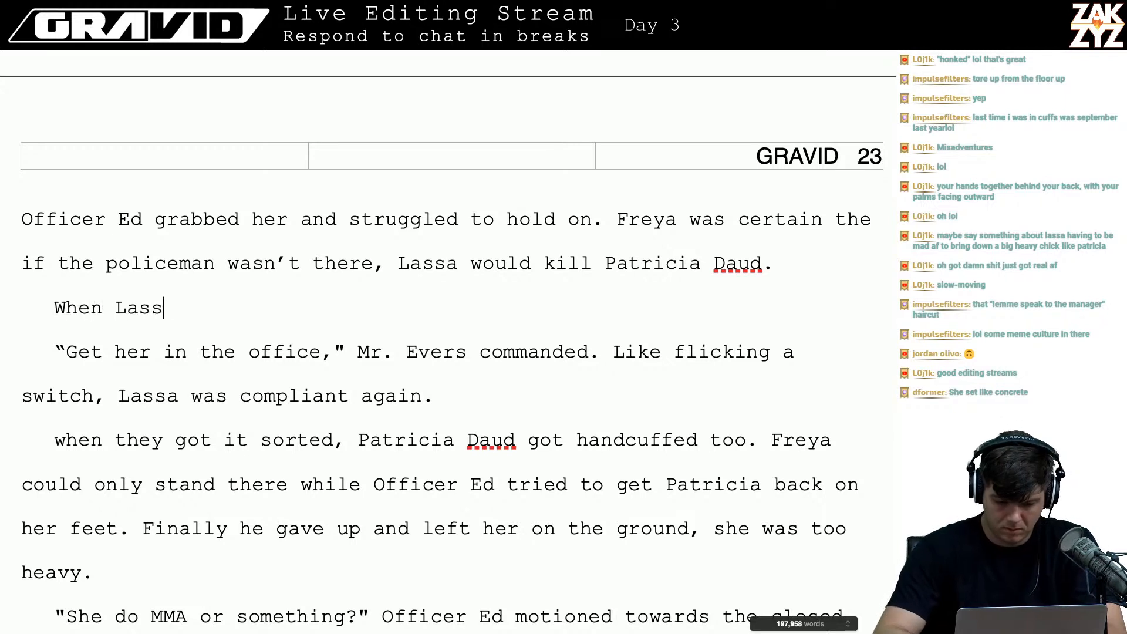
type("a clame")
key("BackSpace")
key("BackSpace")
key("BackSpace")
key("BackSpace")
key("BackSpace")
key("BackSpace")
key("BackSpace")
key("BackSpace")
key("BackSpace")
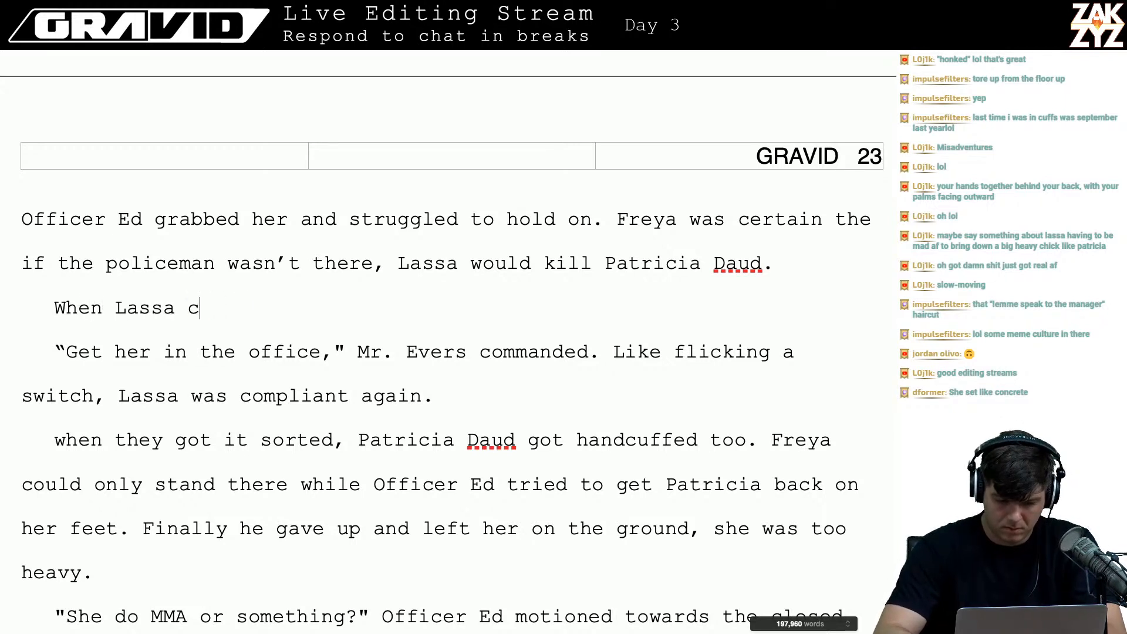
key("BackSpace")
key("BackSpace")
key("BackSpace")
key("BackSpace")
key("BackSpace")
key("BackSpace")
key("BackSpace")
key("BackSpace")
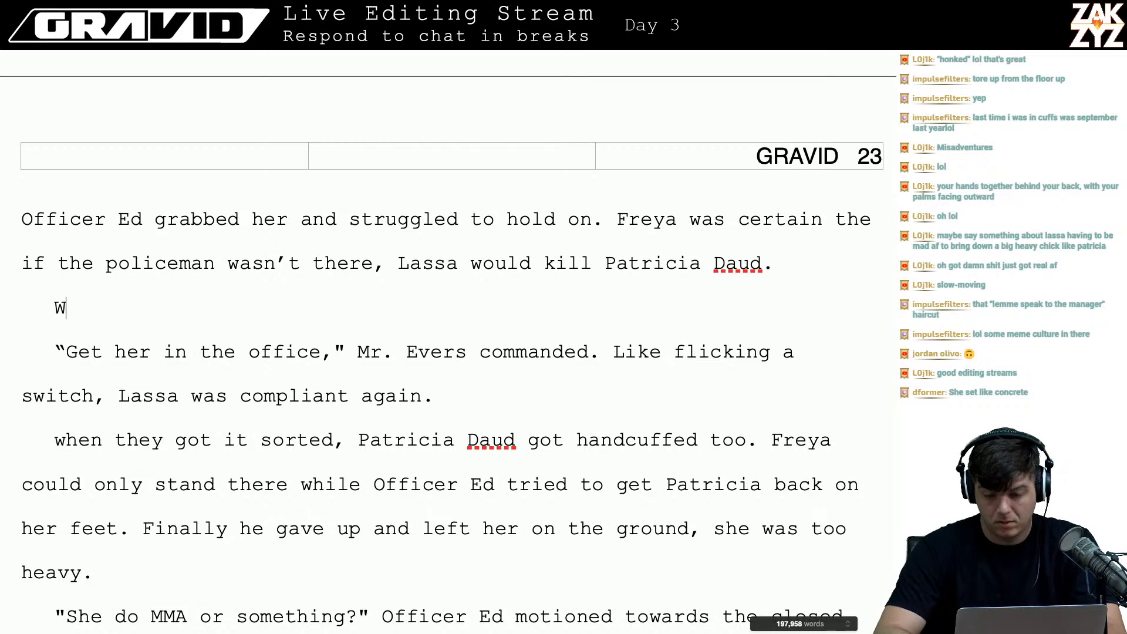
- Add "After a few moments, she snapped back into compliance" following the sentence about Lassa being ready to kill
type("A few min")
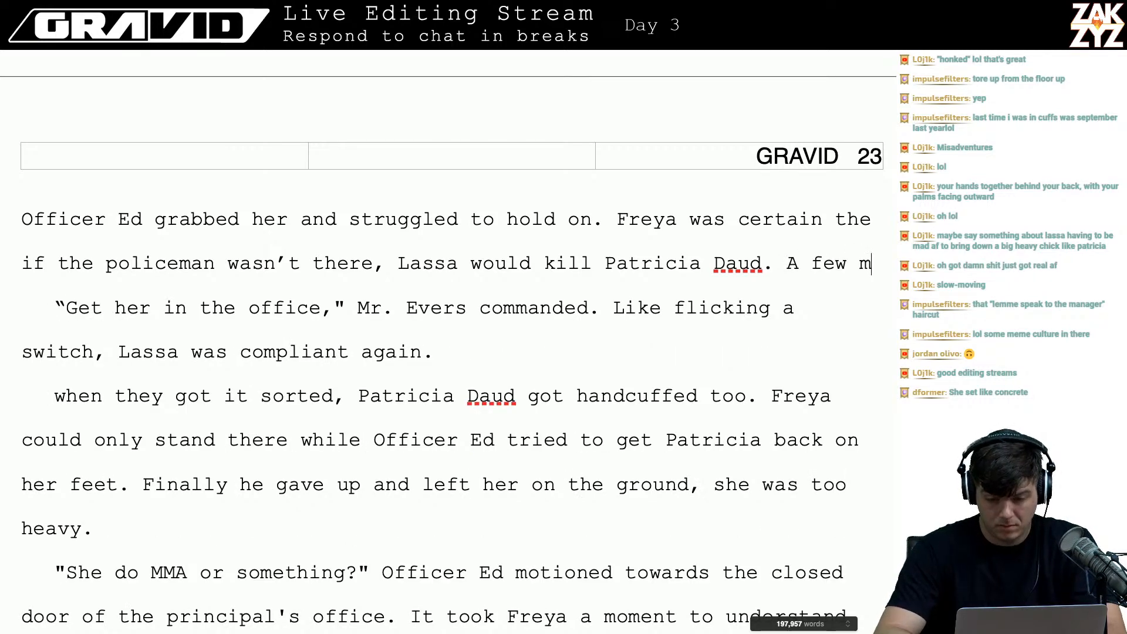
key("BackSpace")
key("BackSpace")
key("BackSpace")
key("BackSpace")
key("BackSpace")
key("BackSpace")
key("BackSpace")
type("ft")
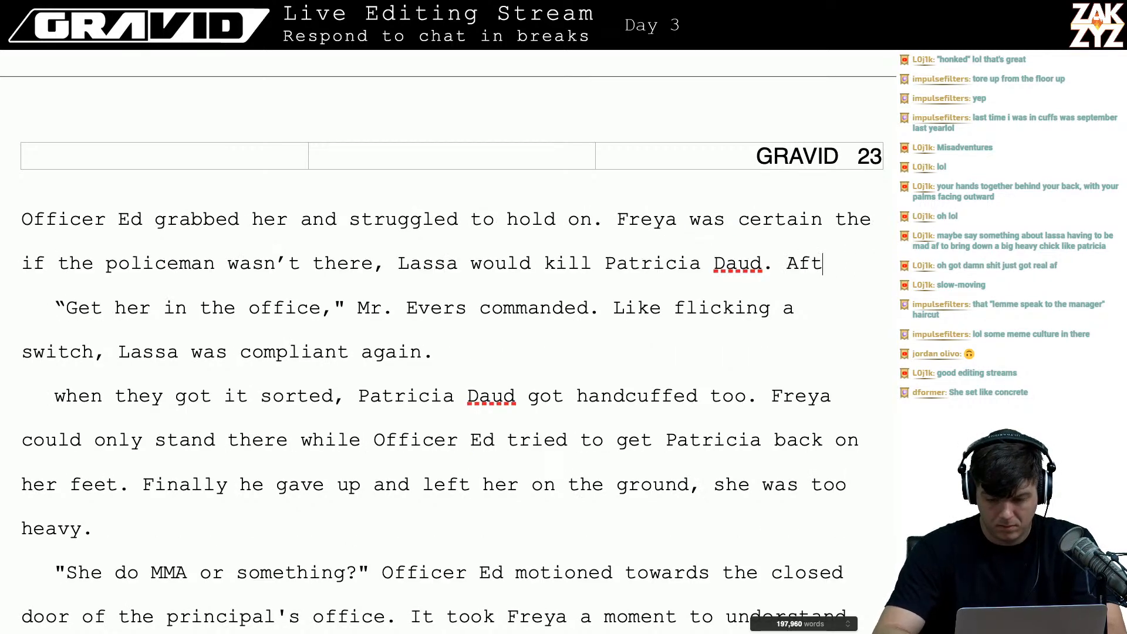
type("er a few moments, ")
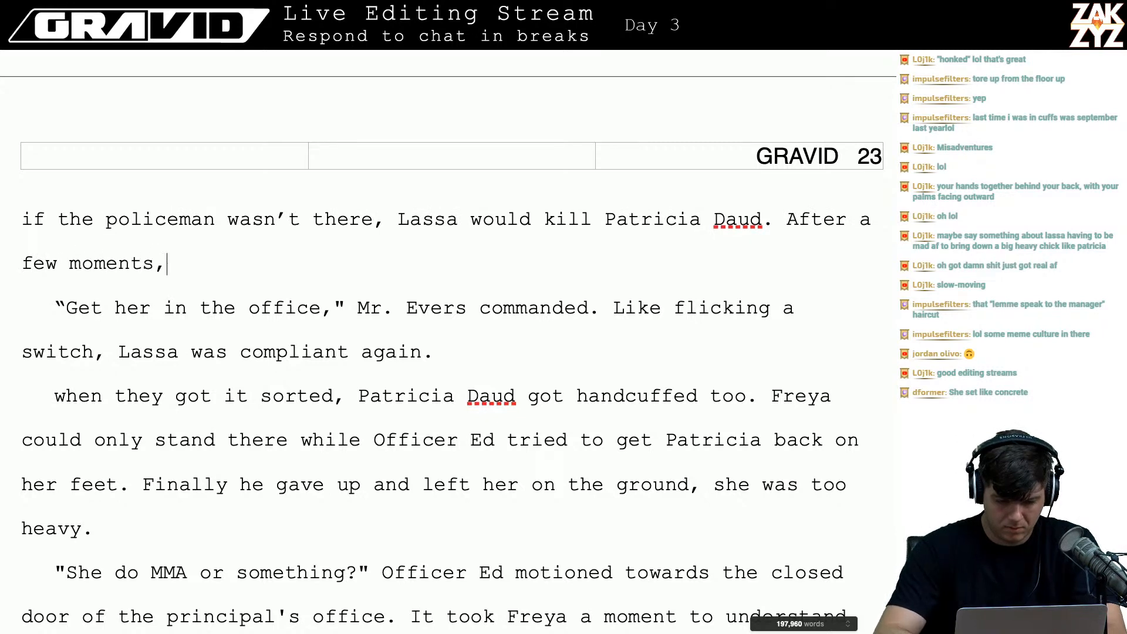
type("she snappe back")
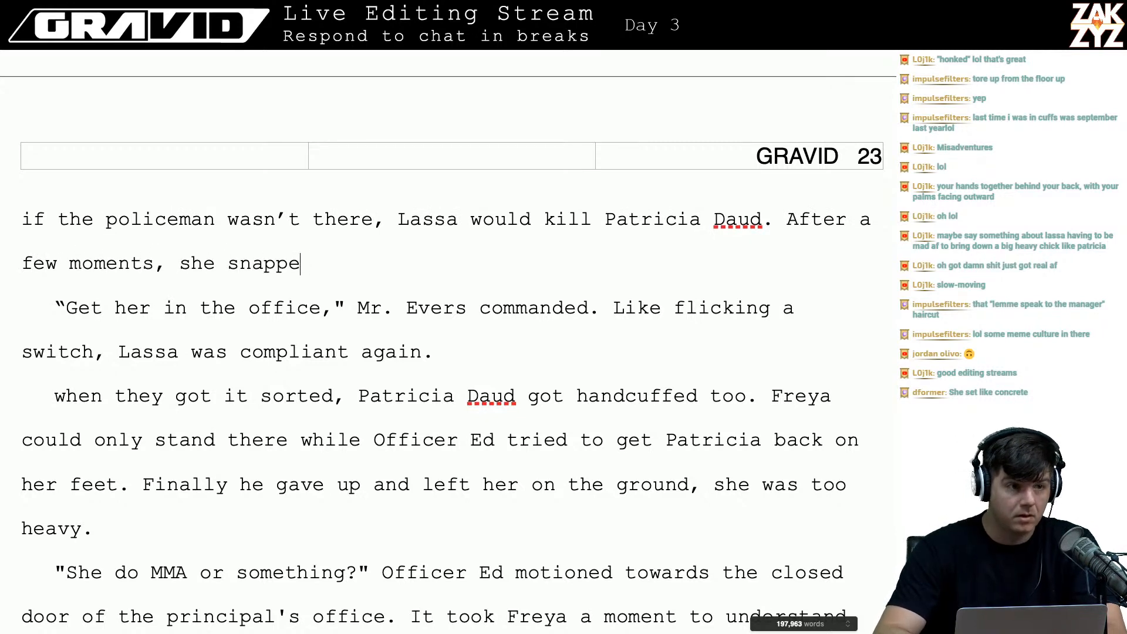
key("BackSpace")
key("BackSpace")
key("BackSpace")
key("BackSpace")
key("BackSpace")
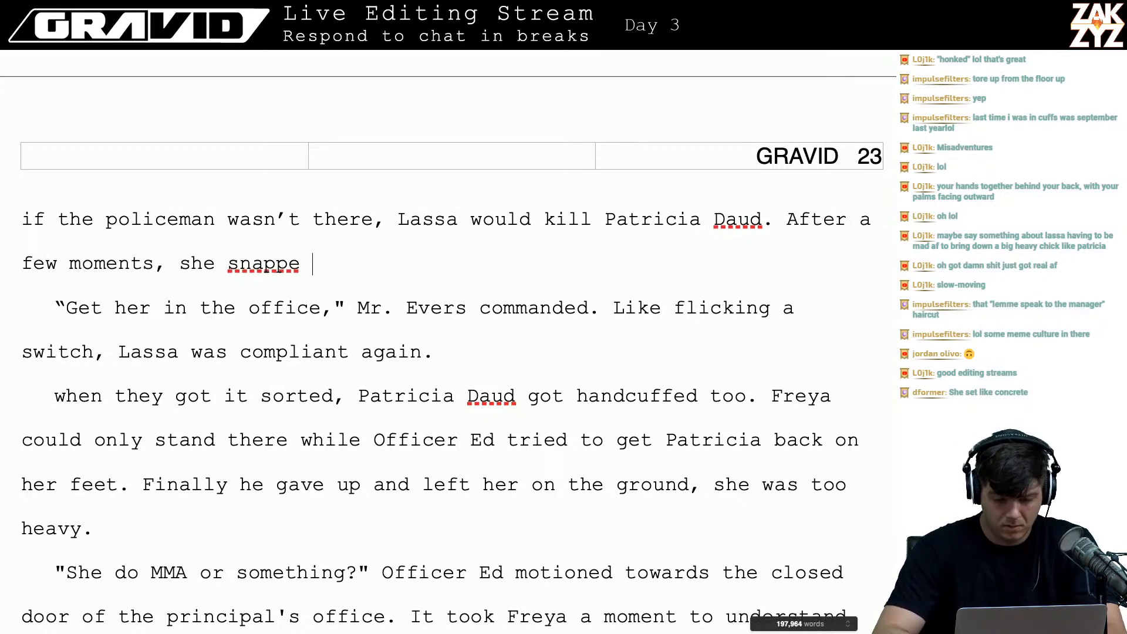
type("d back into c")
type("ompliance")
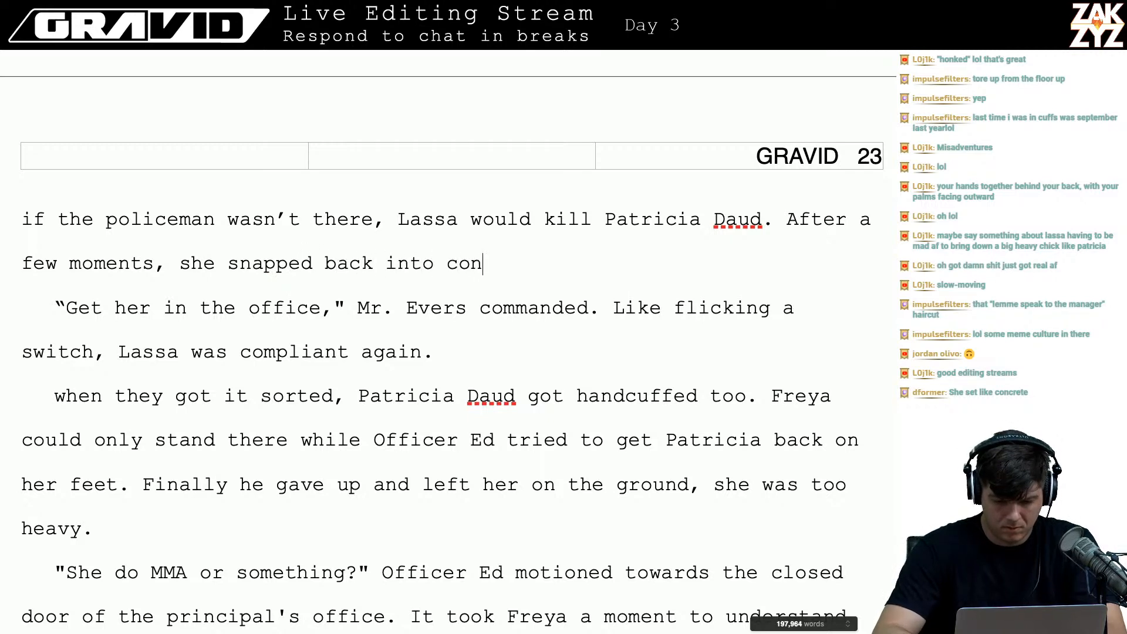
- Delete the sentence draft about Lassa snapping back into compliance
key("BackSpace")
key("BackSpace")
key("BackSpace")
key("BackSpace")
key("BackSpace")
key("BackSpace")
key("BackSpace")
key("BackSpace")
key("BackSpace")
key("BackSpace")
key("BackSpace")
key("BackSpace")
key("BackSpace")
key("BackSpace")
key("BackSpace")
key("BackSpace")
key("BackSpace")
key("BackSpace")
key("BackSpace")
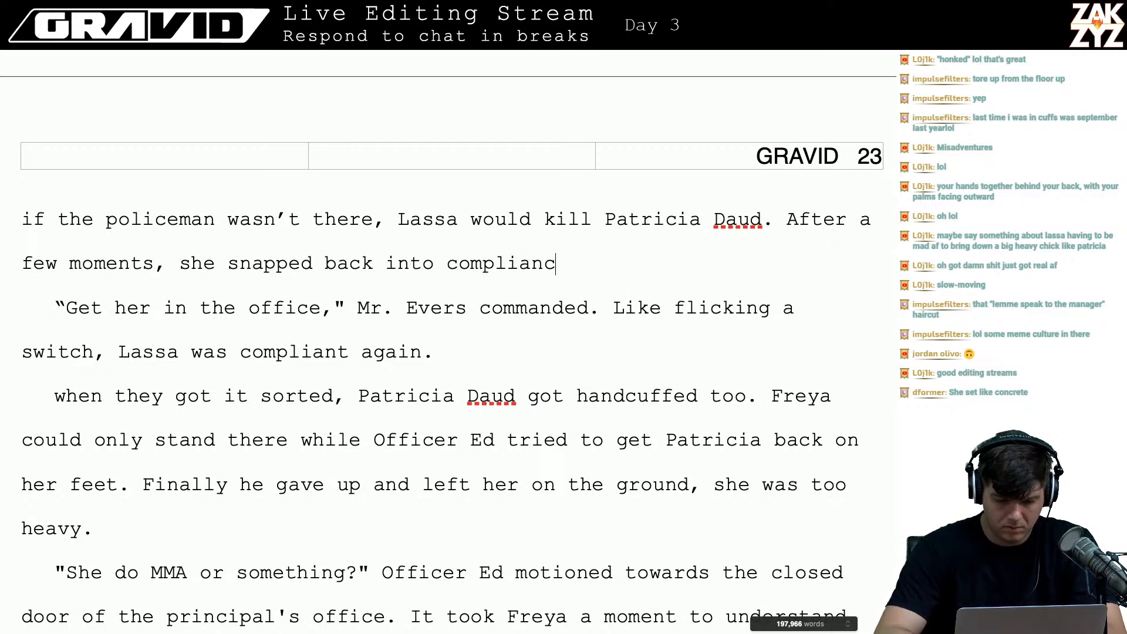
key("BackSpace")
key("BackSpace")
key("BackSpace")
key("BackSpace")
key("BackSpace")
key("BackSpace")
key("BackSpace")
key("BackSpace")
key("BackSpace")
key("BackSpace")
key("BackSpace")
key("BackSpace")
key("BackSpace")
key("BackSpace")
key("BackSpace")
key("BackSpace")
key("BackSpace")
key("BackSpace")
key("BackSpace")
key("BackSpace")
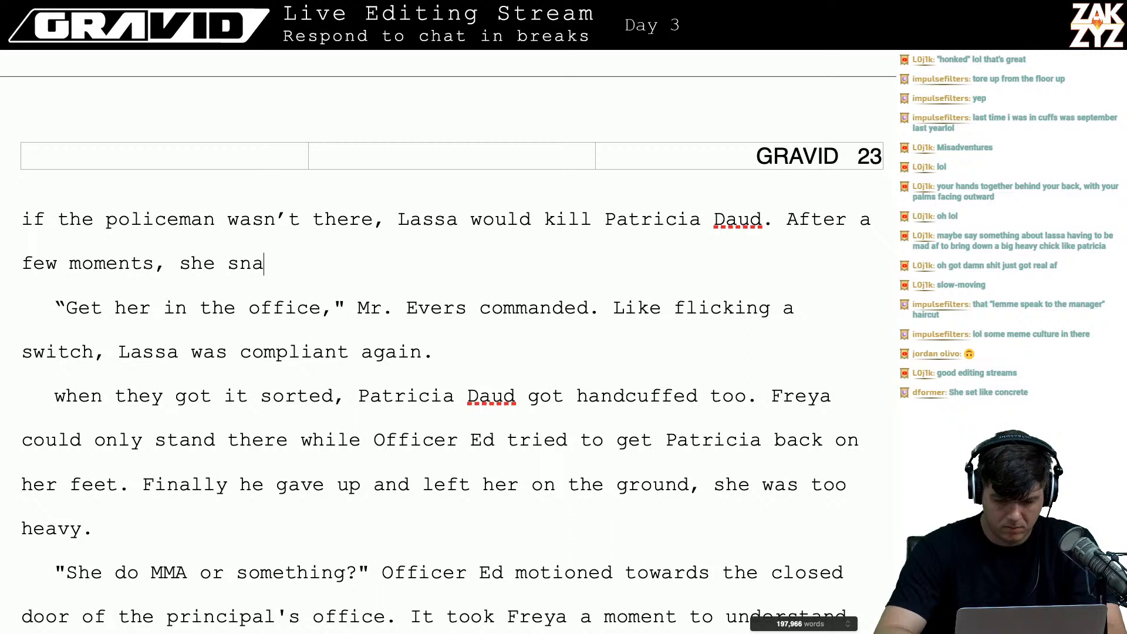
key("BackSpace")
key("BackSpace")
key("BackSpace")
key("BackSpace")
key("BackSpace")
key("BackSpace")
key("BackSpace")
key("BackSpace")
key("BackSpace")
key("BackSpace")
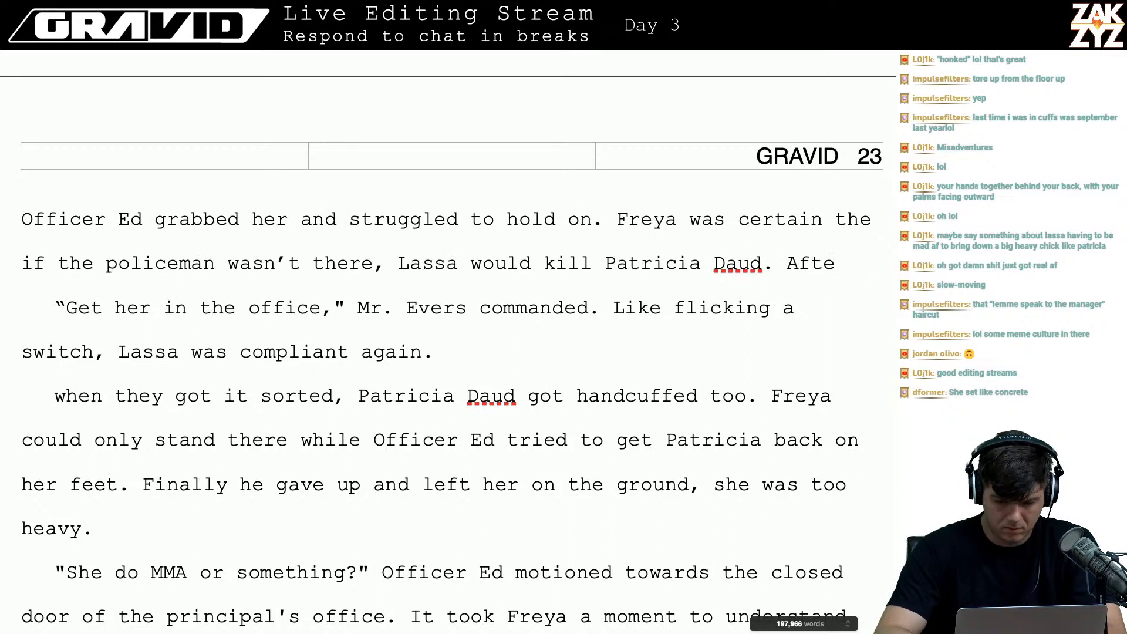
- Try "After" and "When she saw" as openings for a sentence following "Lassa would kill," removing both
type("After a f")
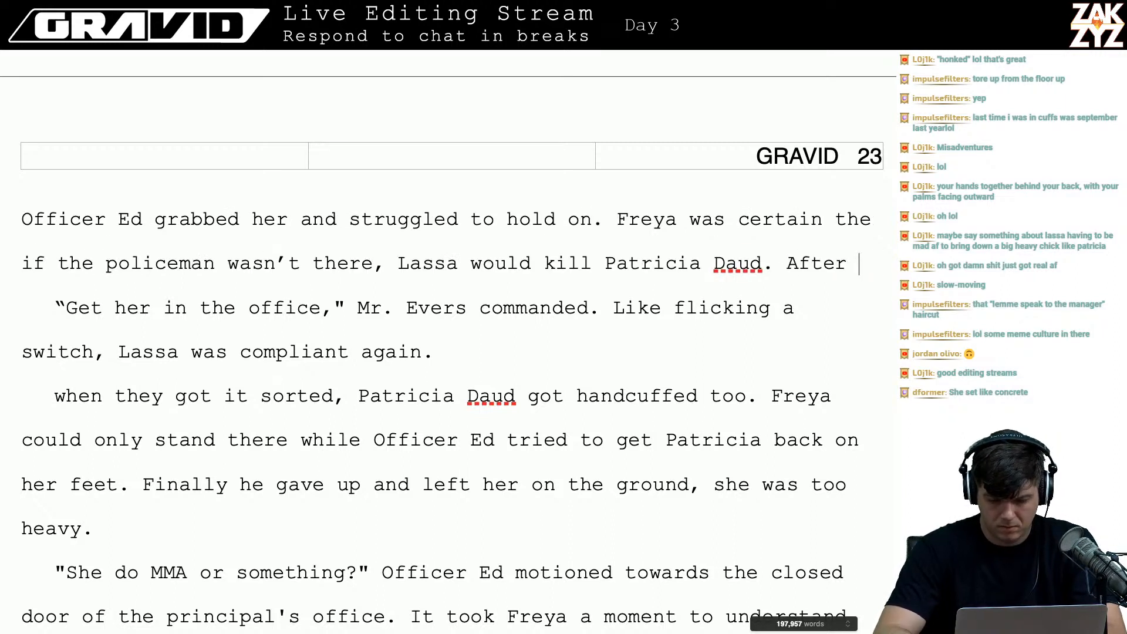
key("BackSpace")
key("BackSpace")
key("BackSpace")
key("BackSpace")
key("BackSpace")
key("BackSpace")
key("BackSpace")
key("BackSpace")
key("BackSpace")
type("W")
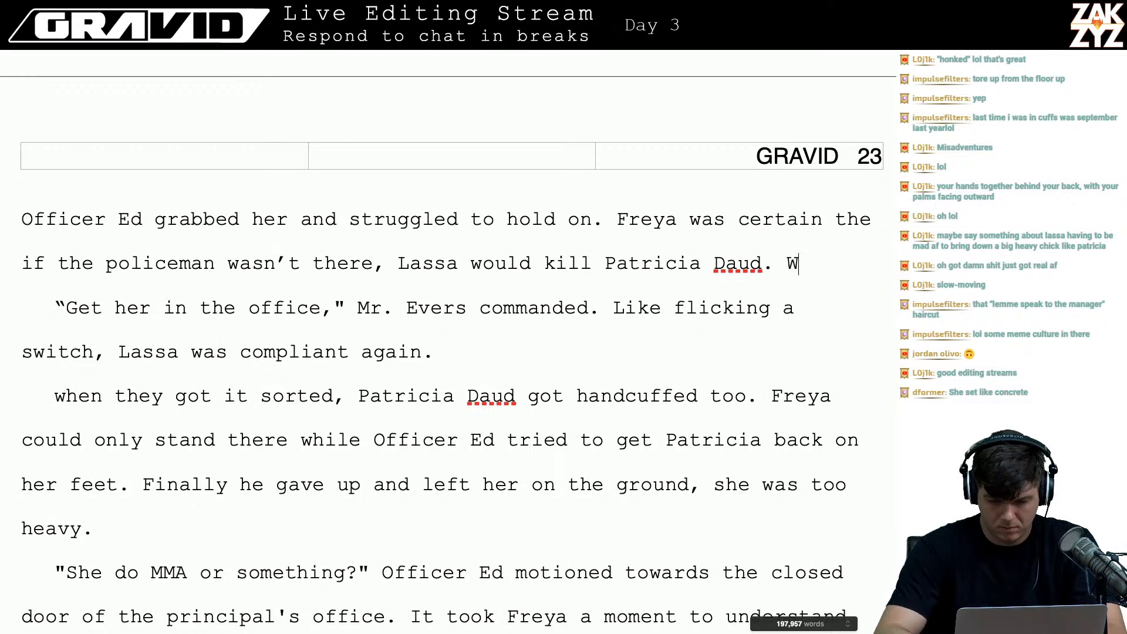
type("hen she saw ")
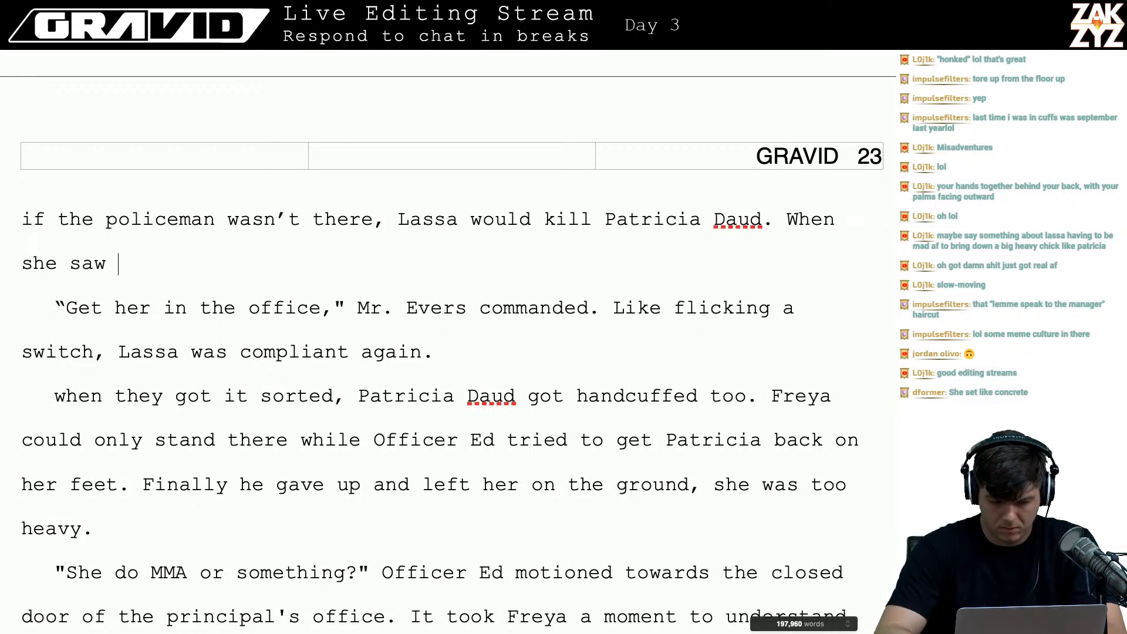
type("sh")
key("BackSpace")
key("BackSpace")
key("BackSpace")
key("BackSpace")
key("BackSpace")
key("BackSpace")
key("BackSpace")
key("BackSpace")
key("BackSpace")
key("BackSpace")
key("BackSpace")
key("BackSpace")
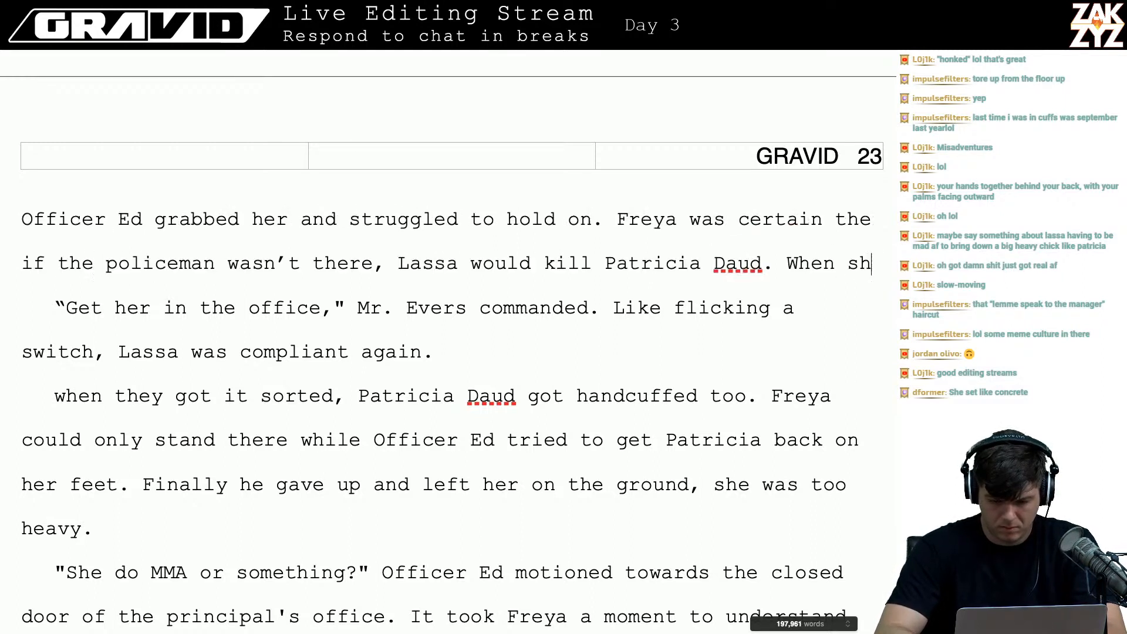
key("BackSpace")
key("BackSpace")
key("BackSpace")
key("BackSpace")
- Insert blank paragraphs between the "Lassa would kill" sentence and the principal's "Get her in the office" command
key("Return")
key("Return")
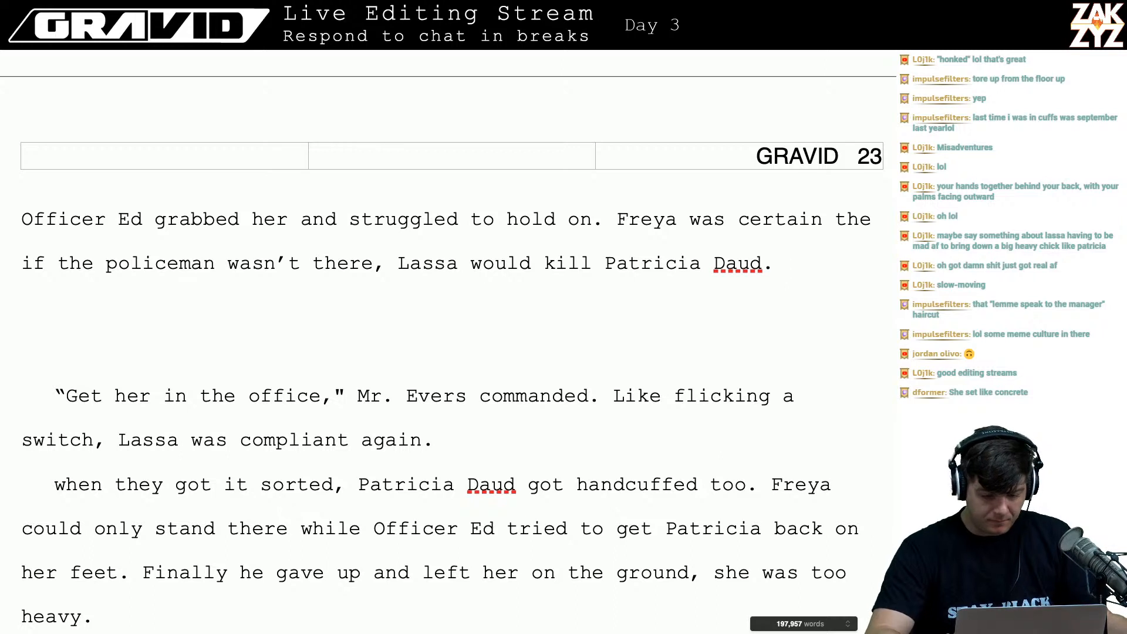
key("Left")
key("Left")
key("BackSpace")
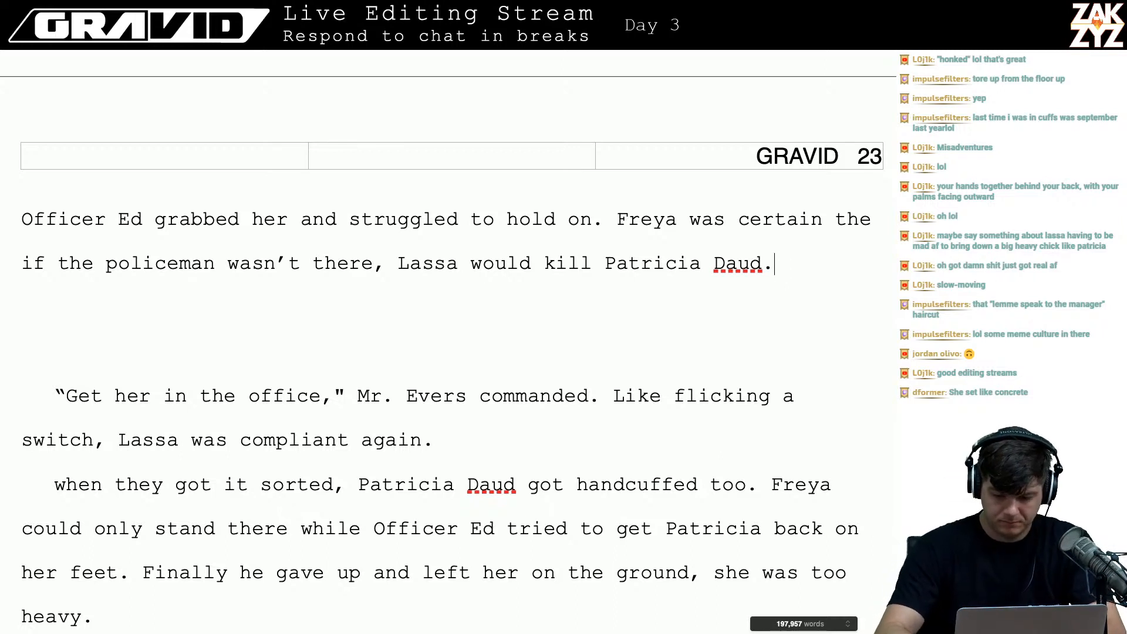
key("BackSpace")
key("Return")
type("It was ")
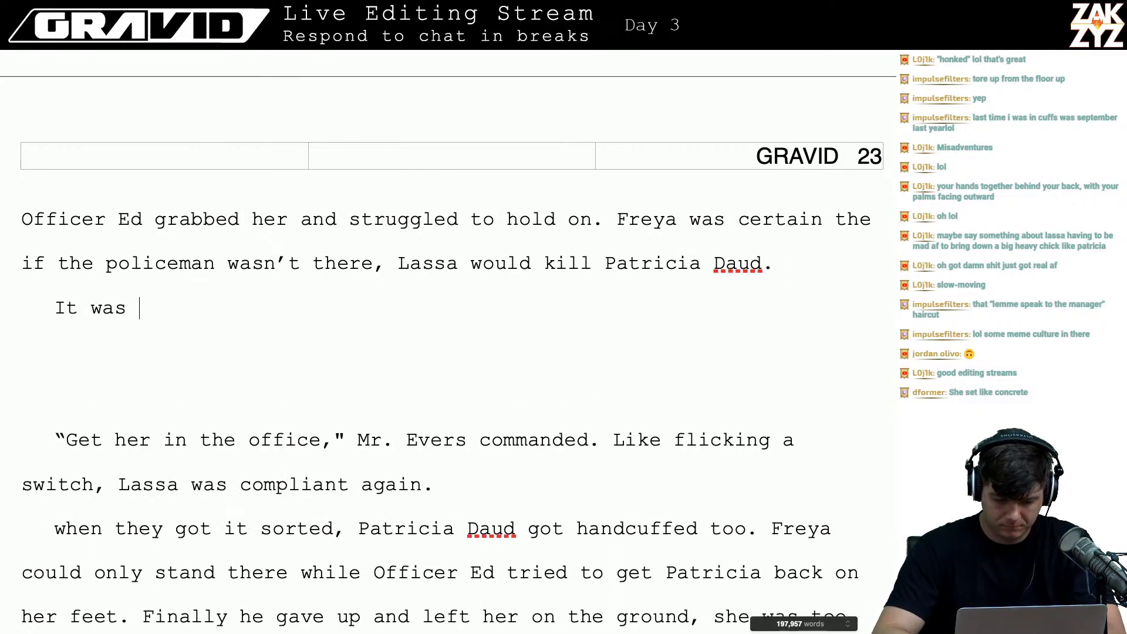
type("a few m")
key("BackSpace")
key("BackSpace")
key("BackSpace")
key("BackSpace")
key("BackSpace")
key("BackSpace")
key("BackSpace")
key("BackSpace")
key("BackSpace")
key("BackSpace")
key("BackSpace")
key("BackSpace")
key("BackSpace")
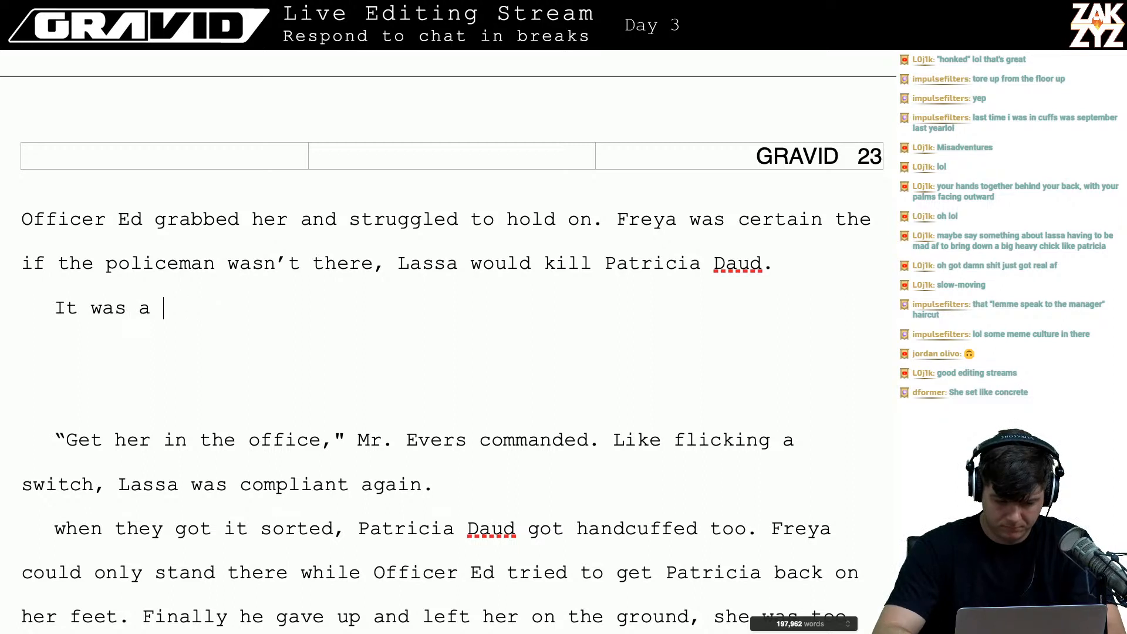
key("BackSpace")
key("BackSpace")
key("BackSpace")
key("BackSpace")
- Start a new paragraph after the "Lassa would kill" sentence with "After a few moments, Lassa snapped out of it and became complaint."
type("A")
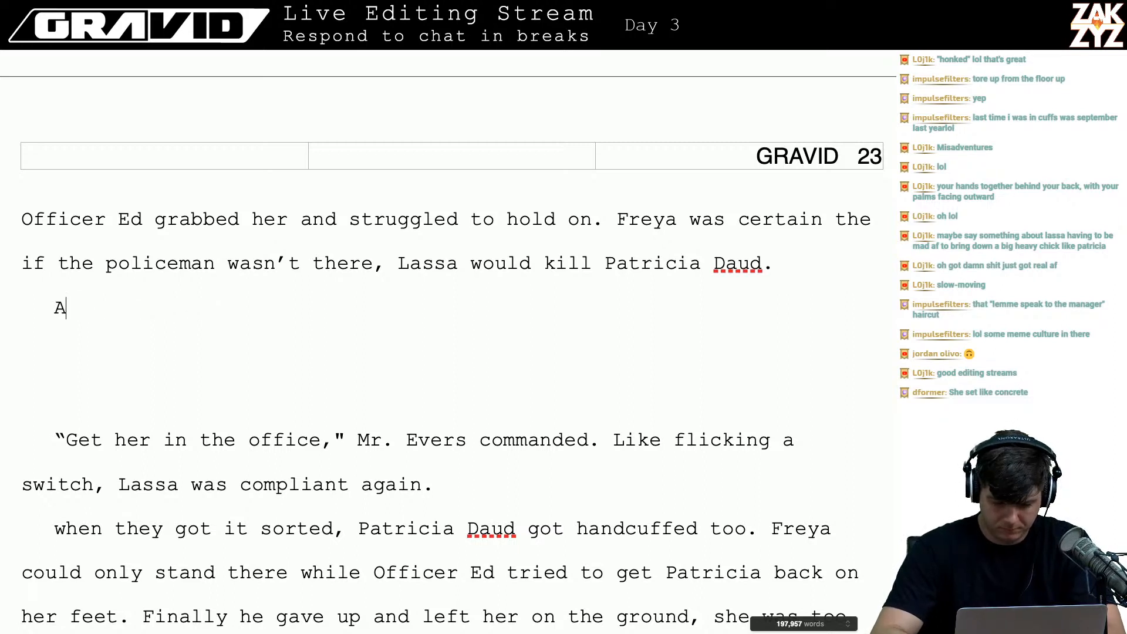
type("fter a few moment")
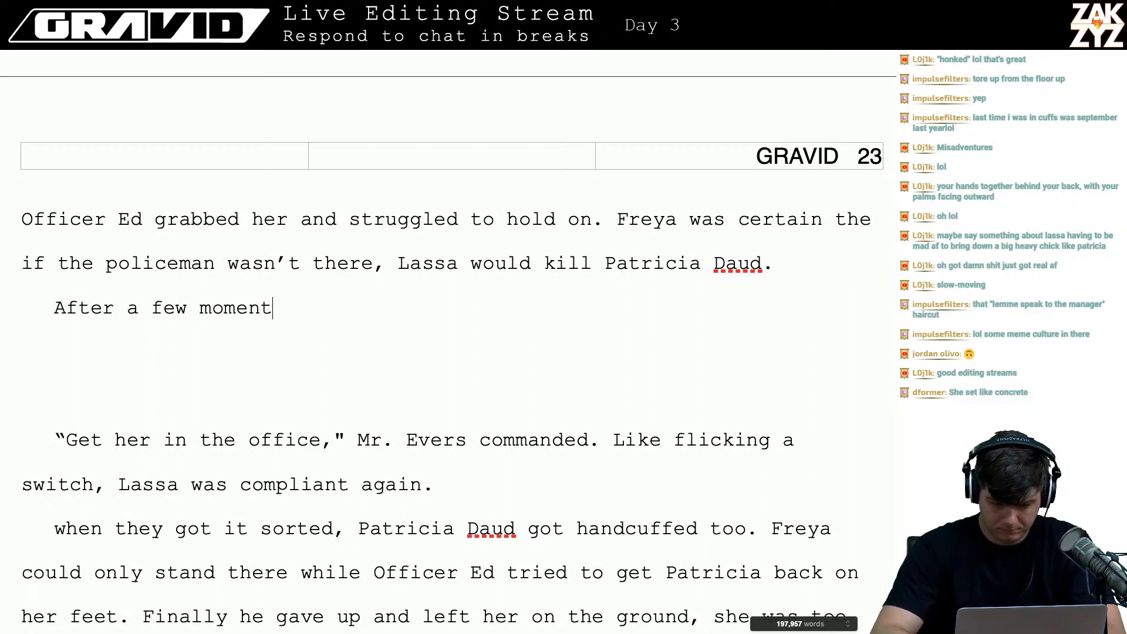
type("s, Lassa sna")
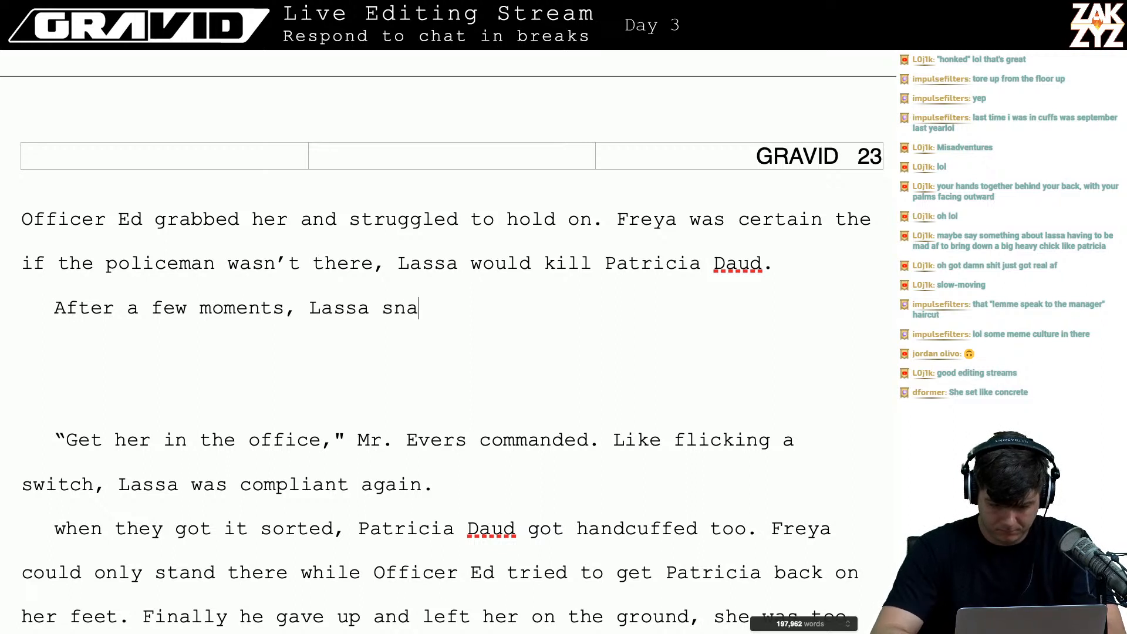
type("pped out of it and bec")
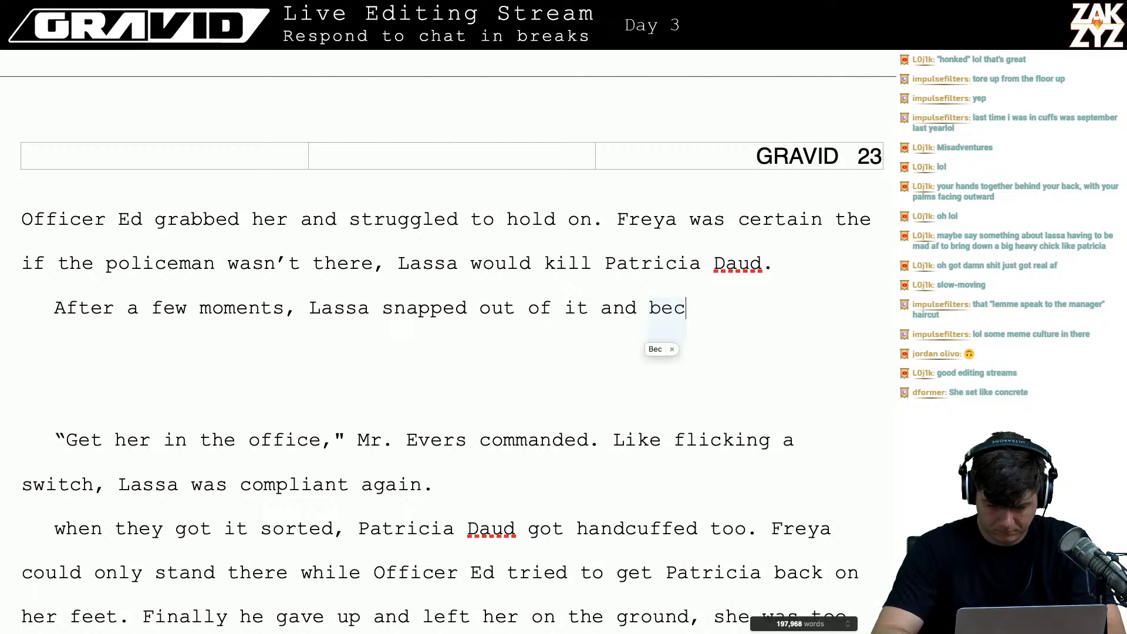
type("ame complaint.")
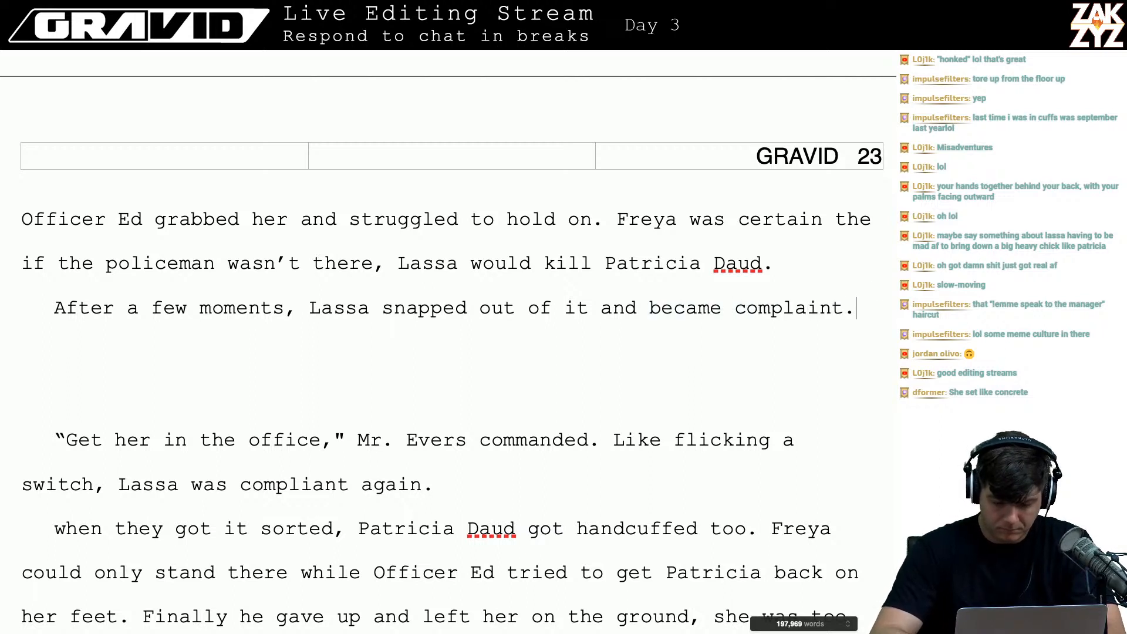
key("Return")
type("Patricia")
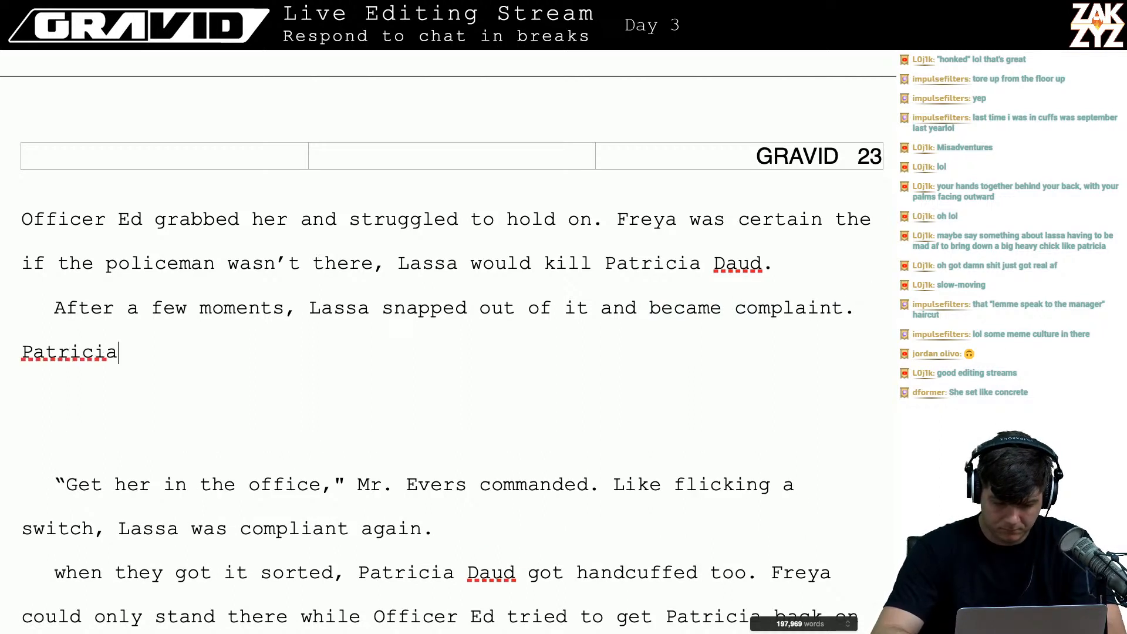
type(" Daud got hand")
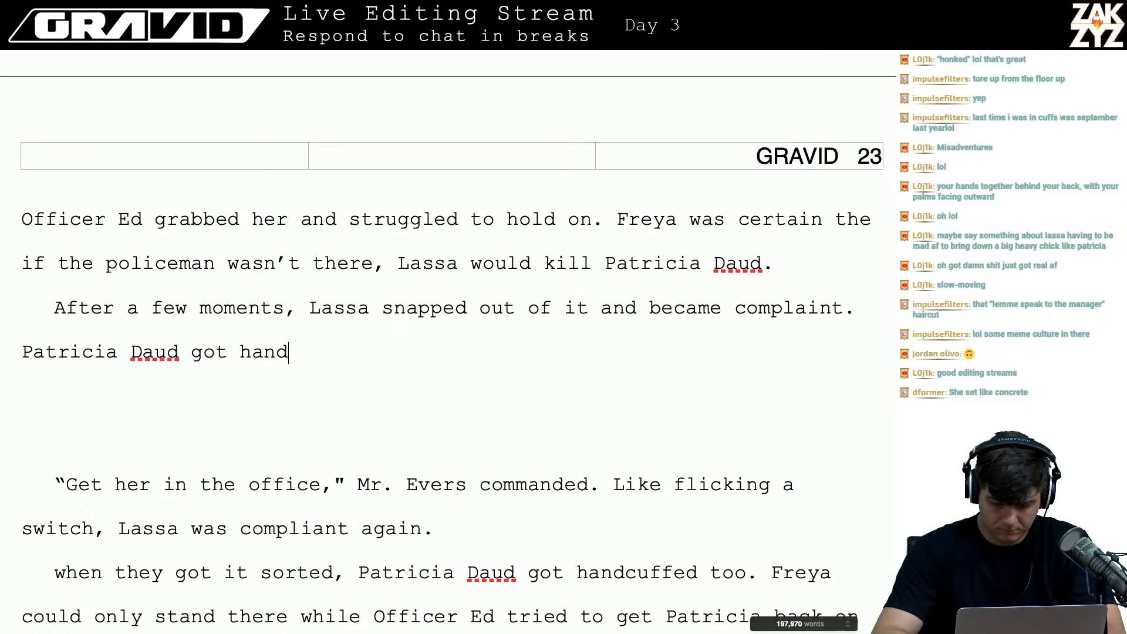
type("cuffed too.")
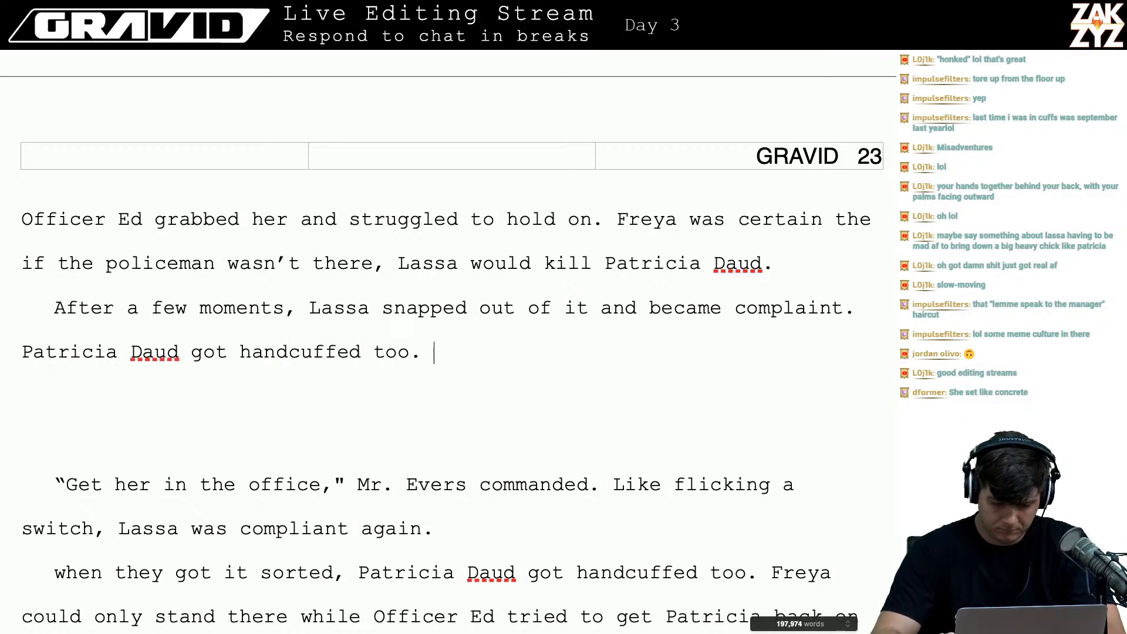
- Delete everything from the blank paragraphs through the old handcuffing sentence, so the new paragraph runs straight into "Freya could only stand there"
key("shift+Down")
key("shift+Down")
key("shift+Down")
key("shift+Down")
key("shift+Down")
key("shift+Down")
key("shift+Down")
key("shift+Up")
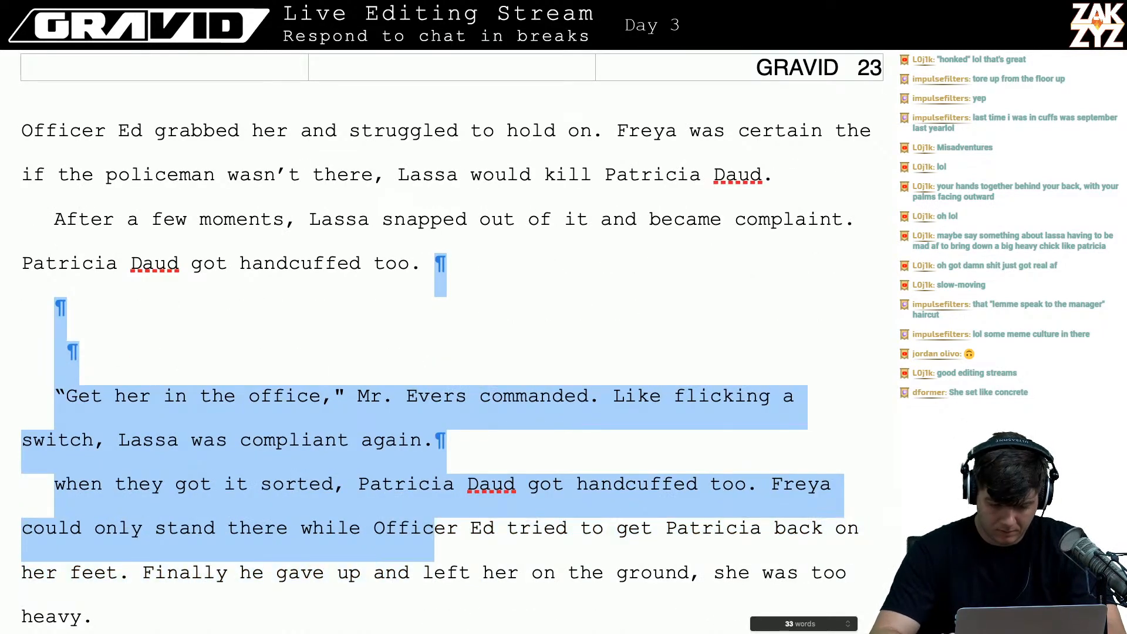
key("shift+Up")
key("shift+Right")
key("shift+Right")
key("shift+Right")
key("shift+Right")
key("shift+Right")
key("shift+Right")
key("shift+Right")
key("shift+Right")
key("shift+Right")
key("shift+Right")
key("shift+Right")
key("shift+Right")
key("shift+Right")
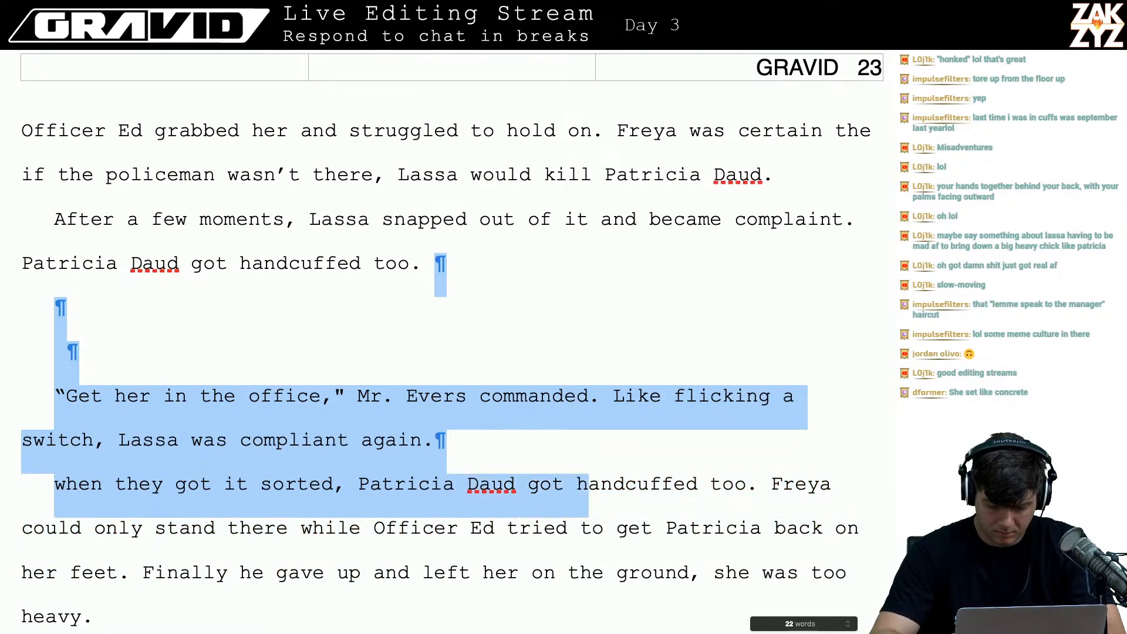
key("shift+Right")
key("shift+Right")
key("shift+Right")
key("shift+Right")
key("shift+Right")
key("shift+Right")
key("shift+Right")
key("shift+Right")
key("shift+Right")
key("shift+Right")
key("shift+Right")
key("shift+Right")
key("shift+Right")
key("shift+Right")
key("shift+Right")
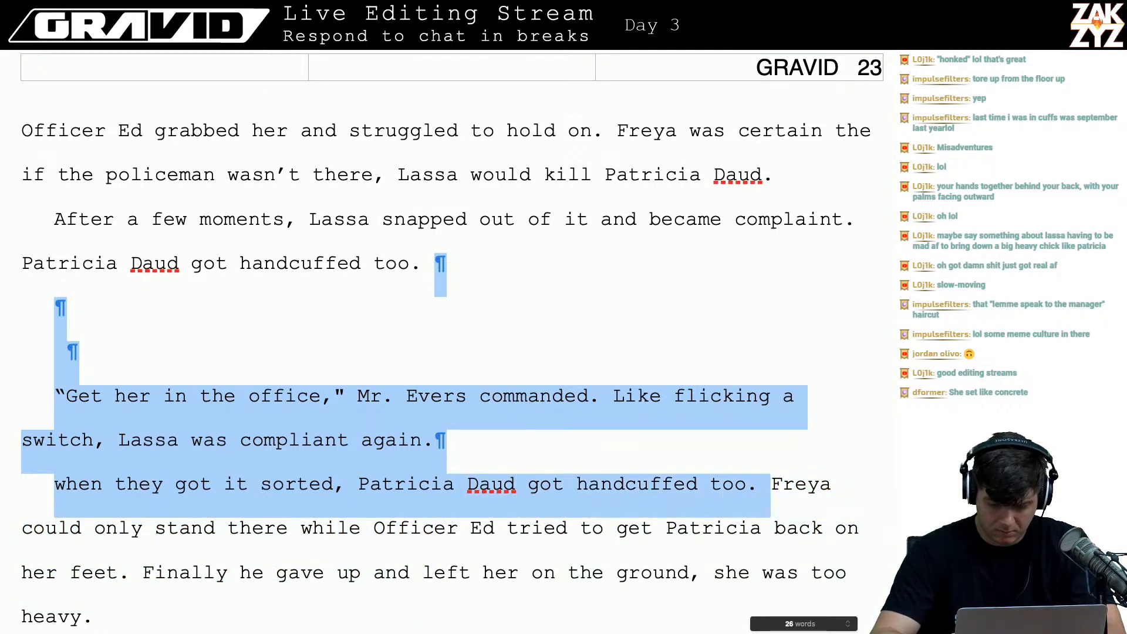
key("shift+Left")
key("BackSpace")
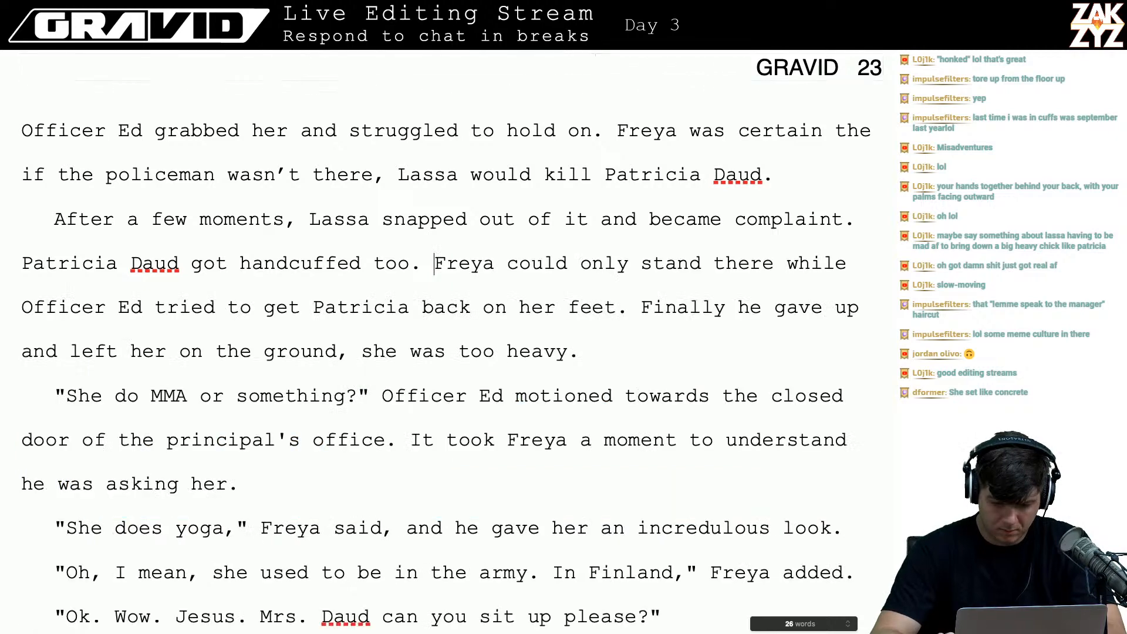
key("shift+Down")
key("shift+Right")
key("shift+Down")
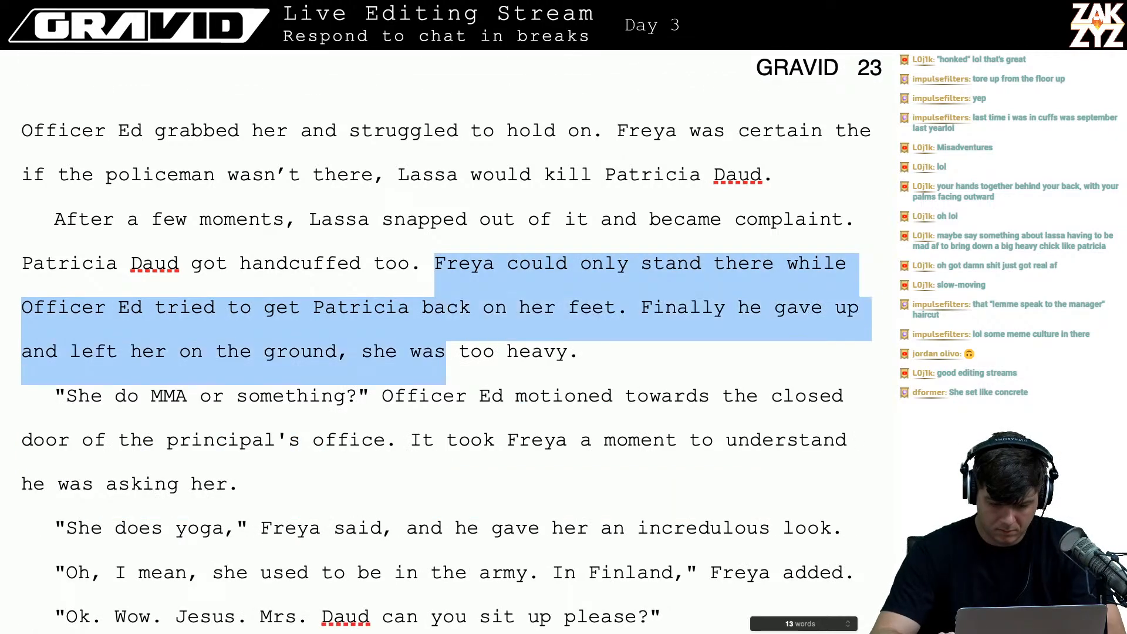
key("shift+Right")
key("shift+Right")
key("shift+Right")
key("shift+Right")
key("shift+Right")
key("shift+Right")
key("shift+Right")
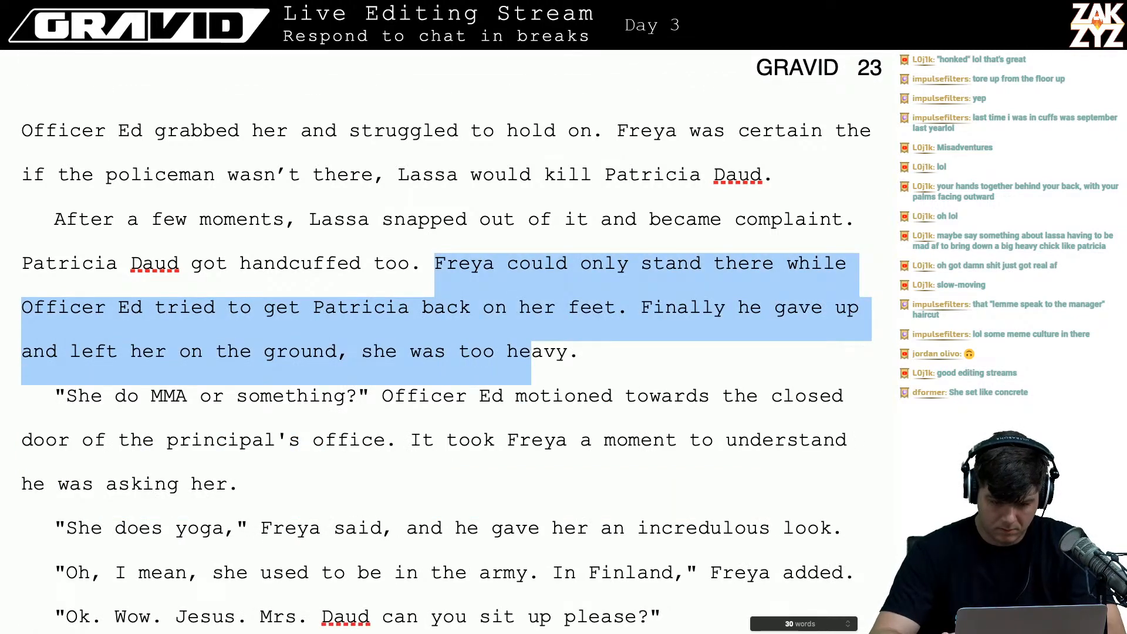
key("shift+Right")
- Extend the sentence about Lassa snapping out of it with ", they cordoned her in the Principal's Office."
left_click(419, 219)
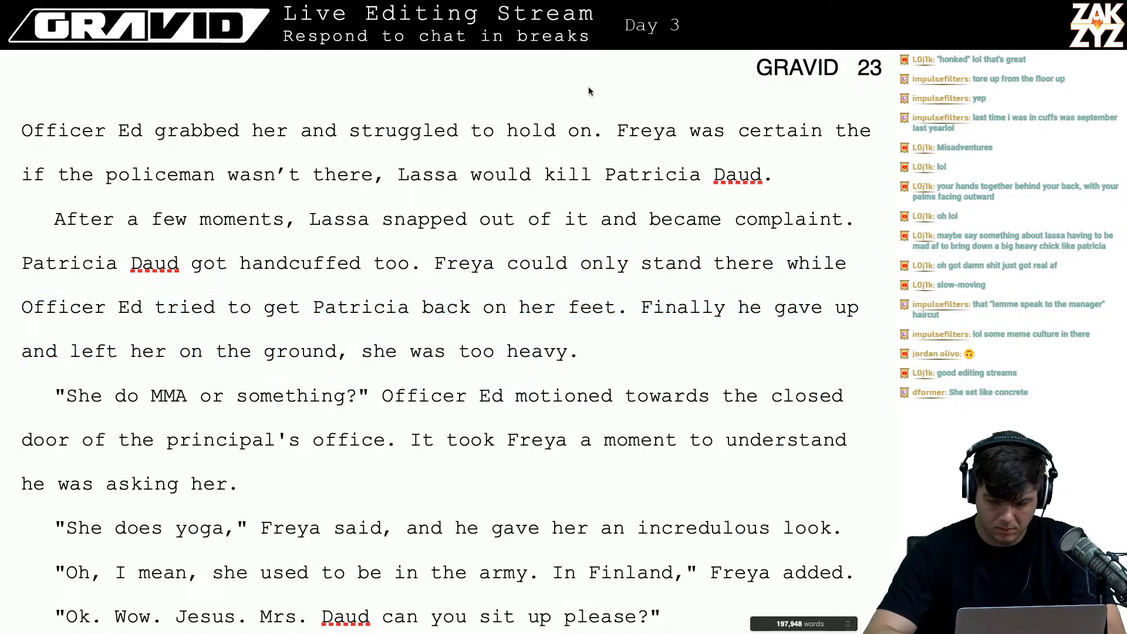
type(", they cor")
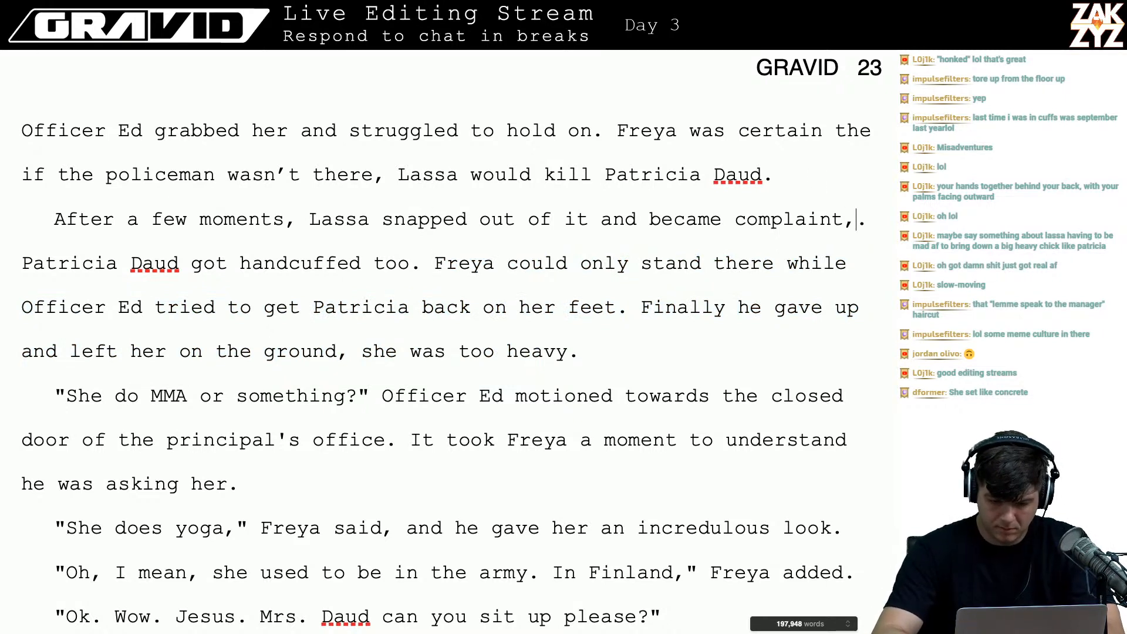
type("doned her in the")
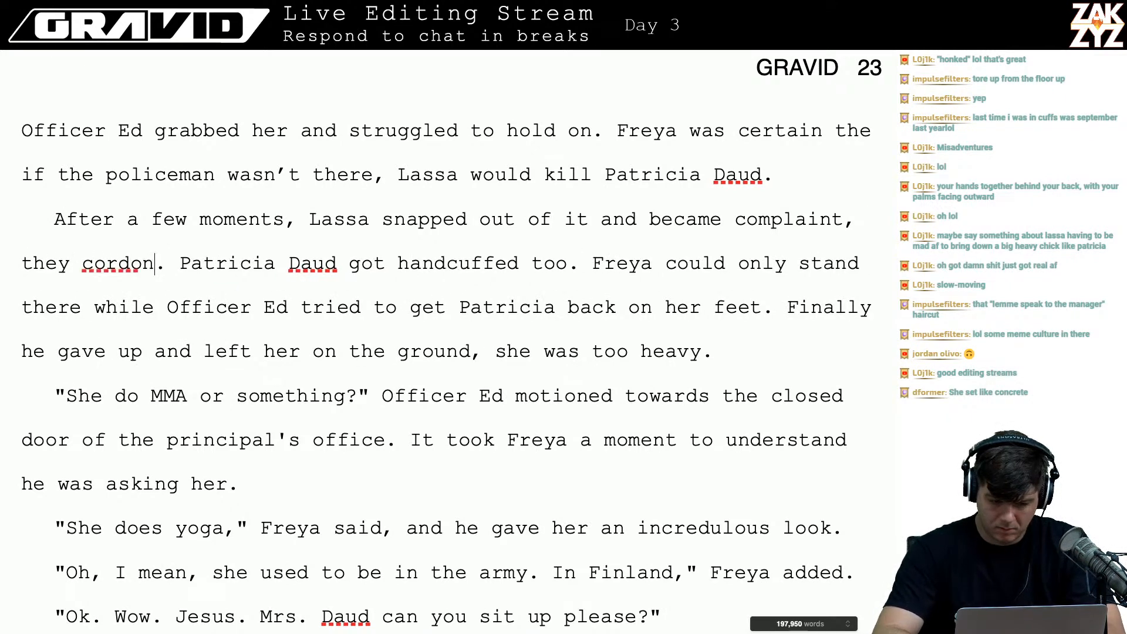
type(" Princi")
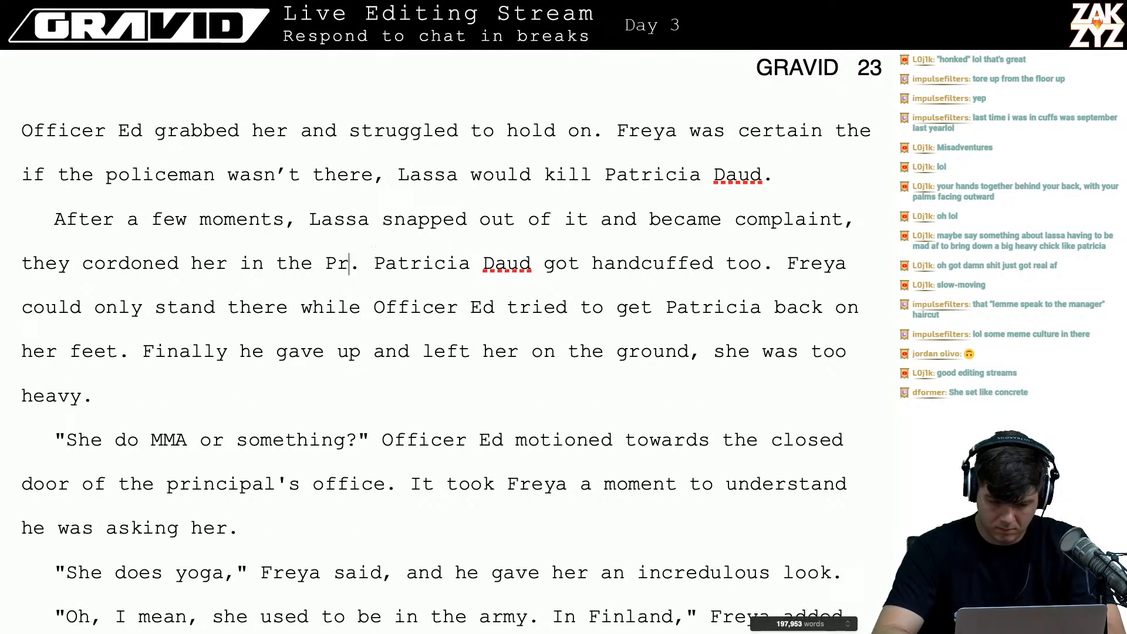
type("pal's office.")
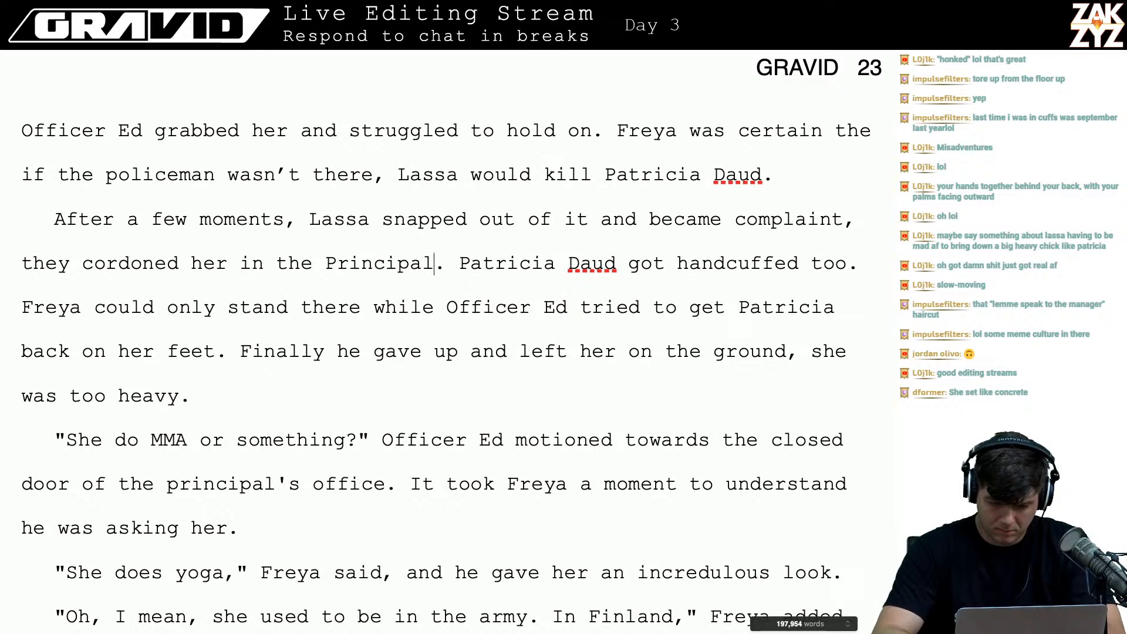
key("Left")
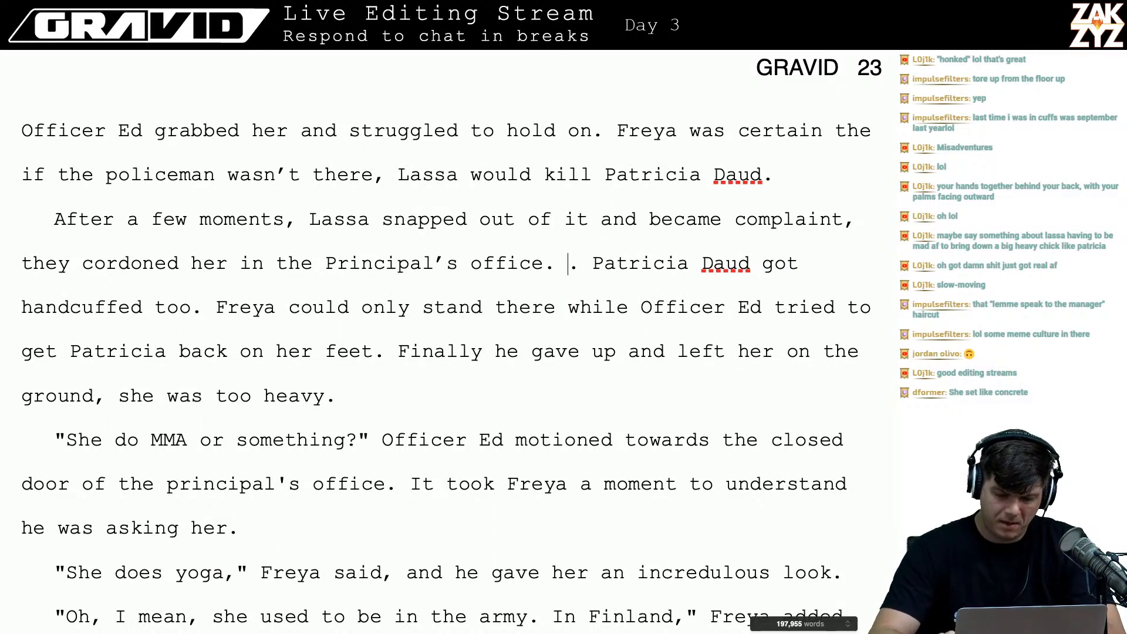
key("BackSpace")
key("BackSpace")
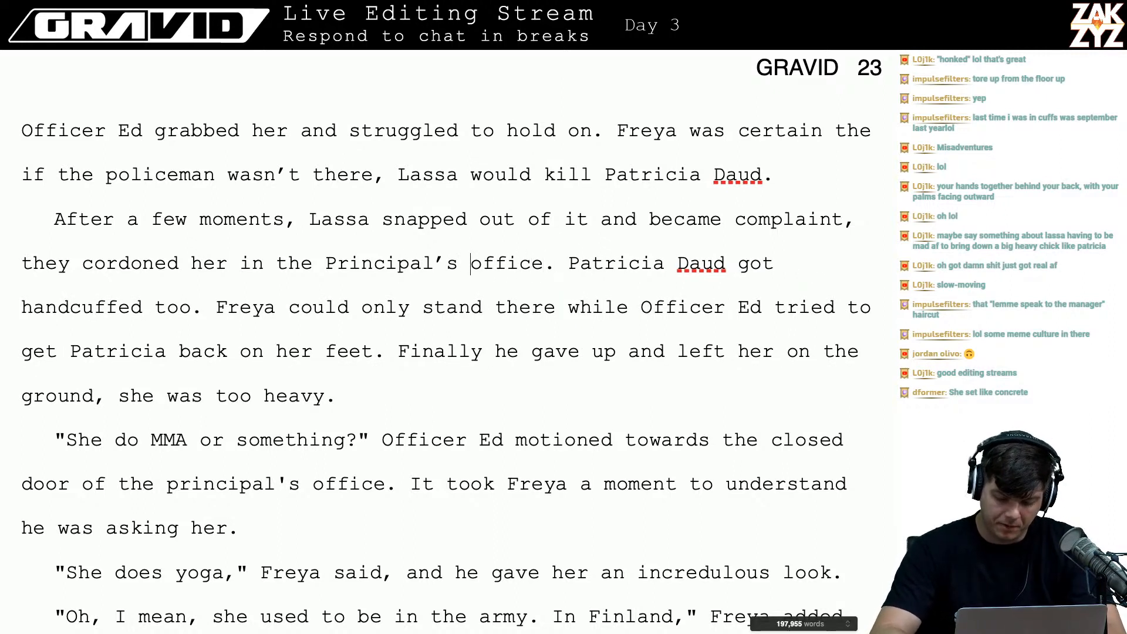
key("Right")
key("BackSpace")
type("O")
- Split the paragraph after "Principal's Office." so that "Patricia Daud got handcuffed too" opens a paragraph of its own
key("Down")
key("Right")
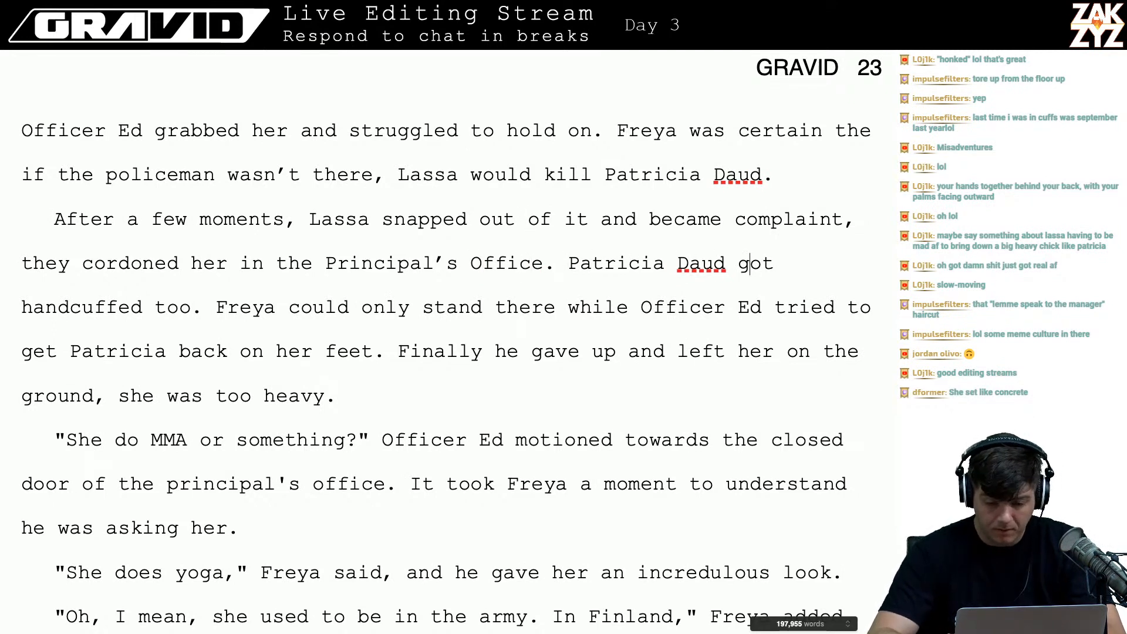
key("Right")
key("Right")
key("Right")
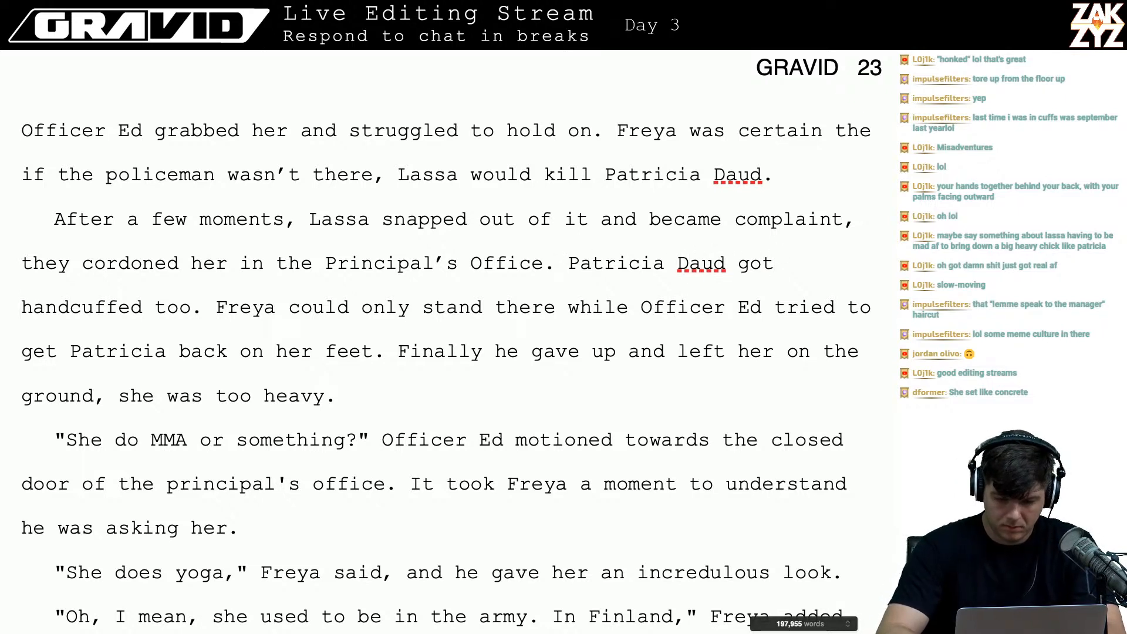
type("W")
key("BackSpace")
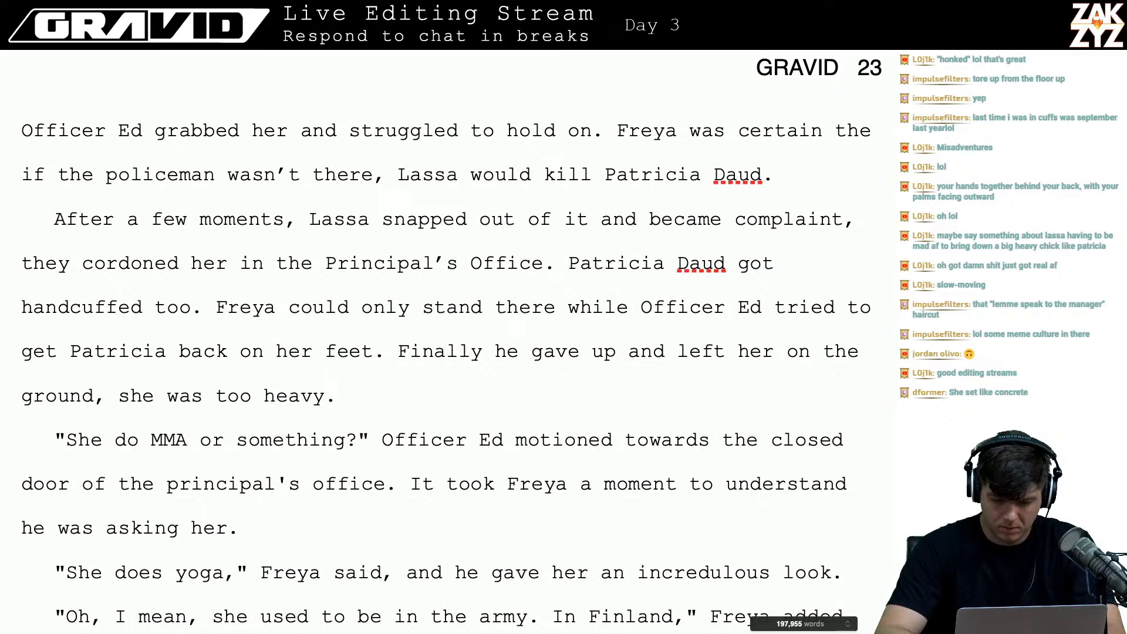
key("Return")
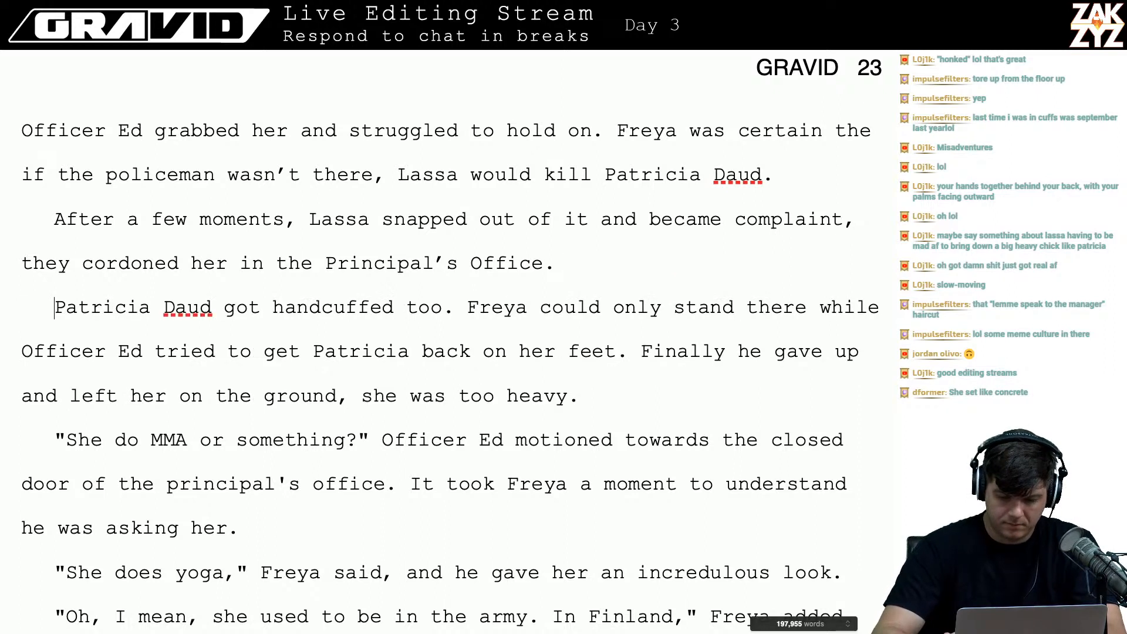
type("Patr")
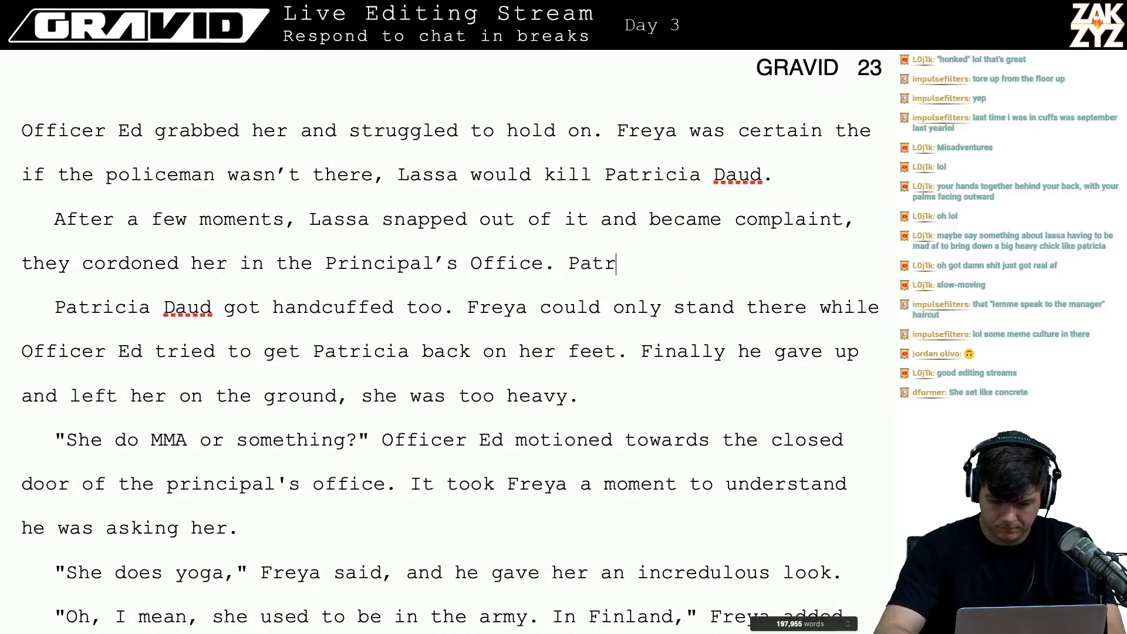
type("icia Daude")
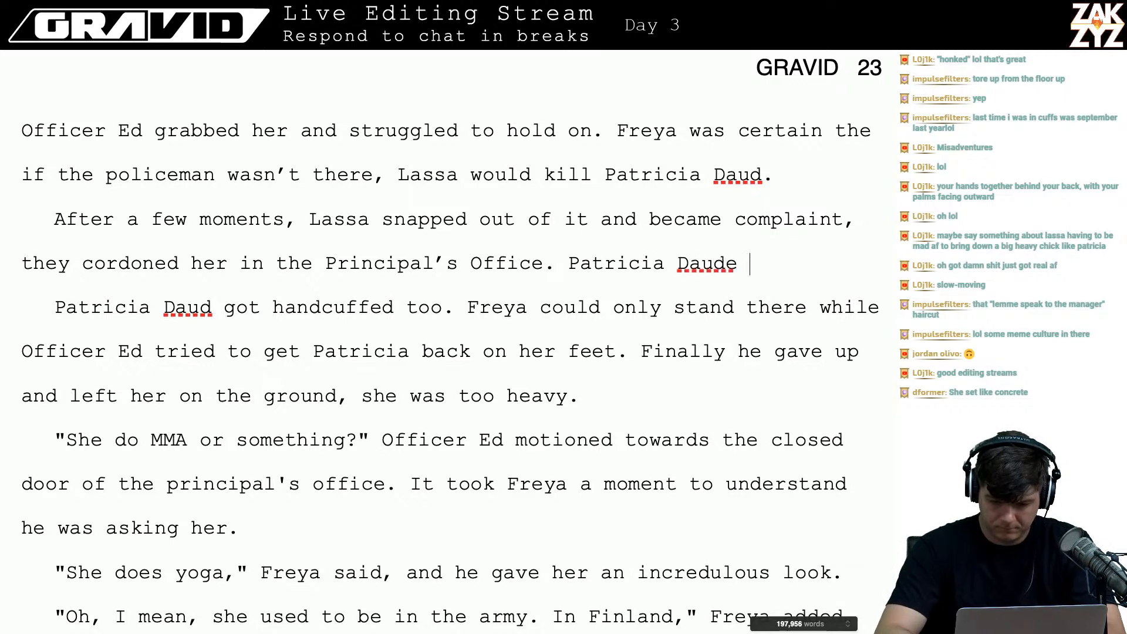
key("BackSpace")
type("got her ")
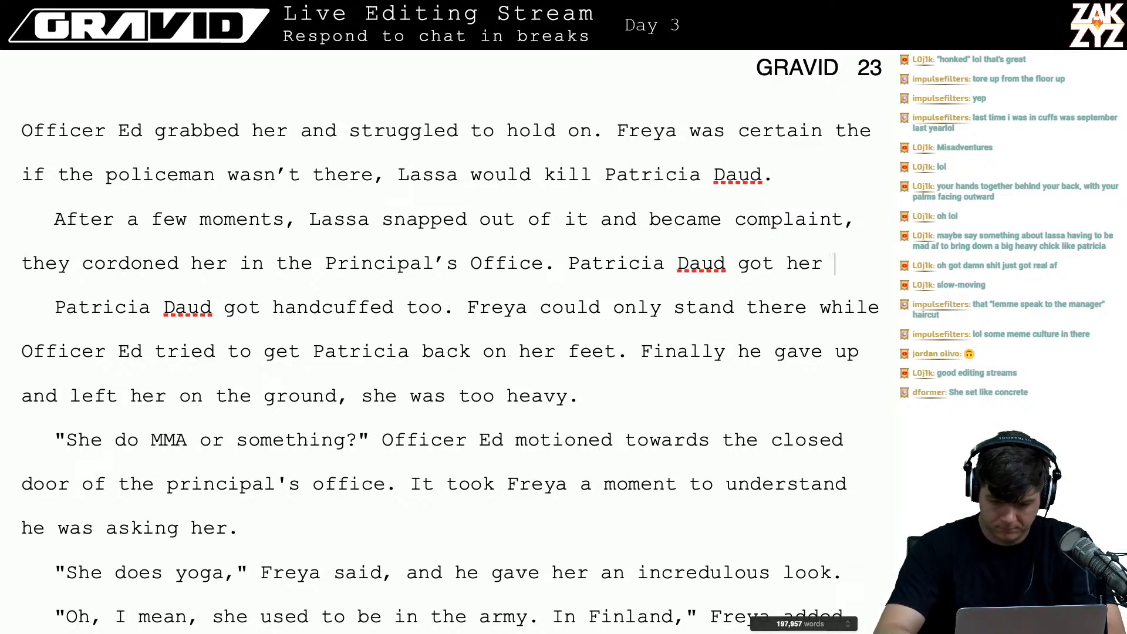
type("own set of han")
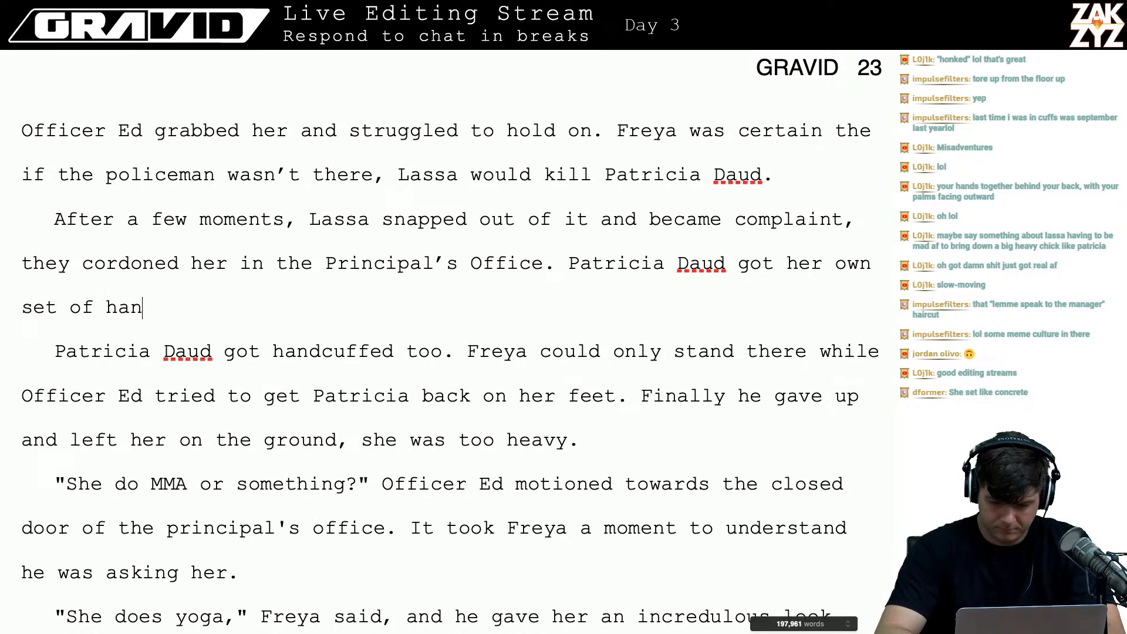
key("BackSpace")
key("BackSpace")
key("BackSpace")
key("BackSpace")
key("BackSpace")
key("BackSpace")
key("BackSpace")
key("BackSpace")
key("BackSpace")
key("BackSpace")
key("BackSpace")
key("BackSpace")
key("BackSpace")
key("BackSpace")
key("BackSpace")
key("BackSpace")
key("BackSpace")
key("BackSpace")
key("BackSpace")
key("BackSpace")
key("BackSpace")
key("BackSpace")
key("BackSpace")
key("BackSpace")
key("BackSpace")
key("BackSpace")
key("BackSpace")
key("BackSpace")
key("BackSpace")
key("BackSpace")
key("BackSpace")
key("BackSpace")
key("BackSpace")
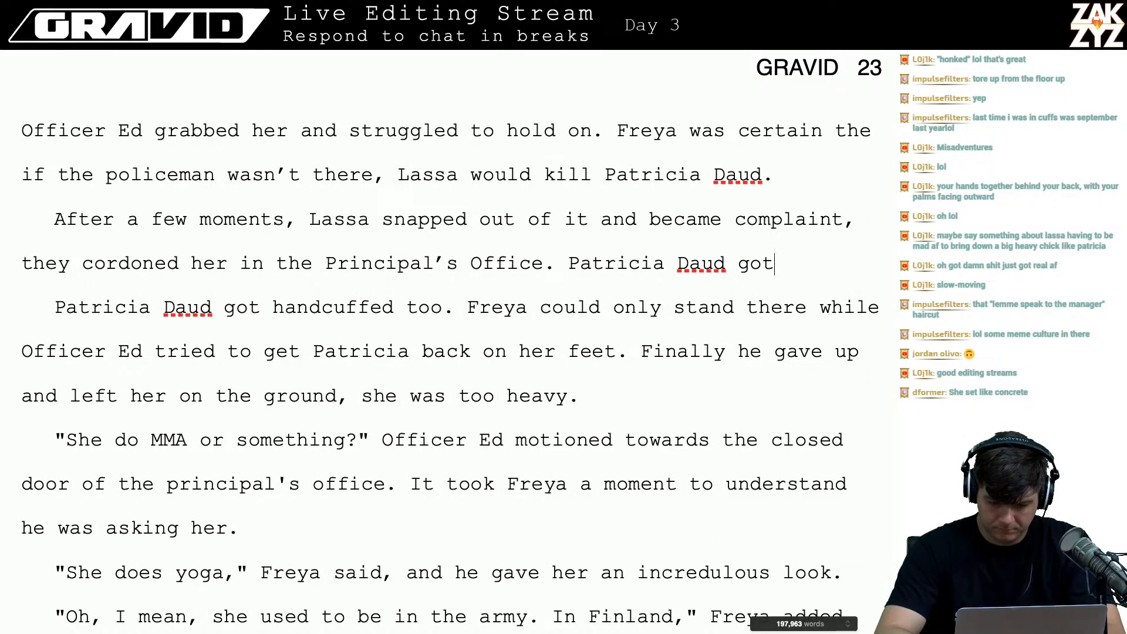
key("BackSpace")
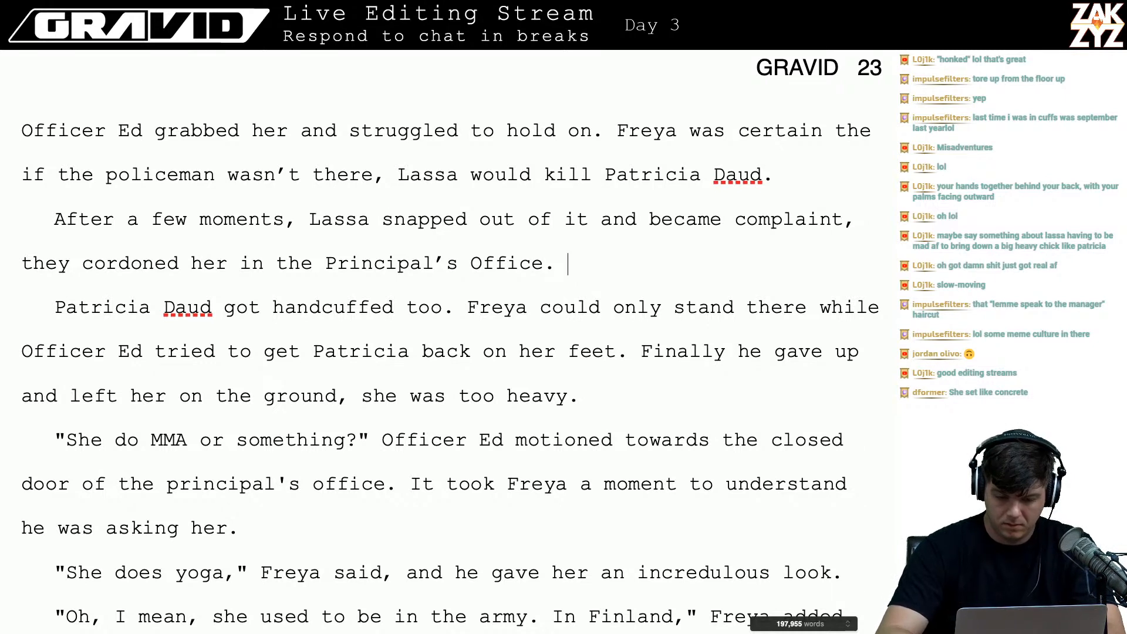
type("Frre")
key("BackSpace")
key("BackSpace")
key("BackSpace")
key("BackSpace")
type("Ne")
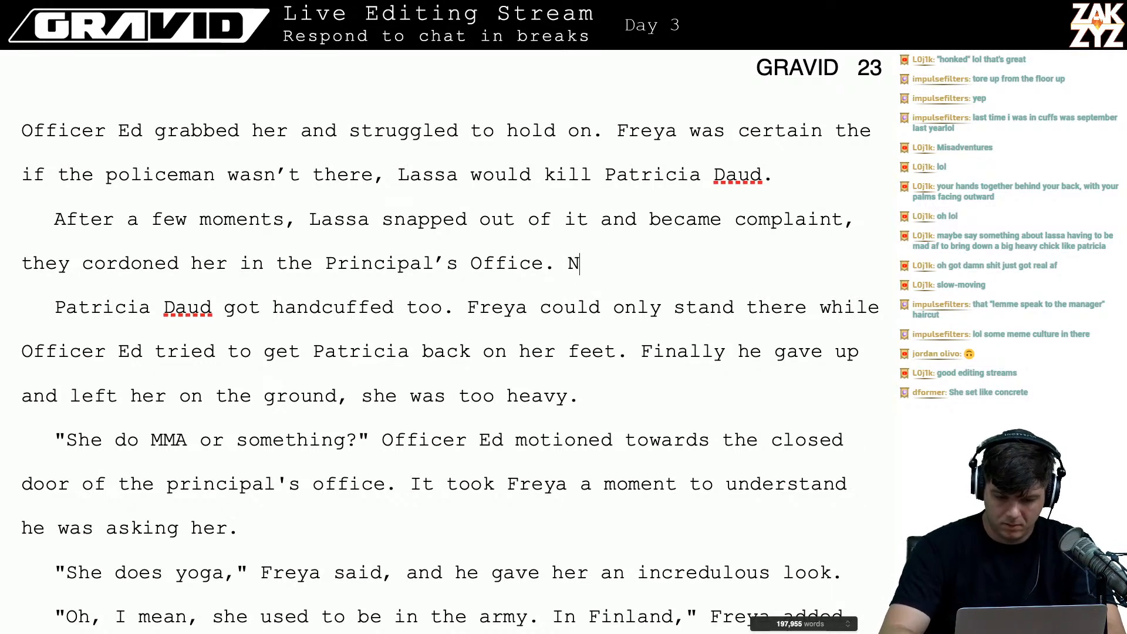
key("BackSpace")
key("BackSpace")
type("P")
key("BackSpace")
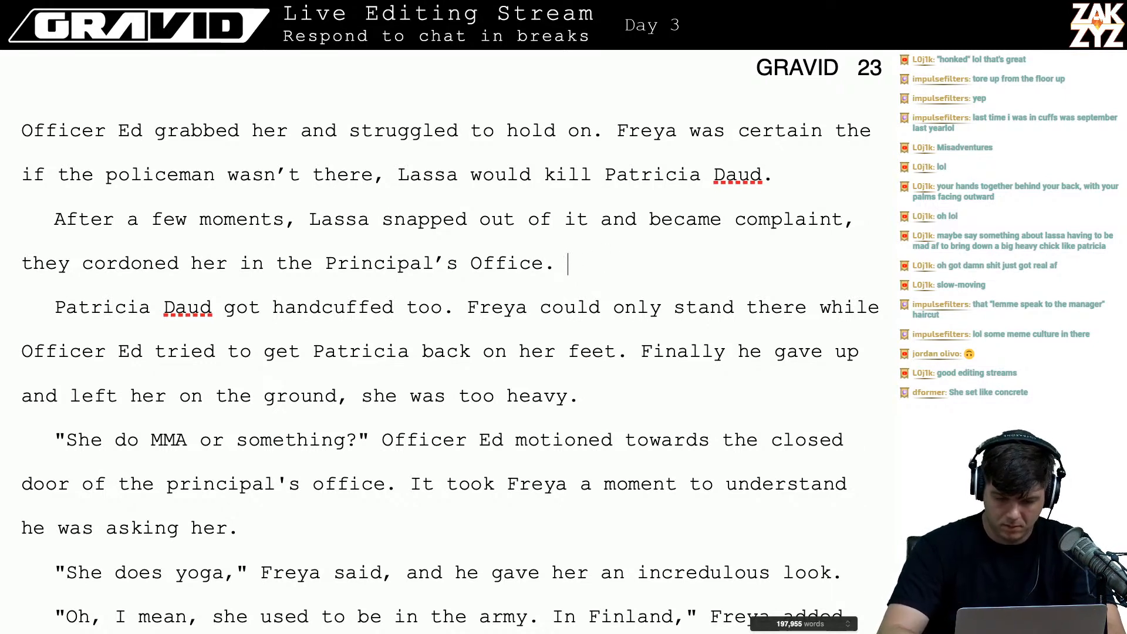
- After "Principal's Office.", add "Officer Ed struggled to get Patricia to sit up so he could handcuff her too"
type("Officer Edd")
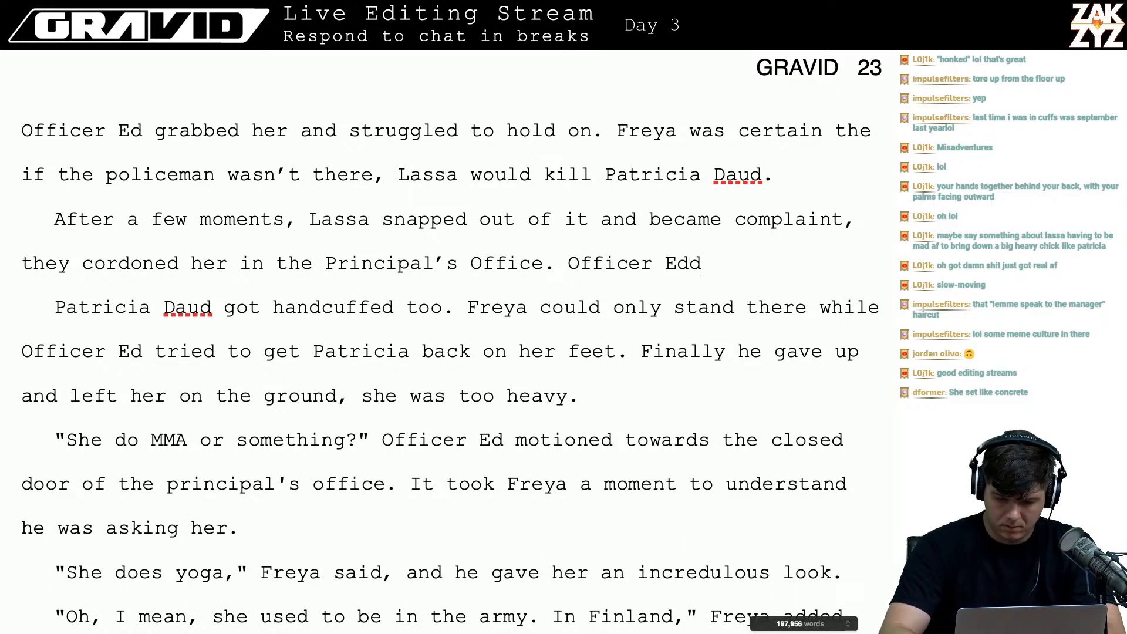
key("BackSpace")
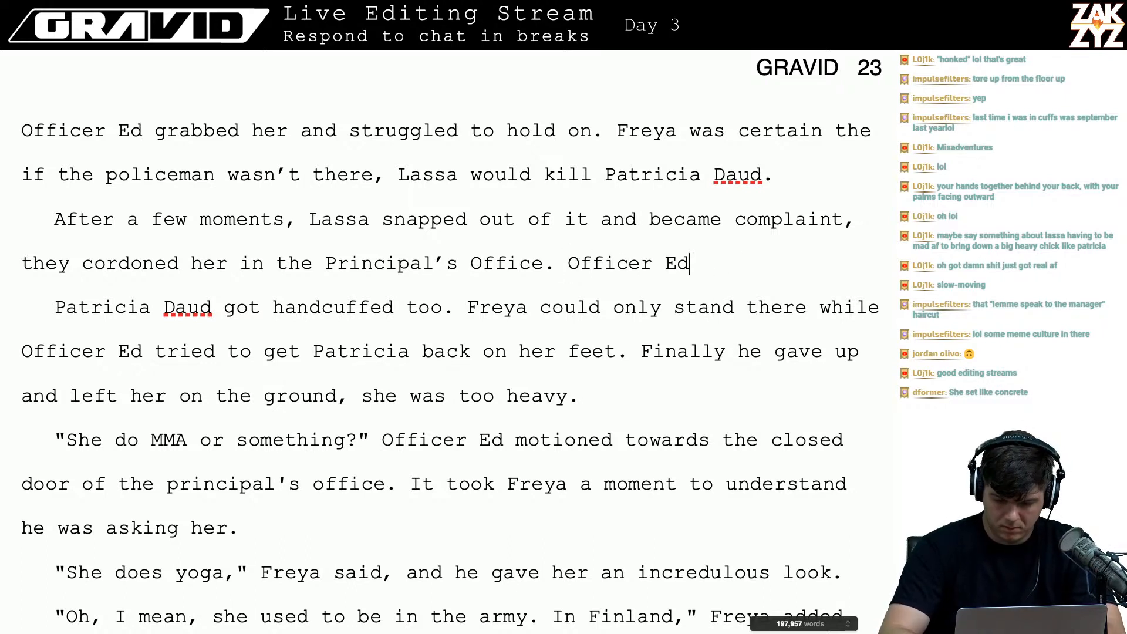
type("struggled to")
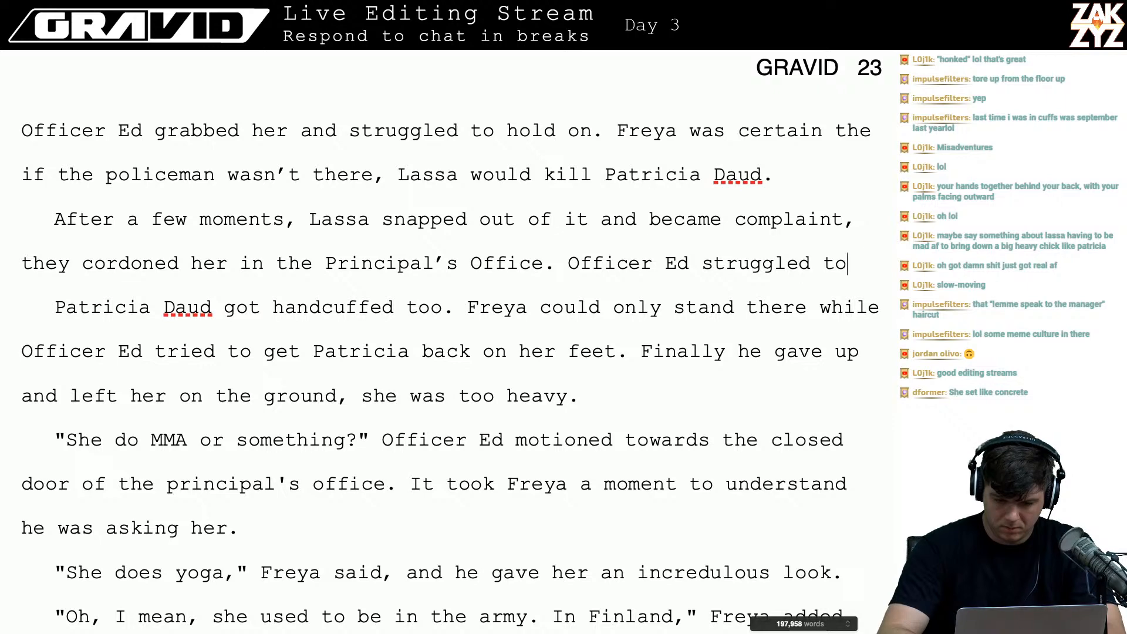
type(" get Patricia to sit up ")
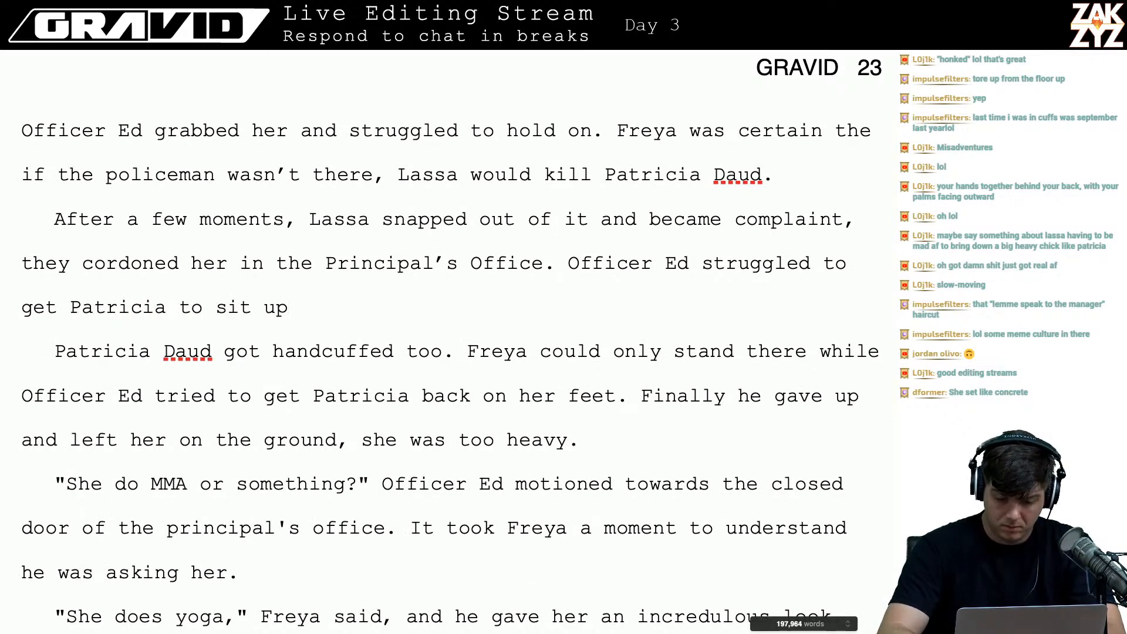
type("so he could ha")
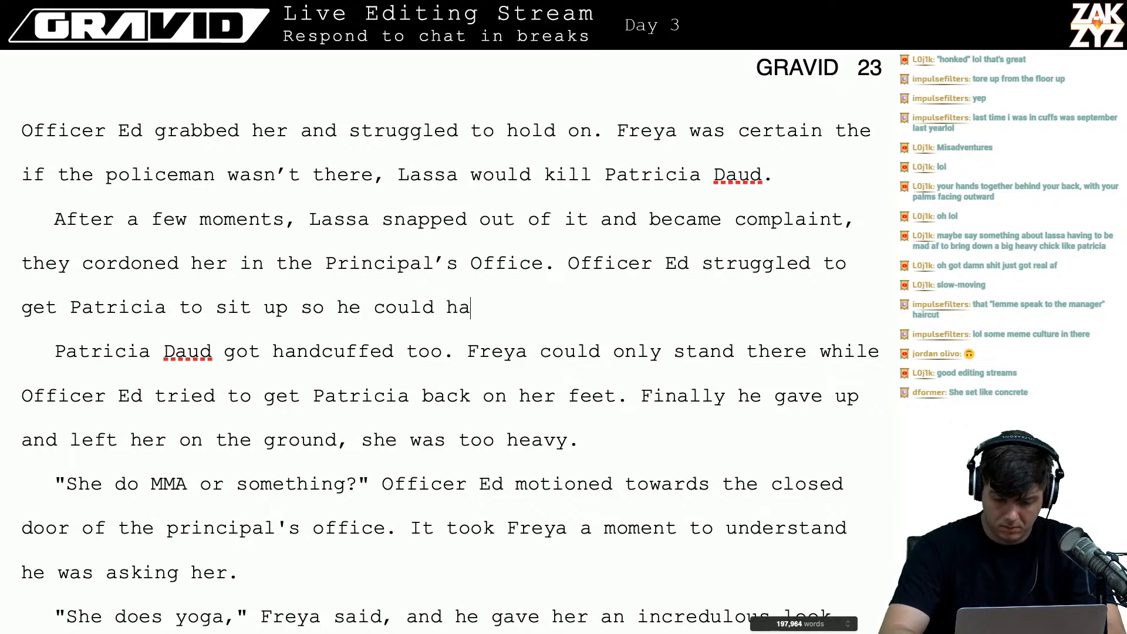
type("ndcuff her too")
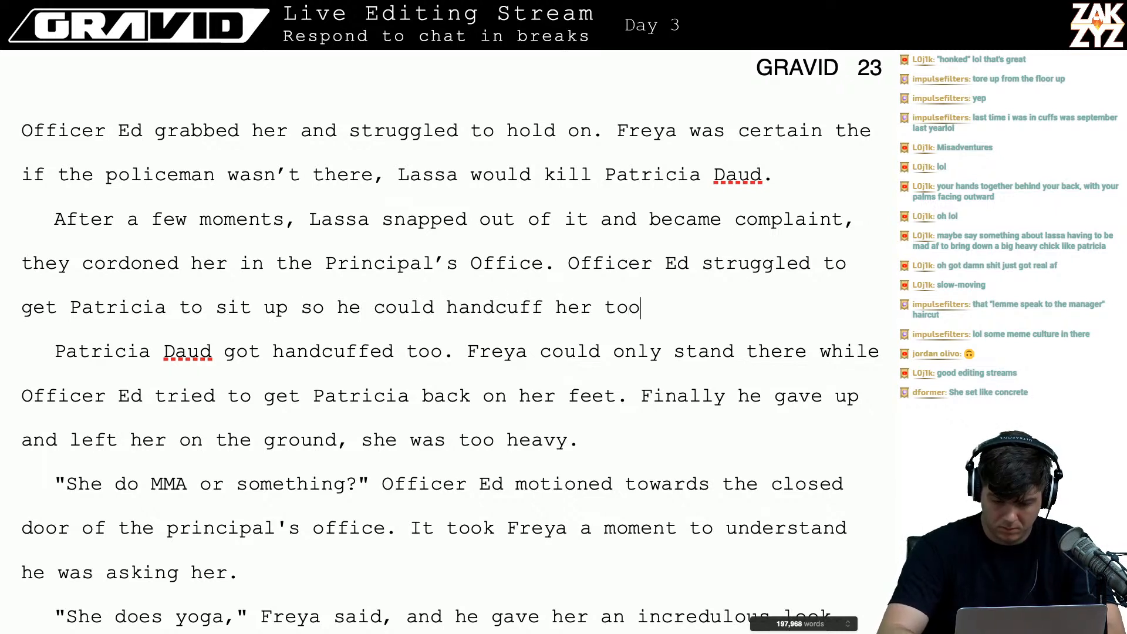
- Continue the Officer Ed sentence with ", but she was too heavy. He left her on the ground for the time being."
type(", but she was too ha")
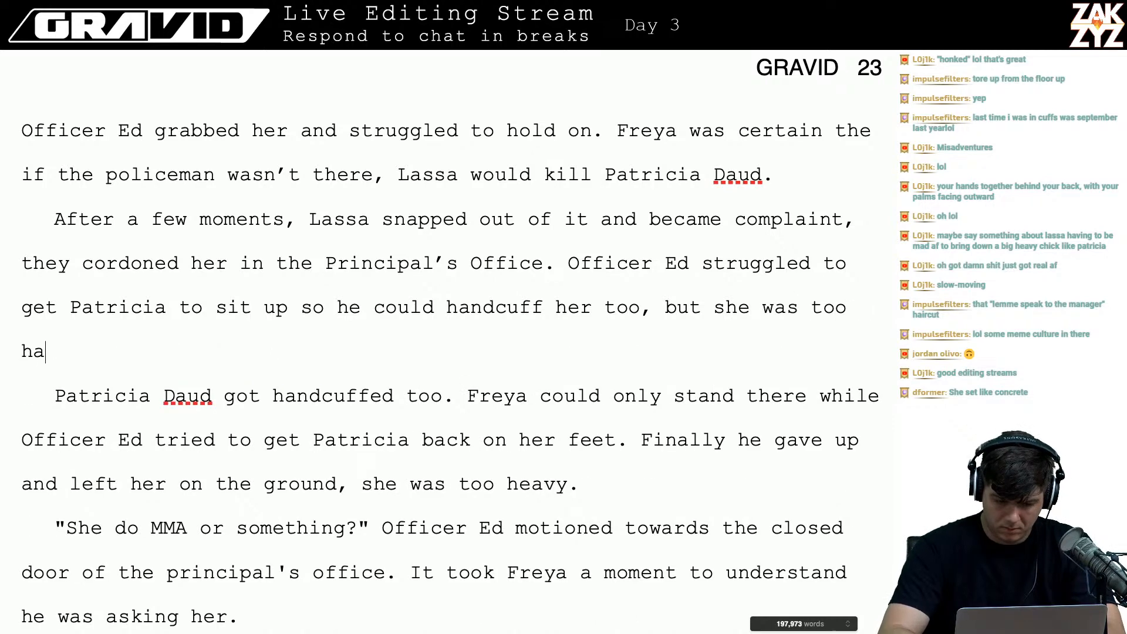
key("BackSpace")
type("ea")
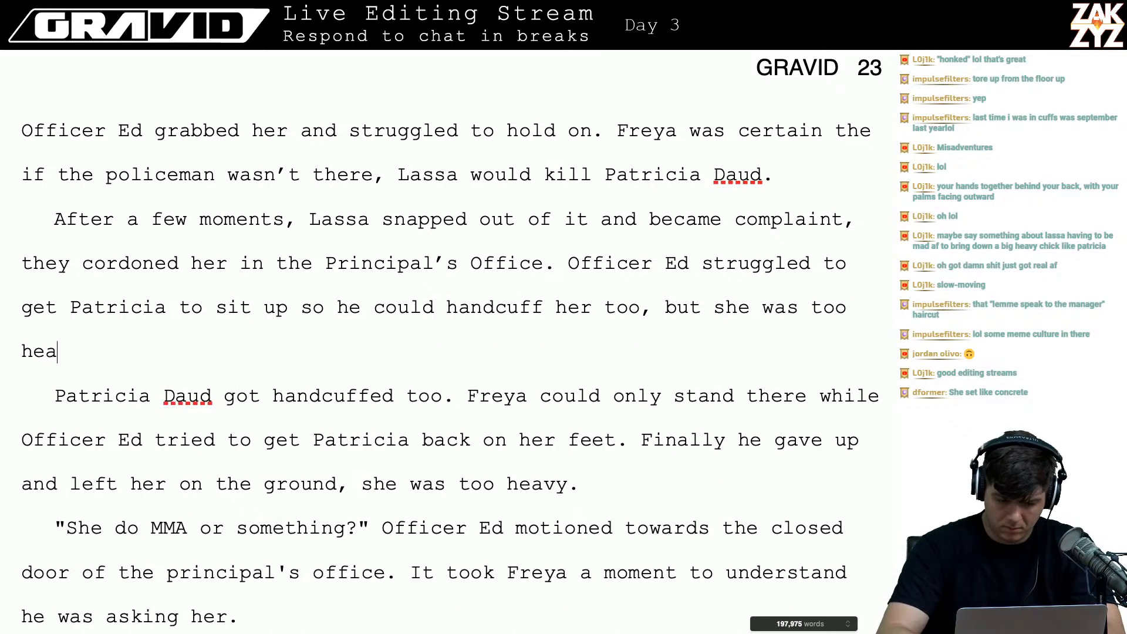
type("vy. He left ")
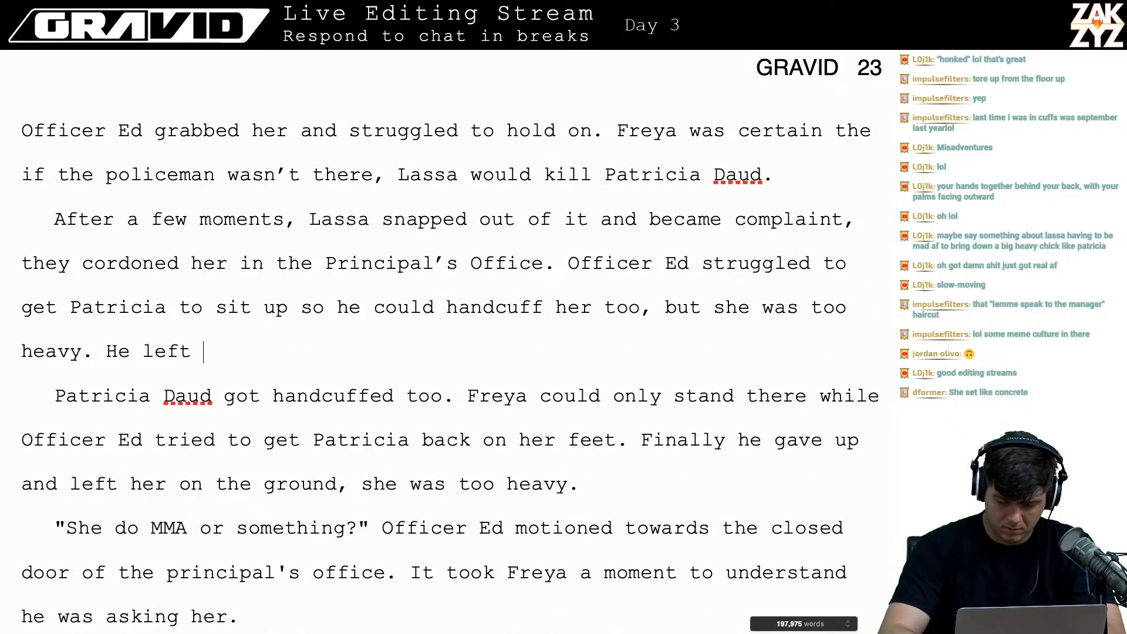
type("her on the ground")
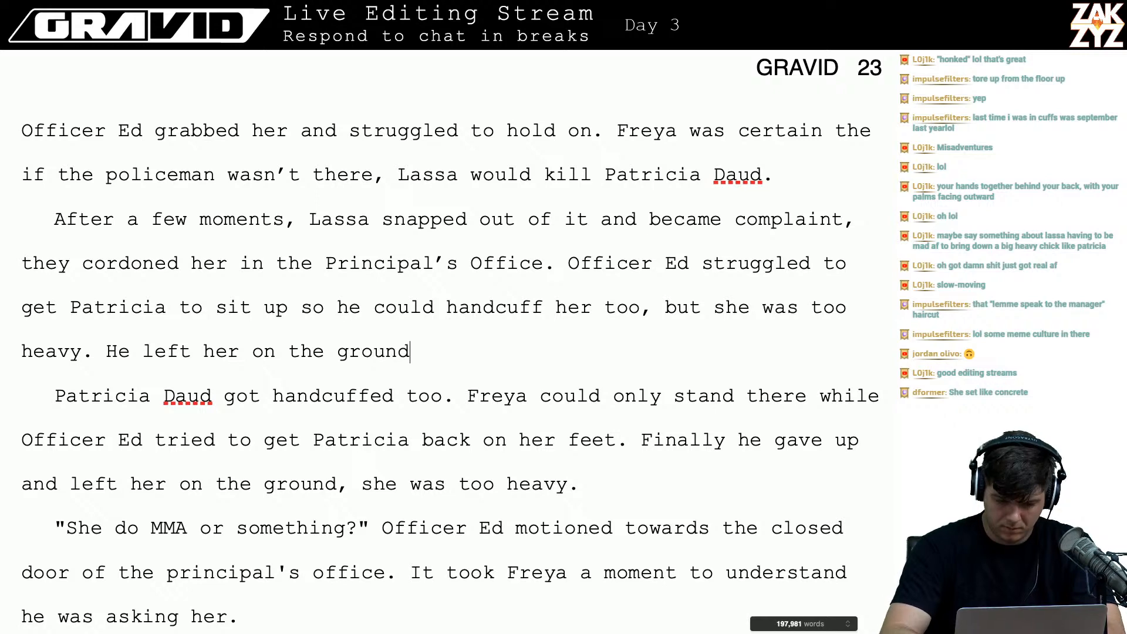
type(" for the time being.")
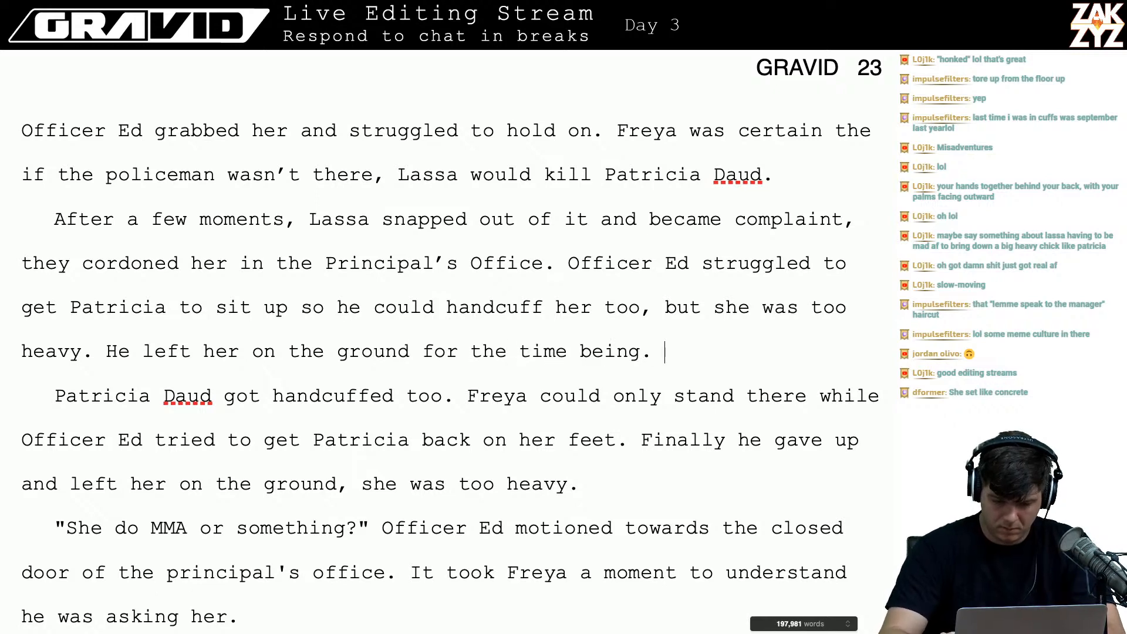
key("shift+Down")
key("shift+Down")
key("shift+Down")
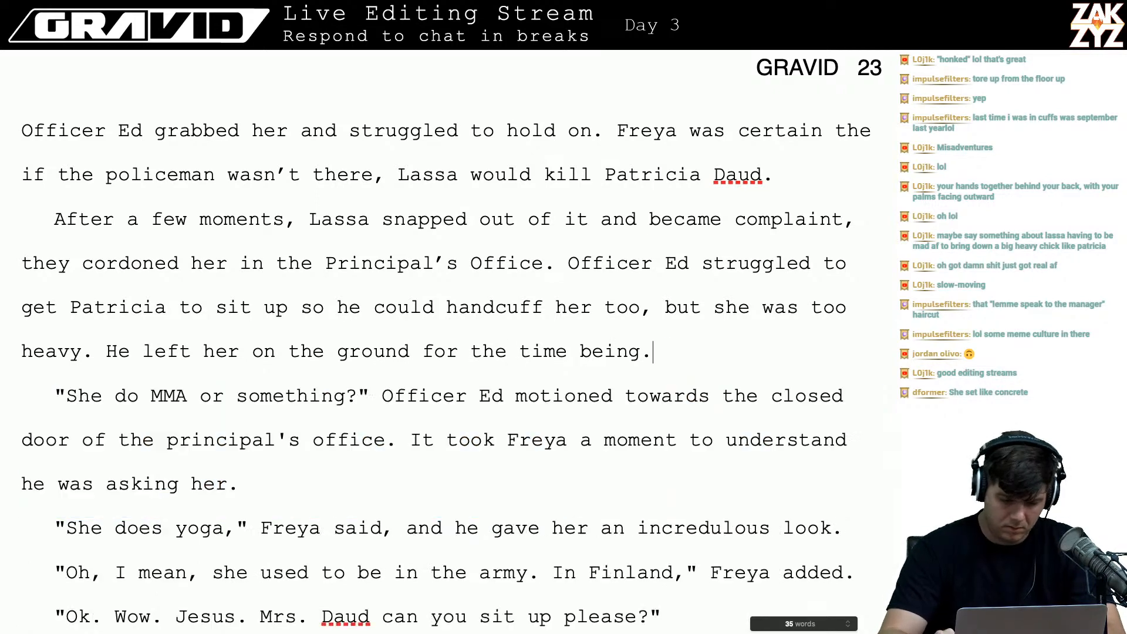
key("BackSpace")
key("Right")
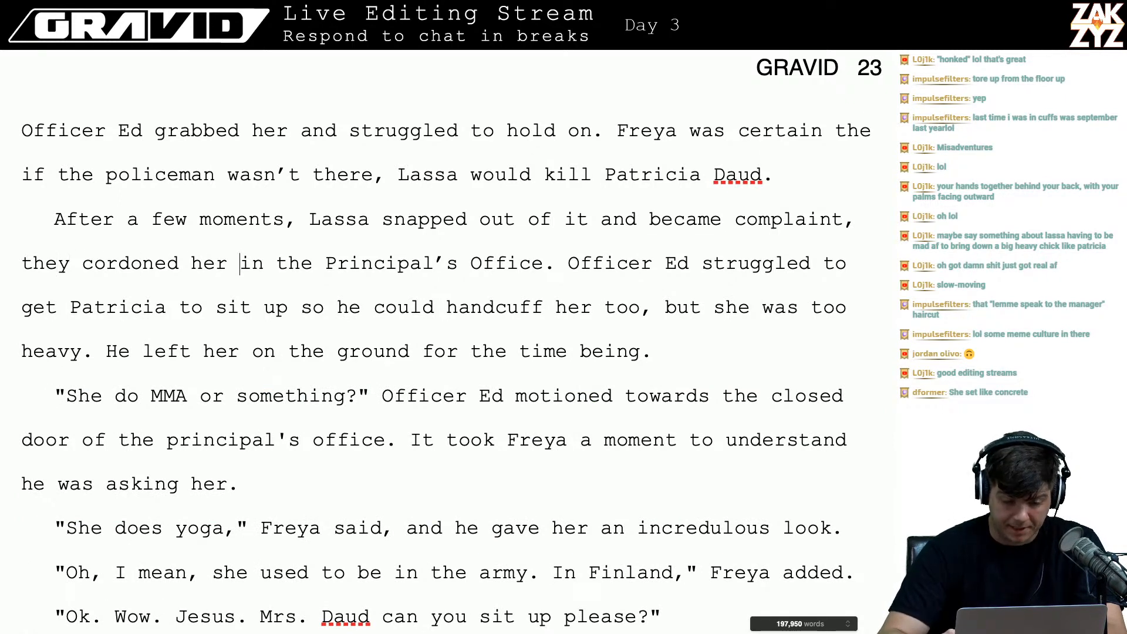
- Delete the sentence "He left her on the ground for the time being." so the paragraph ends at "too heavy."
key("Up")
key("Up")
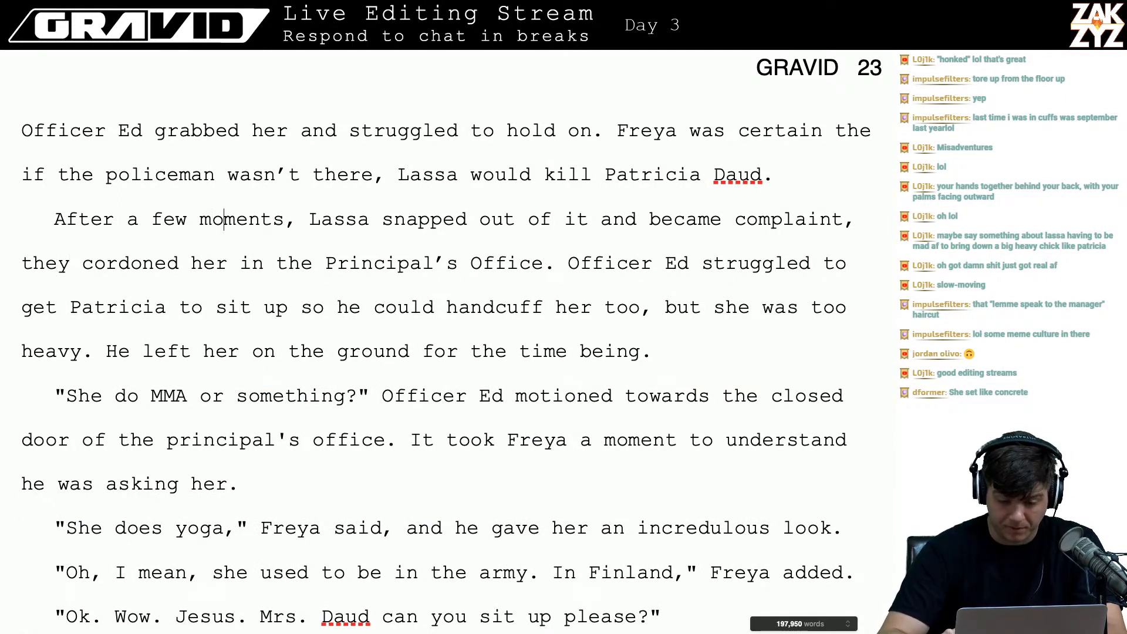
key("Right")
key("Right")
key("Right")
key("Right")
key("Right")
key("Right")
key("Right")
key("Right")
key("Right")
key("Right")
key("Right")
key("Right")
key("Right")
key("Right")
key("Right")
key("Right")
key("Right")
key("Right")
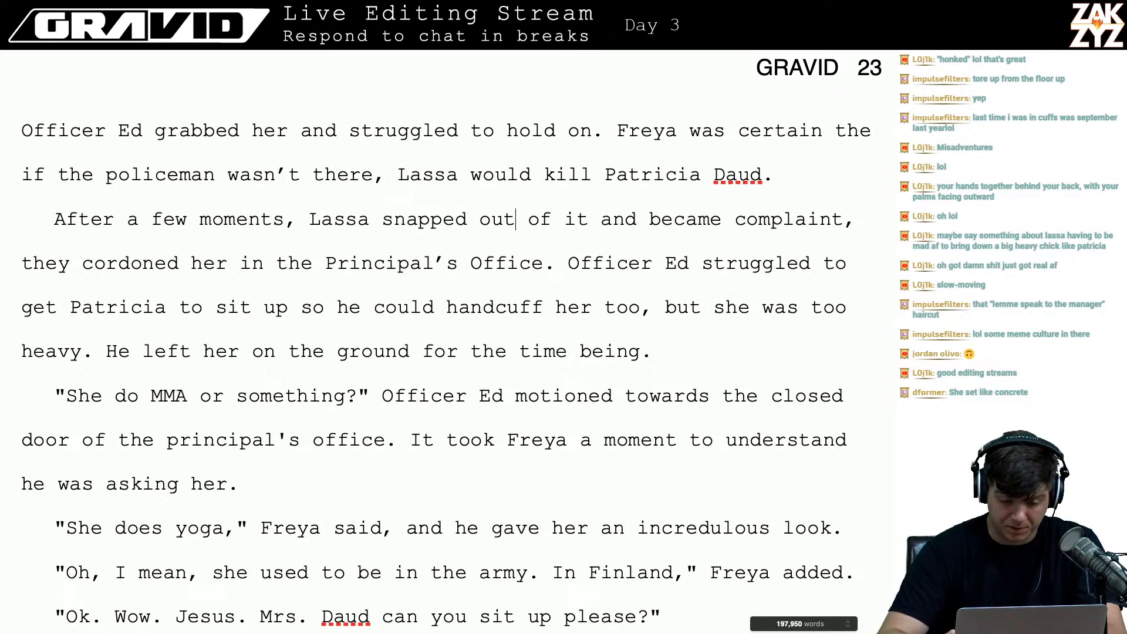
key("Down")
key("Left")
key("Left")
key("Left")
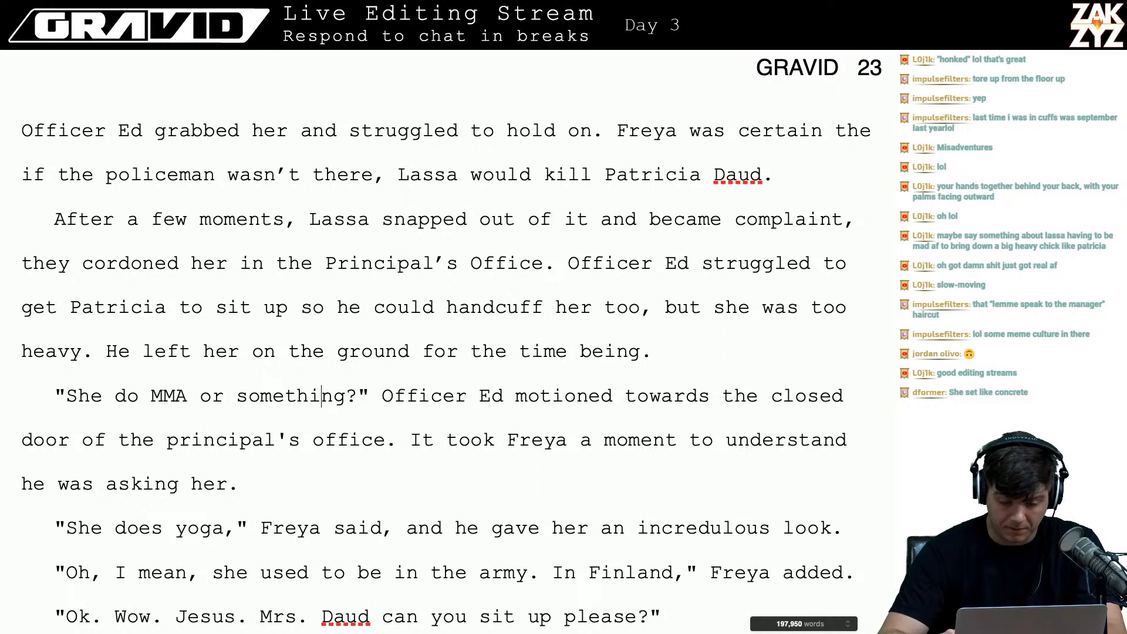
key("Up")
key("Right")
key("Right")
key("Right")
key("Right")
key("Right")
key("Right")
key("Right")
key("Right")
key("Right")
key("Right")
key("Right")
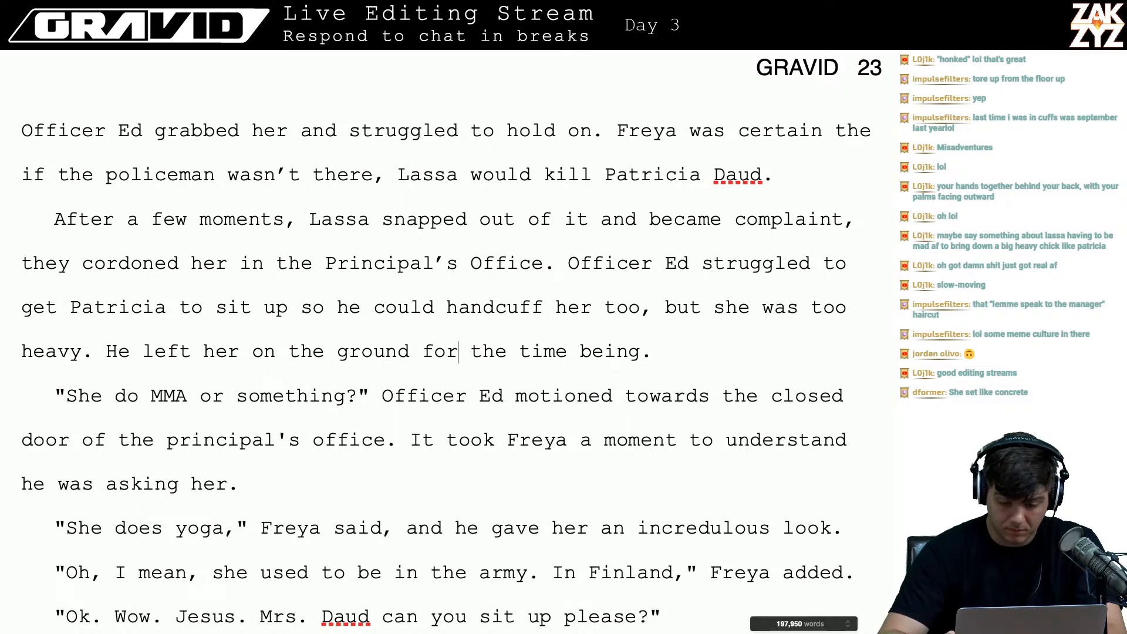
key("BackSpace")
key("BackSpace")
key("BackSpace")
key("BackSpace")
key("BackSpace")
key("BackSpace")
key("BackSpace")
key("BackSpace")
key("BackSpace")
key("BackSpace")
key("BackSpace")
key("BackSpace")
key("BackSpace")
key("BackSpace")
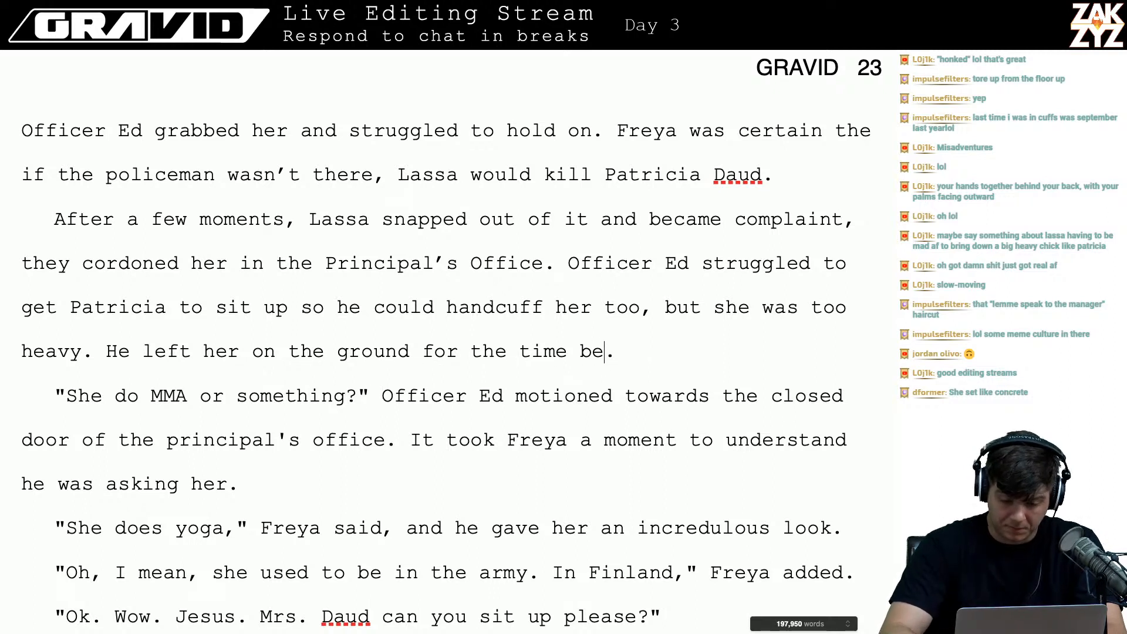
key("BackSpace")
key("BackSpace")
key("BackSpace")
key("BackSpace")
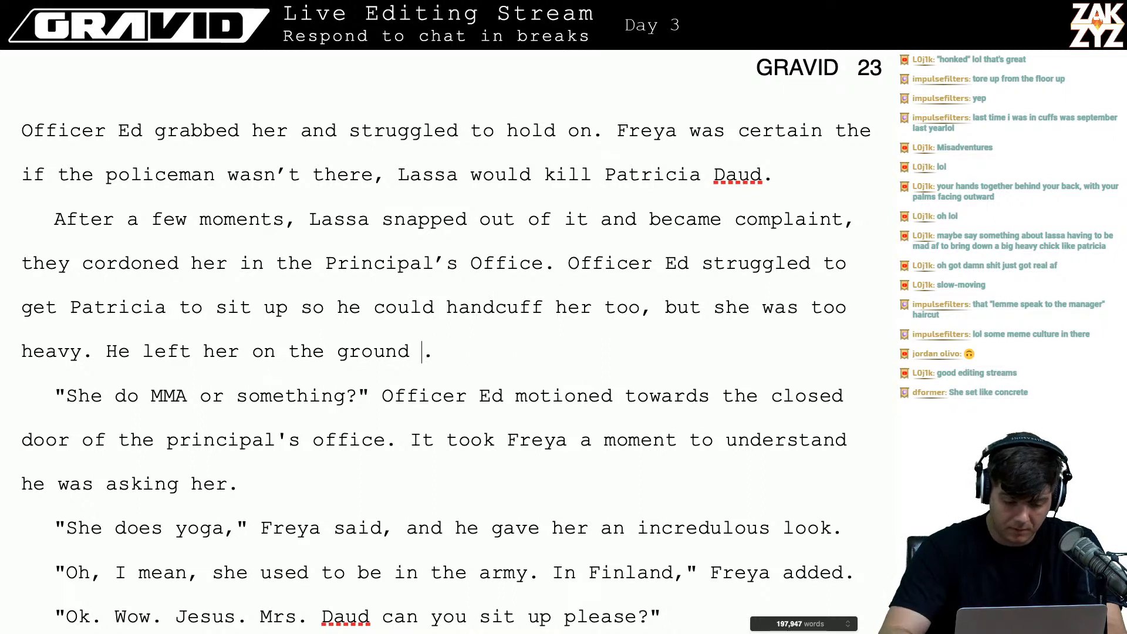
key("BackSpace")
key("BackSpace")
key("BackSpace")
key("BackSpace")
key("BackSpace")
key("BackSpace")
key("BackSpace")
key("BackSpace")
key("BackSpace")
key("BackSpace")
key("BackSpace")
key("BackSpace")
key("BackSpace")
key("BackSpace")
key("BackSpace")
key("BackSpace")
key("BackSpace")
key("BackSpace")
key("BackSpace")
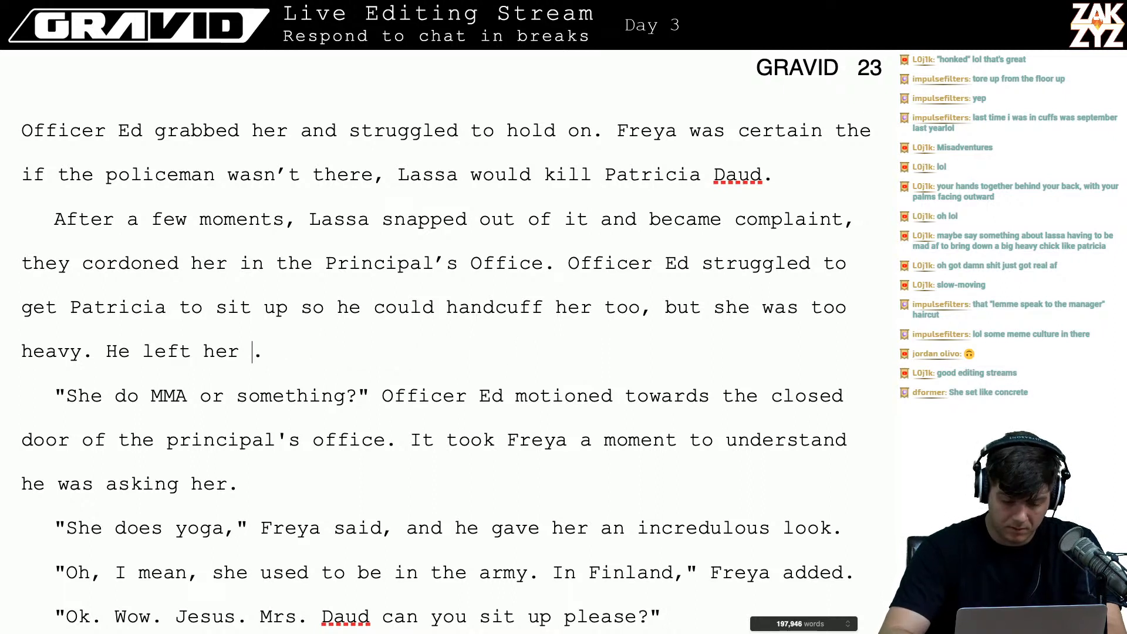
key("BackSpace")
key("BackSpace")
key("BackSpace")
key("BackSpace")
key("BackSpace")
key("BackSpace")
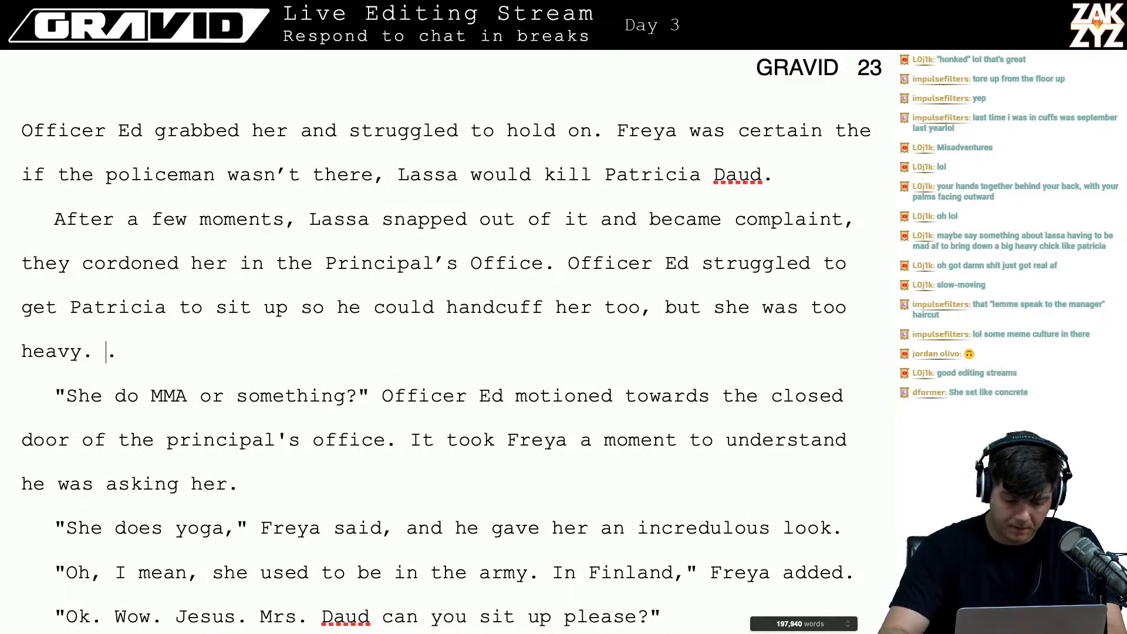
- Read on from the "She do MMA or something?" dialogue to the paragraphs where Patricia sits up and Officer Ed radios for help
left_click(78, 396)
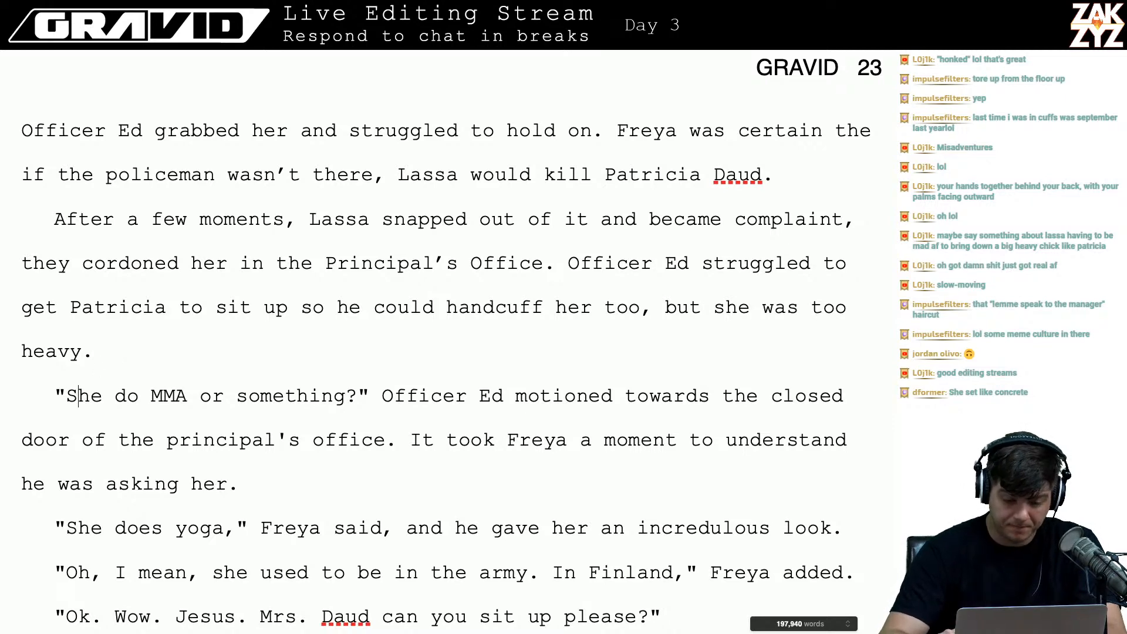
left_click(78, 573)
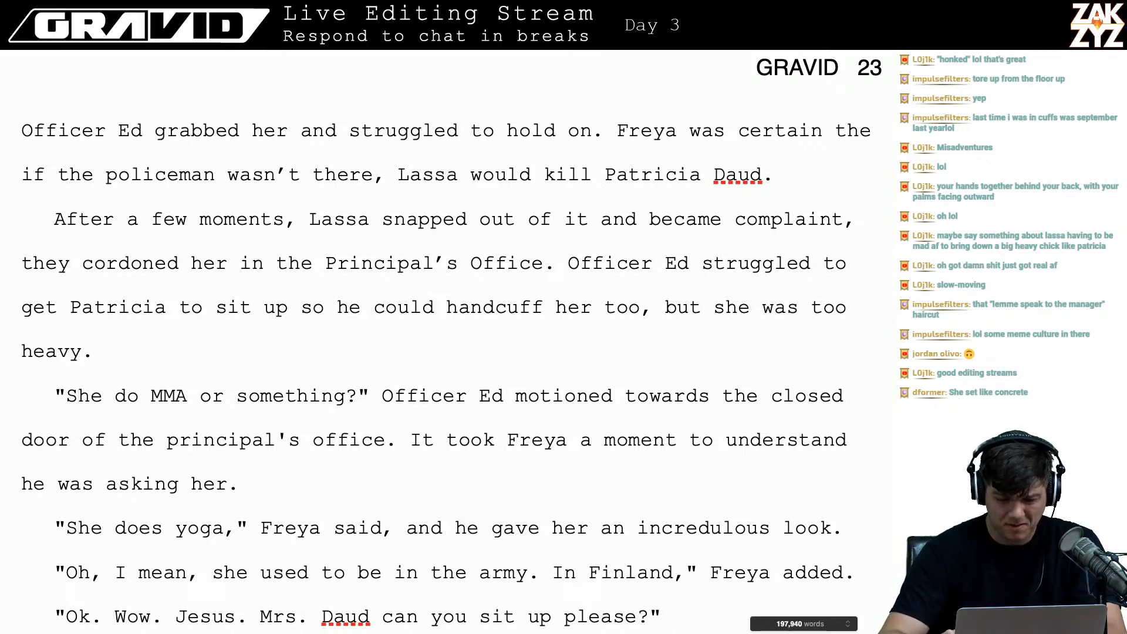
left_click(78, 617)
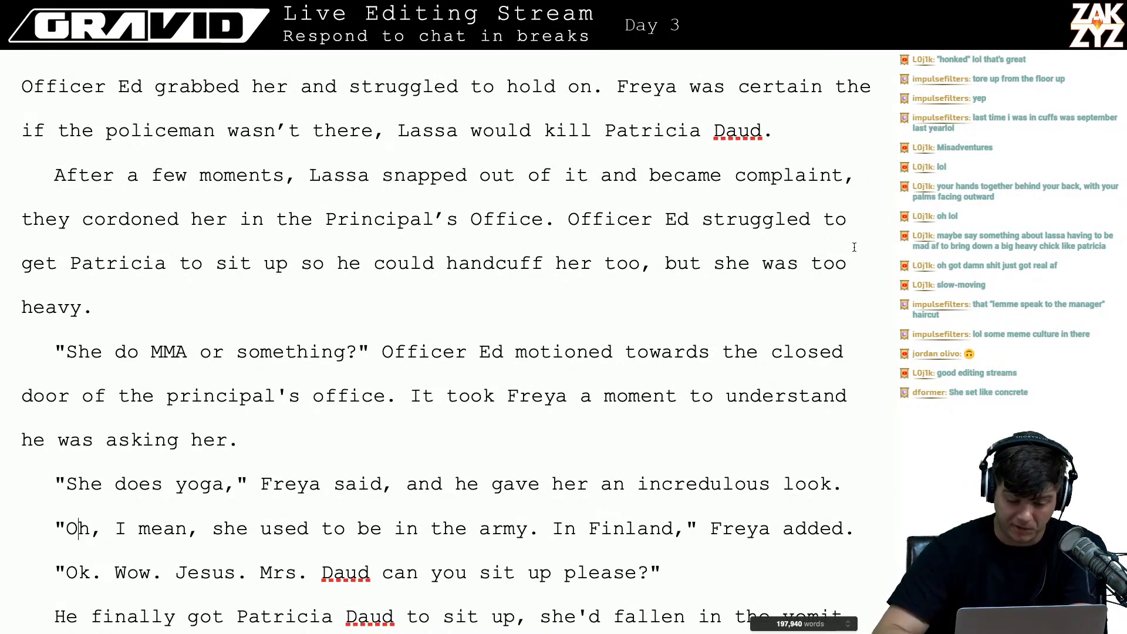
scroll(446, 351, "down", 3)
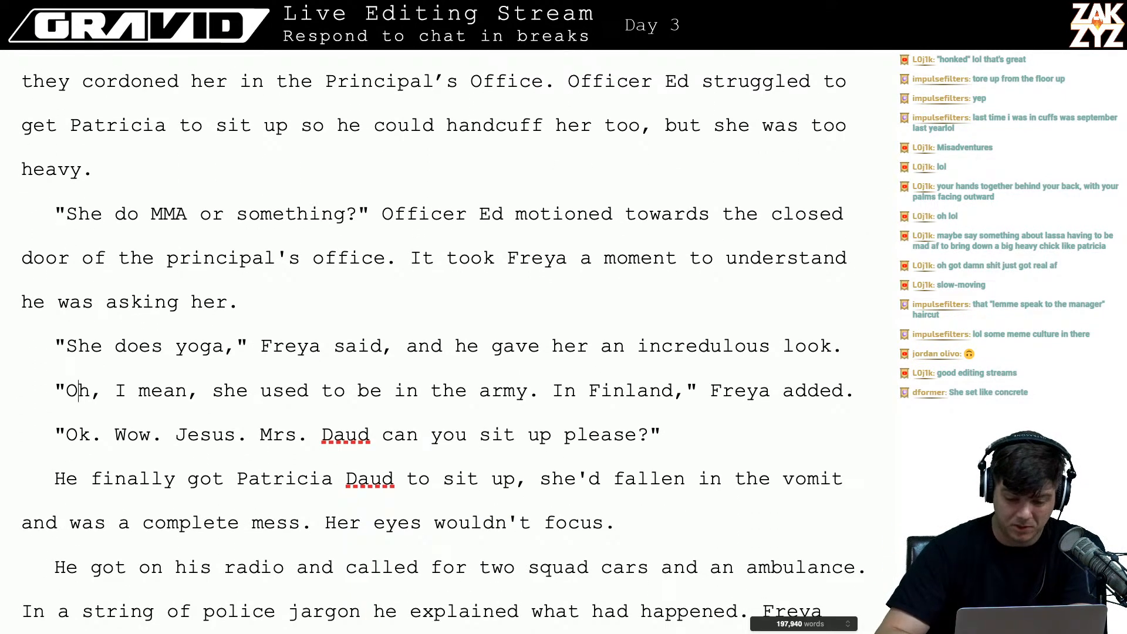
key("super+alt+i")
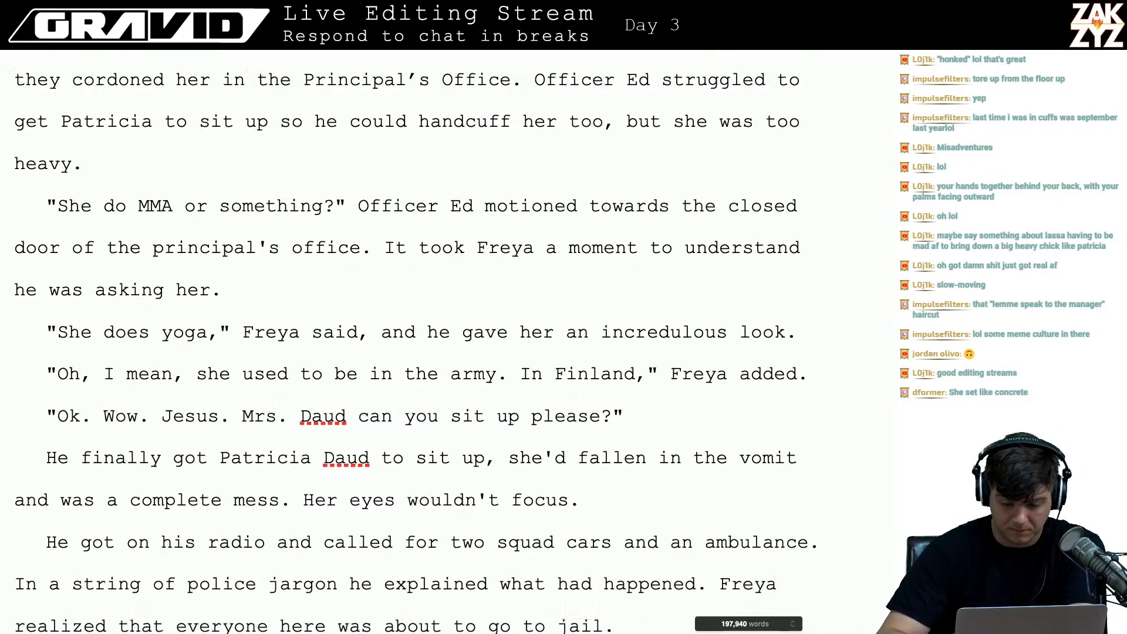
key("super+alt+i")
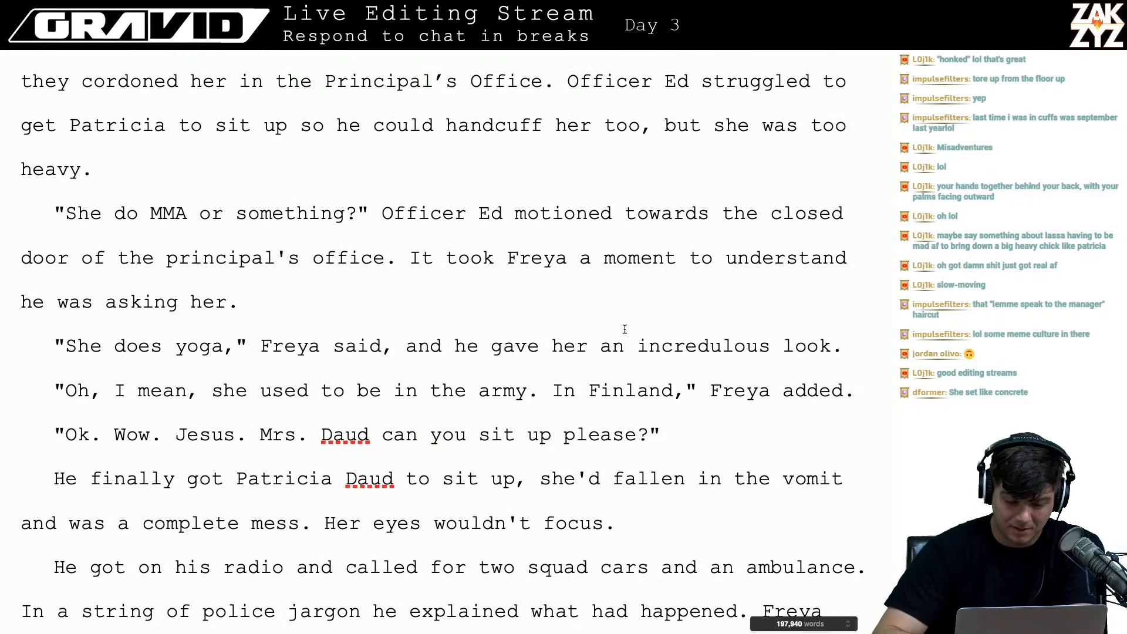
scroll(506, 401, "down", 3)
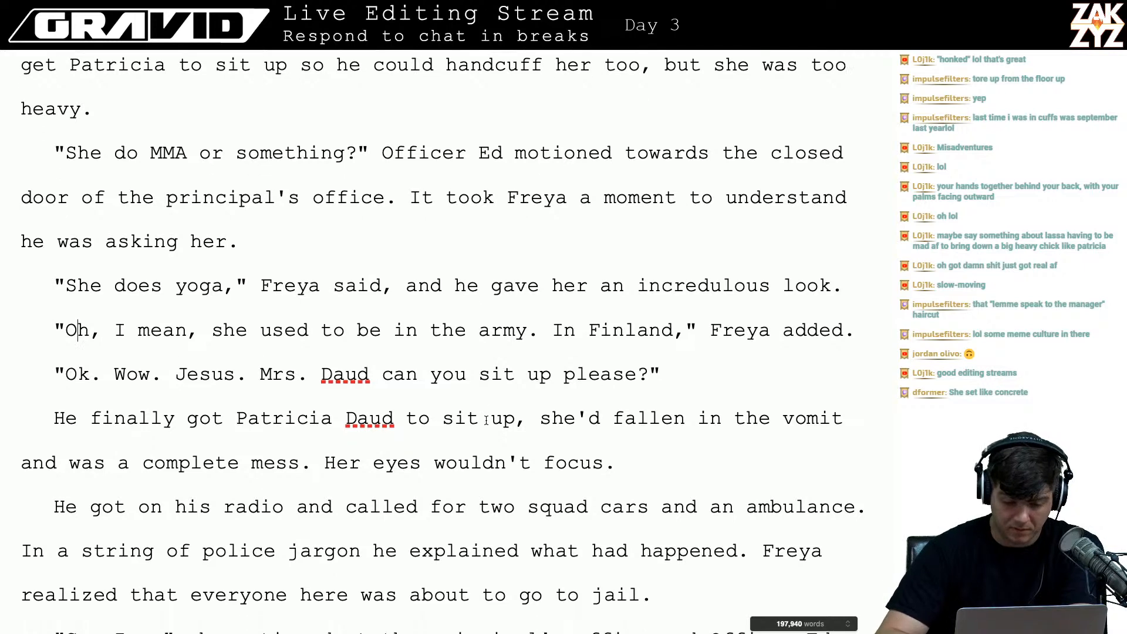
scroll(486, 420, "down", 1)
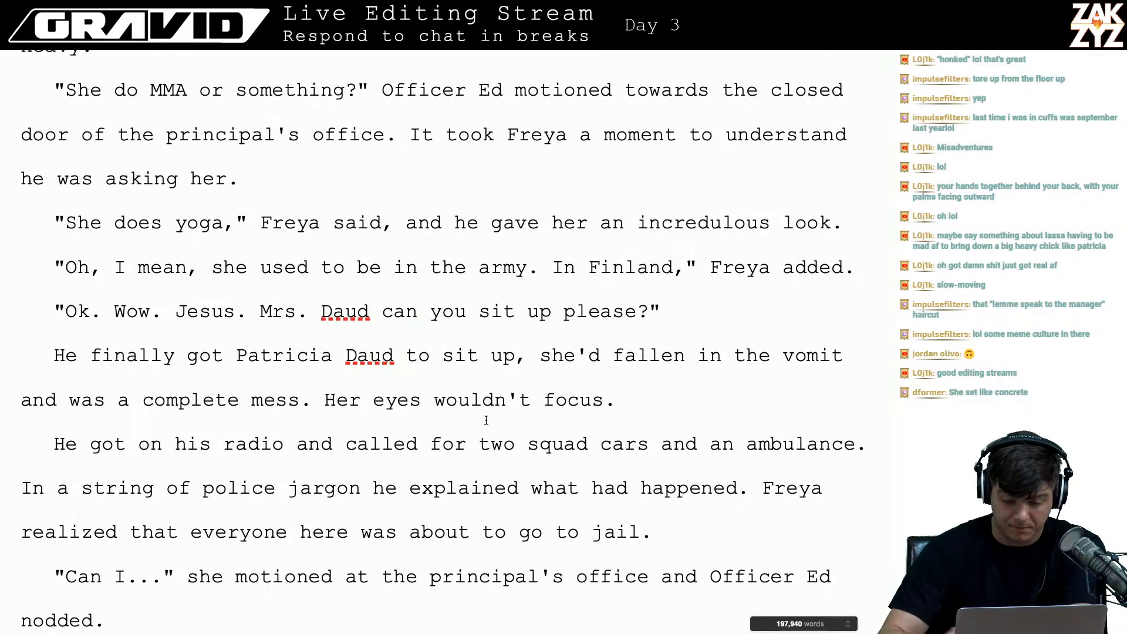
- Open the radio paragraph with "After she was in handcuffs, " before "He got on his radio"
left_click(696, 414)
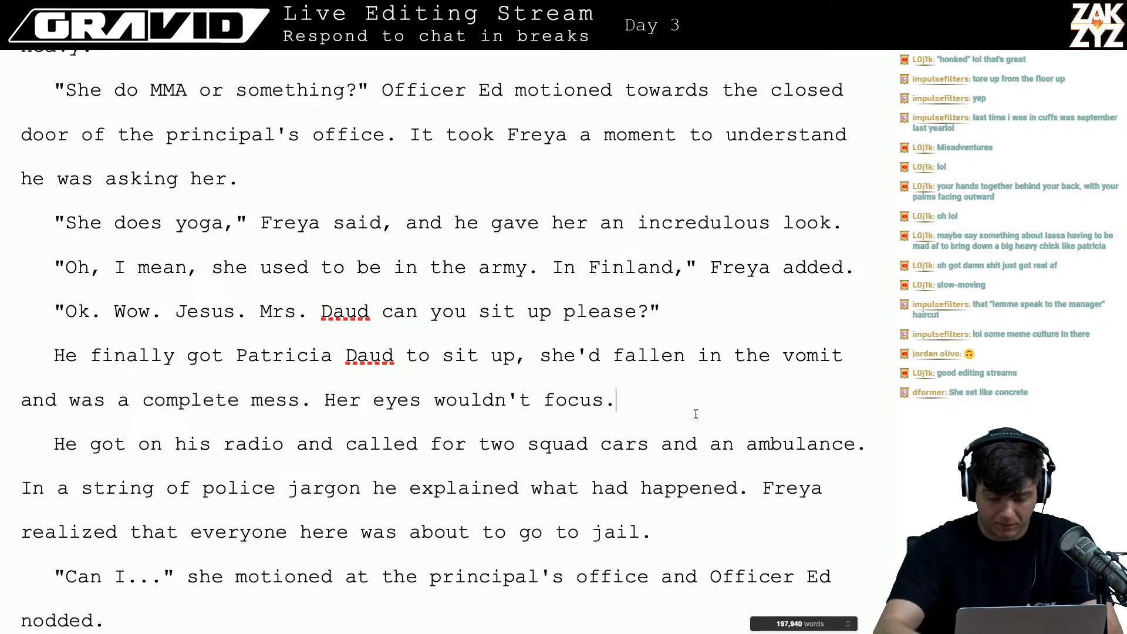
type(". ")
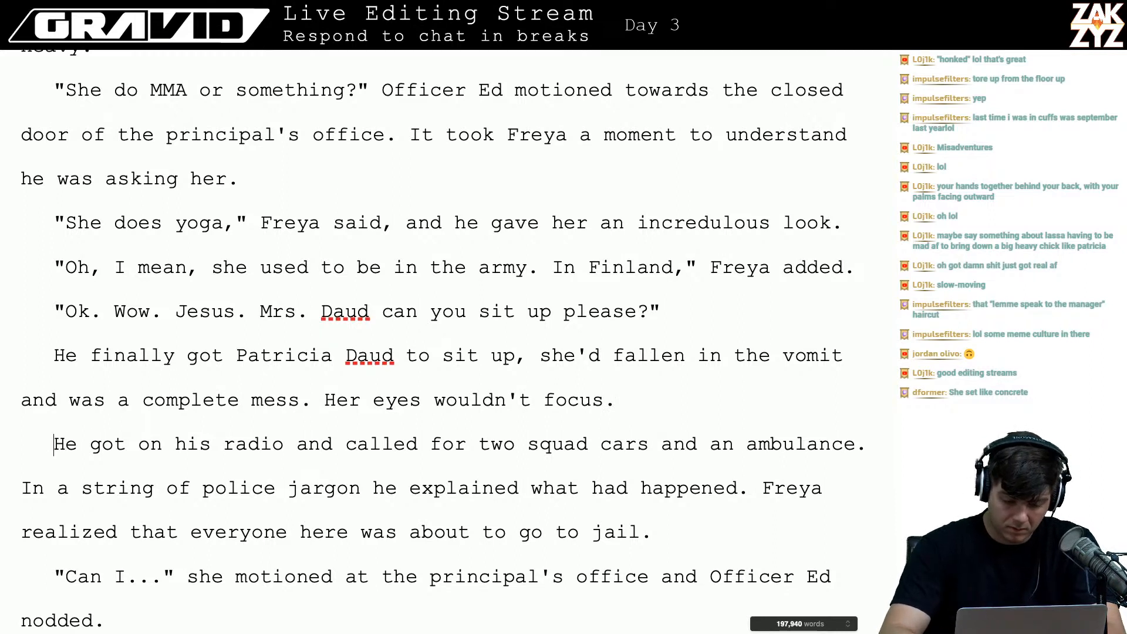
type("After she ")
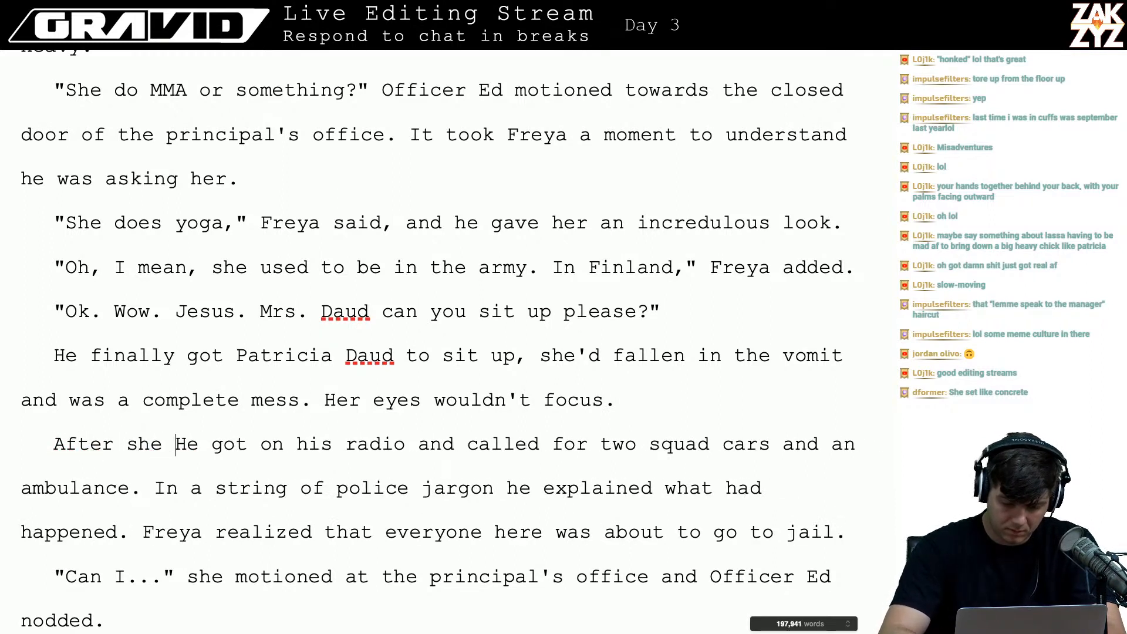
type("was hand")
key("BackSpace")
key("BackSpace")
key("BackSpace")
key("BackSpace")
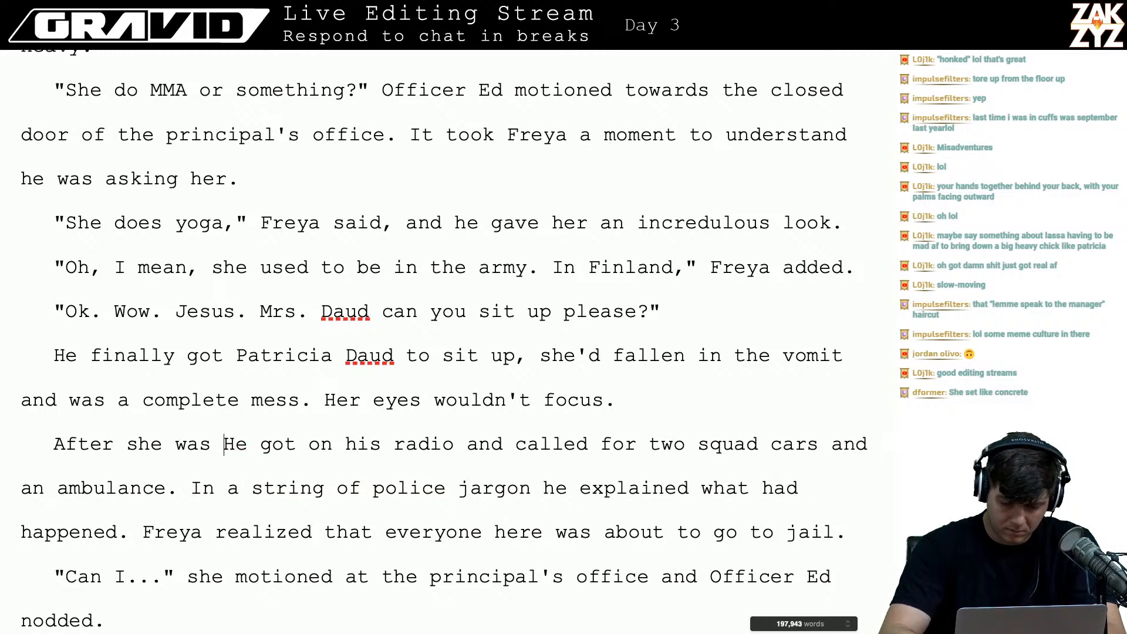
type("in handcuffs, ")
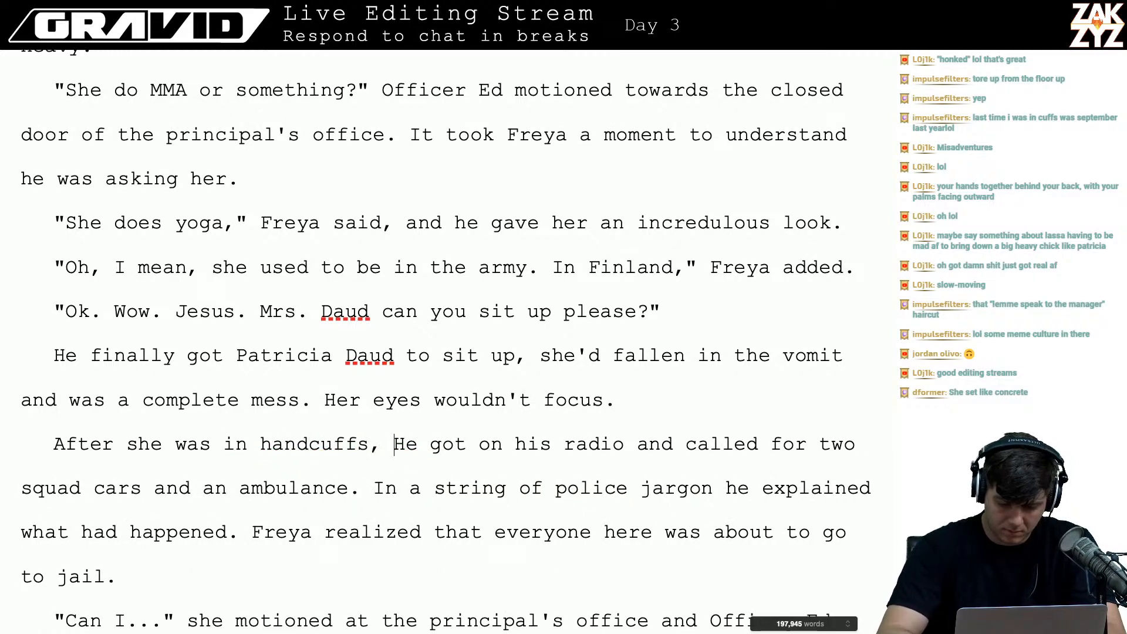
- Replace "He" after "After she was in handcuffs," with "Officer Ed"
type("officer ")
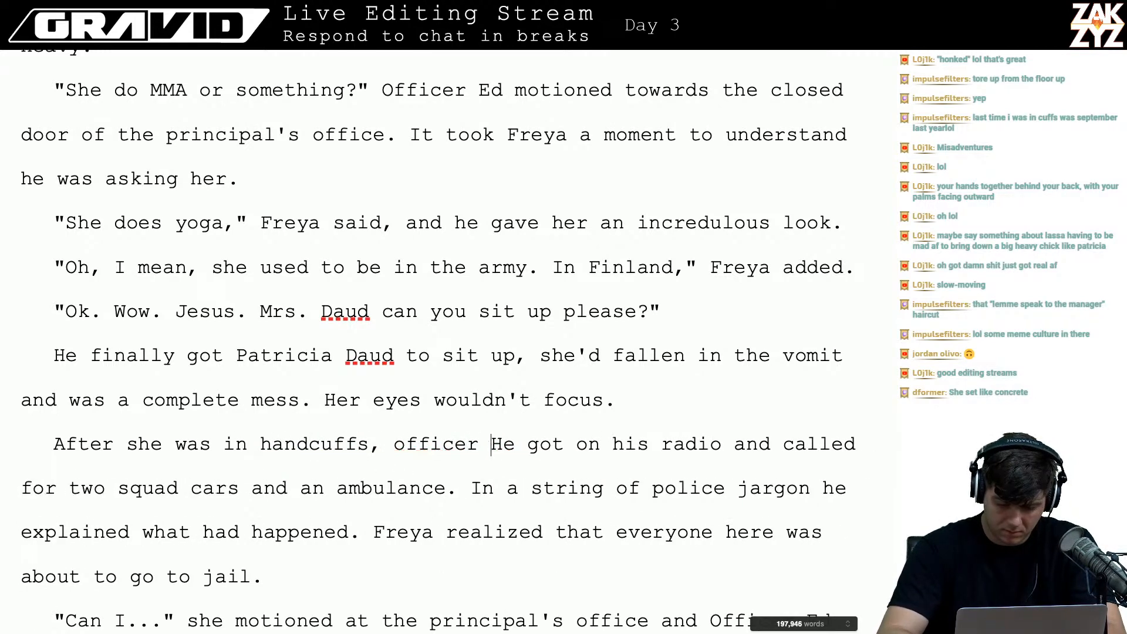
type("edd")
key("BackSpace")
key("BackSpace")
key("BackSpace")
key("BackSpace")
key("BackSpace")
key("BackSpace")
key("BackSpace")
key("BackSpace")
key("BackSpace")
key("BackSpace")
key("BackSpace")
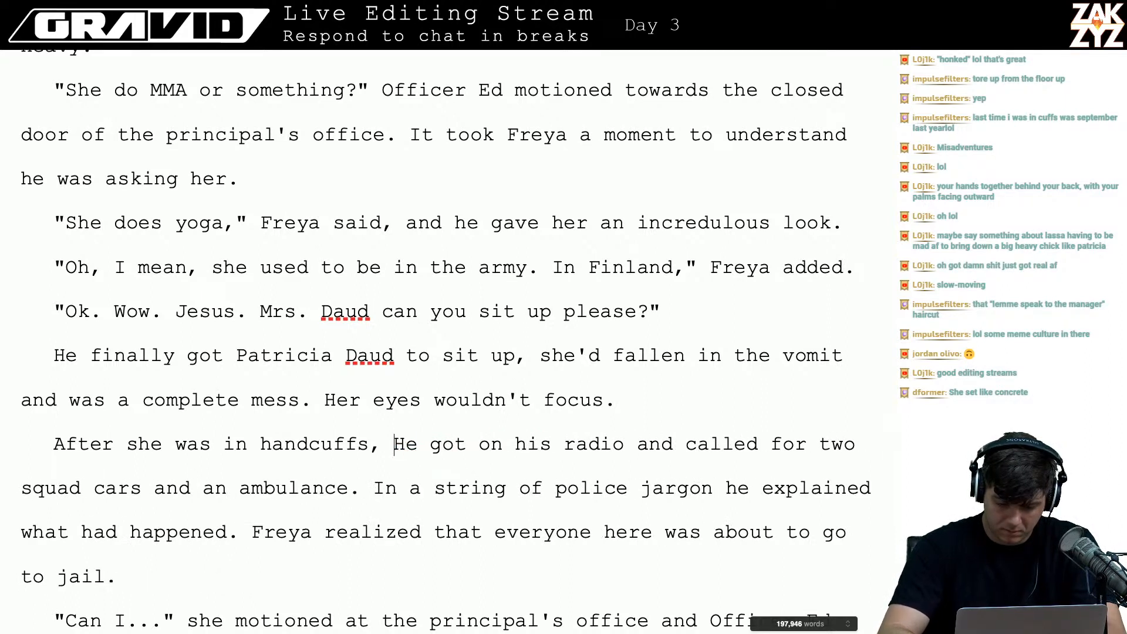
type("Officer")
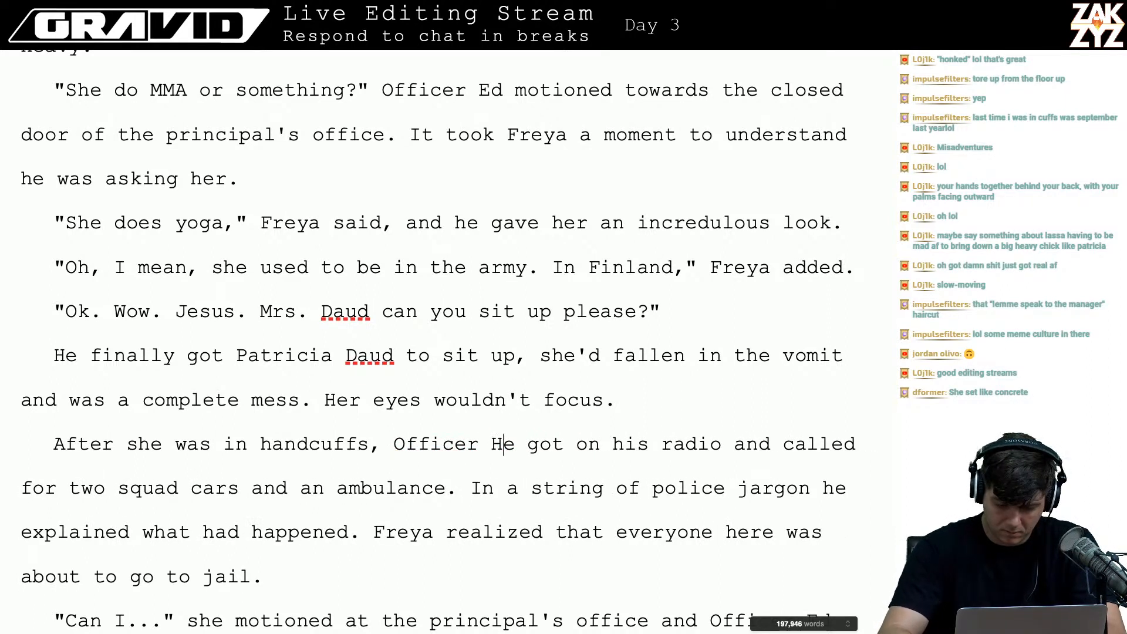
key("BackSpace")
type("Ed")
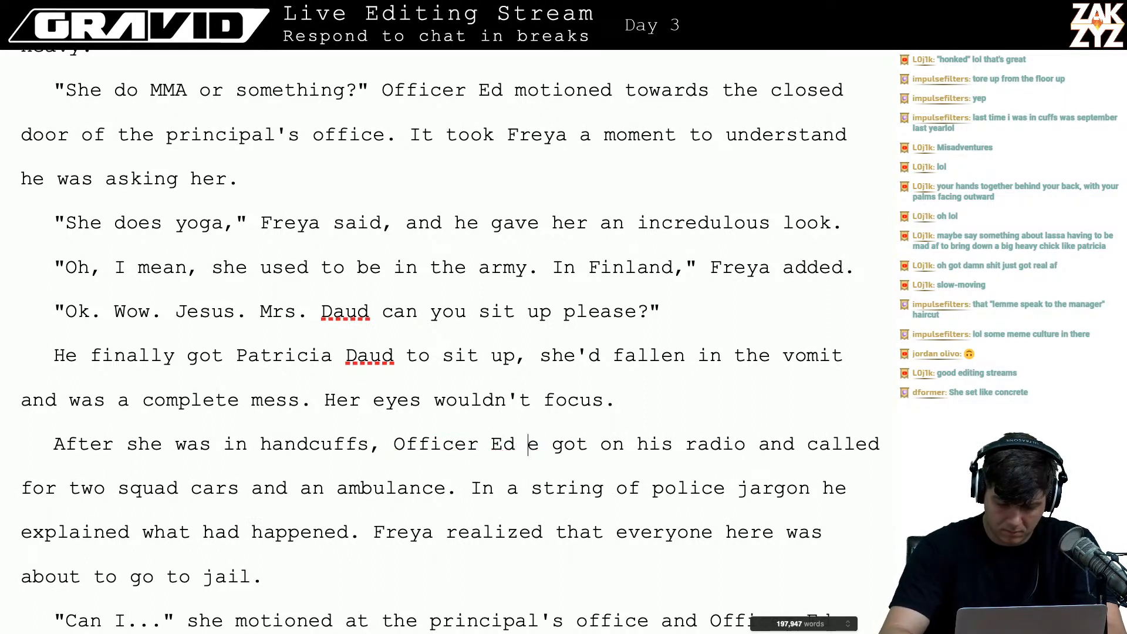
key("Delete")
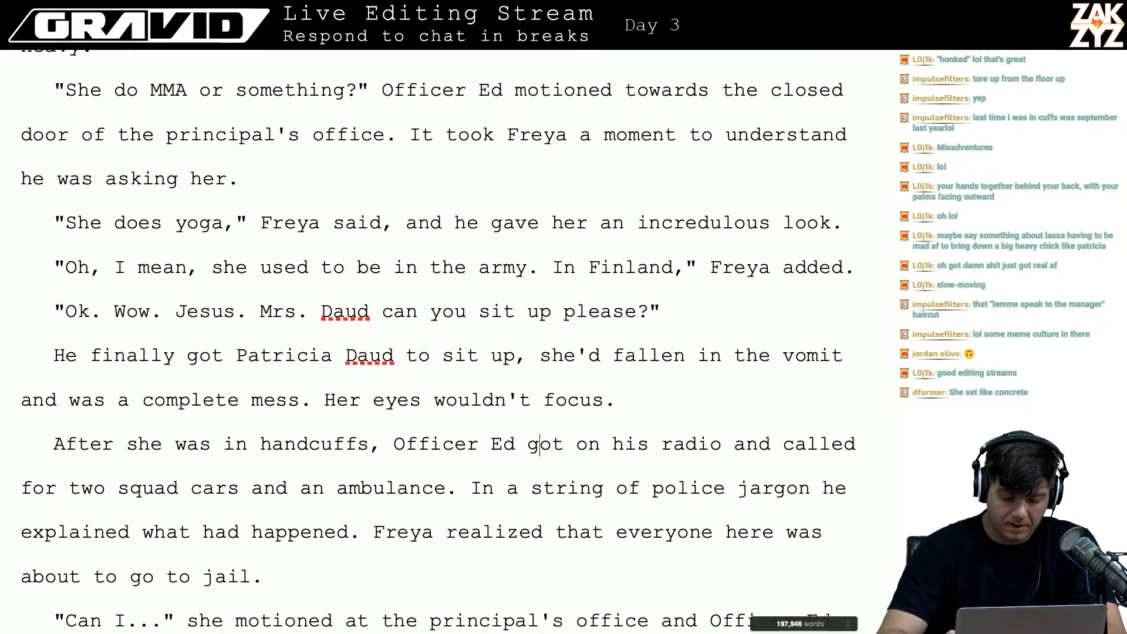
- Reread the revised radio paragraph and read on through Freya's request to enter the principal's office
key("Left")
key("Left")
key("Left")
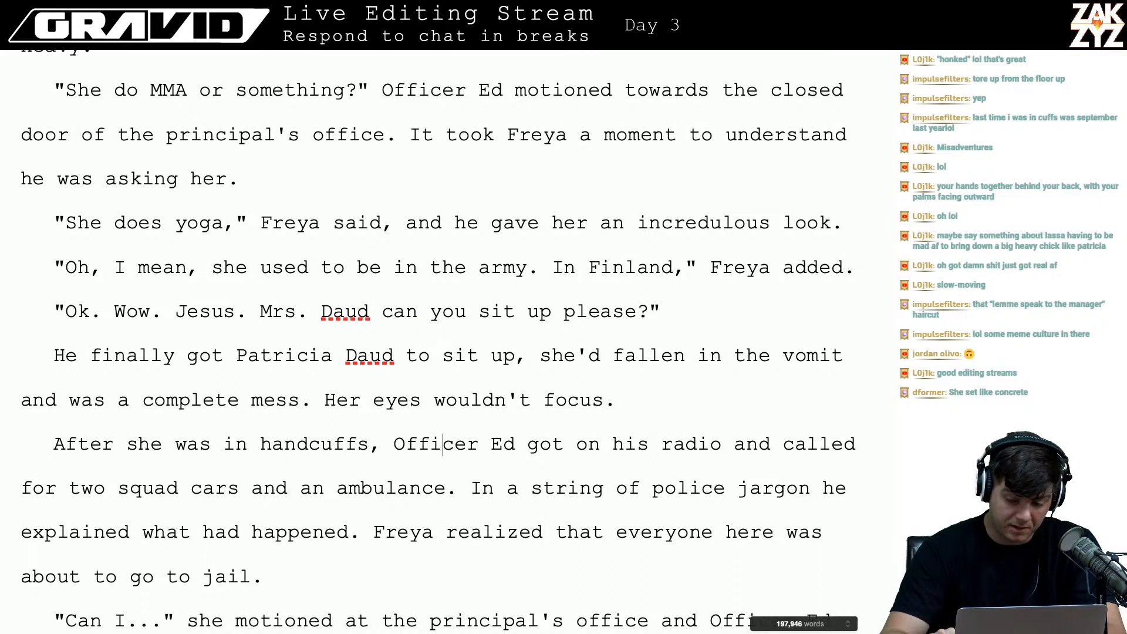
key("Right")
key("Right")
key("Right")
key("Right")
key("Right")
key("Right")
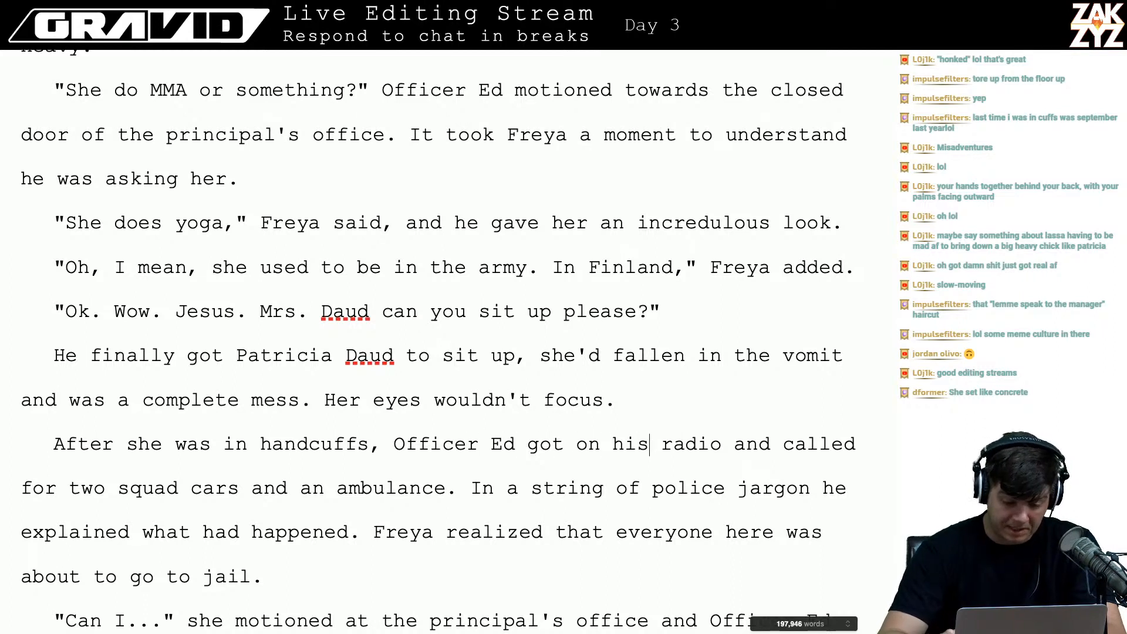
key("Left")
key("Left")
key("Left")
key("Left")
key("Left")
key("Left")
key("Left")
key("Left")
key("Left")
key("Left")
key("Left")
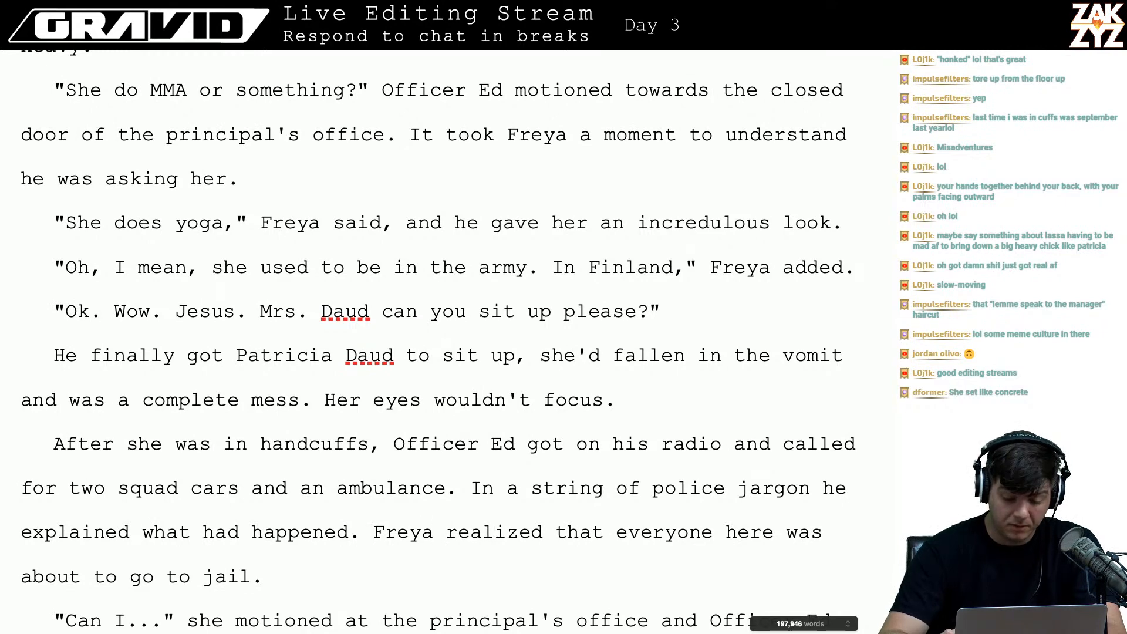
key("Down")
key("Down")
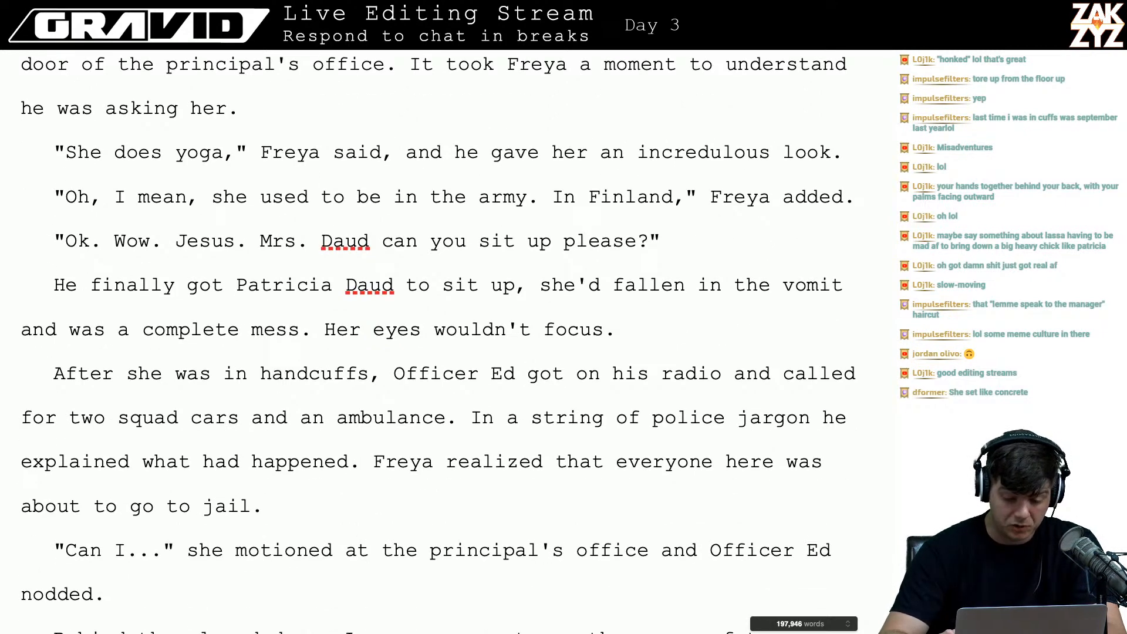
key("Down")
key("Down")
key("Up")
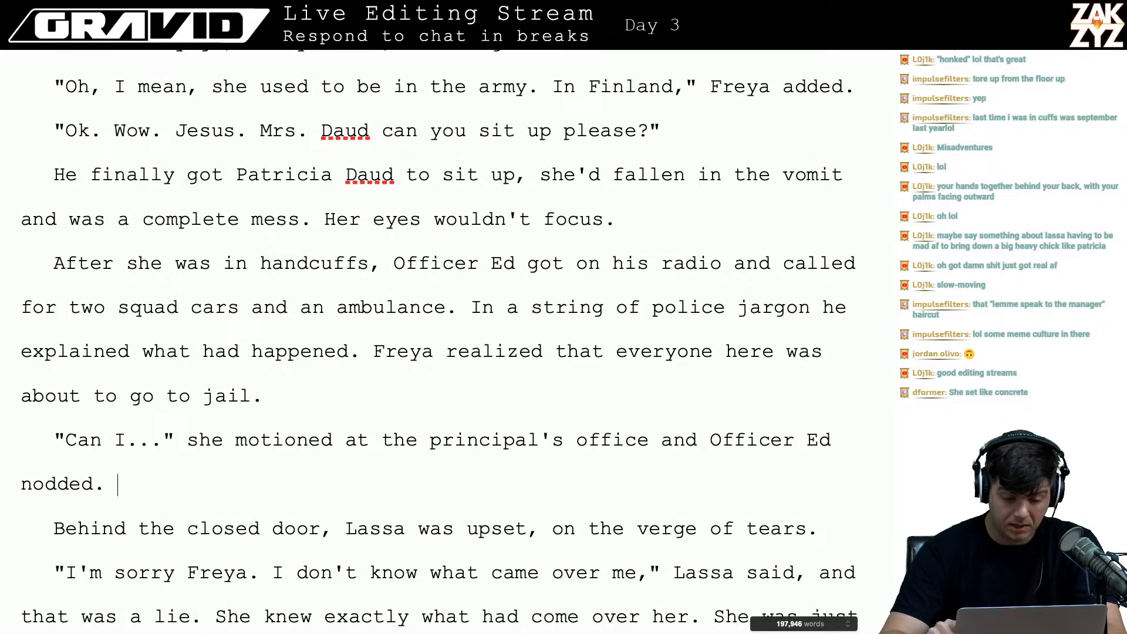
key("Up")
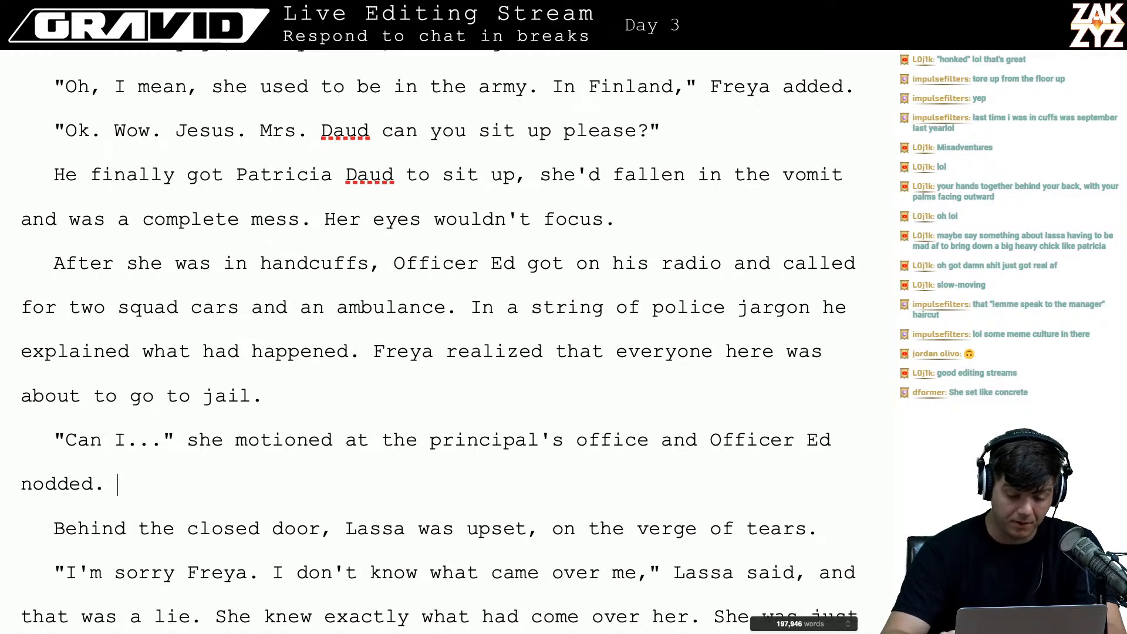
key("Down")
key("Down")
key("Down")
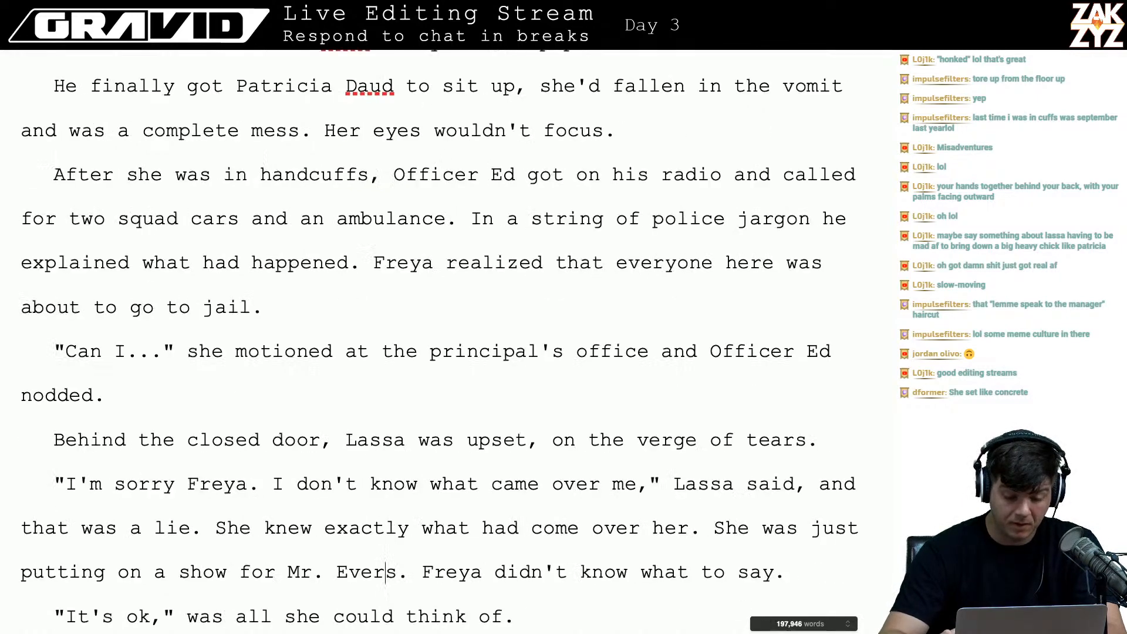
- Read Lassa's apology behind the closed door through her request to call Paul for bail
key("Up")
key("Up")
key("Left")
key("Left")
key("Left")
key("Left")
key("Left")
key("Left")
key("Left")
key("Left")
key("Left")
key("Left")
key("Left")
key("Left")
key("Left")
key("Left")
key("Left")
key("Left")
key("Left")
key("Left")
key("Left")
key("Left")
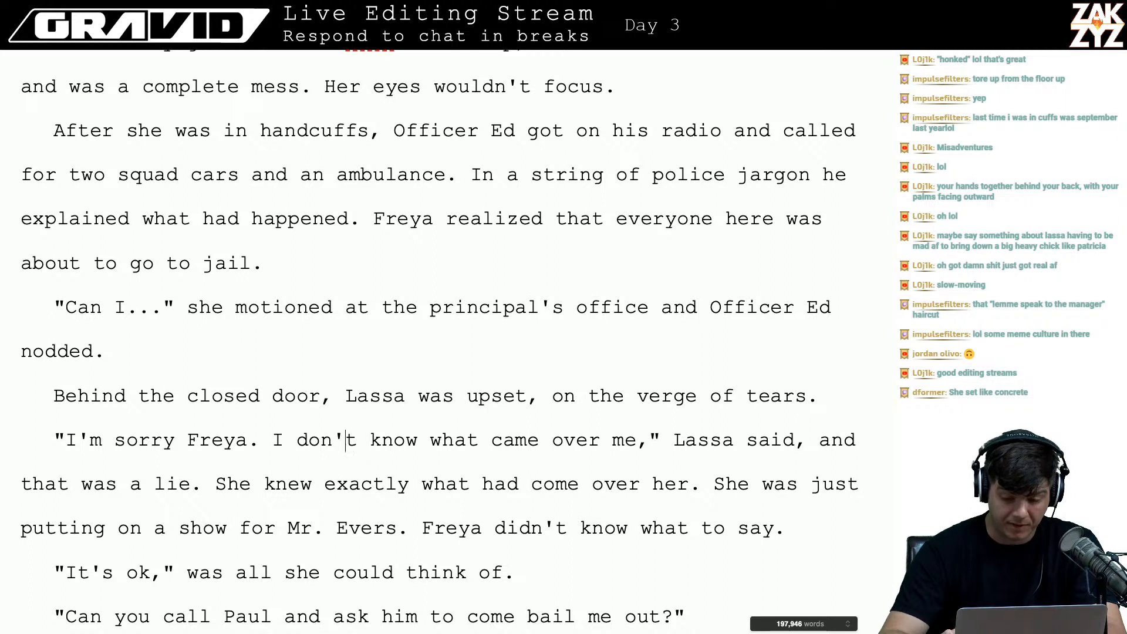
key("Left")
key("Left")
key("Left")
key("Left")
key("Left")
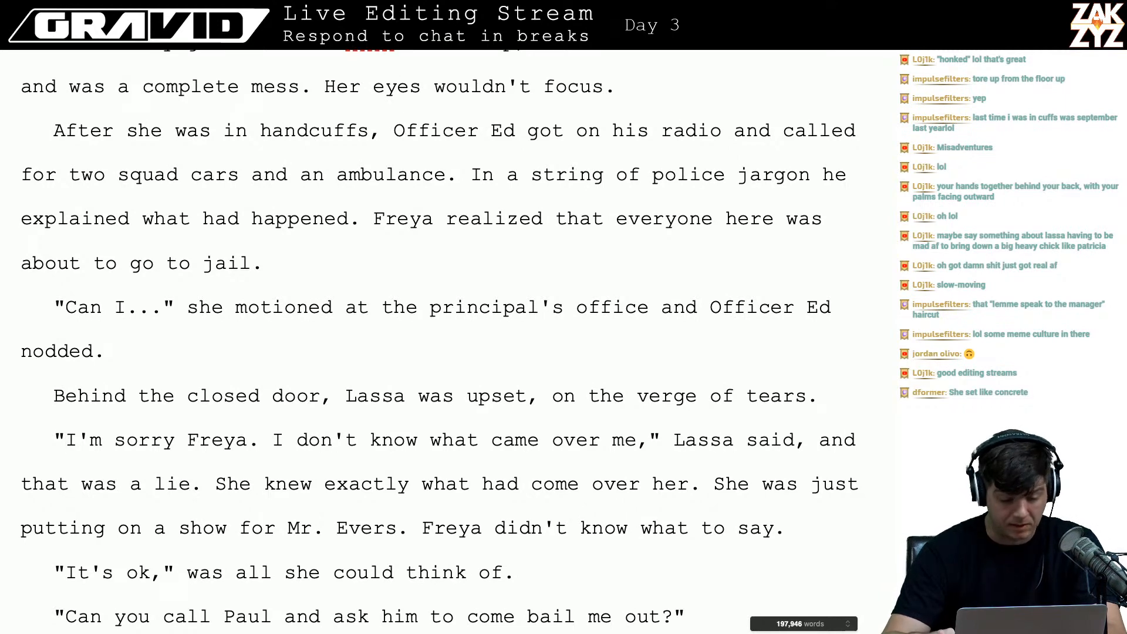
key("Down")
key("Right")
key("Right")
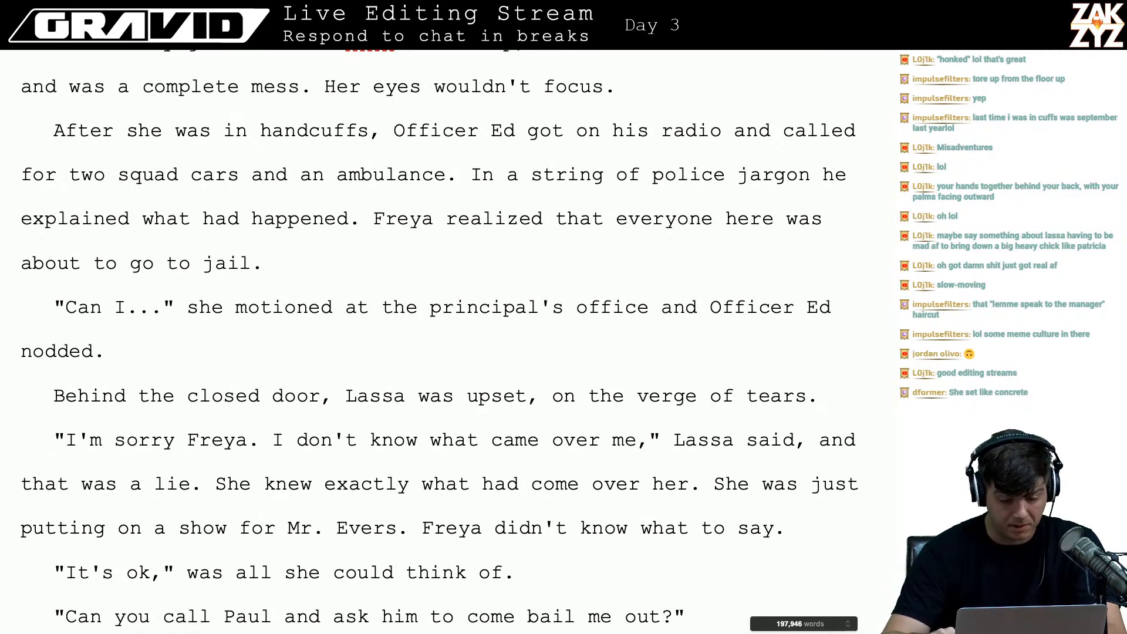
key("Down")
key("Down")
key("Down")
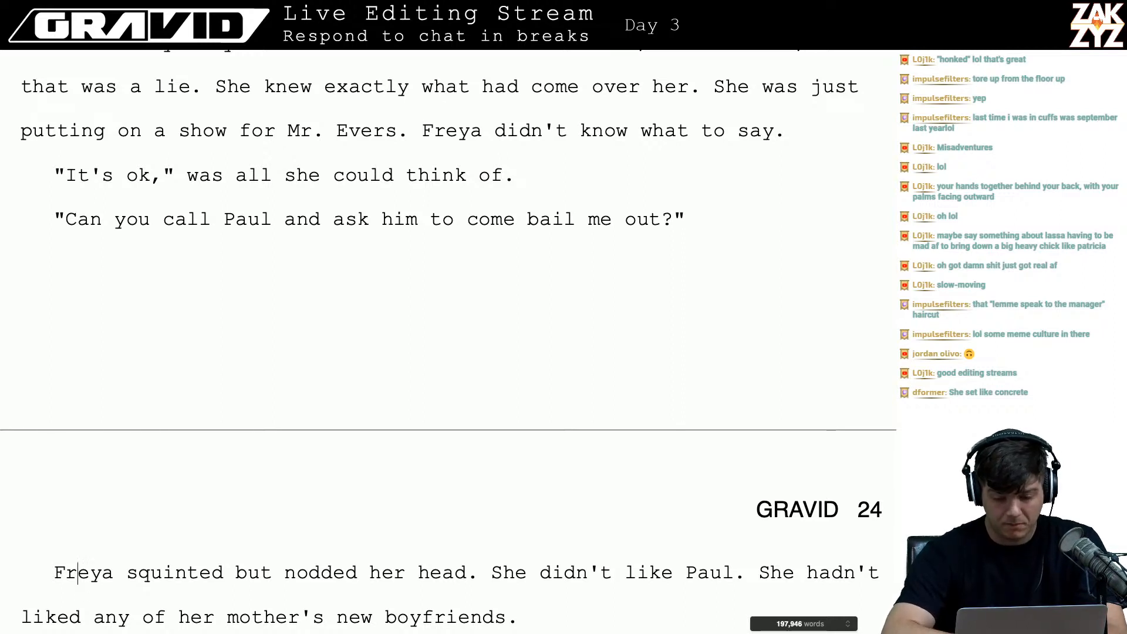
- Read page 24 from Freya's dislike of Paul through Mr. Evers's questions about a relative
scroll(448, 346, "down", 3)
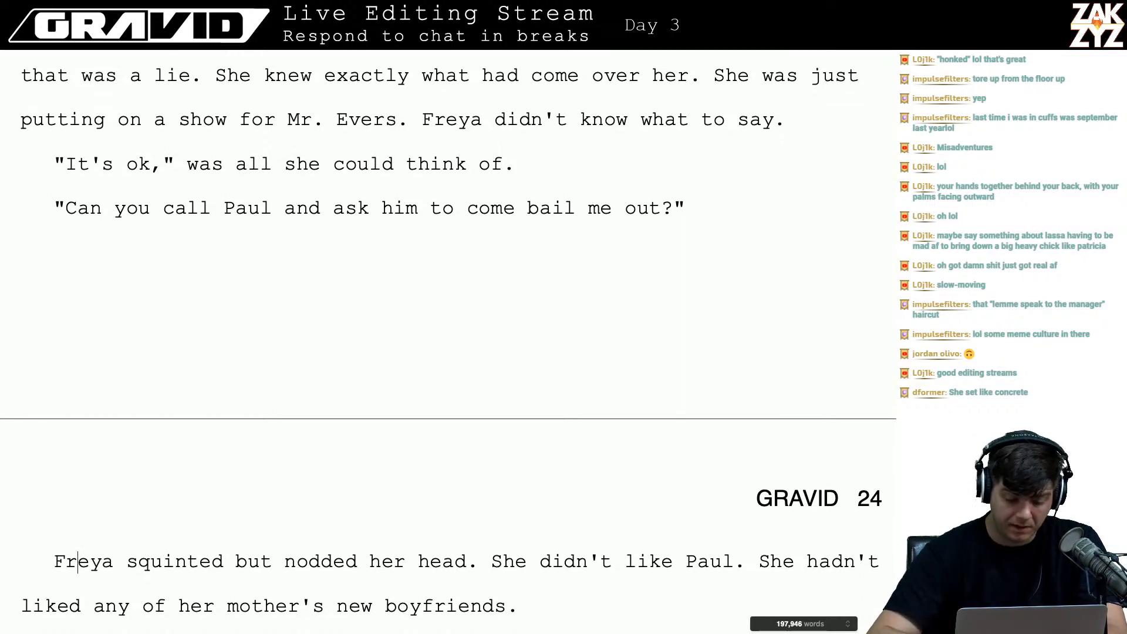
scroll(448, 347, "down", 1)
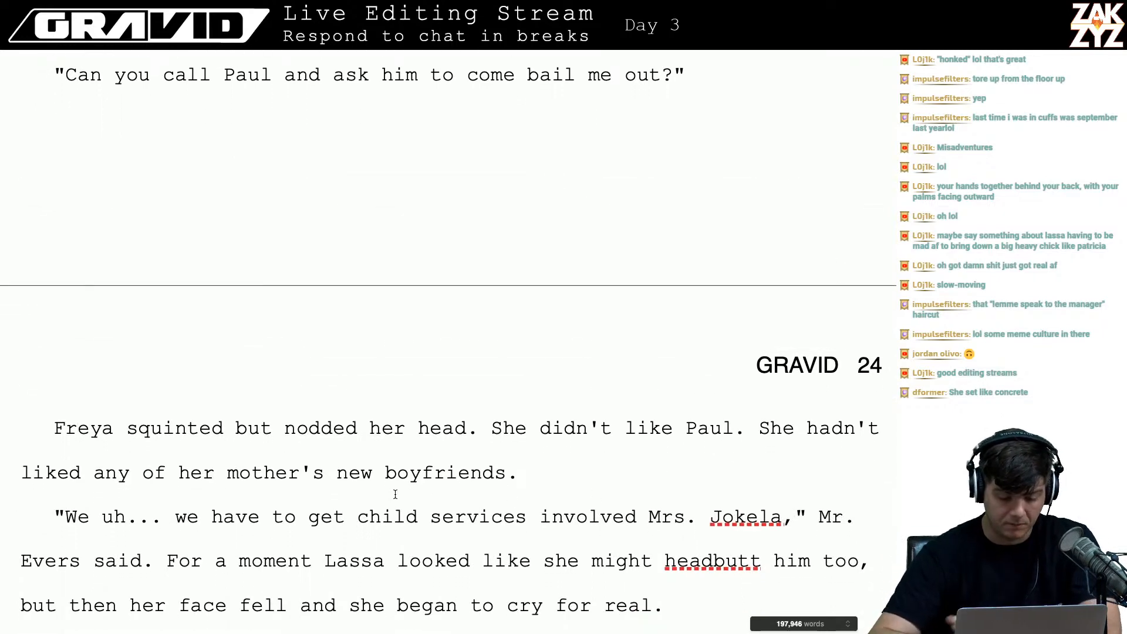
scroll(418, 470, "down", 1)
scroll(418, 469, "down", 8)
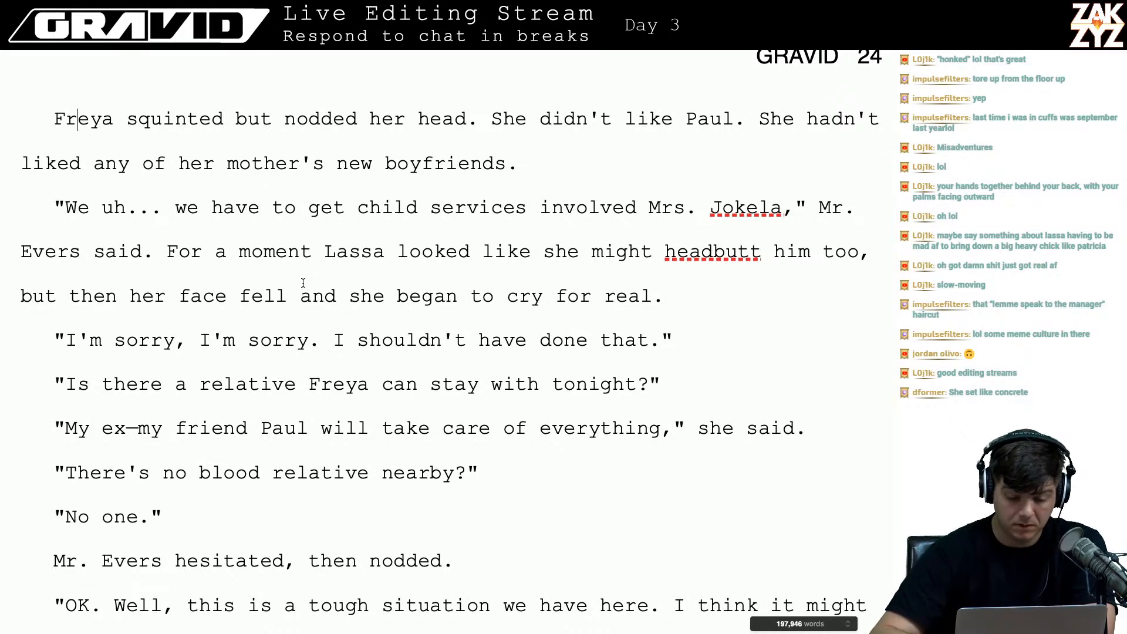
scroll(303, 283, "down", 3)
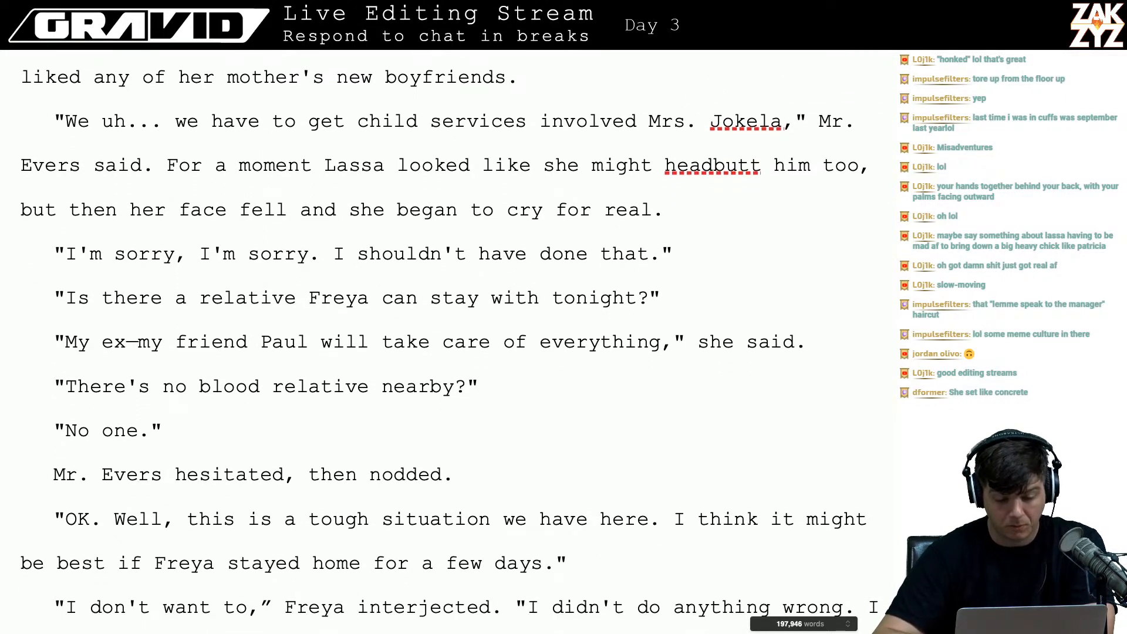
scroll(292, 326, "down", 2)
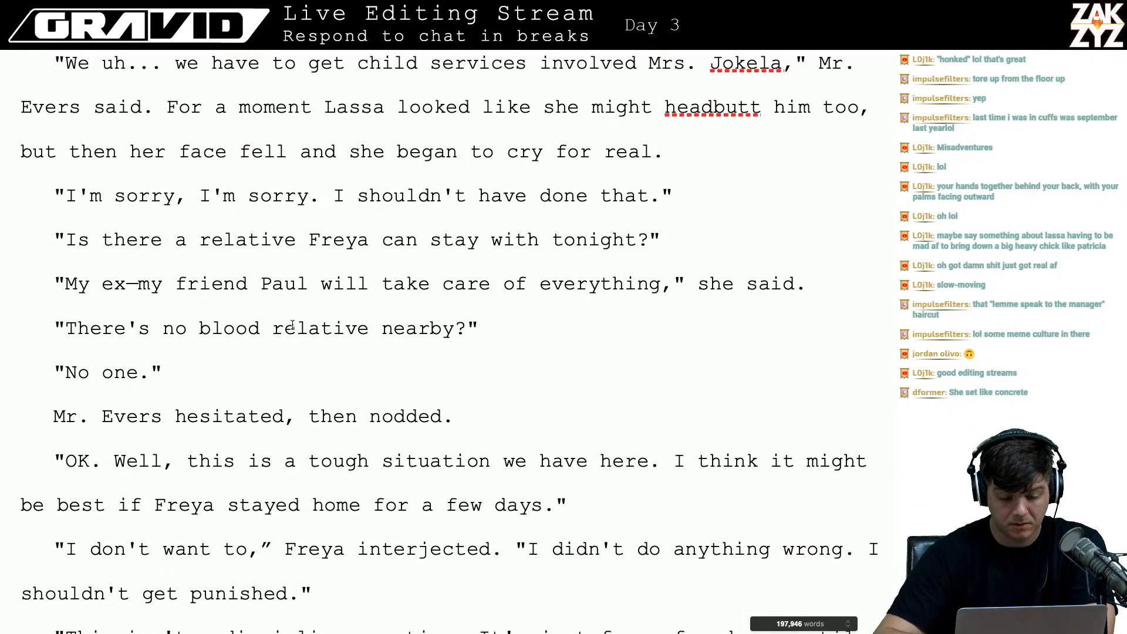
scroll(292, 325, "down", 1)
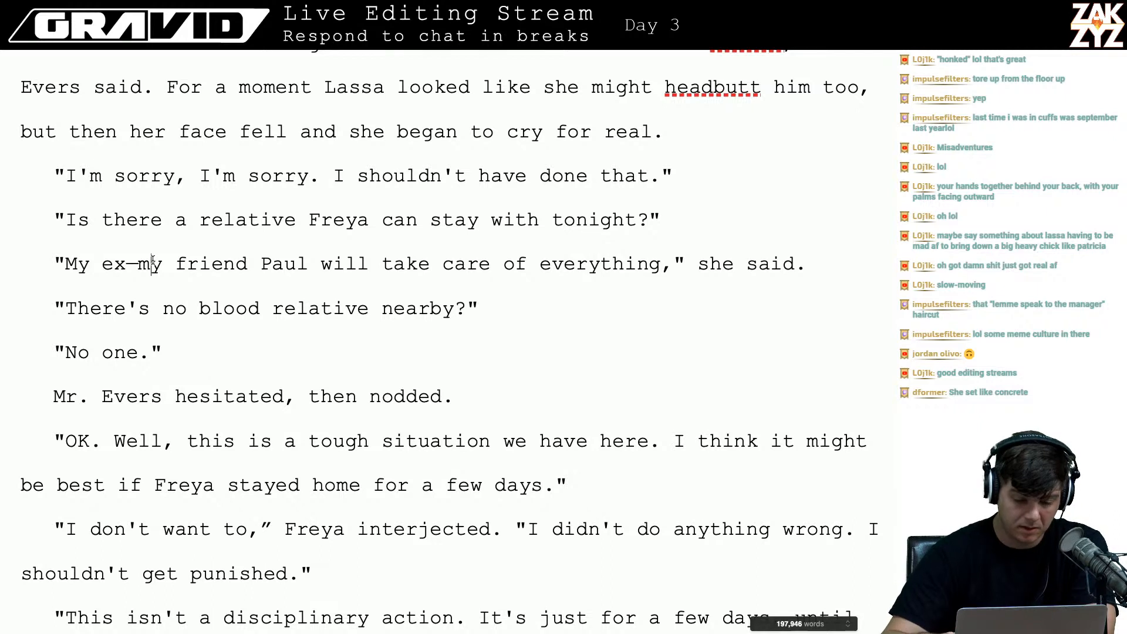
- Remove the "ex—my" slip from Lassa's reply so it begins "My friend Paul will take care of everything"
key("Left")
key("Right")
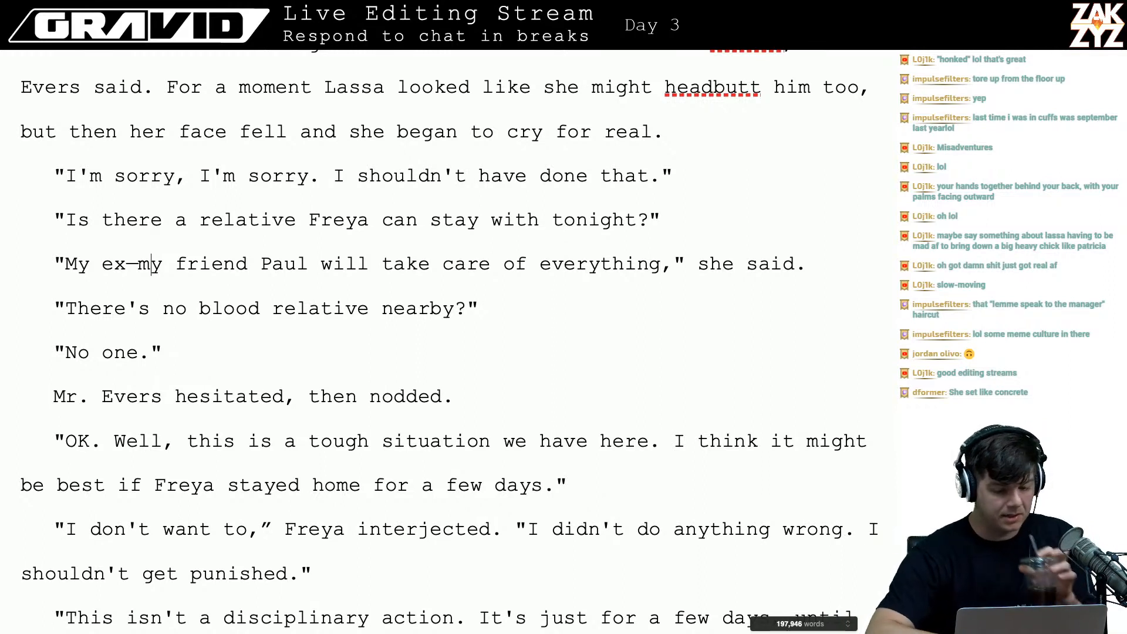
left_click(136, 261)
key("BackSpace")
key("BackSpace")
key("BackSpace")
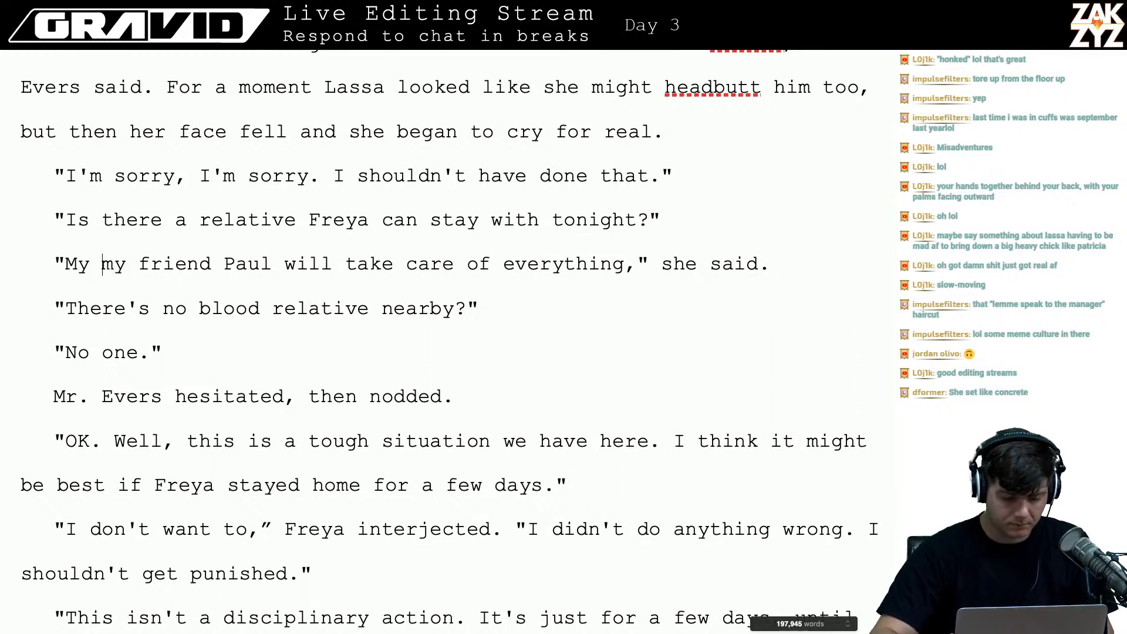
key("Left")
key("Right")
key("Right")
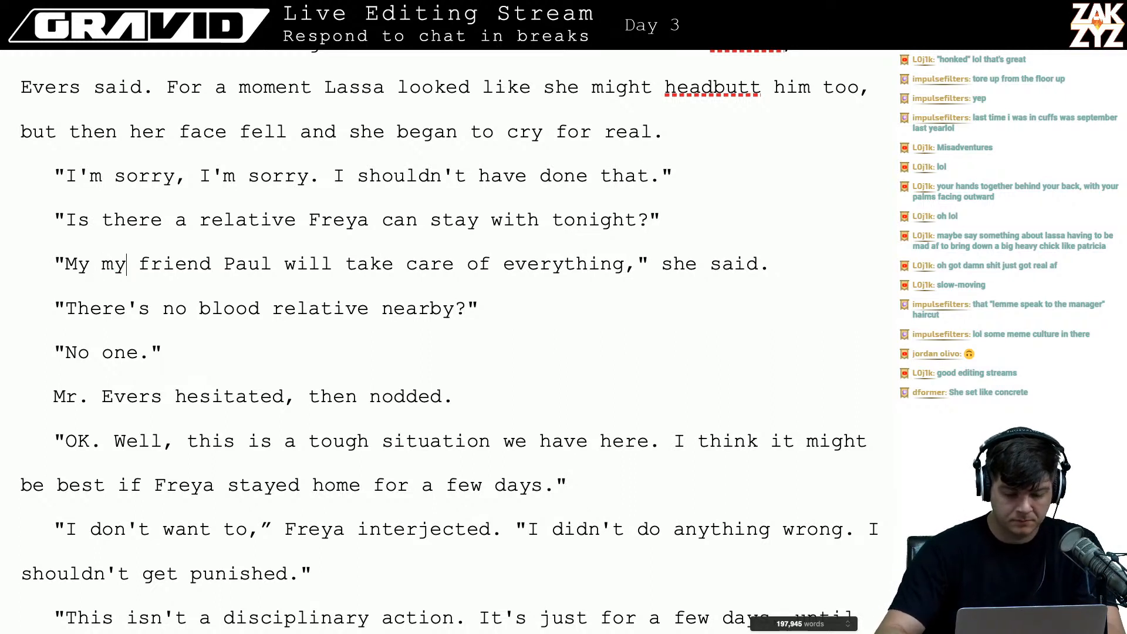
key("BackSpace")
key("BackSpace")
key("BackSpace")
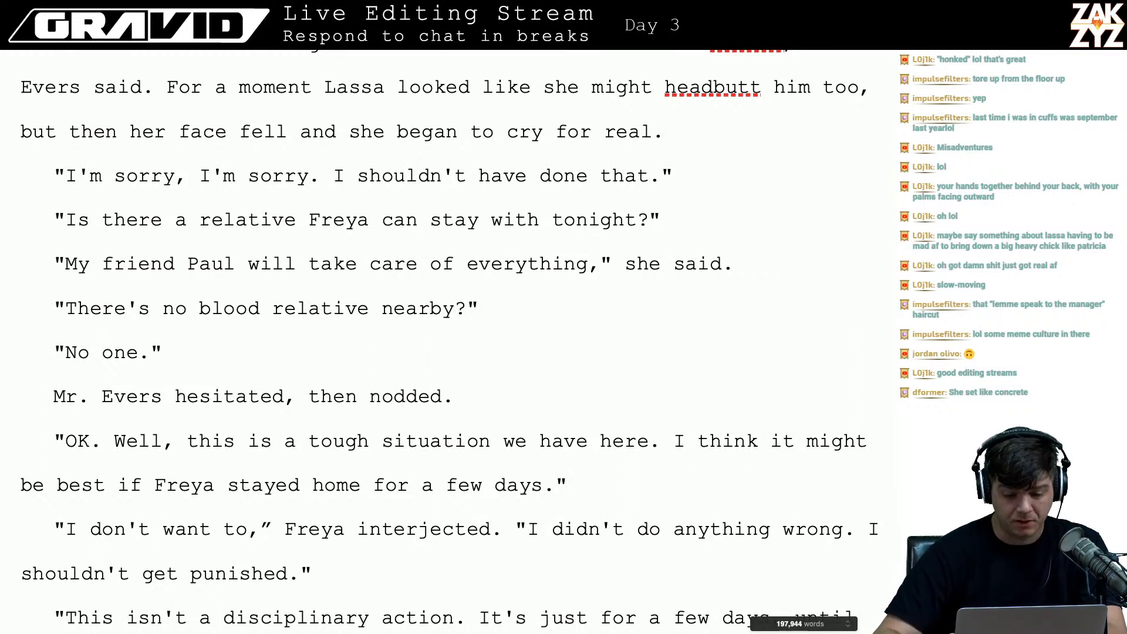
- Read on from the "No blood relative" exchange to Freya's protest and Mr. Evers's "This isn't a disciplinary action" reply
key("Down")
key("Down")
key("Down")
key("Down")
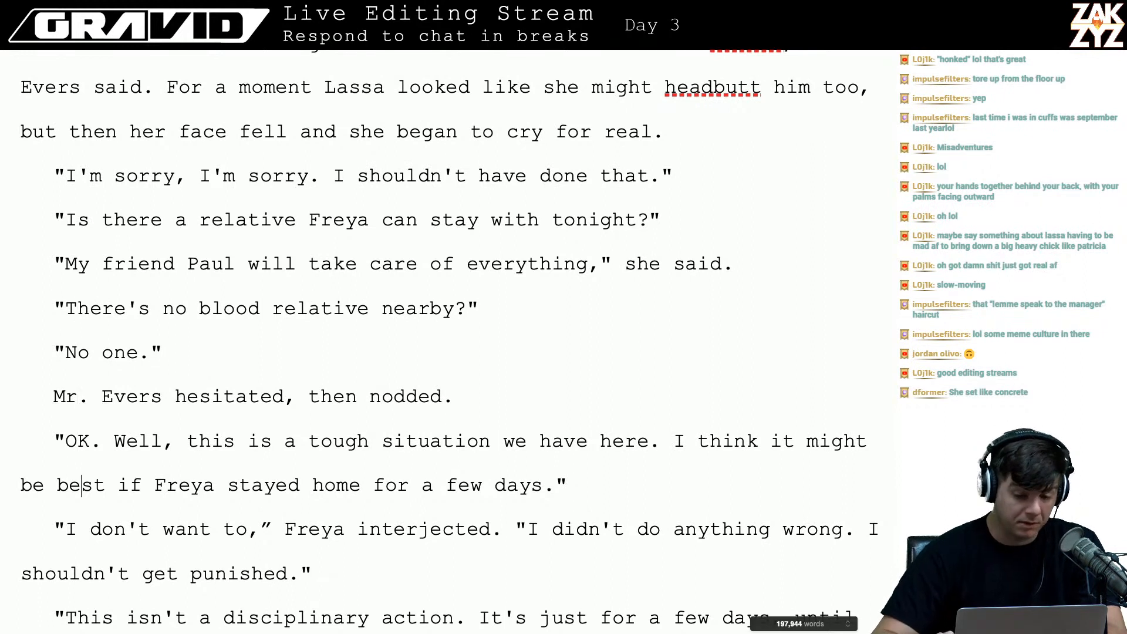
key("Up")
key("Up")
key("Up")
key("Down")
key("Down")
key("Down")
key("Down")
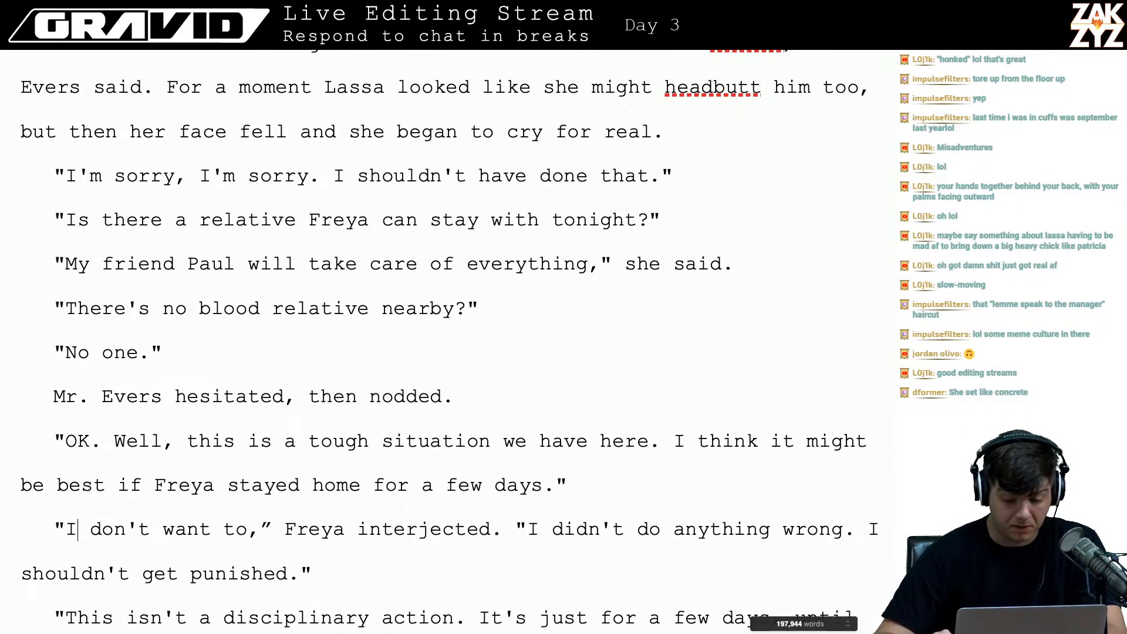
key("Down")
key("Down")
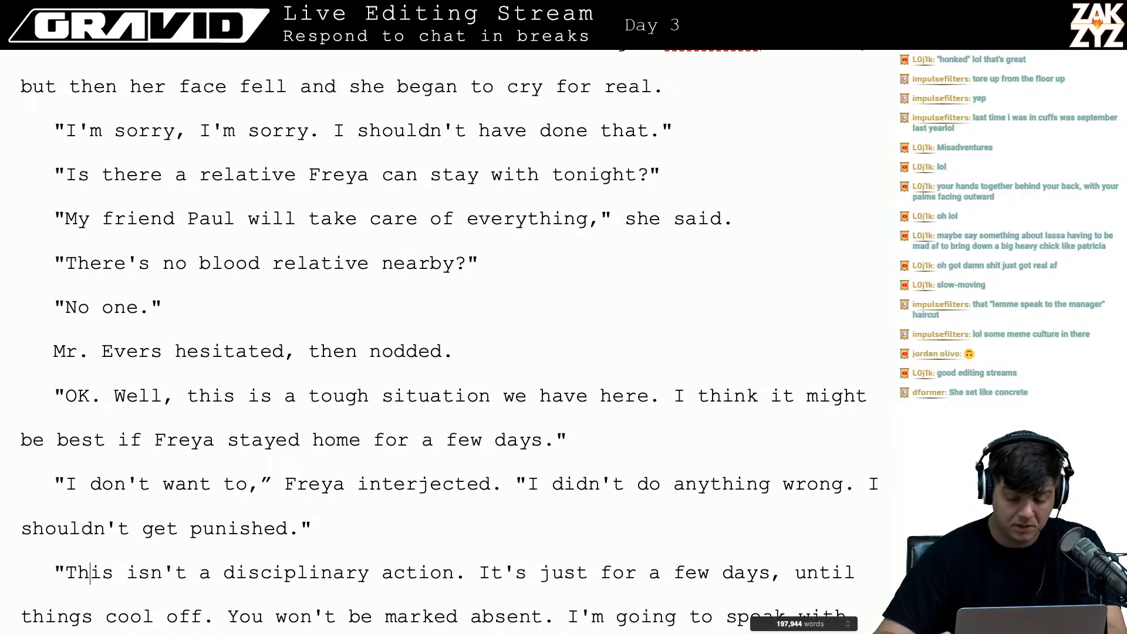
key("Down")
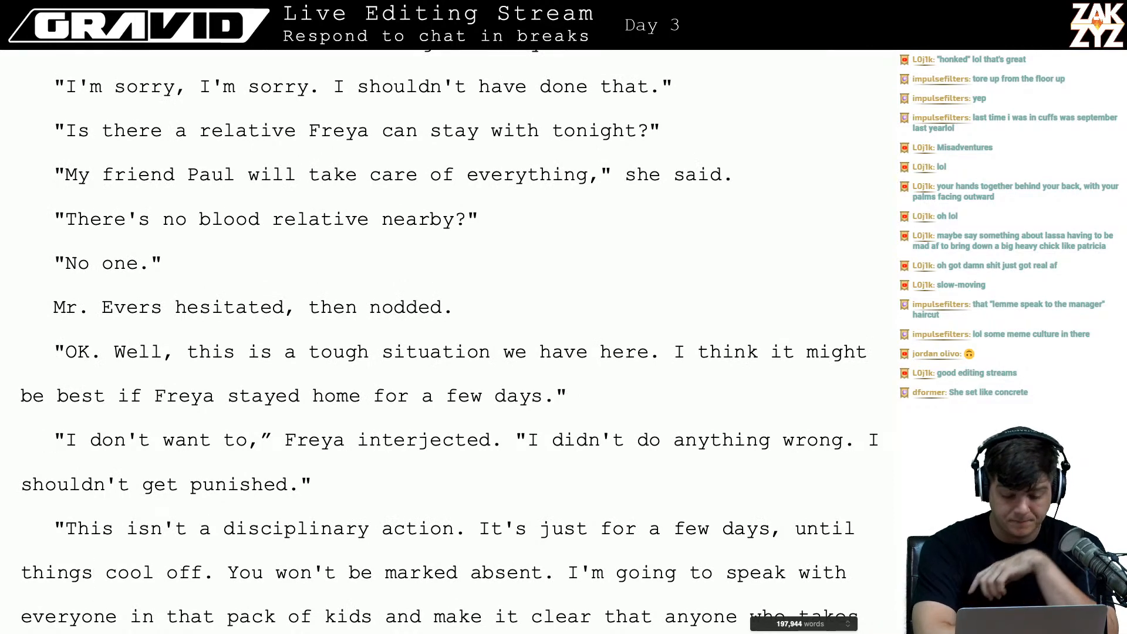
- Add "She looked worried." to the end of the paragraph about Lassa's red mark and welt, after "headbutted Patricia Daud senseless."
scroll(449, 340, "down", 3)
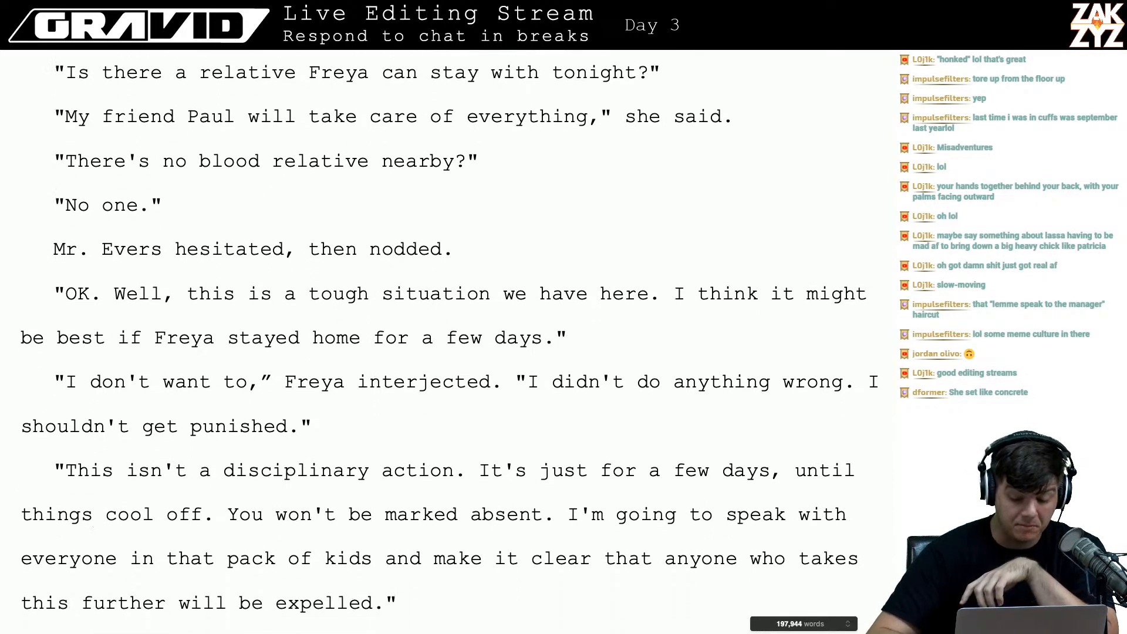
scroll(449, 340, "down", 1)
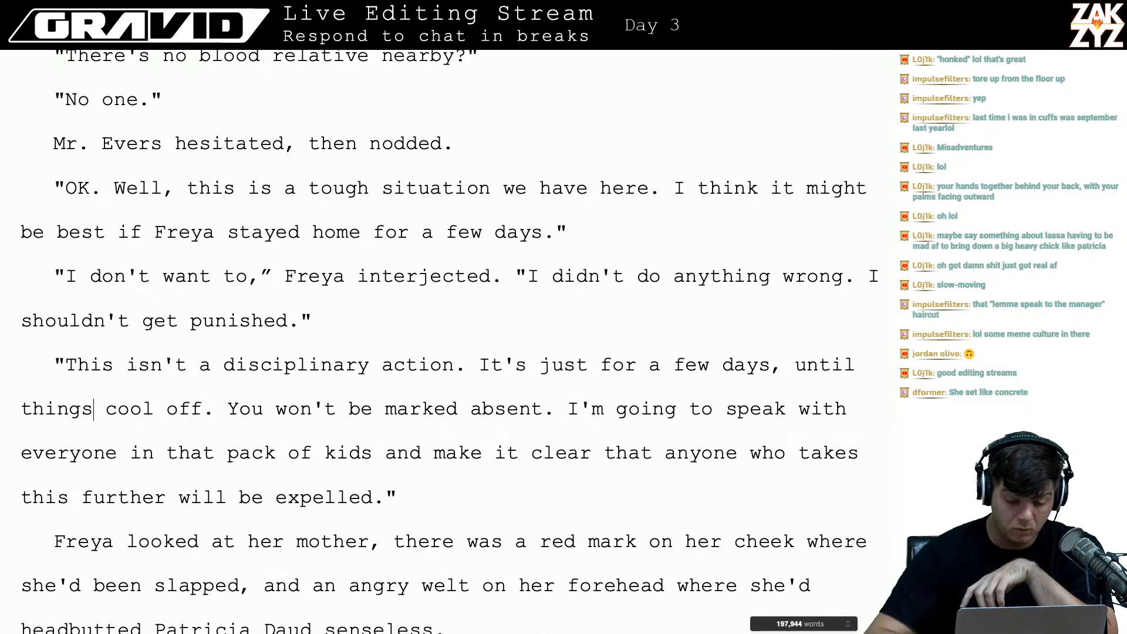
scroll(449, 341, "down", 1)
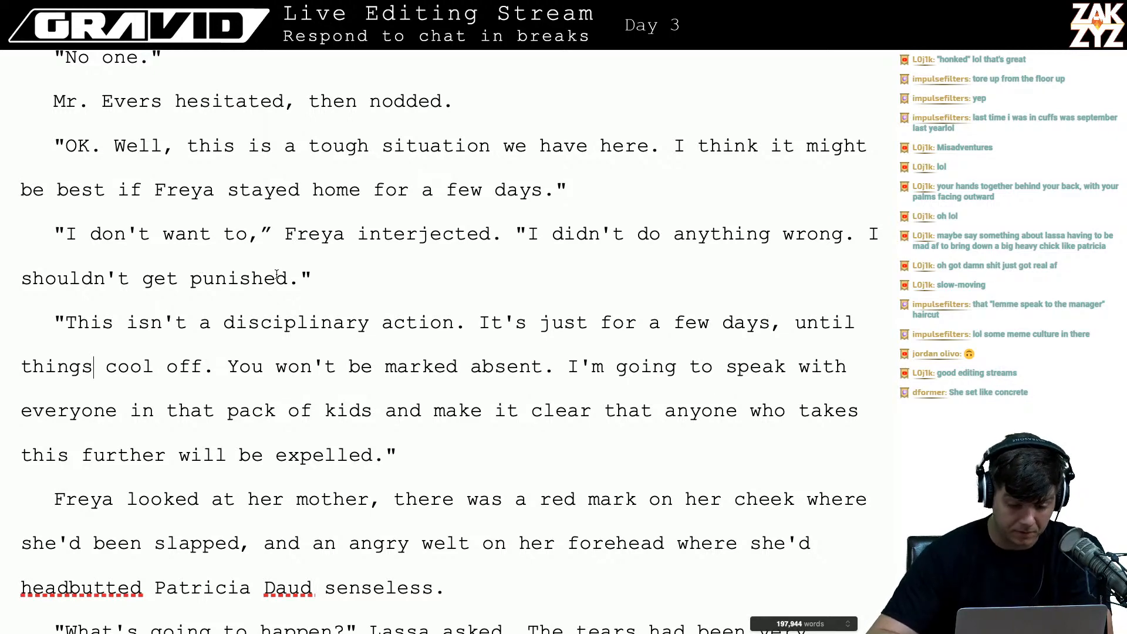
scroll(564, 467, "down", 3)
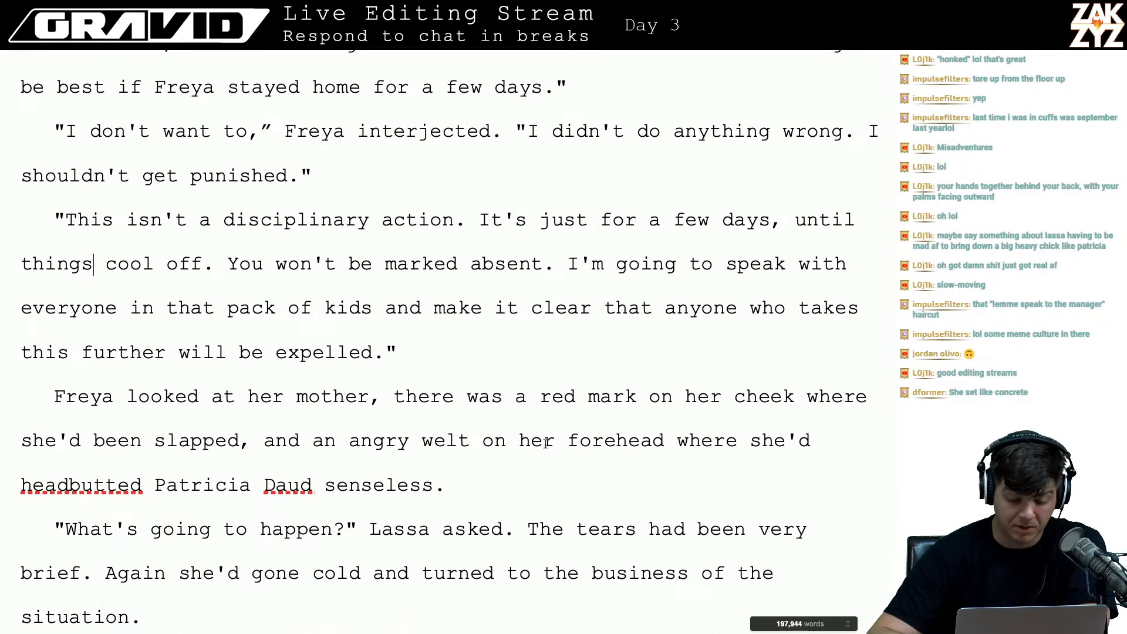
scroll(439, 479, "down", 3)
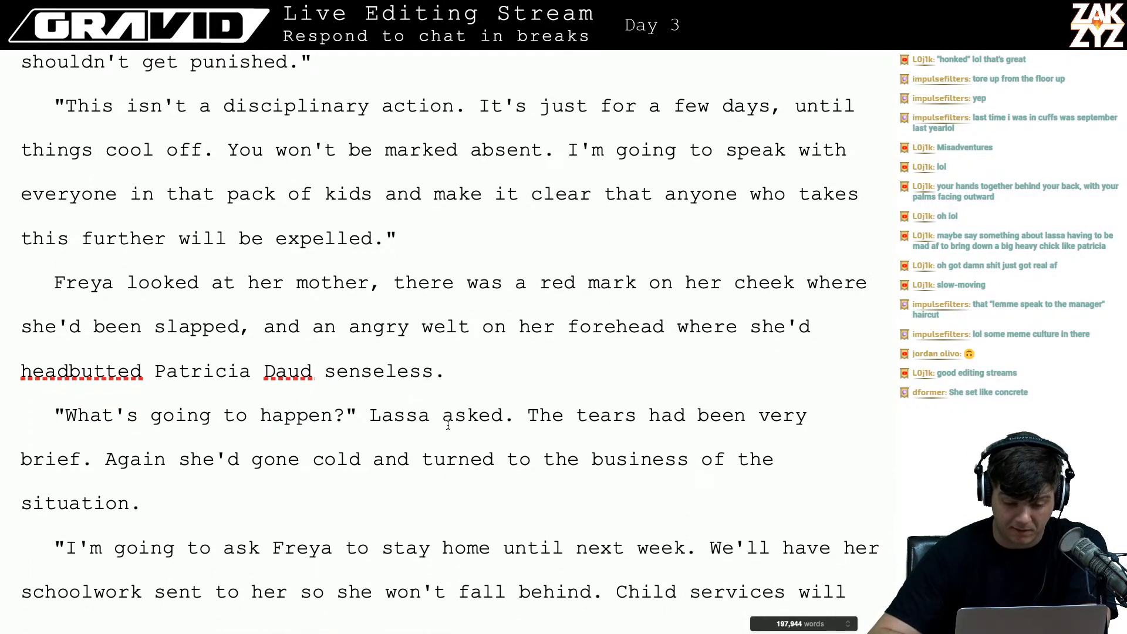
left_click(448, 370)
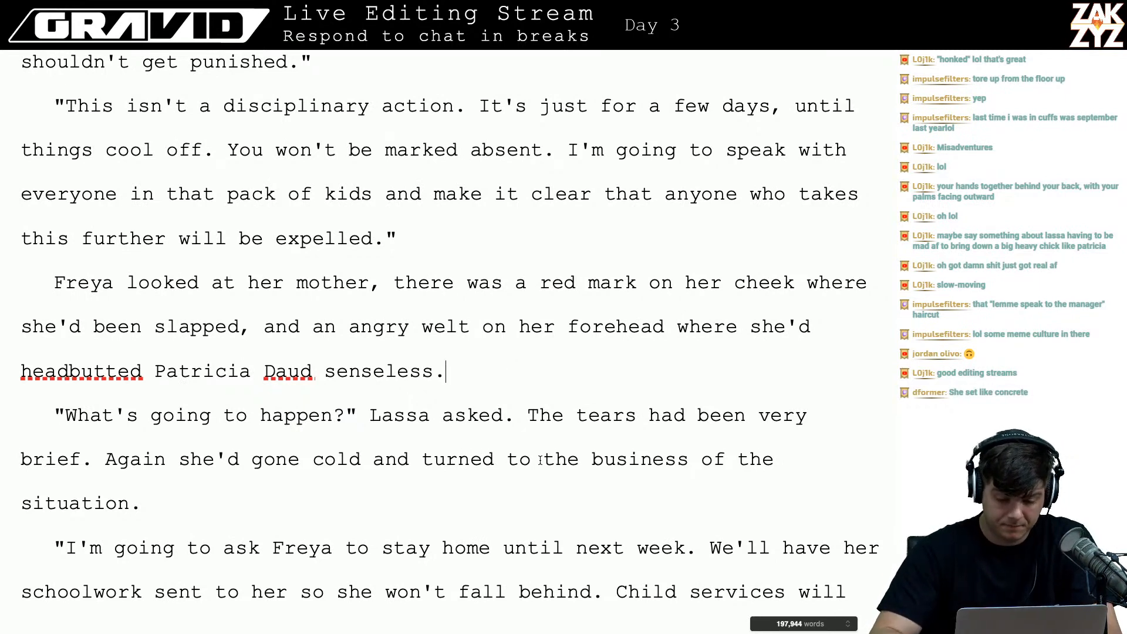
type("But")
key("BackSpace")
key("BackSpace")
key("BackSpace")
key("BackSpace")
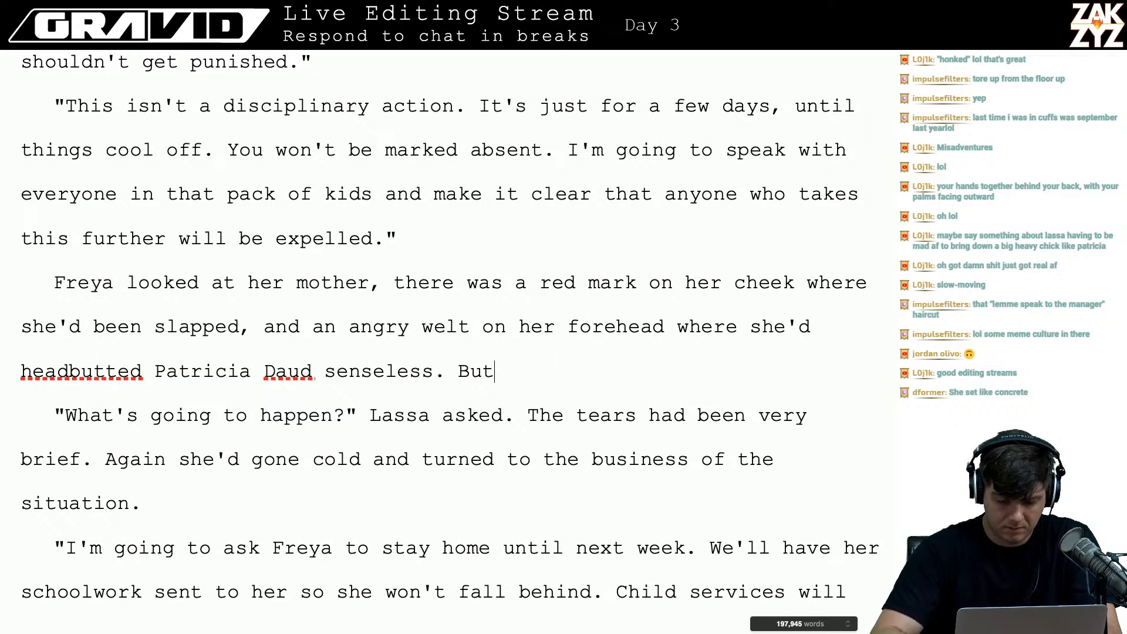
type("But")
key("BackSpace")
key("BackSpace")
key("BackSpace")
key("BackSpace")
key("BackSpace")
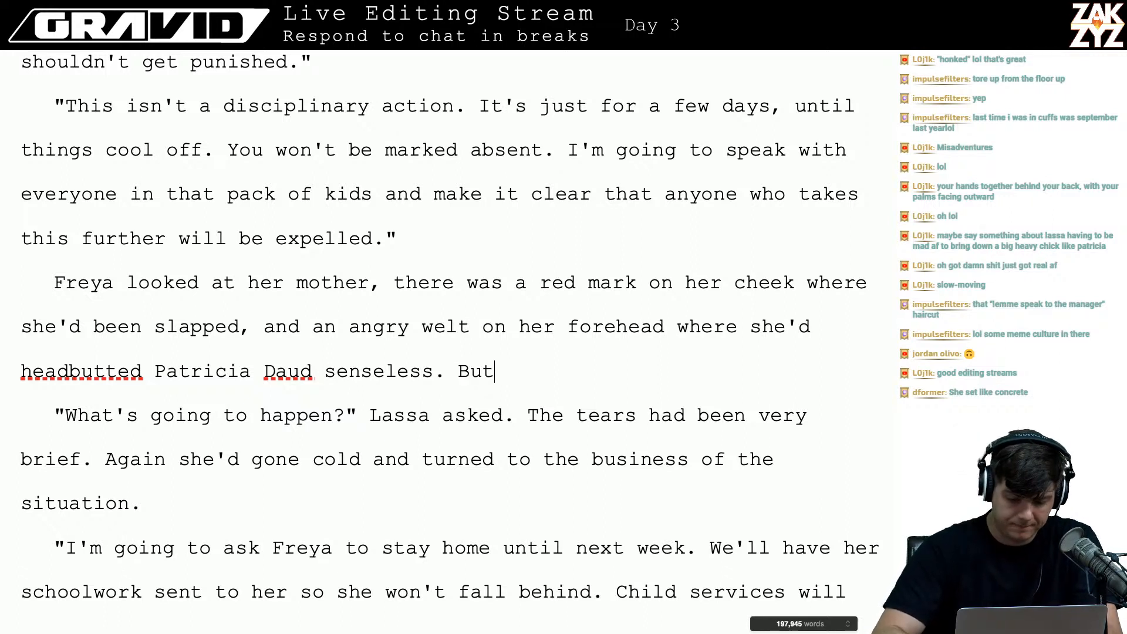
type("She look")
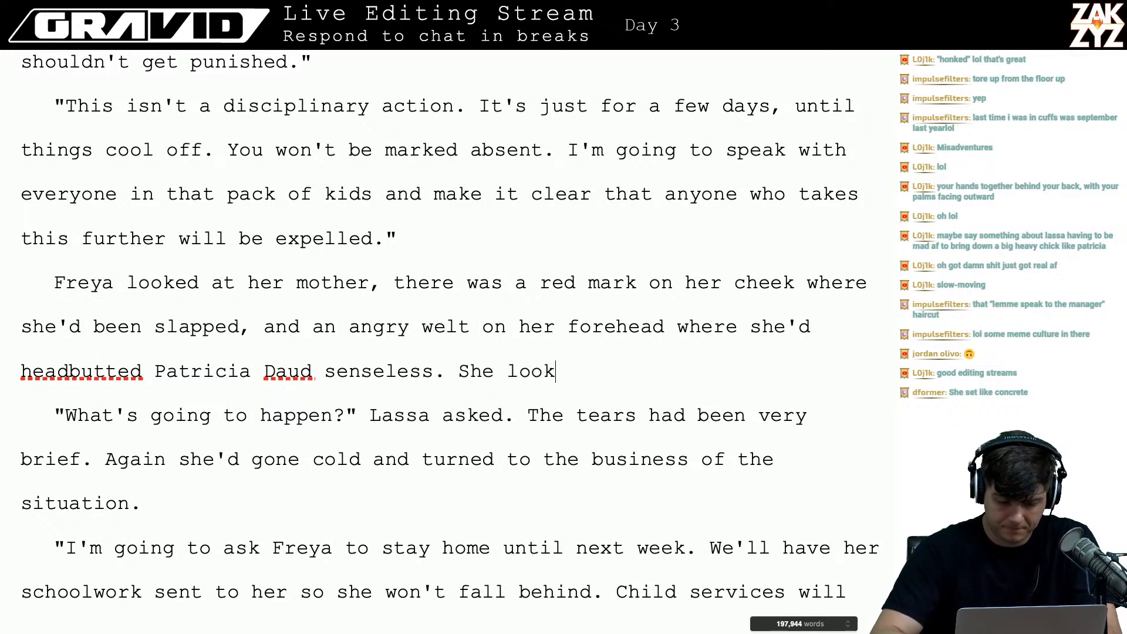
type("ed worried.")
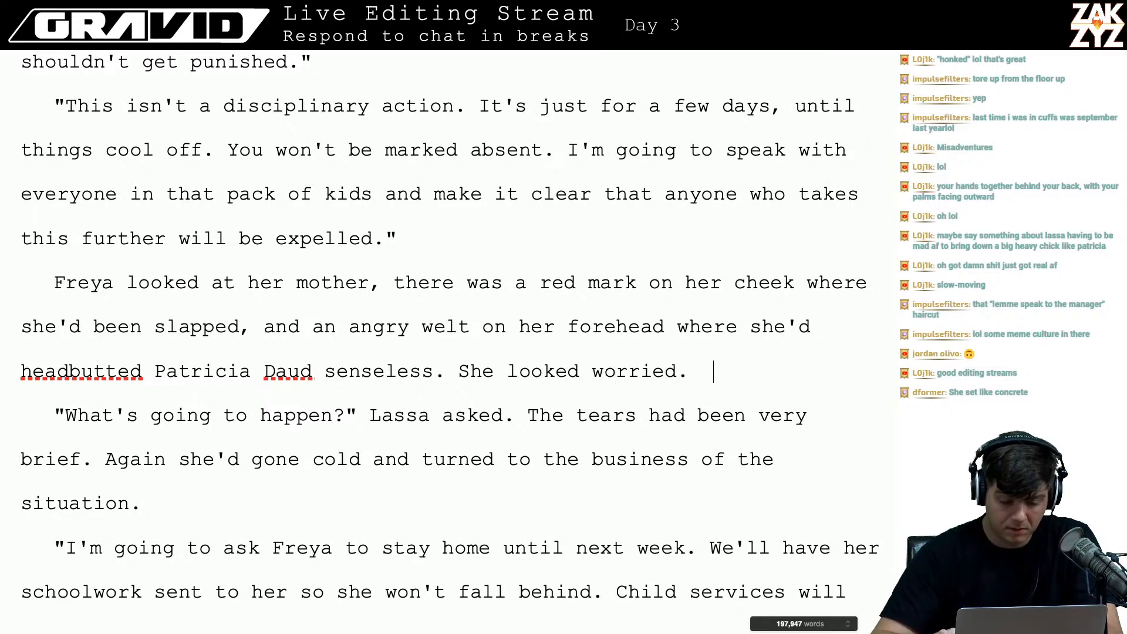
- Read from Lassa's "What's going to happen?" through Mr. Evers's stay-at-home plan to the first lines of page 25
key("Down")
key("Down")
key("Down")
key("Down")
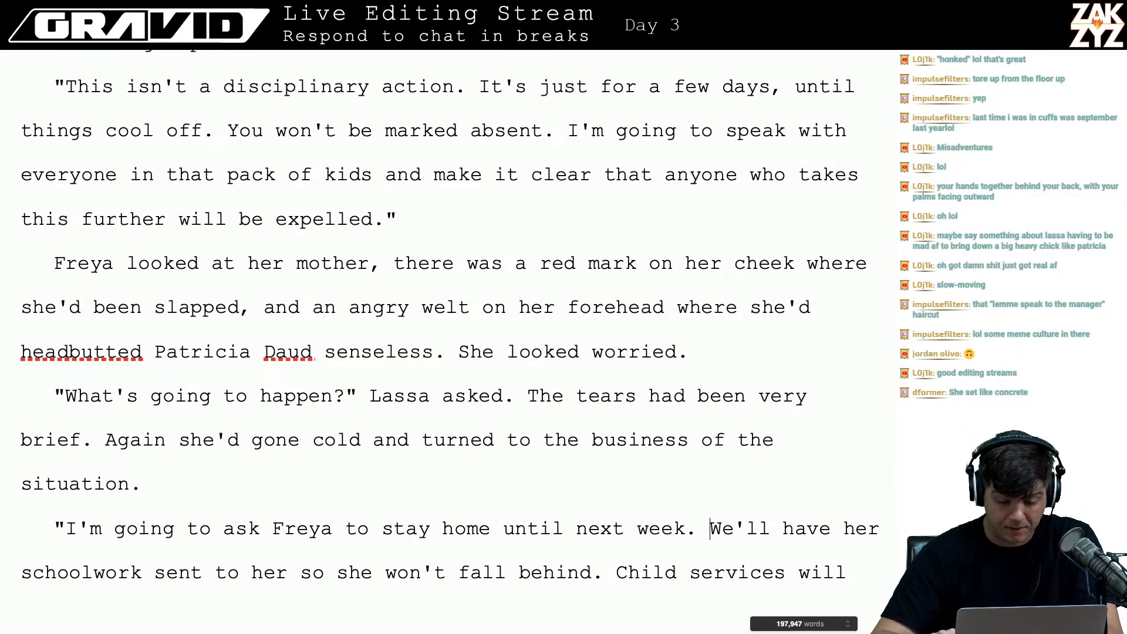
key("Up")
key("Left")
key("Left")
key("Left")
key("Left")
key("Left")
key("Left")
key("Left")
key("Left")
key("Down")
key("Down")
key("Down")
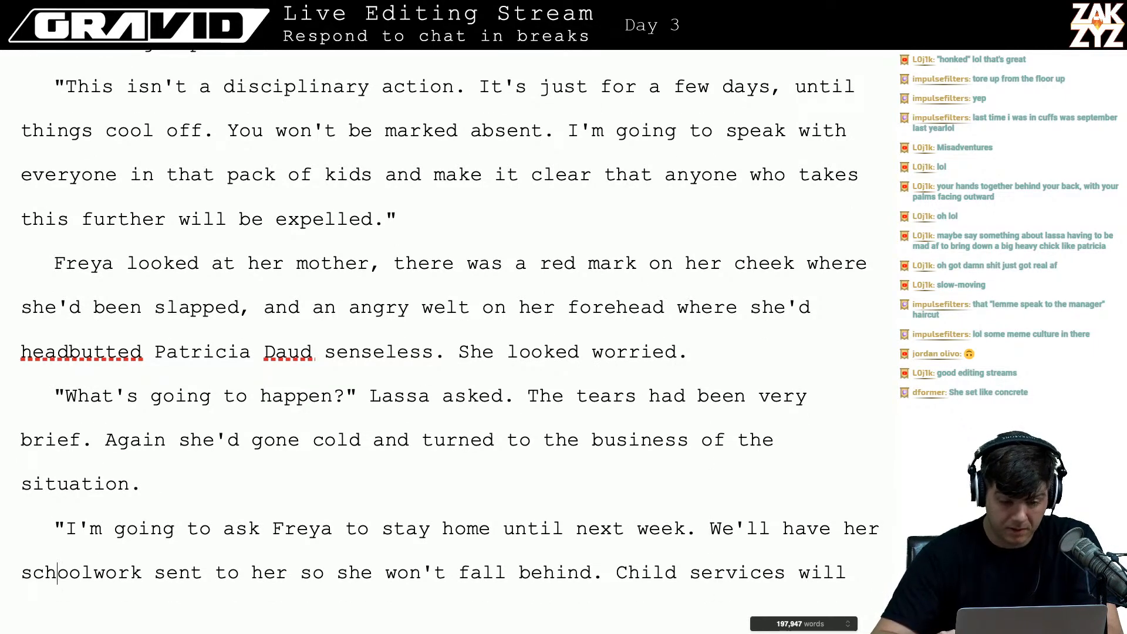
key("Up")
key("Up")
key("Up")
key("Up")
key("Right")
key("Right")
key("Right")
key("Right")
key("Right")
key("Right")
key("Right")
key("Right")
key("Right")
key("Right")
key("Right")
key("Right")
key("Right")
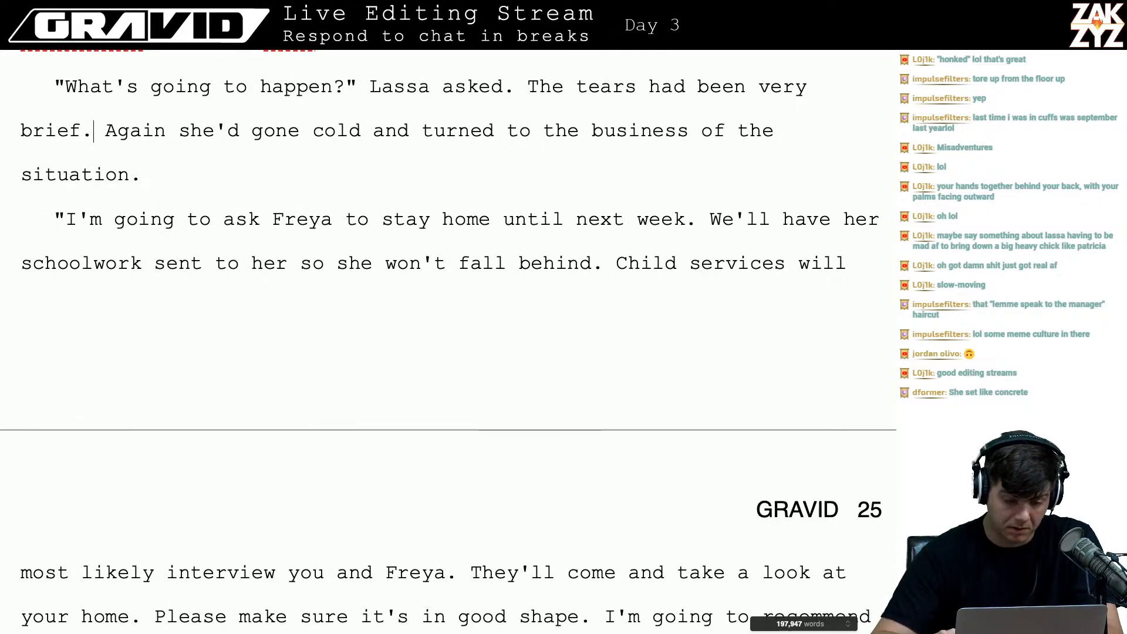
key("Down")
key("Down")
key("Down")
key("Down")
key("Down")
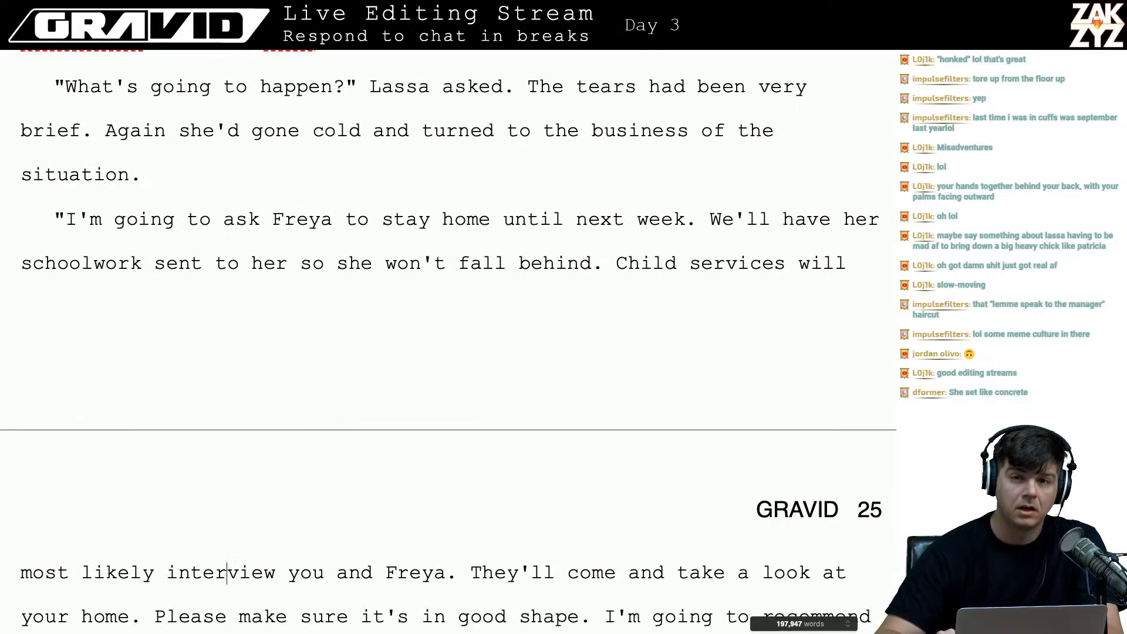
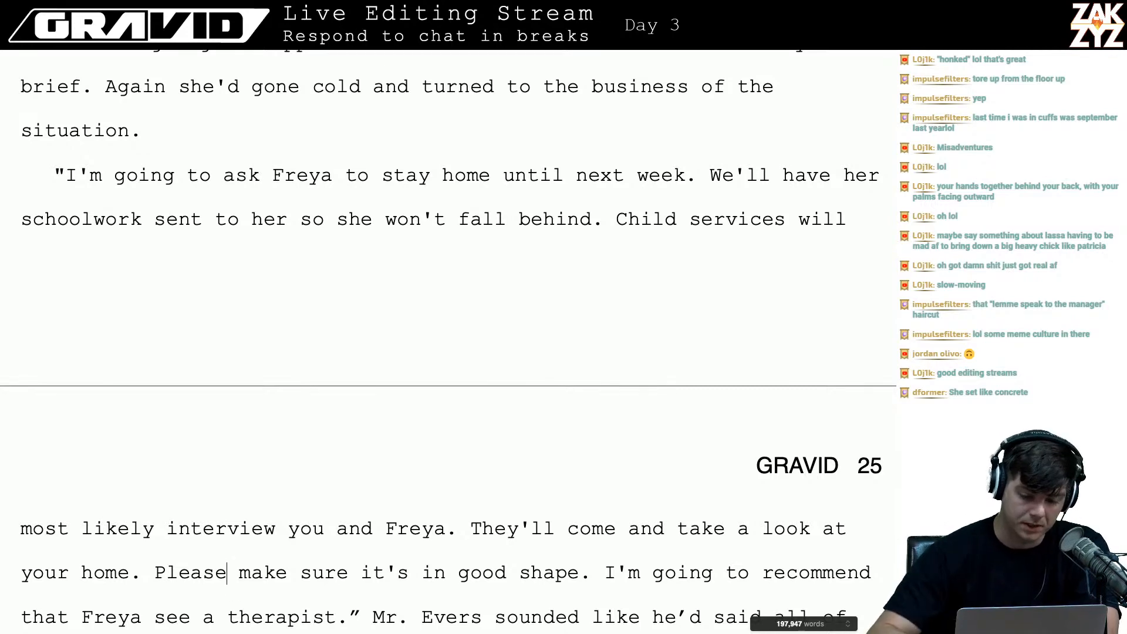
- Close Mr. Evers's speech with a quotation mark after "in good shape." and open a new paragraph before "I'm going to recommend"
scroll(516, 417, "down", 5)
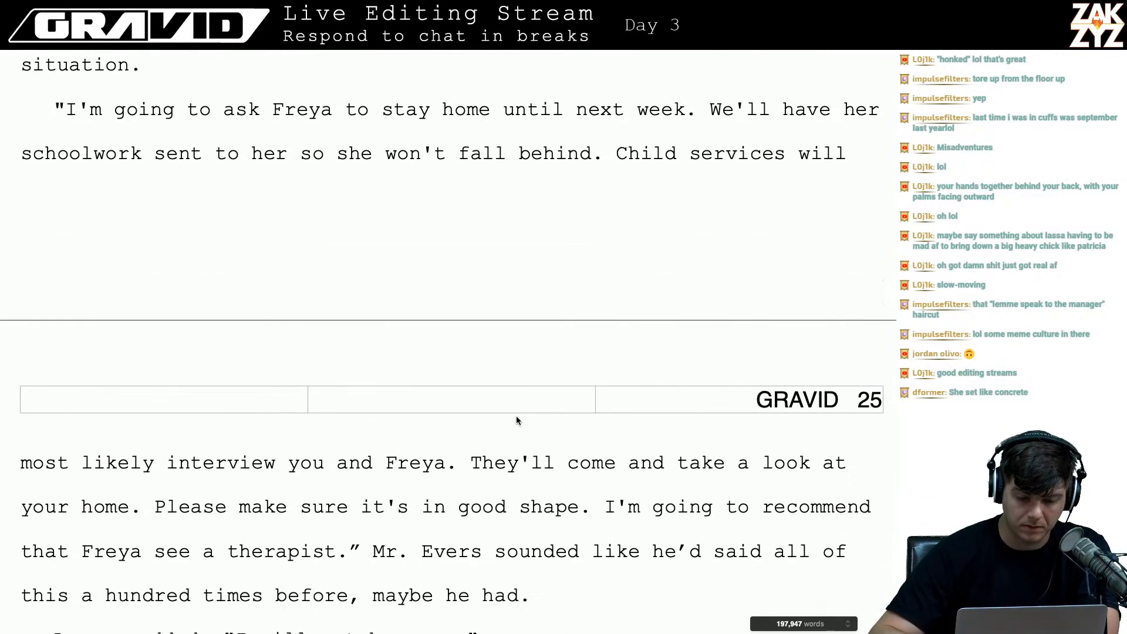
scroll(516, 415, "up", 5)
scroll(516, 418, "down", 1)
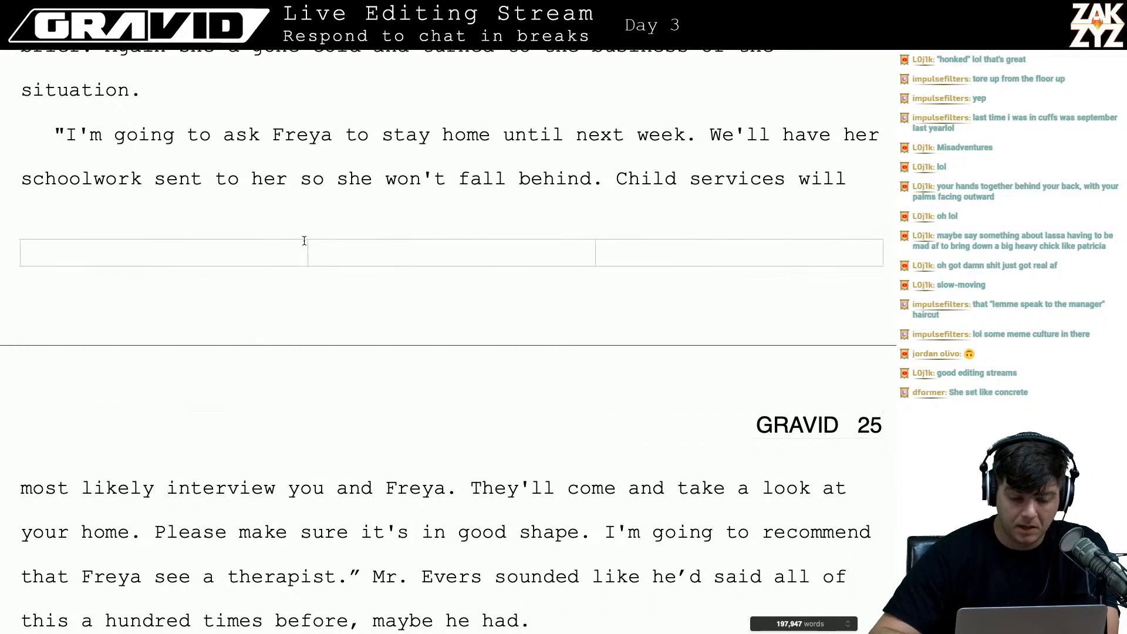
scroll(338, 174, "down", 1)
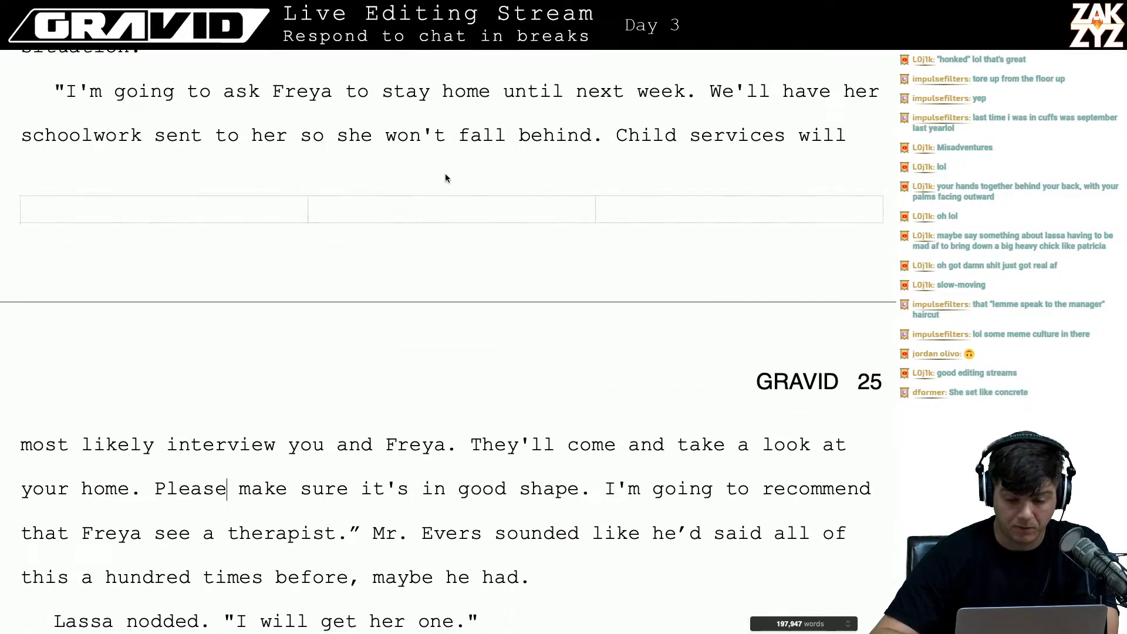
scroll(445, 174, "down", 1)
scroll(445, 174, "down", 1)
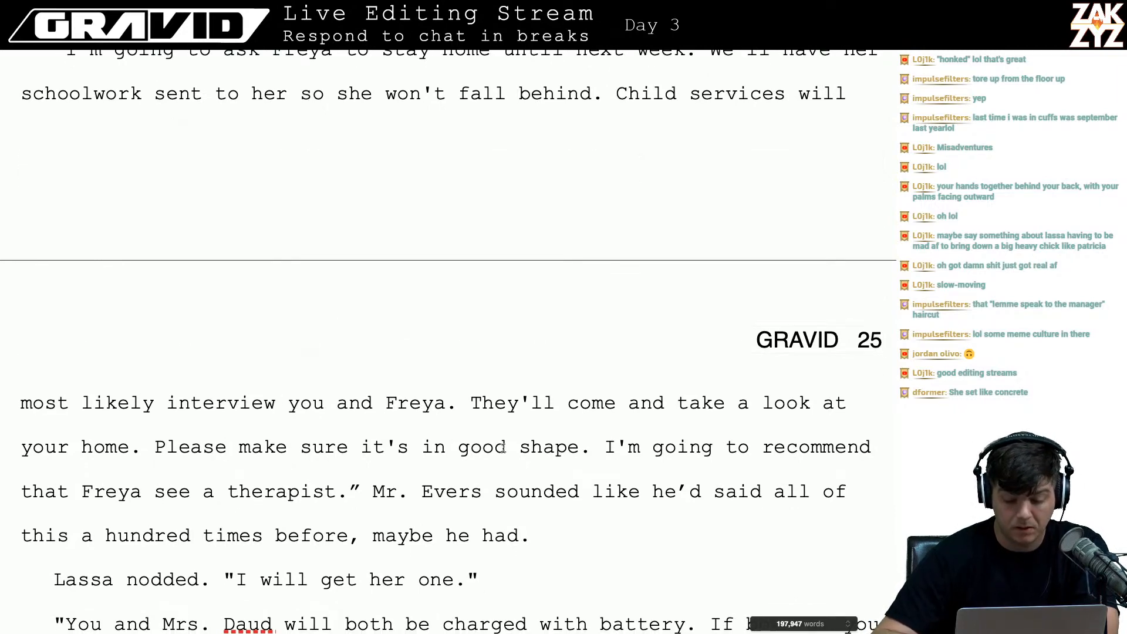
scroll(485, 451, "down", 1)
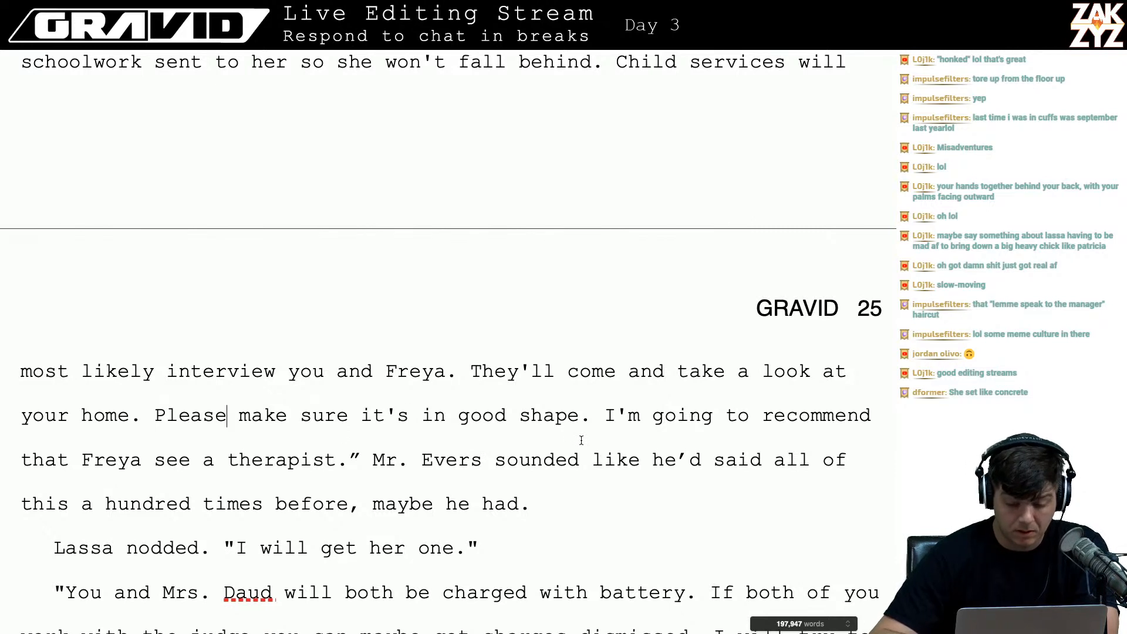
left_click(592, 415)
type("\"")
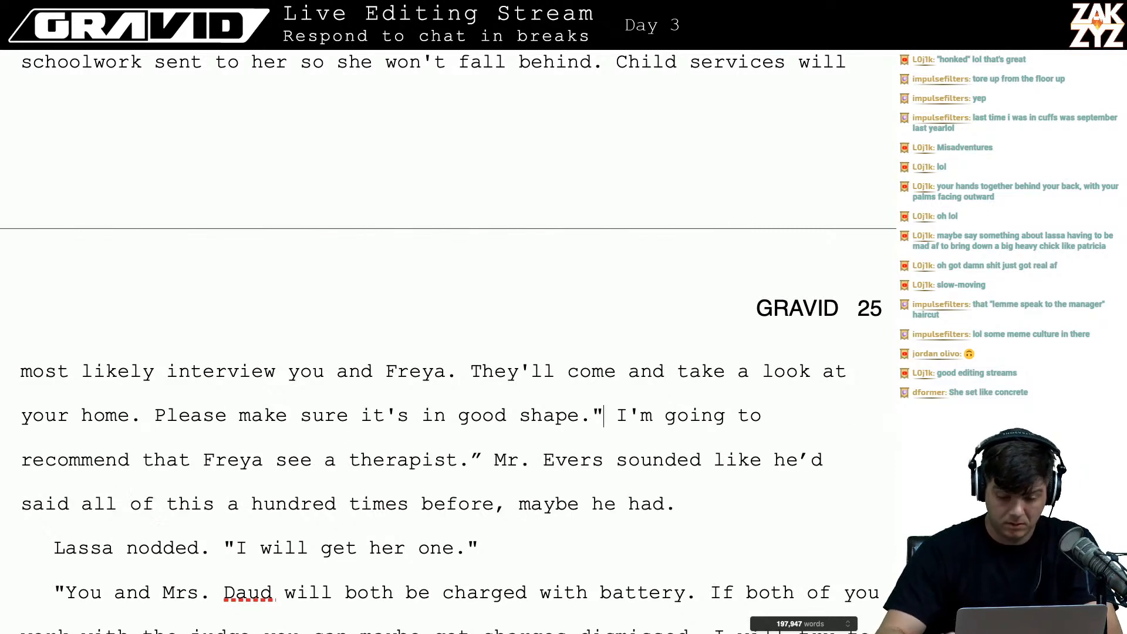
key("Return")
key("Return")
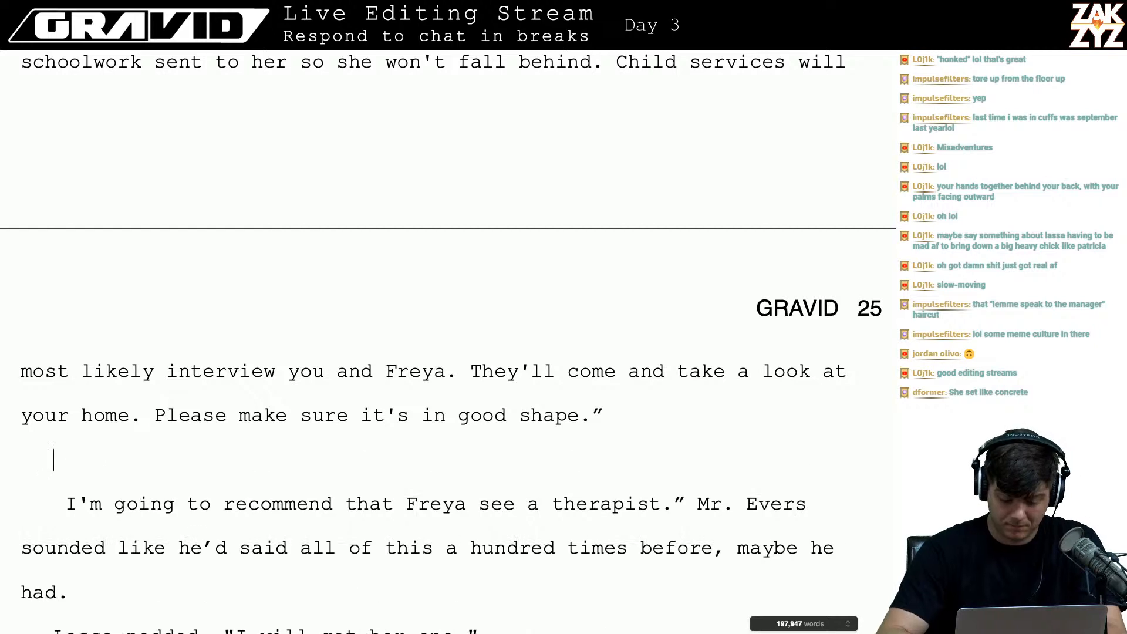
- Write "Freya snorted, and they looked at her." in the new paragraph below "in good shape."
type("Freya ")
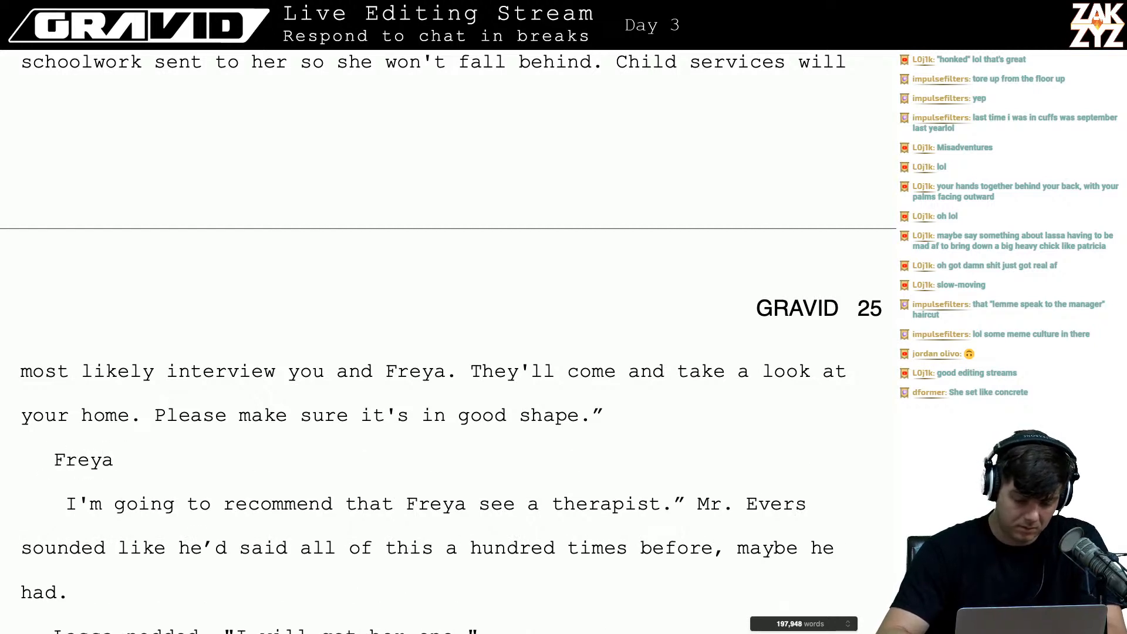
type("c")
key("BackSpace")
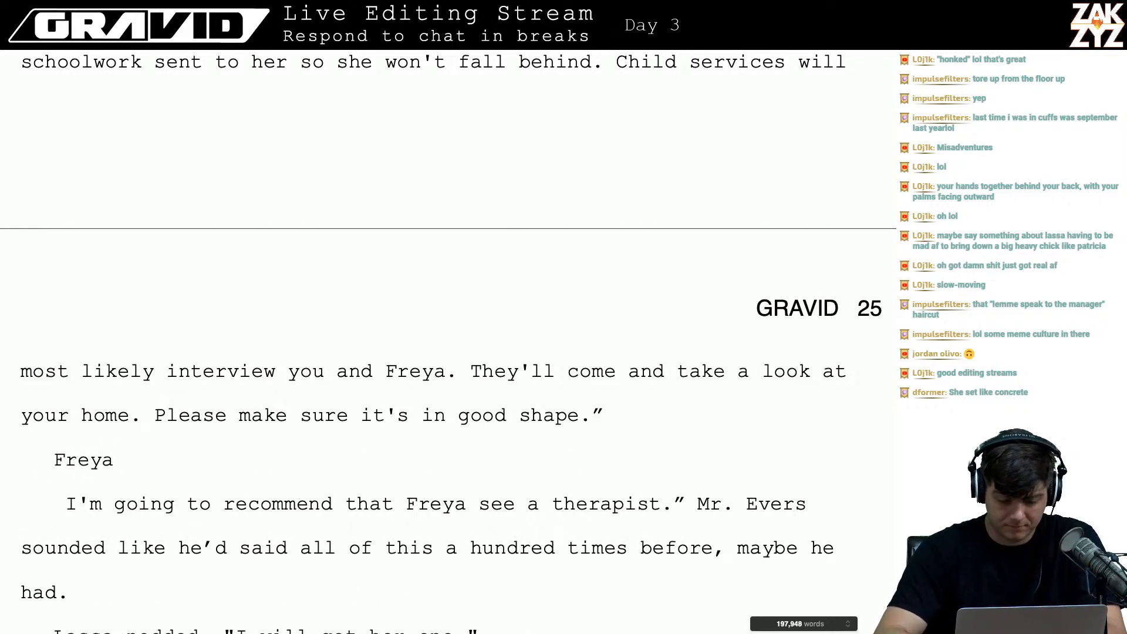
type("snorted, and the")
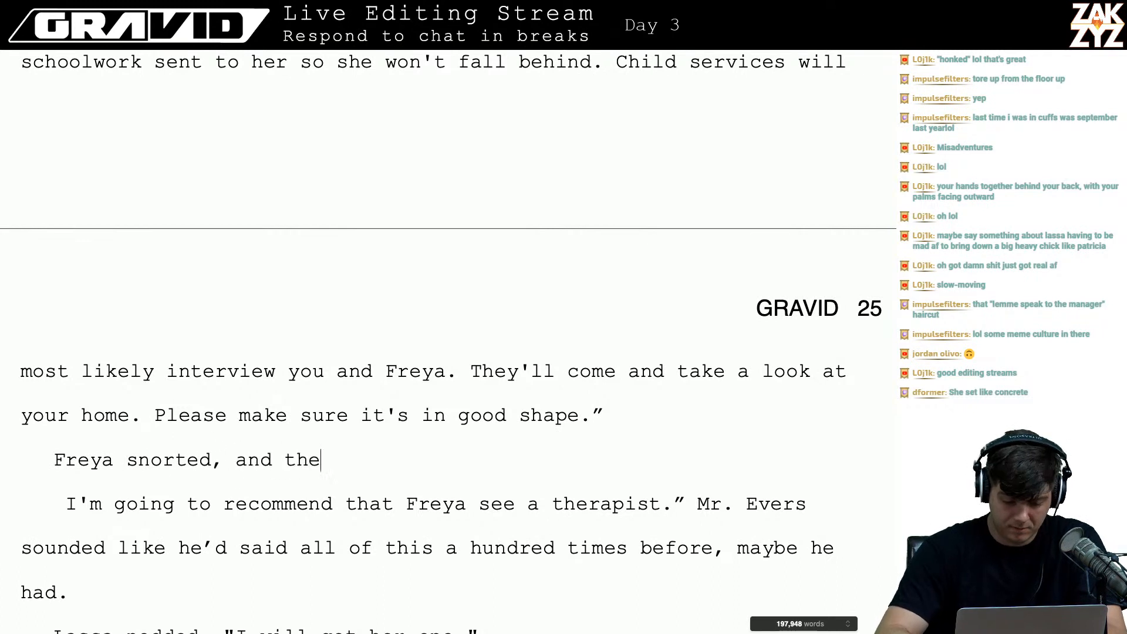
type("y looked at her.")
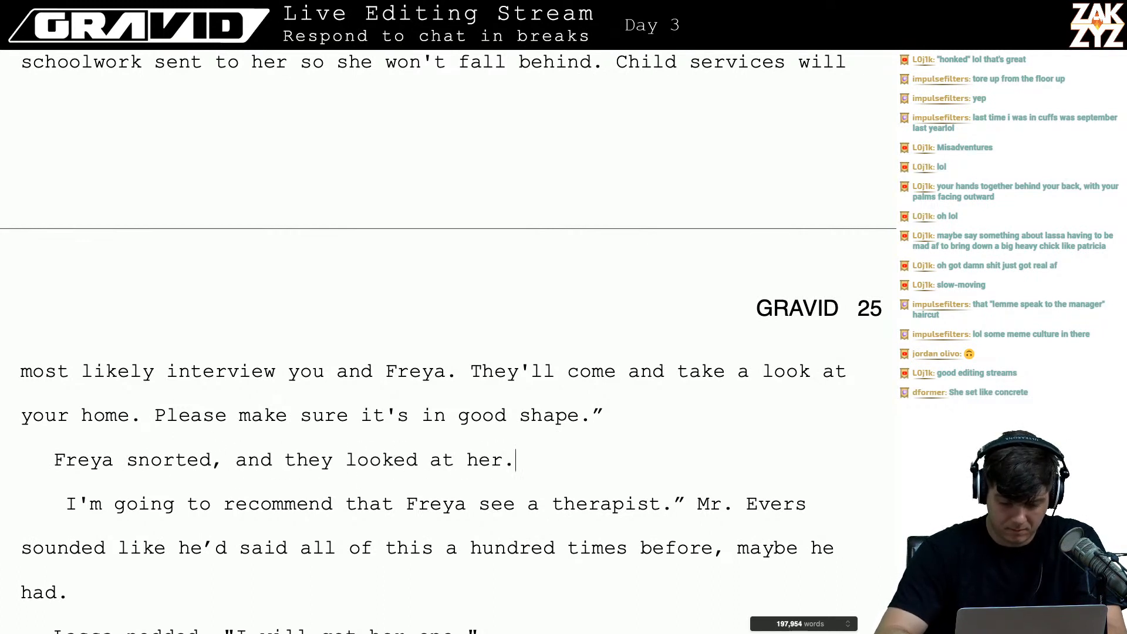
- Rework Freya's new line to read "Freya snorted, and Mr. Evers looked at her, but she waved him away."
key("BackSpace")
type(", b")
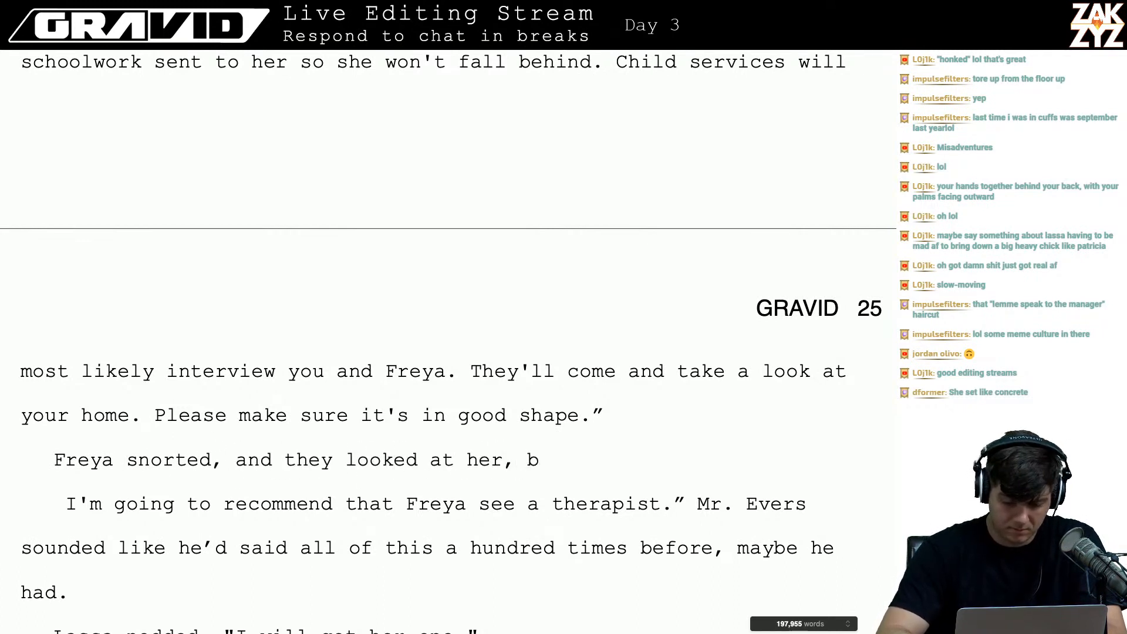
key("BackSpace")
type("she w")
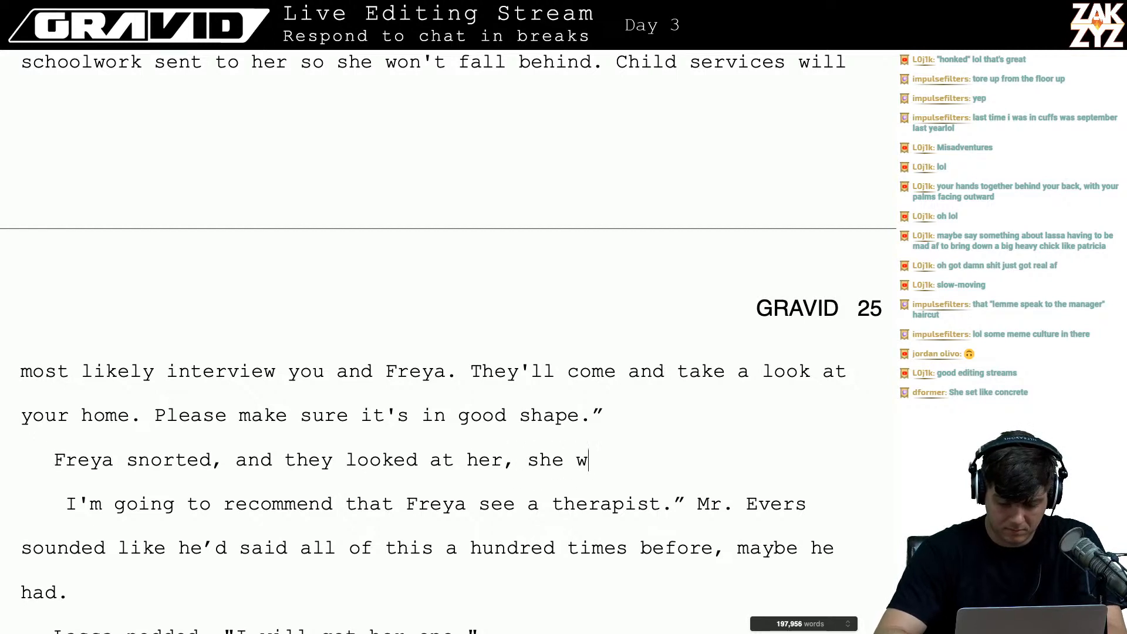
type("aved")
key("BackSpace")
key("BackSpace")
key("BackSpace")
key("BackSpace")
key("BackSpace")
key("BackSpace")
key("BackSpace")
key("BackSpace")
key("BackSpace")
key("BackSpace")
key("BackSpace")
key("BackSpace")
key("BackSpace")
key("BackSpace")
key("BackSpace")
key("BackSpace")
key("BackSpace")
key("BackSpace")
key("BackSpace")
key("BackSpace")
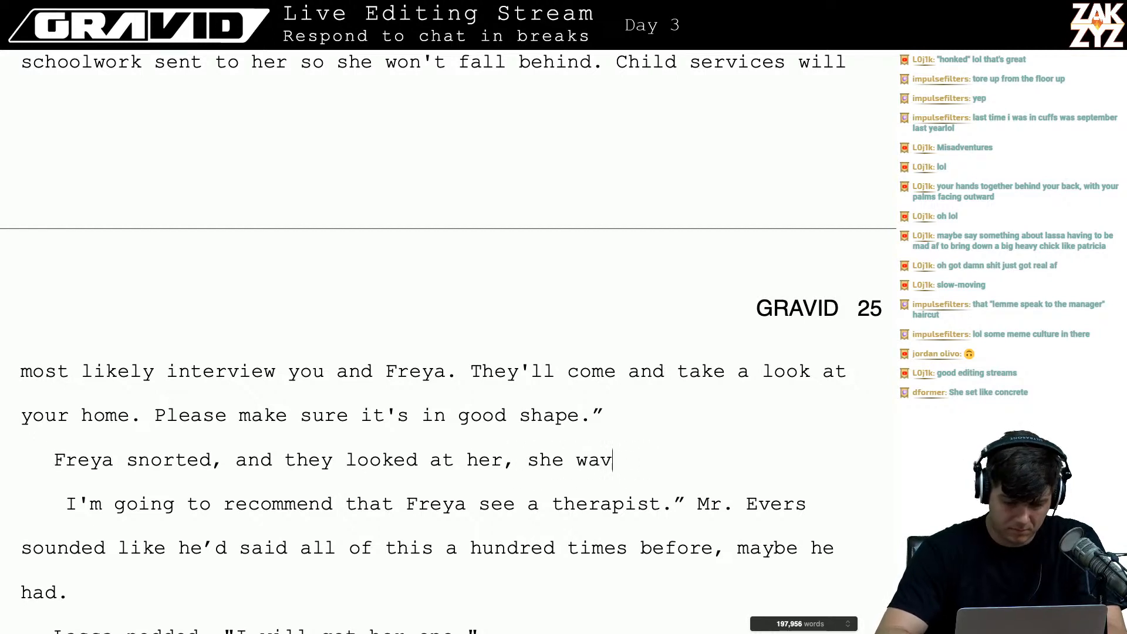
key("BackSpace")
key("BackSpace")
key("BackSpace")
key("BackSpace")
key("BackSpace")
key("BackSpace")
key("BackSpace")
key("BackSpace")
key("BackSpace")
key("BackSpace")
key("BackSpace")
key("BackSpace")
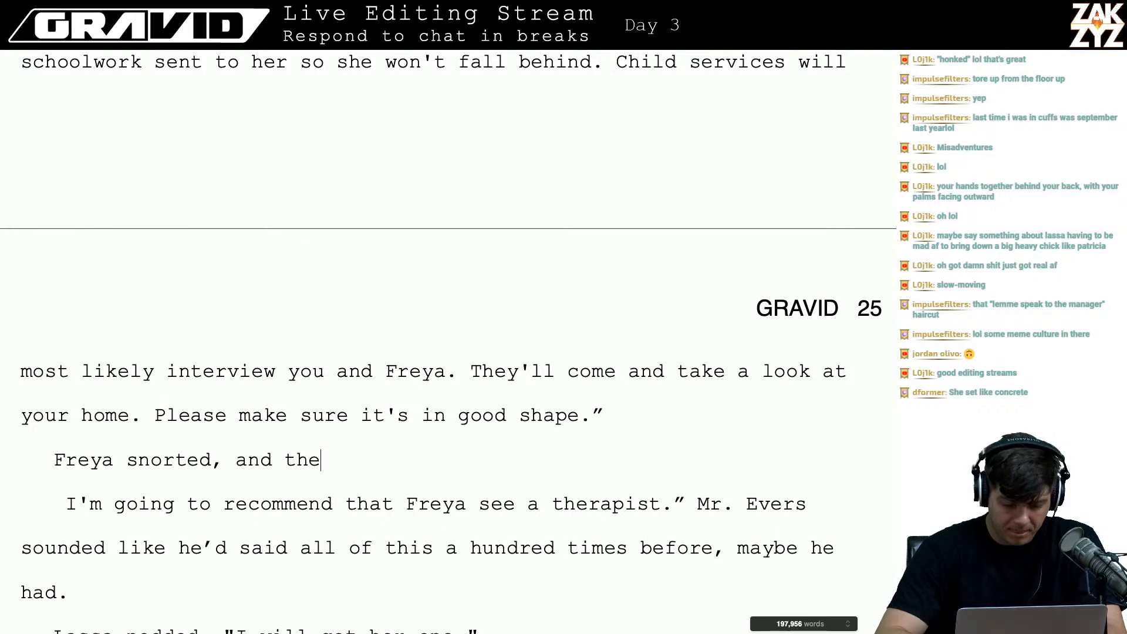
type("nd Mr.")
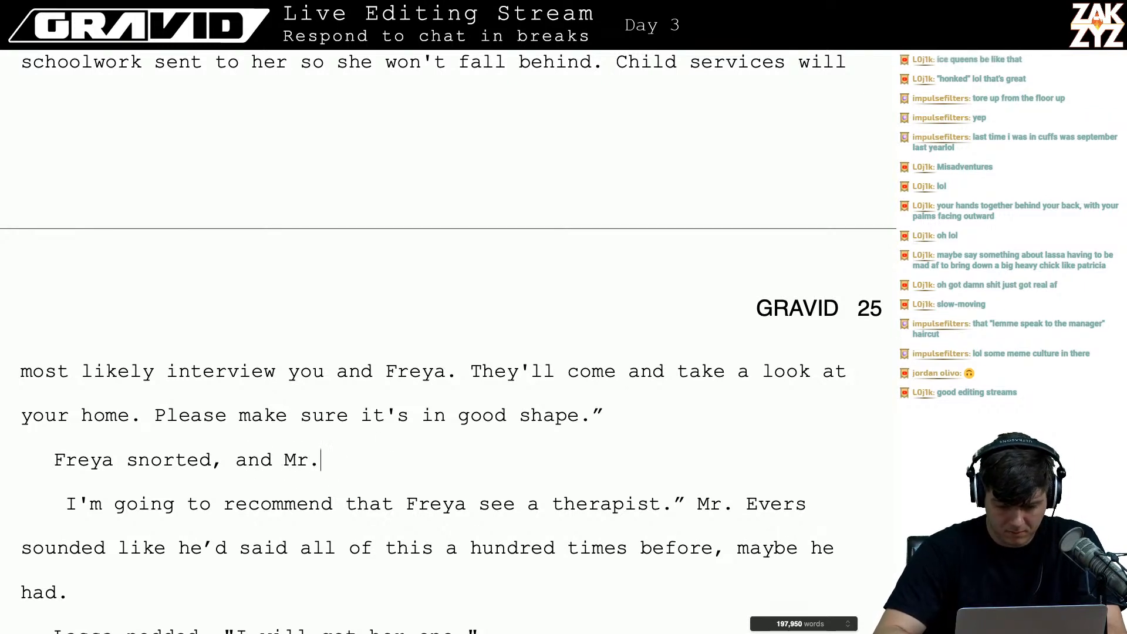
type(" Evers look")
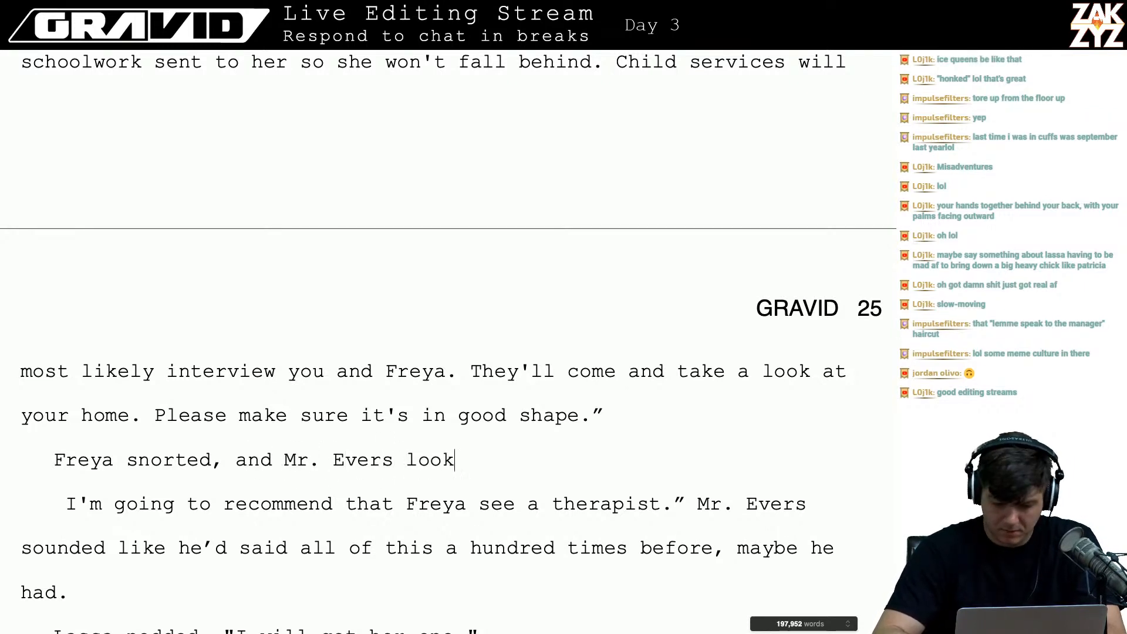
type("ed at her, ")
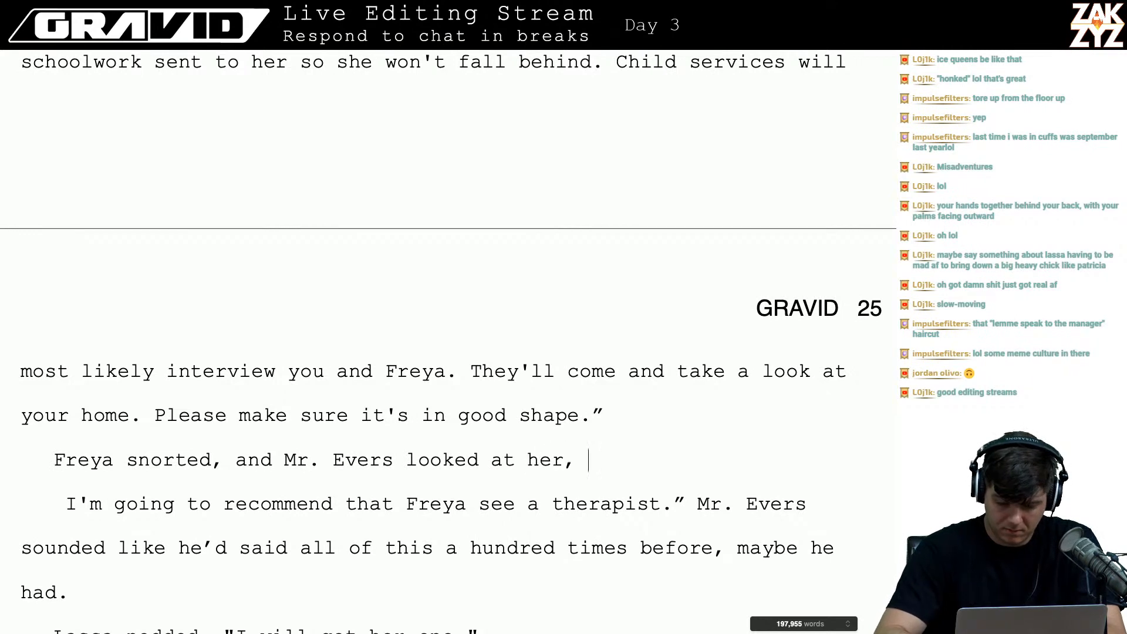
type("but she waved him ")
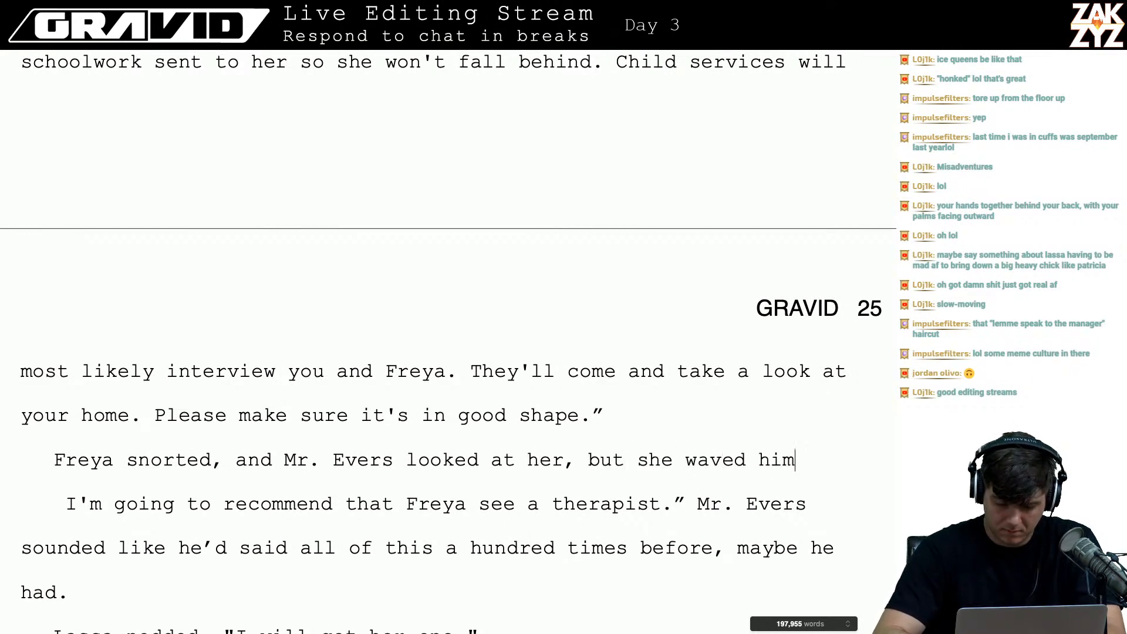
type("away.")
key("Return")
key("BackSpace")
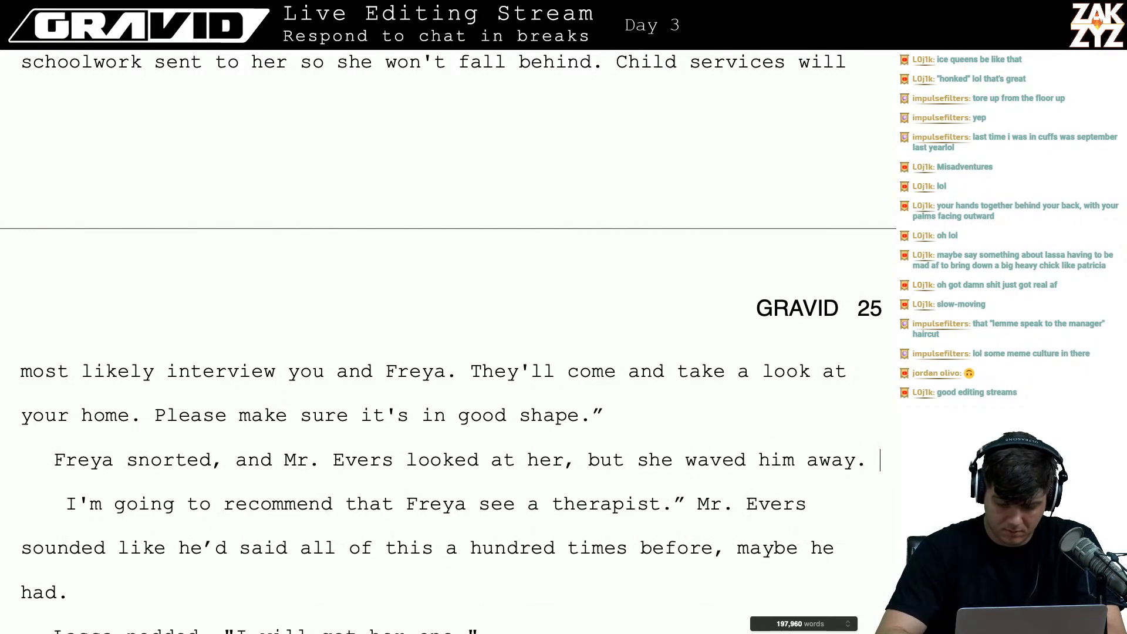
- Cut "but she waved him away" from Freya's snort line, ending it at "Mr. Evers looked at her."
key("BackSpace")
key("BackSpace")
key("BackSpace")
key("BackSpace")
key("BackSpace")
key("BackSpace")
key("BackSpace")
key("BackSpace")
key("BackSpace")
key("BackSpace")
key("BackSpace")
key("BackSpace")
key("BackSpace")
key("BackSpace")
key("BackSpace")
key("BackSpace")
key("BackSpace")
key("BackSpace")
key("BackSpace")
key("BackSpace")
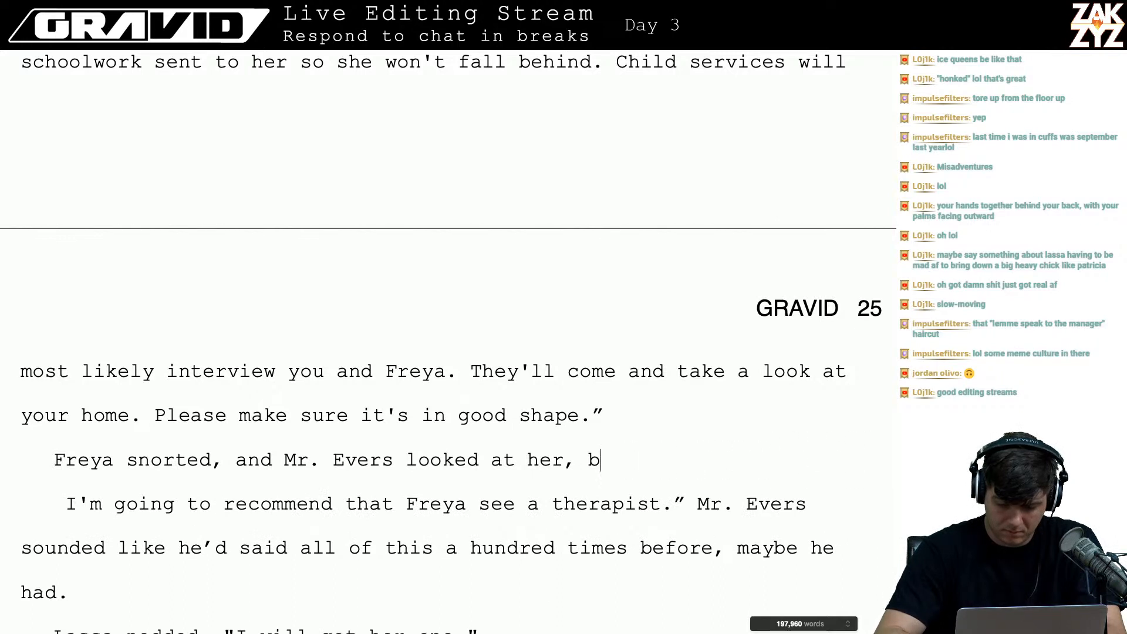
key("BackSpace")
key("BackSpace")
key("BackSpace")
type(".")
- Add a new paragraph below Freya's snort line reading “It’s nothing,” Freya said
key("Return")
type("“")
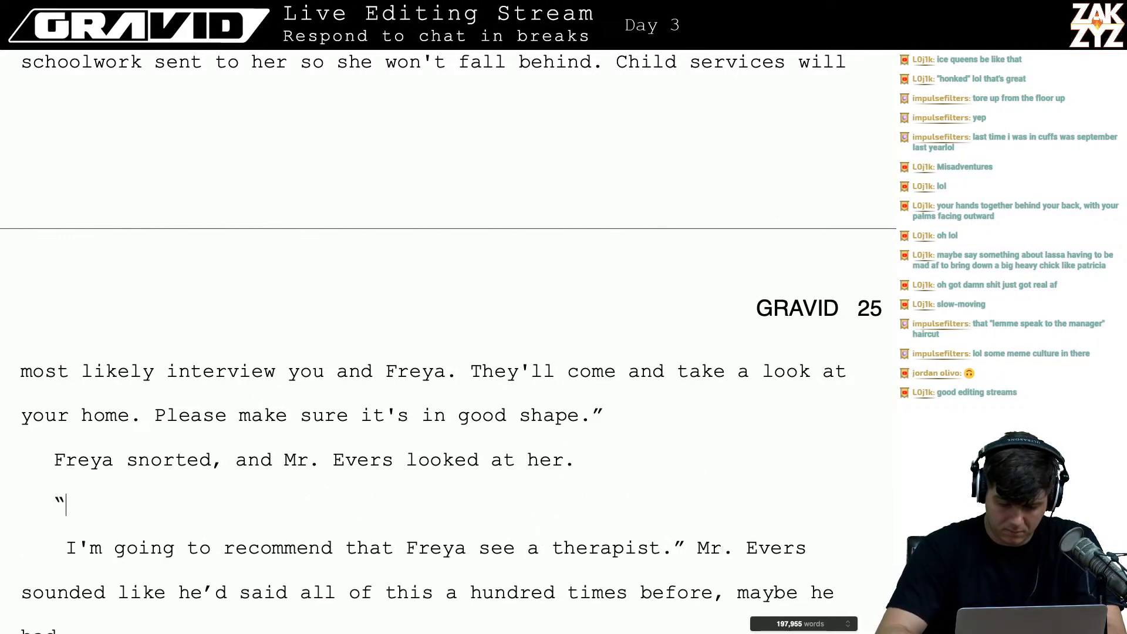
type("It’s nothing,”")
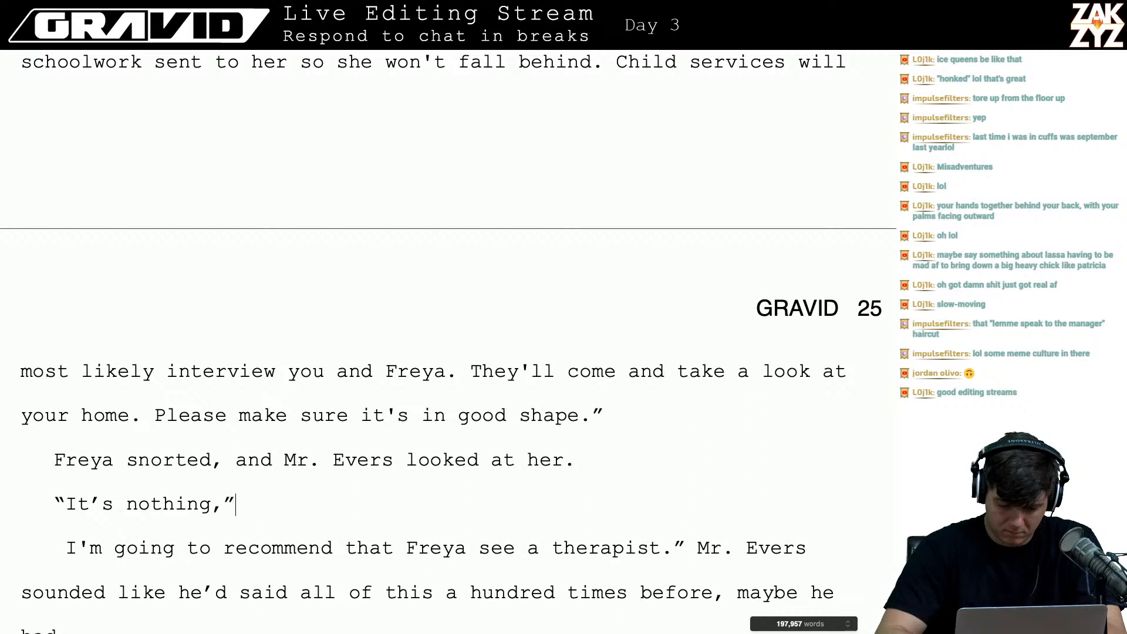
type(" f")
key("BackSpace")
type("Freya")
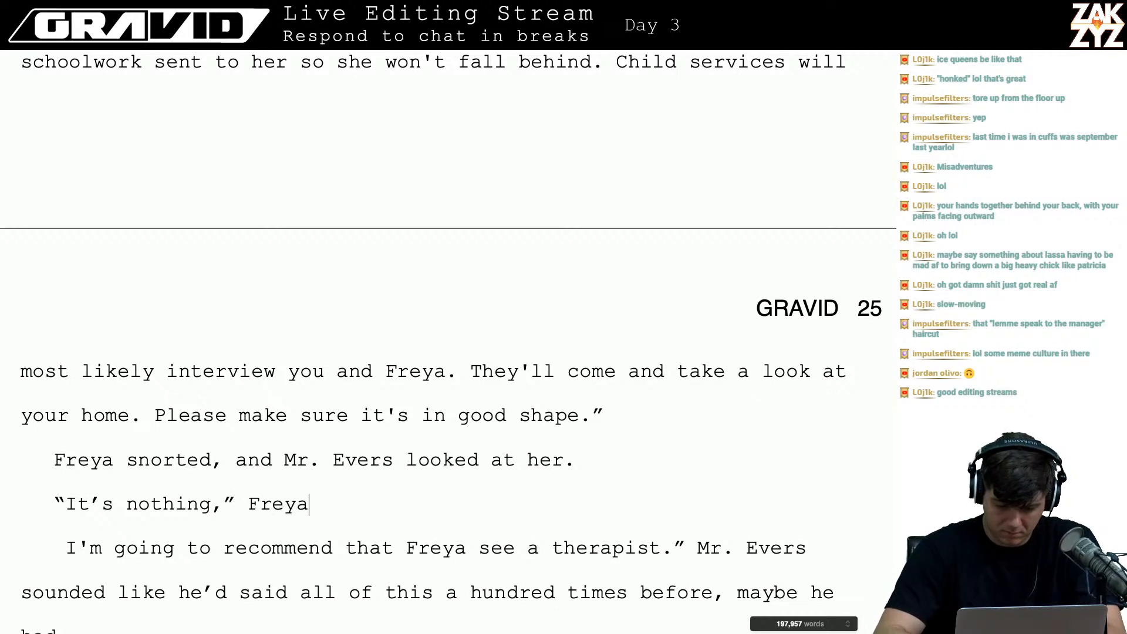
type(" said.")
- Remove the leading space before "I'm going to recommend" and open that speech with a quotation mark
key("Right")
key("Right")
key("BackSpace")
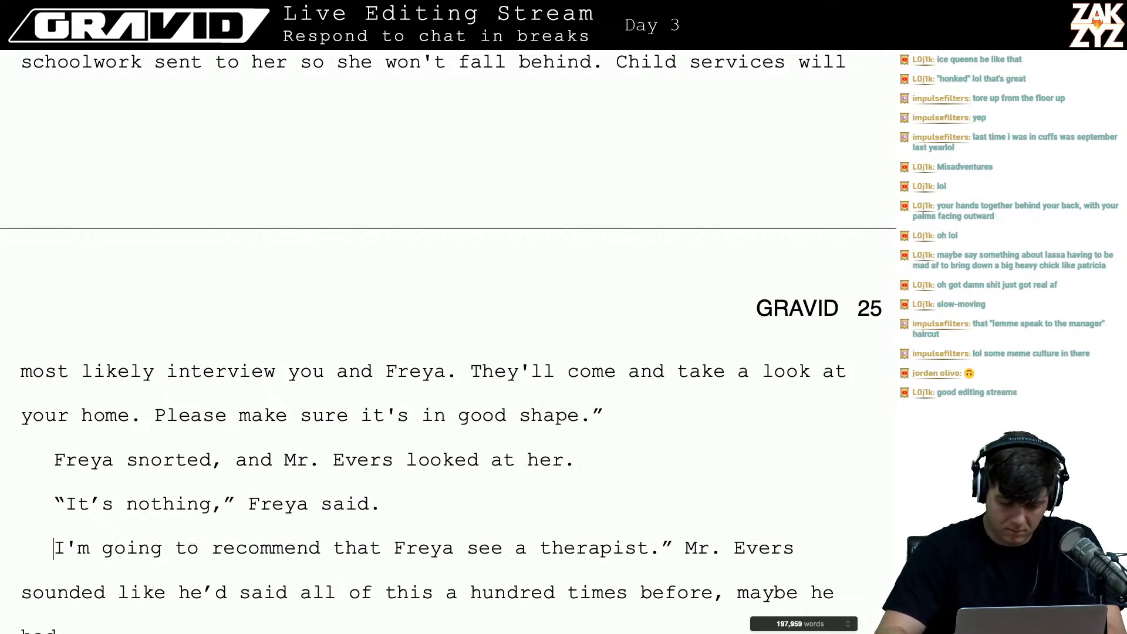
type("“")
- Replace "looked at her." in Freya's snort line with "turned his head."
key("Down")
key("Up")
key("Up")
key("Down")
key("Down")
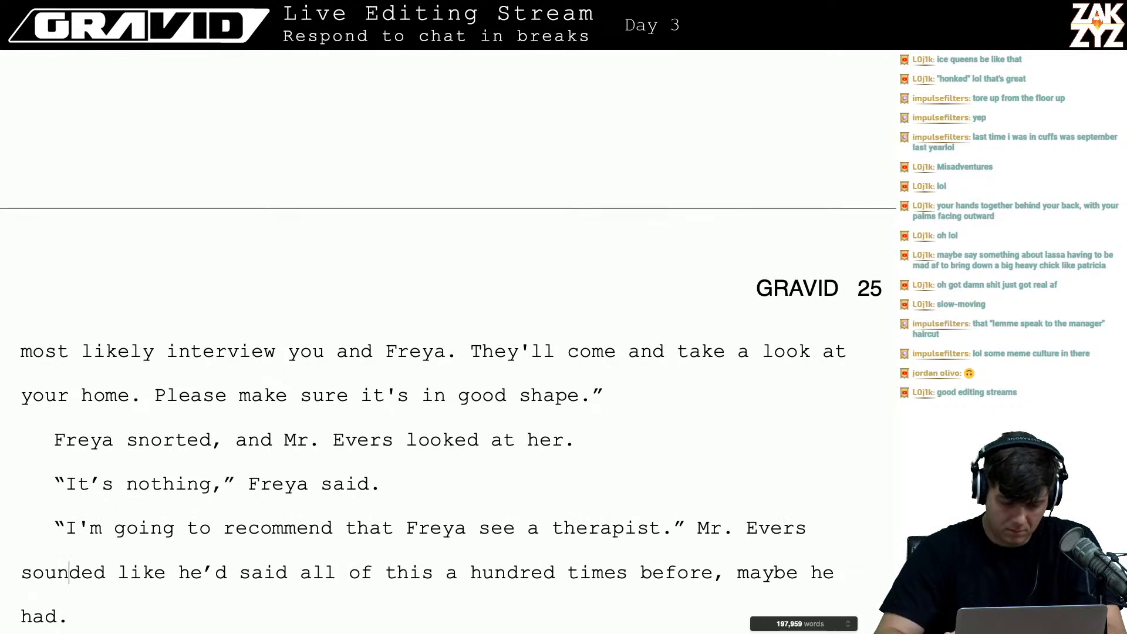
key("Up")
key("Up")
key("Up")
key("Up")
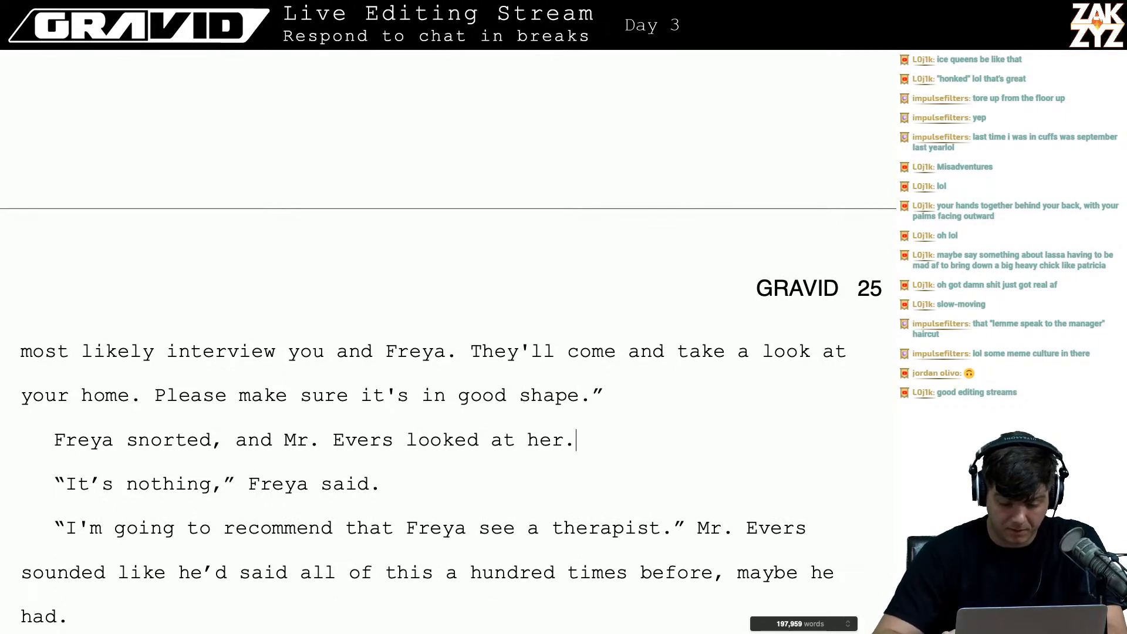
key("Left")
key("Right")
key("Right")
key("Left")
key("Left")
key("alt+Left")
key("alt+Left")
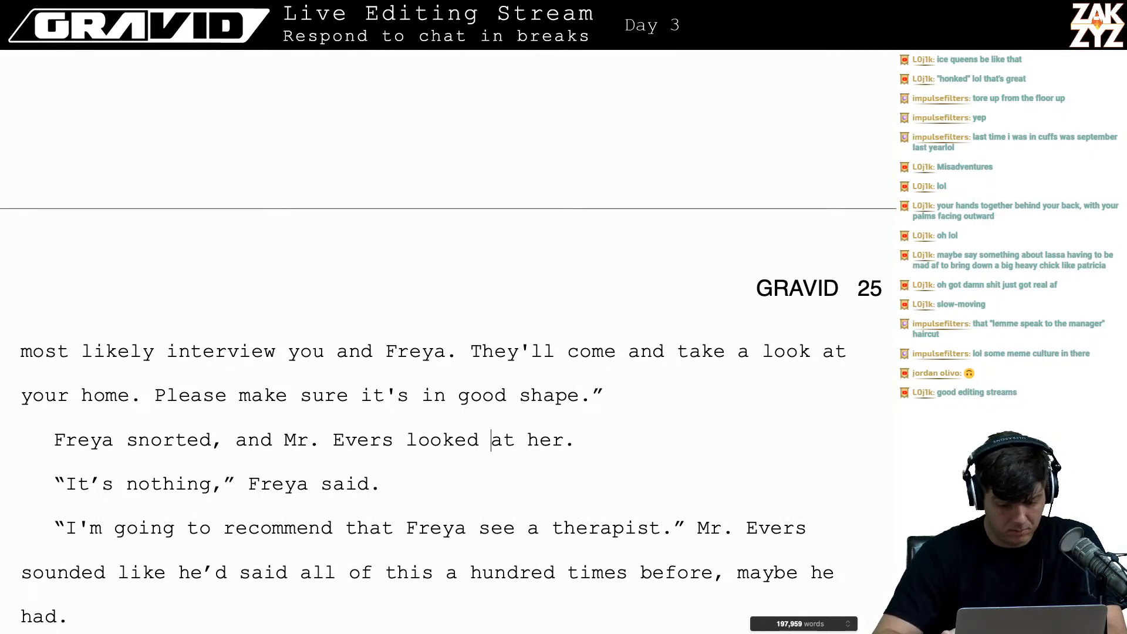
key("Left")
key("Left")
key("Left")
key("Left")
key("Left")
key("Right")
key("Right")
key("Right")
key("Right")
key("Right")
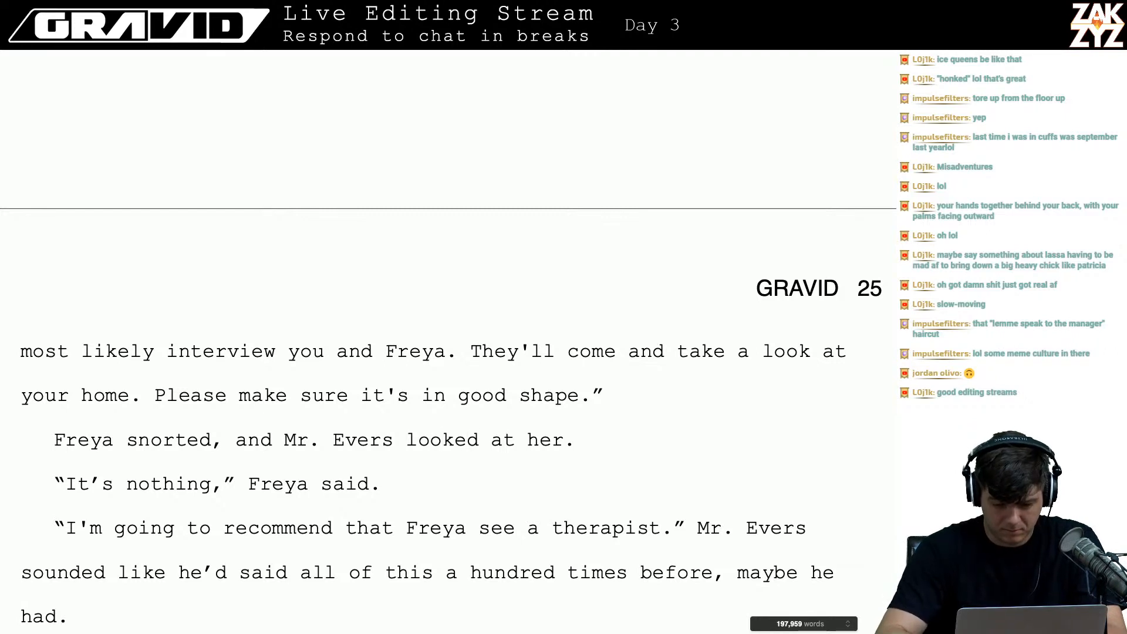
key("BackSpace")
key("BackSpace")
key("BackSpace")
key("BackSpace")
key("BackSpace")
key("BackSpace")
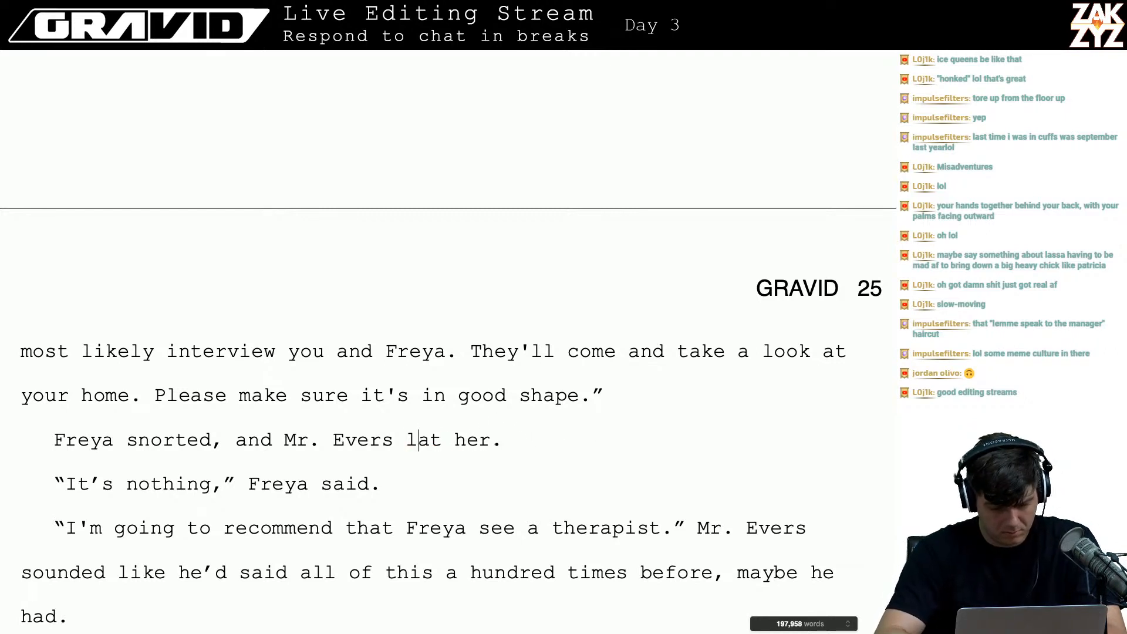
key("BackSpace")
type("turned h")
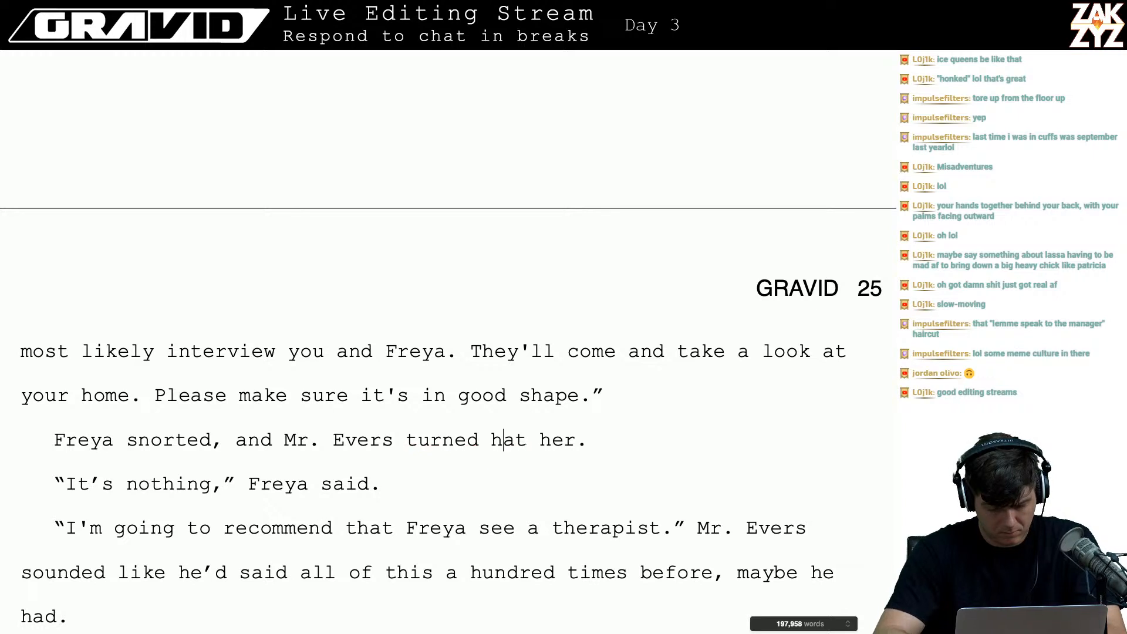
type("is head.")
key("shift+Right")
key("shift+Right")
key("shift+Right")
key("shift+Right")
key("shift+Right")
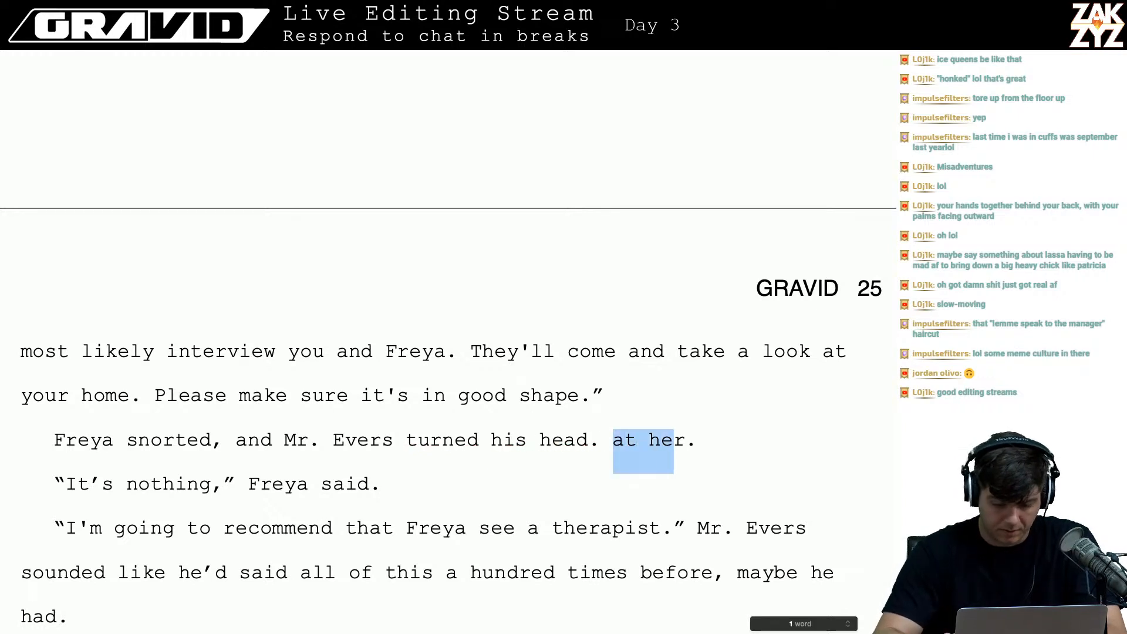
key("shift+Right")
key("shift+Right")
key("BackSpace")
- Reread the exchange from Lassa's "What's going to happen?" through Freya's reply and Mr. Evers's therapist recommendation
key("Down")
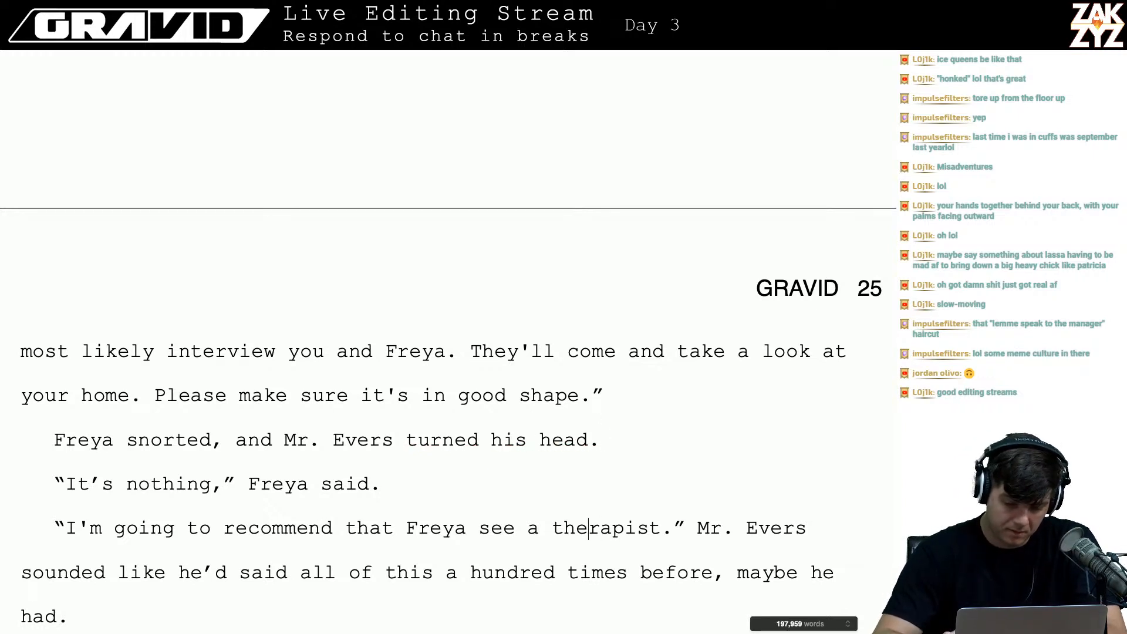
key("Up")
key("Up")
key("Up")
key("Up")
key("Up")
key("Up")
key("Up")
key("Down")
key("Down")
key("Down")
key("Down")
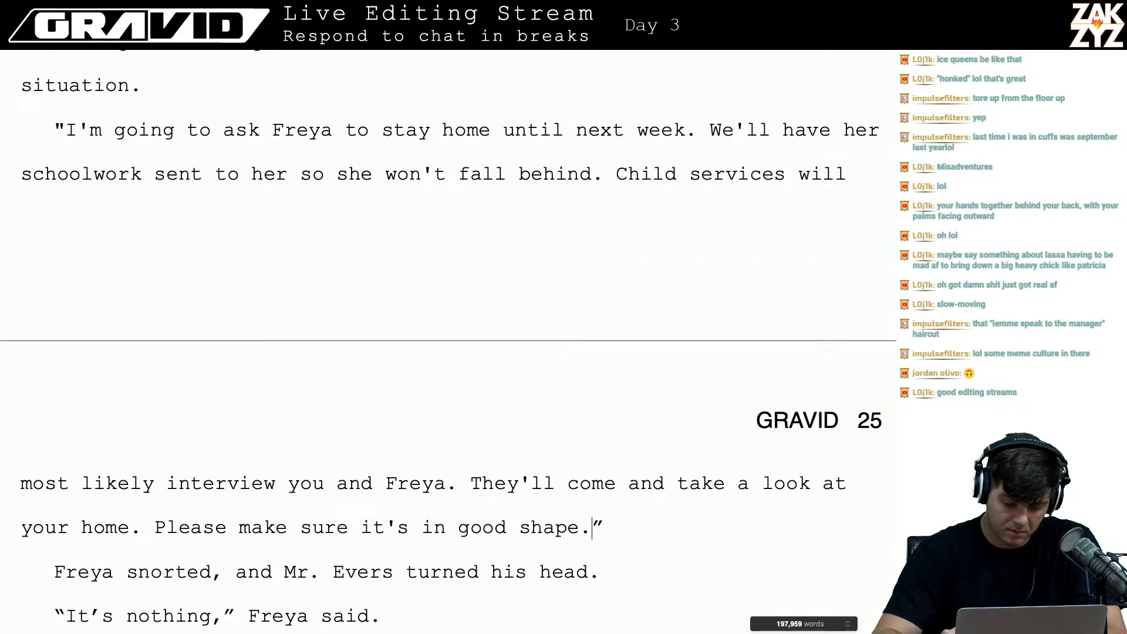
key("Down")
key("Down")
key("Down")
key("Down")
key("Down")
key("Up")
key("Up")
key("Up")
key("Up")
key("Up")
key("Up")
key("Up")
key("Up")
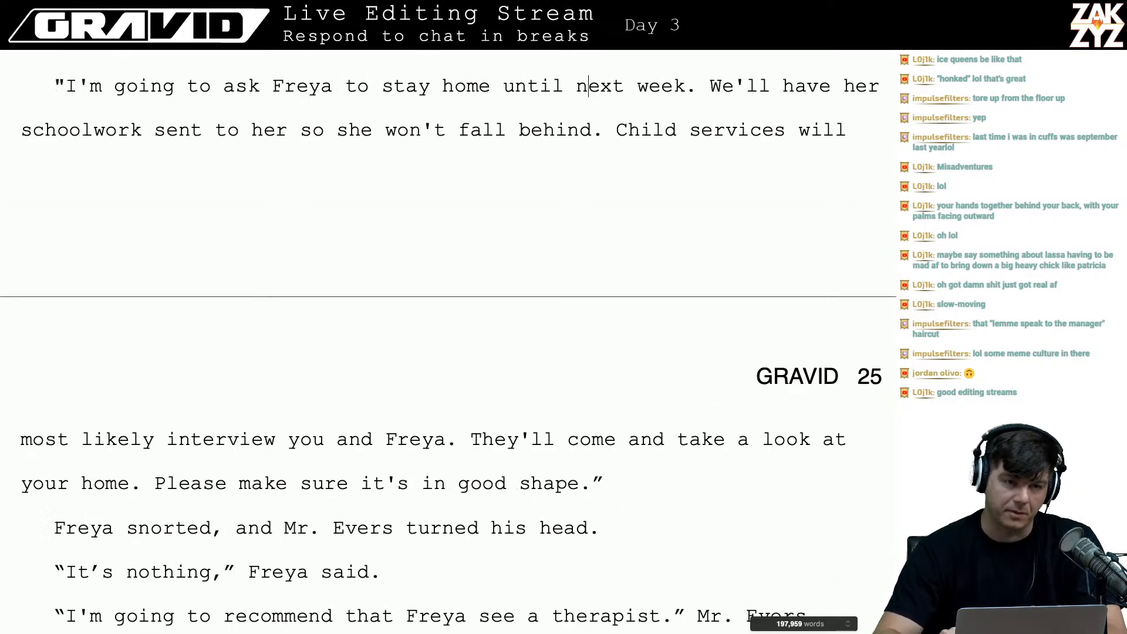
key("Up")
key("Down")
key("Down")
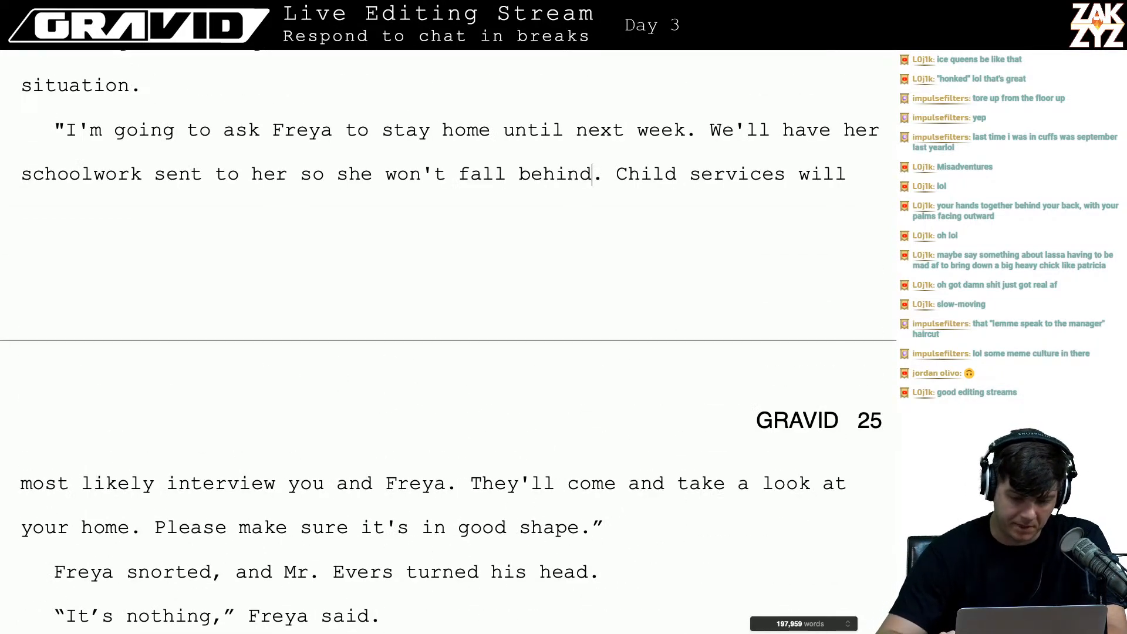
key("Down")
key("Up")
key("Up")
key("Up")
key("Down")
key("Left")
key("Up")
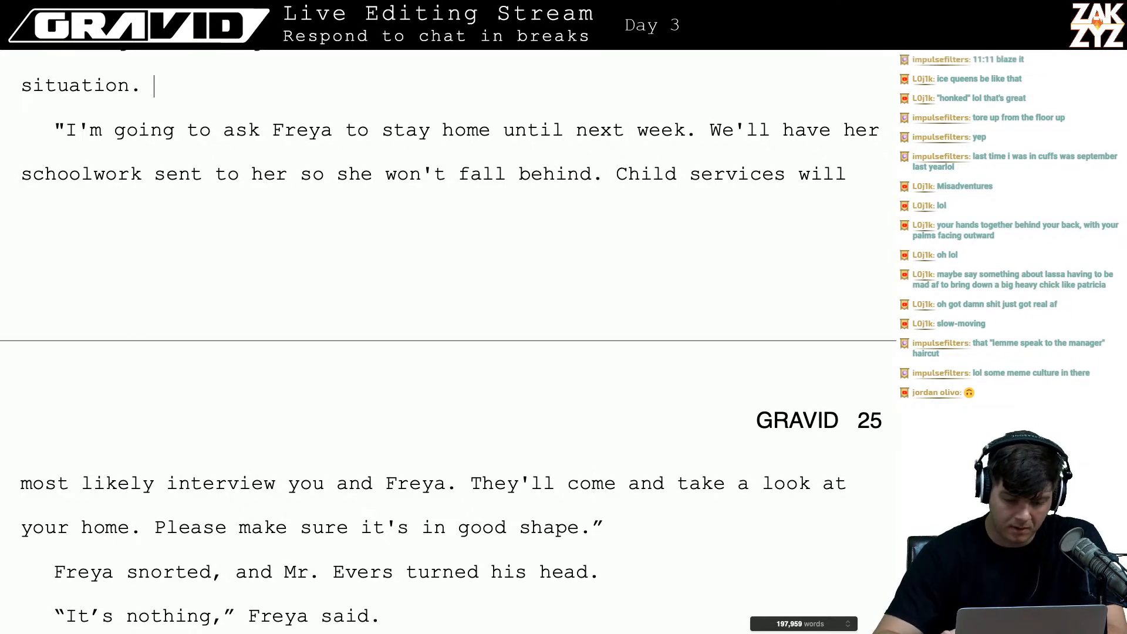
key("Up")
key("Up")
key("Down")
key("Down")
key("Down")
key("Down")
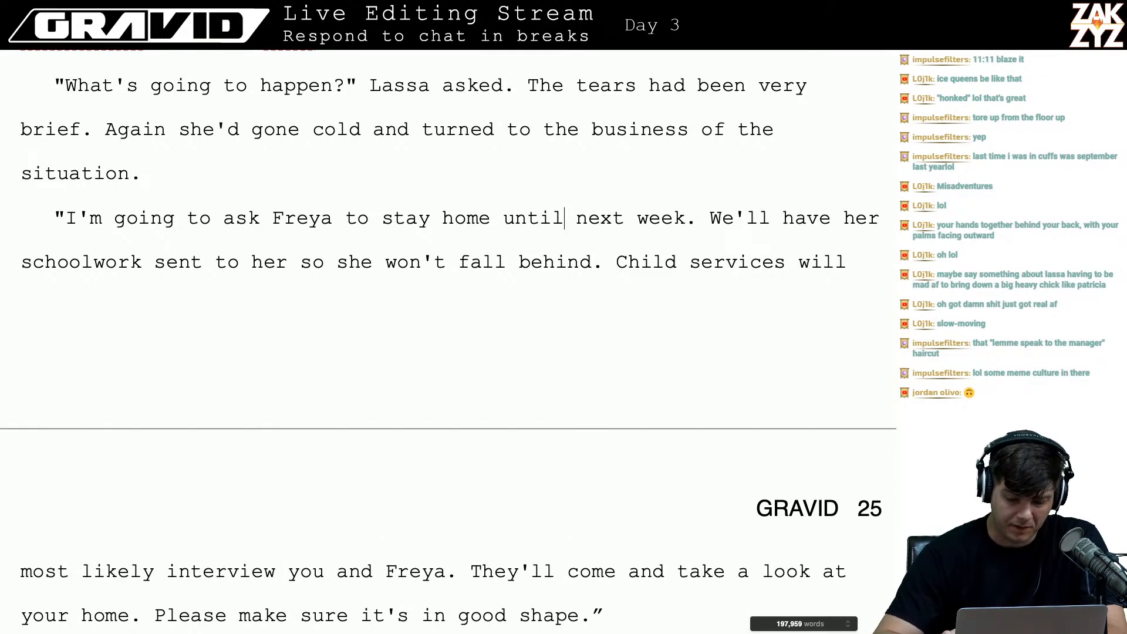
key("Up")
key("Left")
key("Down")
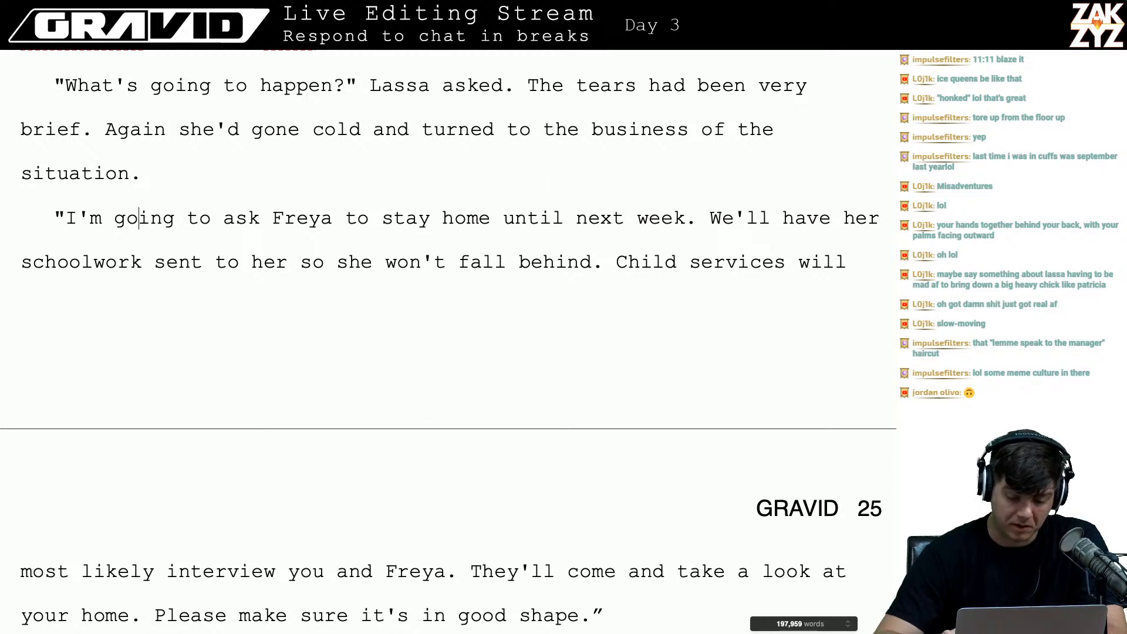
key("Down")
key("Down")
key("Down")
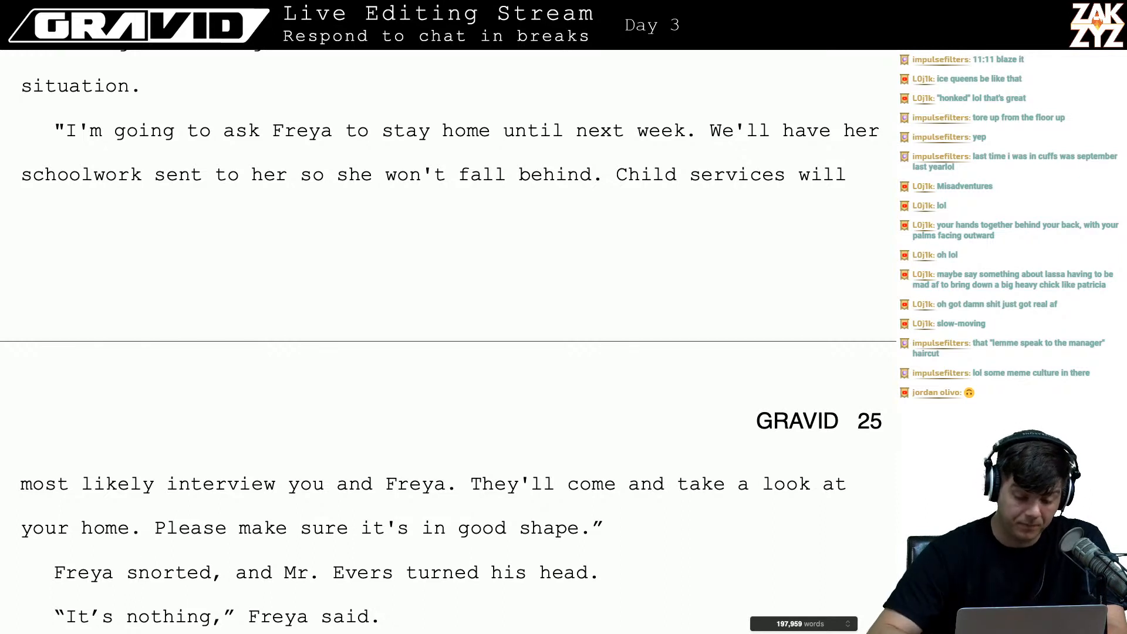
scroll(448, 342, "down", 4)
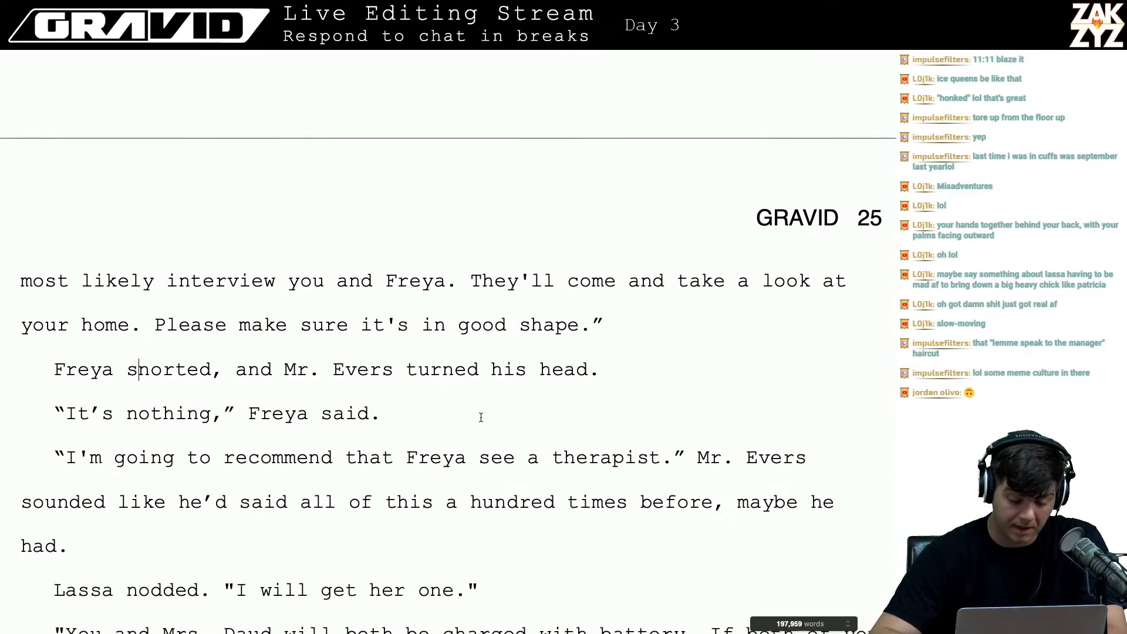
scroll(481, 418, "down", 1)
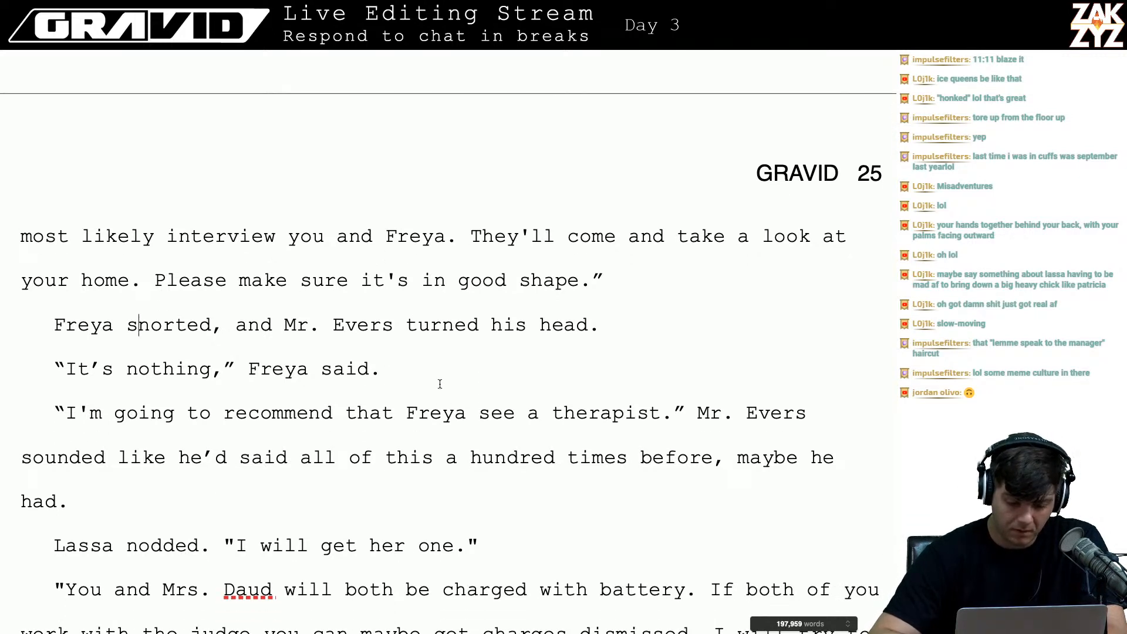
- Change the tag after “It’s nothing,” from "said" so it reads "Freya waved it away."
scroll(440, 384, "down", 1)
left_click(363, 362)
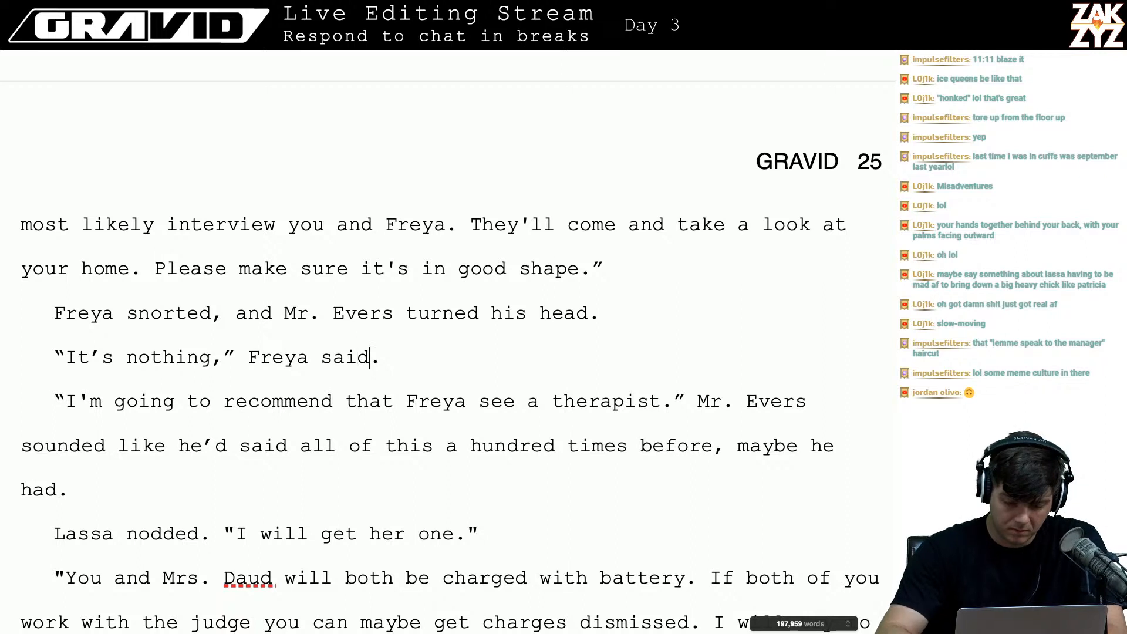
key("BackSpace")
key("BackSpace")
key("BackSpace")
key("BackSpace")
type("waved")
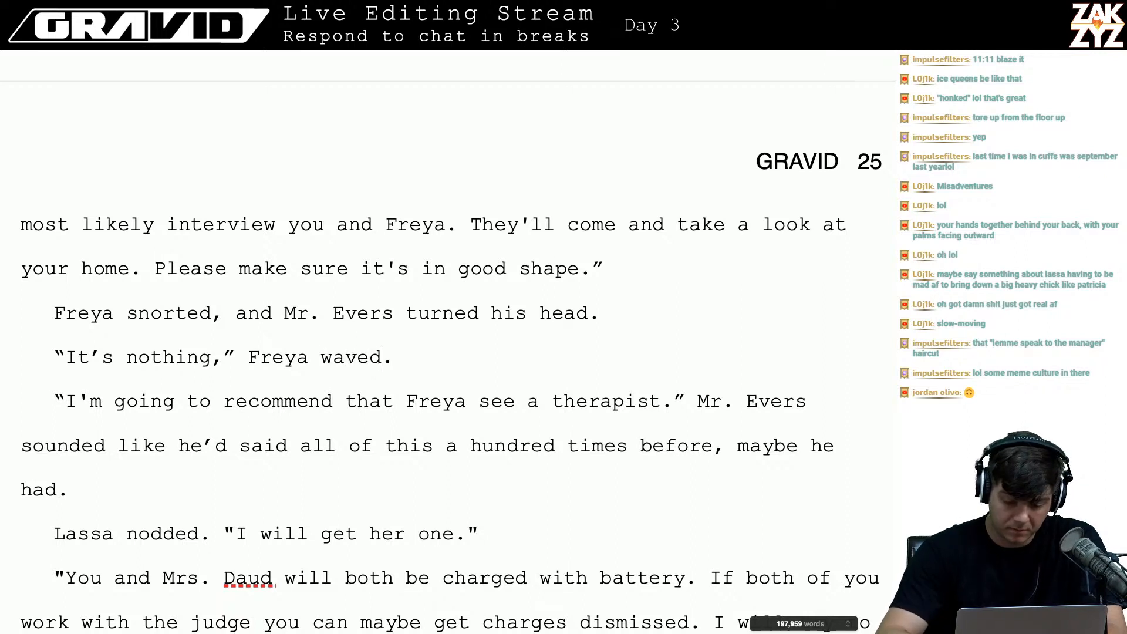
type(" it away")
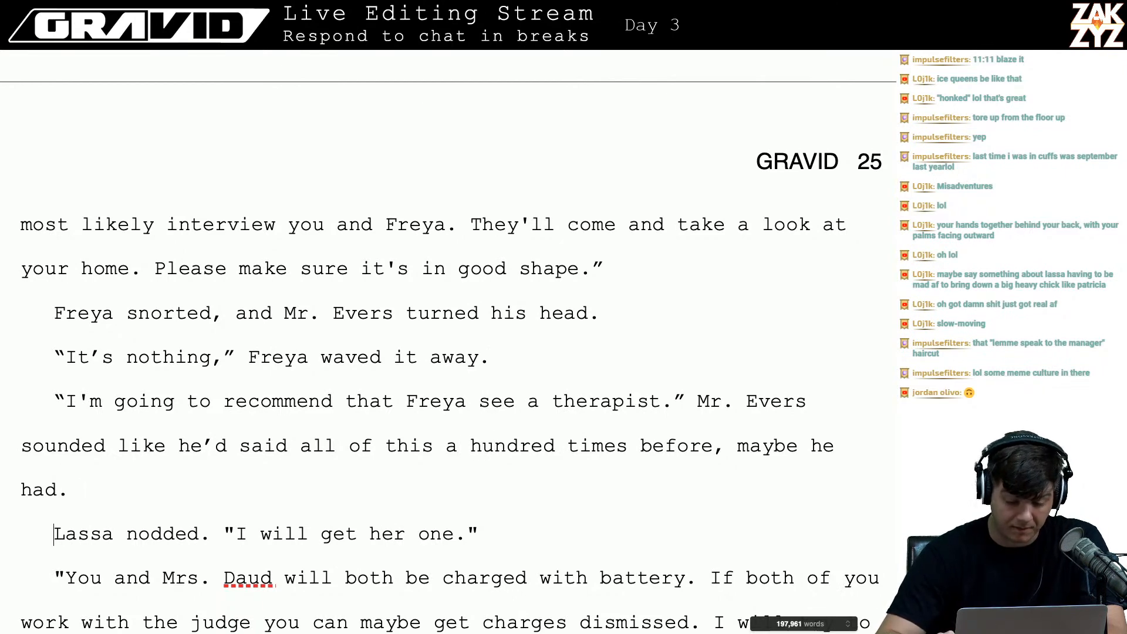
- Read on from Mr. Evers's therapist recommendation through the battery charges to the exchange about the girl that hit Freya
key("Down")
key("Down")
key("Down")
key("Down")
key("Down")
key("Down")
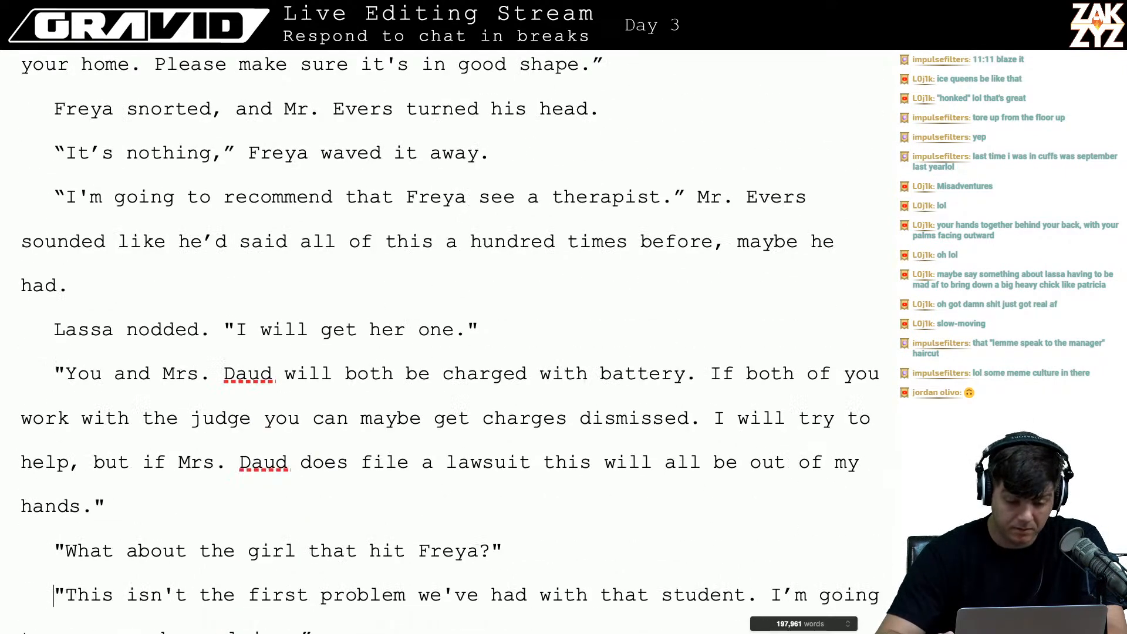
key("Up")
key("Up")
key("Up")
key("Up")
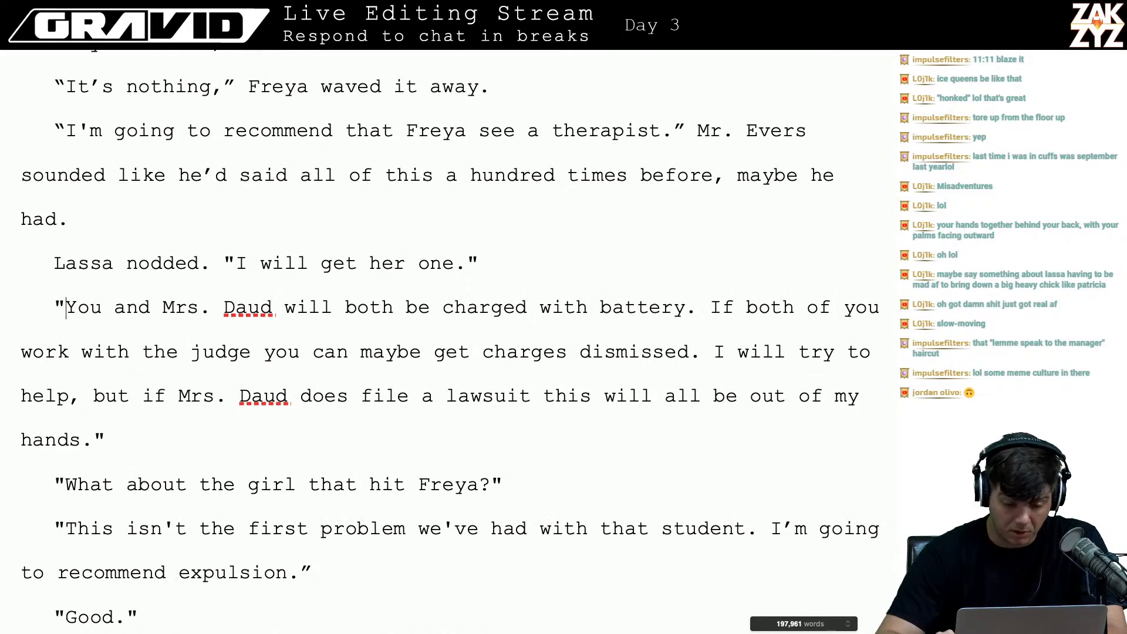
key("Right")
key("Right")
key("Up")
key("Up")
key("Left")
key("Left")
key("Left")
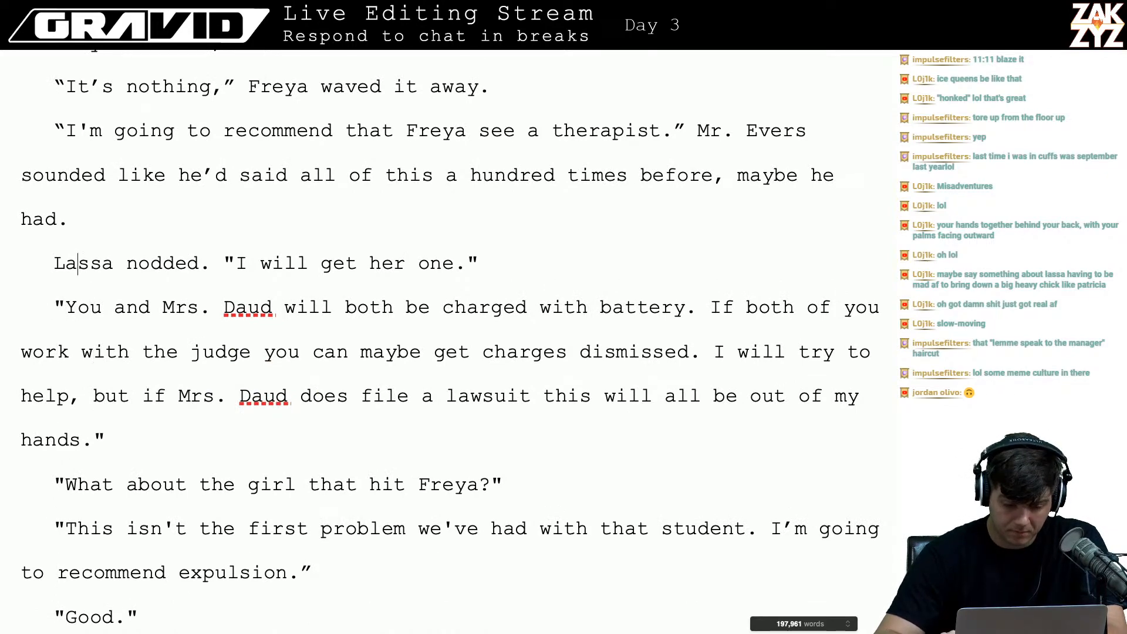
- Delete the action beat "Lassa nodded." so its paragraph starts directly with "I will get her one."
key("Right")
key("Right")
key("Right")
key("Right")
key("Right")
key("Right")
key("Right")
key("Right")
key("Right")
key("Right")
key("Right")
key("Right")
key("Right")
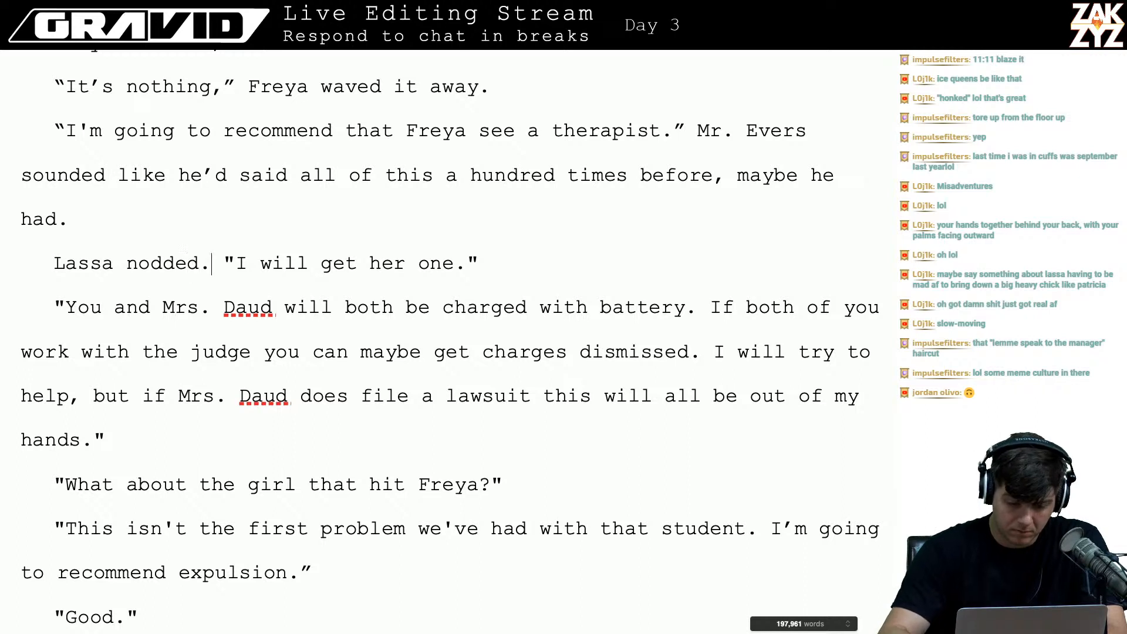
key("BackSpace")
key("BackSpace")
key("BackSpace")
key("BackSpace")
key("BackSpace")
key("BackSpace")
key("BackSpace")
key("Right")
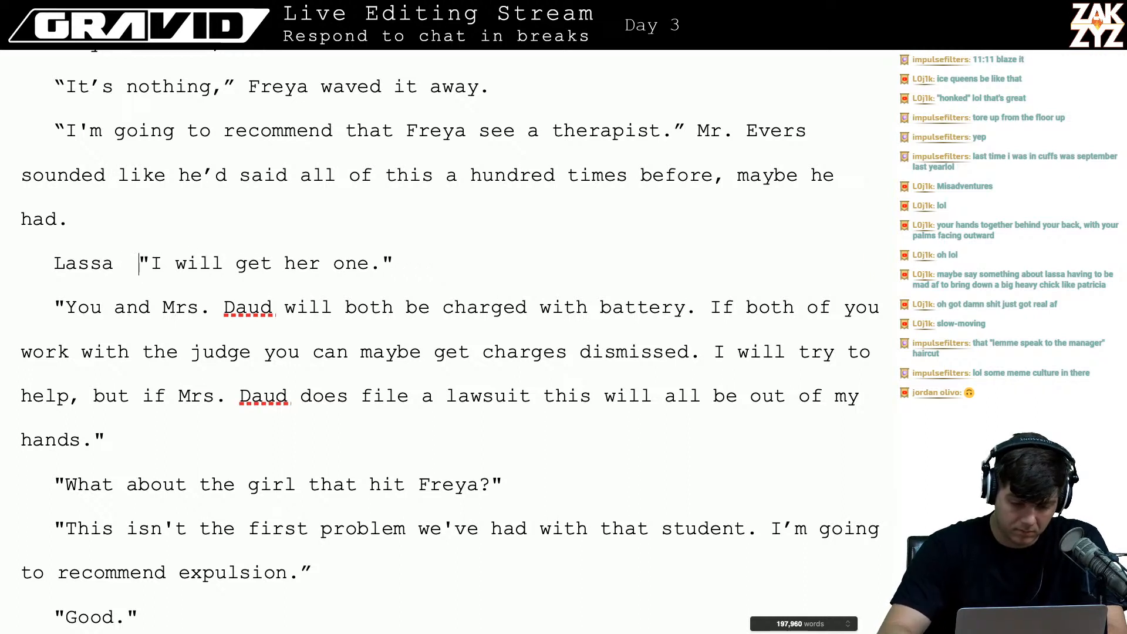
key("BackSpace")
key("BackSpace")
key("BackSpace")
key("BackSpace")
key("BackSpace")
key("BackSpace")
key("BackSpace")
- End the quote "I will get her one" with a comma and add the dialogue tag "Lassa promised." without extra trailing spaces
key("Down")
key("Left")
key("Left")
key("Left")
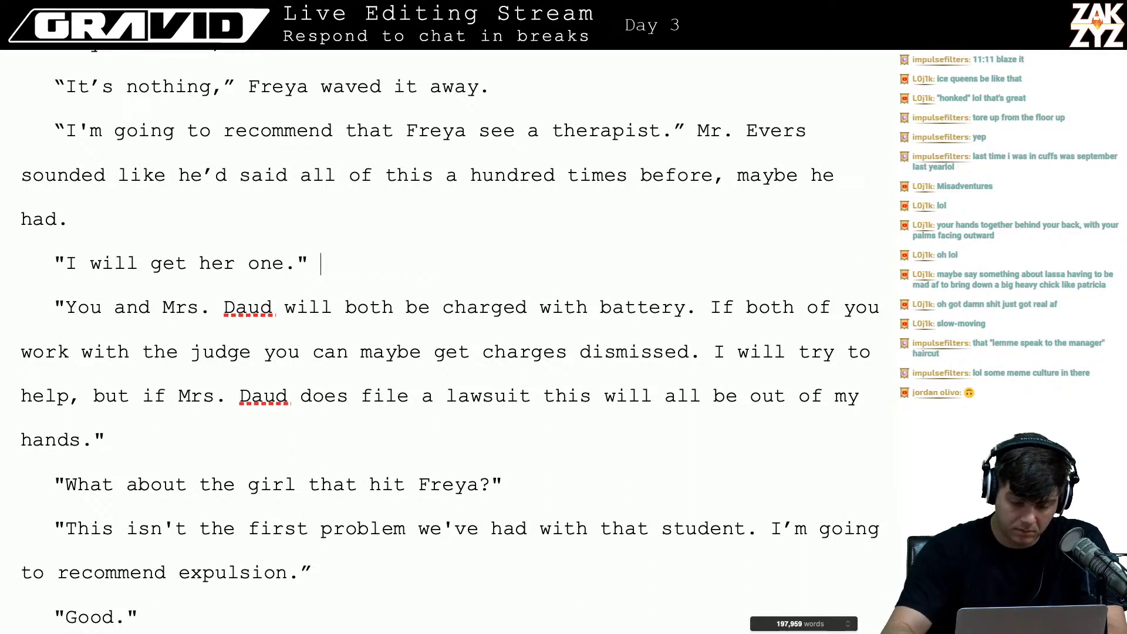
key("BackSpace")
type(",")
key("Right")
type("Lassa p")
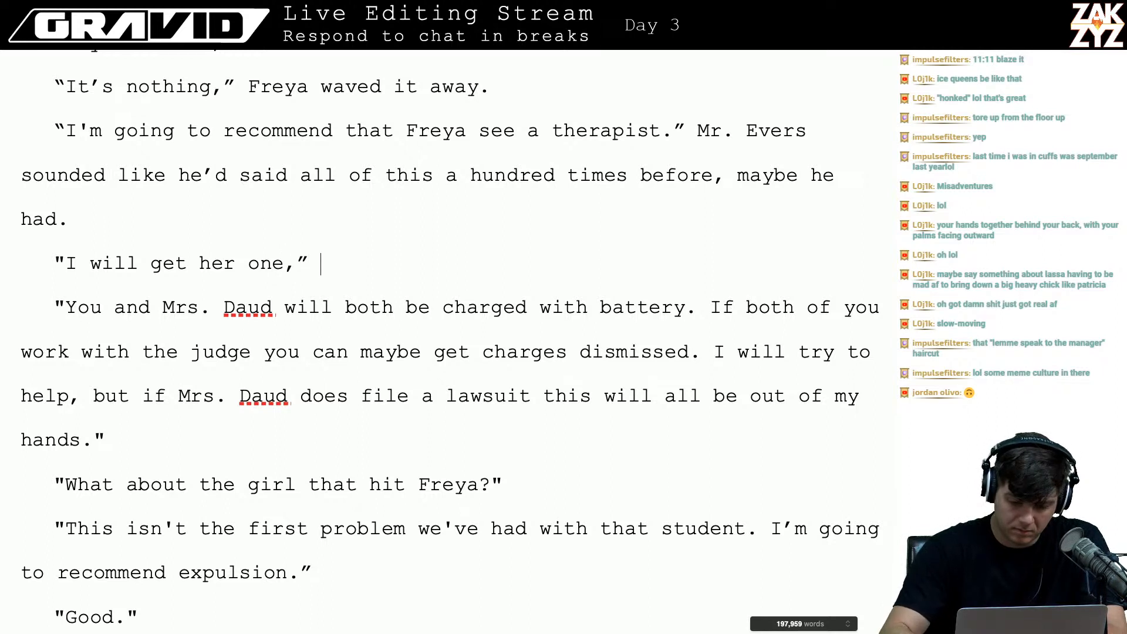
type("romised.")
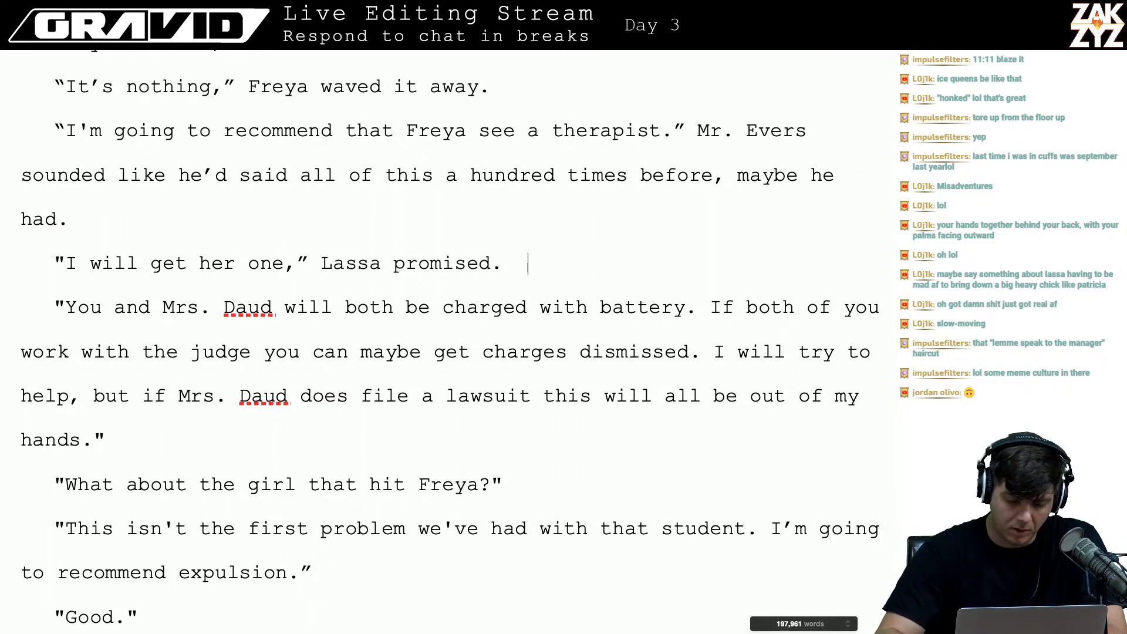
key("Down")
key("Up")
key("Right")
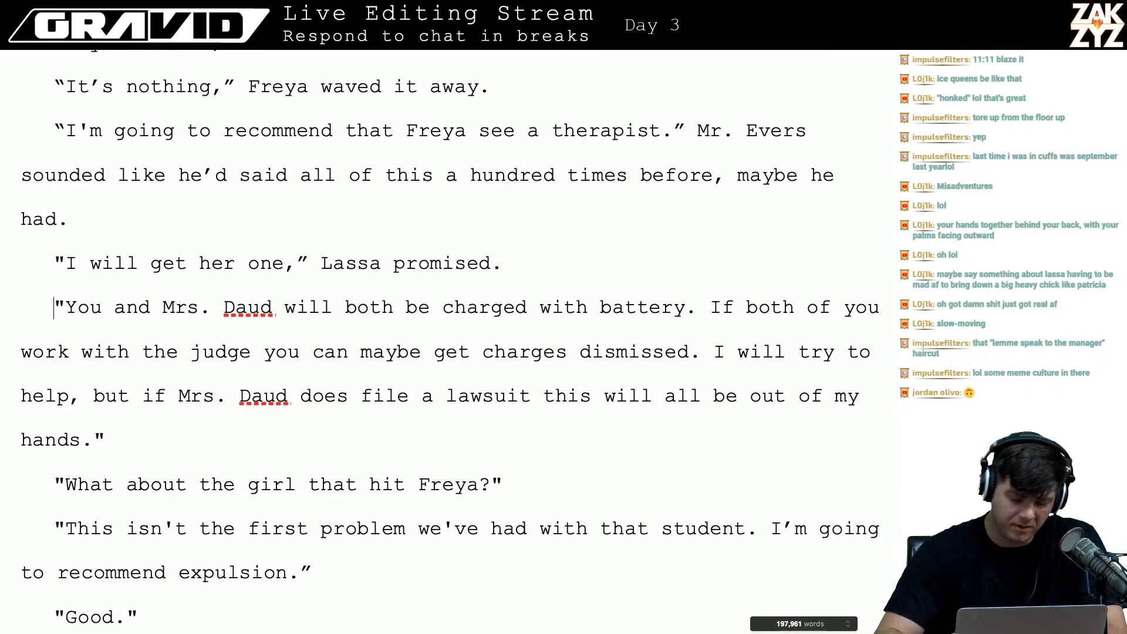
key("Down")
key("Left")
key("Left")
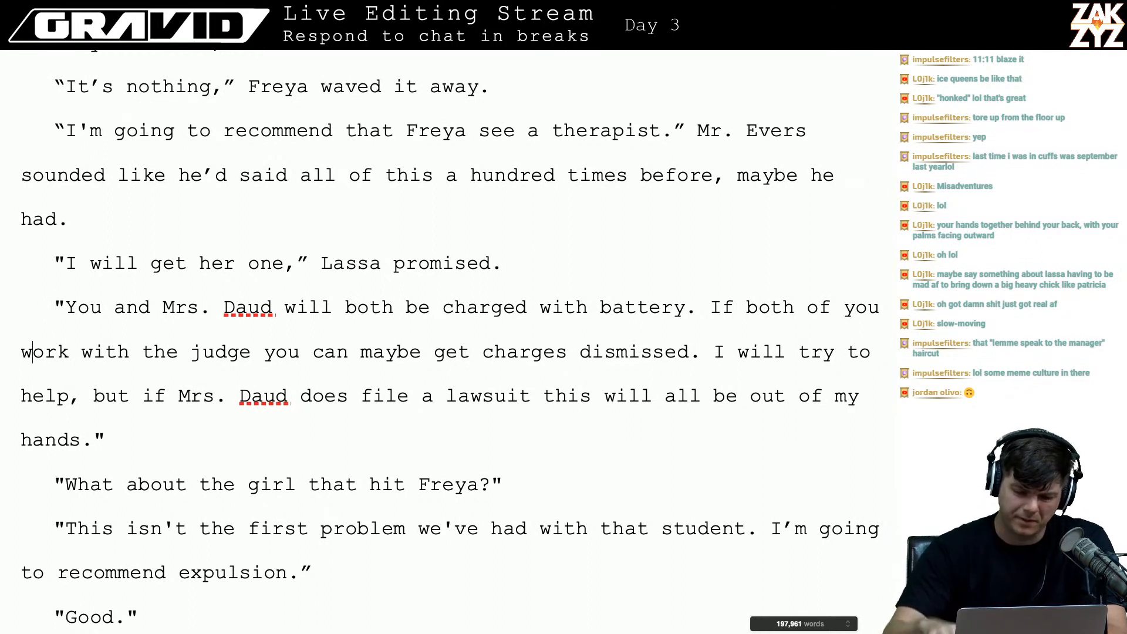
key("Left")
key("Up")
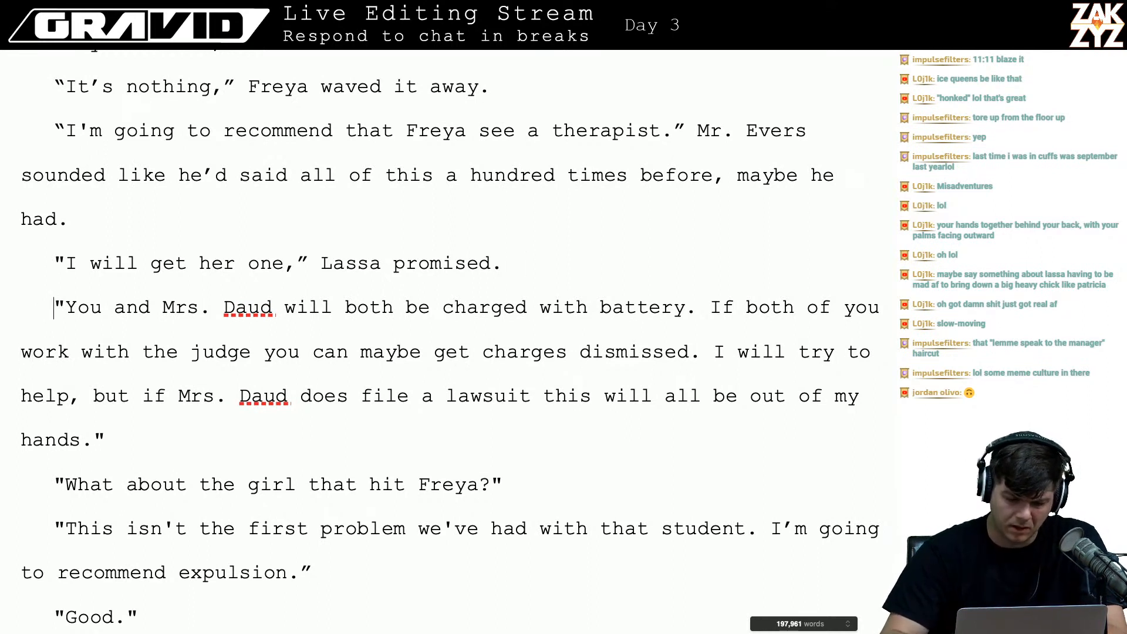
key("Left")
key("BackSpace")
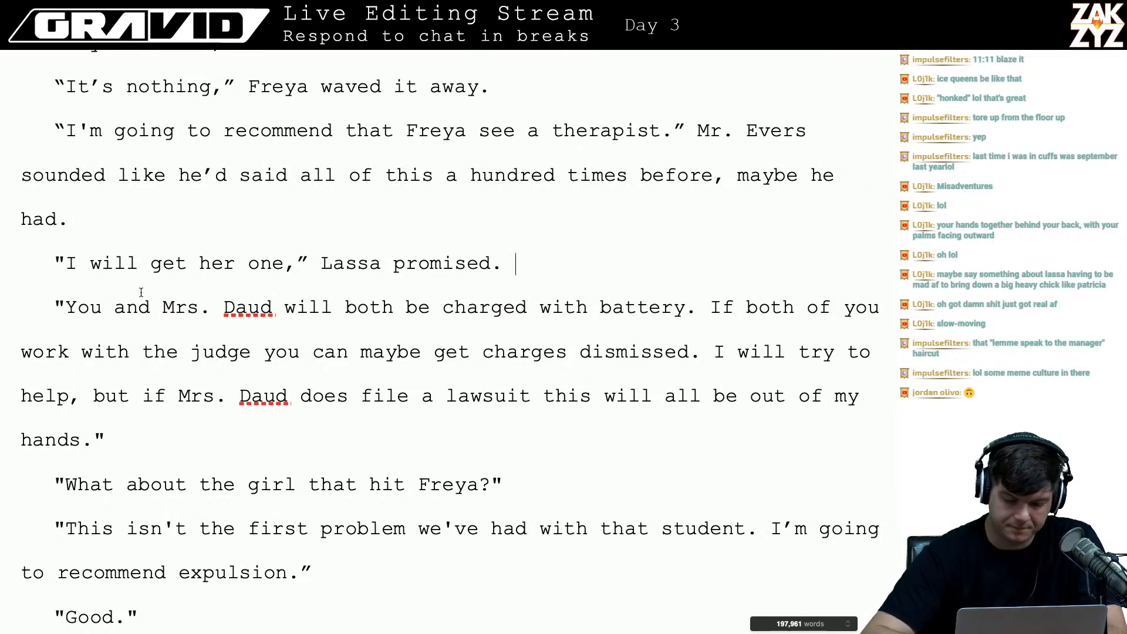
- Replace "dismissed" with "reduced" in Mr. Evers's sentence about working with the judge on the charges
scroll(235, 304, "down", 3)
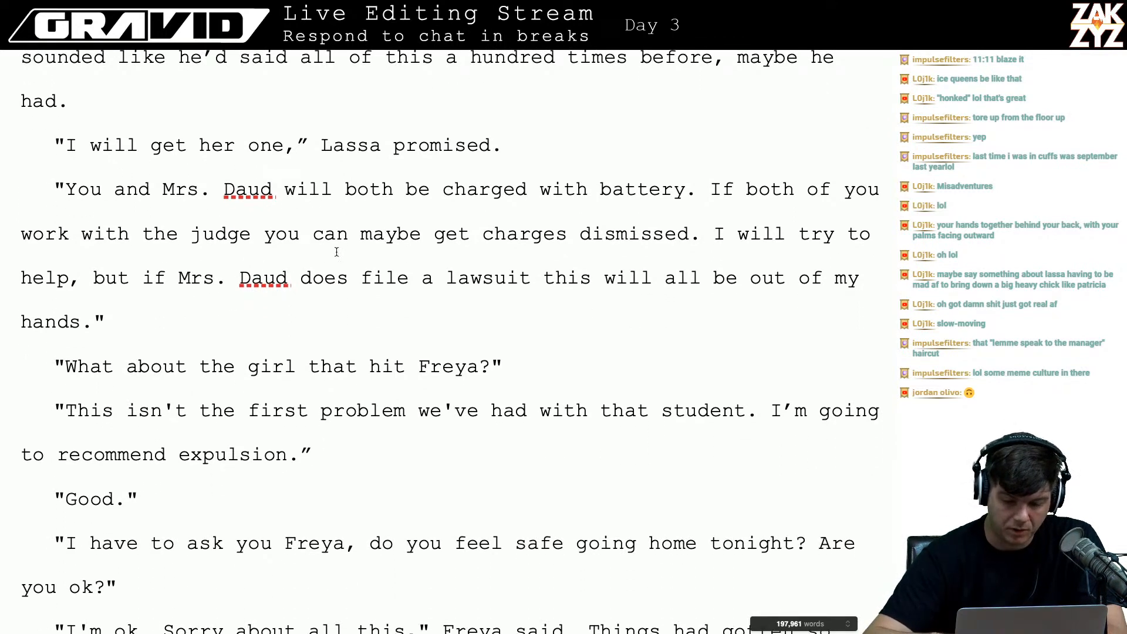
scroll(415, 203, "down", 1)
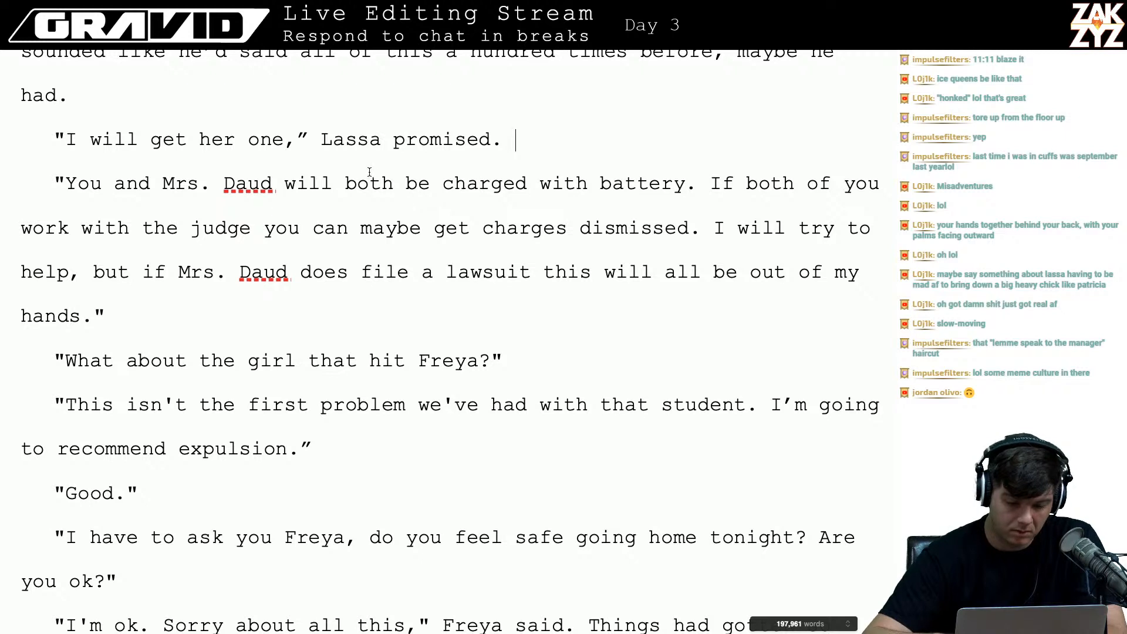
scroll(371, 184, "down", 2)
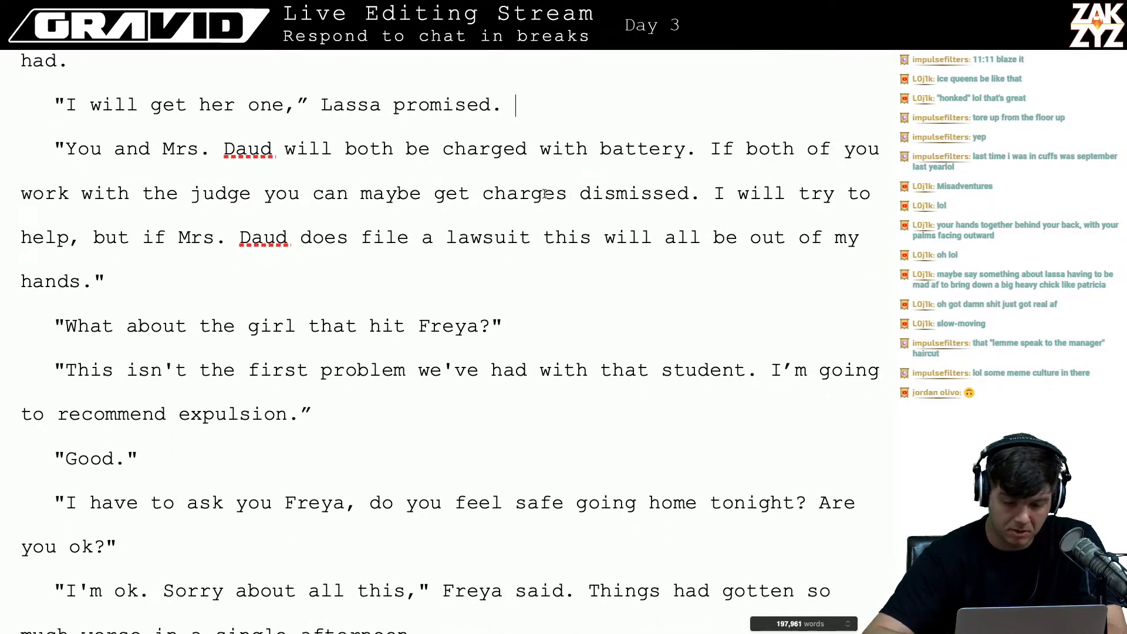
left_click(691, 194)
key("BackSpace")
key("BackSpace")
key("BackSpace")
key("BackSpace")
key("BackSpace")
key("BackSpace")
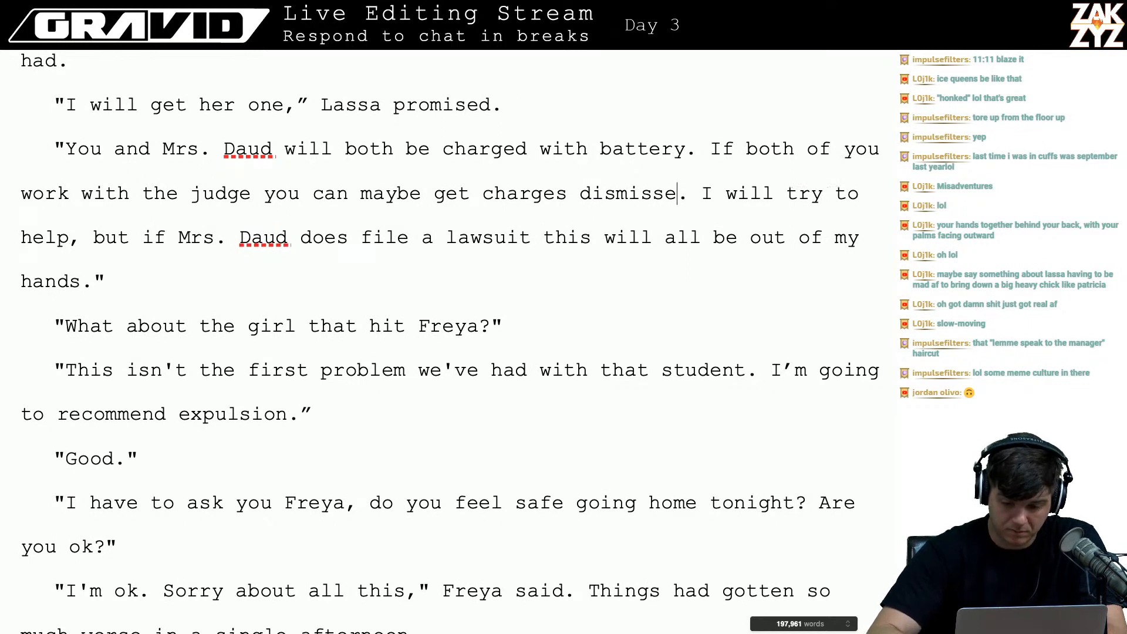
key("BackSpace")
key("BackSpace")
key("BackSpace")
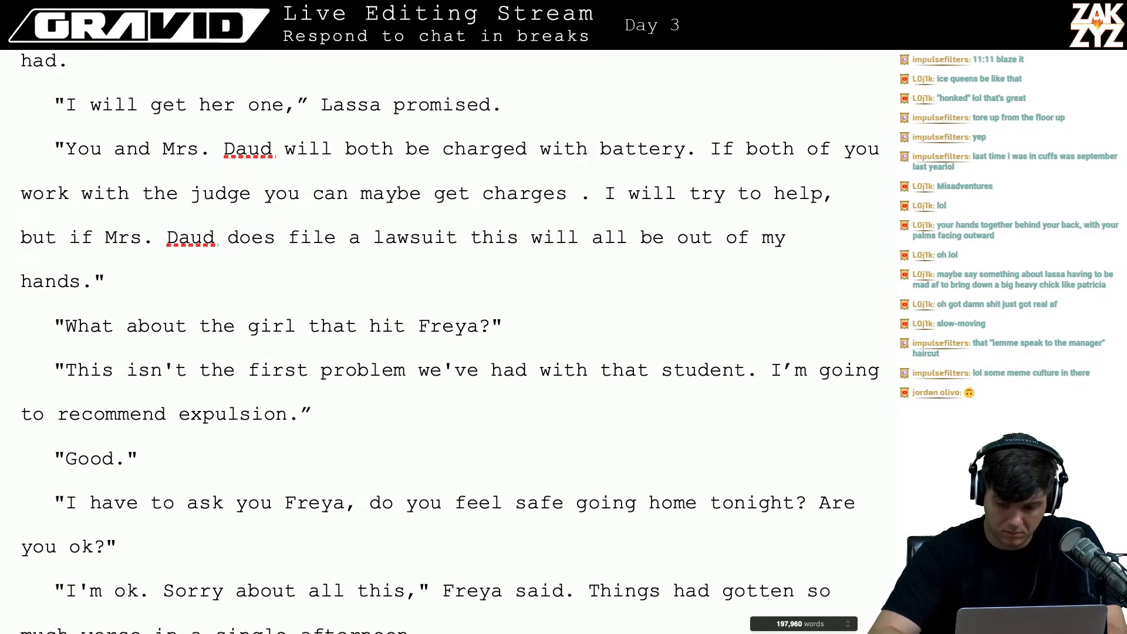
type("reduced")
key("Down")
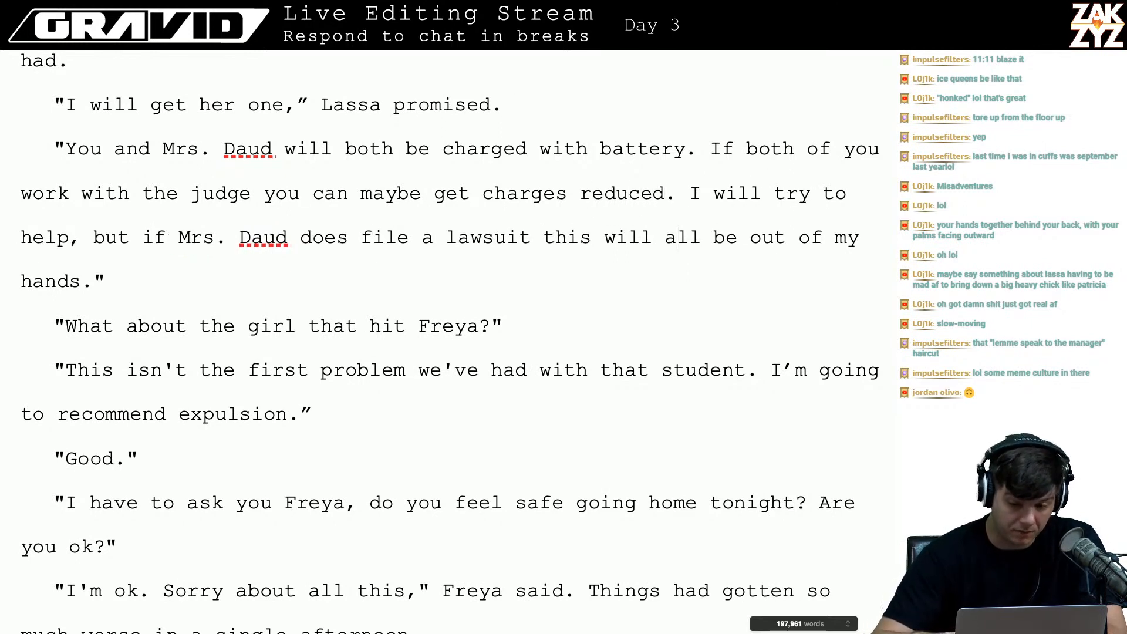
- Start a replacement paragraph above Mr. Evers's battery-charge speech with “You’ll probably both be charged with battery
key("Left")
key("Up")
key("Right")
key("Right")
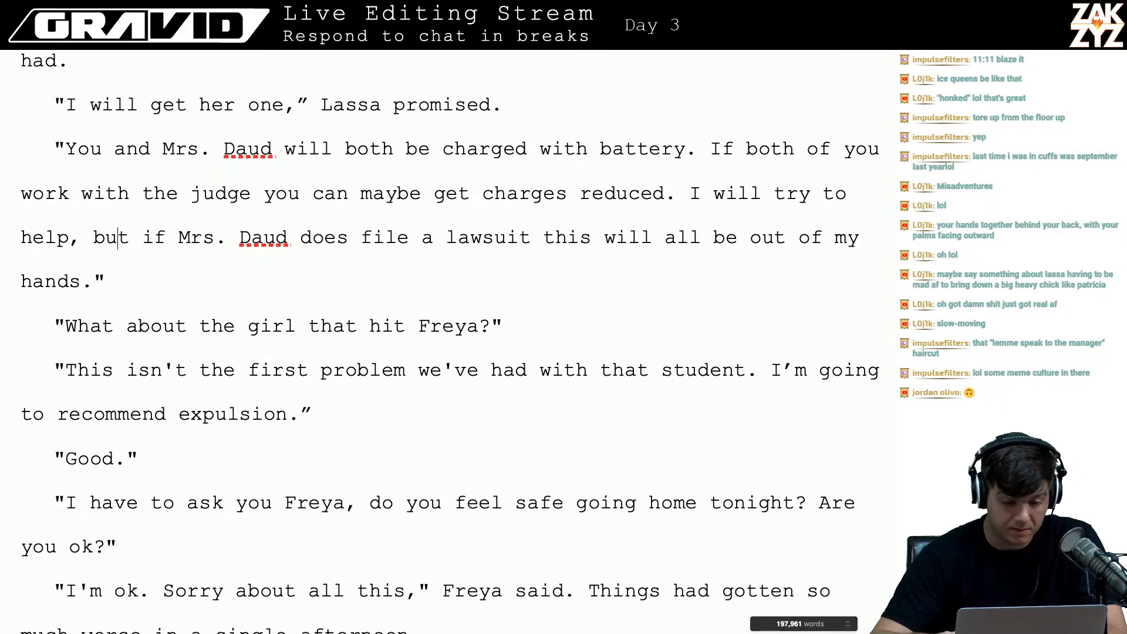
key("Up")
key("Up")
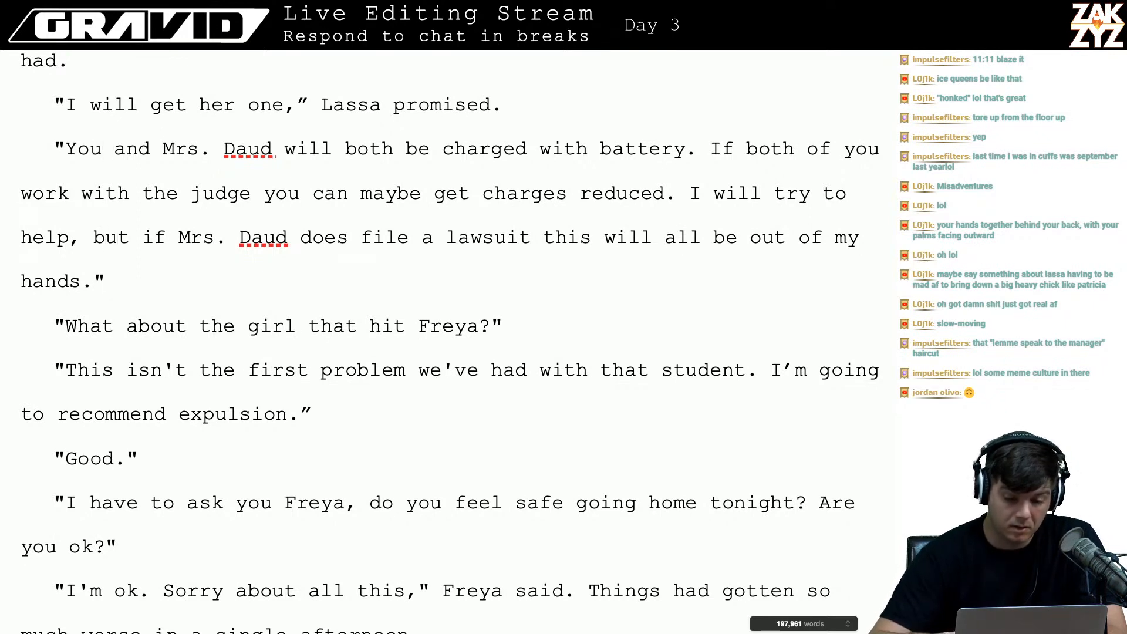
key("ctrl+Left")
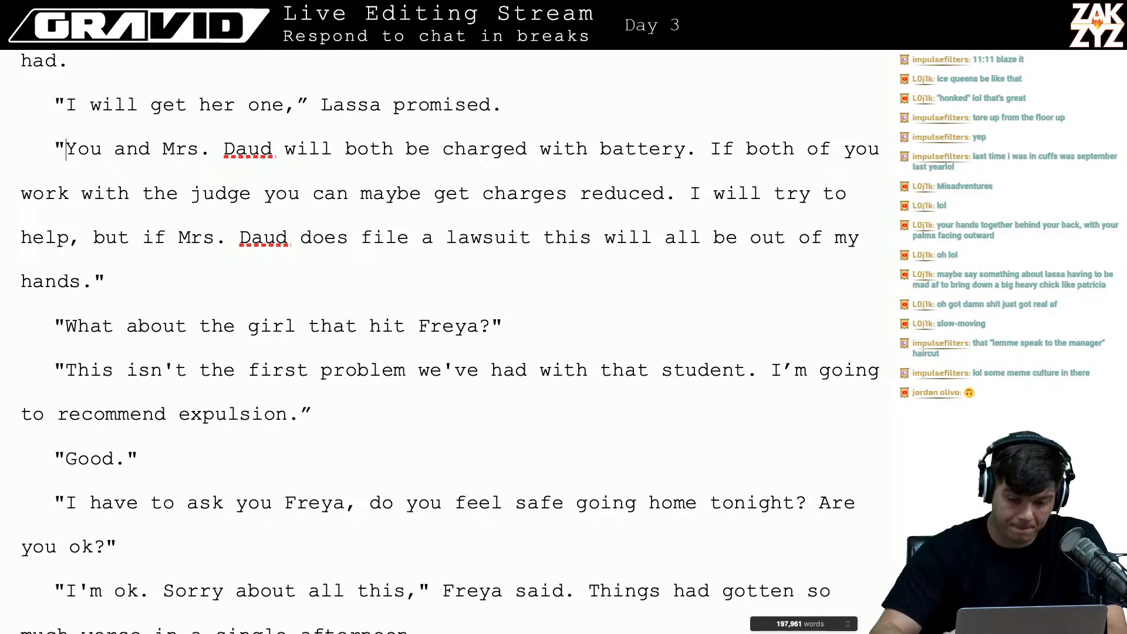
key("Return")
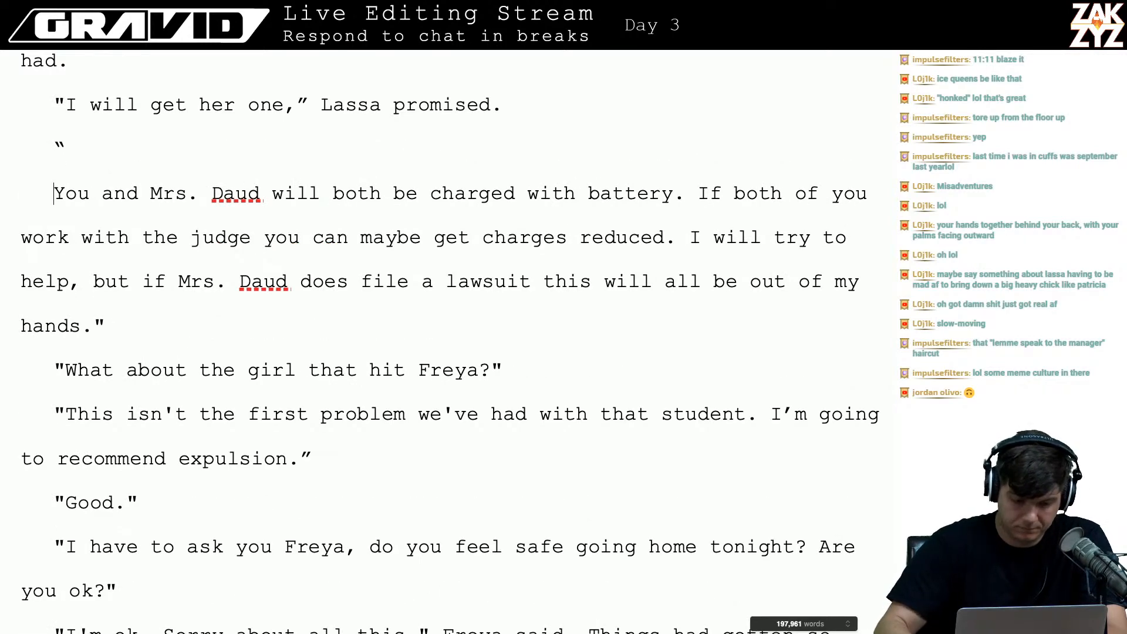
type("Youll")
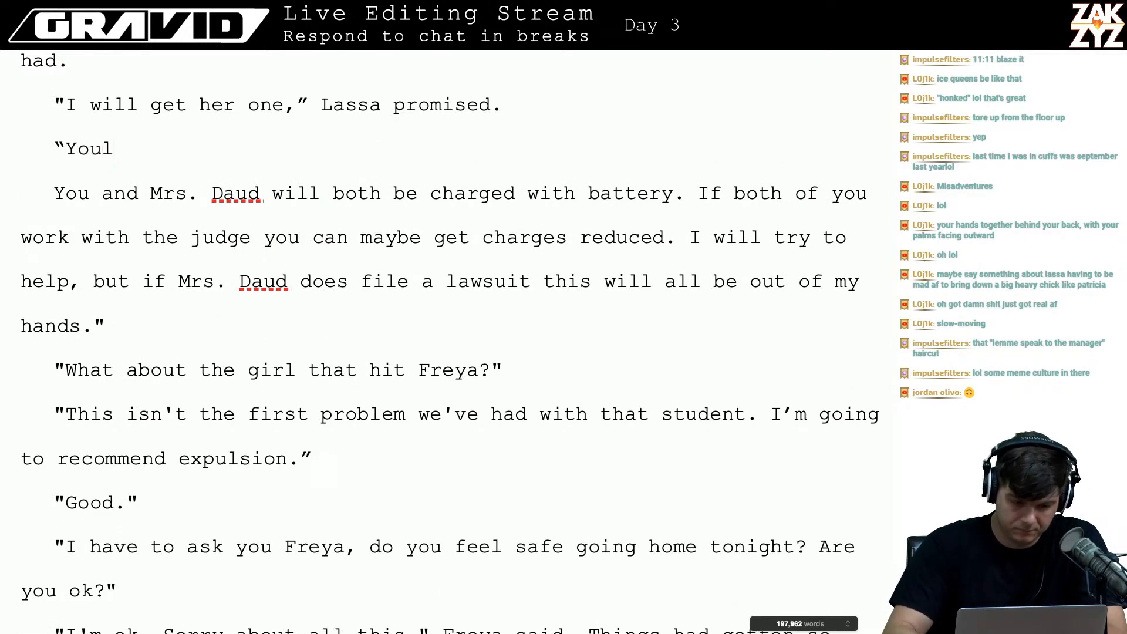
key("BackSpace")
key("BackSpace")
type("'ll probably both")
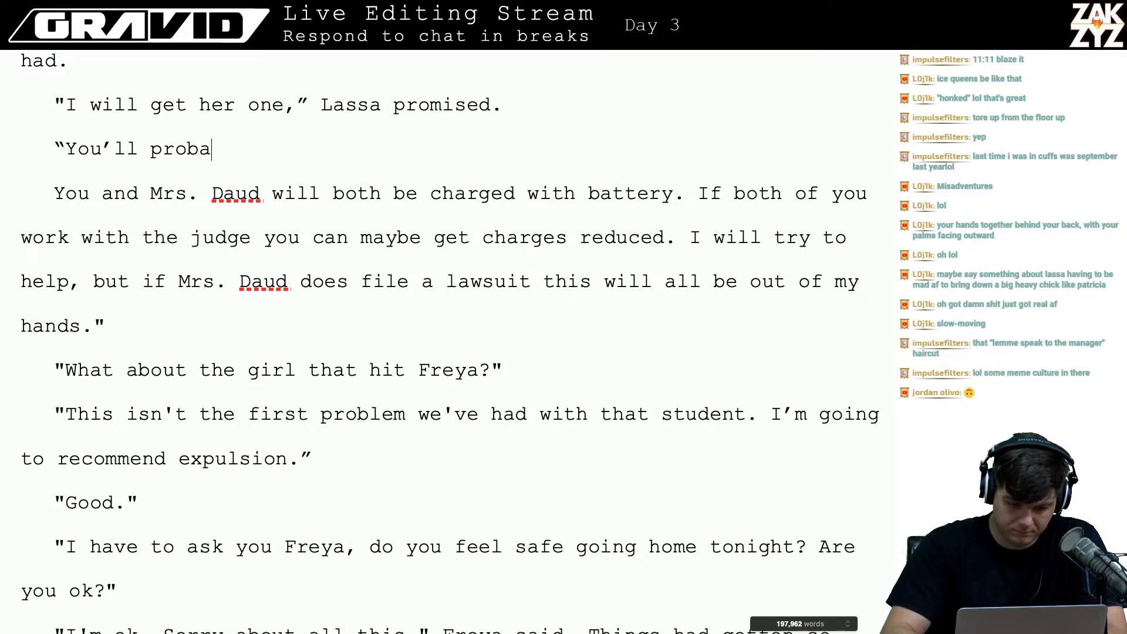
type(" be c")
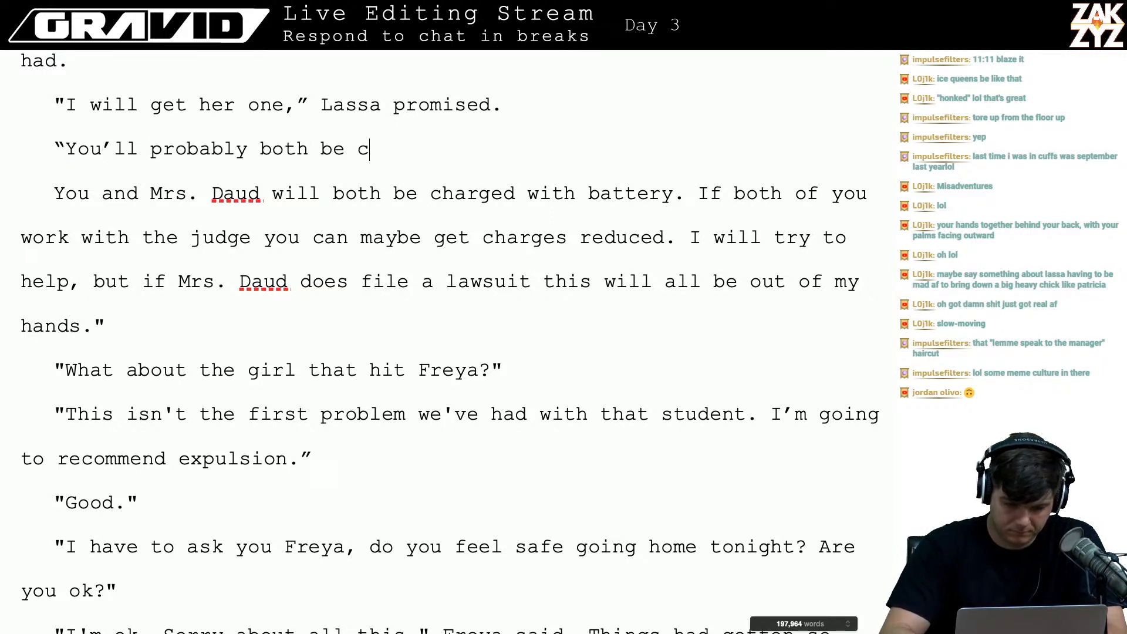
type("harged with batt")
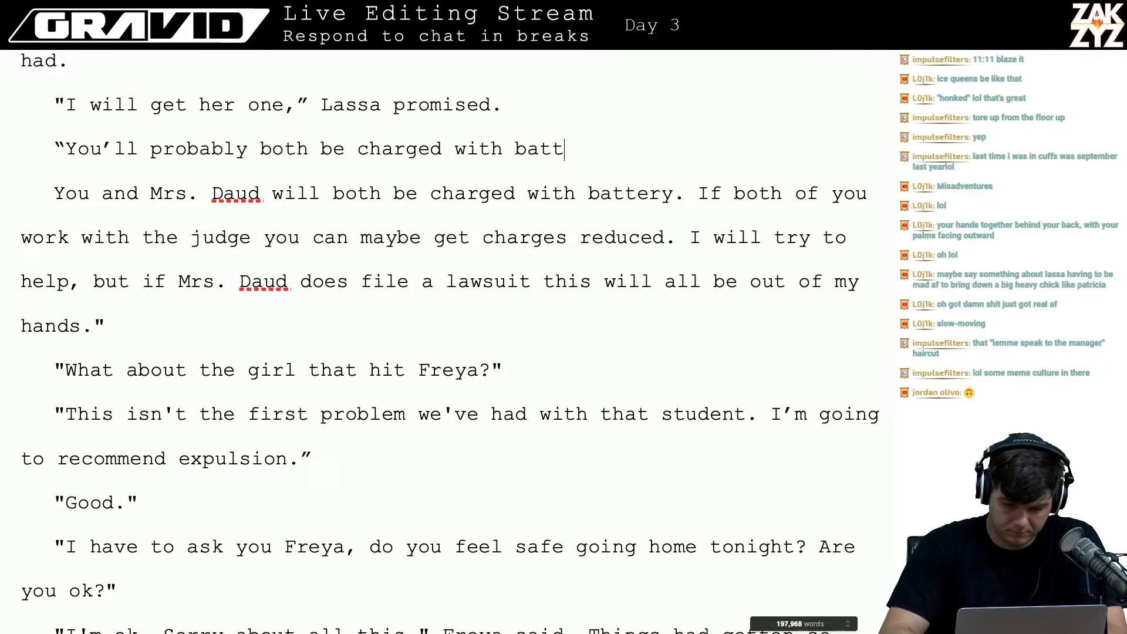
type("ery. If you")
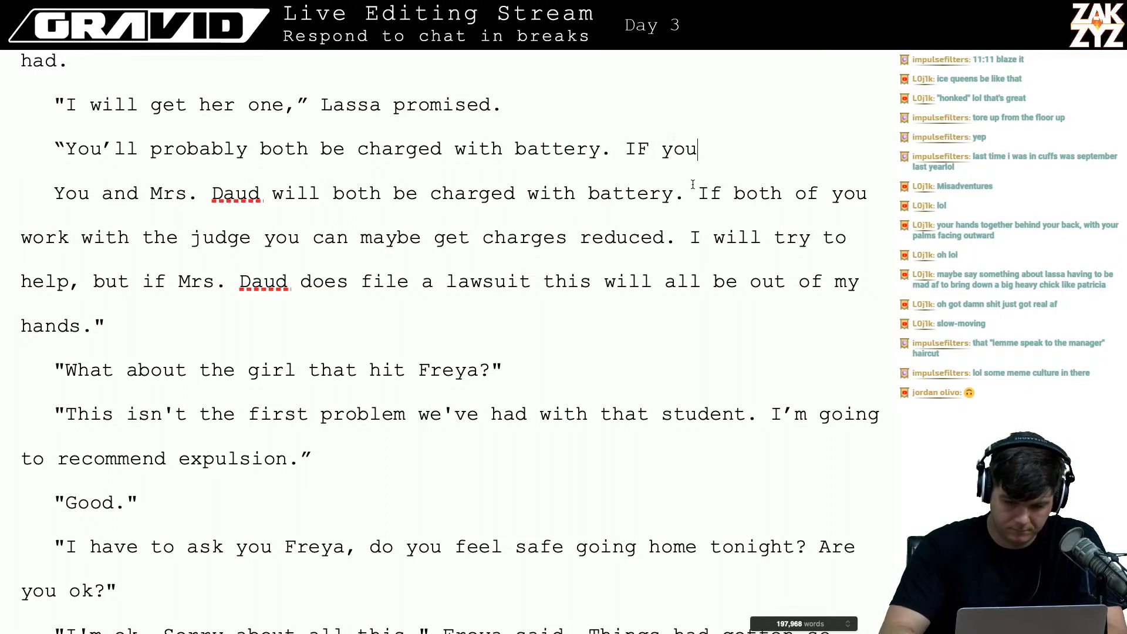
- Continue the replacement speech with the sentence "Maybe you can work with the police and get charges reduced."
key("BackSpace")
key("BackSpace")
key("BackSpace")
key("BackSpace")
key("BackSpace")
key("BackSpace")
type("Maybe you can d")
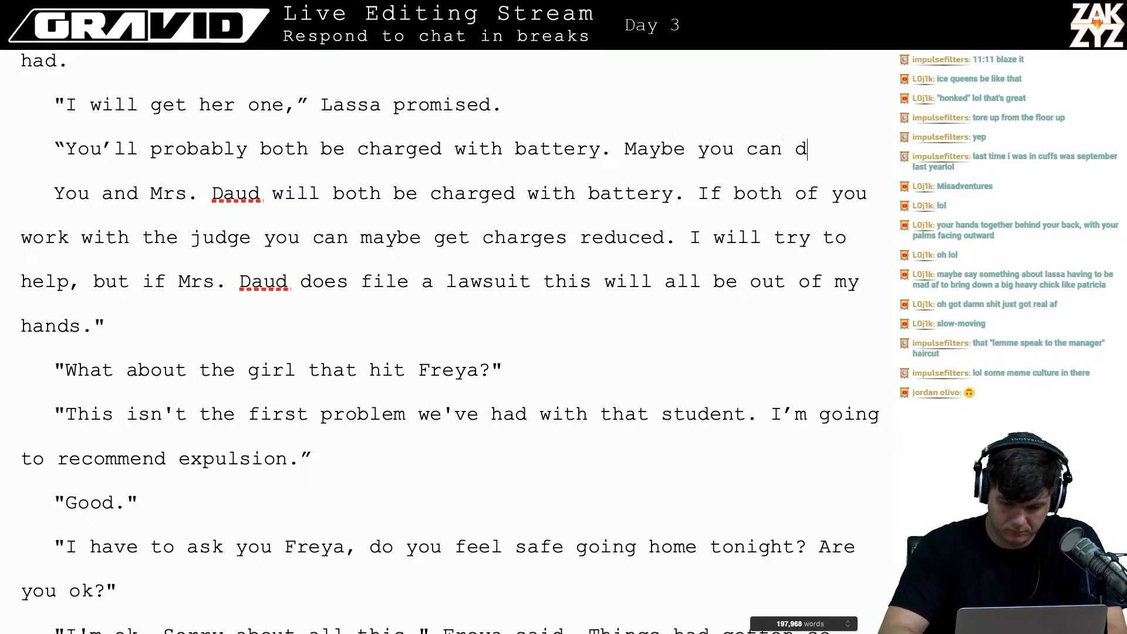
key("BackSpace")
type("work")
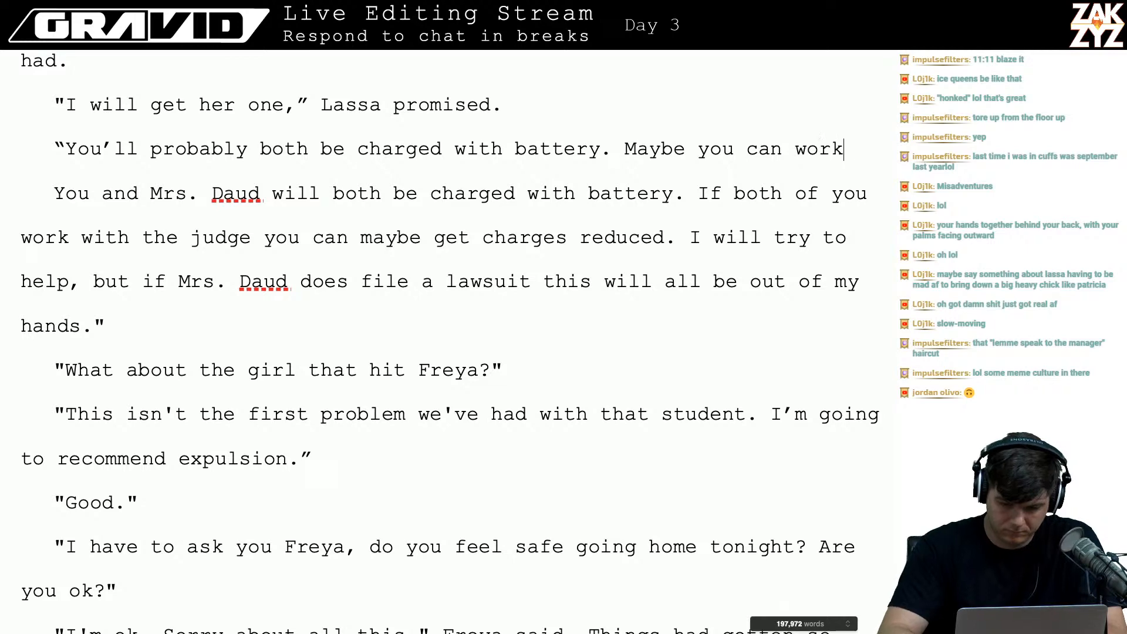
type(" with the polic")
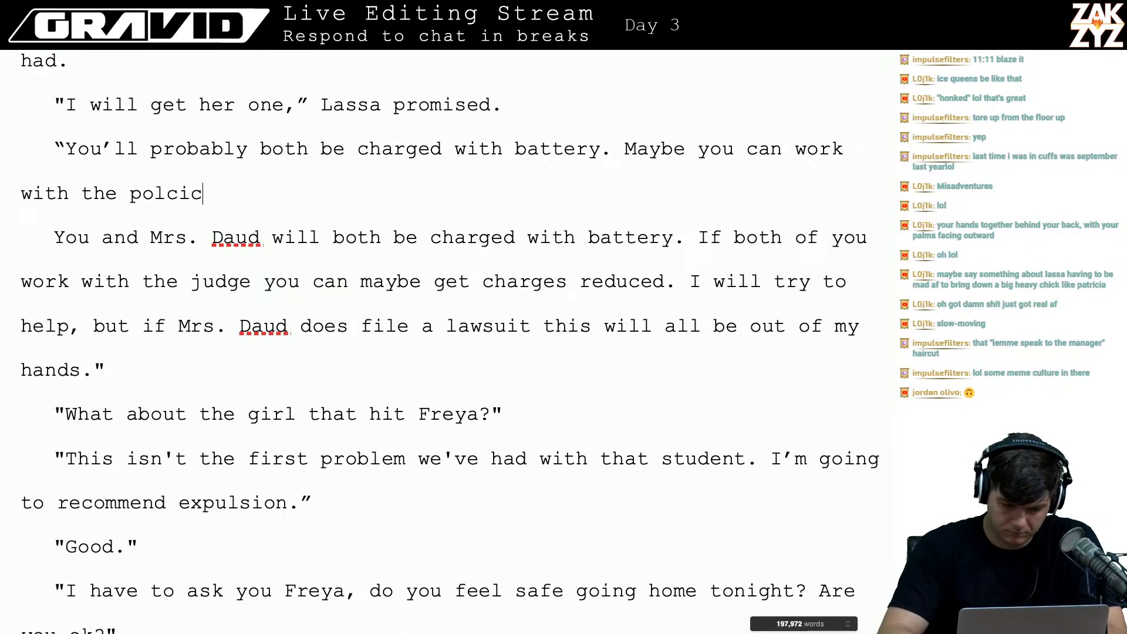
key("BackSpace")
type("ce a")
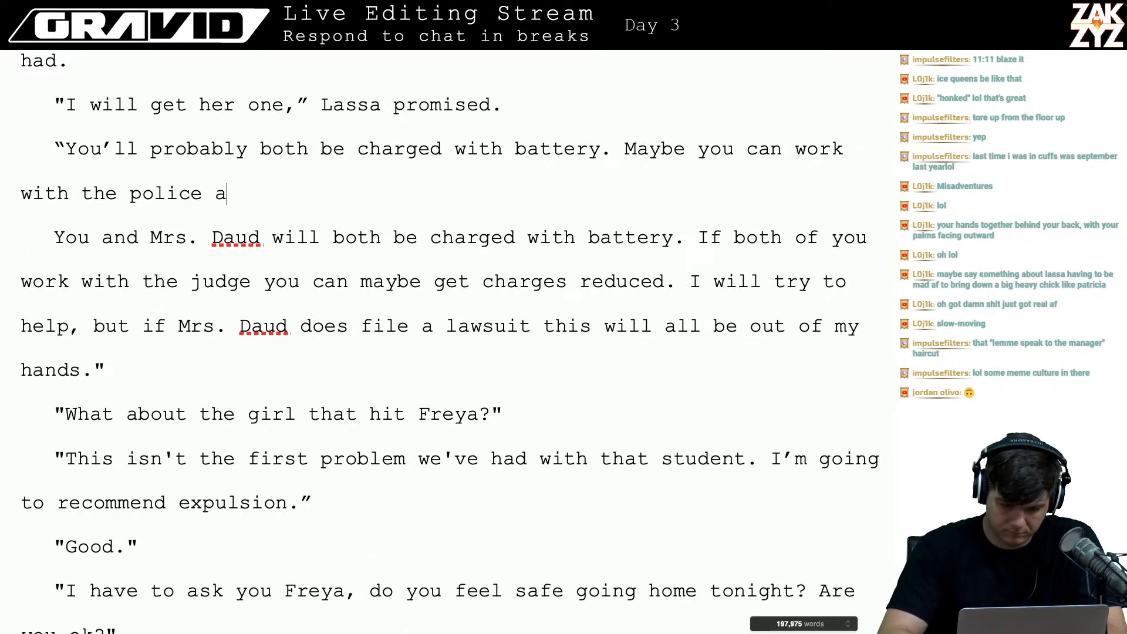
type("nd get charg")
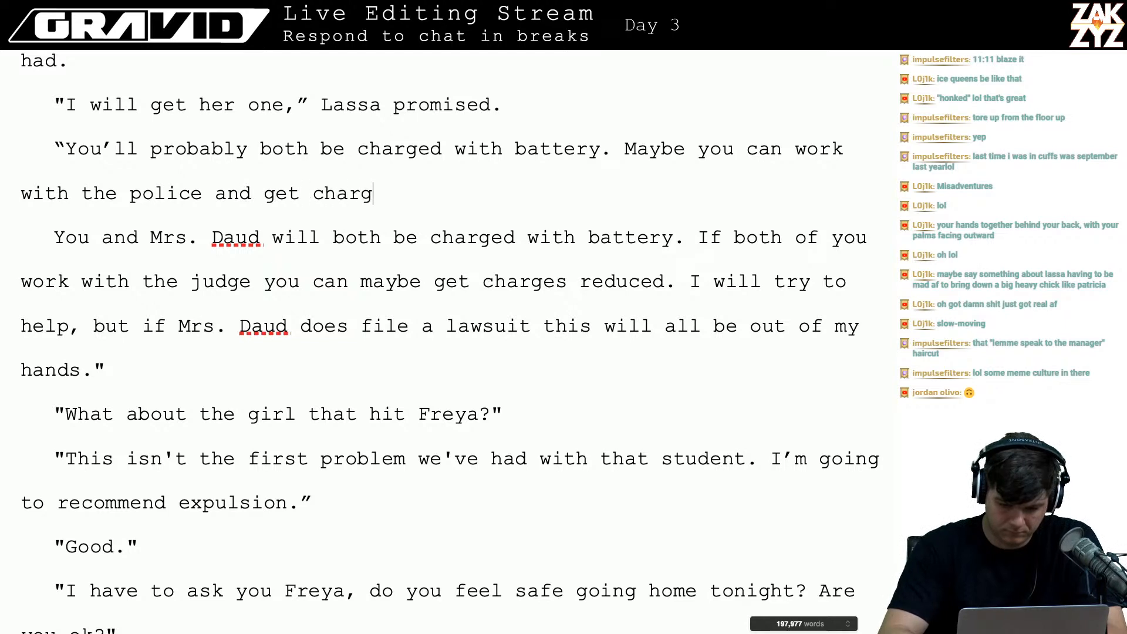
type("es reduced. I")
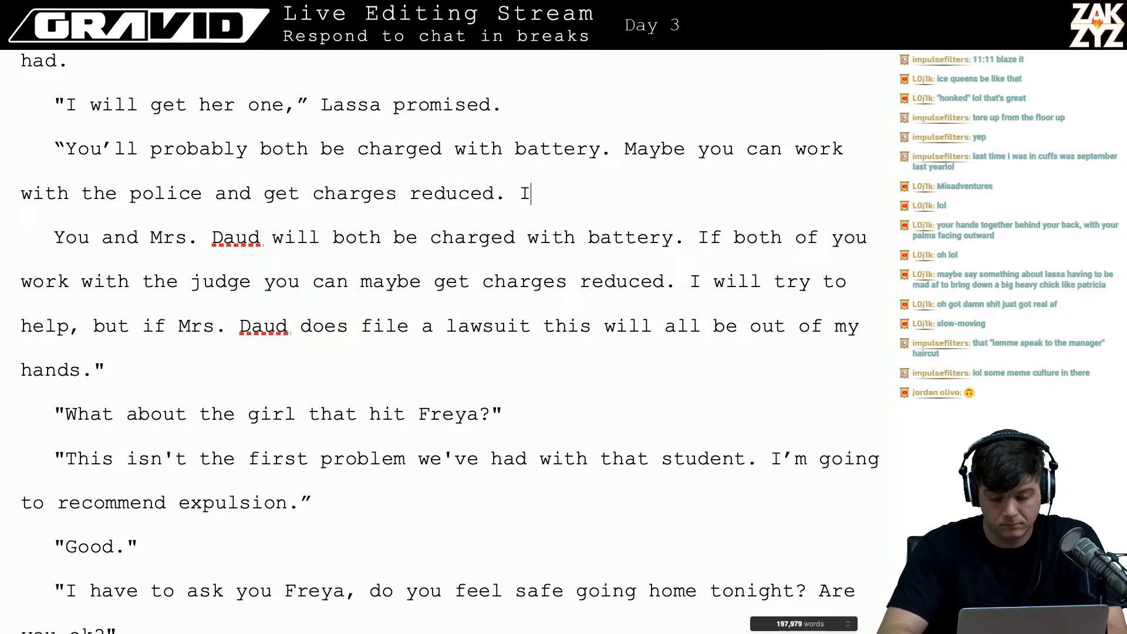
- Finish the replacement speech with "I’ll try to help, but if a lawsuit is filed this will all be out of my hands."
type("'ll try to help")
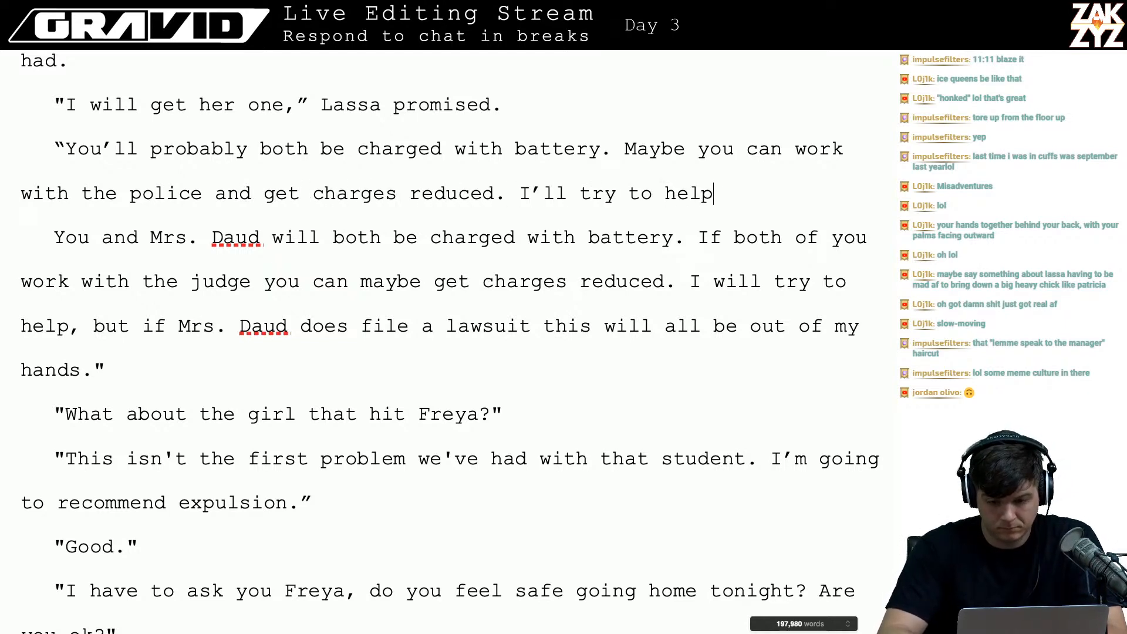
type(", but if a la")
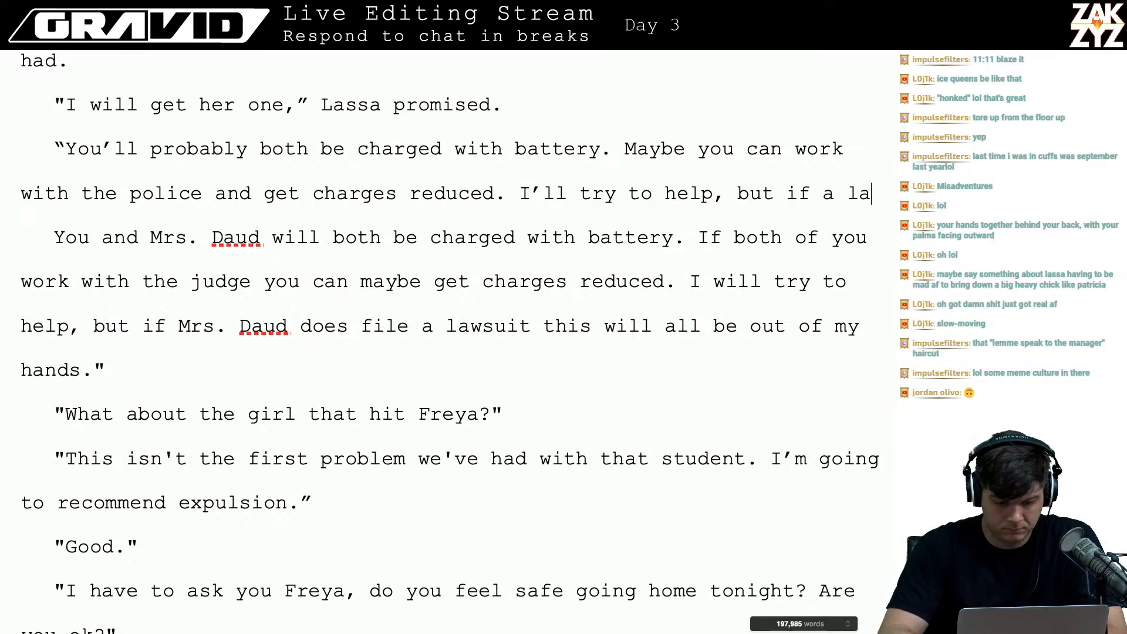
type("wsuit is filed ")
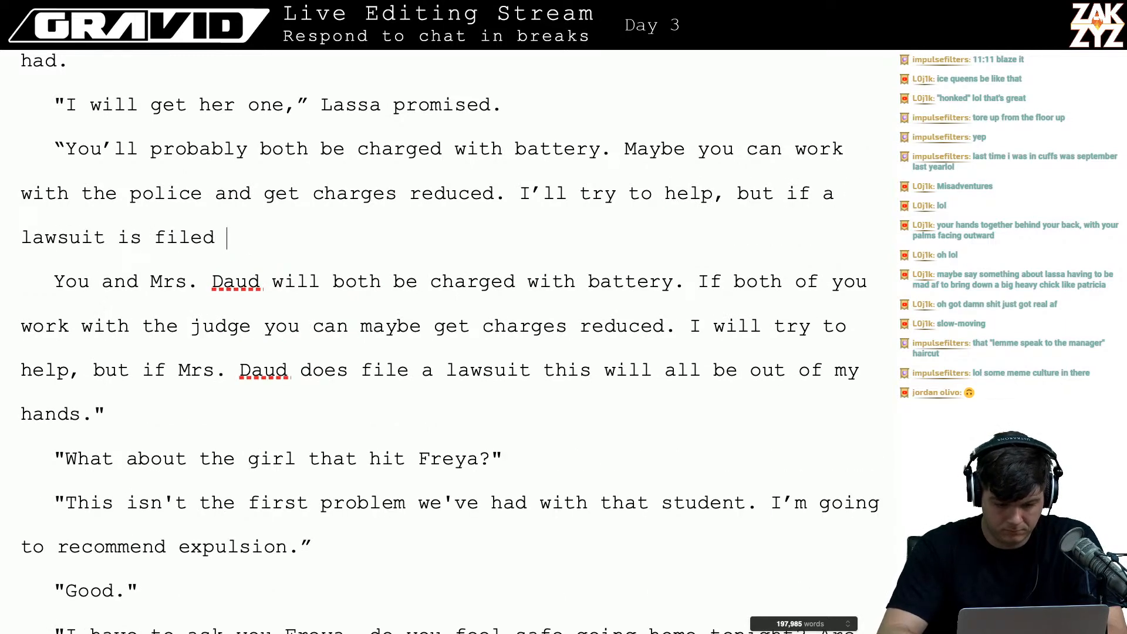
type("this will all be")
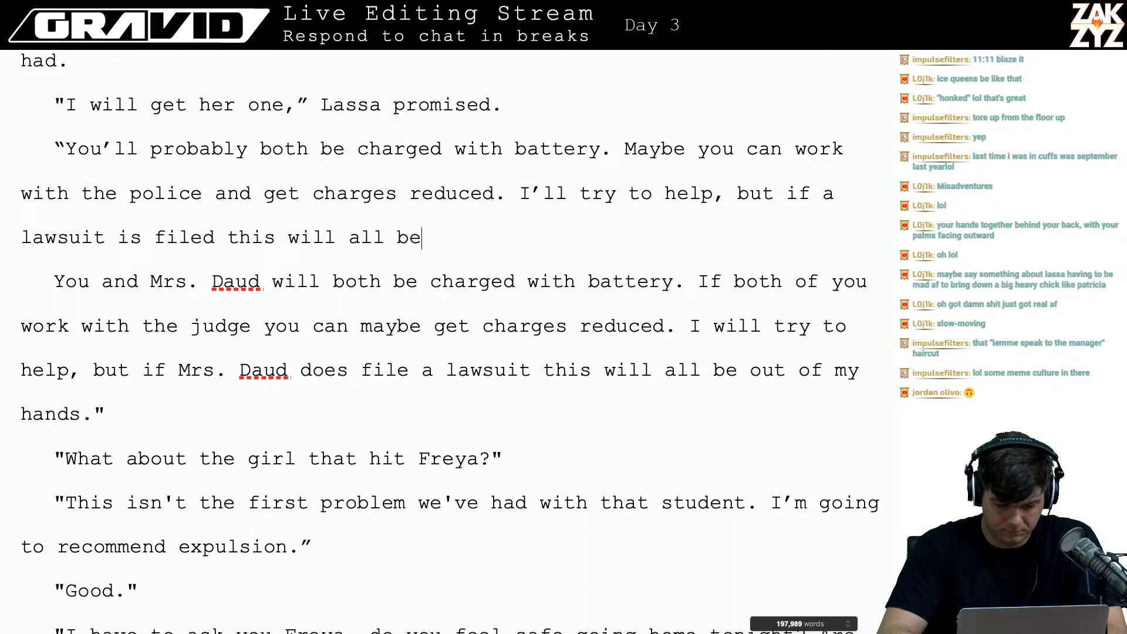
type(" out of my hands.s")
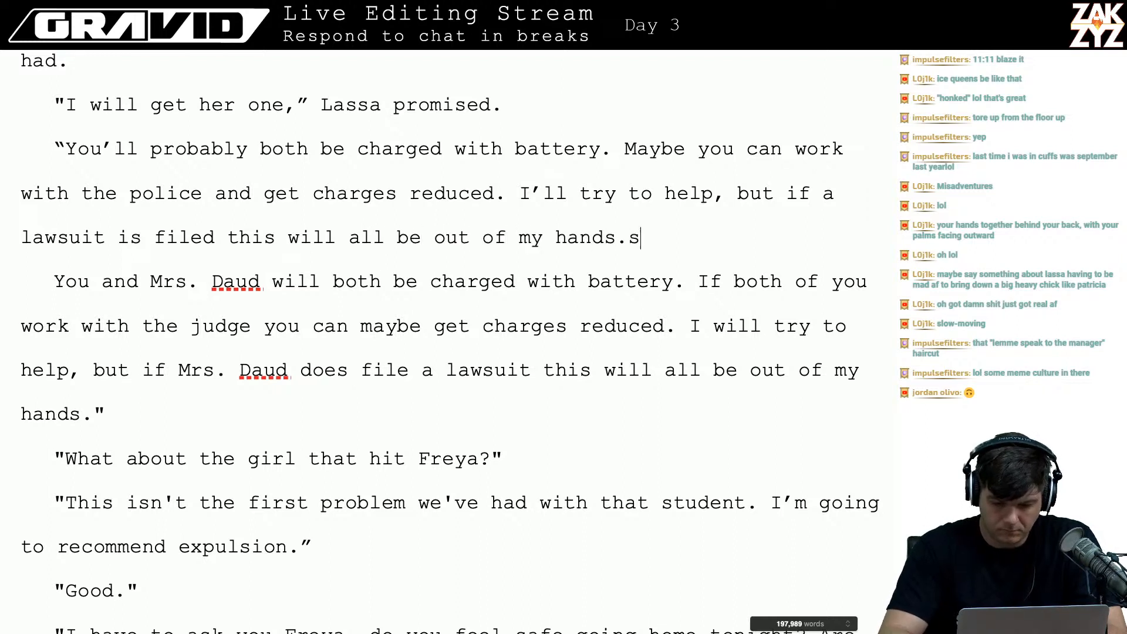
key("BackSpace")
key("BackSpace")
type(".")
key("BackSpace")
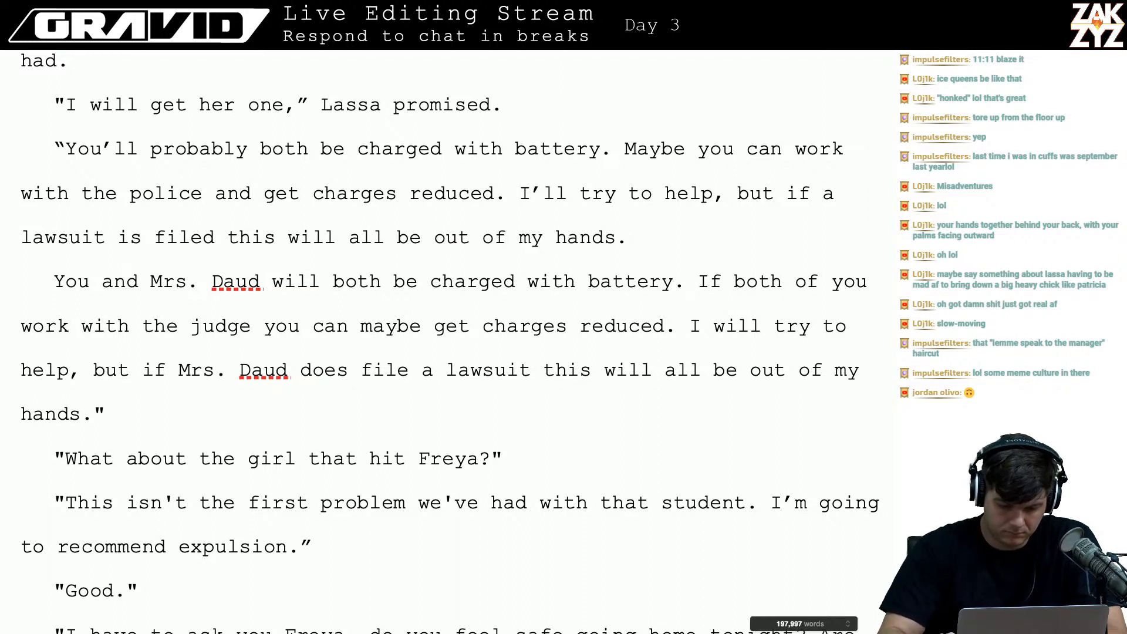
- Delete the old battery-charge paragraph beginning "You and Mrs. Daud", keeping its closing quotation mark for the rewritten speech
key("shift+Down")
key("shift+Down")
key("shift+Down")
key("shift+Down")
key("shift+Left")
key("shift+Left")
key("shift+Right")
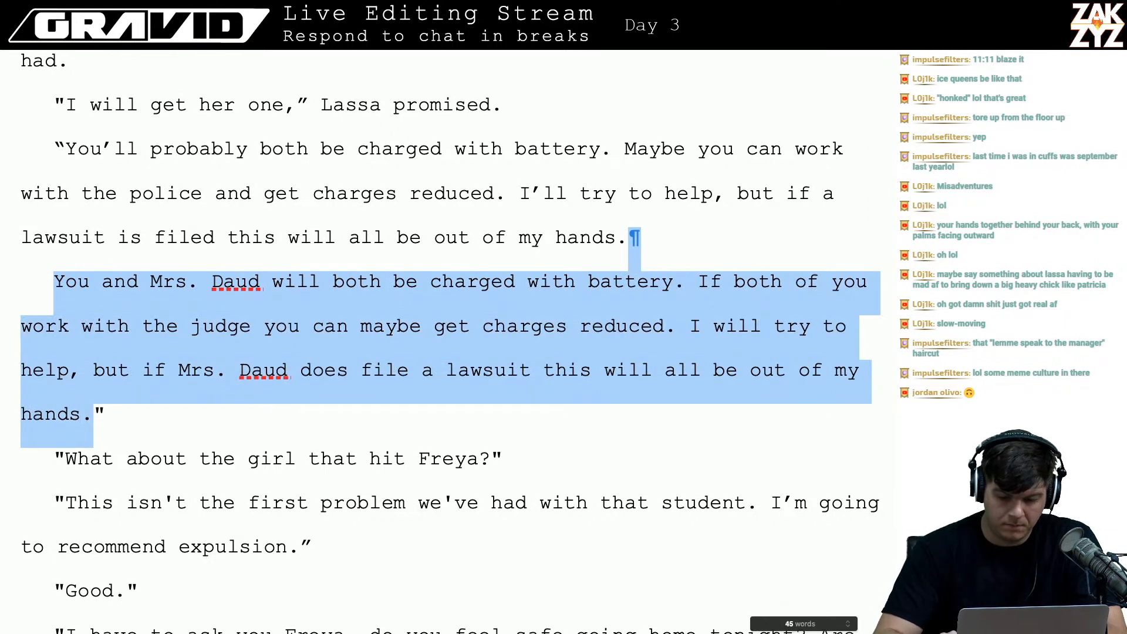
key("BackSpace")
key("Up")
key("Left")
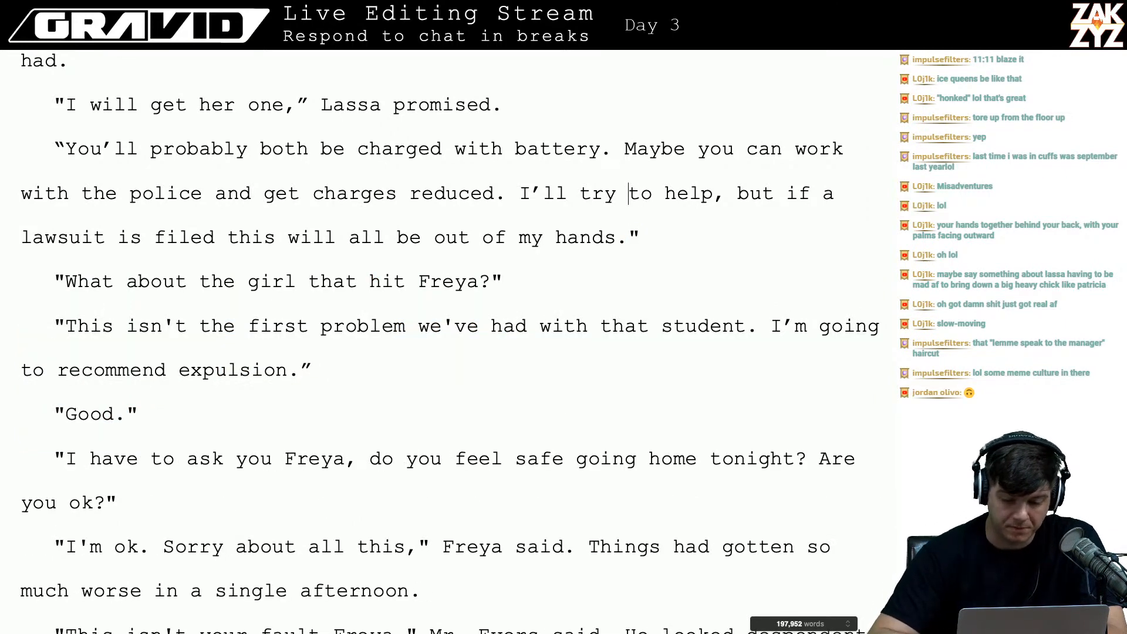
- Change "Sorry about all this" in Freya's reply to "I’m sorry about all this"
scroll(589, 271, "down", 1)
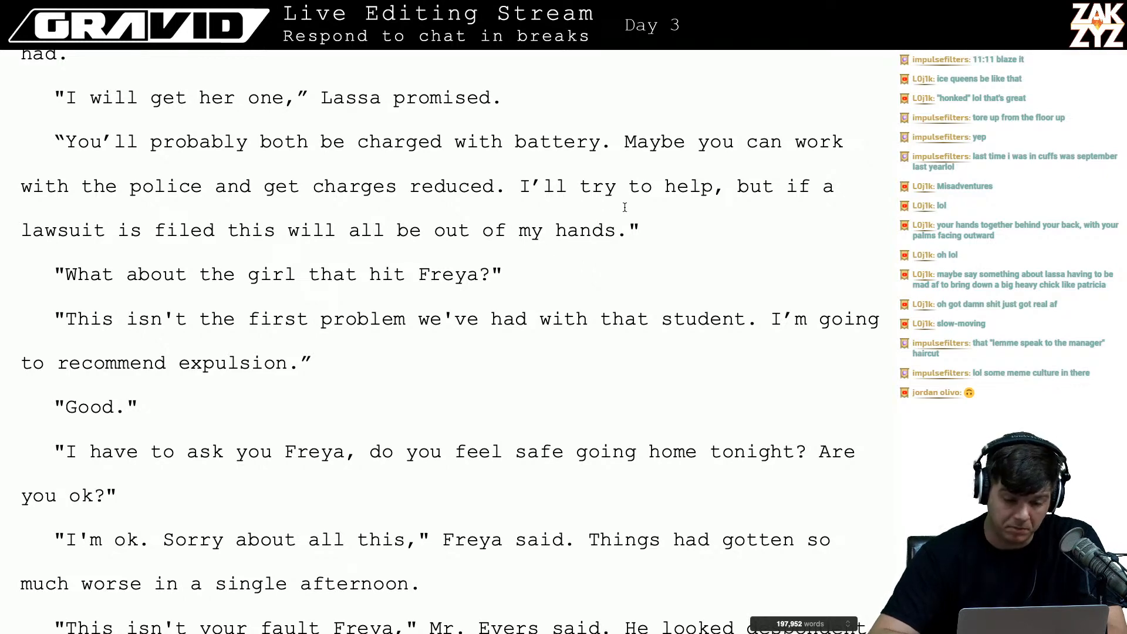
scroll(625, 207, "down", 1)
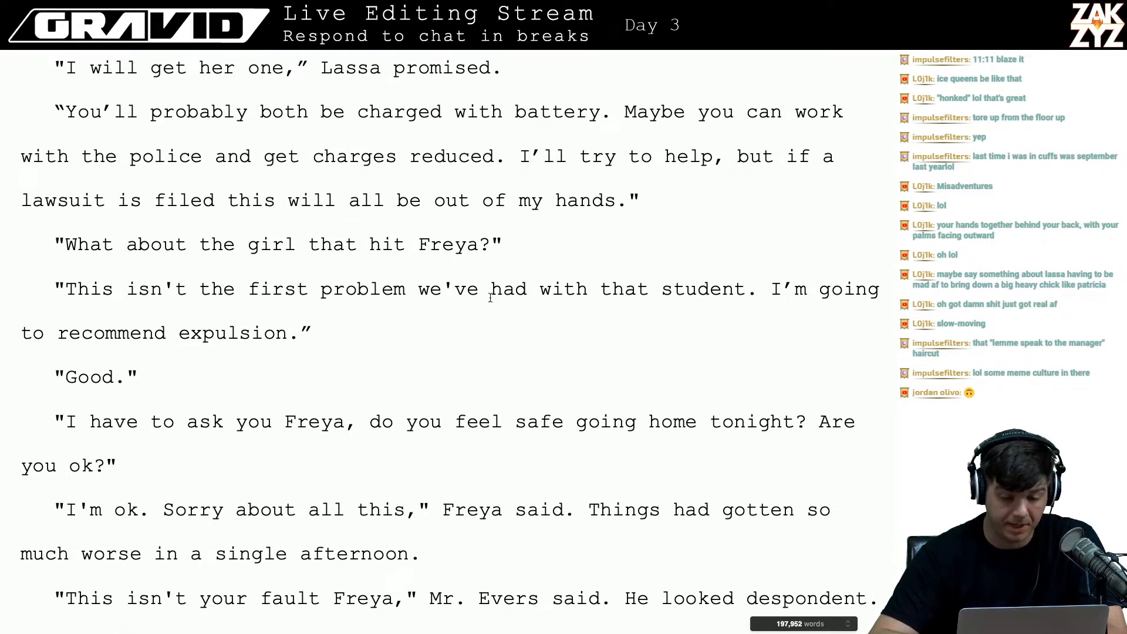
scroll(487, 287, "down", 1)
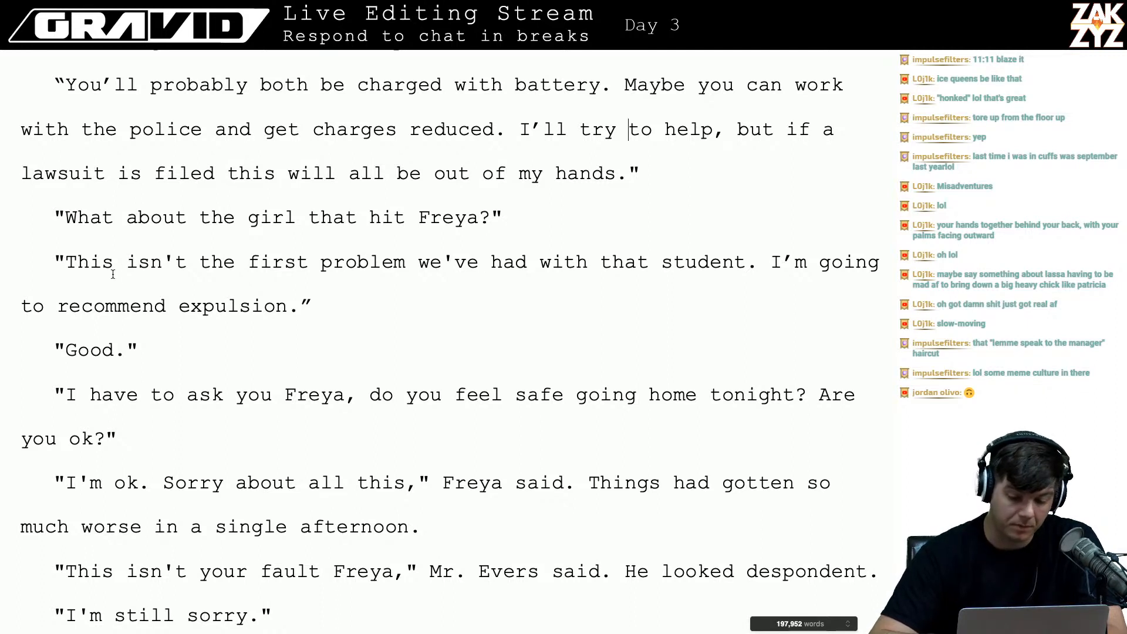
scroll(428, 307, "down", 1)
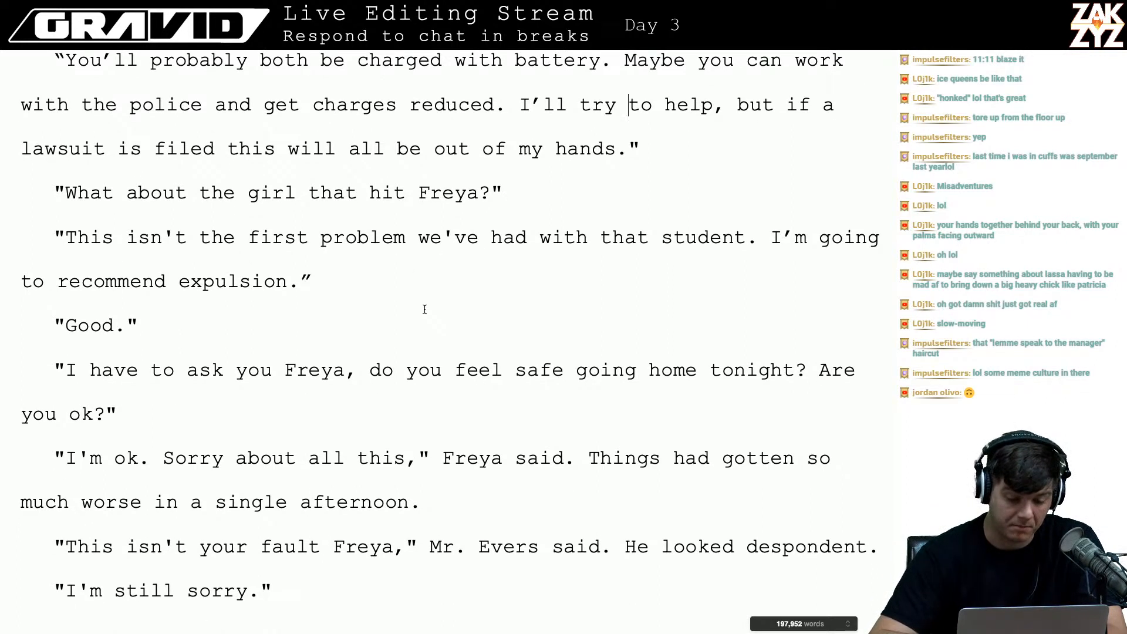
scroll(424, 308, "down", 3)
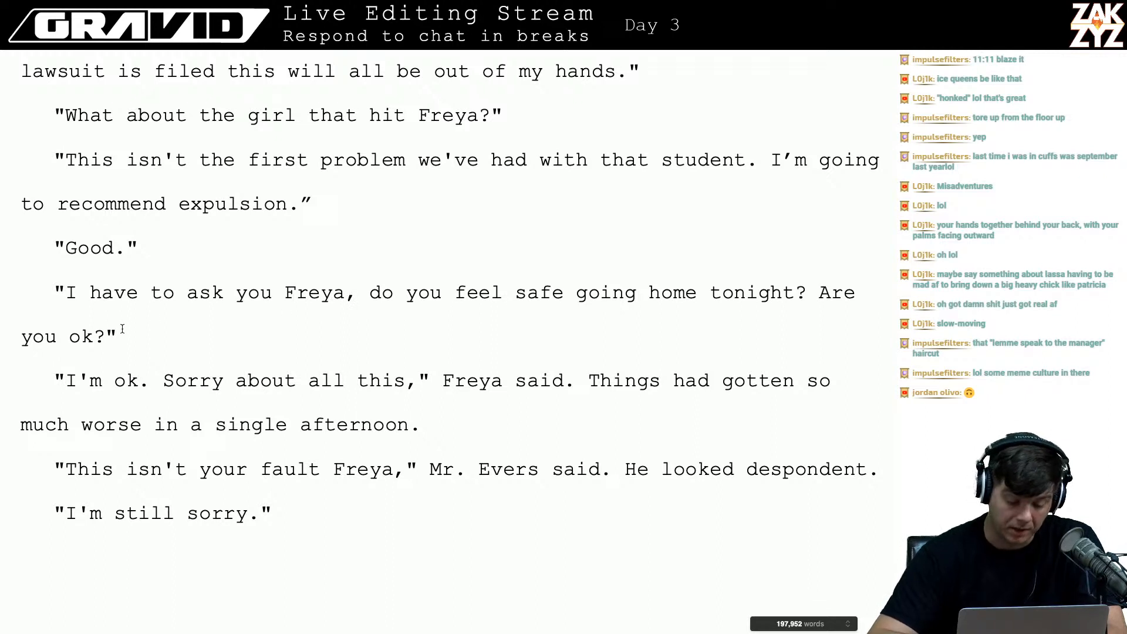
left_click(163, 381)
type("I'm")
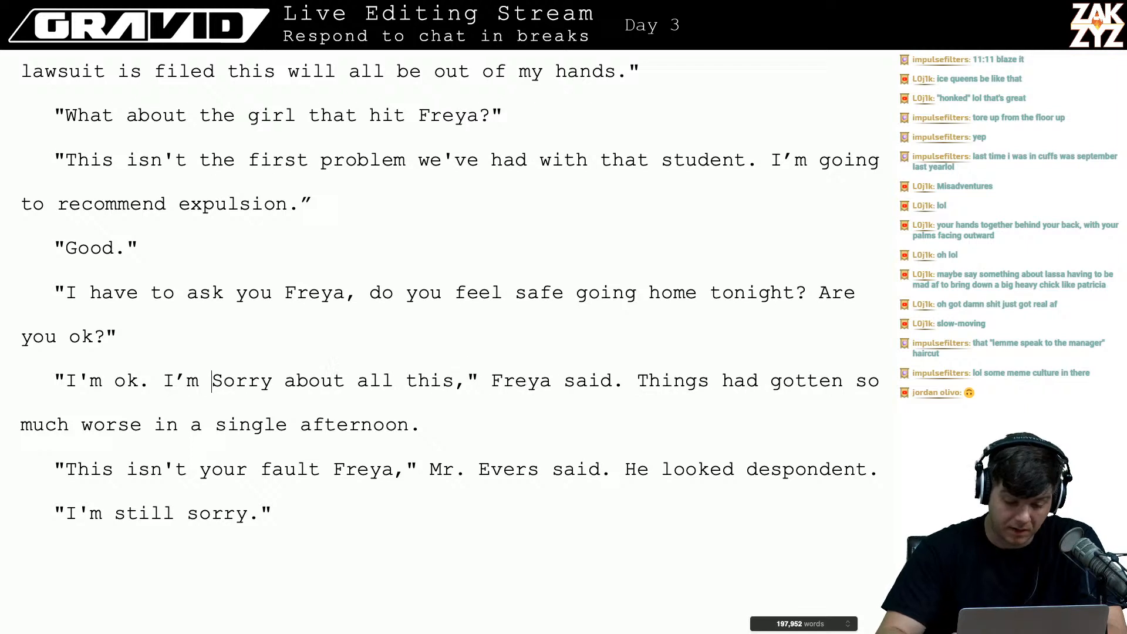
key("BackSpace")
type("s")
key("Down")
key("Down")
key("Down")
key("Down")
key("Down")
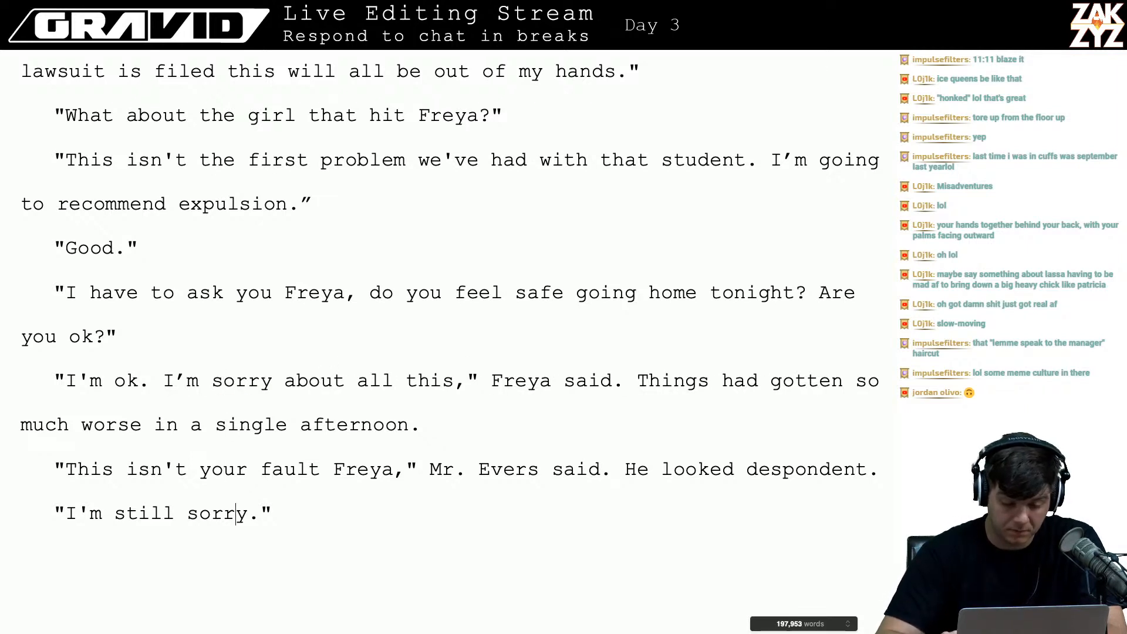
key("Up")
key("Up")
key("Left")
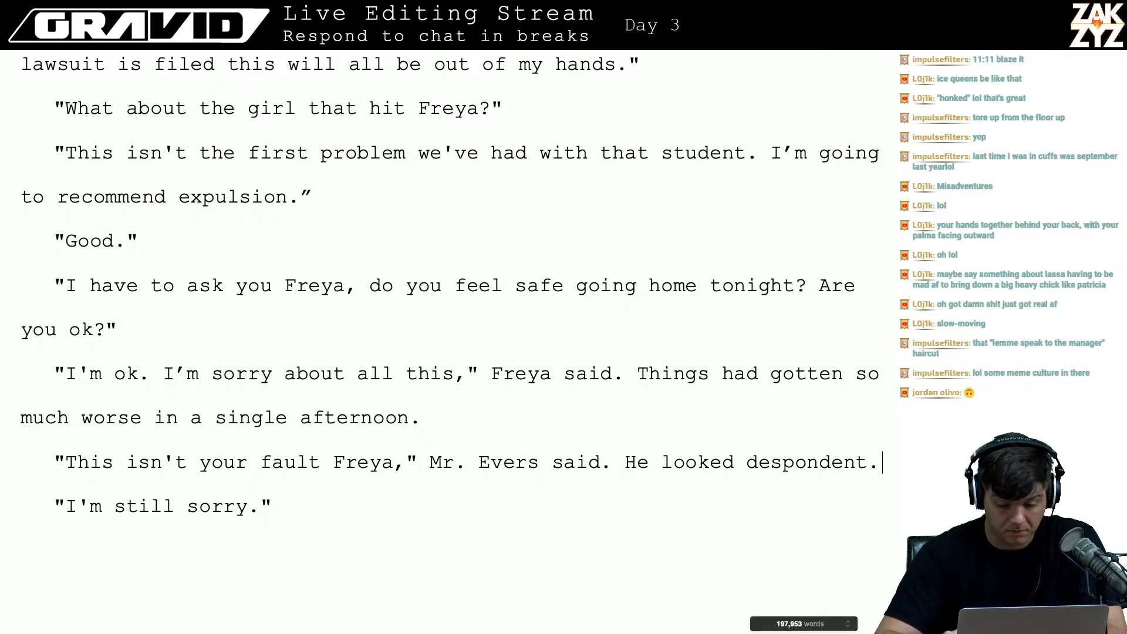
key("Right")
key("Left")
key("Right")
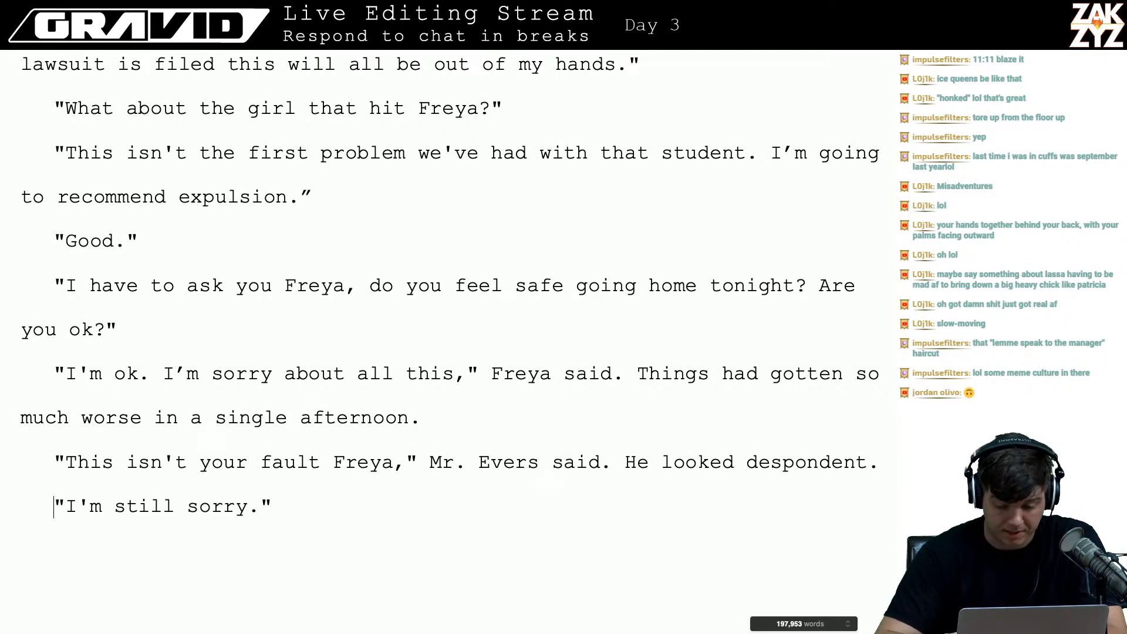
key("Left")
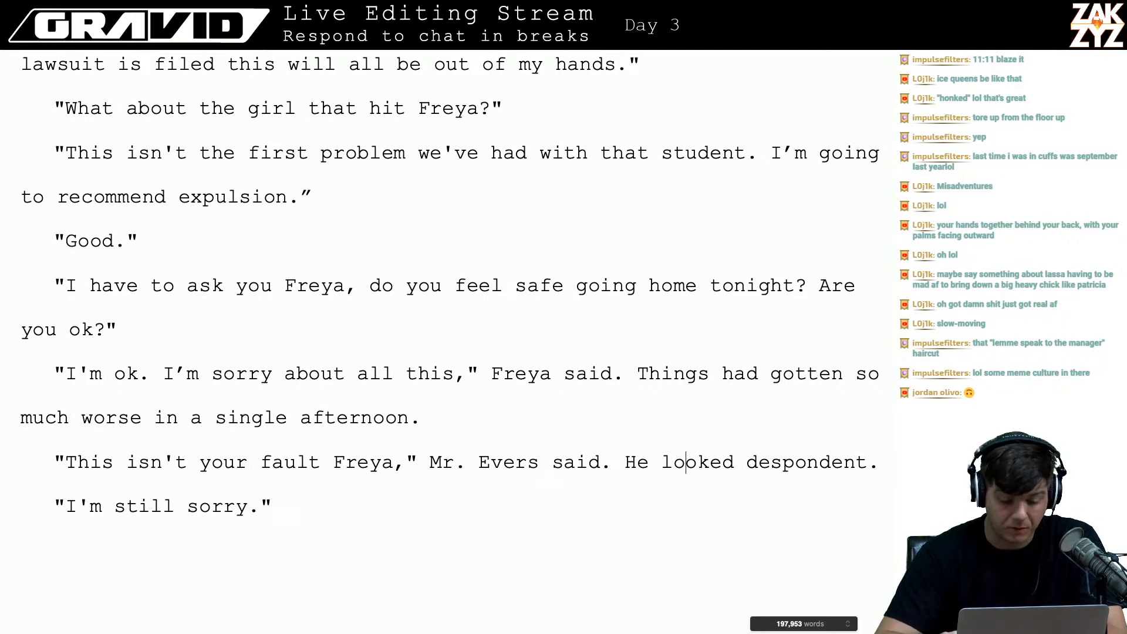
key("Left")
key("Left")
key("Left")
- Remove the surplus blank lines above the chapter heading "3." so the heading starts at the top of page 26
key("Down")
key("Down")
key("Down")
key("Down")
key("Down")
key("Down")
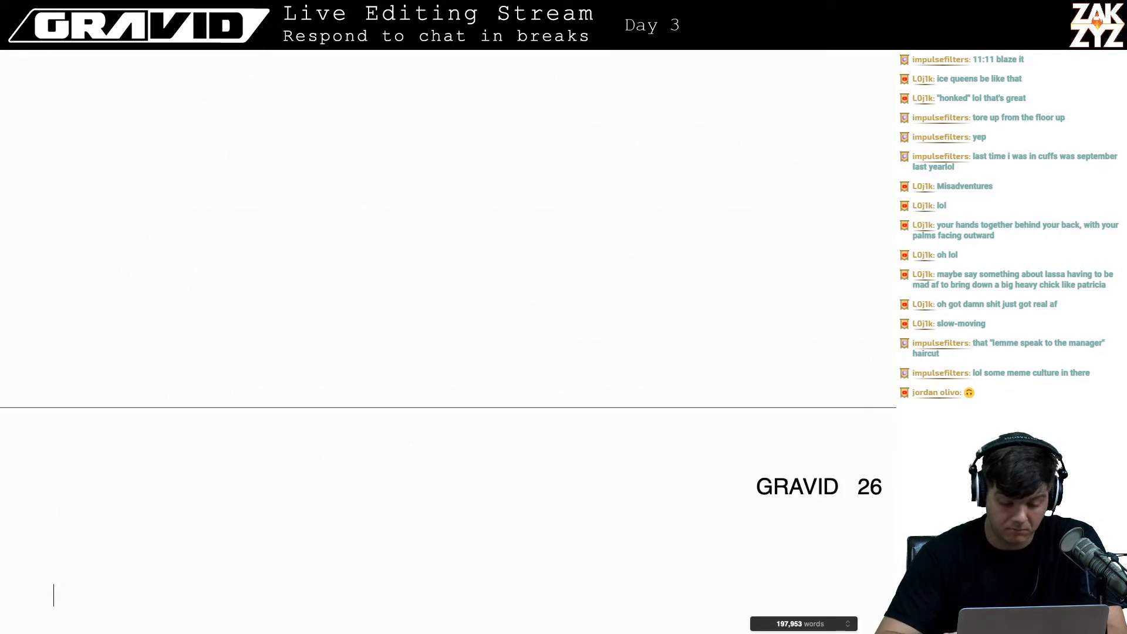
key("Down")
key("Down")
key("Down")
key("Up")
key("Up")
key("Up")
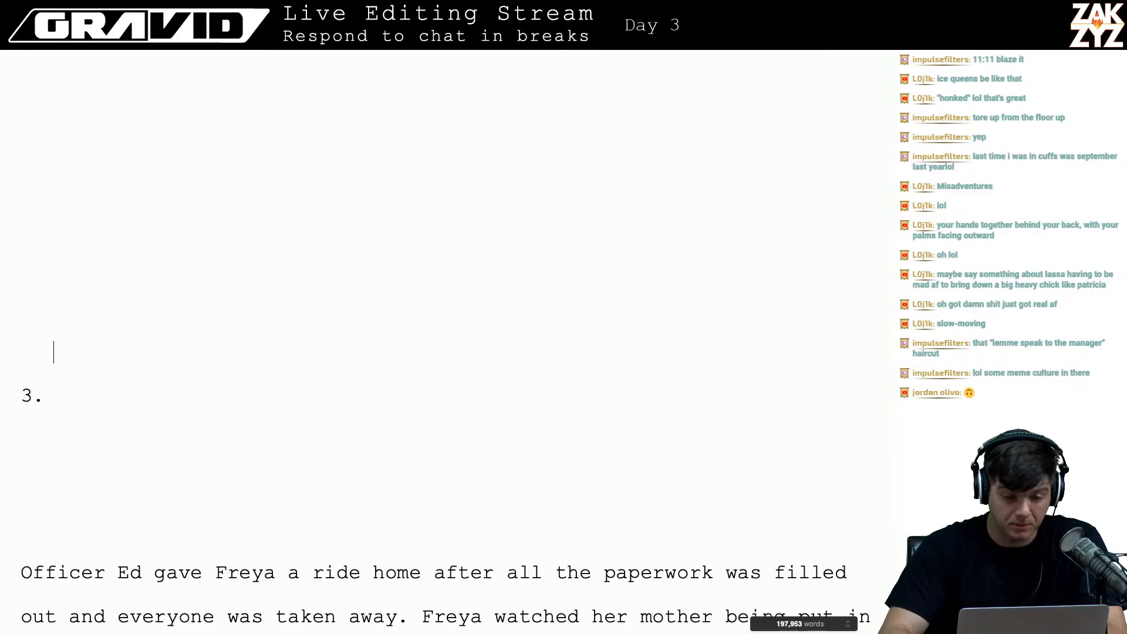
key("BackSpace")
key("BackSpace")
key("BackSpace")
key("BackSpace")
key("BackSpace")
key("BackSpace")
key("BackSpace")
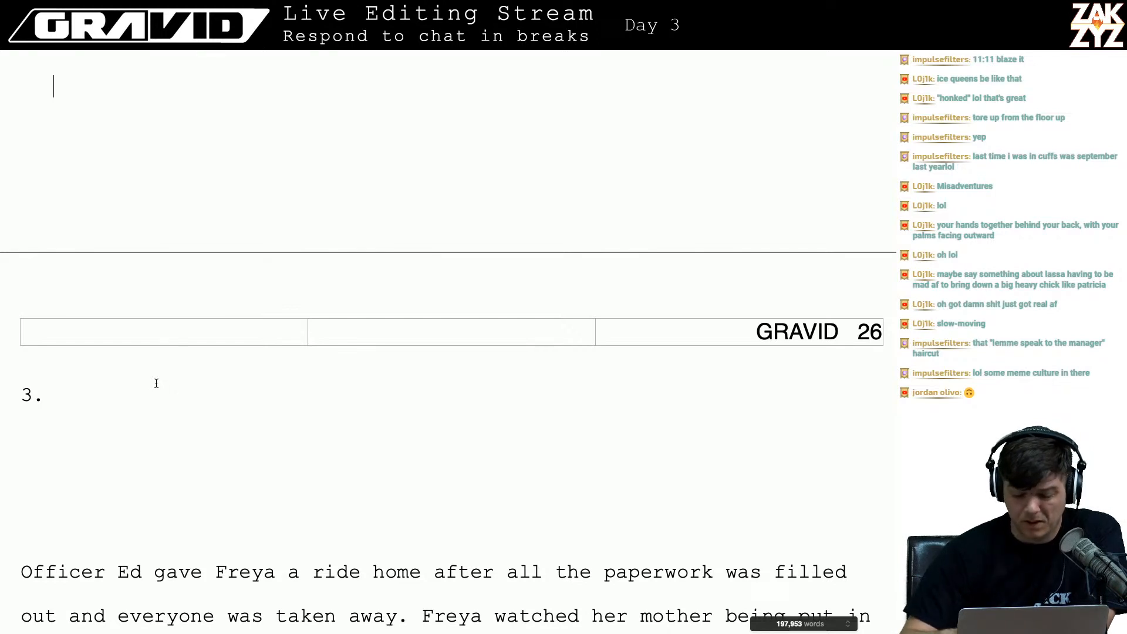
- Check the closing dialogue of the principal's office scene and the spacing before the chapter 3 heading
scroll(156, 383, "up", 1)
scroll(156, 383, "up", 10)
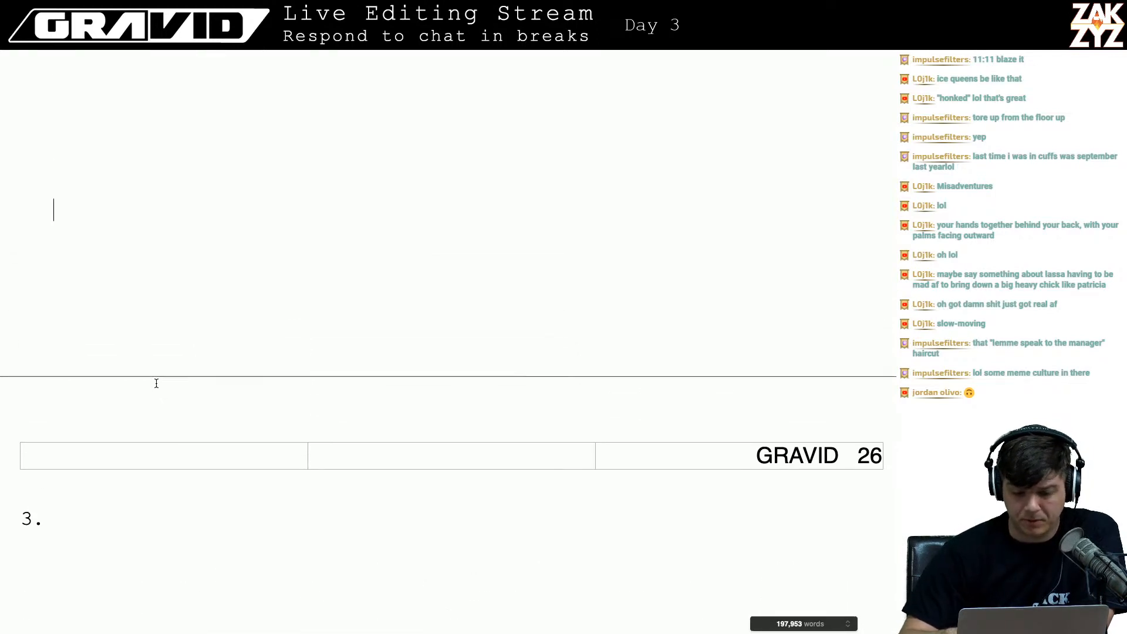
scroll(157, 383, "down", 4)
scroll(156, 383, "down", 1)
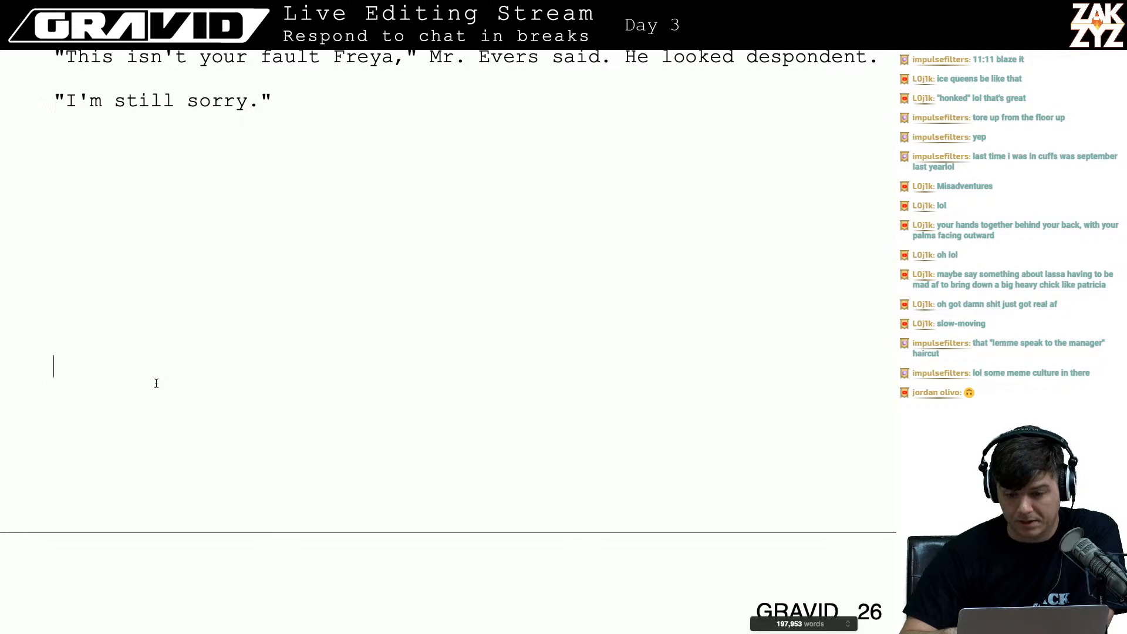
scroll(156, 383, "up", 9)
scroll(156, 383, "down", 1)
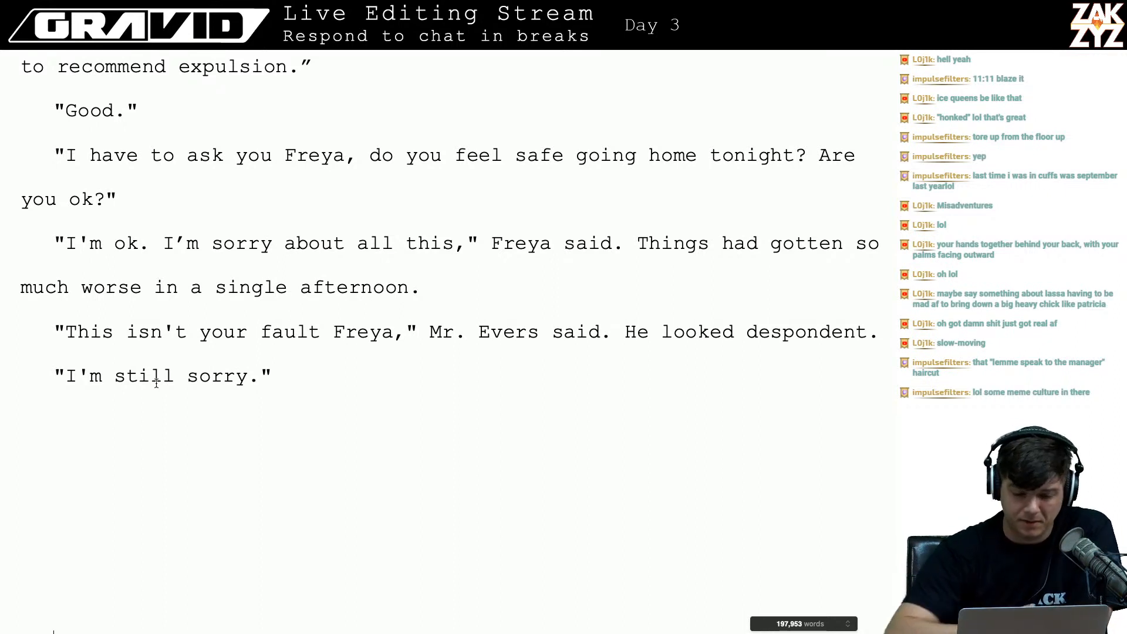
scroll(156, 383, "up", 2)
scroll(157, 383, "down", 15)
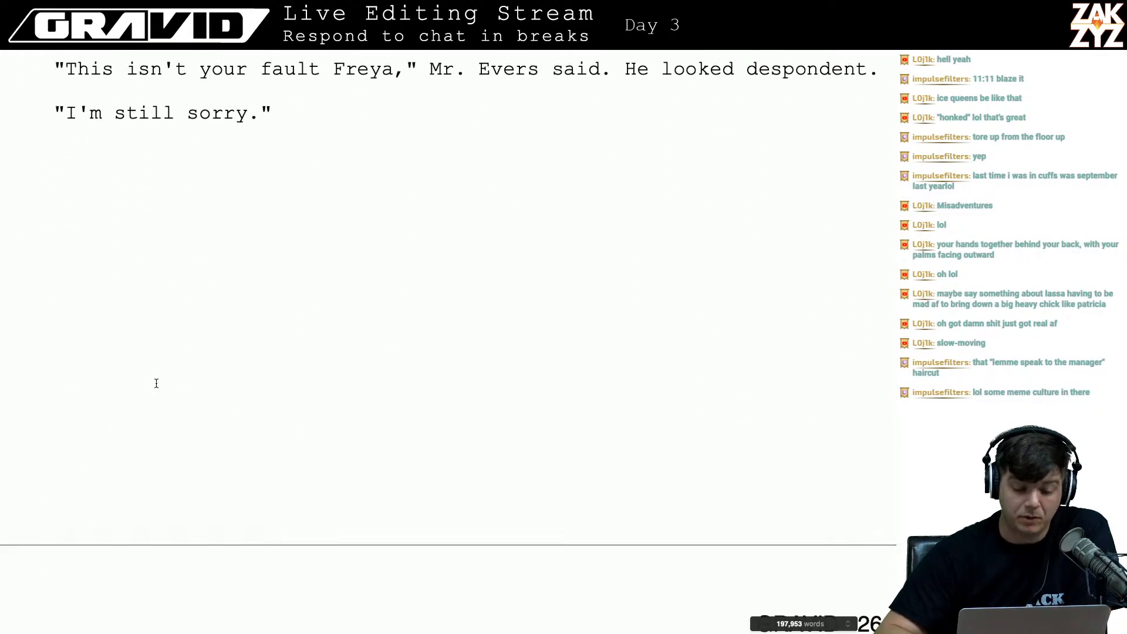
scroll(157, 383, "up", 2)
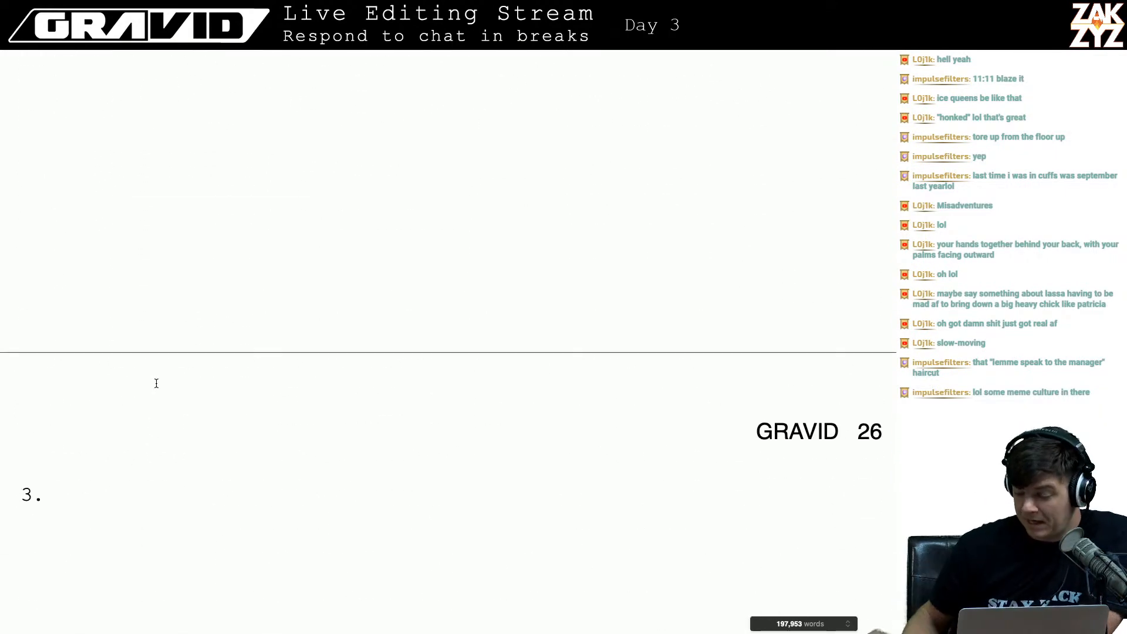